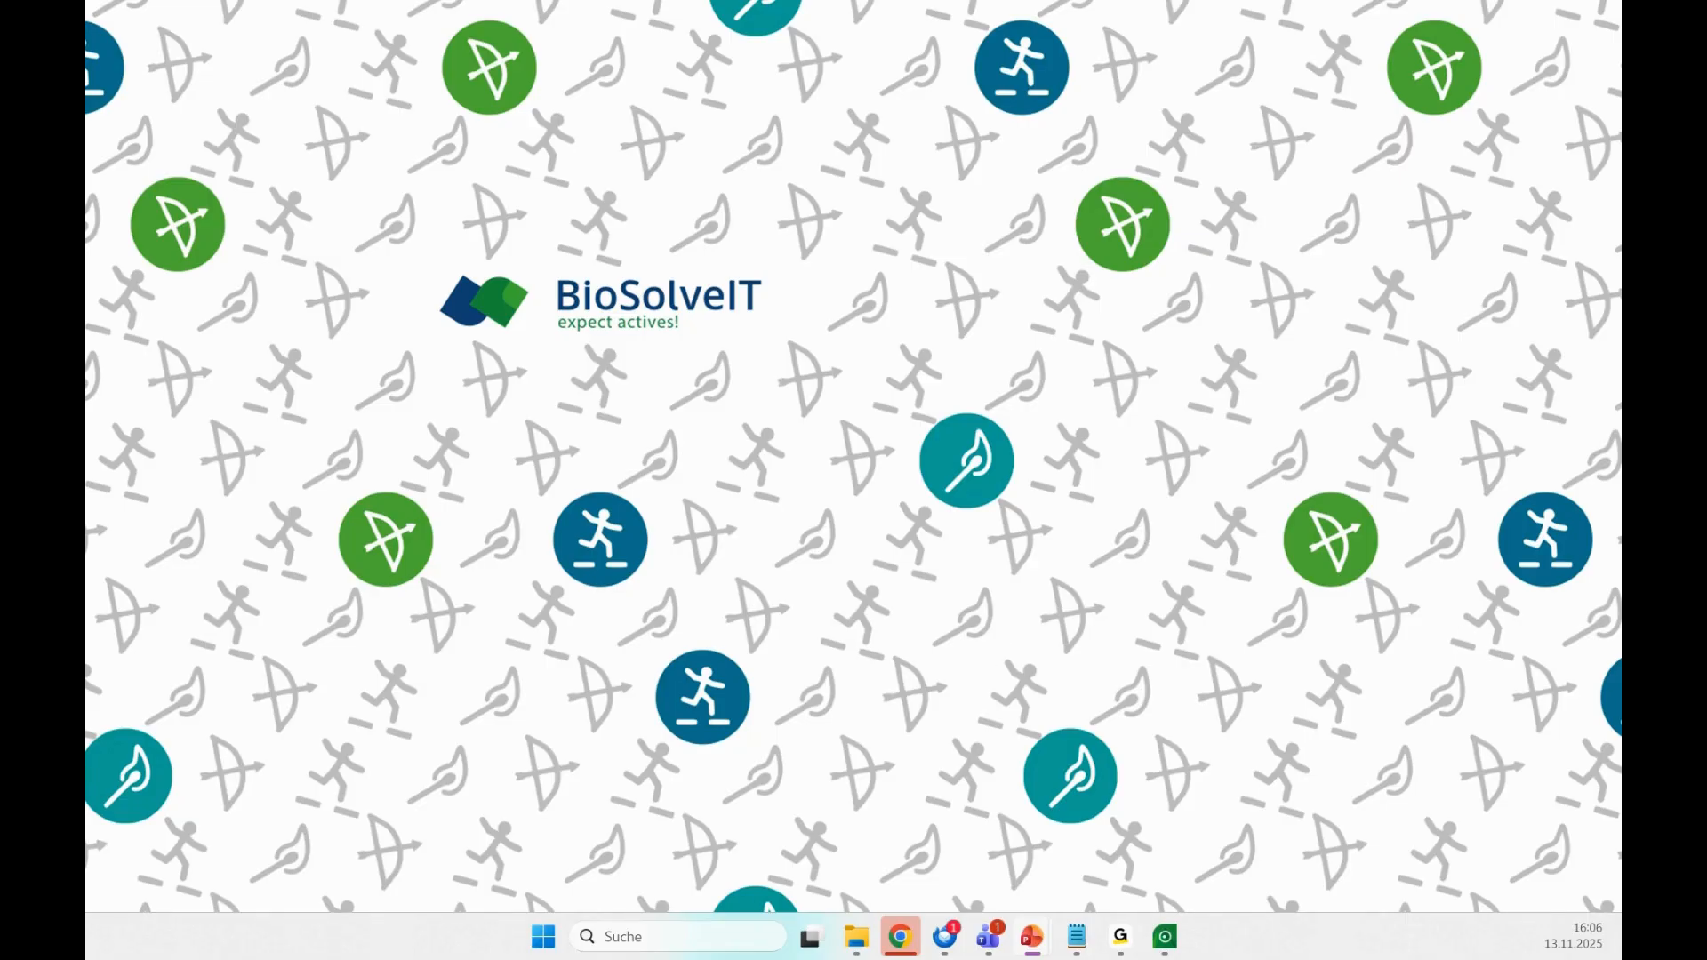
- Switch to SeeSAR, view the tour pages on the main menu and mode switch, and close the tour
{"action": "key", "text": "alt+Tab"}
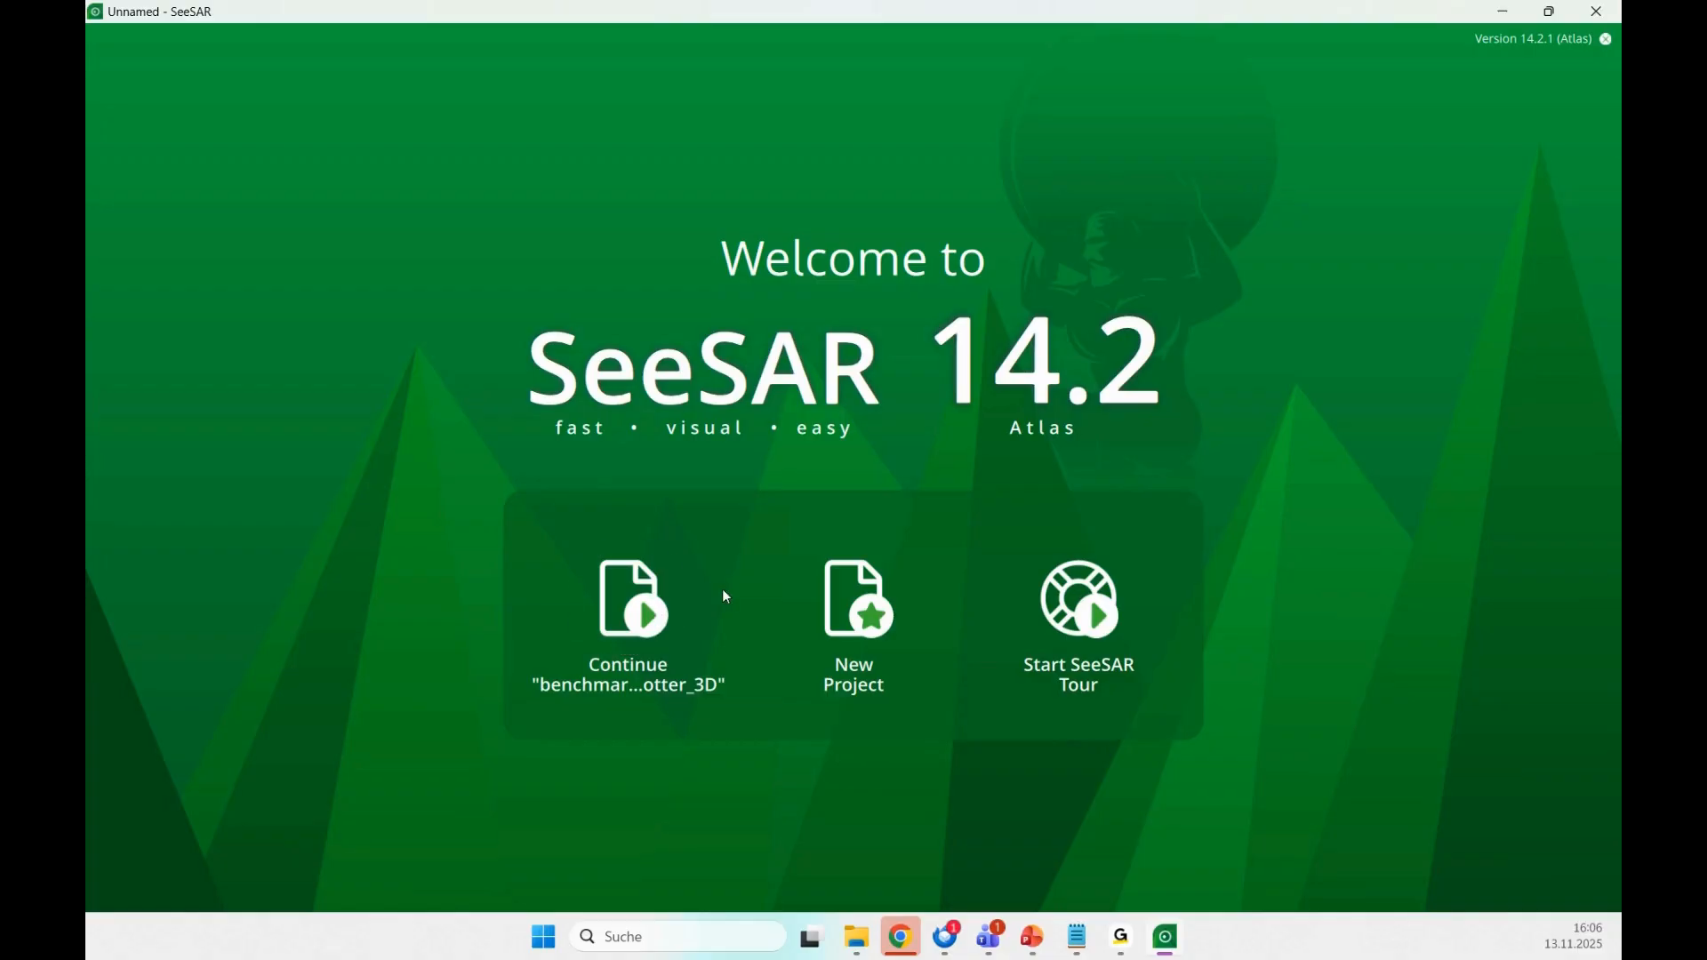
{"action": "left_click", "coordinate": [1098, 613]}
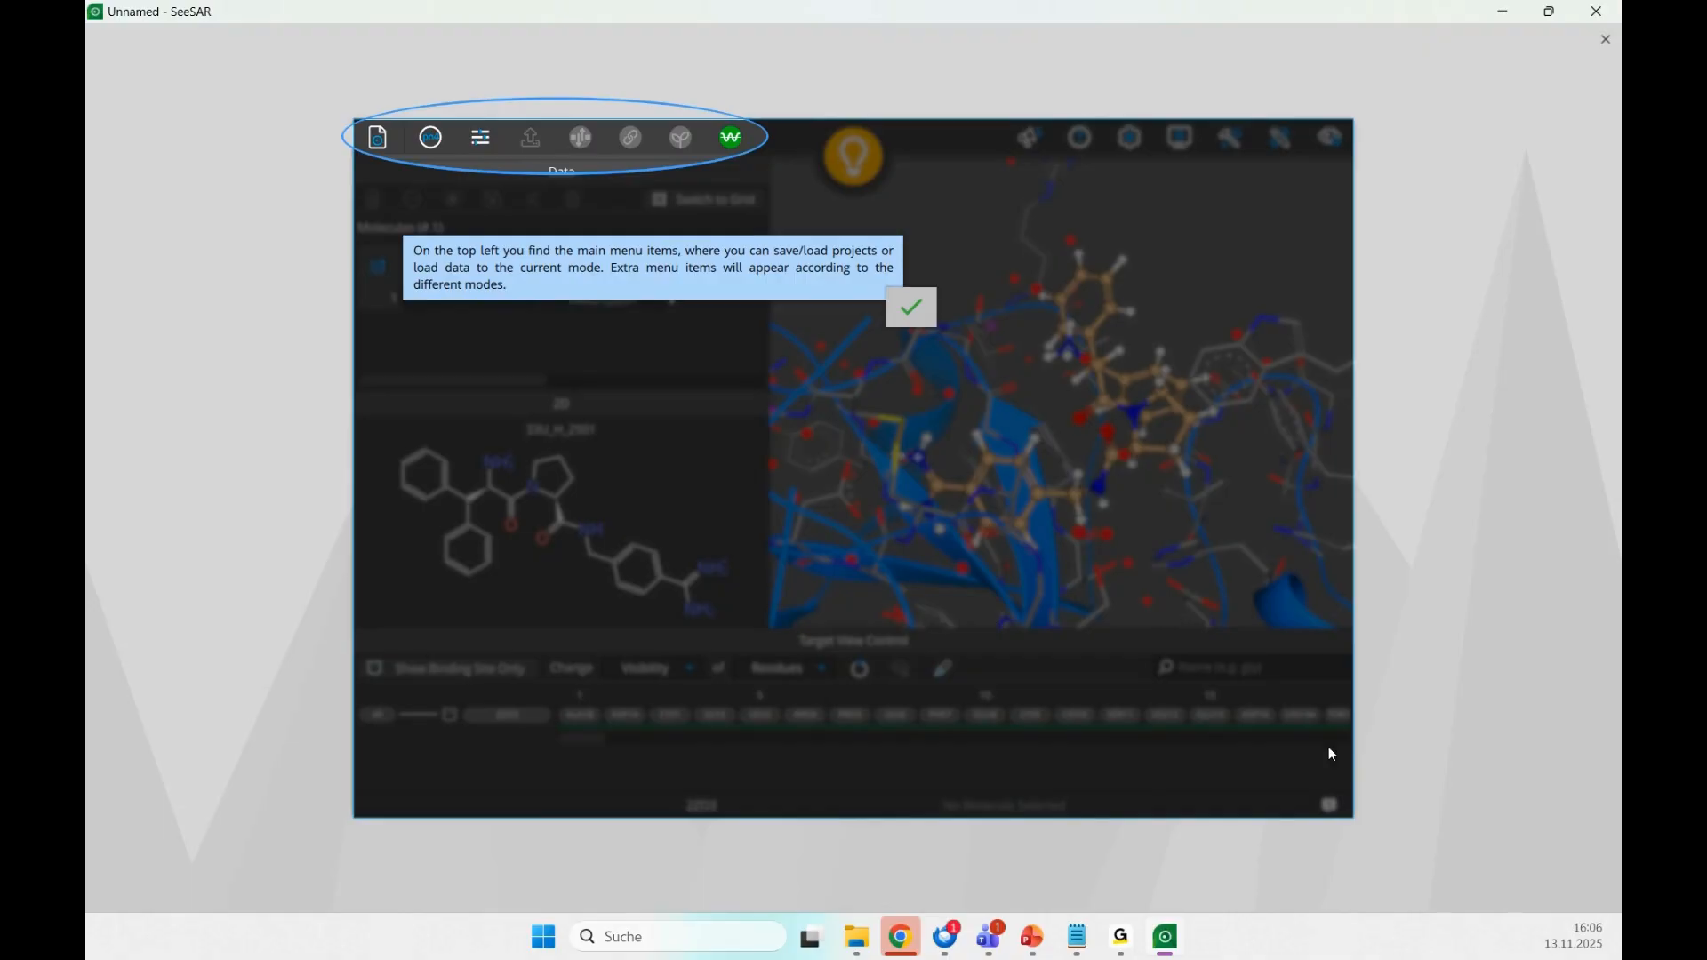
{"action": "left_click", "coordinate": [914, 306]}
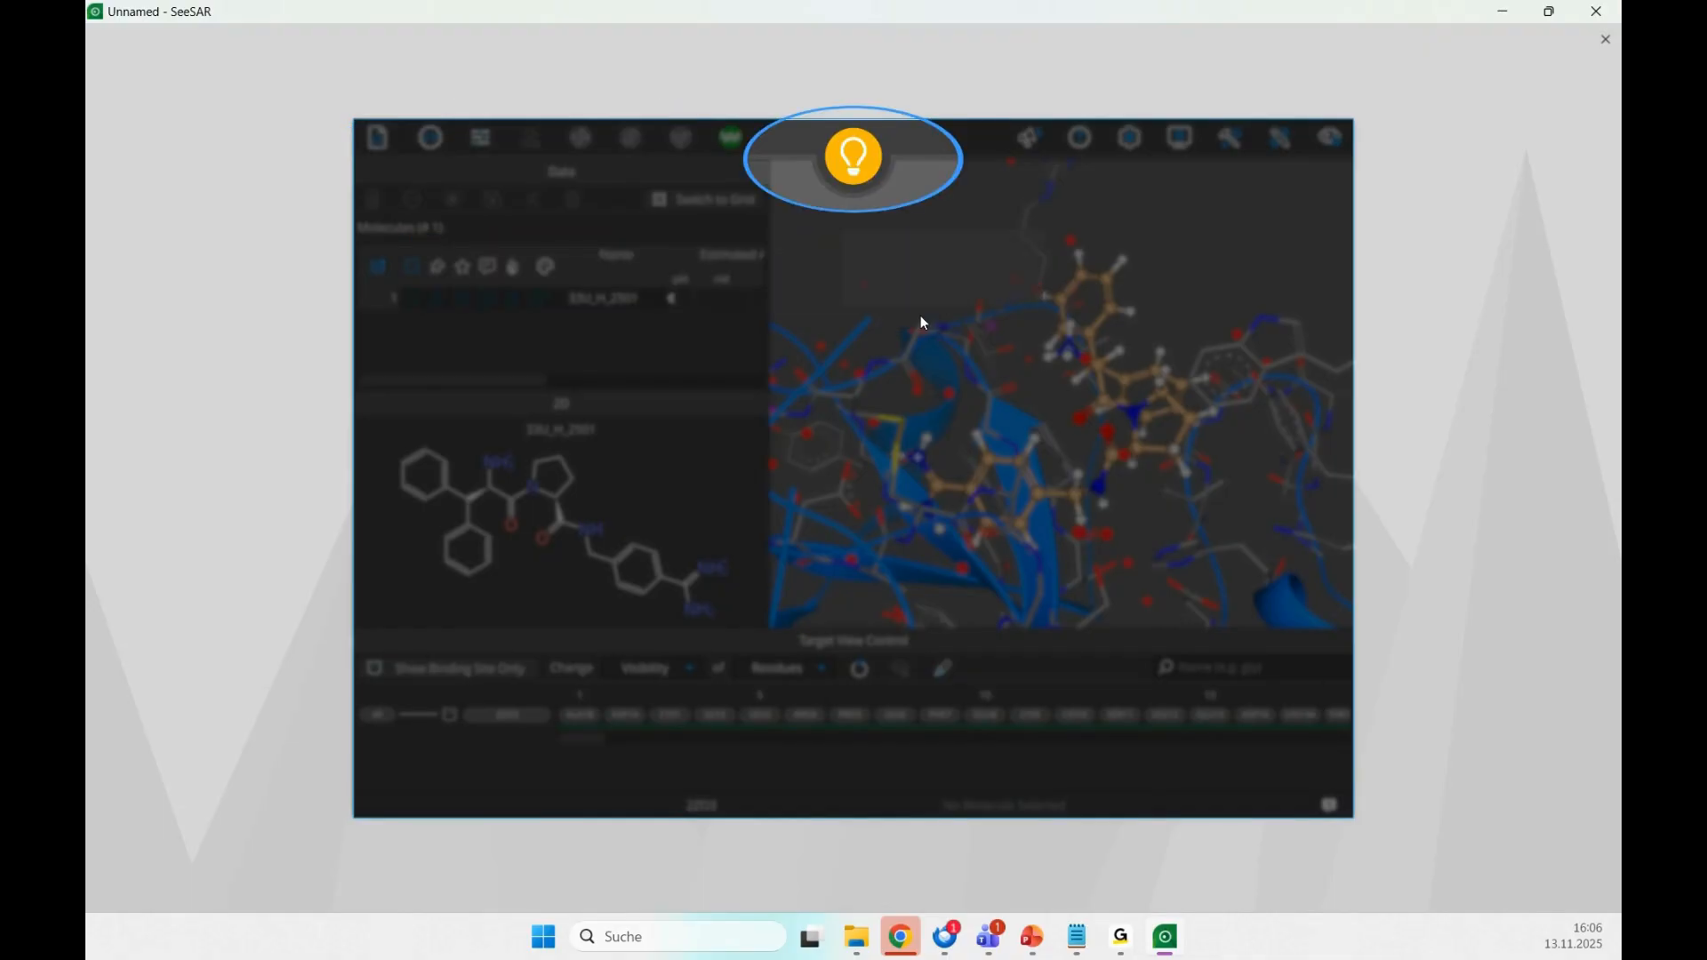
{"action": "left_click", "coordinate": [1067, 320]}
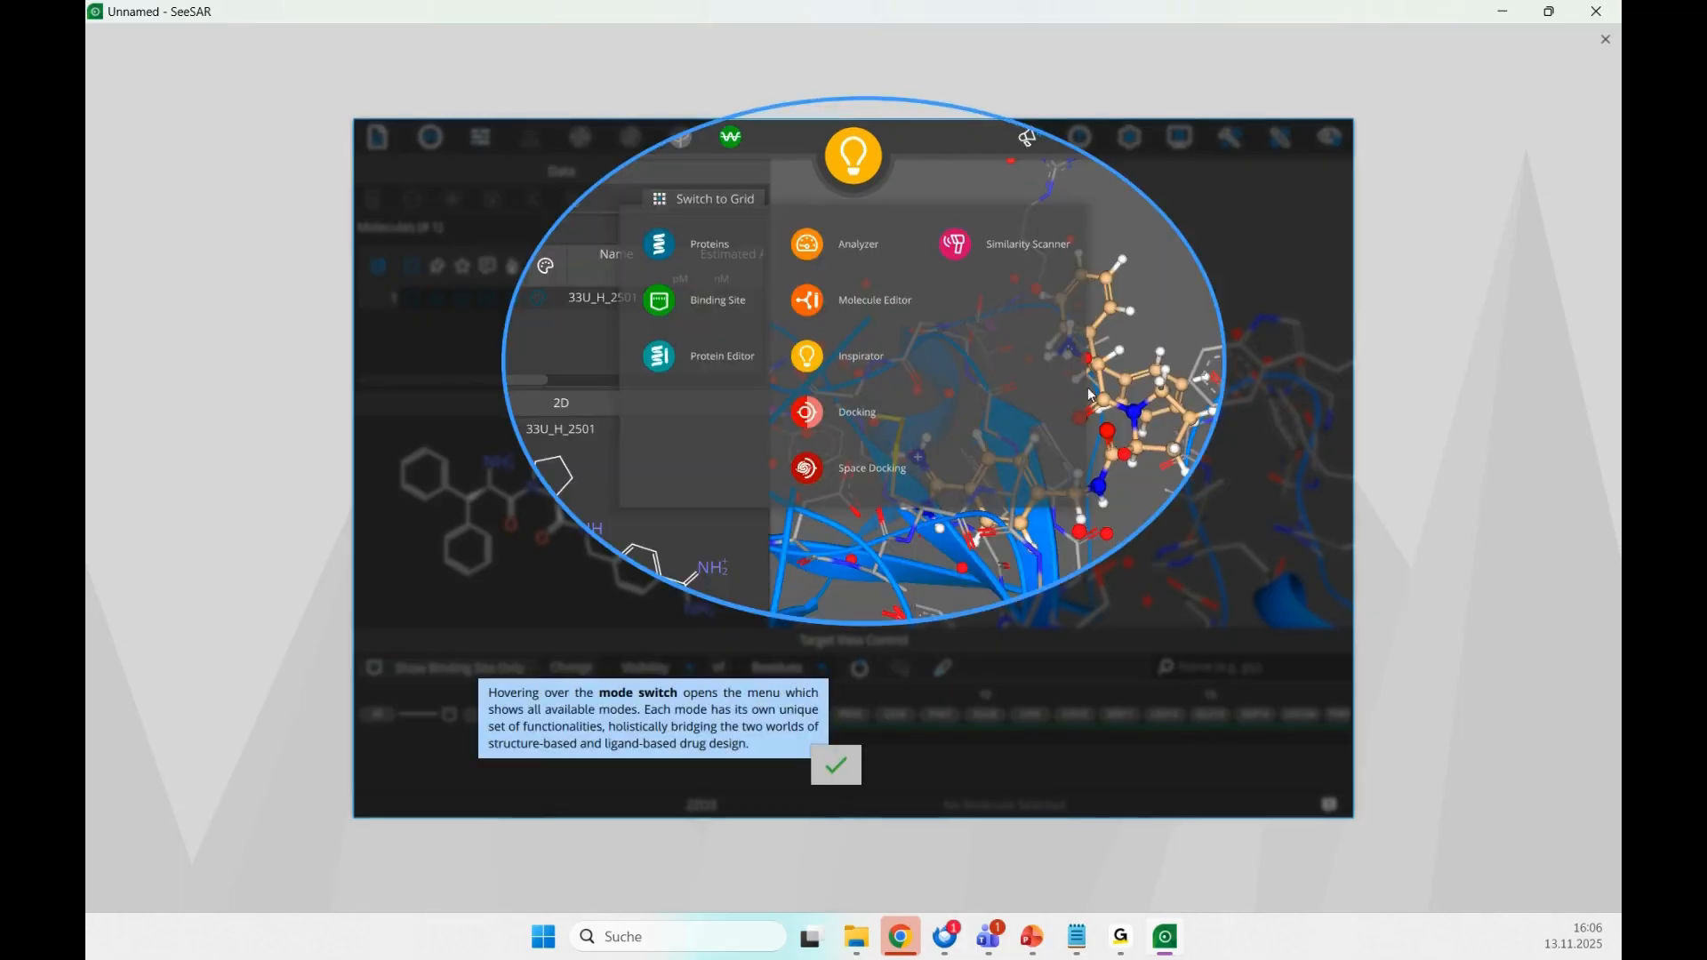
{"action": "left_click", "coordinate": [1605, 42]}
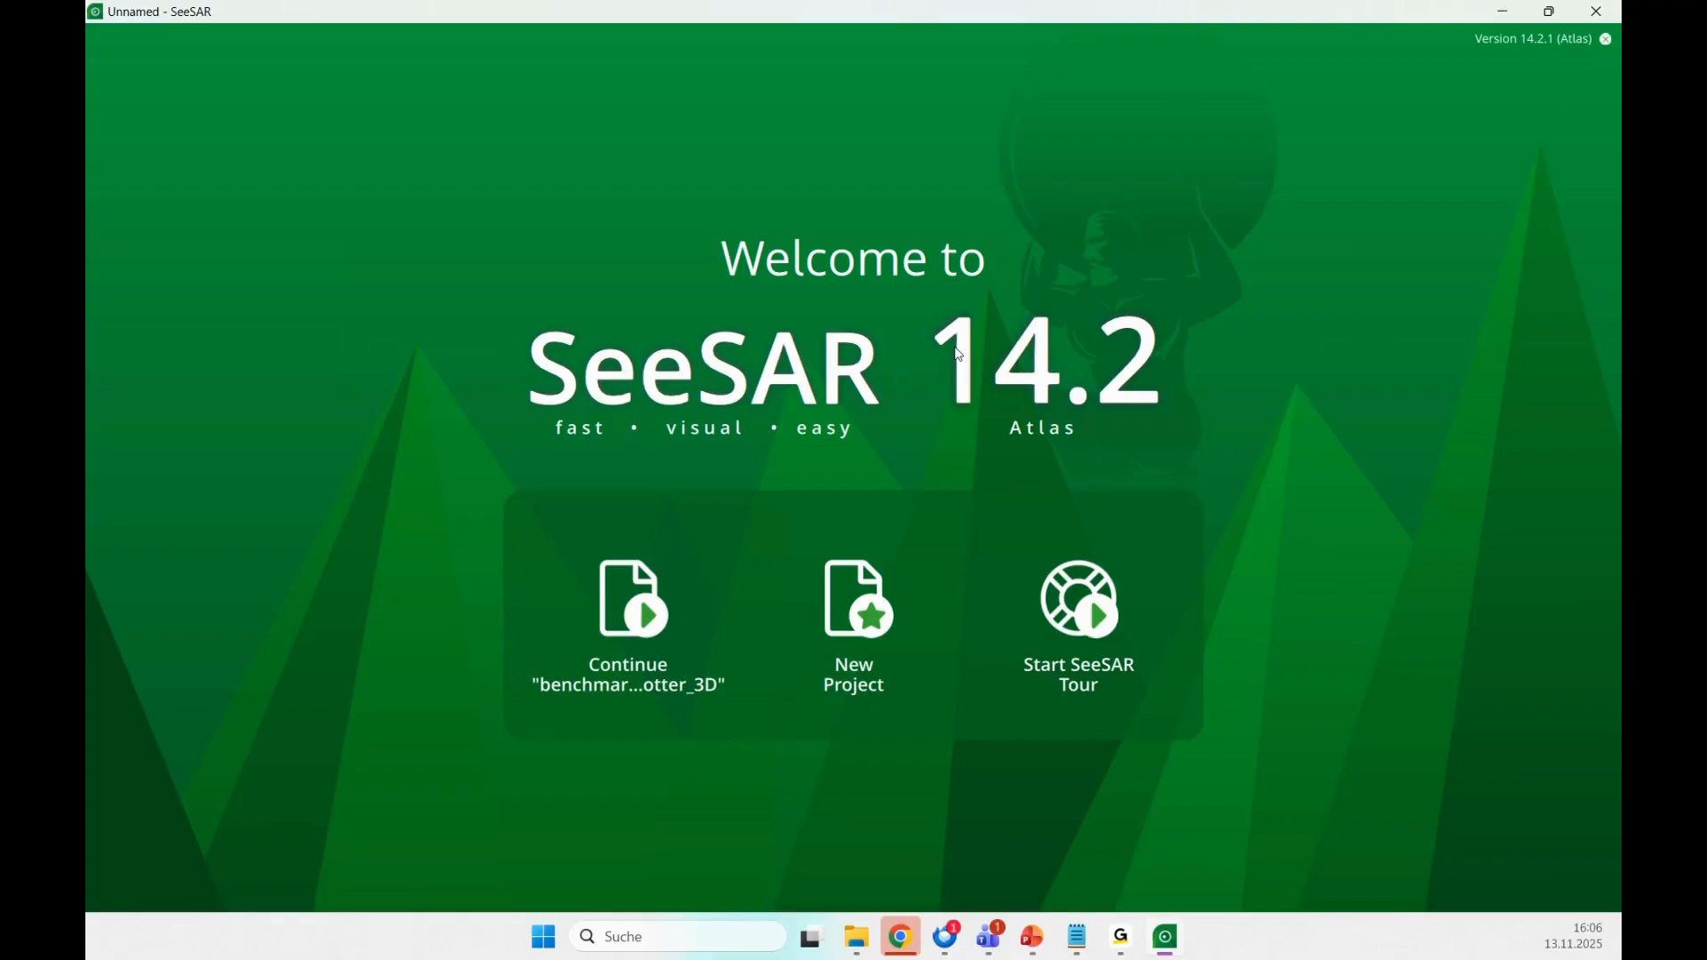
- Start a new project and make the data area slightly narrower to enlarge the 3D view
{"action": "left_click", "coordinate": [852, 598]}
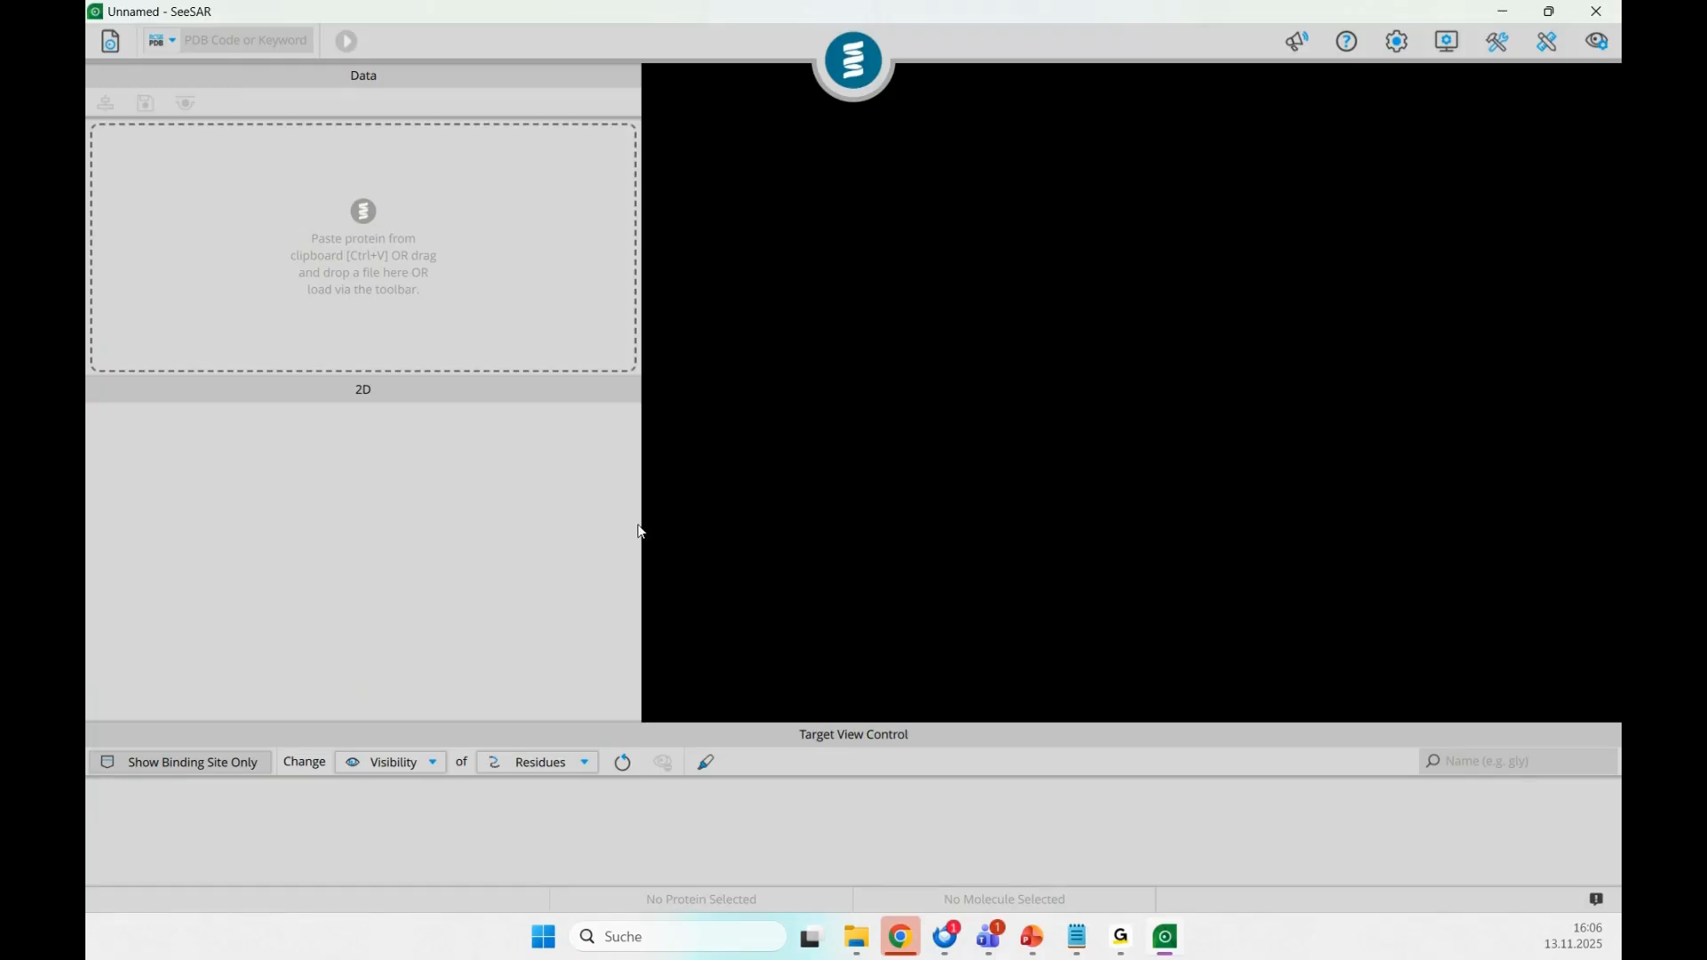
{"action": "left_click_drag", "start_coordinate": [641, 530], "coordinate": [597, 520]}
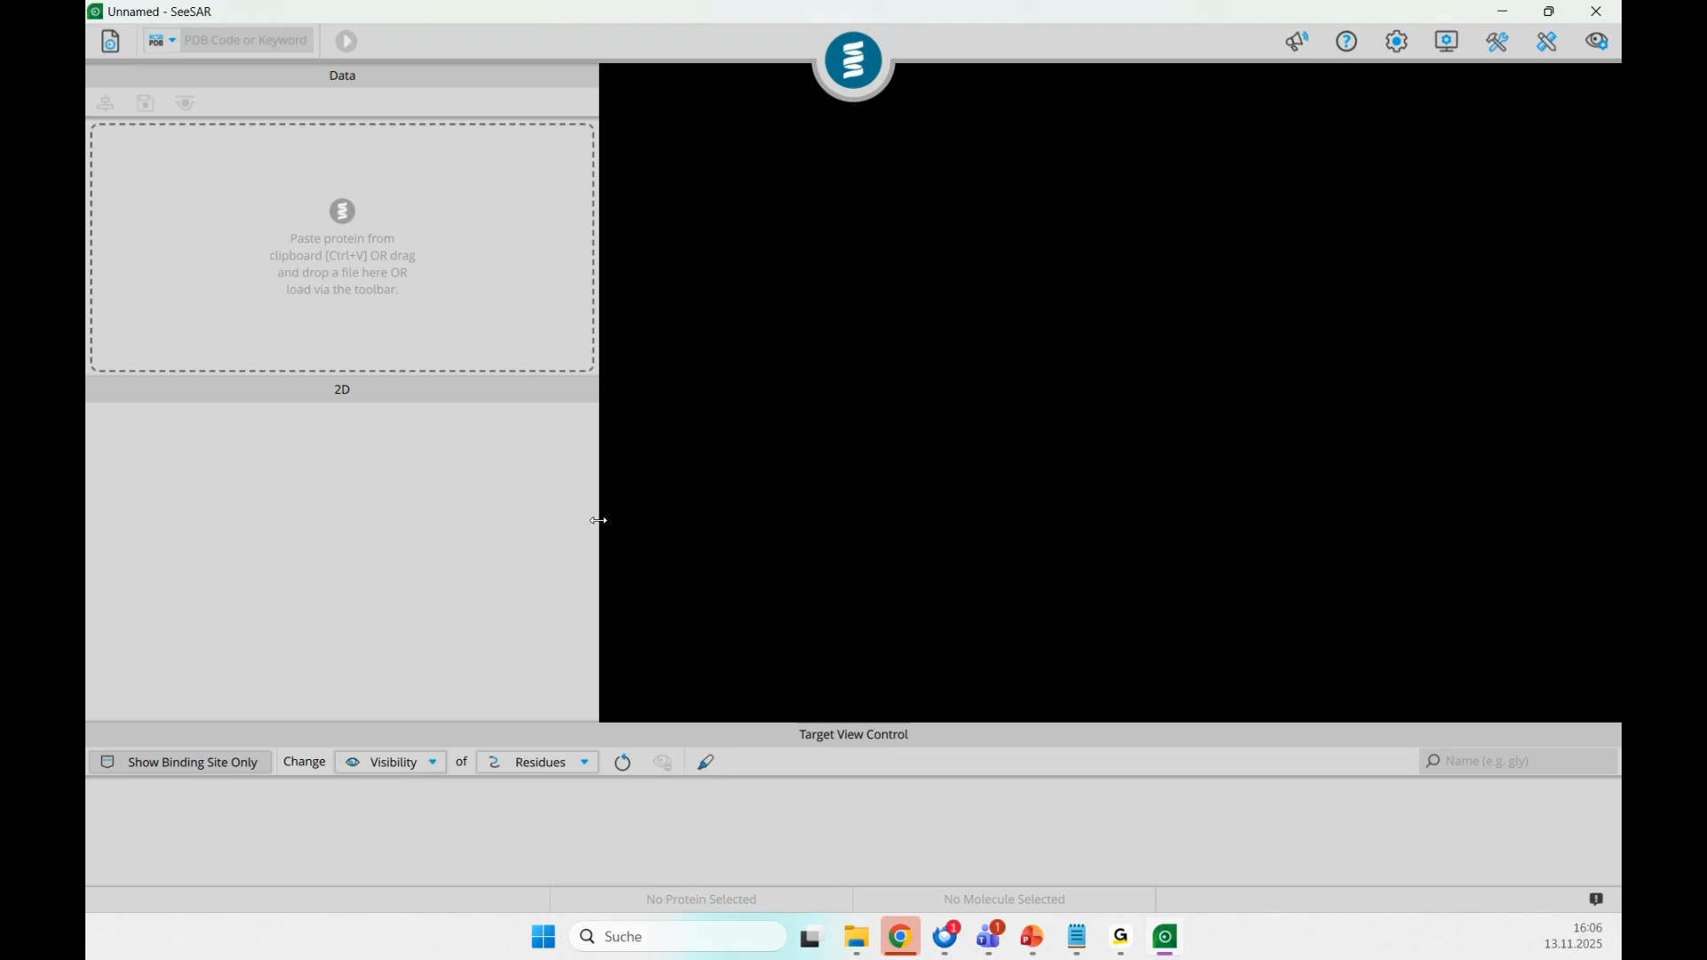
- Review the options for loading a project or a recently used protein
{"action": "left_click", "coordinate": [111, 47]}
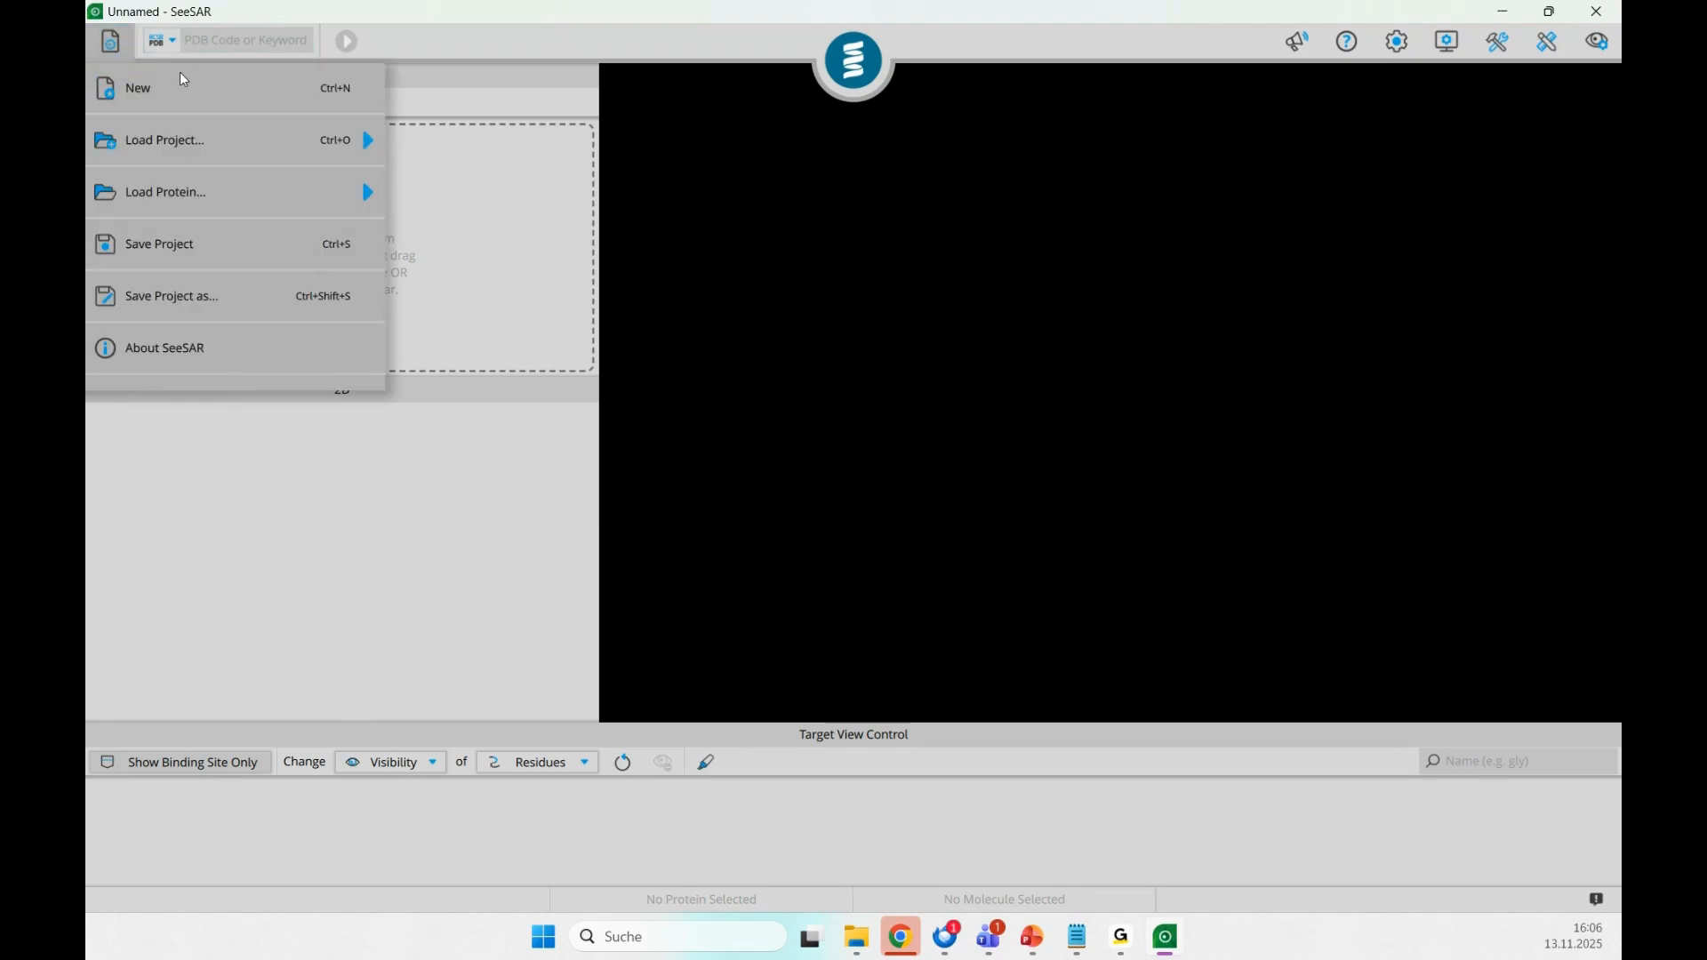
{"action": "mouse_move", "coordinate": [255, 192]}
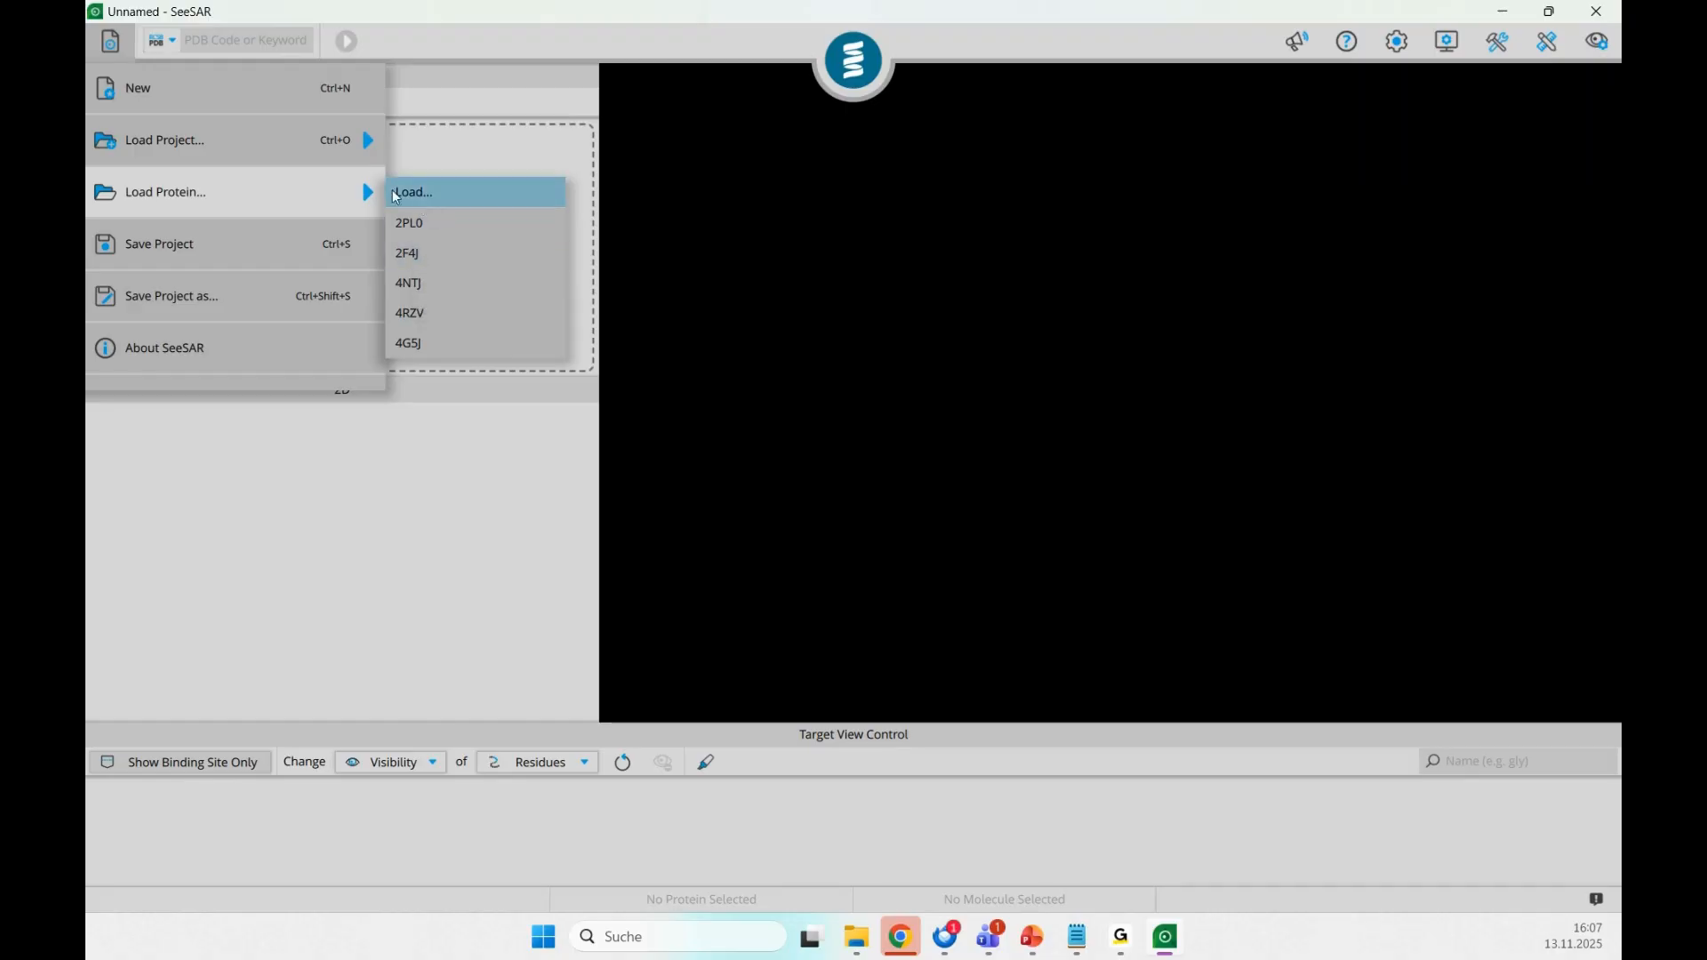
{"action": "mouse_move", "coordinate": [310, 151]}
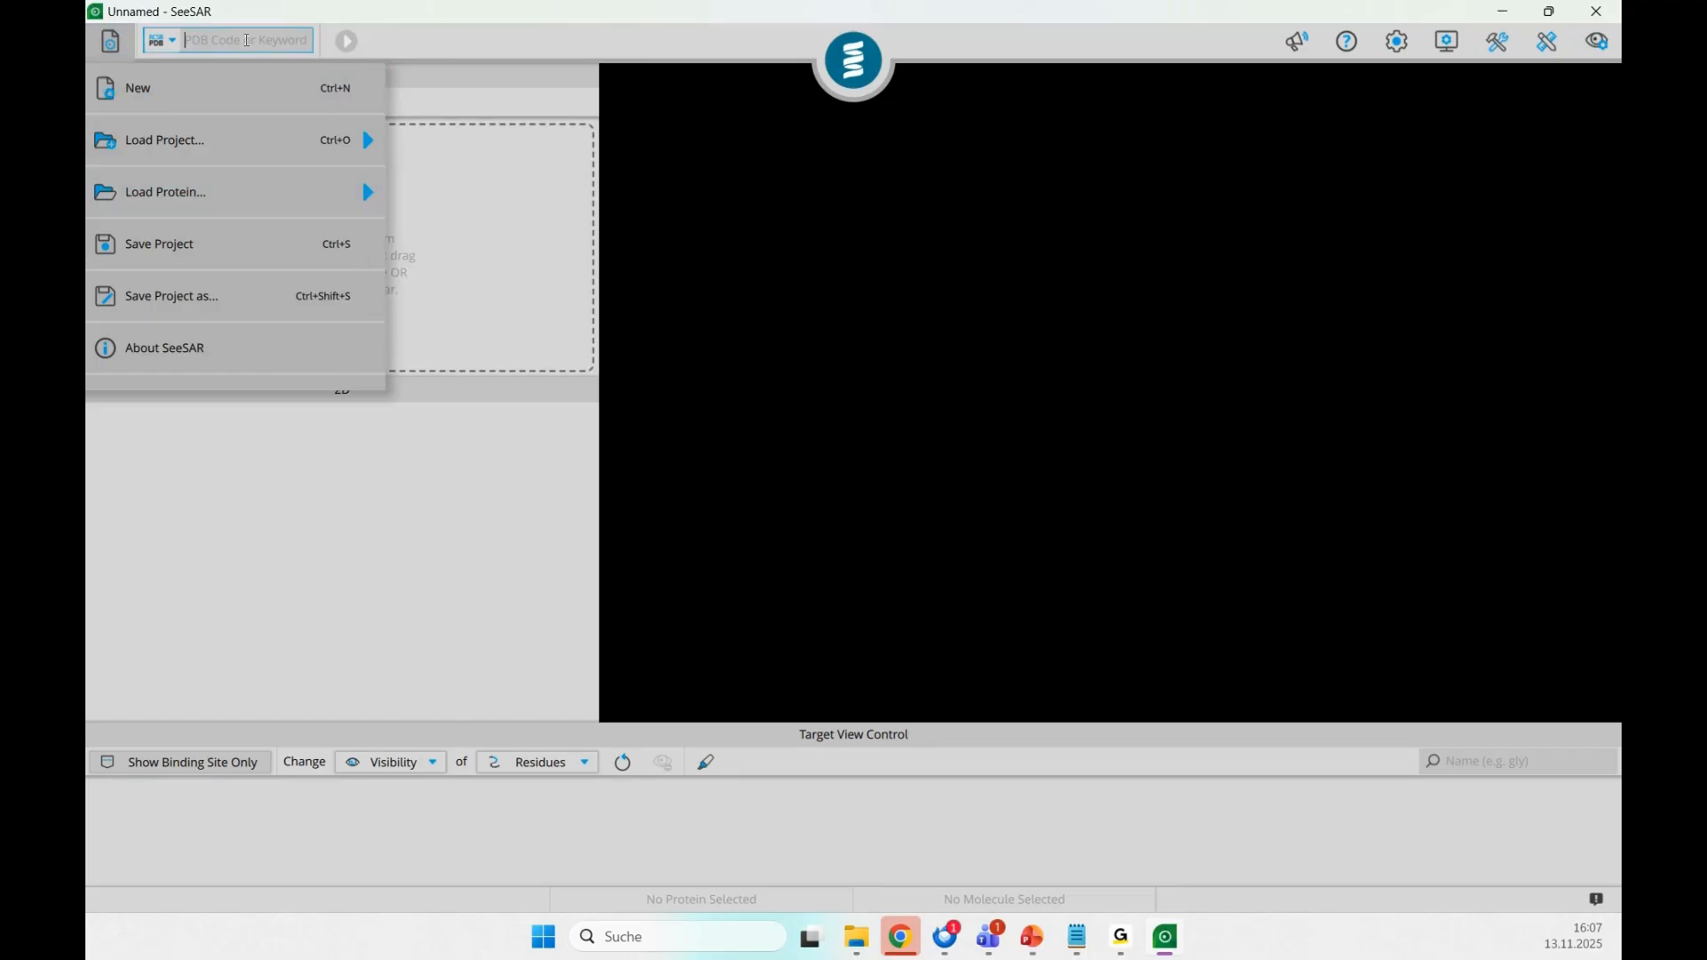
- Look up the structure with PDB code 4ntj in the online protein search
{"action": "left_click", "coordinate": [154, 47]}
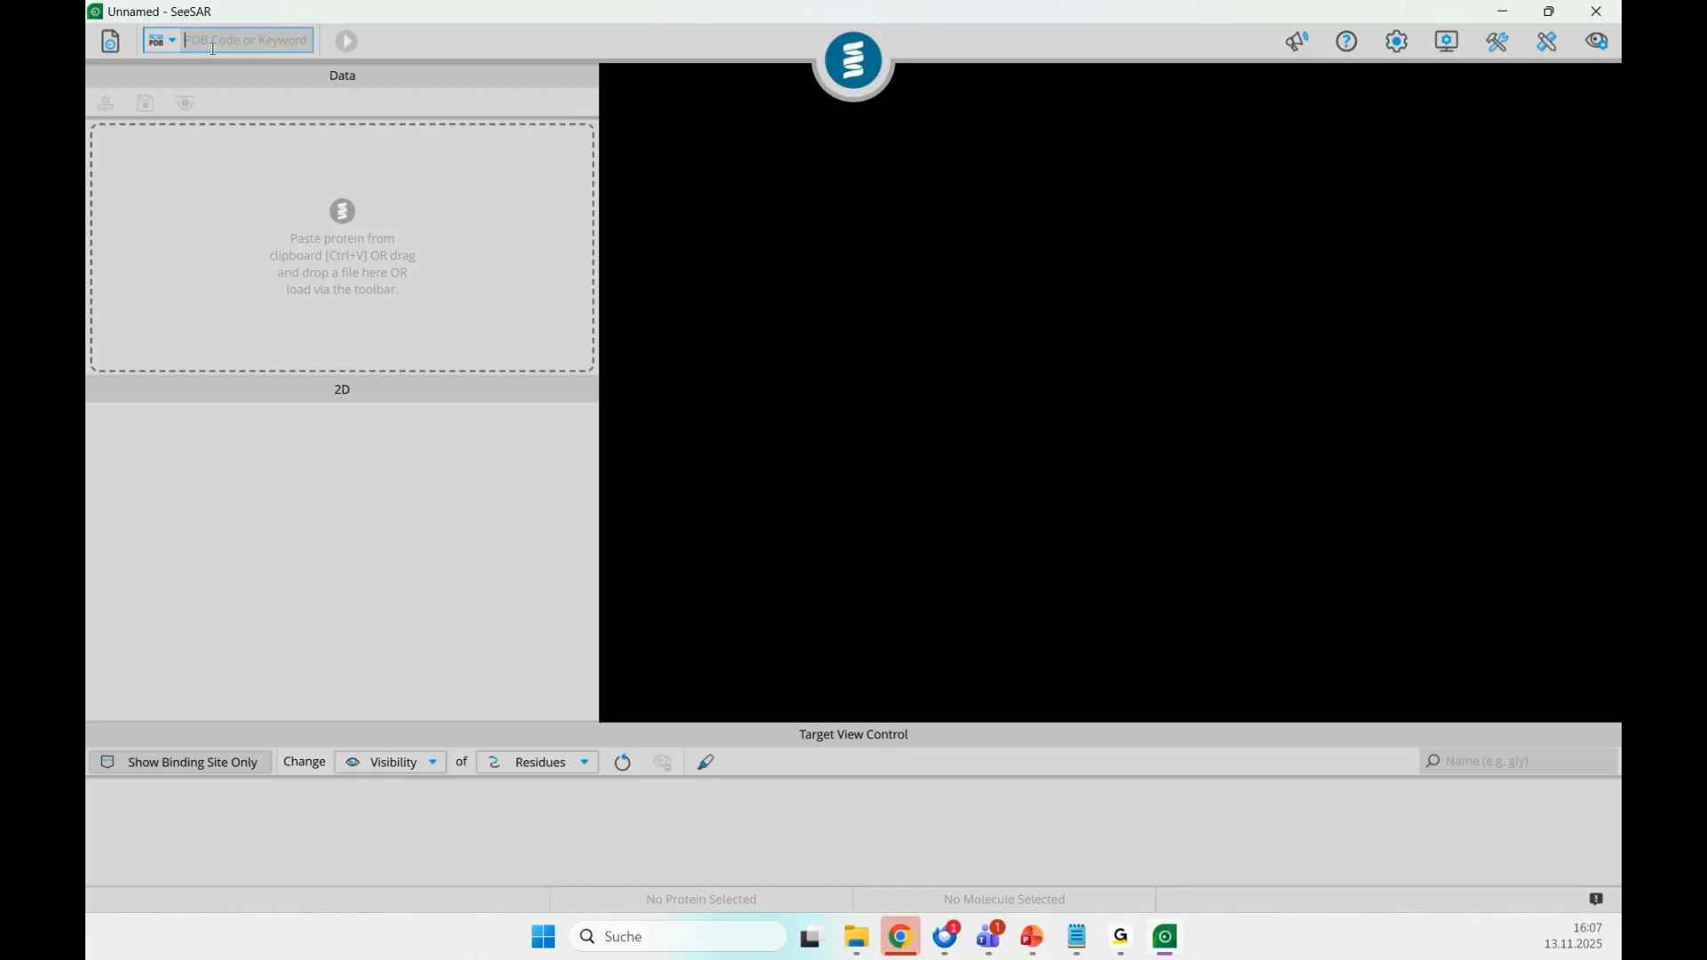
{"action": "type", "text": "4ntj"}
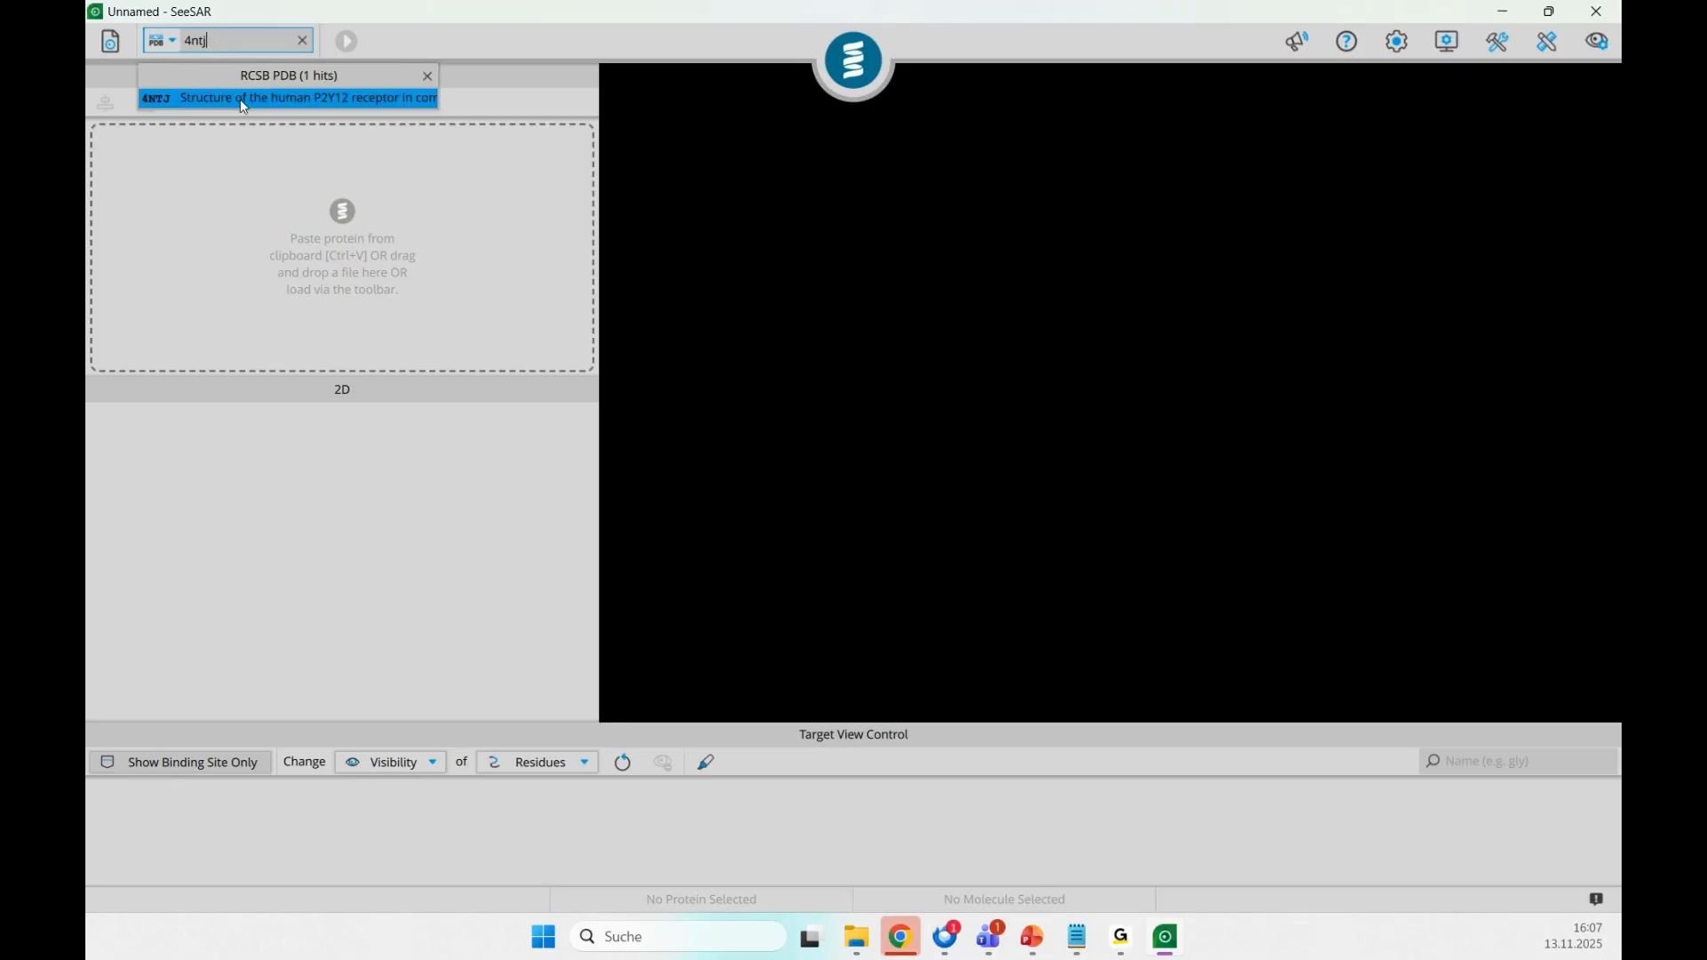
{"action": "left_click", "coordinate": [244, 103]}
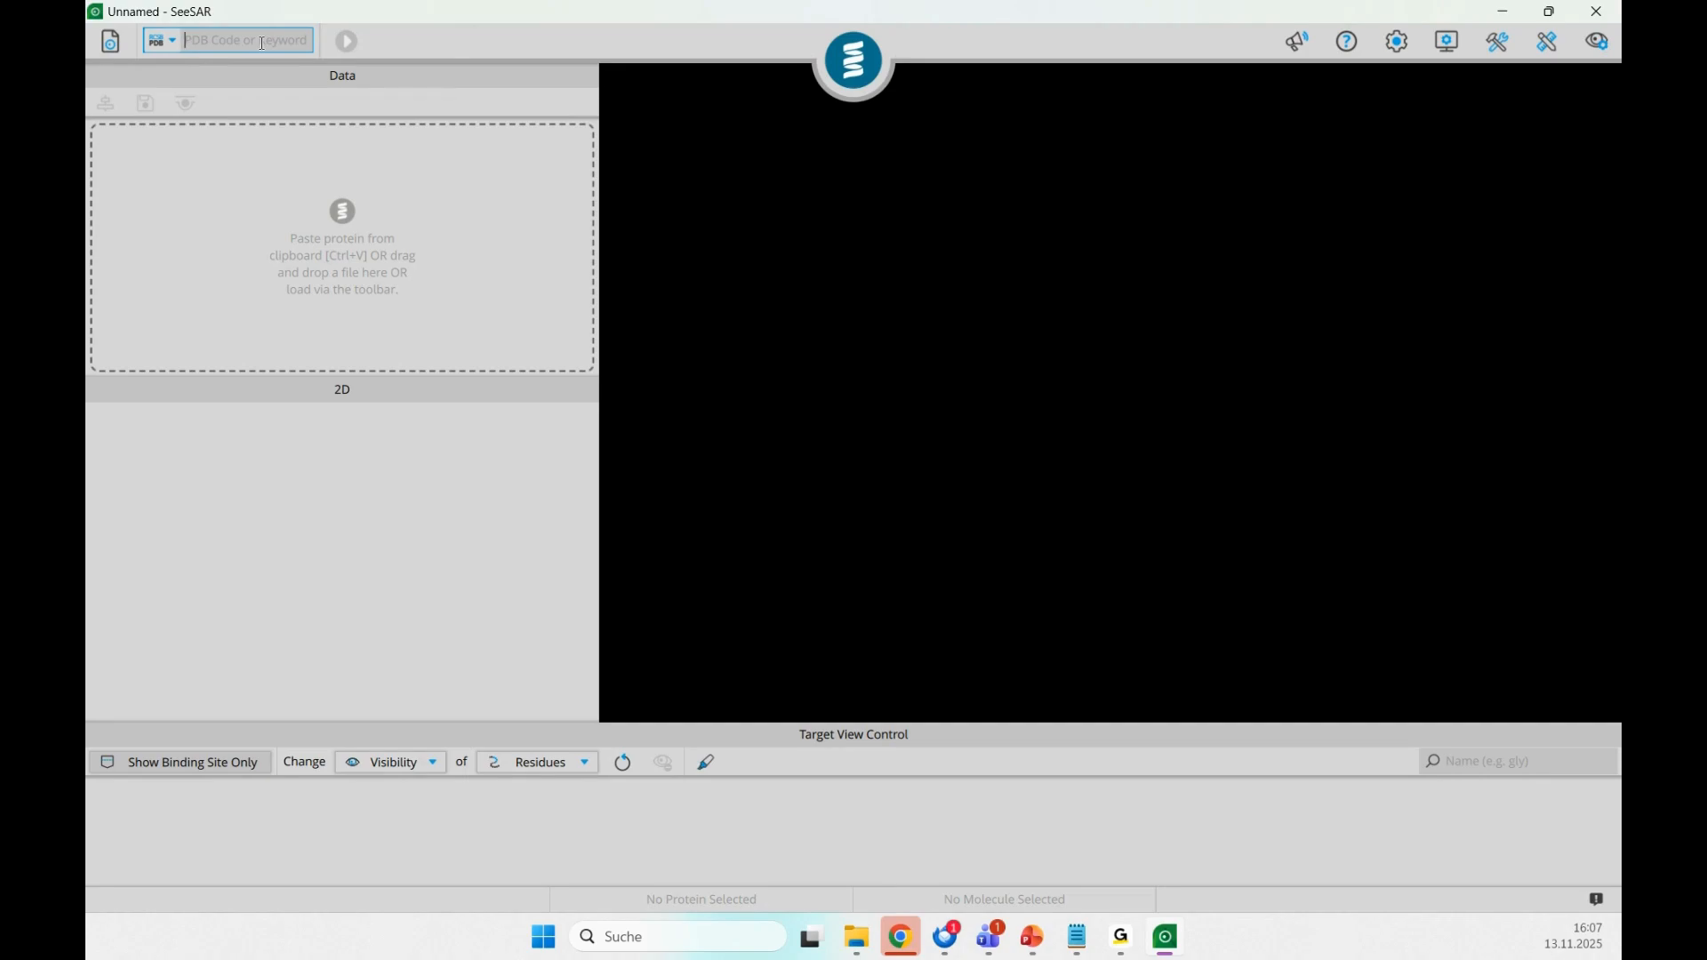
- Search the PDB for structures with the keyword gefitinib, review the hits and clear the search
{"action": "type", "text": "ge"}
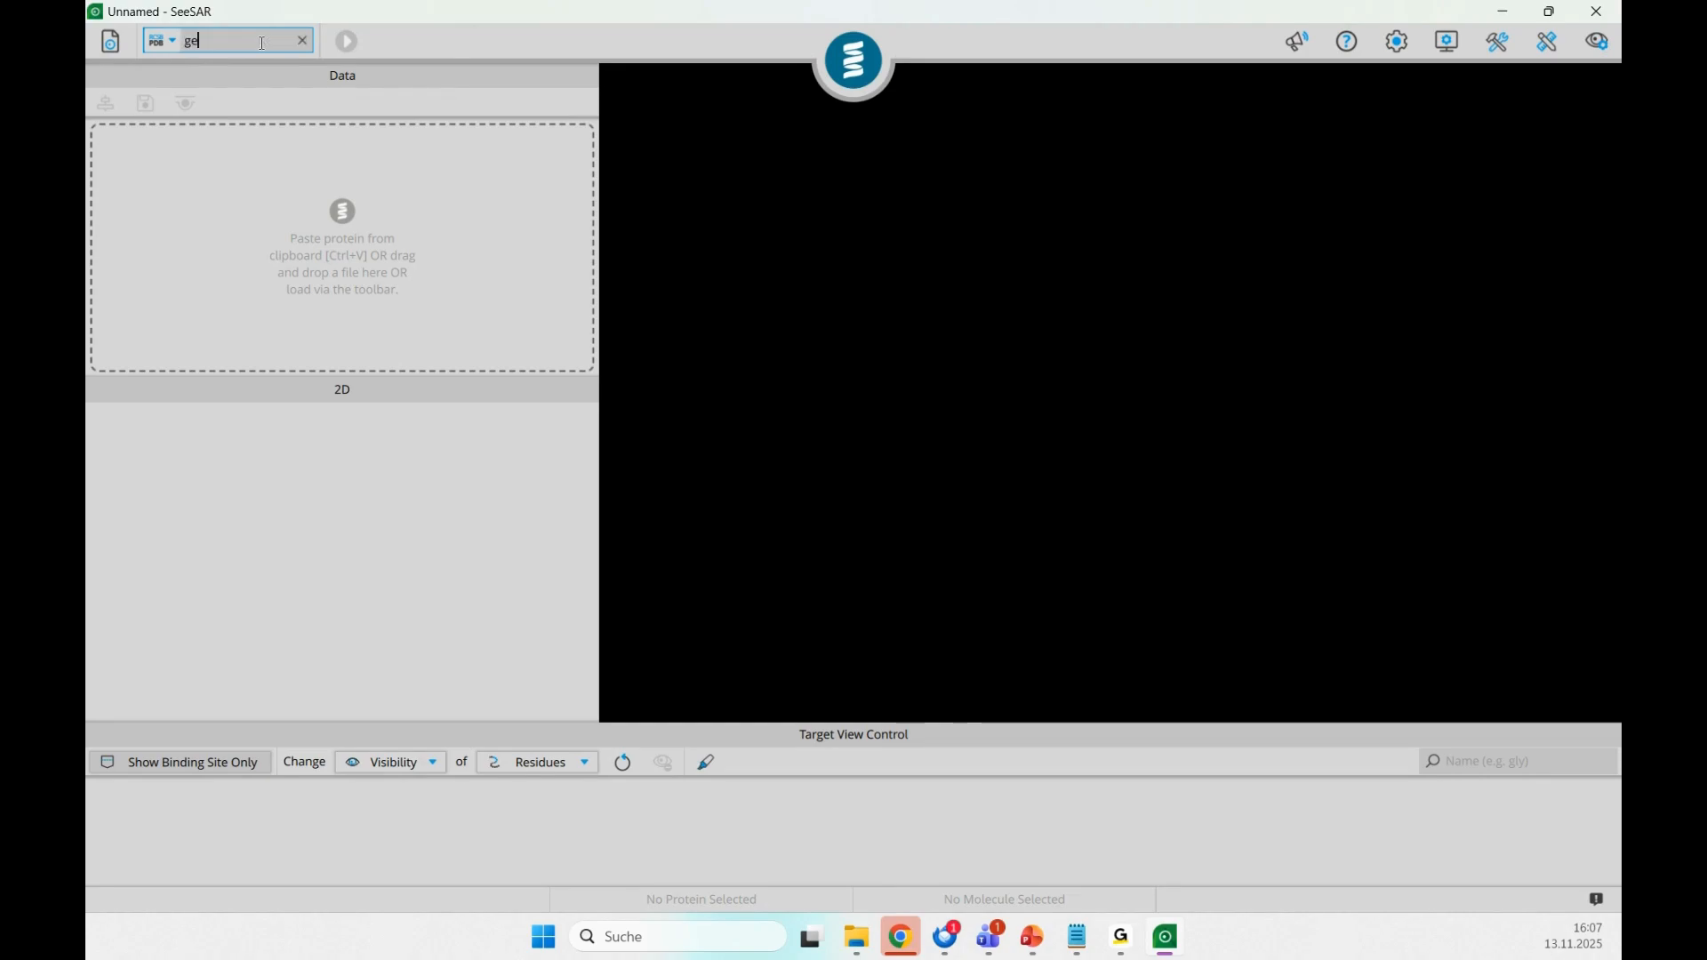
{"action": "type", "text": "fit"}
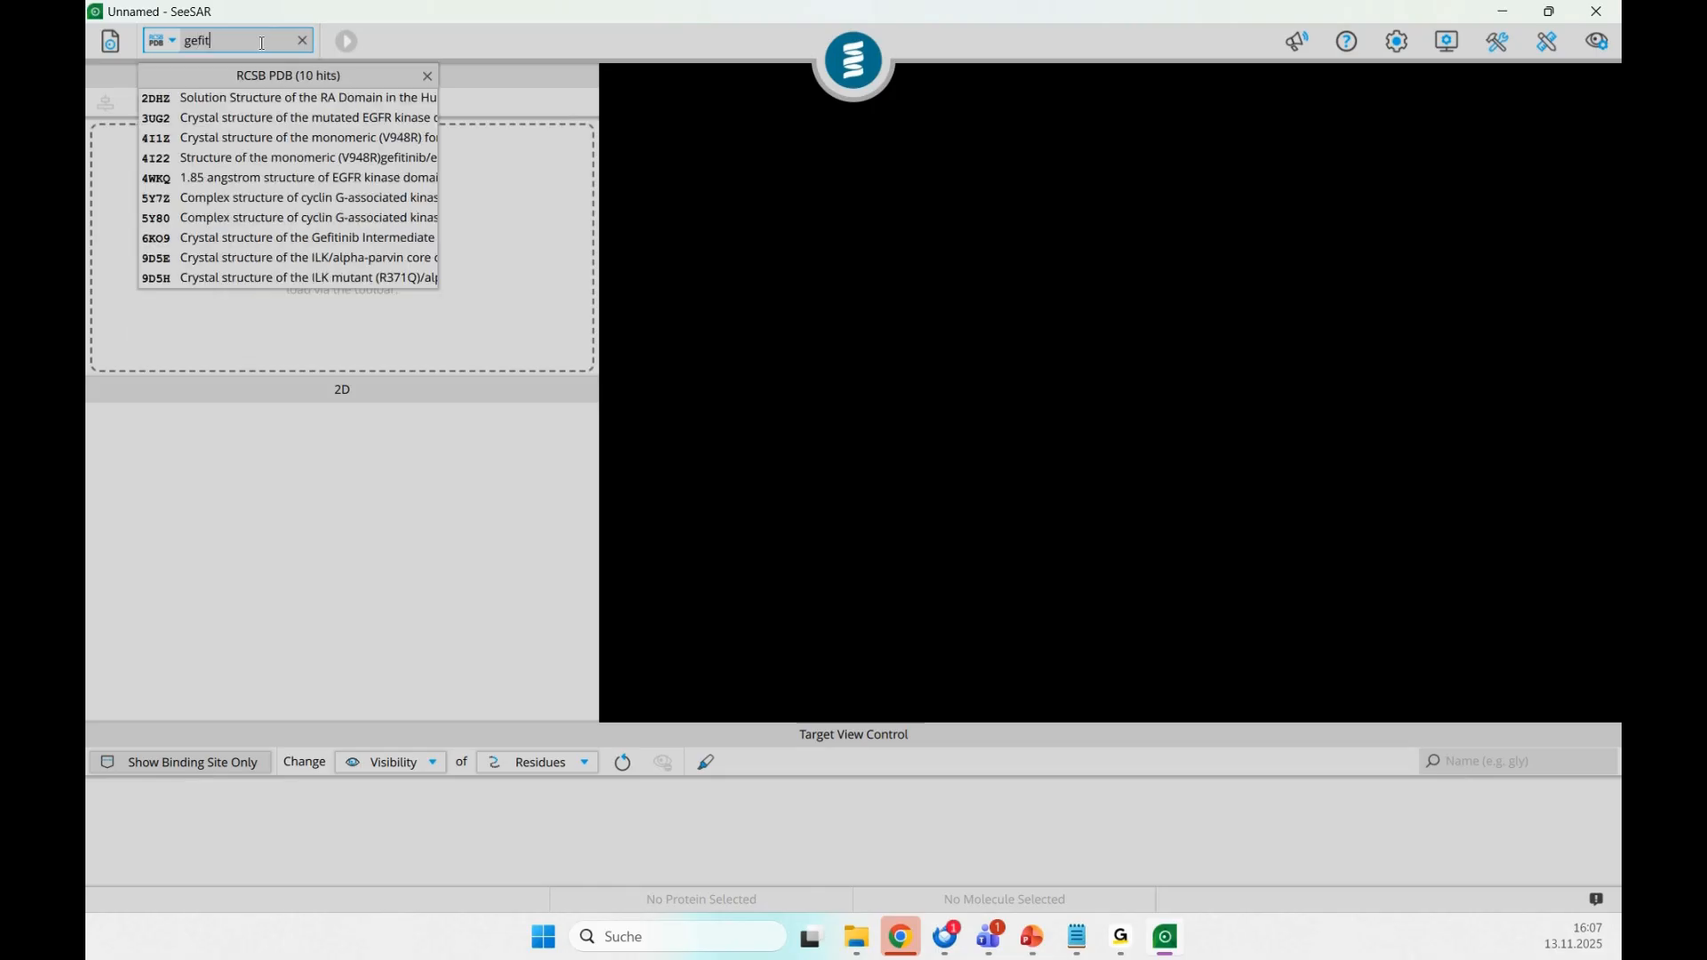
{"action": "type", "text": "inib"}
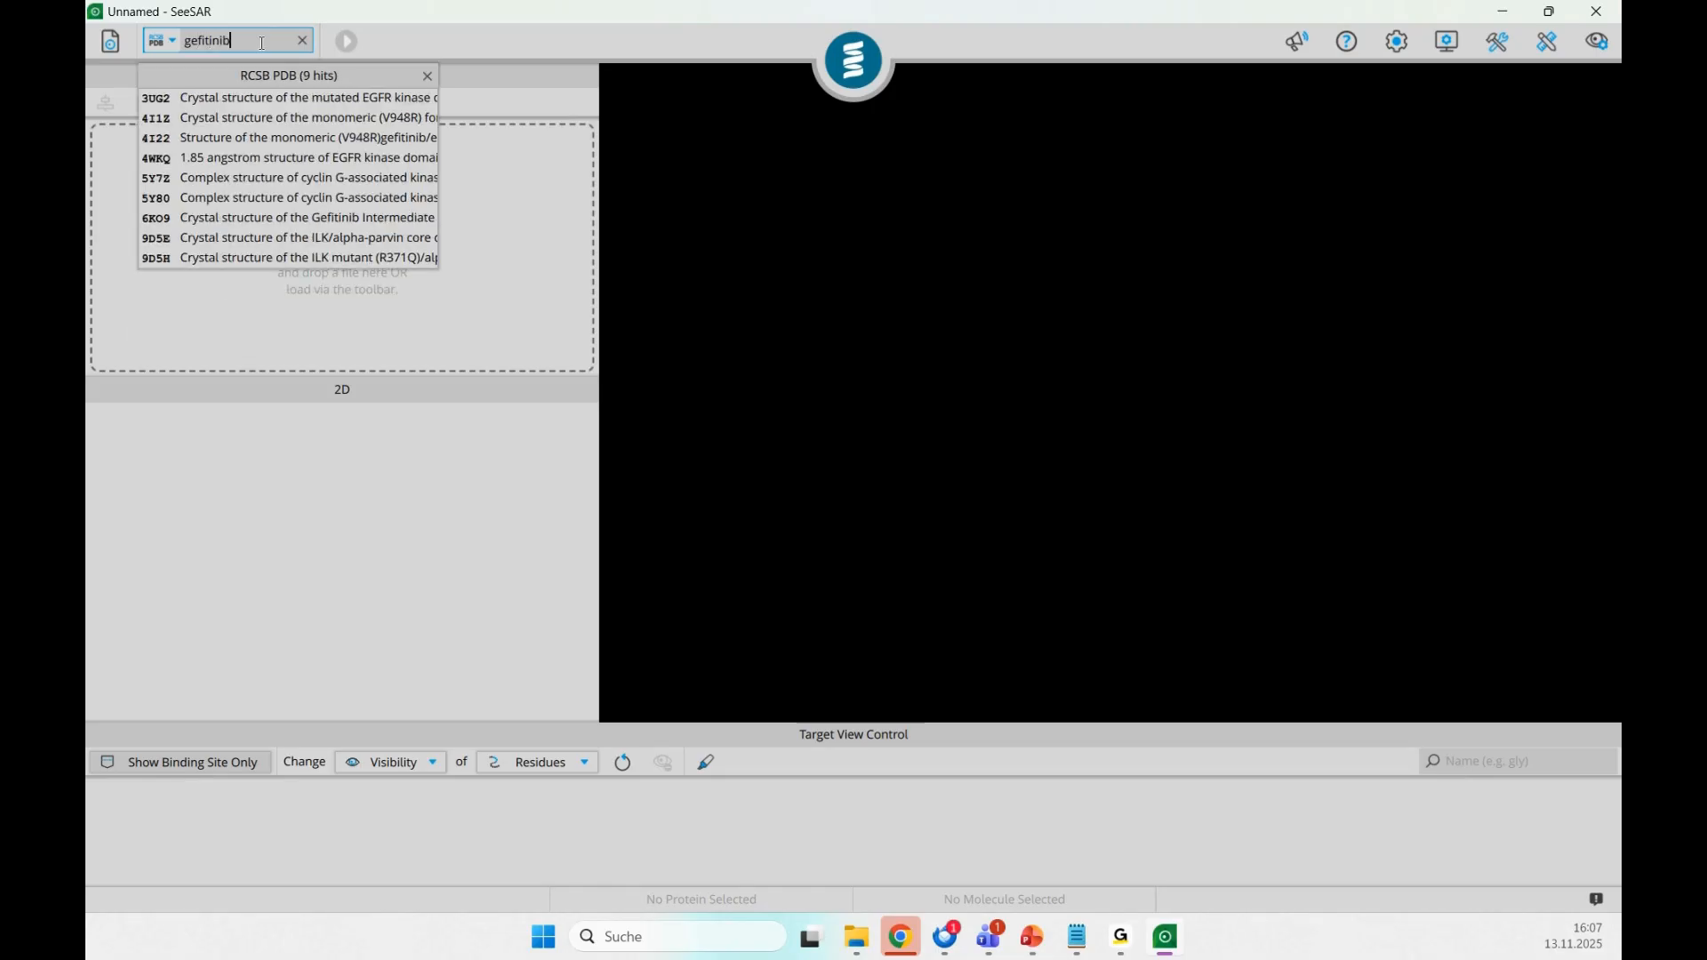
{"action": "double_click", "coordinate": [255, 42]}
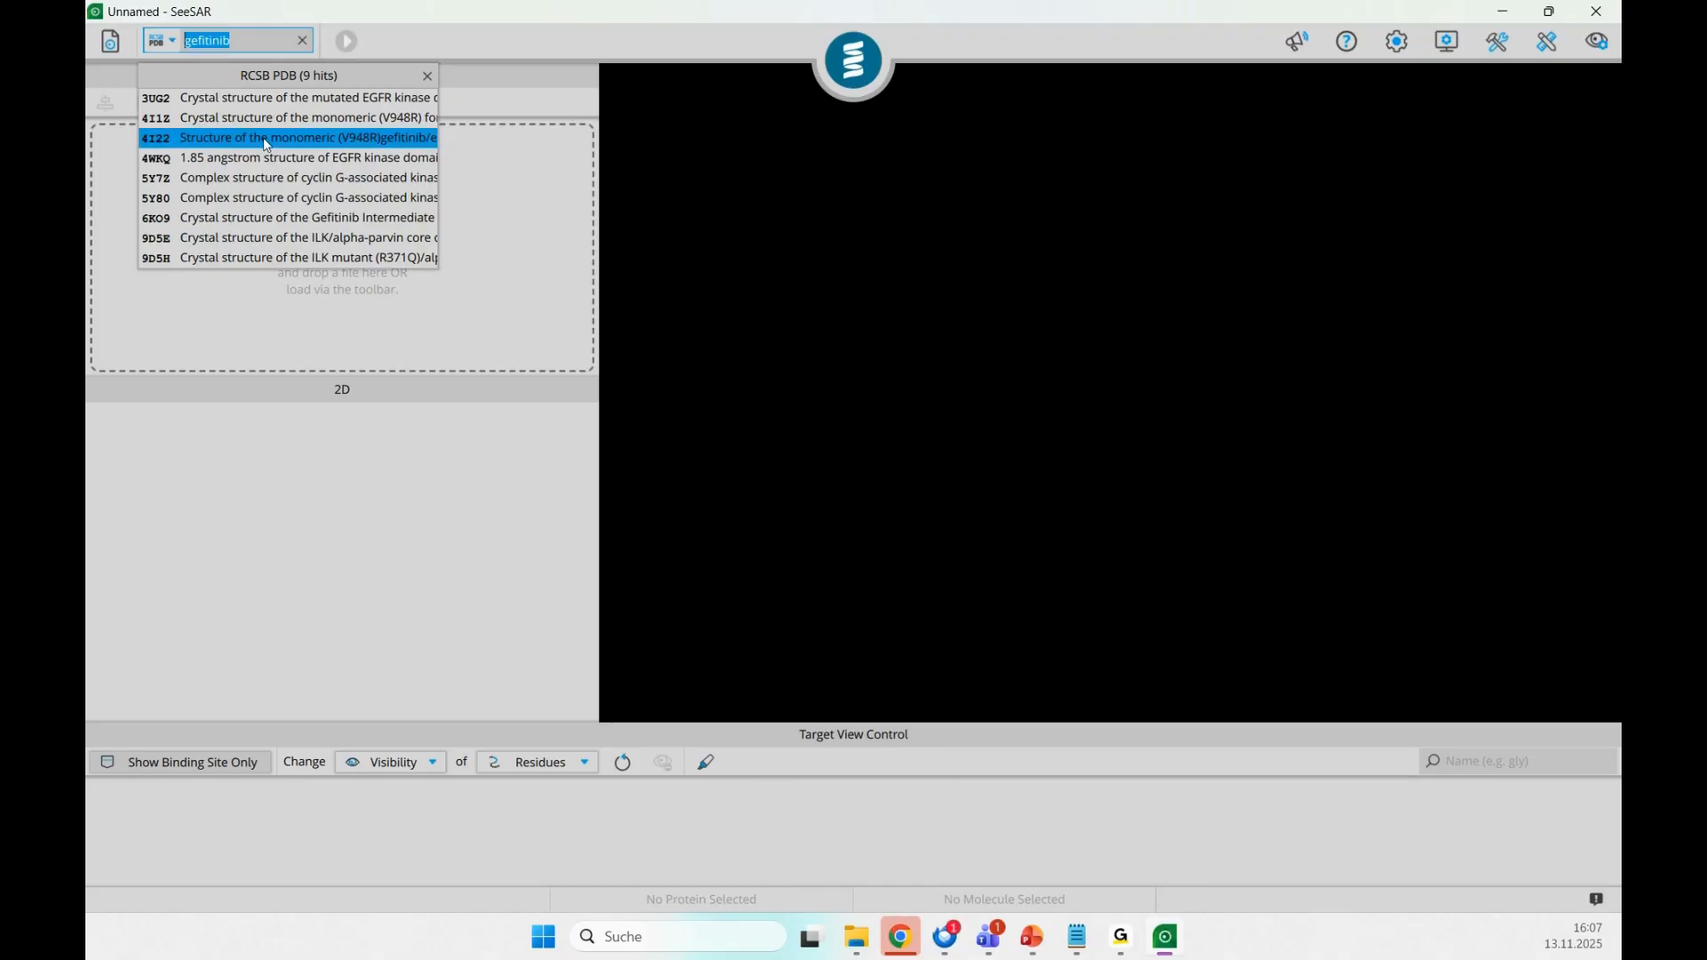
{"action": "type", "text": "gefiti"}
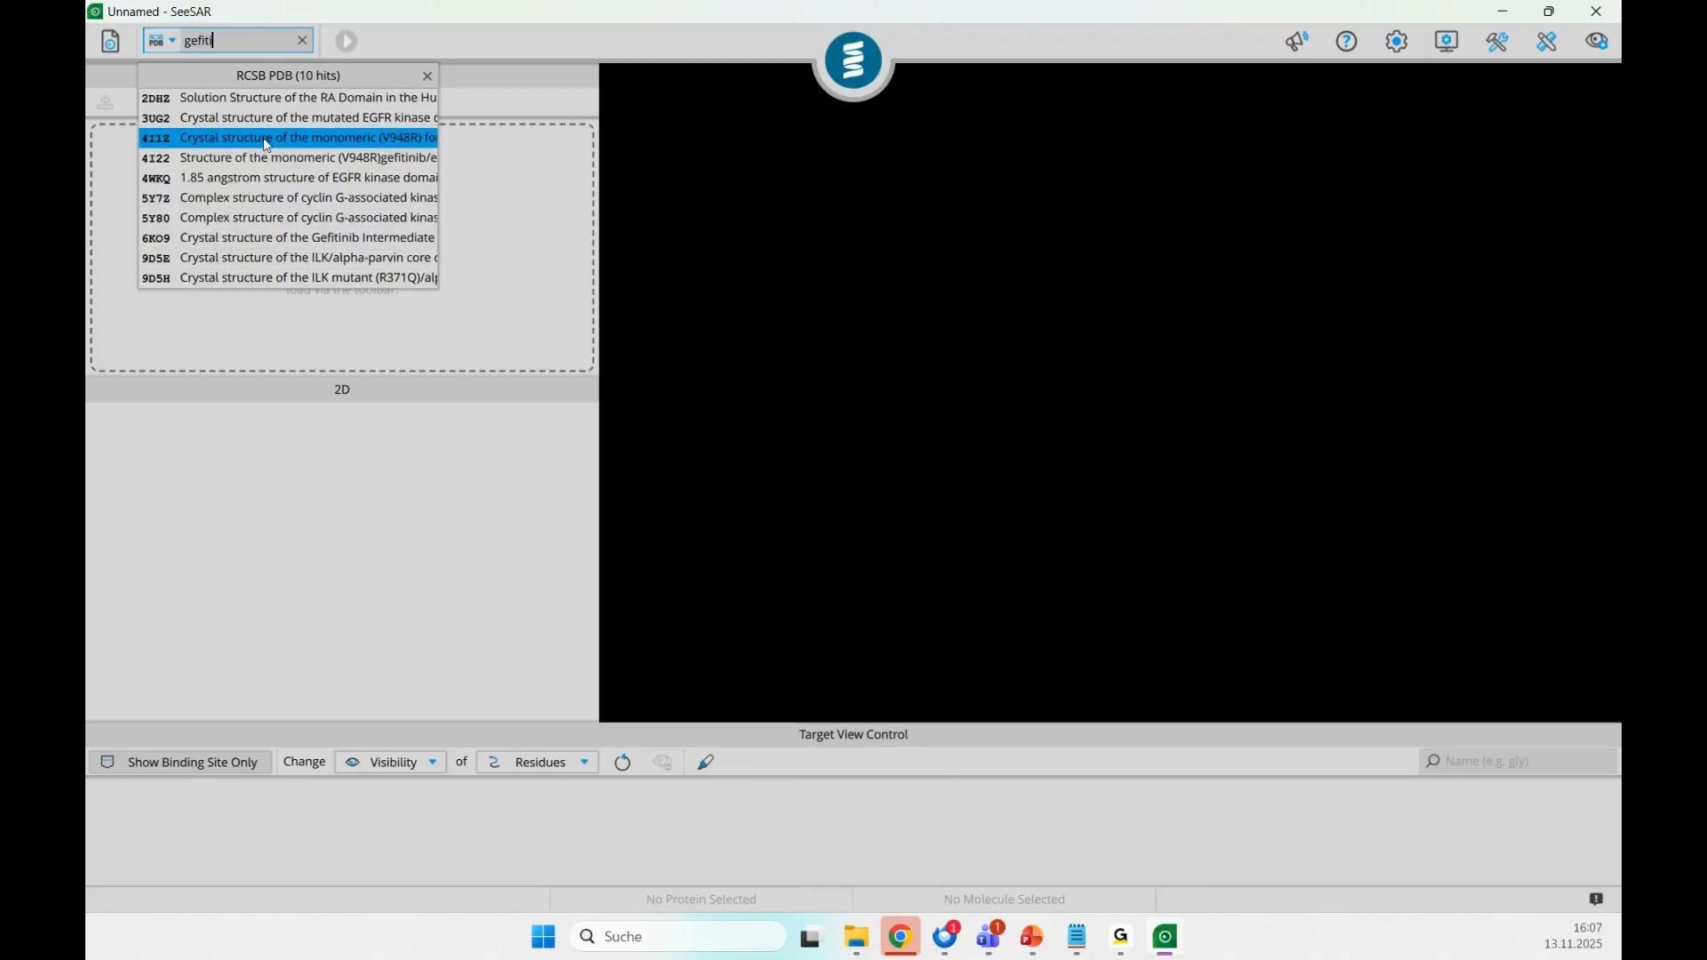
{"action": "type", "text": "nib"}
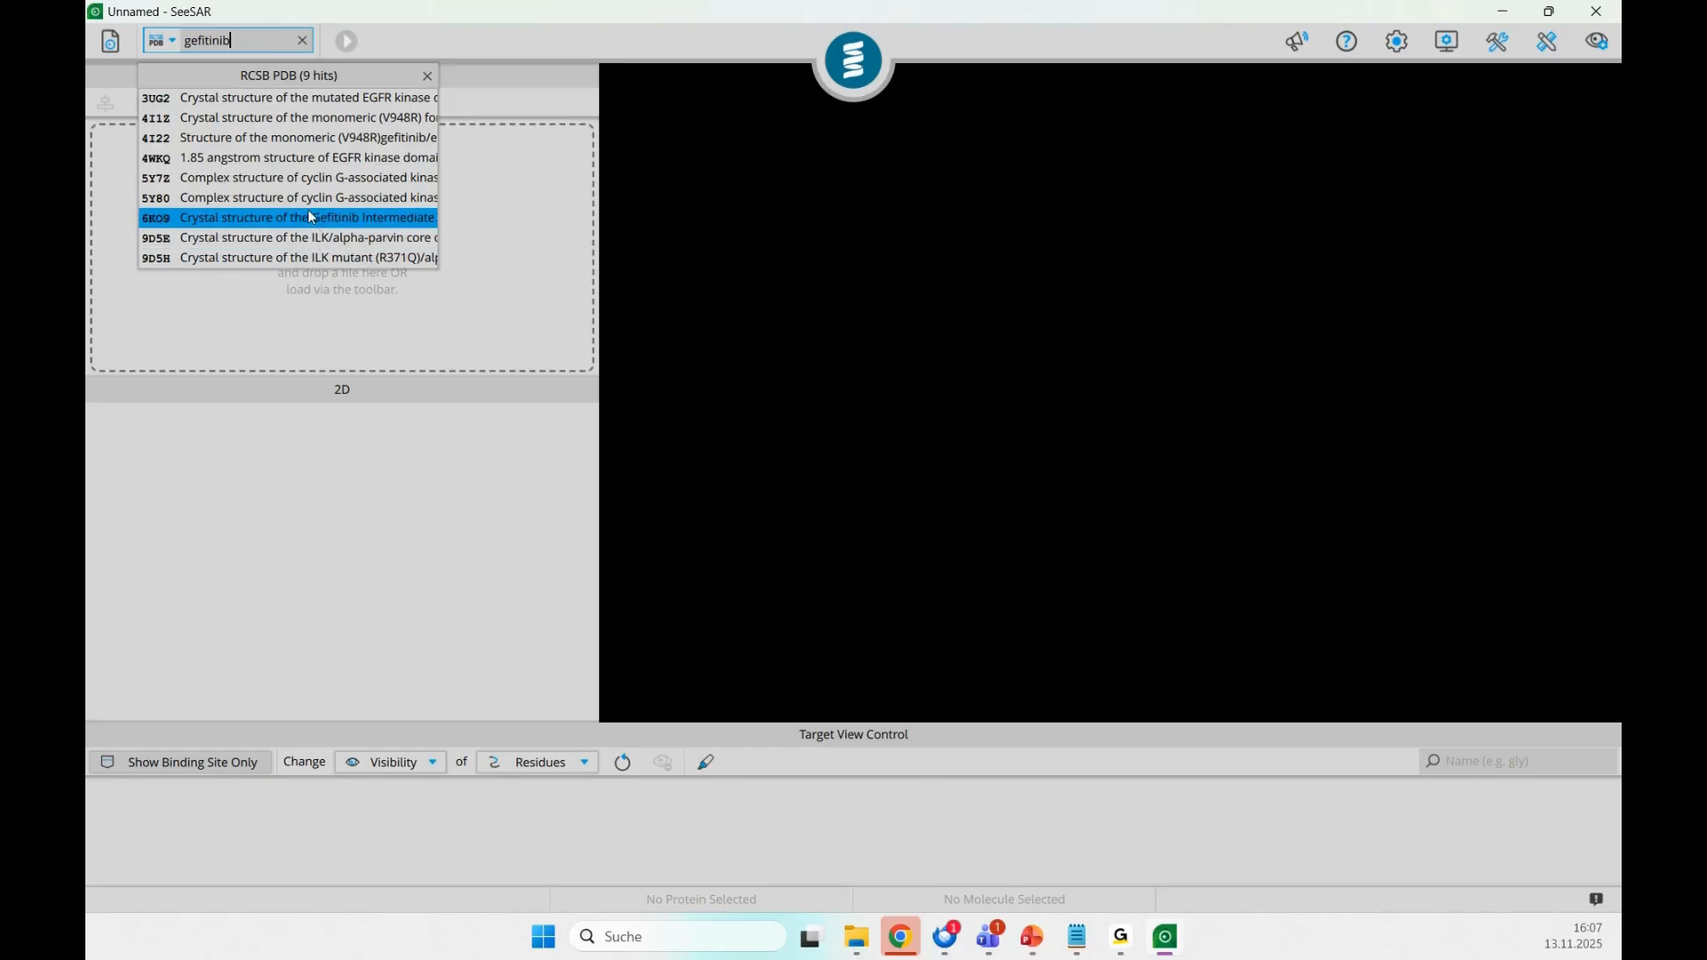
{"action": "left_click", "coordinate": [303, 40]}
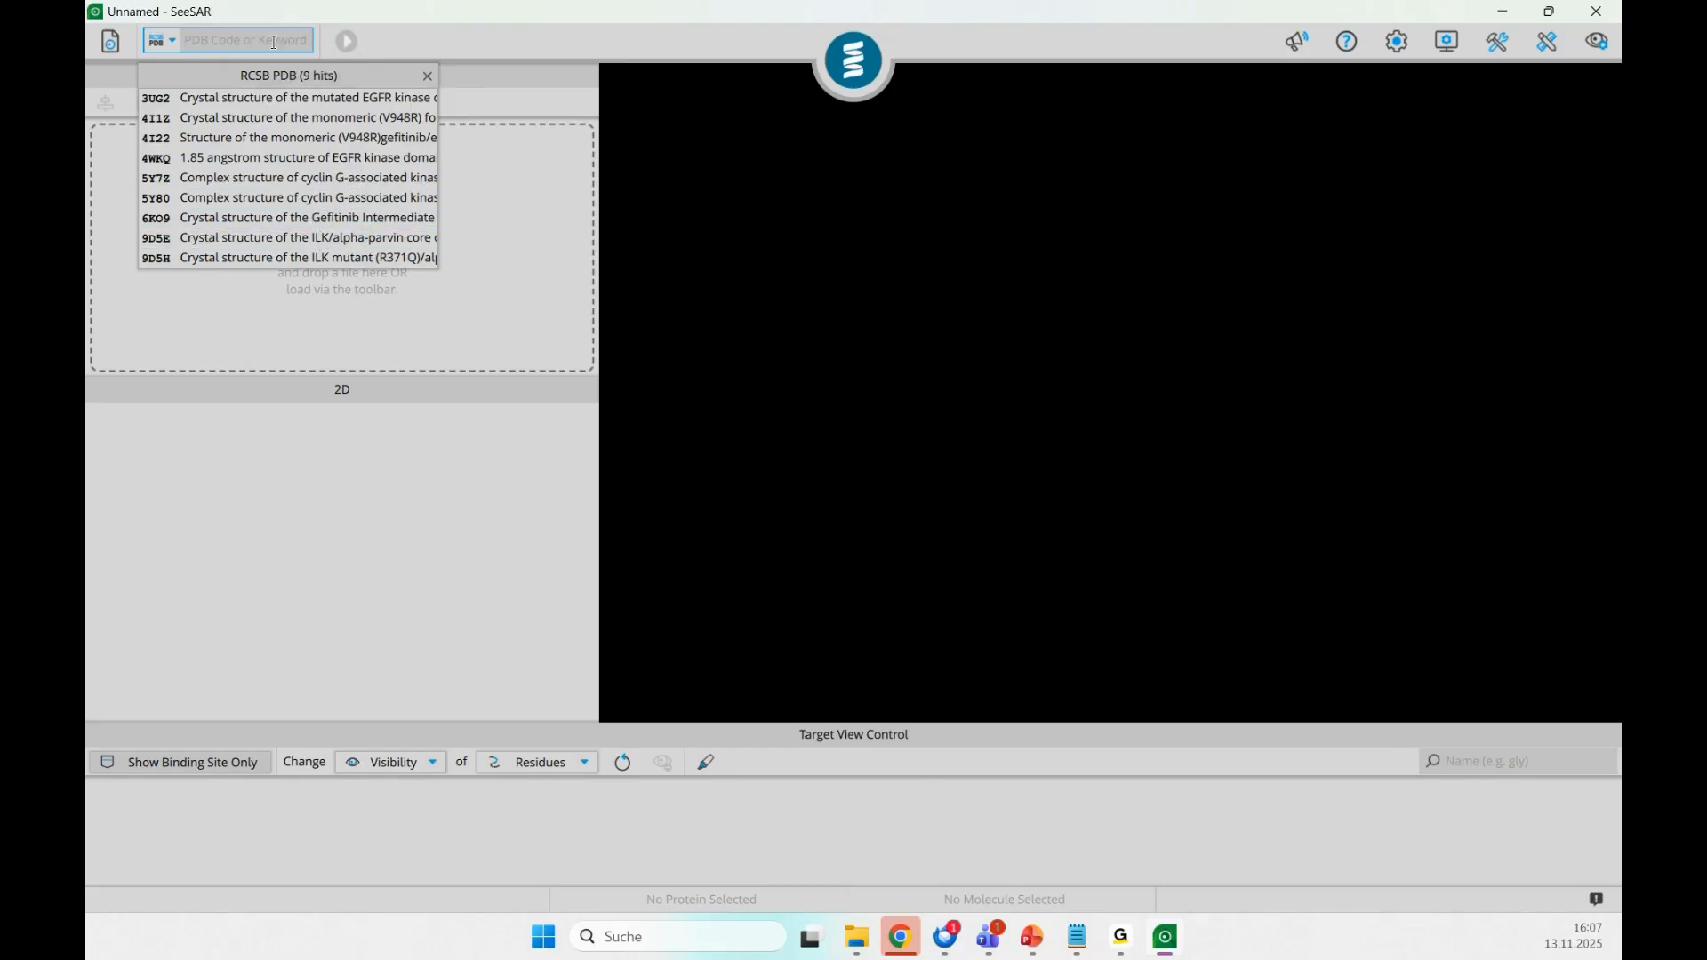
- Search by chemical synonym for celecoxib, list its PDB structures and clear the search
{"action": "left_click", "coordinate": [169, 42]}
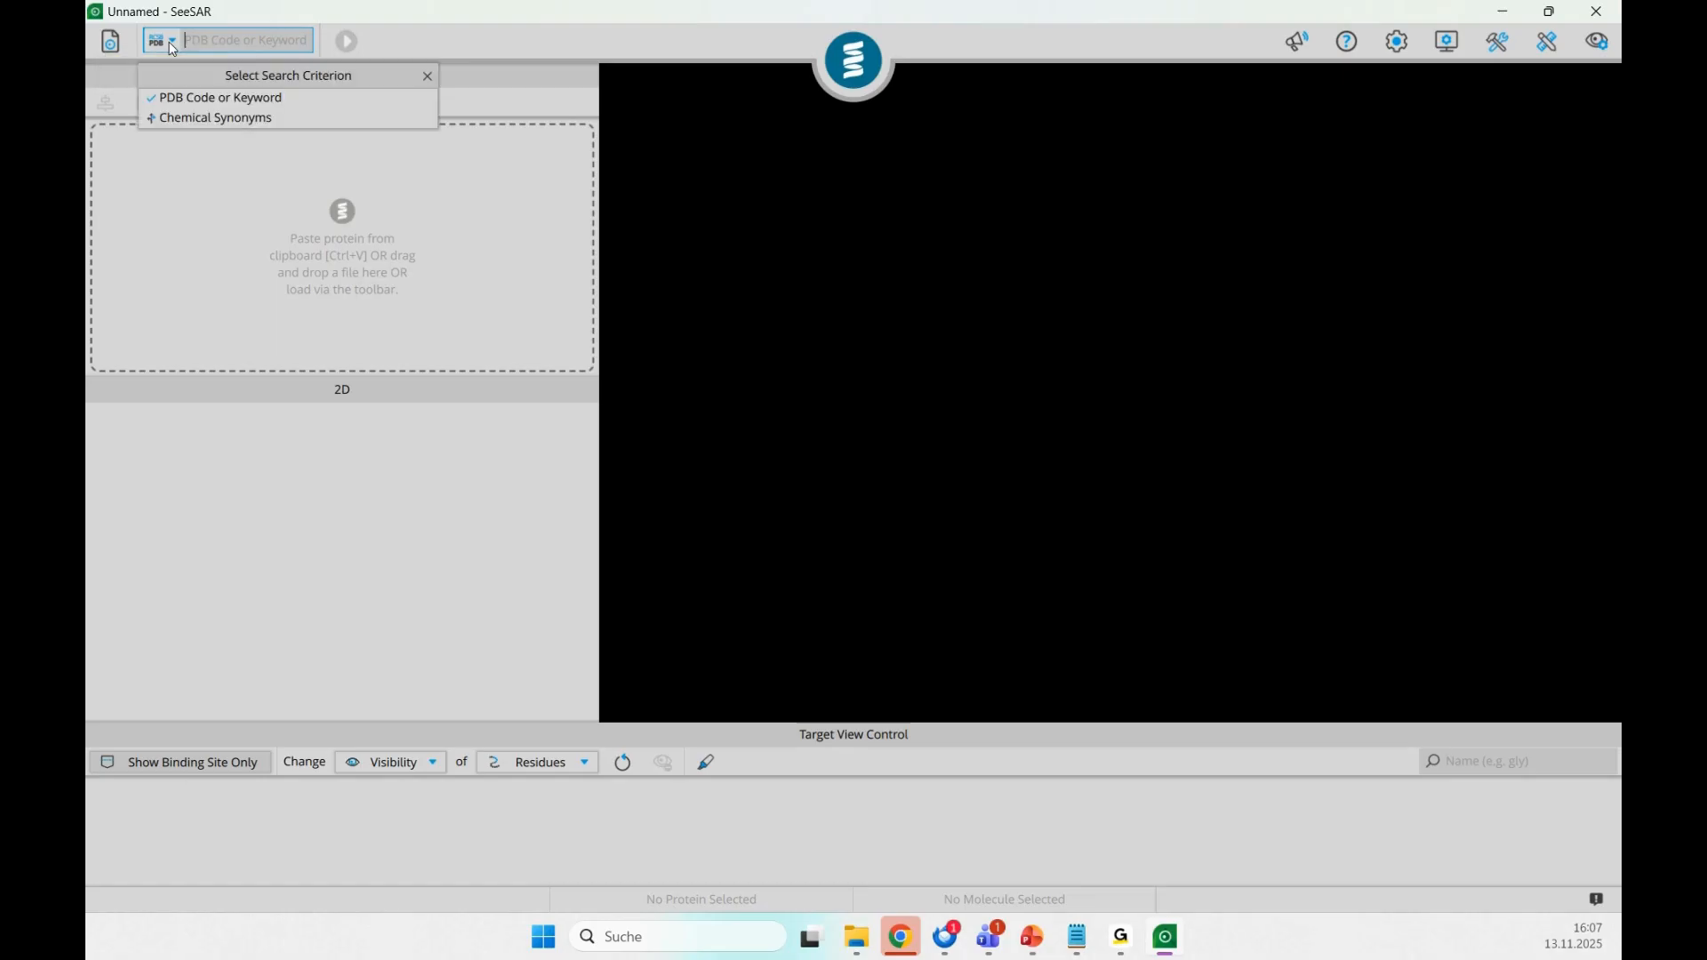
{"action": "left_click", "coordinate": [243, 119]}
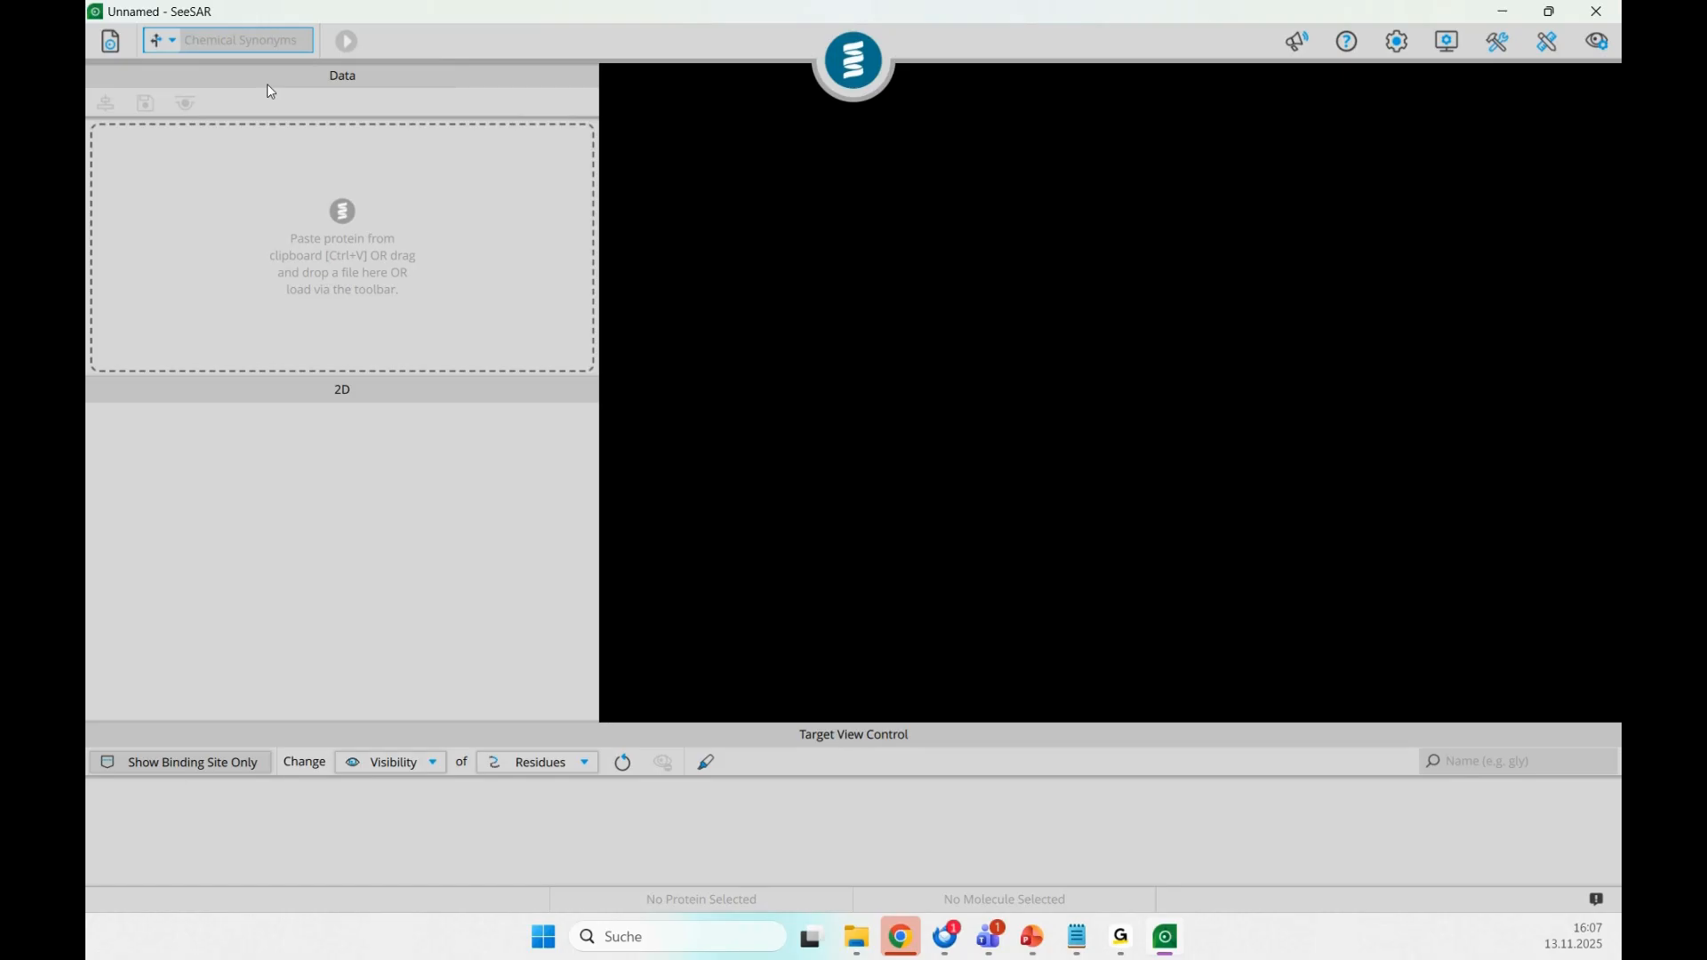
{"action": "type", "text": "celecoxib"}
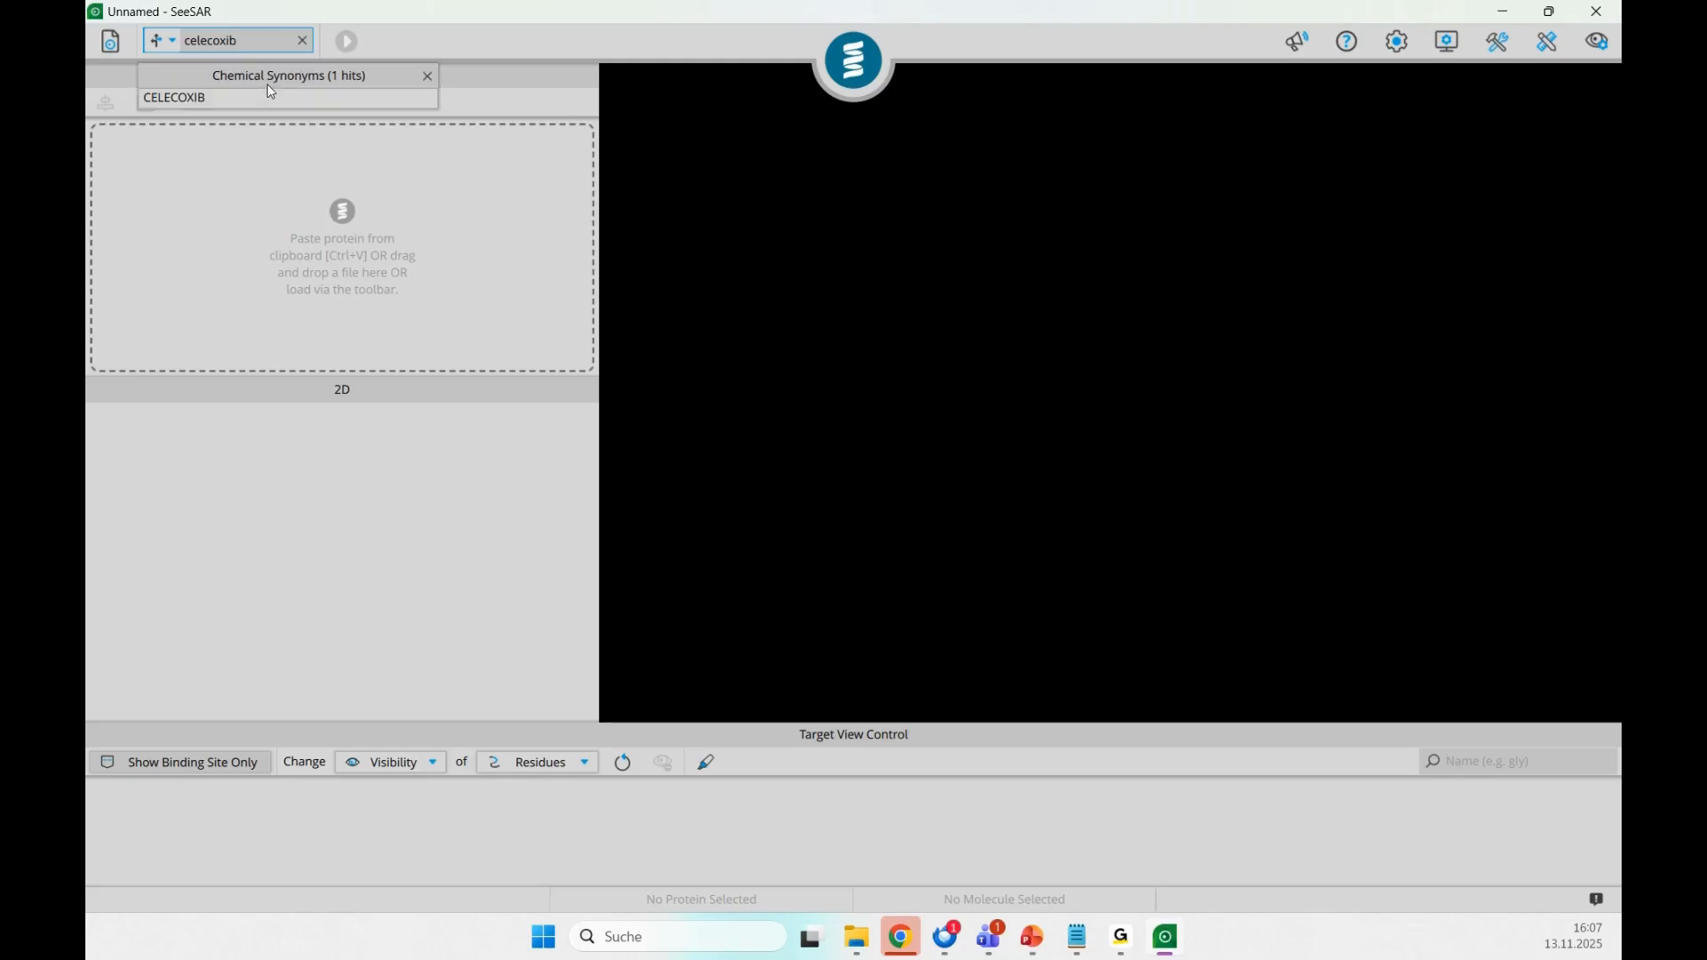
{"action": "left_click", "coordinate": [203, 102]}
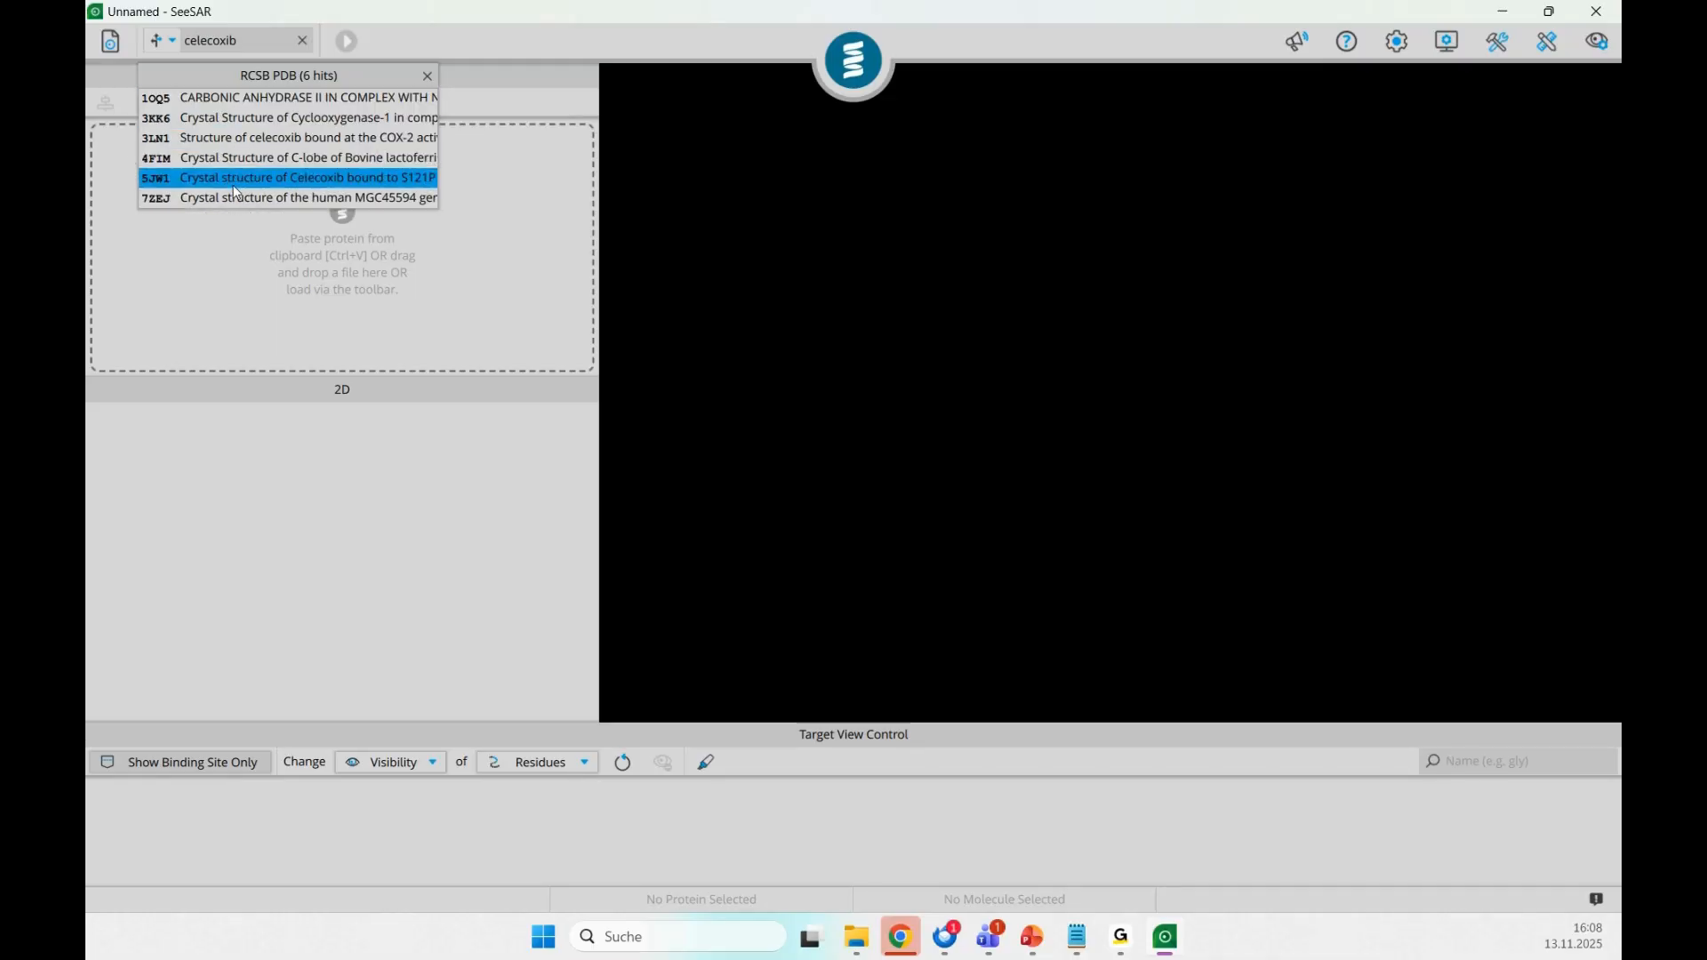
{"action": "double_click", "coordinate": [216, 41]}
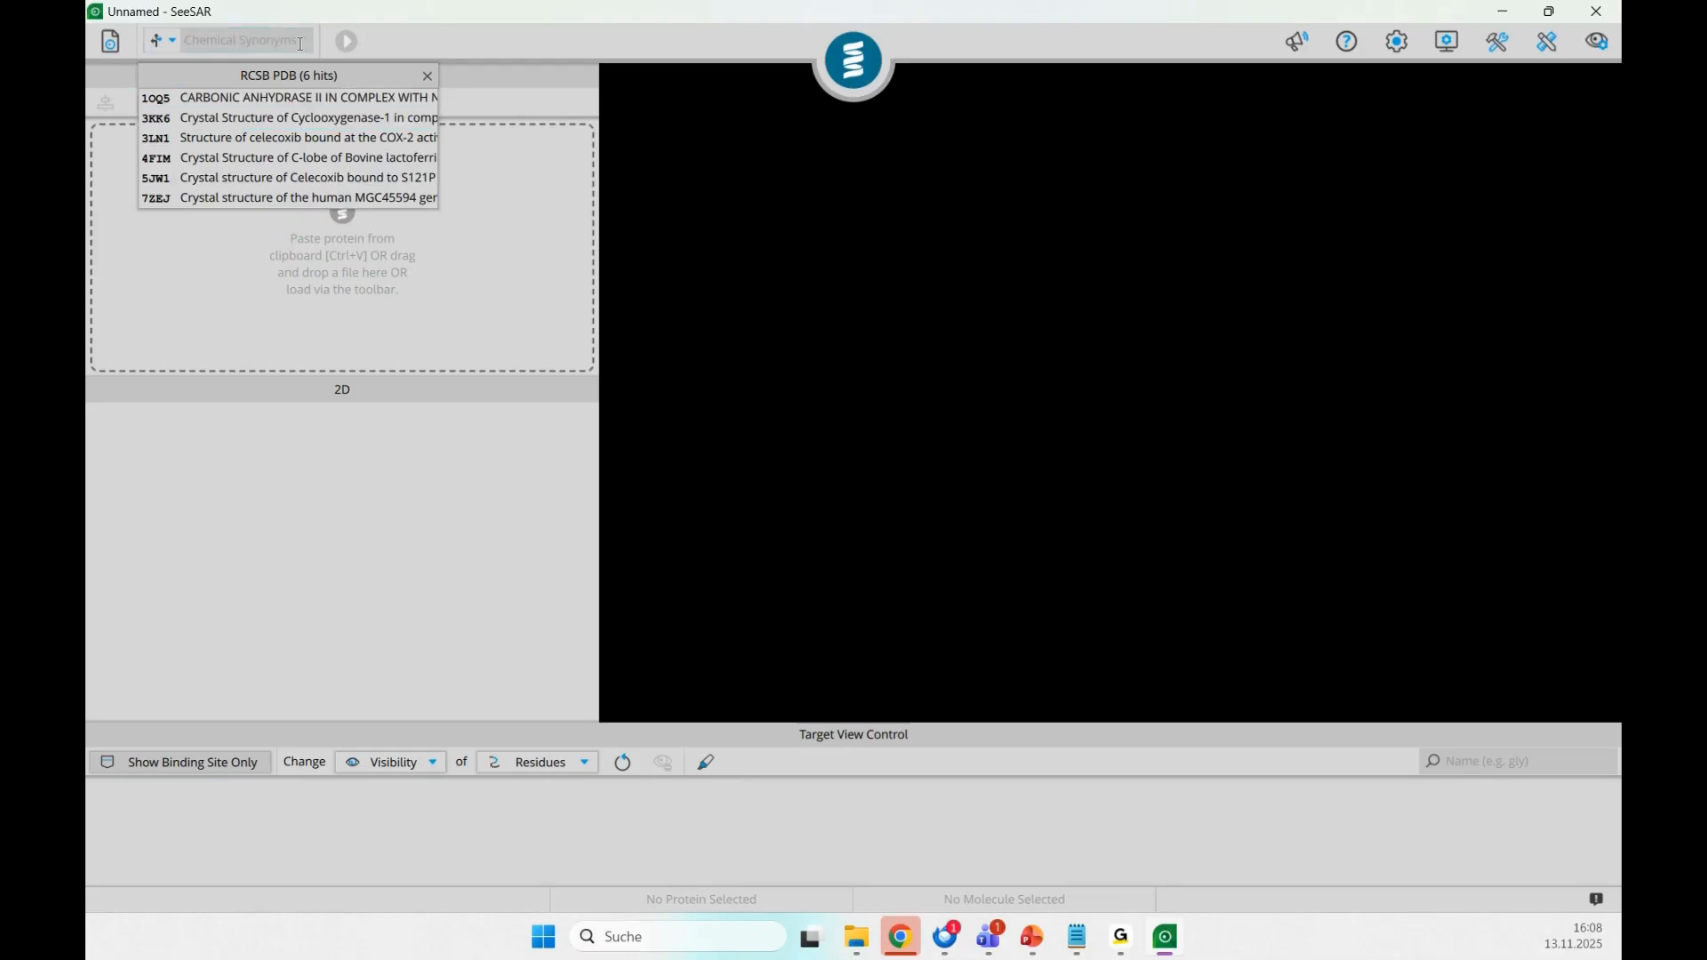
{"action": "key", "text": "BackSpace"}
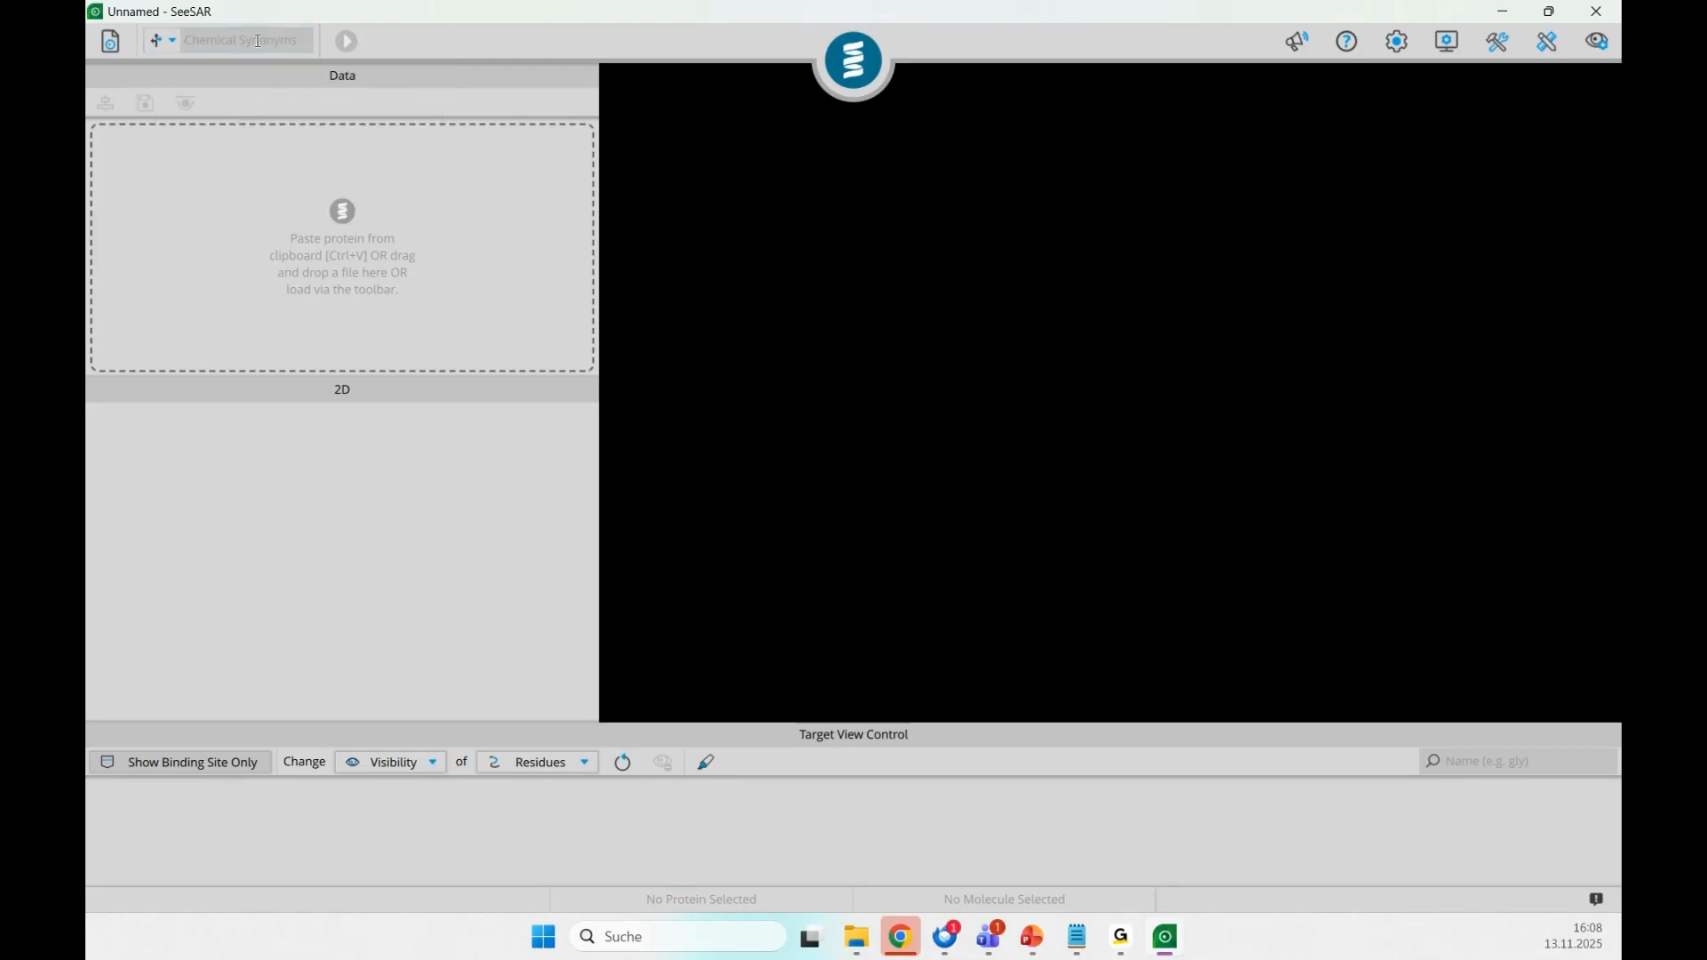
- Search by PDB code or keyword for imatinib and load 2PL0, LCK bound to imatinib
{"action": "left_click", "coordinate": [162, 41]}
{"action": "left_click", "coordinate": [206, 93]}
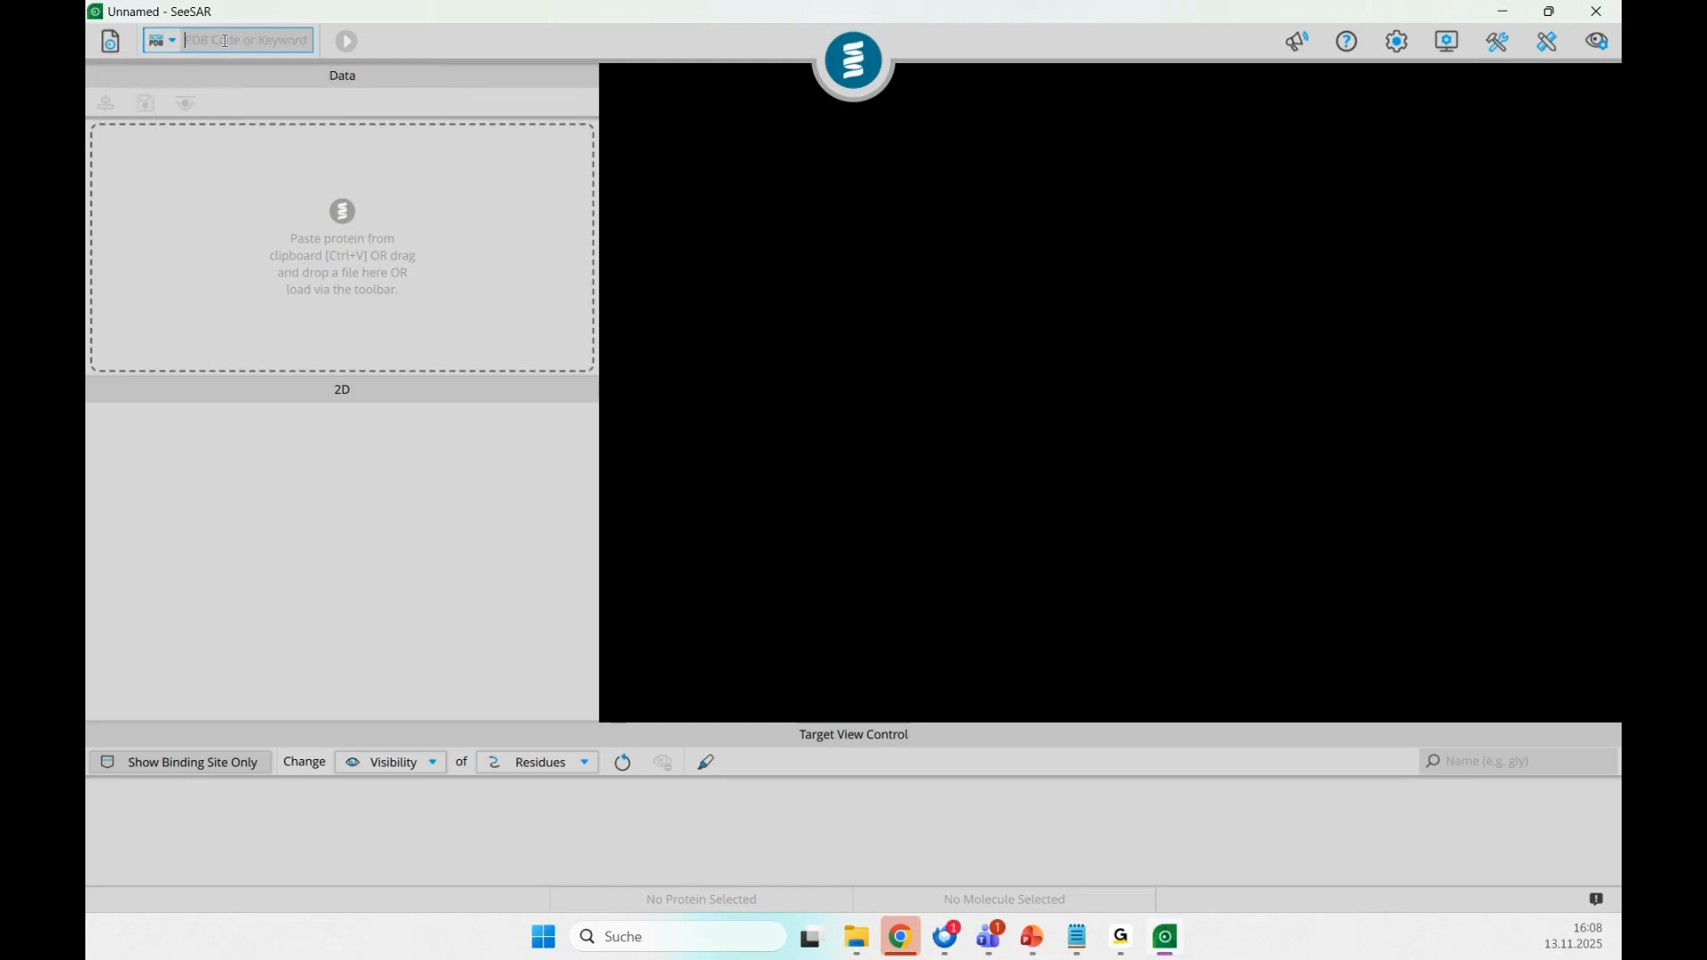
{"action": "type", "text": "imatinib"}
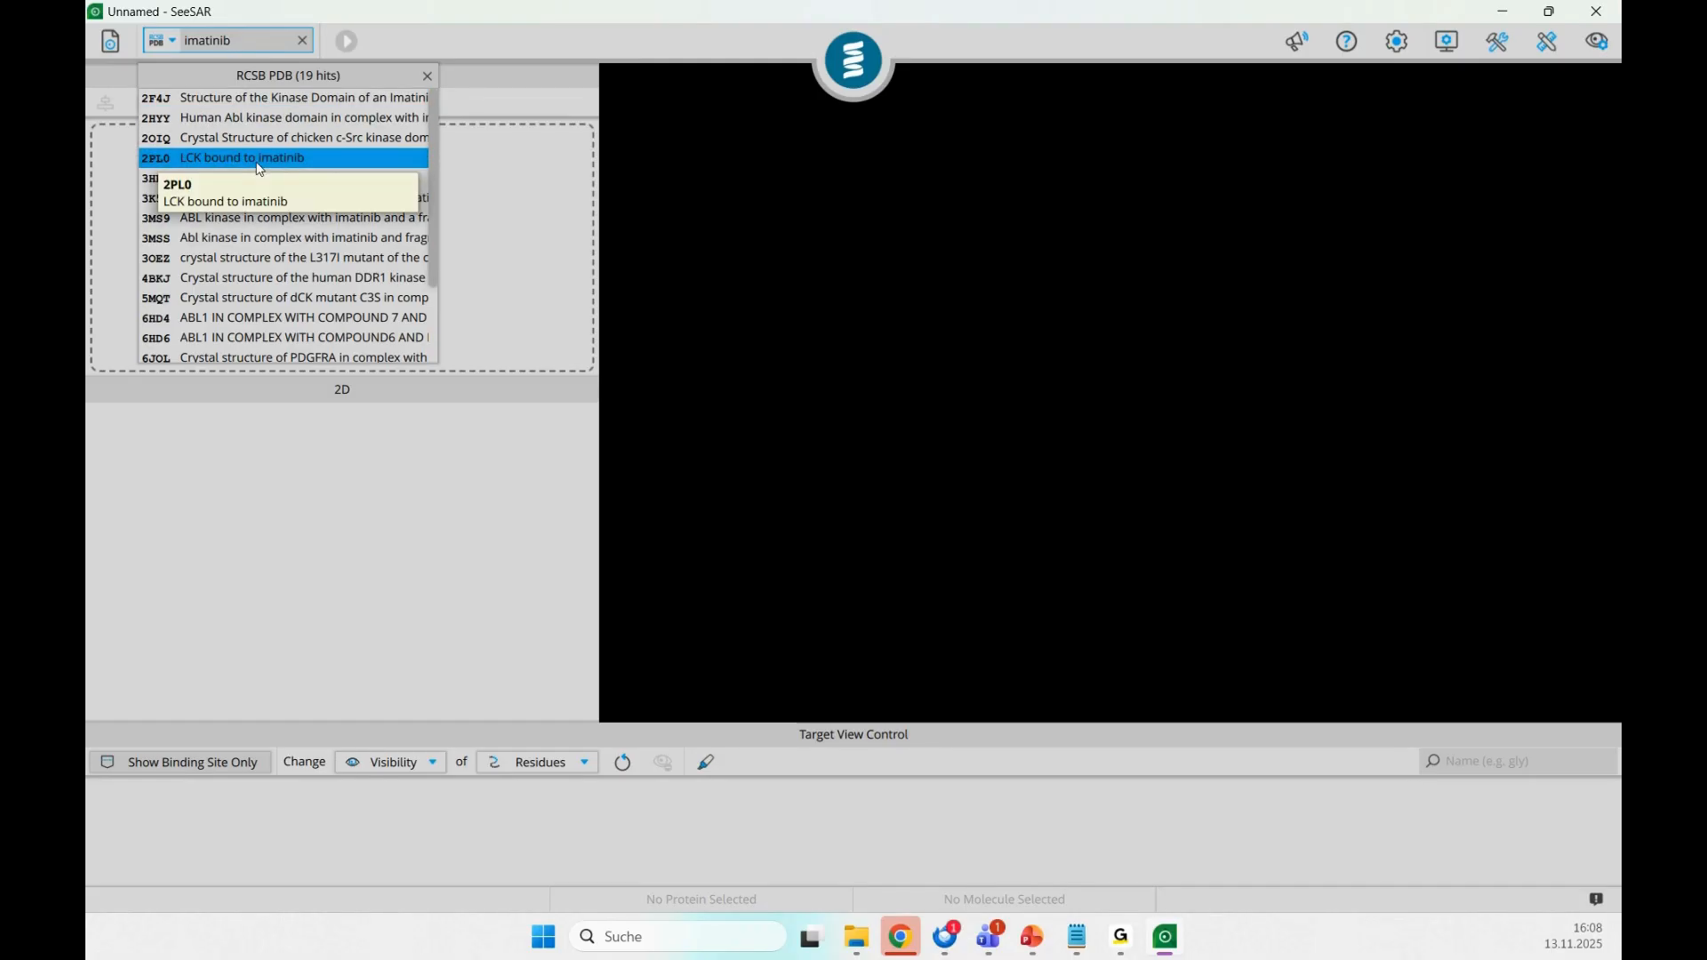
{"action": "left_click", "coordinate": [258, 164]}
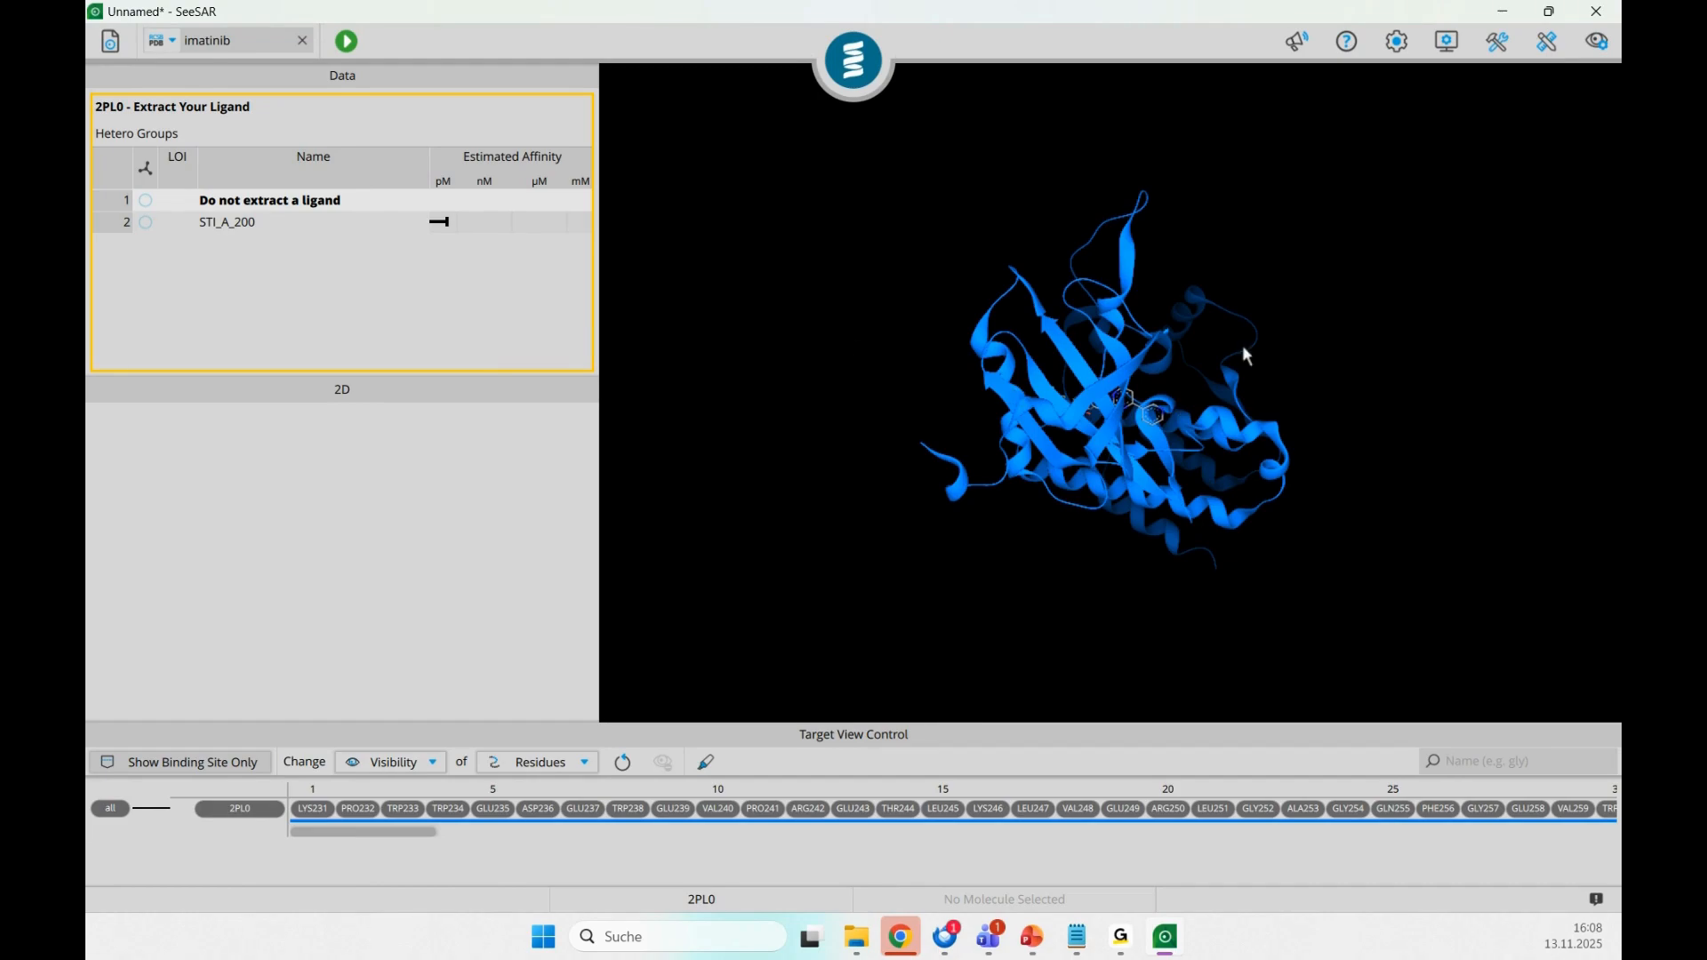
- Examine the 2PL0 protein and its bound ligand in 3D from different angles and distances
{"action": "left_click_drag", "start_coordinate": [1242, 341], "coordinate": [1134, 385]}
{"action": "scroll", "coordinate": [1132, 379], "scroll_direction": "down", "scroll_amount": 5}
{"action": "scroll", "coordinate": [1133, 379], "scroll_direction": "up", "scroll_amount": 10}
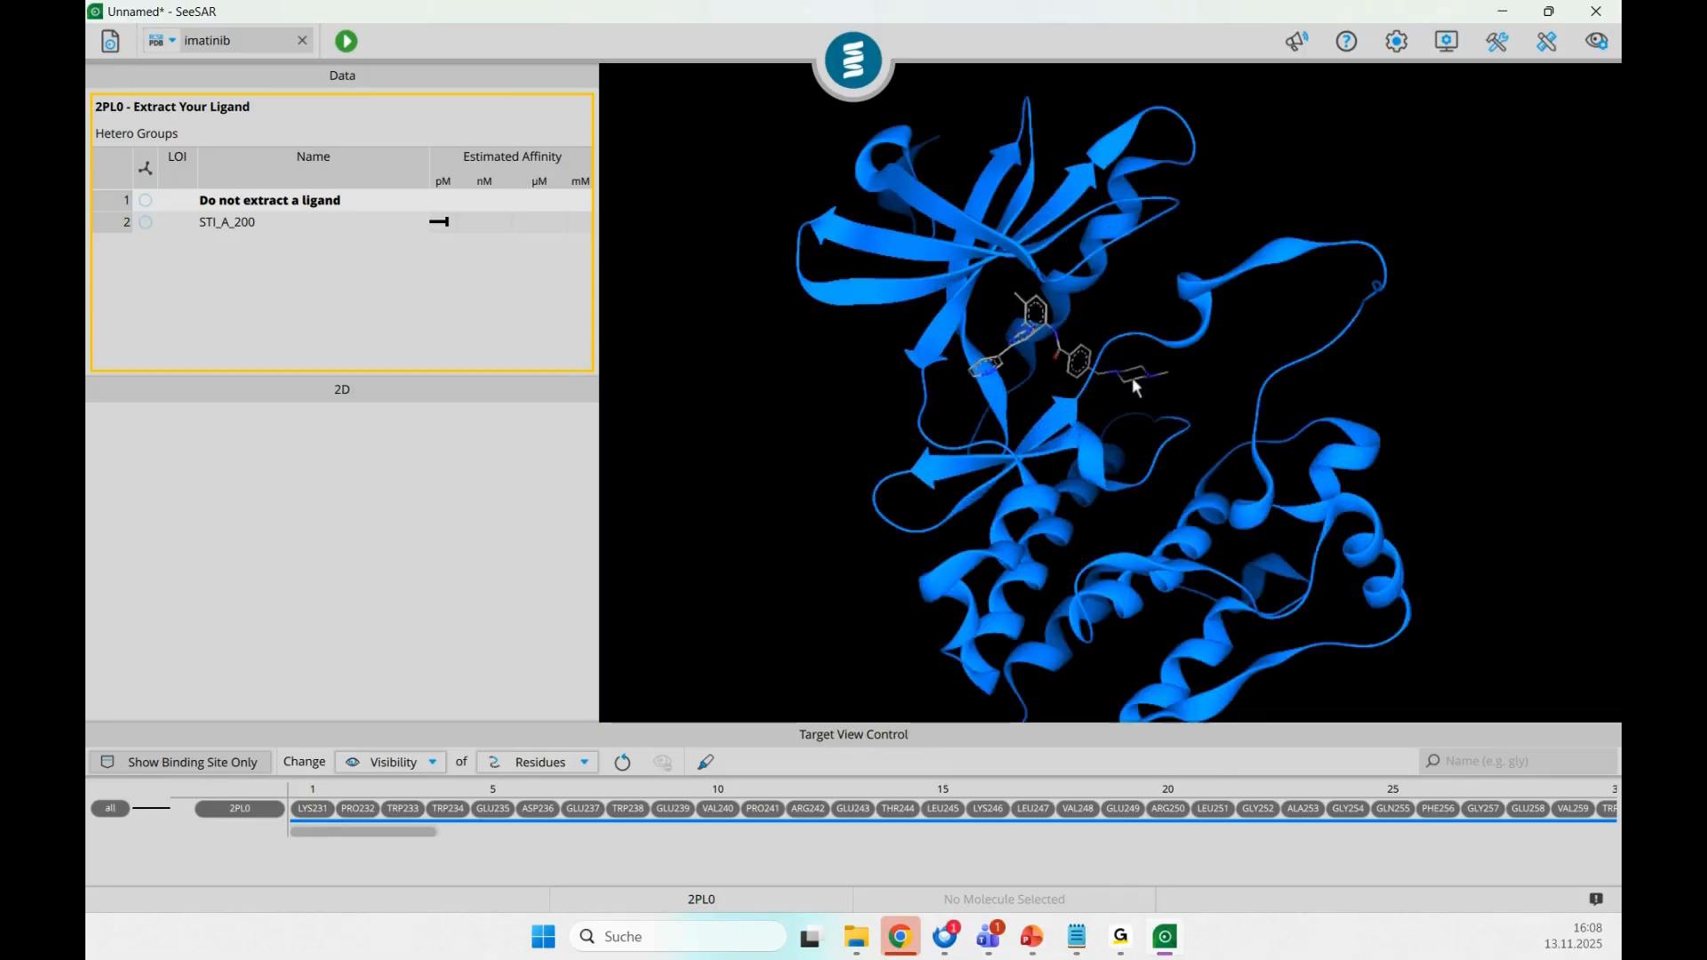
{"action": "scroll", "coordinate": [1133, 379], "scroll_direction": "down", "scroll_amount": 5}
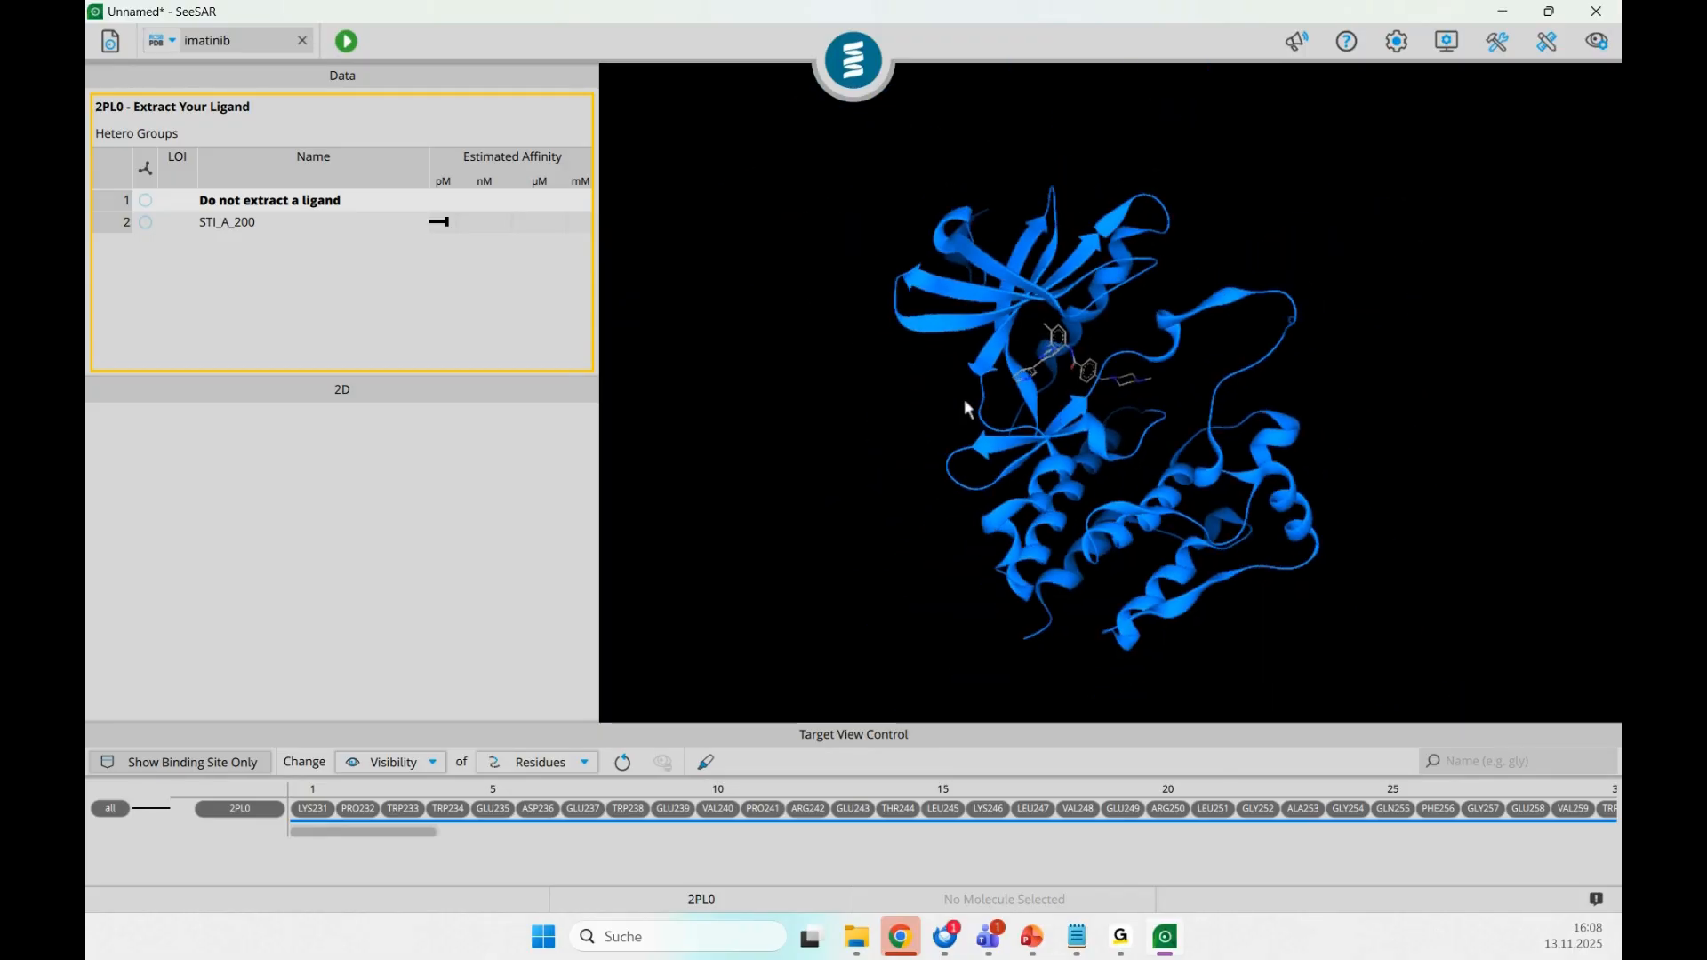
{"action": "scroll", "coordinate": [966, 407], "scroll_direction": "up", "scroll_amount": 10}
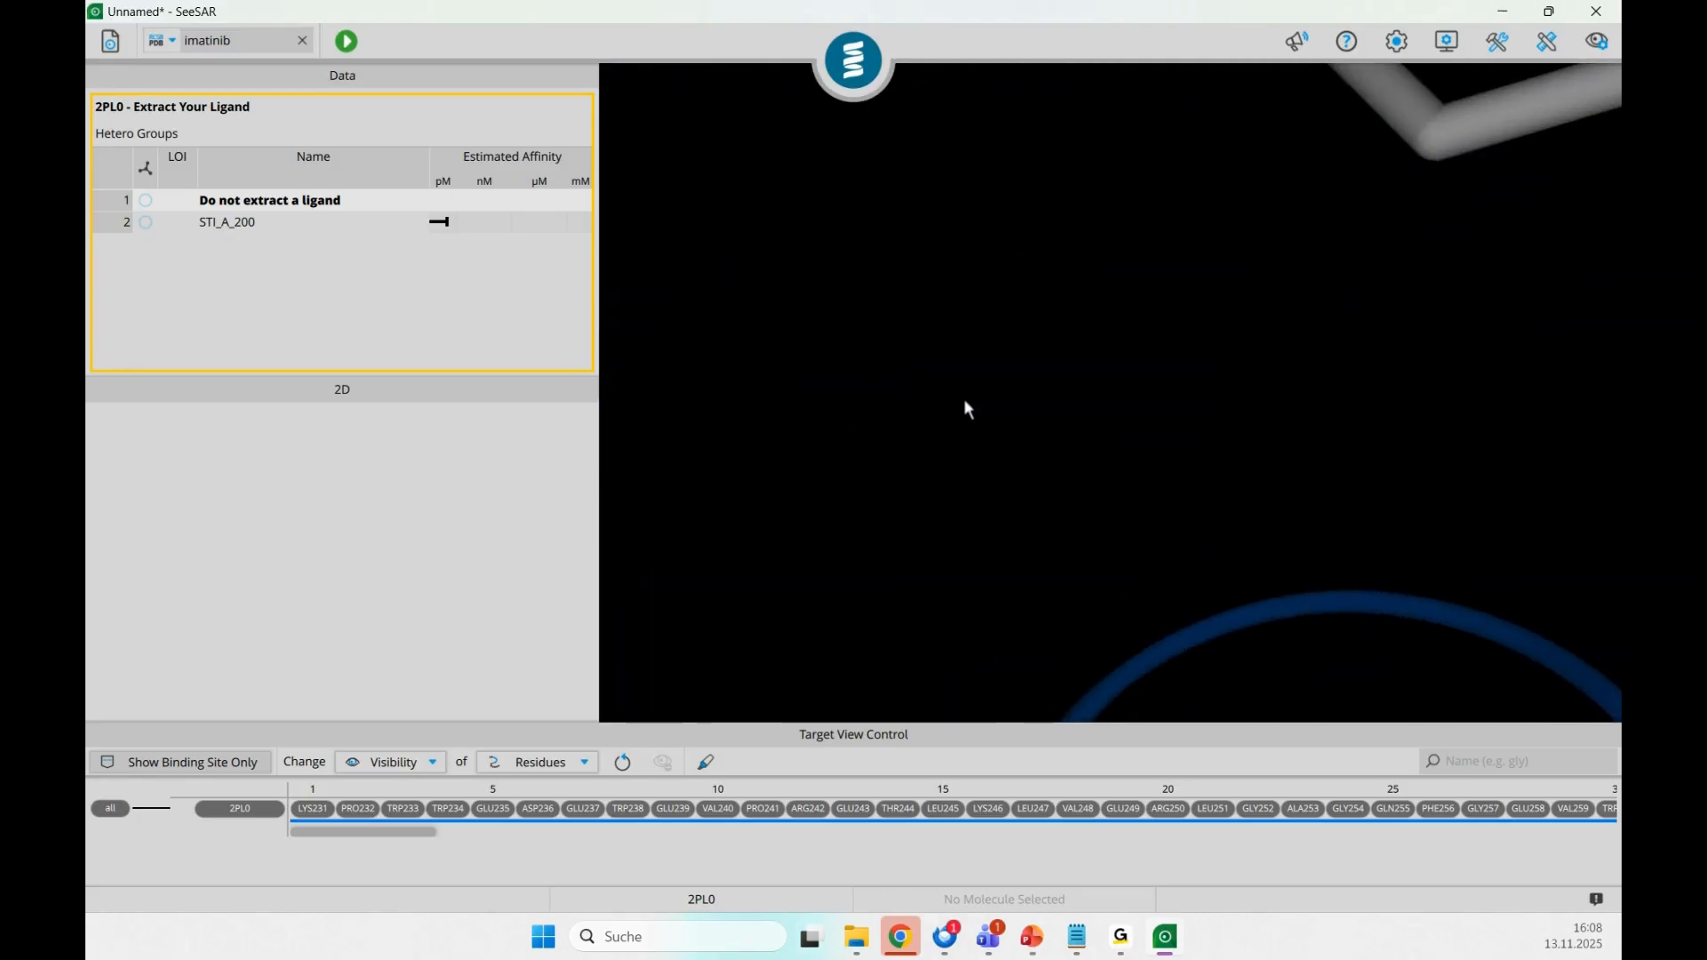
{"action": "scroll", "coordinate": [965, 405], "scroll_direction": "down", "scroll_amount": 10}
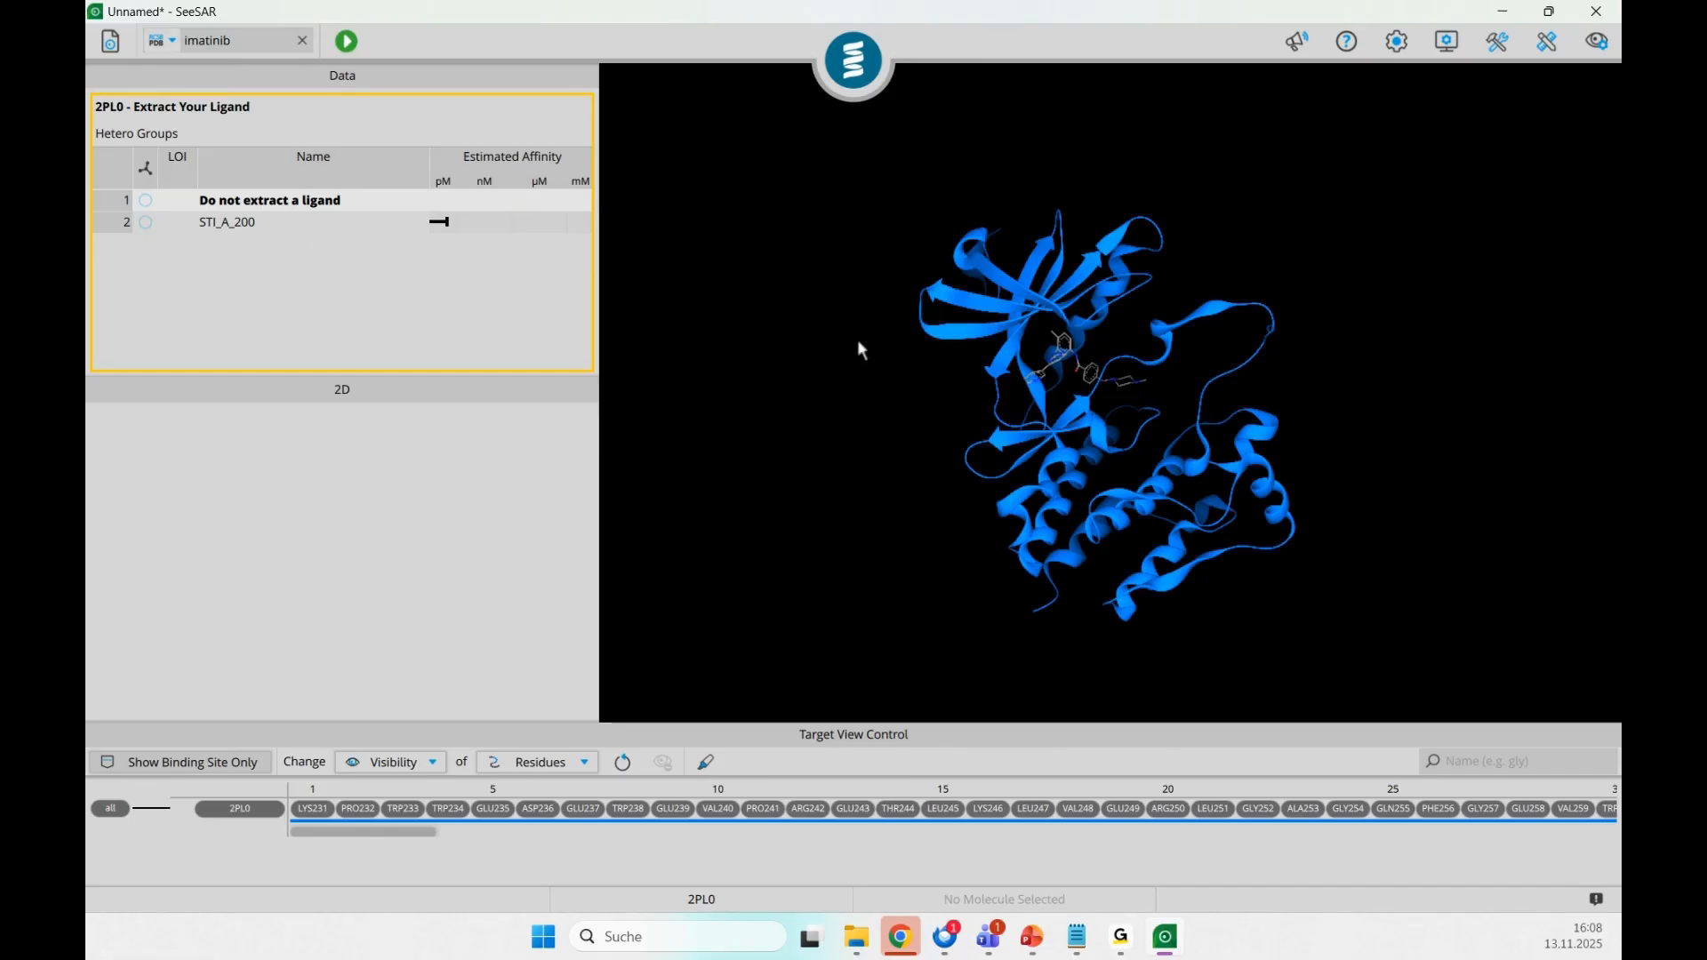
{"action": "left_click_drag", "start_coordinate": [945, 395], "coordinate": [905, 420]}
{"action": "scroll", "coordinate": [905, 419], "scroll_direction": "up", "scroll_amount": 5}
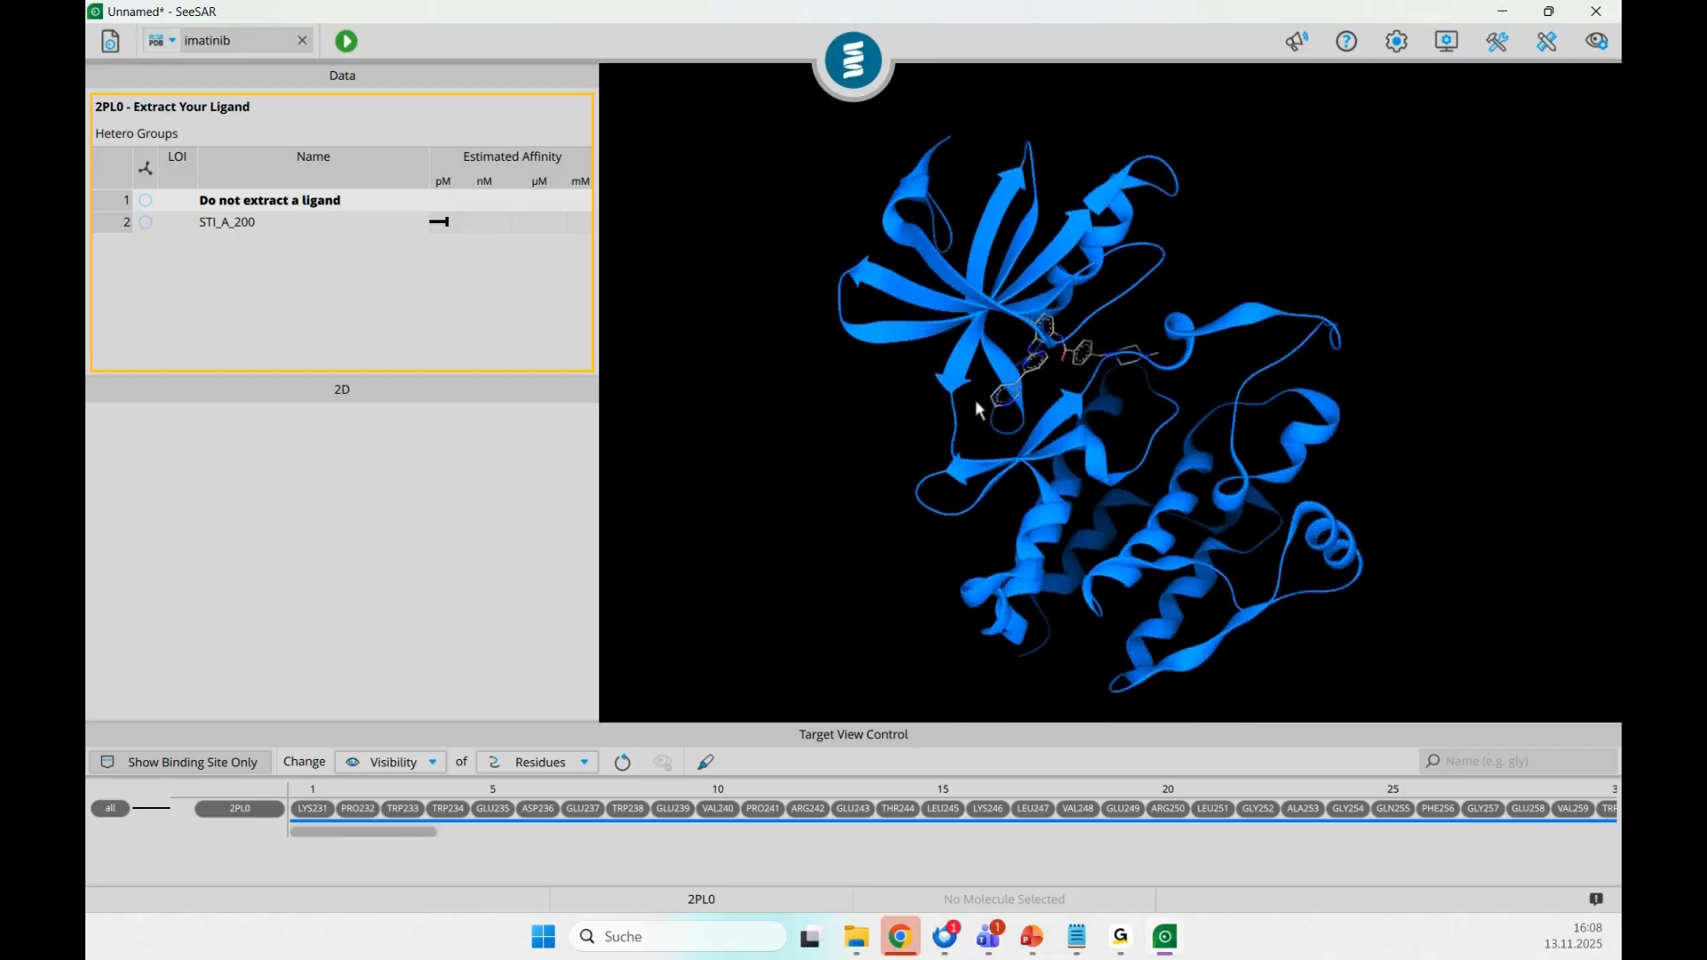
{"action": "left_click_drag", "start_coordinate": [1090, 463], "coordinate": [952, 397]}
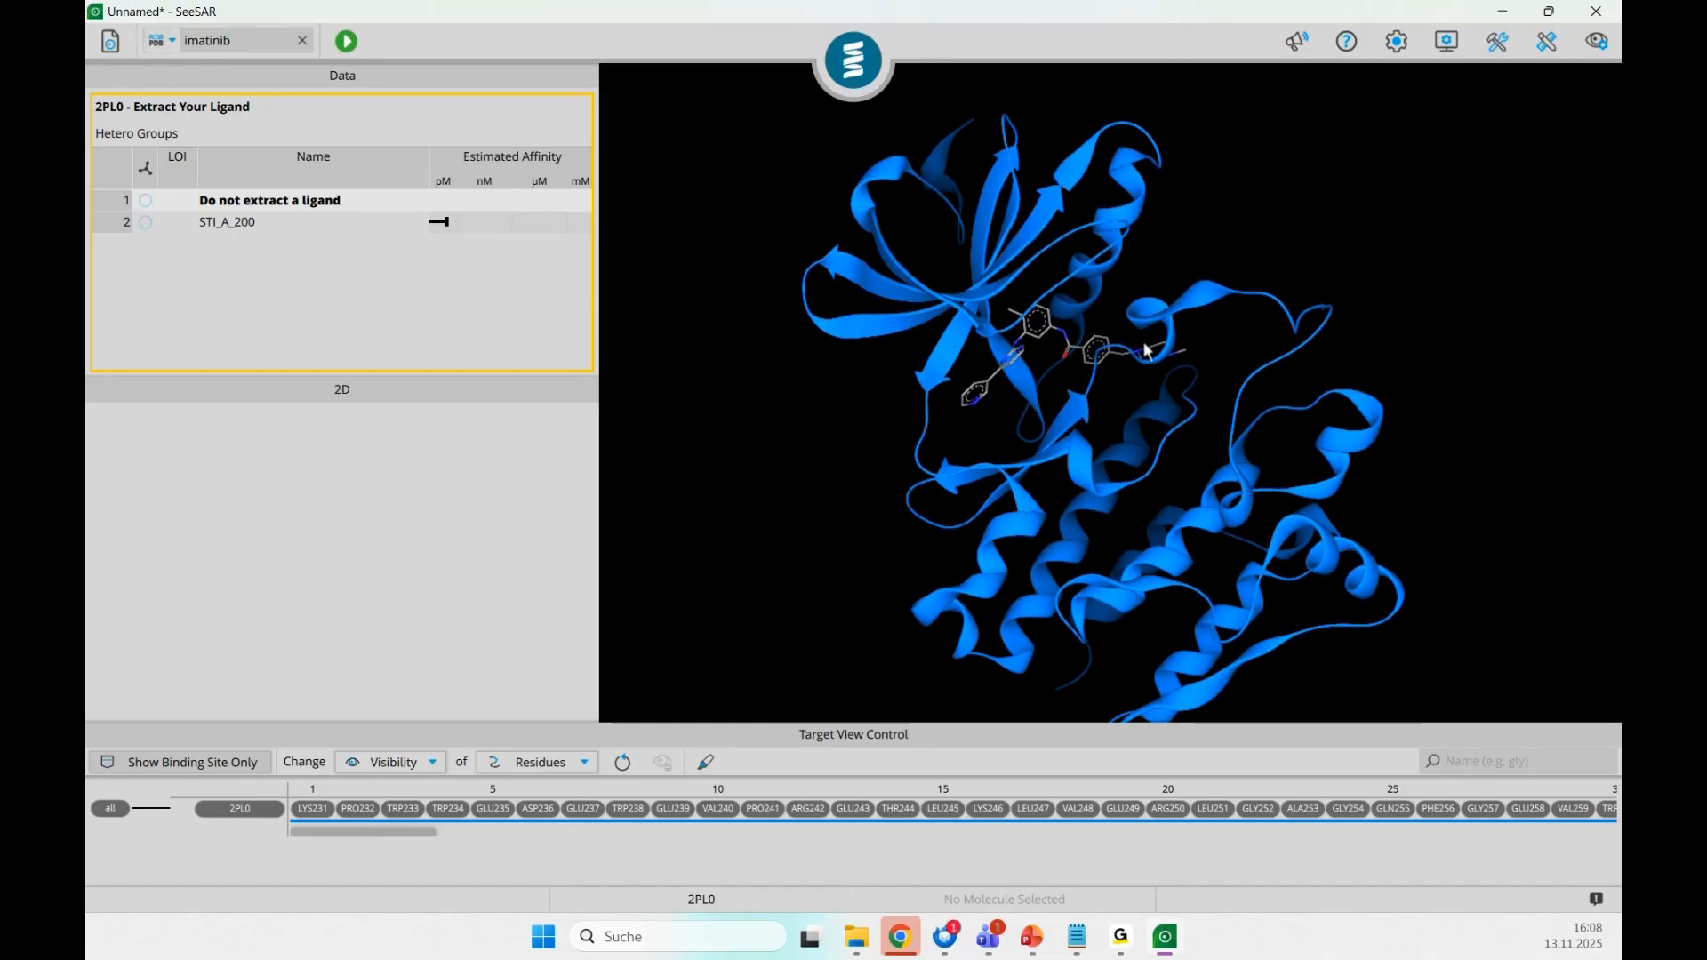
- Inspect the ligand in its 2PL0 binding pocket from several angles and at close range
{"action": "mouse_move", "coordinate": [1014, 372]}
{"action": "left_mouse_down"}
{"action": "mouse_move", "coordinate": [953, 377]}
{"action": "mouse_move", "coordinate": [967, 384]}
{"action": "left_mouse_up"}
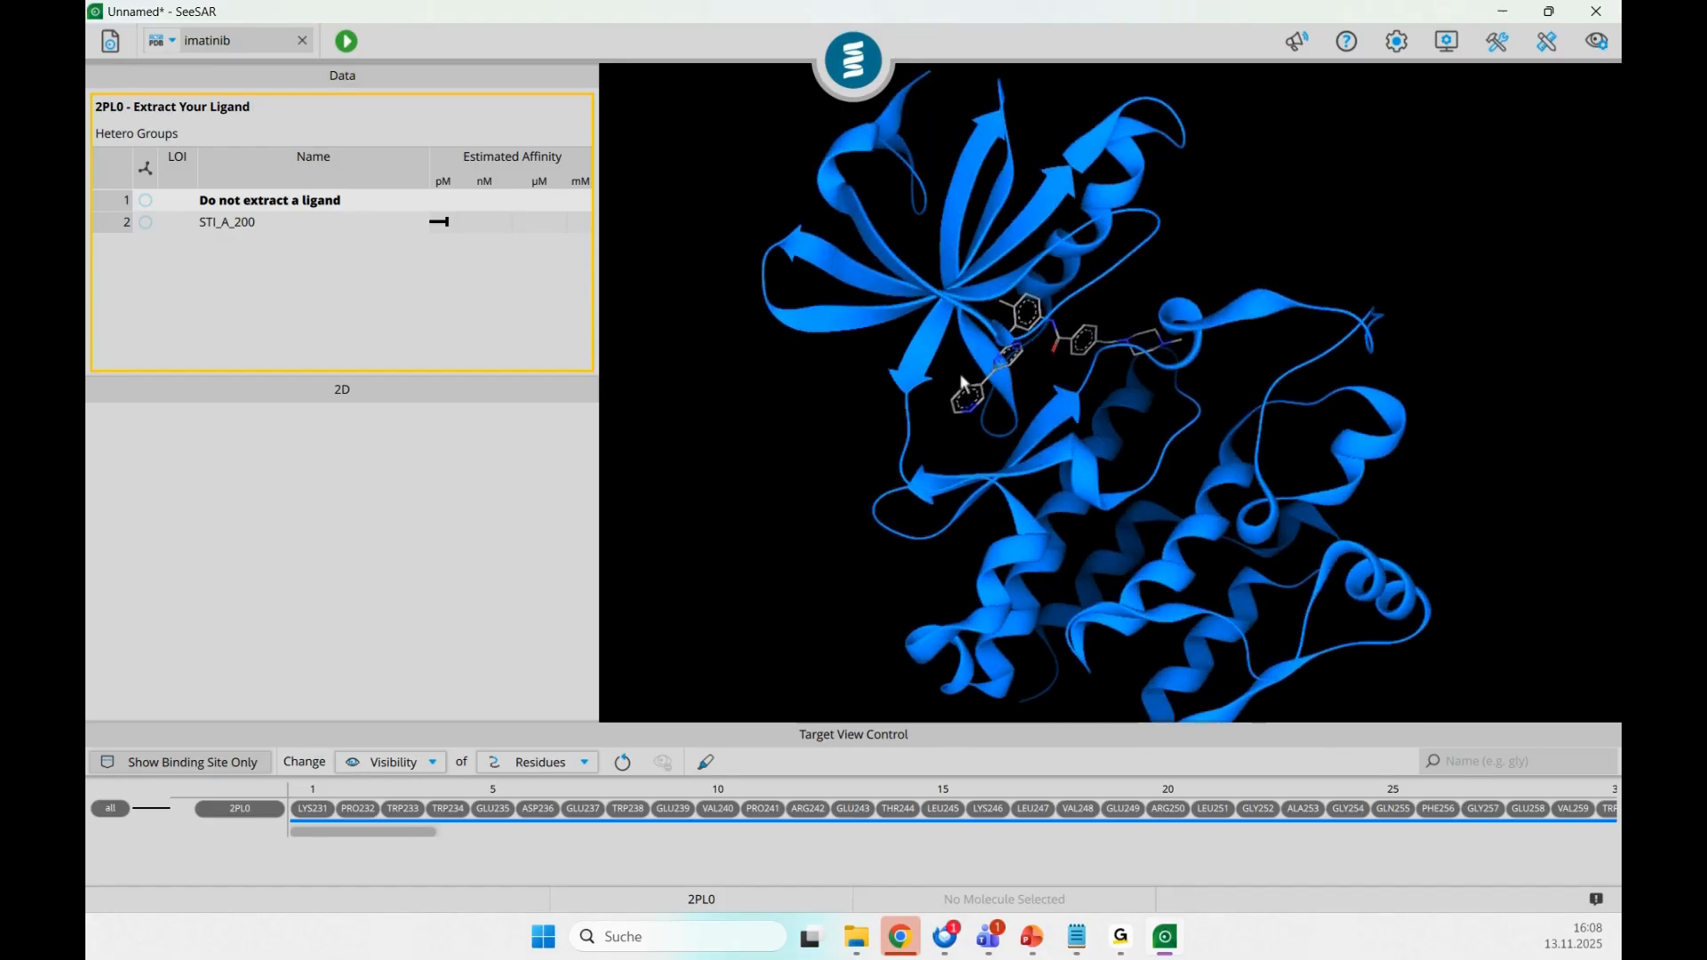
{"action": "left_click_drag", "start_coordinate": [1046, 452], "coordinate": [998, 424]}
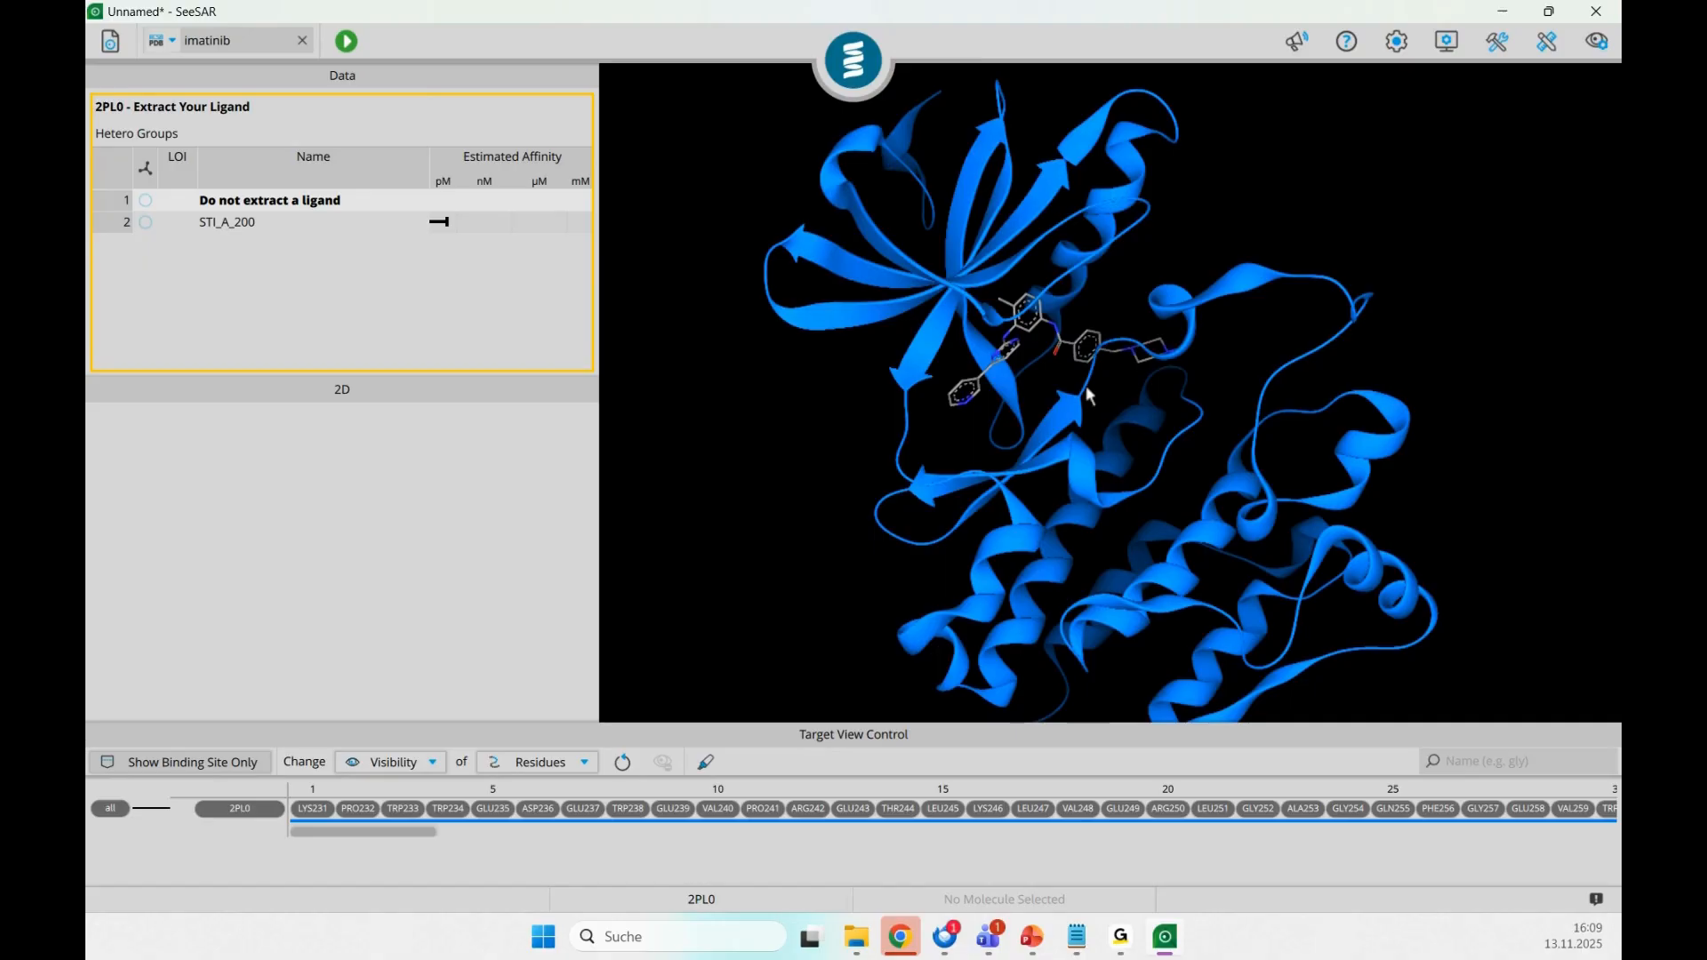
{"action": "left_click_drag", "start_coordinate": [1091, 397], "coordinate": [1059, 391]}
{"action": "middle_click_drag", "start_coordinate": [1059, 392], "coordinate": [1134, 448]}
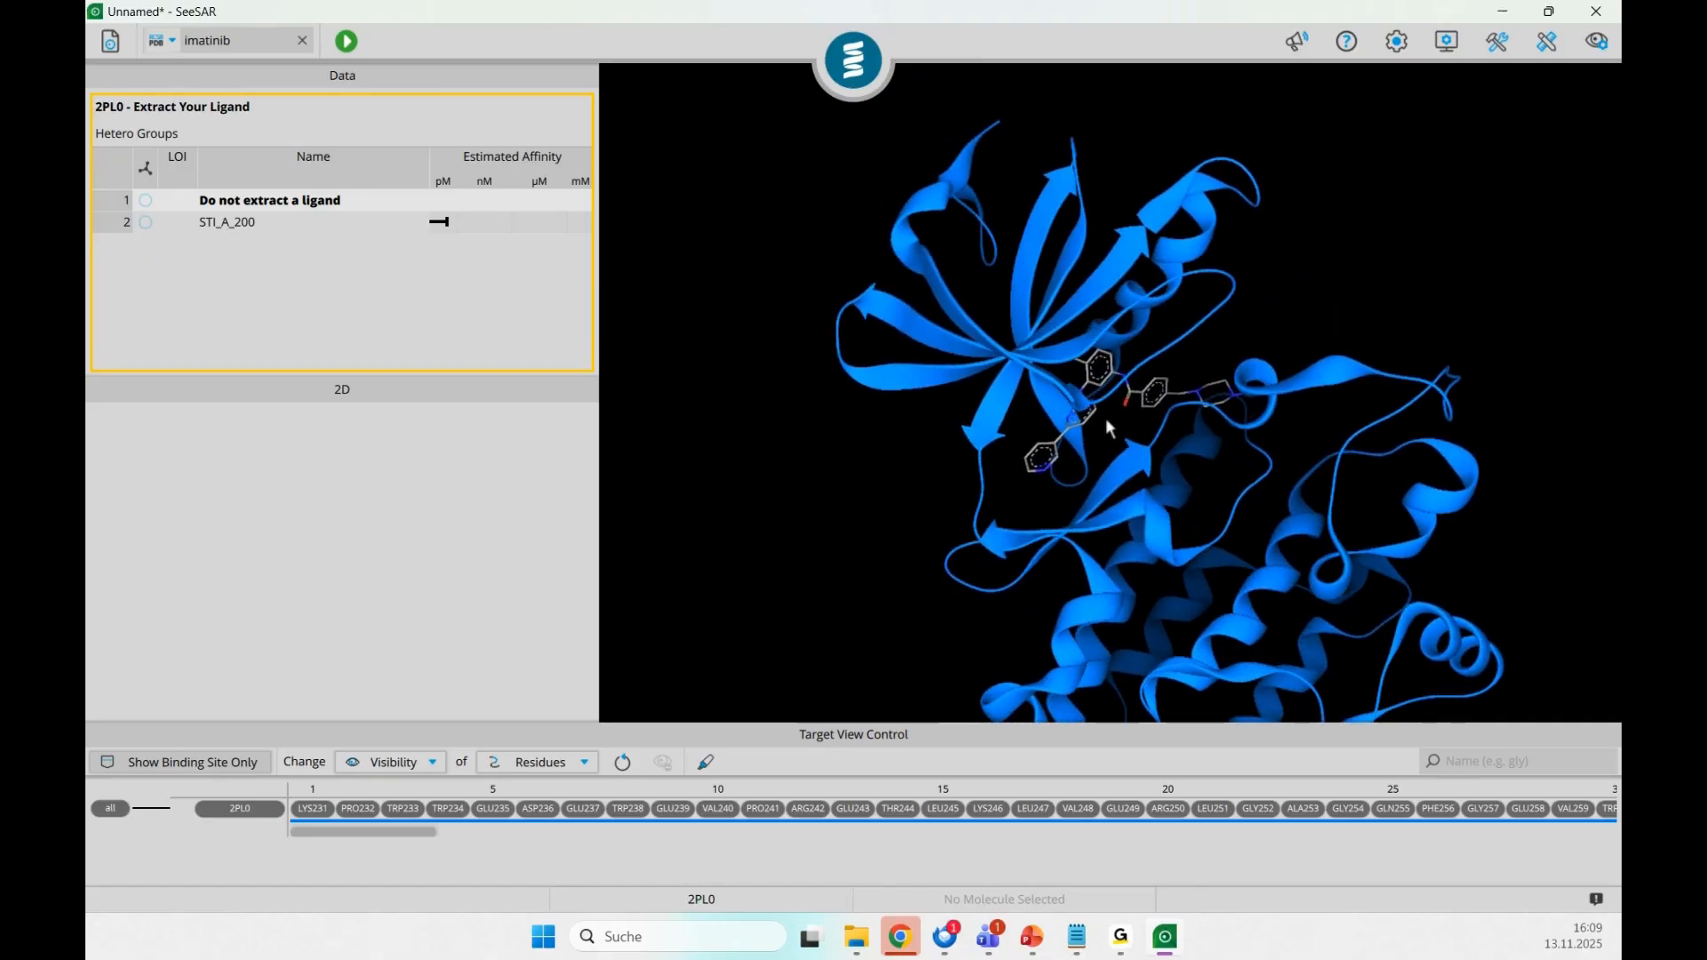
{"action": "mouse_move", "coordinate": [1106, 418]}
{"action": "left_mouse_down"}
{"action": "mouse_move", "coordinate": [1119, 450]}
{"action": "mouse_move", "coordinate": [1095, 391]}
{"action": "mouse_move", "coordinate": [1112, 436]}
{"action": "mouse_move", "coordinate": [1087, 423]}
{"action": "mouse_move", "coordinate": [1111, 403]}
{"action": "mouse_move", "coordinate": [1116, 418]}
{"action": "mouse_move", "coordinate": [1102, 445]}
{"action": "left_mouse_up"}
{"action": "scroll", "coordinate": [1103, 445], "scroll_direction": "up", "scroll_amount": 3}
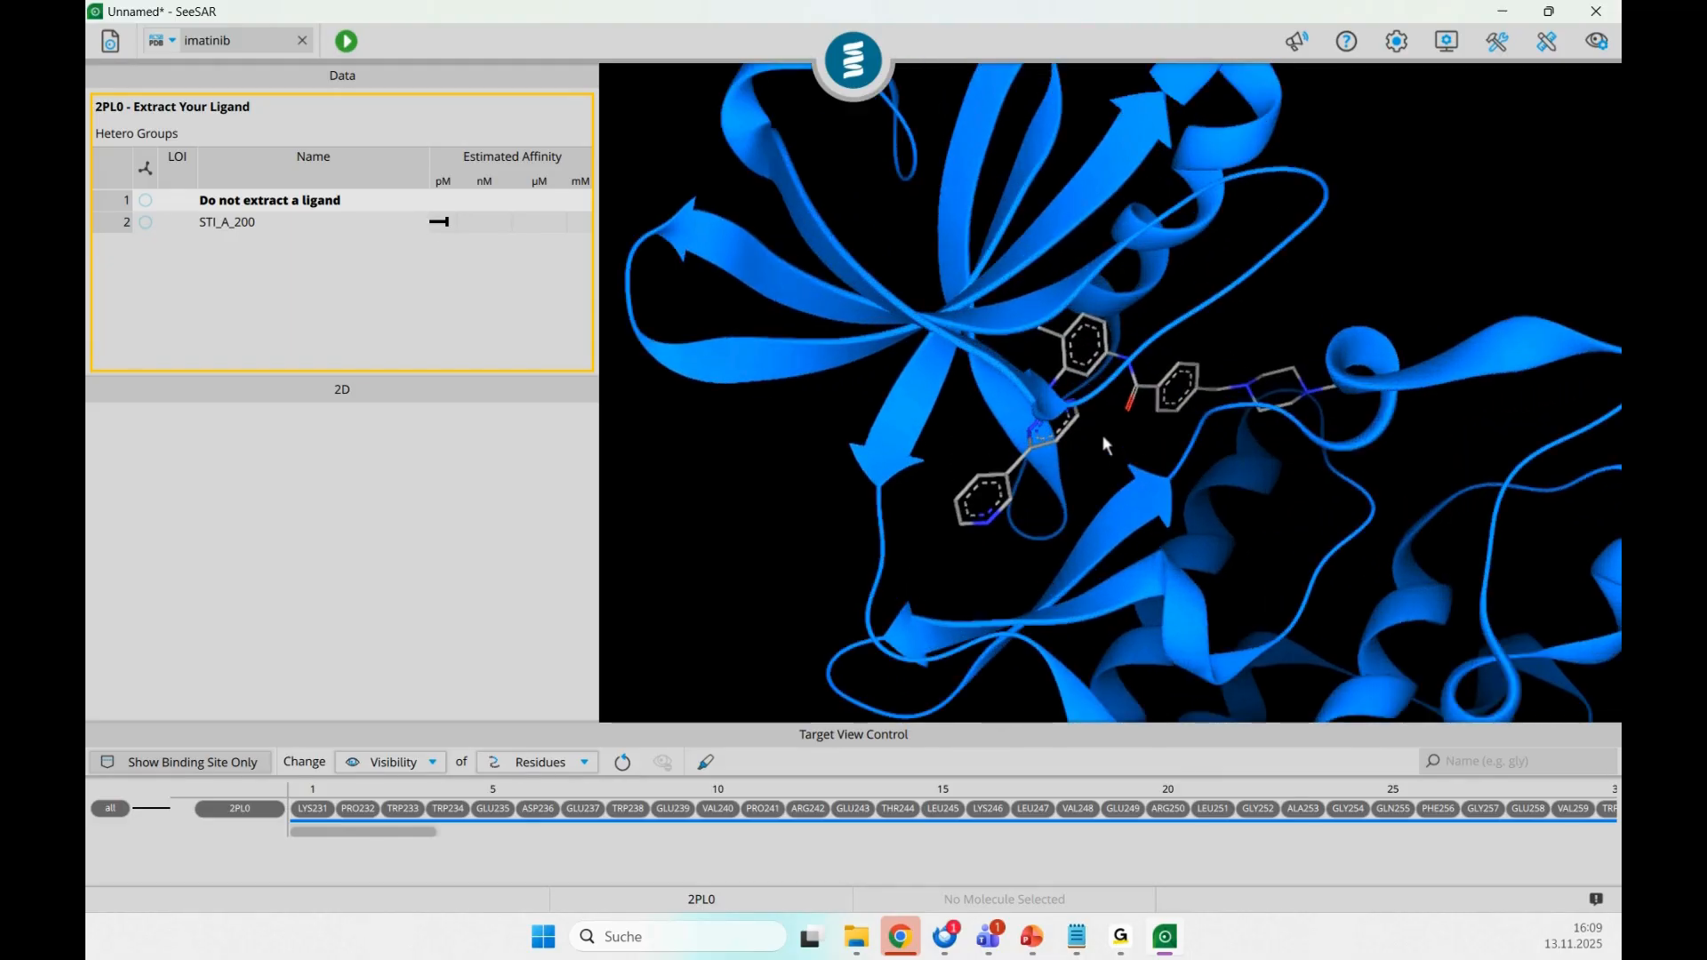
- Preview the hetero group STI_A_200 and examine its 2D structure and its pose in the binding pocket
{"action": "left_click", "coordinate": [228, 223]}
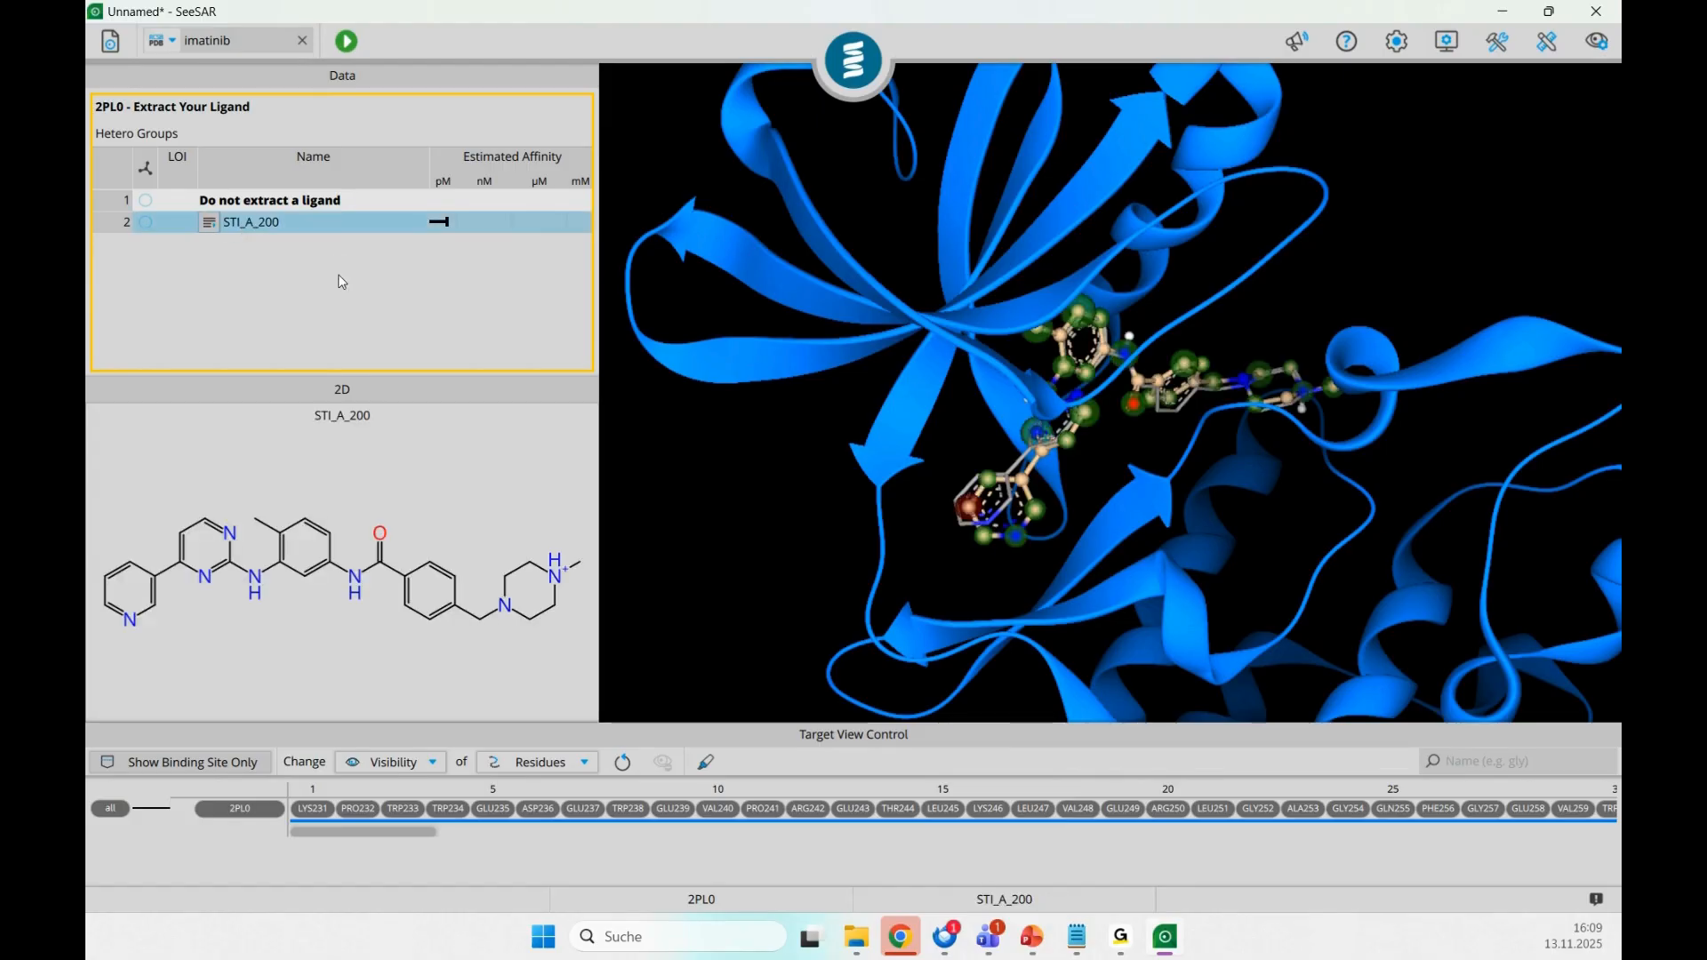
{"action": "left_click_drag", "start_coordinate": [1122, 514], "coordinate": [1085, 533]}
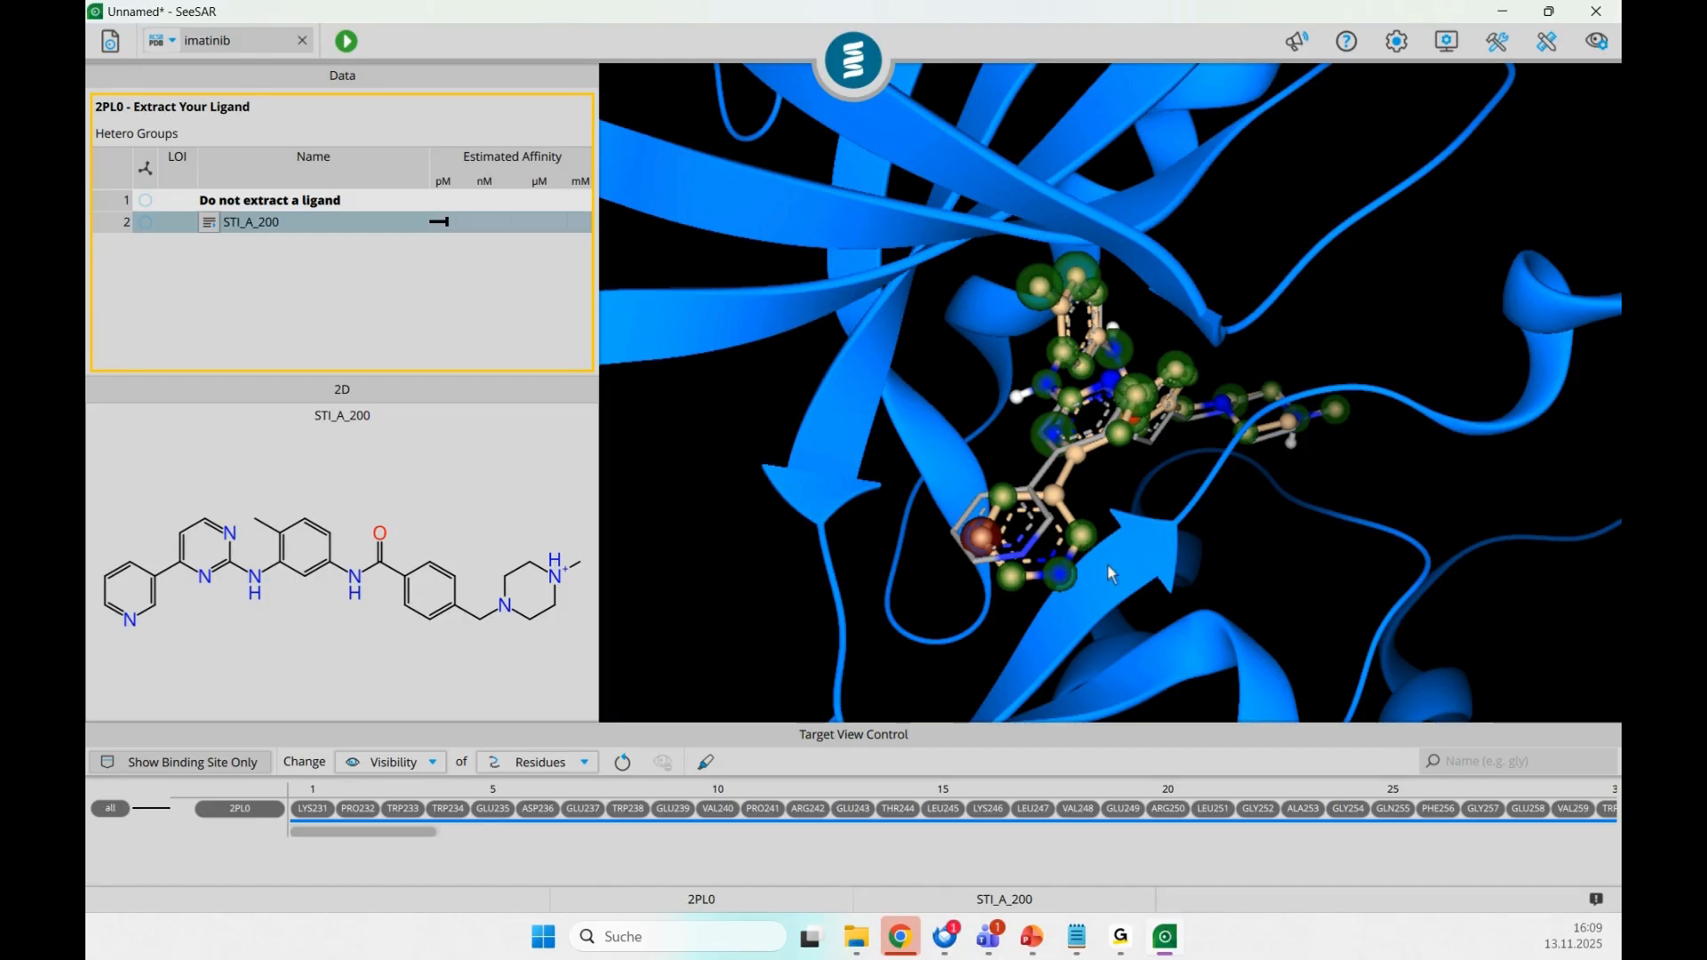
{"action": "left_click_drag", "start_coordinate": [1156, 547], "coordinate": [1130, 537]}
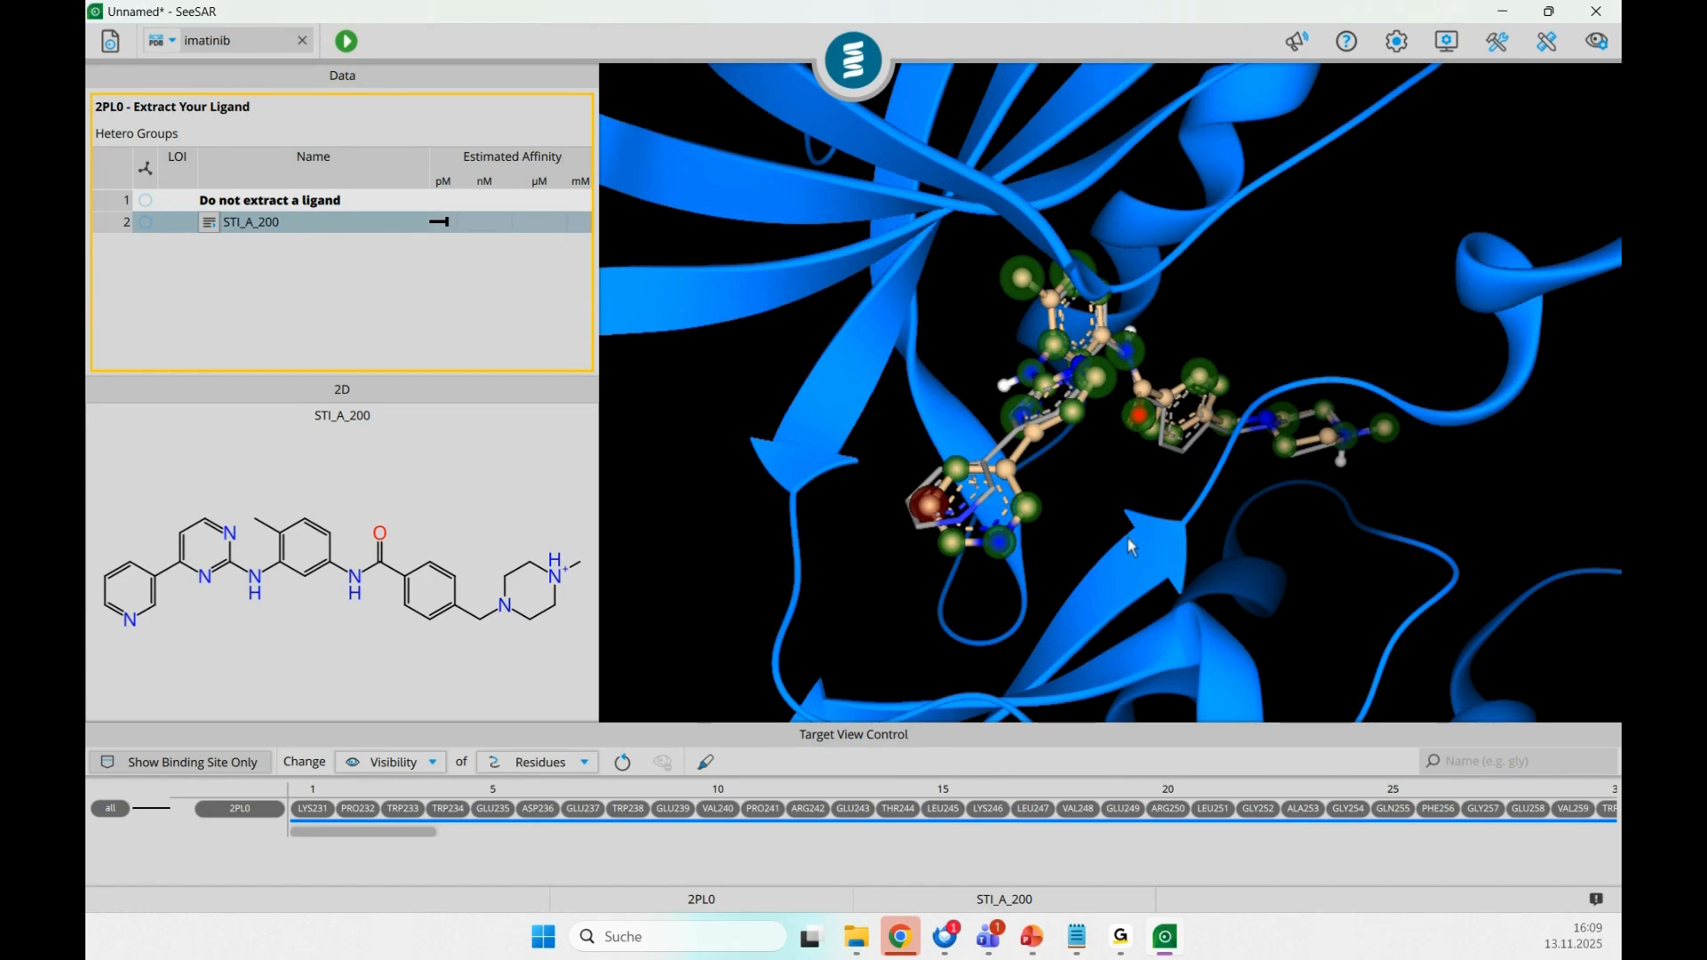
{"action": "mouse_move", "coordinate": [1127, 537]}
{"action": "left_mouse_down"}
{"action": "mouse_move", "coordinate": [1074, 515]}
{"action": "mouse_move", "coordinate": [1032, 526]}
{"action": "left_mouse_up"}
- Mark STI_A_200 as the ligand and extract it from 2PL0
{"action": "left_click", "coordinate": [146, 222]}
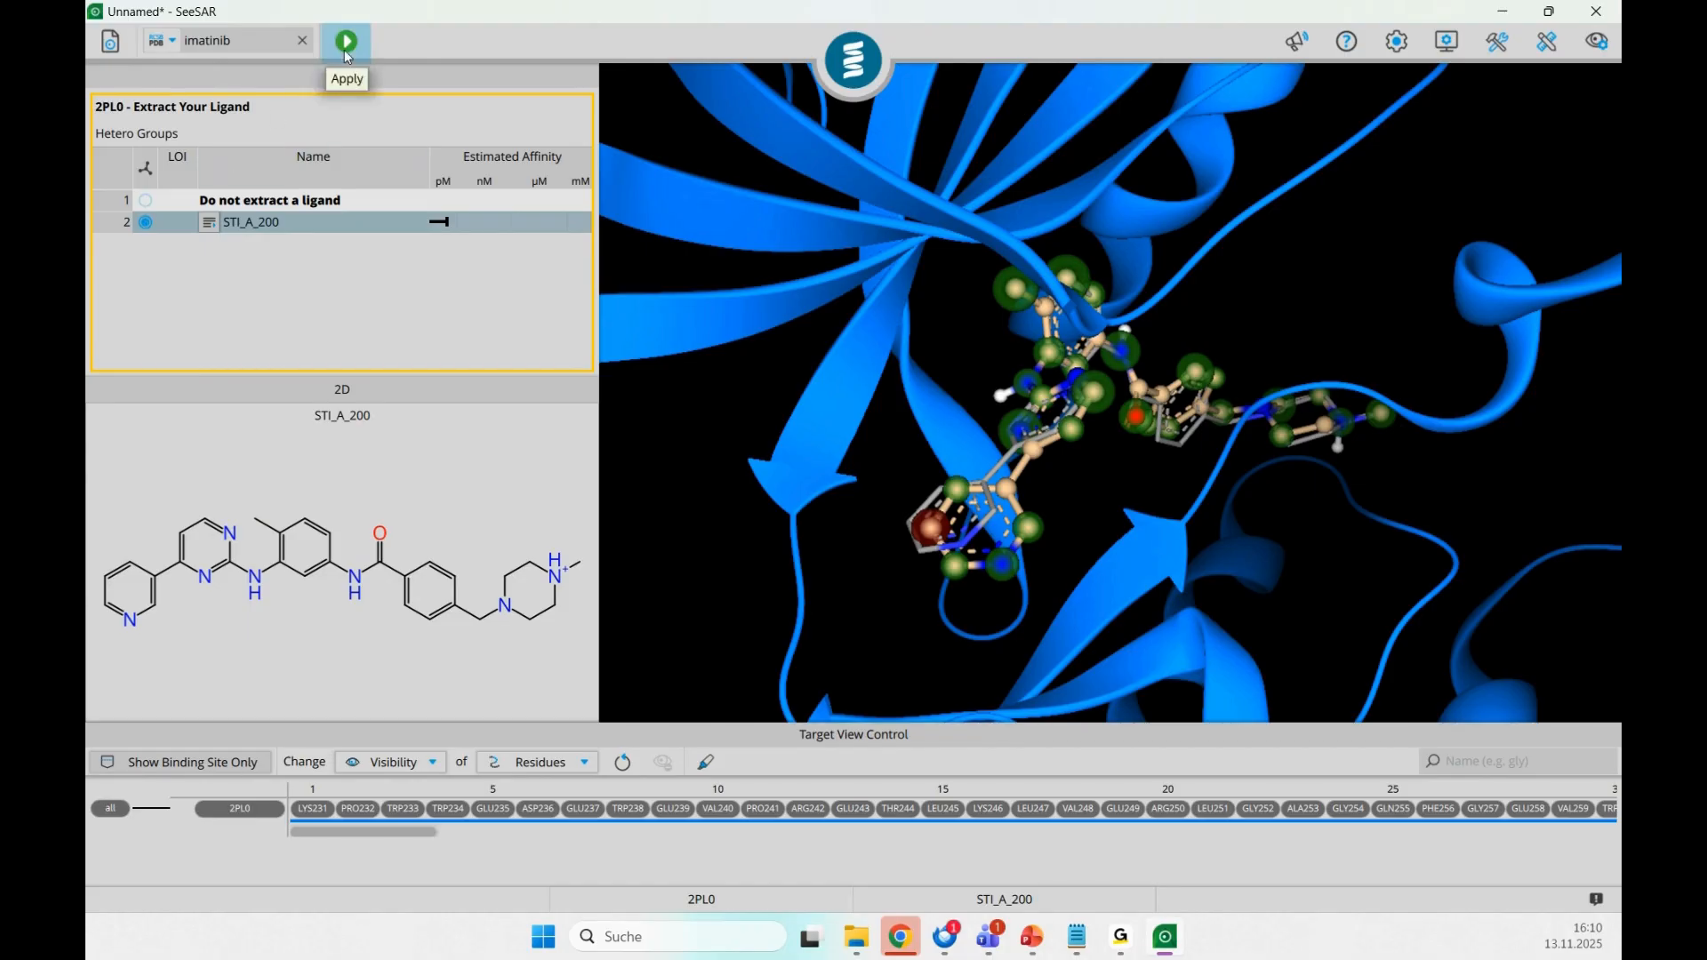
{"action": "left_click", "coordinate": [155, 227]}
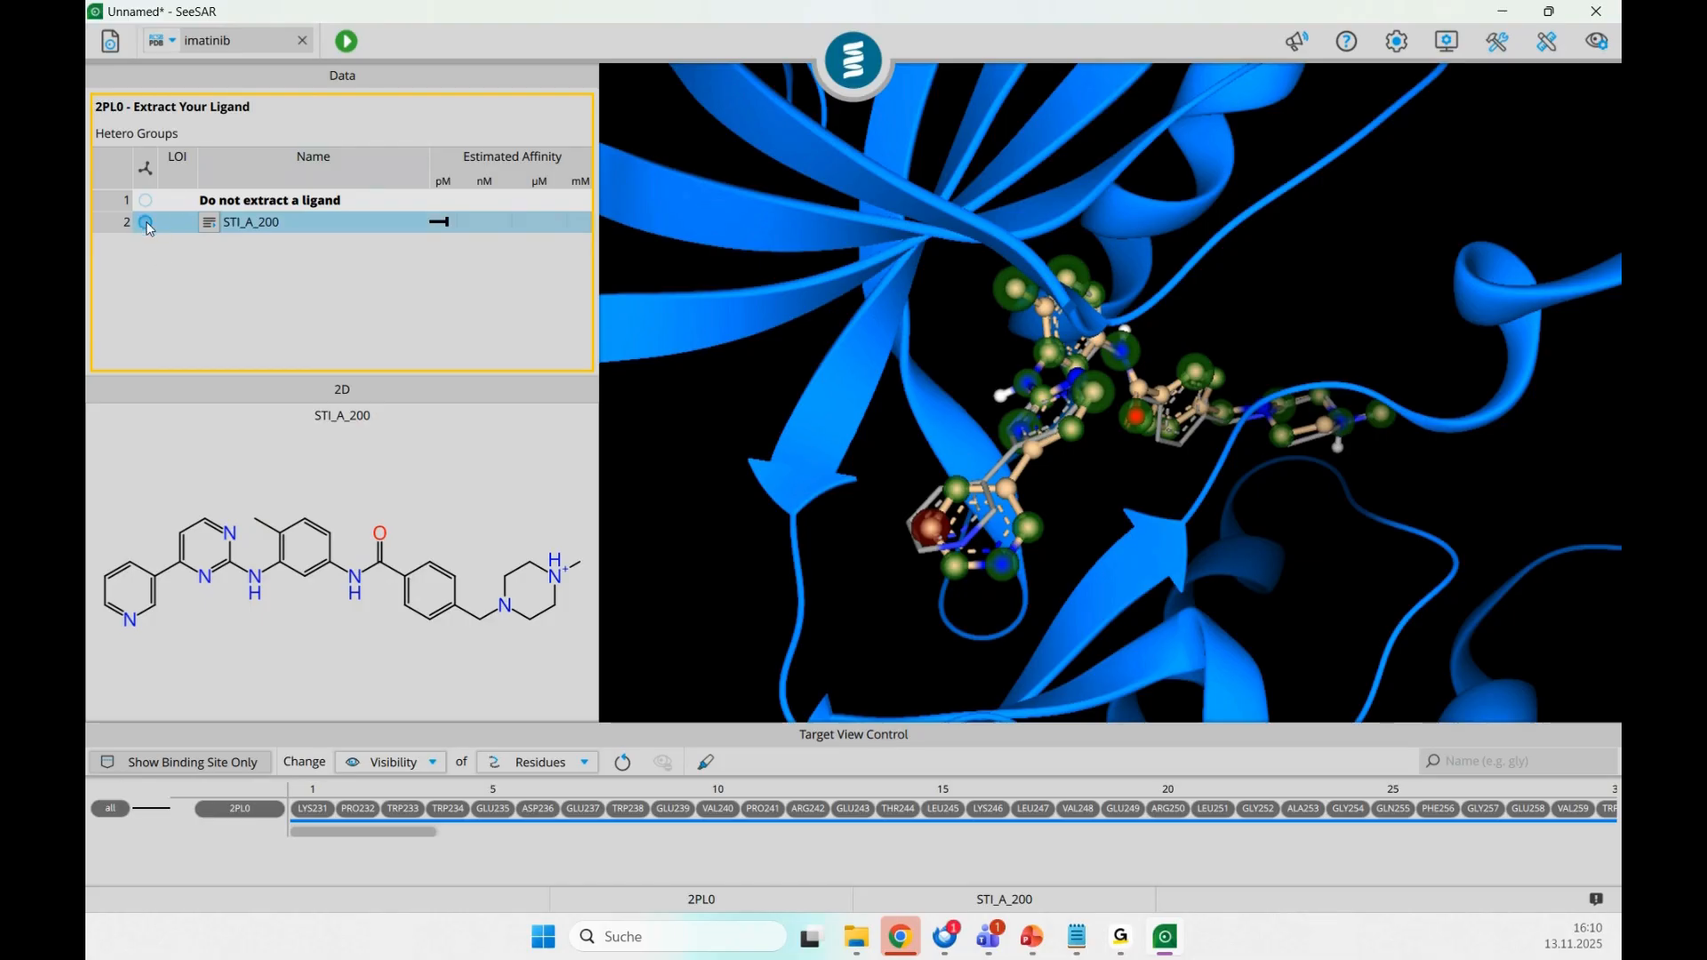
{"action": "left_click", "coordinate": [347, 45]}
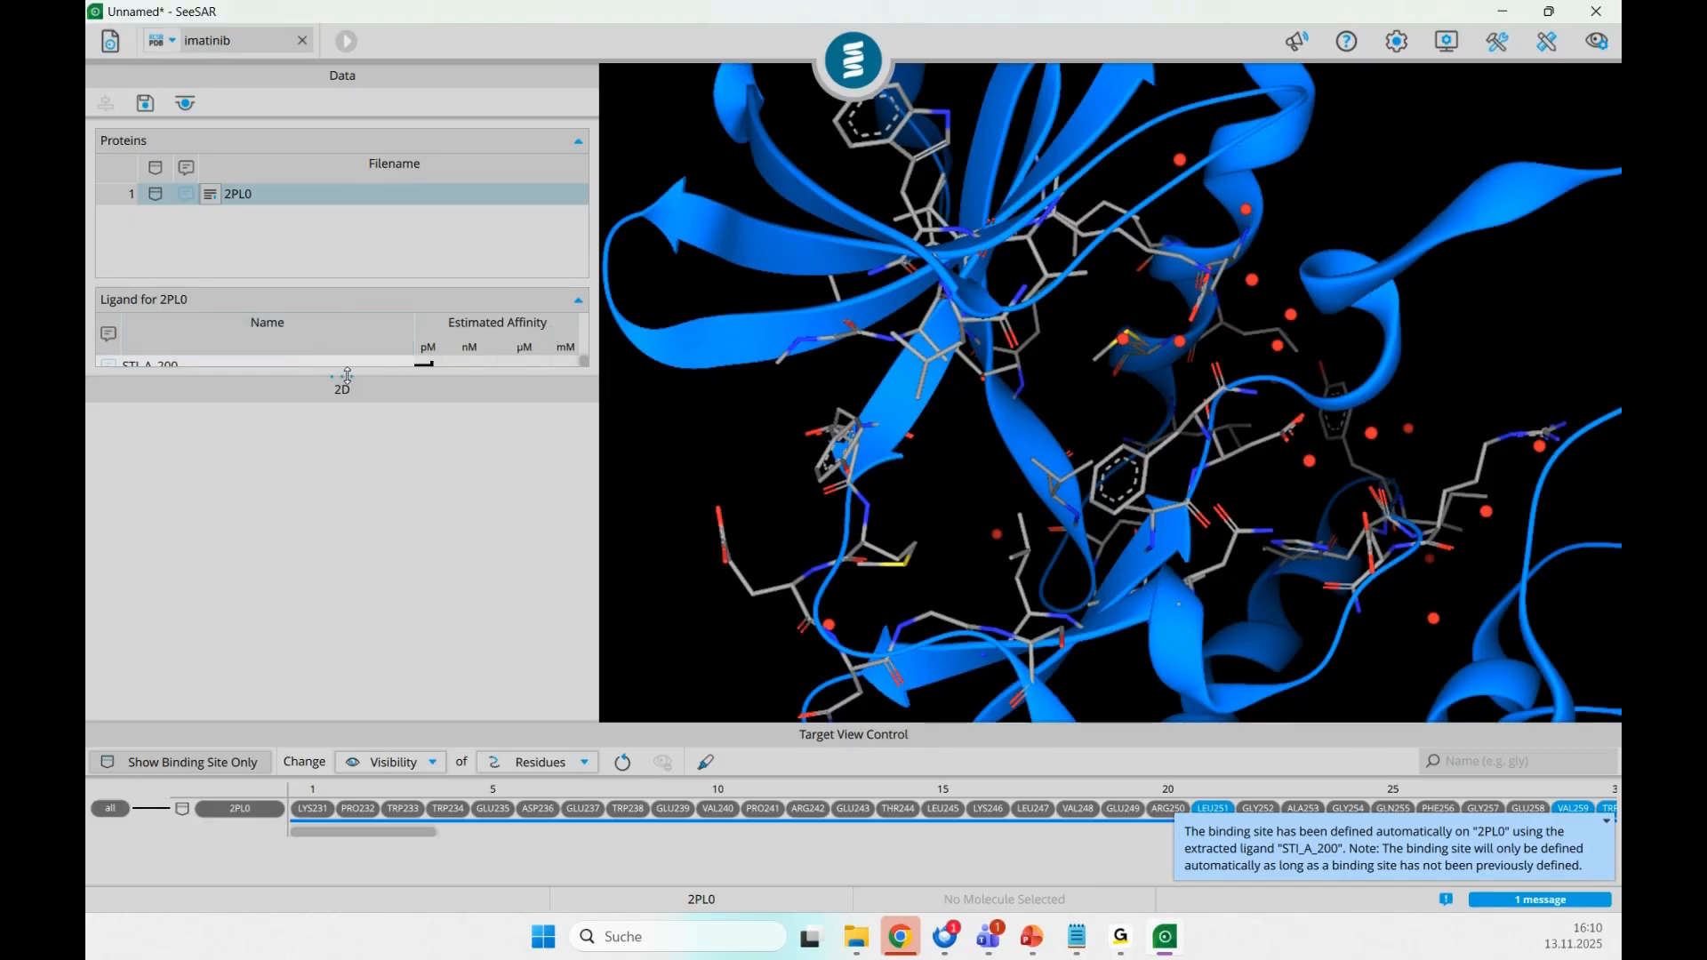
- Display the extracted ligand STI_A_200 in the binding site and adjust the sizes of the data, 2D and 3D areas
{"action": "left_click_drag", "start_coordinate": [348, 377], "coordinate": [345, 474]}
{"action": "left_click", "coordinate": [244, 360]}
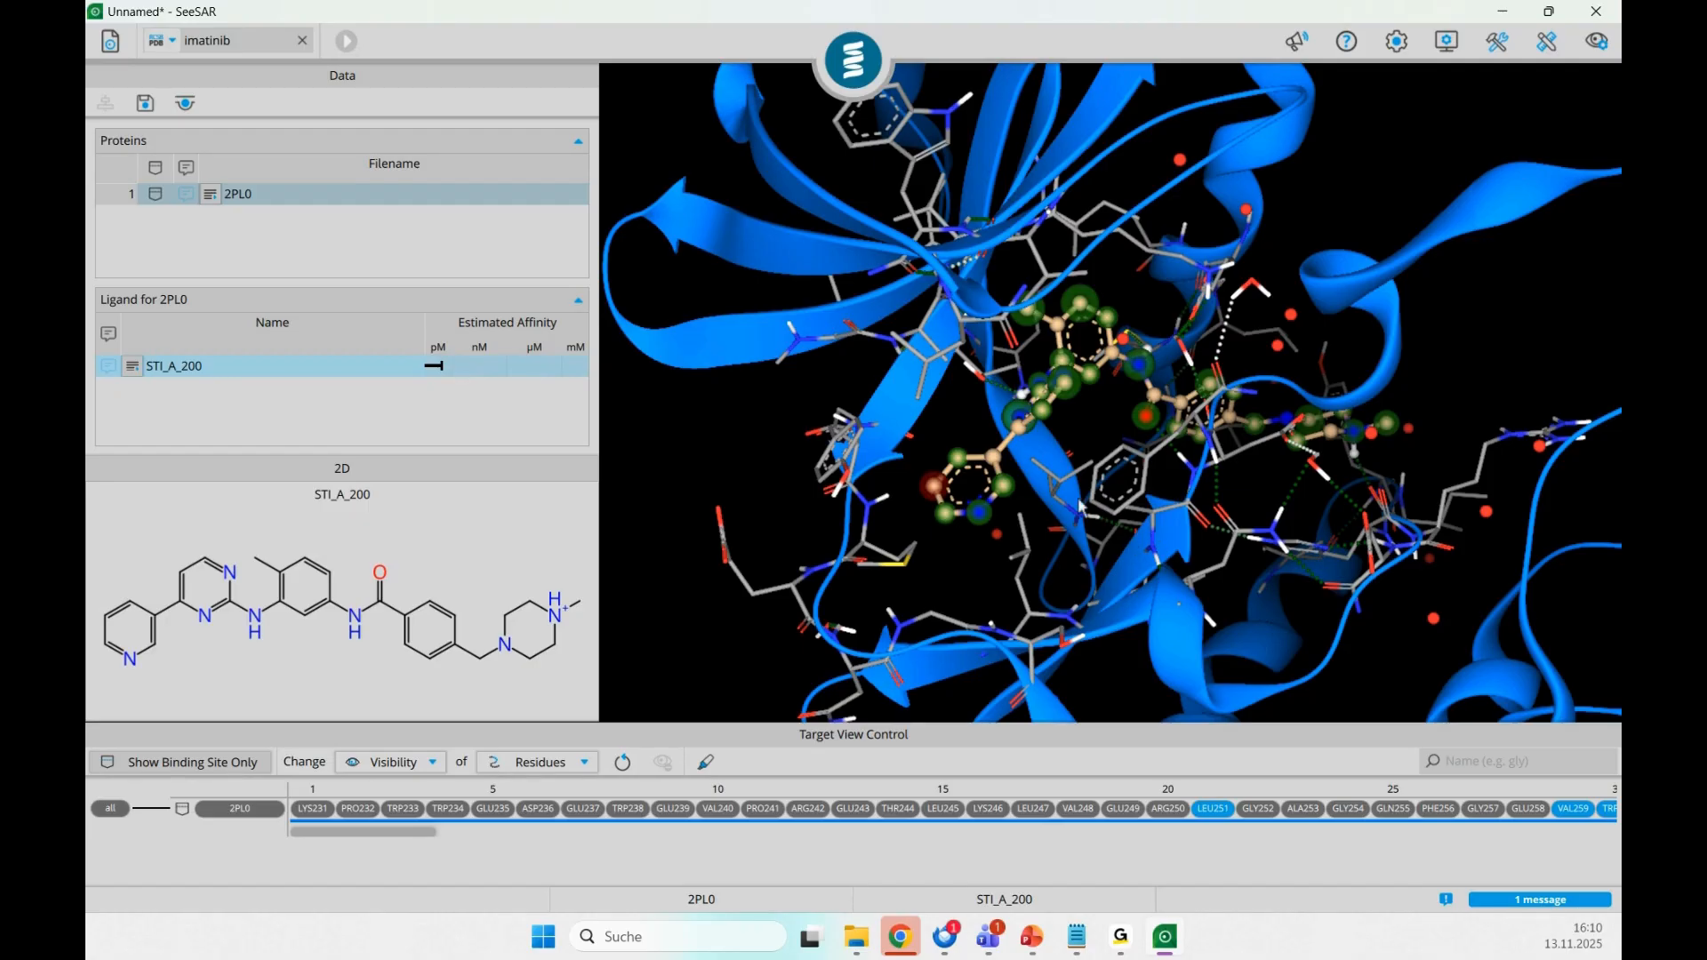
{"action": "scroll", "coordinate": [1079, 507], "scroll_direction": "up", "scroll_amount": 1}
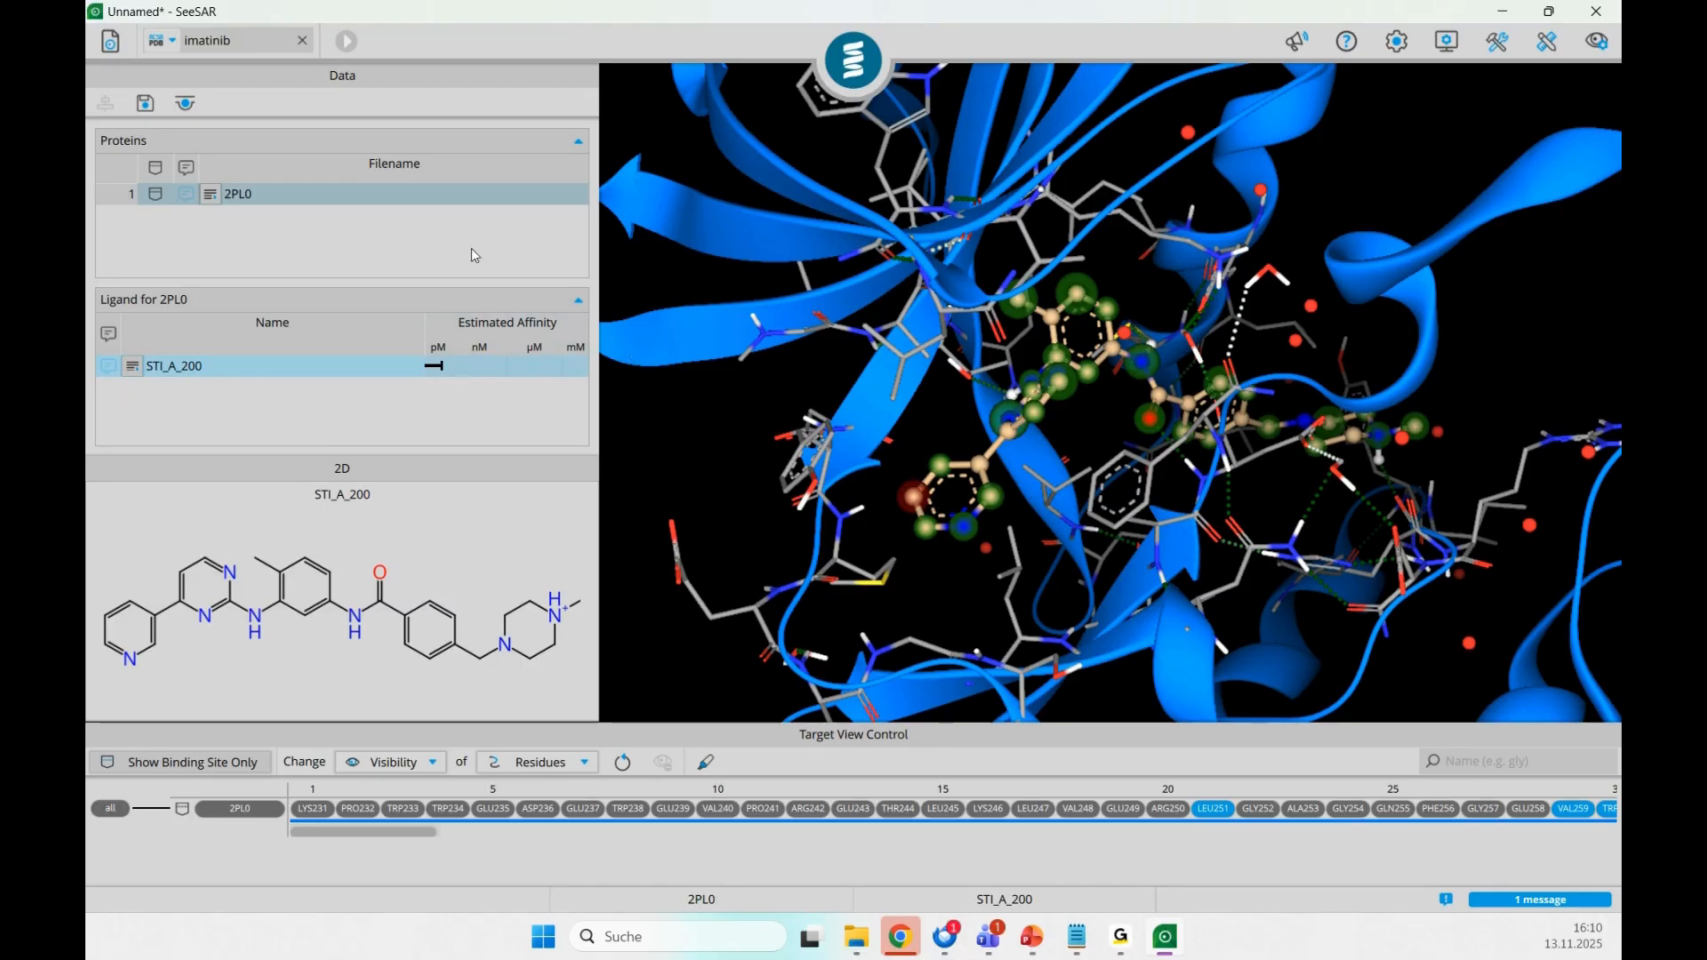
{"action": "left_click_drag", "start_coordinate": [382, 456], "coordinate": [394, 479]}
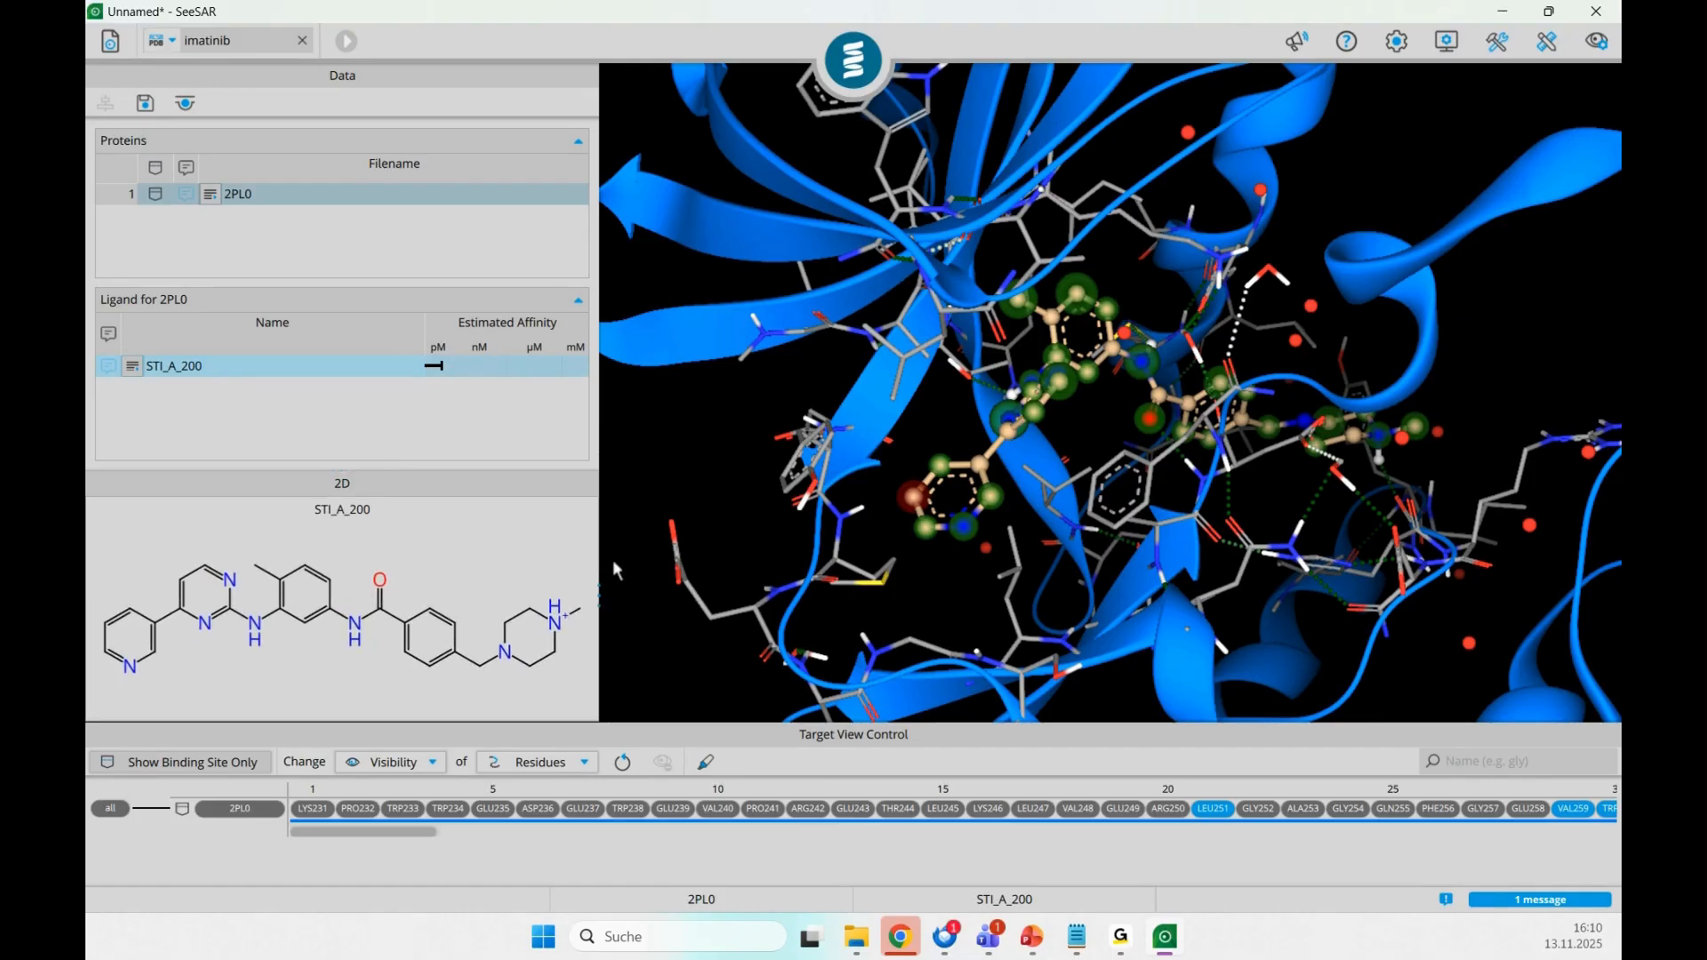
{"action": "left_click_drag", "start_coordinate": [600, 567], "coordinate": [554, 554]}
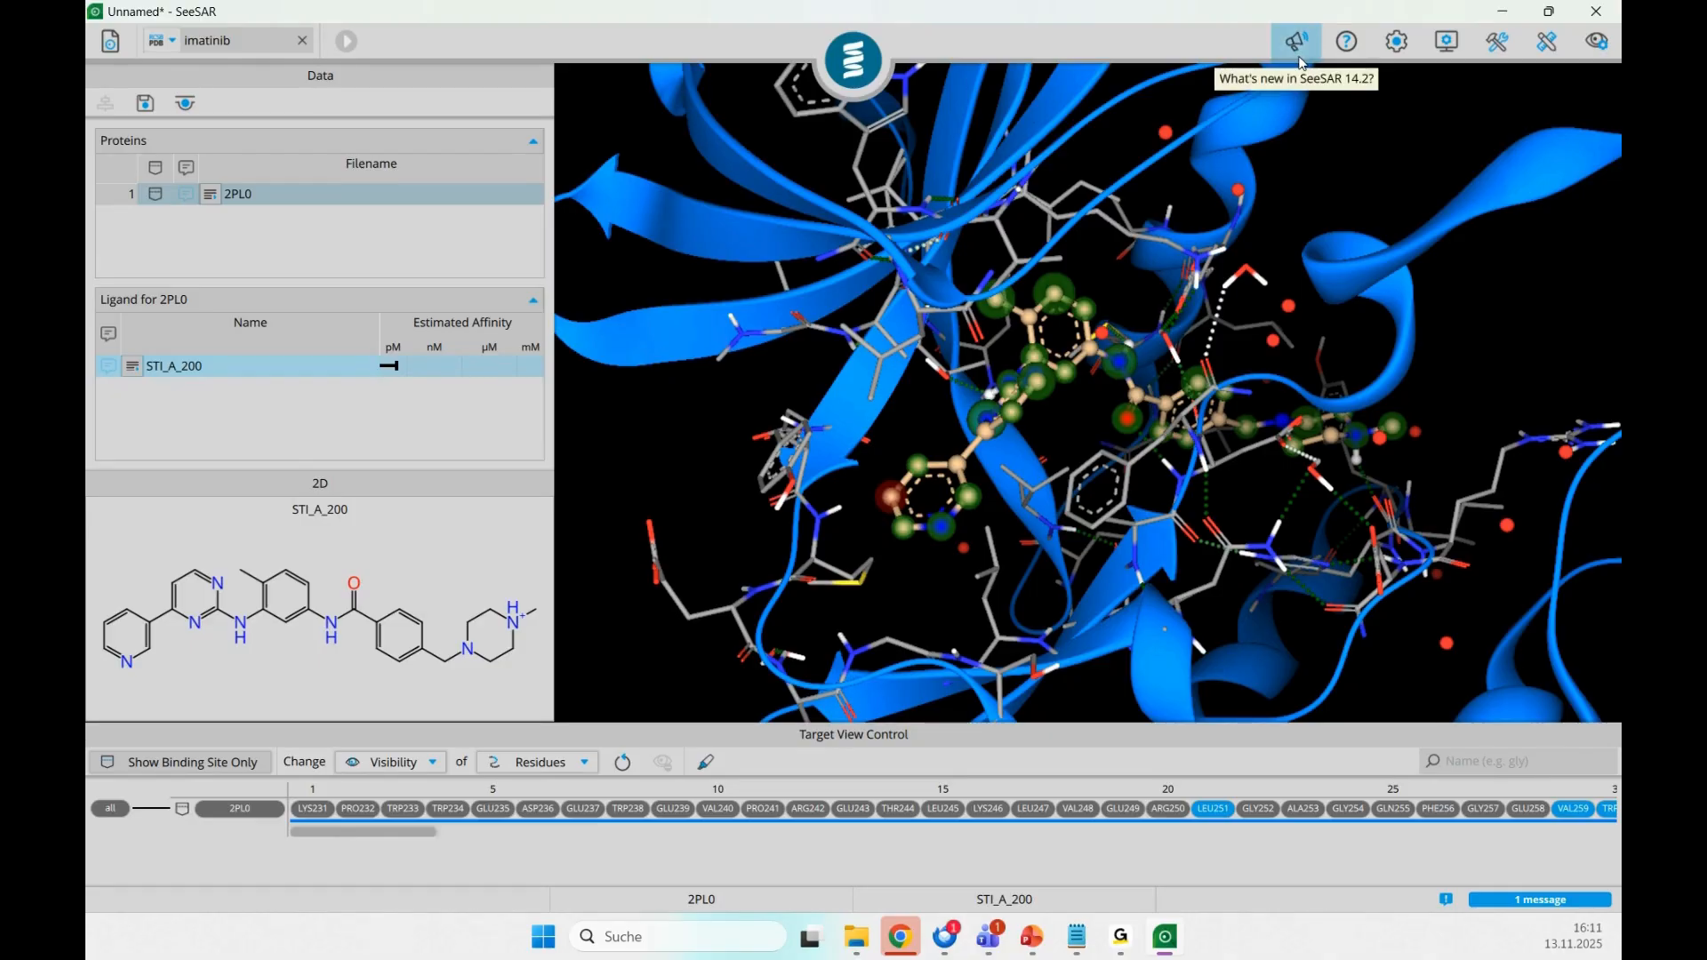
- Open the SeeSAR help assistant, read through its welcome page and close it
{"action": "left_click", "coordinate": [1347, 52]}
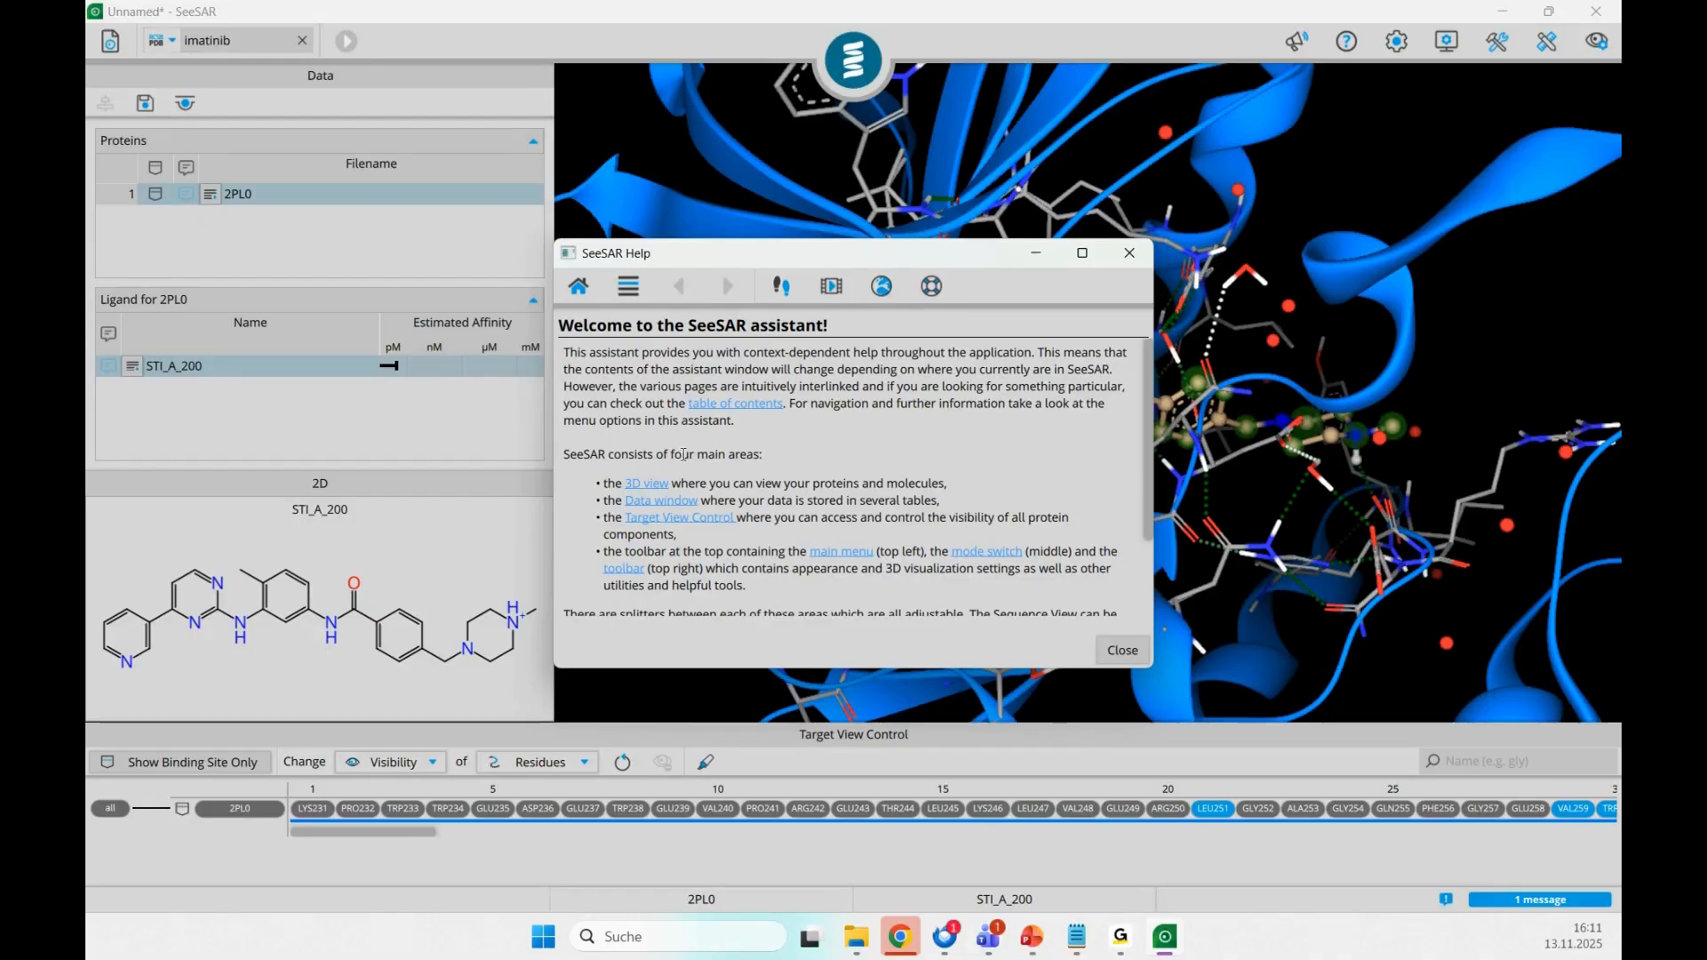
{"action": "scroll", "coordinate": [773, 458], "scroll_direction": "down", "scroll_amount": 1}
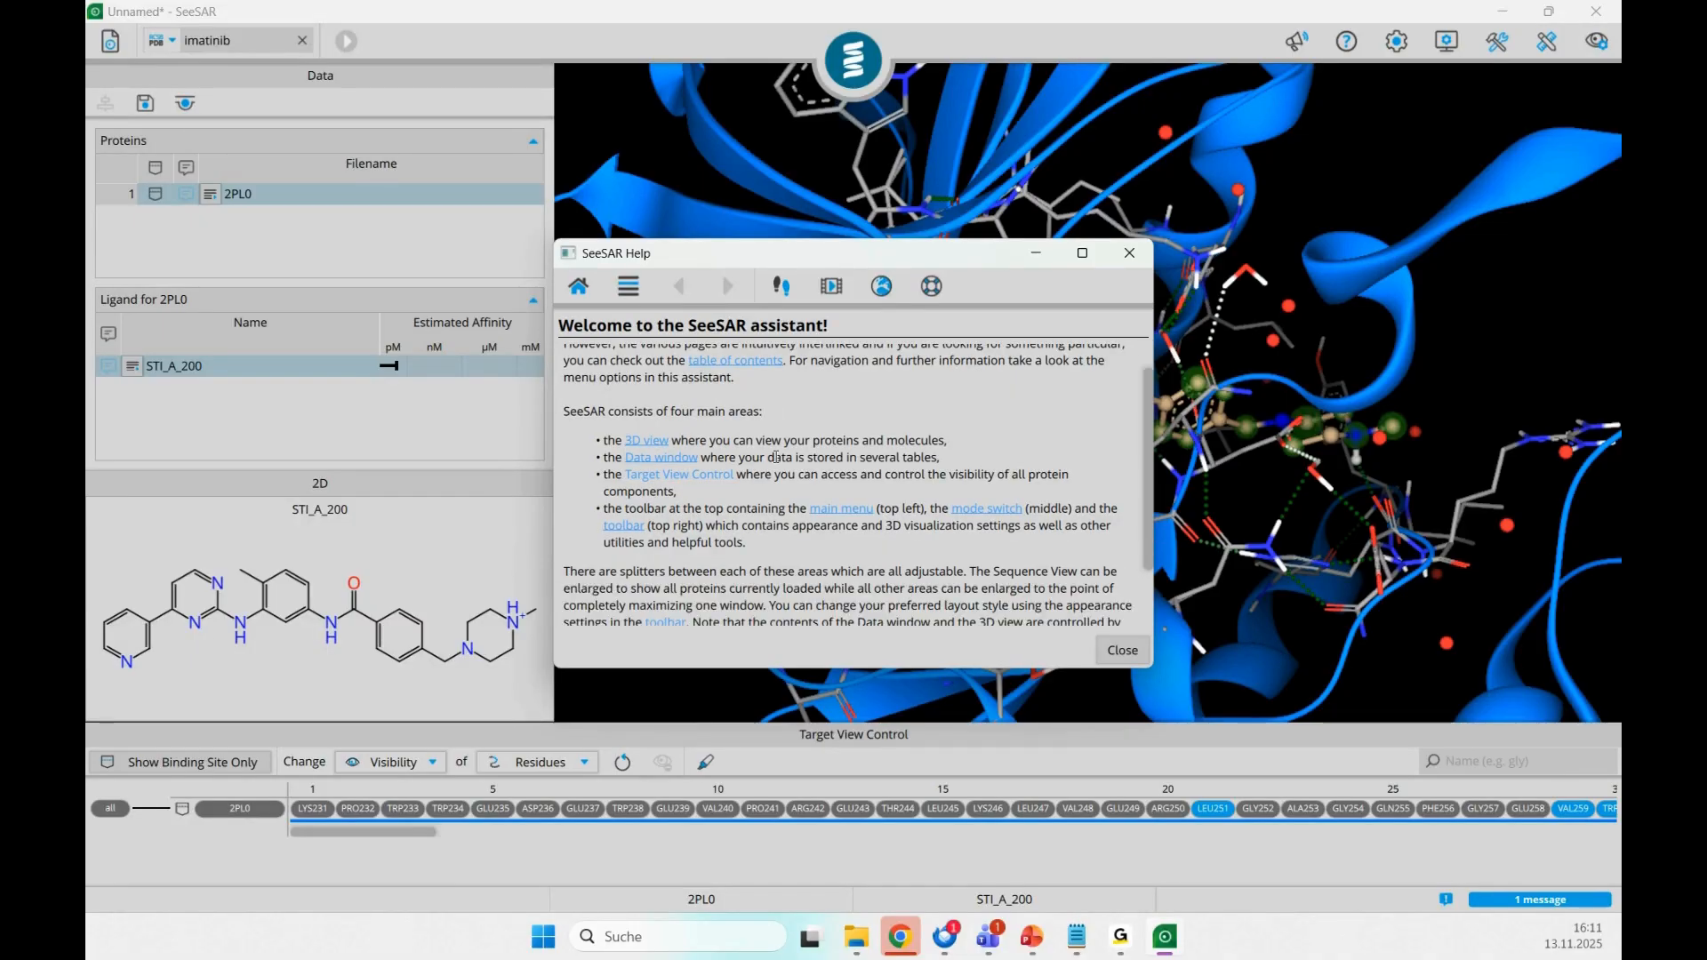
{"action": "scroll", "coordinate": [676, 473], "scroll_direction": "down", "scroll_amount": 2}
{"action": "scroll", "coordinate": [759, 476], "scroll_direction": "up", "scroll_amount": 3}
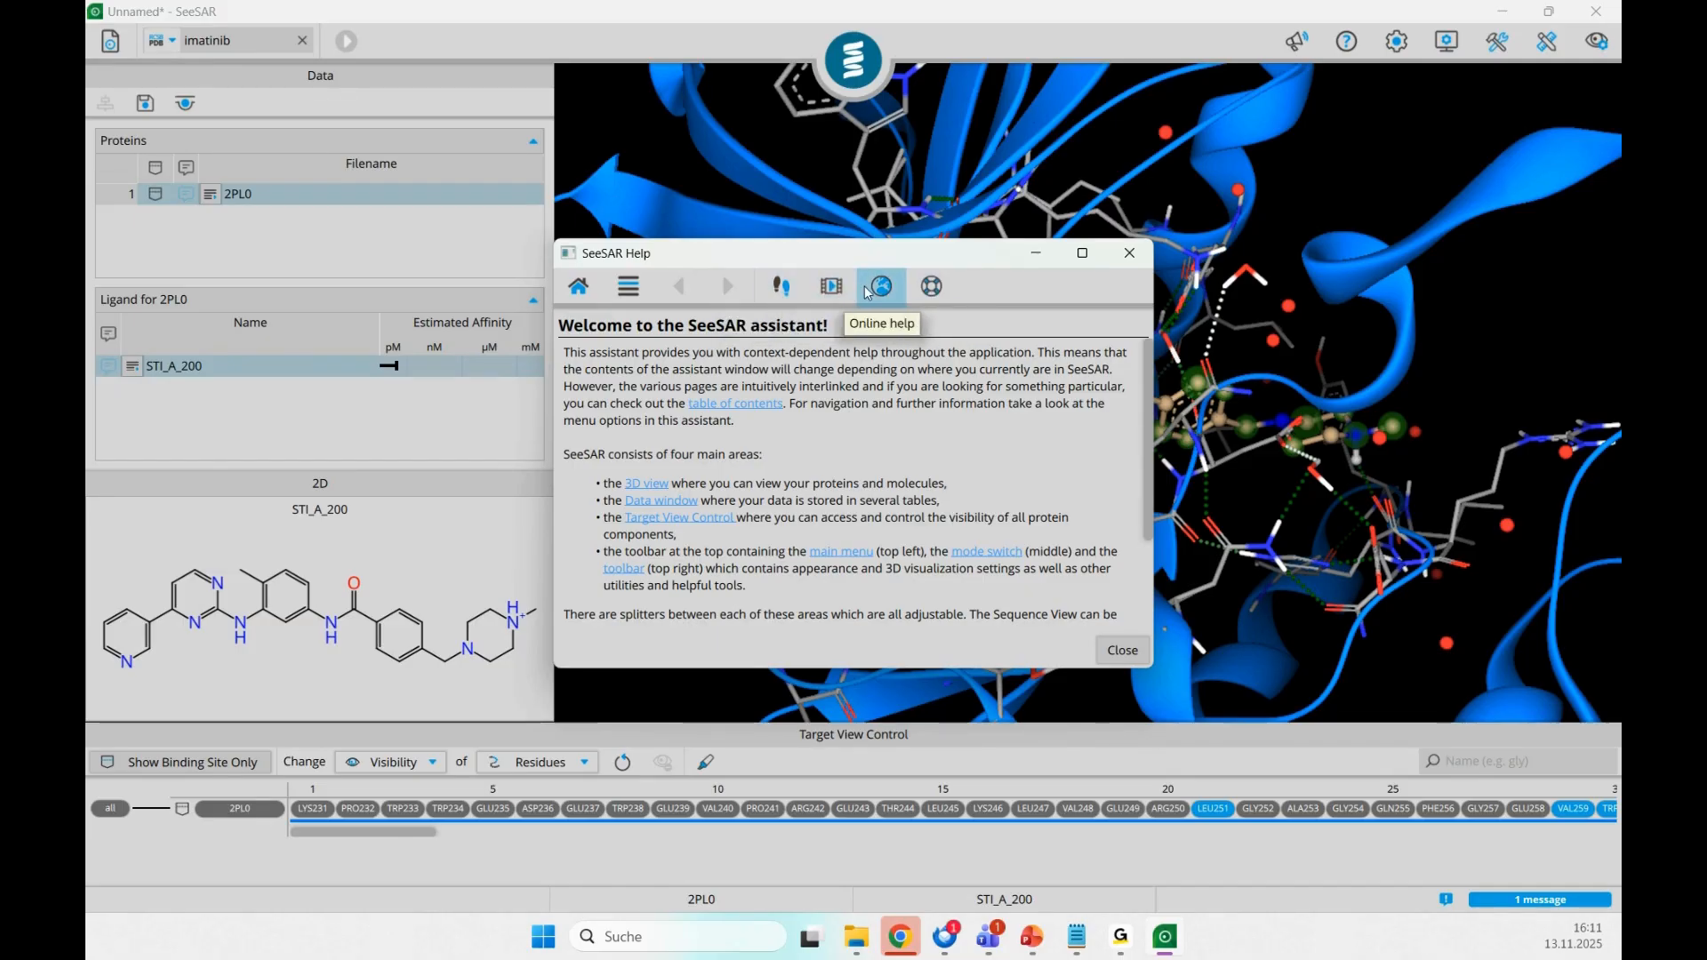
{"action": "left_click", "coordinate": [1129, 252]}
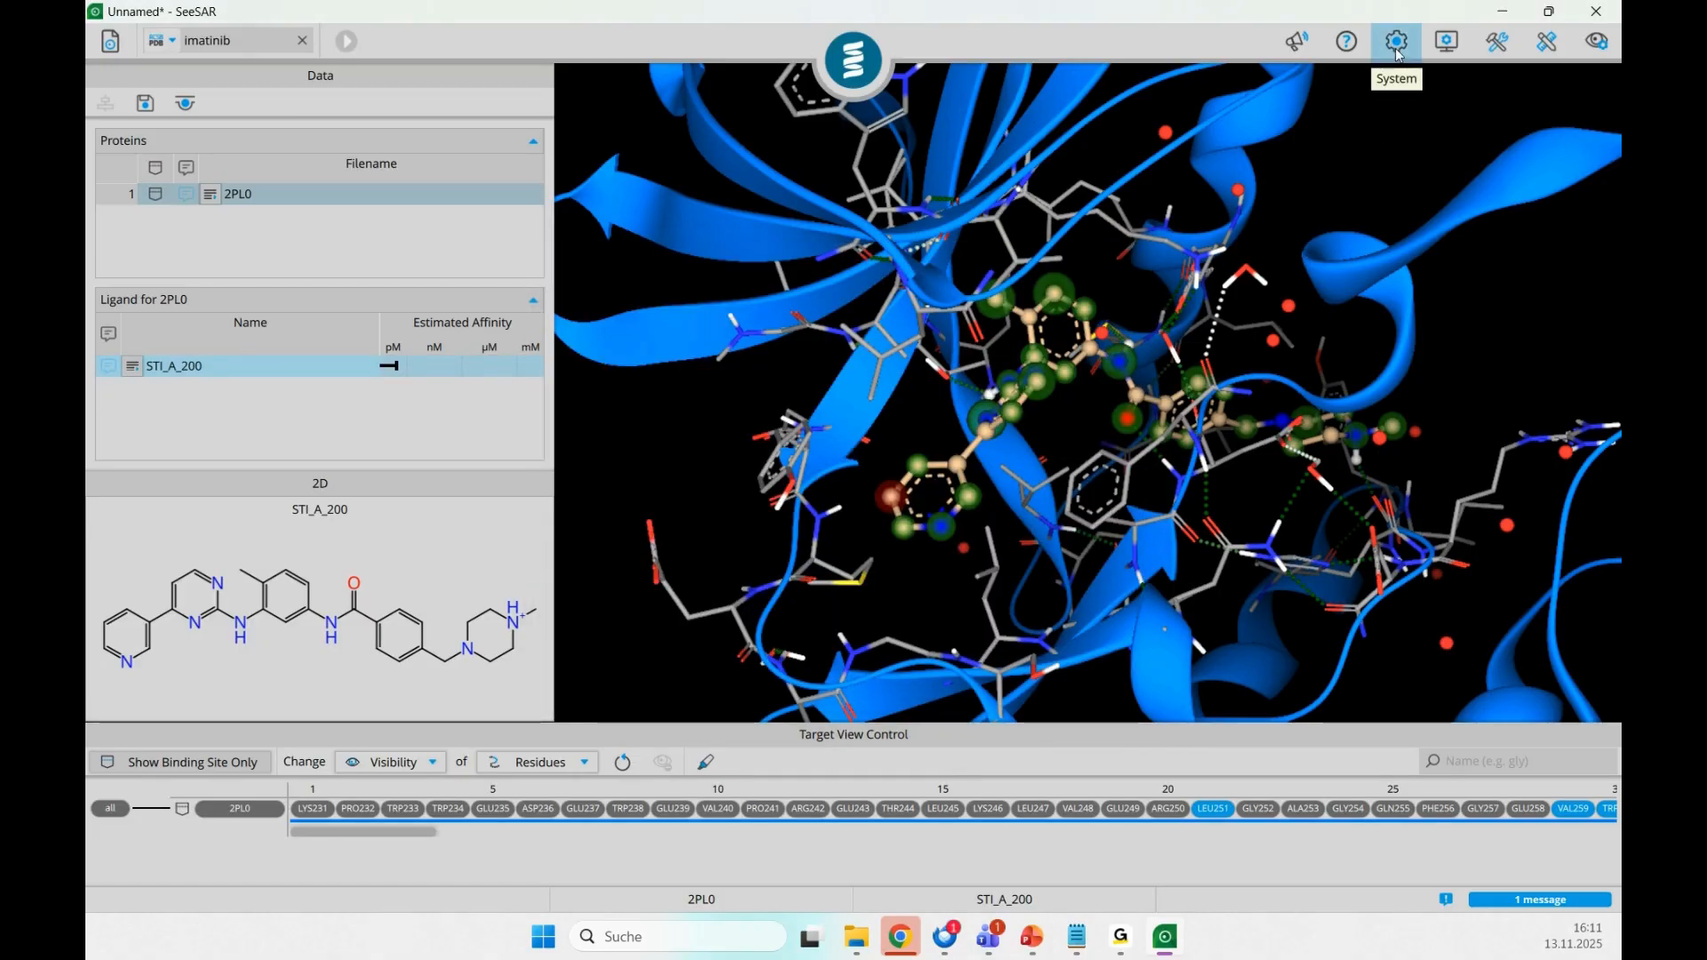
- In the system calculation settings, turn off all four enabled automatic calculations for Generate Local Docking Poses
{"action": "left_click", "coordinate": [1397, 42]}
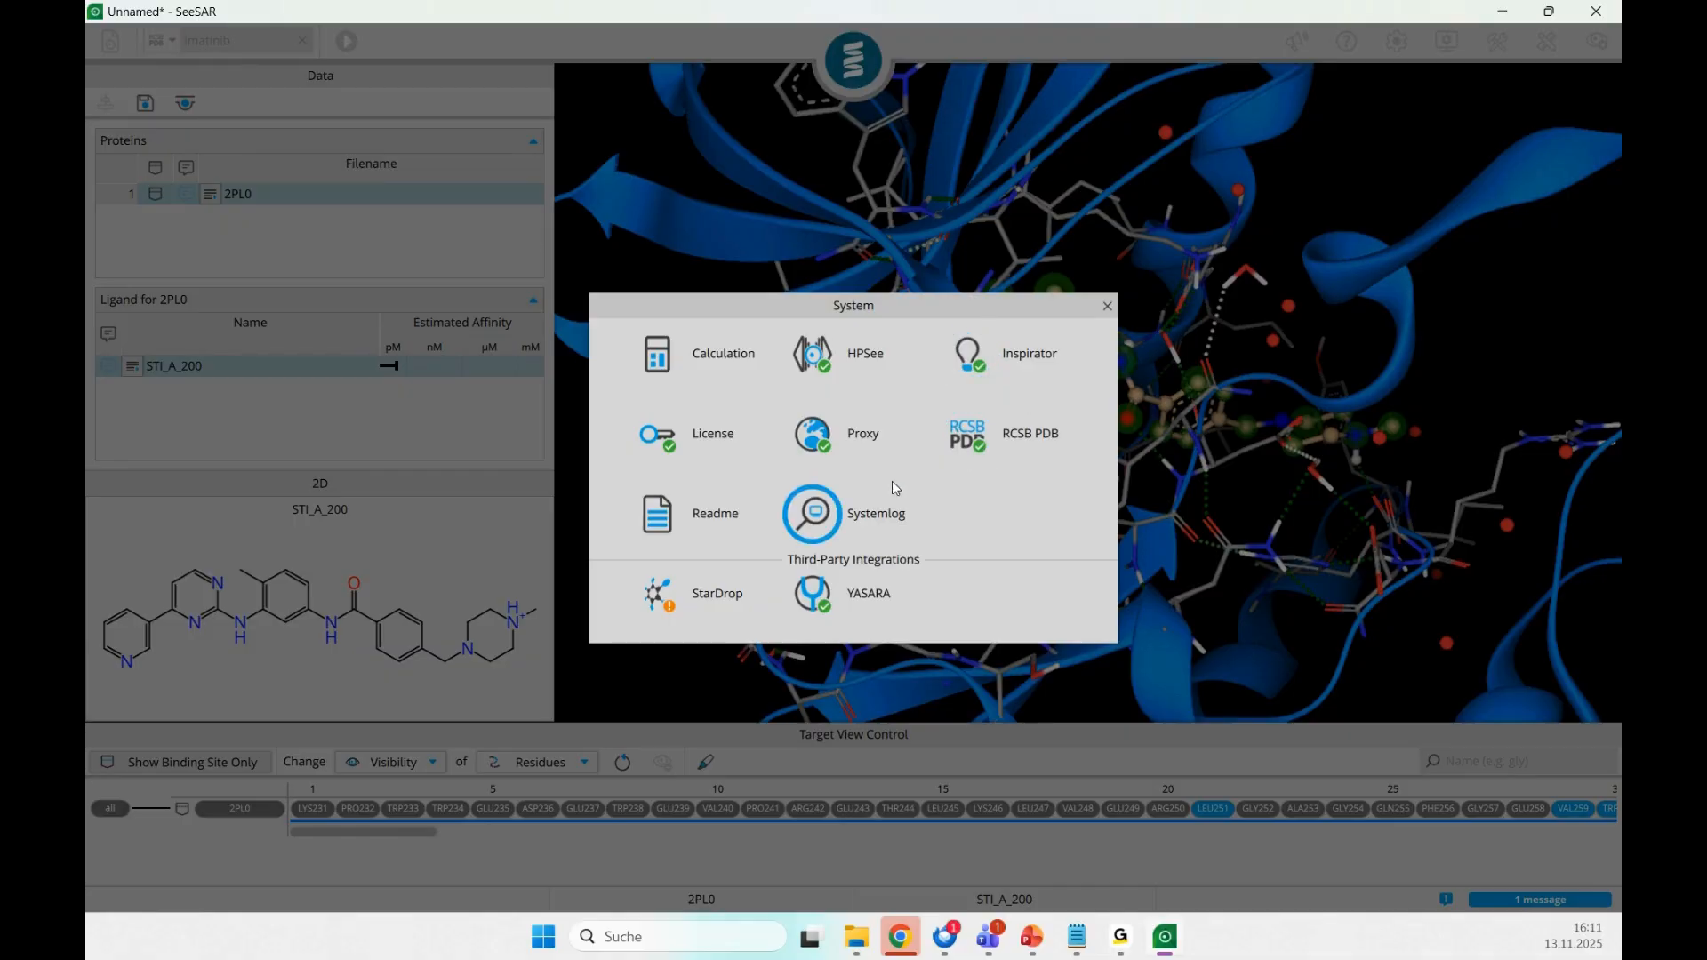
{"action": "left_click", "coordinate": [703, 360]}
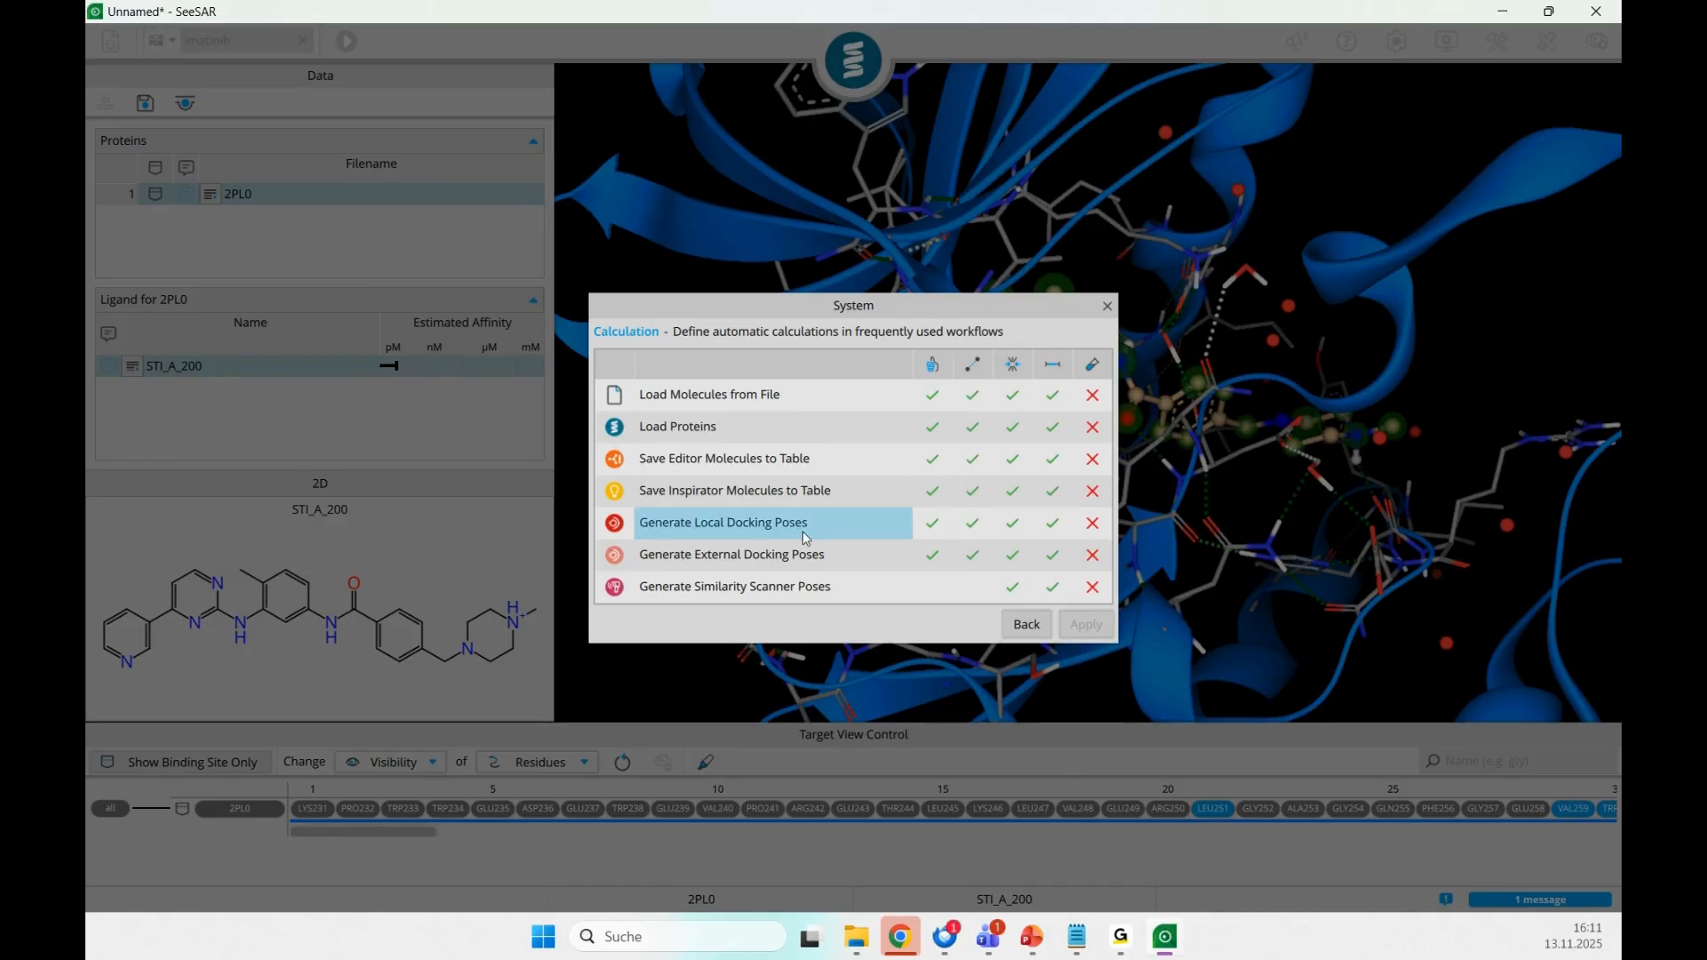
{"action": "left_click", "coordinate": [933, 524]}
{"action": "left_click", "coordinate": [972, 525]}
{"action": "left_click", "coordinate": [1013, 525]}
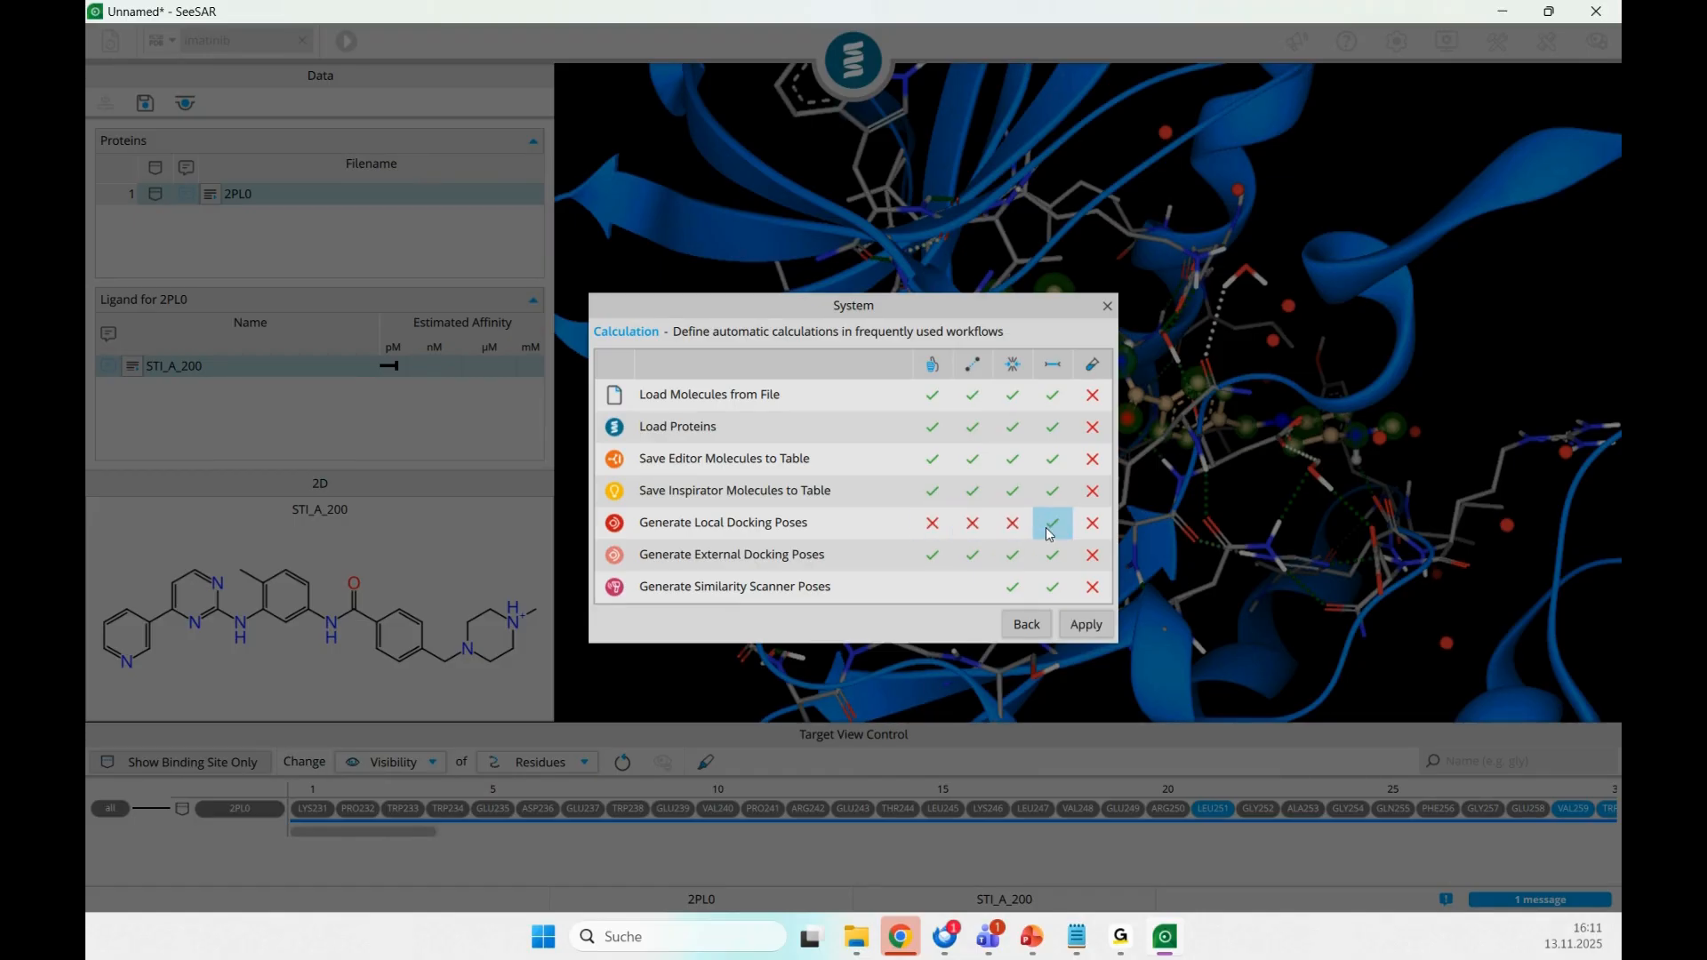
{"action": "left_click", "coordinate": [1053, 525]}
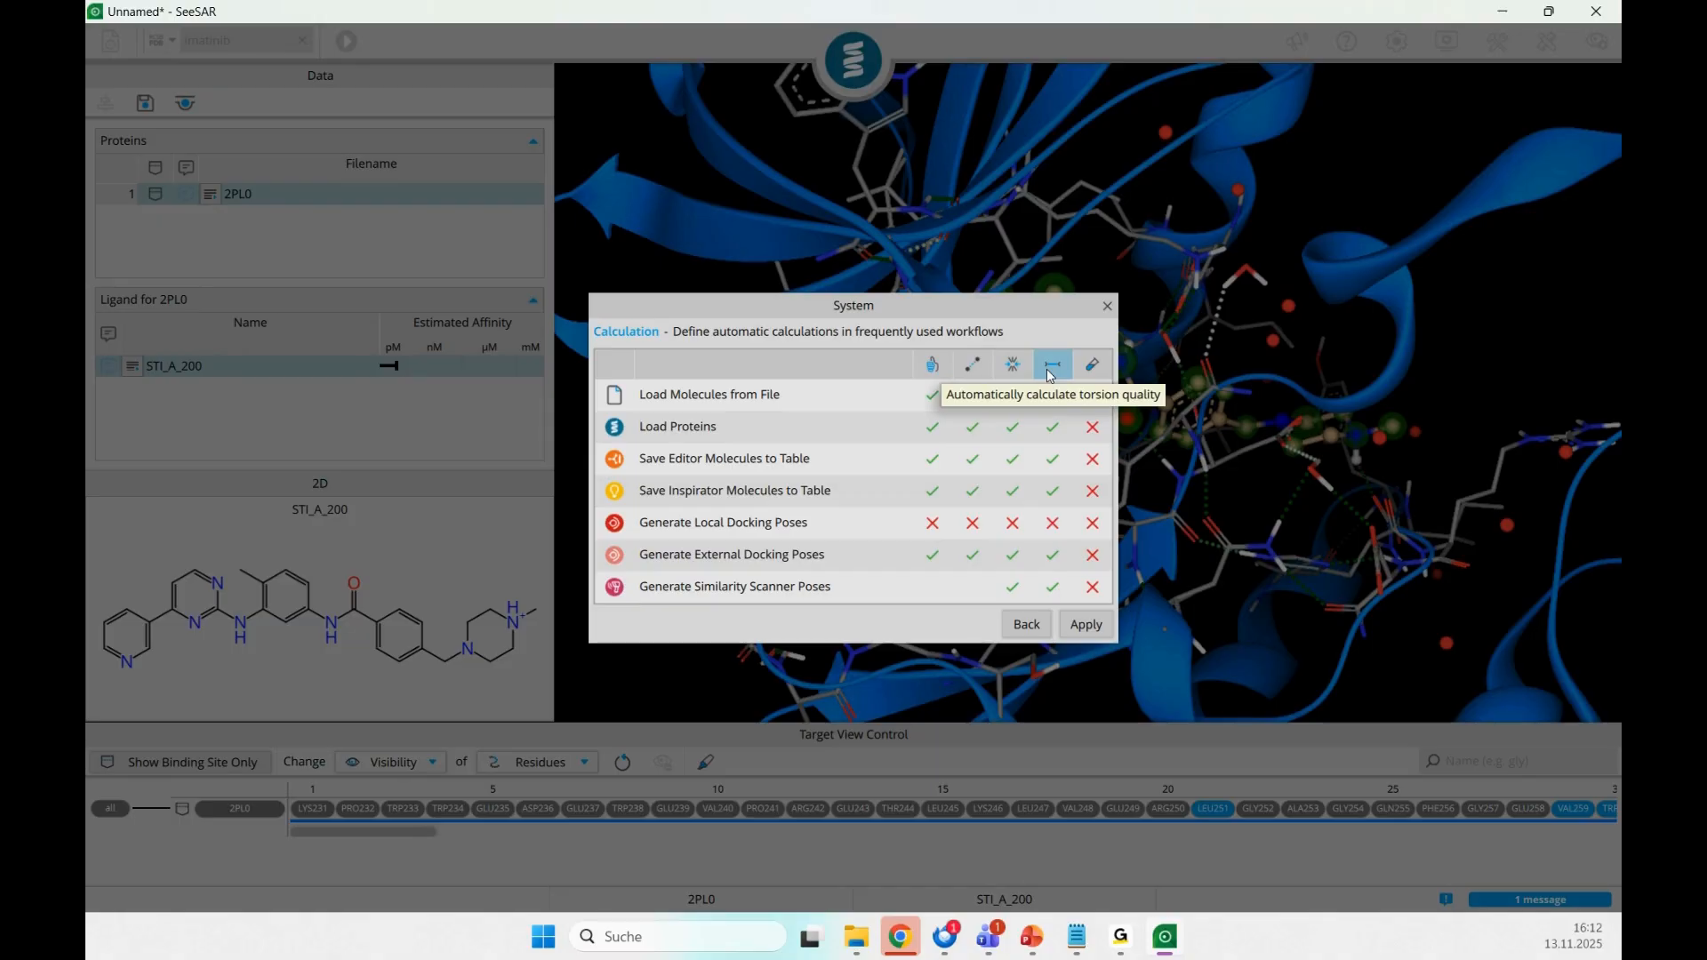
- Re-enable the four automatic calculations for Generate Local Docking Poses and apply the calculation settings
{"action": "left_click", "coordinate": [973, 525]}
{"action": "left_click", "coordinate": [1049, 527]}
{"action": "left_click", "coordinate": [1012, 525]}
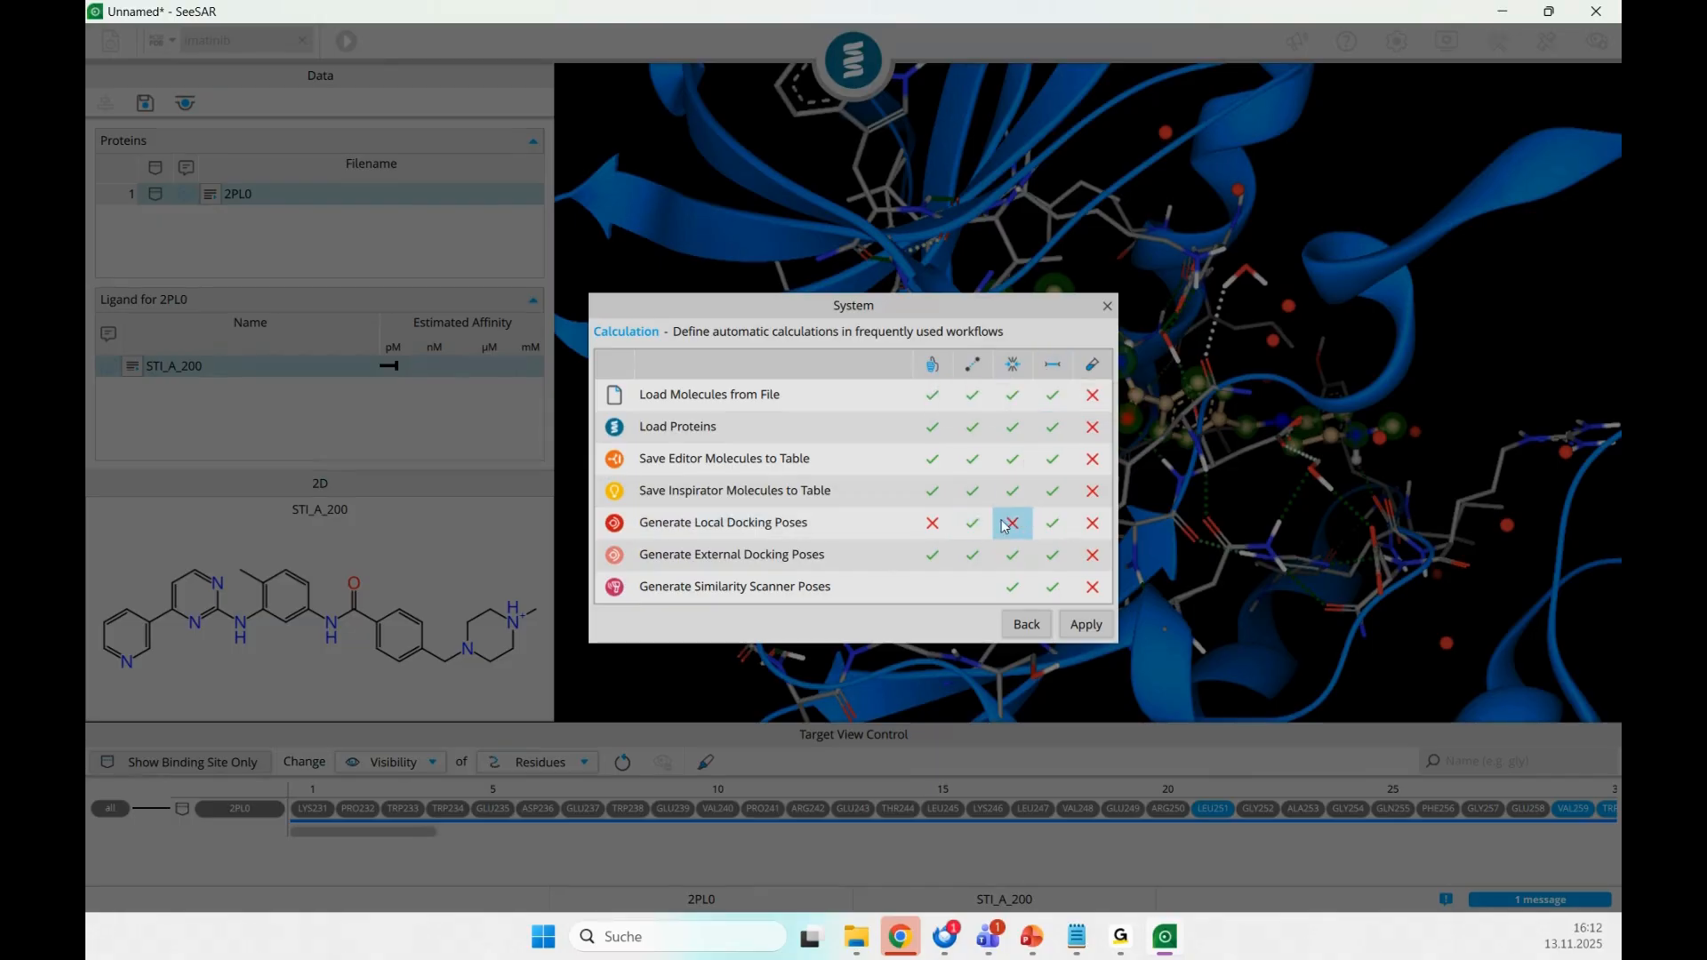
{"action": "left_click", "coordinate": [933, 525]}
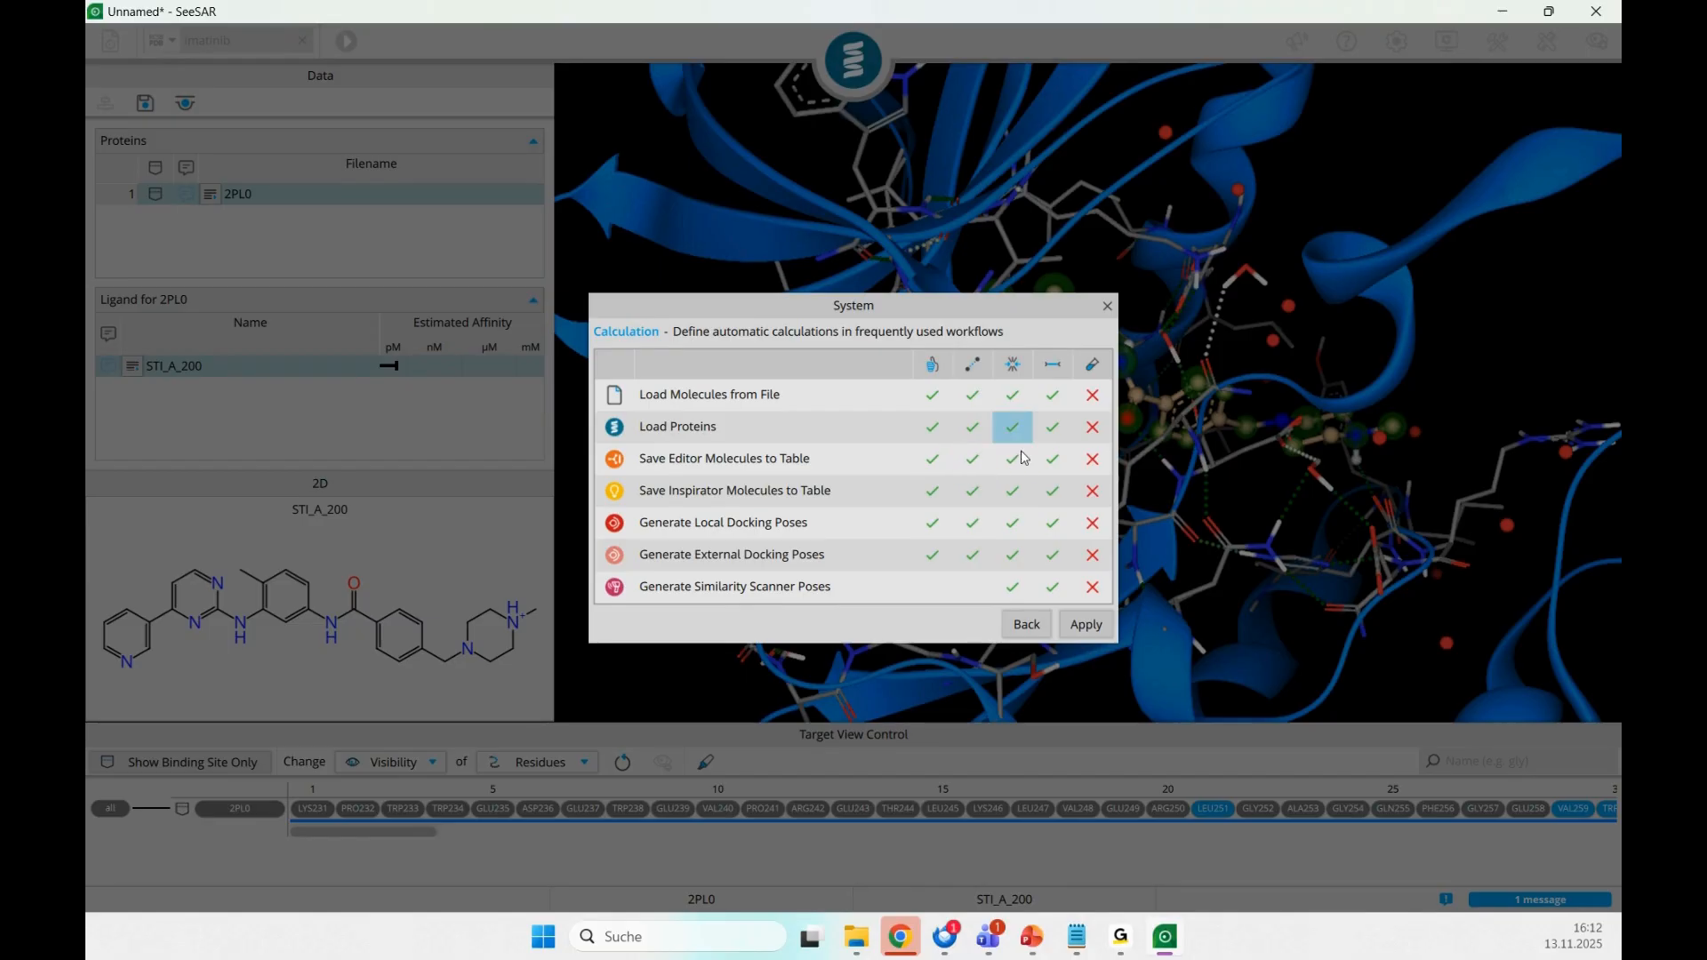
{"action": "left_click", "coordinate": [1084, 626]}
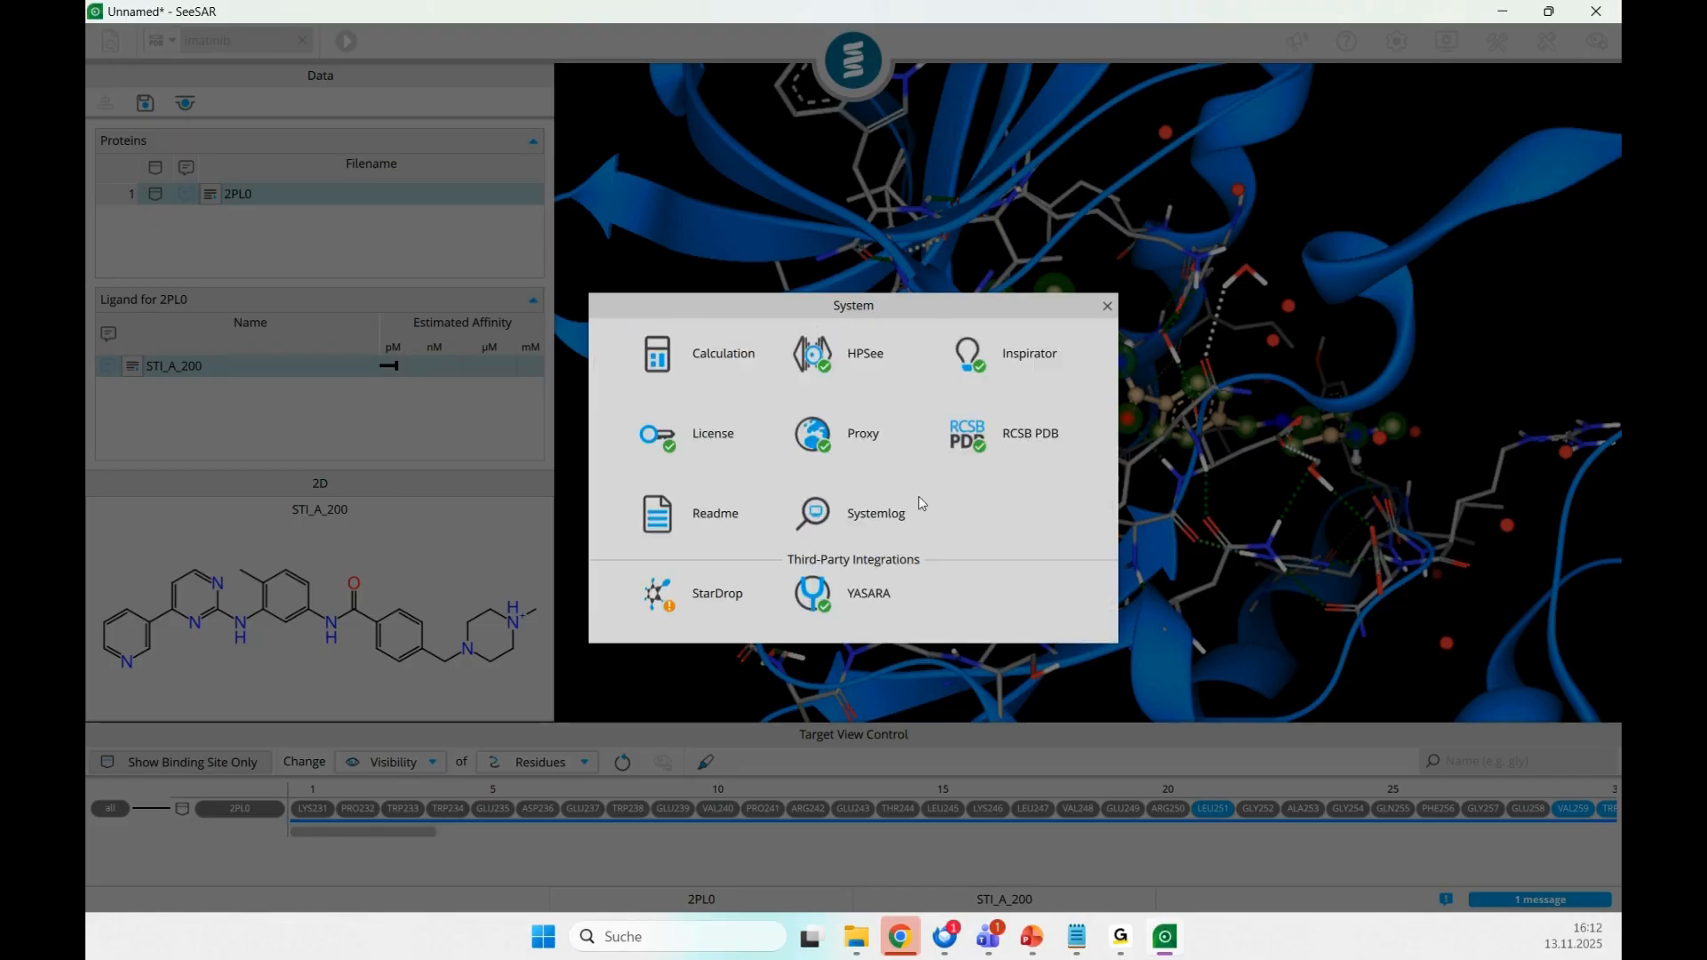
- Review the HPSee server connection settings and the license status in the system settings
{"action": "left_click", "coordinate": [817, 361]}
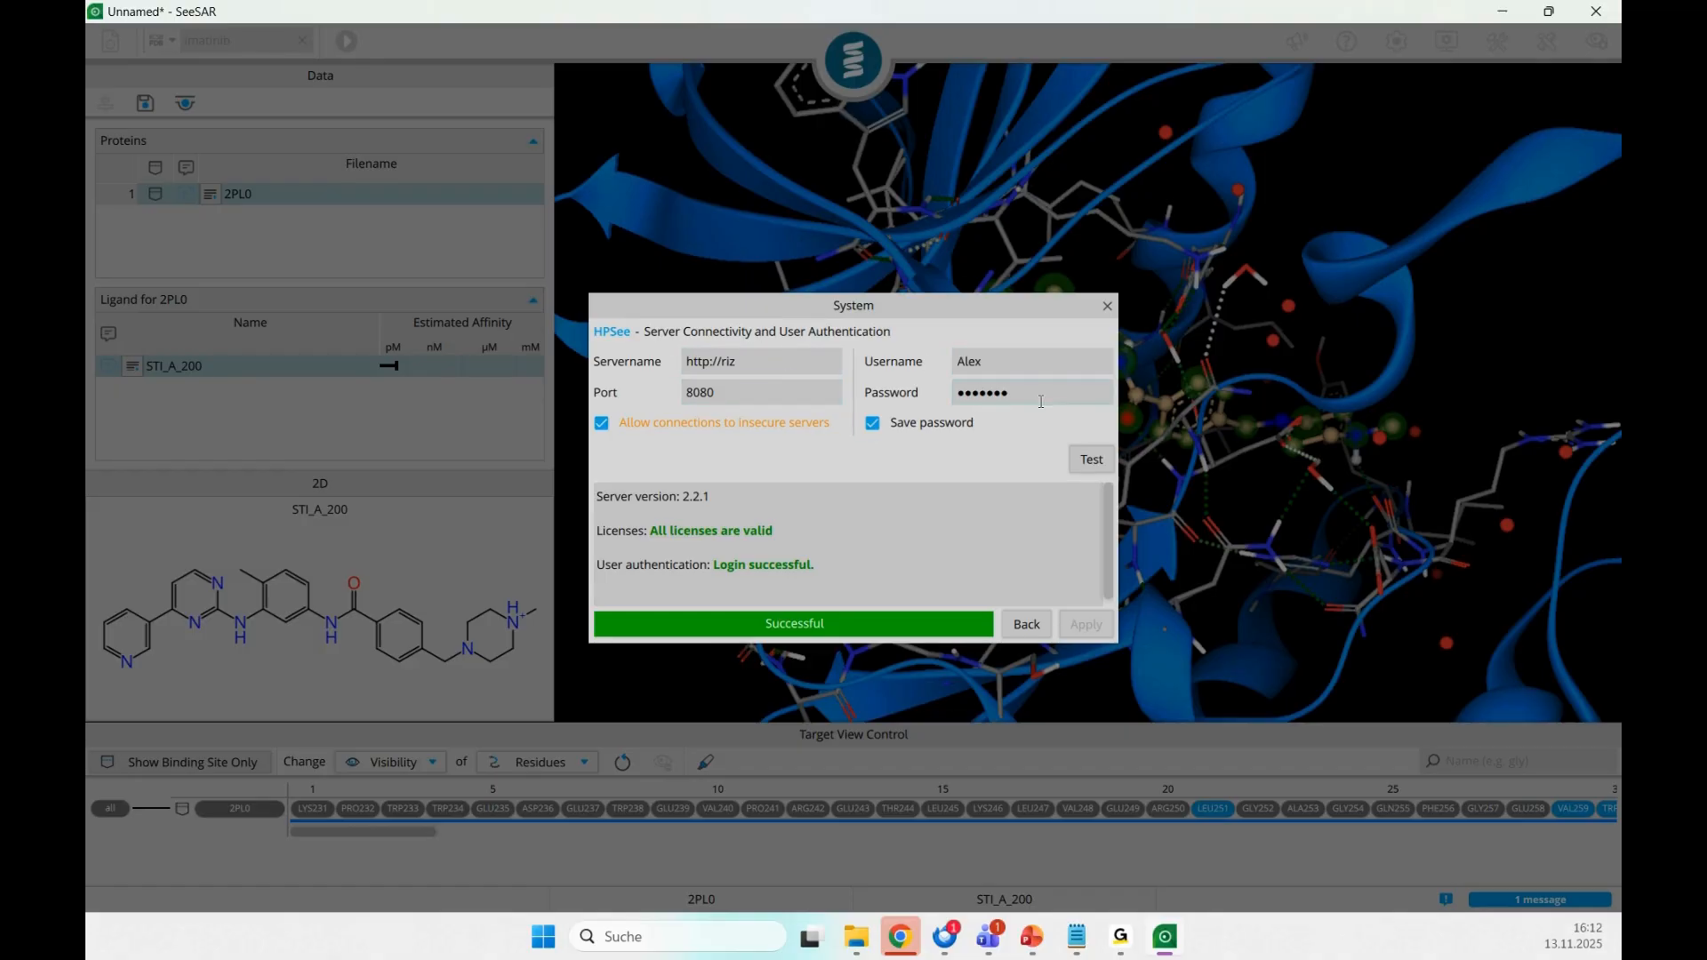
{"action": "left_click", "coordinate": [1031, 624]}
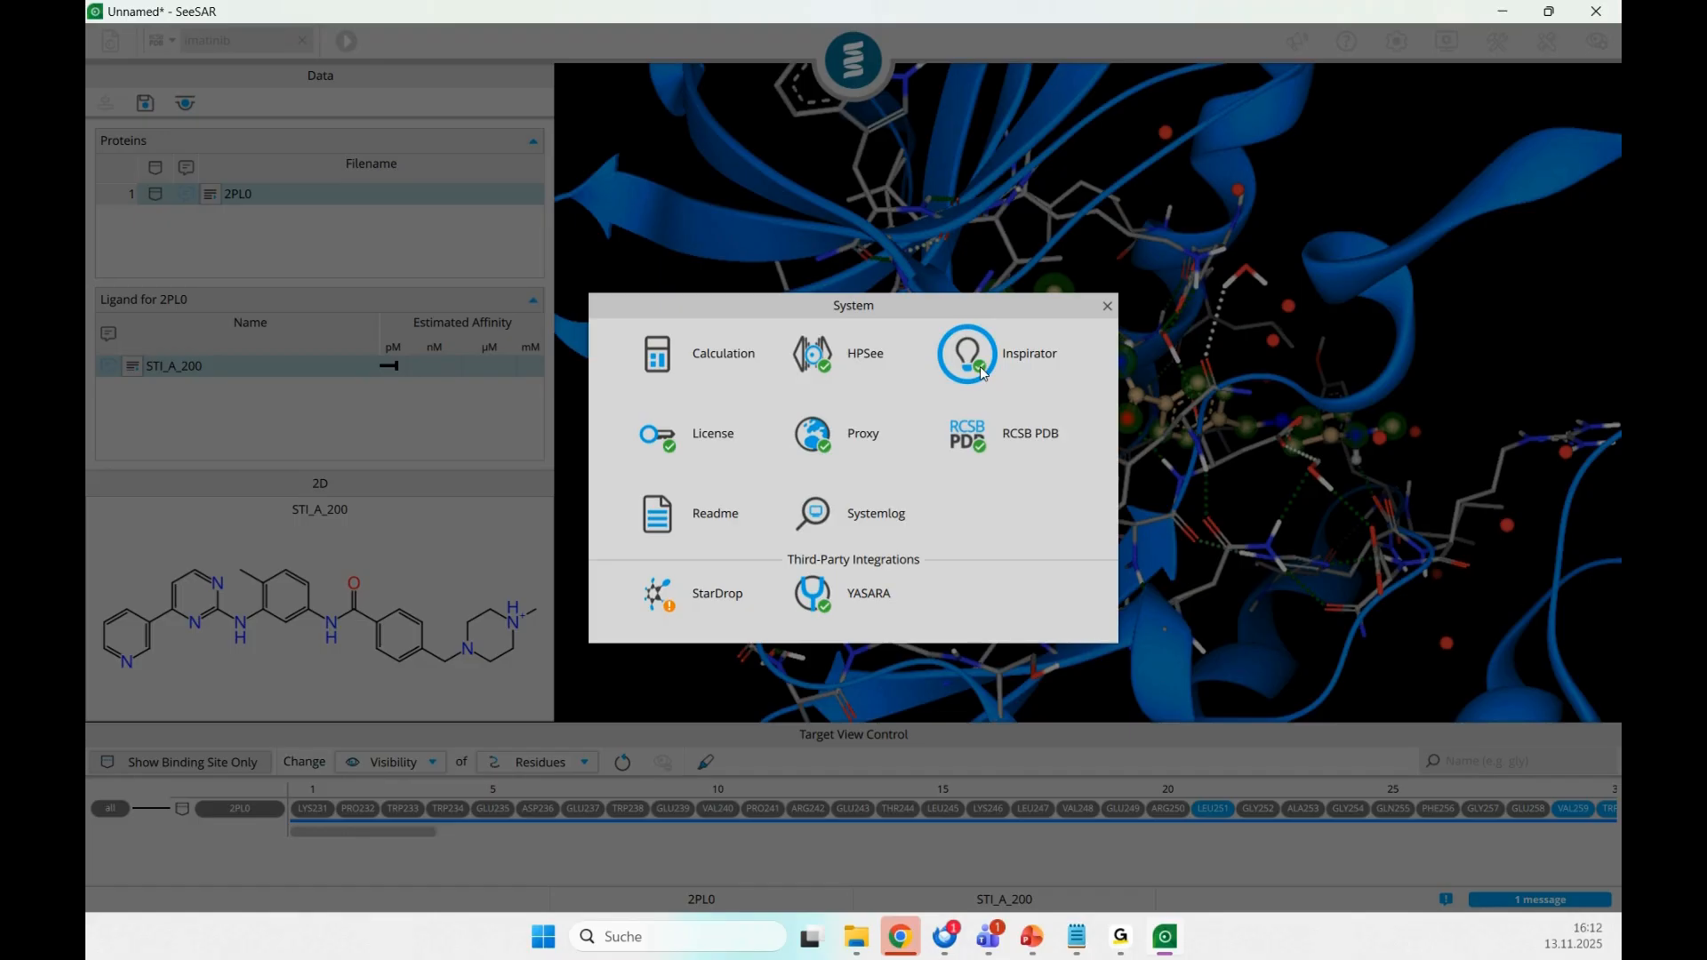
{"action": "left_click", "coordinate": [708, 452]}
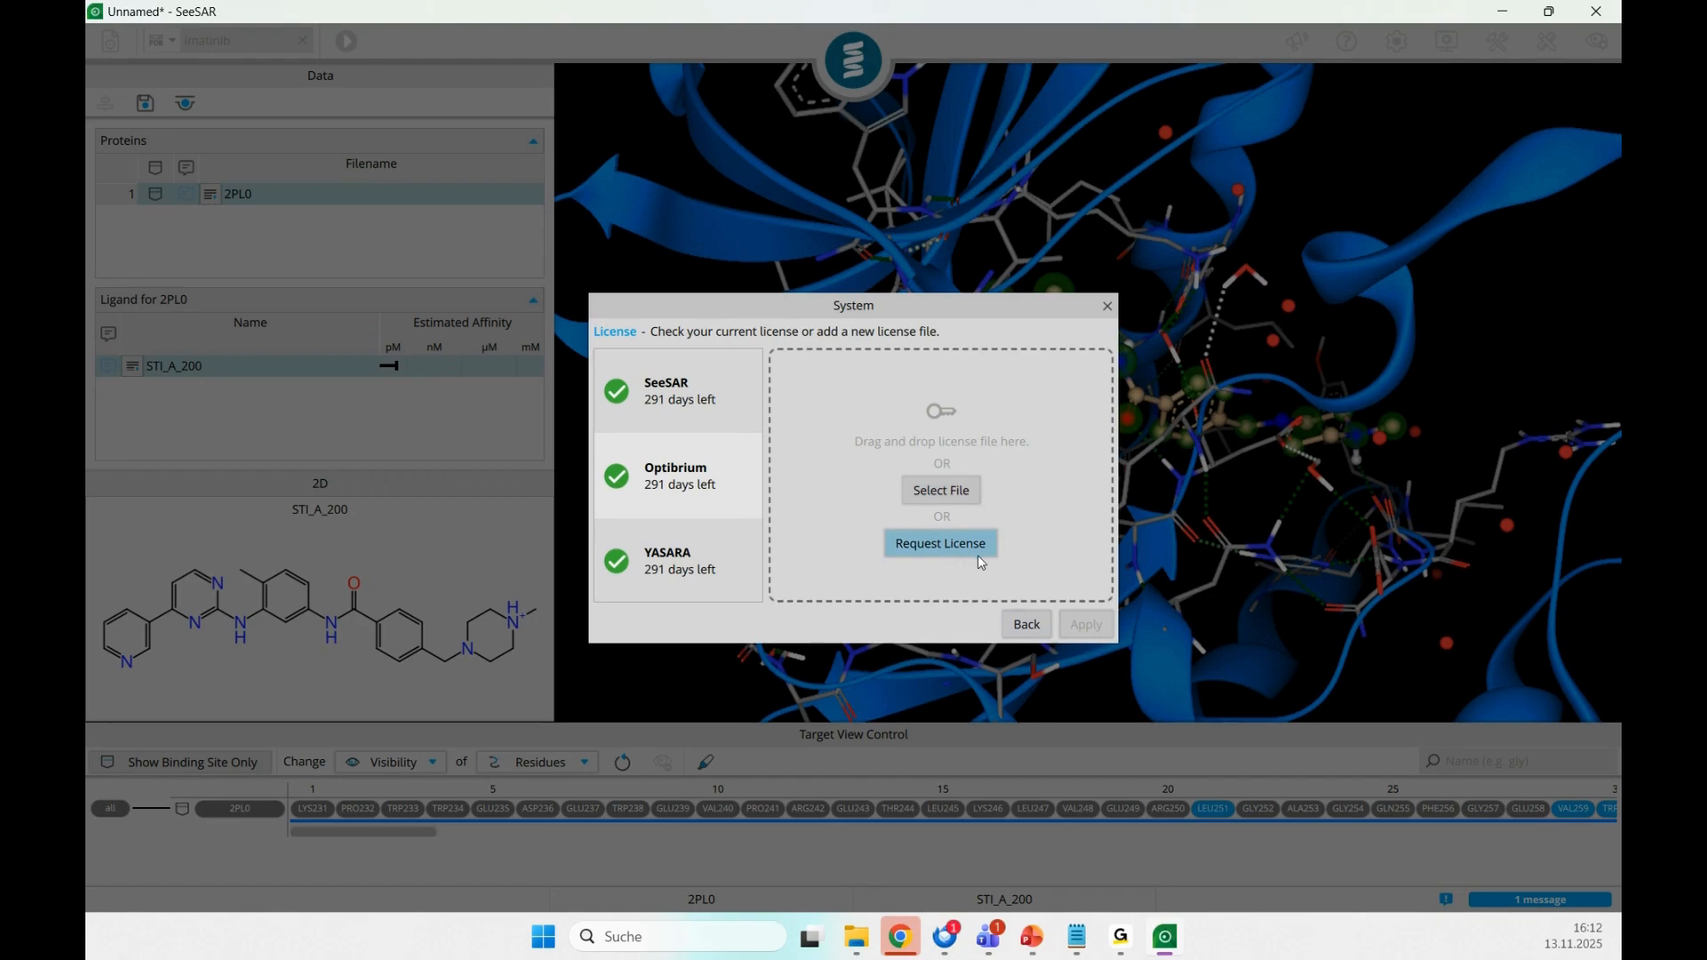
{"action": "left_click", "coordinate": [1028, 623]}
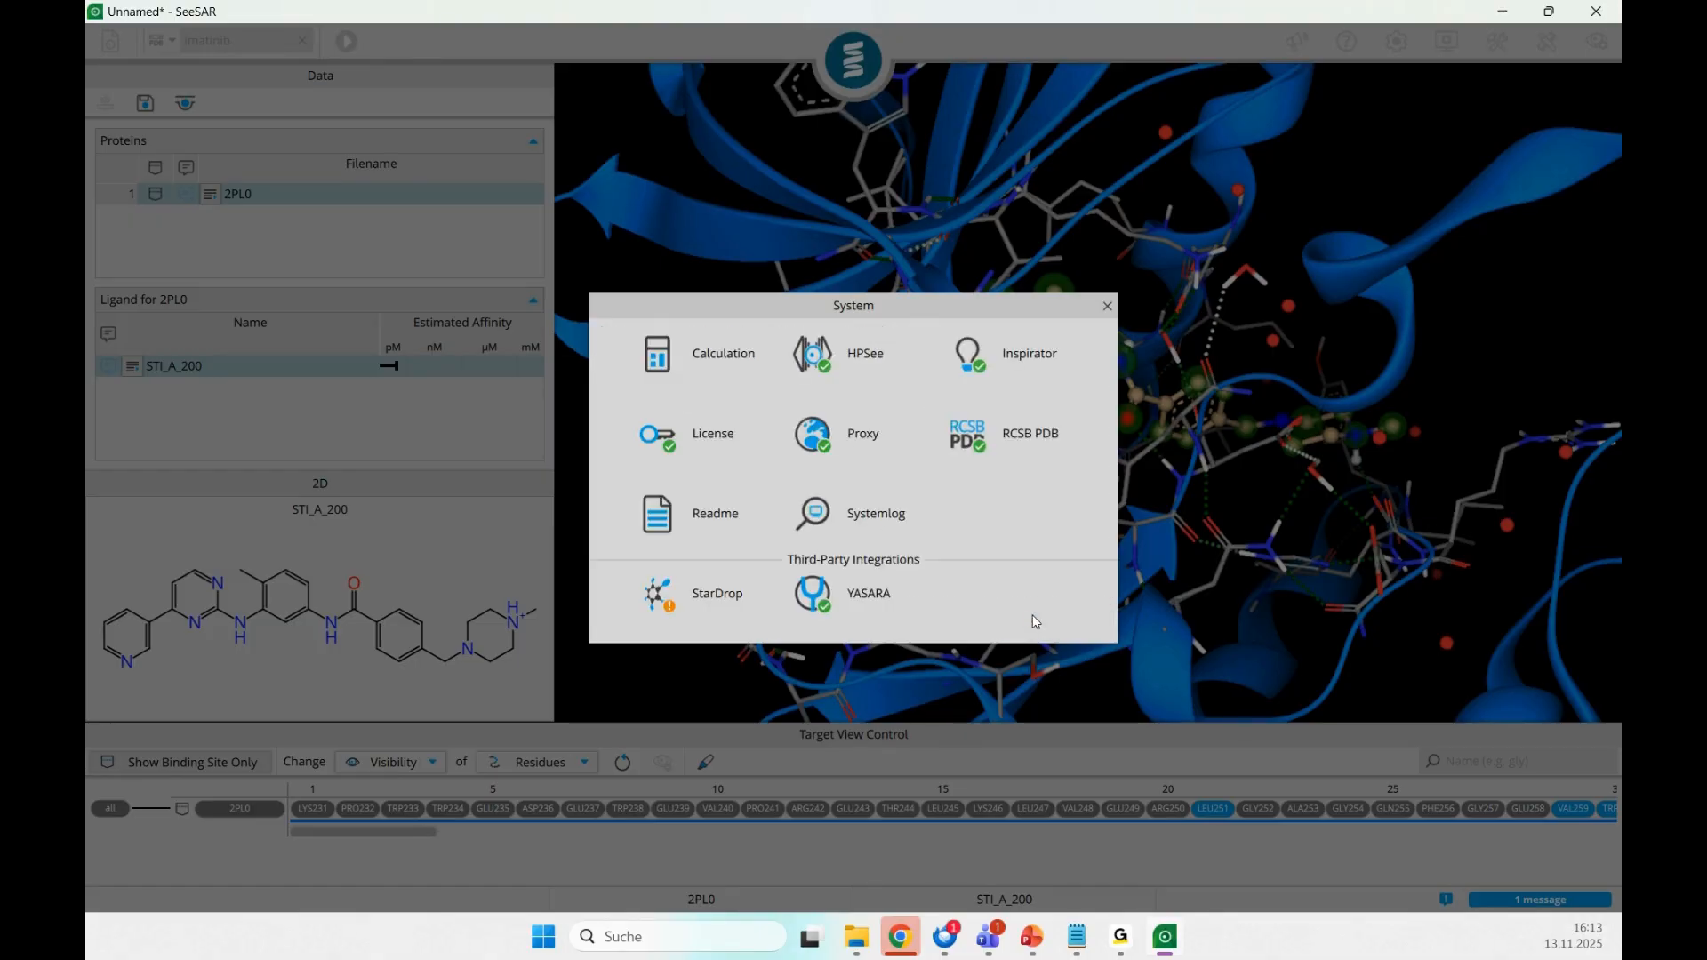
- Review the proxy configuration, the RCSB PDB info database status and the Readme in the system settings
{"action": "left_click", "coordinate": [822, 441]}
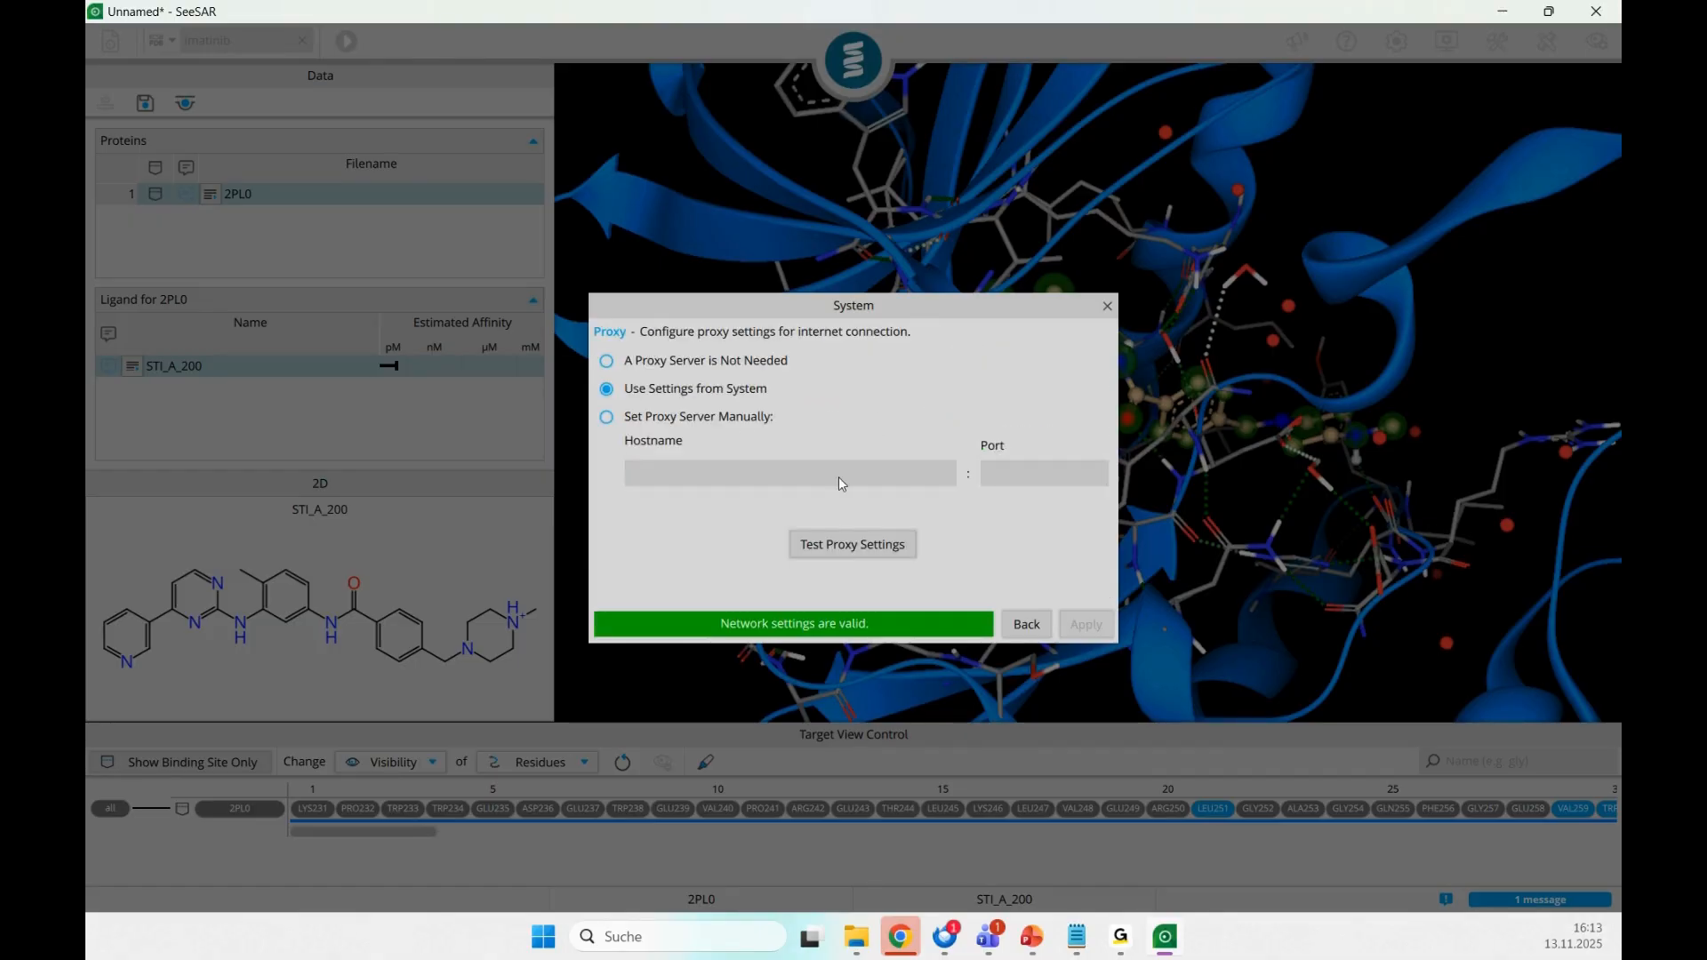
{"action": "left_click", "coordinate": [1033, 624]}
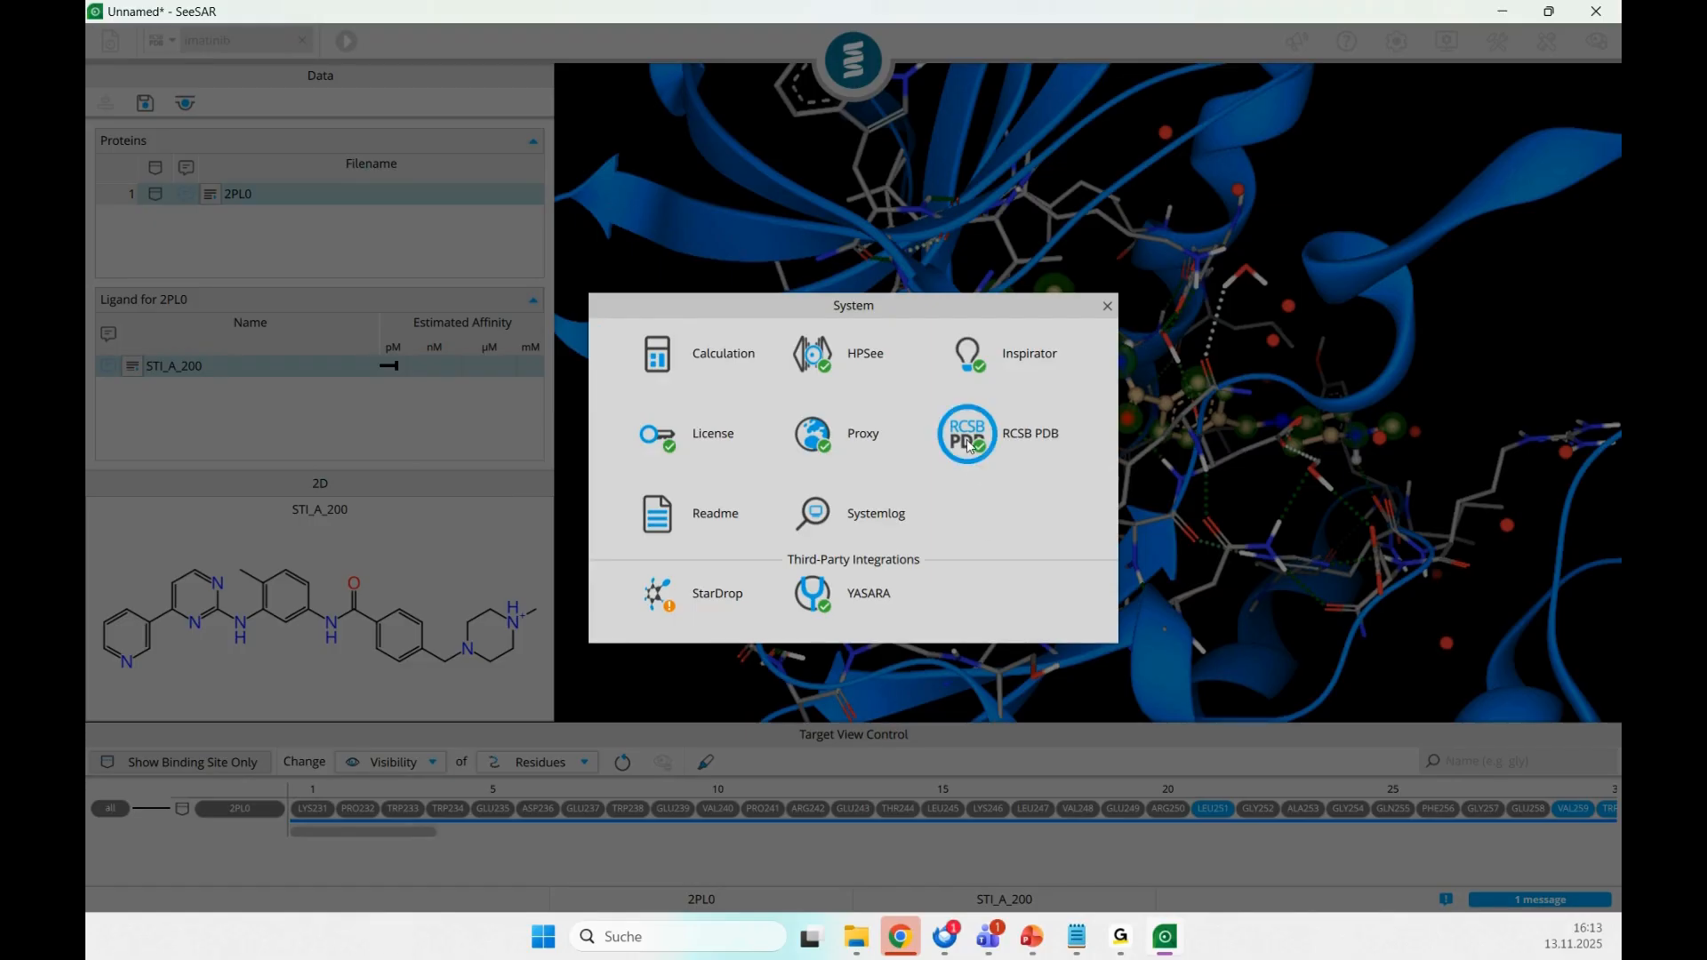
{"action": "left_click", "coordinate": [997, 444]}
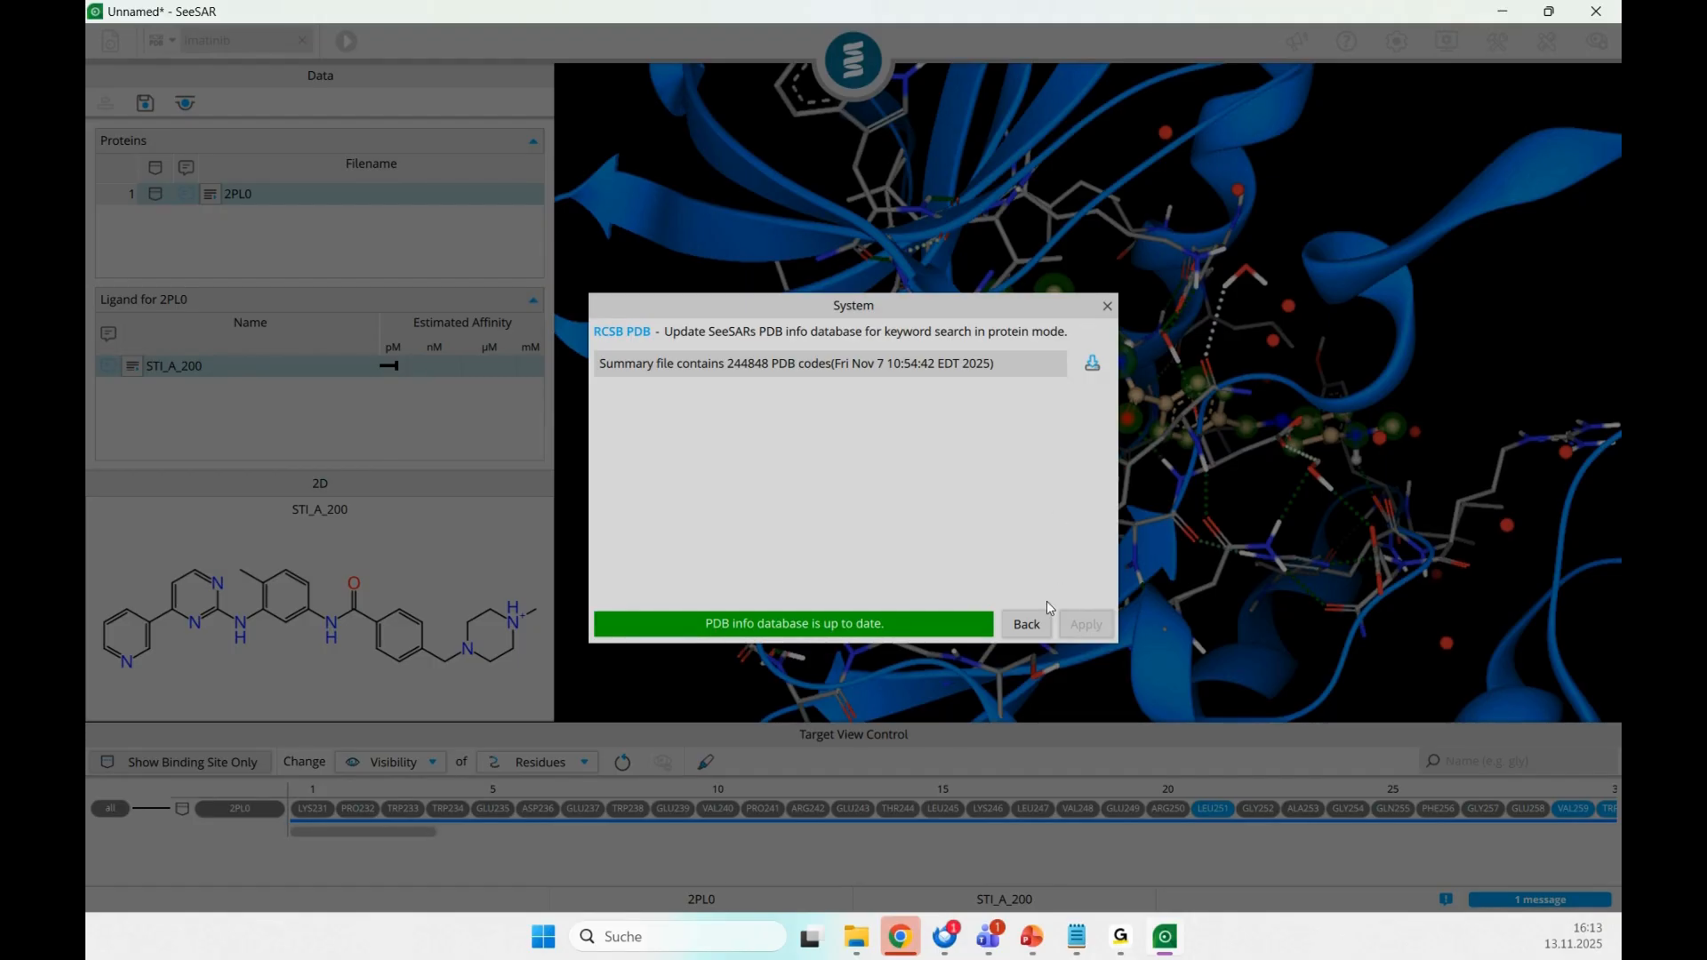
{"action": "left_click", "coordinate": [1030, 624]}
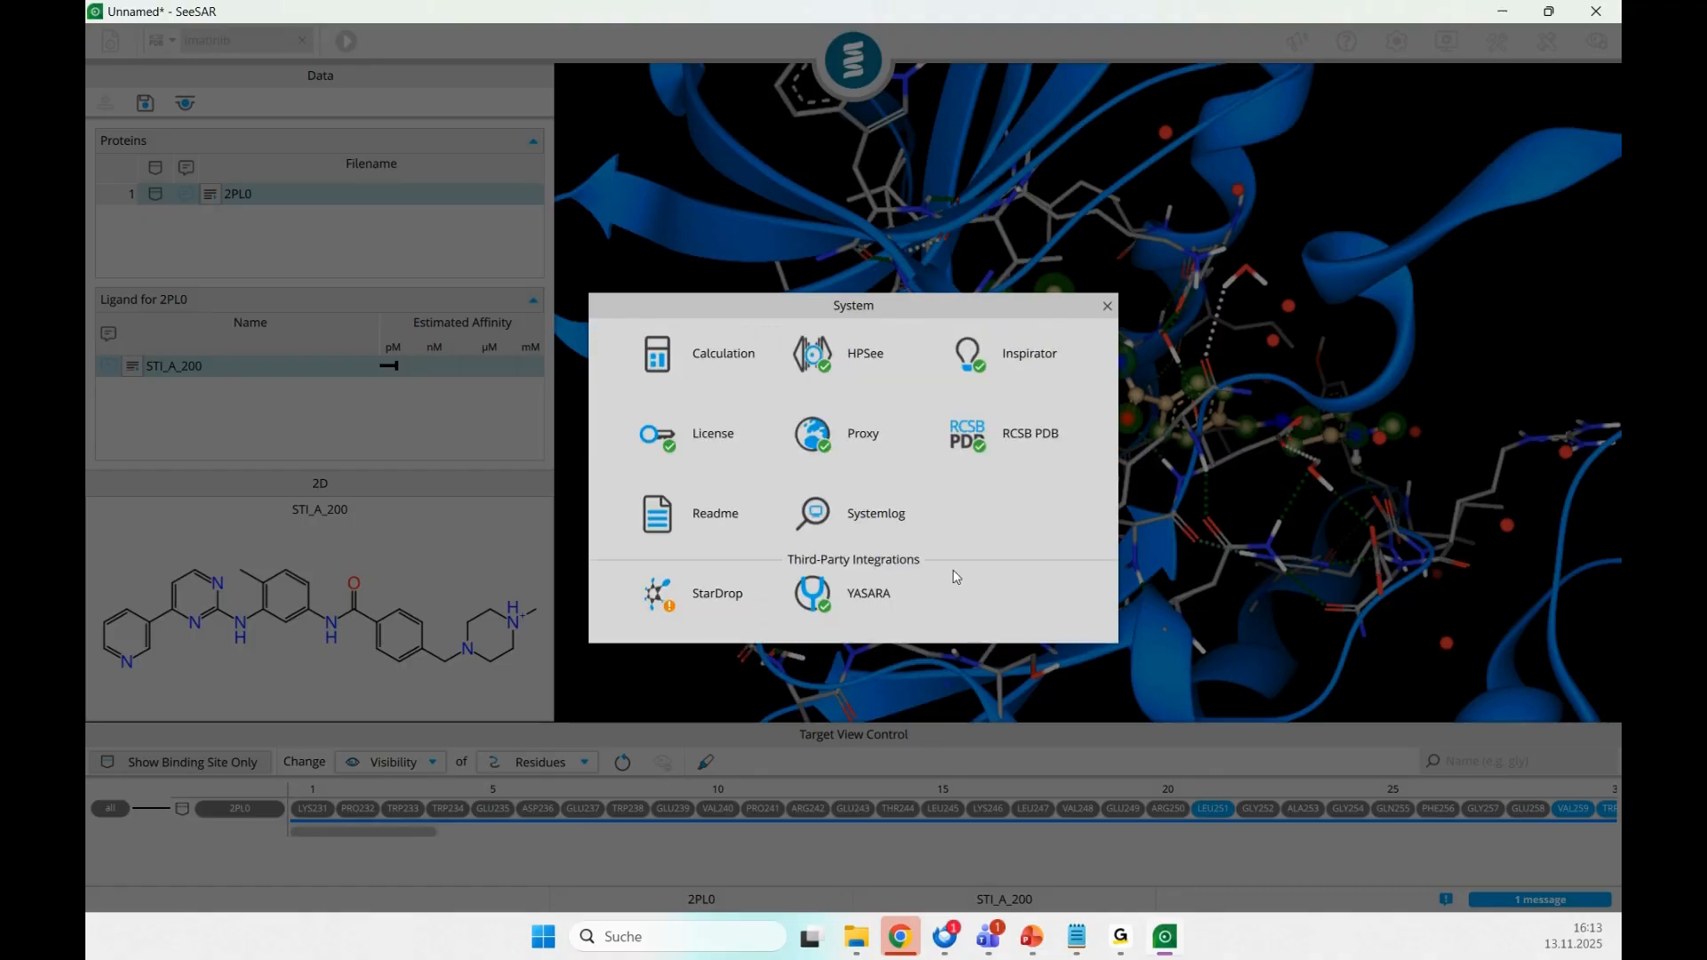
{"action": "left_click", "coordinate": [686, 515]}
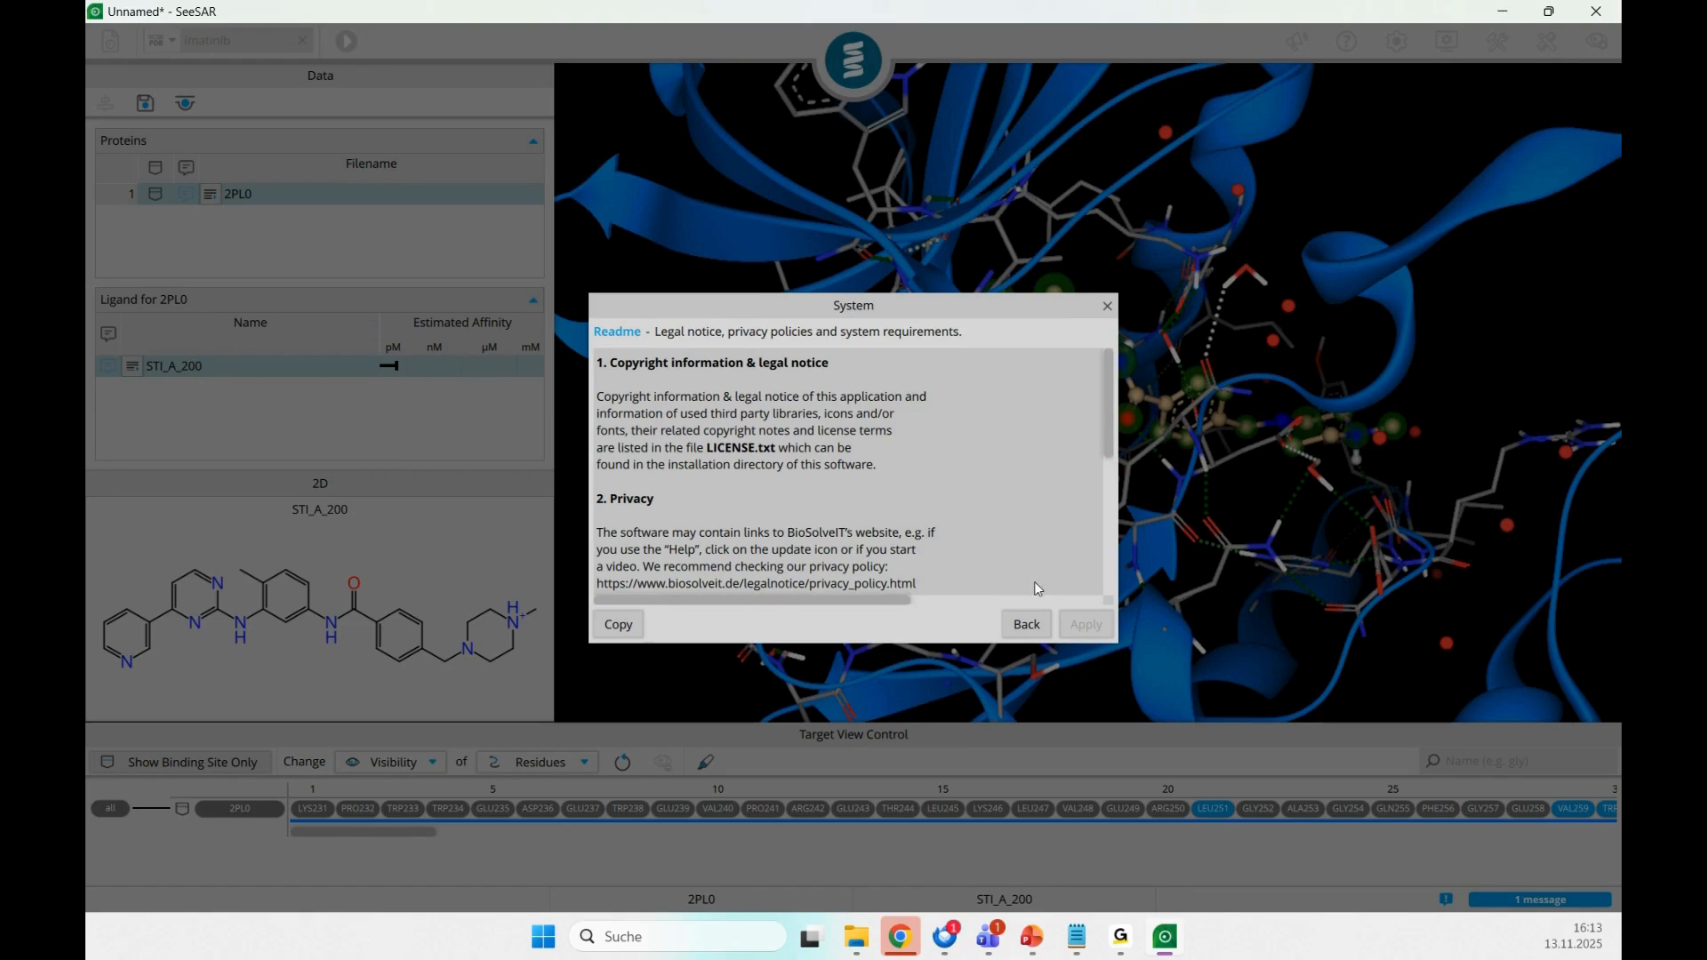
{"action": "left_click", "coordinate": [1027, 624]}
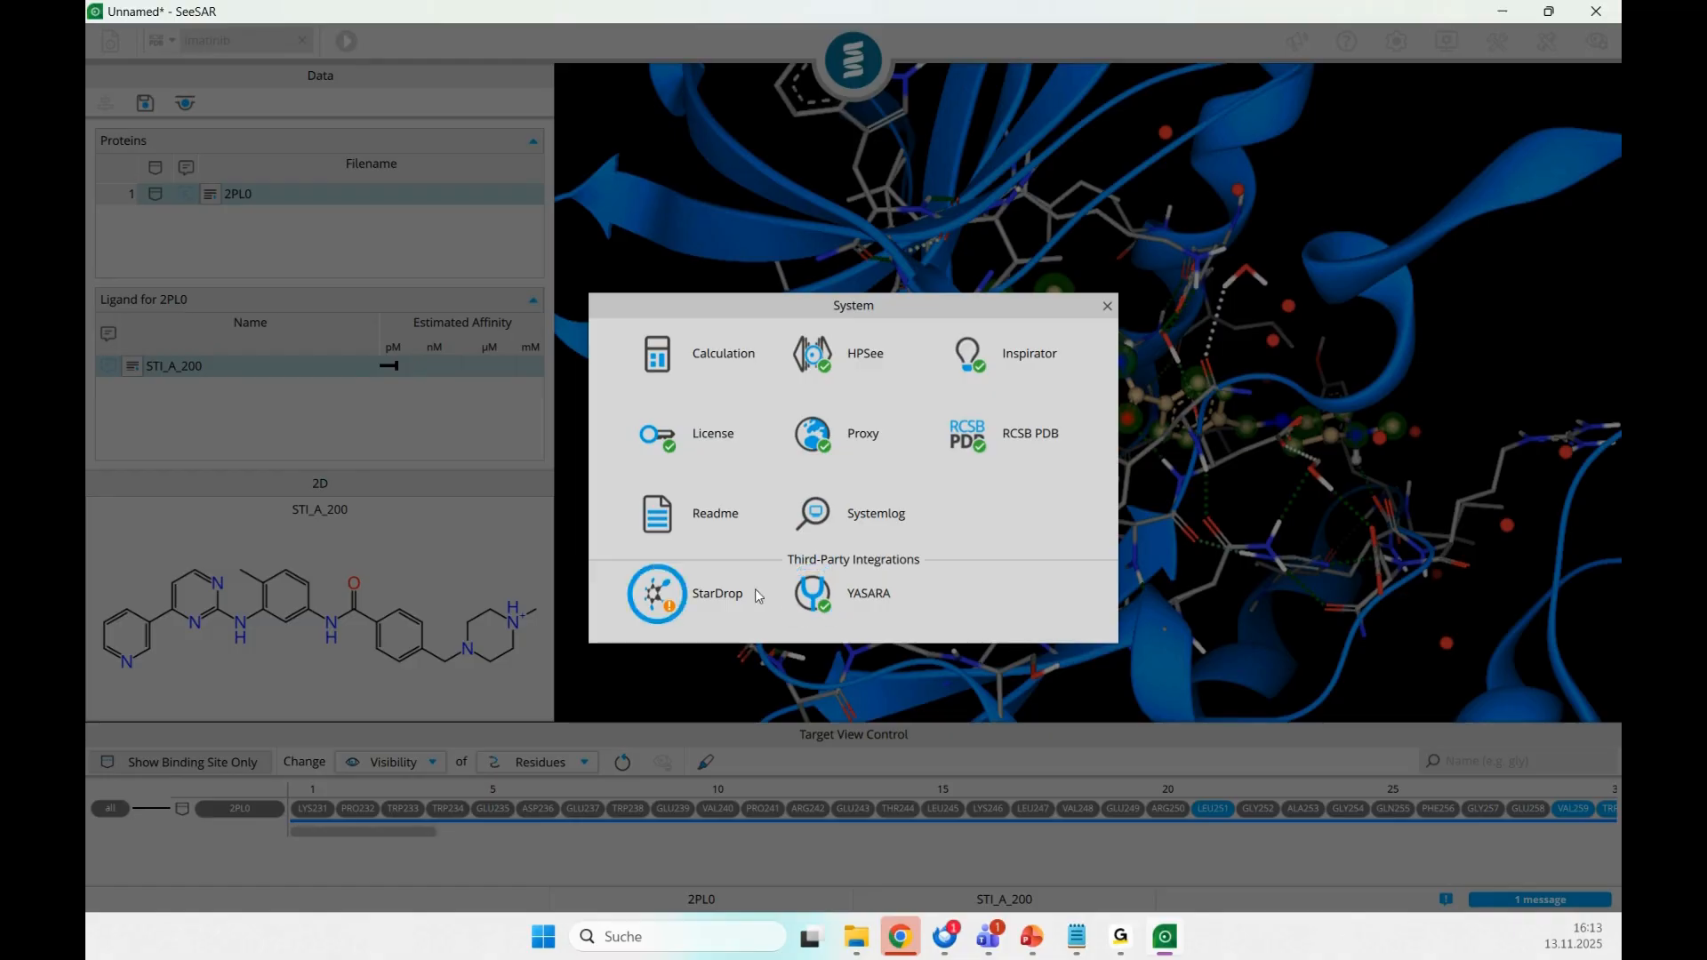
- Close the system settings and switch the interface theme to Dark
{"action": "left_click", "coordinate": [1107, 306]}
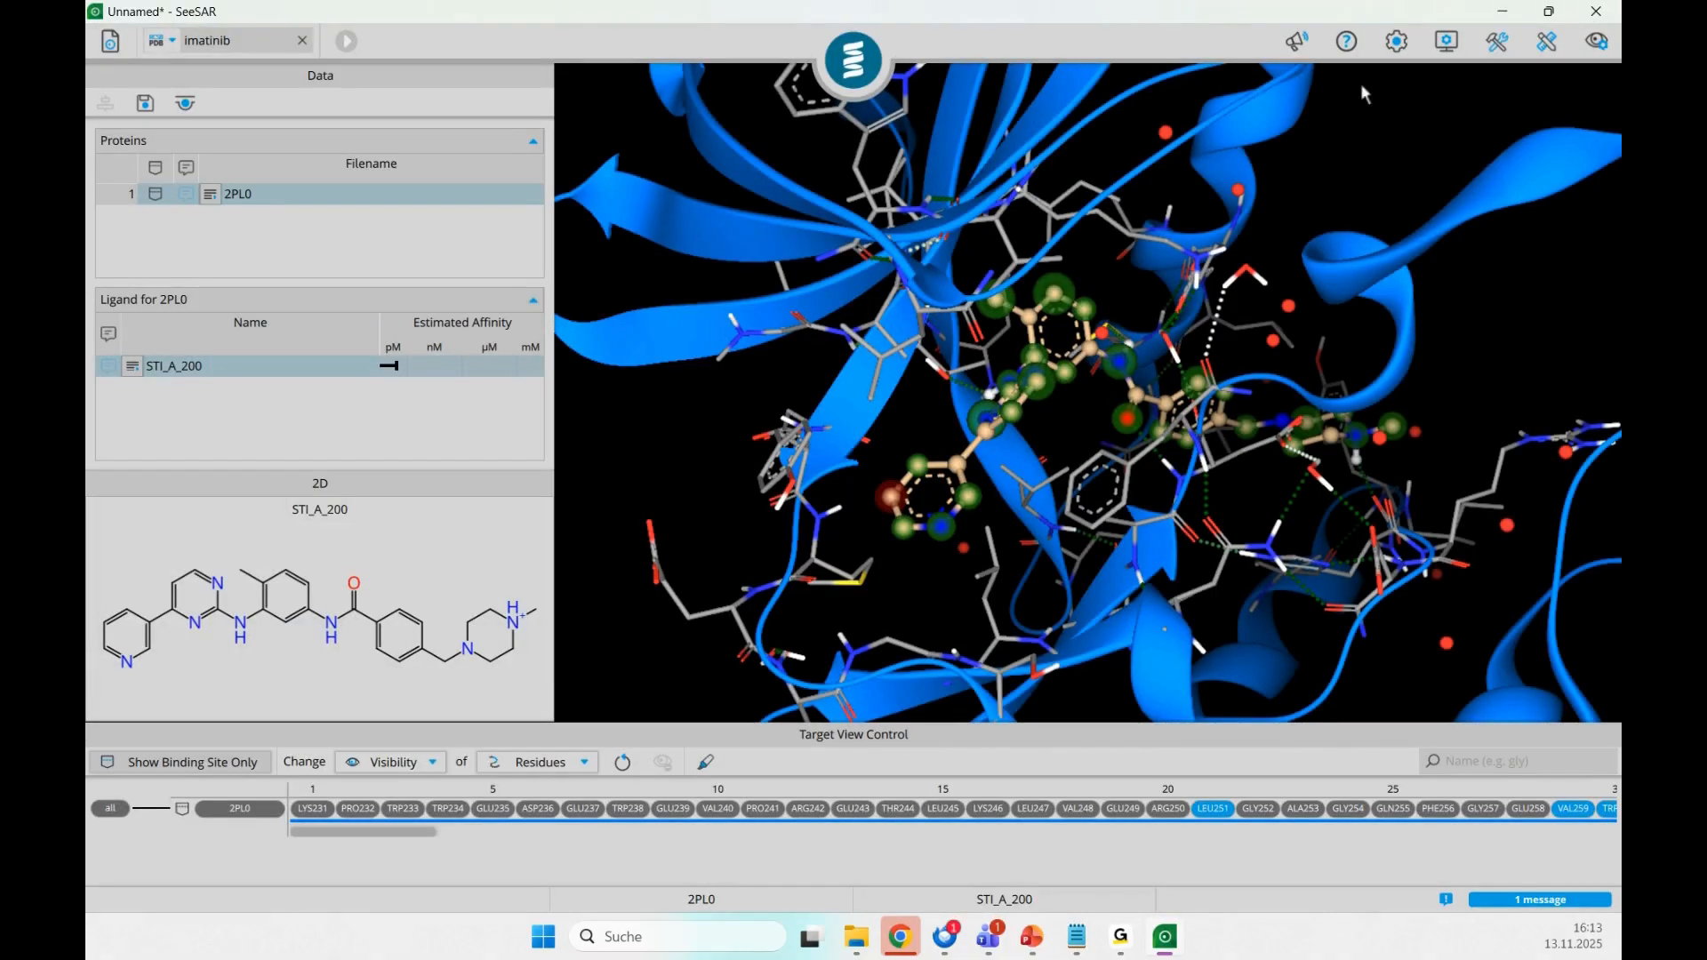
{"action": "left_click", "coordinate": [1445, 42]}
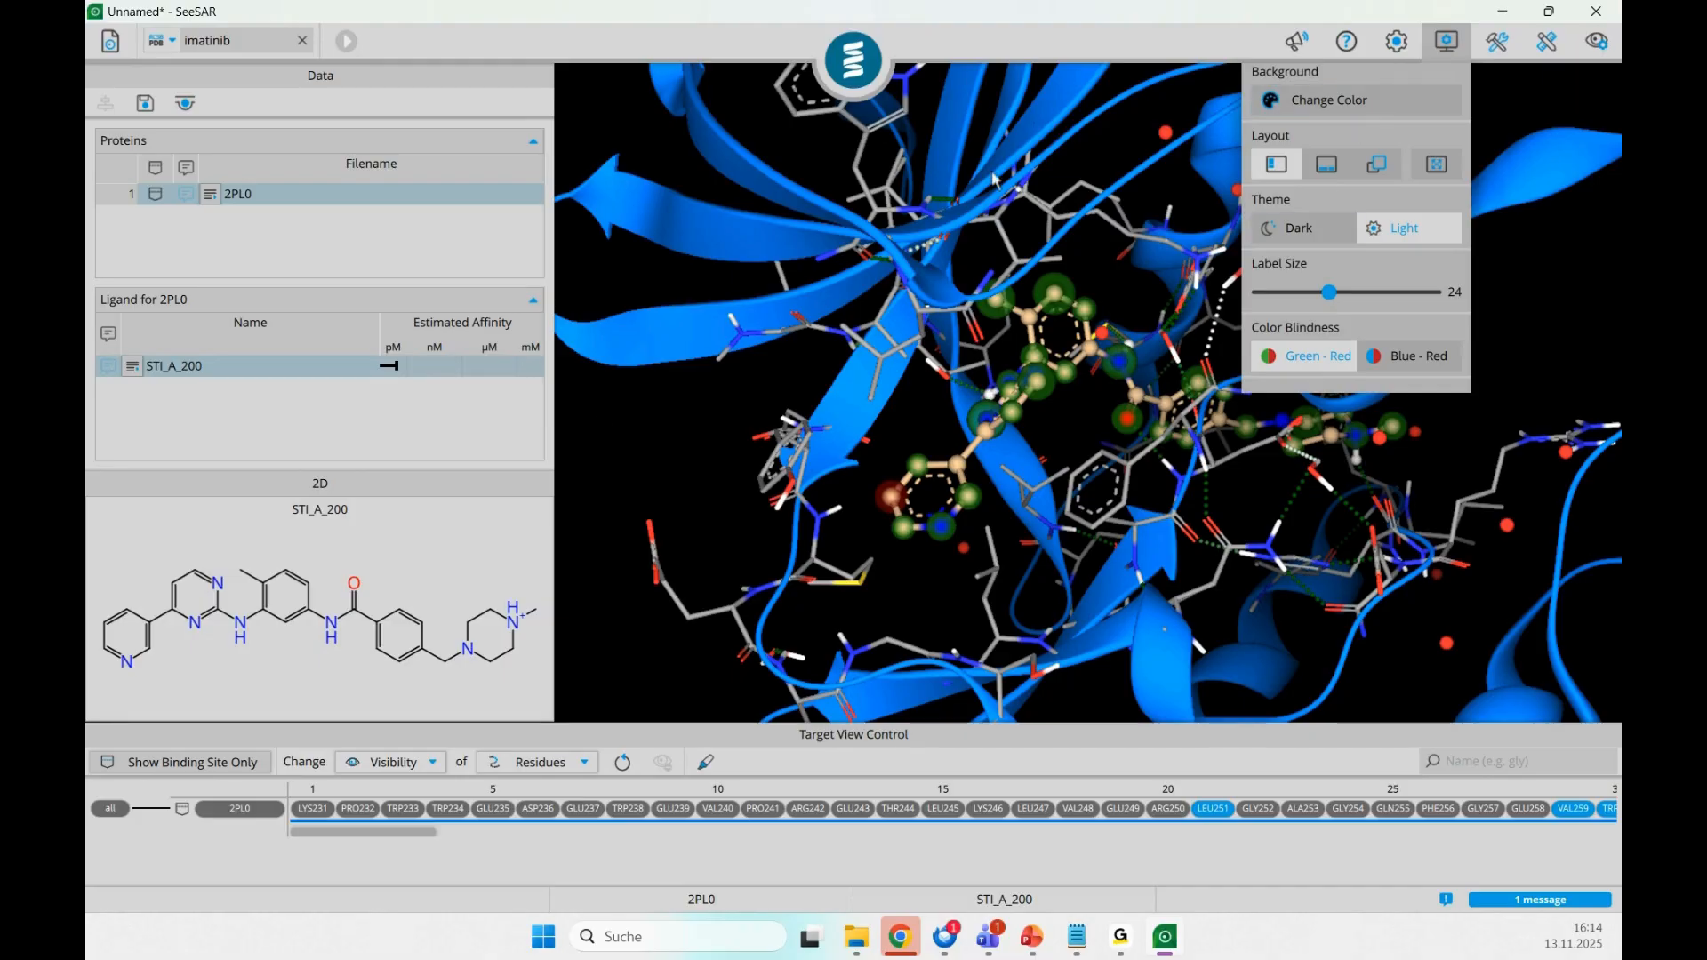
{"action": "left_click", "coordinate": [1293, 237]}
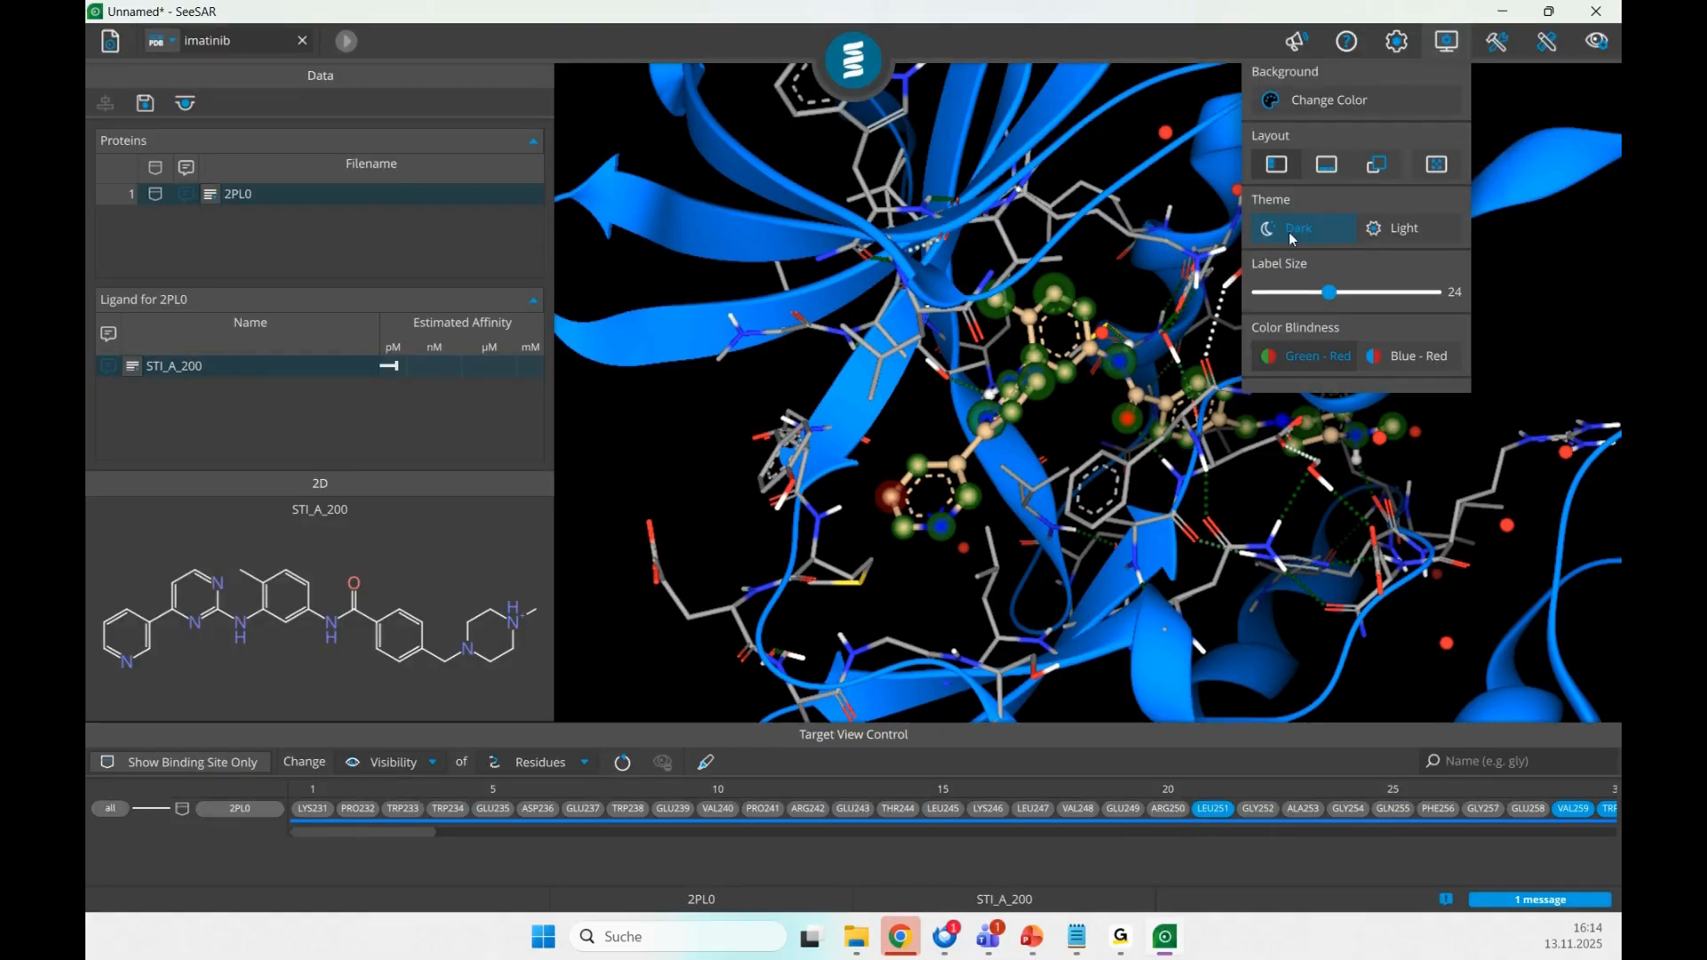
- Compare the bottom window layout with the side layout, finishing on the side layout
{"action": "left_click", "coordinate": [1325, 168]}
{"action": "left_click", "coordinate": [1277, 165]}
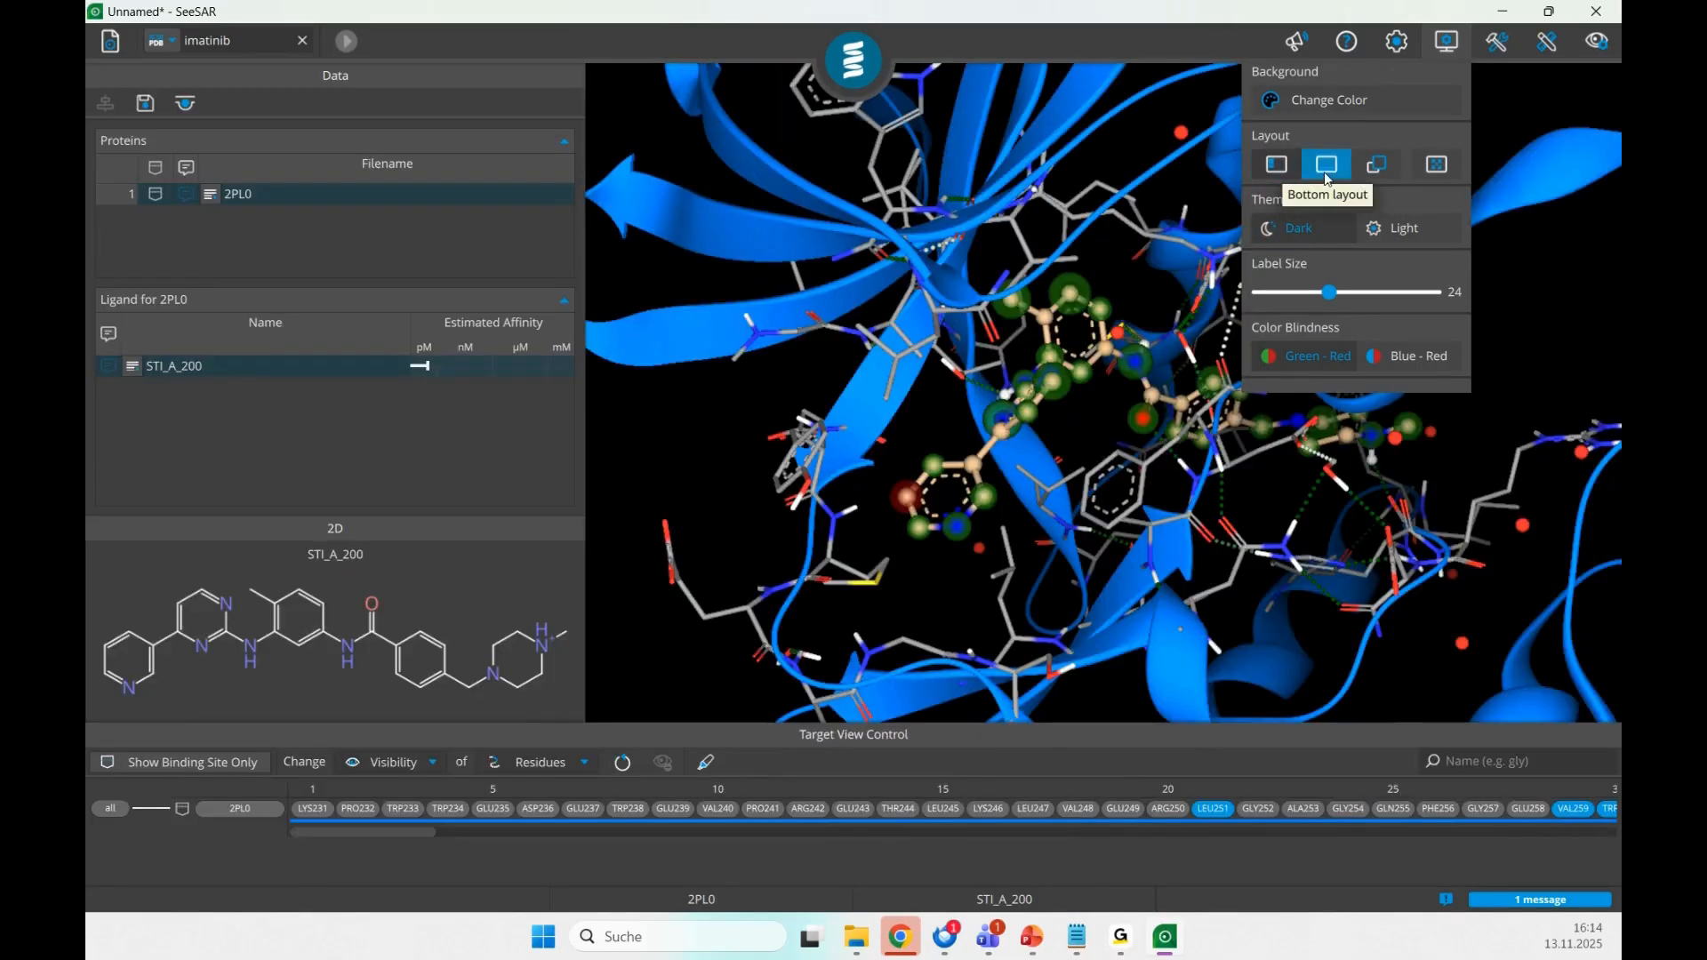
{"action": "left_click", "coordinate": [1327, 174]}
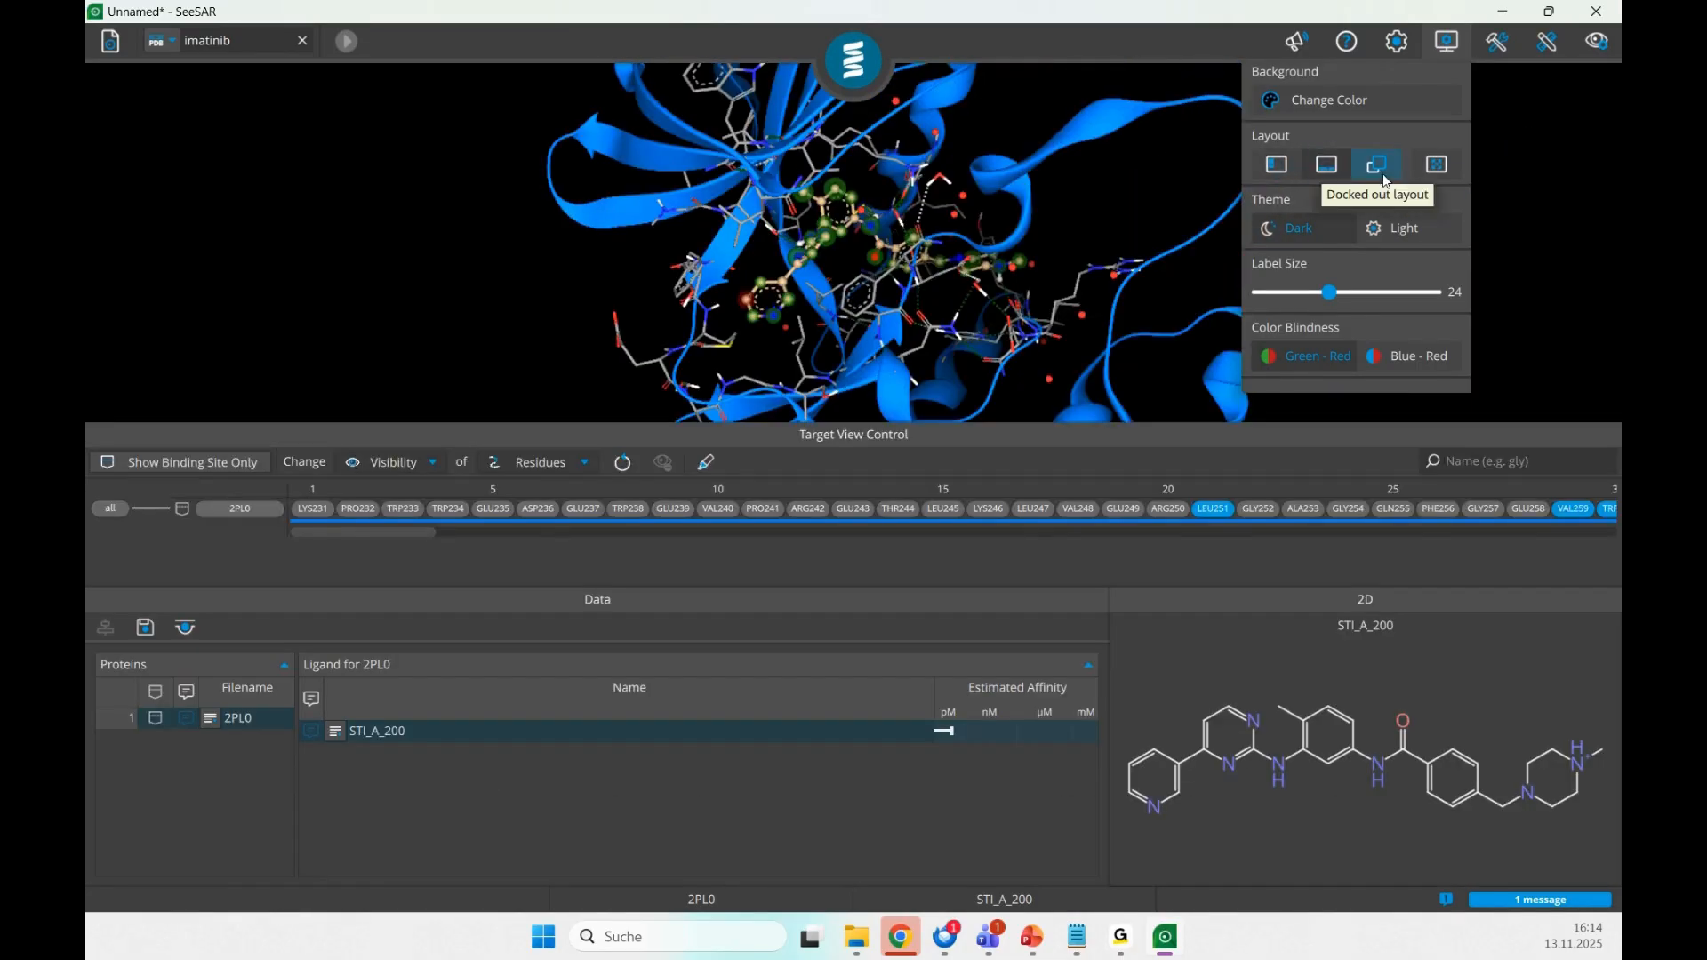
{"action": "left_click", "coordinate": [1278, 168]}
{"action": "left_click", "coordinate": [1325, 168]}
{"action": "left_click", "coordinate": [1279, 168]}
{"action": "left_click", "coordinate": [1325, 173]}
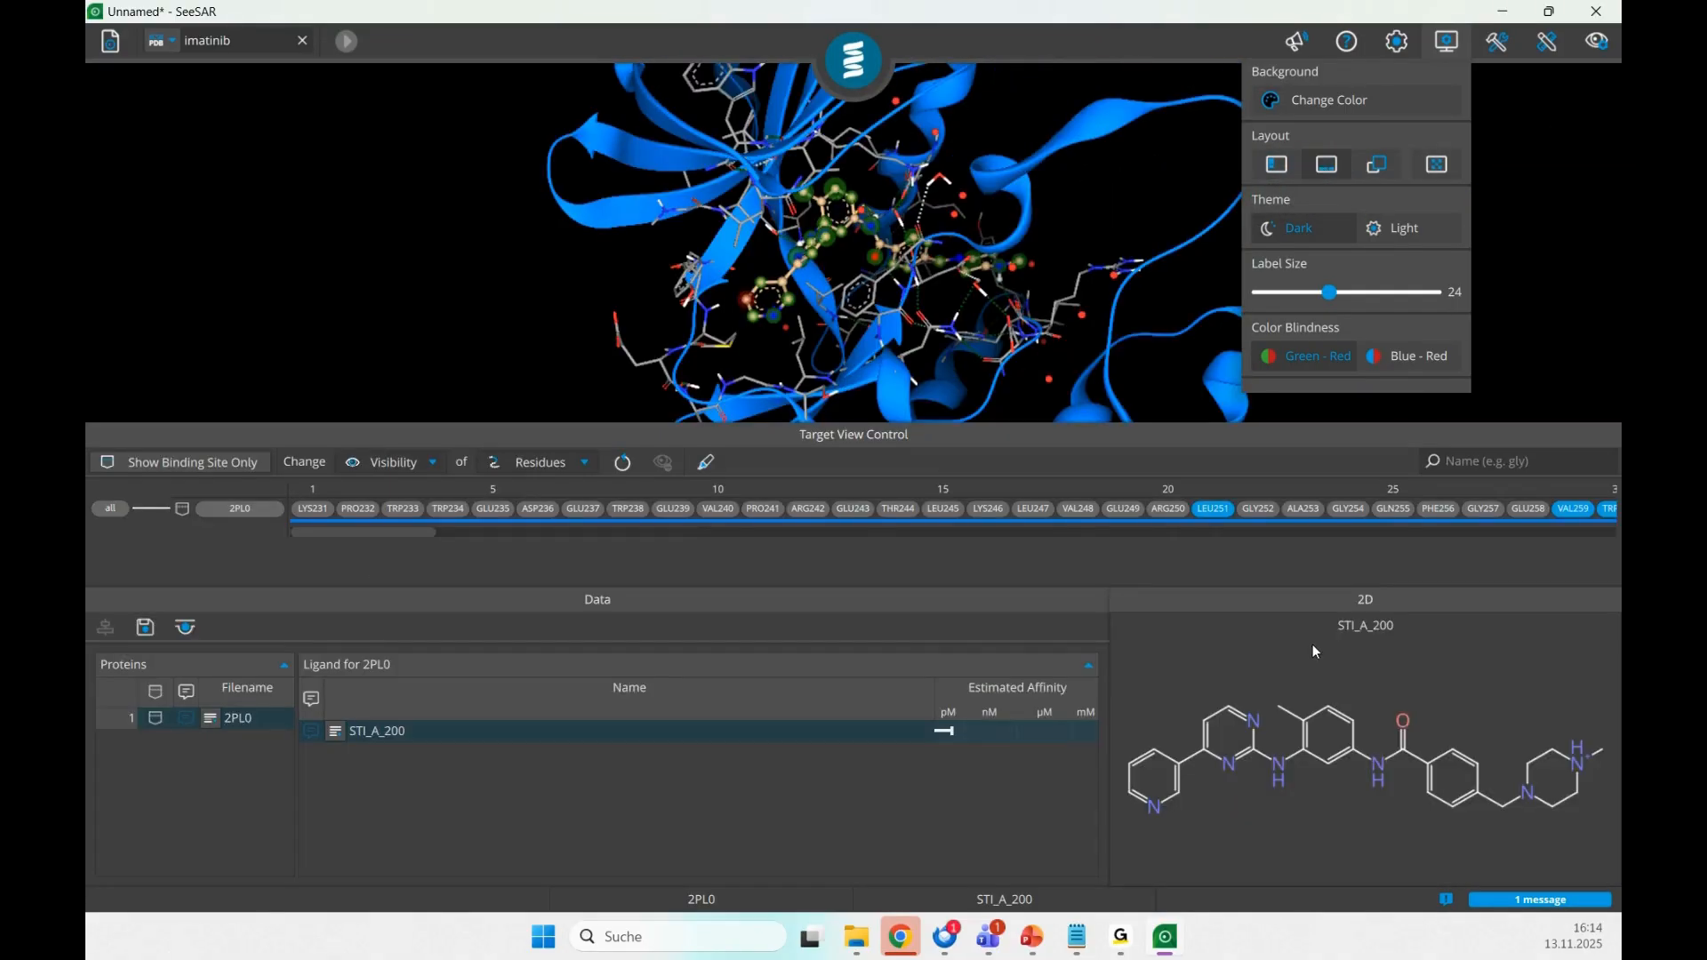
{"action": "left_click", "coordinate": [1278, 169]}
- Change the 3D view's background colour to the very pale green #f8fff7
{"action": "left_click", "coordinate": [1309, 104]}
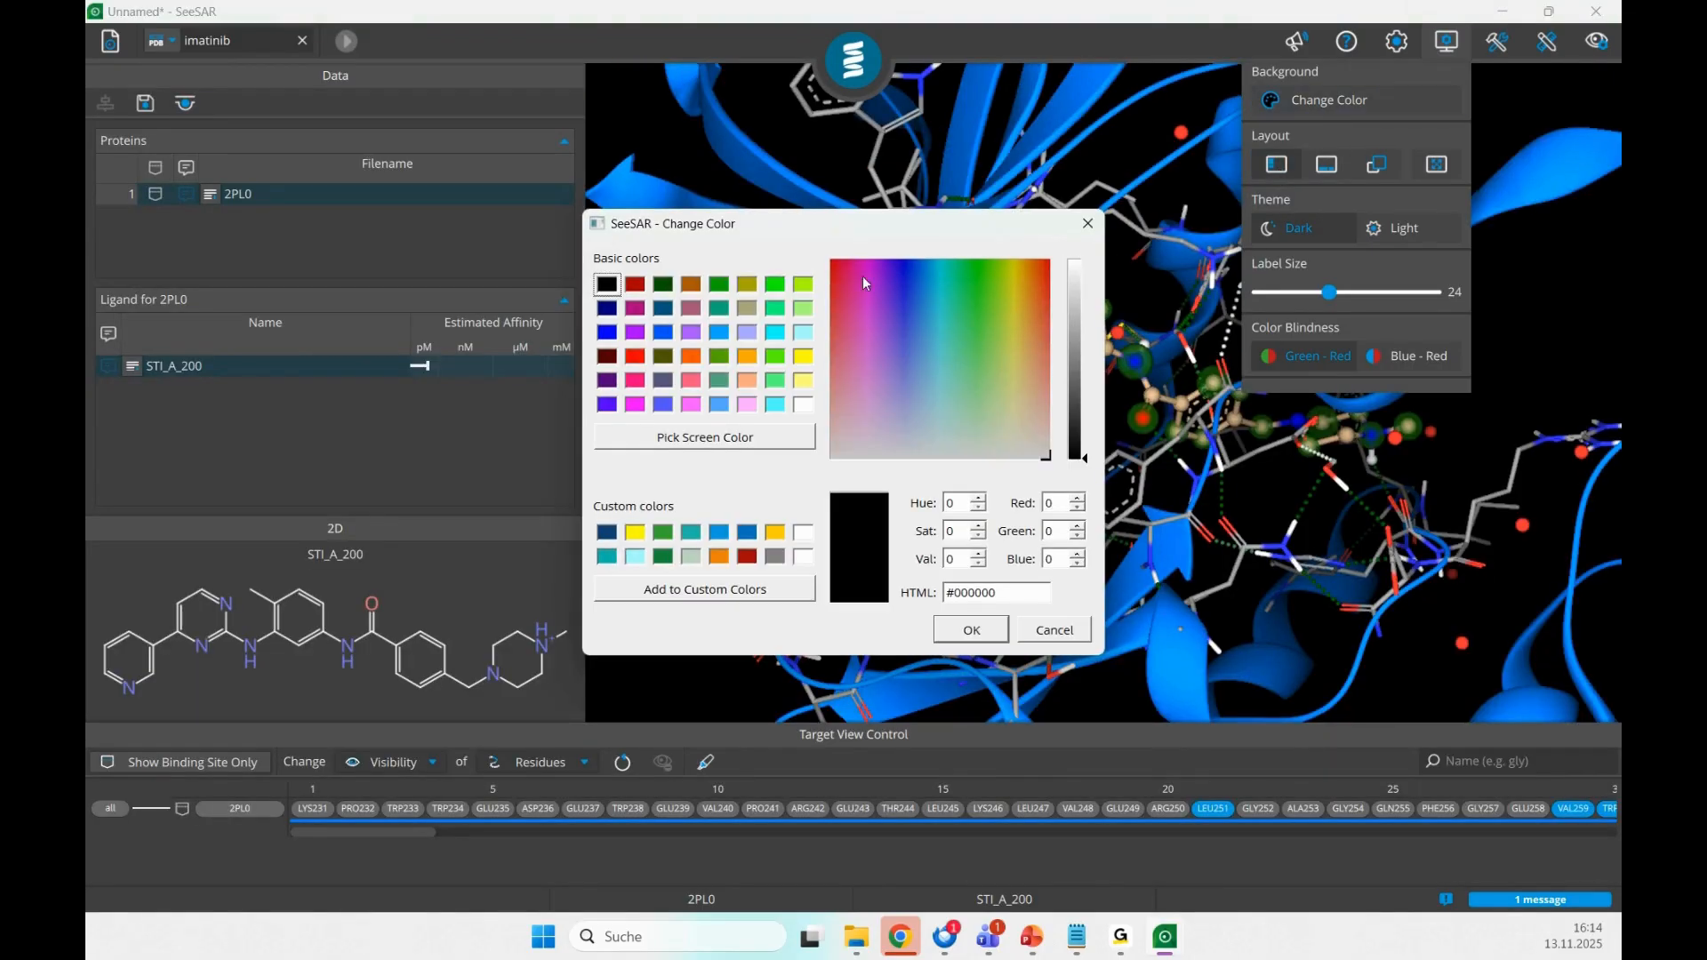
{"action": "left_click", "coordinate": [804, 405]}
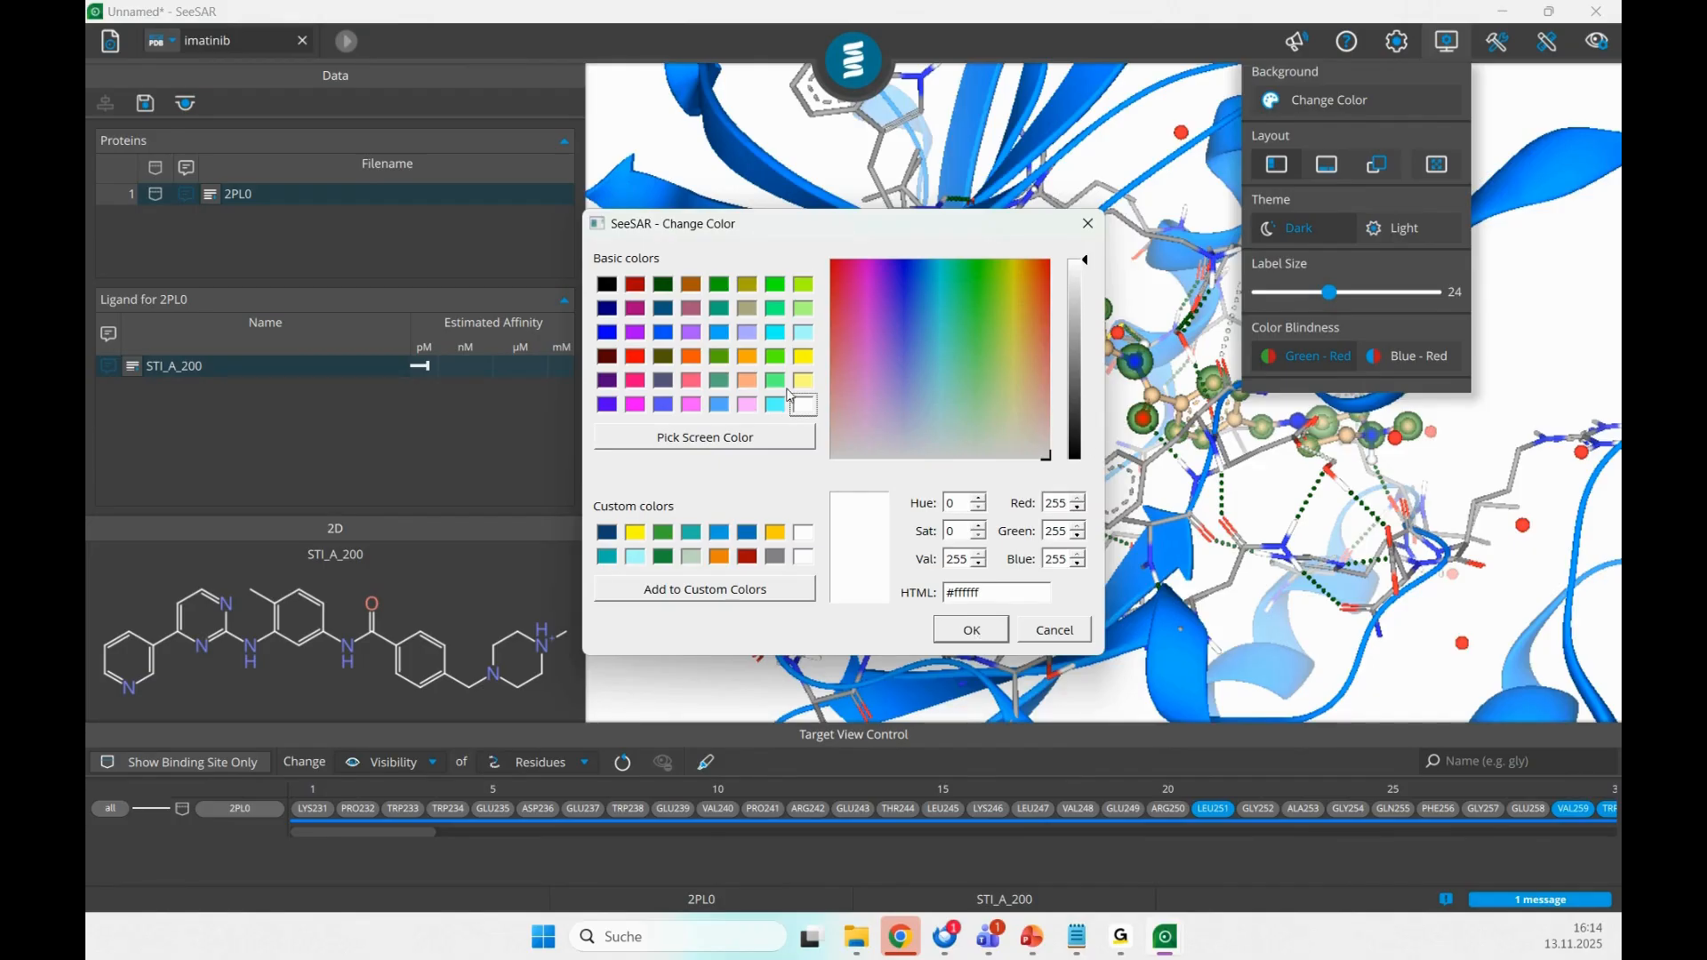
{"action": "mouse_move", "coordinate": [1003, 439]}
{"action": "left_mouse_down"}
{"action": "mouse_move", "coordinate": [1037, 416]}
{"action": "mouse_move", "coordinate": [1037, 392]}
{"action": "mouse_move", "coordinate": [980, 454]}
{"action": "left_mouse_up"}
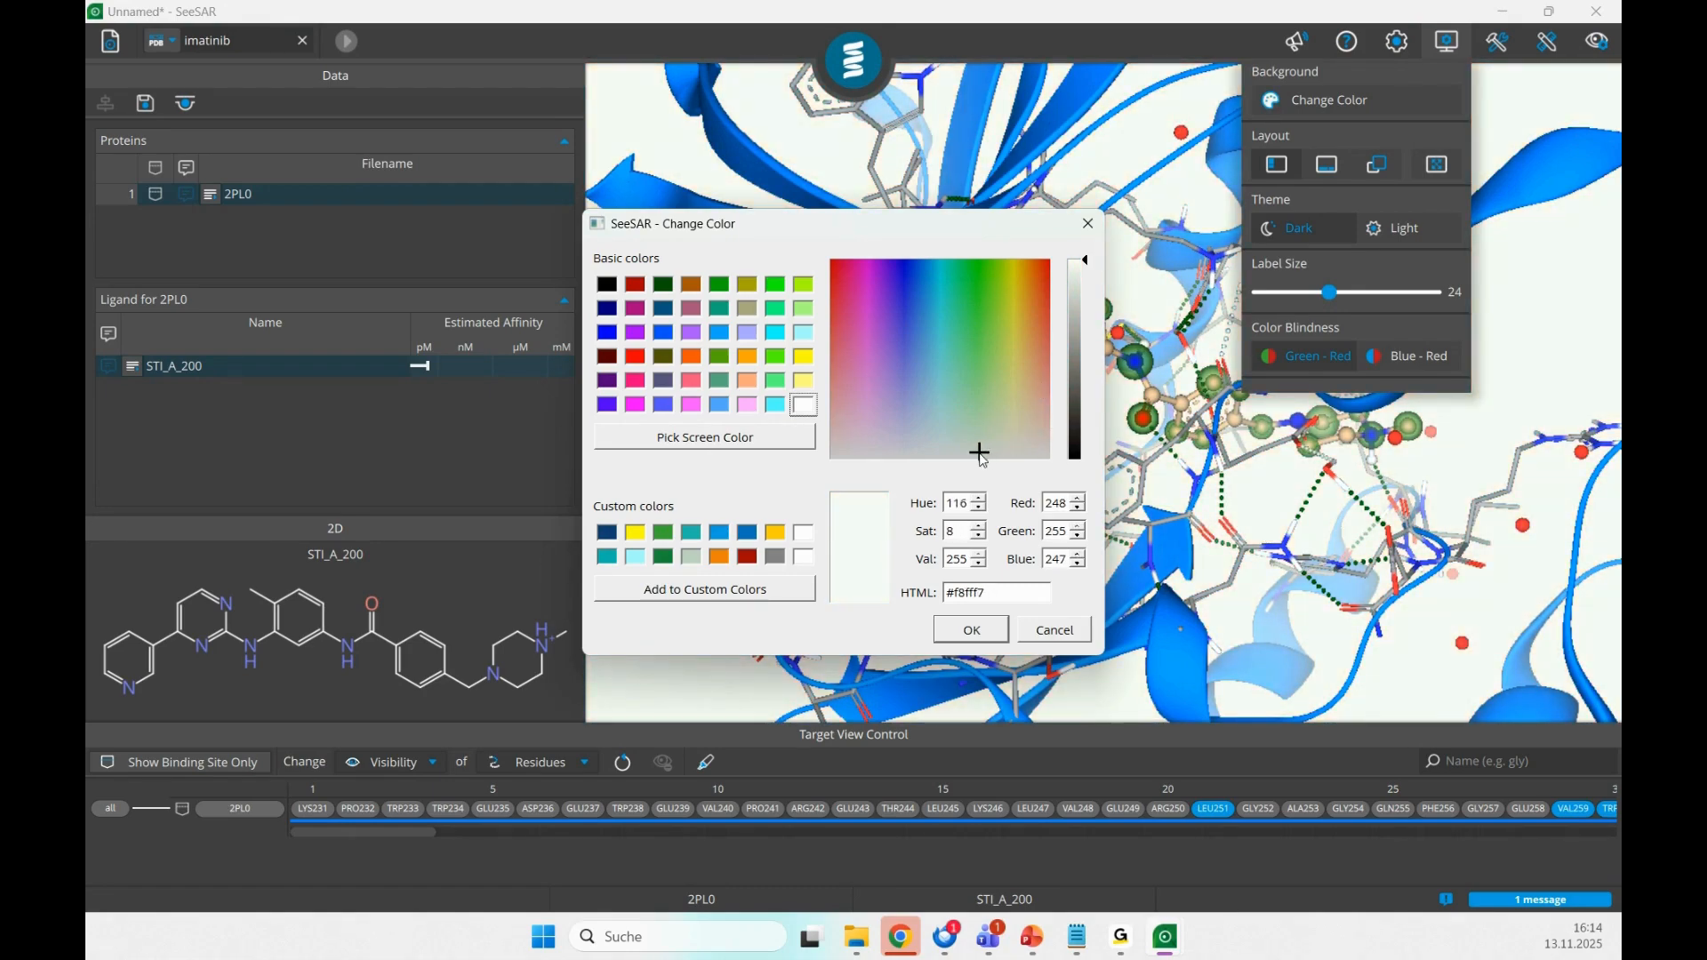
{"action": "left_click", "coordinate": [972, 629]}
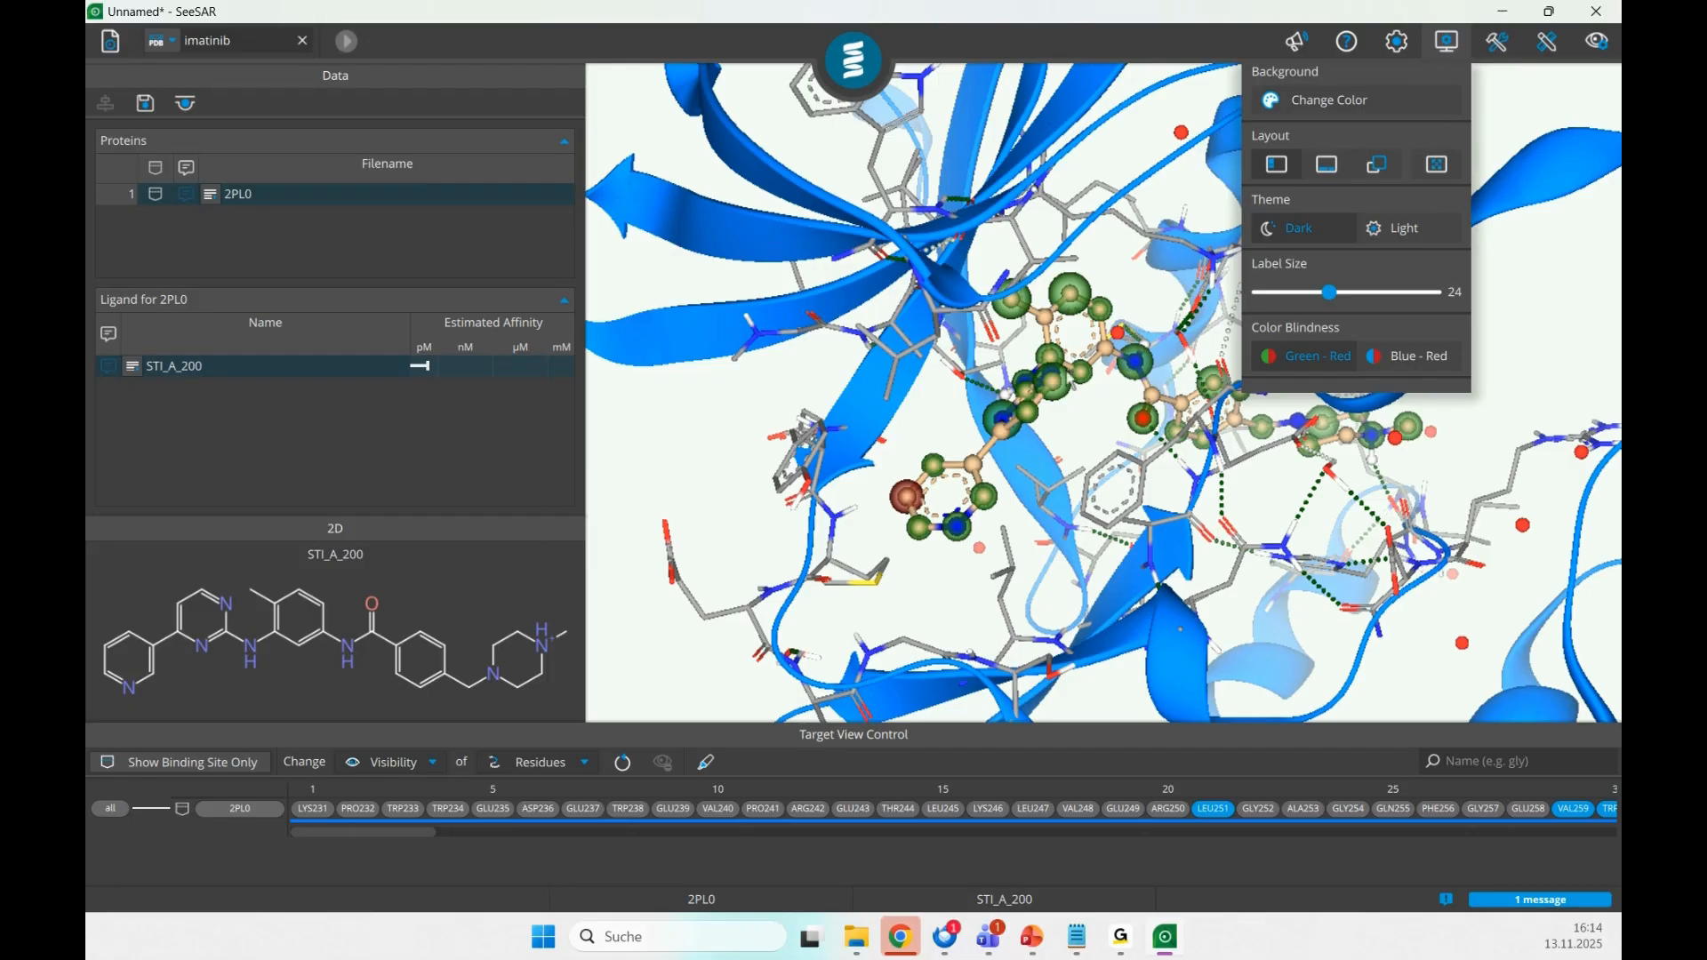
- Set the label size to 20, using the ligand's C6 atom label as a temporary preview
{"action": "left_click", "coordinate": [933, 472]}
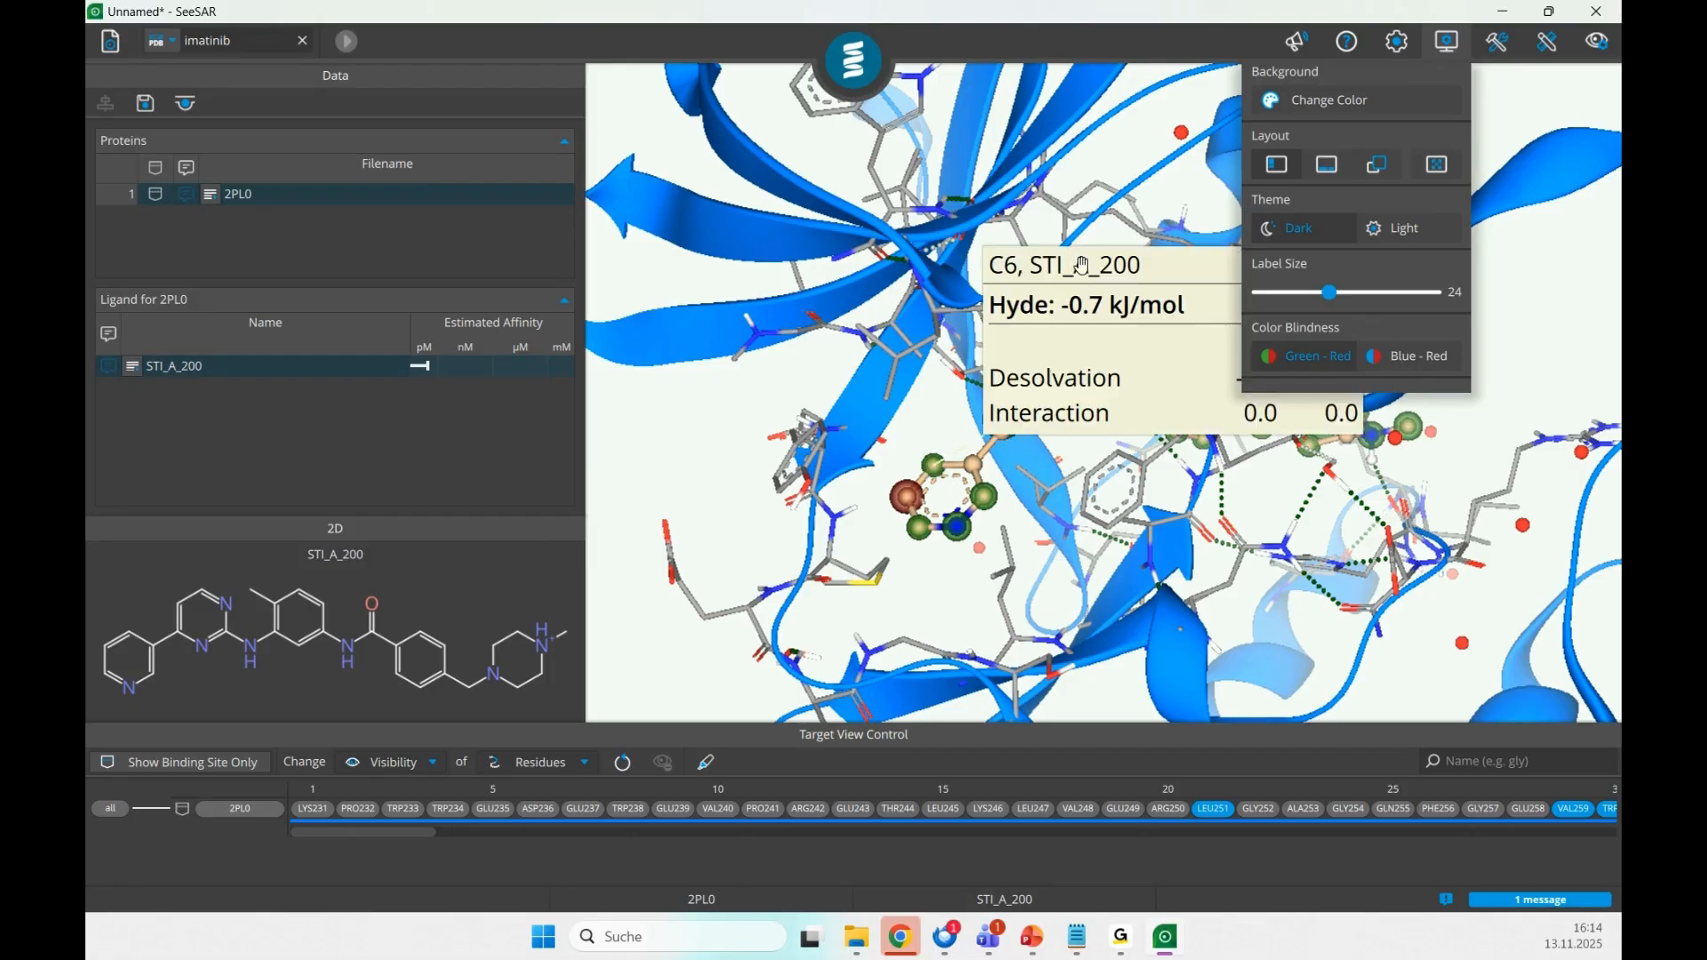
{"action": "left_click_drag", "start_coordinate": [1077, 265], "coordinate": [754, 179]}
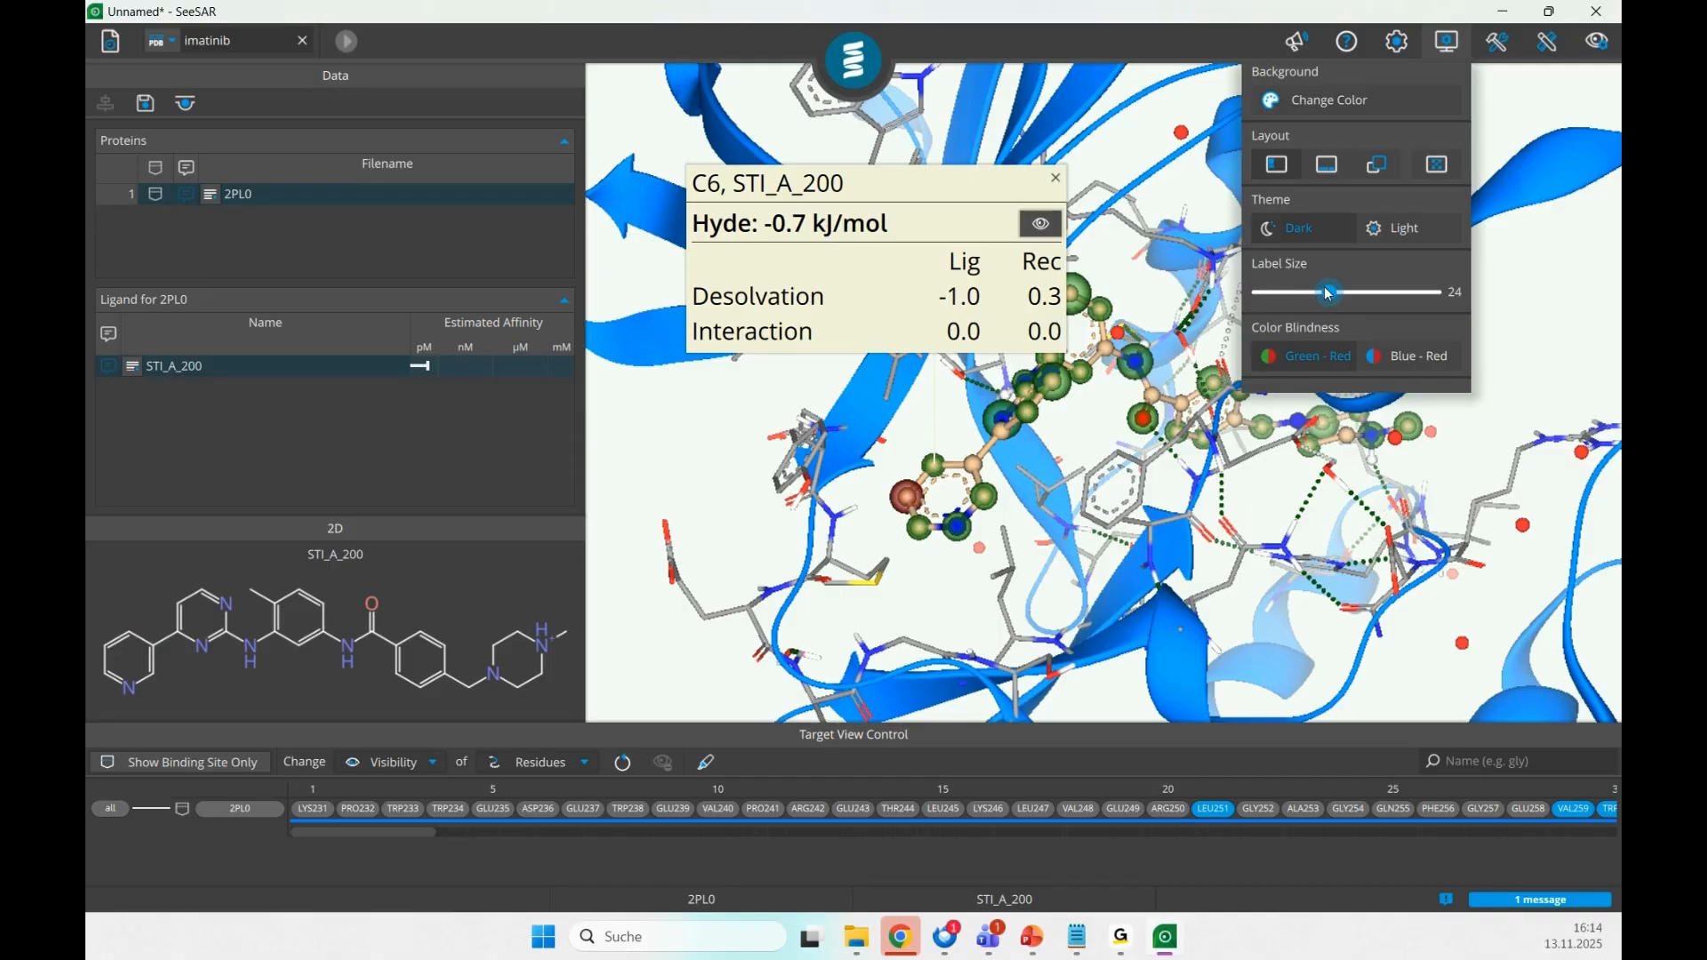
{"action": "mouse_move", "coordinate": [1329, 293]}
{"action": "left_mouse_down"}
{"action": "mouse_move", "coordinate": [1268, 294]}
{"action": "mouse_move", "coordinate": [1436, 293]}
{"action": "mouse_move", "coordinate": [1313, 303]}
{"action": "left_mouse_up"}
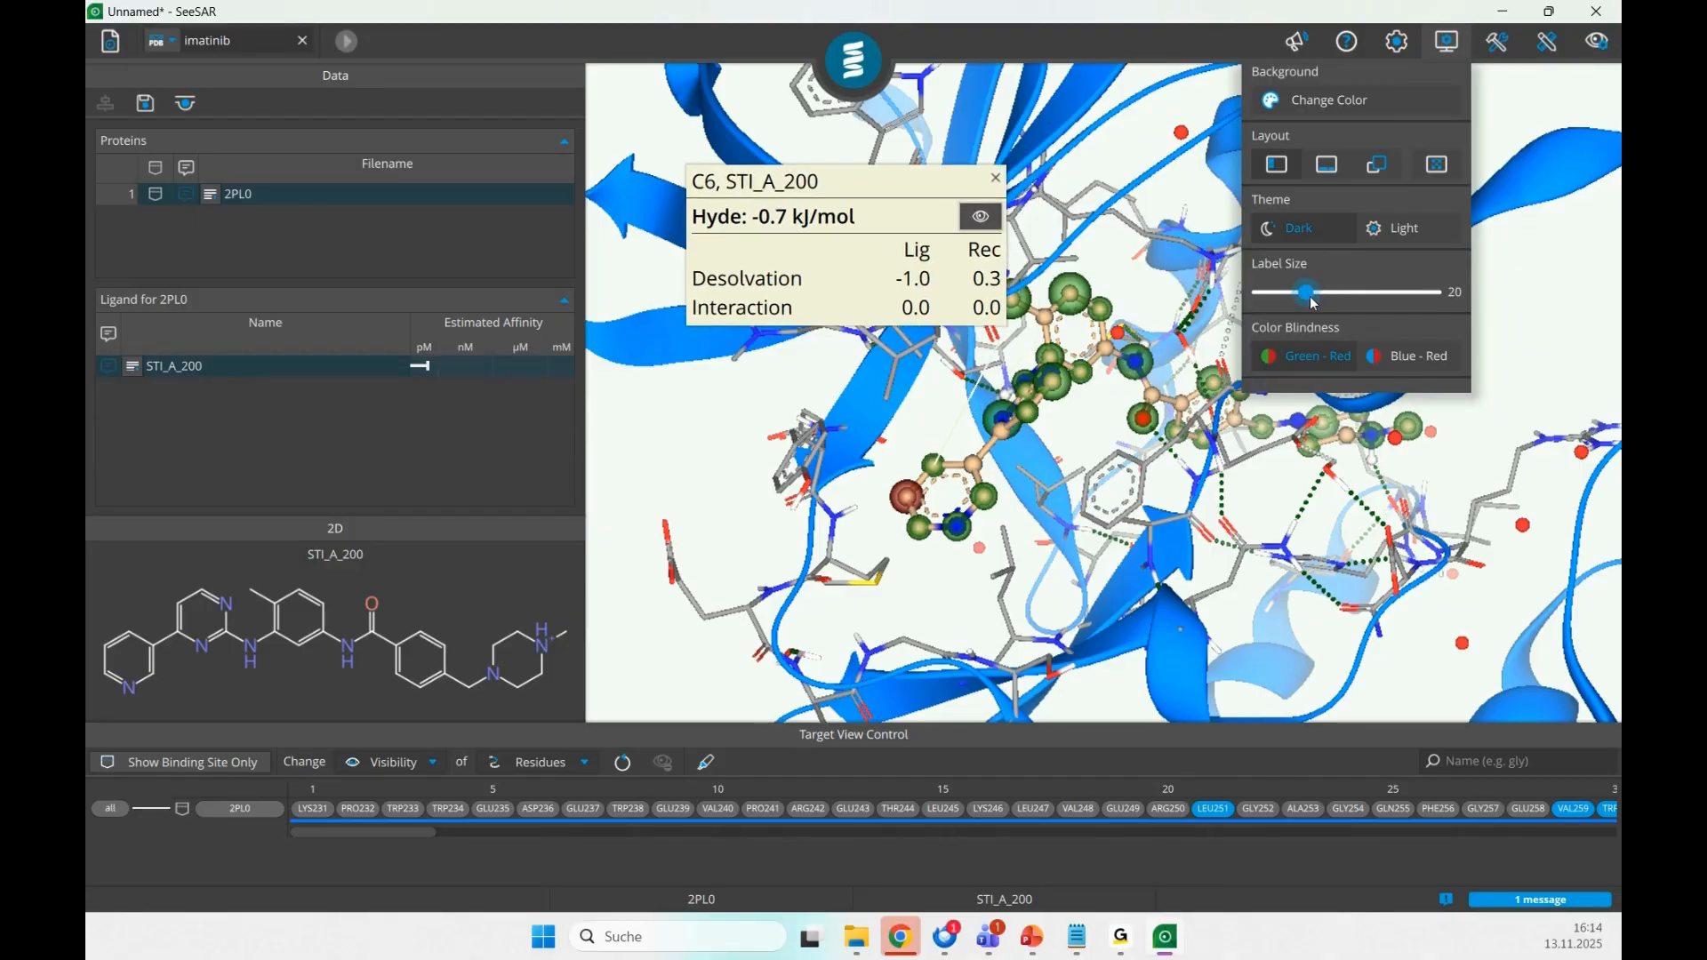
{"action": "left_click", "coordinate": [995, 179]}
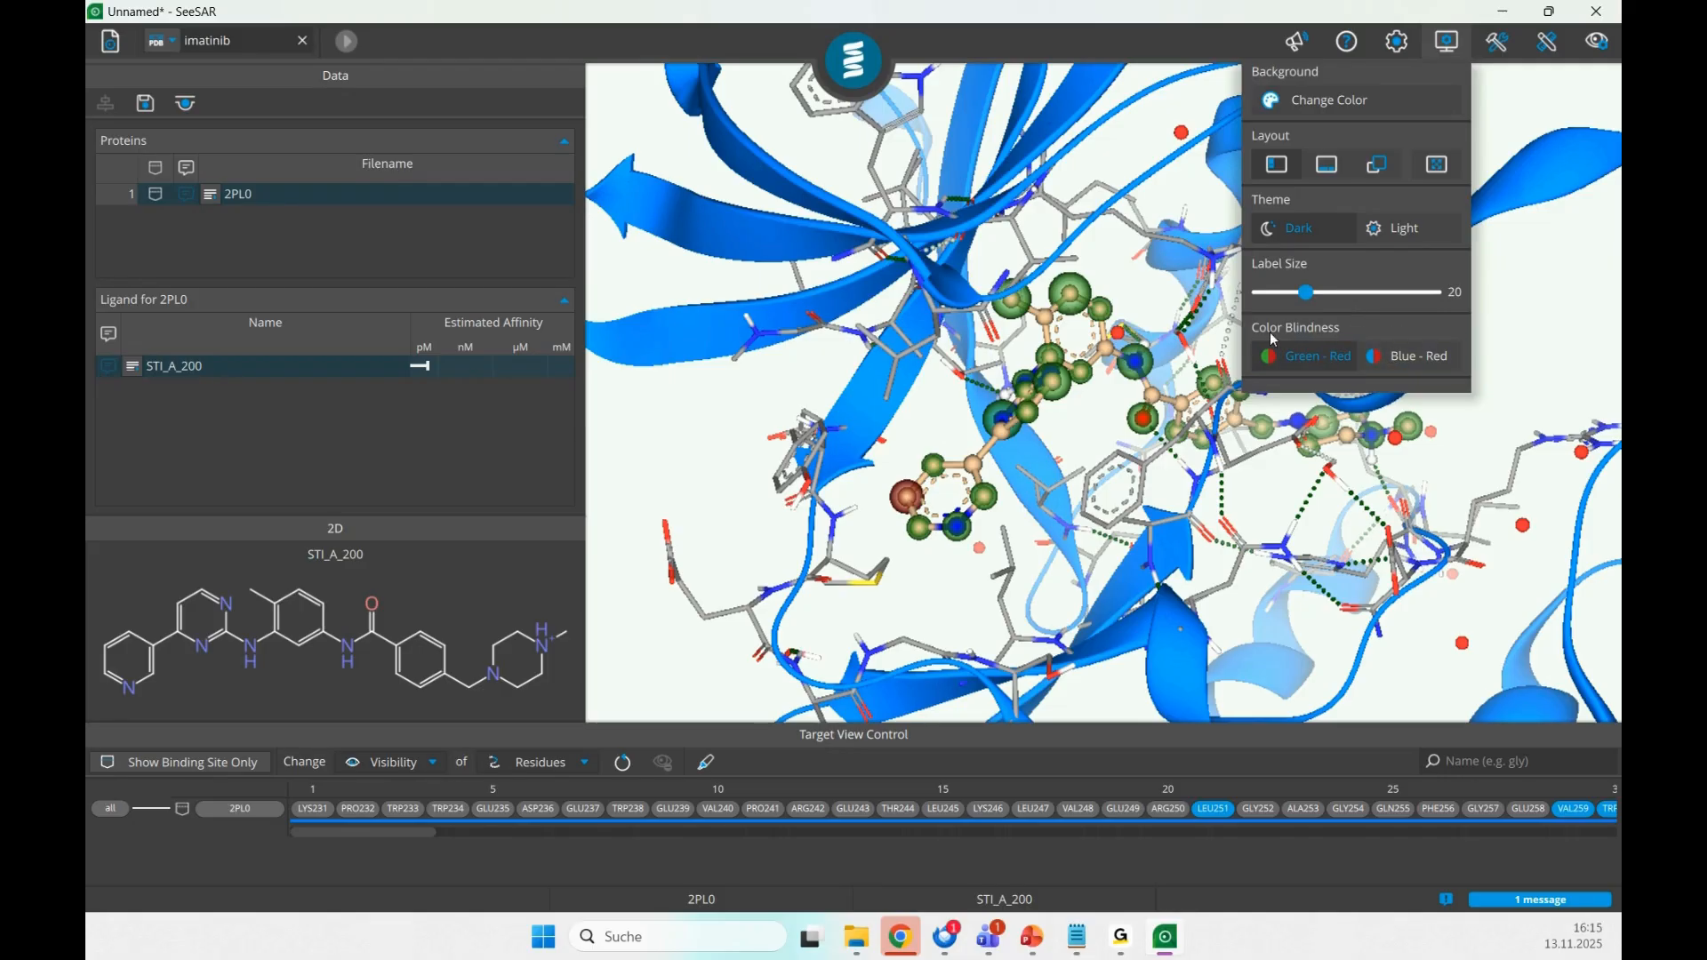
- Compare the Blue - Red and Green - Red colour blindness schemes, finishing on Green - Red
{"action": "left_click", "coordinate": [1442, 359]}
{"action": "left_click", "coordinate": [1325, 362]}
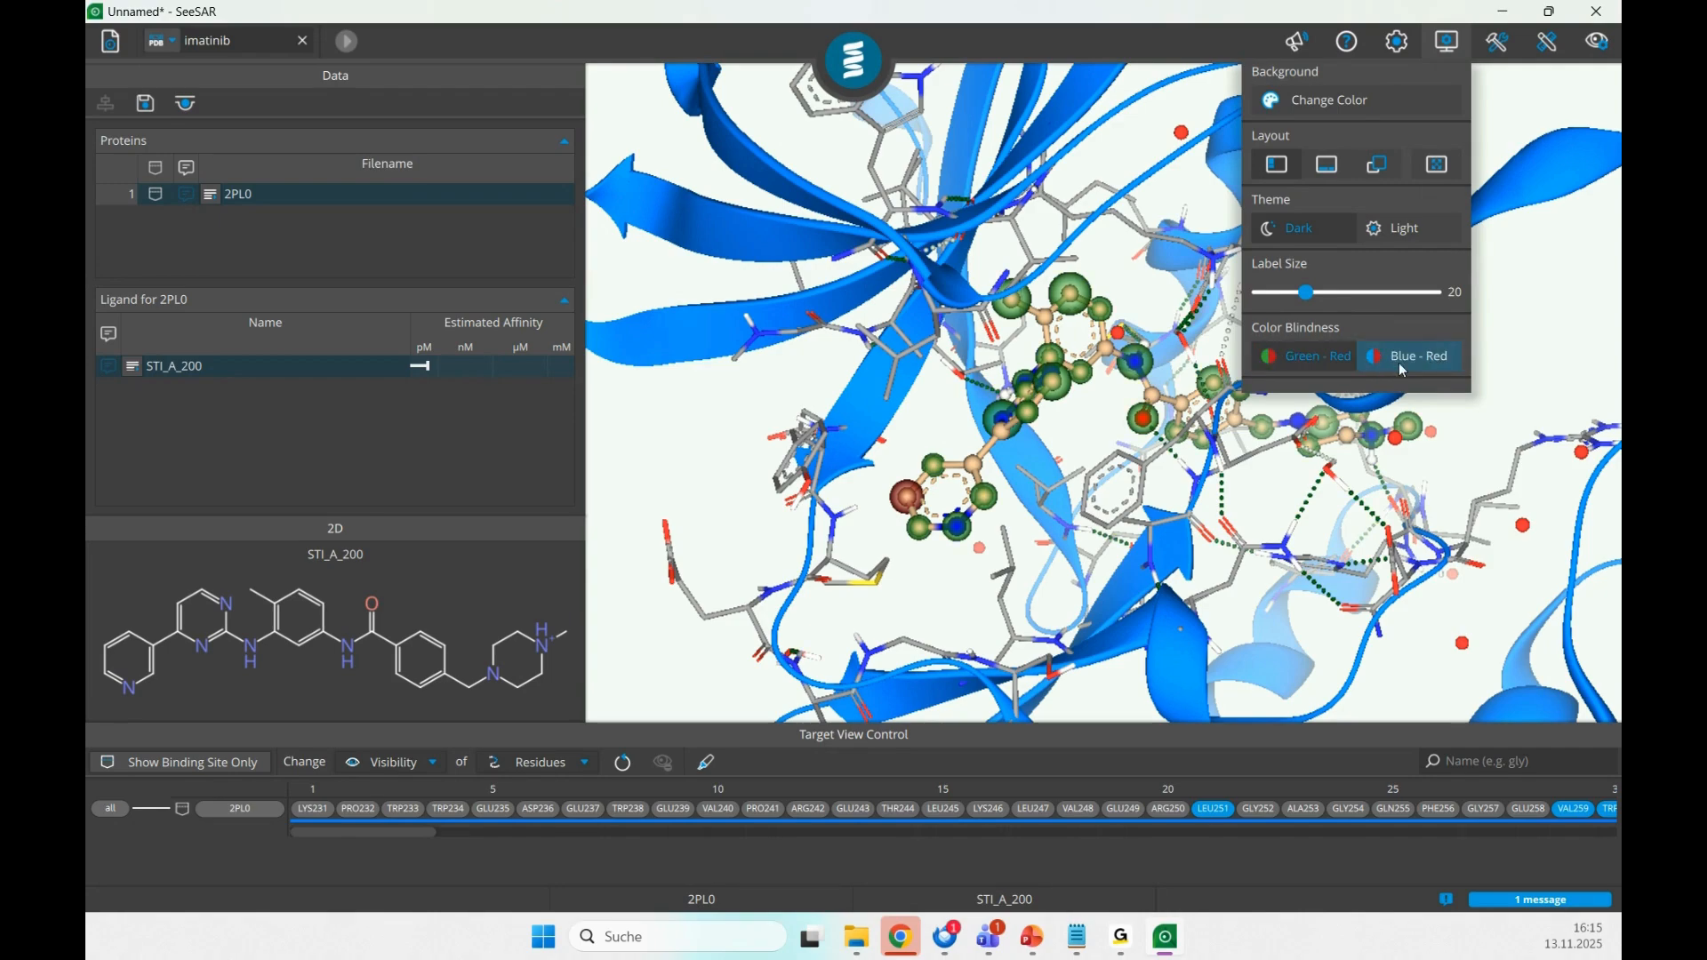
{"action": "left_click", "coordinate": [1404, 363]}
{"action": "left_click", "coordinate": [1325, 359]}
{"action": "left_click", "coordinate": [1403, 359]}
{"action": "left_click", "coordinate": [1325, 359]}
{"action": "left_click", "coordinate": [1391, 359]}
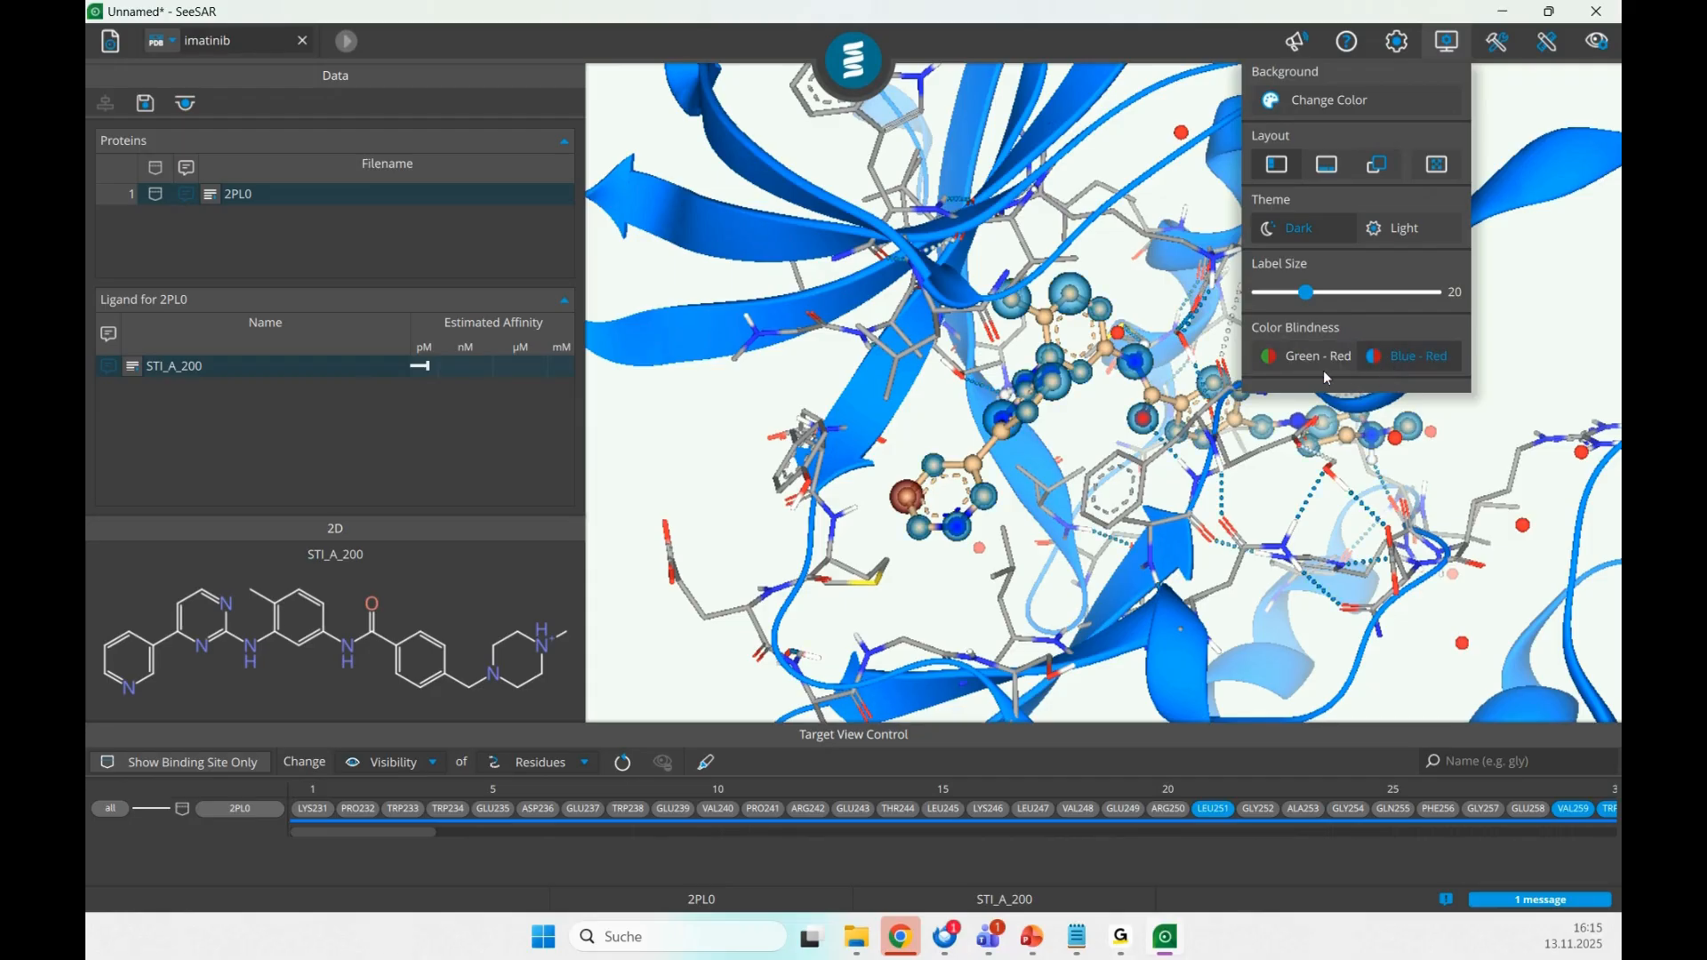
{"action": "left_click", "coordinate": [1326, 366]}
{"action": "left_click", "coordinate": [1377, 369]}
{"action": "left_click", "coordinate": [1326, 367]}
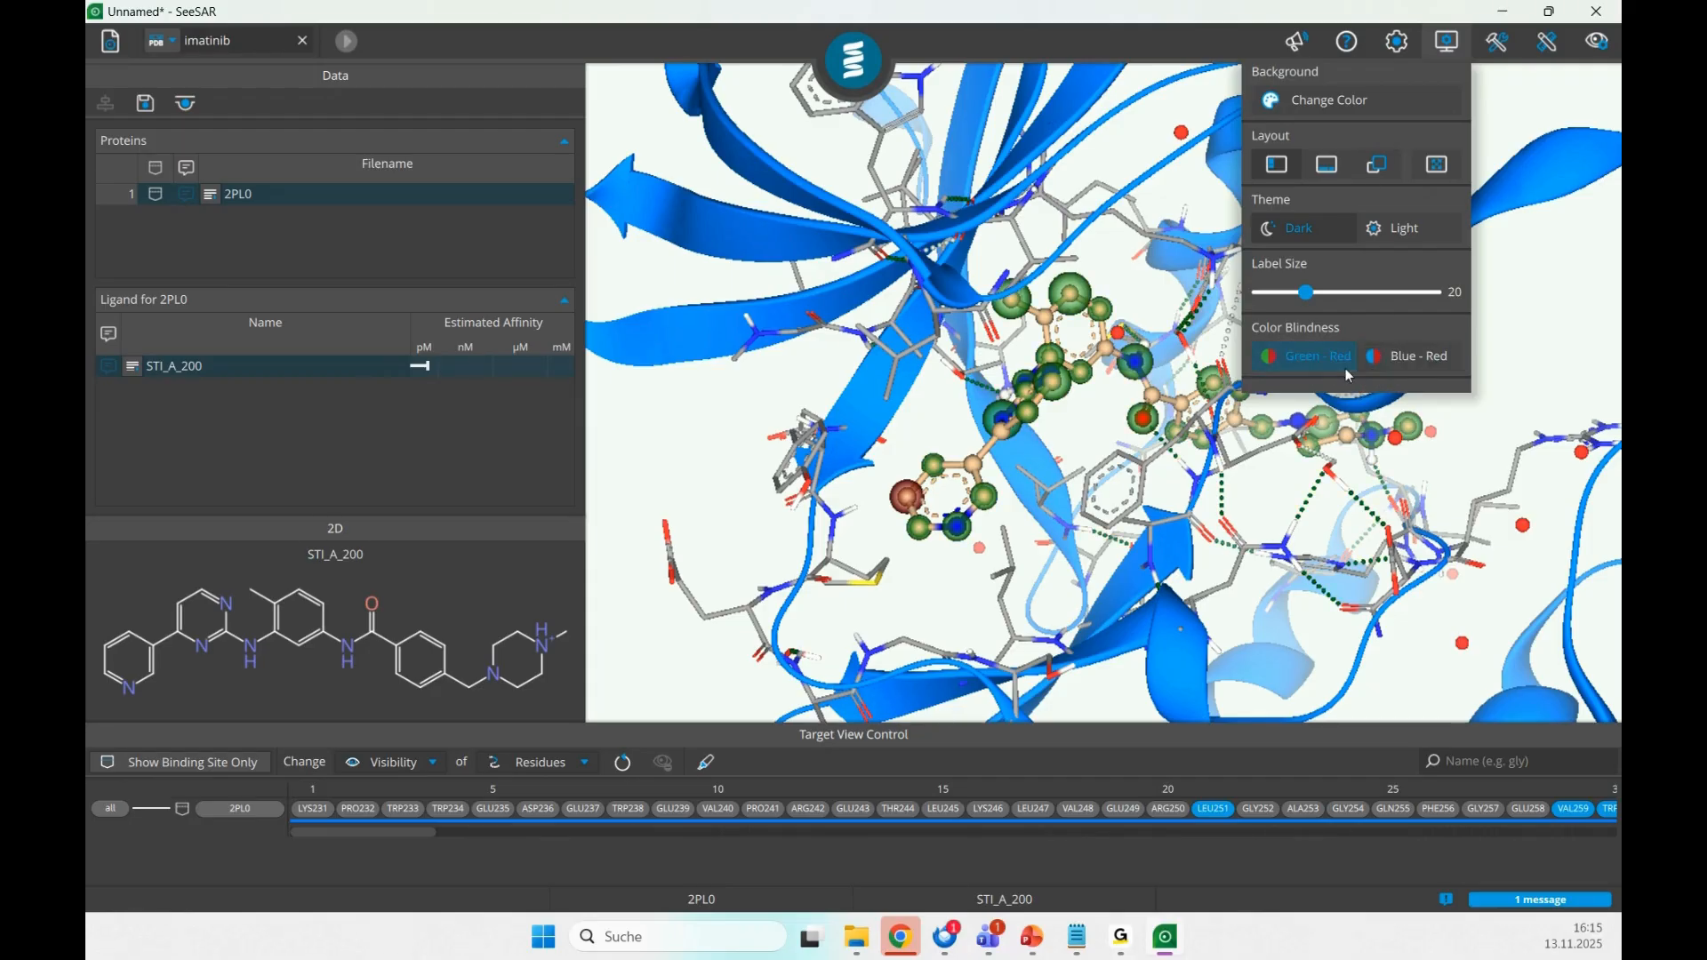
{"action": "left_click", "coordinate": [1385, 363]}
{"action": "left_click", "coordinate": [1316, 364]}
{"action": "left_click", "coordinate": [1388, 363]}
{"action": "left_click", "coordinate": [1326, 360]}
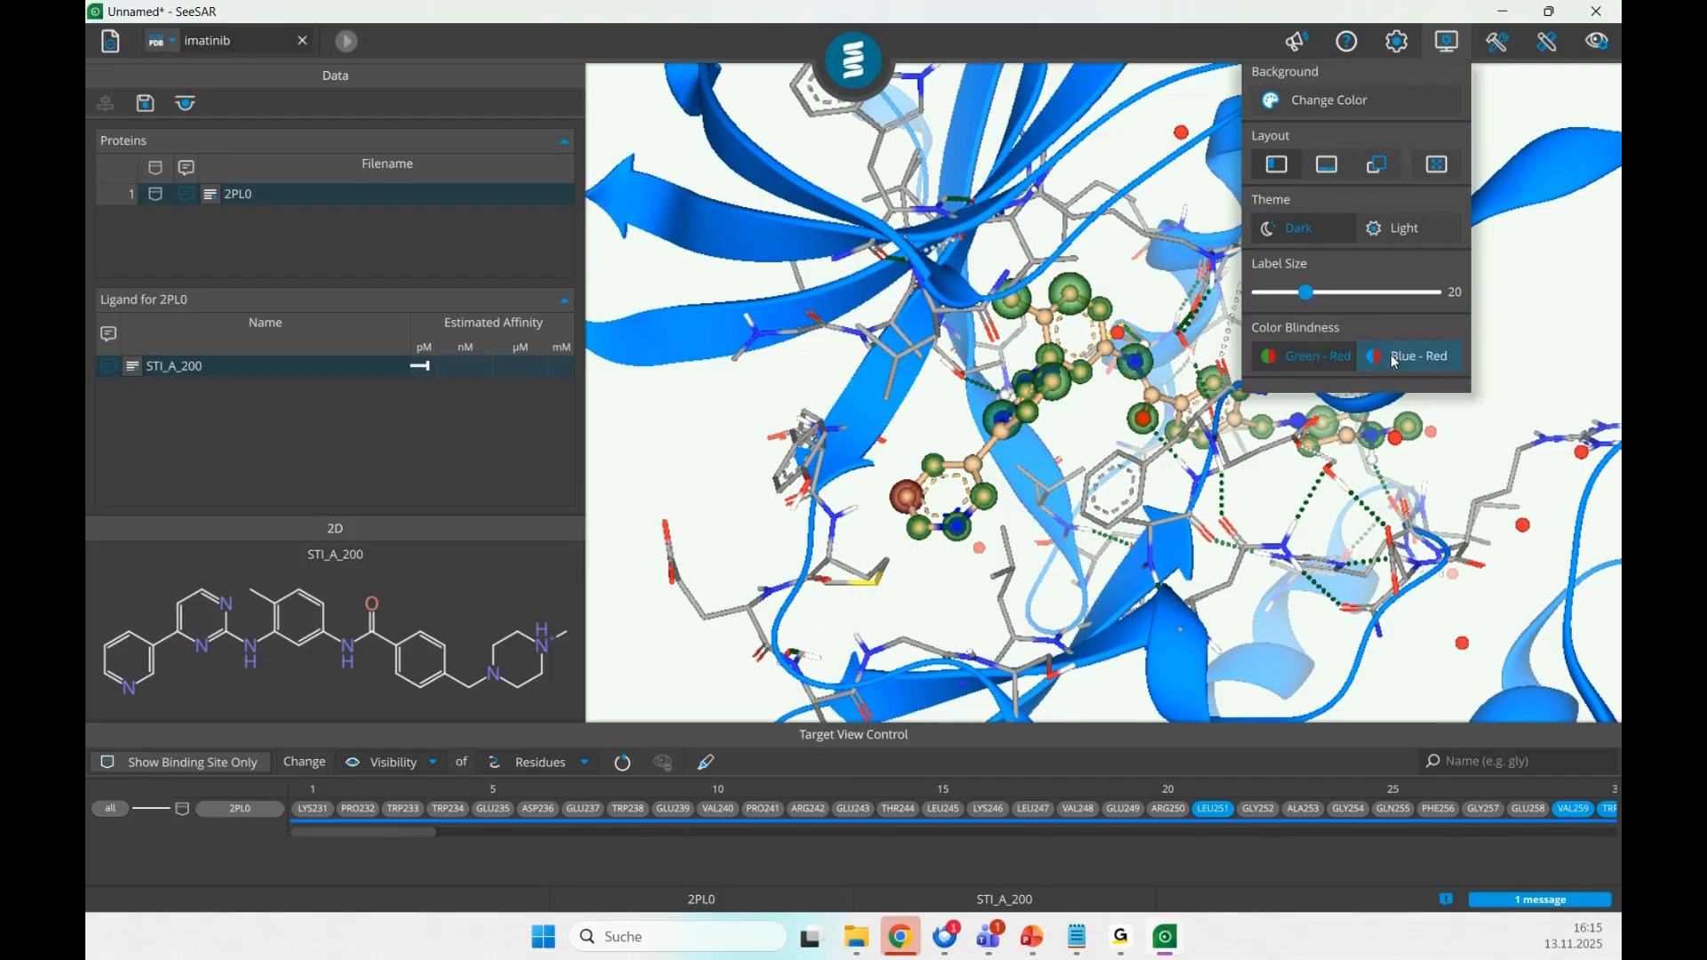
{"action": "left_click", "coordinate": [1370, 361]}
{"action": "left_click", "coordinate": [1347, 361]}
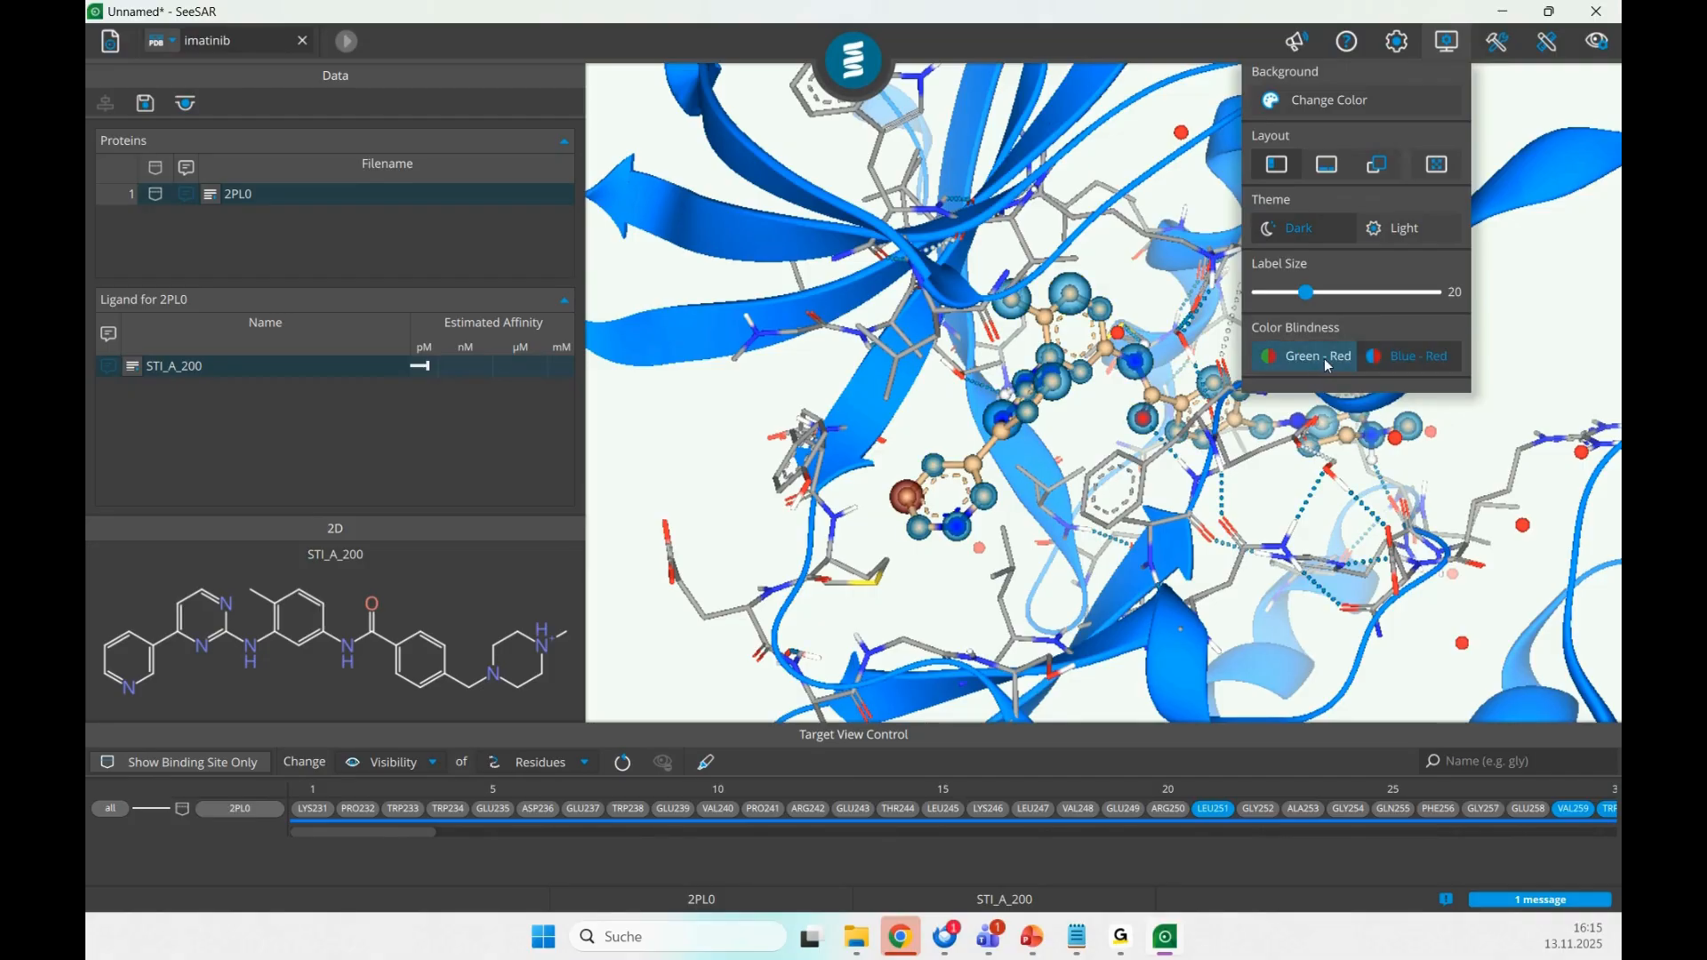
{"action": "left_click", "coordinate": [1385, 361]}
{"action": "left_click", "coordinate": [1324, 361]}
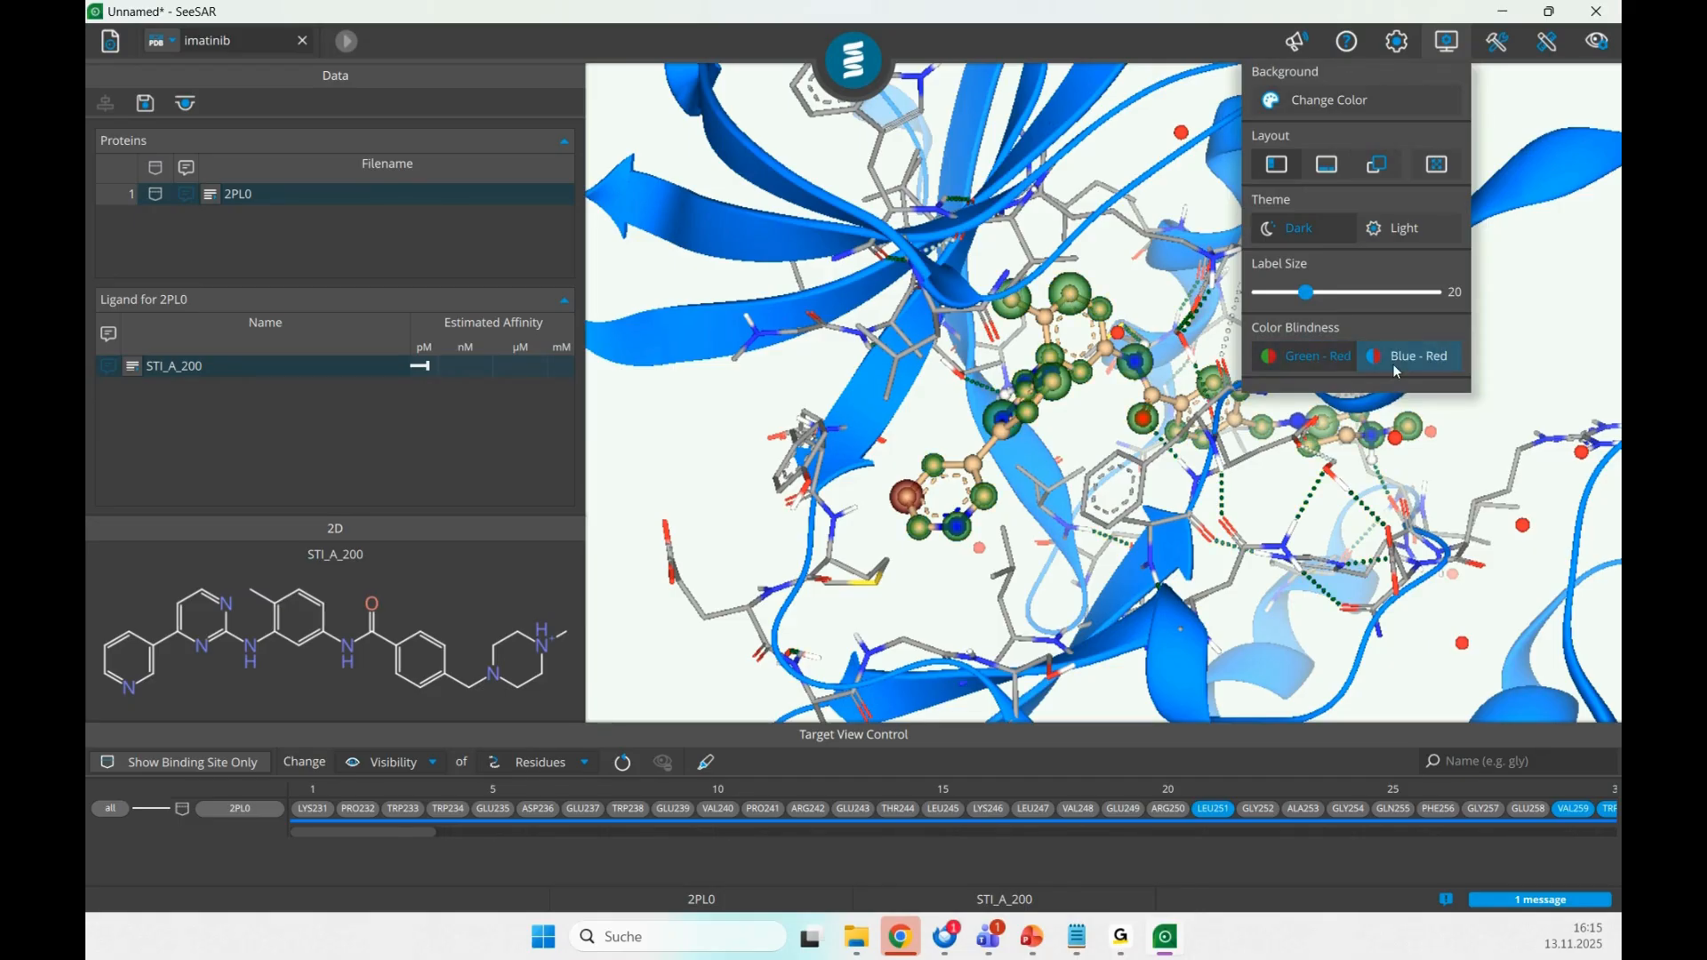
{"action": "left_click", "coordinate": [1387, 361]}
{"action": "left_click", "coordinate": [1327, 363]}
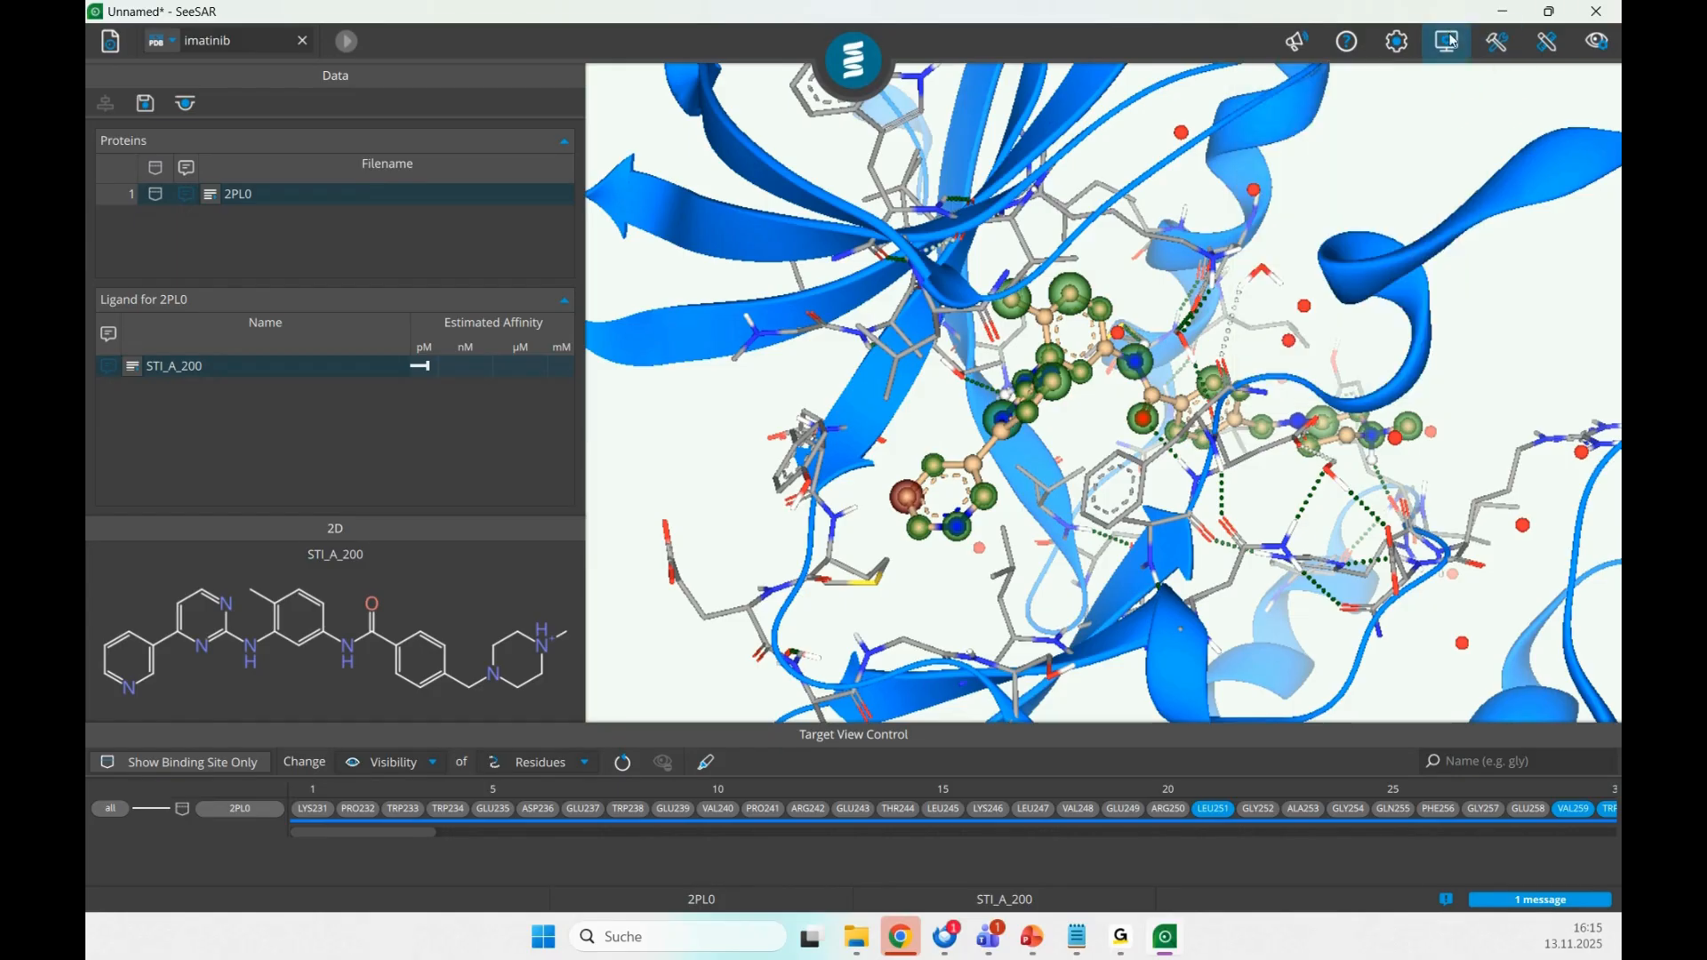
- Focus the 3D view on the binding site, zoom out to the whole protein, and refocus it with Focus View
{"action": "left_click", "coordinate": [1496, 44]}
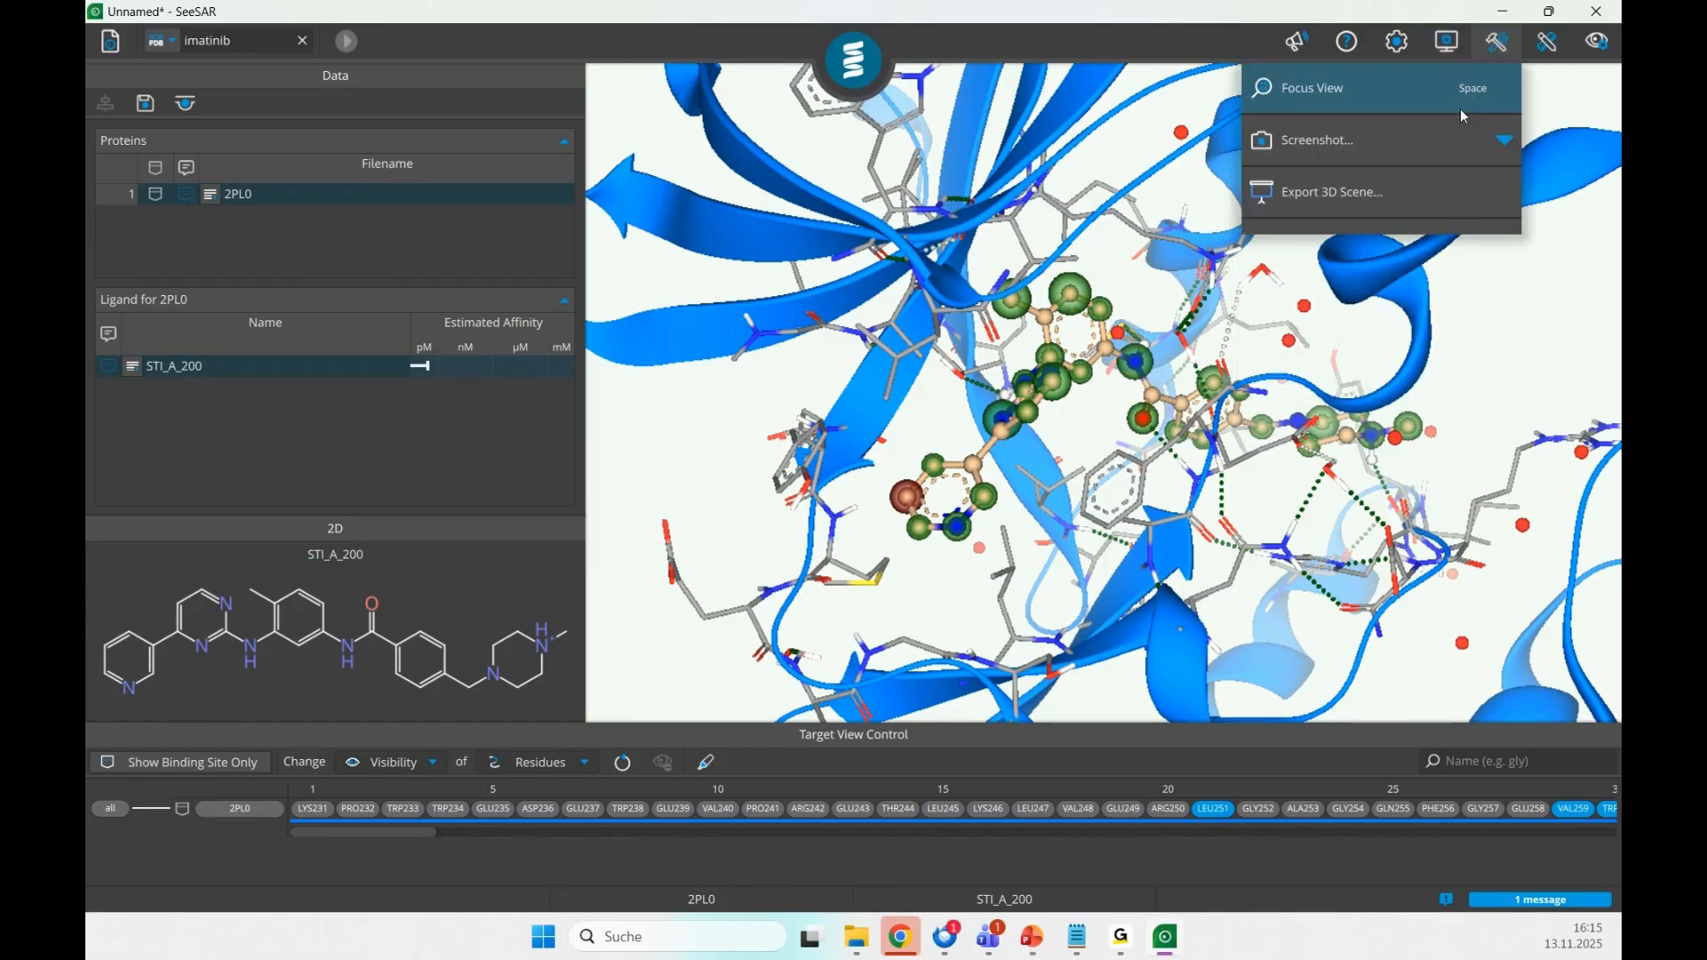
{"action": "left_click", "coordinate": [1438, 104]}
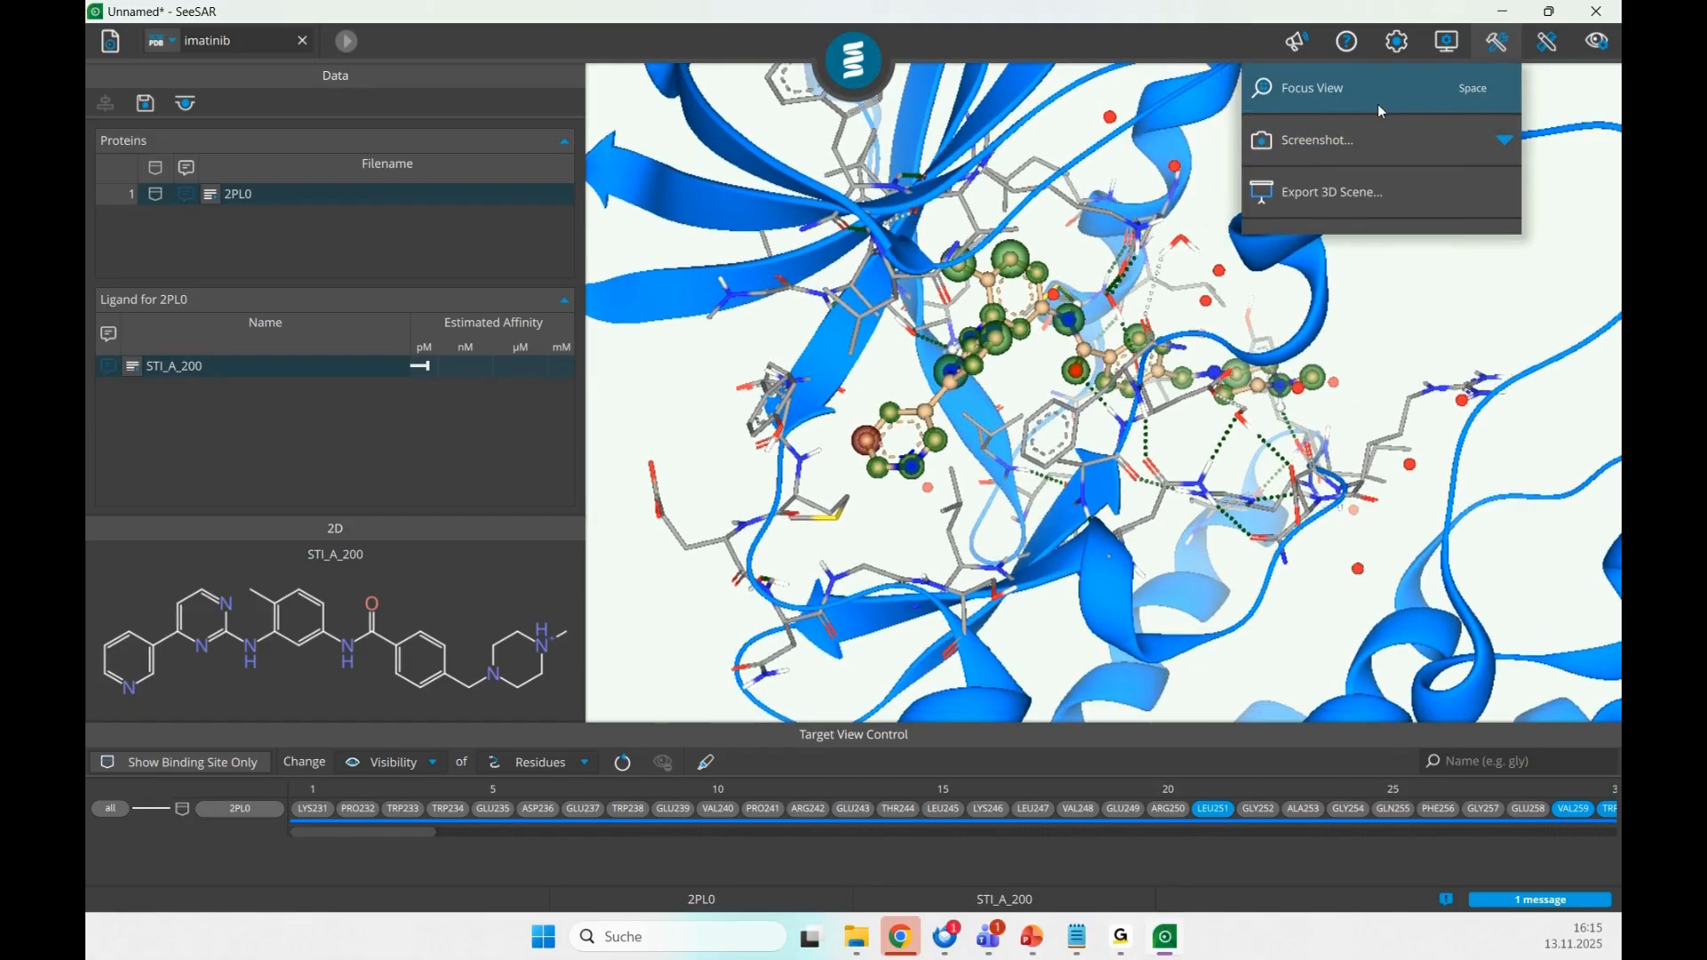
{"action": "scroll", "coordinate": [1113, 314], "scroll_direction": "down", "scroll_amount": 6}
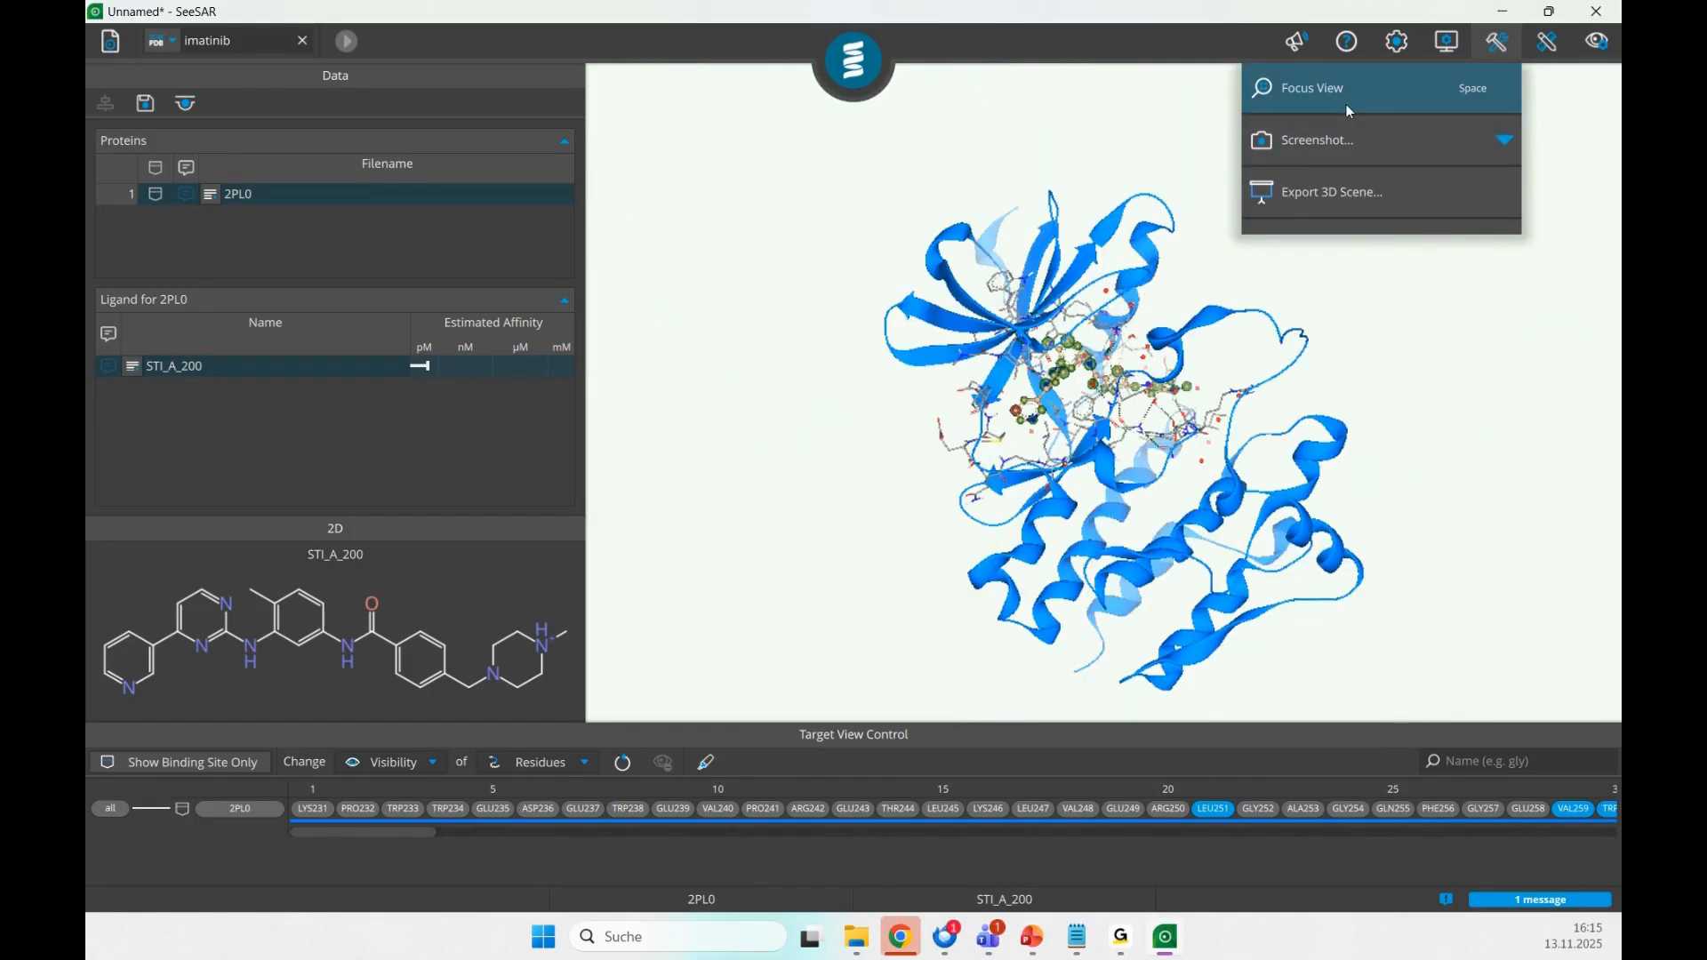
{"action": "left_click", "coordinate": [1347, 105]}
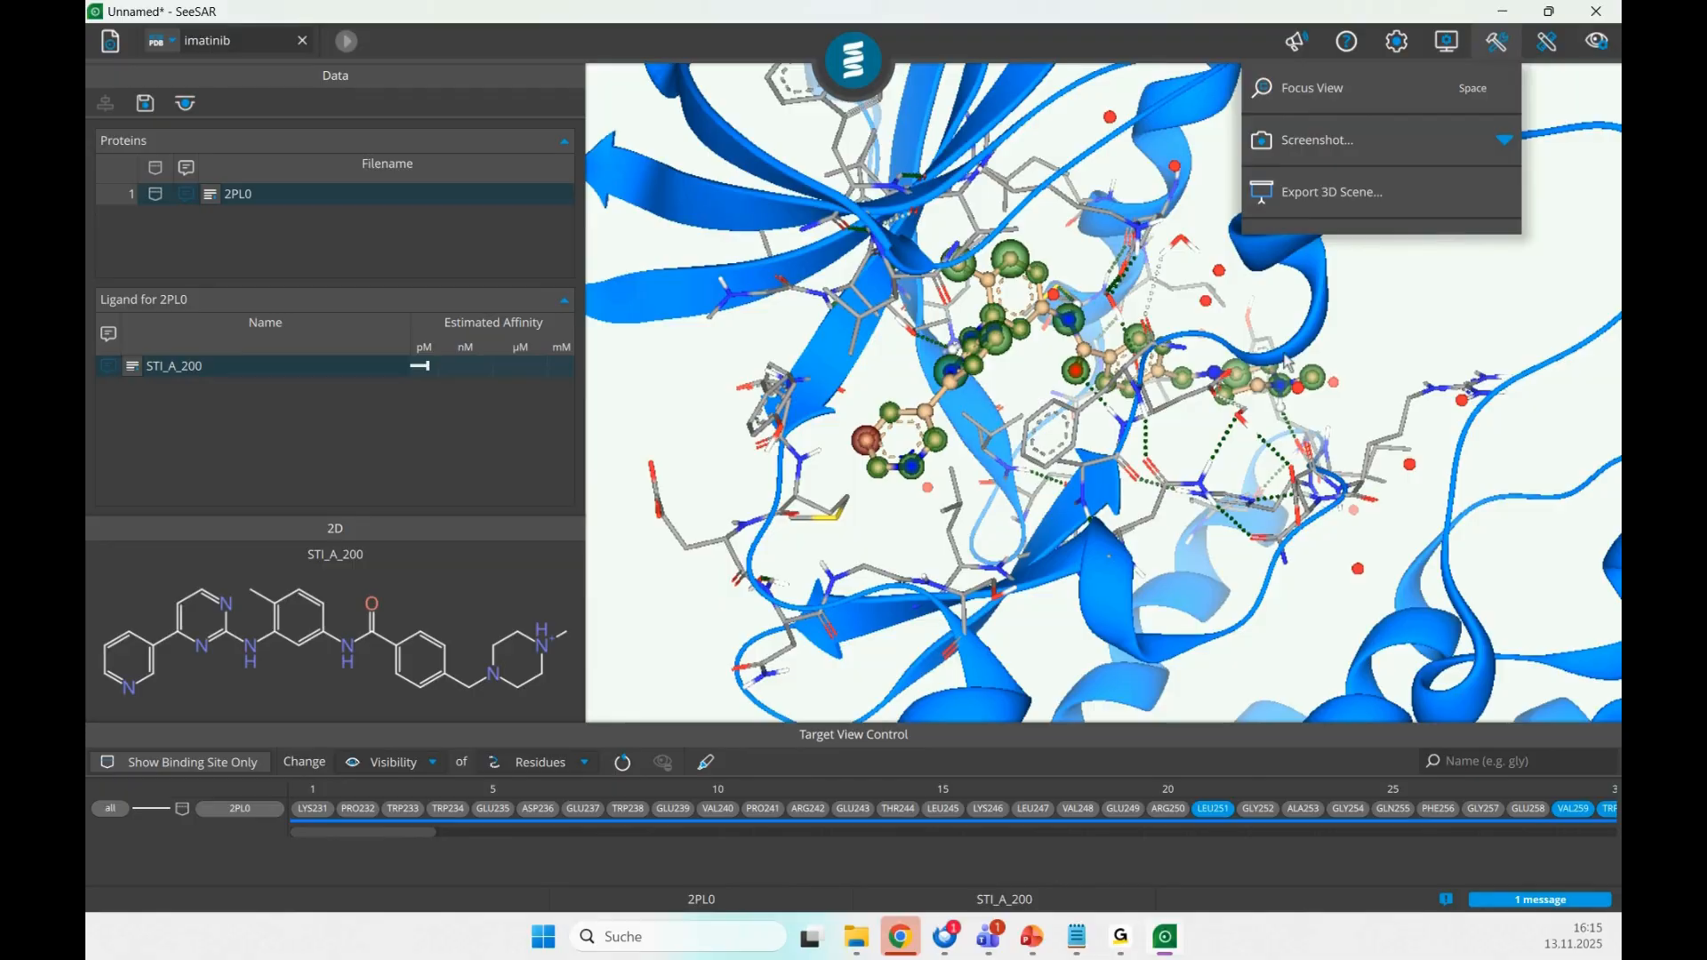
- Set the screenshot image mode to Poster and review its dot density, image size and background colour options
{"action": "left_click", "coordinate": [1502, 141]}
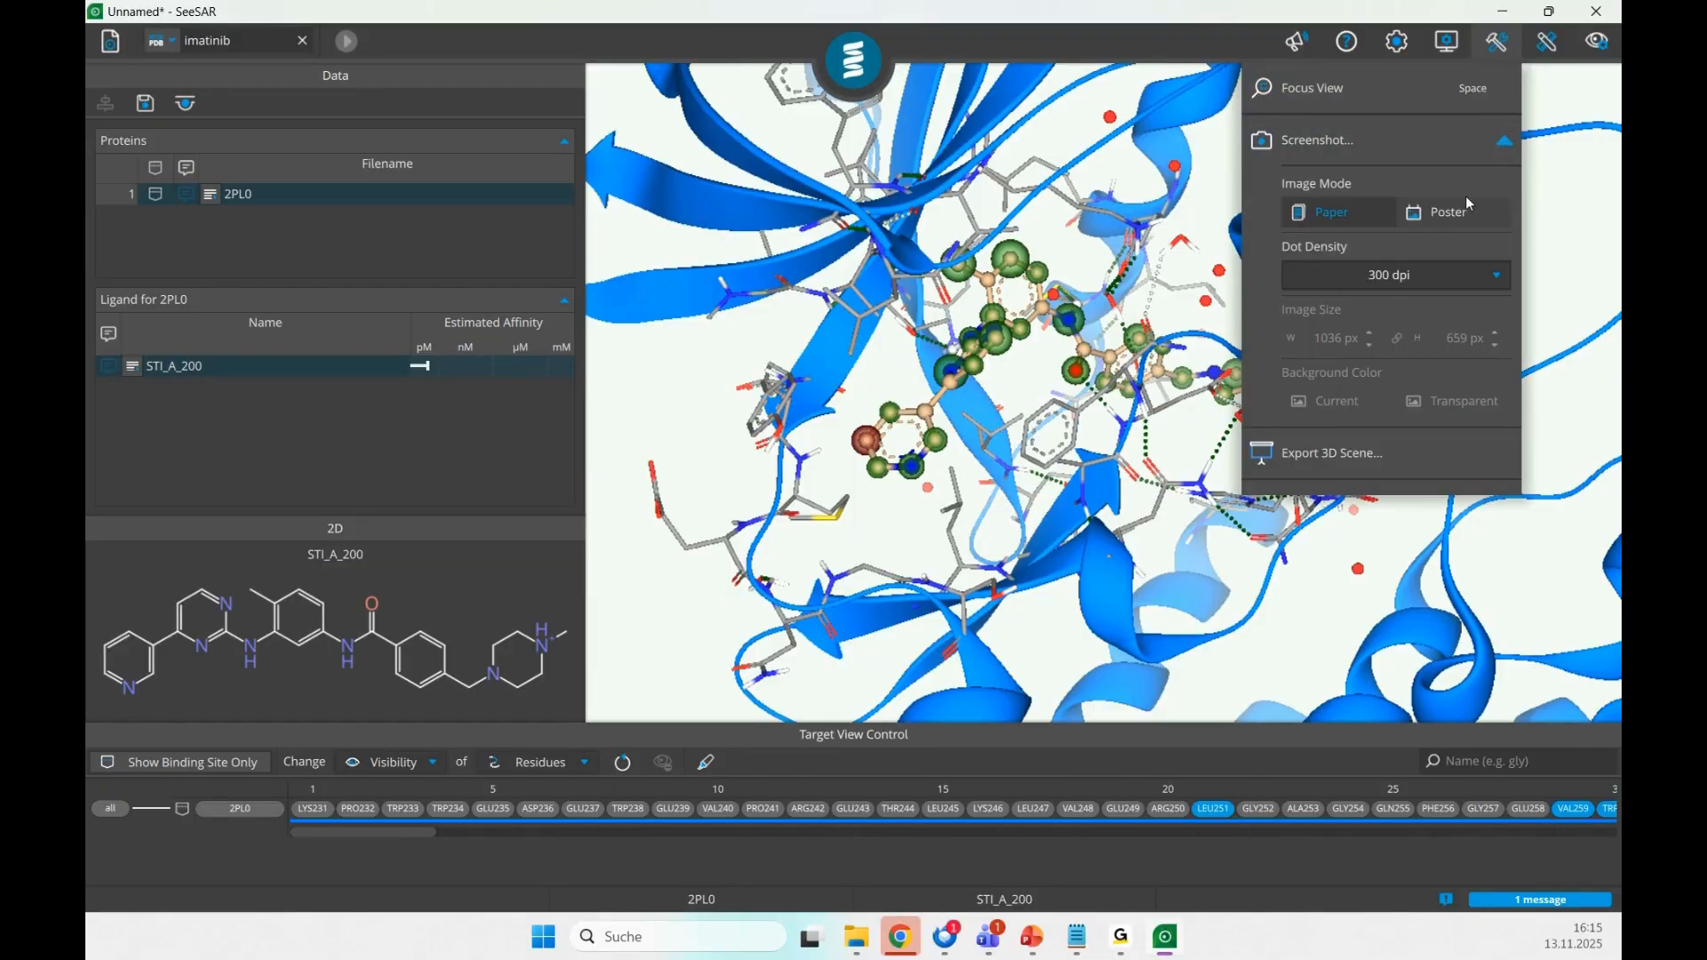
{"action": "left_click", "coordinate": [1450, 213]}
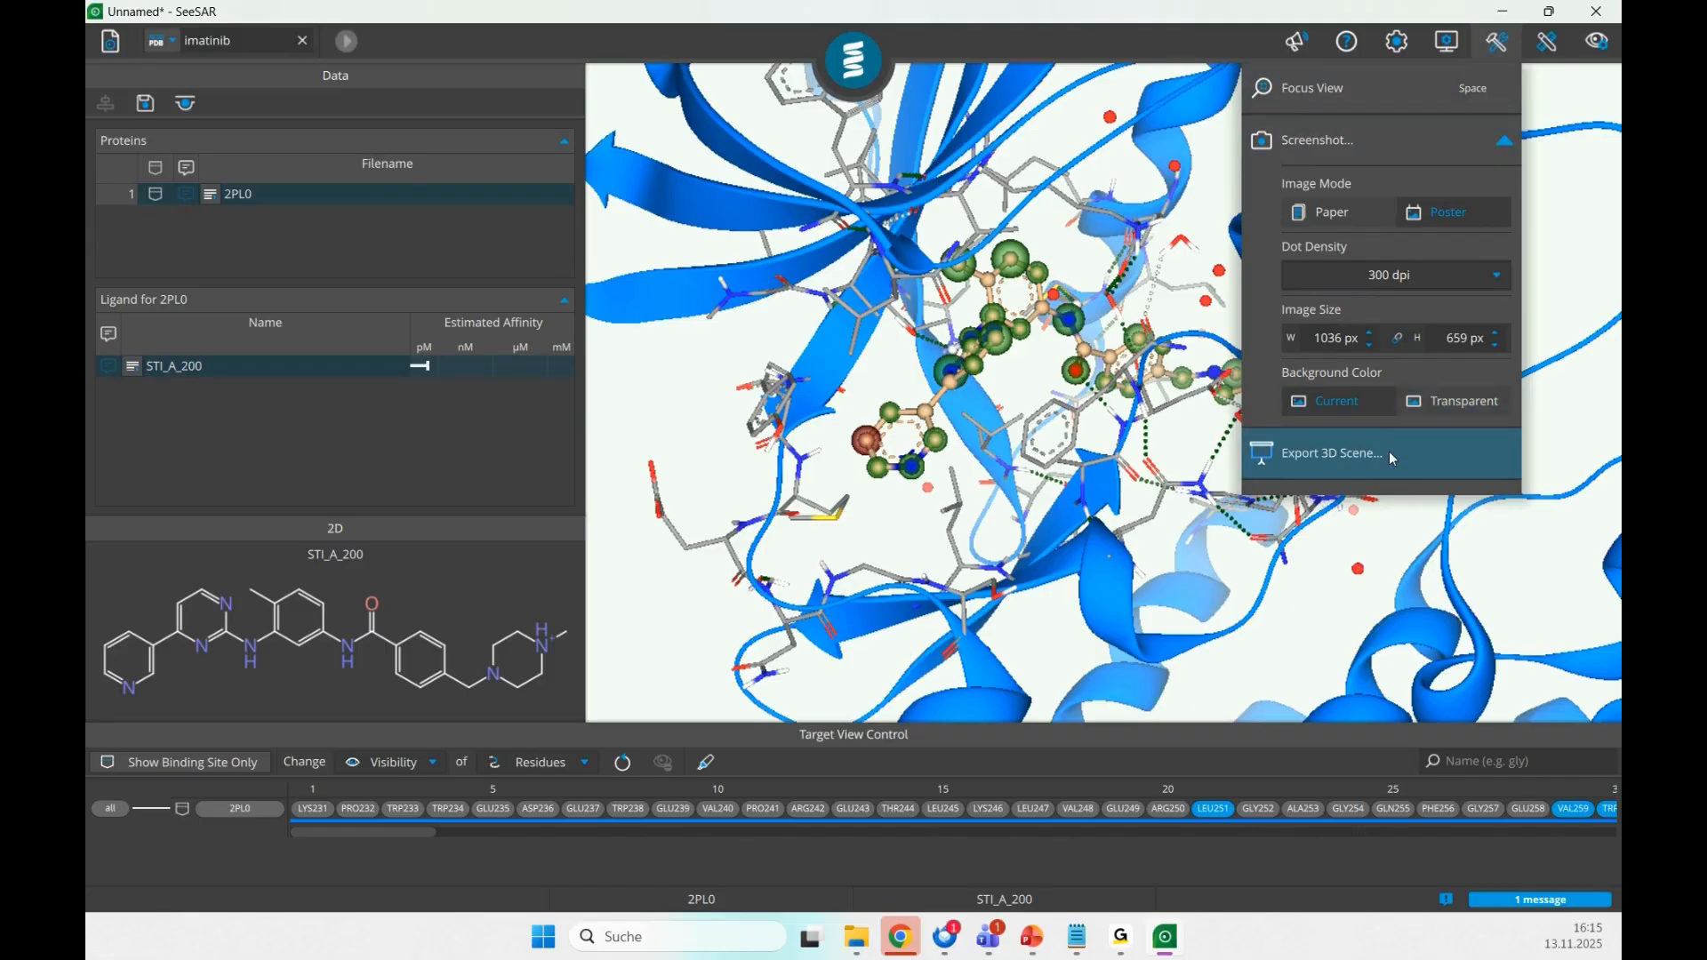
{"action": "left_click", "coordinate": [1489, 46]}
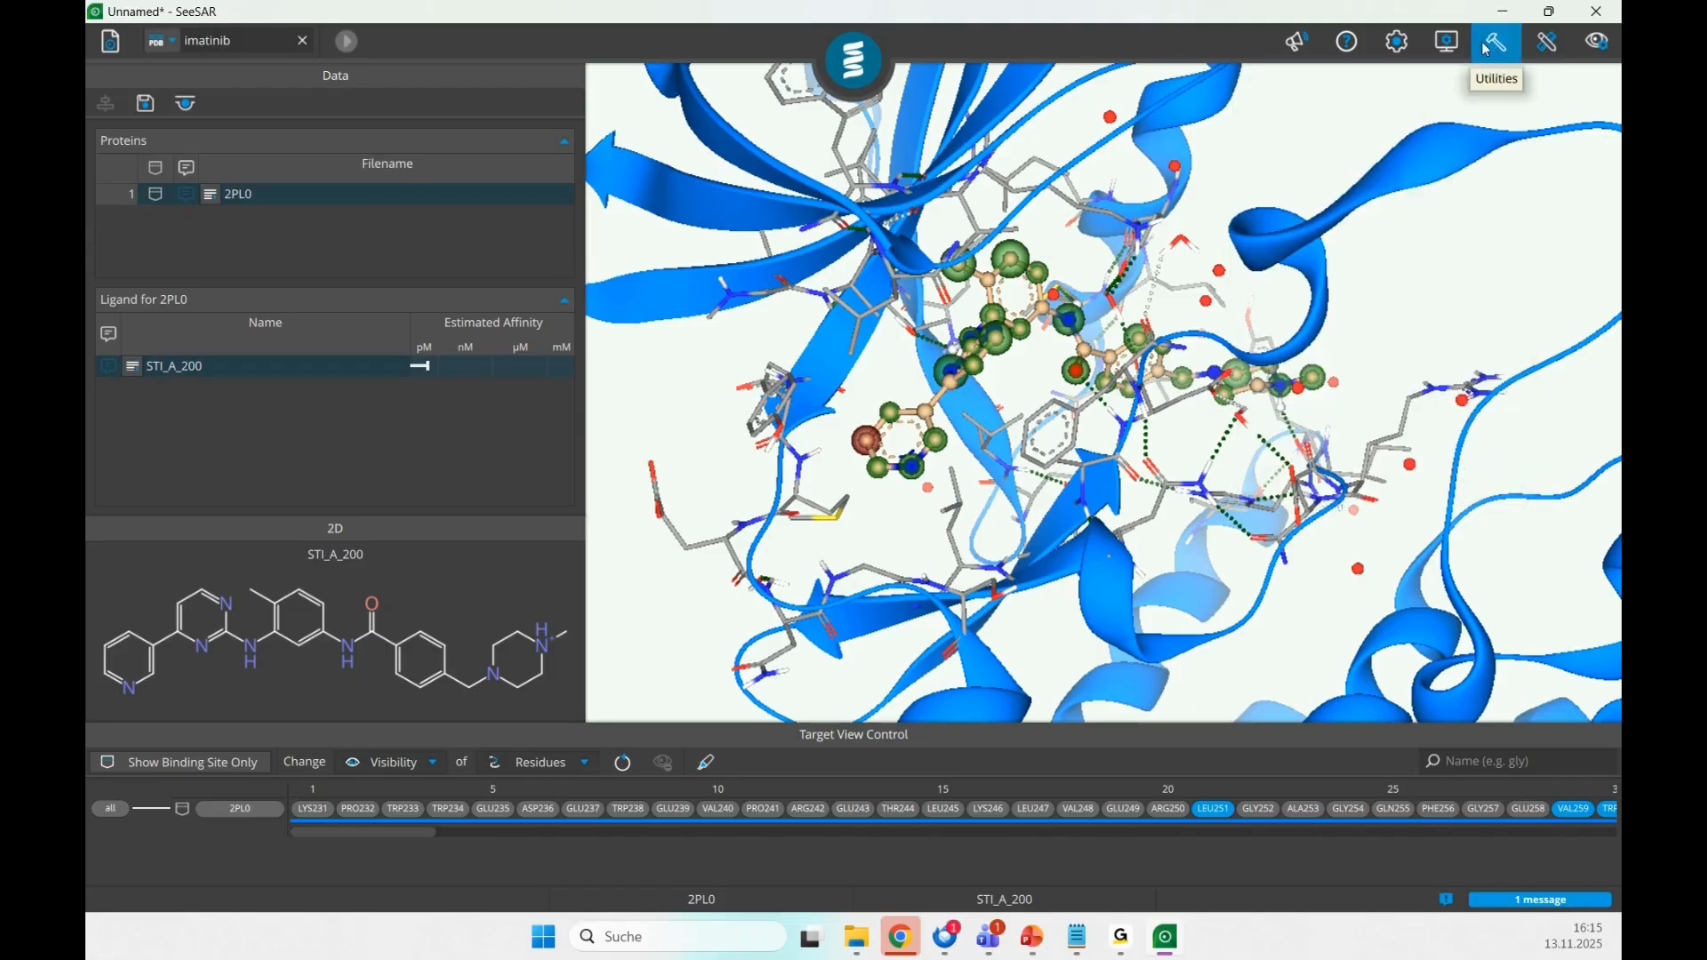
{"action": "left_click", "coordinate": [1486, 46]}
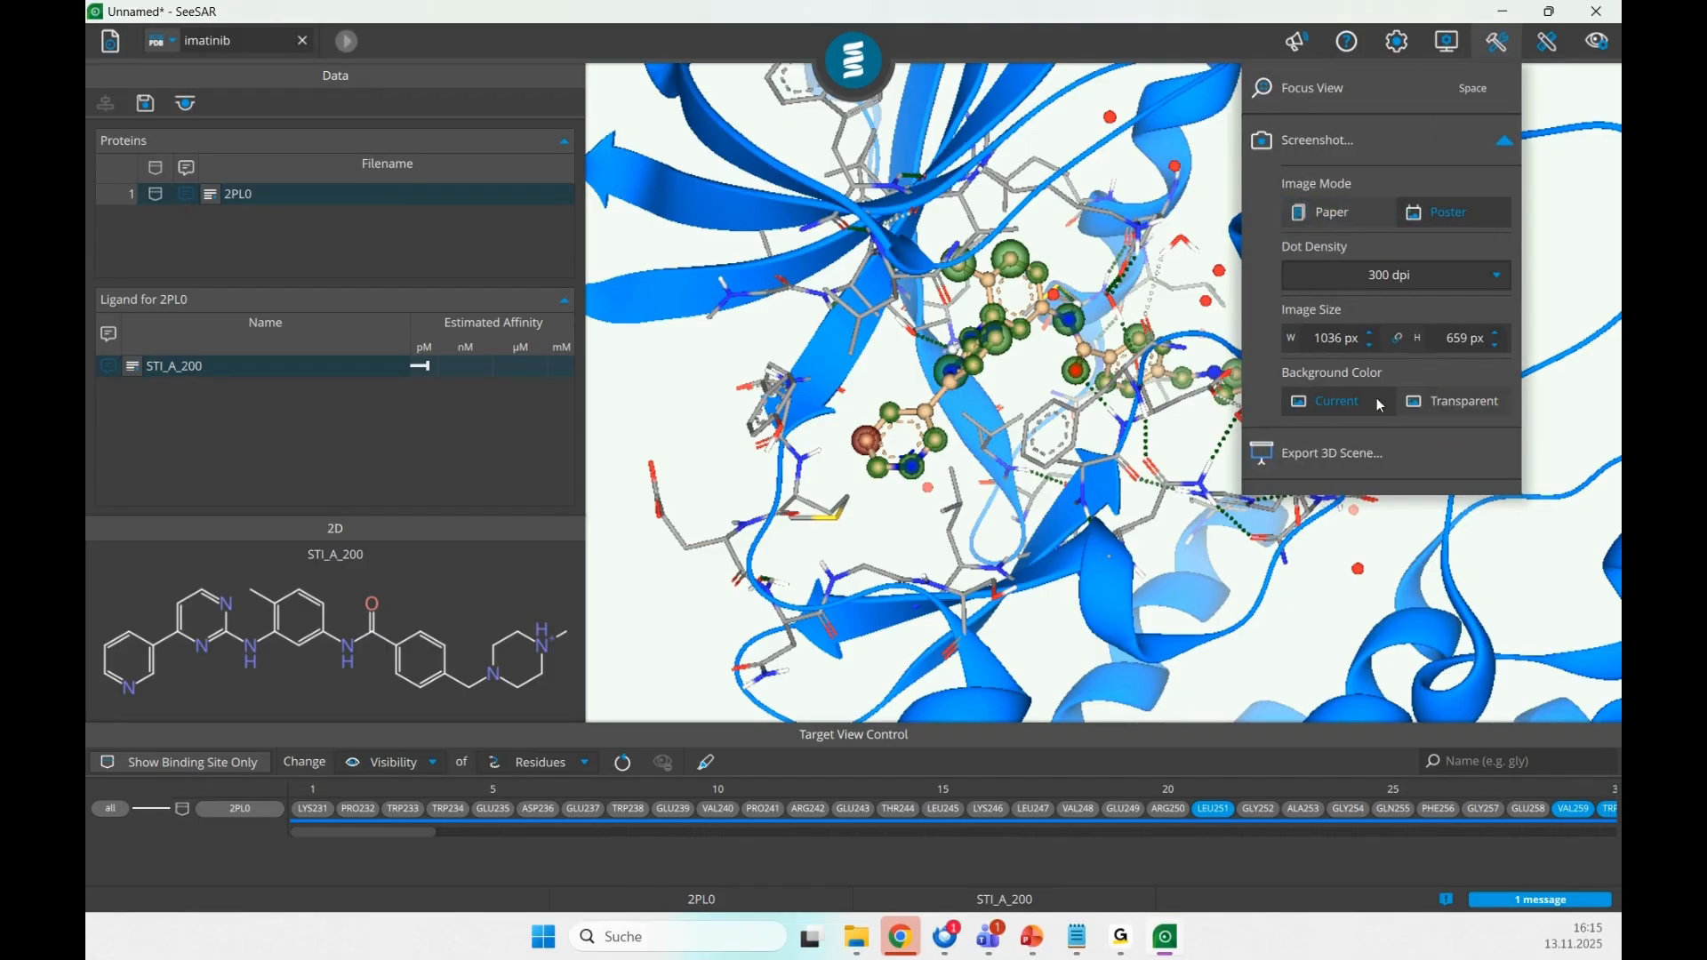
- Export the 3D scene as a GL Transmission Format (.glb) file named SeeSAR_3D in the Zwischenspeicher folder
{"action": "left_click", "coordinate": [1347, 458]}
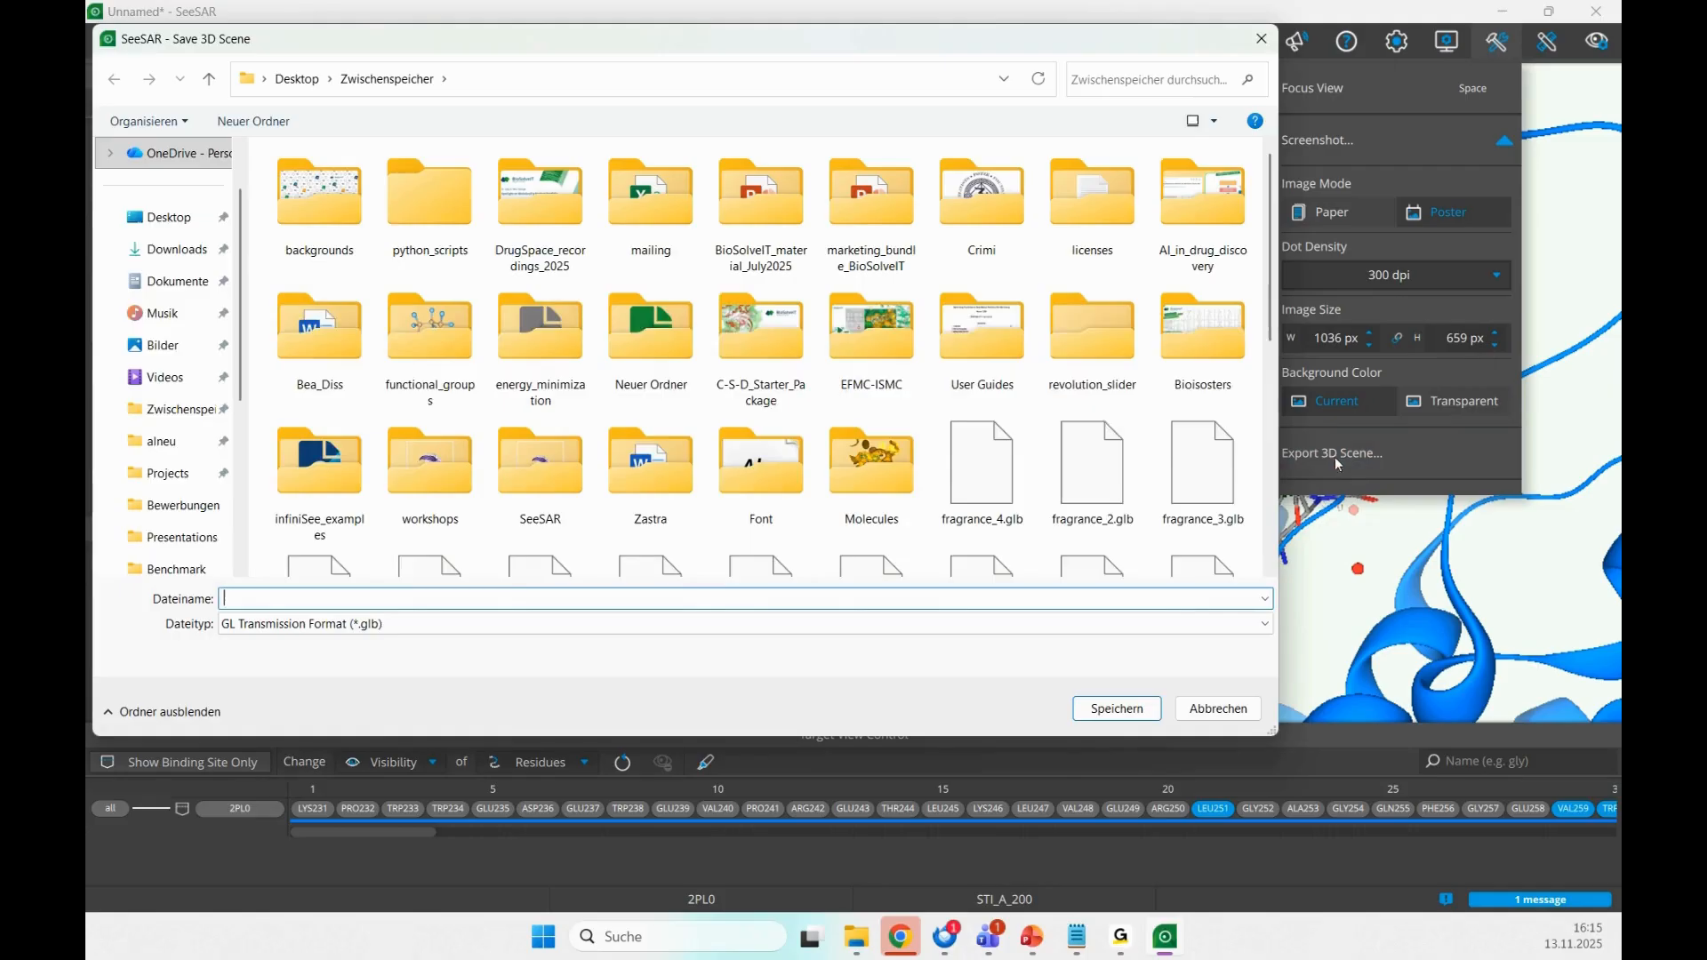
{"action": "left_click", "coordinate": [676, 592]}
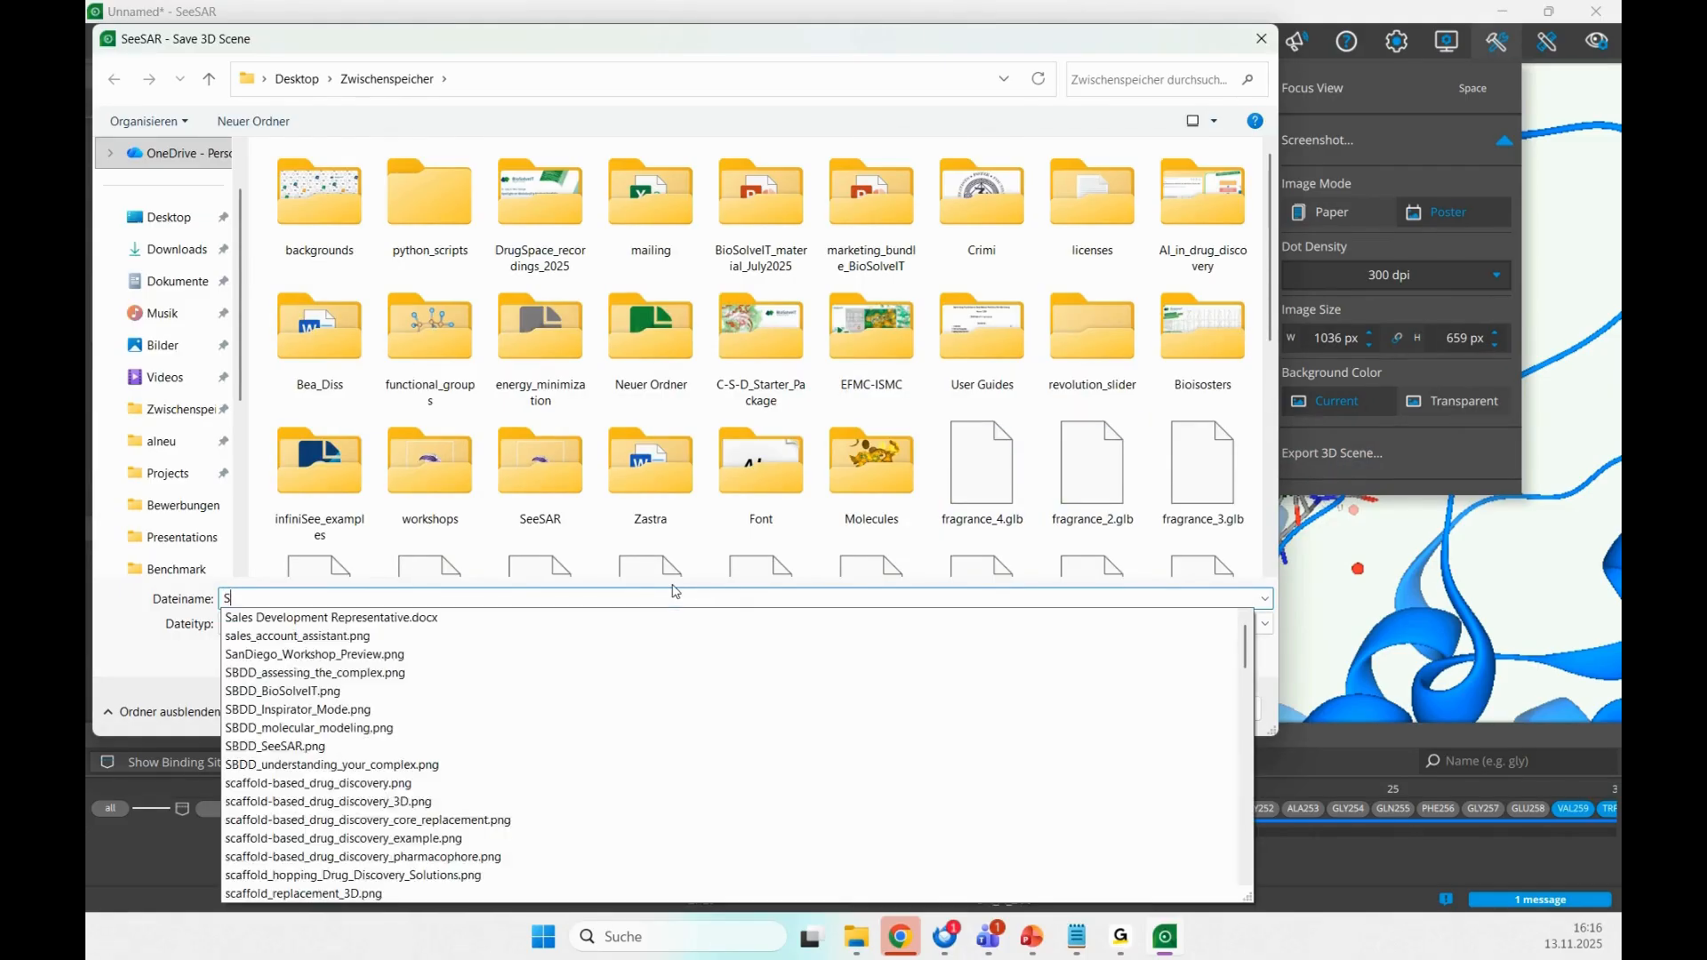
{"action": "type", "text": "SeeSAR_3D"}
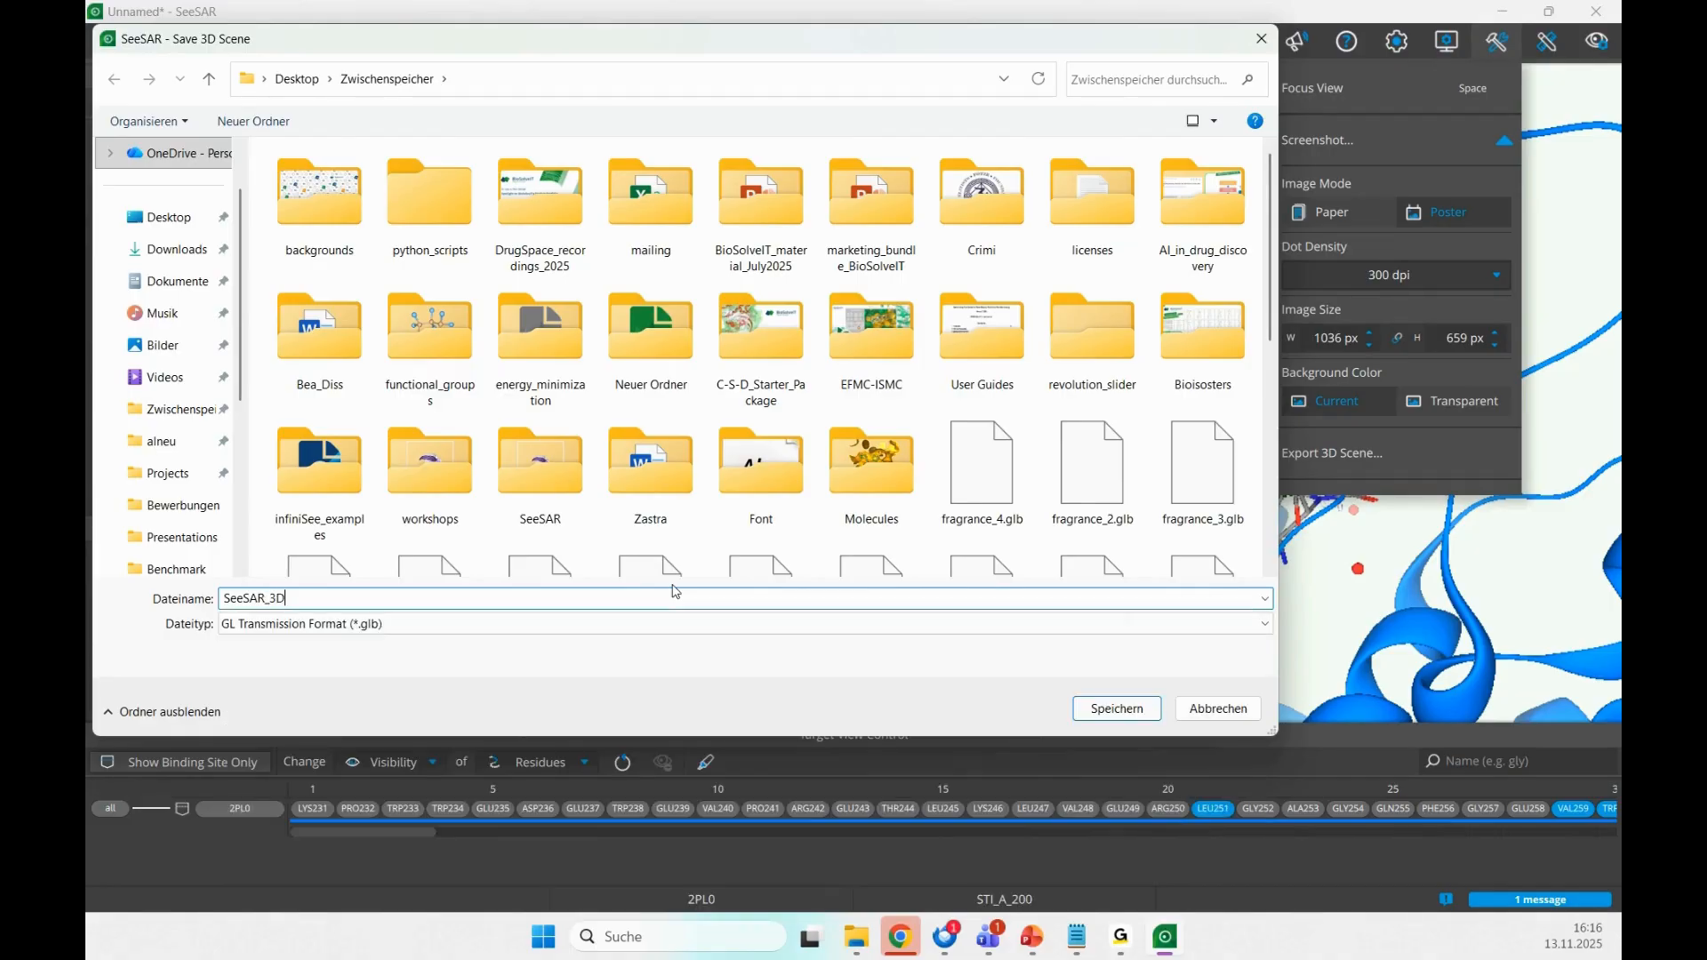
{"action": "left_click", "coordinate": [1111, 709]}
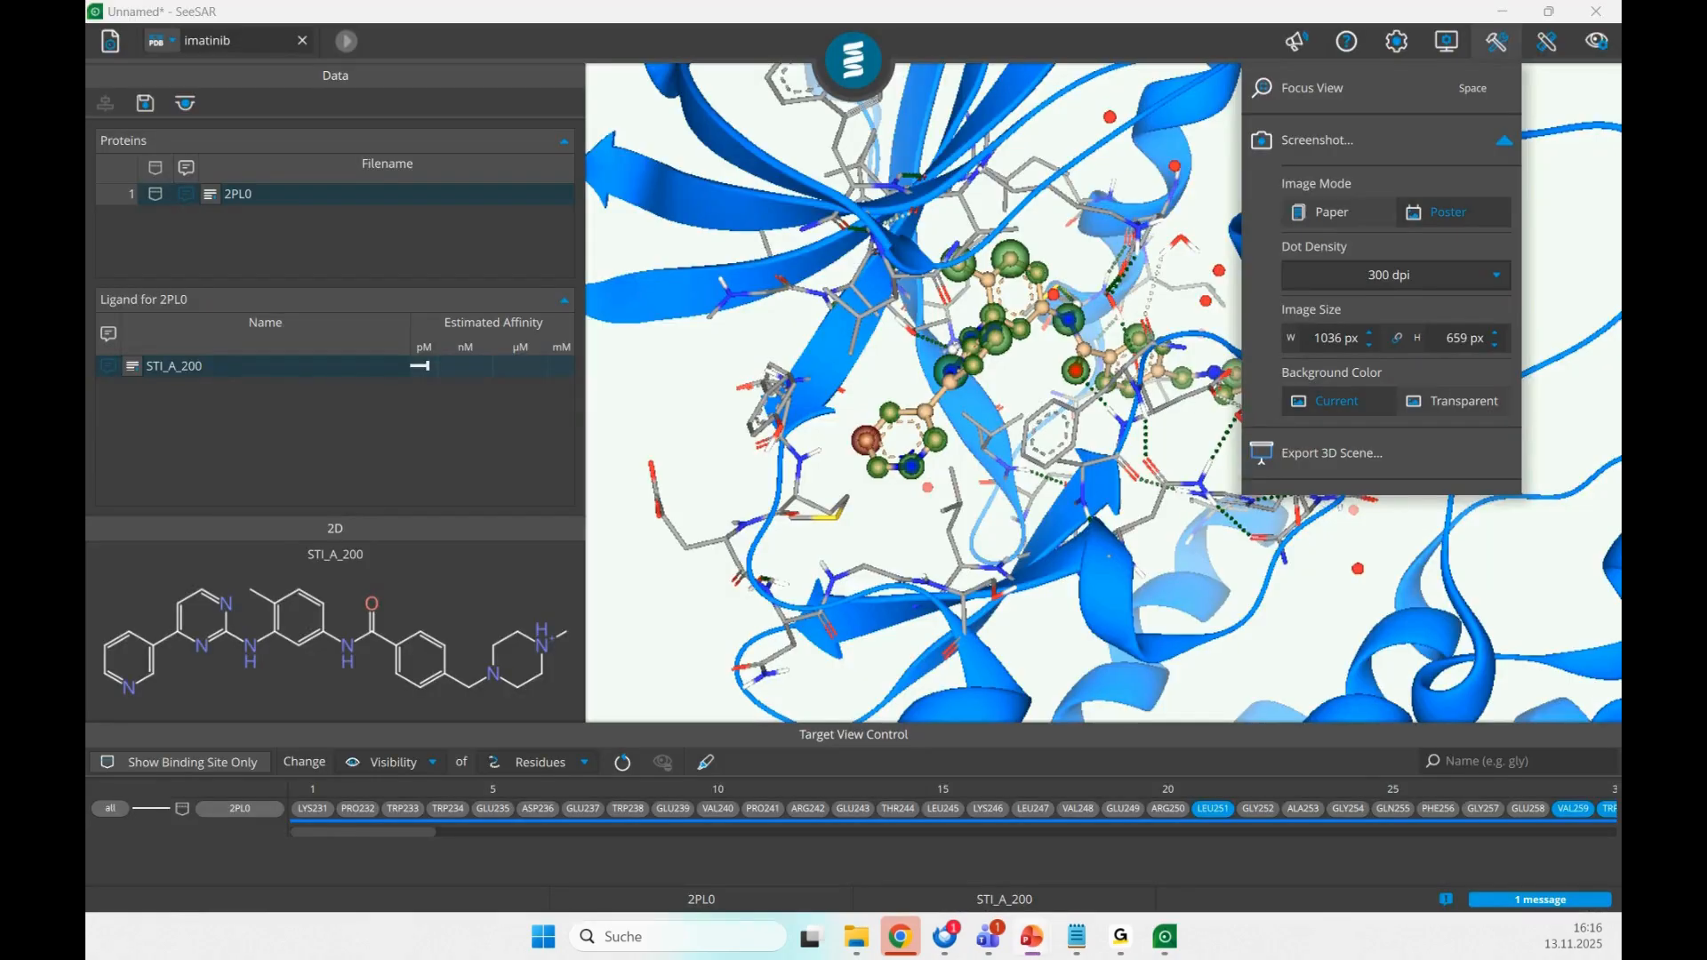
- Switch to PowerPoint and add a slide with the Empty Slide layout after slide 7
{"action": "left_click_drag", "start_coordinate": [86, 234], "coordinate": [979, 7]}
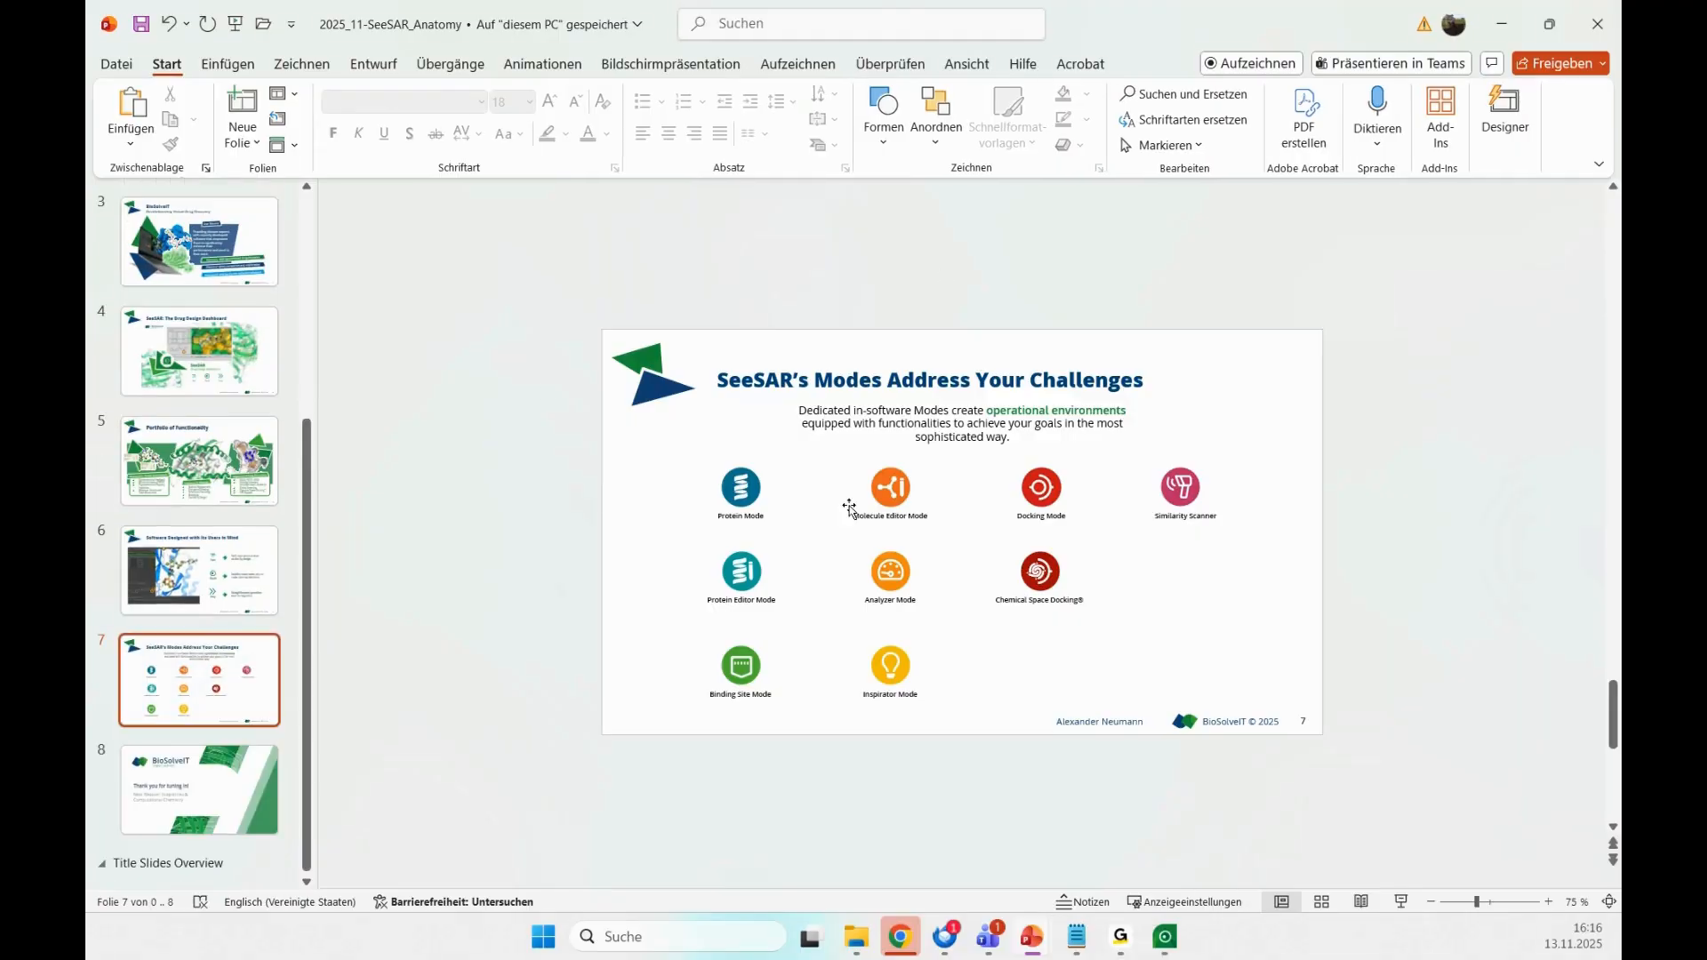
{"action": "left_click", "coordinate": [243, 141]}
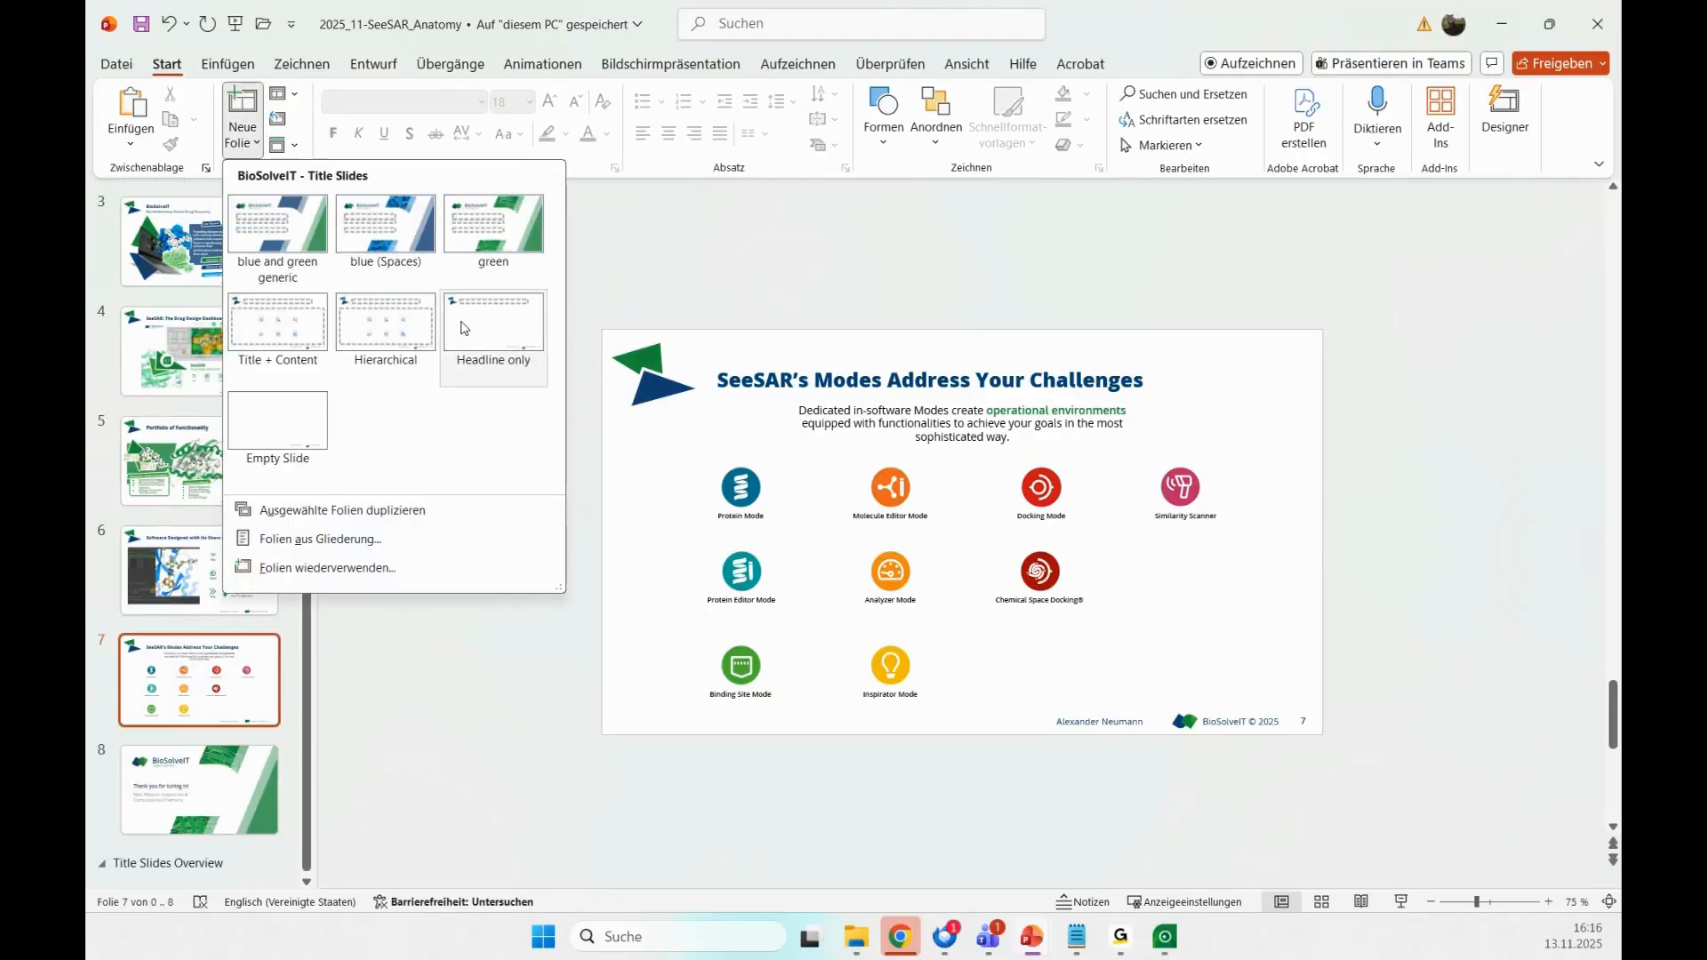
{"action": "left_click", "coordinate": [277, 434]}
- Insert the 3D model SeeSAR_3D.glb from the Zwischenspeicher folder onto the new slide 8
{"action": "left_click", "coordinate": [228, 65]}
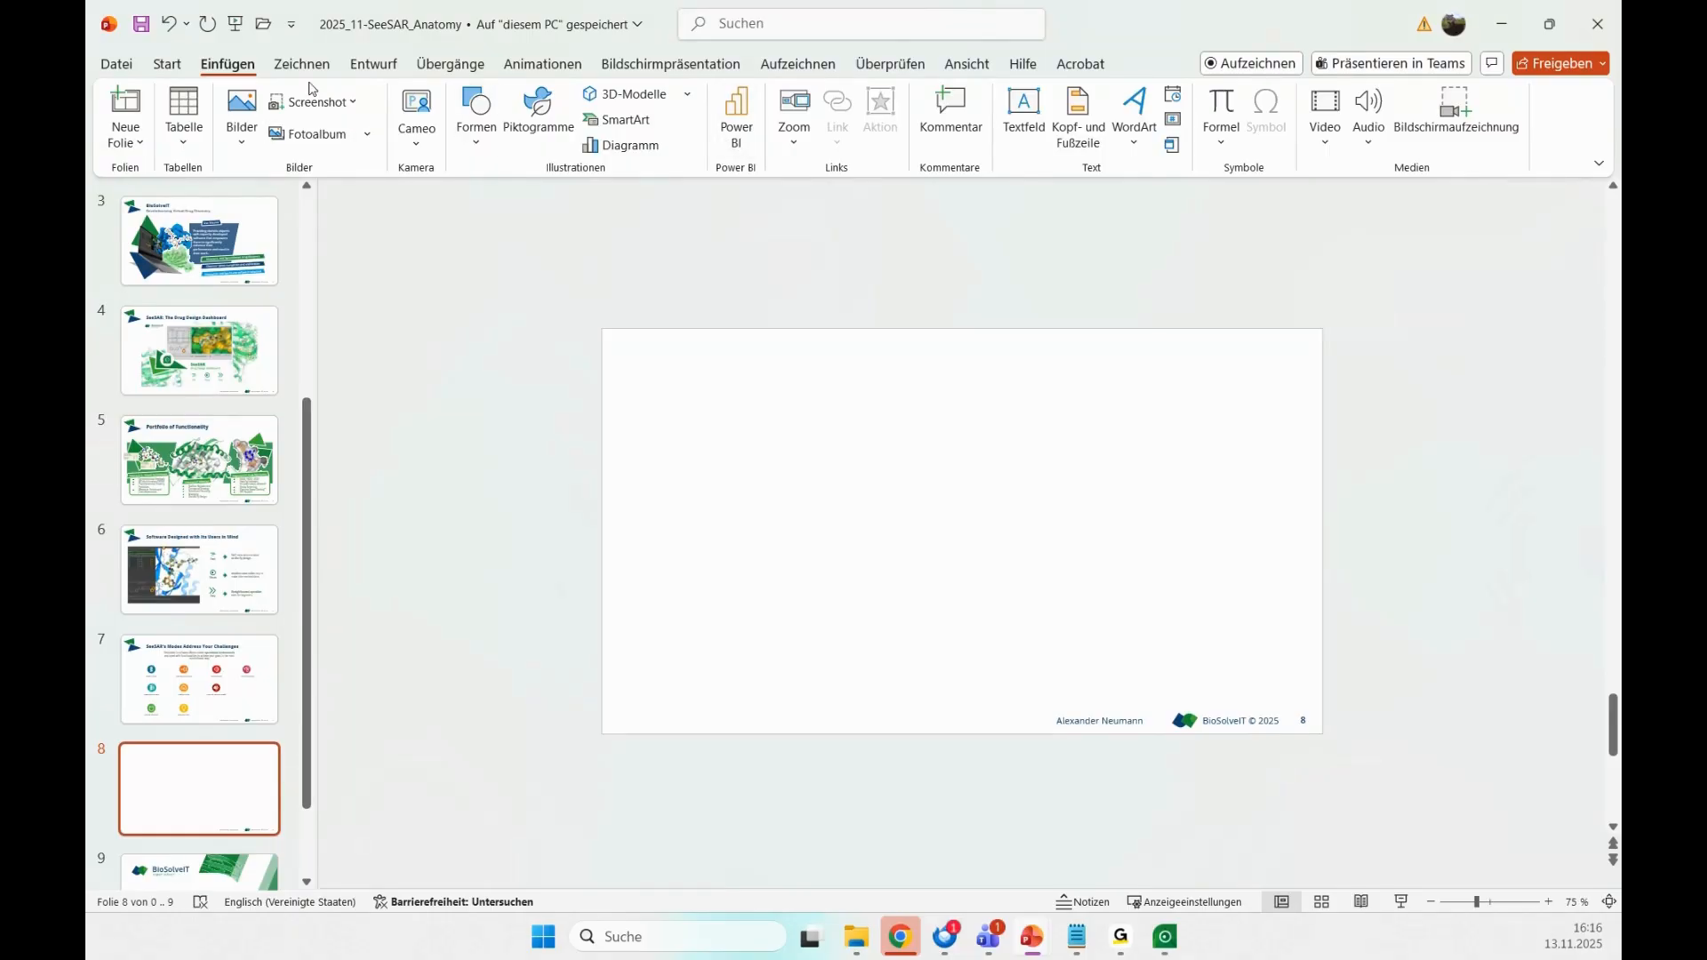
{"action": "left_click", "coordinate": [687, 94]}
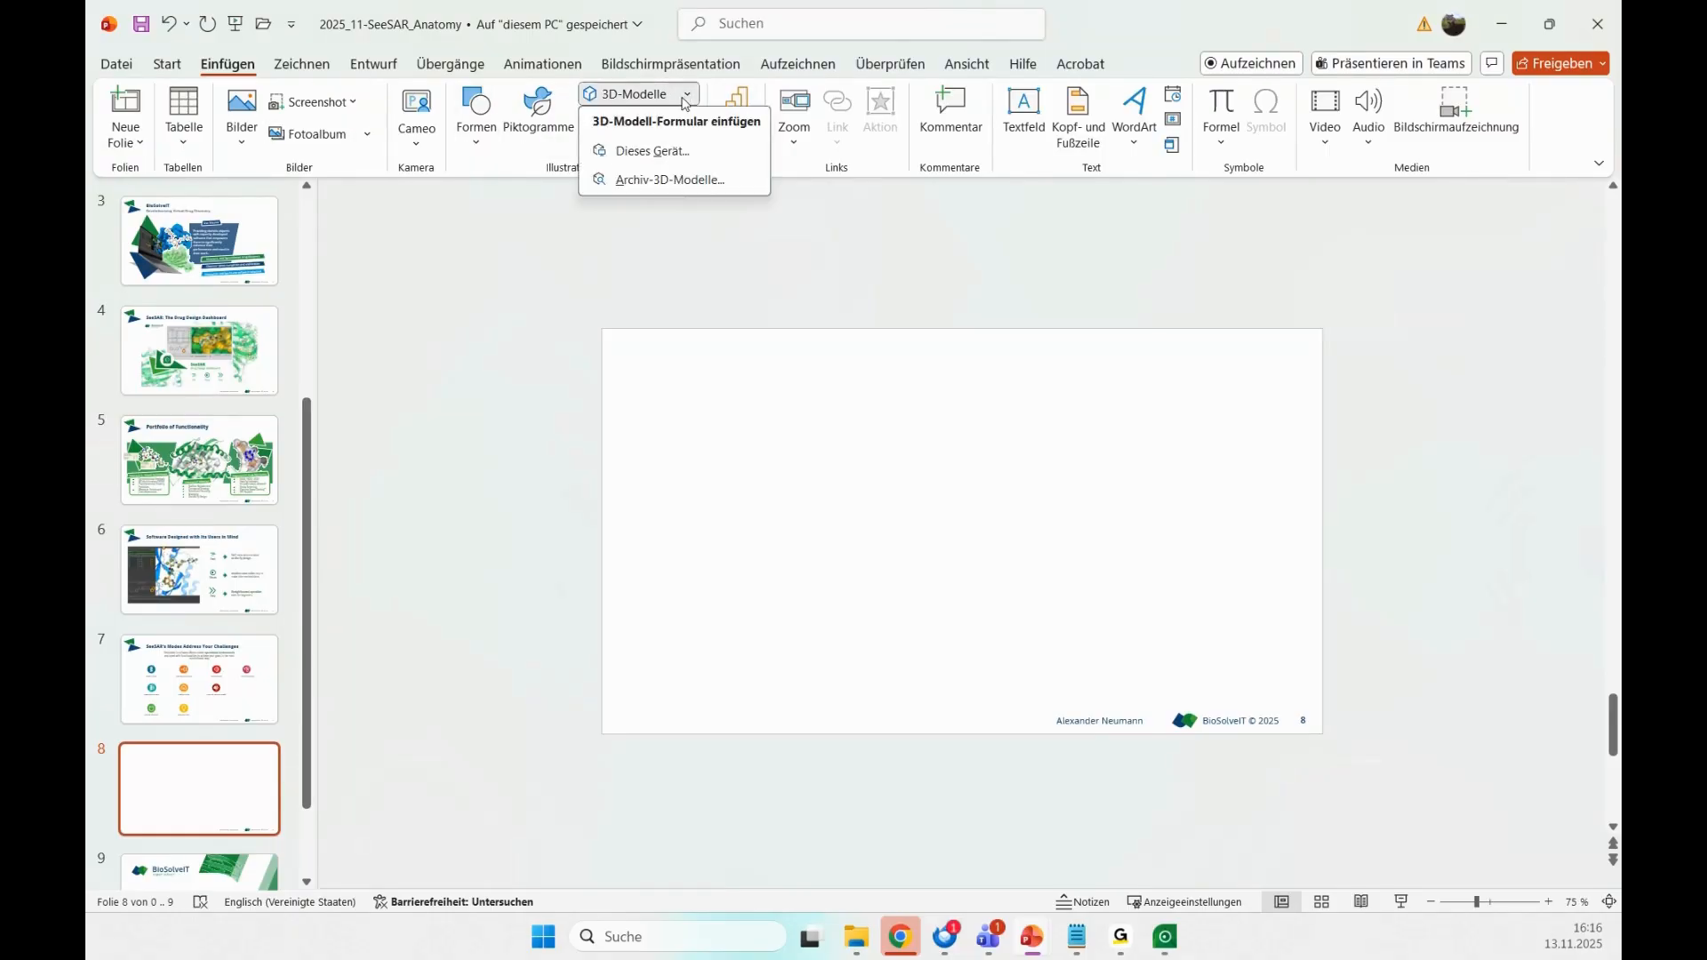
{"action": "left_click", "coordinate": [677, 158]}
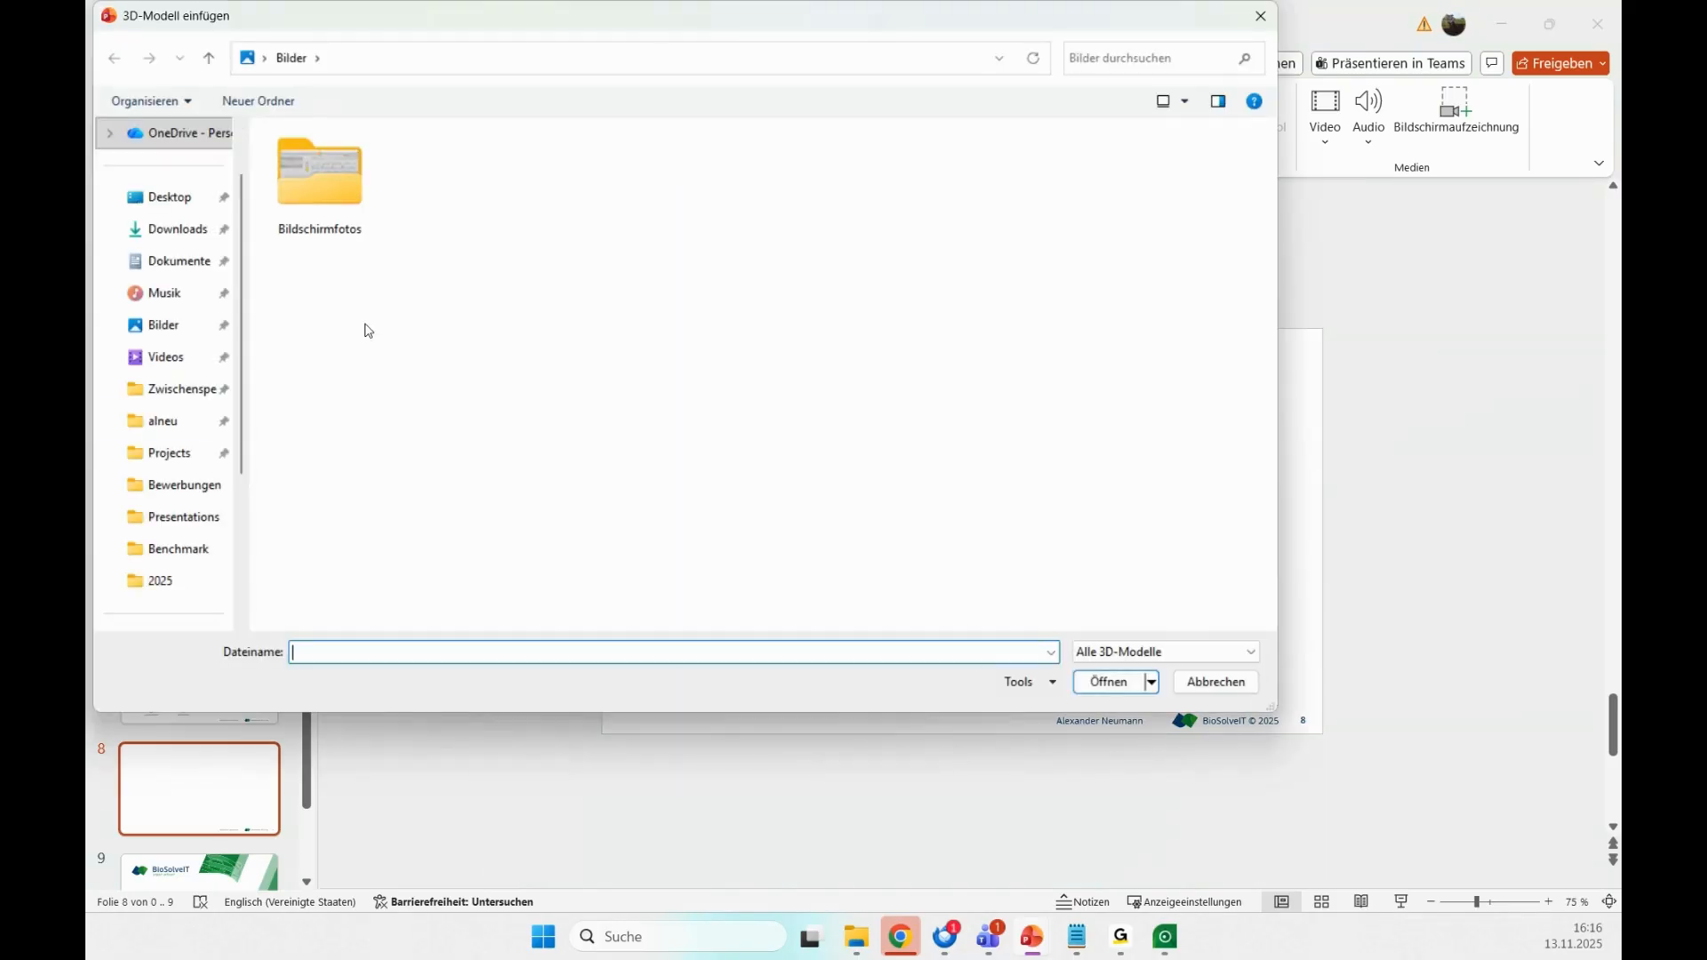
{"action": "left_click", "coordinate": [178, 390]}
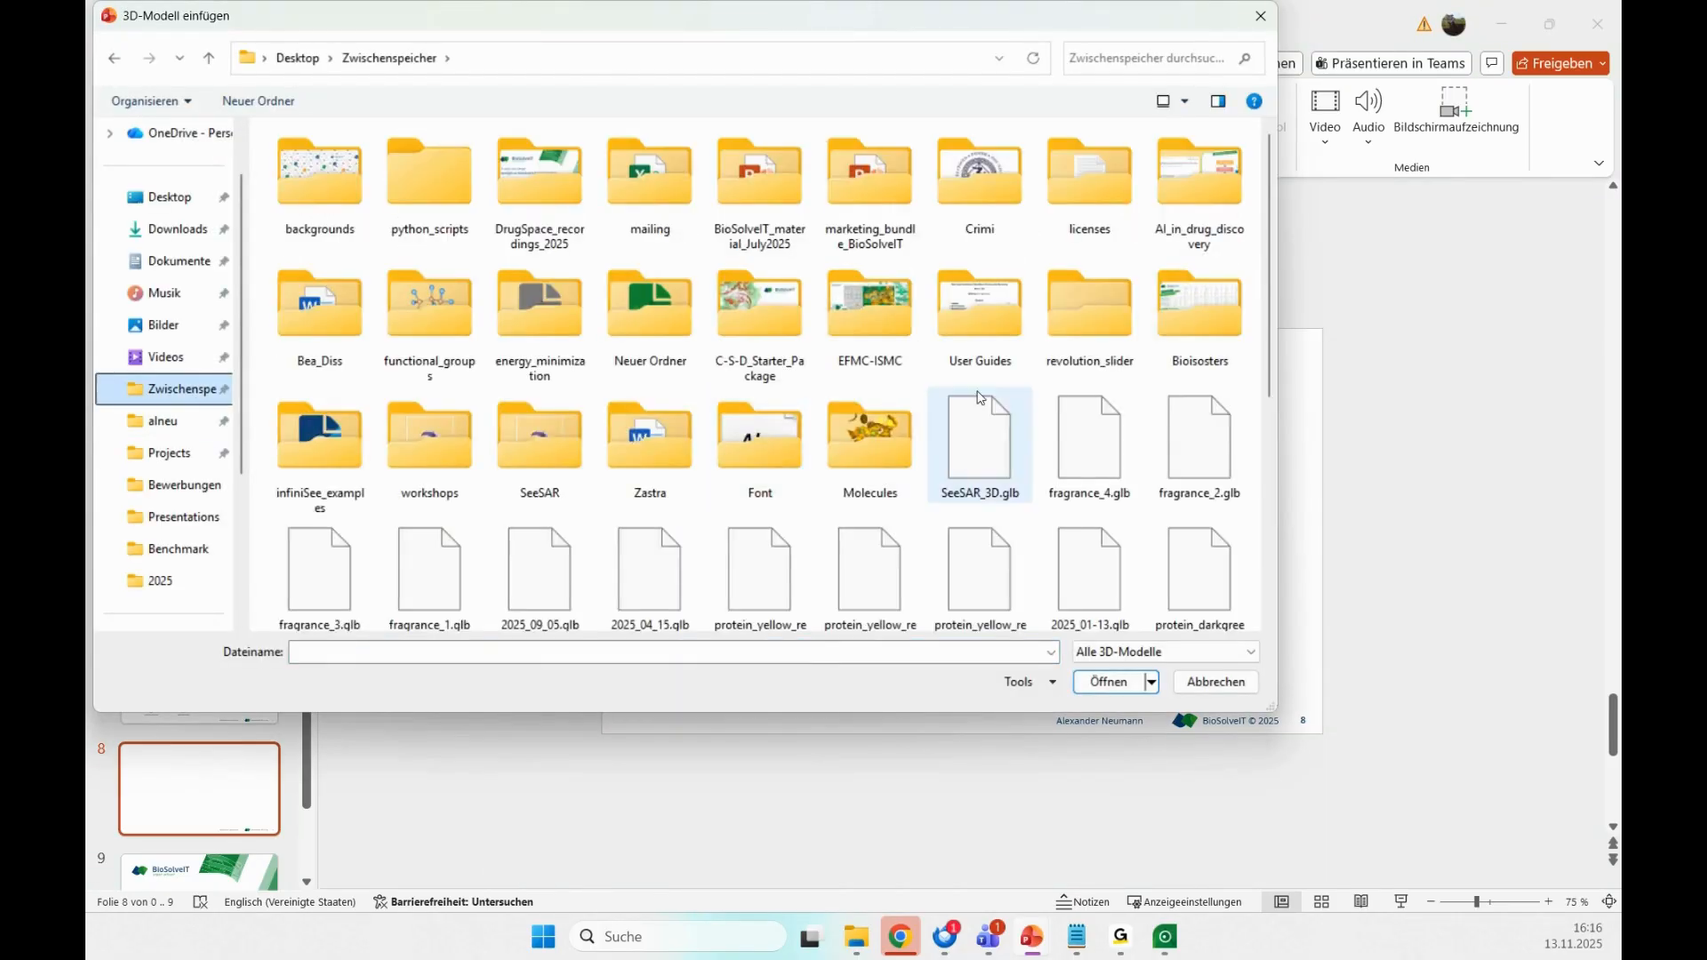
{"action": "double_click", "coordinate": [980, 397]}
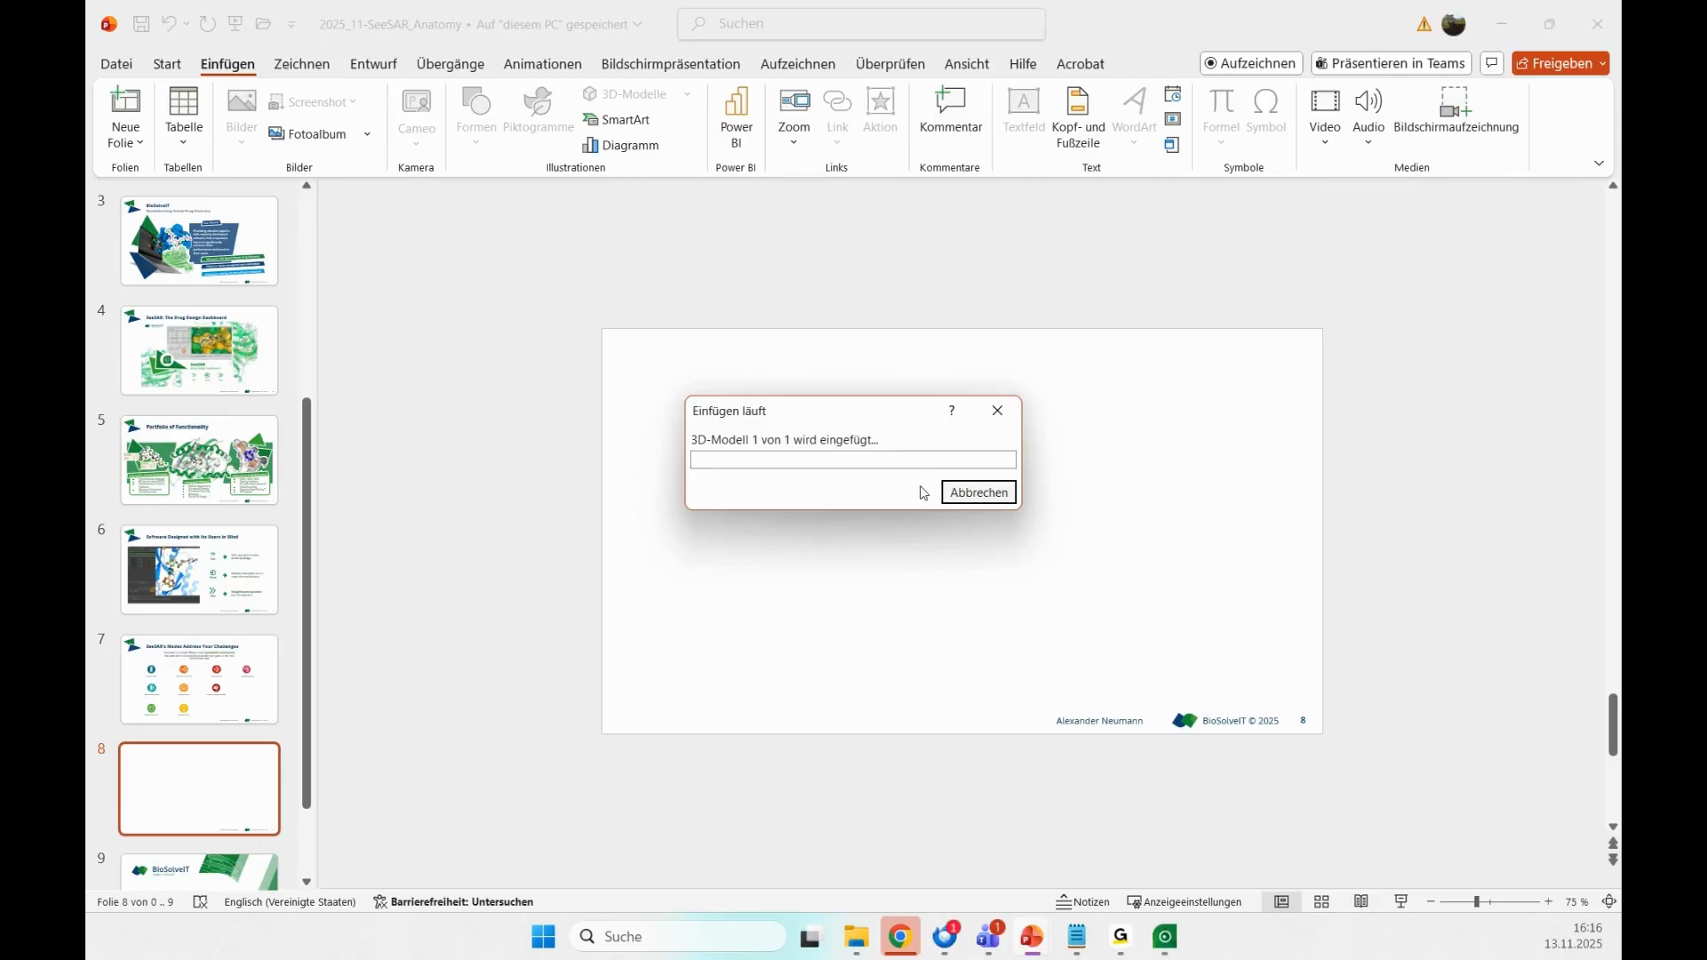
{"action": "scroll", "coordinate": [933, 578], "scroll_direction": "up", "scroll_amount": 4}
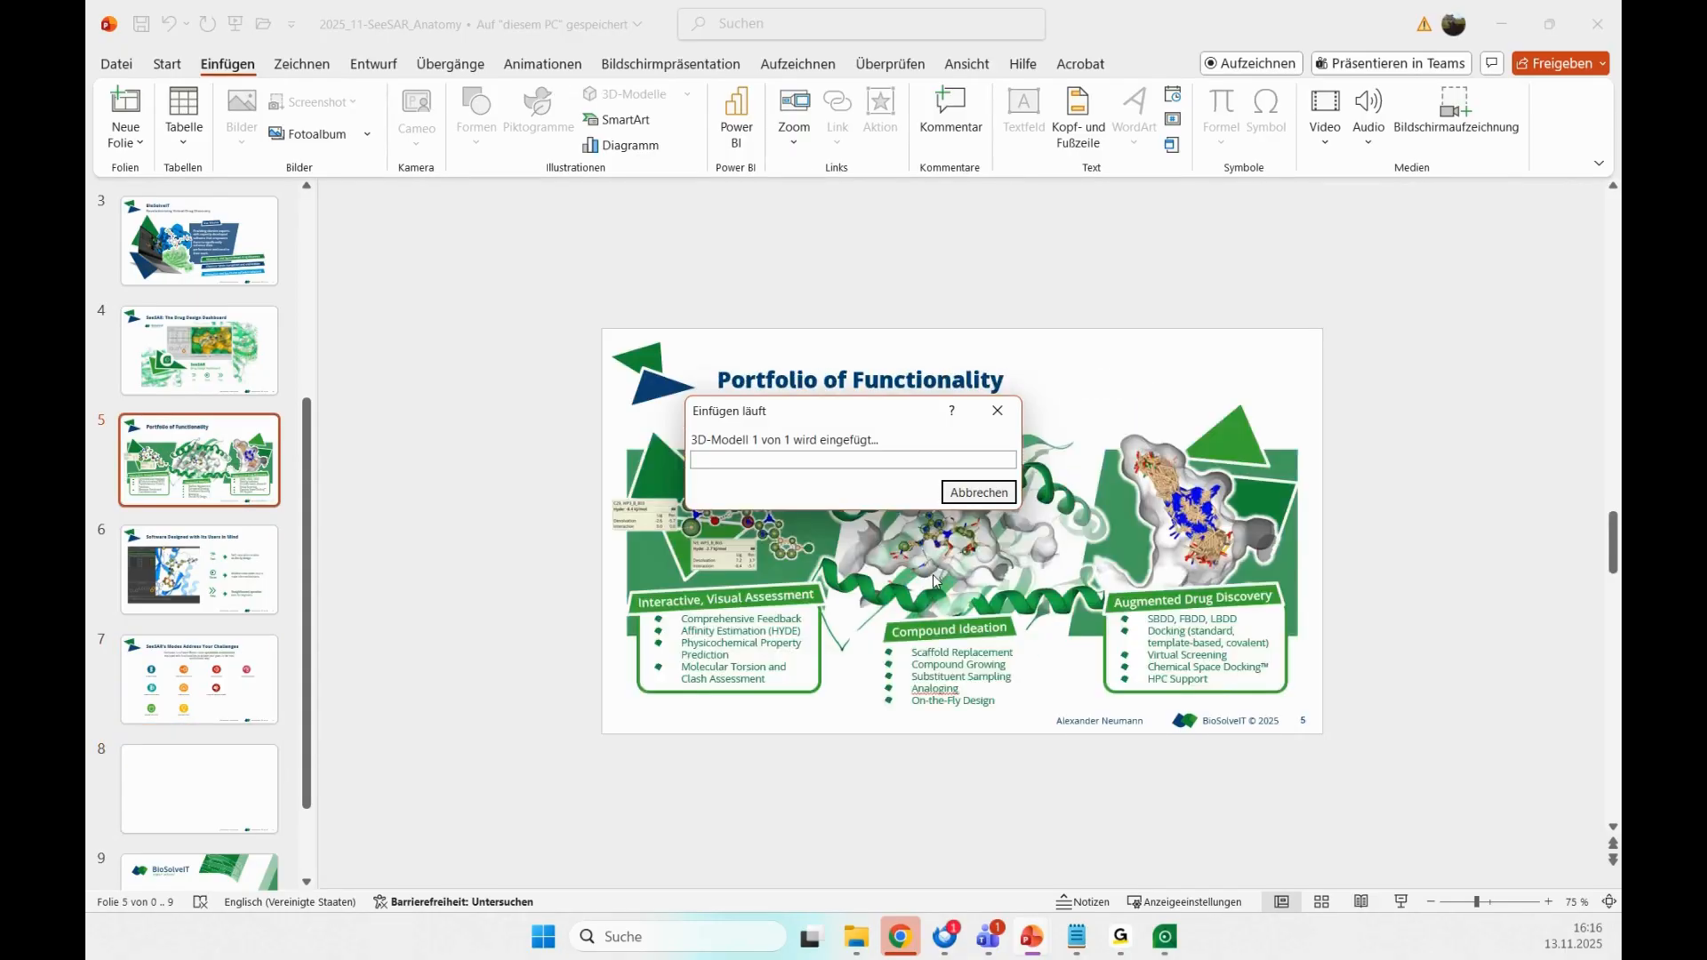
{"action": "scroll", "coordinate": [934, 579], "scroll_direction": "down", "scroll_amount": 1}
{"action": "scroll", "coordinate": [934, 579], "scroll_direction": "down", "scroll_amount": 3}
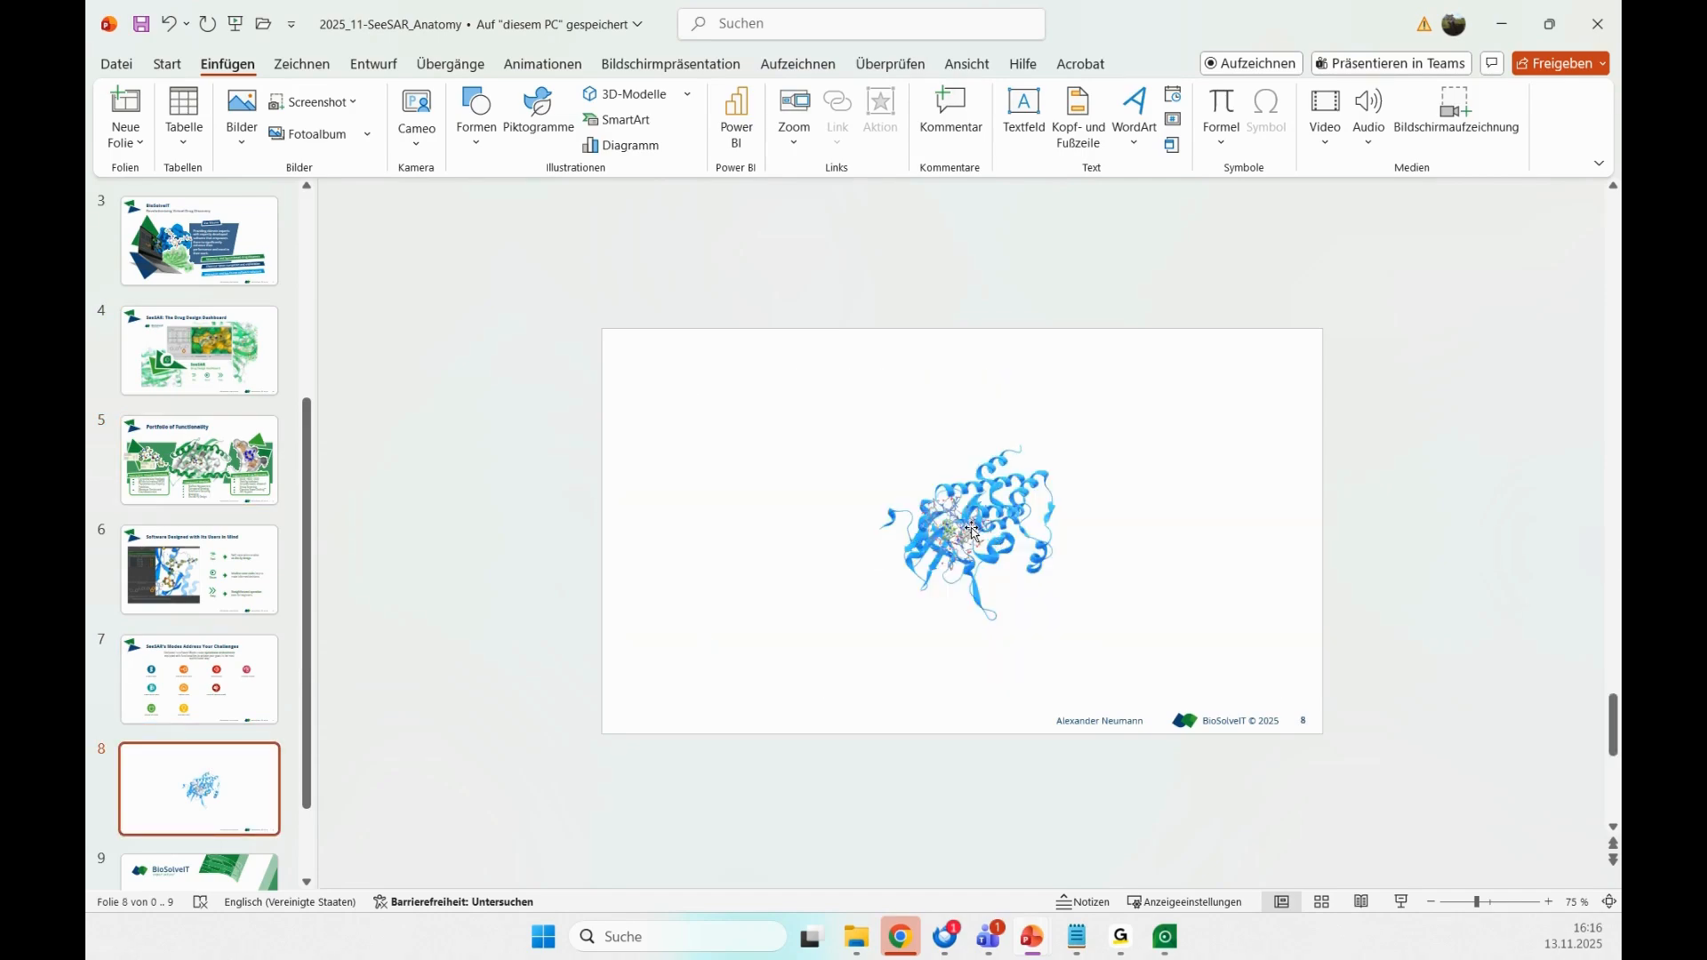
- Enlarge the inserted protein model and move it back within the slide area
{"action": "scroll", "coordinate": [805, 545], "scroll_direction": "up", "scroll_amount": 5, "text": "ctrl"}
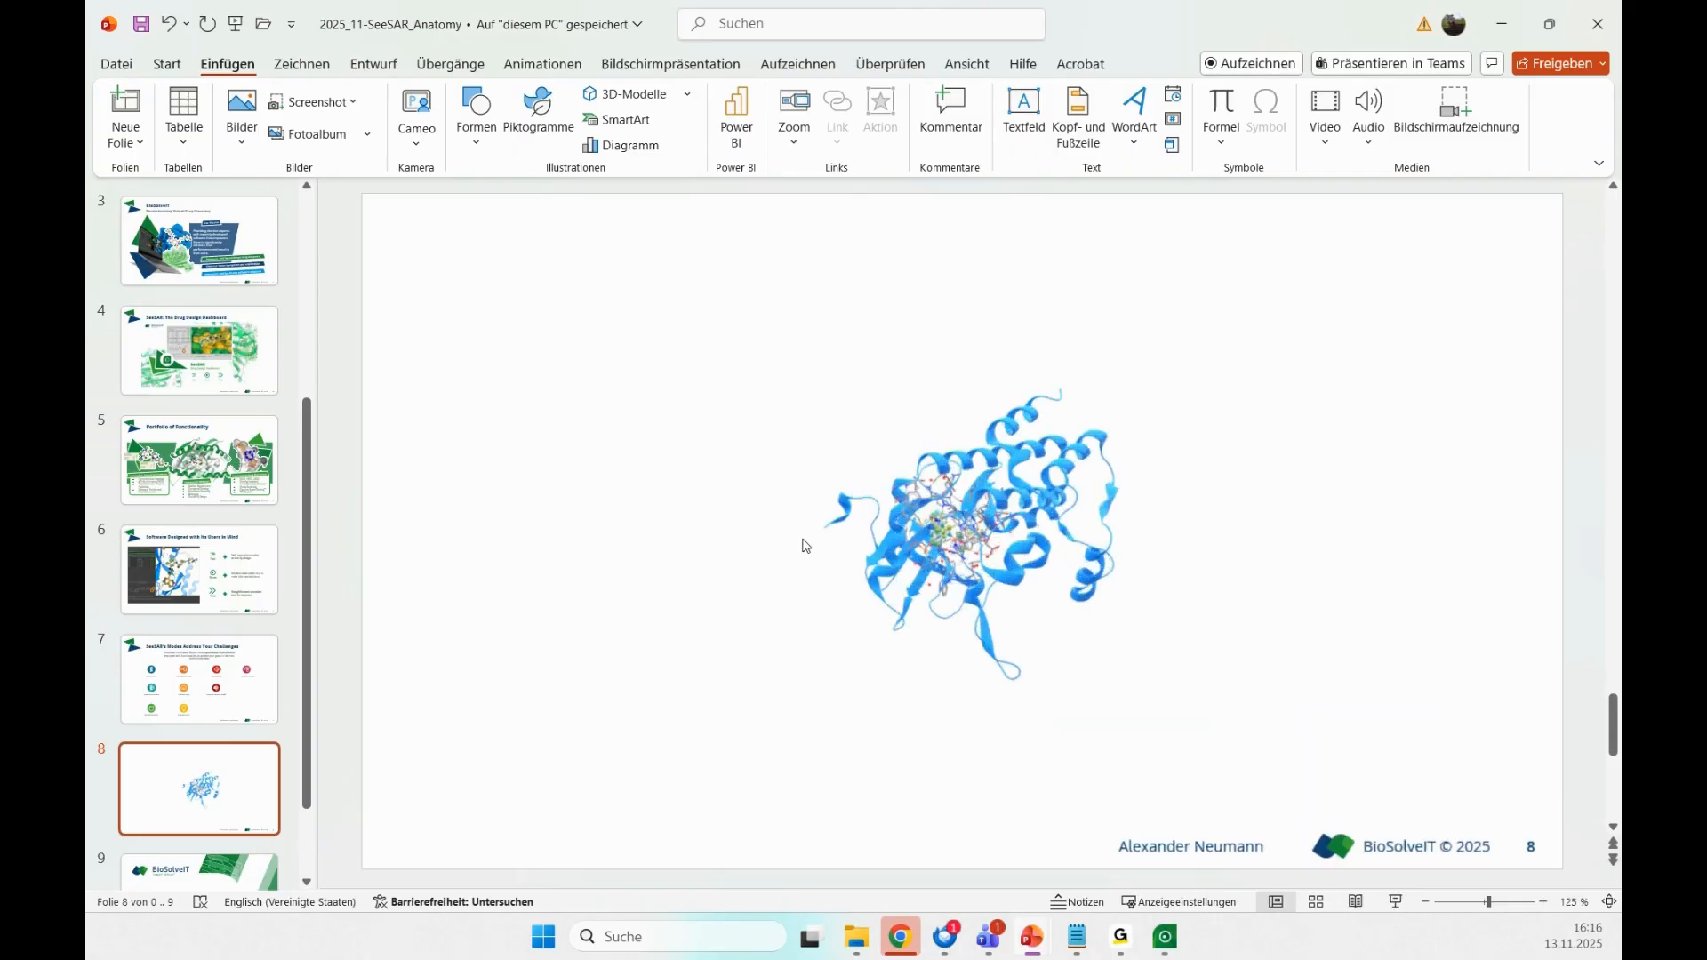
{"action": "left_click", "coordinate": [964, 541]}
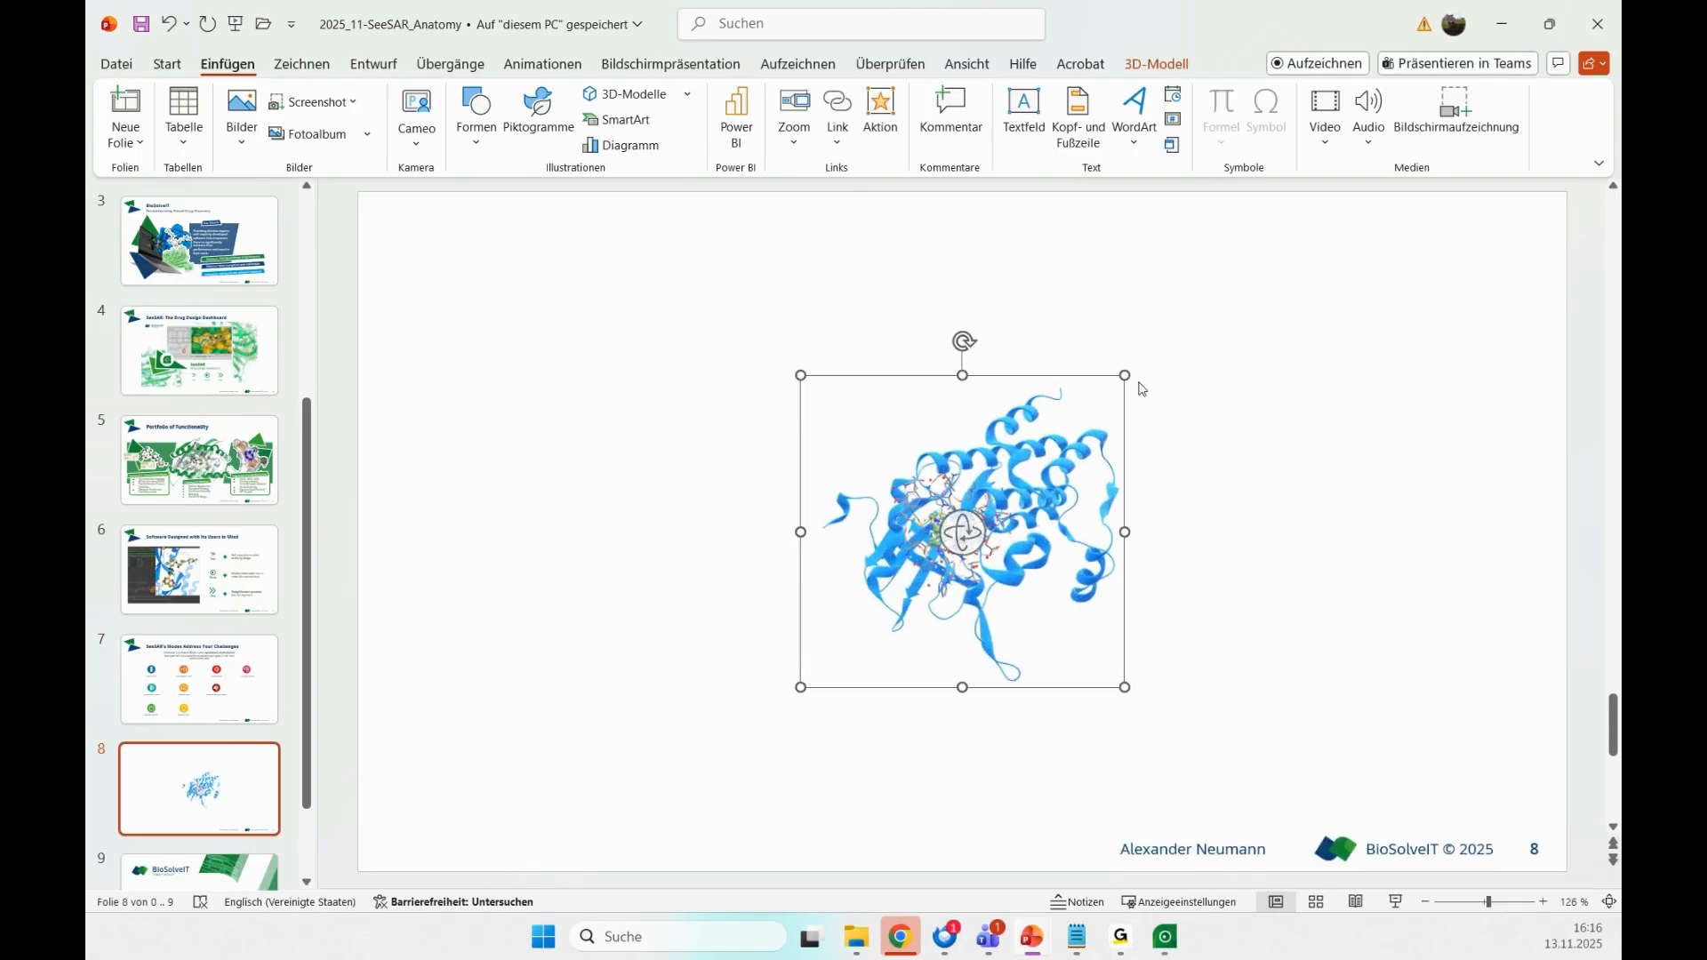
{"action": "left_click_drag", "start_coordinate": [1125, 375], "coordinate": [1455, 61]}
{"action": "key", "text": "Escape"}
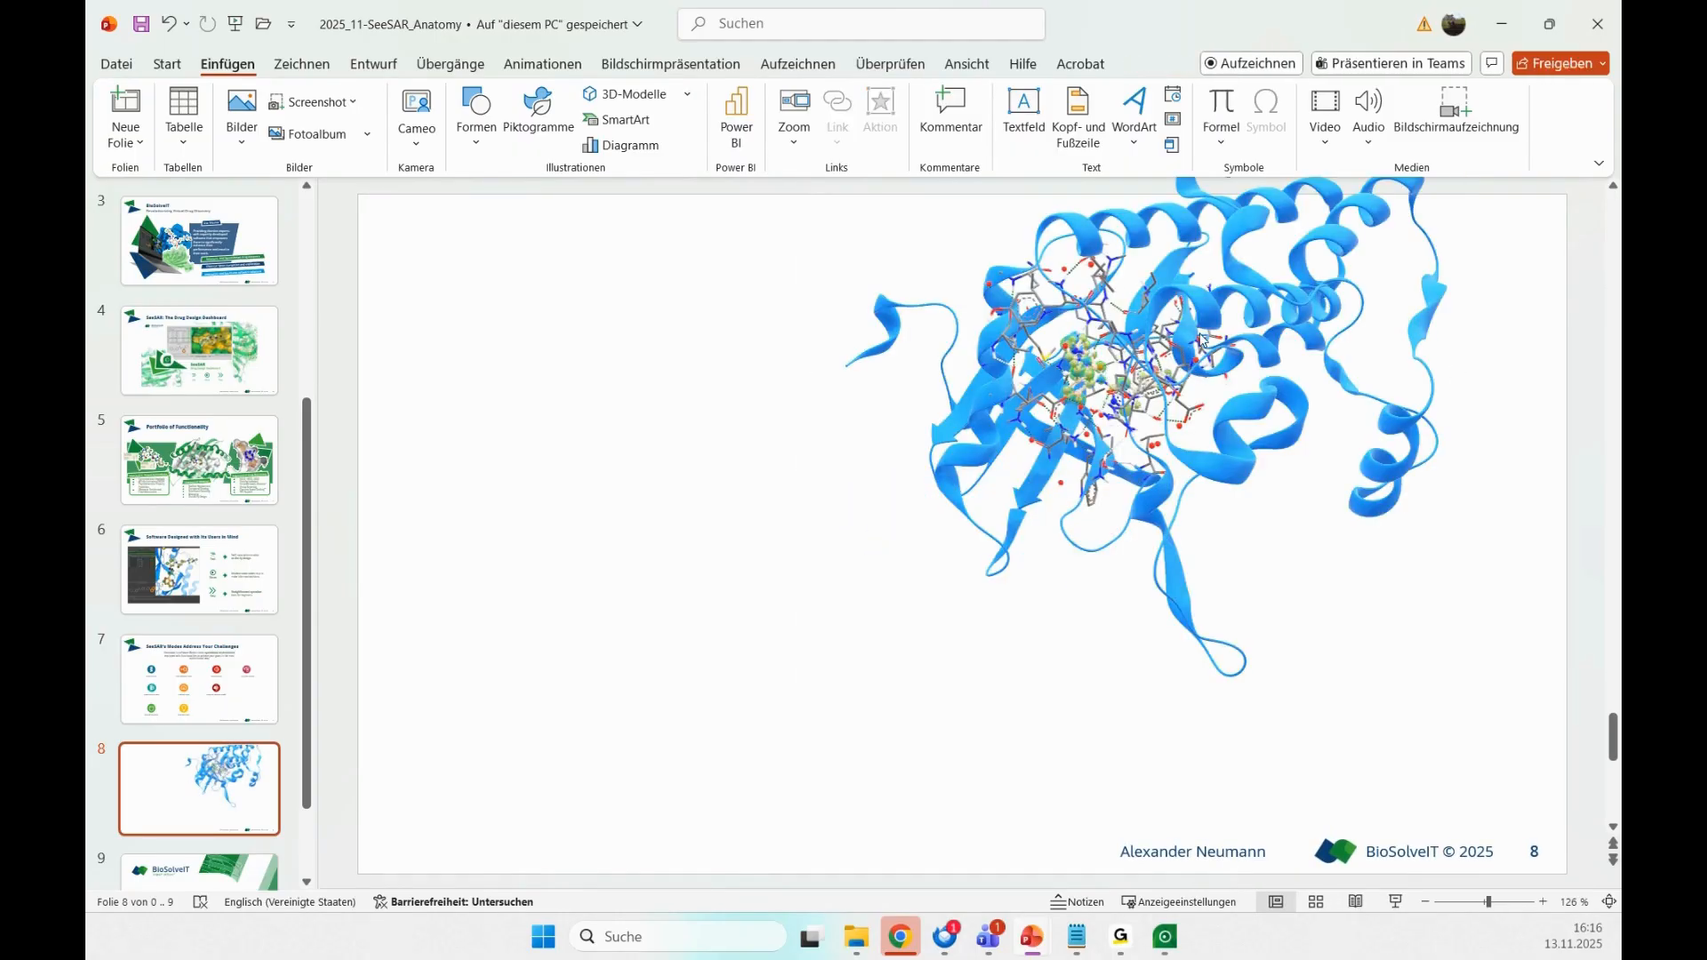
{"action": "left_click_drag", "start_coordinate": [1184, 316], "coordinate": [852, 473]}
- Rotate the protein model in 3D and resize it to fill most of the slide's height
{"action": "left_click_drag", "start_coordinate": [785, 523], "coordinate": [1095, 283]}
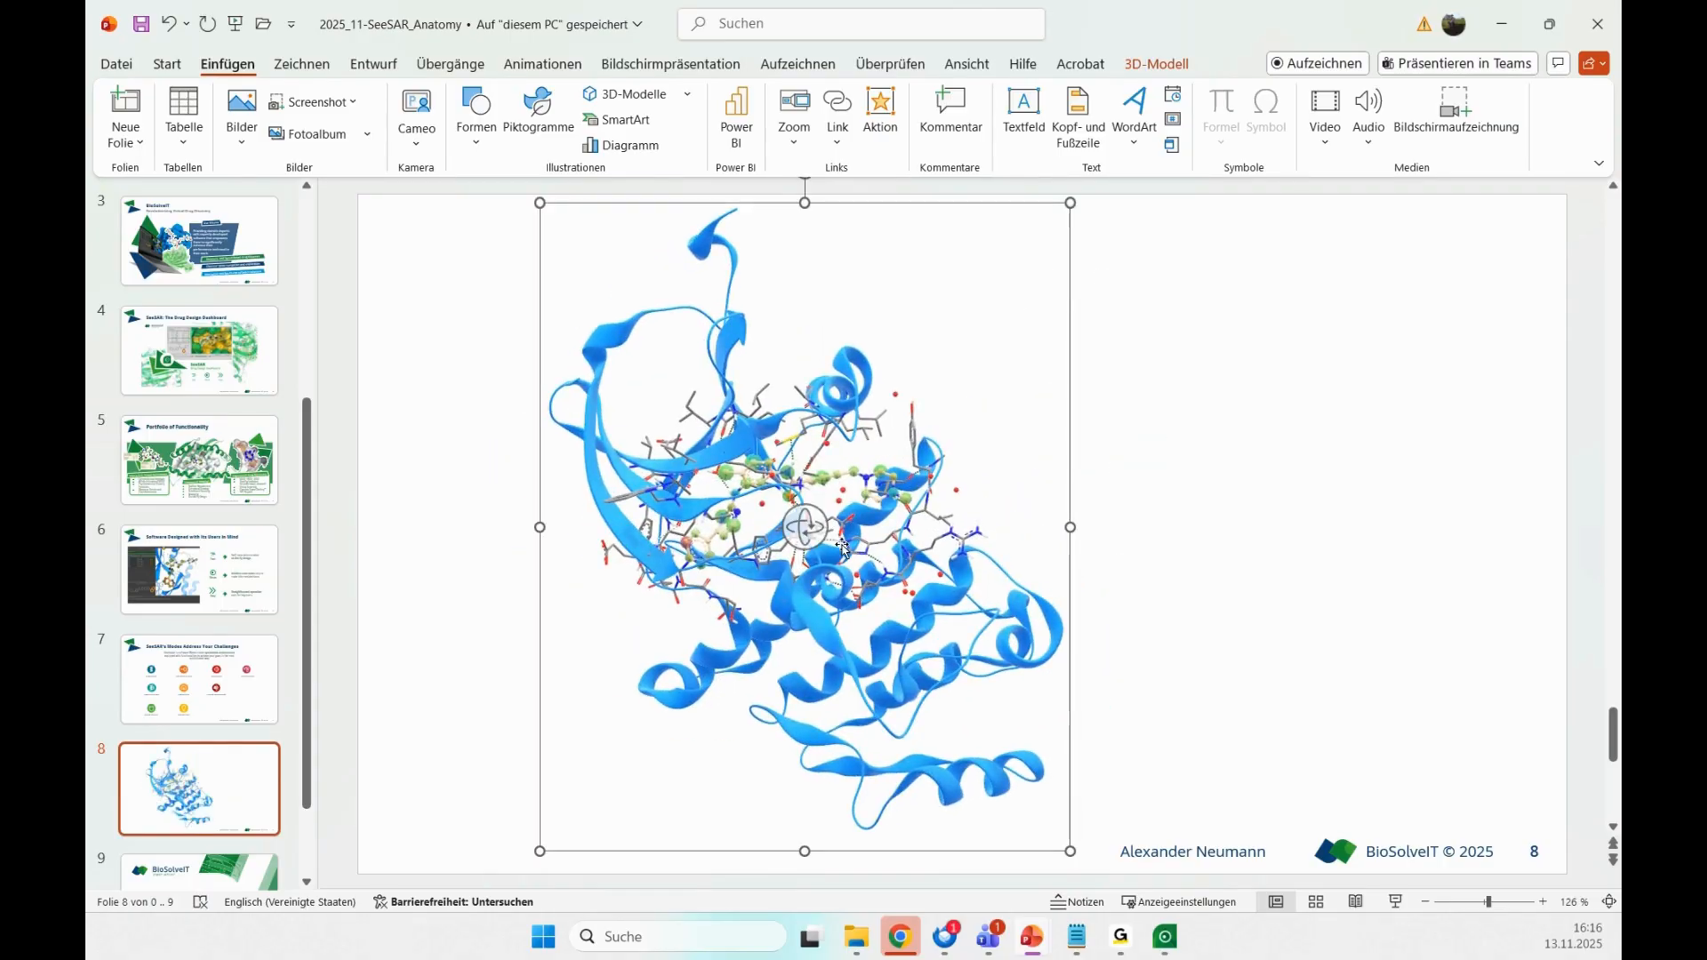
{"action": "left_click_drag", "start_coordinate": [1071, 527], "coordinate": [1325, 528]}
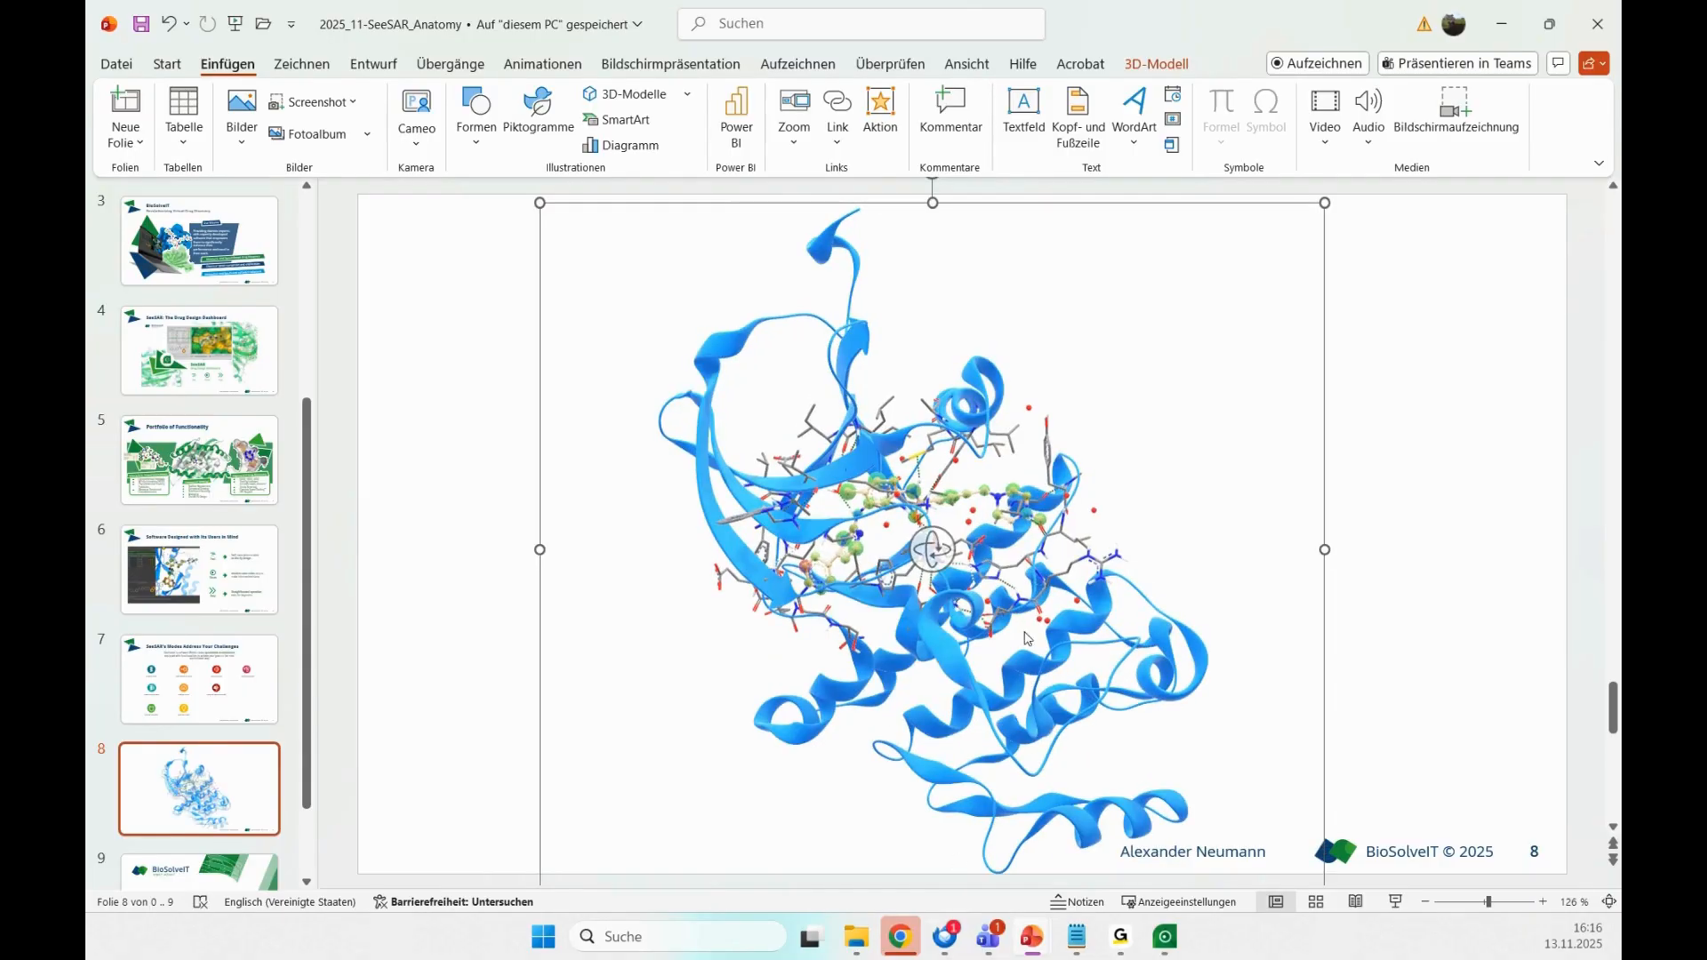
{"action": "left_click_drag", "start_coordinate": [933, 527], "coordinate": [876, 530]}
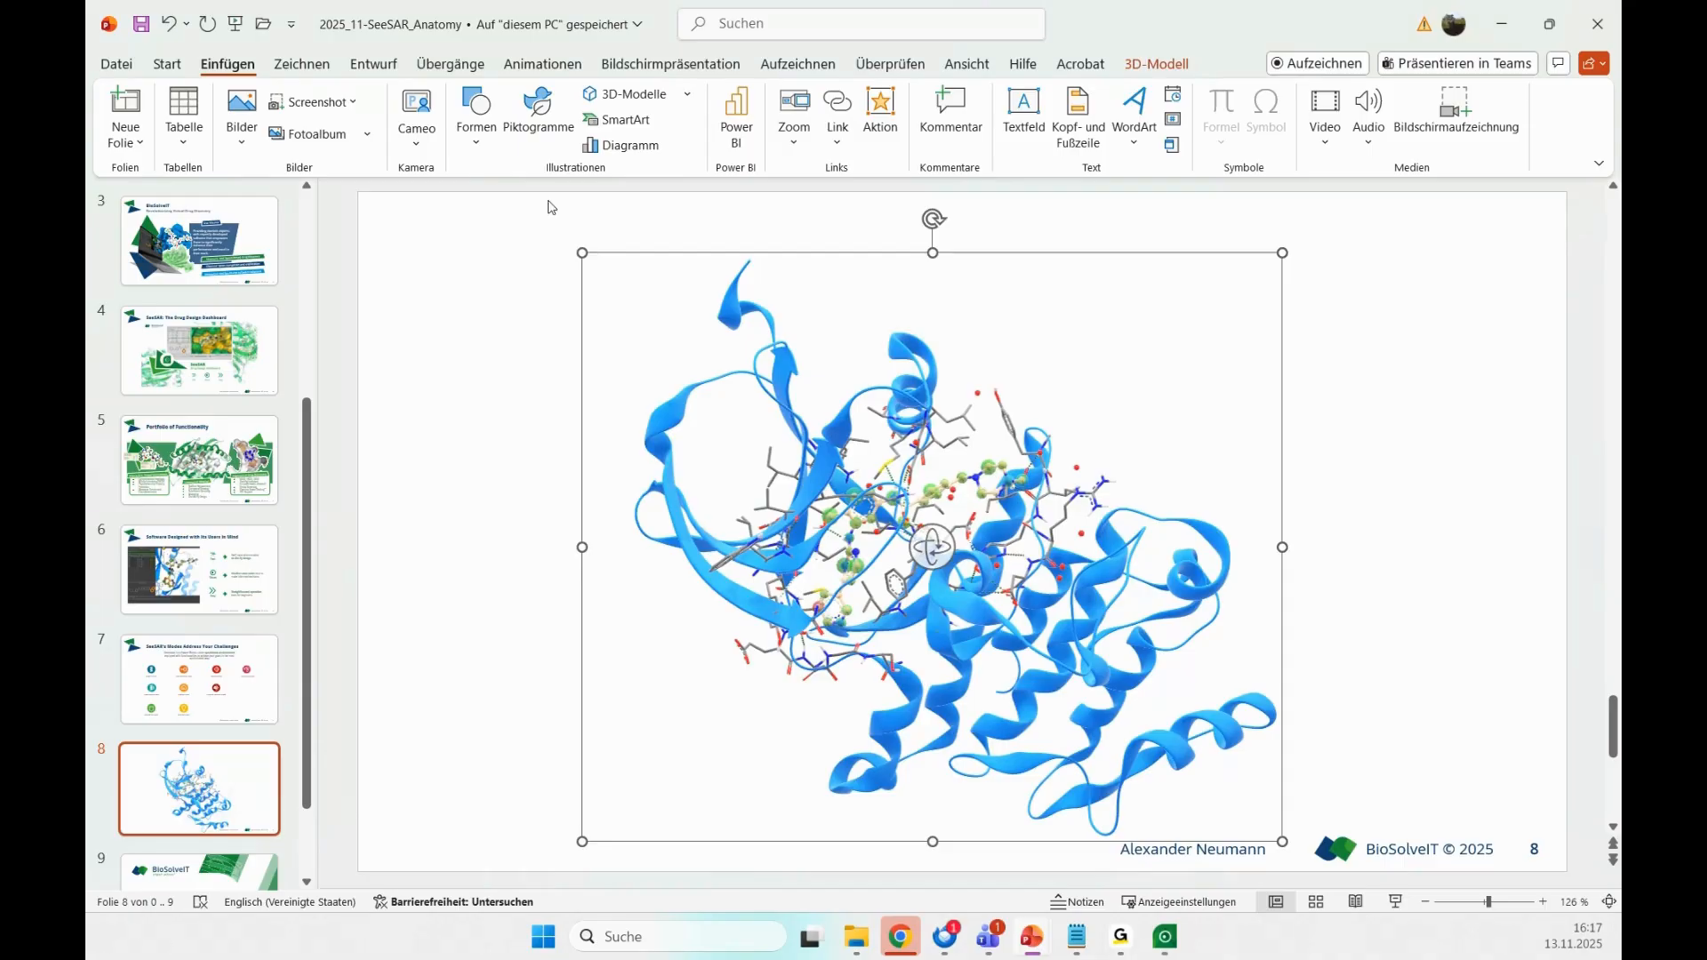
- Apply the Drehteller animation to the protein model and preview it in the slide show
{"action": "left_click", "coordinate": [553, 65]}
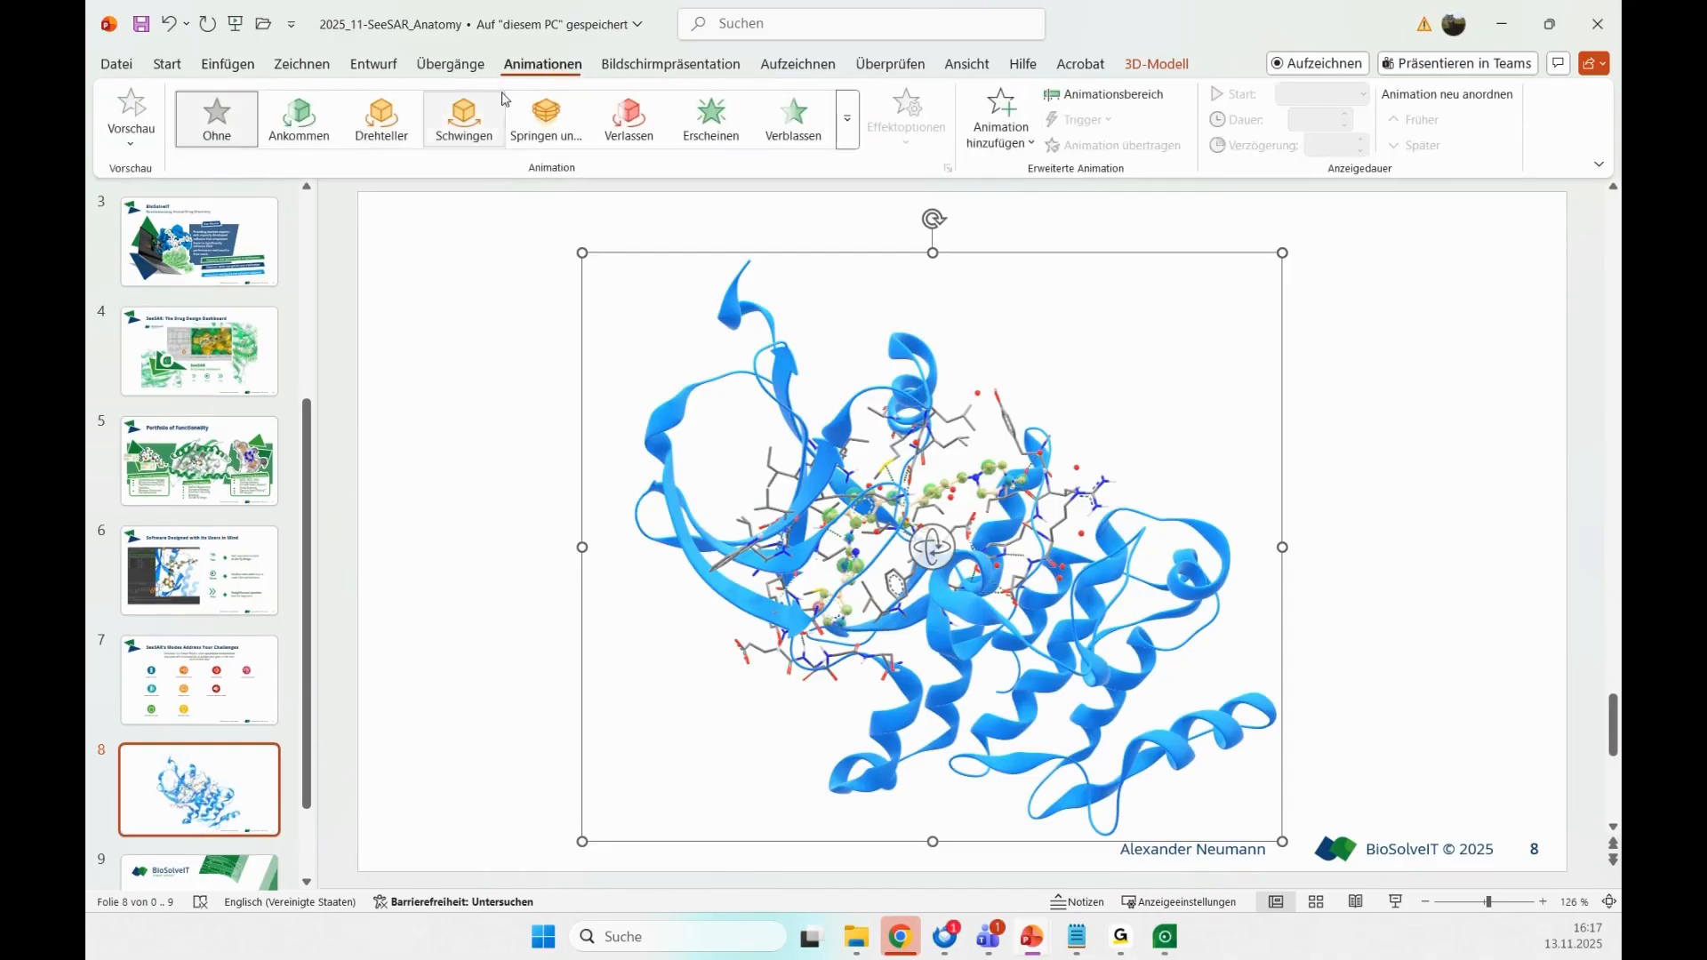
{"action": "left_click", "coordinate": [381, 117]}
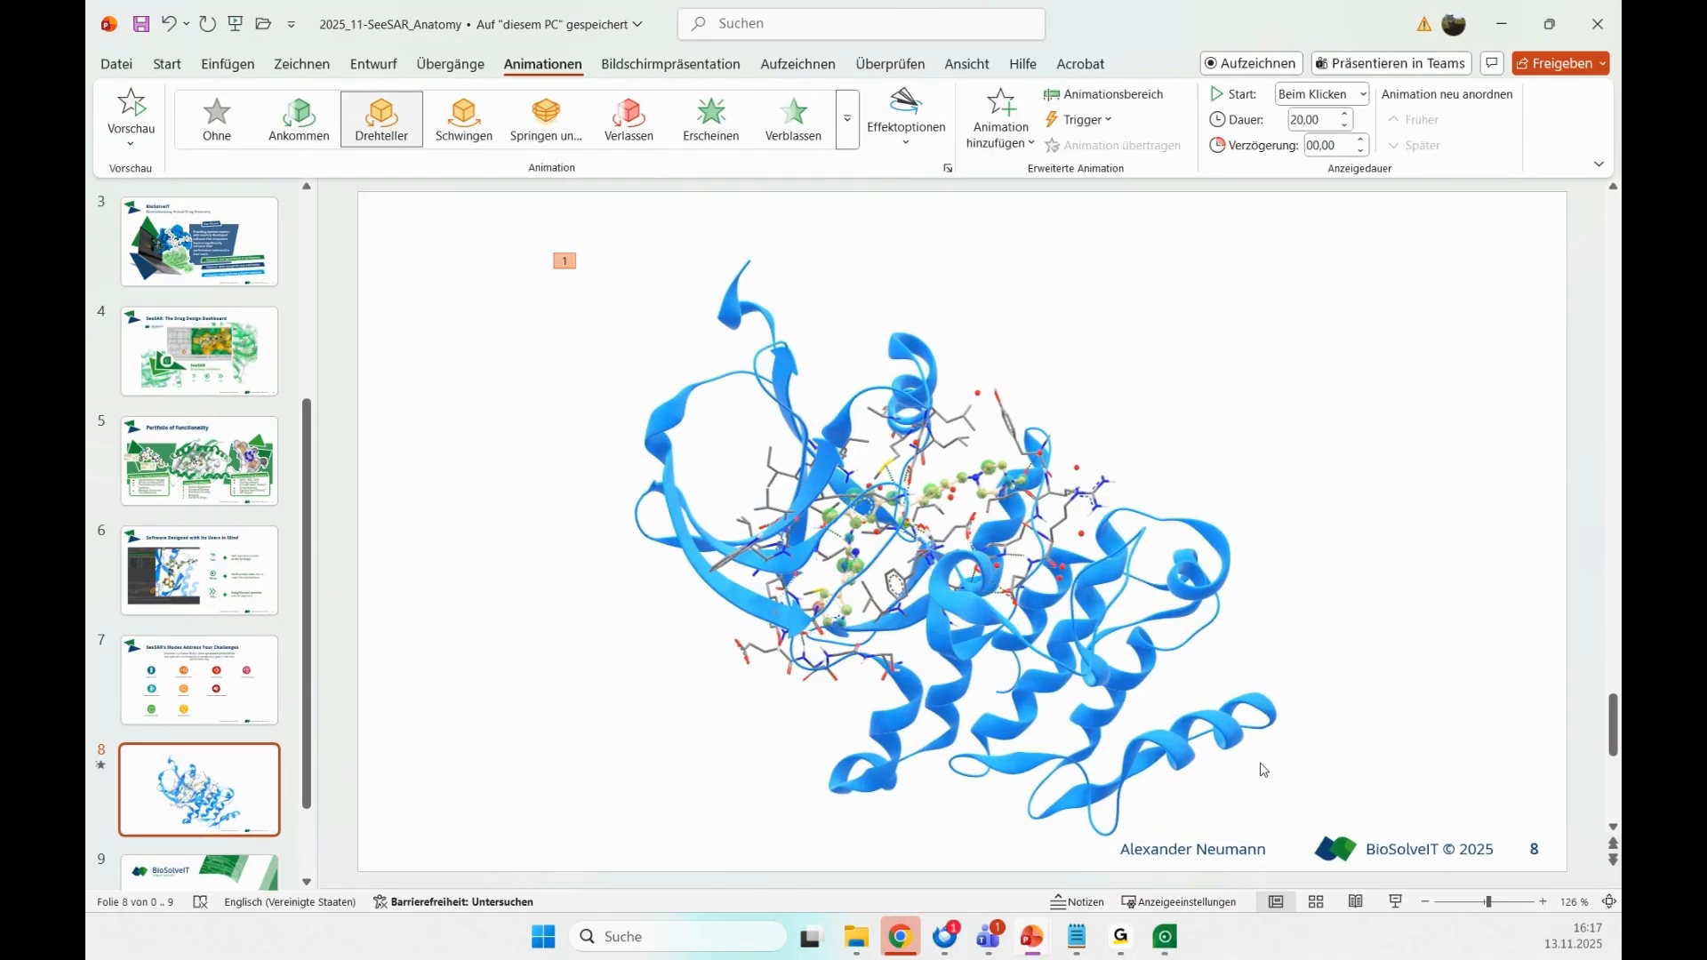
{"action": "left_click", "coordinate": [1357, 901]}
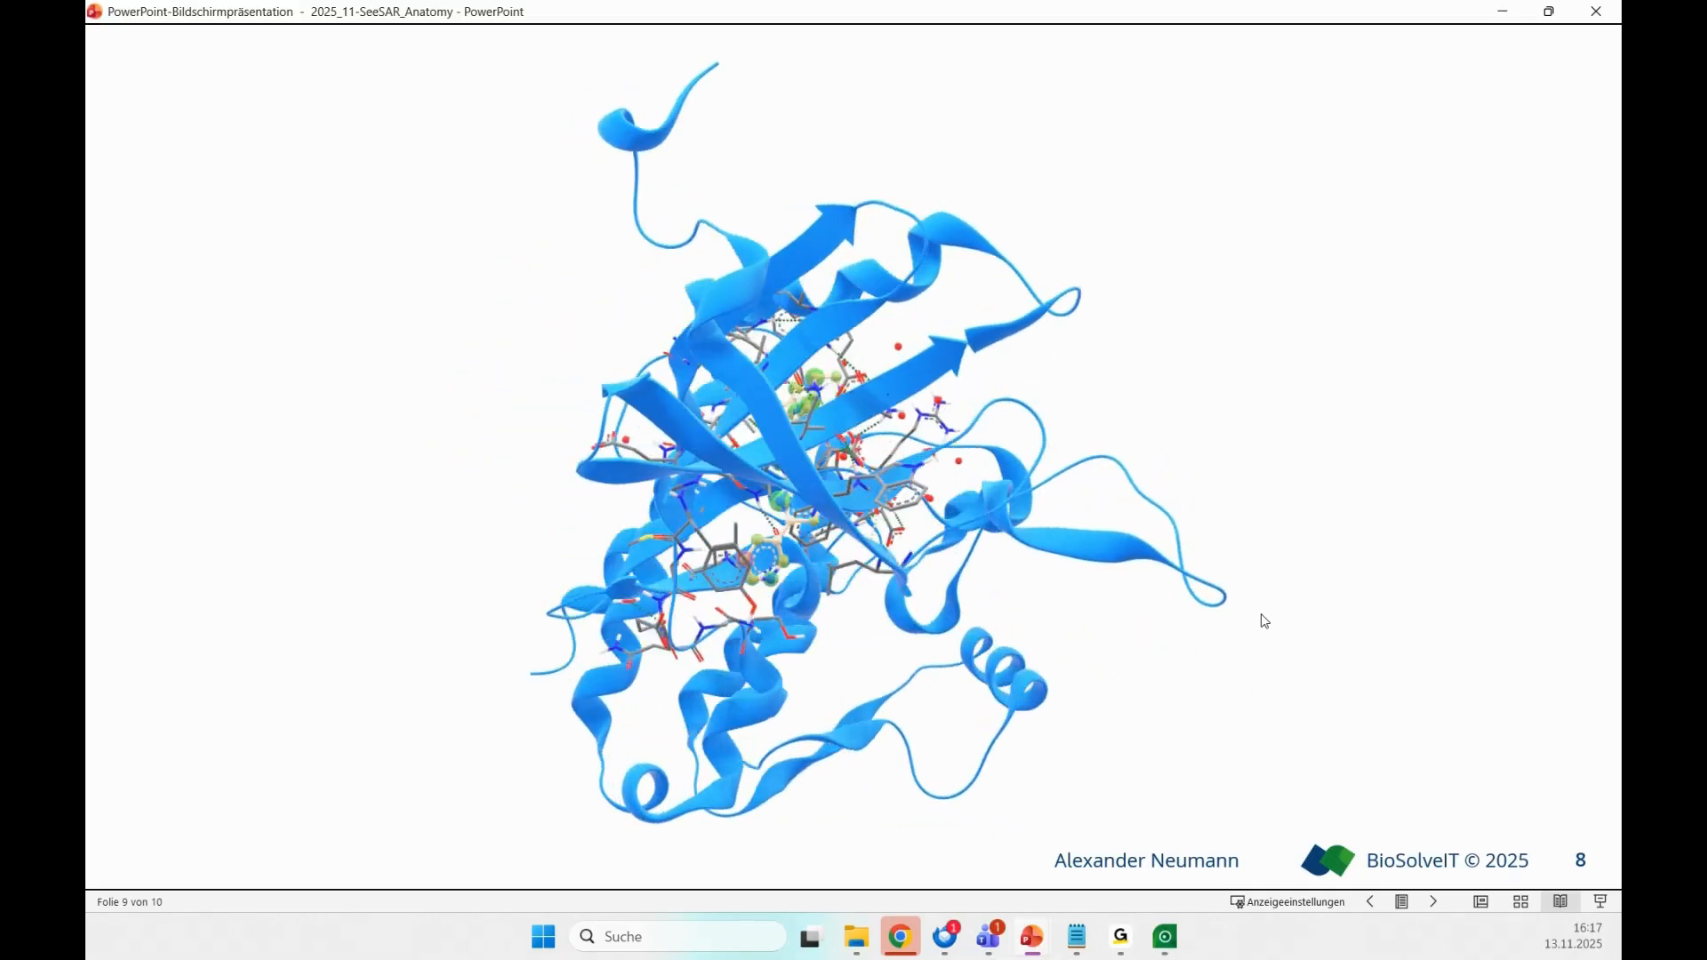
{"action": "key", "text": "Escape"}
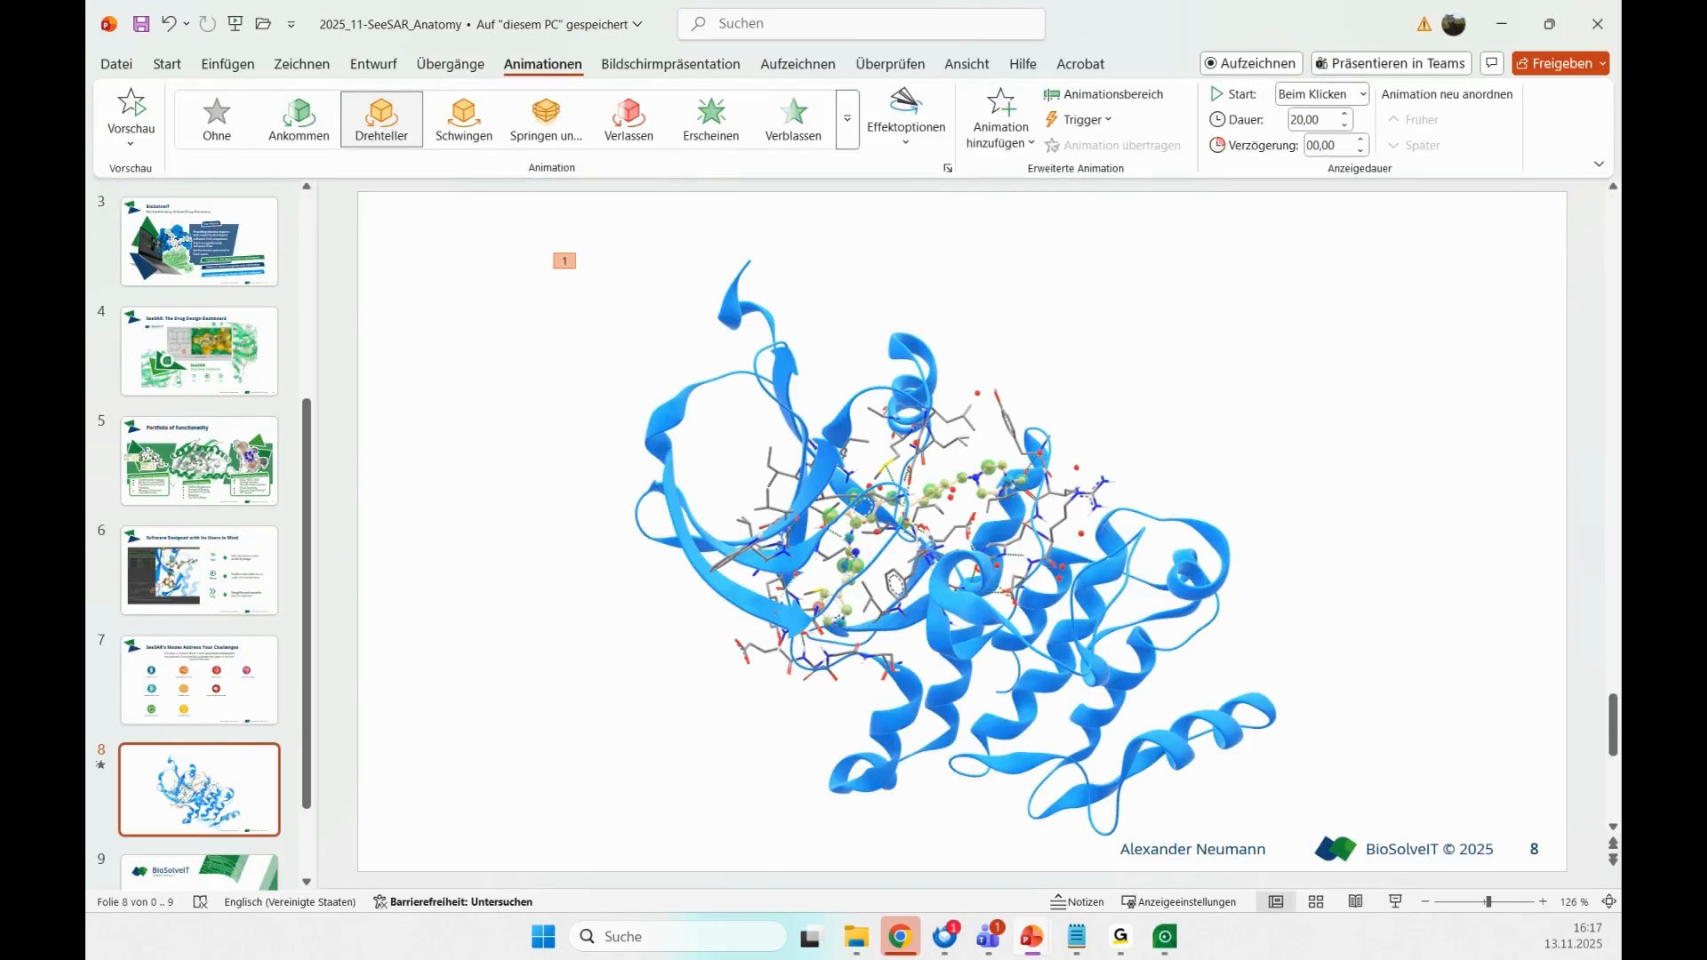
- Switch back to SeeSAR and show a label for residue PHE_A_383 next to the ligand
{"action": "key", "text": "alt+Tab"}
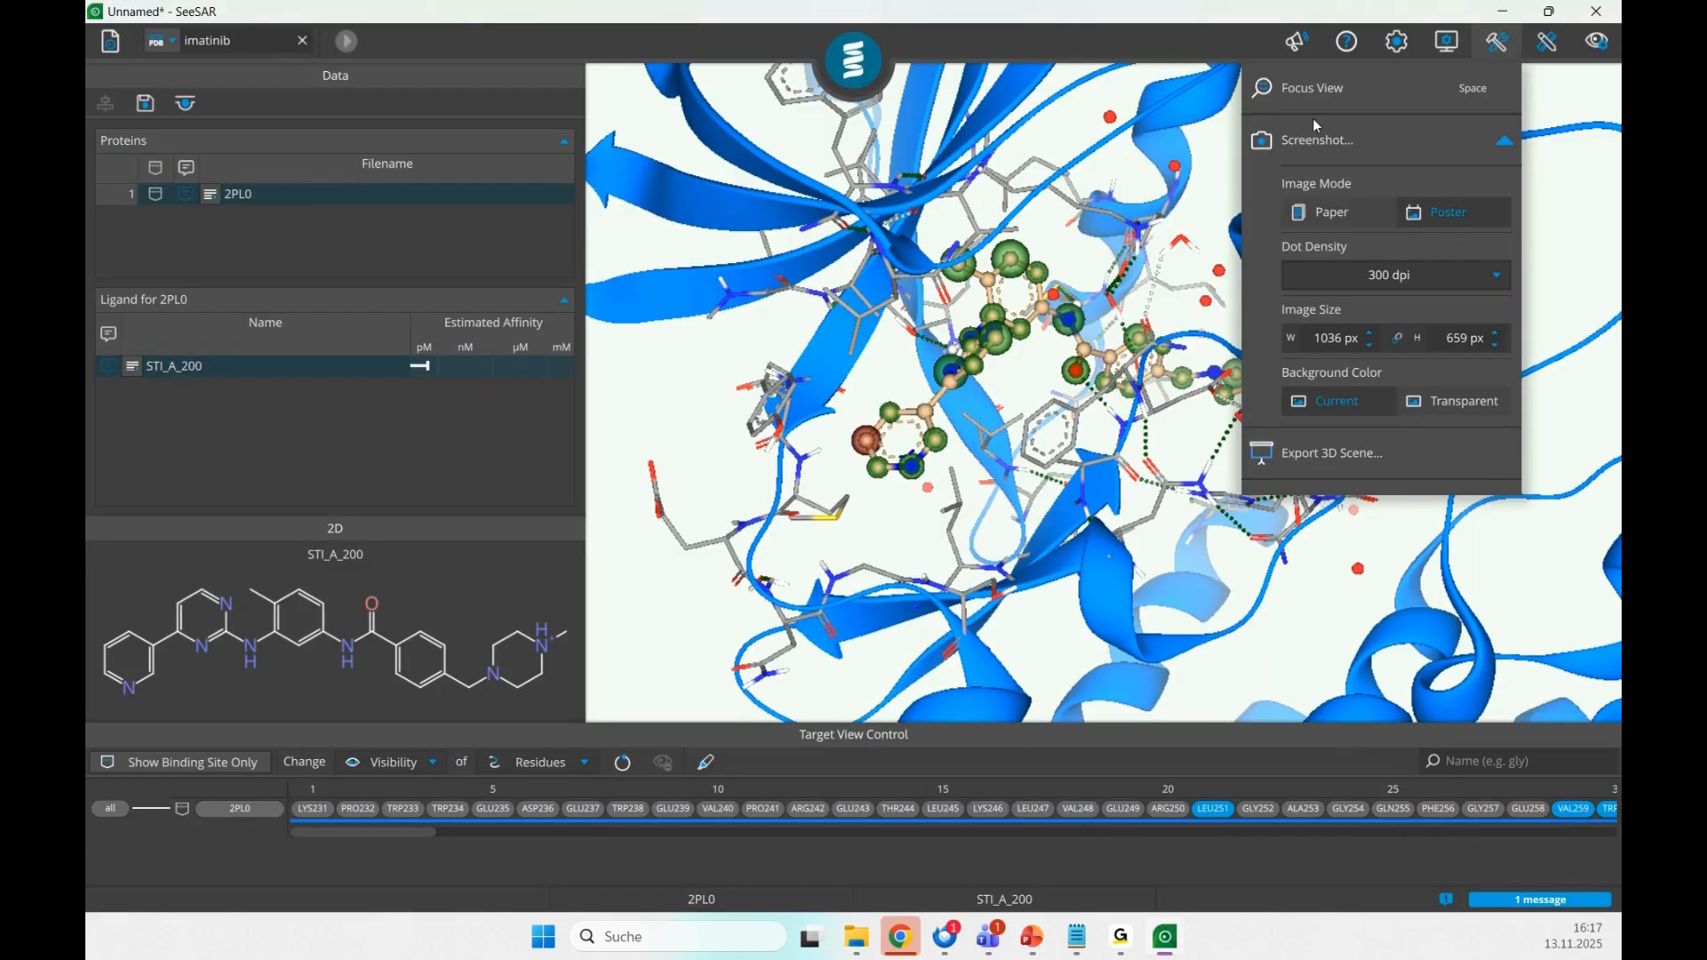
{"action": "left_click", "coordinate": [1503, 51]}
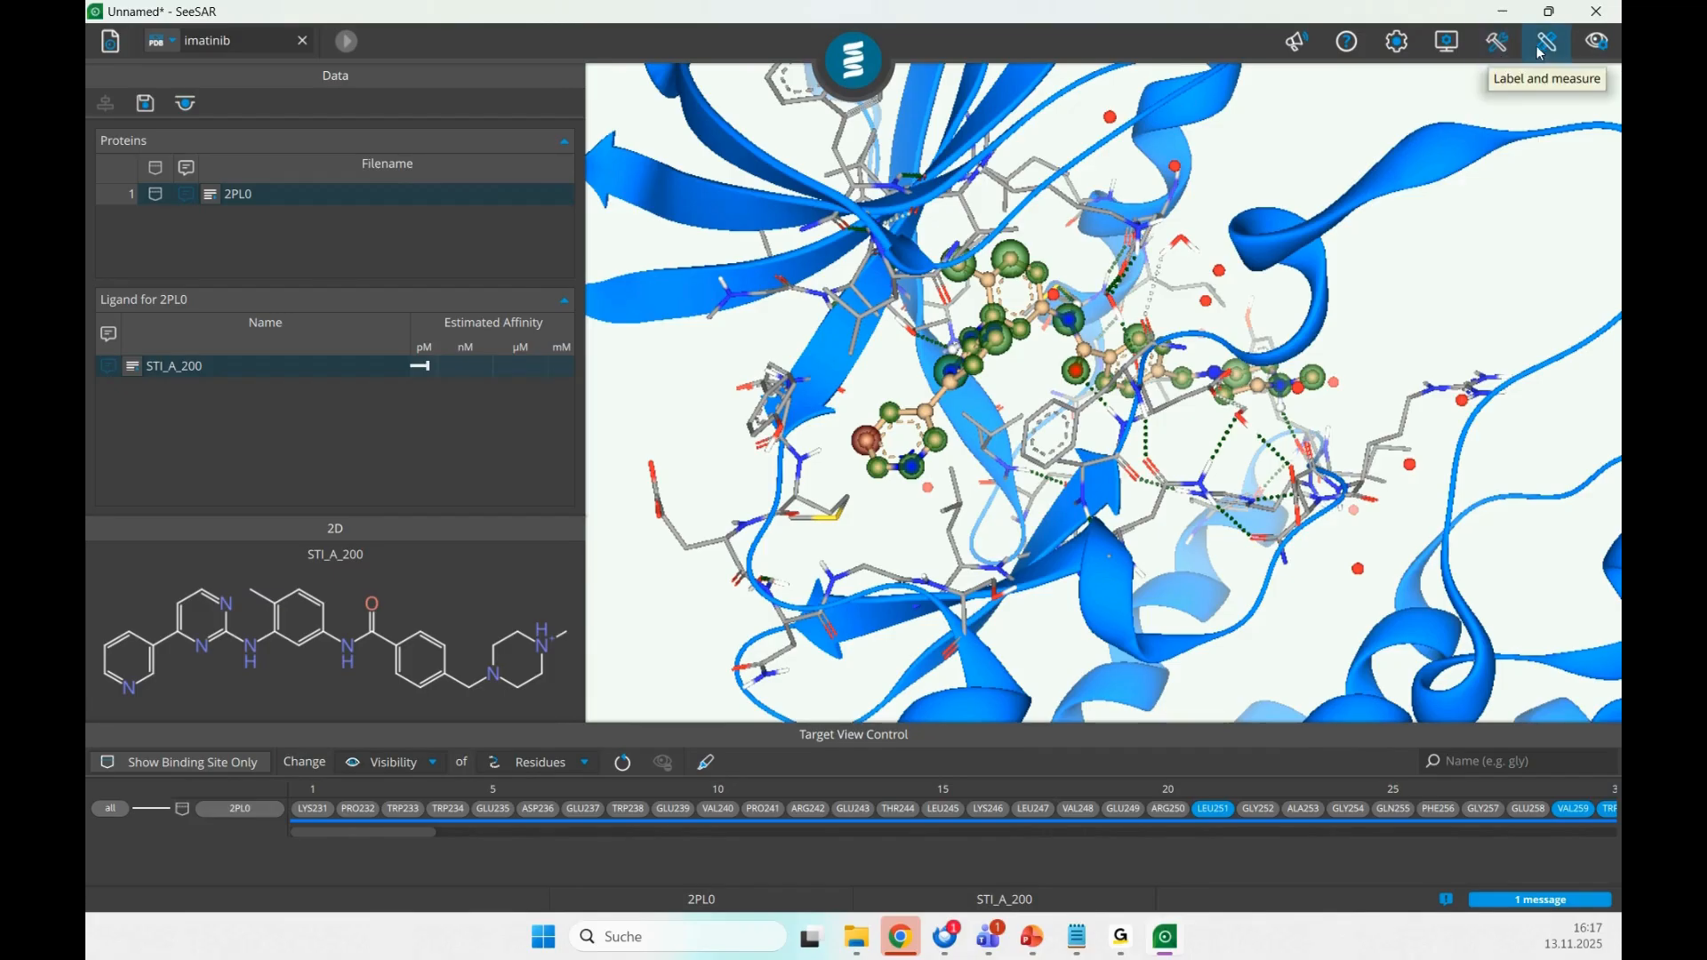
{"action": "left_click", "coordinate": [1543, 51]}
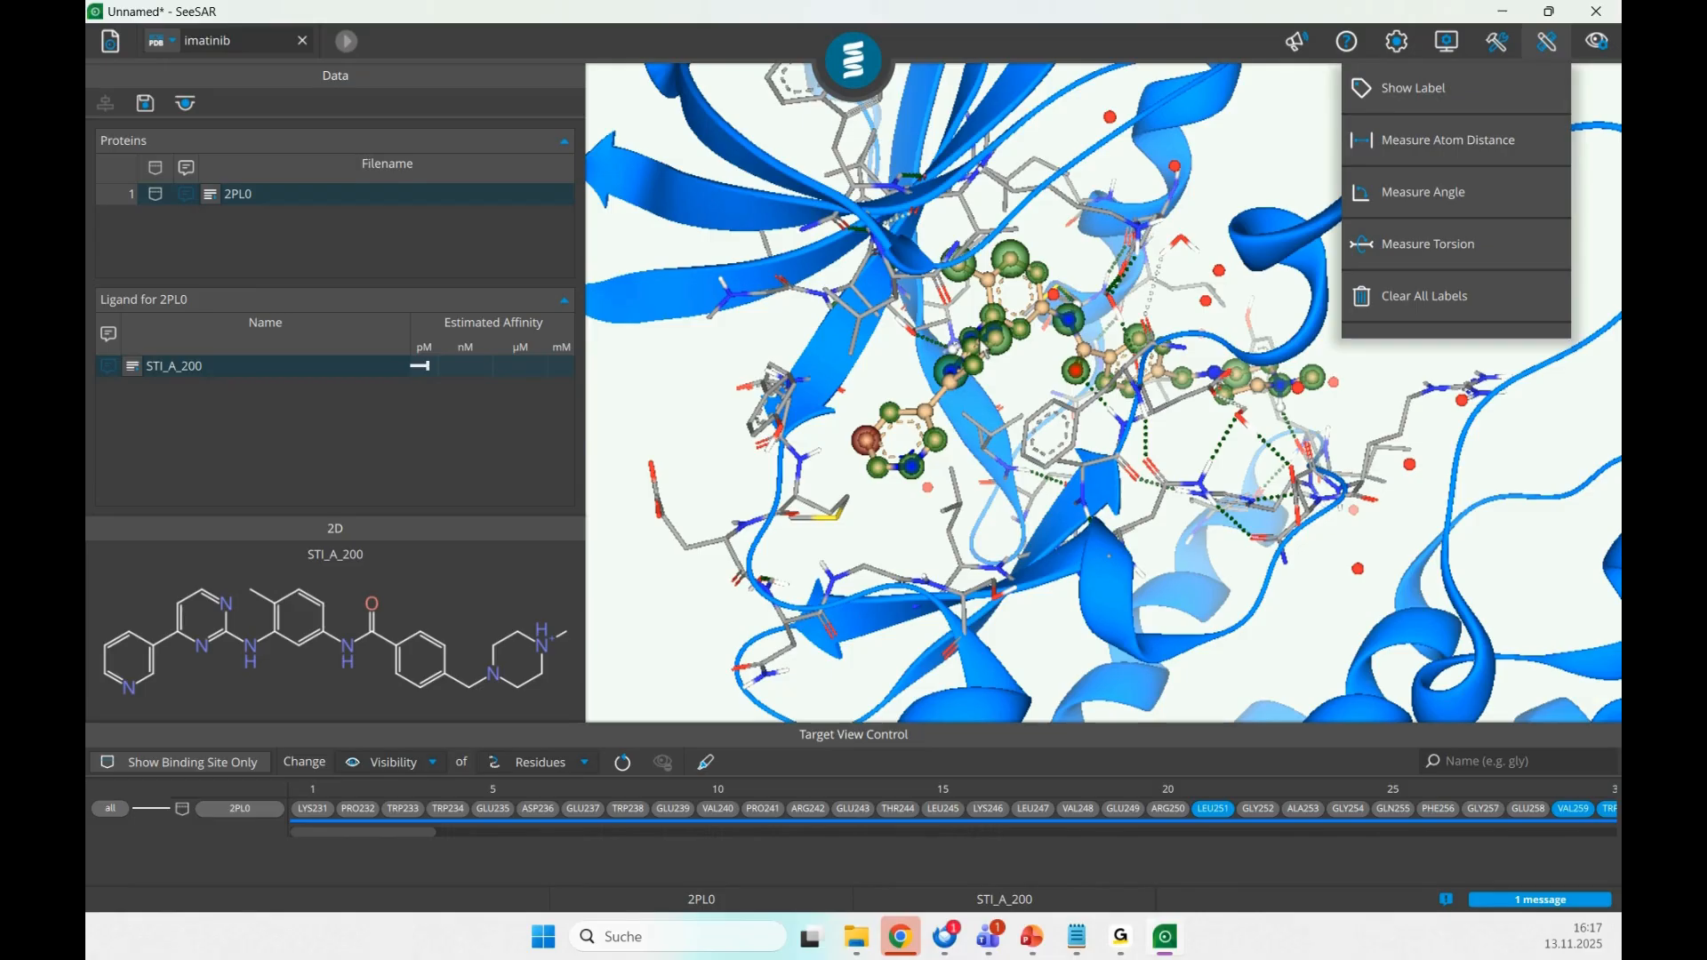
{"action": "scroll", "coordinate": [879, 315], "scroll_direction": "up", "scroll_amount": 5}
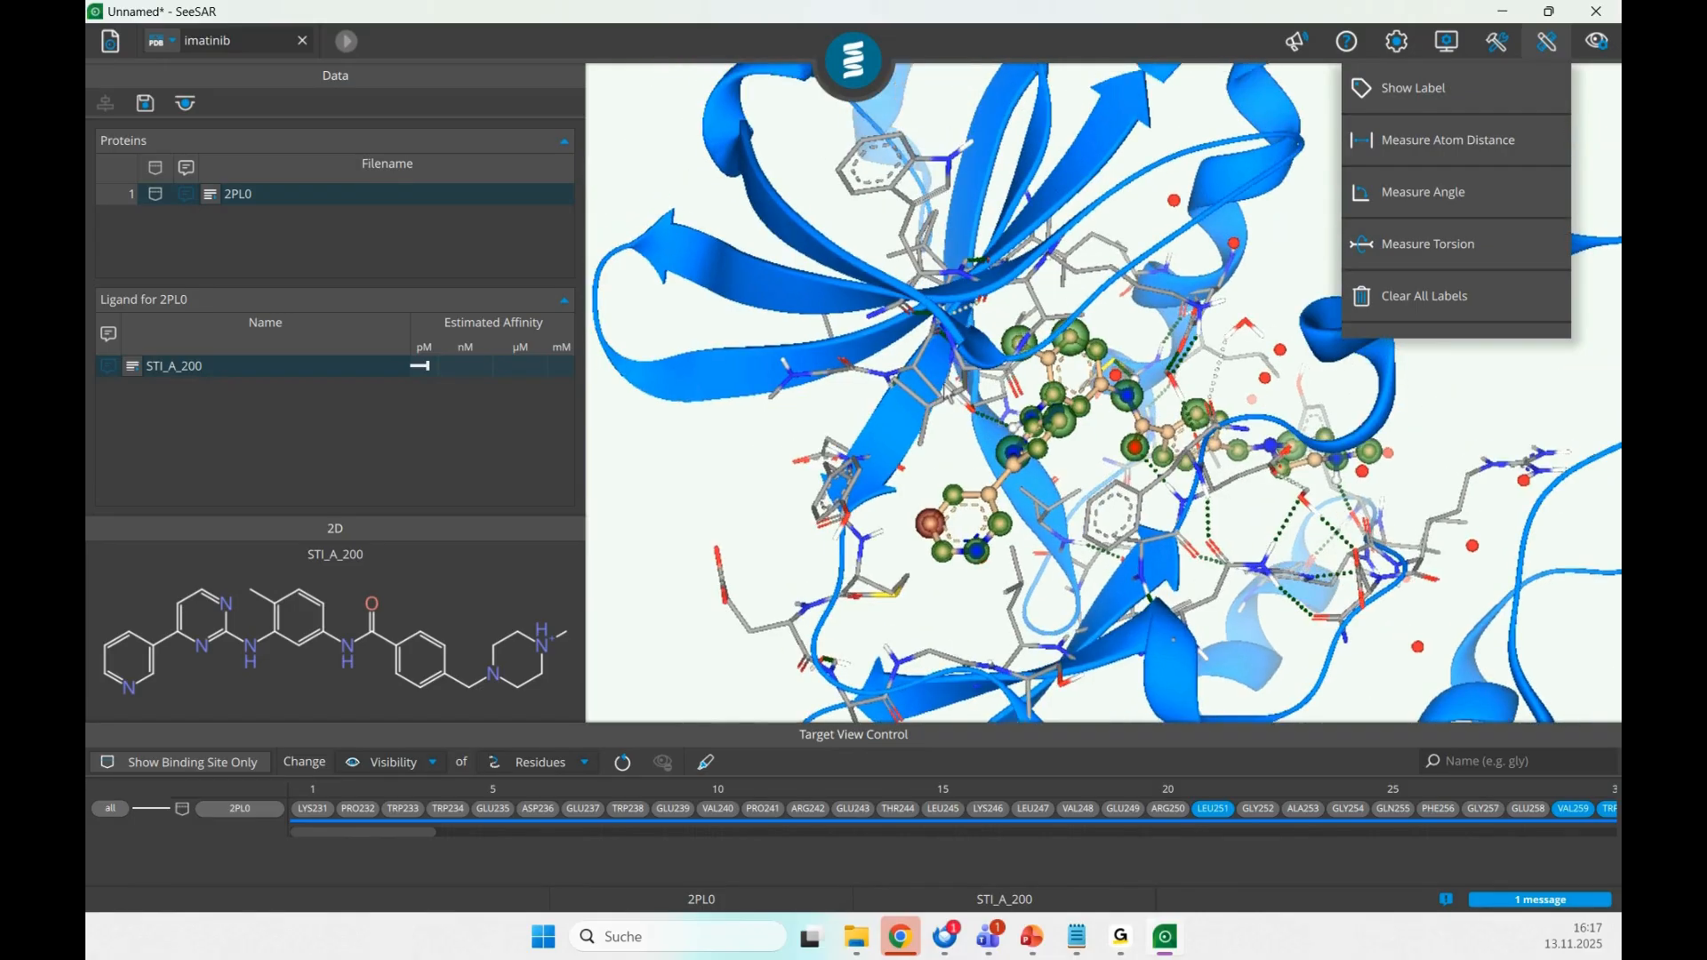
{"action": "left_click_drag", "start_coordinate": [1167, 542], "coordinate": [1085, 480]}
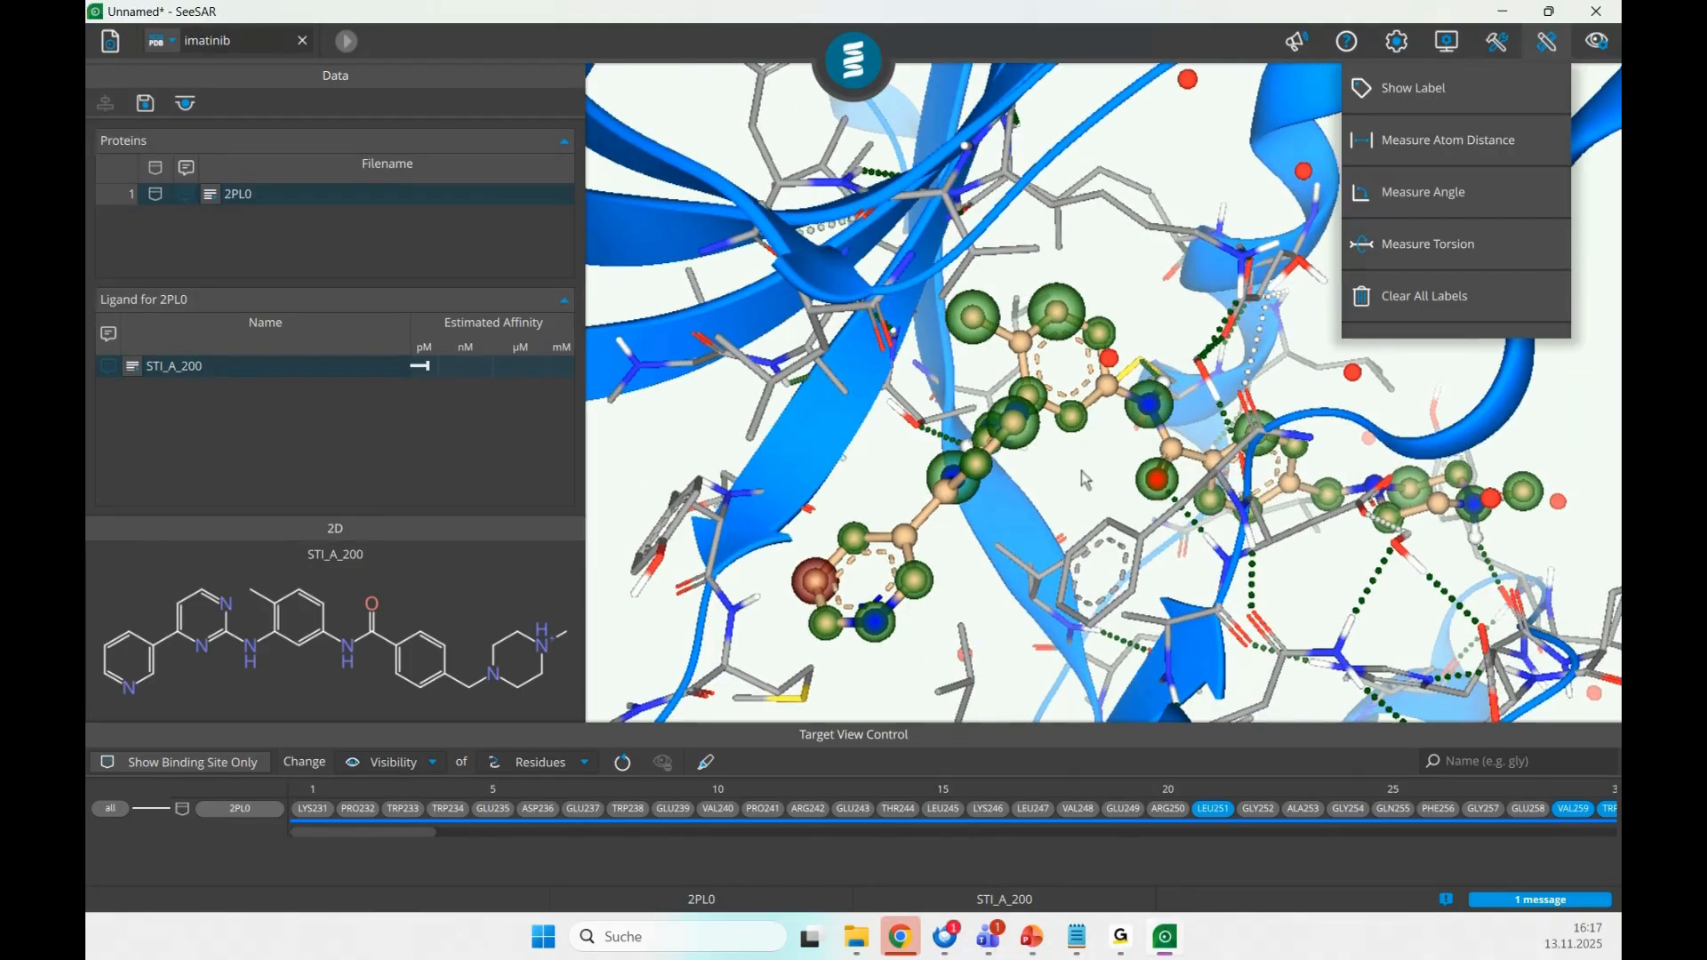
{"action": "left_click", "coordinate": [1419, 88]}
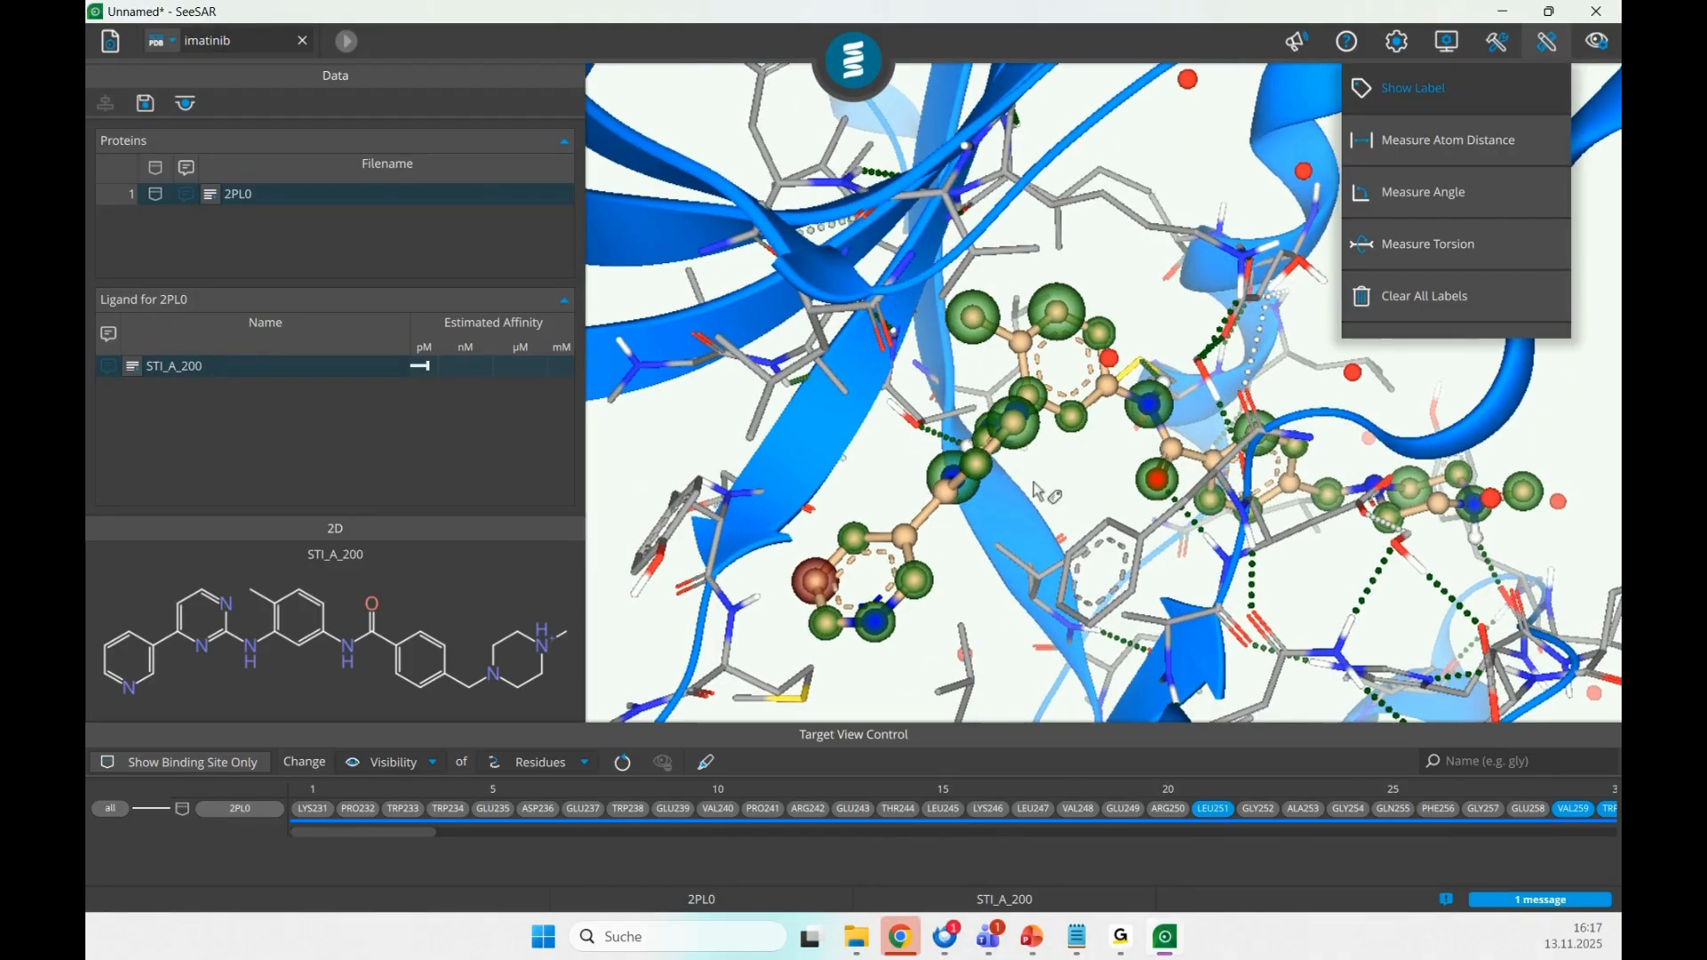
{"action": "left_click", "coordinate": [1214, 476]}
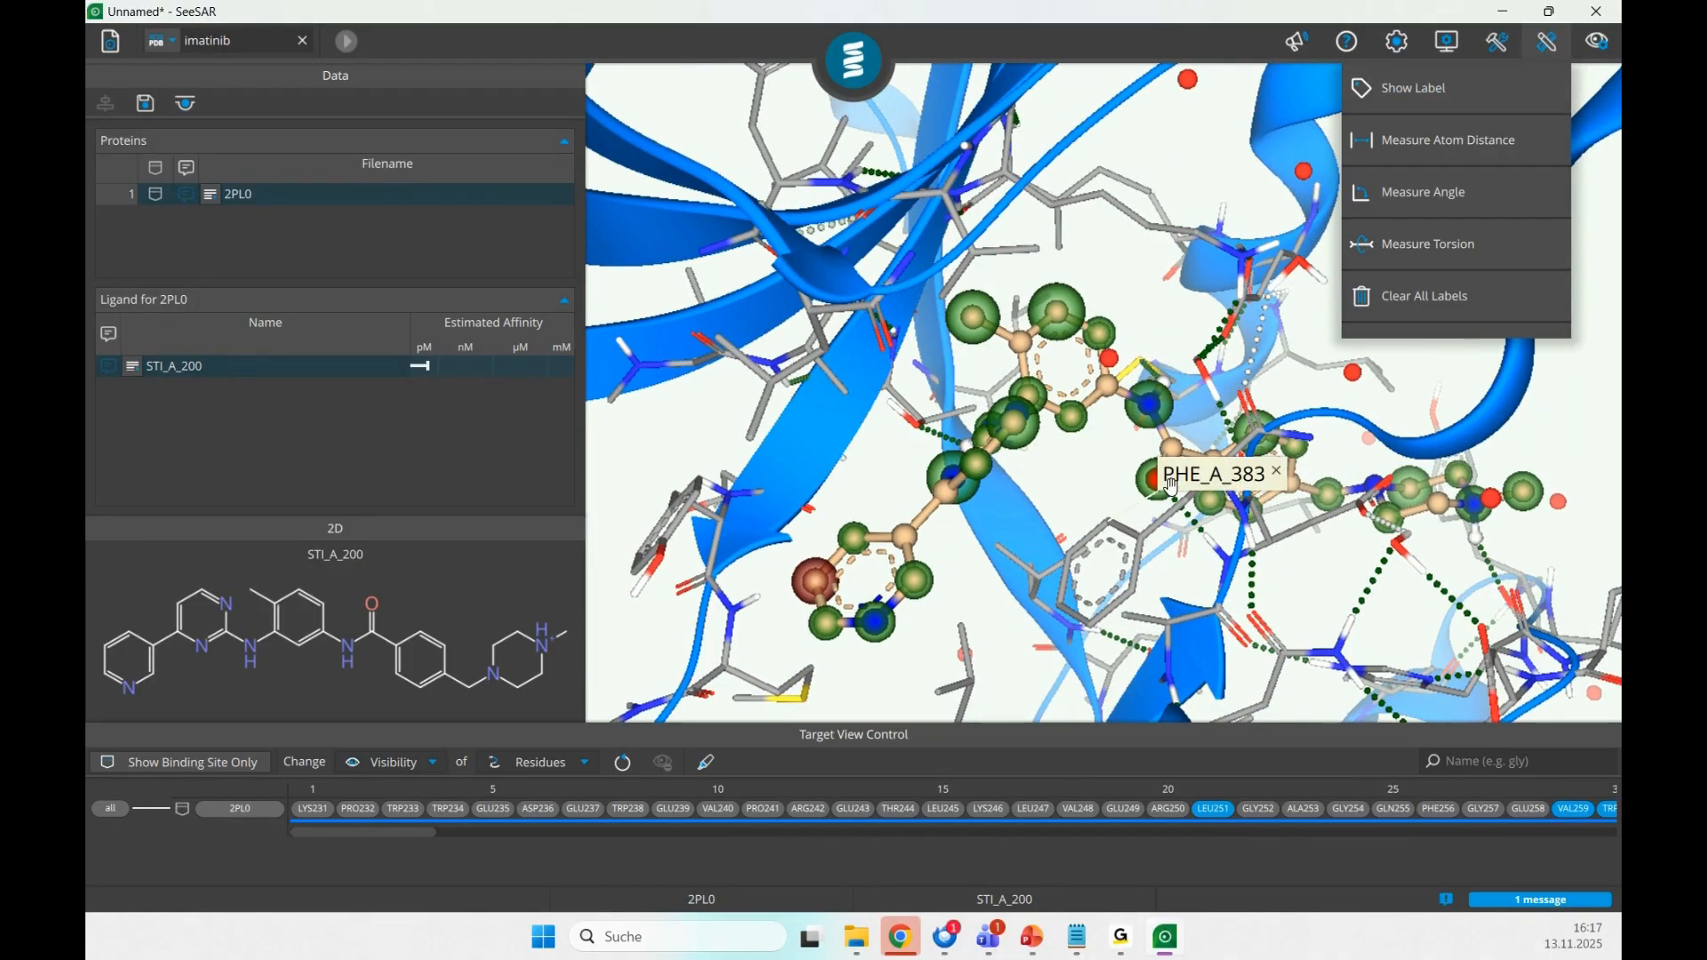
{"action": "left_click_drag", "start_coordinate": [1209, 484], "coordinate": [1271, 513]}
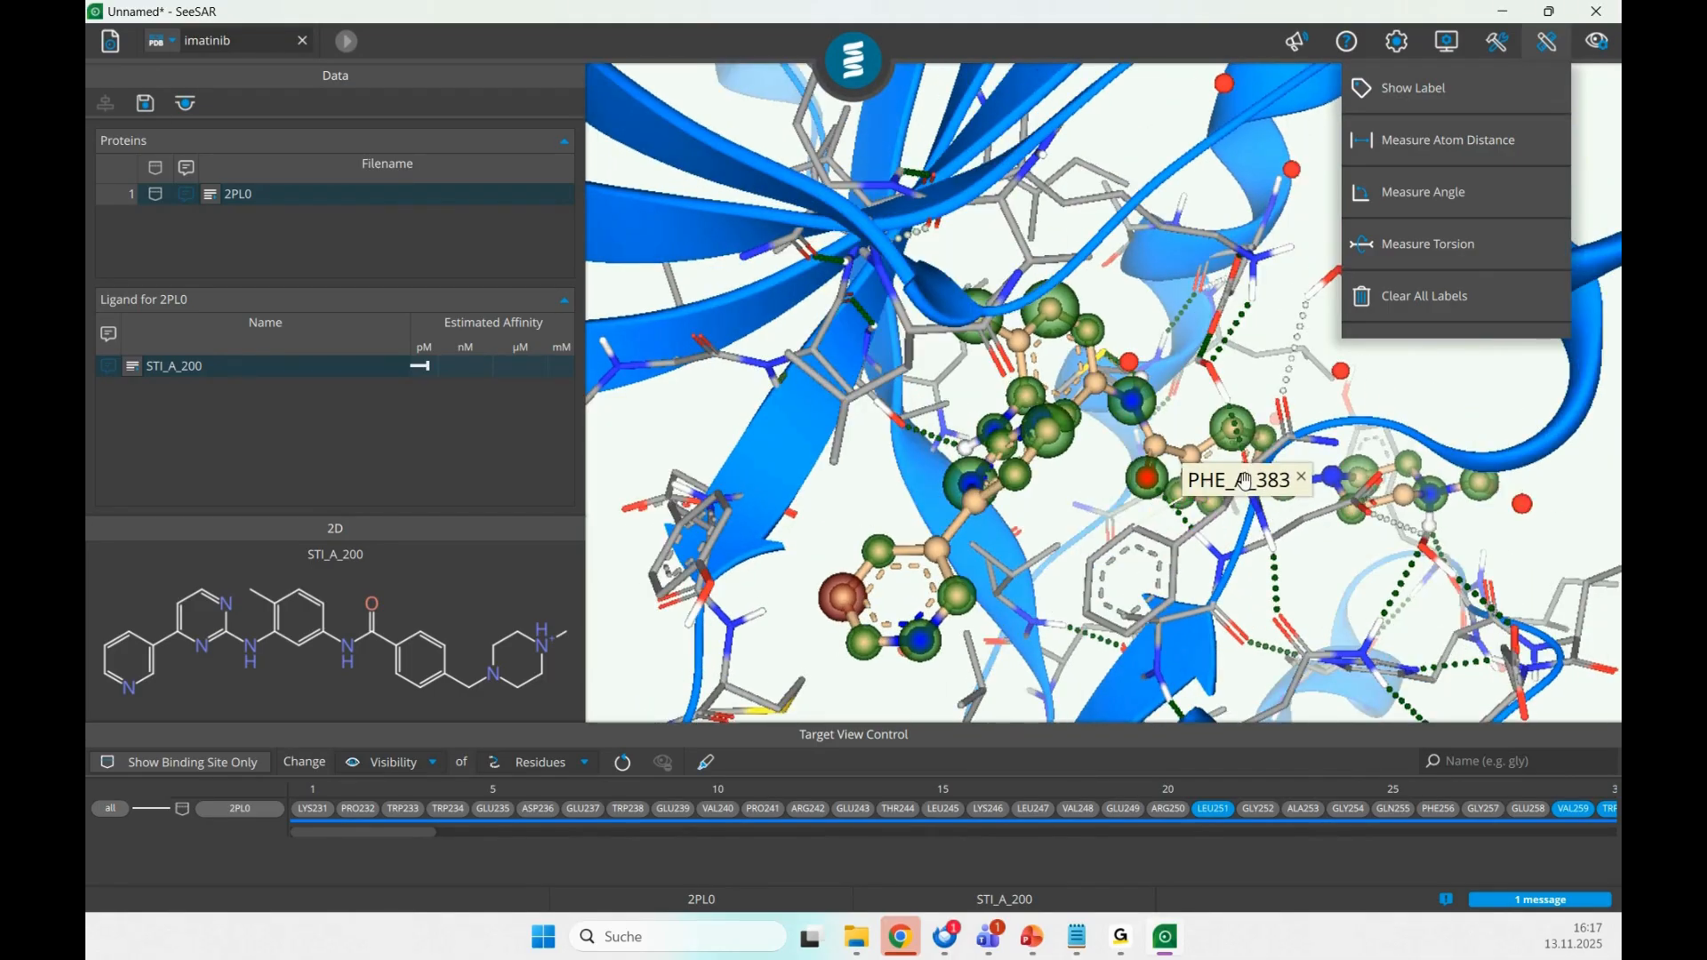
- Show the Hyde label for atom C6 of ligand STI_A_200 and move it clear of the ligand
{"action": "left_click_drag", "start_coordinate": [978, 402], "coordinate": [877, 378]}
{"action": "left_click", "coordinate": [883, 515], "text": "ctrl"}
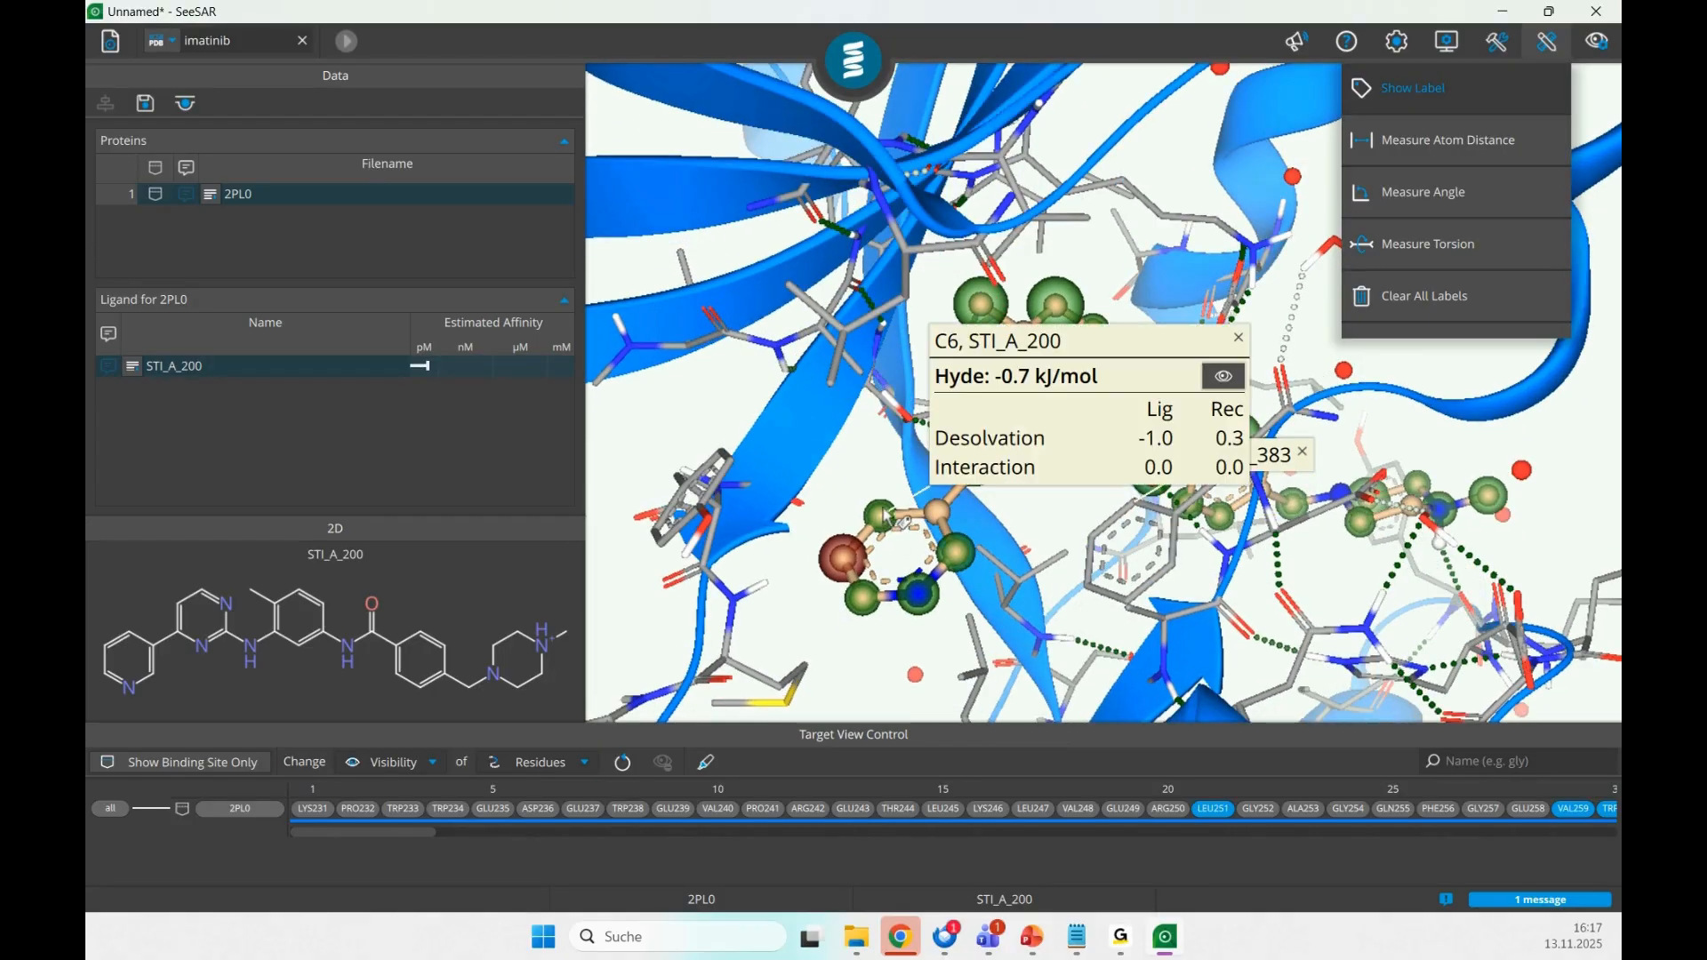
{"action": "left_click_drag", "start_coordinate": [1100, 345], "coordinate": [824, 192]}
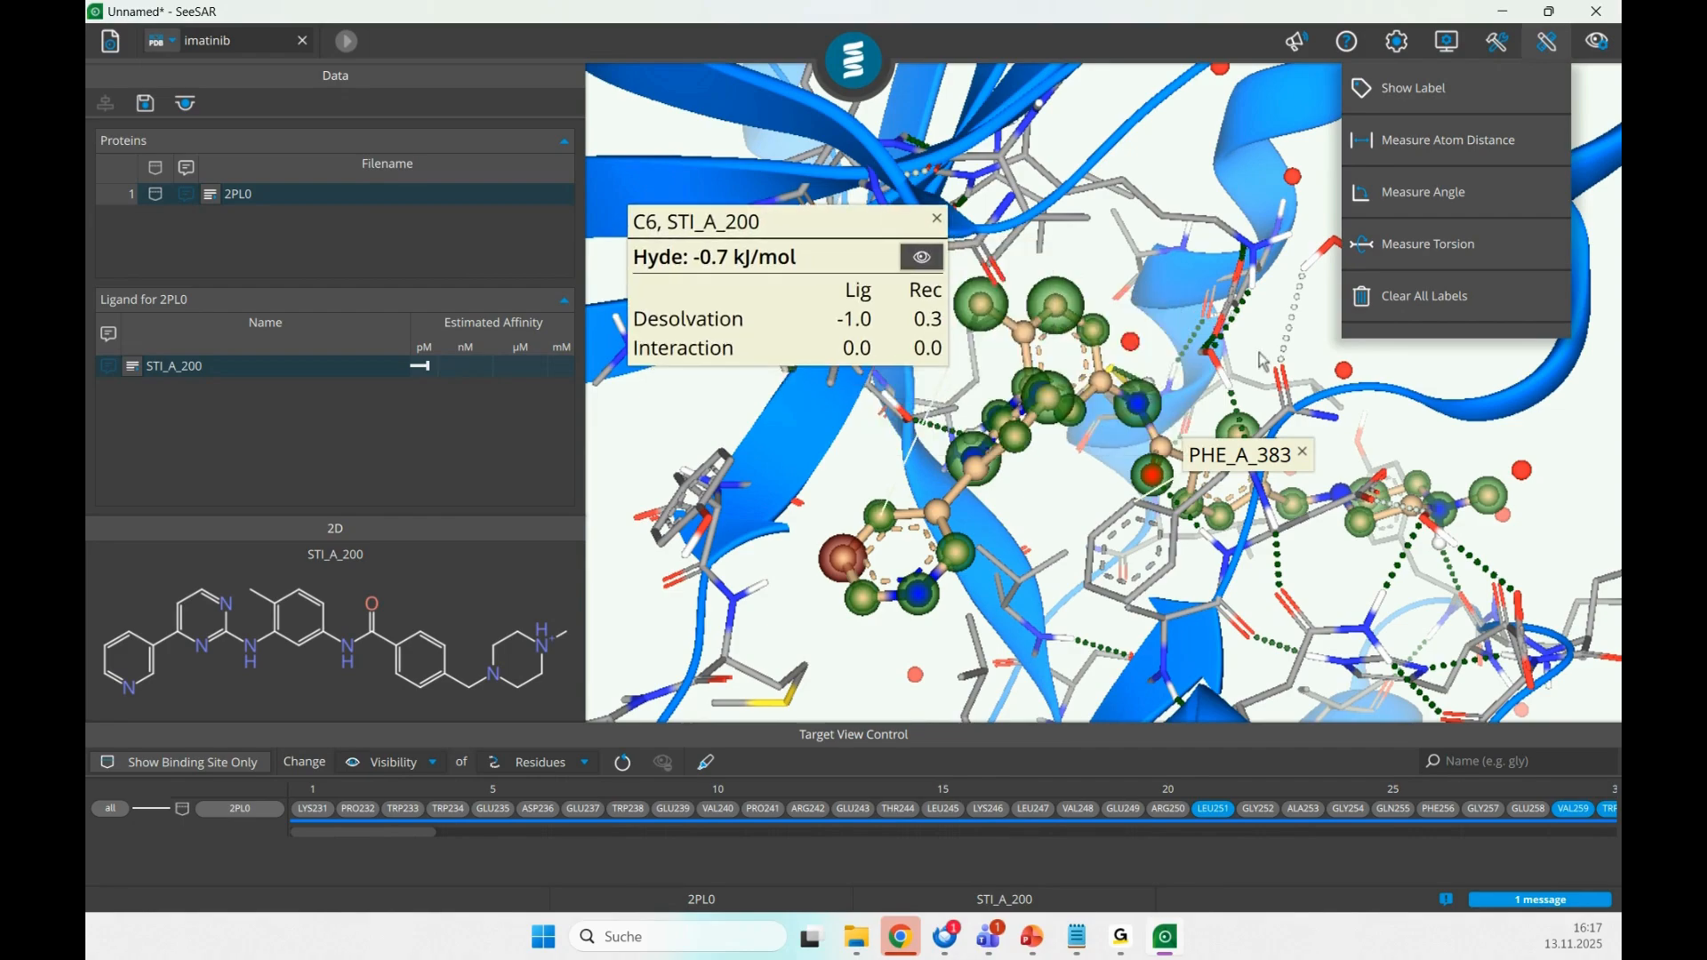
- Inspect the torsion histogram label for the ligand's C7 - C5 bond, then close all three labels
{"action": "left_click", "coordinate": [958, 498], "text": "ctrl"}
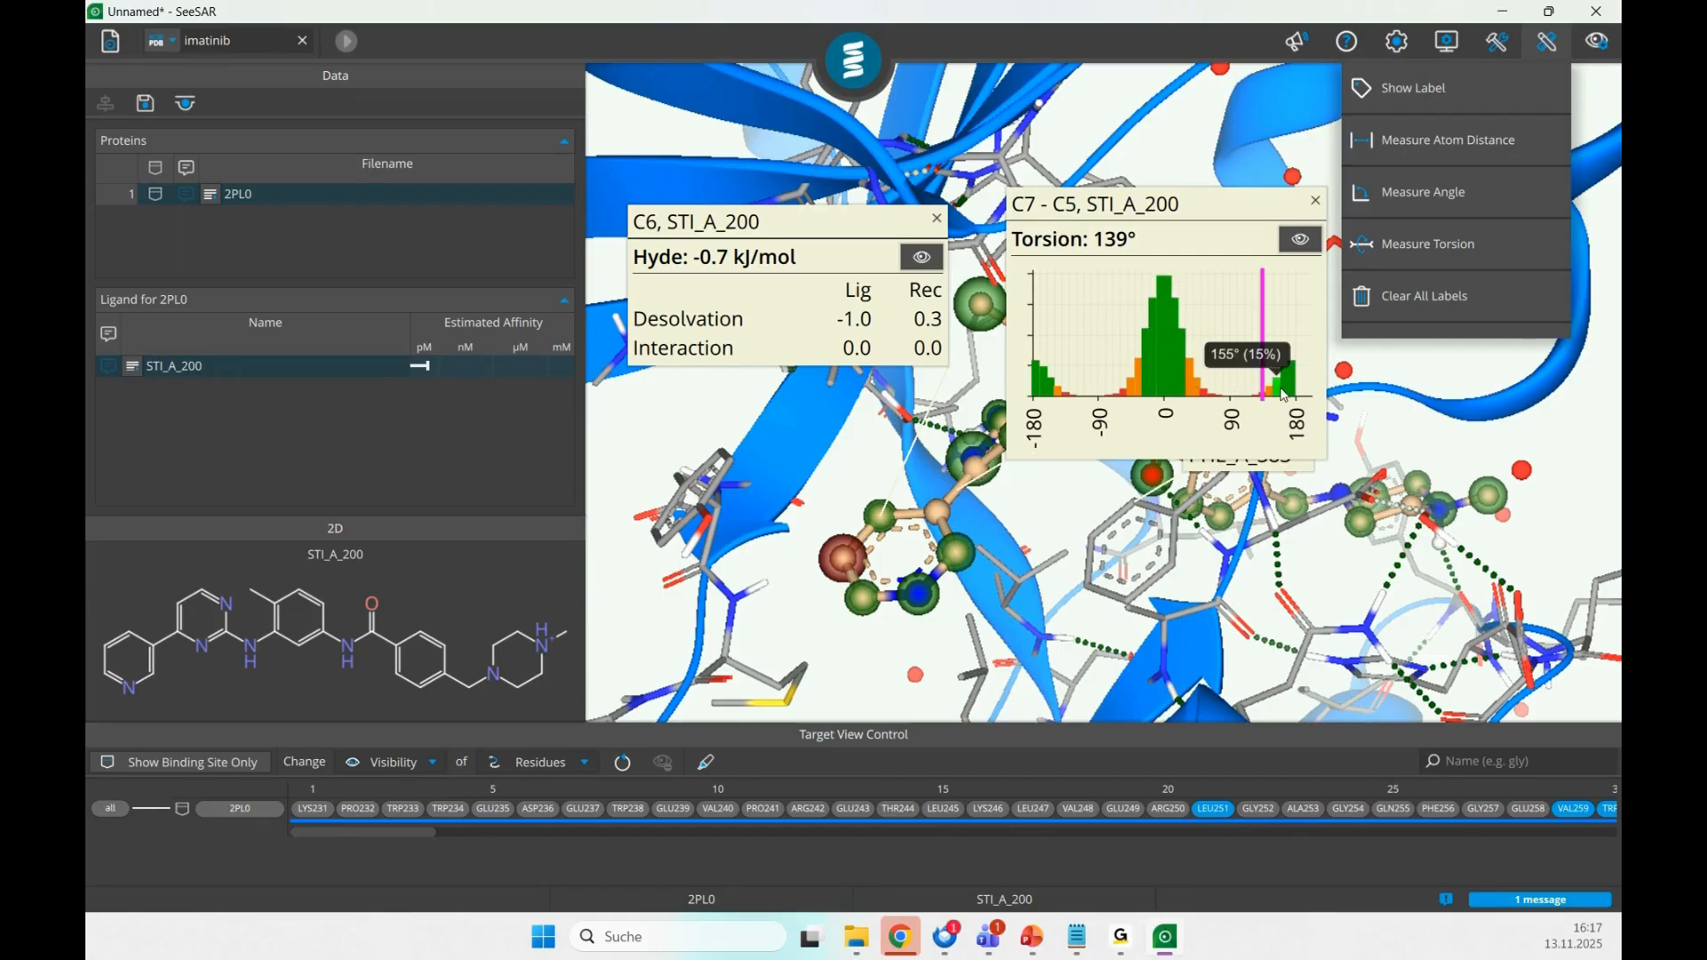
{"action": "mouse_move", "coordinate": [1264, 399]}
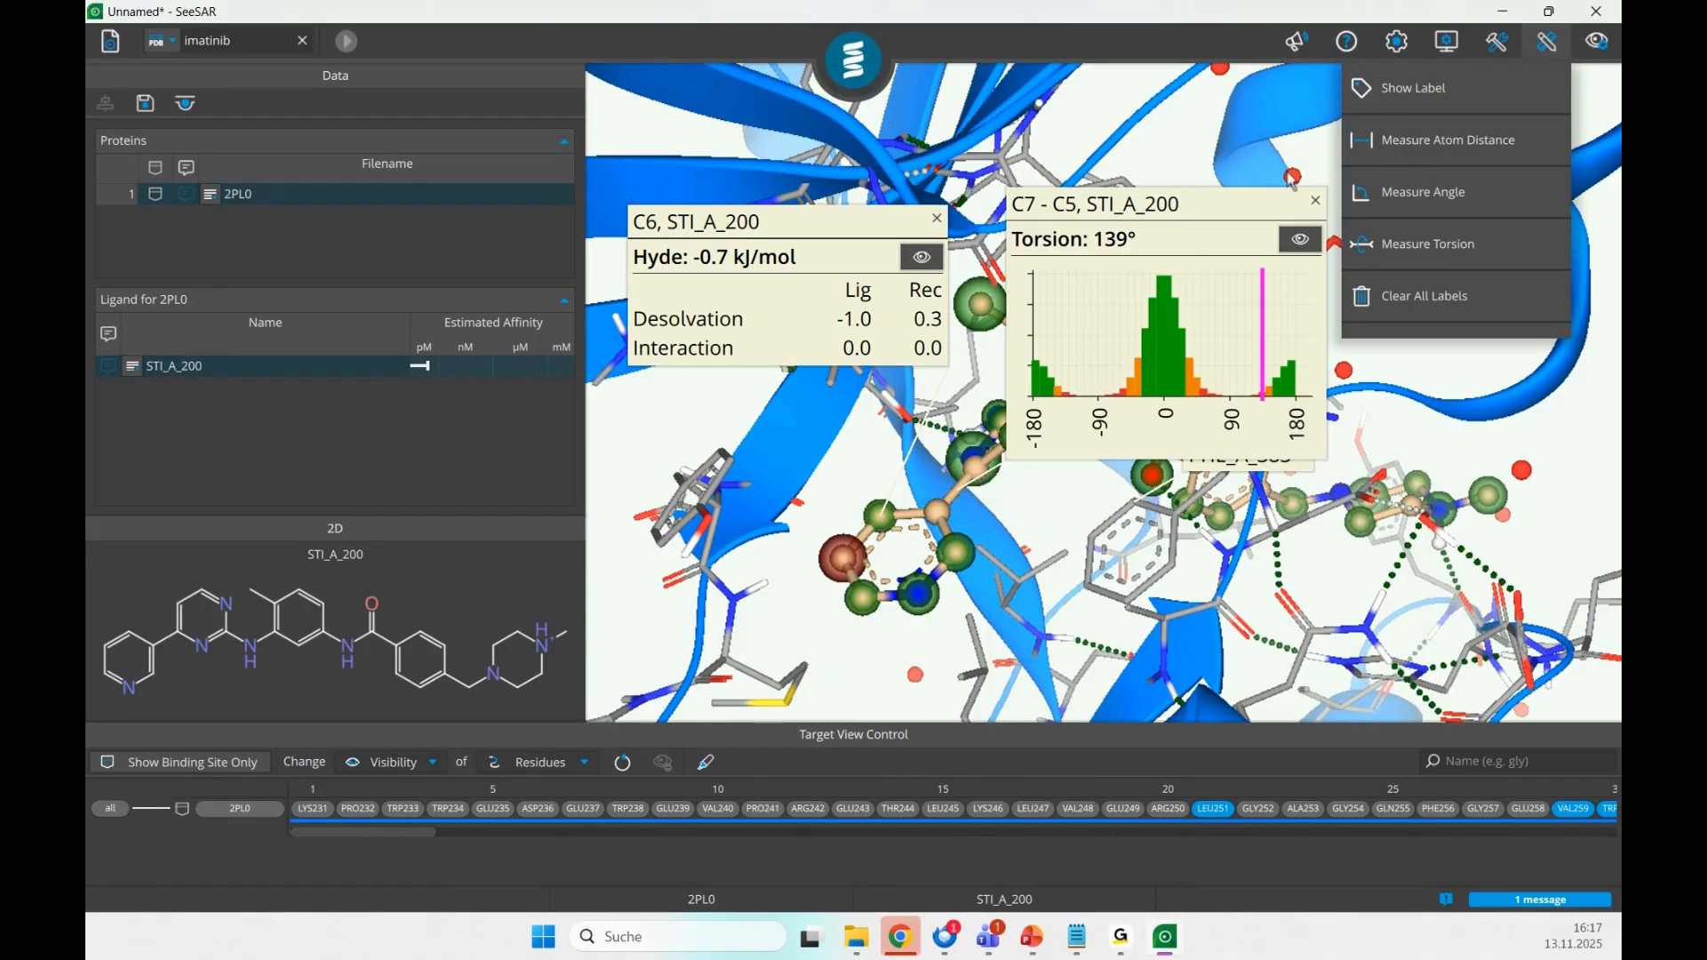
{"action": "left_click", "coordinate": [1316, 203]}
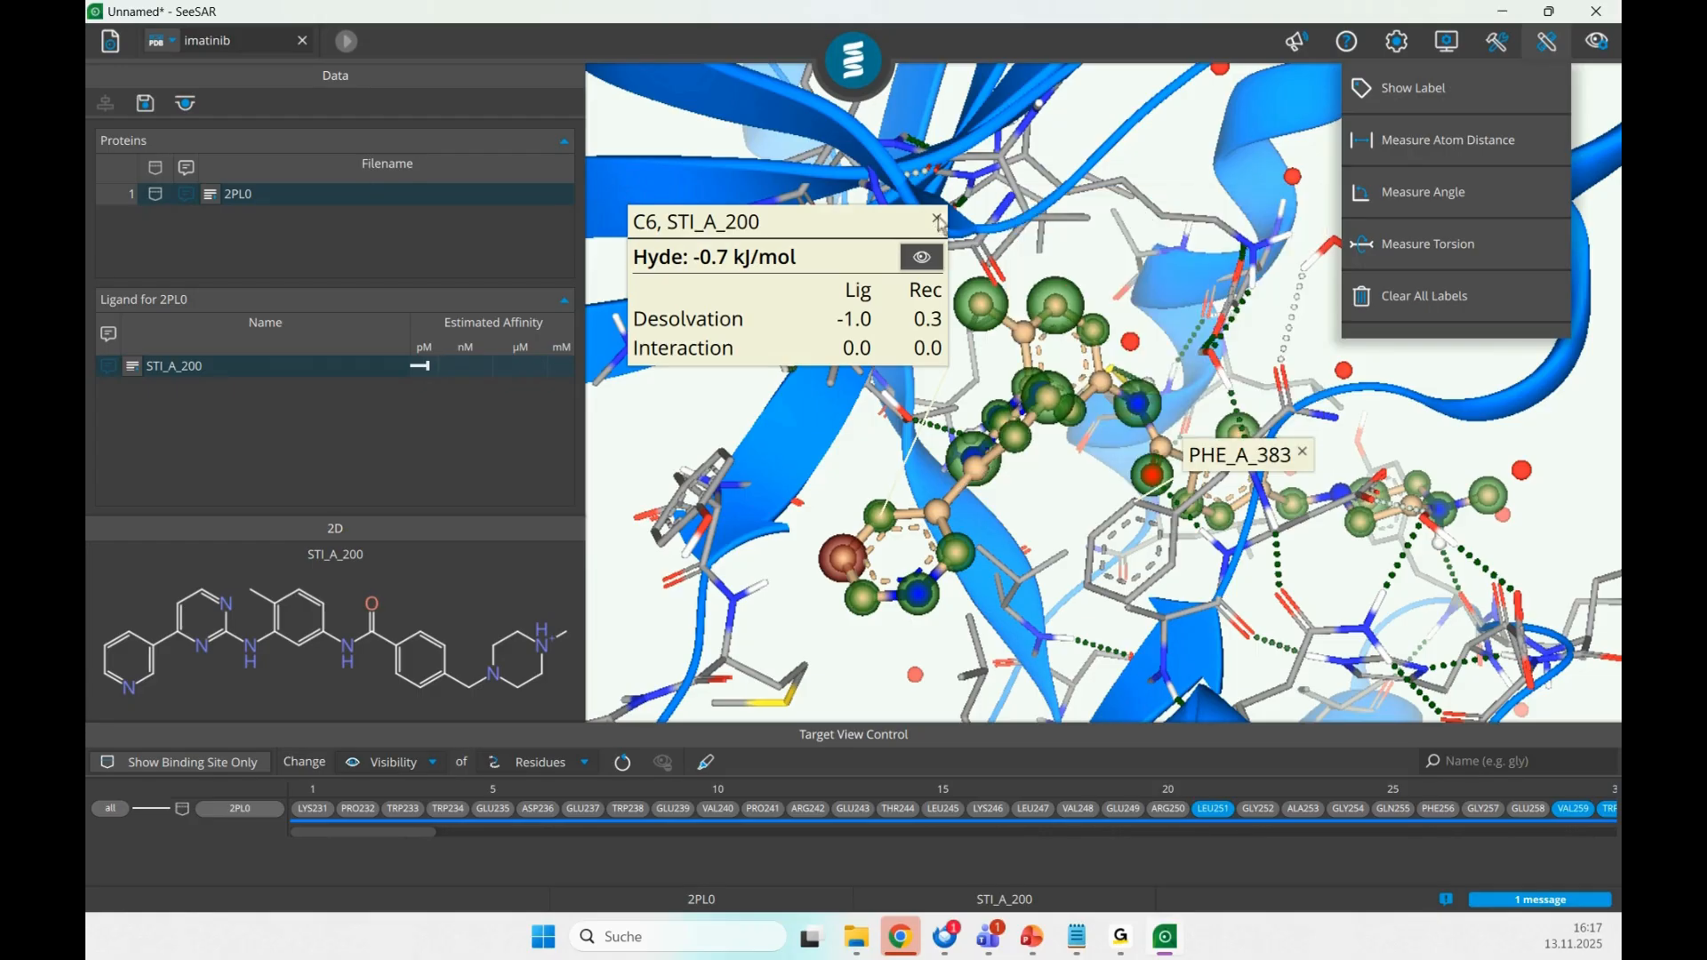
{"action": "left_click", "coordinate": [938, 220]}
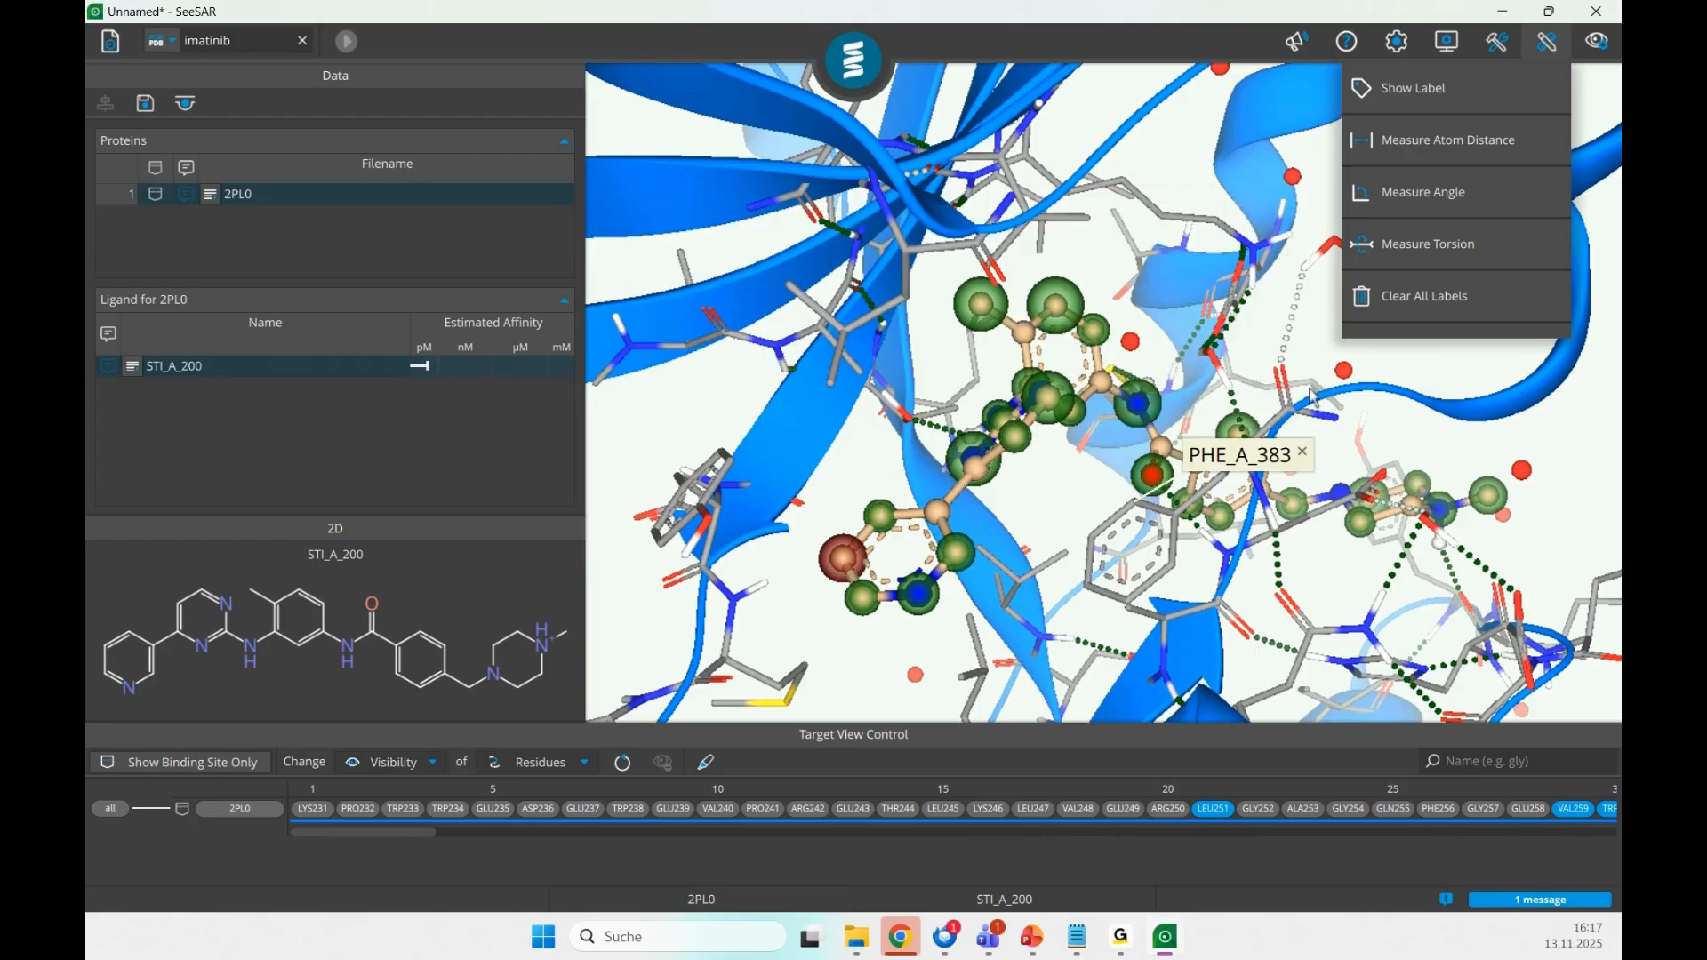
{"action": "left_click", "coordinate": [1305, 454]}
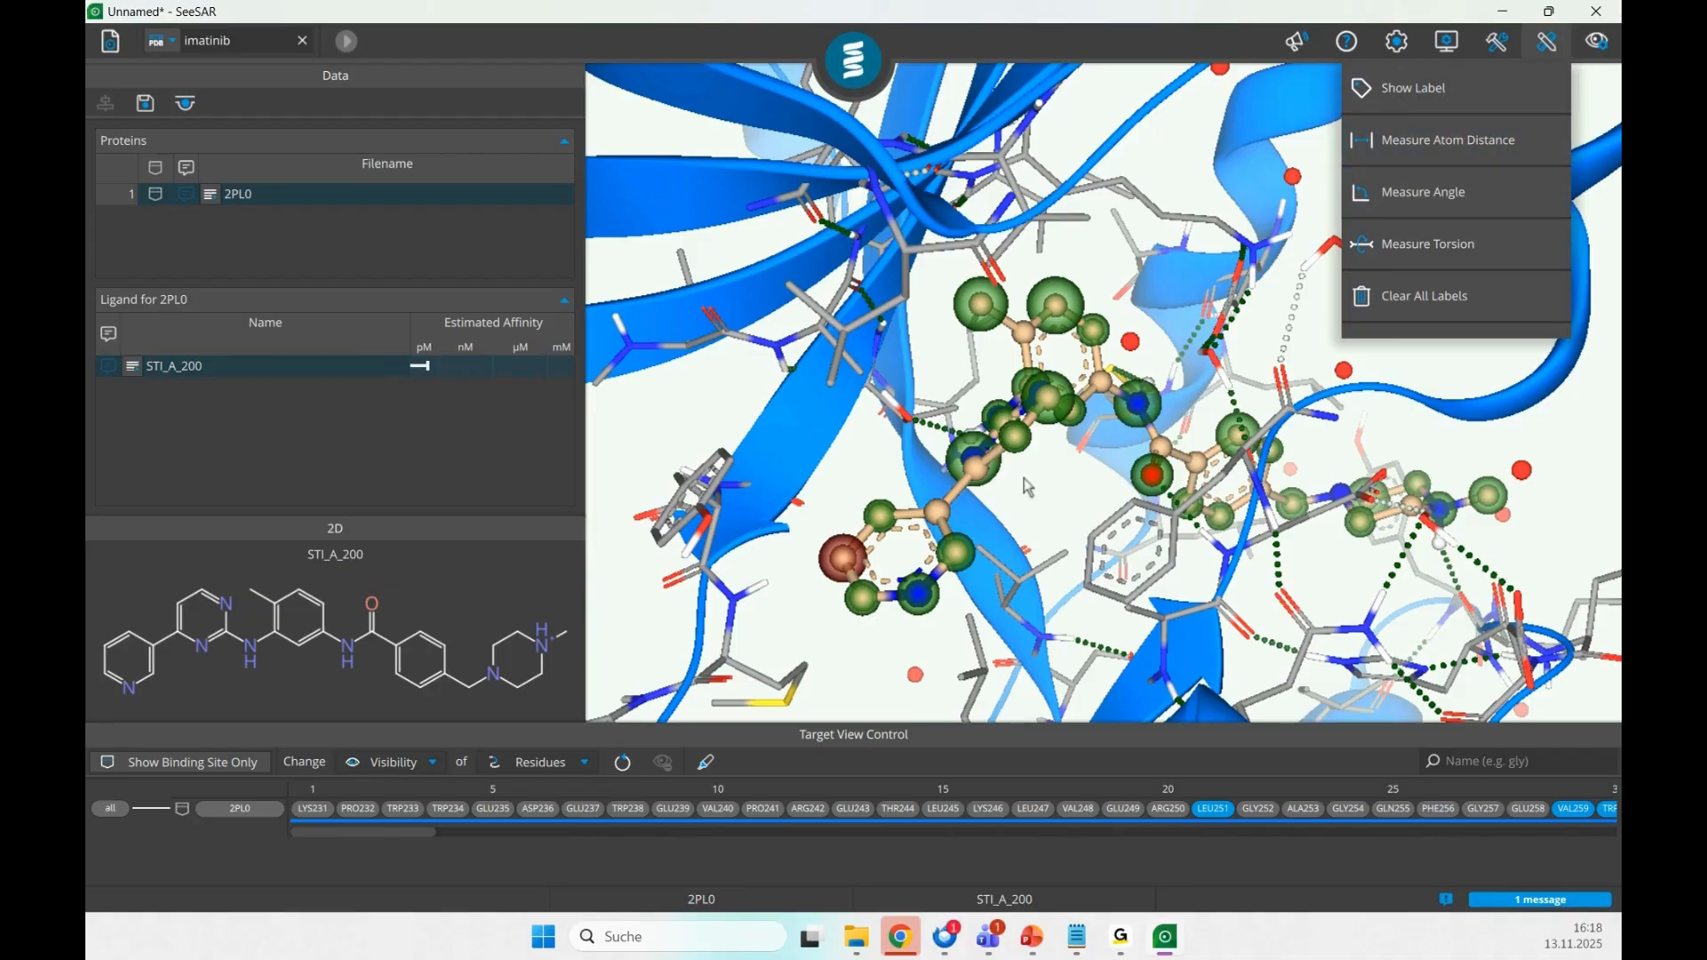
- Measure the distance from the ligand's pyridine carbon beside the nitrogen to the nearest aromatic ring carbon of the protein, and close its label
{"action": "left_click_drag", "start_coordinate": [969, 556], "coordinate": [1067, 569]}
{"action": "left_click", "coordinate": [1448, 141]}
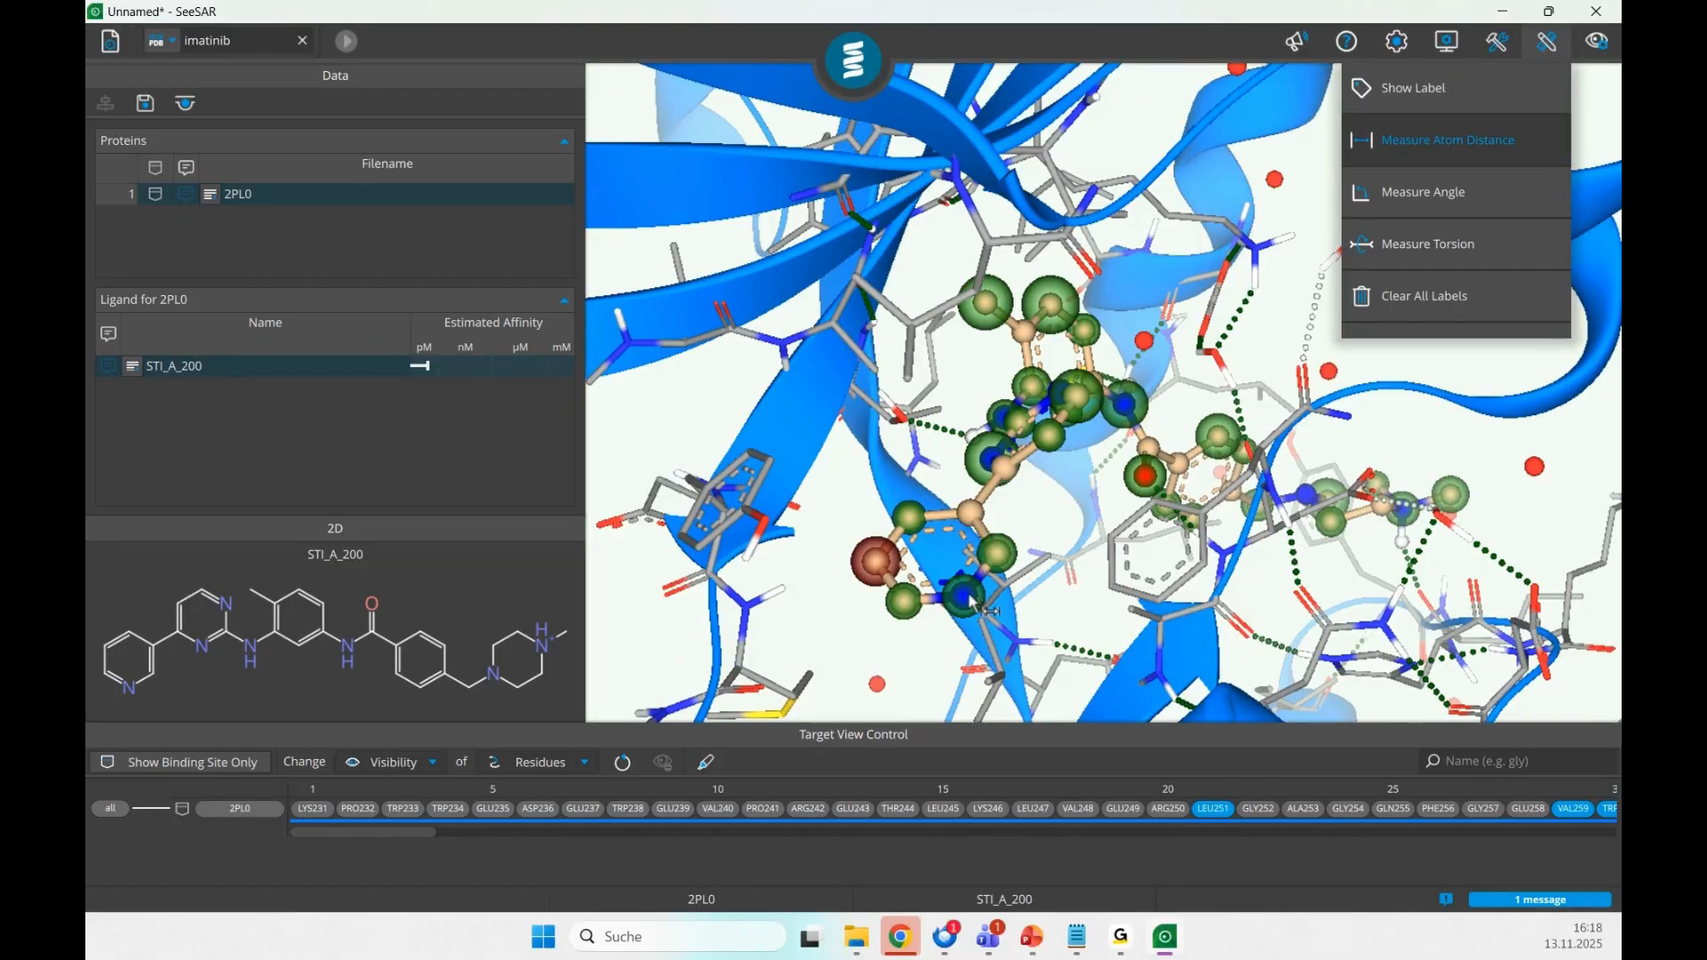
{"action": "left_click_drag", "start_coordinate": [972, 607], "coordinate": [990, 493]}
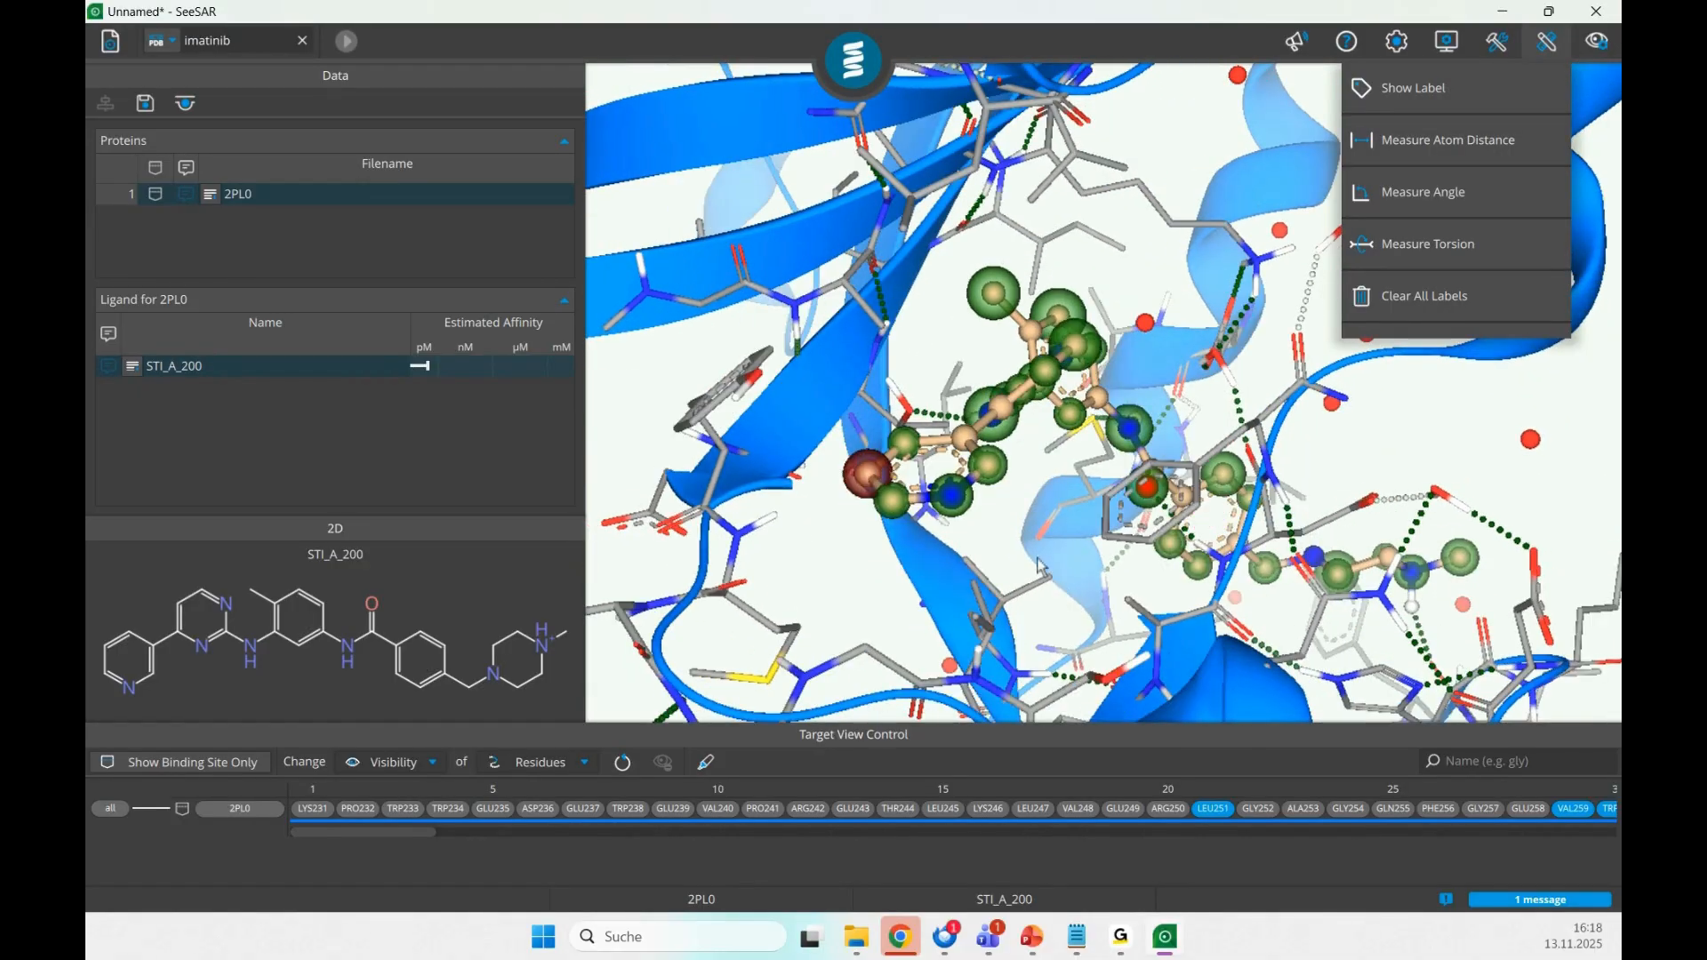
{"action": "left_click", "coordinate": [989, 481]}
{"action": "left_click", "coordinate": [1108, 538]}
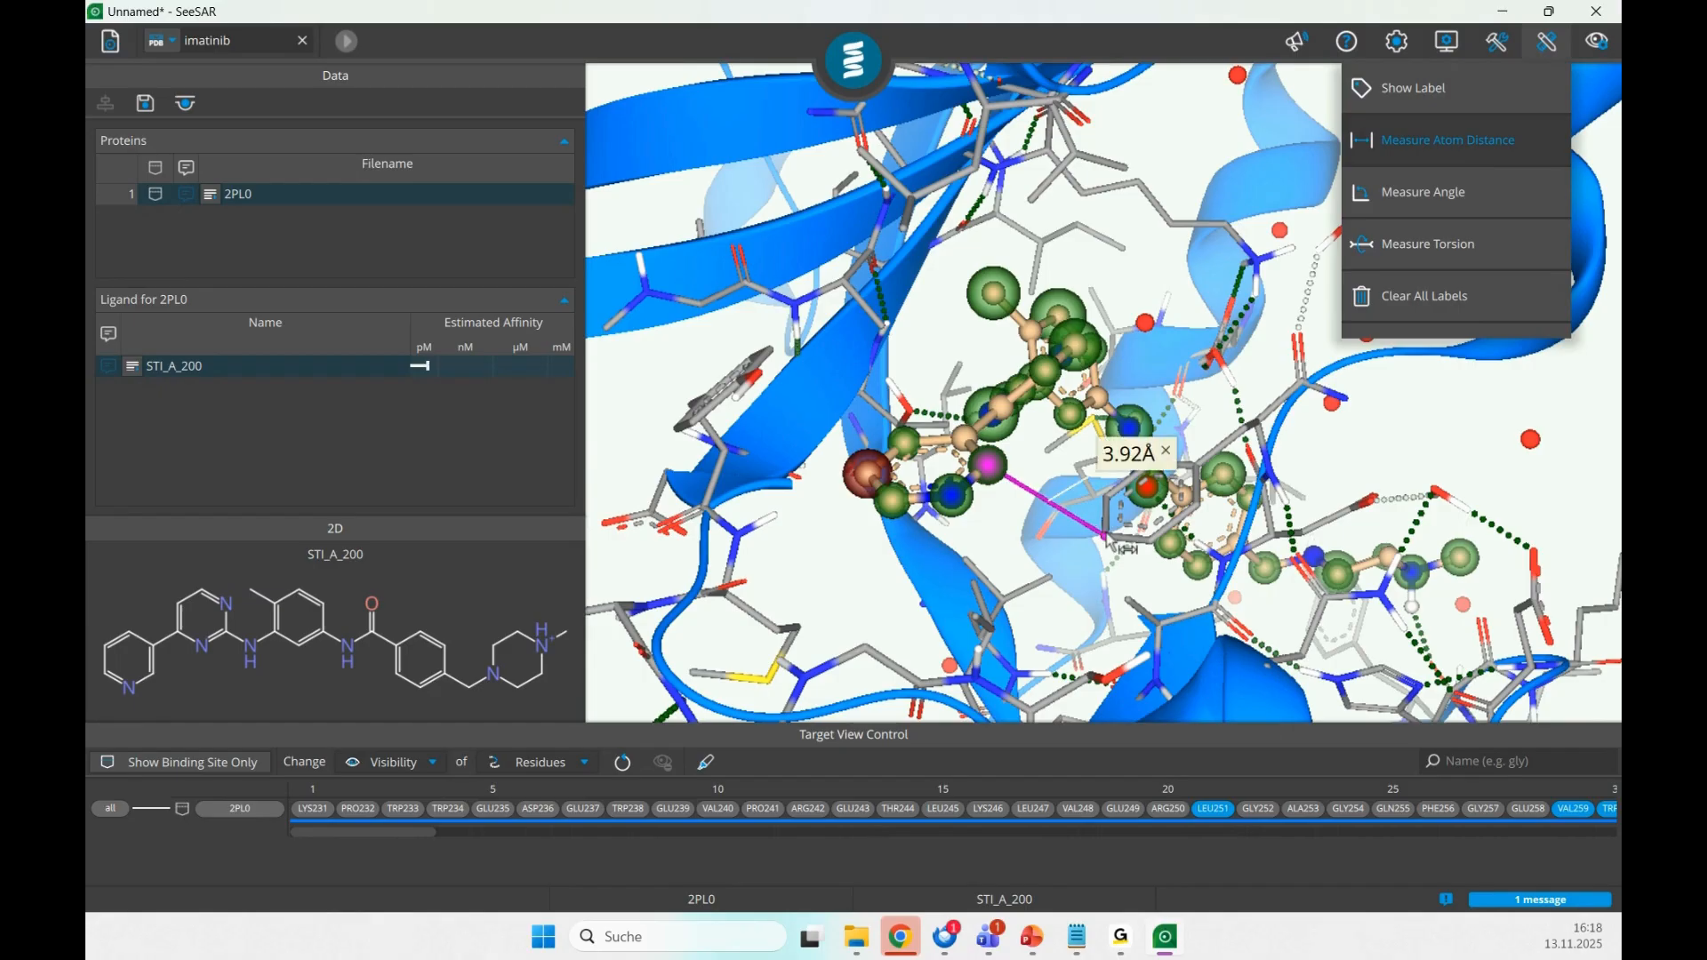
{"action": "left_click_drag", "start_coordinate": [1192, 493], "coordinate": [1030, 544]}
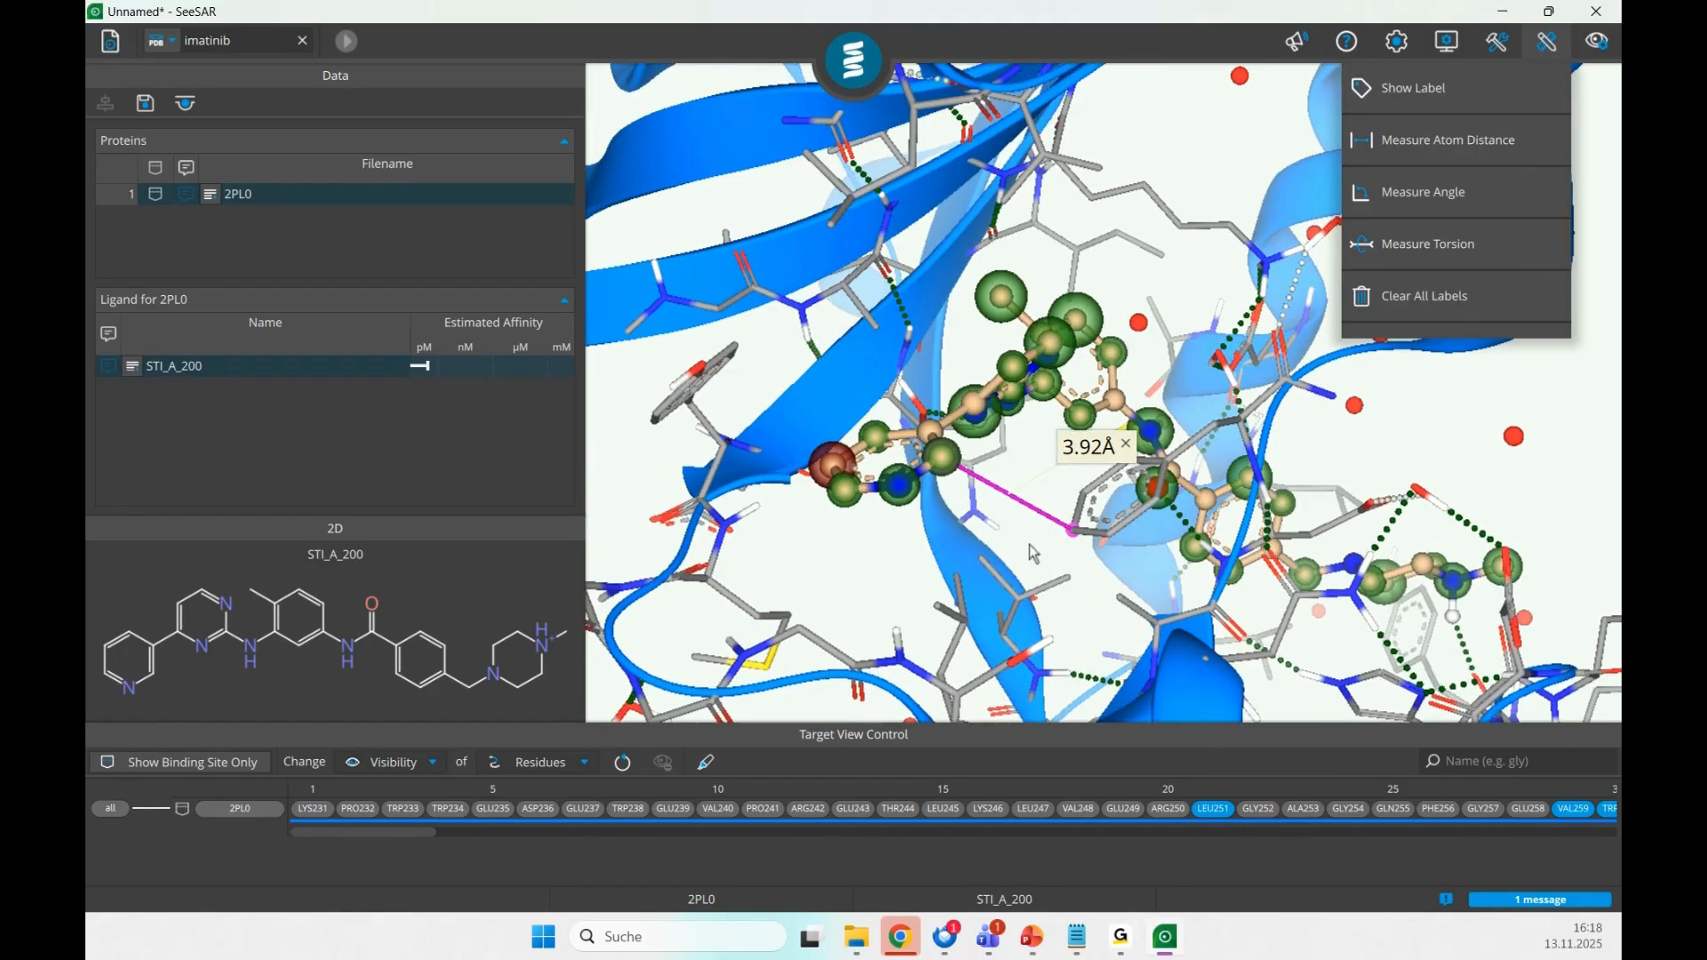
{"action": "left_click", "coordinate": [1128, 446]}
- Measure the length of the bond linking the ligand's pyridine and pyrimidine rings, and close its label
{"action": "left_click_drag", "start_coordinate": [1061, 457], "coordinate": [1004, 472]}
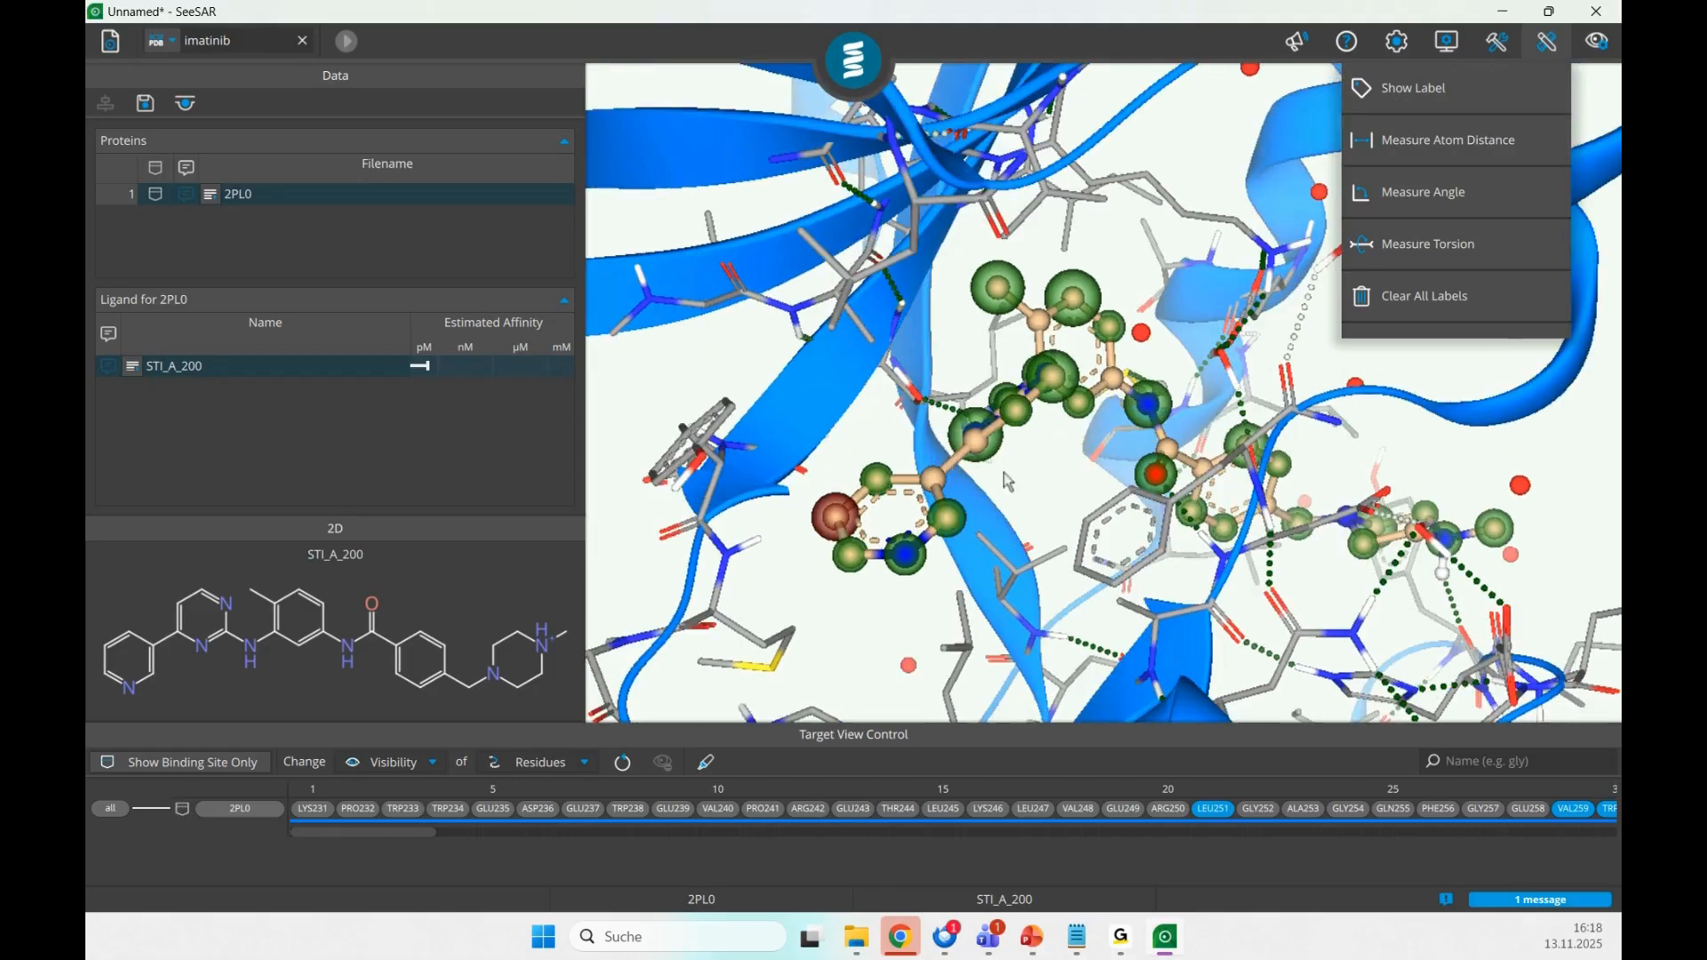
{"action": "key", "text": "d"}
{"action": "left_click", "coordinate": [935, 479]}
{"action": "left_click", "coordinate": [977, 442]}
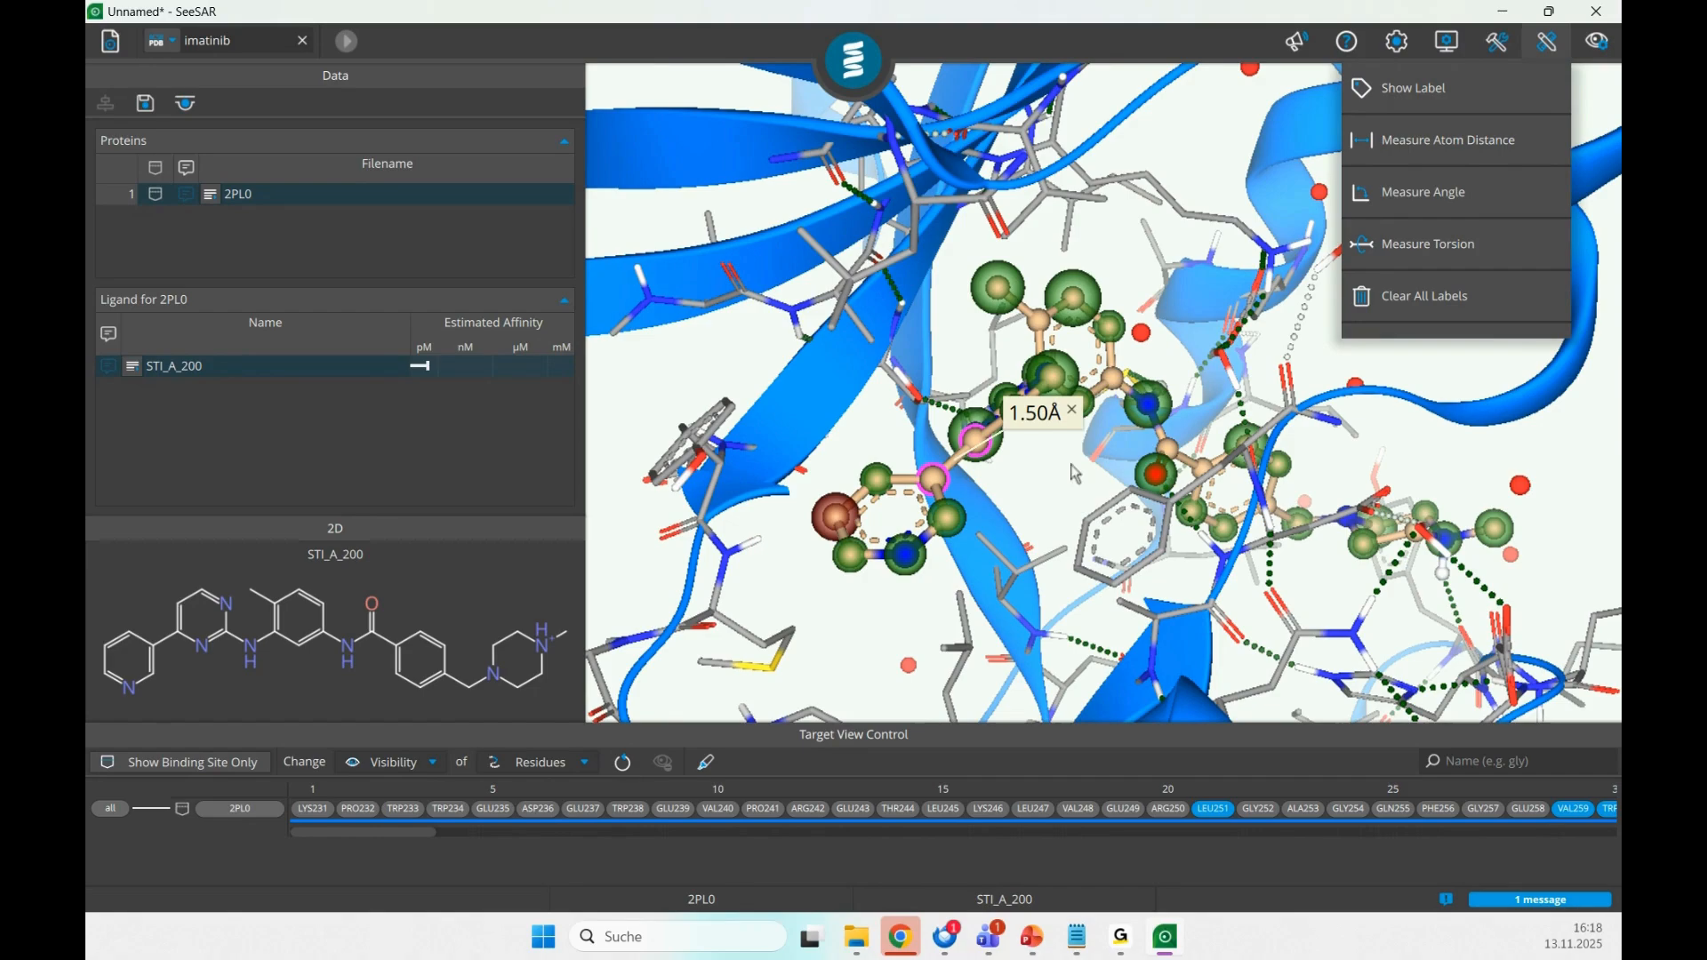
{"action": "left_click", "coordinate": [1075, 412]}
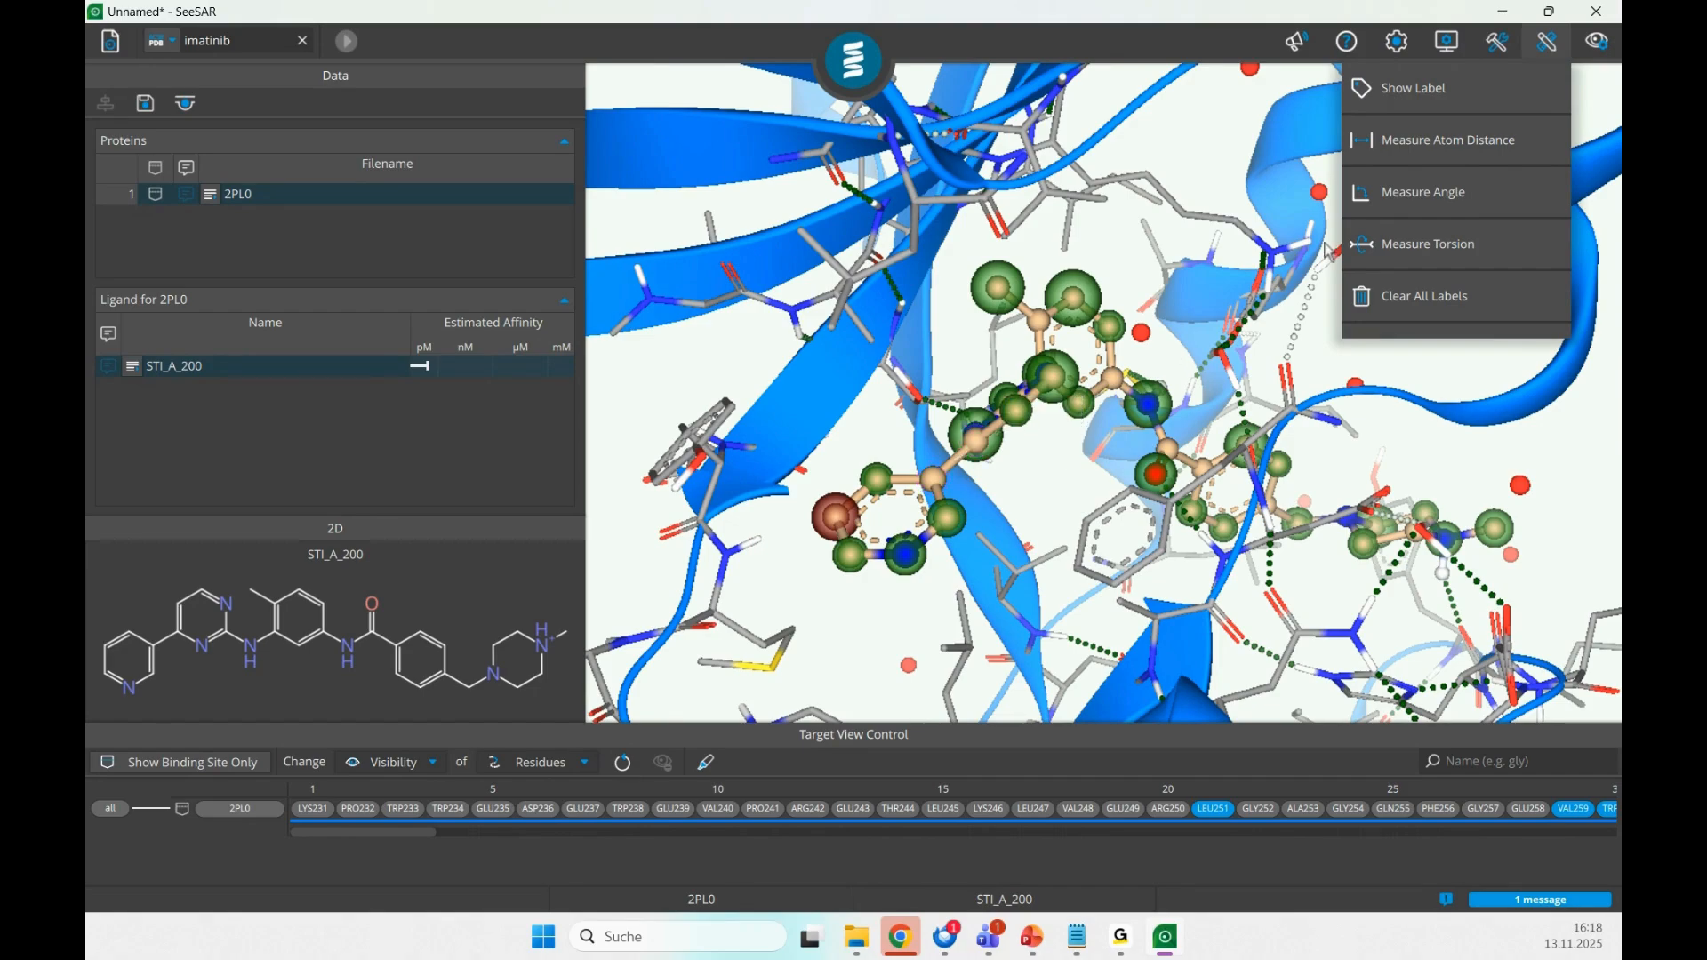
- Measure the angle formed by two adjacent pyridine ring carbons and the attached pyrimidine carbon, and close its label
{"action": "left_click", "coordinate": [1405, 202]}
{"action": "left_click", "coordinate": [877, 479]}
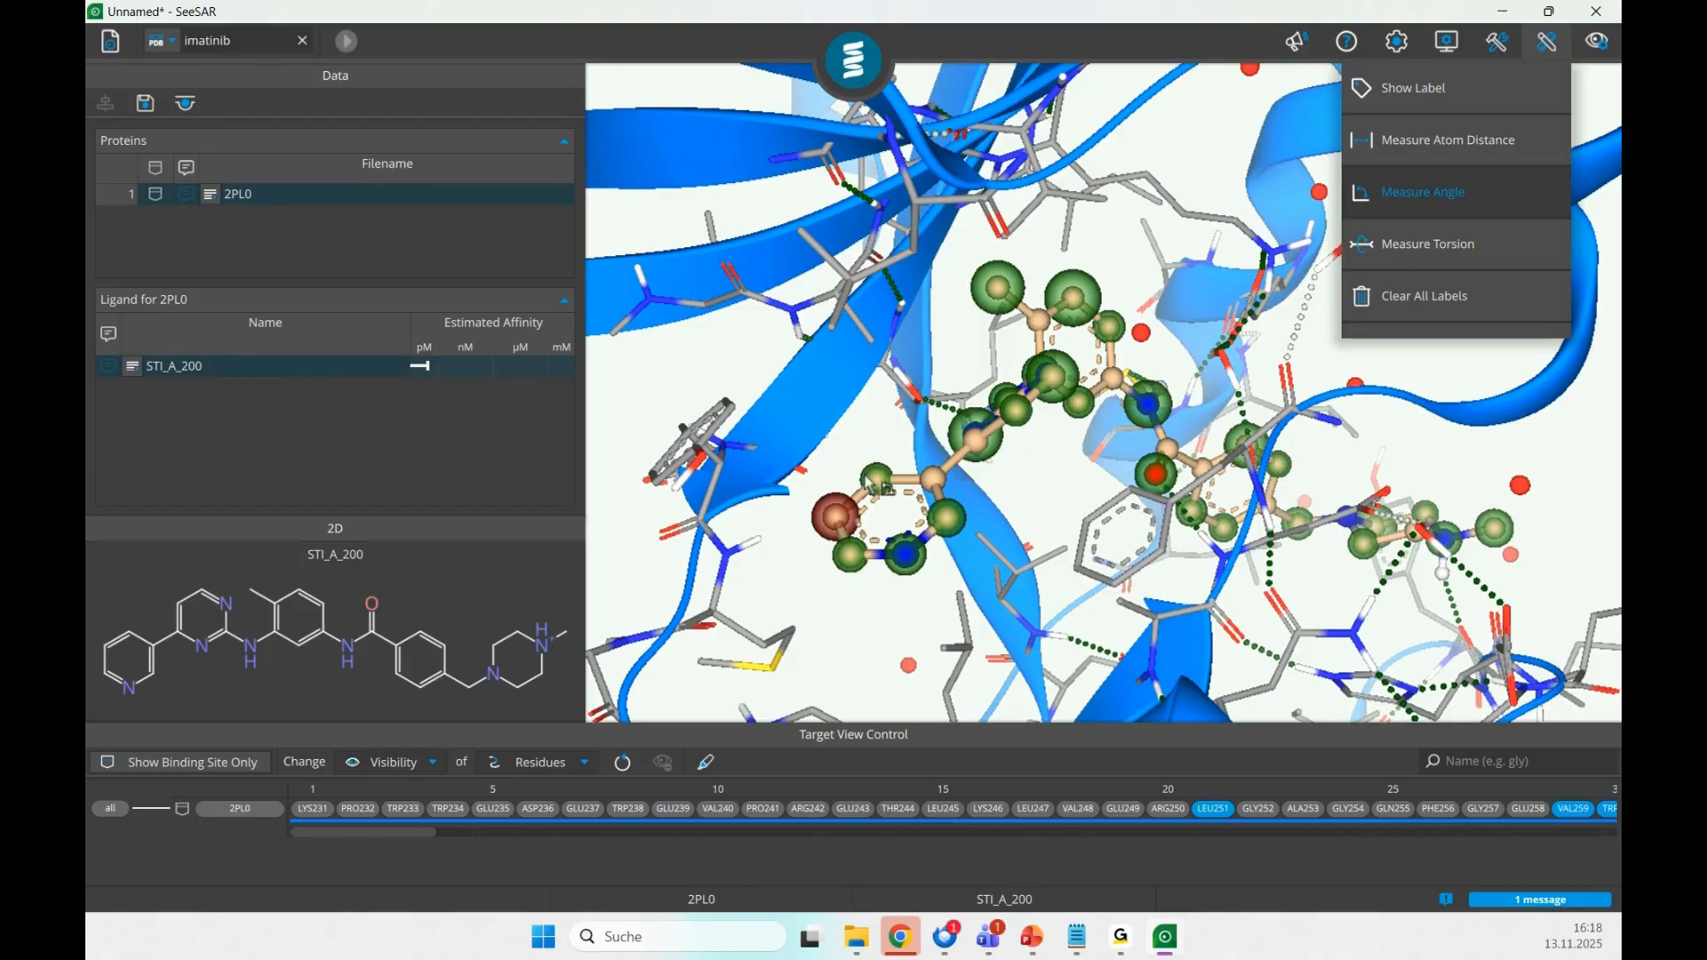
{"action": "left_click", "coordinate": [932, 479]}
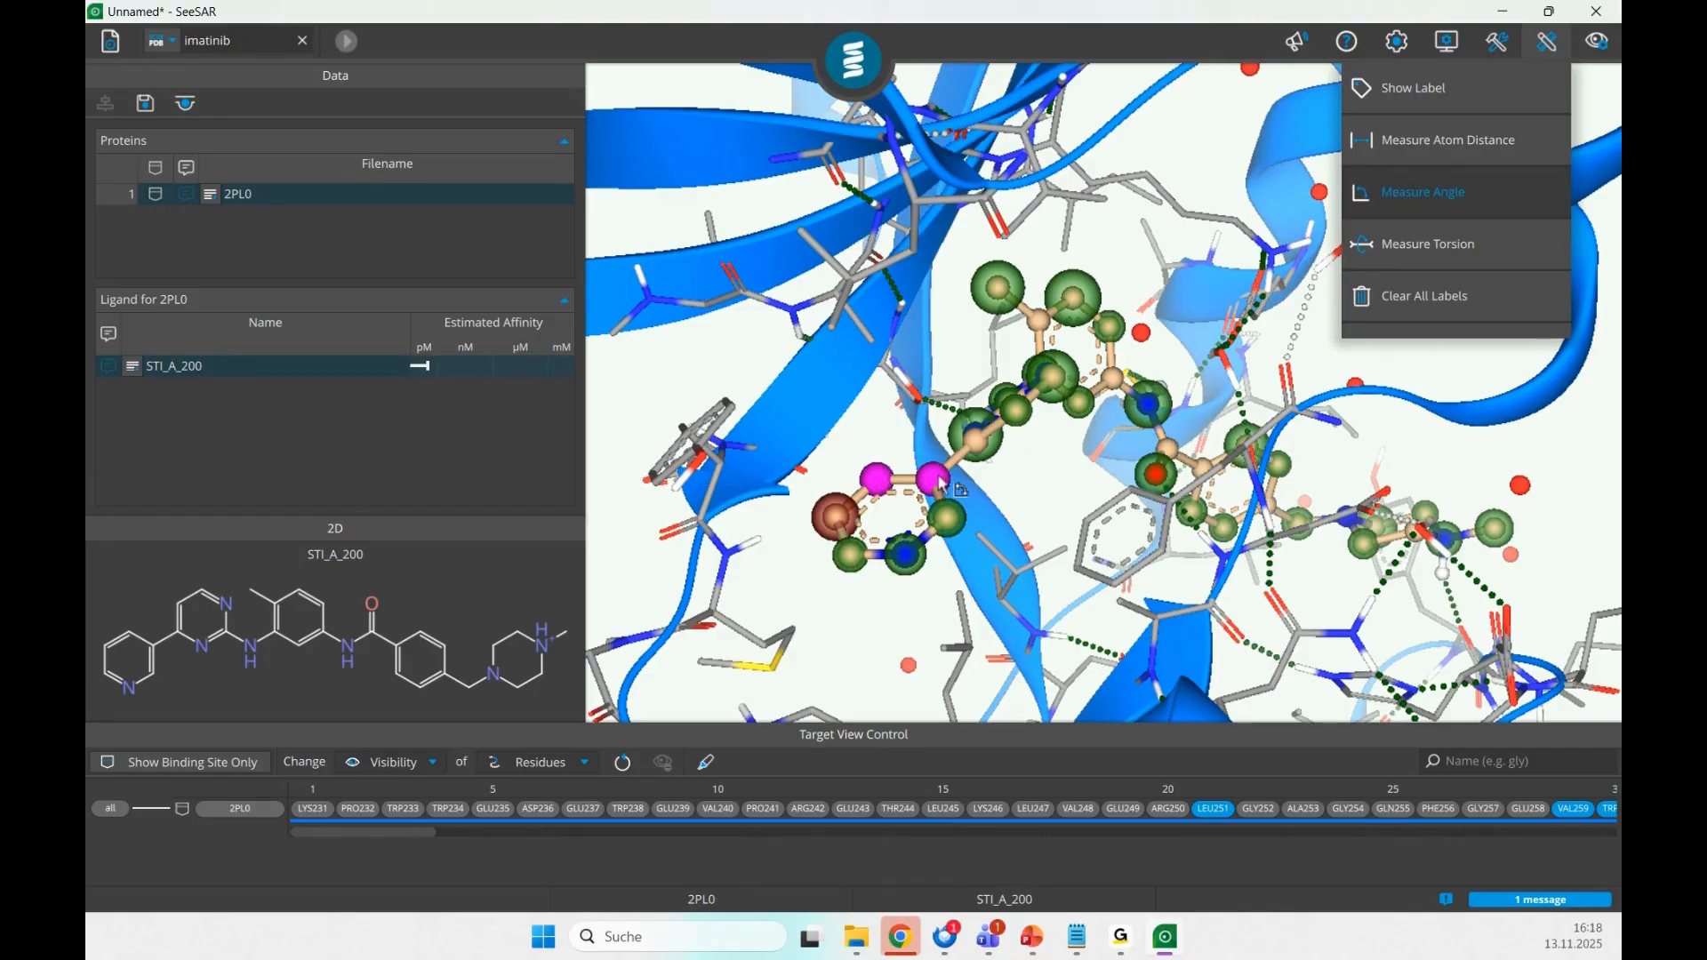
{"action": "left_click", "coordinate": [976, 449]}
{"action": "left_click_drag", "start_coordinate": [978, 454], "coordinate": [978, 511]}
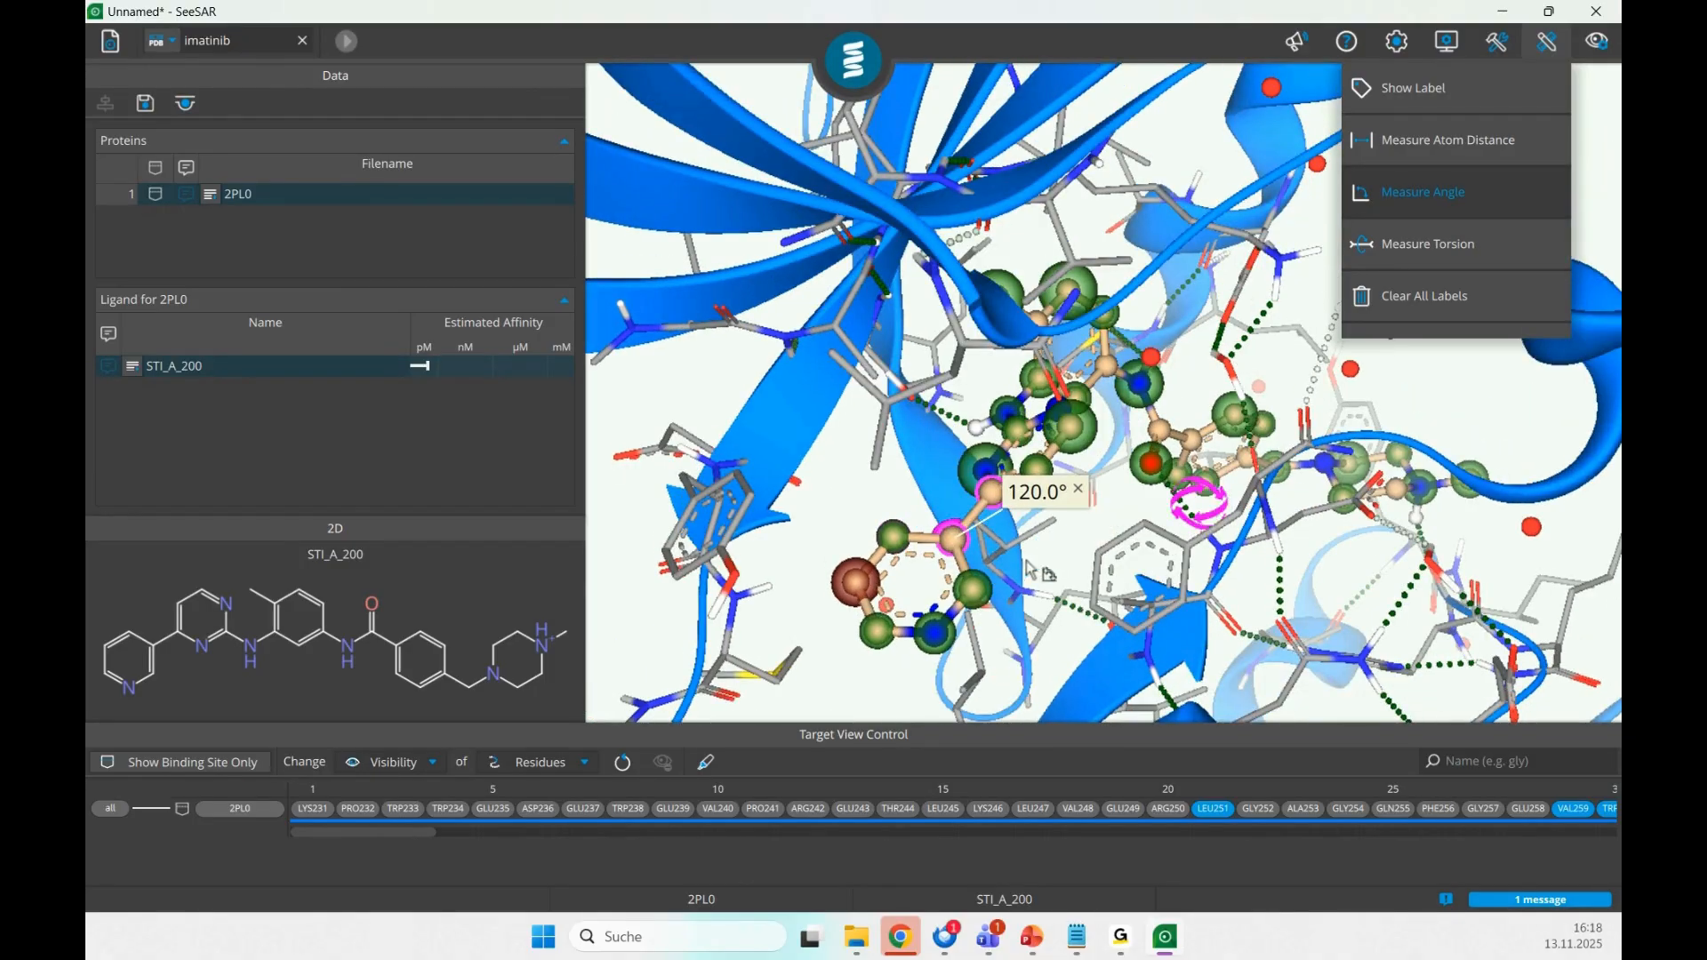
{"action": "left_click", "coordinate": [1083, 492]}
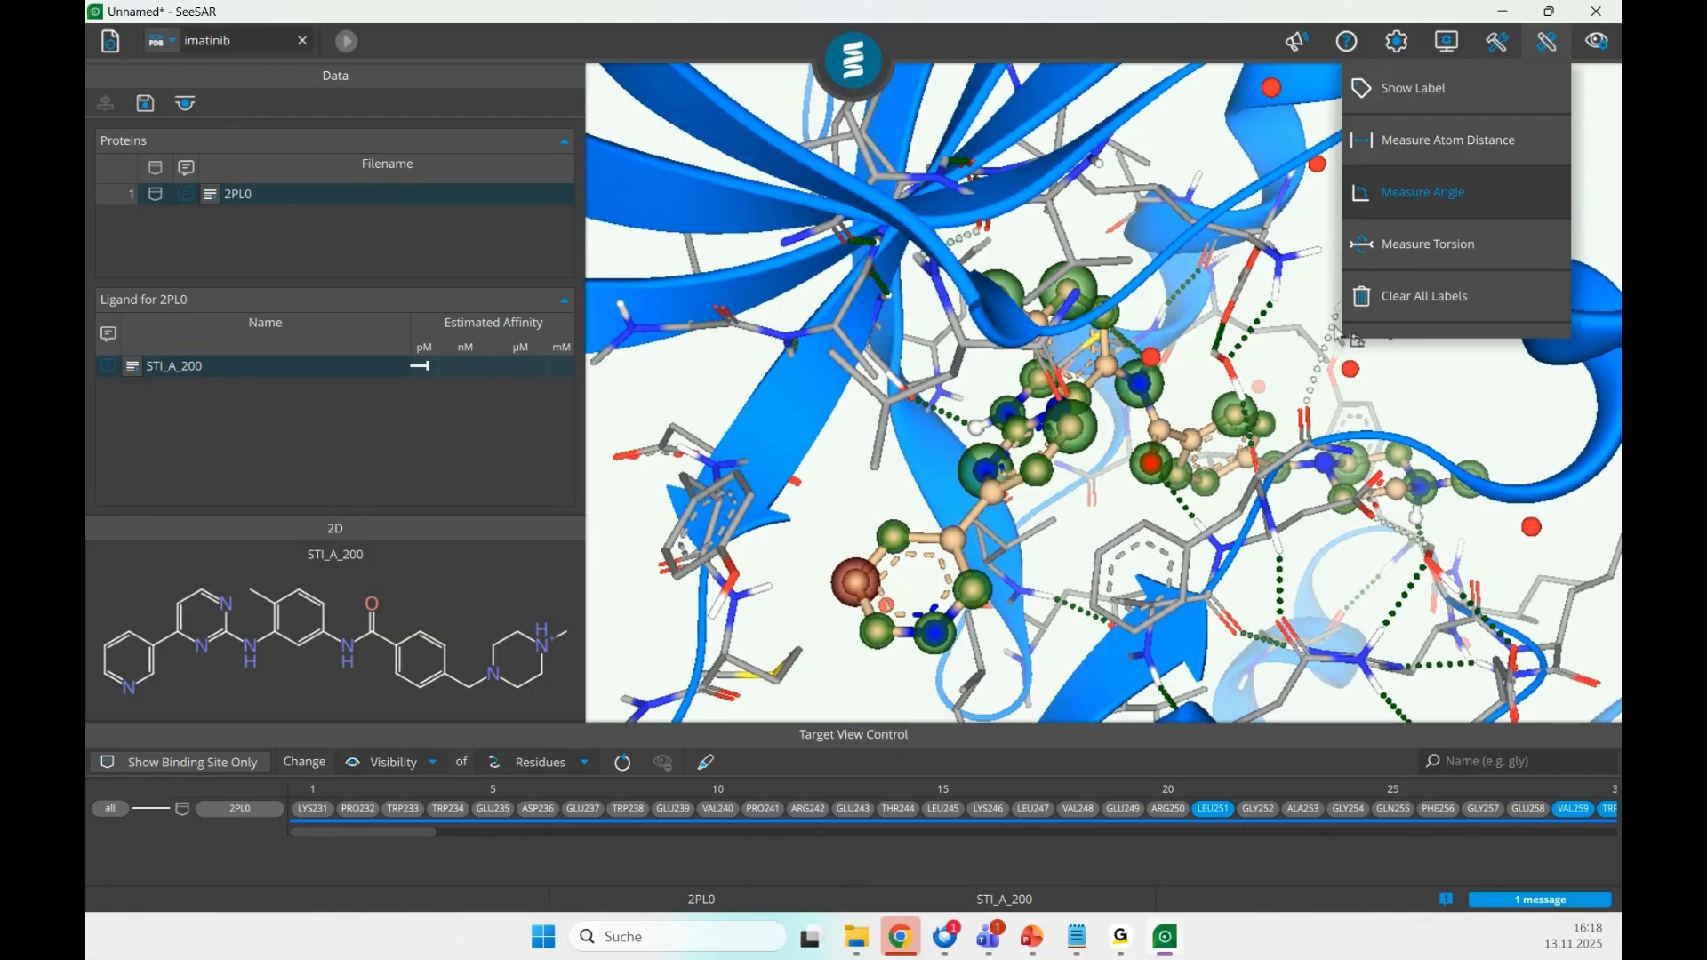
- Measure the torsion about the bond between the ligand's pyridine and pyrimidine rings, close its label and leave the measuring tools
{"action": "left_click", "coordinate": [1451, 256]}
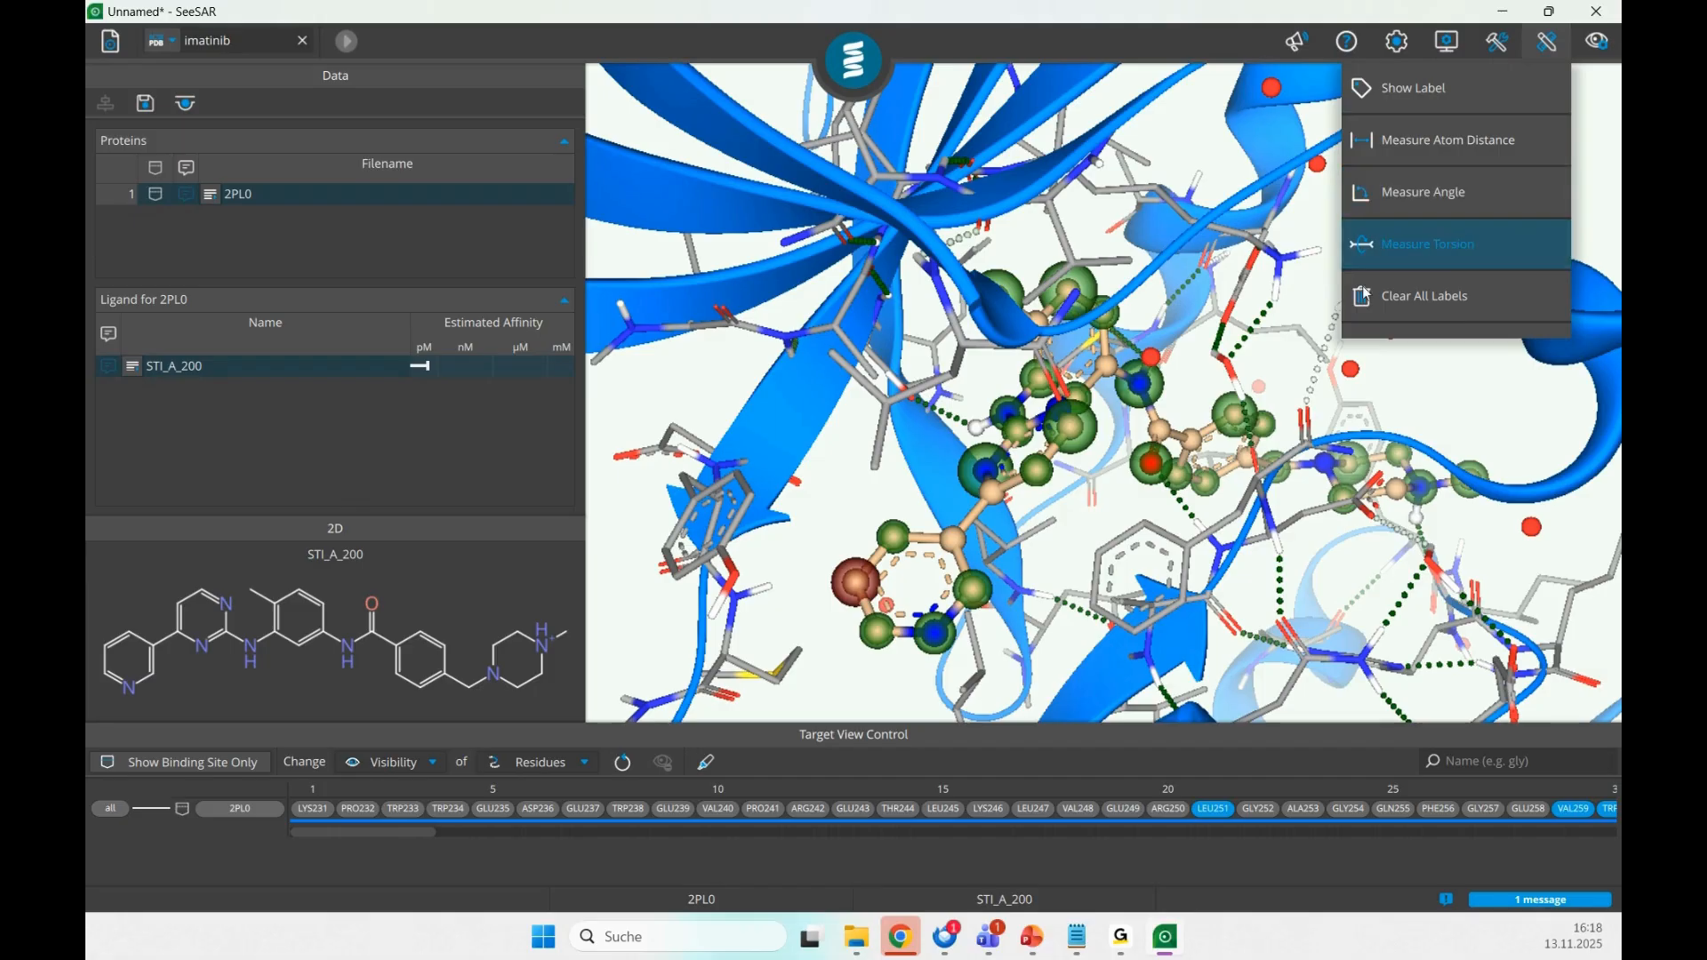
{"action": "left_click", "coordinate": [954, 537]}
{"action": "left_click", "coordinate": [992, 490]}
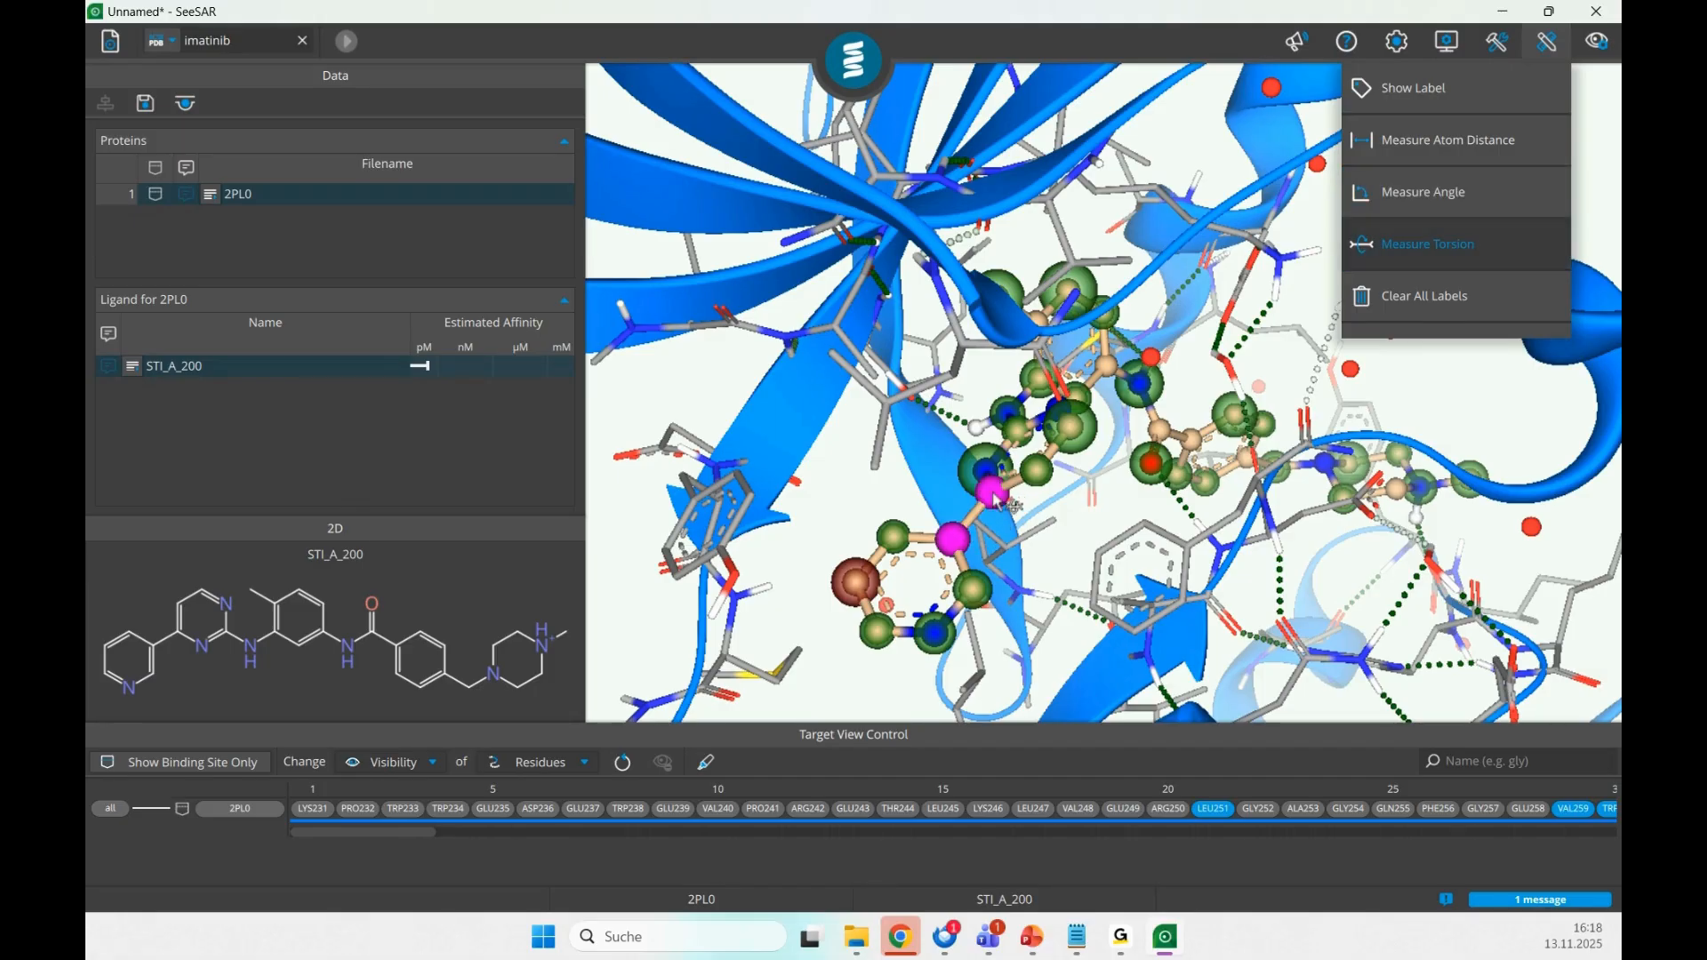
{"action": "left_click", "coordinate": [1037, 469]}
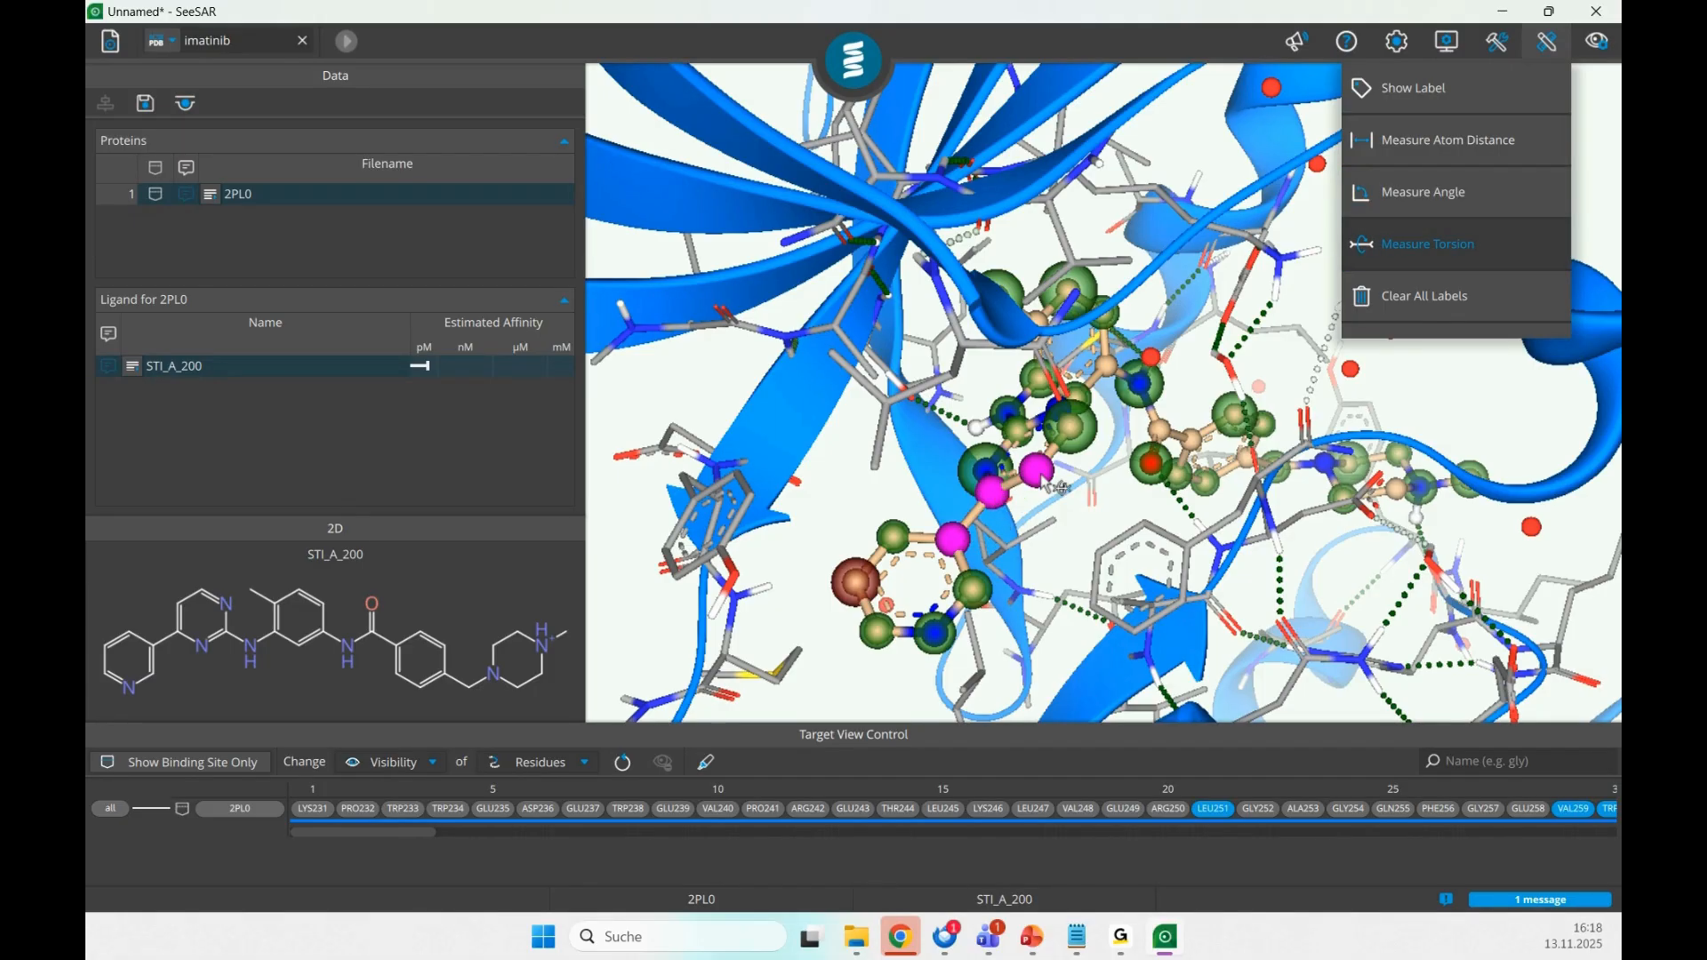
{"action": "left_click", "coordinate": [979, 594]}
{"action": "left_click_drag", "start_coordinate": [1062, 514], "coordinate": [1094, 512]}
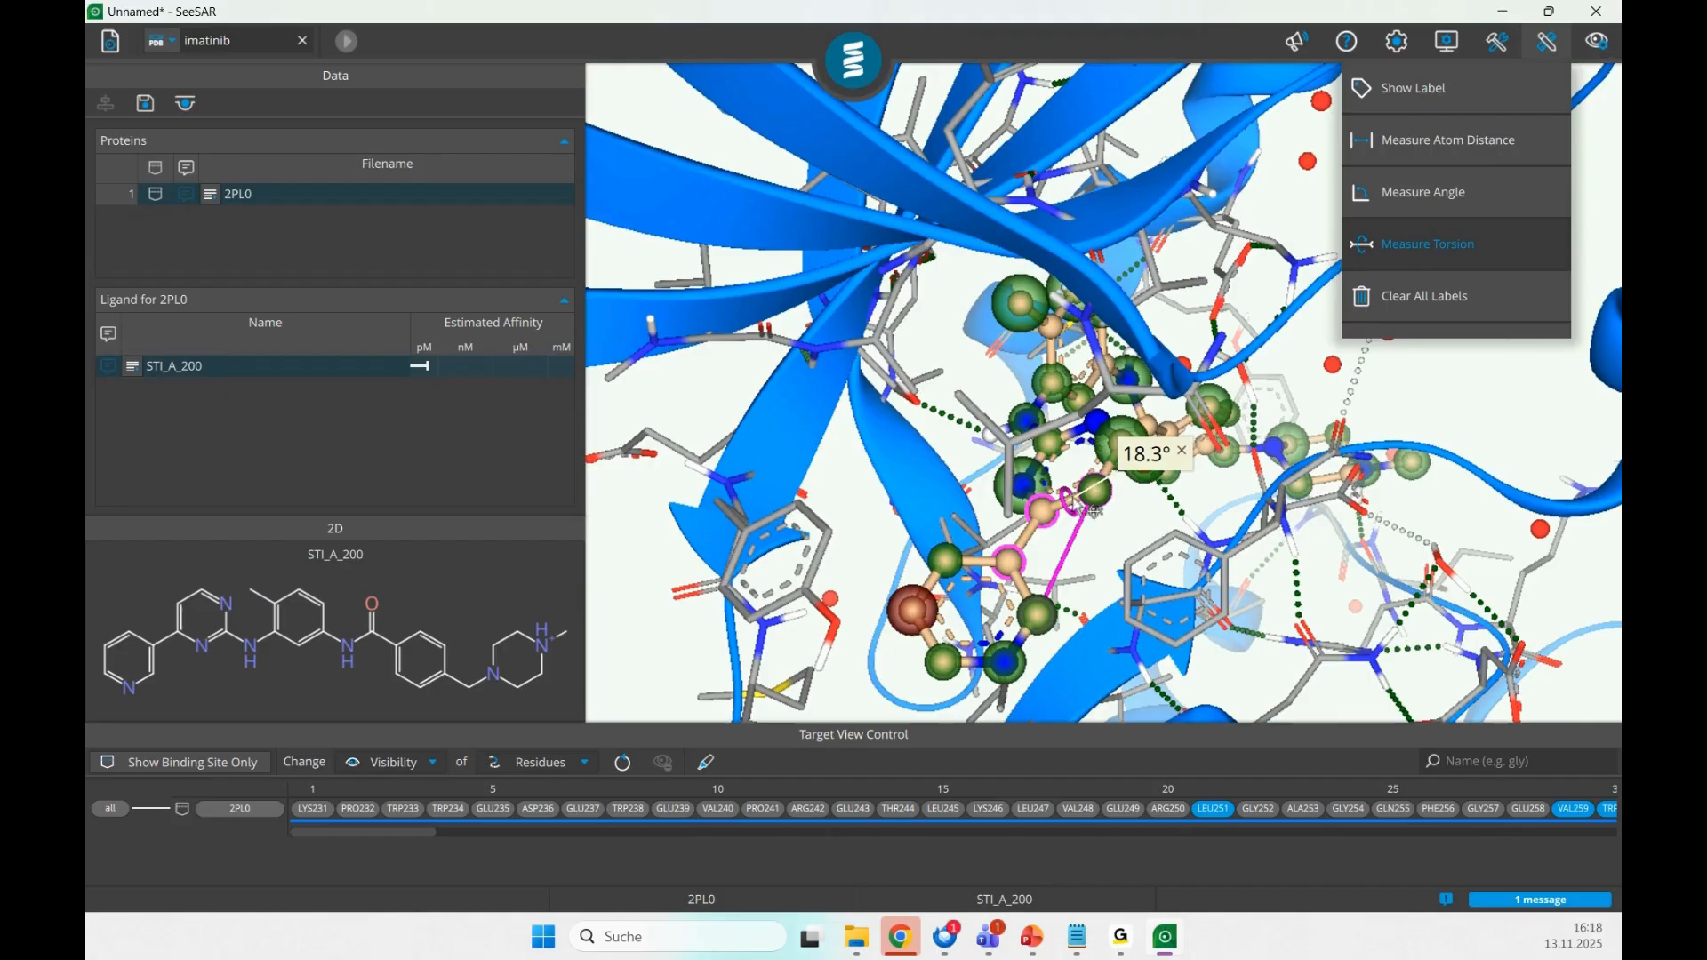
{"action": "left_click", "coordinate": [1186, 455]}
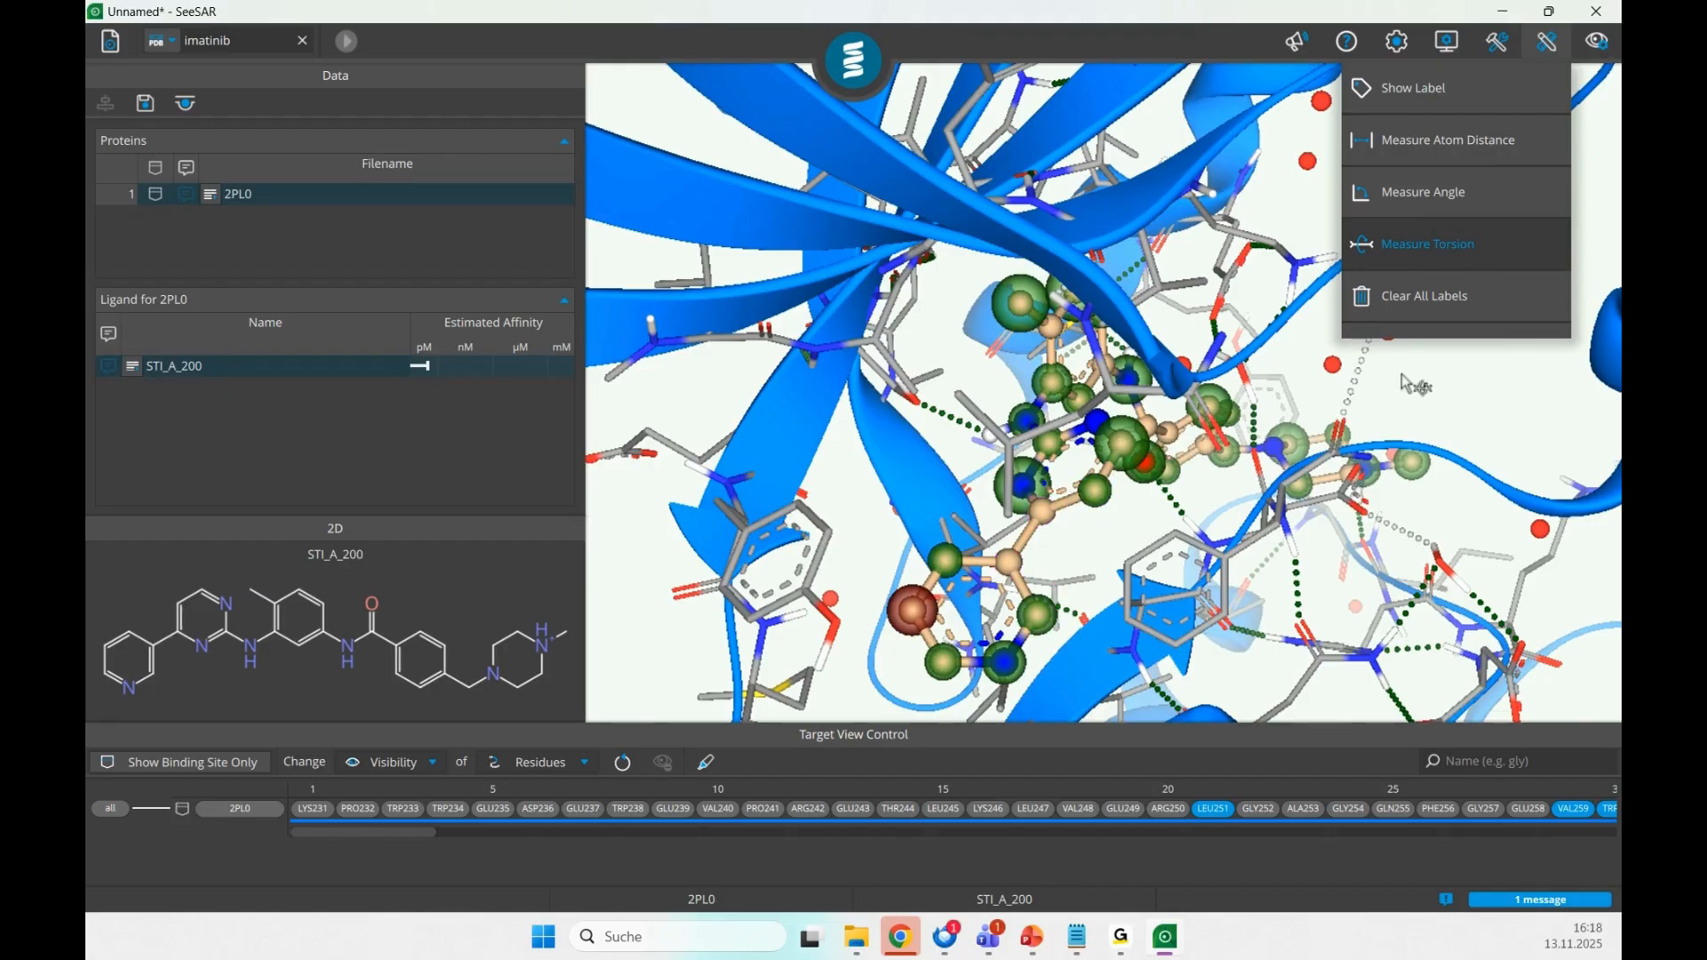
{"action": "left_click", "coordinate": [1442, 250]}
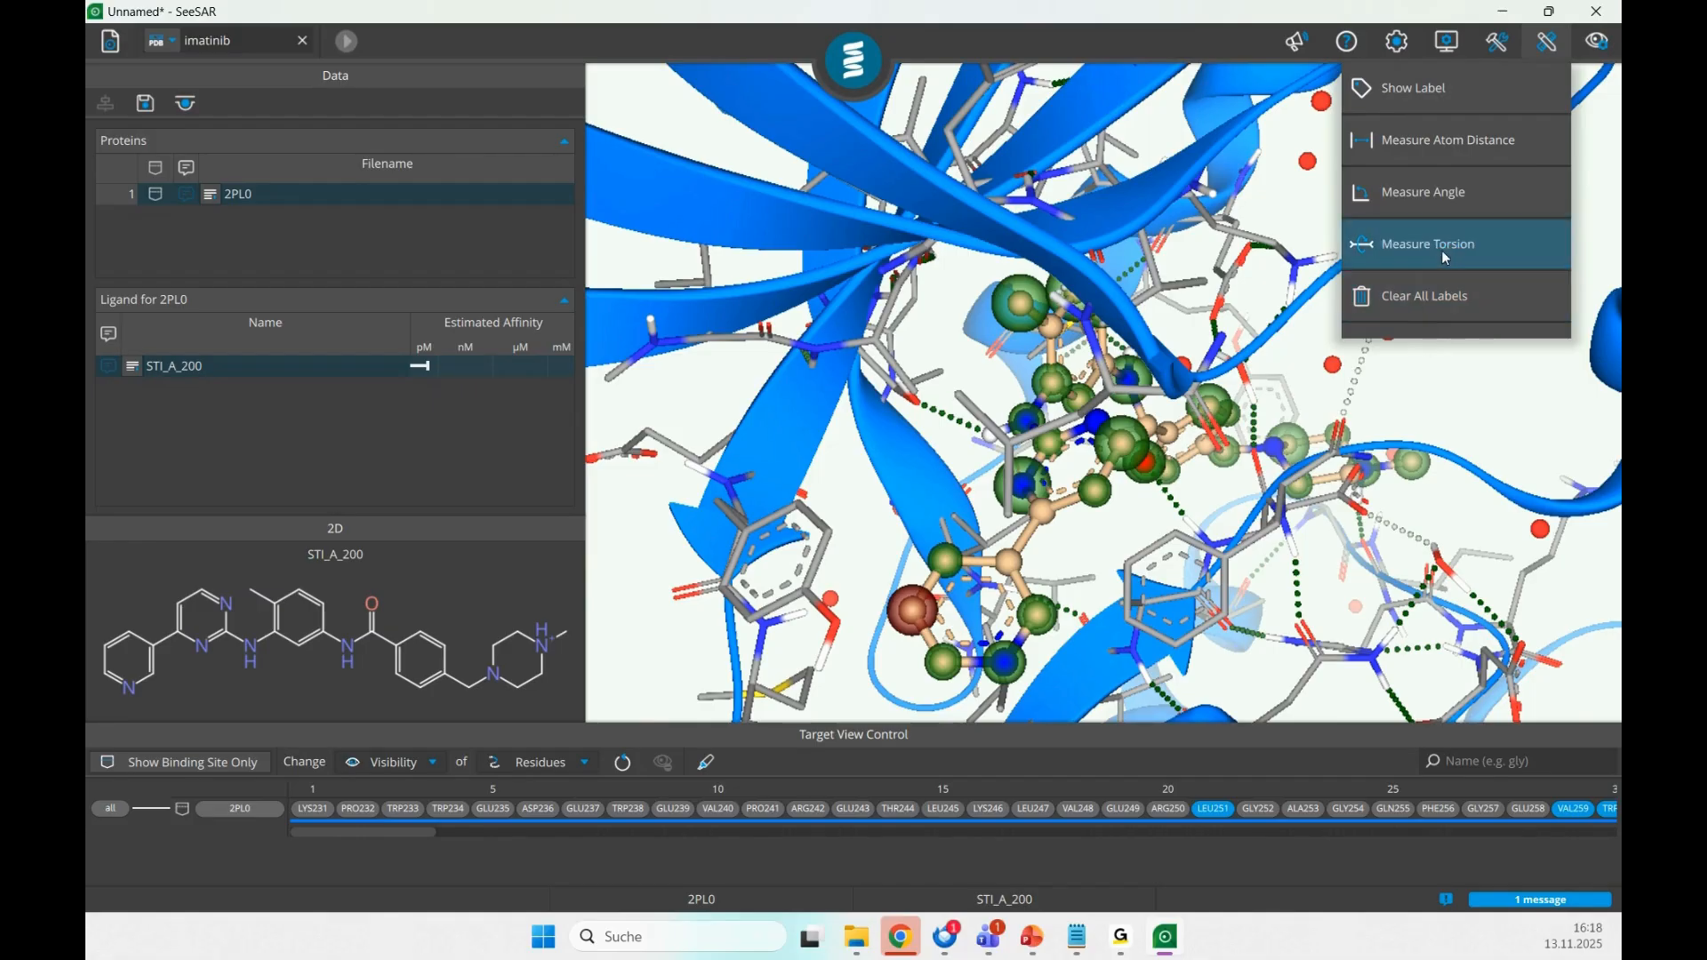
{"action": "left_click", "coordinate": [1548, 41]}
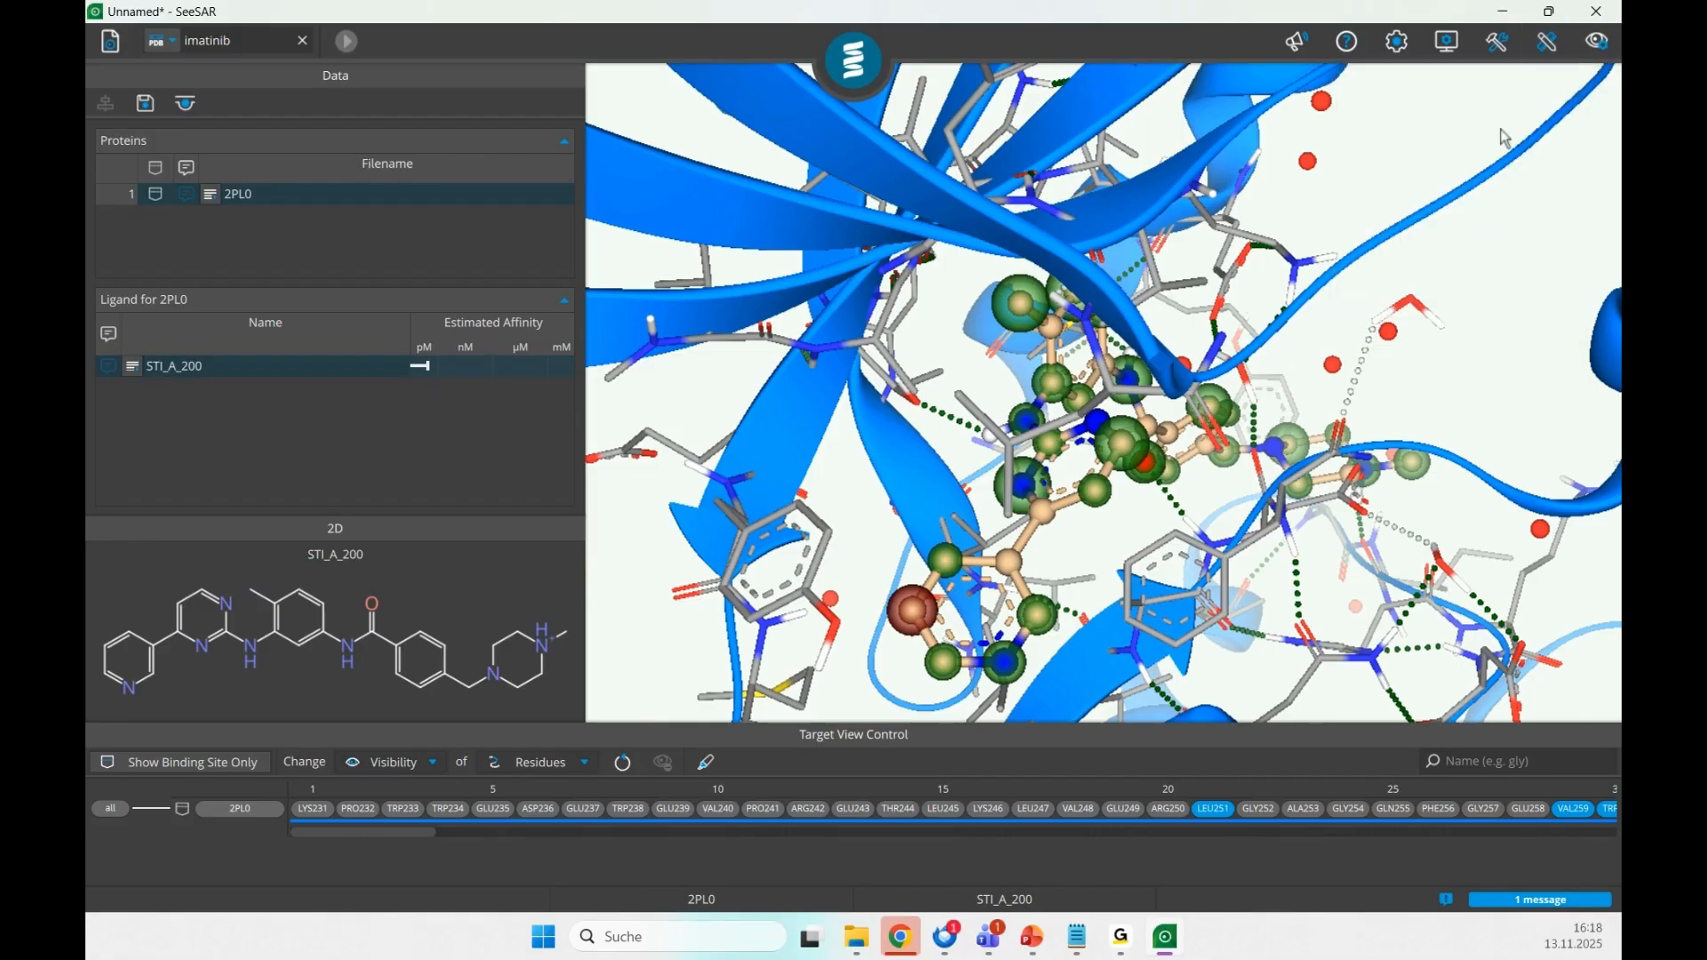
- Toggle Hyde coloring for the ligand to compare the views, and leave it switched off
{"action": "left_click", "coordinate": [1598, 47]}
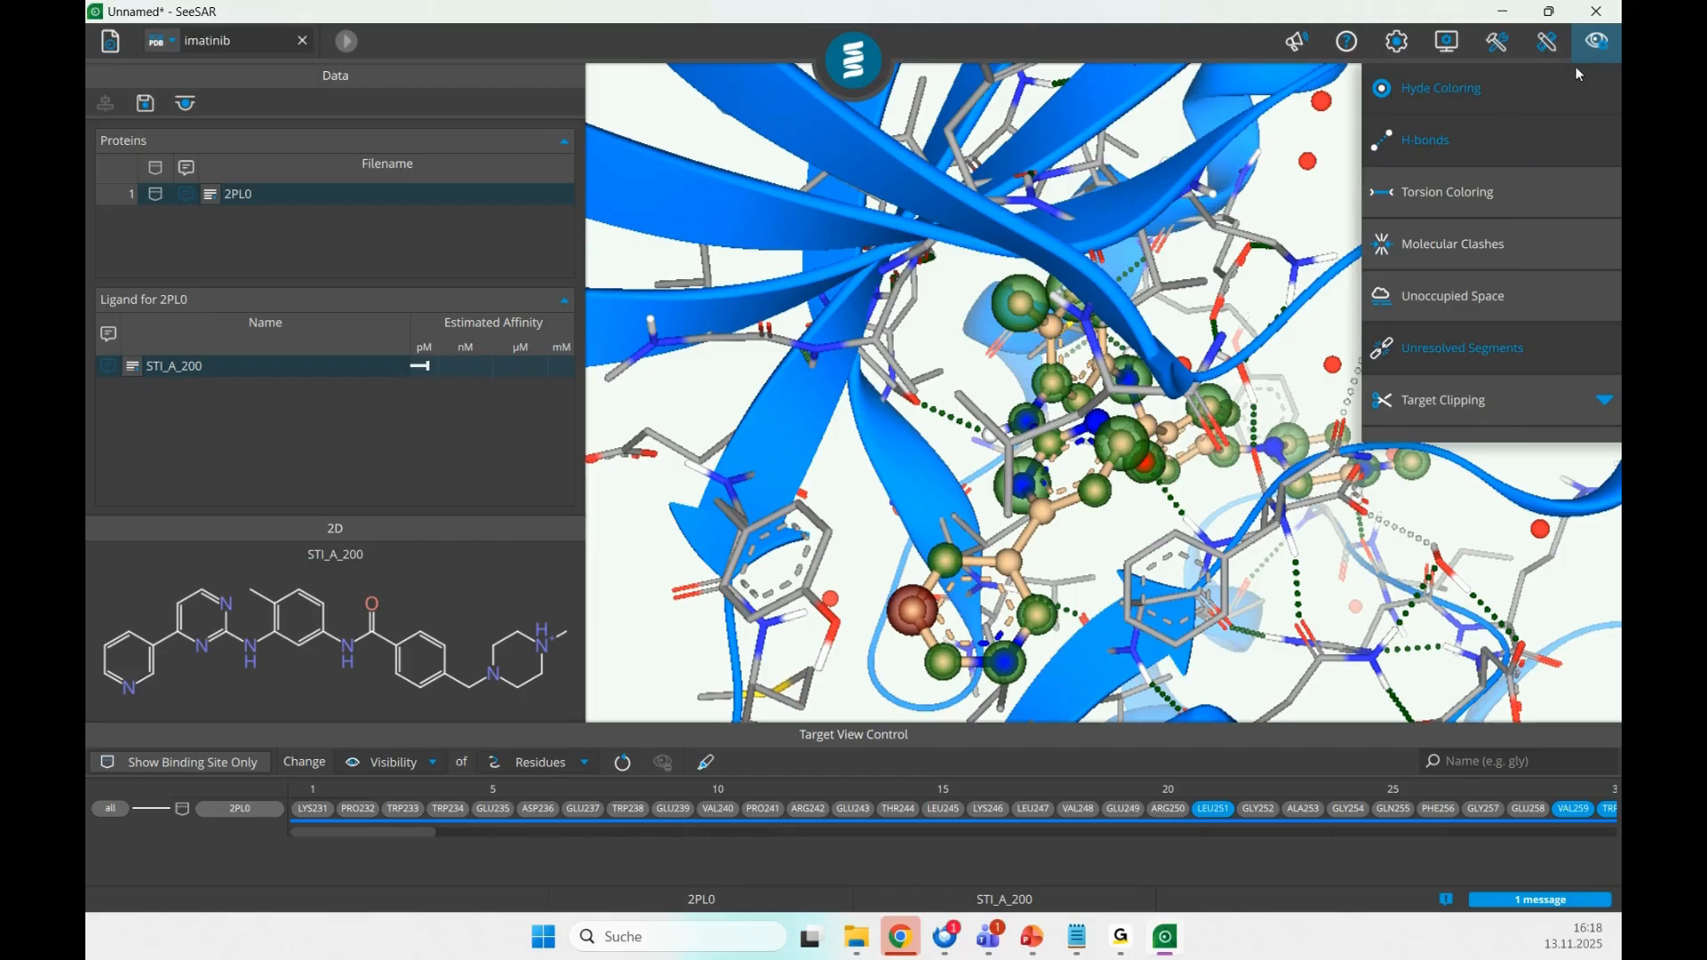
{"action": "left_click_drag", "start_coordinate": [1224, 503], "coordinate": [1159, 405]}
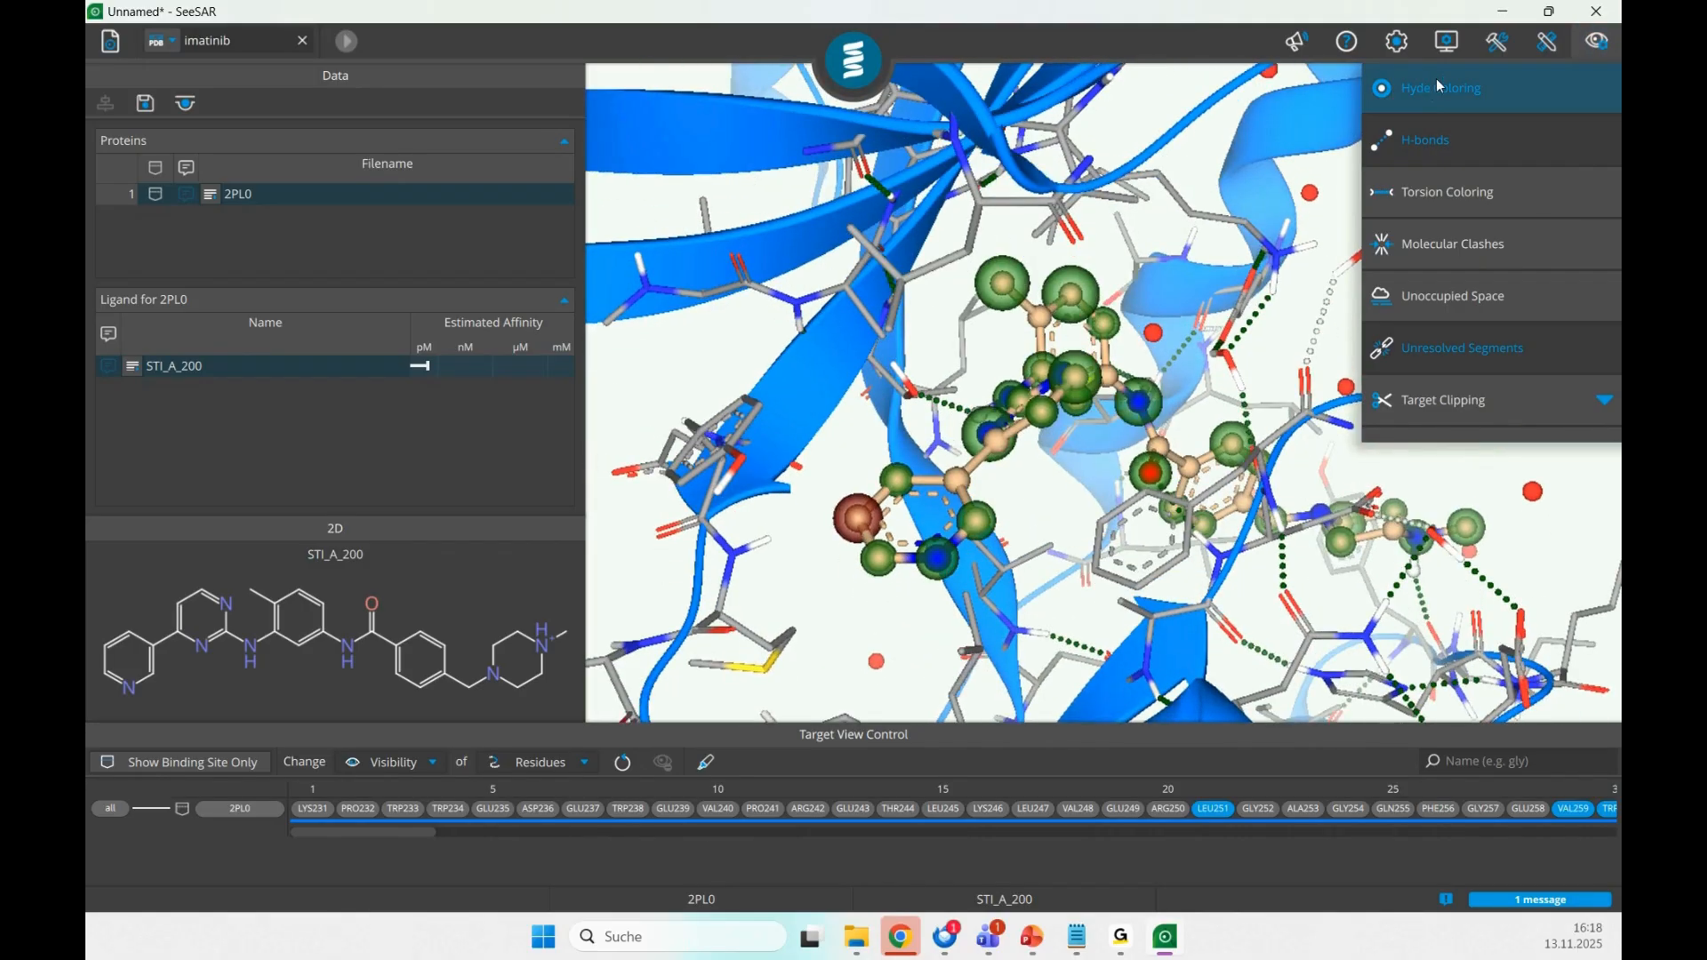
{"action": "left_click", "coordinate": [1442, 86]}
{"action": "left_click", "coordinate": [1466, 89]}
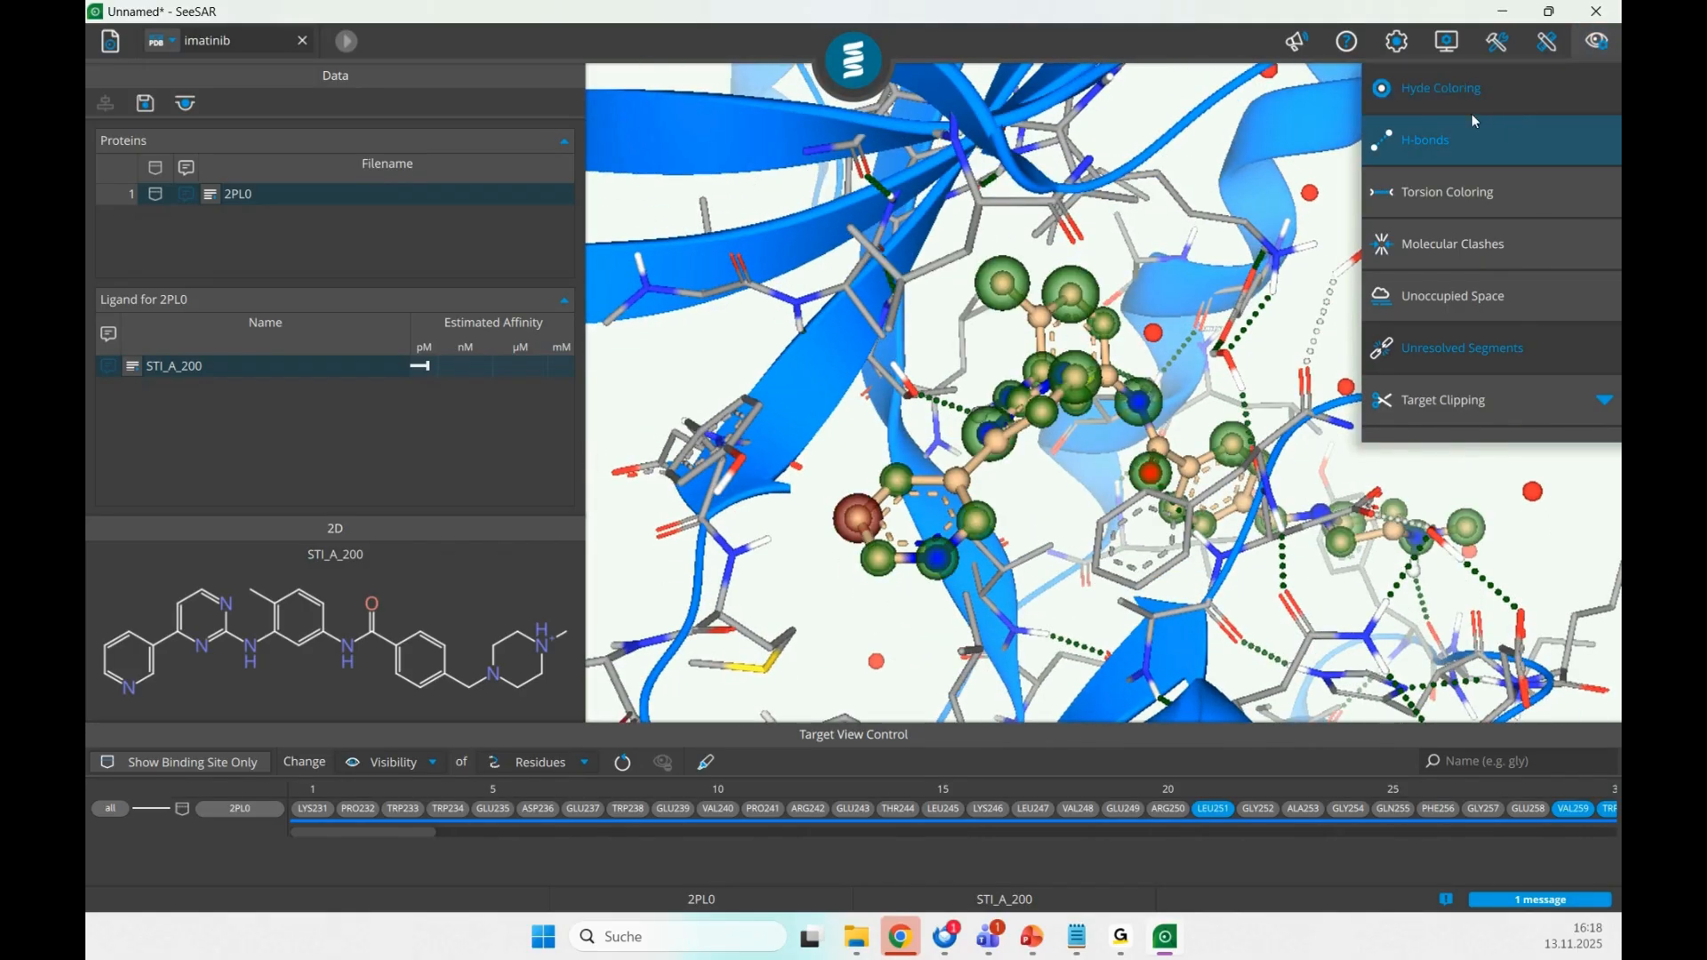
{"action": "left_click", "coordinate": [1468, 107]}
{"action": "left_click", "coordinate": [1466, 100]}
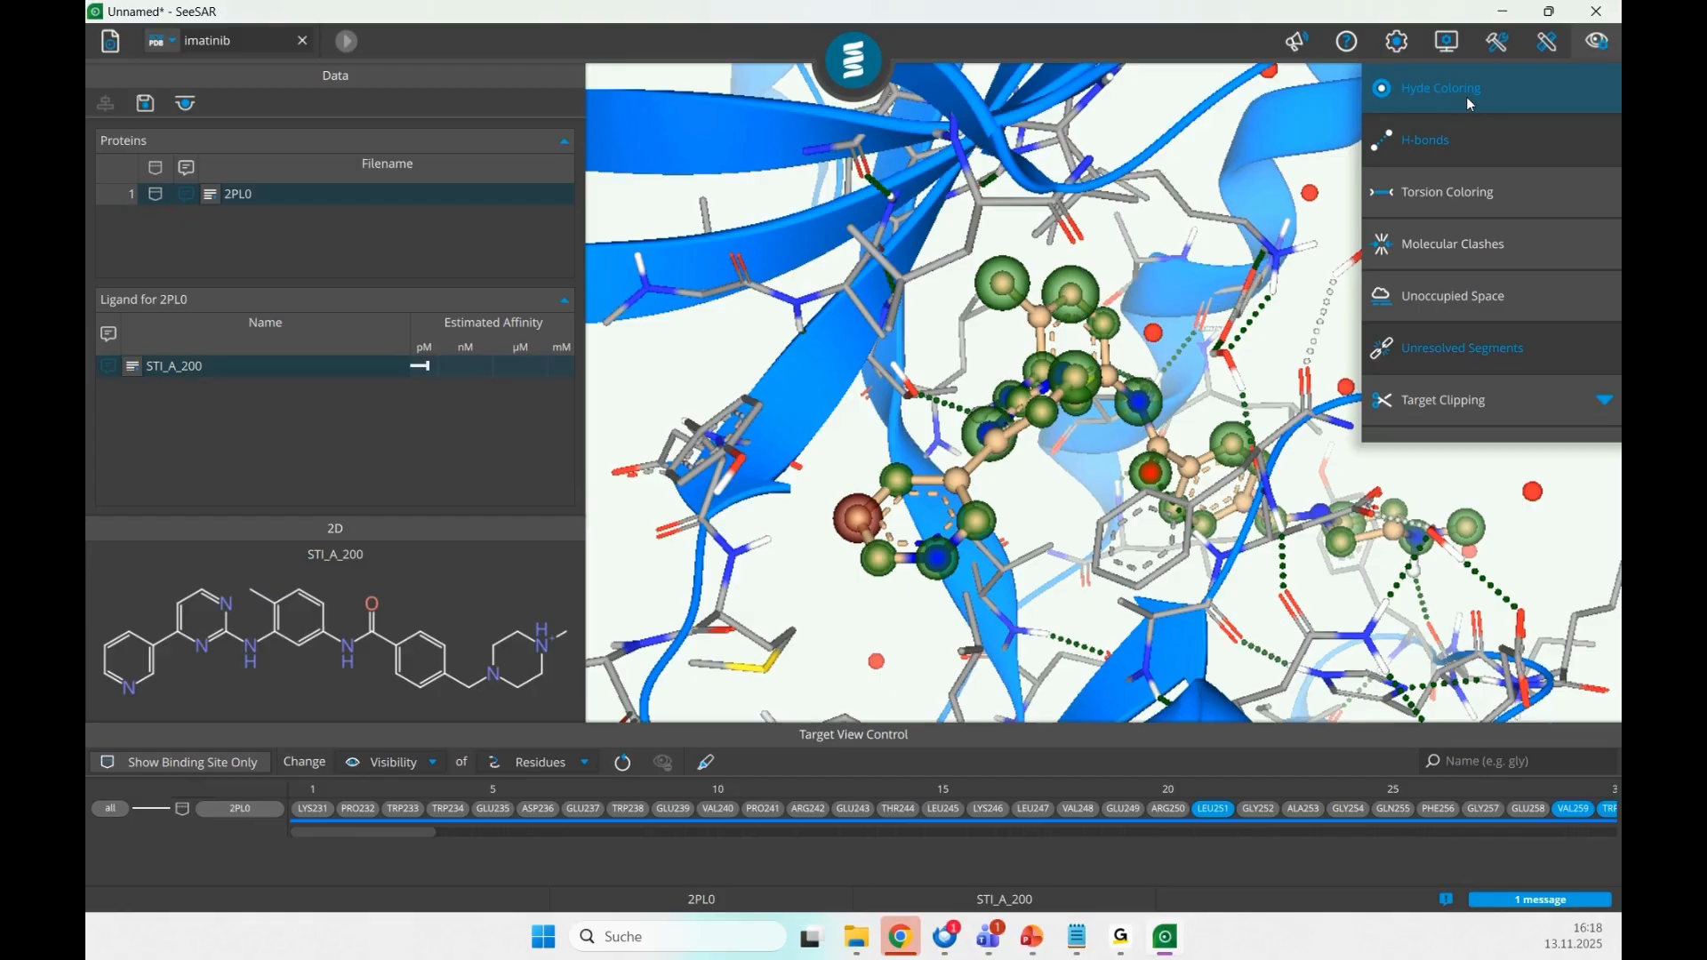
{"action": "left_click", "coordinate": [1468, 105]}
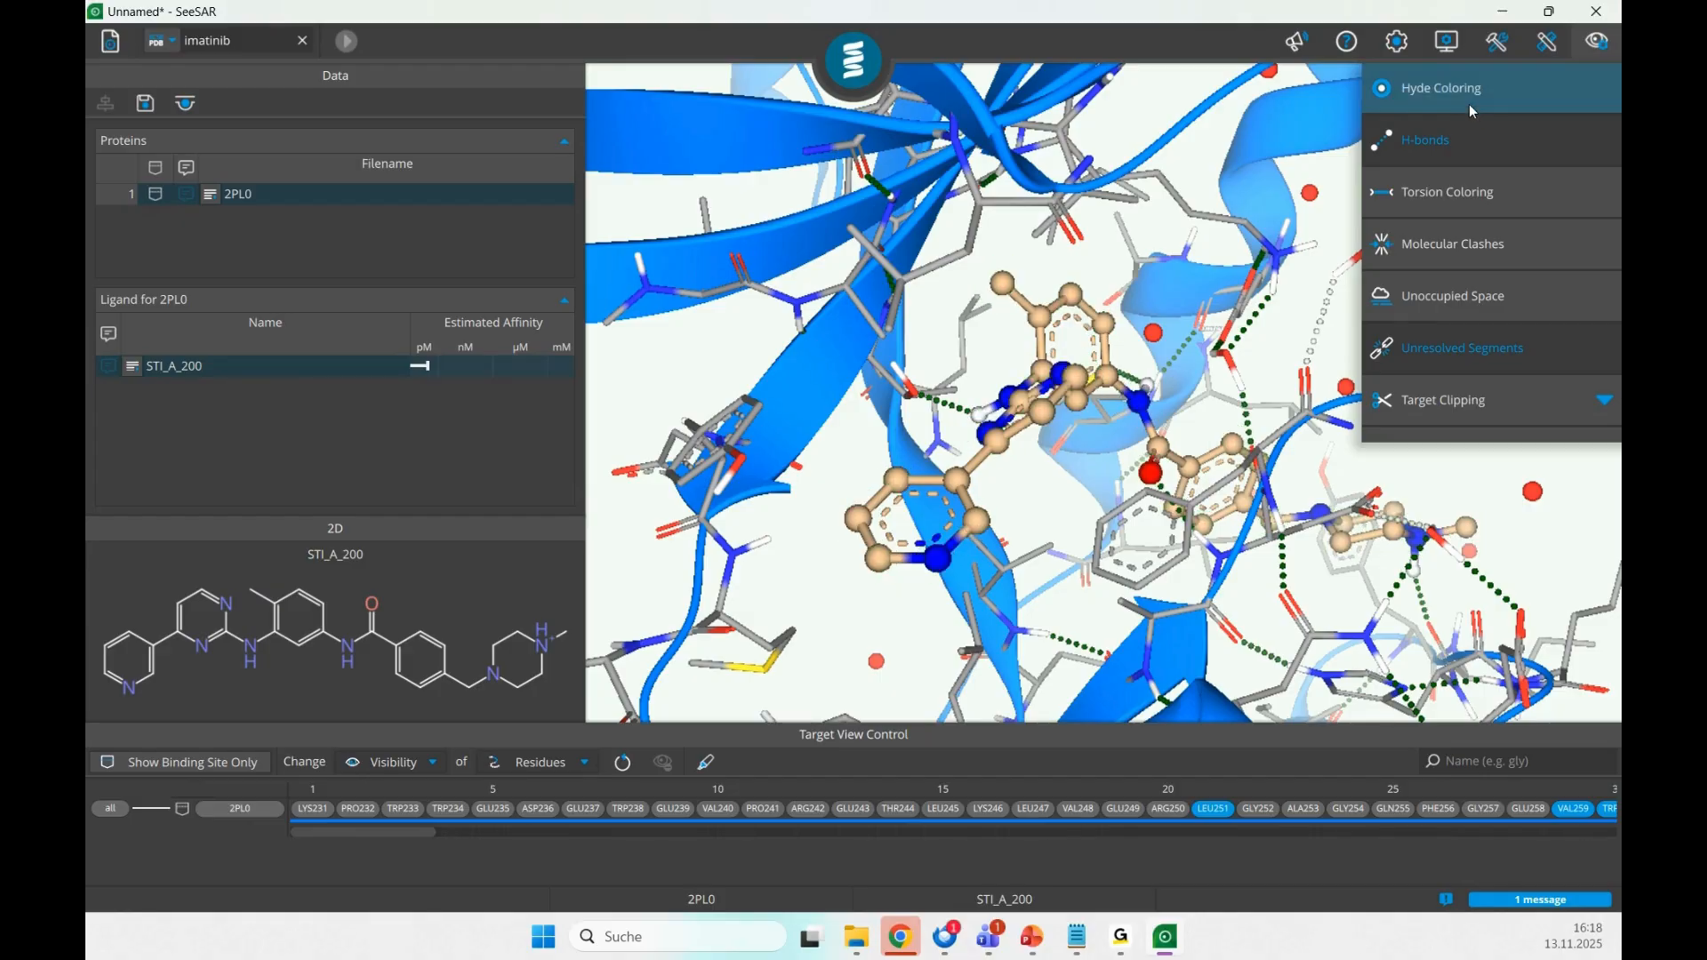
- Toggle the display of H-bonds in the binding site and leave it switched off
{"action": "left_click", "coordinate": [1474, 141]}
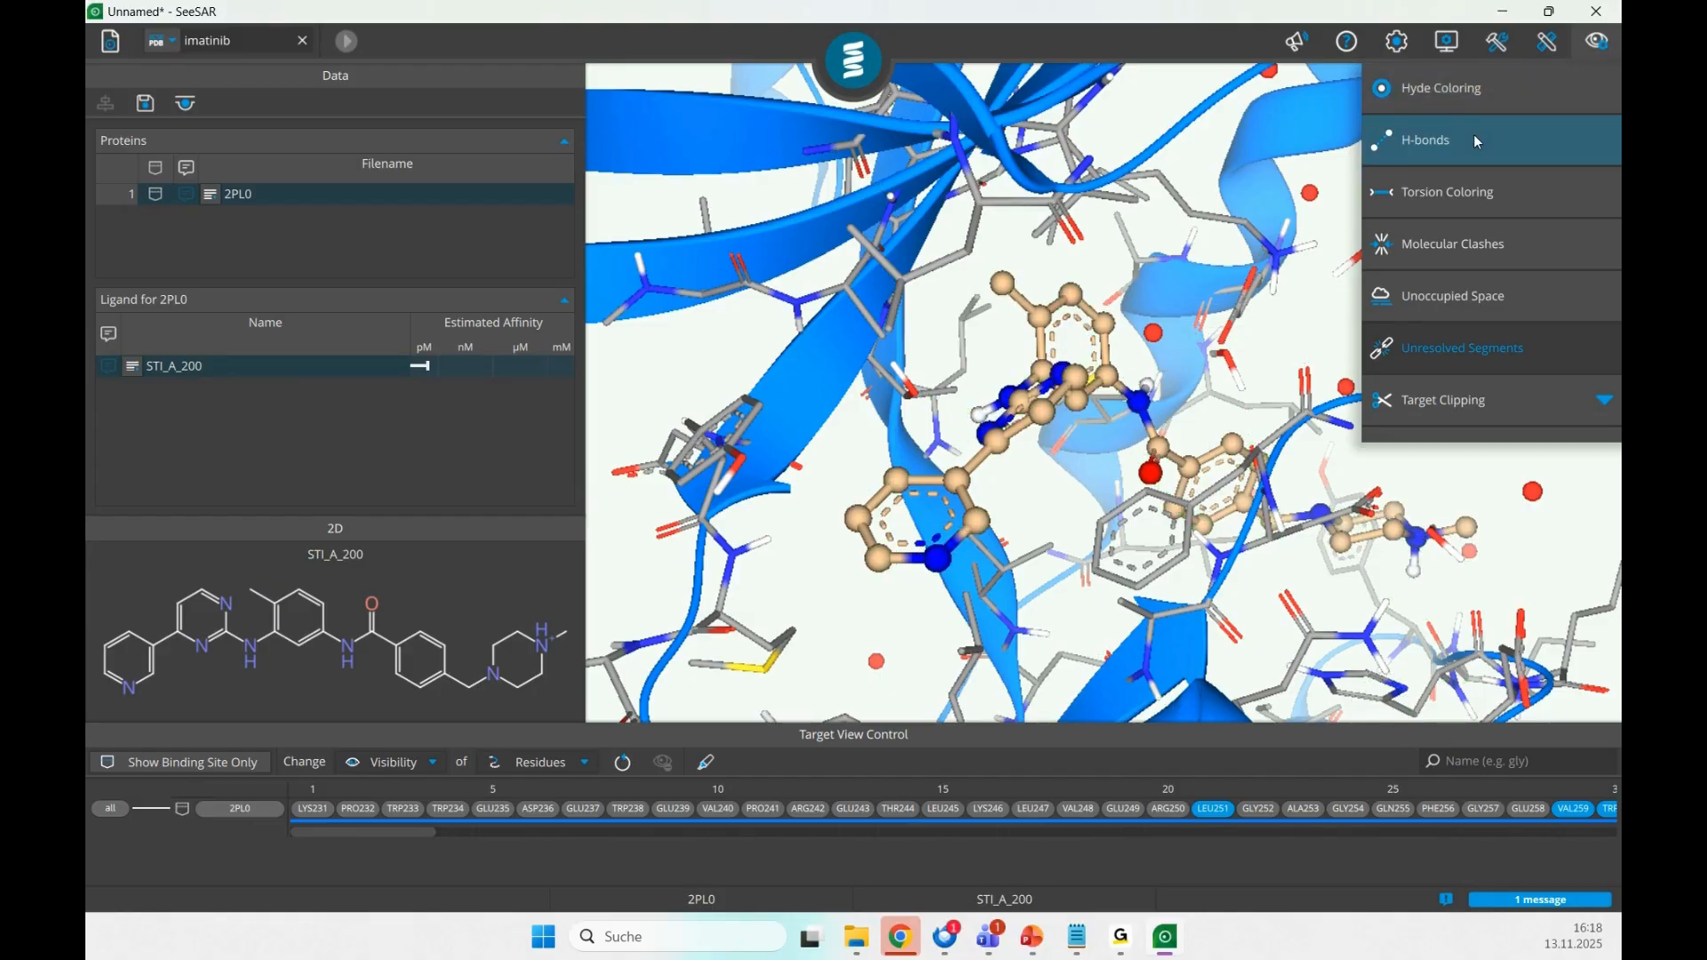
{"action": "left_click", "coordinate": [1470, 140]}
{"action": "left_click", "coordinate": [1471, 135]}
{"action": "left_click", "coordinate": [1471, 135]}
{"action": "left_click", "coordinate": [1471, 135]}
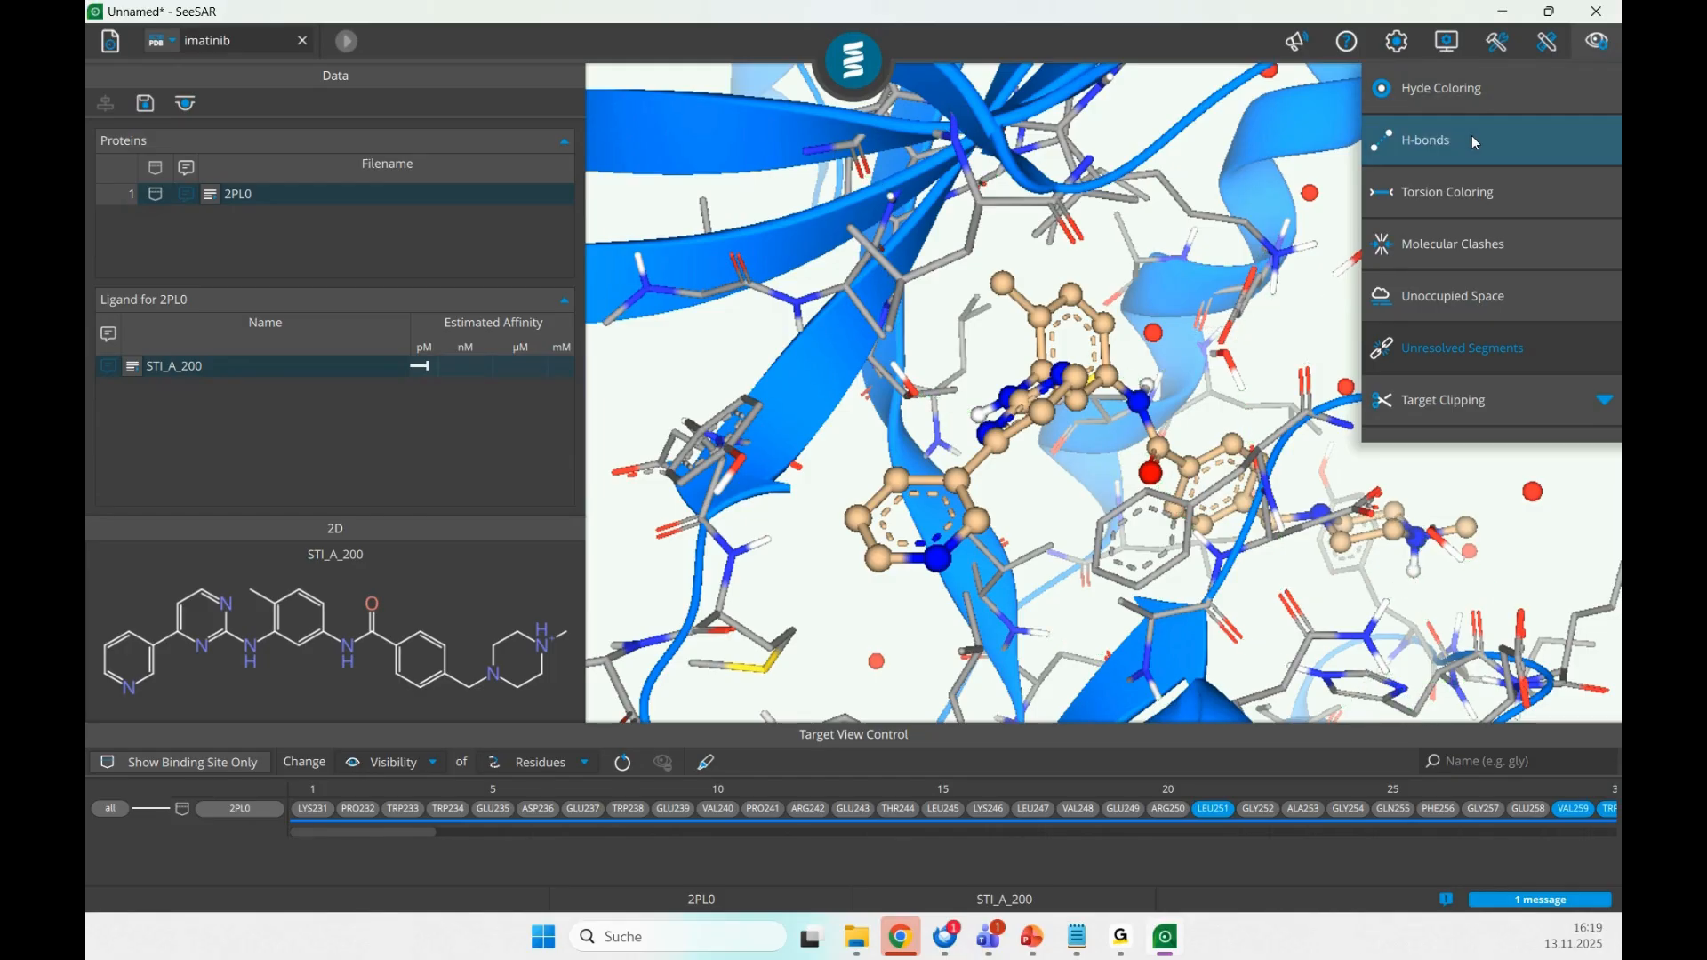
- Show torsion coloring on the ligand's rotatable bonds and switch it off again after viewing
{"action": "left_click", "coordinate": [1472, 201]}
{"action": "right_click_drag", "start_coordinate": [1289, 297], "coordinate": [1217, 333]}
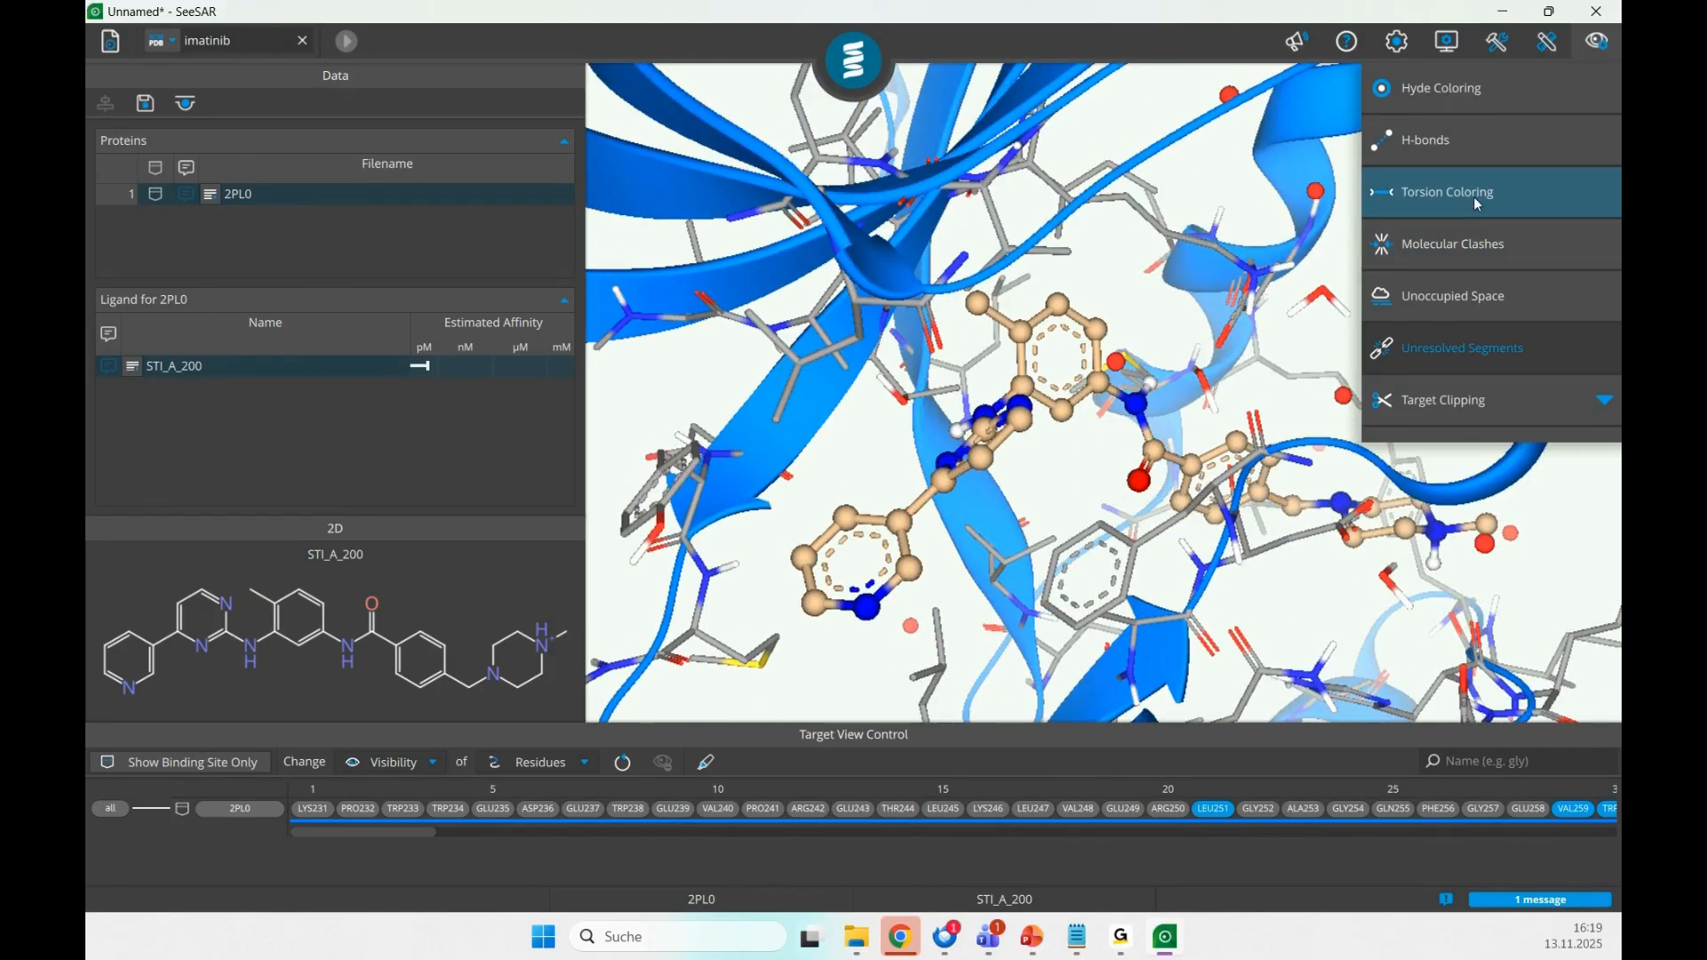
{"action": "left_click", "coordinate": [1490, 250]}
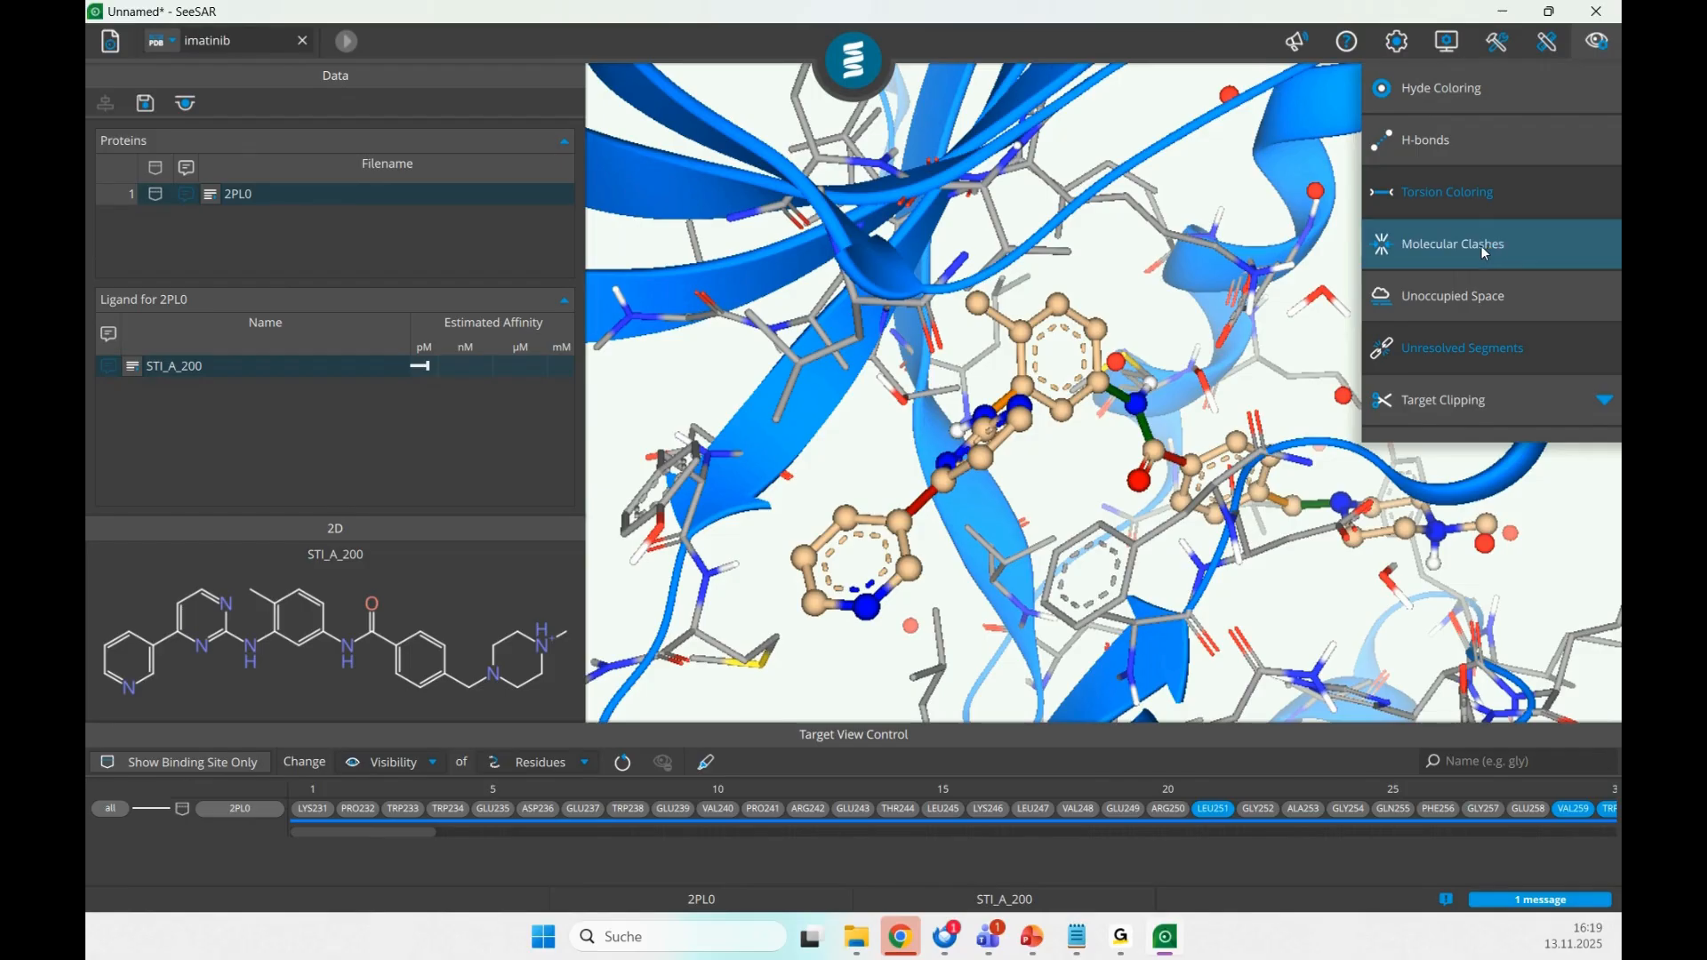
{"action": "left_click", "coordinate": [1423, 201]}
- Check the ligand and binding site for molecular clashes, and switch the clash display off
{"action": "right_click_drag", "start_coordinate": [1182, 365], "coordinate": [1216, 396]}
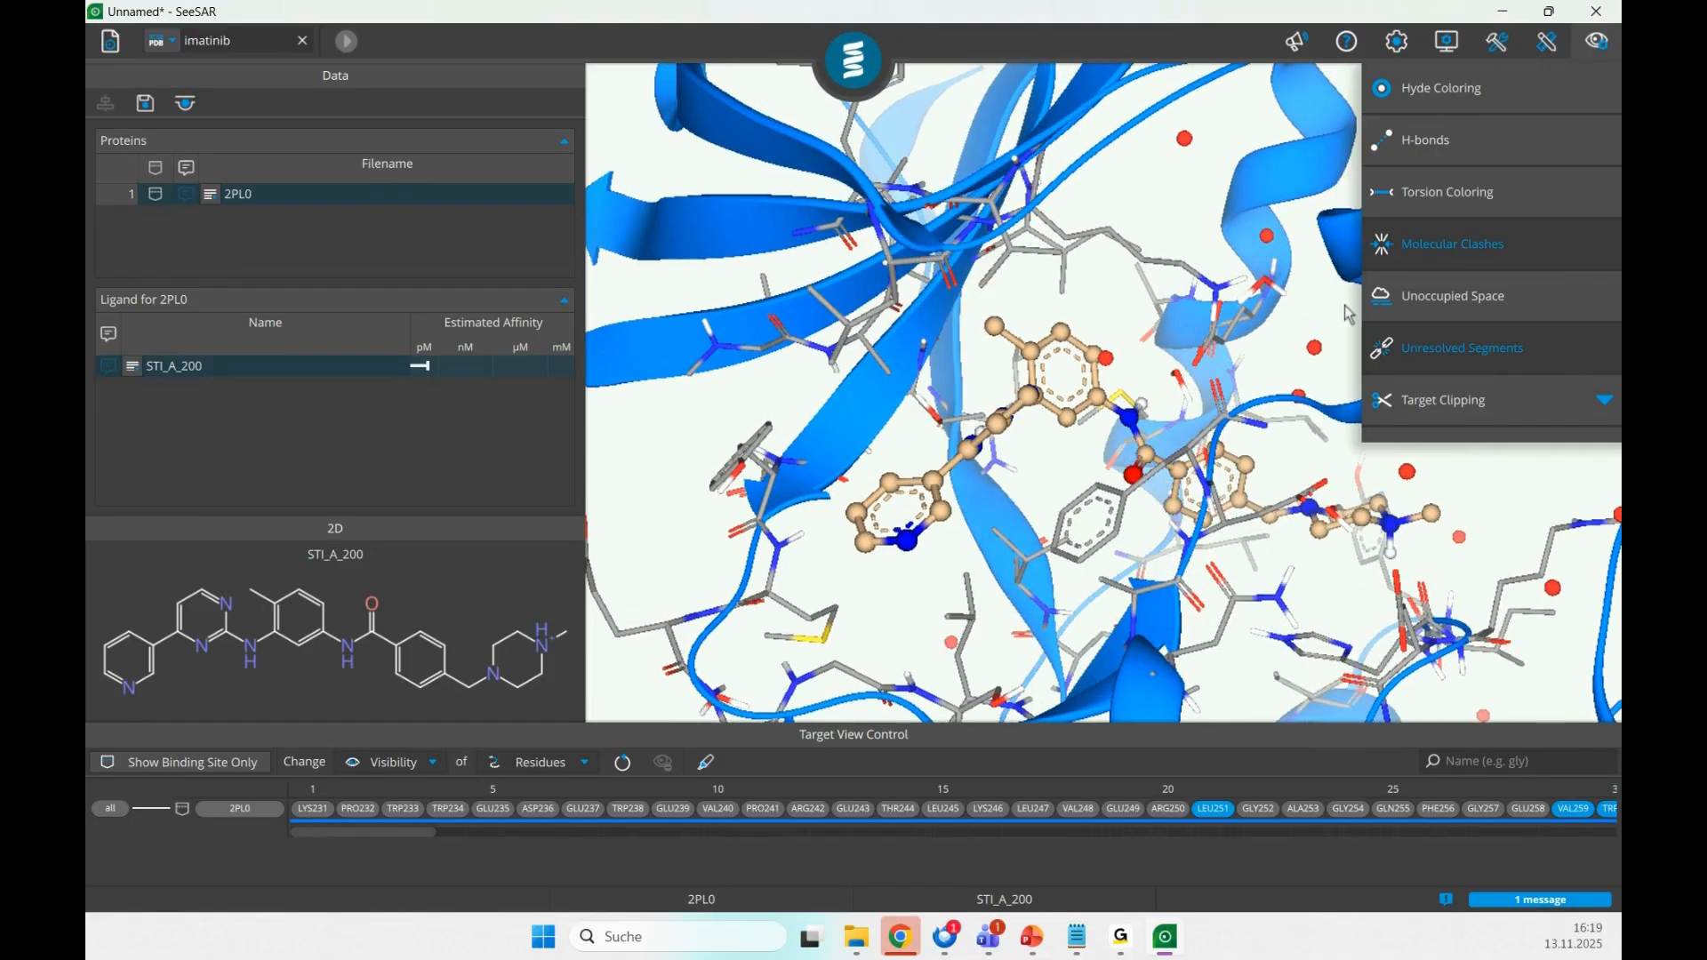
{"action": "left_click", "coordinate": [1444, 254]}
{"action": "left_click", "coordinate": [1442, 249]}
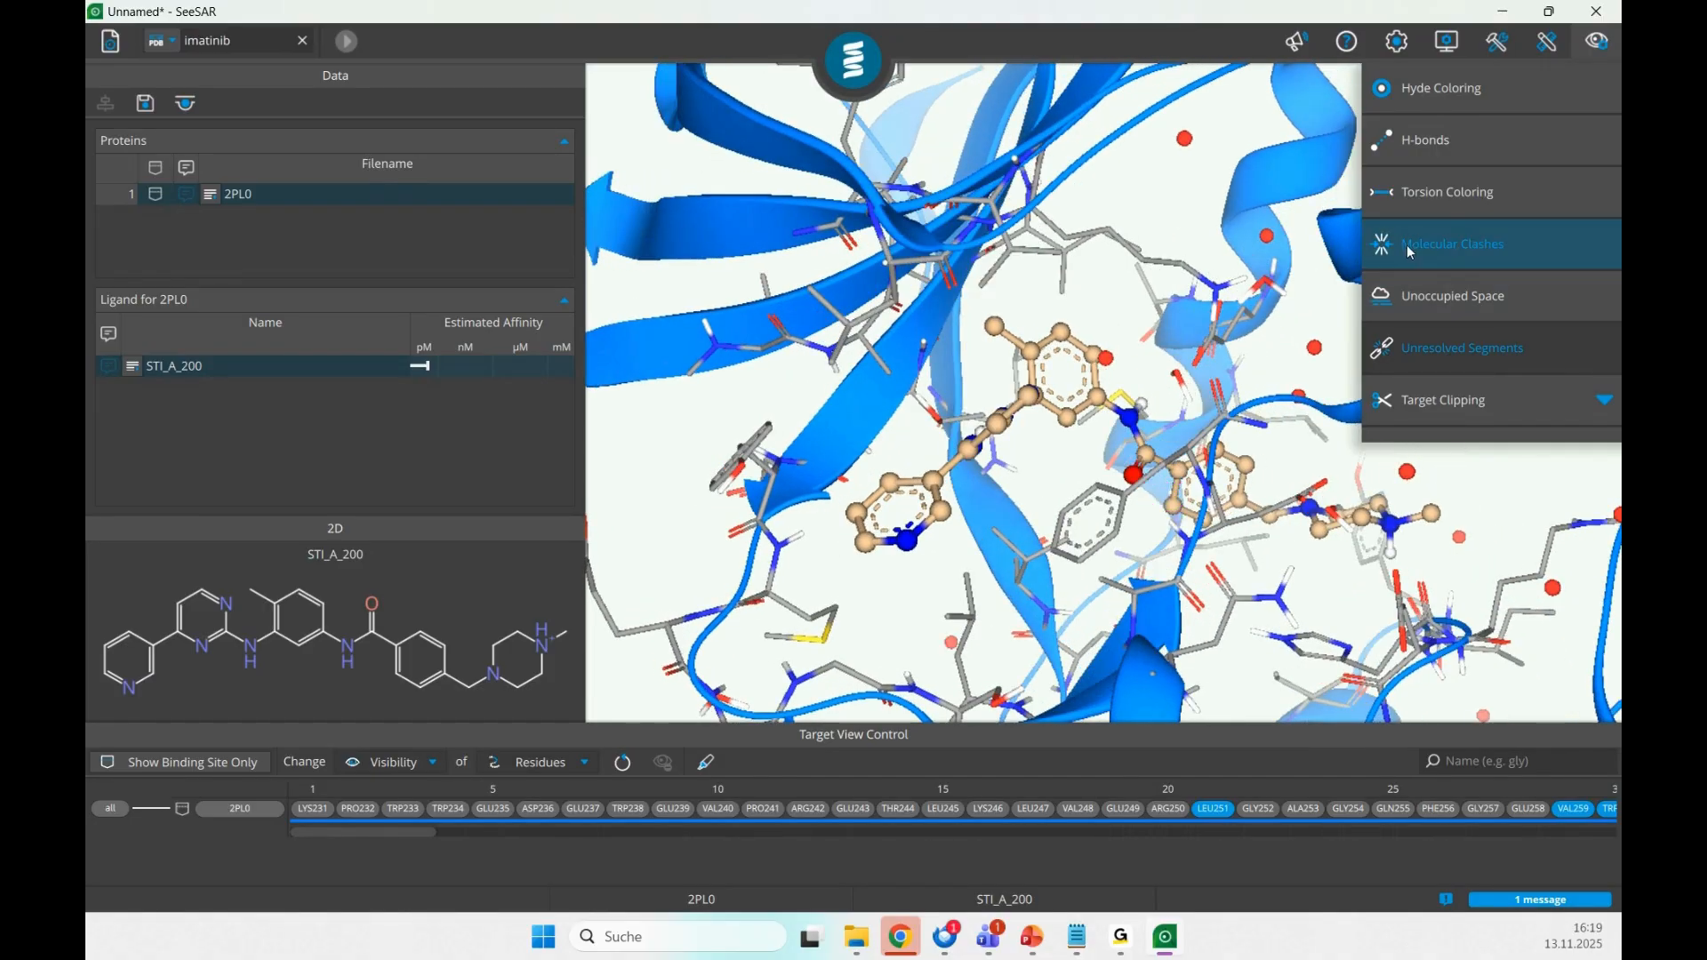
{"action": "left_click", "coordinate": [1412, 251]}
- Display the unoccupied space around the ligand, comparing the binding site with and without it
{"action": "left_click", "coordinate": [1412, 302]}
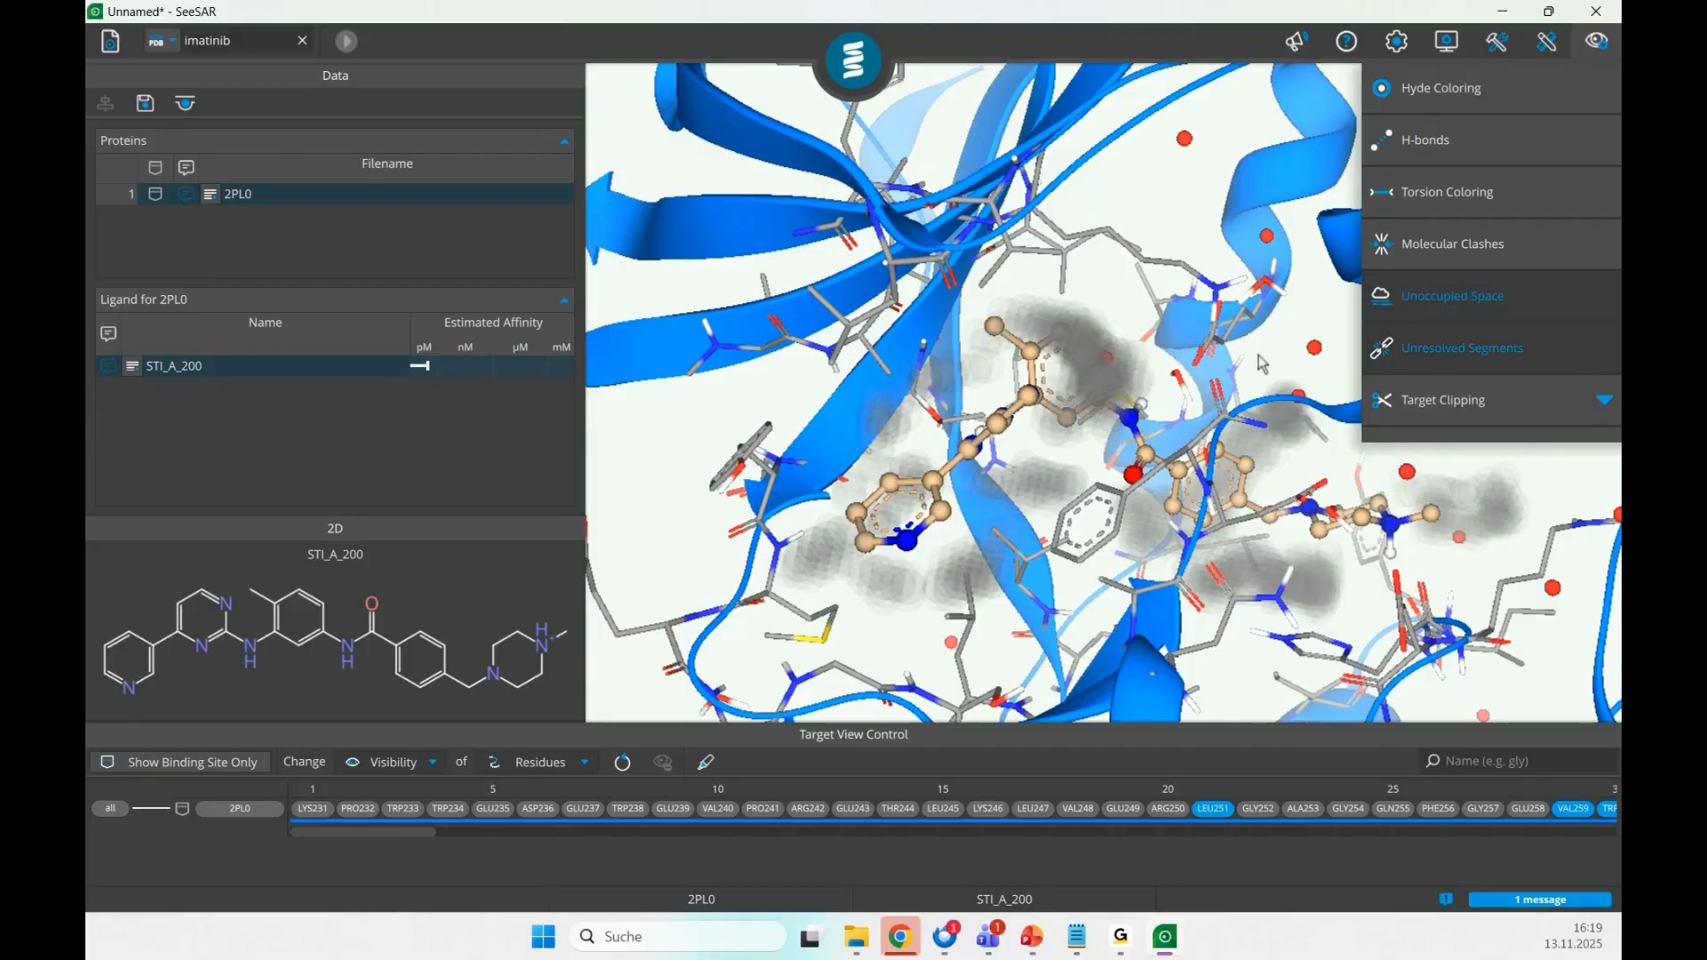
{"action": "scroll", "coordinate": [1106, 440], "scroll_direction": "up", "scroll_amount": 1}
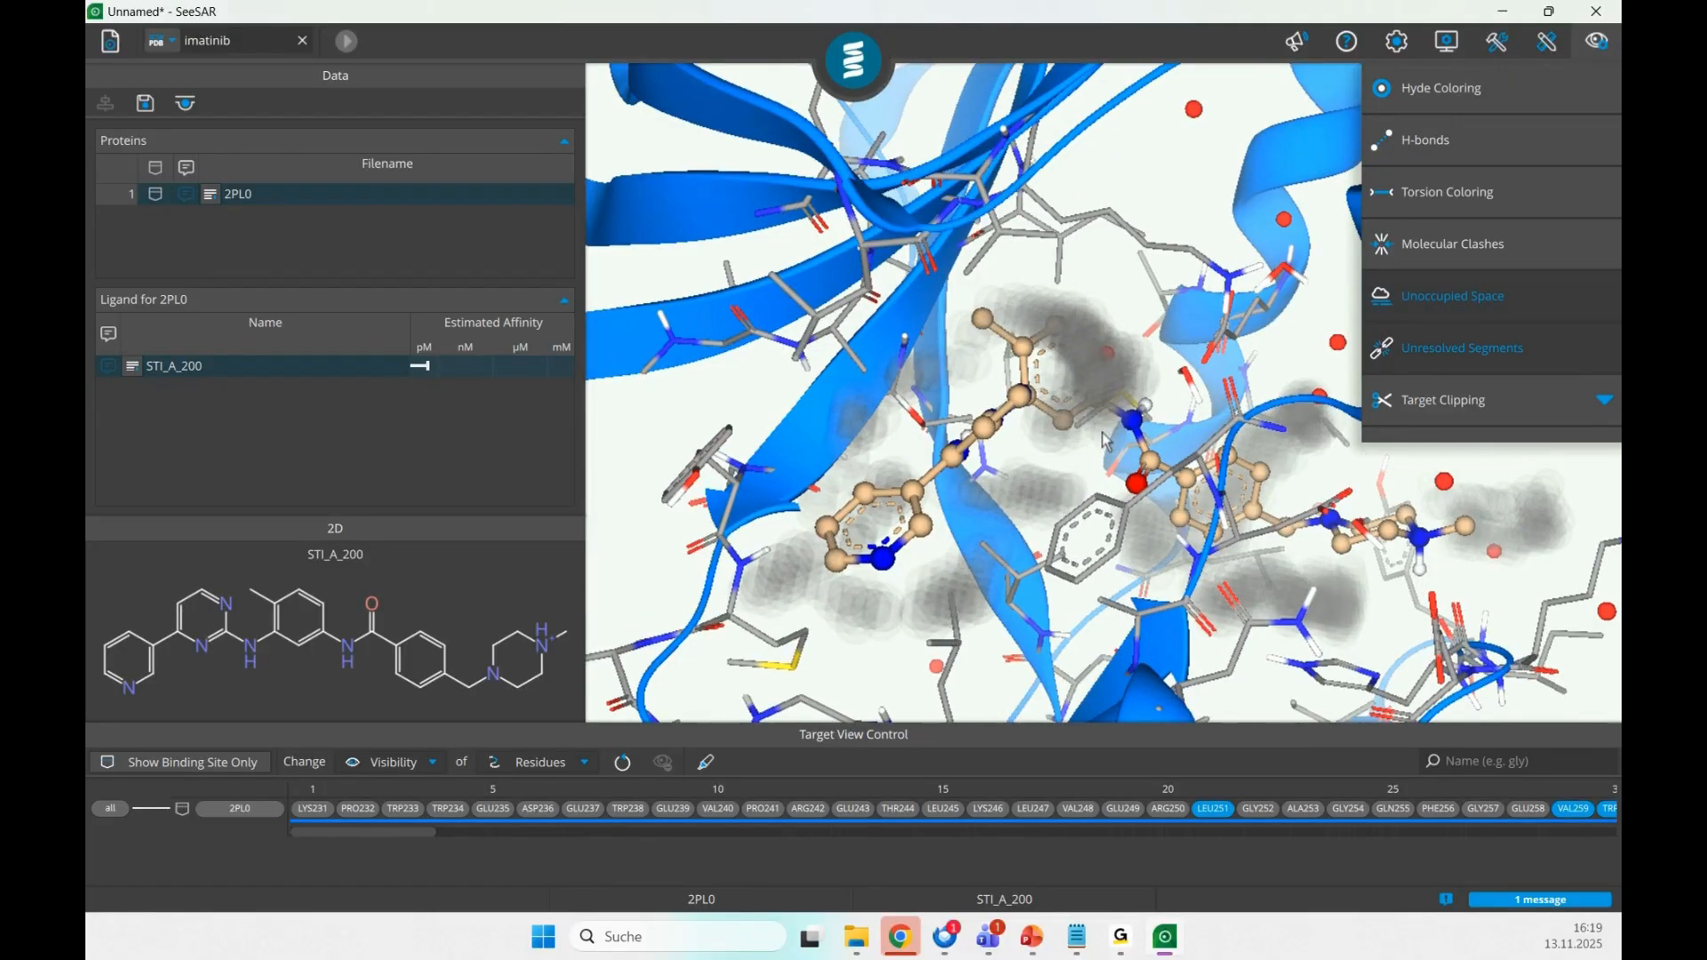
{"action": "left_click", "coordinate": [1417, 302]}
{"action": "left_click", "coordinate": [1449, 313]}
{"action": "left_click", "coordinate": [1459, 303]}
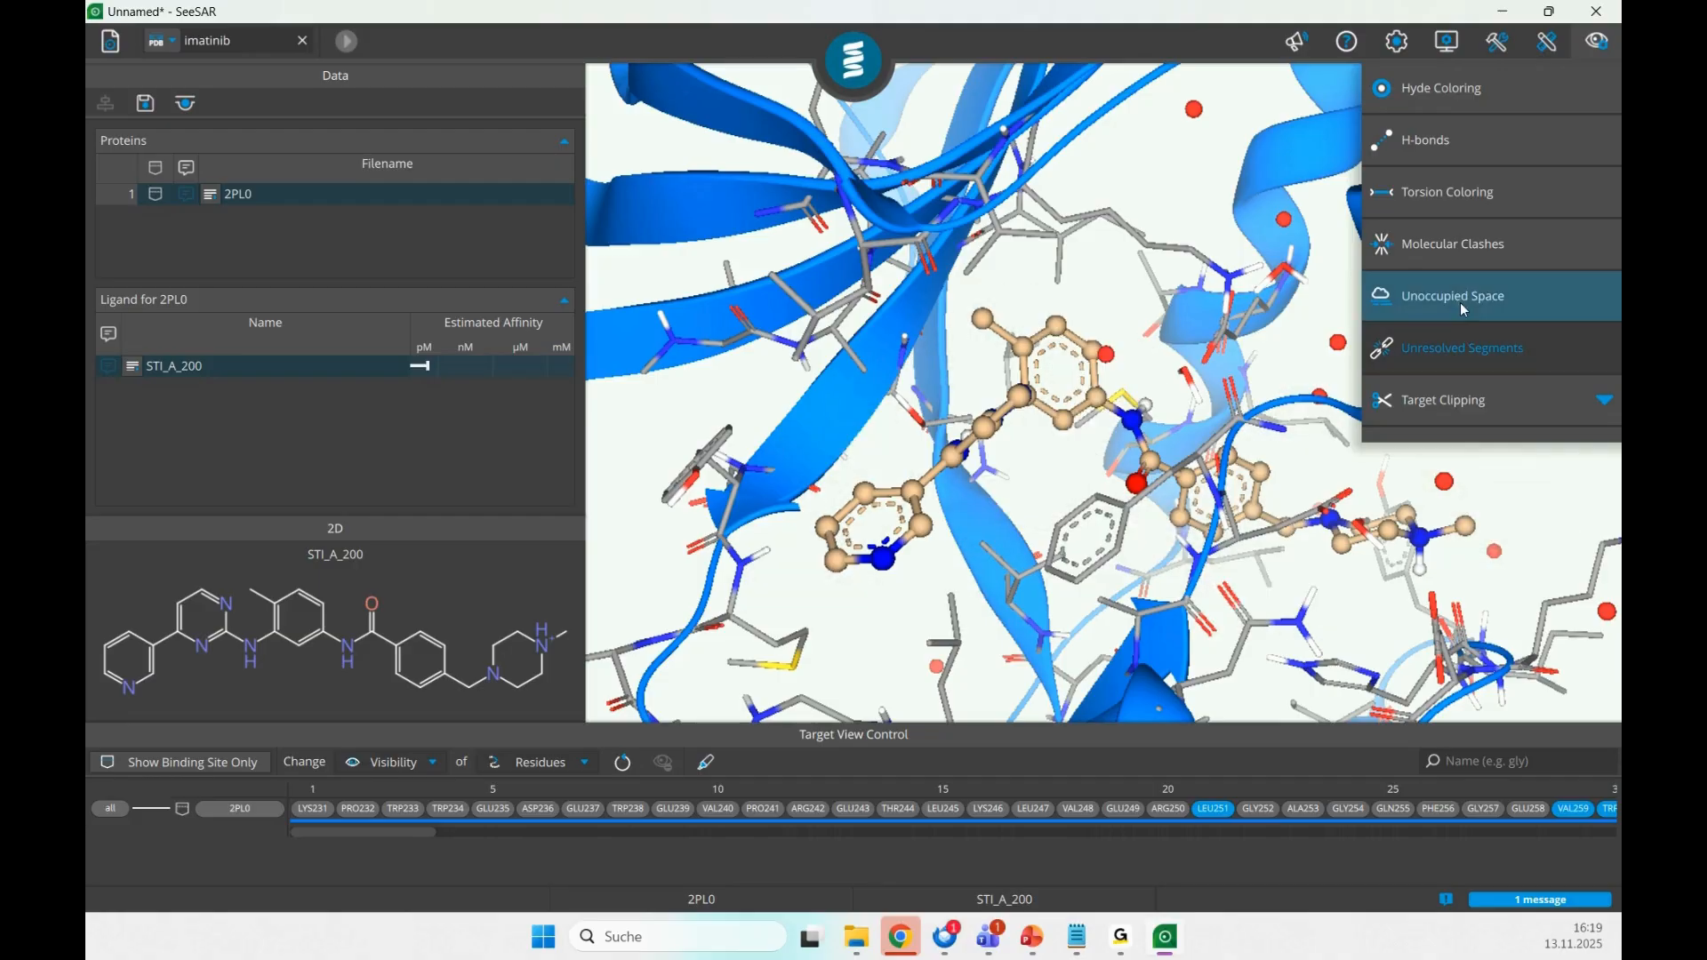
{"action": "left_click", "coordinate": [1466, 310]}
{"action": "left_click", "coordinate": [1464, 320]}
{"action": "left_click", "coordinate": [1458, 299]}
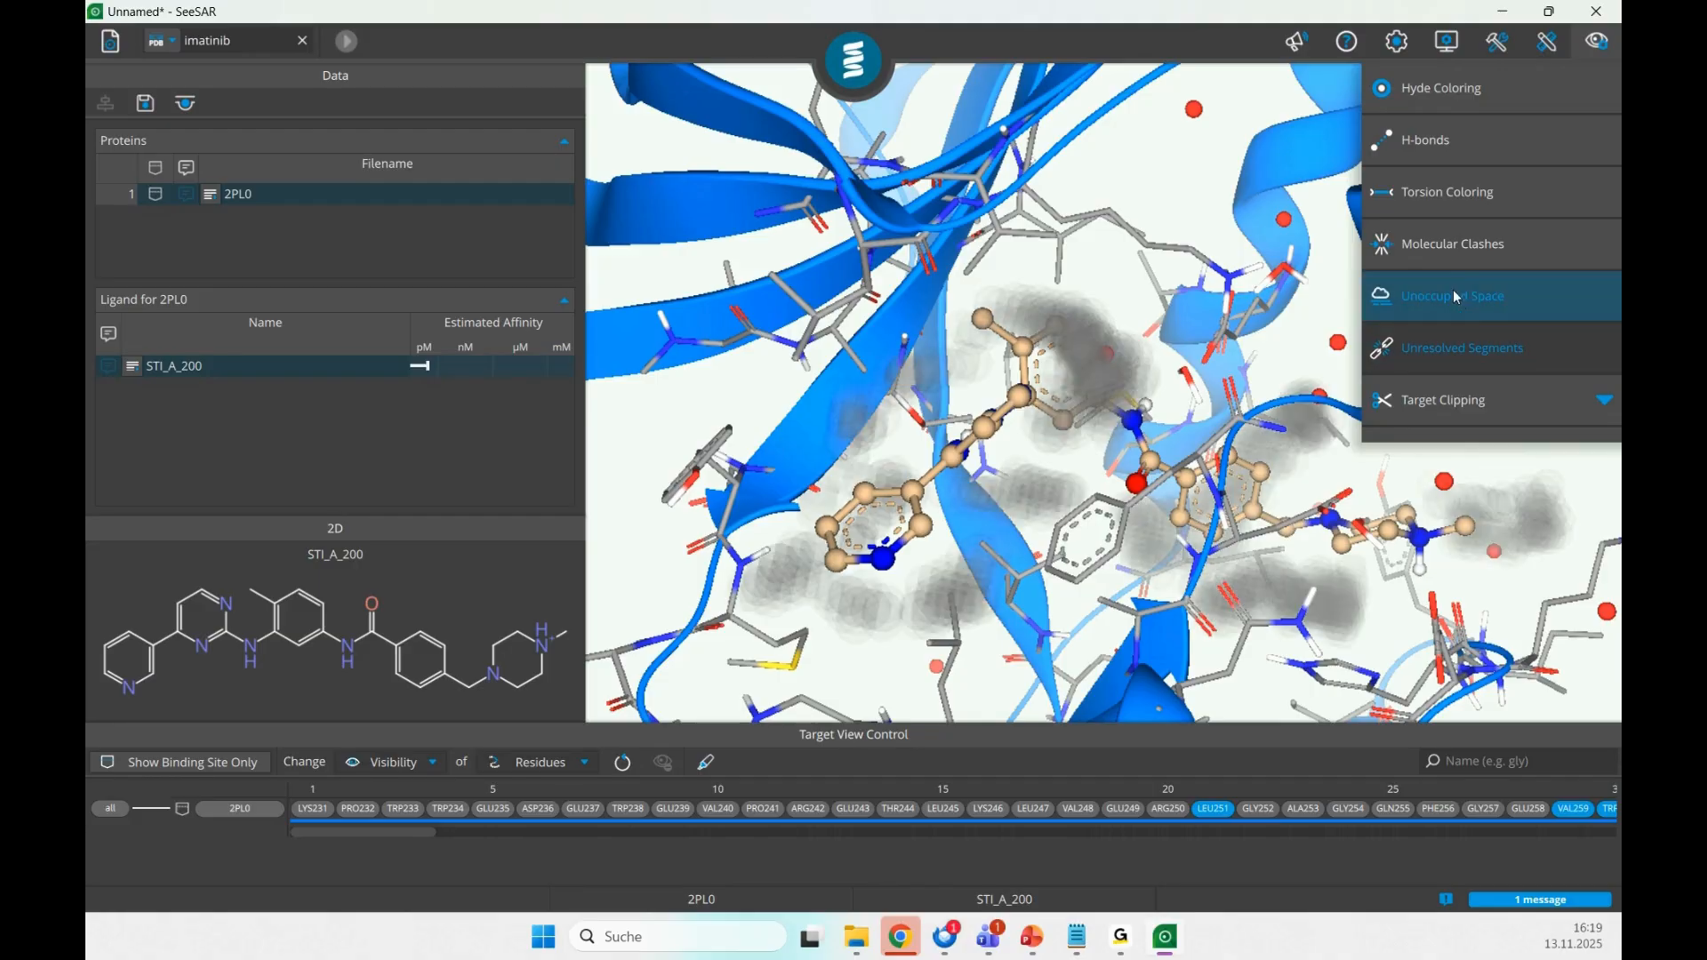
{"action": "left_click", "coordinate": [1451, 294]}
{"action": "left_click", "coordinate": [1449, 296]}
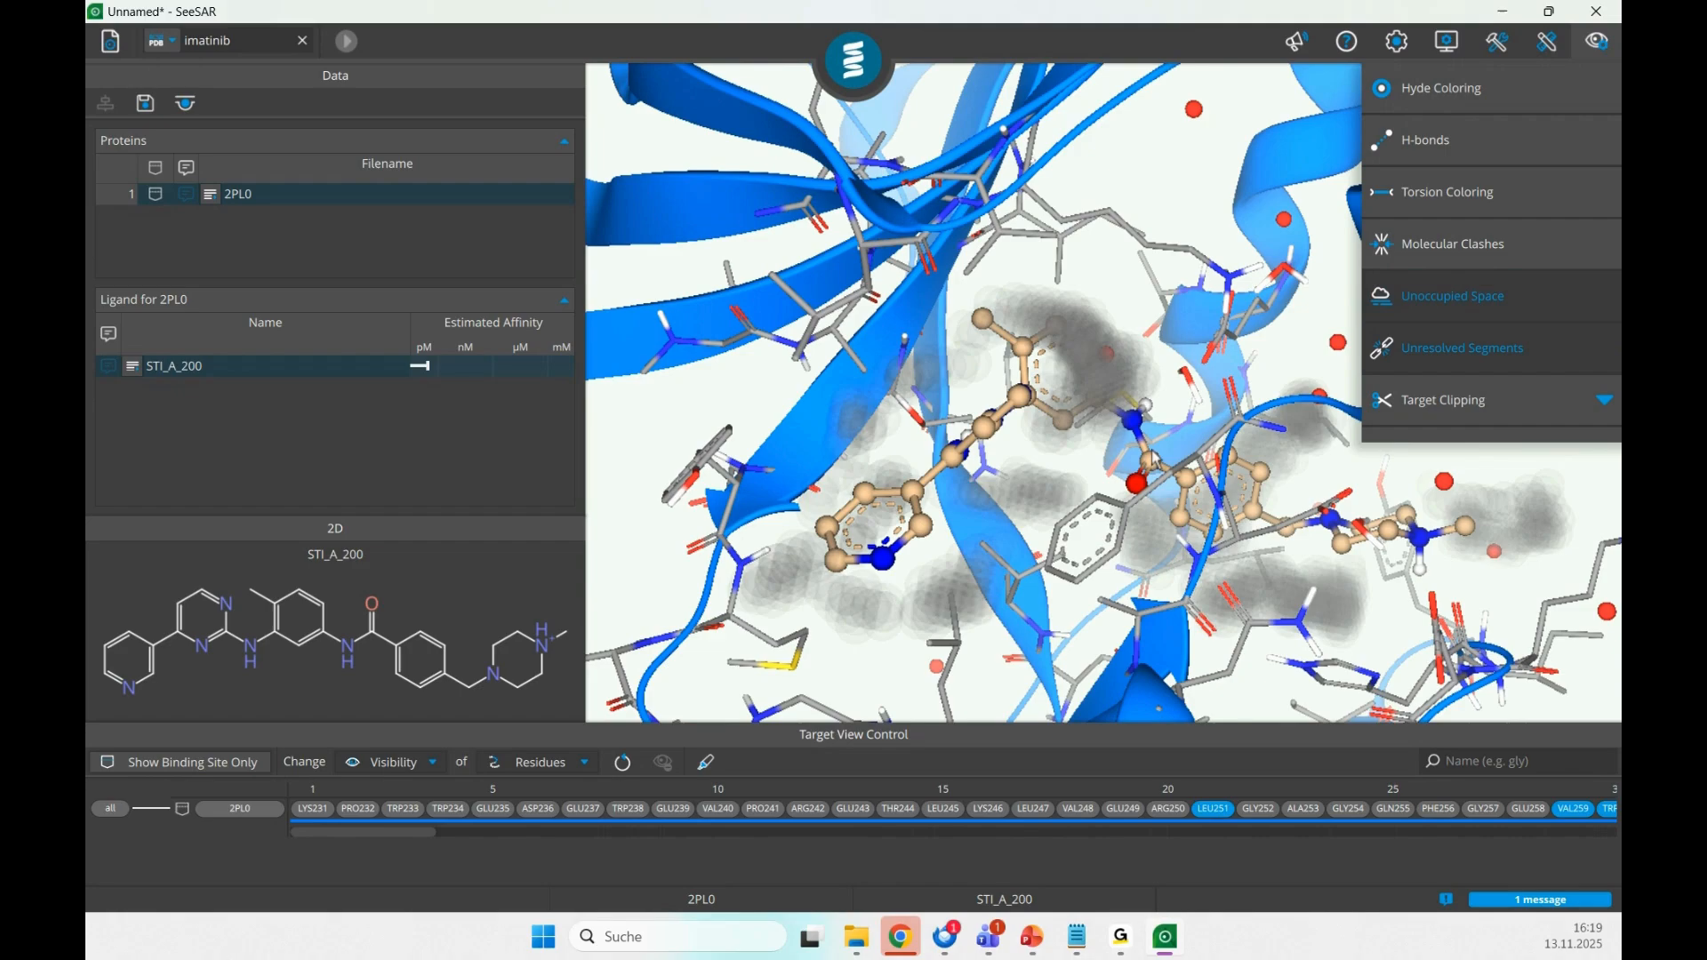
{"action": "scroll", "coordinate": [1068, 487], "scroll_direction": "up", "scroll_amount": 3}
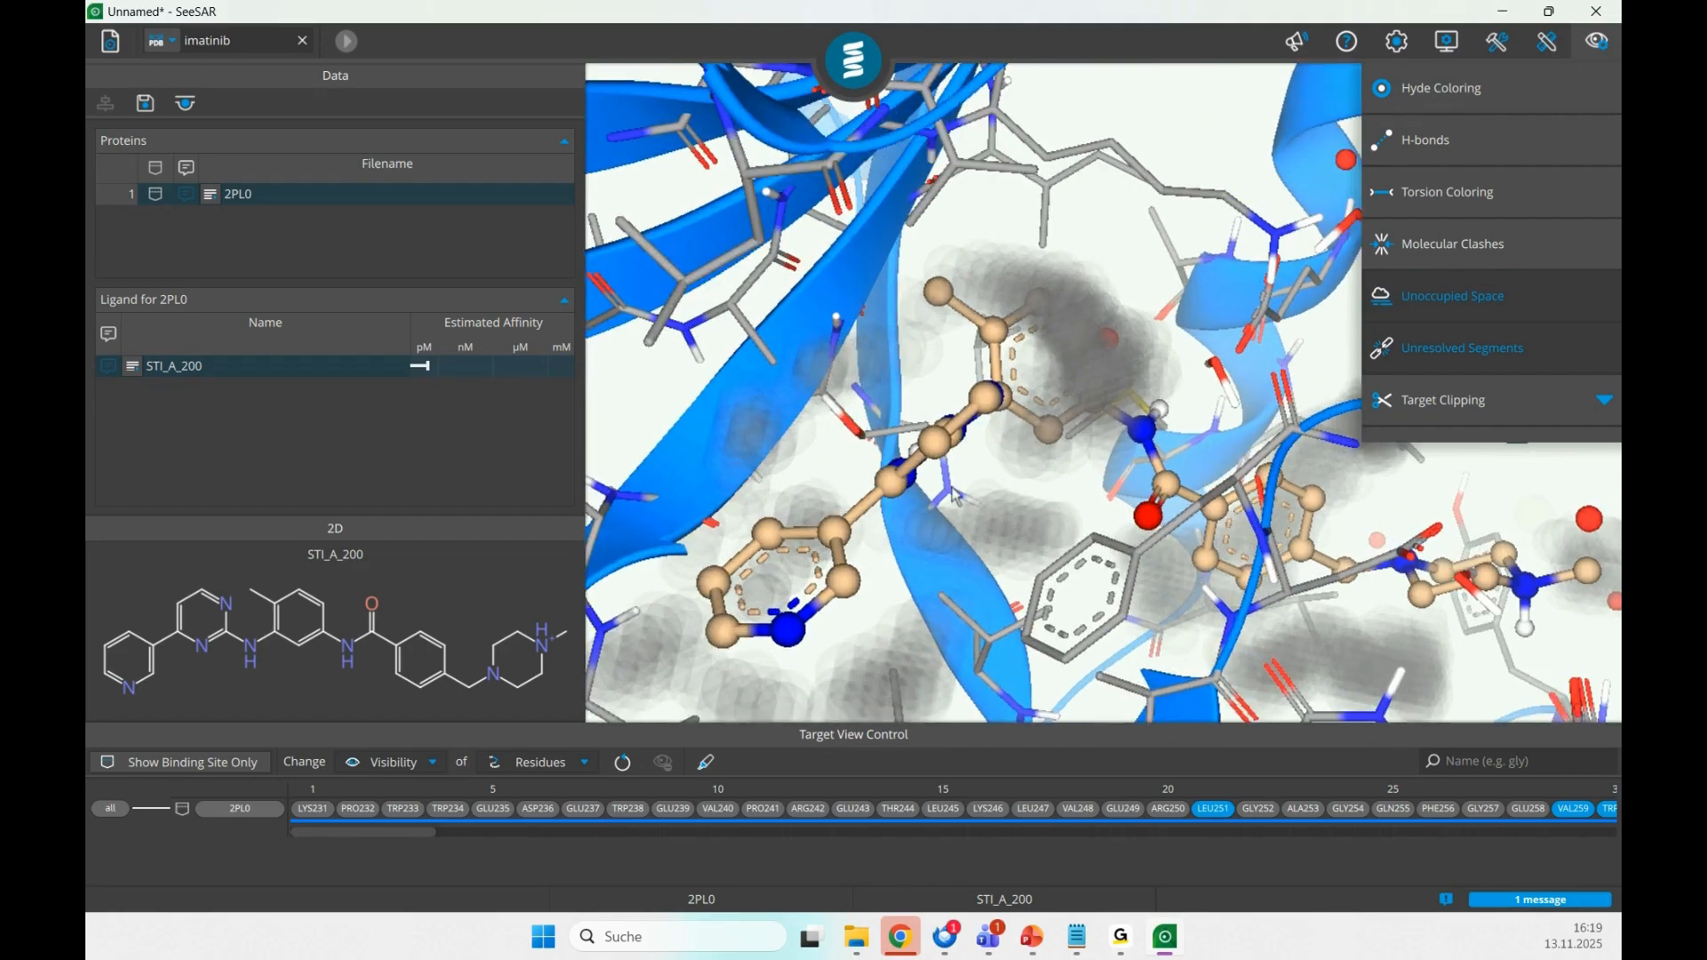
- Inspect the unoccupied space around the ligand from different angles and switch its display off
{"action": "middle_click_drag", "start_coordinate": [956, 497], "coordinate": [995, 462]}
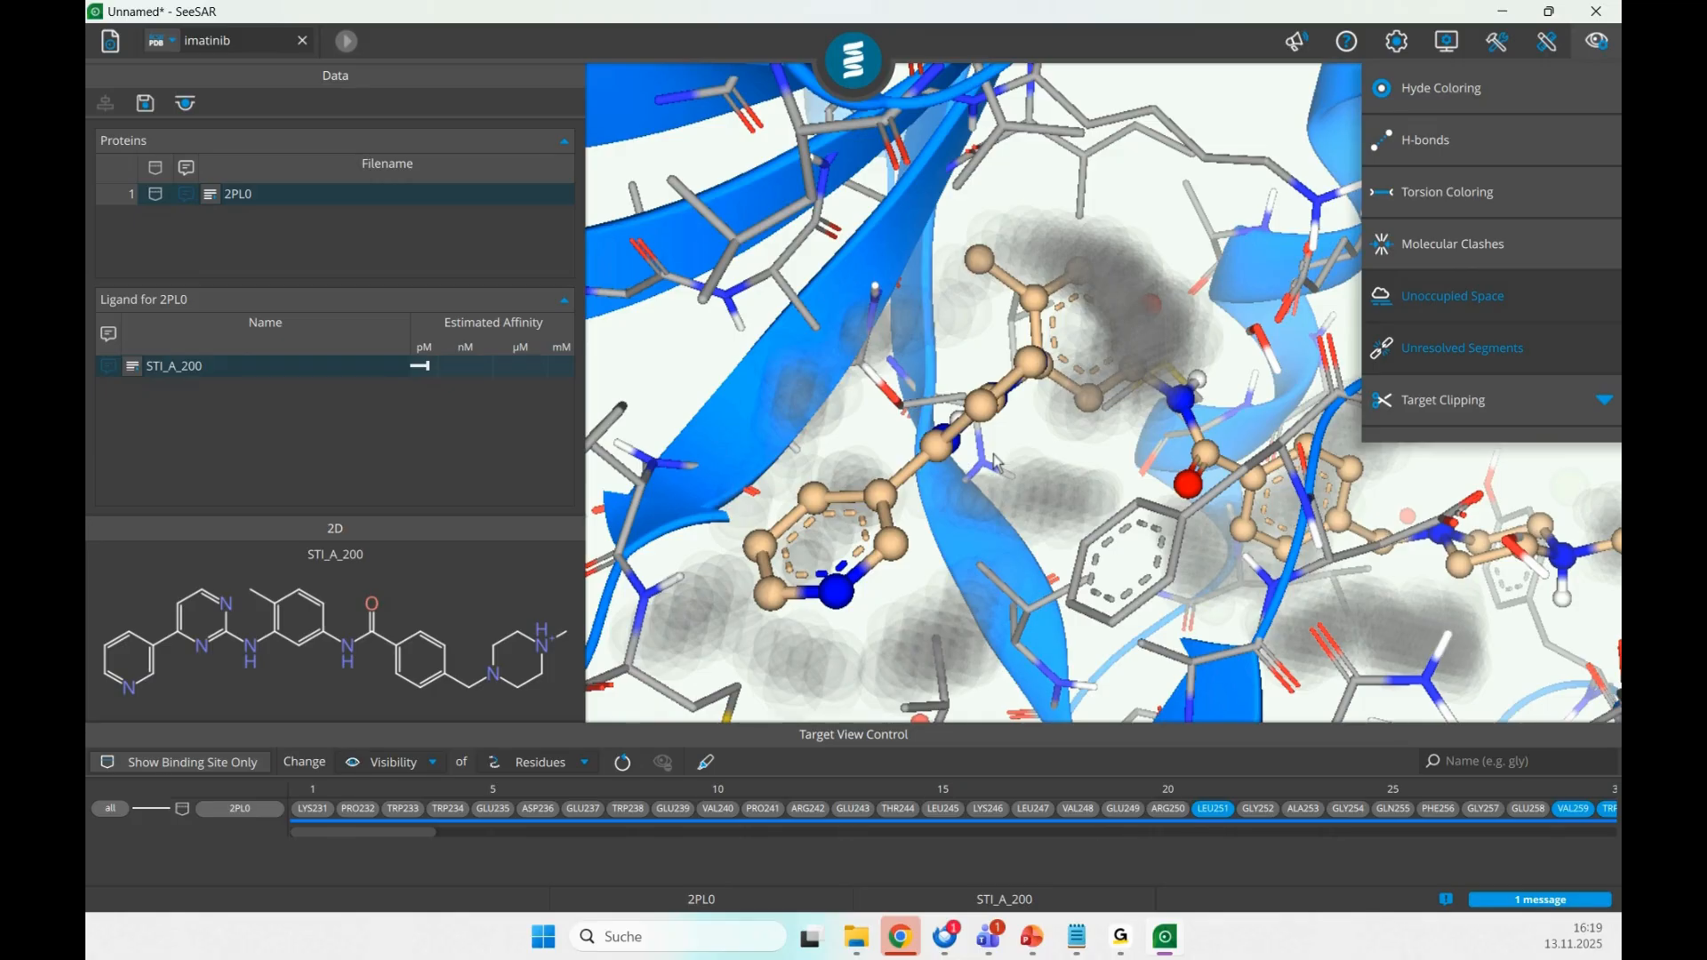
{"action": "left_click_drag", "start_coordinate": [997, 463], "coordinate": [1037, 463]}
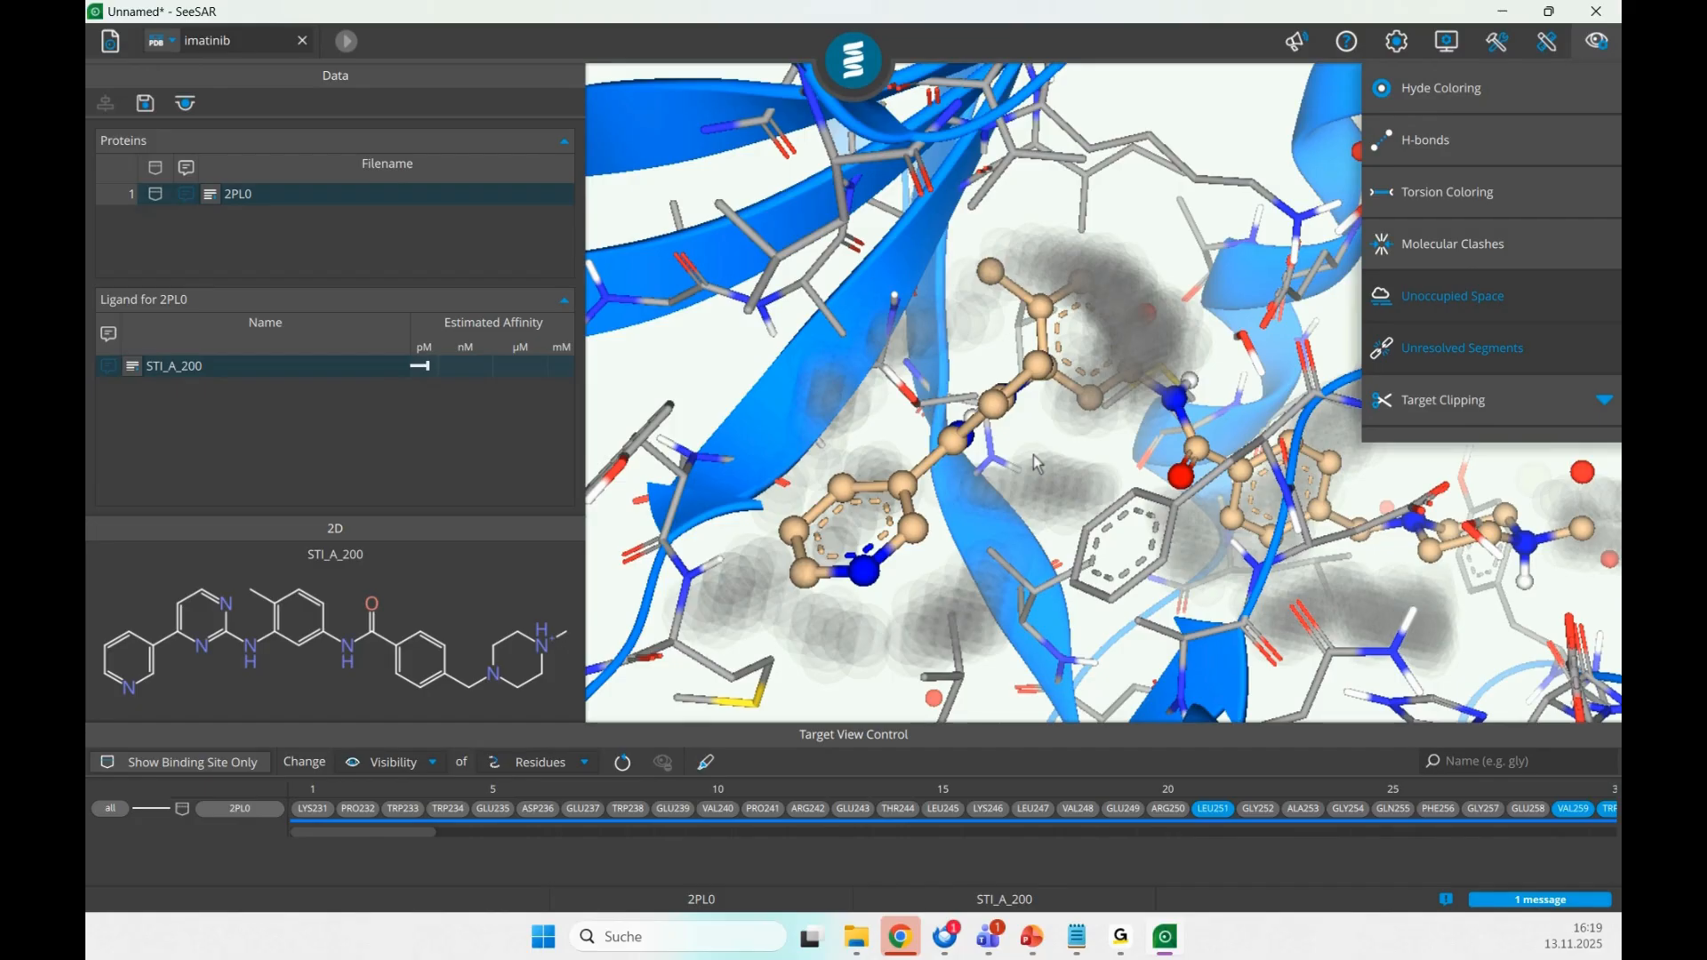
{"action": "mouse_move", "coordinate": [1036, 460]}
{"action": "left_mouse_down"}
{"action": "mouse_move", "coordinate": [1069, 479]}
{"action": "mouse_move", "coordinate": [1050, 516]}
{"action": "mouse_move", "coordinate": [973, 578]}
{"action": "left_mouse_up"}
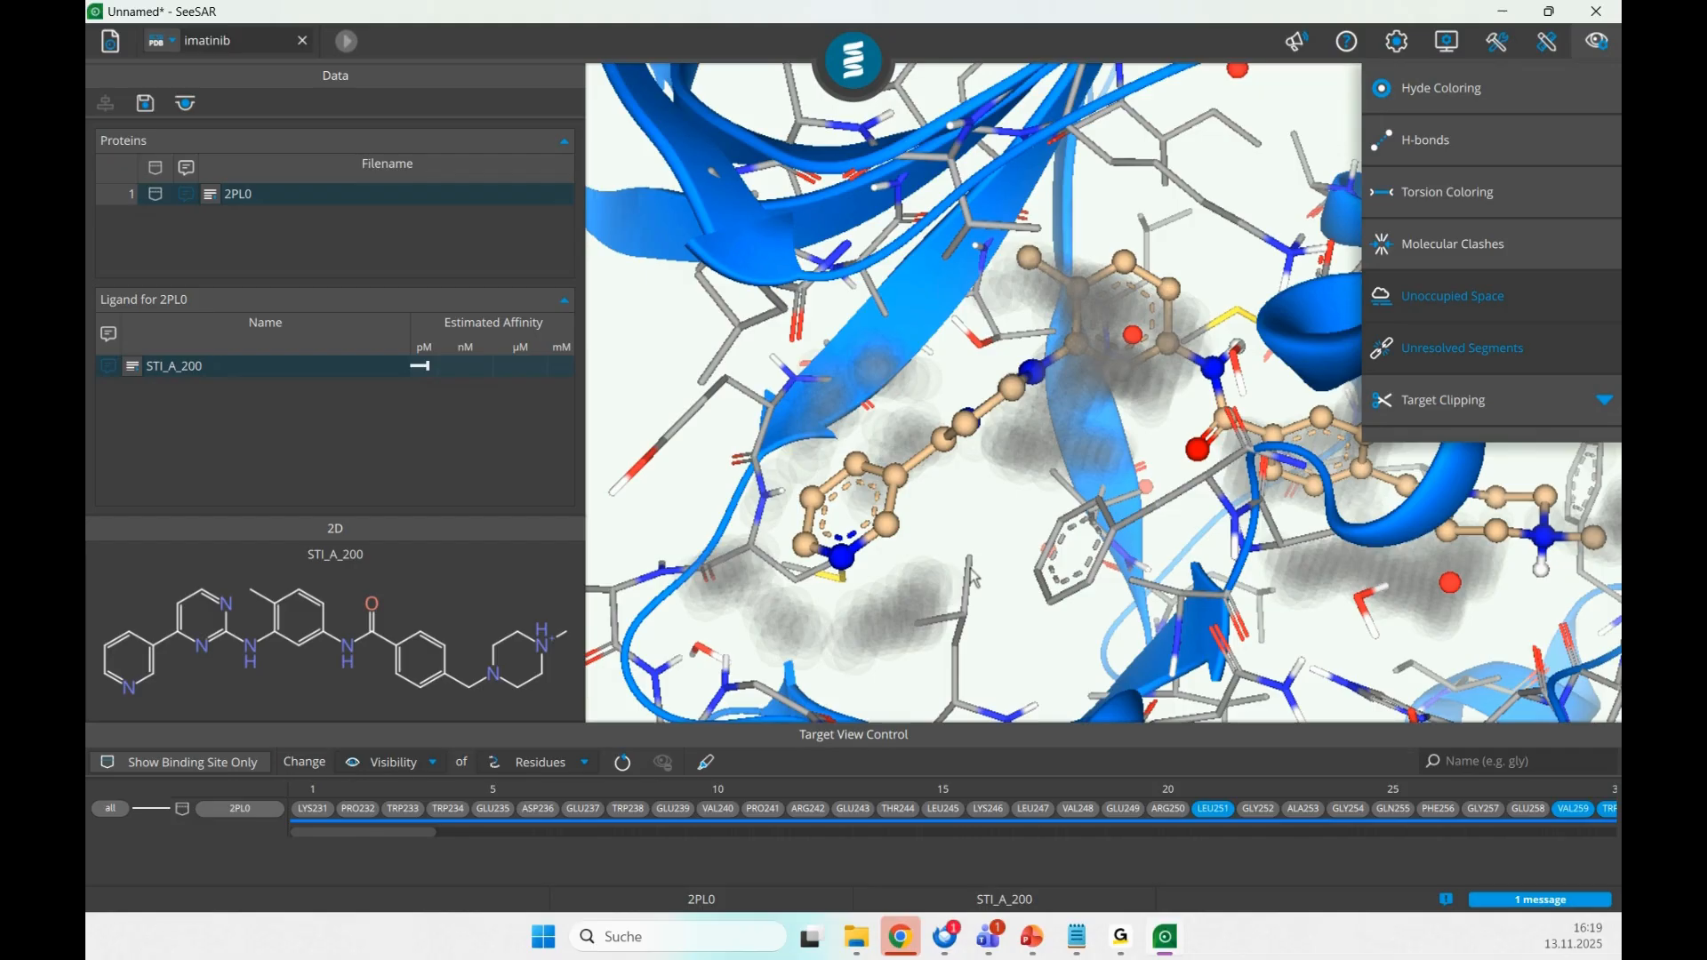
{"action": "left_click", "coordinate": [1471, 307]}
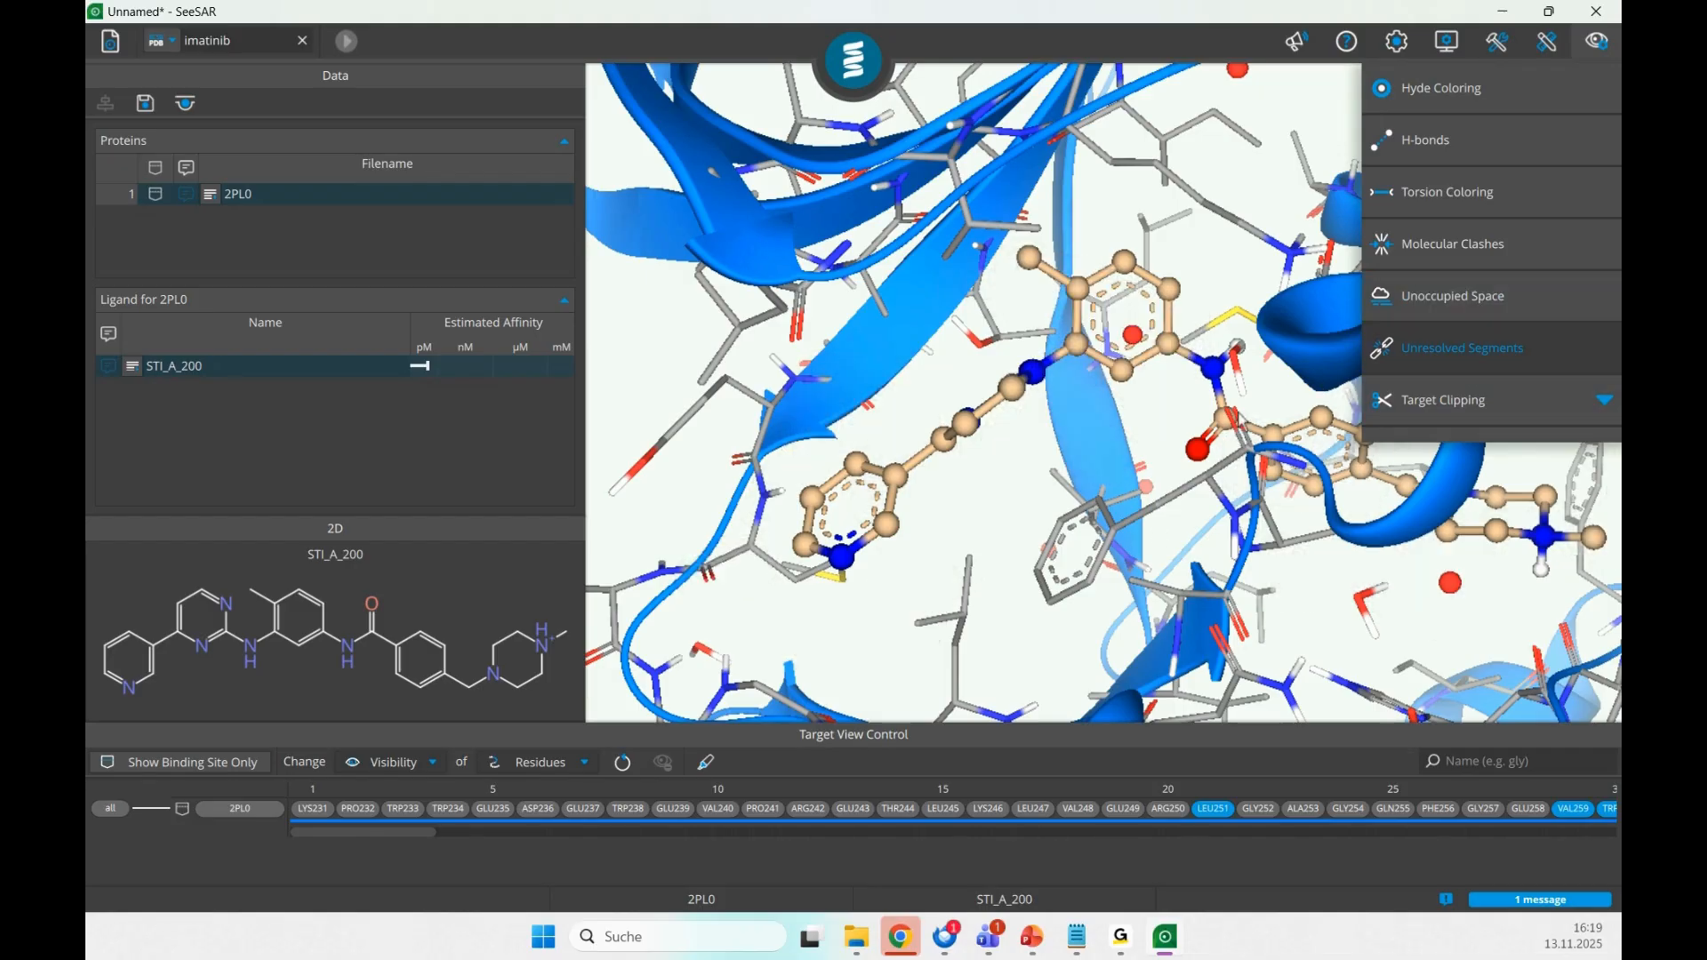
- Look over the wider protein structure with its unresolved segments and switch the unresolved segments display off
{"action": "scroll", "coordinate": [1239, 420], "scroll_direction": "down", "scroll_amount": 2}
{"action": "scroll", "coordinate": [1236, 427], "scroll_direction": "down", "scroll_amount": 5}
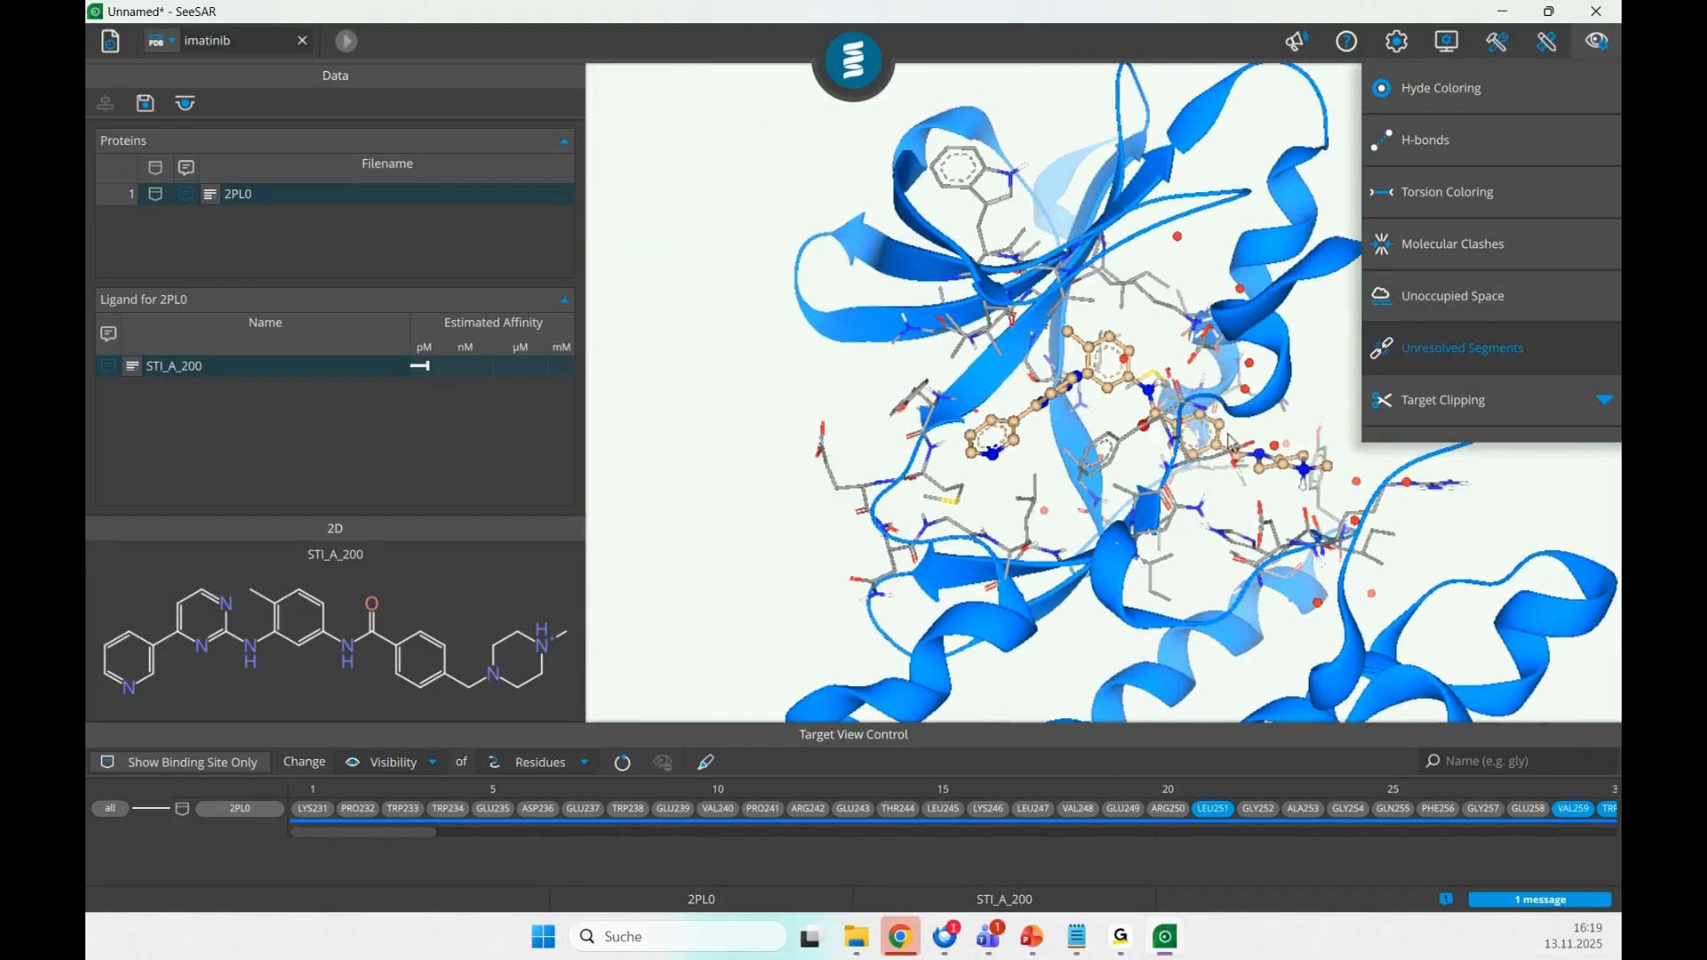
{"action": "scroll", "coordinate": [1214, 440], "scroll_direction": "up", "scroll_amount": 2}
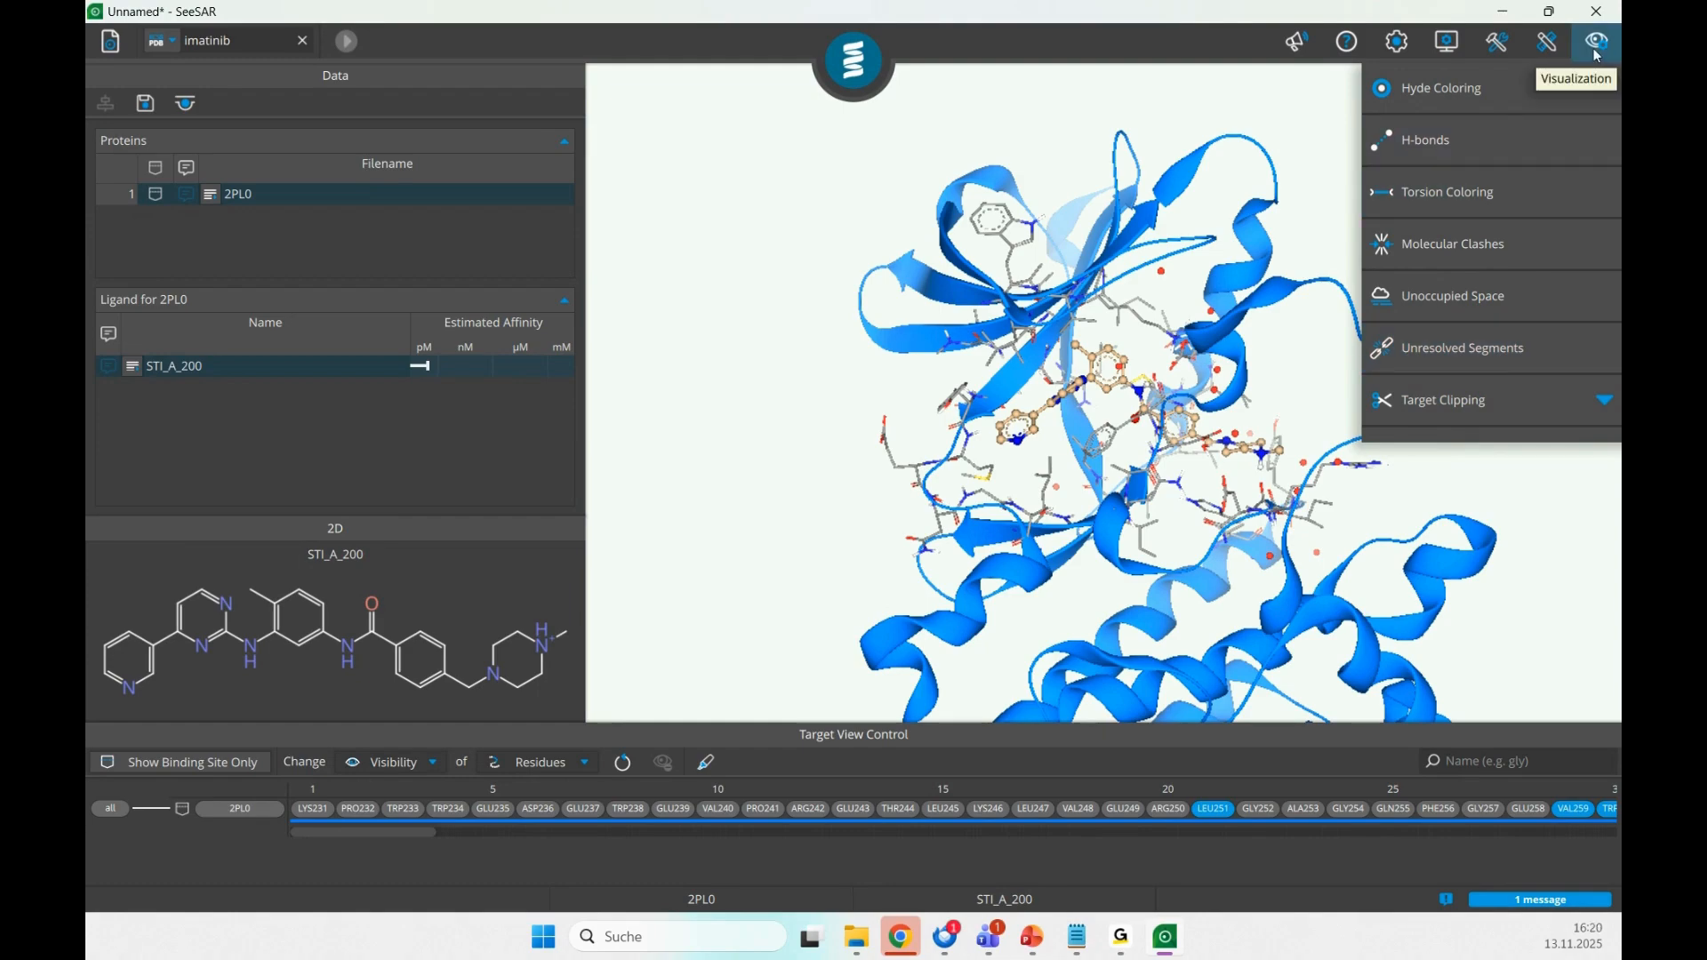
- Turn on Hyde coloring for the ligand and bring the whole colored molecule into close view
{"action": "scroll", "coordinate": [1166, 326], "scroll_direction": "up", "scroll_amount": 5}
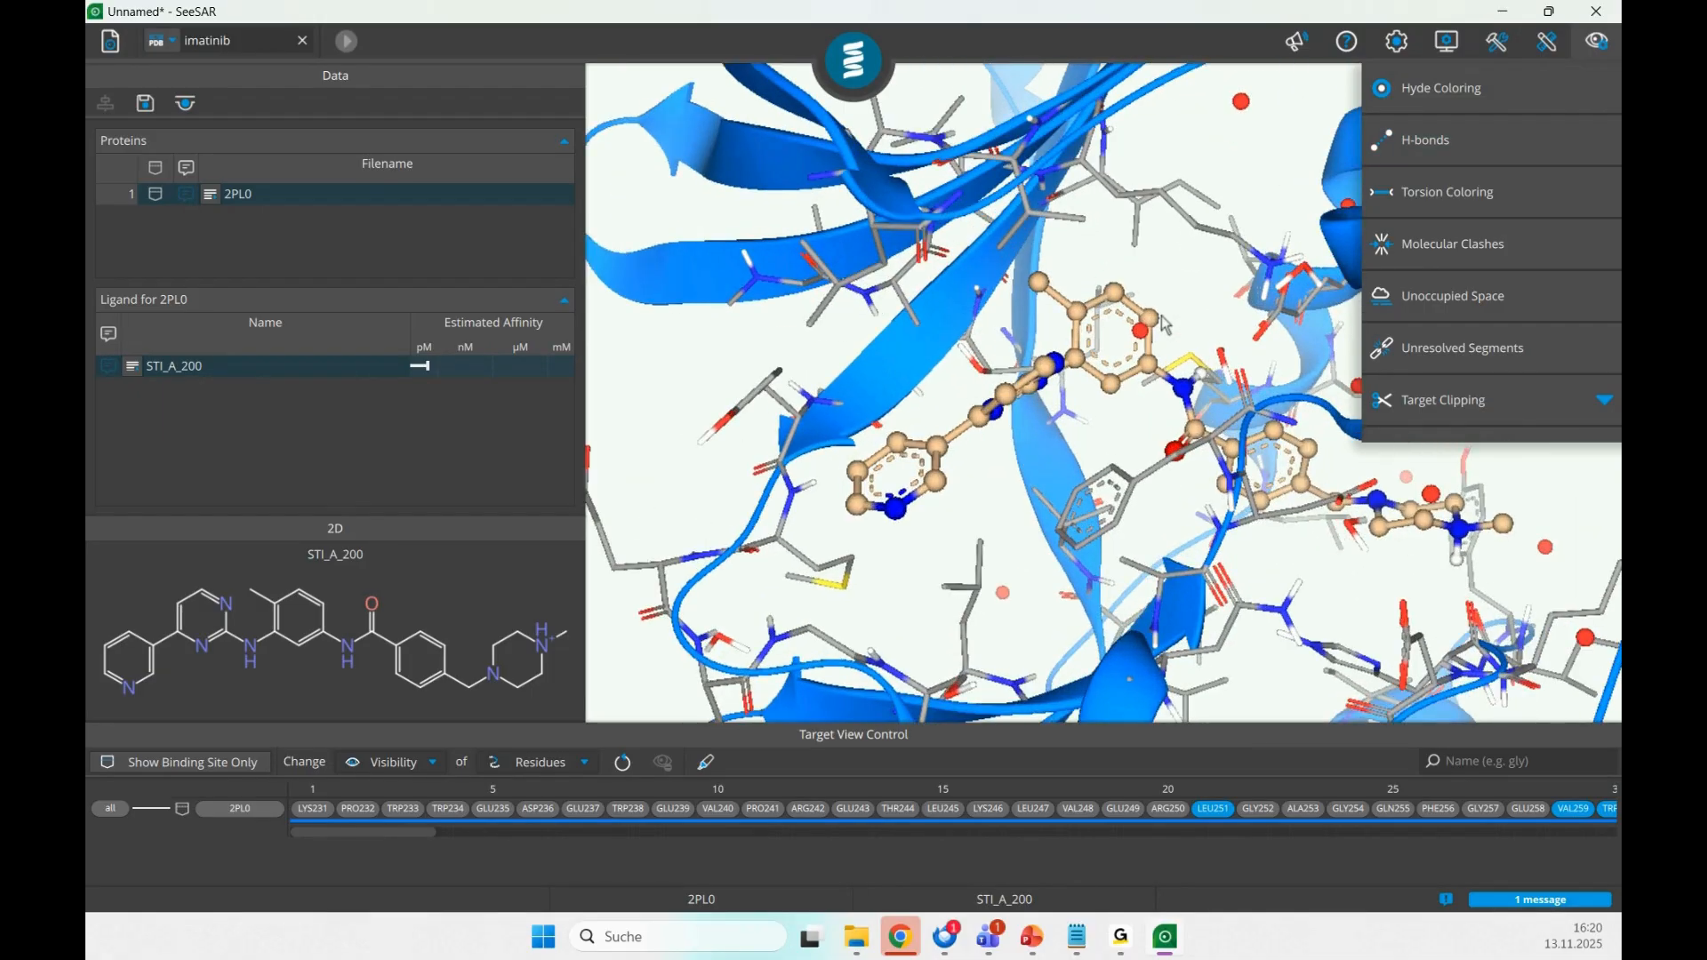
{"action": "middle_click_drag", "start_coordinate": [1166, 285], "coordinate": [1122, 343]}
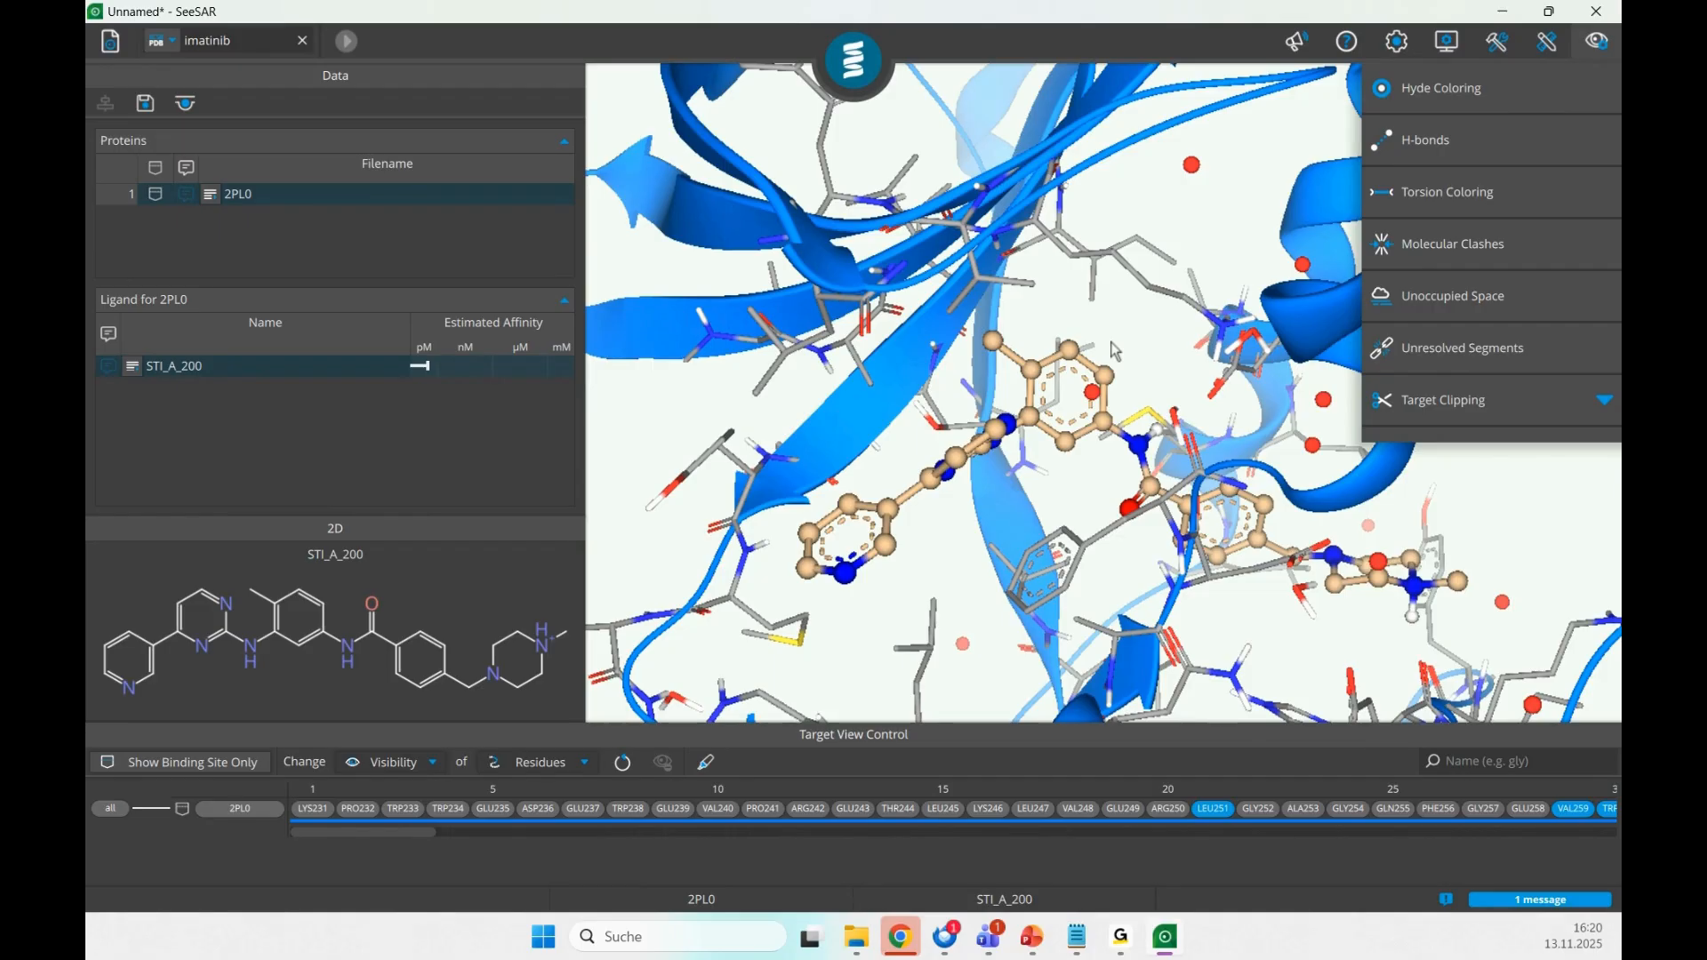
{"action": "left_click", "coordinate": [1460, 93]}
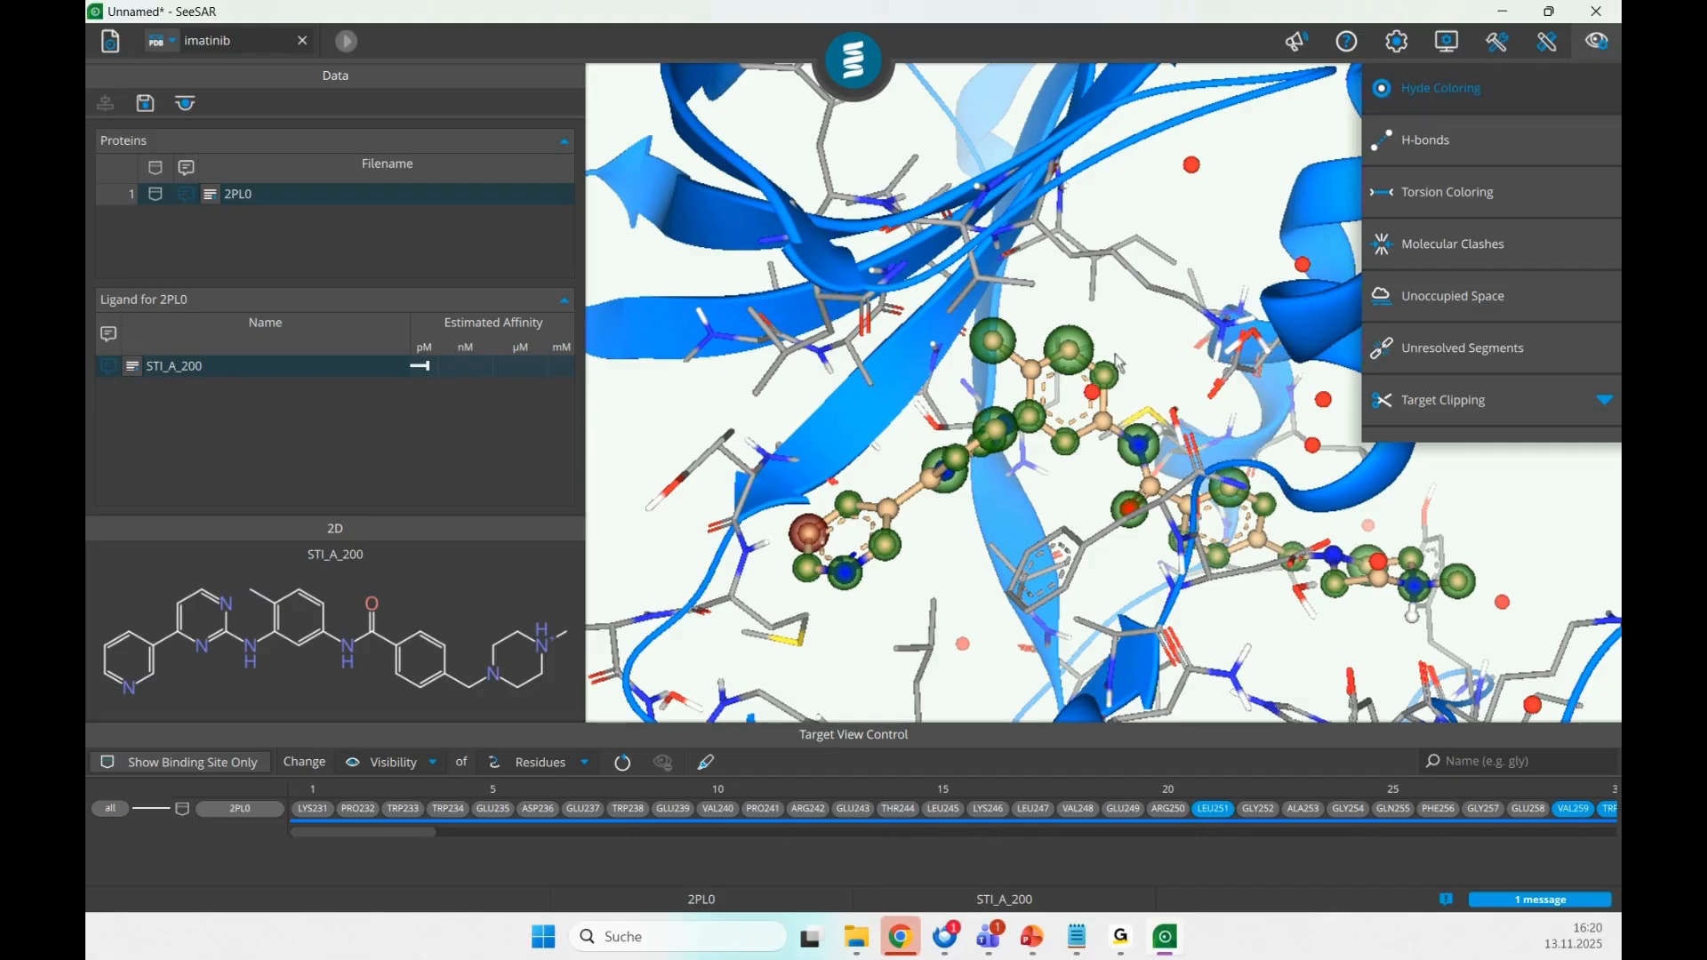
{"action": "left_click_drag", "start_coordinate": [1121, 366], "coordinate": [1133, 376]}
{"action": "scroll", "coordinate": [1073, 490], "scroll_direction": "up", "scroll_amount": 2}
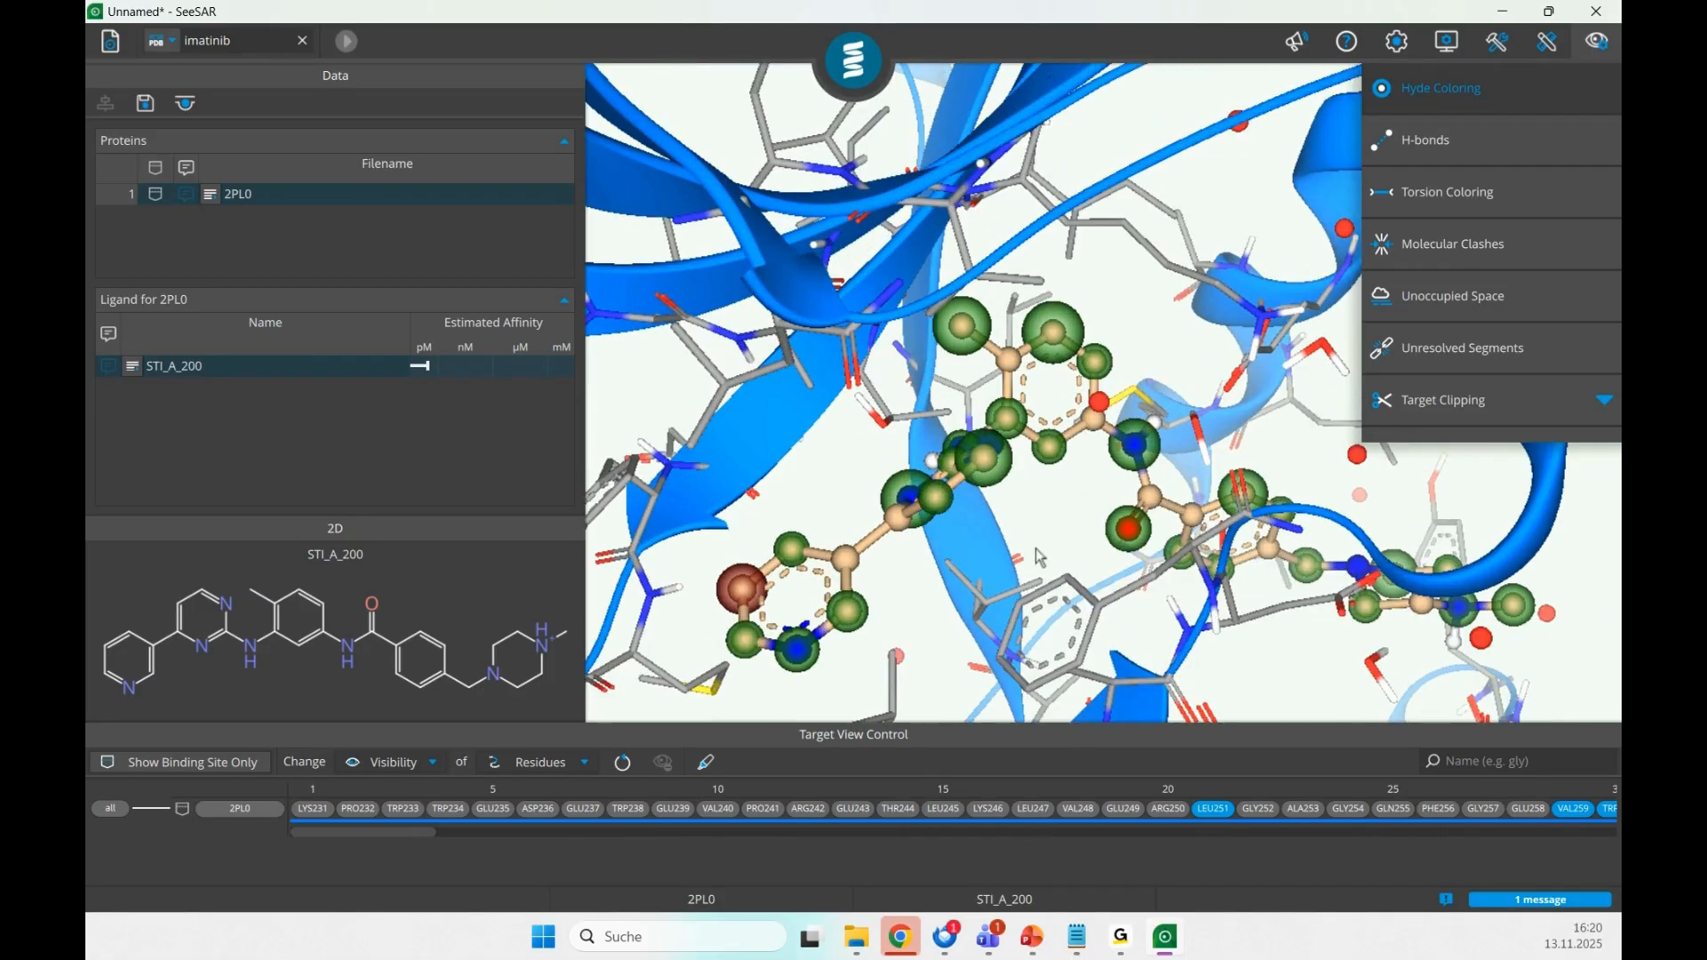
{"action": "middle_click_drag", "start_coordinate": [1037, 549], "coordinate": [1089, 479]}
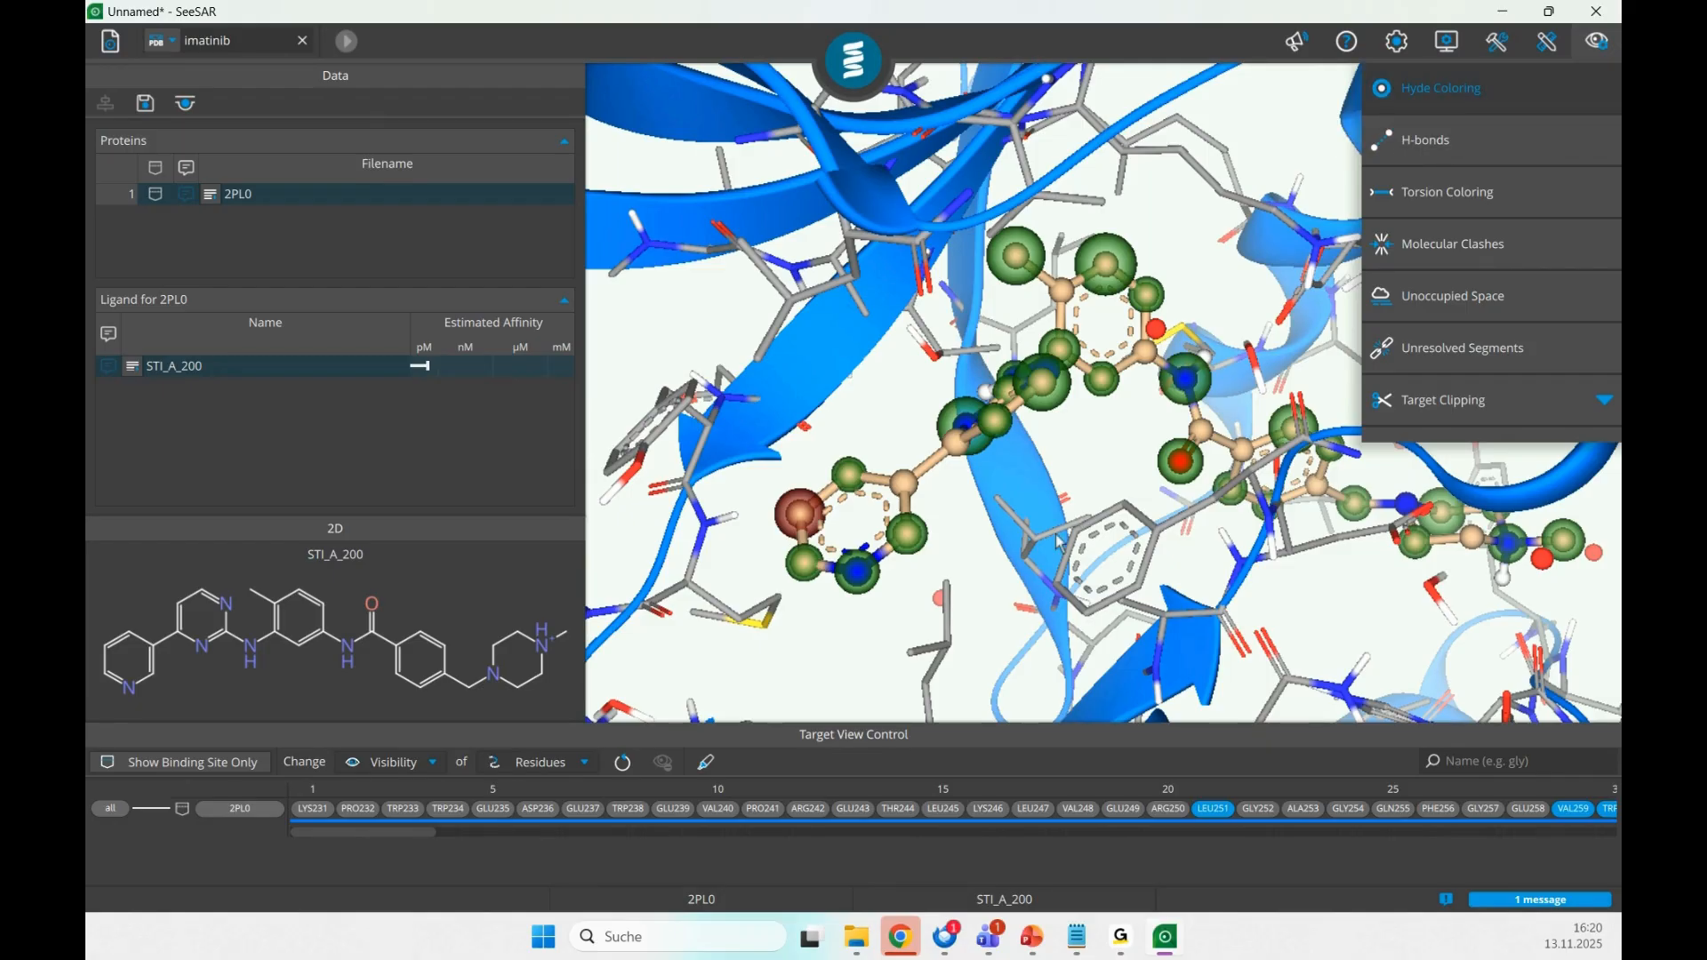
- Show the Hyde details of the red-colored carbon on the ligand's terminal ring, keeping the label clear of the molecule
{"action": "left_click", "coordinate": [796, 512]}
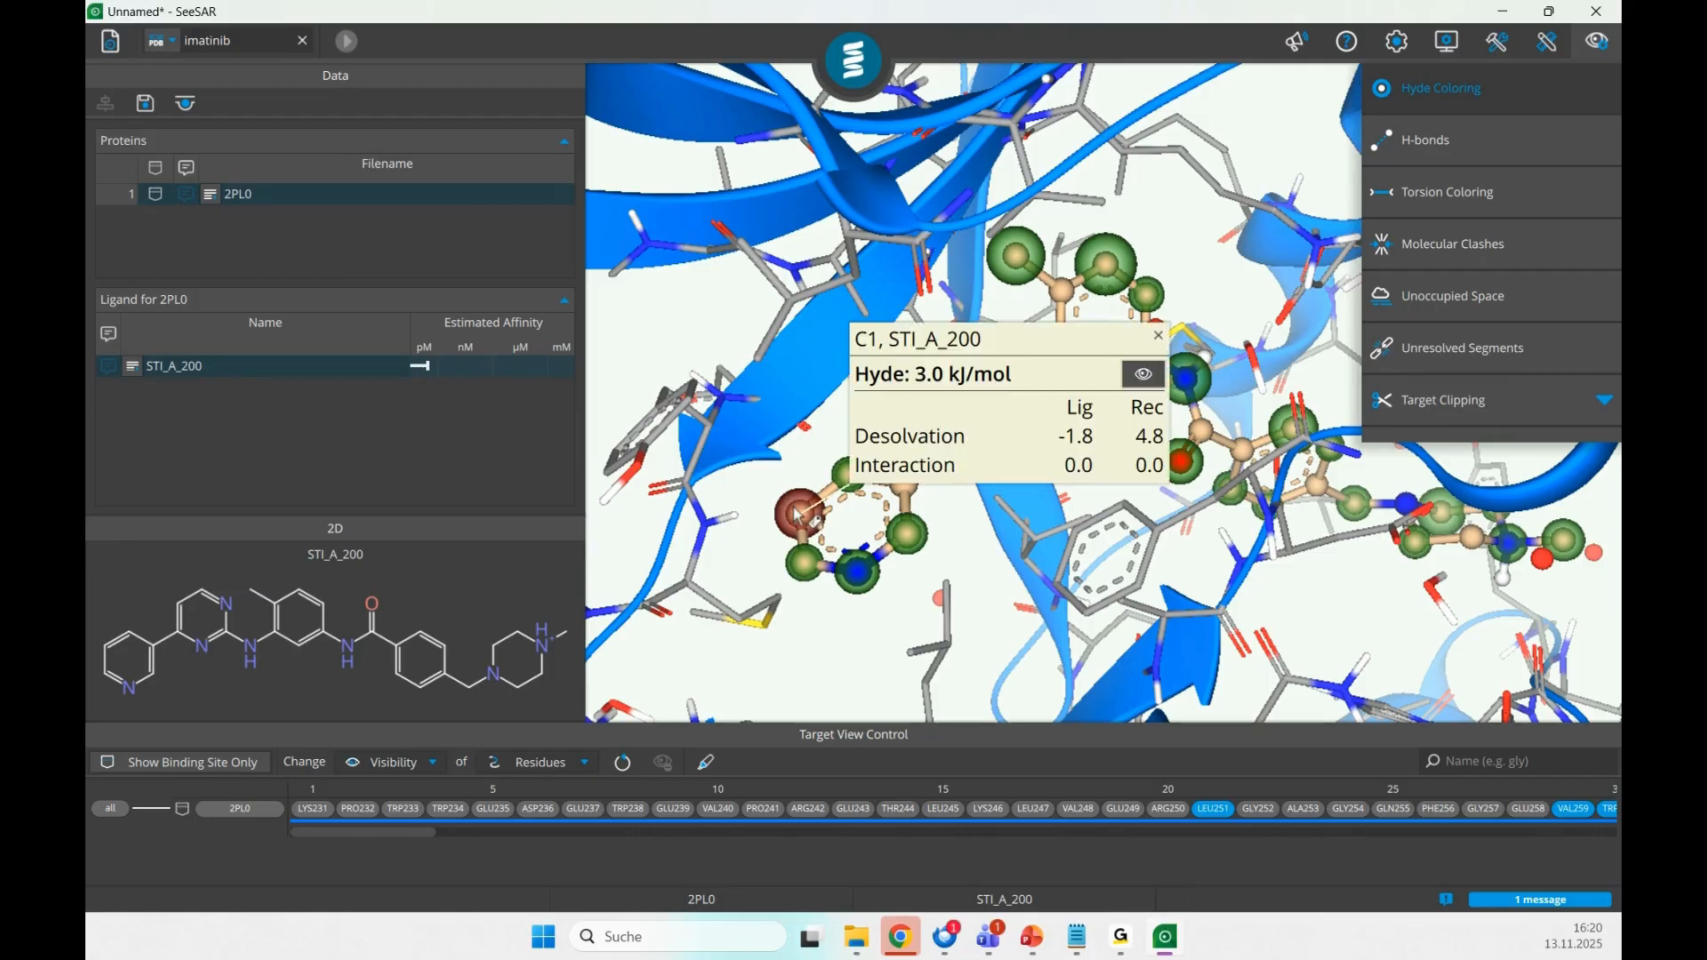
{"action": "left_click_drag", "start_coordinate": [1015, 332], "coordinate": [831, 207]}
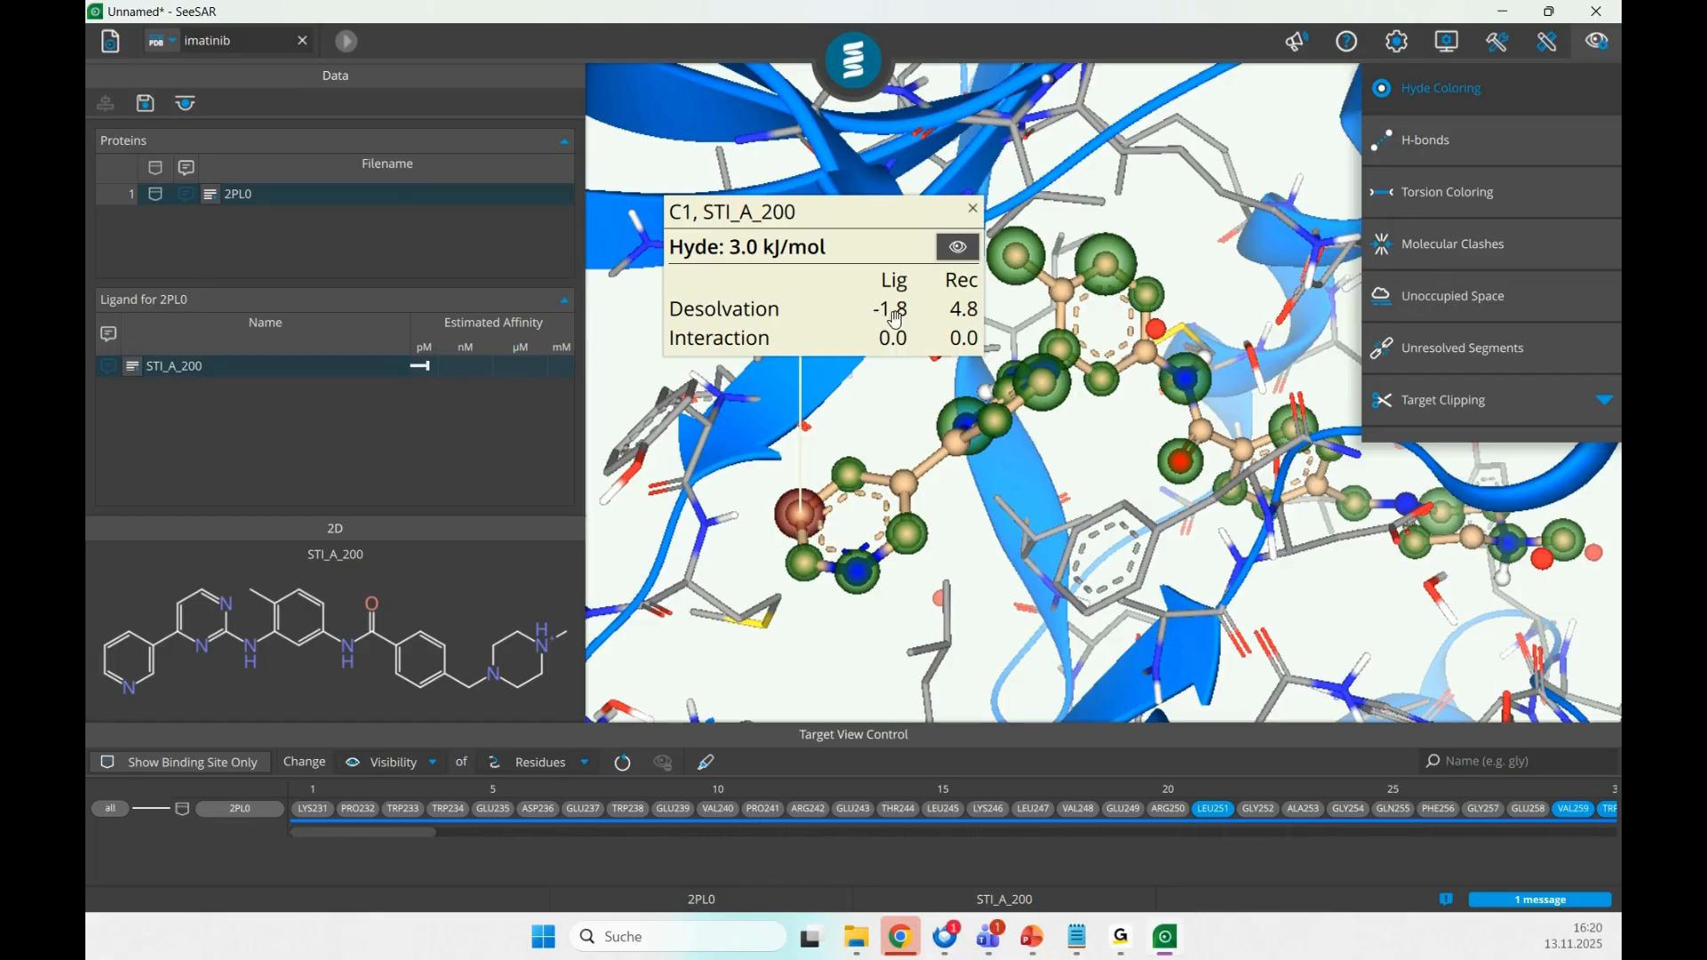
{"action": "scroll", "coordinate": [846, 448], "scroll_direction": "down", "scroll_amount": 1}
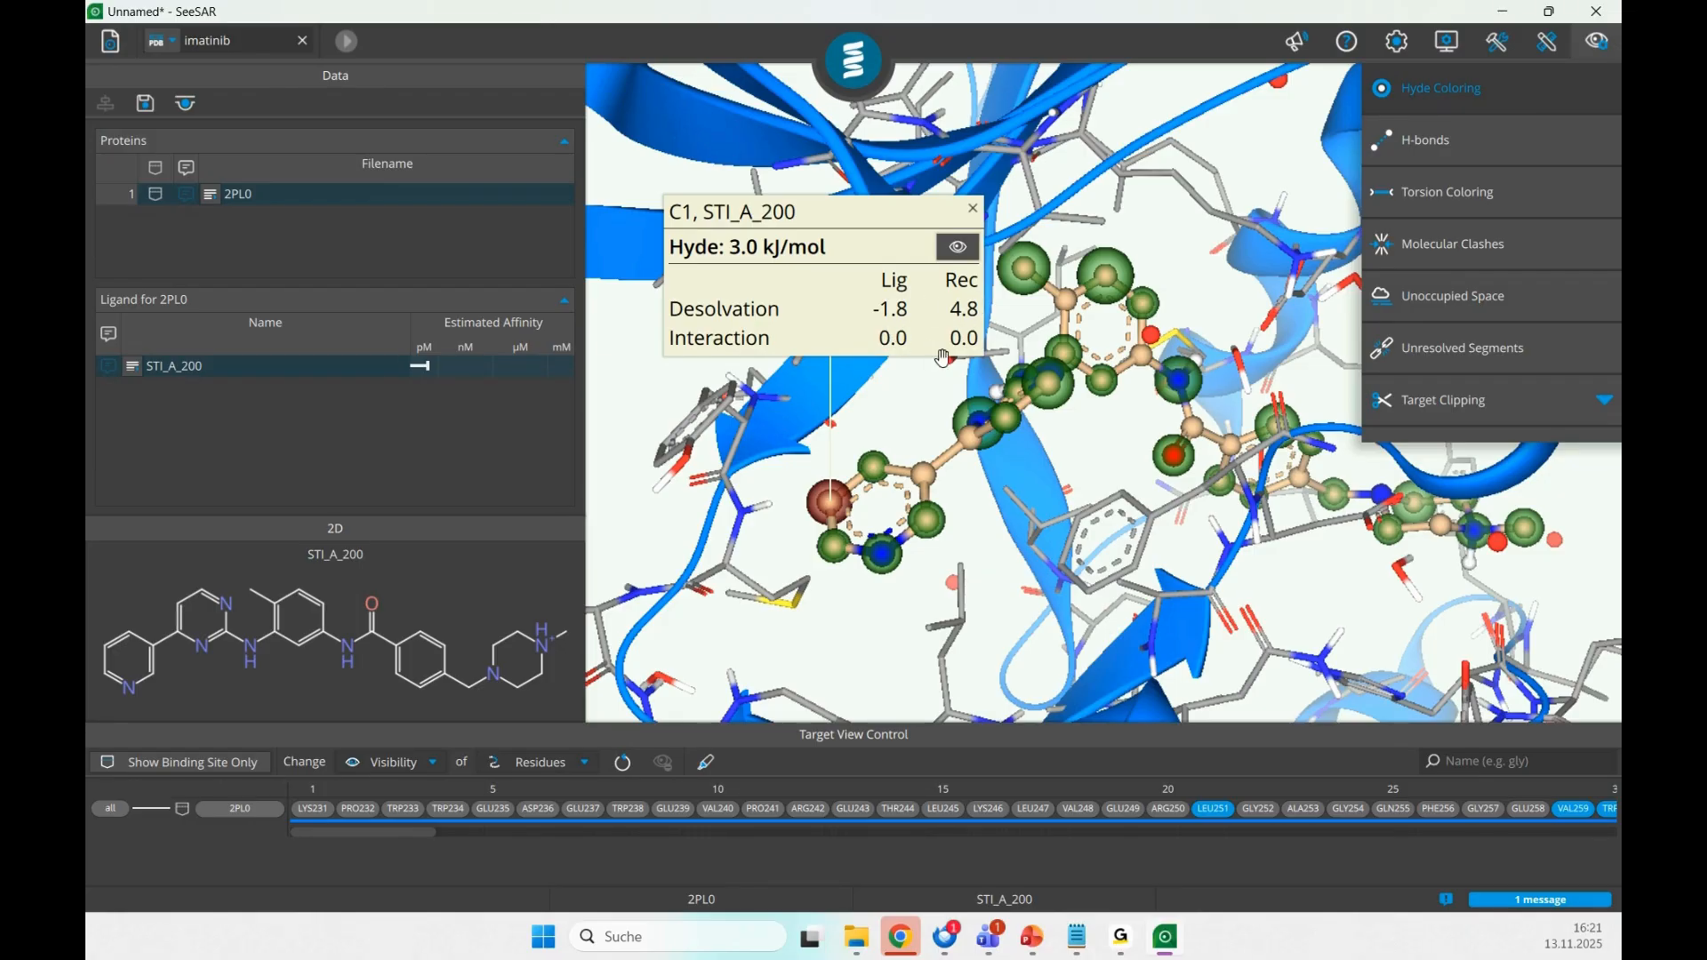
{"action": "left_click_drag", "start_coordinate": [857, 501], "coordinate": [818, 491]}
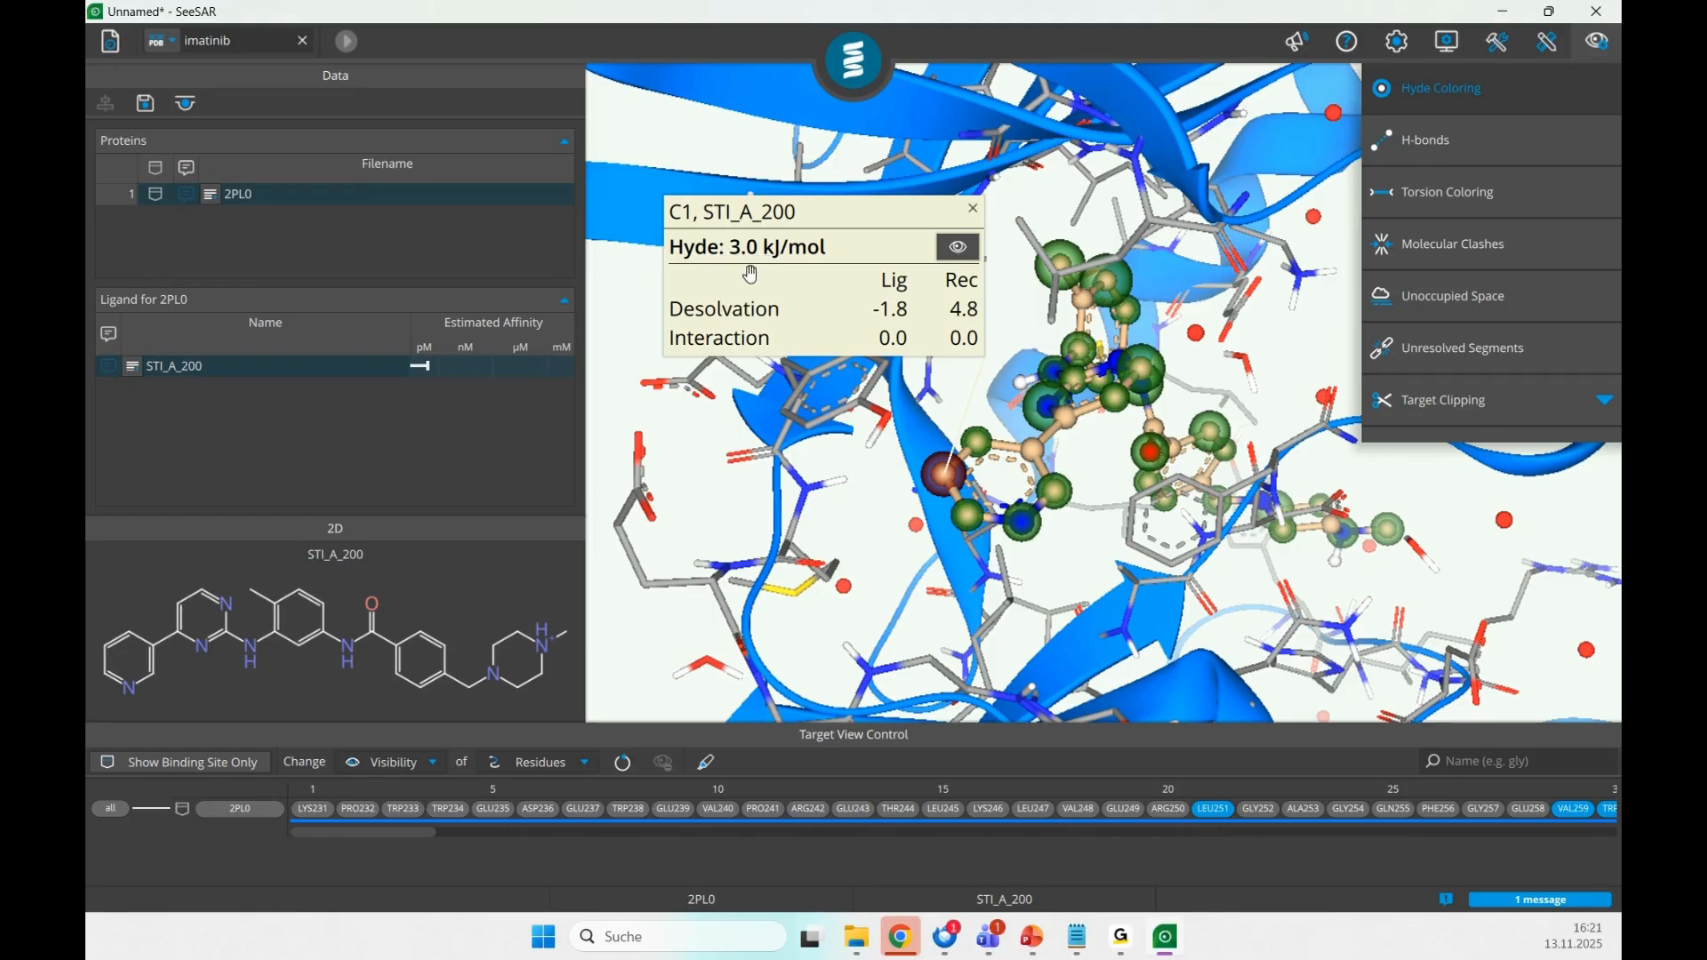
- Turn on the H-bonds display and close the Hyde label of carbon C1
{"action": "left_click_drag", "start_coordinate": [1076, 388], "coordinate": [1062, 411]}
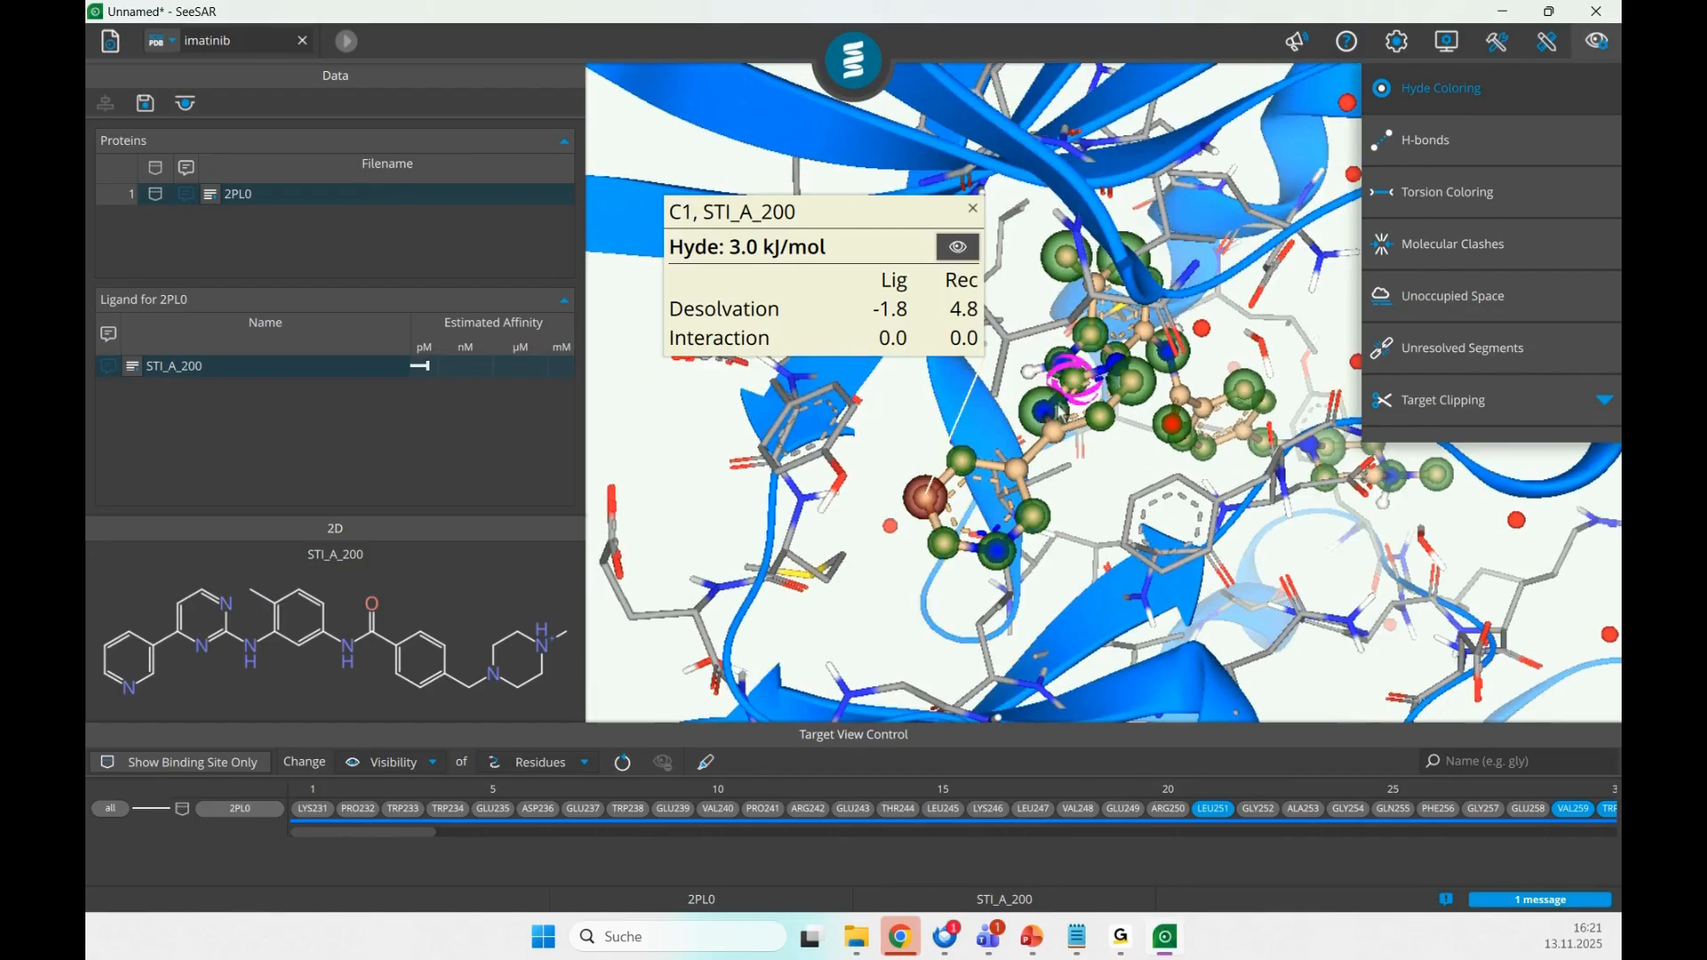
{"action": "left_click", "coordinate": [1444, 137]}
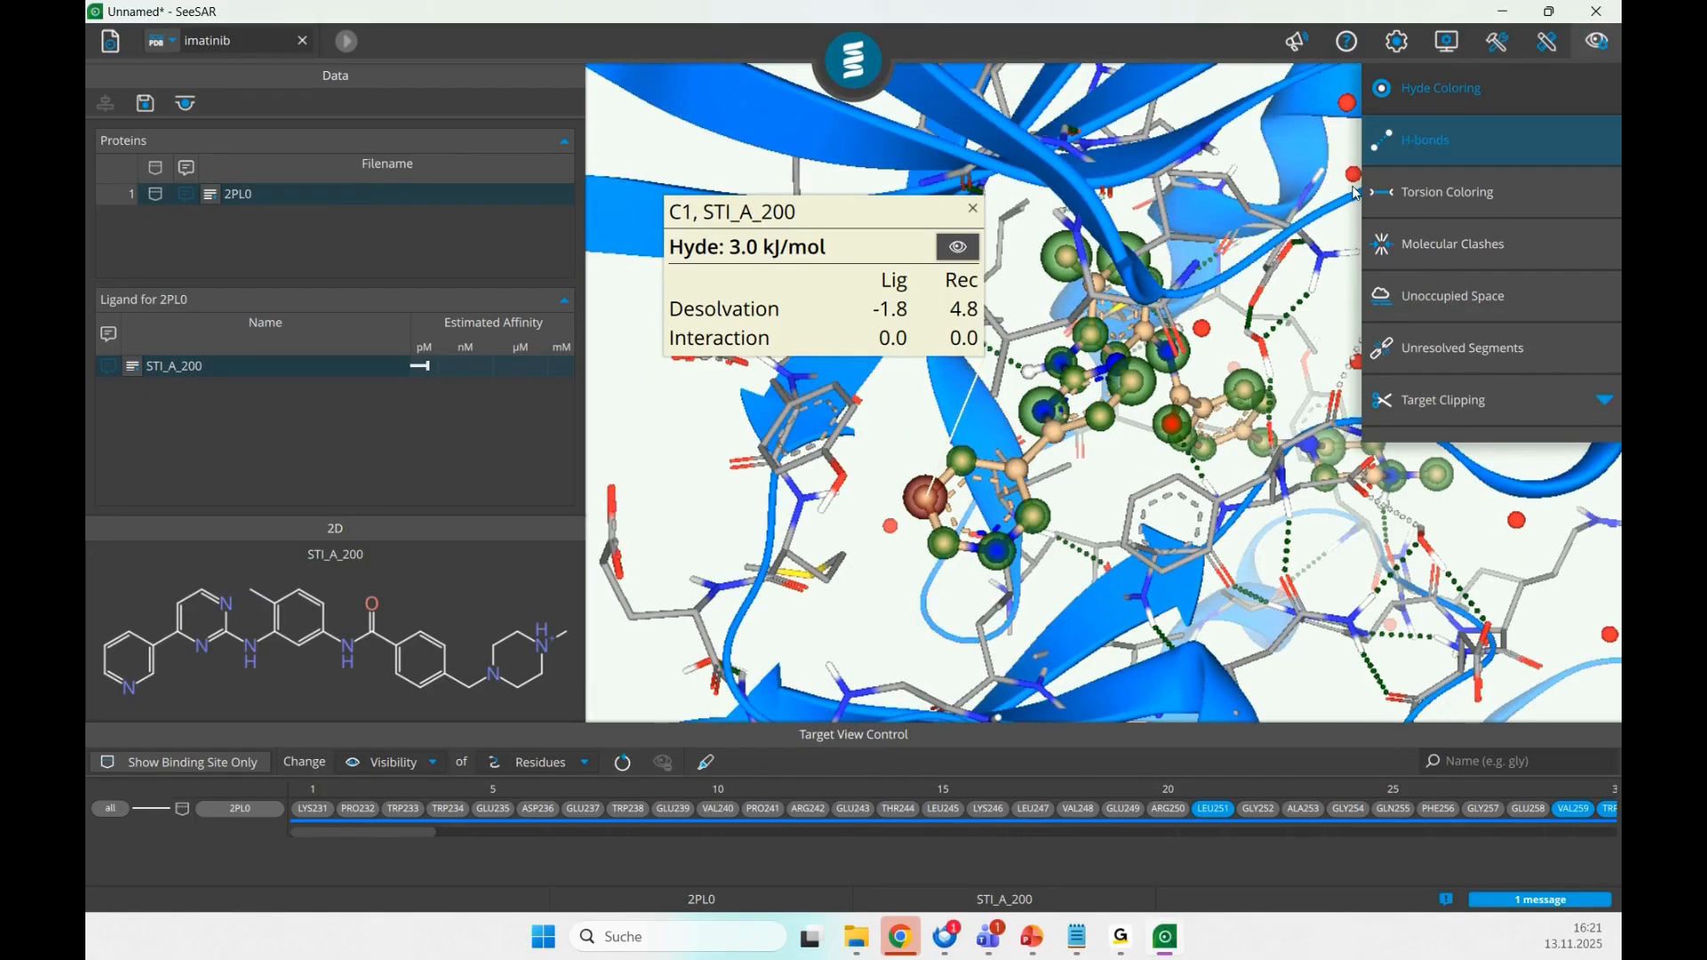
{"action": "left_click_drag", "start_coordinate": [1071, 277], "coordinate": [1016, 280]}
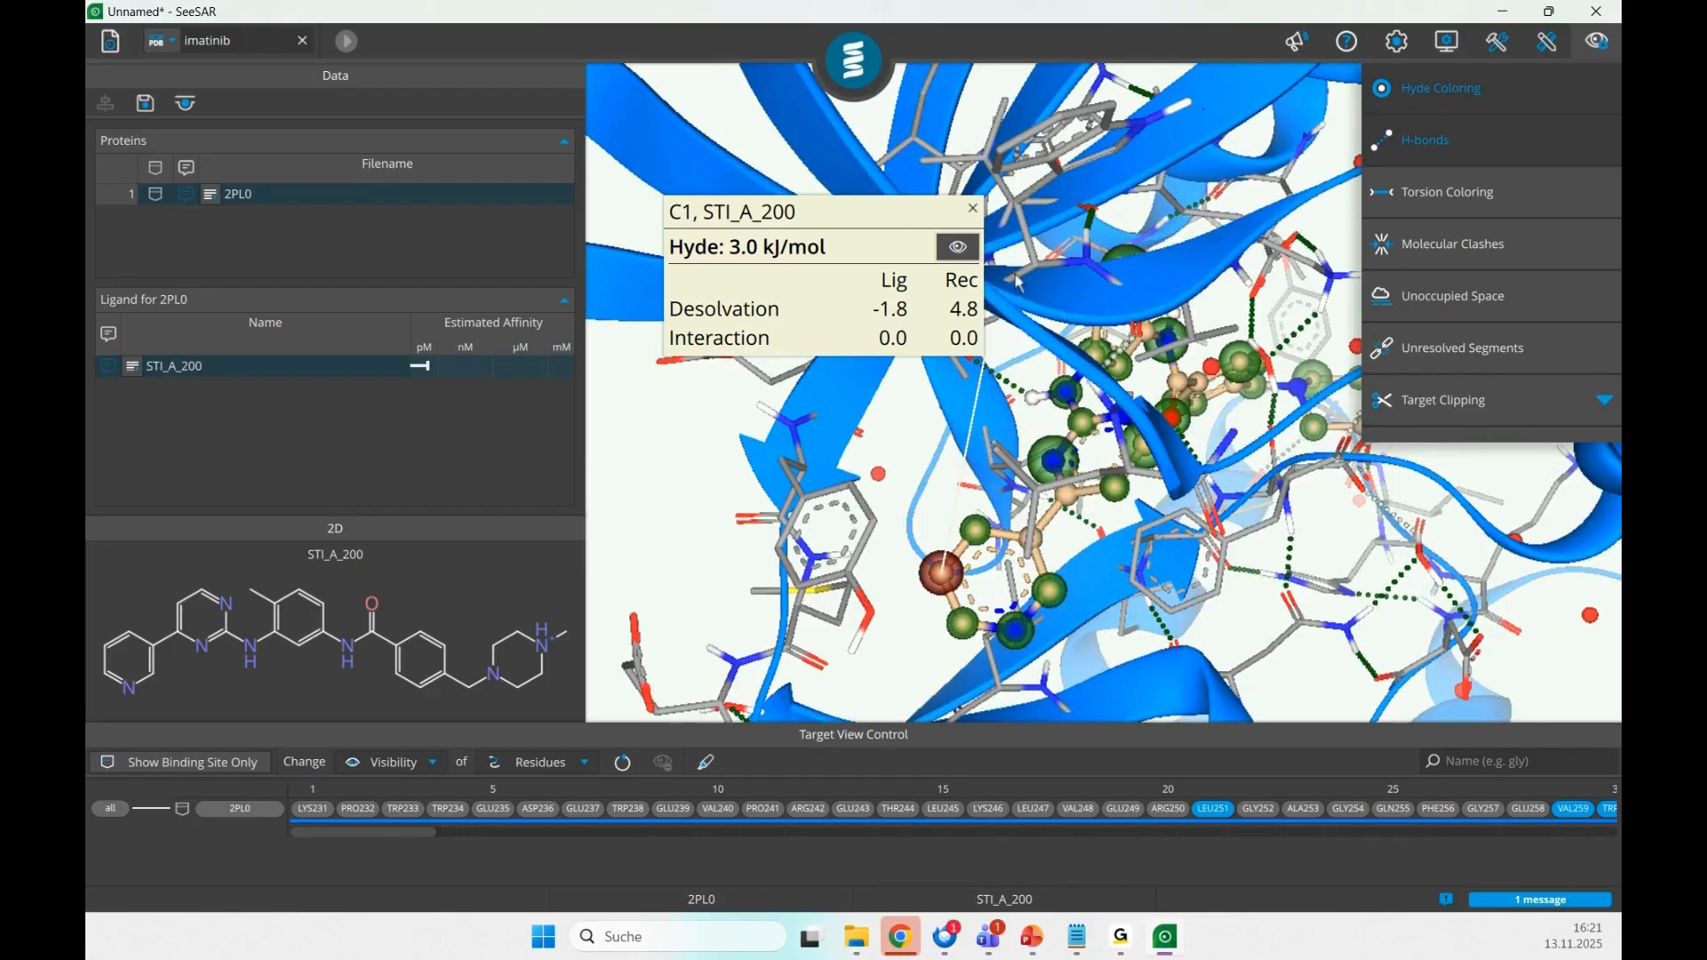
{"action": "left_click", "coordinate": [971, 212]}
{"action": "left_click_drag", "start_coordinate": [1180, 507], "coordinate": [1025, 369]}
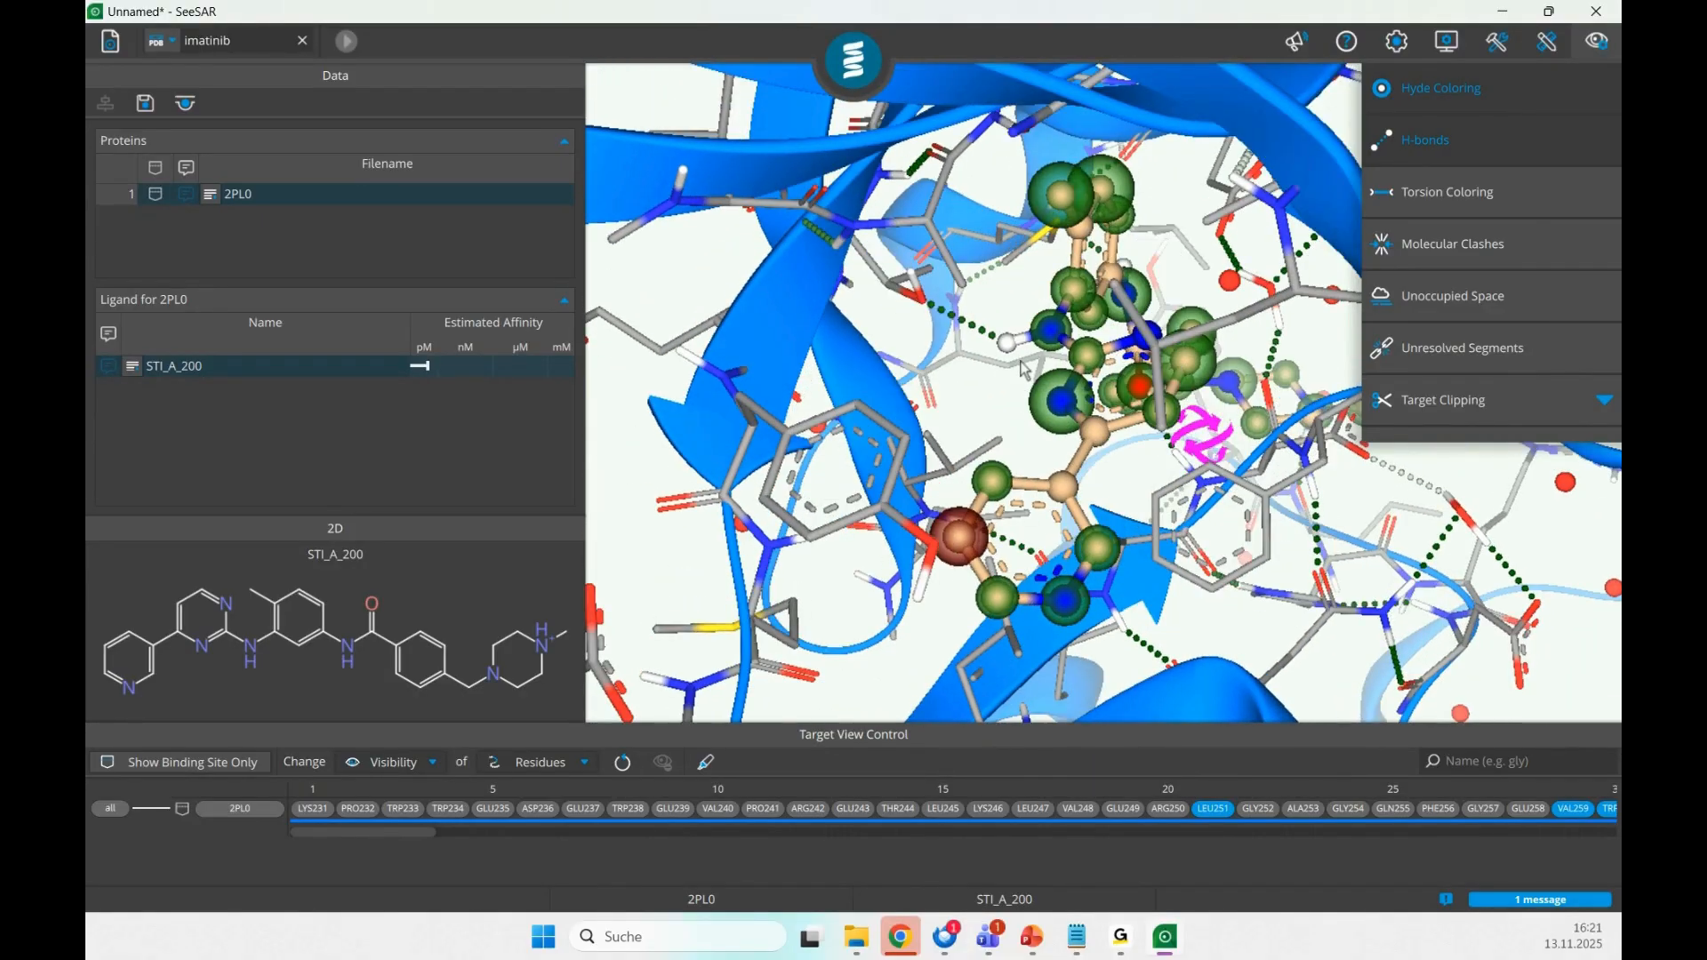
- Show the Hyde details of the ligand's nitrogen N13 and examine its hydrogen bond to the receptor
{"action": "mouse_move", "coordinate": [1056, 343]}
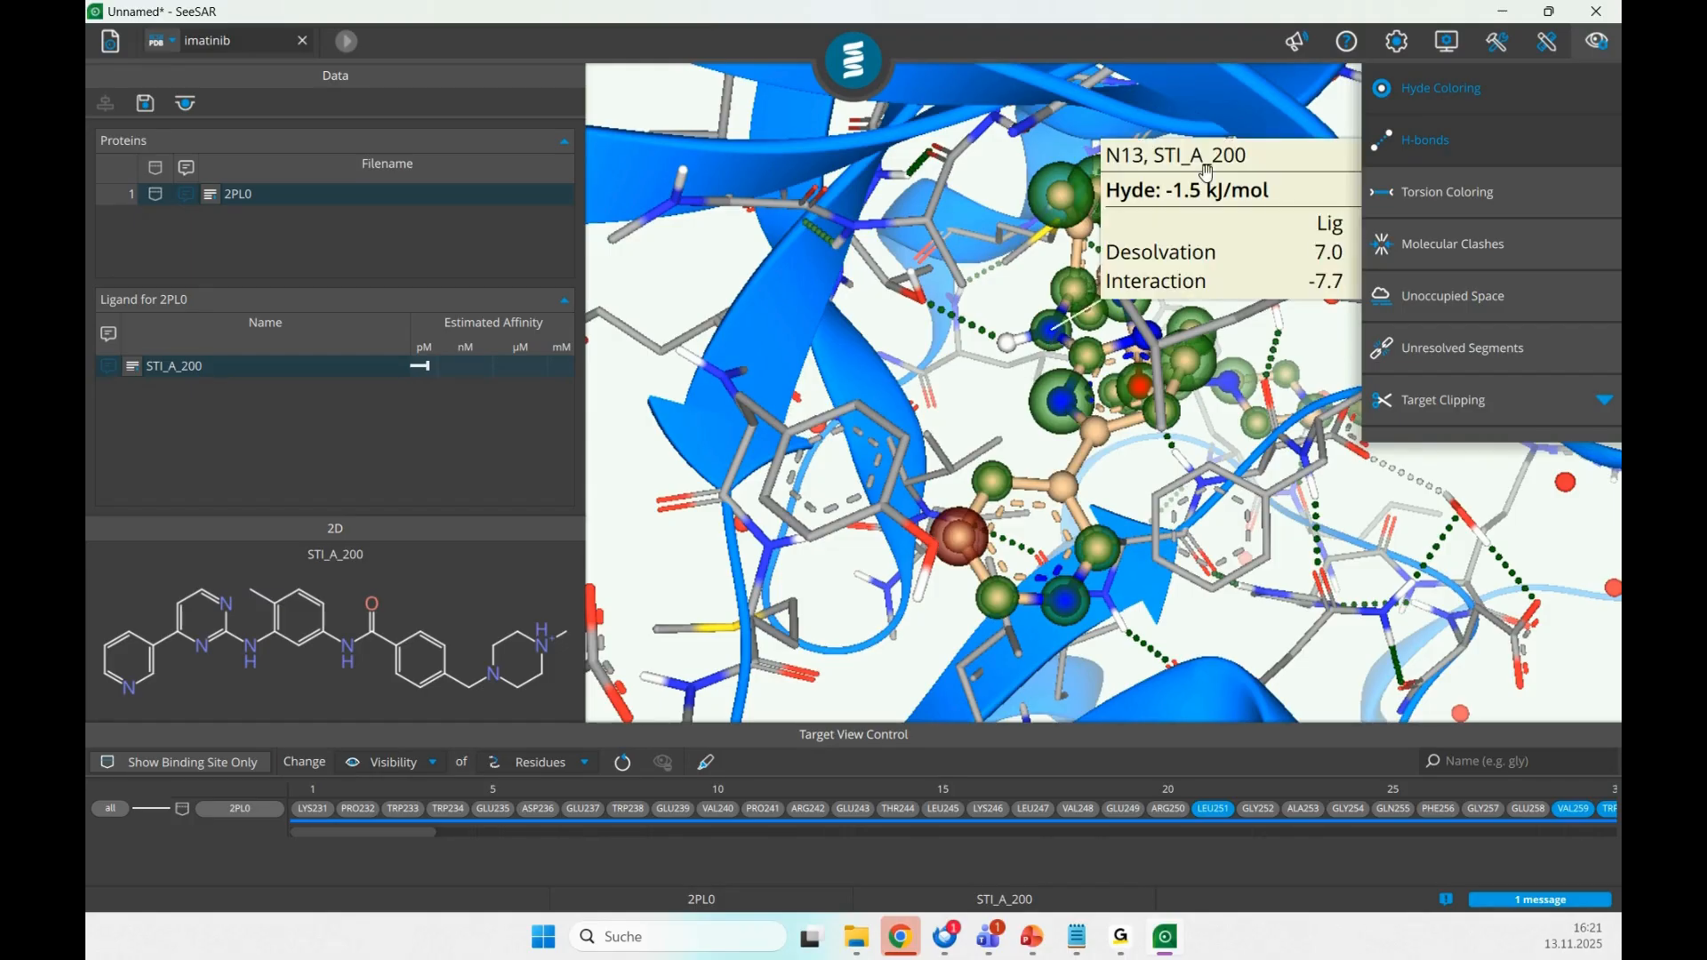
{"action": "left_click_drag", "start_coordinate": [1205, 172], "coordinate": [982, 153]}
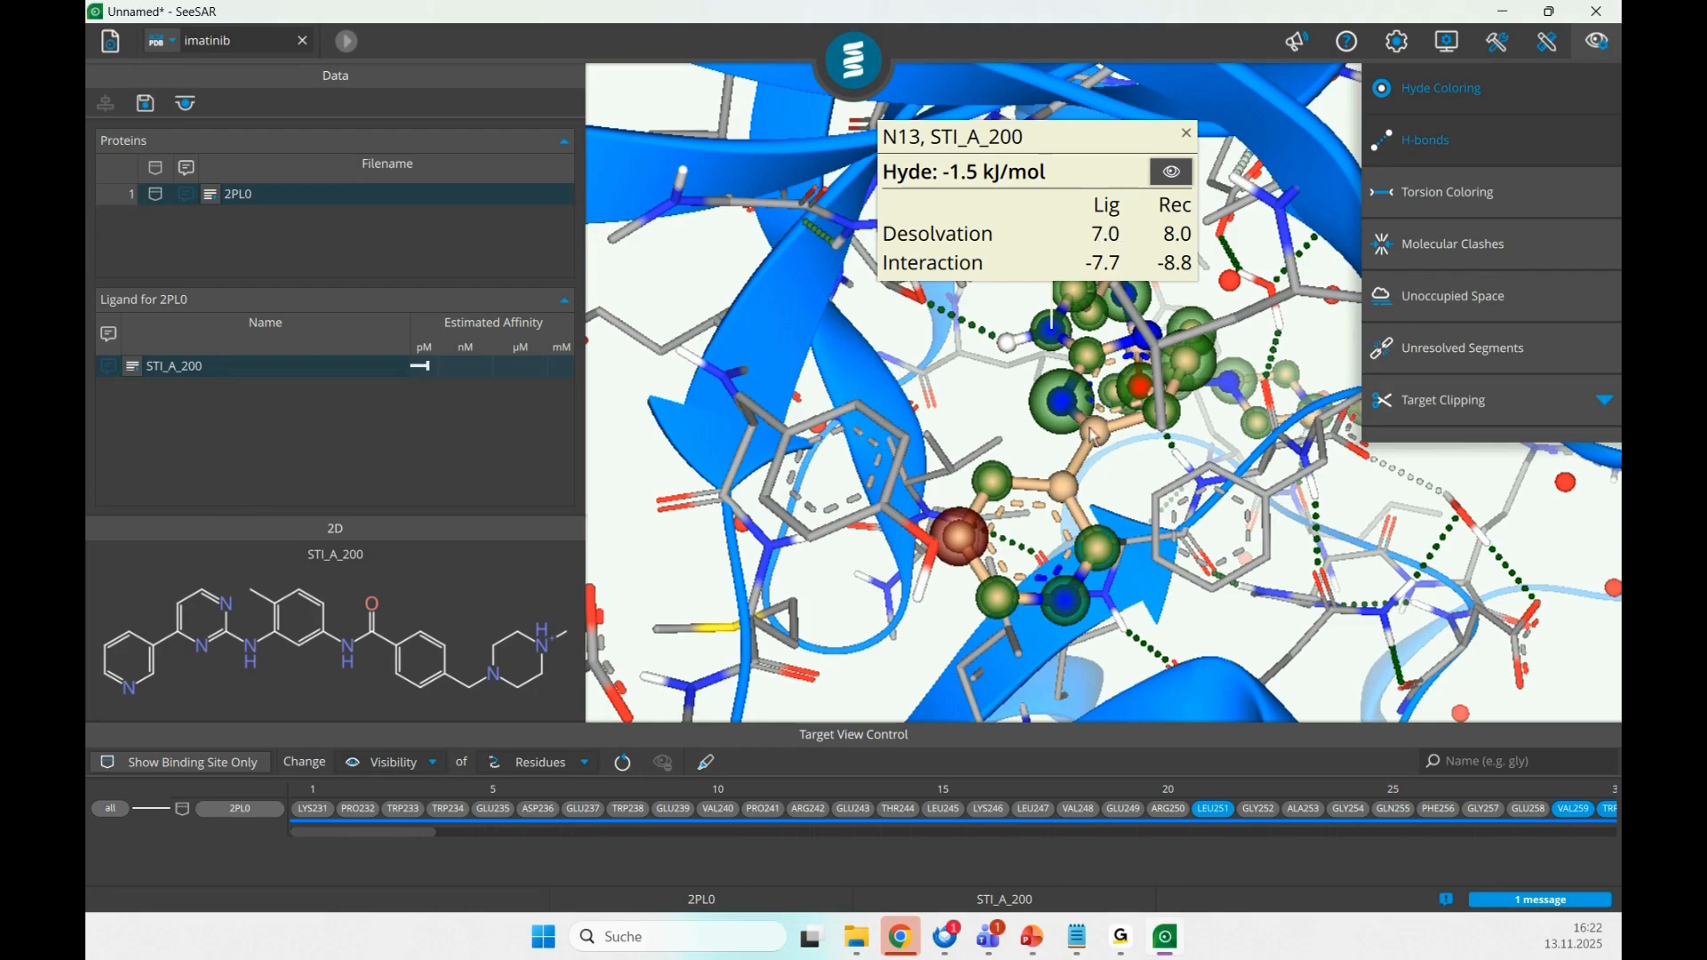
{"action": "left_click_drag", "start_coordinate": [1049, 406], "coordinate": [919, 388]}
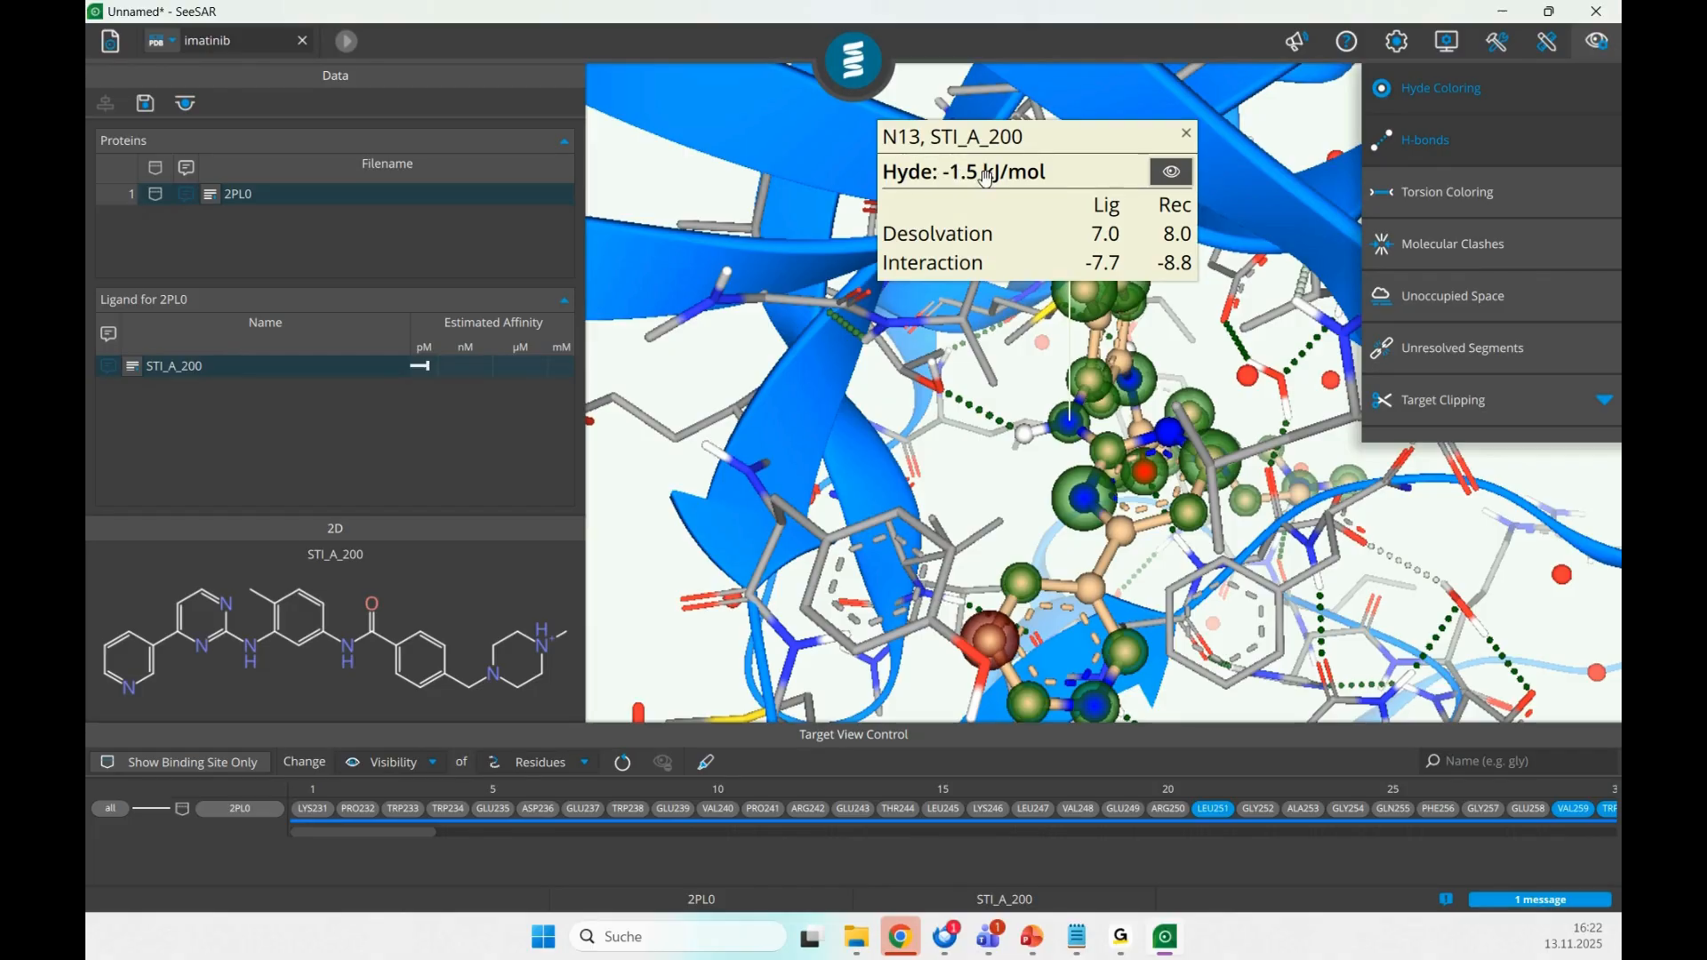
{"action": "mouse_move", "coordinate": [1234, 329]}
{"action": "left_mouse_down"}
{"action": "mouse_move", "coordinate": [1196, 340]}
{"action": "mouse_move", "coordinate": [1329, 352]}
{"action": "mouse_move", "coordinate": [1233, 330]}
{"action": "left_mouse_up"}
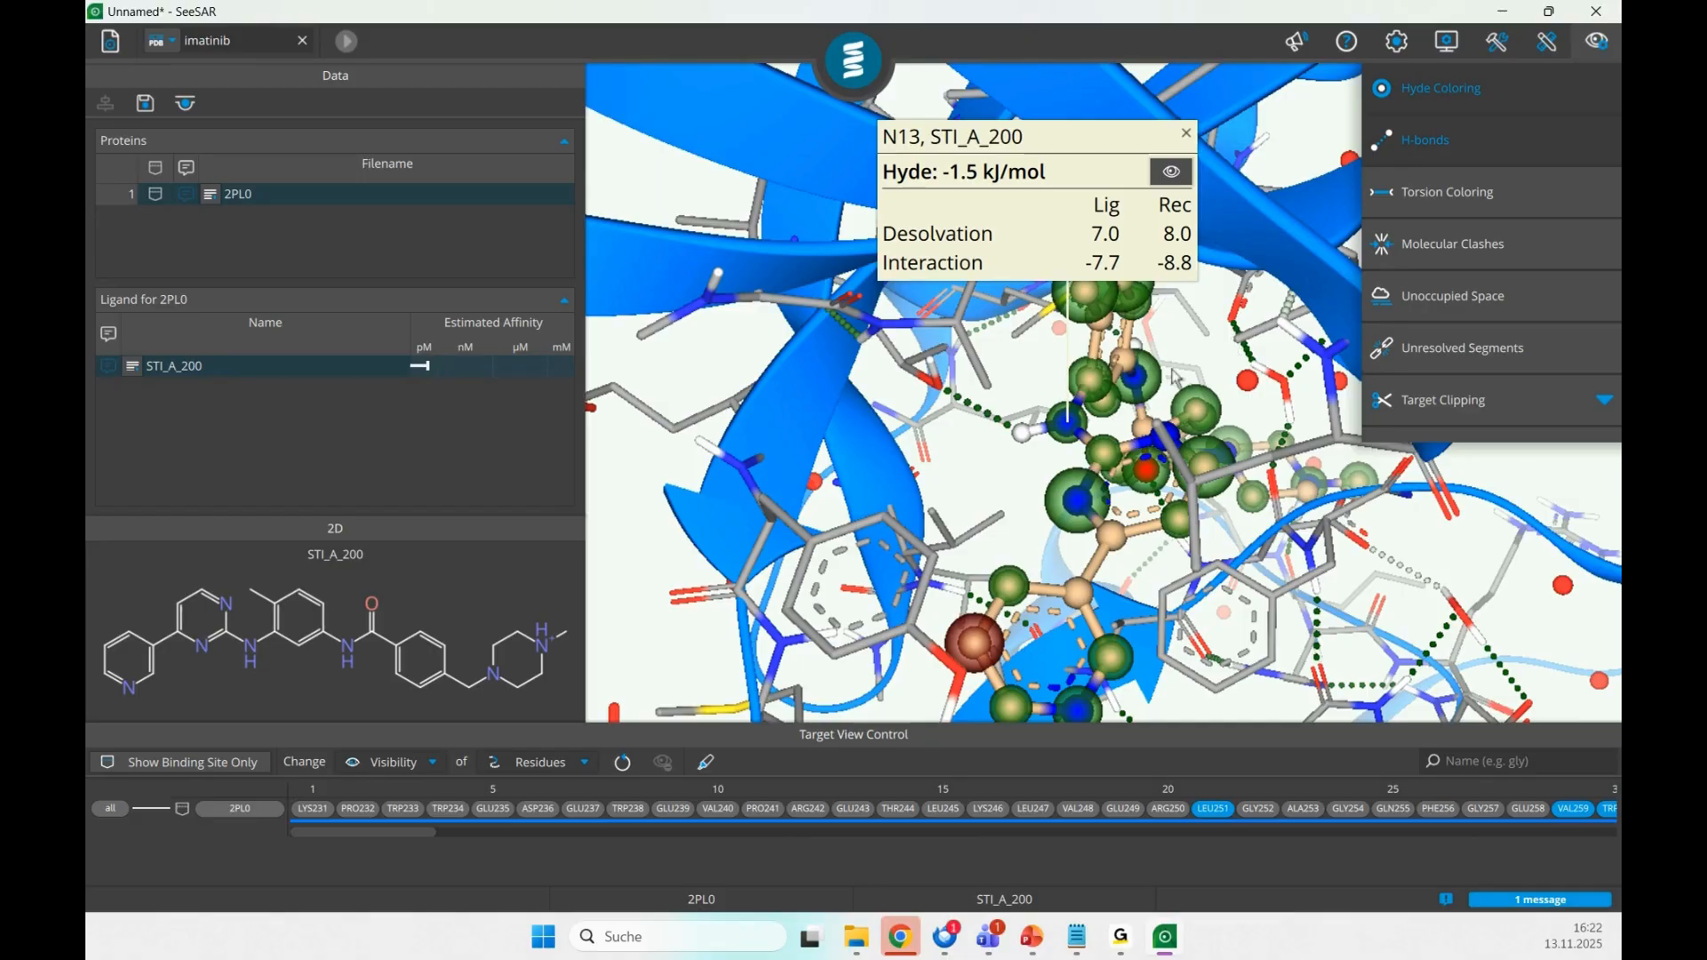
{"action": "left_click_drag", "start_coordinate": [1235, 334], "coordinate": [1177, 406]}
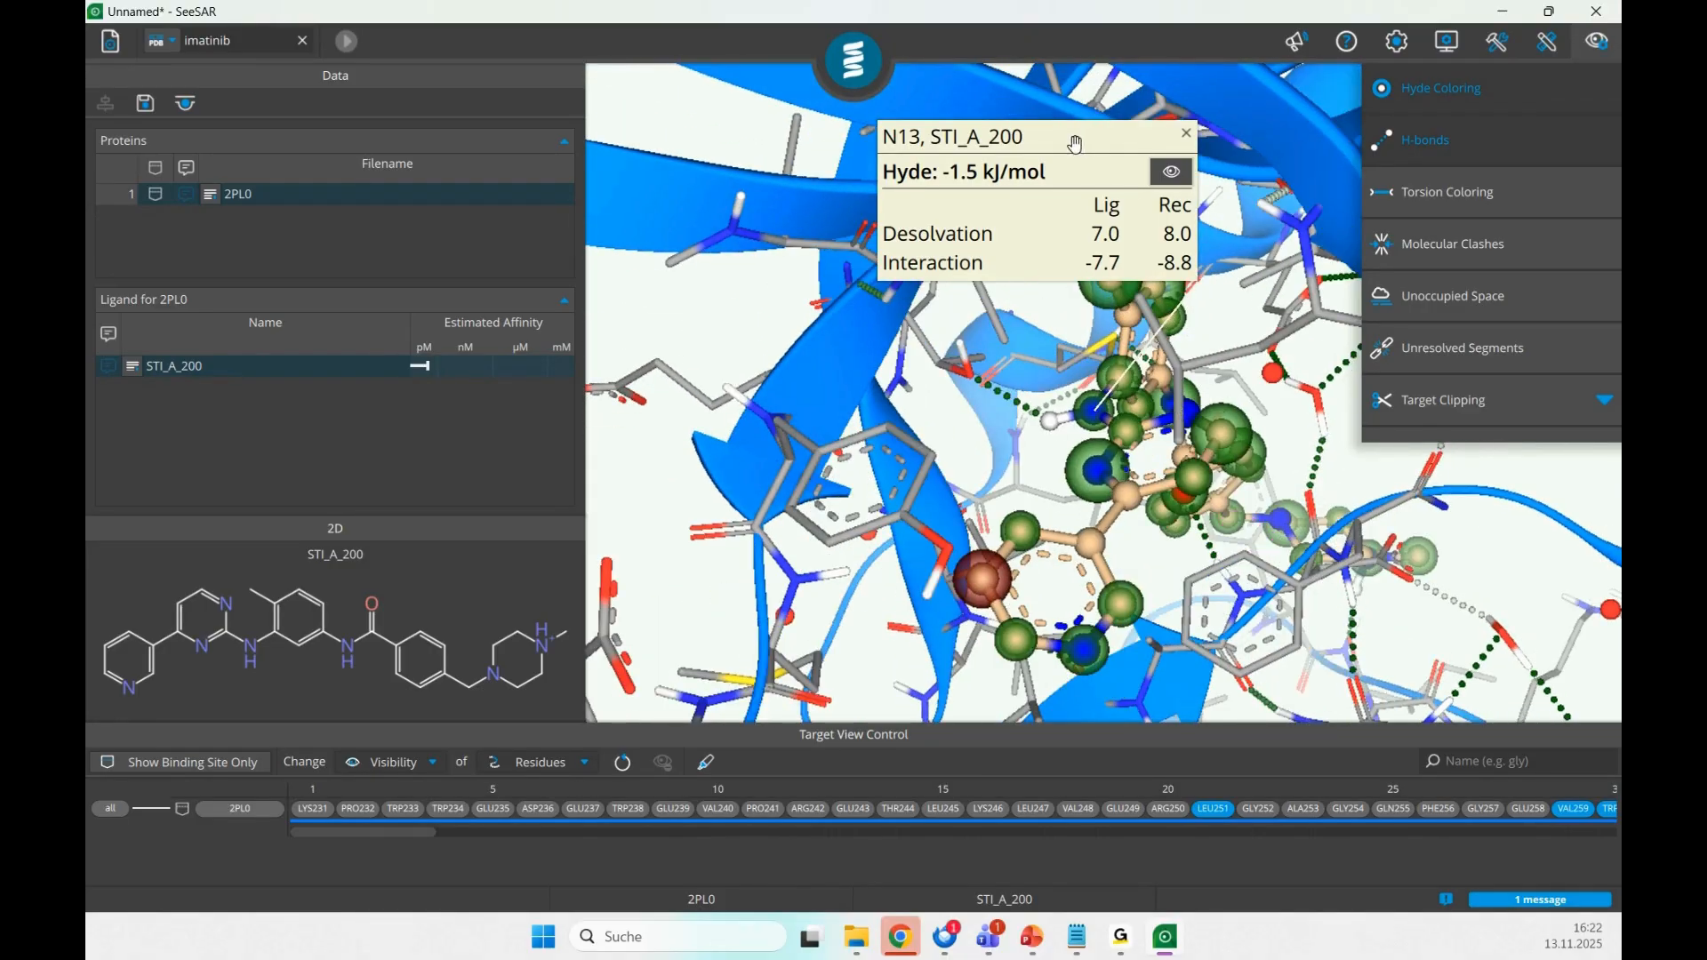
- Highlight the receptor atoms contributing to N13's Hyde score in the 3D view, inspect them and close the label
{"action": "left_click_drag", "start_coordinate": [1176, 173], "coordinate": [956, 513]}
{"action": "left_click", "coordinate": [955, 512]}
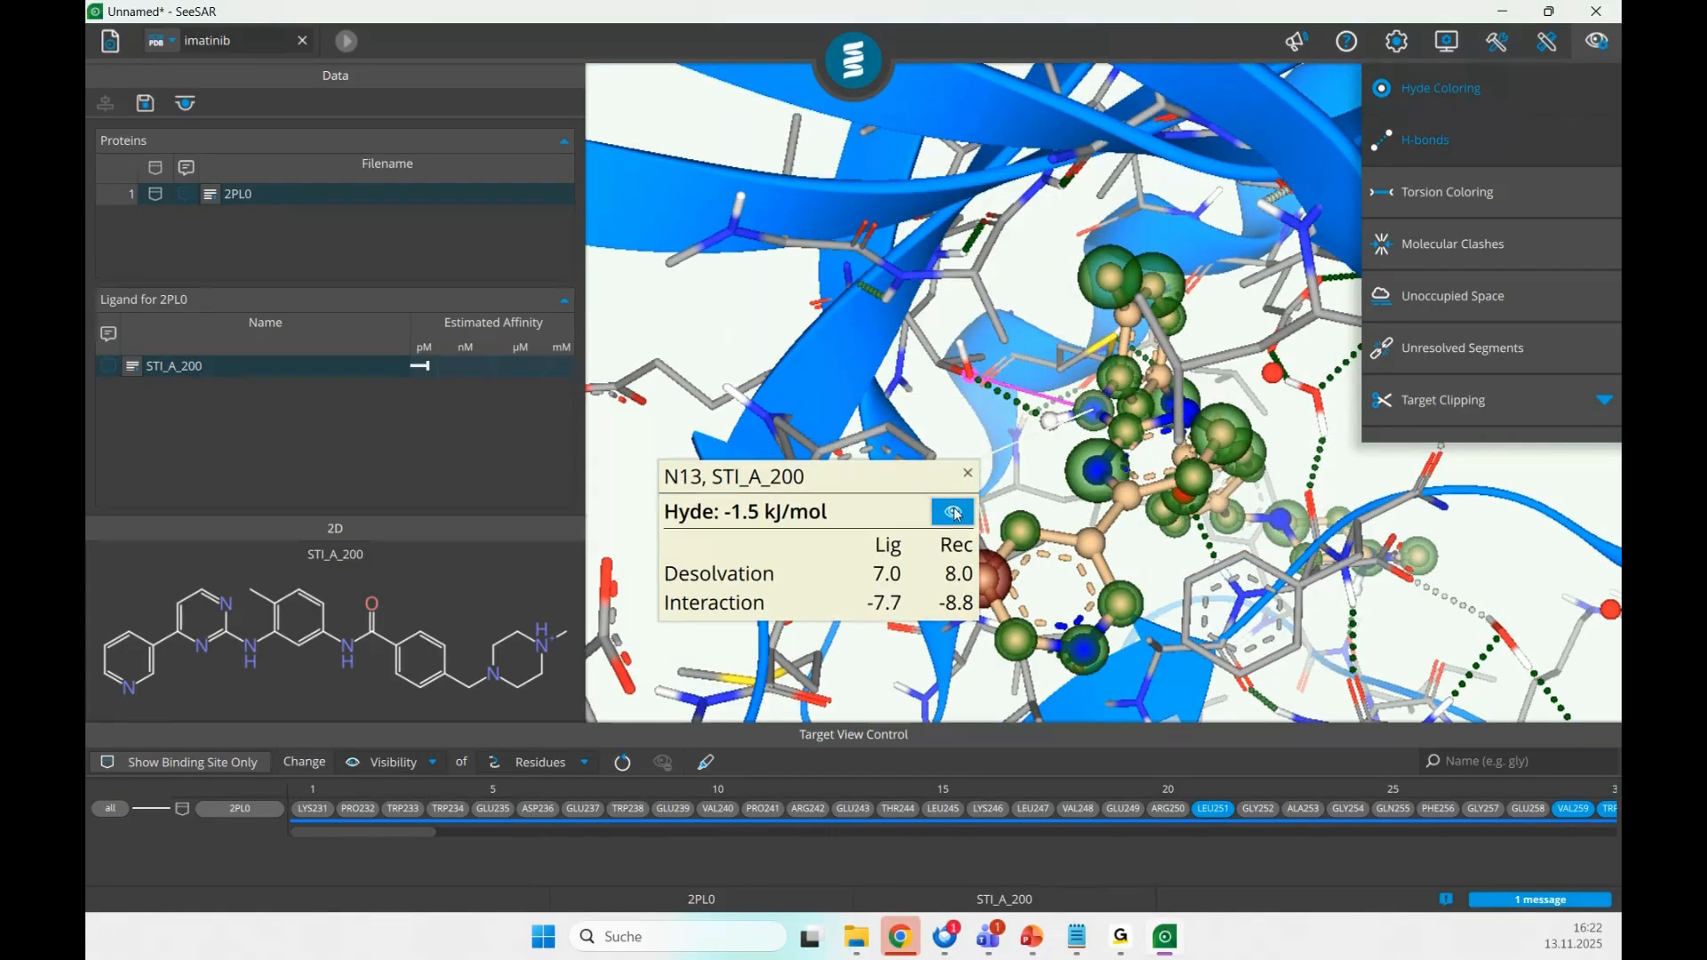
{"action": "left_click_drag", "start_coordinate": [1193, 472], "coordinate": [982, 374]}
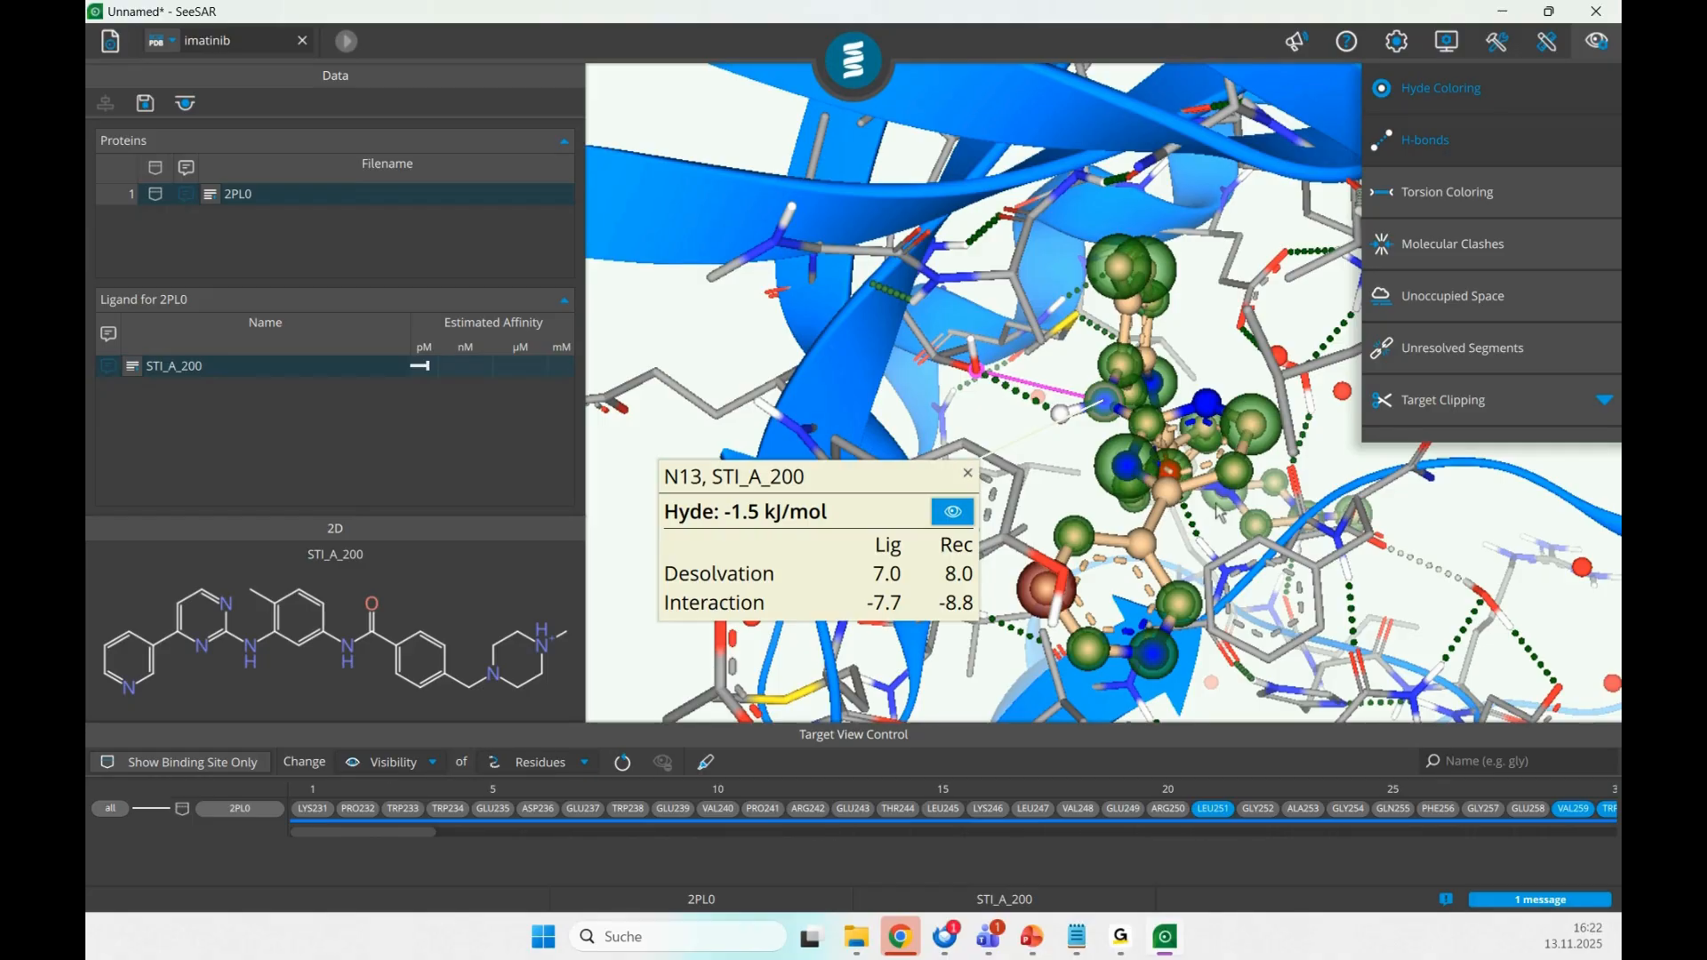
{"action": "left_click_drag", "start_coordinate": [1222, 513], "coordinate": [1225, 480]}
{"action": "left_click", "coordinate": [968, 472]}
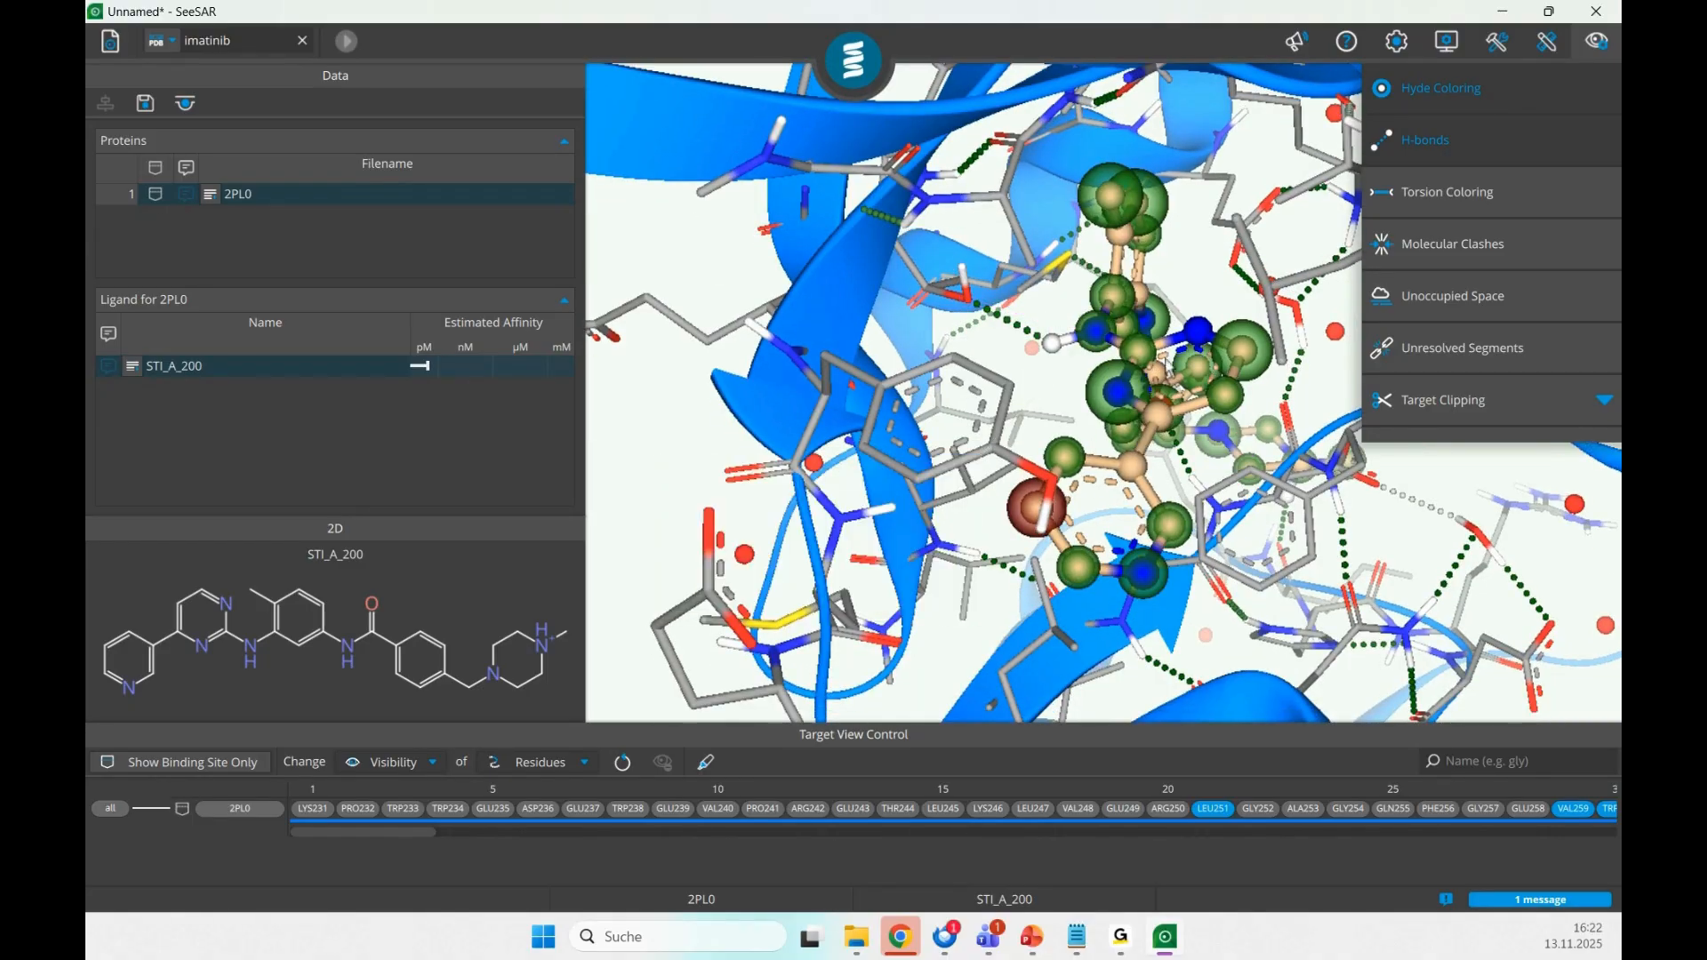
- Show the Hyde details of the ligand's ring carbon C18, inspect its highlighted receptor contacts and close the label
{"action": "left_click_drag", "start_coordinate": [1170, 368], "coordinate": [1078, 351]}
{"action": "left_click", "coordinate": [1073, 313]}
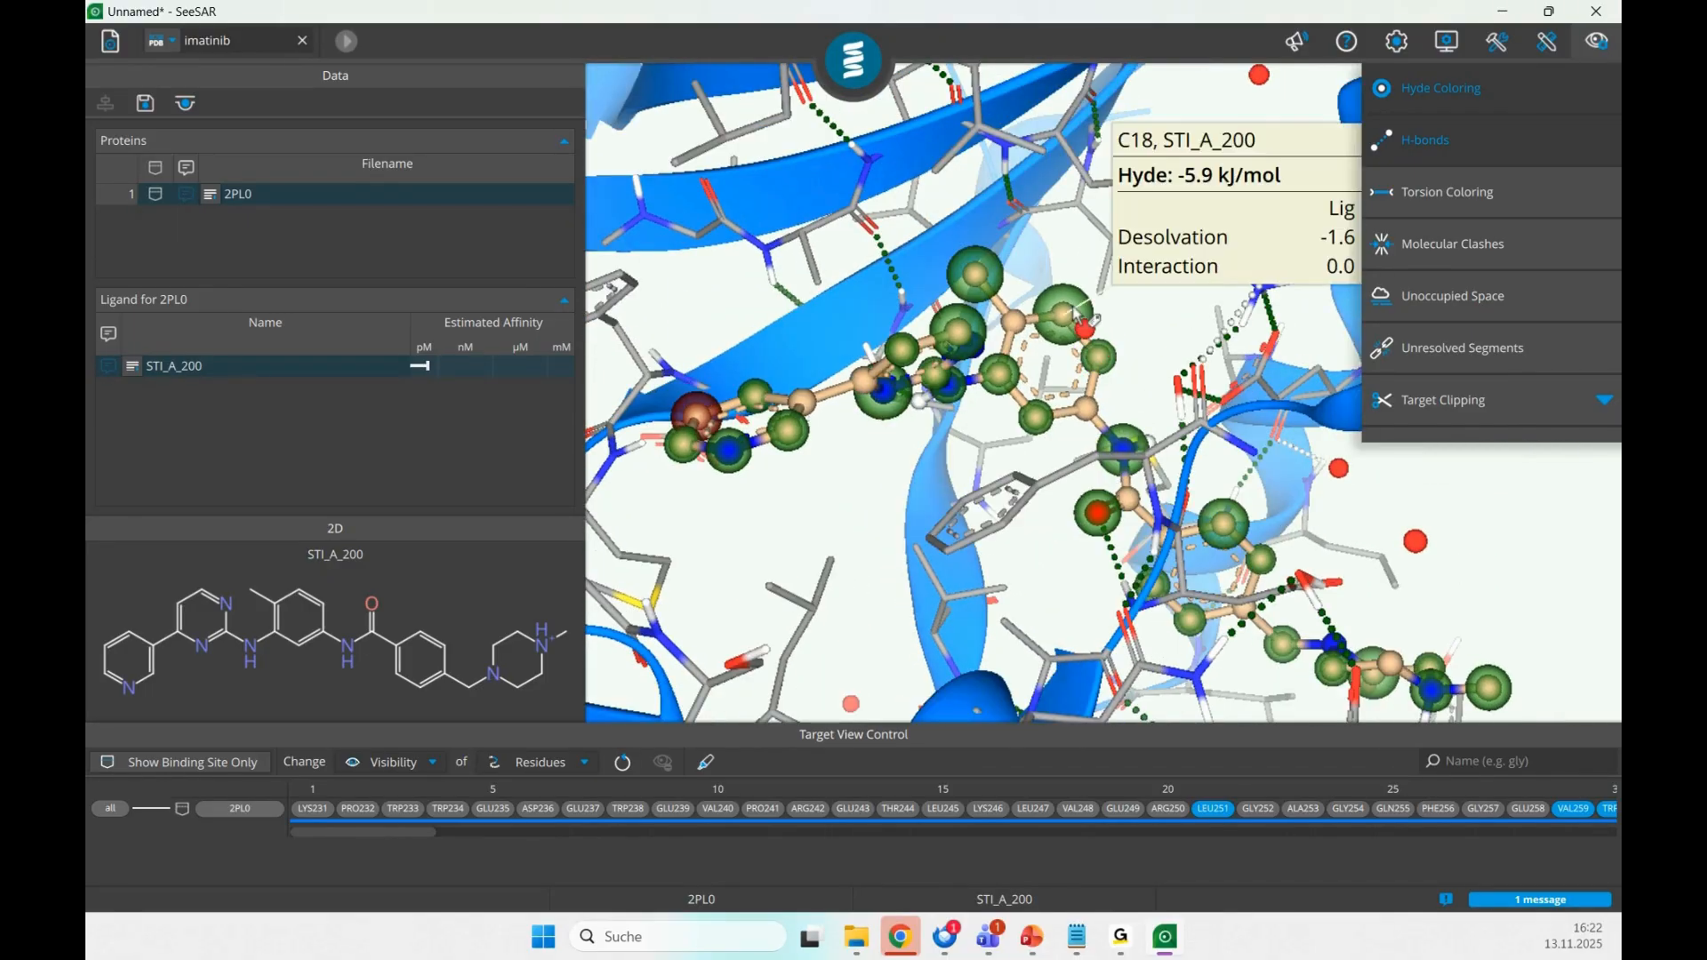
{"action": "left_click_drag", "start_coordinate": [1143, 193], "coordinate": [880, 459]}
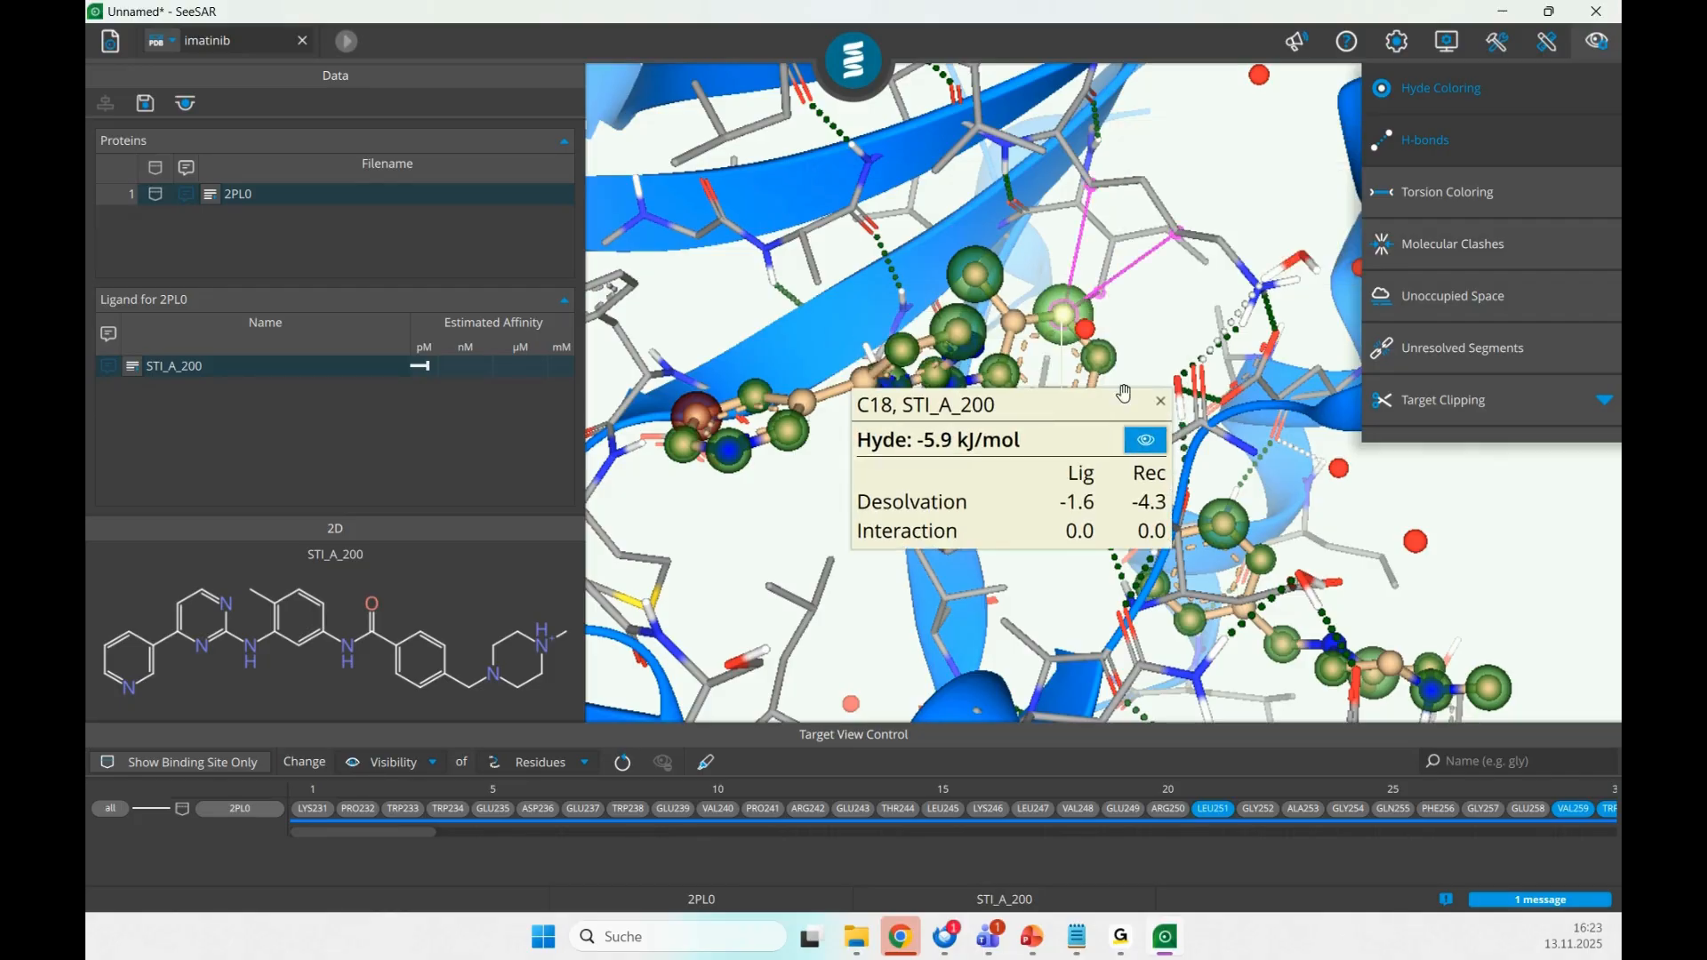
{"action": "left_click_drag", "start_coordinate": [1138, 298], "coordinate": [1245, 373]}
{"action": "left_click", "coordinate": [1161, 402]}
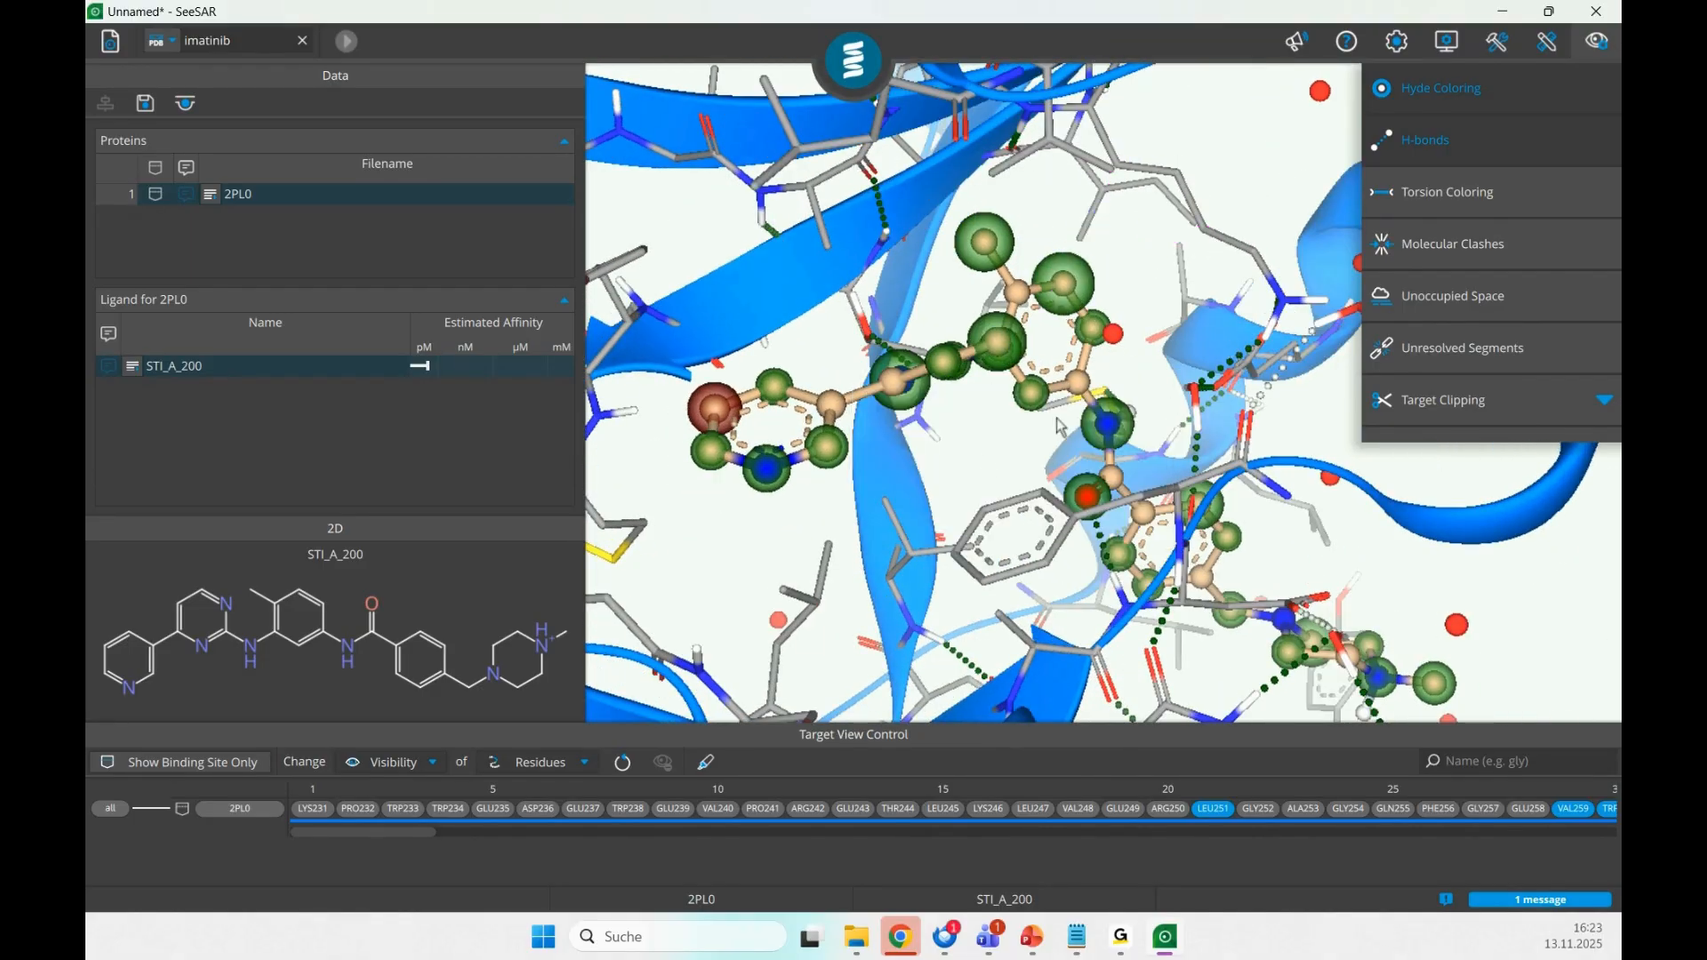
- Switch the H-bonds display off and inspect the ligand with only Hyde coloring shown
{"action": "middle_click_drag", "start_coordinate": [974, 470], "coordinate": [1013, 443]}
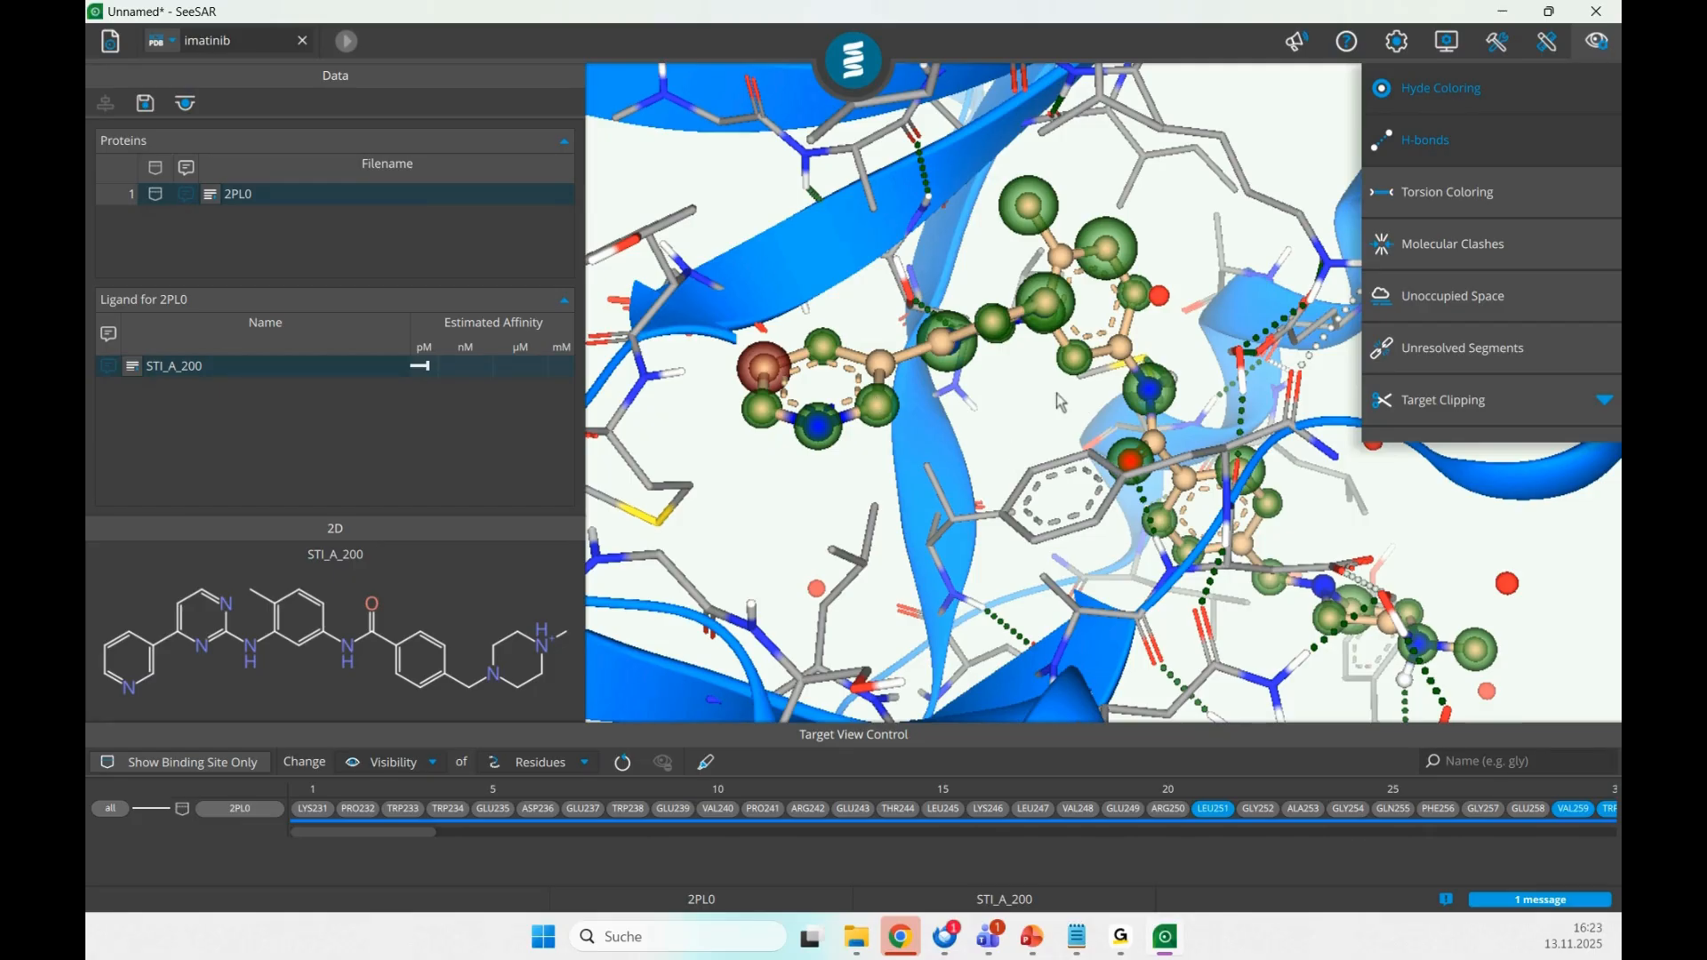
{"action": "middle_click_drag", "start_coordinate": [1037, 394], "coordinate": [1039, 441]}
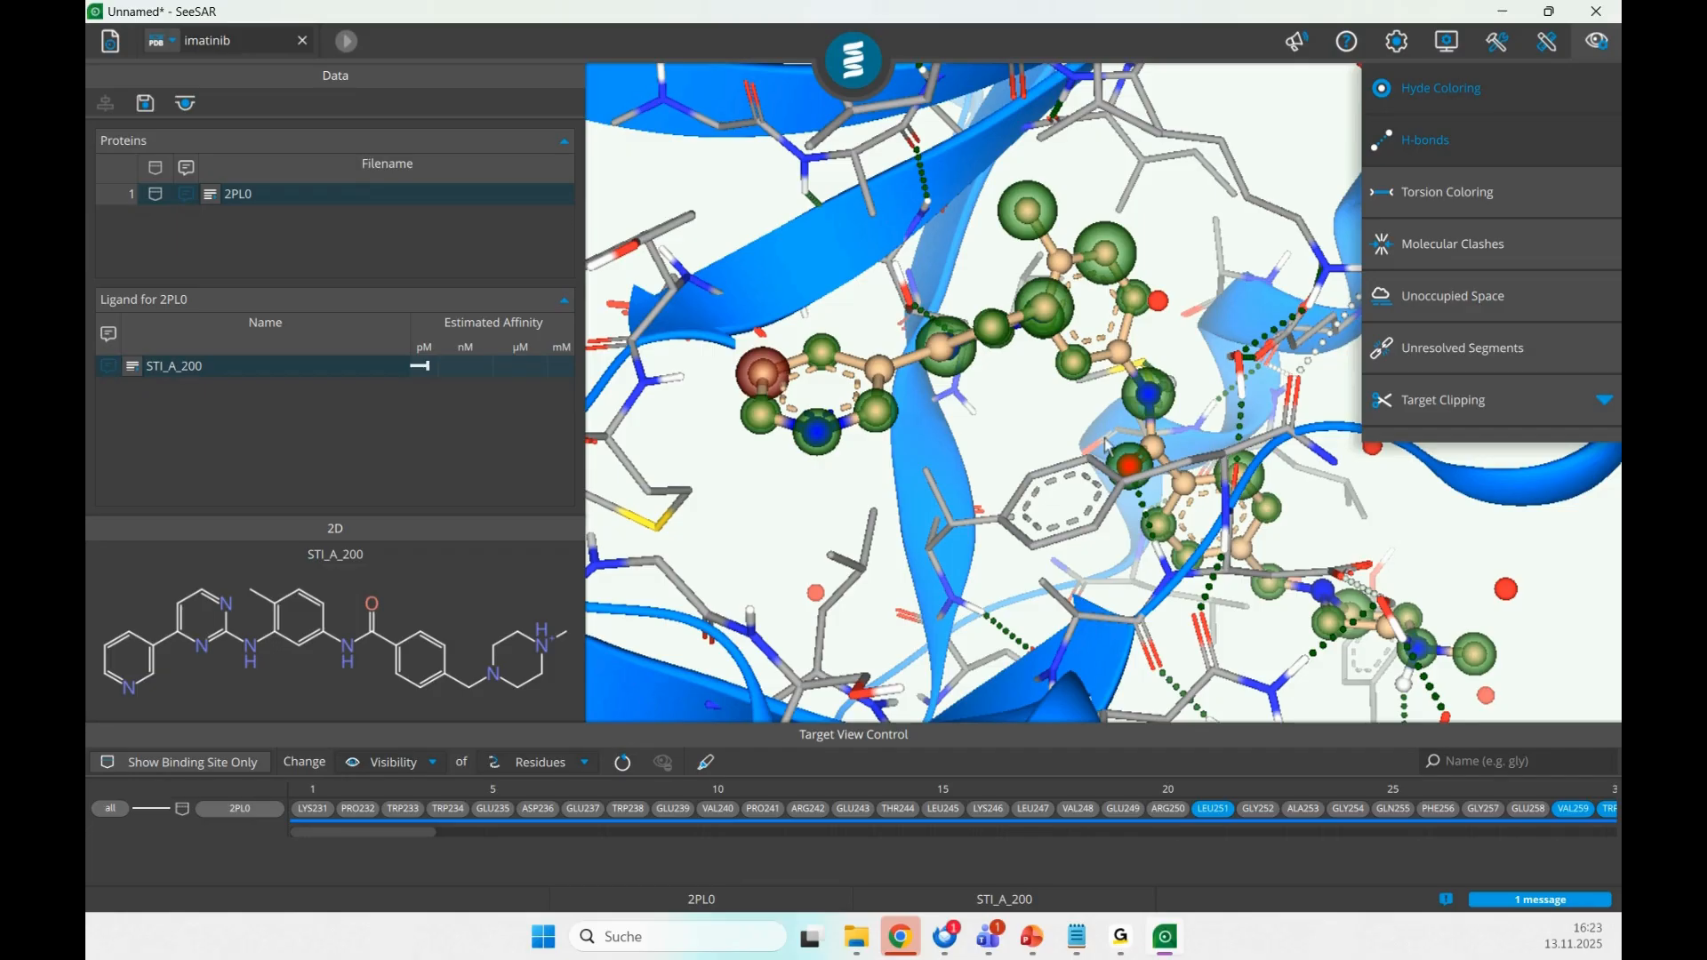
{"action": "left_click", "coordinate": [1436, 153]}
{"action": "left_click", "coordinate": [1436, 153]}
{"action": "left_click", "coordinate": [1436, 153]}
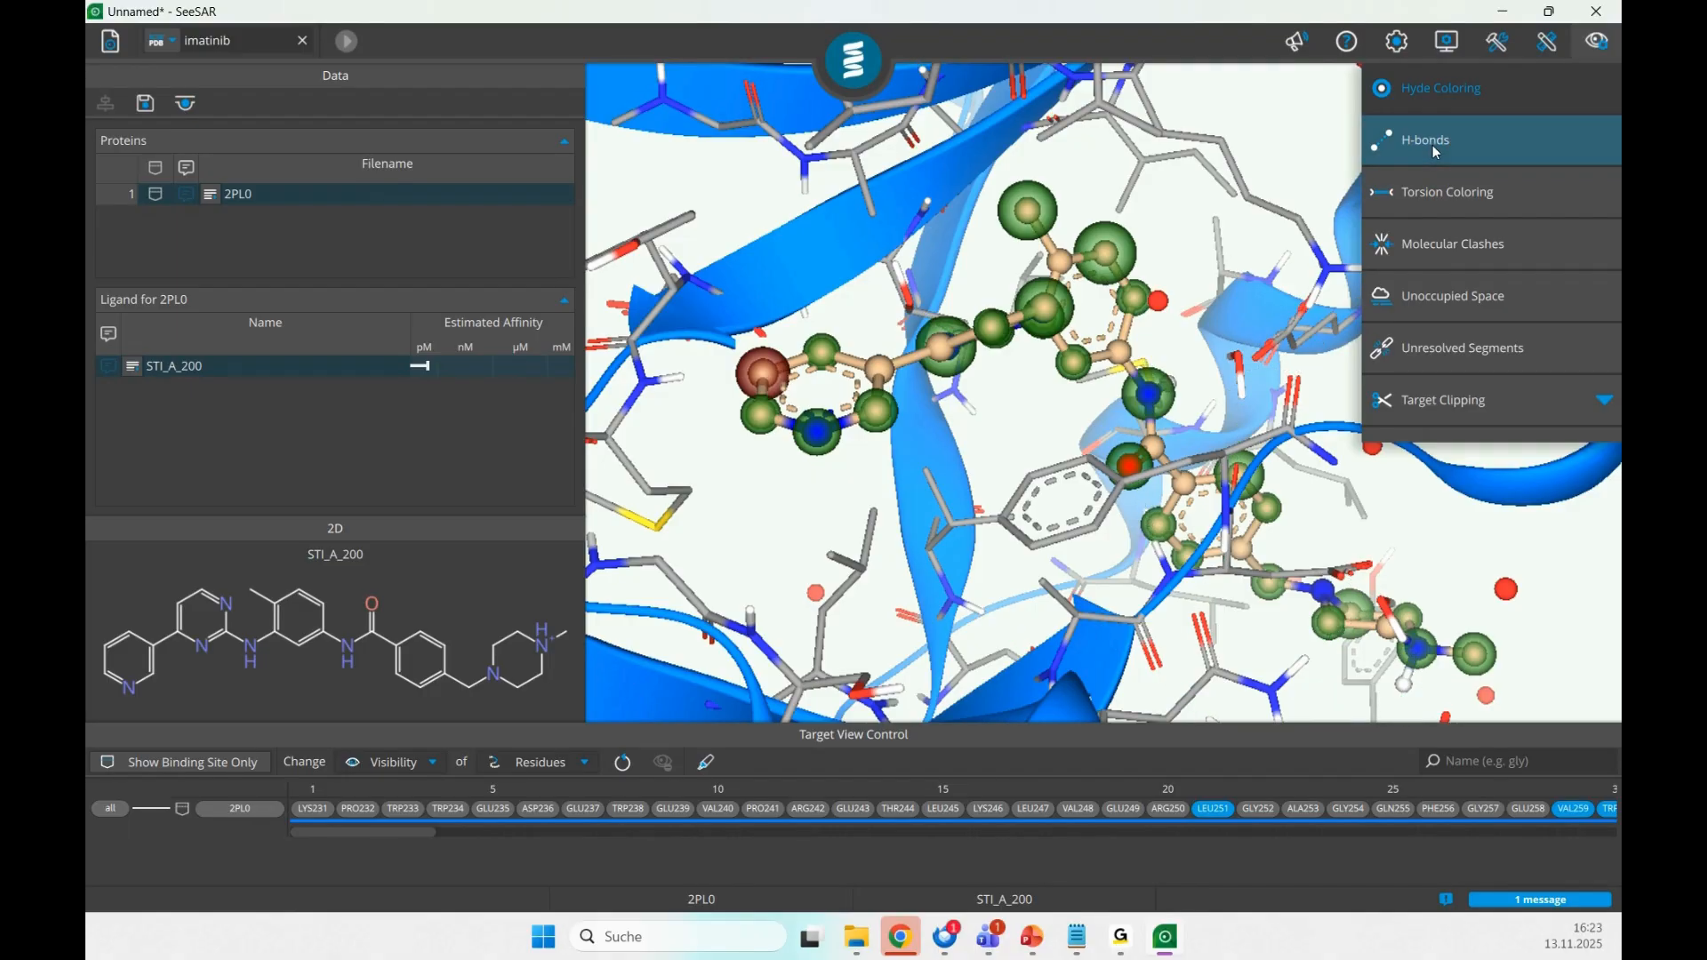
{"action": "left_click_drag", "start_coordinate": [1079, 286], "coordinate": [1067, 416]}
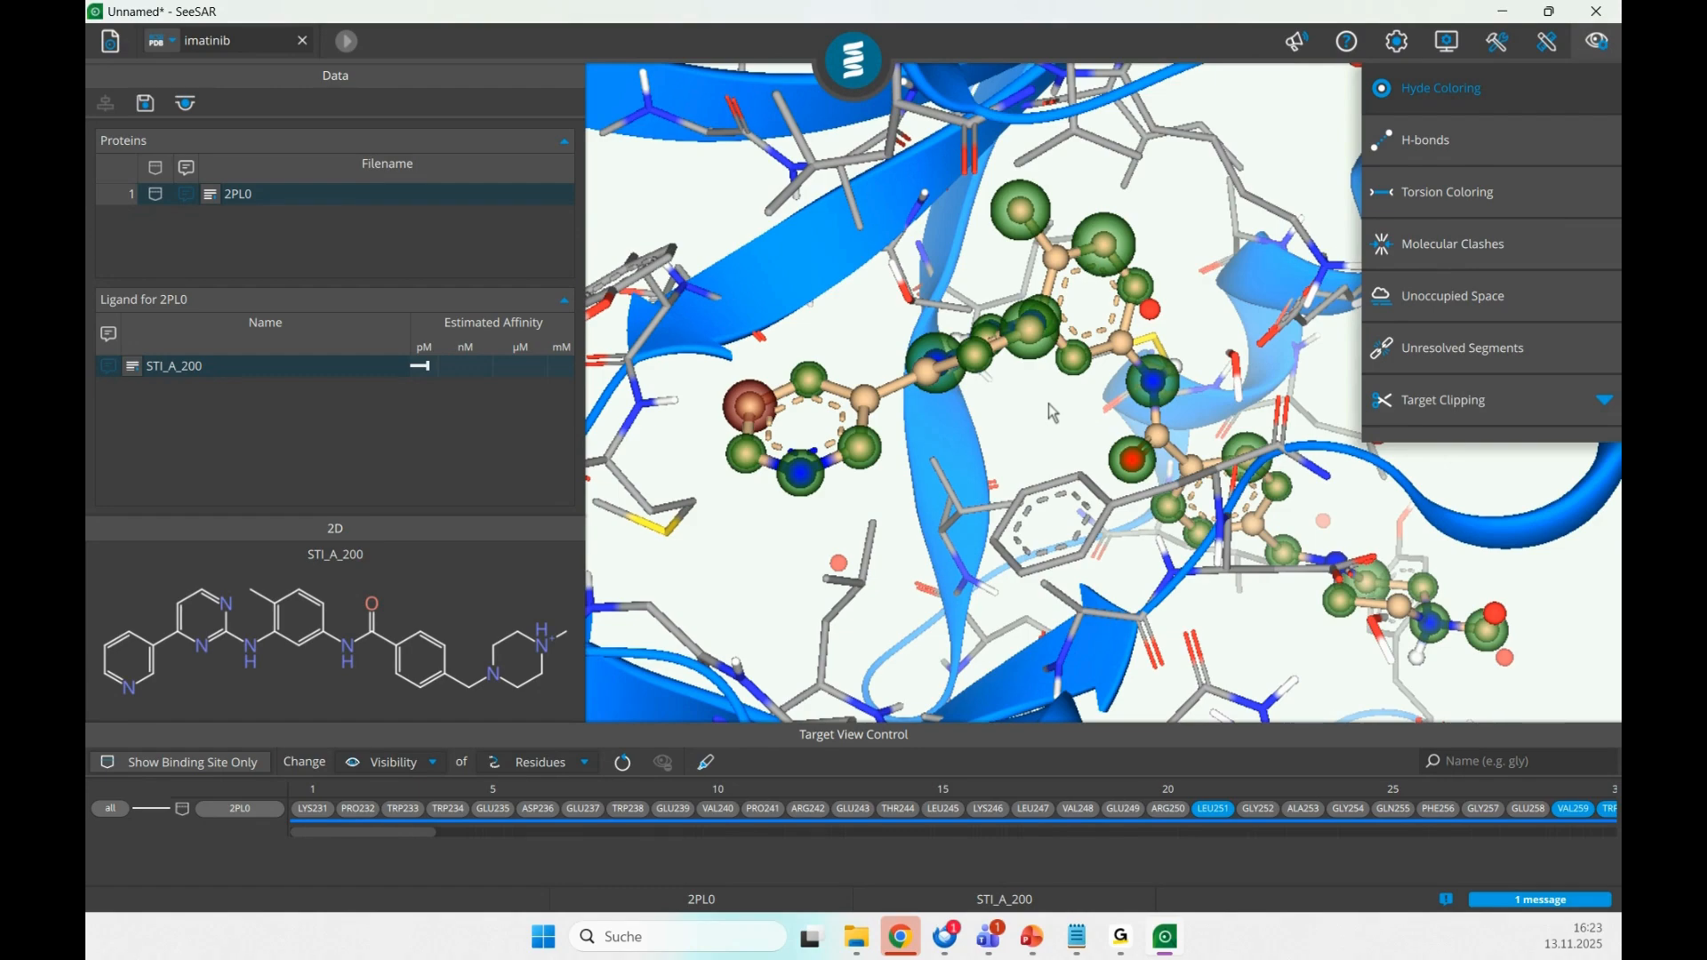
{"action": "left_click_drag", "start_coordinate": [1050, 406], "coordinate": [822, 505]}
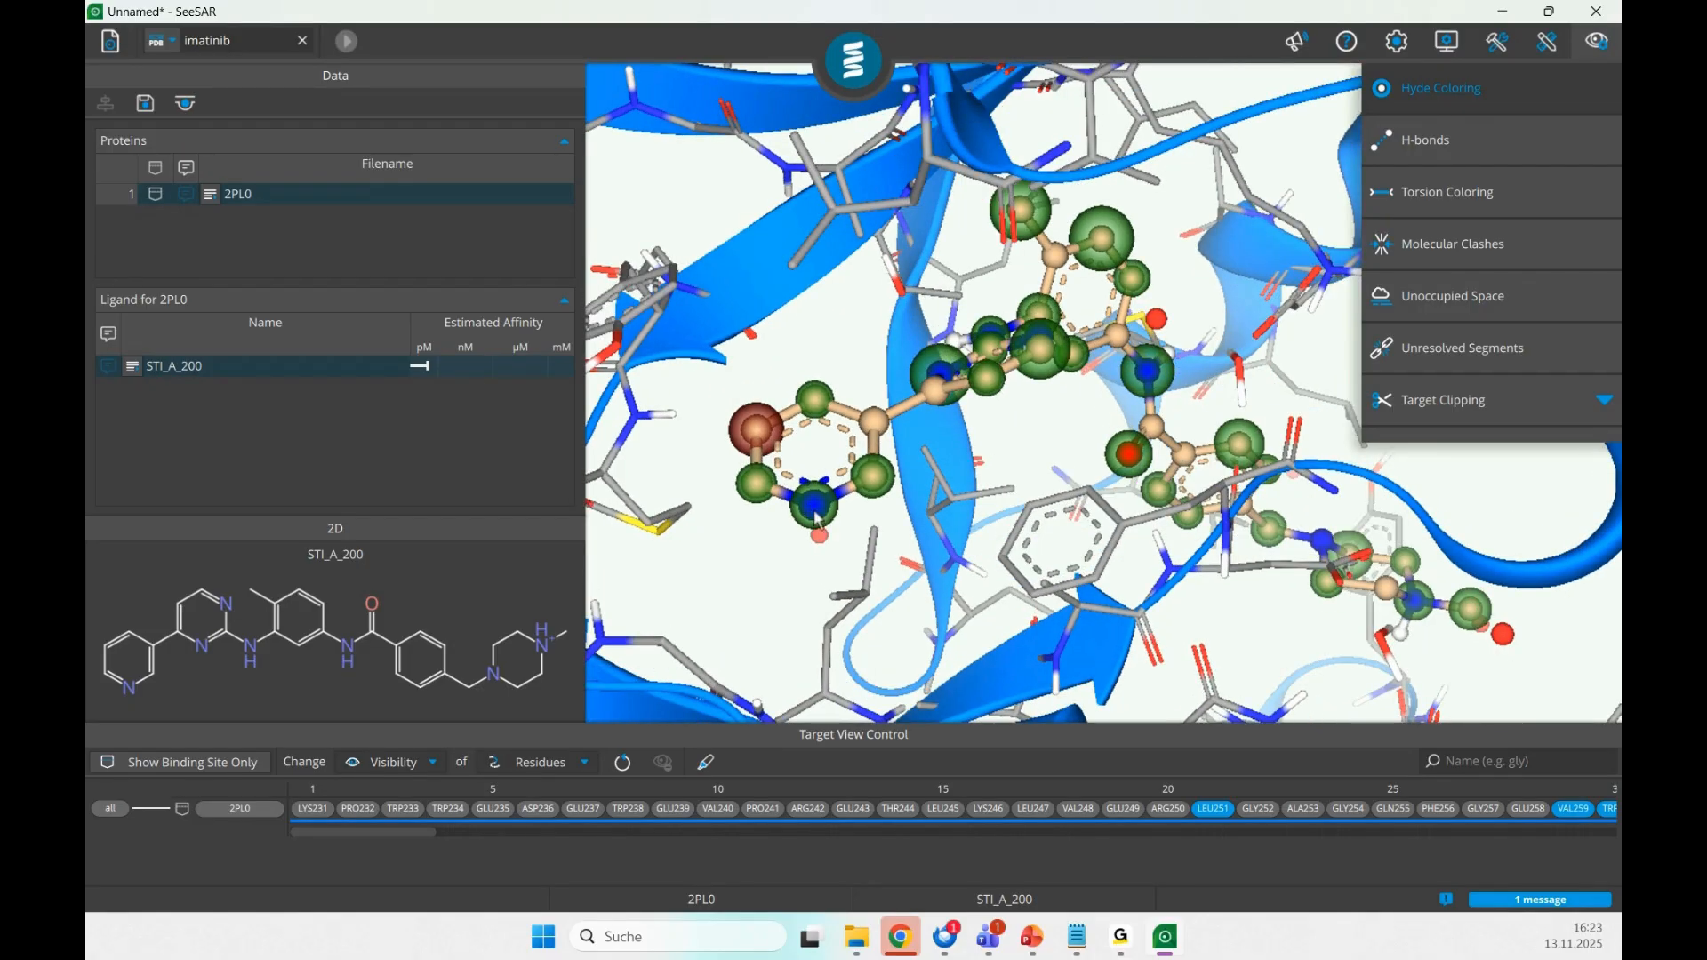
- Show the Hyde details of the ligand's pyridine nitrogen N3 and ring carbon C18, compare them and close both labels
{"action": "mouse_move", "coordinate": [811, 513]}
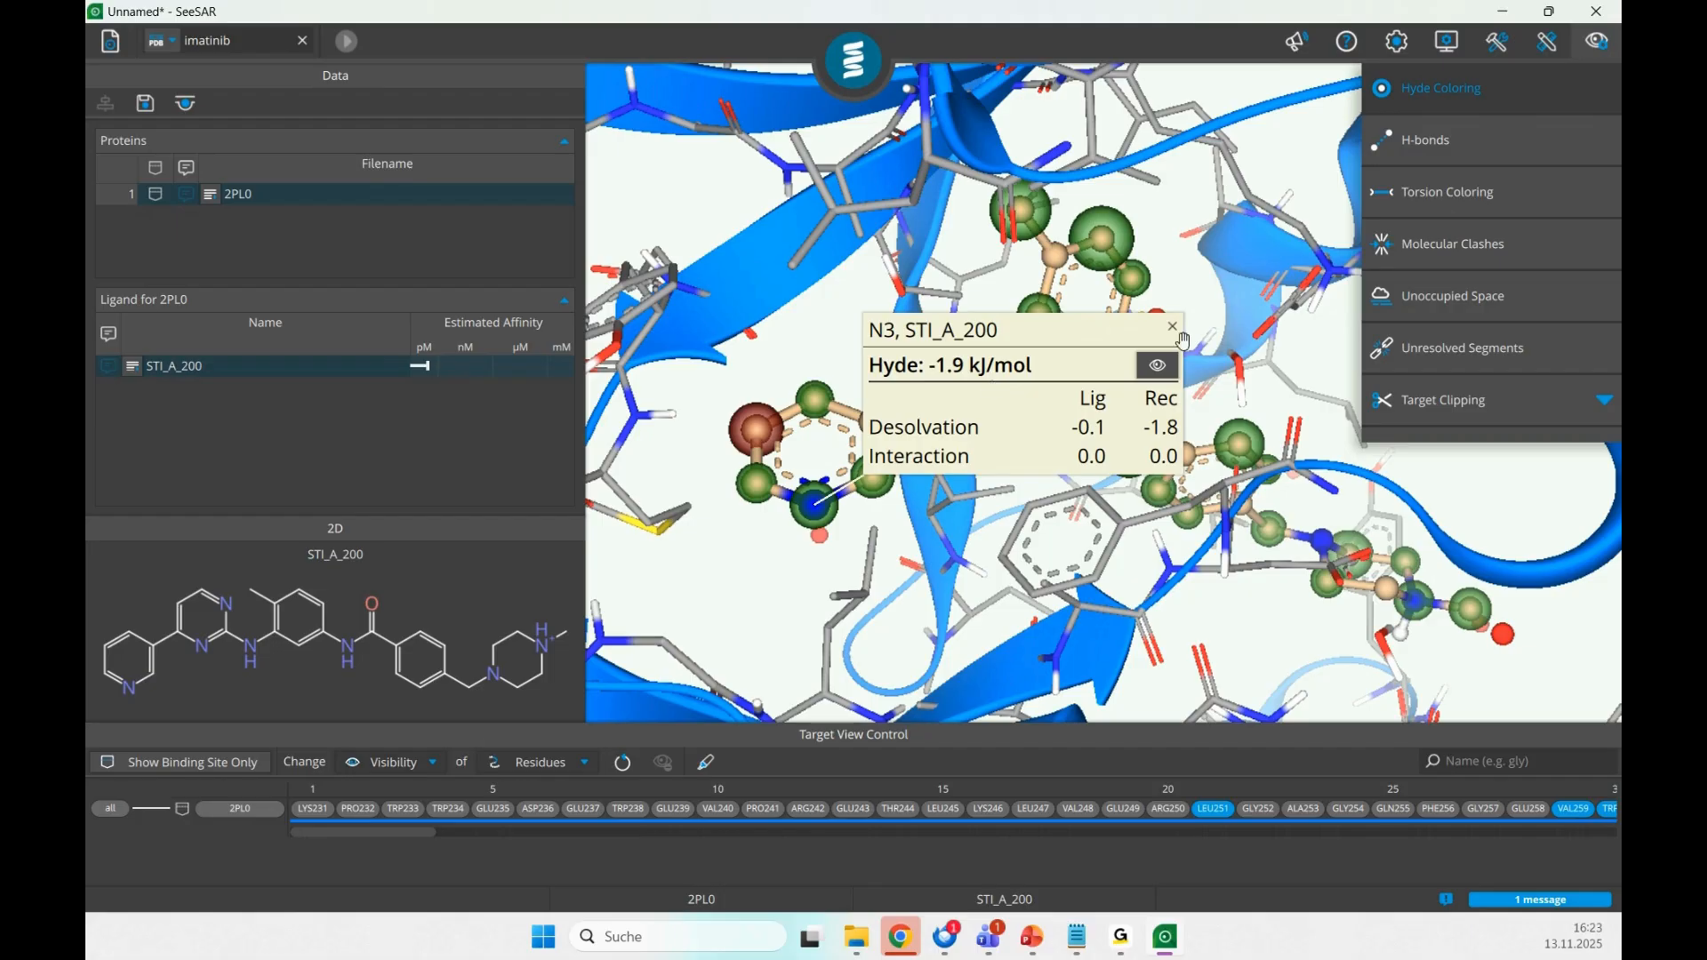
{"action": "left_click_drag", "start_coordinate": [1108, 326], "coordinate": [1111, 458]}
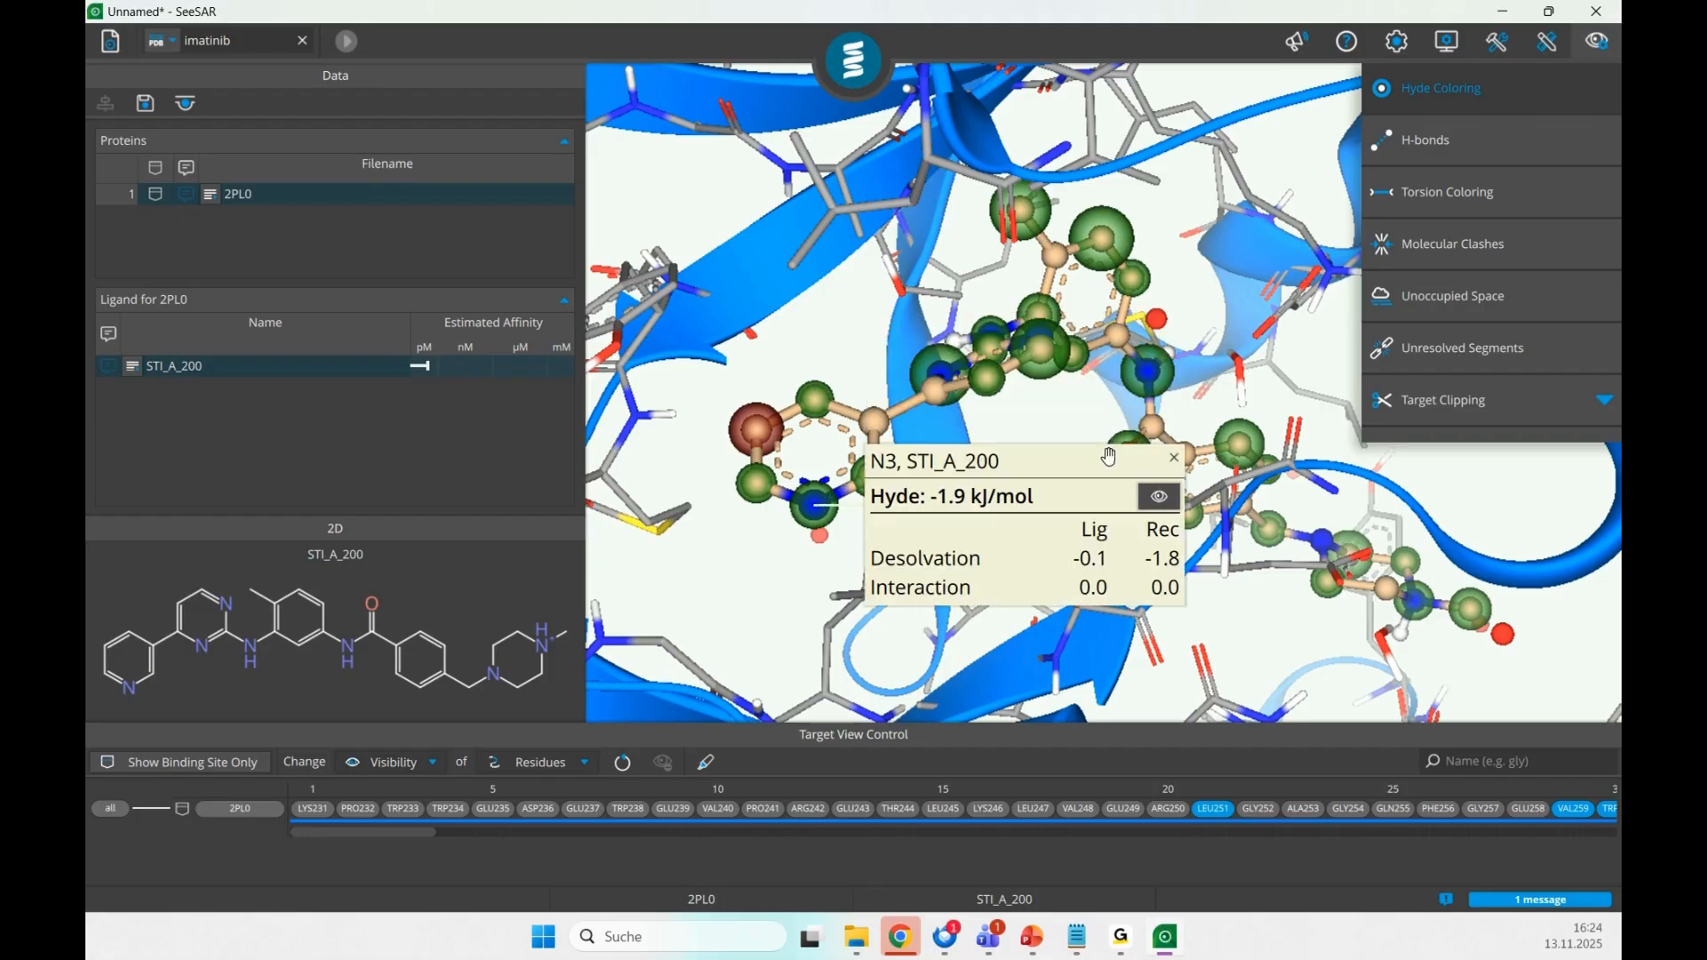
{"action": "left_click", "coordinate": [1114, 241]}
{"action": "left_click_drag", "start_coordinate": [1262, 80], "coordinate": [1249, 163]}
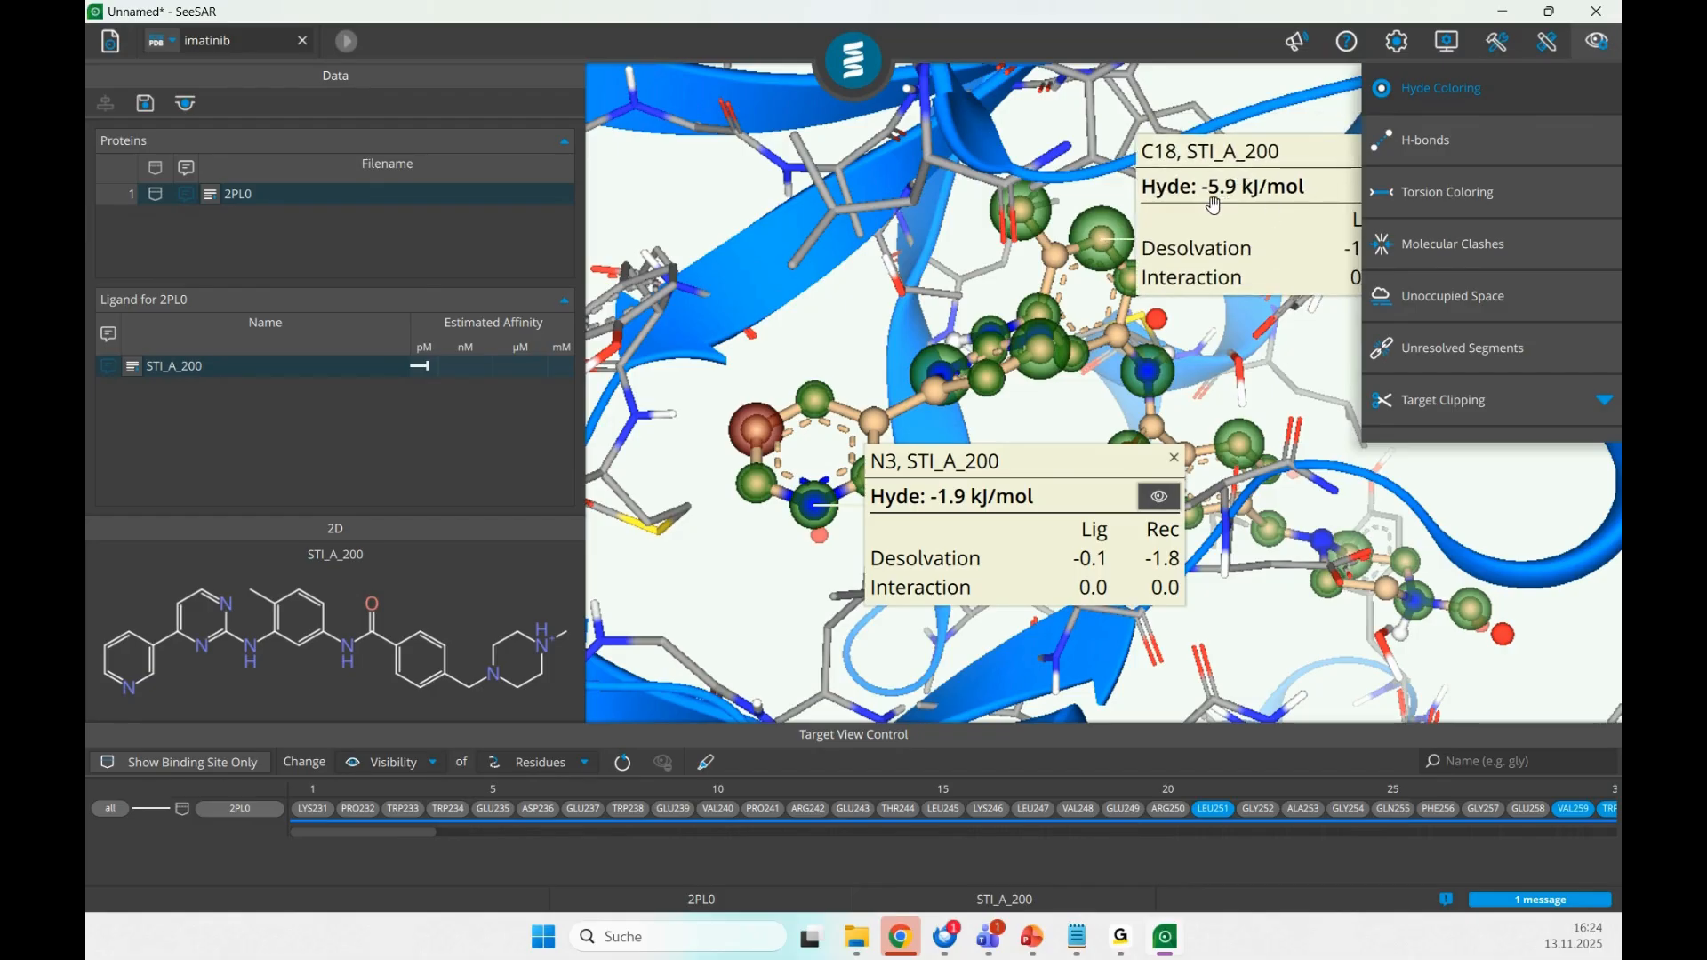
{"action": "left_click", "coordinate": [1175, 462]}
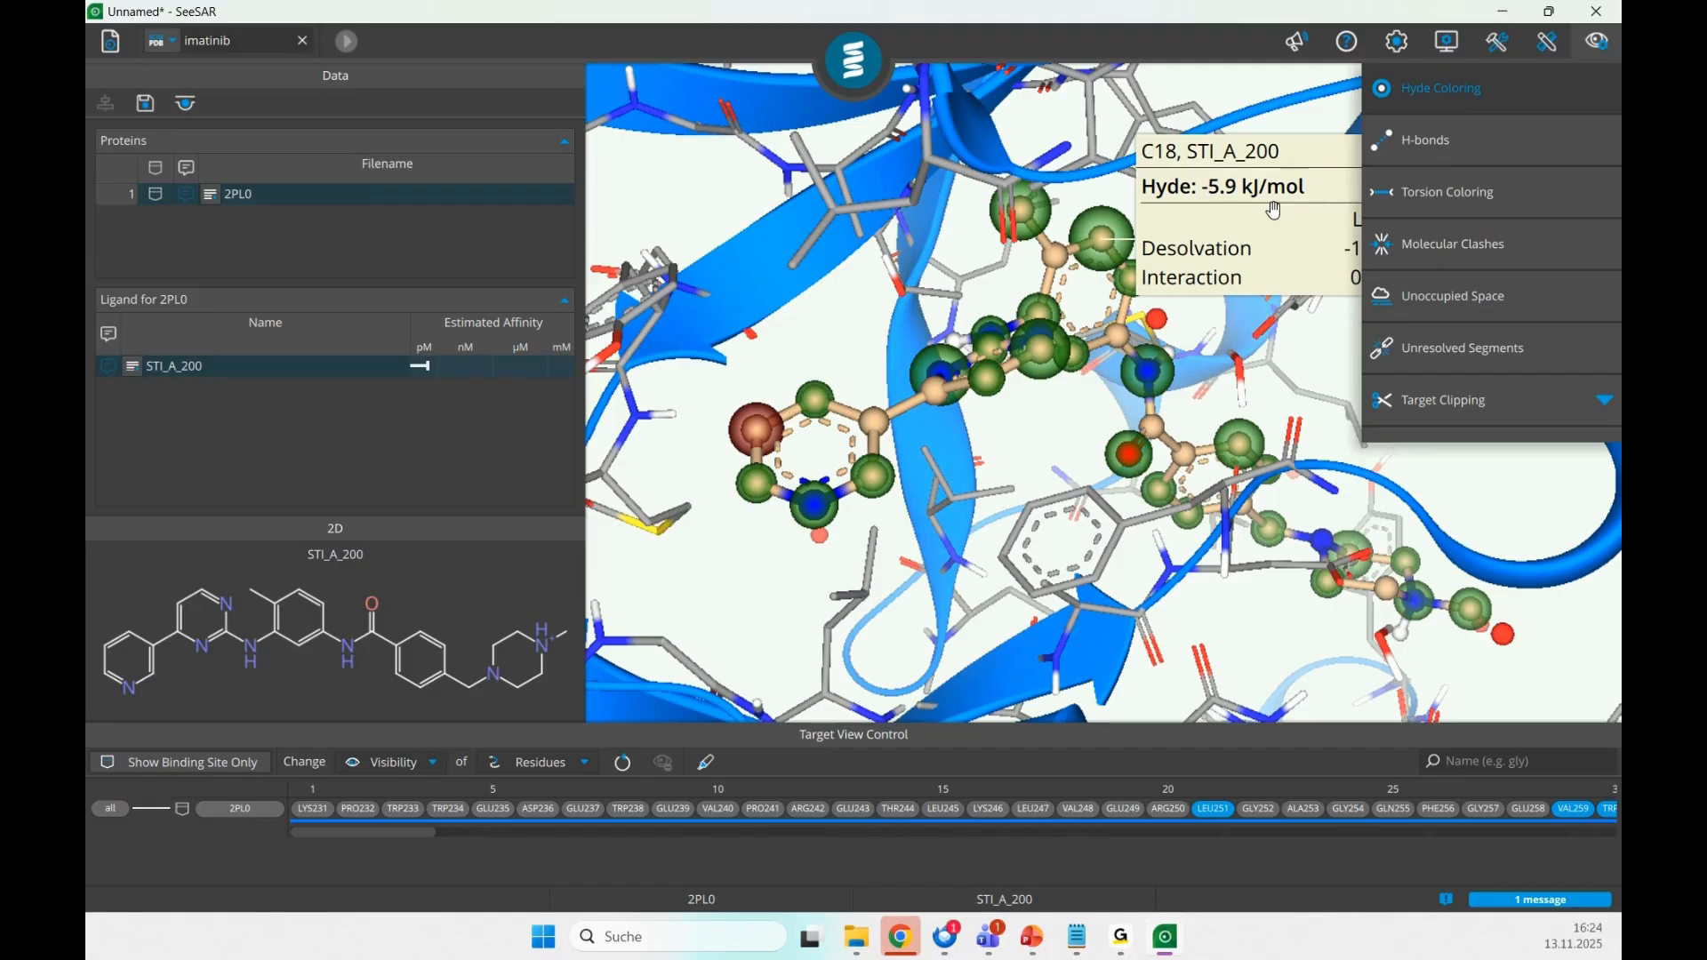
{"action": "left_click_drag", "start_coordinate": [1280, 151], "coordinate": [1062, 142]}
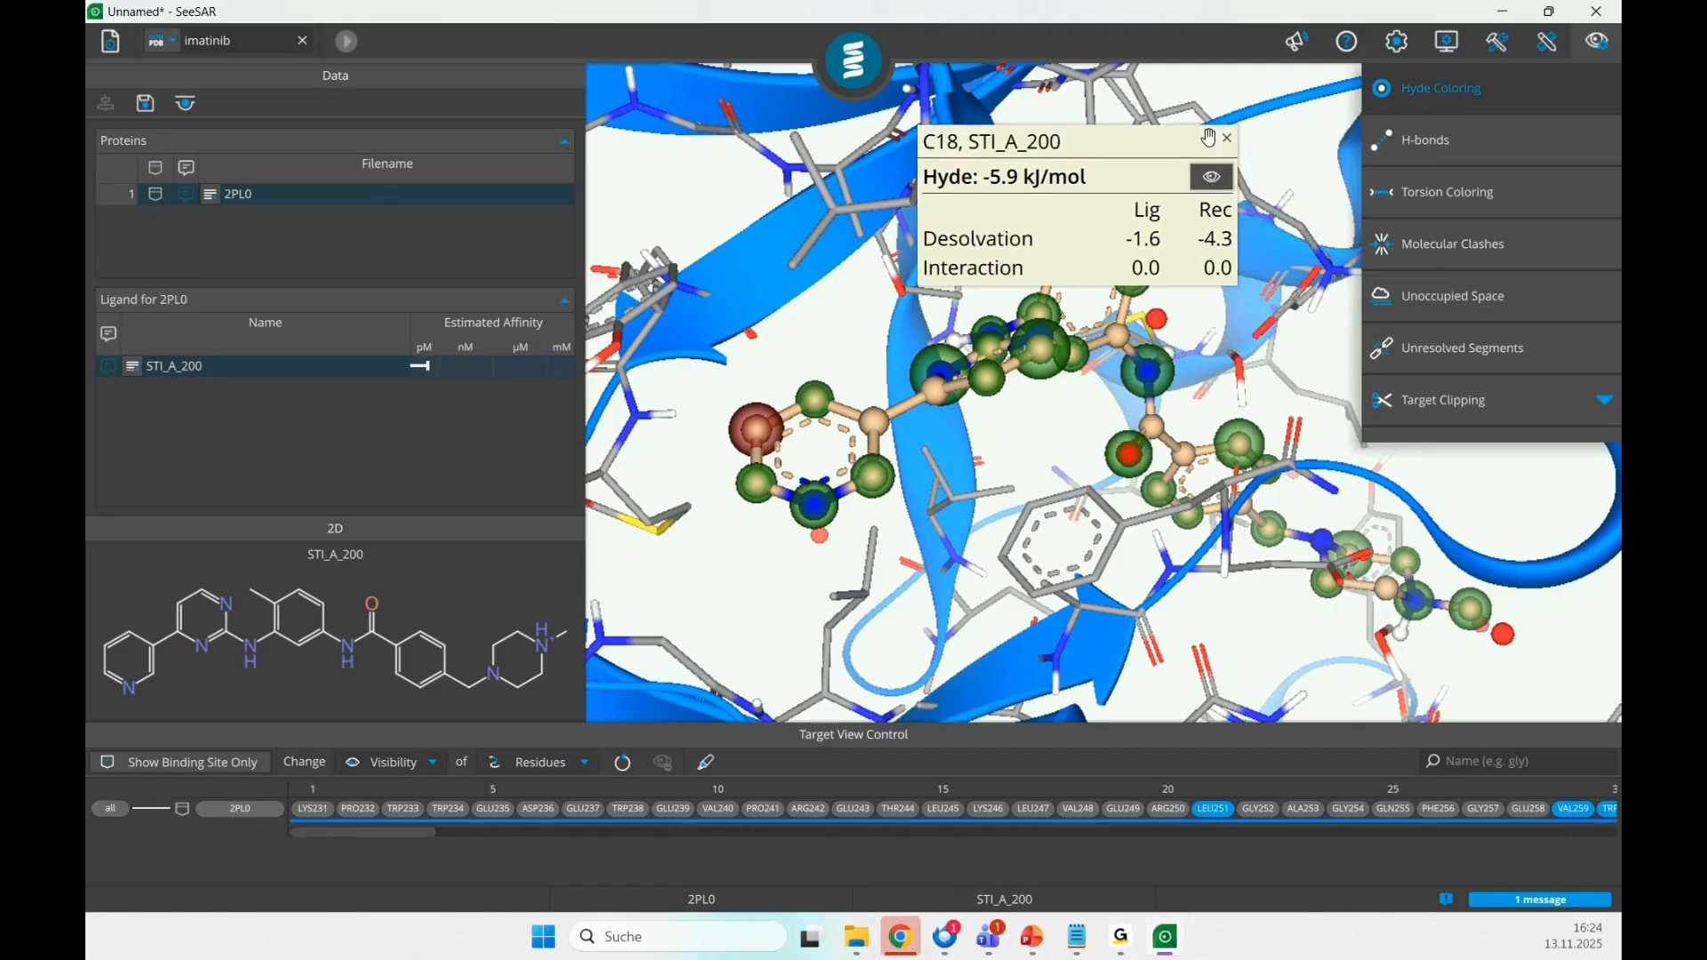
{"action": "left_click", "coordinate": [1228, 143]}
- Switch the H-bonds display on and inspect the hydrogen bond at the ligand's amine nitrogen up close
{"action": "left_click", "coordinate": [1506, 158]}
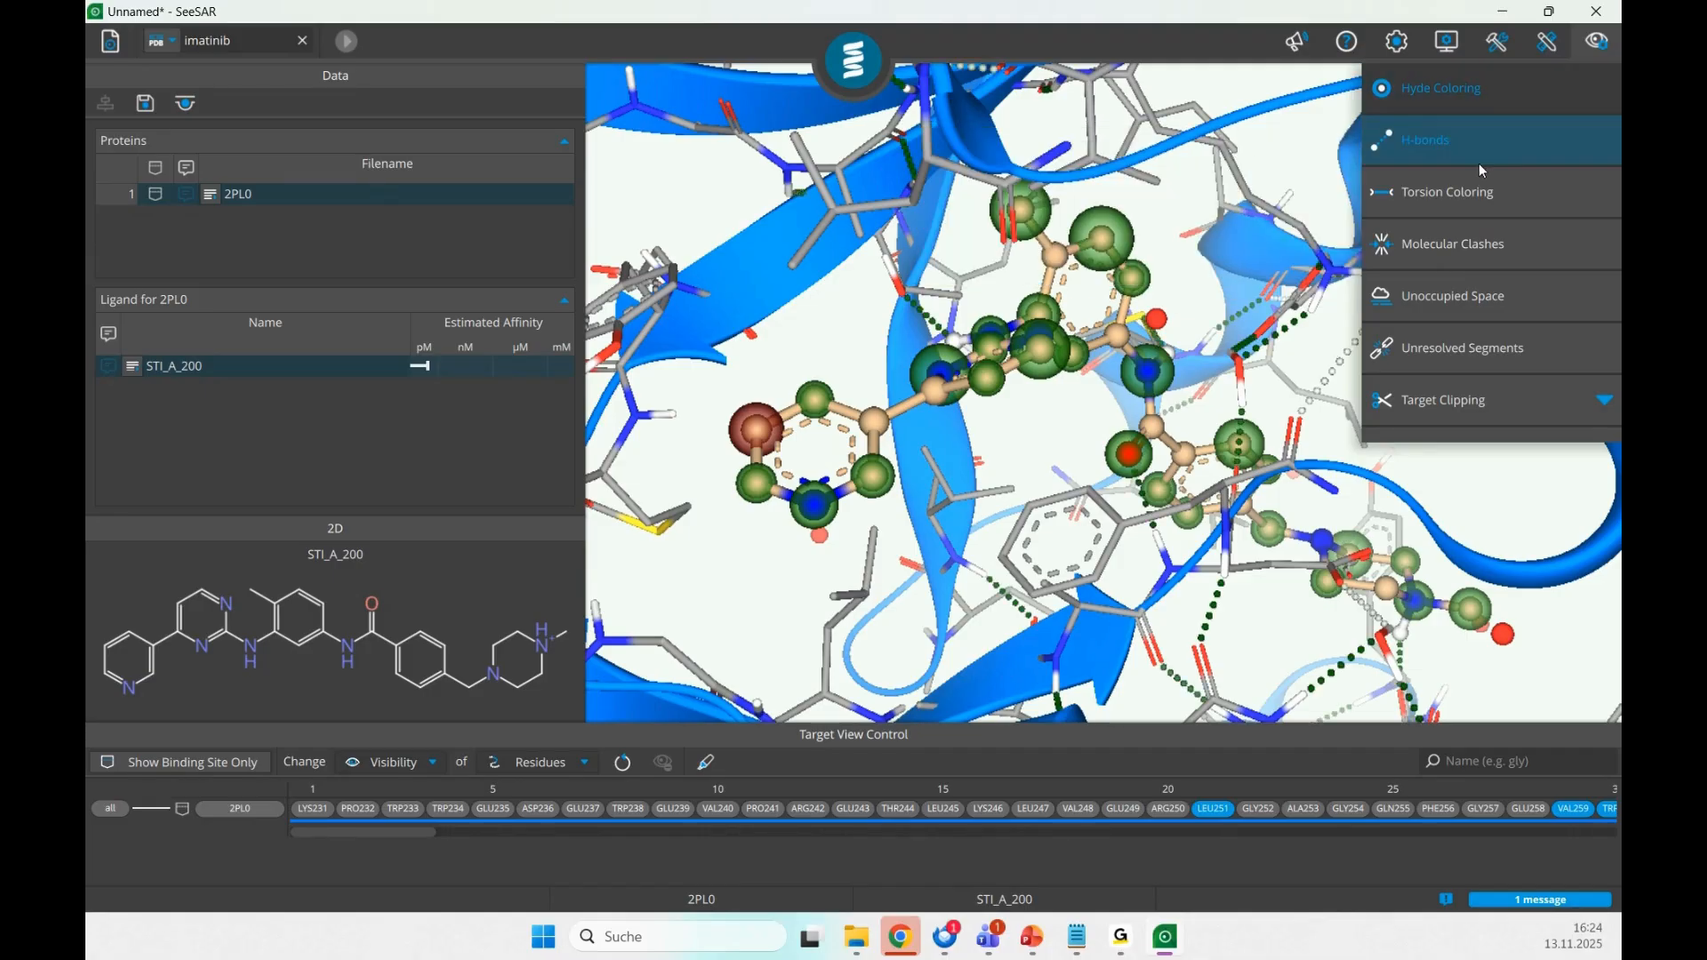
{"action": "middle_click_drag", "start_coordinate": [905, 497], "coordinate": [1068, 574]}
{"action": "left_click_drag", "start_coordinate": [1069, 583], "coordinate": [1220, 538]}
{"action": "left_click_drag", "start_coordinate": [1122, 574], "coordinate": [1094, 542]}
{"action": "middle_click_drag", "start_coordinate": [989, 413], "coordinate": [1014, 469]}
{"action": "left_click_drag", "start_coordinate": [926, 411], "coordinate": [922, 428]}
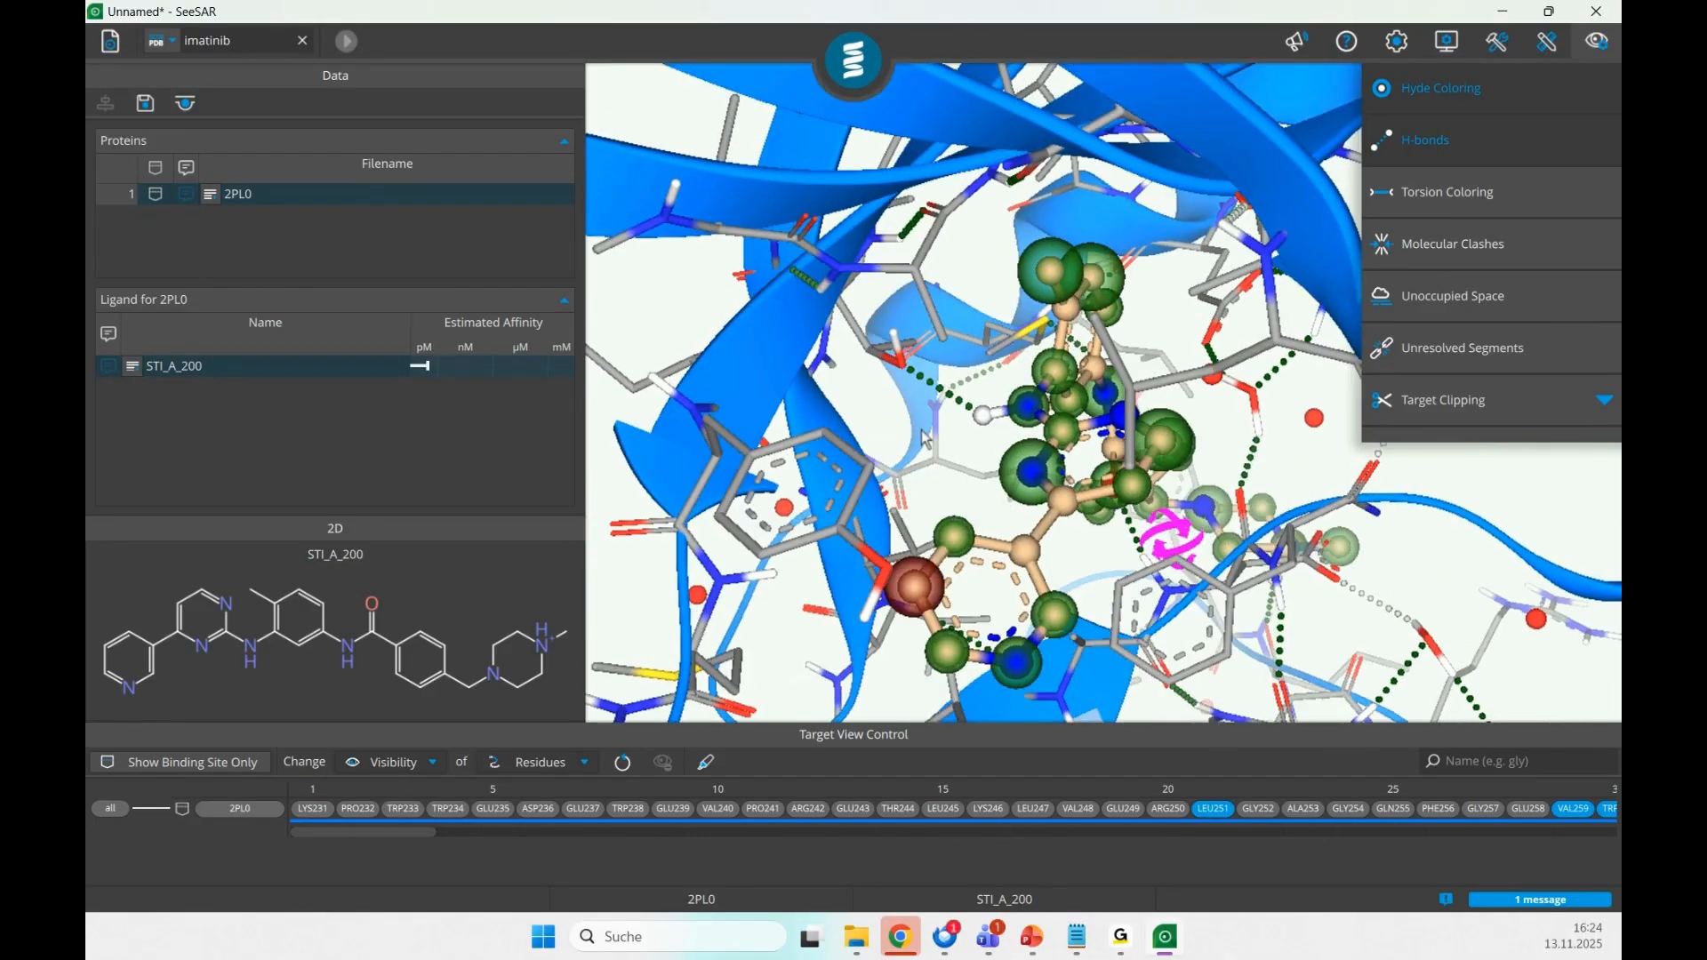
{"action": "scroll", "coordinate": [922, 419], "scroll_direction": "up", "scroll_amount": 3}
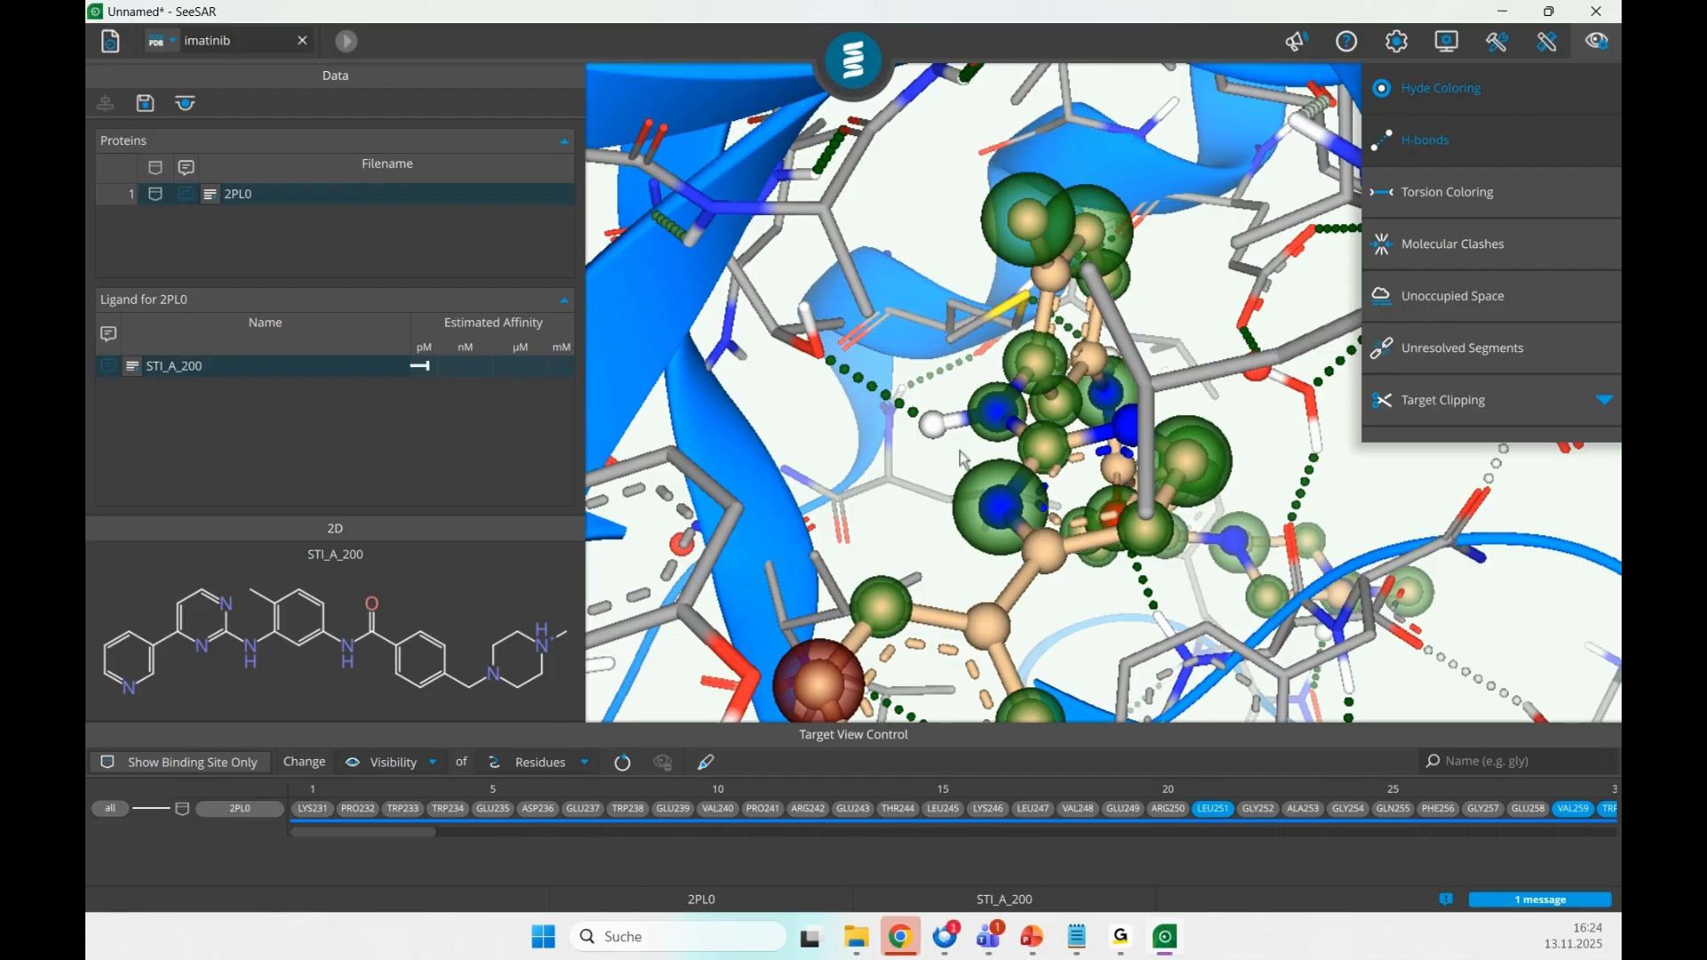
- Examine the green and grey dotted hydrogen bonds around the ligand's piperazine end and the nearby water
{"action": "left_click_drag", "start_coordinate": [1426, 601], "coordinate": [1263, 489]}
{"action": "middle_click_drag", "start_coordinate": [1107, 411], "coordinate": [1082, 401]}
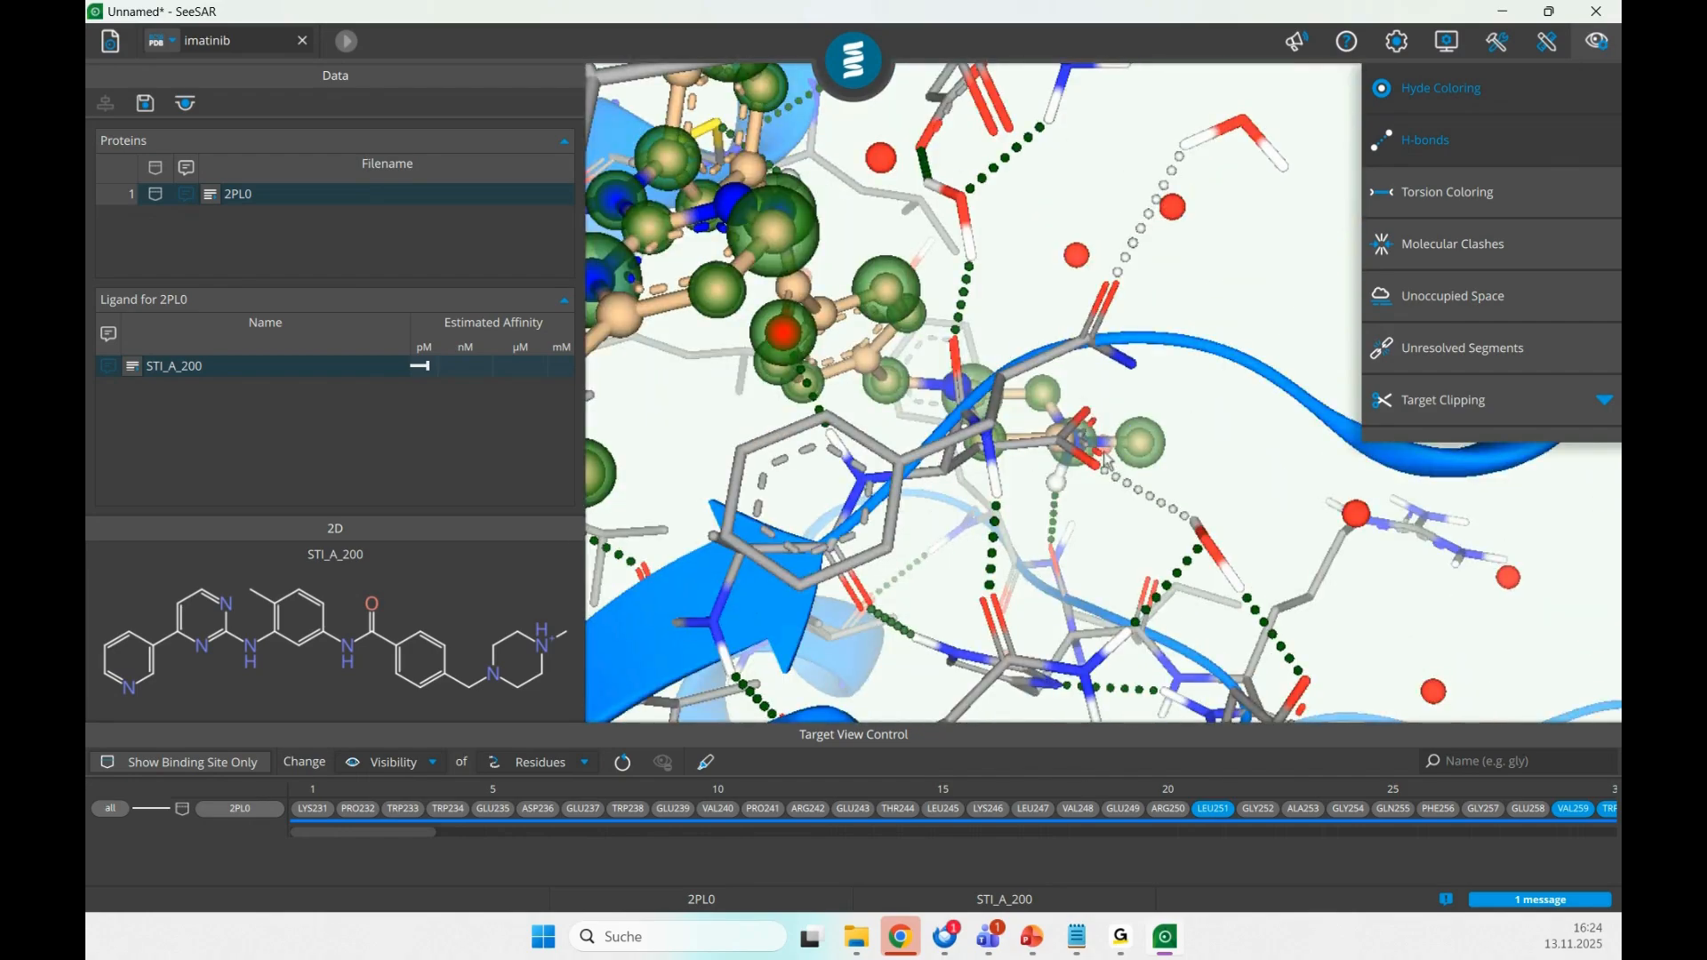
{"action": "left_click_drag", "start_coordinate": [1103, 452], "coordinate": [1190, 481]}
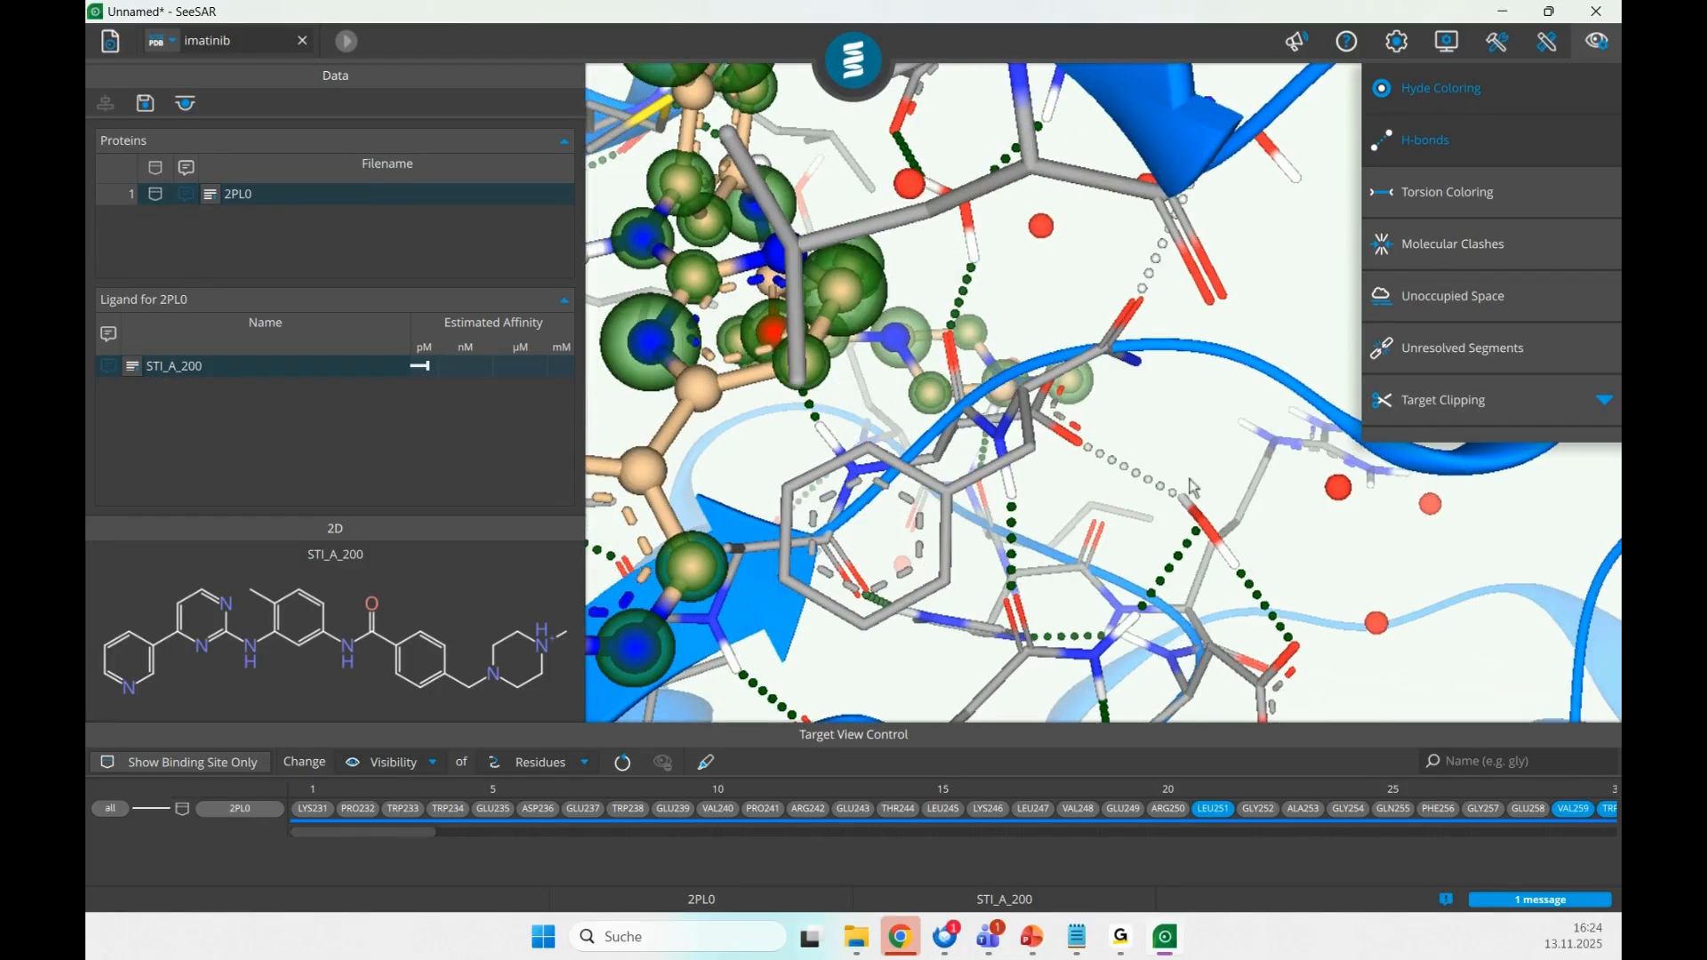
{"action": "left_click_drag", "start_coordinate": [1239, 533], "coordinate": [1004, 465]}
{"action": "left_click_drag", "start_coordinate": [909, 427], "coordinate": [939, 427]}
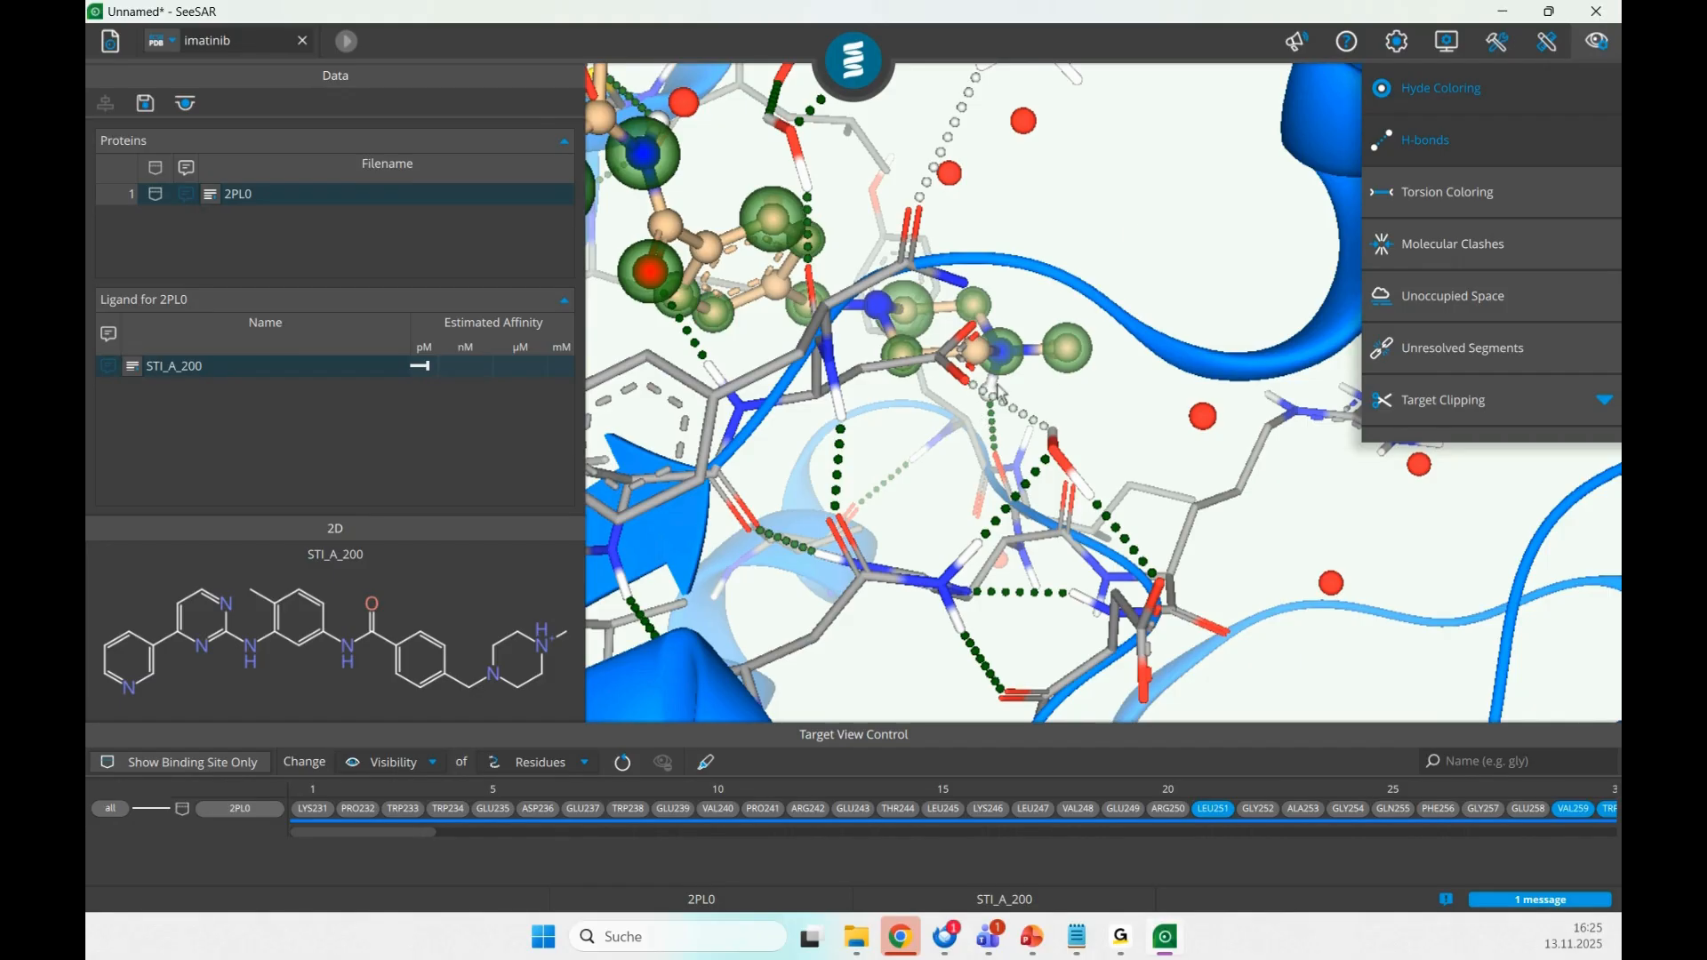
{"action": "scroll", "coordinate": [996, 386], "scroll_direction": "down", "scroll_amount": 2}
{"action": "left_click_drag", "start_coordinate": [829, 381], "coordinate": [1072, 518]}
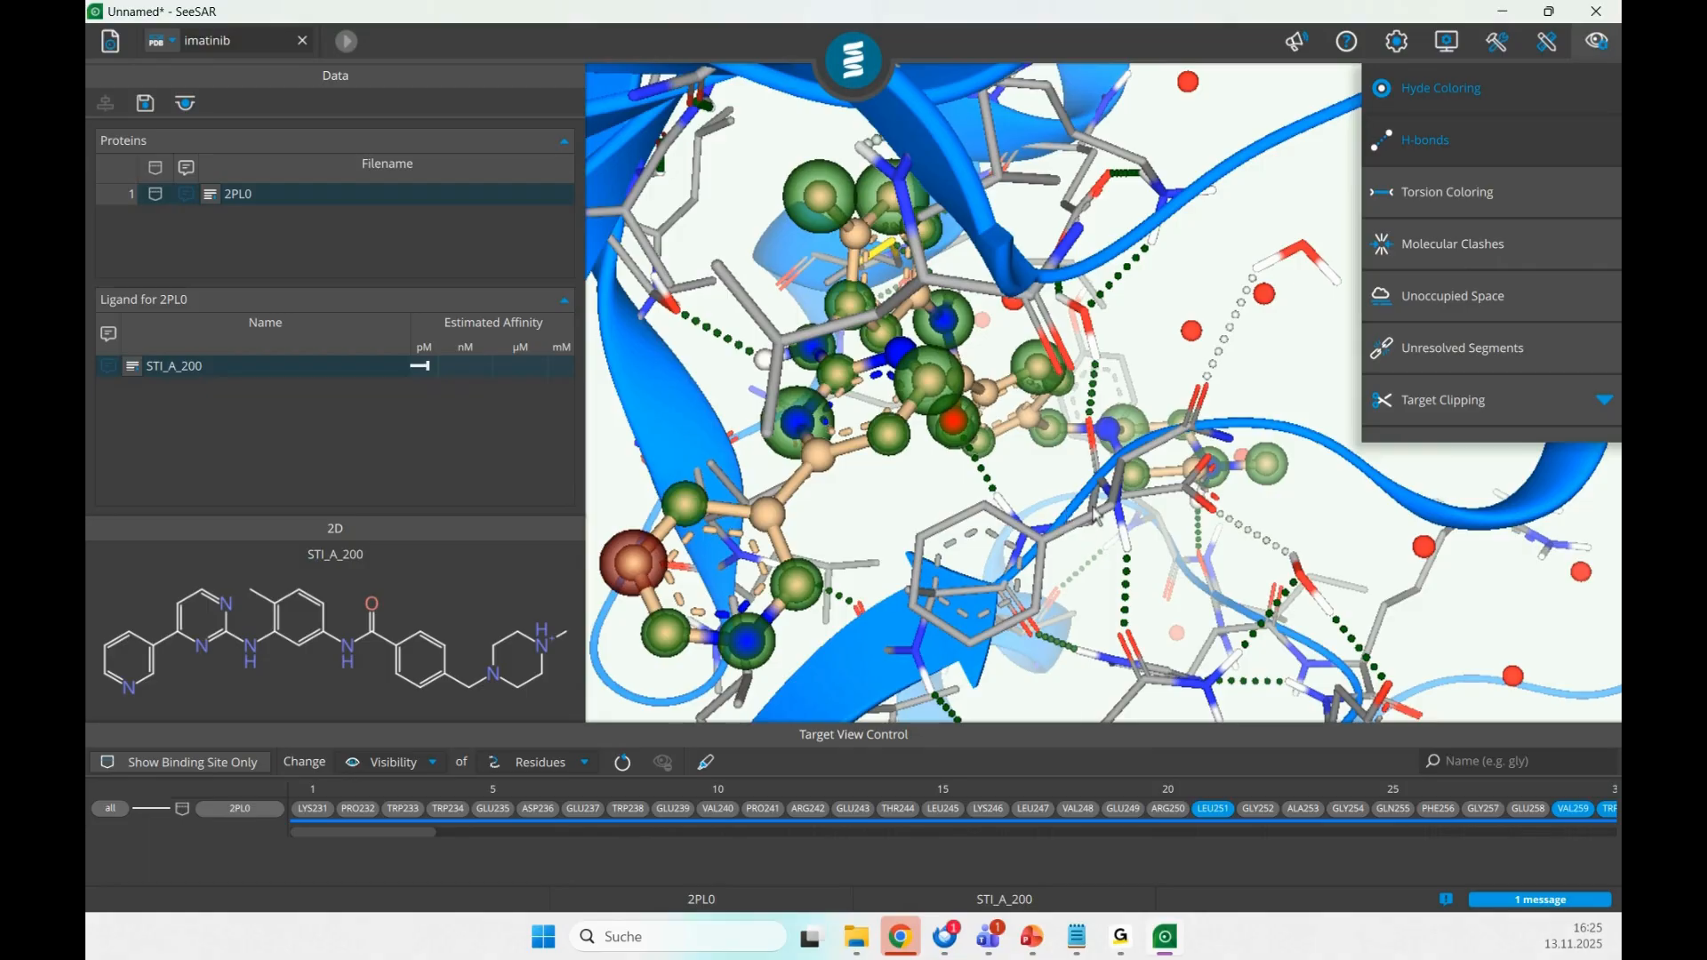
- Switch Torsion Coloring on and inspect the colored rotatable bonds of the ligand
{"action": "left_click", "coordinate": [1499, 203]}
{"action": "left_click_drag", "start_coordinate": [1051, 500], "coordinate": [1020, 486]}
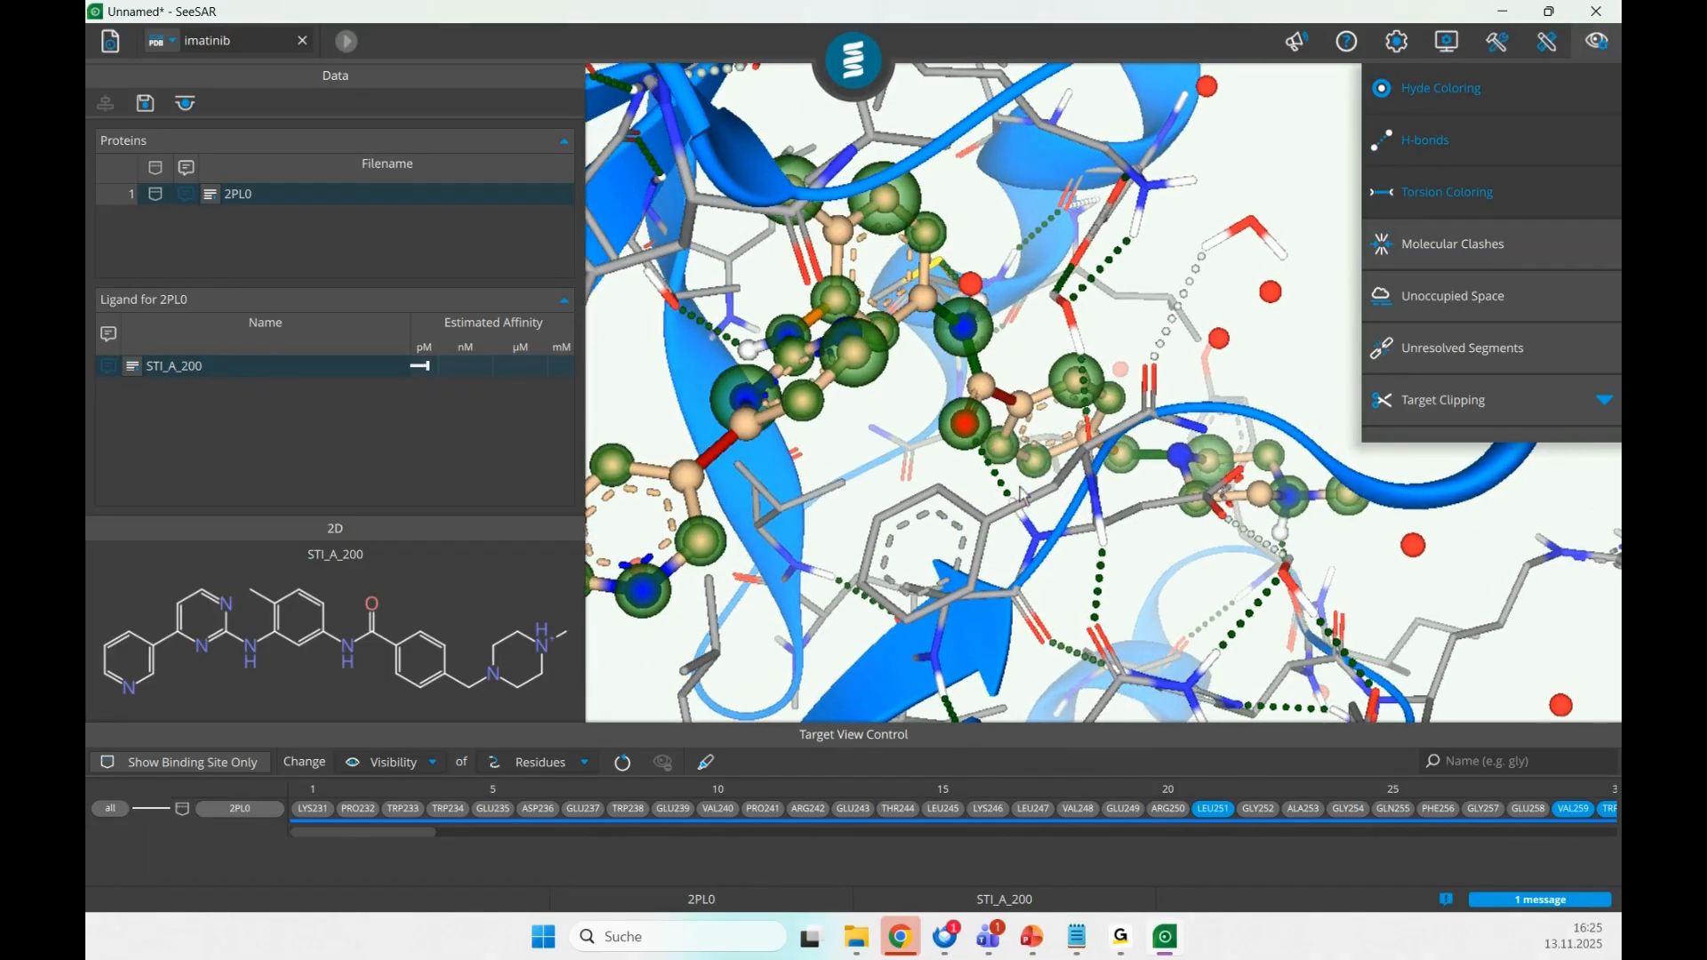
{"action": "middle_click_drag", "start_coordinate": [893, 503], "coordinate": [933, 496]}
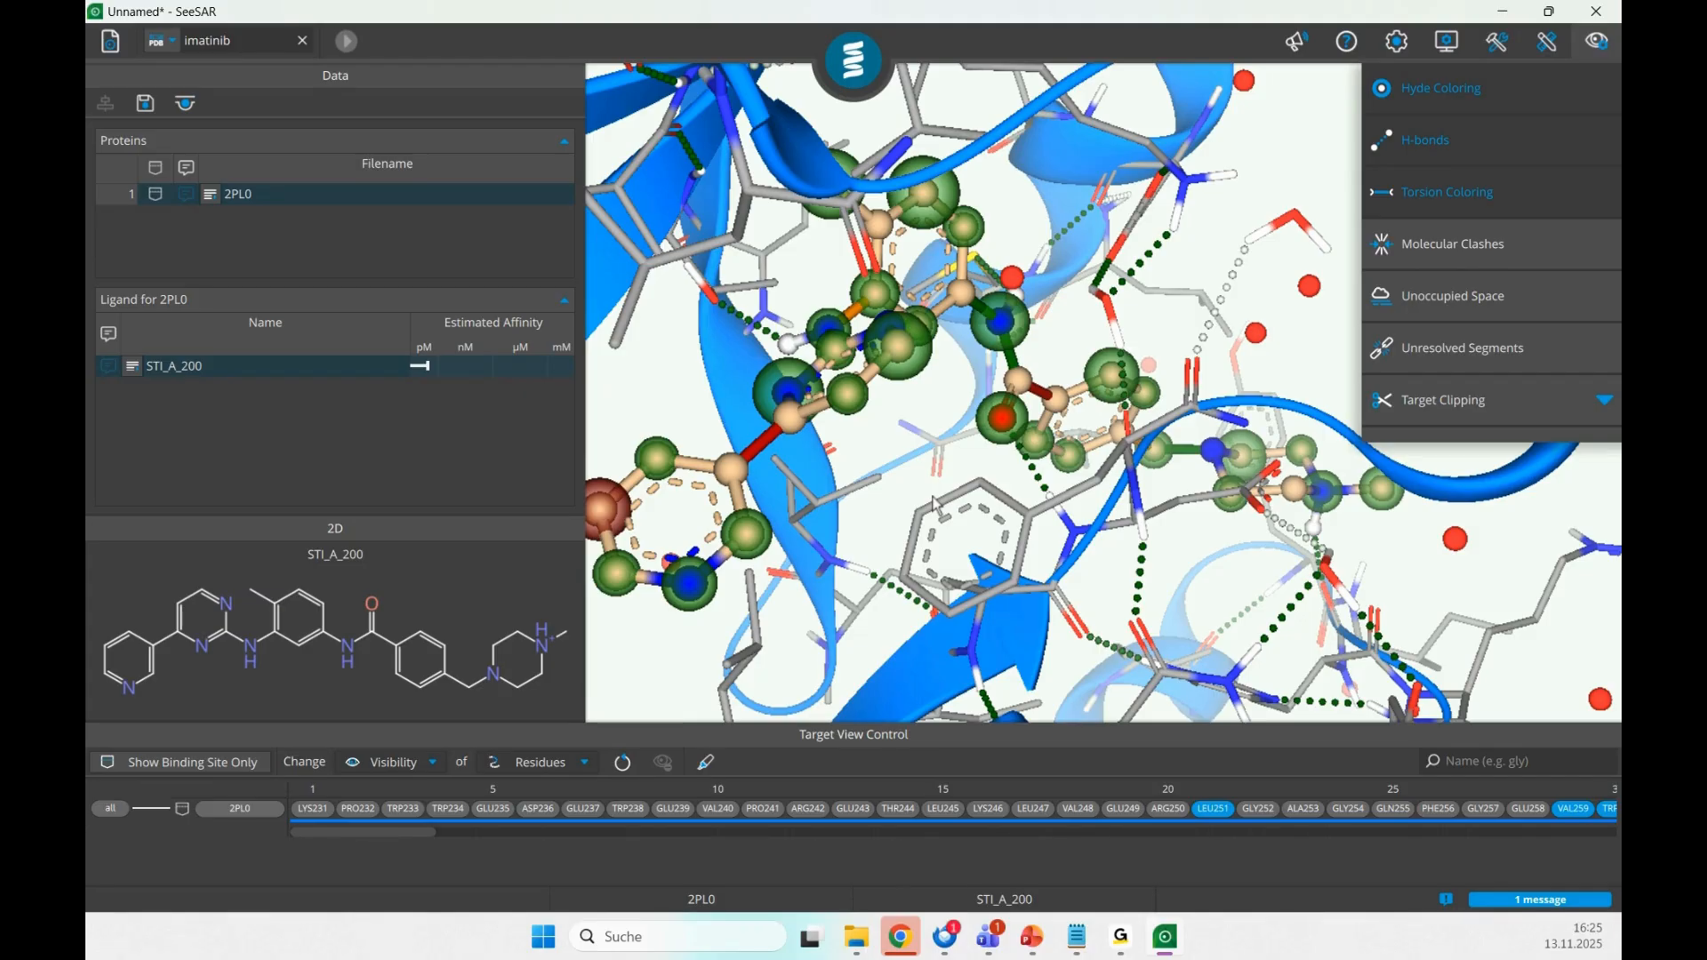
{"action": "left_click_drag", "start_coordinate": [934, 504], "coordinate": [874, 516]}
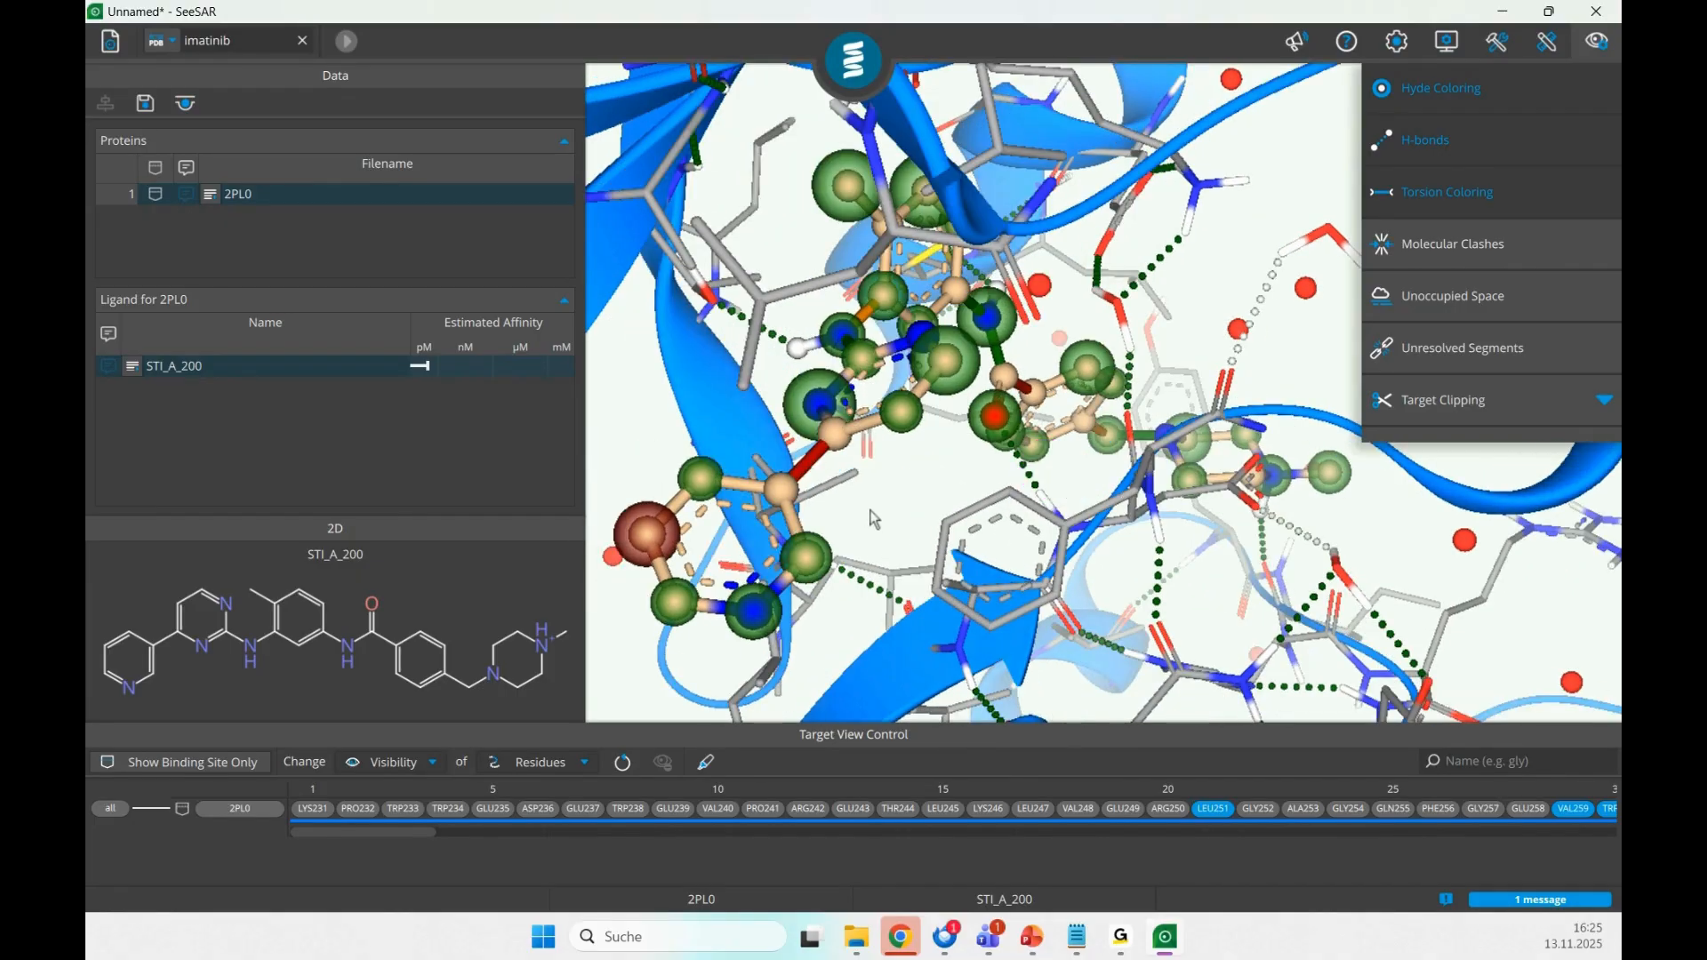
- Show the torsion histogram of the red C7–C5 bond, move it off the ligand, inspect the bond from several angles and close the label
{"action": "left_click", "coordinate": [822, 473]}
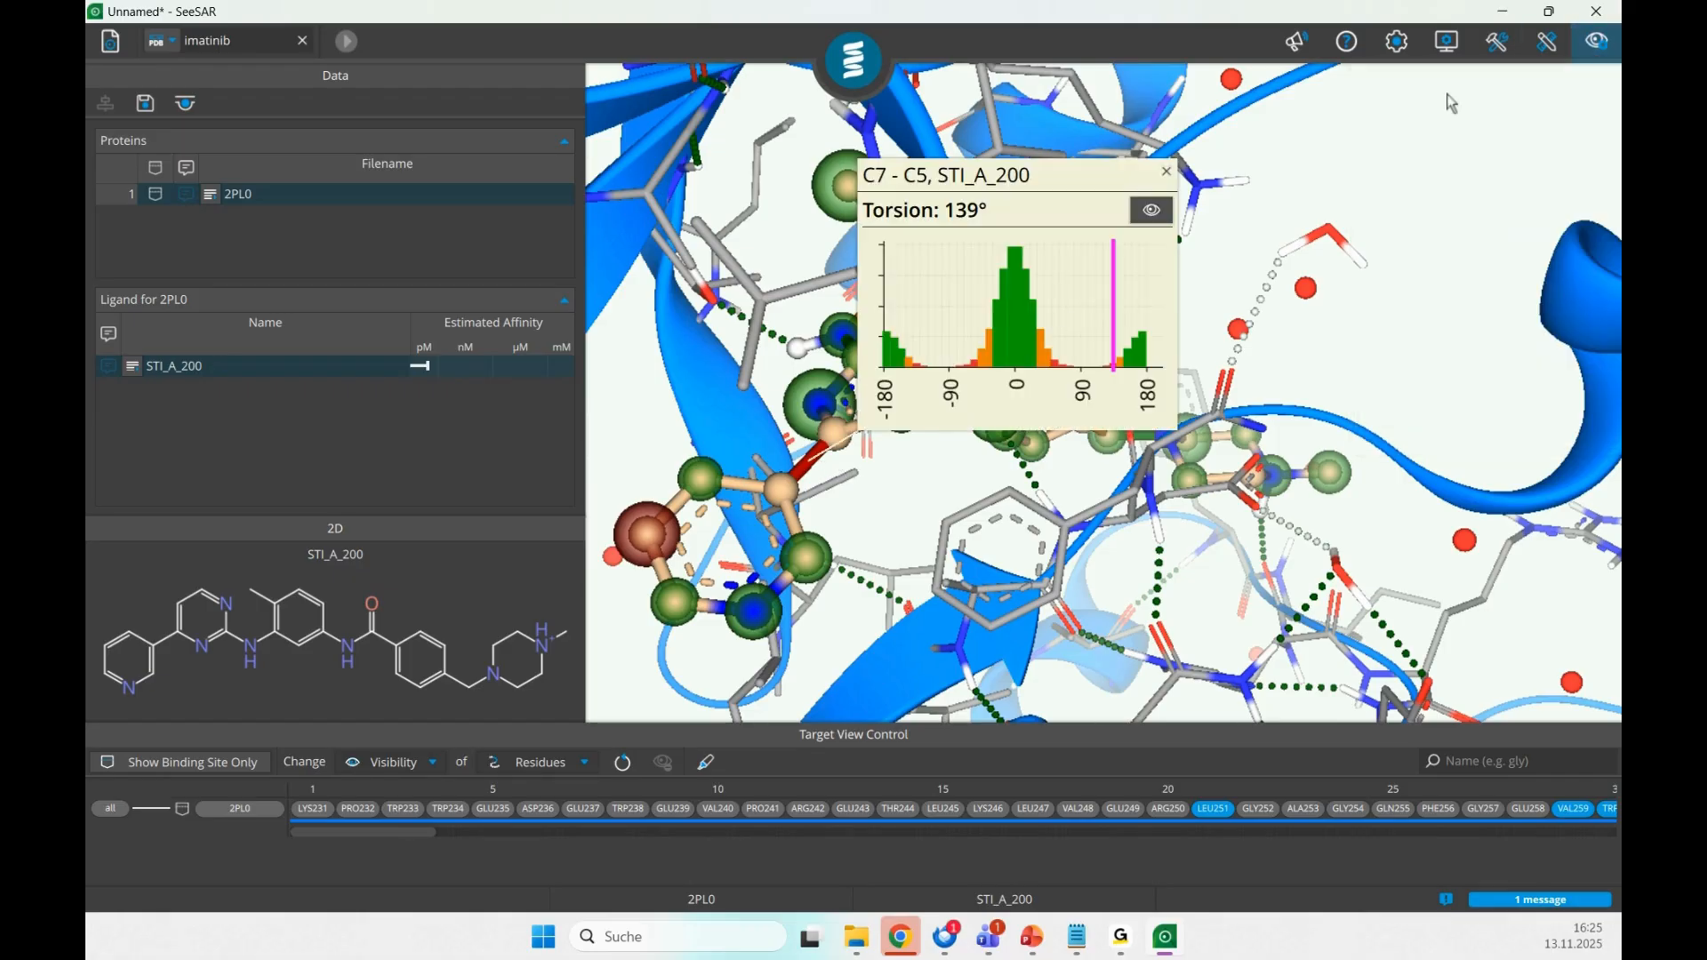
{"action": "left_click_drag", "start_coordinate": [1073, 178], "coordinate": [1340, 318]}
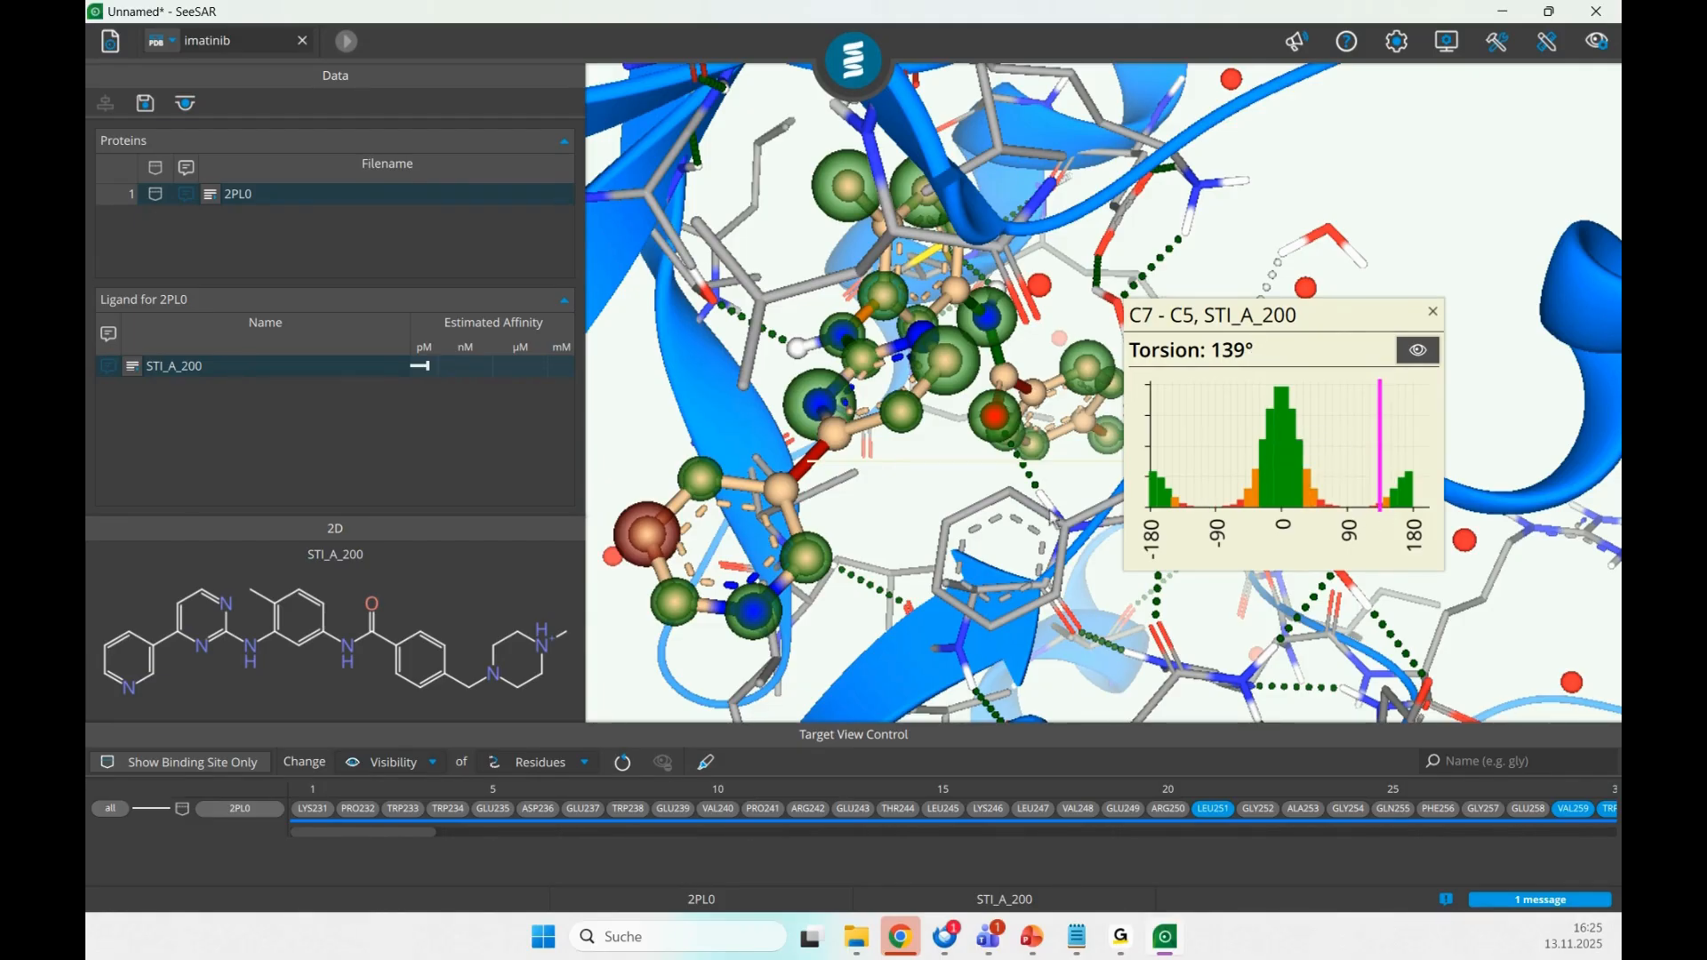
{"action": "left_click_drag", "start_coordinate": [904, 536], "coordinate": [920, 540]}
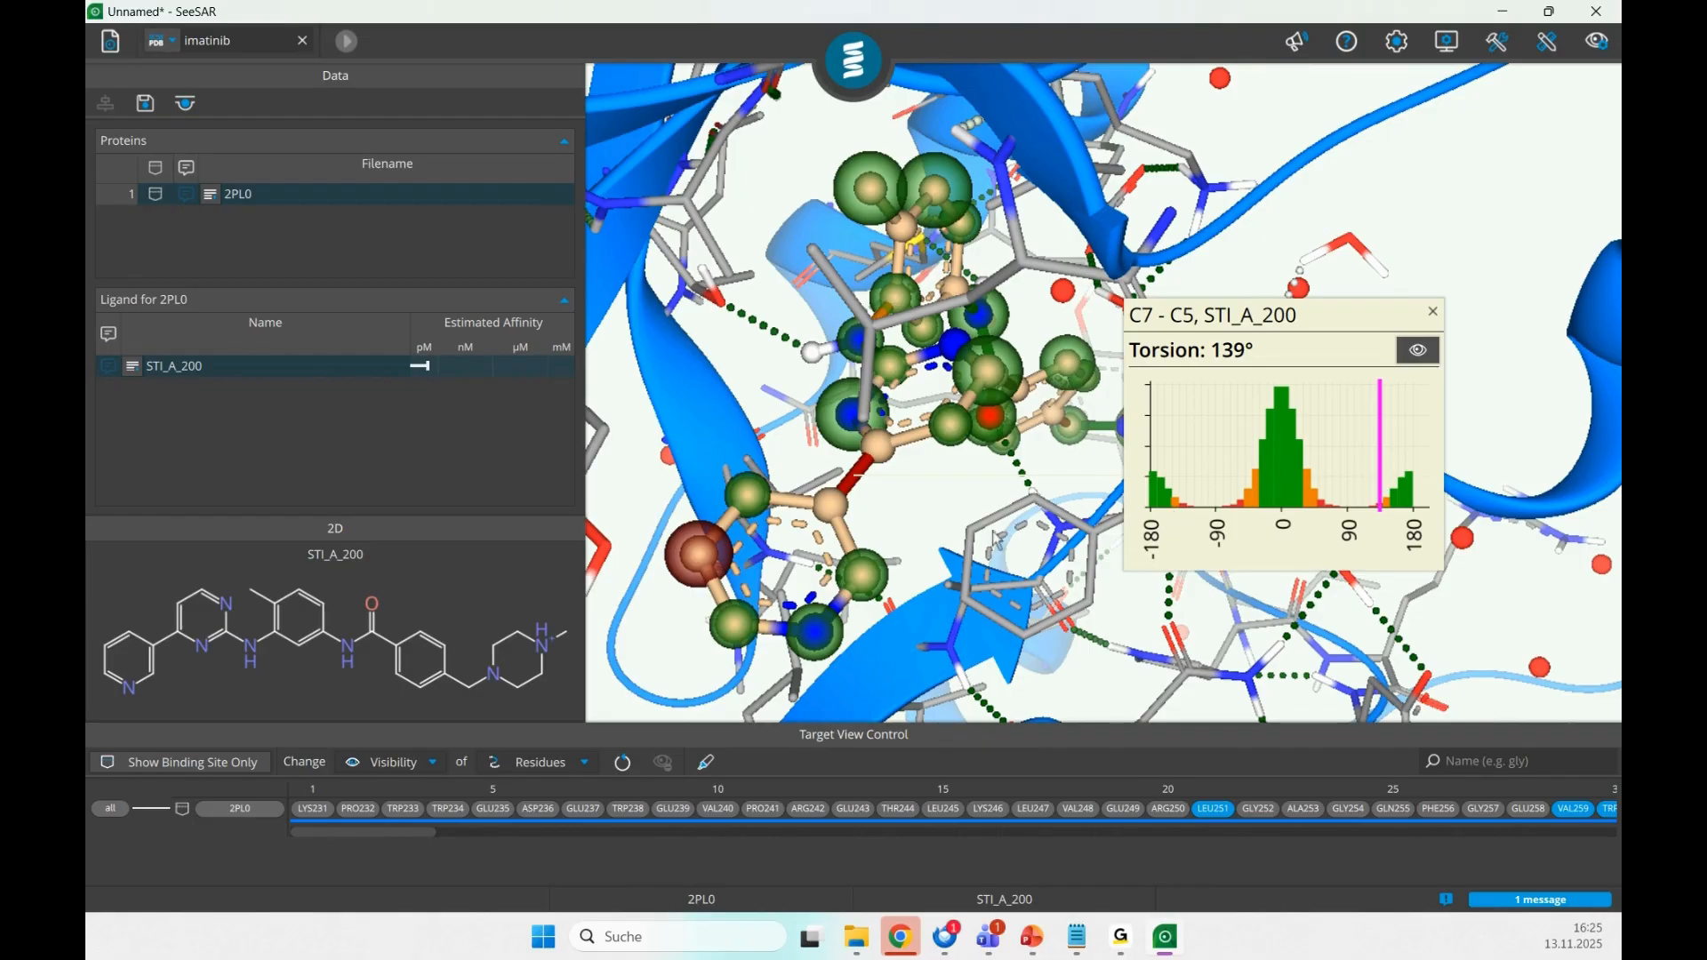
{"action": "left_click_drag", "start_coordinate": [974, 544], "coordinate": [905, 526]}
{"action": "left_click_drag", "start_coordinate": [894, 451], "coordinate": [933, 480]}
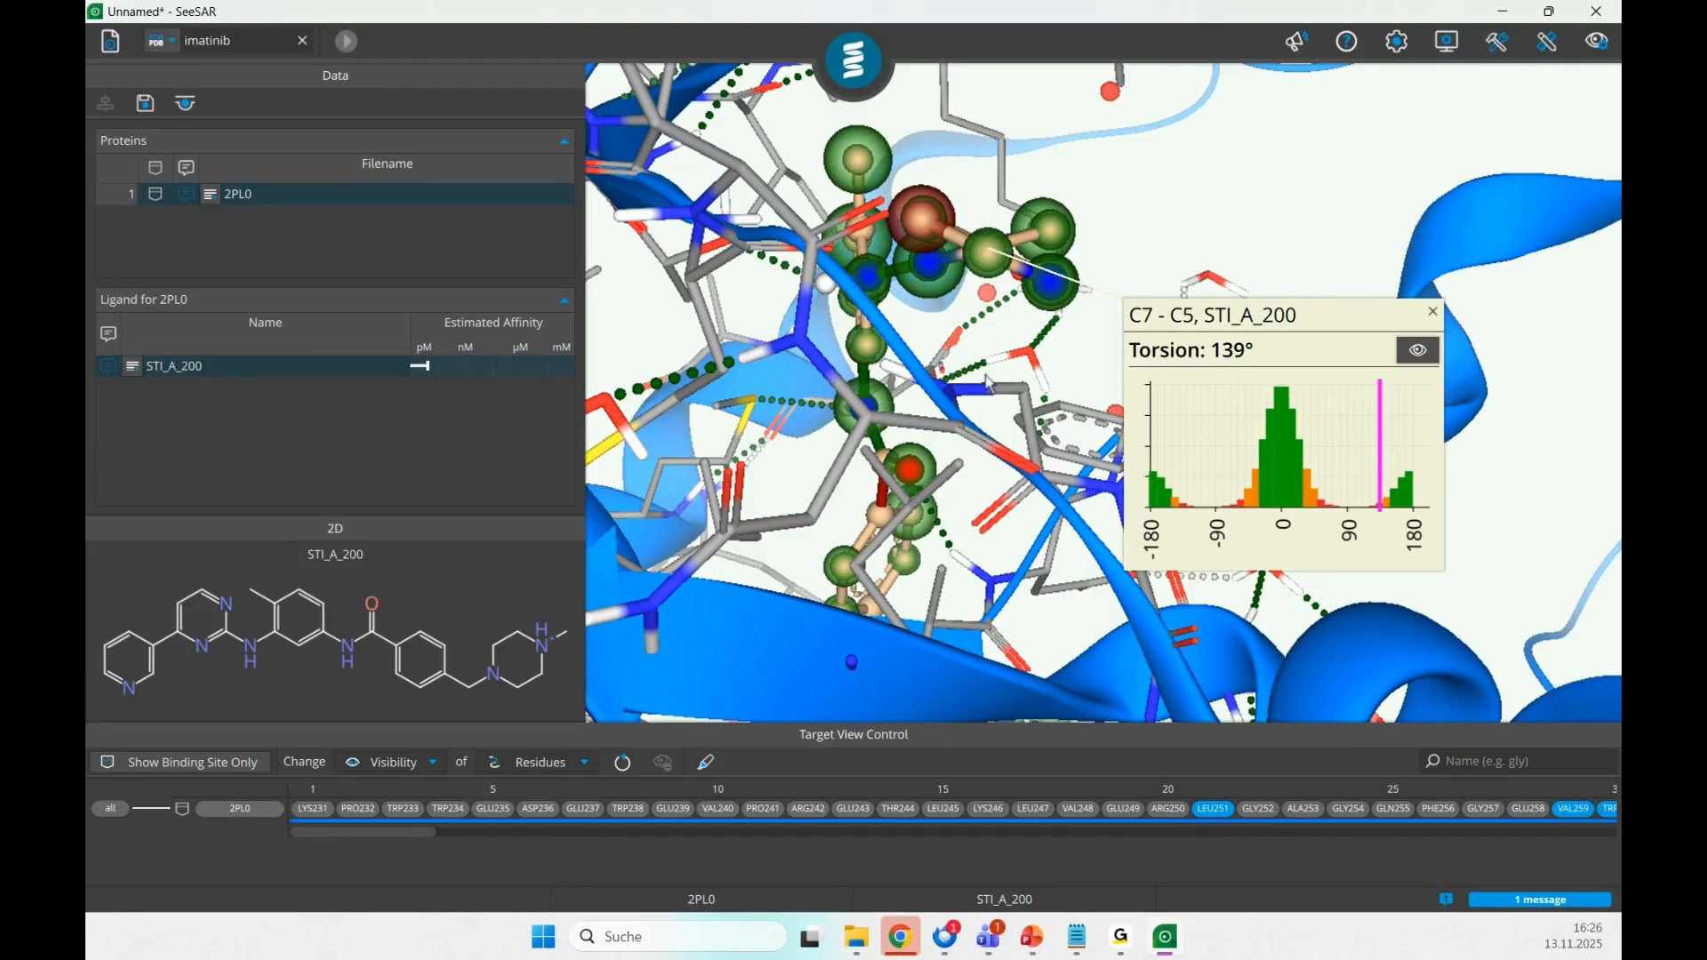
{"action": "right_click_drag", "start_coordinate": [984, 376], "coordinate": [971, 446]}
{"action": "scroll", "coordinate": [978, 429], "scroll_direction": "down", "scroll_amount": 6}
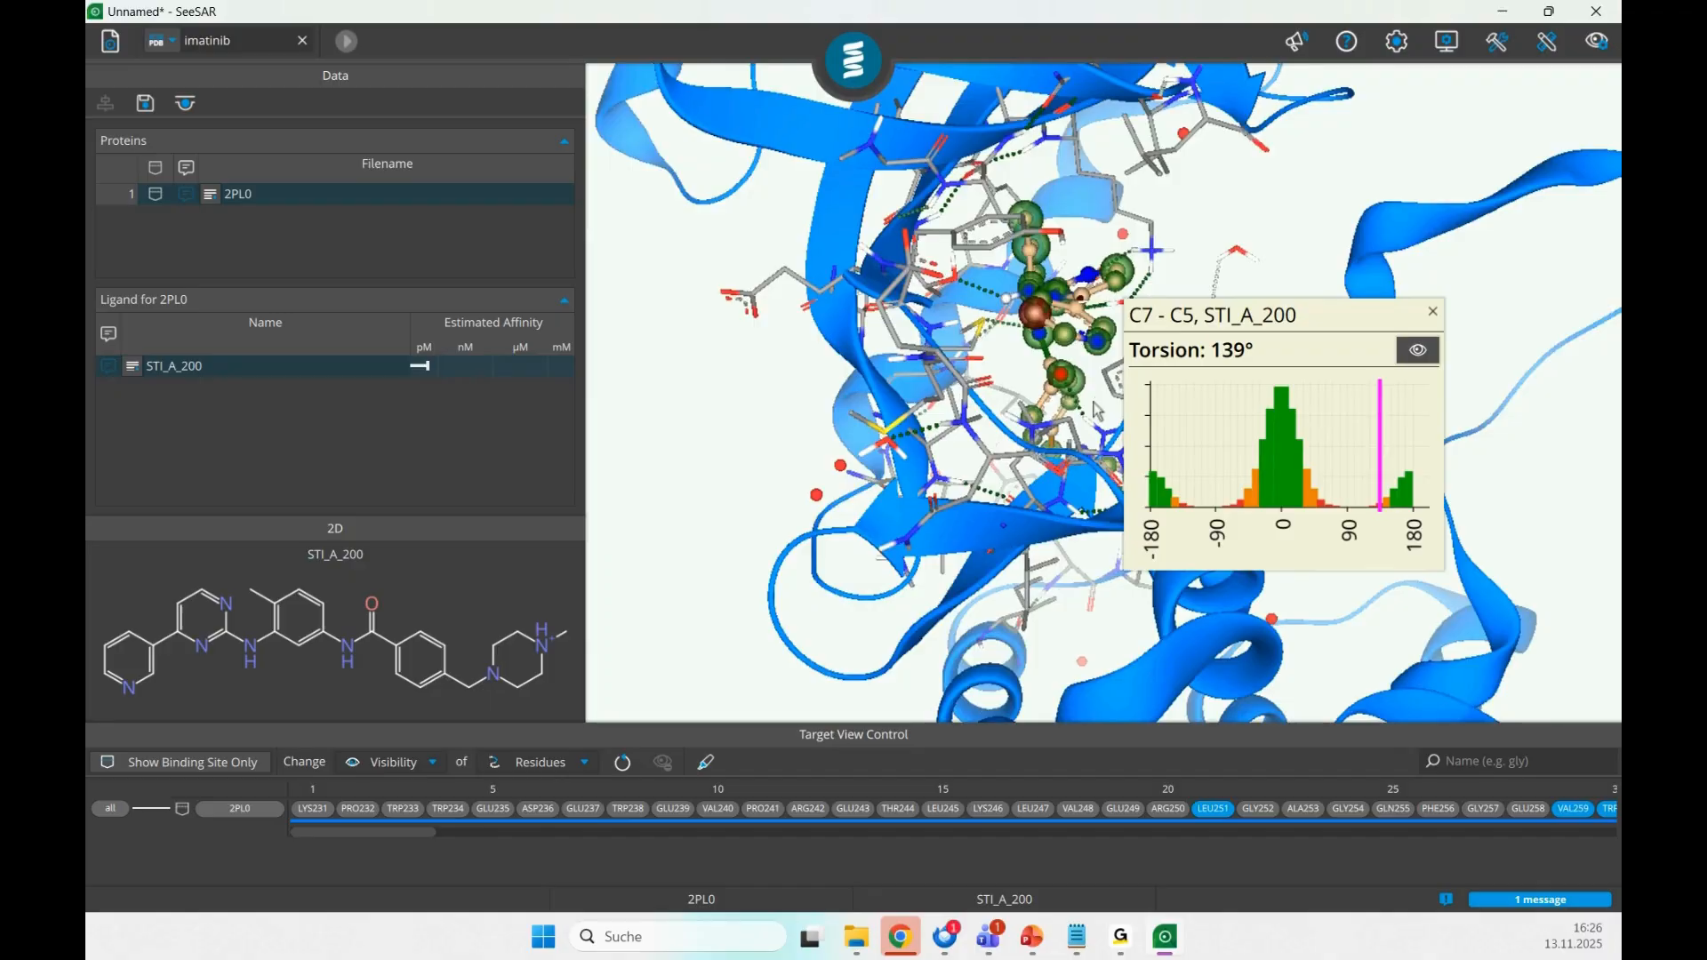
{"action": "right_click_drag", "start_coordinate": [1094, 400], "coordinate": [977, 507]}
{"action": "scroll", "coordinate": [1008, 553], "scroll_direction": "up", "scroll_amount": 4}
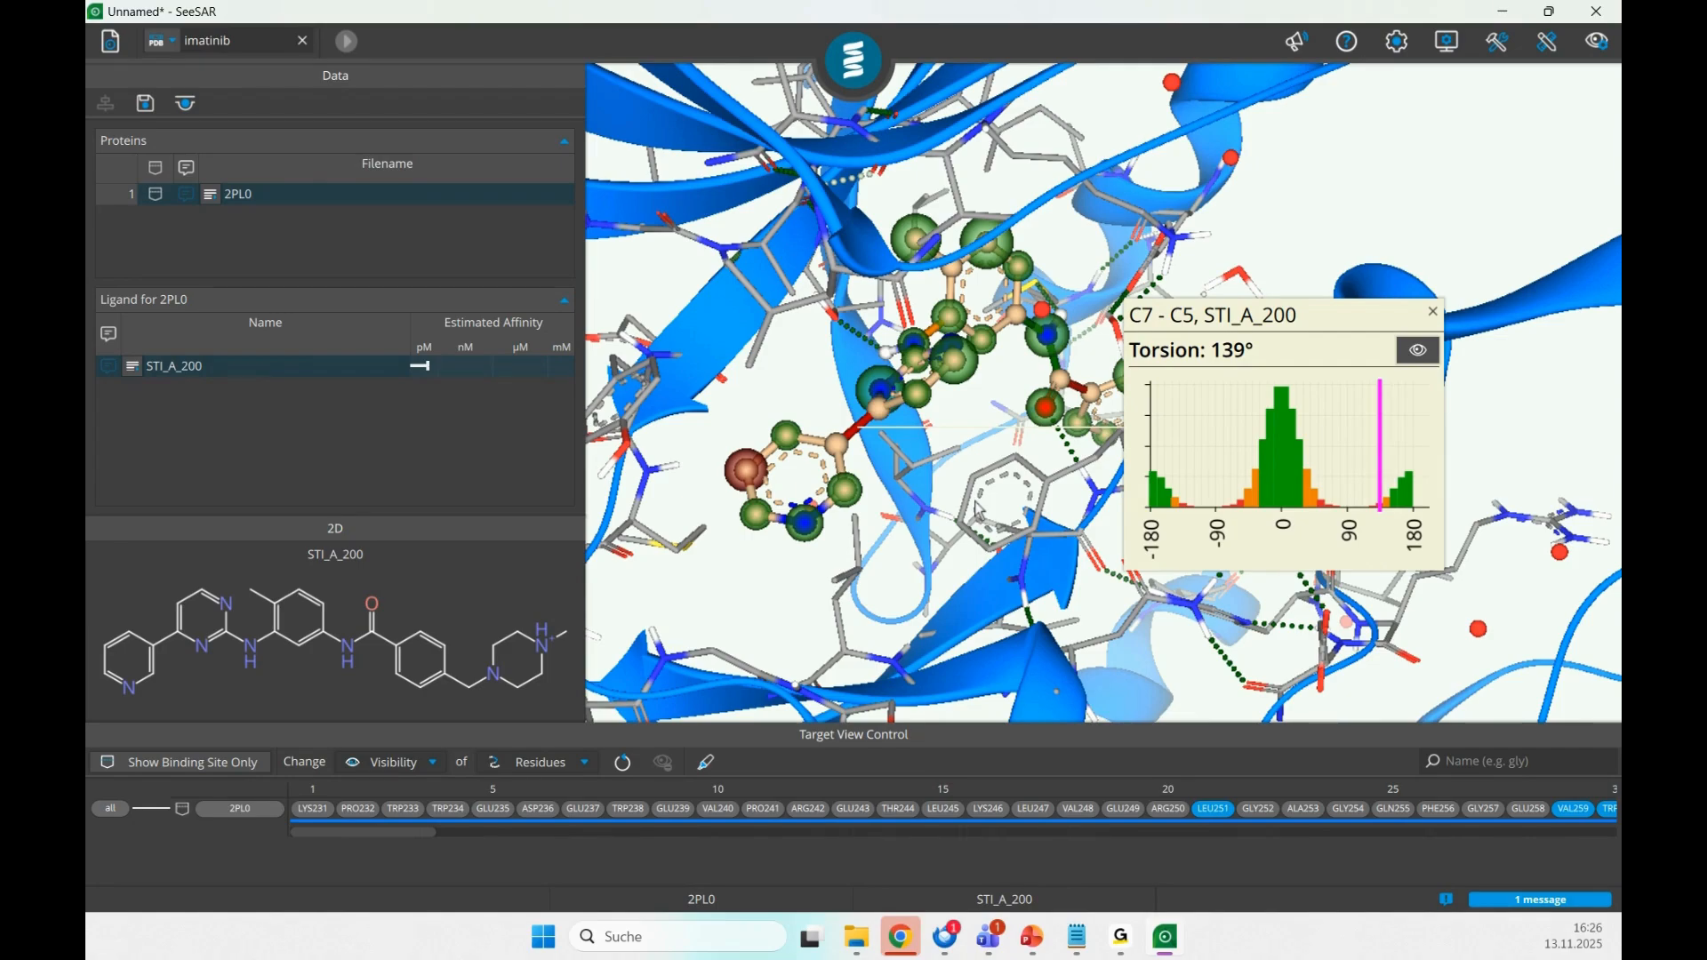
{"action": "left_click", "coordinate": [1433, 318]}
- Show the torsion histogram of the N21–C16 bond between the amide nitrogen and the methylphenyl ring and examine its angle distribution
{"action": "mouse_move", "coordinate": [1053, 455]}
{"action": "left_mouse_down"}
{"action": "mouse_move", "coordinate": [1086, 505]}
{"action": "mouse_move", "coordinate": [1026, 482]}
{"action": "left_mouse_up"}
{"action": "scroll", "coordinate": [1026, 483], "scroll_direction": "up", "scroll_amount": 2}
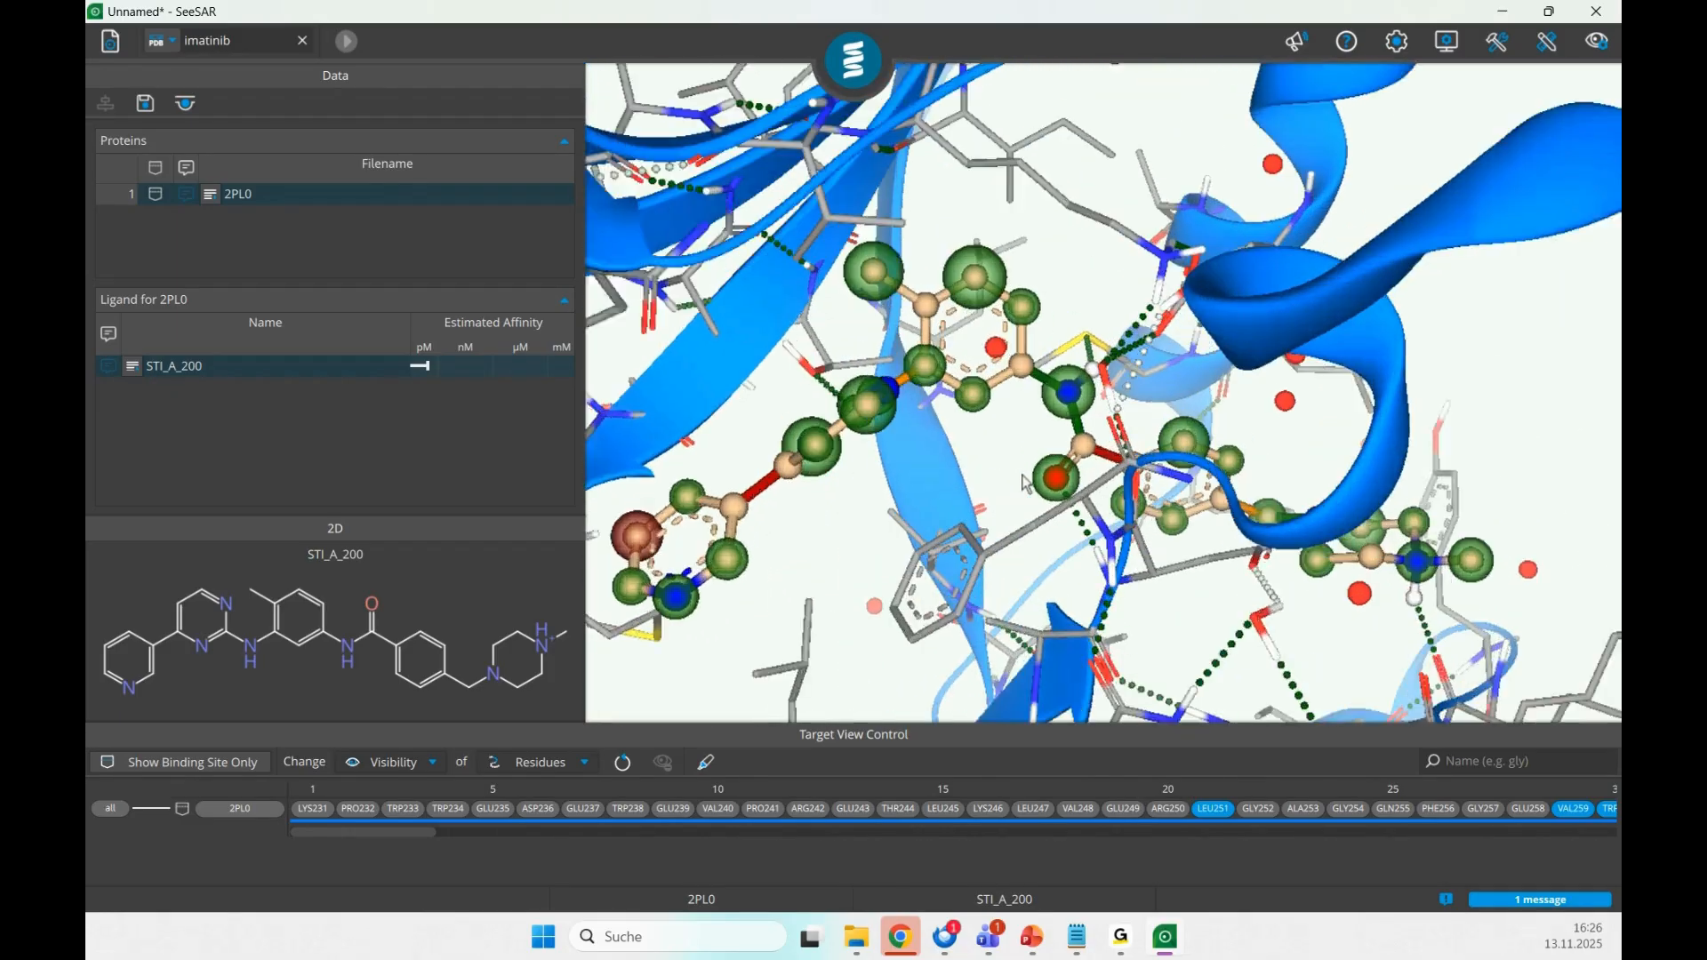
{"action": "scroll", "coordinate": [1026, 483], "scroll_direction": "up", "scroll_amount": 2}
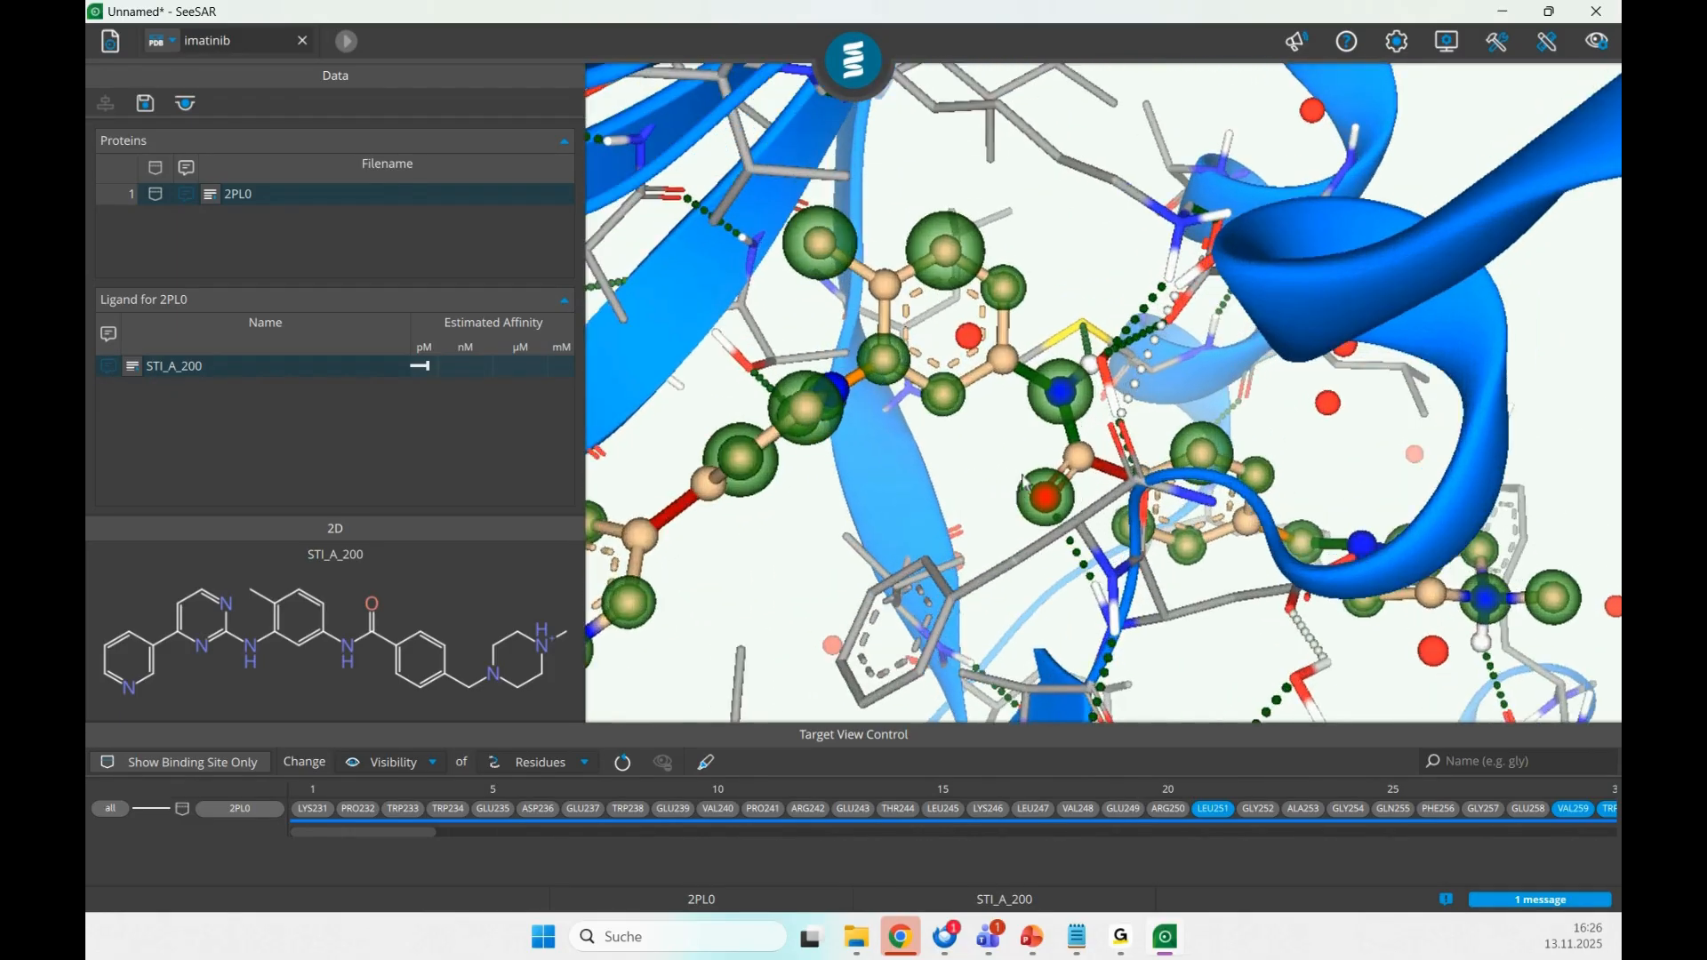
{"action": "left_click", "coordinate": [1028, 390]}
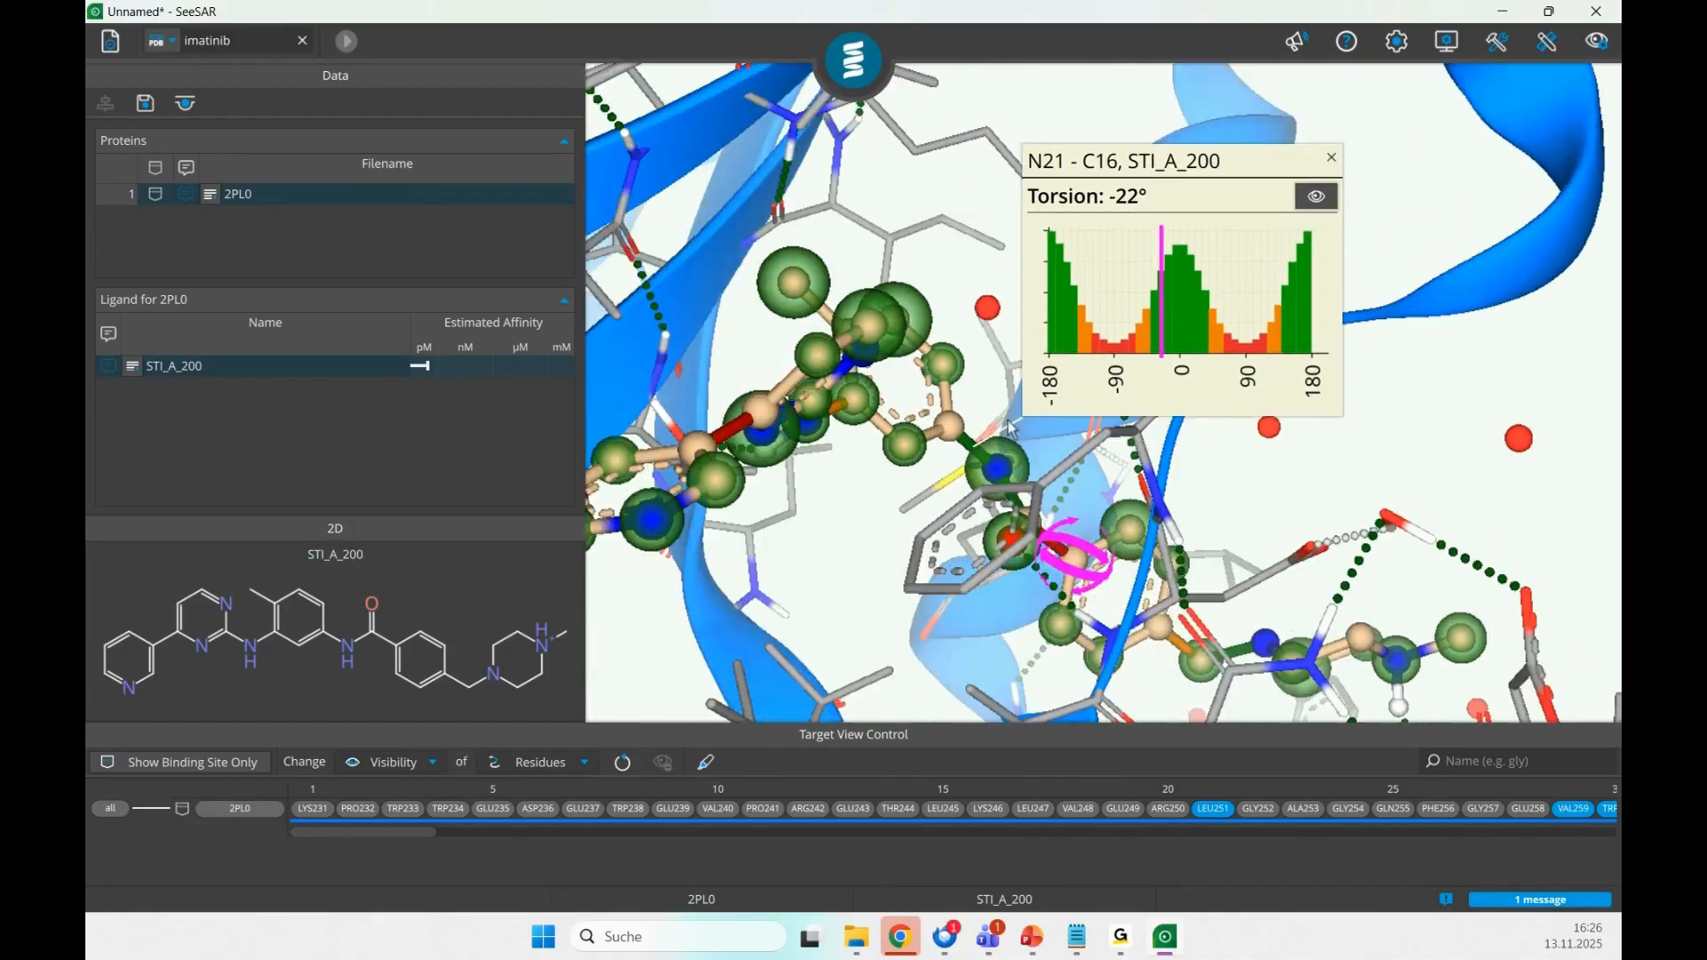
{"action": "left_click_drag", "start_coordinate": [1008, 427], "coordinate": [963, 402]}
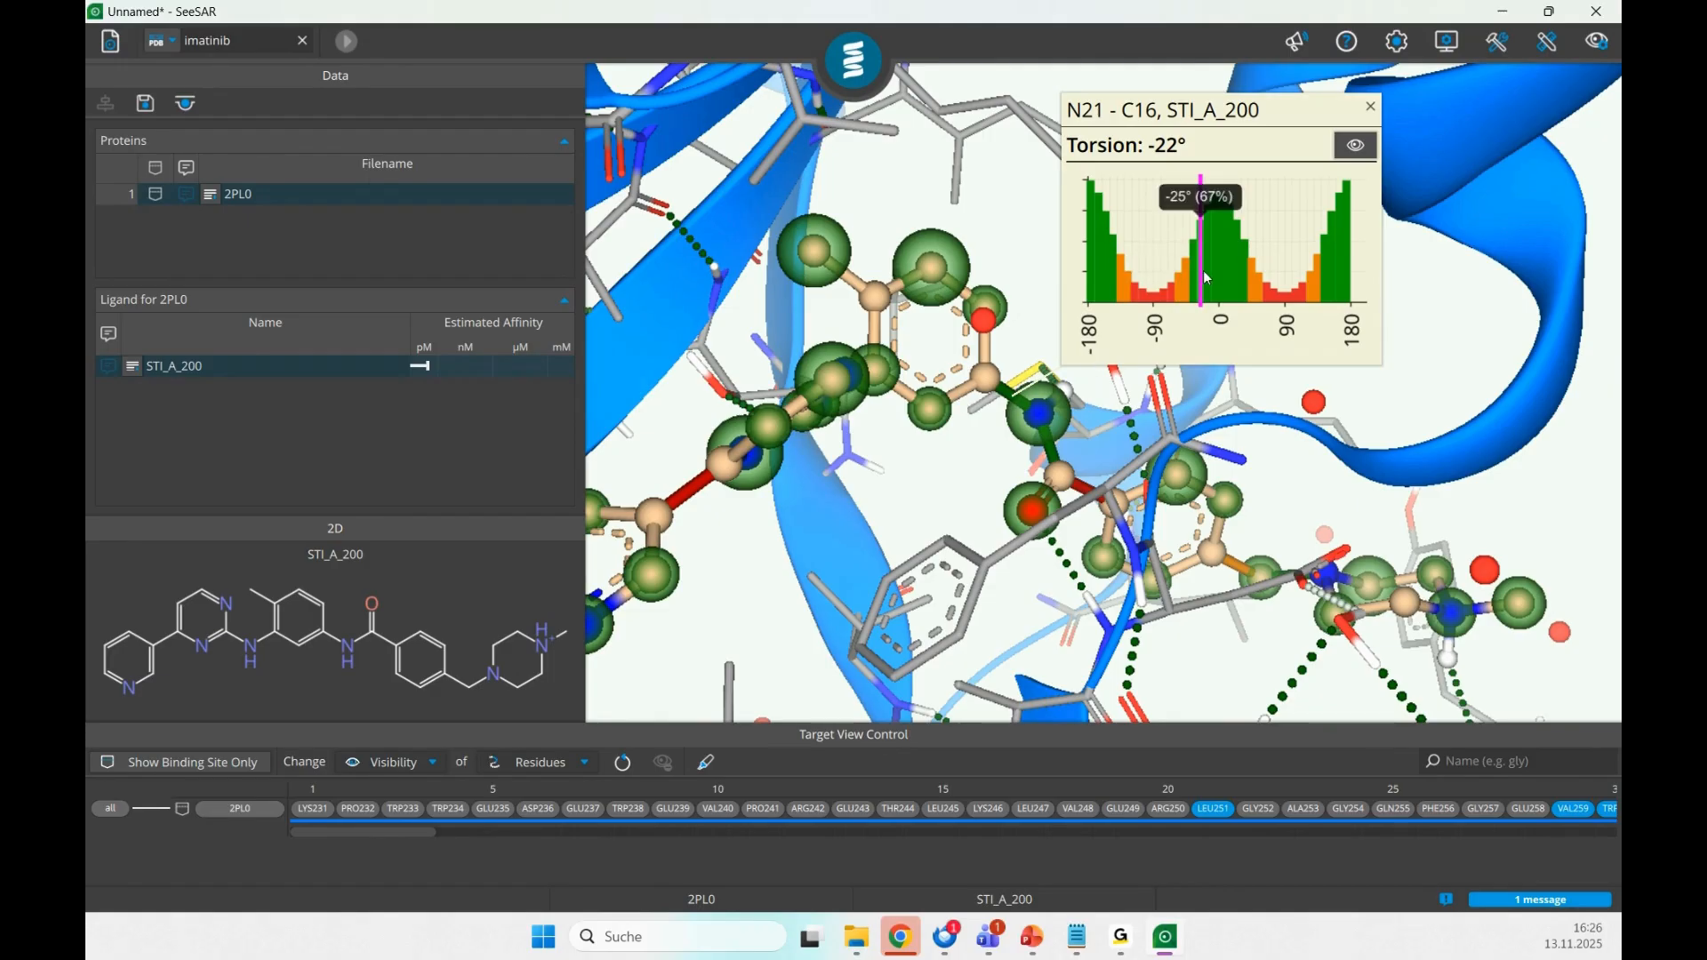
{"action": "left_click_drag", "start_coordinate": [1045, 429], "coordinate": [1083, 392]}
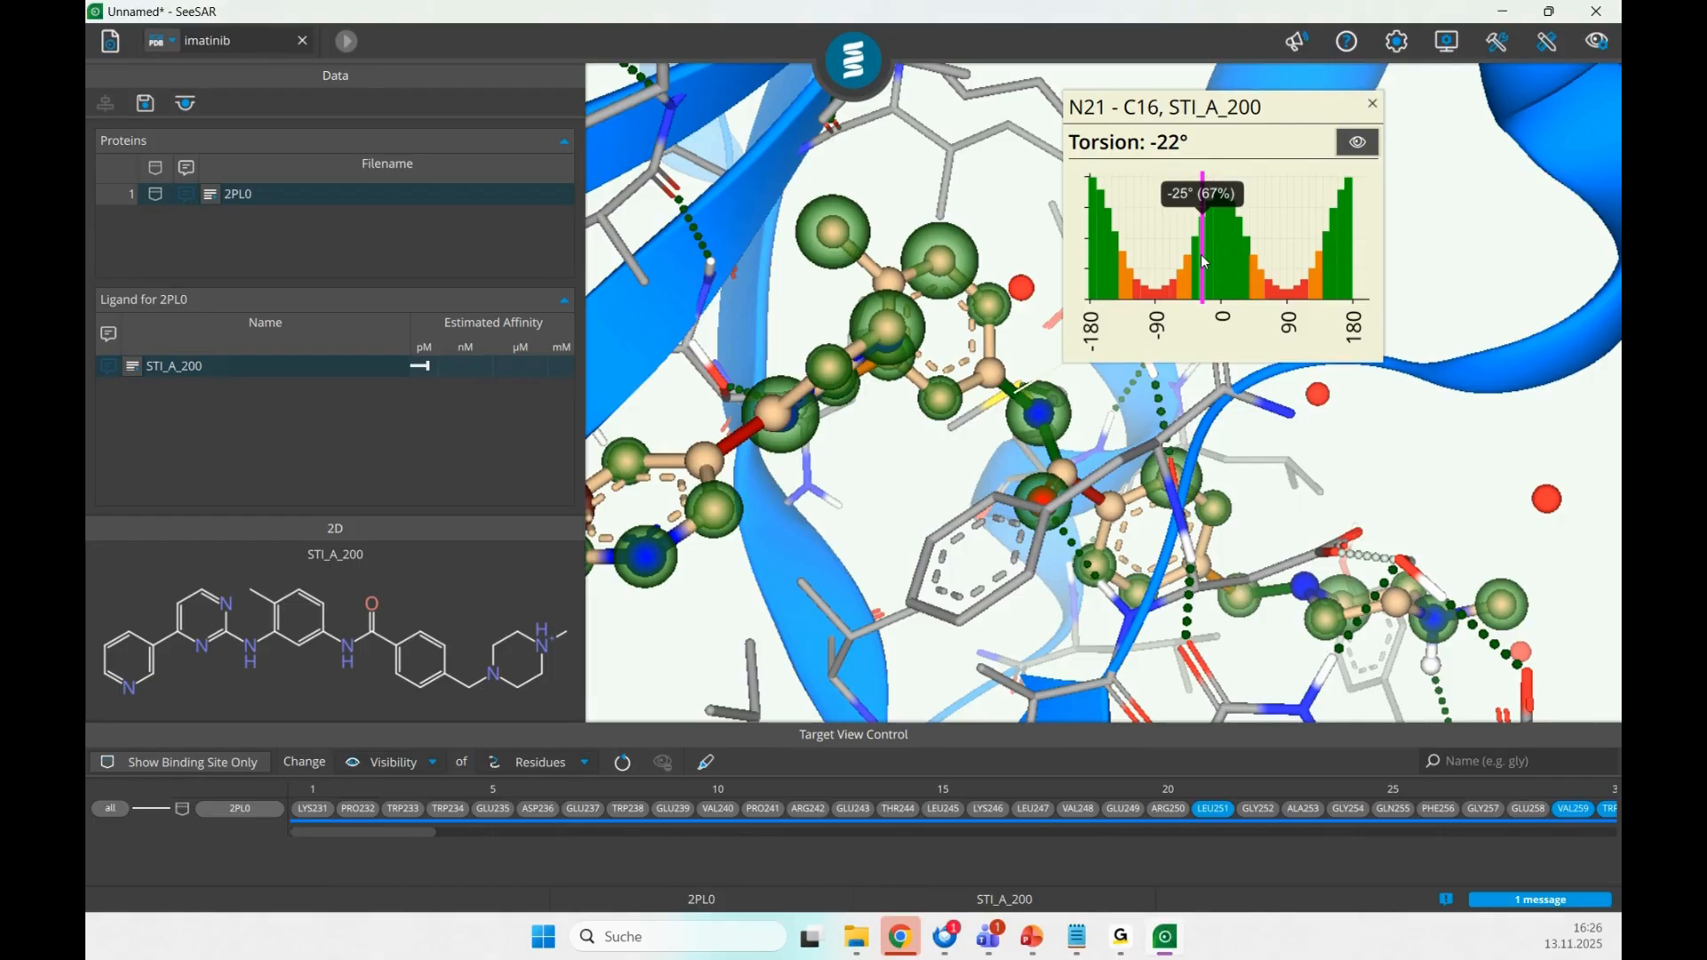
- Highlight the atoms defining the N21–C16 torsion in the 3D view, inspect them, switch the highlight off and close the label
{"action": "left_click", "coordinate": [1370, 148]}
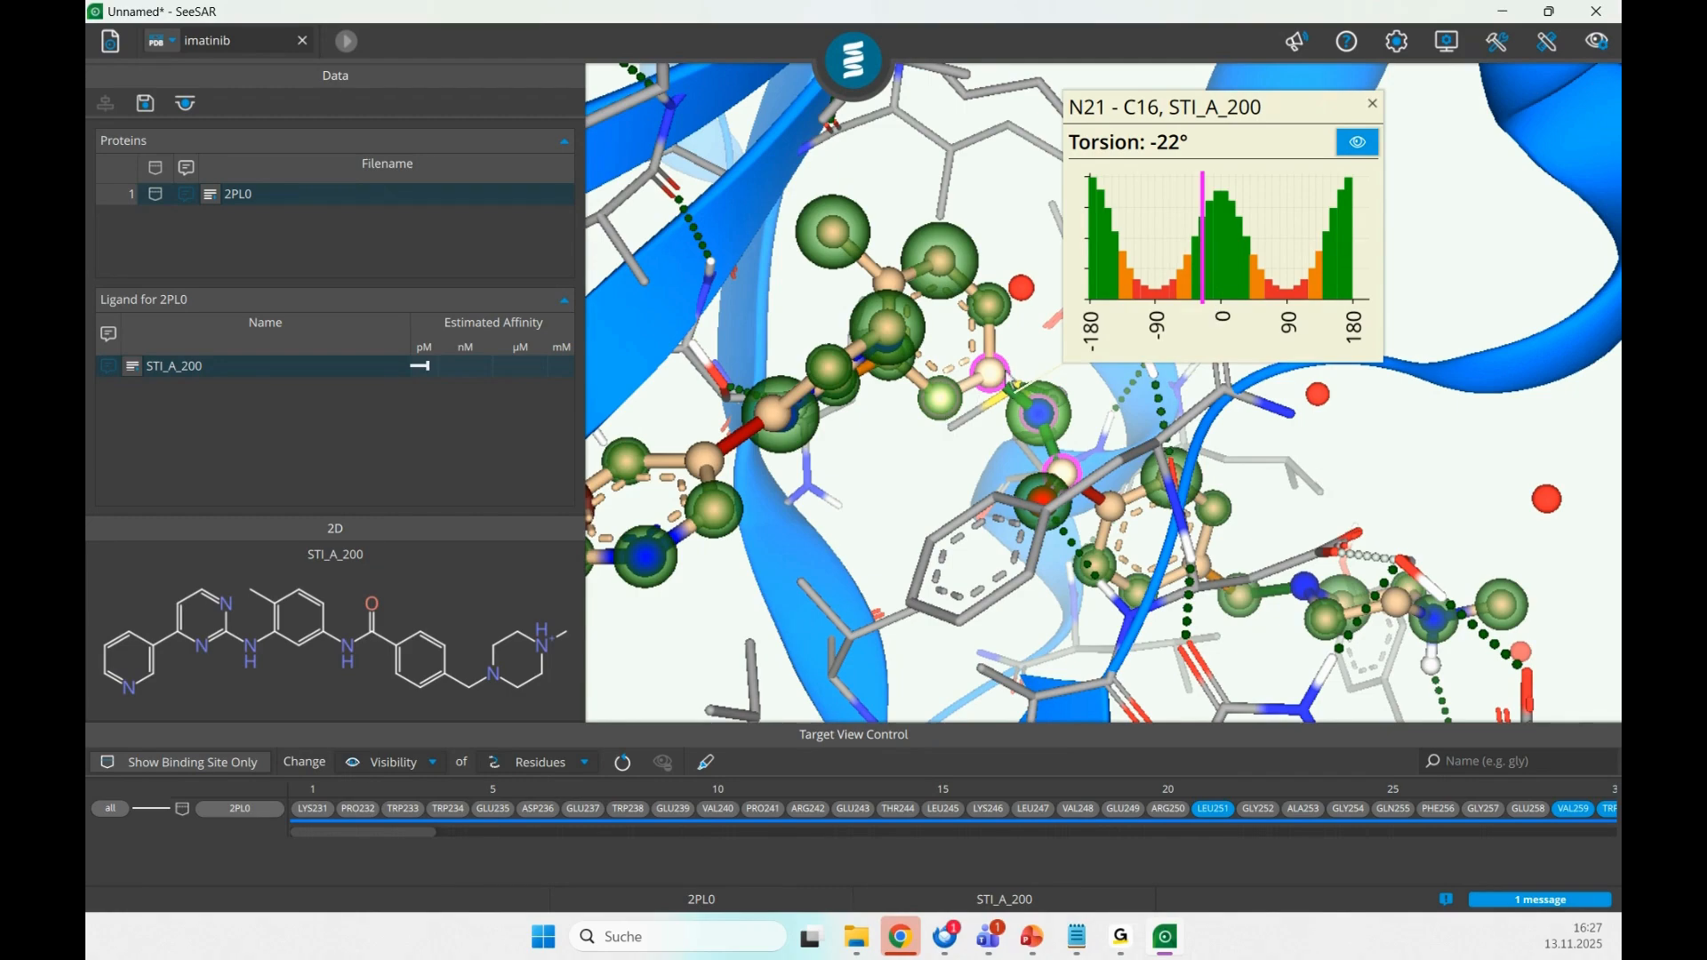
{"action": "left_click_drag", "start_coordinate": [1058, 430], "coordinate": [1122, 329]}
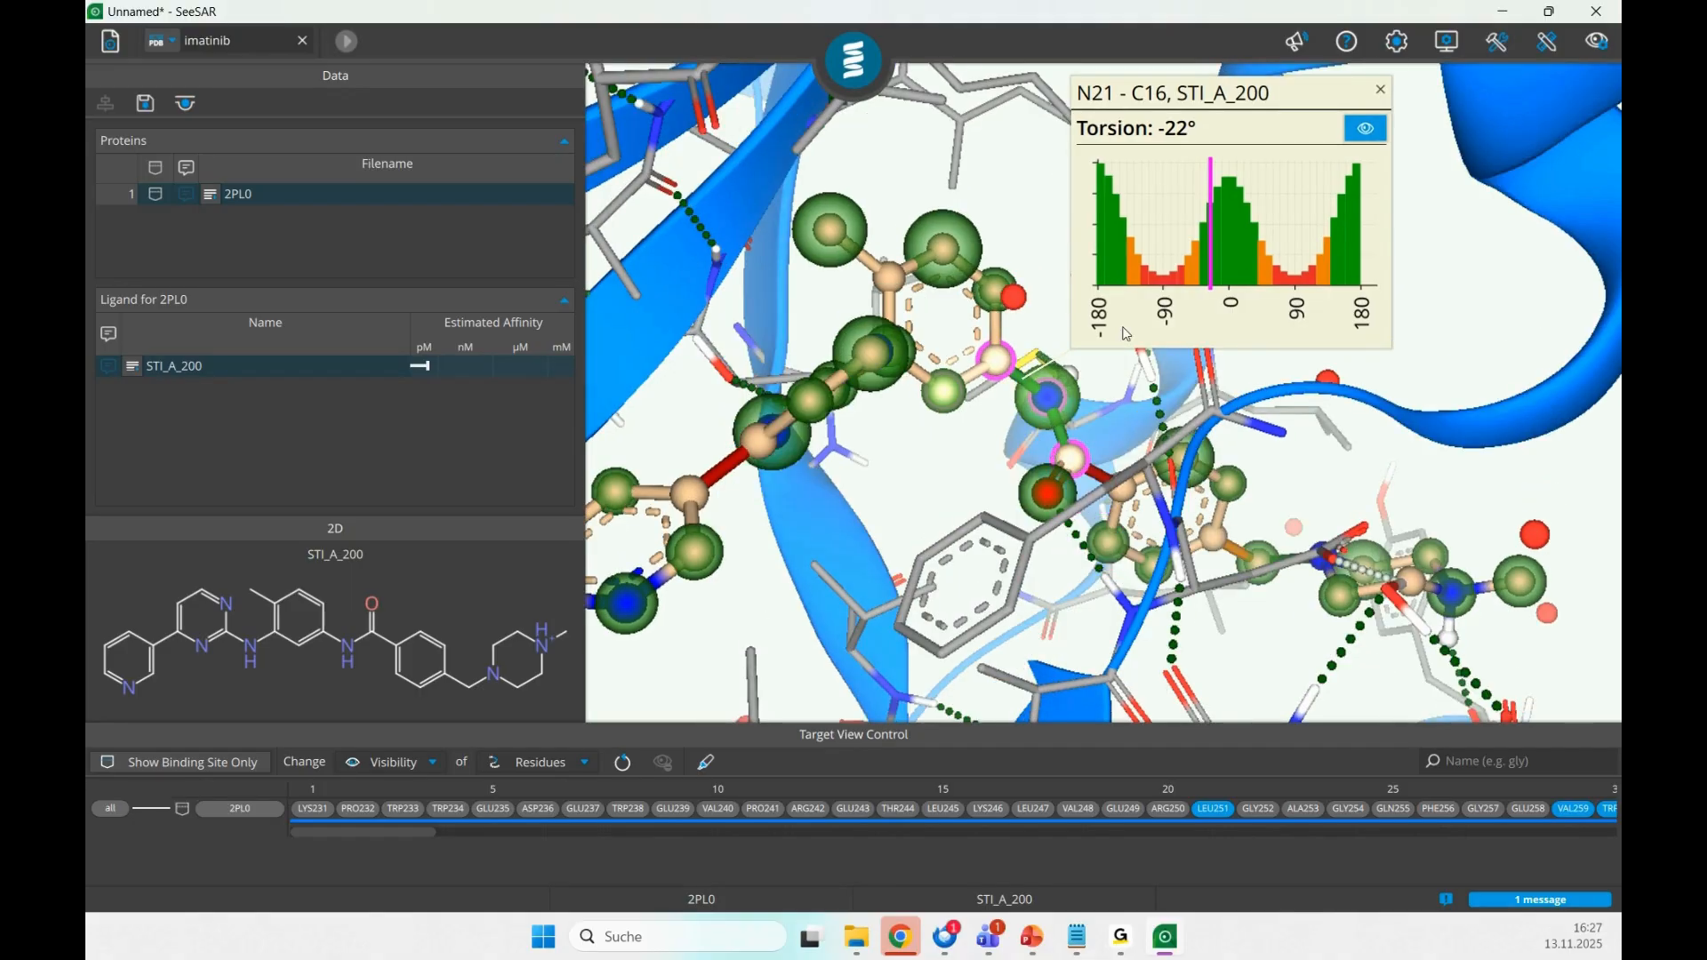
{"action": "left_click", "coordinate": [1371, 131]}
{"action": "left_click", "coordinate": [1375, 130]}
{"action": "left_click", "coordinate": [1376, 131]}
{"action": "left_click", "coordinate": [1376, 130]}
{"action": "left_click", "coordinate": [1376, 130]}
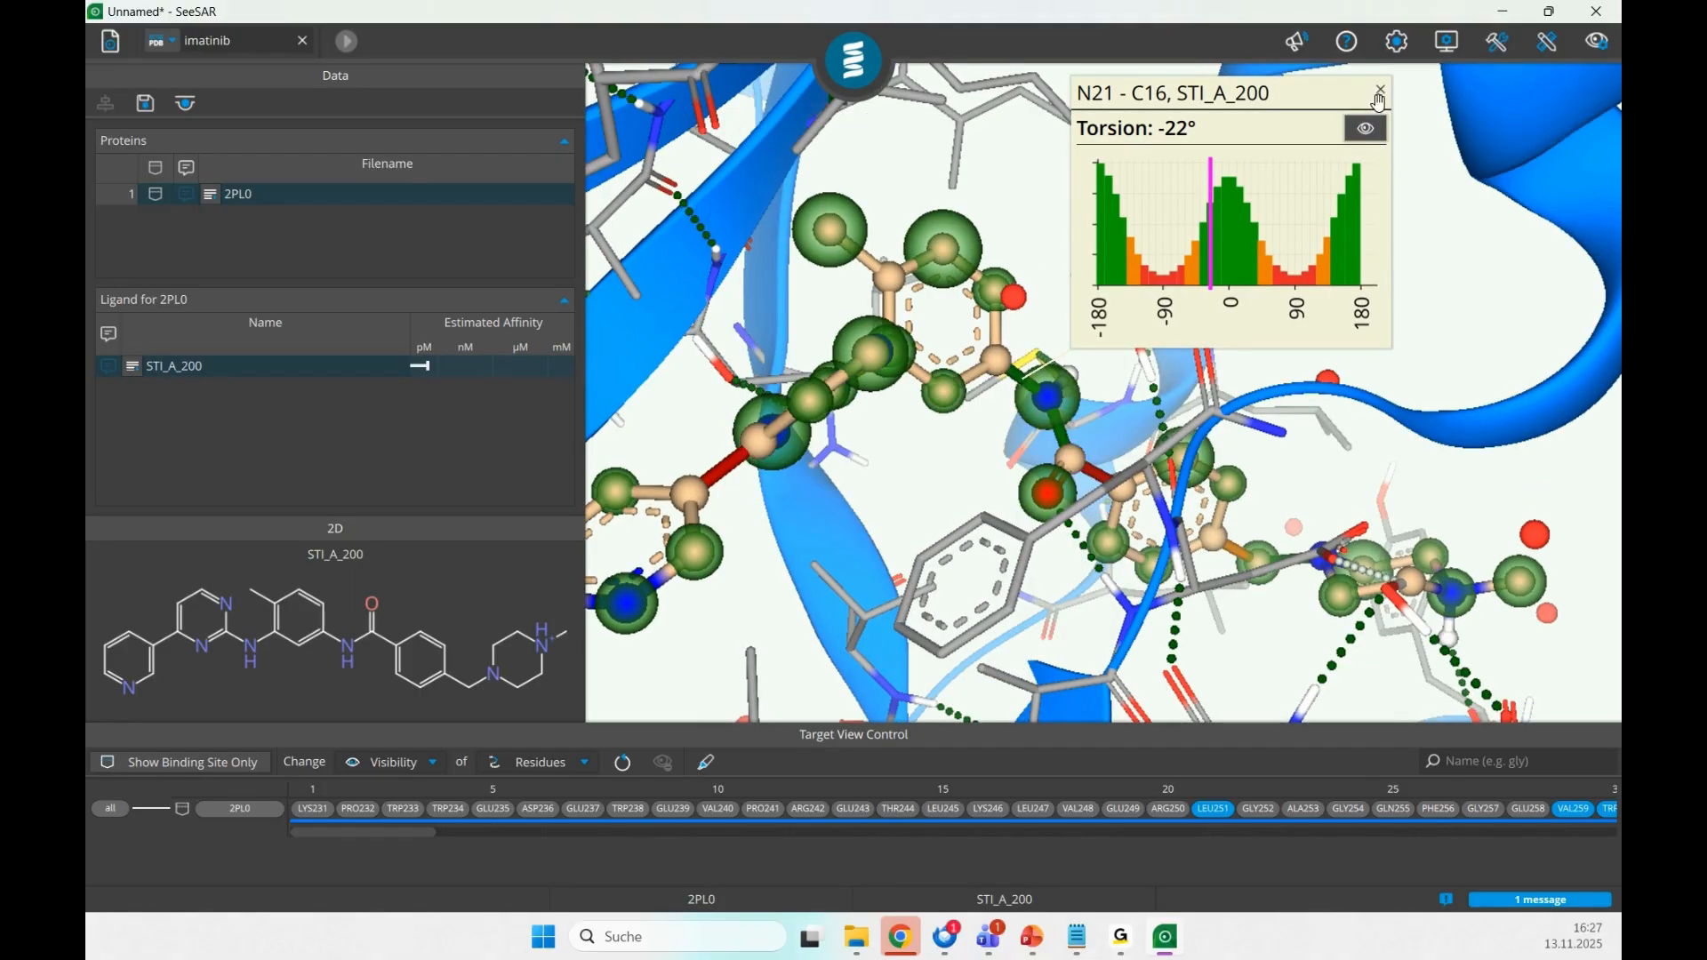
{"action": "left_click", "coordinate": [1381, 92]}
{"action": "left_click", "coordinate": [1598, 41]}
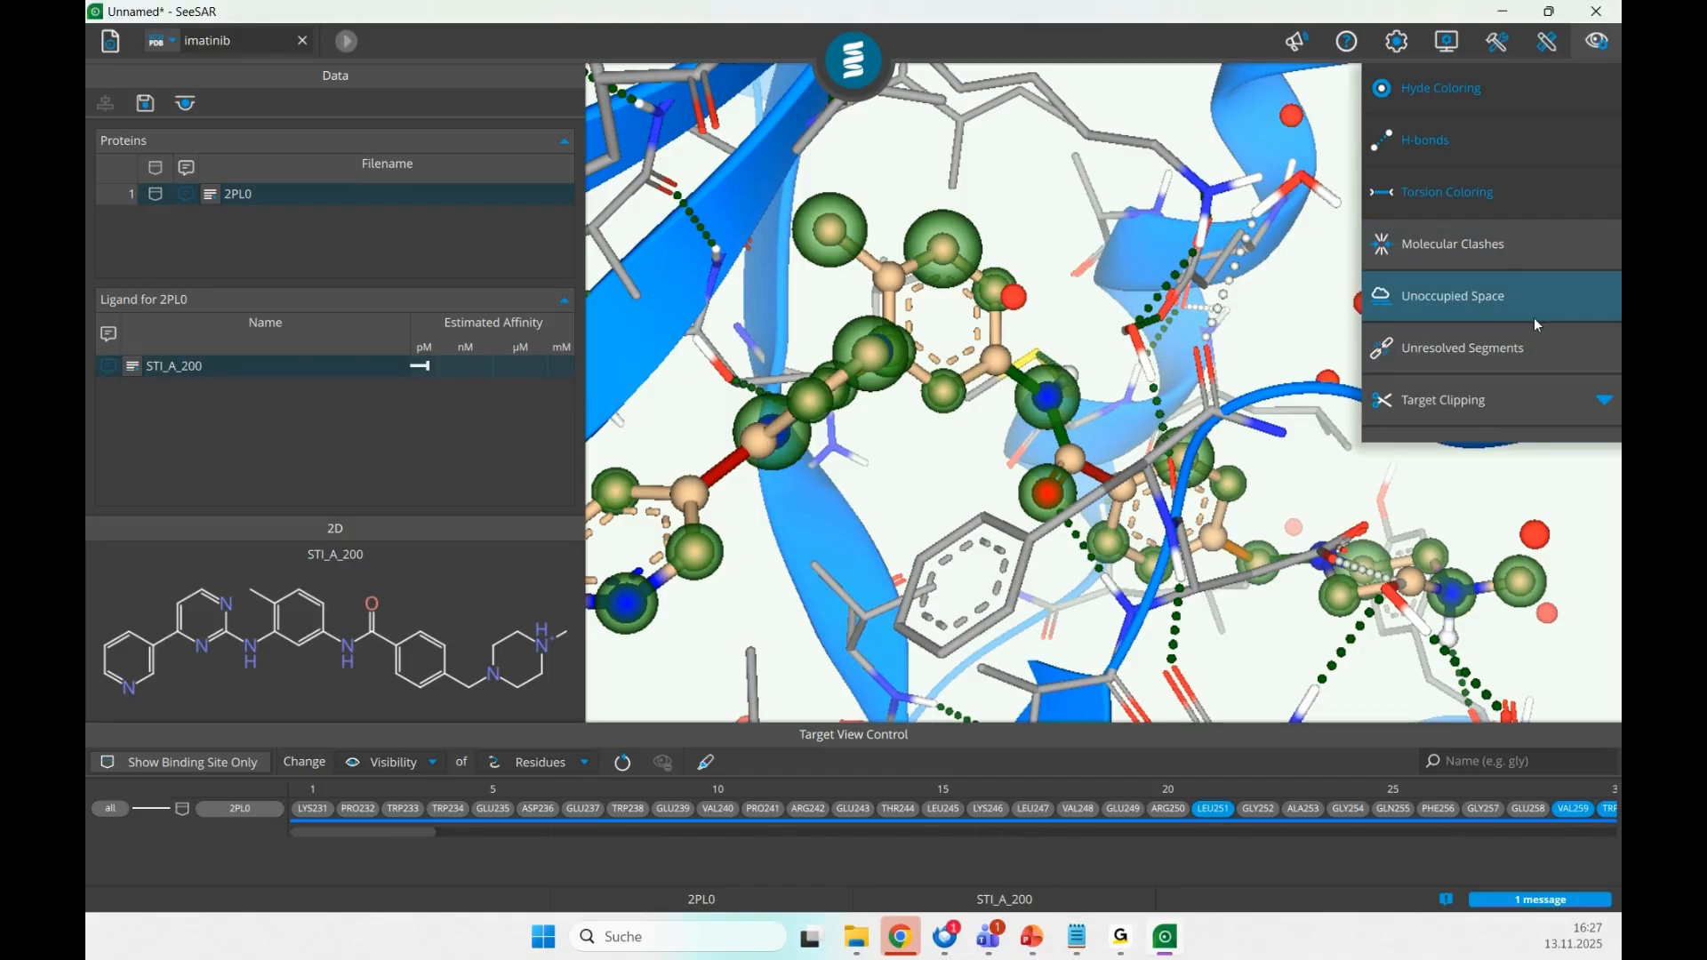
{"action": "left_click", "coordinate": [1598, 49]}
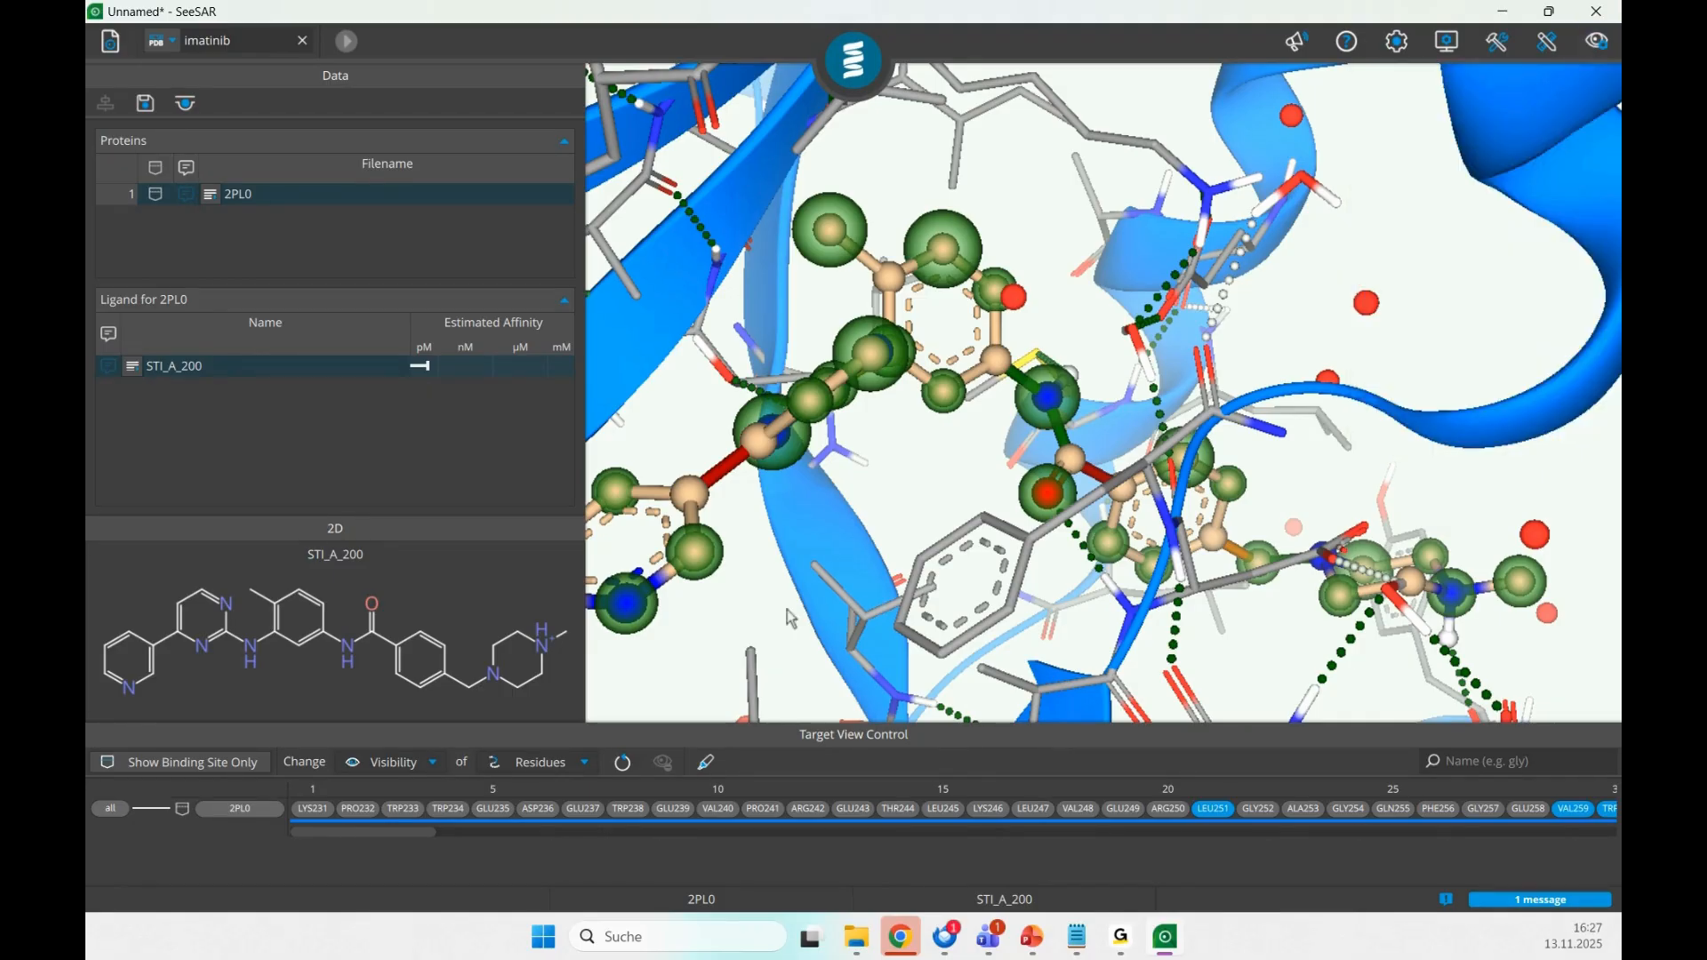
- Set the Target View Control to change the visibility of Targets and make the entire 2PL0 target visible
{"action": "scroll", "coordinate": [839, 580], "scroll_direction": "down", "scroll_amount": 5}
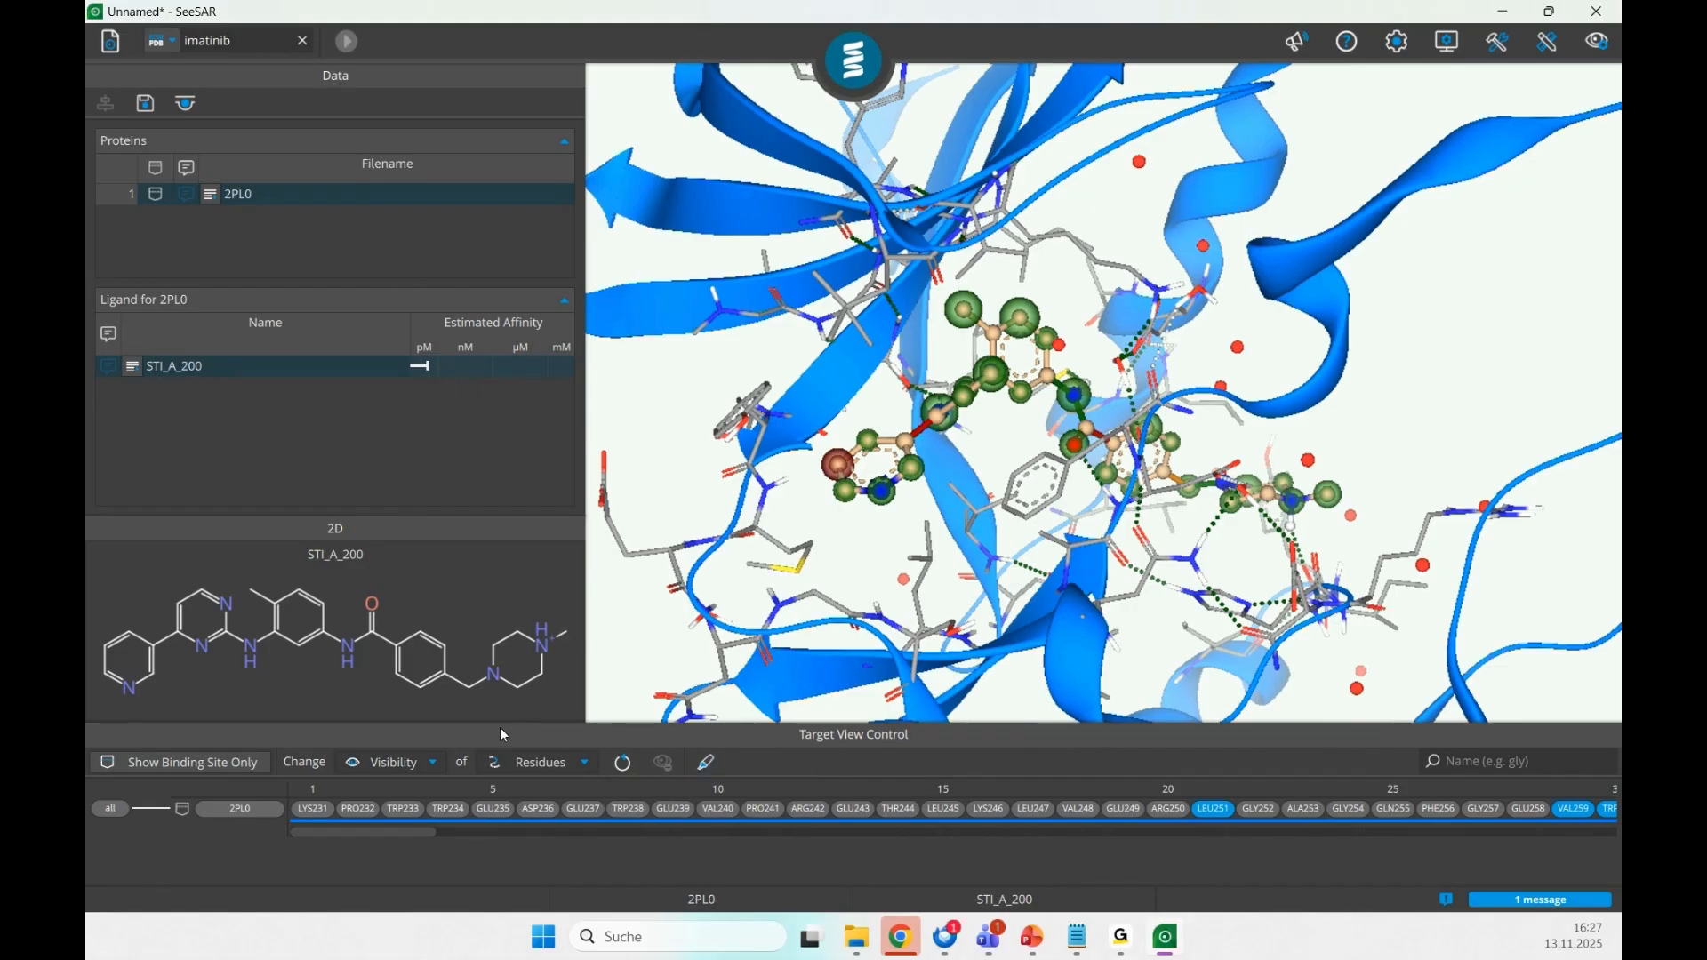
{"action": "left_click", "coordinate": [524, 763]}
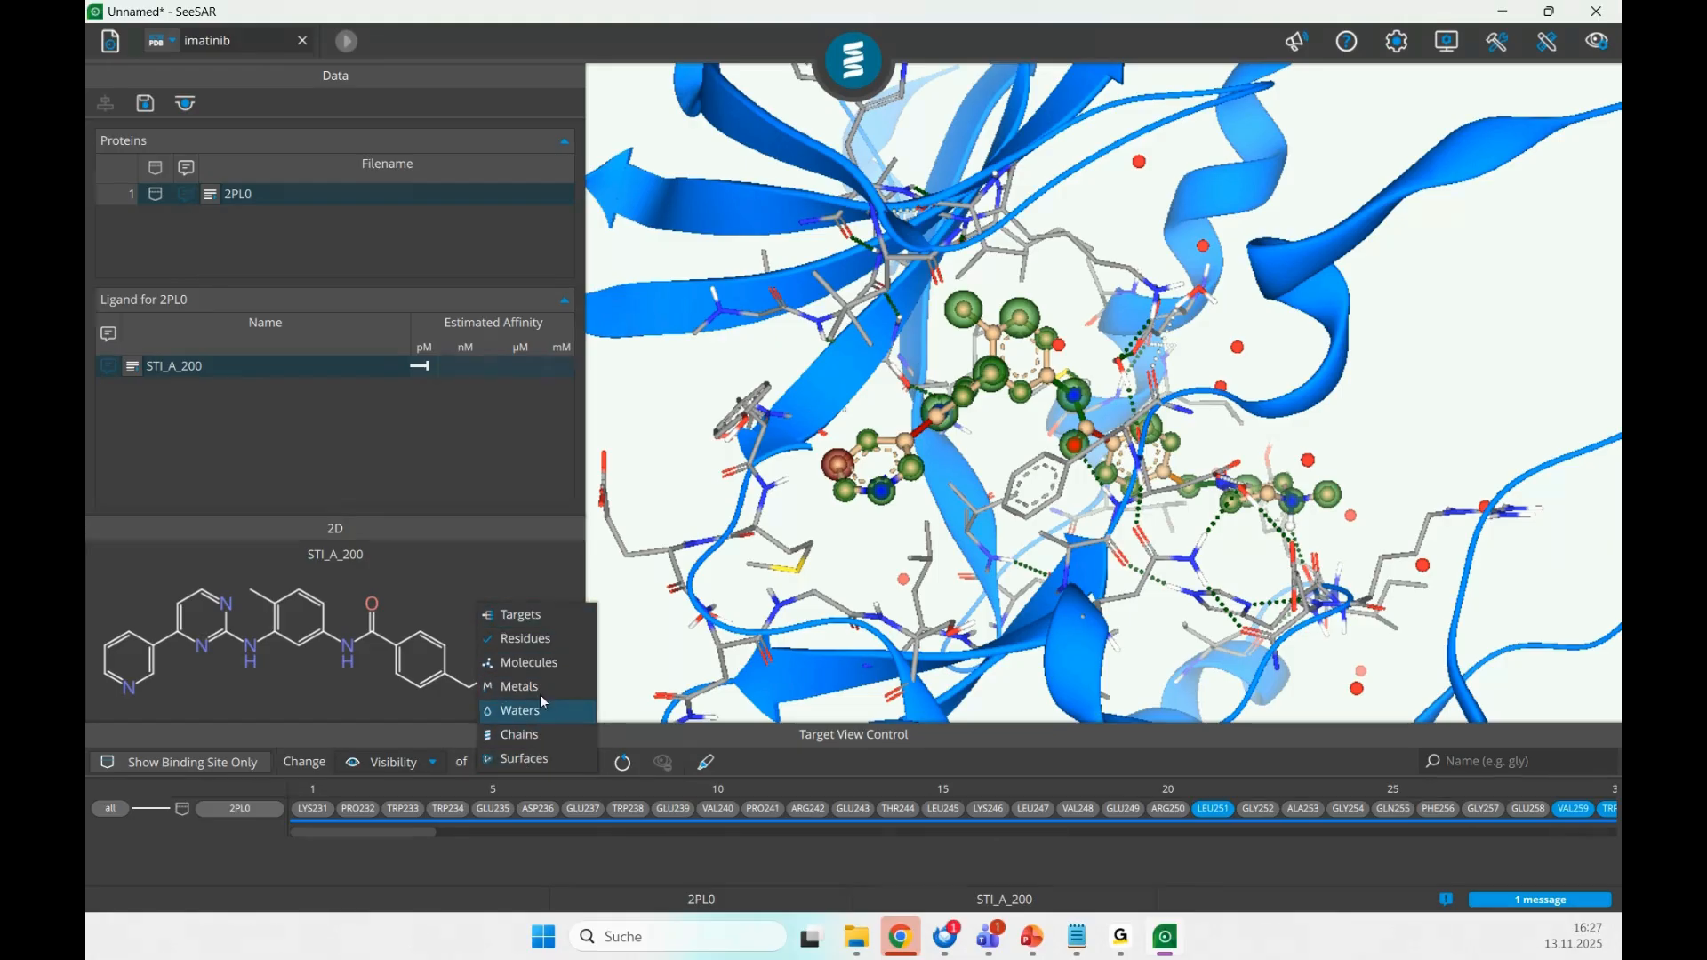
{"action": "left_click", "coordinate": [538, 618]}
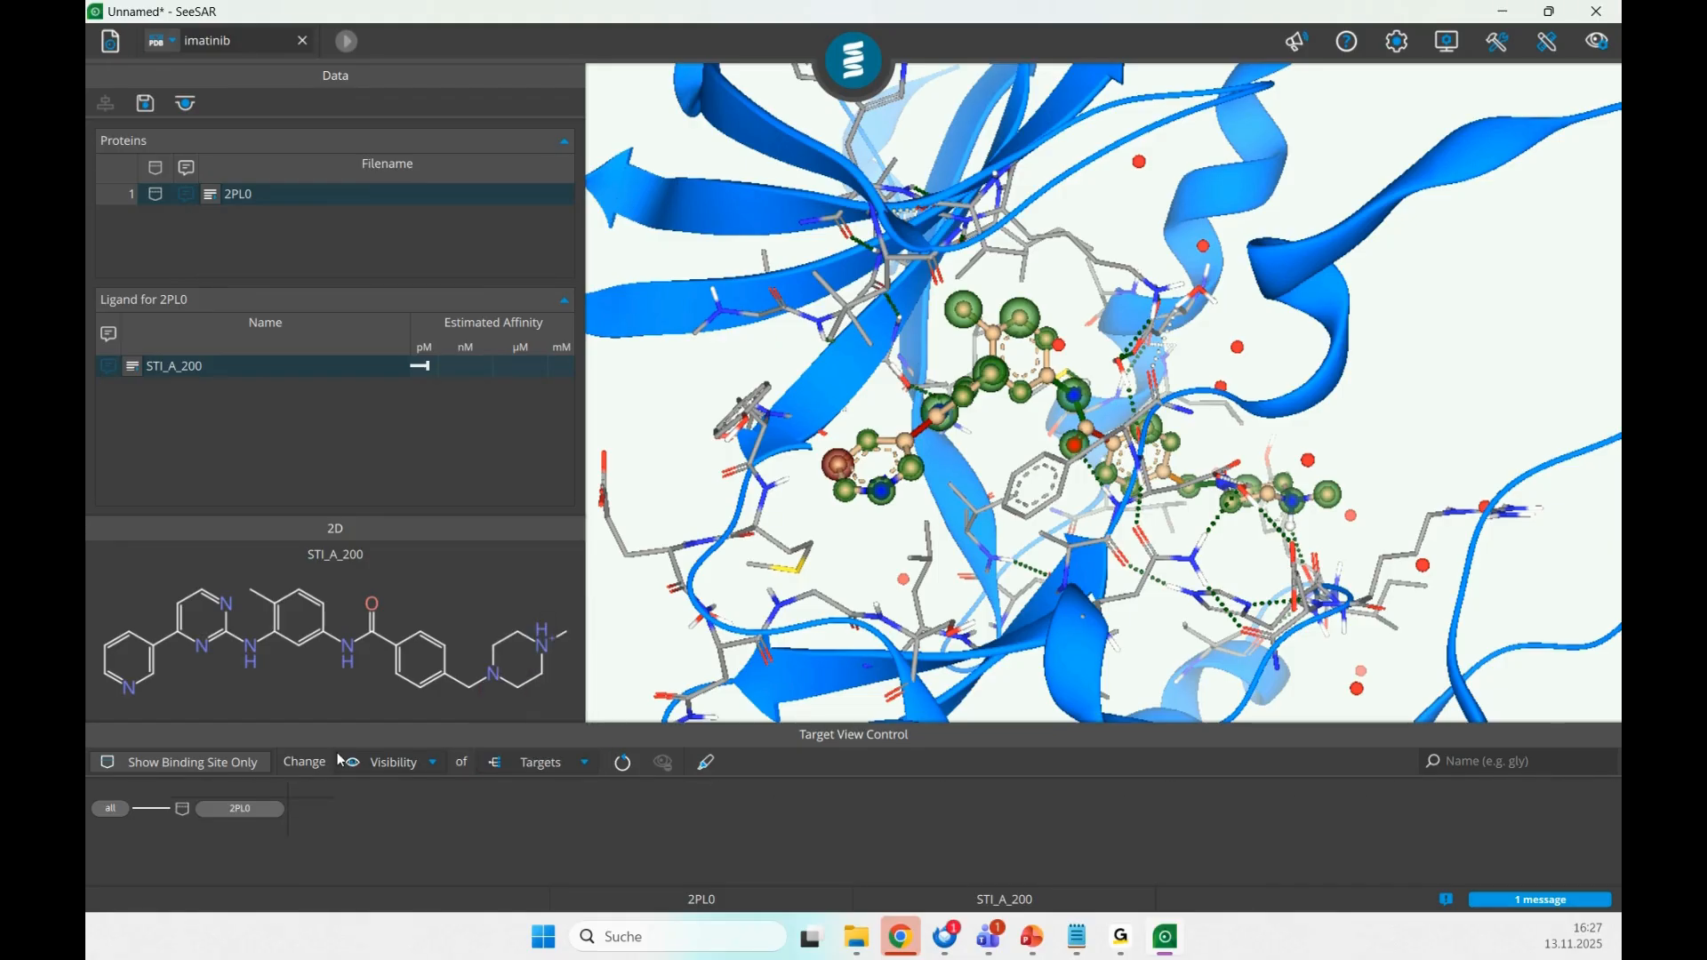
{"action": "left_click", "coordinate": [240, 809]}
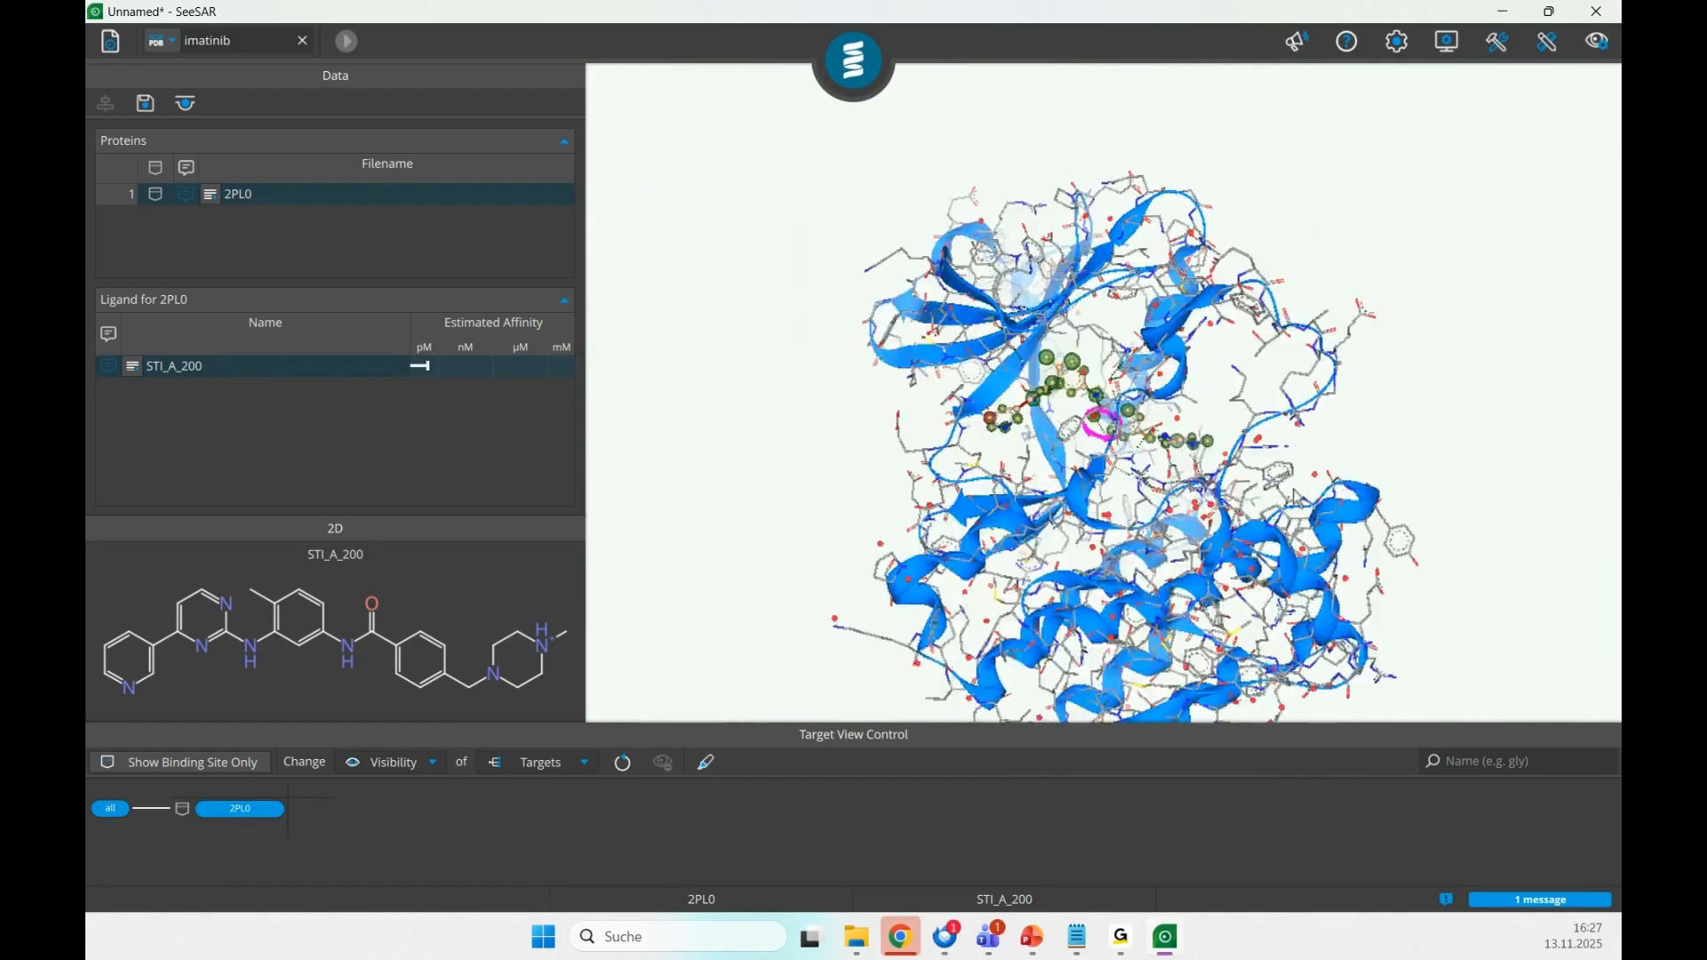
- Inspect the fully displayed 2PL0 target around the ligand and hide the entire target
{"action": "left_click_drag", "start_coordinate": [1293, 497], "coordinate": [1387, 538]}
{"action": "scroll", "coordinate": [1193, 462], "scroll_direction": "up", "scroll_amount": 8}
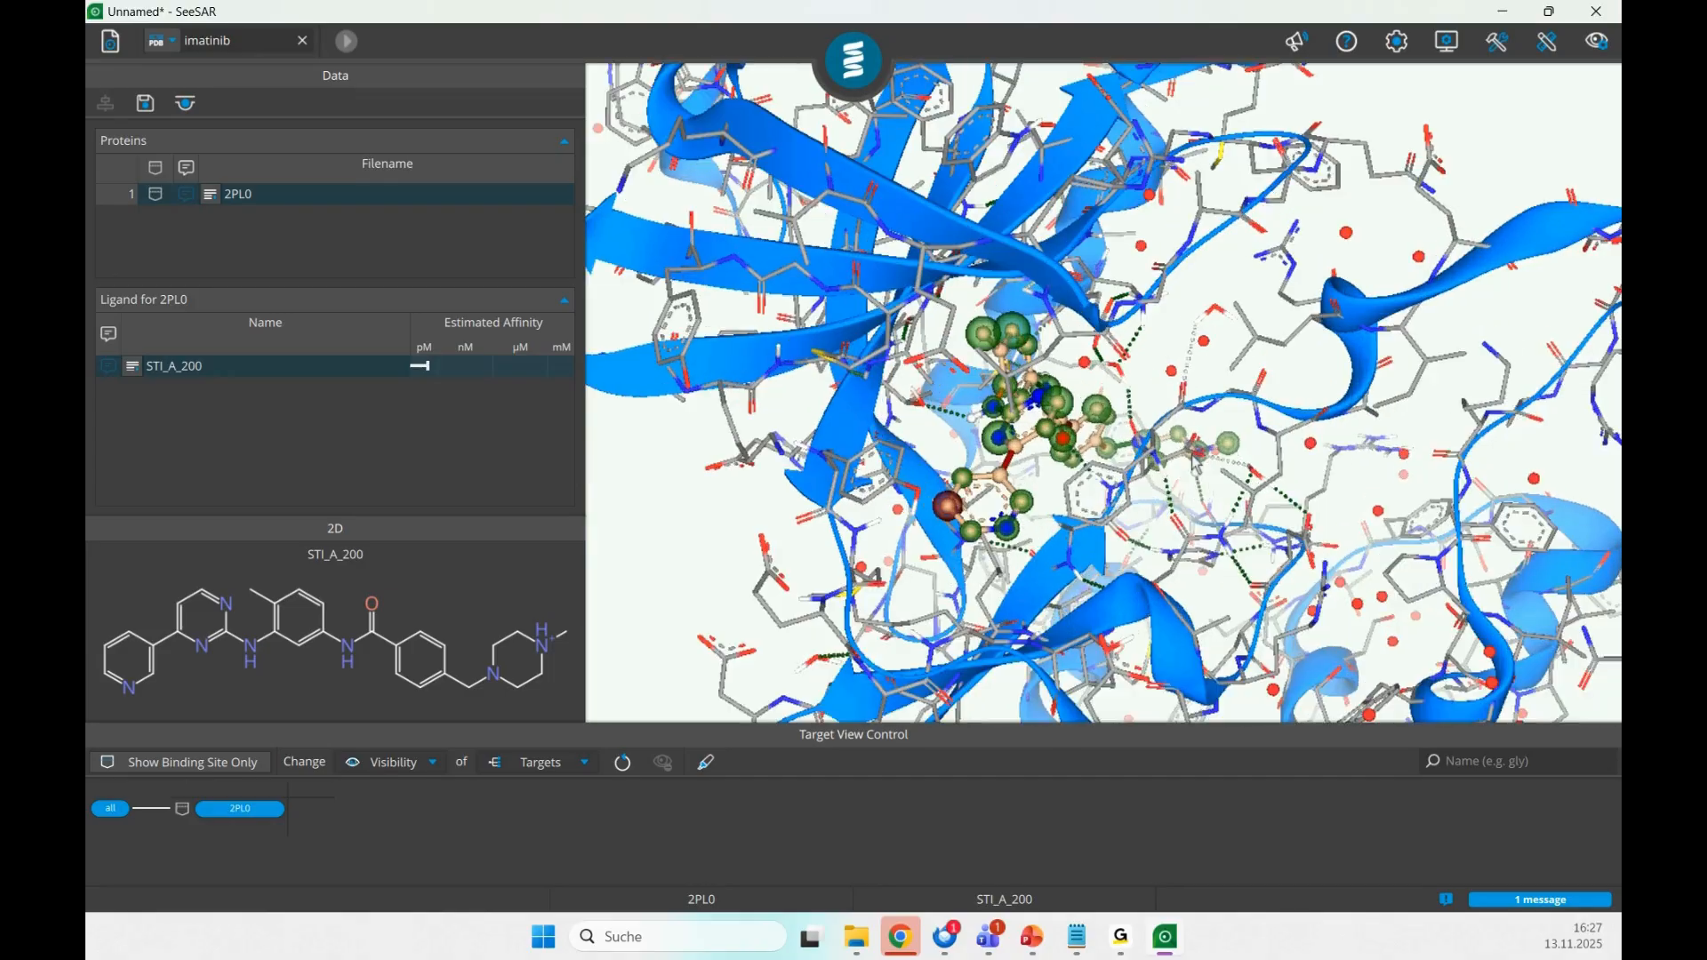
{"action": "left_click", "coordinate": [265, 807]}
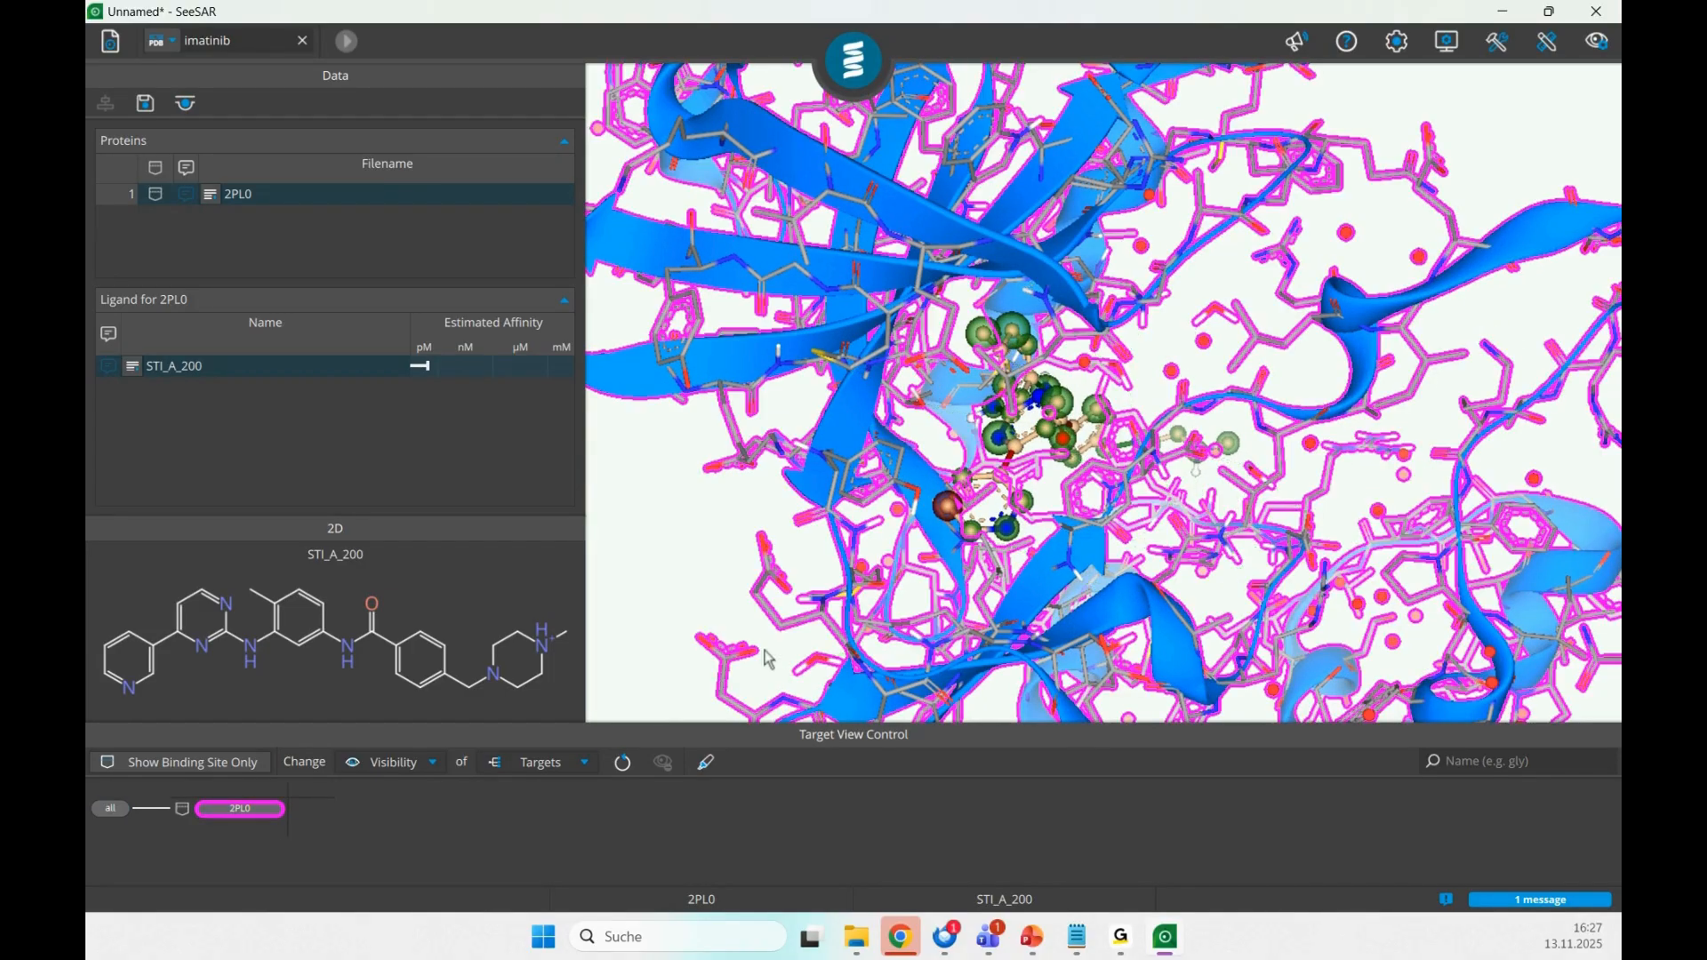
{"action": "mouse_move", "coordinate": [1049, 663]}
{"action": "left_mouse_down"}
{"action": "mouse_move", "coordinate": [1098, 656]}
{"action": "mouse_move", "coordinate": [1090, 590]}
{"action": "mouse_move", "coordinate": [1092, 613]}
{"action": "left_mouse_up"}
- Set the Target View Control to Chains and toggle the 2PL0 chain, leaving its ribbon visible around the ligand
{"action": "left_click", "coordinate": [549, 763]}
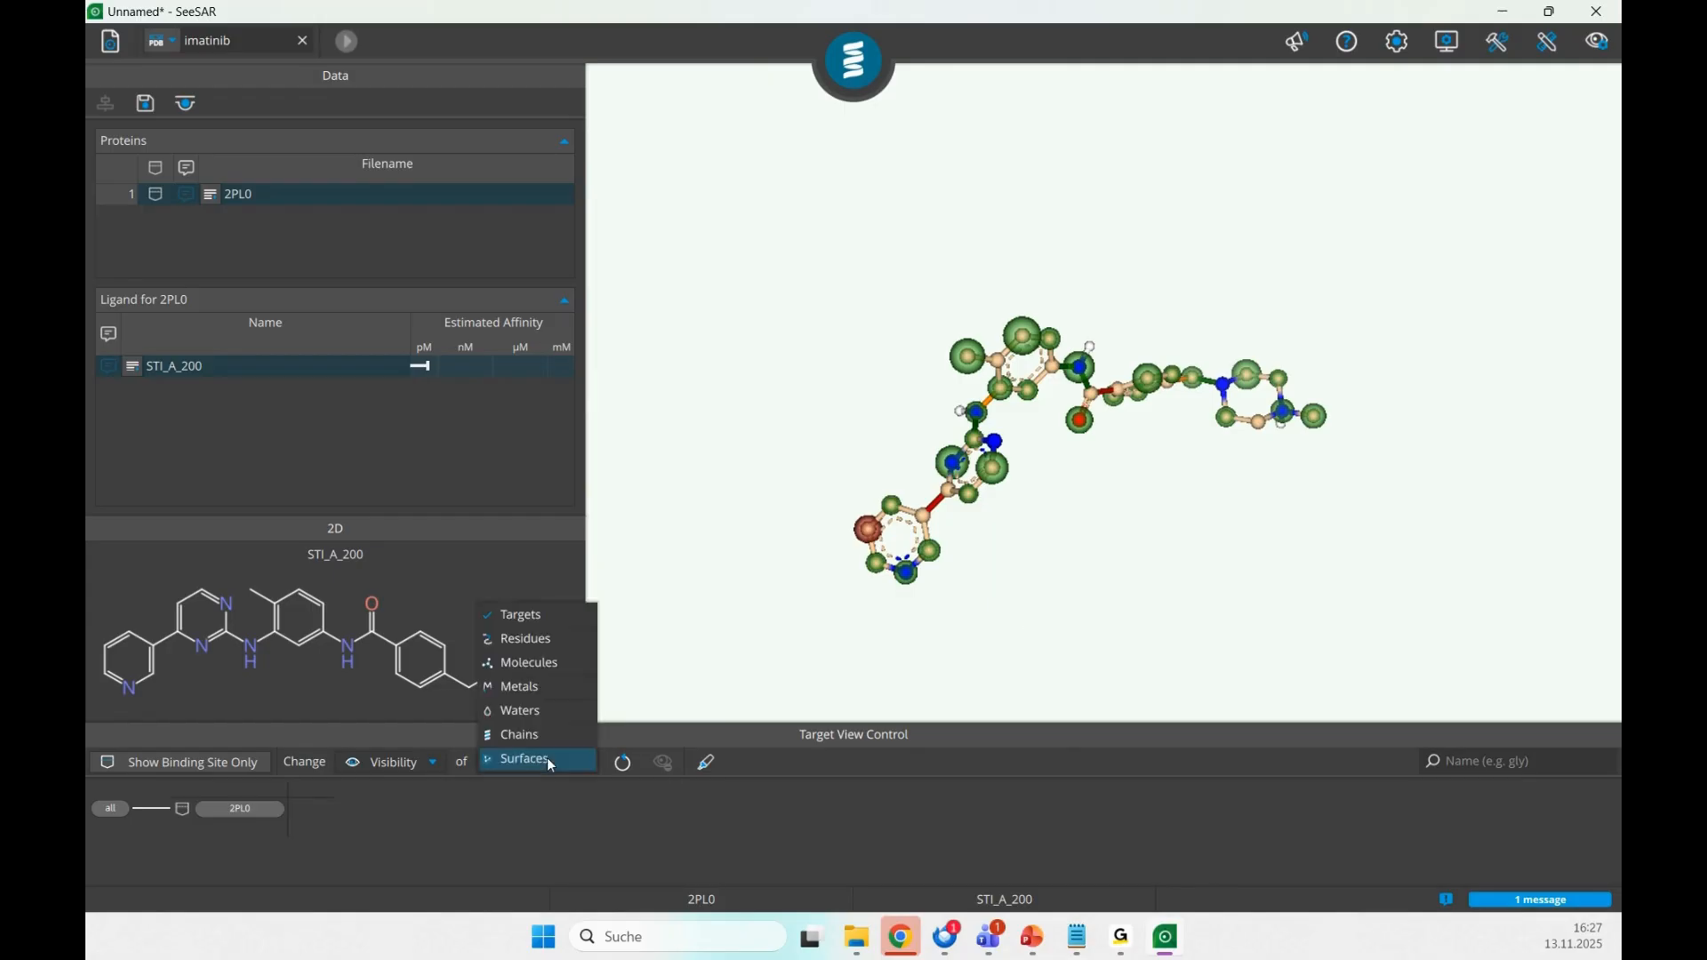
{"action": "left_click", "coordinate": [539, 738]}
{"action": "left_click", "coordinate": [267, 810]}
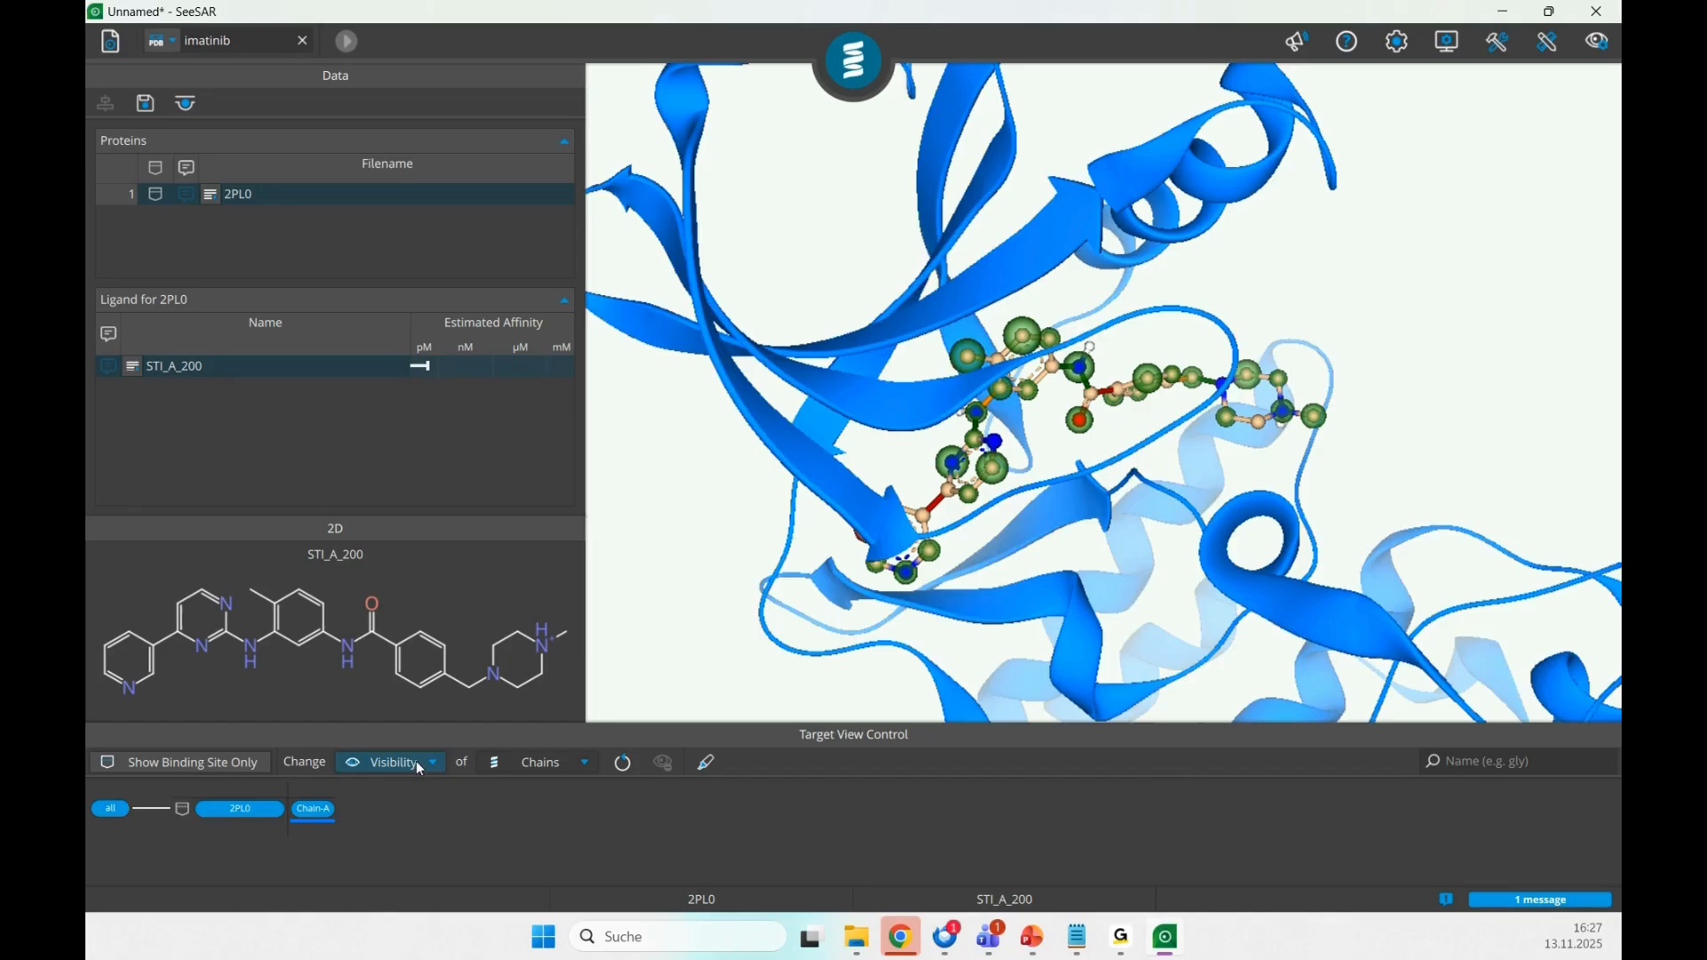
{"action": "left_click", "coordinate": [273, 811]}
{"action": "left_click", "coordinate": [275, 809]}
- Set the Target View Control to Residues and restrict the display to the binding site only
{"action": "left_click", "coordinate": [561, 762]}
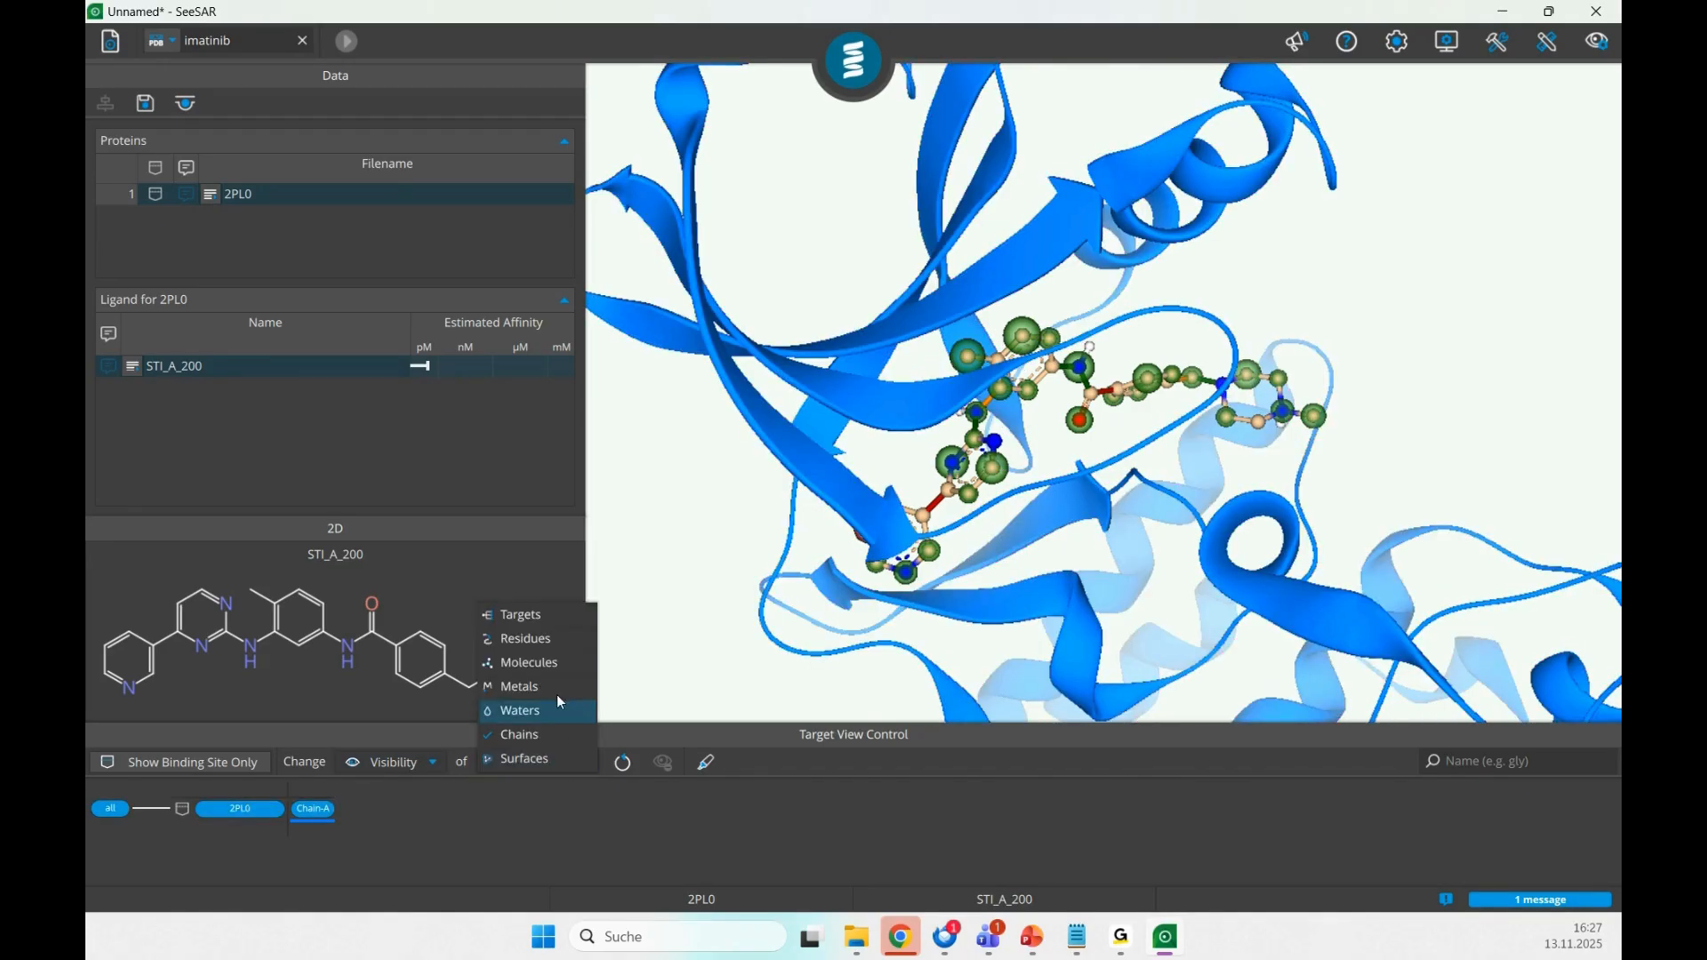
{"action": "left_click", "coordinate": [549, 641]}
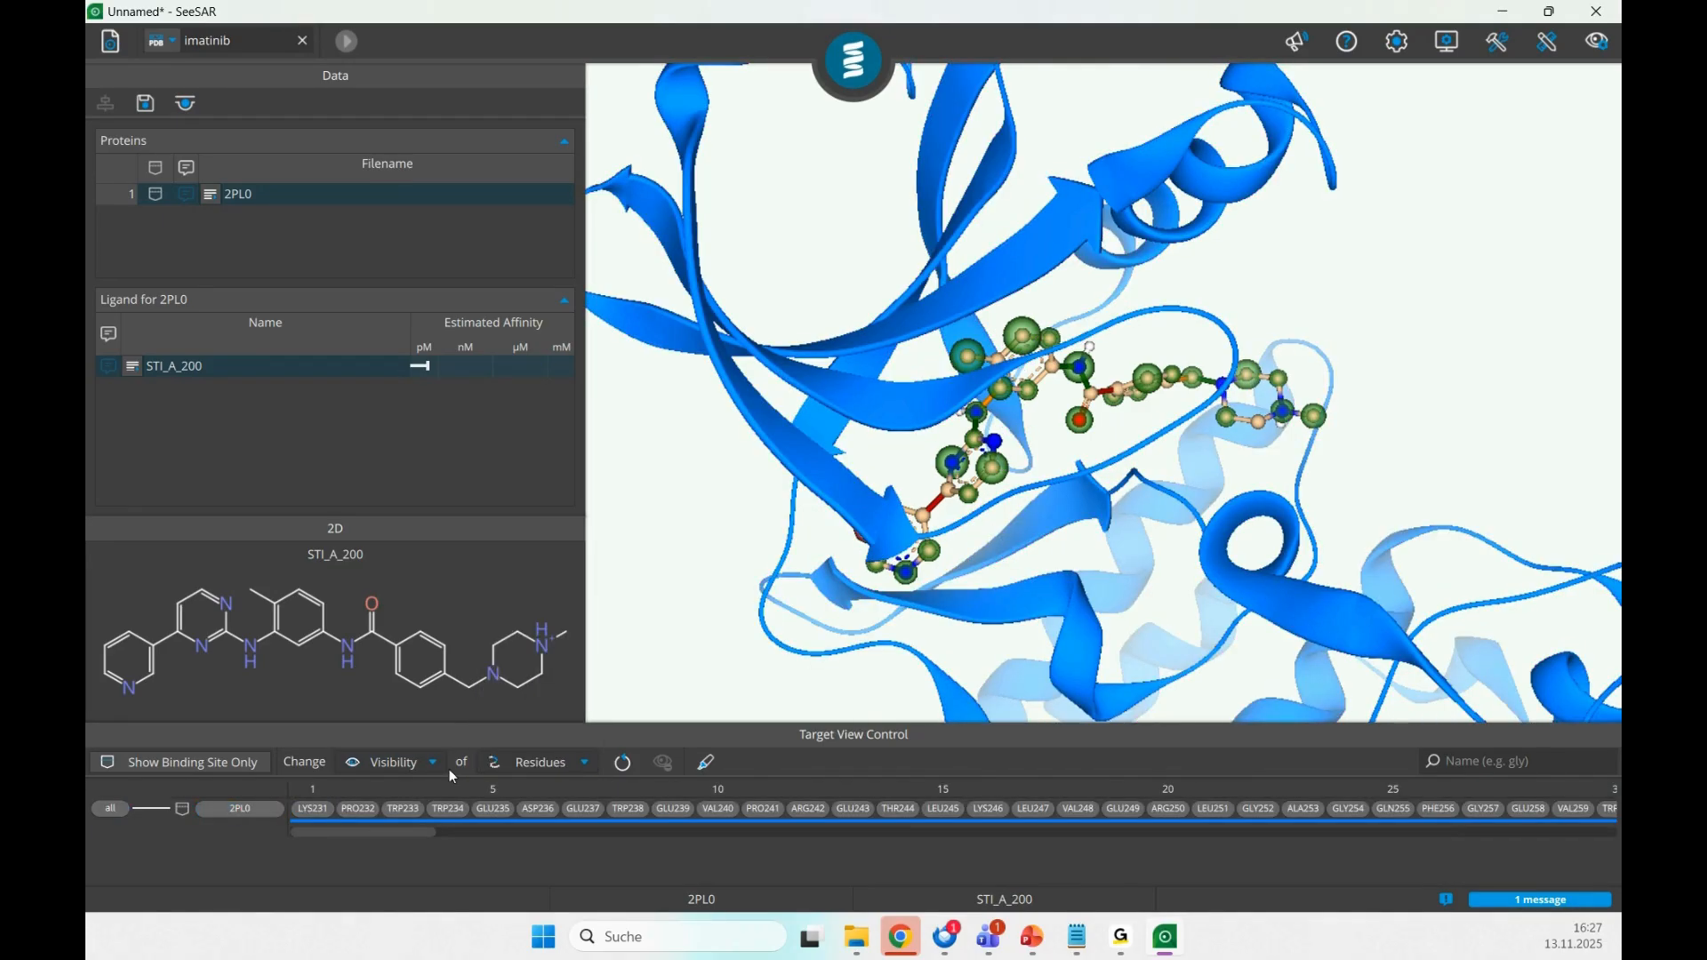
{"action": "left_click", "coordinate": [222, 771]}
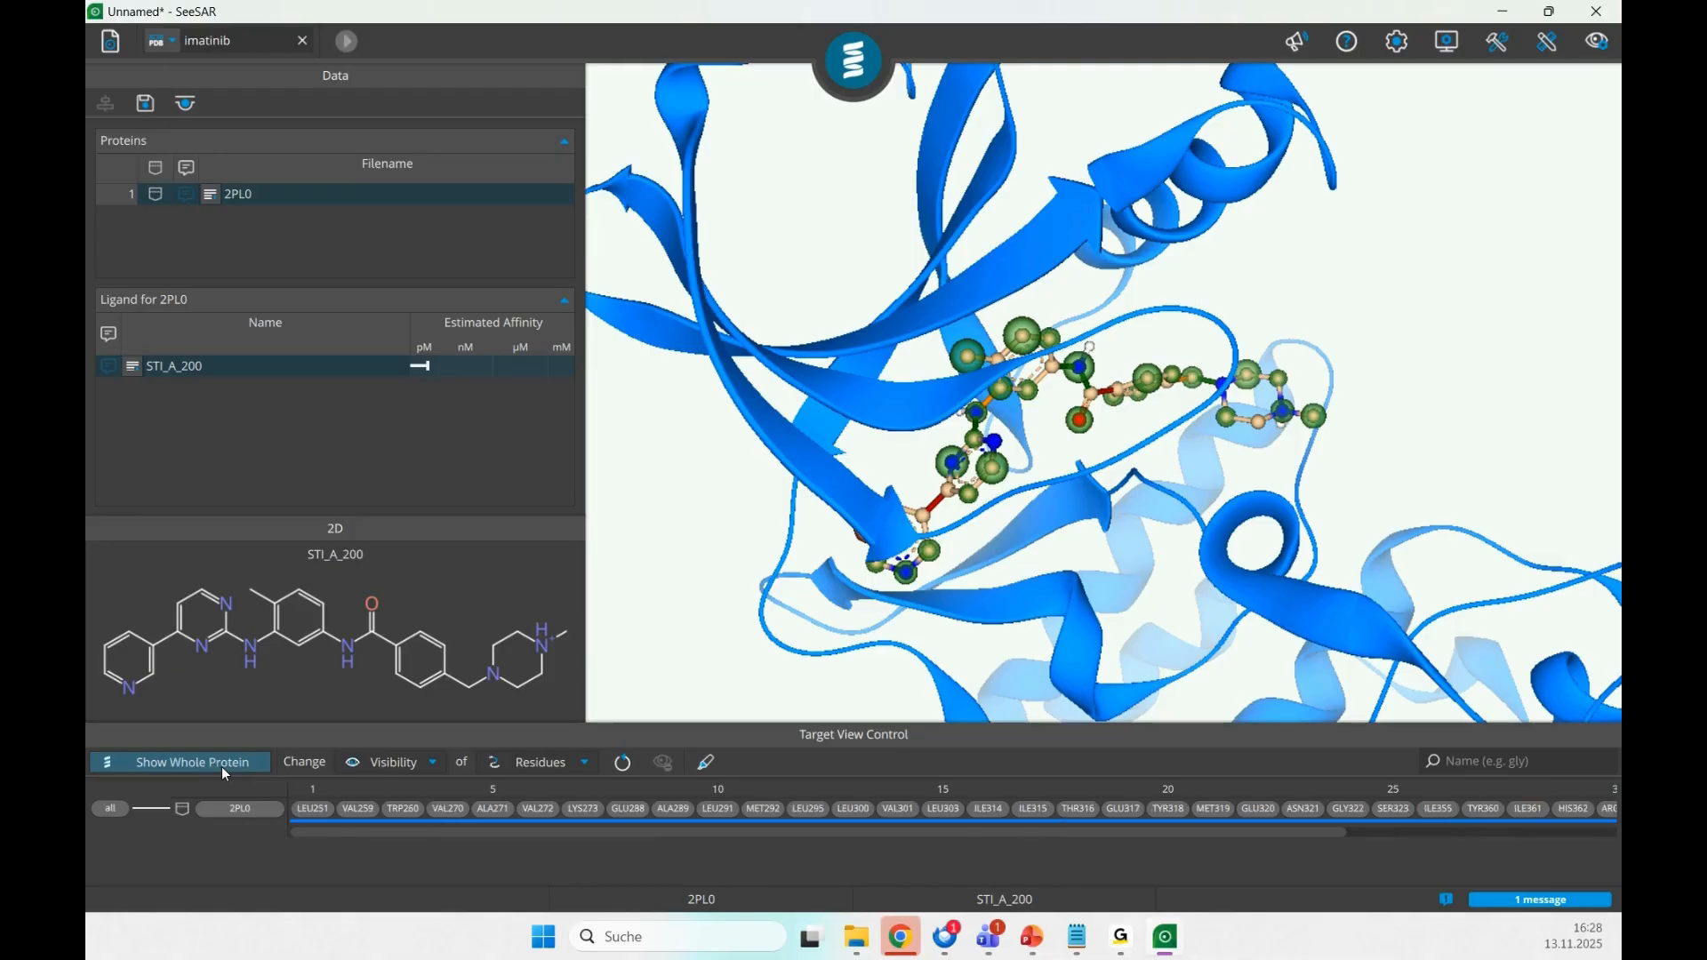
{"action": "left_click", "coordinate": [206, 767]}
{"action": "left_click", "coordinate": [219, 766]}
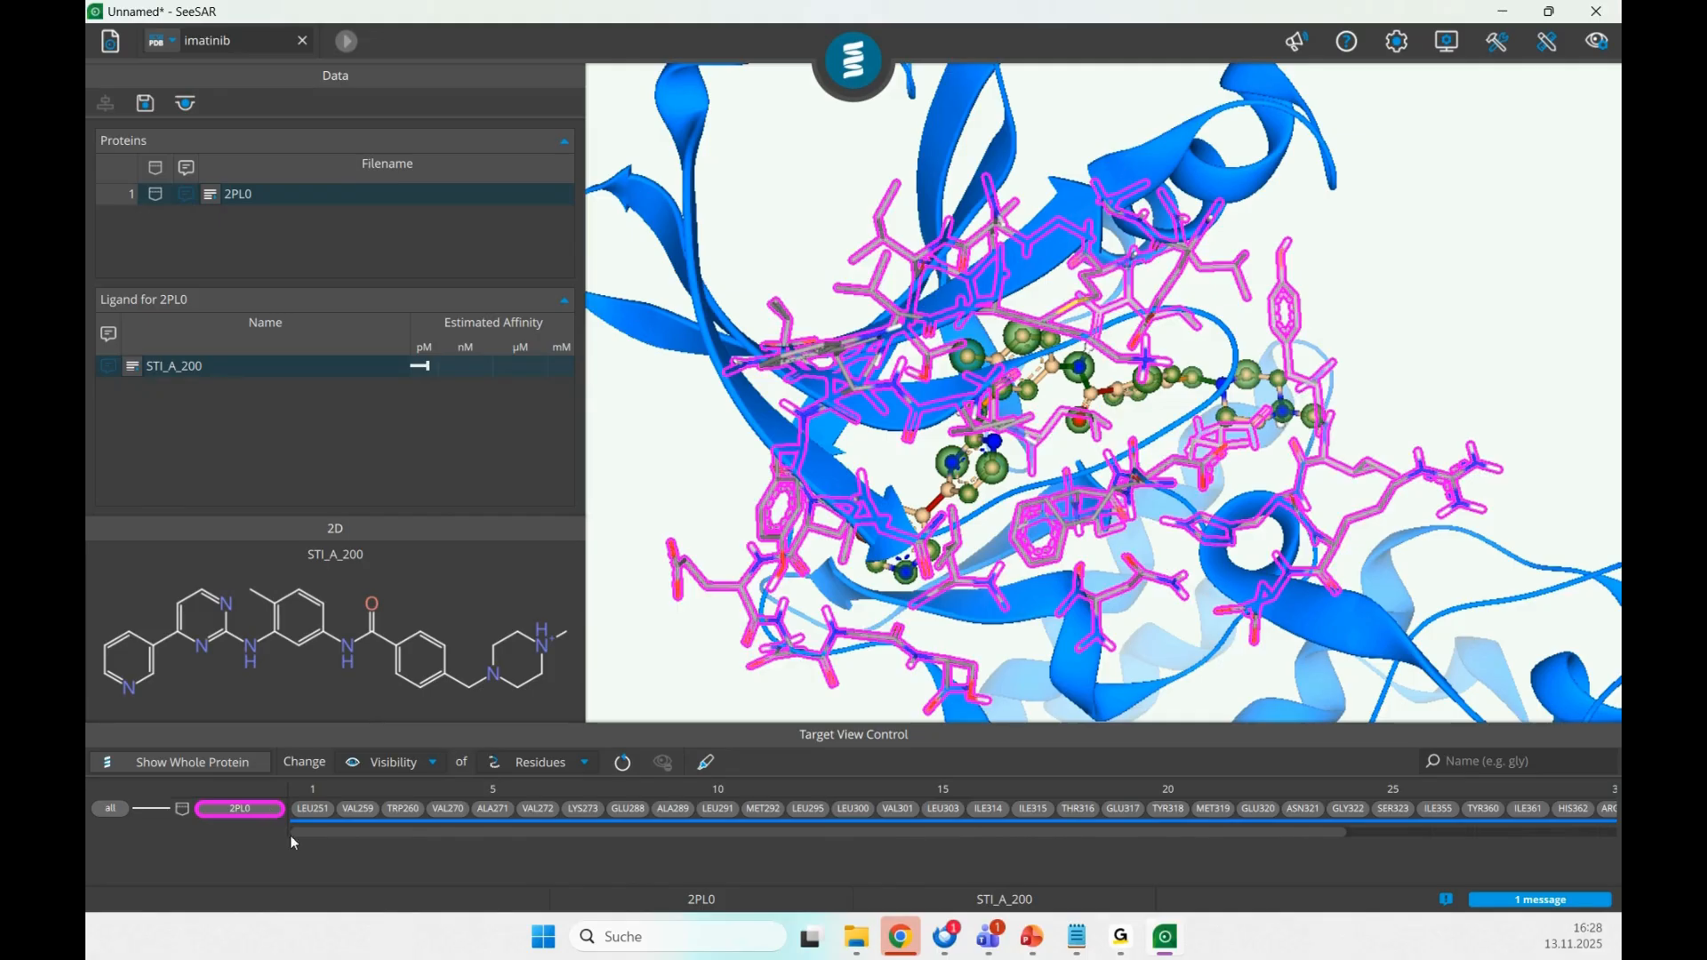
- Hide the binding site residues of 2PL0, show only those interacting with the ligand, and inspect their hydrogen bonds
{"action": "left_click", "coordinate": [270, 812]}
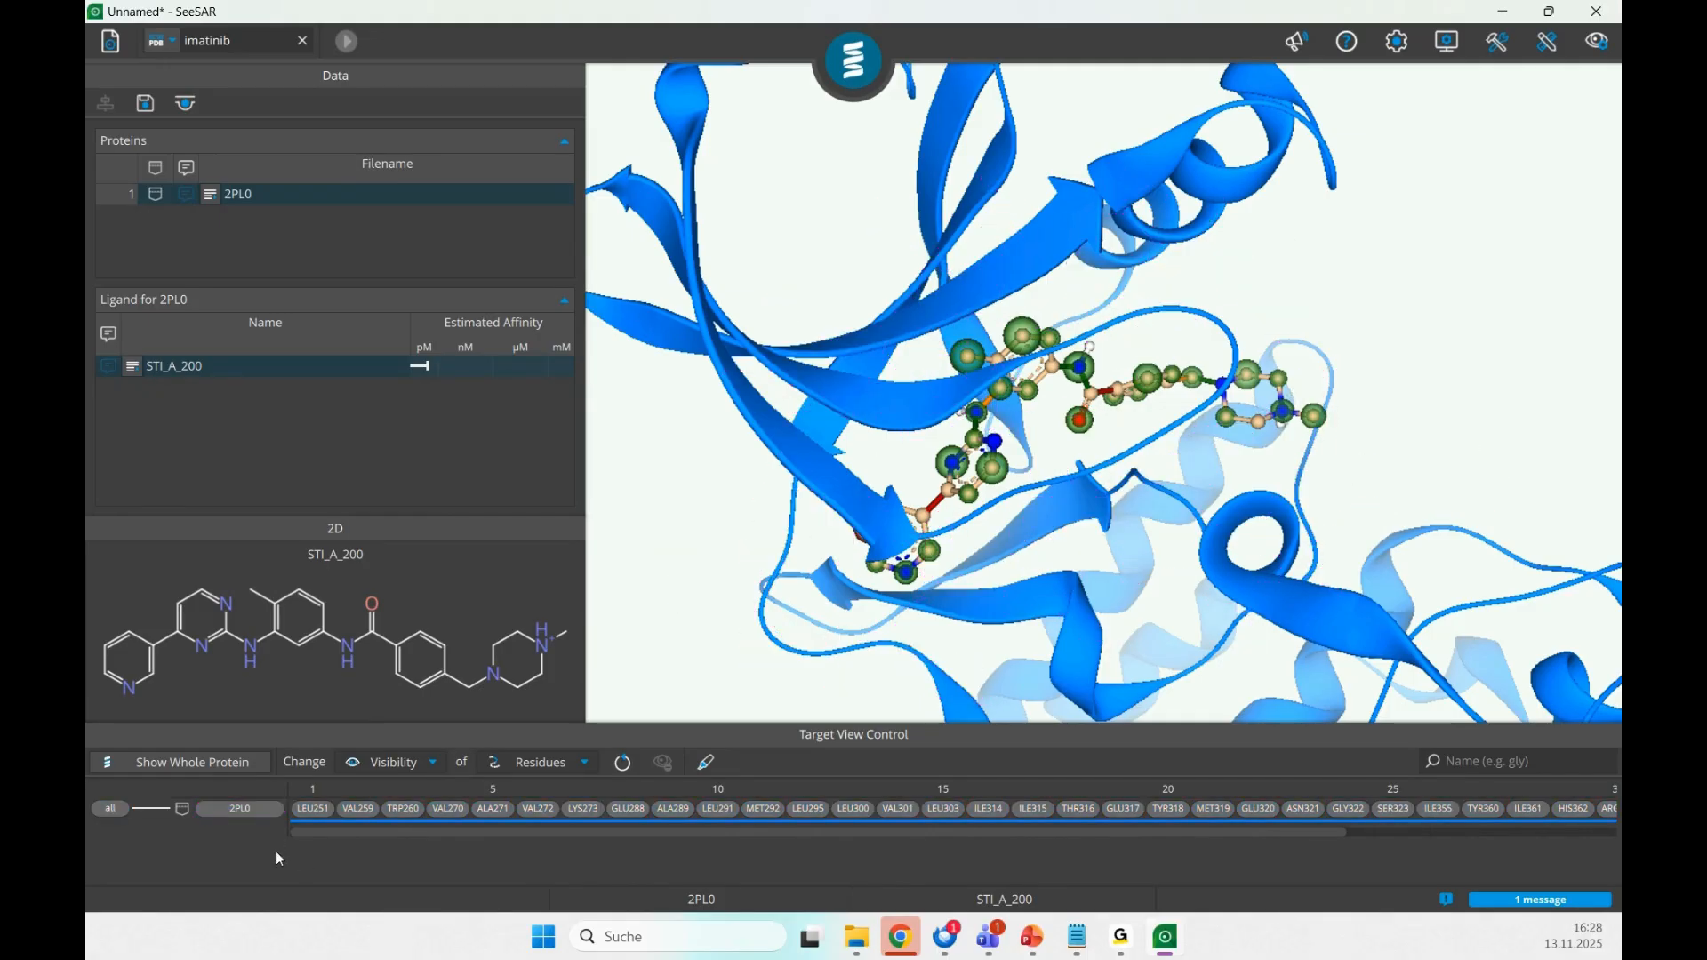
{"action": "left_click", "coordinate": [705, 764]}
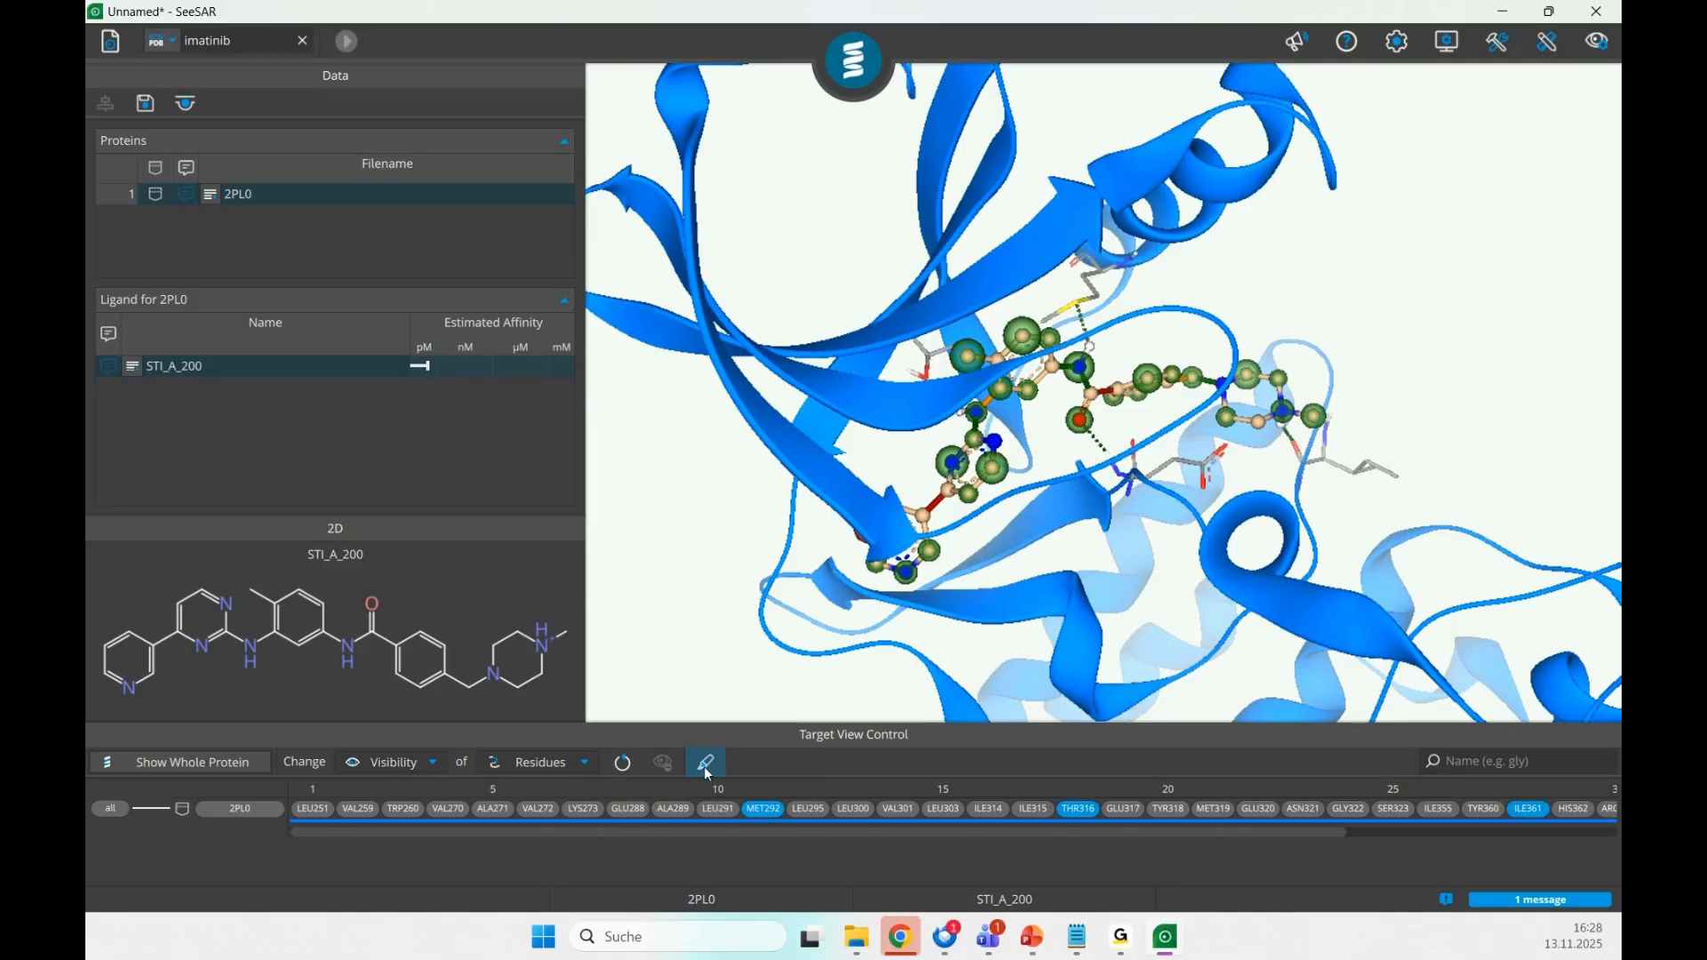
{"action": "mouse_move", "coordinate": [1052, 615]}
{"action": "left_mouse_down"}
{"action": "mouse_move", "coordinate": [1046, 569]}
{"action": "mouse_move", "coordinate": [1042, 610]}
{"action": "mouse_move", "coordinate": [1012, 619]}
{"action": "left_mouse_up"}
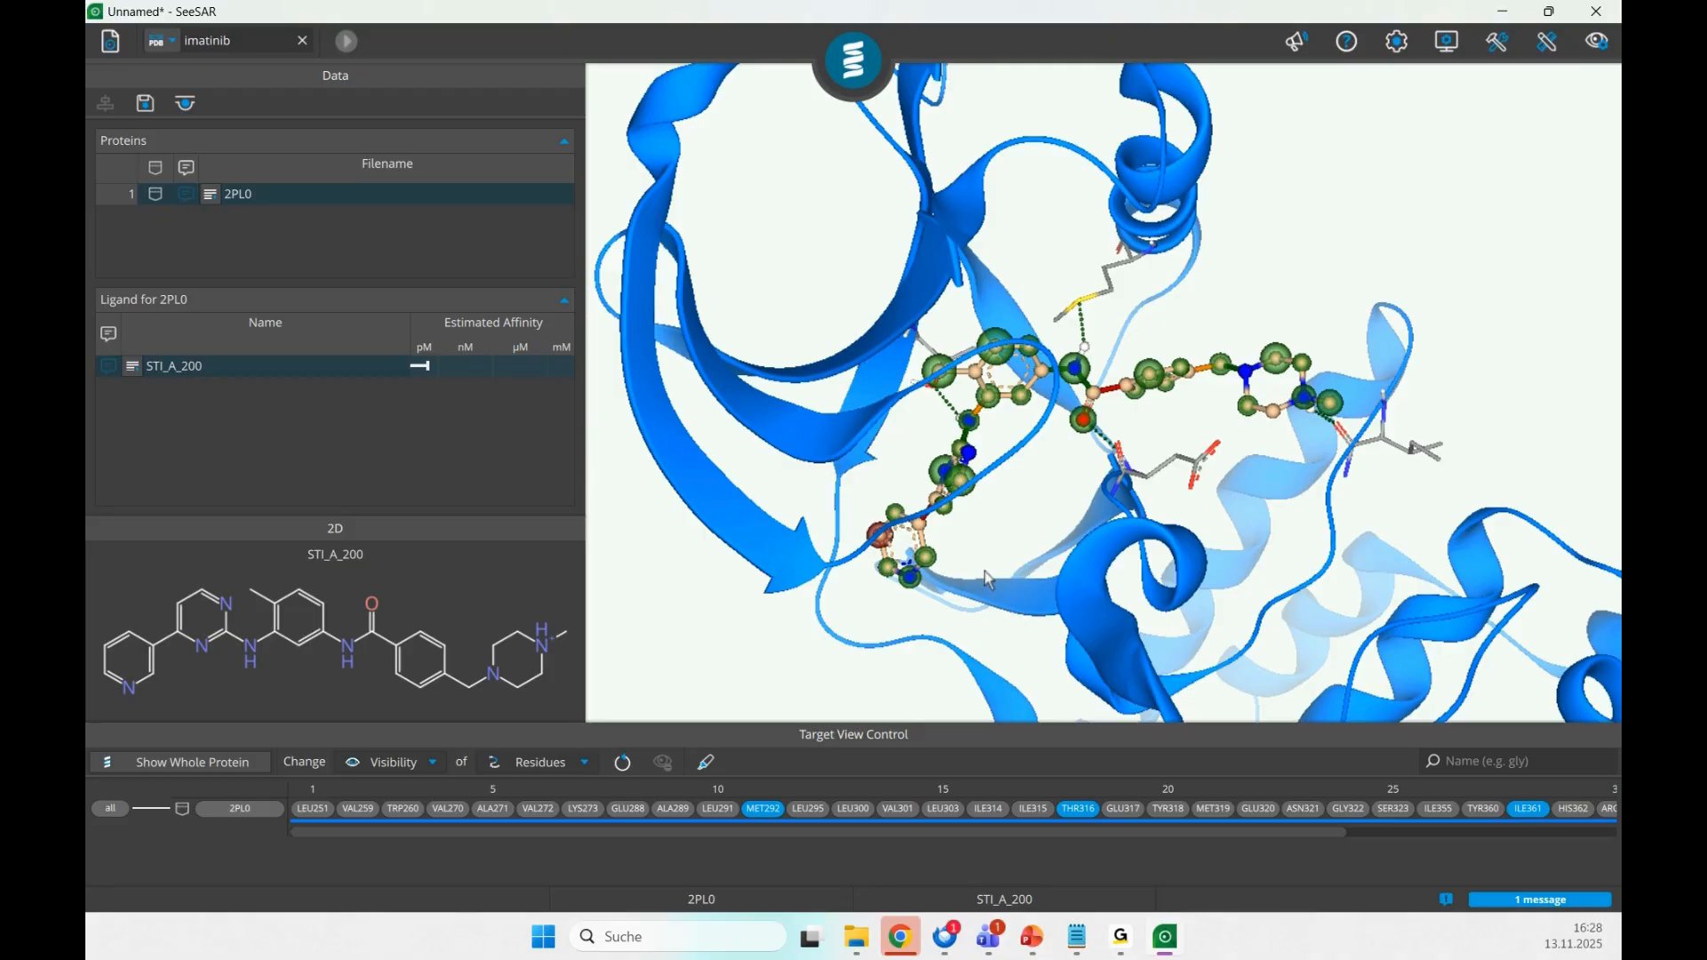
{"action": "left_click_drag", "start_coordinate": [1039, 537], "coordinate": [966, 605]}
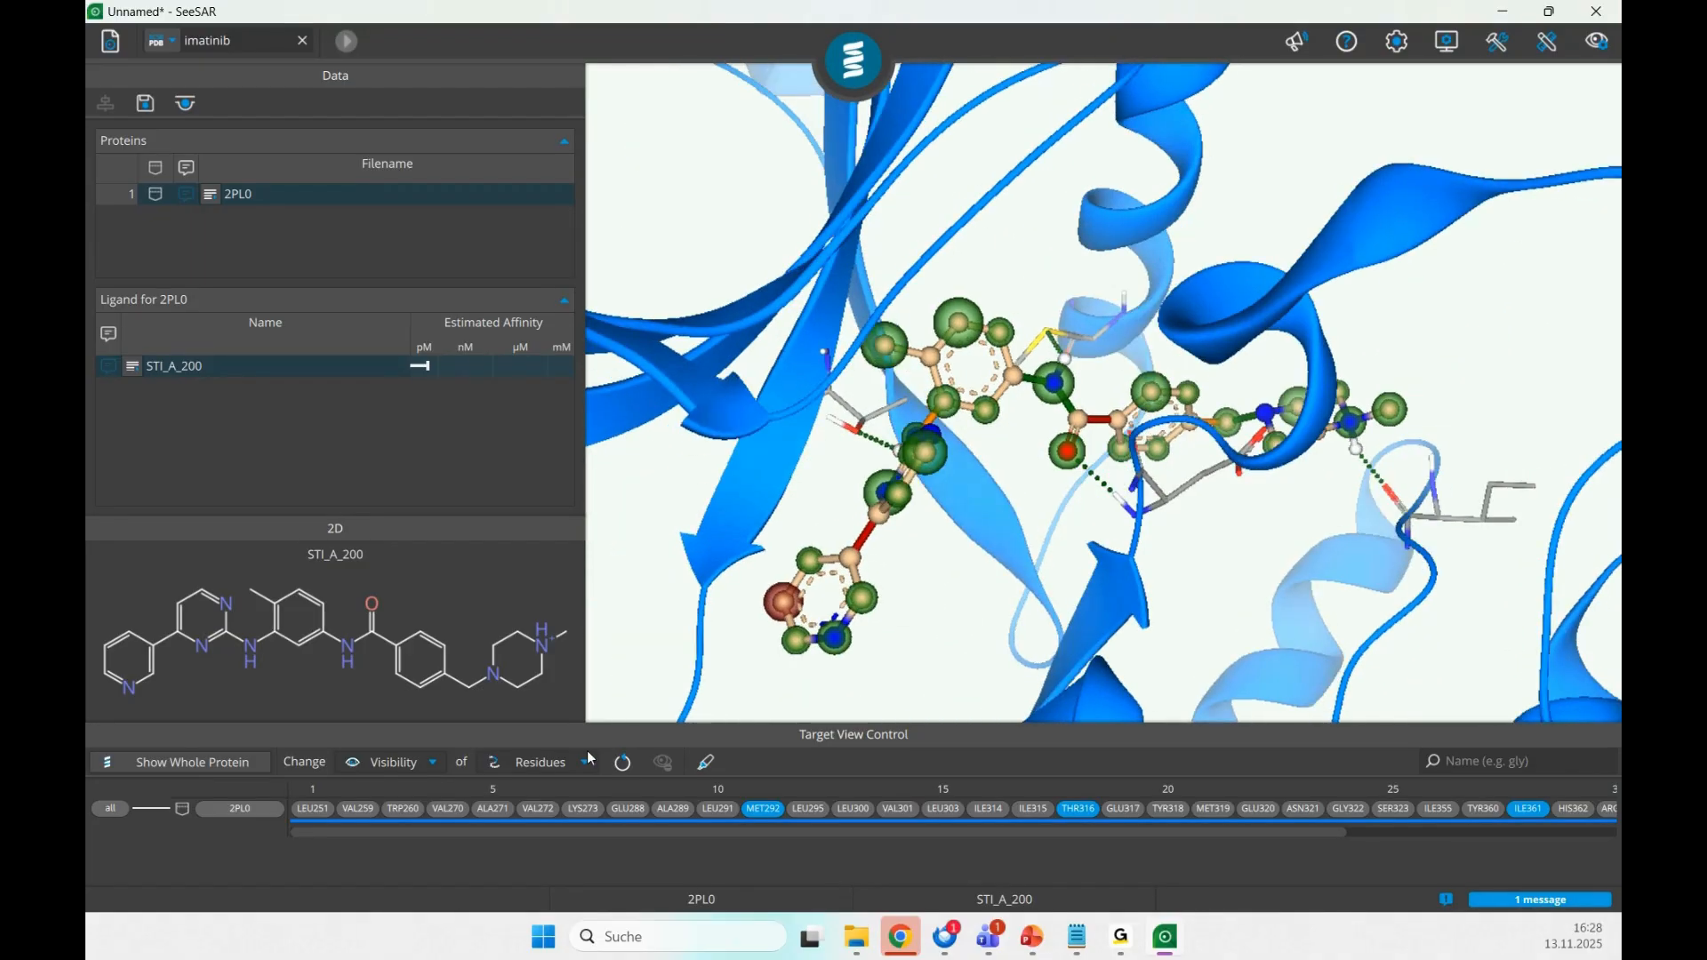
- Show all binding site waters of 2PL0 and hide them again
{"action": "left_click", "coordinate": [534, 768]}
{"action": "left_click", "coordinate": [558, 718]}
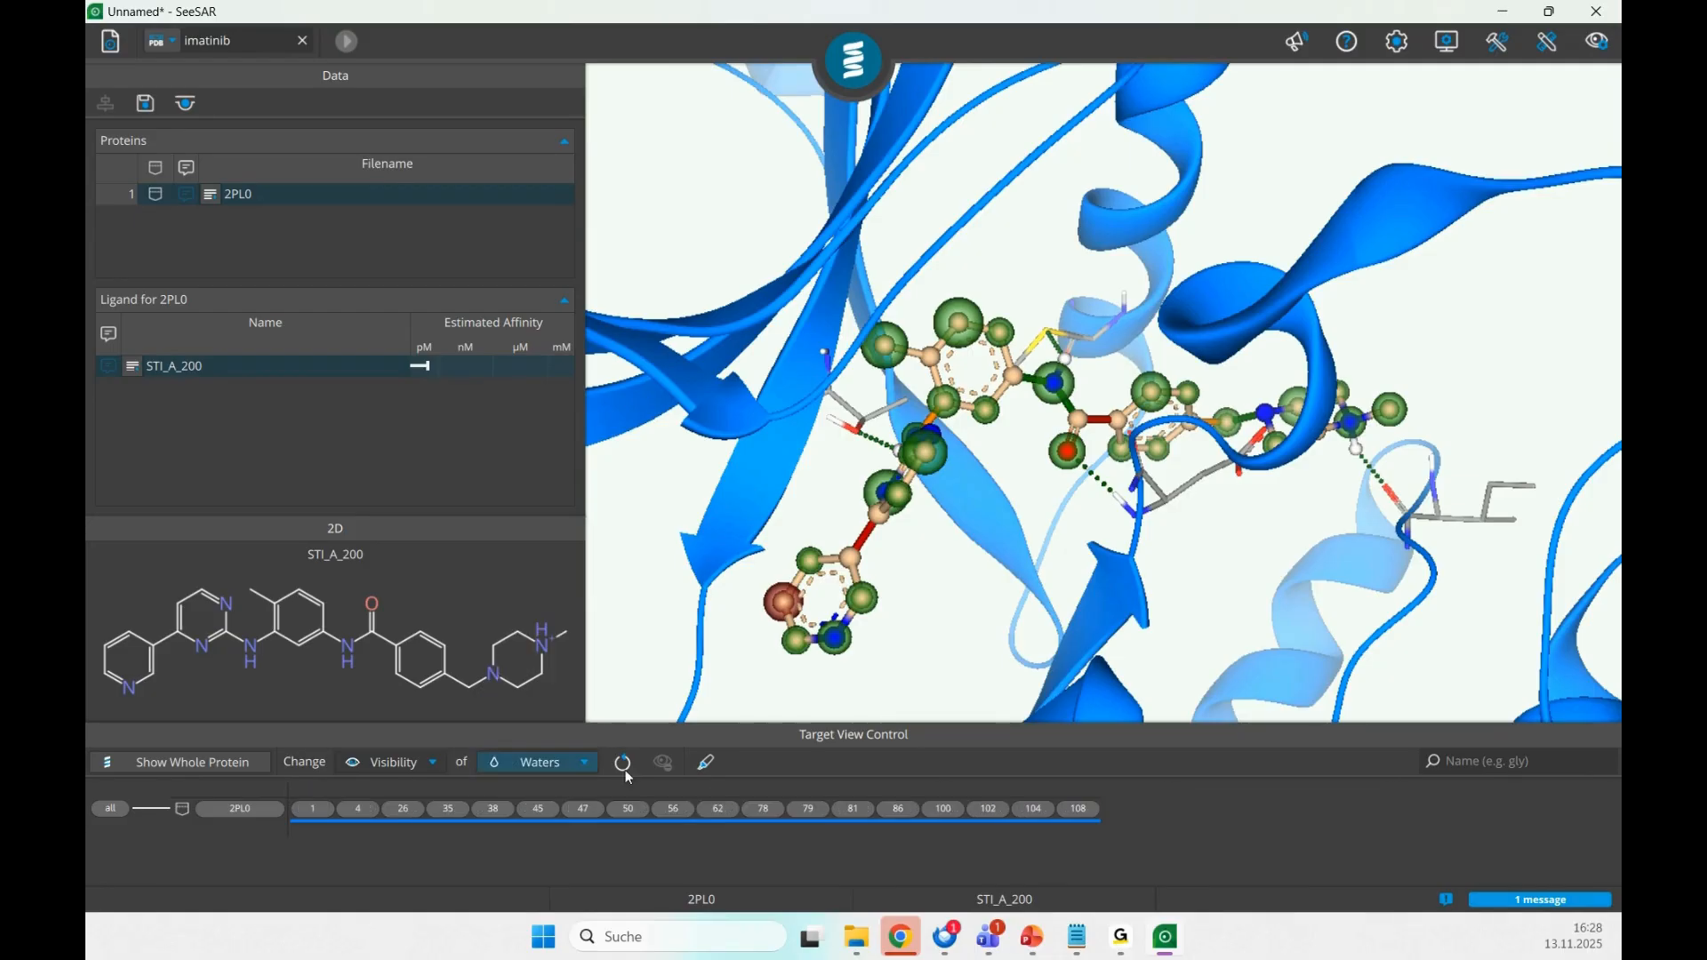
{"action": "left_click", "coordinate": [241, 810]}
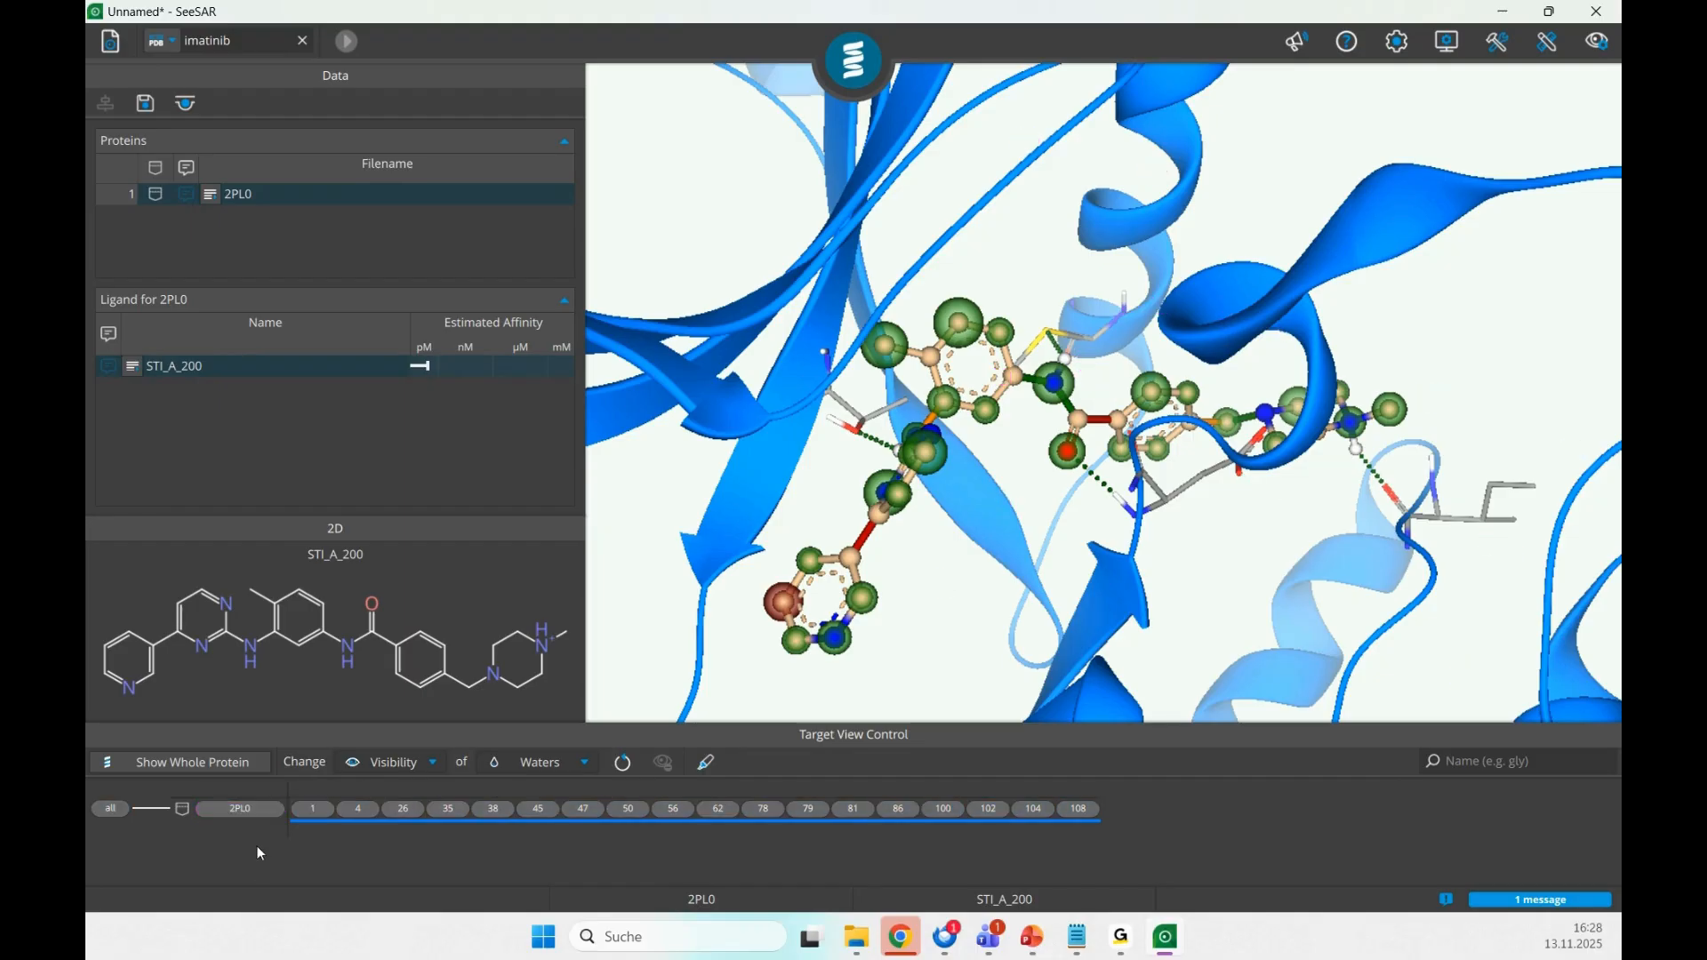
{"action": "left_click", "coordinate": [505, 761]}
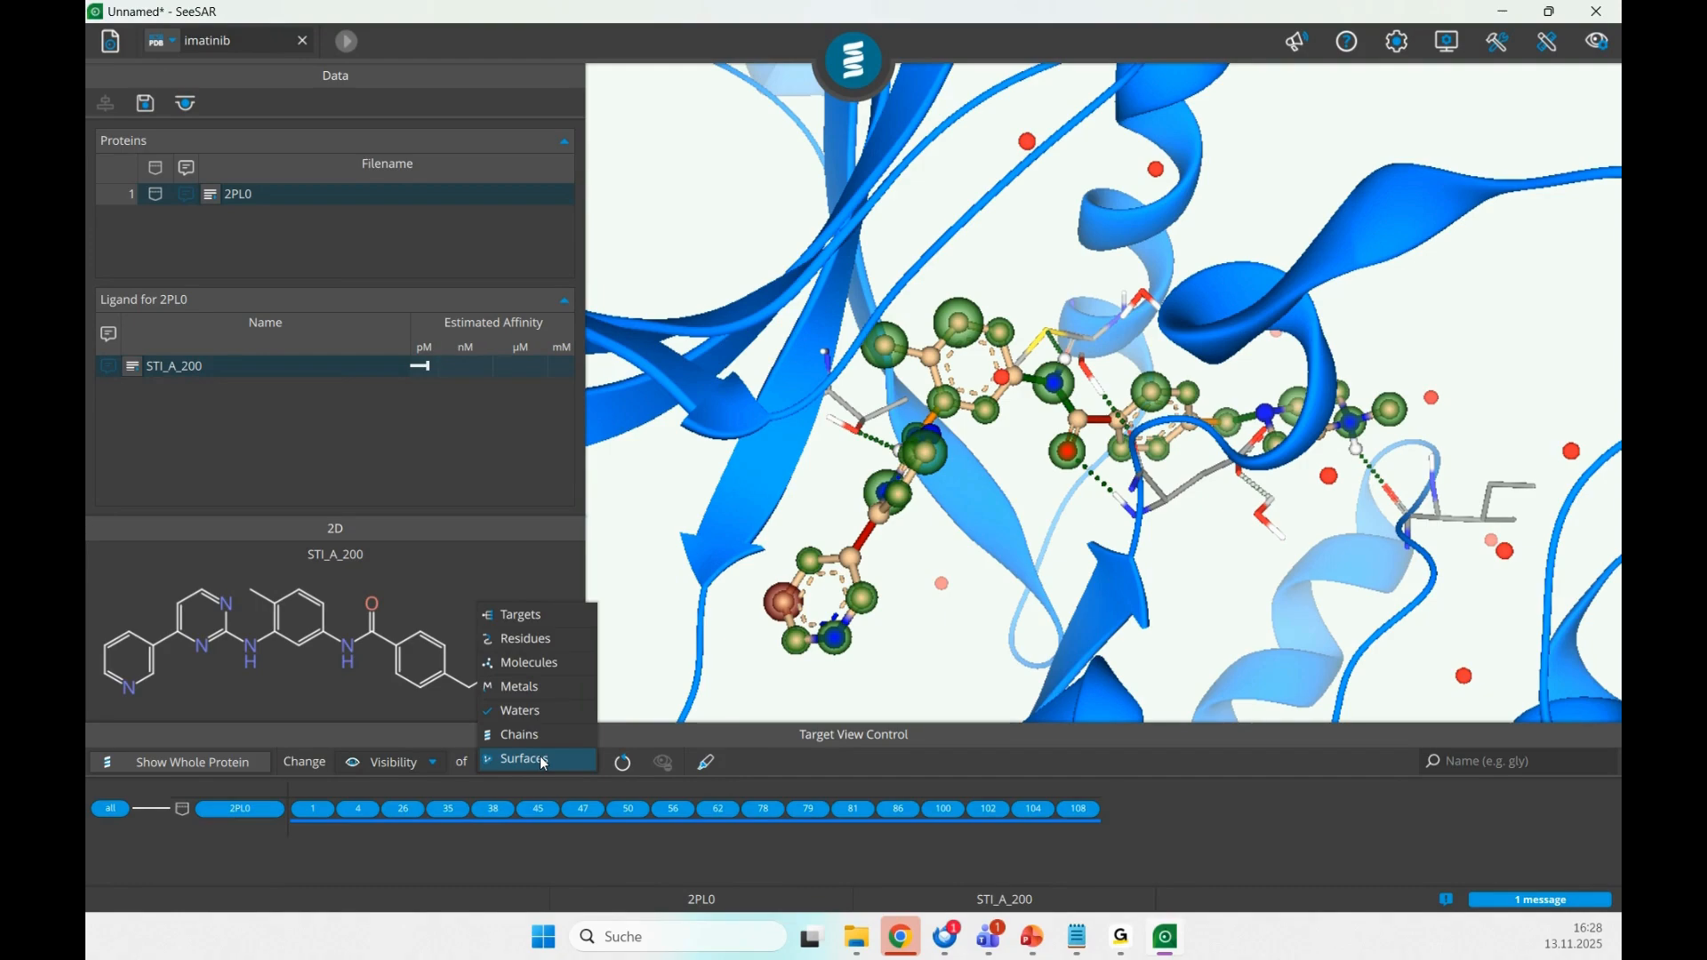
{"action": "left_click", "coordinate": [544, 762]}
{"action": "left_click", "coordinate": [524, 762]}
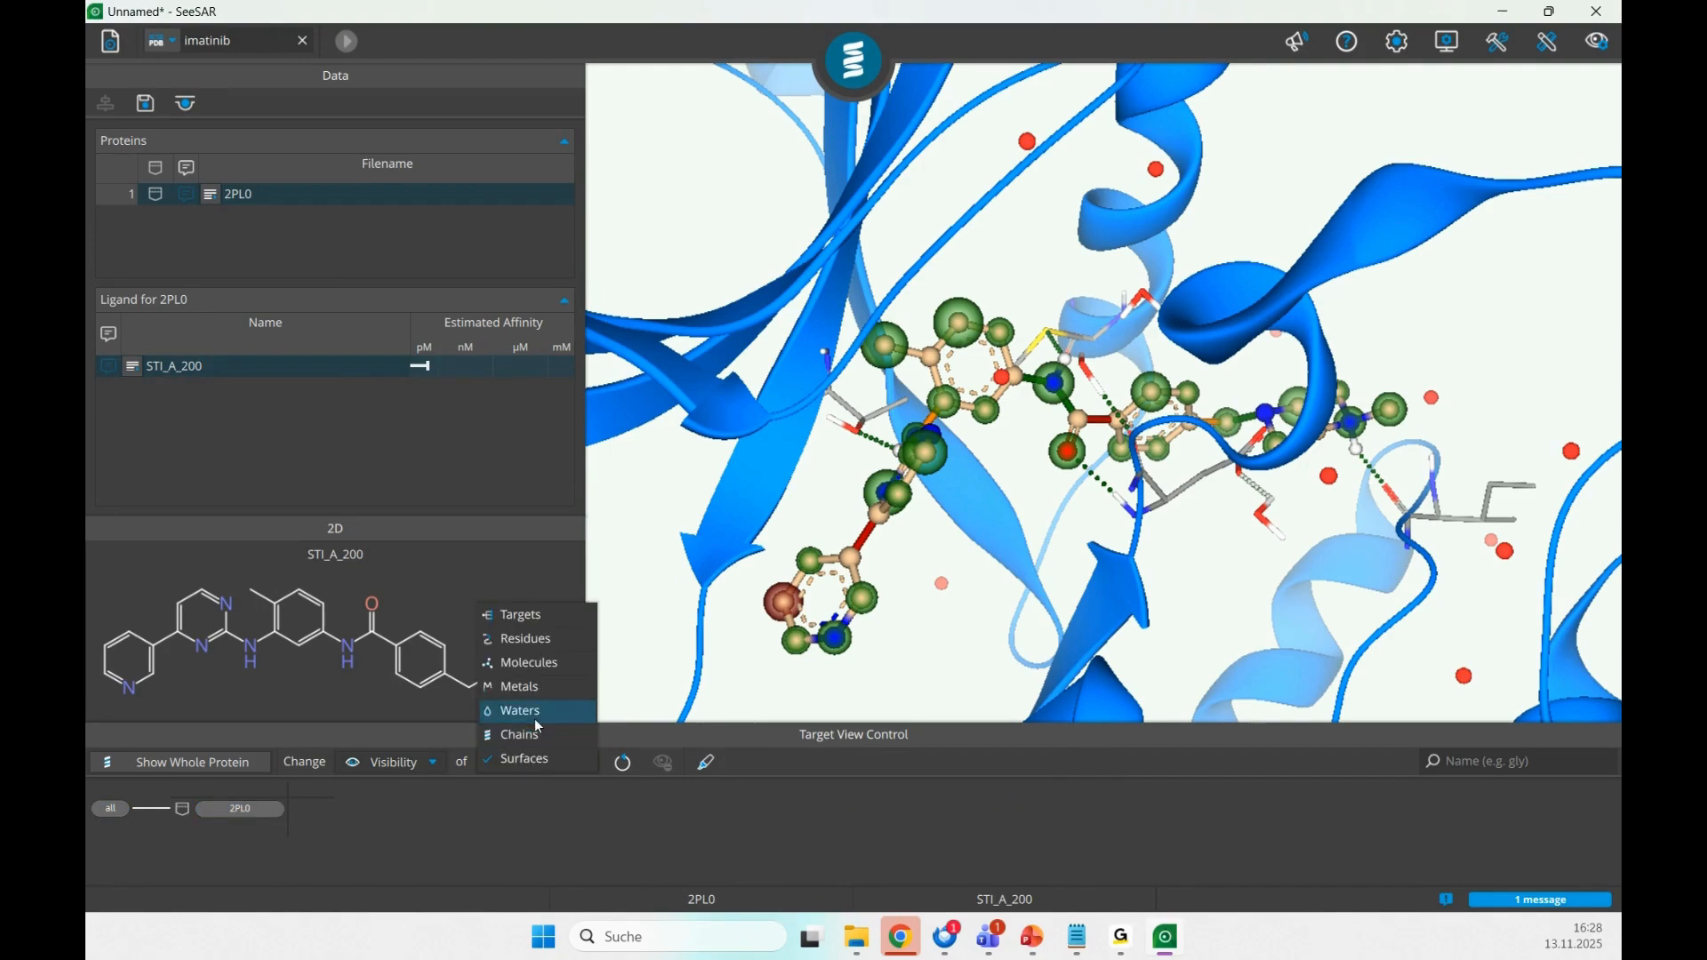
{"action": "left_click", "coordinate": [536, 717]}
- Set the Target View Control to Surfaces, show the 2PL0 binding site surface and inspect it around the ligand
{"action": "left_click", "coordinate": [552, 770]}
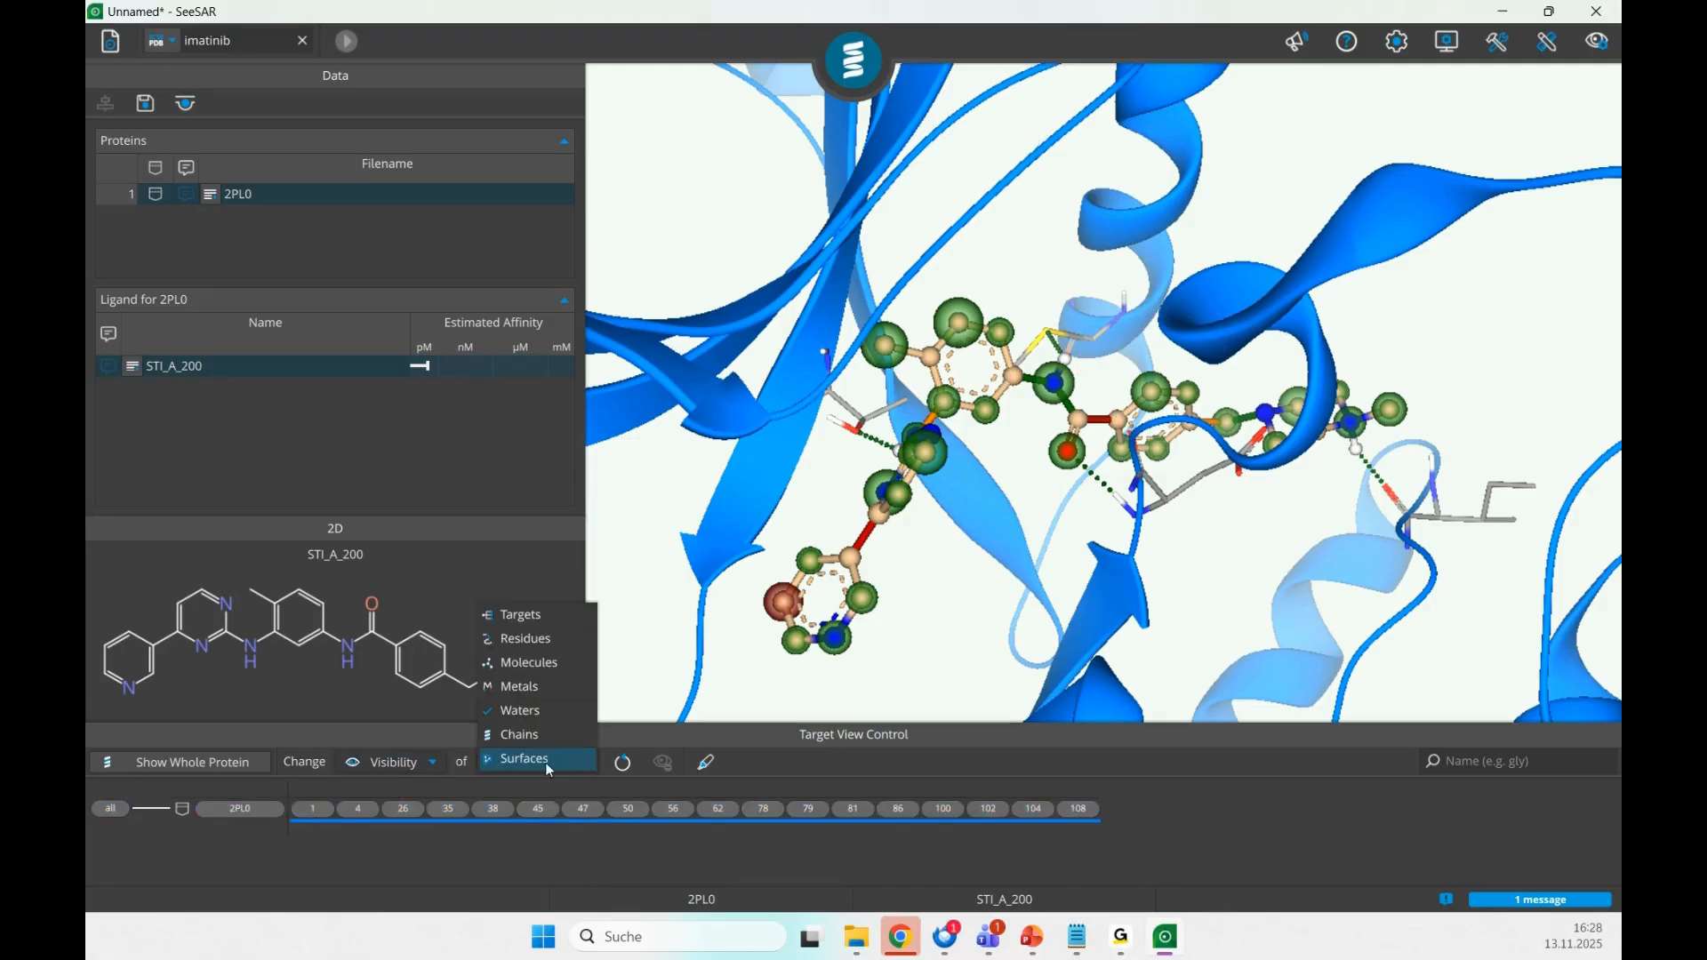
{"action": "left_click", "coordinate": [546, 761]}
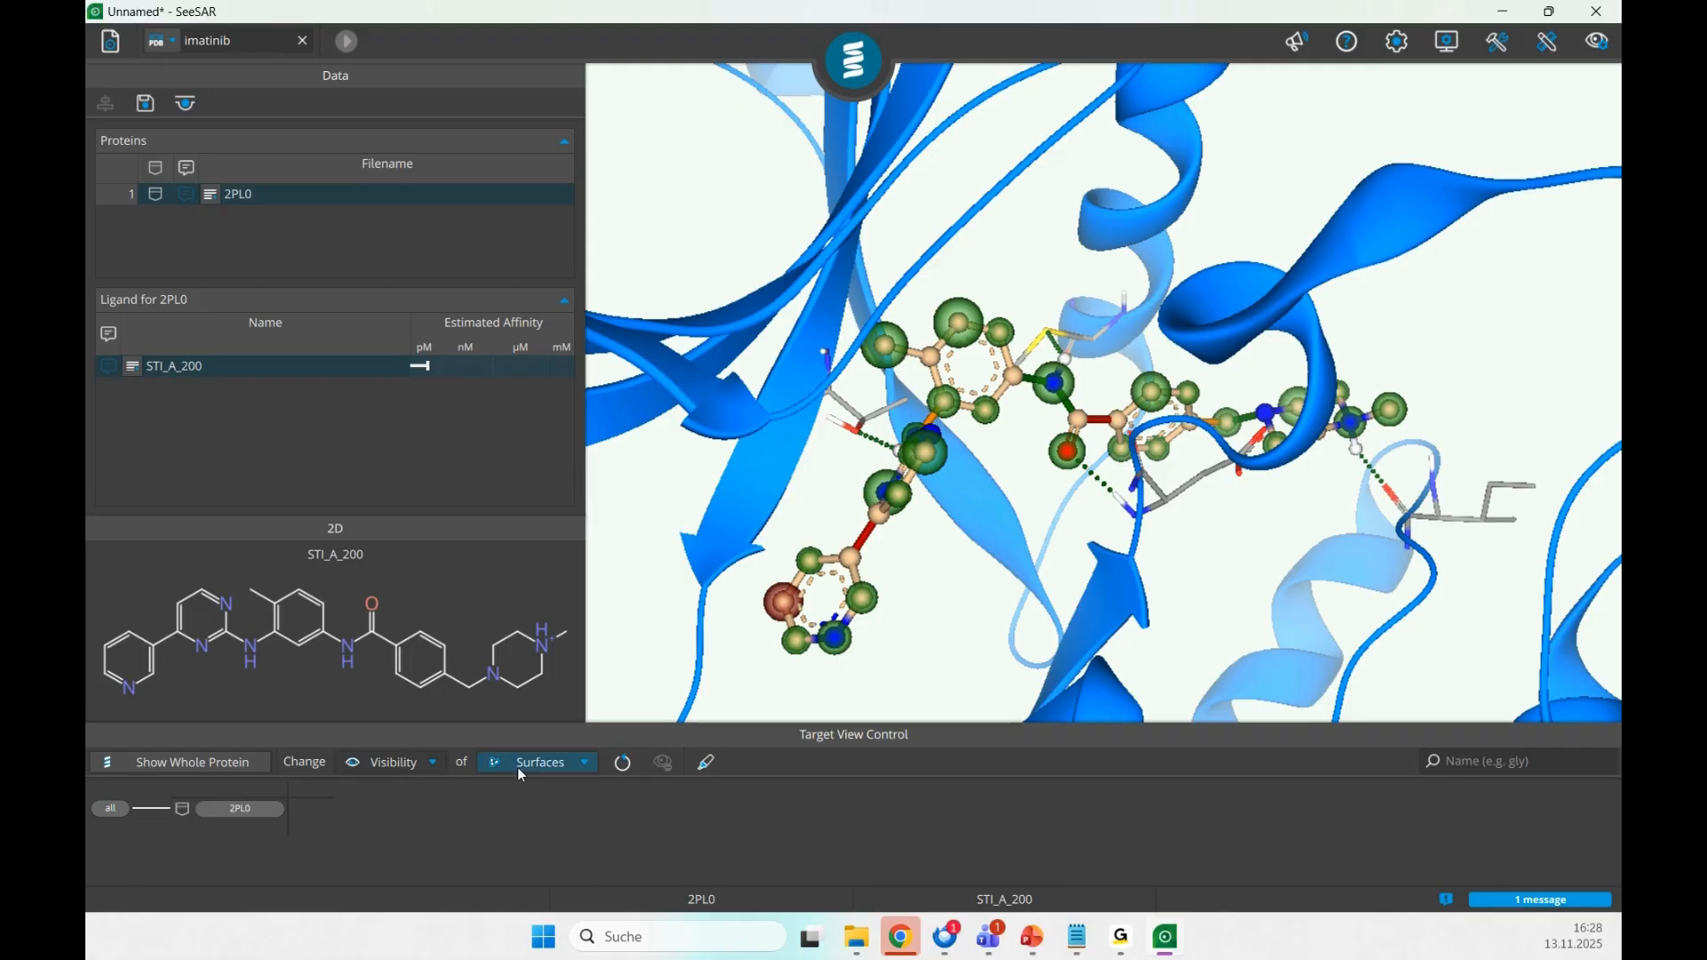
{"action": "left_click", "coordinate": [251, 813]}
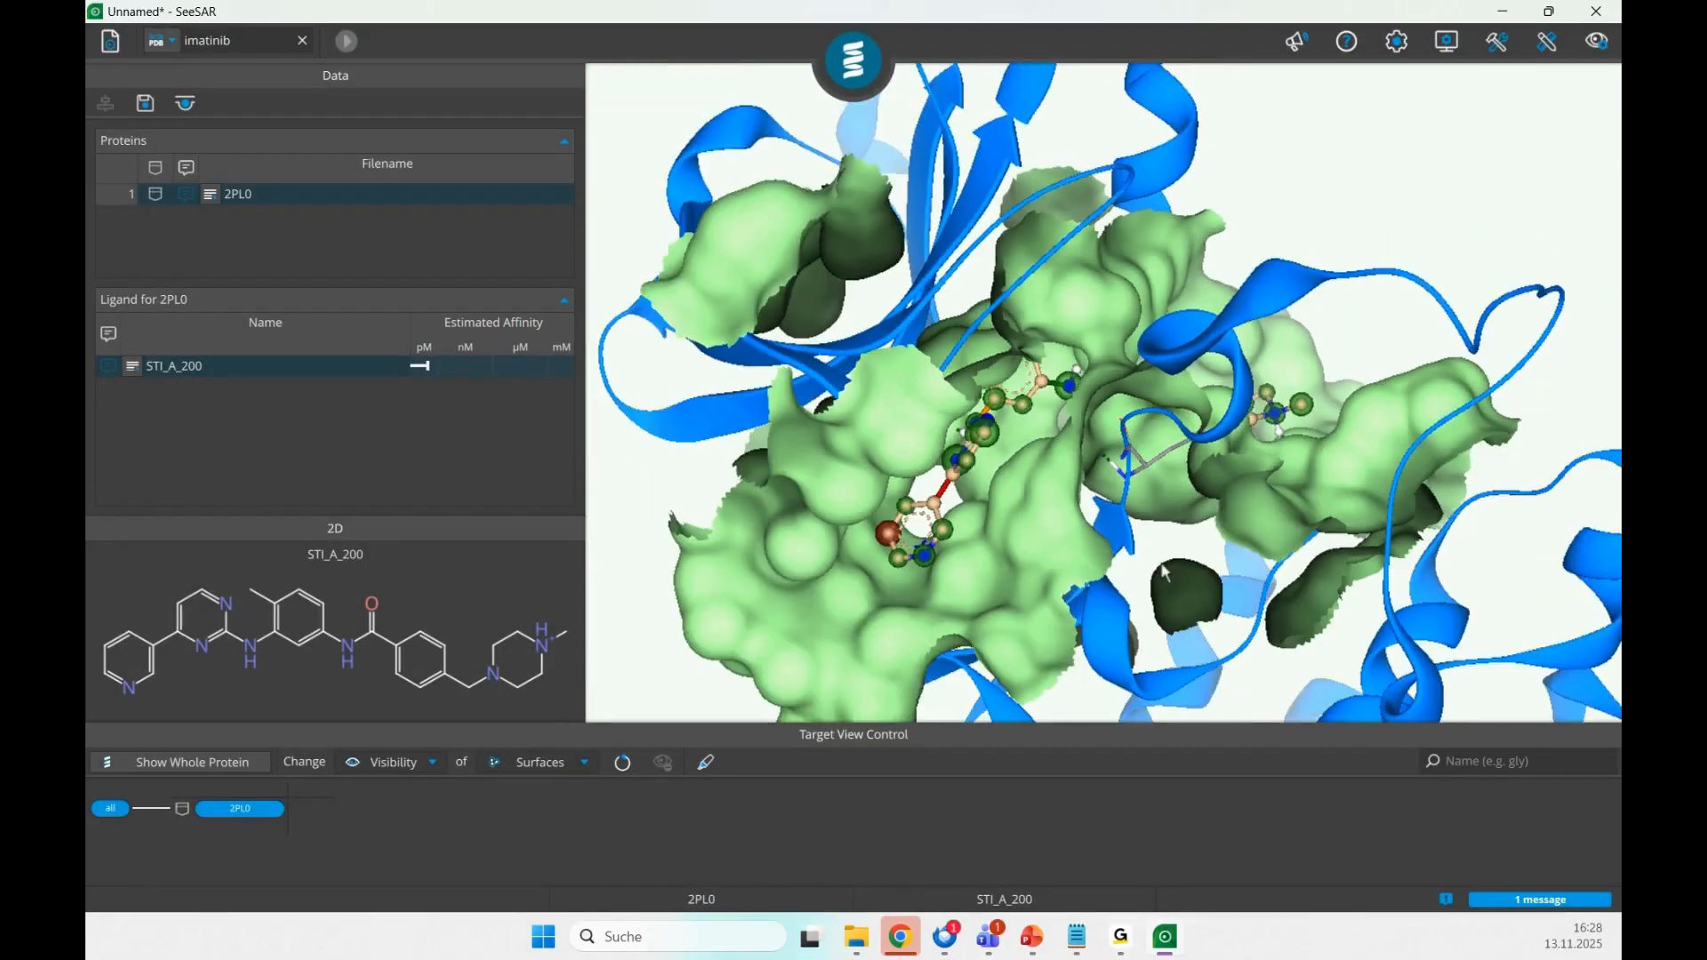
{"action": "left_click_drag", "start_coordinate": [1063, 571], "coordinate": [1023, 583]}
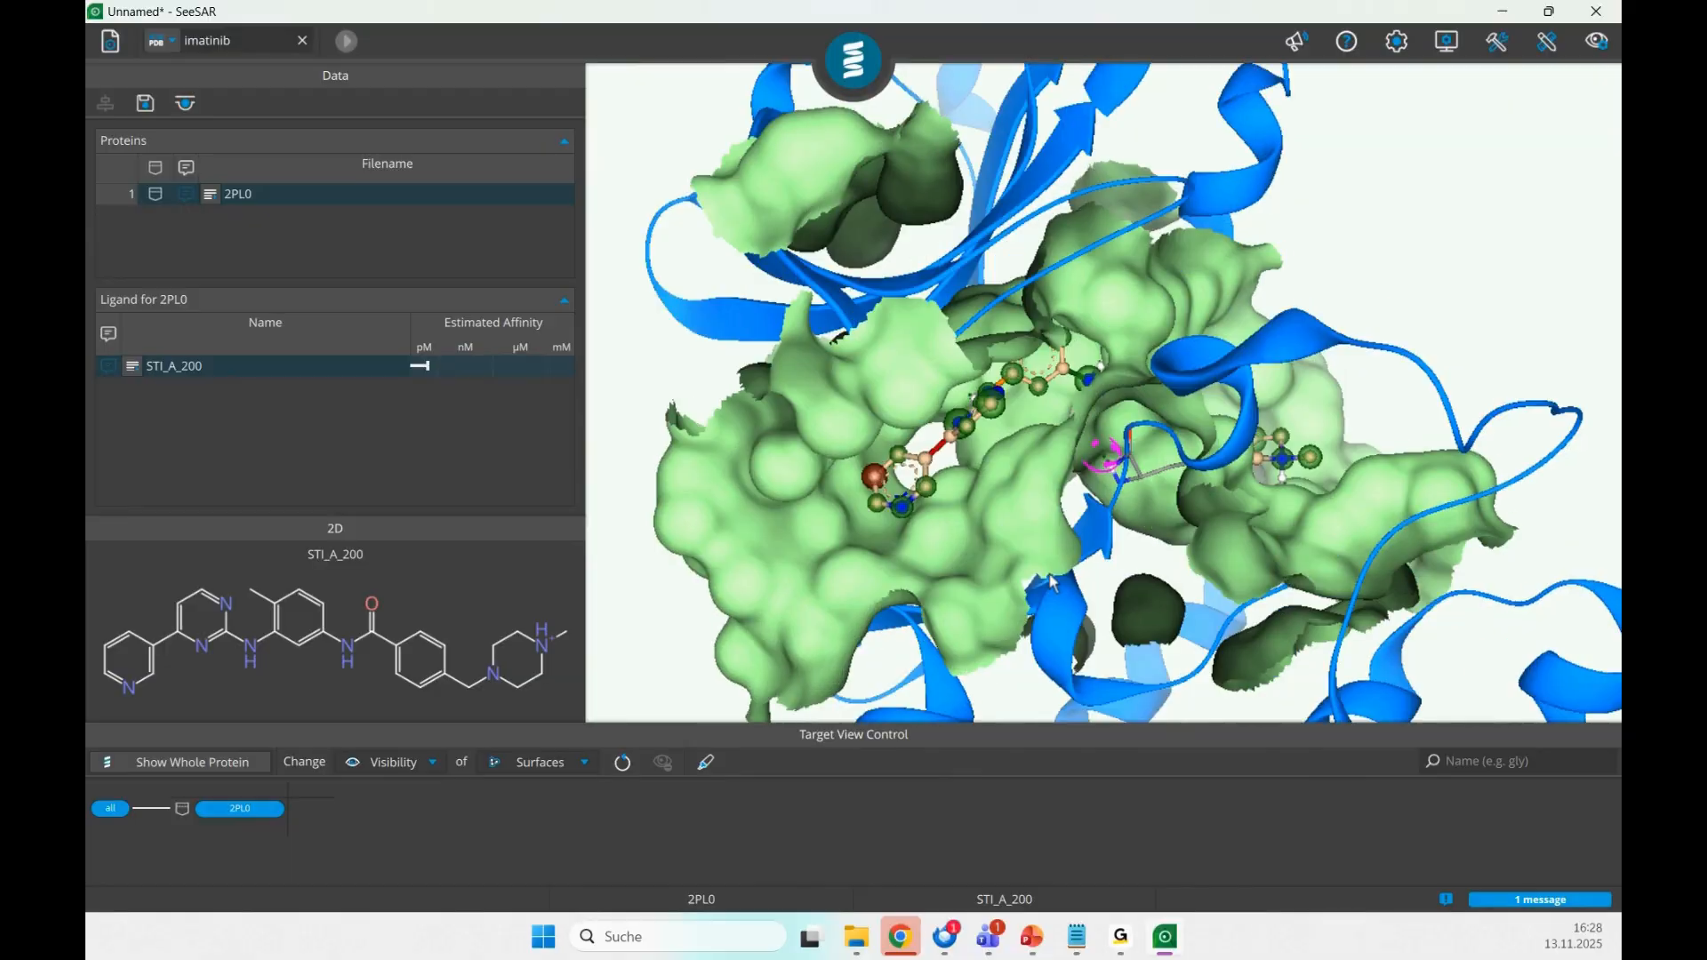
- Extend the surface to the whole protein, examine the ligand's pocket in it, and return to the binding site only
{"action": "left_click", "coordinate": [215, 763]}
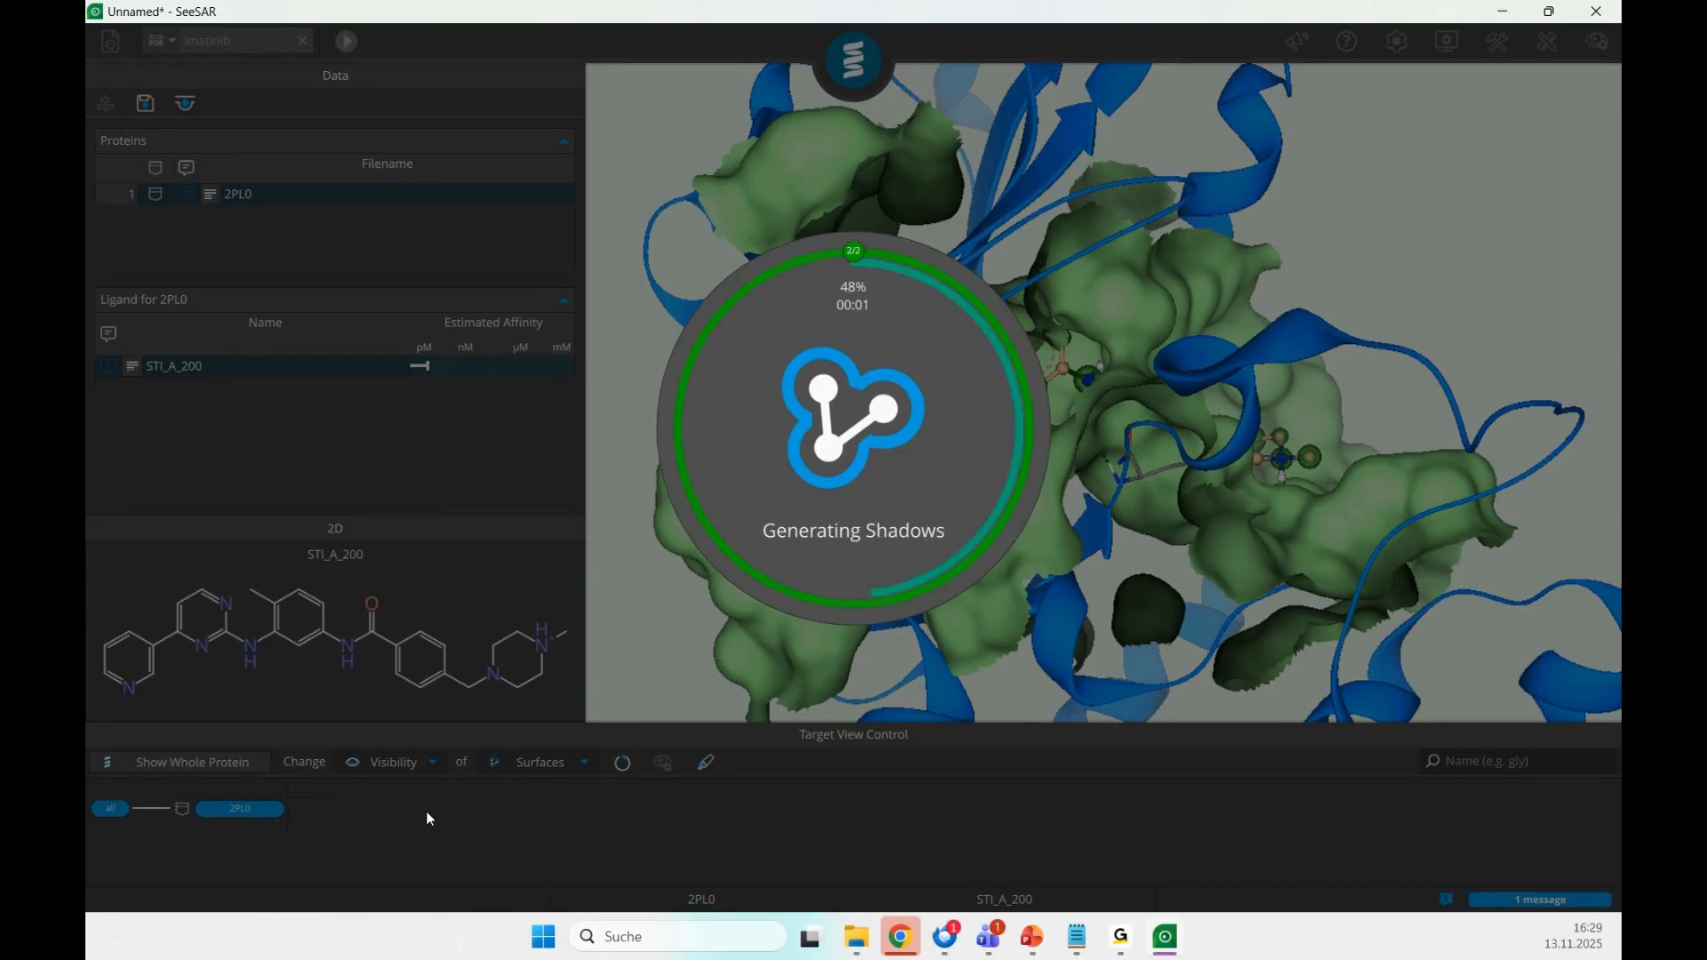
{"action": "scroll", "coordinate": [985, 622], "scroll_direction": "down", "scroll_amount": 10}
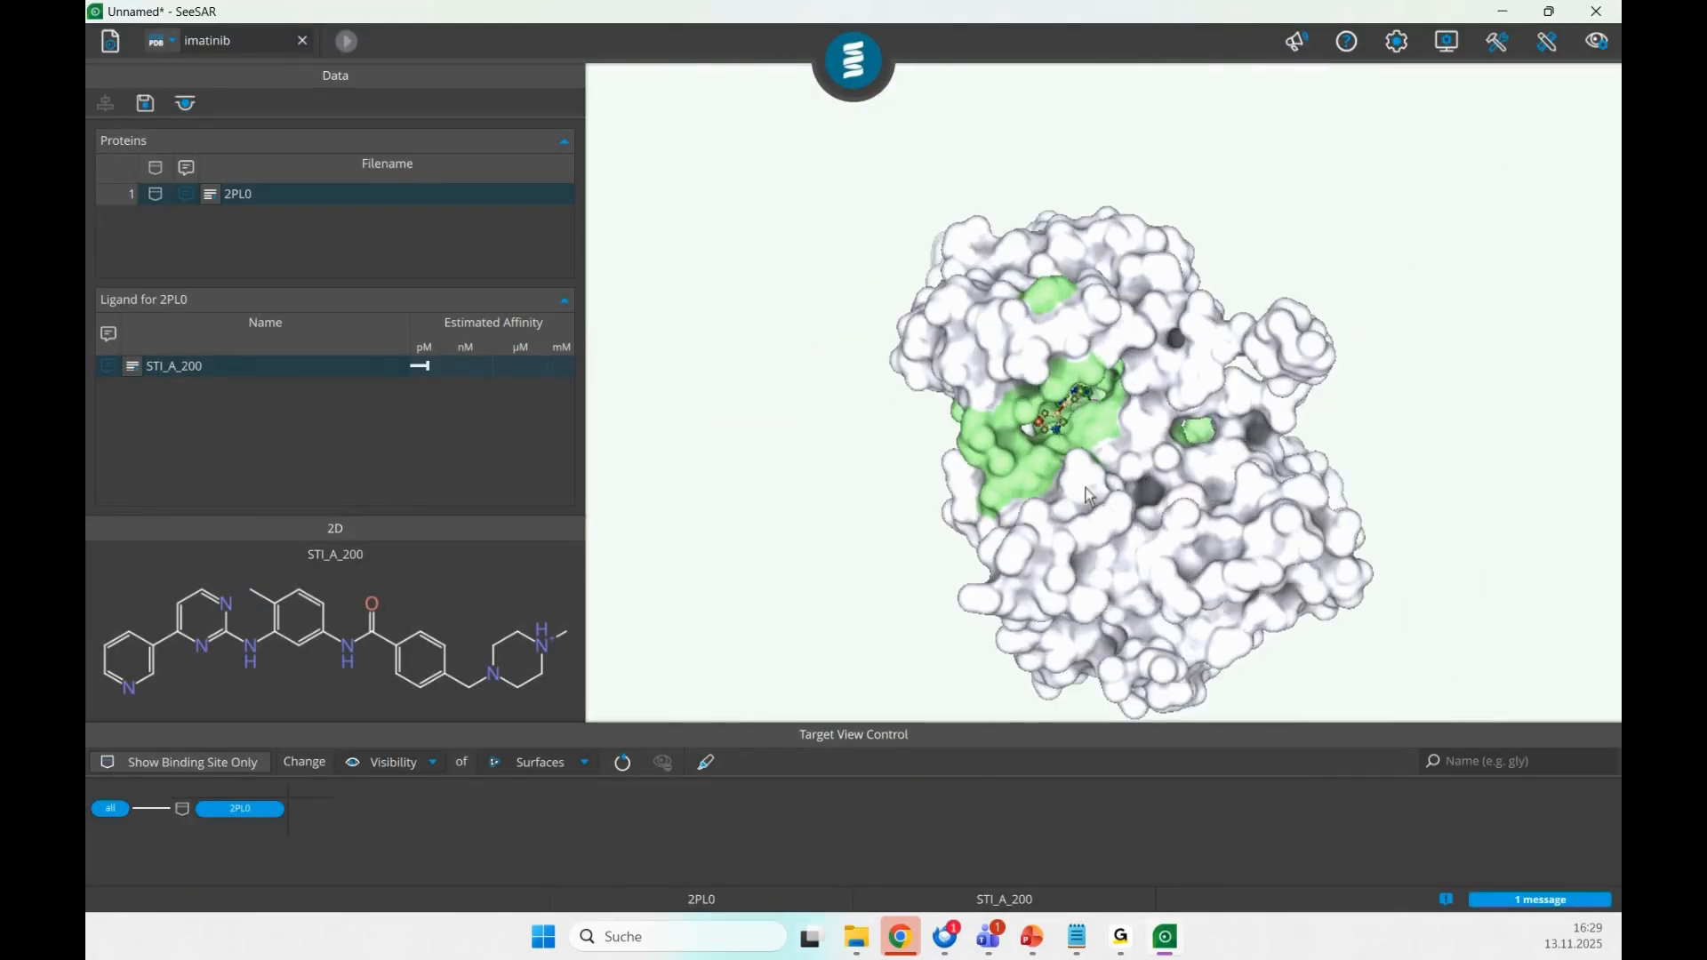
{"action": "scroll", "coordinate": [1128, 483], "scroll_direction": "up", "scroll_amount": 10}
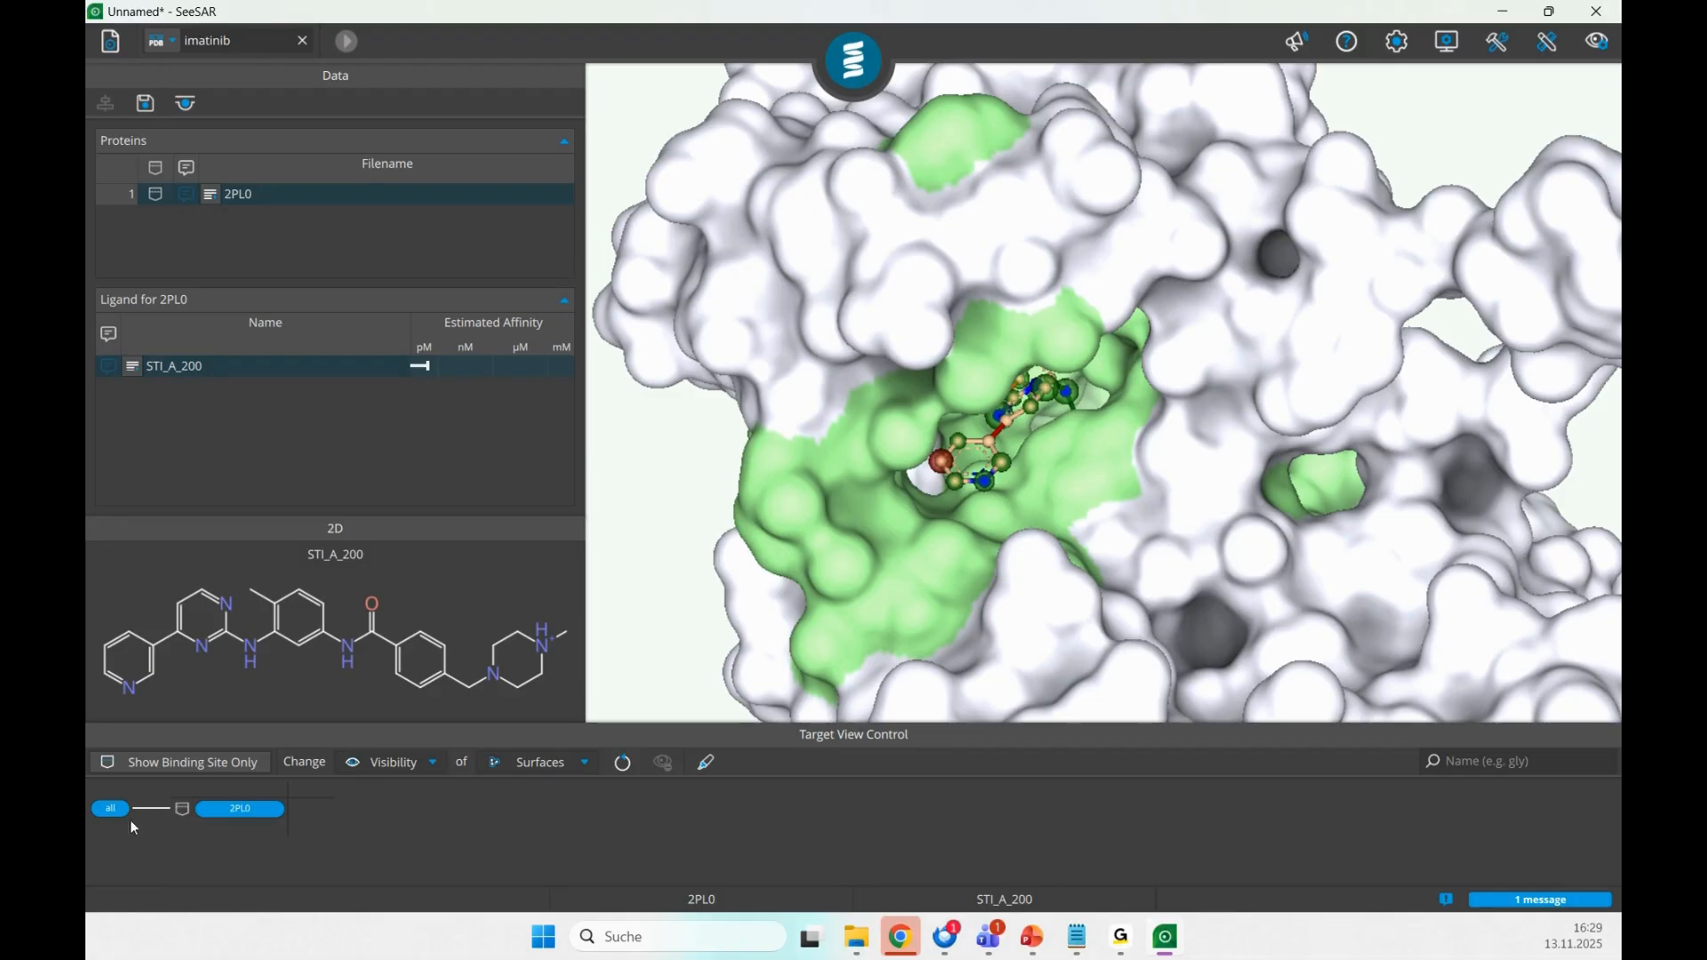
{"action": "scroll", "coordinate": [1211, 494], "scroll_direction": "down", "scroll_amount": 3}
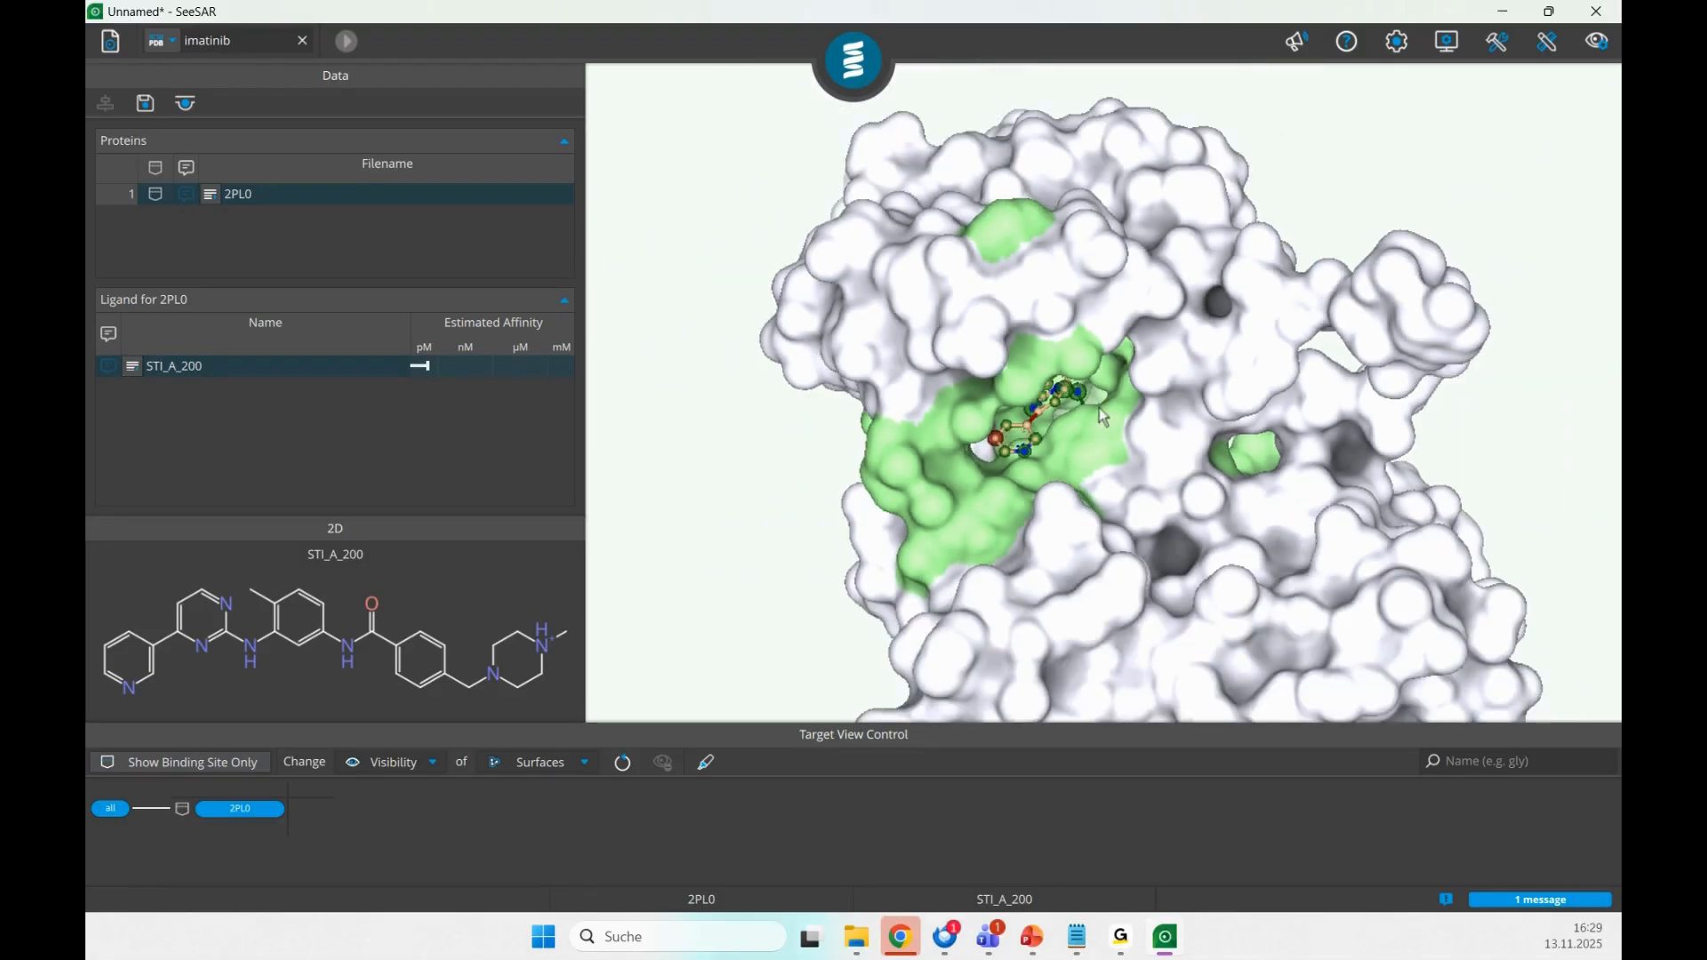
{"action": "scroll", "coordinate": [1094, 418], "scroll_direction": "up", "scroll_amount": 4}
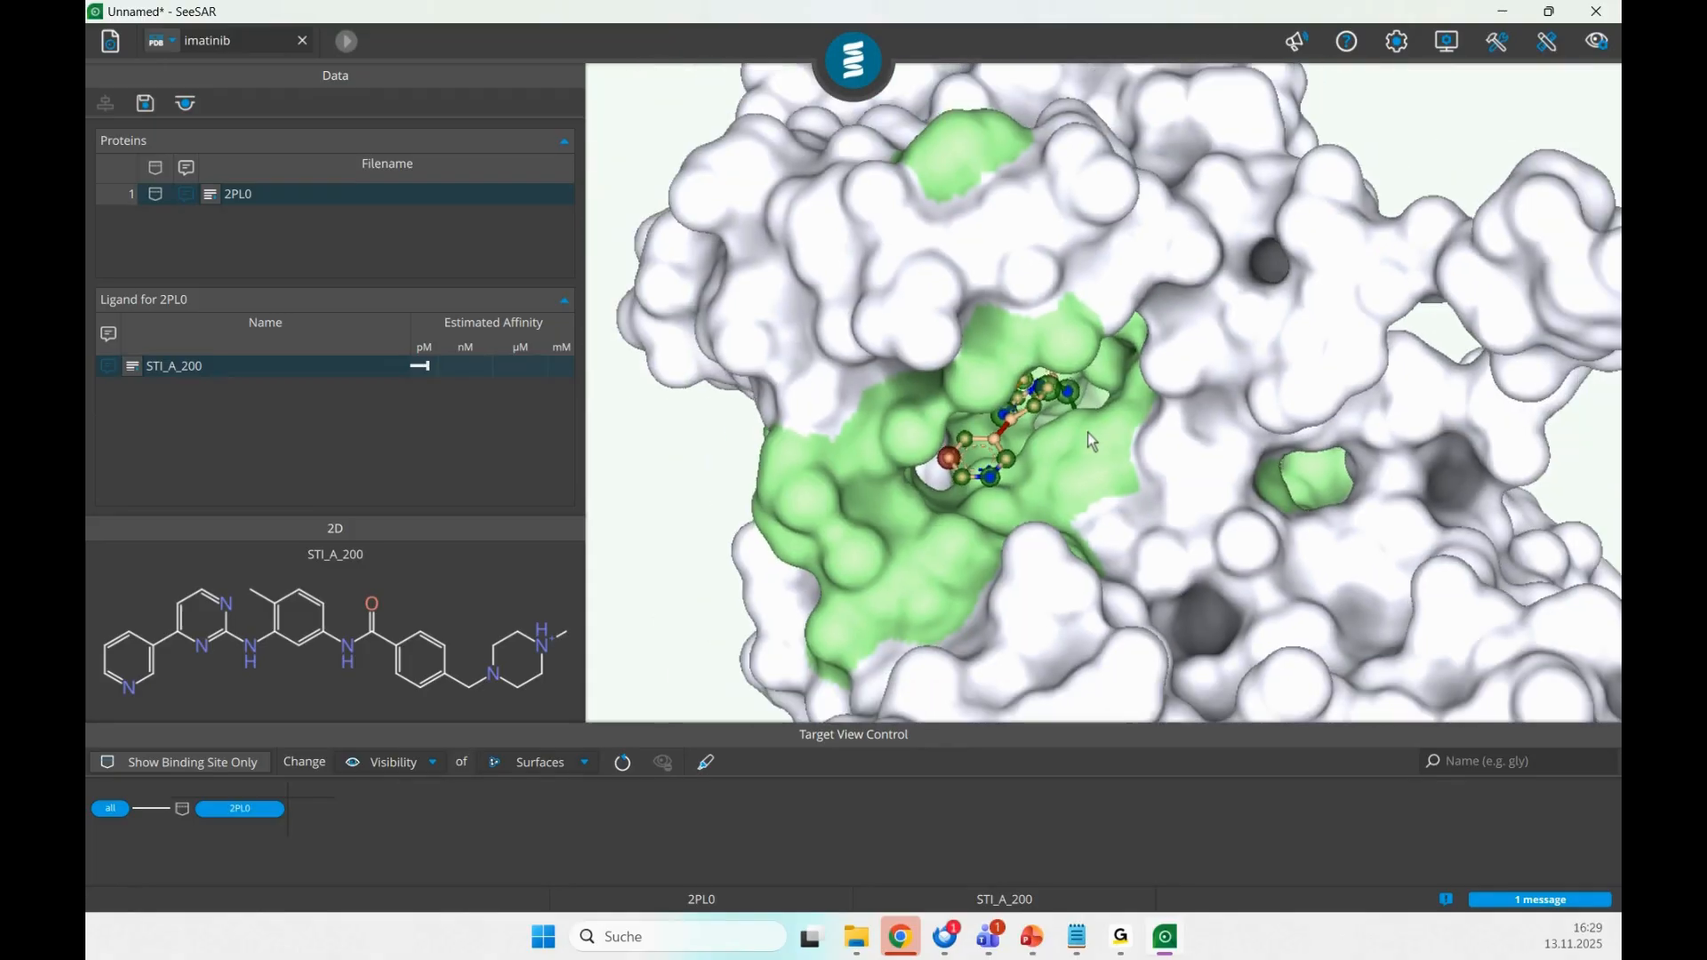
{"action": "left_click", "coordinate": [238, 770]}
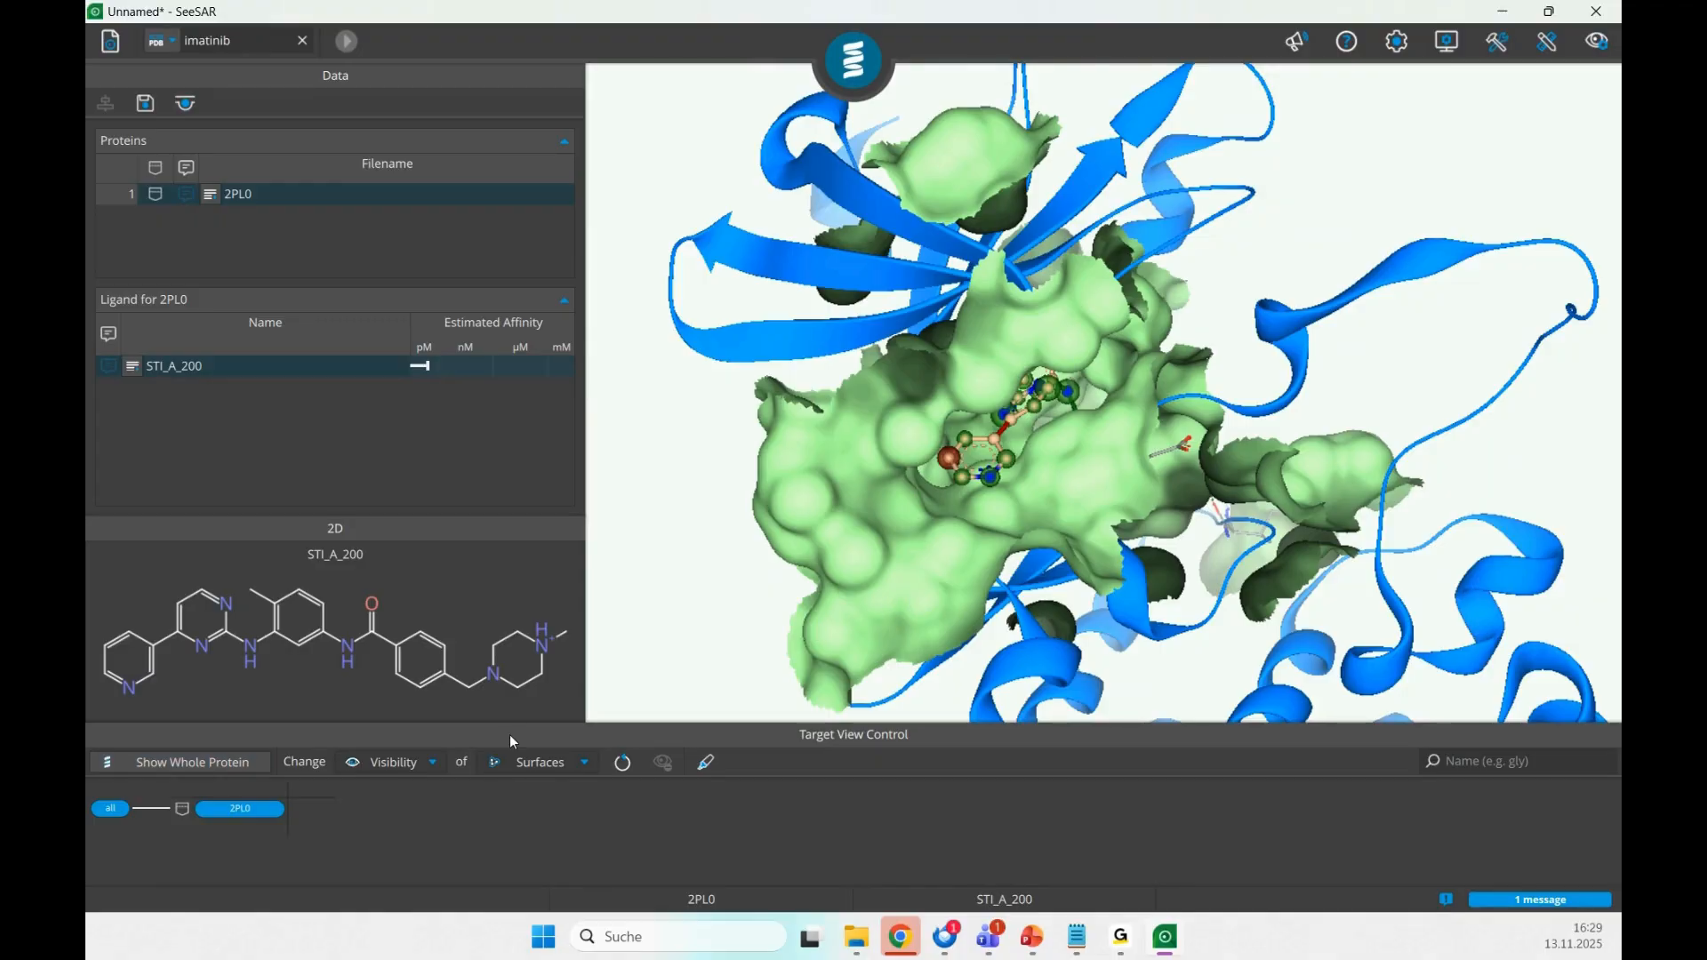
{"action": "scroll", "coordinate": [854, 568], "scroll_direction": "up", "scroll_amount": 3}
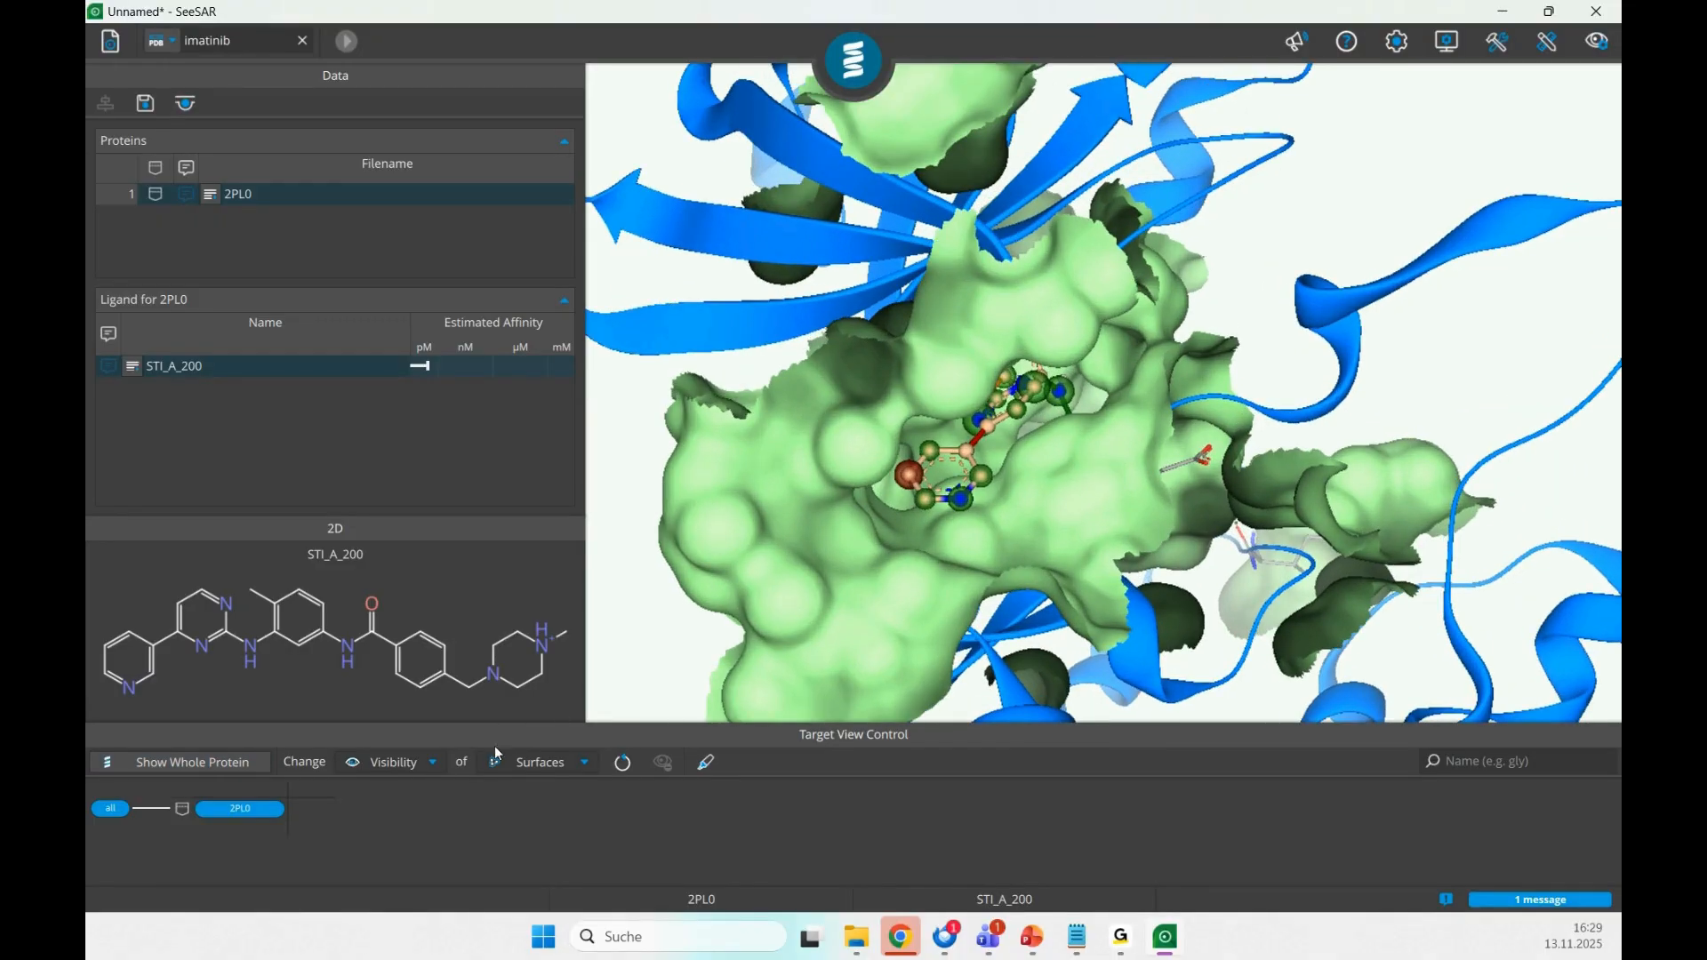
- Switch the surface control to Color and make the 2PL0 binding site surface transparent
{"action": "left_click", "coordinate": [429, 765]}
{"action": "left_click", "coordinate": [402, 789]}
{"action": "left_click", "coordinate": [264, 818]}
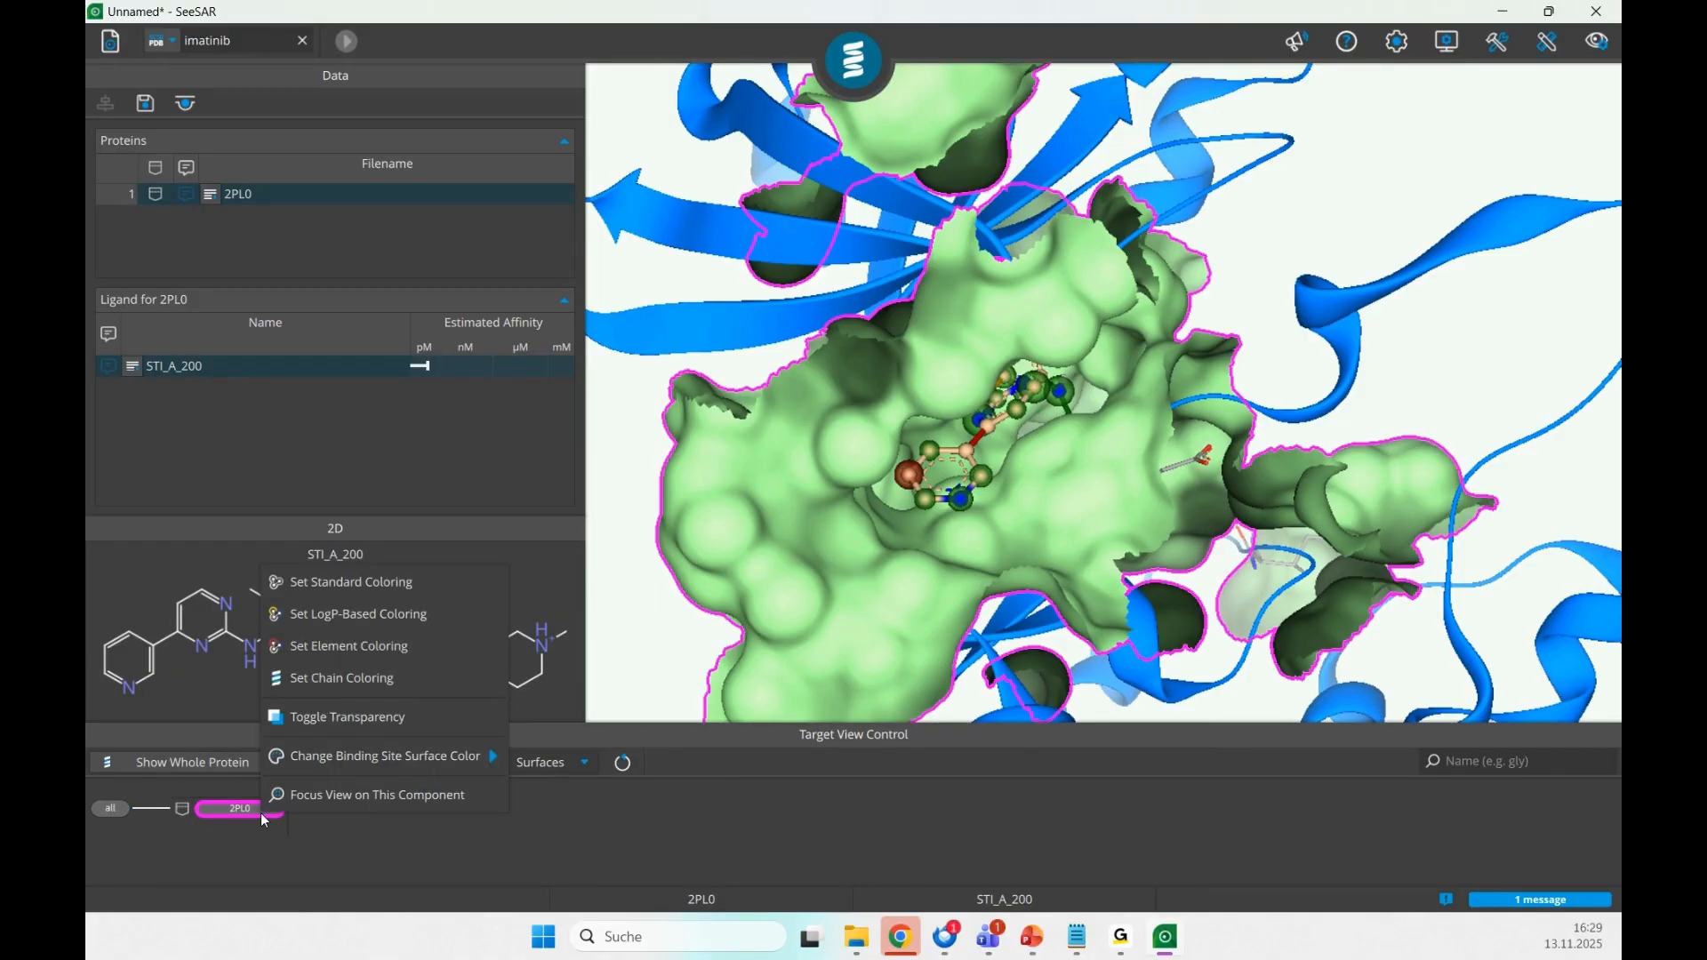
{"action": "left_click", "coordinate": [320, 851]}
{"action": "left_click", "coordinate": [269, 814]}
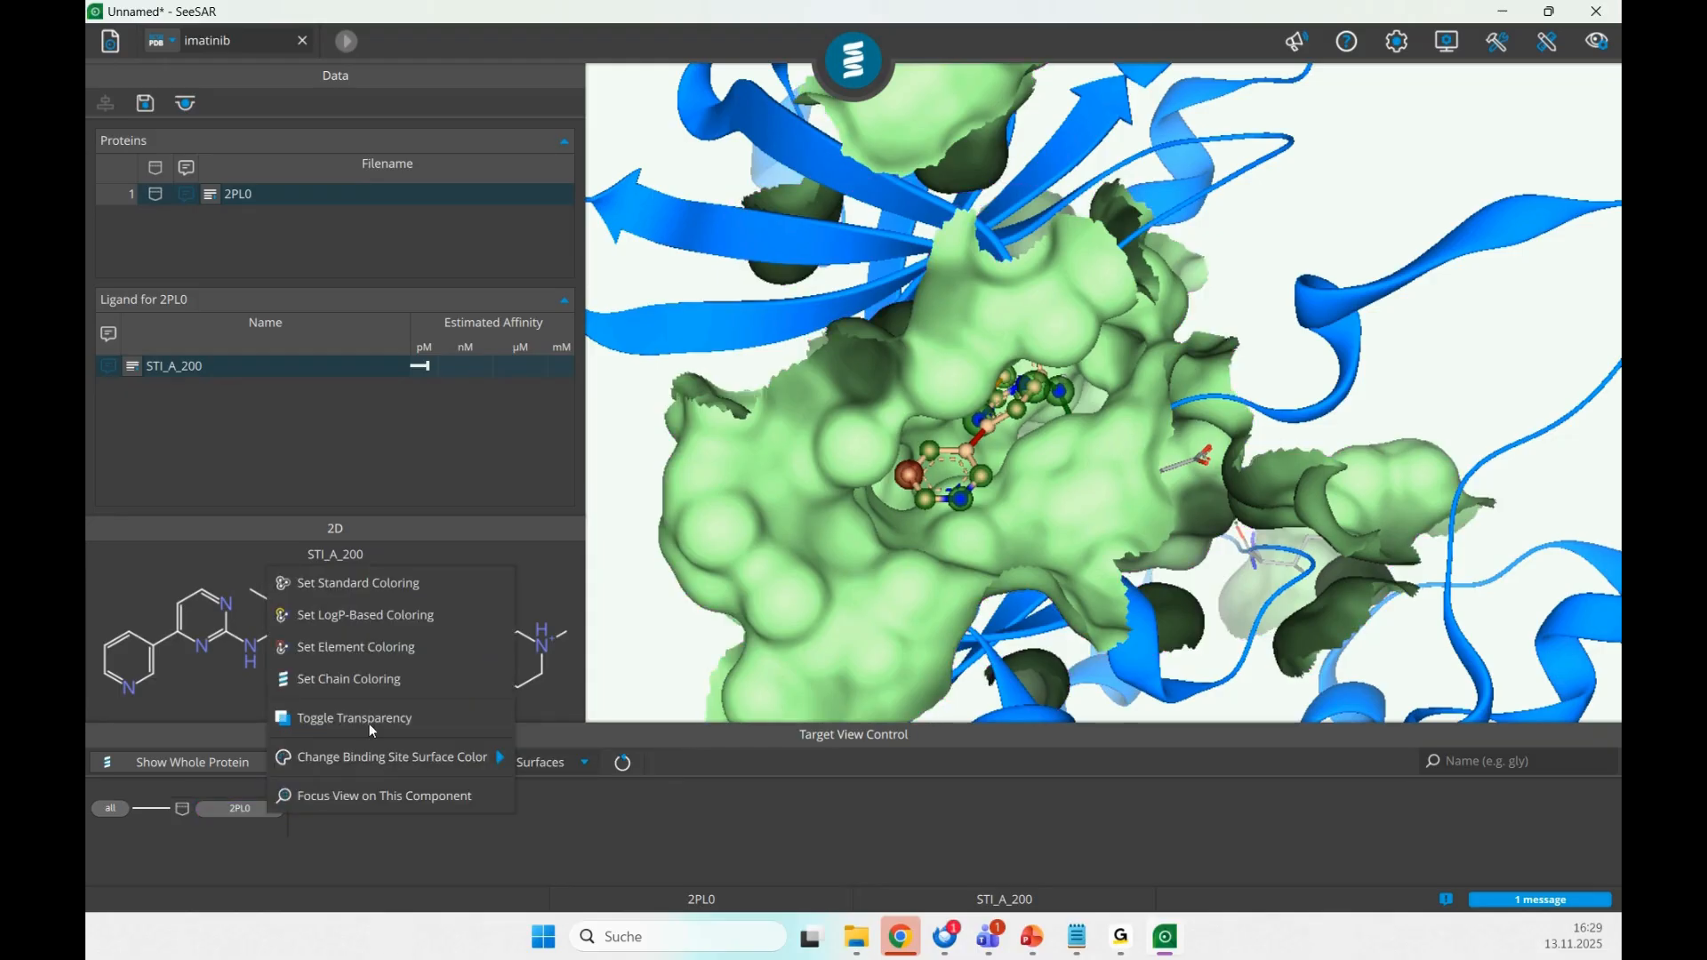
{"action": "left_click", "coordinate": [371, 728]}
- Apply element coloring to the 2PL0 binding site surface and inspect the colored pocket
{"action": "left_click", "coordinate": [249, 810]}
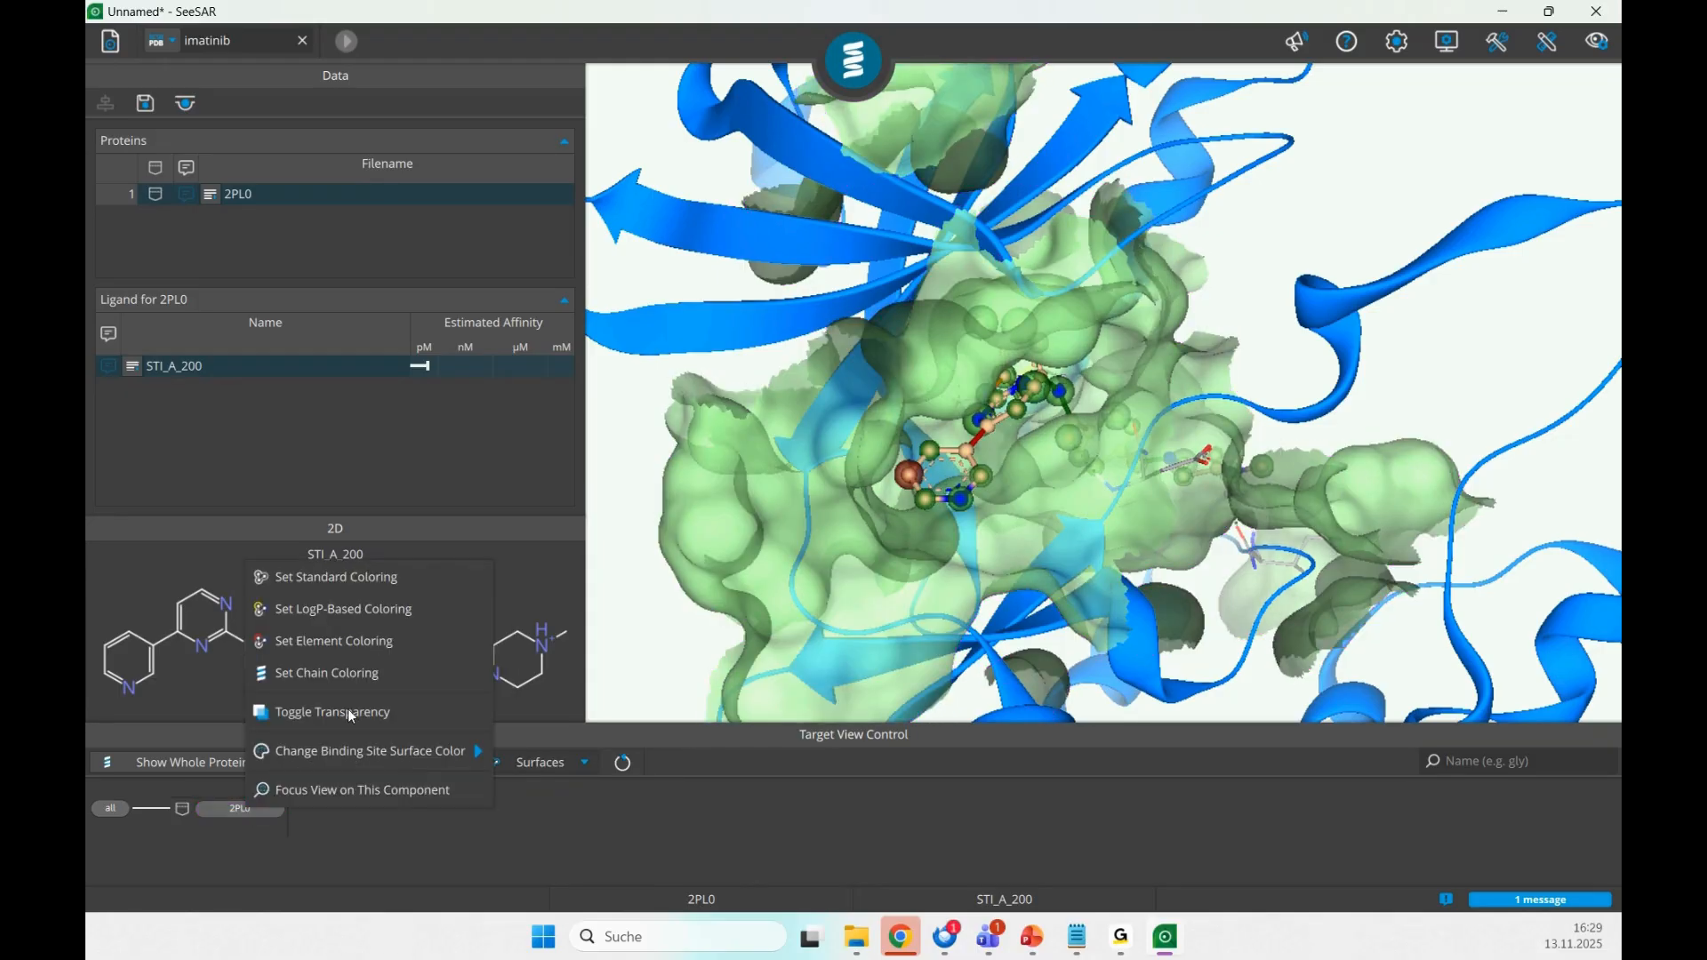
{"action": "left_click", "coordinate": [384, 655]}
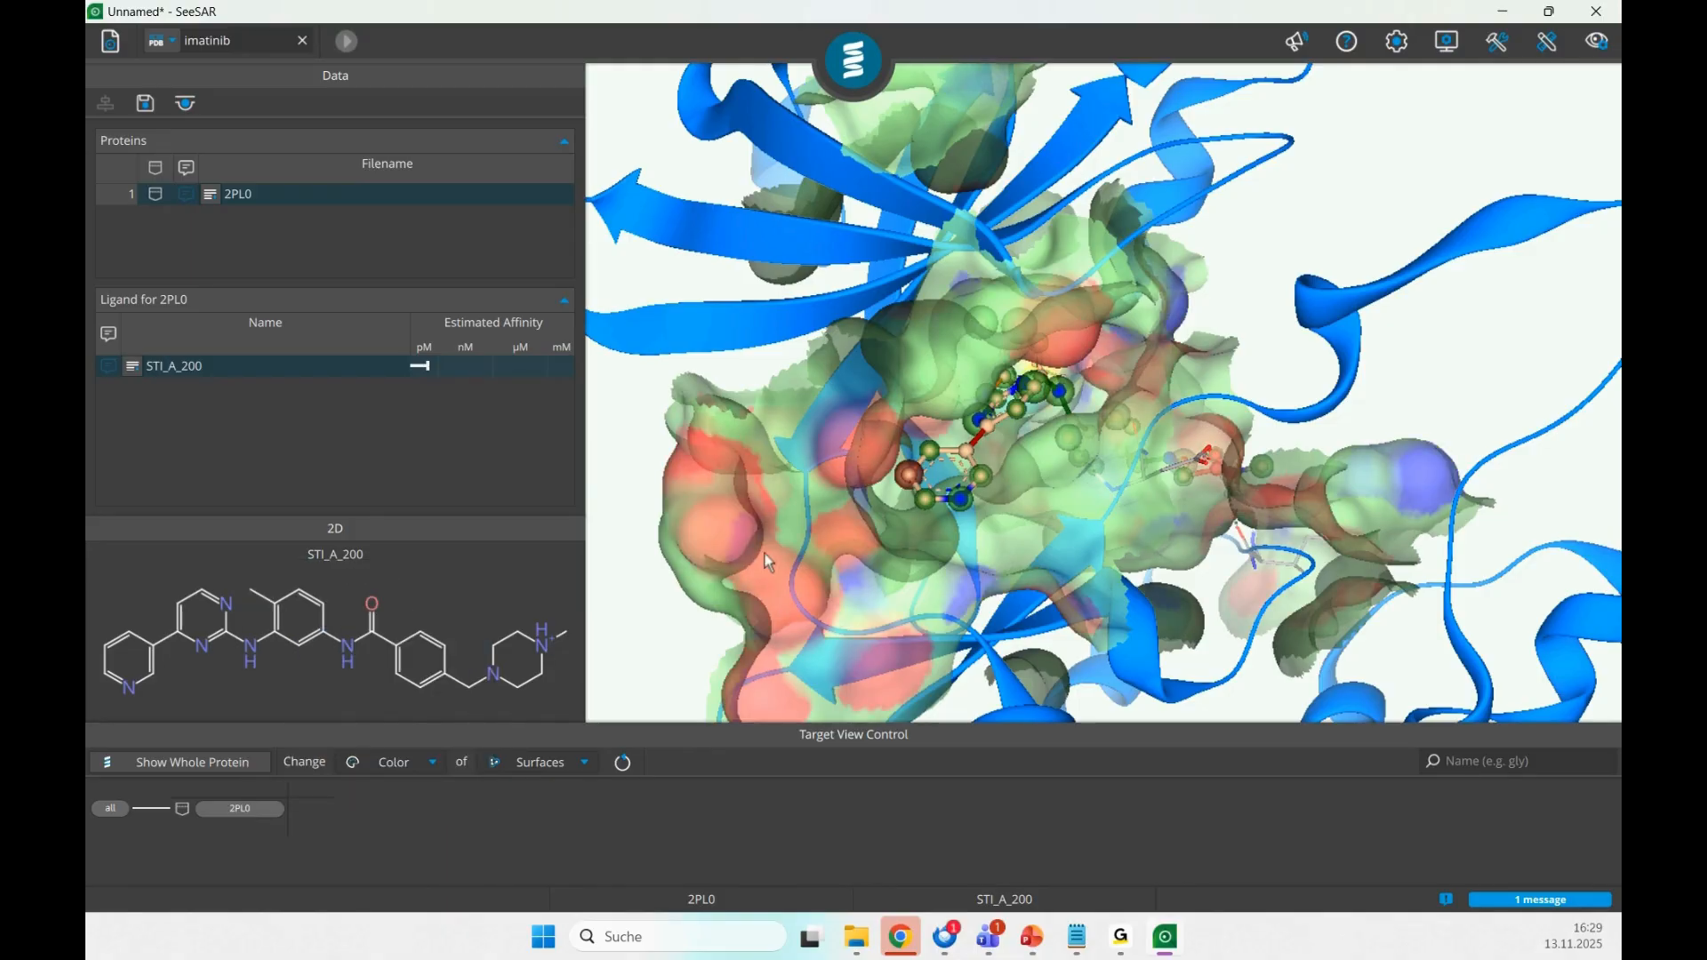
{"action": "left_click_drag", "start_coordinate": [769, 561], "coordinate": [960, 481]}
{"action": "left_click_drag", "start_coordinate": [853, 532], "coordinate": [874, 561]}
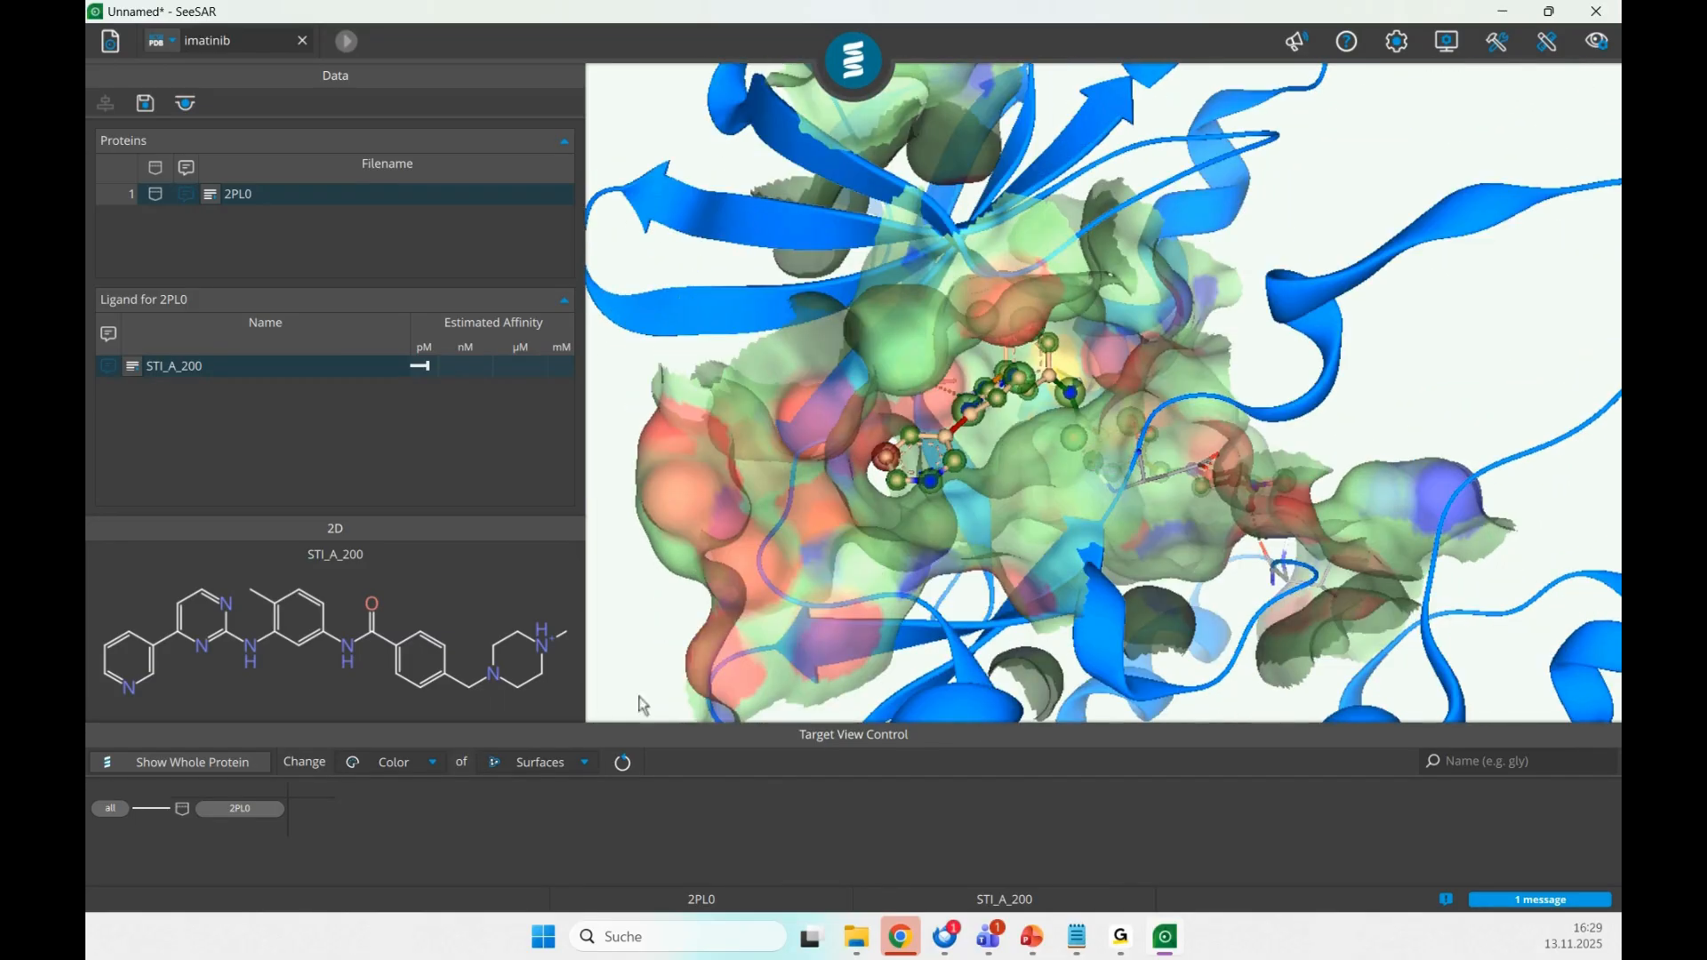
- Apply LogP-based coloring to the 2PL0 binding site surface and inspect it from another angle
{"action": "left_click", "coordinate": [391, 762]}
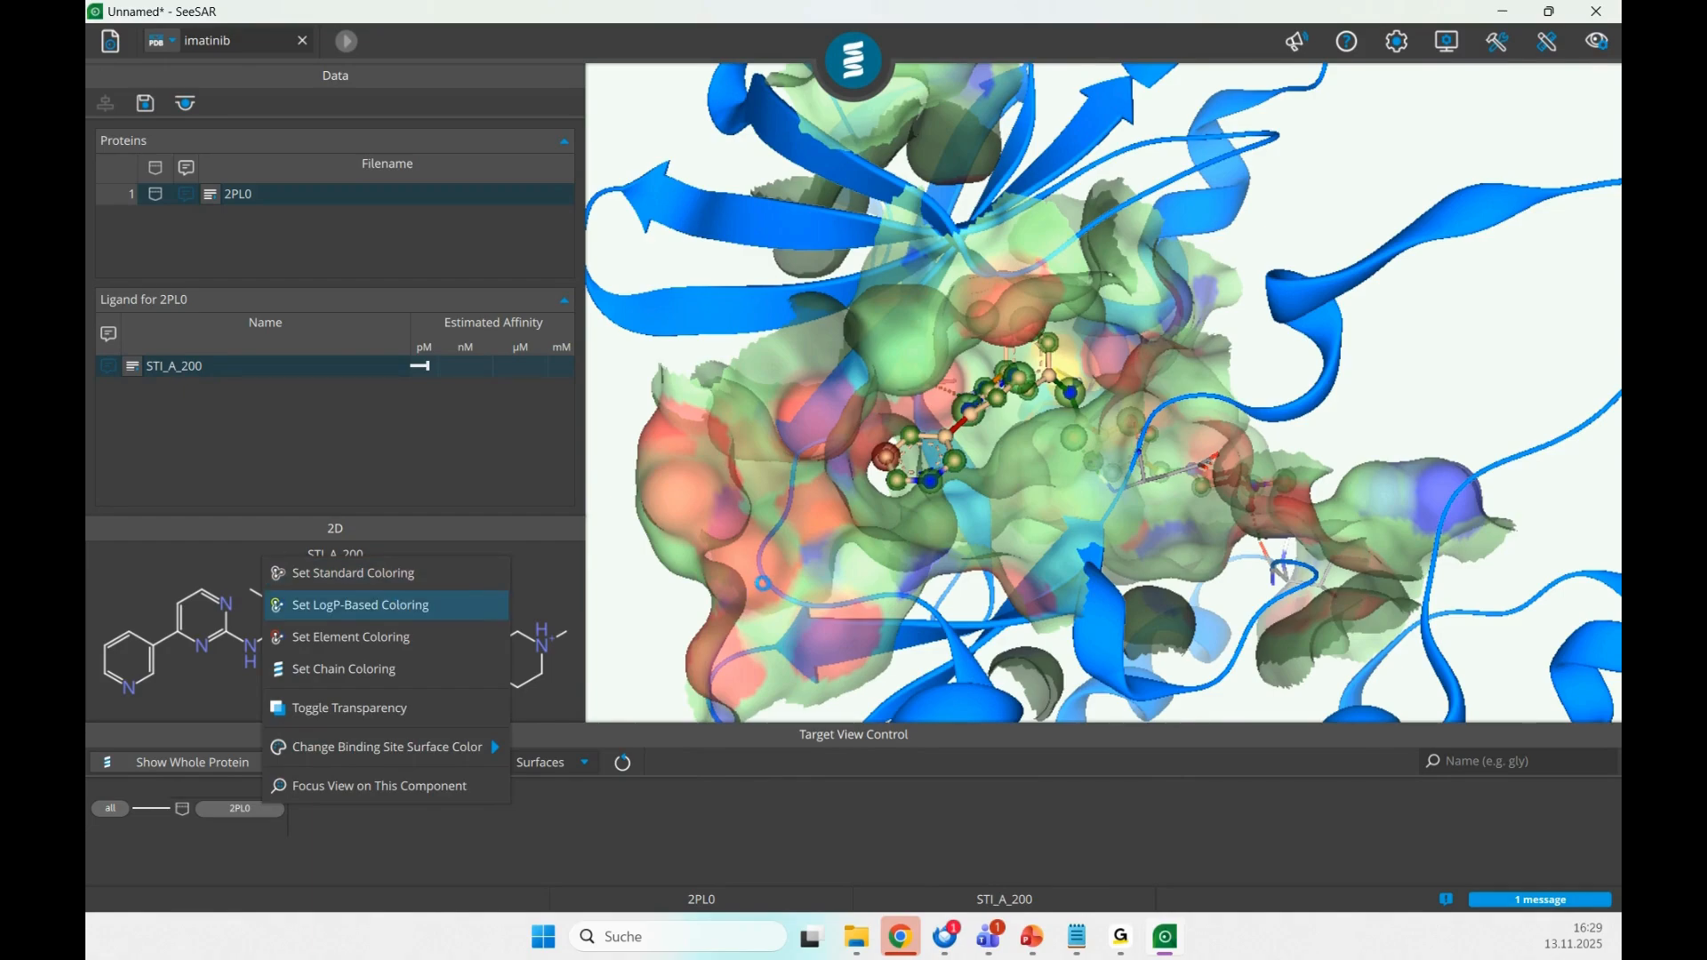
{"action": "left_click_drag", "start_coordinate": [1093, 578], "coordinate": [922, 656]}
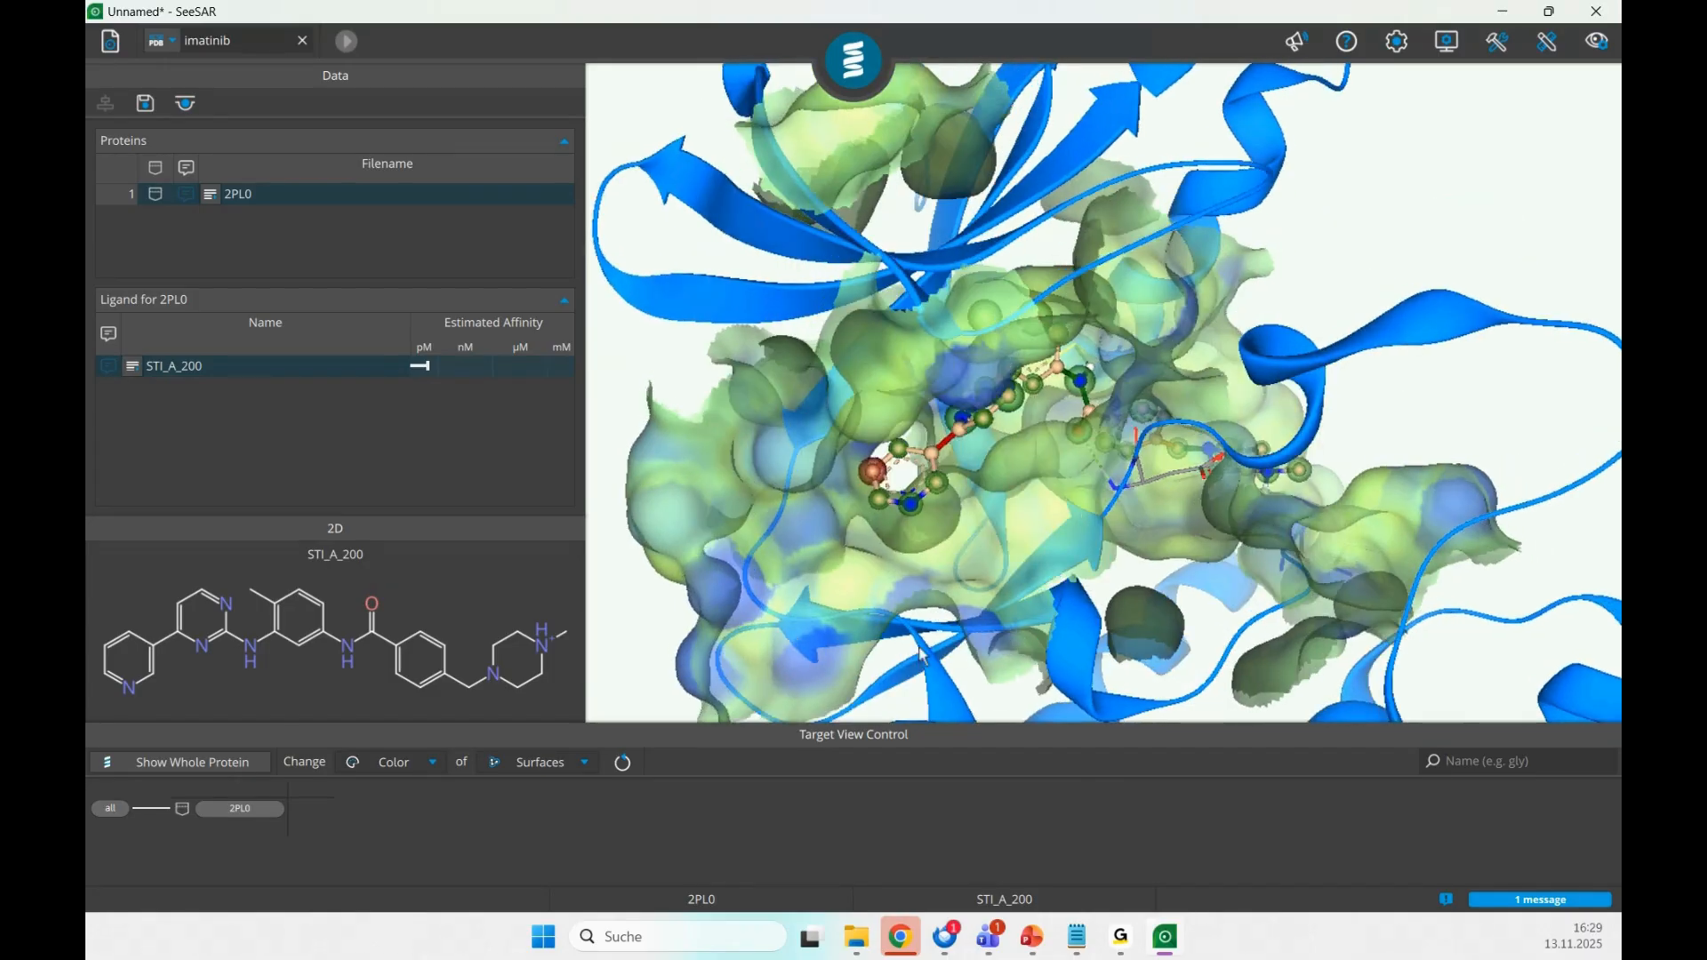
- Set the 2PL0 binding site surface color to the pale grey-green custom color #bed4c0
{"action": "left_click", "coordinate": [414, 765]}
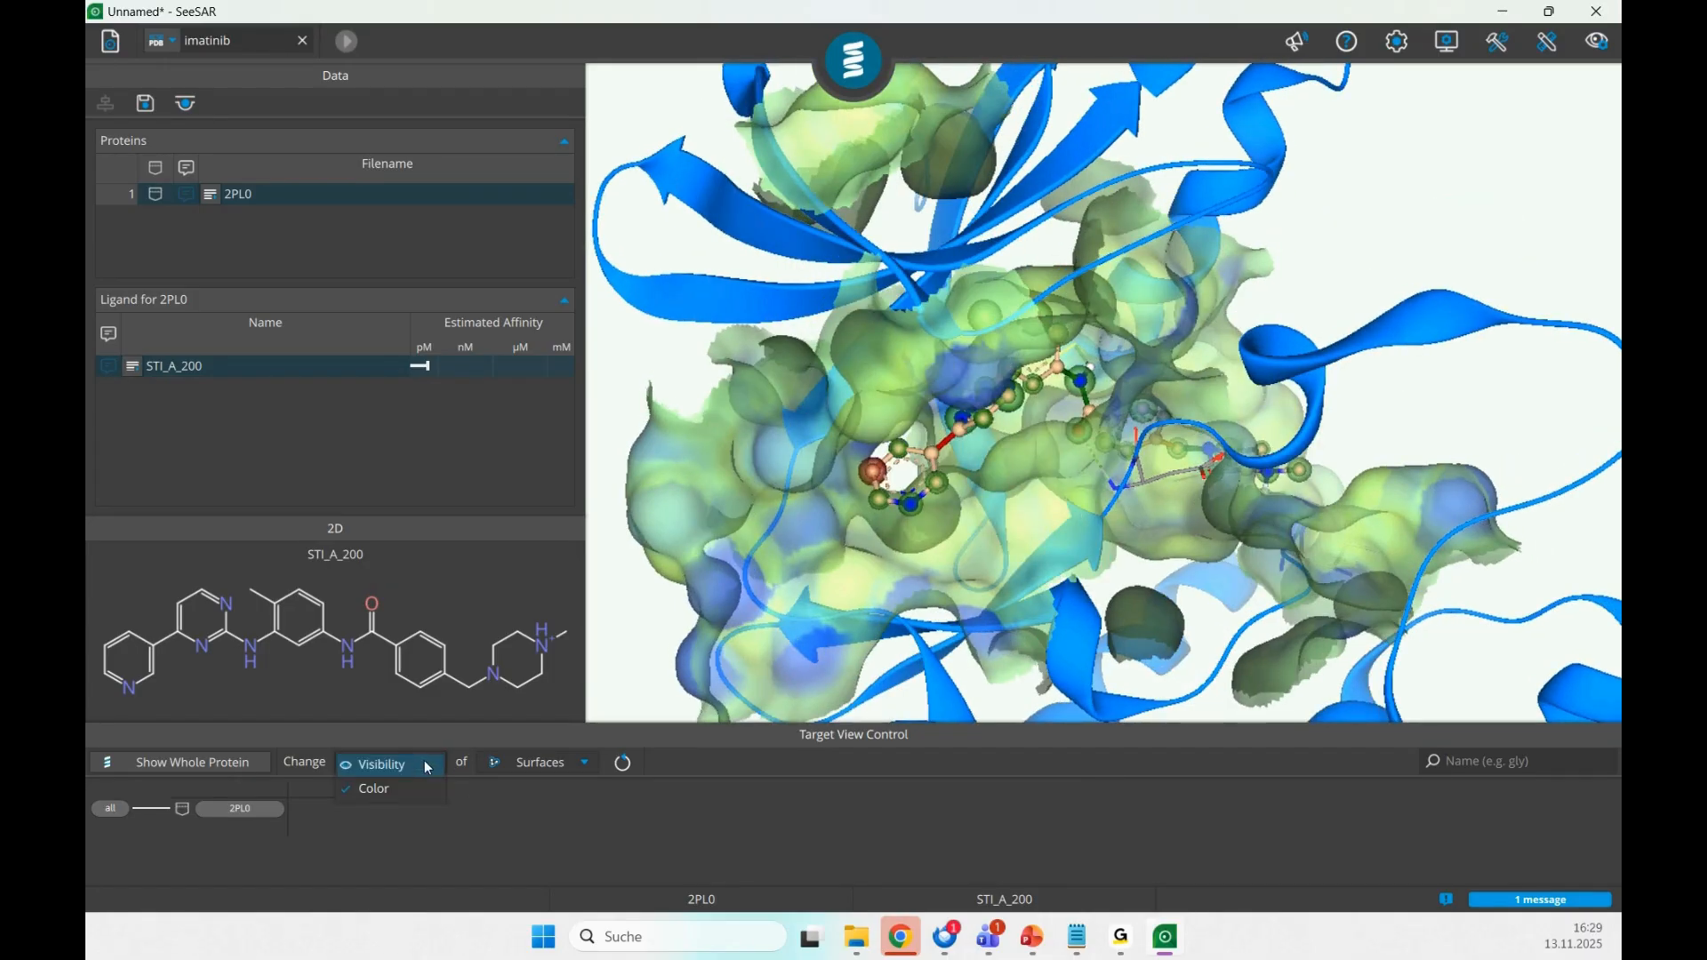
{"action": "left_click", "coordinate": [258, 816]}
{"action": "mouse_move", "coordinate": [387, 772]}
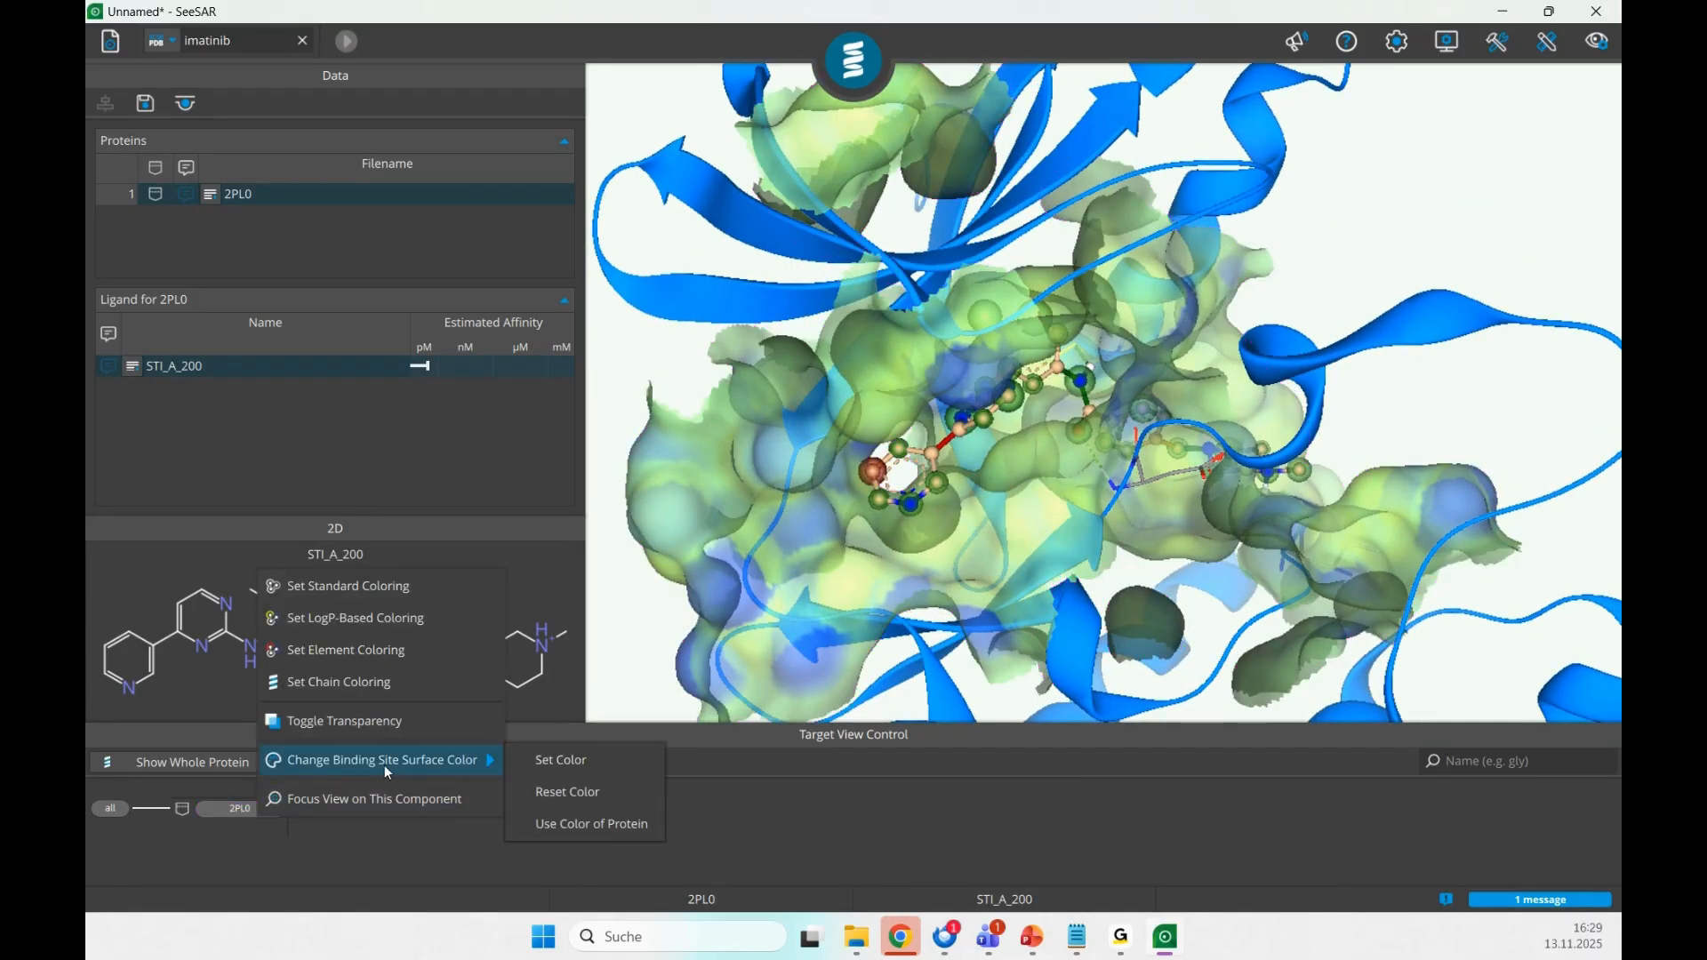
{"action": "left_click", "coordinate": [574, 757]}
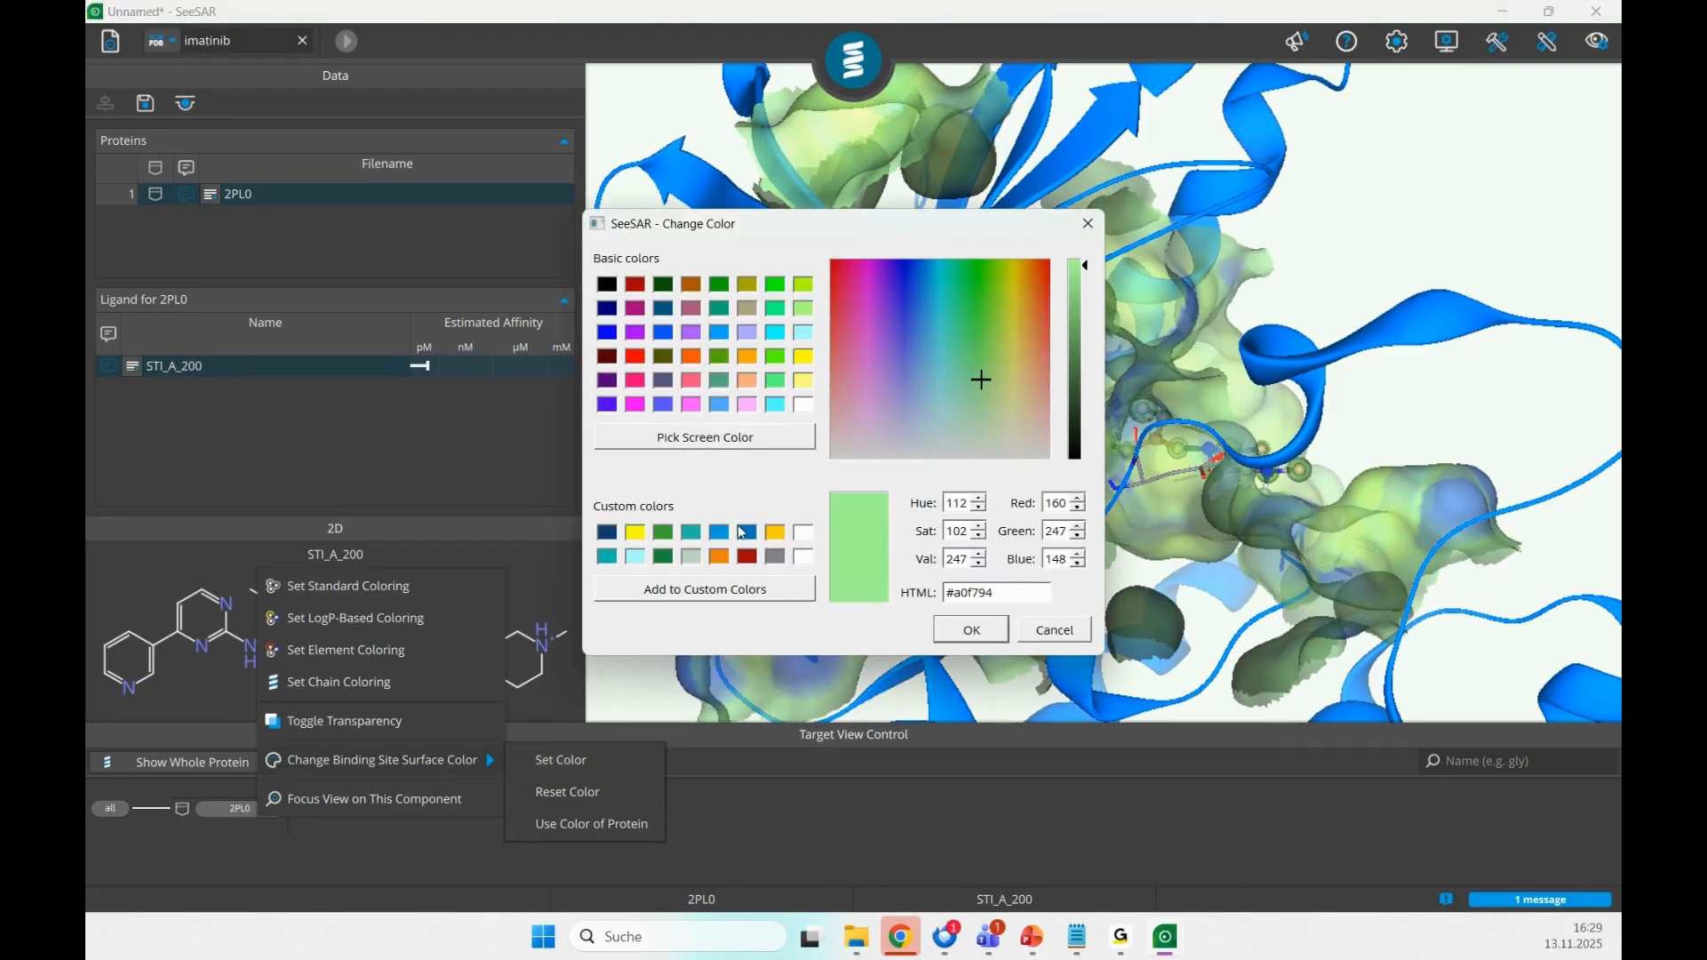
{"action": "left_click", "coordinate": [776, 557]}
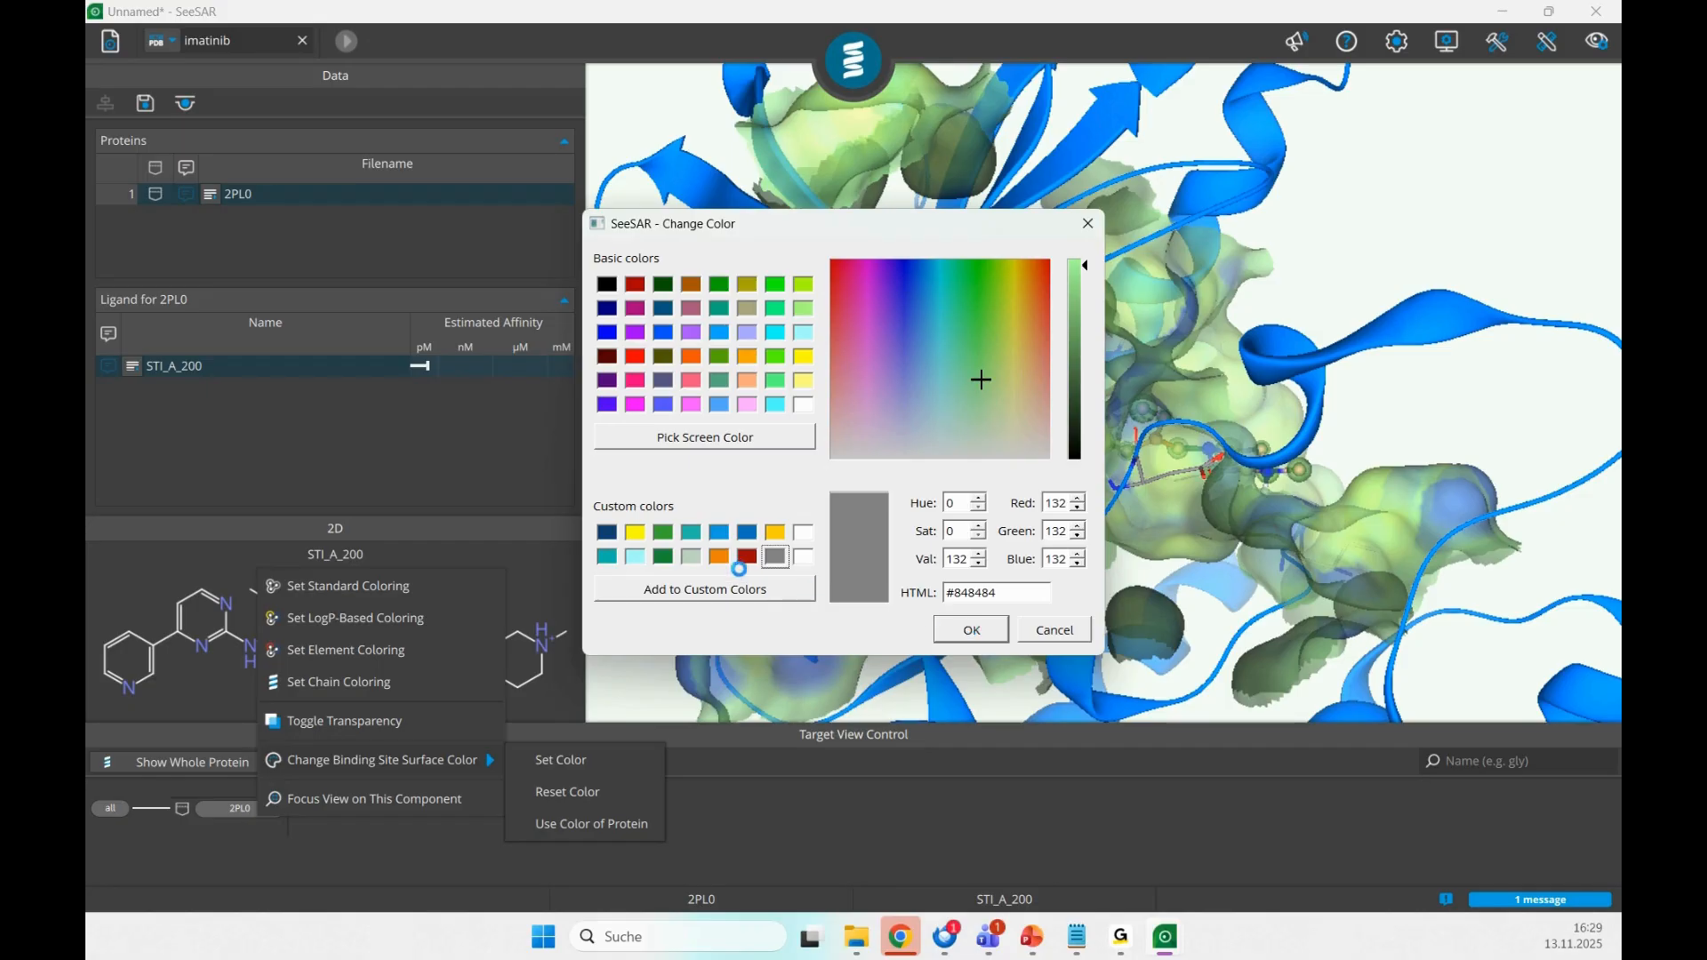
{"action": "left_click", "coordinate": [691, 557]}
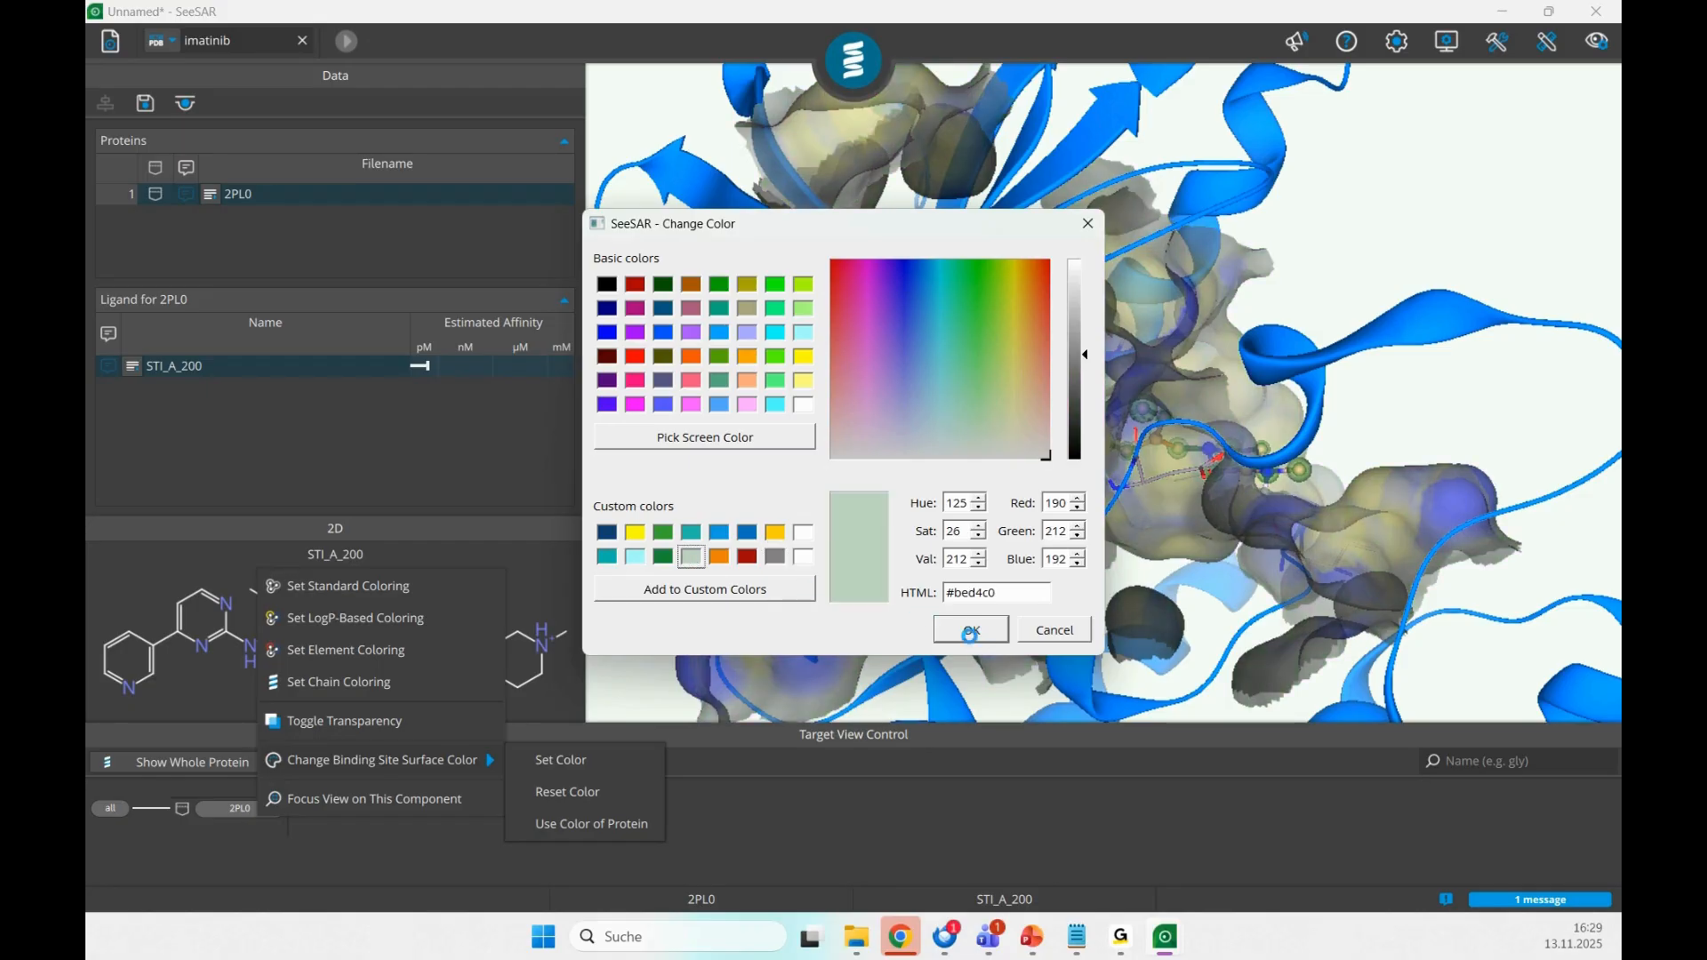
{"action": "left_click", "coordinate": [970, 629]}
{"action": "left_click_drag", "start_coordinate": [874, 581], "coordinate": [985, 546]}
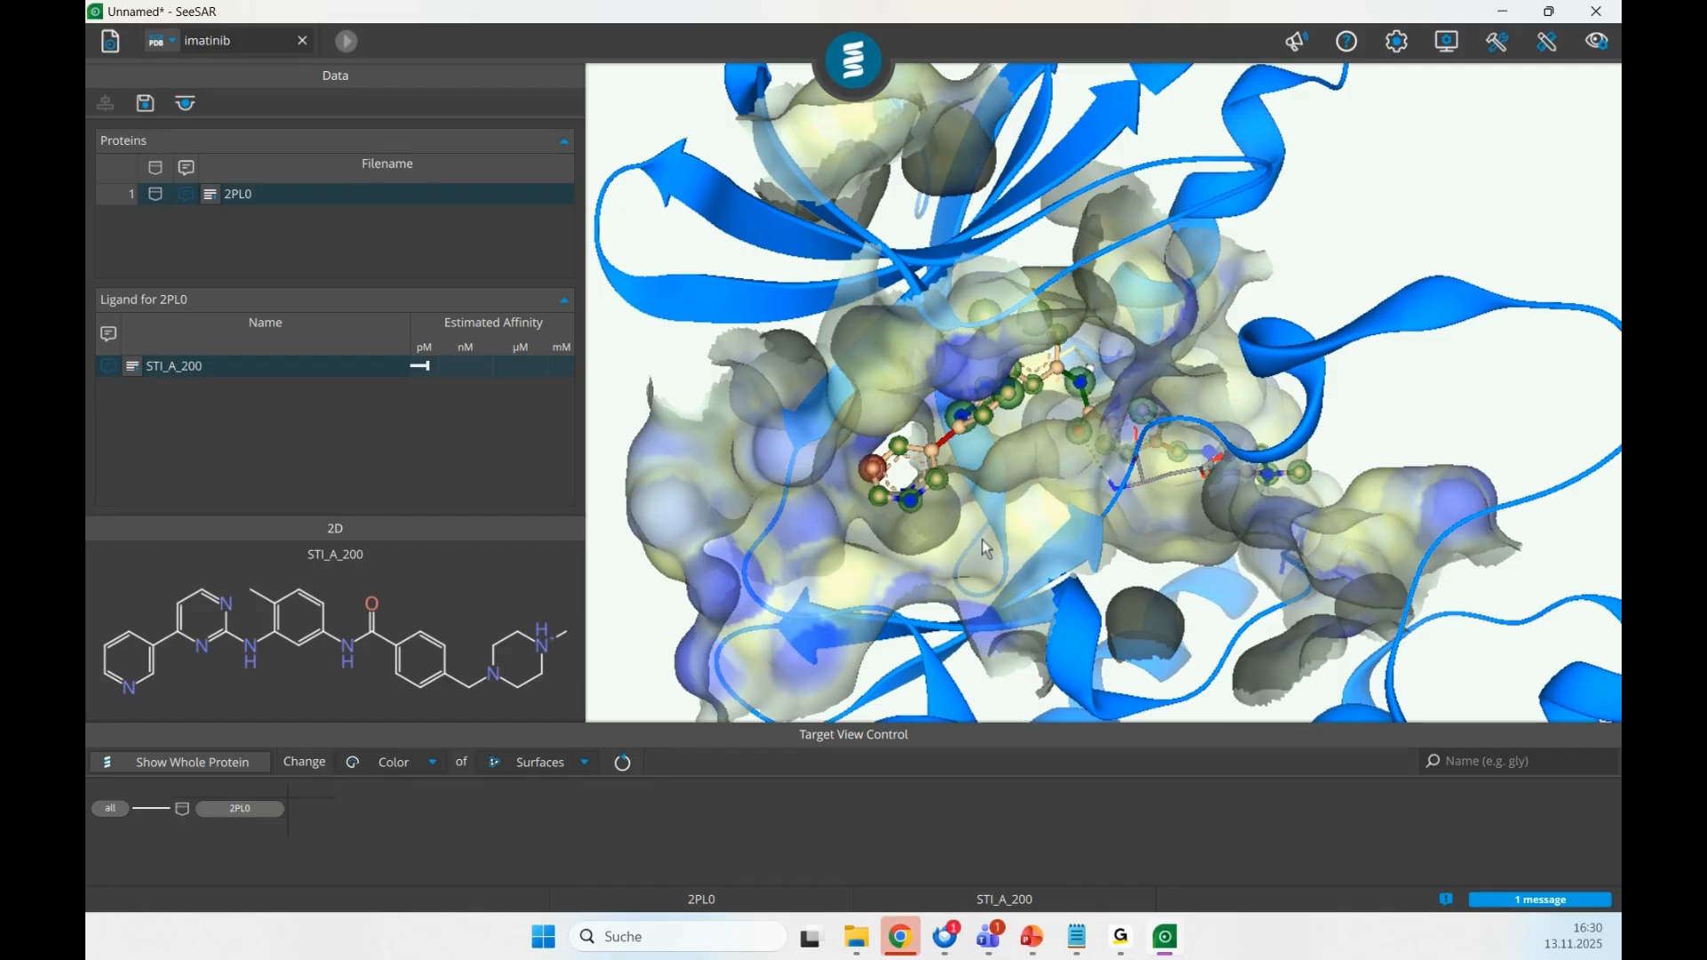
- Enable Target Clipping and shift the clipping plane slightly along its depth axis to adjust the cut in front of the ligand
{"action": "left_click", "coordinate": [1598, 46]}
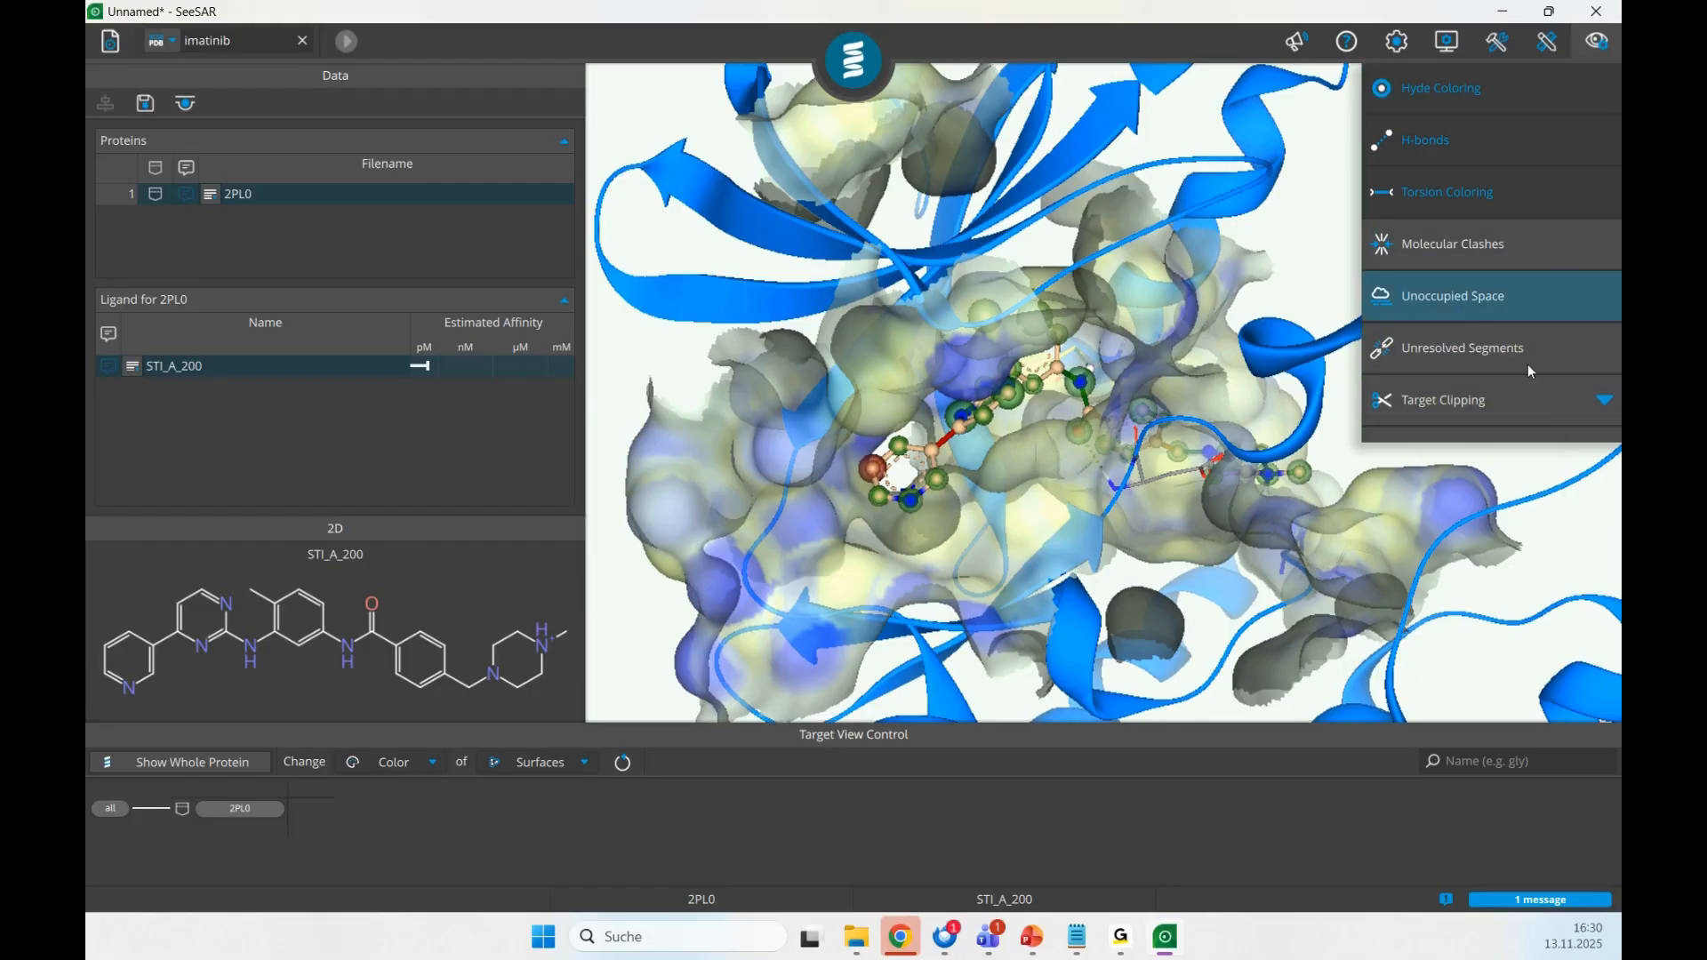
{"action": "left_click", "coordinate": [1511, 394]}
{"action": "mouse_move", "coordinate": [1262, 471]}
{"action": "left_mouse_down"}
{"action": "mouse_move", "coordinate": [1184, 477]}
{"action": "mouse_move", "coordinate": [1202, 498]}
{"action": "left_mouse_up"}
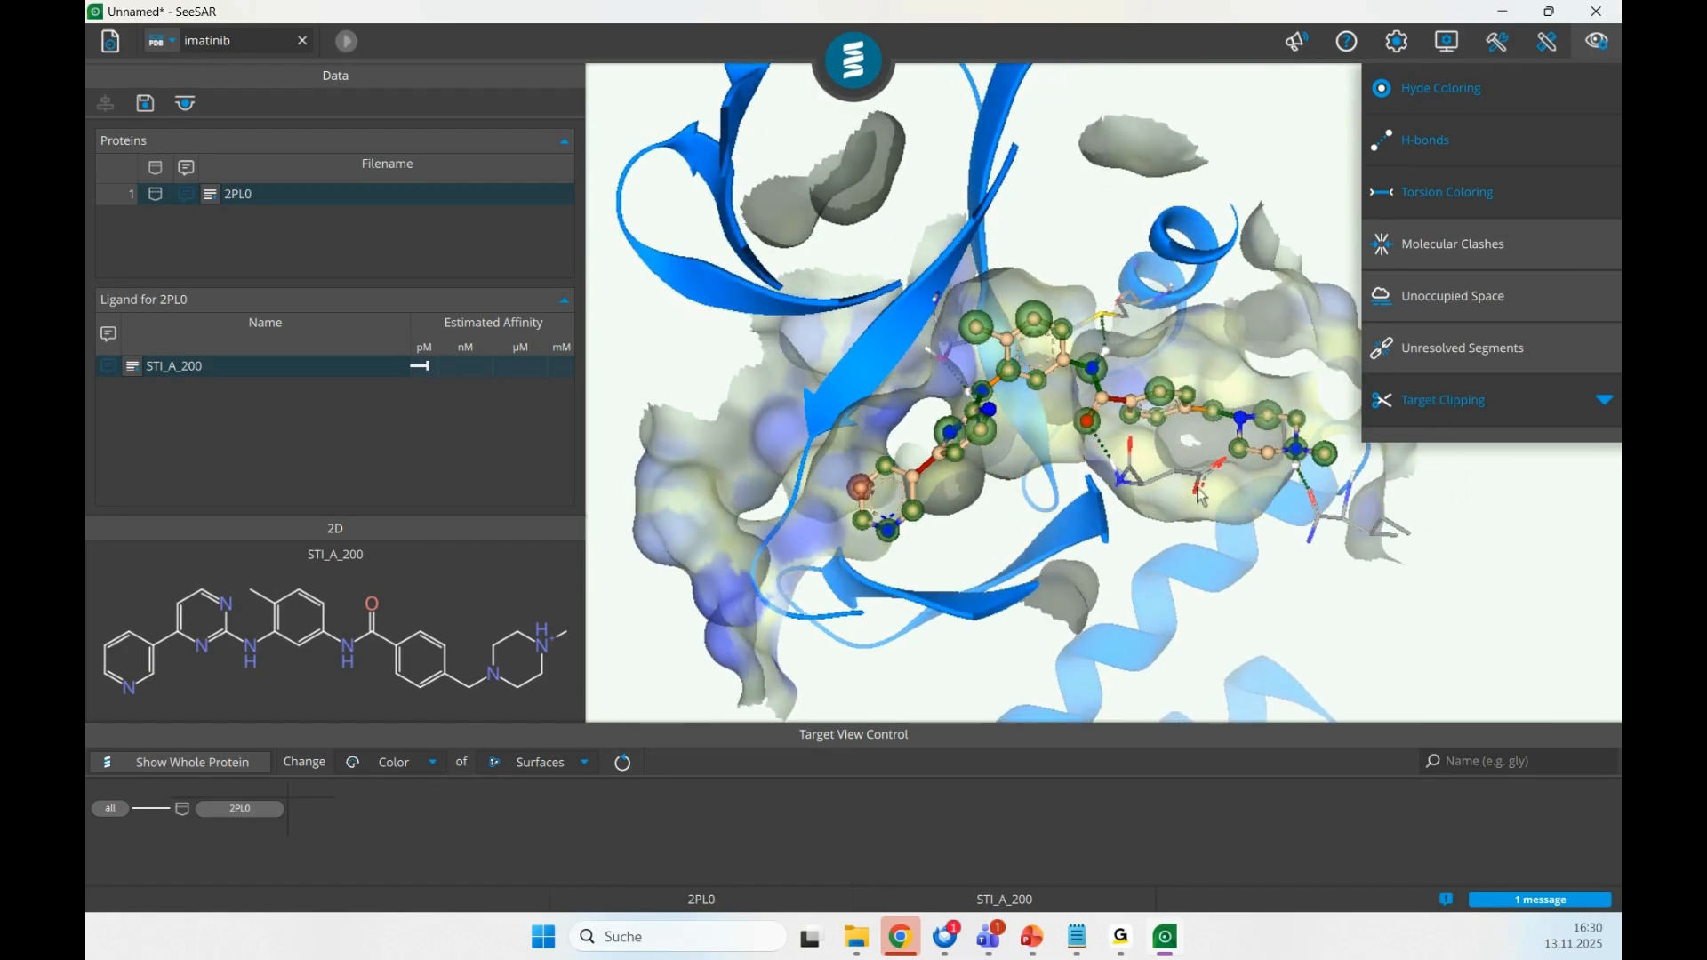
{"action": "left_click", "coordinate": [1606, 402]}
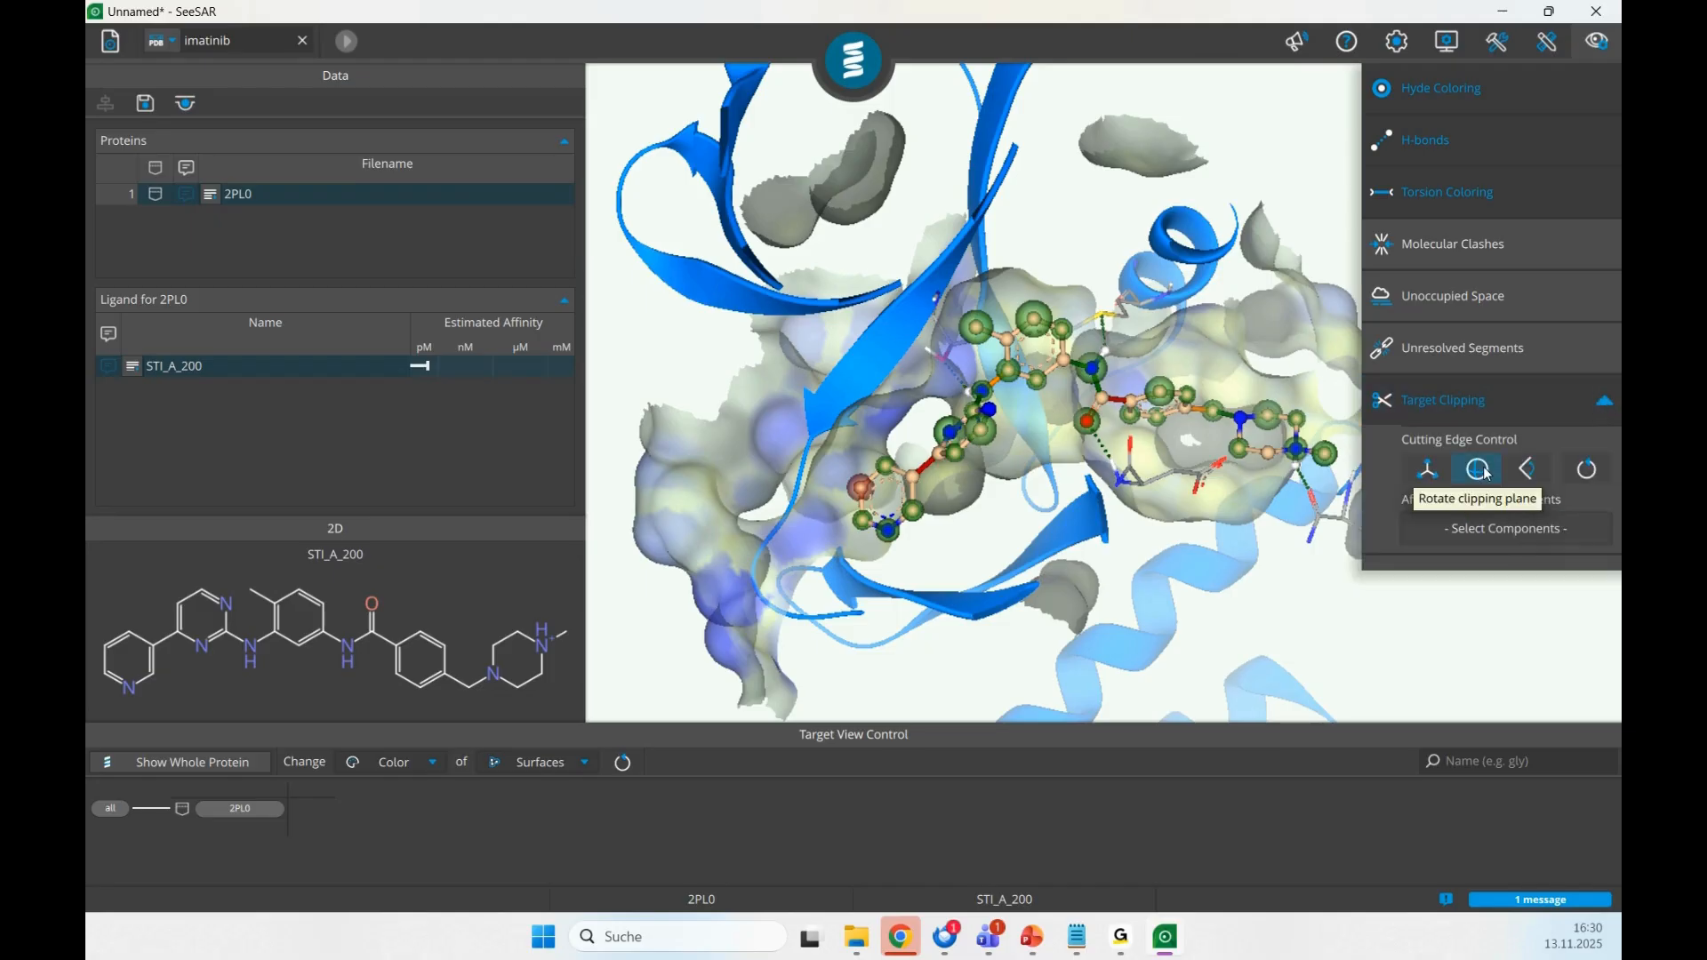
{"action": "left_click", "coordinate": [1427, 471]}
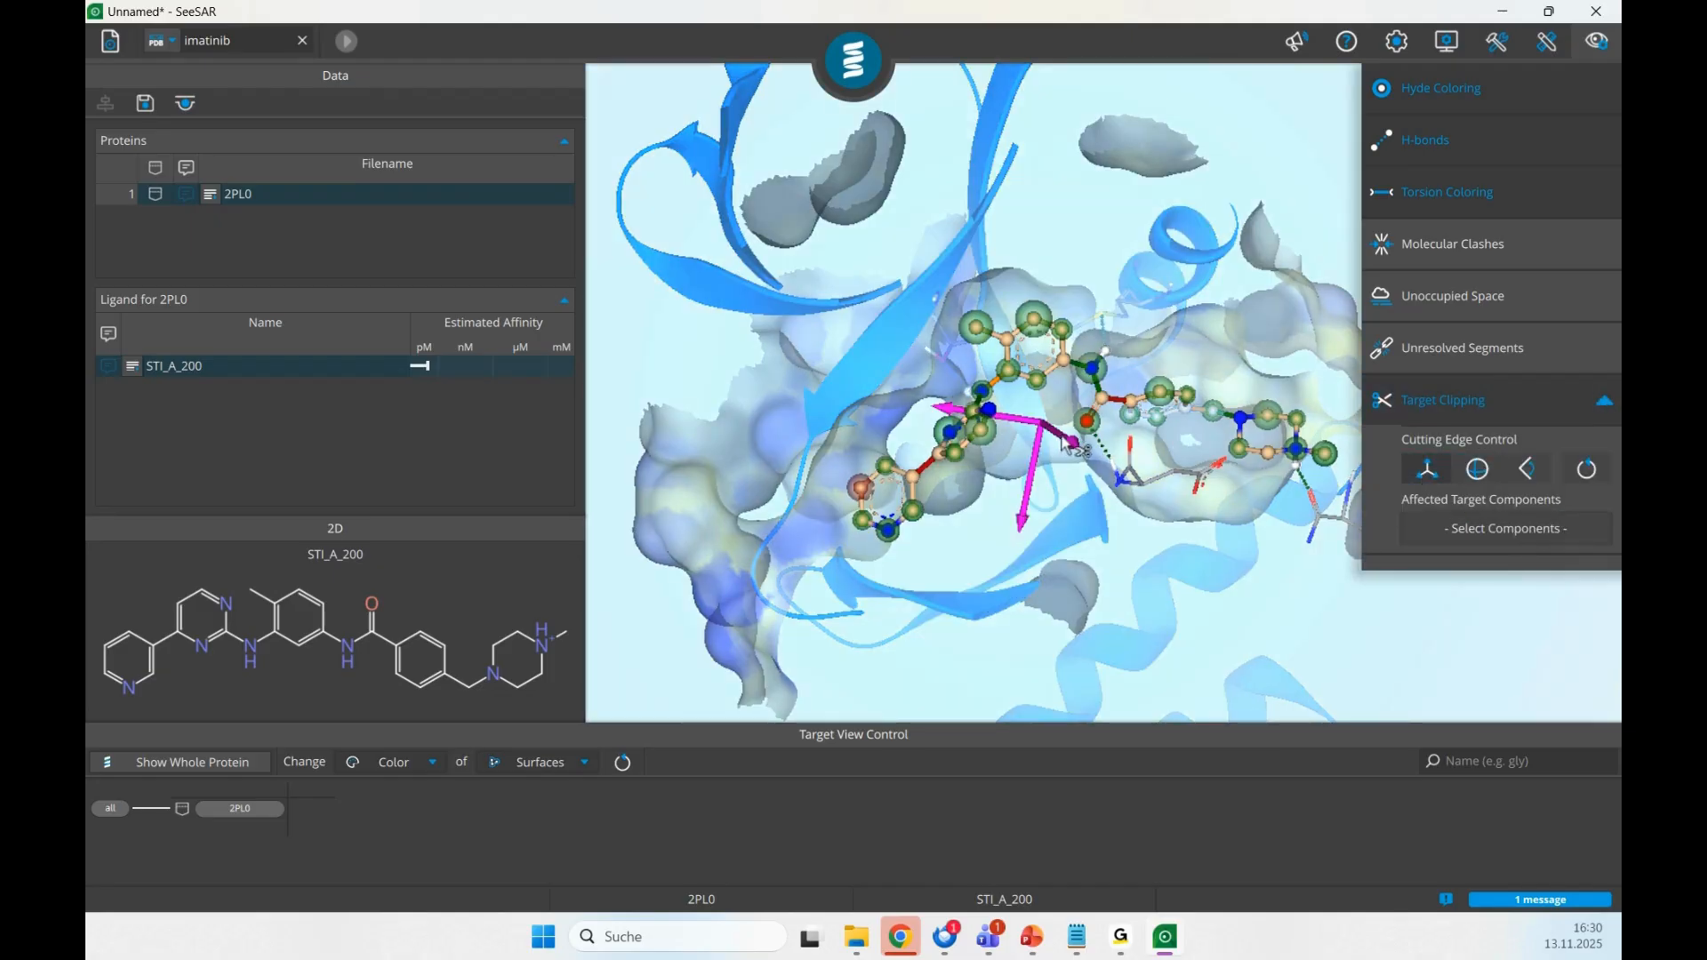
{"action": "mouse_move", "coordinate": [1074, 445]}
{"action": "left_mouse_down"}
{"action": "mouse_move", "coordinate": [1092, 459]}
{"action": "mouse_move", "coordinate": [1071, 441]}
{"action": "left_mouse_up"}
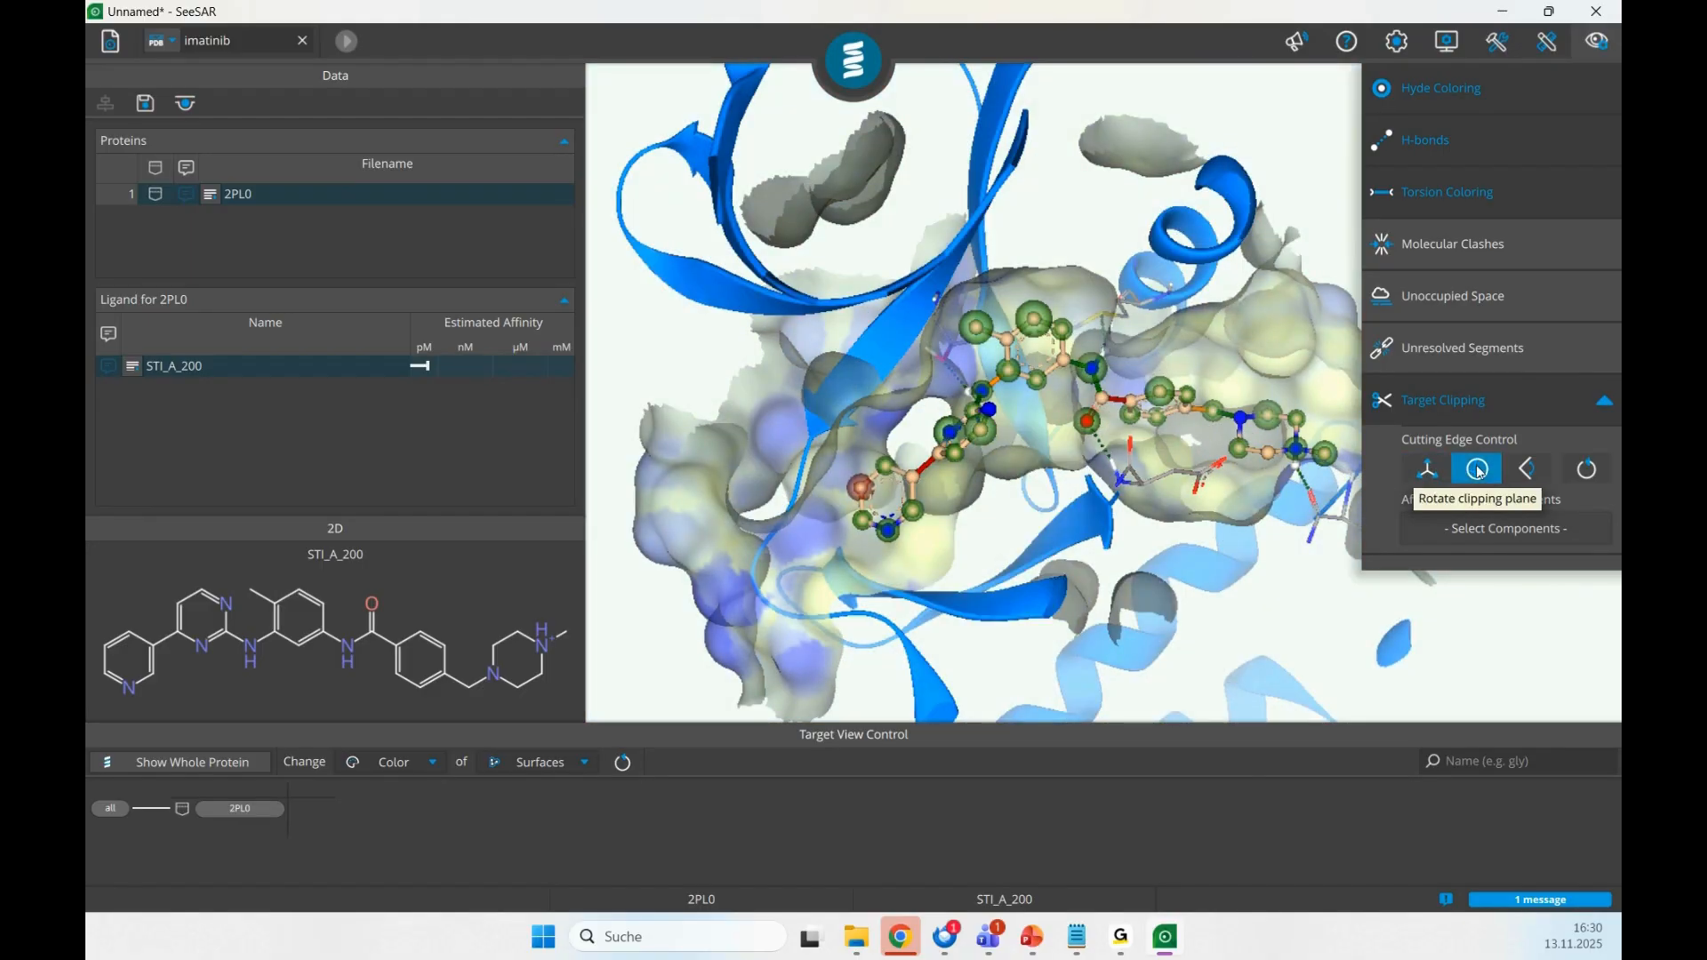
- Rotate the clipping plane slightly around the binding site
{"action": "left_click", "coordinate": [1478, 468]}
{"action": "mouse_move", "coordinate": [1103, 391]}
{"action": "left_mouse_down"}
{"action": "mouse_move", "coordinate": [1117, 322]}
{"action": "mouse_move", "coordinate": [1123, 383]}
{"action": "left_mouse_up"}
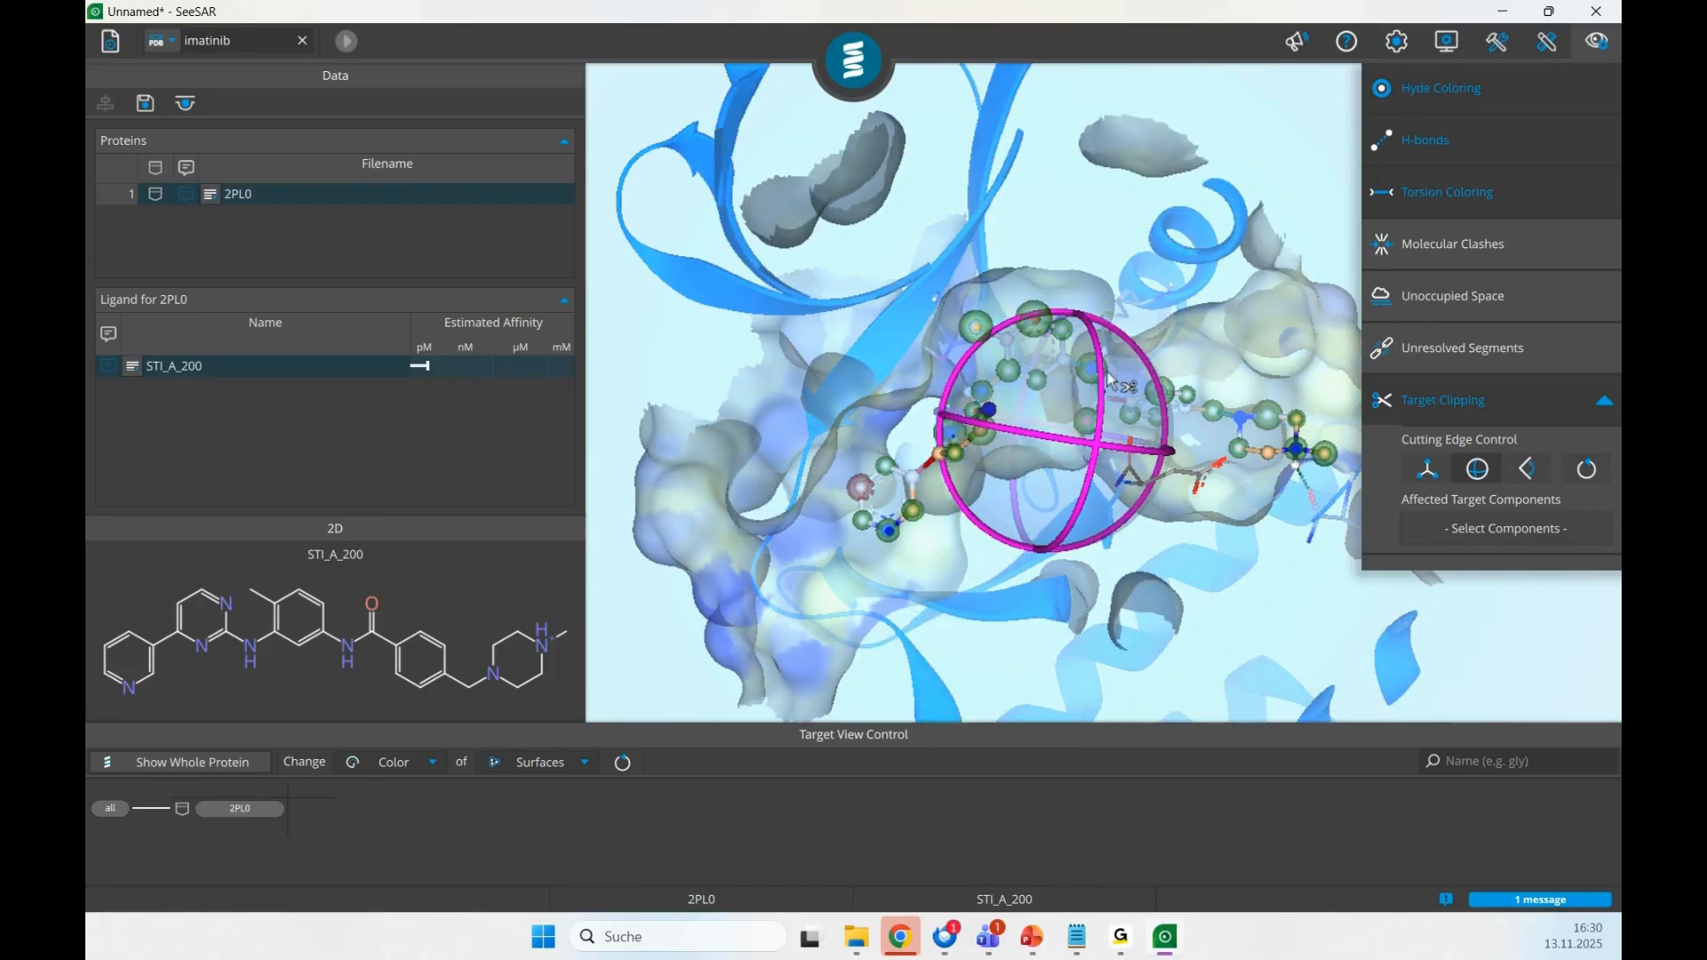
{"action": "left_click", "coordinate": [1528, 471]}
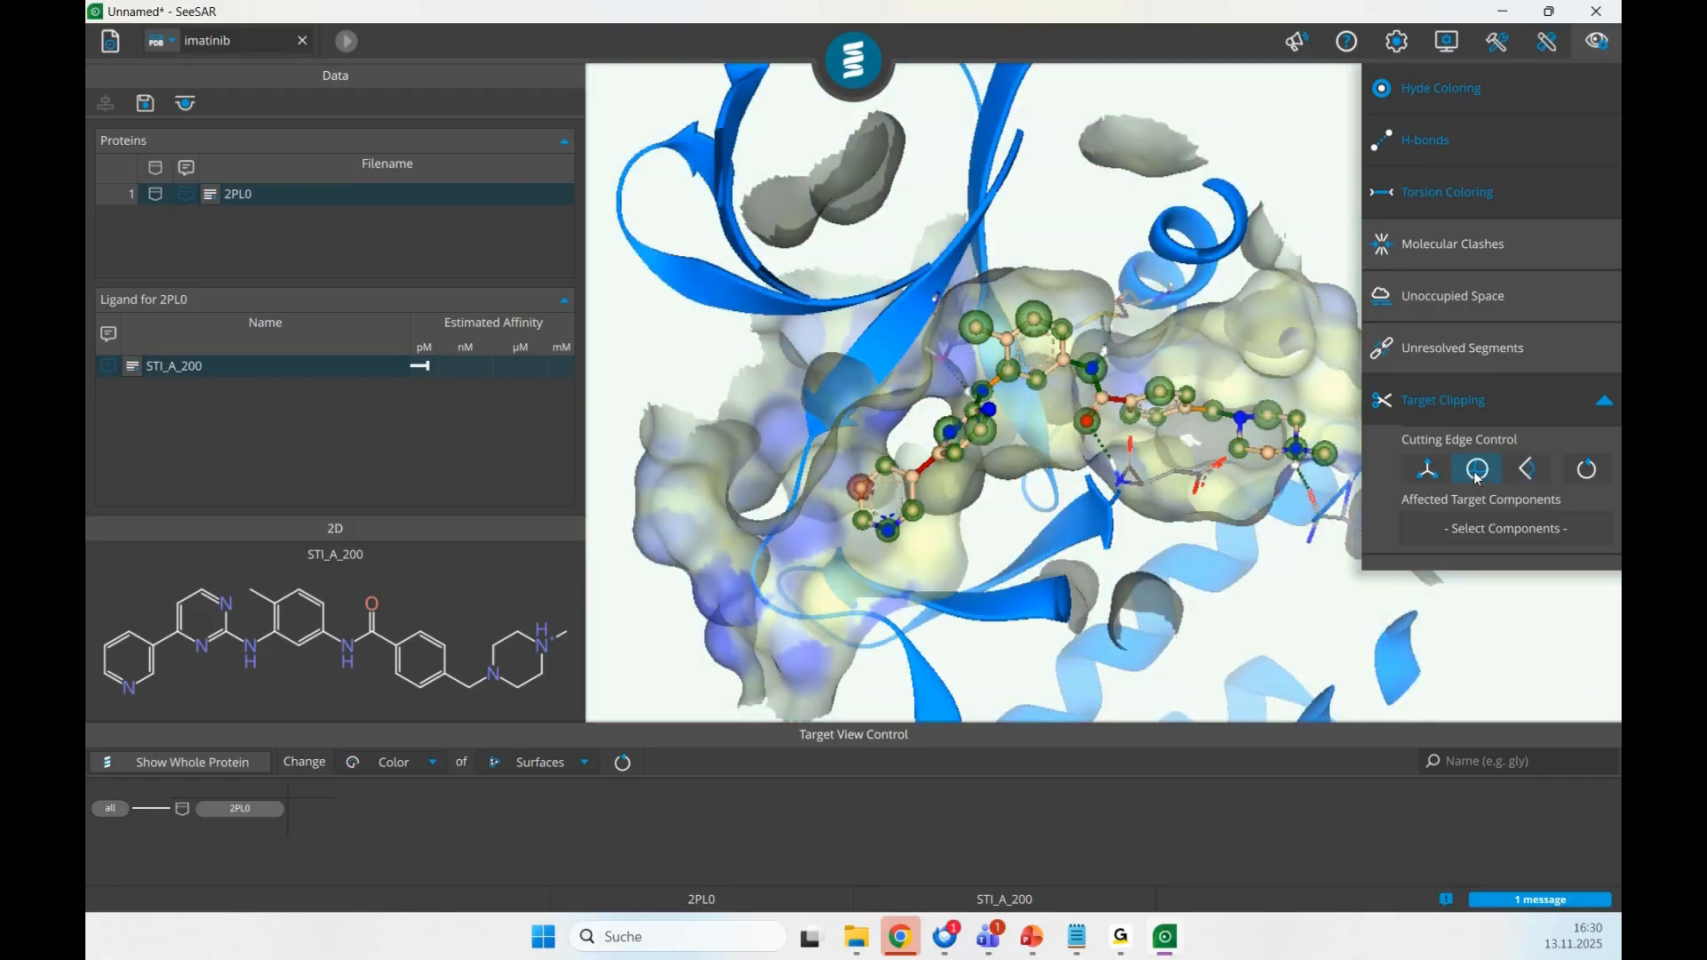
- Try toggling Chains and Waters among the affected target components, restoring clipping to Chains and Surface only
{"action": "left_click", "coordinate": [1508, 523]}
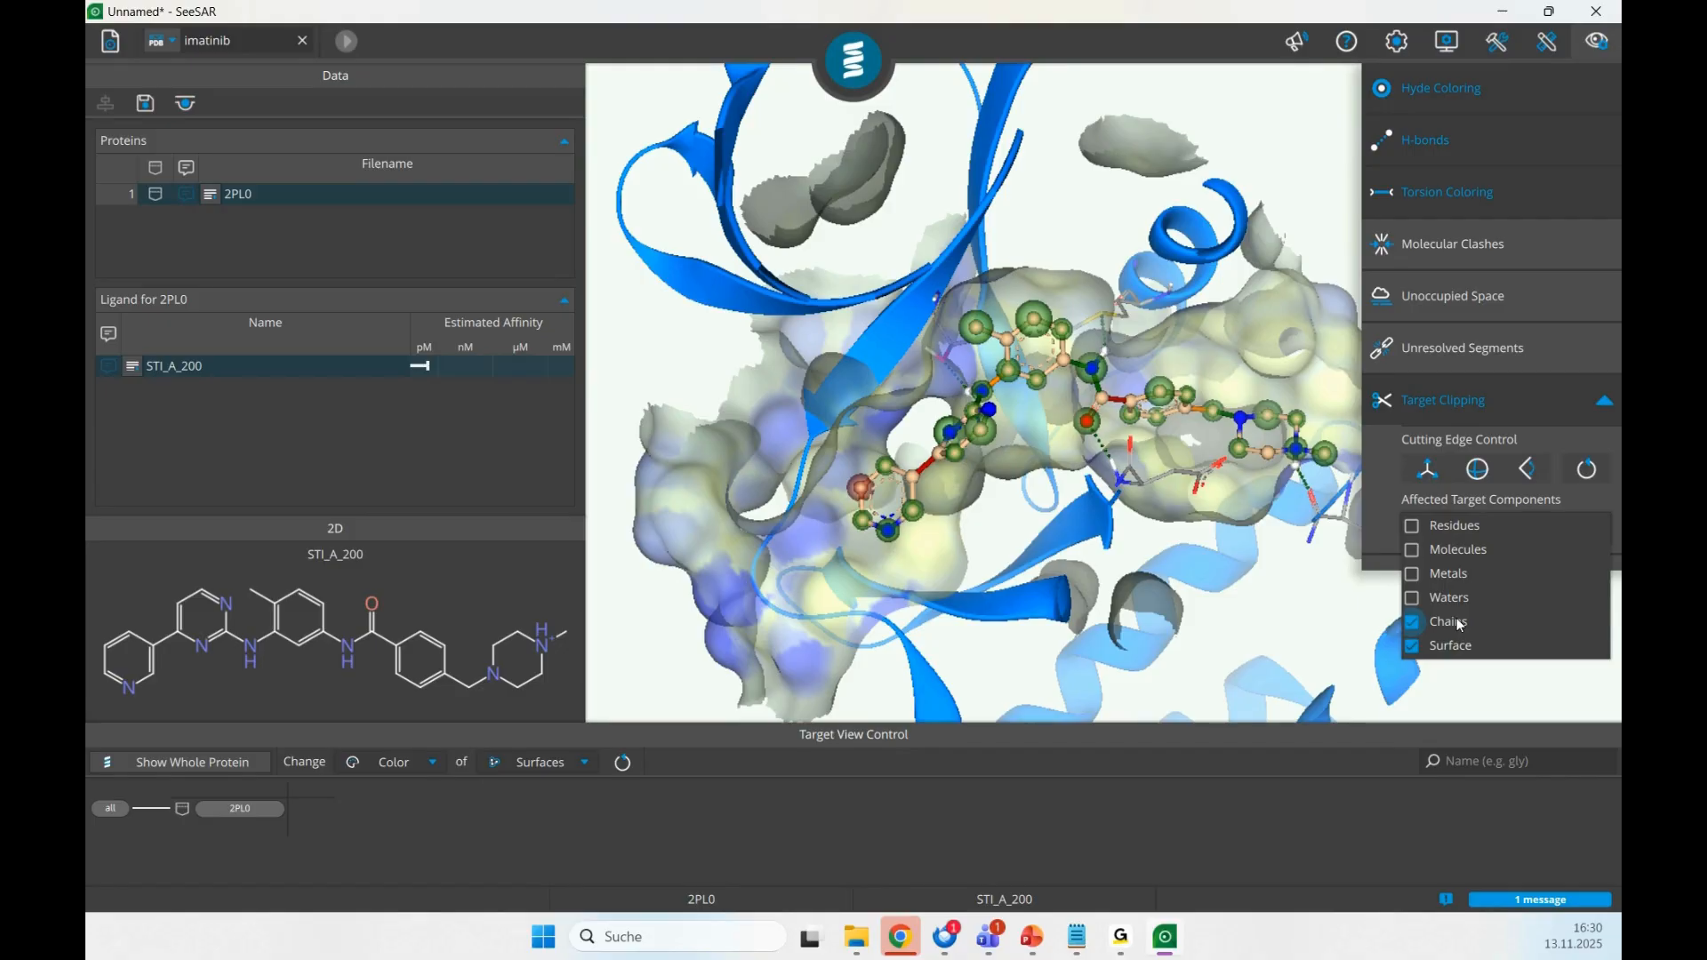
{"action": "left_click", "coordinate": [1426, 620]}
{"action": "left_click", "coordinate": [1415, 622]}
{"action": "left_click", "coordinate": [1425, 622]}
{"action": "left_click", "coordinate": [1423, 622]}
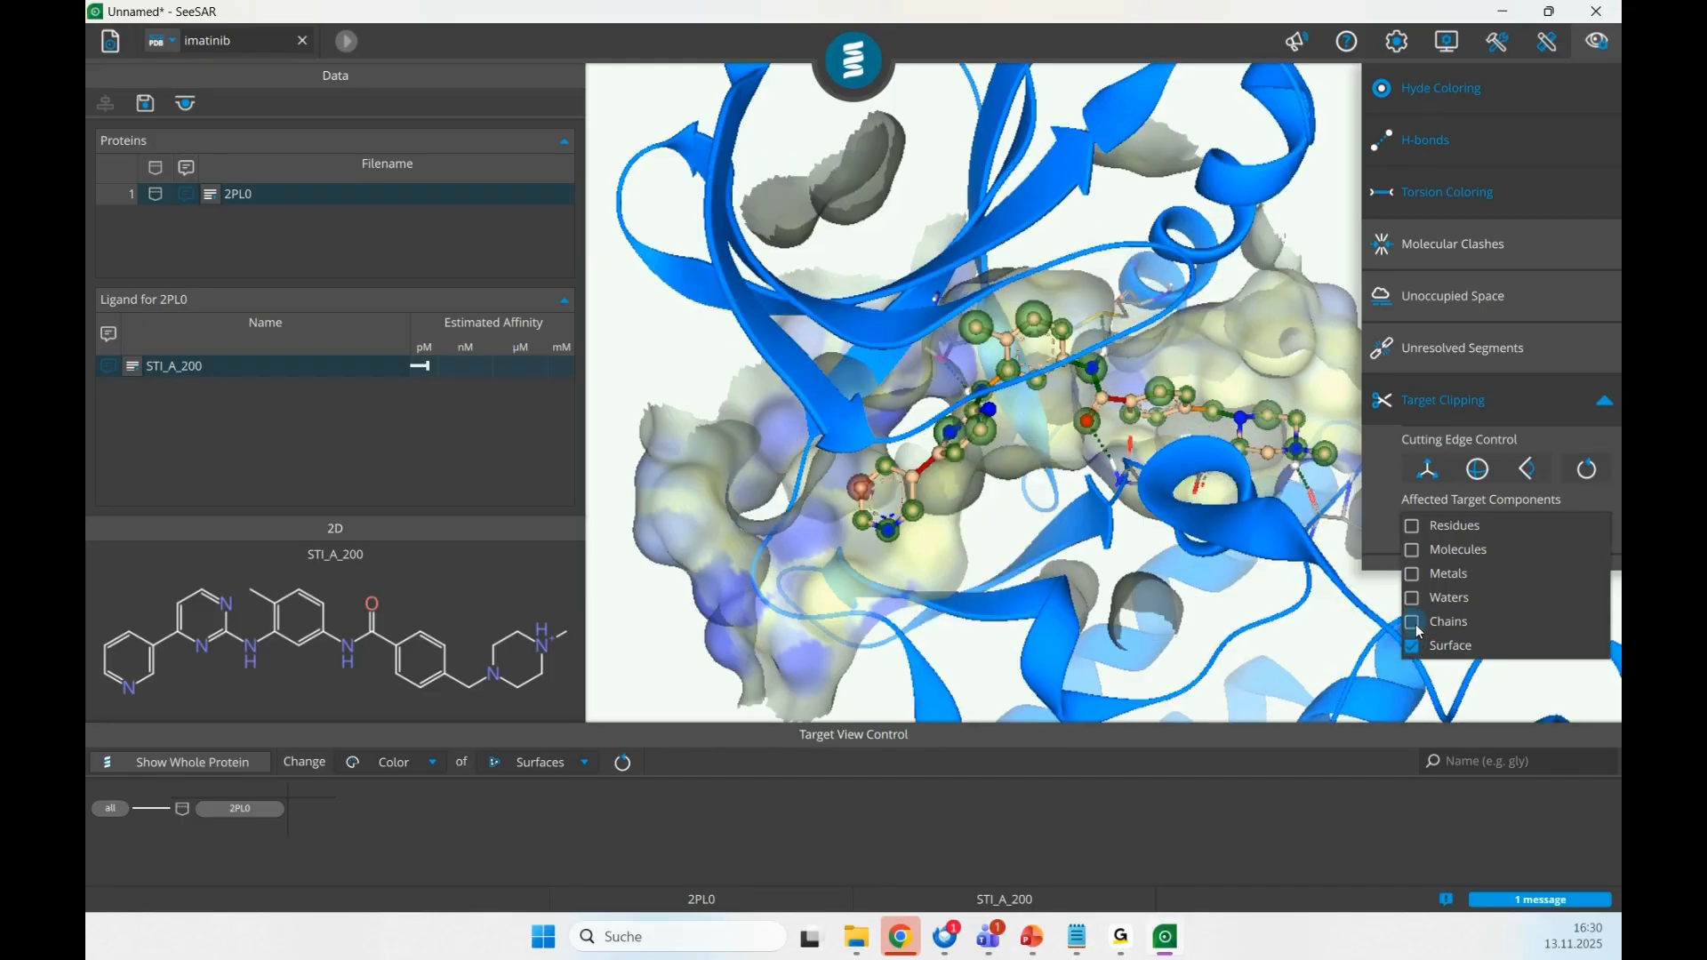
{"action": "left_click", "coordinate": [1413, 598]}
{"action": "left_click", "coordinate": [1414, 599]}
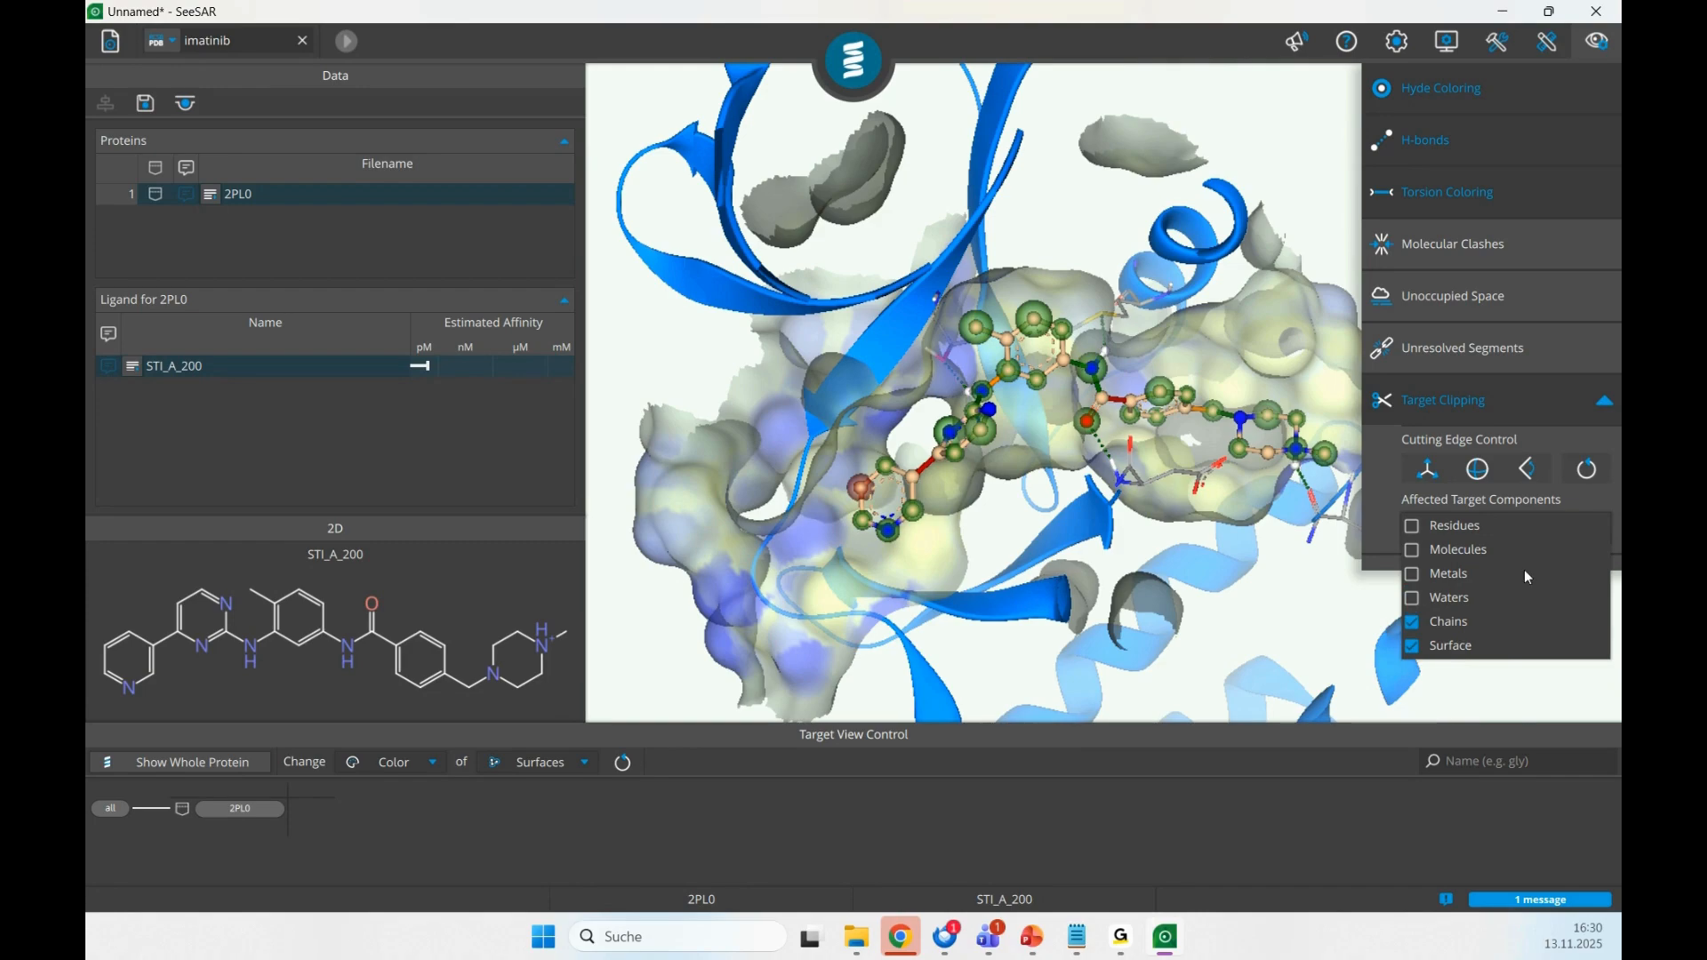
{"action": "left_click", "coordinate": [1385, 491]}
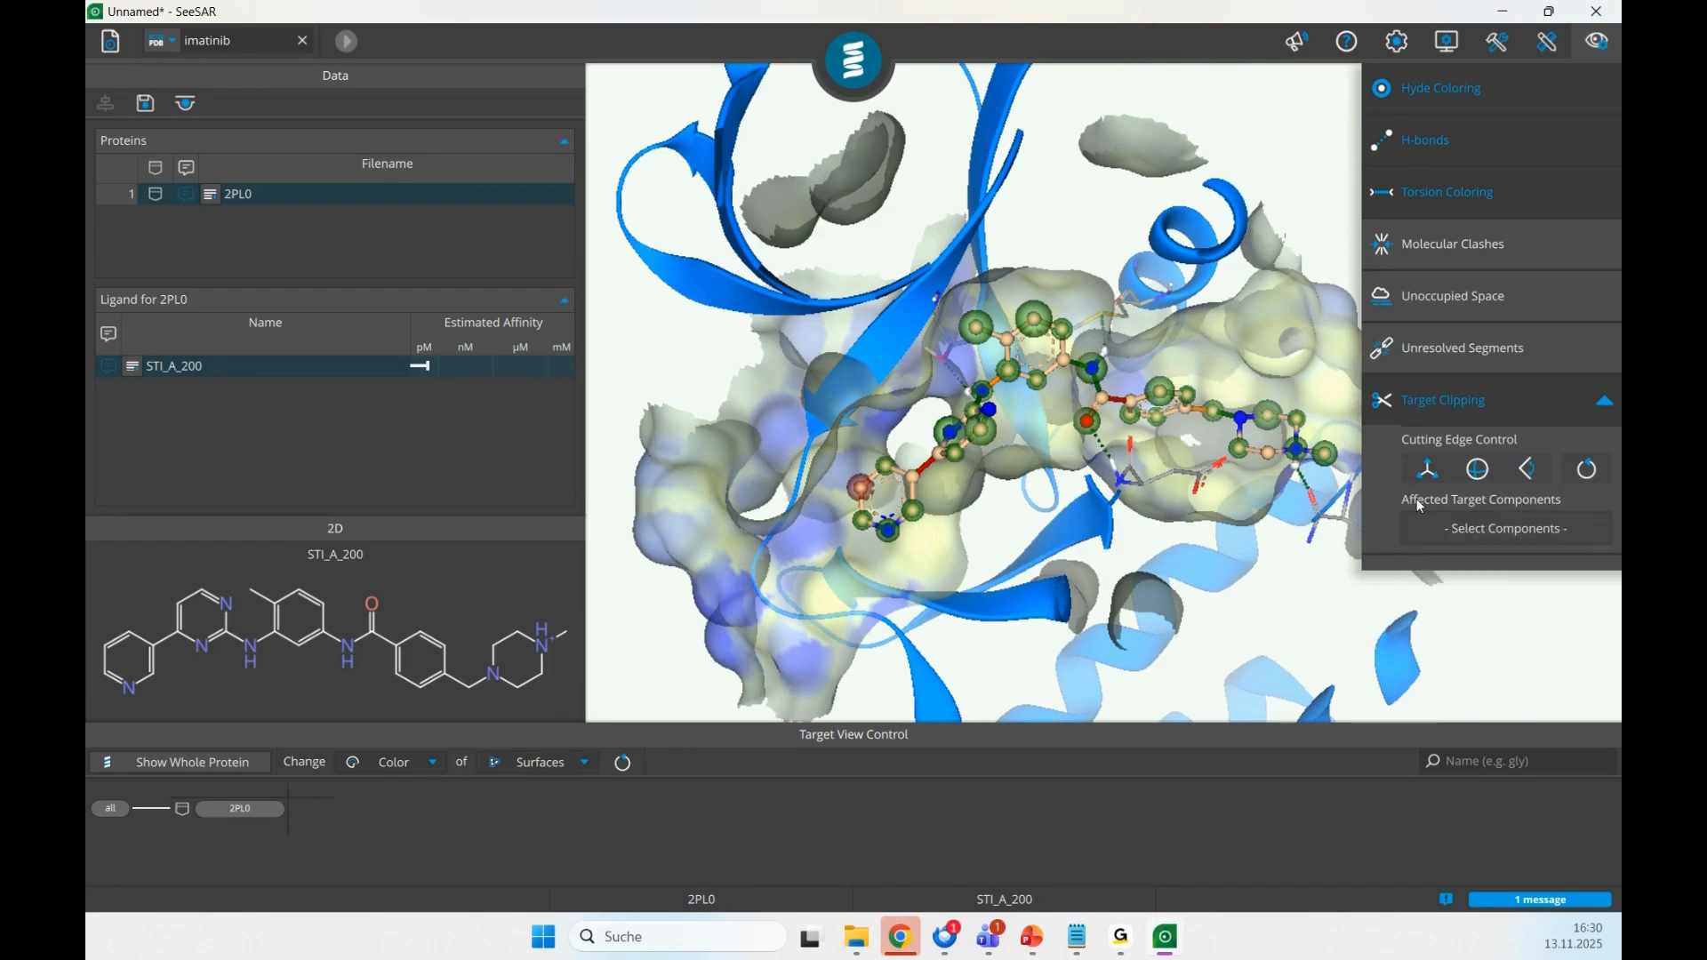
{"action": "left_click", "coordinate": [1599, 43]}
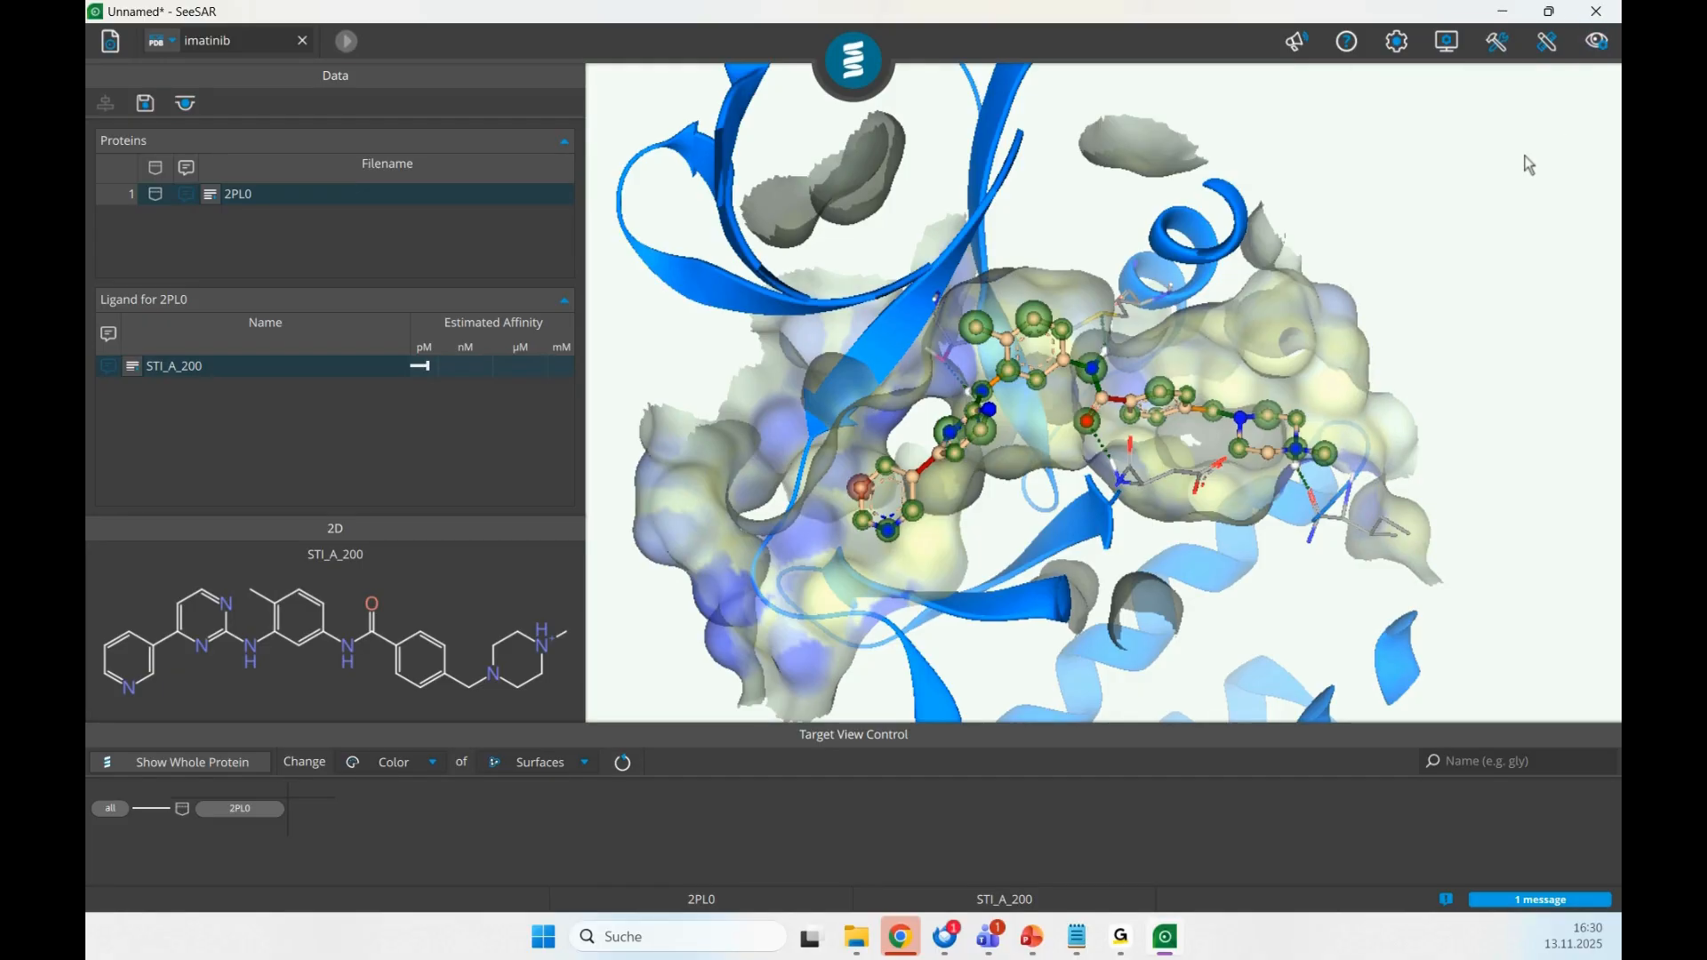
- Switch the target view control to Visibility of Residues for the 2PL0 binding site
{"action": "left_click", "coordinate": [418, 771]}
{"action": "left_click", "coordinate": [415, 762]}
{"action": "left_click", "coordinate": [533, 762]}
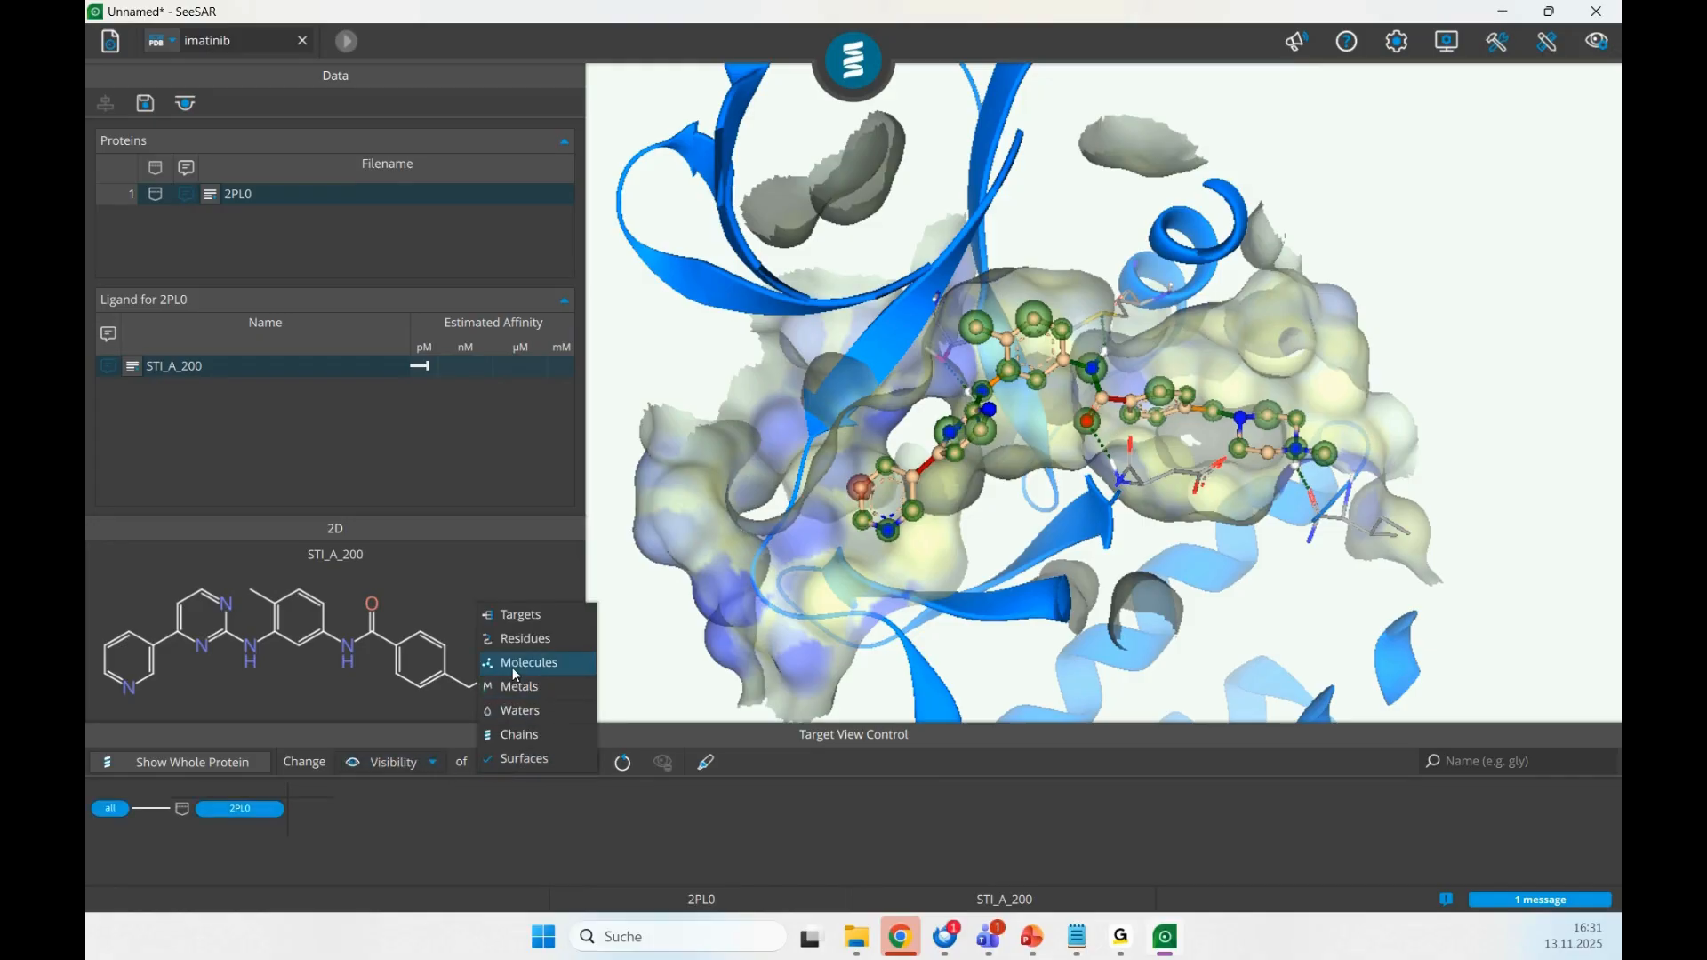
{"action": "left_click", "coordinate": [521, 644]}
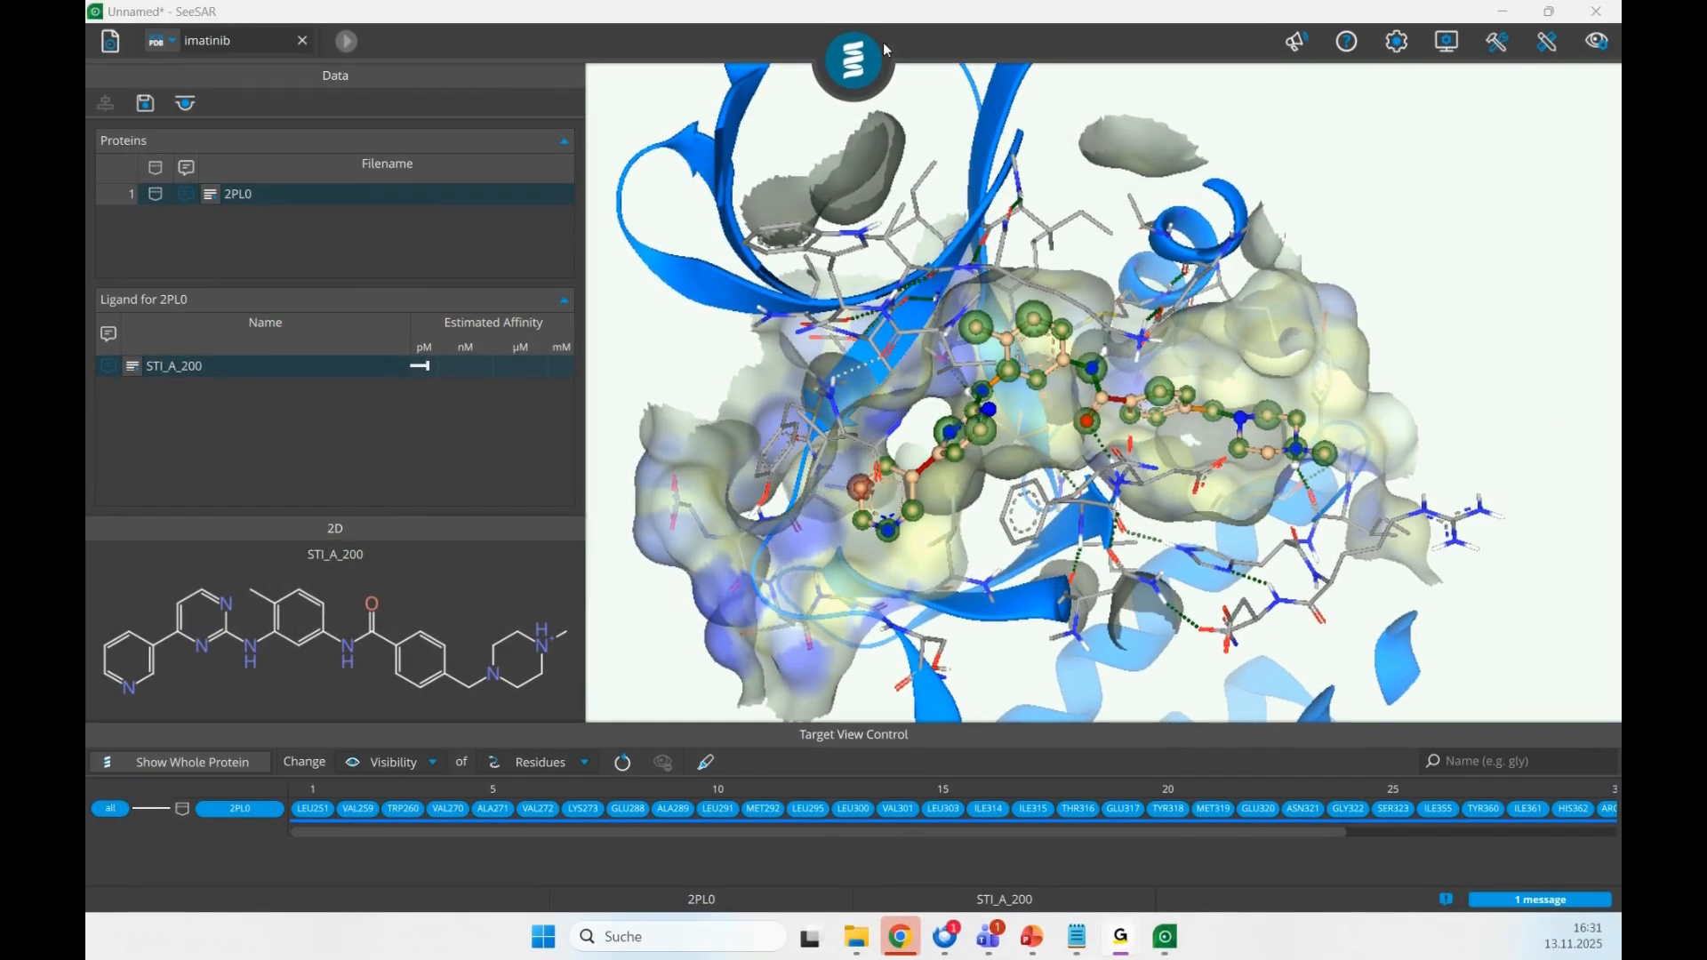
{"action": "left_click", "coordinate": [885, 46]}
- Search the binding site residues by name for "Leu", and replace the query with "Cys"
{"action": "left_click", "coordinate": [1485, 761]}
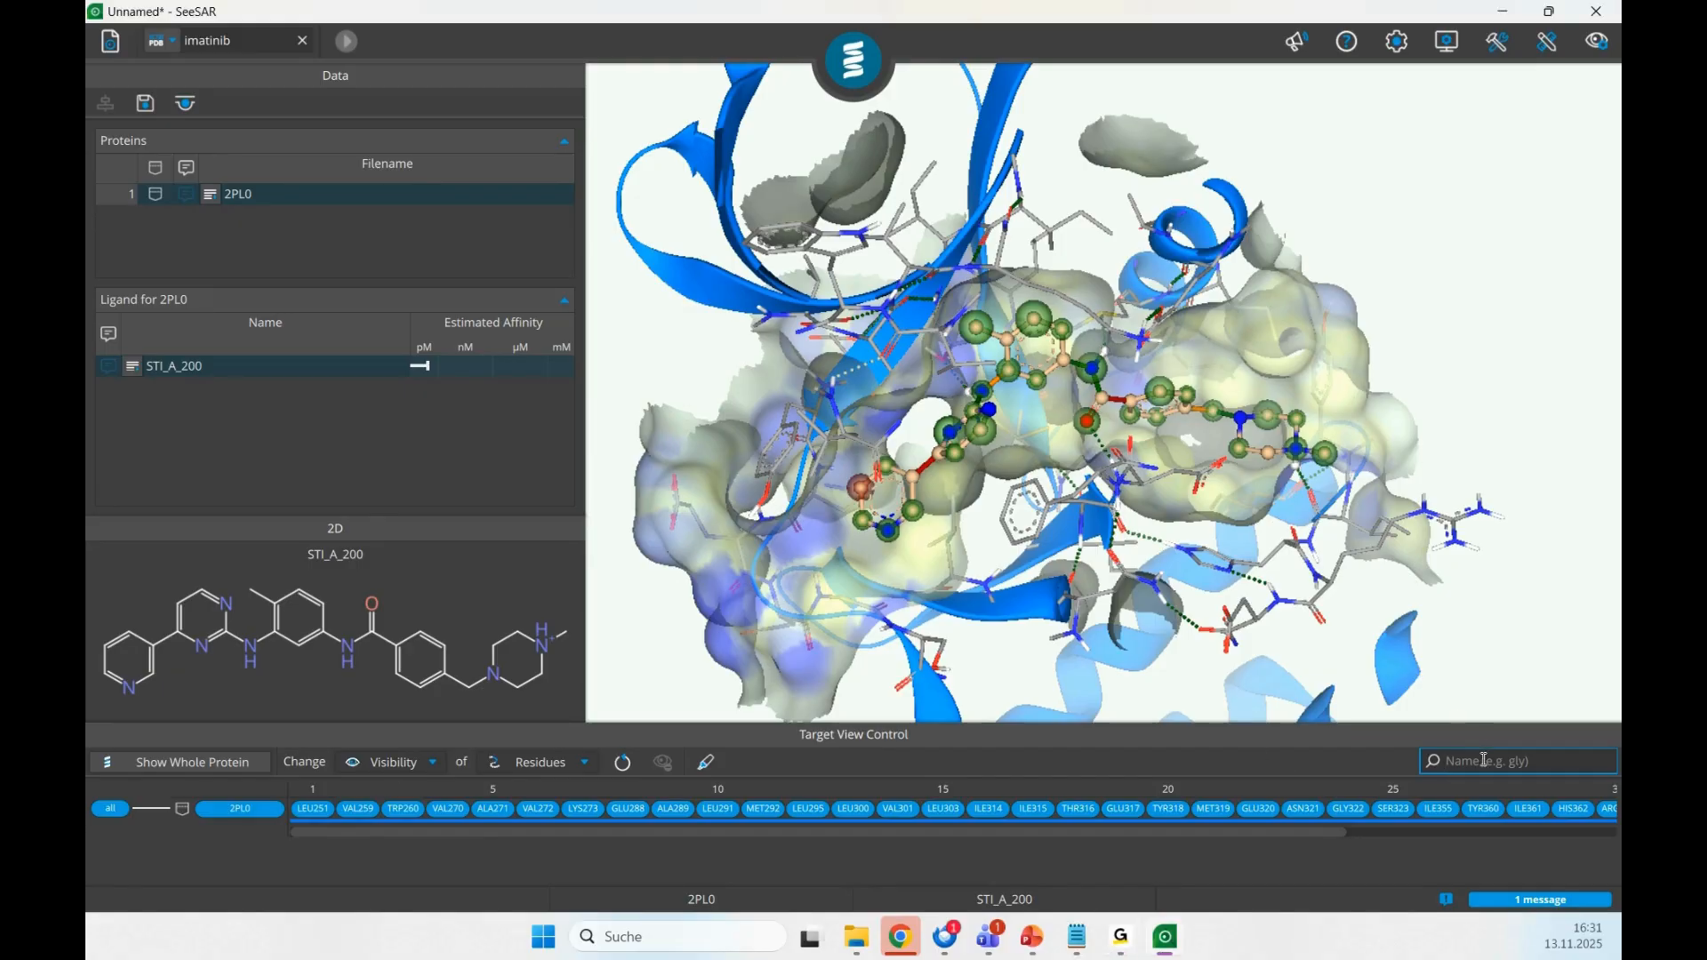
{"action": "type", "text": "Leu"}
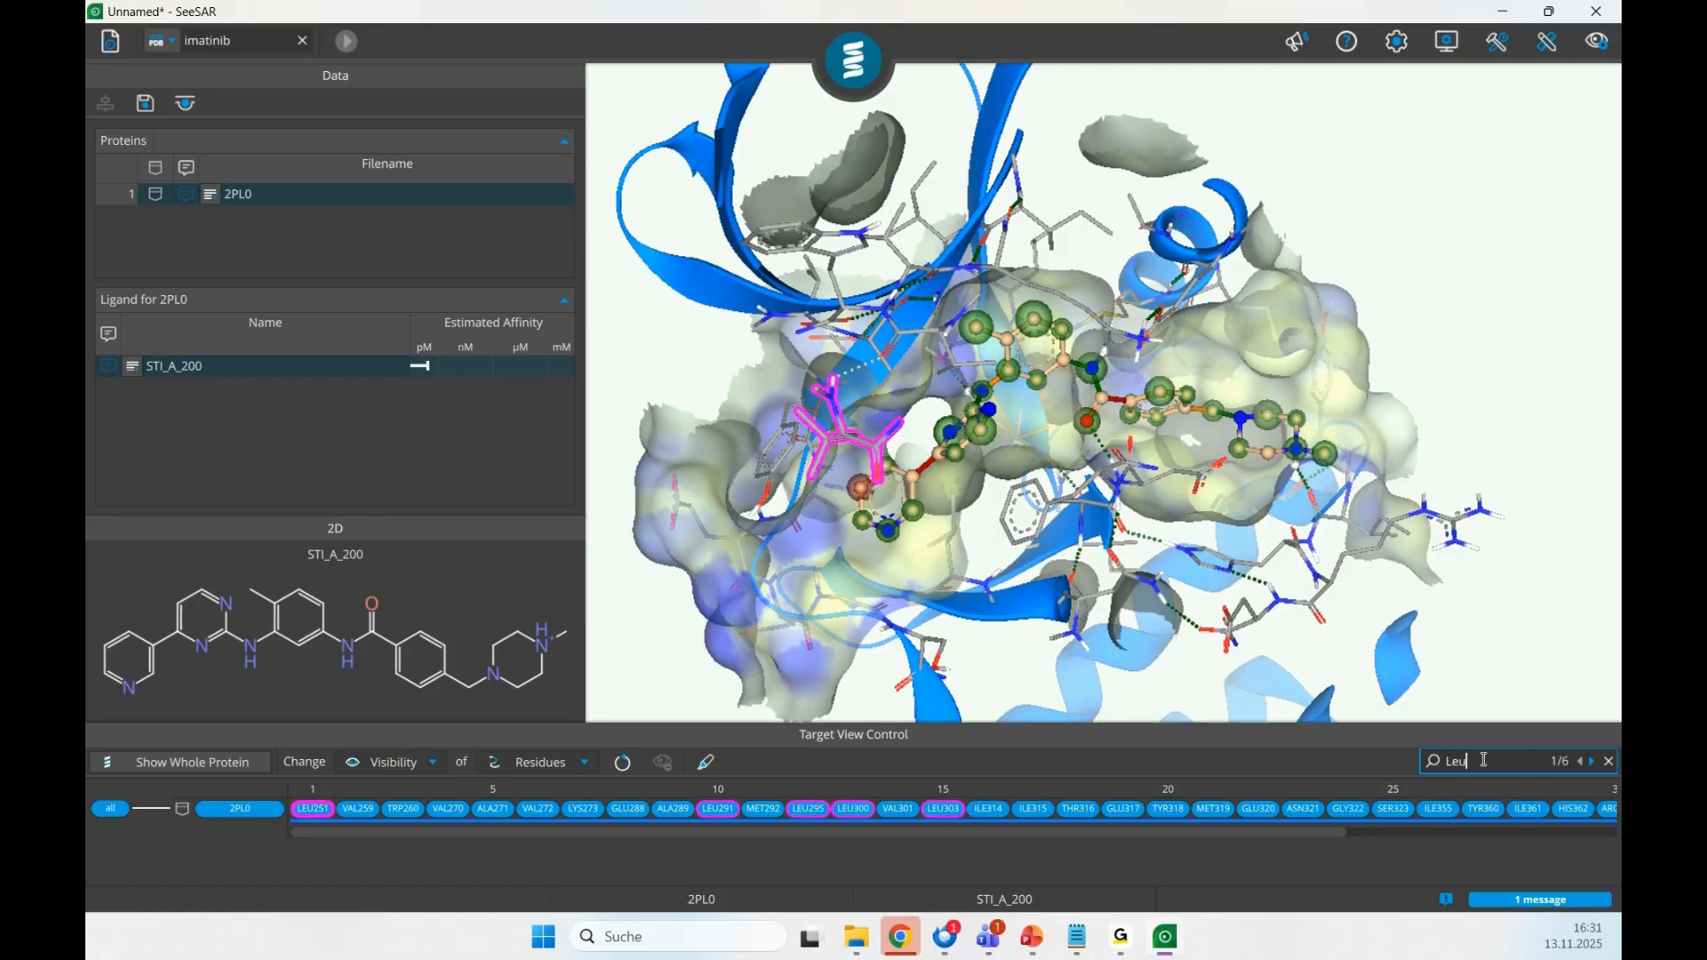
{"action": "key", "text": "BackSpace"}
{"action": "key", "text": "BackSpace"}
{"action": "key", "text": "BackSpace"}
{"action": "type", "text": "Cys"}
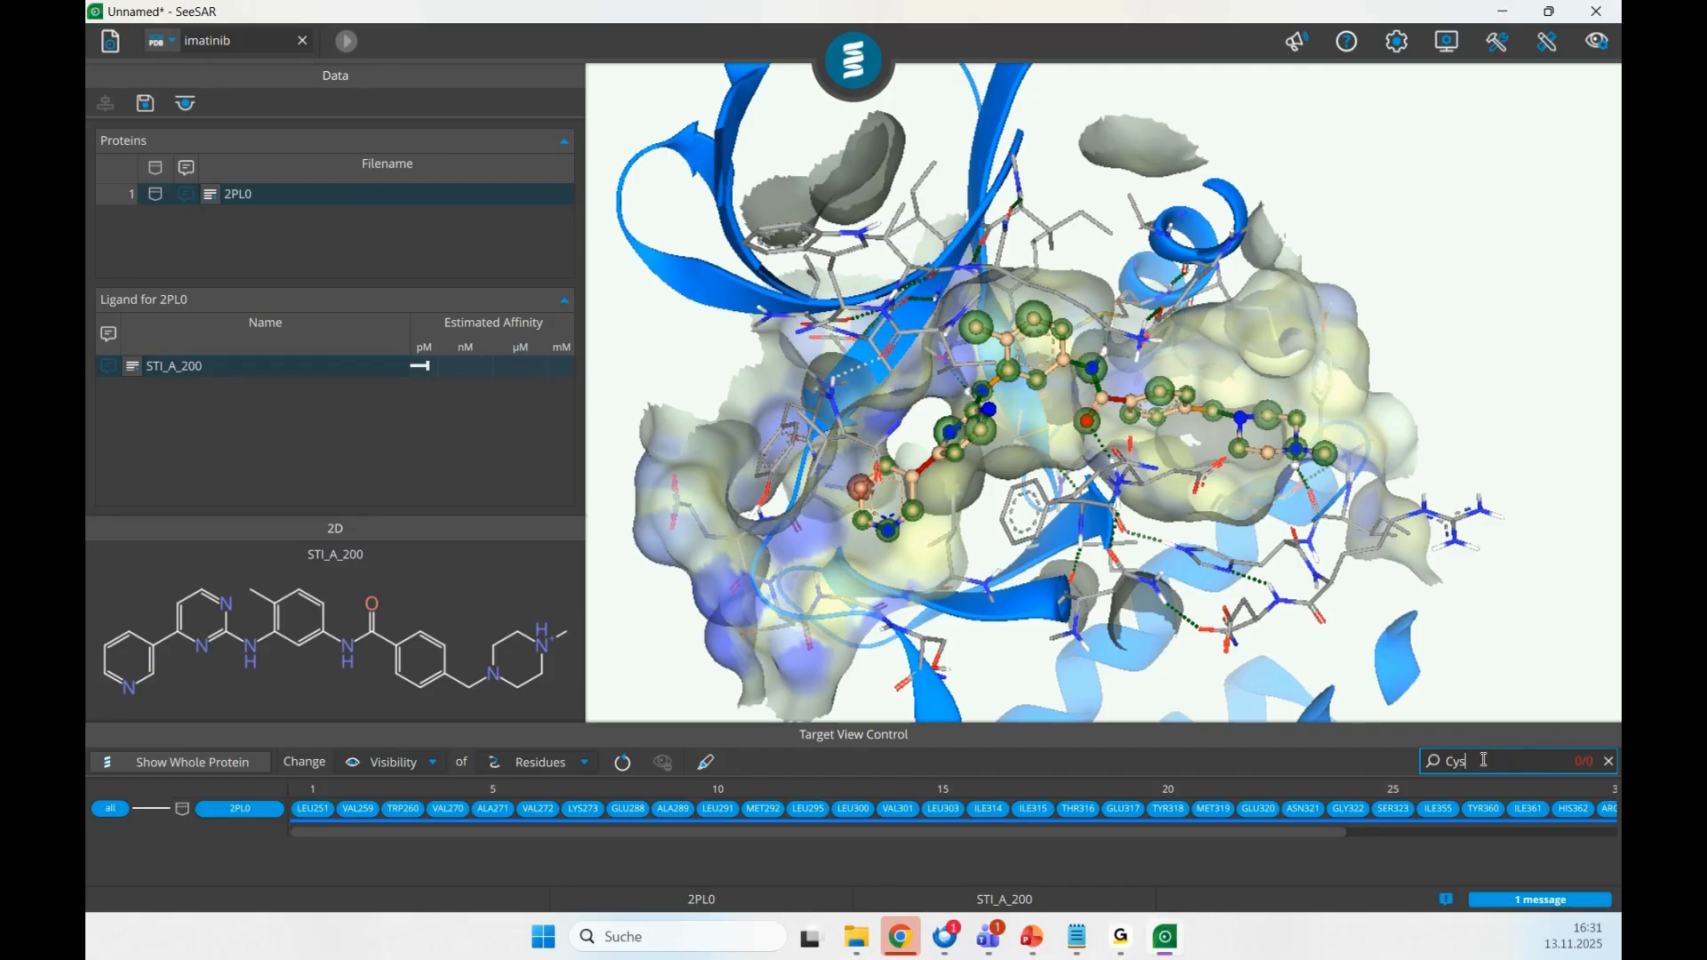
- Search the residues for "Lys" and narrow the query to "Lys289"
{"action": "key", "text": "BackSpace"}
{"action": "key", "text": "BackSpace"}
{"action": "key", "text": "BackSpace"}
{"action": "type", "text": "Lys"}
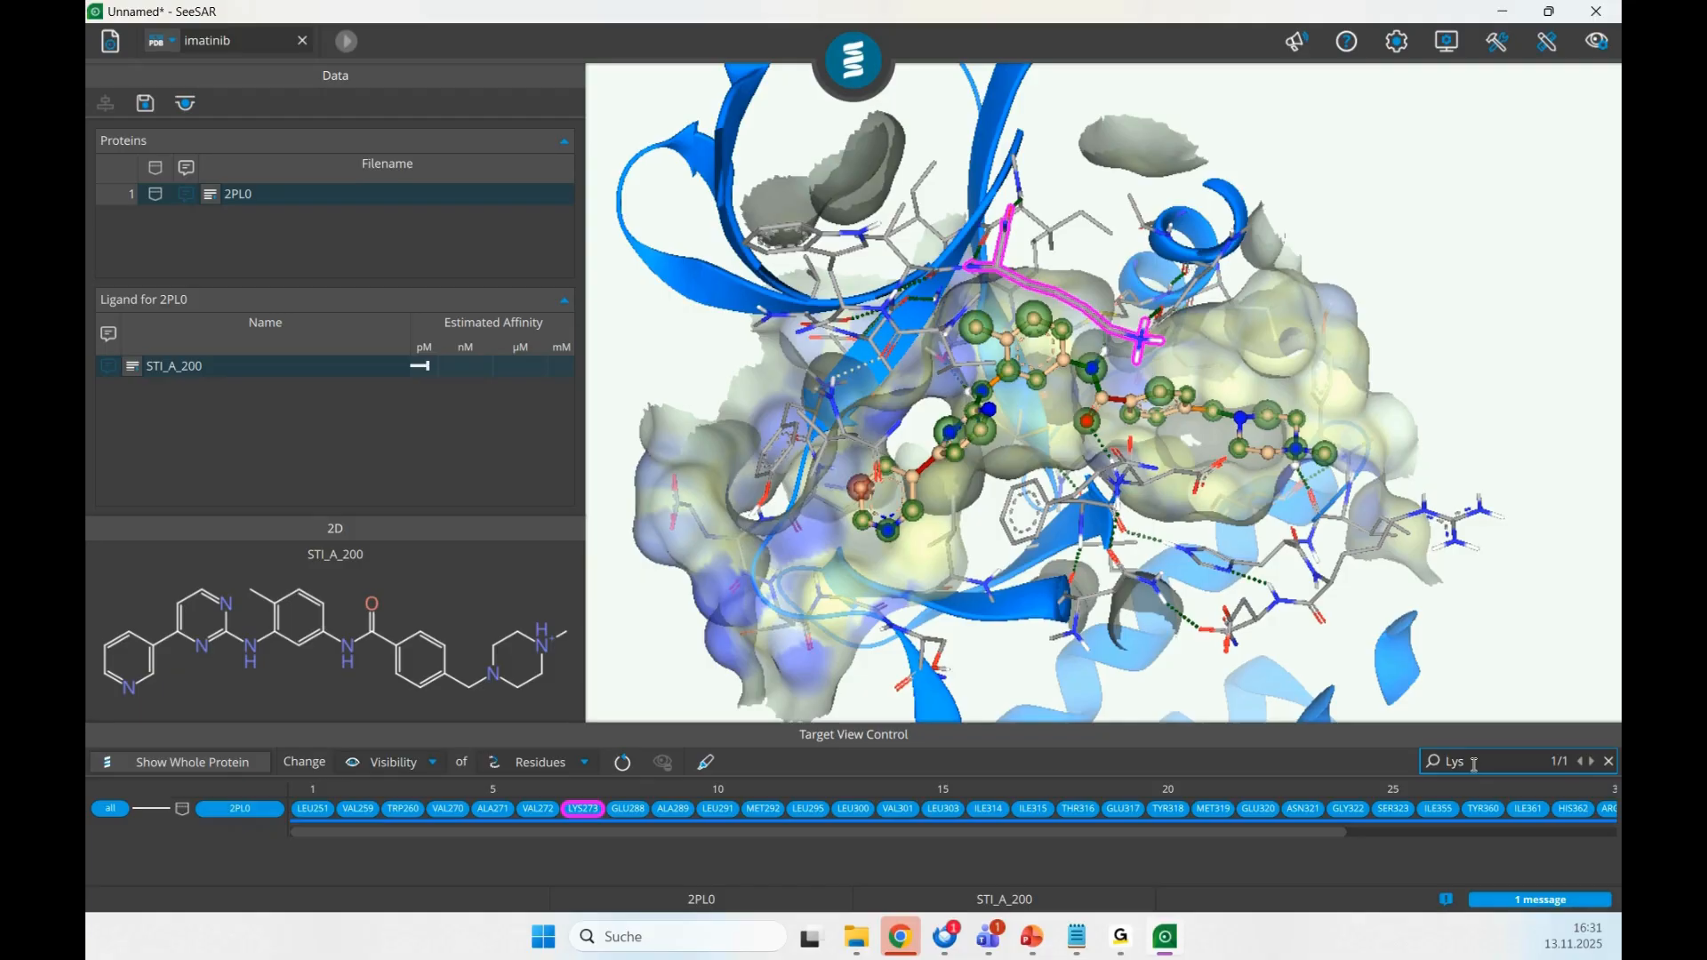
{"action": "type", "text": "289"}
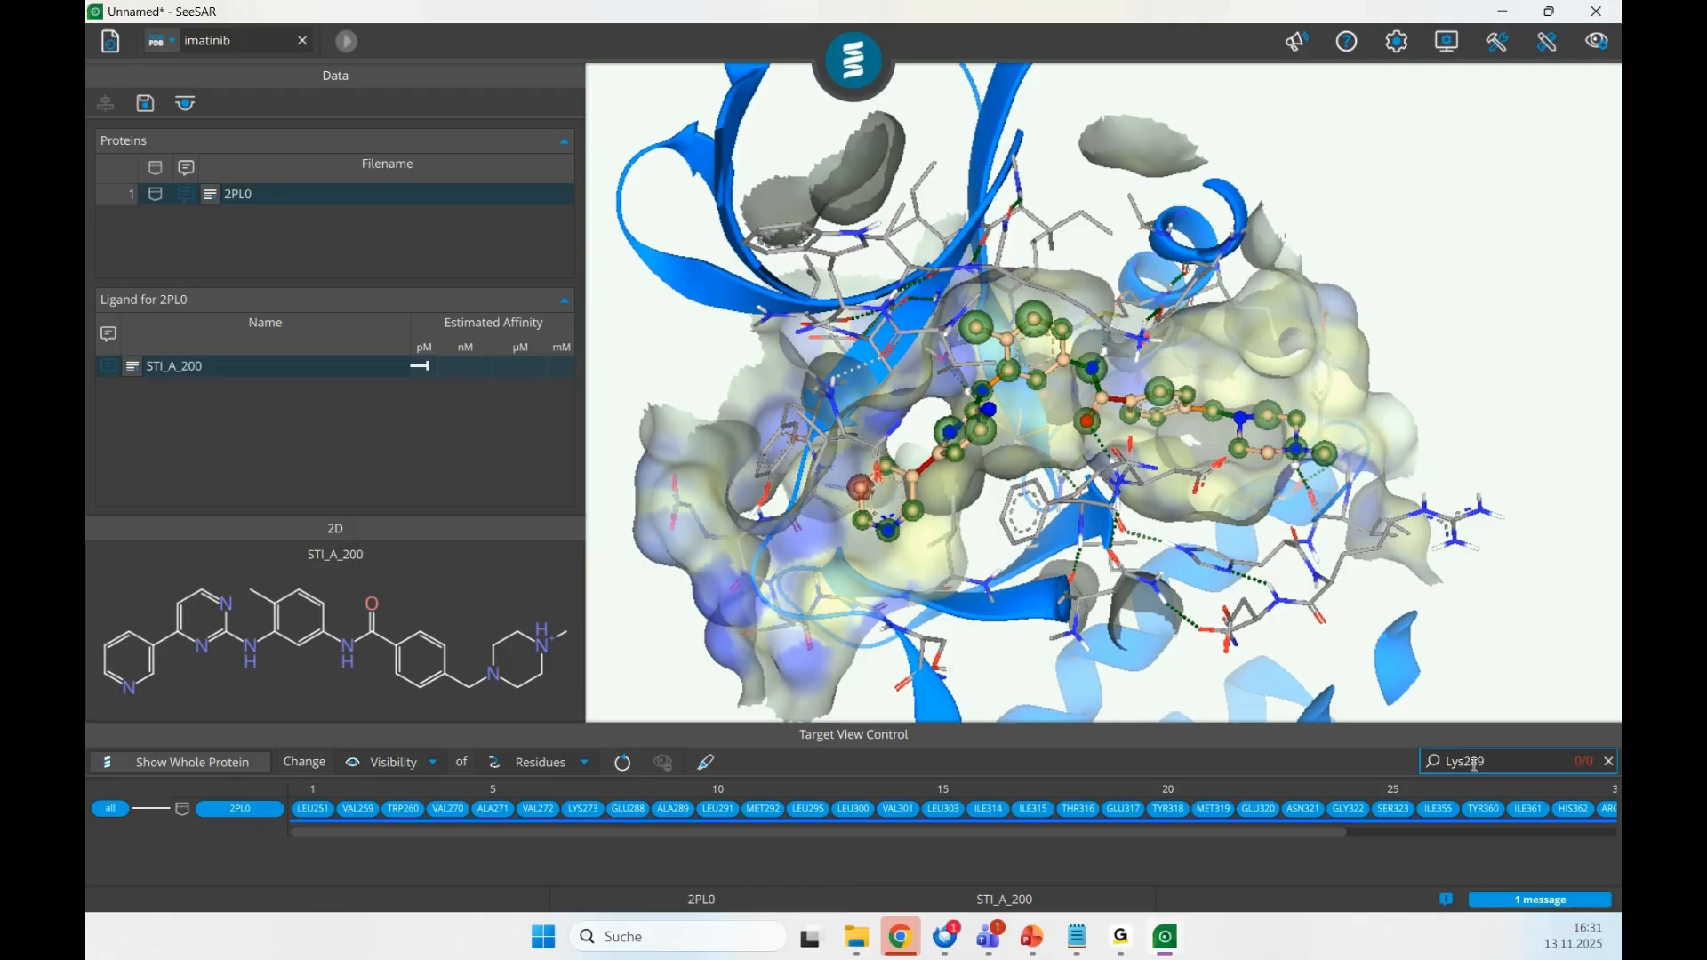
- Search the residues by the number 289 alone and inspect the matching residue in the binding site
{"action": "key", "text": "BackSpace"}
{"action": "key", "text": "BackSpace"}
{"action": "key", "text": "BackSpace"}
{"action": "key", "text": "BackSpace"}
{"action": "key", "text": "BackSpace"}
{"action": "key", "text": "BackSpace"}
{"action": "type", "text": "289"}
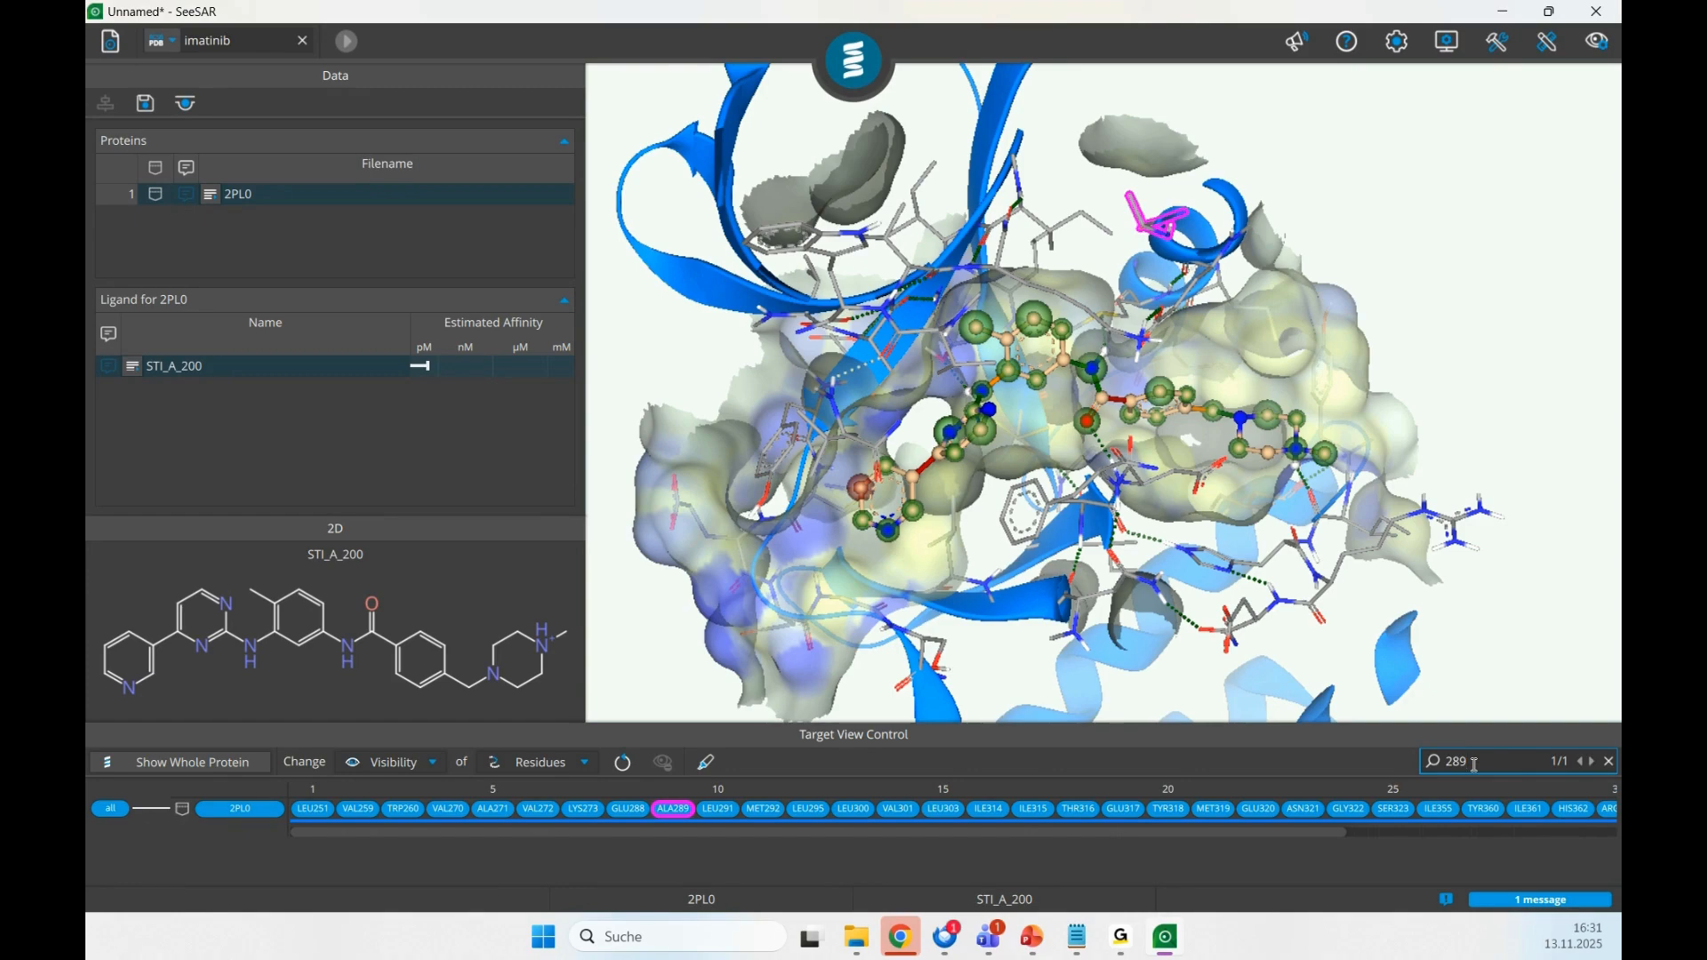
{"action": "right_click_drag", "start_coordinate": [1136, 355], "coordinate": [1153, 302]}
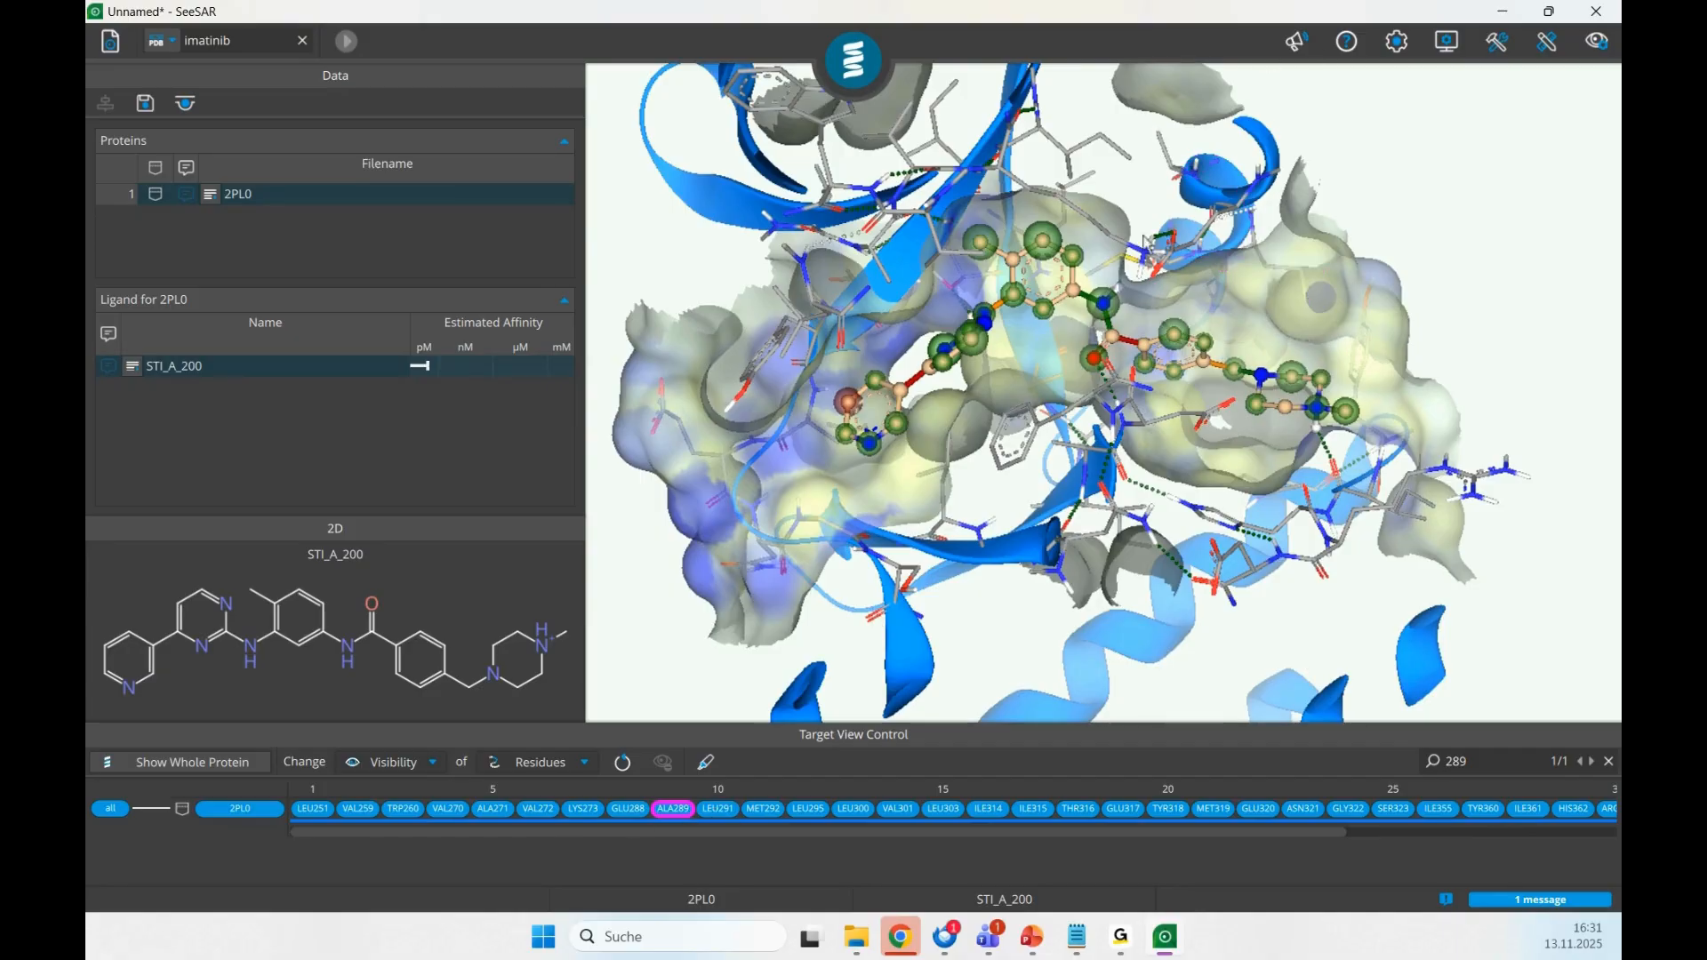
- Search for "Leu" residues again, cycle through all matches in the binding site, and clear the search
{"action": "left_click", "coordinate": [1482, 765]}
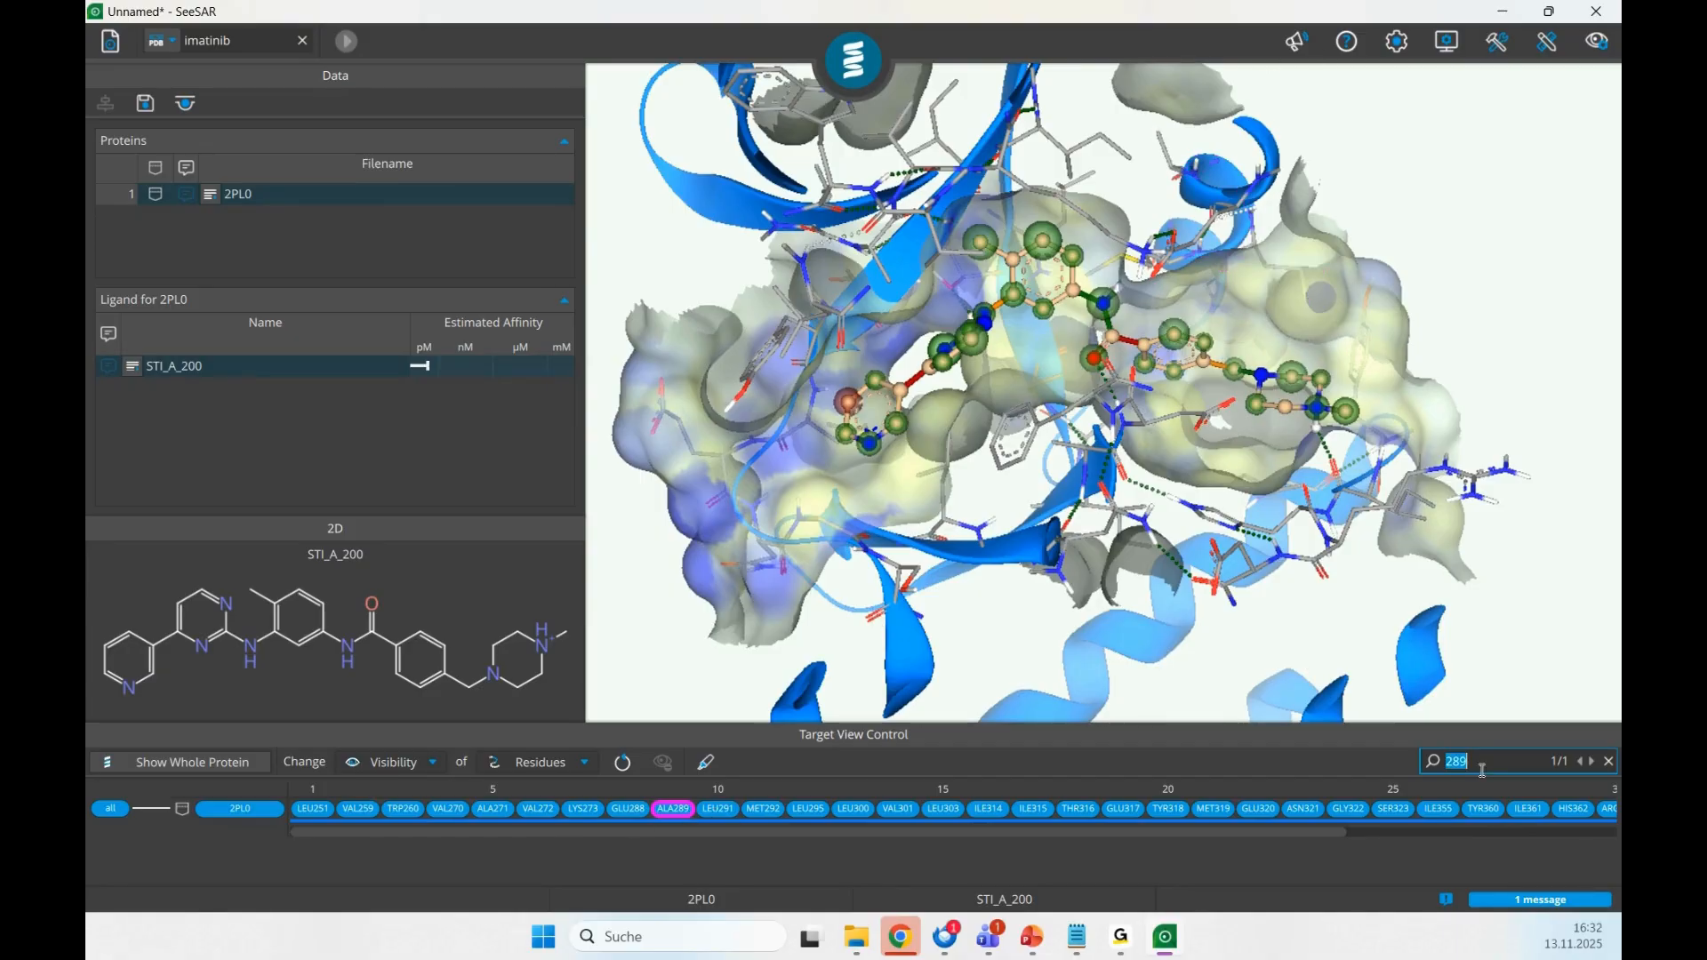
{"action": "type", "text": "289"}
{"action": "double_click", "coordinate": [1466, 763]}
{"action": "type", "text": "Leu"}
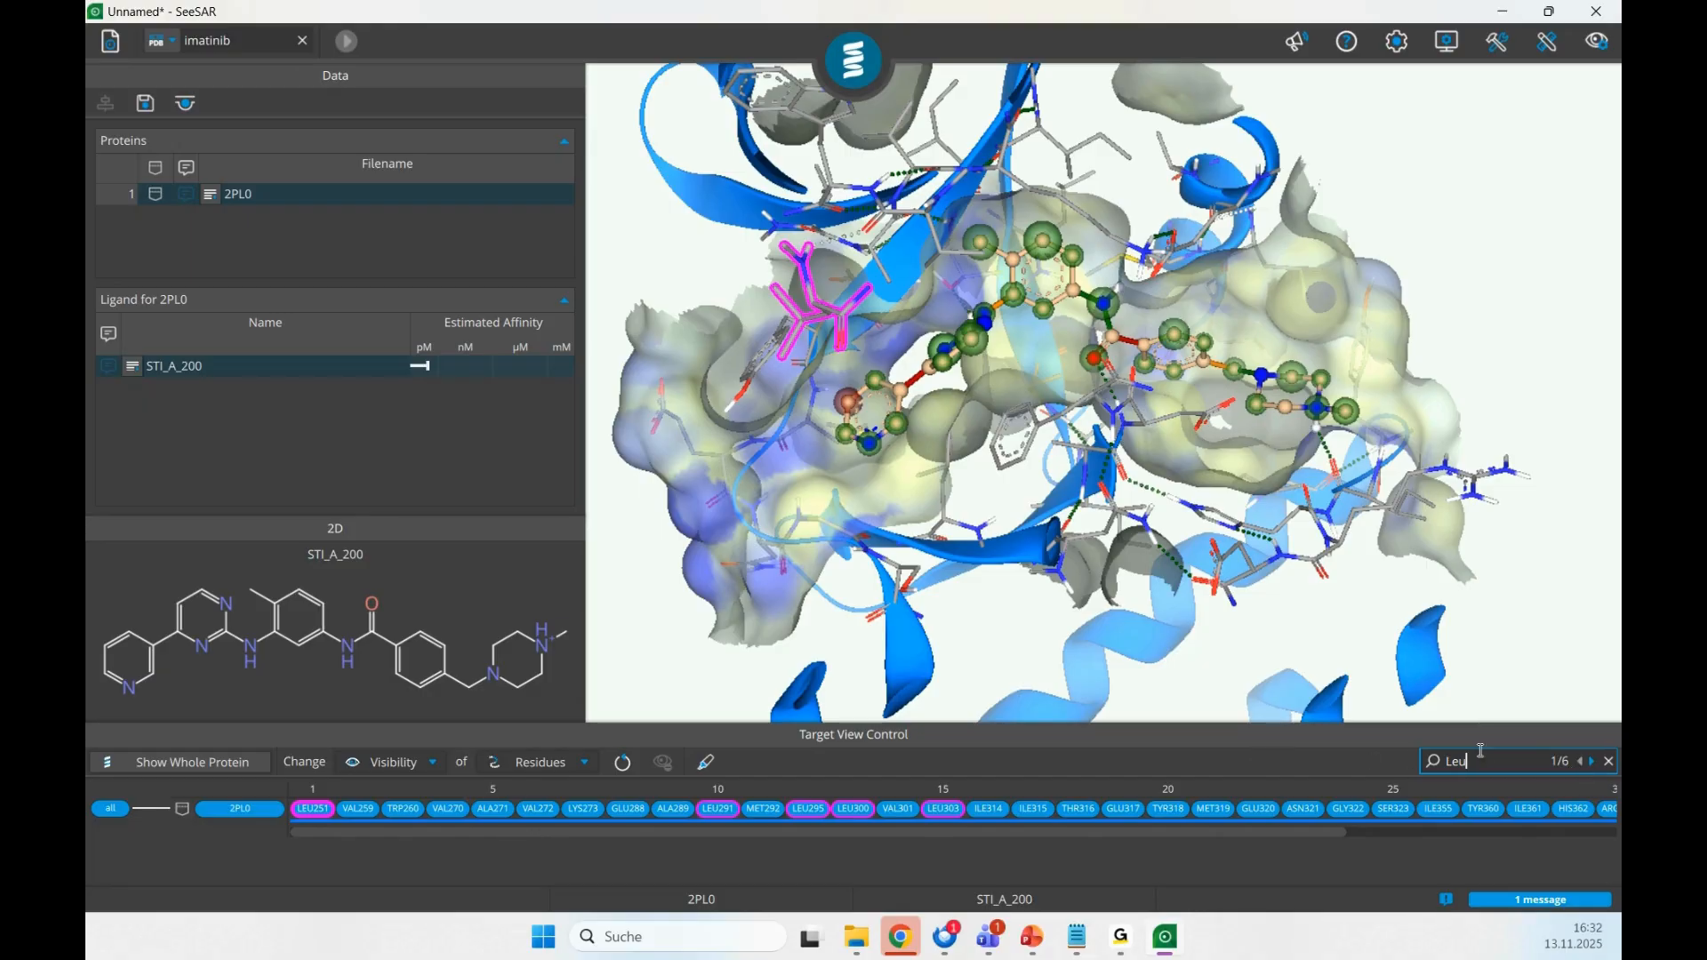
{"action": "left_click", "coordinate": [1594, 763]}
{"action": "left_click", "coordinate": [1594, 764]}
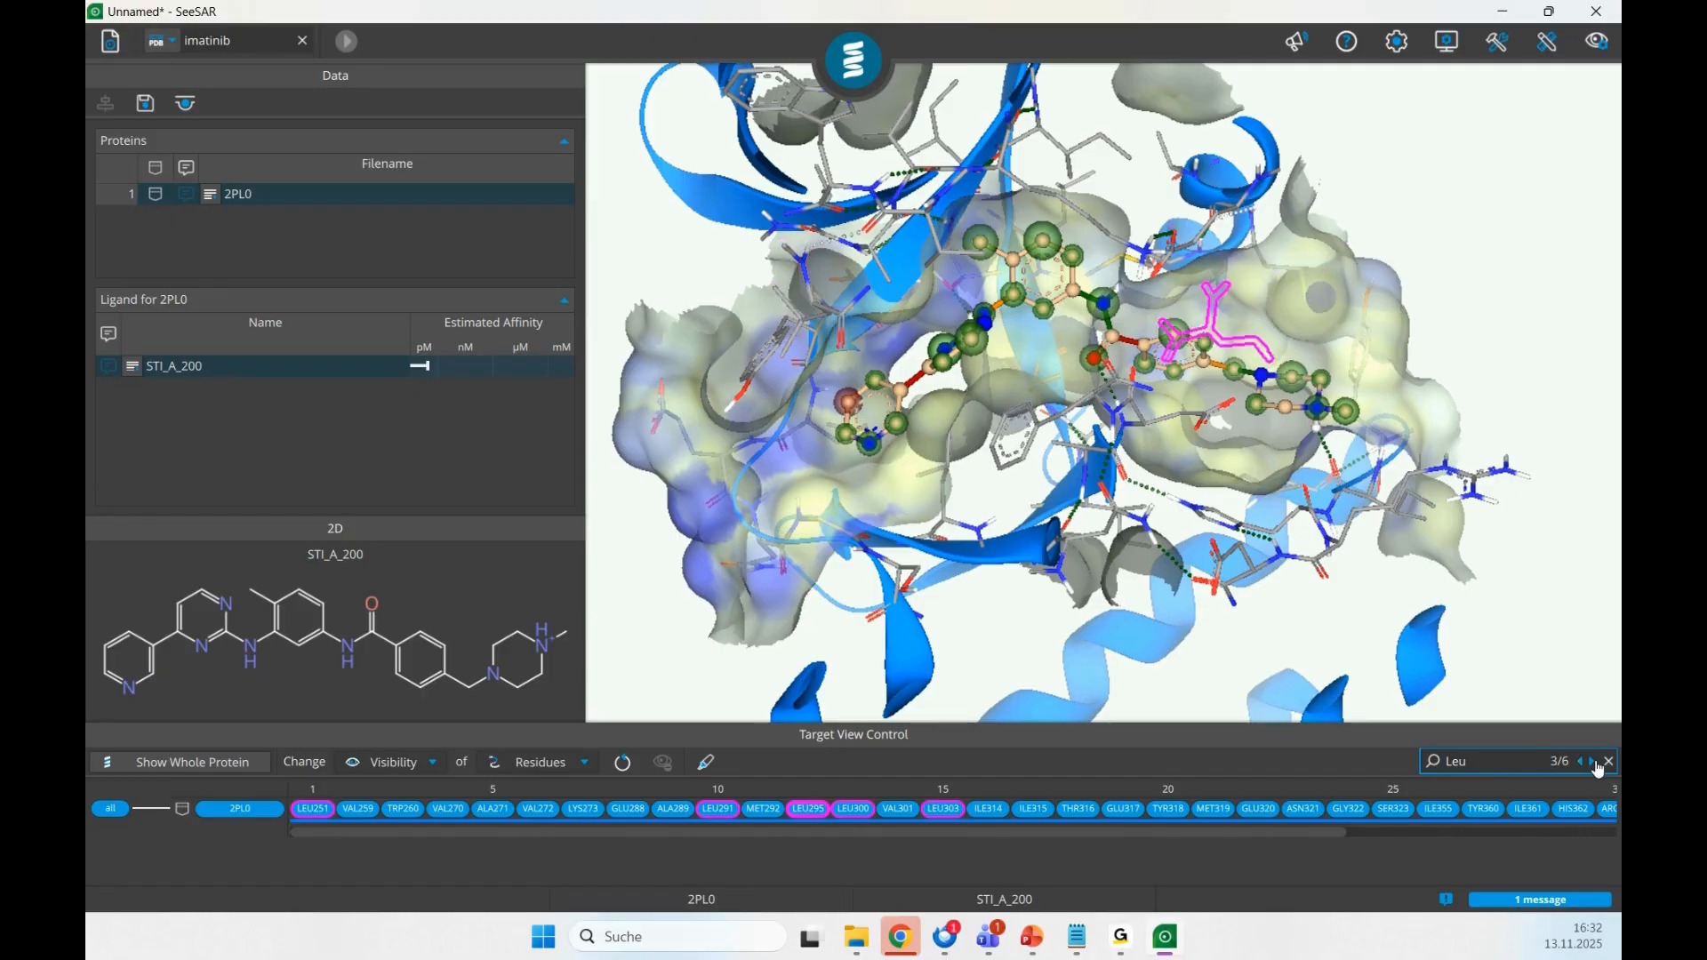
{"action": "left_click", "coordinate": [1594, 763]}
{"action": "left_click", "coordinate": [1595, 763]}
{"action": "left_click", "coordinate": [1595, 763]}
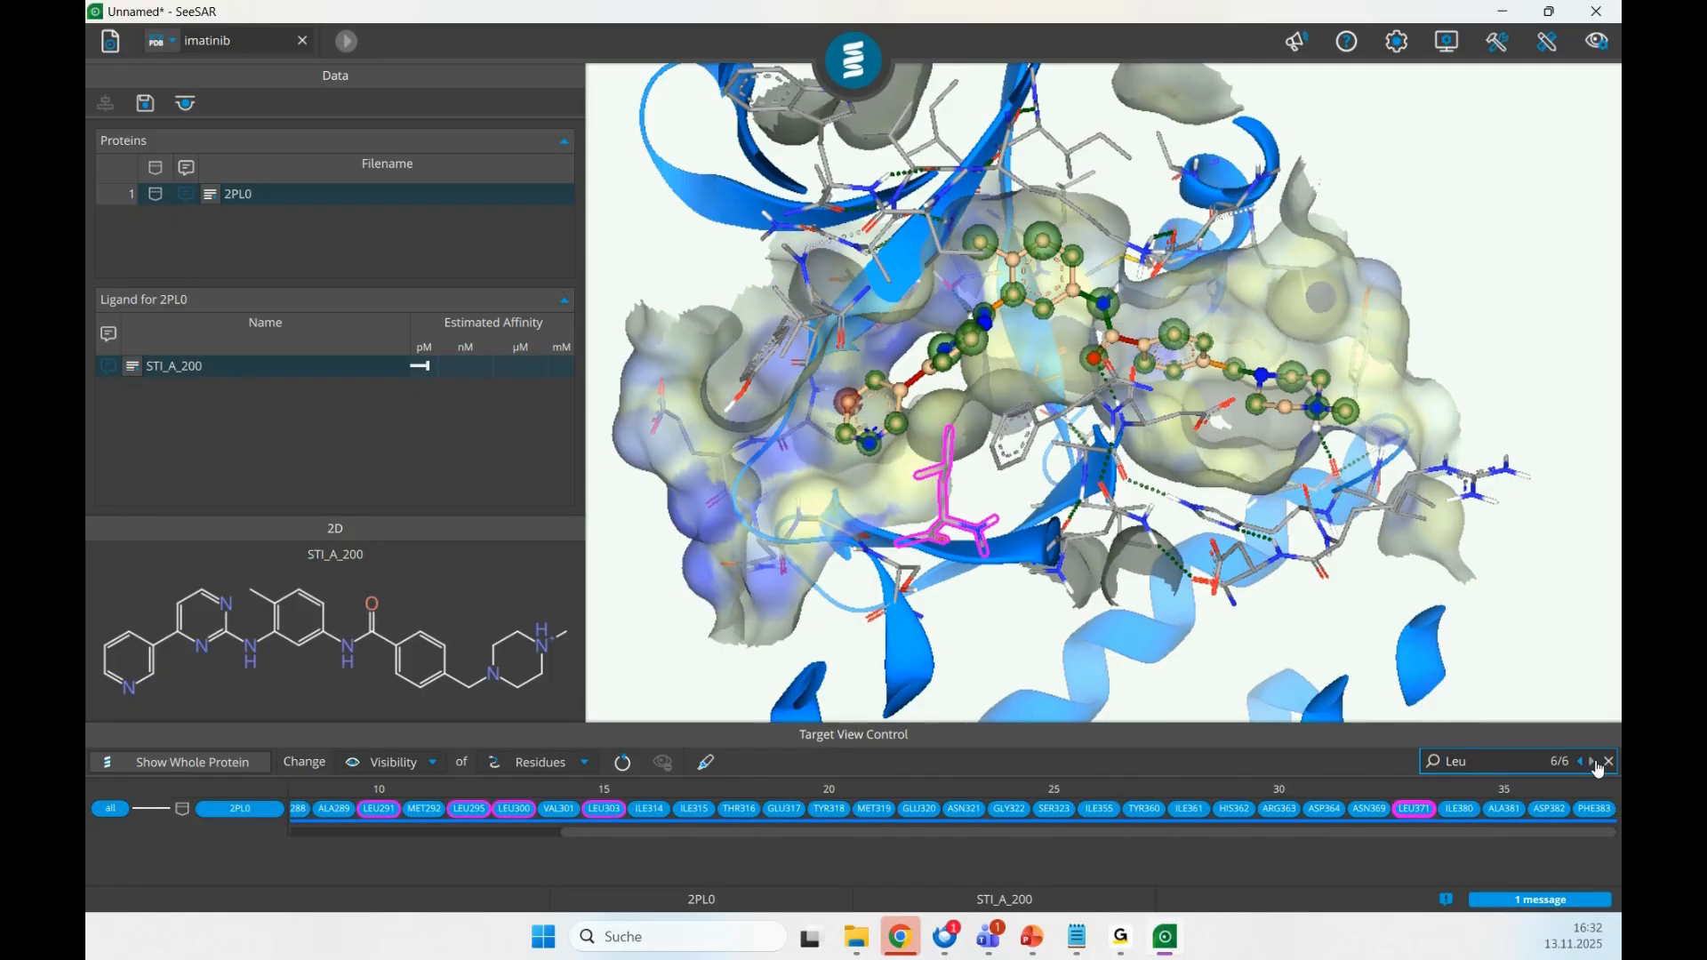
{"action": "mouse_move", "coordinate": [1230, 592]}
{"action": "left_mouse_down"}
{"action": "mouse_move", "coordinate": [1303, 582]}
{"action": "mouse_move", "coordinate": [1278, 562]}
{"action": "mouse_move", "coordinate": [1194, 593]}
{"action": "mouse_move", "coordinate": [1226, 589]}
{"action": "left_mouse_up"}
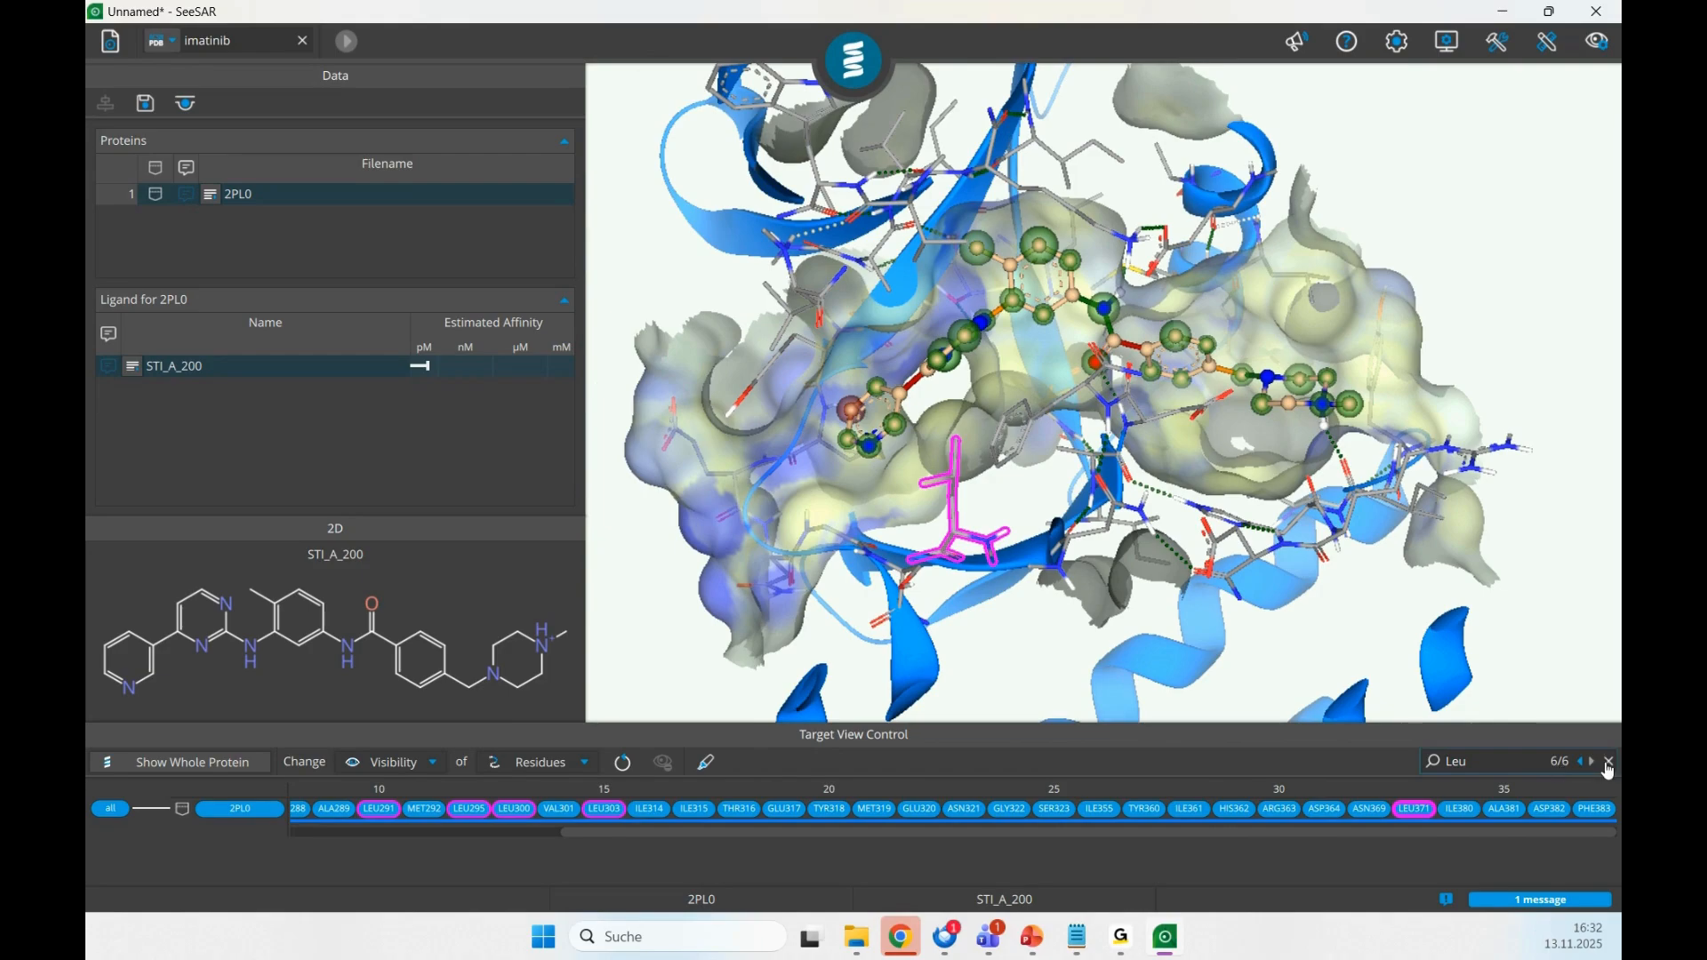
{"action": "left_click", "coordinate": [1610, 763]}
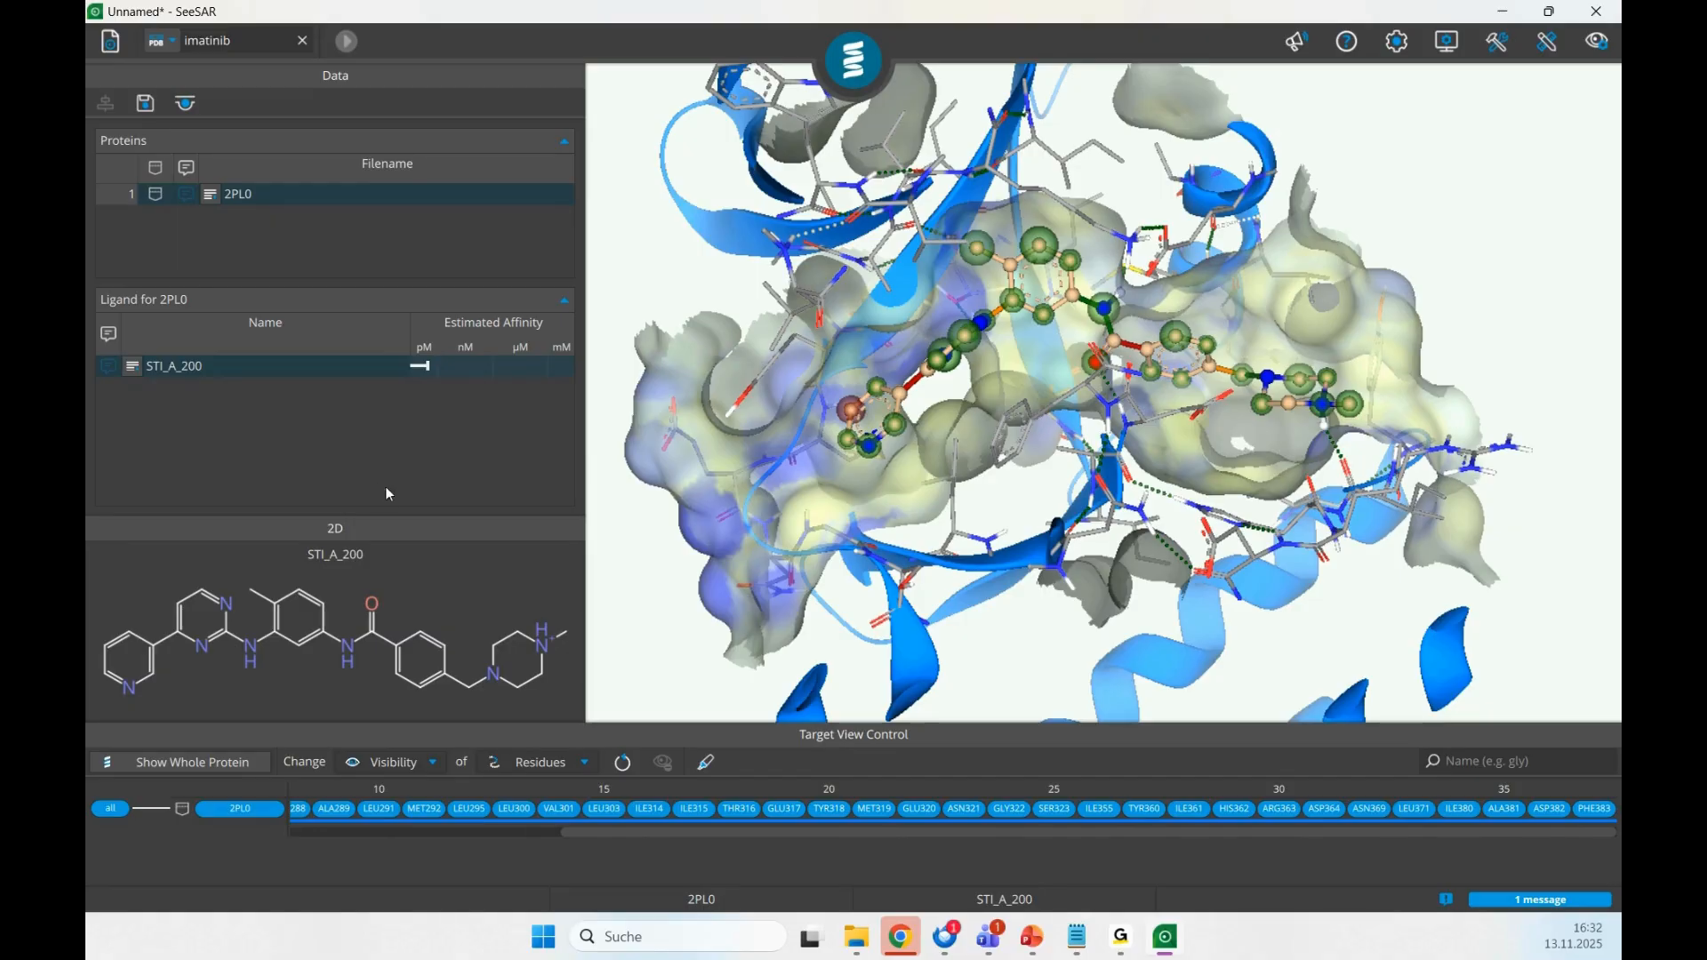
{"action": "right_click", "coordinate": [281, 196]}
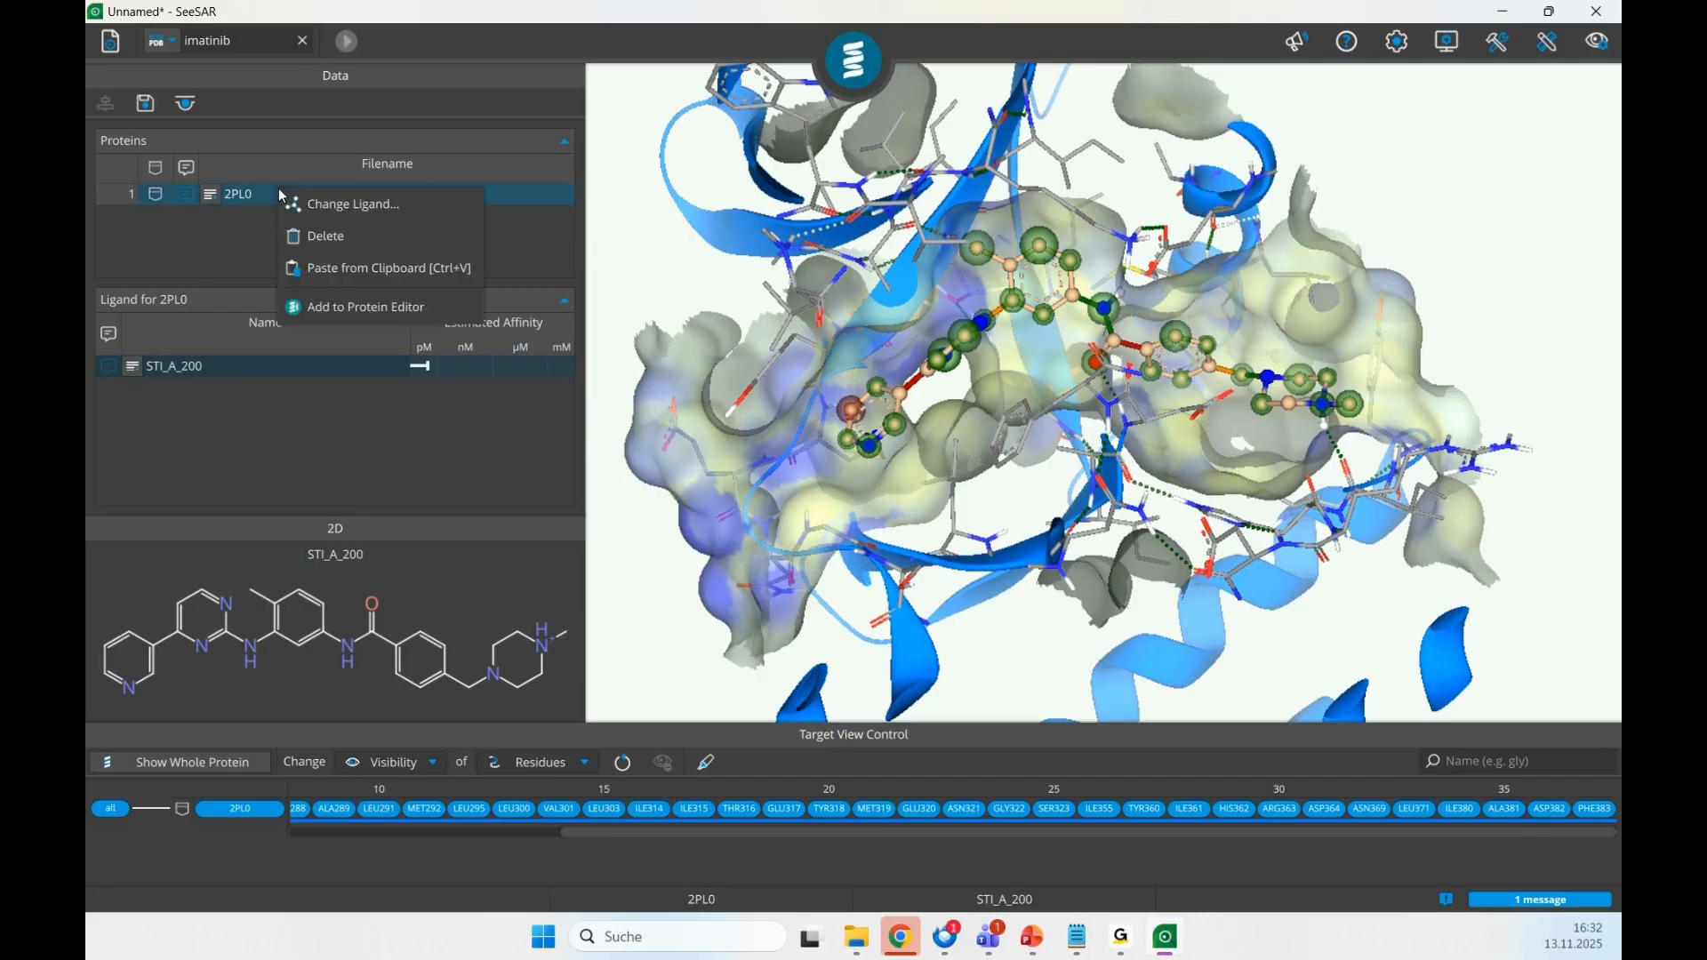
{"action": "left_click", "coordinate": [249, 227]}
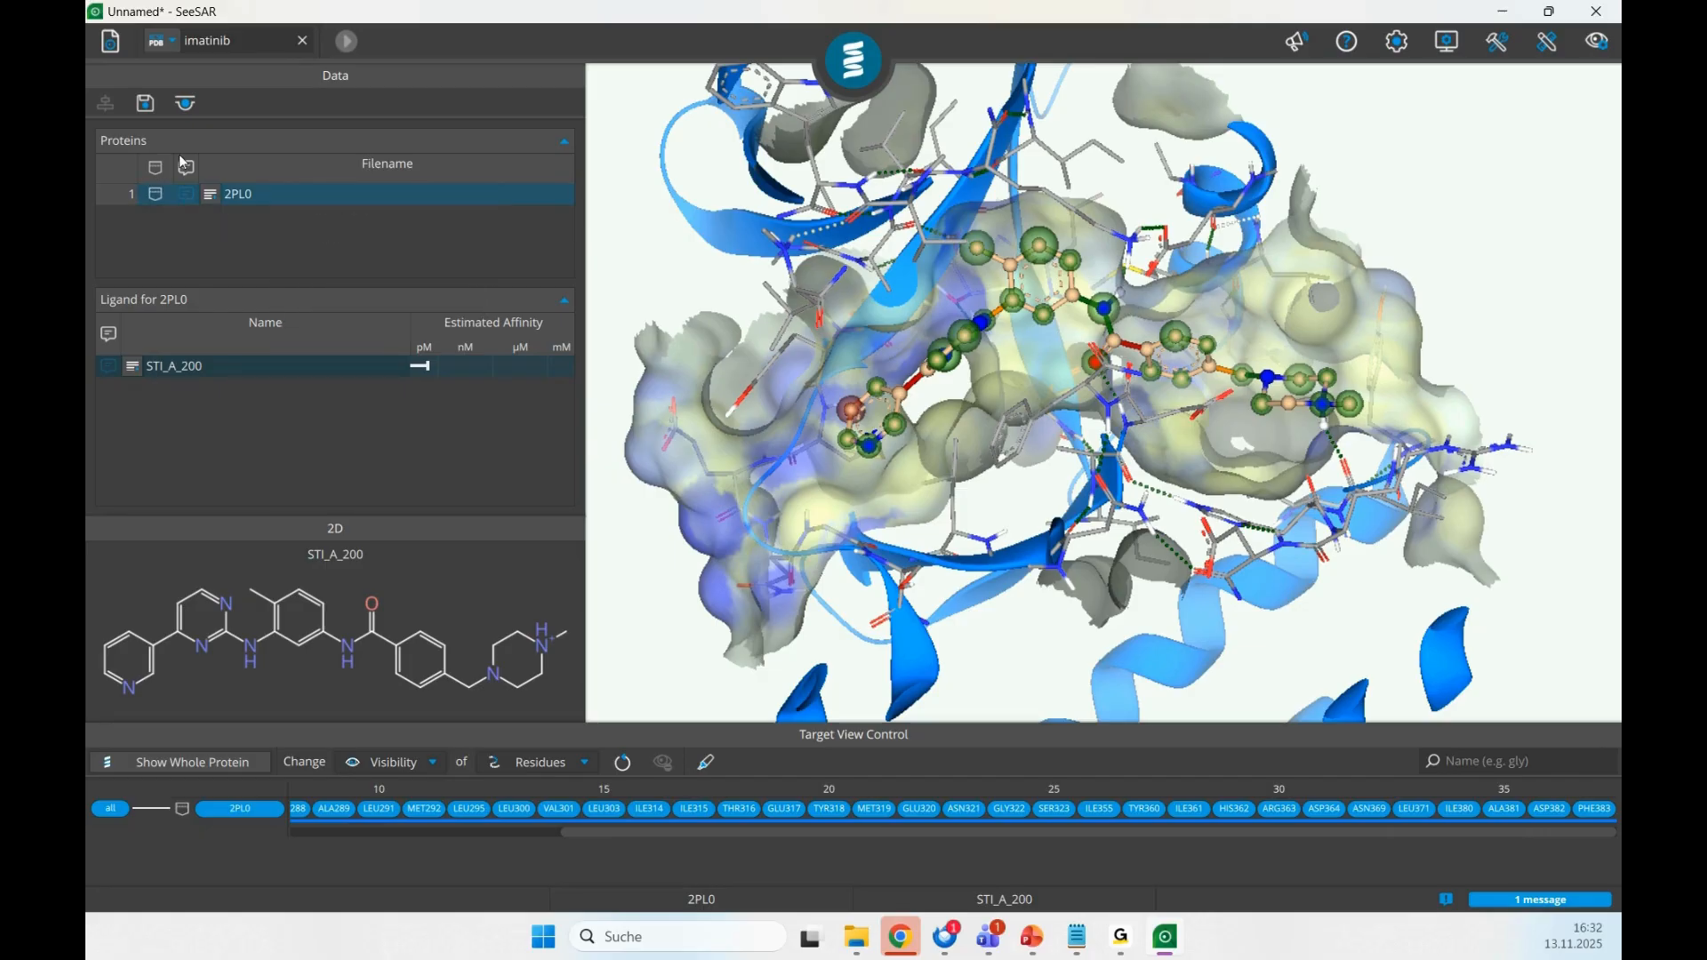
- Add the 2PL0 protein to the Protein Editor and select the binding-site aspartate residue beside the phenyl ring for editing
{"action": "right_click", "coordinate": [246, 200]}
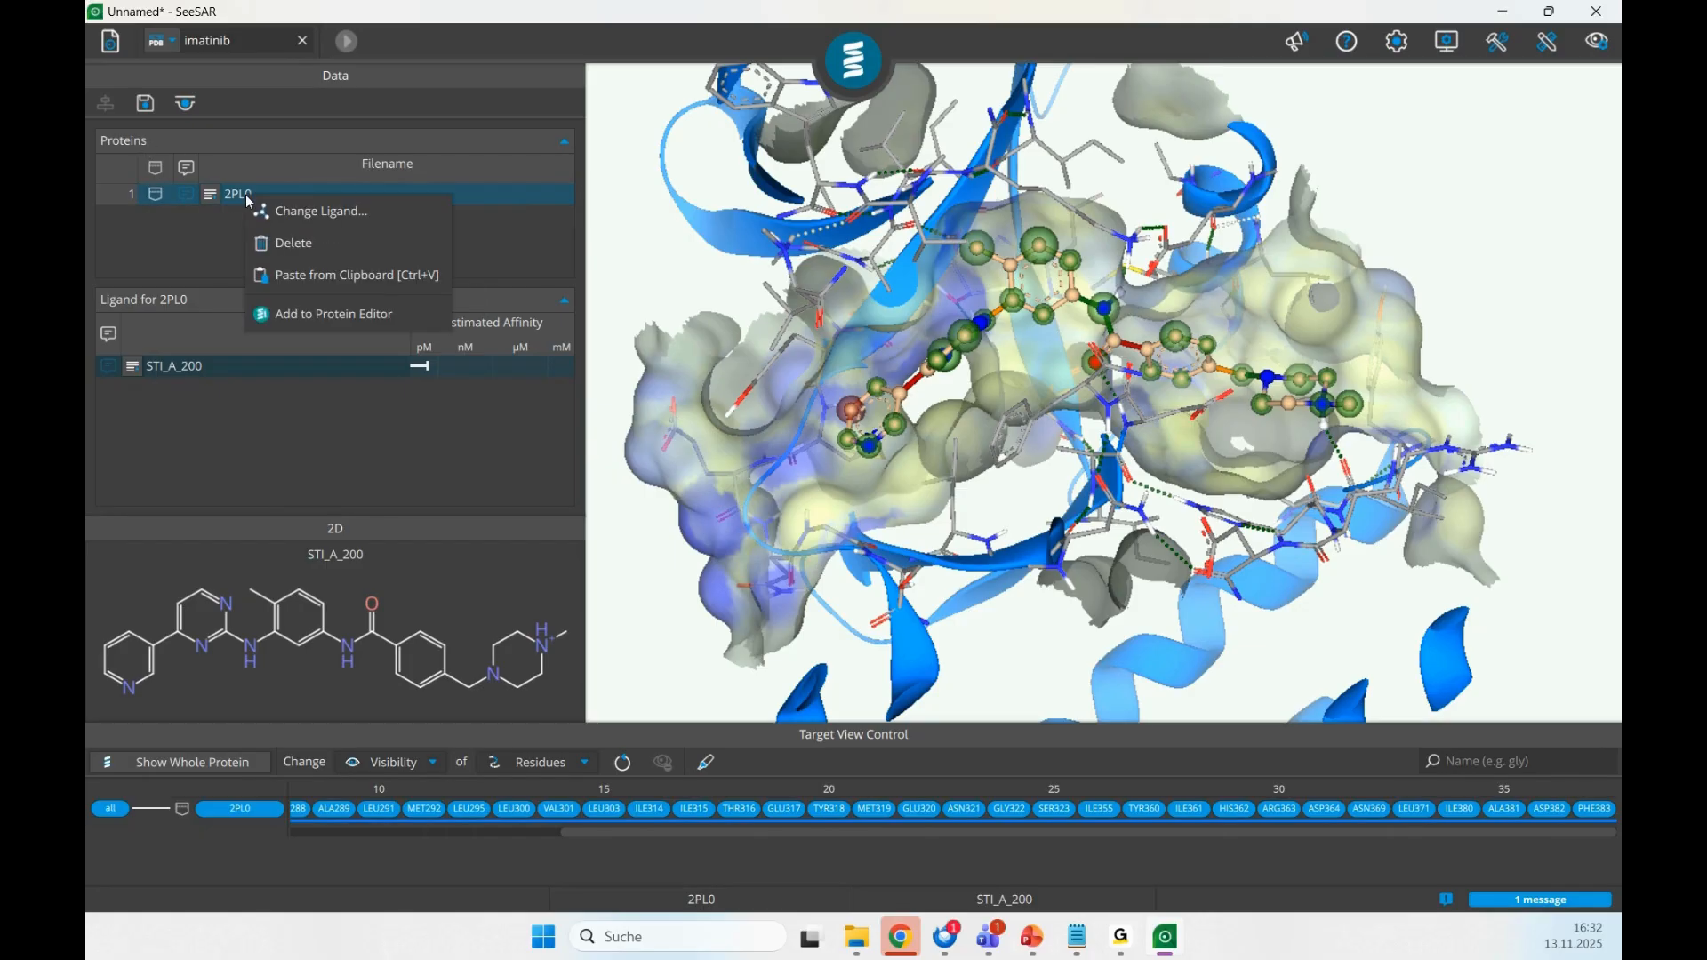
{"action": "left_click", "coordinate": [390, 316]}
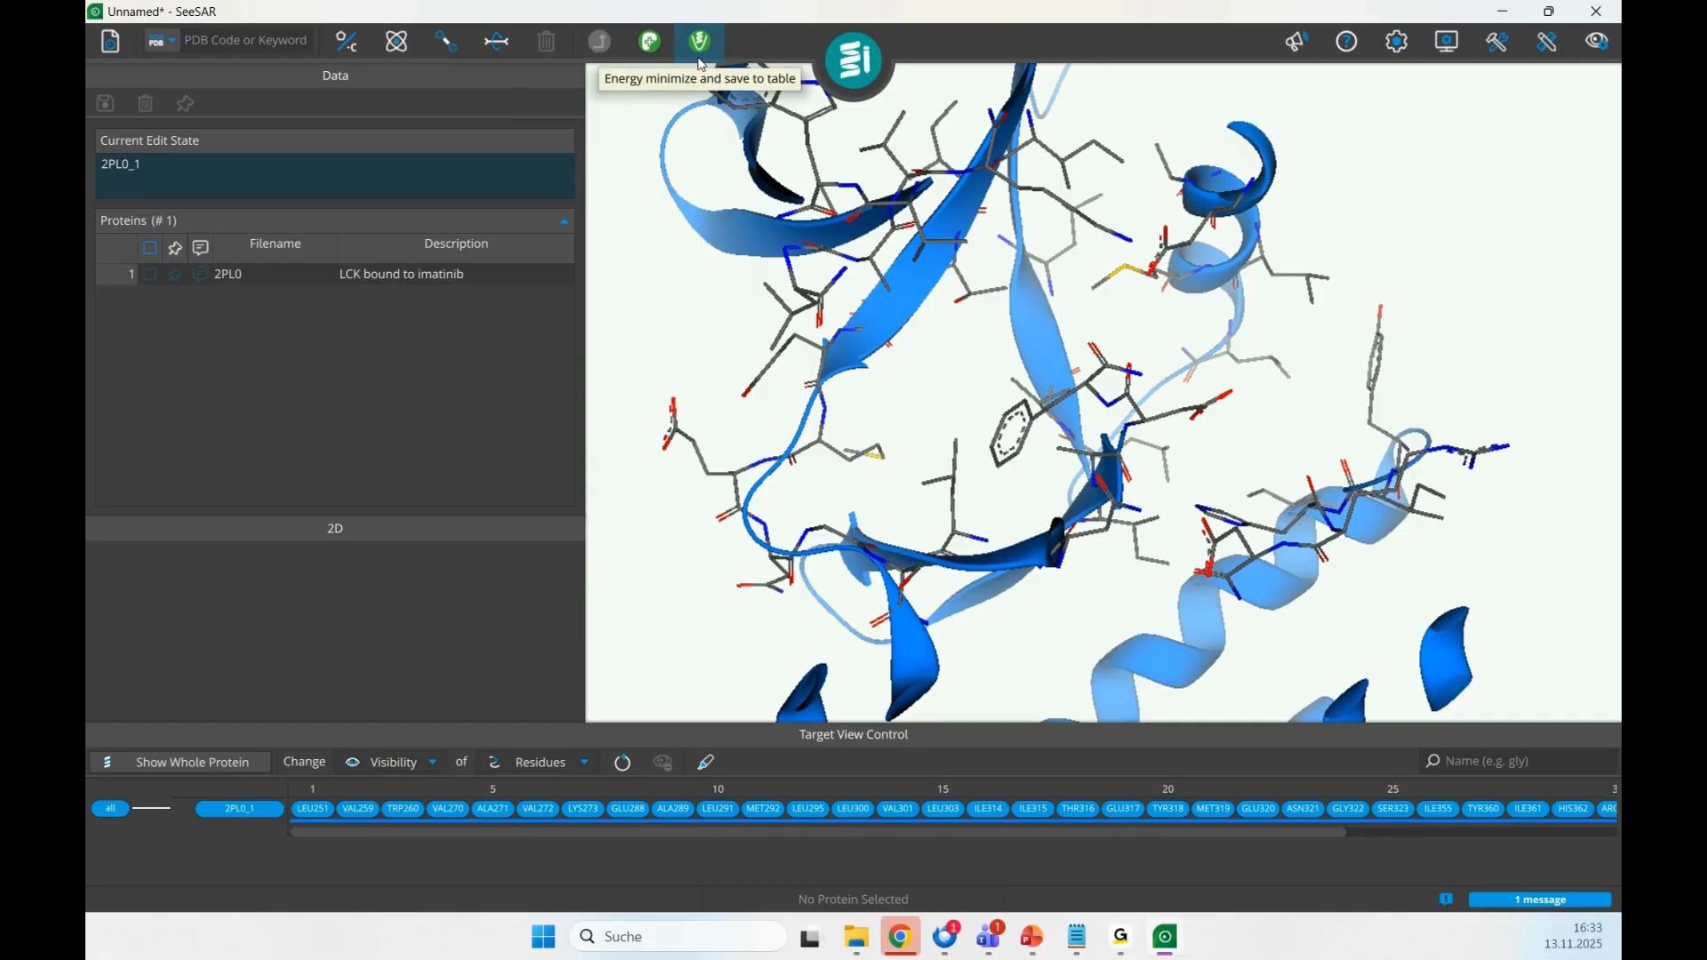
{"action": "scroll", "coordinate": [1151, 389], "scroll_direction": "up", "scroll_amount": 3}
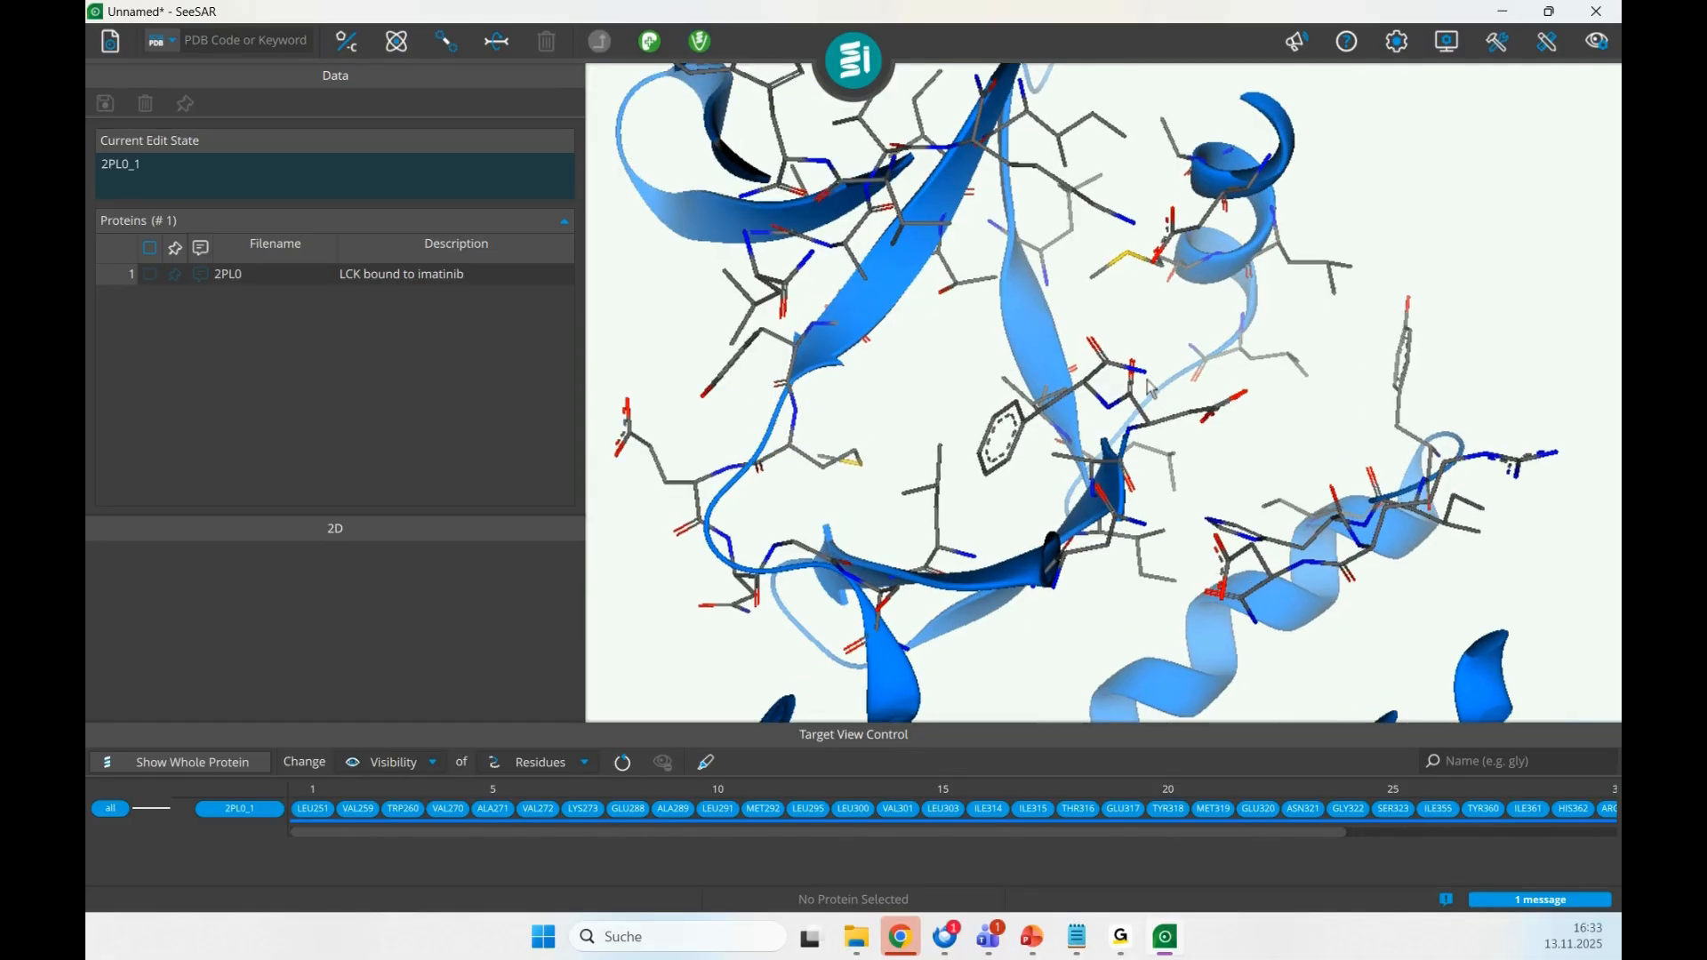
{"action": "scroll", "coordinate": [1152, 389], "scroll_direction": "up", "scroll_amount": 1}
{"action": "mouse_move", "coordinate": [1109, 430]}
{"action": "left_mouse_down"}
{"action": "mouse_move", "coordinate": [1143, 432]}
{"action": "mouse_move", "coordinate": [1078, 418]}
{"action": "mouse_move", "coordinate": [1182, 388]}
{"action": "mouse_move", "coordinate": [1216, 410]}
{"action": "left_mouse_up"}
{"action": "left_click", "coordinate": [1249, 391]}
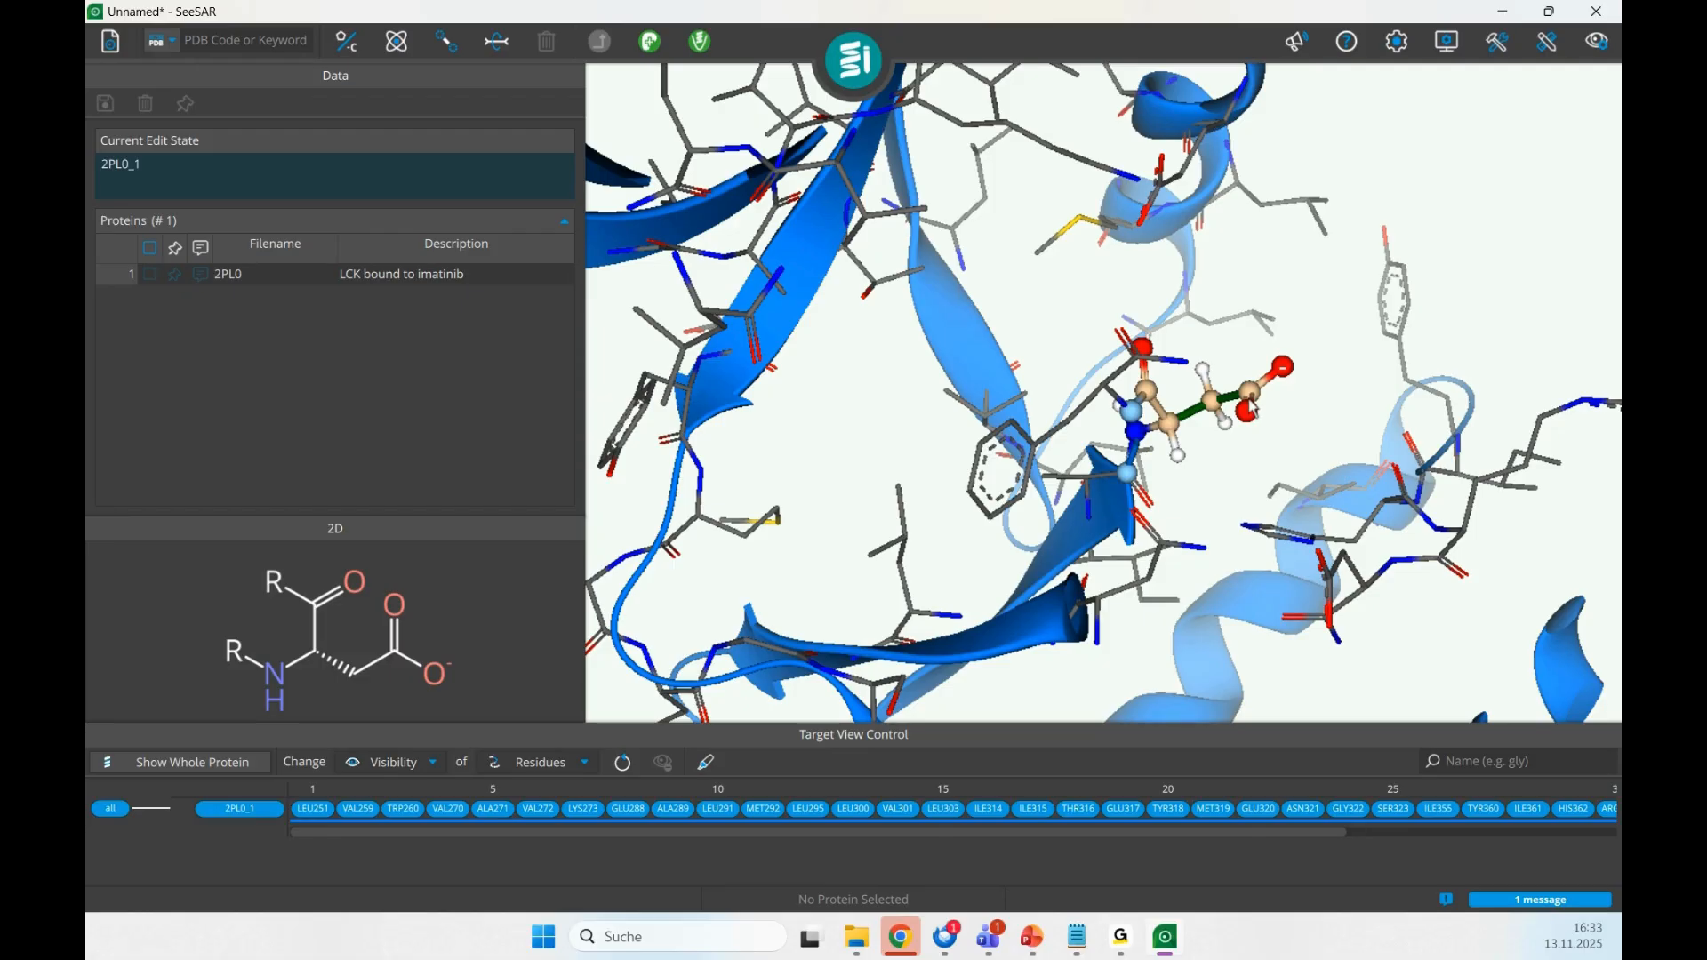
- Change one carboxylate oxygen of the selected aspartate side chain to nitrogen, turning the residue into asparagine
{"action": "left_click", "coordinate": [1283, 369]}
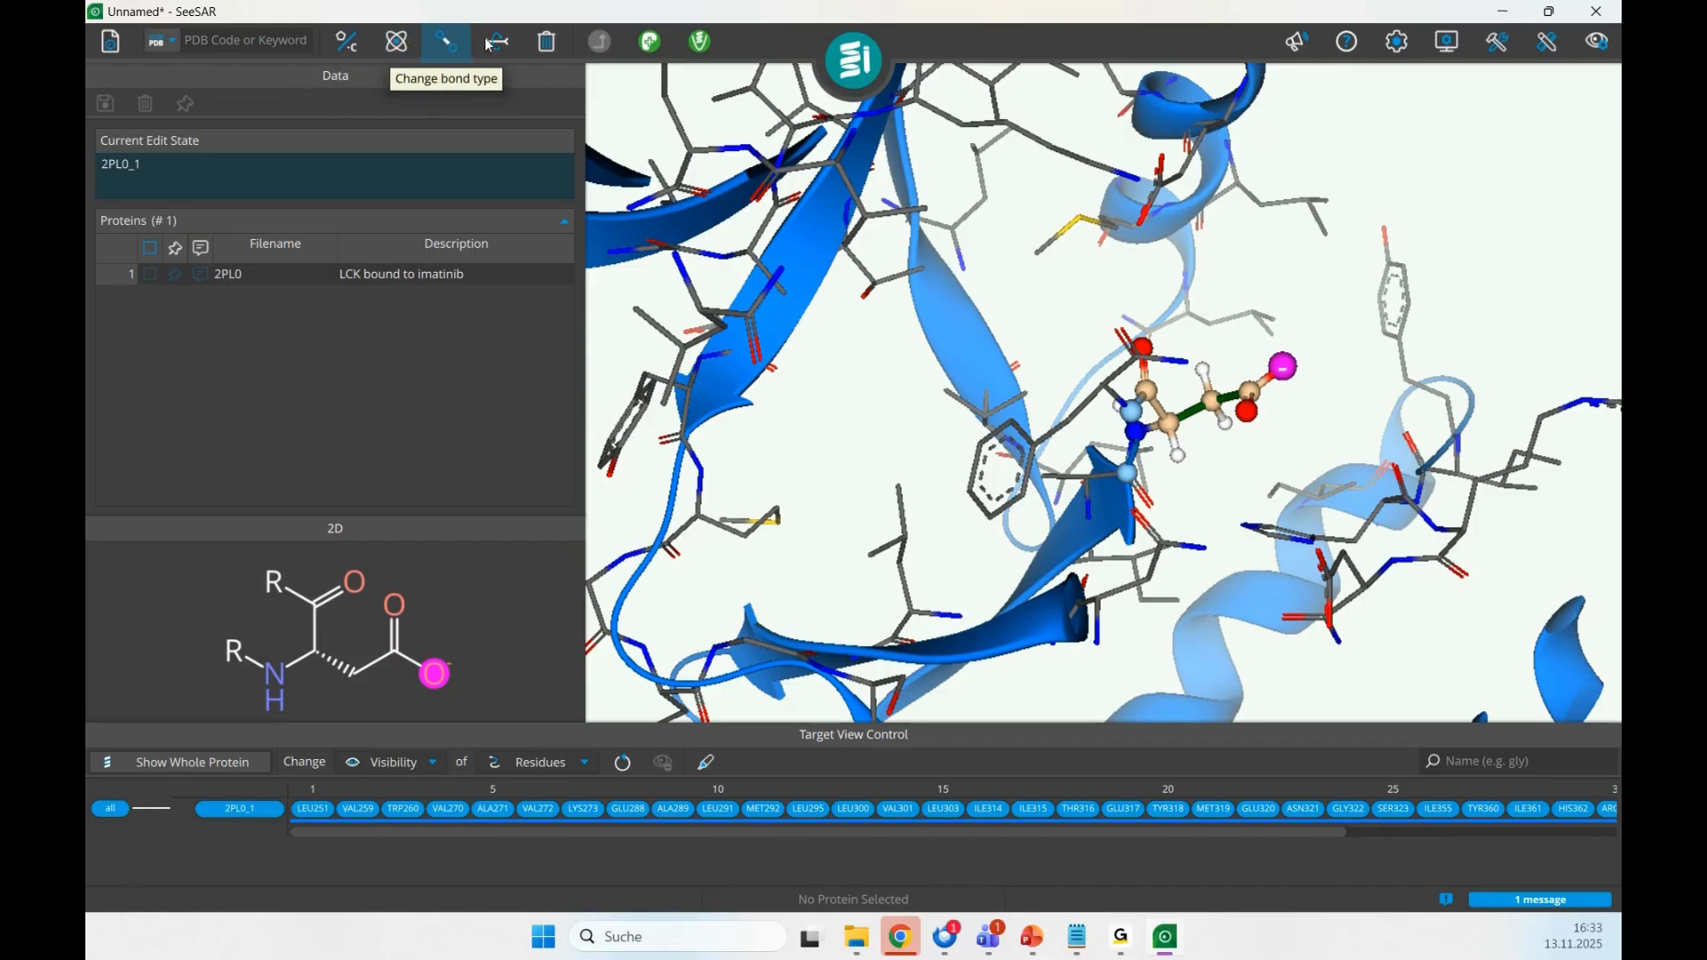
{"action": "left_click", "coordinate": [356, 45]}
{"action": "left_click", "coordinate": [356, 45]}
{"action": "left_click", "coordinate": [356, 45]}
{"action": "mouse_move", "coordinate": [390, 98]}
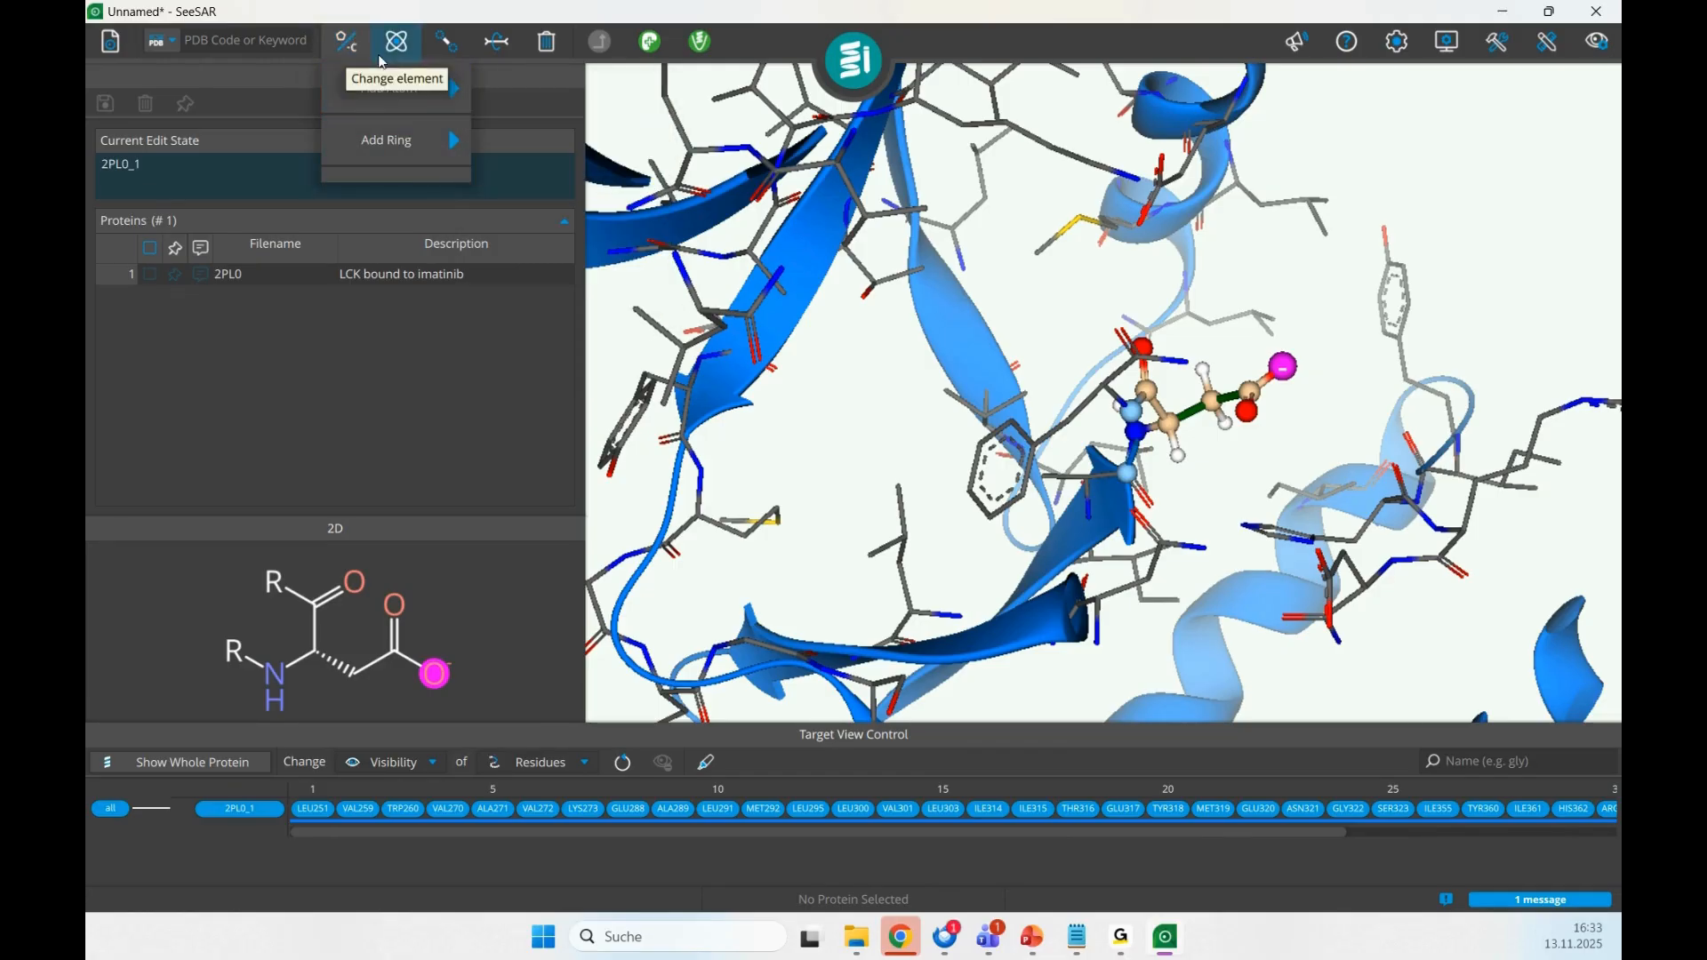
{"action": "left_click", "coordinate": [383, 50]}
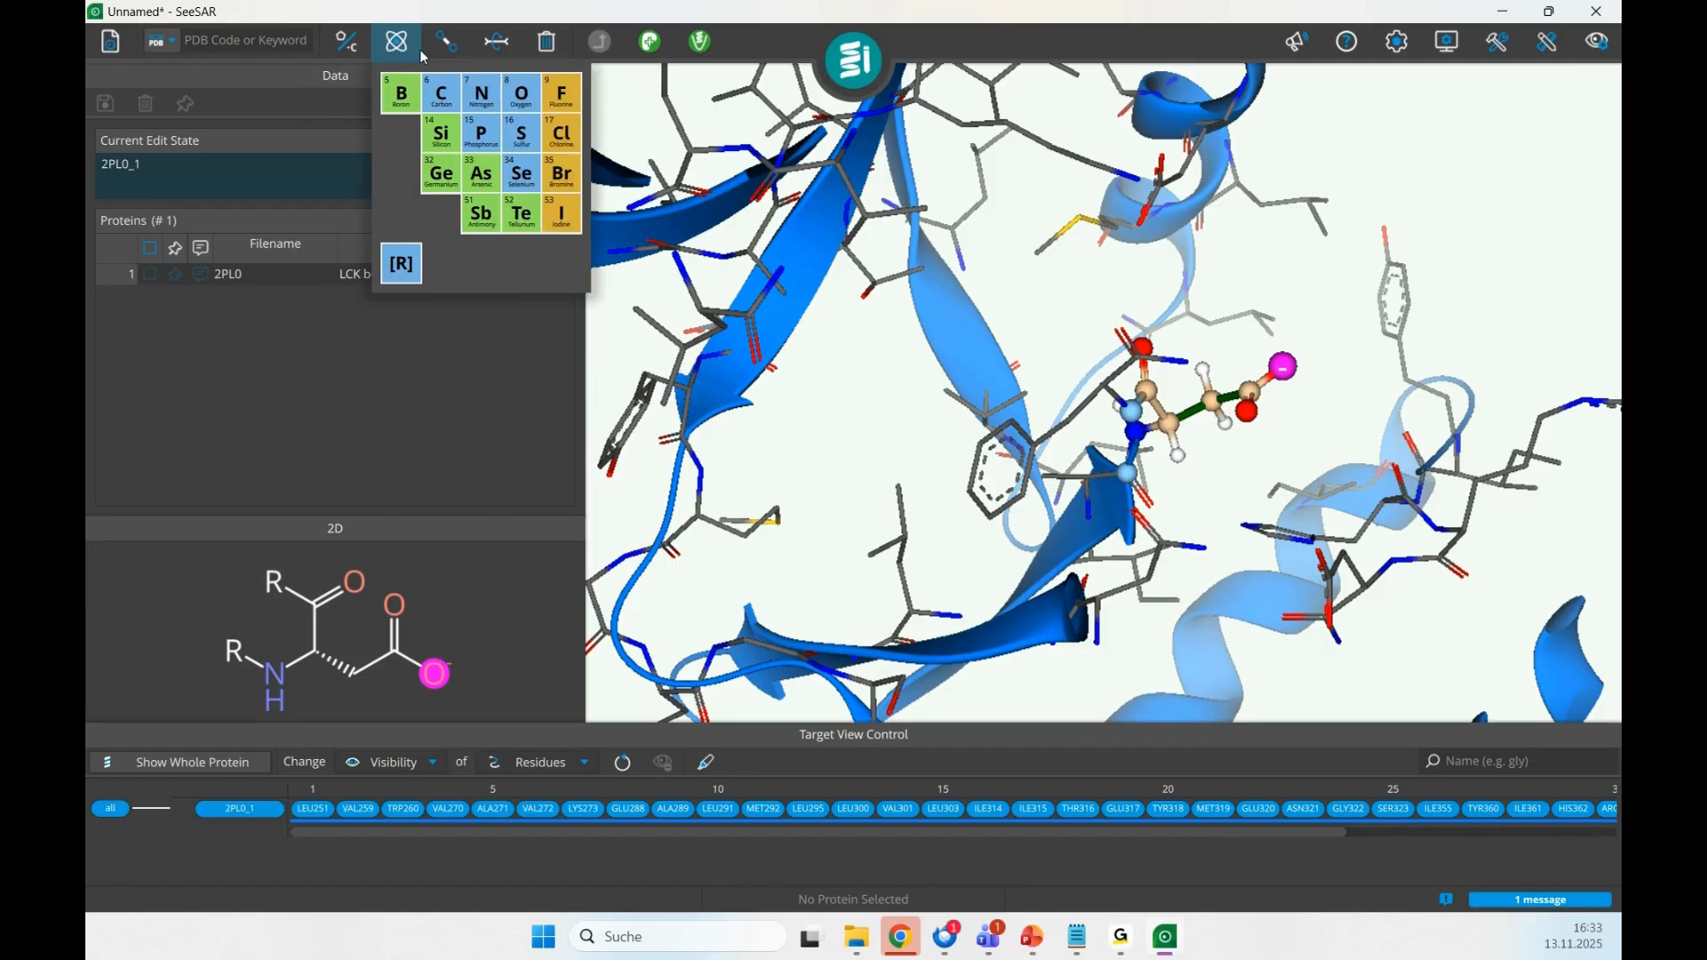
{"action": "left_click", "coordinate": [481, 98]}
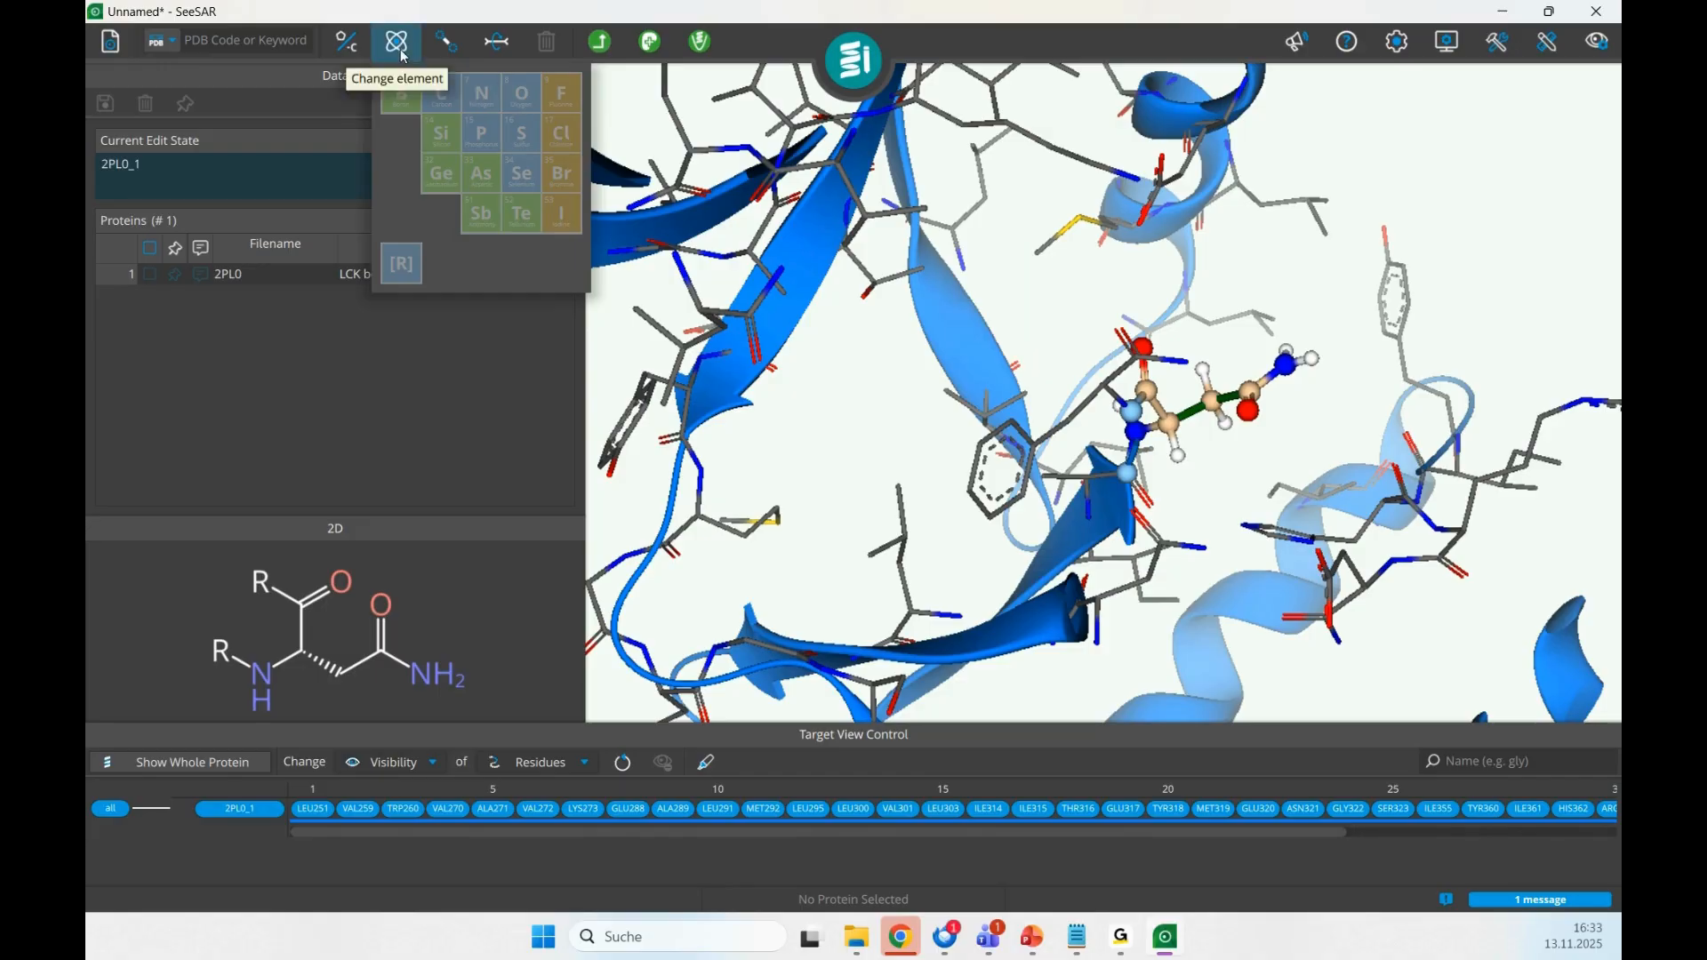
{"action": "left_click", "coordinate": [460, 56]}
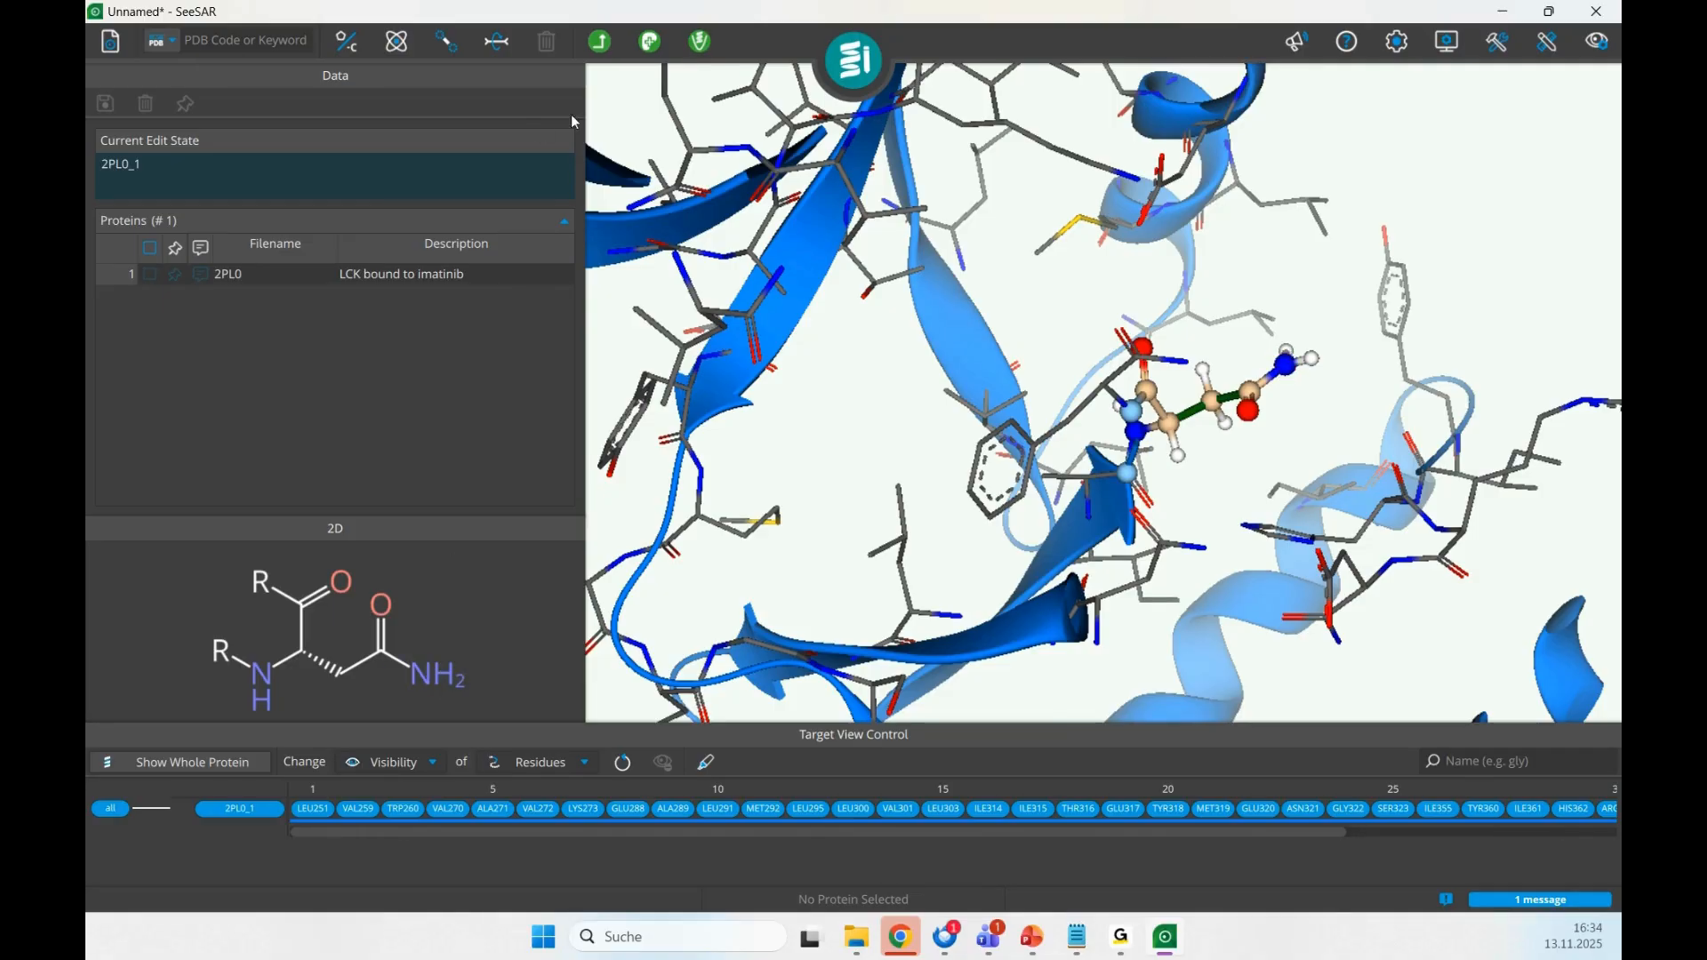
- Save the edited protein to the protein table, and view the saved entry before resuming protein editing
{"action": "left_click", "coordinate": [604, 45]}
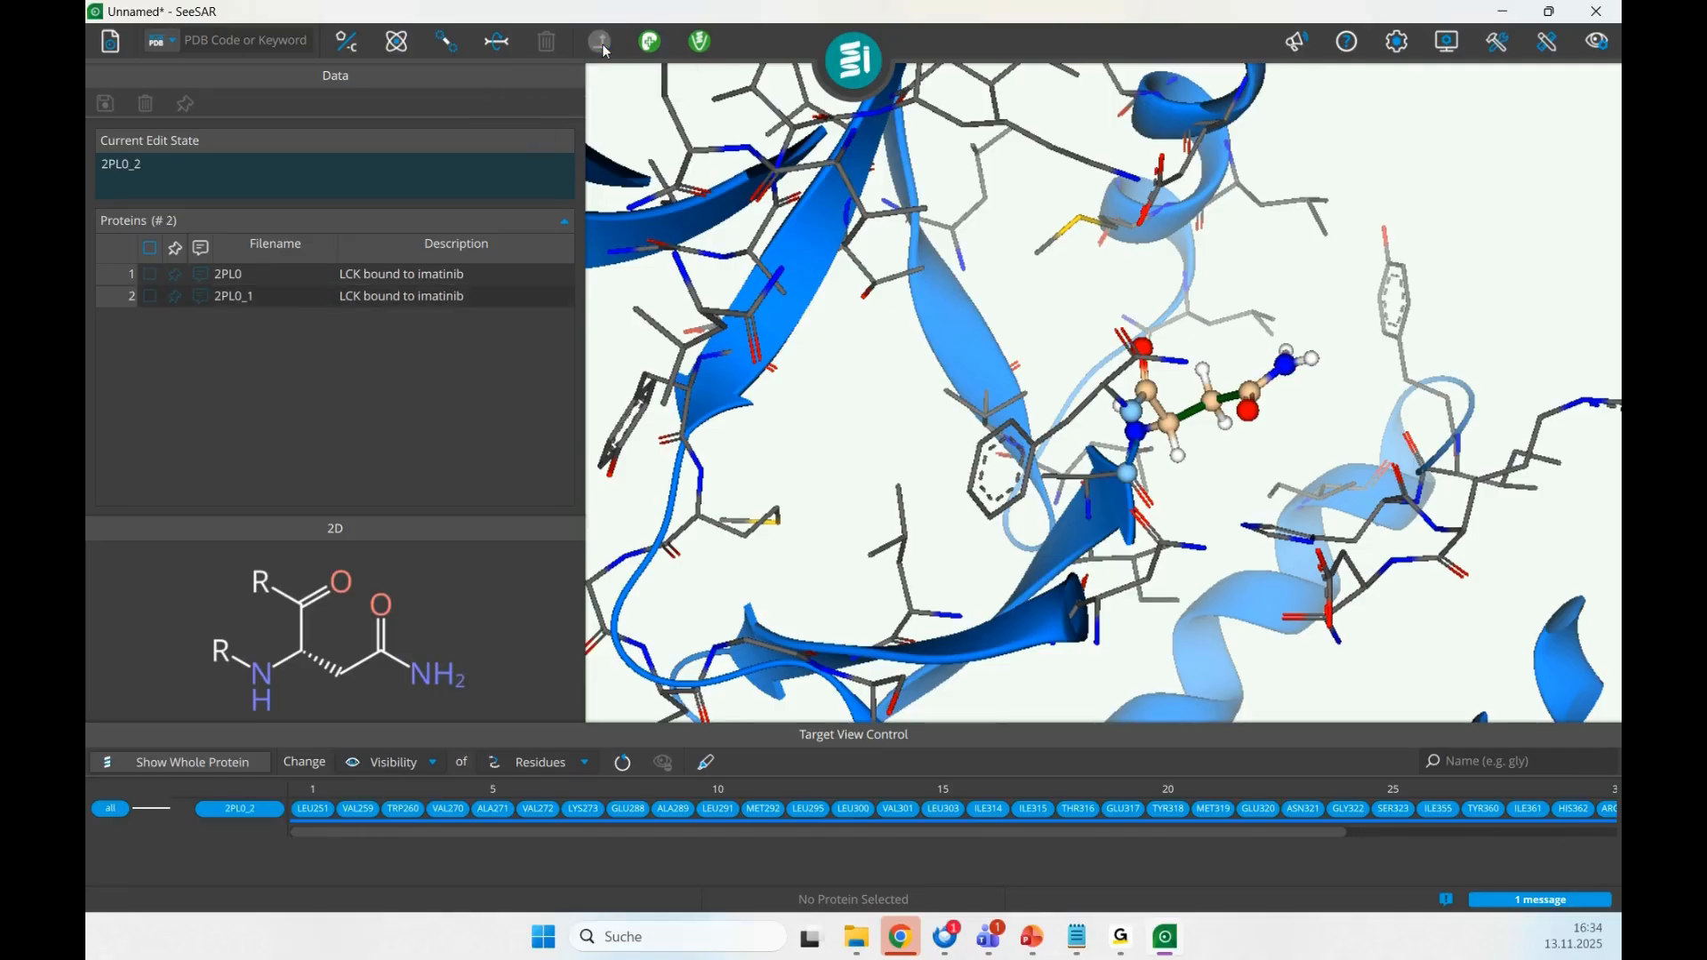
{"action": "left_click", "coordinate": [291, 302]}
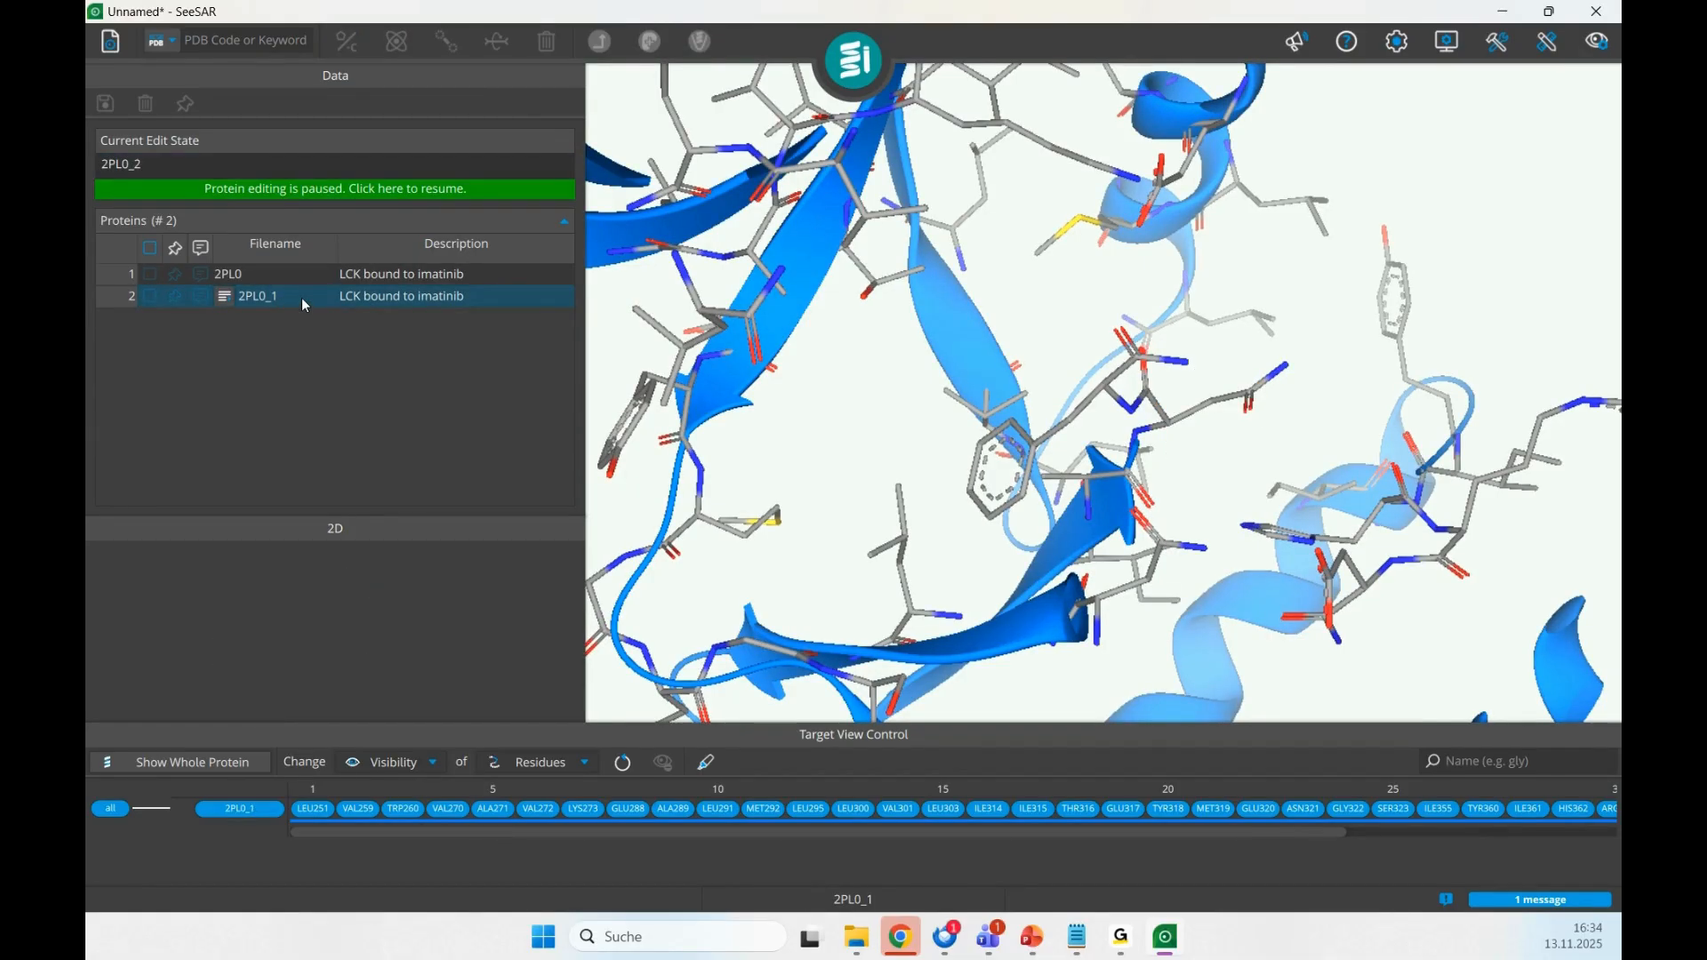
{"action": "left_click", "coordinate": [371, 197]}
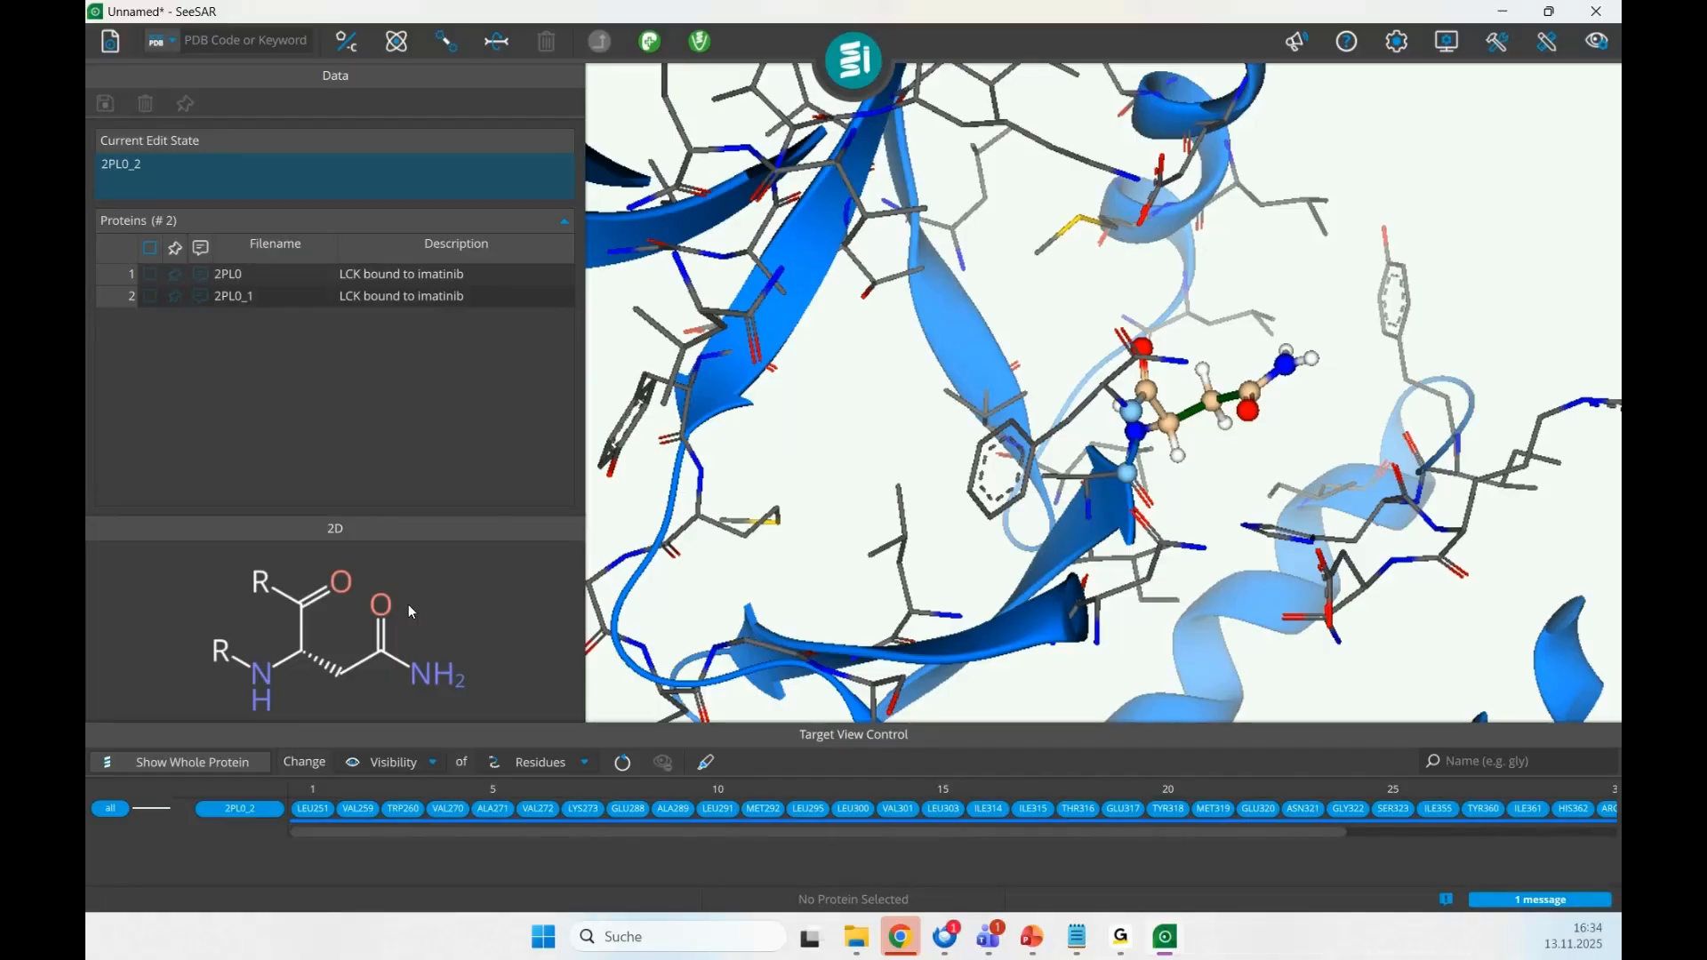
- Review YASARA's energy minimization settings, examining the available force fields and the protein backbone flexibility option, and leave them unapplied
{"action": "left_click", "coordinate": [707, 50]}
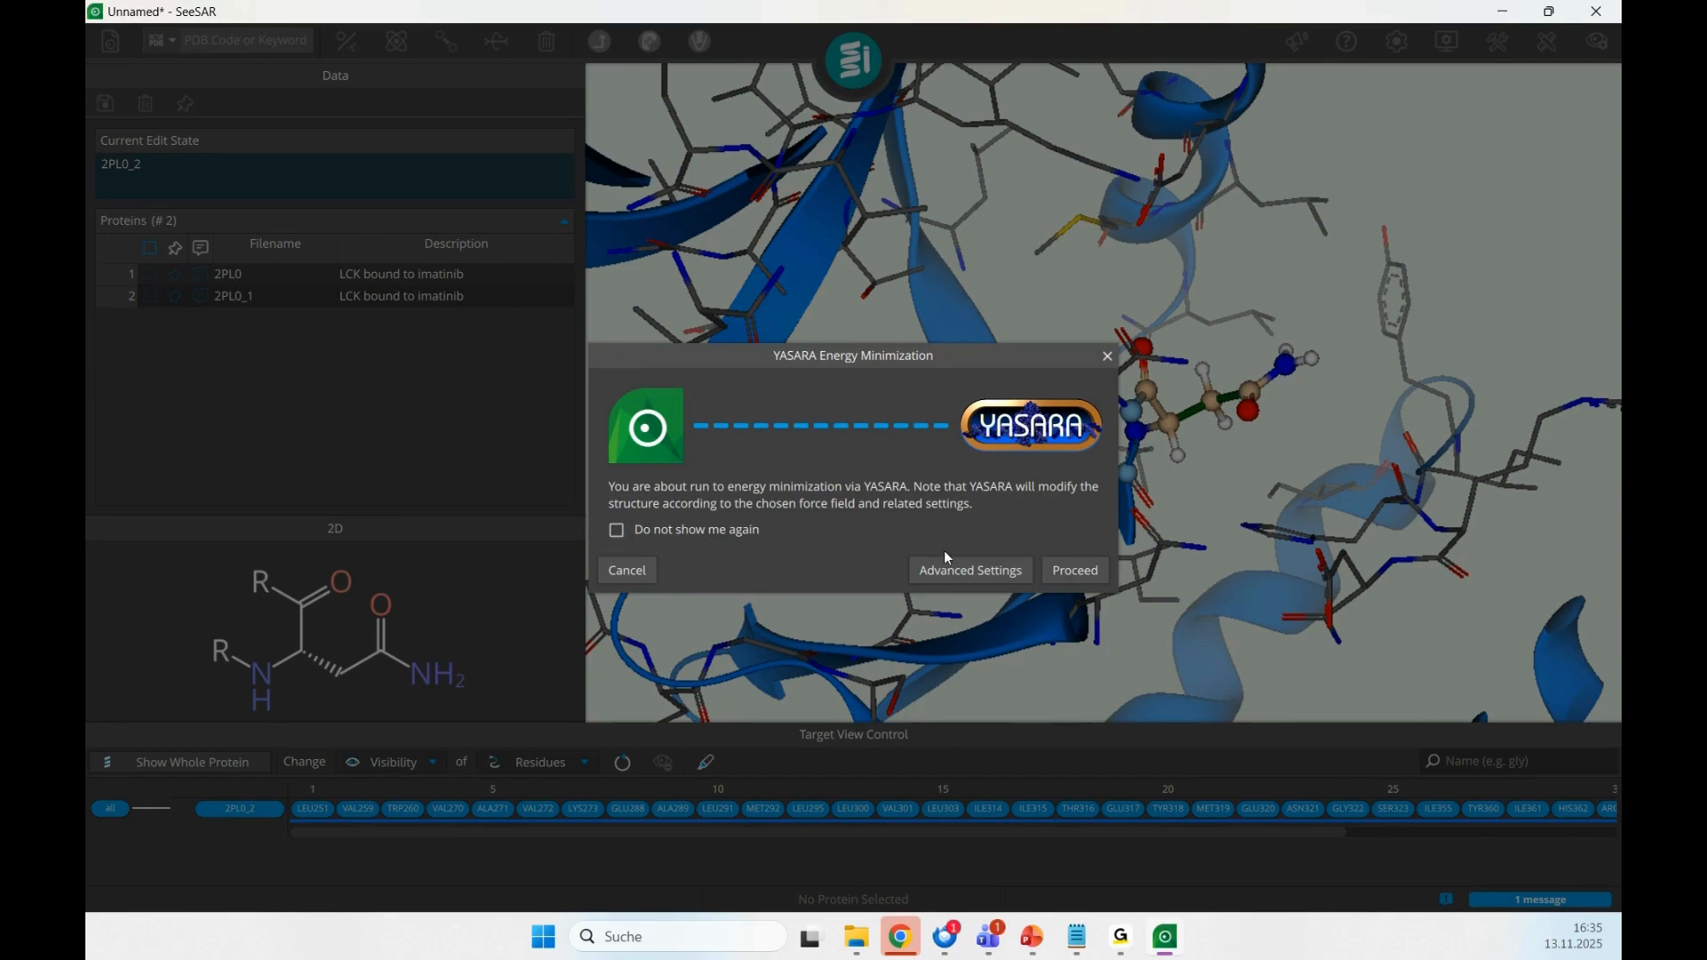
{"action": "left_click", "coordinate": [969, 570]}
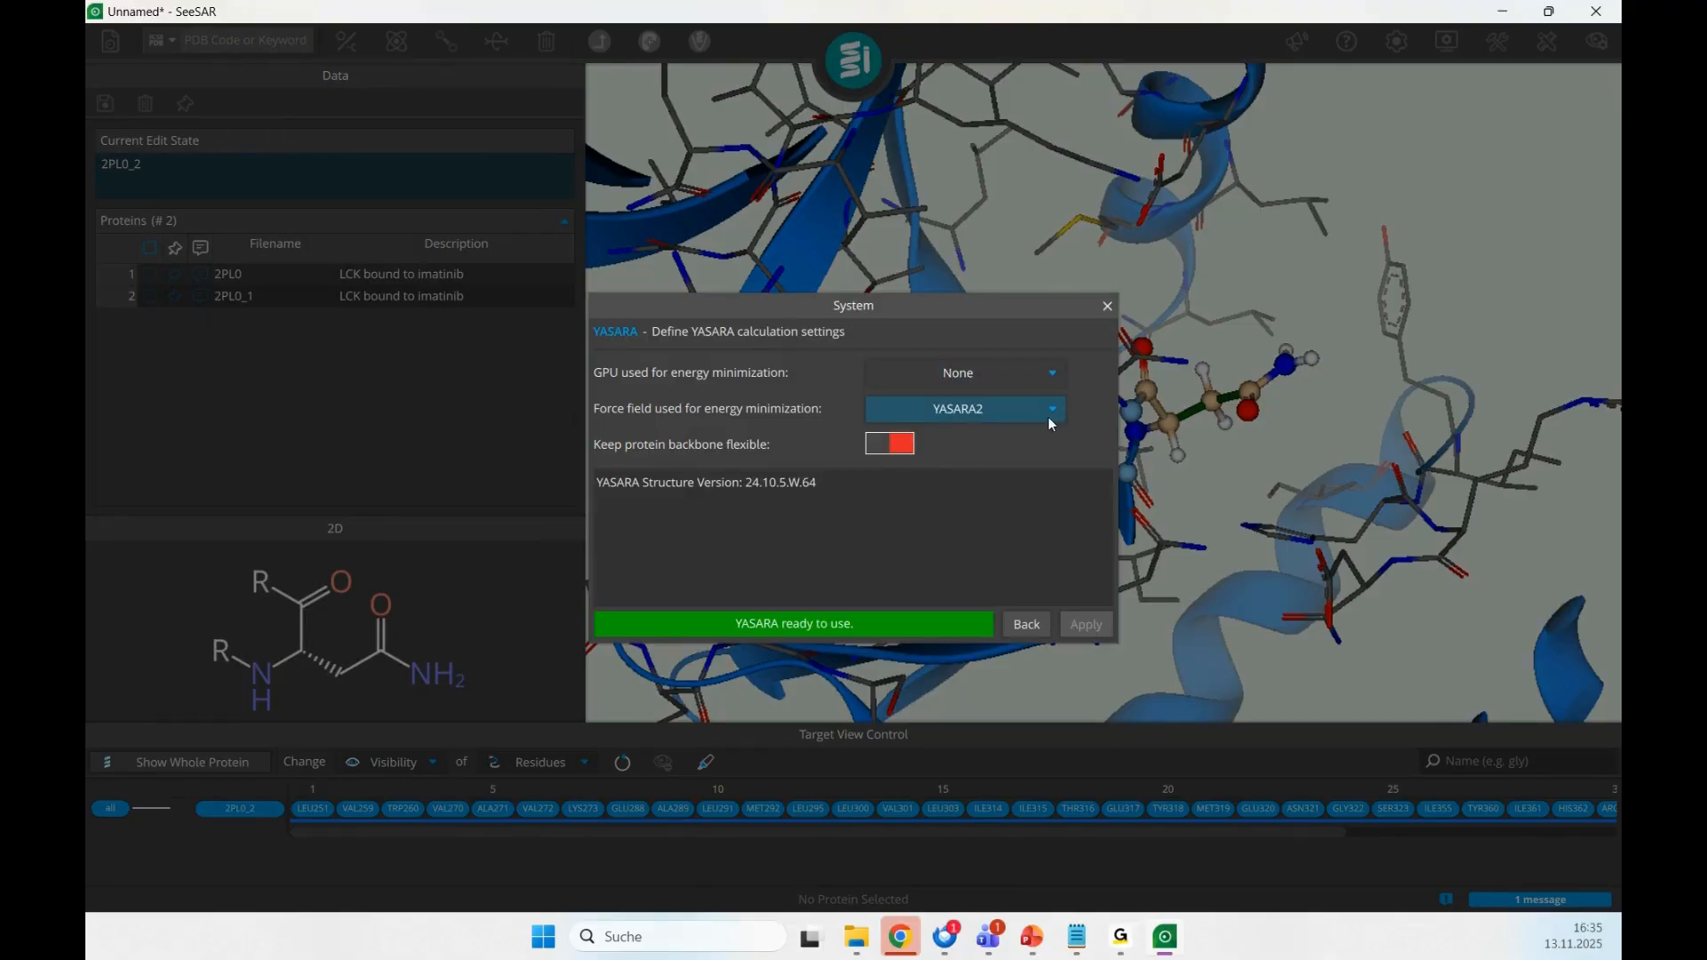
{"action": "left_click", "coordinate": [1049, 414]}
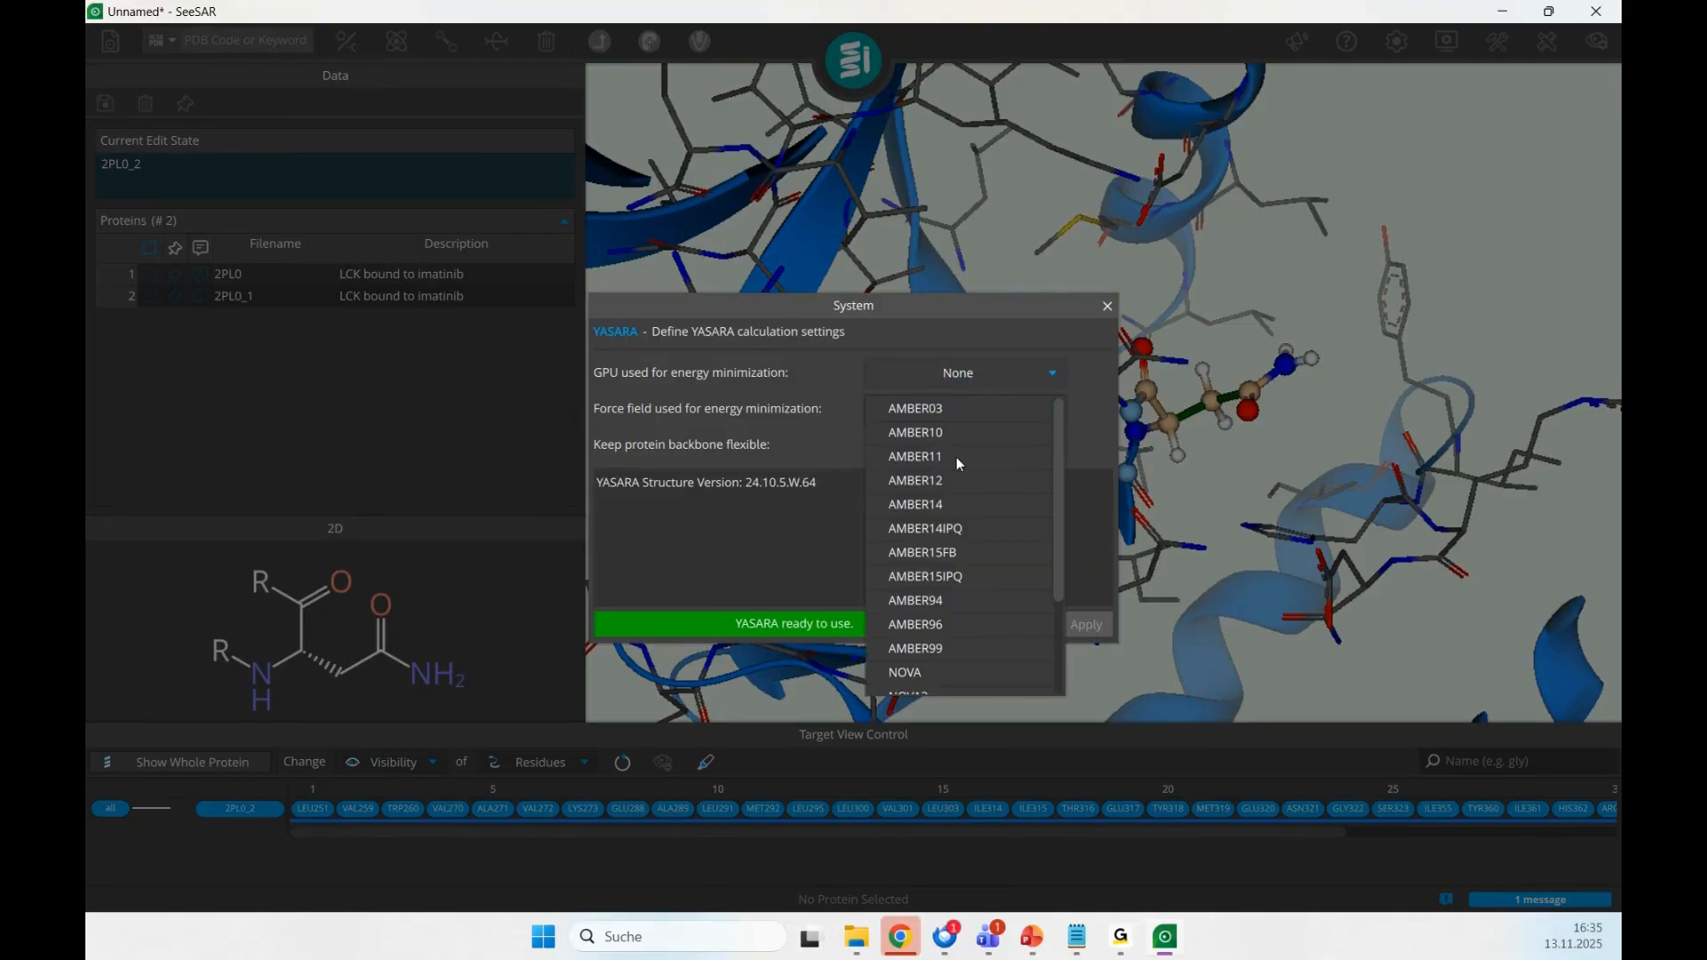
{"action": "scroll", "coordinate": [964, 528], "scroll_direction": "down", "scroll_amount": 2}
{"action": "scroll", "coordinate": [964, 528], "scroll_direction": "up", "scroll_amount": 2}
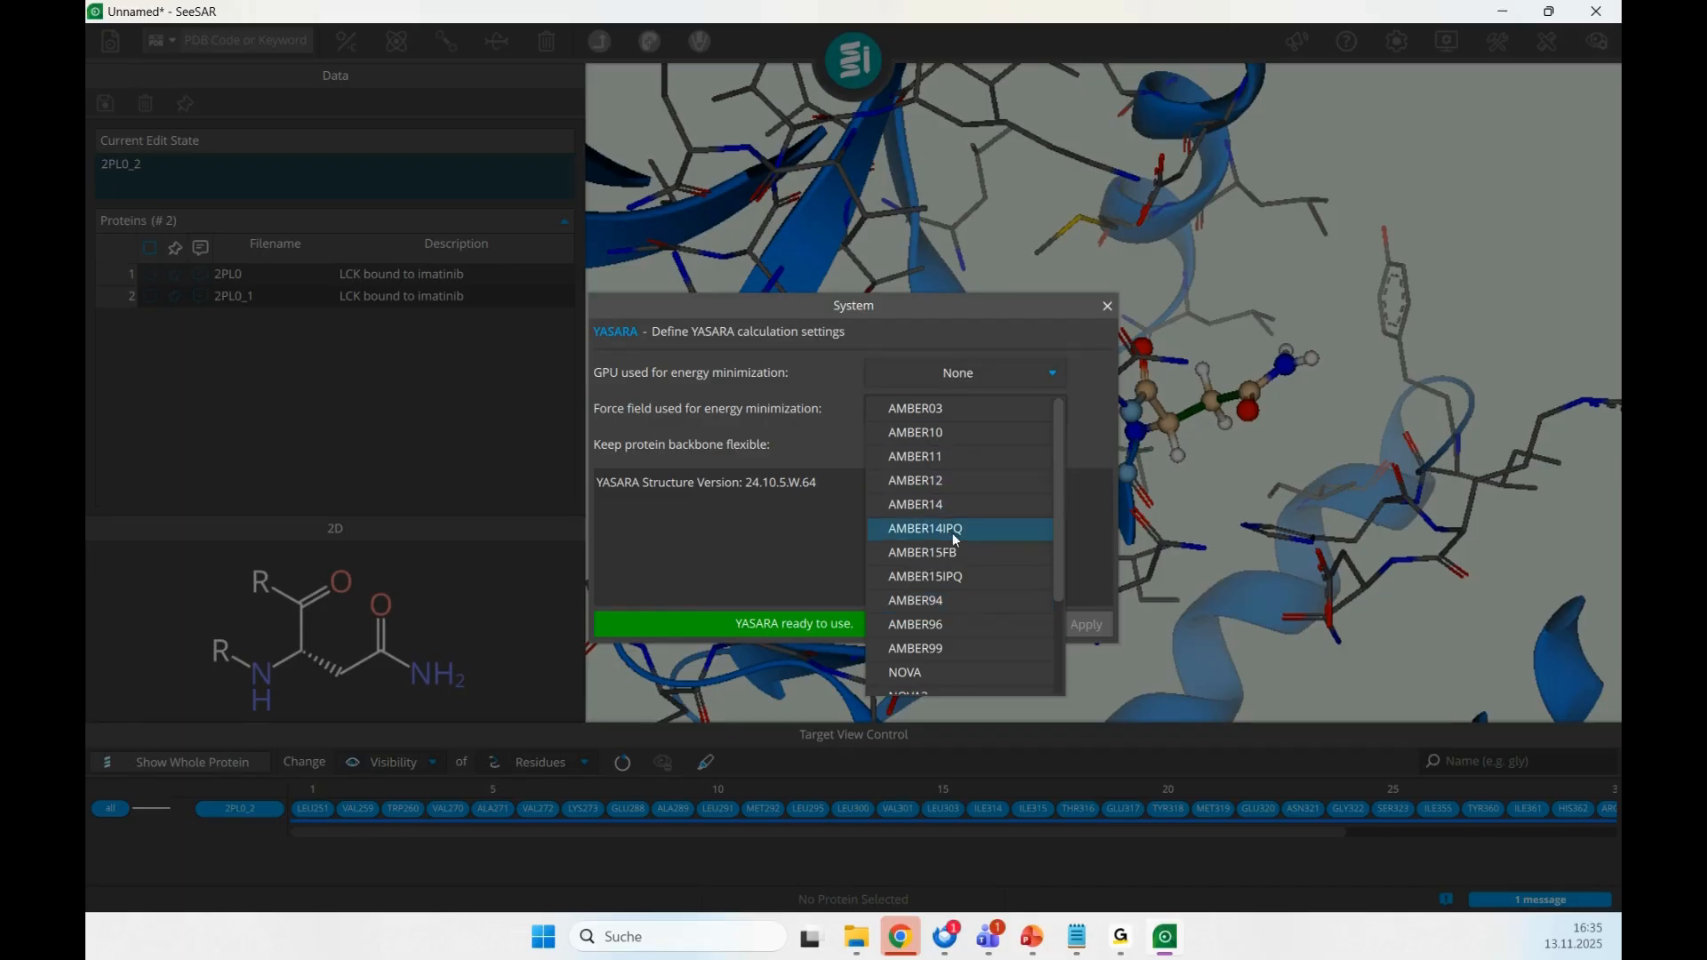
{"action": "scroll", "coordinate": [959, 543], "scroll_direction": "down", "scroll_amount": 3}
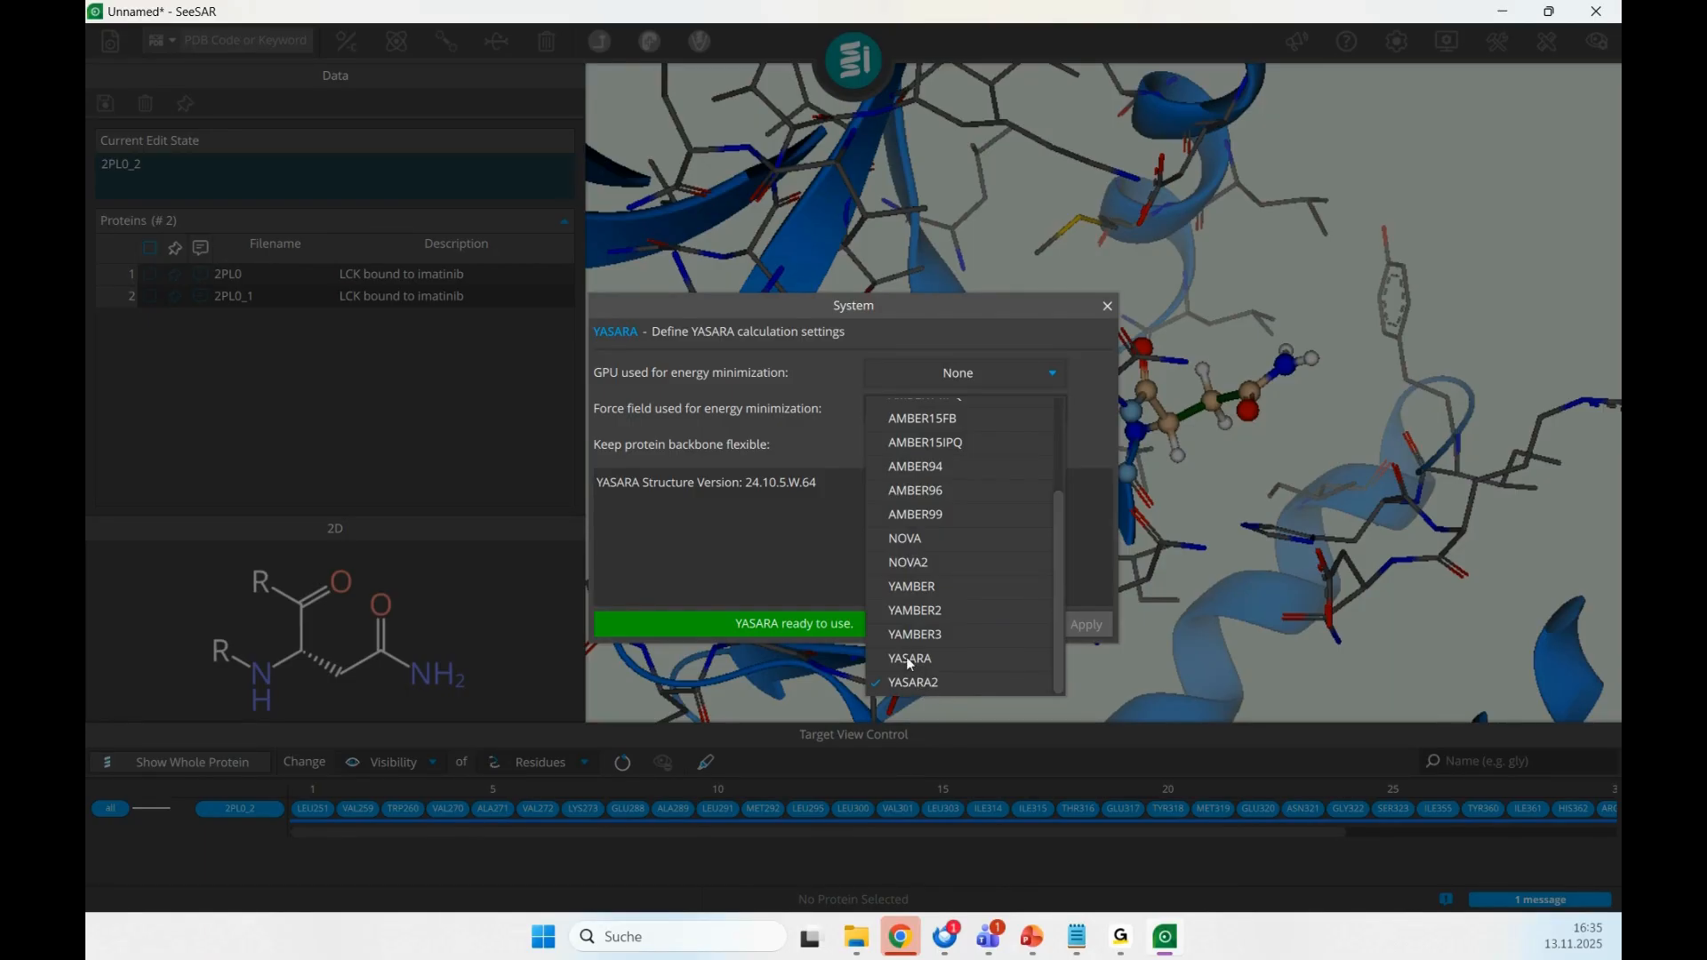
{"action": "left_click", "coordinate": [827, 447]}
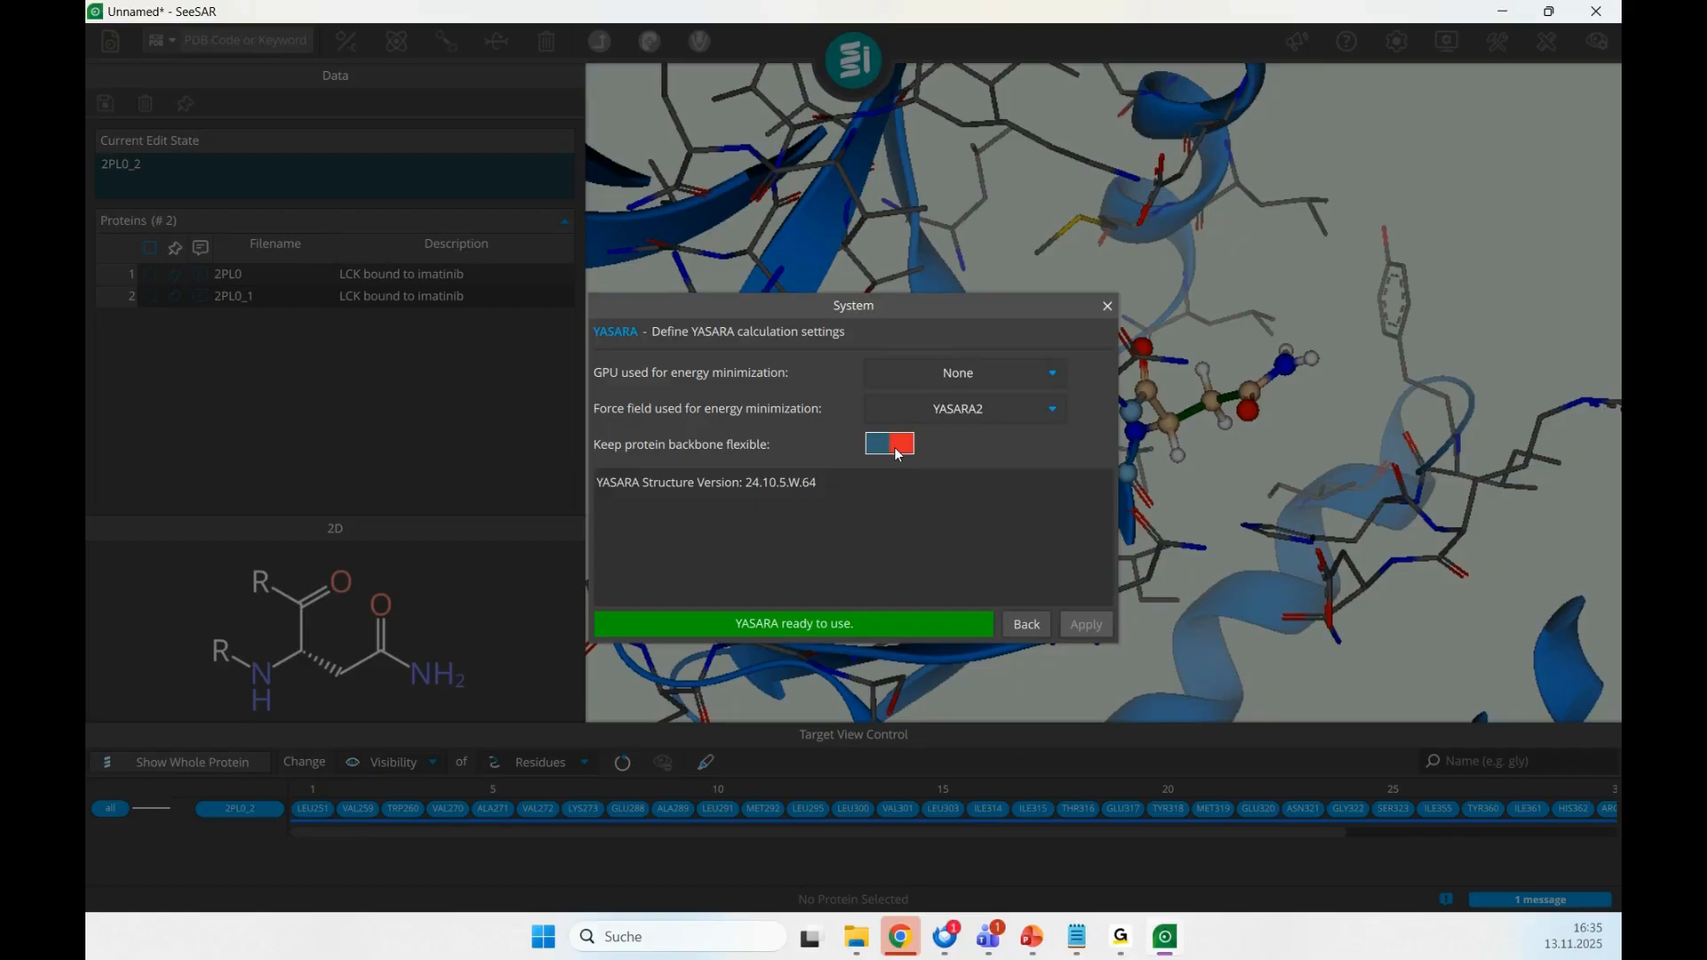
{"action": "left_click", "coordinate": [899, 449]}
{"action": "left_click", "coordinate": [879, 447]}
{"action": "left_click", "coordinate": [1026, 625]}
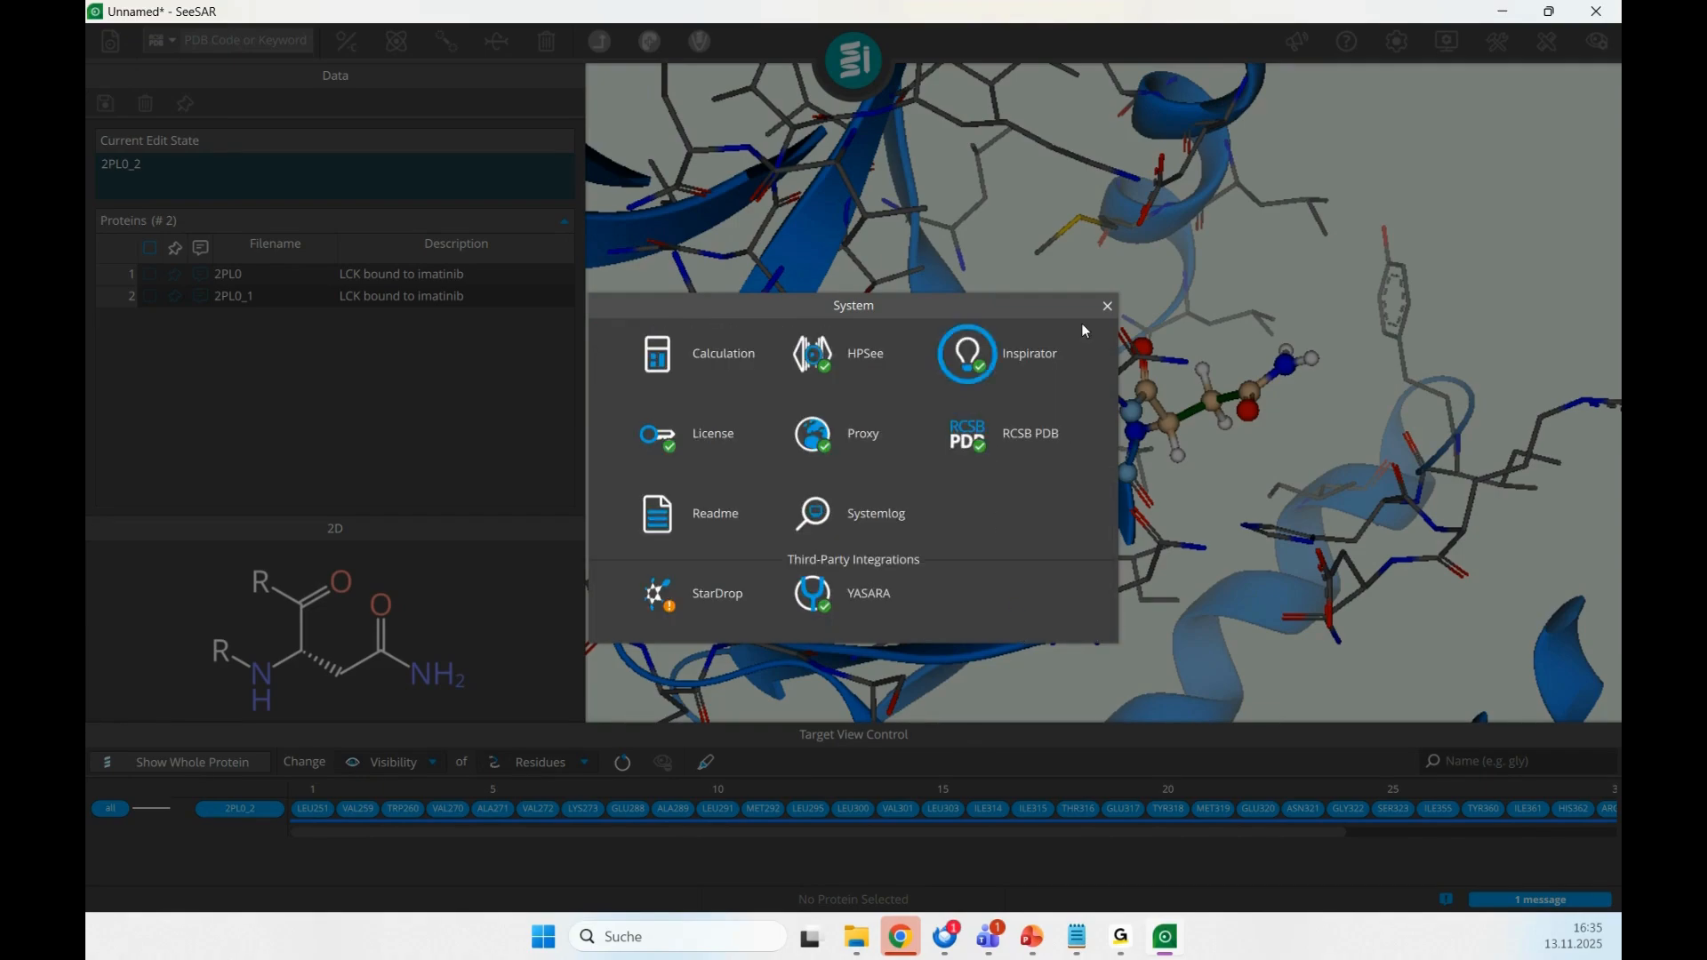
{"action": "left_click", "coordinate": [1107, 306]}
- Run the YASARA energy minimization on the protein being edited with the current settings
{"action": "left_click", "coordinate": [650, 42]}
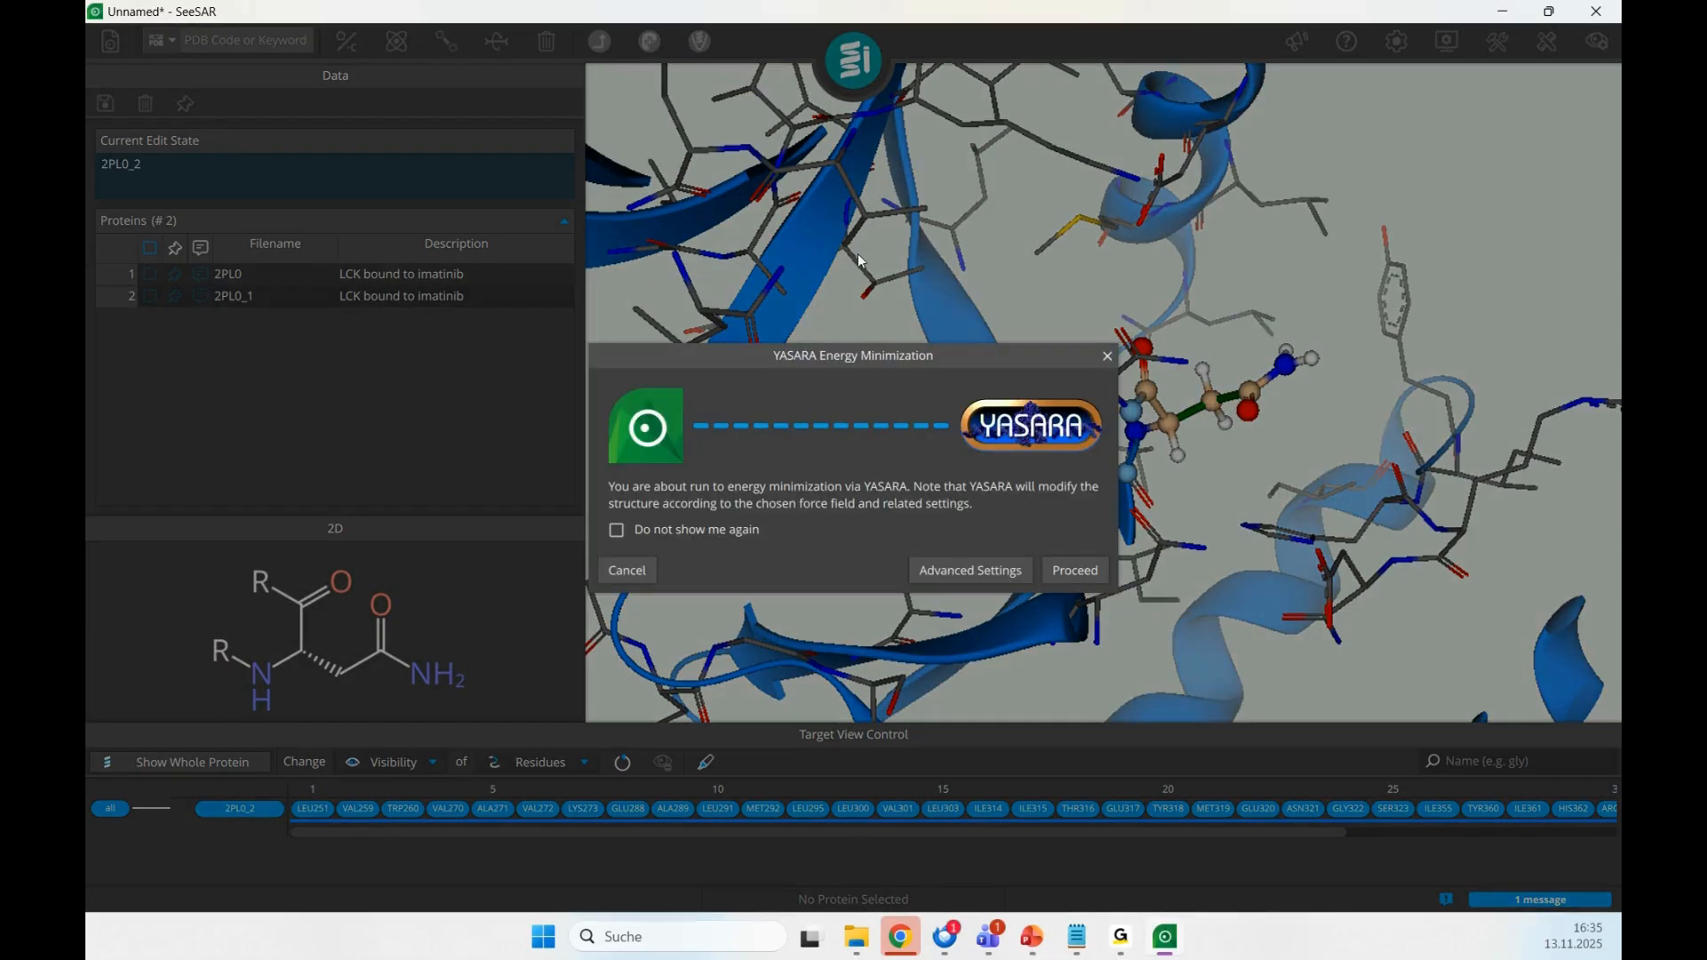
{"action": "left_click", "coordinate": [1062, 573]}
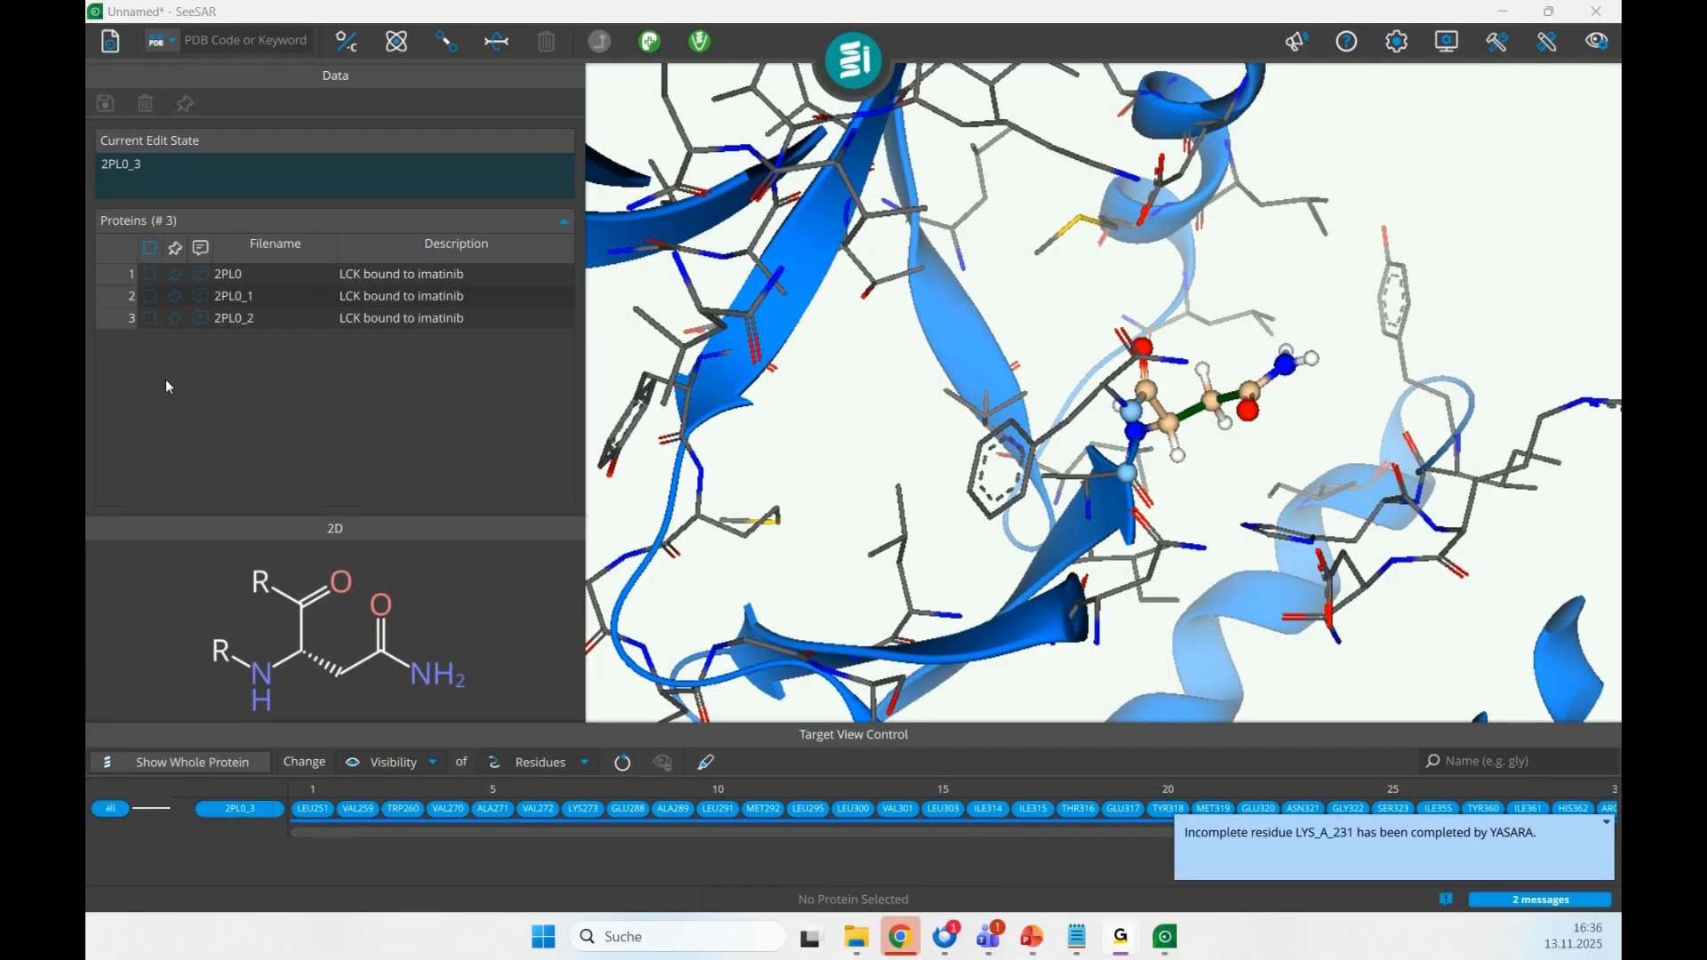
- Add the protein 2PL0_2 to Protein Mode, extracting STI_A_200 as its ligand
{"action": "left_click", "coordinate": [245, 320]}
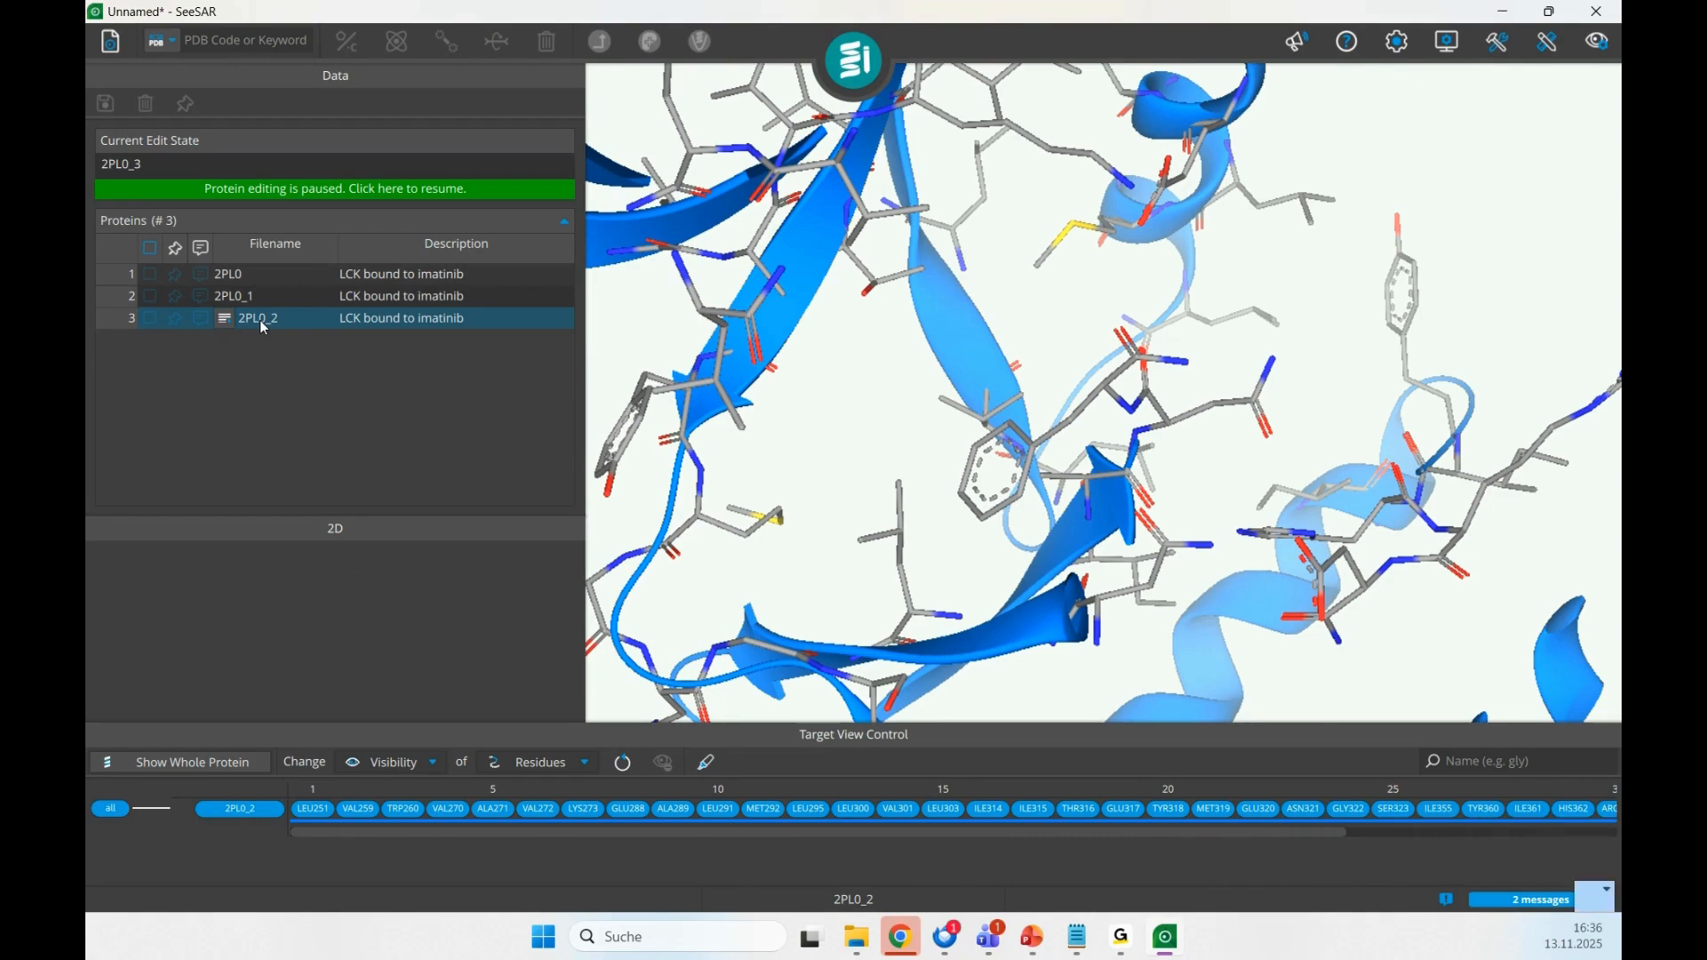
{"action": "right_click", "coordinate": [262, 322]}
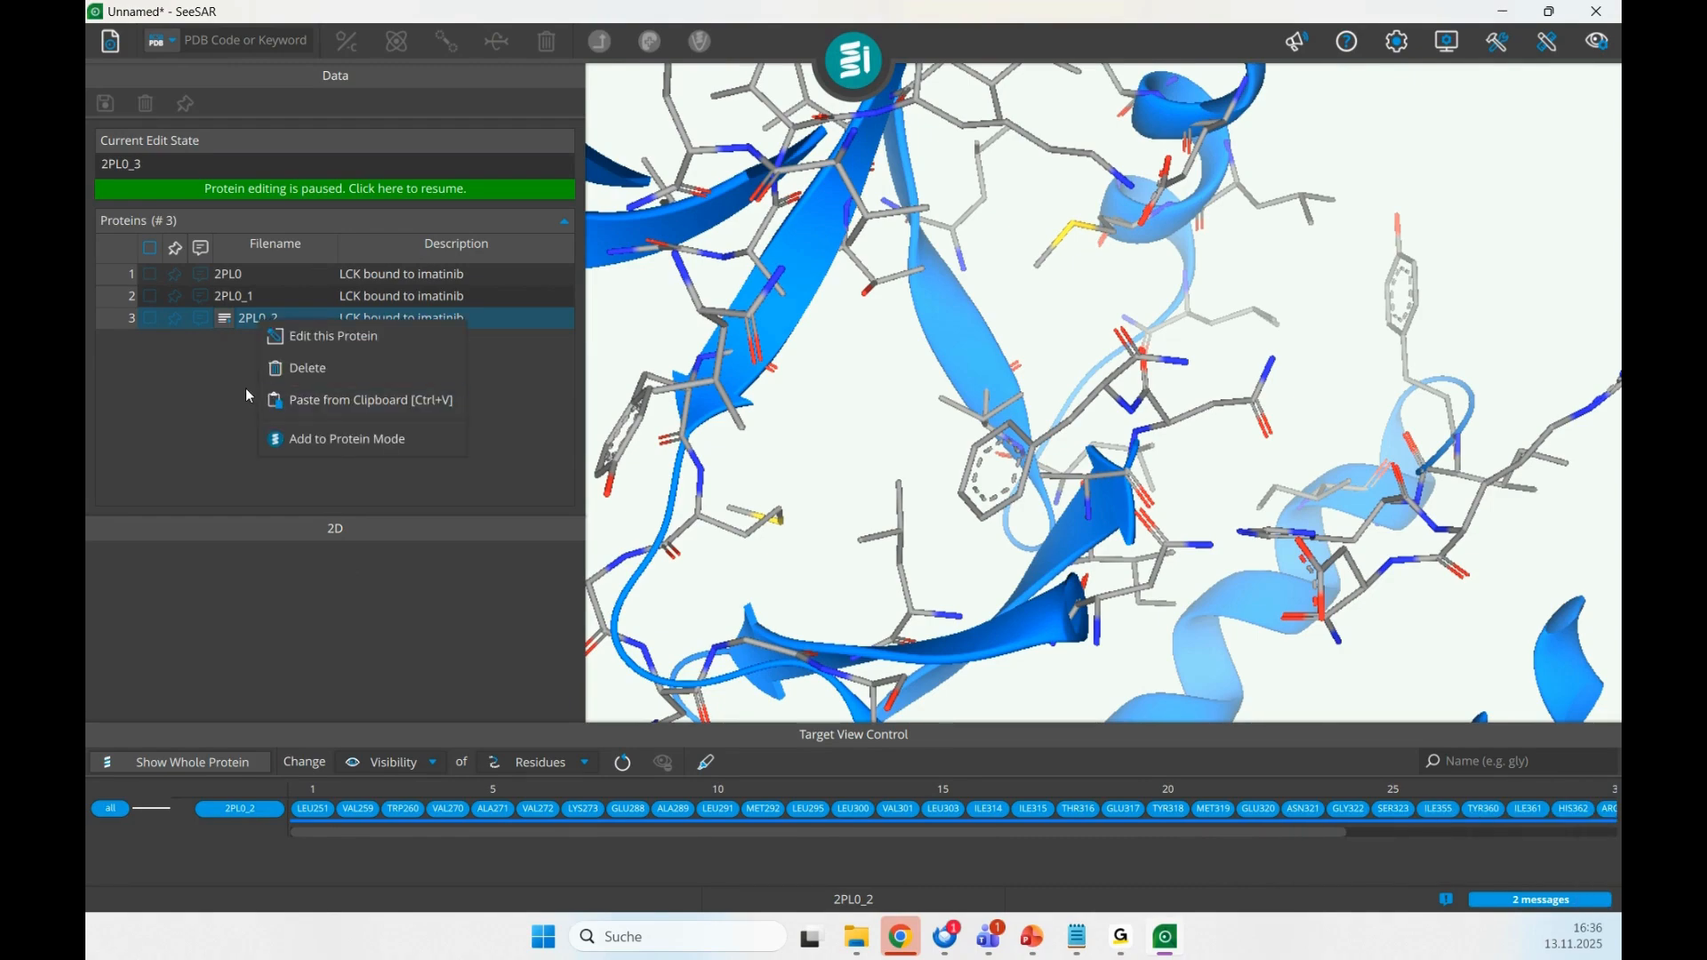
{"action": "left_click", "coordinate": [340, 441]}
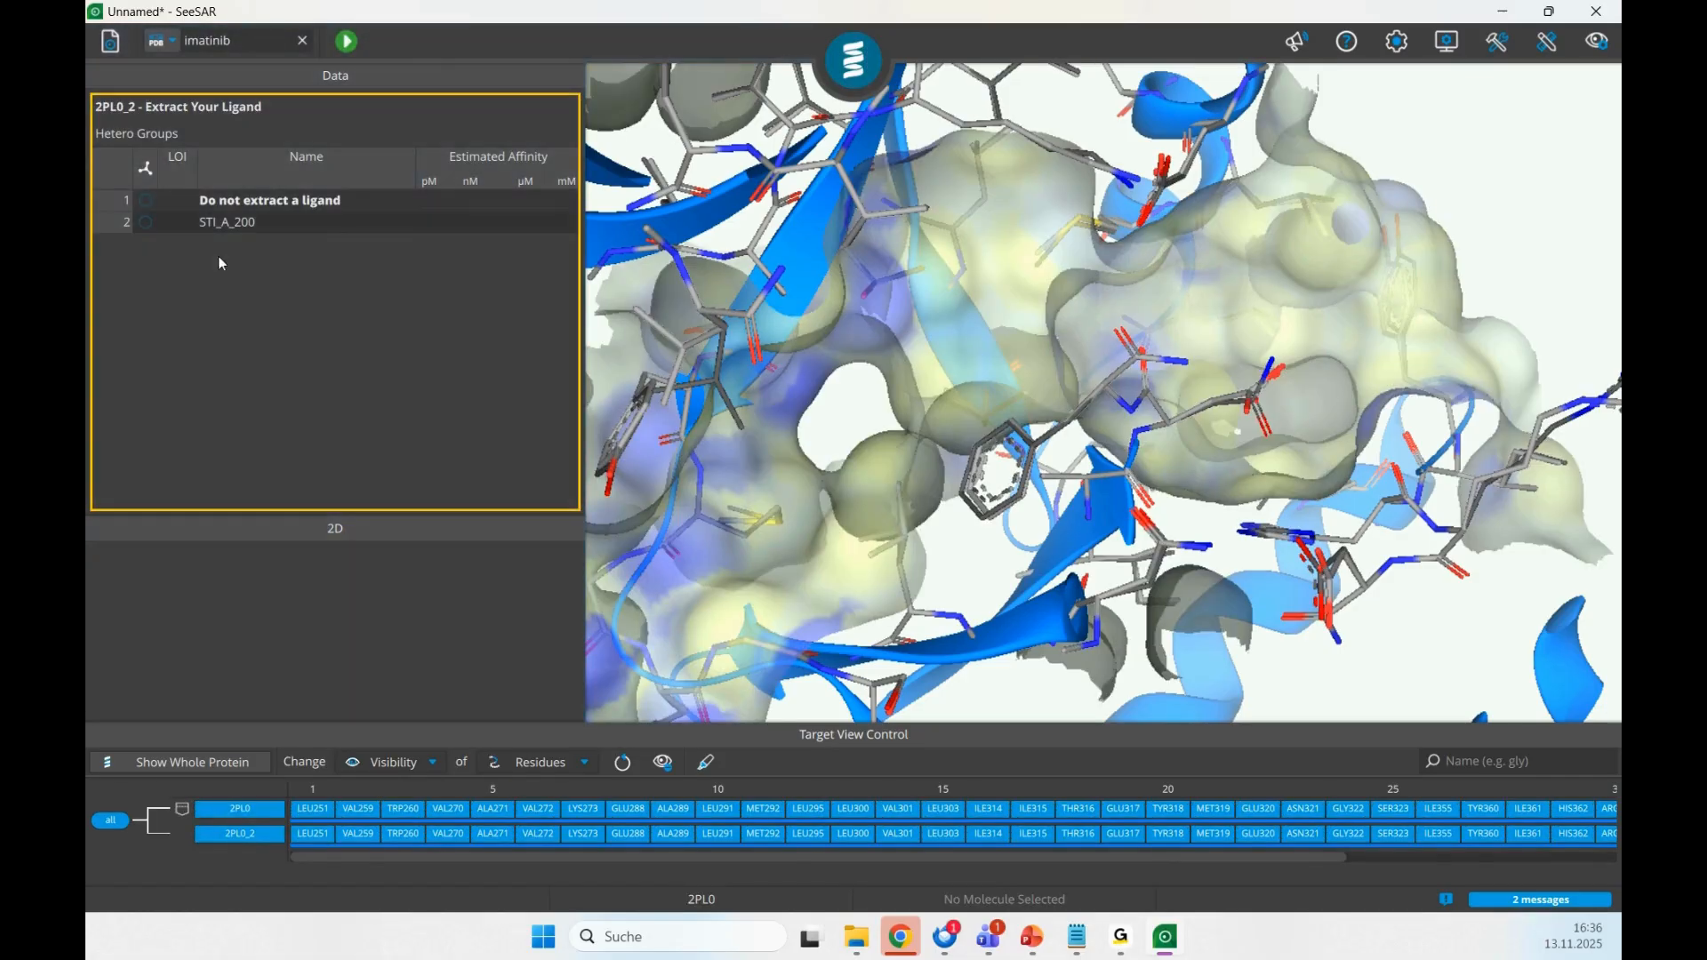
{"action": "left_click", "coordinate": [217, 223]}
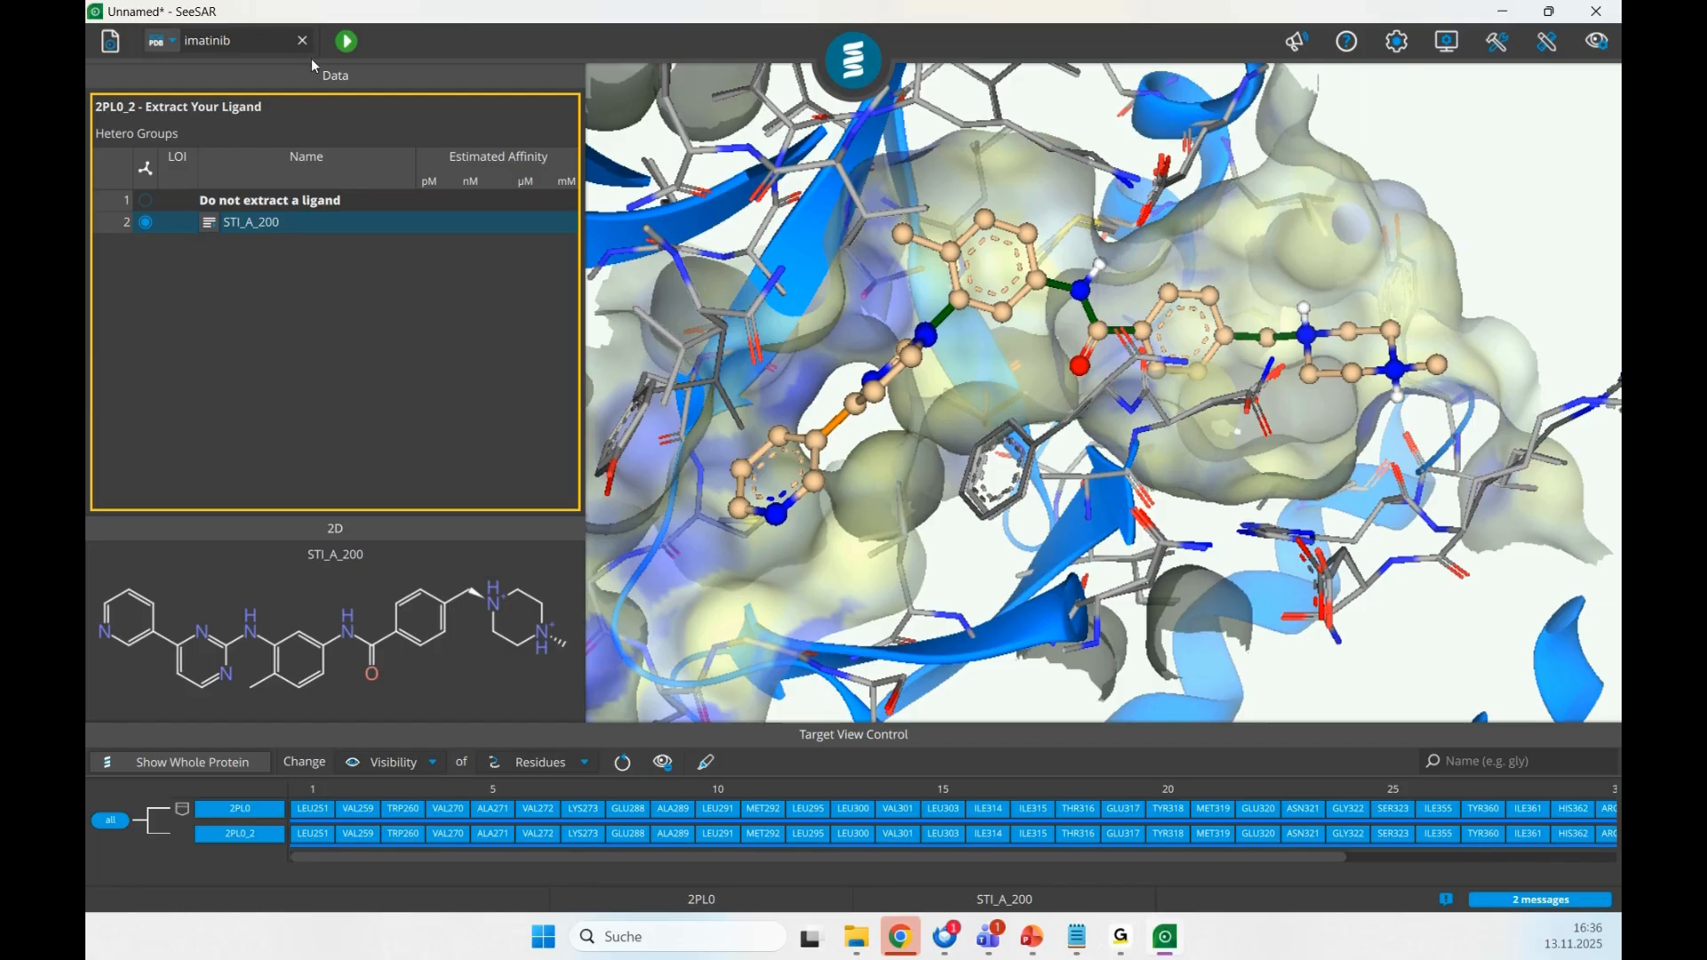
{"action": "left_click", "coordinate": [345, 51]}
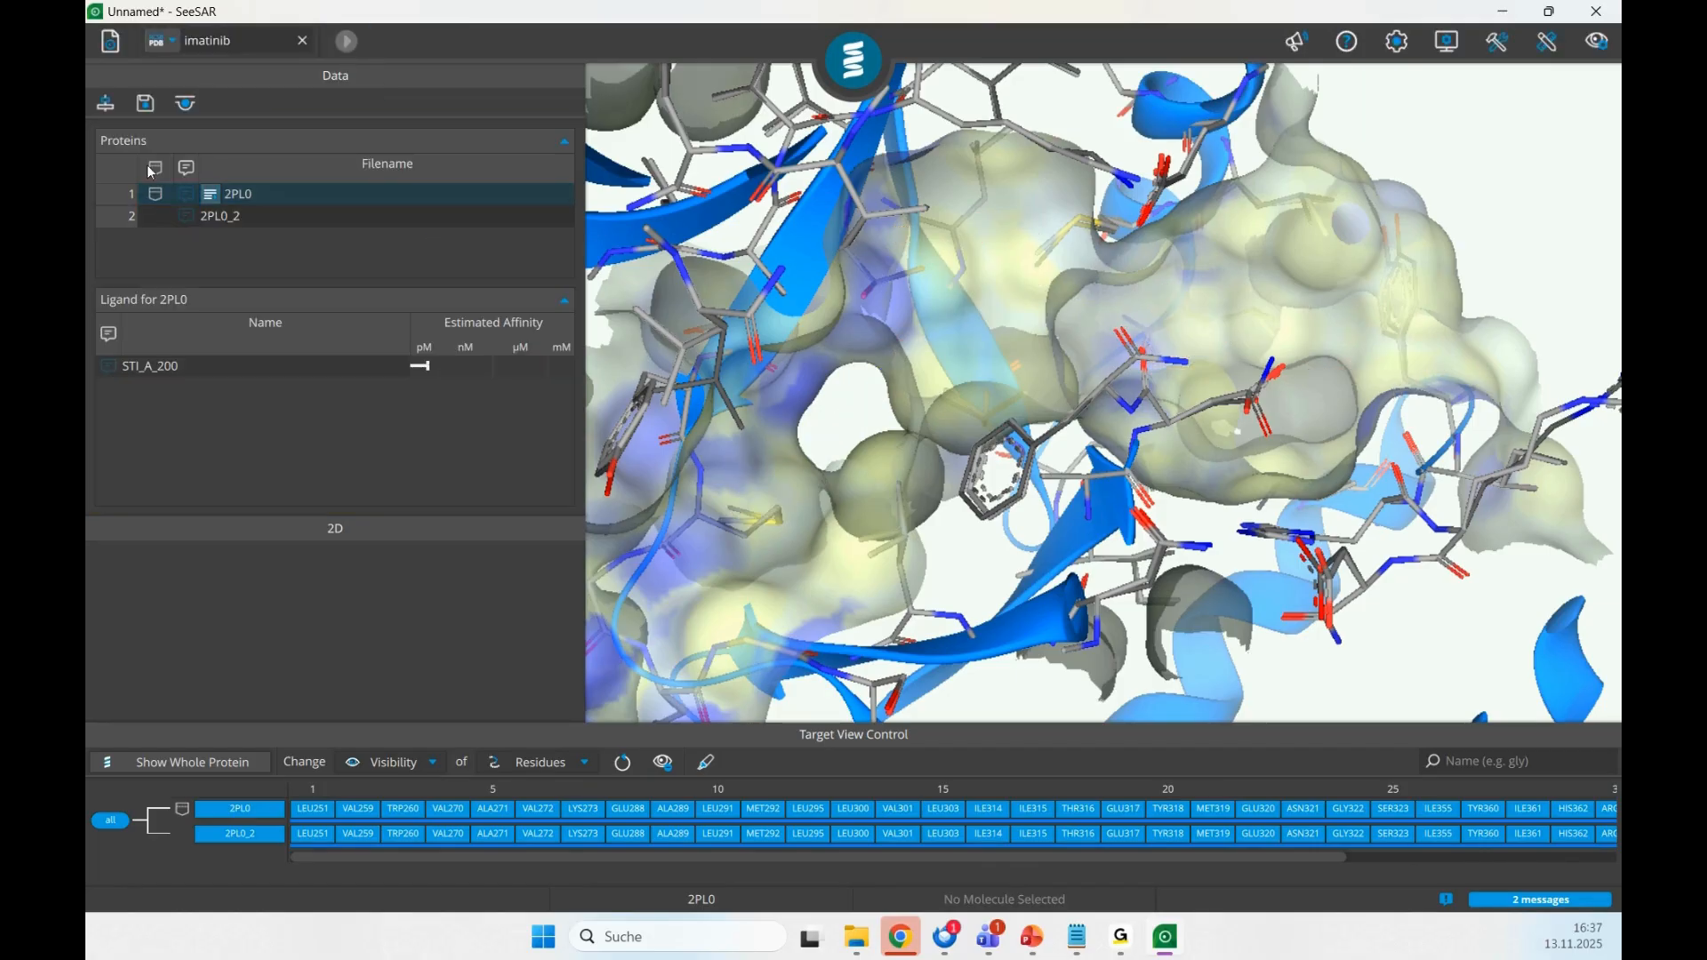
- Compare 2PL0_2 with the superposed 2PL0 around the binding site, inspecting the side-chain positions up close
{"action": "left_click", "coordinate": [223, 216]}
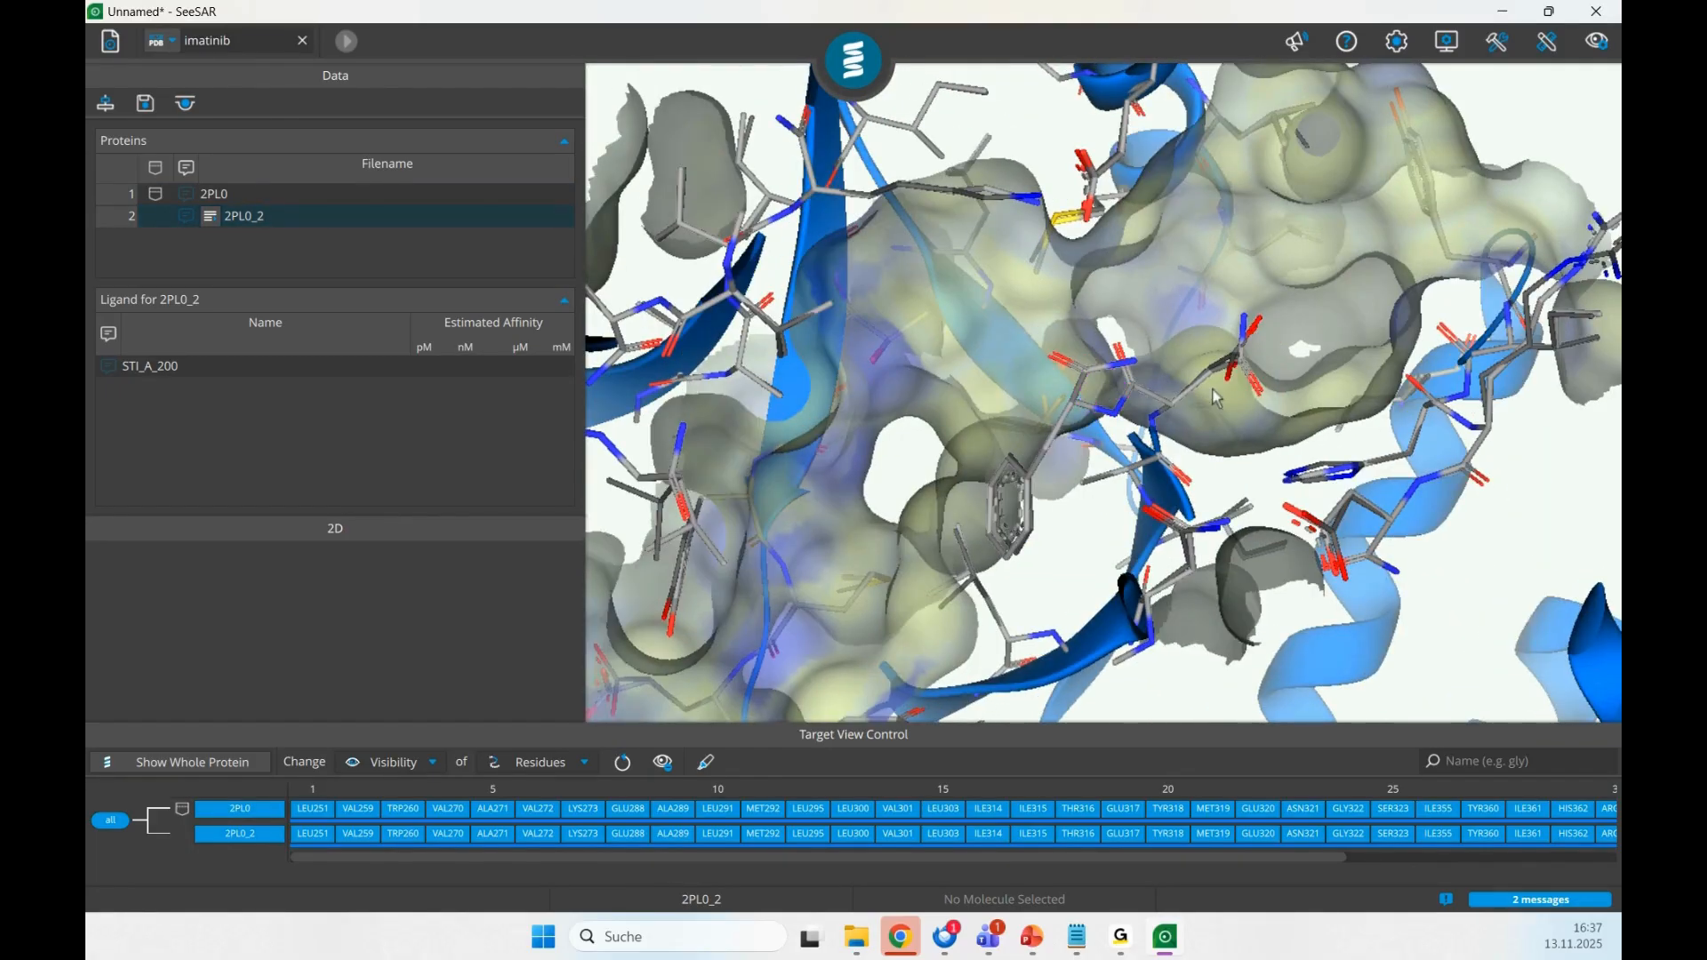
{"action": "mouse_move", "coordinate": [1217, 398]}
{"action": "left_mouse_down"}
{"action": "mouse_move", "coordinate": [1236, 336]}
{"action": "mouse_move", "coordinate": [1202, 346]}
{"action": "left_mouse_up"}
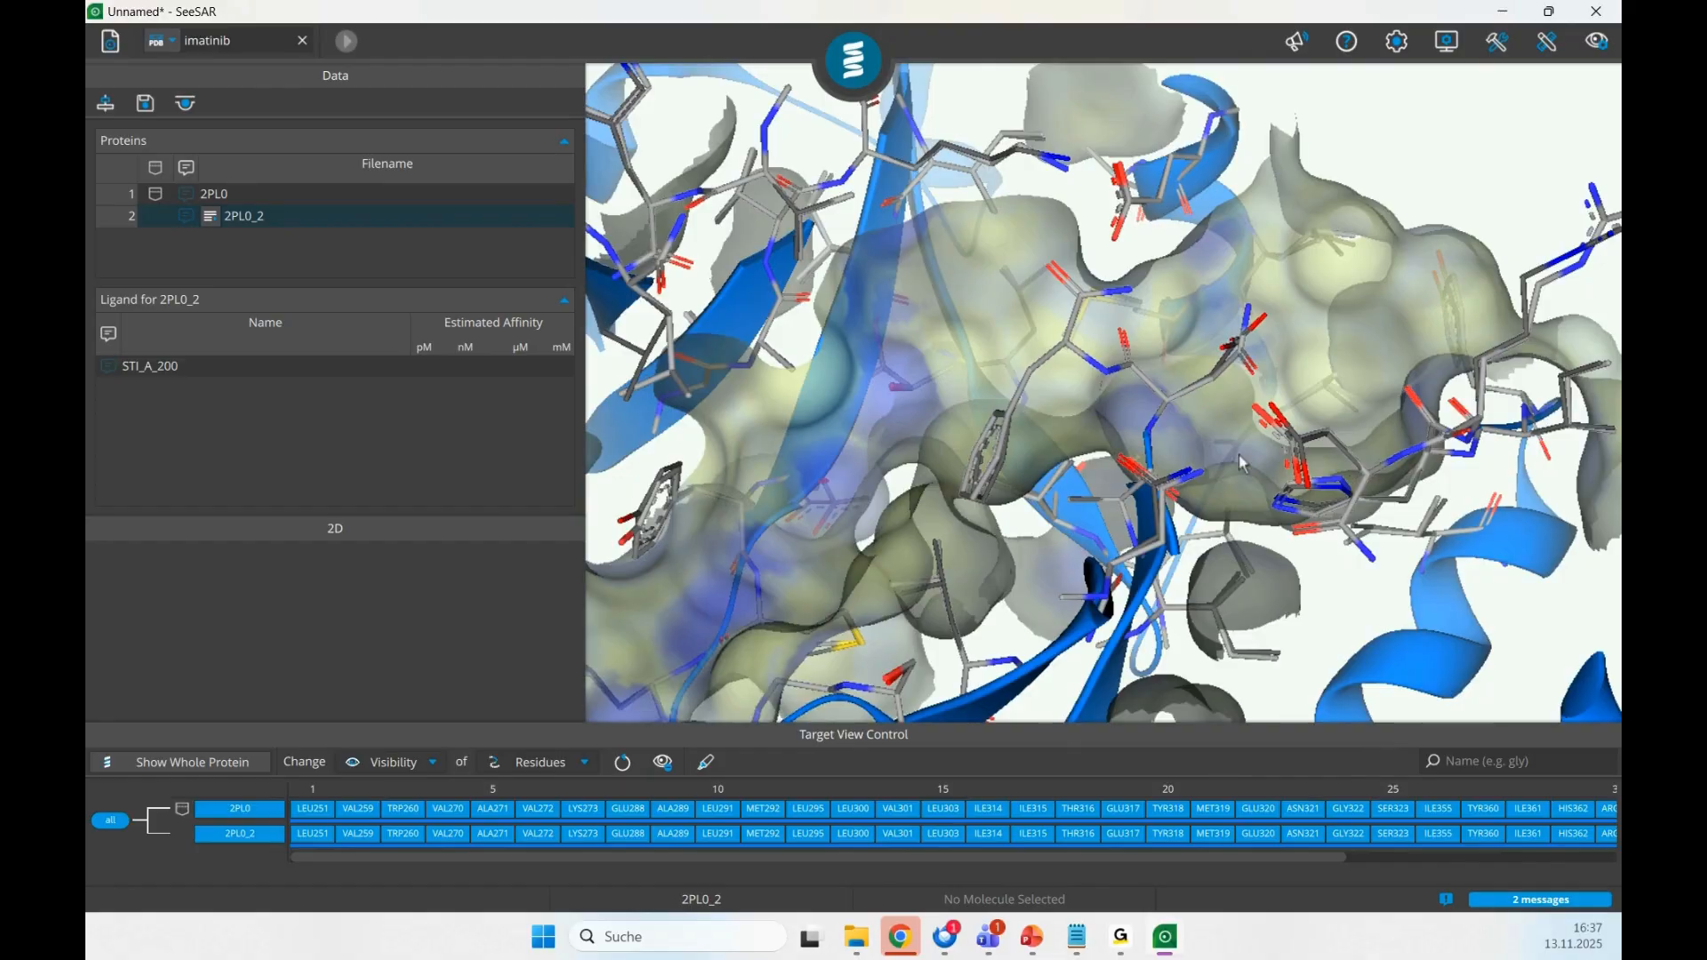
{"action": "mouse_move", "coordinate": [1239, 453]}
{"action": "left_mouse_down"}
{"action": "mouse_move", "coordinate": [1257, 366]}
{"action": "mouse_move", "coordinate": [1325, 331]}
{"action": "mouse_move", "coordinate": [1273, 319]}
{"action": "mouse_move", "coordinate": [1249, 347]}
{"action": "mouse_move", "coordinate": [1322, 329]}
{"action": "left_mouse_up"}
{"action": "scroll", "coordinate": [1283, 412], "scroll_direction": "up", "scroll_amount": 3}
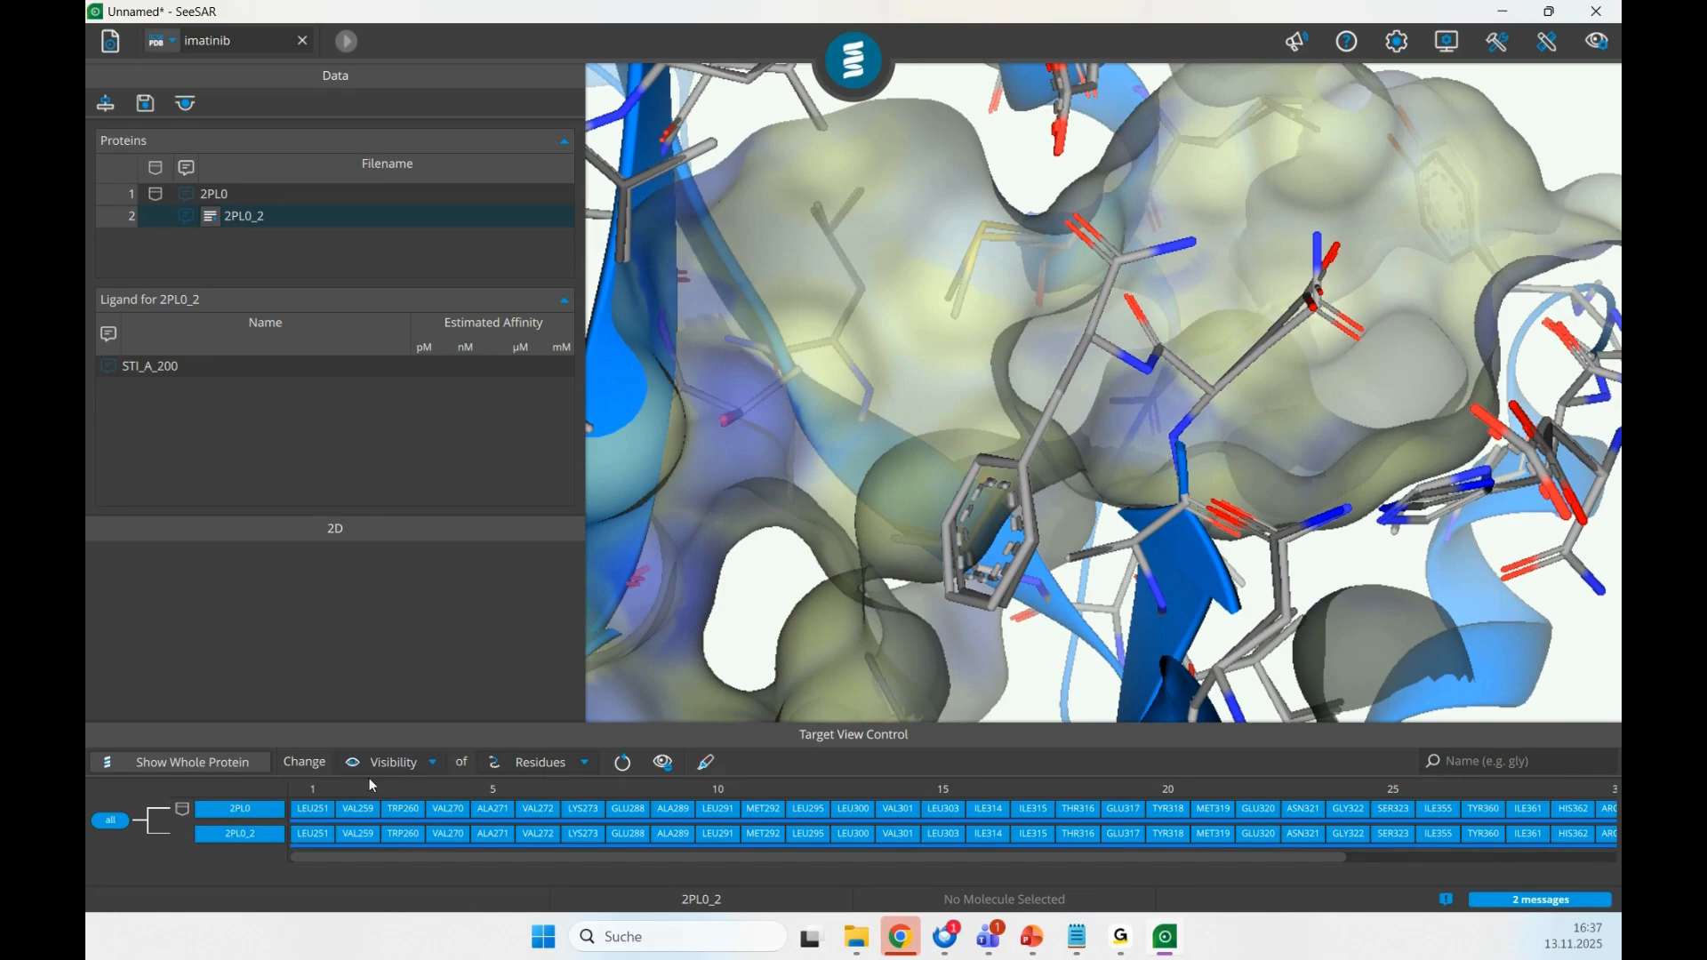
- Delete the protein 2PL0_2 from Protein Mode
{"action": "right_click", "coordinate": [258, 223]}
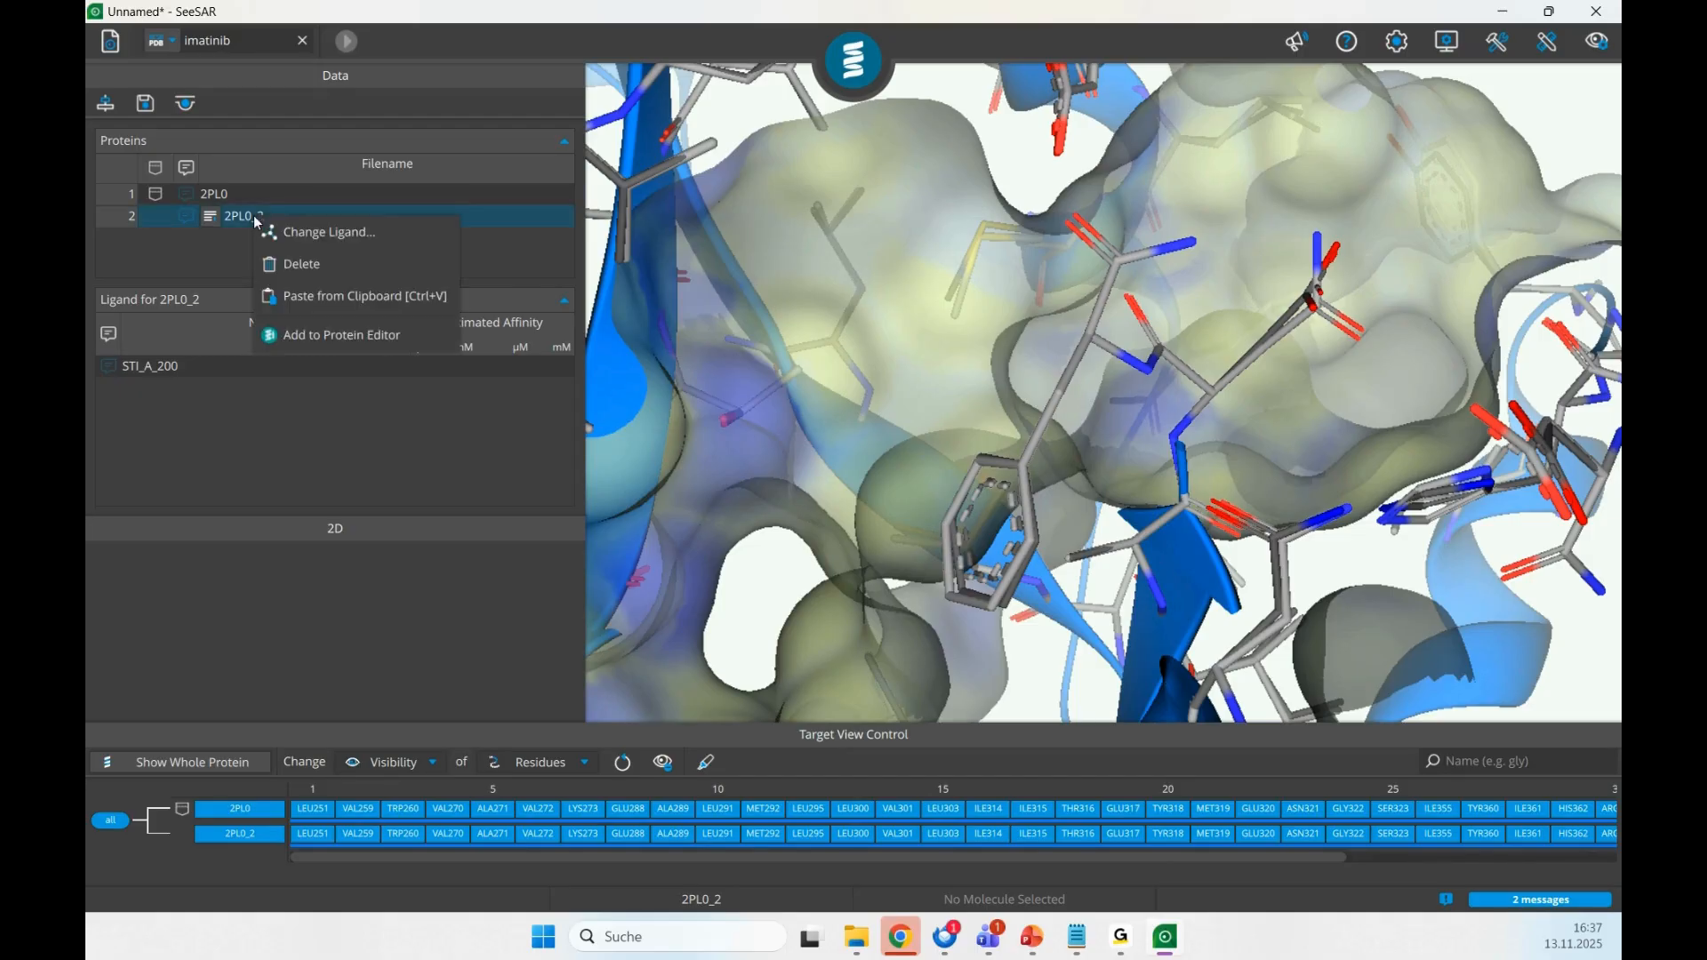
{"action": "left_click", "coordinate": [310, 266]}
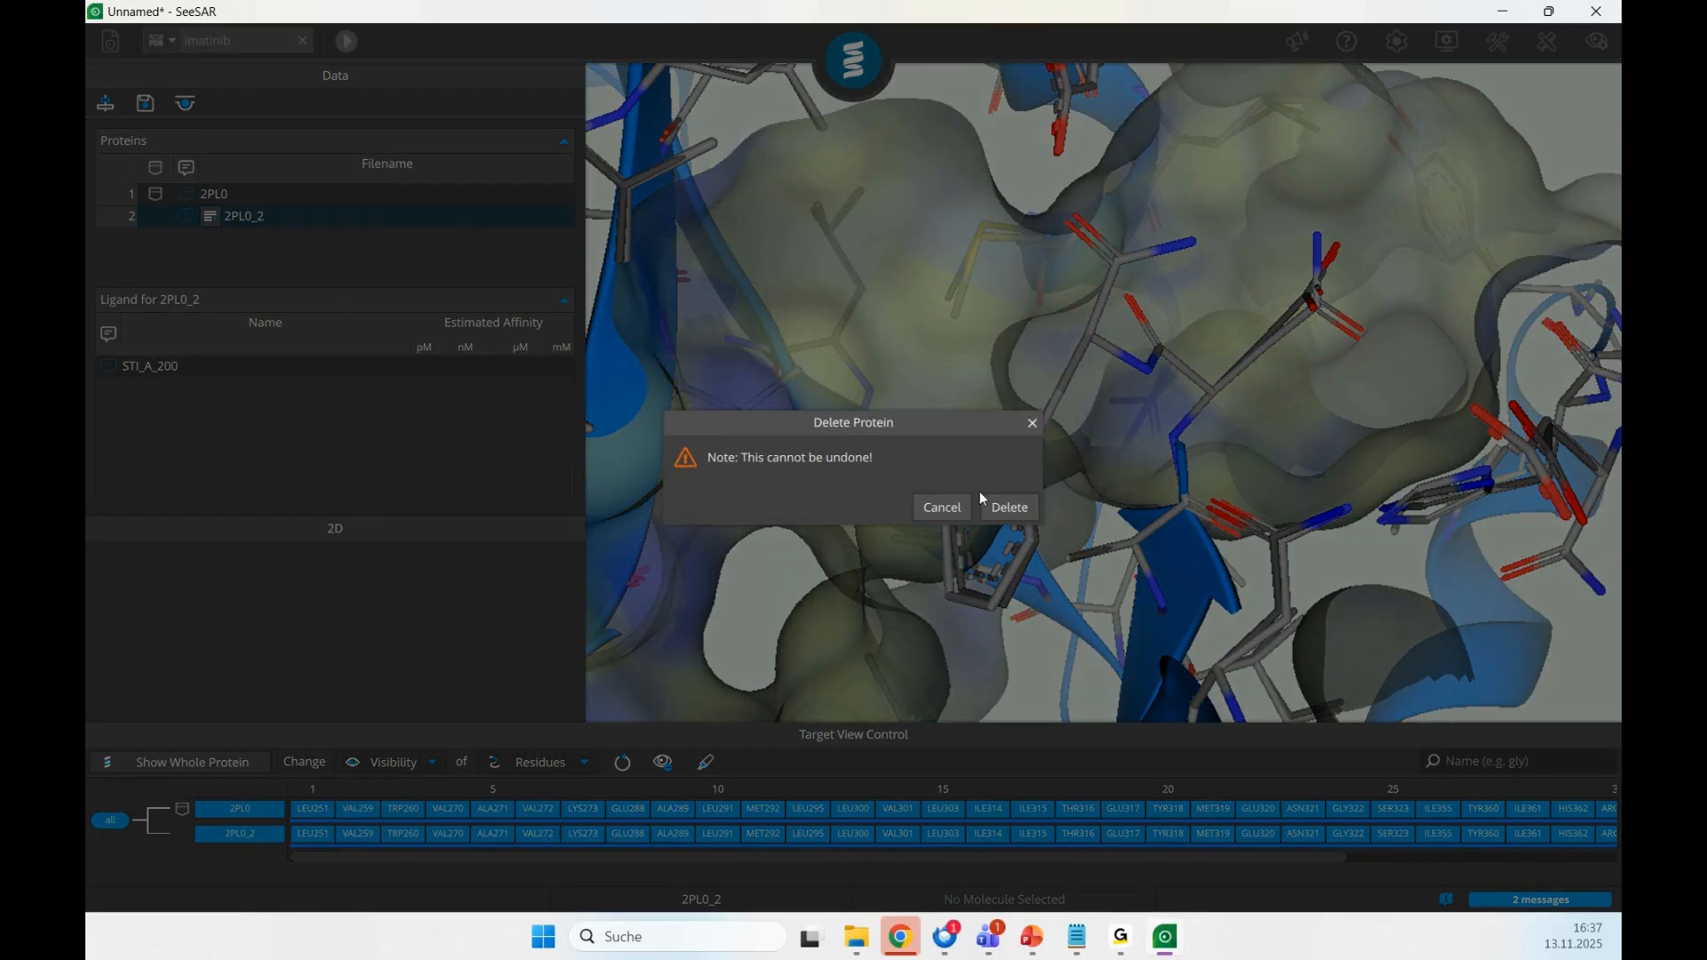
{"action": "left_click", "coordinate": [1028, 512]}
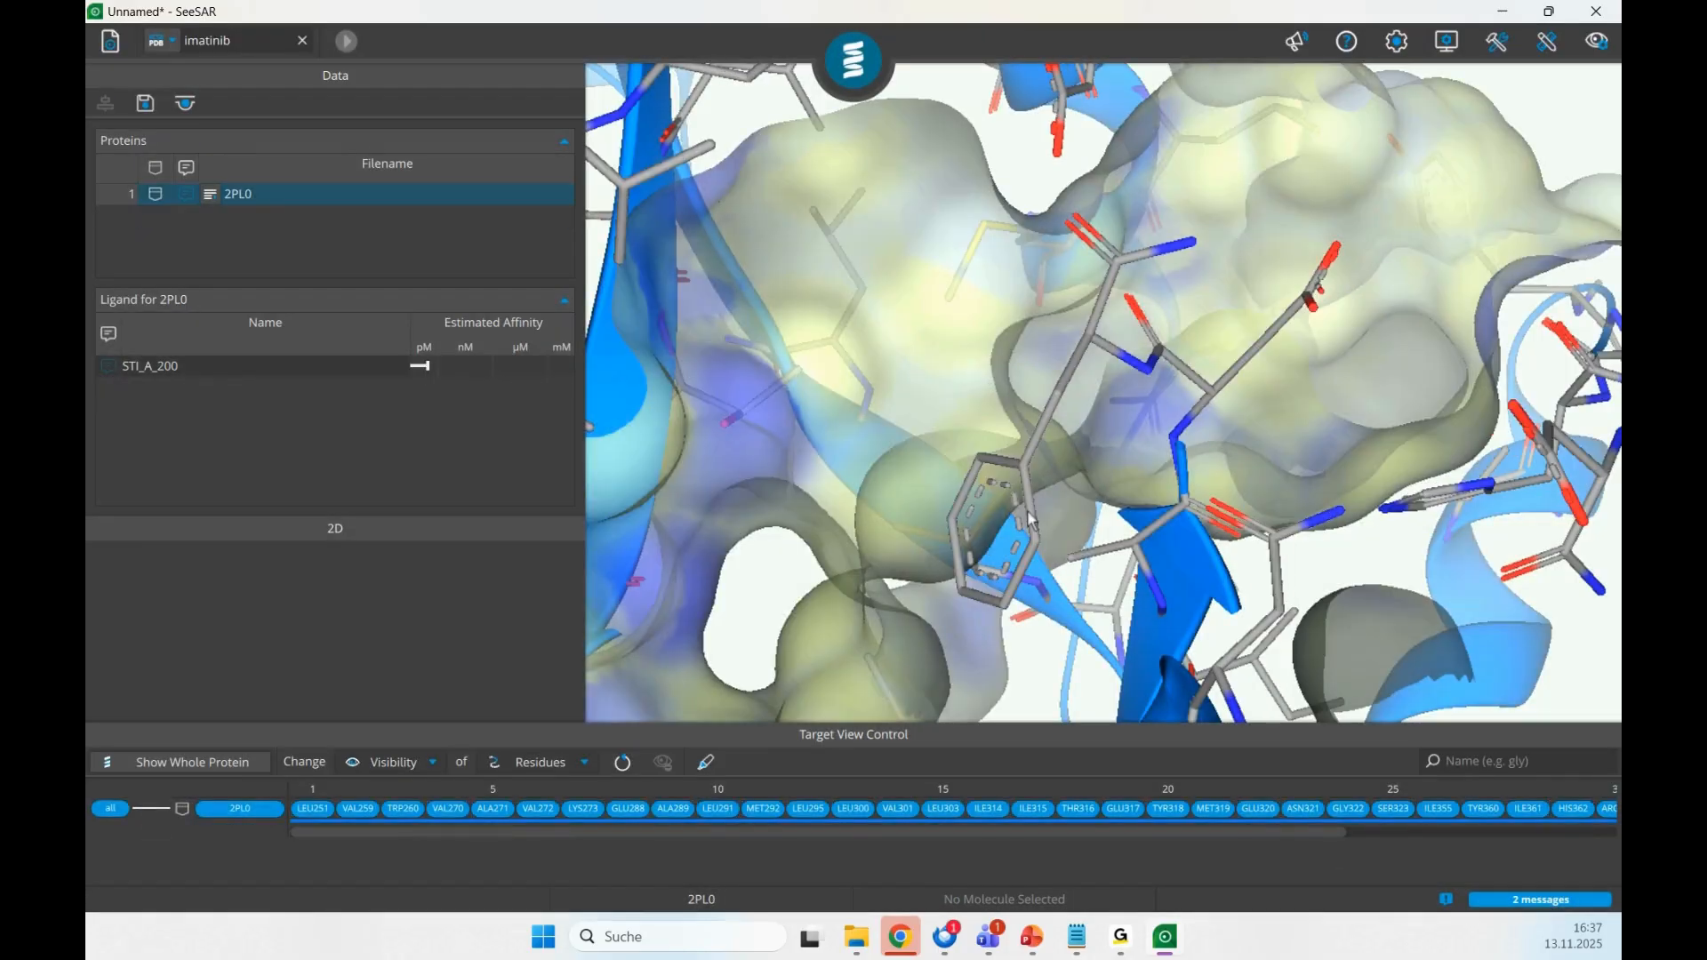
- Add the original protein 2PL0 to the Protein Editor
{"action": "mouse_move", "coordinate": [877, 94]}
{"action": "right_click", "coordinate": [293, 195]}
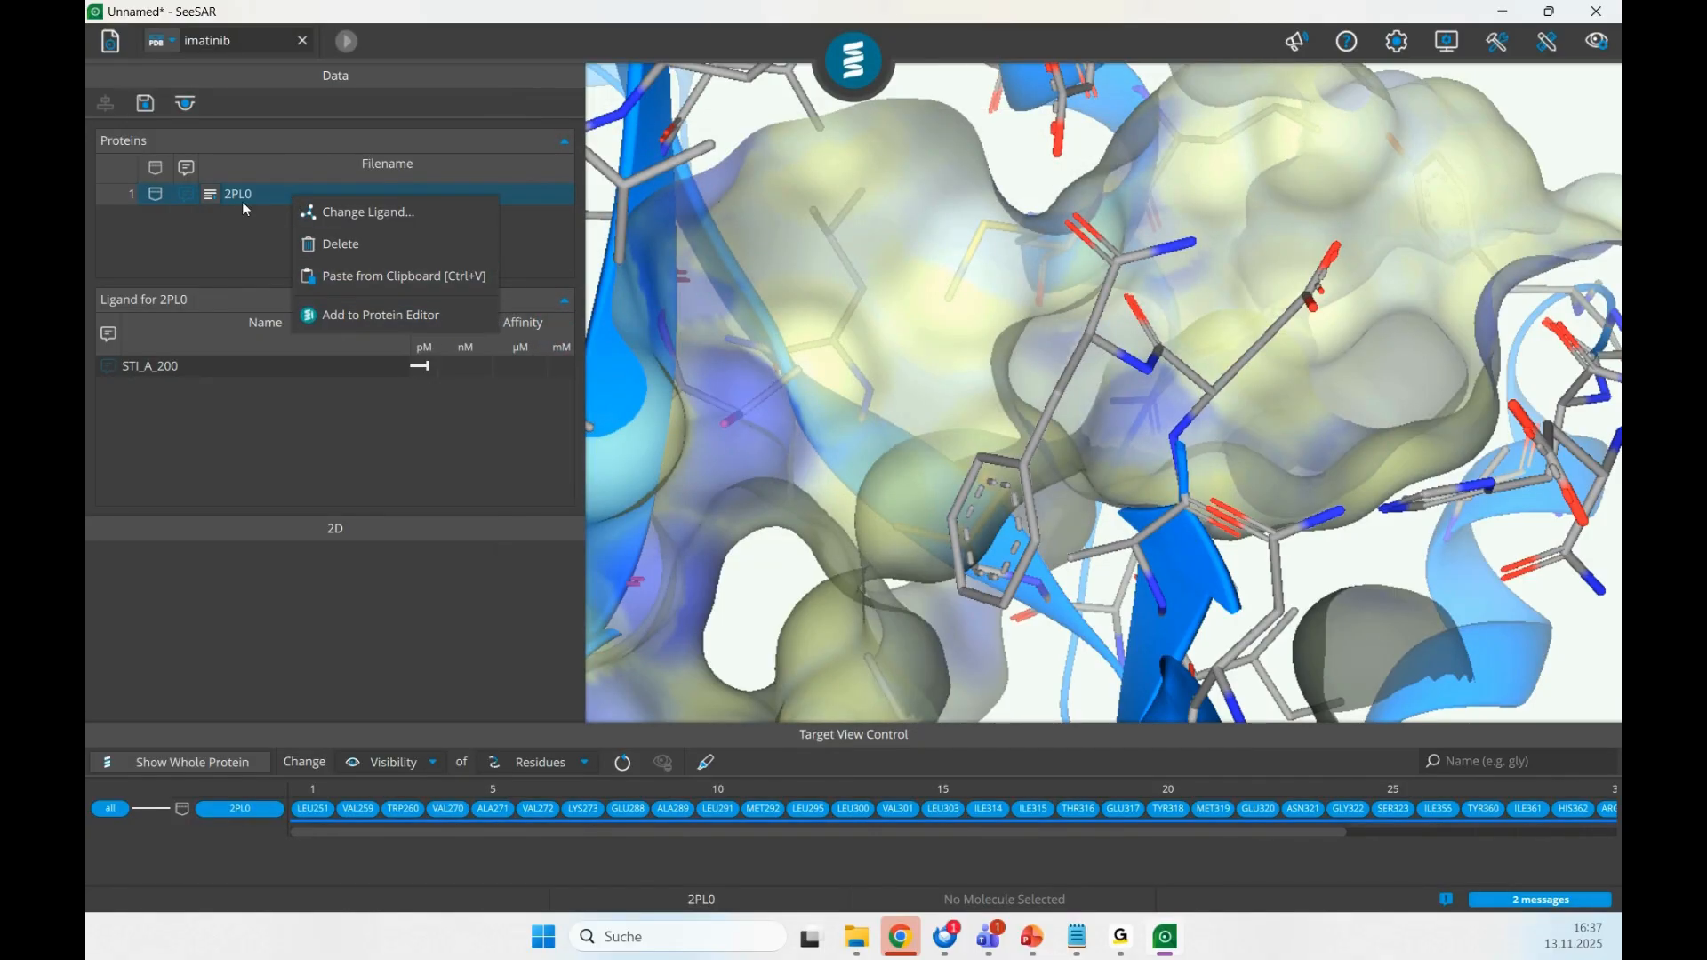
{"action": "left_click", "coordinate": [374, 317]}
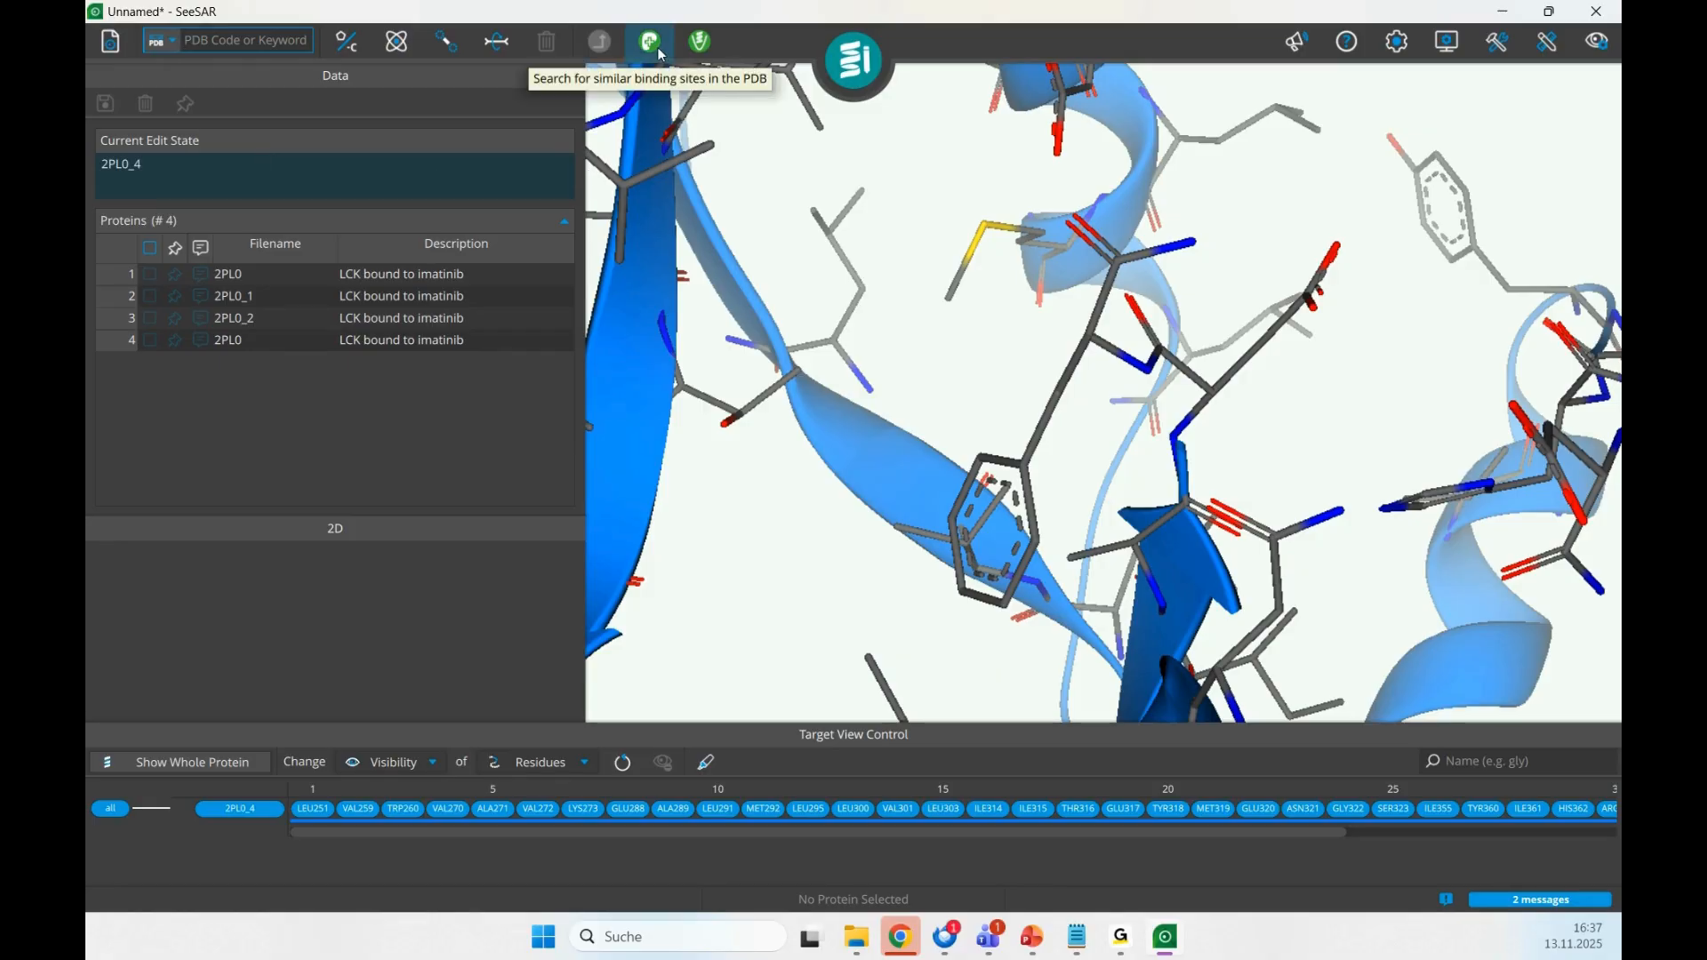
- Search the PDB for similar binding sites through SIENA on the Proteins Plus server, keeping the maximum number of solutions at 10
{"action": "scroll", "coordinate": [1022, 409], "scroll_direction": "down", "scroll_amount": 8}
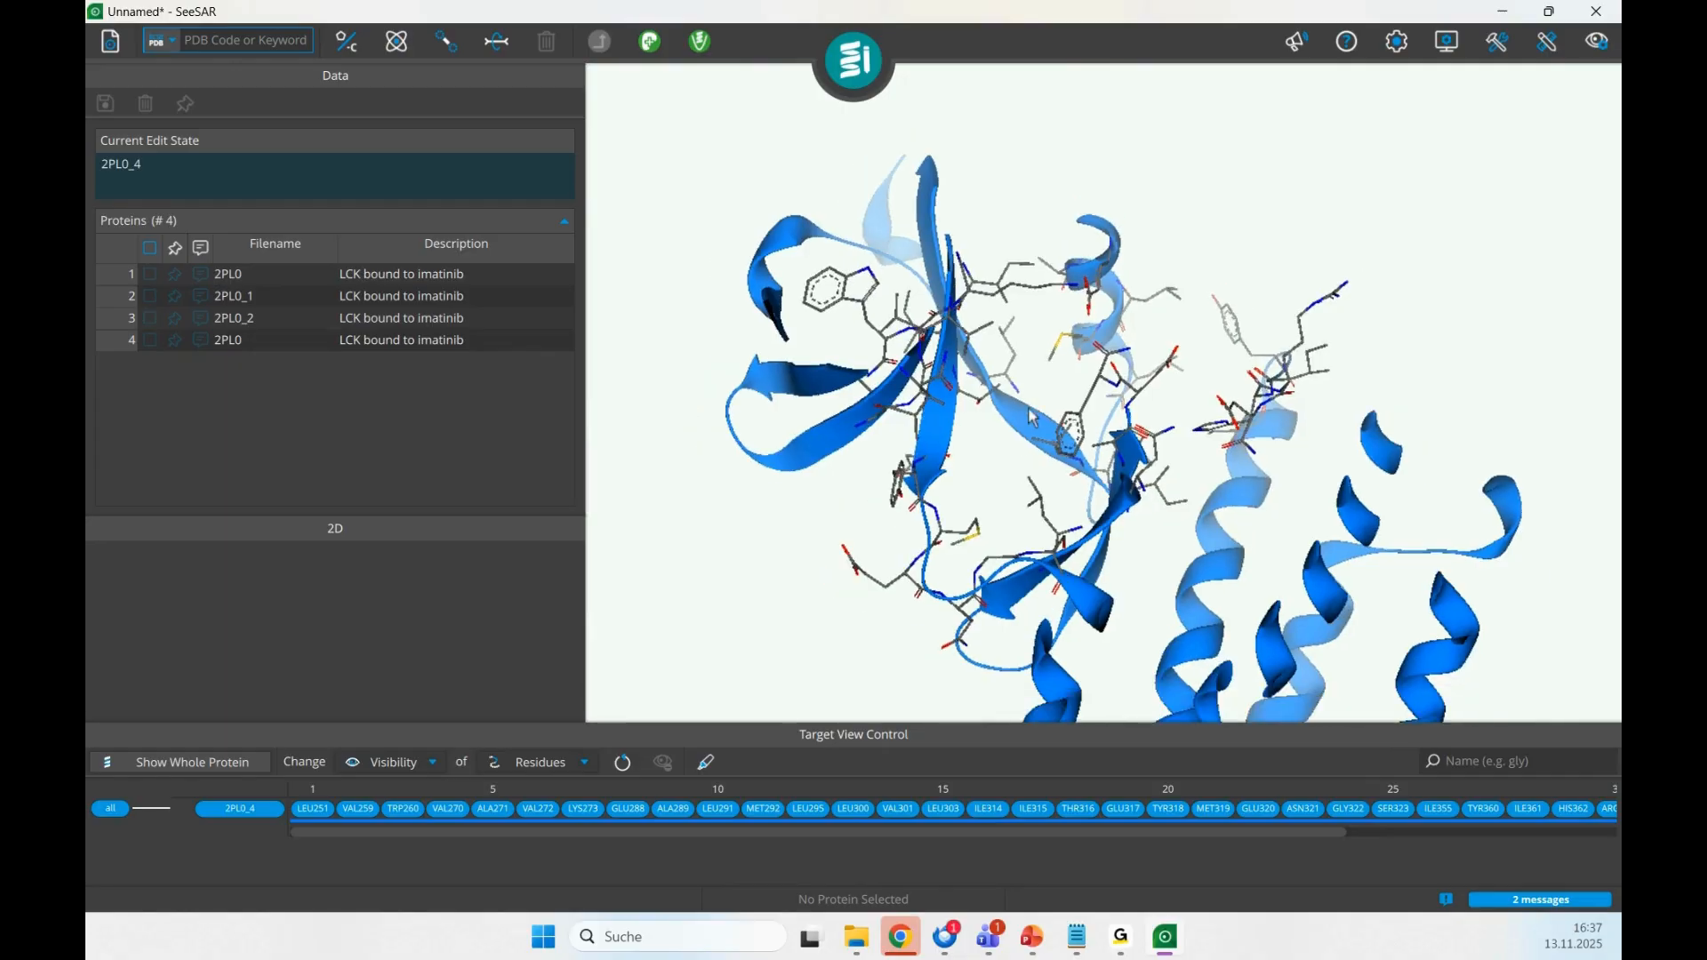
{"action": "left_click_drag", "start_coordinate": [1069, 409], "coordinate": [1061, 442]}
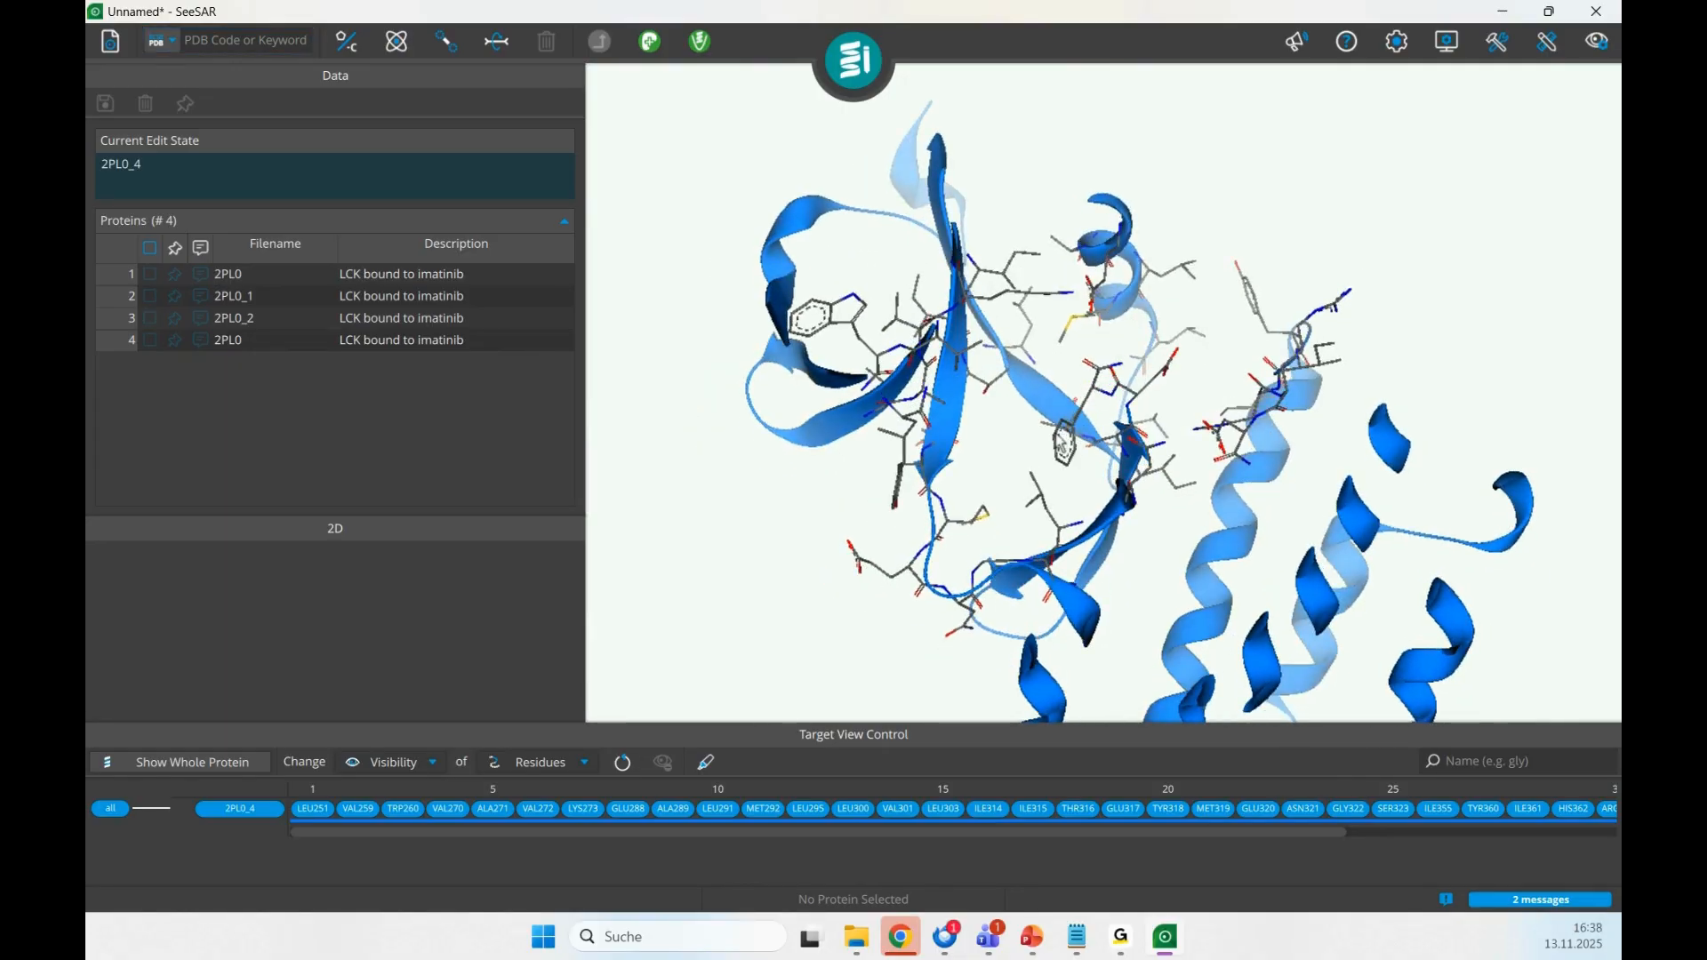
{"action": "left_click", "coordinate": [651, 46]}
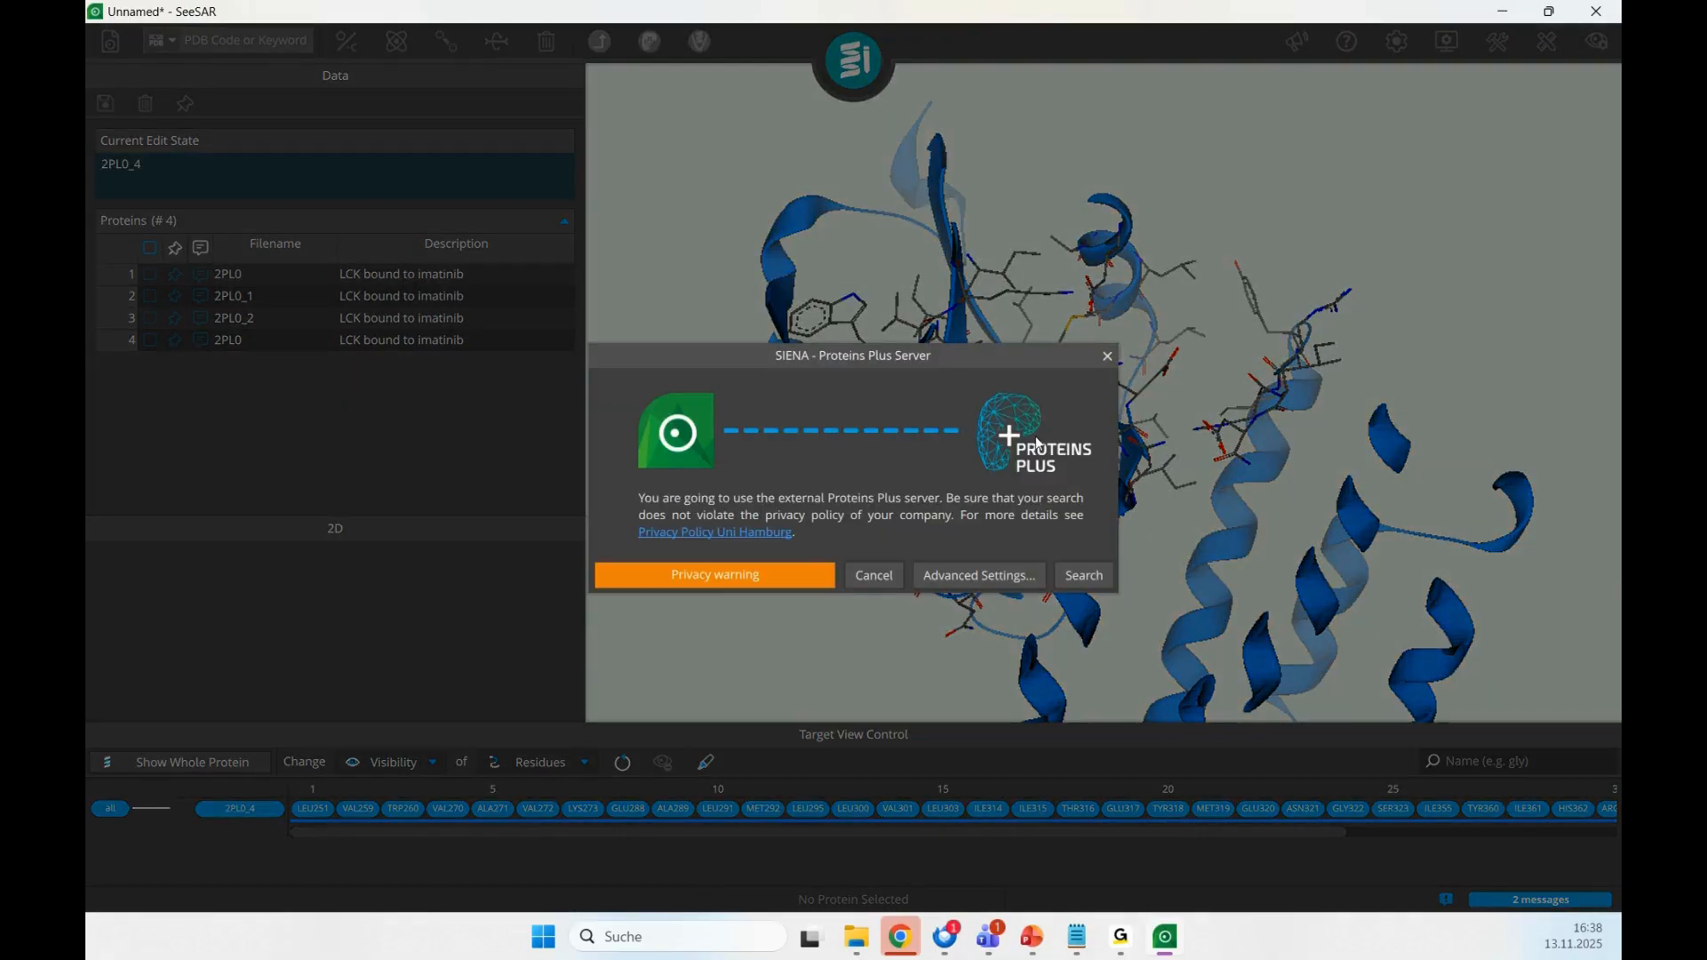
{"action": "left_click", "coordinate": [969, 573]}
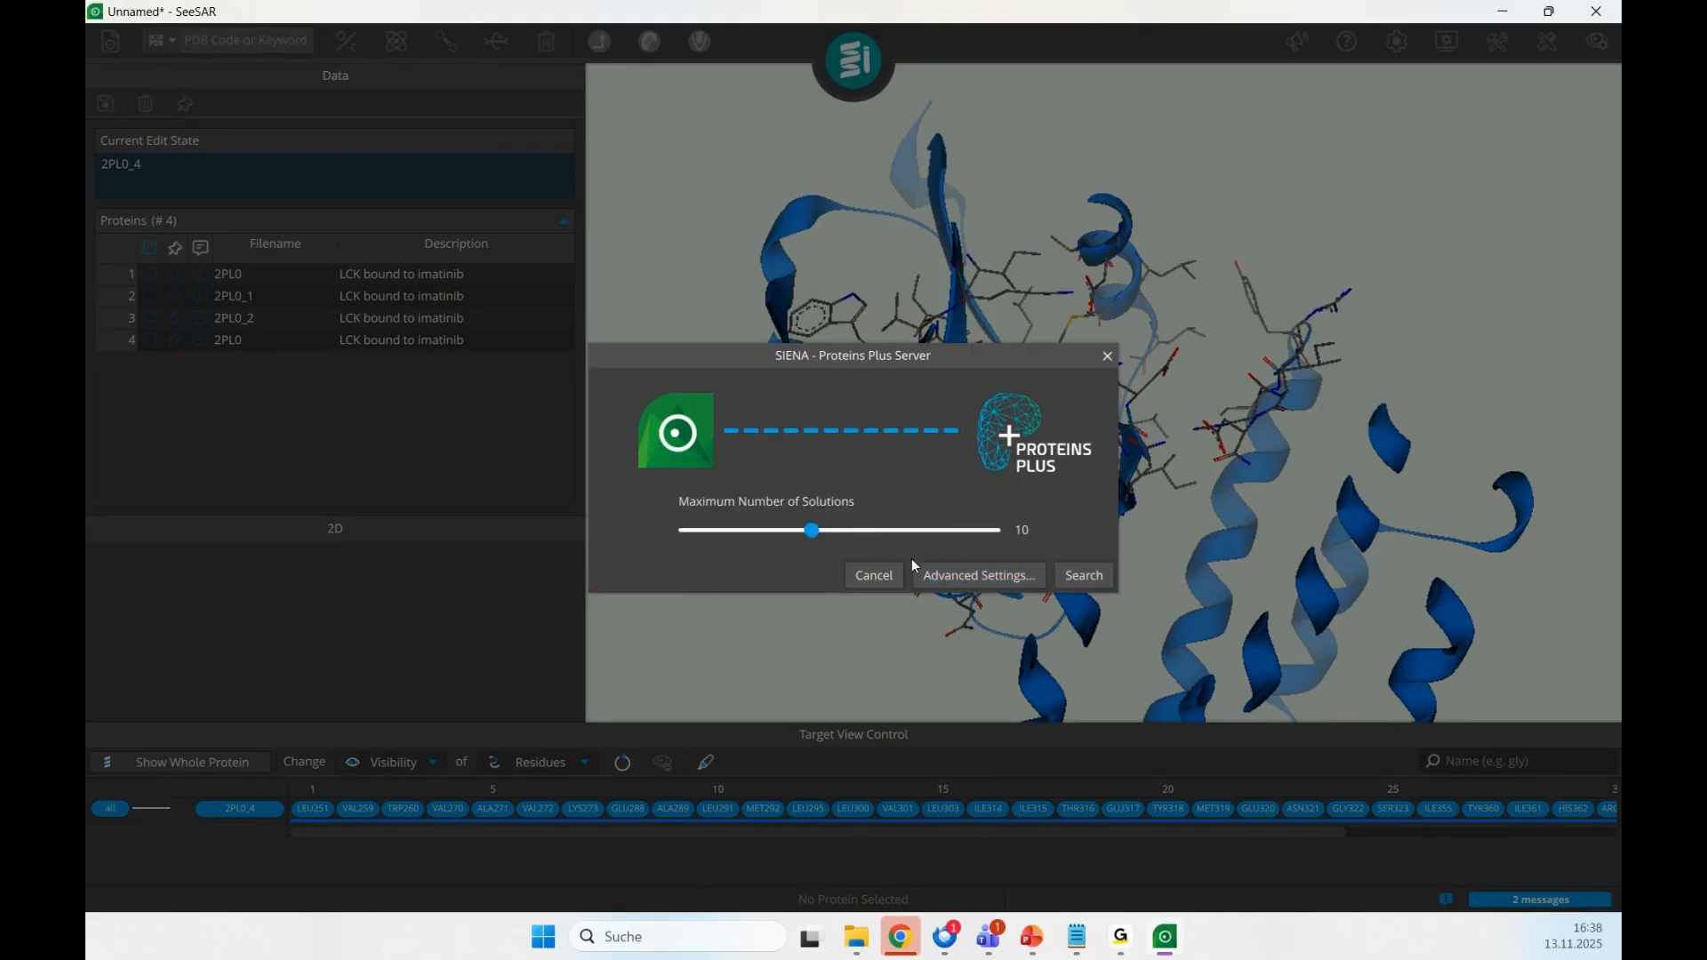
{"action": "left_click", "coordinate": [1082, 576]}
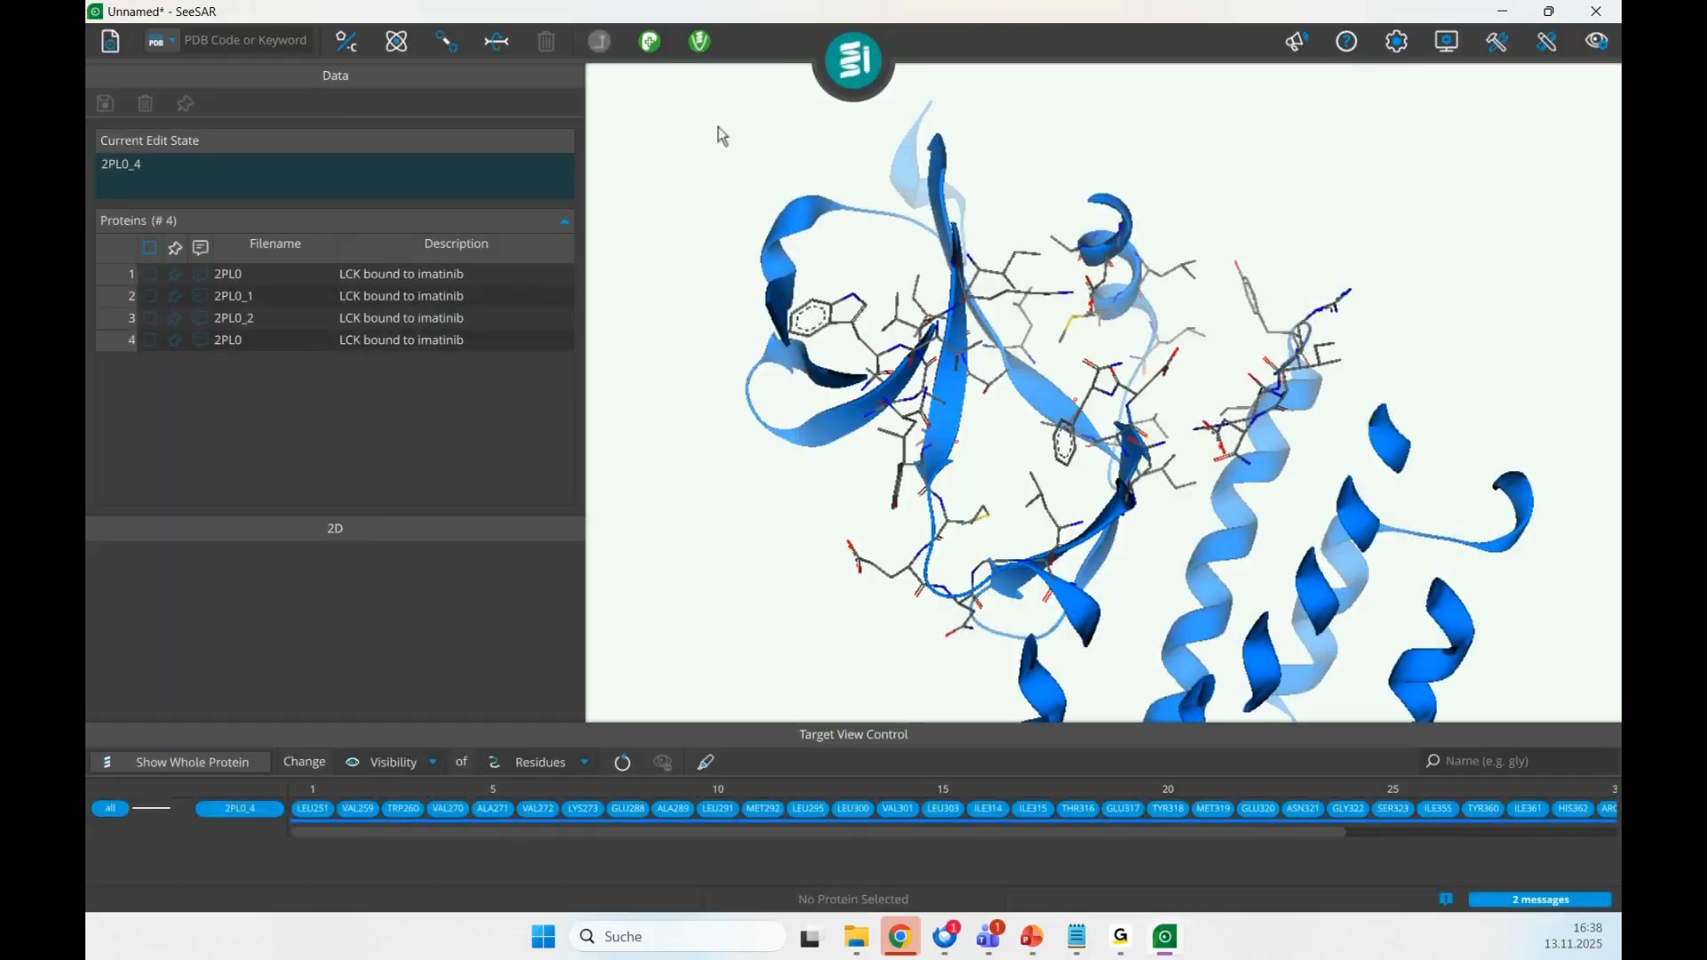
{"action": "left_click", "coordinate": [650, 40]}
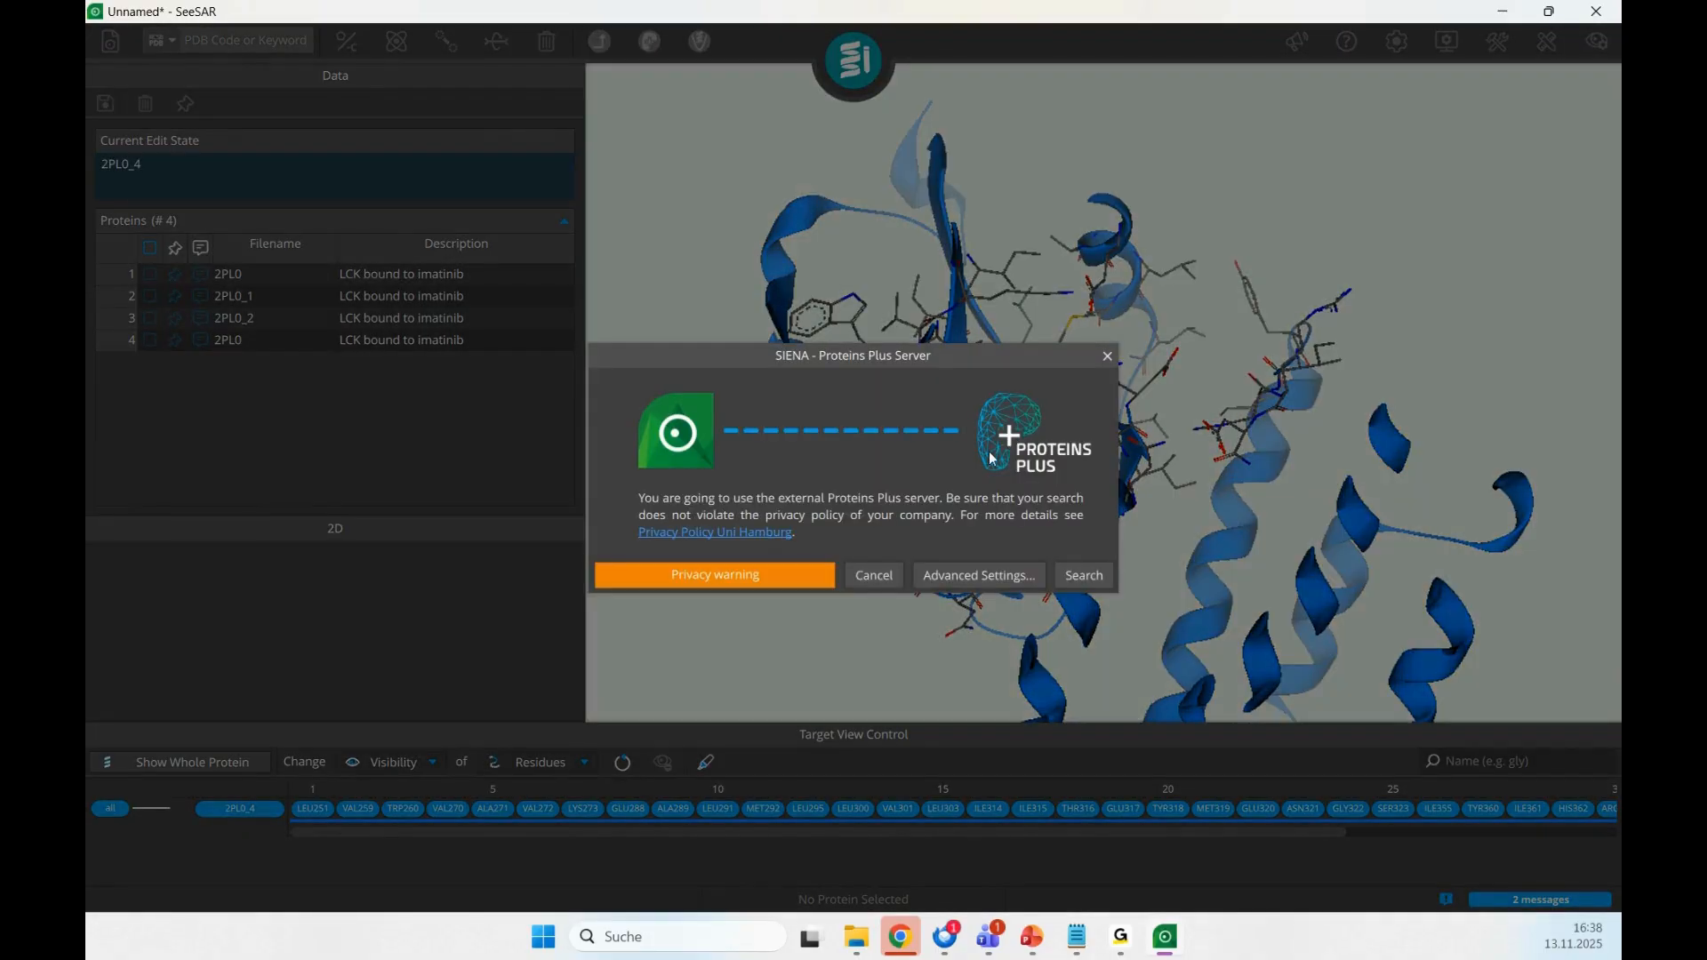
{"action": "left_click", "coordinate": [1084, 583]}
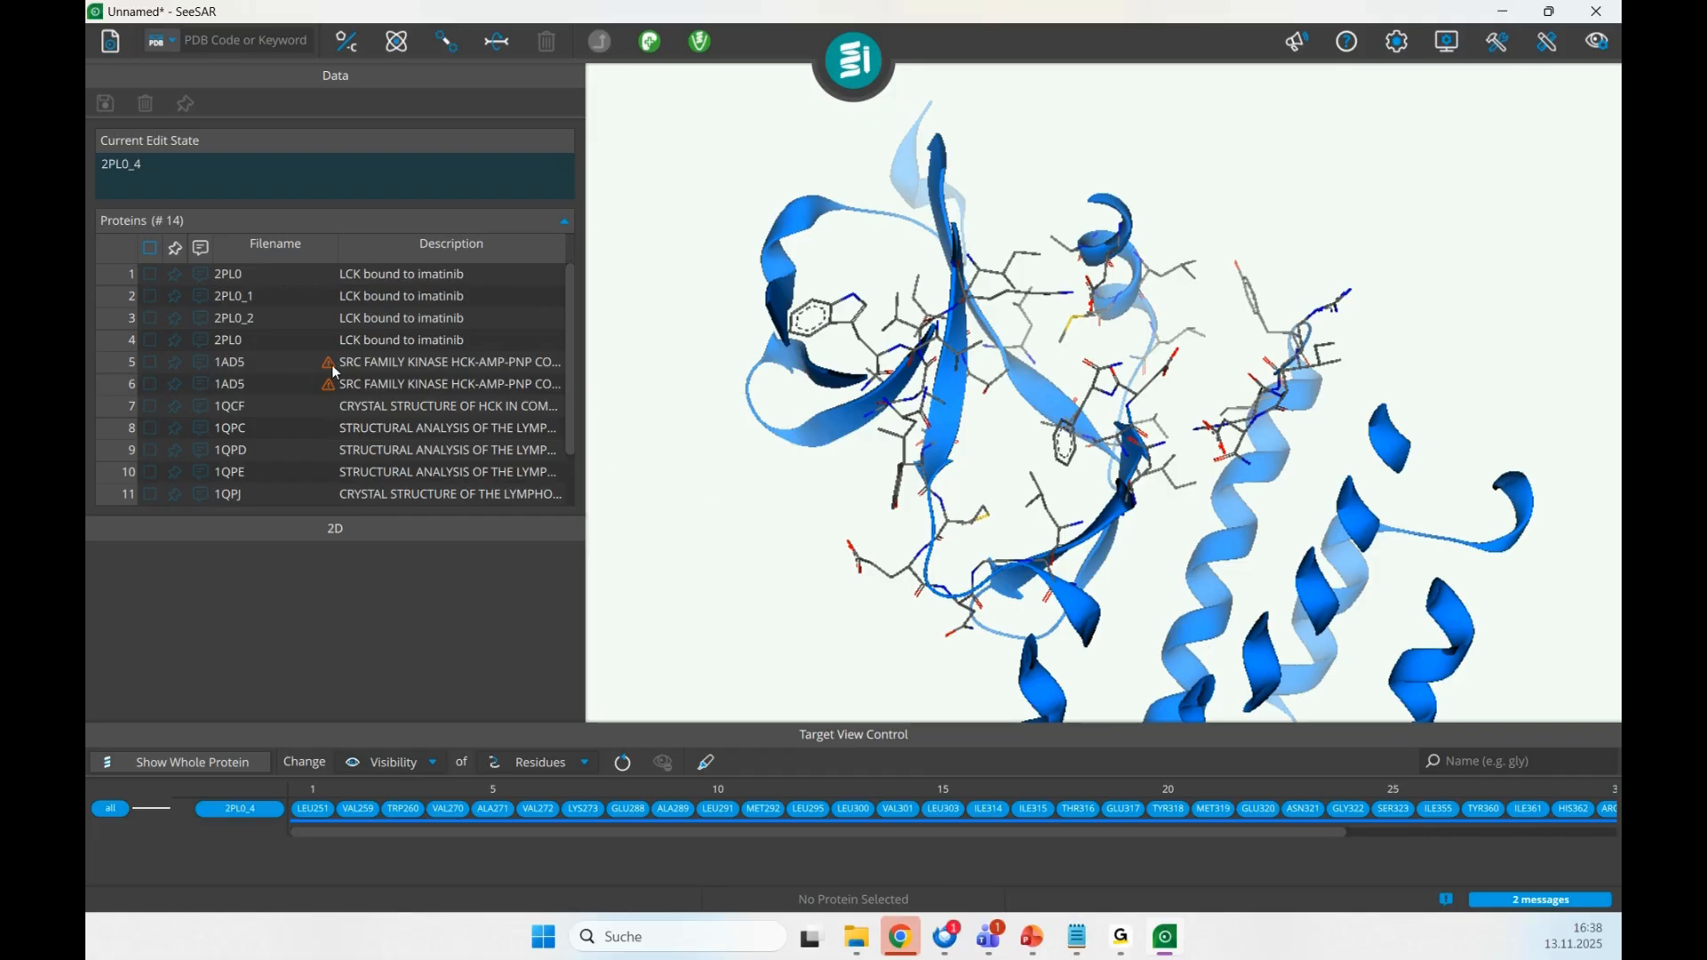
- Browse the SIENA hits, comparing the structures of 2PL0, both 1AD5 entries and 1QCF
{"action": "scroll", "coordinate": [398, 445], "scroll_direction": "down", "scroll_amount": 1}
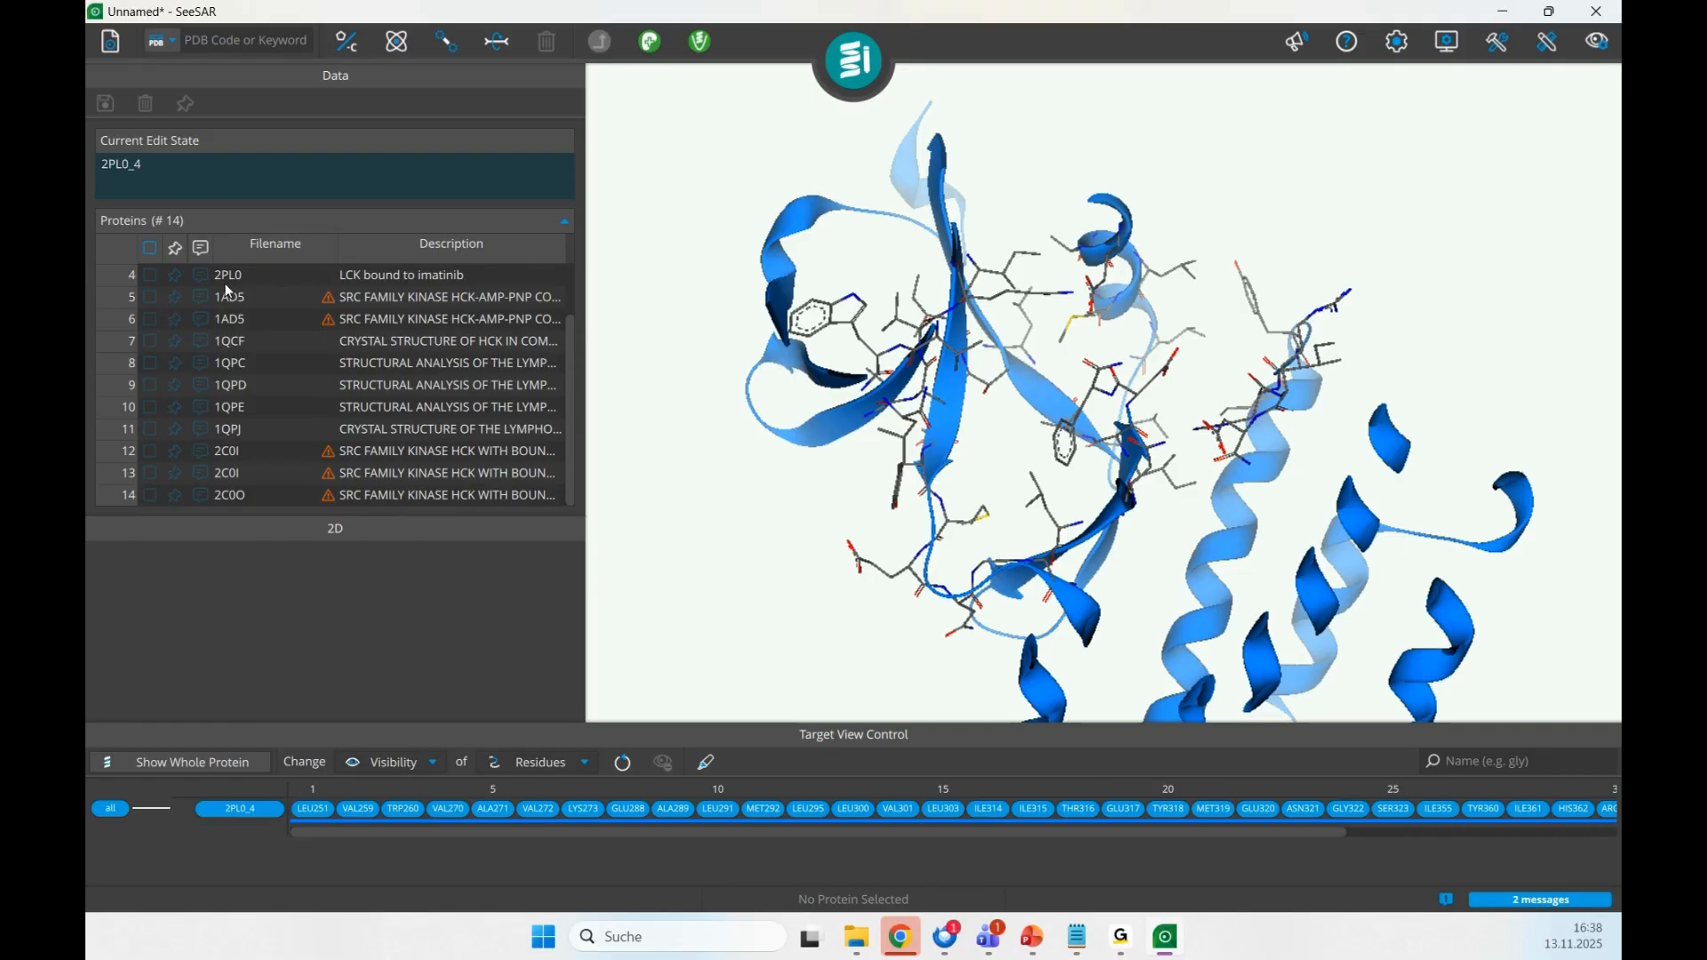
{"action": "left_click", "coordinate": [230, 283]}
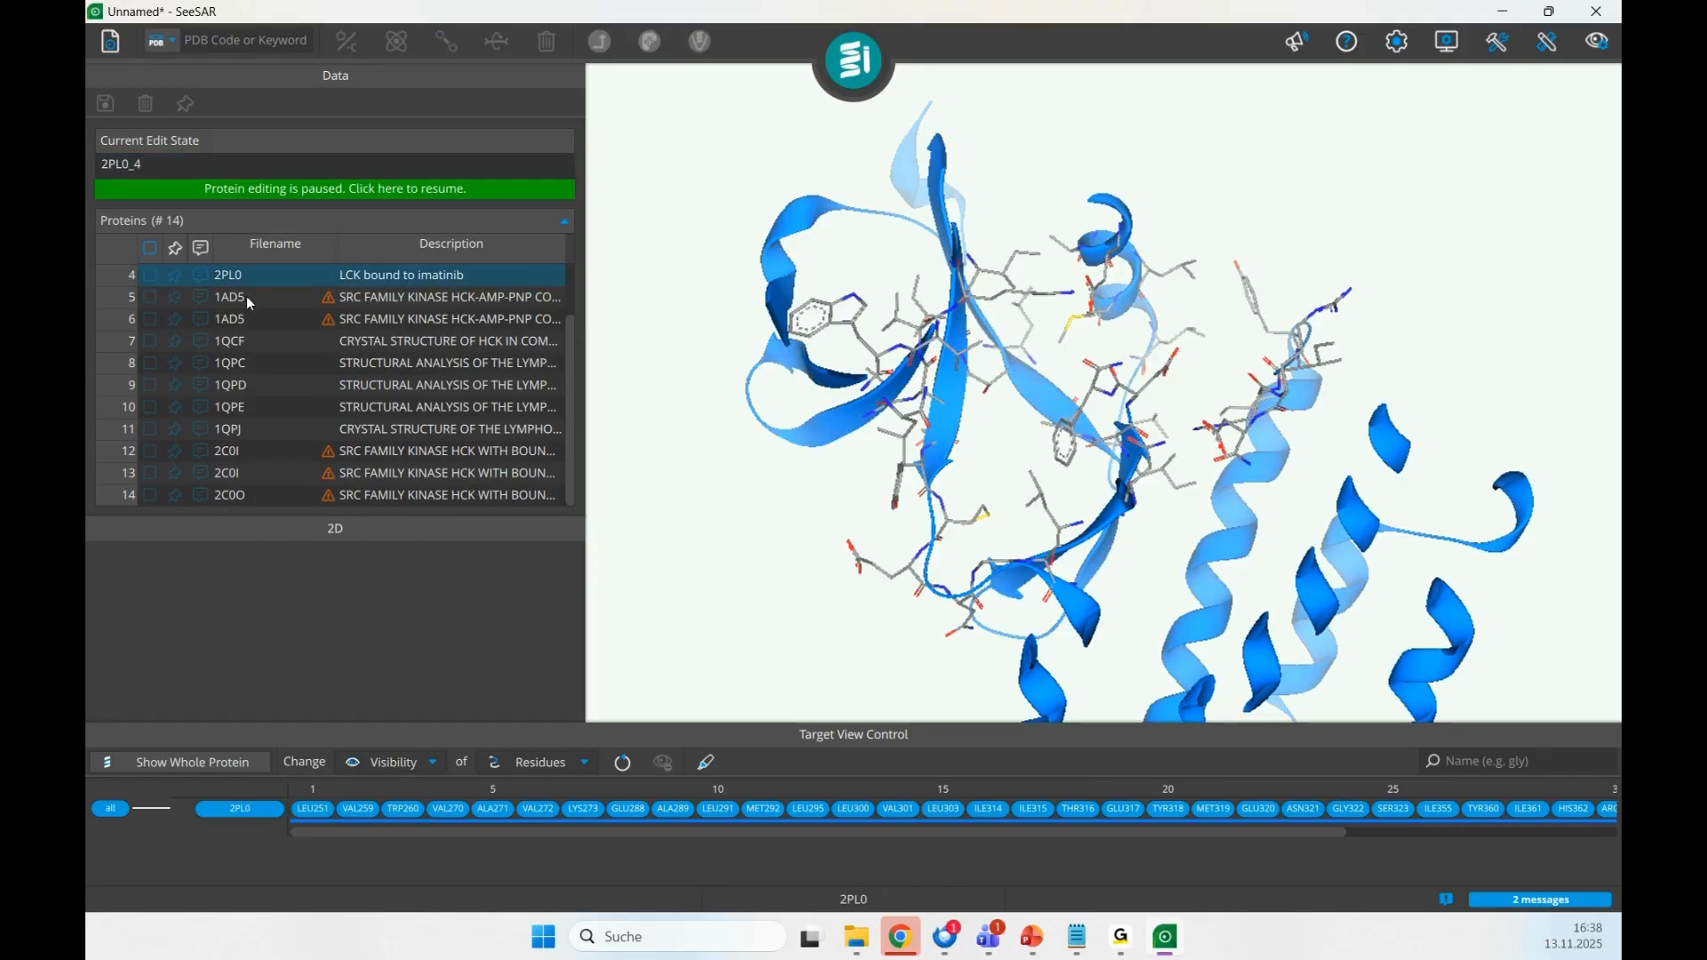
{"action": "left_click", "coordinate": [247, 298]}
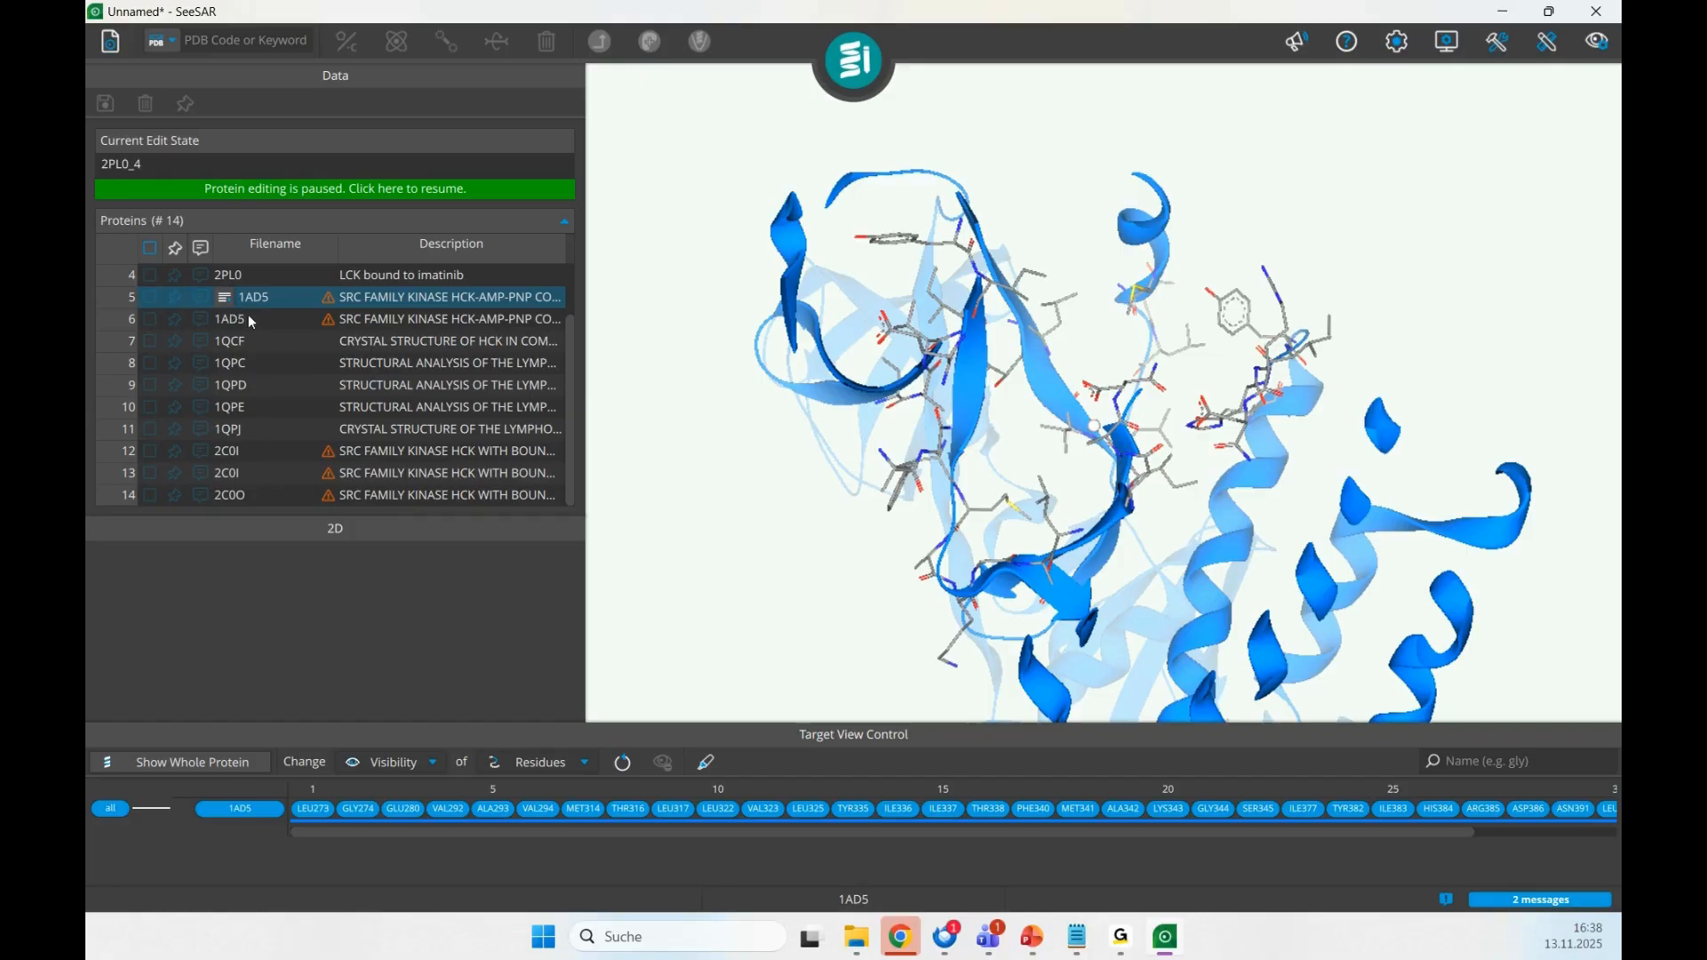
{"action": "left_click", "coordinate": [251, 322]}
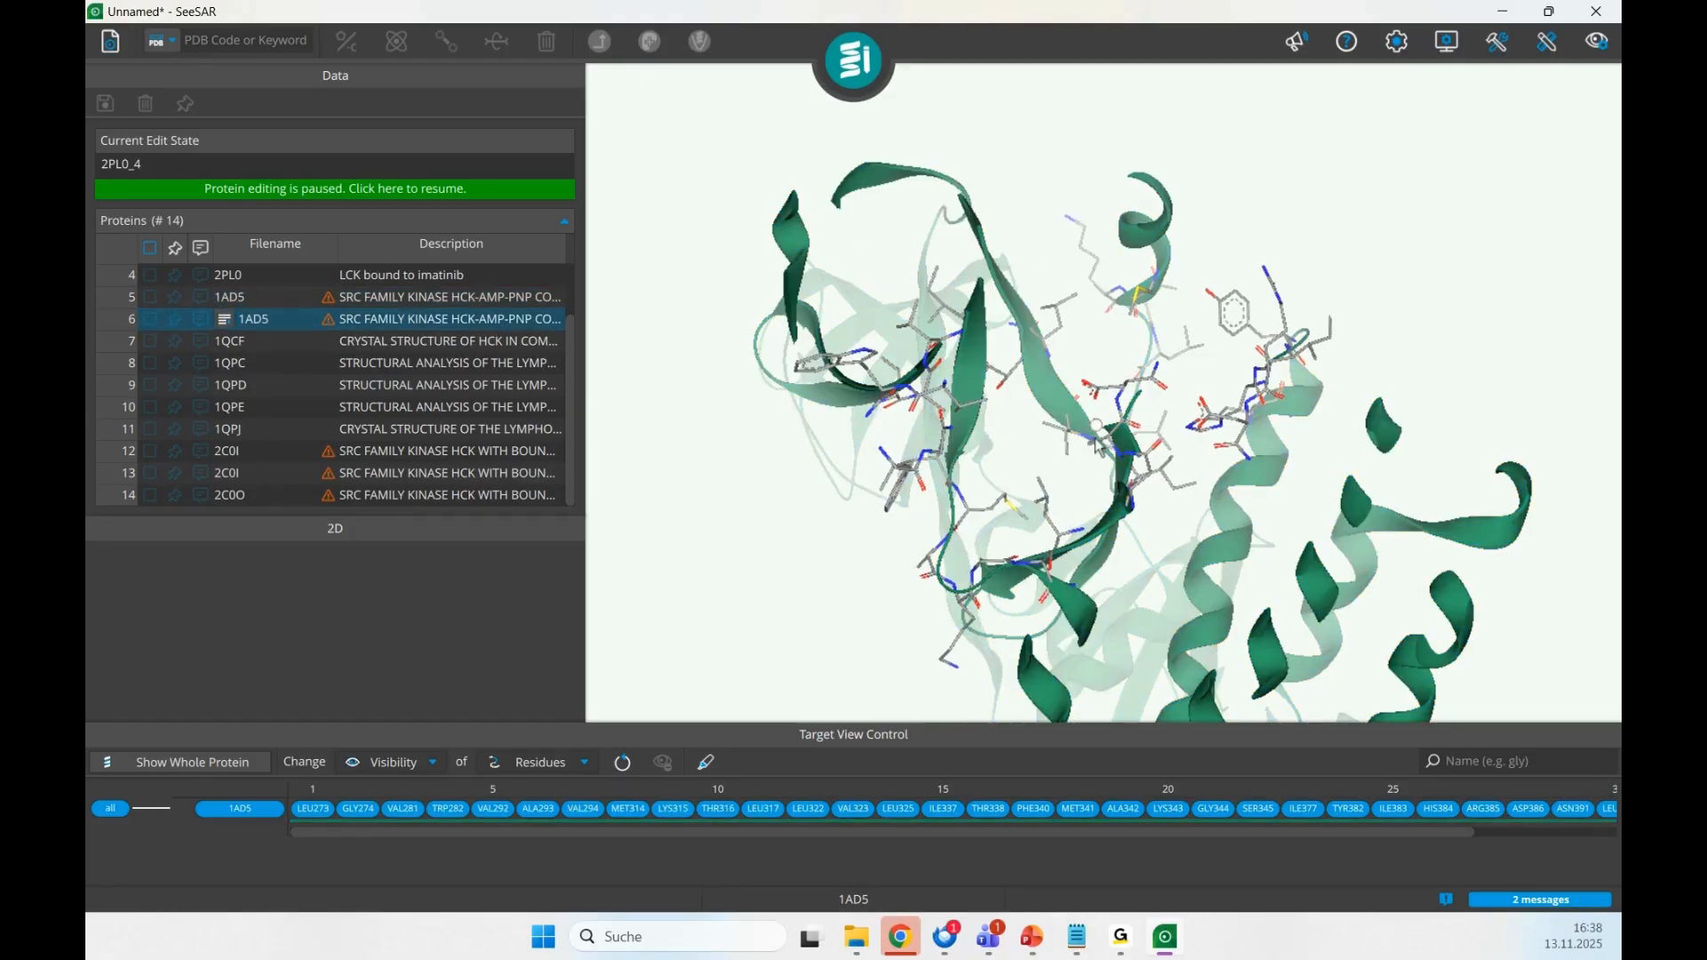
{"action": "key", "text": "Down"}
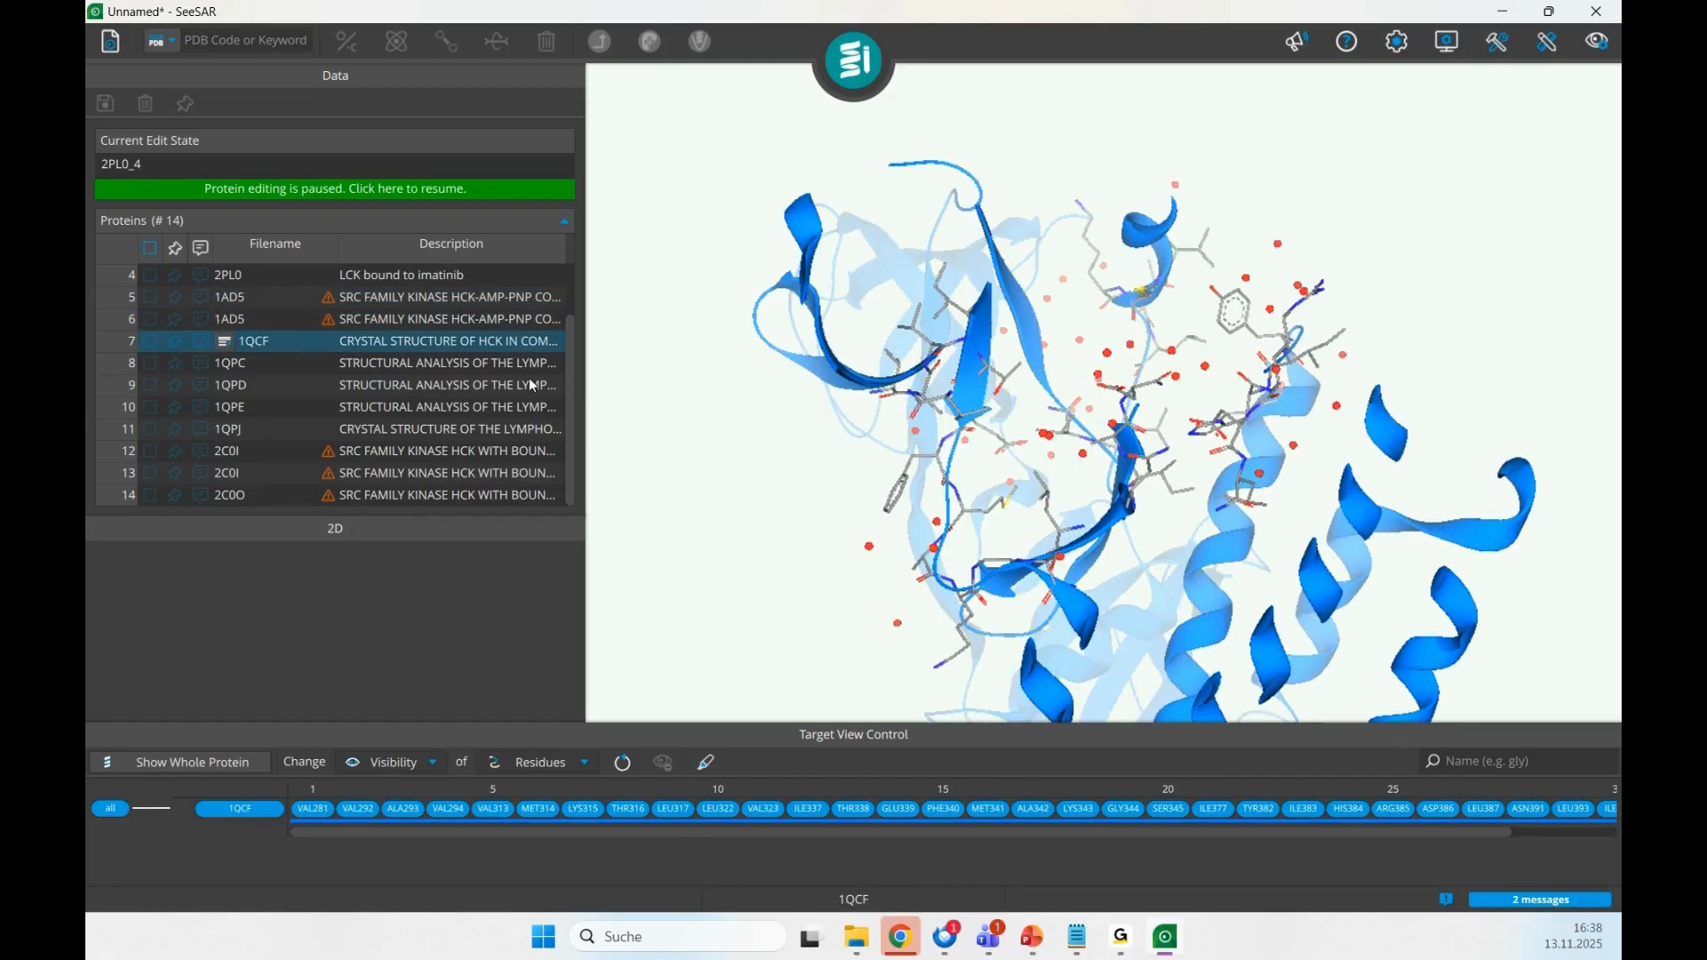
{"action": "left_click", "coordinate": [249, 317]}
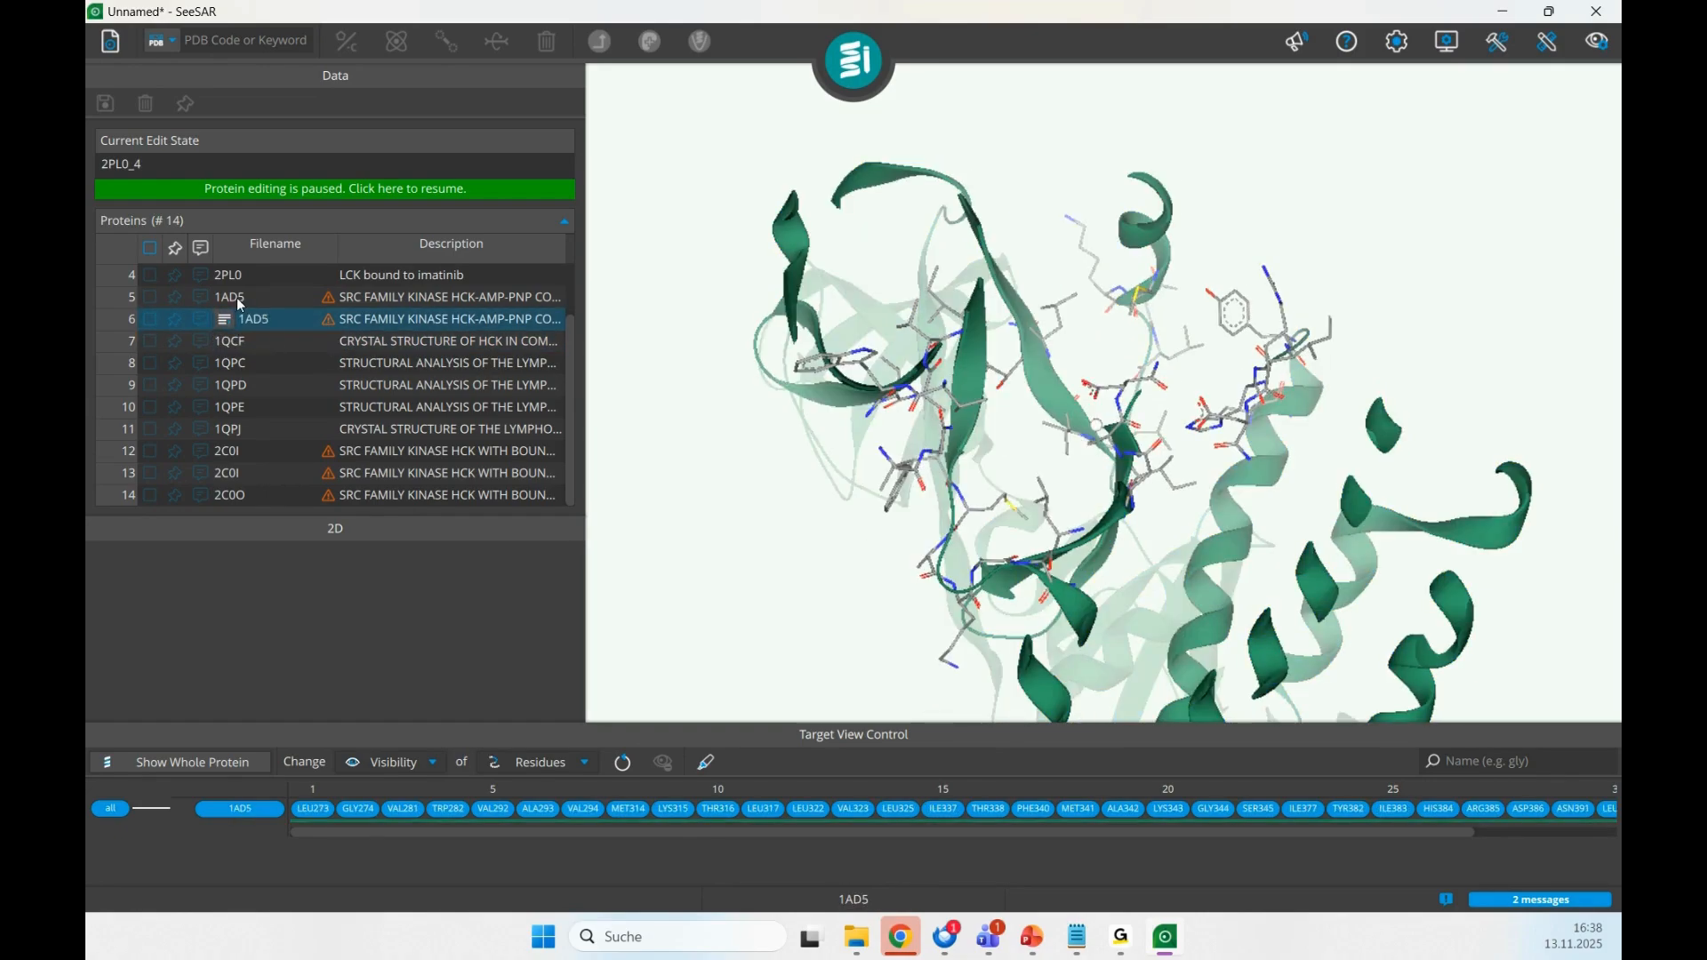
- Add the first 1AD5 entry to Protein Mode and complete its ligand extraction prompt
{"action": "left_click", "coordinate": [238, 299]}
{"action": "right_click", "coordinate": [238, 299]}
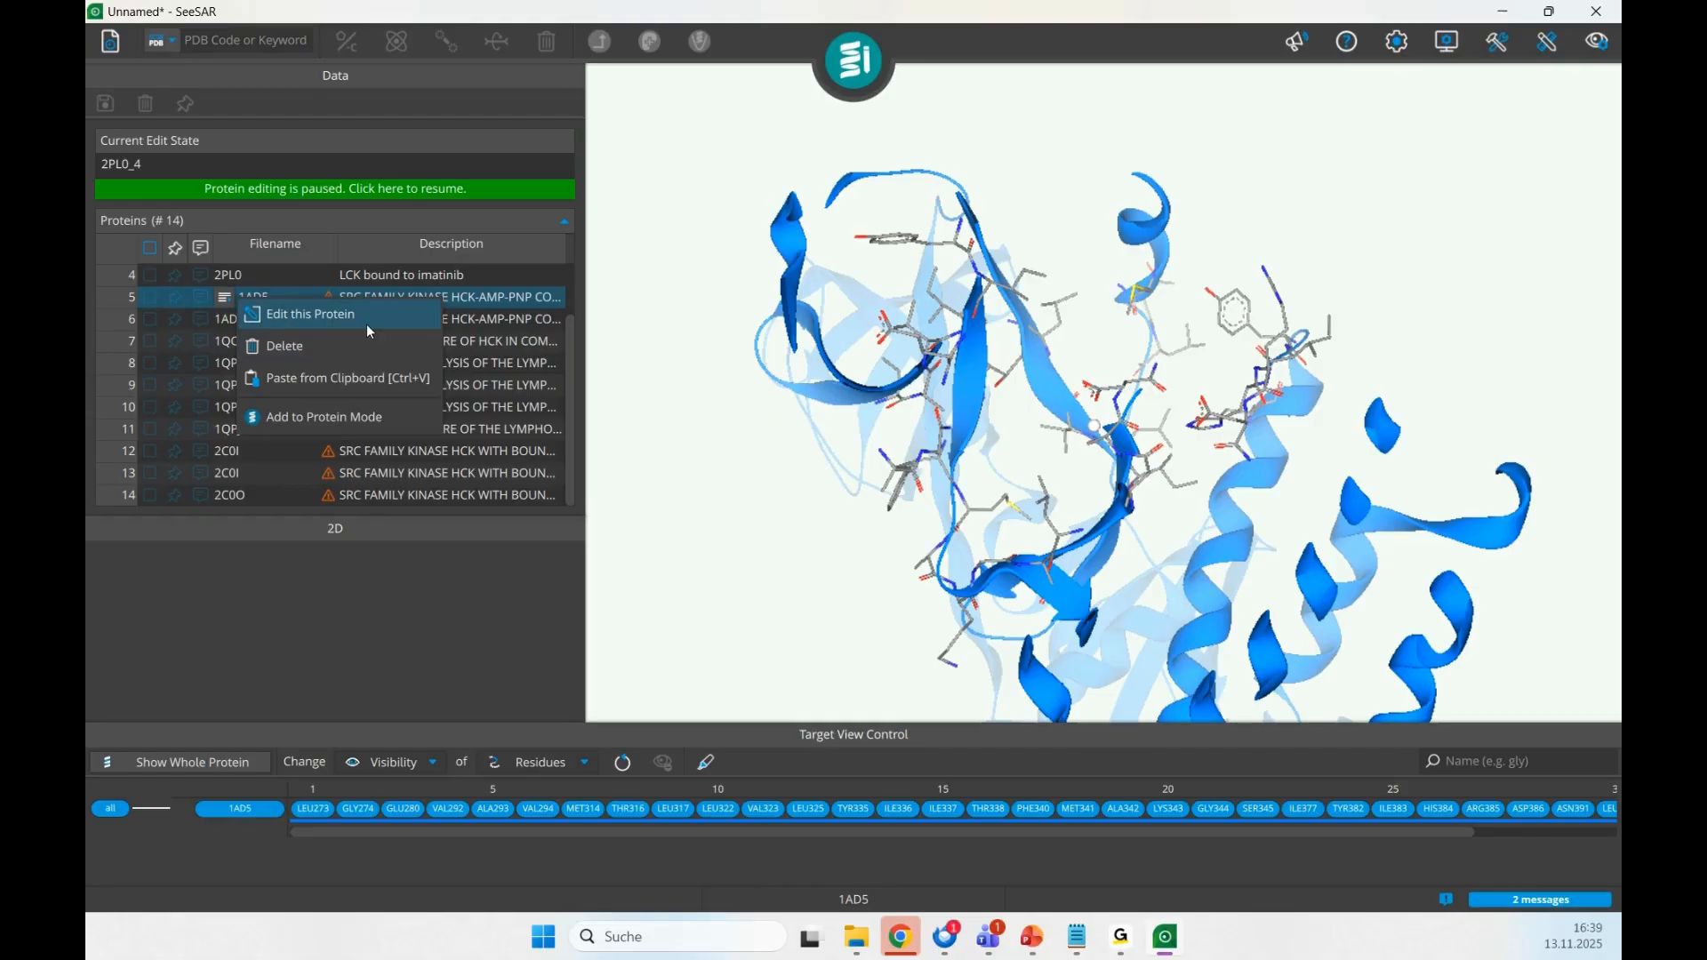
{"action": "left_click", "coordinate": [376, 425]}
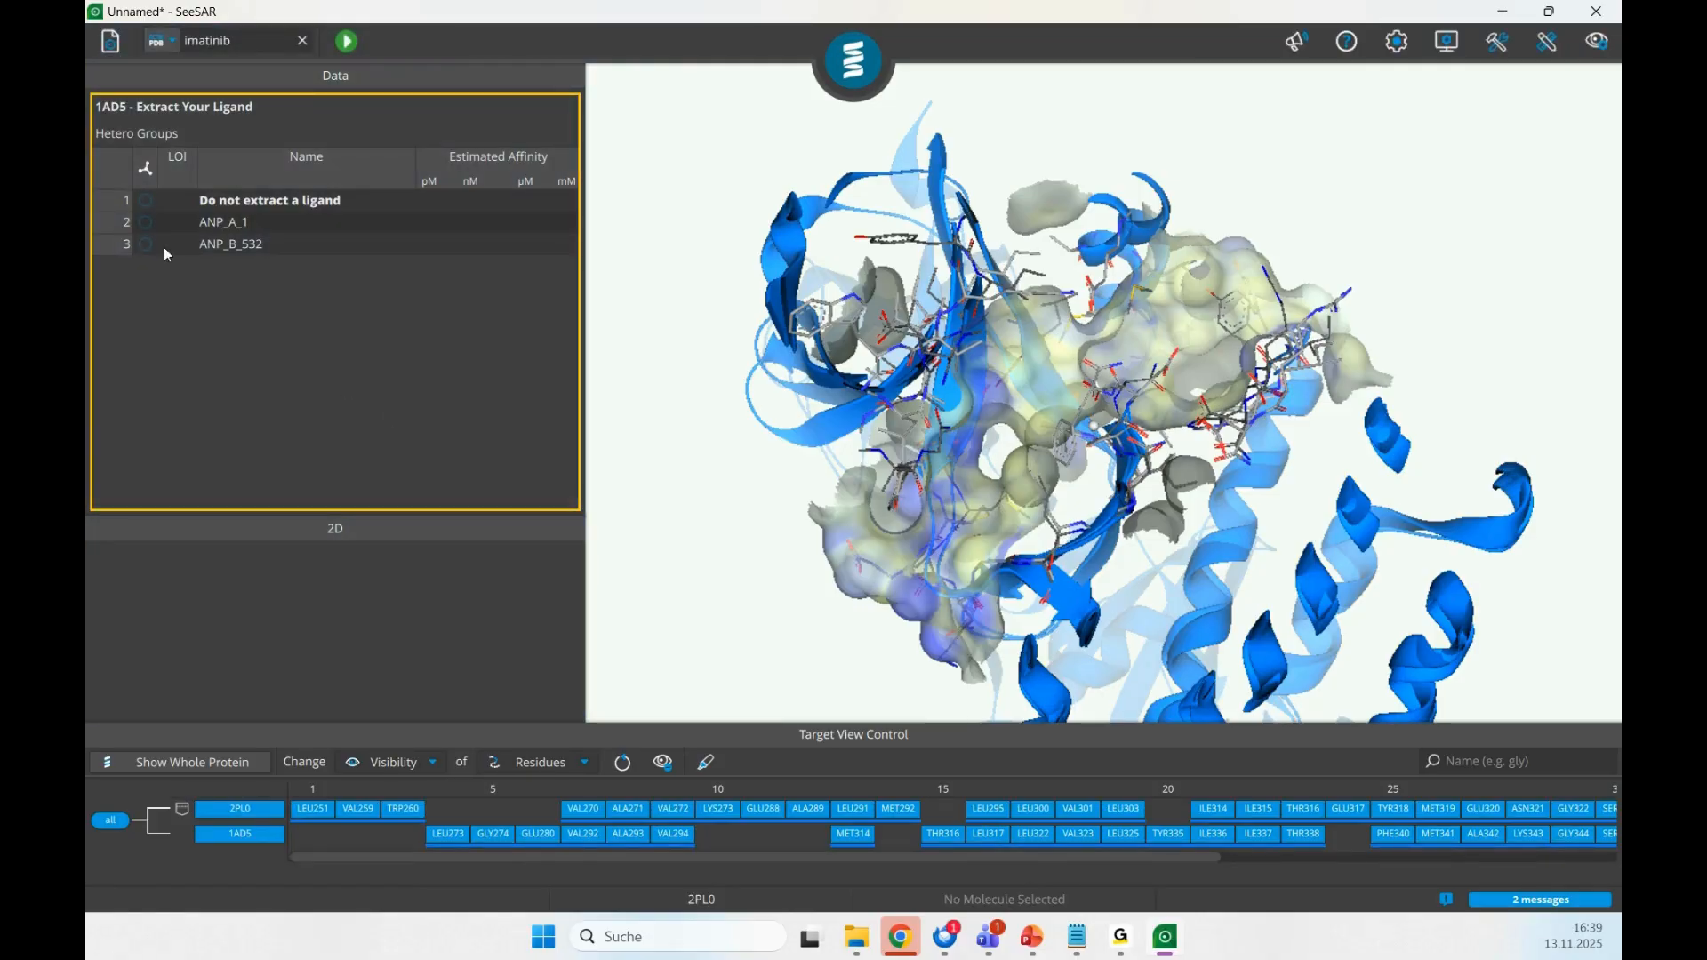
{"action": "left_click", "coordinate": [347, 41]}
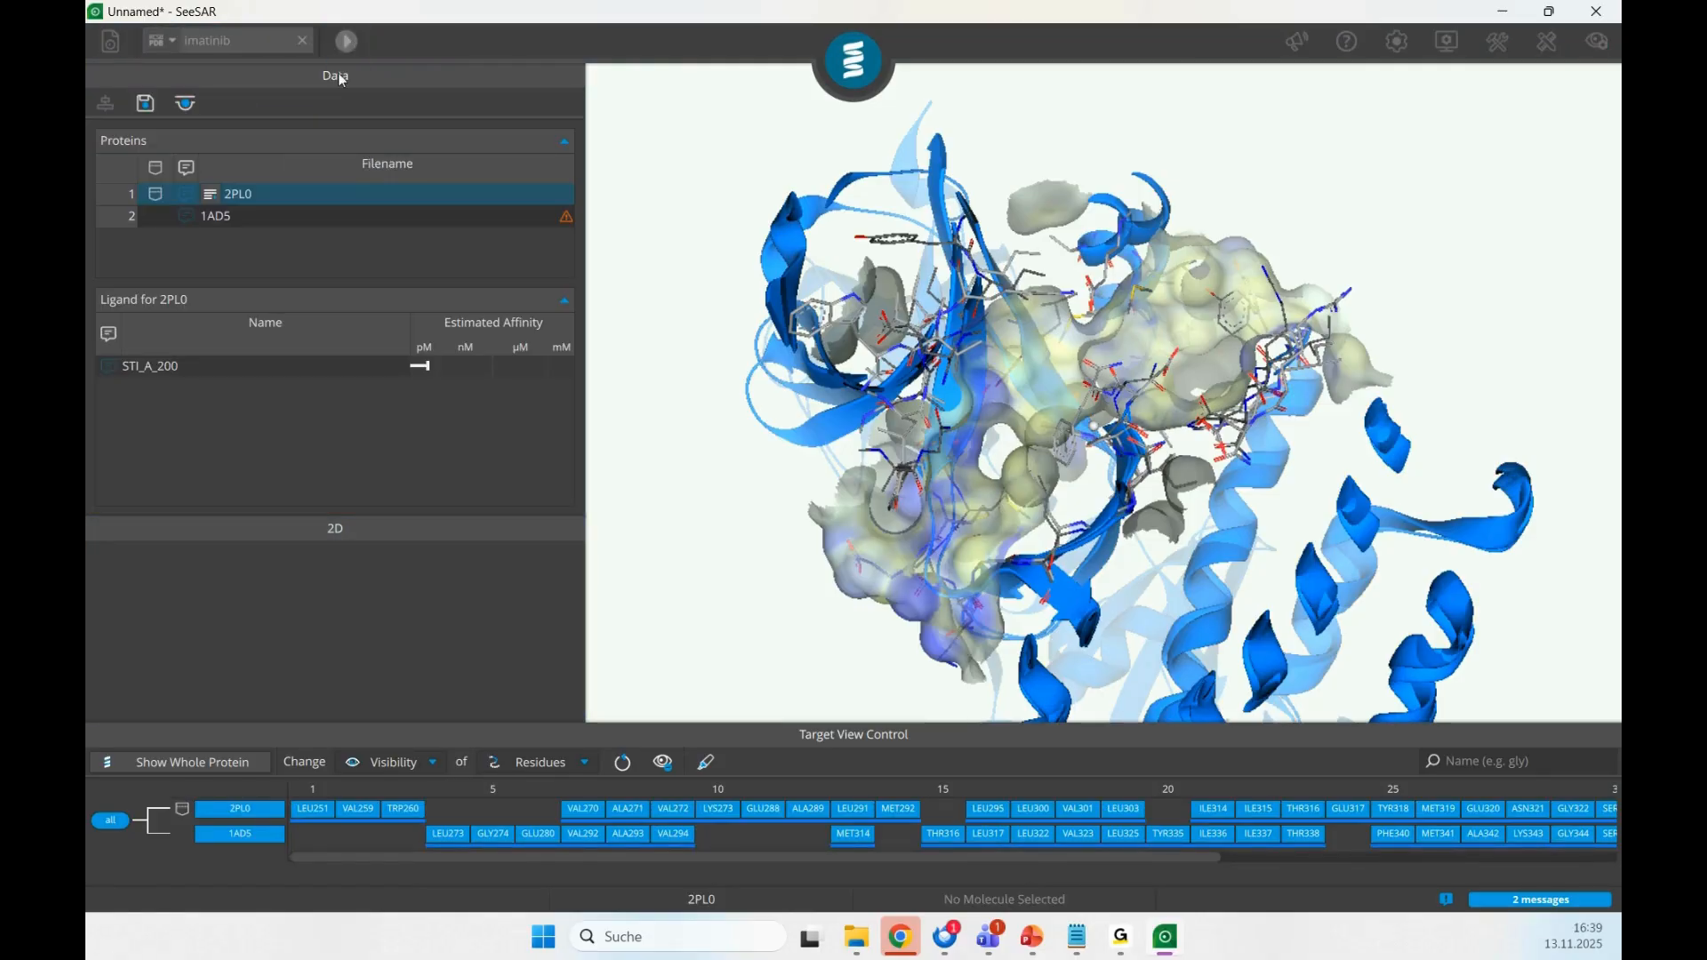
- Superpose the proteins 1AD5 and 2PL0 in Protein Mode
{"action": "left_click", "coordinate": [228, 218]}
{"action": "left_click", "coordinate": [240, 206]}
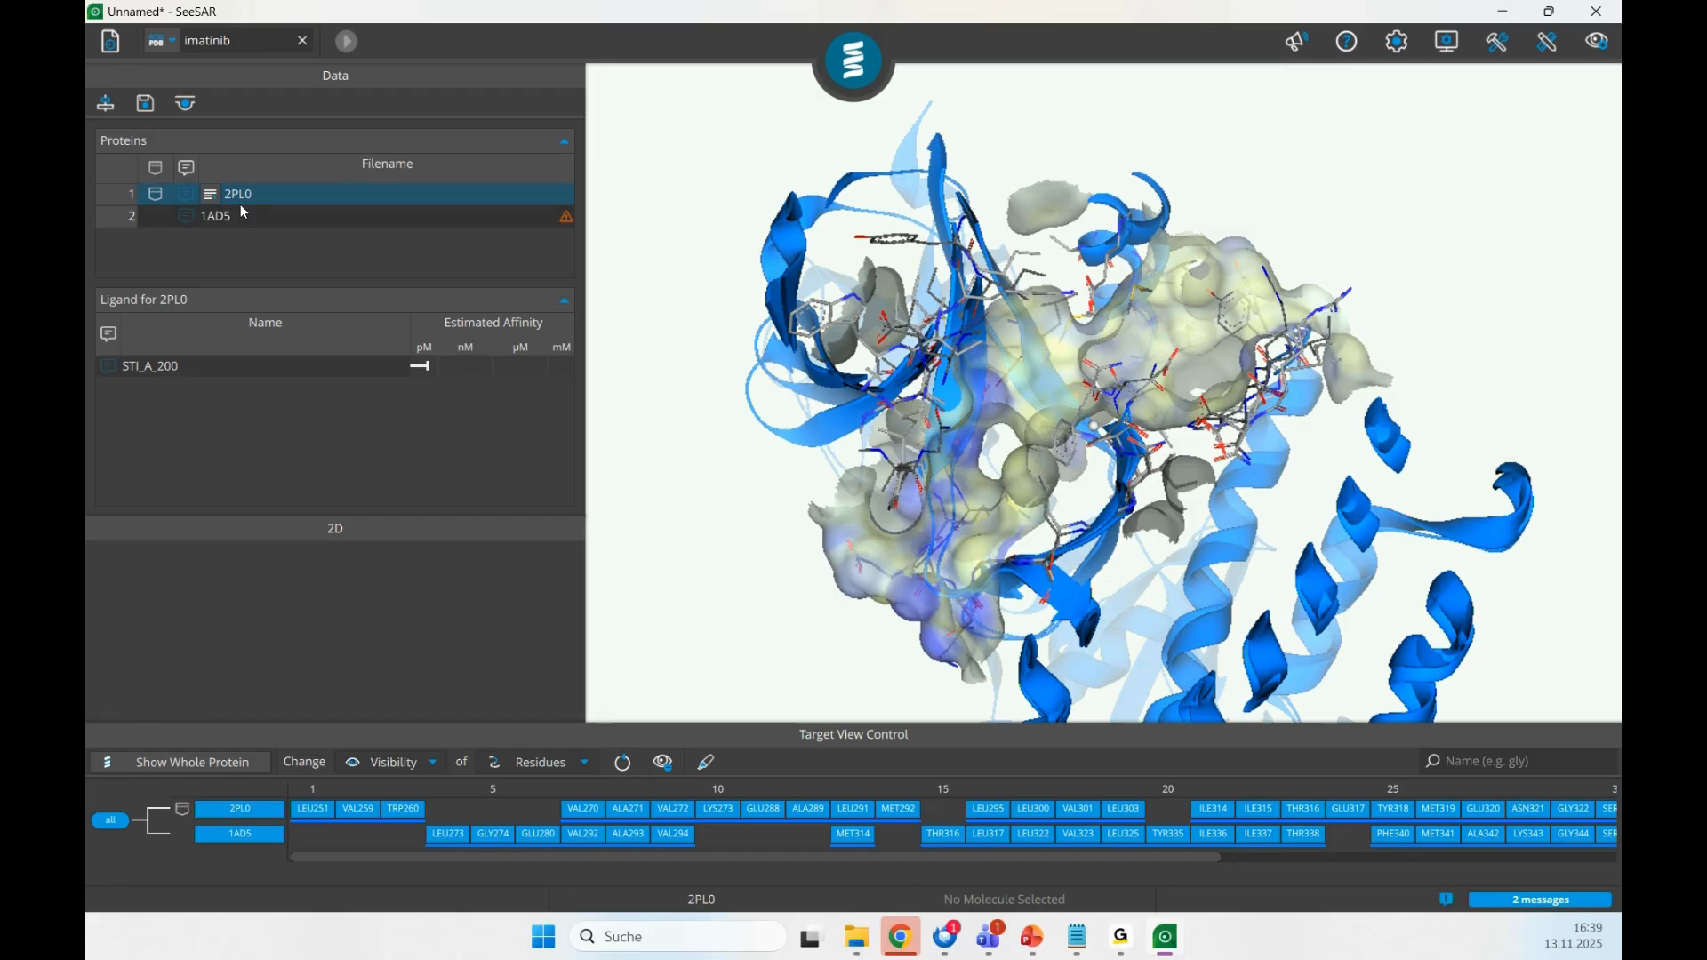
{"action": "left_click", "coordinate": [105, 113]}
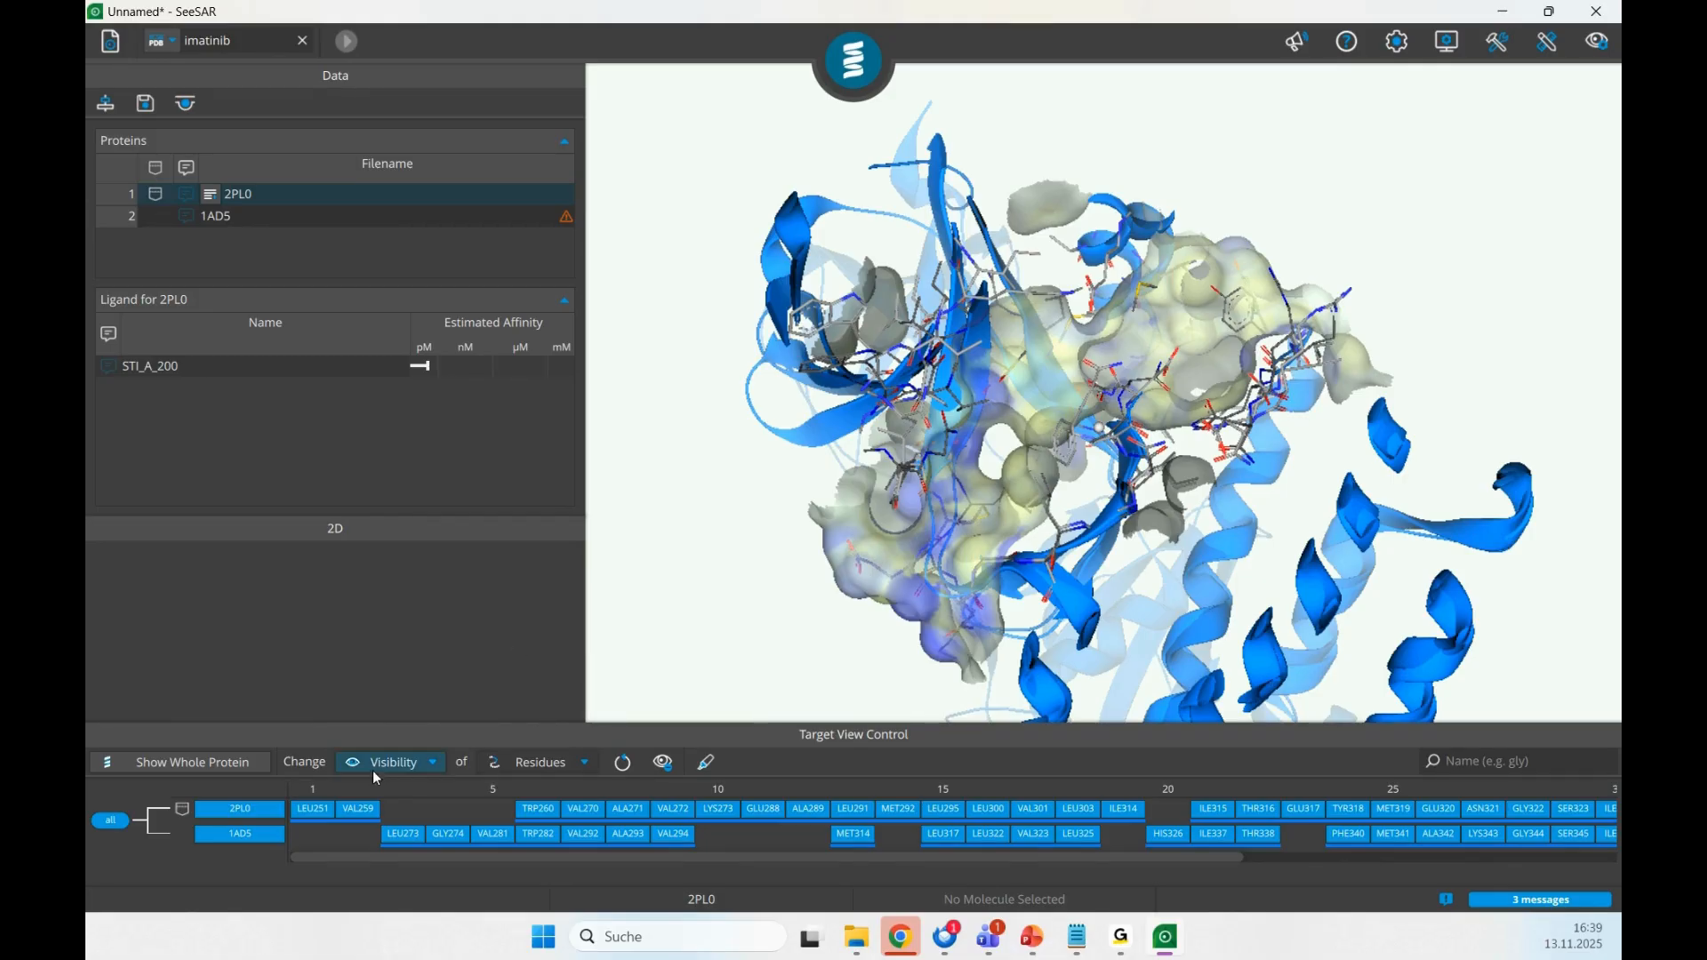
- Hide the binding-site residues of 1AD5 and 2PL0, and show both sets again
{"action": "left_click", "coordinate": [500, 766]}
{"action": "left_click", "coordinate": [433, 792]}
{"action": "left_click", "coordinate": [235, 835]}
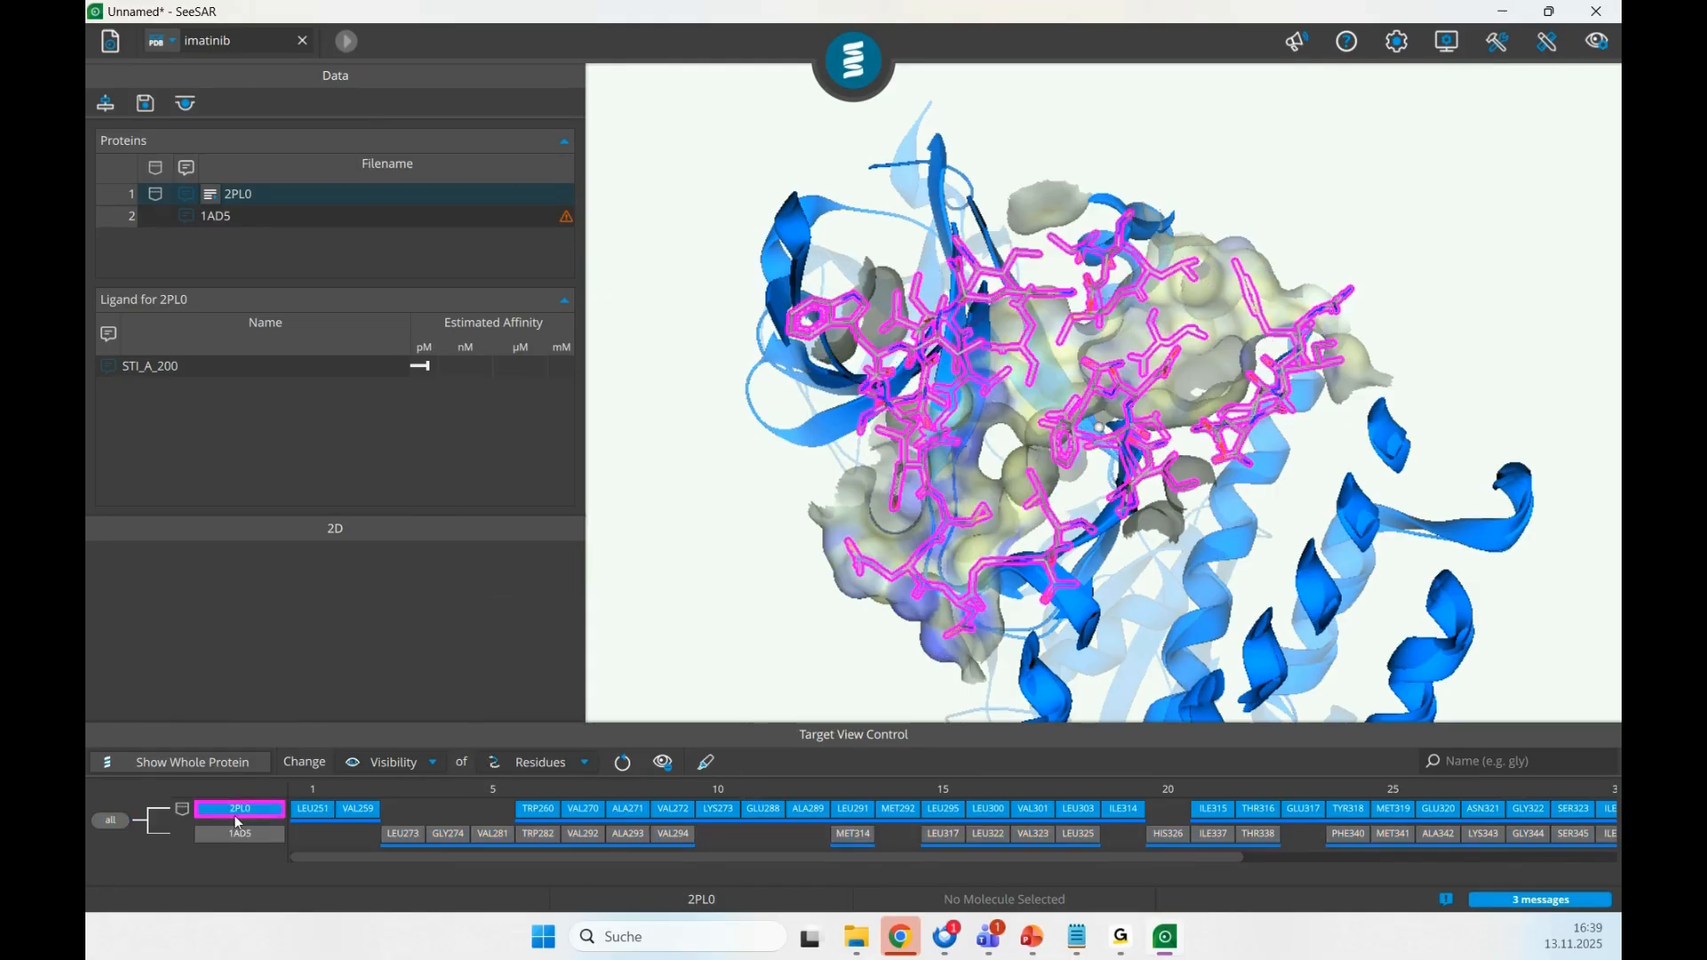
{"action": "left_click", "coordinate": [234, 813]}
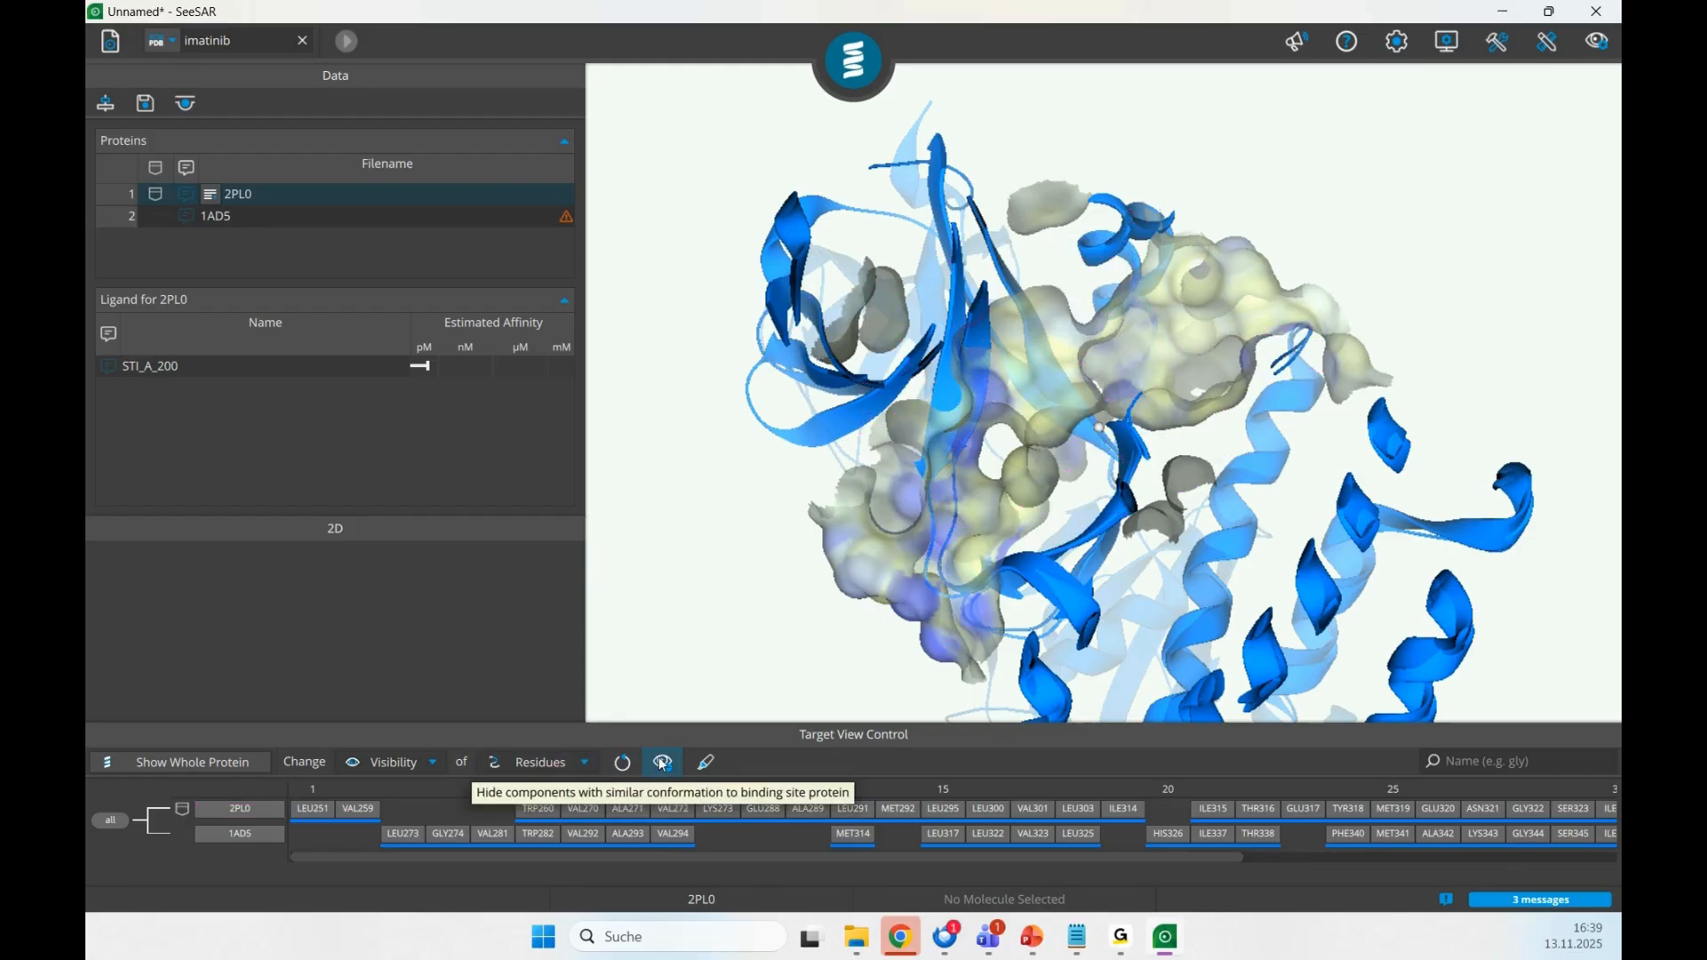
{"action": "left_click", "coordinate": [248, 813]}
{"action": "left_click", "coordinate": [205, 840]}
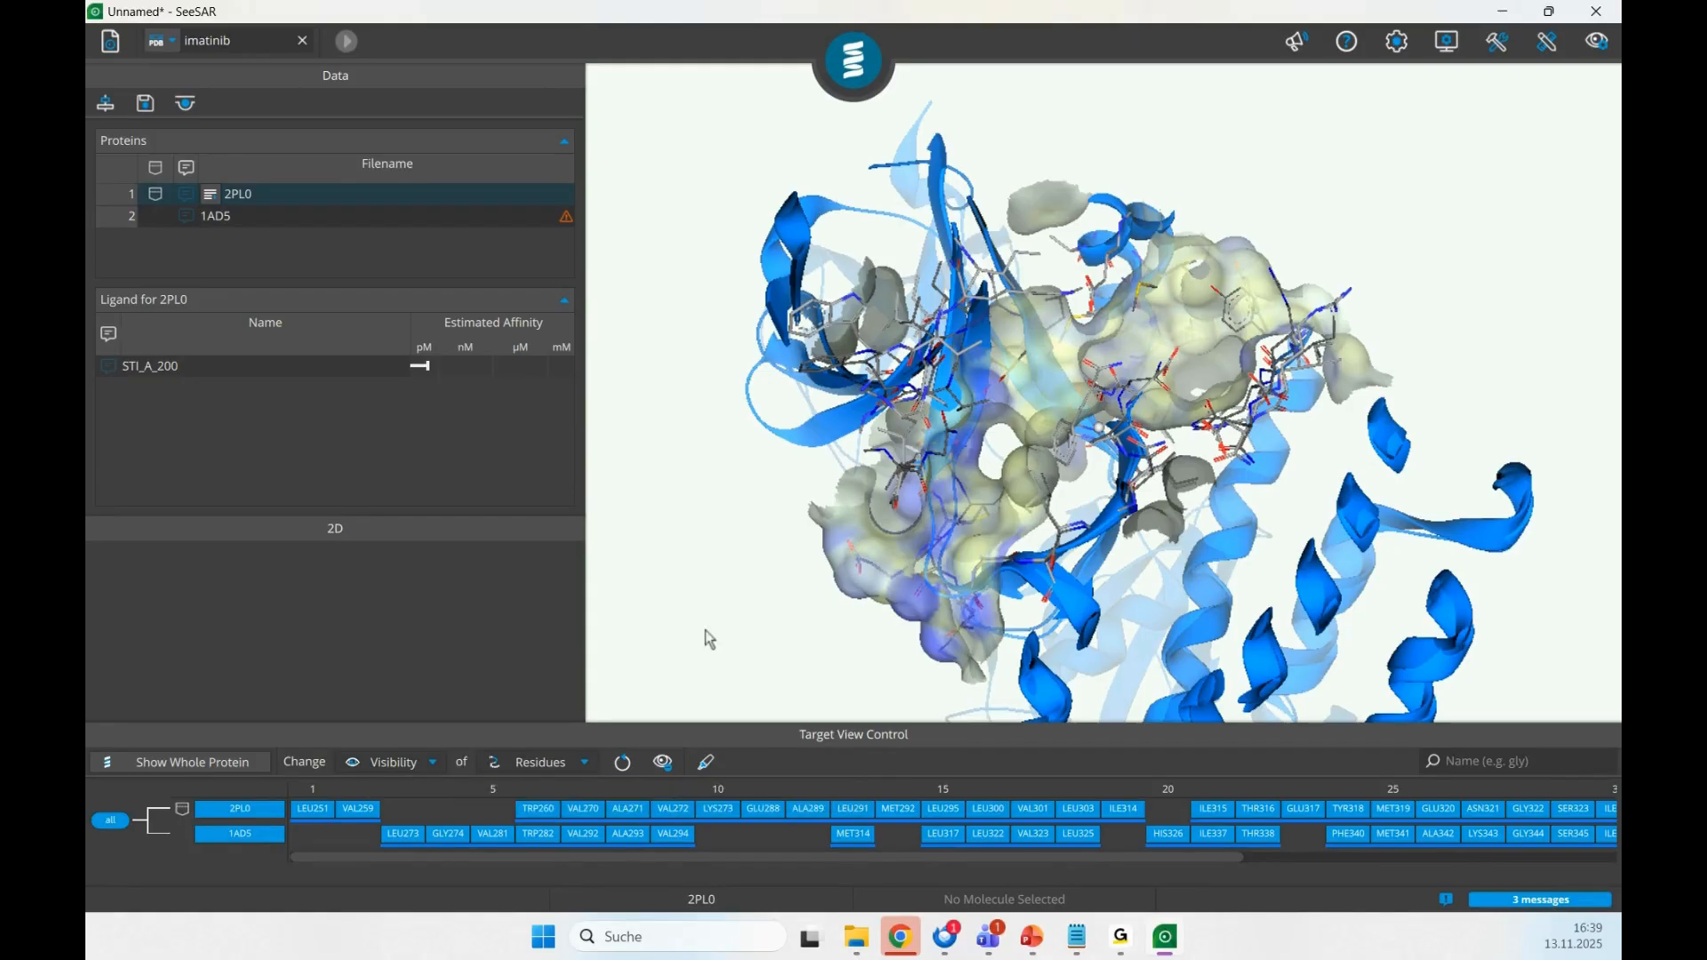
- Hide the 1AD5 residues with a conformation similar to the 2PL0 binding site, using a 1.6 Å threshold
{"action": "left_click", "coordinate": [662, 766]}
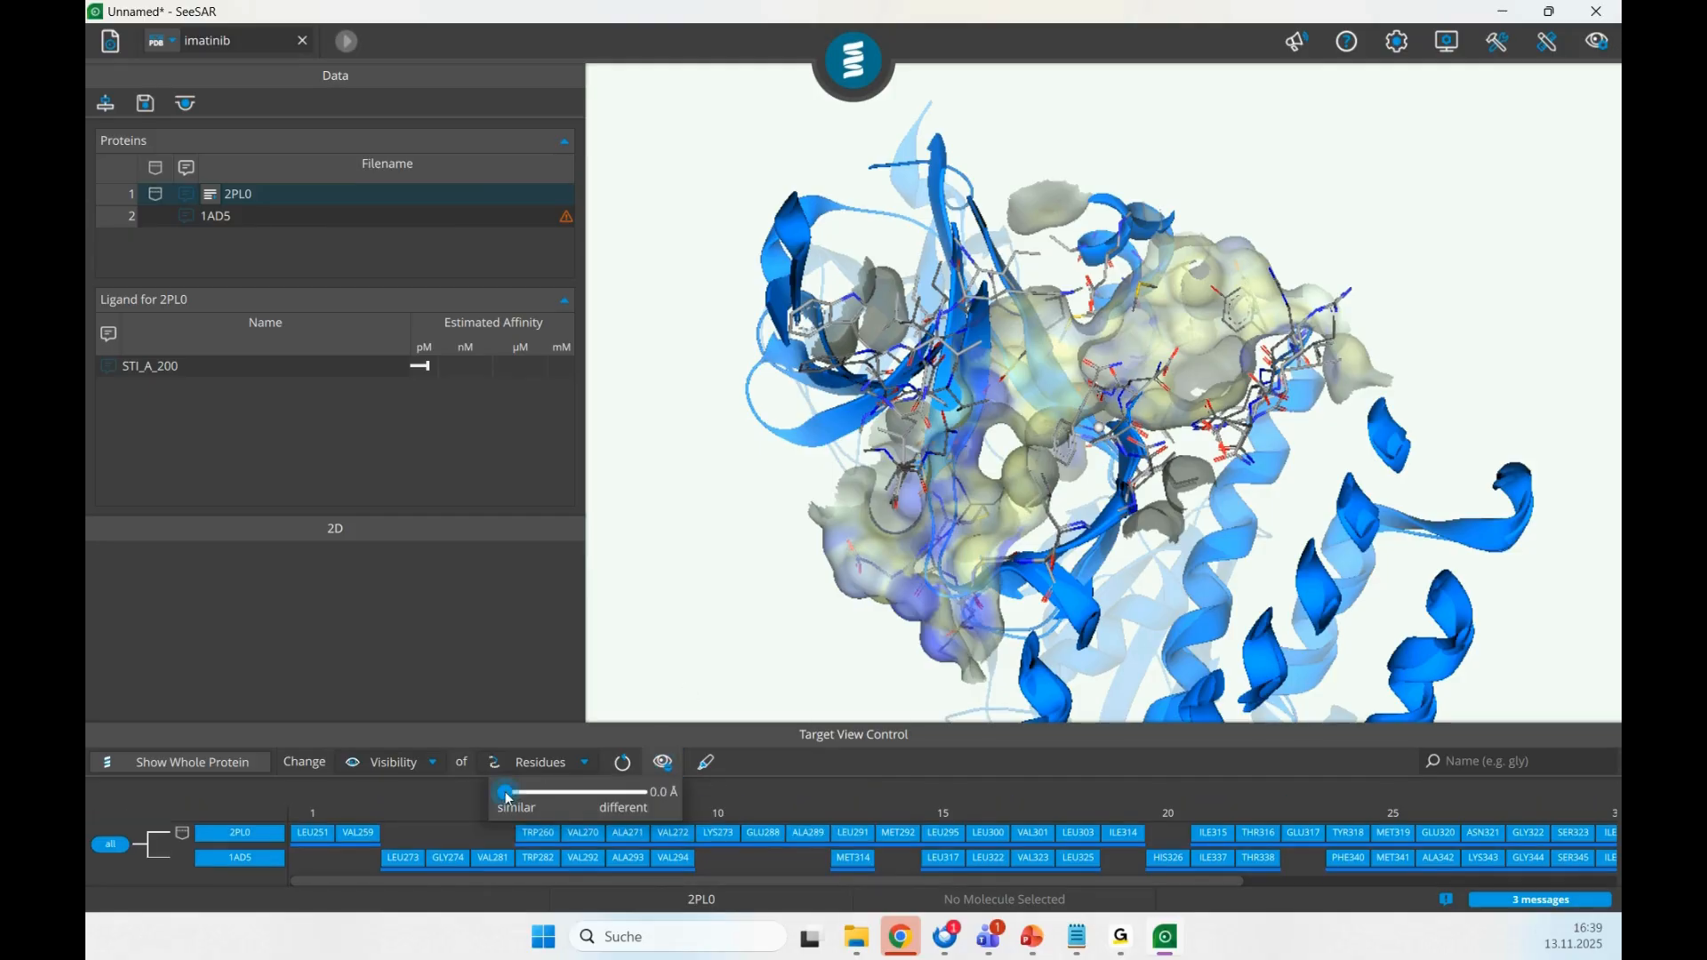
{"action": "left_click", "coordinate": [552, 795]}
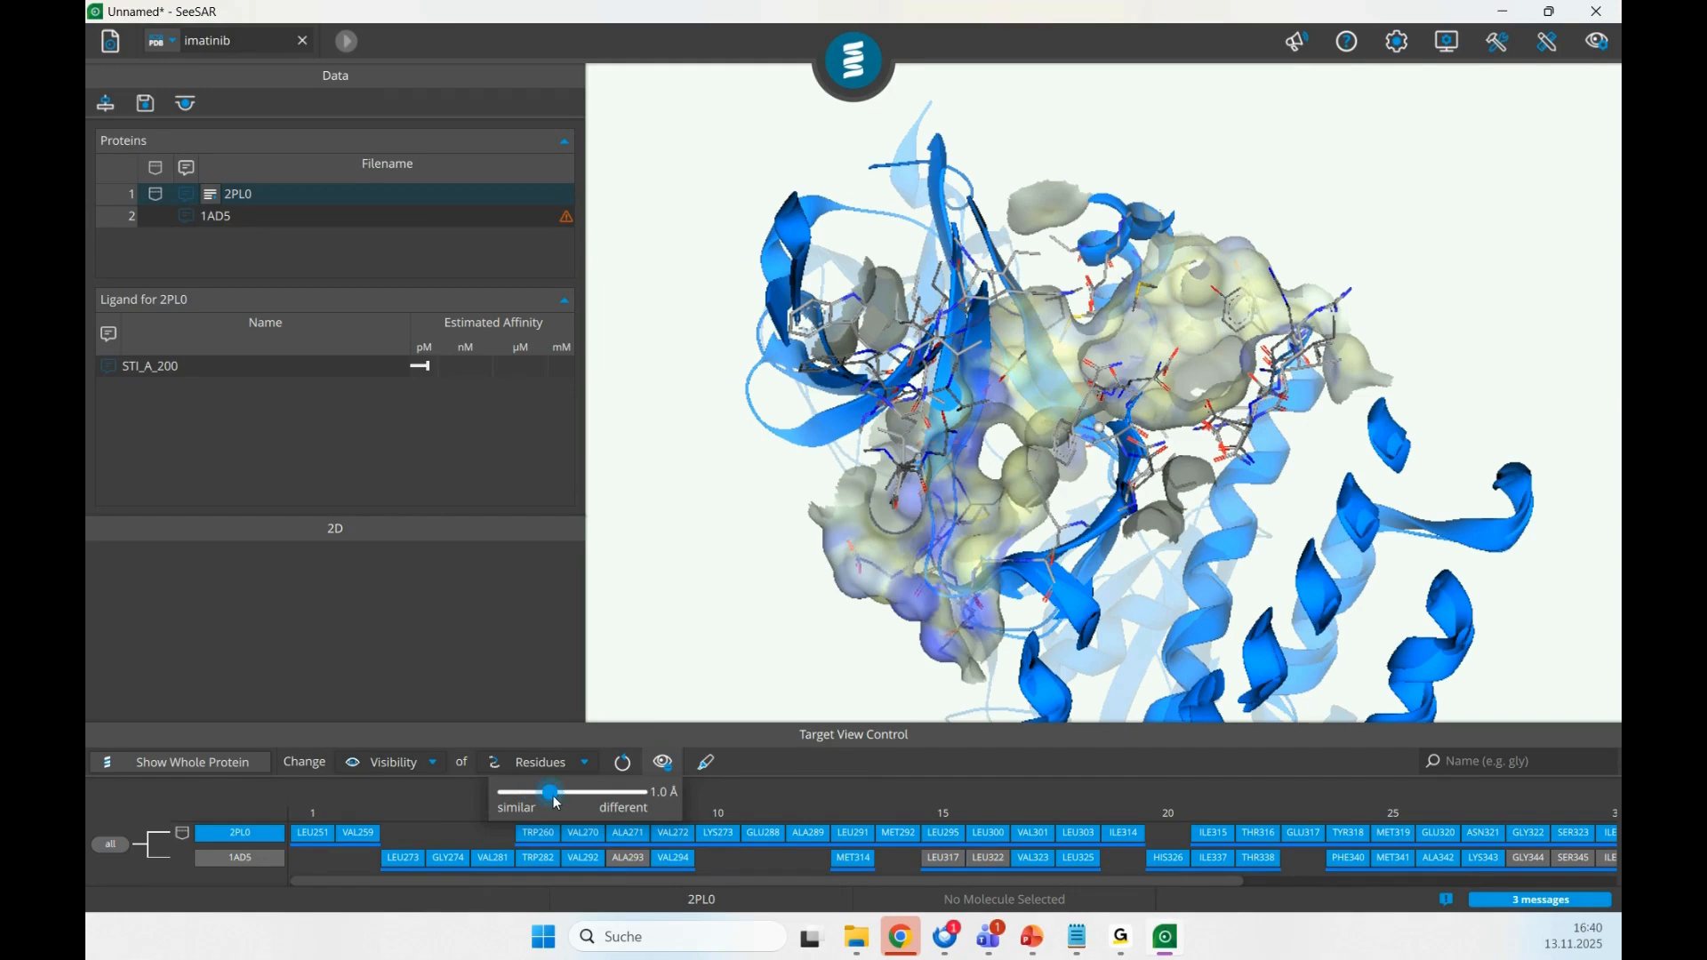
{"action": "left_click_drag", "start_coordinate": [557, 798], "coordinate": [581, 795]}
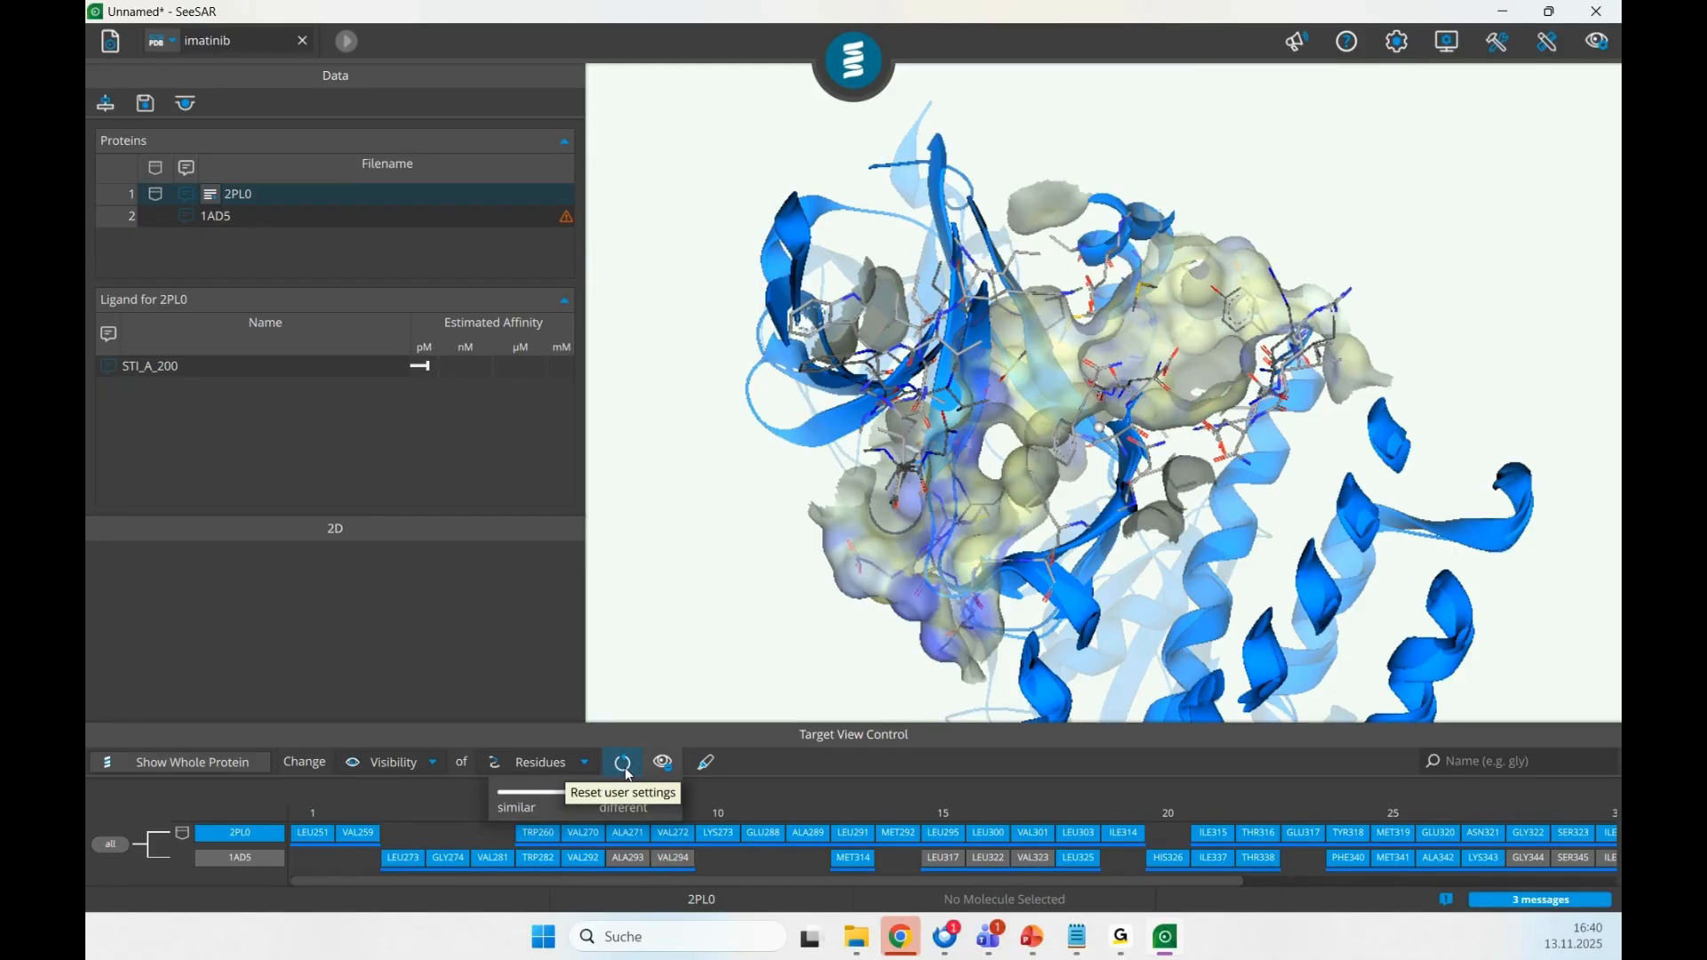
- Inspect the residues of 1AD5 and 2PL0 around the binding site, with the ligand STI_A_200 displayed
{"action": "scroll", "coordinate": [1040, 578], "scroll_direction": "down", "scroll_amount": 5}
{"action": "scroll", "coordinate": [1042, 498], "scroll_direction": "up", "scroll_amount": 10}
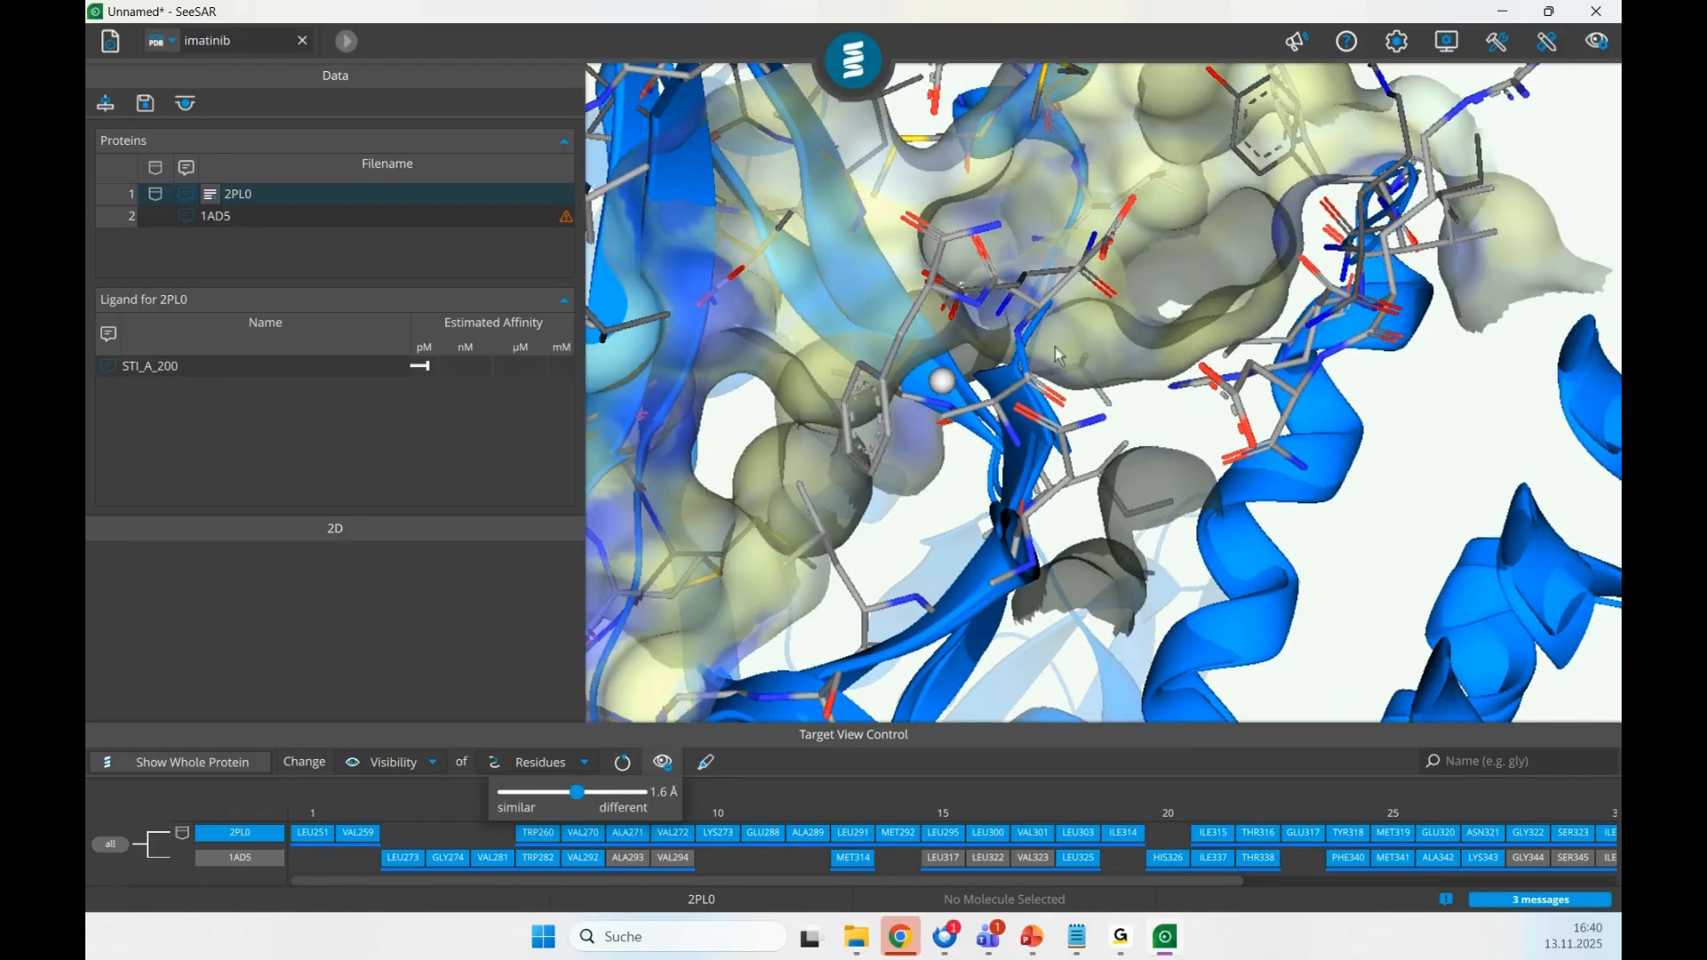
{"action": "left_click_drag", "start_coordinate": [1055, 346], "coordinate": [1101, 511]}
{"action": "scroll", "coordinate": [1101, 512], "scroll_direction": "down", "scroll_amount": 2}
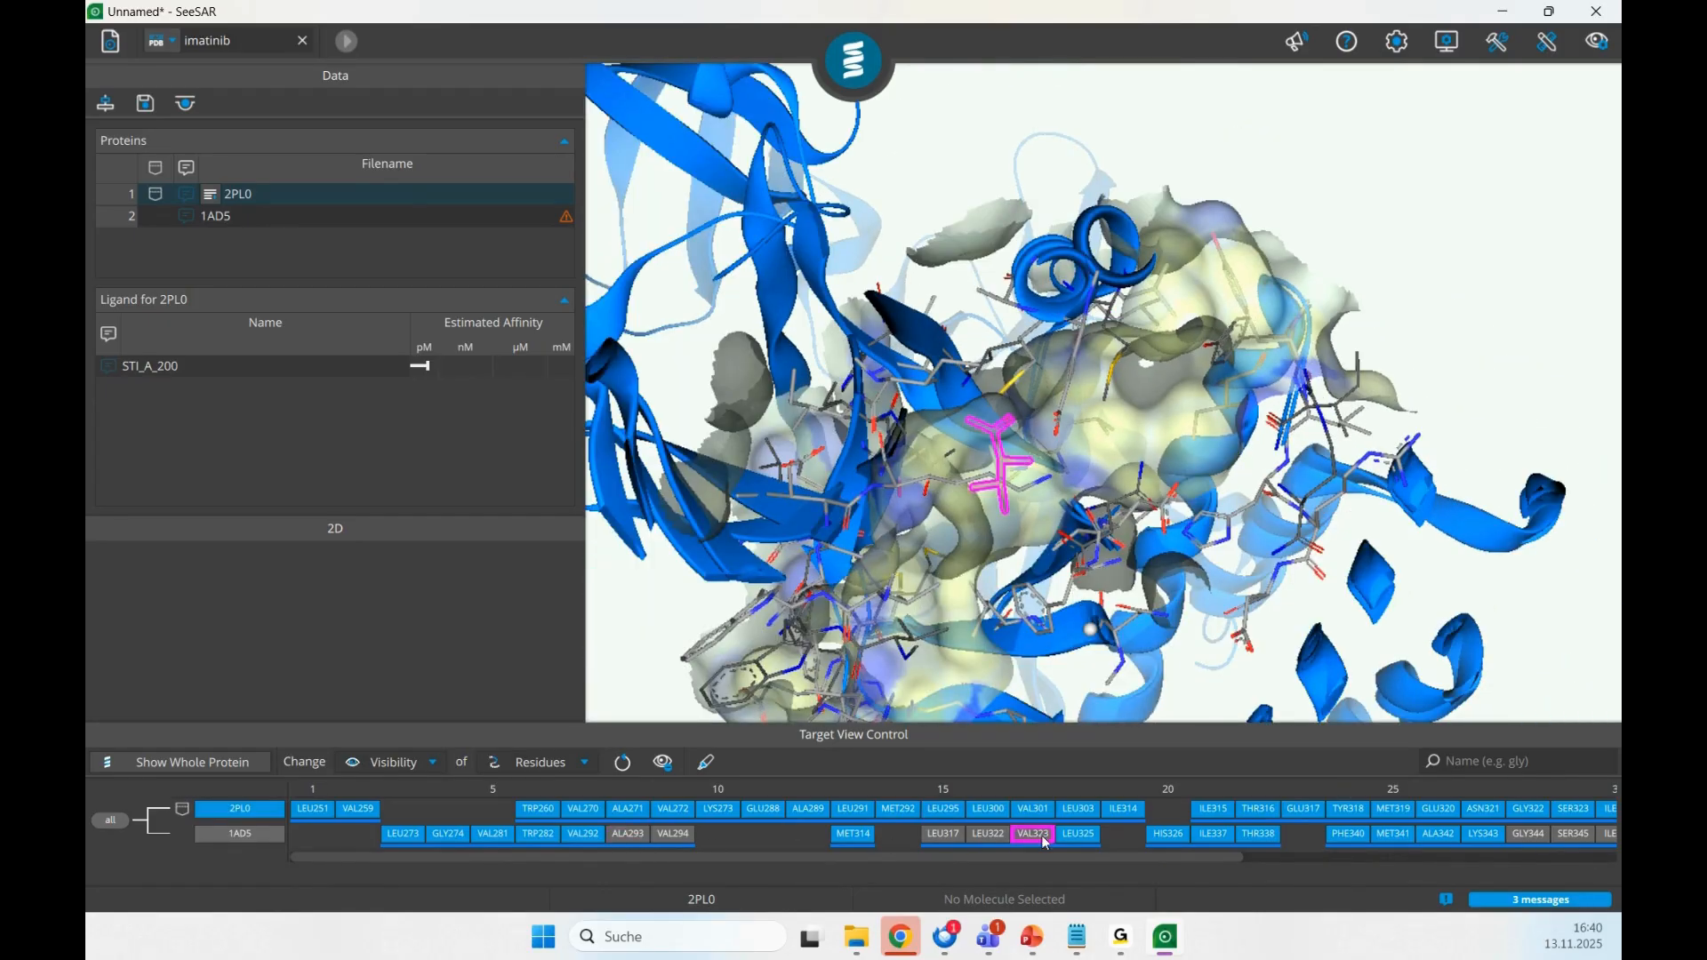
{"action": "scroll", "coordinate": [1087, 507], "scroll_direction": "down", "scroll_amount": 5}
{"action": "scroll", "coordinate": [1087, 505], "scroll_direction": "up", "scroll_amount": 5}
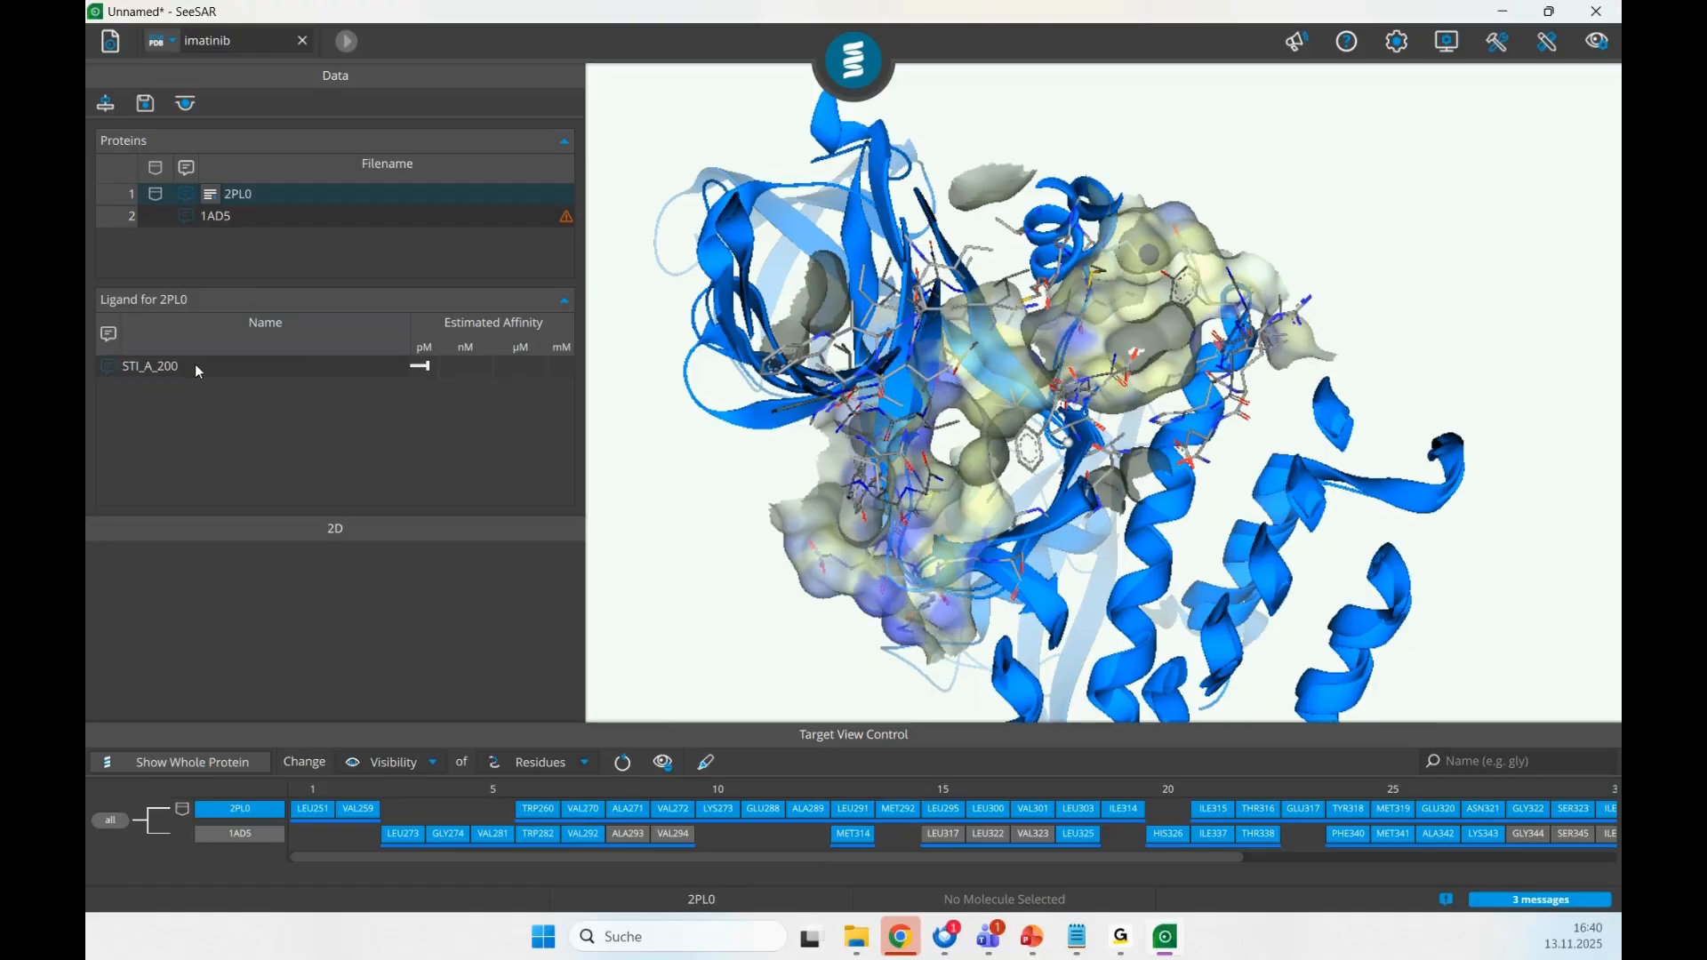
{"action": "left_click", "coordinate": [332, 372]}
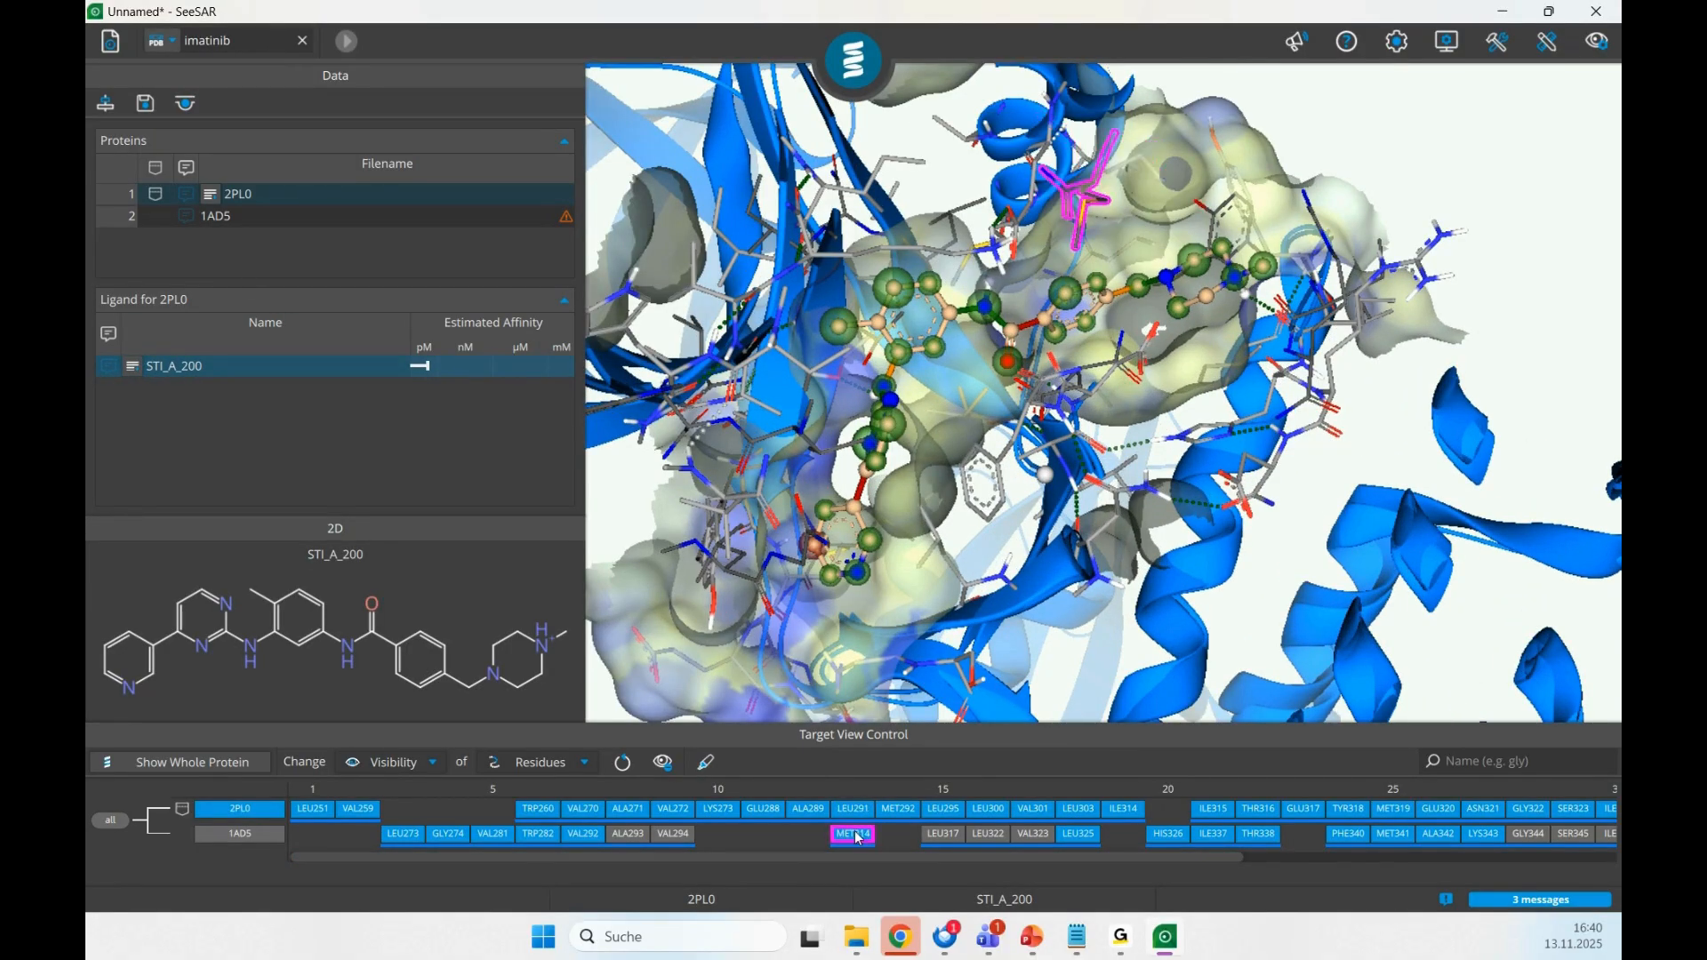
{"action": "left_click_drag", "start_coordinate": [1097, 422], "coordinate": [1052, 390]}
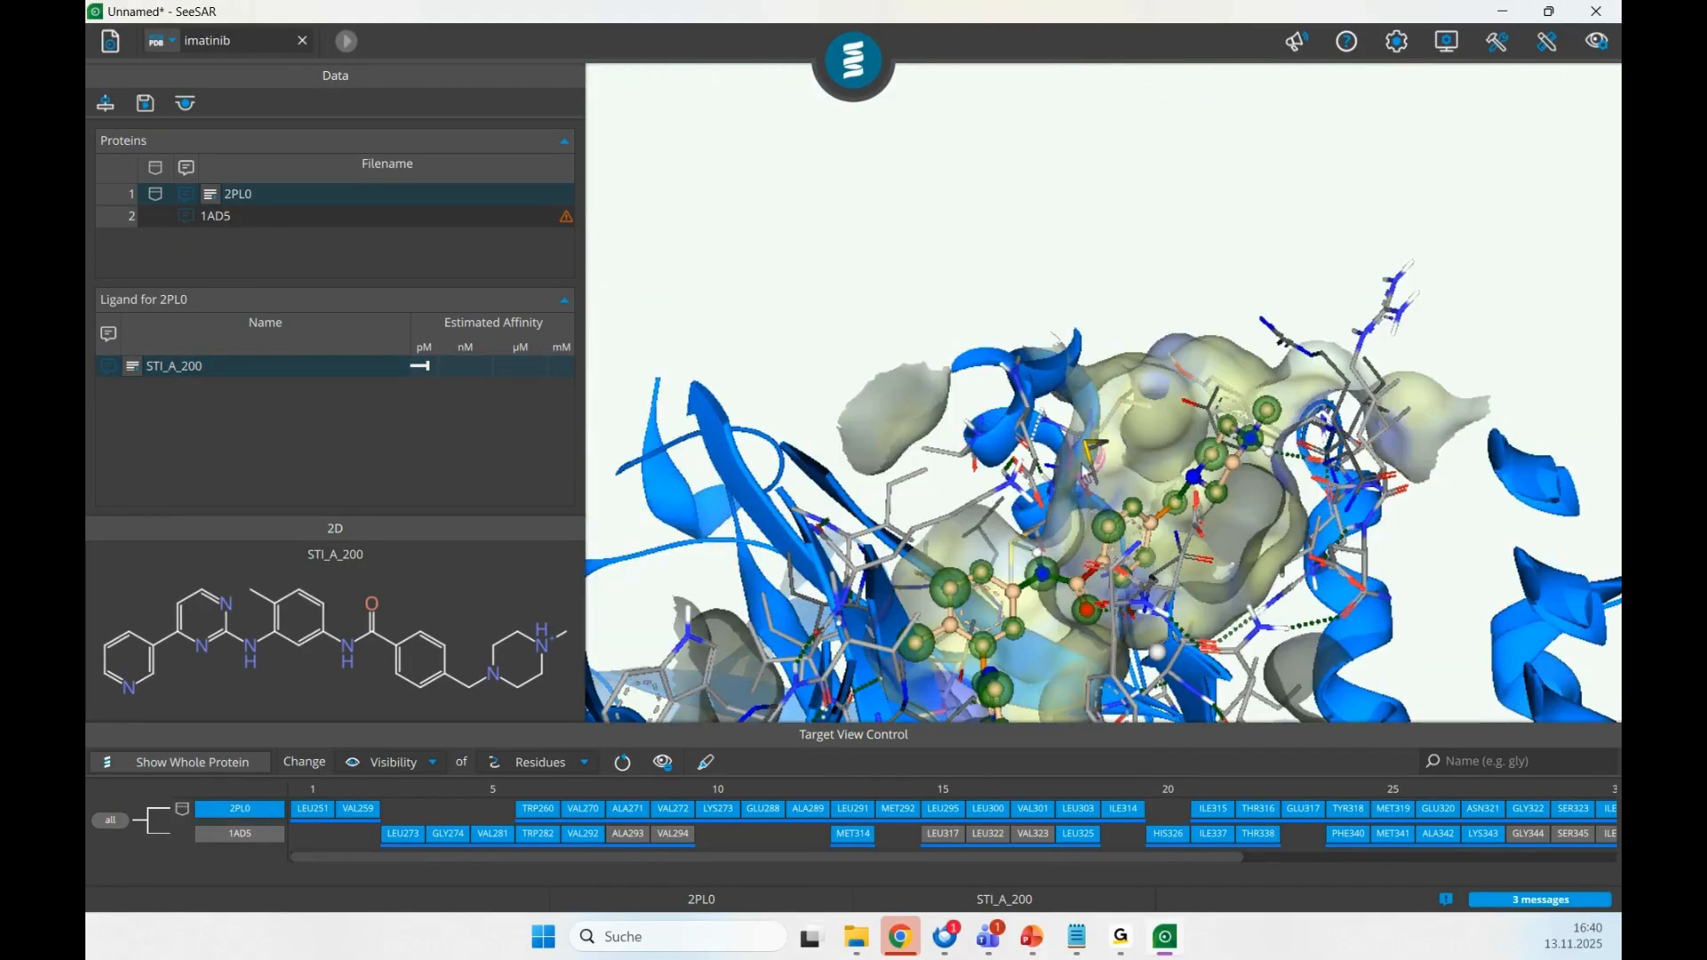
{"action": "left_click_drag", "start_coordinate": [1092, 462], "coordinate": [1056, 464]}
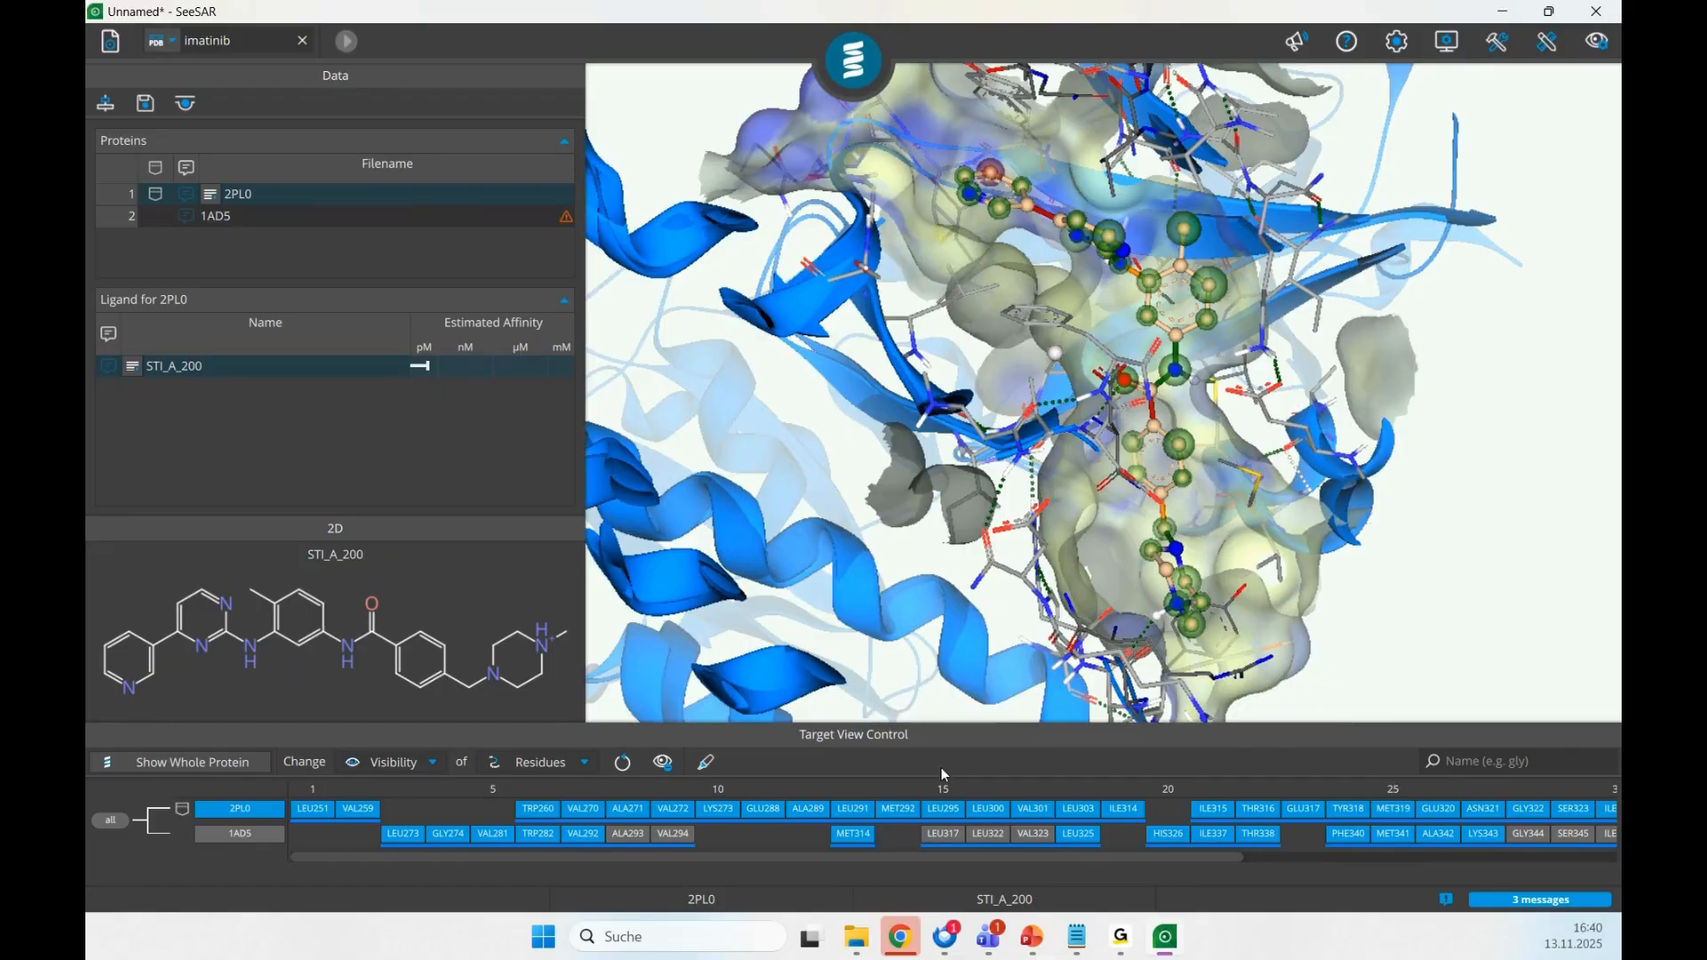
- Focus on 2PL0 residues LEU291 and TYR318 in turn, and examine their surroundings in the binding site
{"action": "right_click", "coordinate": [856, 812]}
{"action": "left_click", "coordinate": [948, 847]}
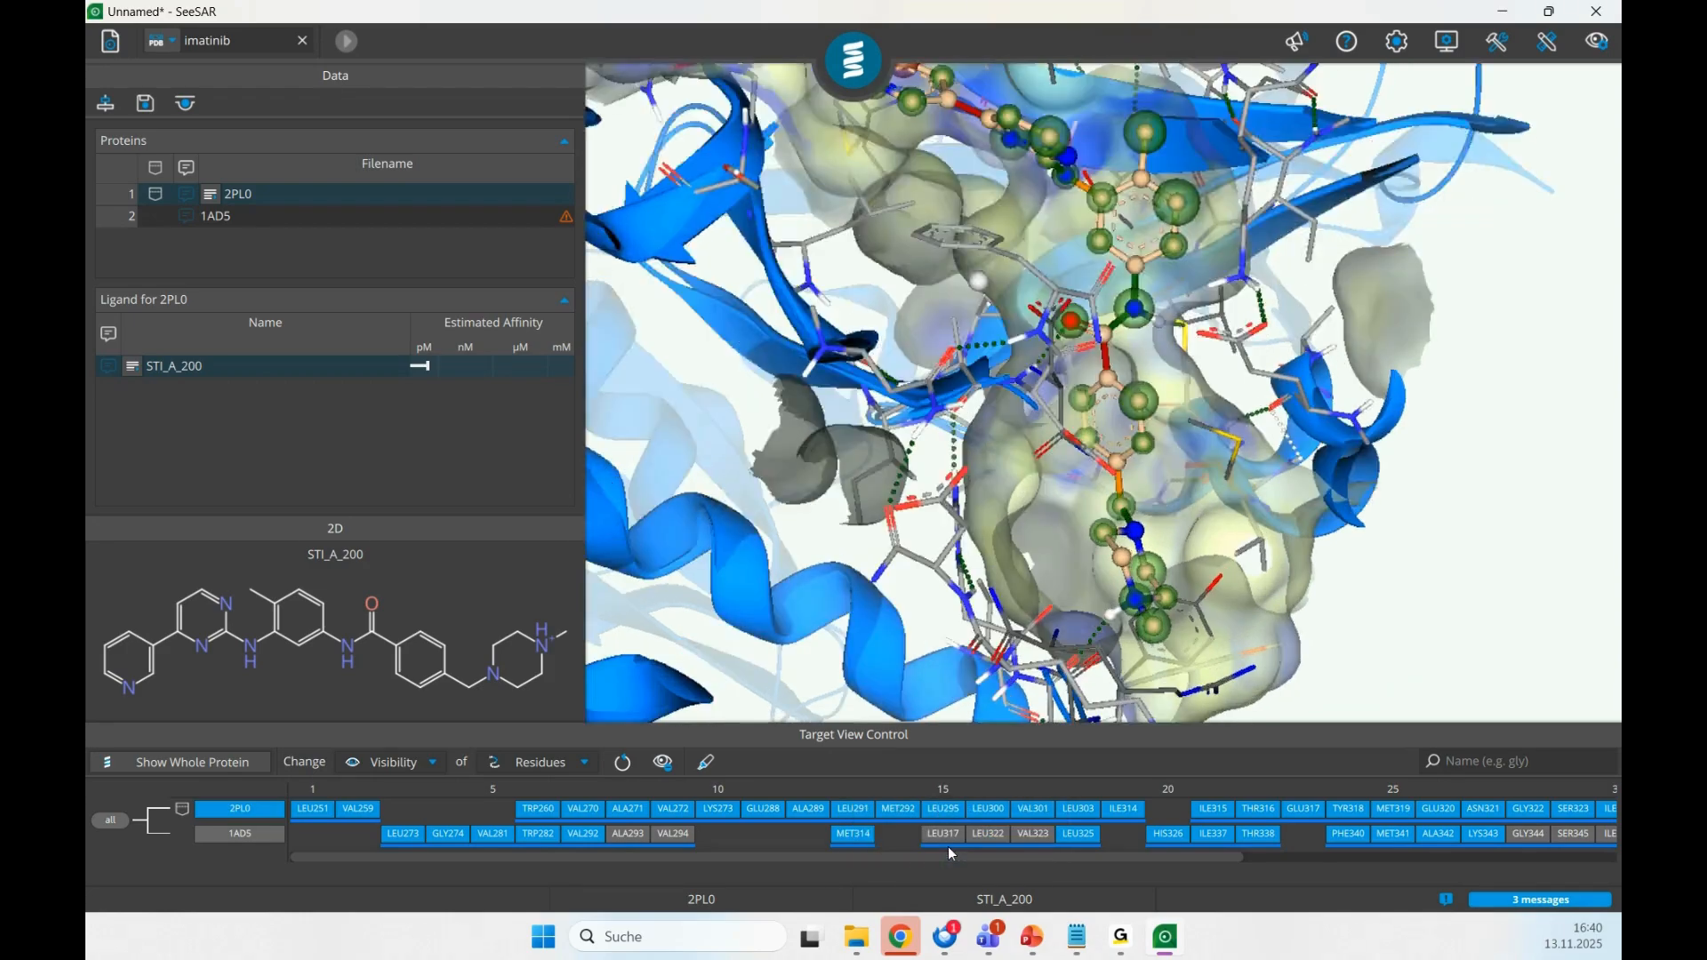
{"action": "mouse_move", "coordinate": [1007, 402]}
{"action": "left_mouse_down"}
{"action": "mouse_move", "coordinate": [1078, 408]}
{"action": "mouse_move", "coordinate": [1030, 414]}
{"action": "left_mouse_up"}
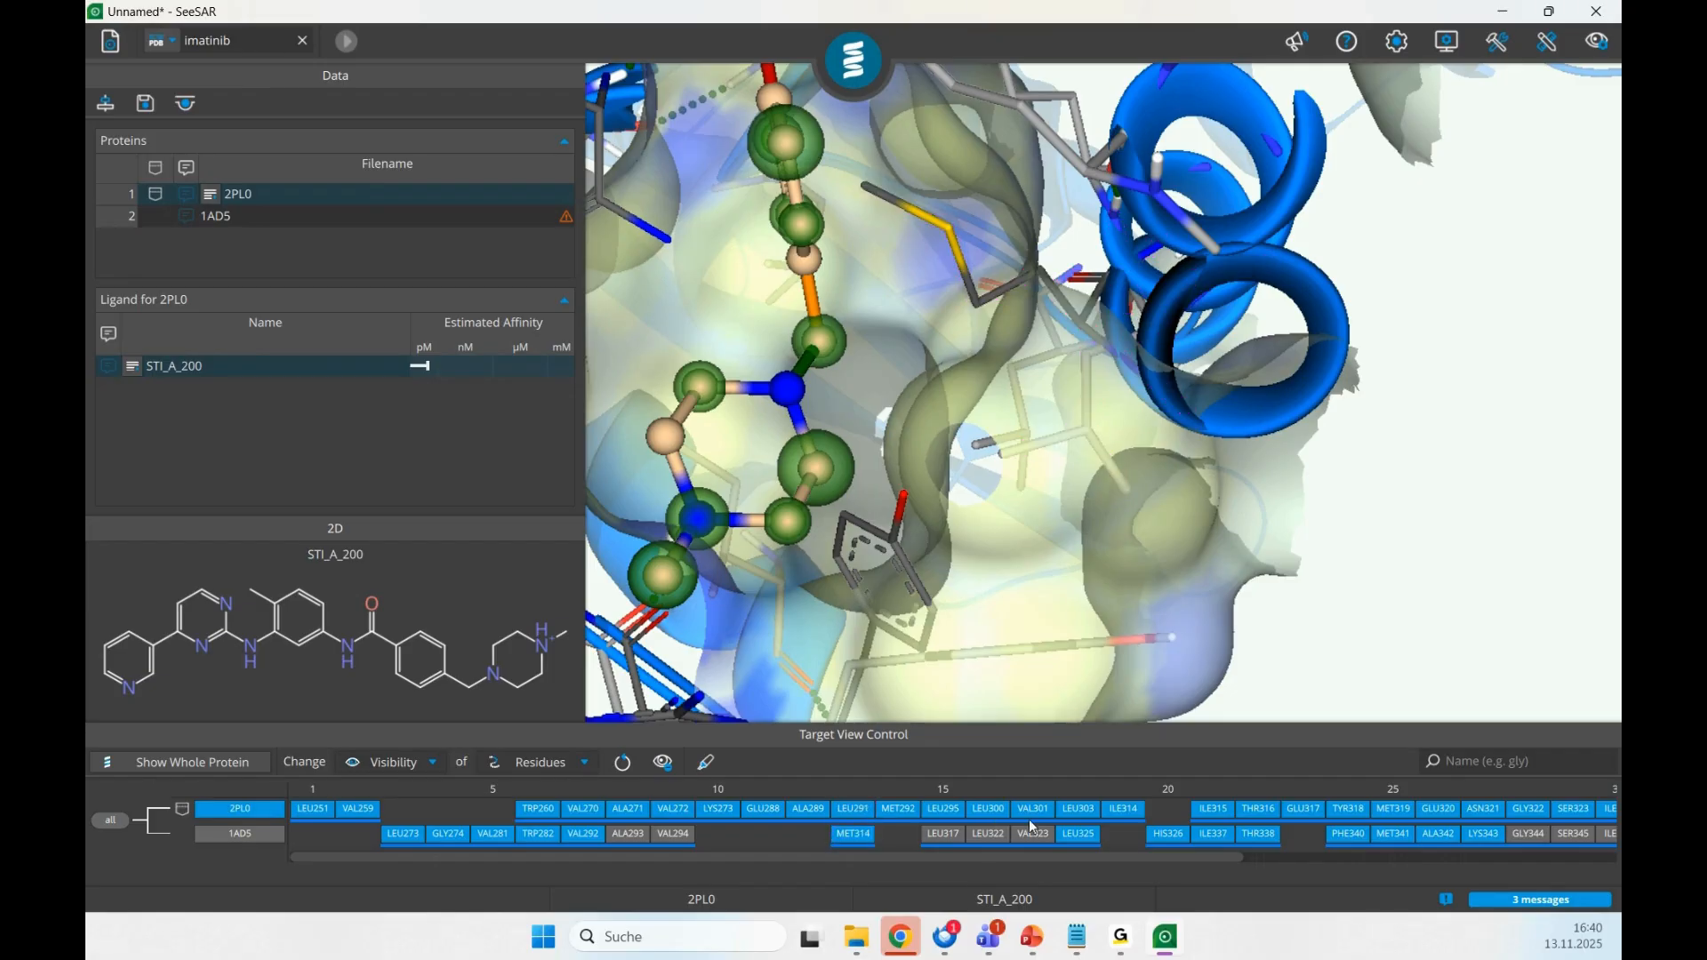
{"action": "right_click", "coordinate": [1358, 819]}
{"action": "left_click", "coordinate": [1430, 852]}
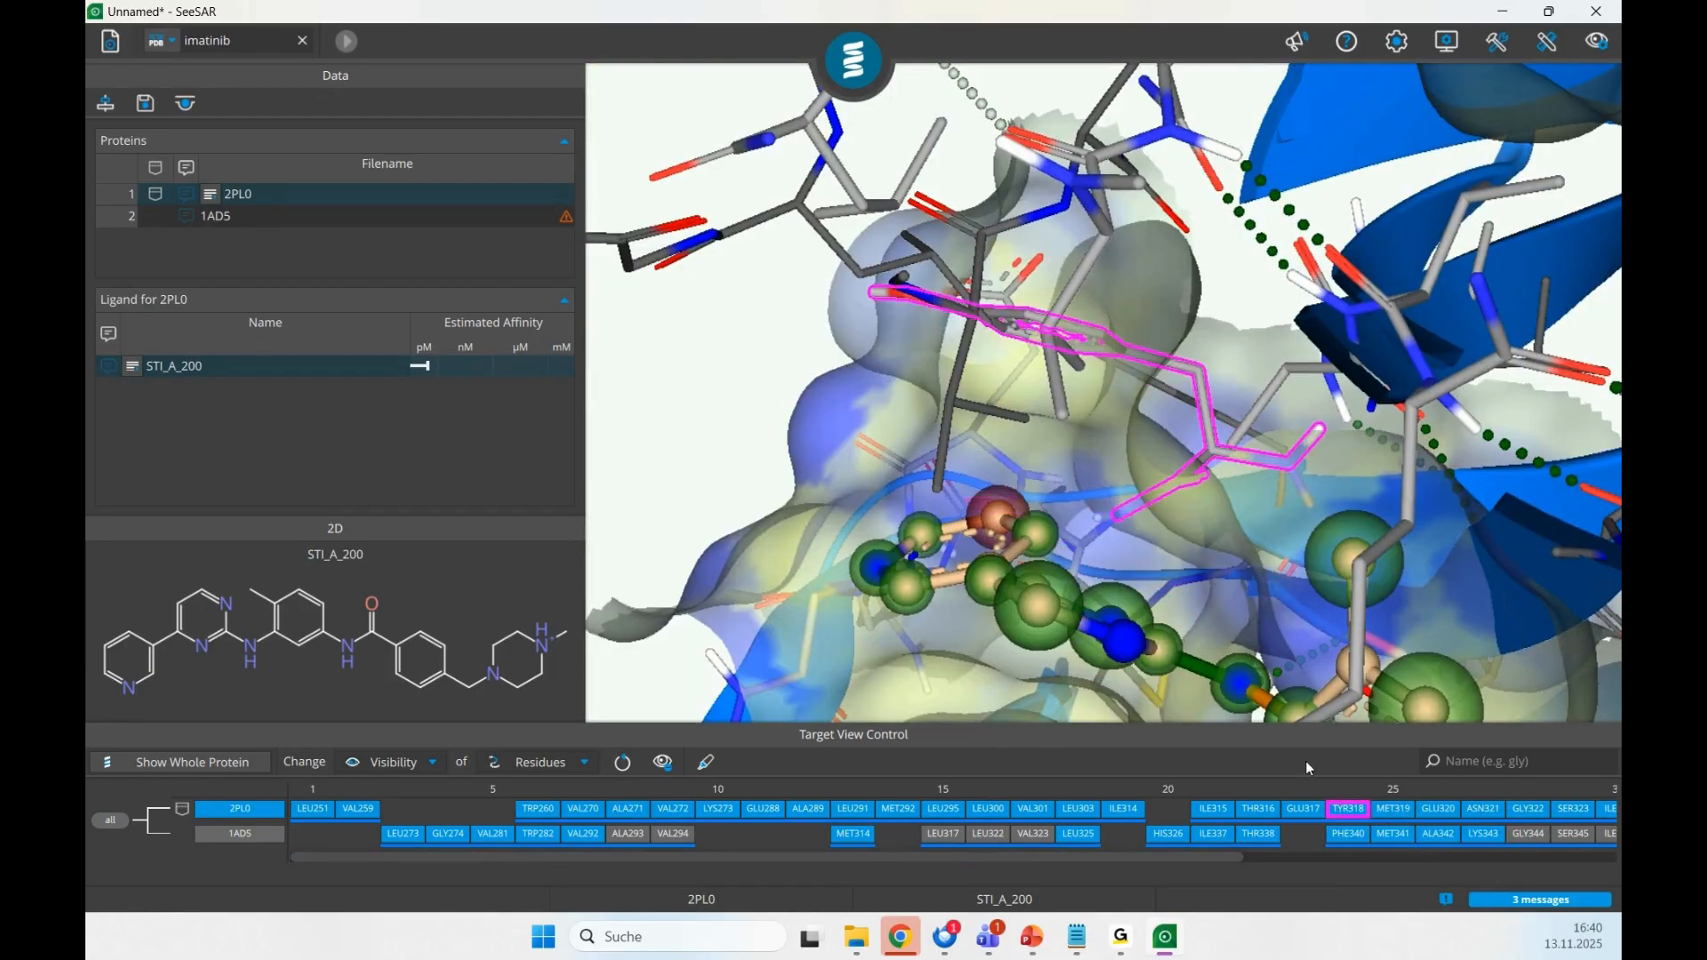
{"action": "left_click", "coordinate": [1351, 810]}
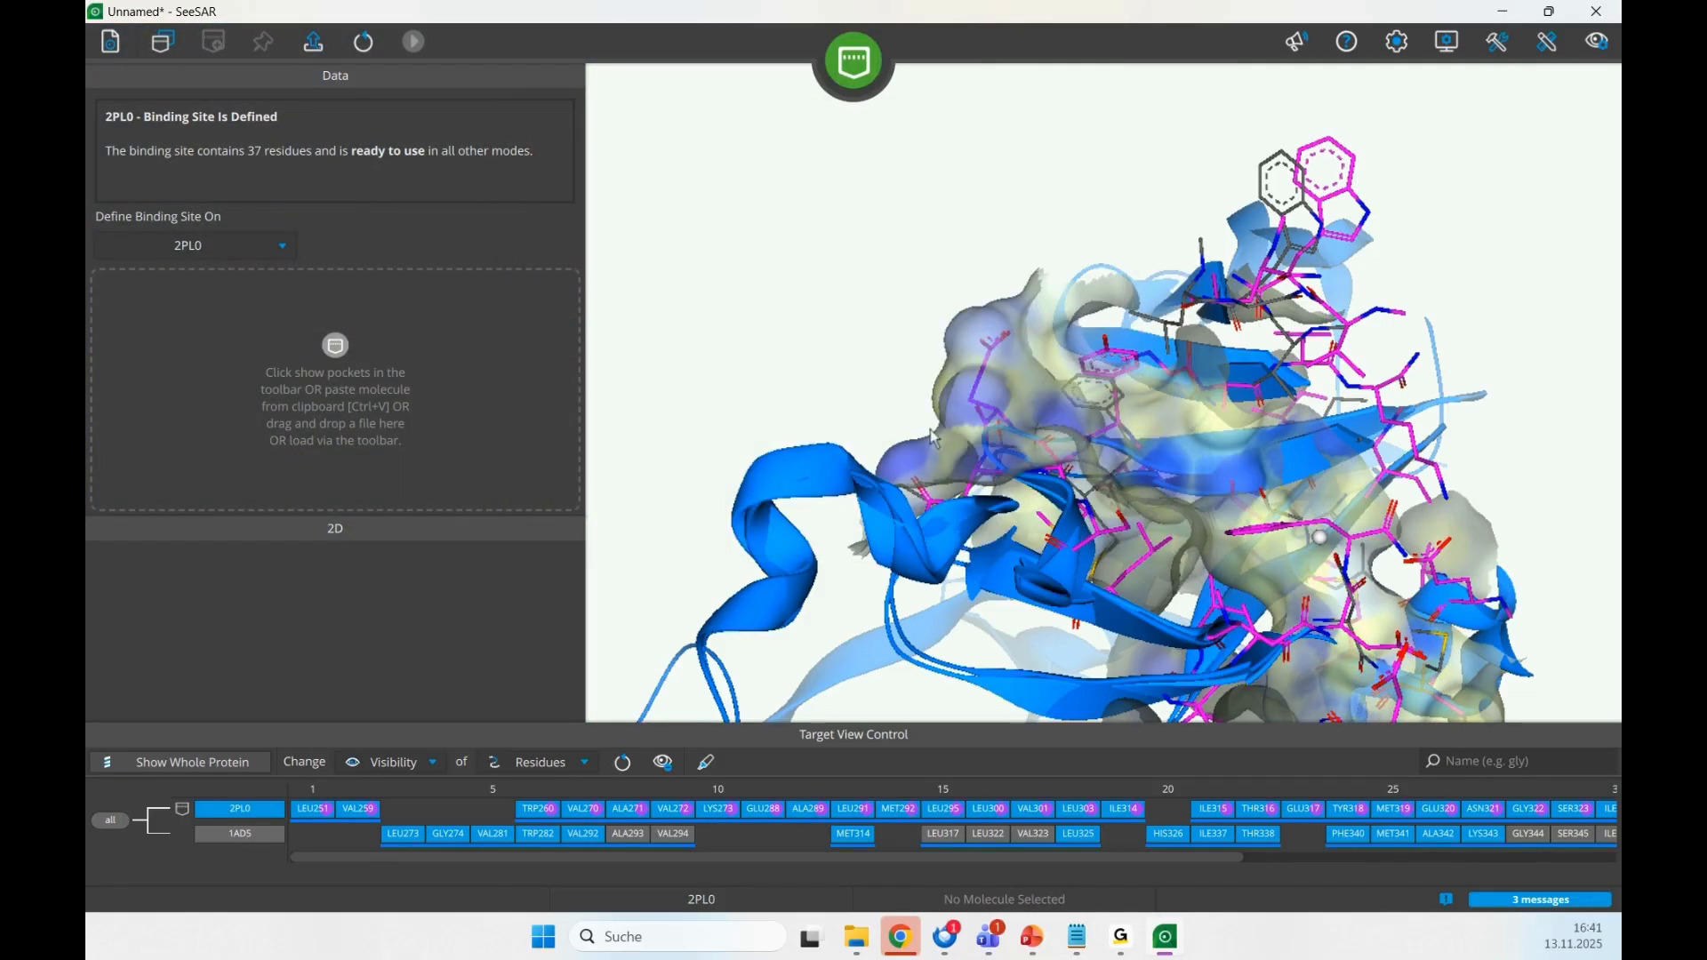
- Show the unoccupied pockets of 2PL0 in Binding Site Mode and enlarge the pocket list
{"action": "left_click_drag", "start_coordinate": [934, 437], "coordinate": [1021, 556]}
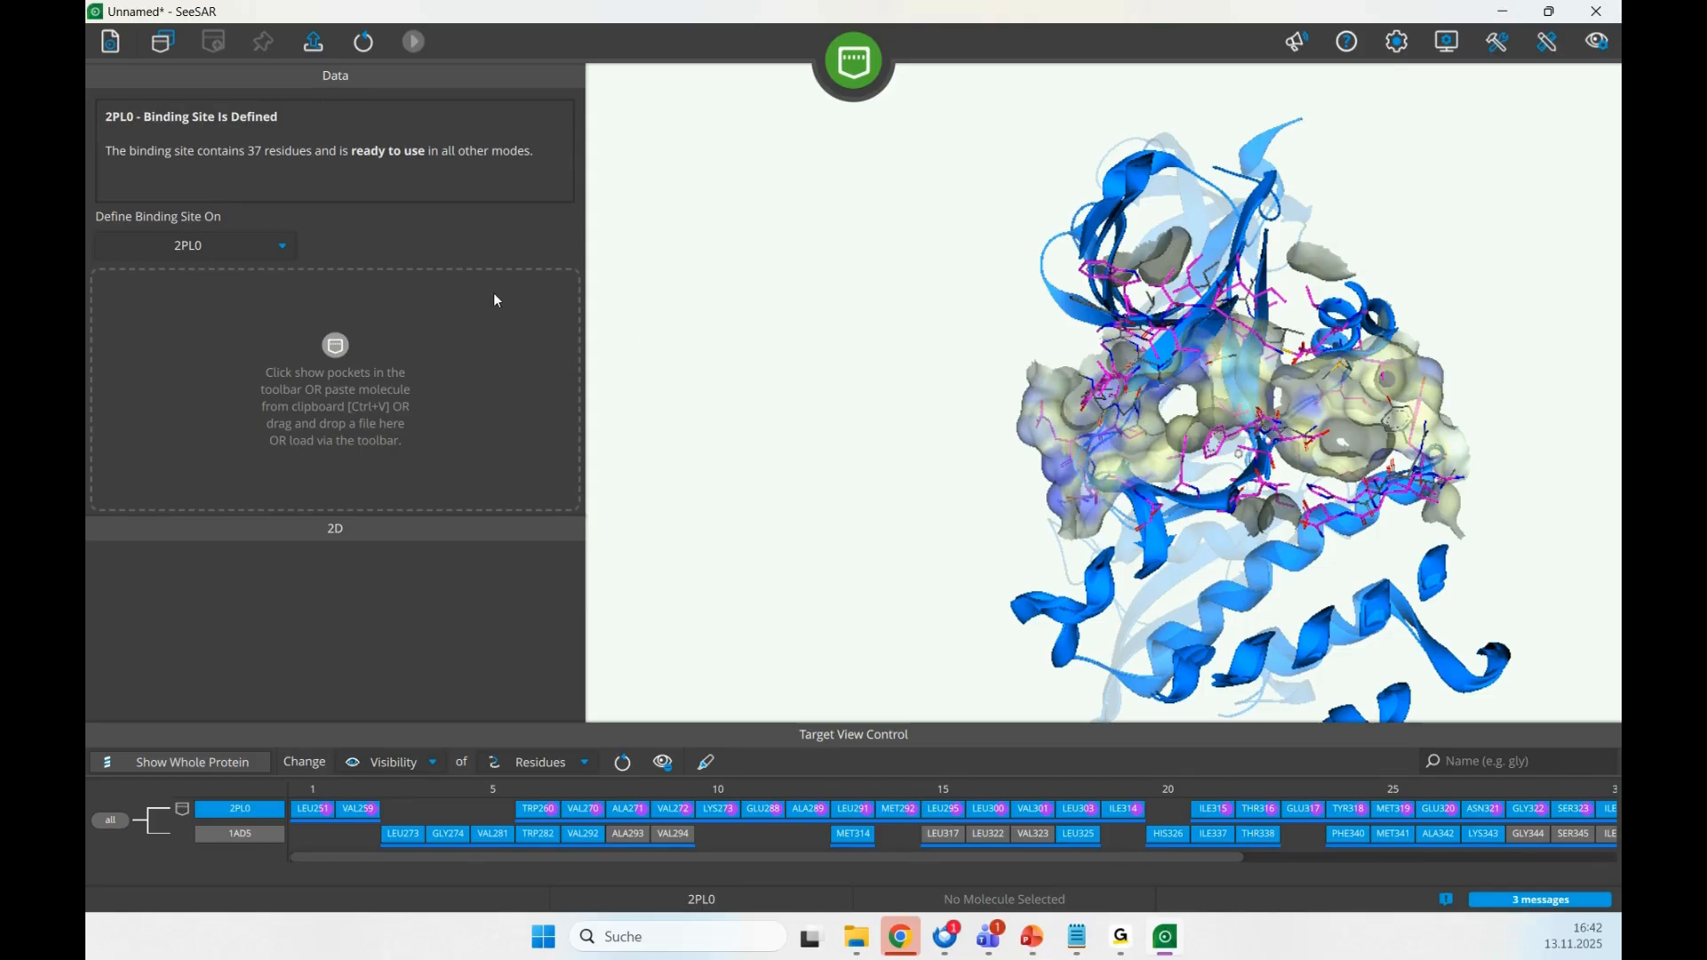
{"action": "left_click", "coordinate": [171, 58]}
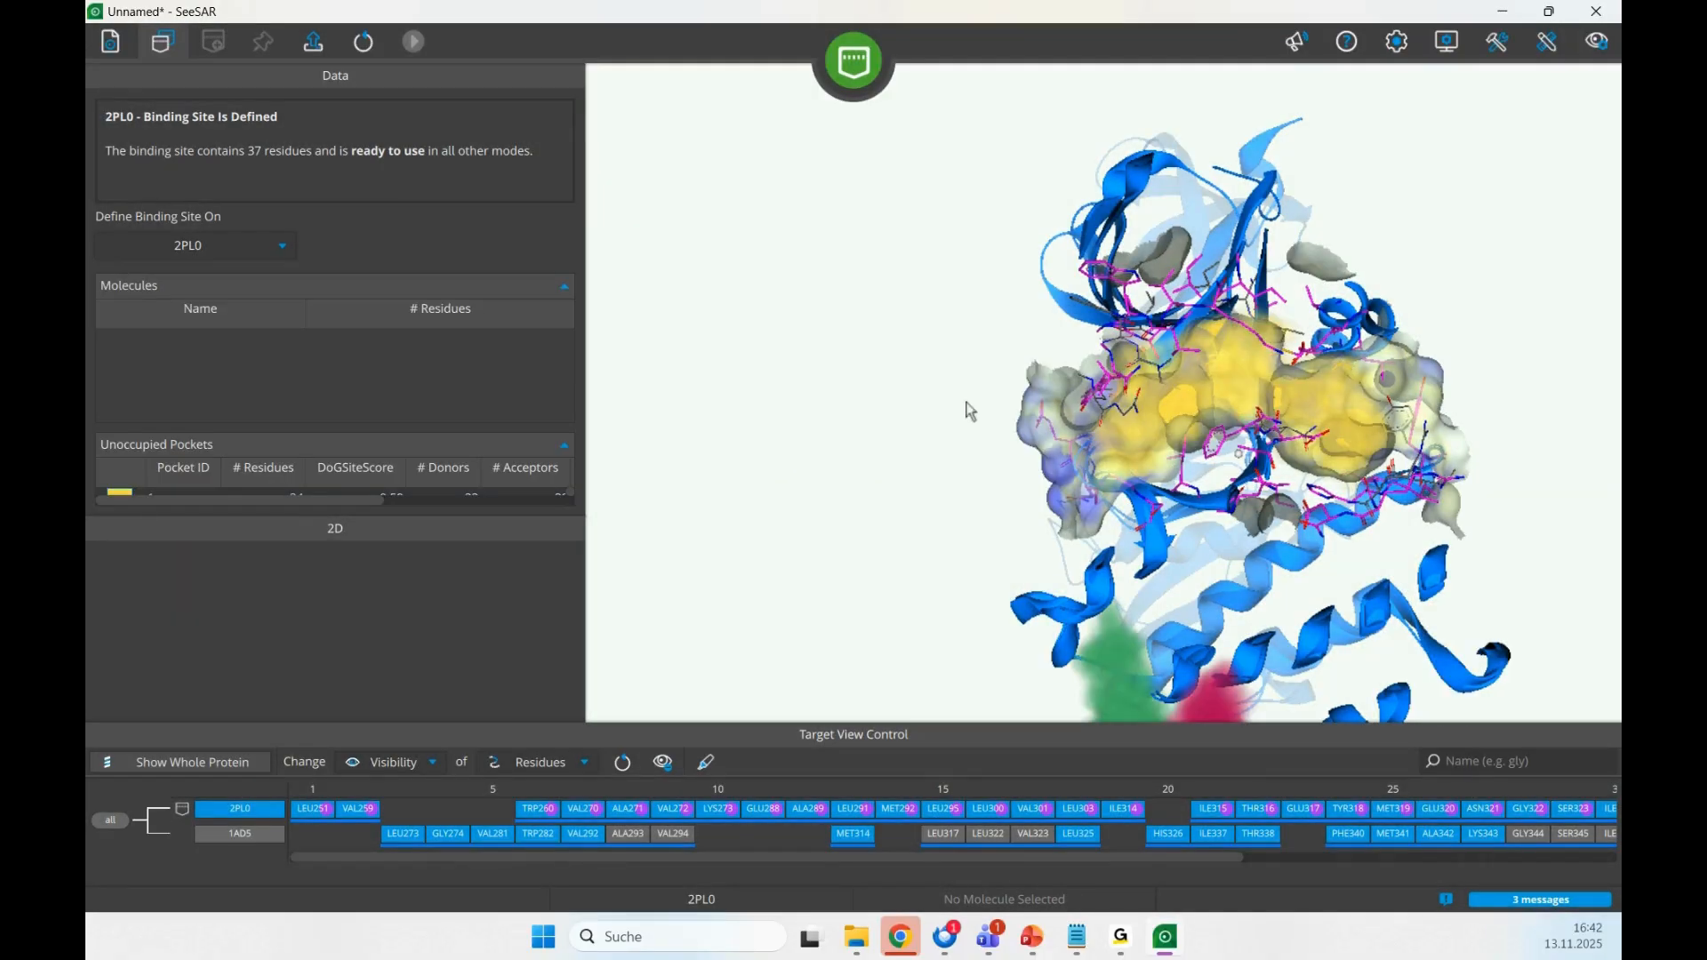
{"action": "right_click_drag", "start_coordinate": [893, 432], "coordinate": [974, 442]}
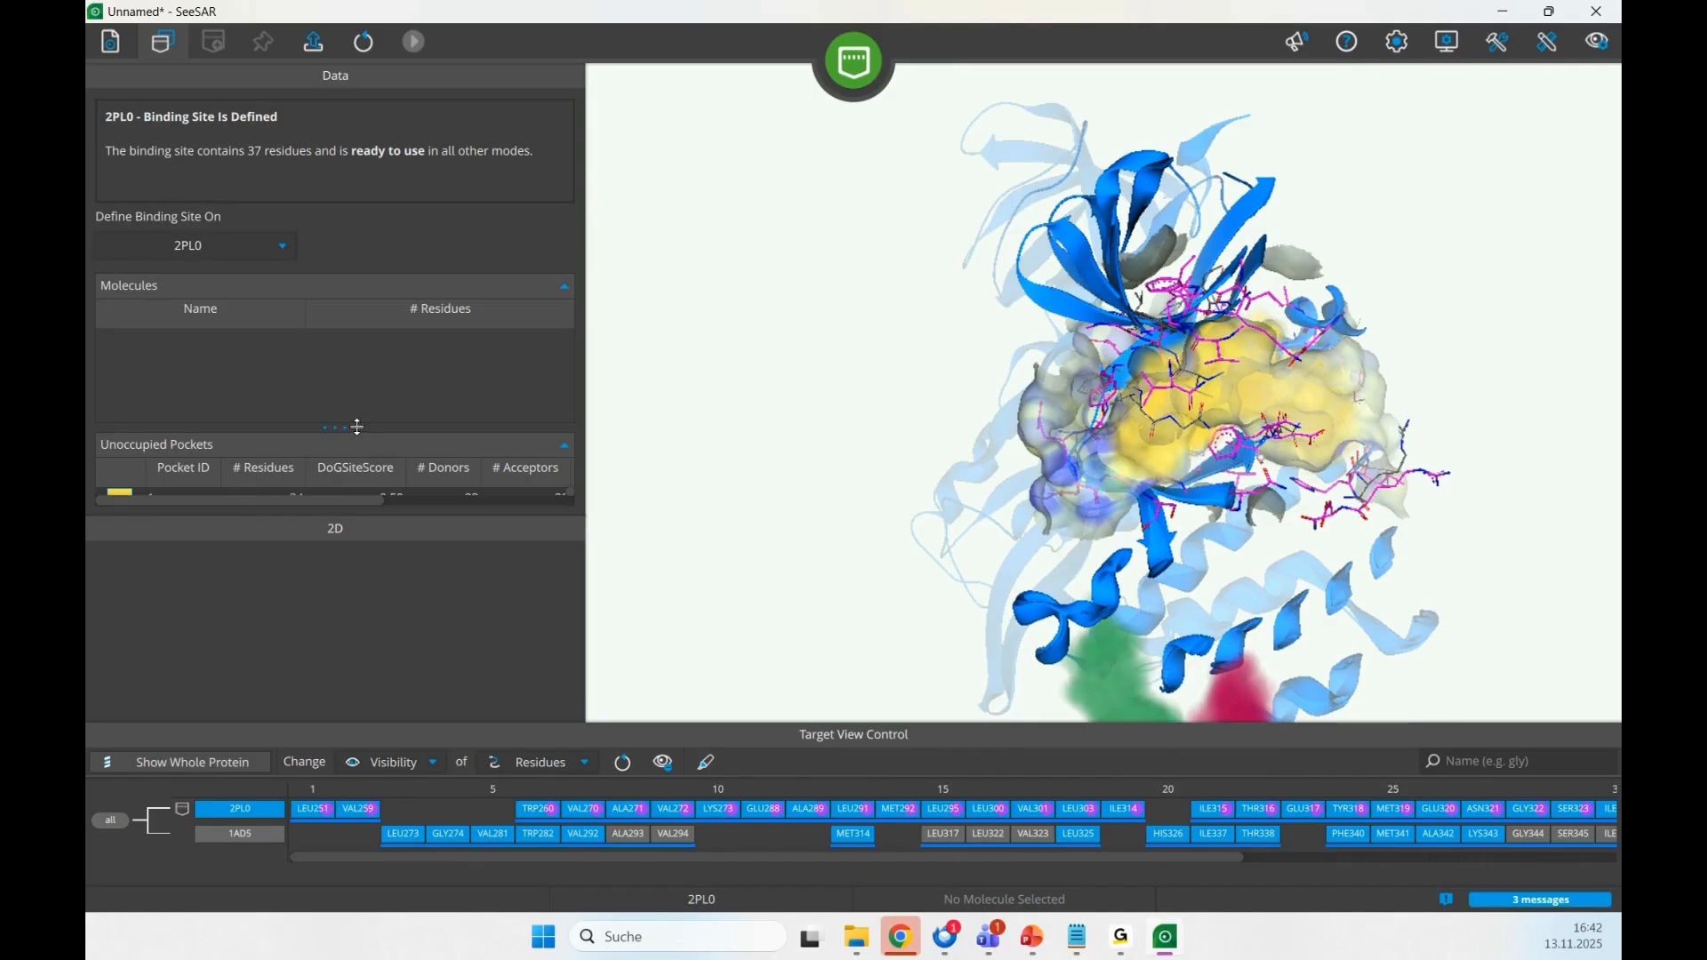
{"action": "left_click_drag", "start_coordinate": [359, 428], "coordinate": [356, 354]}
{"action": "left_click_drag", "start_coordinate": [350, 514], "coordinate": [351, 599]}
- Examine where the unoccupied pockets lie on the protein and compare their DoGSiteScore values
{"action": "right_click_drag", "start_coordinate": [1075, 572], "coordinate": [1165, 379]}
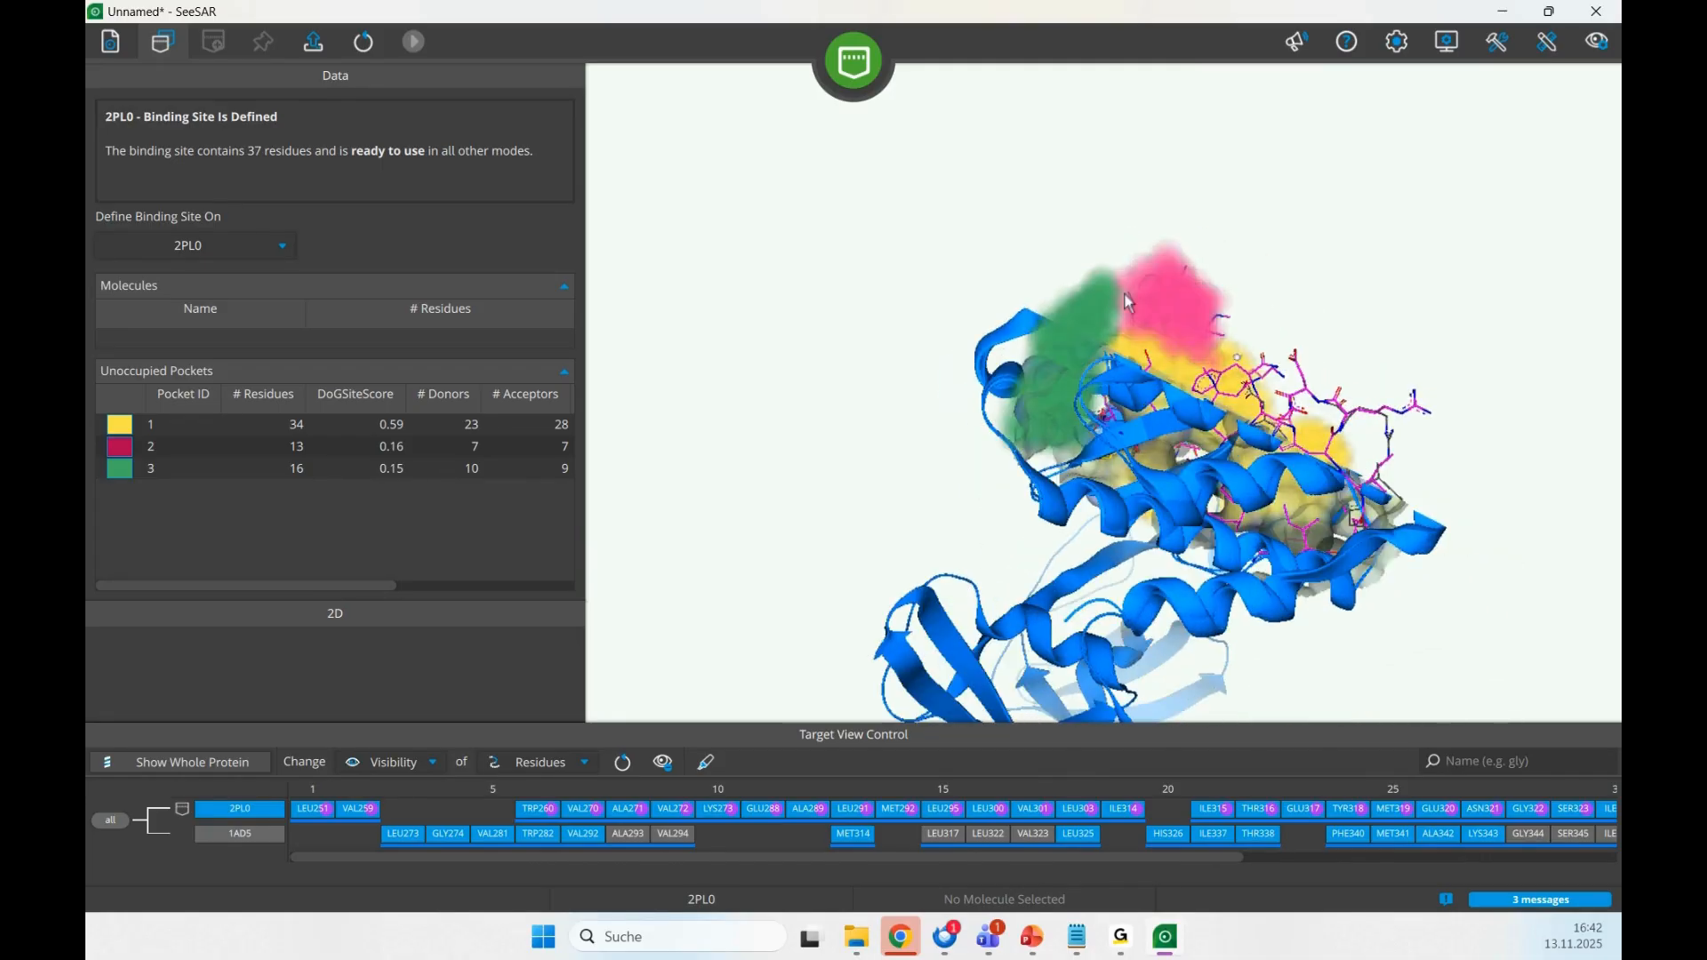
{"action": "right_click_drag", "start_coordinate": [1002, 276], "coordinate": [1033, 476]}
{"action": "scroll", "coordinate": [1049, 469], "scroll_direction": "down", "scroll_amount": 5}
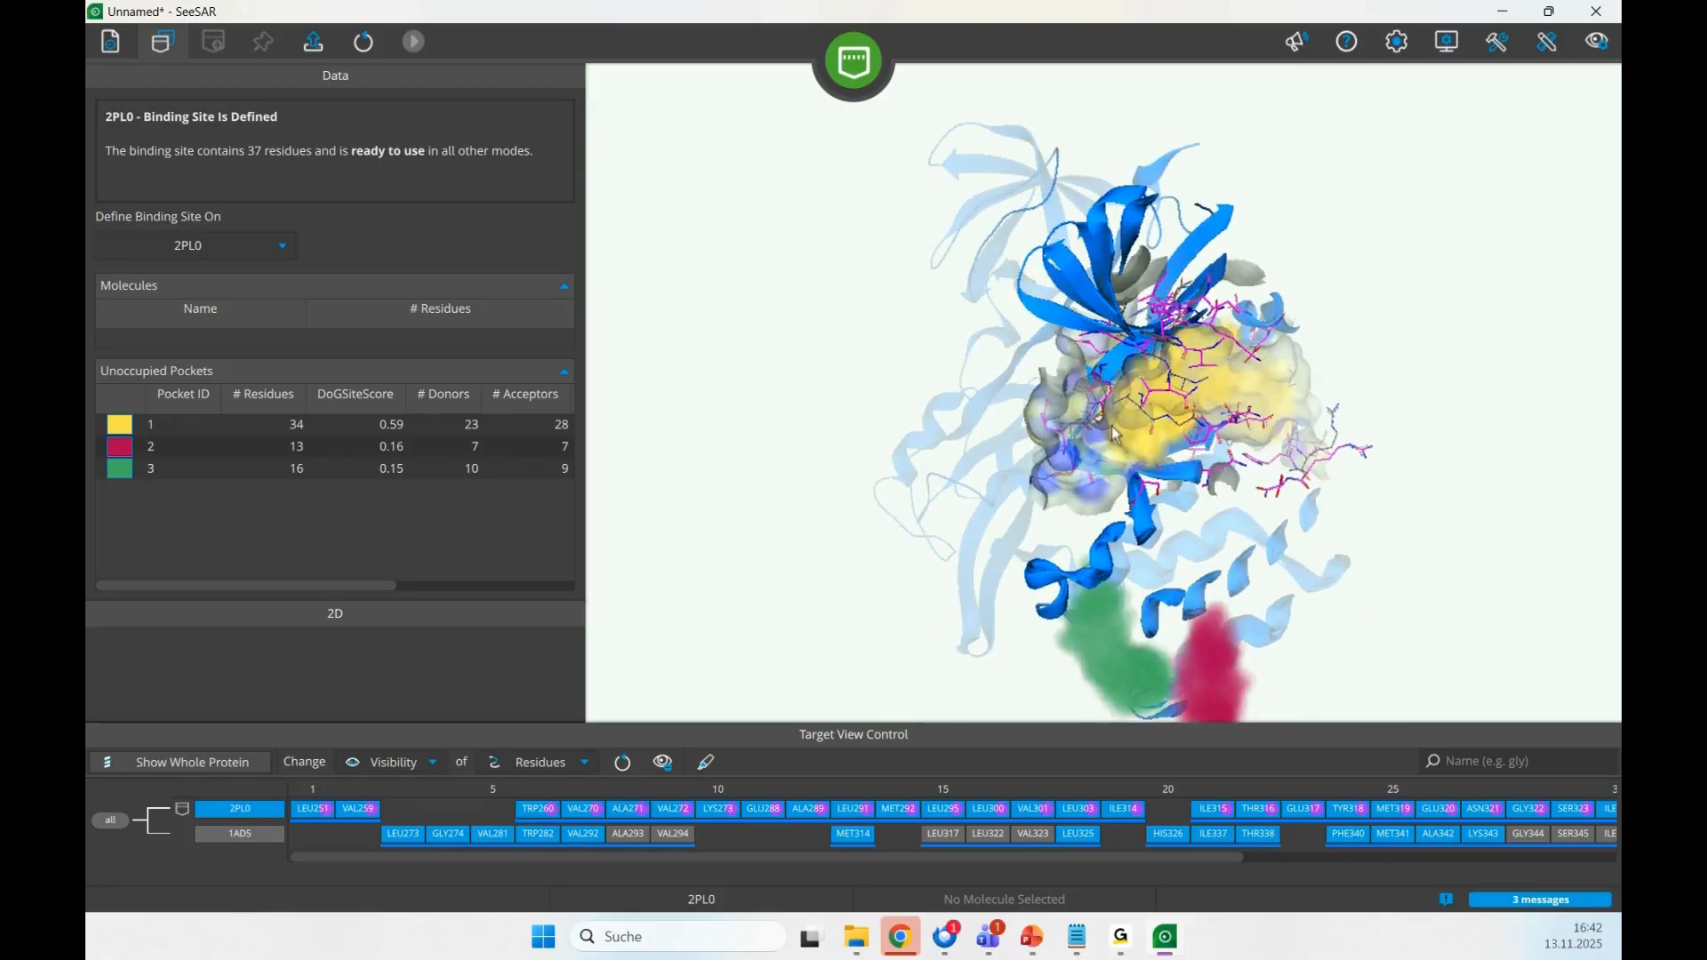
{"action": "scroll", "coordinate": [1128, 440], "scroll_direction": "up", "scroll_amount": 2}
{"action": "scroll", "coordinate": [1128, 441], "scroll_direction": "up", "scroll_amount": 3}
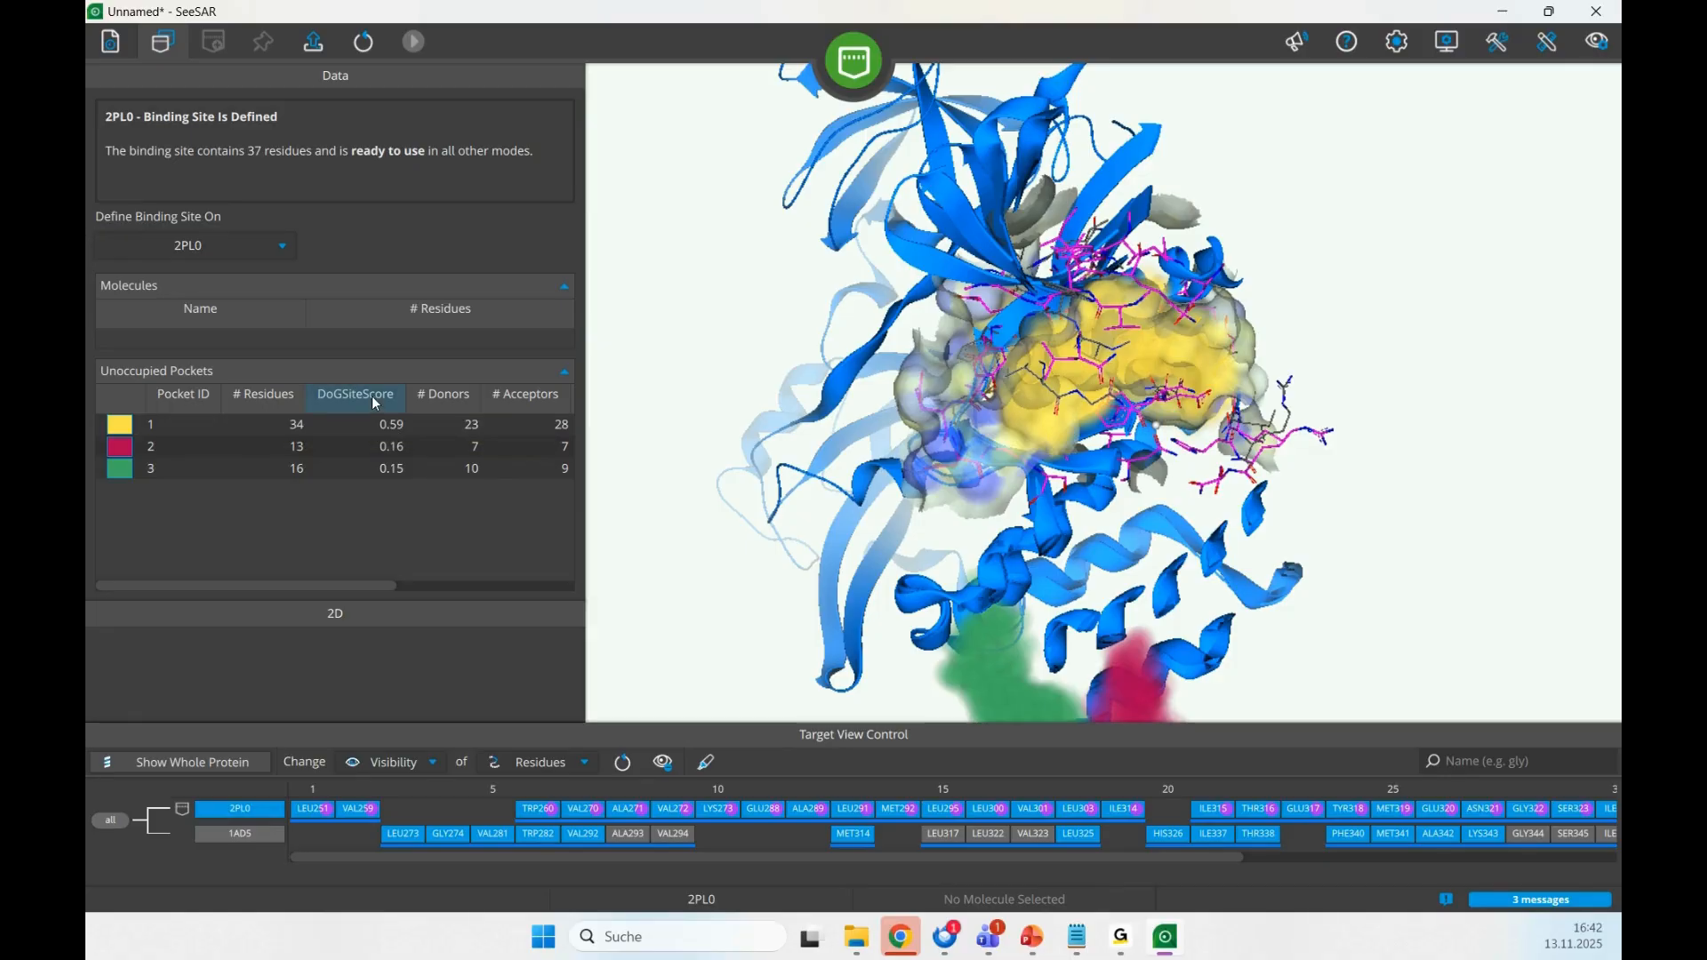
{"action": "mouse_move", "coordinate": [376, 404]}
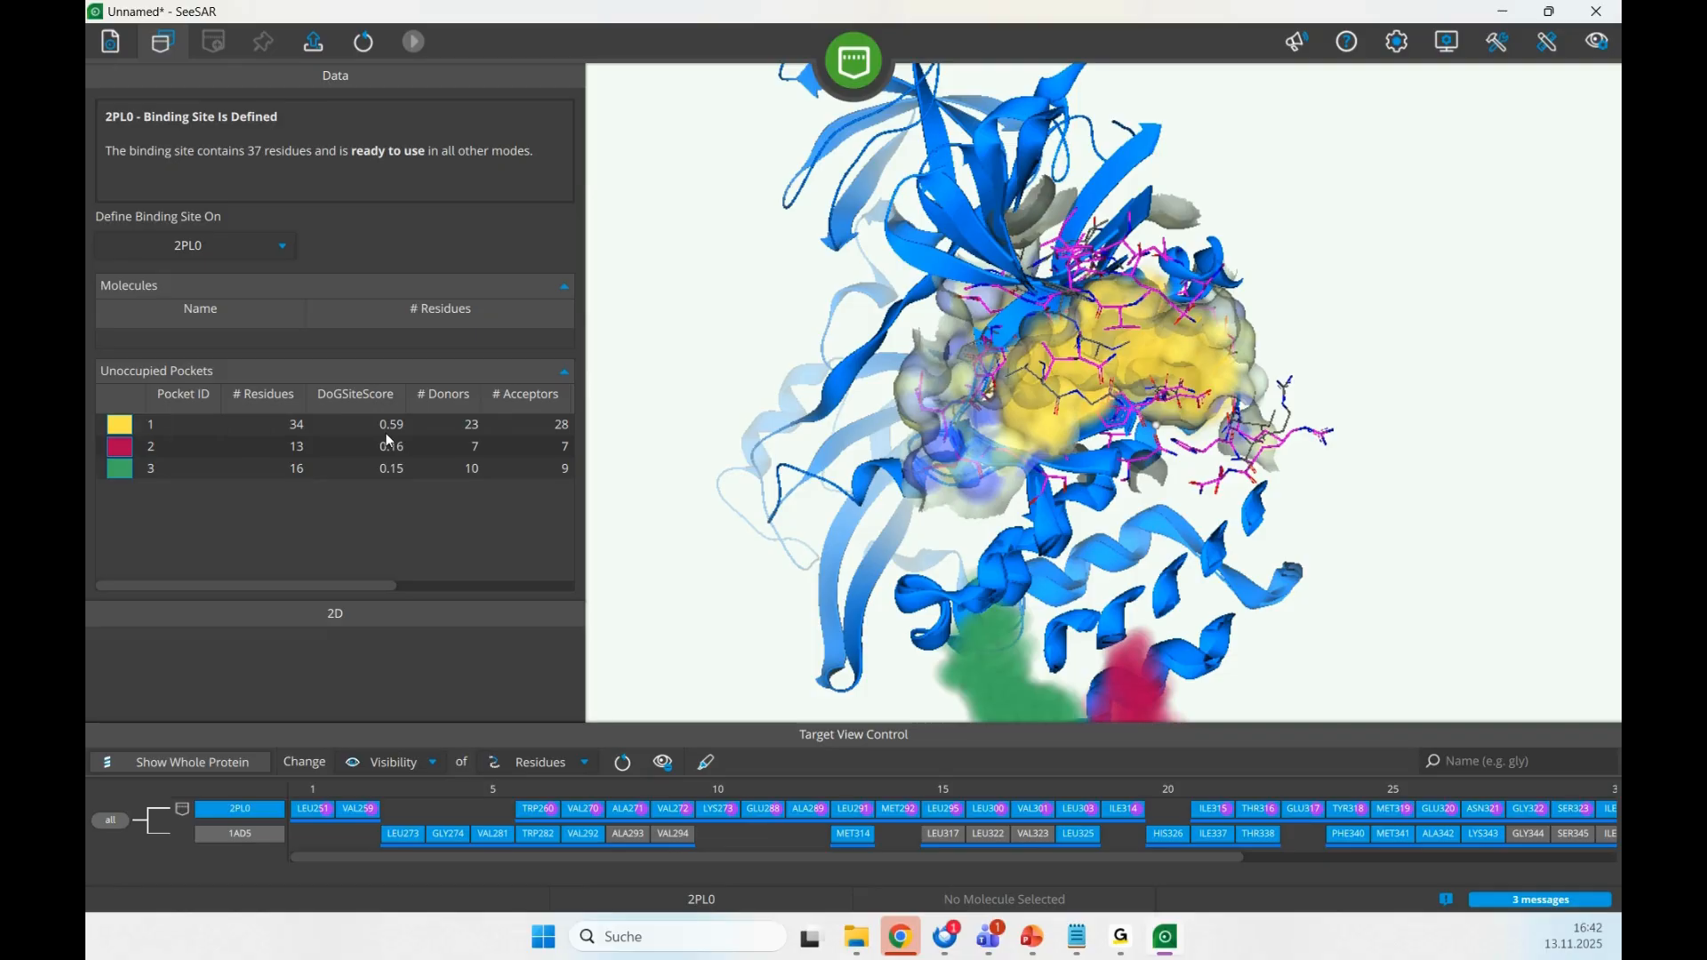
{"action": "left_click_drag", "start_coordinate": [1147, 662], "coordinate": [912, 529]}
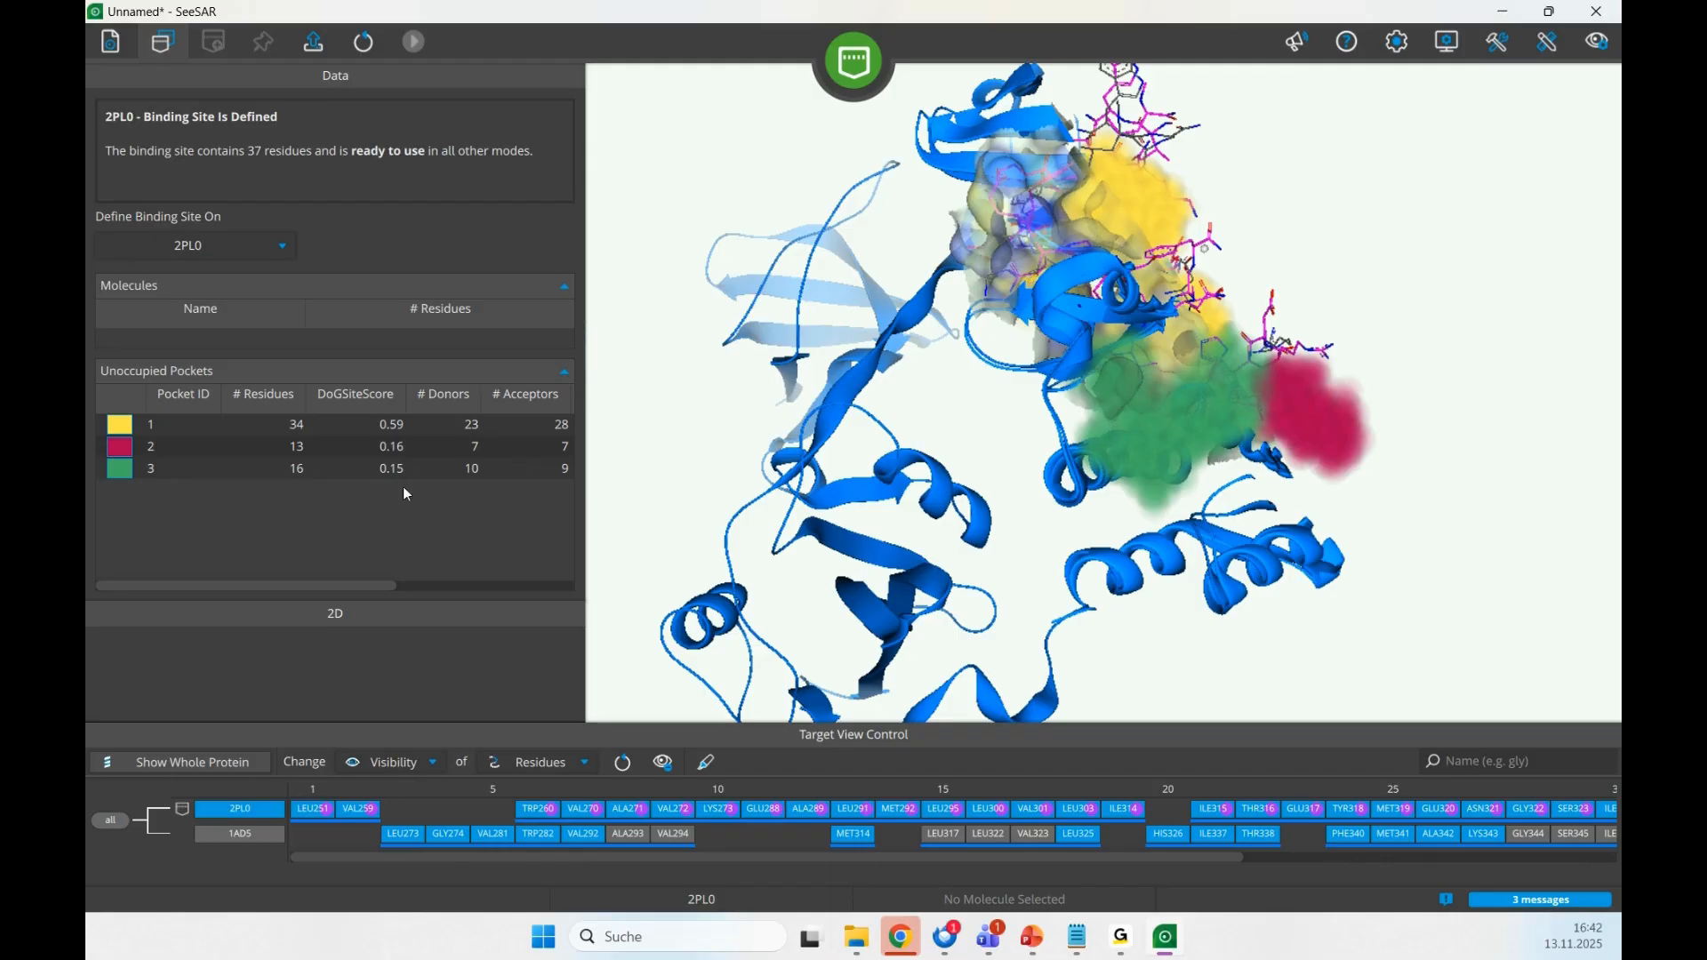
- Compare the hydrophobicity, surface and volume of the three unoccupied pockets of 2PL0
{"action": "left_click_drag", "start_coordinate": [348, 589], "coordinate": [466, 589]}
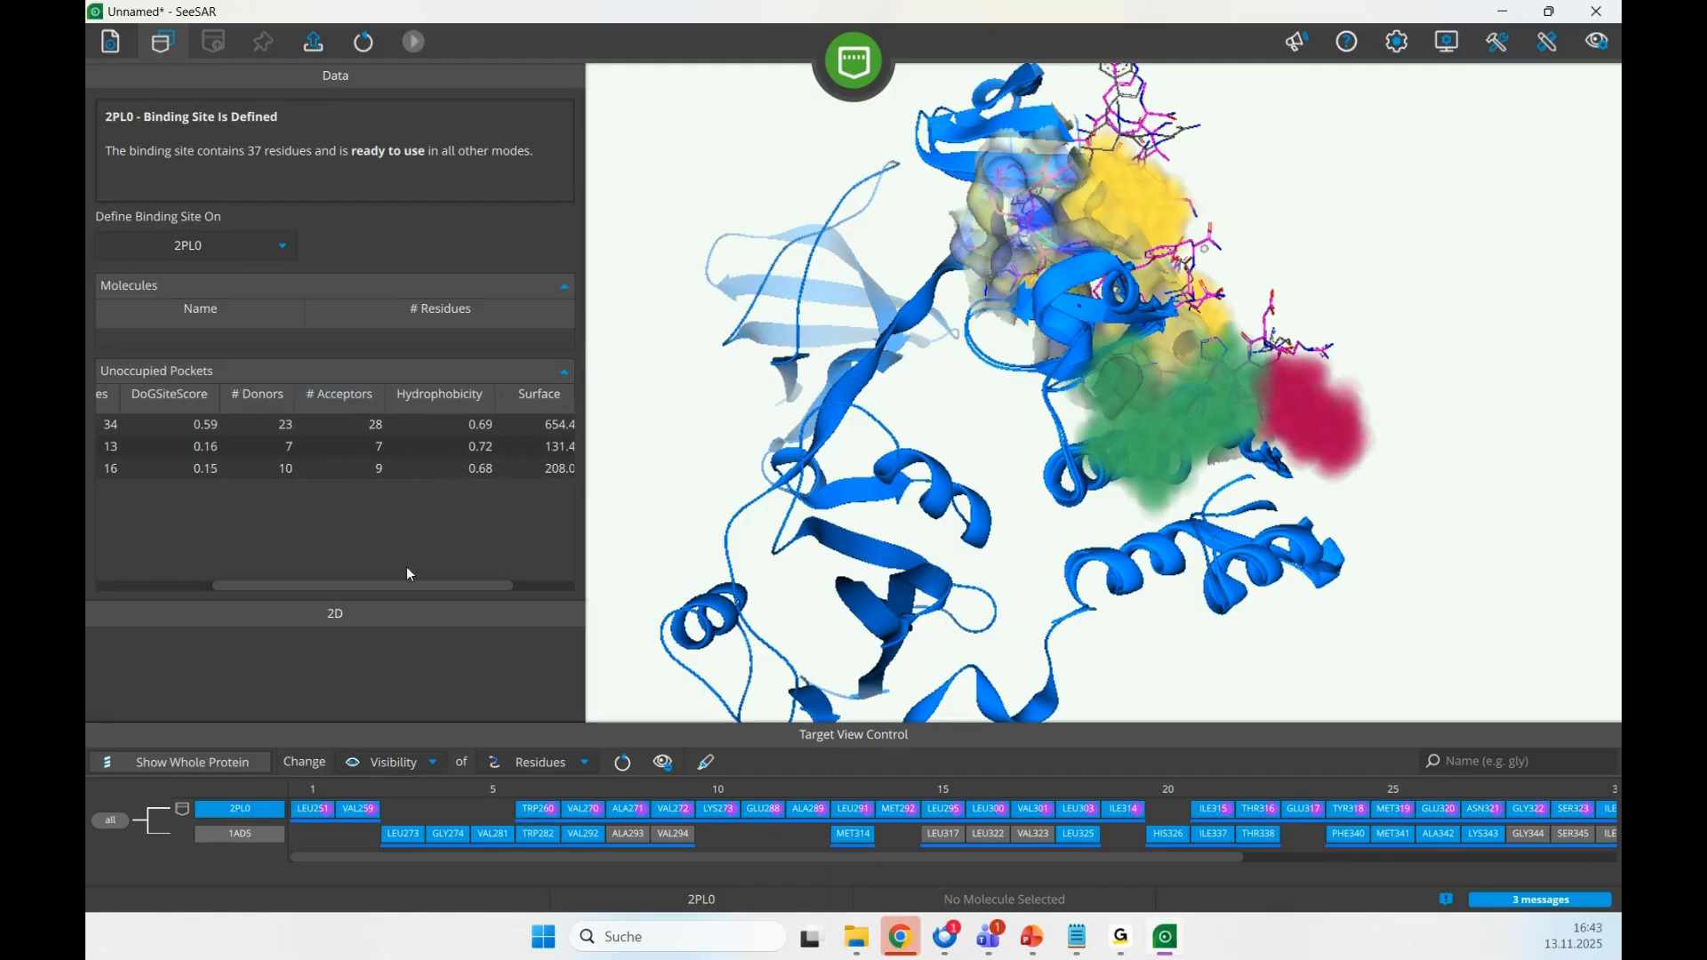
{"action": "left_click_drag", "start_coordinate": [412, 585], "coordinate": [513, 589]}
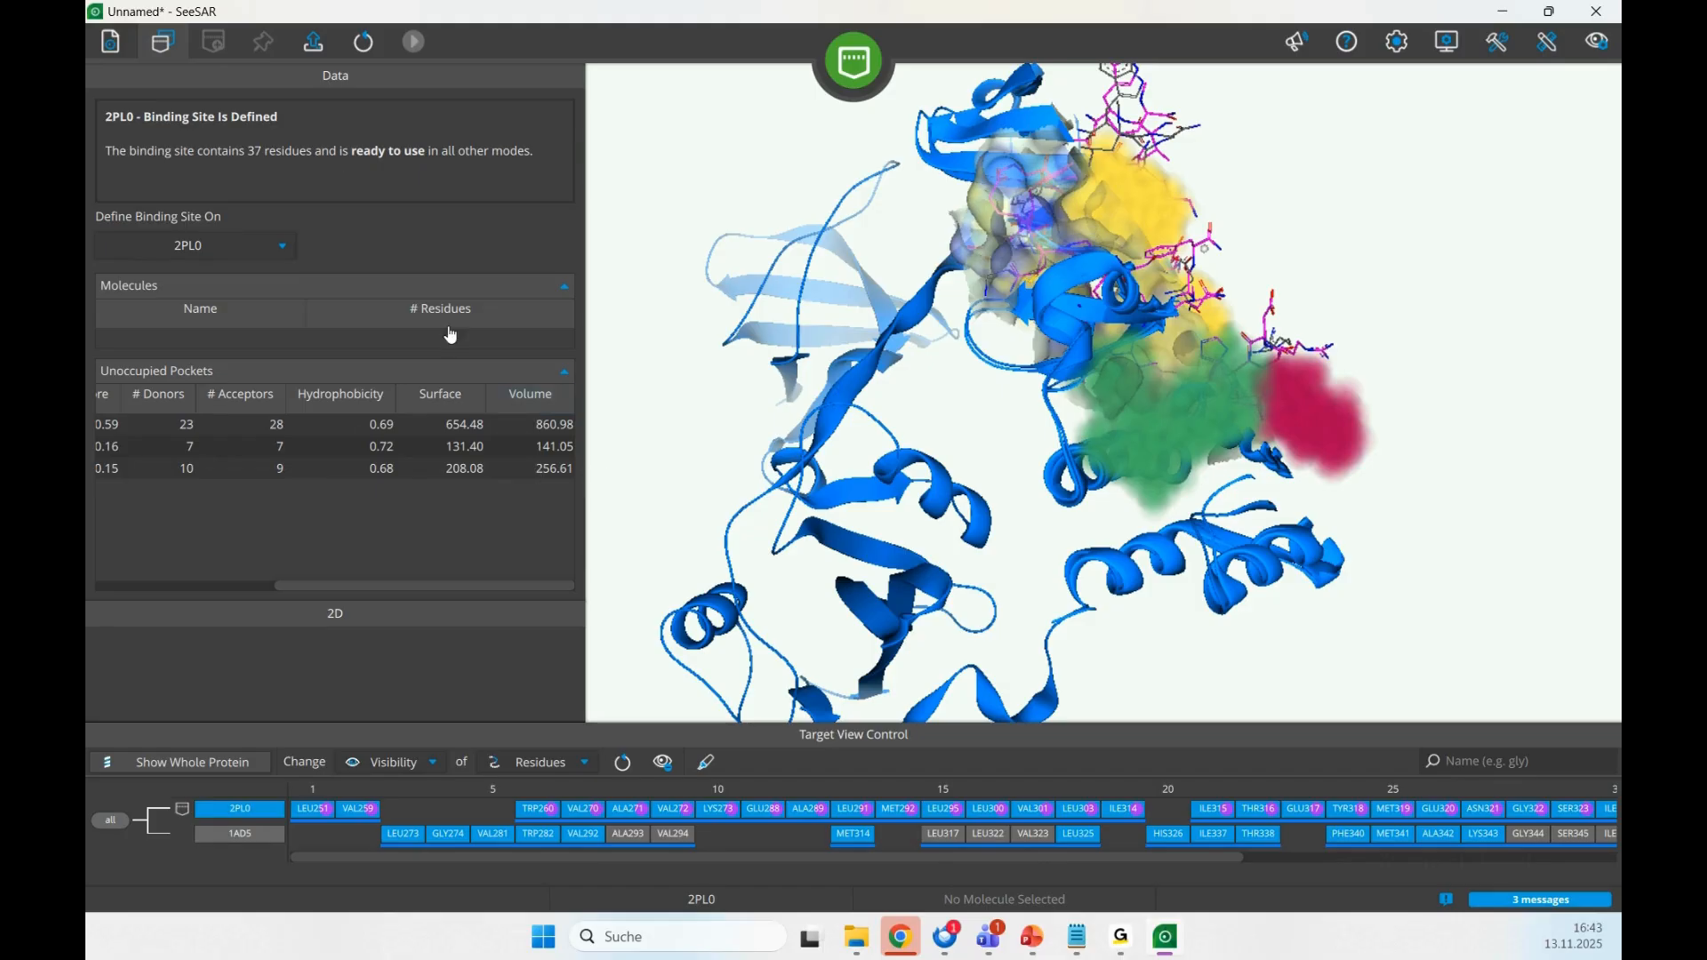
- Show the whole protein and add residues TRP233 and TRP234 of 2PL0 to the binding site
{"action": "left_click", "coordinate": [217, 762]}
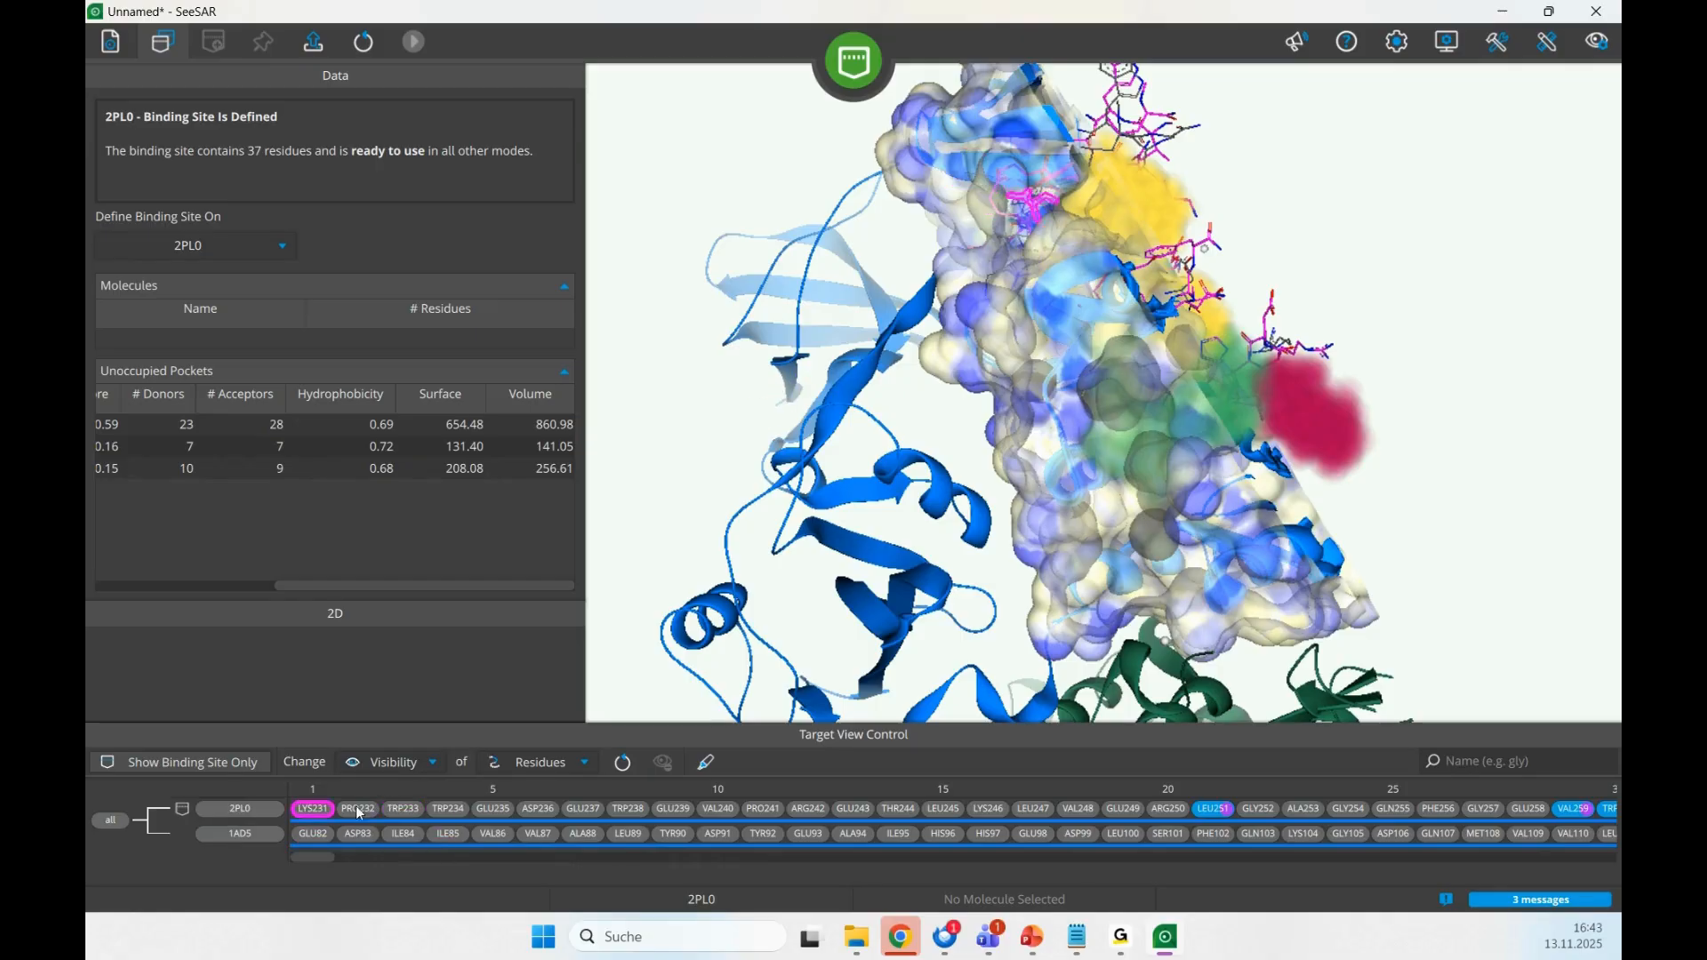
{"action": "right_click", "coordinate": [404, 809]}
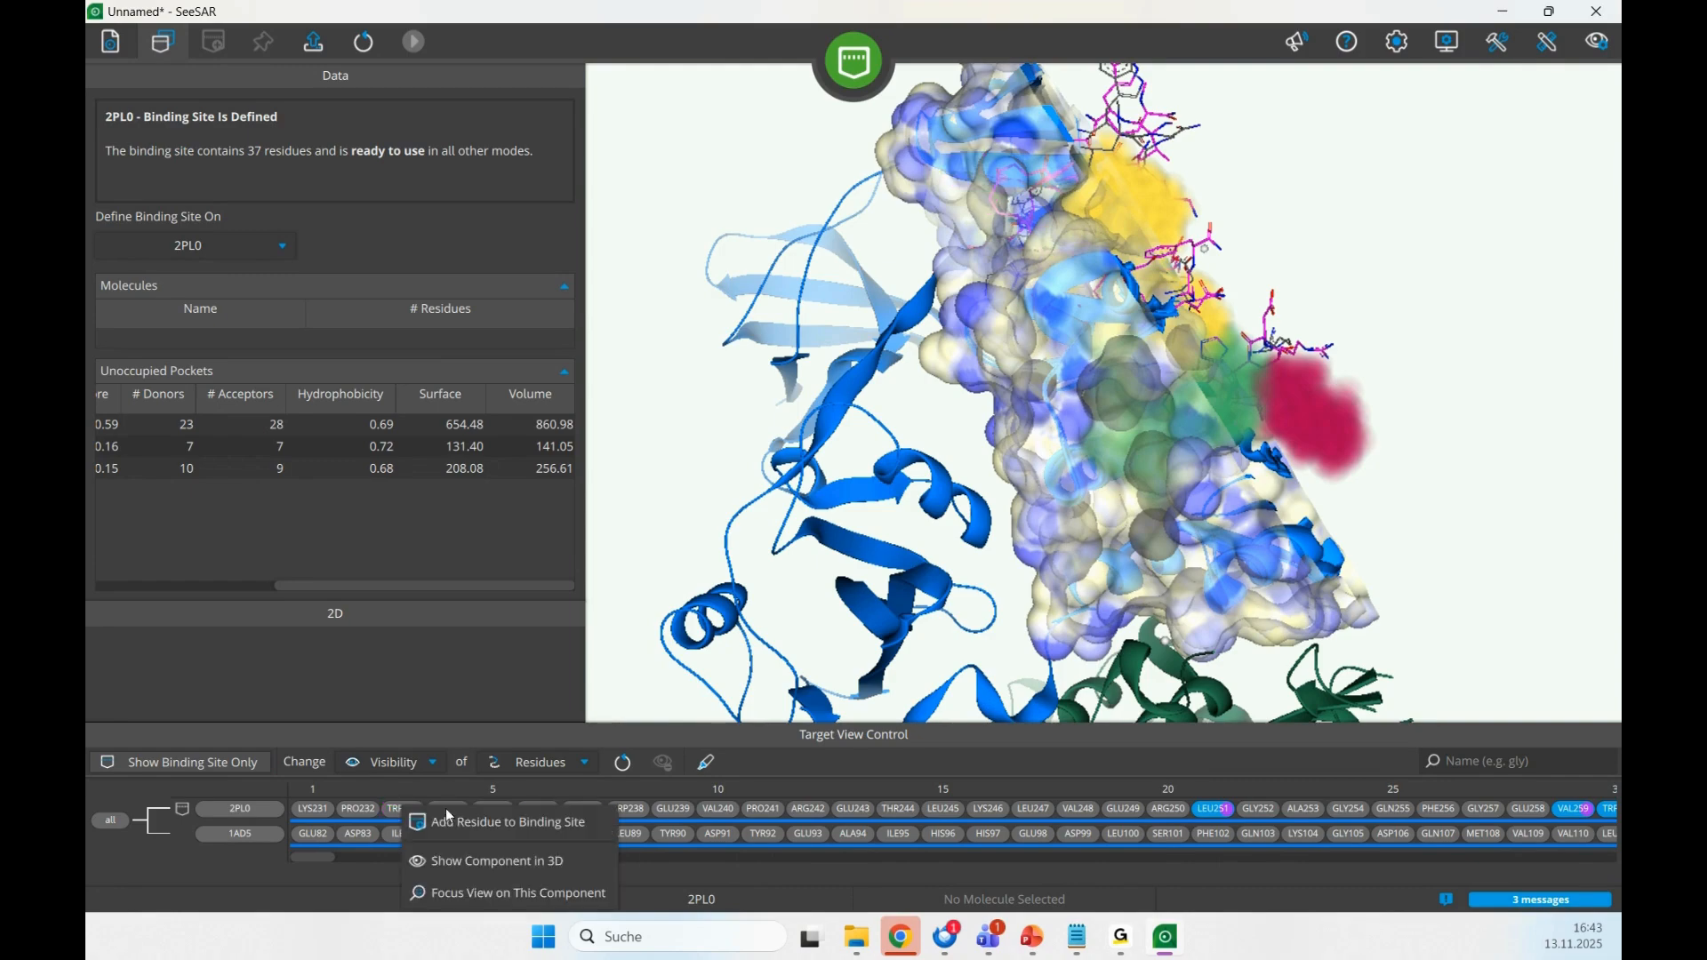
{"action": "left_click", "coordinate": [471, 824]}
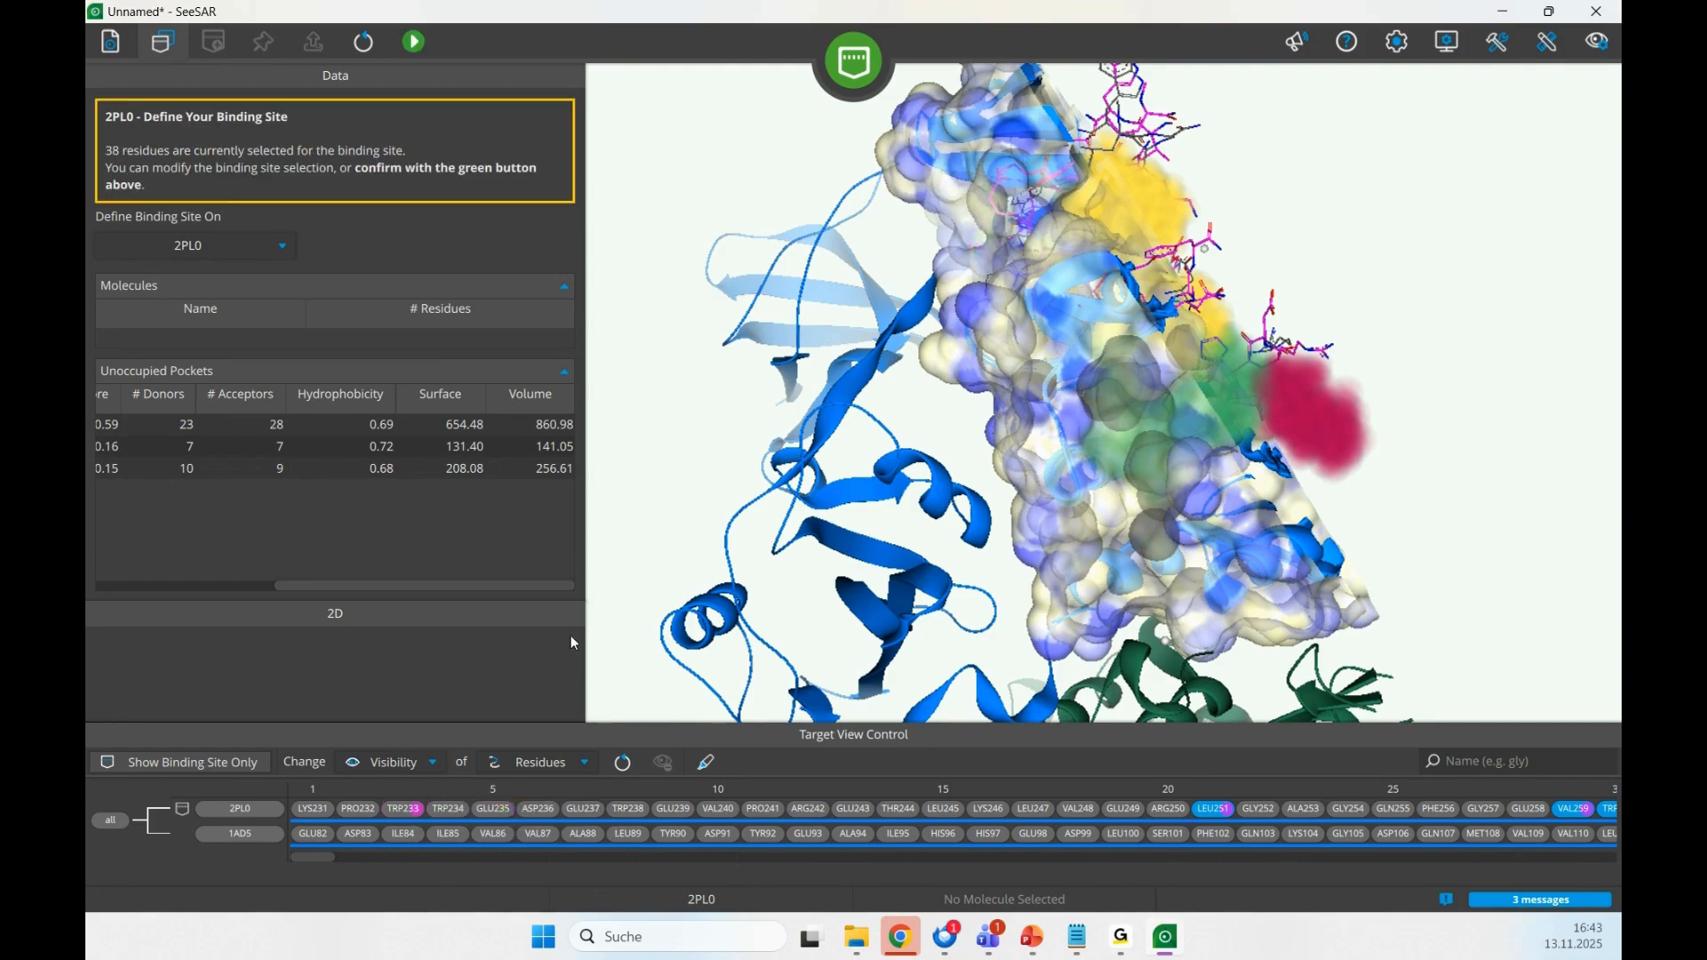
{"action": "right_click", "coordinate": [484, 796]}
{"action": "left_click", "coordinate": [510, 826]}
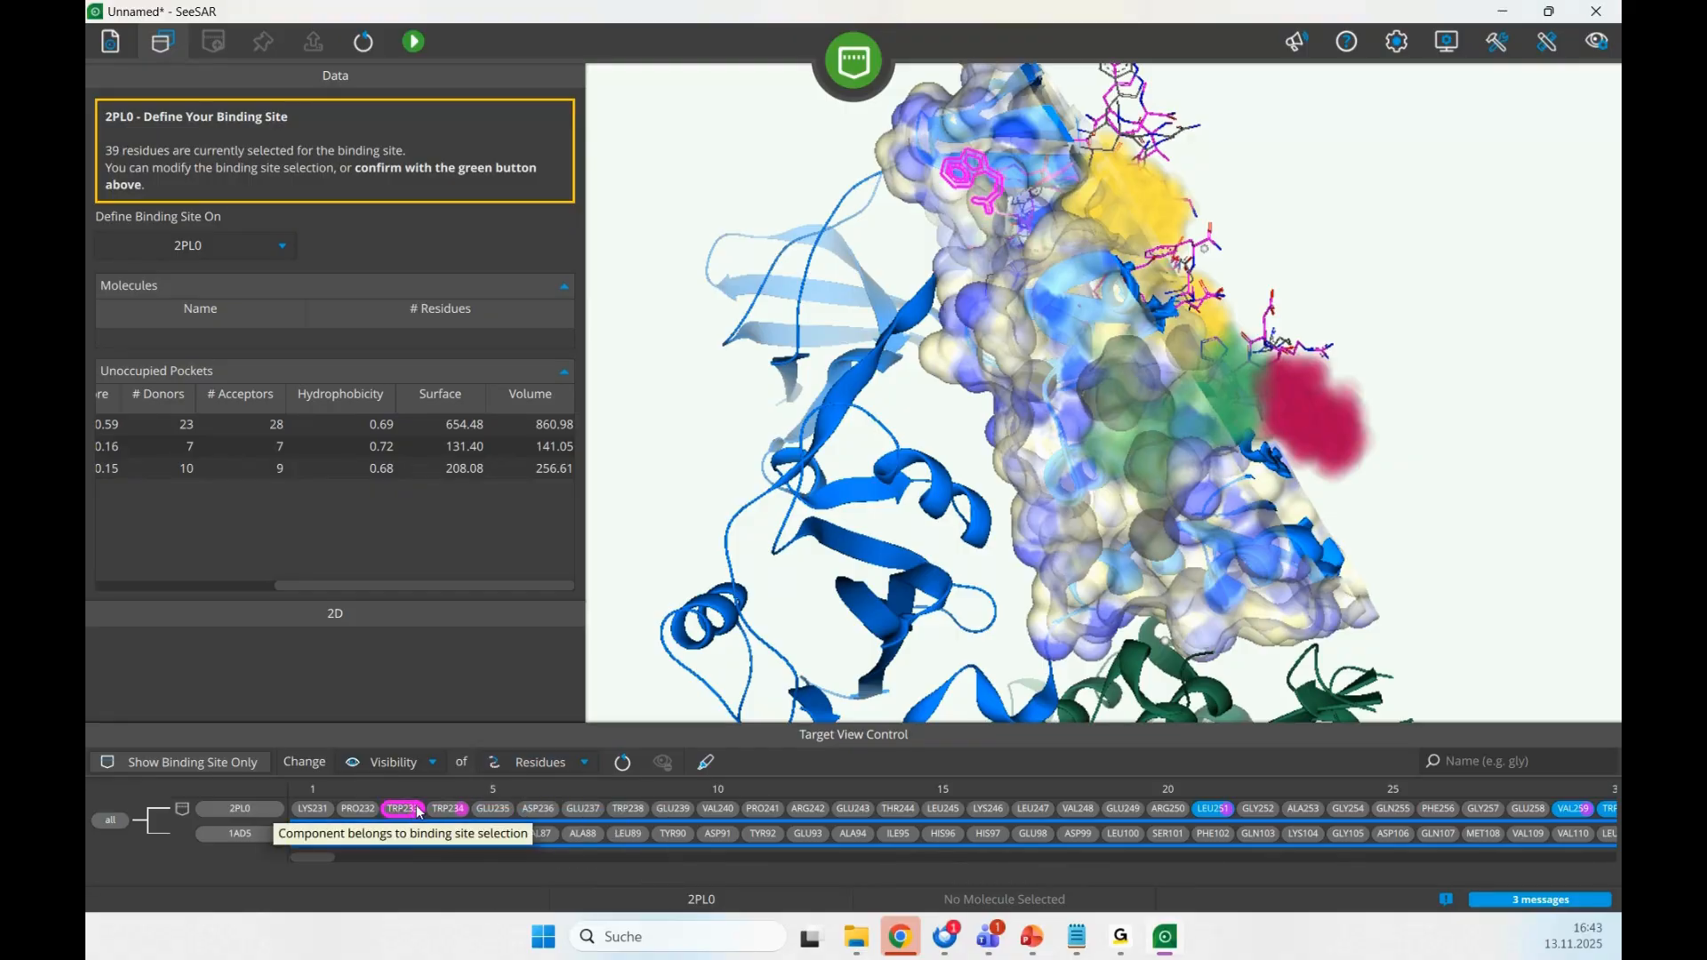
- List the structures' waters and examine the options offered for all 2PL0 waters and for waters 5 and 4 individually
{"action": "left_click", "coordinate": [533, 763]}
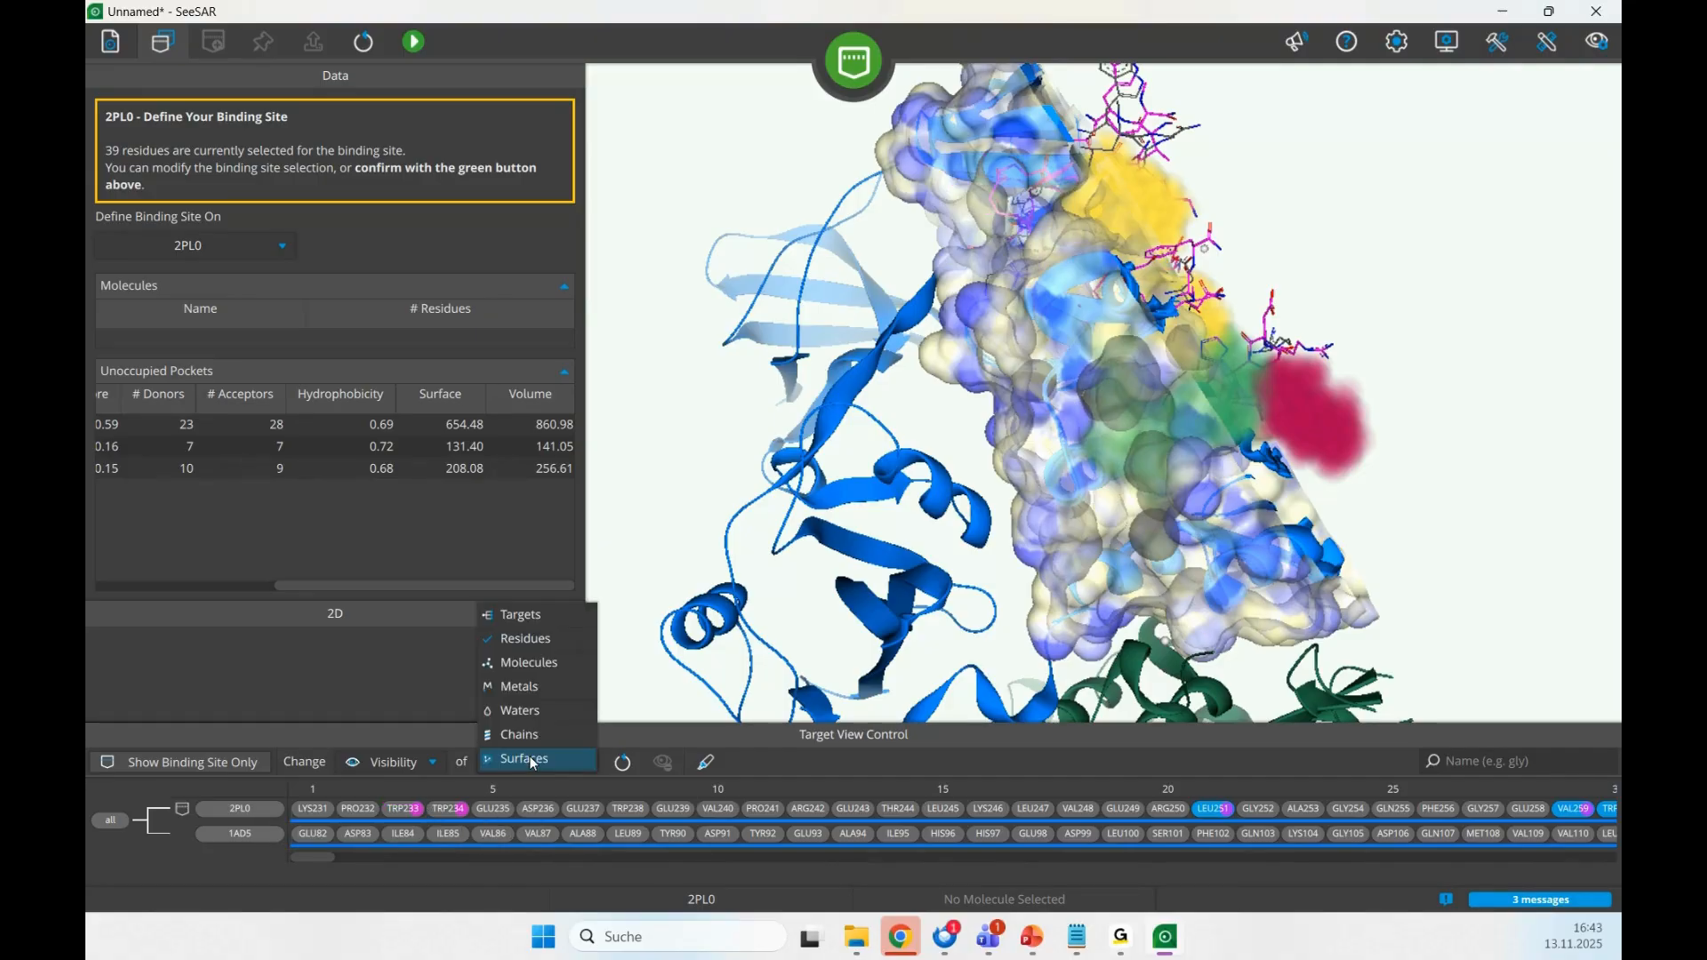
{"action": "left_click", "coordinate": [535, 717]}
{"action": "left_click", "coordinate": [267, 811]}
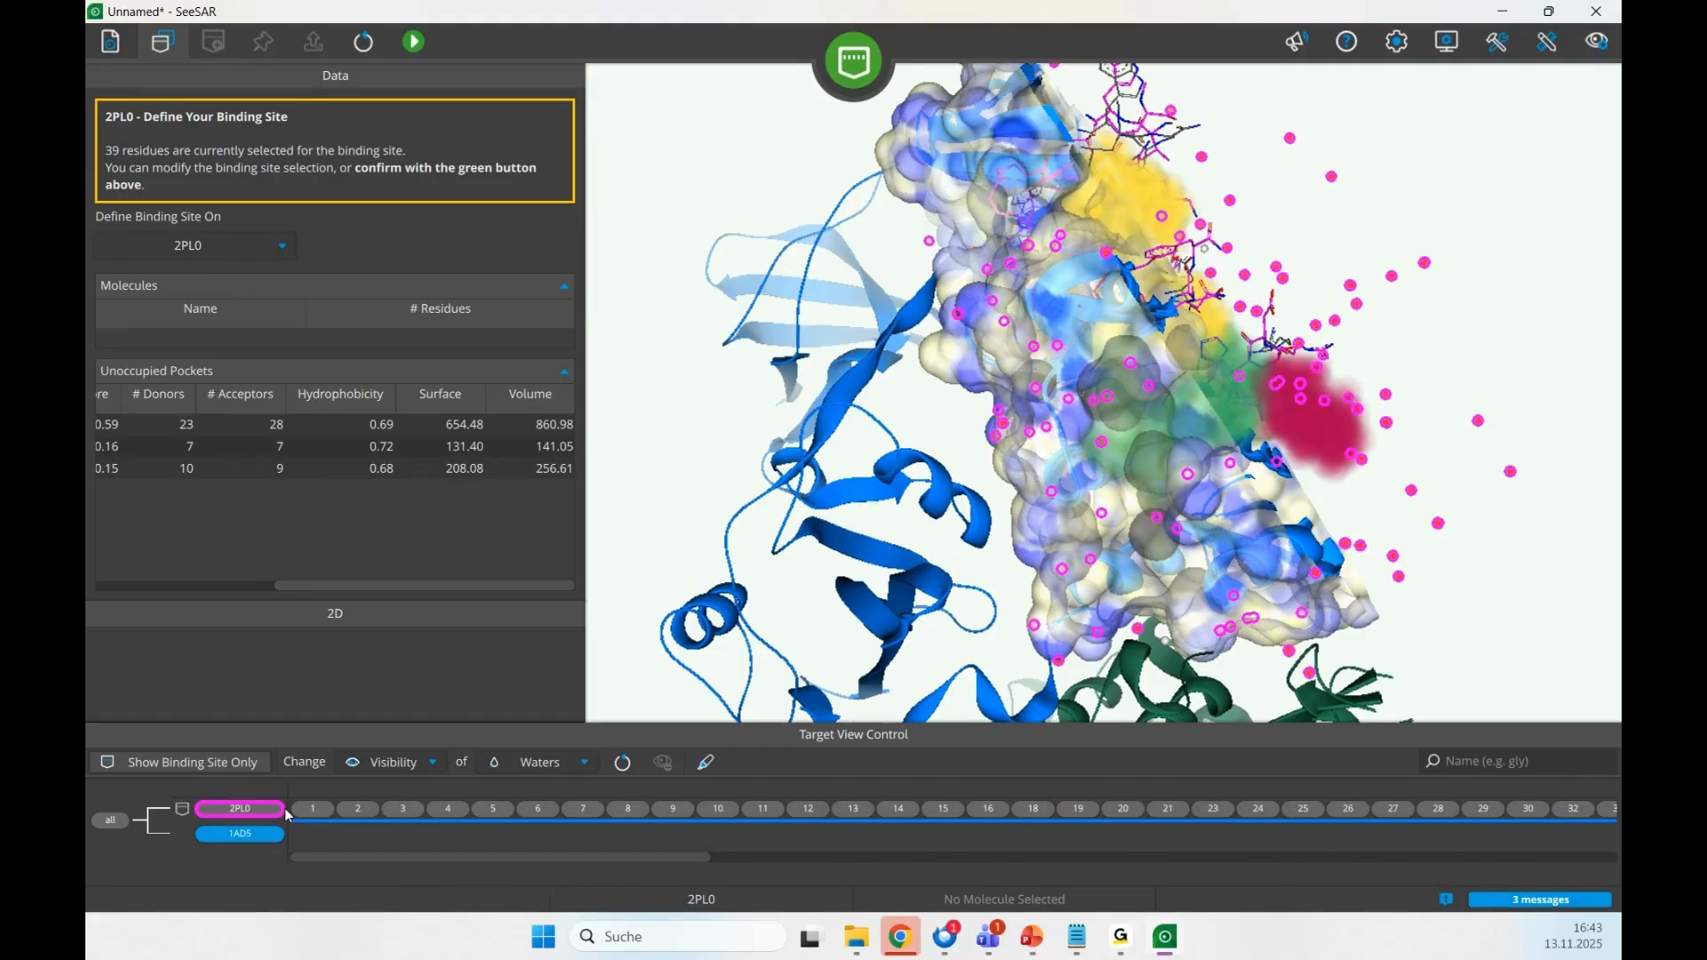
{"action": "right_click", "coordinate": [274, 815]}
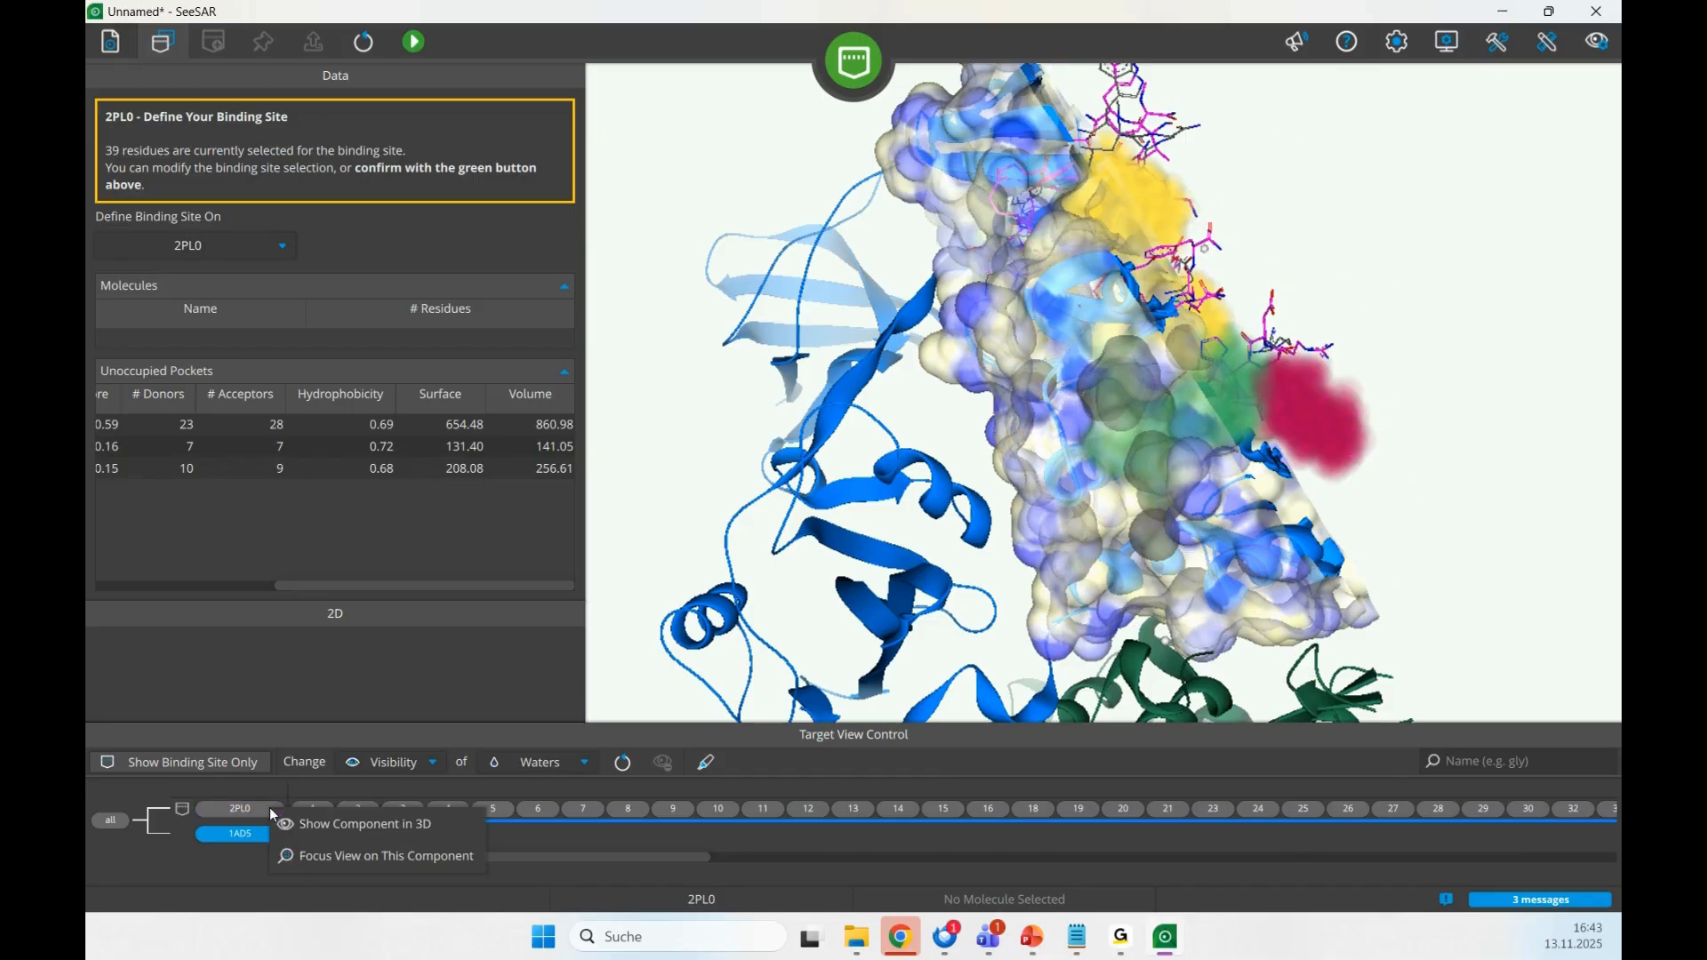
{"action": "left_click", "coordinate": [679, 849]}
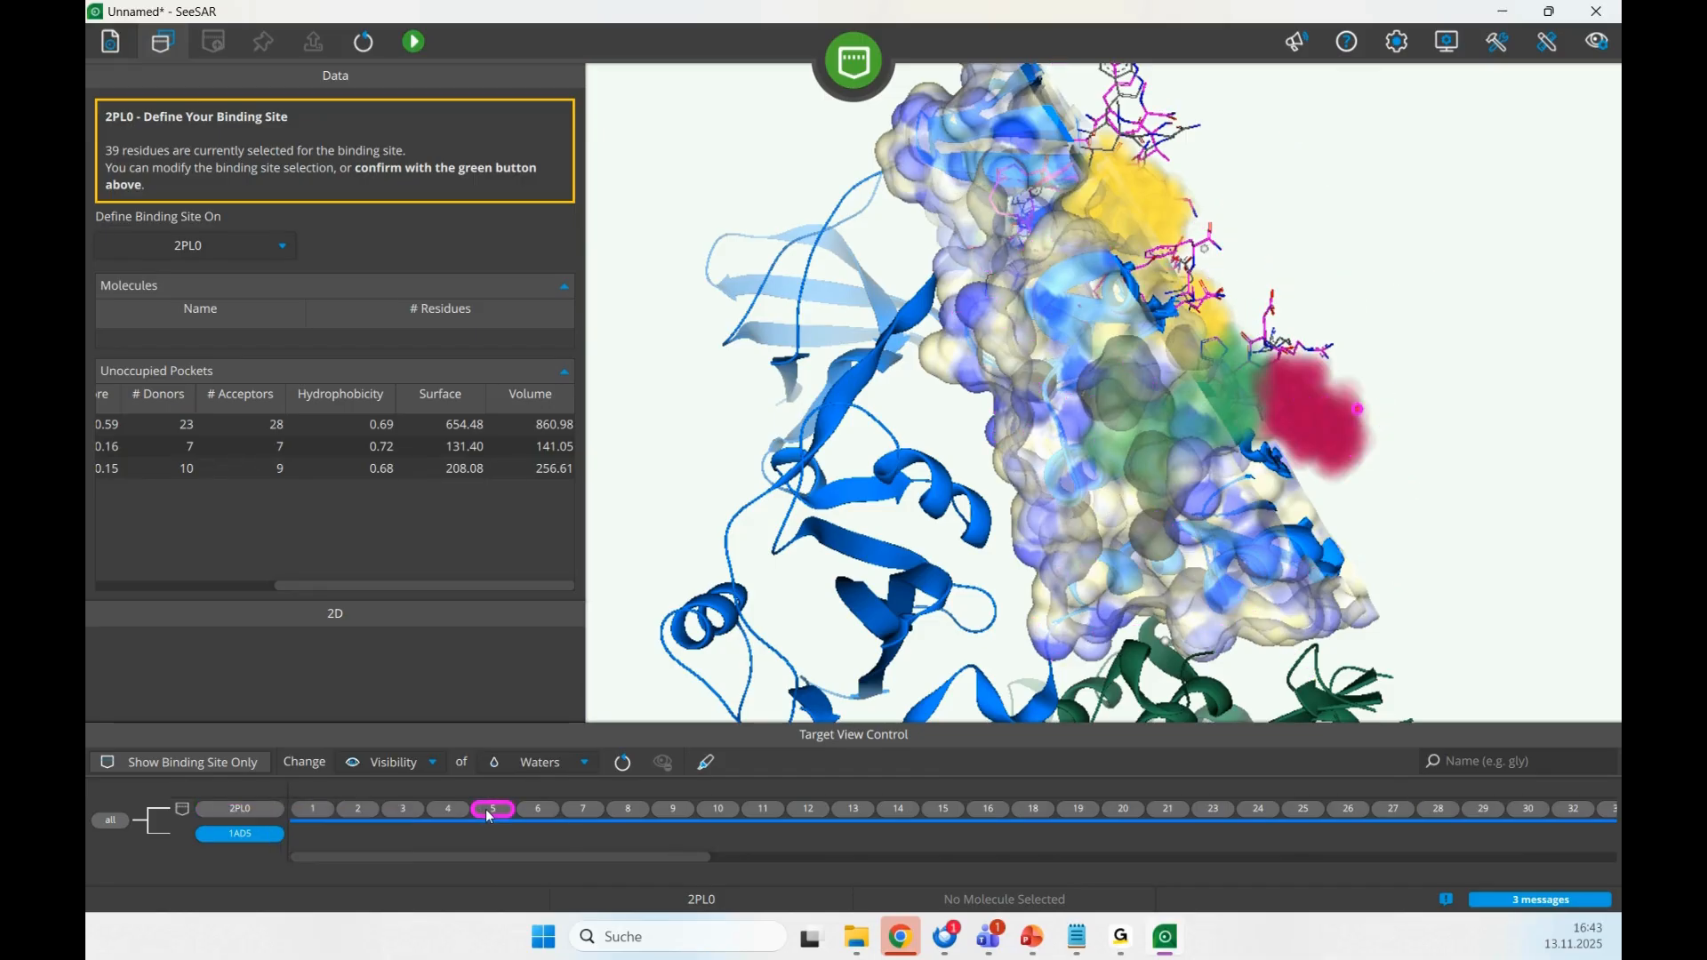
{"action": "right_click", "coordinate": [489, 814]}
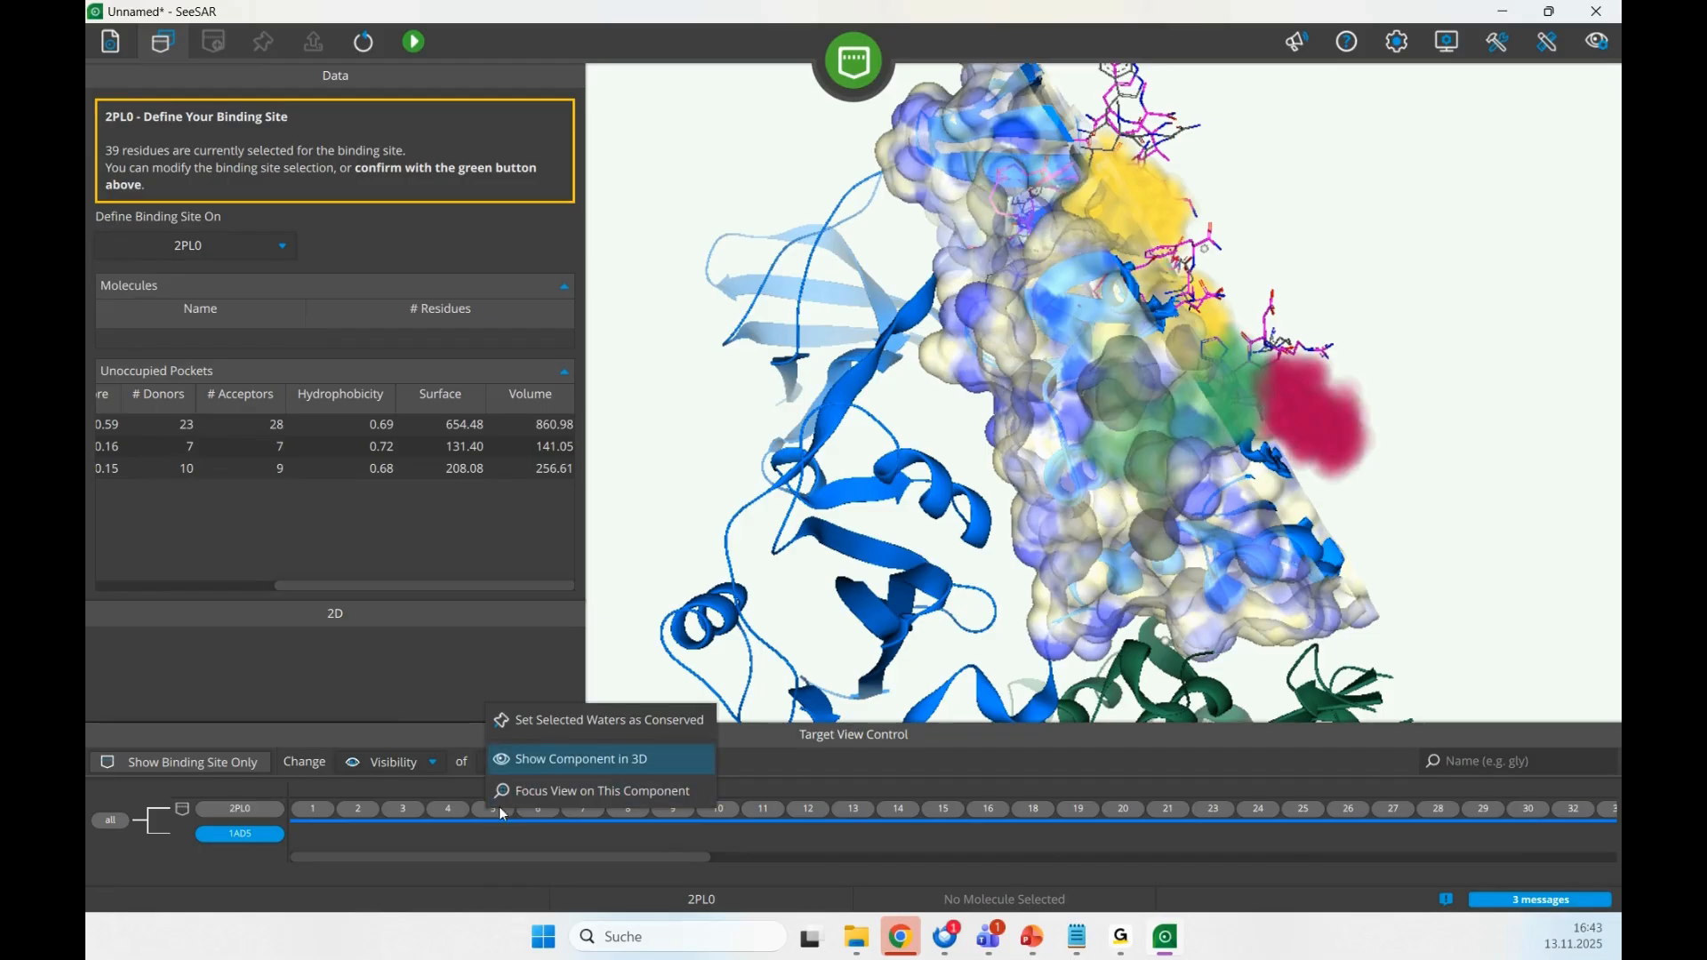
{"action": "left_click", "coordinate": [445, 835]}
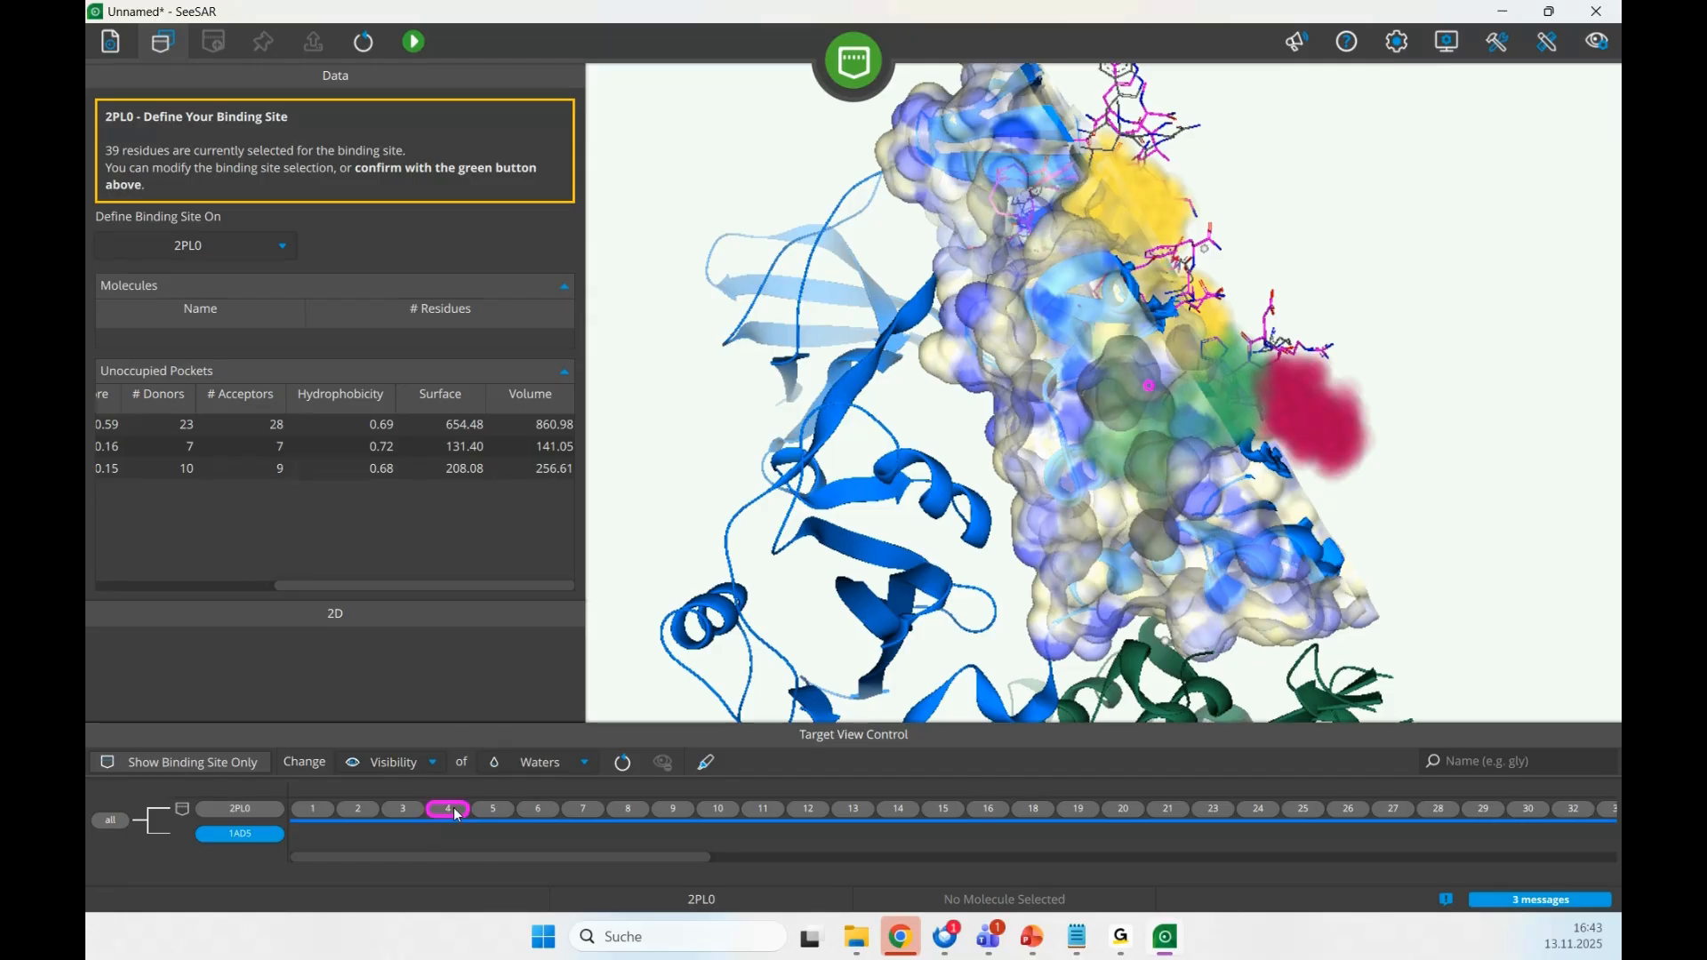
{"action": "right_click", "coordinate": [458, 816]}
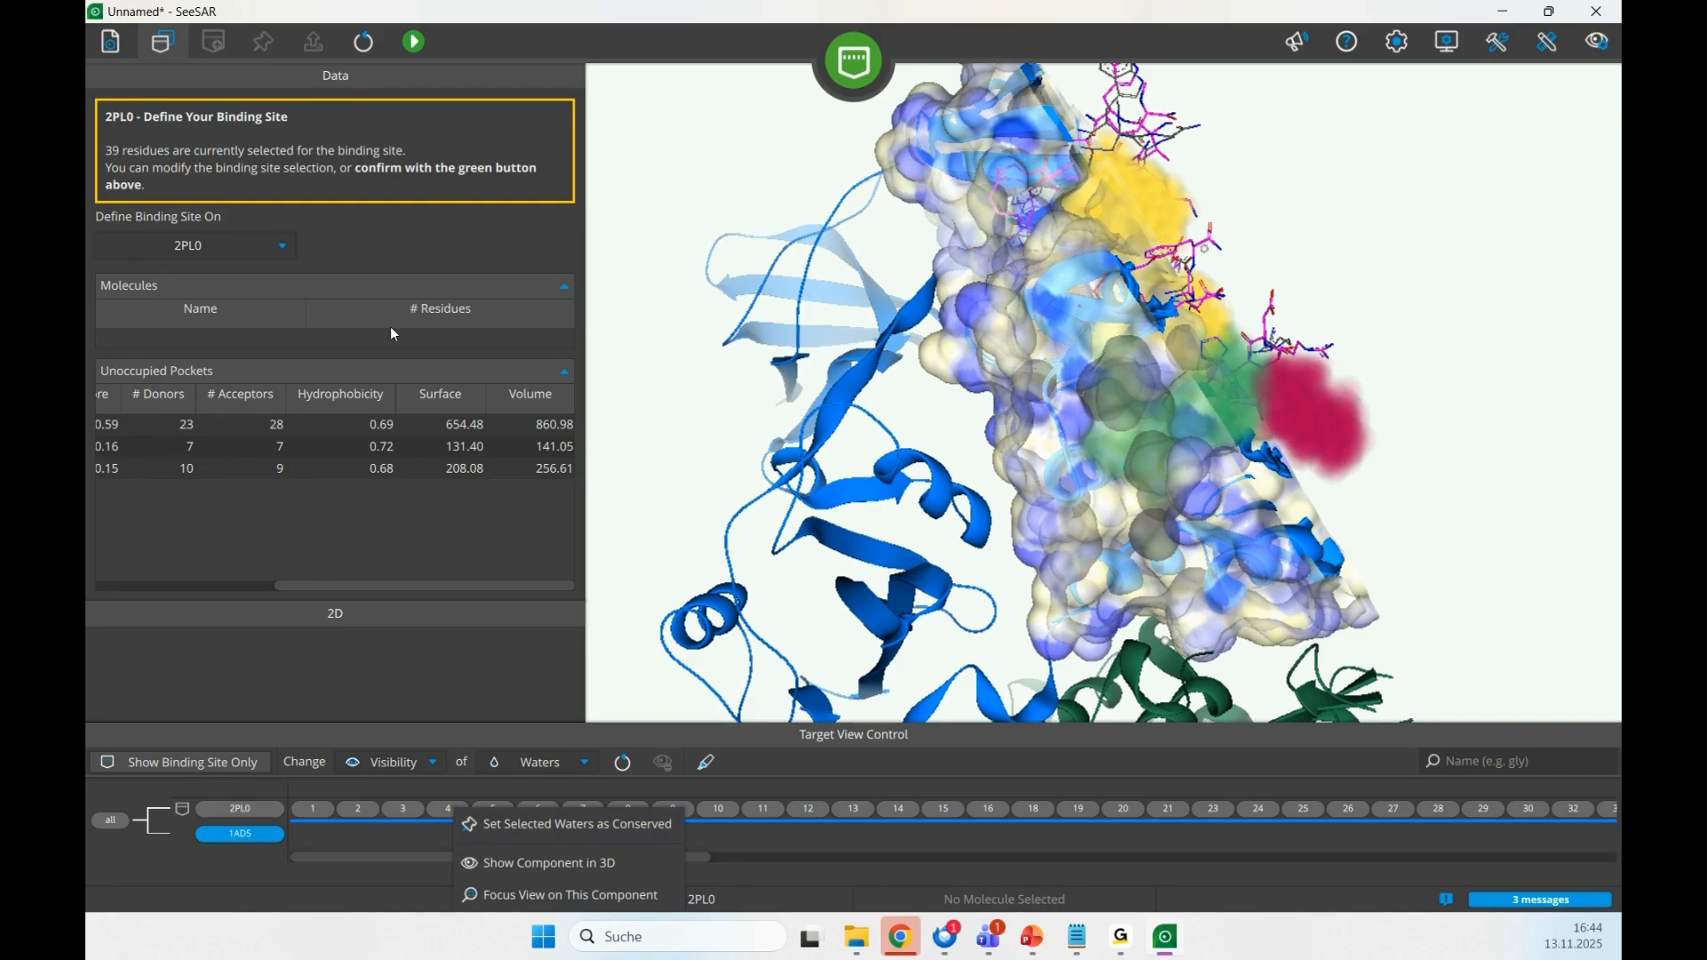
{"action": "left_click", "coordinate": [406, 560]}
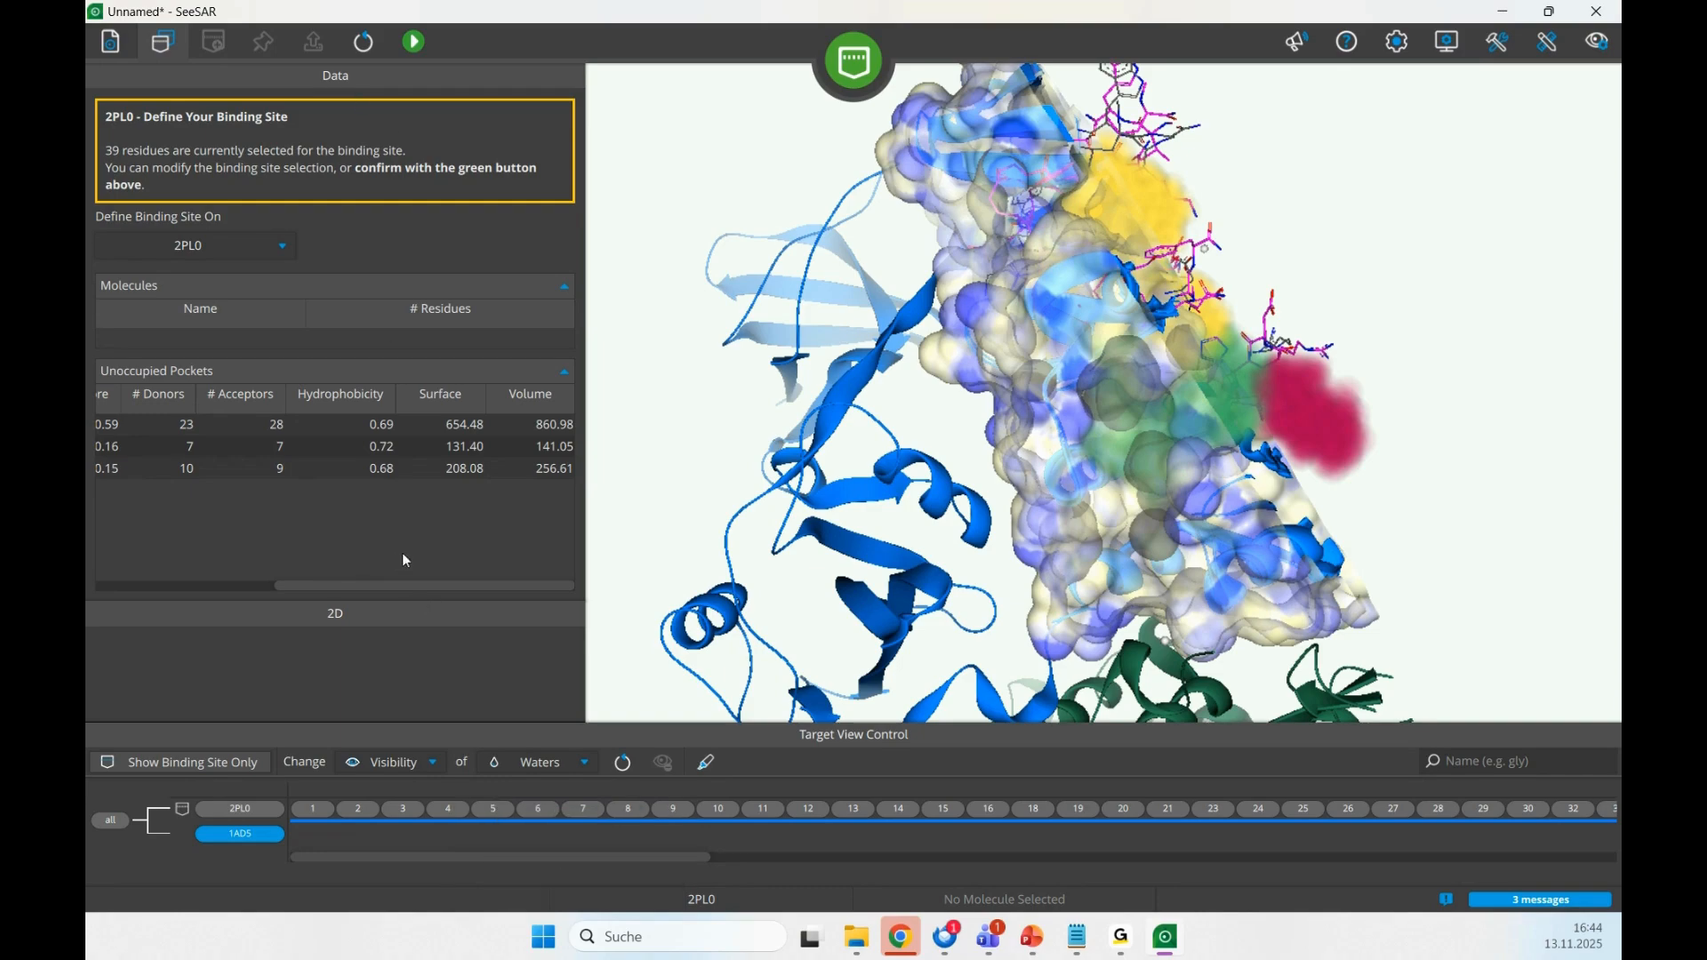
- Reset the binding site selection of 2PL0 and examine the unoccupied pockets around the whole protein
{"action": "left_click", "coordinate": [364, 44]}
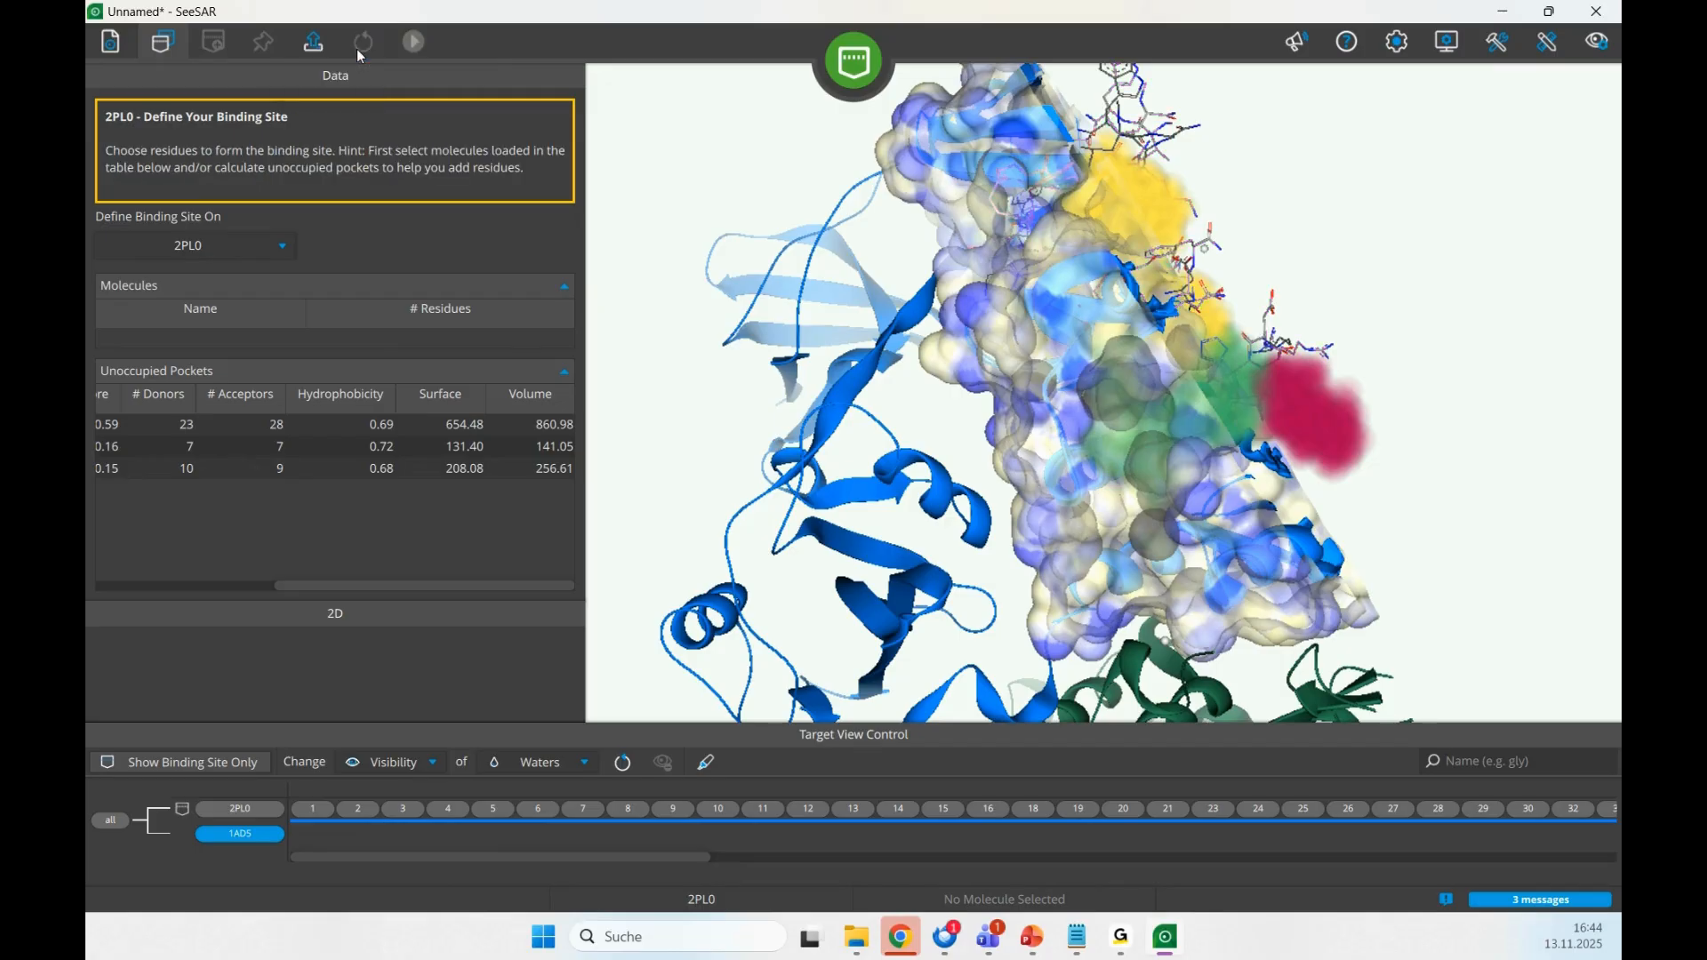
{"action": "left_click_drag", "start_coordinate": [1092, 371], "coordinate": [1066, 402]}
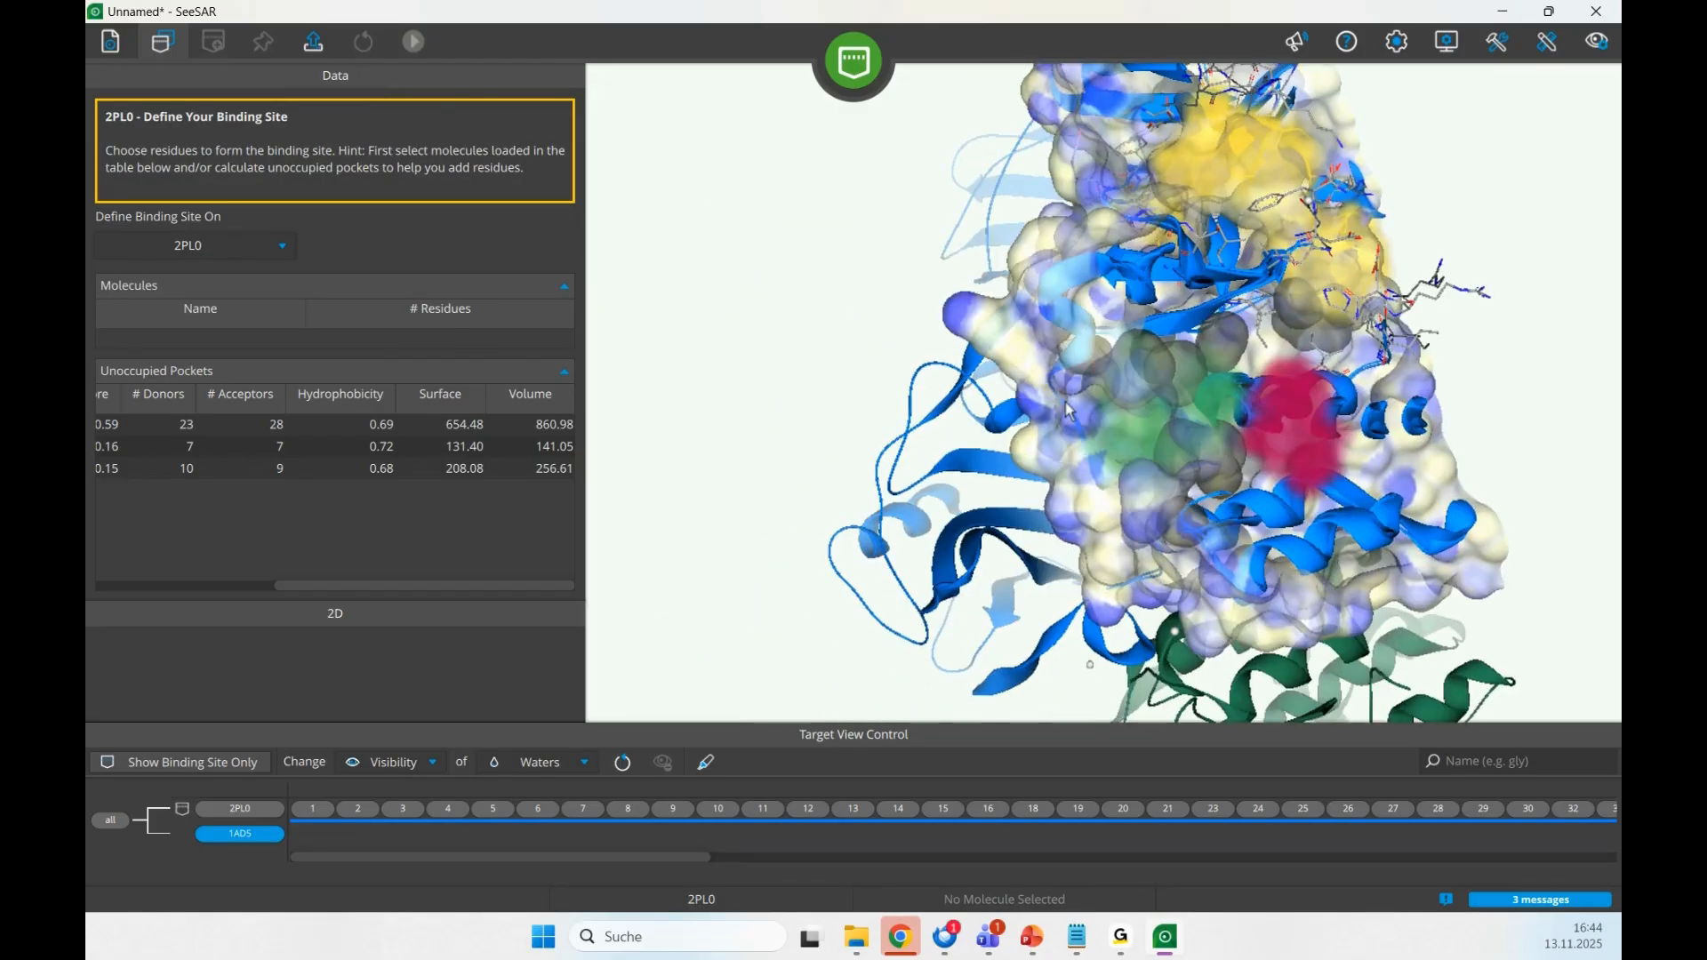
{"action": "scroll", "coordinate": [1066, 402], "scroll_direction": "down", "scroll_amount": 5}
{"action": "scroll", "coordinate": [1009, 320], "scroll_direction": "up", "scroll_amount": 4}
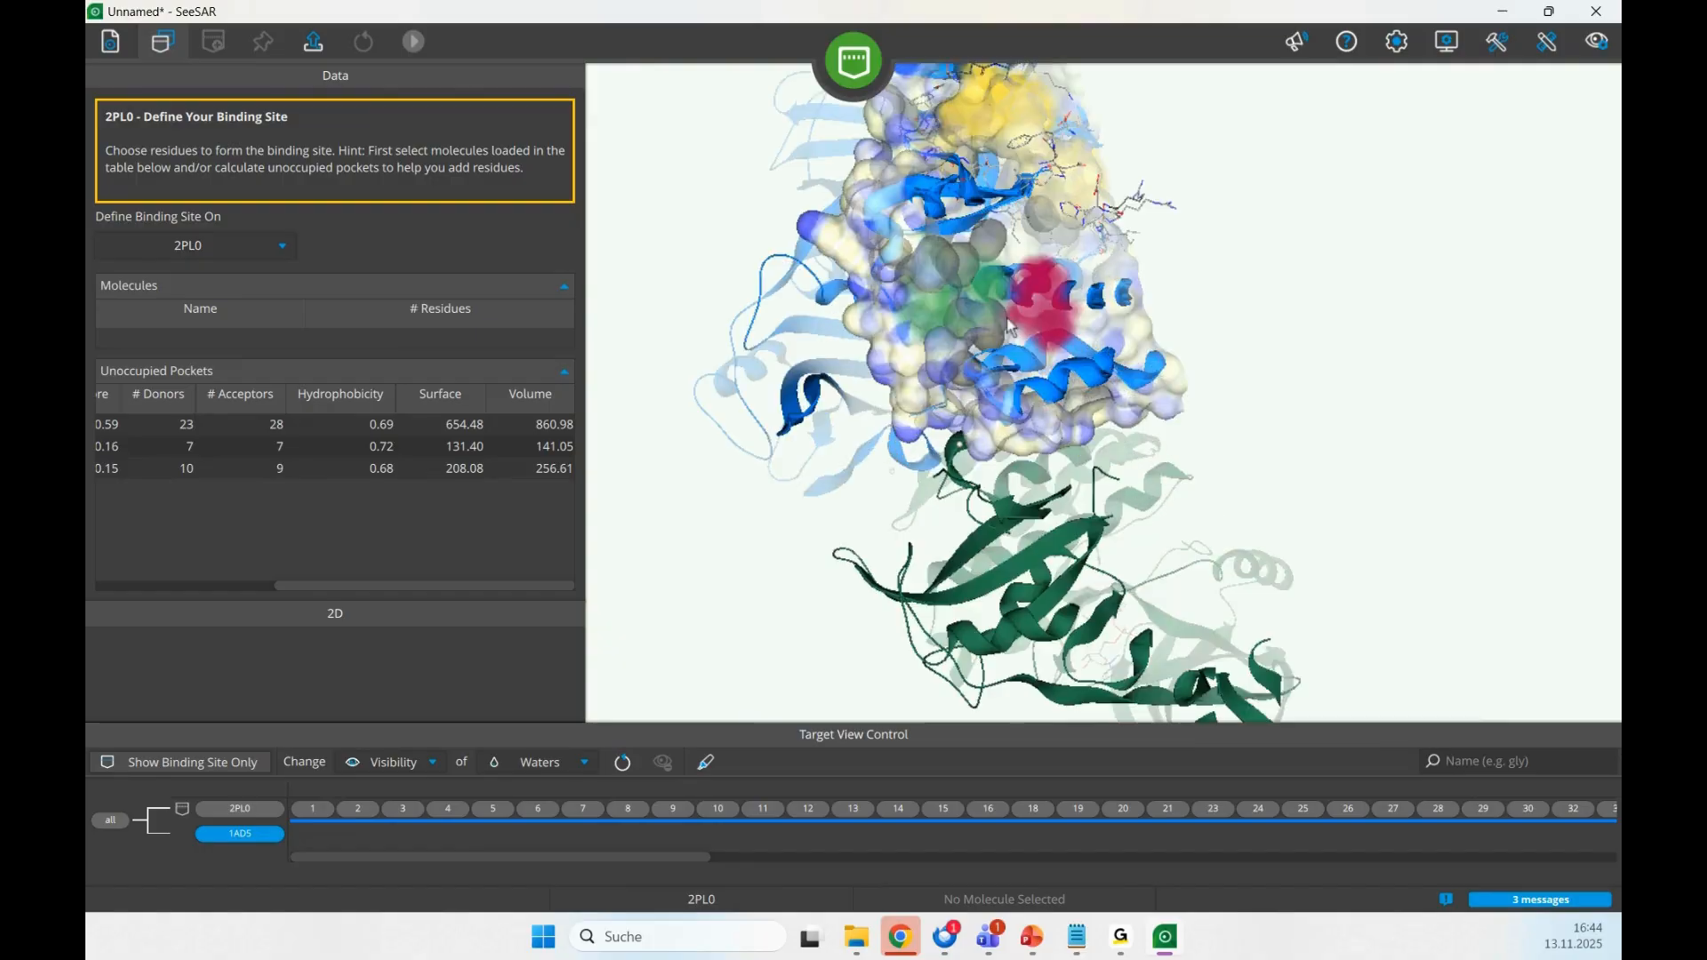
{"action": "left_click_drag", "start_coordinate": [906, 283], "coordinate": [895, 464]}
{"action": "scroll", "coordinate": [894, 464], "scroll_direction": "up", "scroll_amount": 3}
{"action": "middle_click_drag", "start_coordinate": [689, 453], "coordinate": [780, 427]}
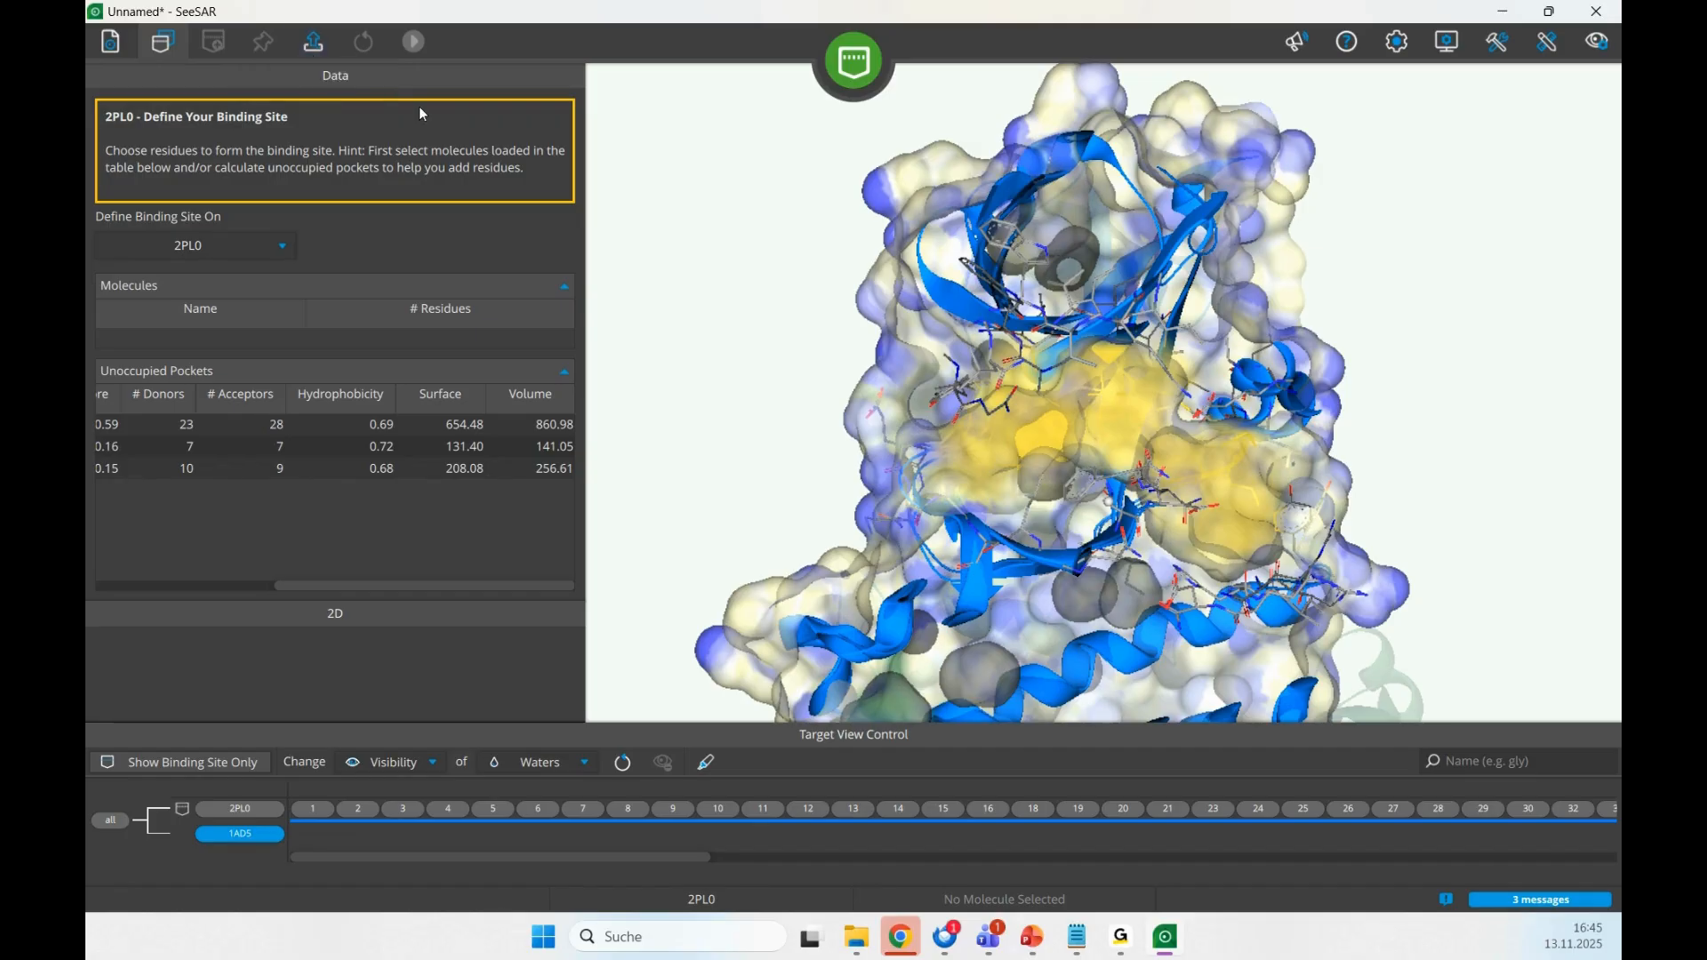
- Return to Protein Mode and delete the protein 1AD5 from the project
{"action": "left_click", "coordinate": [835, 57]}
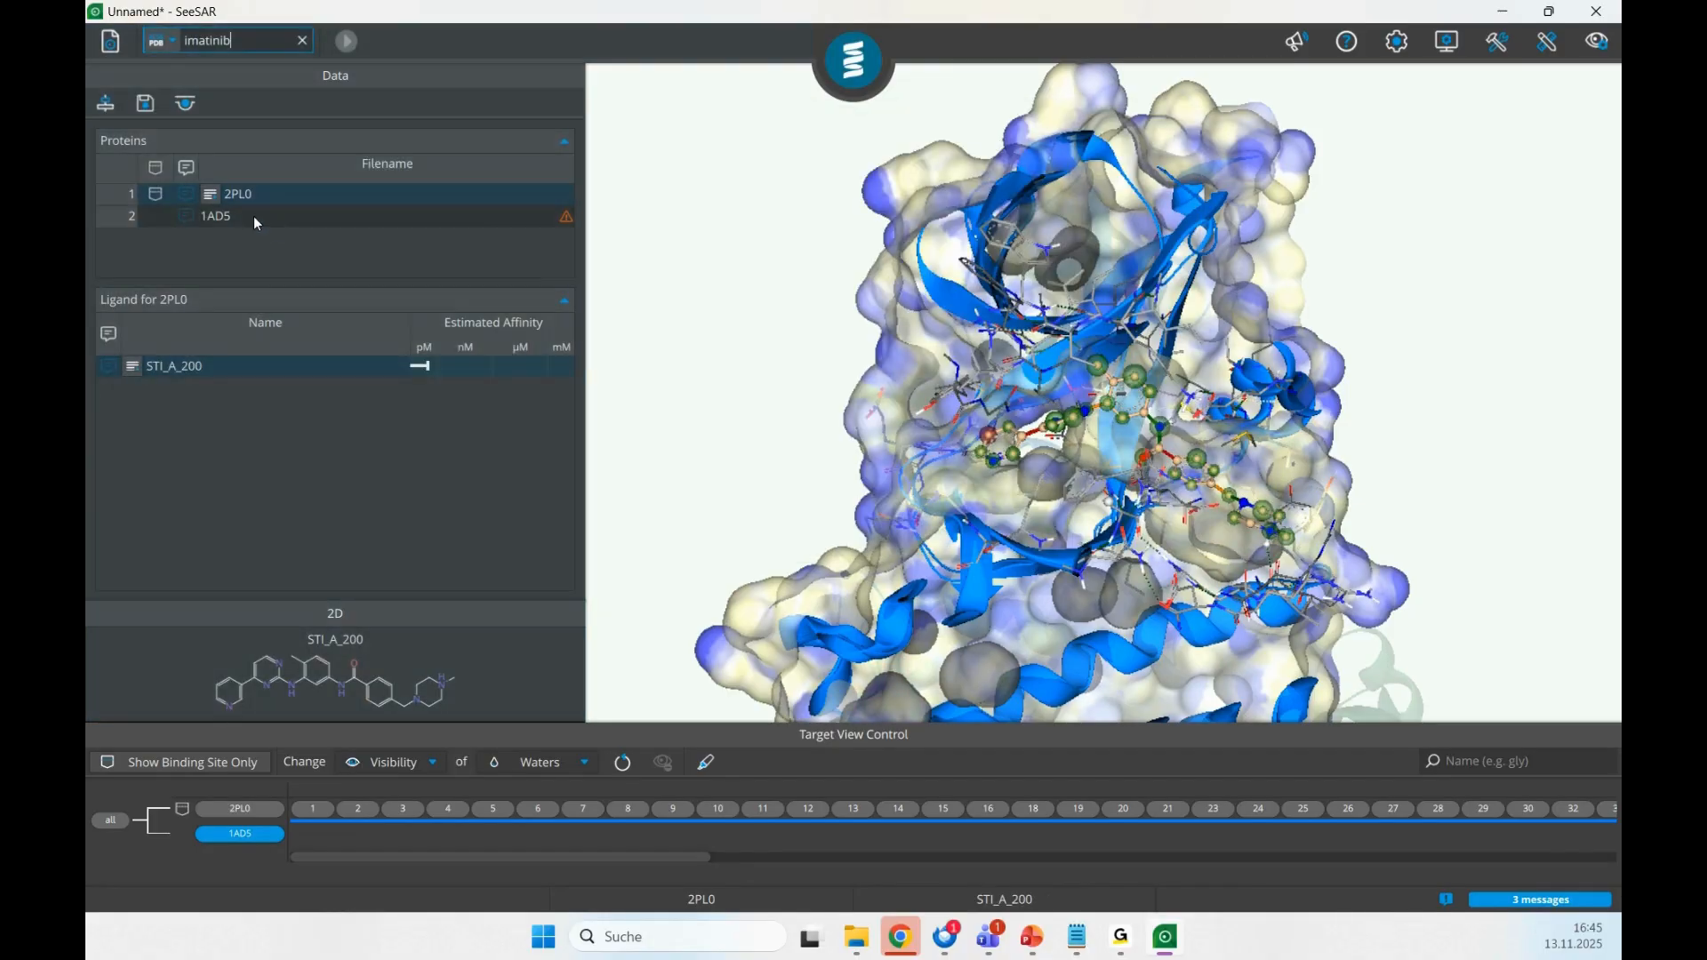
{"action": "right_click", "coordinate": [248, 215]}
{"action": "left_click", "coordinate": [316, 267]}
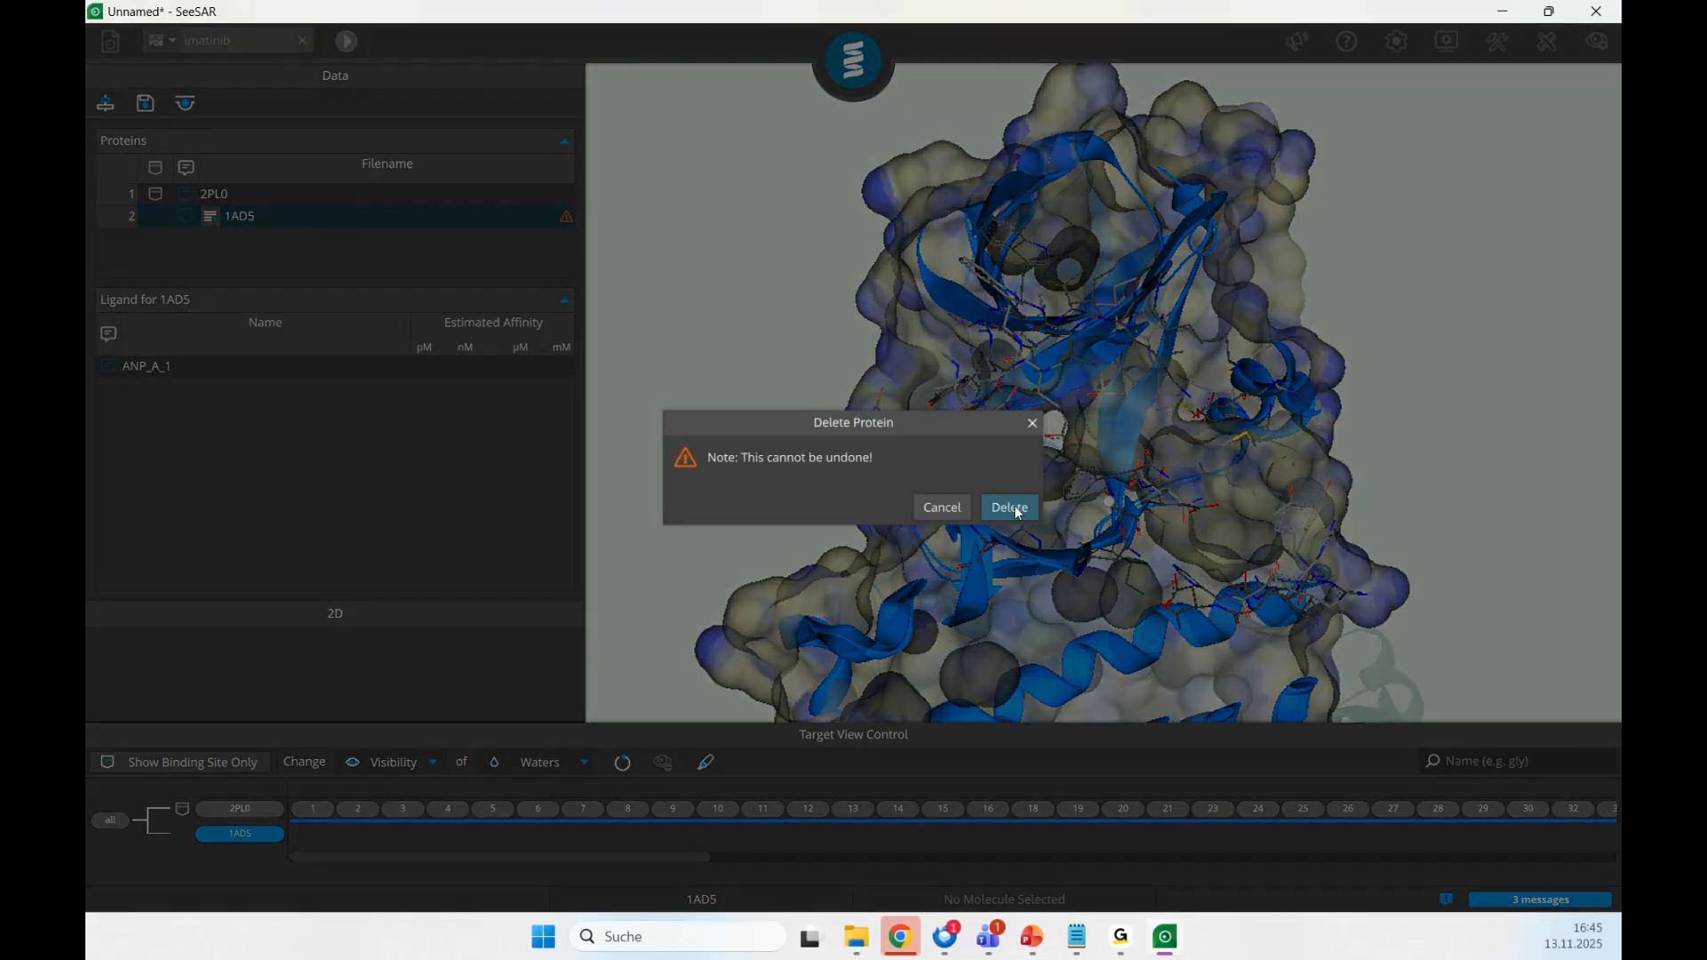
{"action": "left_click", "coordinate": [1011, 504]}
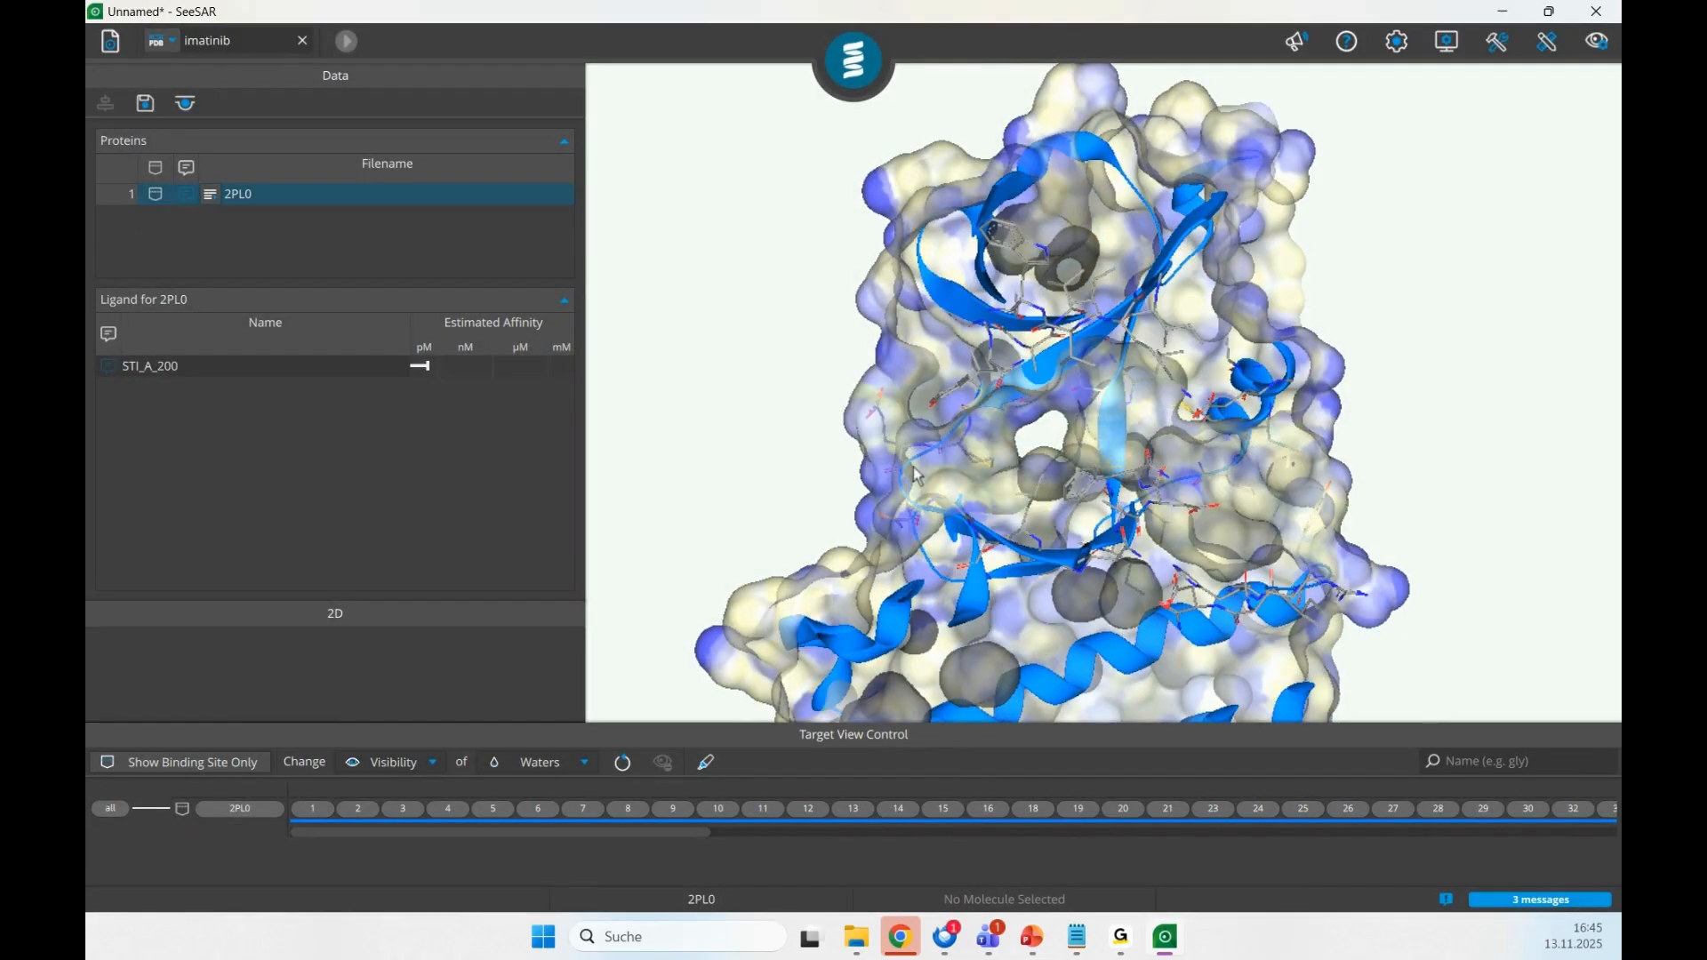
- Display ligand STI_A_200 with only the 2PL0 binding site shown, and add the ligand to the Molecule Editor
{"action": "left_click", "coordinate": [222, 762]}
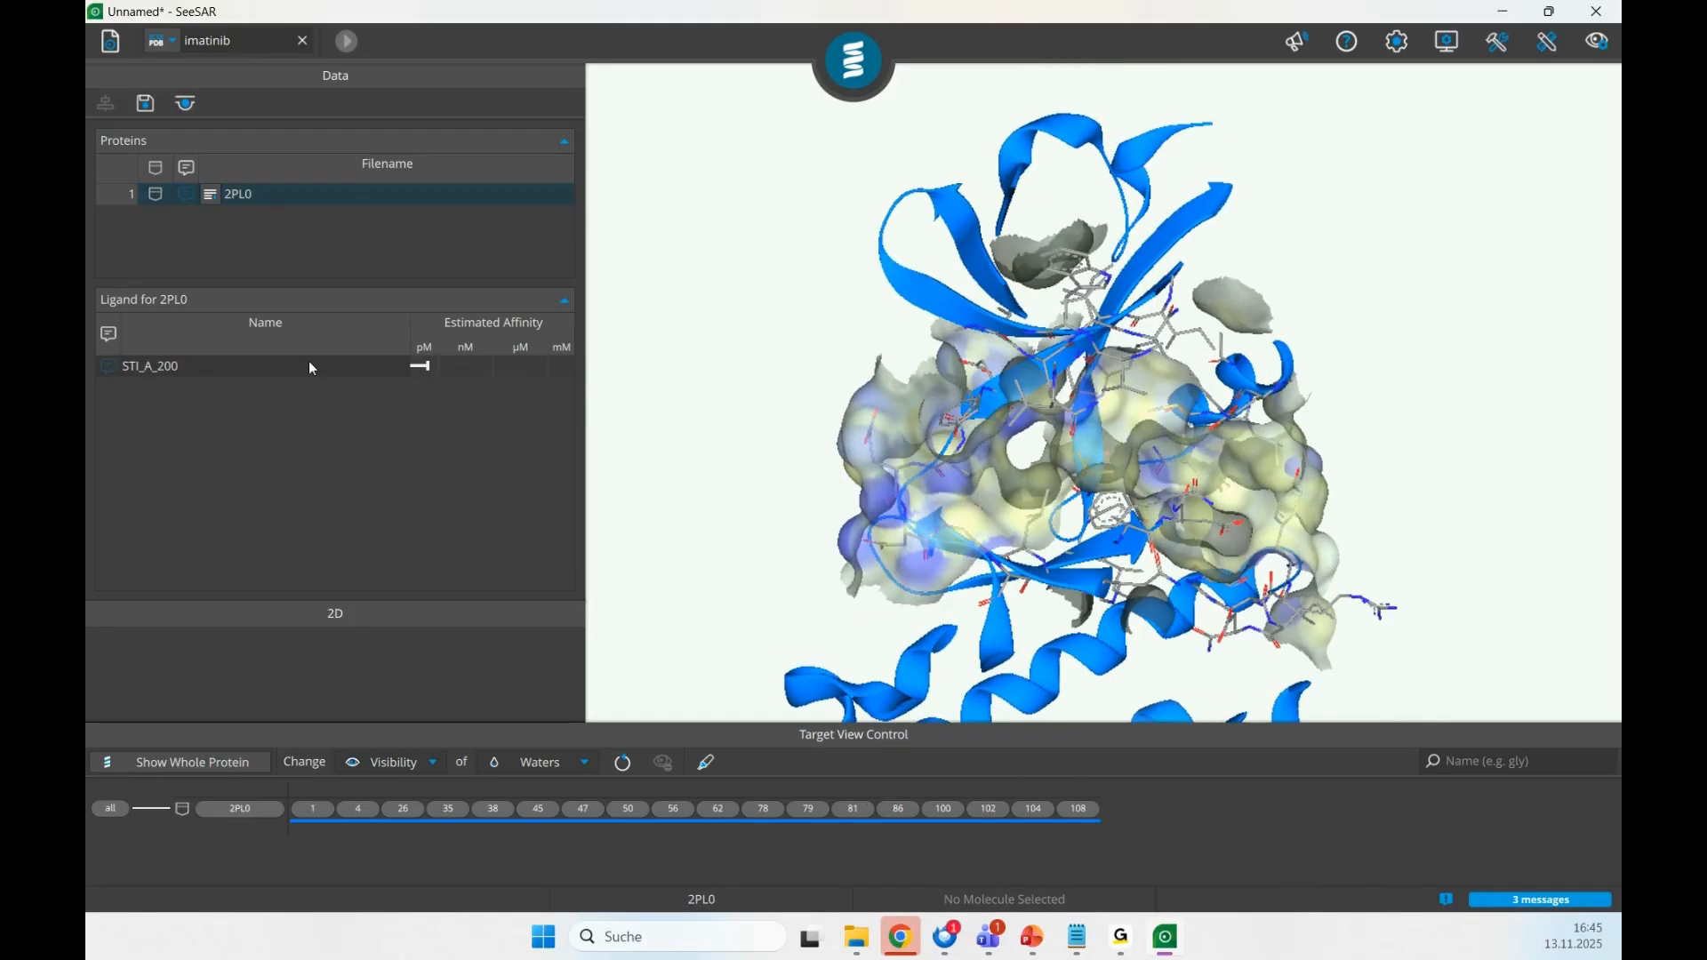
{"action": "left_click", "coordinate": [308, 361]}
{"action": "scroll", "coordinate": [624, 462], "scroll_direction": "up", "scroll_amount": 3}
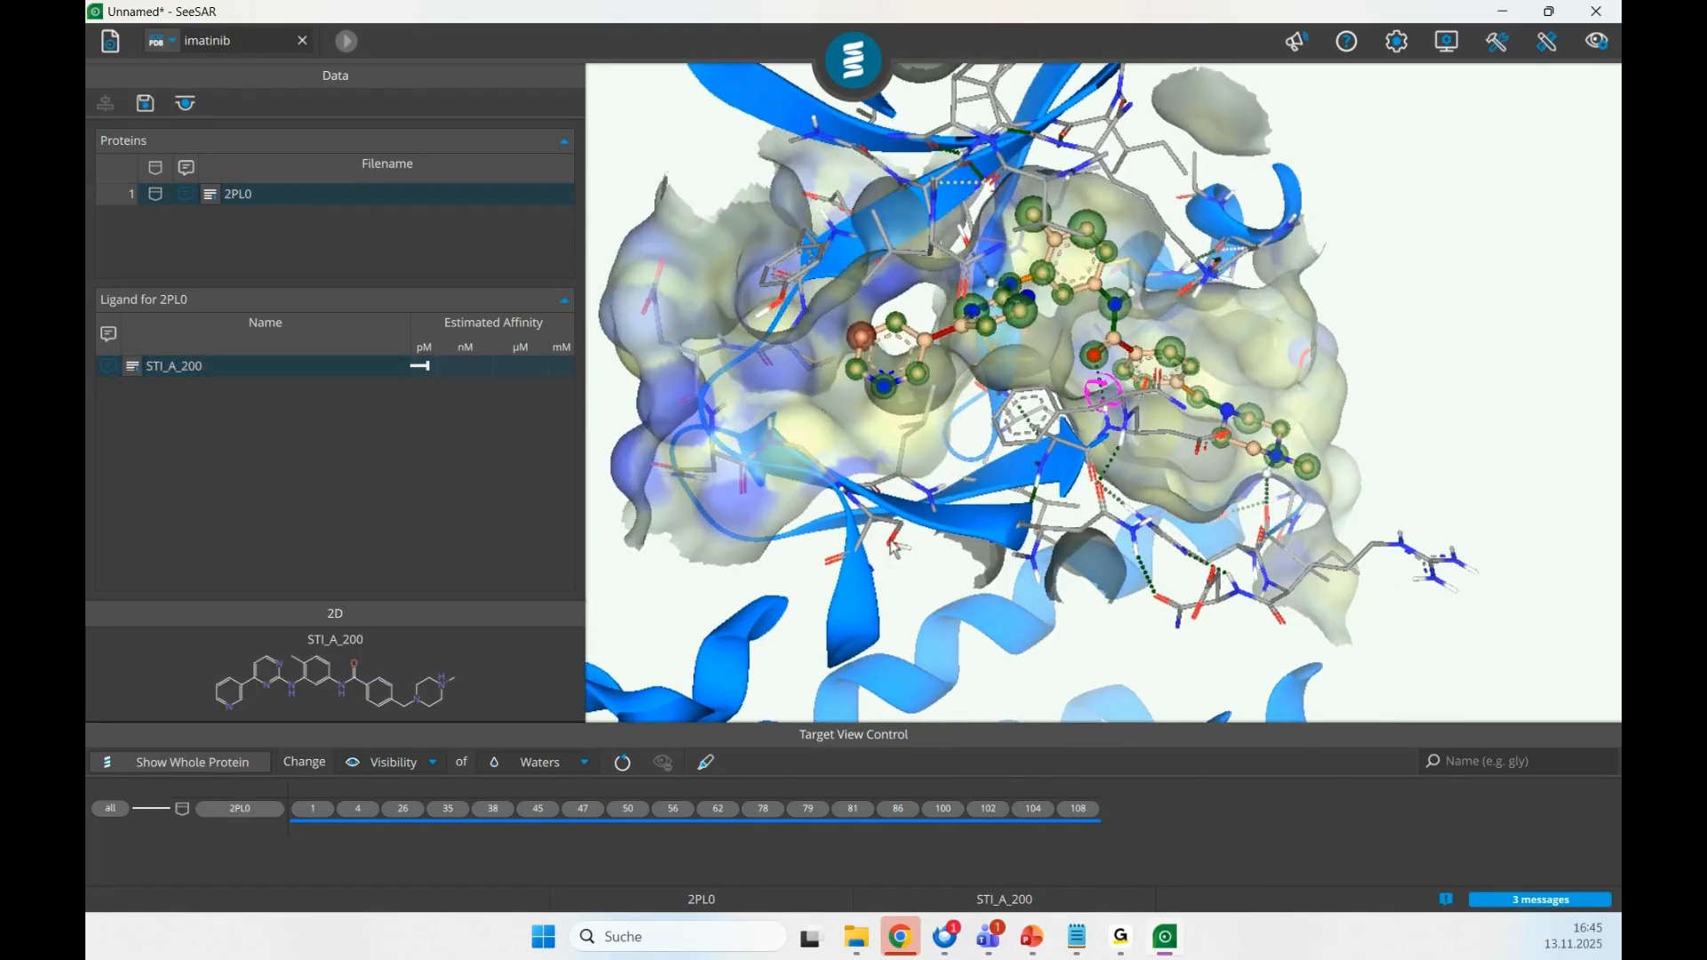
{"action": "left_click_drag", "start_coordinate": [1081, 413], "coordinate": [1105, 391]}
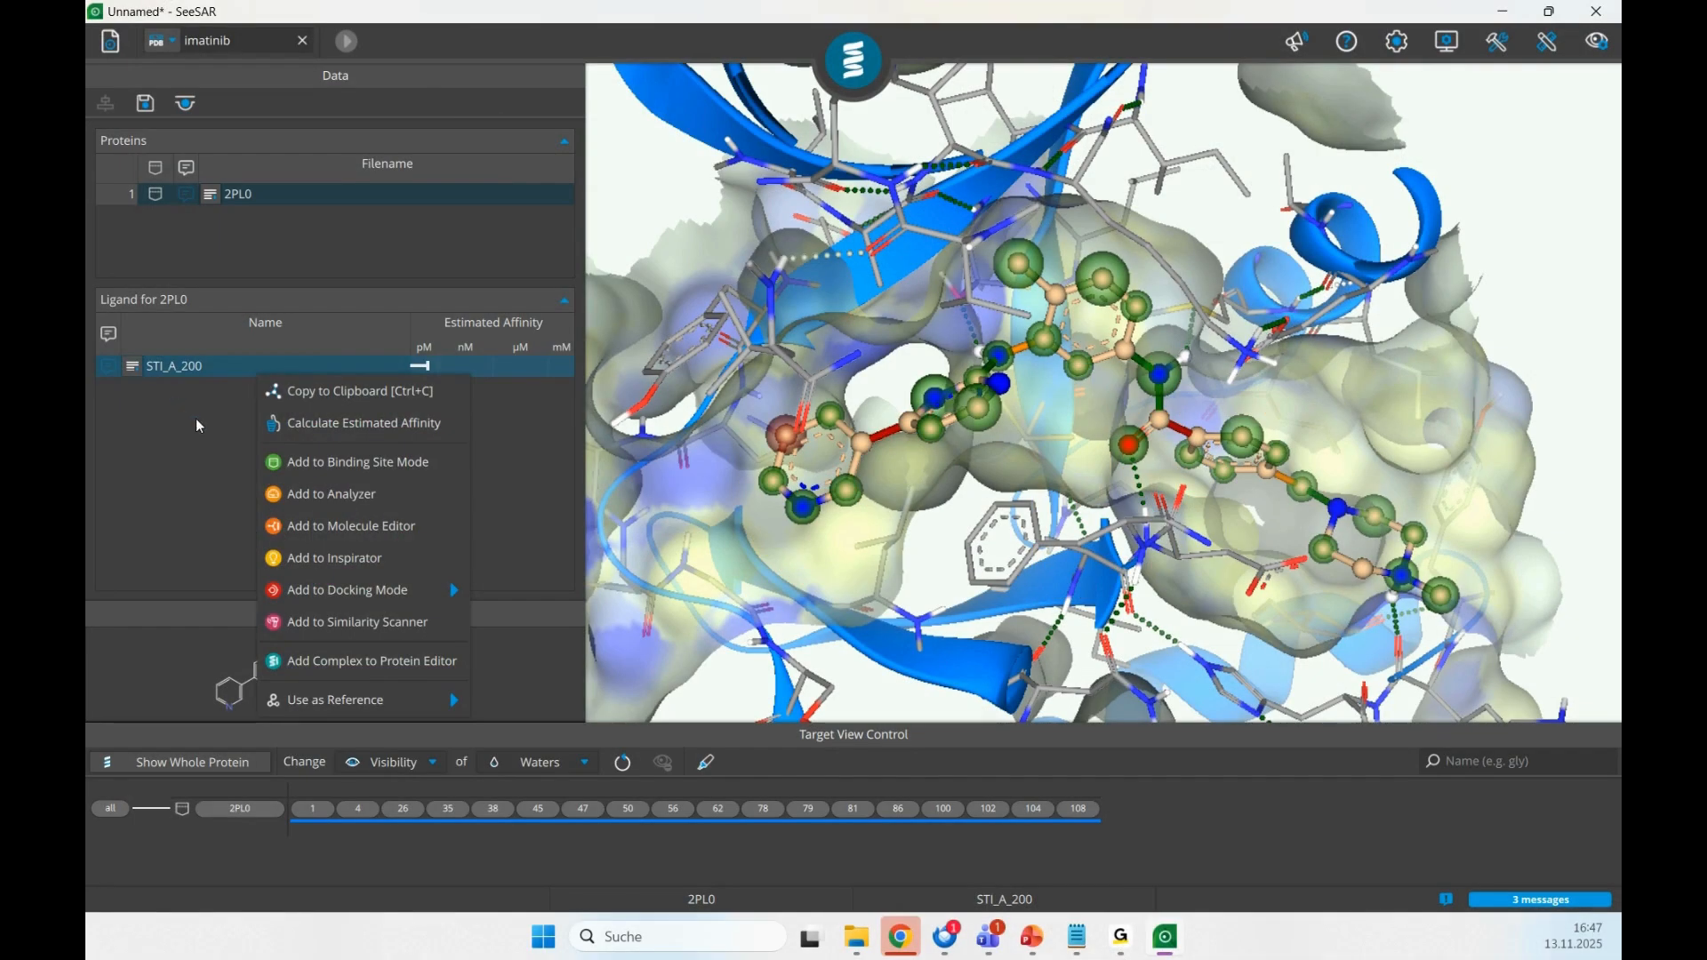
{"action": "left_click", "coordinate": [392, 524]}
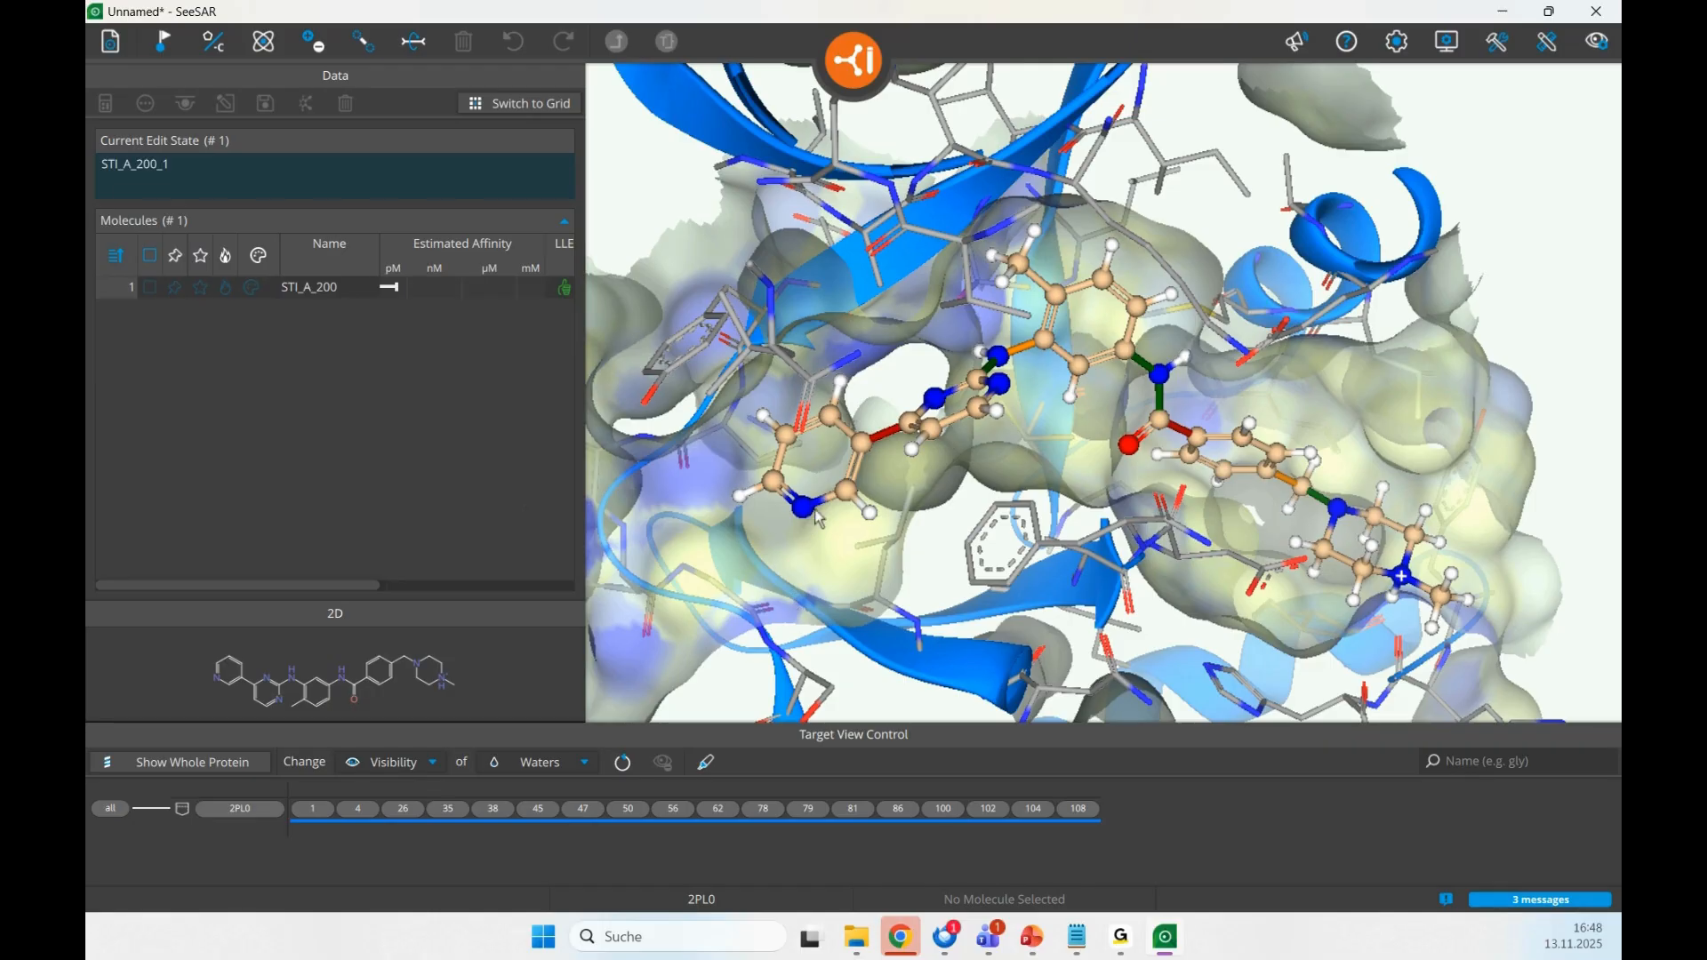
- Replace the hydrogen on the pyridine carbon between the nitrogen and the pyrimidine-bearing carbon with a methyl group
{"action": "left_click_drag", "start_coordinate": [814, 509], "coordinate": [960, 433]}
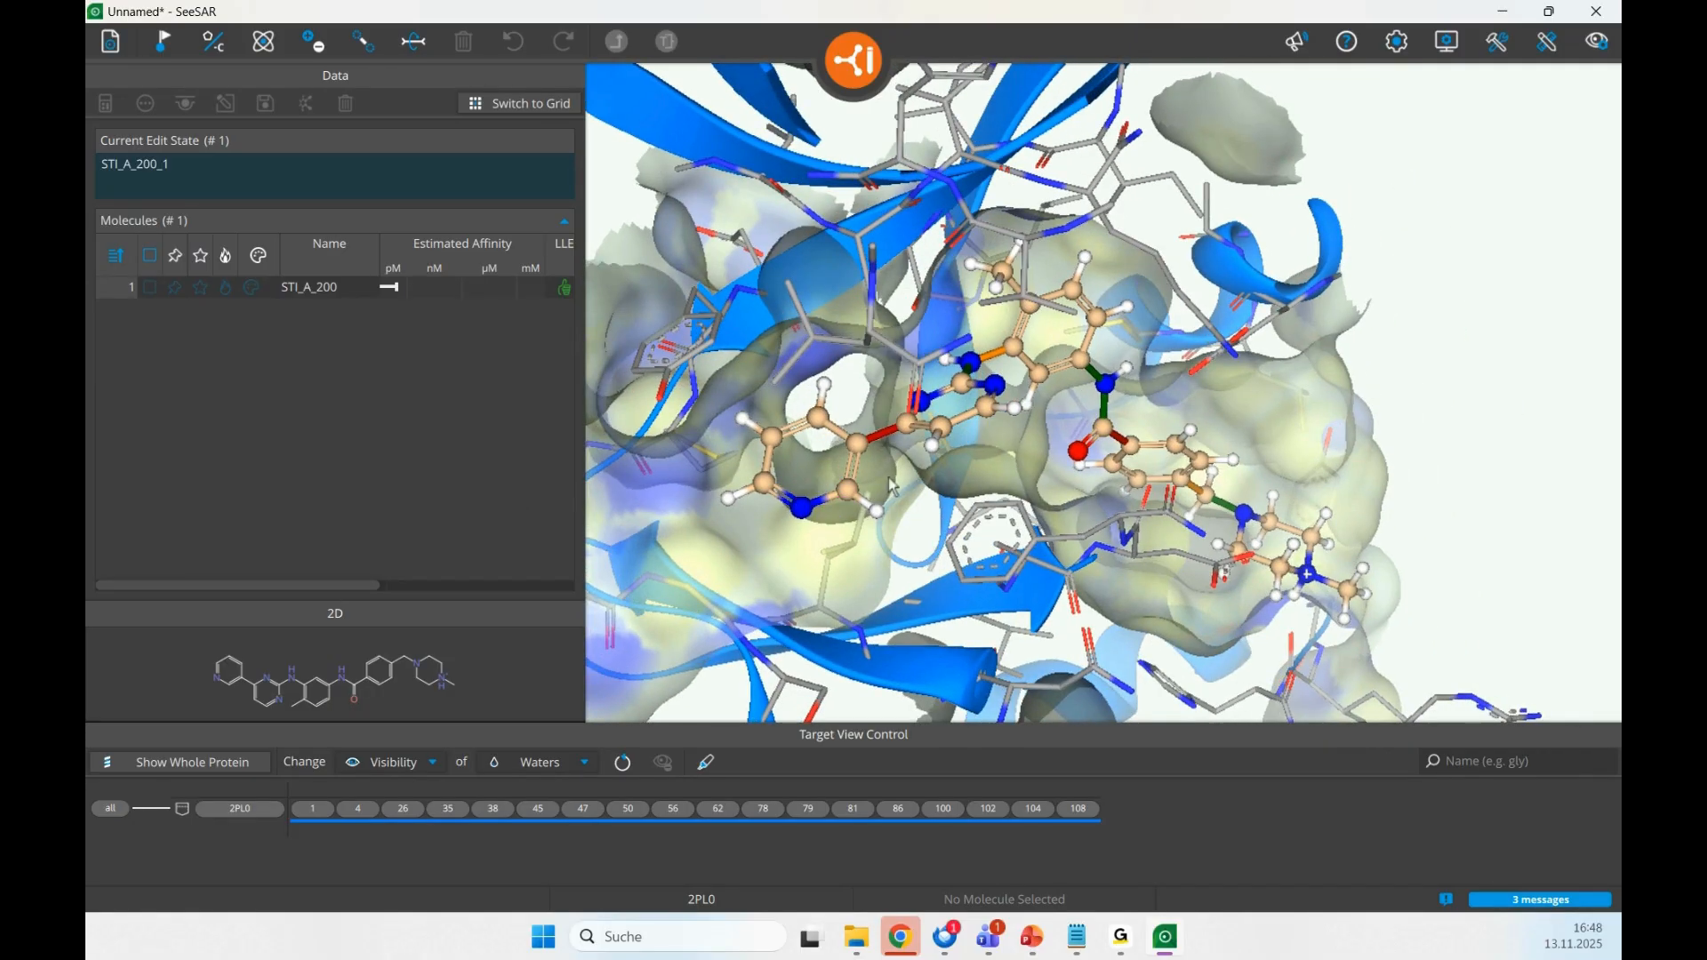
{"action": "middle_click_drag", "start_coordinate": [873, 501], "coordinate": [972, 502]}
{"action": "scroll", "coordinate": [975, 503], "scroll_direction": "up", "scroll_amount": 1}
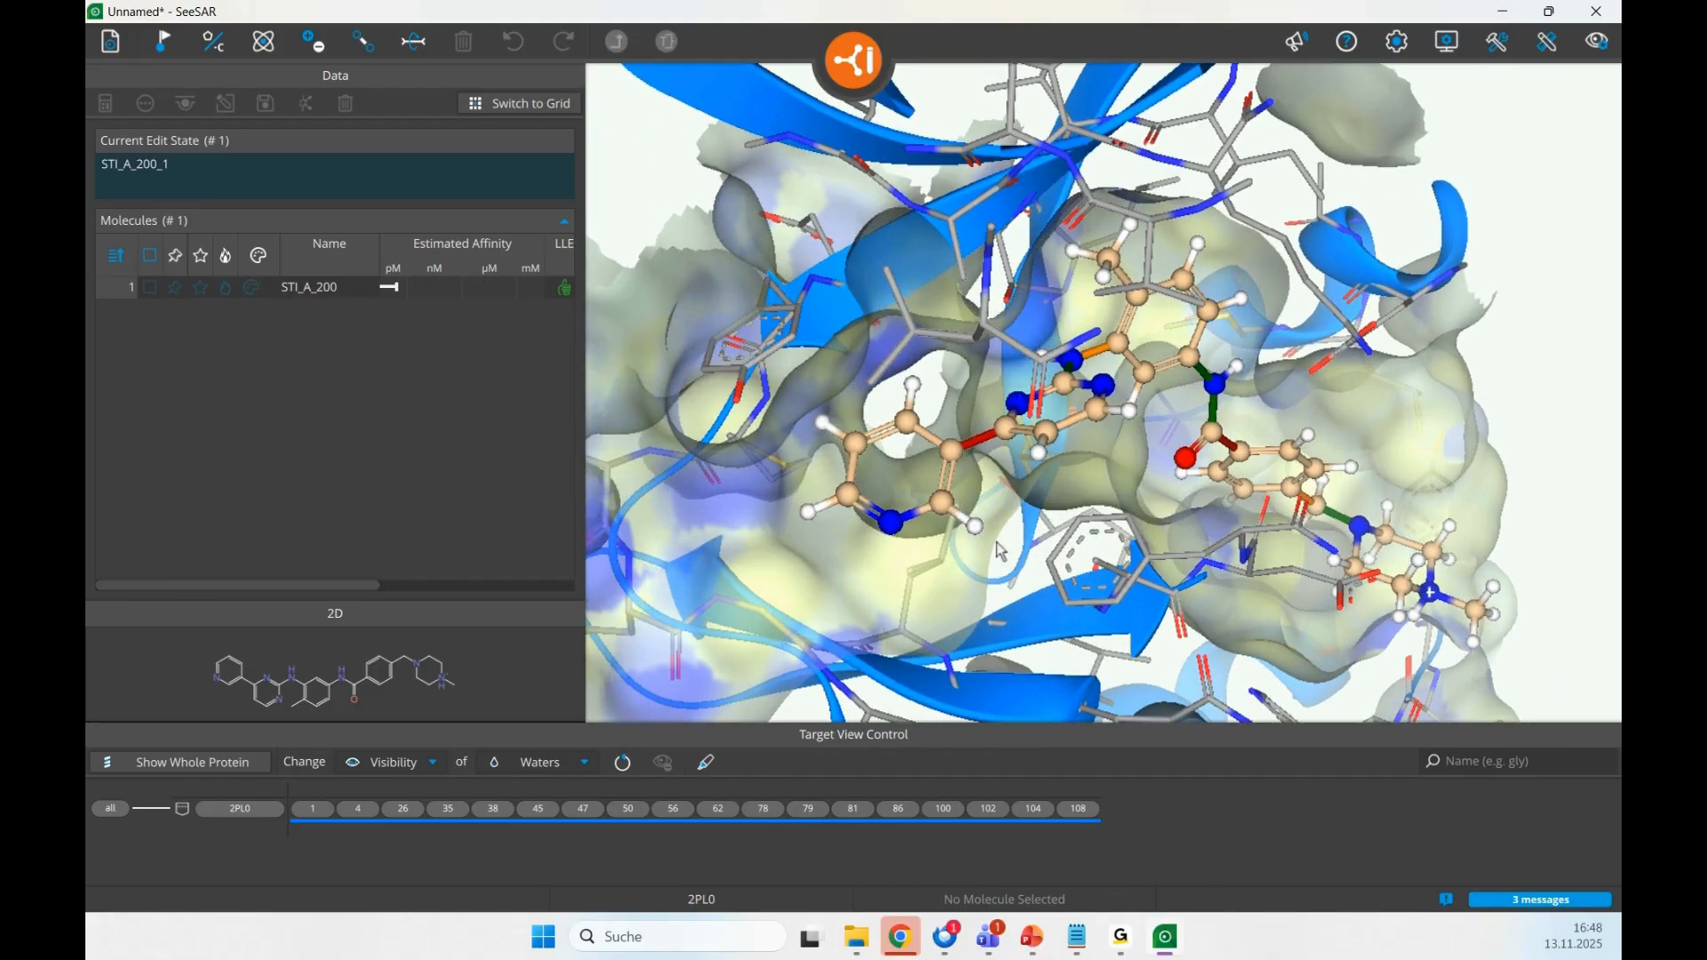
{"action": "left_click_drag", "start_coordinate": [996, 540], "coordinate": [978, 549]}
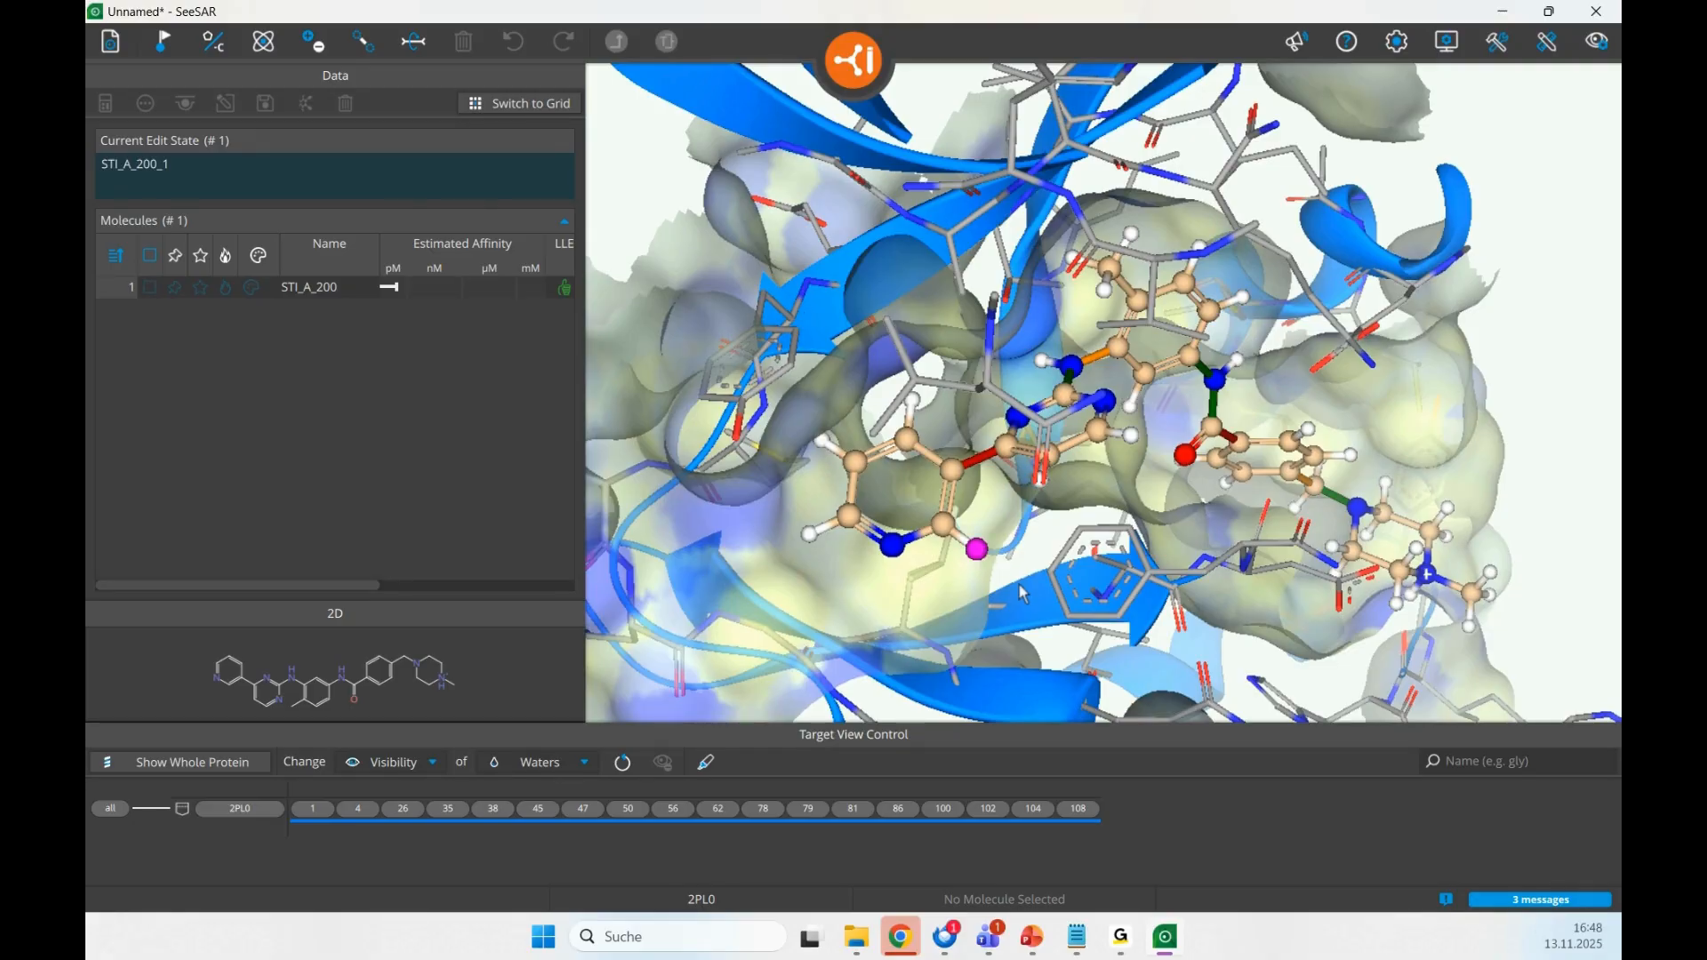
{"action": "key", "text": "c"}
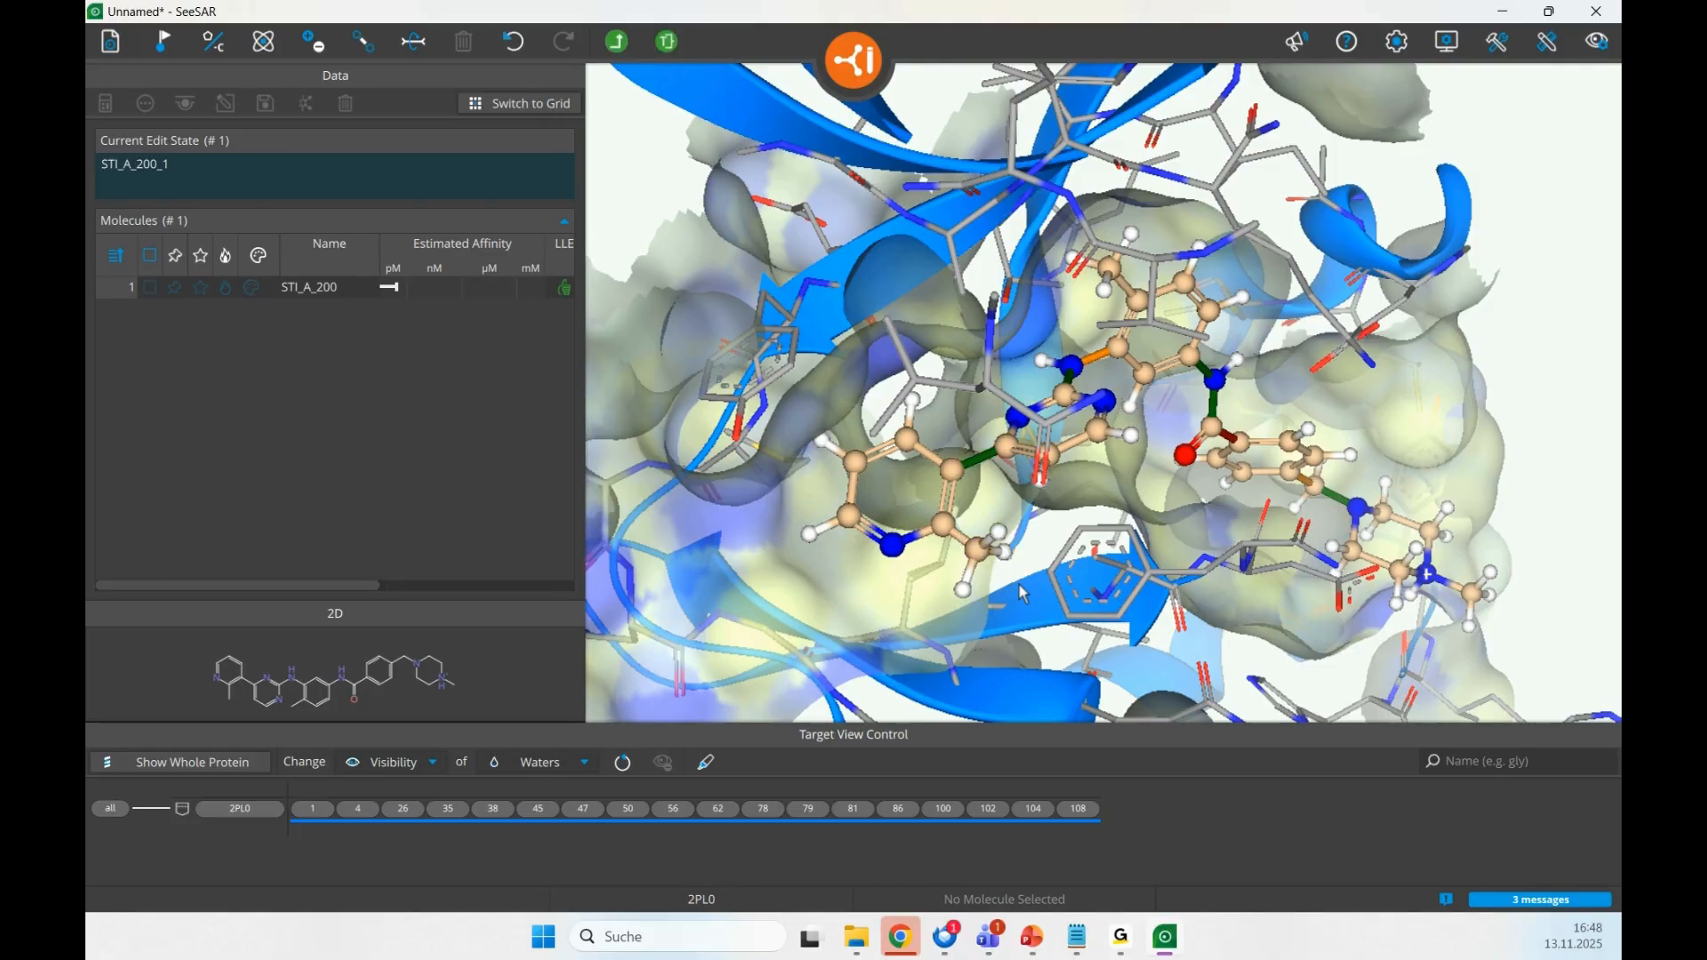
- Change the pyridine ring's methyl carbon to nitrogen and then to fluorine
{"action": "left_click", "coordinate": [994, 567]}
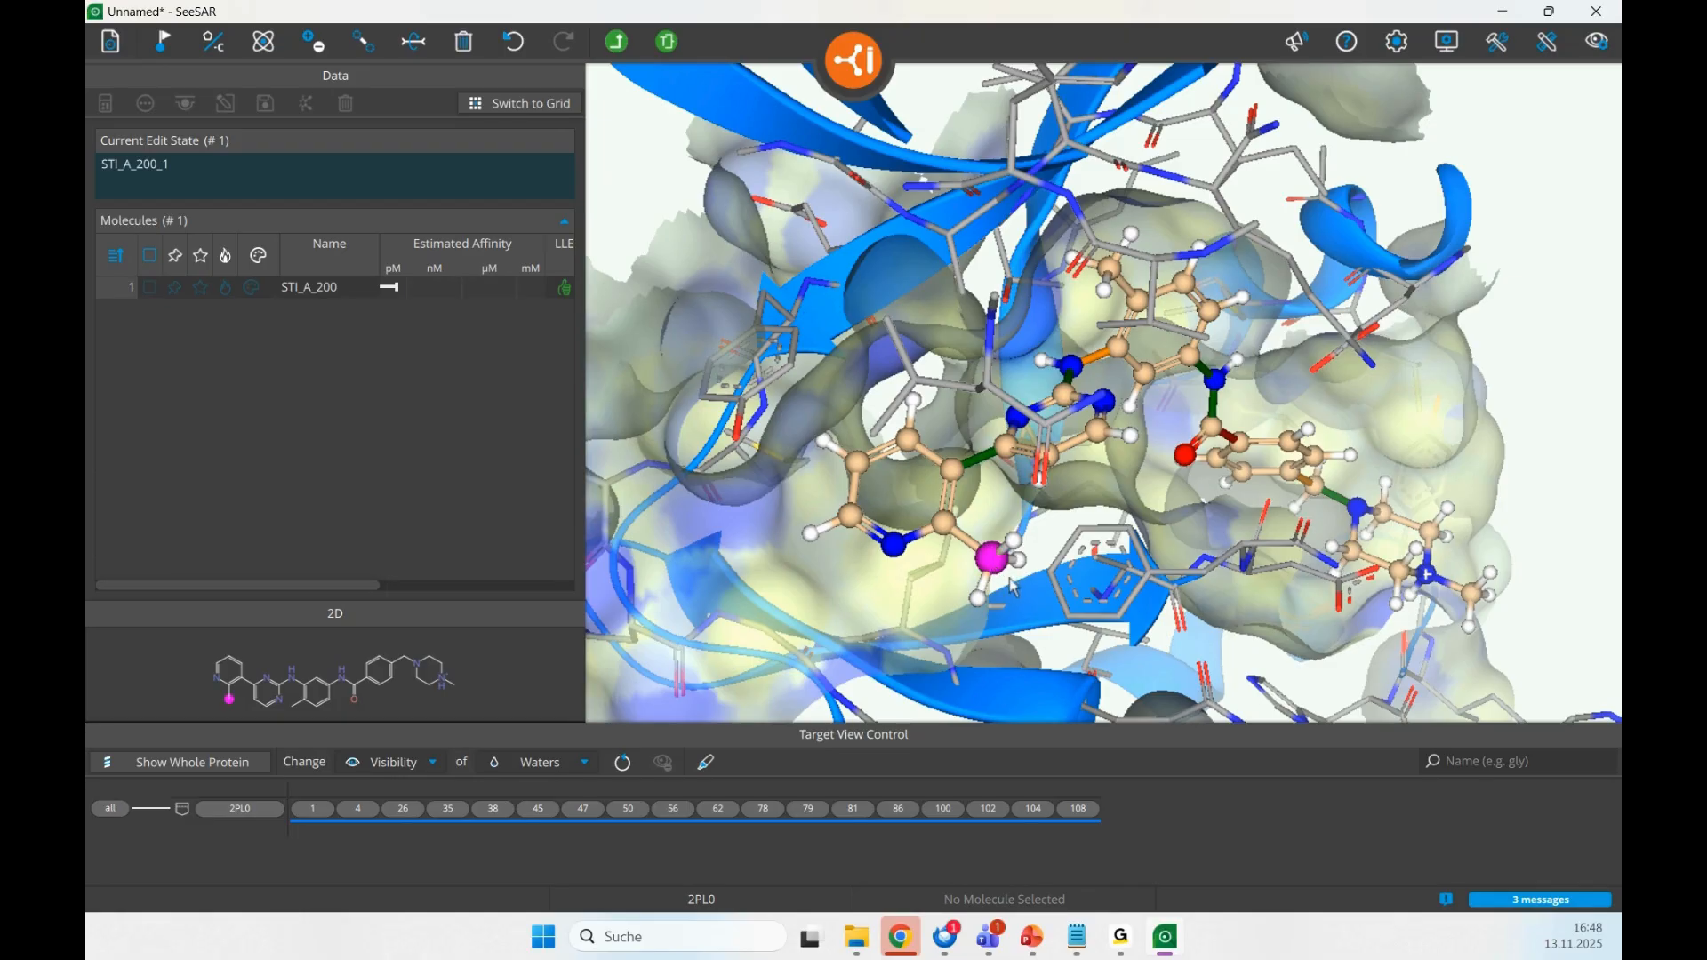
{"action": "key", "text": "n"}
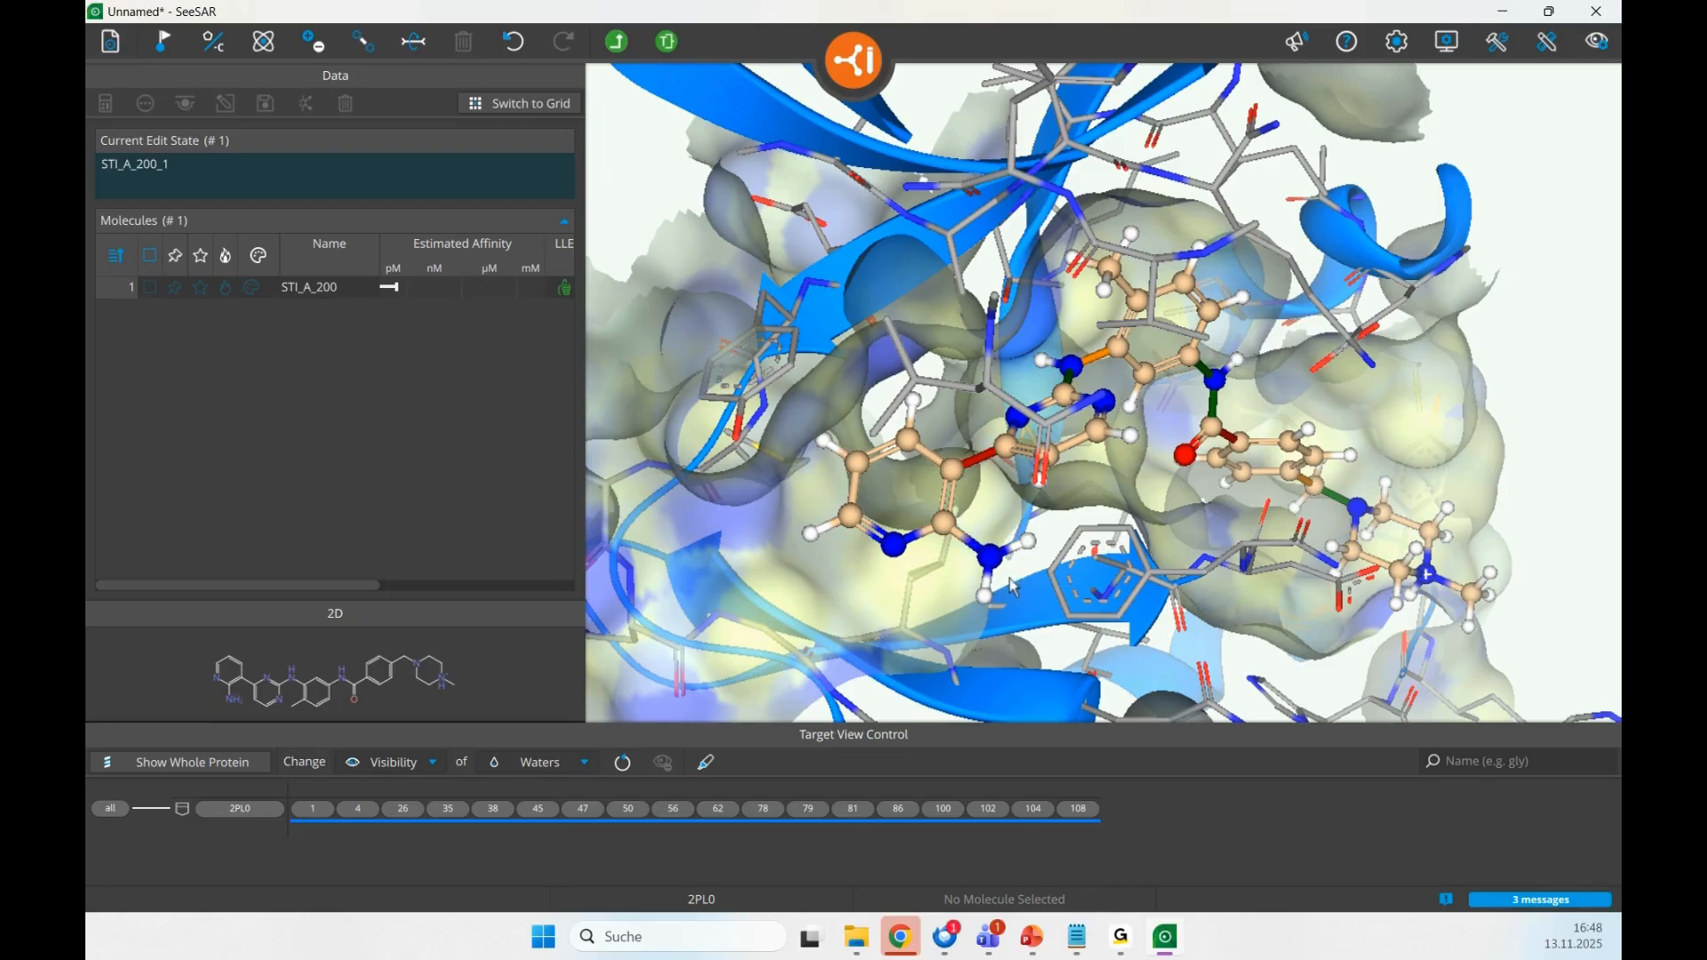
{"action": "key", "text": "f"}
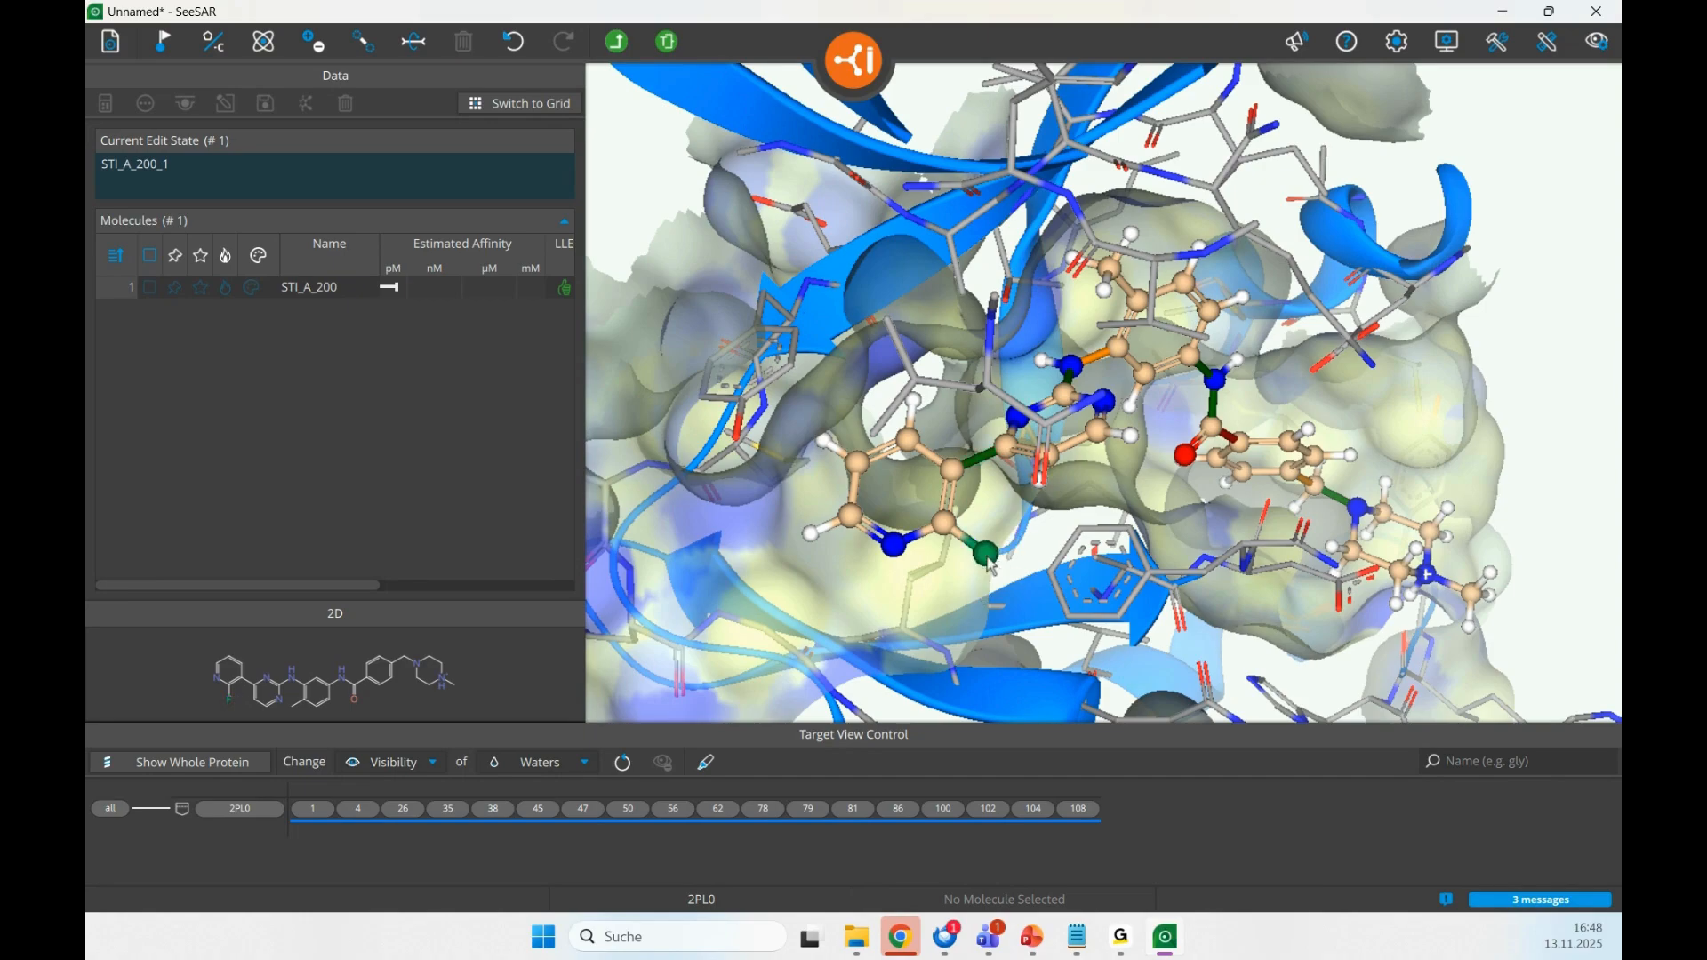
- Cycle the substituent atom on the pyridine ring through the available elements until it is hydrogen again
{"action": "left_click", "coordinate": [990, 555]}
{"action": "left_click", "coordinate": [990, 554]}
{"action": "left_click", "coordinate": [990, 556]}
{"action": "left_click", "coordinate": [992, 561]}
{"action": "left_click", "coordinate": [992, 560]}
- Turn the pyridine hydrogen next to the ring nitrogen into a methyl group by cycling its element to carbon
{"action": "scroll", "coordinate": [996, 566], "scroll_direction": "up", "scroll_amount": 5}
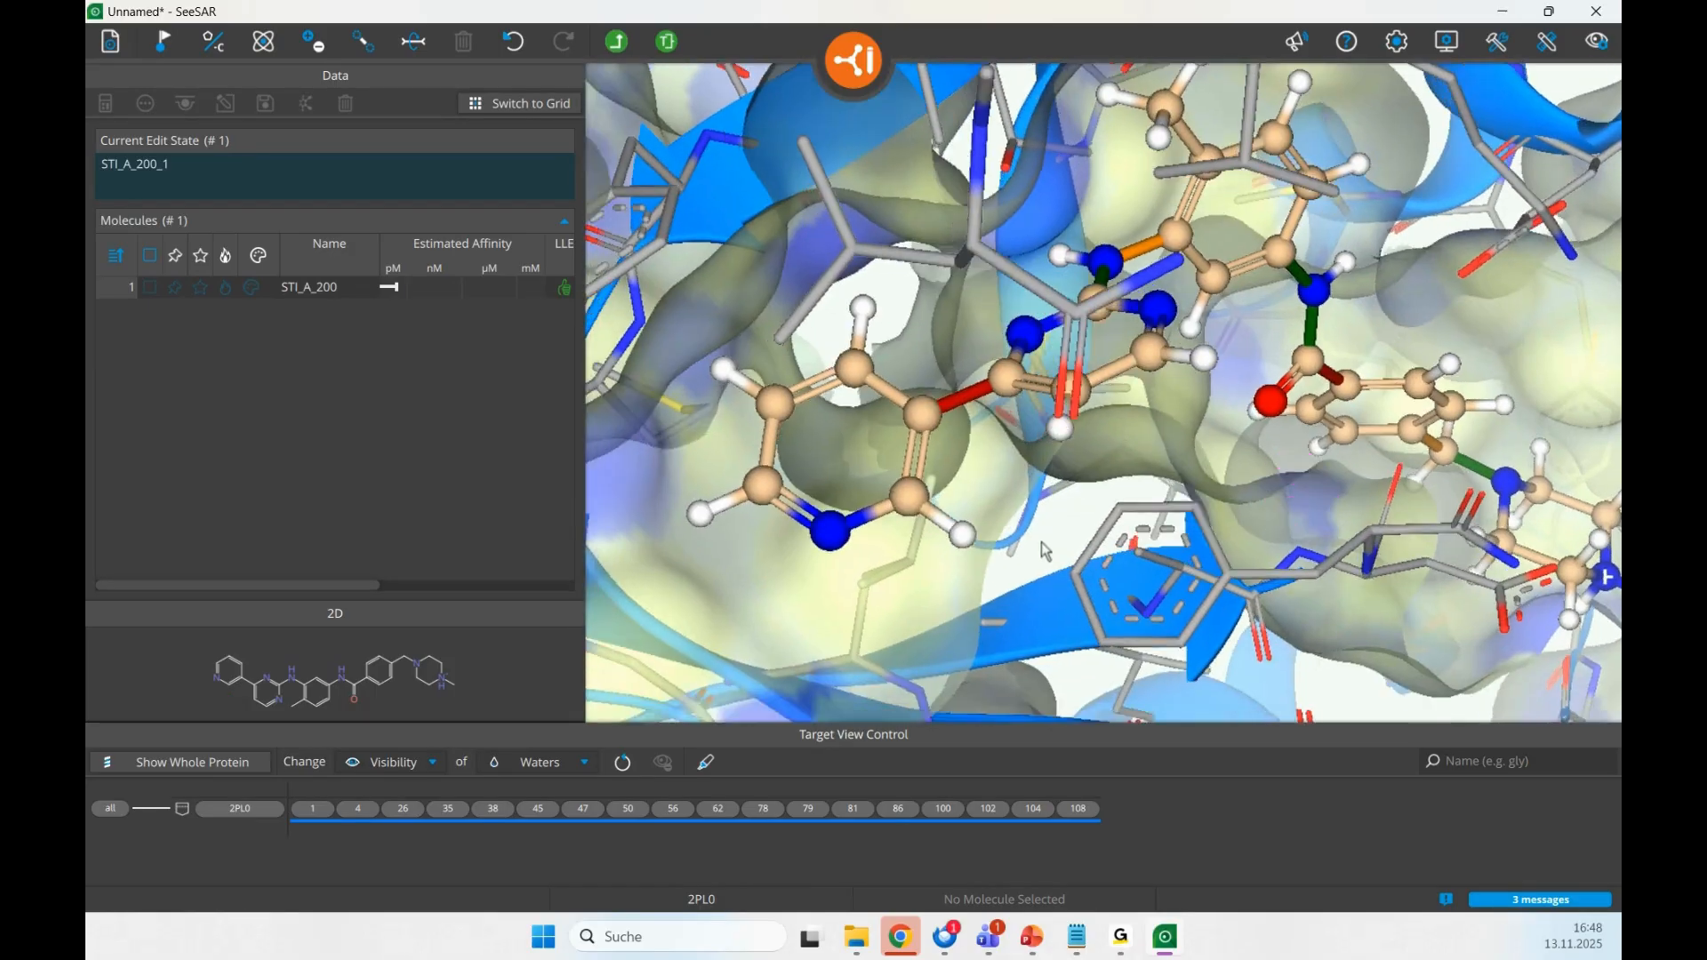
{"action": "right_click_drag", "start_coordinate": [1041, 541], "coordinate": [1025, 529]}
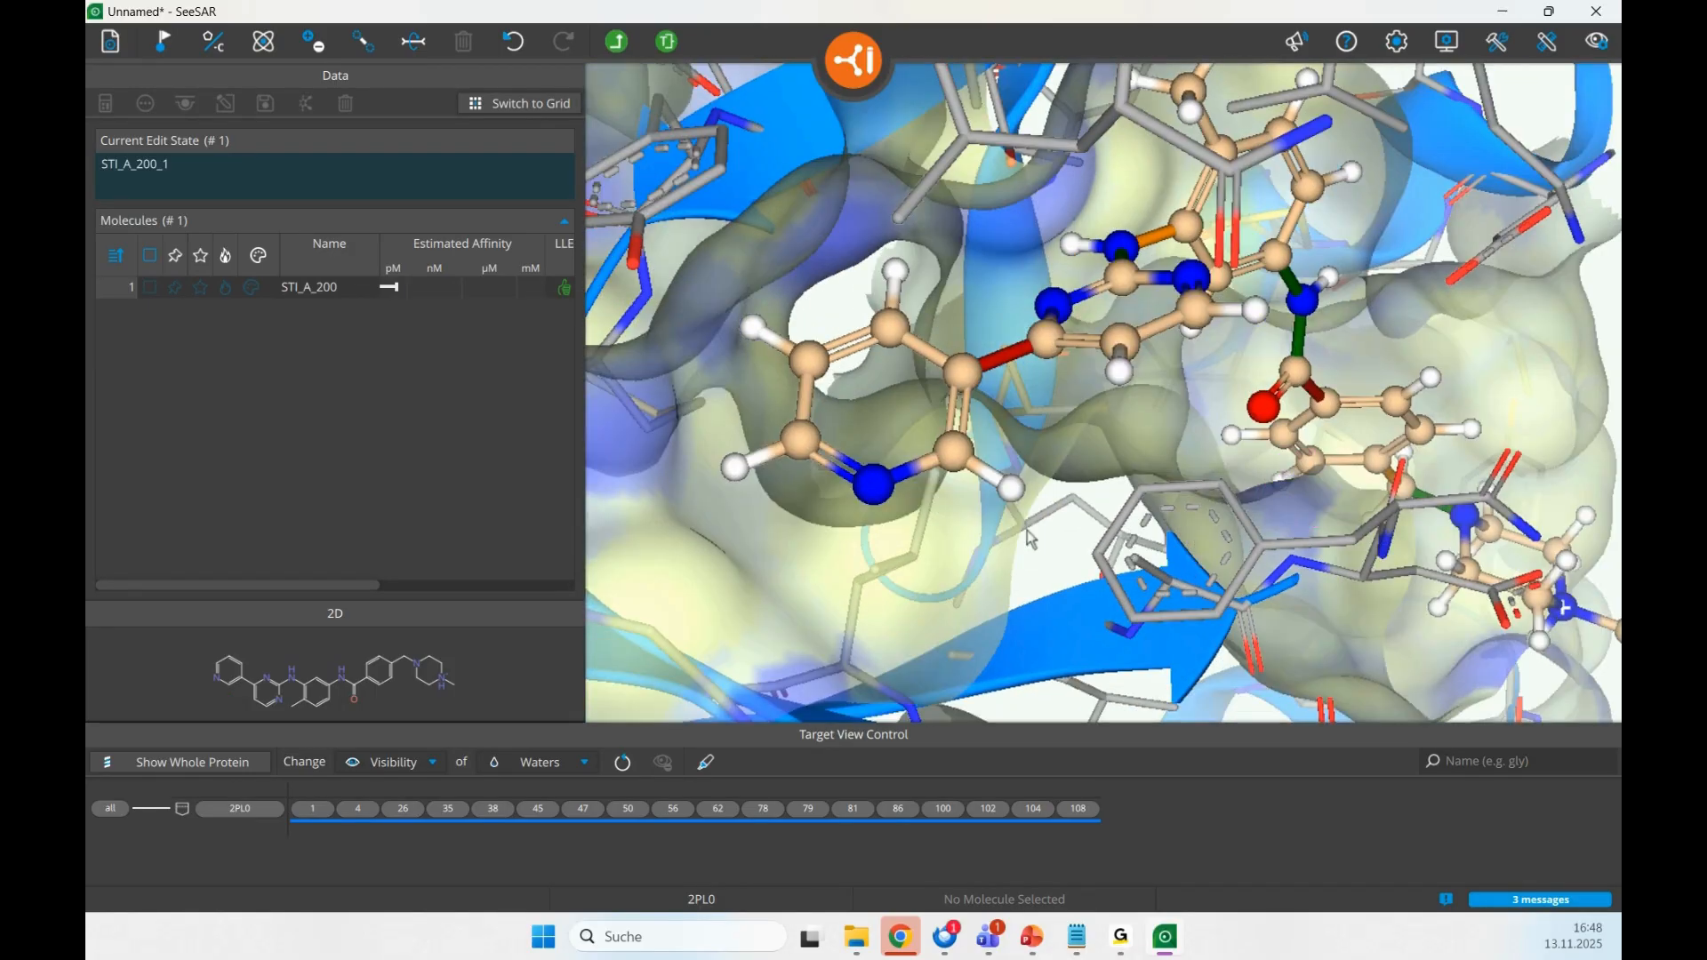
{"action": "left_click", "coordinate": [1014, 496]}
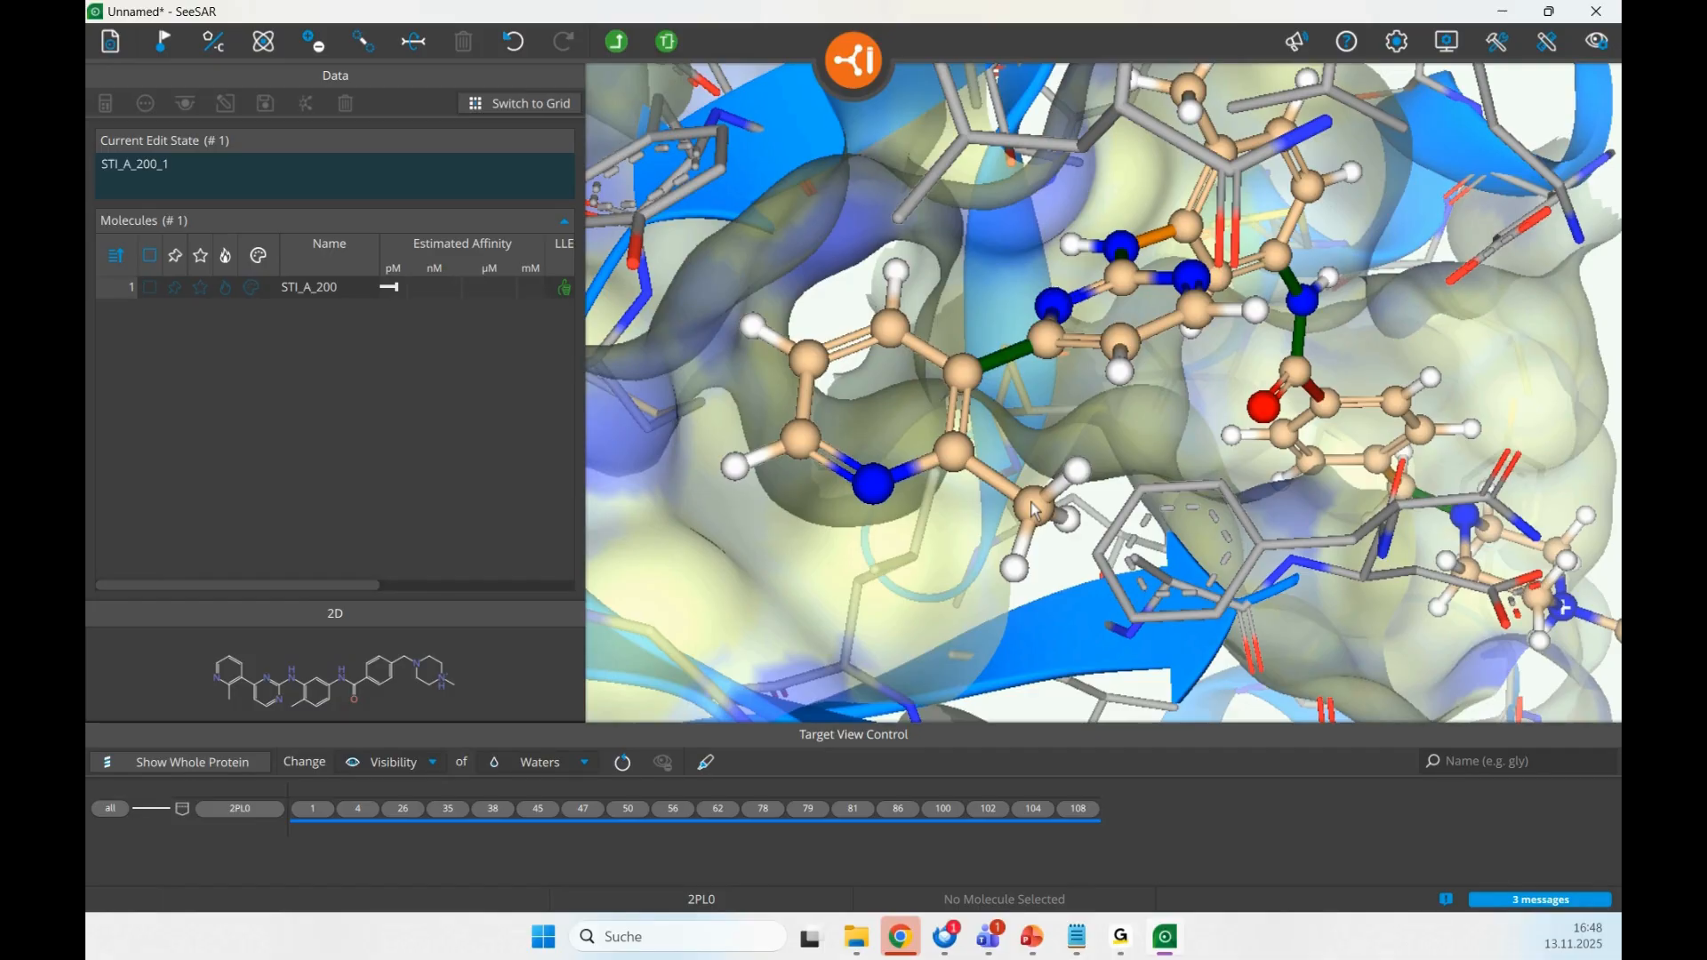
- Turn on the display of molecular clashes for the edited ligand
{"action": "left_click", "coordinate": [1598, 55]}
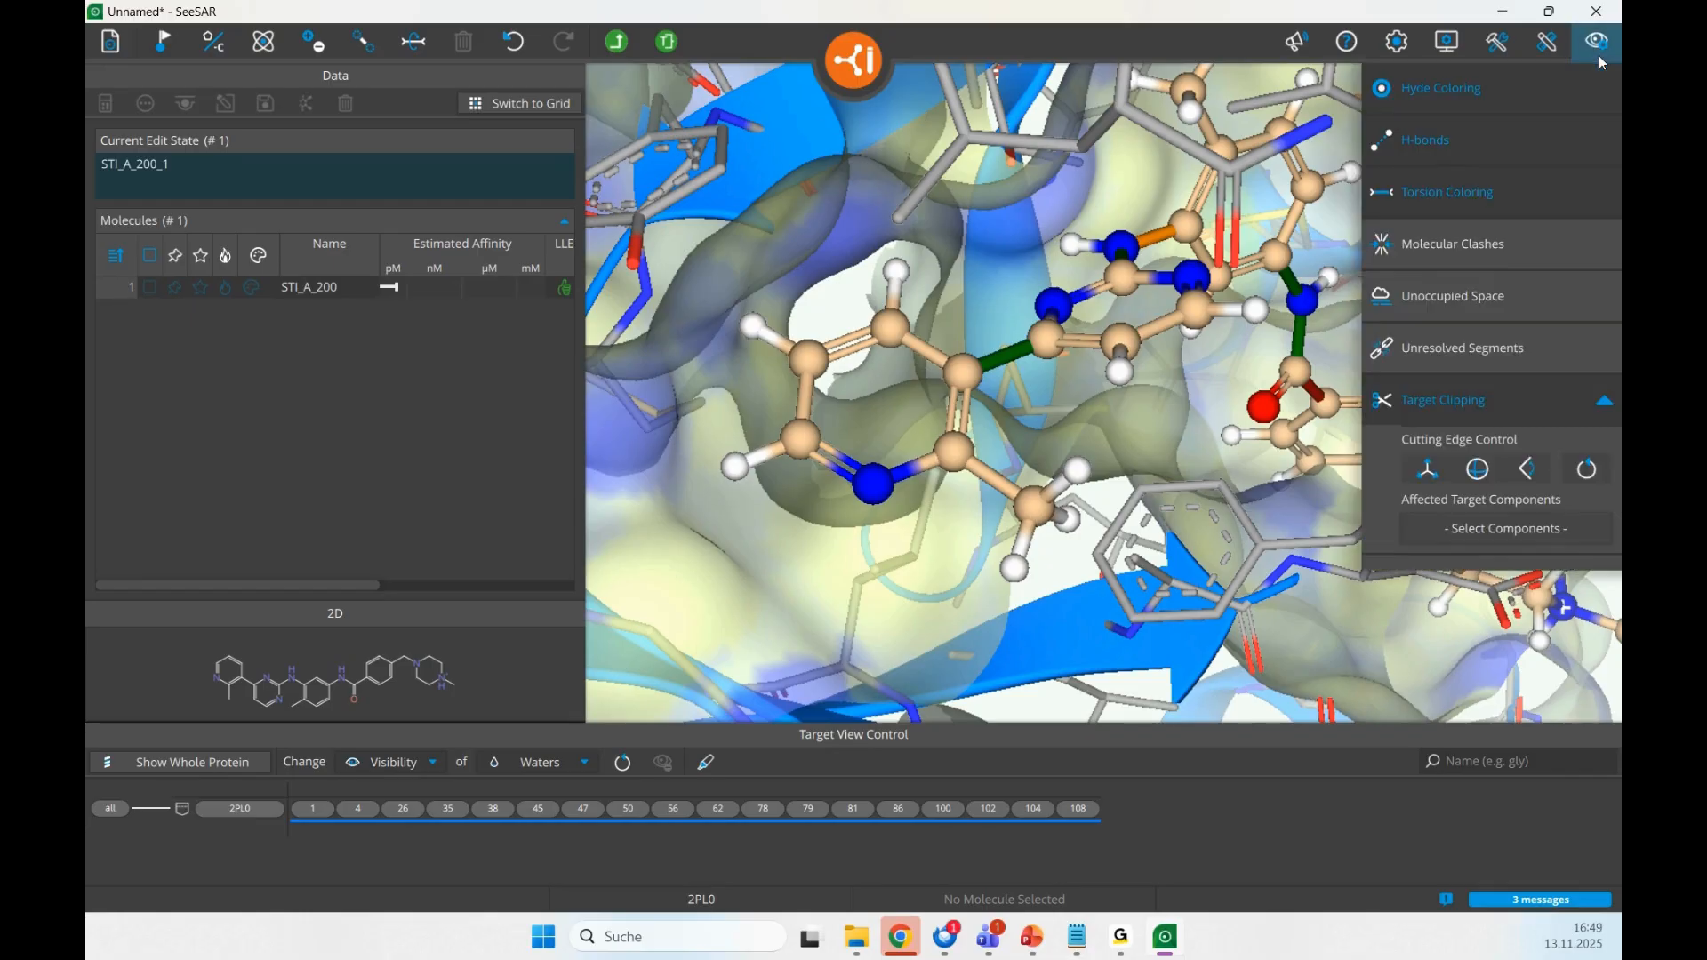
{"action": "left_click", "coordinate": [1517, 264]}
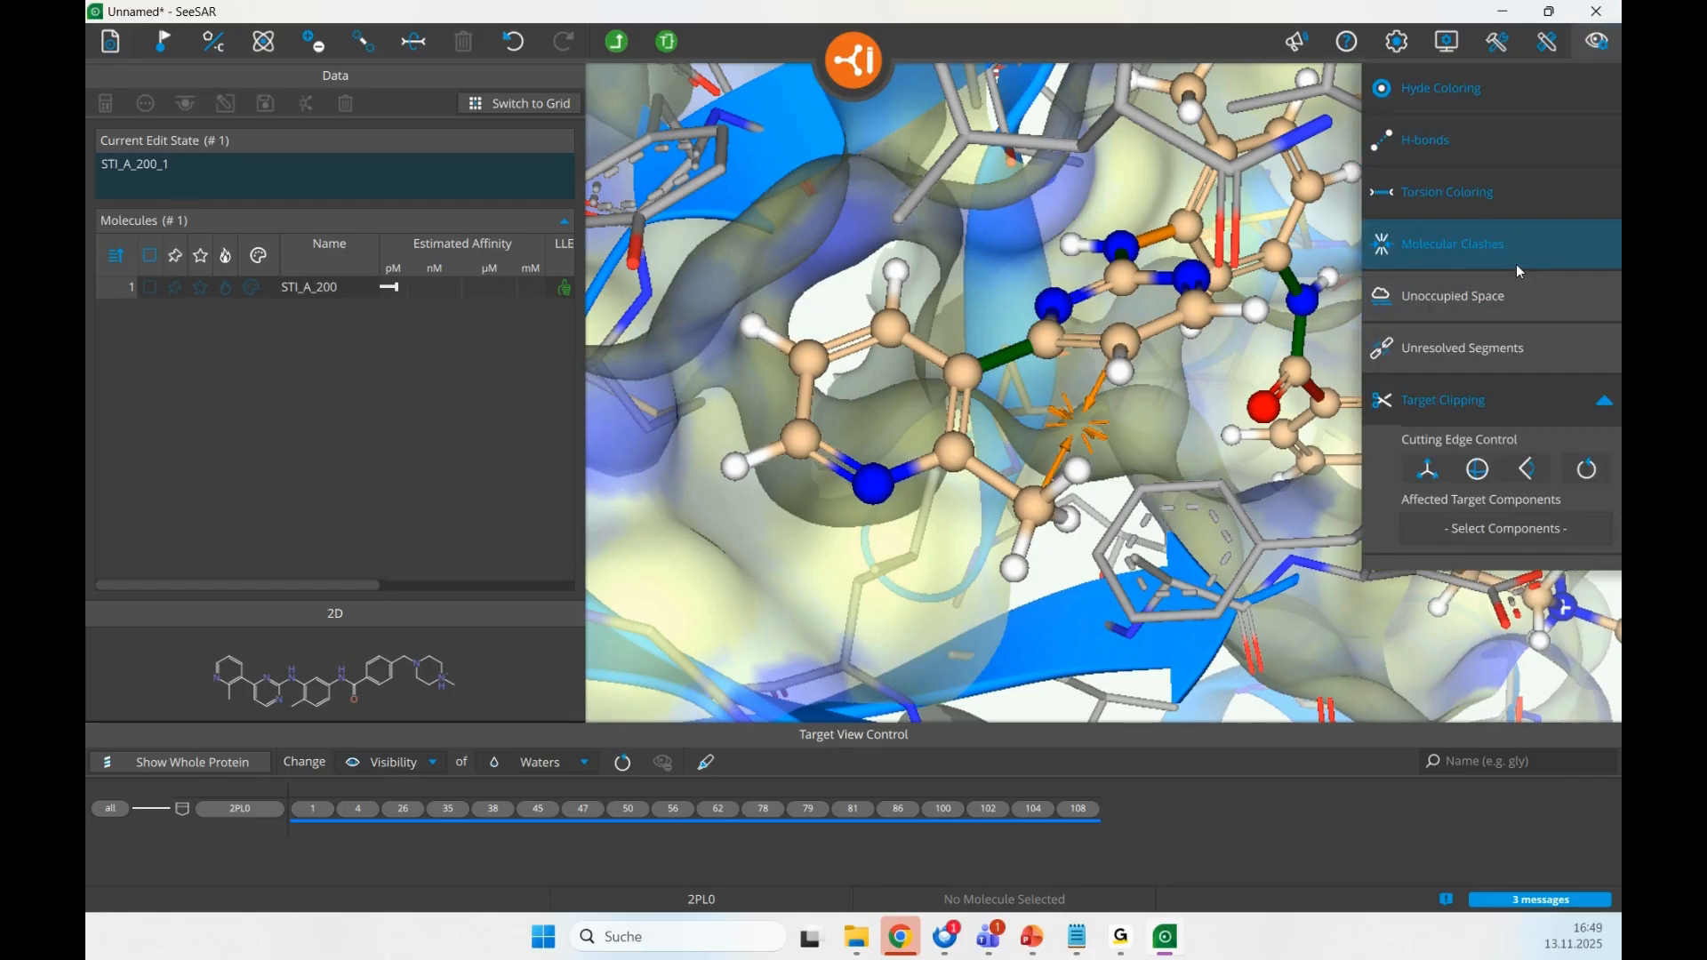
{"action": "left_click", "coordinate": [1596, 55]}
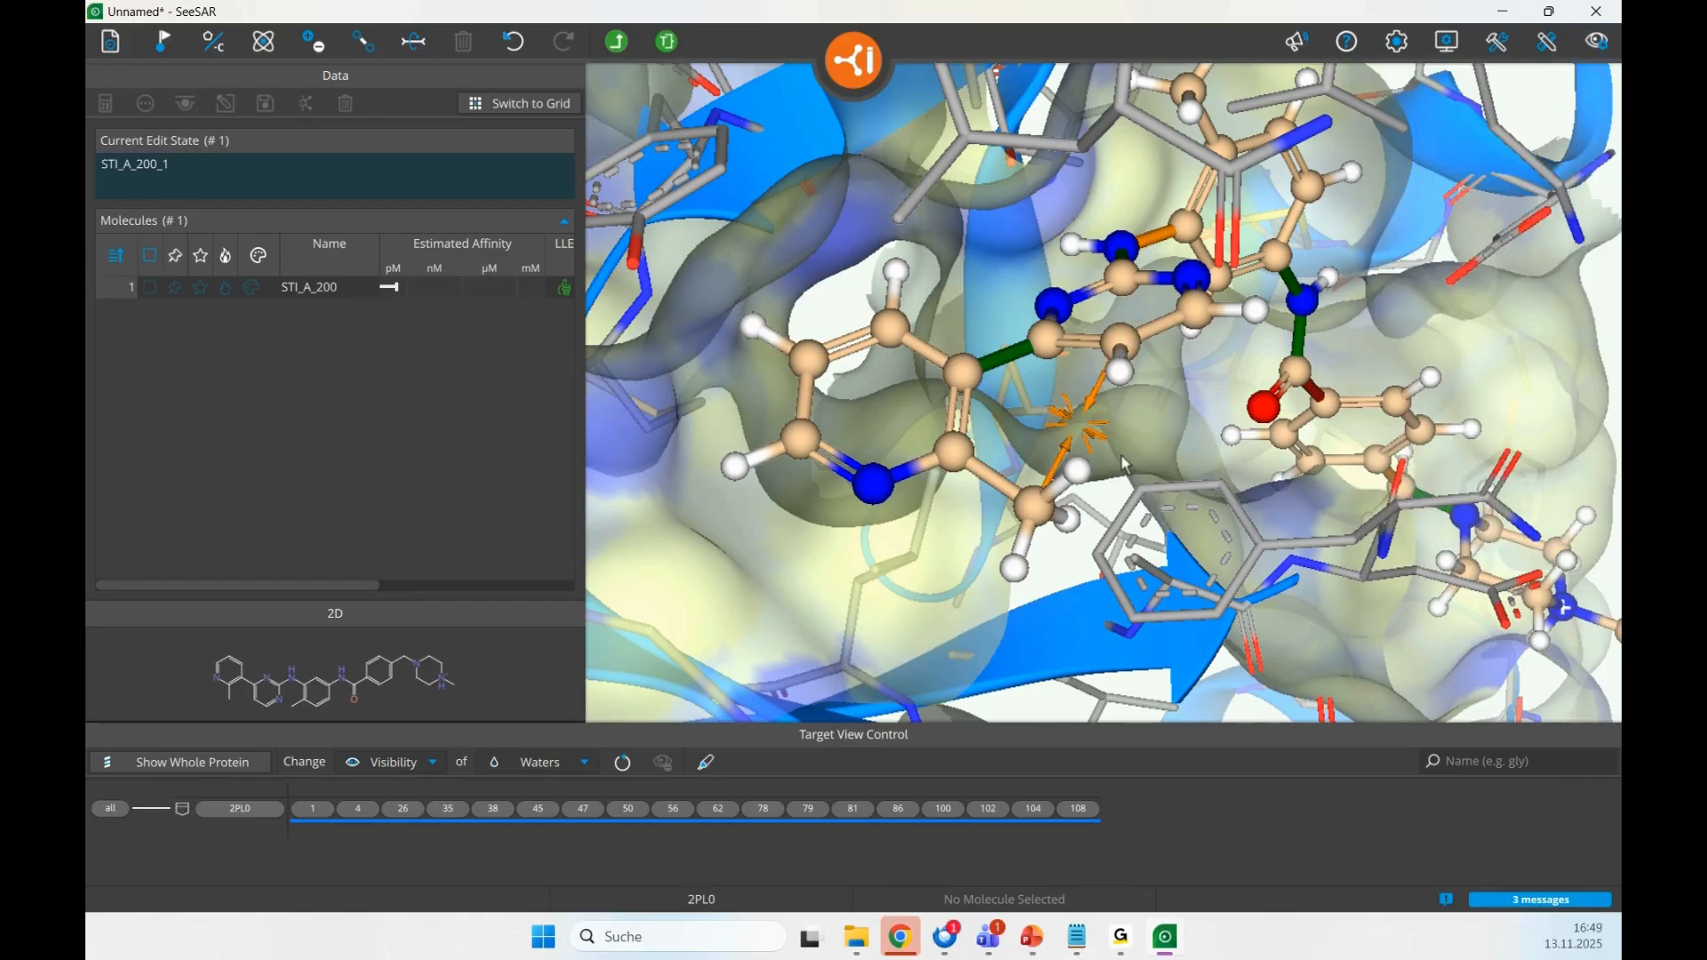
{"action": "right_click_drag", "start_coordinate": [1123, 455], "coordinate": [1167, 434]}
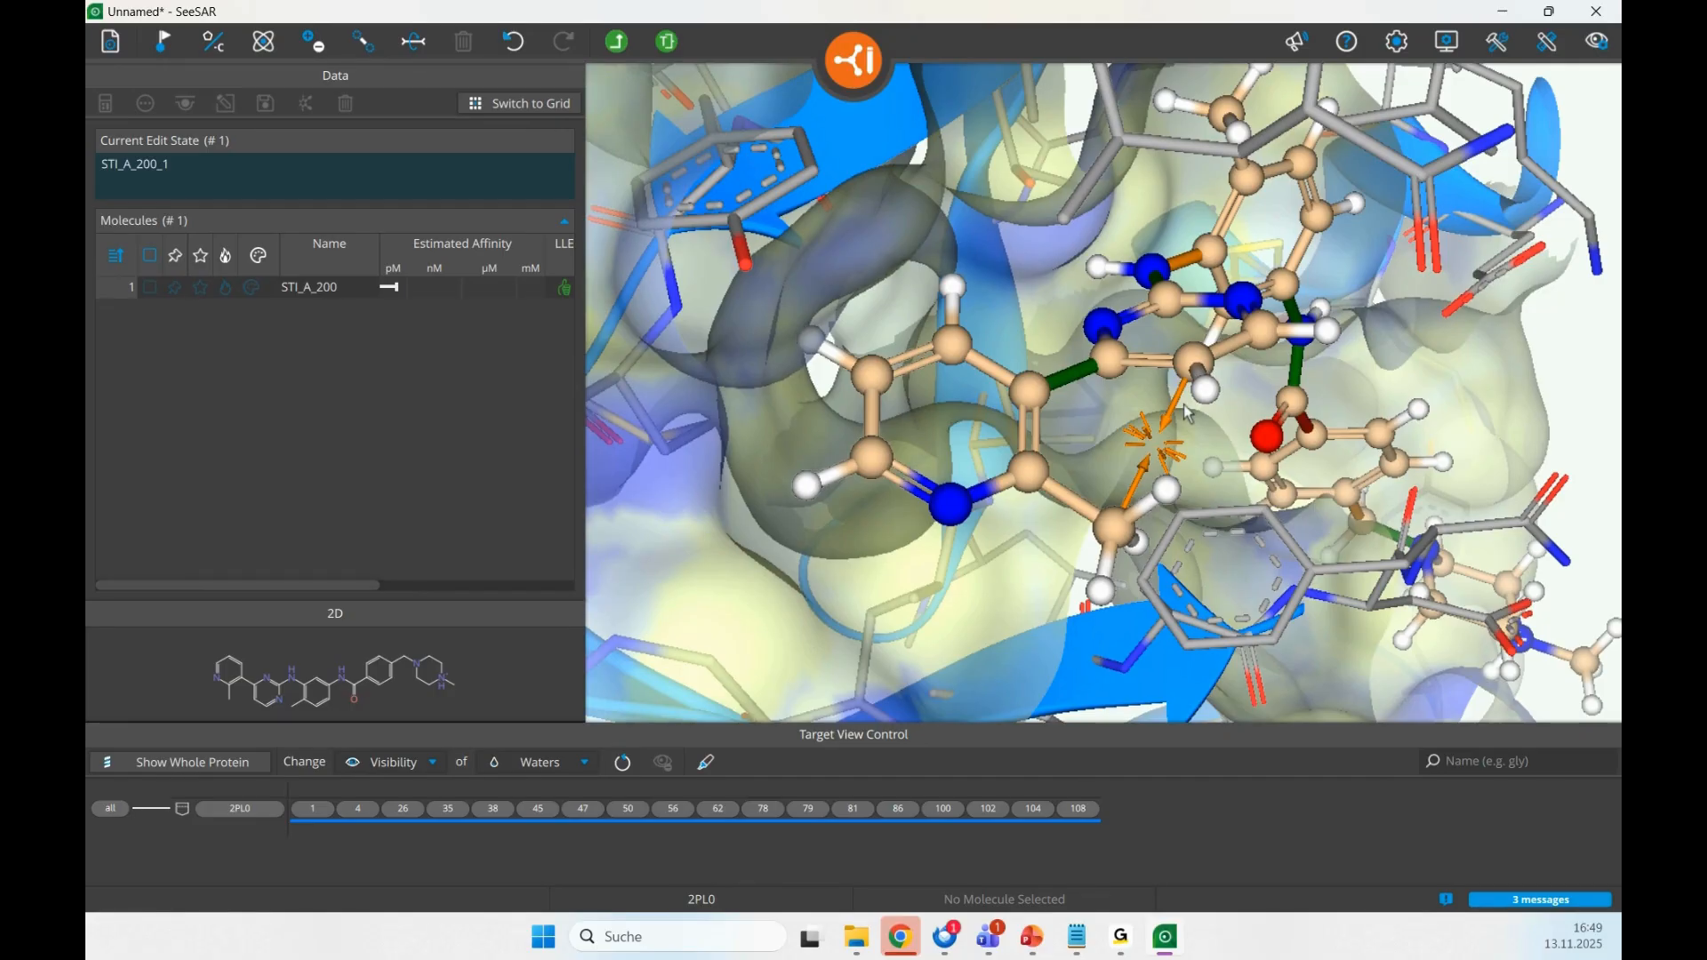
- Swap the methyl group next to the pyridine nitrogen for a halogen and cycle it back to methyl
{"action": "left_click", "coordinate": [1119, 534]}
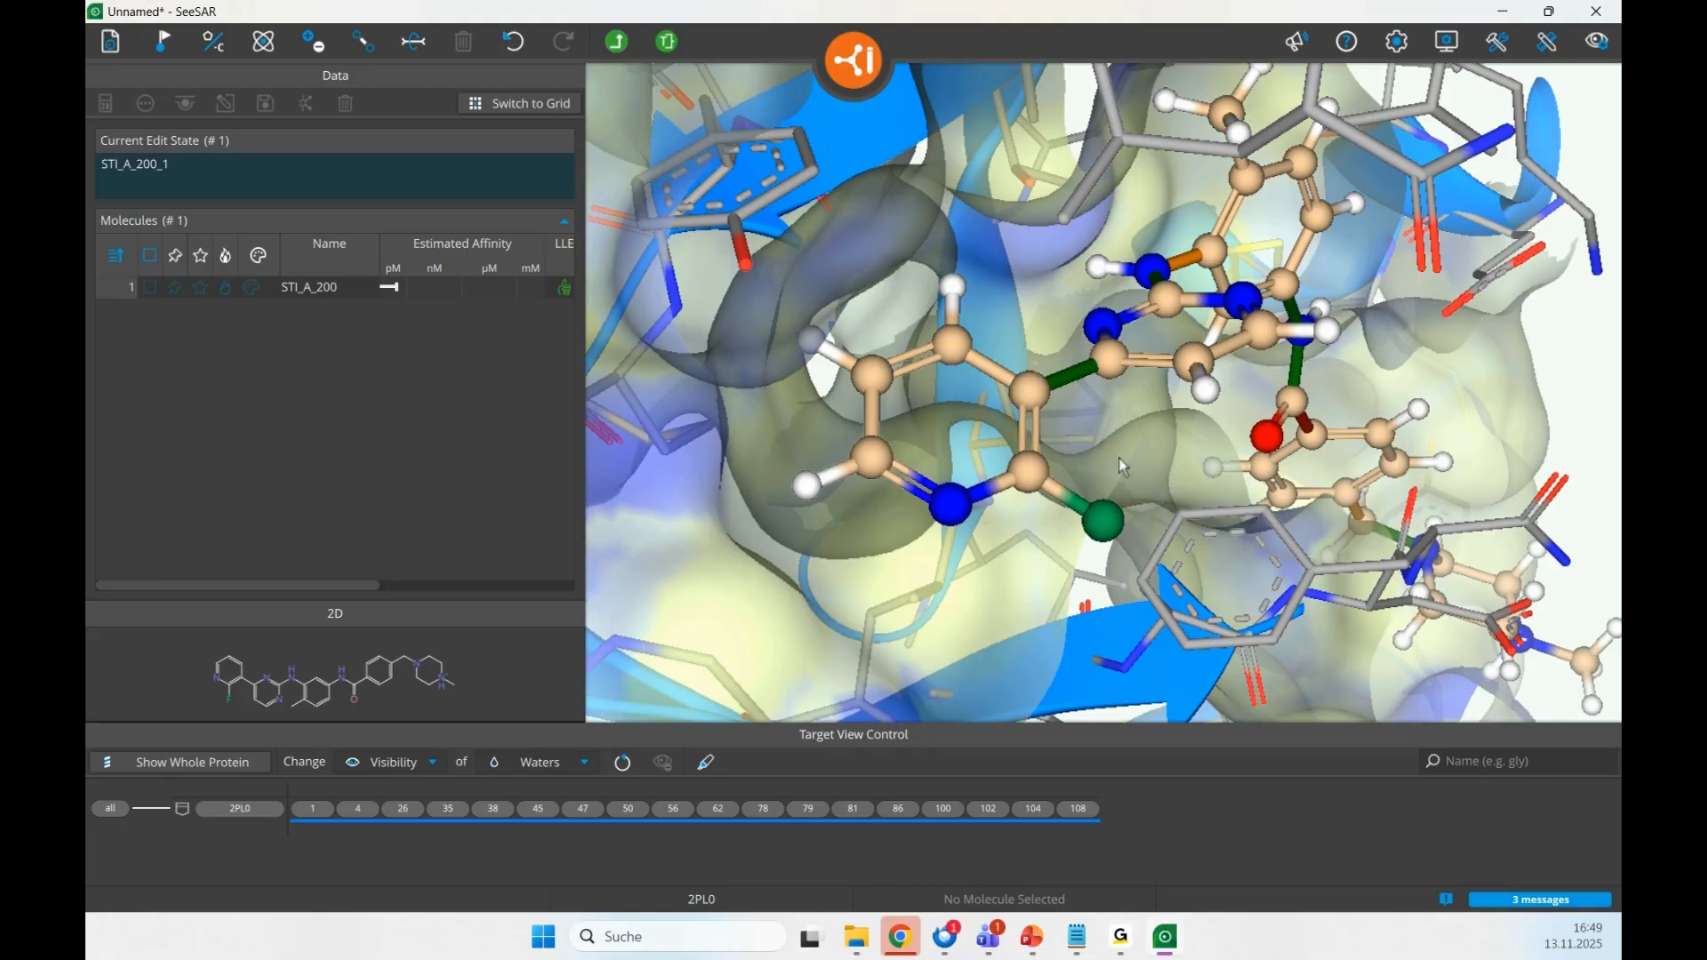
{"action": "left_click", "coordinate": [1109, 530]}
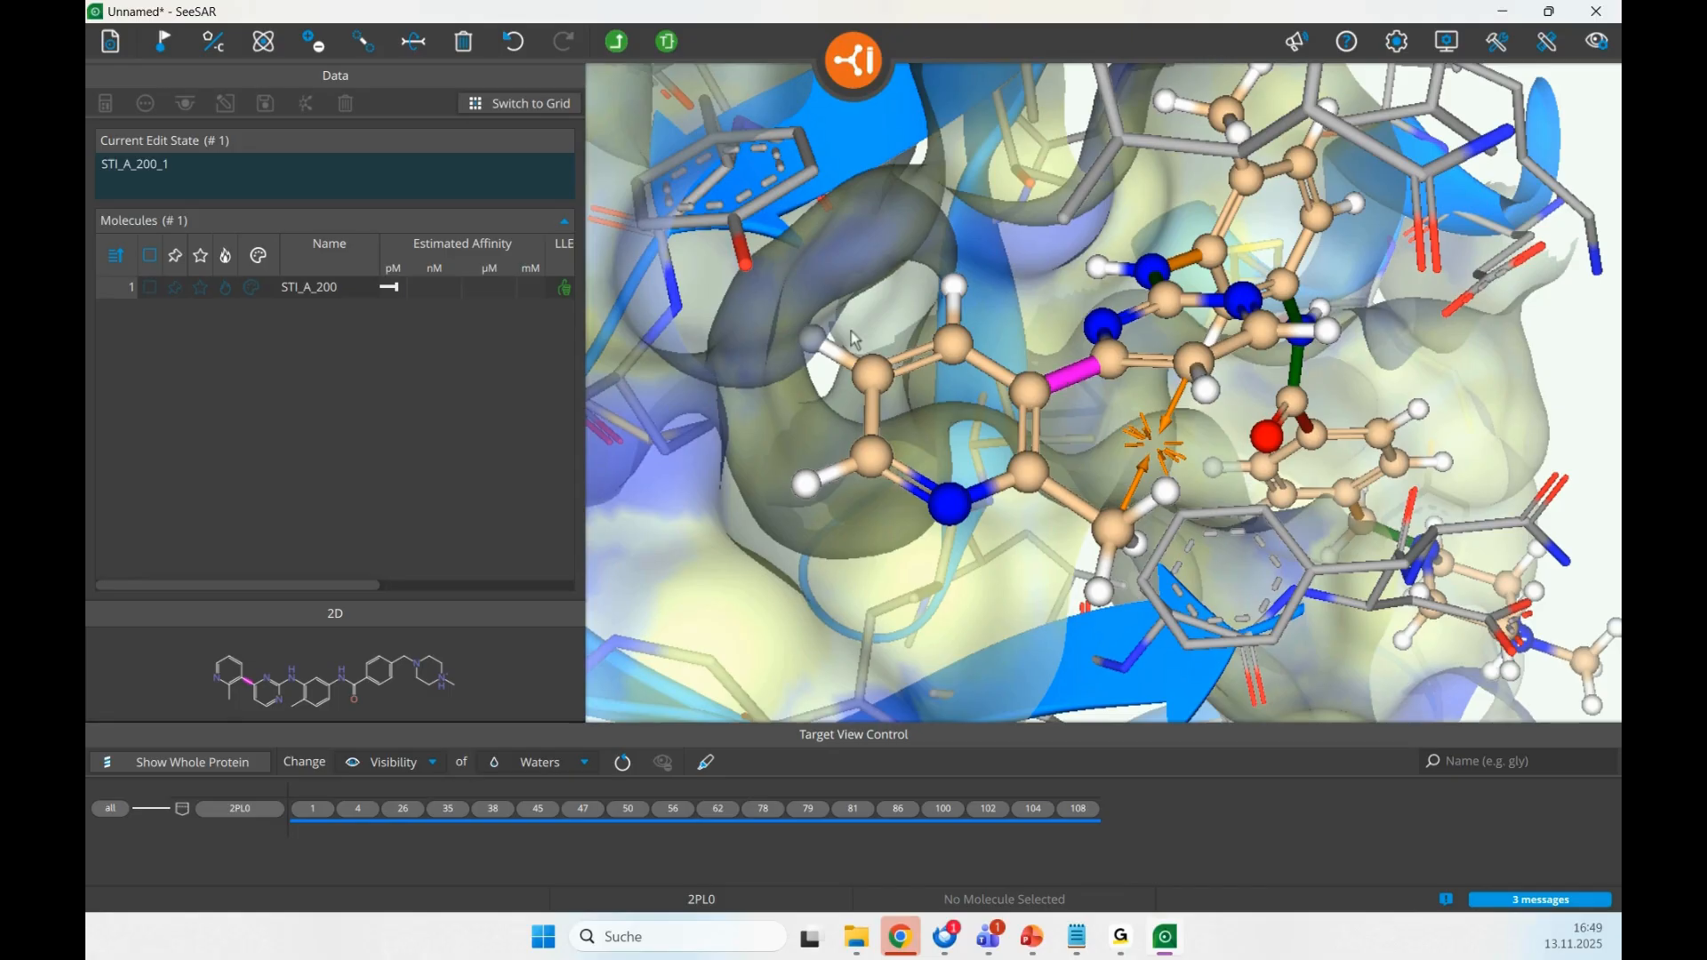
- Rotate the methylated pyridine ring around its bond to the pyrimidine ring
{"action": "left_click", "coordinate": [425, 55]}
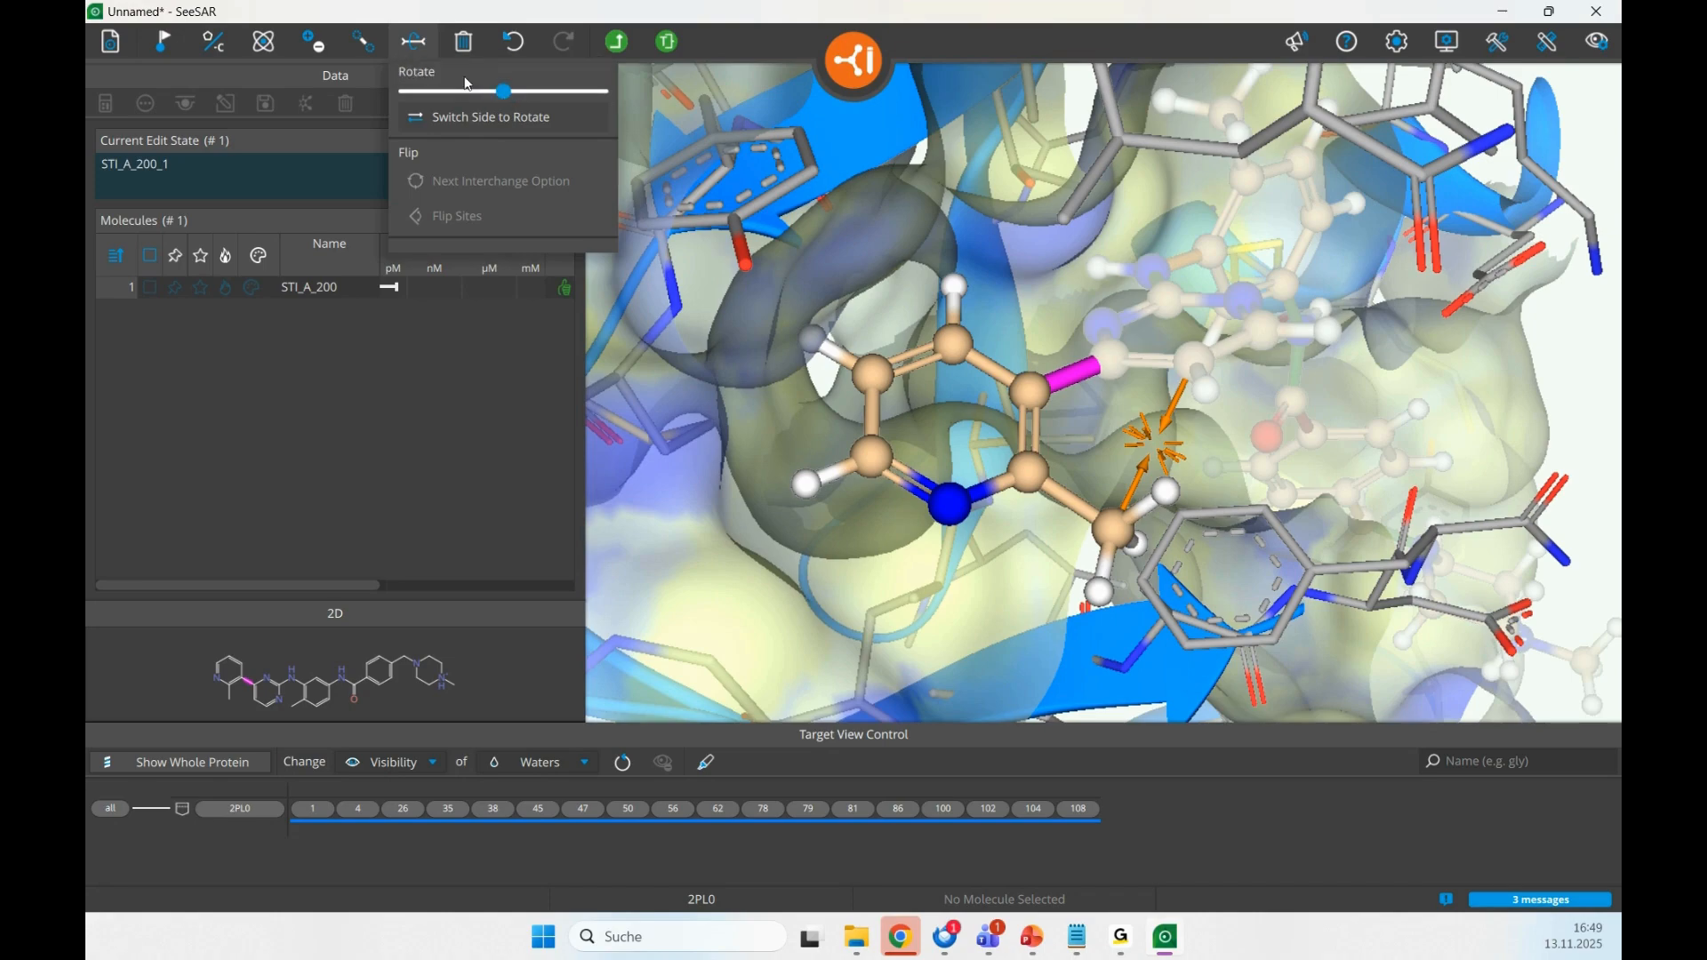
{"action": "left_click_drag", "start_coordinate": [511, 100], "coordinate": [474, 113]}
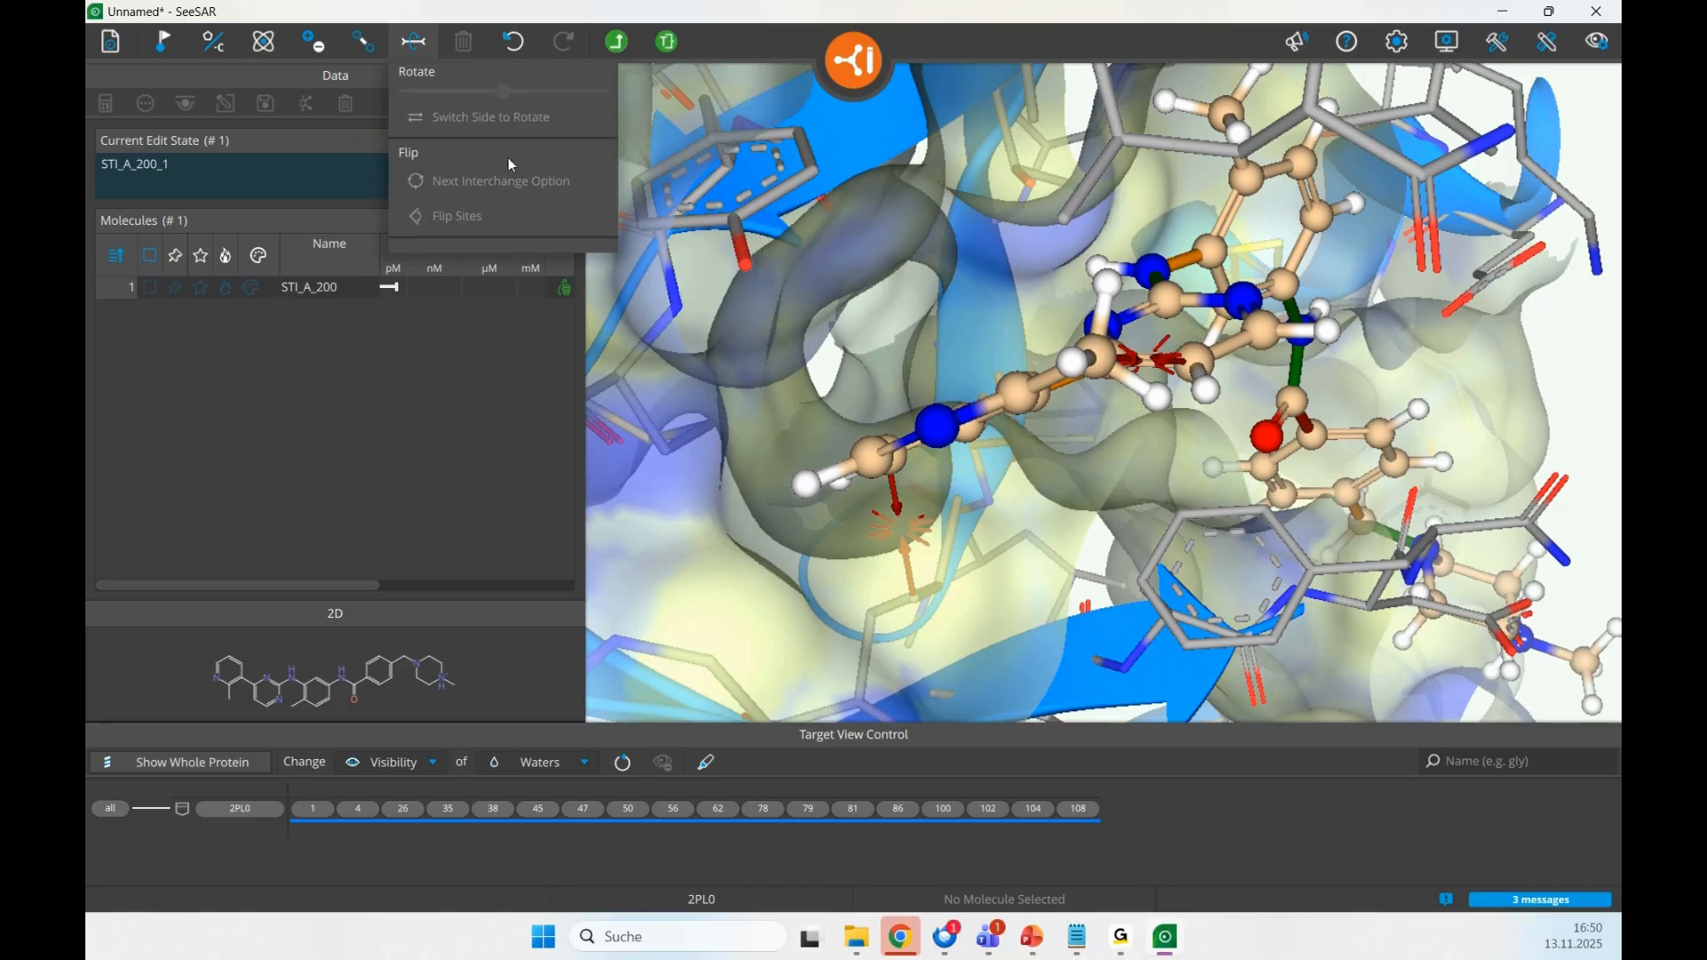
{"action": "left_click", "coordinate": [411, 44]}
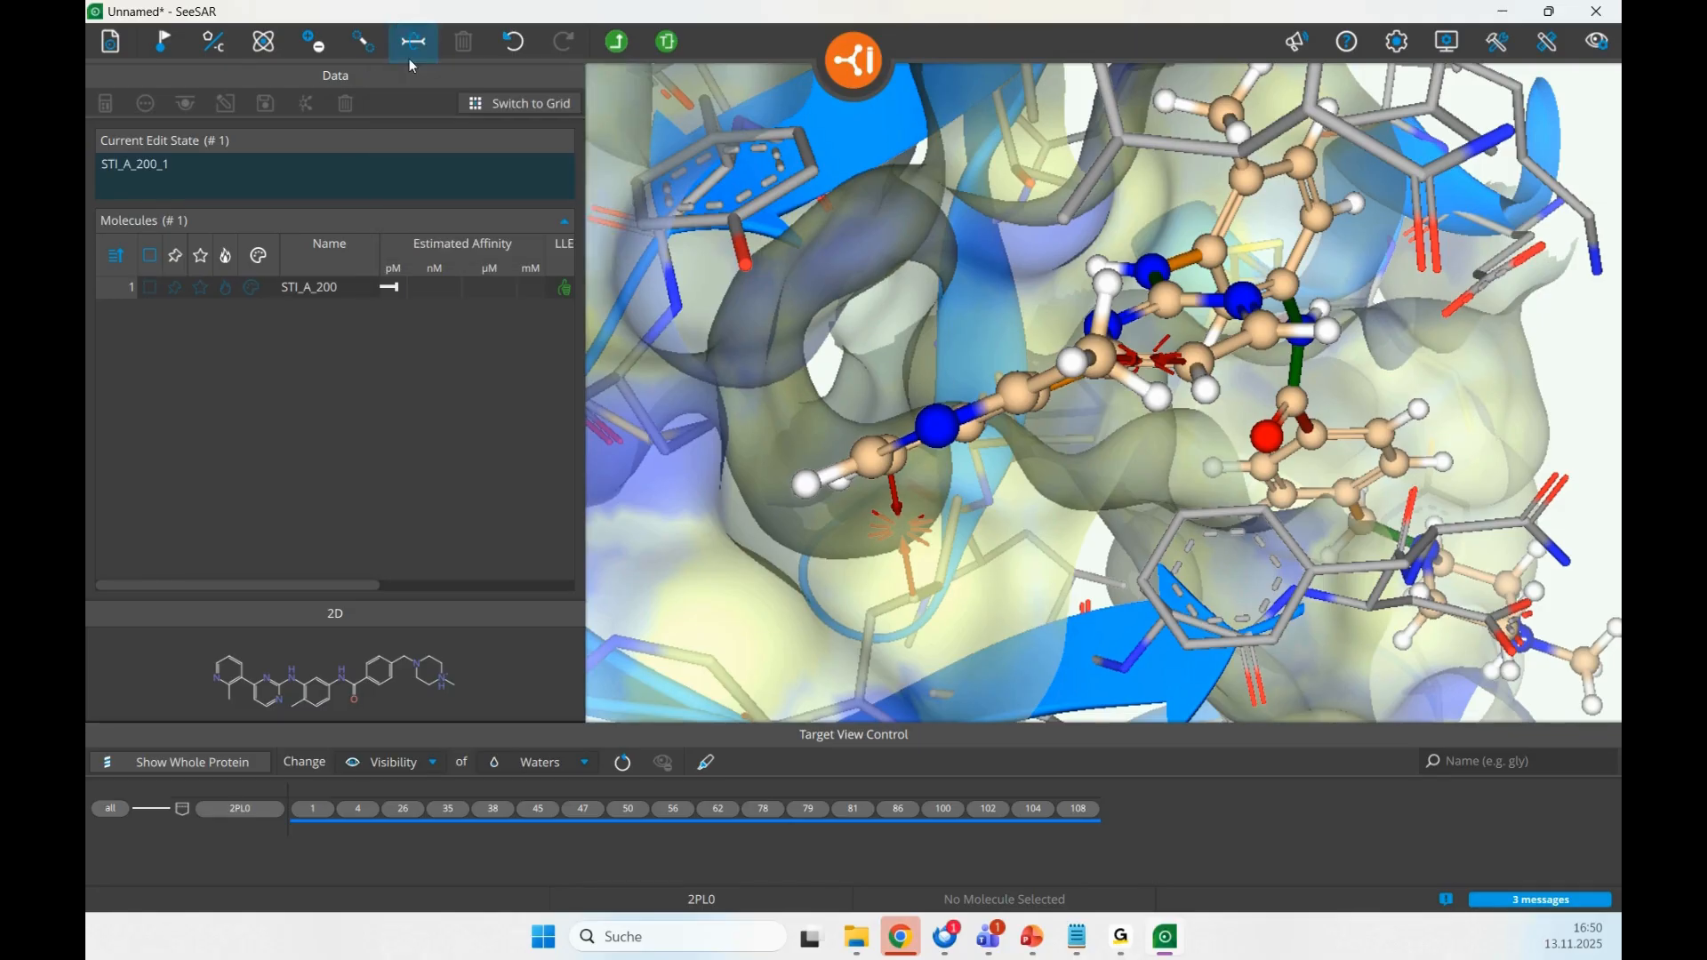
- Select the pyridine–pyrimidine bond again, switch the side to rotate, and turn the rest of the ligand around it
{"action": "scroll", "coordinate": [976, 425], "scroll_direction": "down", "scroll_amount": 3}
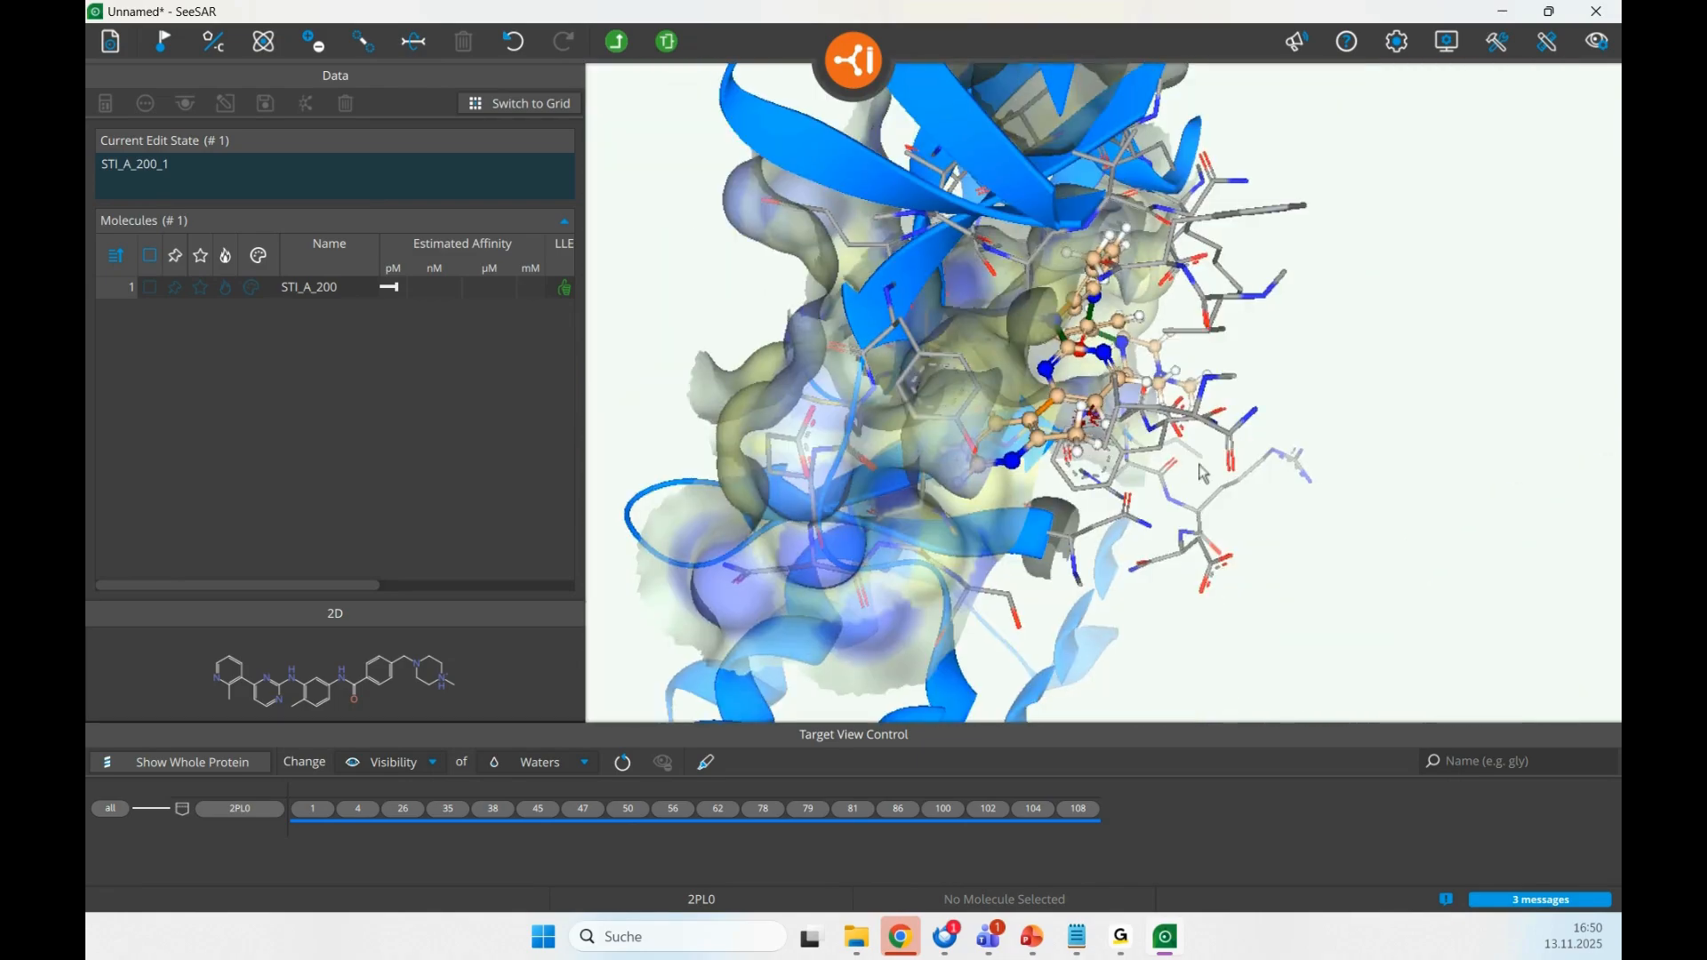
{"action": "scroll", "coordinate": [974, 424], "scroll_direction": "up", "scroll_amount": 3}
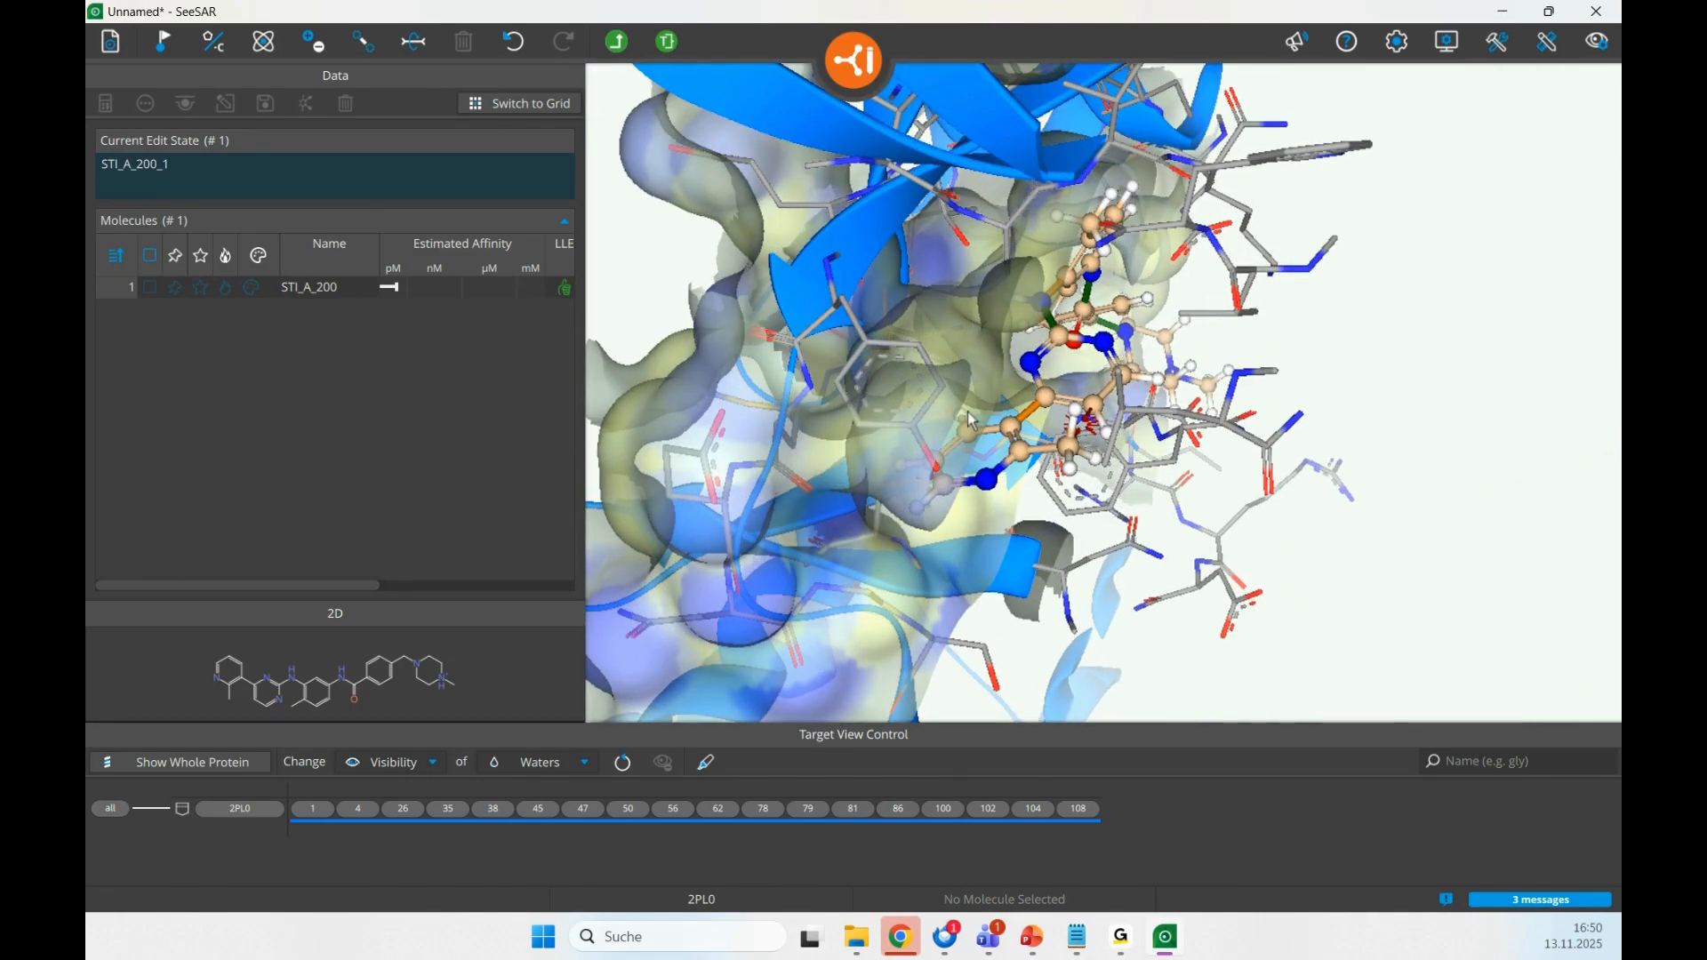
{"action": "left_click", "coordinate": [1029, 414]}
{"action": "left_click", "coordinate": [413, 42]}
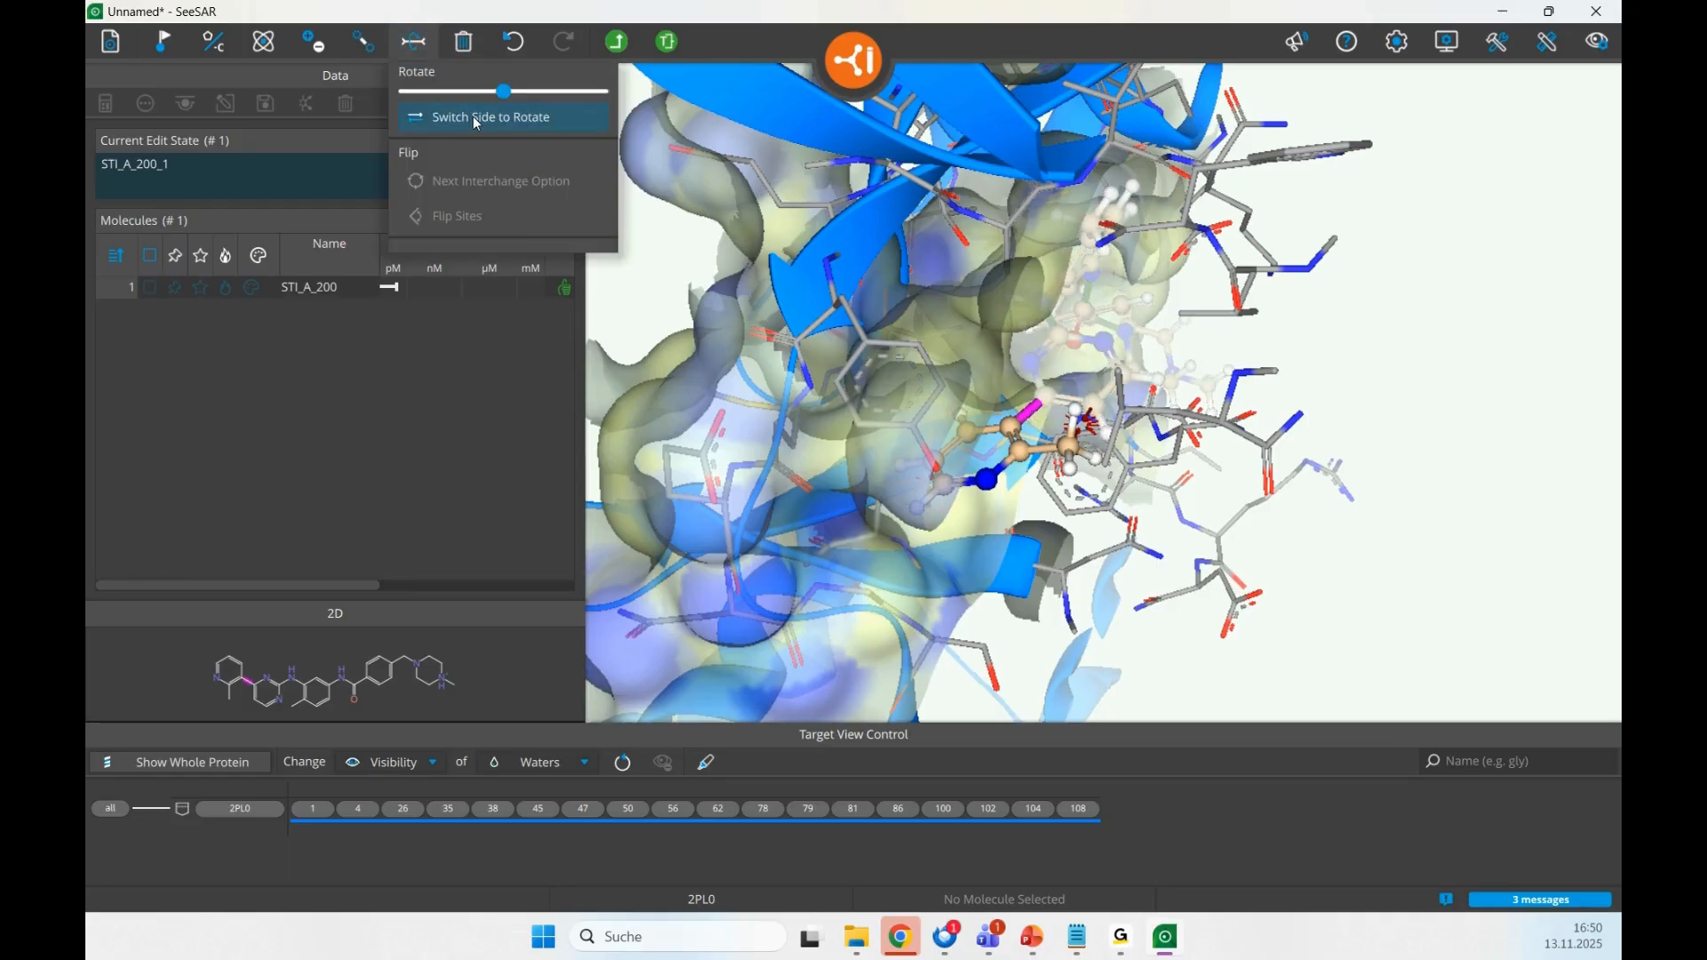
{"action": "right_click_drag", "start_coordinate": [1083, 484], "coordinate": [1029, 474]}
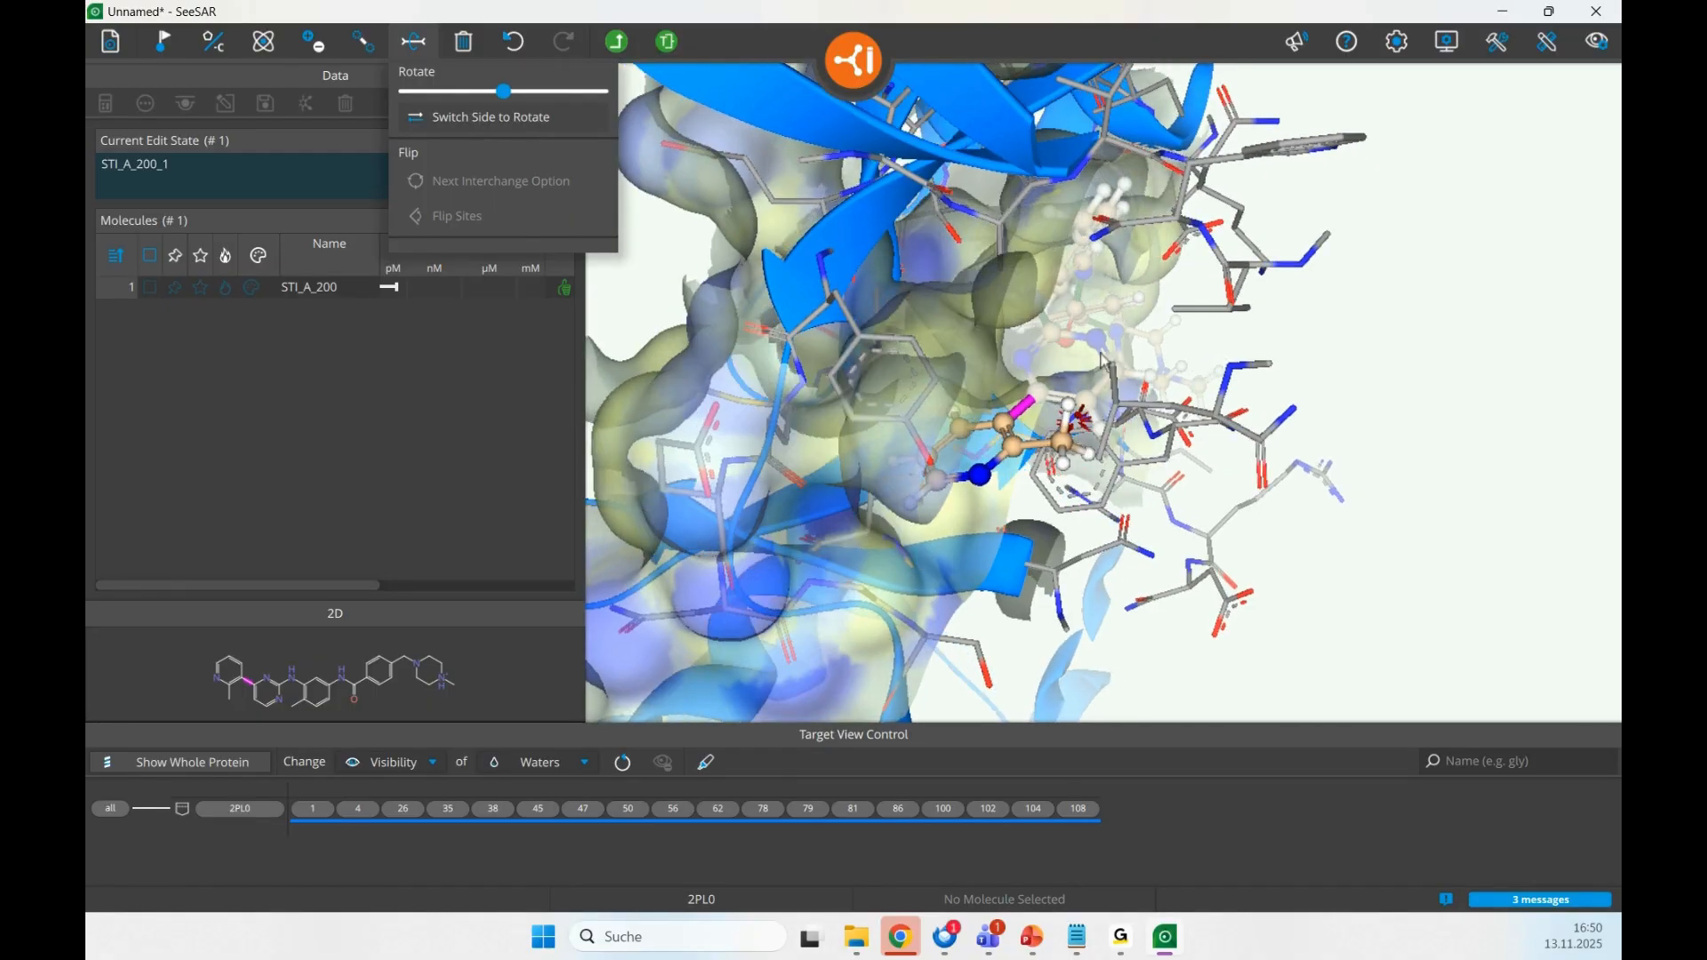
{"action": "right_click_drag", "start_coordinate": [1133, 369], "coordinate": [1076, 386]}
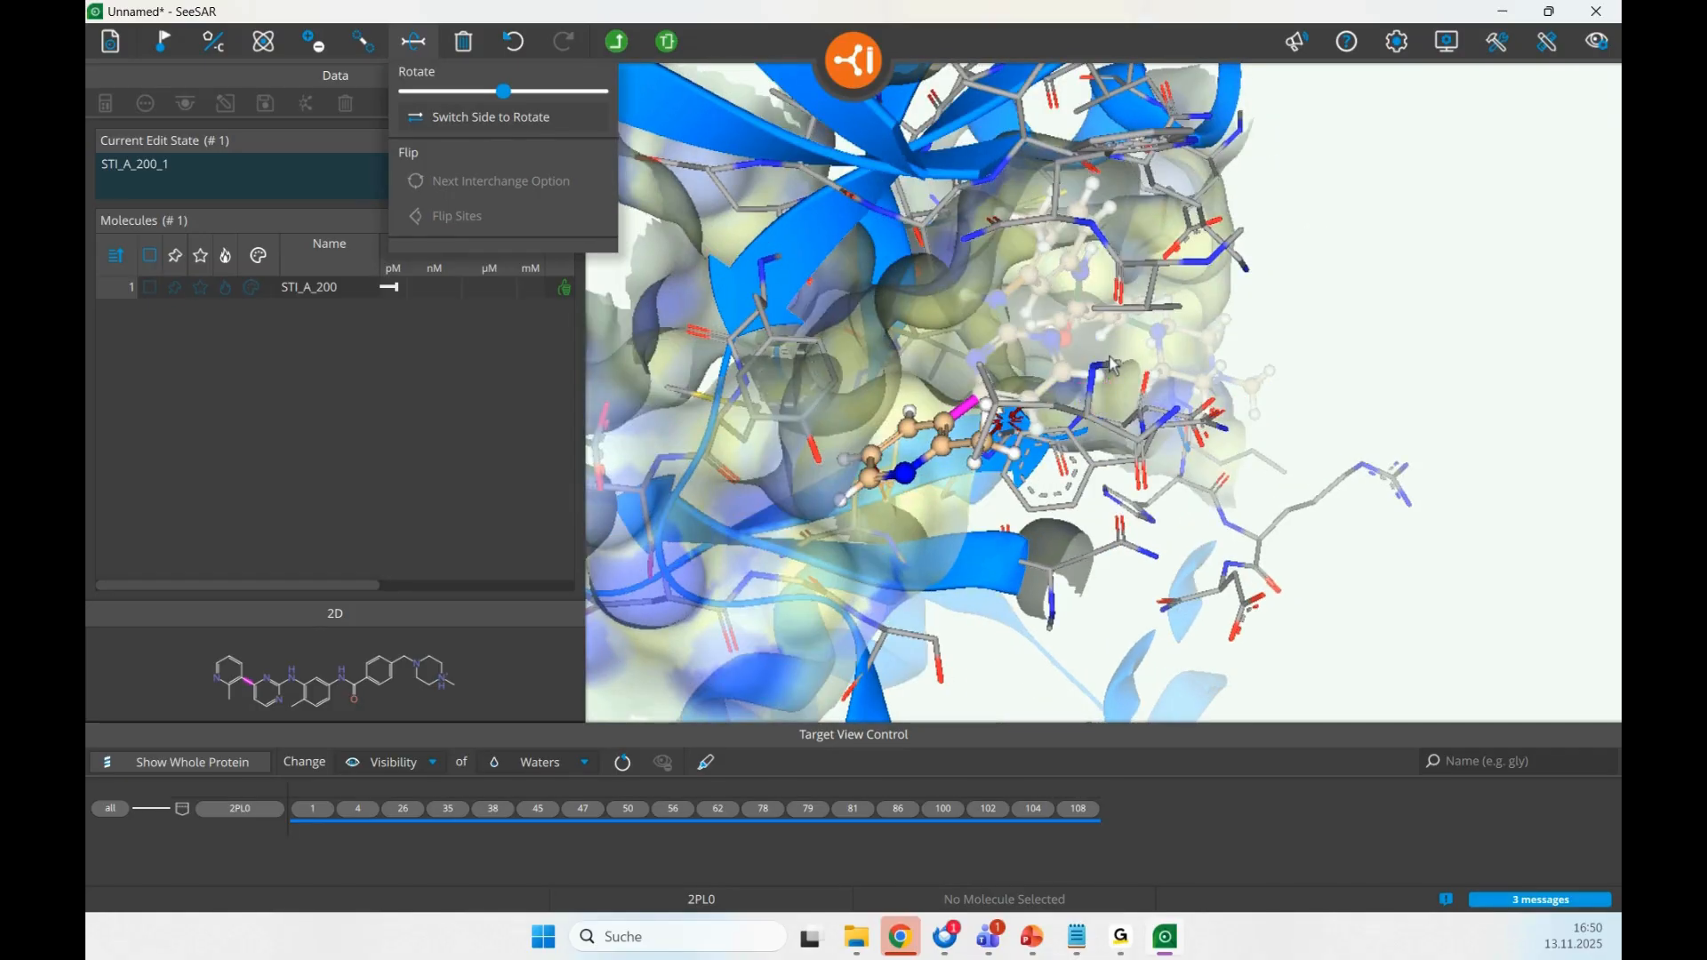
{"action": "left_click", "coordinate": [505, 117]}
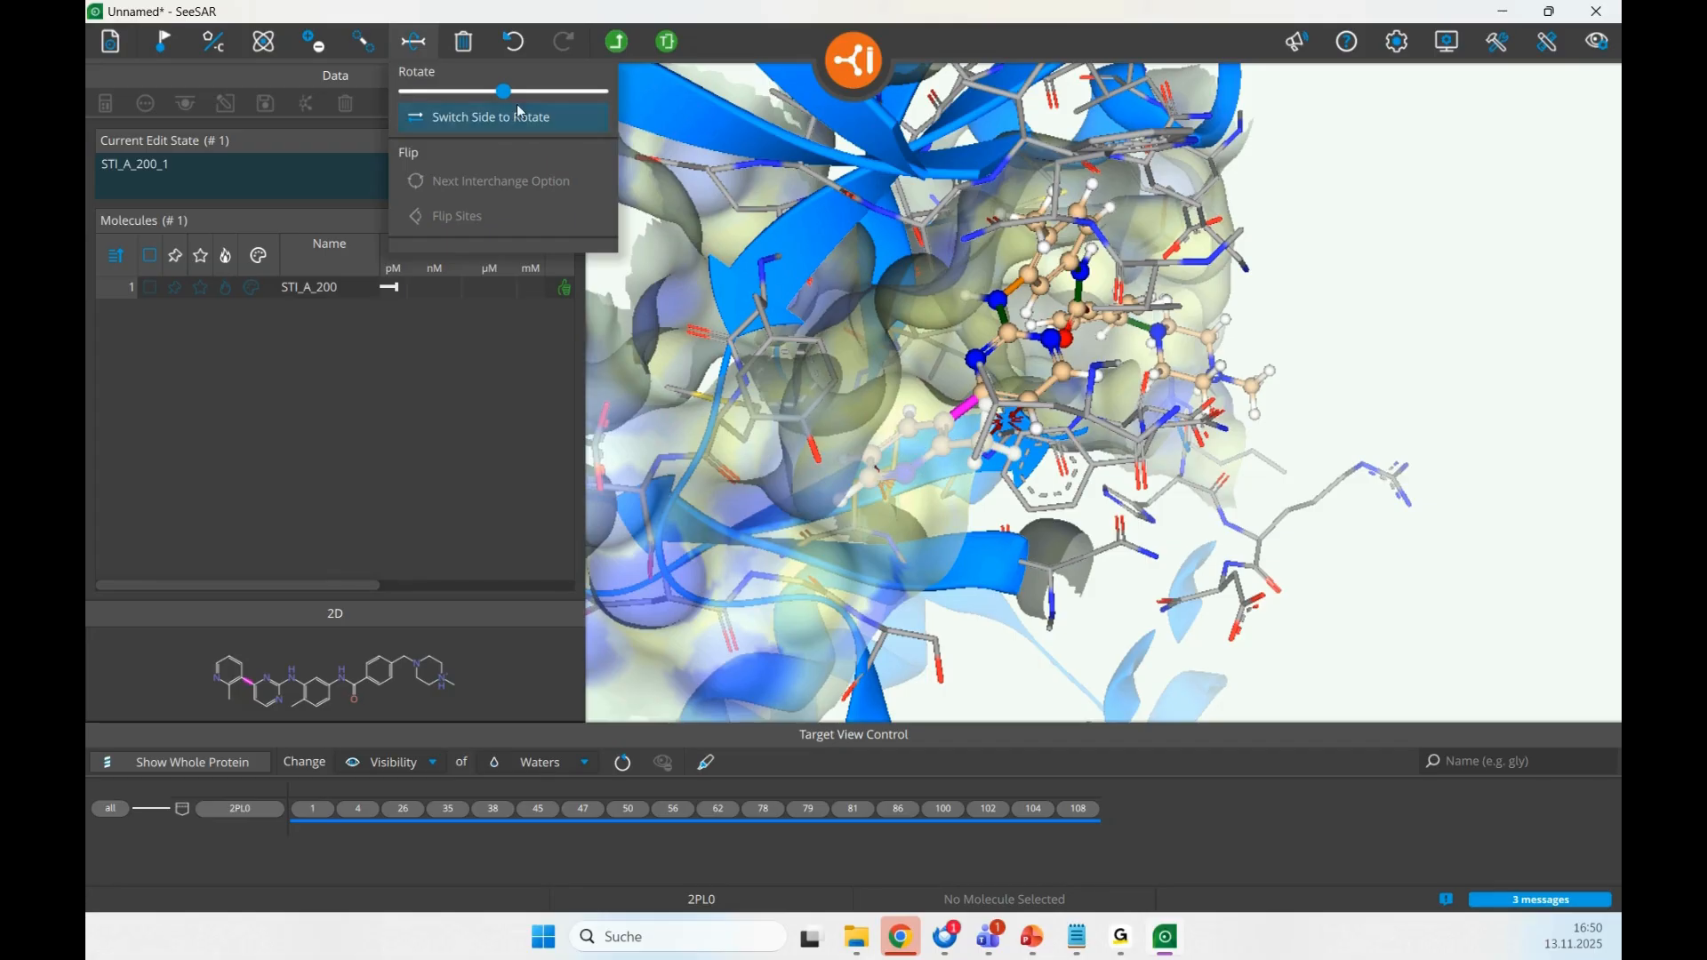
{"action": "left_click_drag", "start_coordinate": [505, 92], "coordinate": [615, 106]}
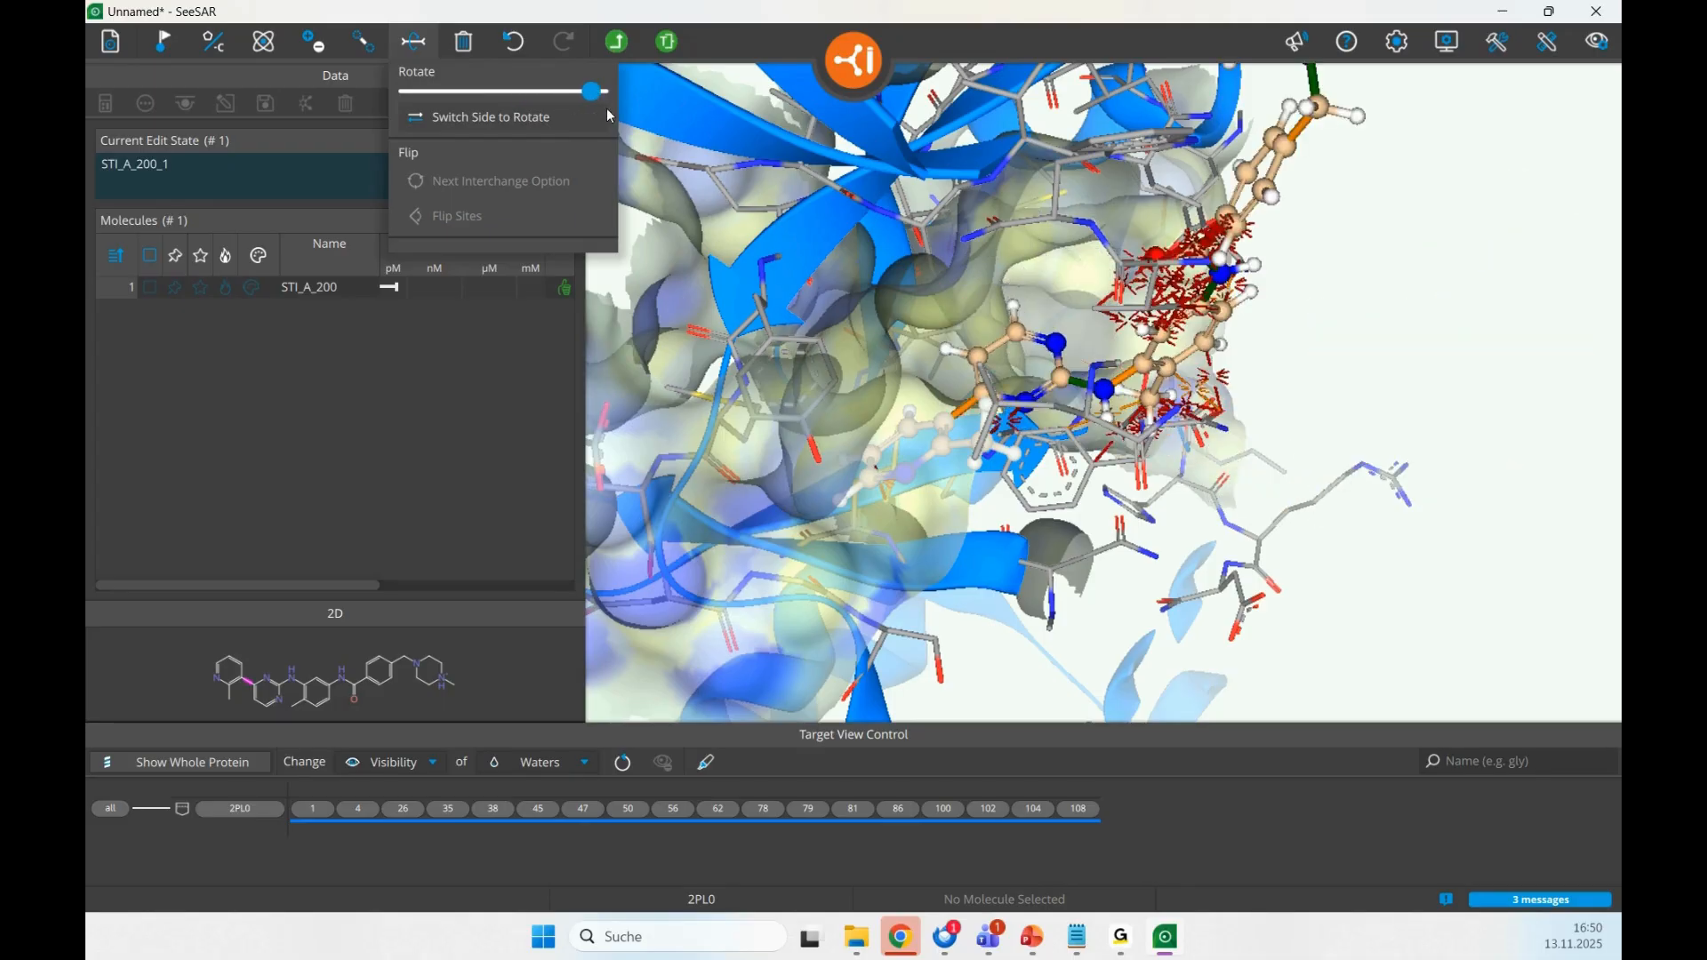
{"action": "left_click", "coordinate": [532, 100]}
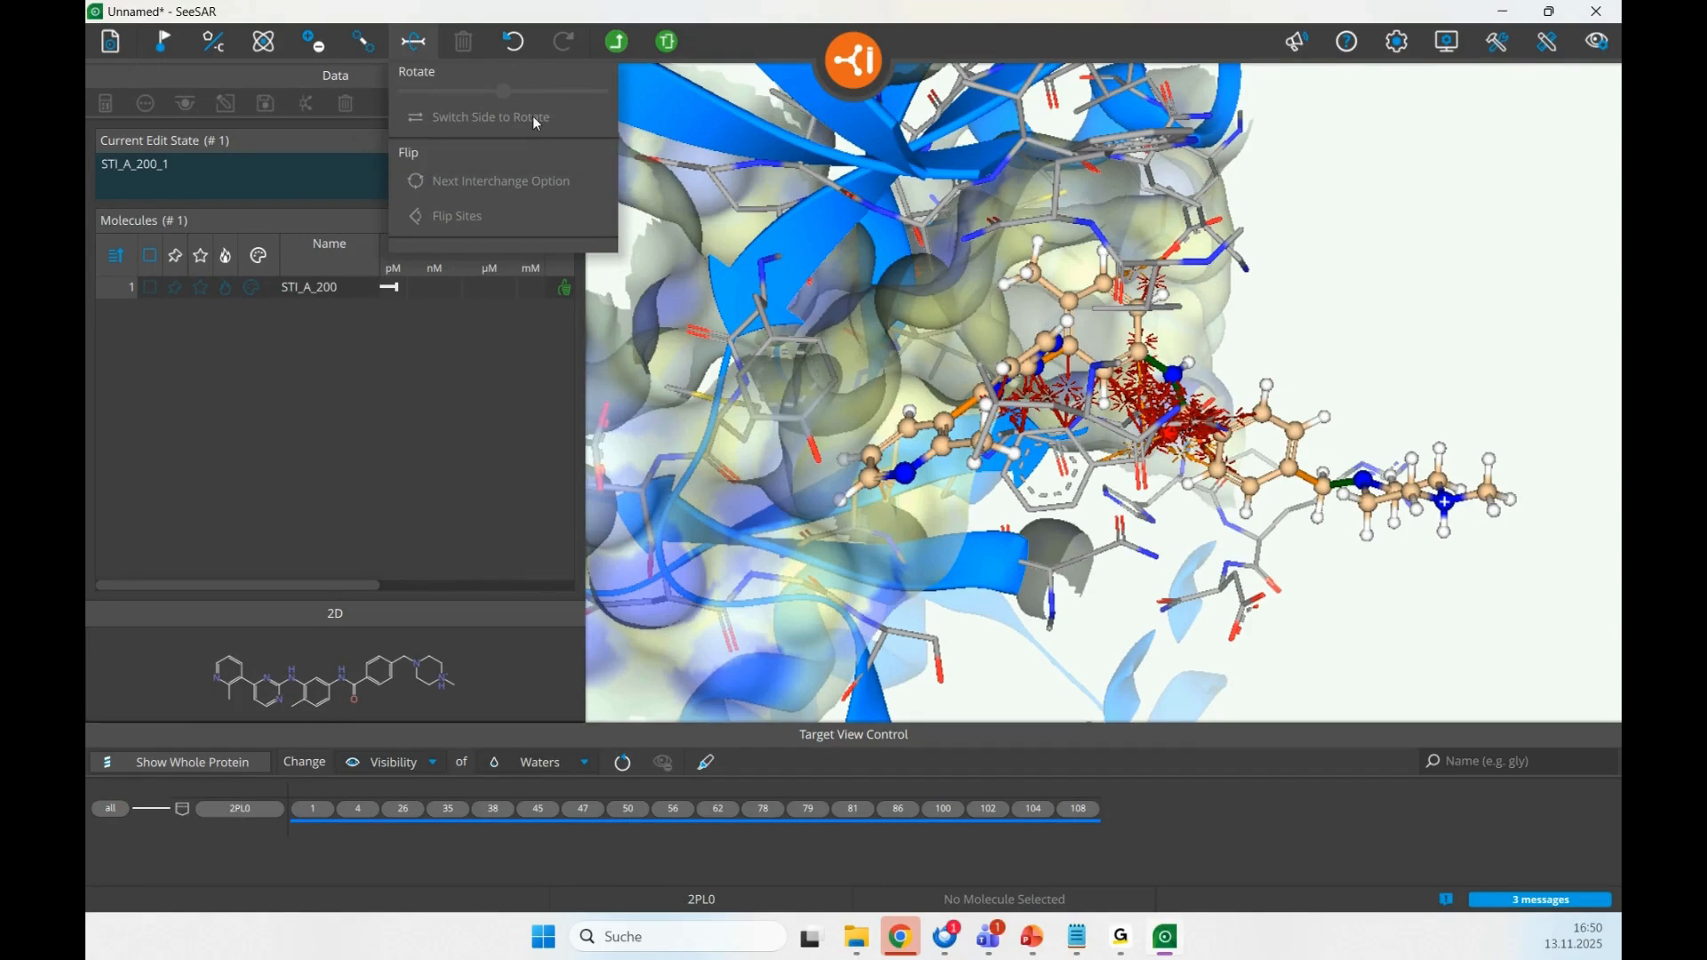
{"action": "left_click", "coordinate": [425, 53]}
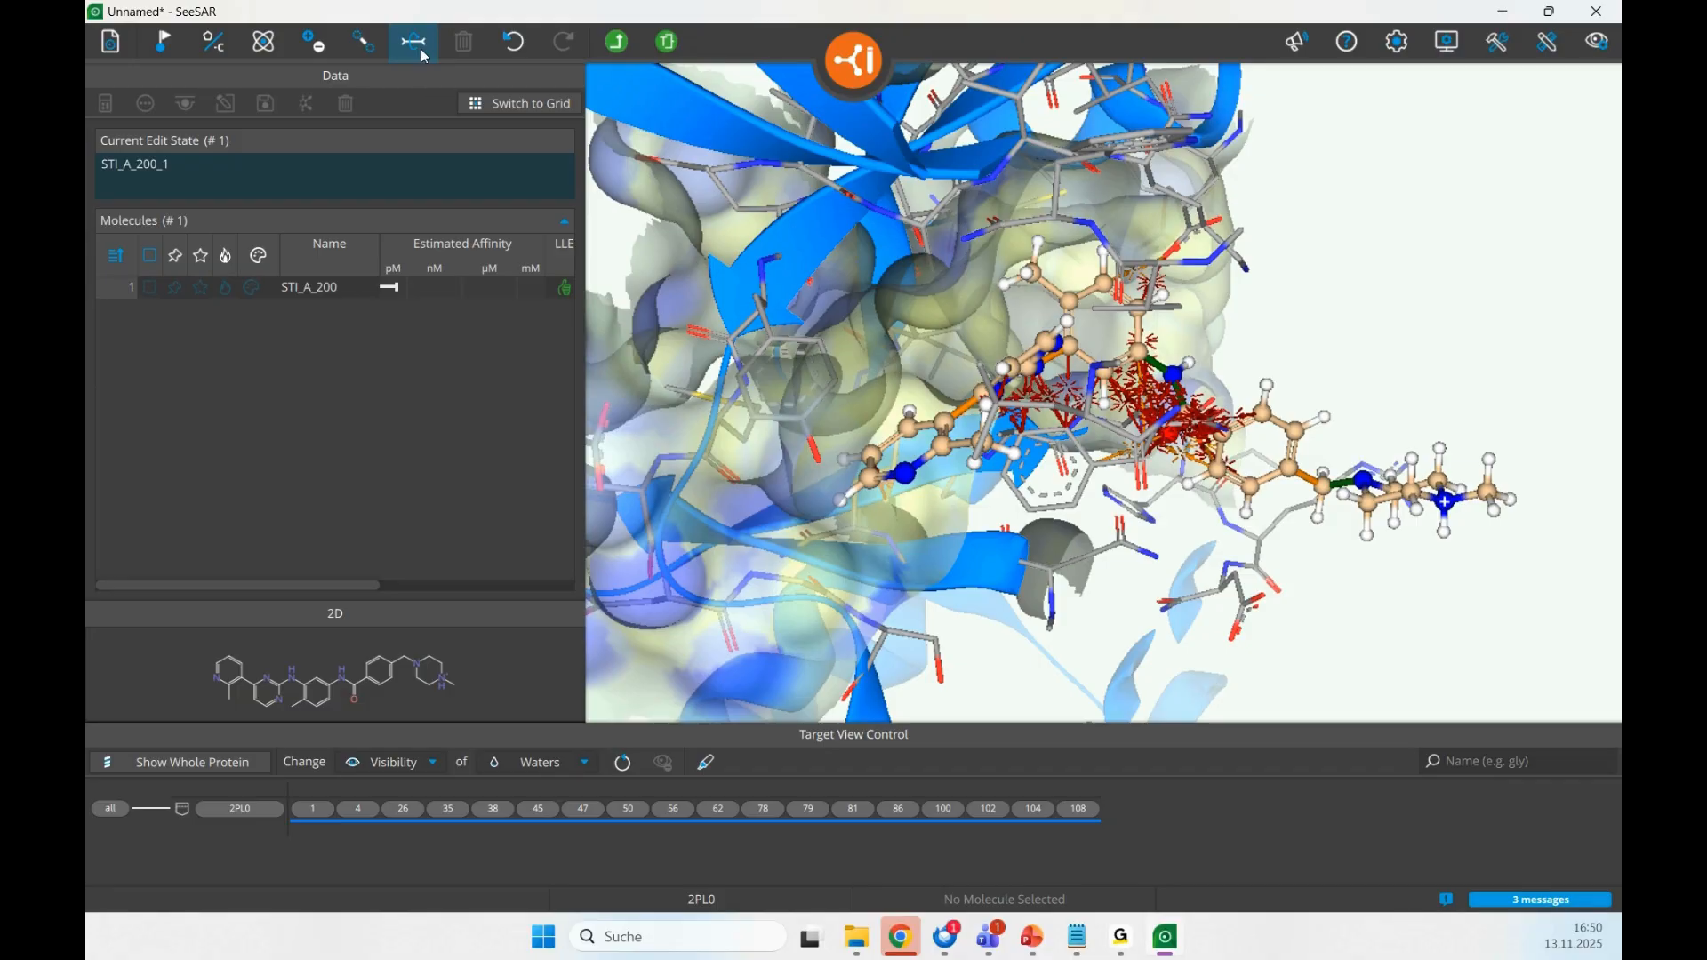
- Undo both rotations around the pyridine–pyrimidine bond, trying redo in between
{"action": "left_click", "coordinate": [515, 52]}
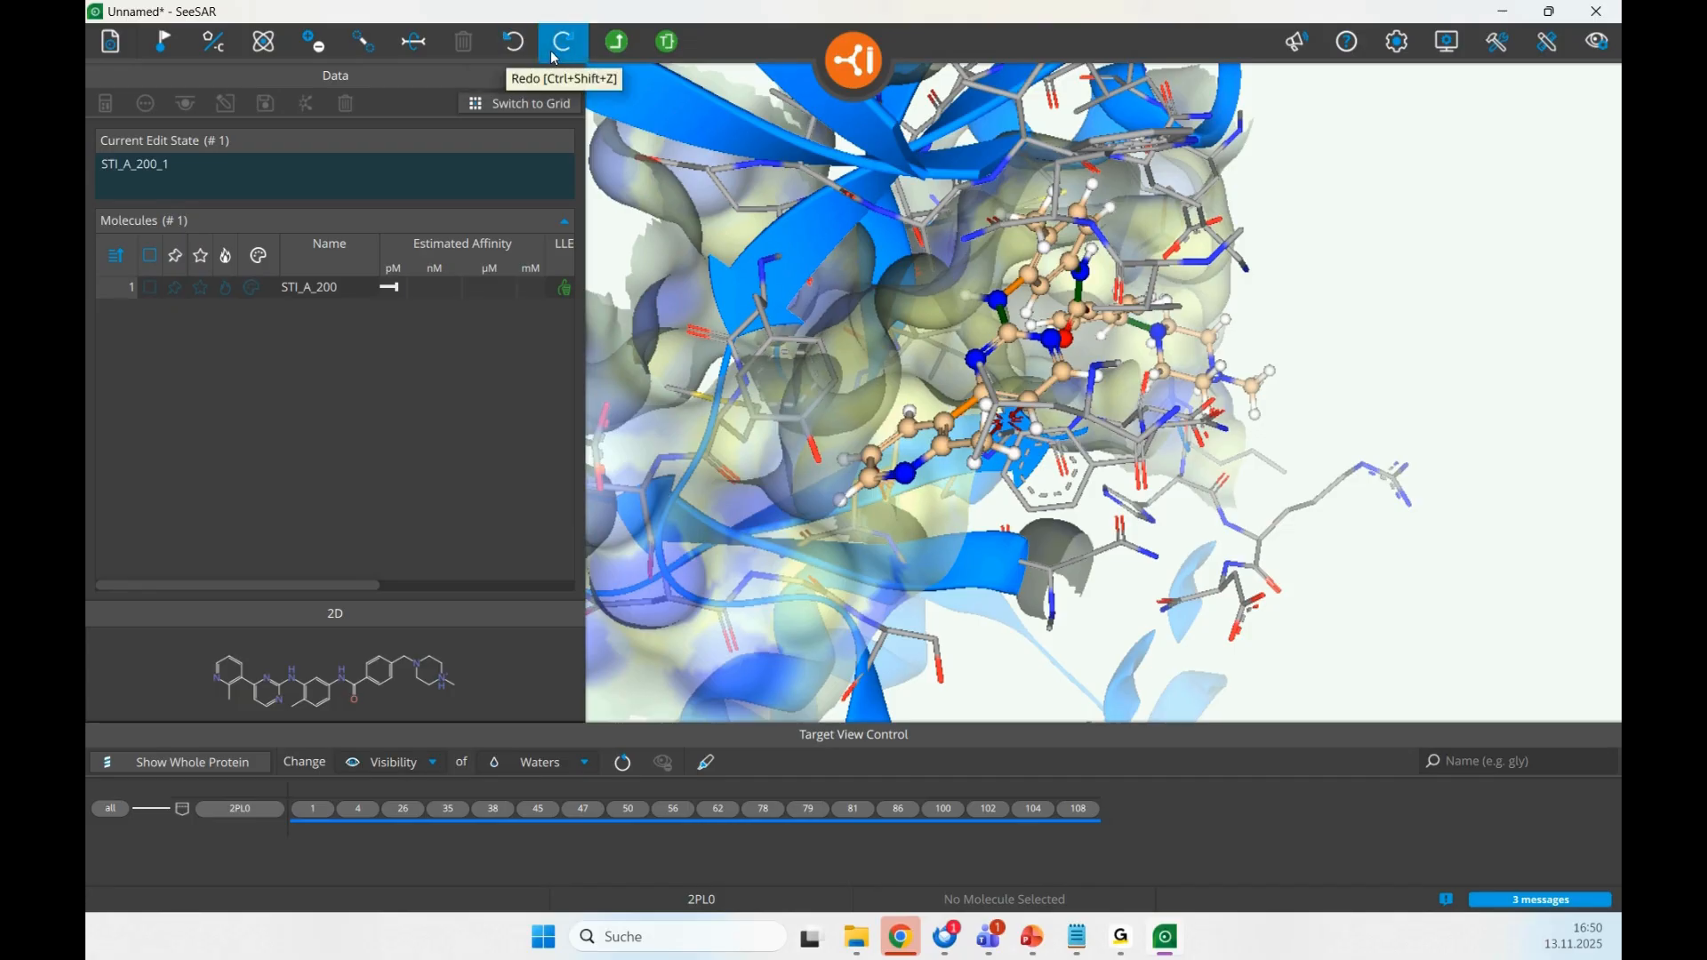
{"action": "left_click", "coordinate": [564, 44]}
{"action": "left_click", "coordinate": [512, 49]}
{"action": "left_click", "coordinate": [547, 53]}
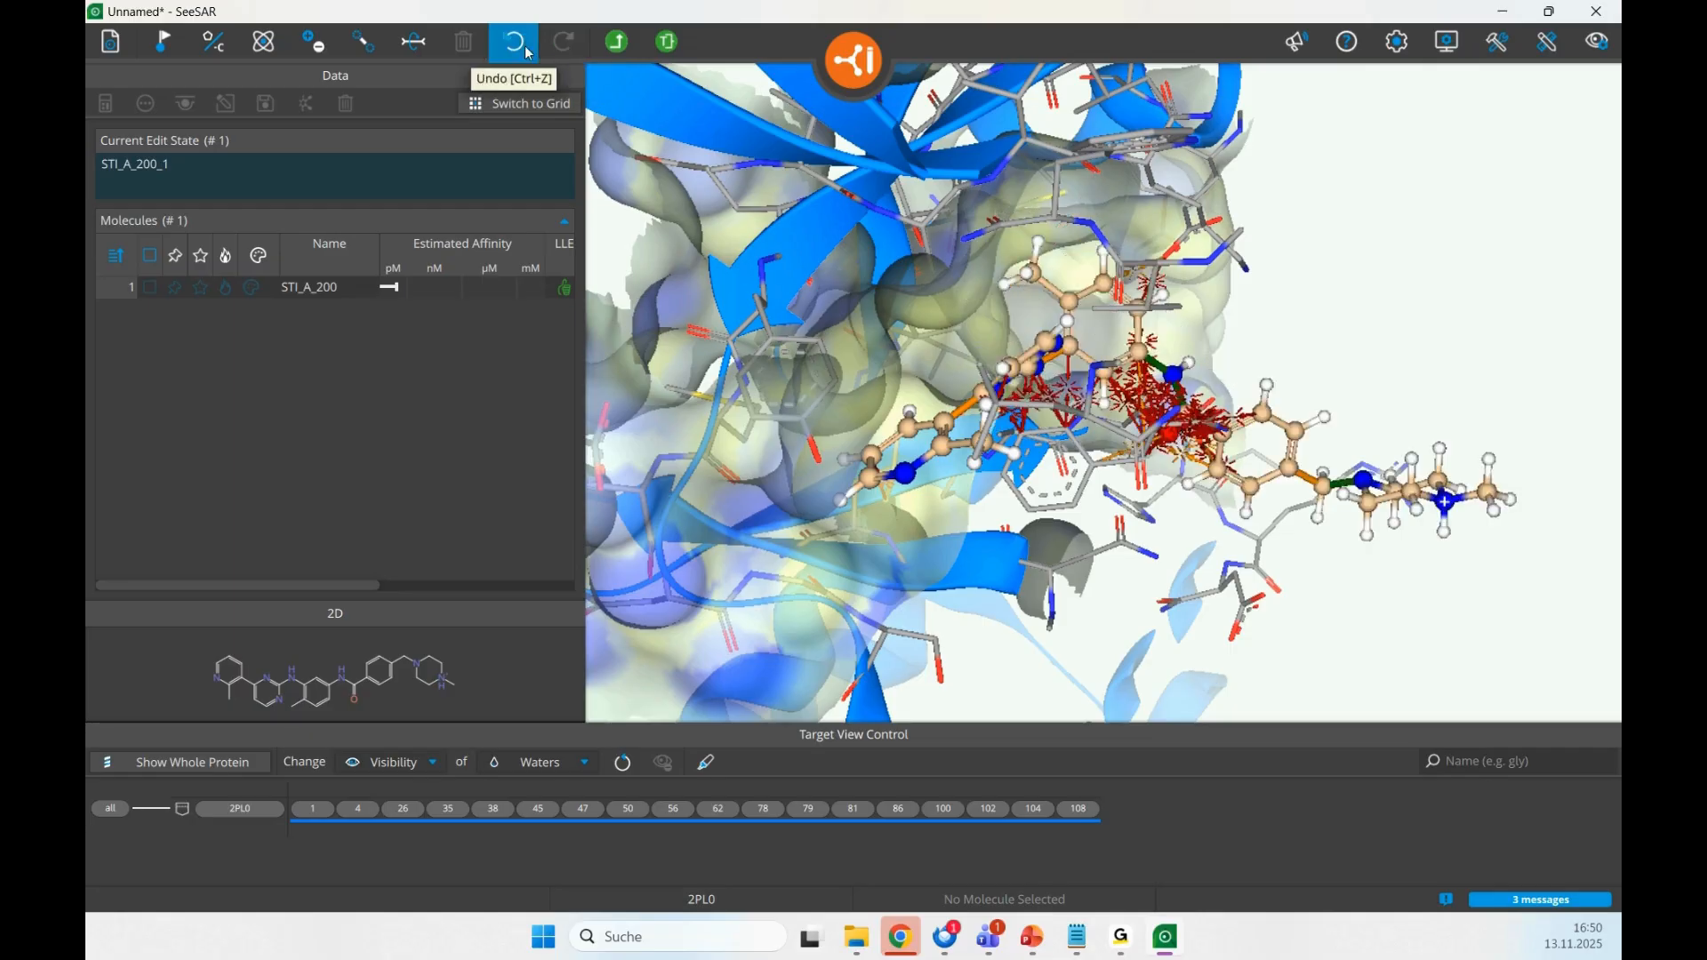
{"action": "left_click", "coordinate": [528, 53]}
{"action": "left_click", "coordinate": [530, 54]}
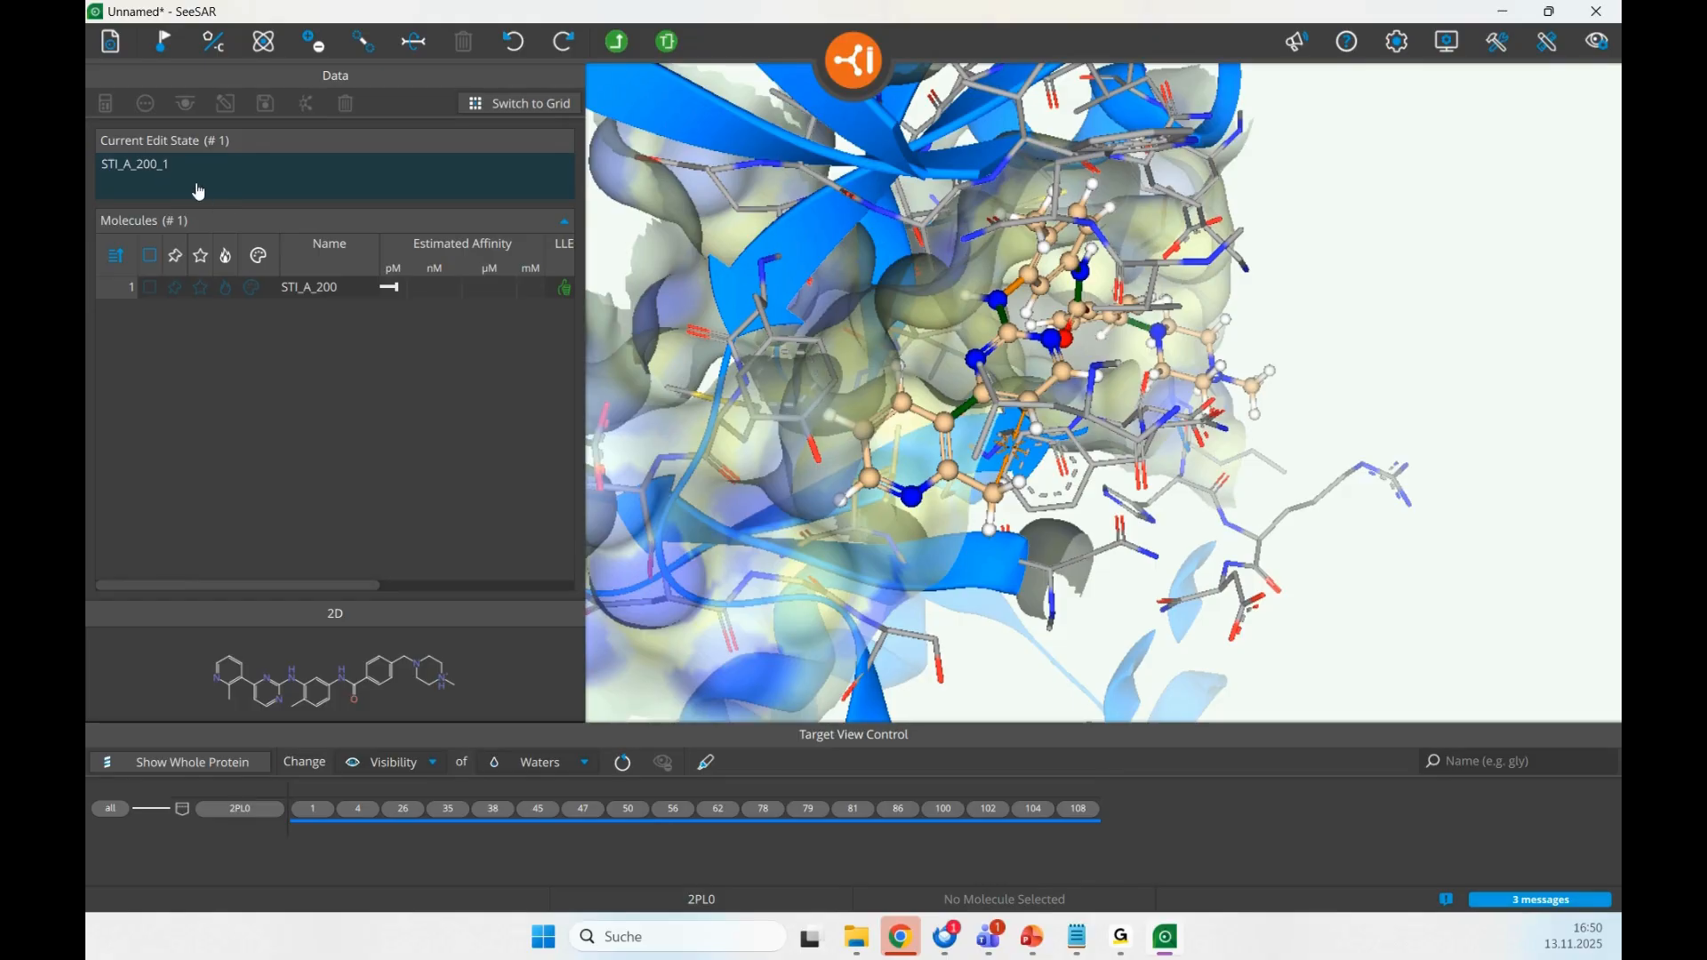
- Display the original STI_A_200 for comparison and resume editing of STI_A_200_1
{"action": "left_click", "coordinate": [322, 290]}
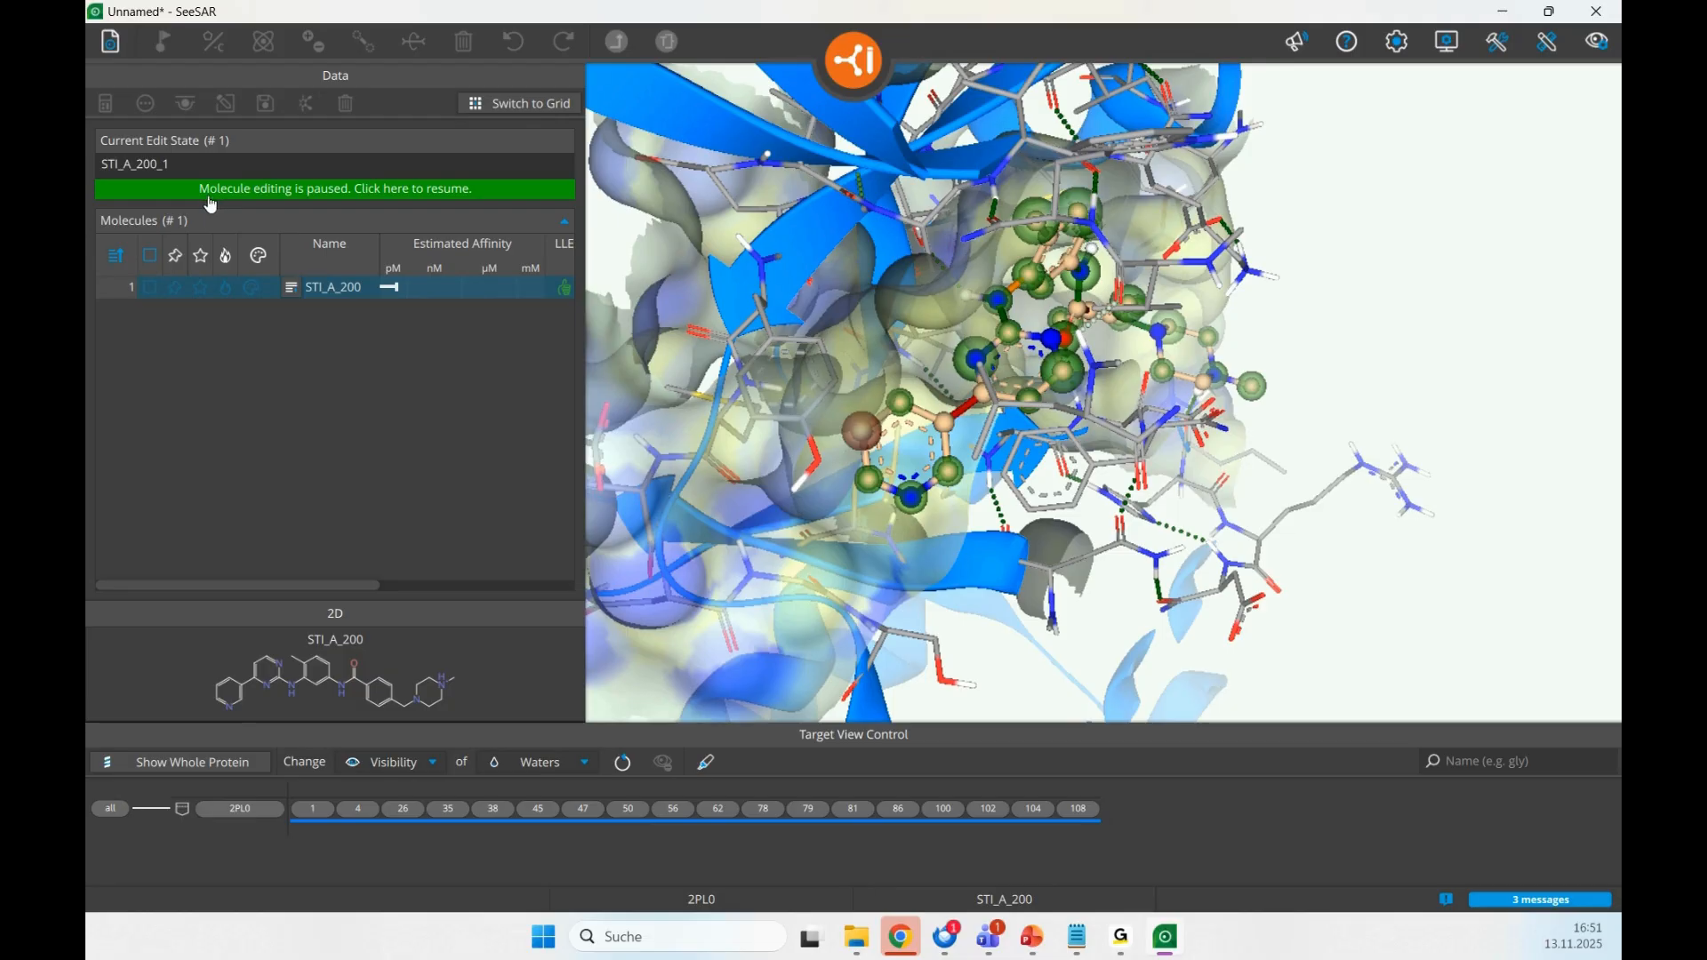
{"action": "left_click", "coordinate": [286, 197]}
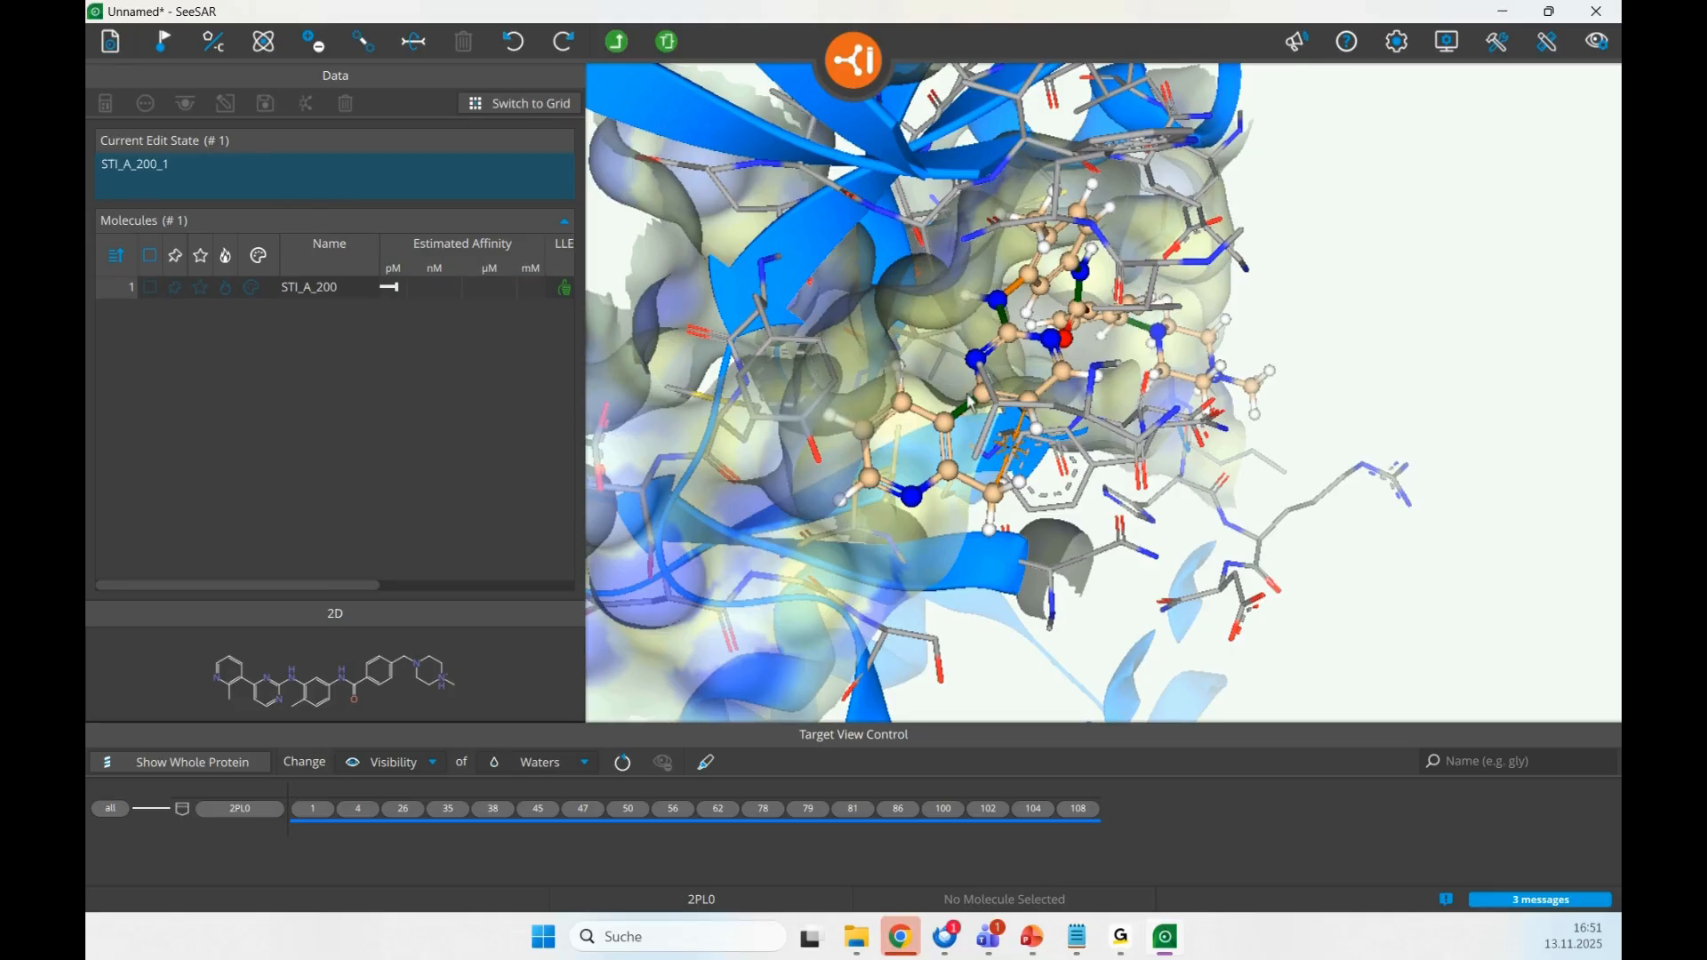
- Build a cyclopentadiene ring on the pyridine's methyl carbon and change the ring's CH2 carbon to sulfur
{"action": "scroll", "coordinate": [921, 385], "scroll_direction": "up", "scroll_amount": 2}
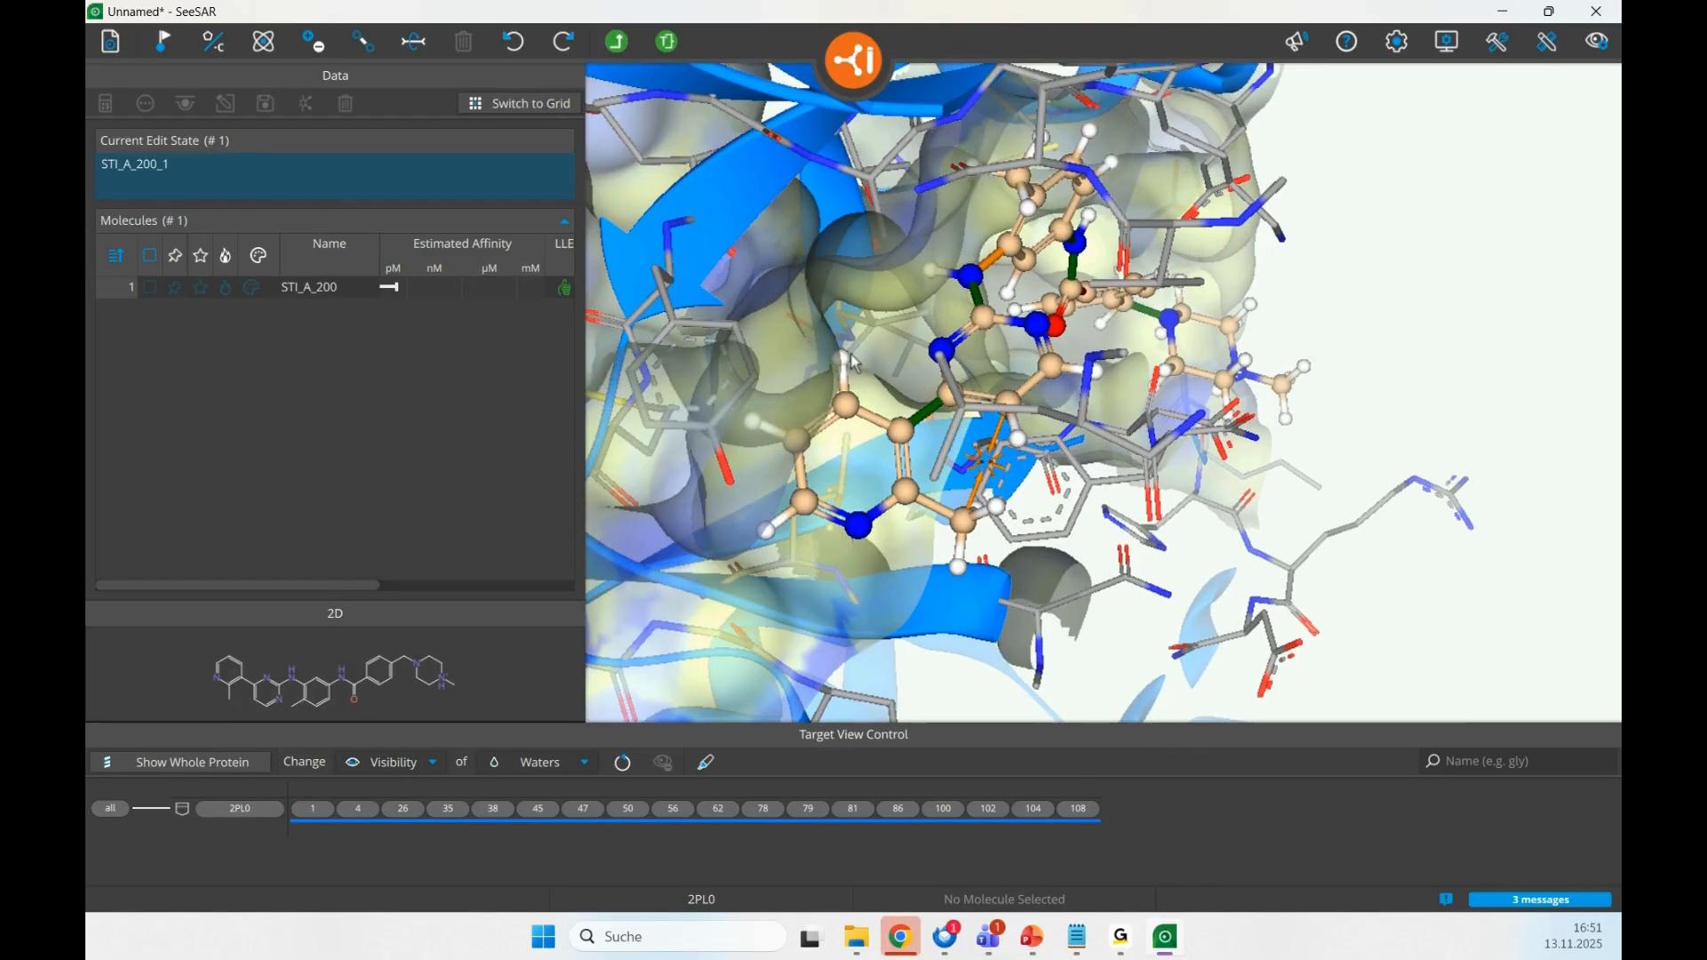
{"action": "left_click_drag", "start_coordinate": [849, 353], "coordinate": [1101, 391]}
{"action": "scroll", "coordinate": [956, 380], "scroll_direction": "down", "scroll_amount": 2}
{"action": "scroll", "coordinate": [1041, 445], "scroll_direction": "up", "scroll_amount": 2}
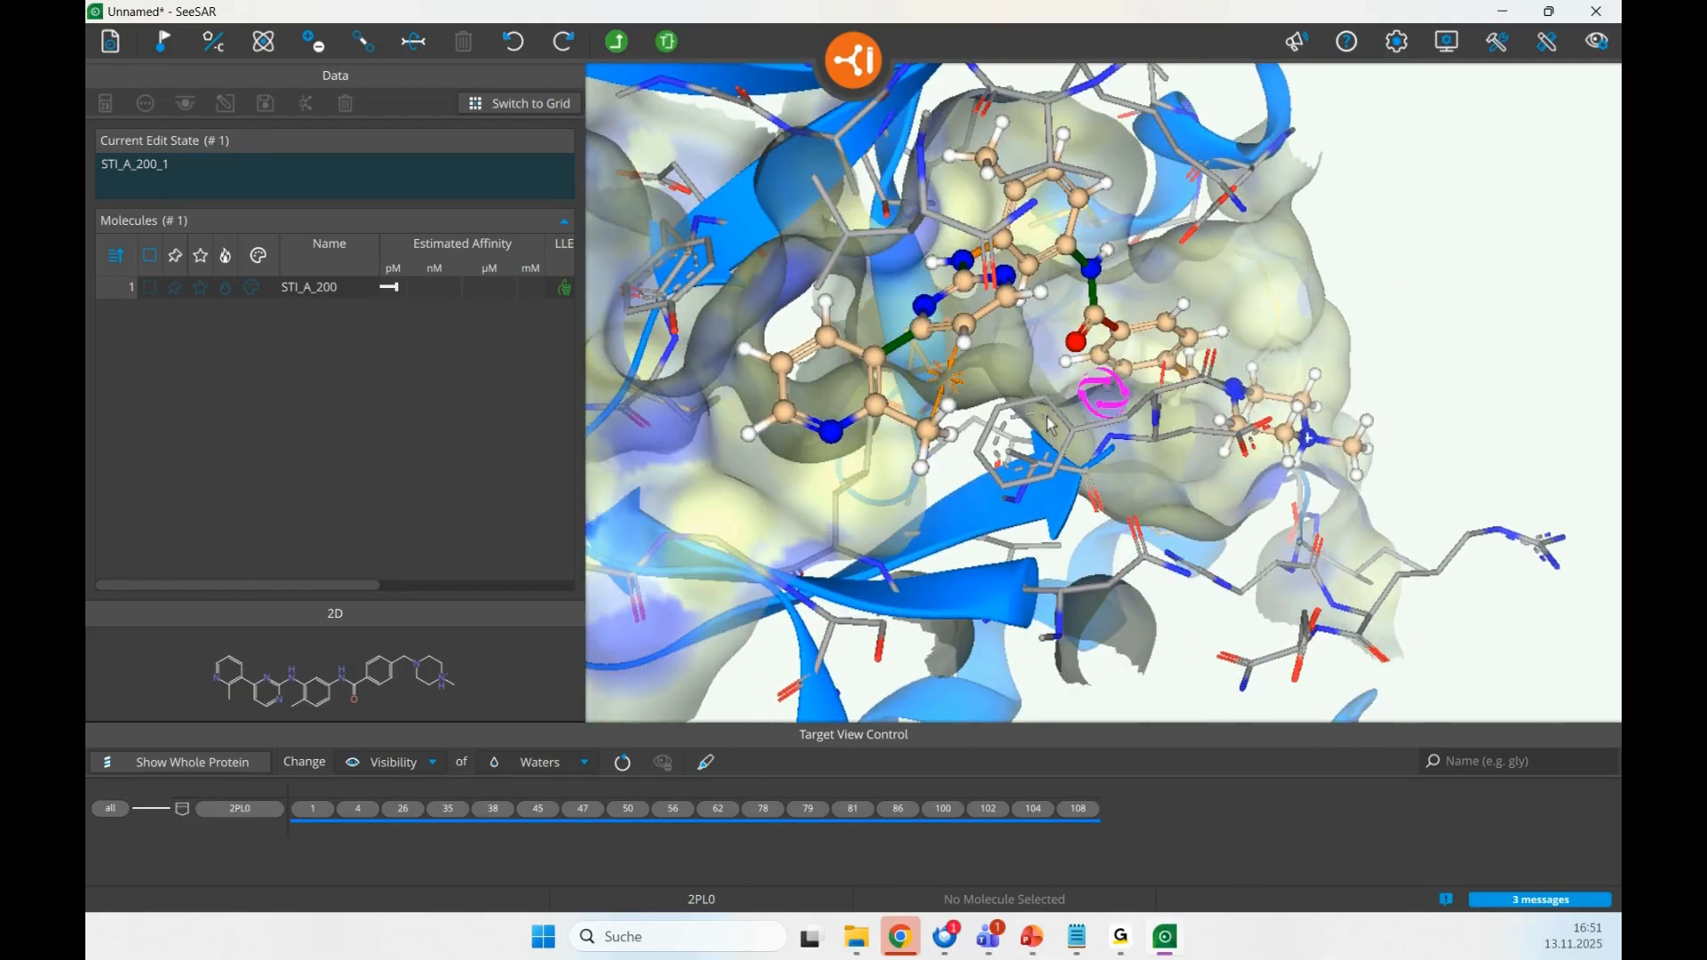
{"action": "left_click", "coordinate": [926, 431]}
{"action": "mouse_move", "coordinate": [983, 447]}
{"action": "mouse_move", "coordinate": [986, 478]}
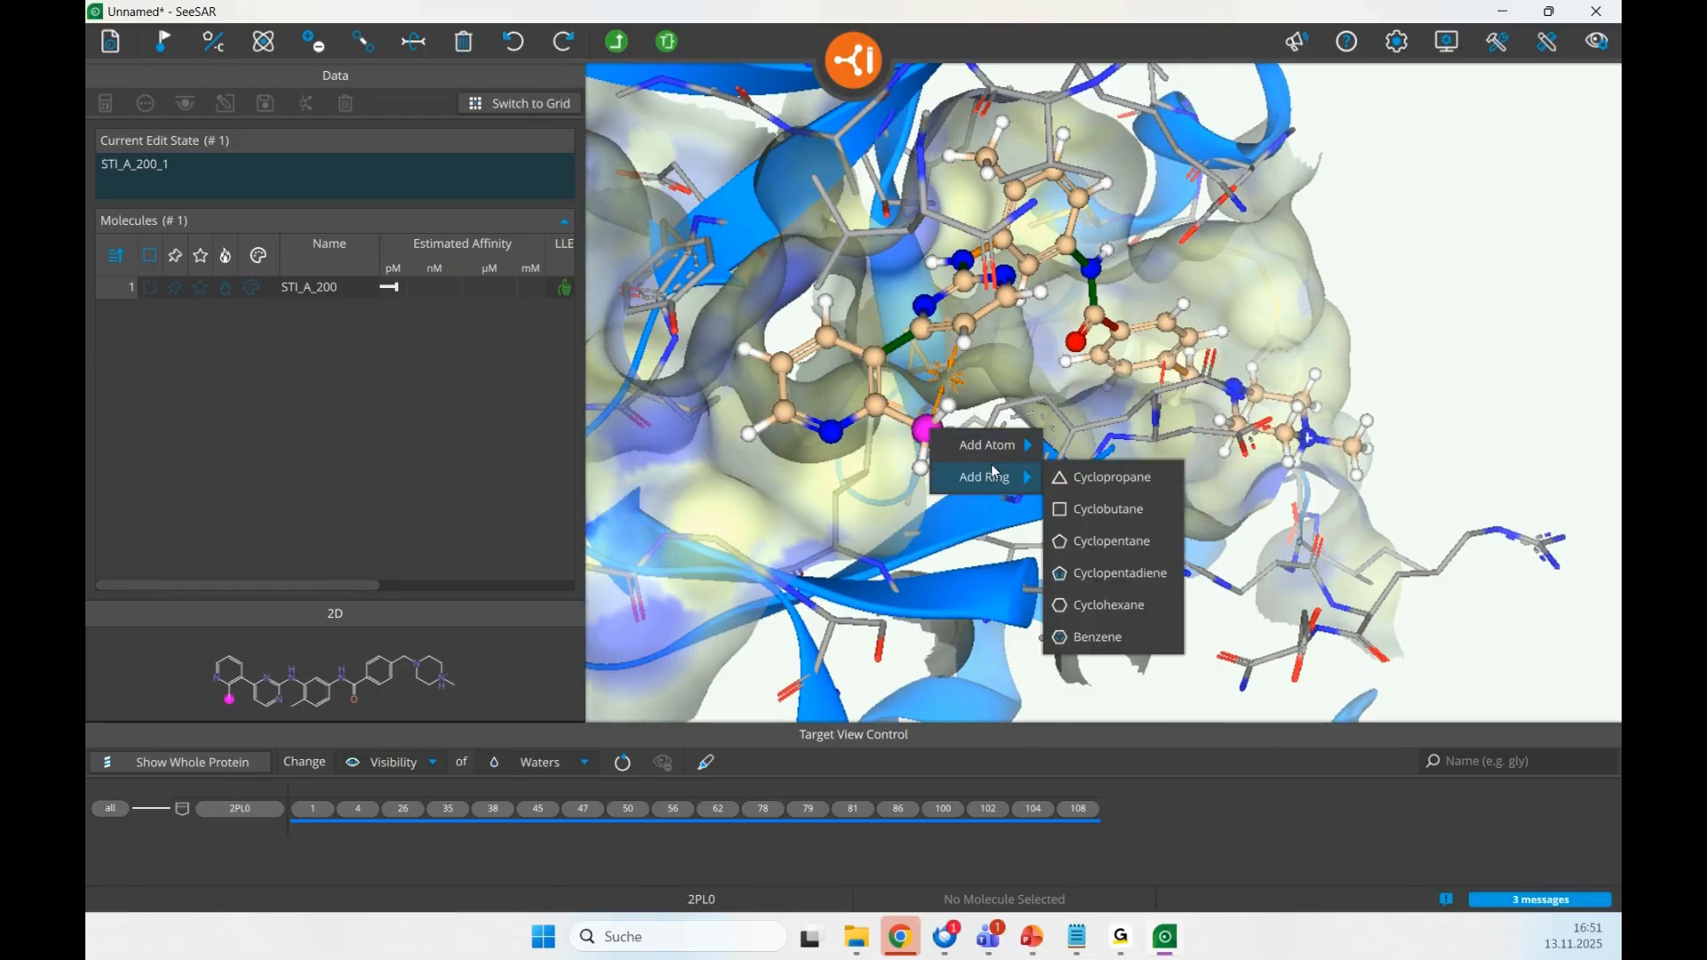
{"action": "left_click", "coordinate": [1115, 574]}
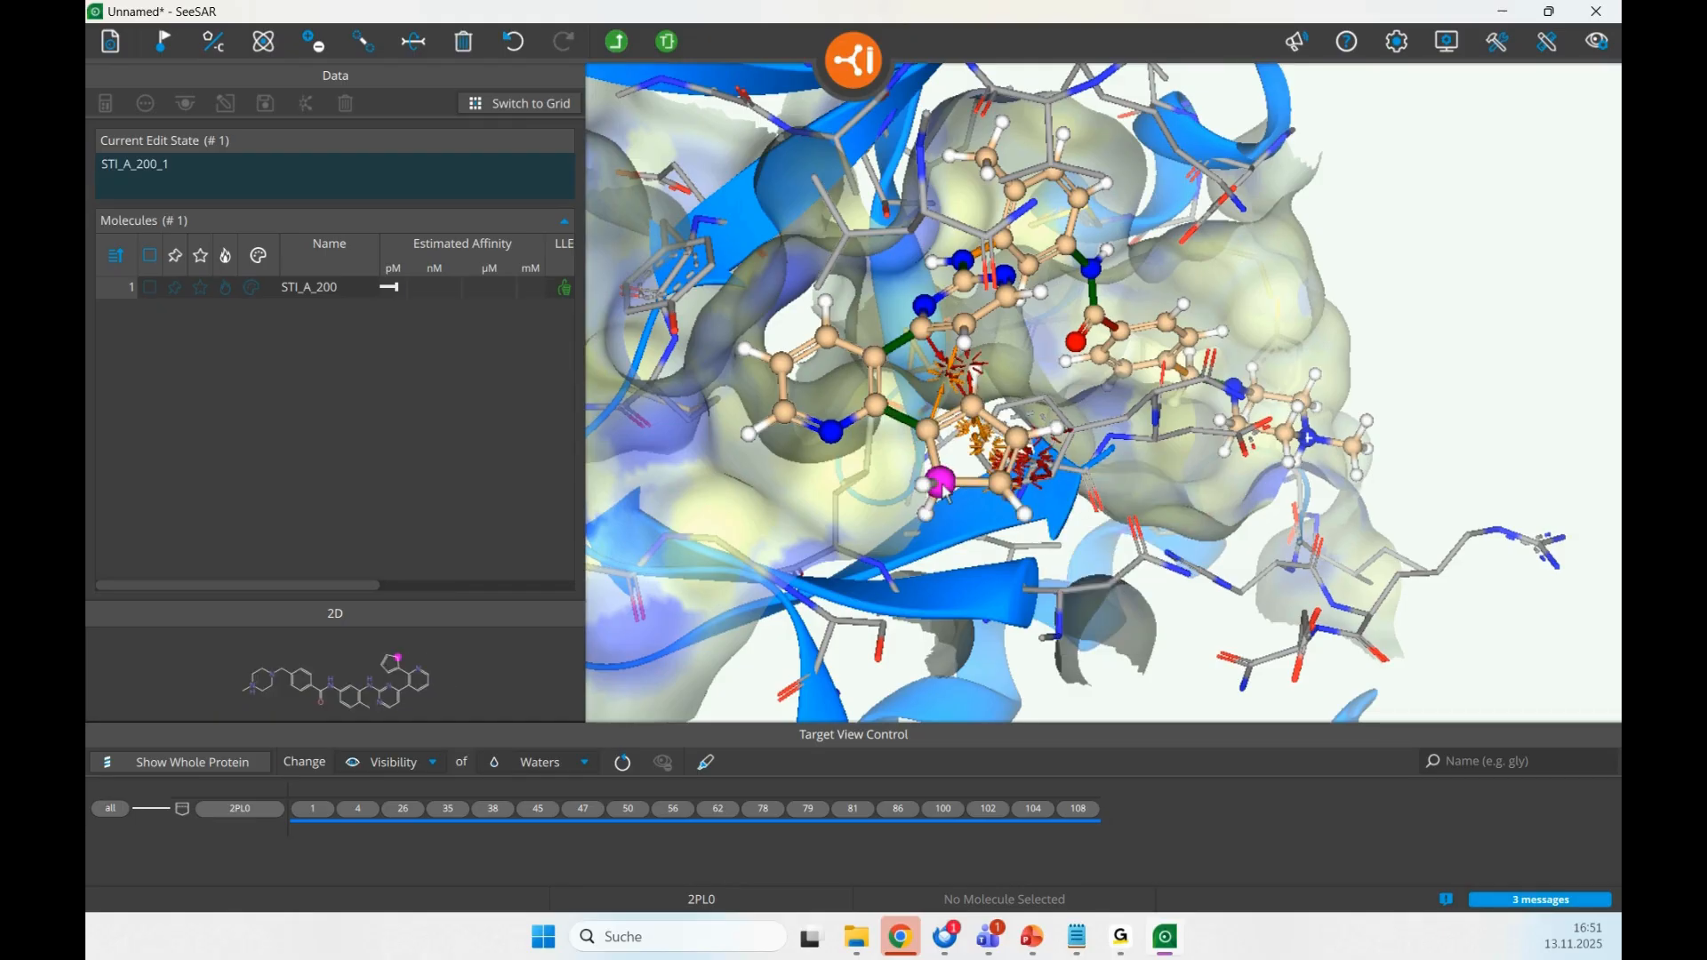
{"action": "key", "text": "s"}
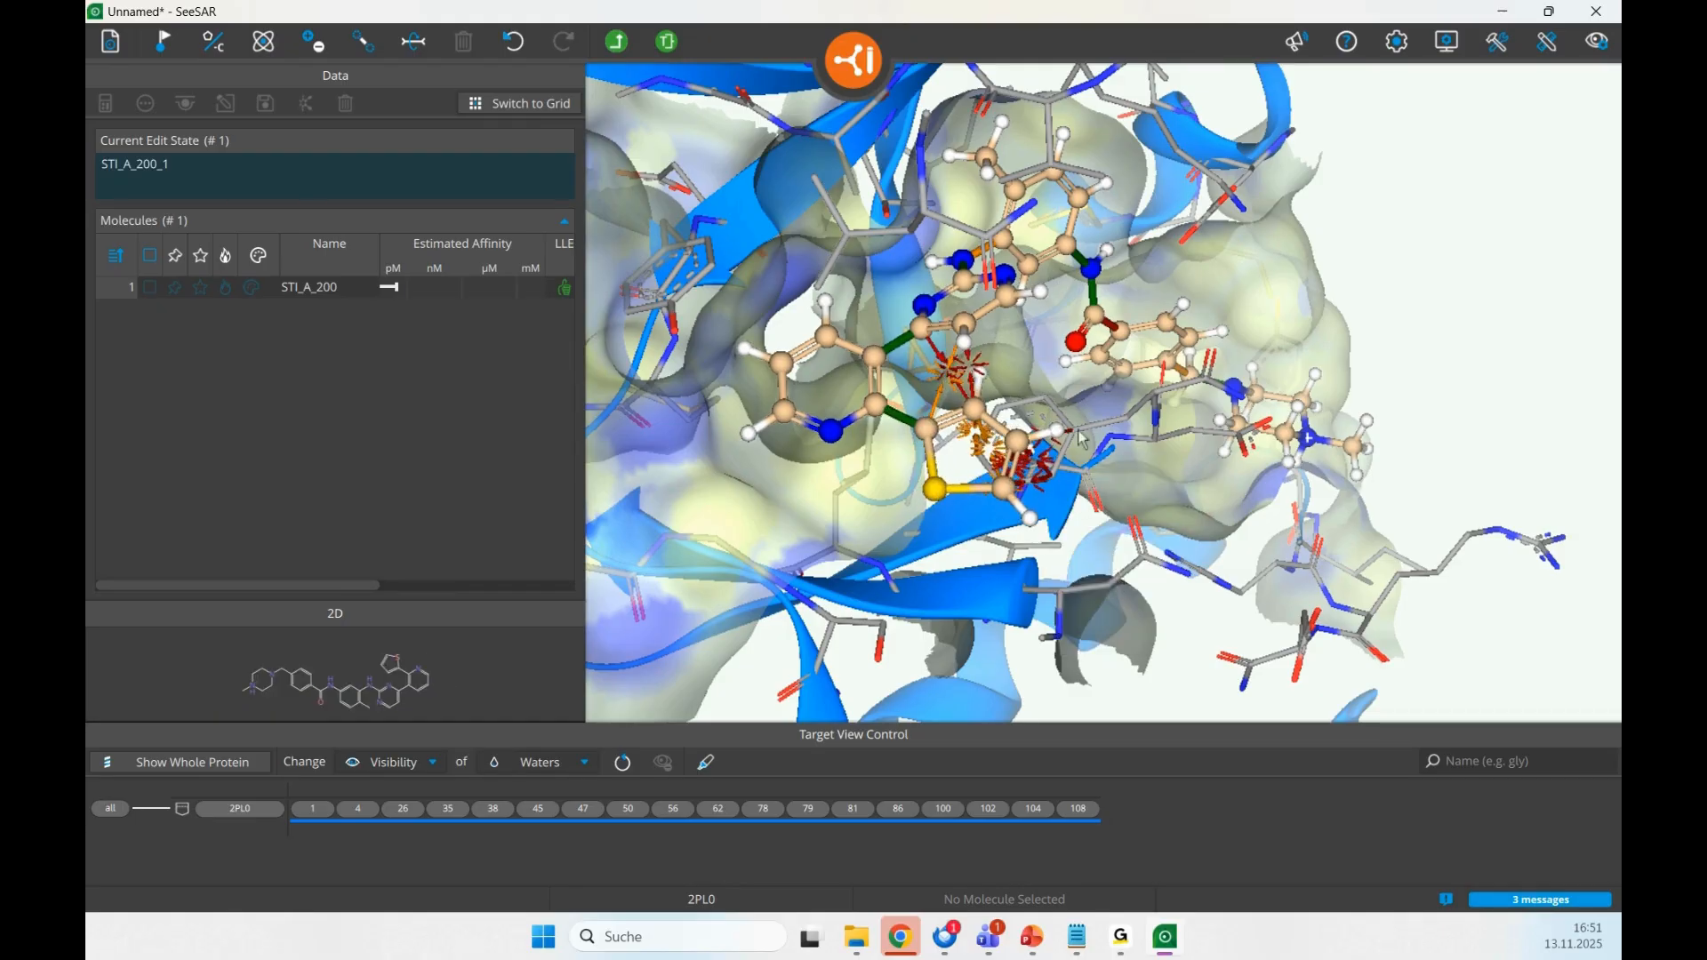
- Store the edited ligand in the molecules table and display the new STI_A_200_1 entry
{"action": "left_click_drag", "start_coordinate": [1078, 429], "coordinate": [1038, 433]}
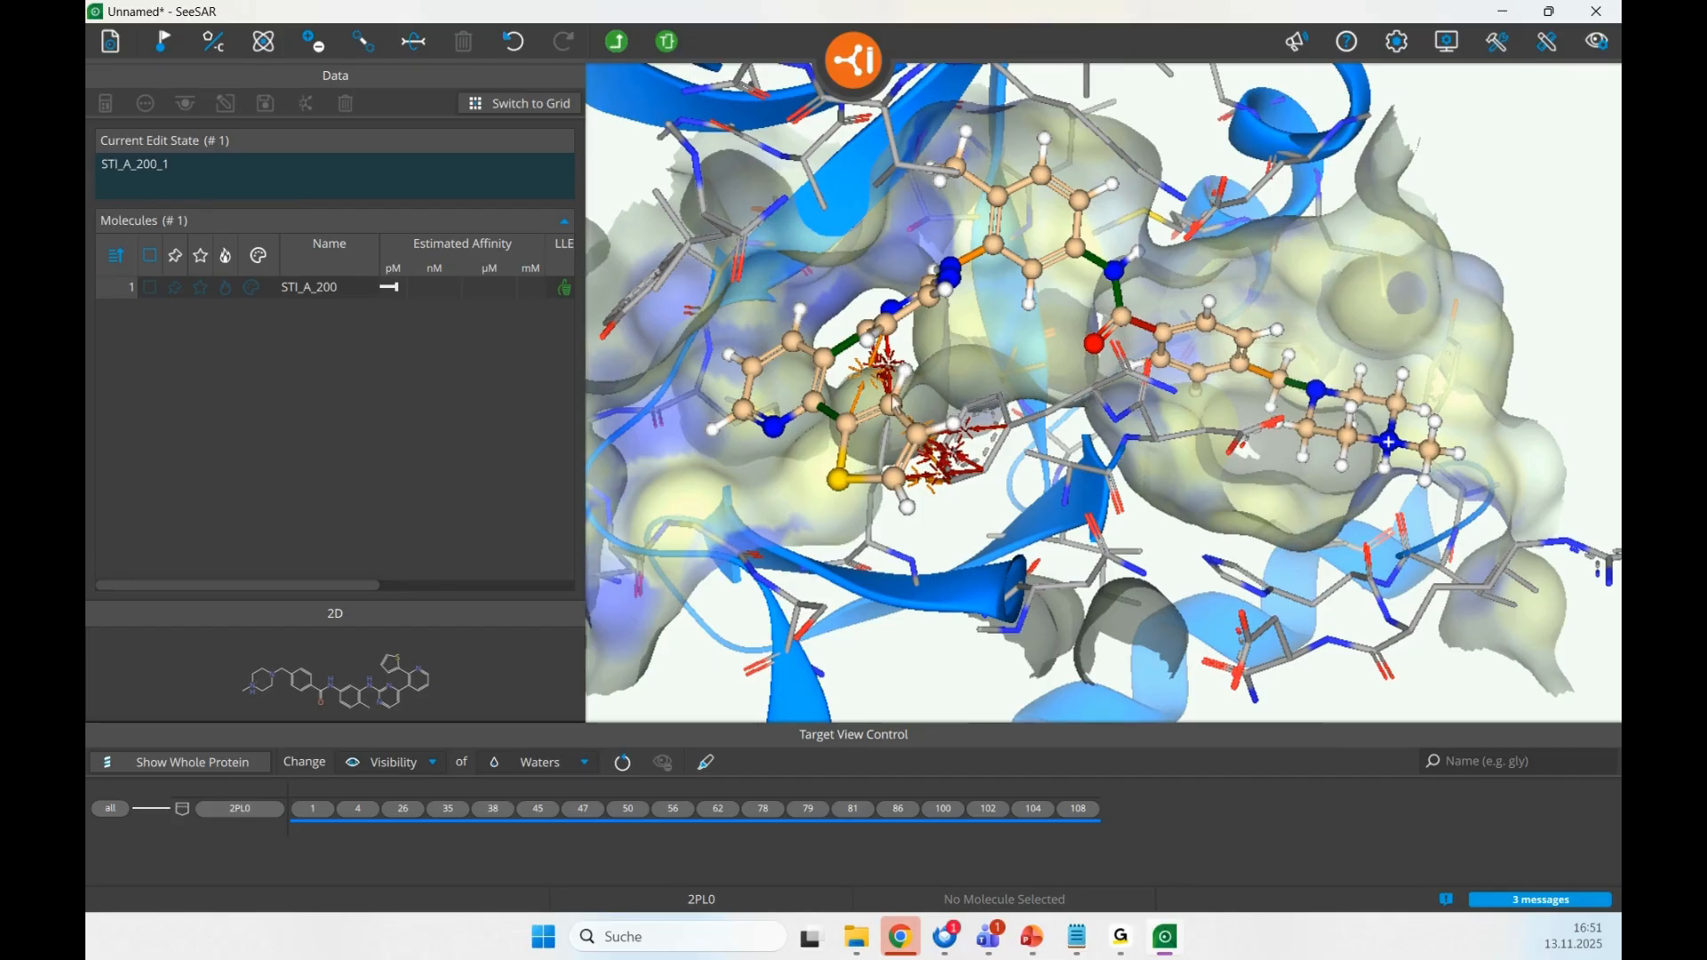
{"action": "left_click", "coordinate": [619, 44]}
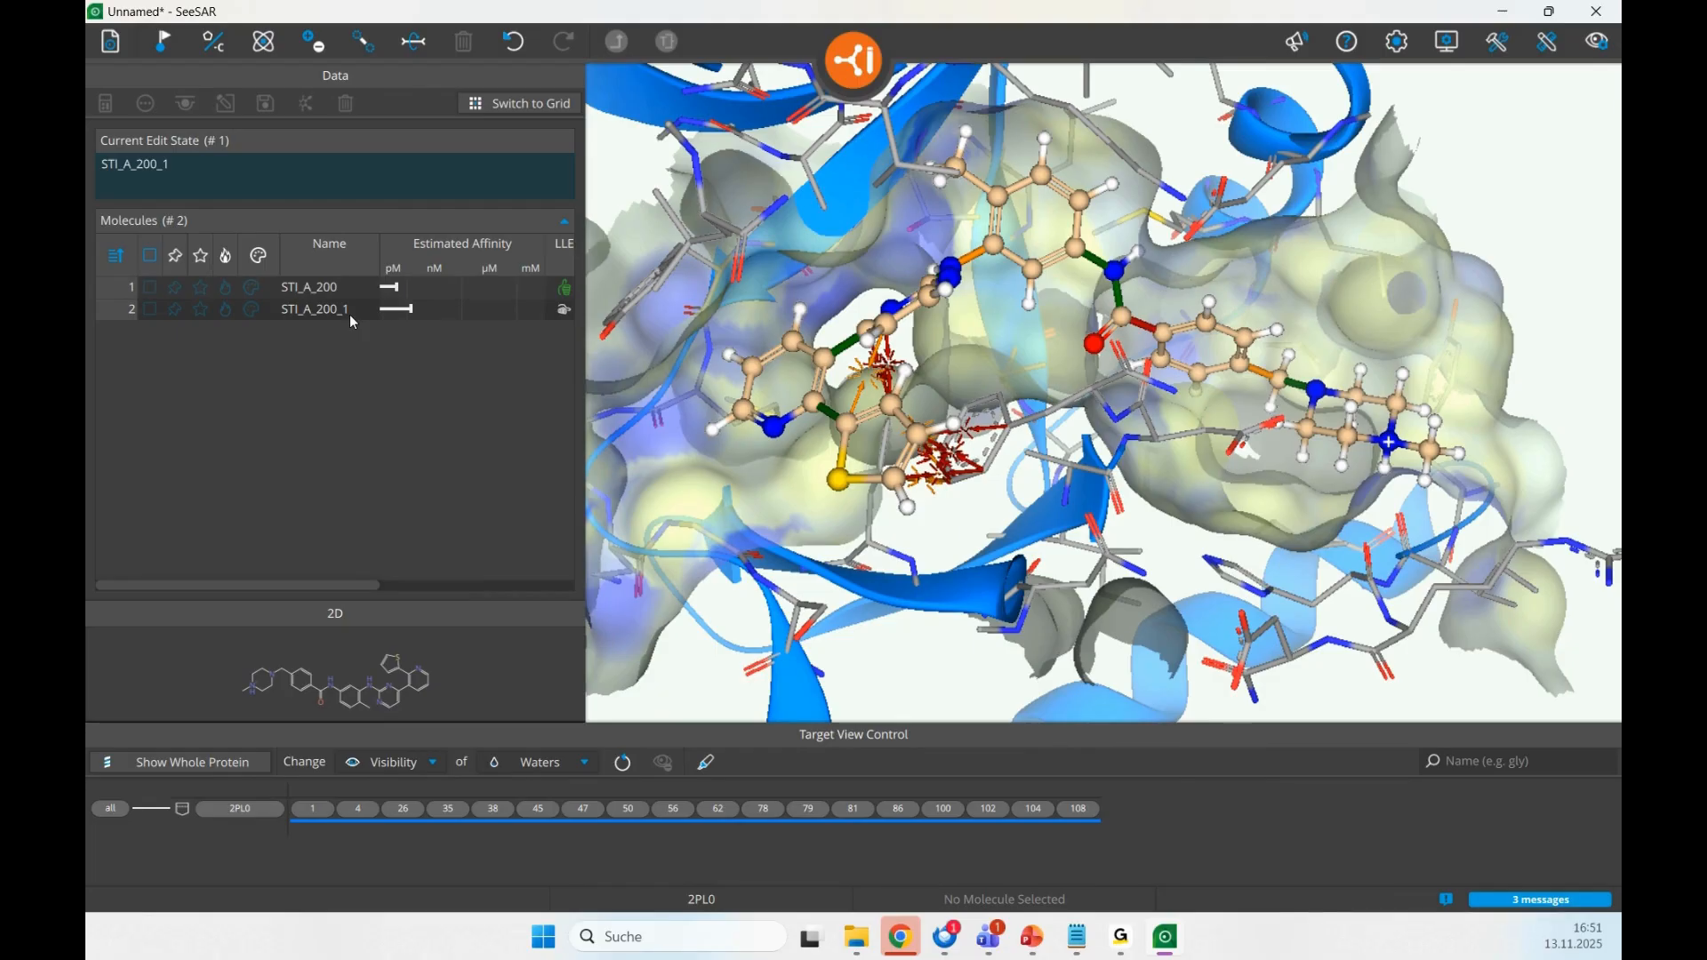
{"action": "left_click", "coordinate": [345, 315]}
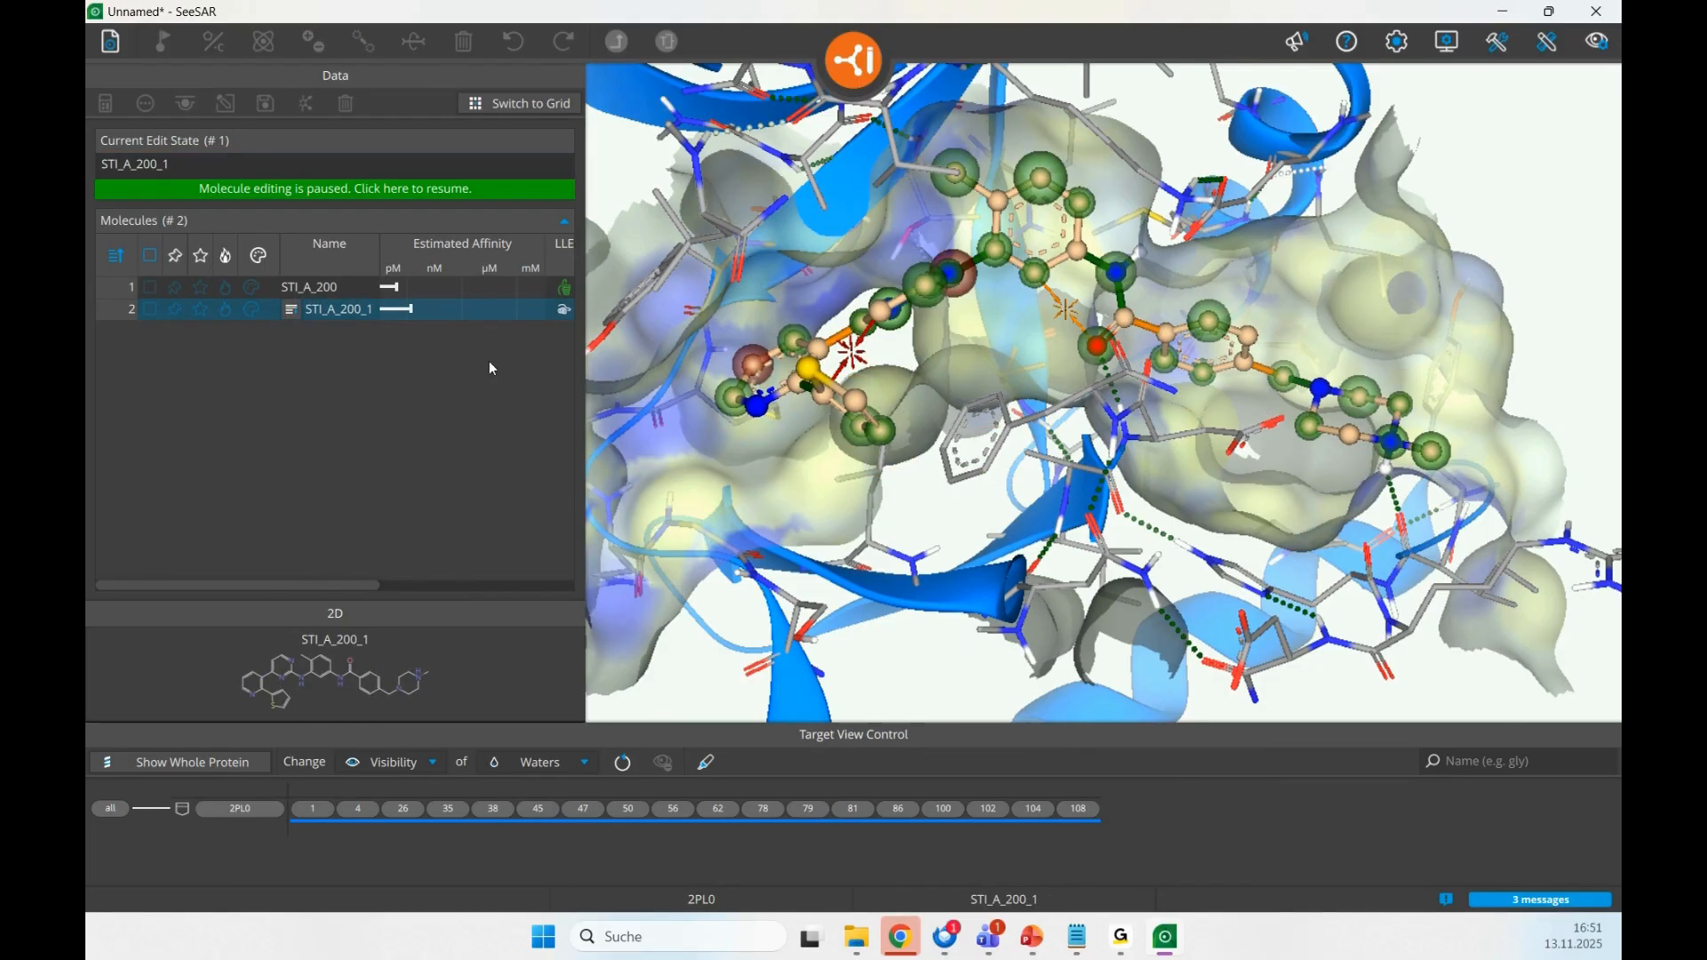
- Widen the molecules table to show the torsion, intra-clash and inter-clash columns, and examine the new ligand's pose
{"action": "left_click_drag", "start_coordinate": [829, 492], "coordinate": [627, 470]}
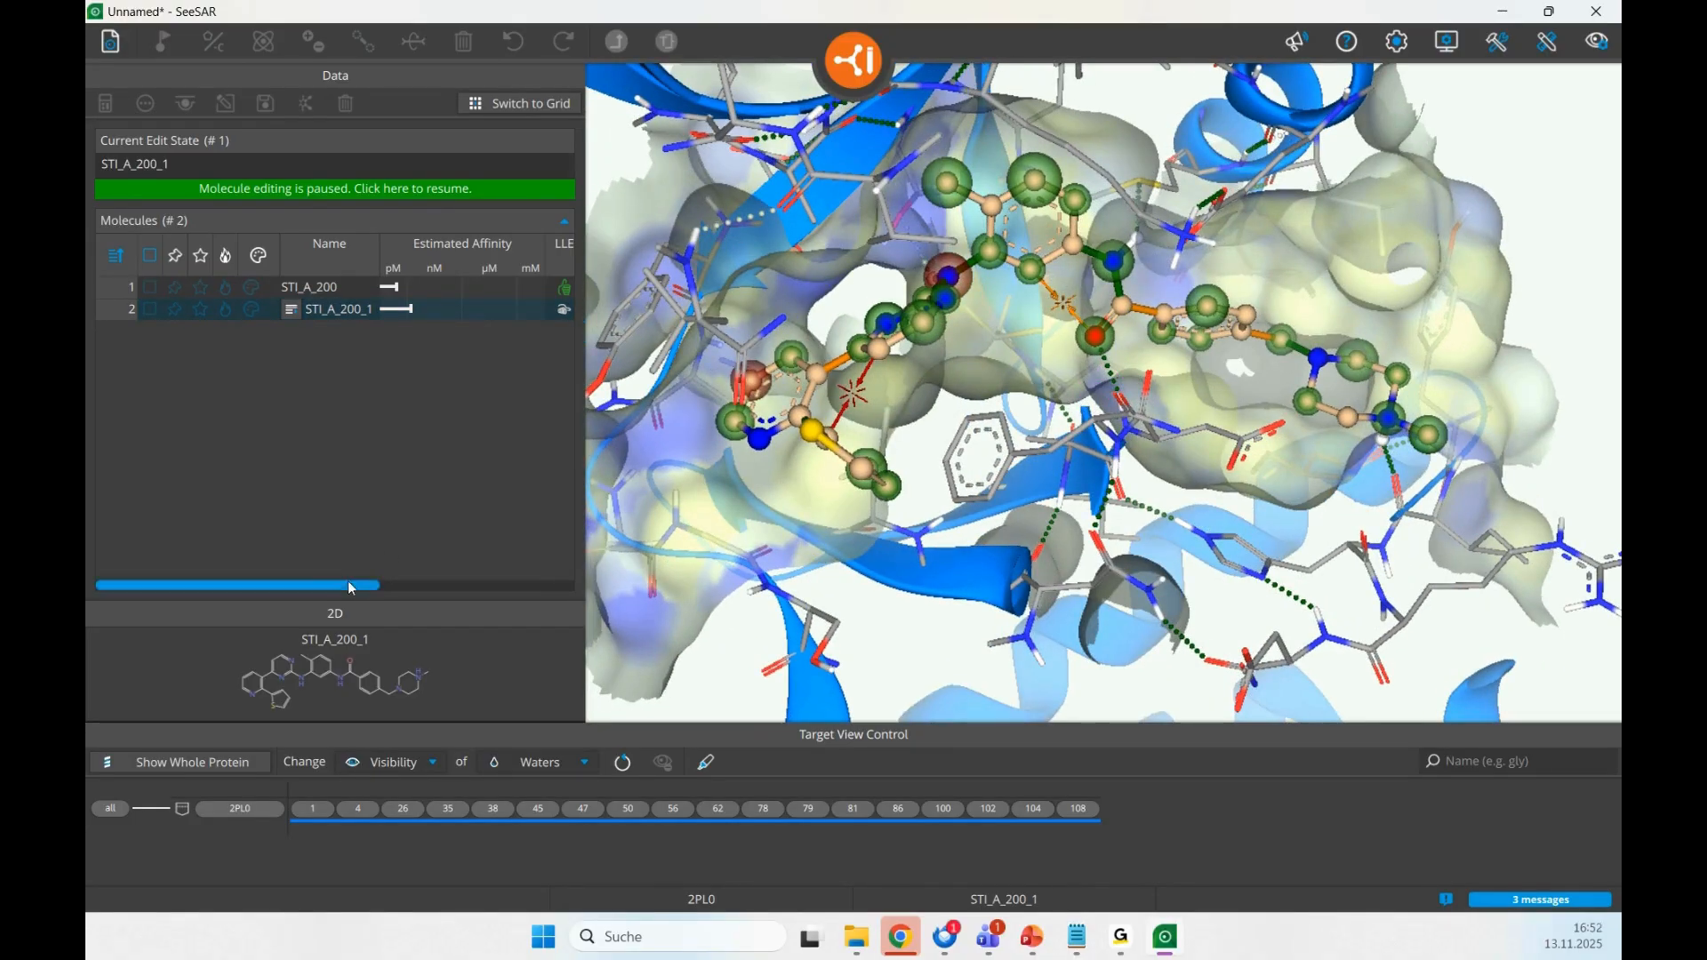
{"action": "left_click_drag", "start_coordinate": [354, 578], "coordinate": [358, 580]}
{"action": "left_click_drag", "start_coordinate": [585, 461], "coordinate": [721, 443]}
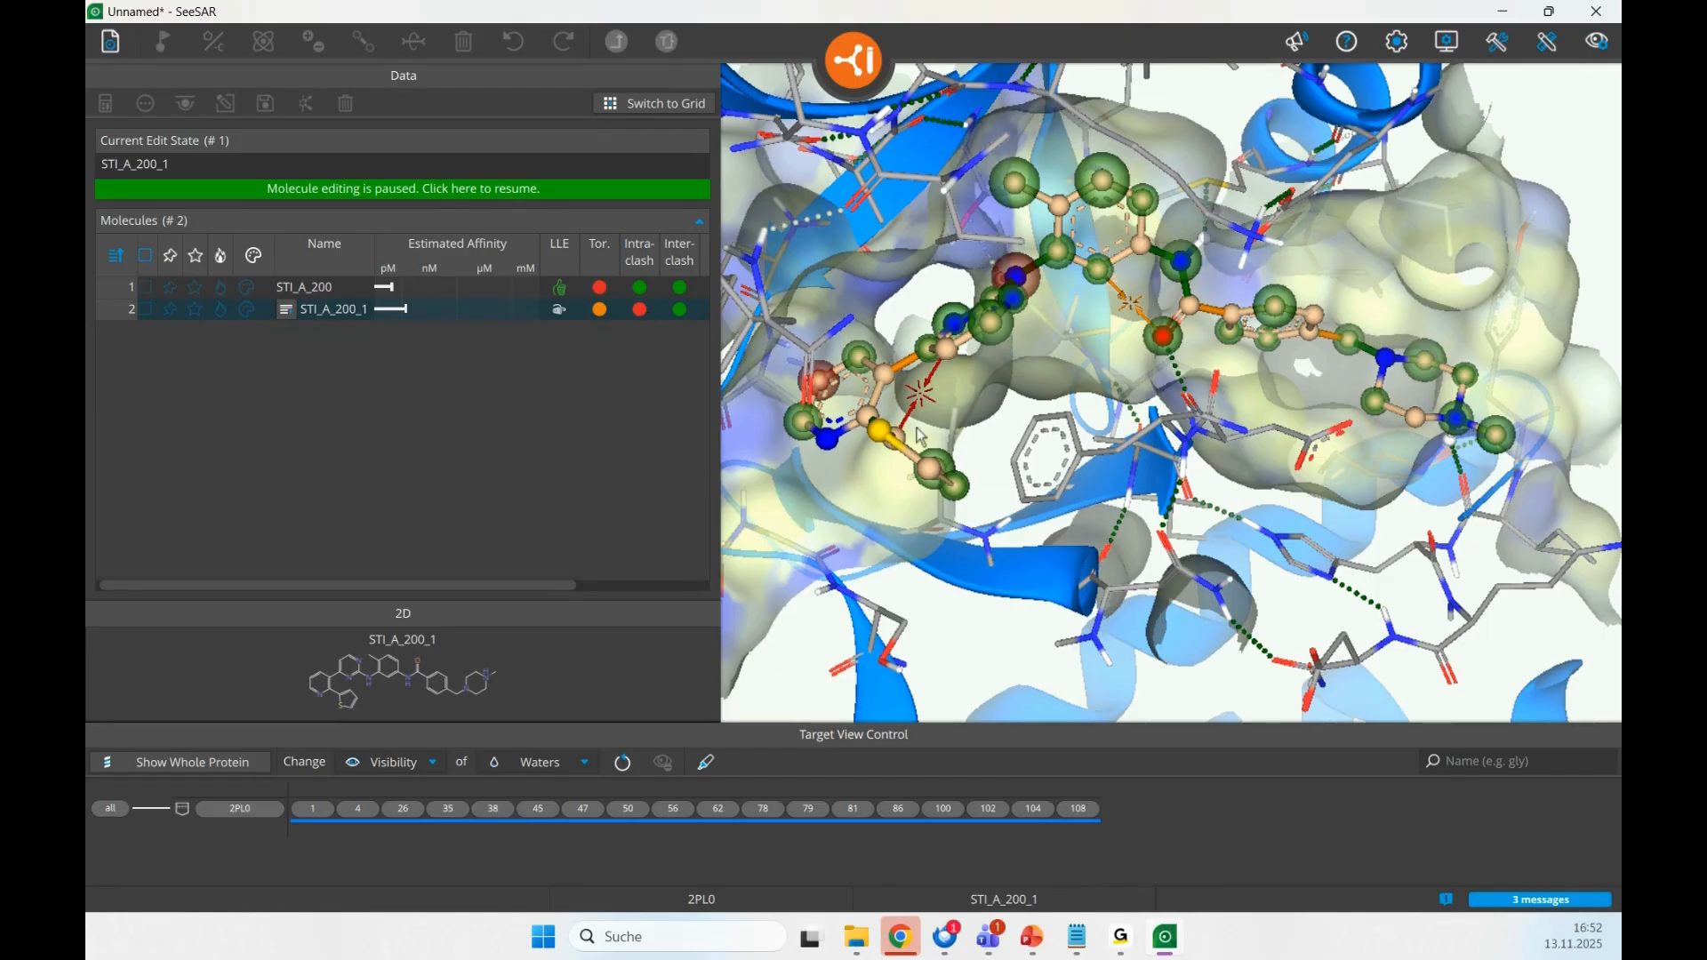
{"action": "mouse_move", "coordinate": [916, 429]}
{"action": "right_mouse_down"}
{"action": "mouse_move", "coordinate": [928, 444]}
{"action": "mouse_move", "coordinate": [902, 464]}
{"action": "mouse_move", "coordinate": [934, 432]}
{"action": "mouse_move", "coordinate": [965, 432]}
{"action": "mouse_move", "coordinate": [950, 438]}
{"action": "right_mouse_up"}
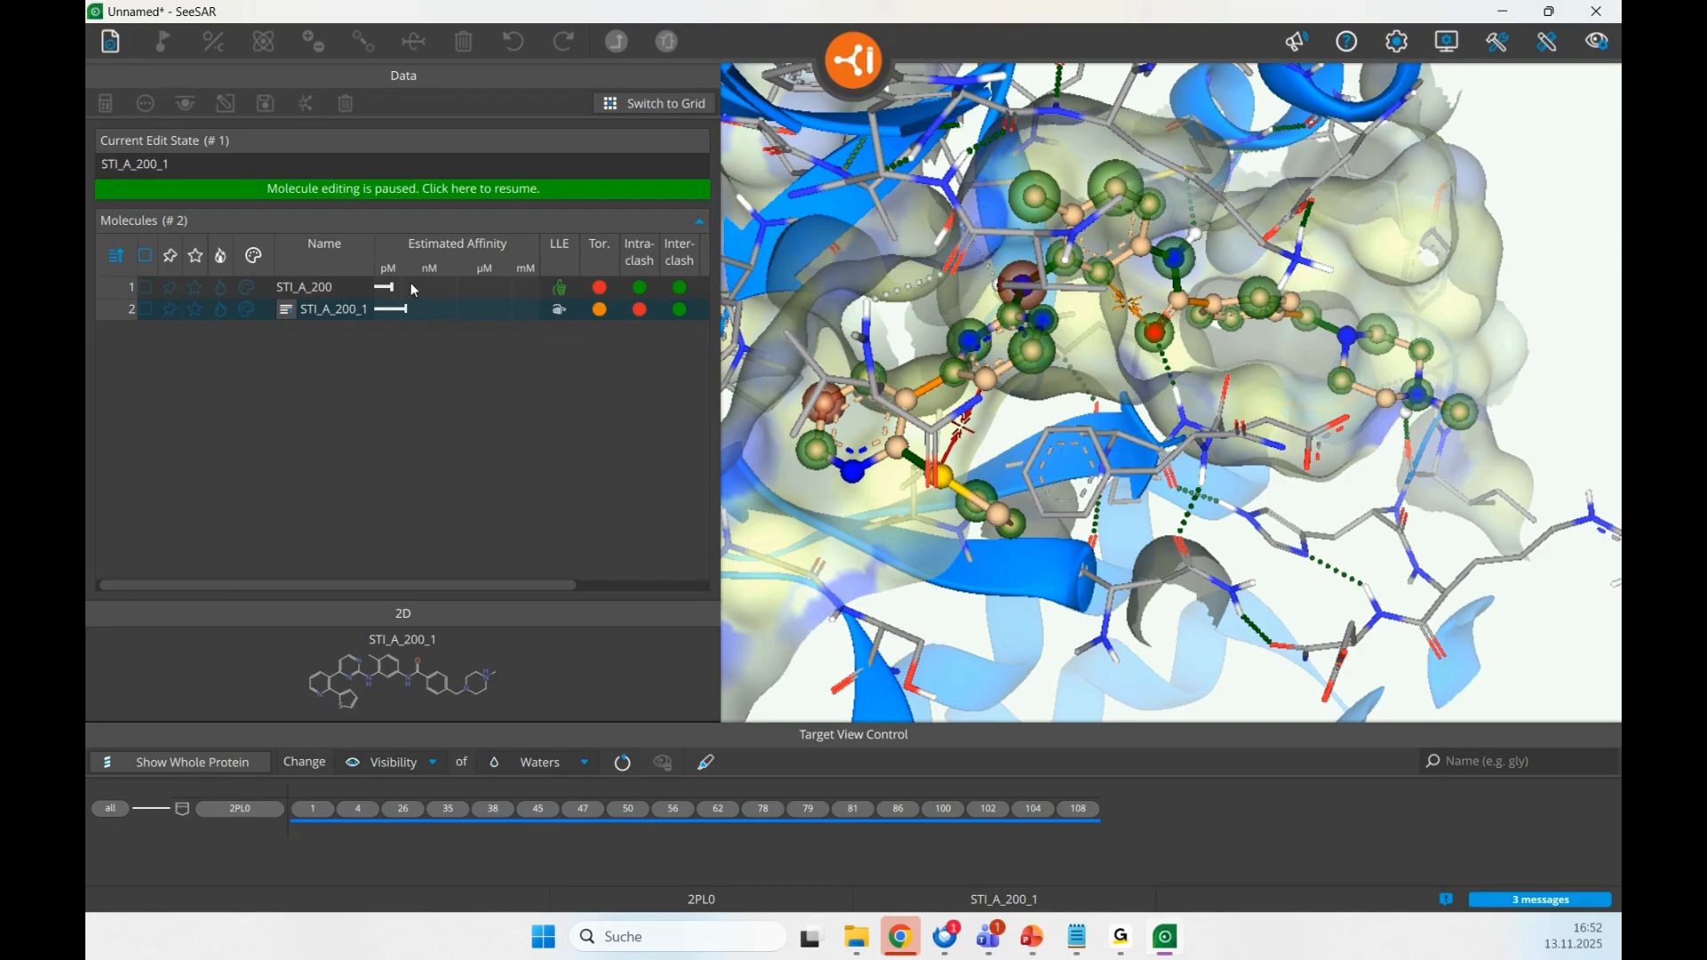
- Open STI_A_200 for editing and grow a three-carbon chain from the pyridine carbon between the nitrogen and the pyrimidine linkage
{"action": "left_click", "coordinate": [346, 292]}
{"action": "right_click", "coordinate": [348, 293]}
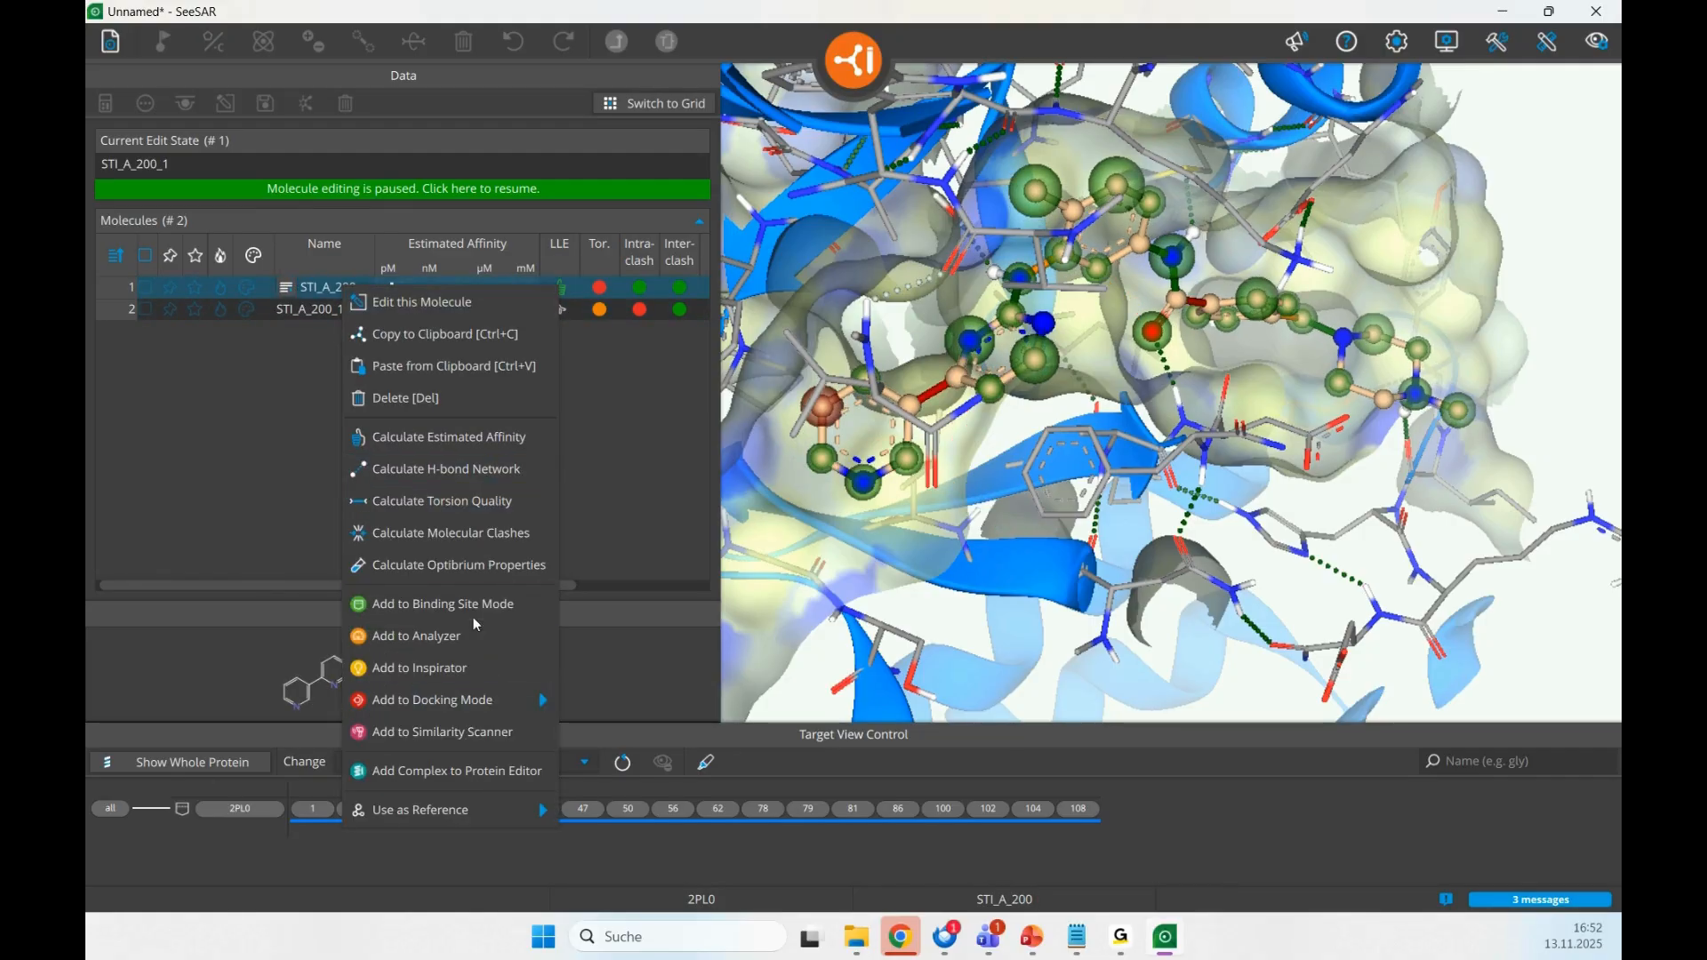
{"action": "left_click", "coordinate": [430, 307]}
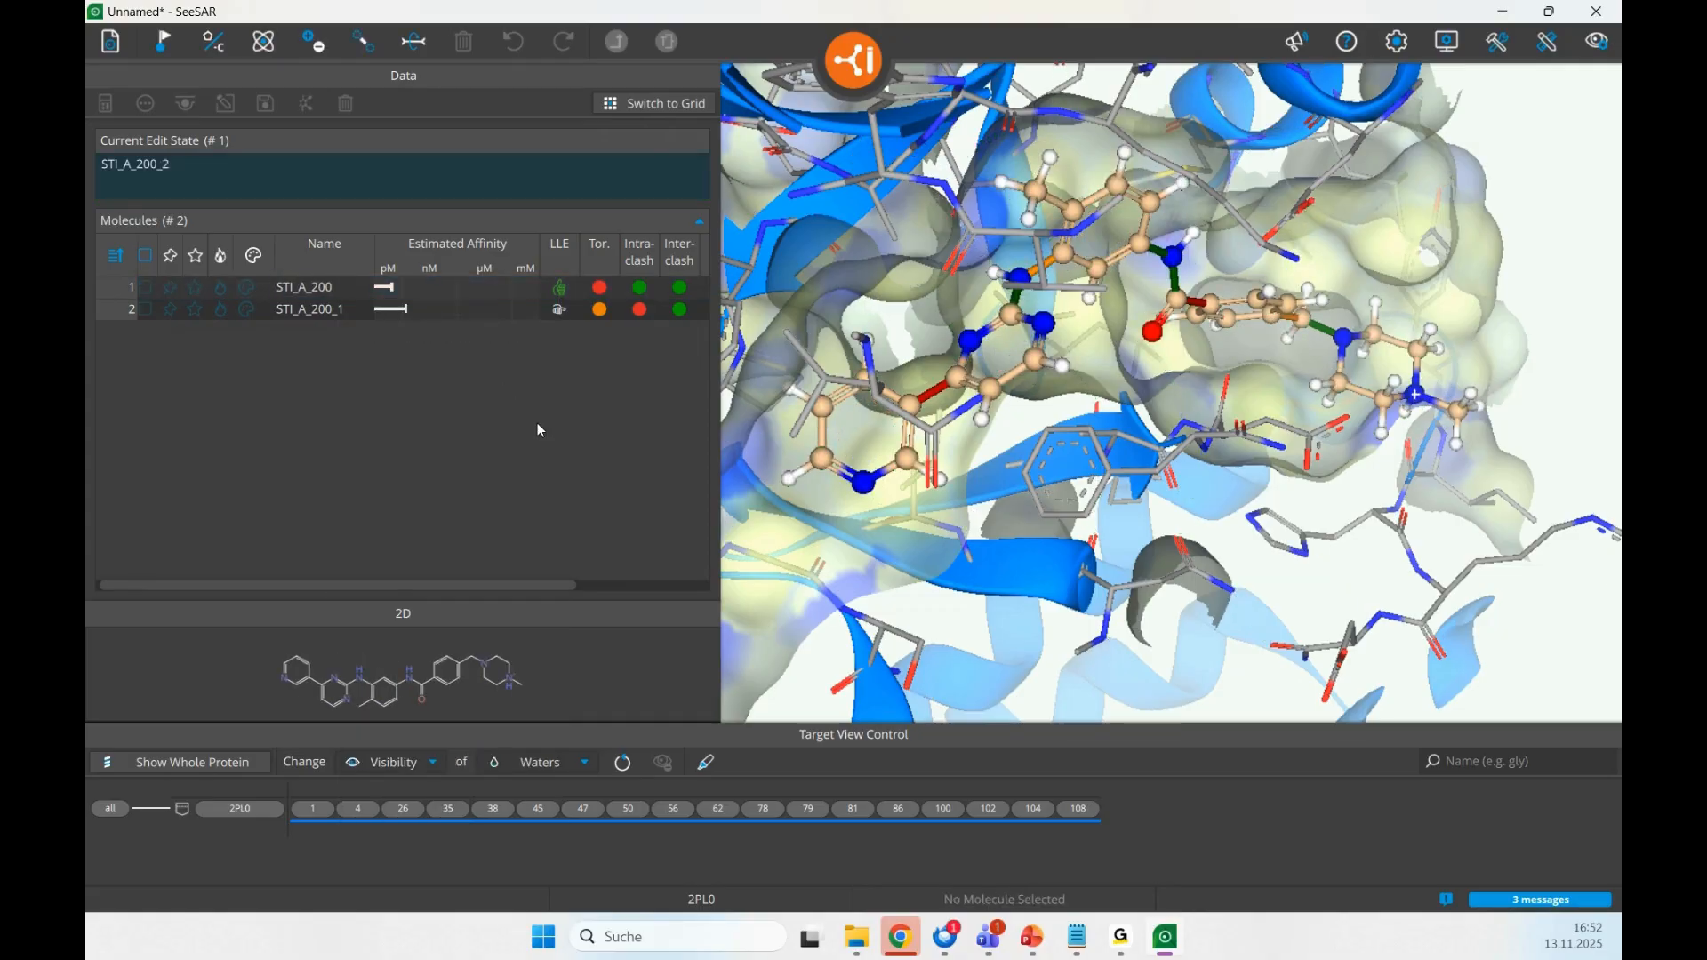
{"action": "mouse_move", "coordinate": [891, 498]}
{"action": "left_mouse_down"}
{"action": "mouse_move", "coordinate": [894, 464]}
{"action": "mouse_move", "coordinate": [891, 492]}
{"action": "left_mouse_up"}
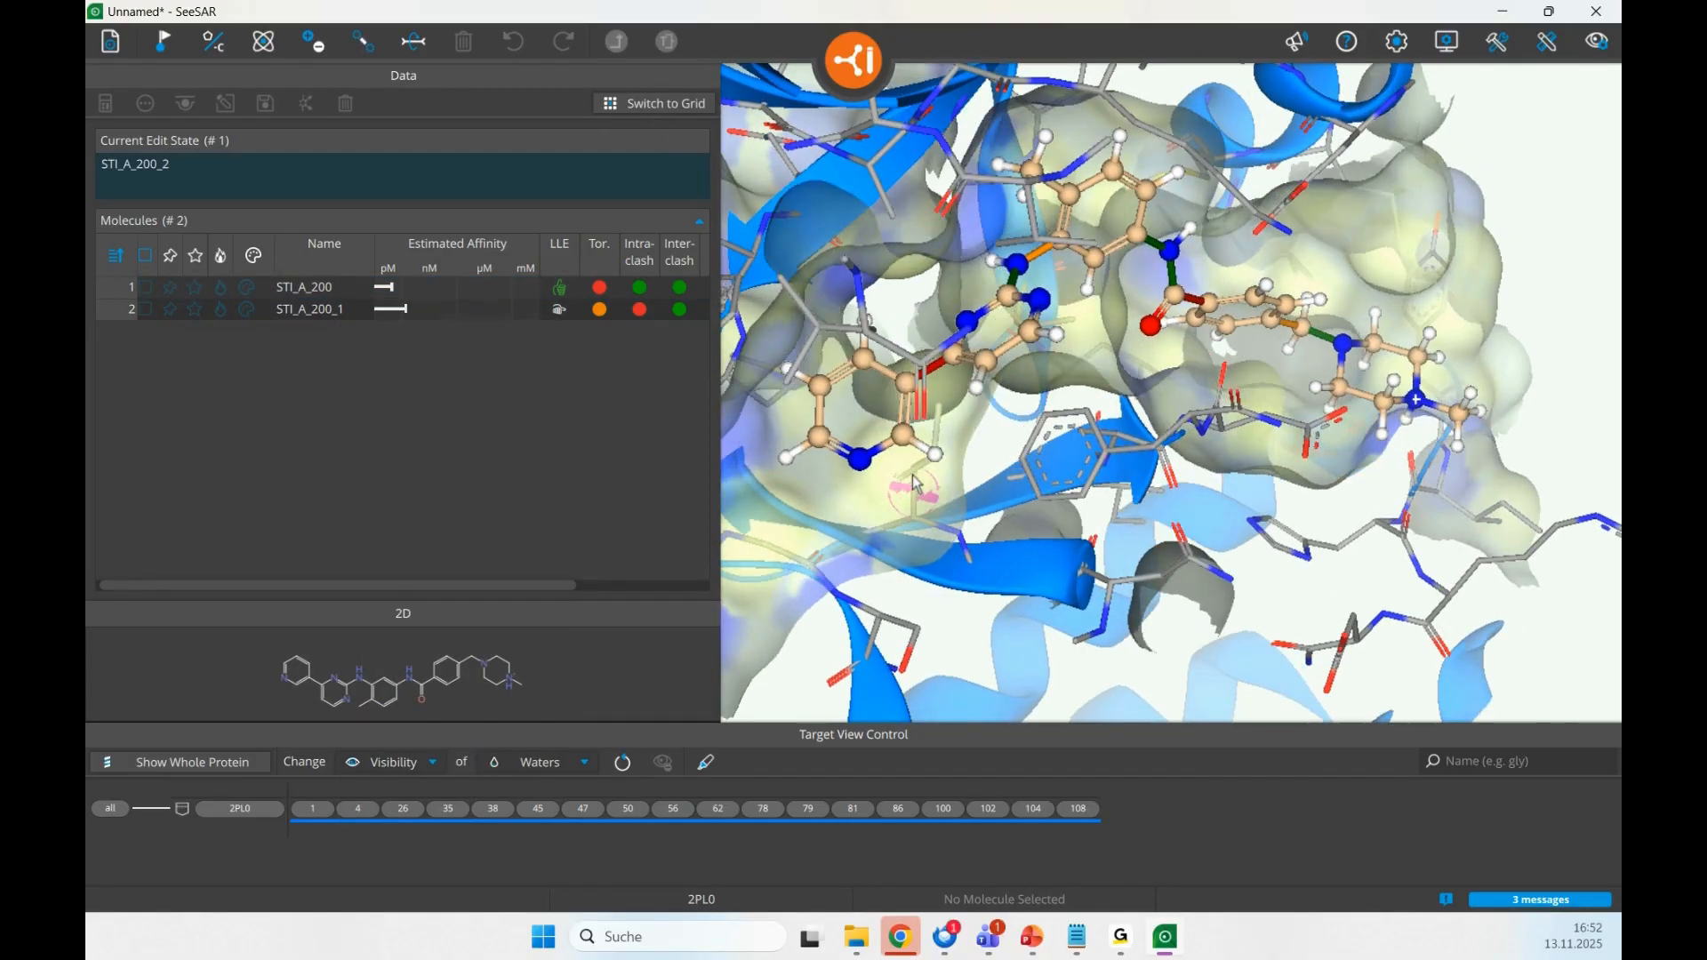
{"action": "left_click", "coordinate": [939, 461]}
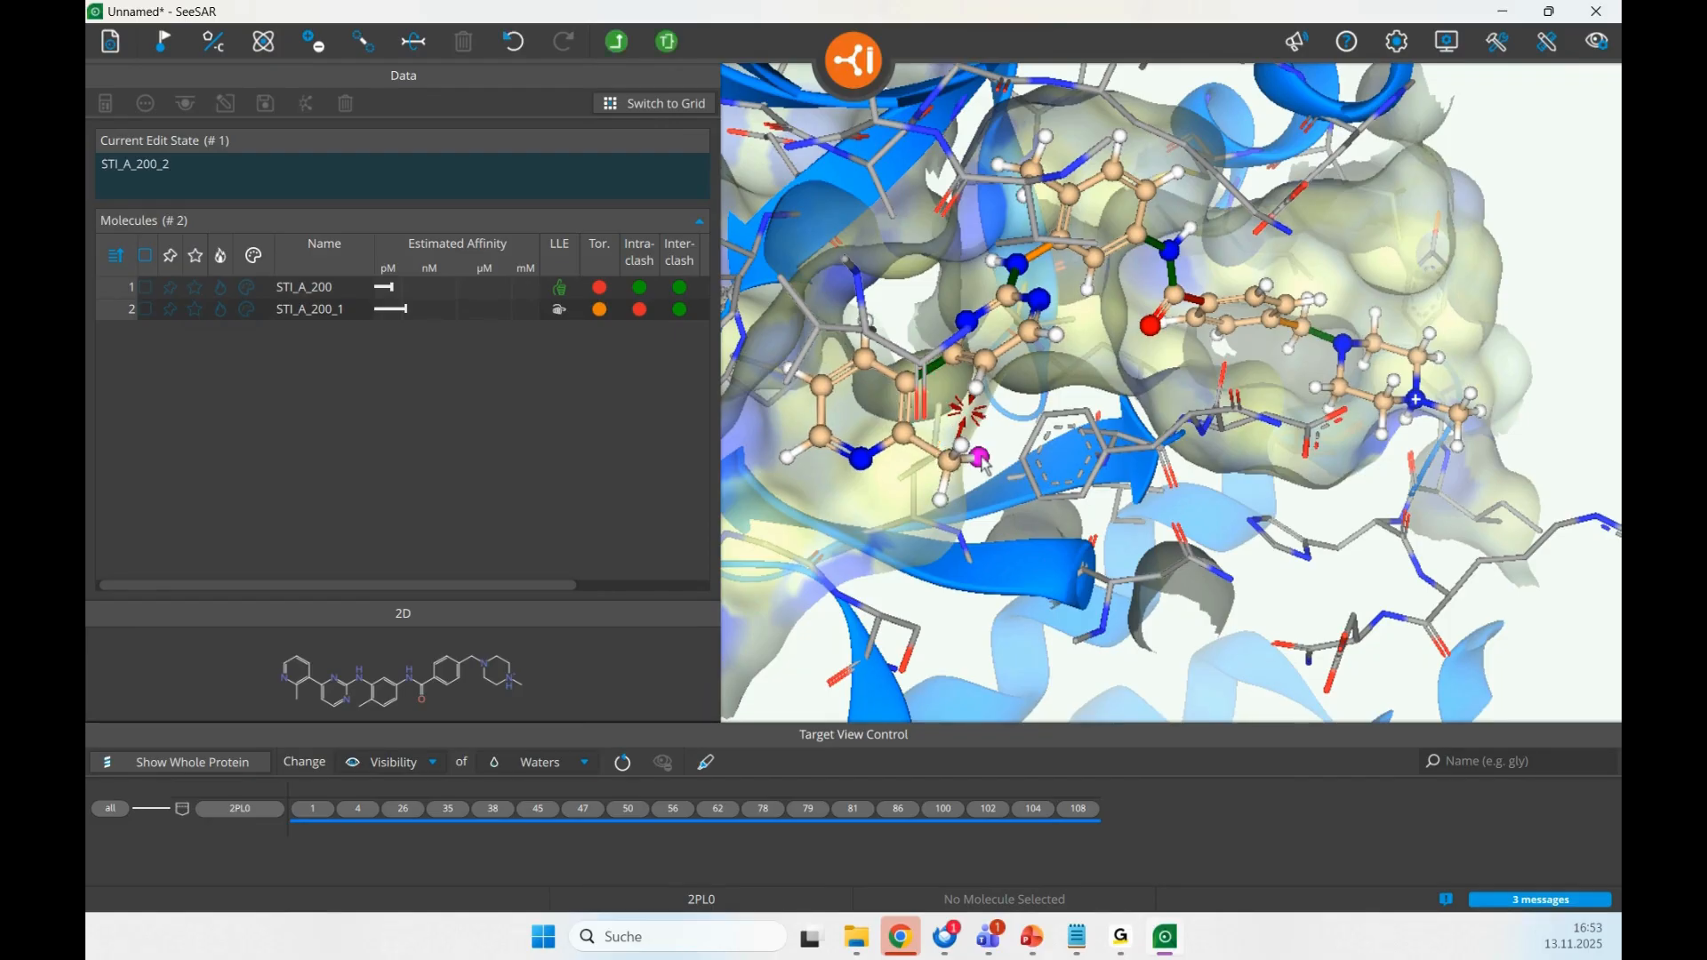
{"action": "left_click", "coordinate": [982, 462]}
{"action": "left_click", "coordinate": [1022, 462]}
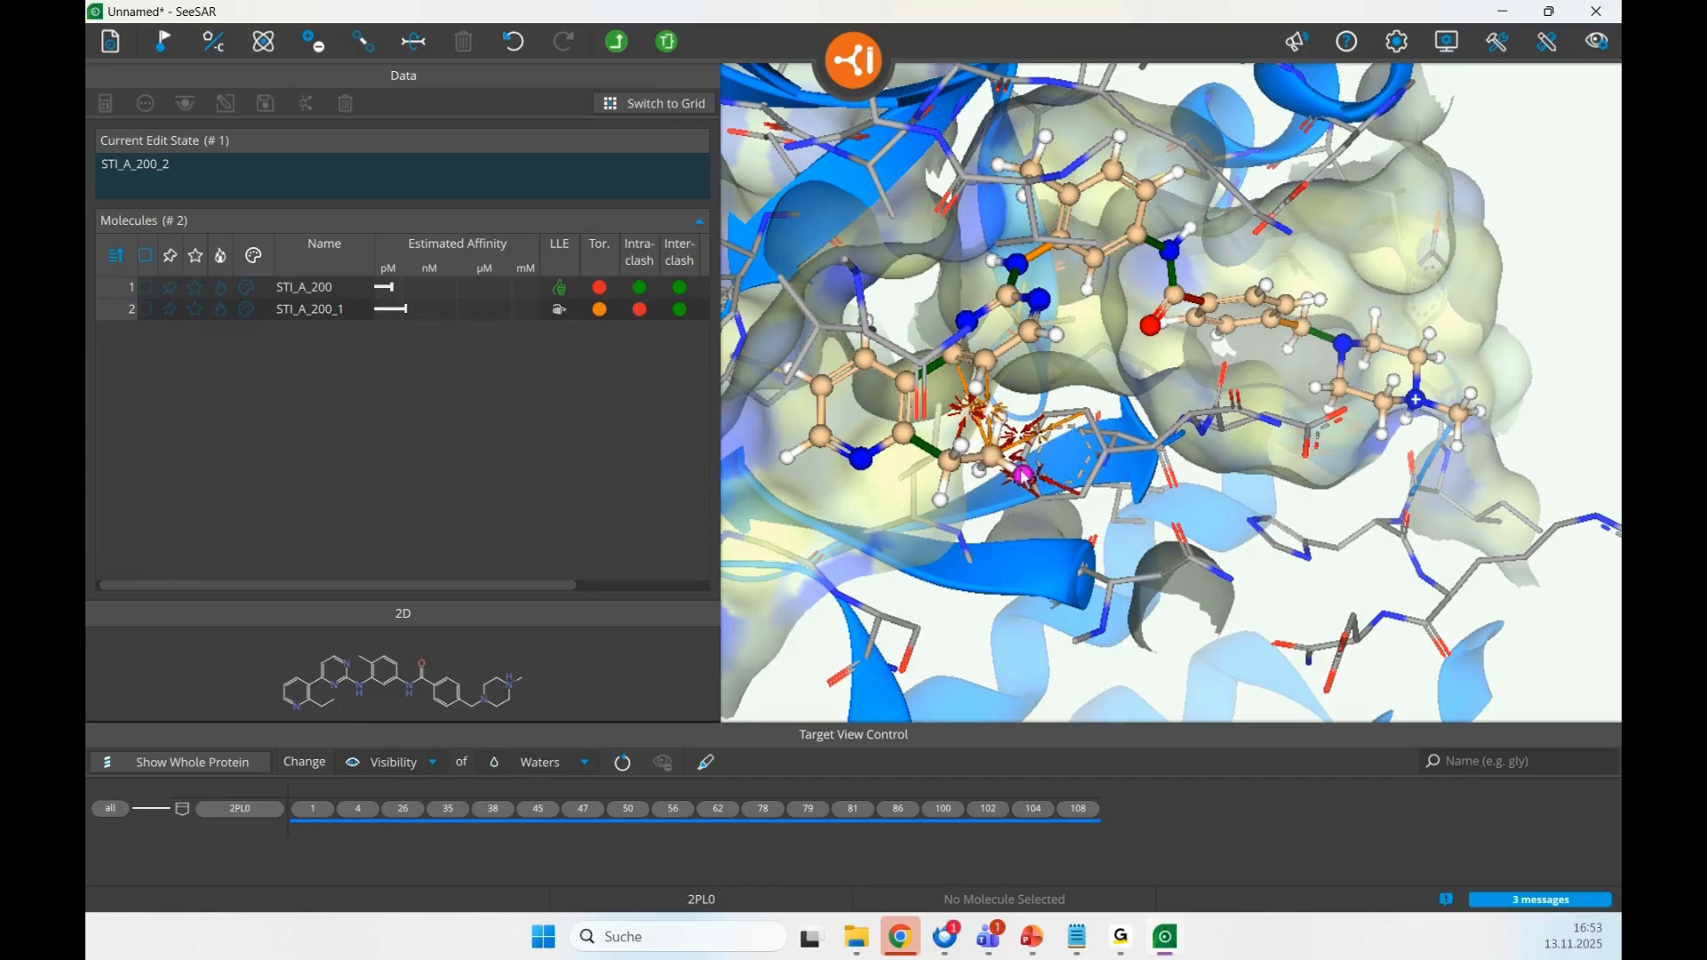
- Join the chain's terminal carbon to the nearby pyrimidine carbon with a single bond to close a seven-membered ring
{"action": "left_click", "coordinate": [1037, 486]}
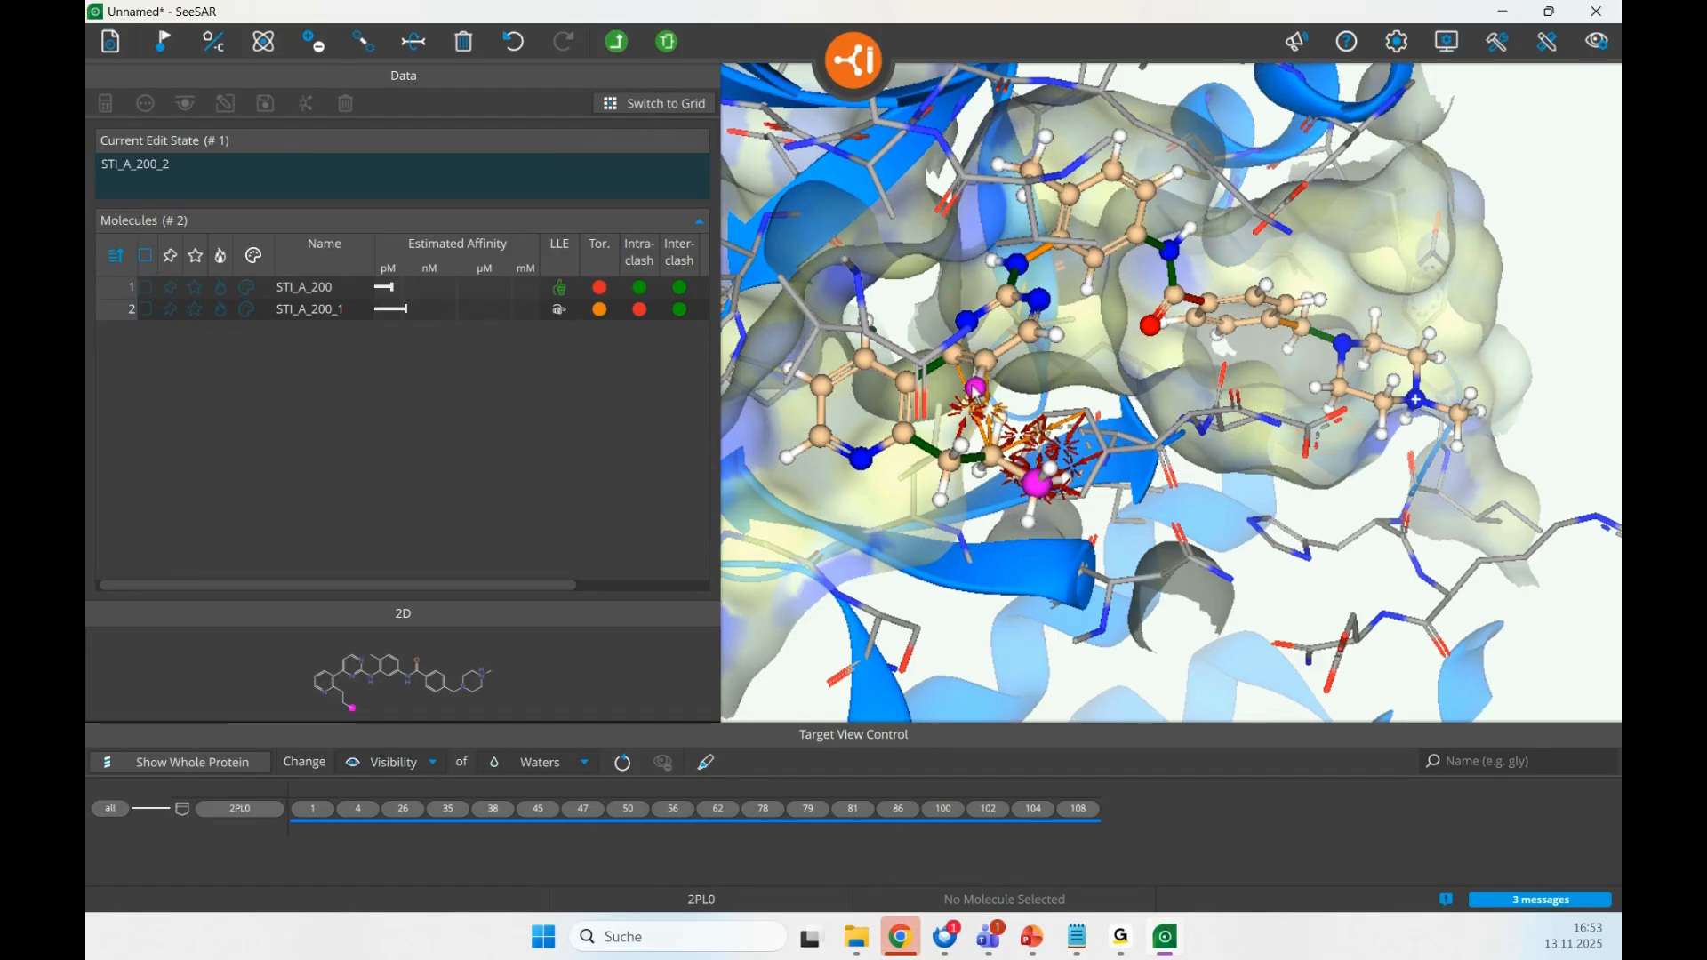
{"action": "left_click", "coordinate": [983, 361]}
{"action": "left_click_drag", "start_coordinate": [1057, 434], "coordinate": [1075, 436]}
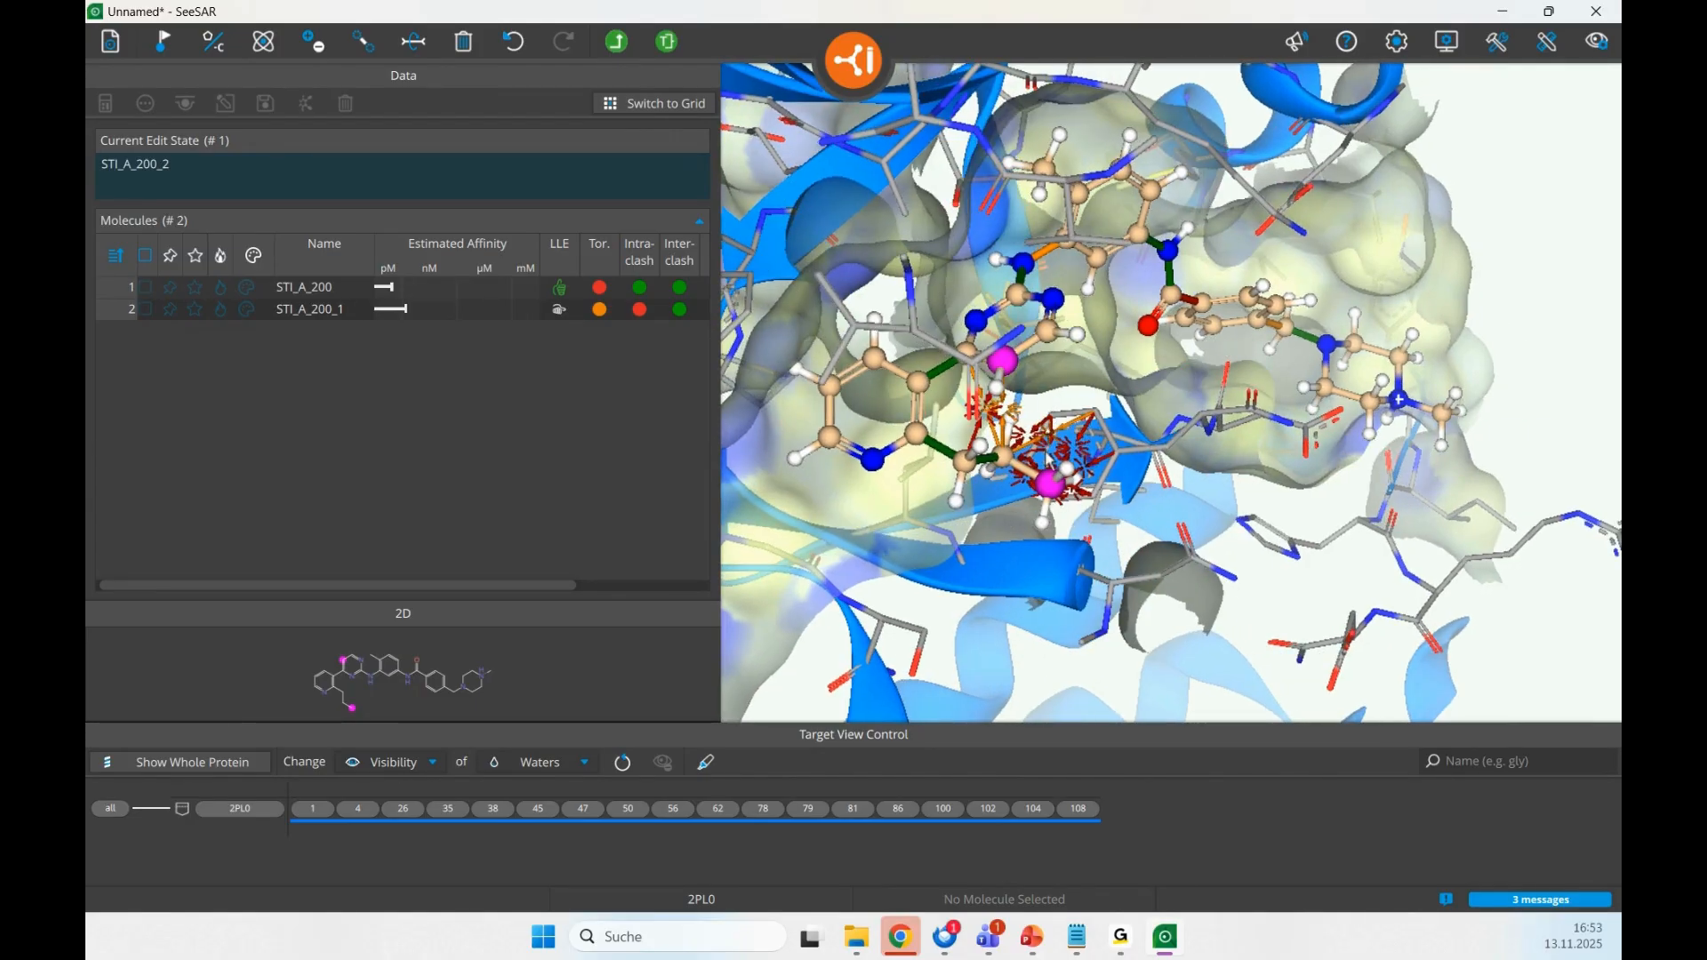
{"action": "left_click", "coordinate": [372, 51]}
{"action": "left_click", "coordinate": [405, 89]}
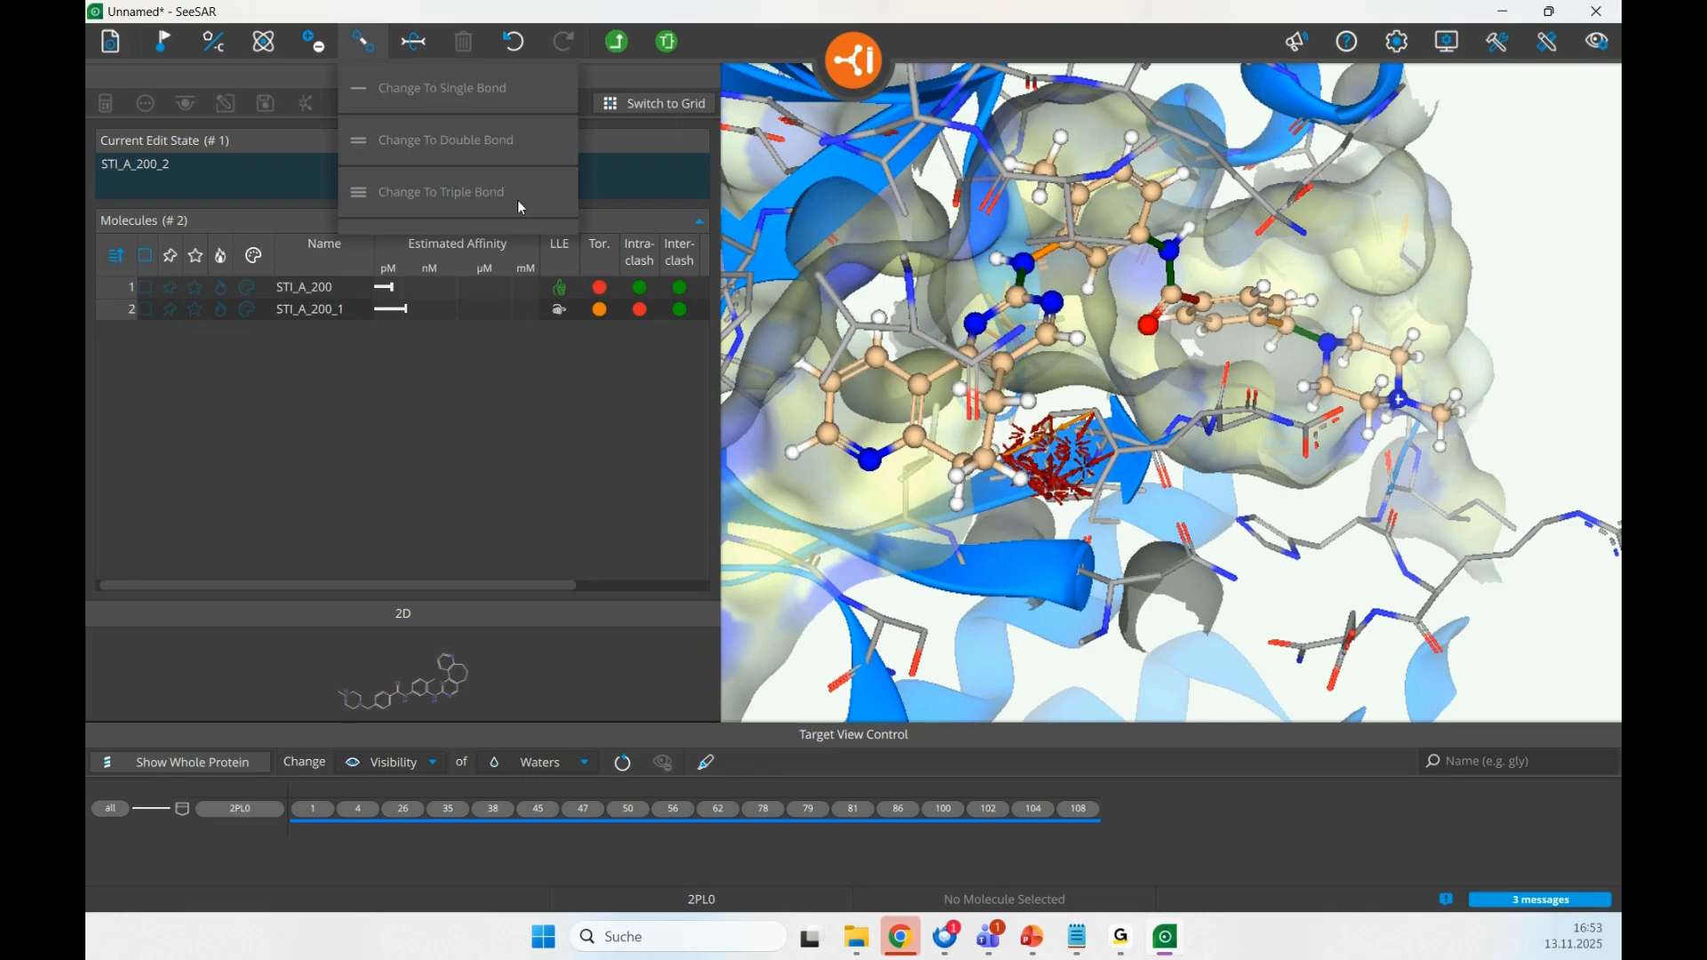
{"action": "scroll", "coordinate": [912, 421], "scroll_direction": "up", "scroll_amount": 2}
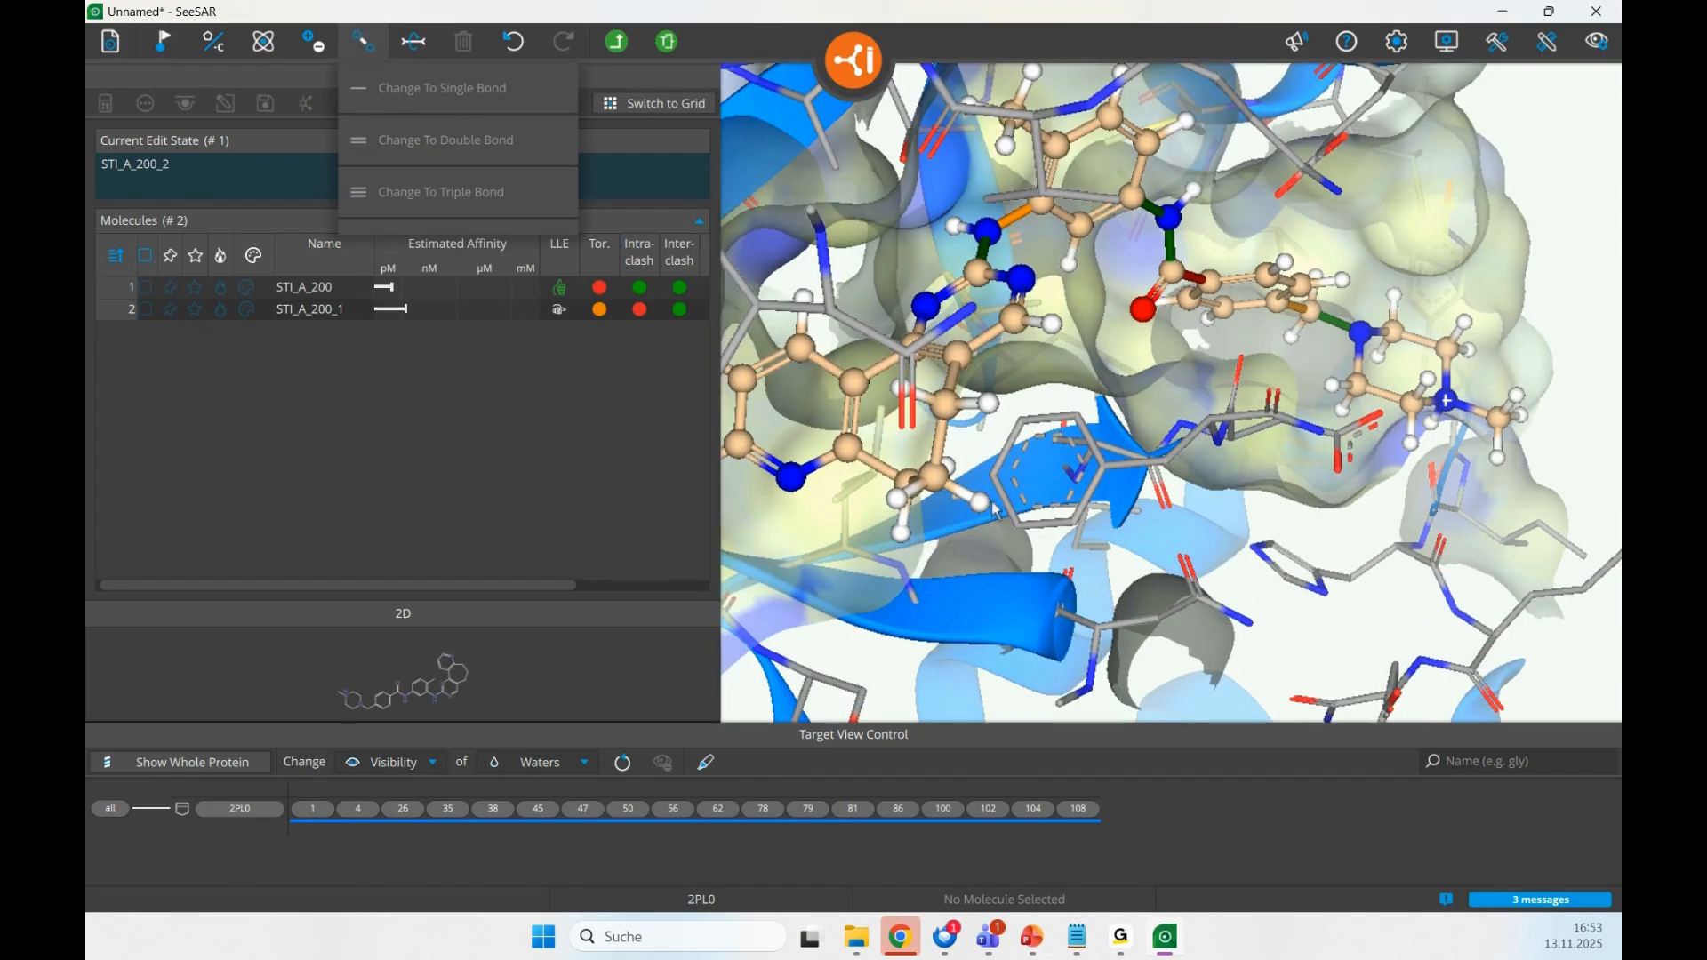
{"action": "middle_click_drag", "start_coordinate": [1176, 390], "coordinate": [1208, 383]}
{"action": "left_click", "coordinate": [366, 42]}
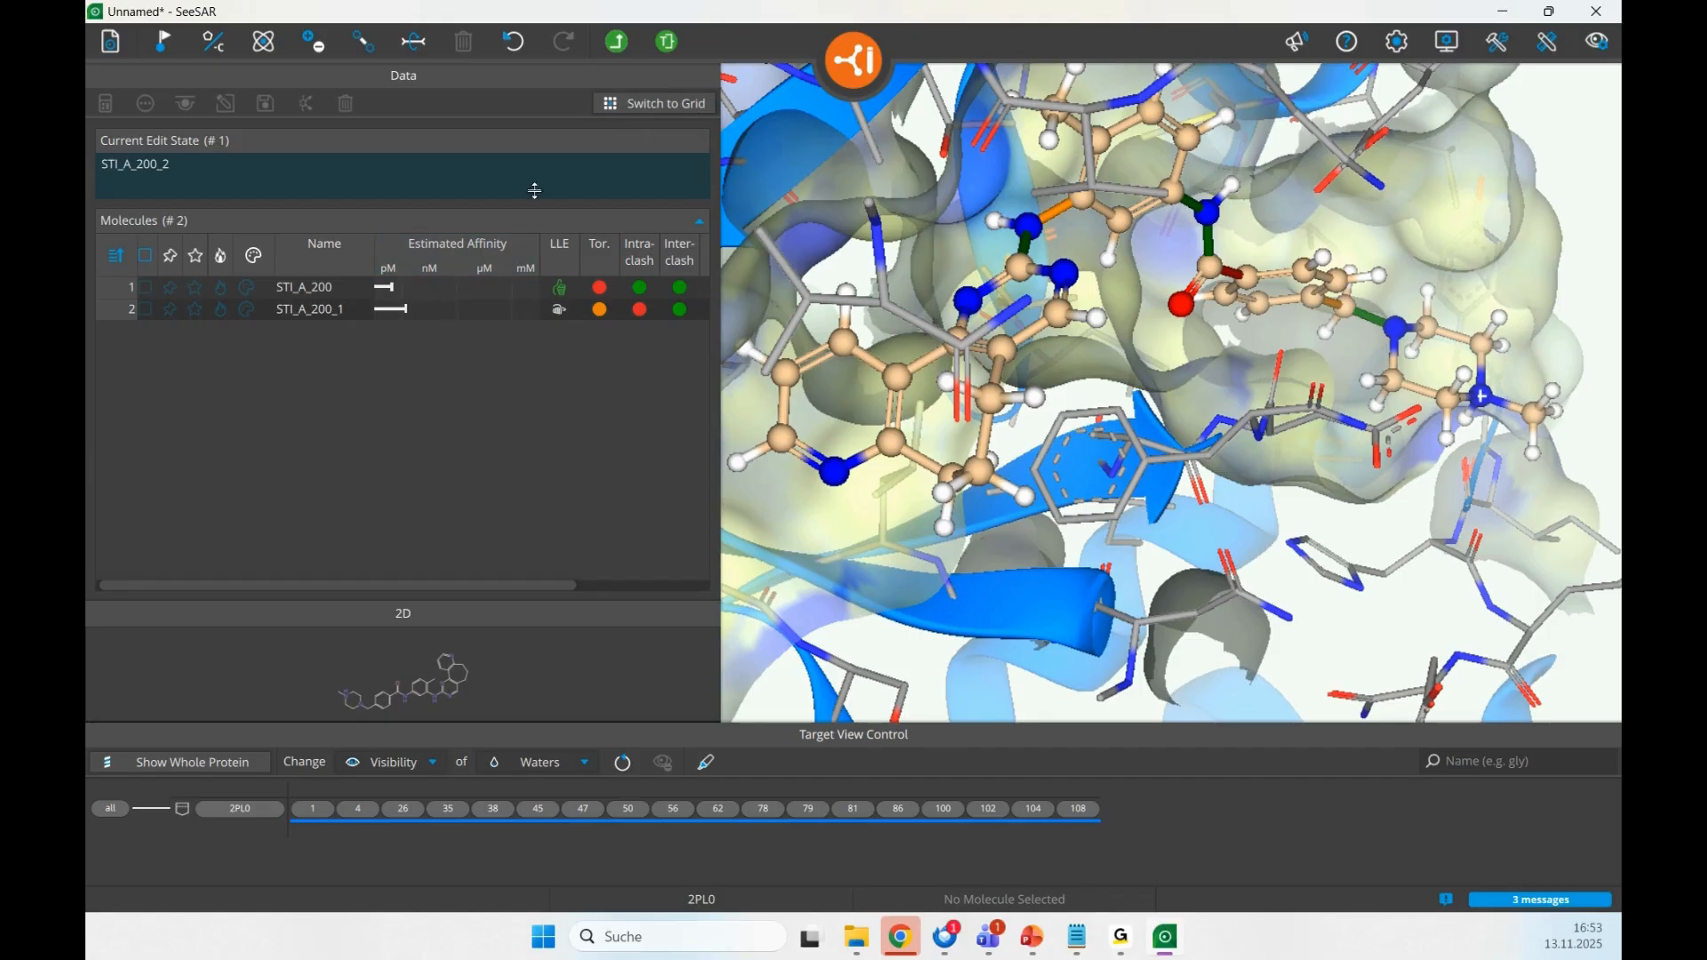
- Store the cyclized ligand in the molecules table together with generated poses, and inspect pose STI_A_200_2_003
{"action": "left_click", "coordinate": [667, 45]}
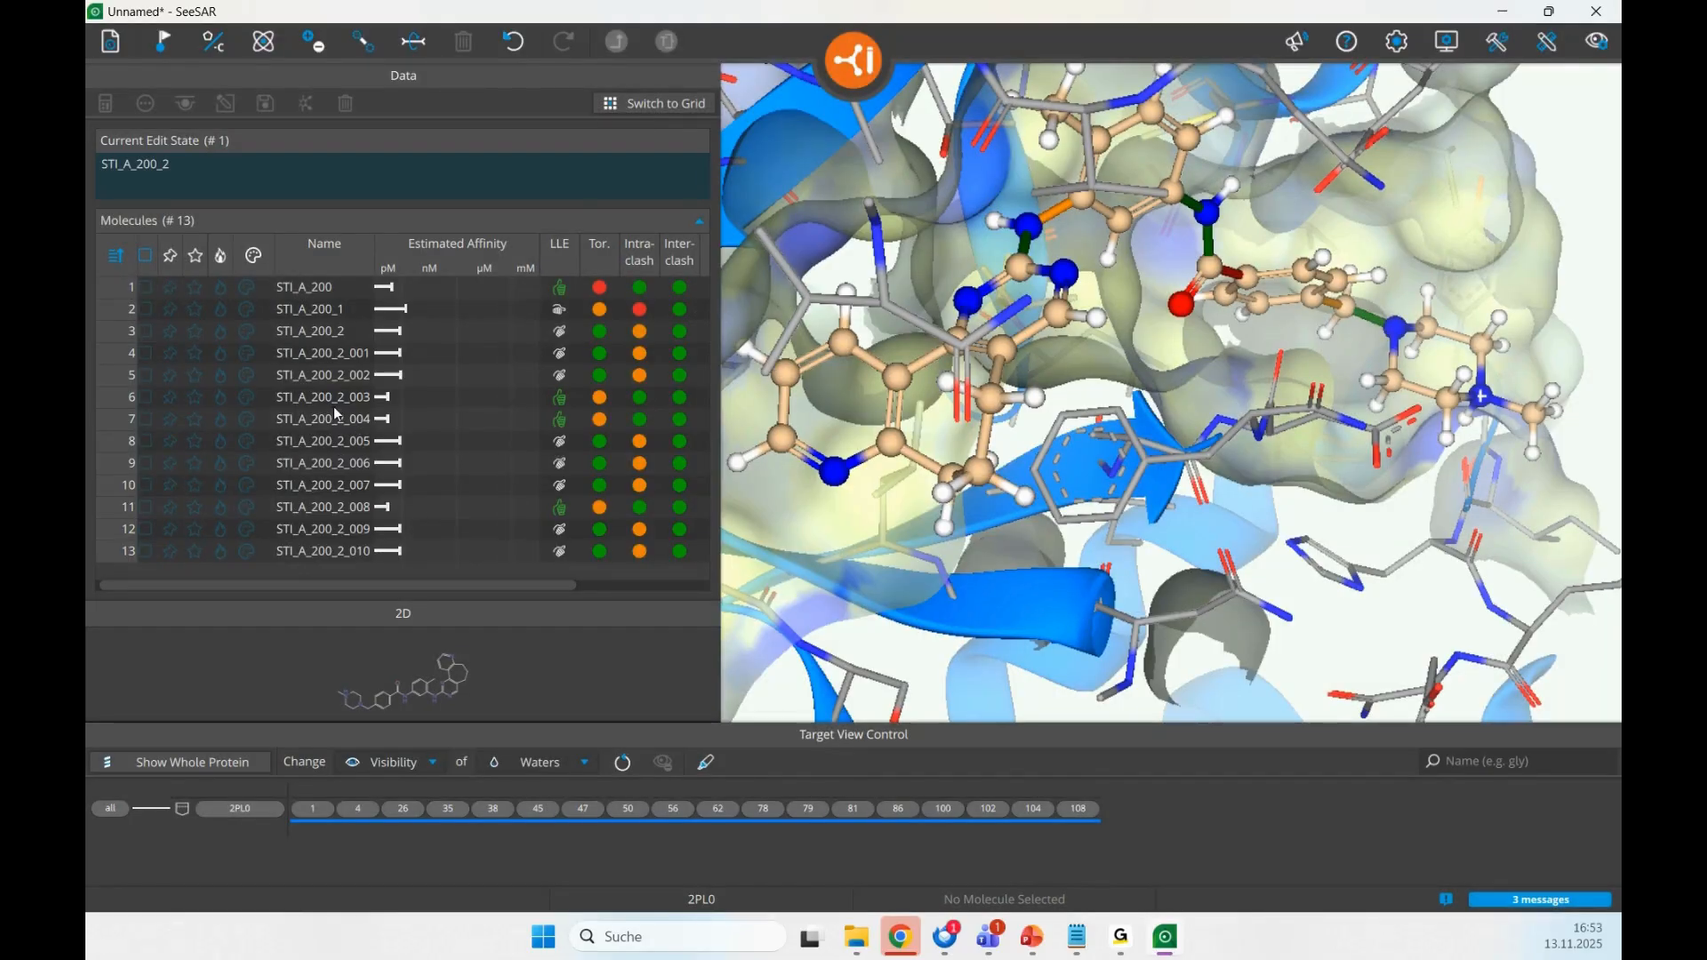
{"action": "left_click", "coordinate": [333, 404]}
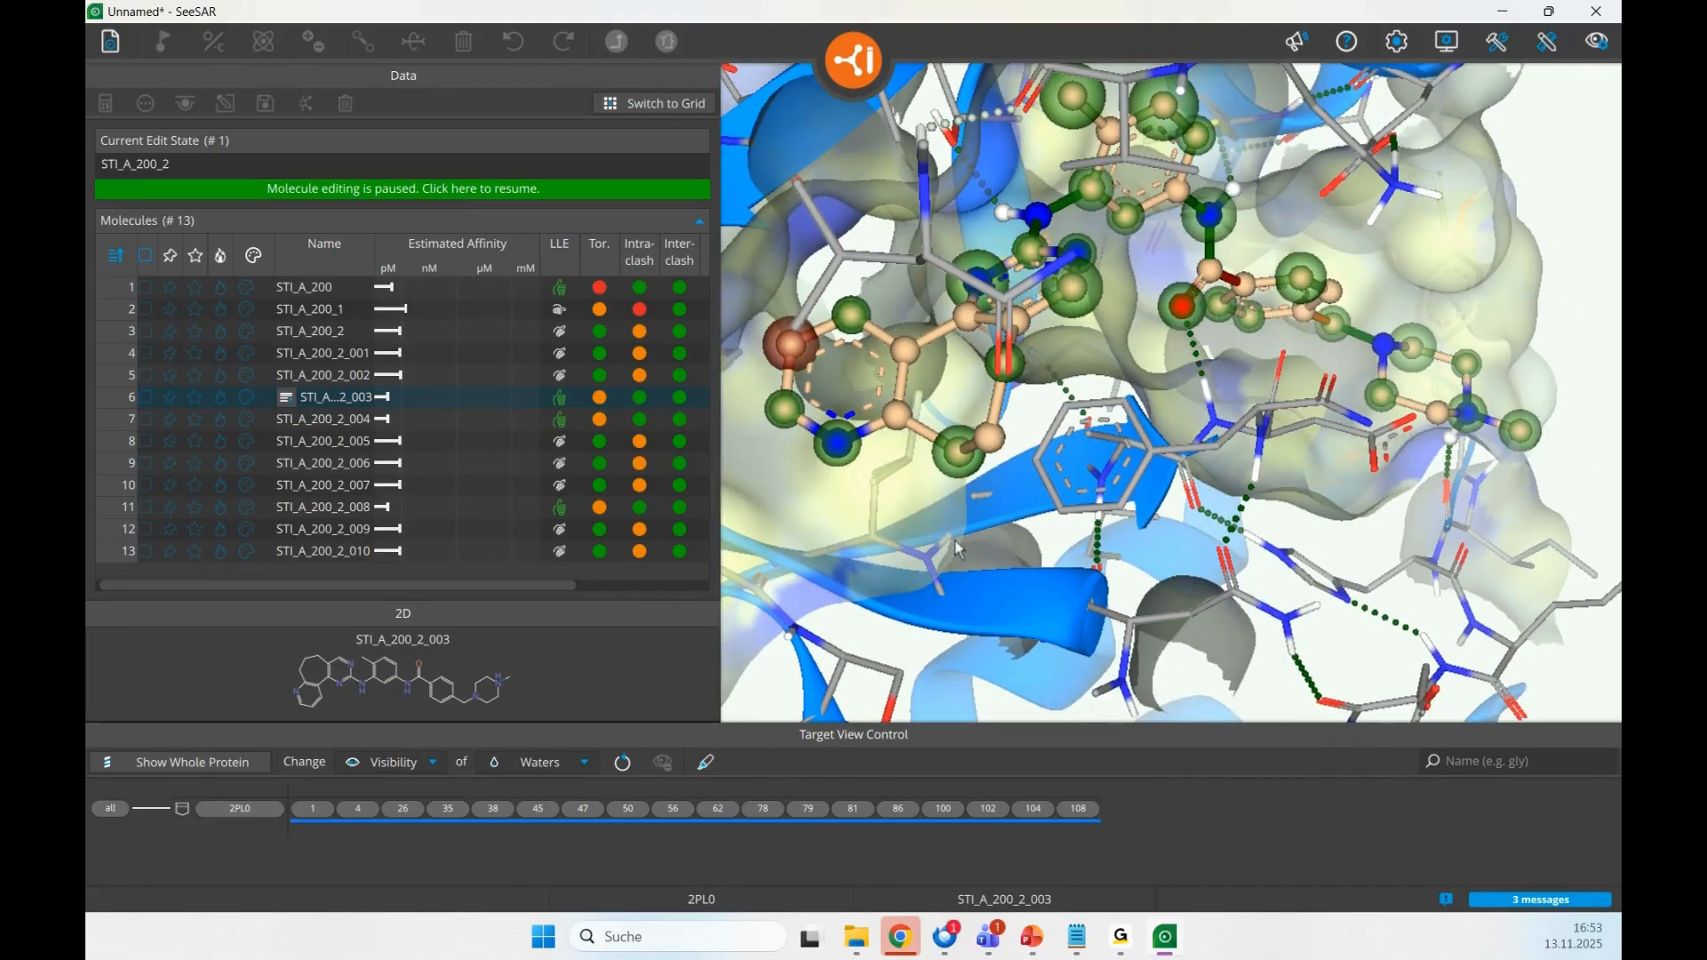
{"action": "mouse_move", "coordinate": [1050, 541]}
{"action": "left_mouse_down"}
{"action": "mouse_move", "coordinate": [1053, 496]}
{"action": "mouse_move", "coordinate": [894, 481]}
{"action": "left_mouse_up"}
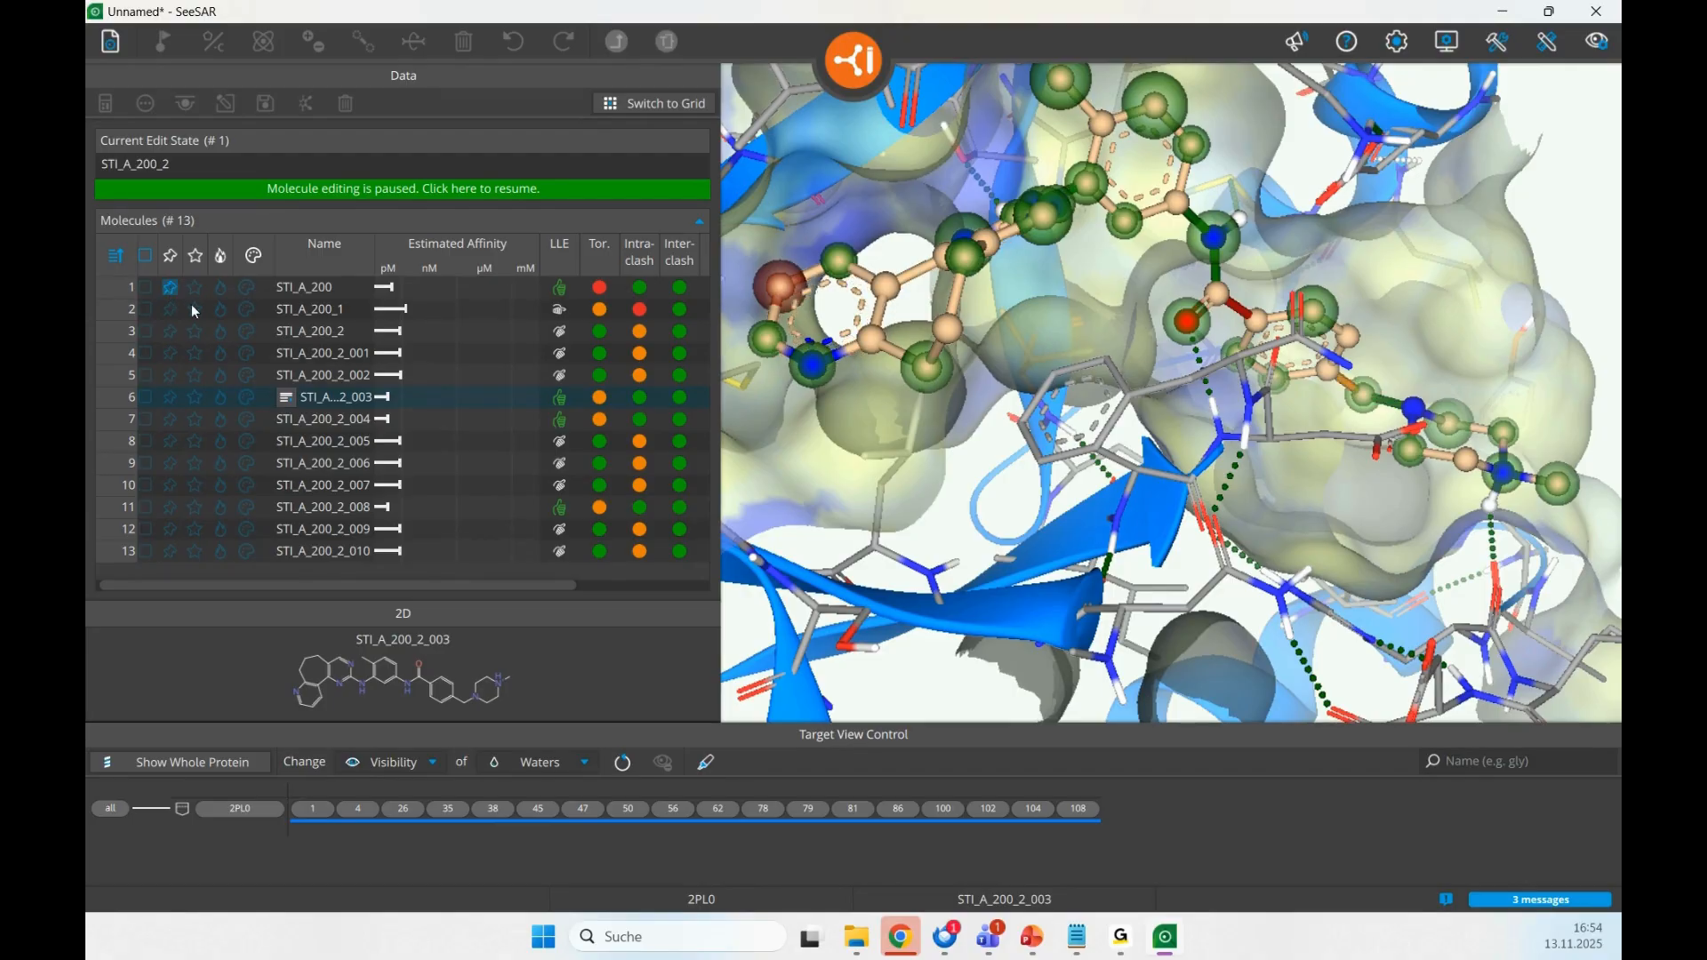
- Color the pinned original STI_A_200 red and compare it with pose STI_A_200_2_003 in the binding site
{"action": "left_click", "coordinate": [246, 288]}
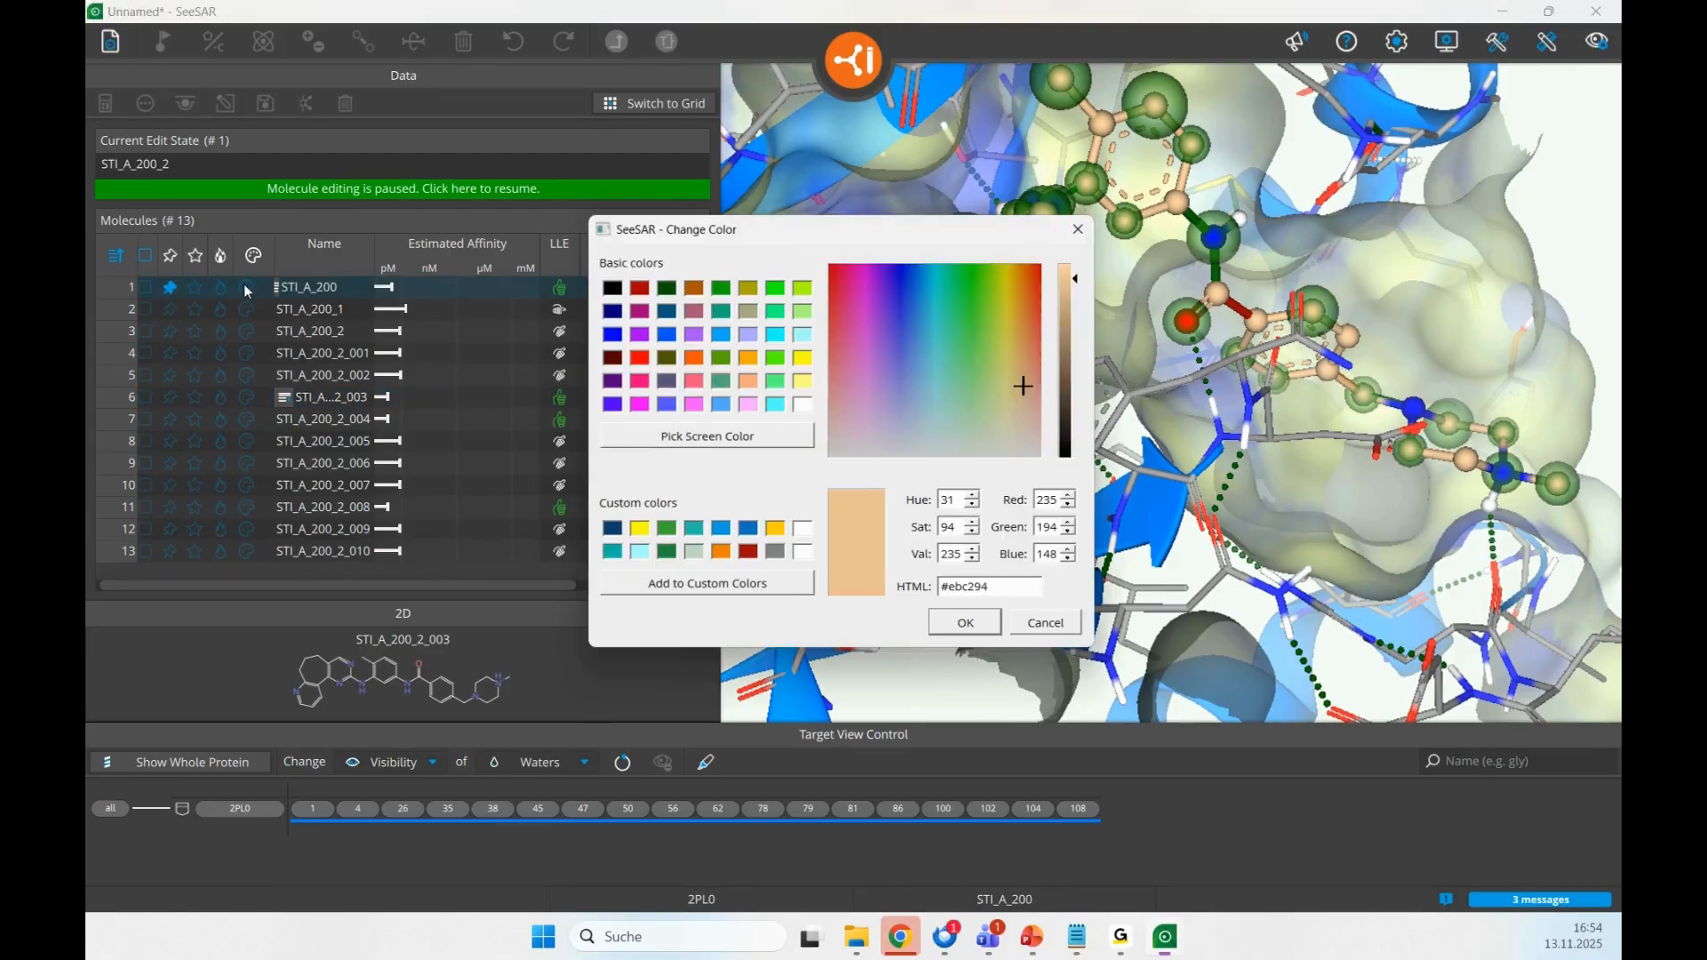
{"action": "left_click", "coordinate": [639, 358]}
{"action": "left_click", "coordinate": [974, 629]}
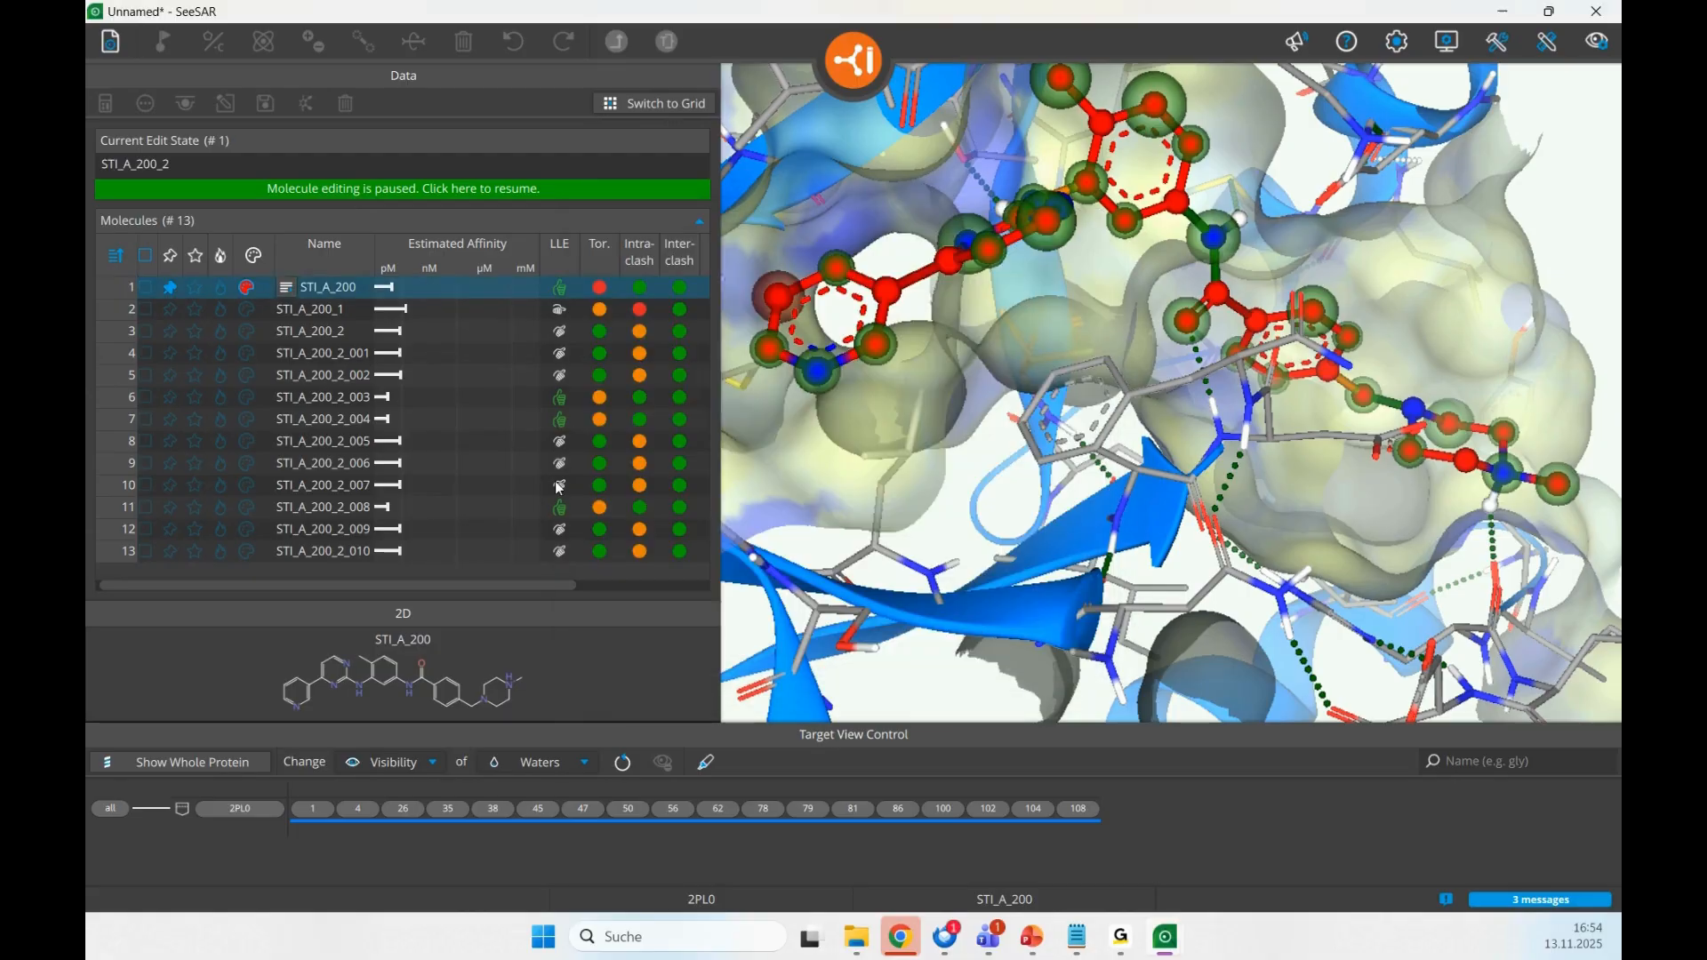
{"action": "left_click", "coordinate": [348, 402]}
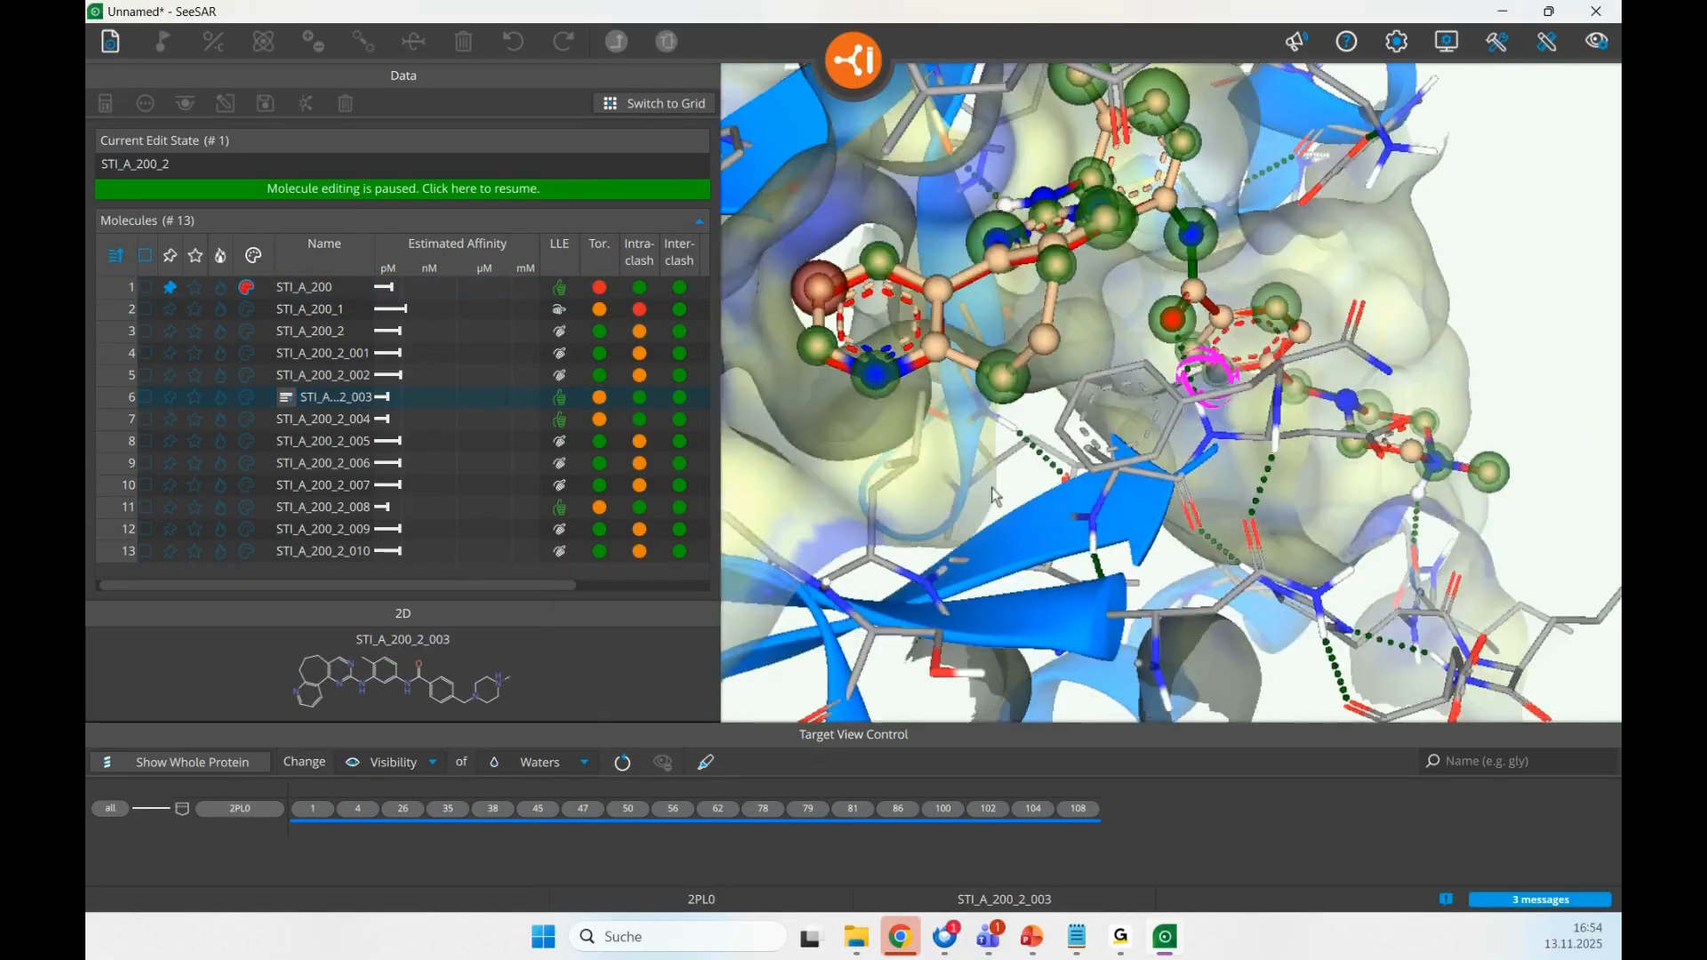
{"action": "mouse_move", "coordinate": [991, 487]}
{"action": "left_mouse_down"}
{"action": "mouse_move", "coordinate": [1004, 564]}
{"action": "mouse_move", "coordinate": [1074, 556]}
{"action": "mouse_move", "coordinate": [1050, 531]}
{"action": "mouse_move", "coordinate": [1078, 540]}
{"action": "left_mouse_up"}
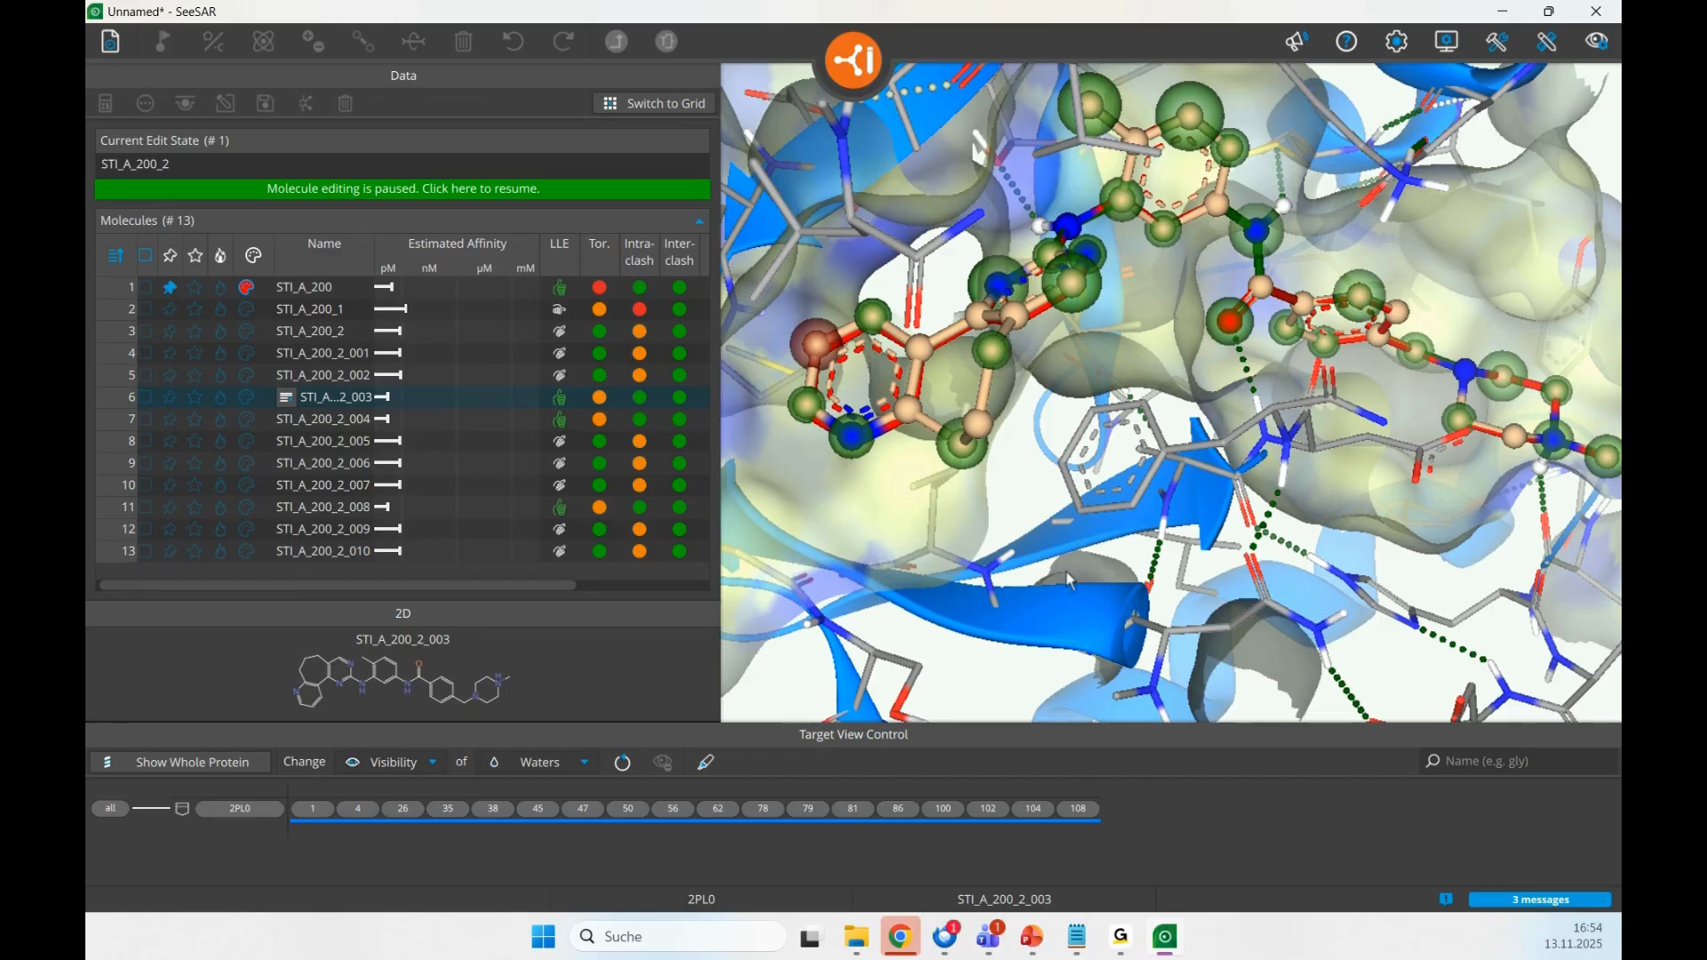
{"action": "mouse_move", "coordinate": [958, 518]}
{"action": "left_mouse_down"}
{"action": "mouse_move", "coordinate": [1003, 511]}
{"action": "mouse_move", "coordinate": [969, 507]}
{"action": "mouse_move", "coordinate": [1096, 568]}
{"action": "mouse_move", "coordinate": [925, 590]}
{"action": "left_mouse_up"}
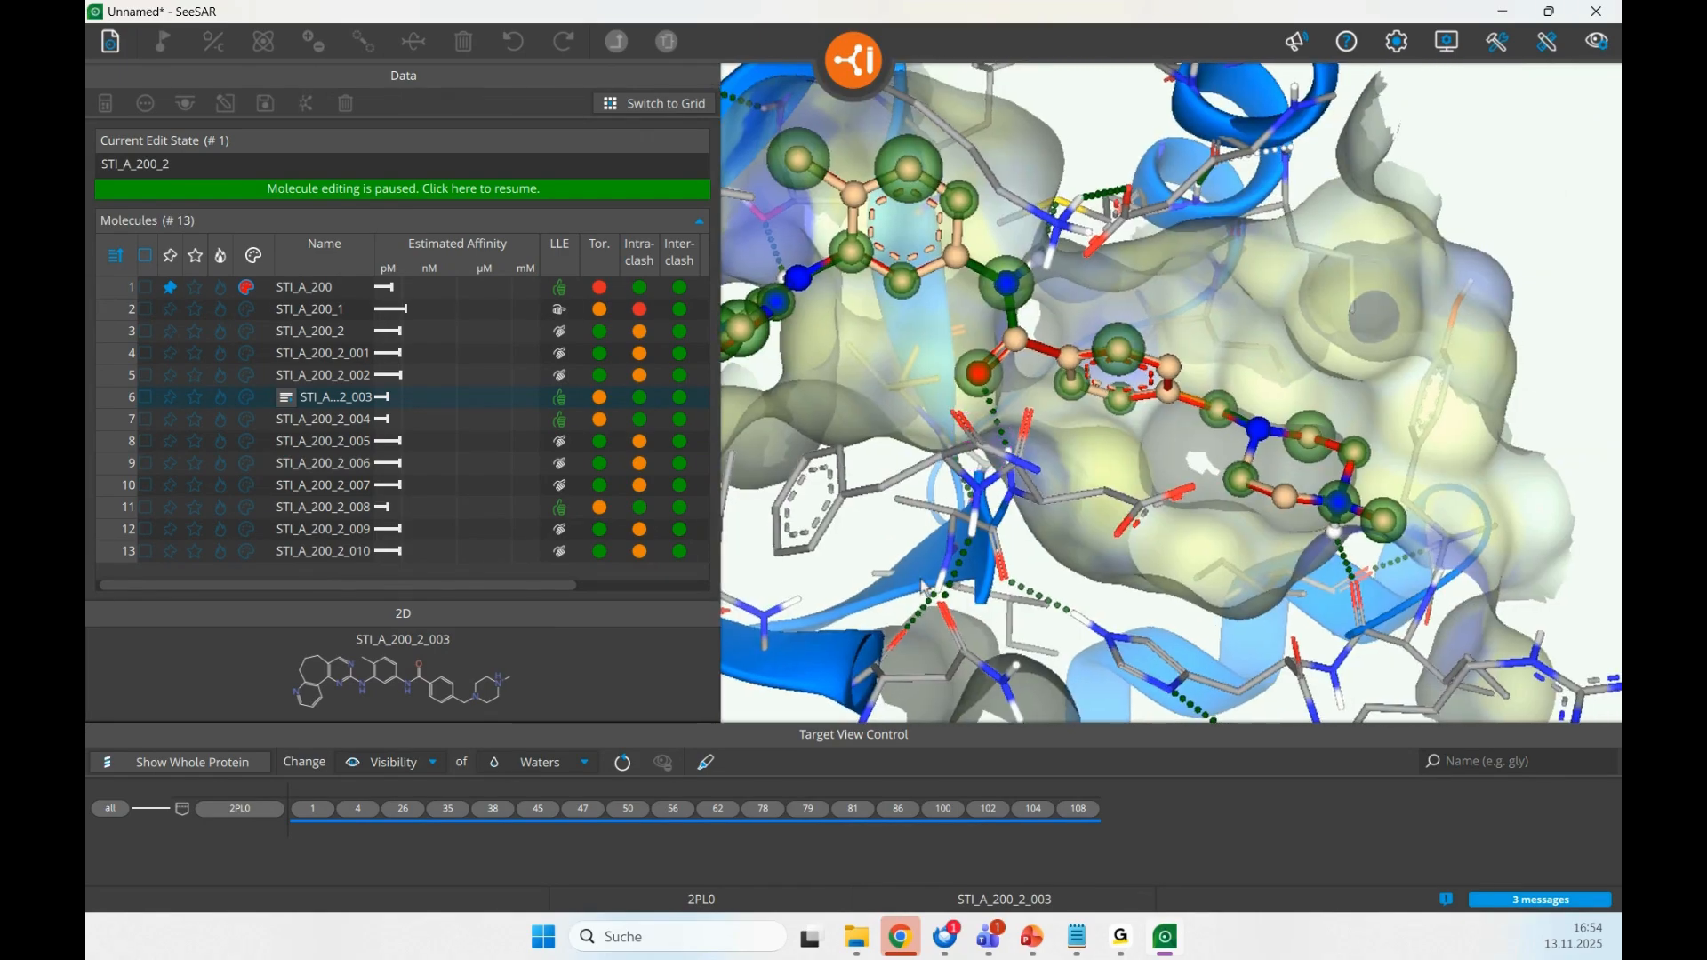
- Open STI_A_200 for editing and move the positive charge from the methyl-bearing piperazine nitrogen to the other piperazine nitrogen
{"action": "right_click", "coordinate": [342, 296]}
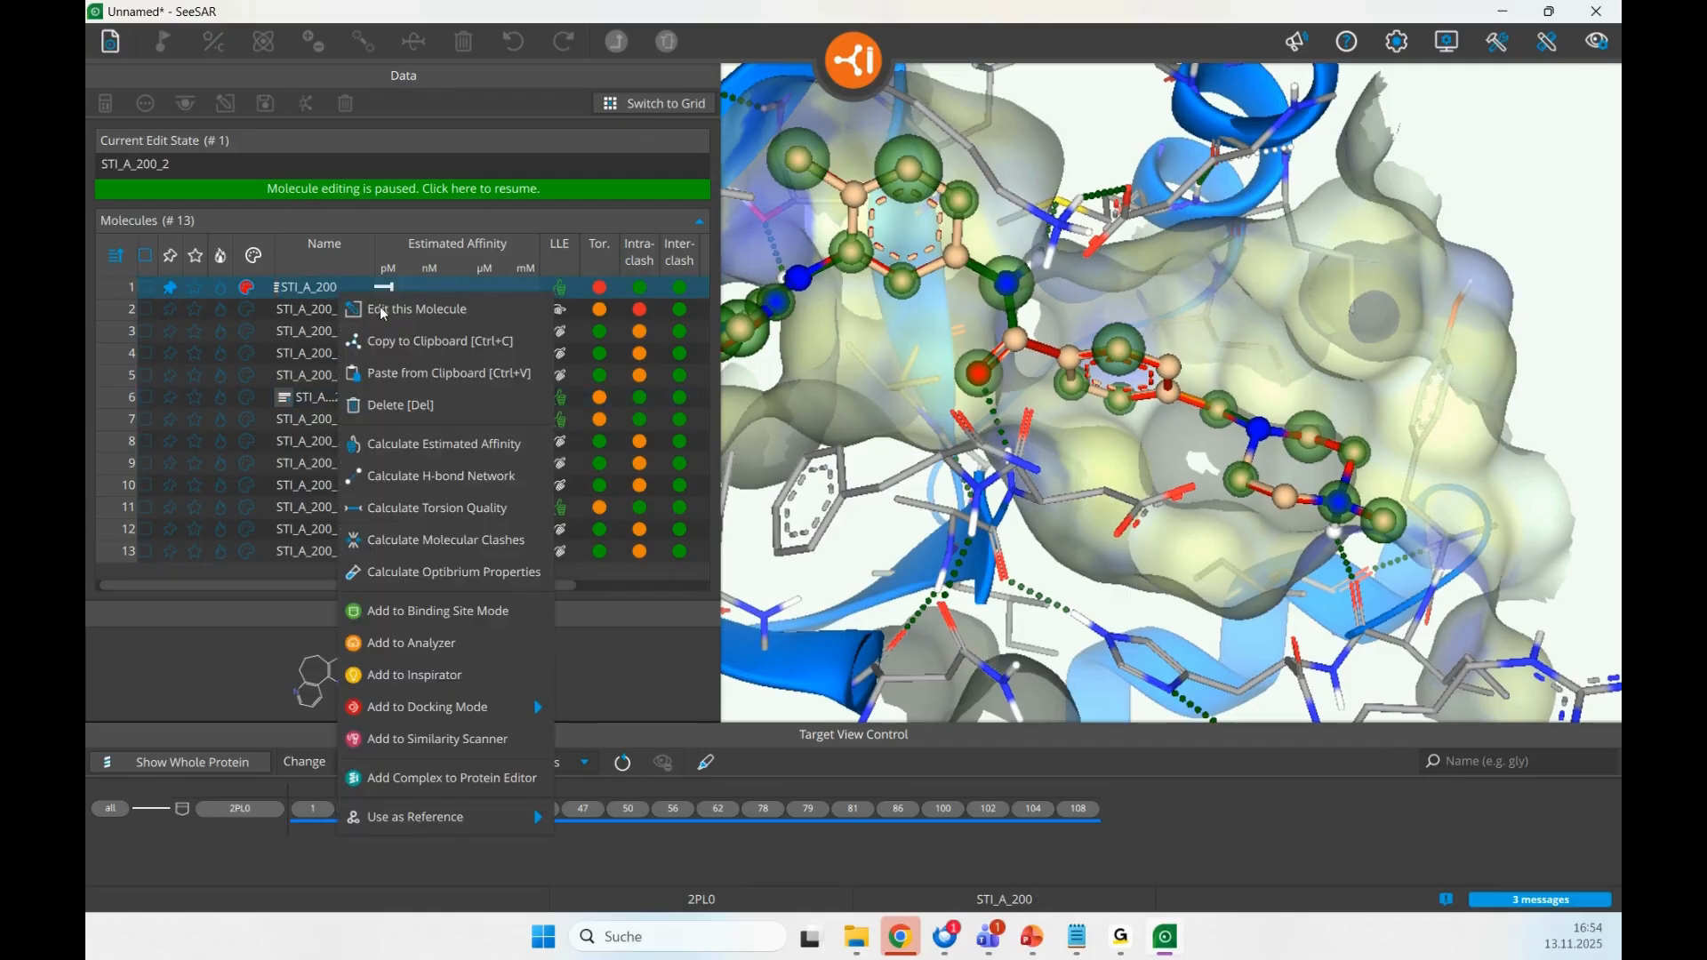
{"action": "left_click", "coordinate": [385, 311]}
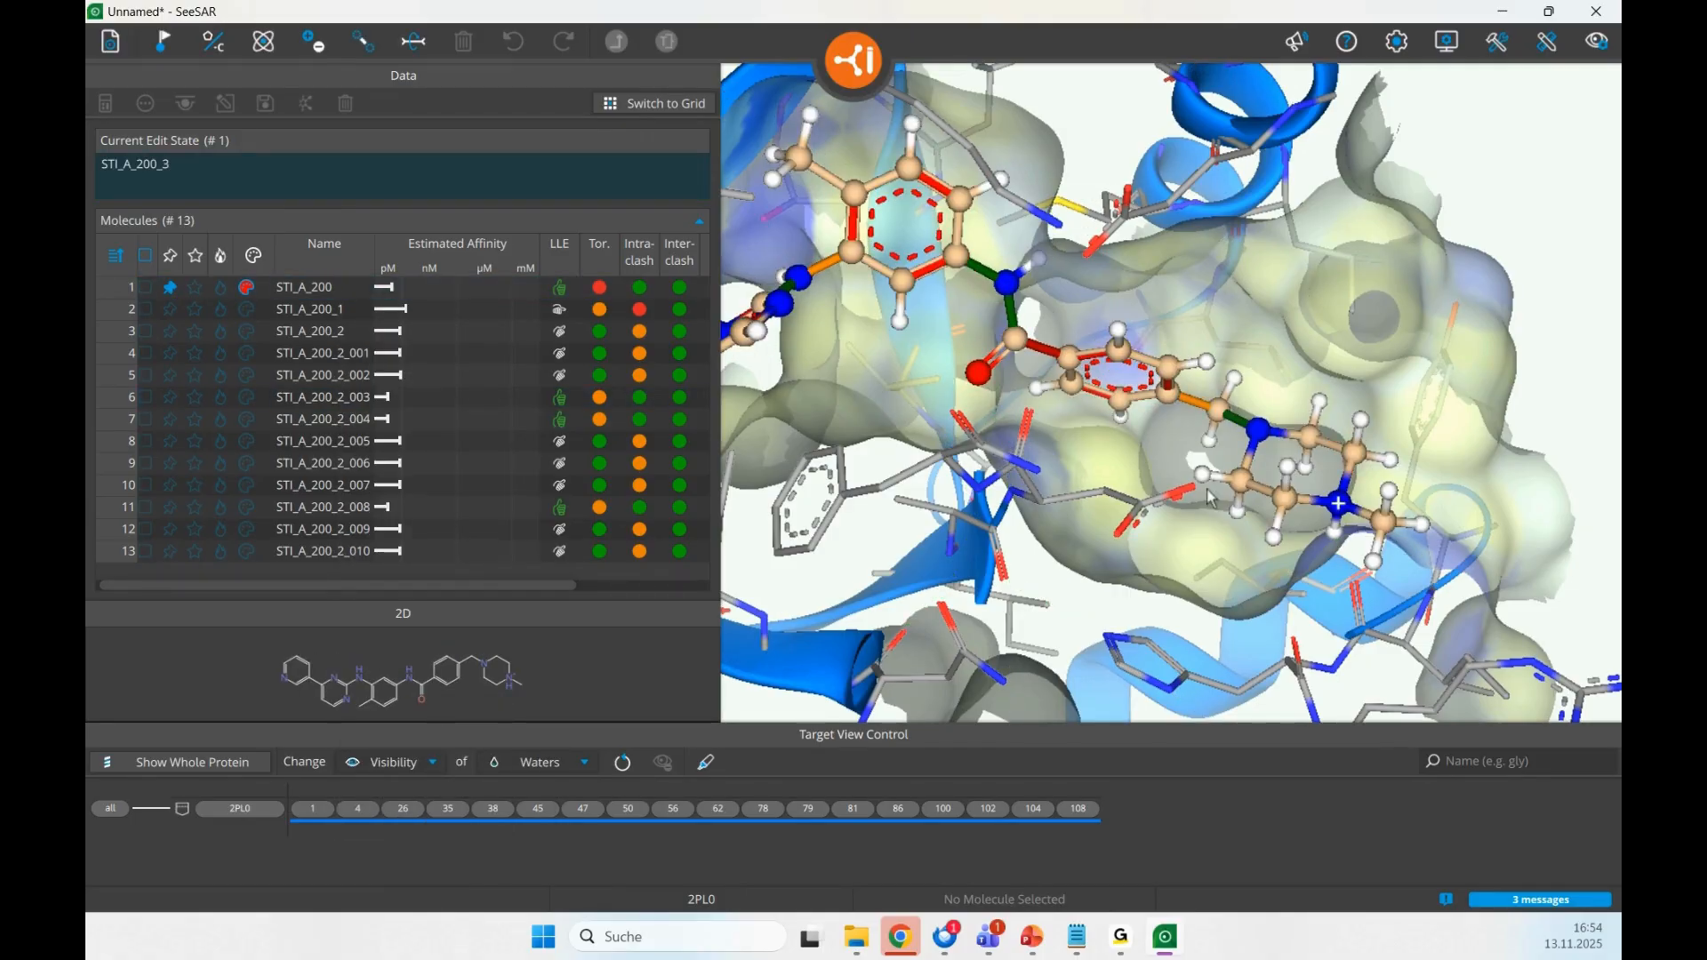
{"action": "scroll", "coordinate": [1210, 491], "scroll_direction": "up", "scroll_amount": 2}
{"action": "mouse_move", "coordinate": [1212, 494]}
{"action": "left_mouse_down"}
{"action": "mouse_move", "coordinate": [1126, 431]}
{"action": "mouse_move", "coordinate": [1376, 481]}
{"action": "left_mouse_up"}
{"action": "scroll", "coordinate": [1128, 433], "scroll_direction": "down", "scroll_amount": 5}
{"action": "scroll", "coordinate": [1127, 433], "scroll_direction": "up", "scroll_amount": 2}
{"action": "right_click_drag", "start_coordinate": [1359, 477], "coordinate": [987, 472]}
{"action": "scroll", "coordinate": [987, 473], "scroll_direction": "up", "scroll_amount": 4}
{"action": "mouse_move", "coordinate": [987, 472]}
{"action": "left_mouse_down"}
{"action": "mouse_move", "coordinate": [1246, 578]}
{"action": "mouse_move", "coordinate": [1102, 514]}
{"action": "mouse_move", "coordinate": [1126, 454]}
{"action": "mouse_move", "coordinate": [1111, 494]}
{"action": "left_mouse_up"}
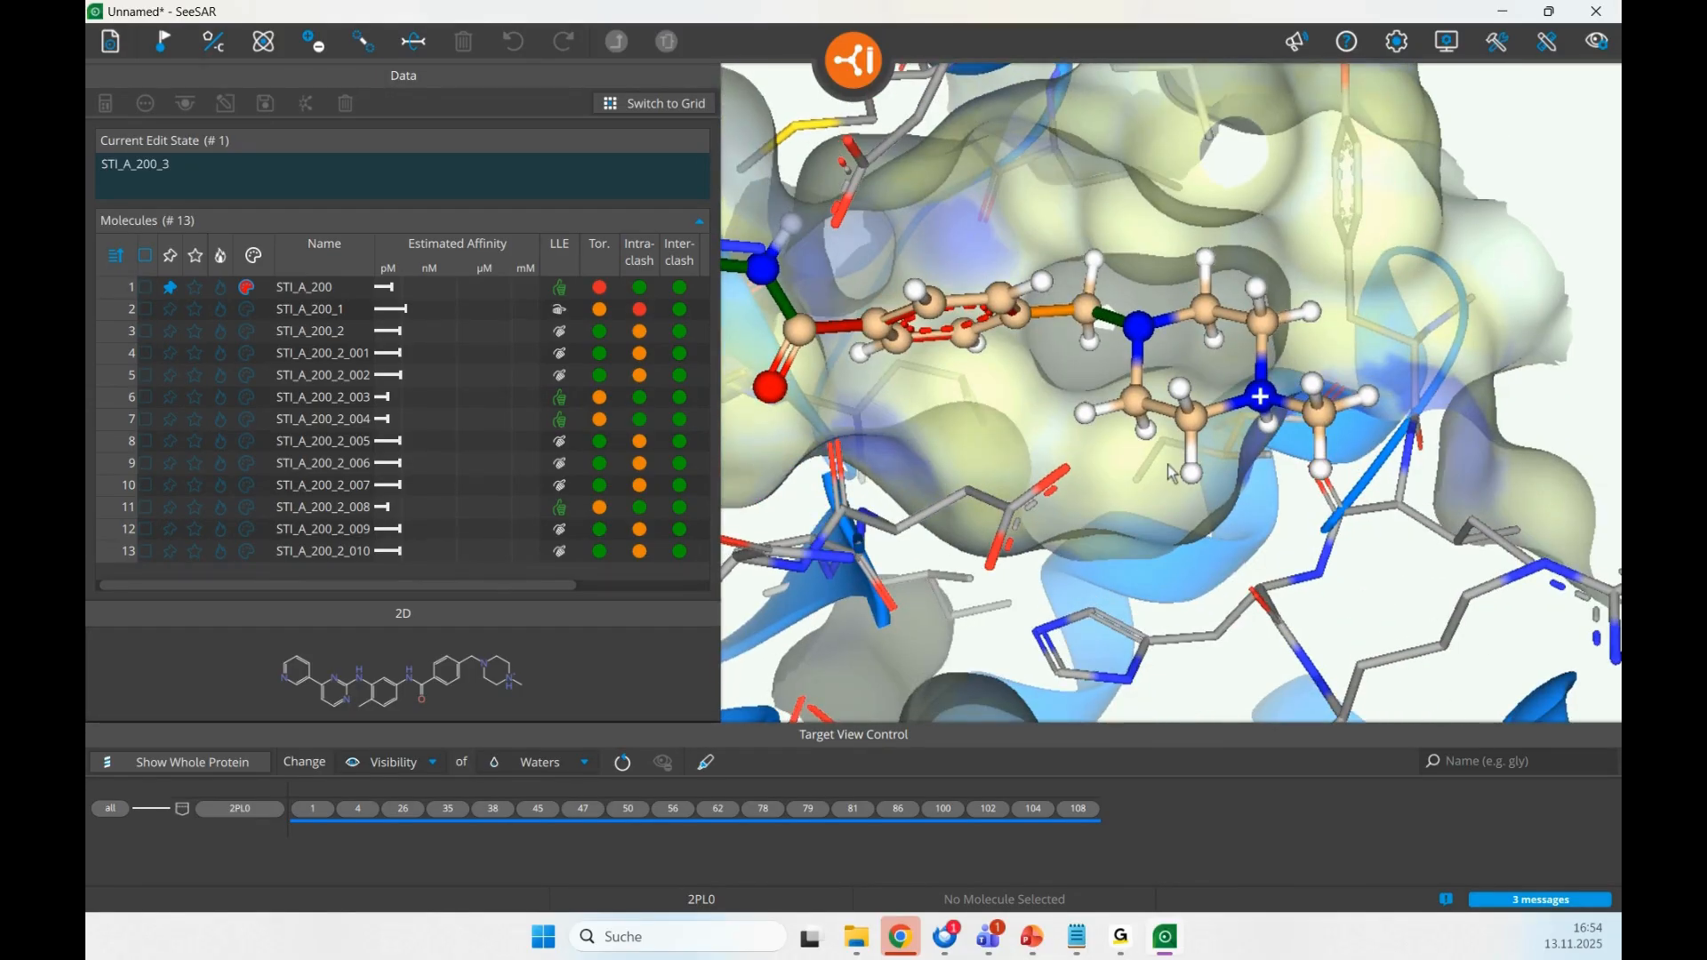
{"action": "left_click", "coordinate": [1266, 409]}
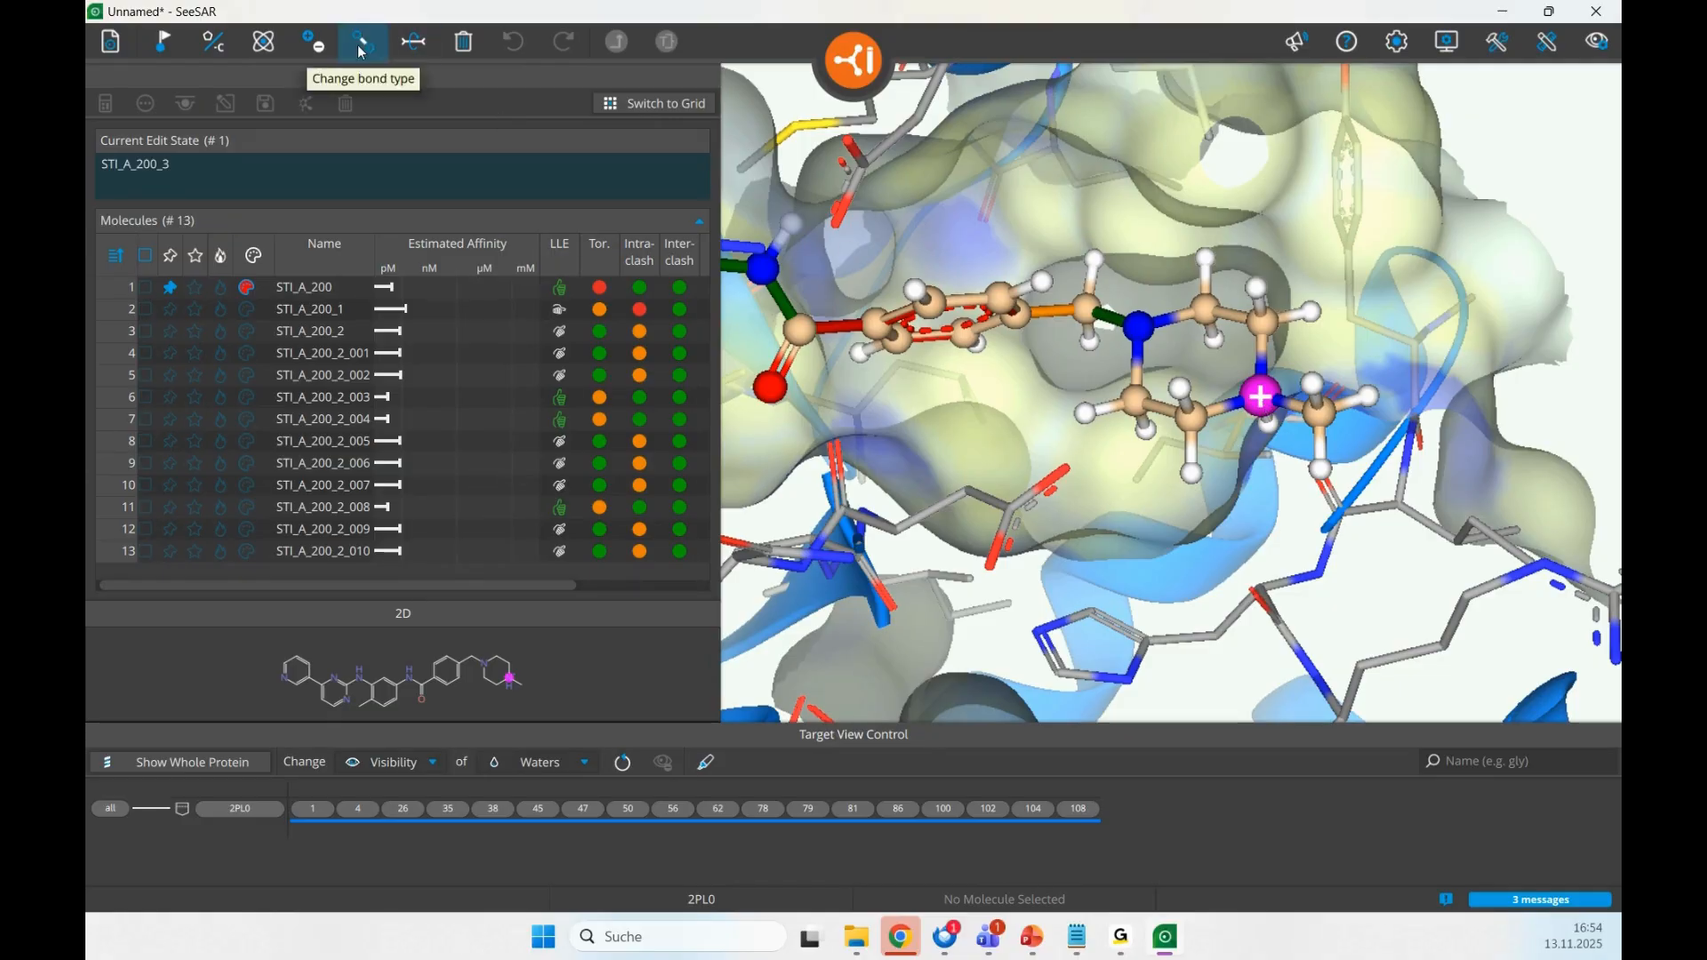
{"action": "left_click", "coordinate": [330, 49]}
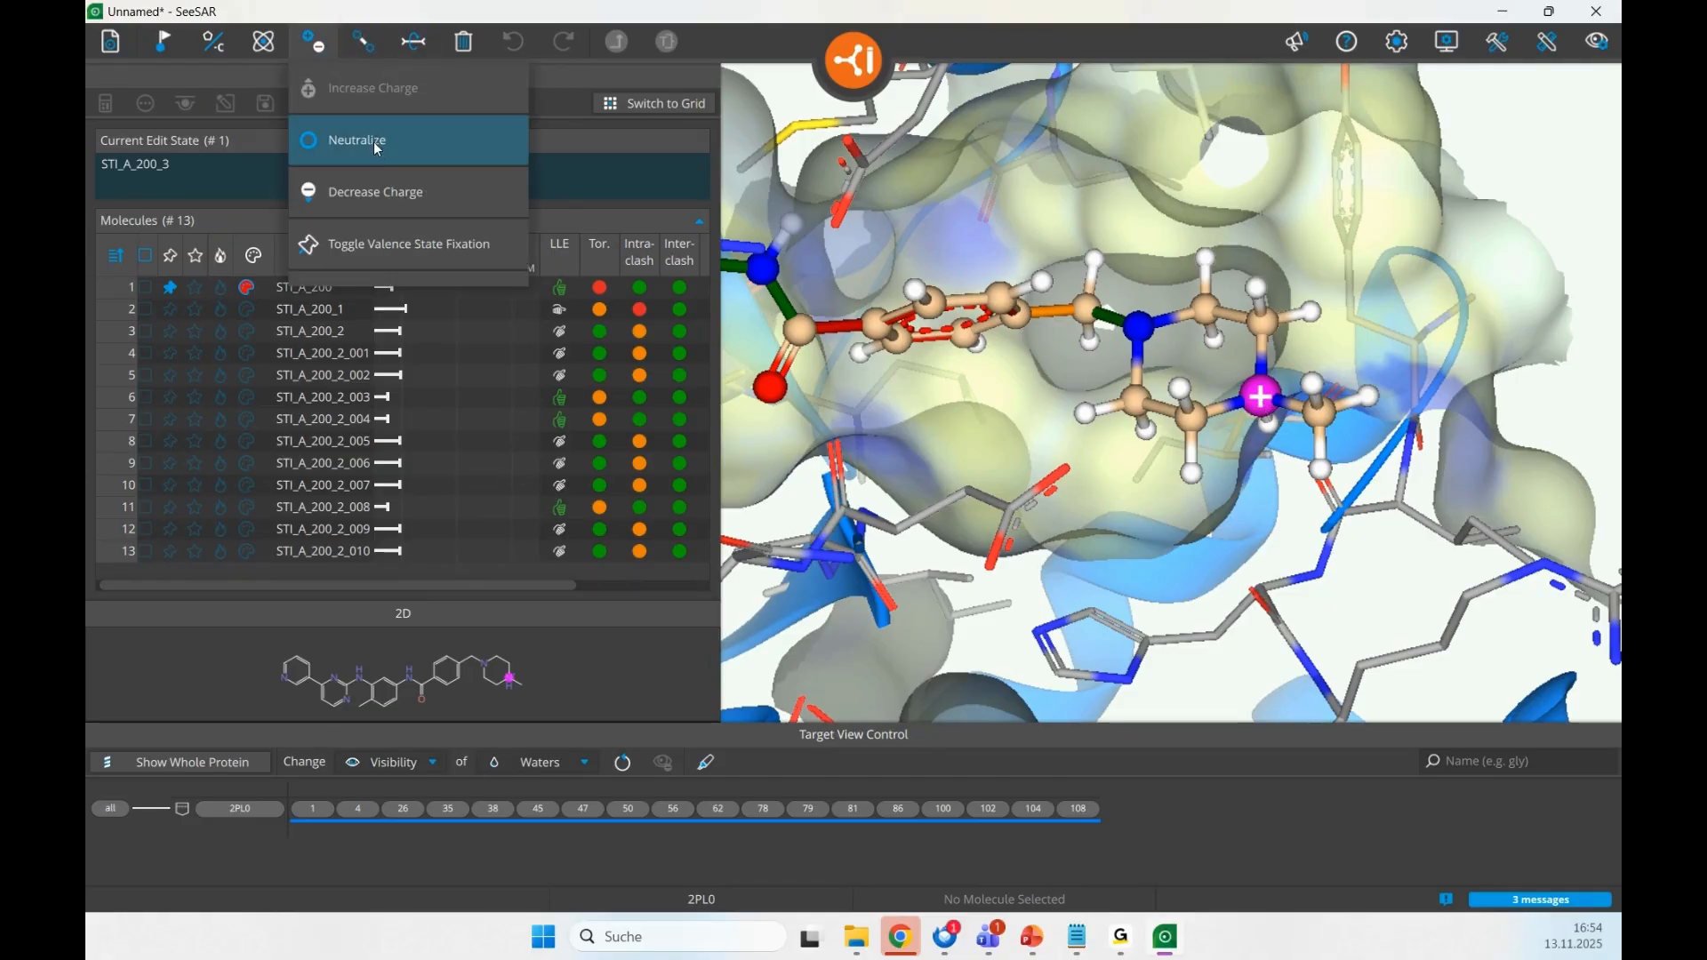
{"action": "left_click", "coordinate": [405, 151]}
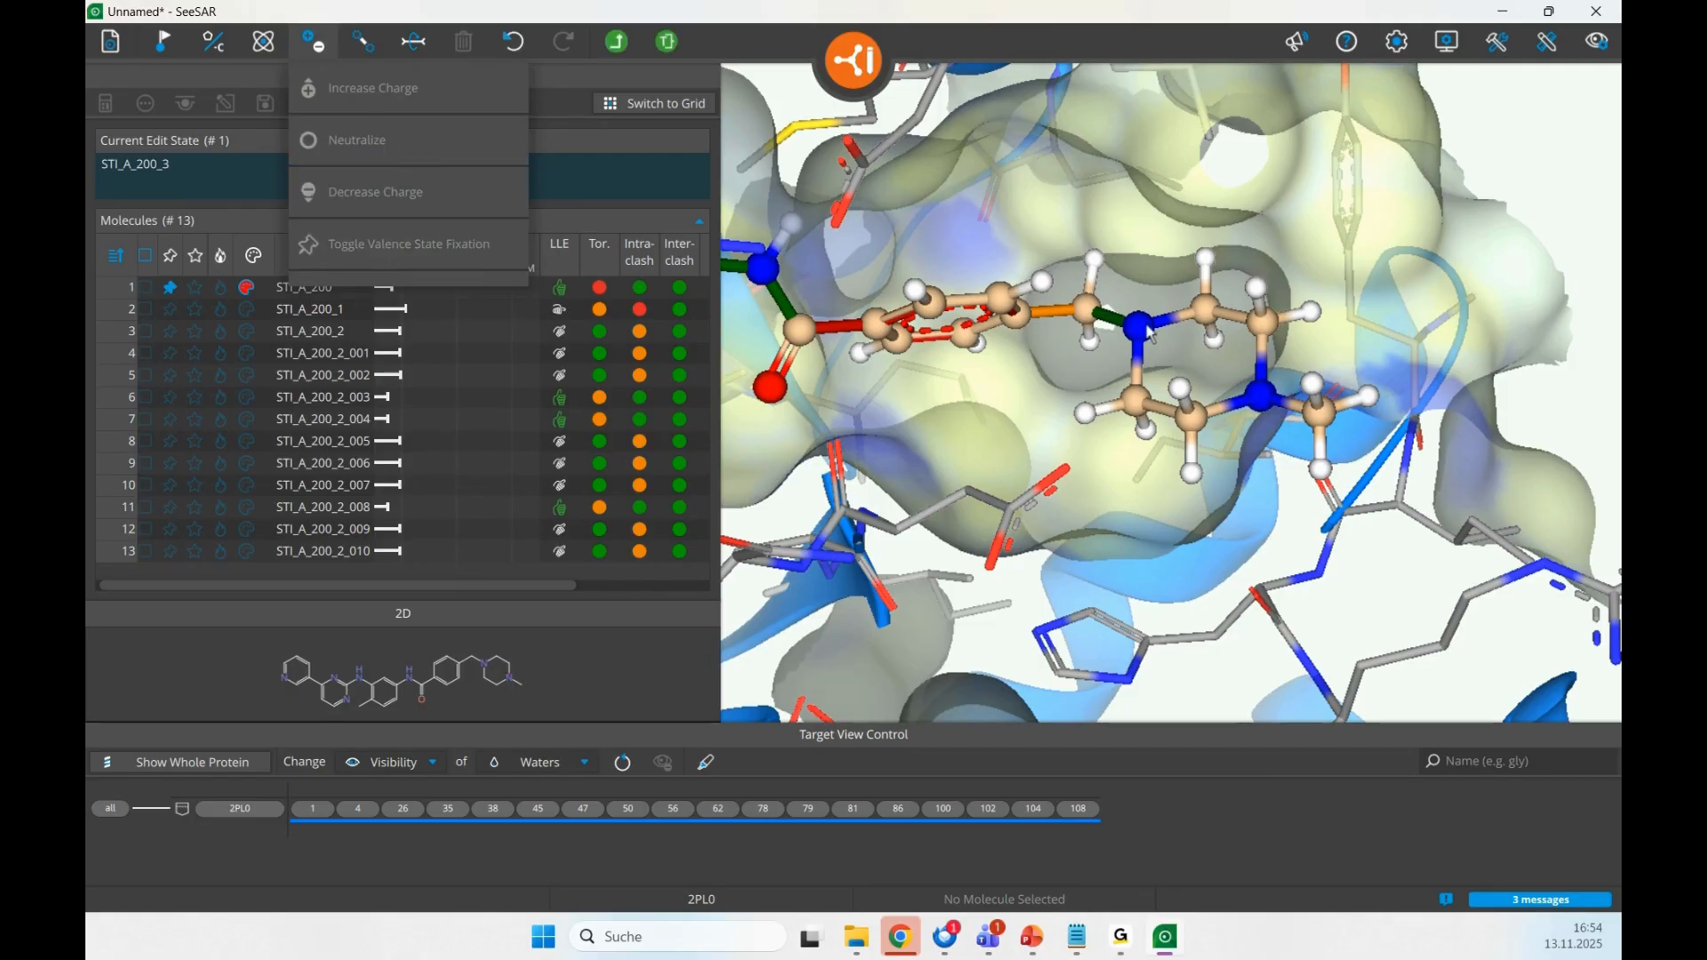
{"action": "left_click", "coordinate": [429, 103]}
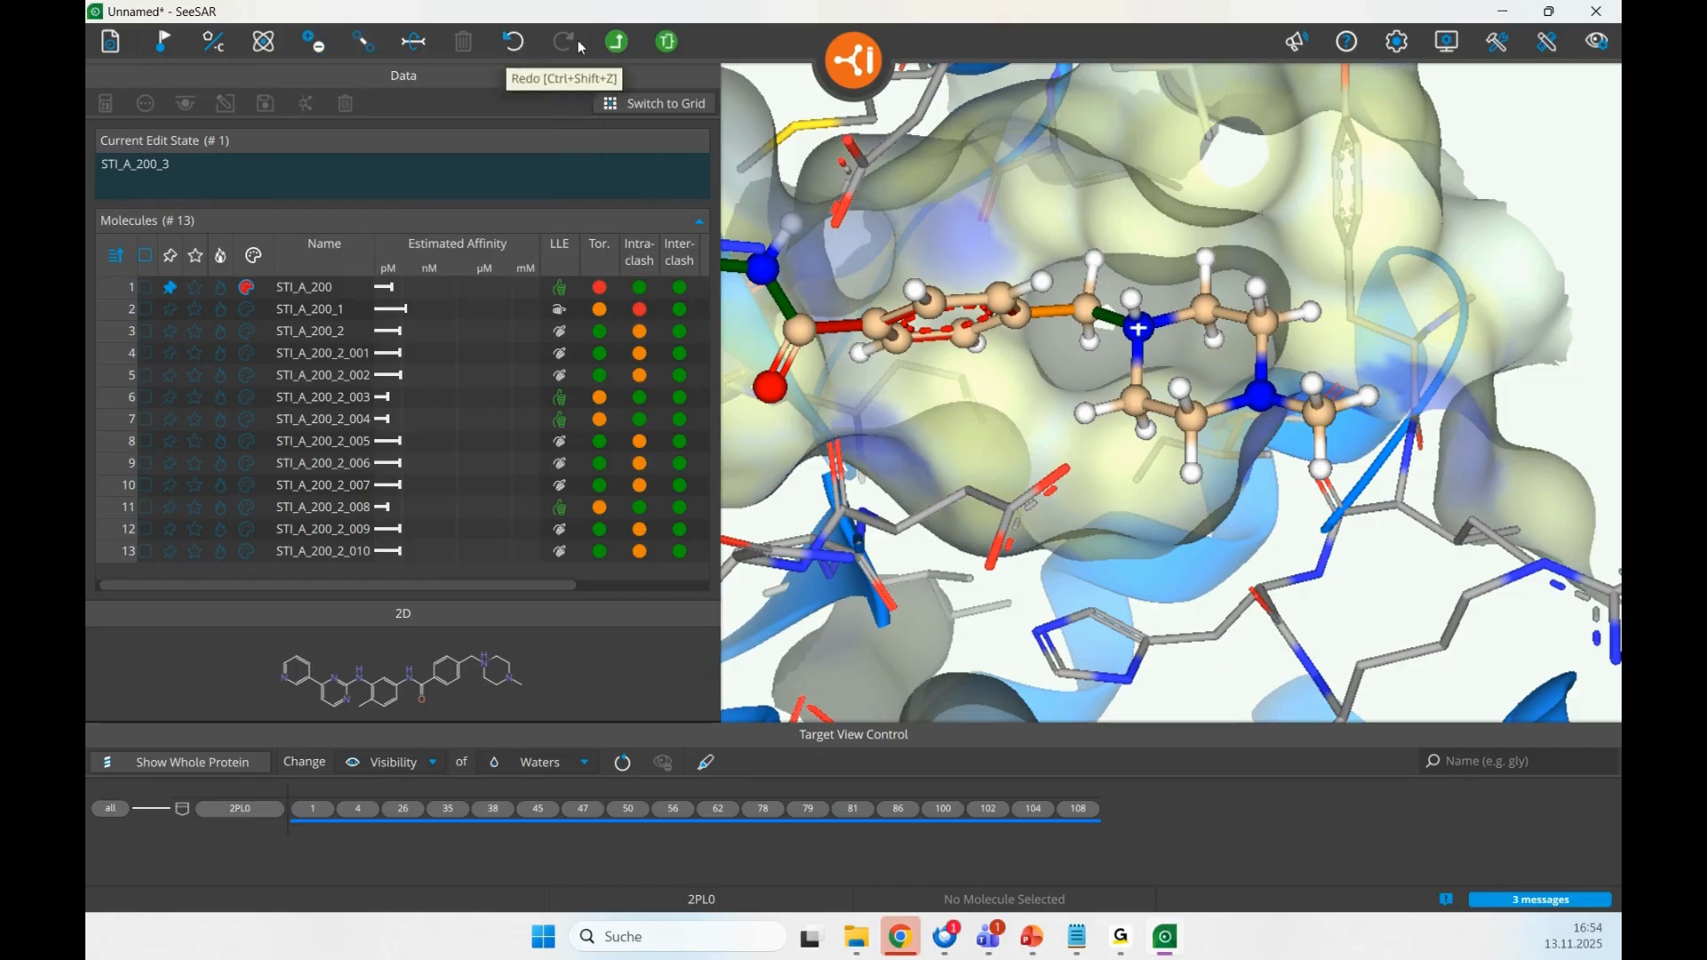
- Store the recharged ligand in the molecules table and display STI_A_200_3, followed by the original STI_A_200 for comparison
{"action": "left_click", "coordinate": [617, 42]}
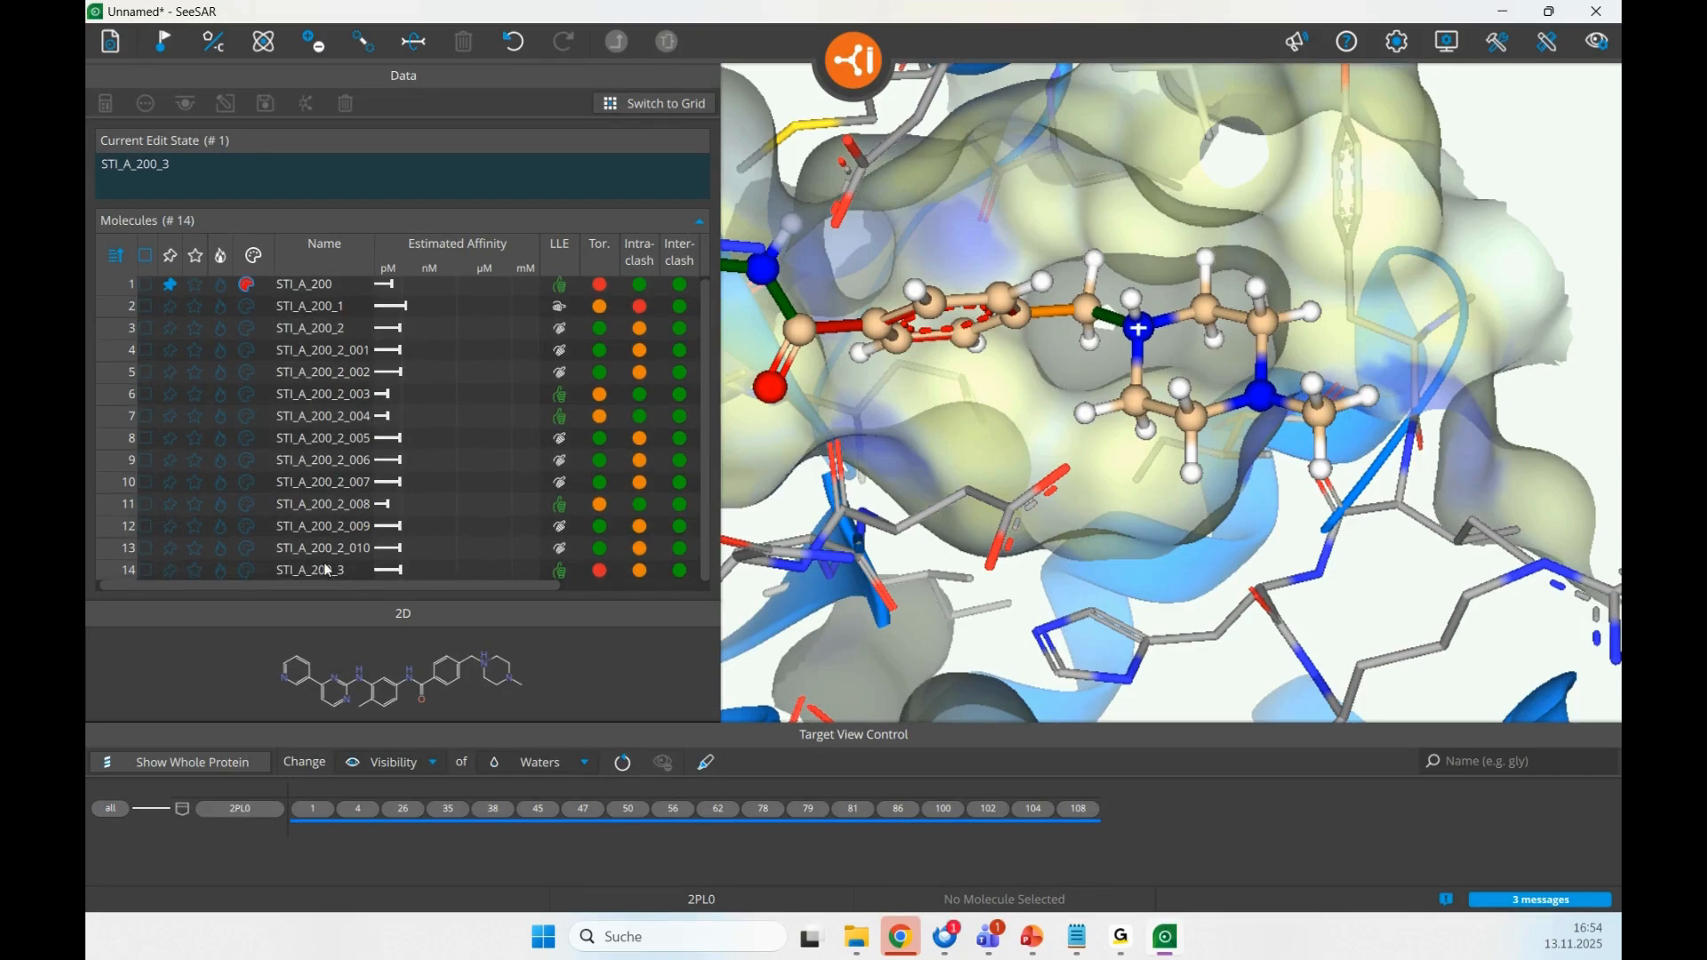
{"action": "left_click", "coordinate": [328, 571]}
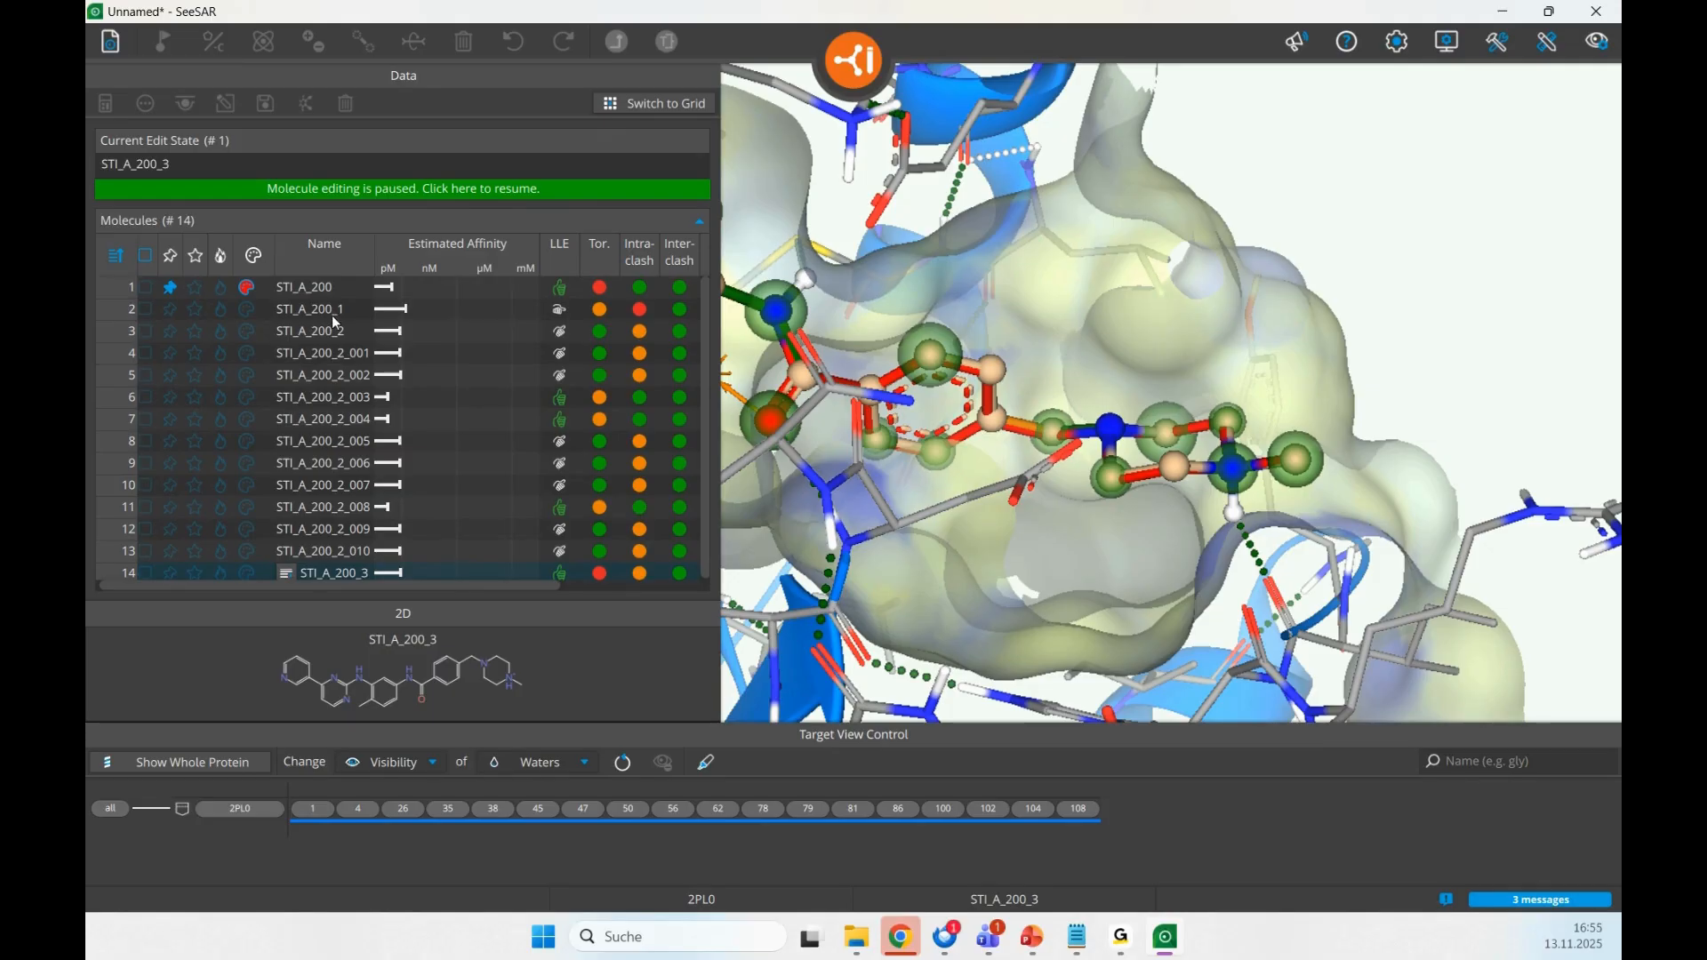
{"action": "left_click", "coordinate": [316, 290]}
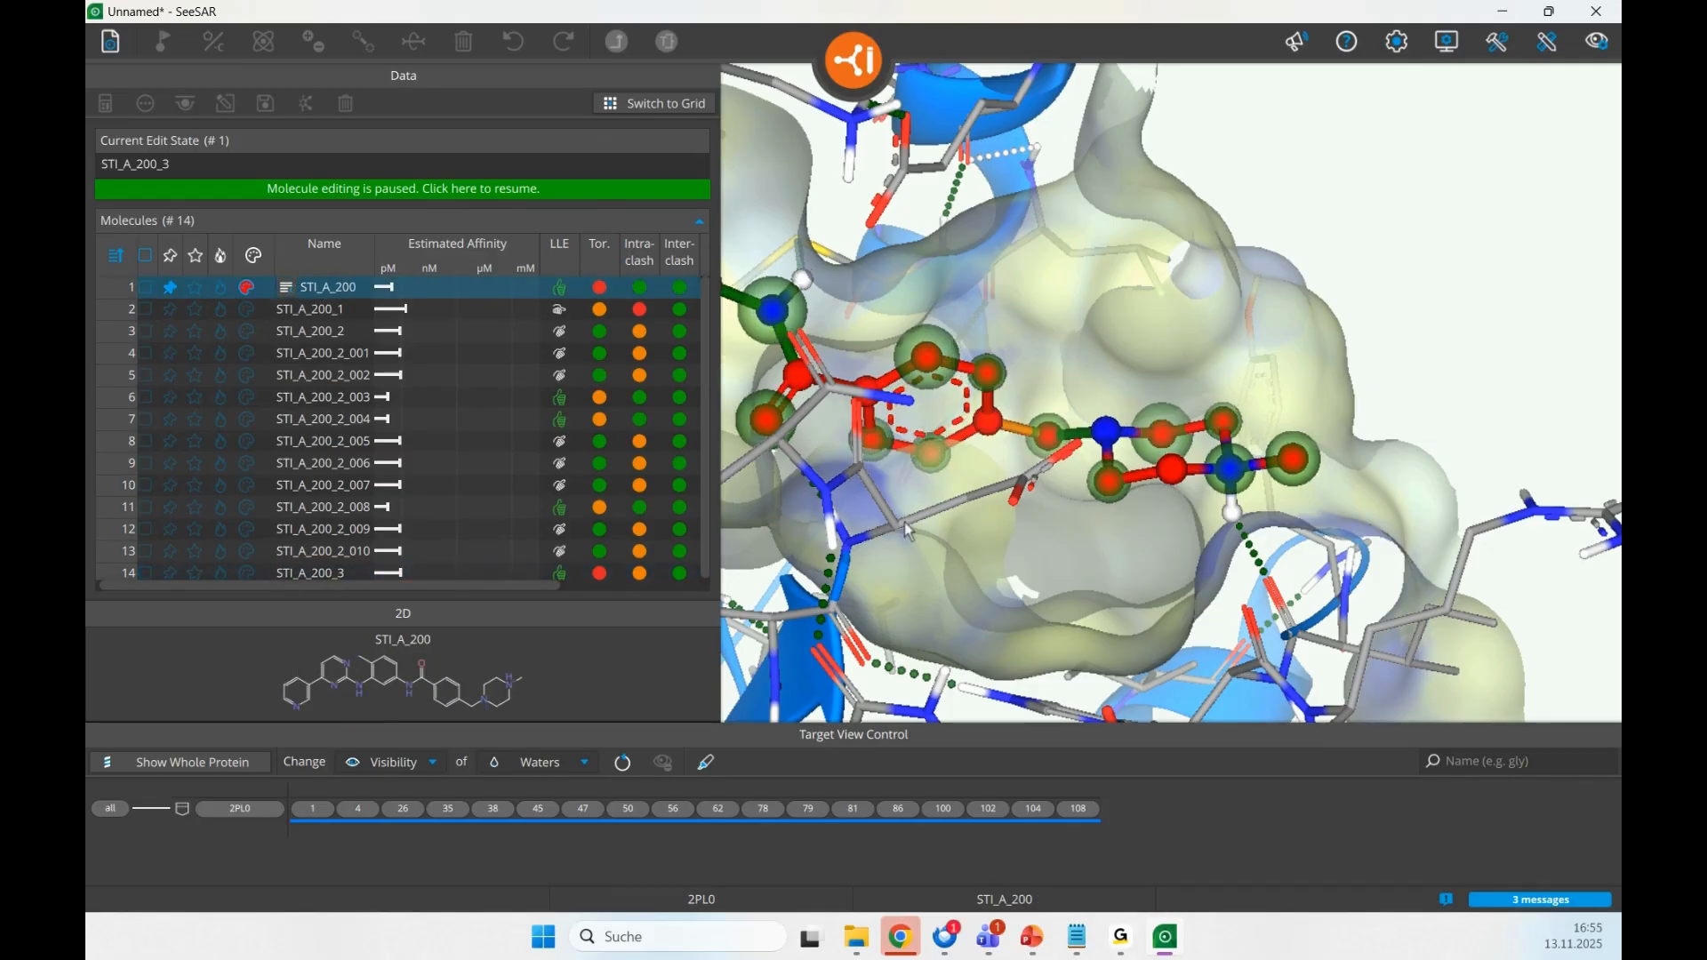
- Examine the original STI_A_200's pose in the binding site, focusing on the hydrogen bonds around its piperazine ring
{"action": "left_click_drag", "start_coordinate": [1060, 562], "coordinate": [1037, 585]}
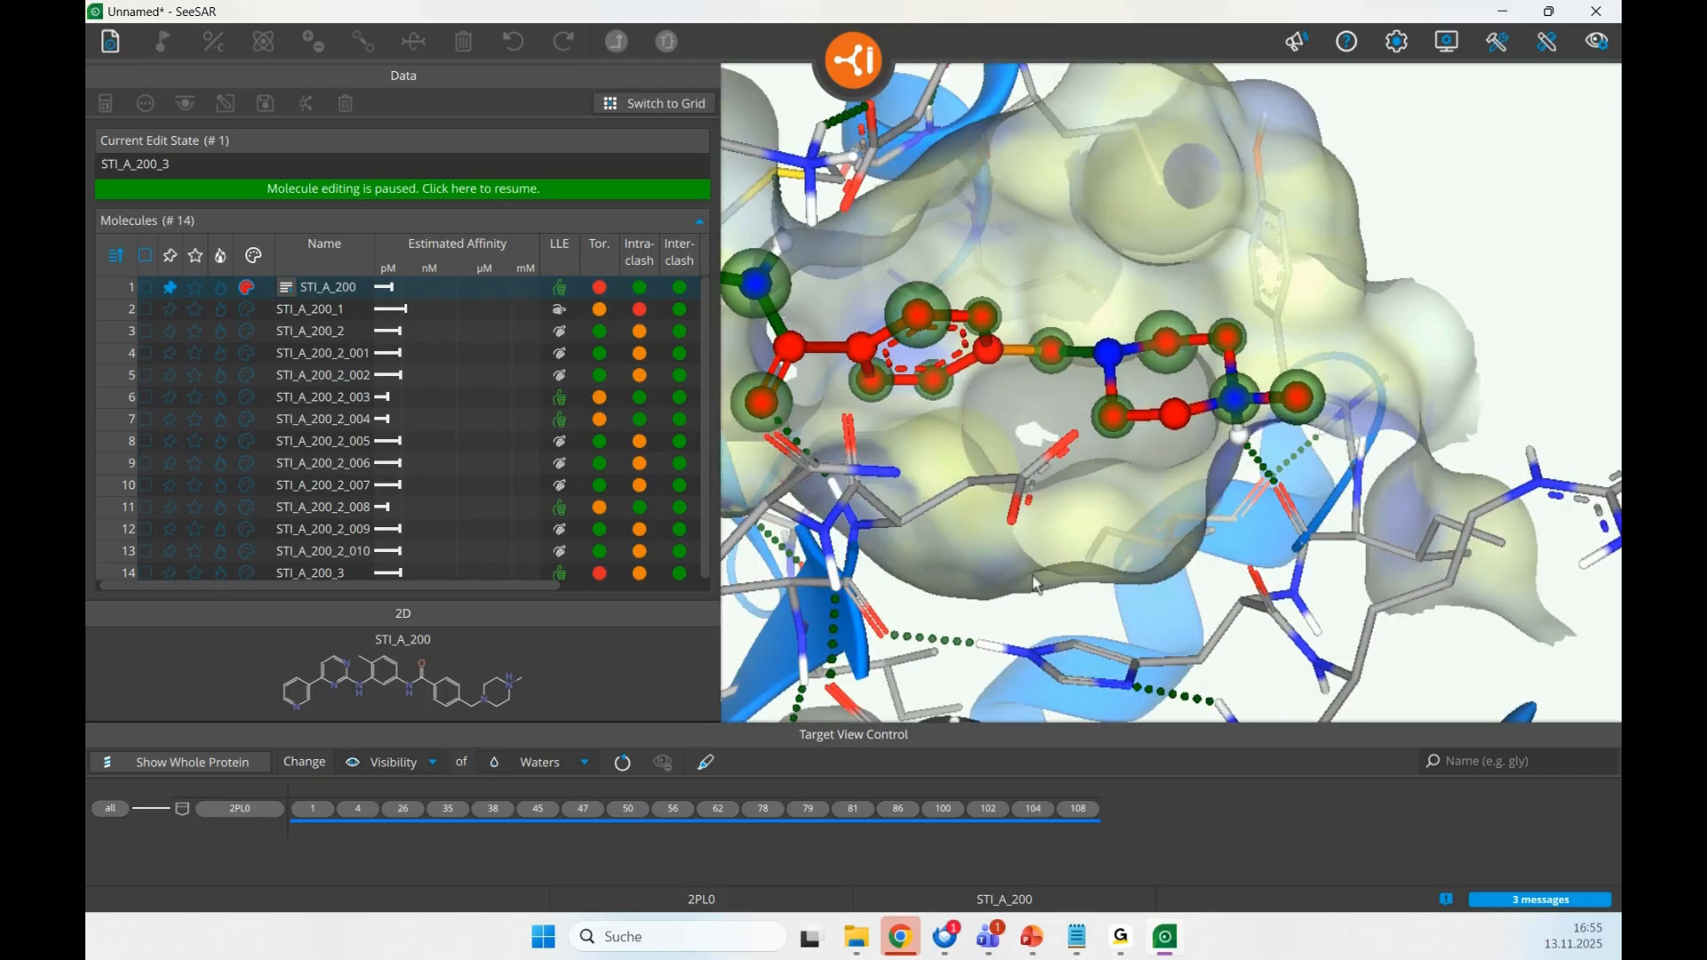
{"action": "mouse_move", "coordinate": [1158, 474]}
{"action": "left_mouse_down"}
{"action": "mouse_move", "coordinate": [1131, 519]}
{"action": "mouse_move", "coordinate": [1461, 384]}
{"action": "left_mouse_up"}
{"action": "left_click_drag", "start_coordinate": [1237, 469], "coordinate": [1239, 442]}
{"action": "key", "text": "space"}
{"action": "scroll", "coordinate": [1375, 345], "scroll_direction": "up", "scroll_amount": 5}
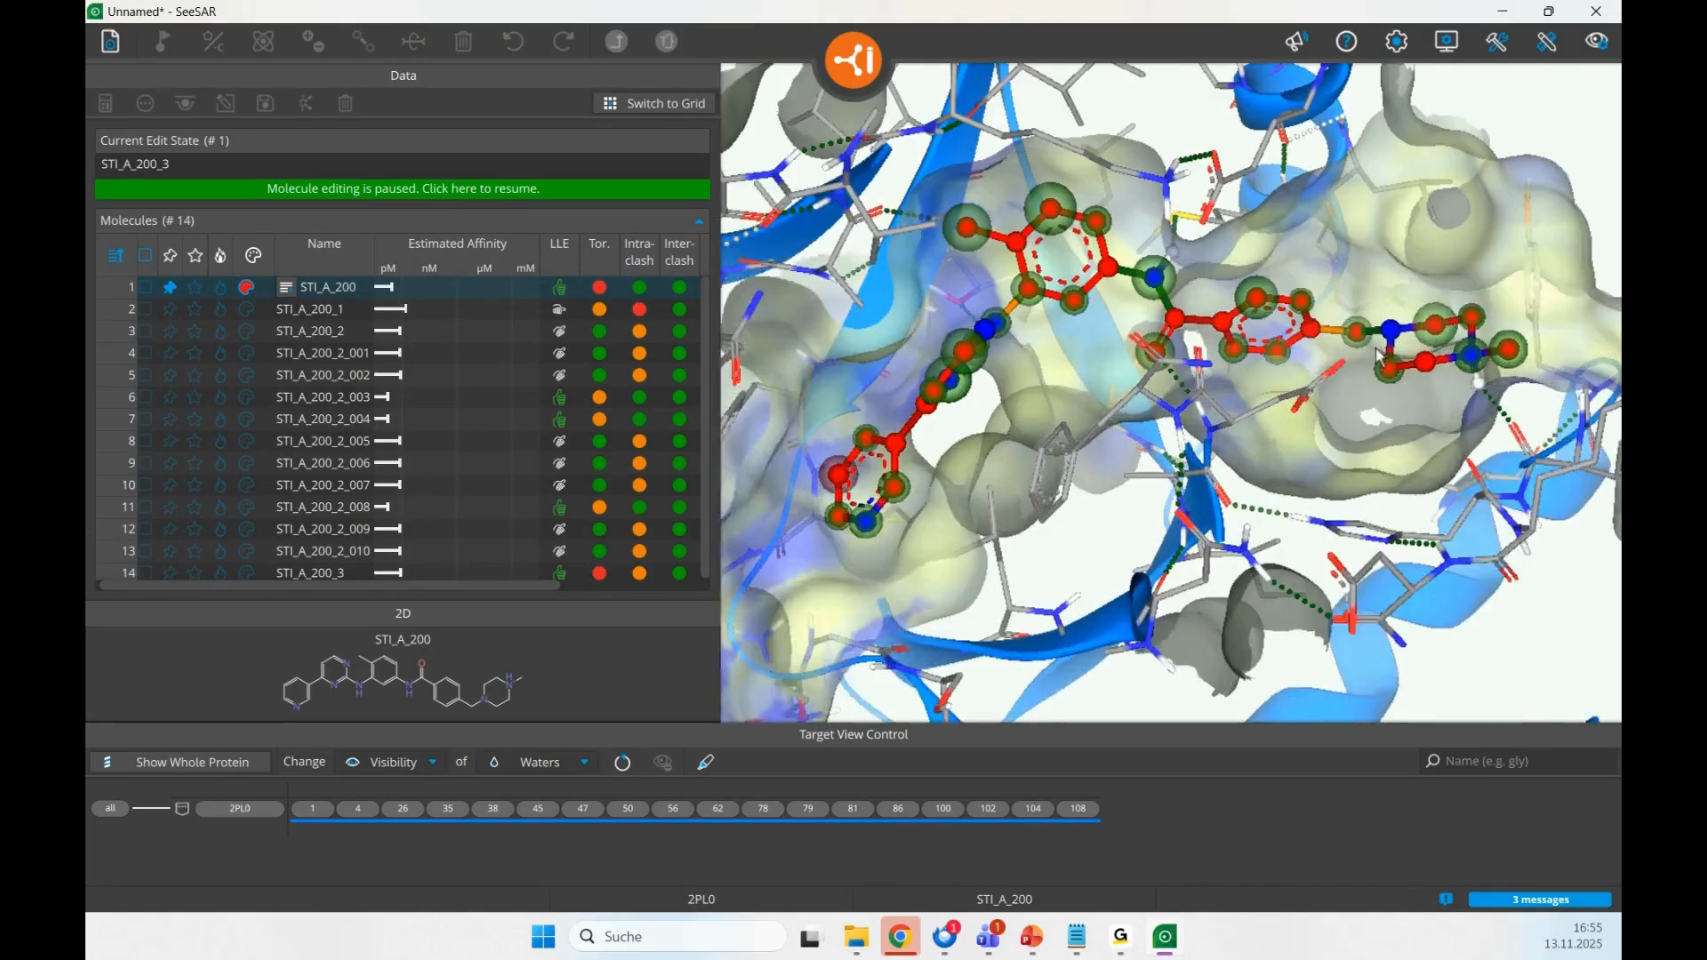
{"action": "left_click_drag", "start_coordinate": [1431, 490], "coordinate": [1429, 490]}
{"action": "left_click_drag", "start_coordinate": [1103, 535], "coordinate": [1080, 468]}
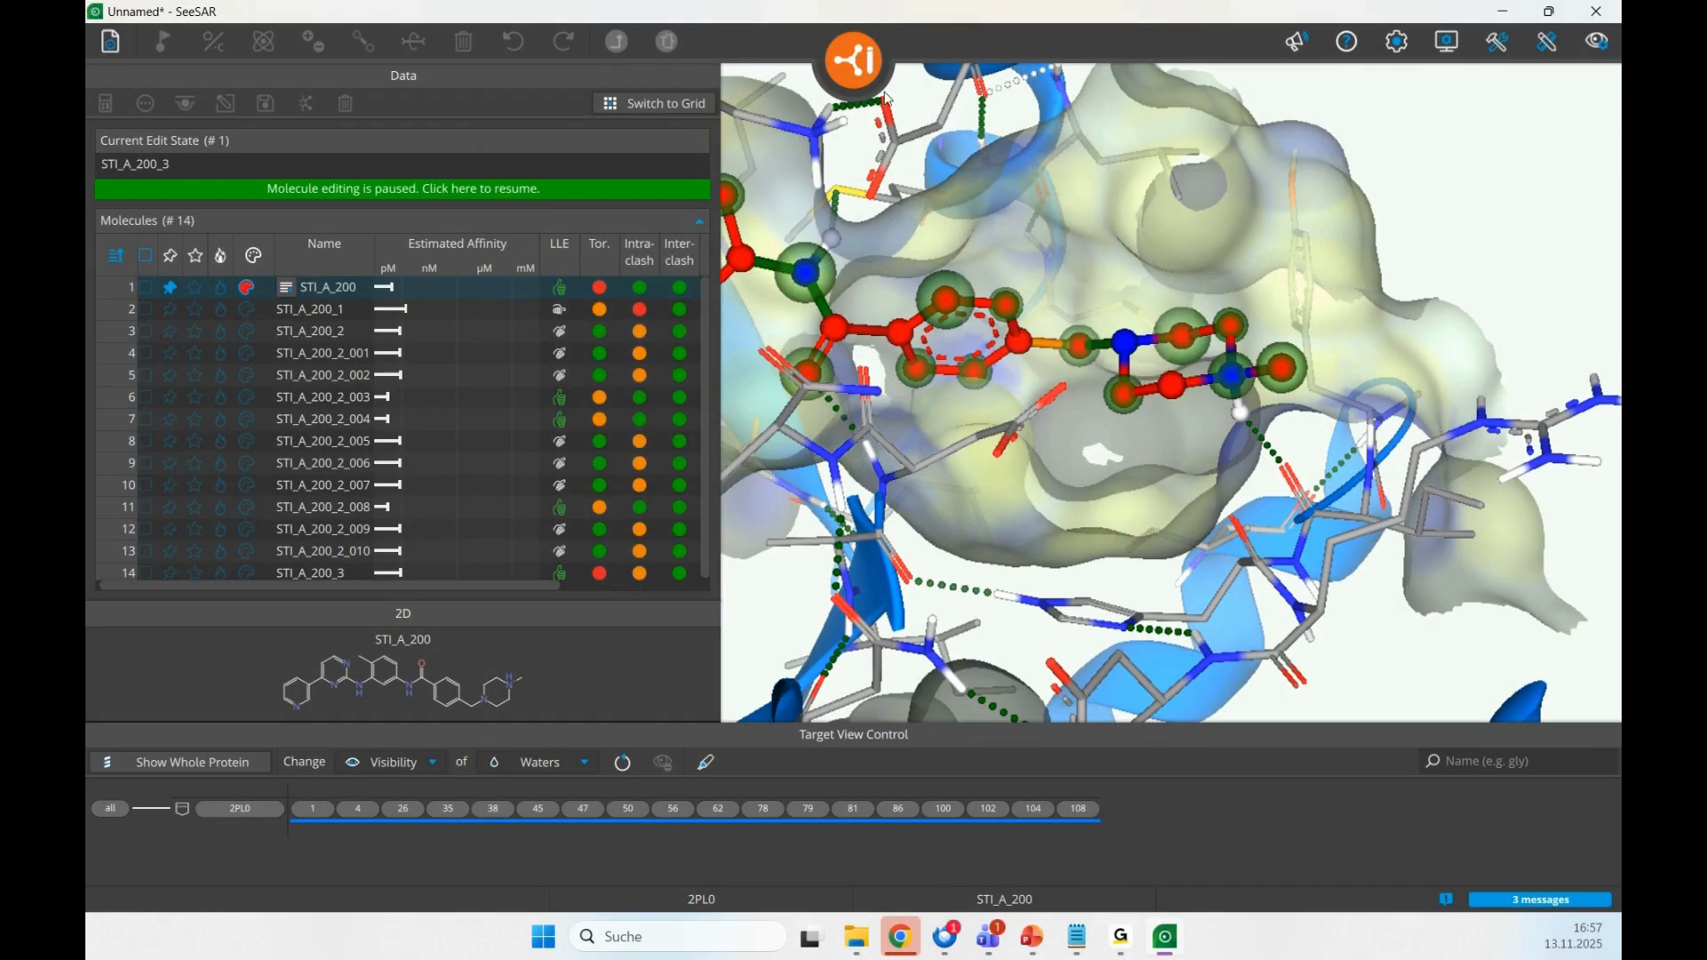
- Switch from the Molecule Editor to Docking mode
{"action": "left_click", "coordinate": [887, 80]}
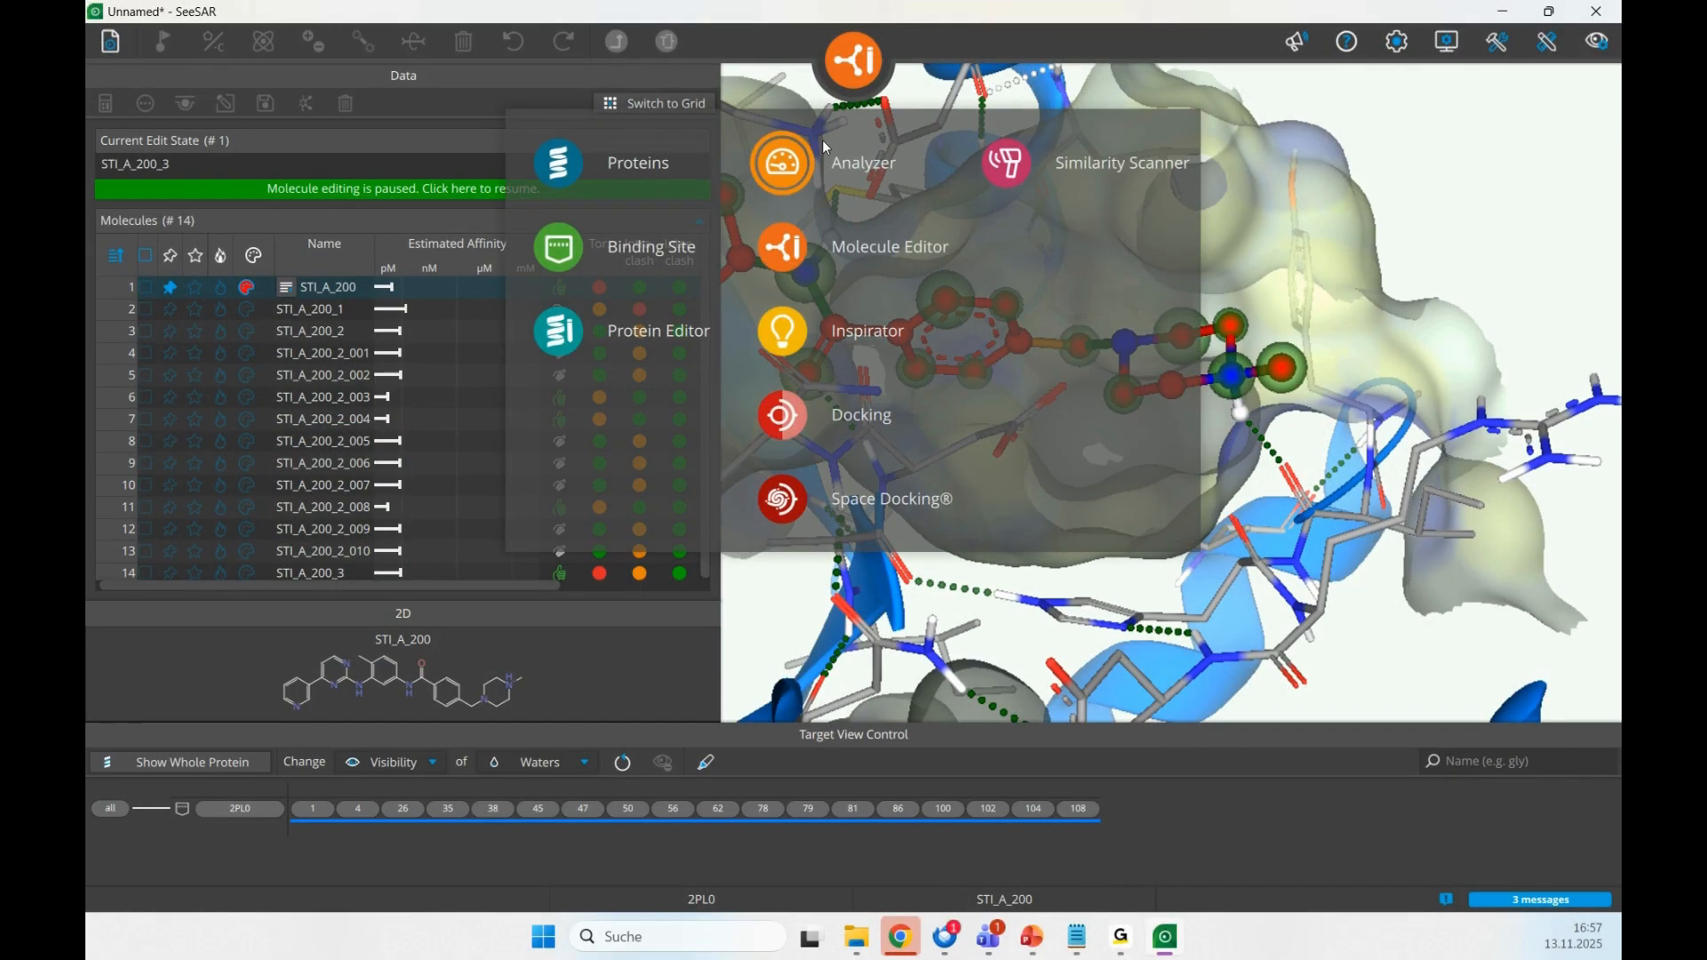
{"action": "left_click", "coordinate": [803, 436]}
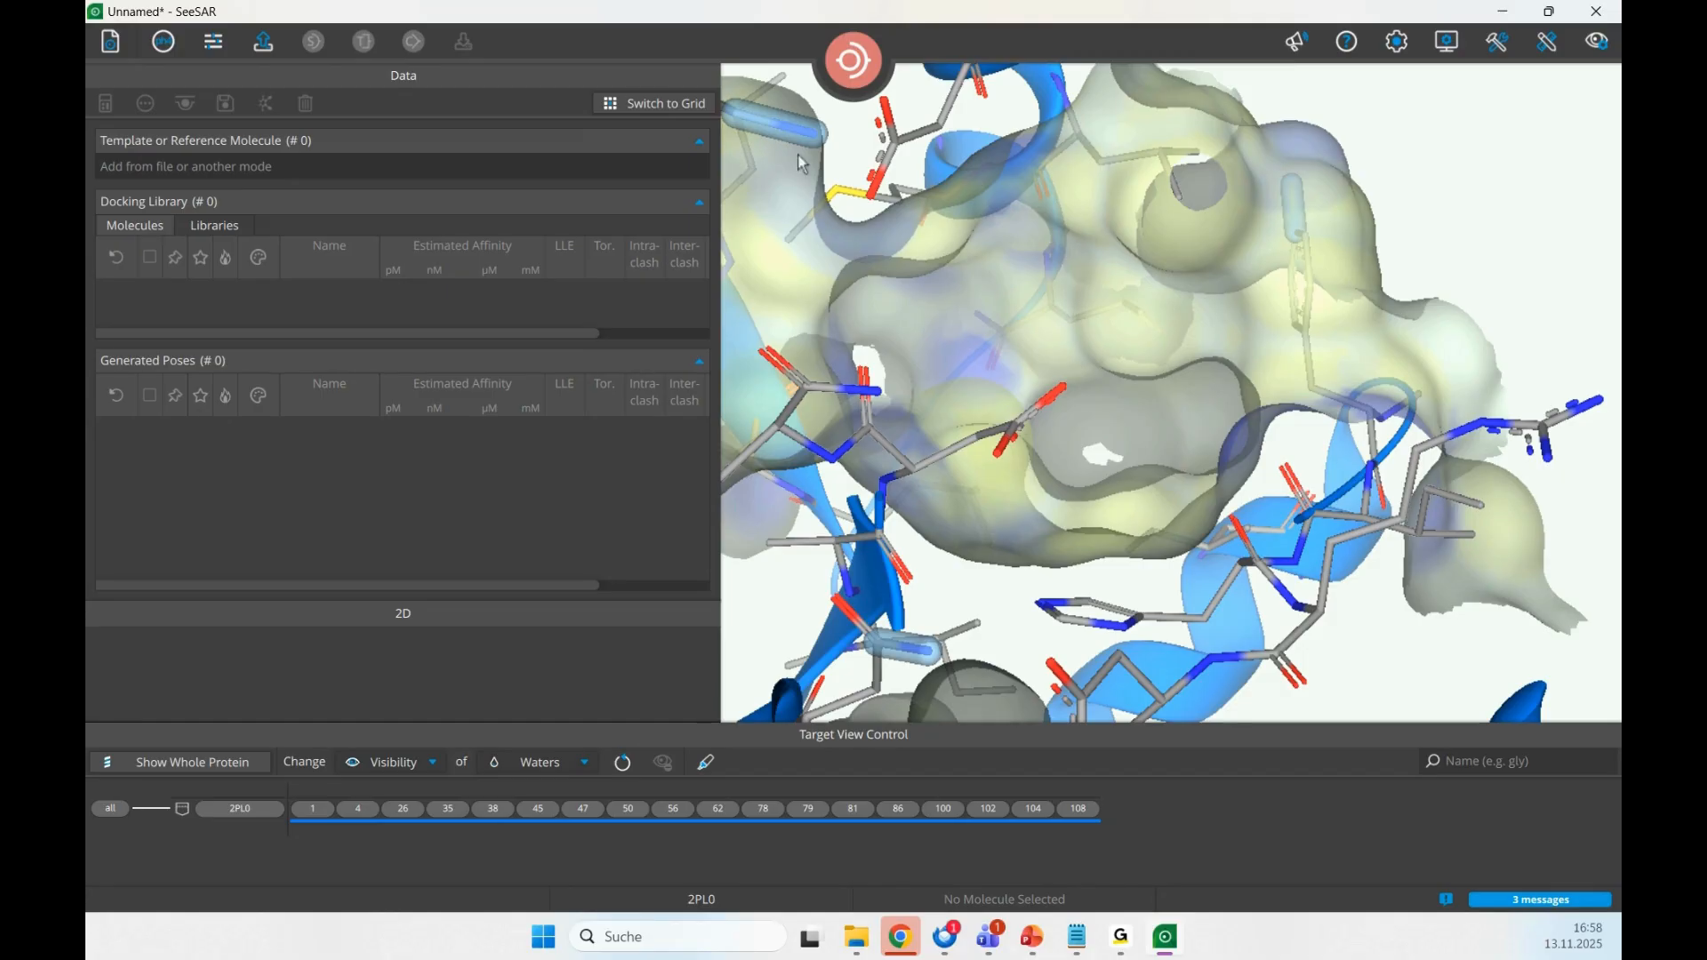
{"action": "left_click", "coordinate": [854, 84]}
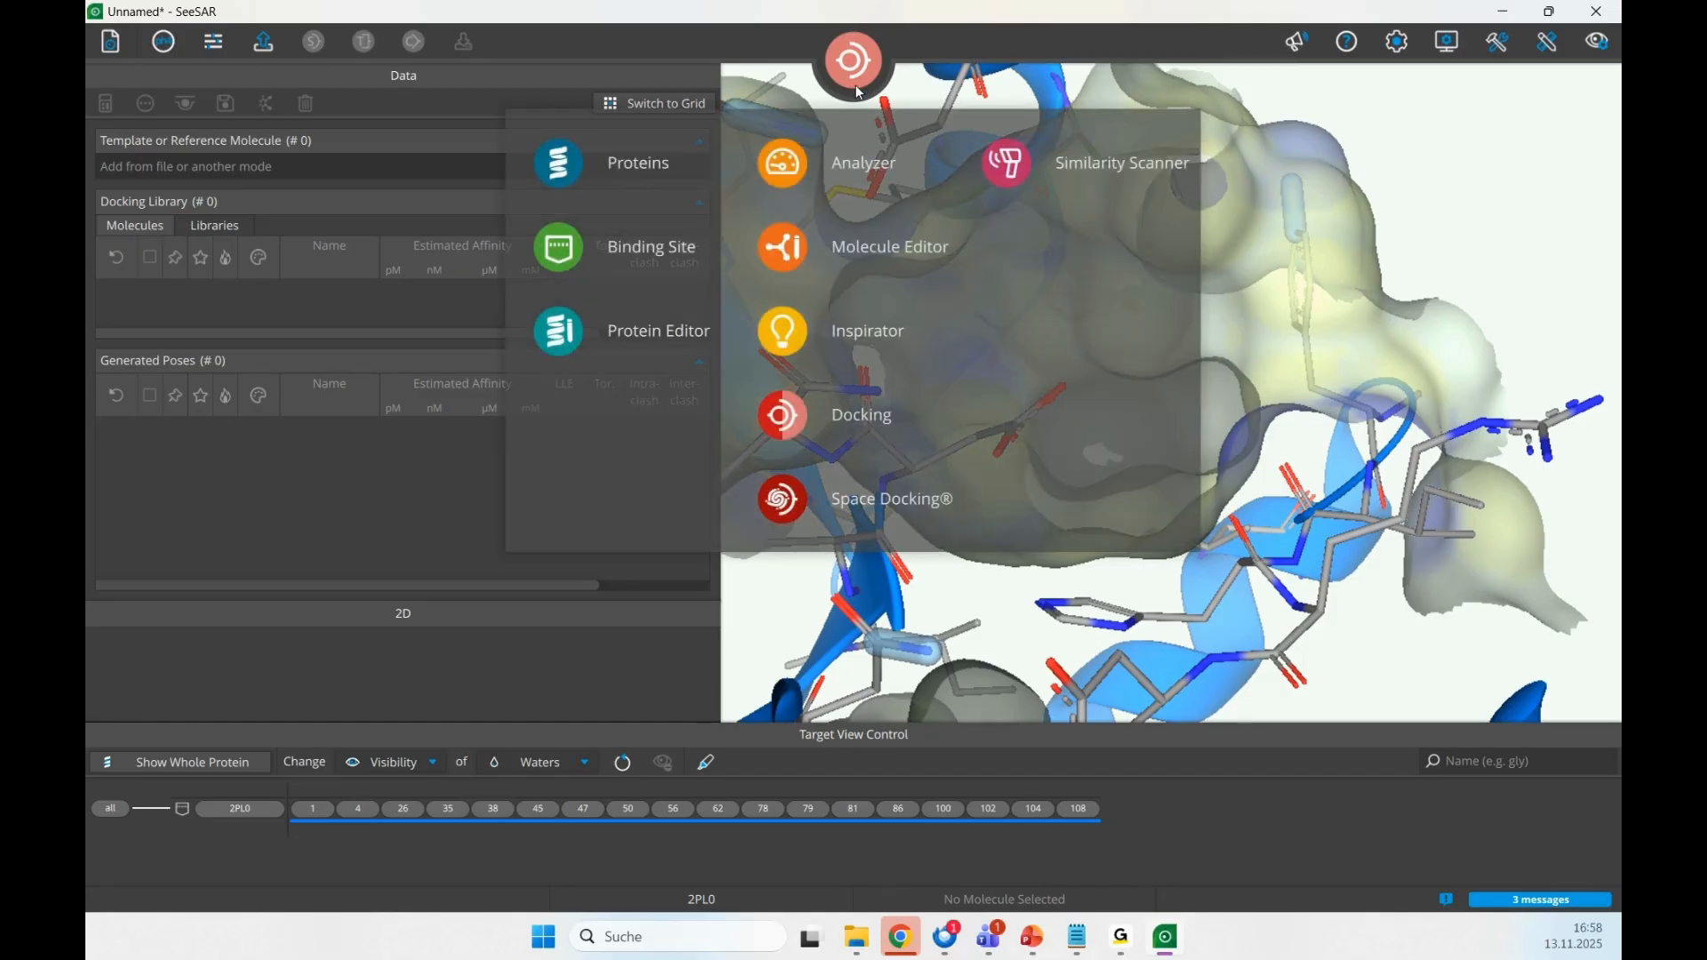
{"action": "left_click", "coordinate": [793, 425]}
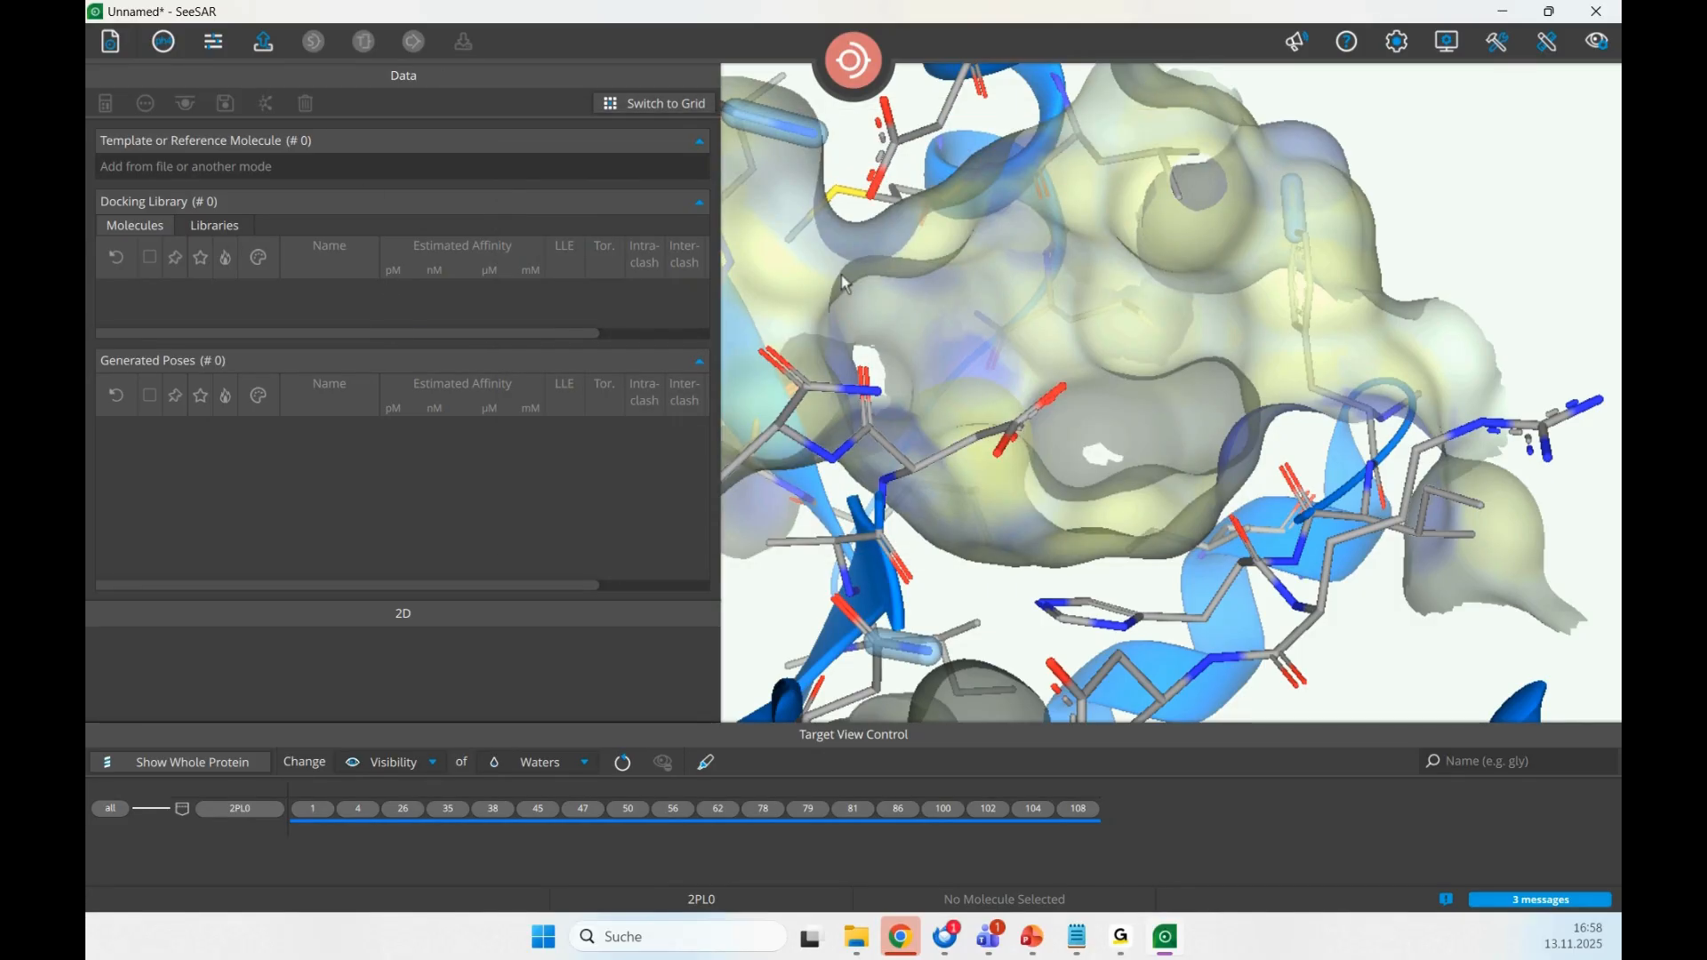
- Paste the compounds cov_cmpd1 to cov_cmpd3 into the docking library and show the enlarged 2D structure of cov_cmpd1
{"action": "scroll", "coordinate": [1185, 411], "scroll_direction": "down", "scroll_amount": 2}
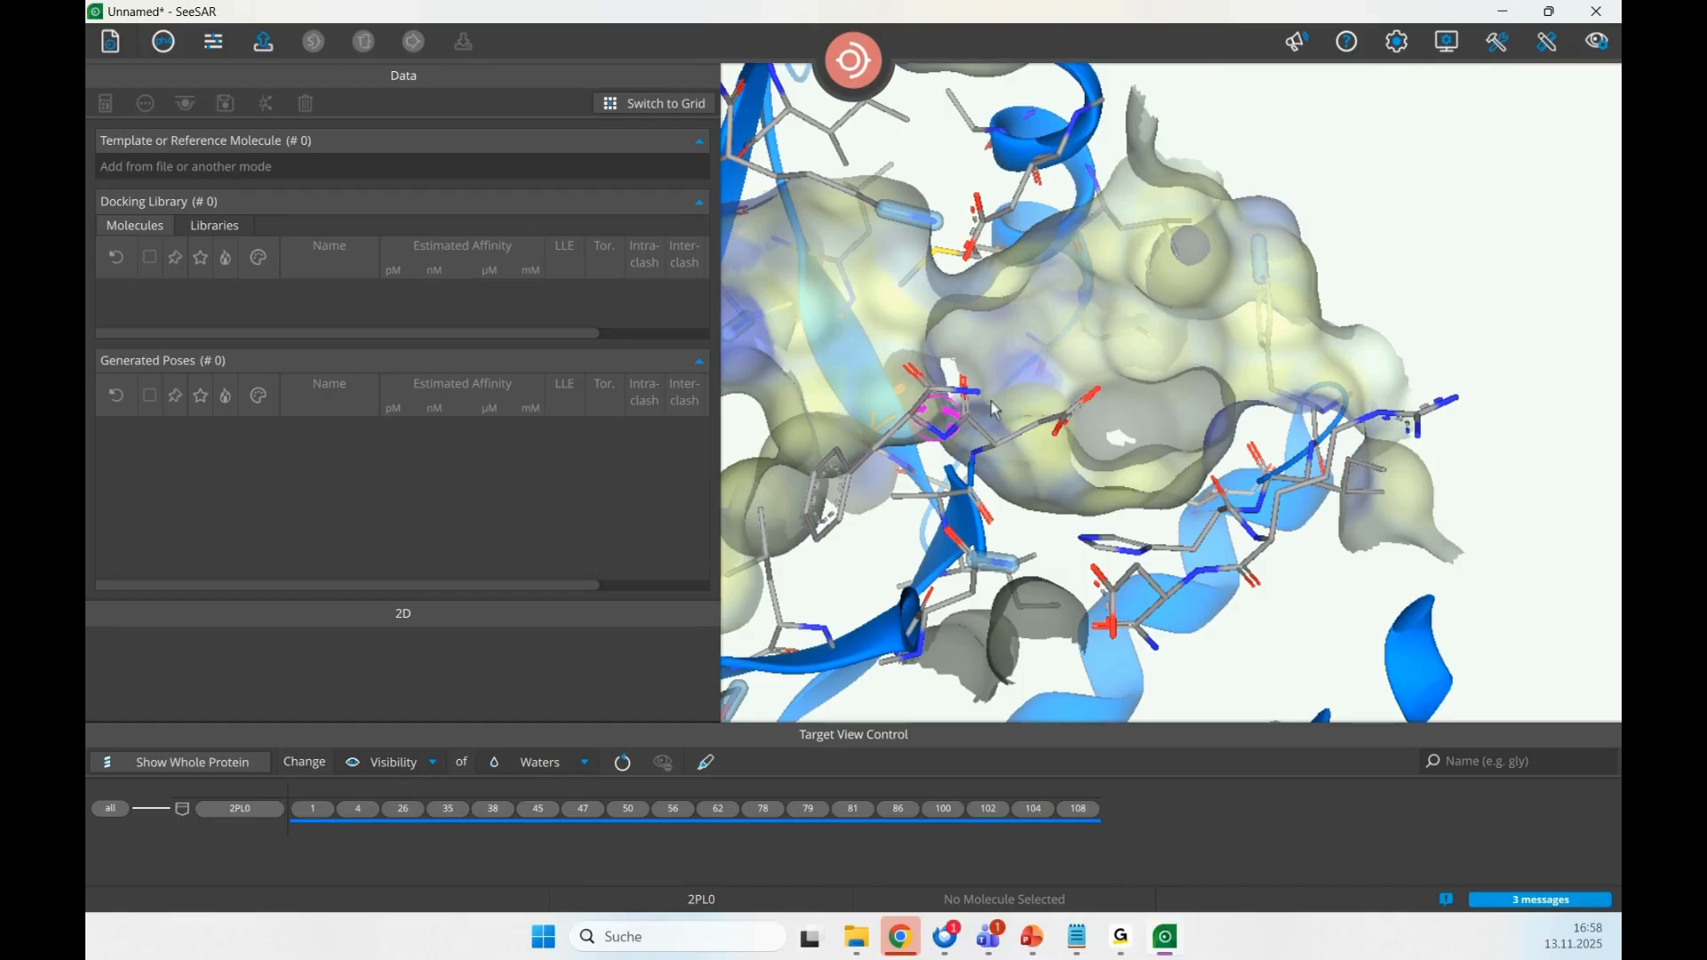
{"action": "left_click_drag", "start_coordinate": [916, 397], "coordinate": [851, 397]}
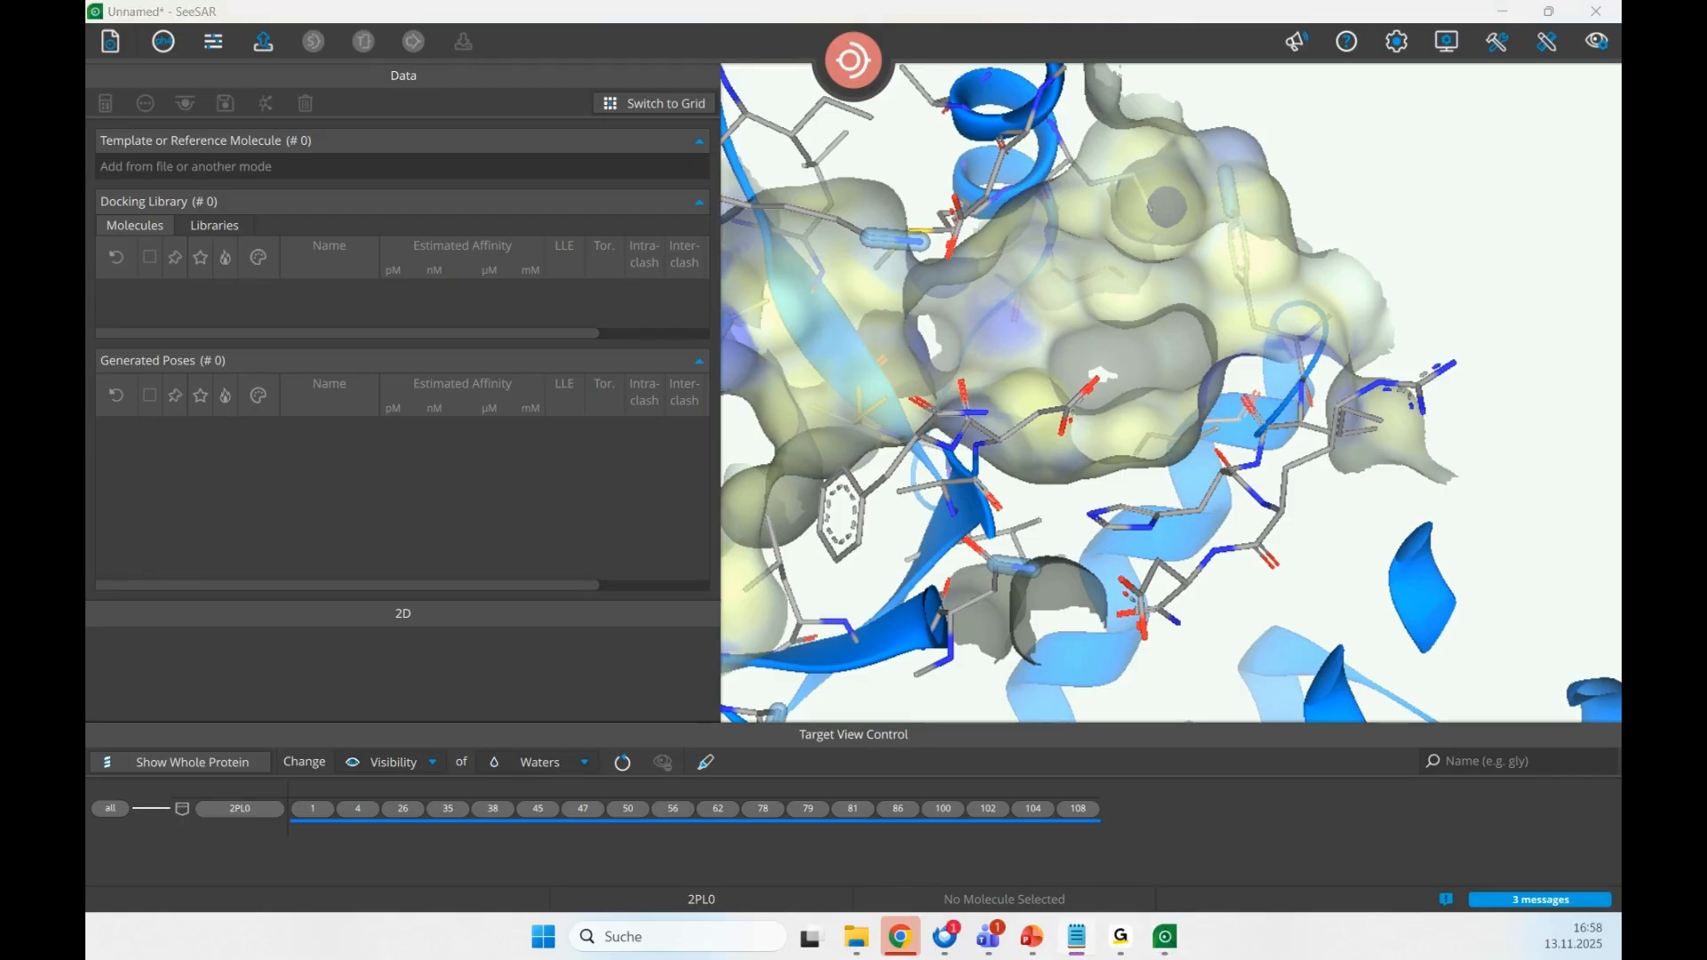
{"action": "left_click", "coordinate": [346, 301]}
{"action": "key", "text": "ctrl+v"}
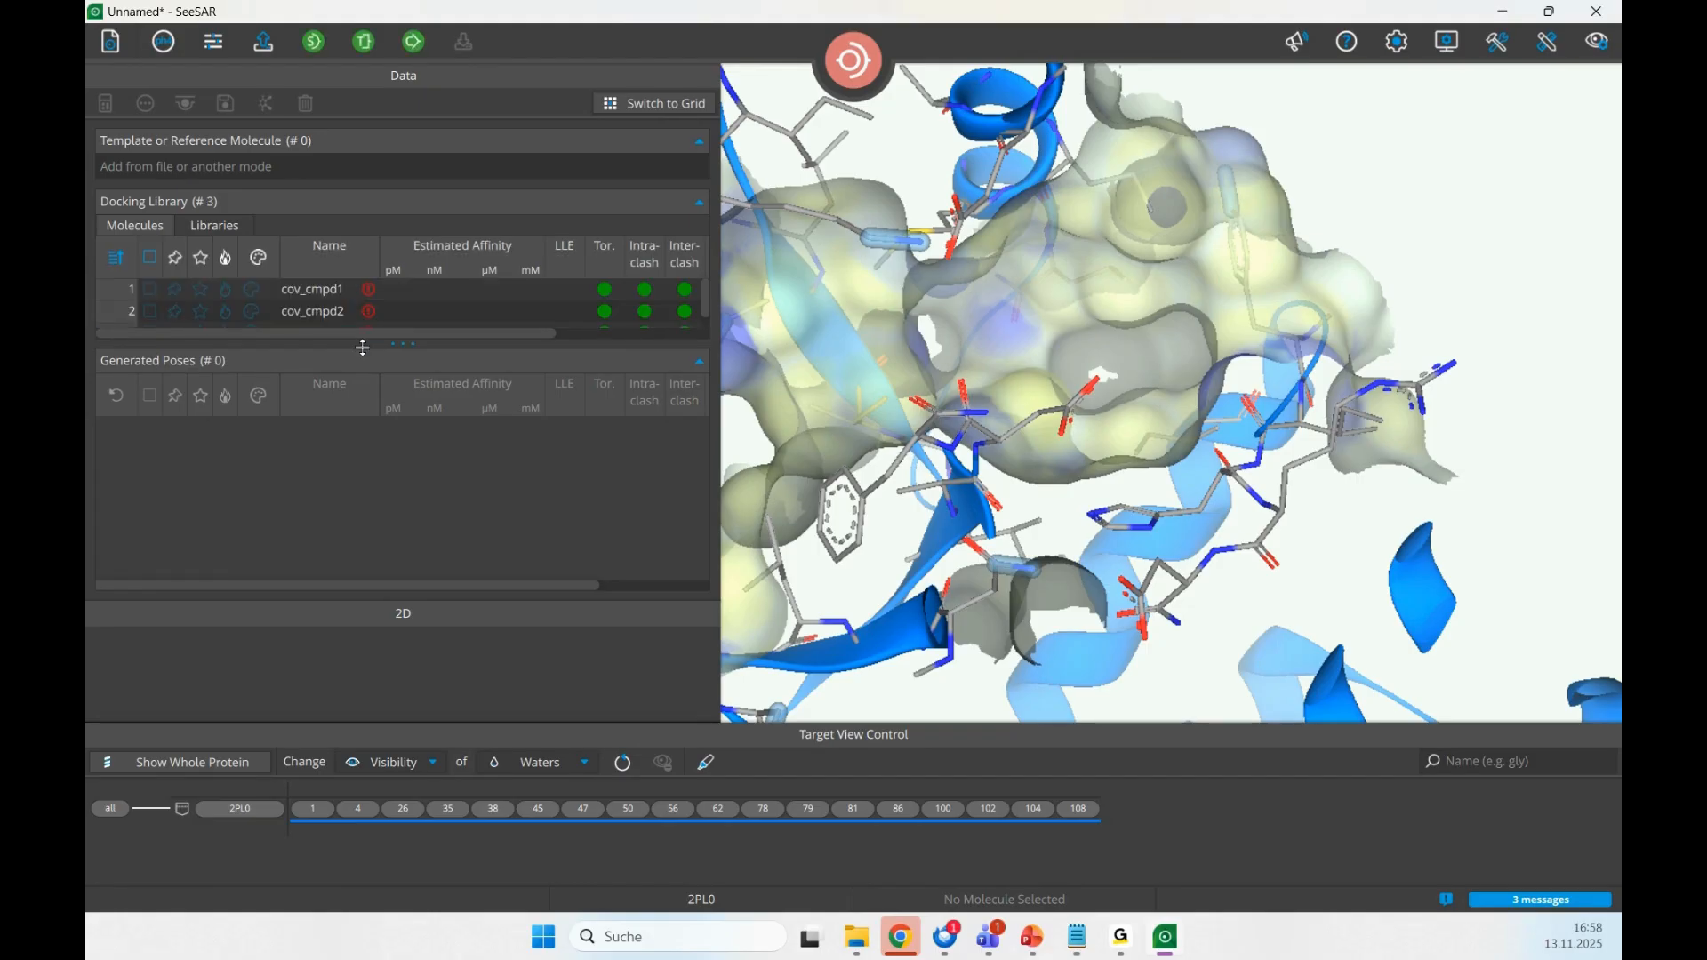
{"action": "left_click_drag", "start_coordinate": [363, 348], "coordinate": [376, 473]}
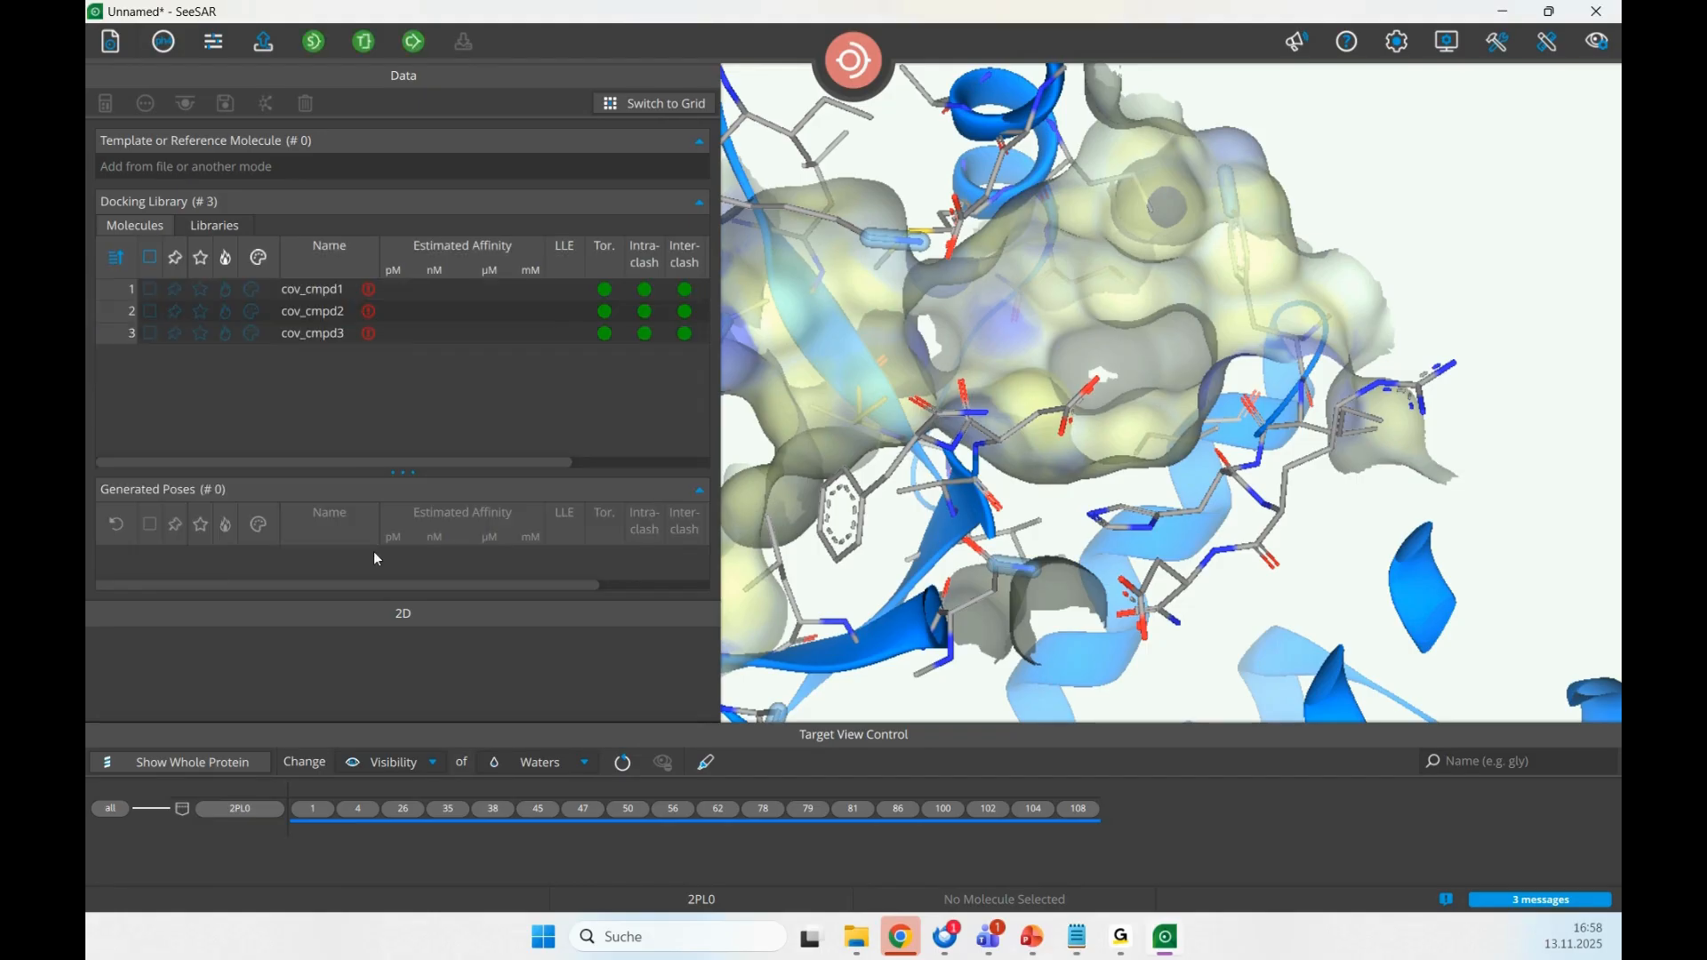
{"action": "left_click", "coordinate": [324, 298]}
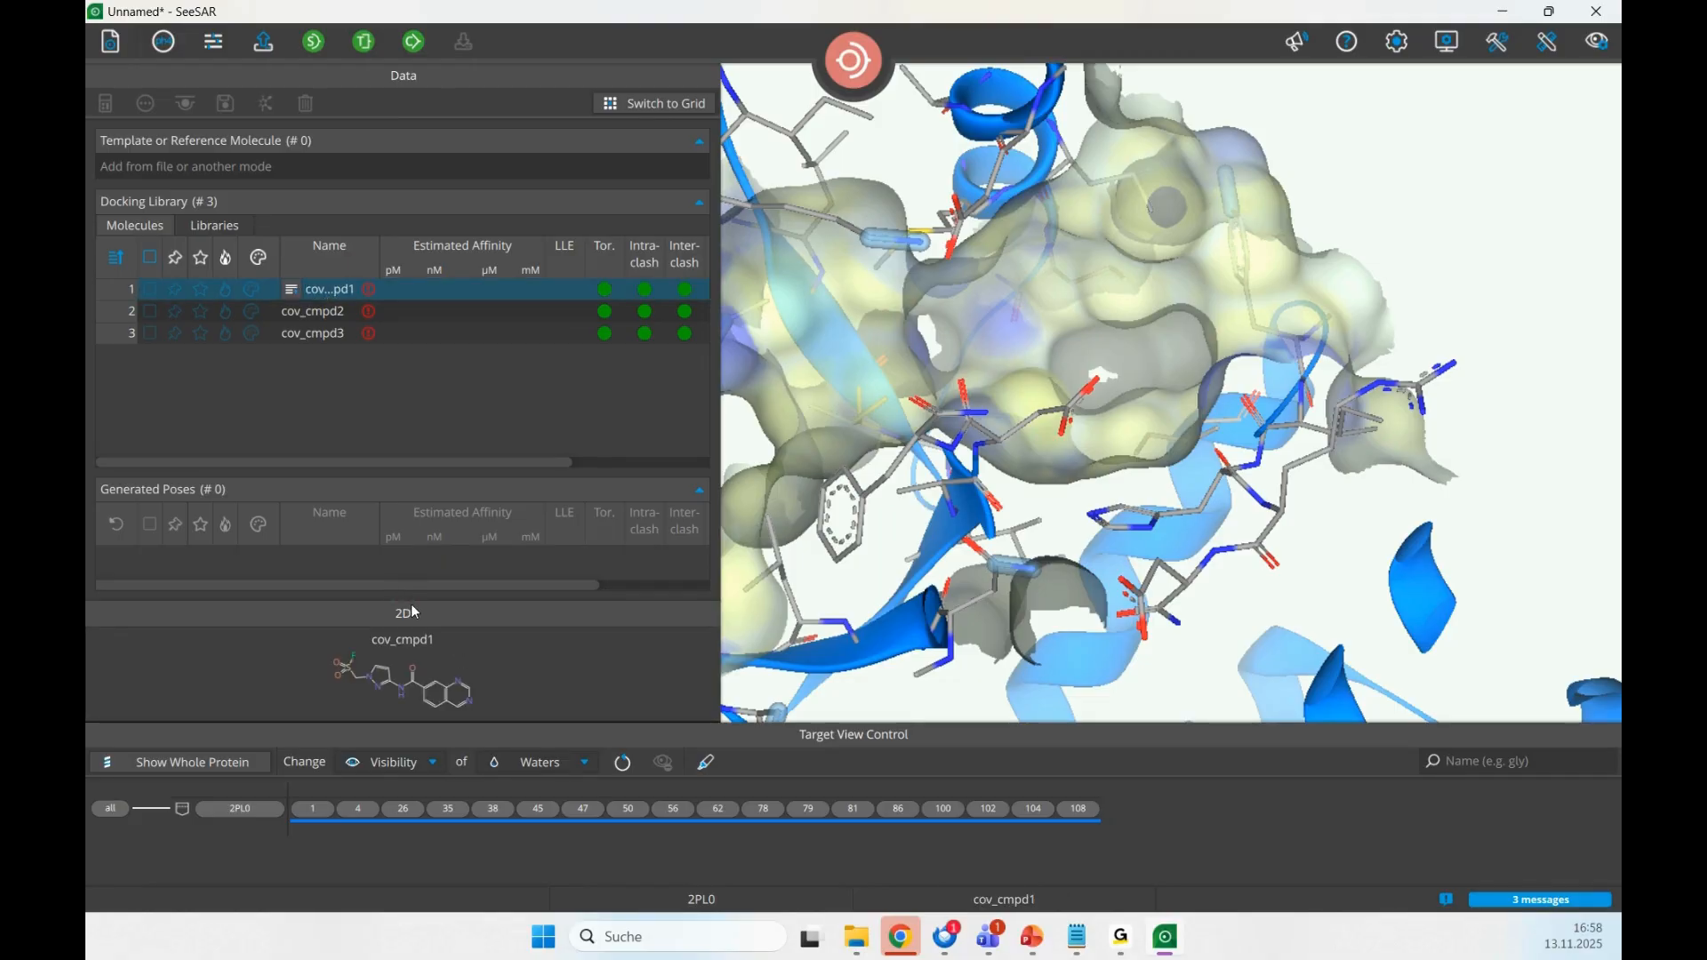
{"action": "left_click_drag", "start_coordinate": [411, 605], "coordinate": [413, 474]}
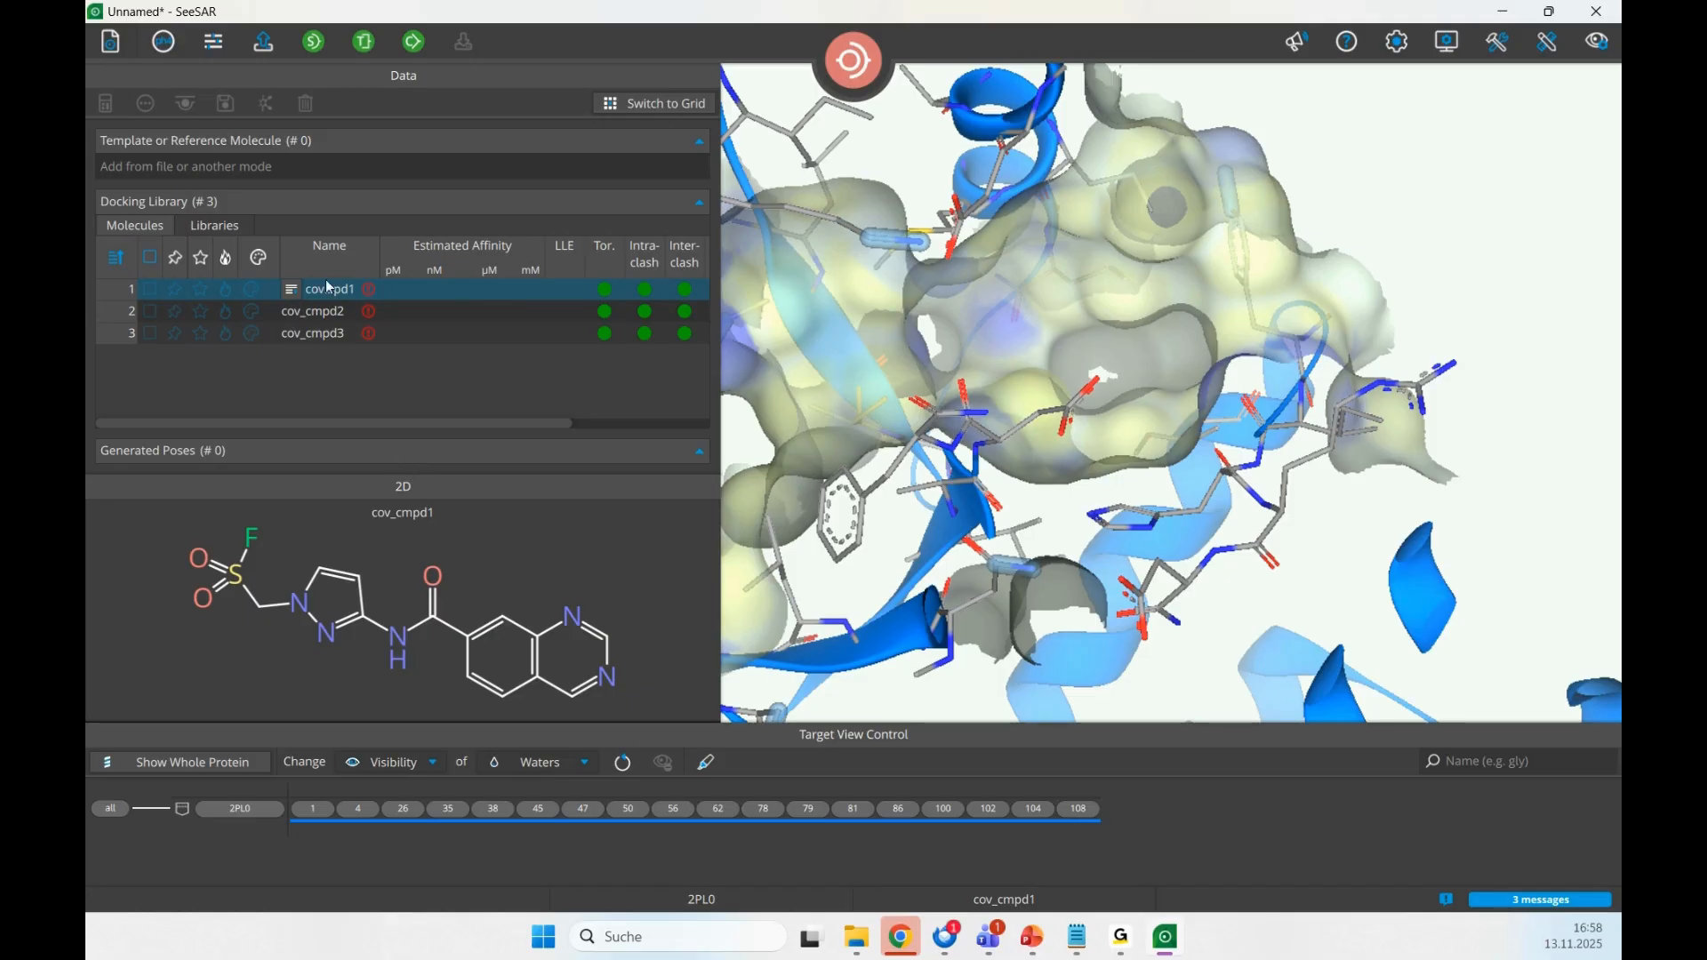
- Start an external standard docking run of the library 2PL0_library_docking_mode.sdf and switch to Docking on the local machine
{"action": "left_click", "coordinate": [233, 227]}
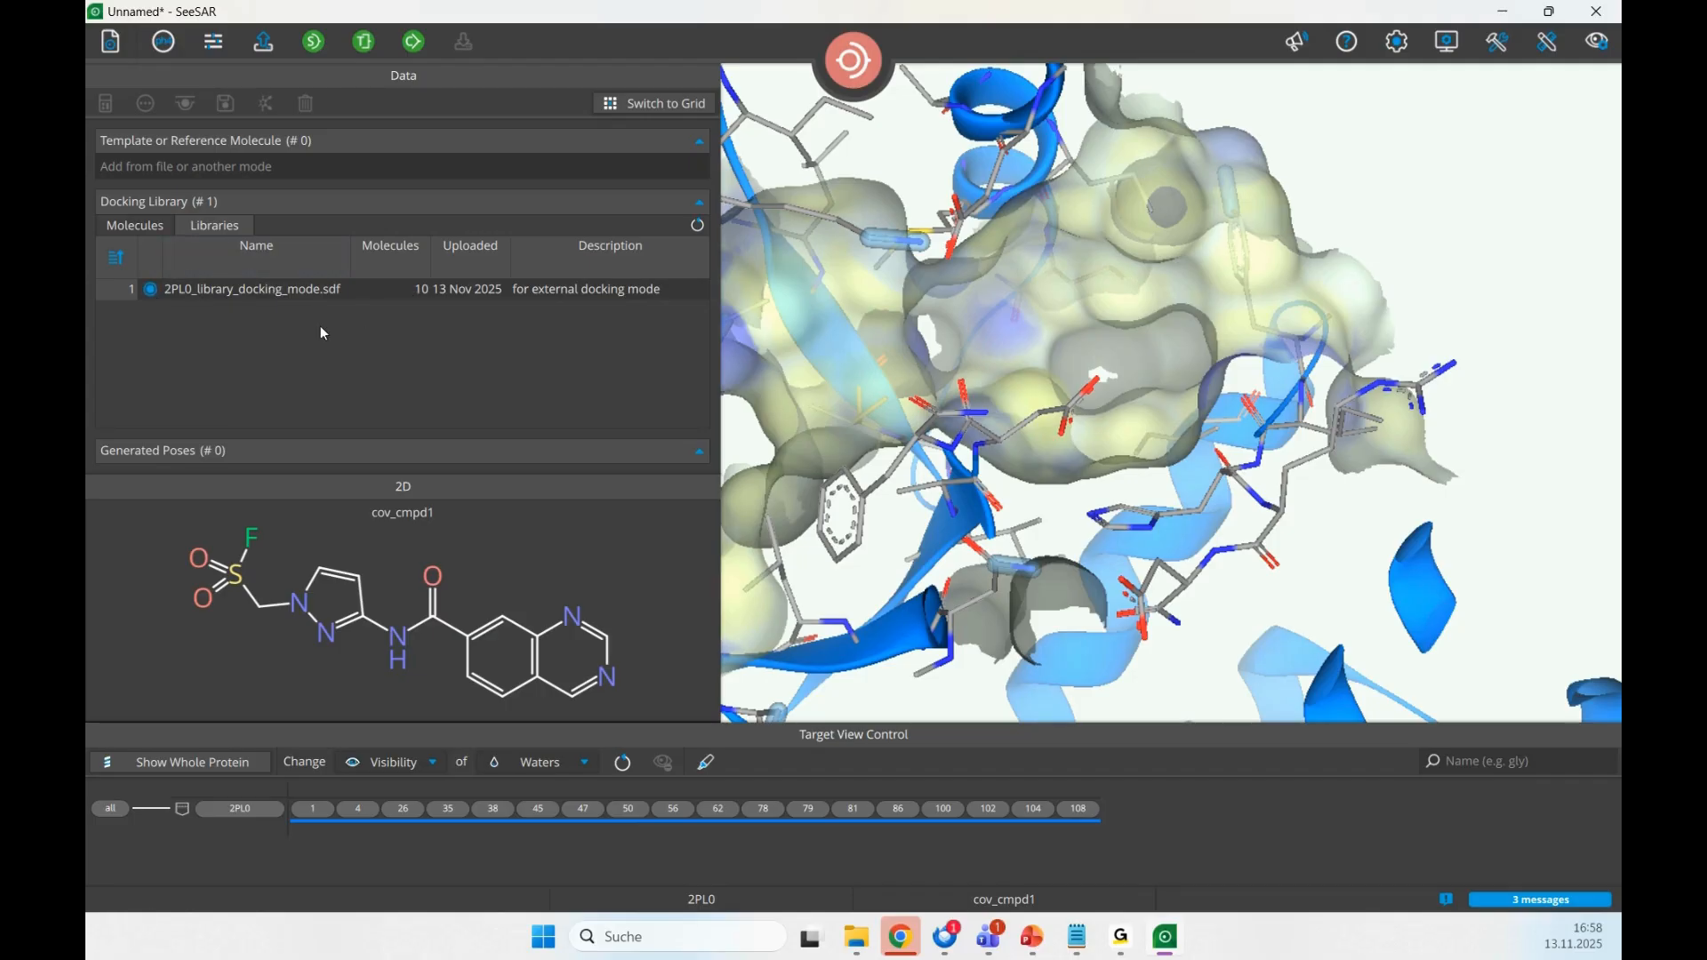
{"action": "left_click", "coordinate": [317, 53]}
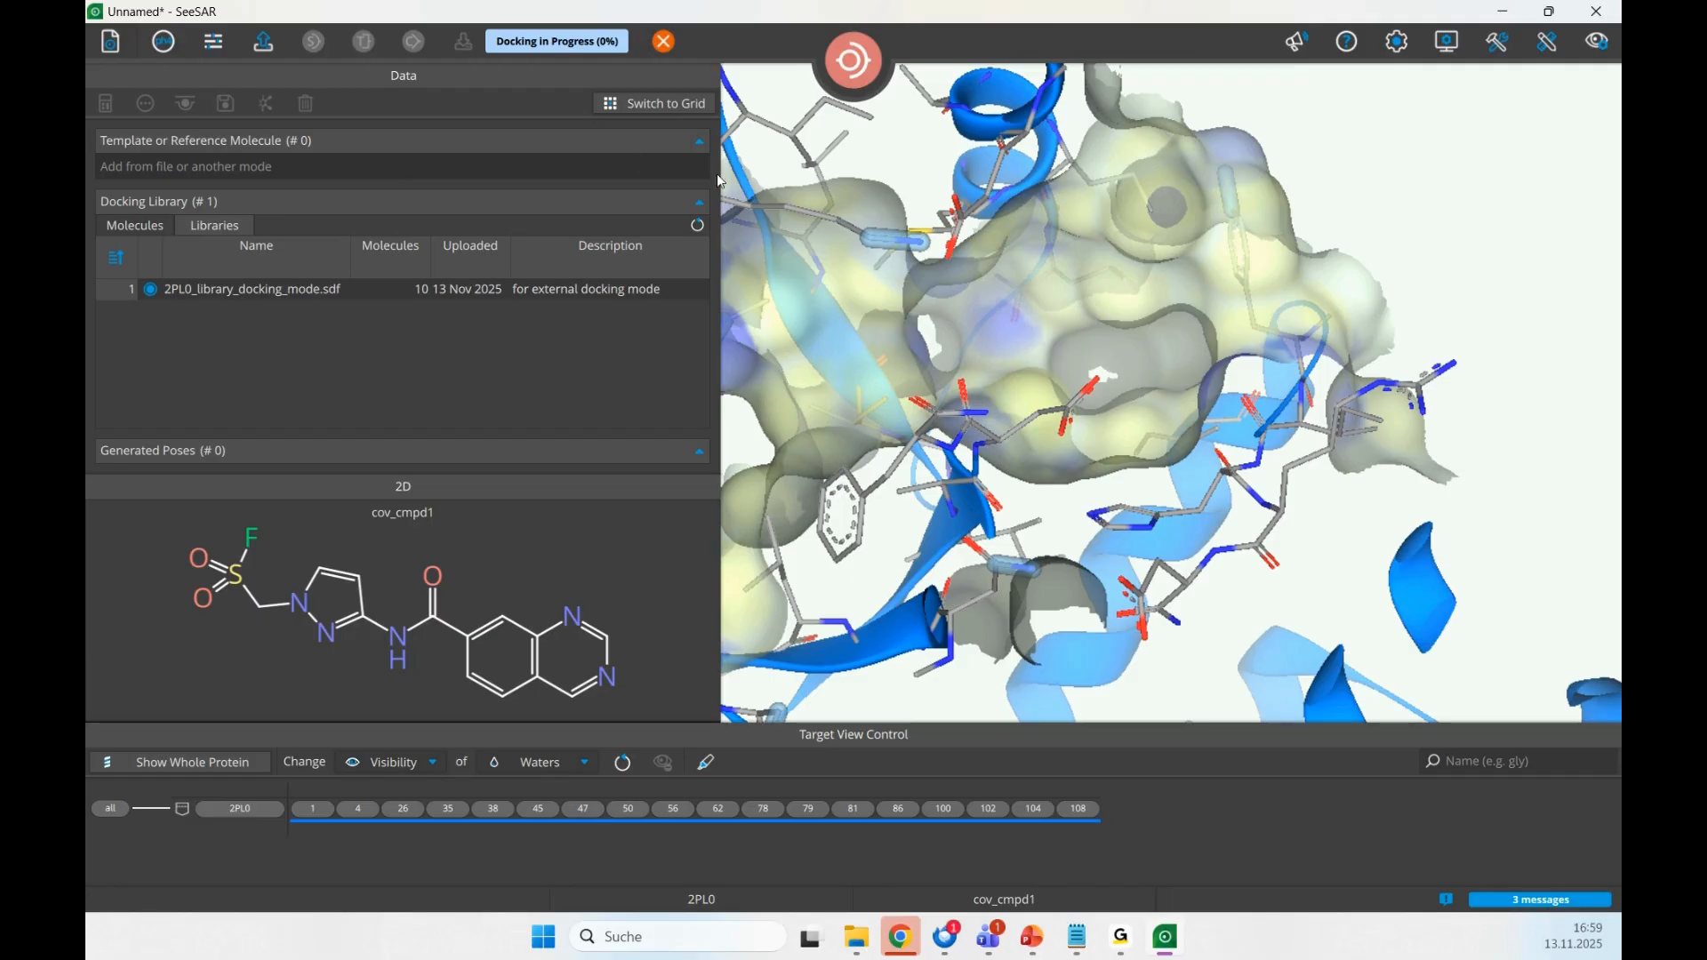
{"action": "mouse_move", "coordinate": [852, 62]}
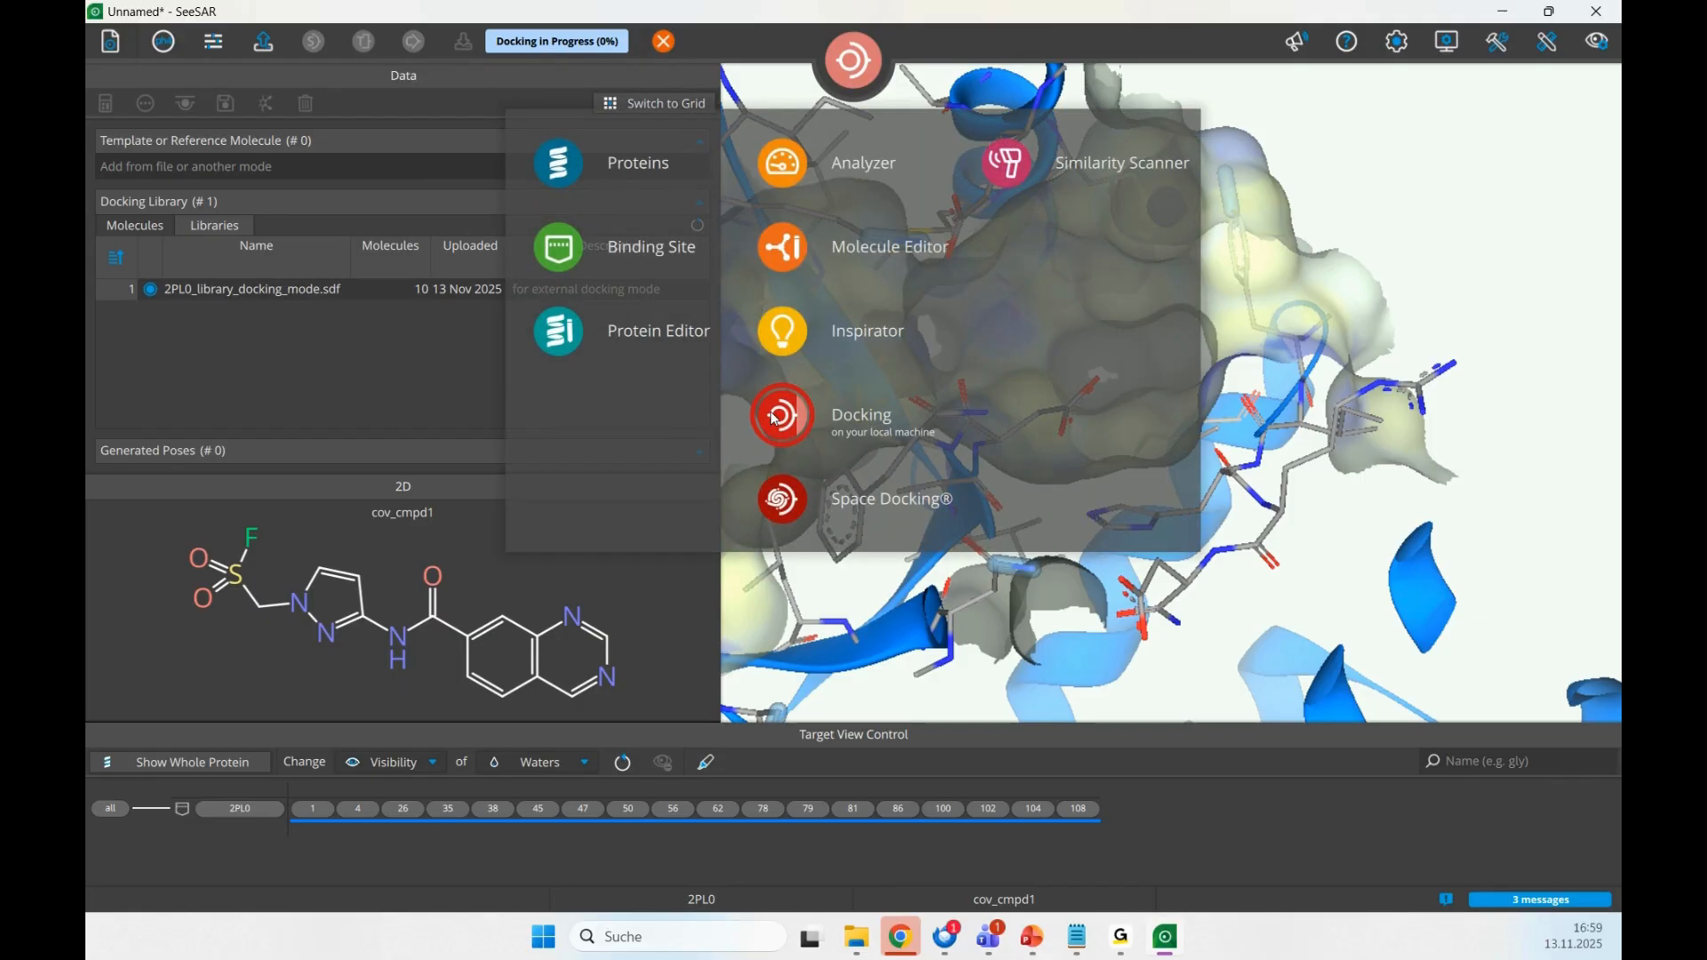
{"action": "left_click", "coordinate": [775, 418]}
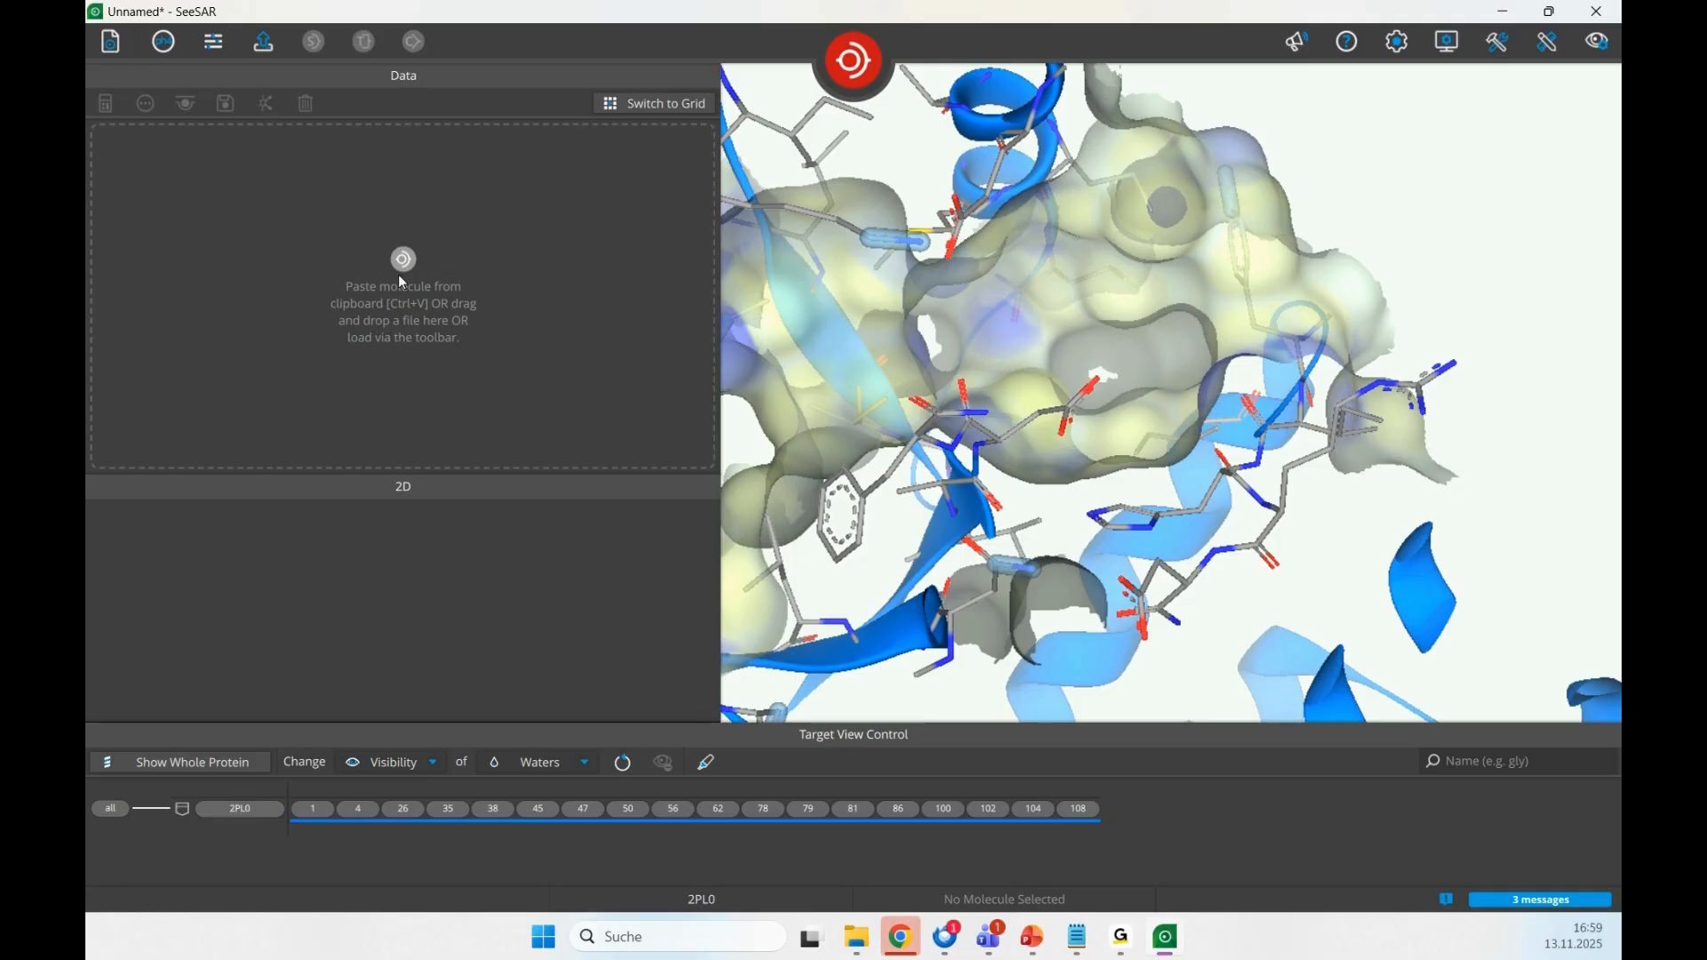
- Load the molecules from the file 2PL0_library_docking_mode into the local docking library
{"action": "left_click", "coordinate": [113, 46]}
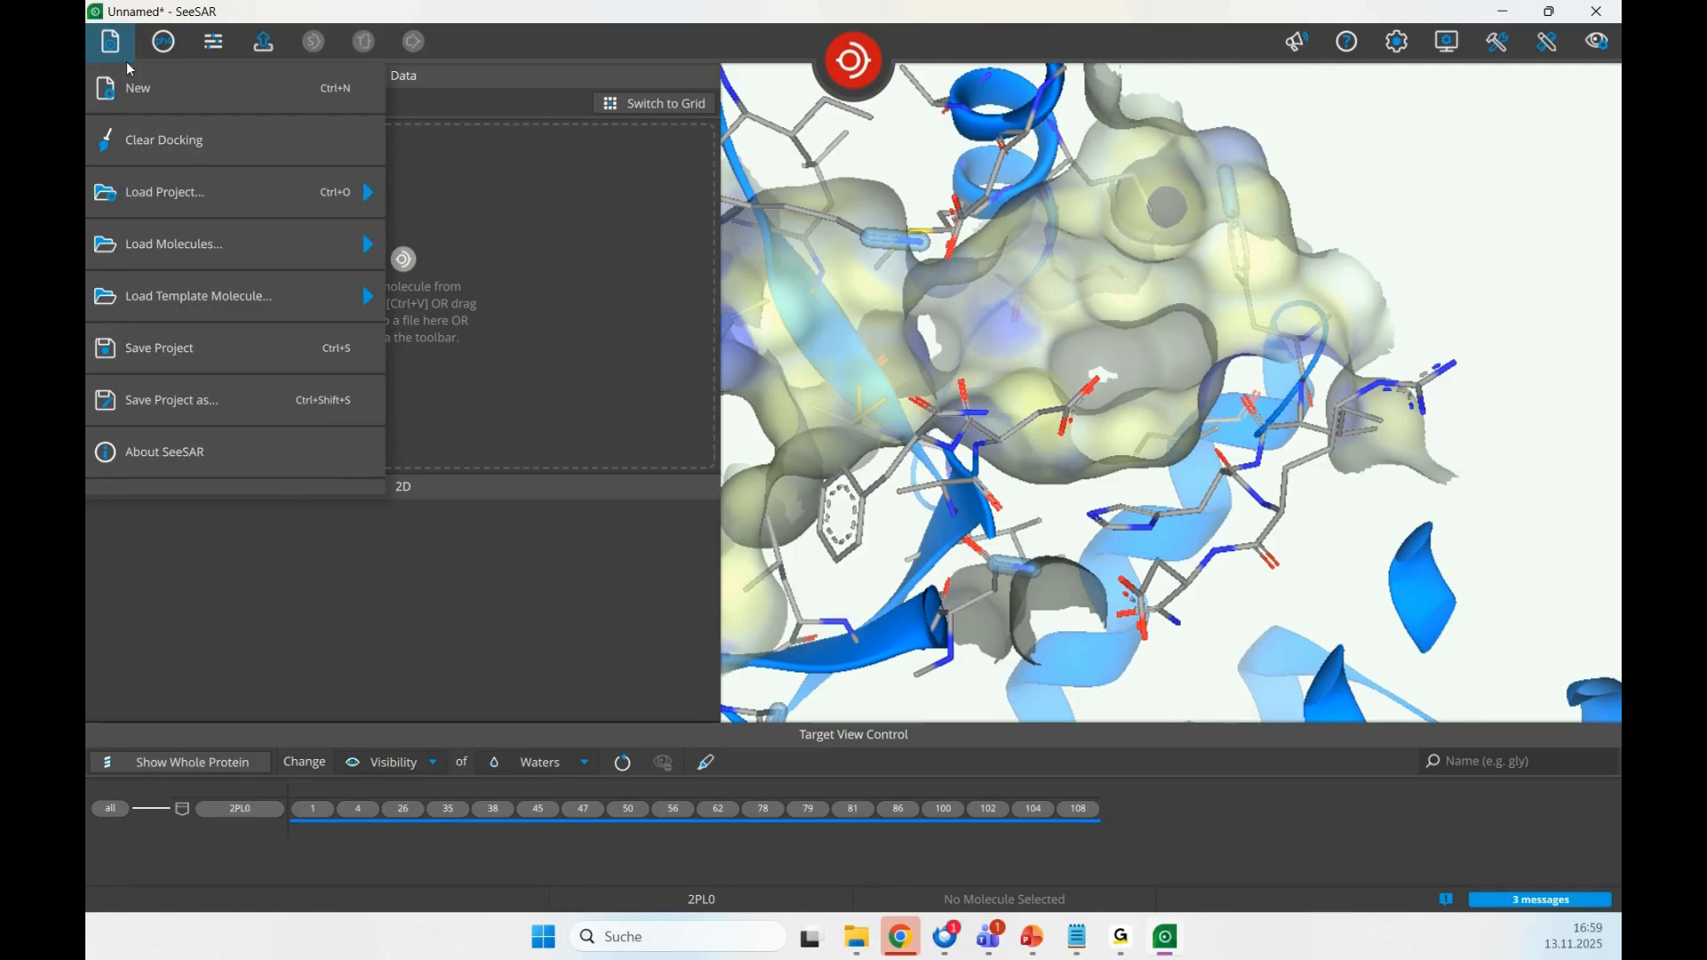
{"action": "mouse_move", "coordinate": [201, 185]}
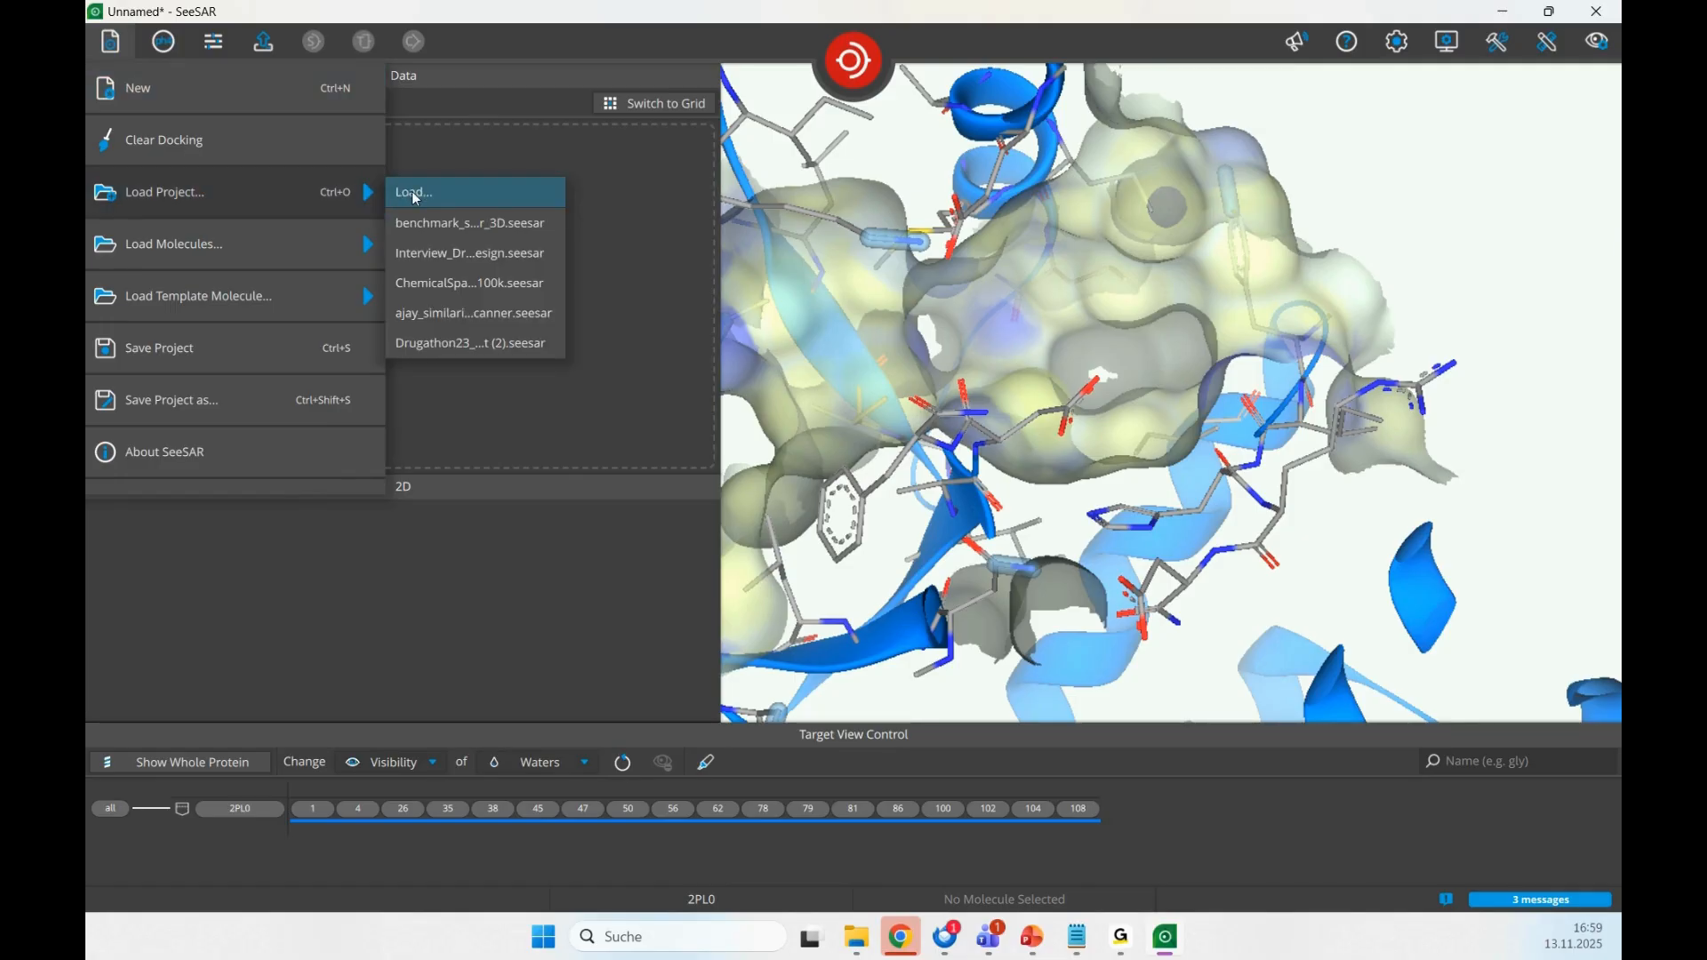
{"action": "mouse_move", "coordinate": [323, 262]}
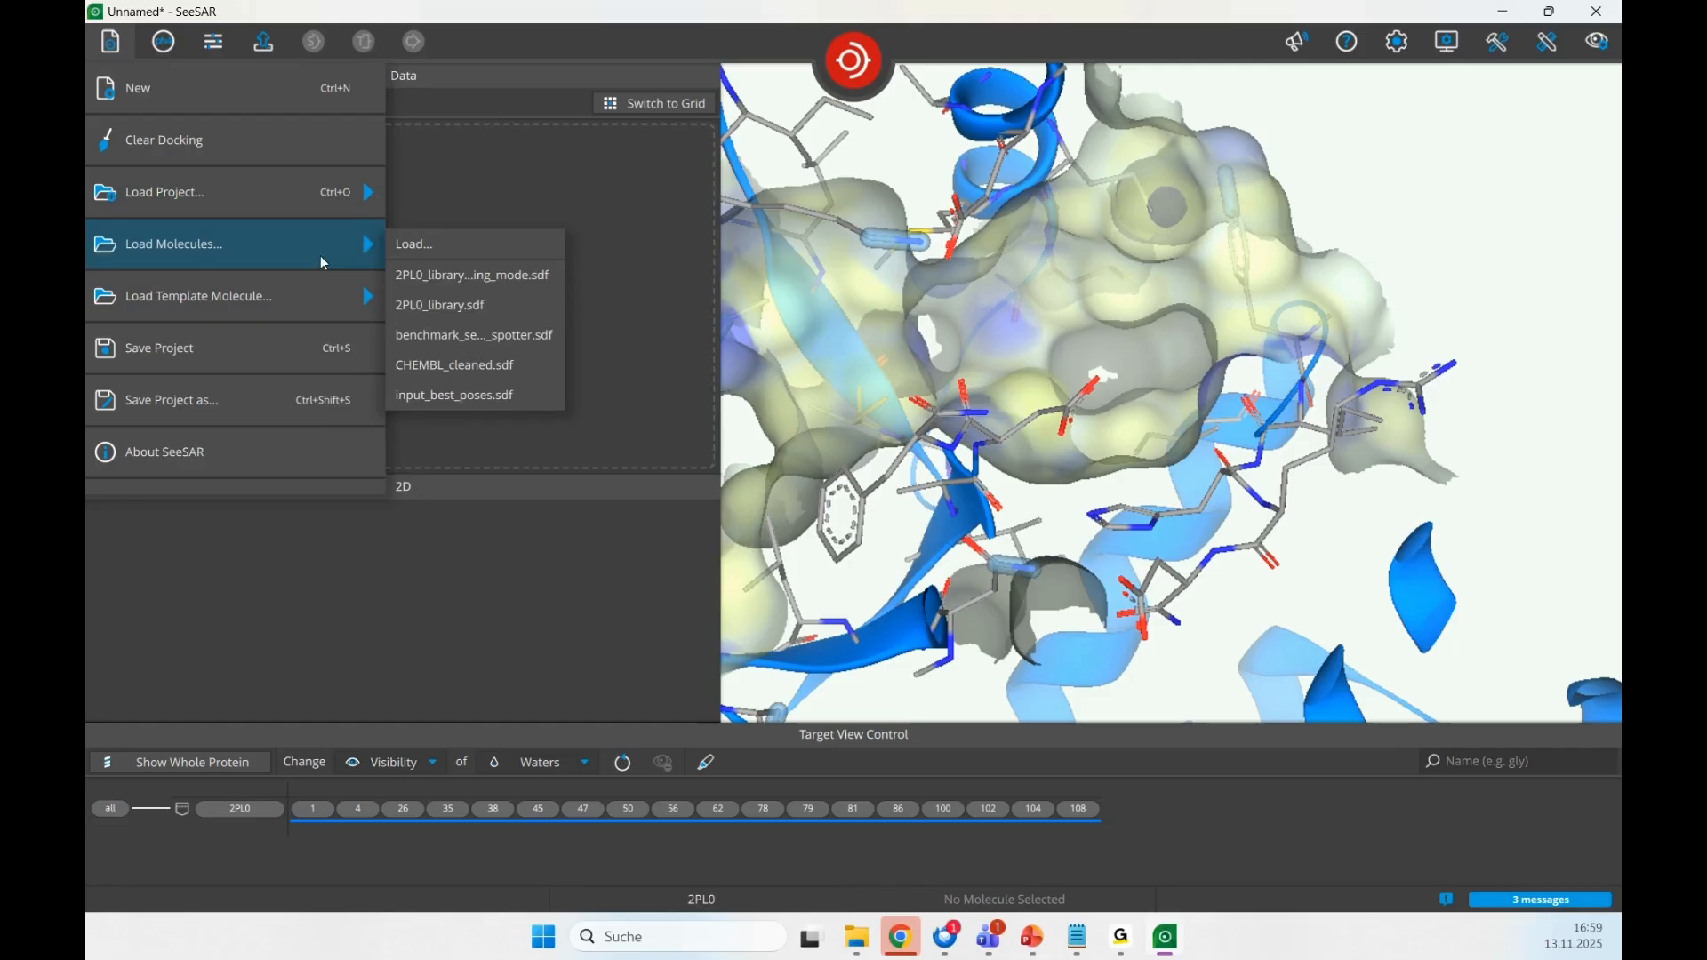
{"action": "left_click", "coordinate": [420, 248]}
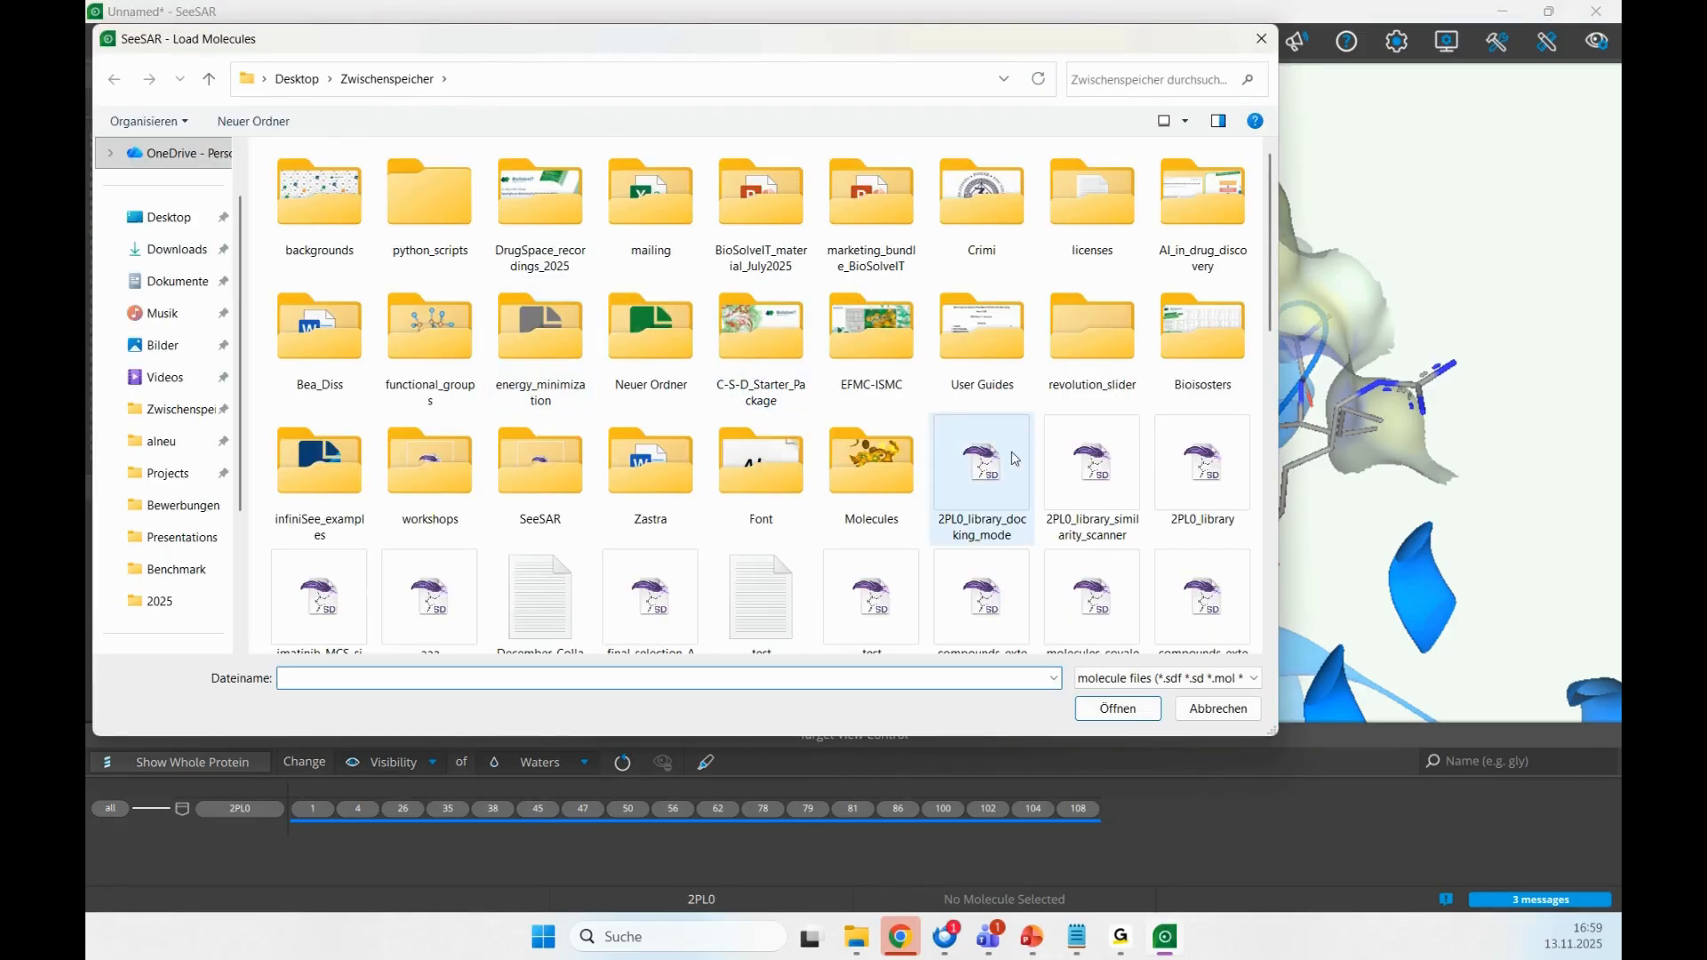
{"action": "double_click", "coordinate": [983, 463]}
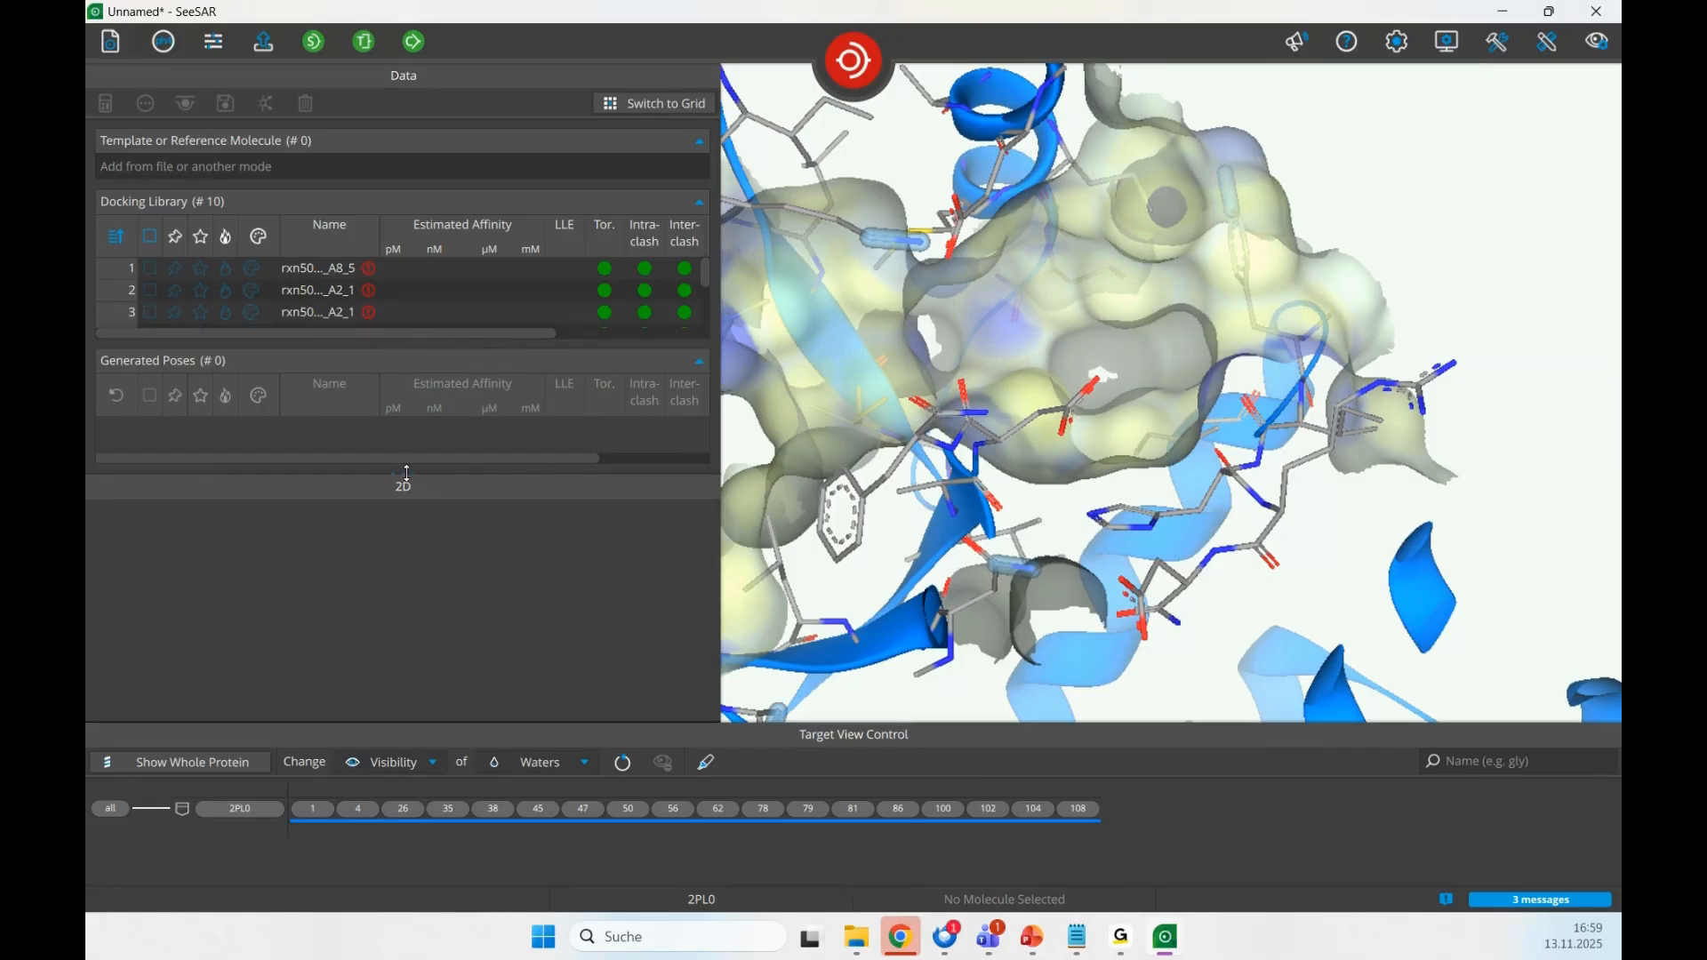
- Resize the data areas and review the 2D structures of the first four docking library molecules
{"action": "left_click_drag", "start_coordinate": [408, 480], "coordinate": [392, 634]}
{"action": "left_click_drag", "start_coordinate": [380, 347], "coordinate": [379, 478]}
{"action": "left_click", "coordinate": [317, 278]}
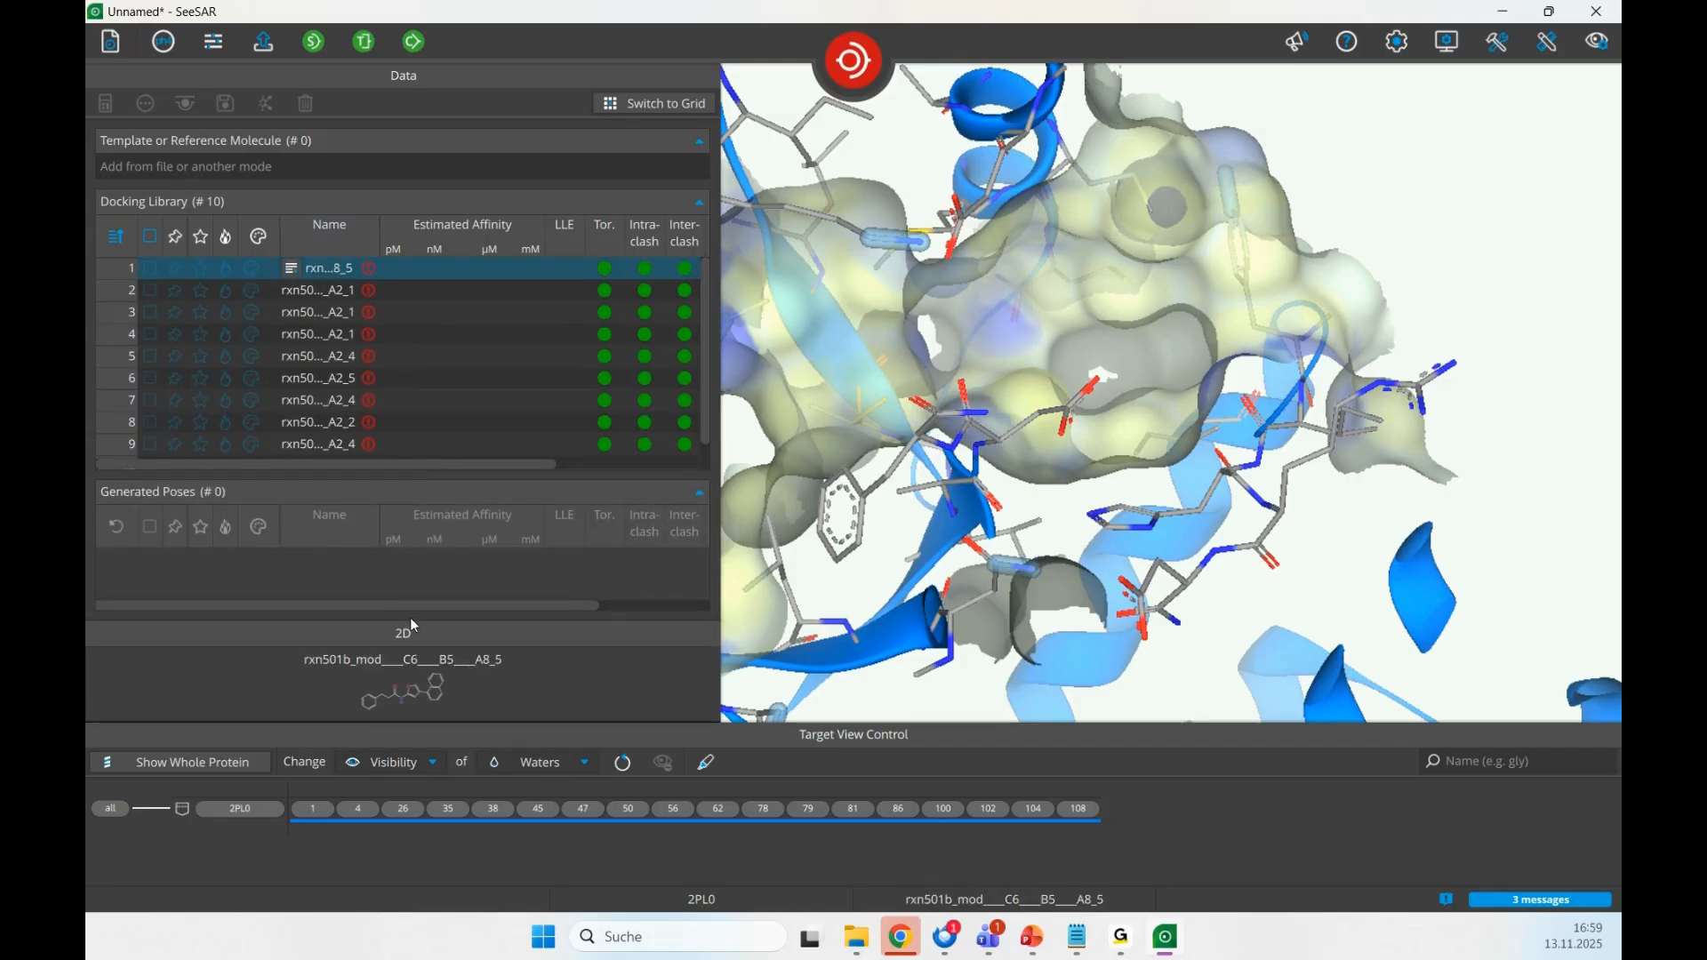
{"action": "left_click_drag", "start_coordinate": [409, 626], "coordinate": [423, 478]}
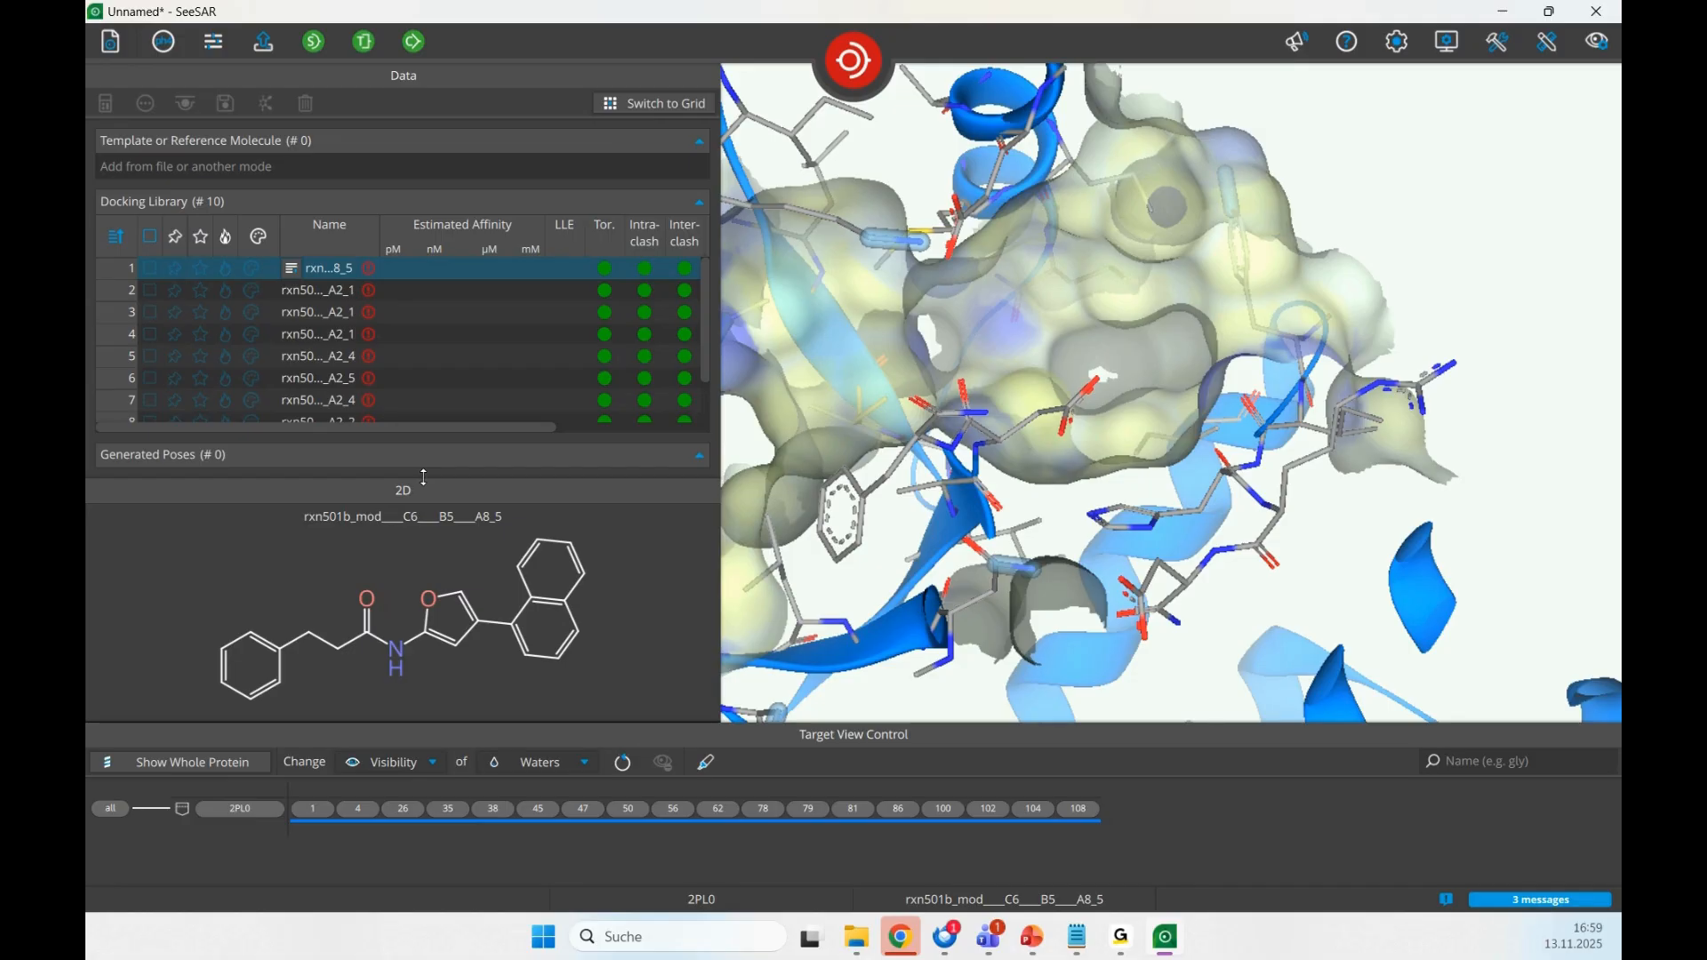
{"action": "left_click", "coordinate": [333, 291]}
{"action": "key", "text": "Down"}
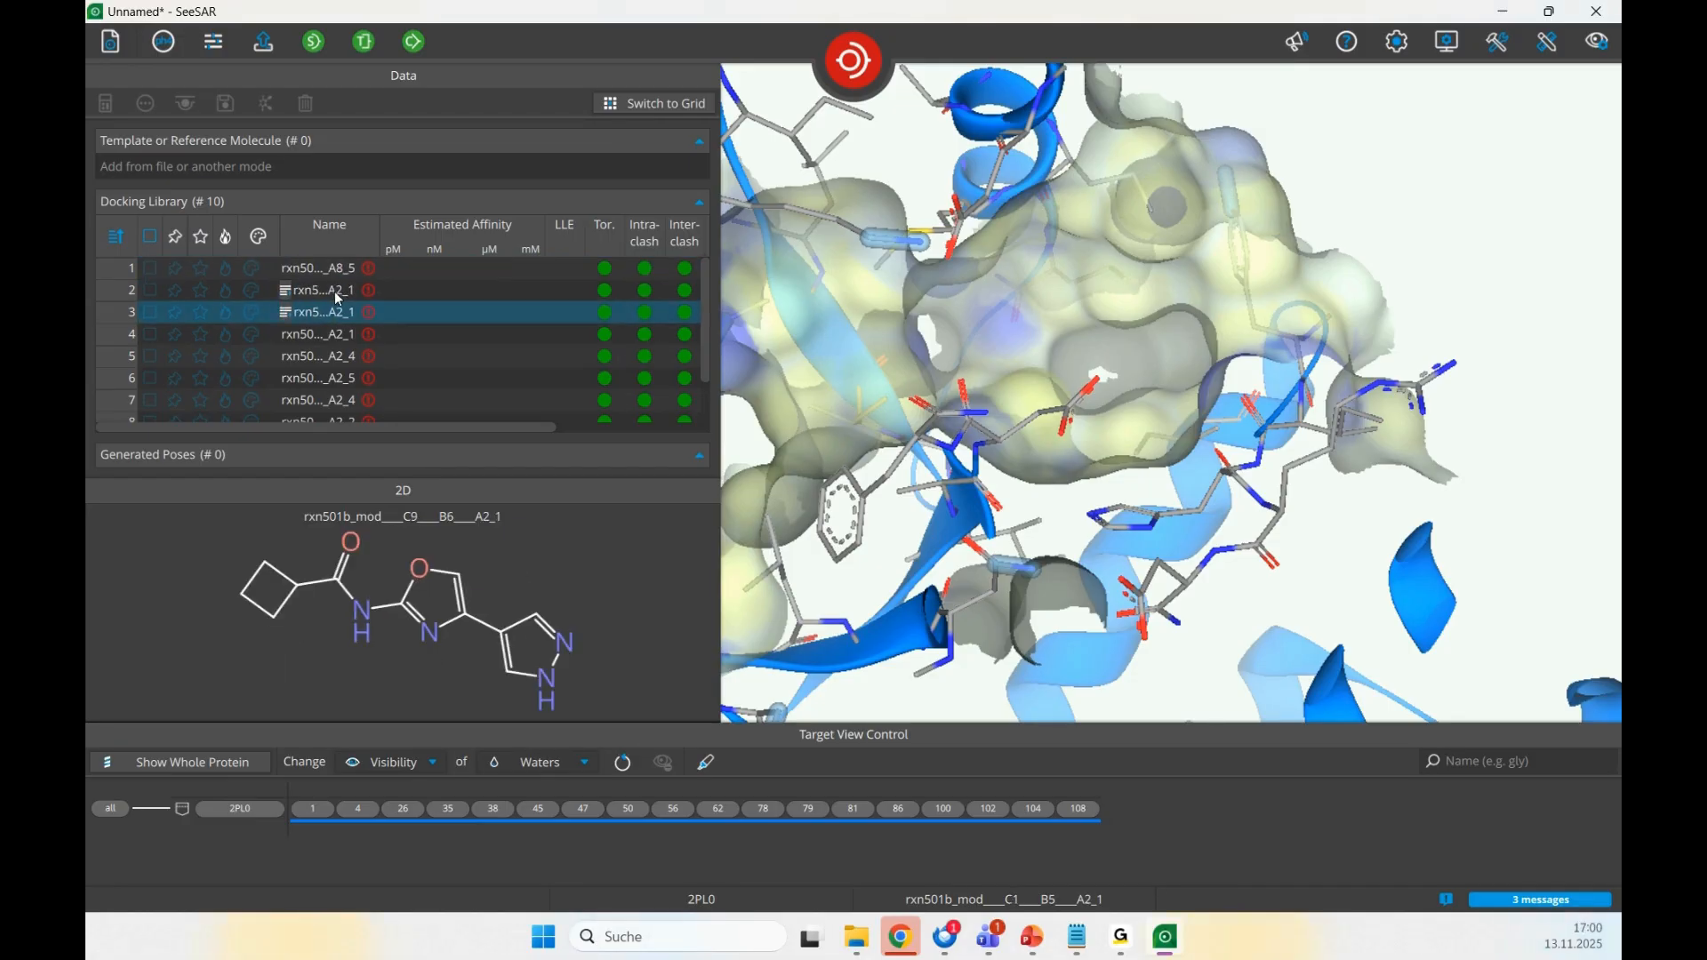
{"action": "key", "text": "Down"}
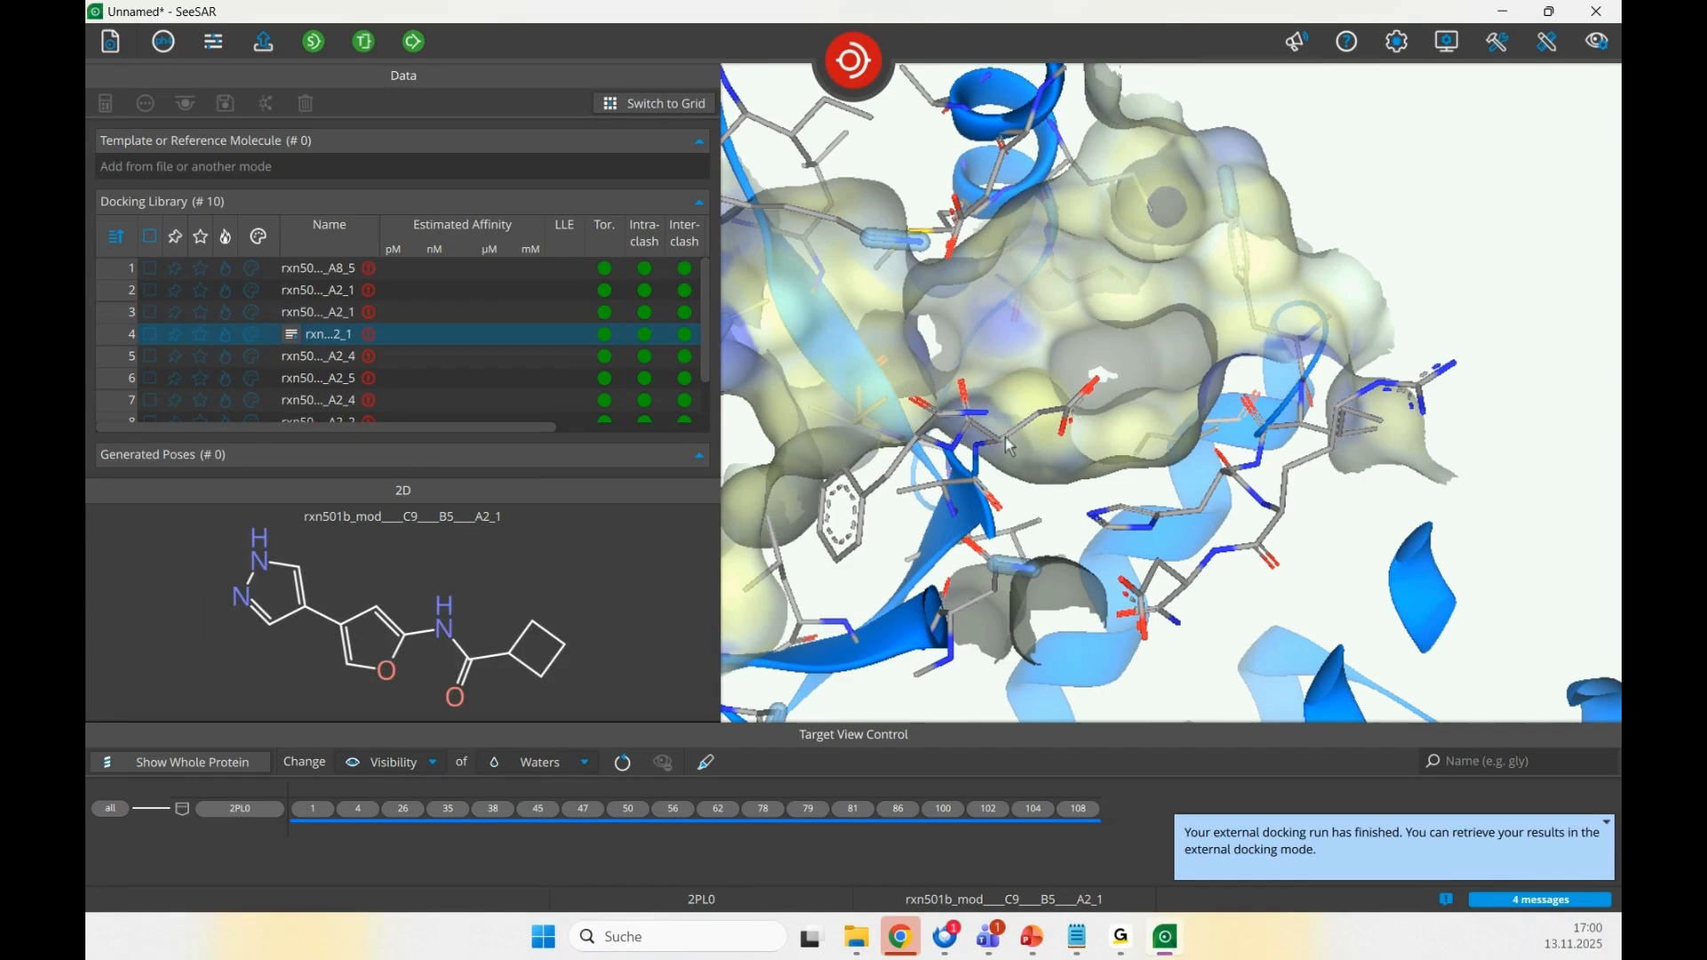
- Look at the pharmacophore definition options and examine the fourth library molecule's 3D structure from different angles
{"action": "mouse_move", "coordinate": [1004, 436]}
{"action": "left_mouse_down"}
{"action": "mouse_move", "coordinate": [1135, 461]}
{"action": "mouse_move", "coordinate": [1166, 449]}
{"action": "left_mouse_up"}
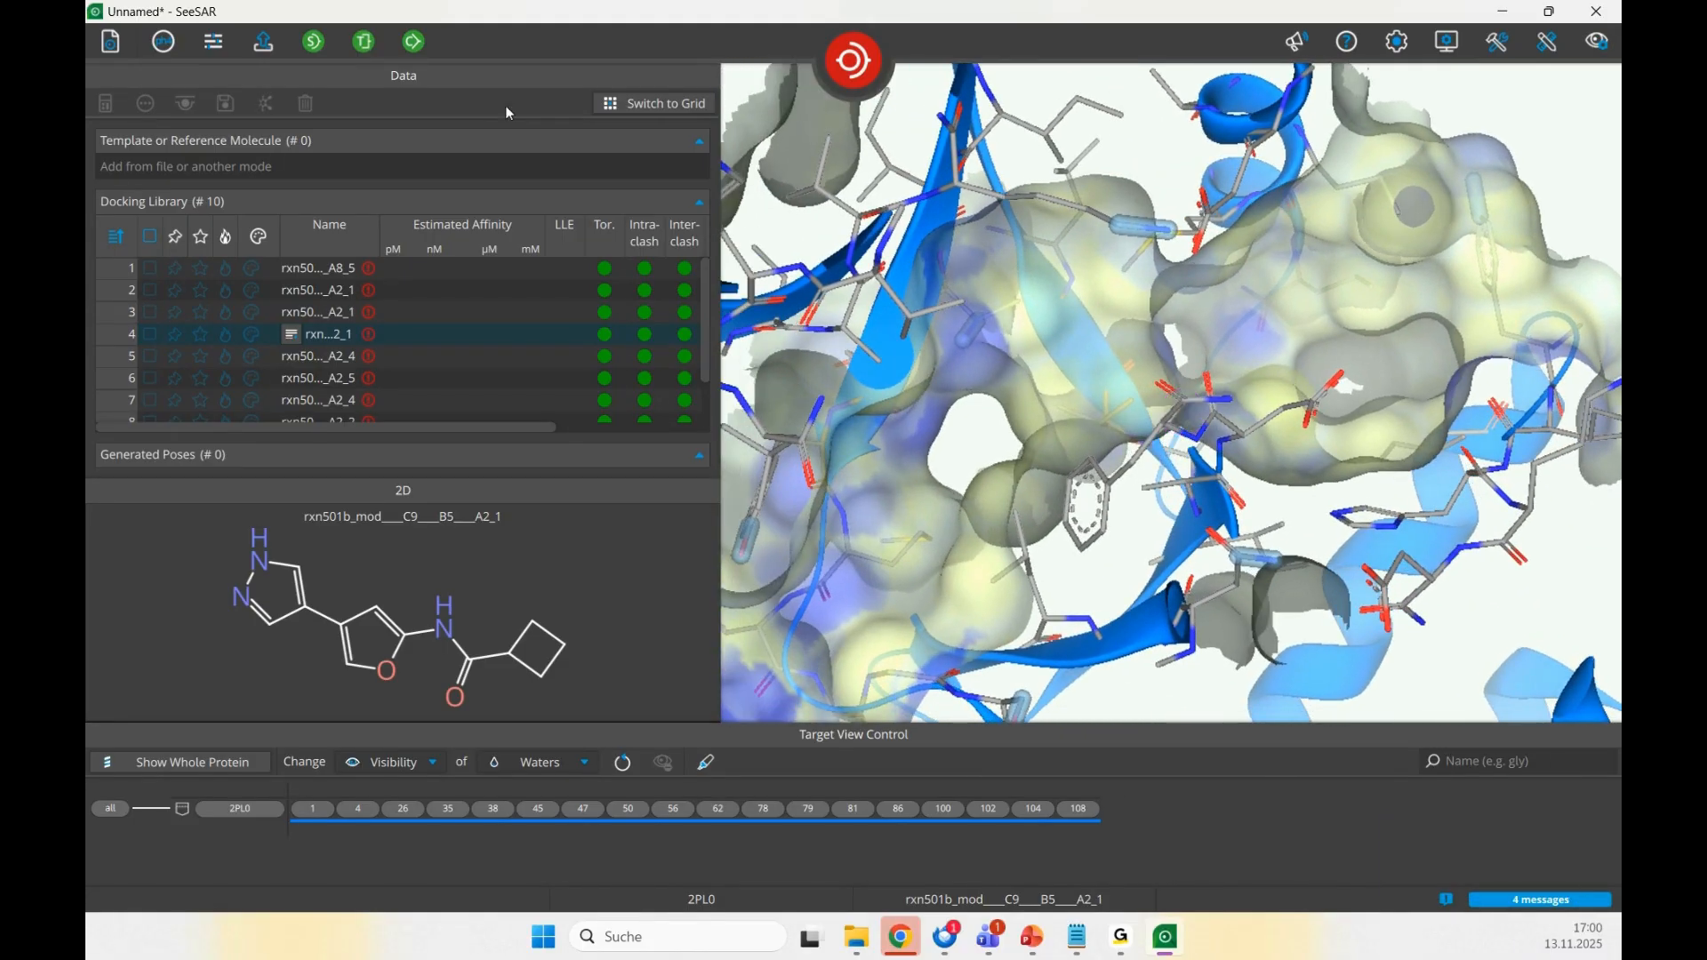
{"action": "left_click", "coordinate": [157, 50]}
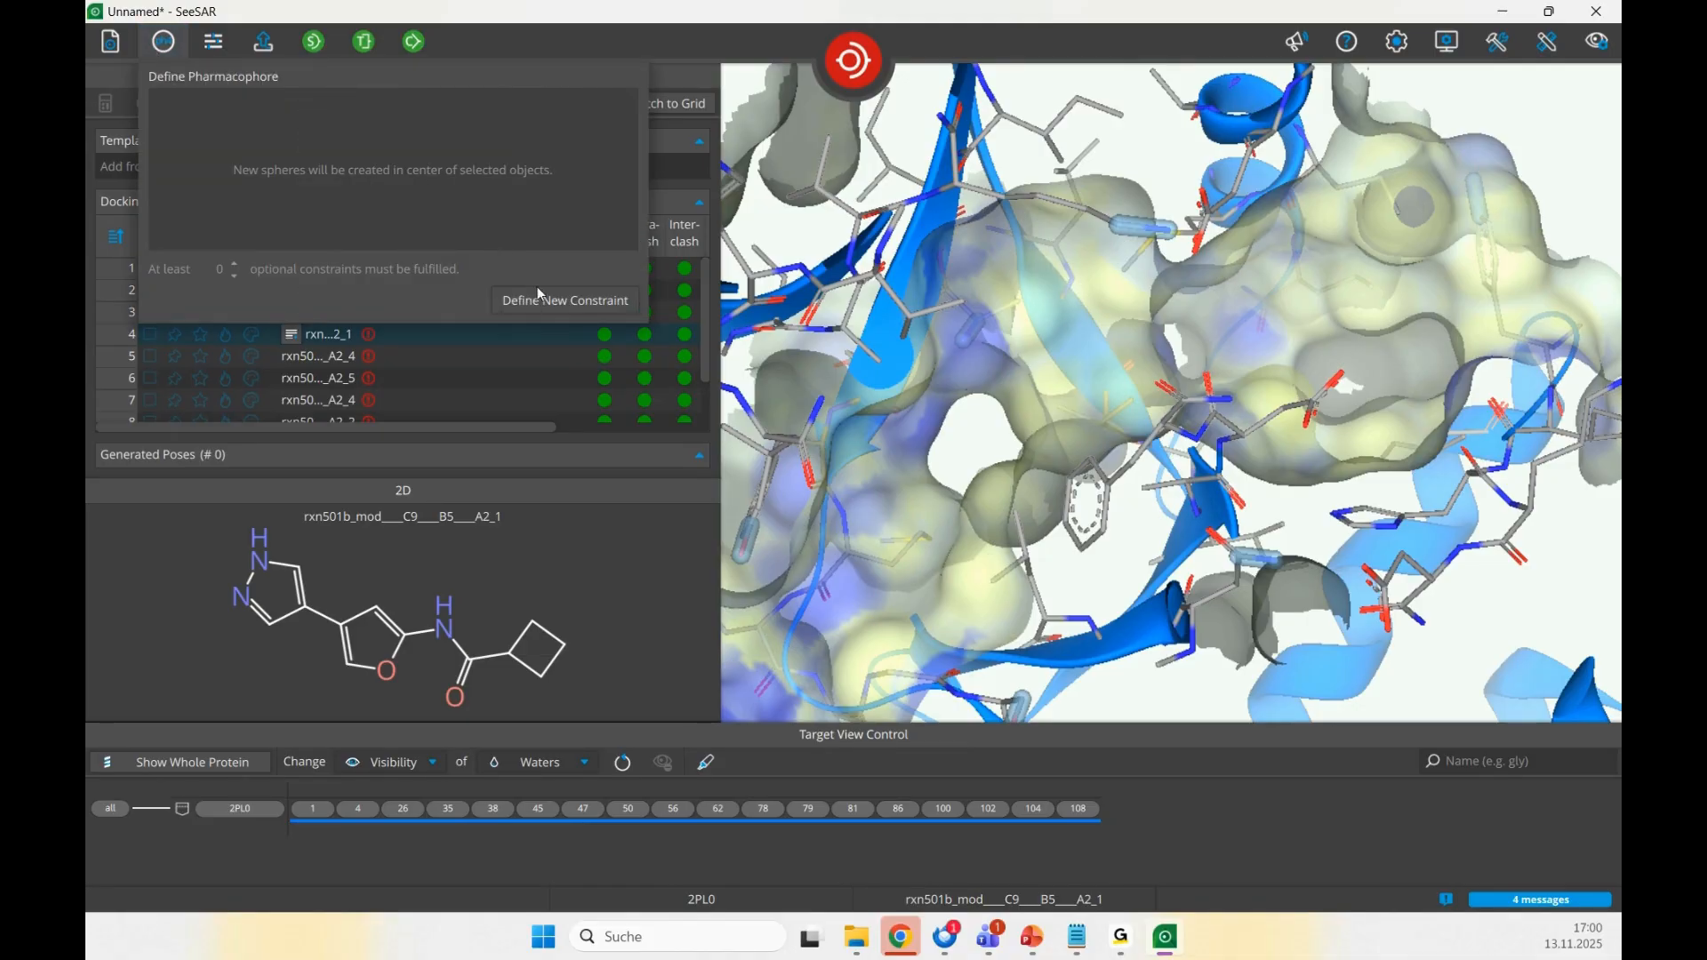
{"action": "left_click", "coordinate": [163, 42]}
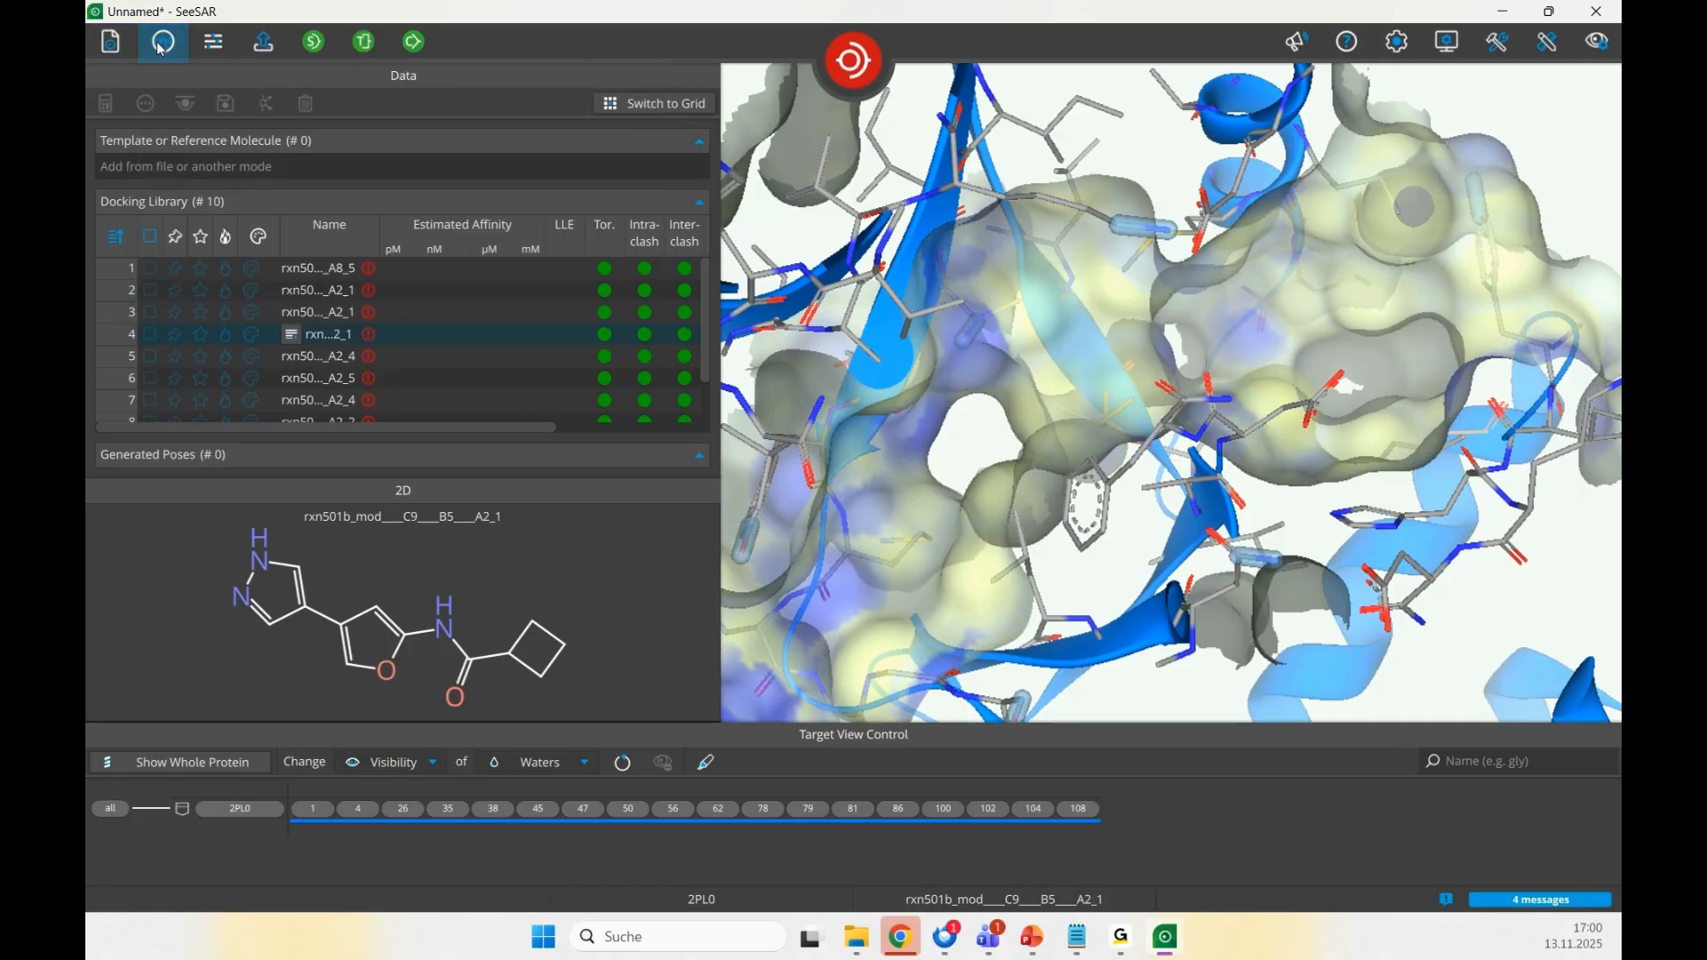
{"action": "left_click_drag", "start_coordinate": [942, 553], "coordinate": [1234, 485]}
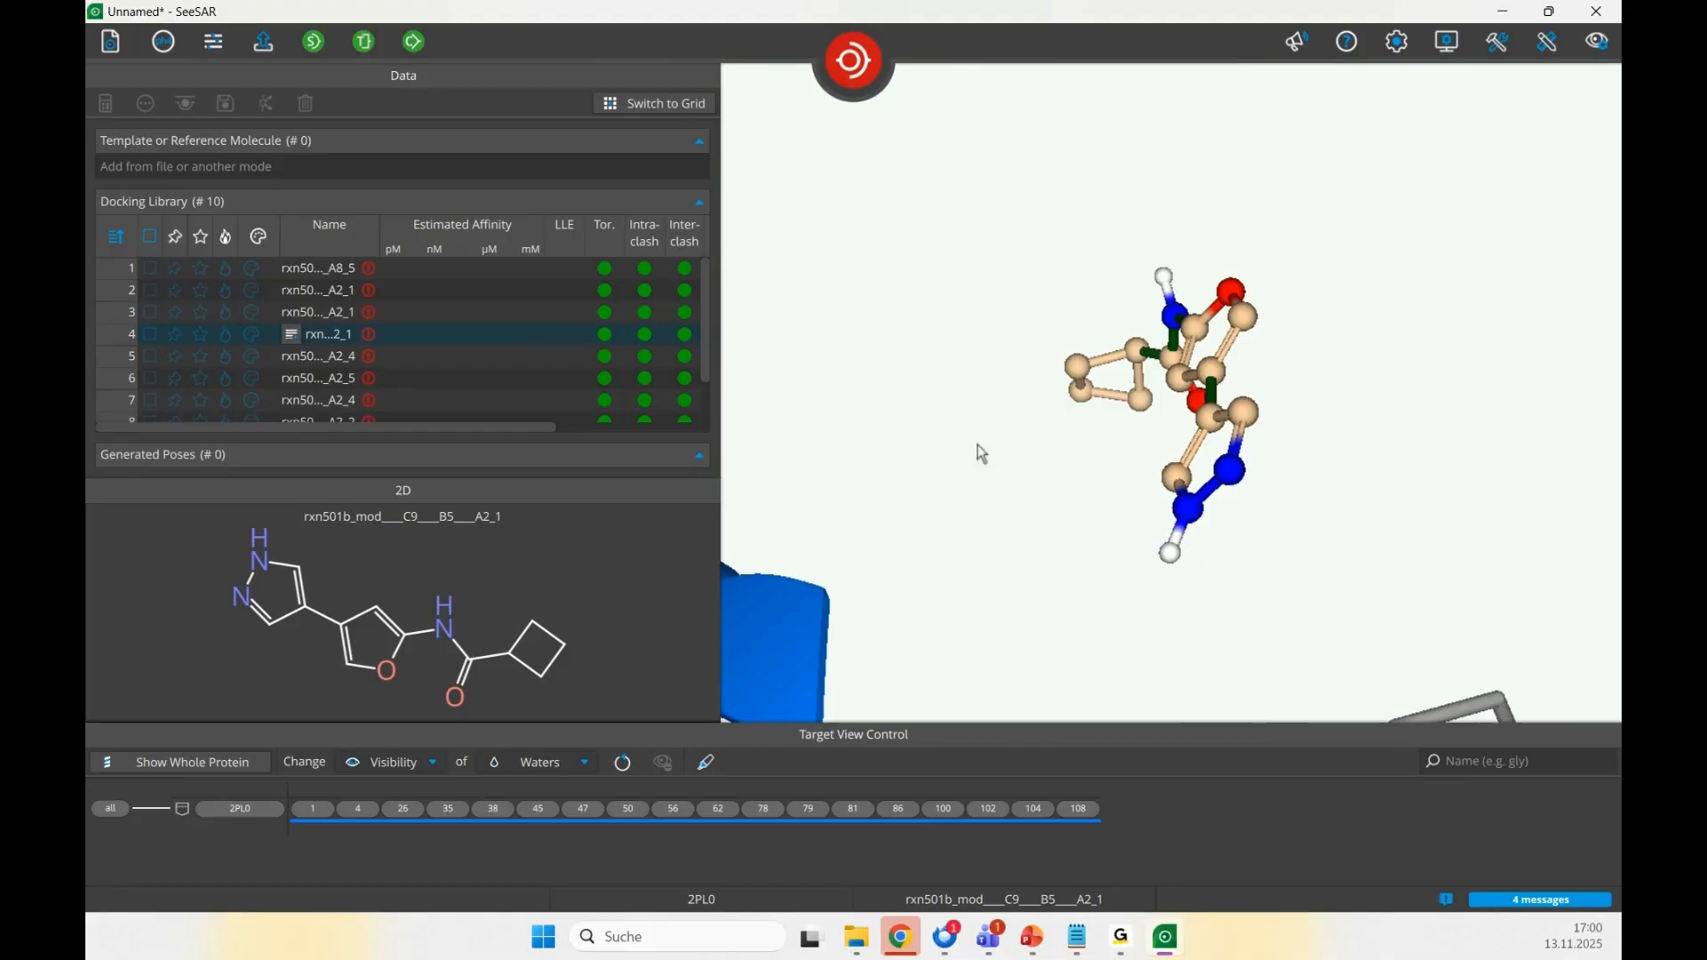
{"action": "left_click_drag", "start_coordinate": [978, 444], "coordinate": [1074, 585]}
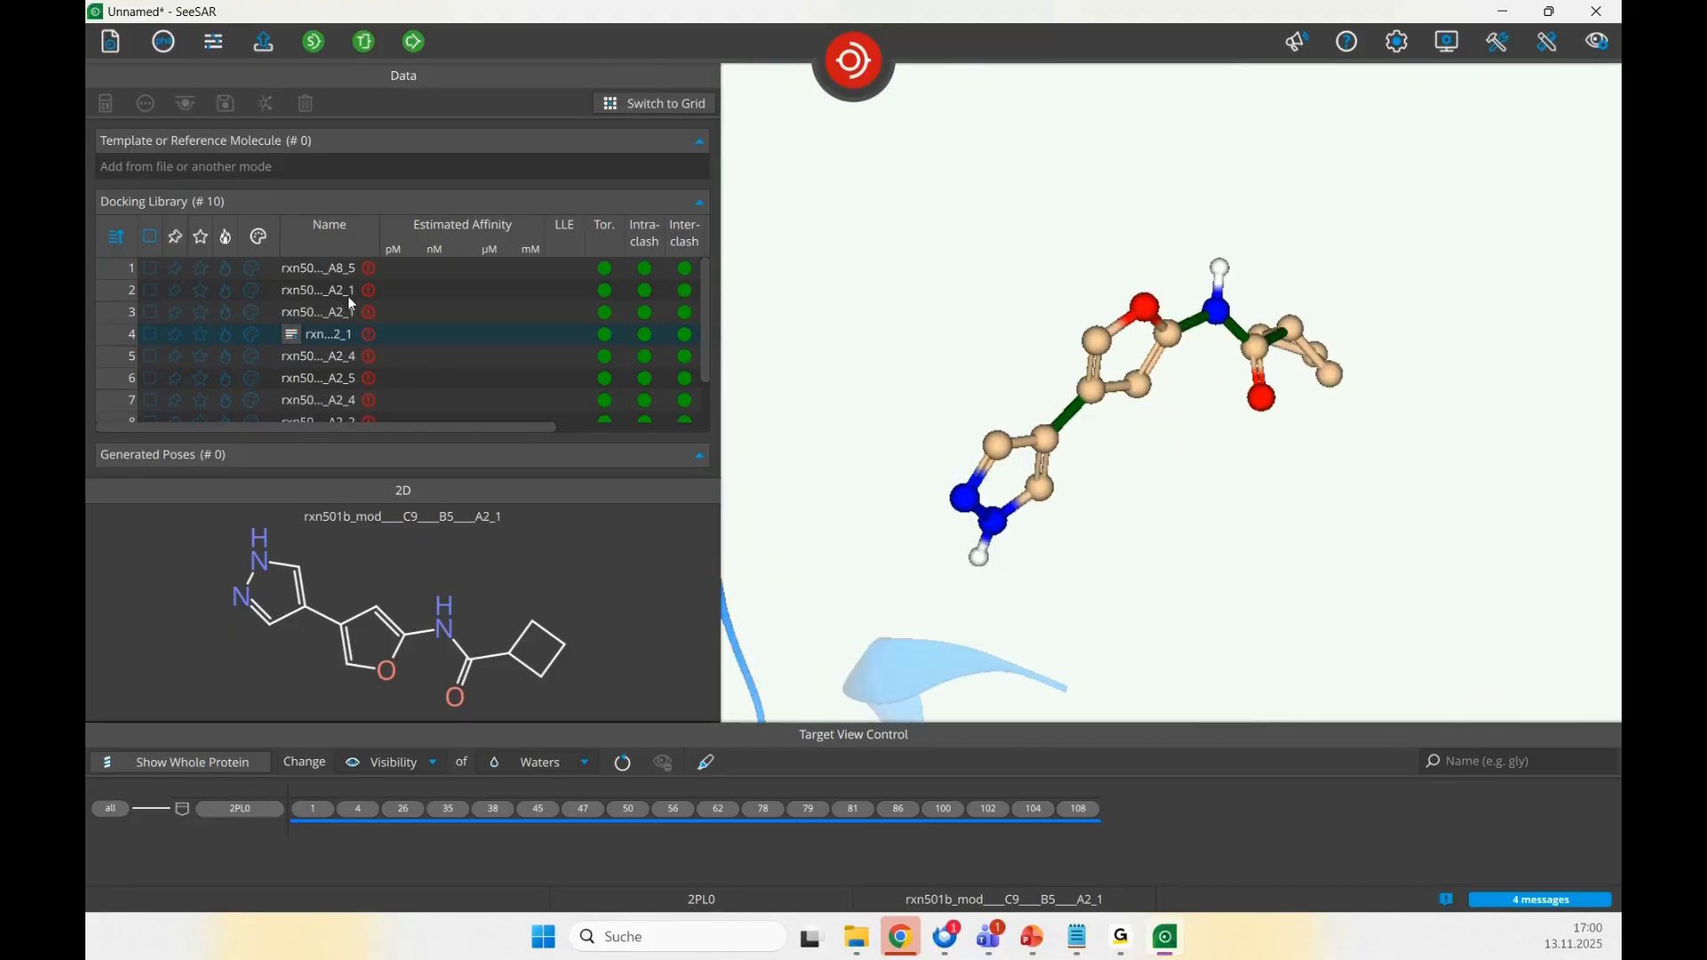
- Deselect the library molecule and define a new pharmacophore constraint, placing its sphere on a possible interaction point in the binding site
{"action": "left_click", "coordinate": [411, 337]}
{"action": "left_click_drag", "start_coordinate": [924, 456], "coordinate": [1101, 409]}
{"action": "scroll", "coordinate": [1100, 409], "scroll_direction": "up", "scroll_amount": 8}
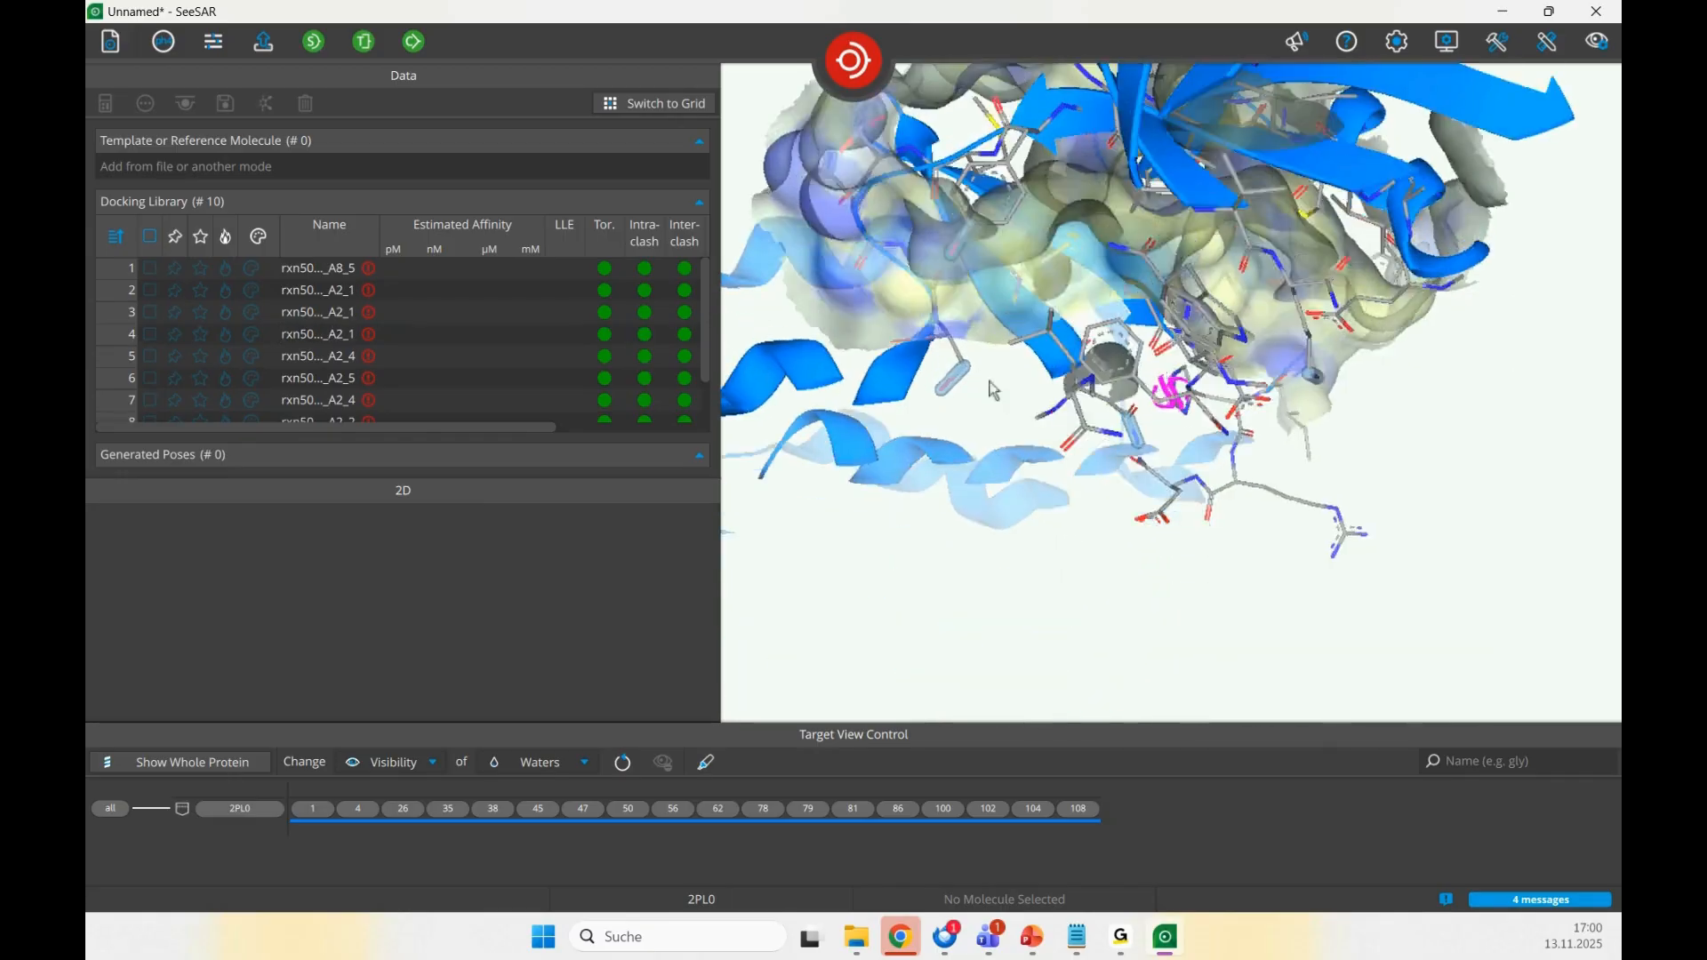
{"action": "left_click_drag", "start_coordinate": [1001, 256], "coordinate": [1117, 353]}
{"action": "mouse_move", "coordinate": [1116, 365]}
{"action": "left_mouse_down"}
{"action": "mouse_move", "coordinate": [1091, 345]}
{"action": "mouse_move", "coordinate": [1082, 276]}
{"action": "mouse_move", "coordinate": [1105, 320]}
{"action": "mouse_move", "coordinate": [1129, 290]}
{"action": "mouse_move", "coordinate": [1108, 342]}
{"action": "mouse_move", "coordinate": [1076, 378]}
{"action": "mouse_move", "coordinate": [942, 439]}
{"action": "left_mouse_up"}
{"action": "middle_click_drag", "start_coordinate": [942, 439], "coordinate": [1017, 393]}
{"action": "mouse_move", "coordinate": [1017, 387]}
{"action": "left_mouse_down"}
{"action": "mouse_move", "coordinate": [1112, 450]}
{"action": "mouse_move", "coordinate": [1091, 412]}
{"action": "mouse_move", "coordinate": [1005, 451]}
{"action": "left_mouse_up"}
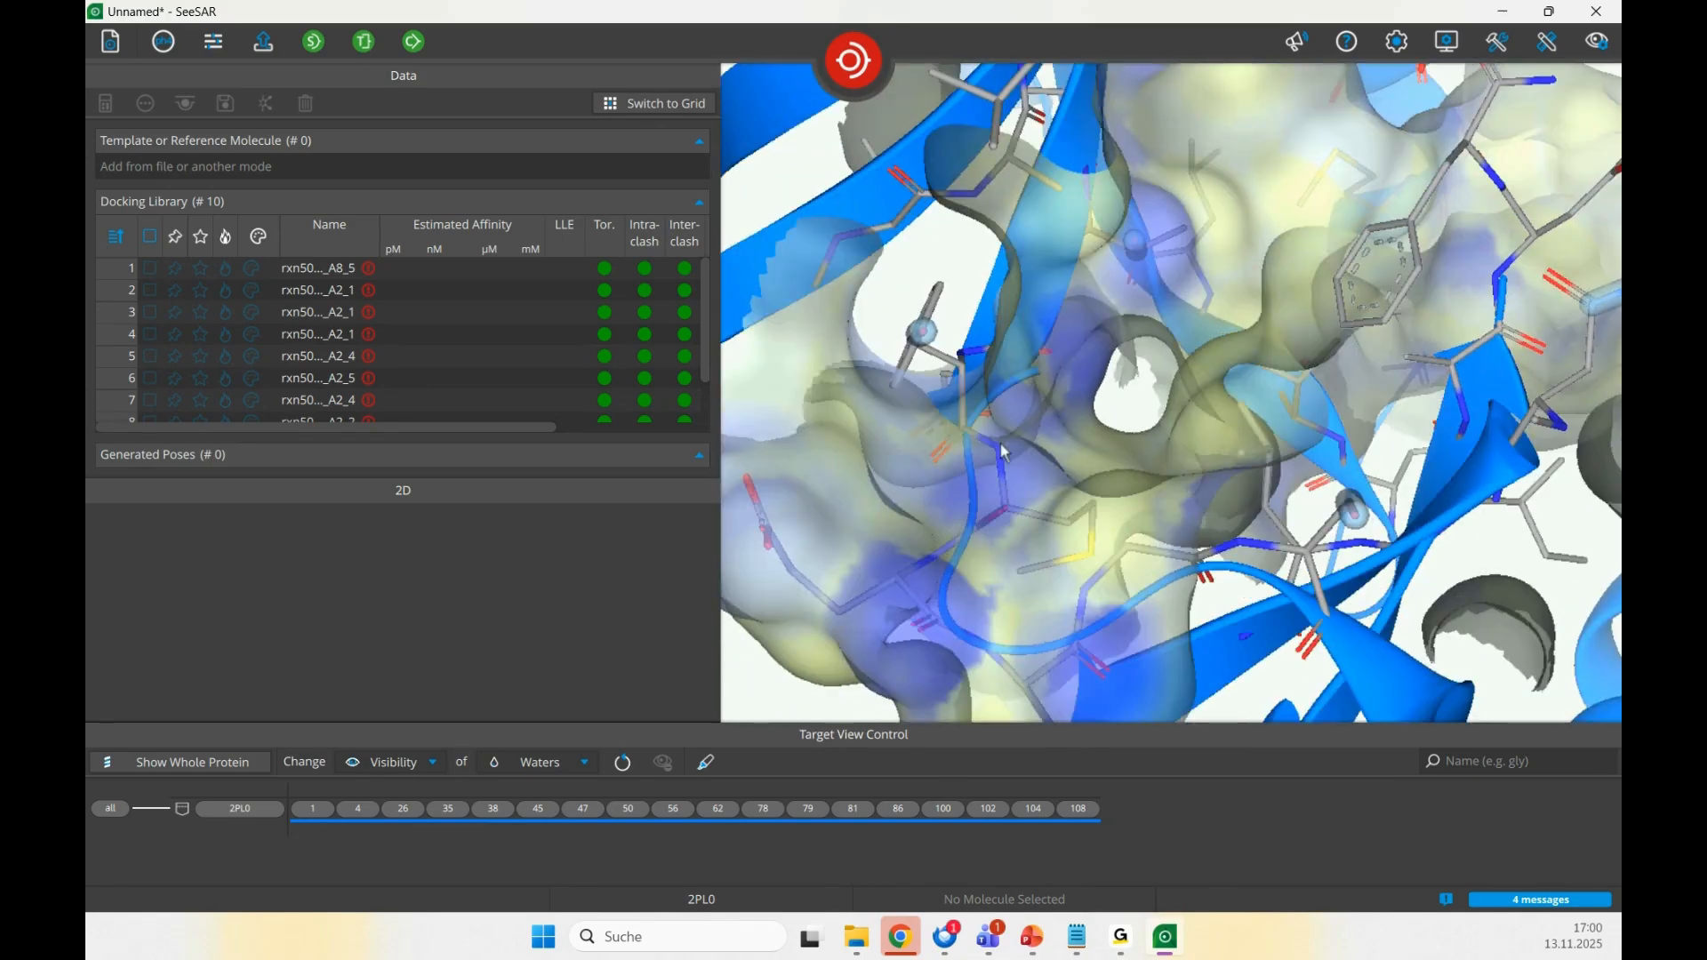
{"action": "left_click", "coordinate": [162, 43]}
{"action": "left_click", "coordinate": [560, 302]}
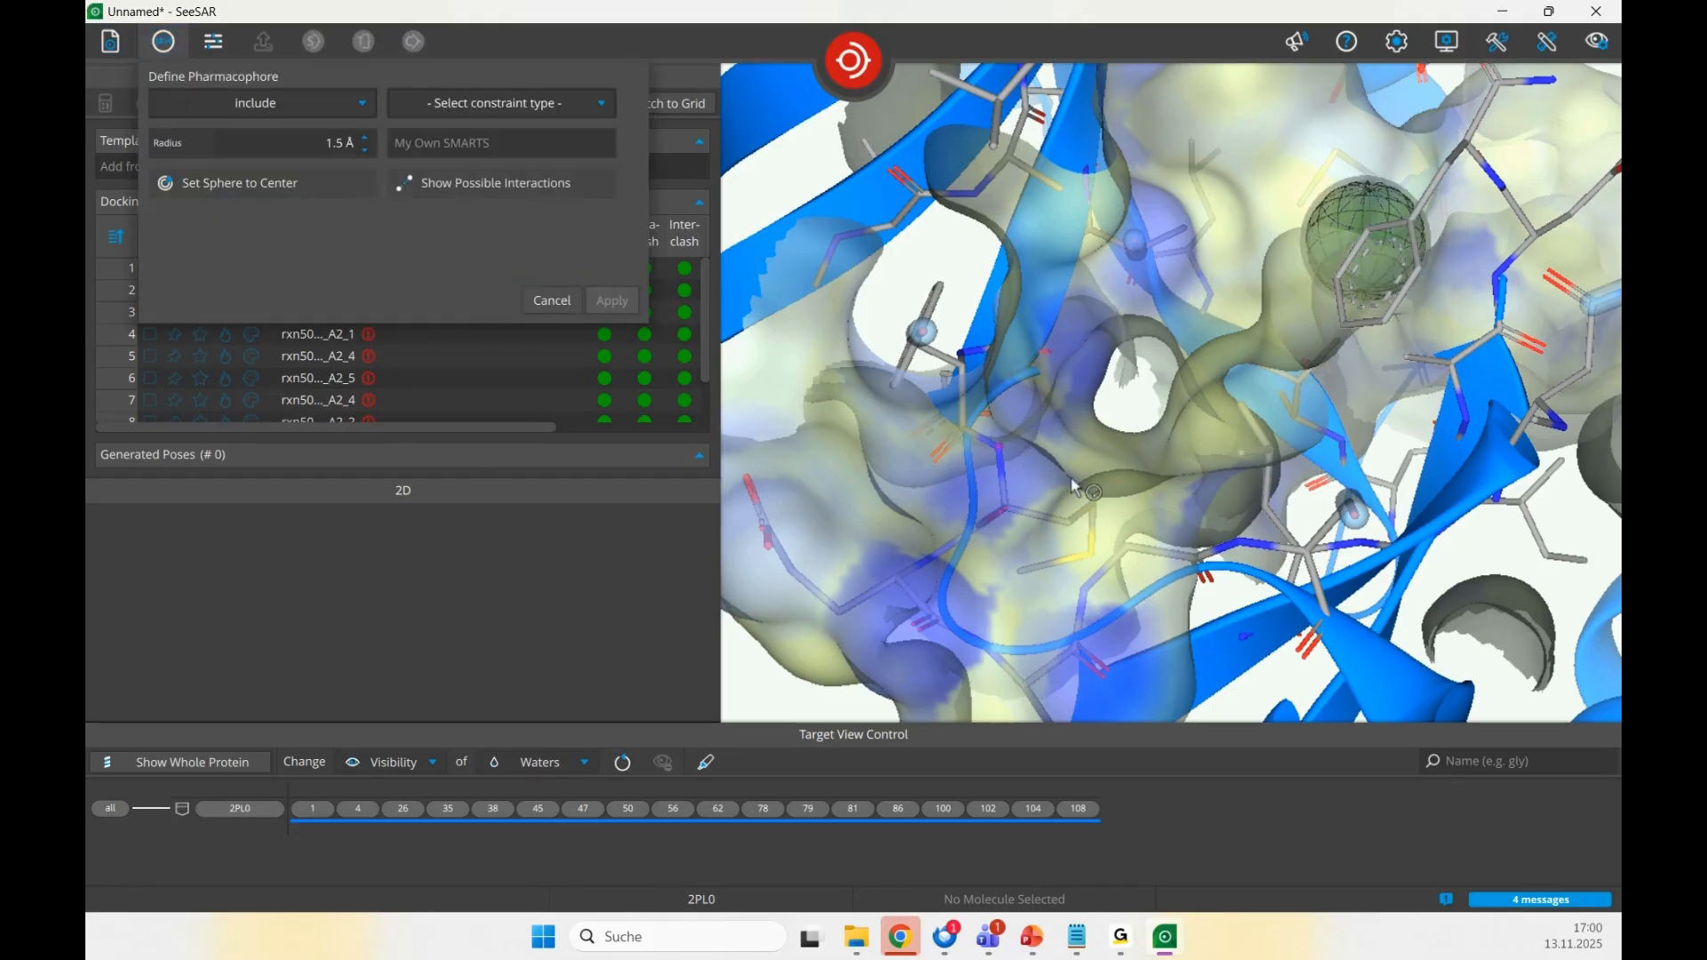
{"action": "left_click", "coordinate": [519, 192]}
{"action": "left_click", "coordinate": [1071, 366]}
{"action": "left_click", "coordinate": [333, 190]}
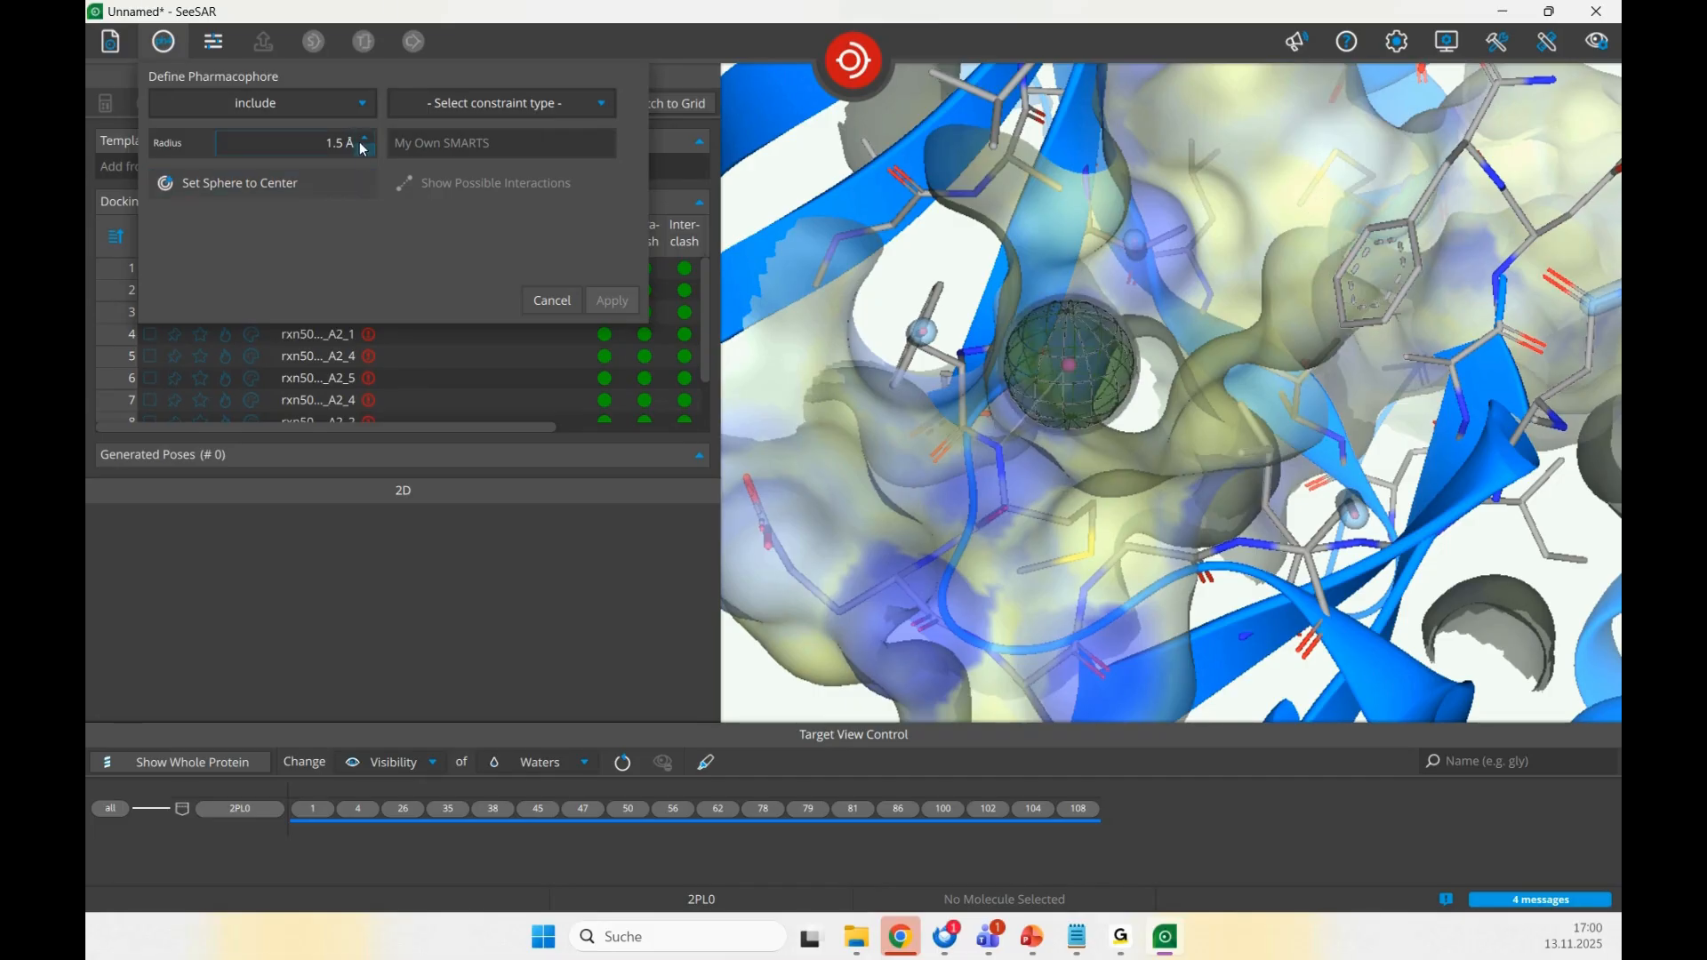
- Set the radius of the pharmacophore sphere to 1.7 Å
{"action": "scroll", "coordinate": [363, 149], "scroll_direction": "up", "scroll_amount": 5}
{"action": "scroll", "coordinate": [367, 155], "scroll_direction": "down", "scroll_amount": 2}
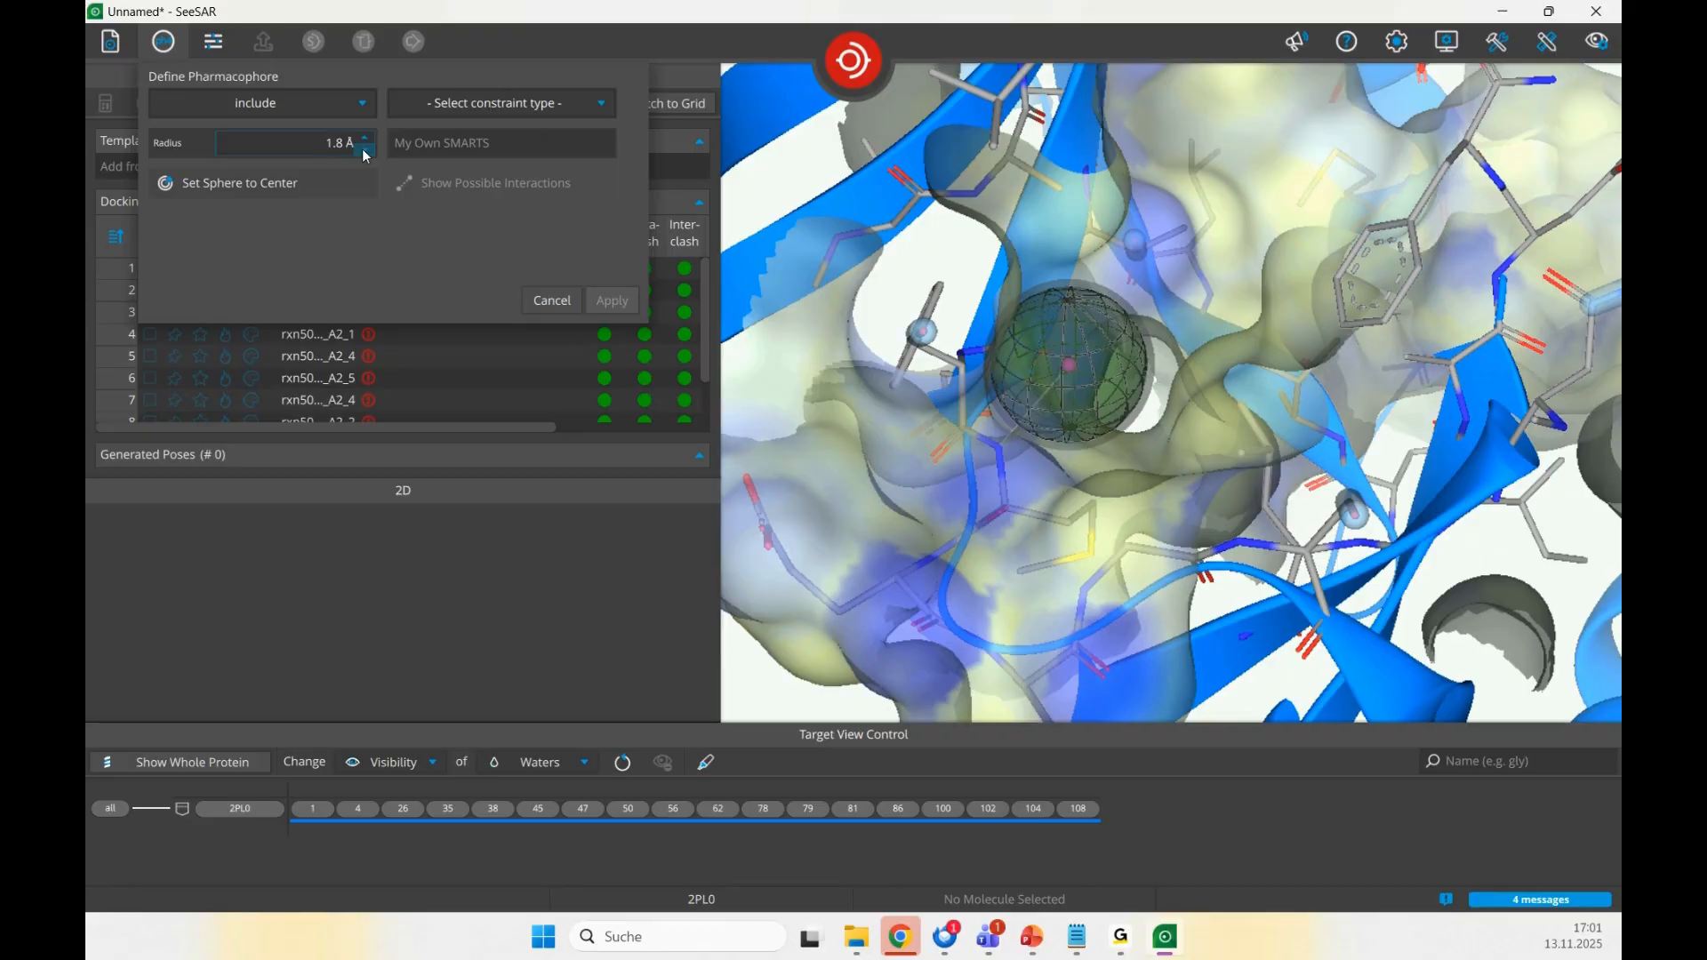
{"action": "scroll", "coordinate": [367, 155], "scroll_direction": "down", "scroll_amount": 1}
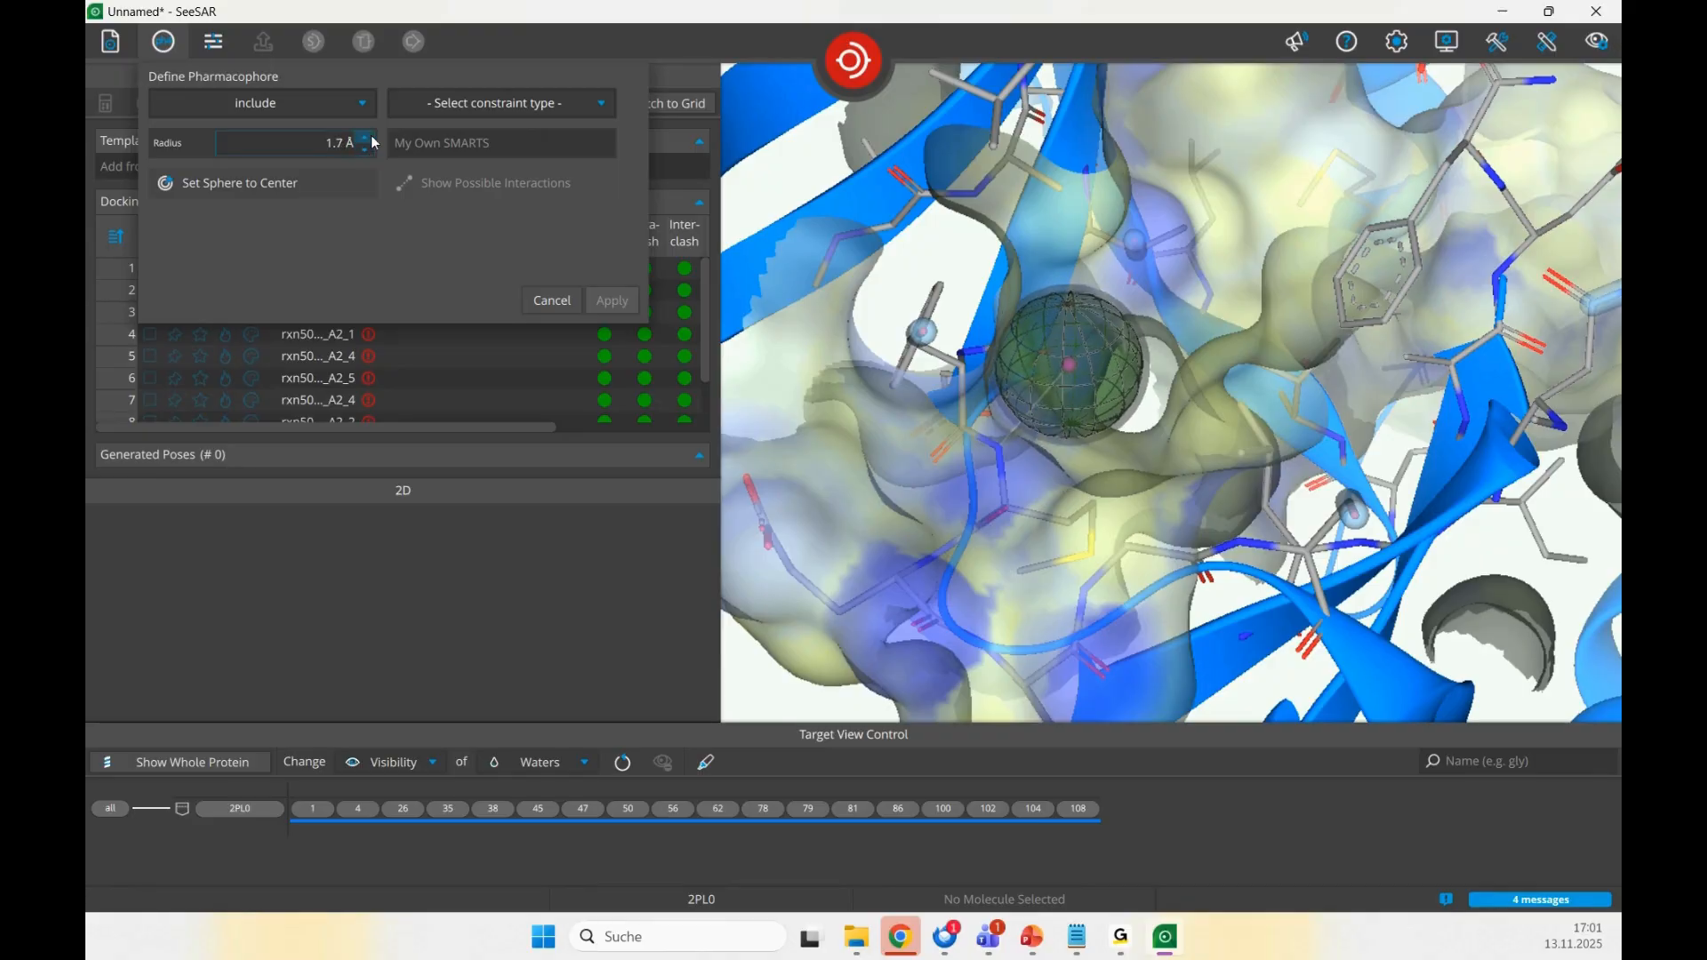
- Review the available constraint types for the pharmacophore sphere and select acceptors
{"action": "left_click", "coordinate": [547, 110]}
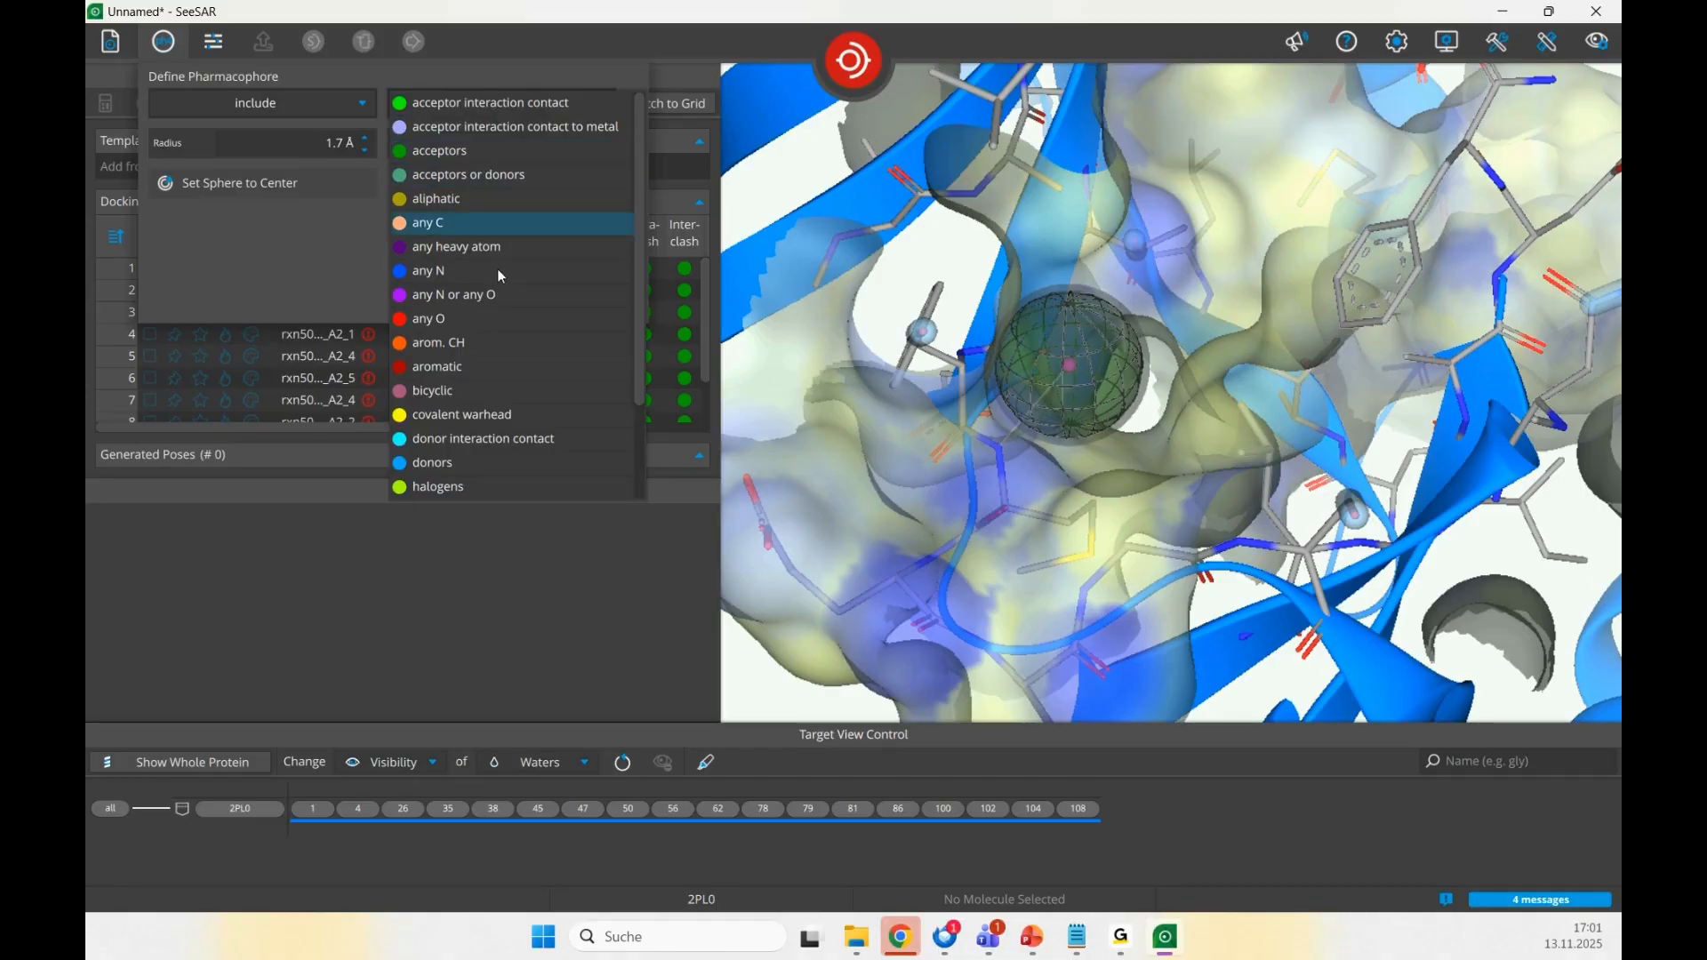
{"action": "scroll", "coordinate": [514, 350], "scroll_direction": "down", "scroll_amount": 2}
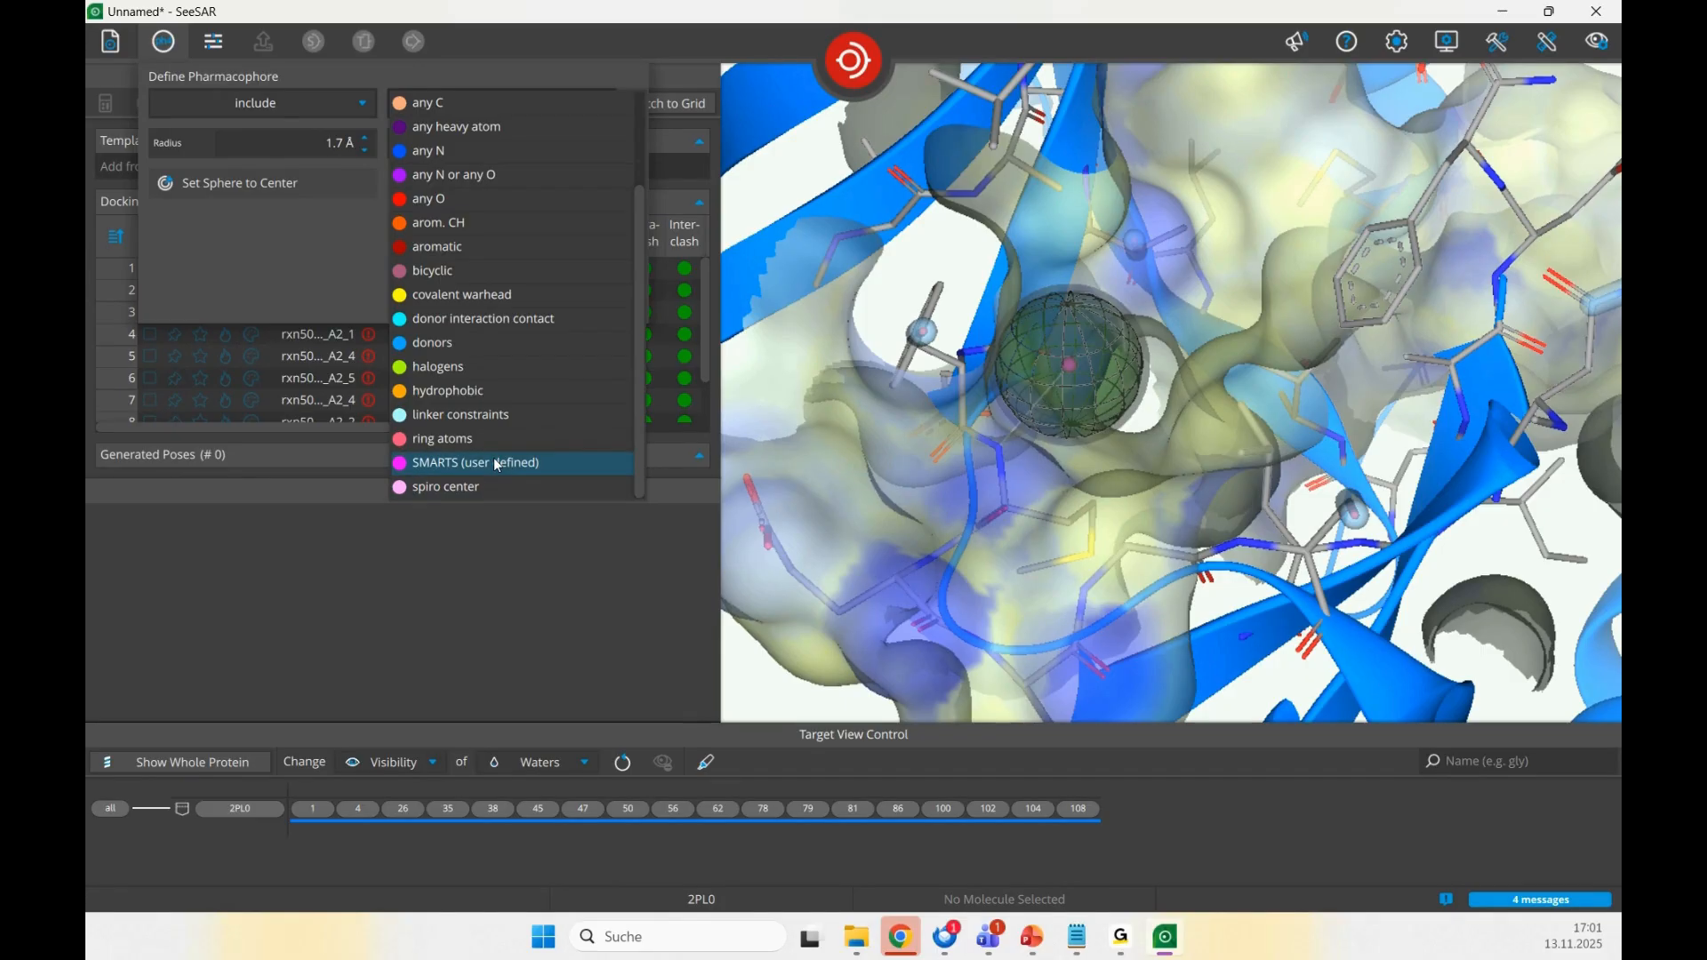
{"action": "scroll", "coordinate": [474, 329], "scroll_direction": "up", "scroll_amount": 2}
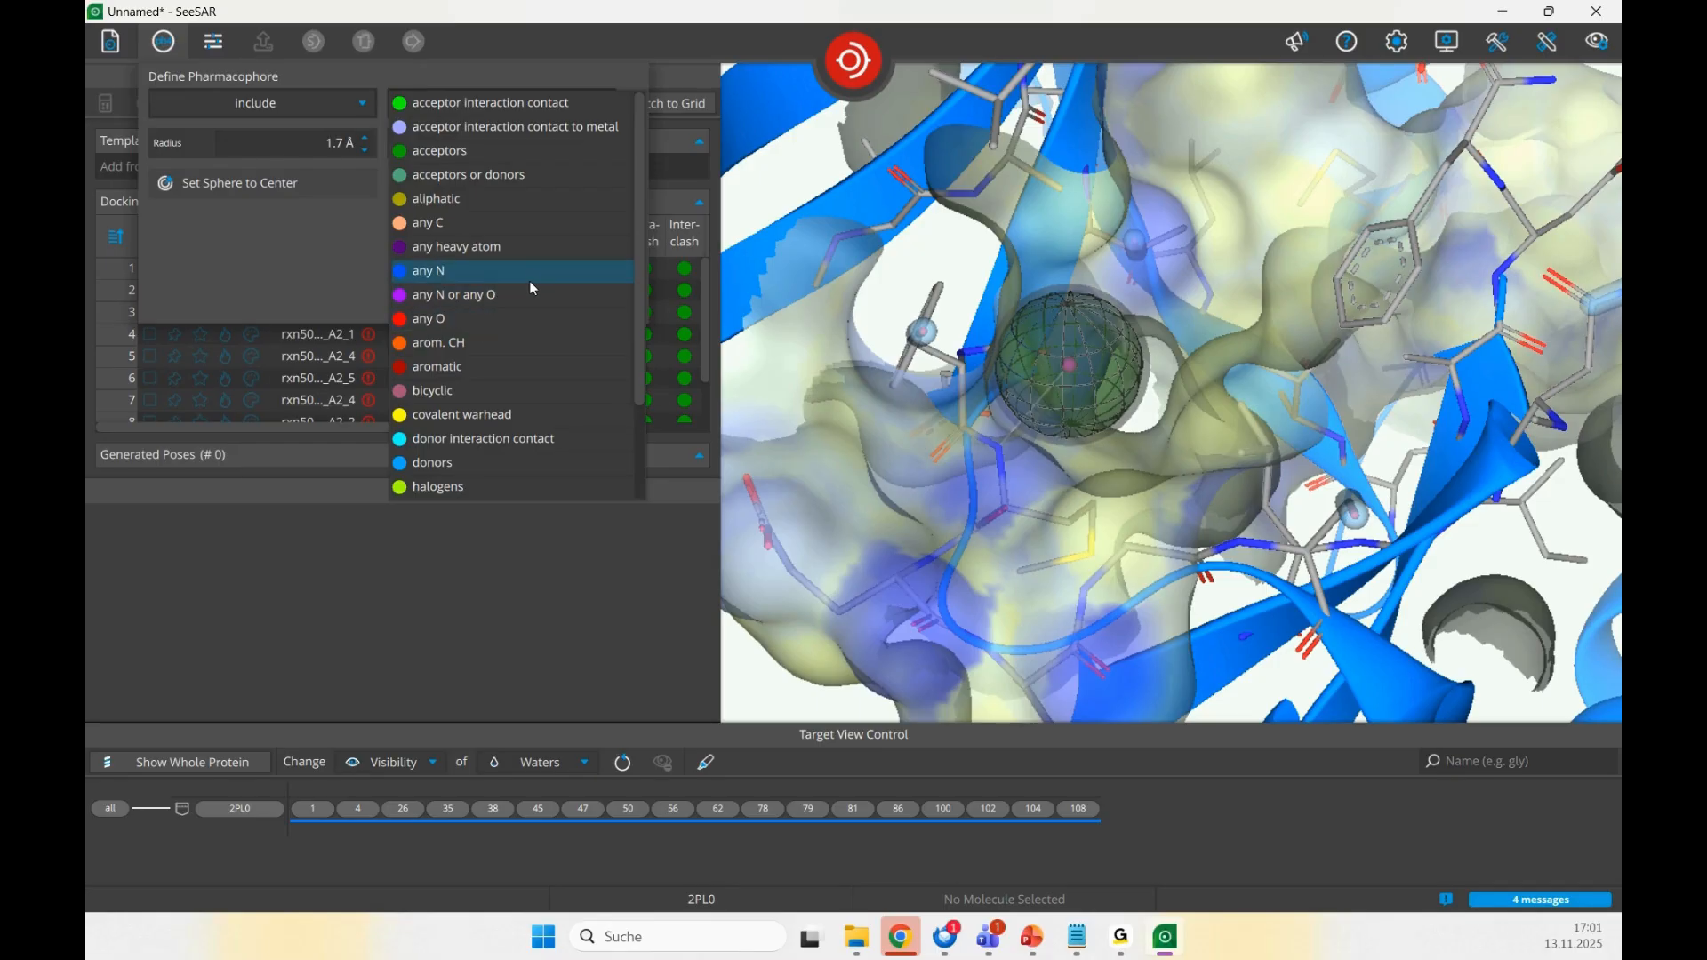
{"action": "left_click", "coordinate": [477, 163]}
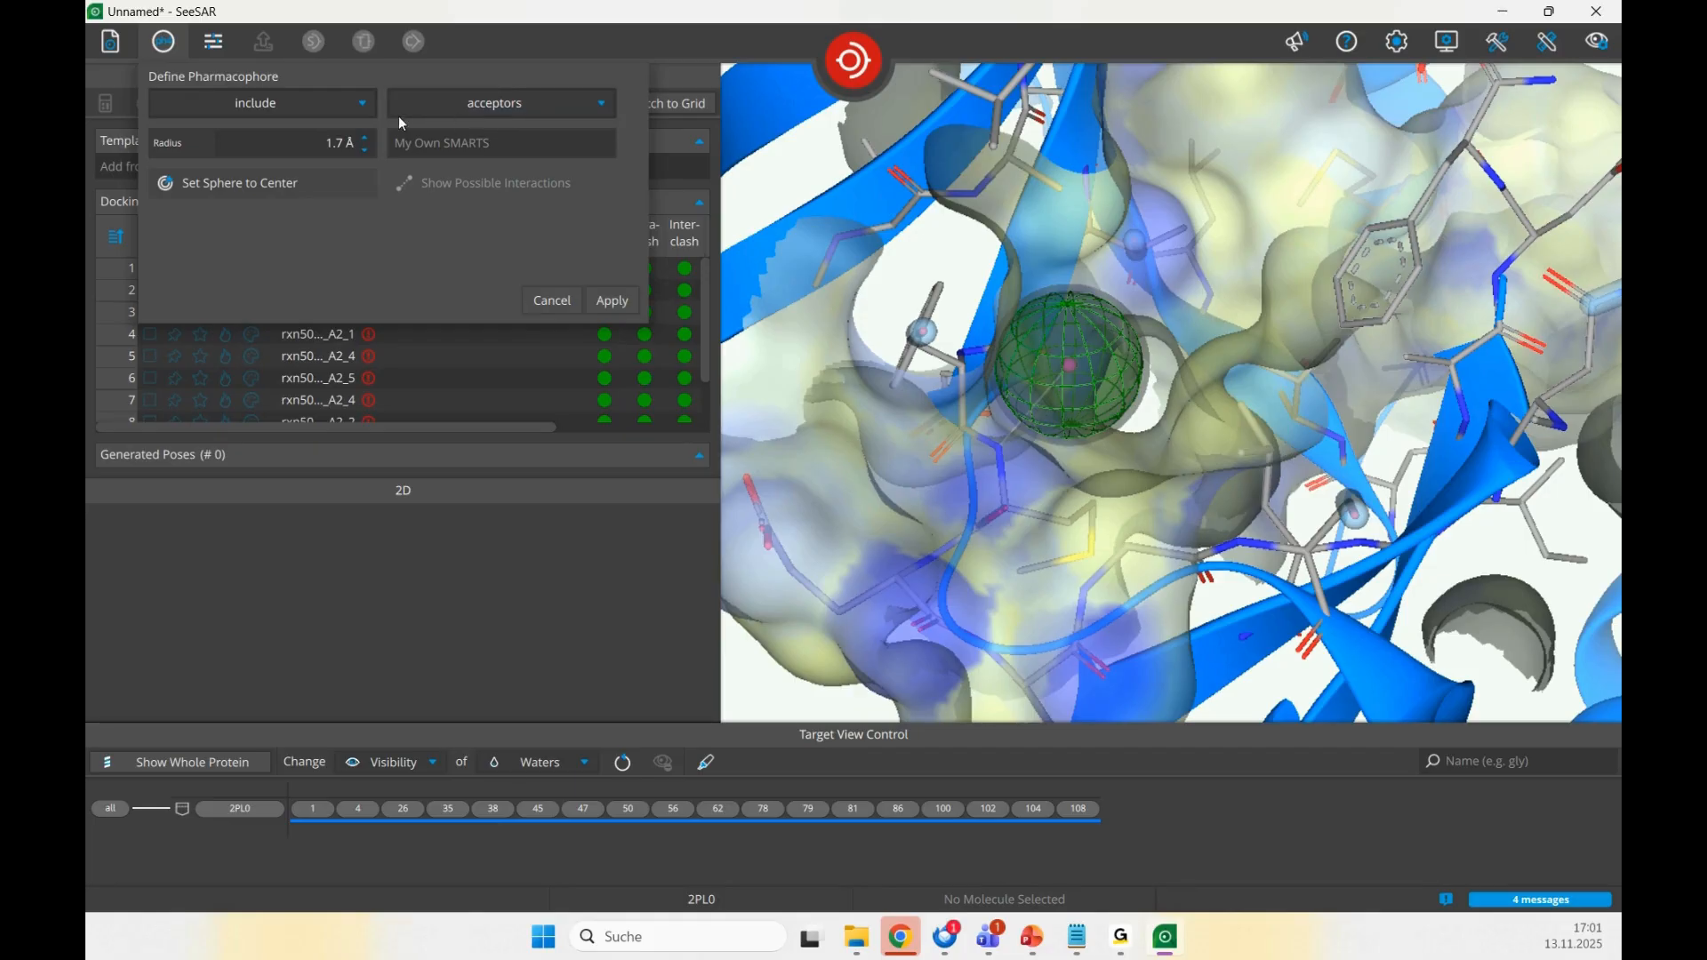
- Try the exclude option for the acceptors constraint, return it to include, and apply the pharmacophore
{"action": "left_click", "coordinate": [345, 104]}
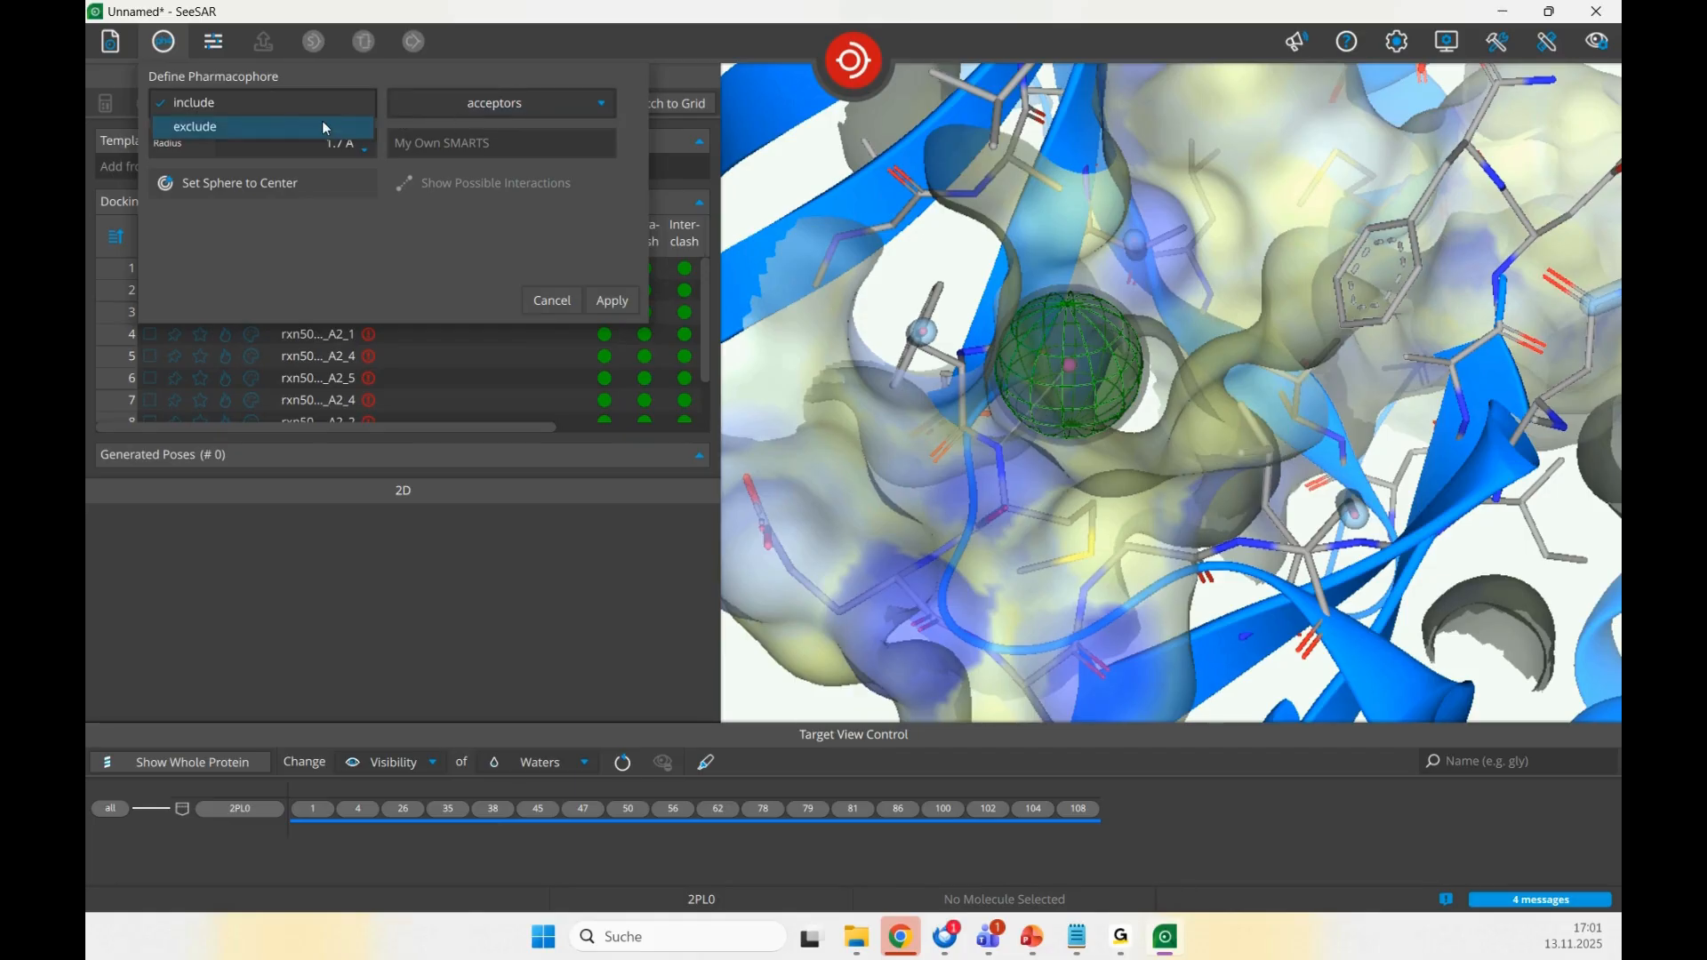
{"action": "left_click", "coordinate": [326, 128]}
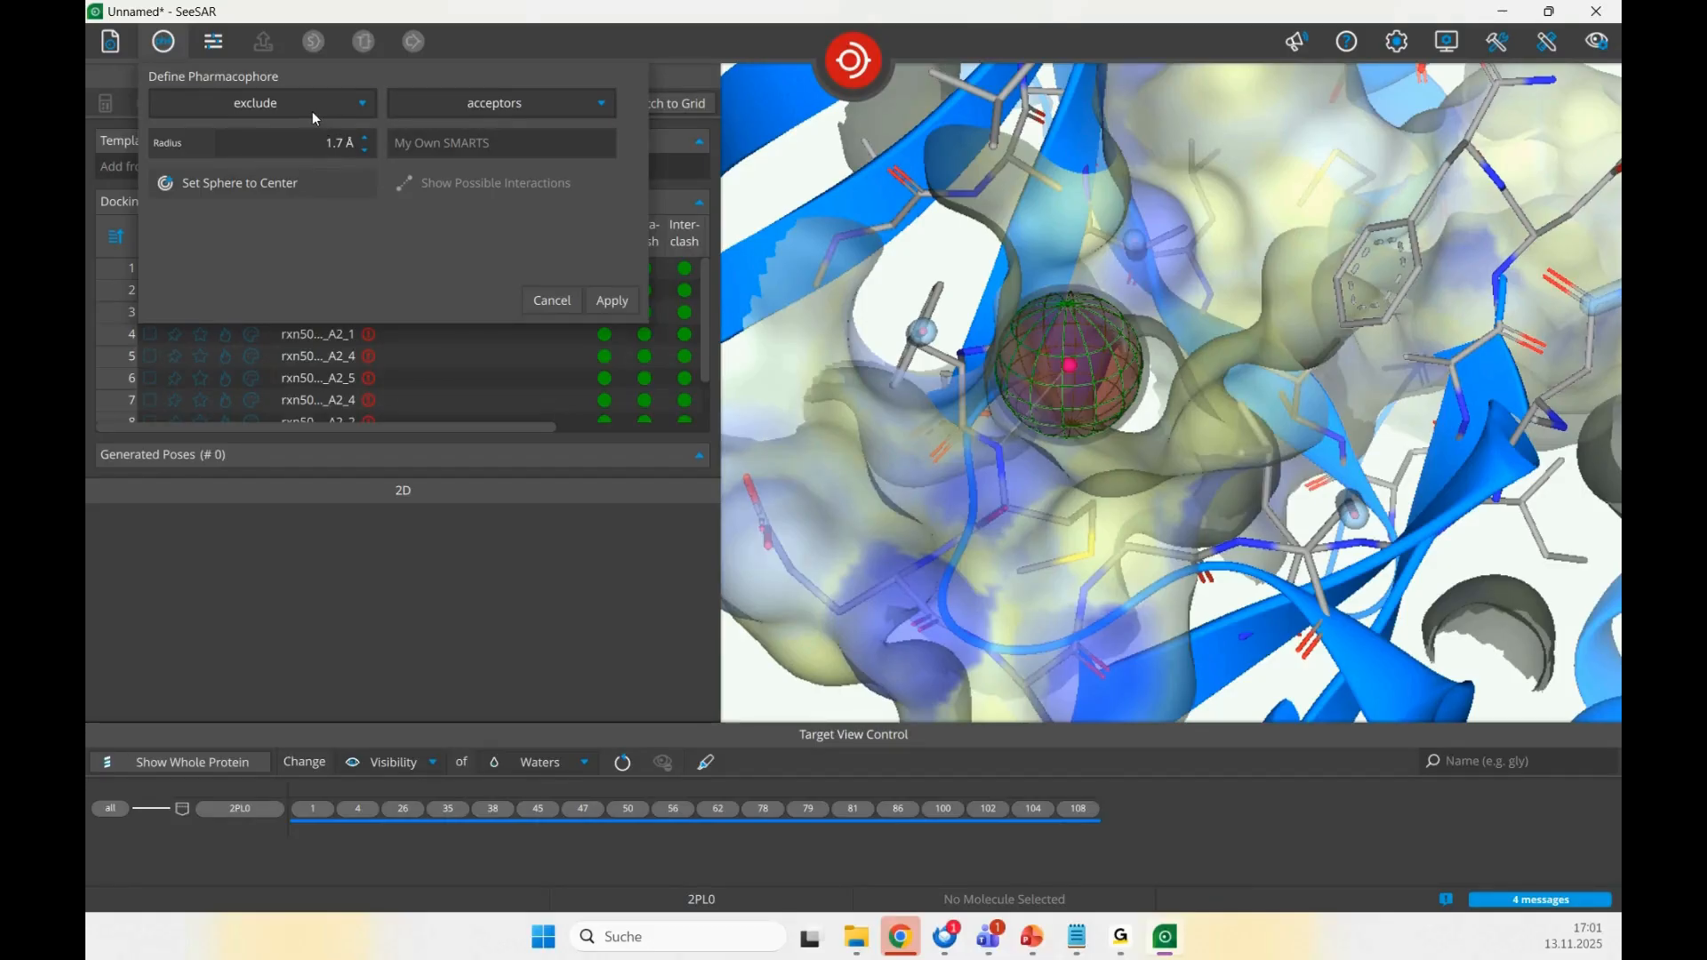
{"action": "left_click", "coordinate": [297, 109]}
{"action": "left_click", "coordinate": [254, 124]}
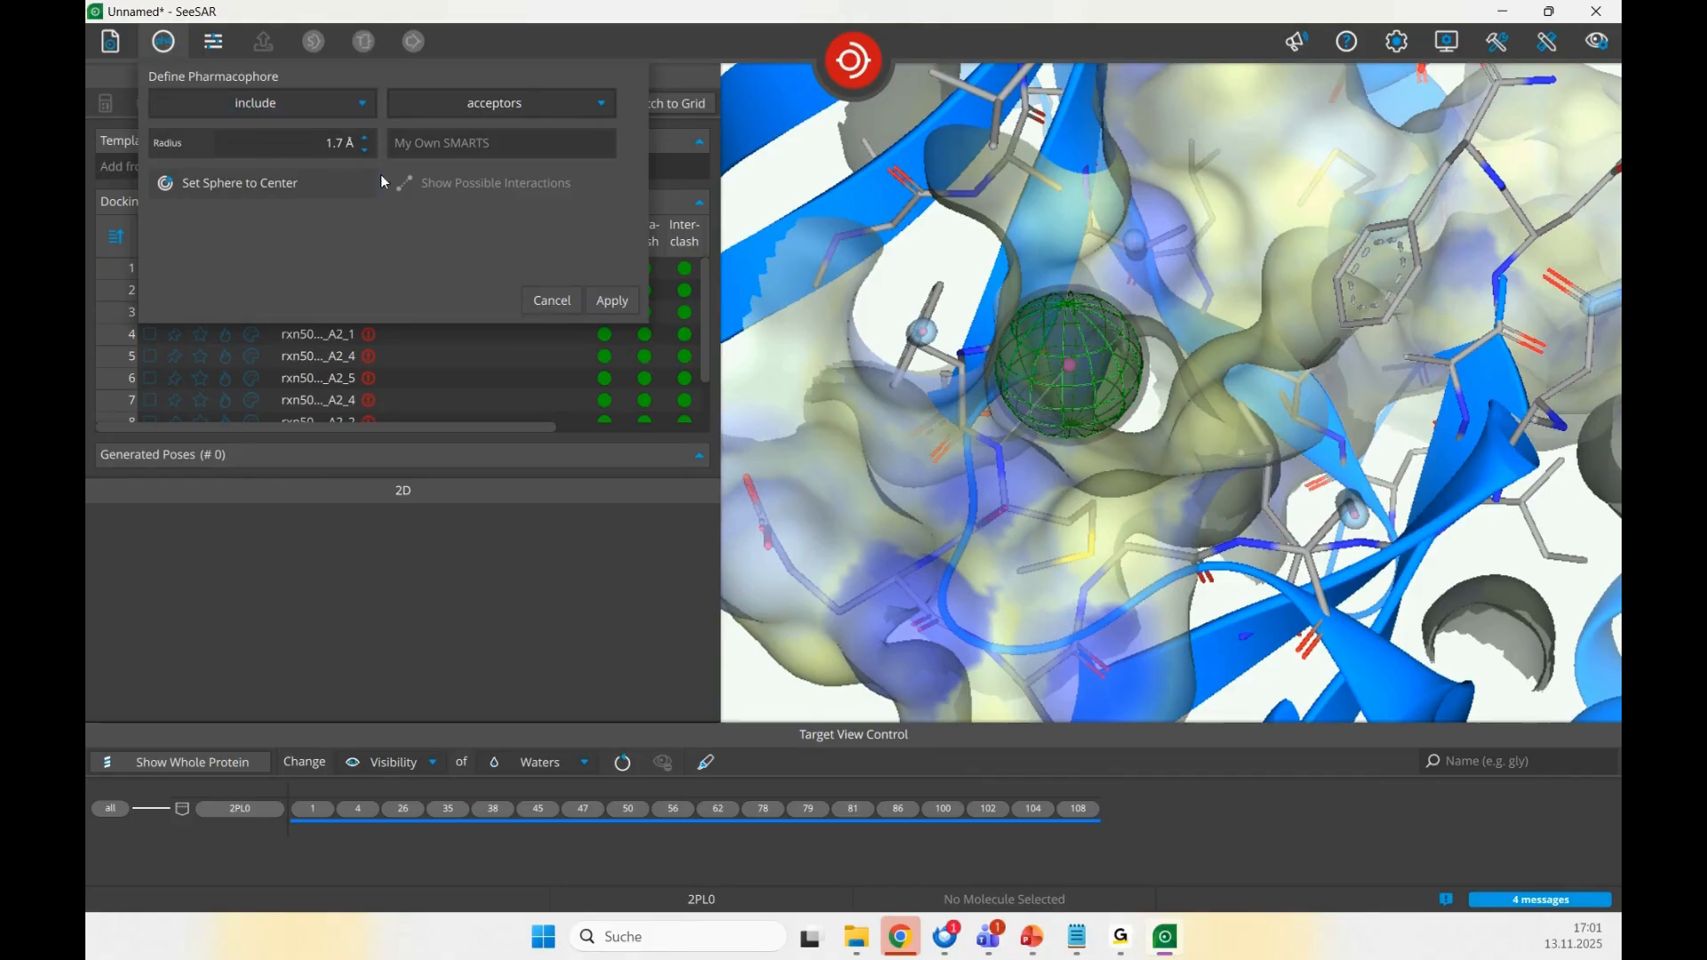
{"action": "left_click", "coordinate": [611, 301]}
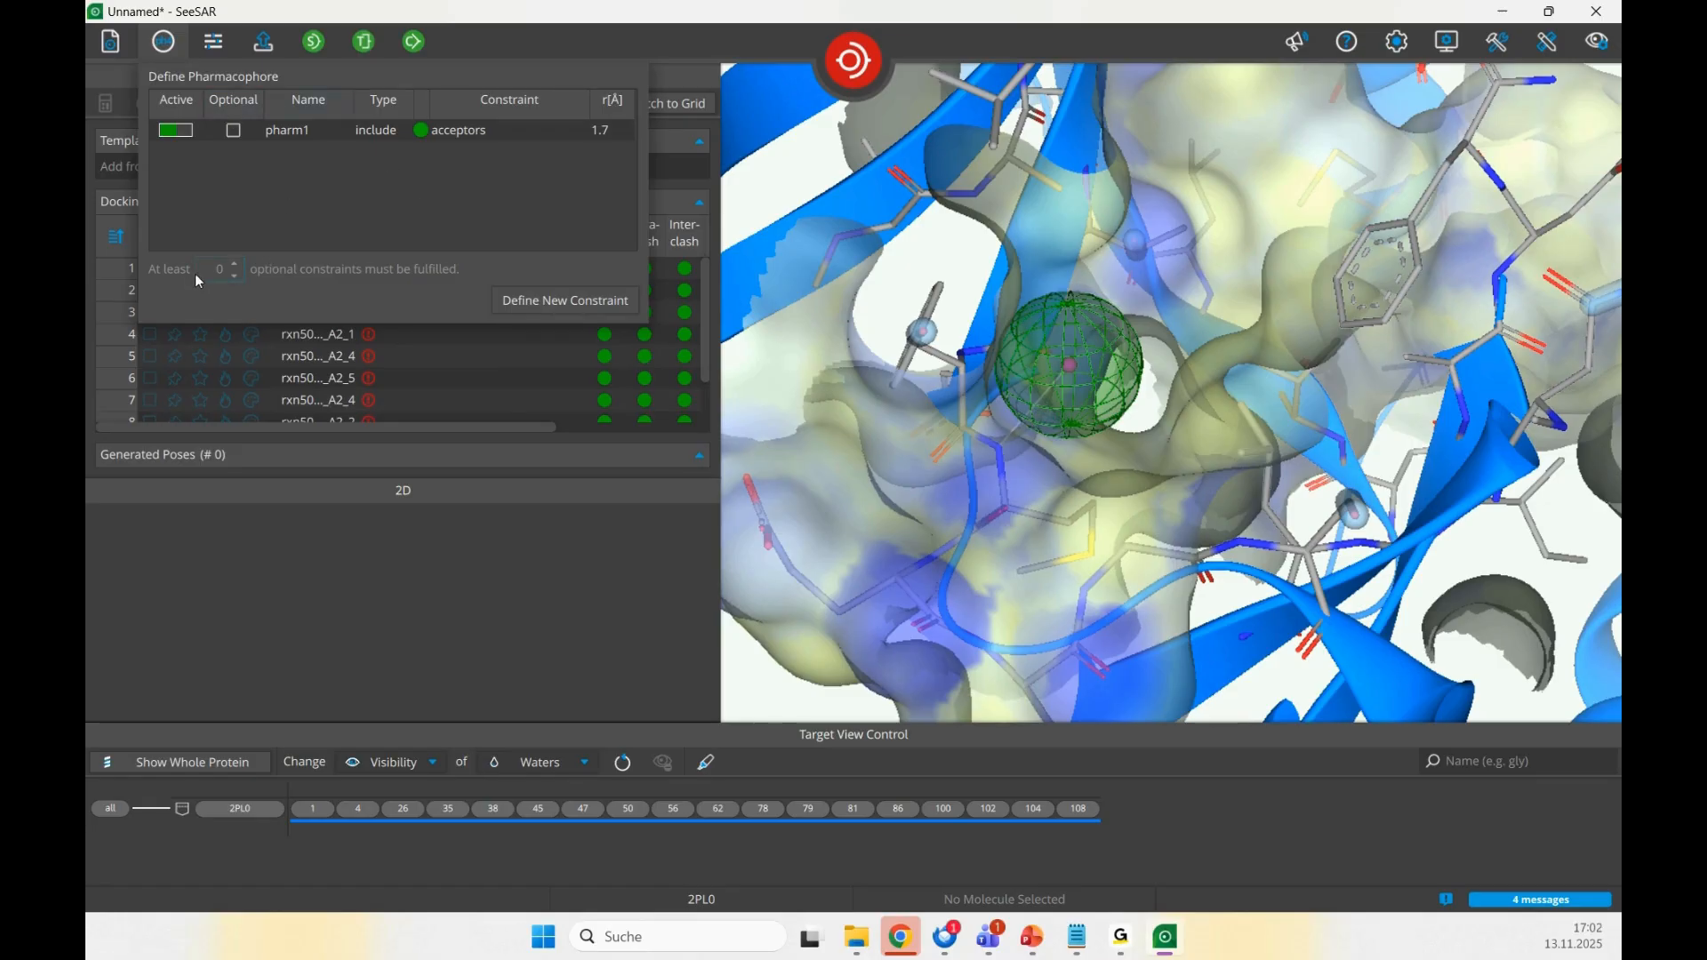
- Toggle the optional setting of the acceptors constraint on and back off, and close the pharmacophore definition
{"action": "left_click", "coordinate": [234, 131]}
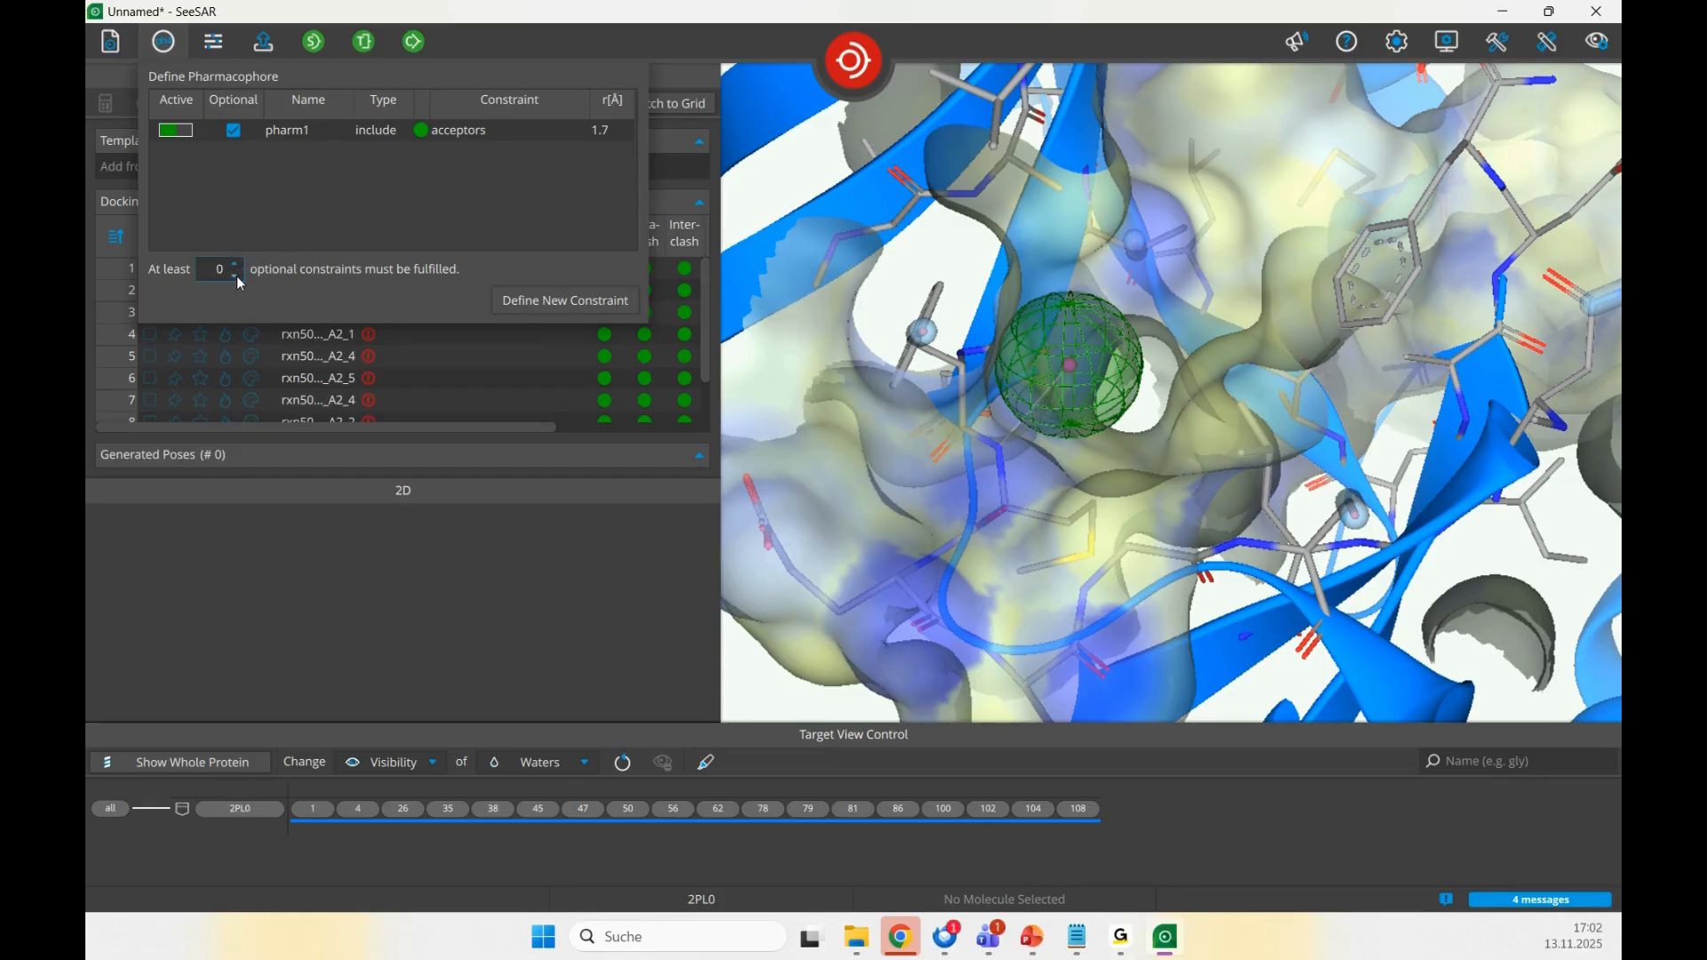
{"action": "left_click", "coordinate": [257, 141]}
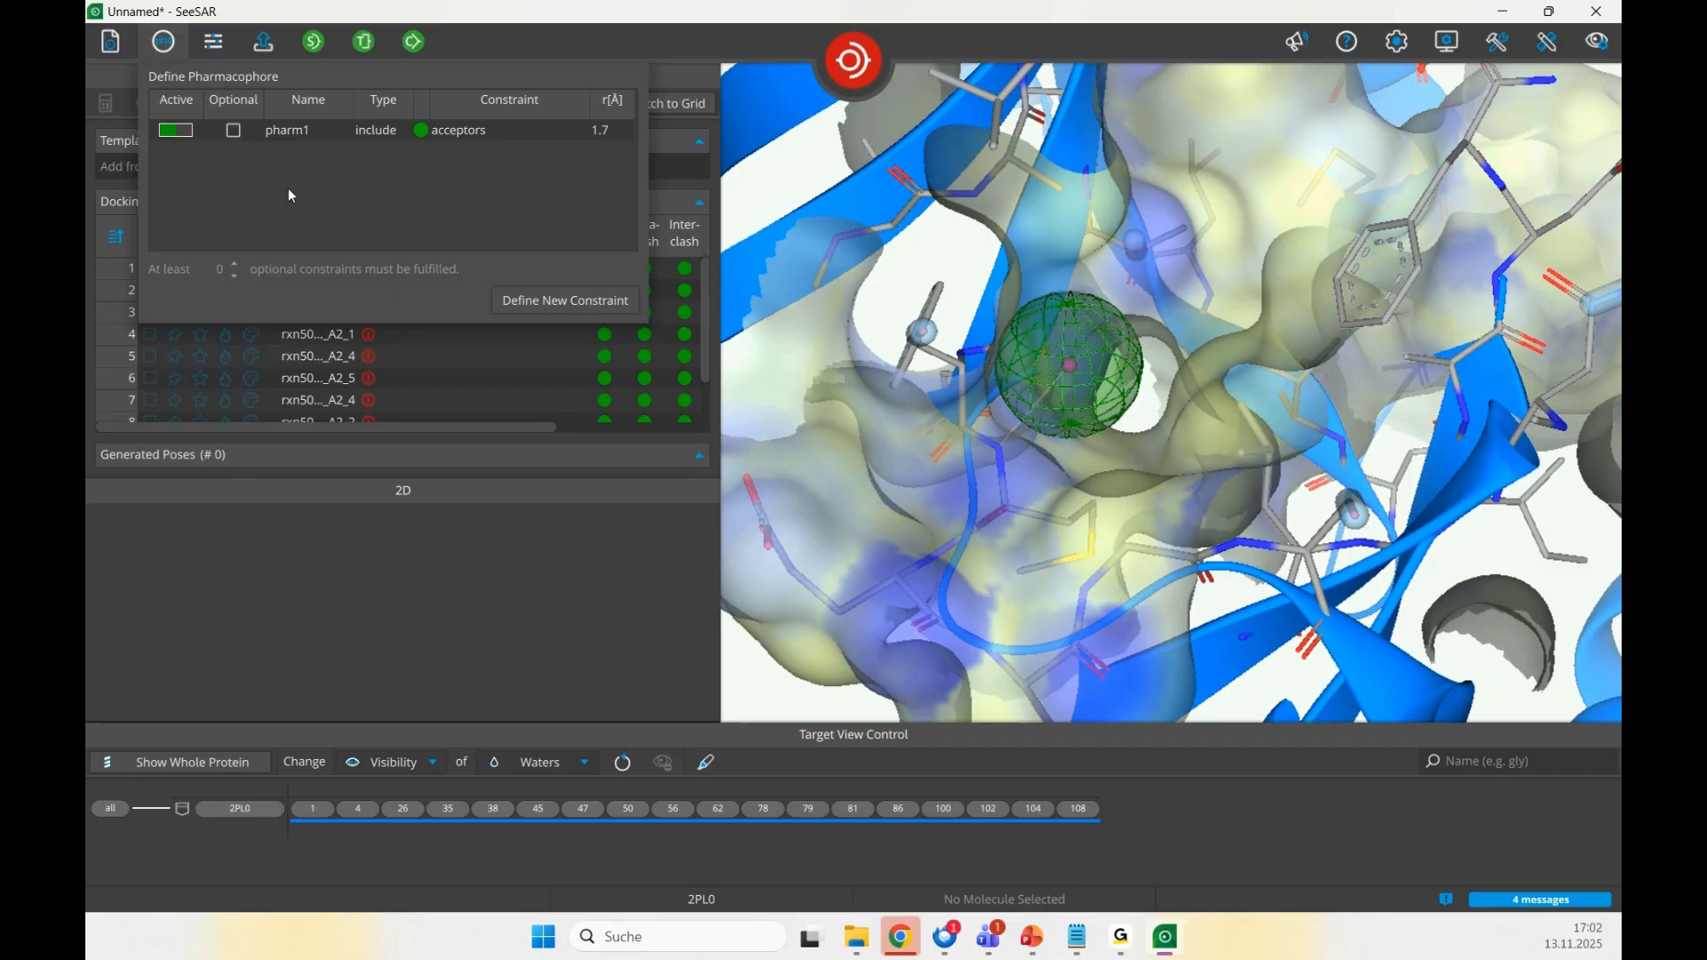
{"action": "left_click", "coordinate": [166, 45]}
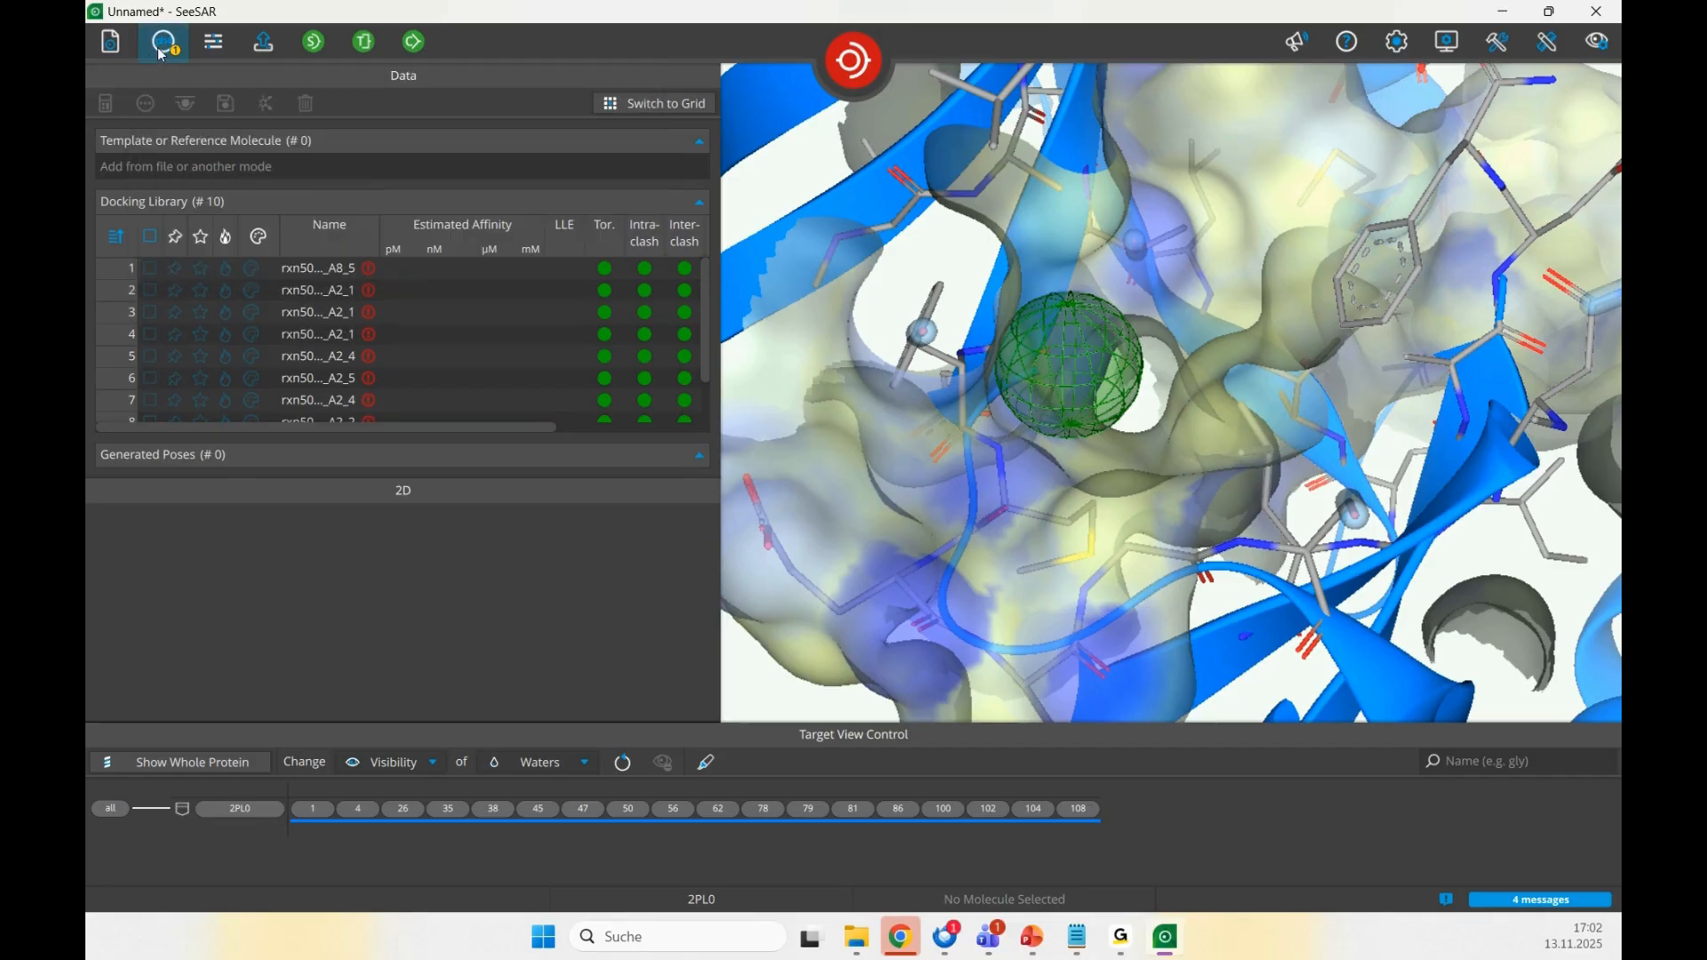
- Try higher clash tolerance levels in the docking parameters and return to Standard
{"action": "left_click", "coordinate": [213, 53]}
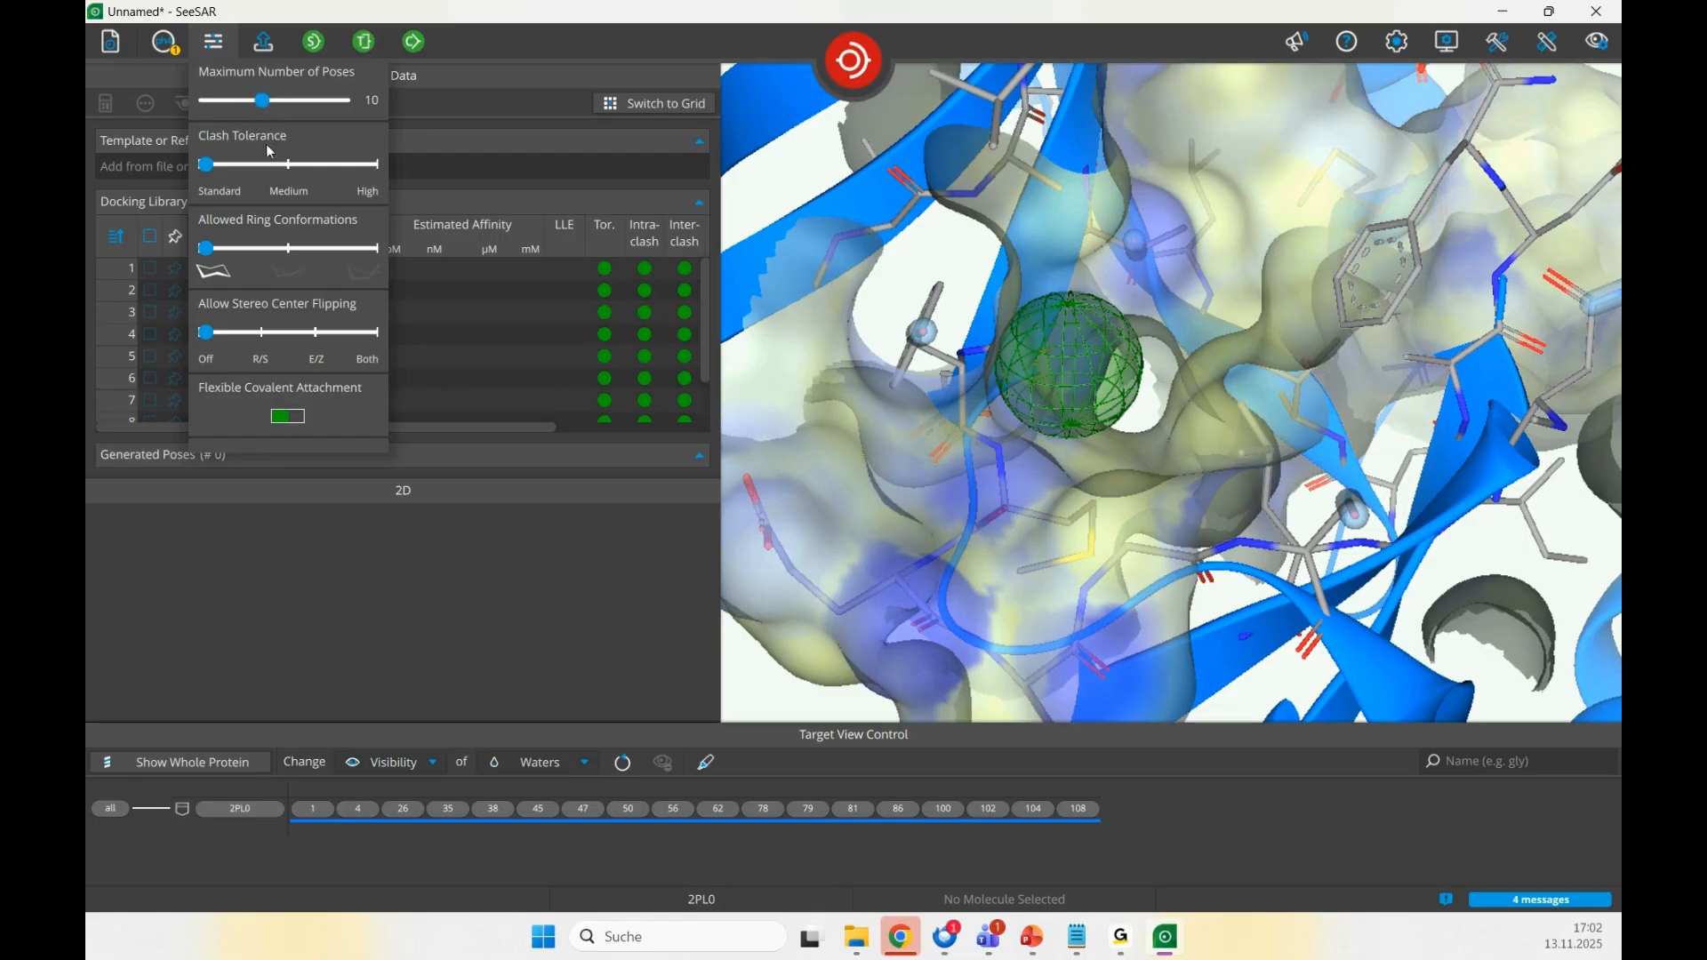
{"action": "mouse_move", "coordinate": [205, 165]}
{"action": "left_mouse_down"}
{"action": "mouse_move", "coordinate": [384, 174]}
{"action": "mouse_move", "coordinate": [214, 169]}
{"action": "left_mouse_up"}
{"action": "left_click", "coordinate": [290, 166]}
{"action": "left_click_drag", "start_coordinate": [371, 164], "coordinate": [206, 164]}
- Try the wider allowed ring conformations, restore the most restrictive level, and keep stereo center flipping off
{"action": "left_click_drag", "start_coordinate": [208, 249], "coordinate": [374, 256]}
{"action": "left_click_drag", "start_coordinate": [372, 249], "coordinate": [234, 254]}
{"action": "mouse_move", "coordinate": [209, 252]}
{"action": "left_mouse_down"}
{"action": "mouse_move", "coordinate": [298, 262]}
{"action": "mouse_move", "coordinate": [190, 251]}
{"action": "left_mouse_up"}
{"action": "left_click_drag", "start_coordinate": [252, 341], "coordinate": [175, 333]}
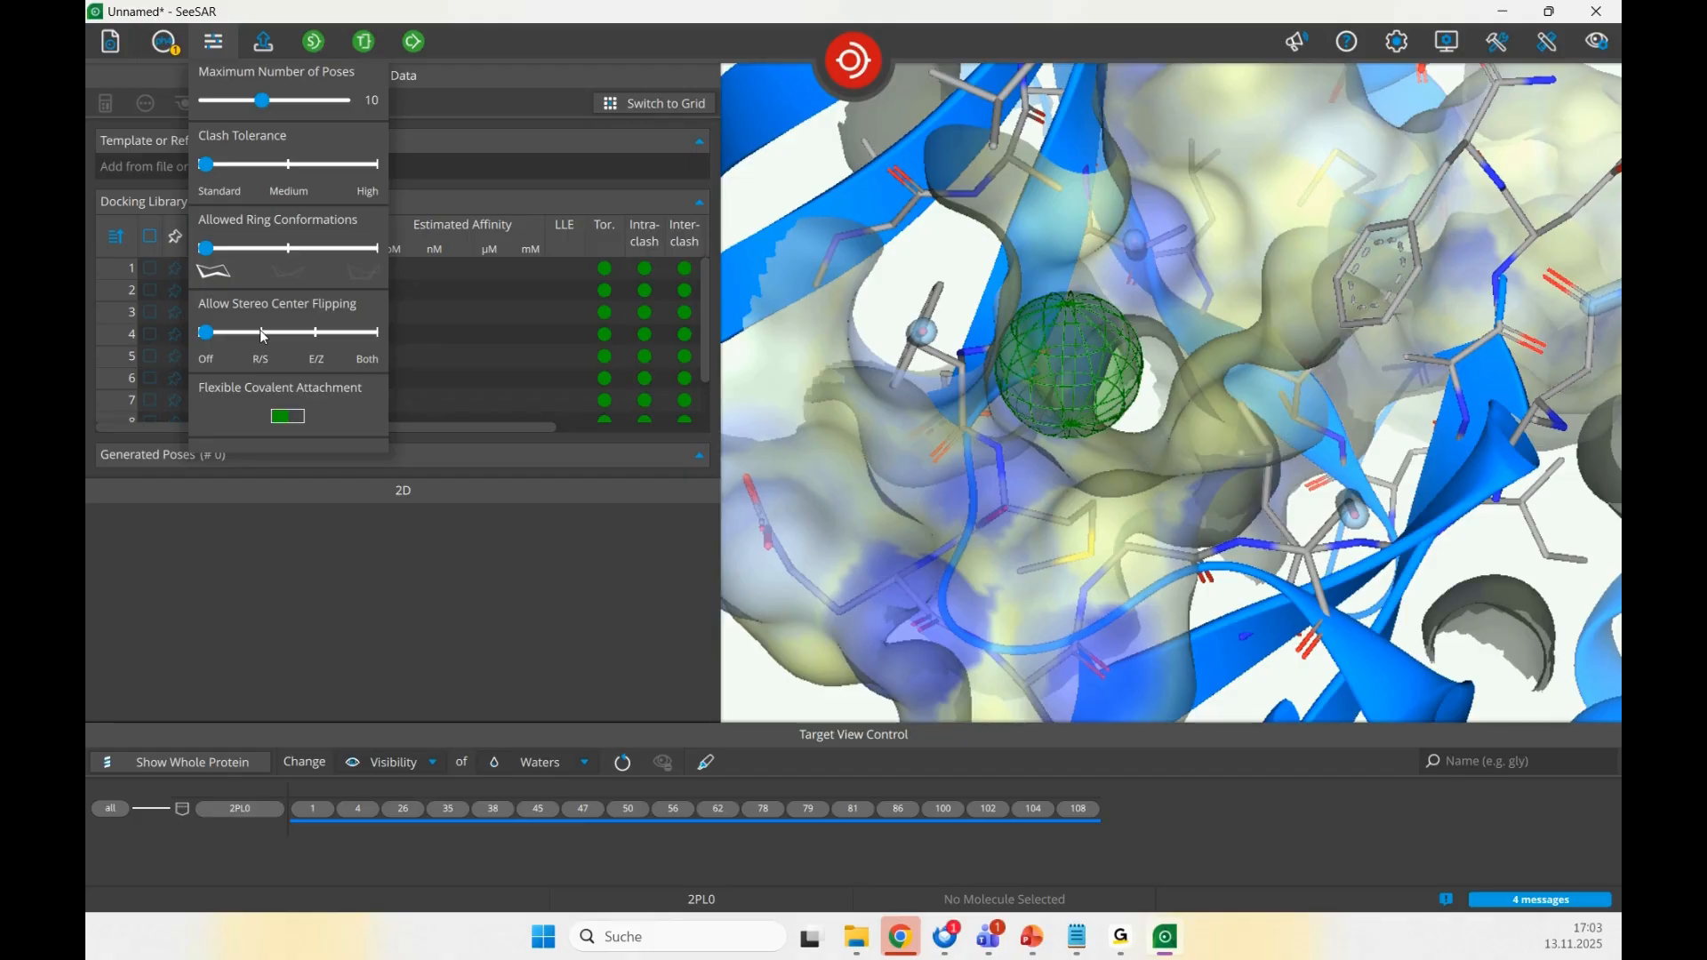
- Toggle Flexible Covalent Attachment off and back on, and close the docking parameters
{"action": "left_click", "coordinate": [274, 418]}
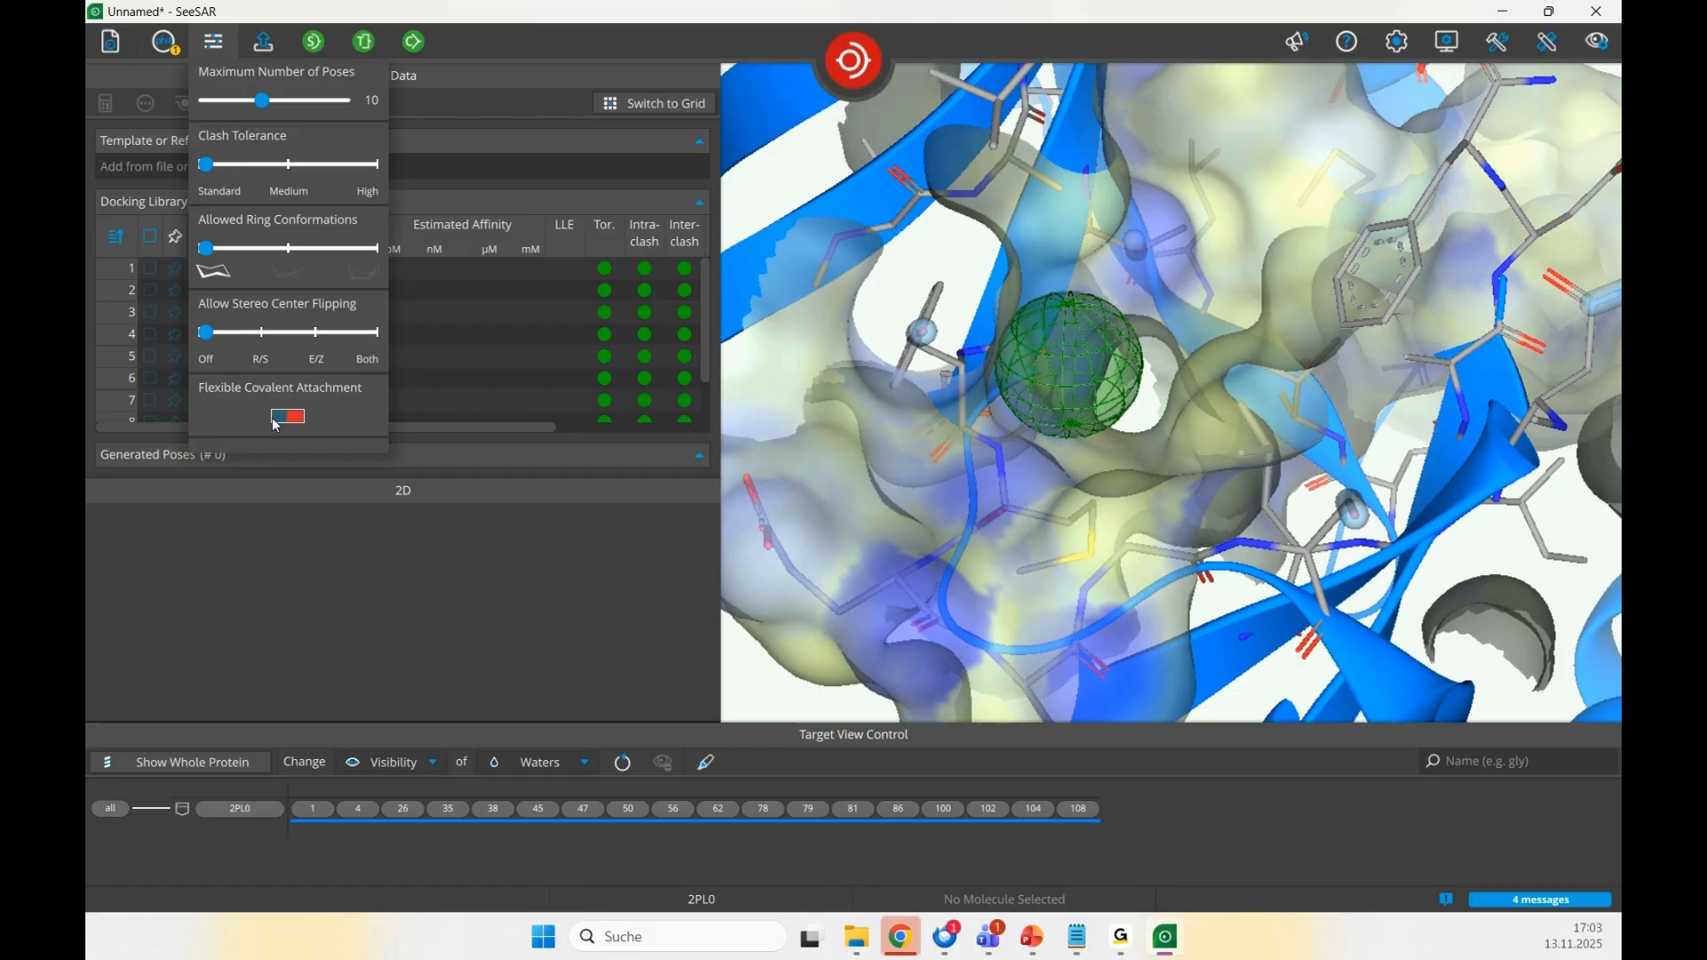
{"action": "left_click", "coordinate": [298, 425]}
{"action": "left_click", "coordinate": [234, 46]}
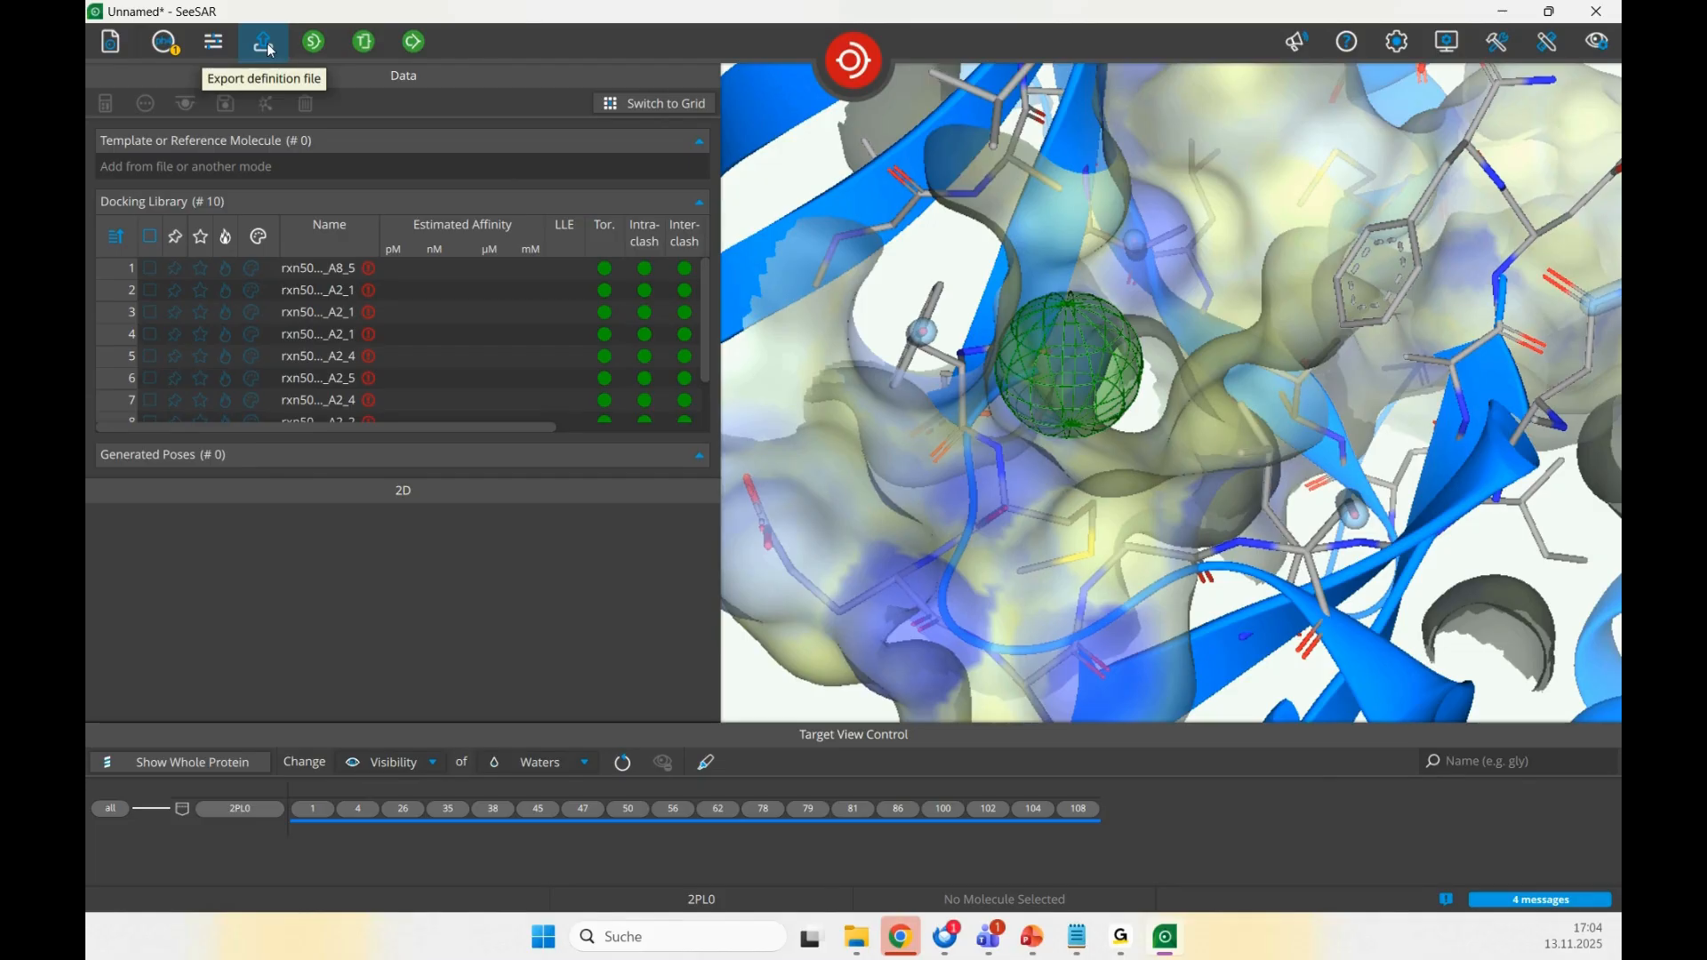
- Run standard docking of the library molecules with the pharmacophore constraint and enlarge the Generated Poses table
{"action": "left_click", "coordinate": [313, 45]}
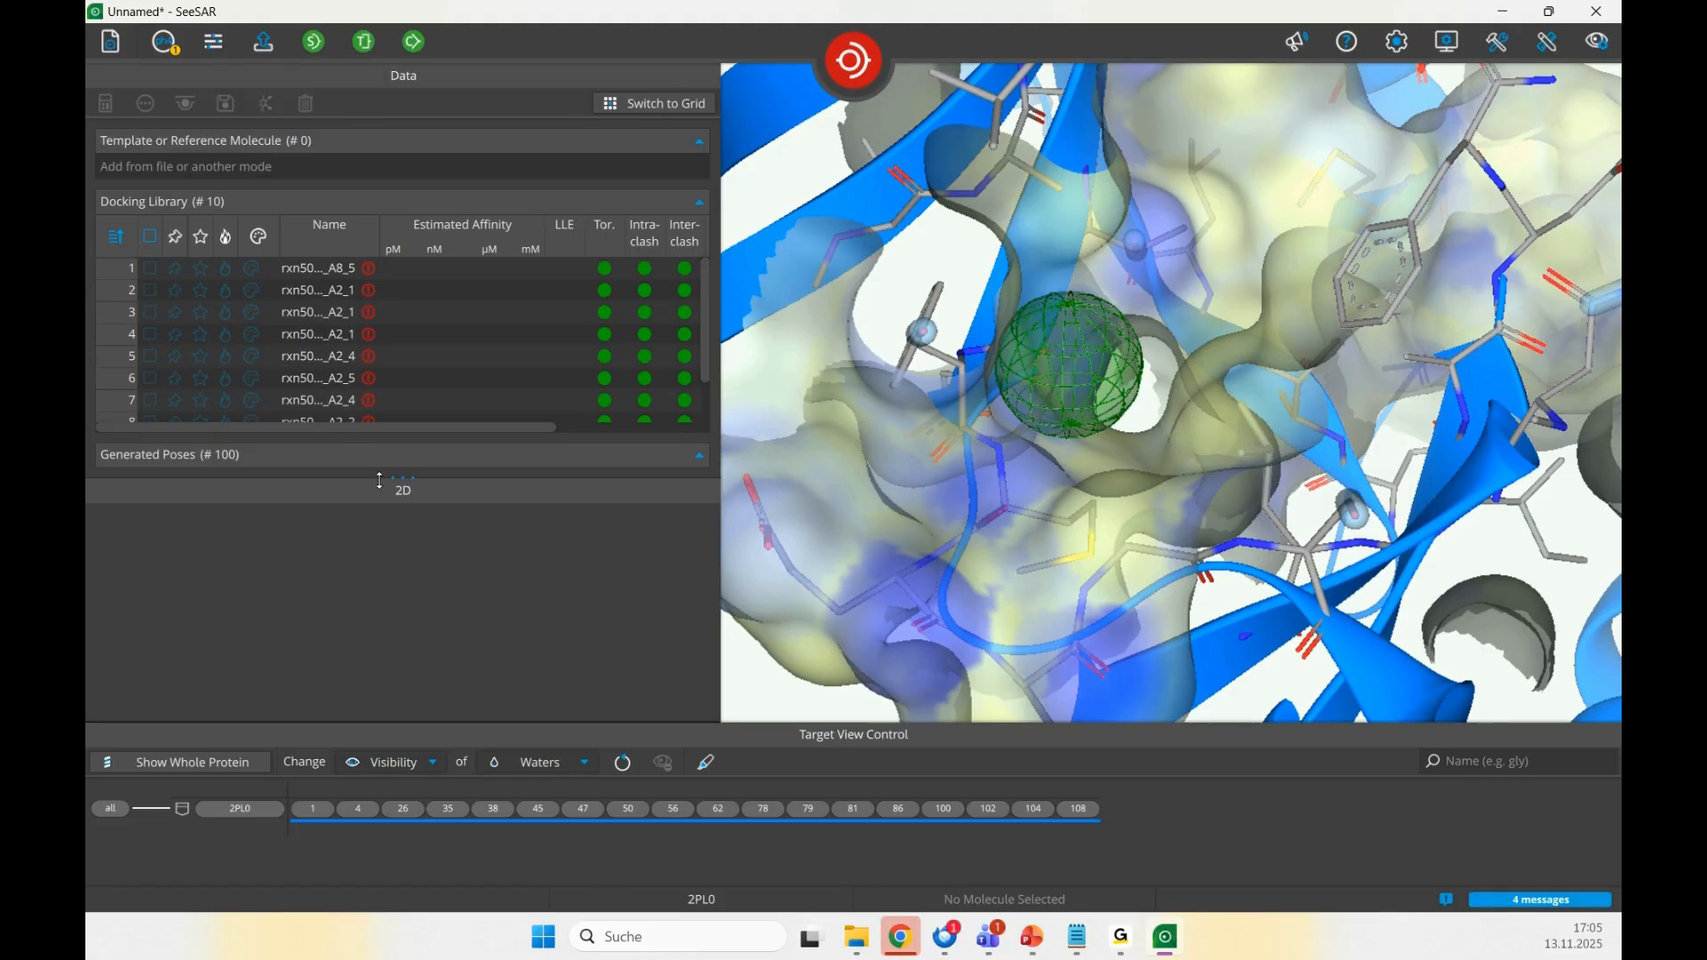
{"action": "left_click_drag", "start_coordinate": [377, 480], "coordinate": [374, 690]}
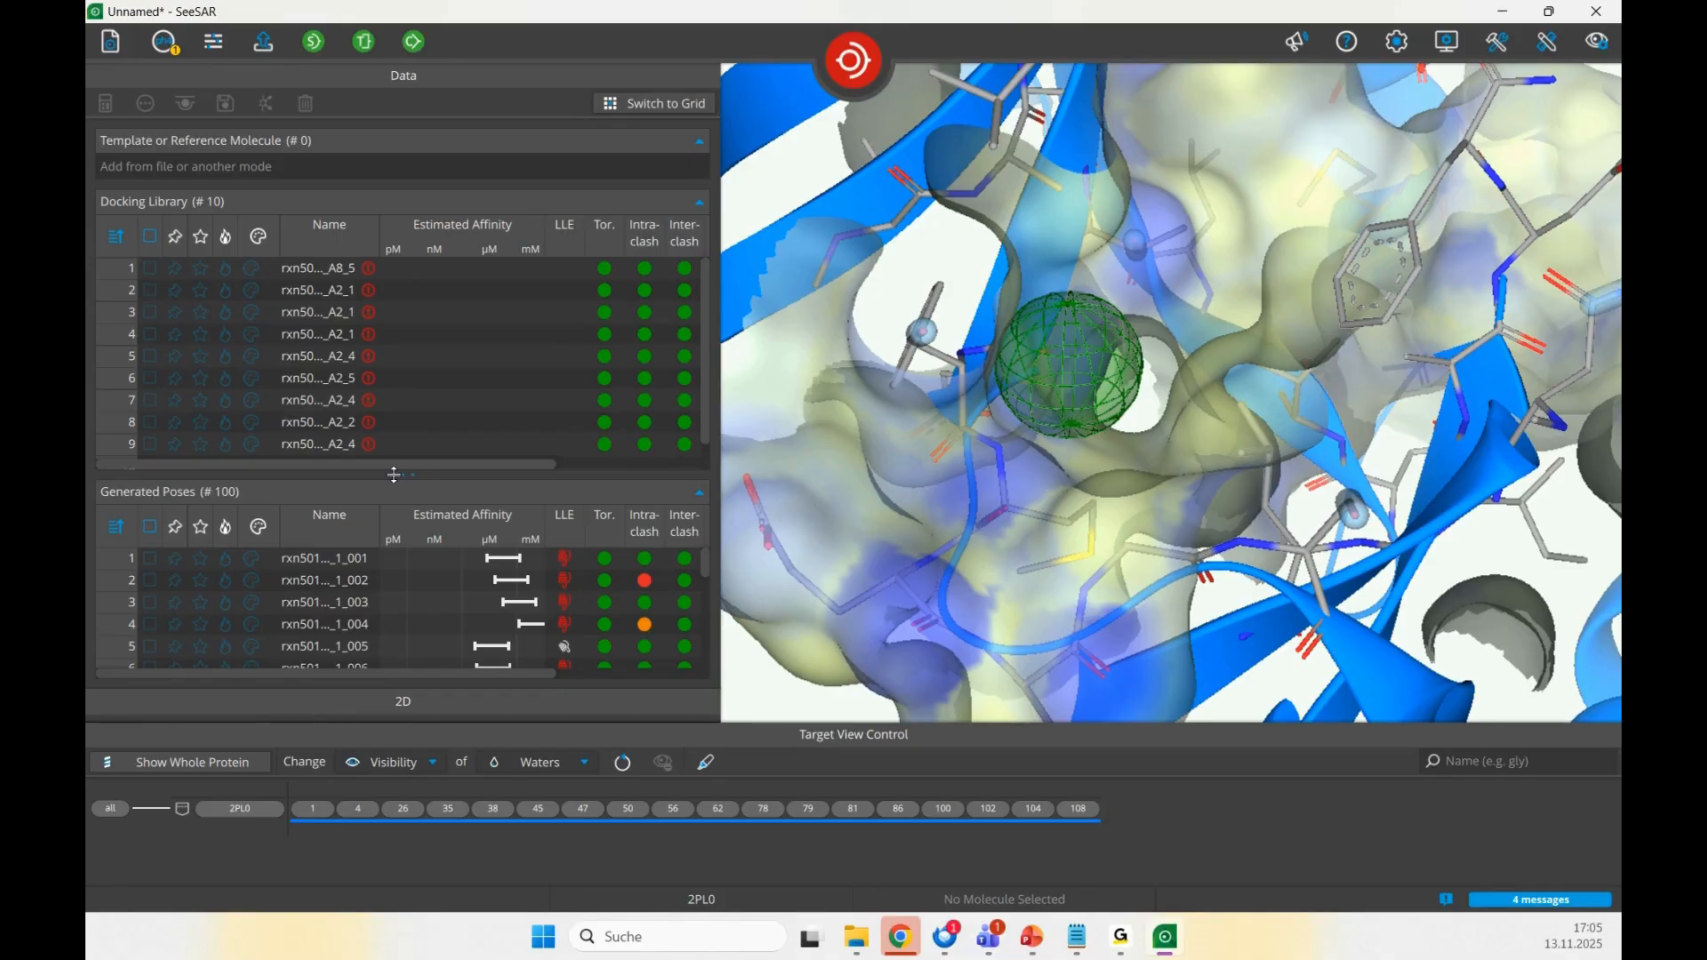
{"action": "left_click_drag", "start_coordinate": [396, 472], "coordinate": [408, 383]}
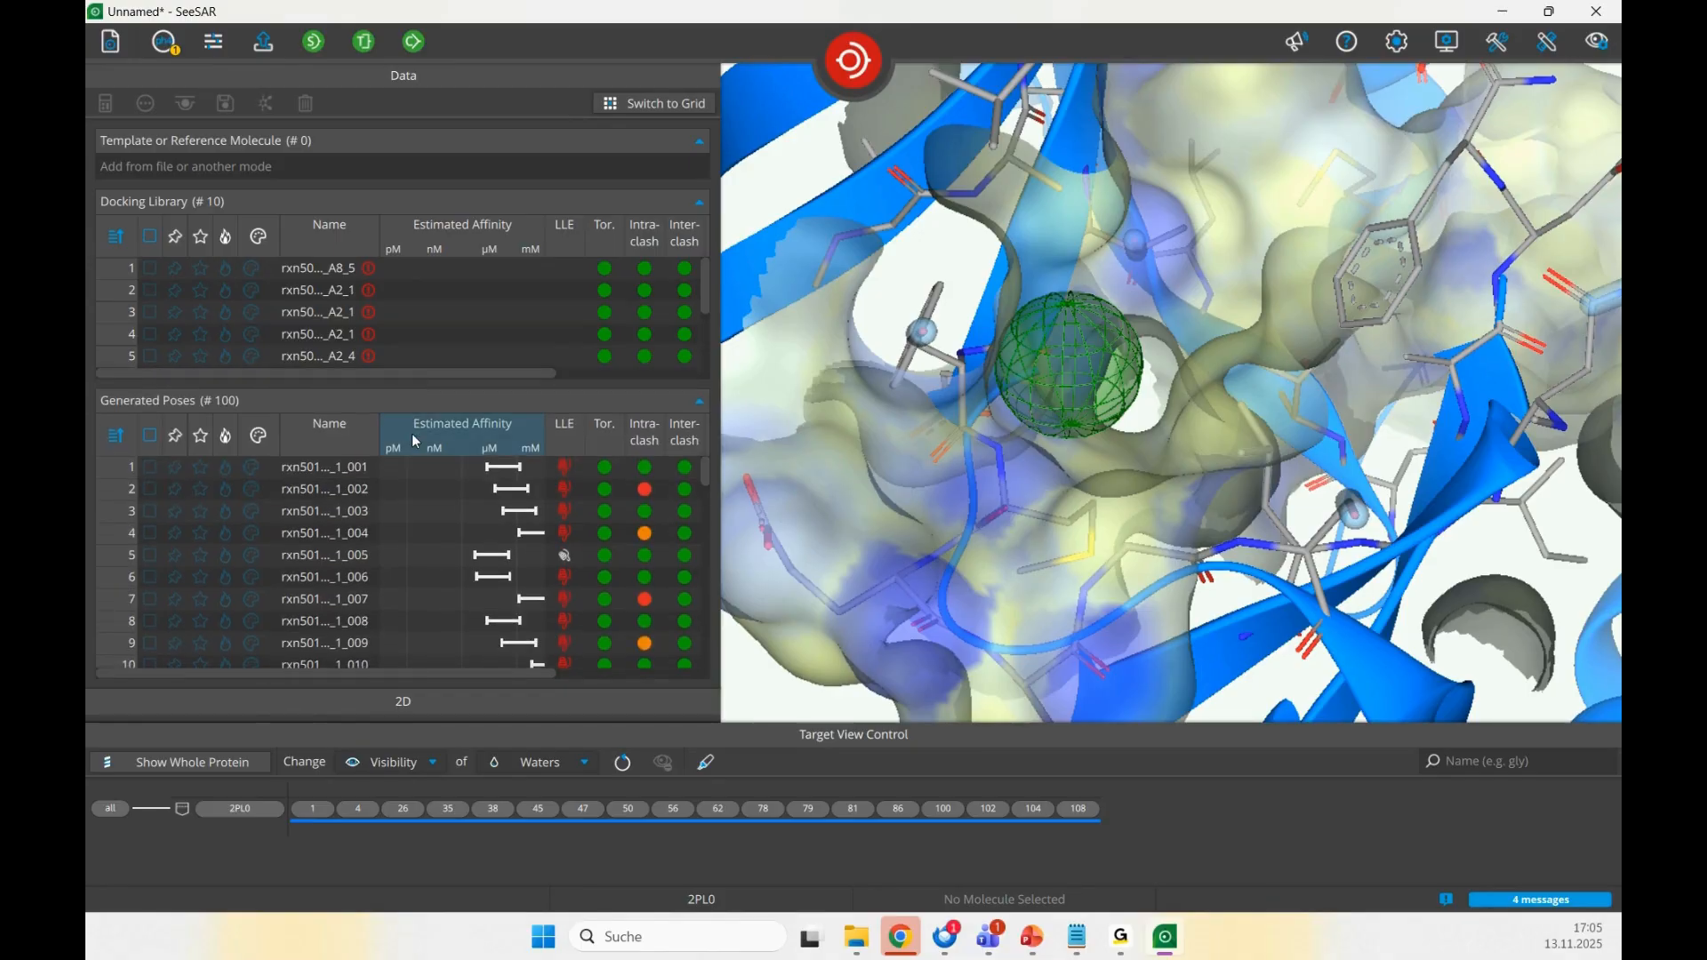
- Step through the first six generated poses and examine how each sits in the pharmacophore sphere and binding site
{"action": "left_click", "coordinate": [348, 472]}
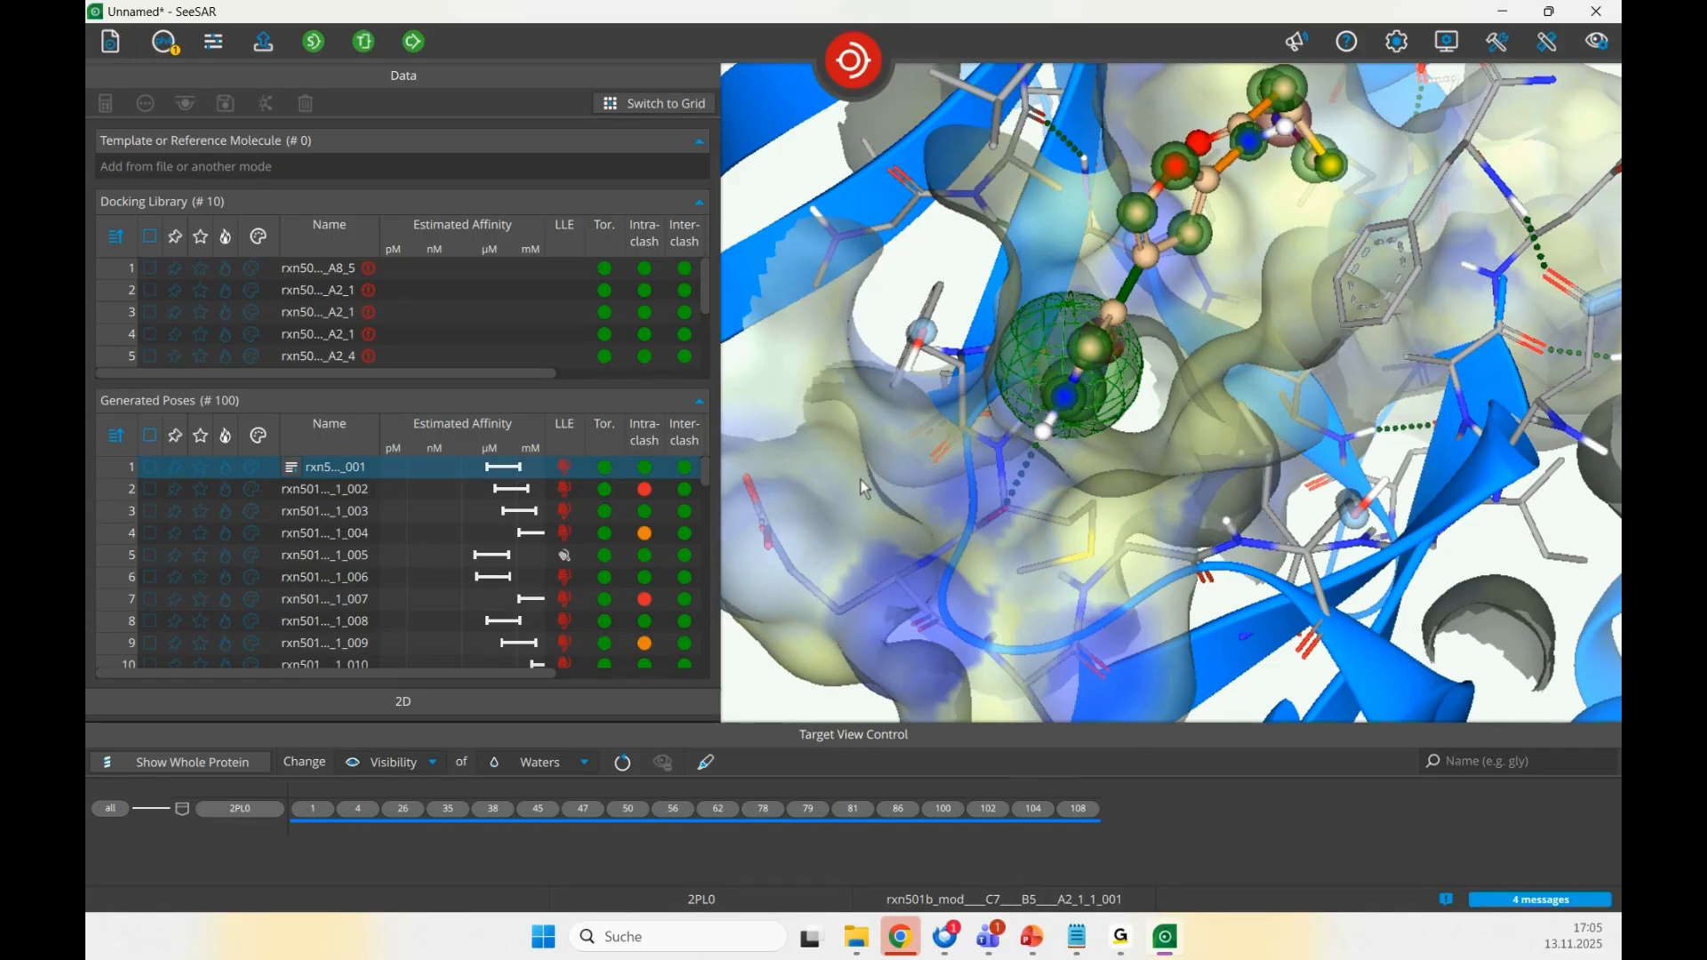
{"action": "left_click_drag", "start_coordinate": [840, 492], "coordinate": [1208, 493]}
{"action": "key", "text": "Down"}
{"action": "key", "text": "Down"}
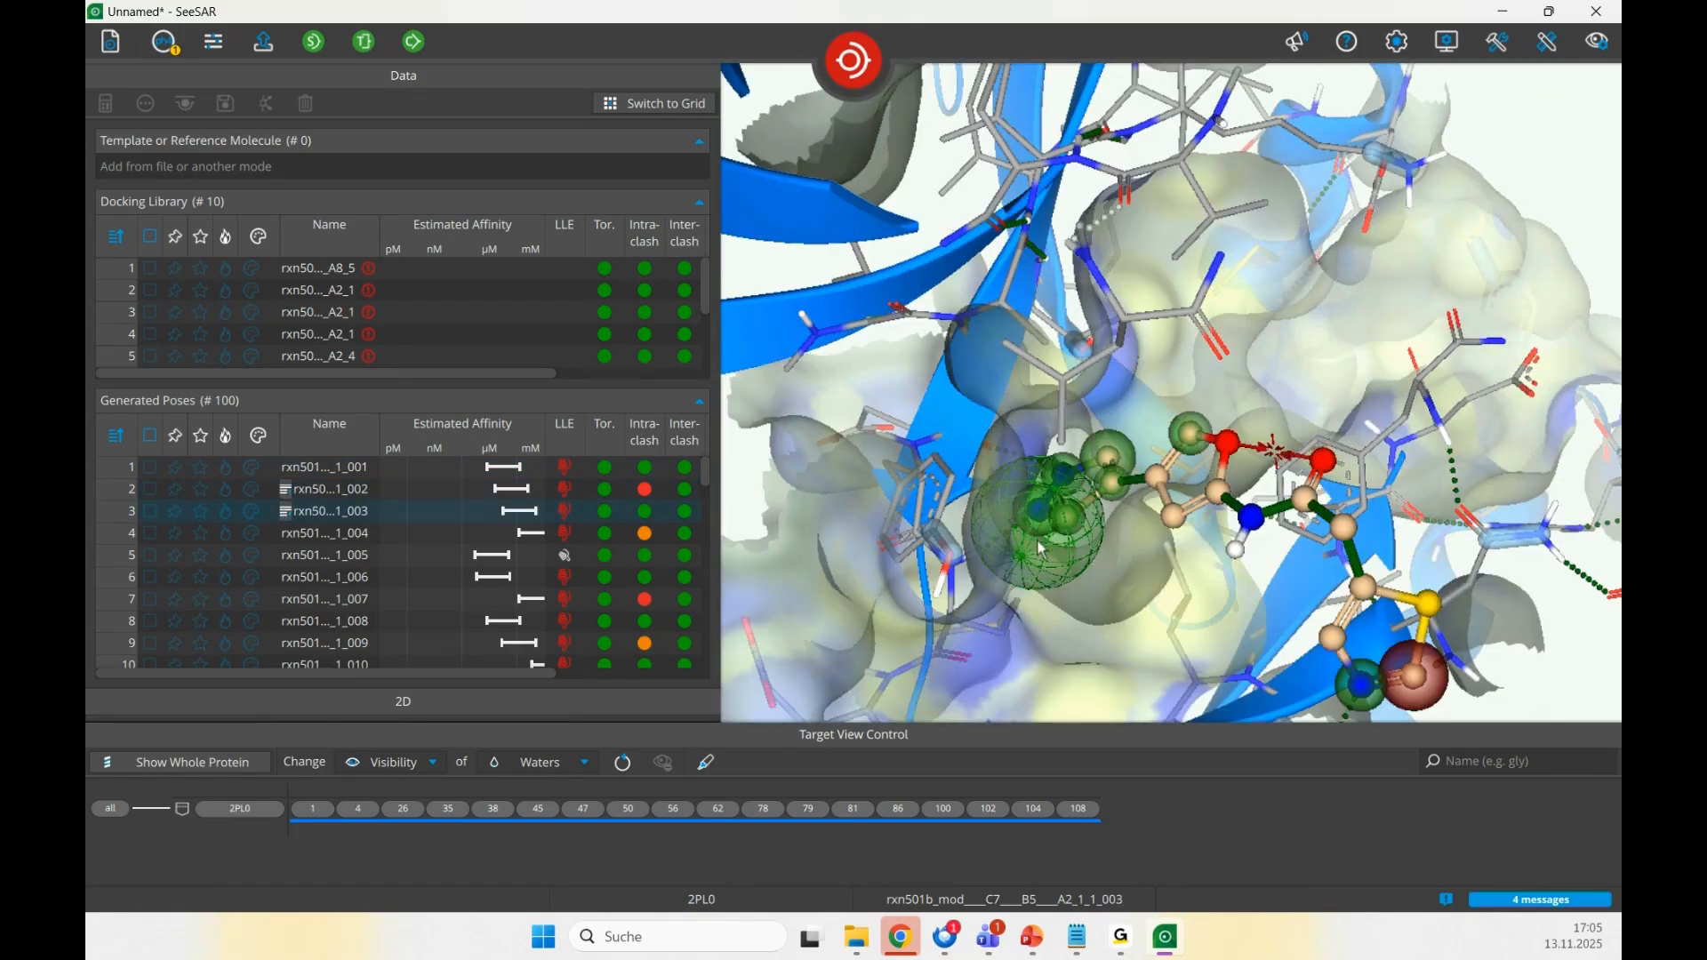
{"action": "key", "text": "Down"}
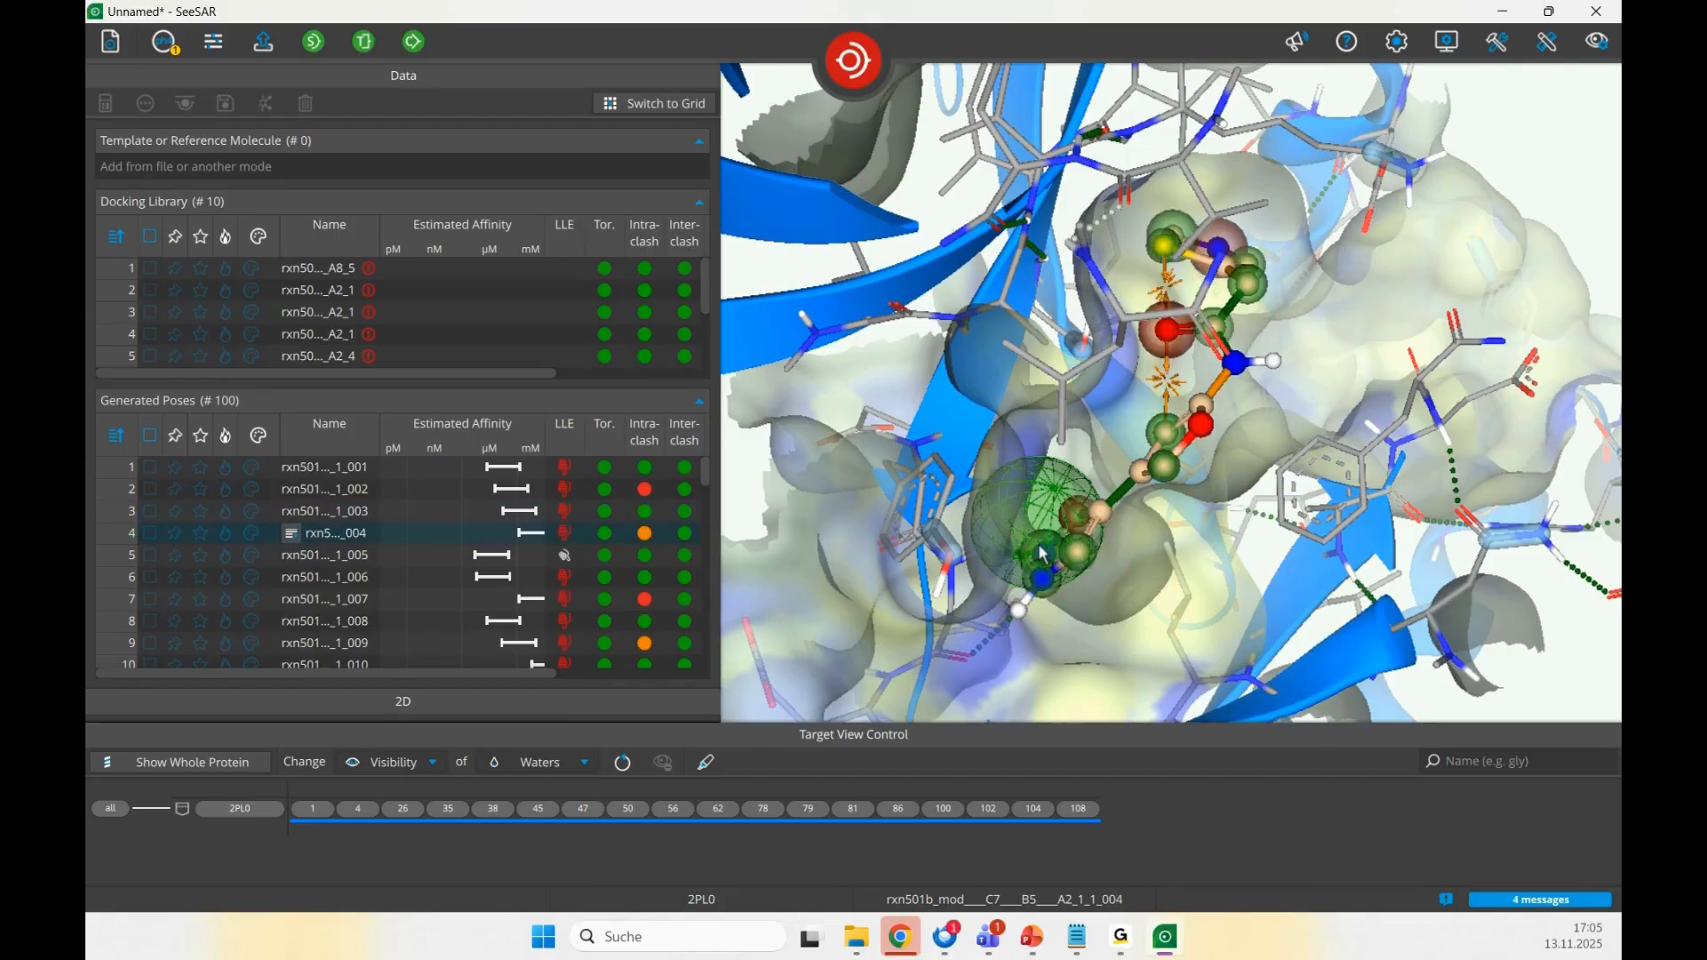
{"action": "key", "text": "Down"}
{"action": "key", "text": "Down"}
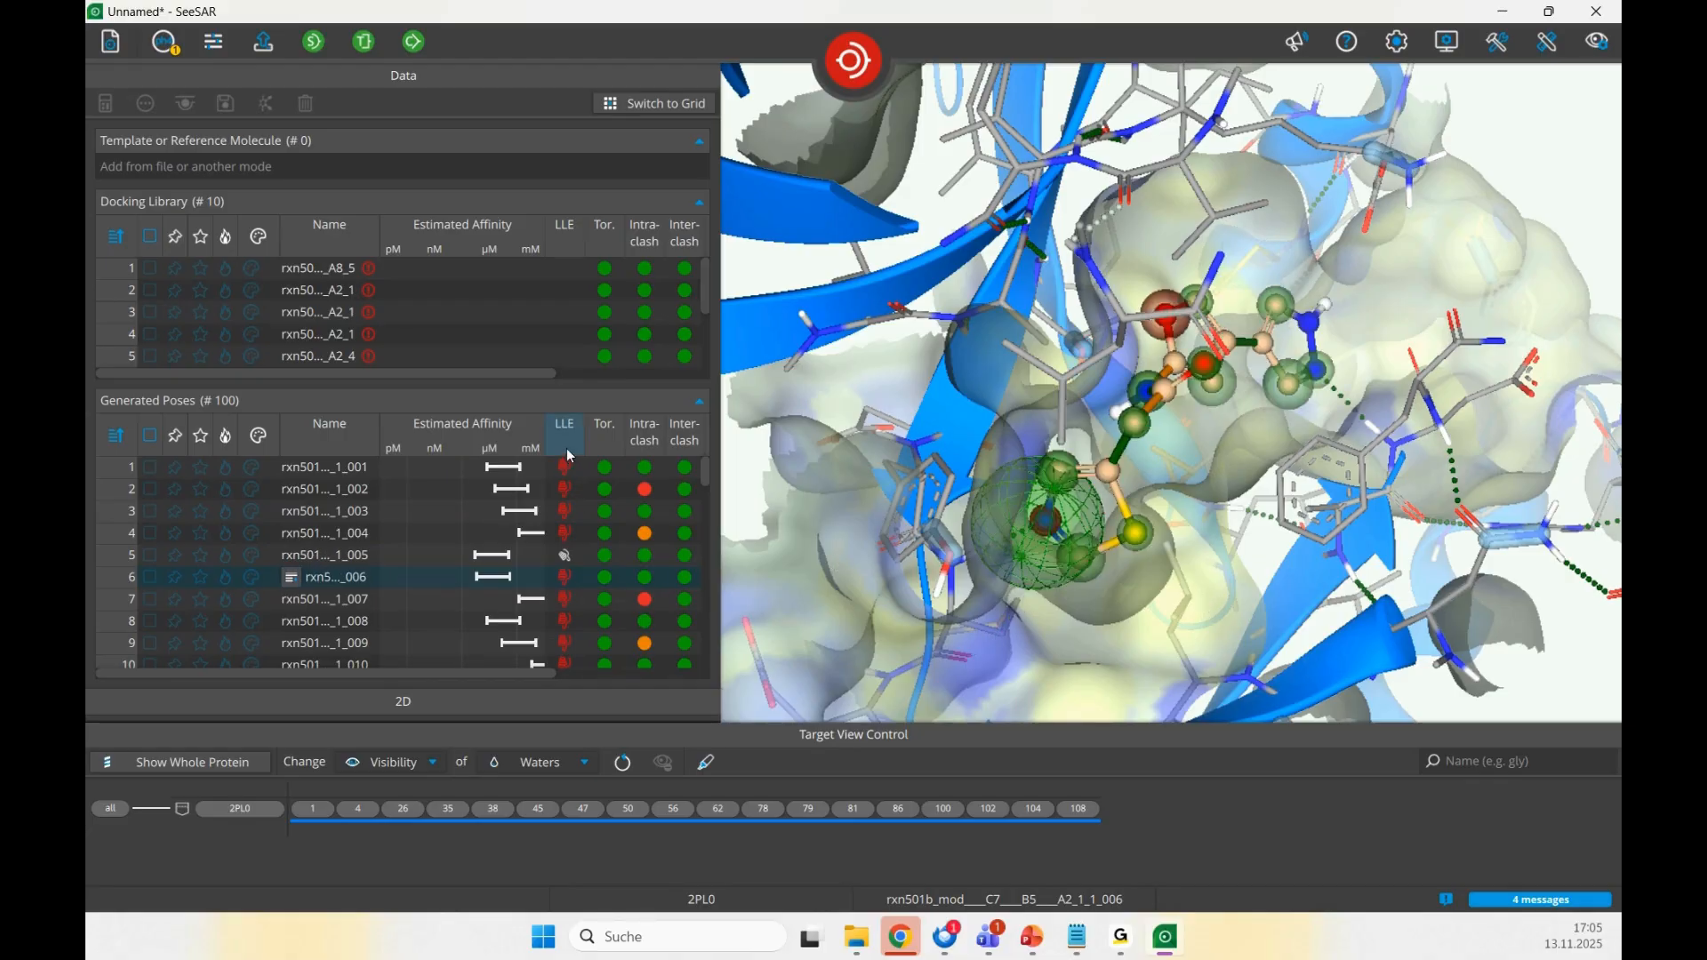
{"action": "left_click", "coordinate": [610, 567]}
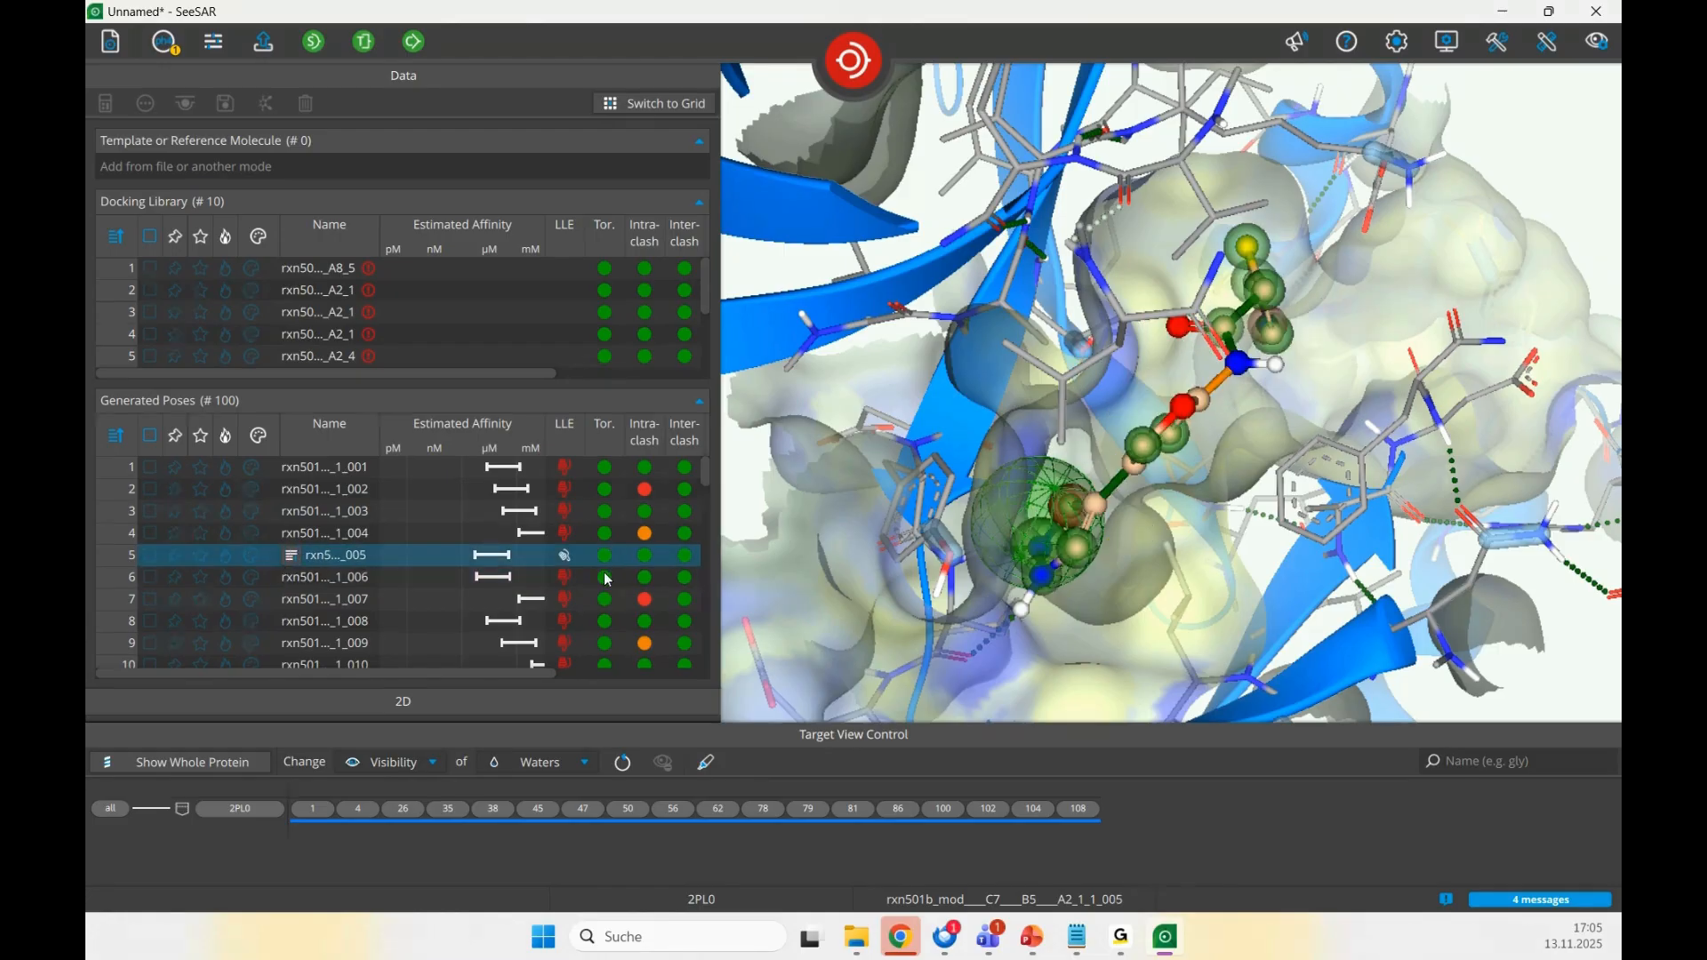
{"action": "left_click", "coordinate": [610, 580]}
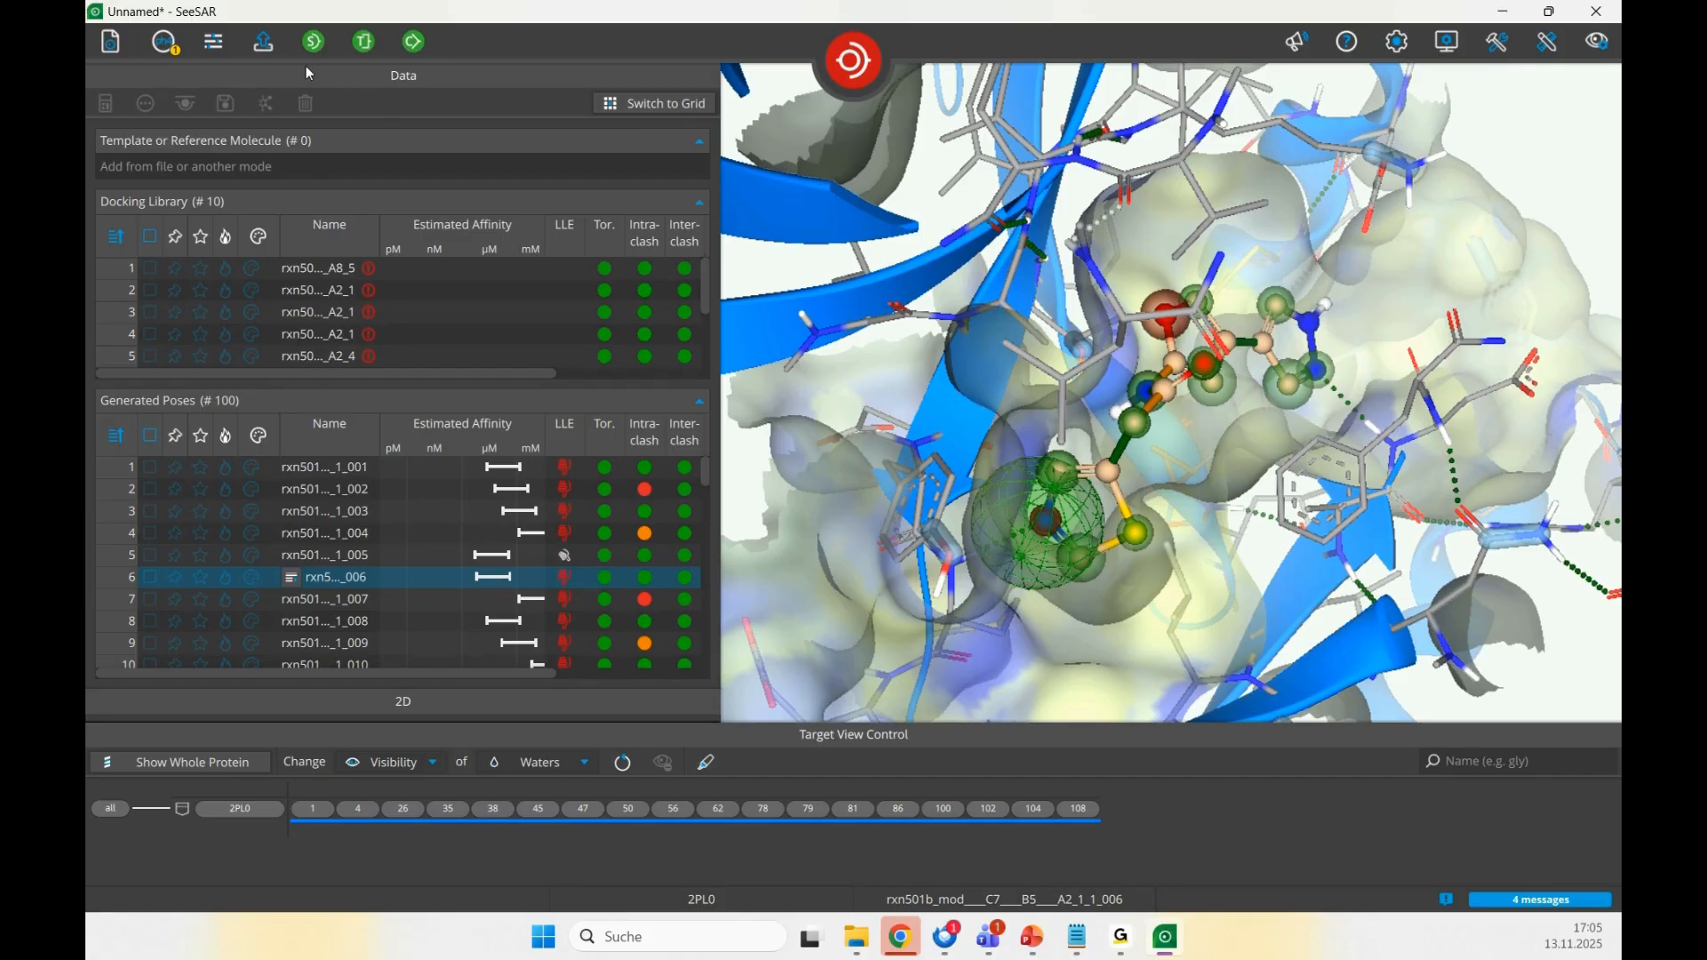
- Check all generated poses and delete them
{"action": "left_click", "coordinate": [153, 434]}
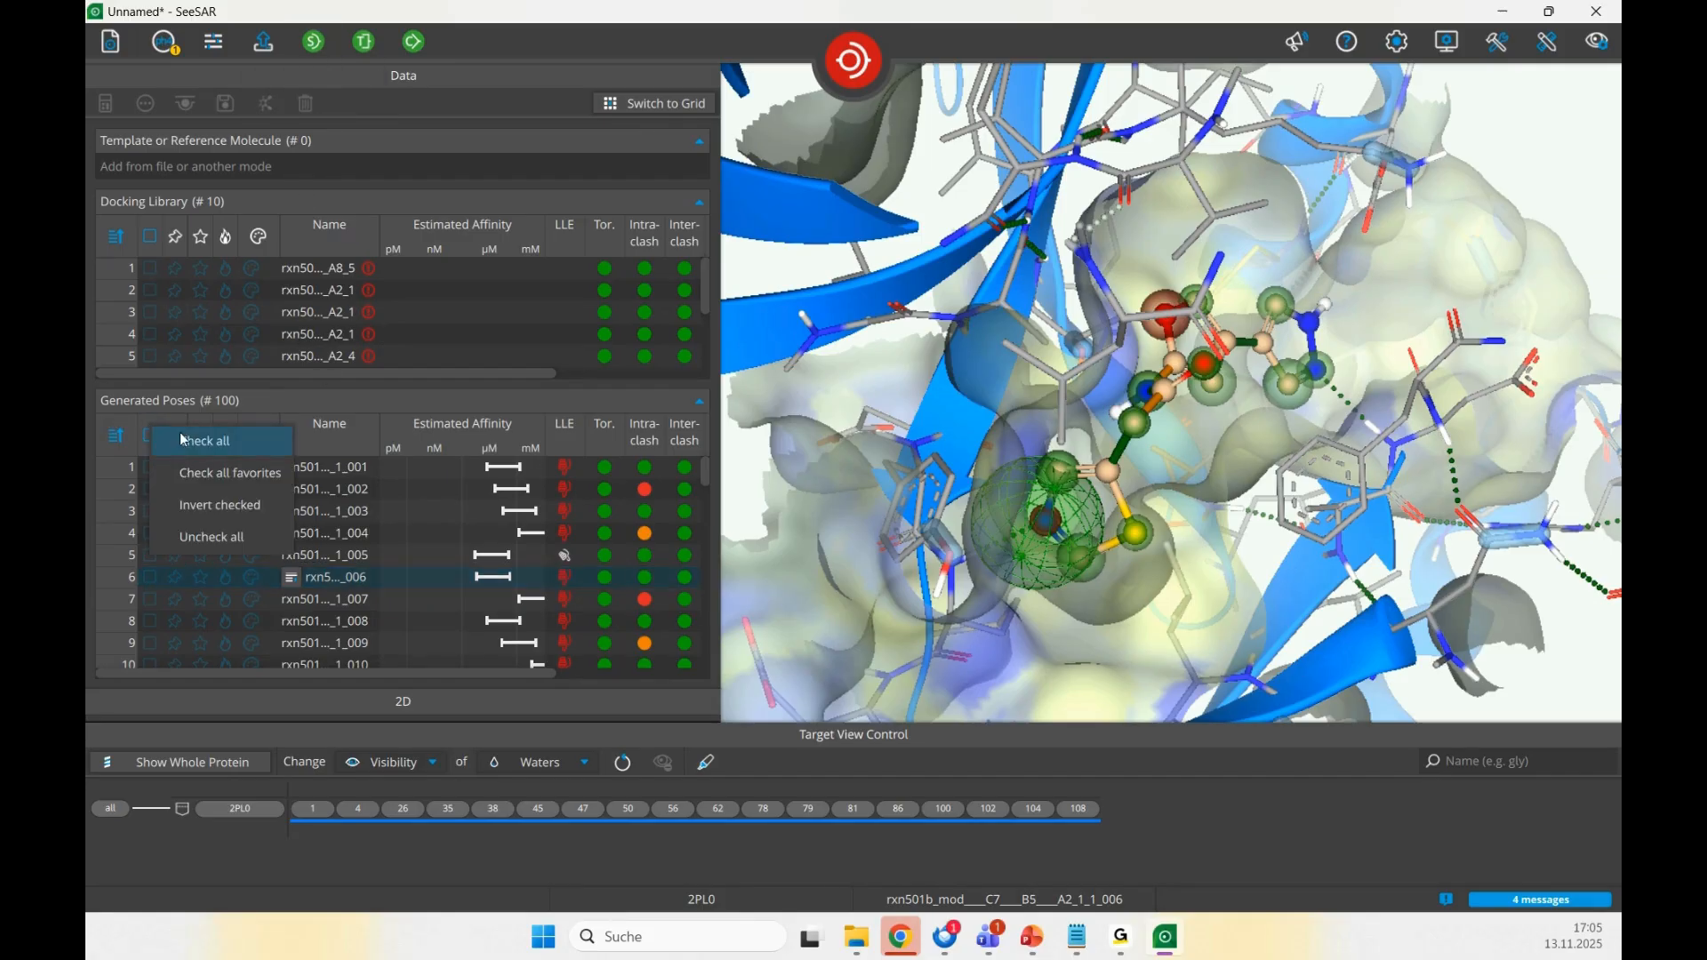
{"action": "left_click", "coordinate": [196, 440]}
{"action": "left_click", "coordinate": [304, 104]}
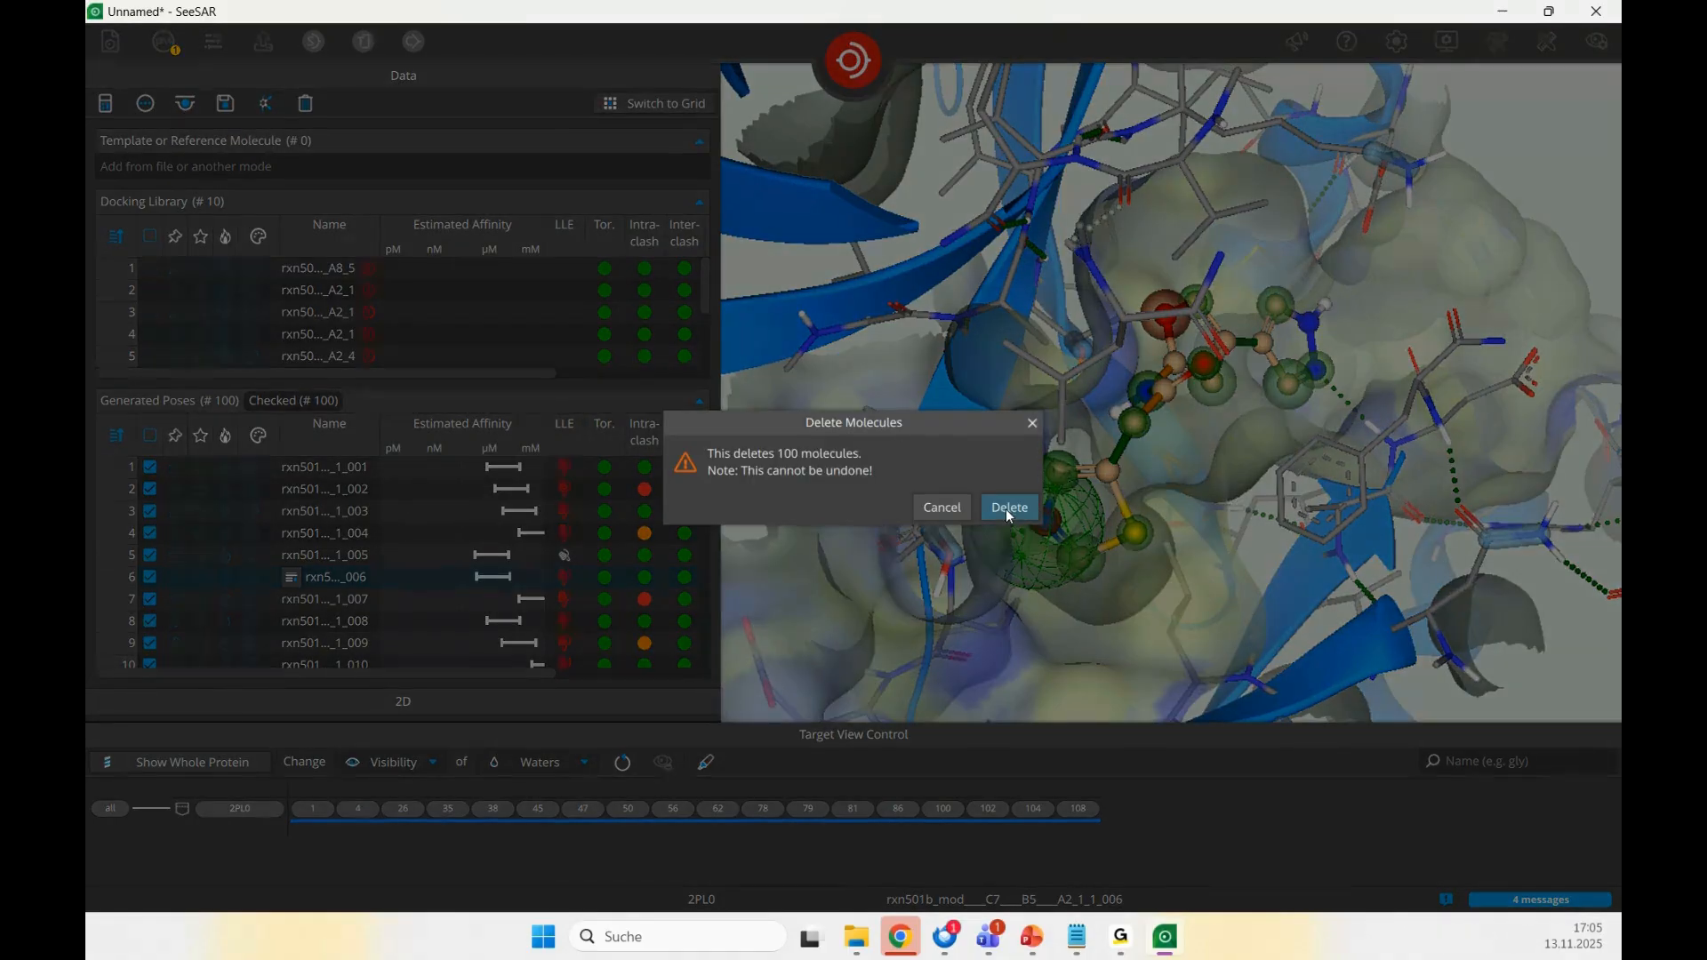
{"action": "left_click", "coordinate": [1010, 509]}
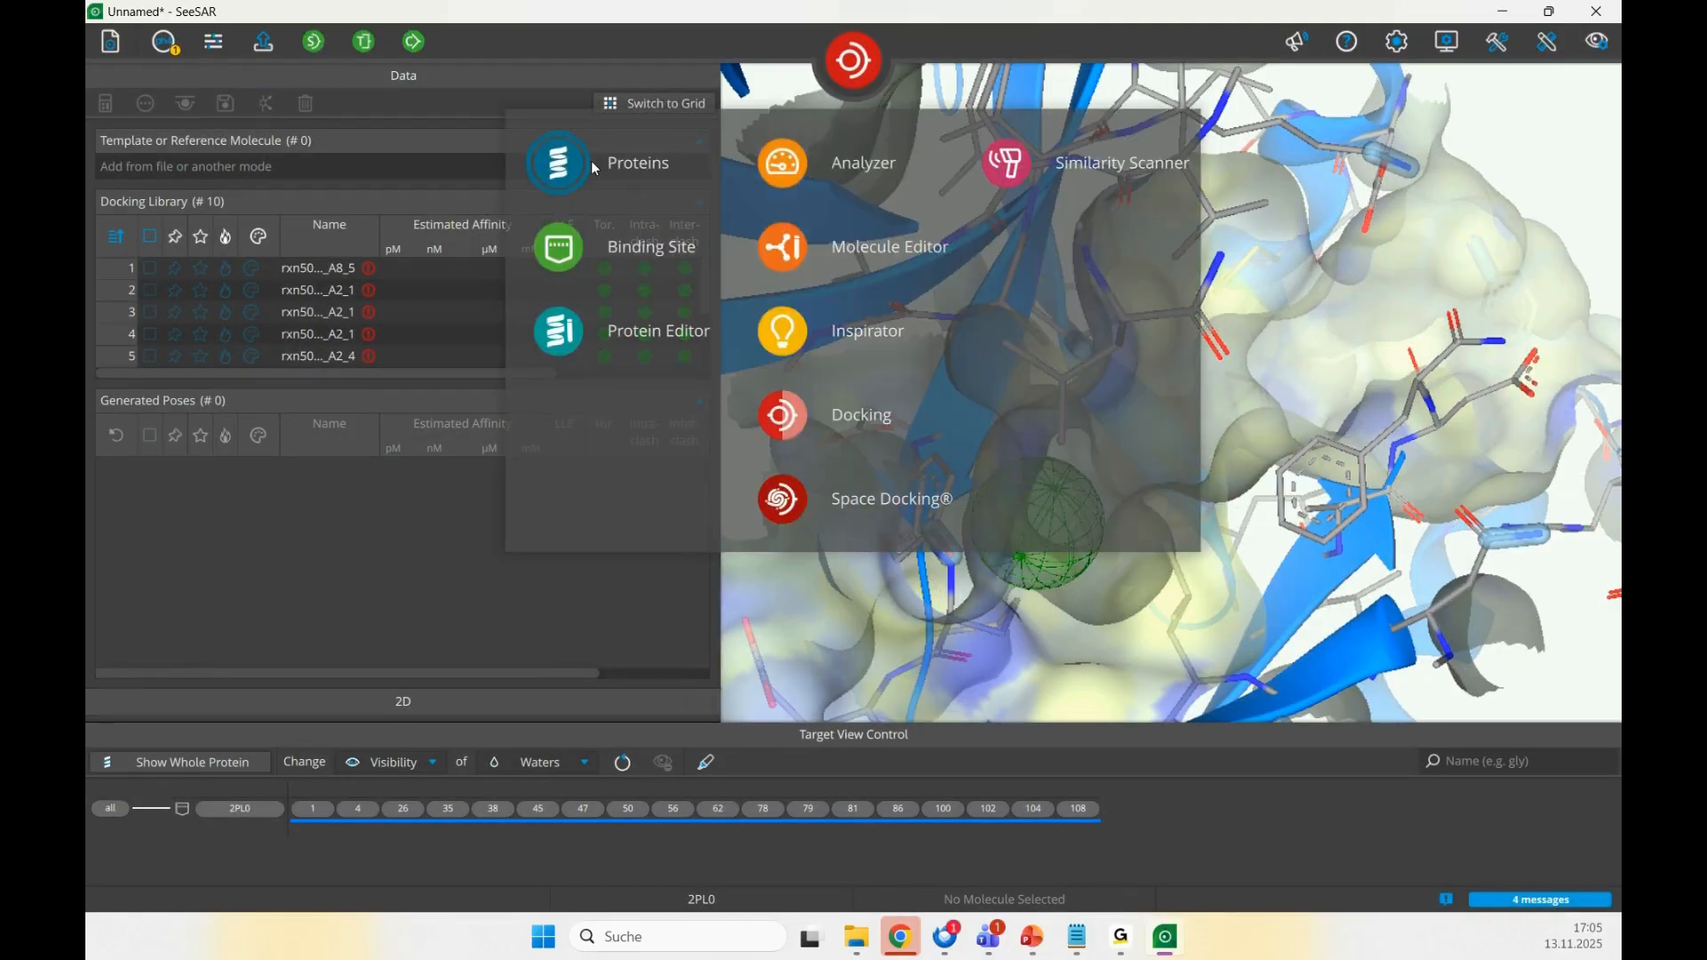
- Return to the proteins mode and use the ligand STI_A_200 as reference in Space Docking mode
{"action": "left_click", "coordinate": [595, 168]}
{"action": "left_click", "coordinate": [231, 368]}
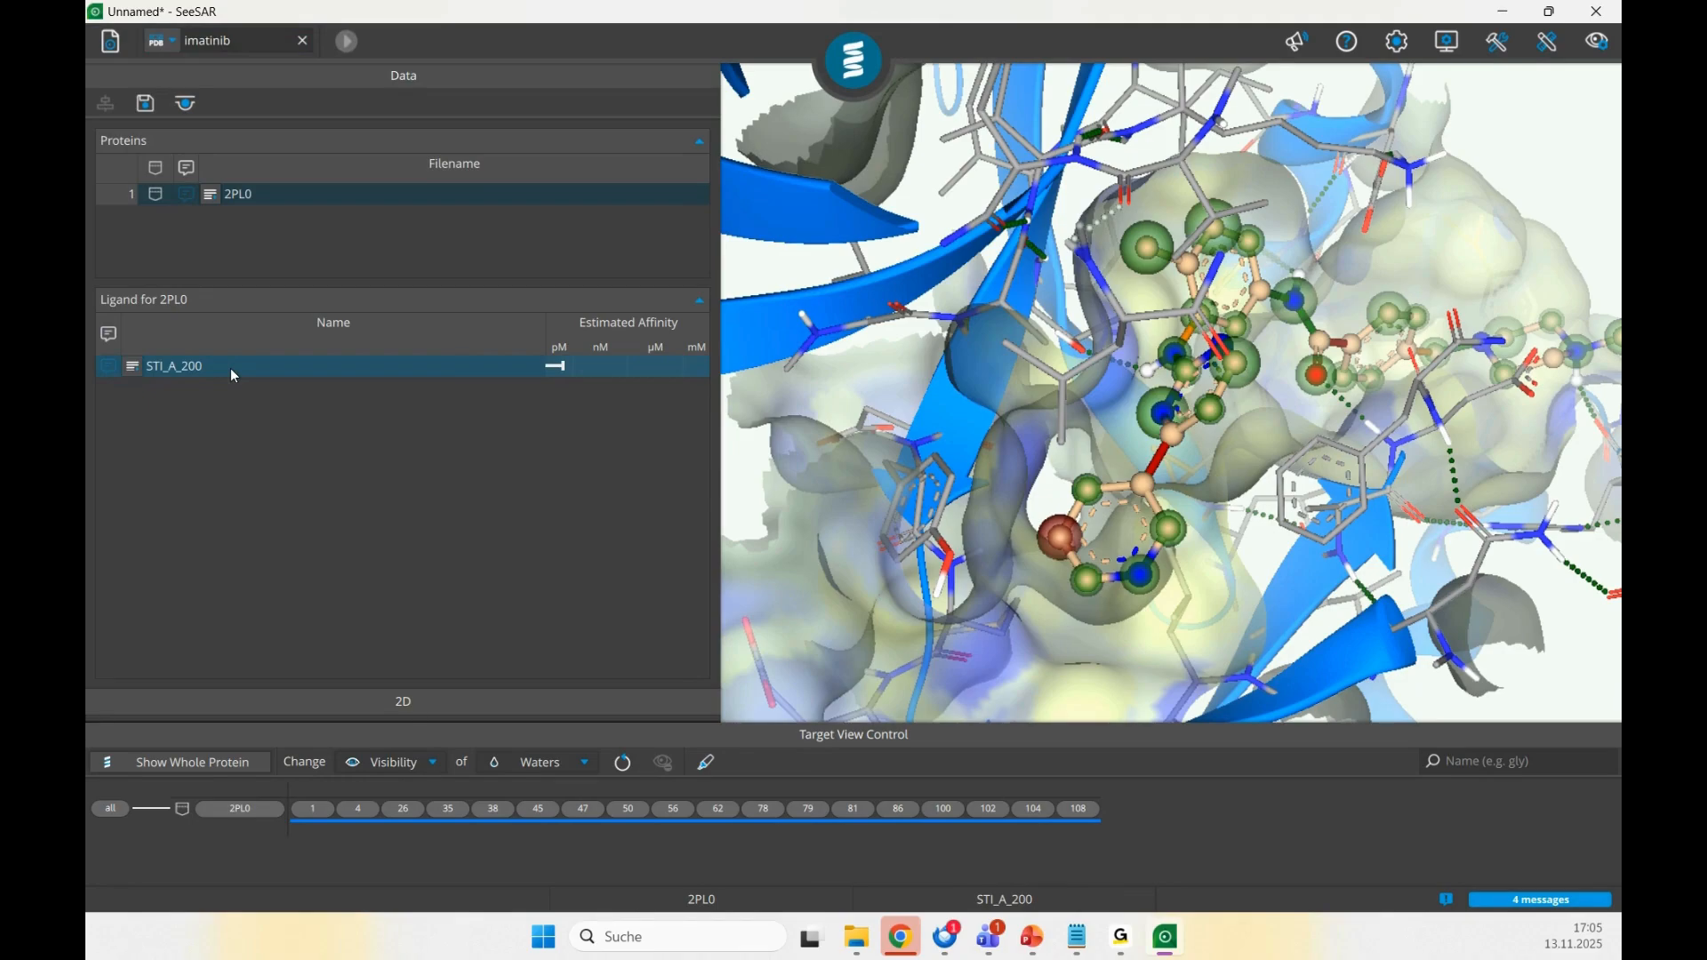
{"action": "right_click", "coordinate": [233, 374]}
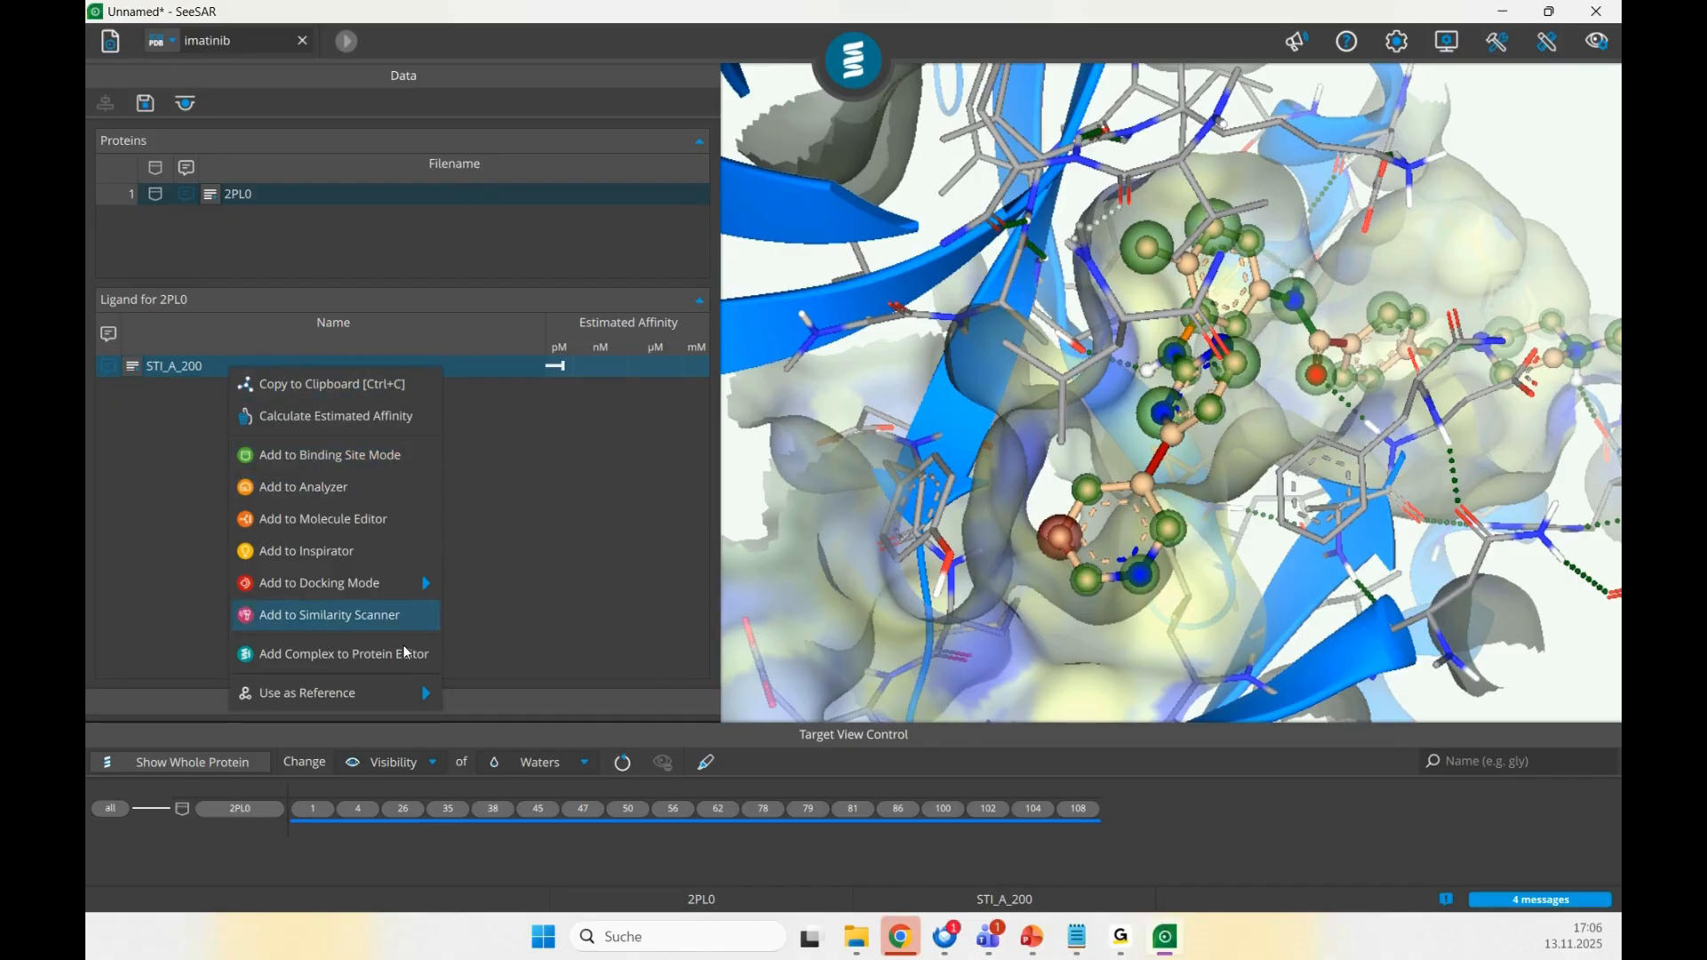
{"action": "mouse_move", "coordinate": [427, 694]}
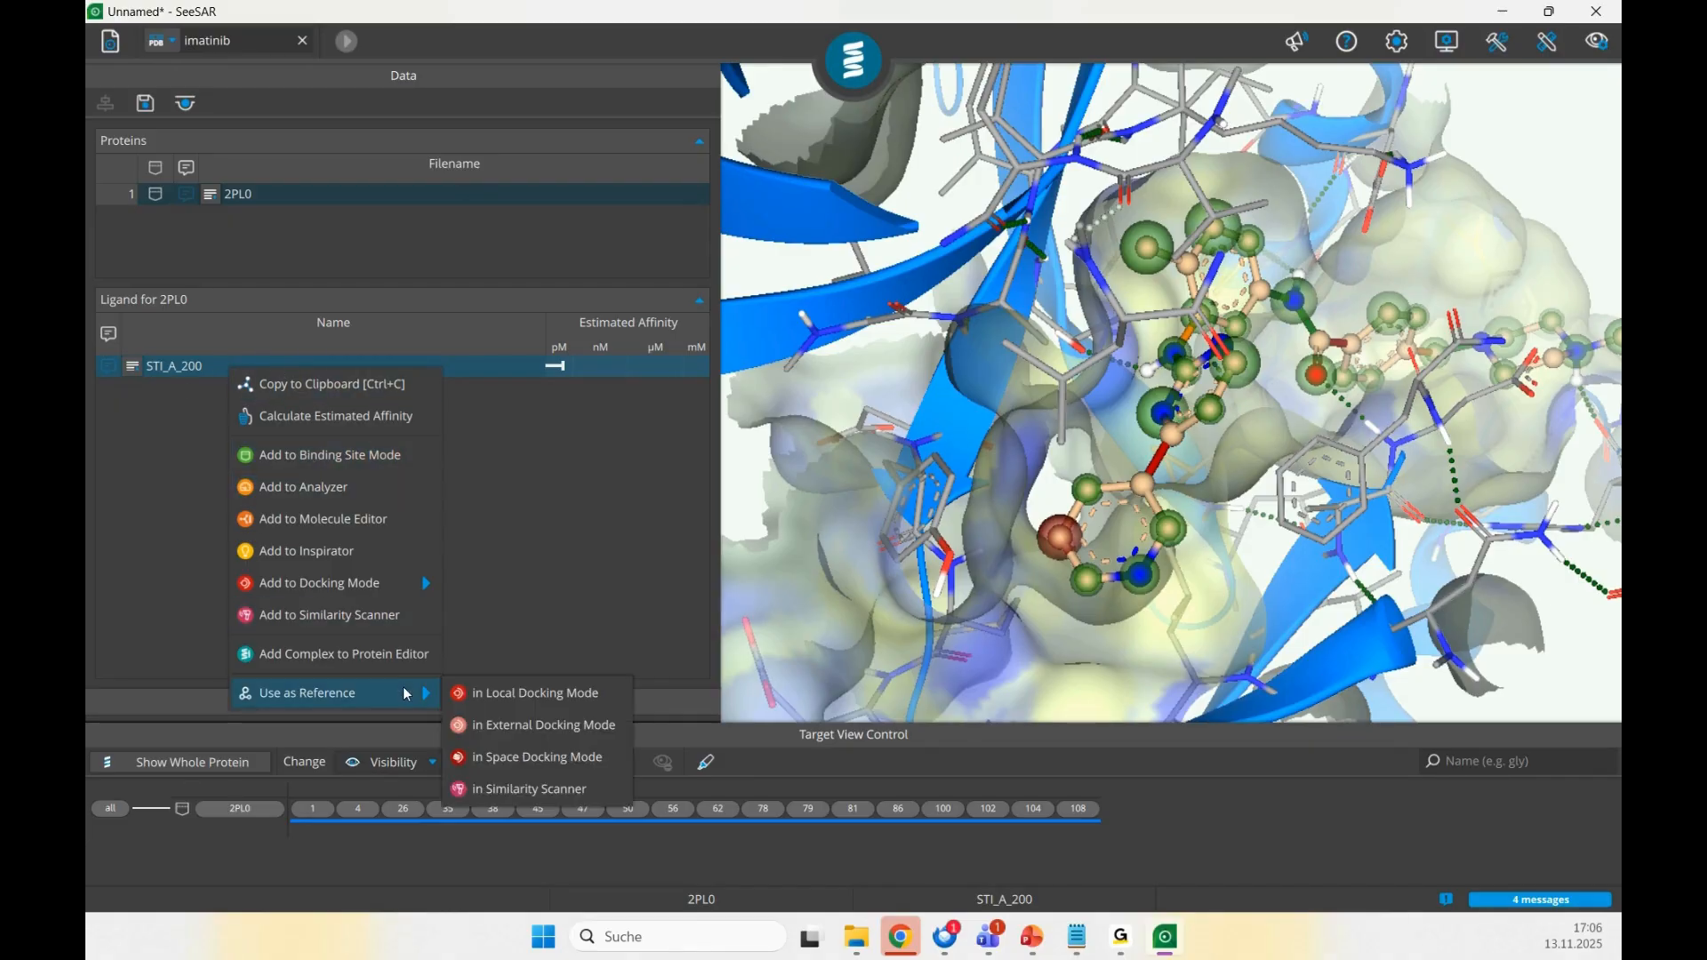
{"action": "left_click", "coordinate": [549, 758]}
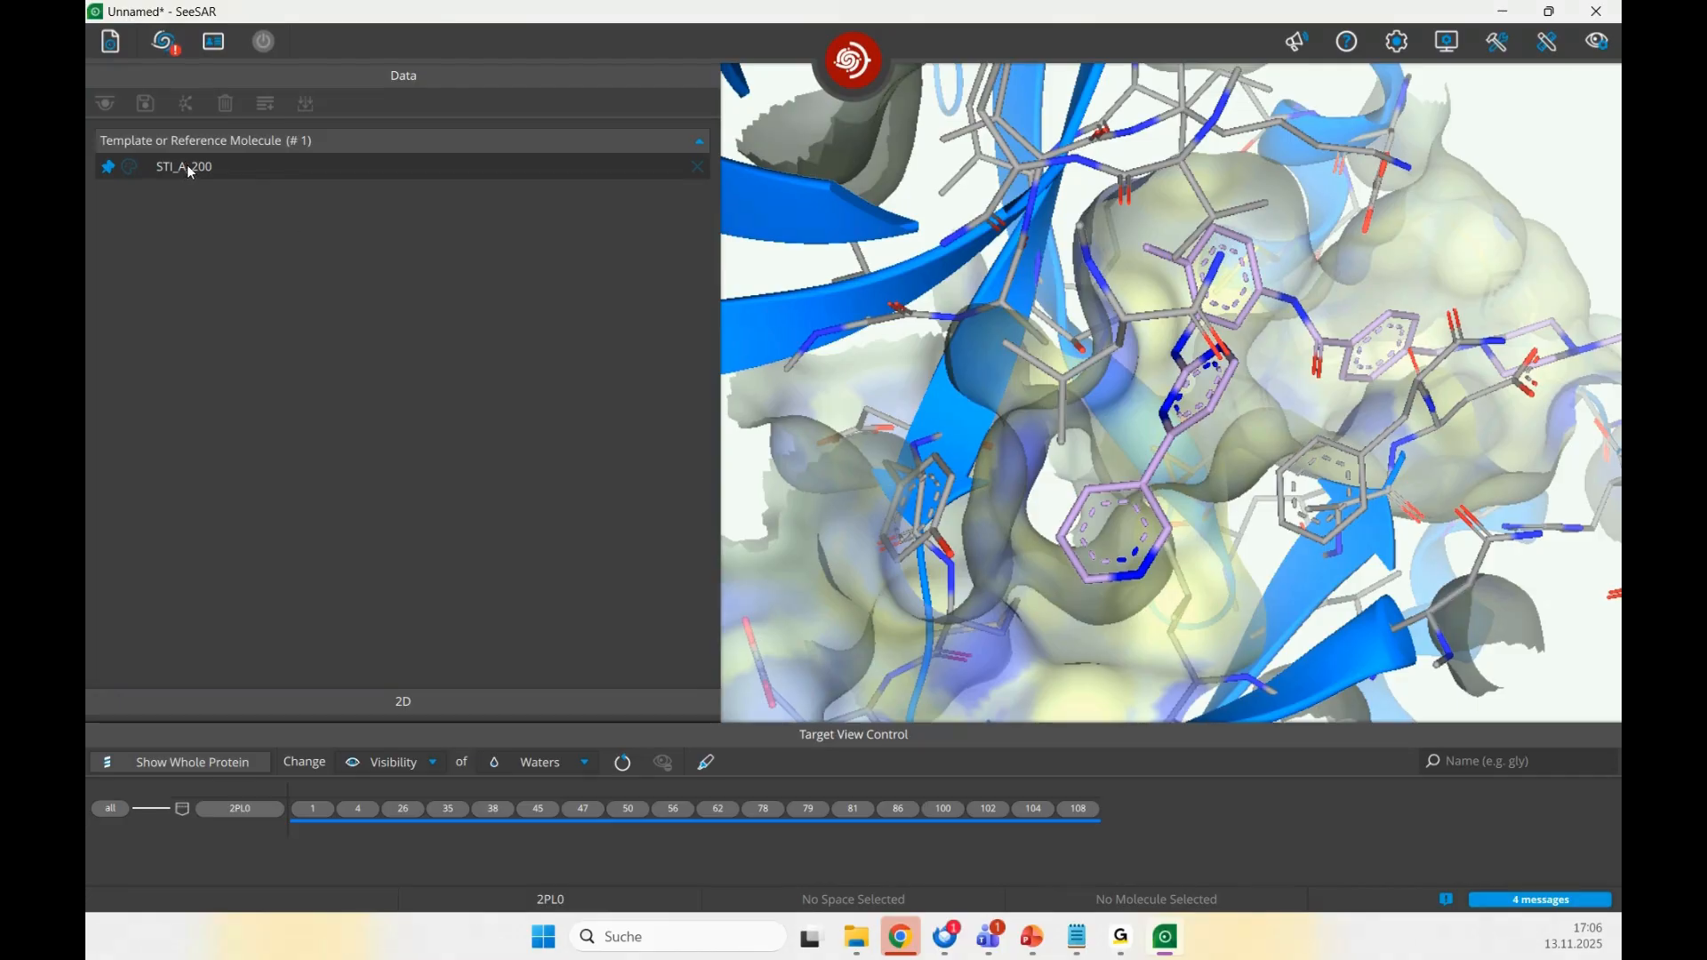
- Go back to the proteins mode and use STI_A_200 as reference in Local Docking mode
{"action": "left_click", "coordinate": [832, 84]}
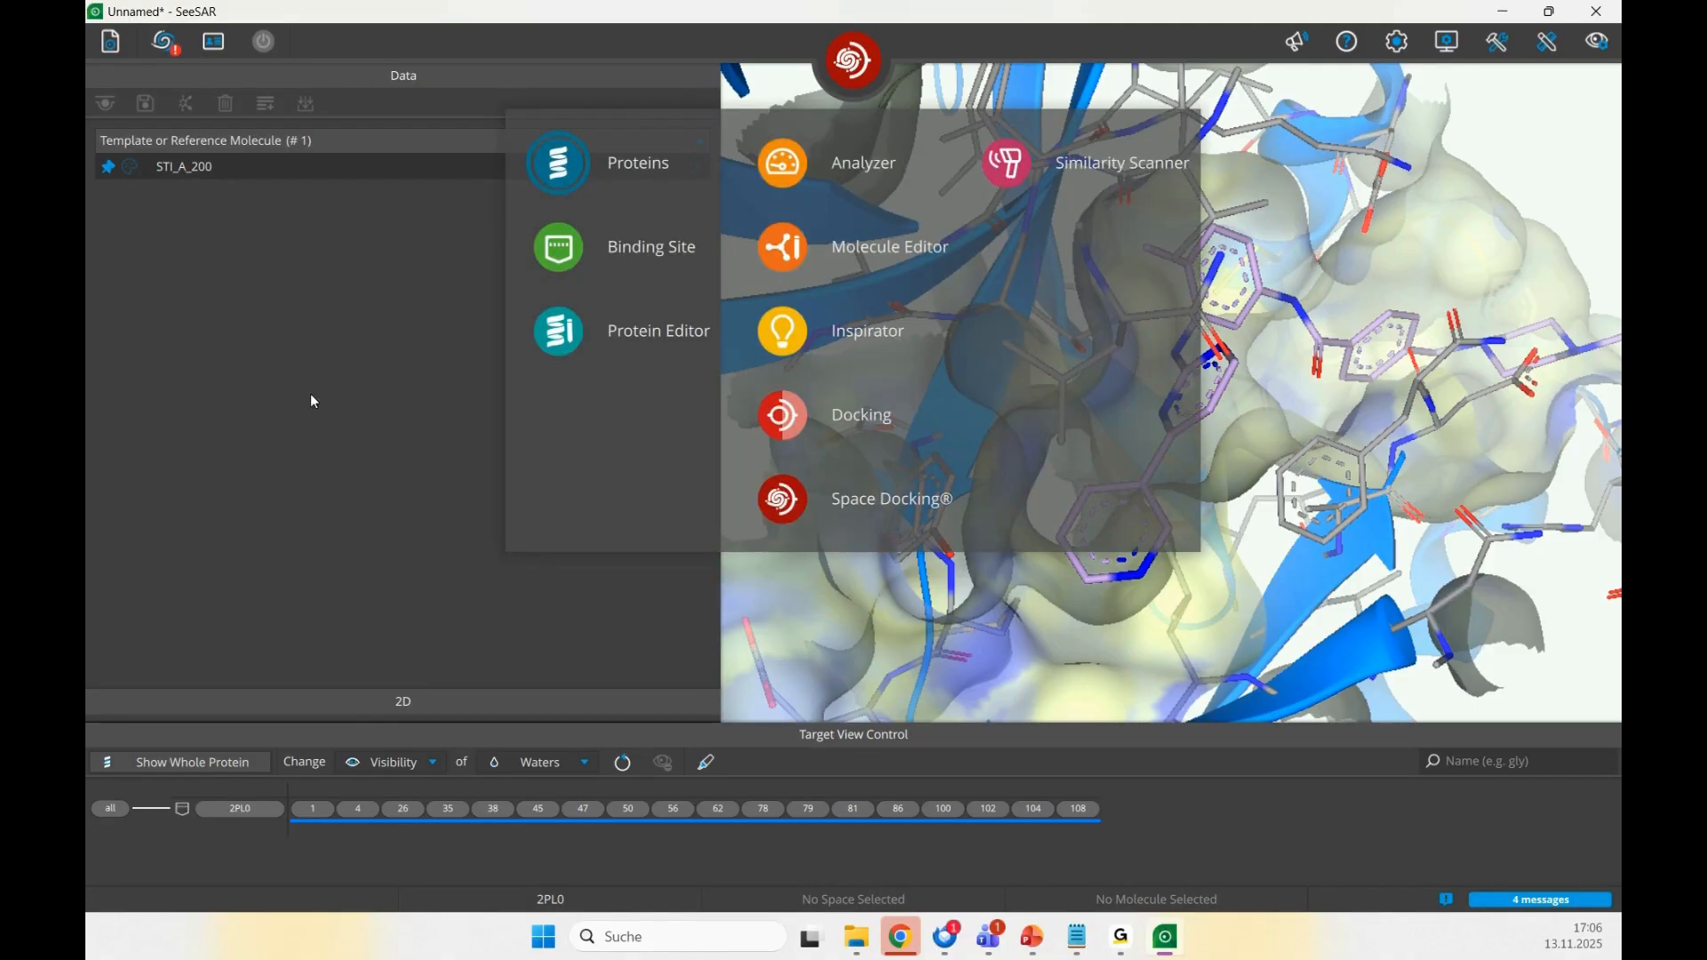
{"action": "right_click", "coordinate": [215, 367]}
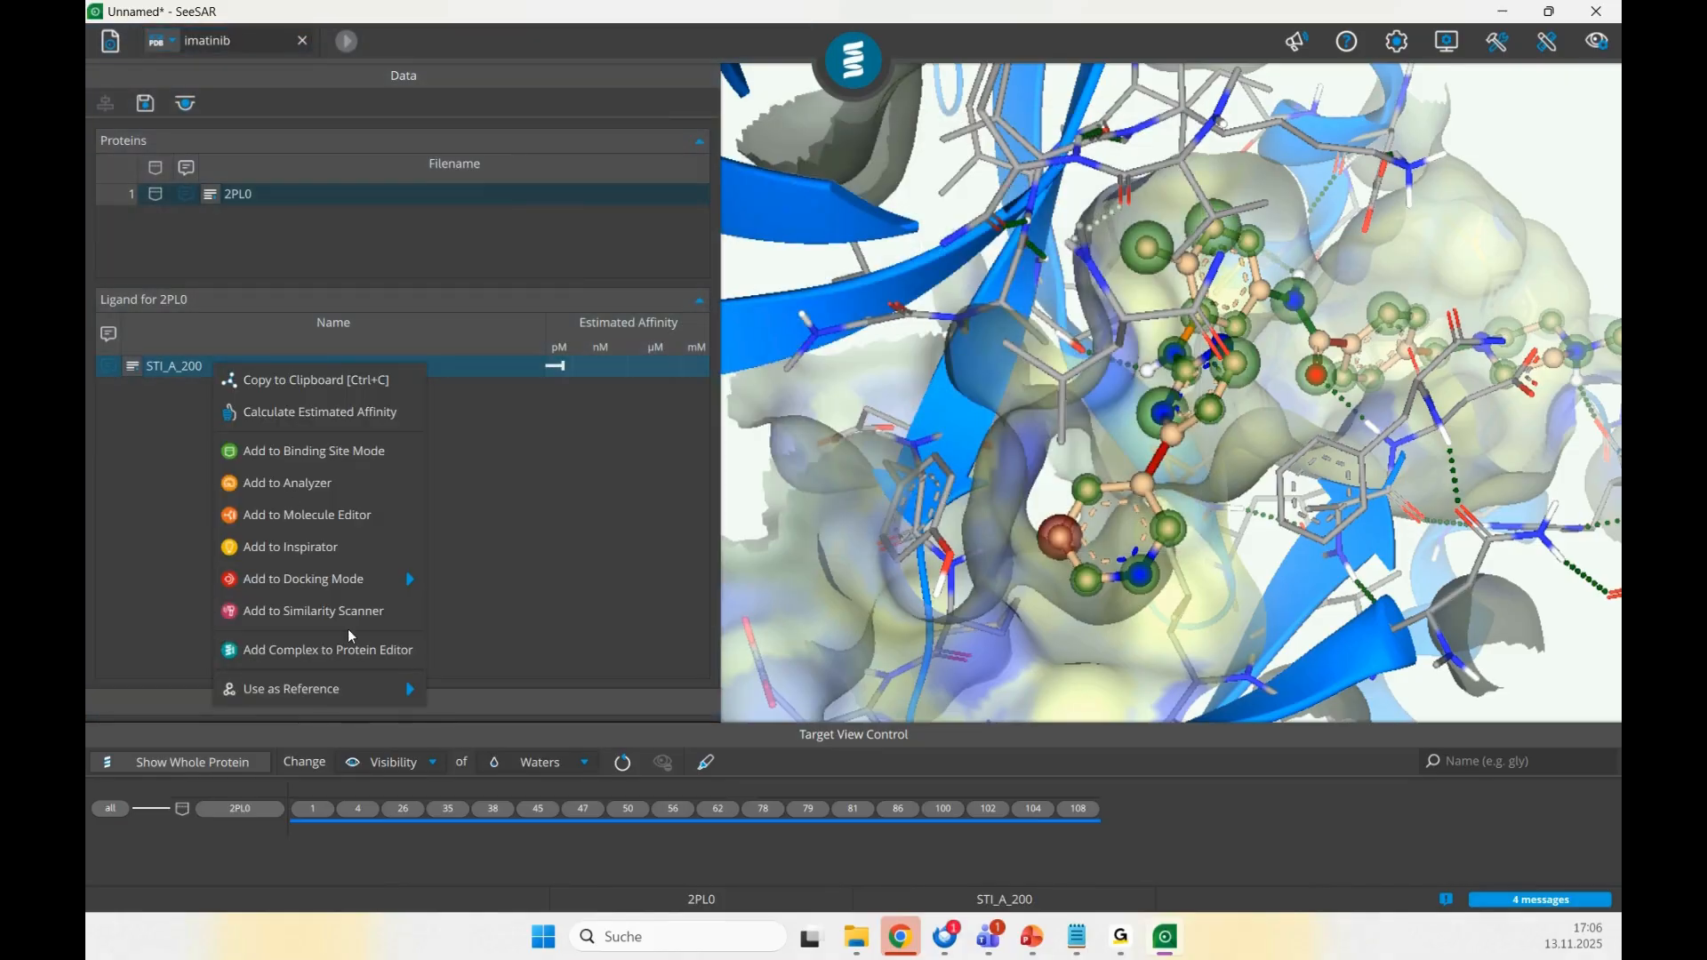
{"action": "mouse_move", "coordinate": [371, 704]}
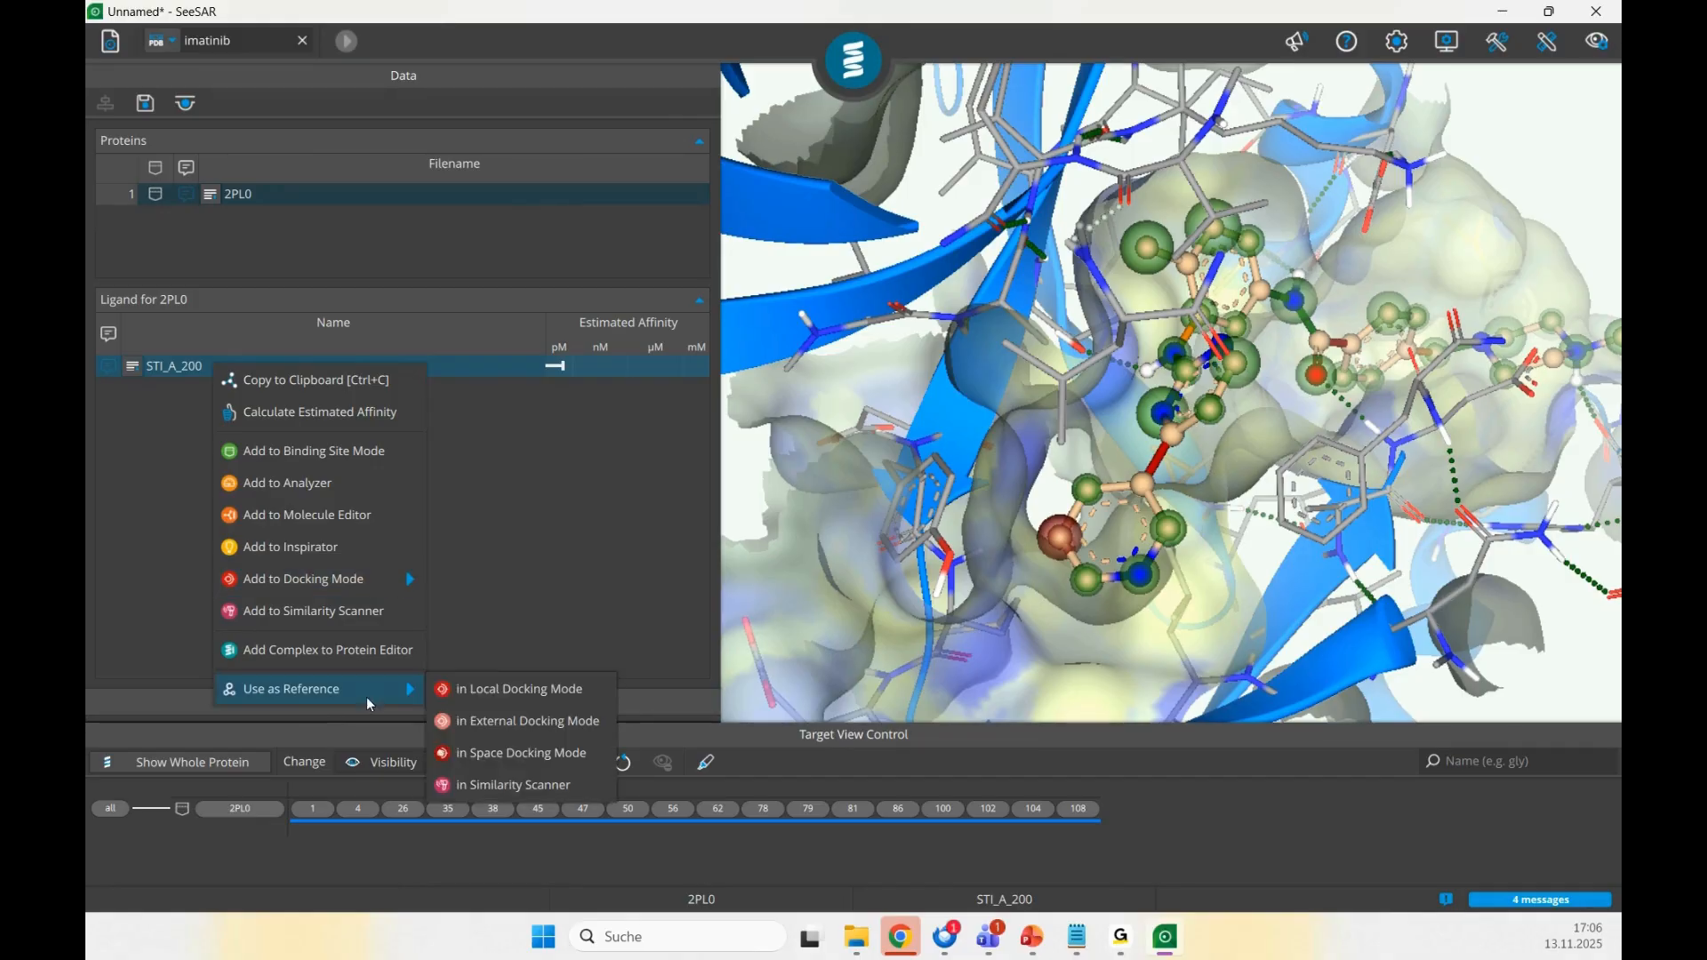
{"action": "left_click", "coordinate": [523, 689]}
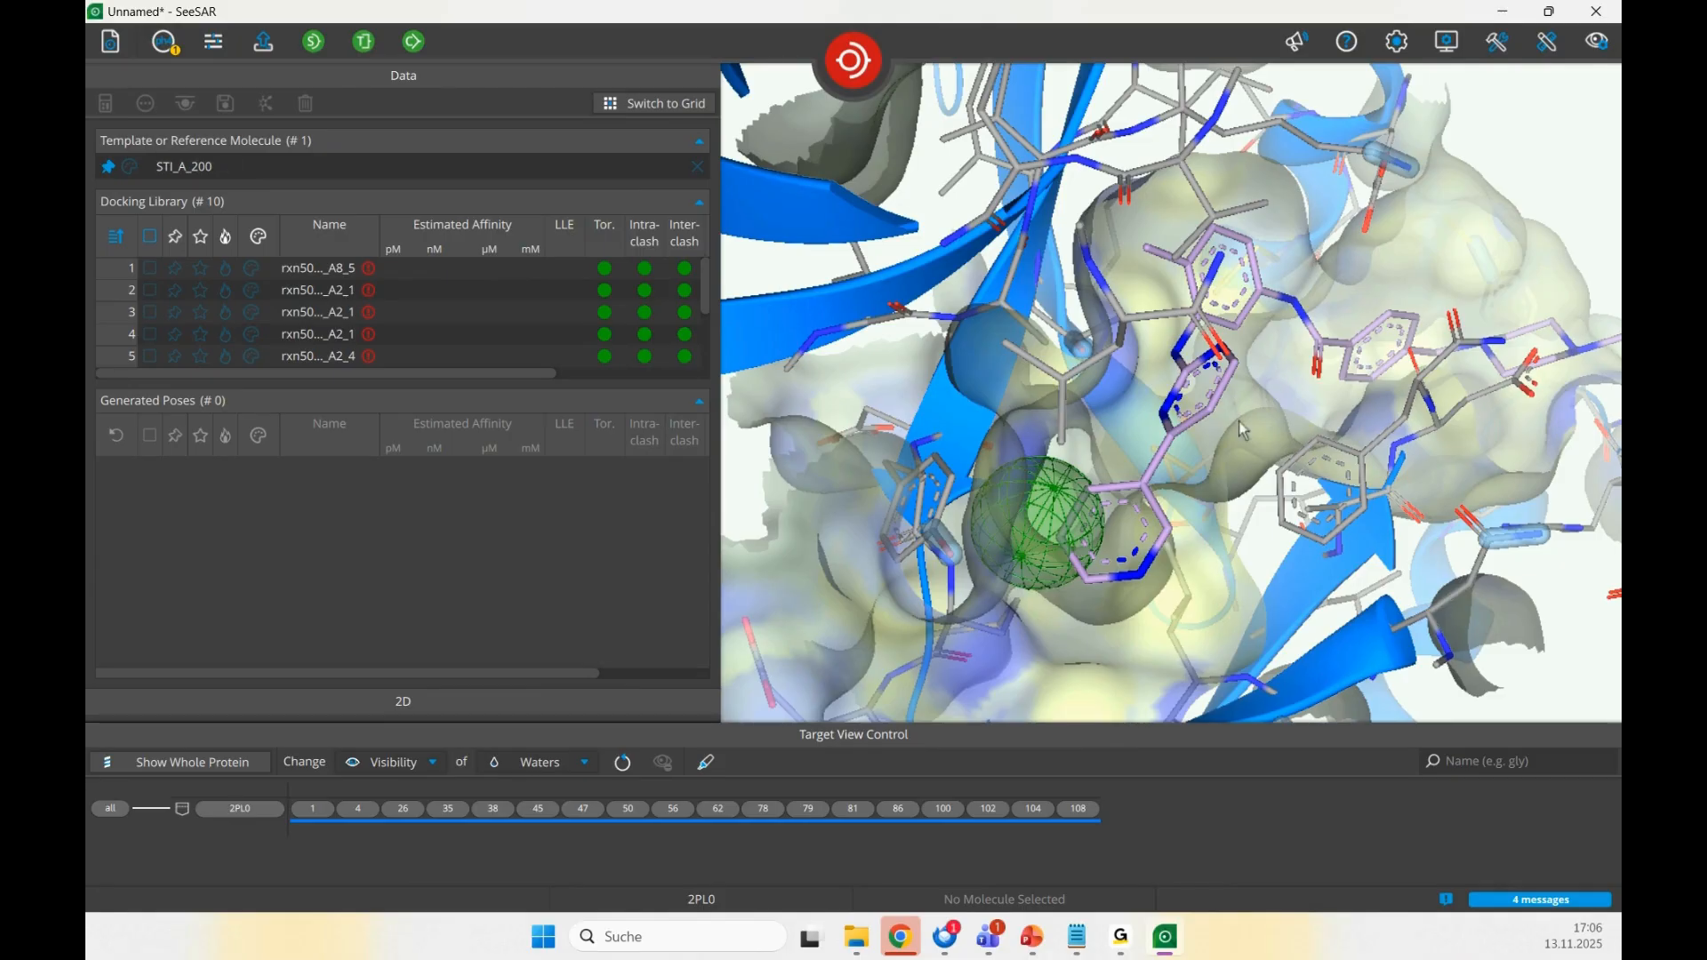
- Deactivate the pharm1 acceptor pharmacophore constraint
{"action": "mouse_move", "coordinate": [1240, 421]}
{"action": "left_mouse_down"}
{"action": "mouse_move", "coordinate": [1193, 425]}
{"action": "mouse_move", "coordinate": [1172, 391]}
{"action": "mouse_move", "coordinate": [1208, 427]}
{"action": "left_mouse_up"}
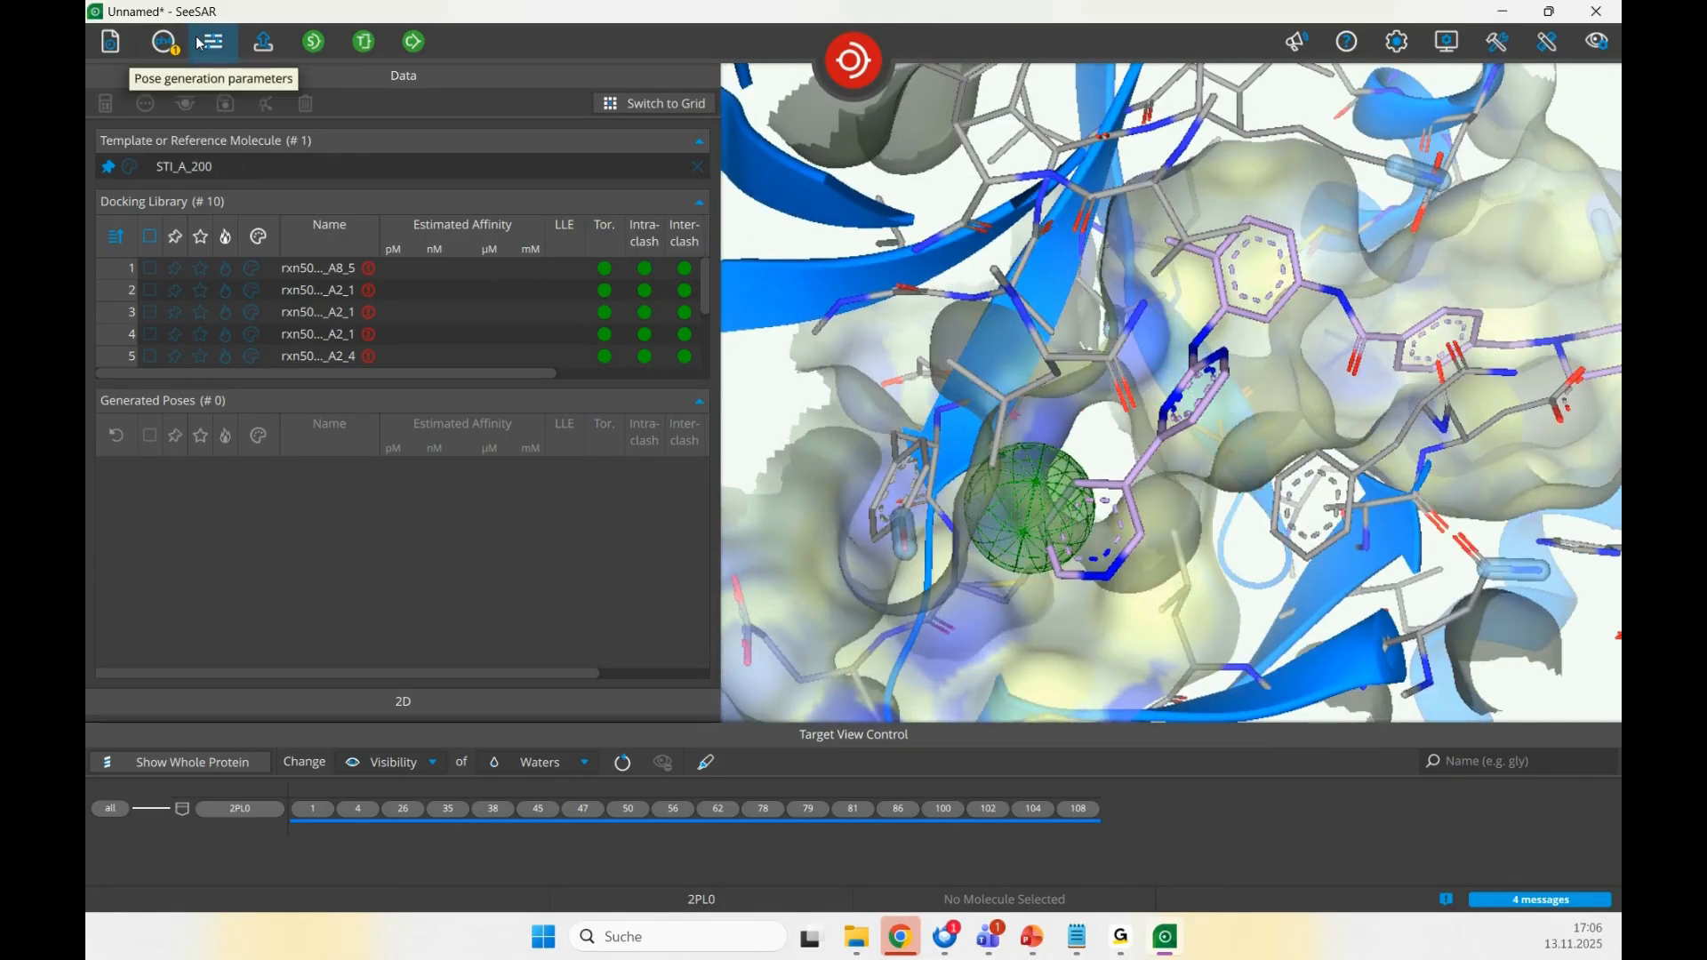
{"action": "left_click", "coordinate": [165, 42]}
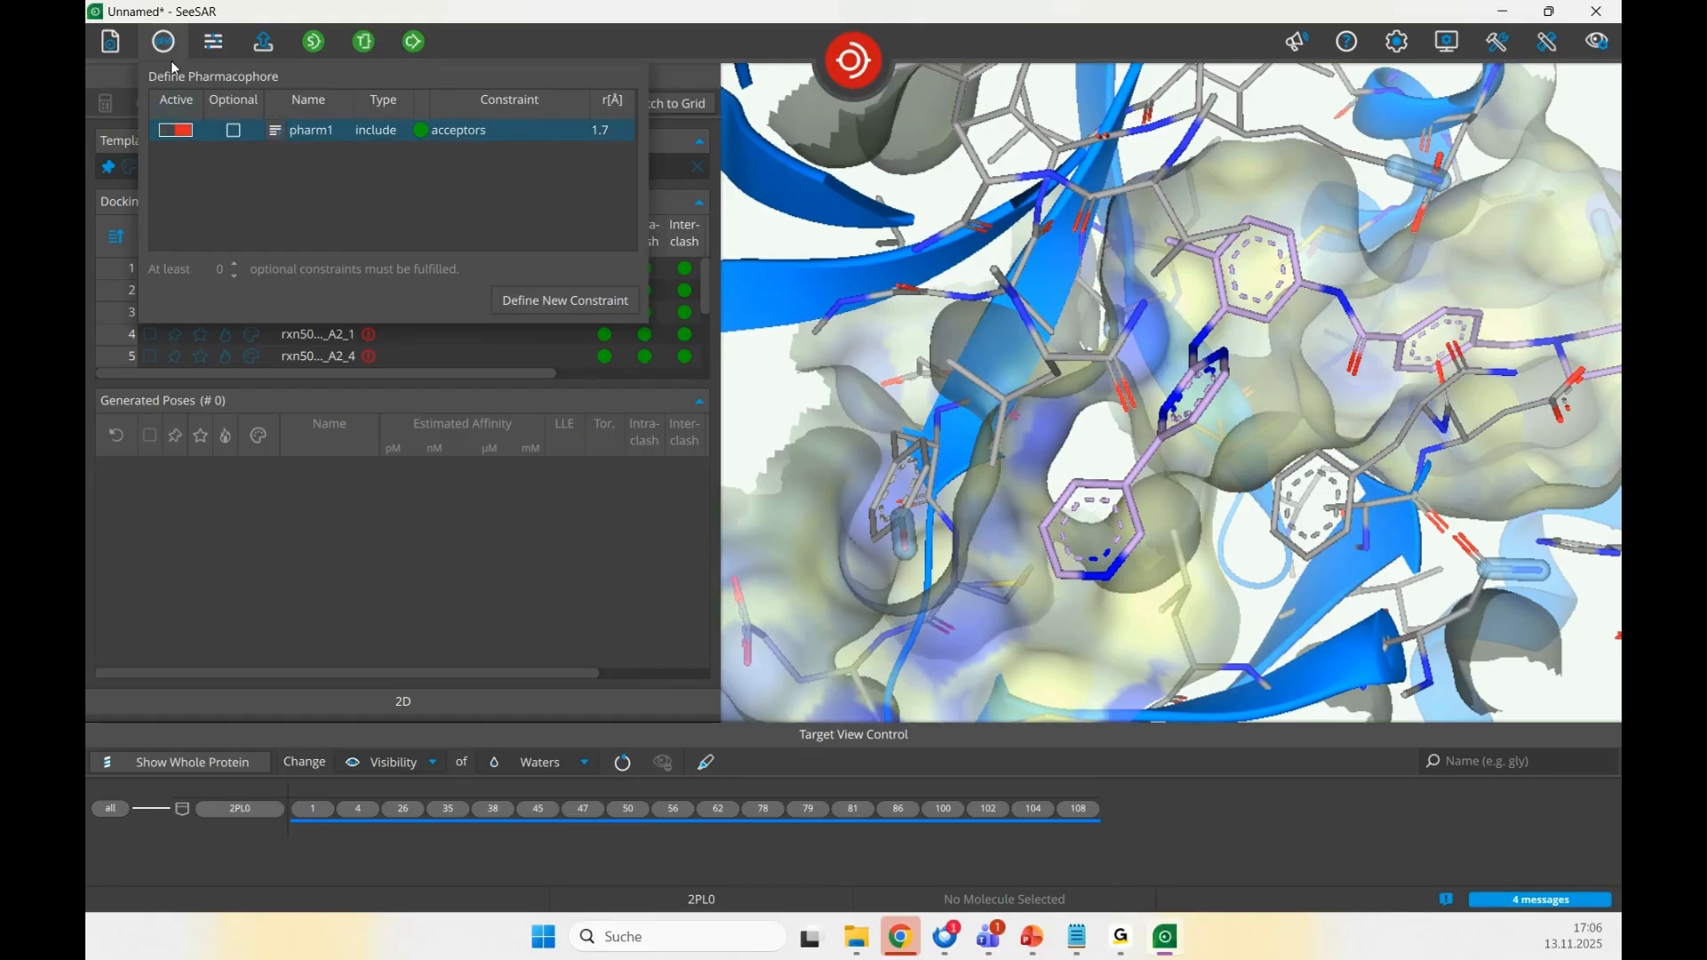
{"action": "left_click", "coordinate": [169, 55]}
- Run template docking of the library with STI_A_200 as the template molecule
{"action": "scroll", "coordinate": [1249, 552], "scroll_direction": "down", "scroll_amount": 3}
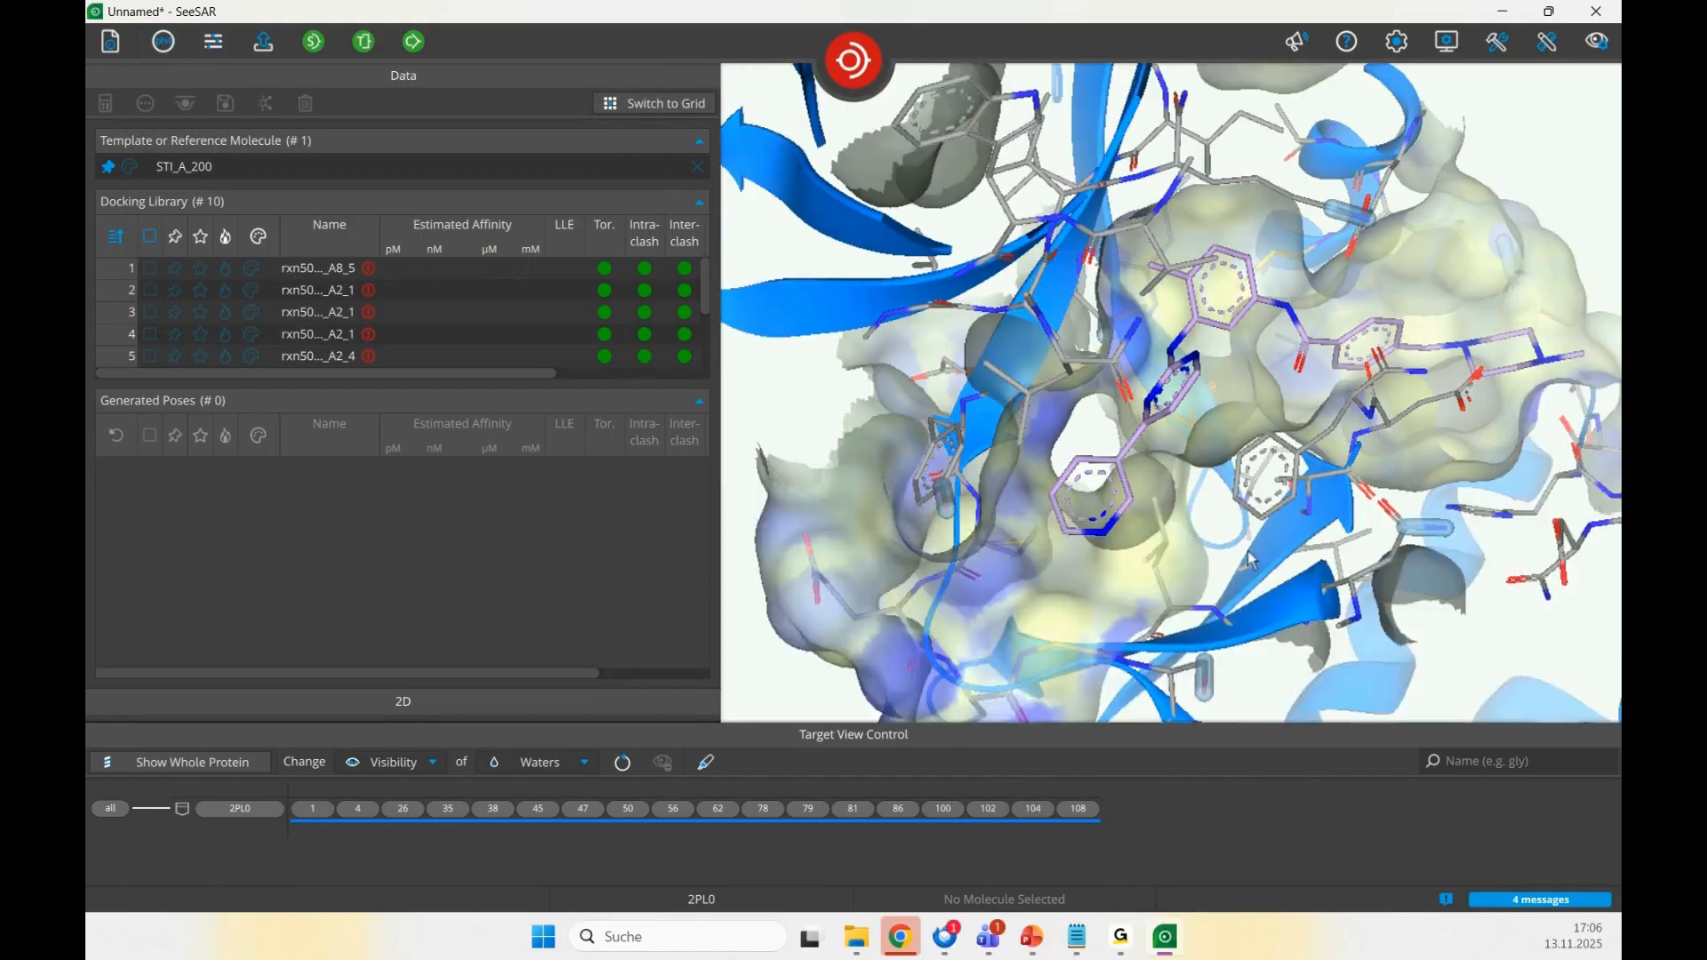
{"action": "scroll", "coordinate": [1248, 552], "scroll_direction": "down", "scroll_amount": 5}
{"action": "scroll", "coordinate": [1135, 441], "scroll_direction": "up", "scroll_amount": 5}
{"action": "right_click_drag", "start_coordinate": [1029, 438], "coordinate": [1179, 536]}
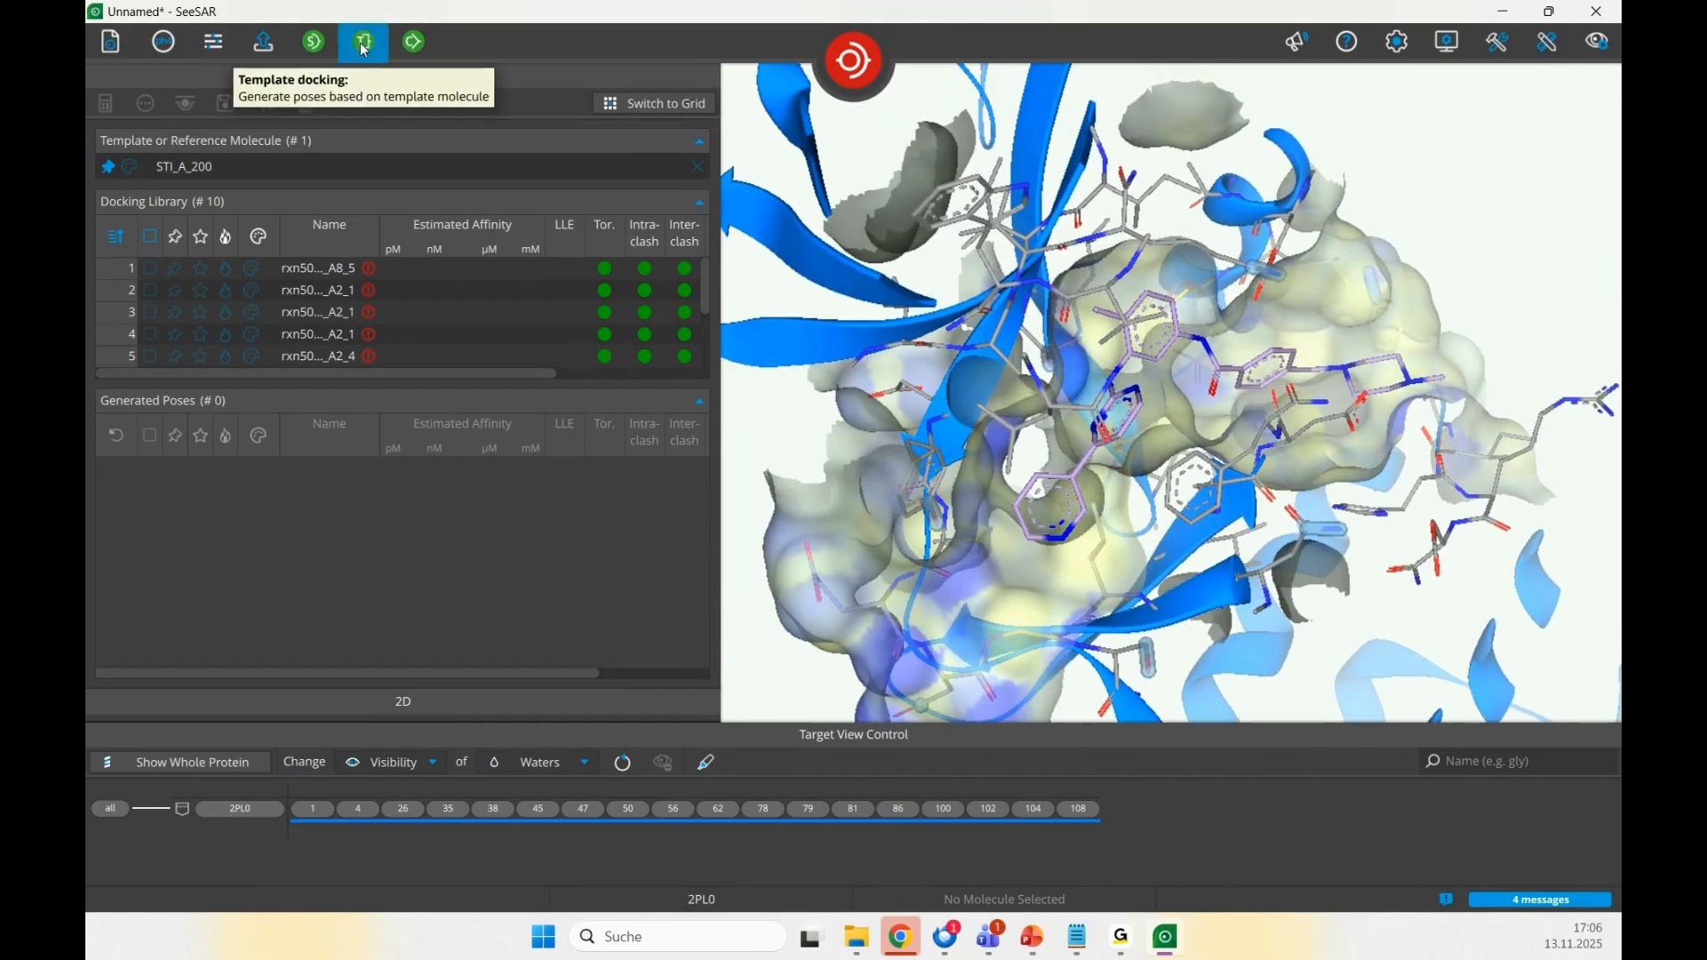
{"action": "left_click", "coordinate": [364, 46]}
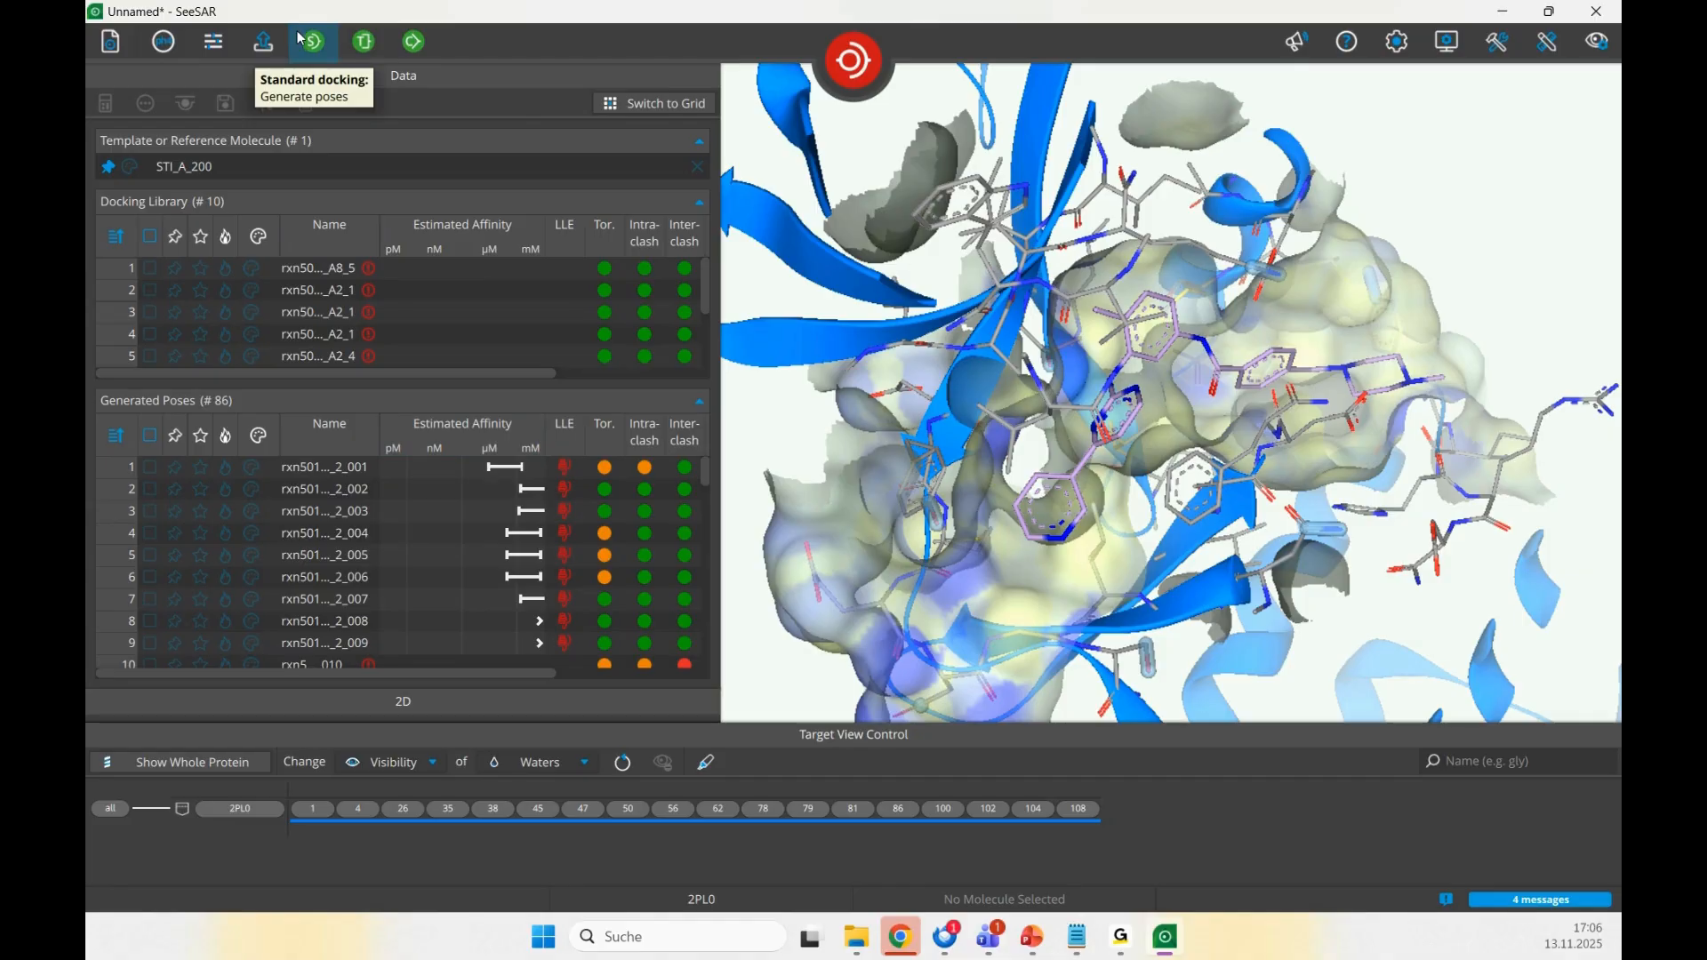
- Display the first generated pose, compare its overlay with STI_A_200, and show its 2D structure
{"action": "left_click", "coordinate": [334, 474]}
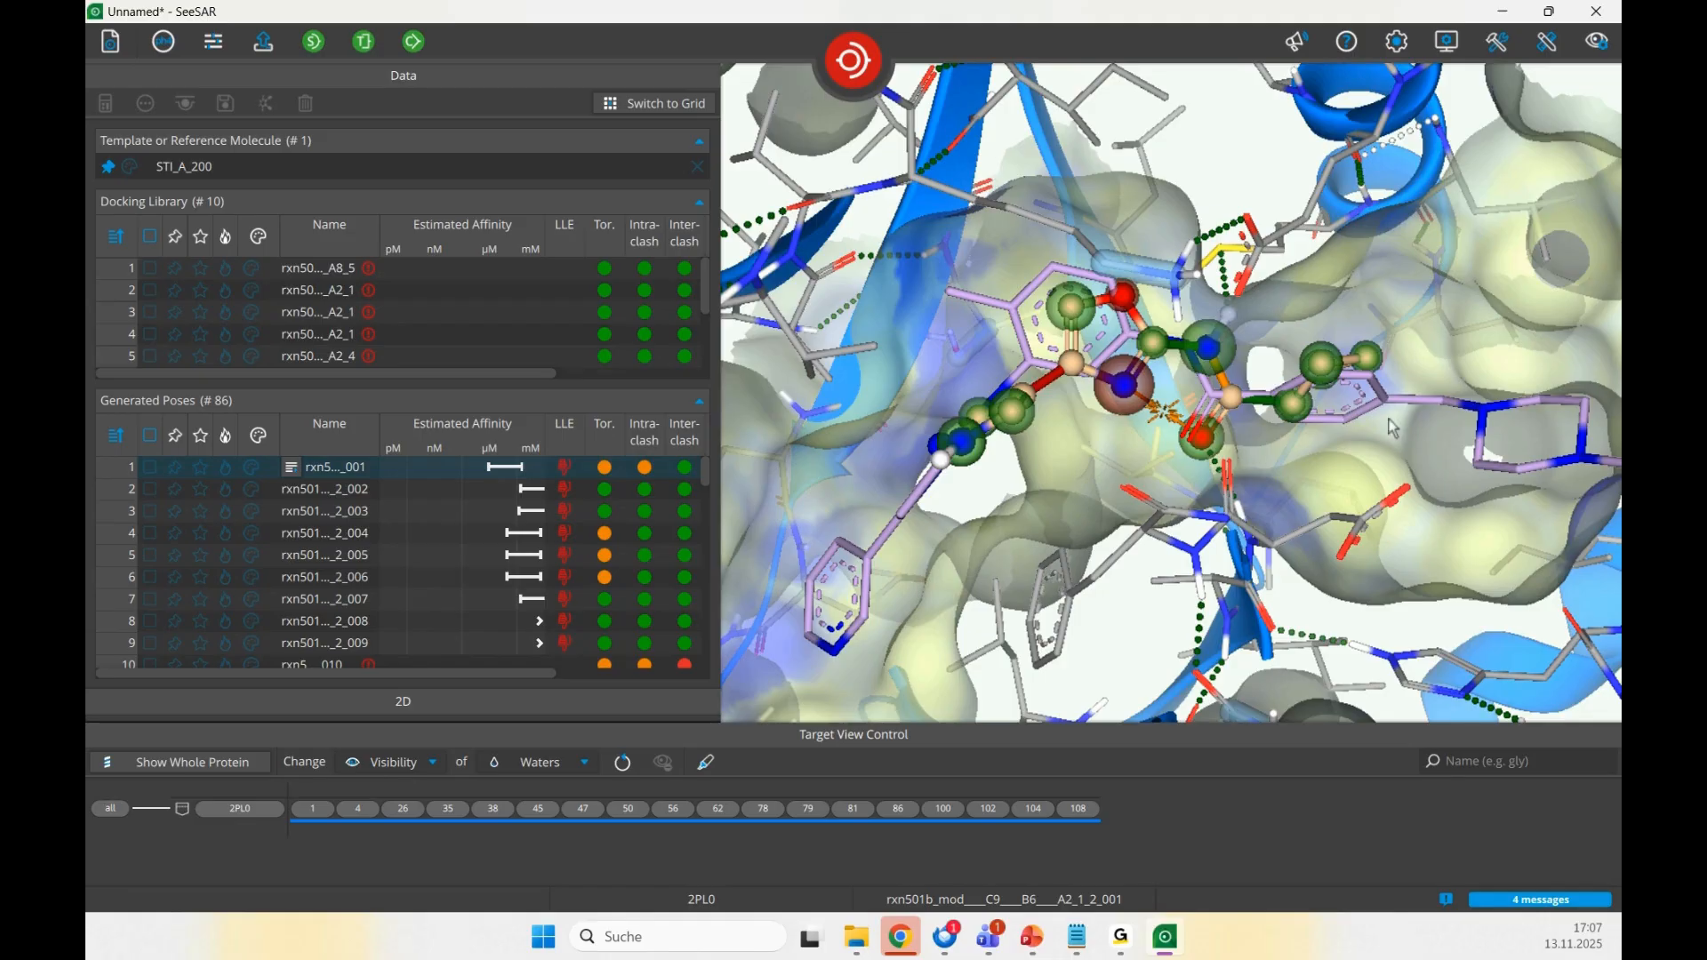
{"action": "left_click_drag", "start_coordinate": [1394, 428], "coordinate": [1305, 421]}
{"action": "left_click_drag", "start_coordinate": [1246, 425], "coordinate": [1261, 418]}
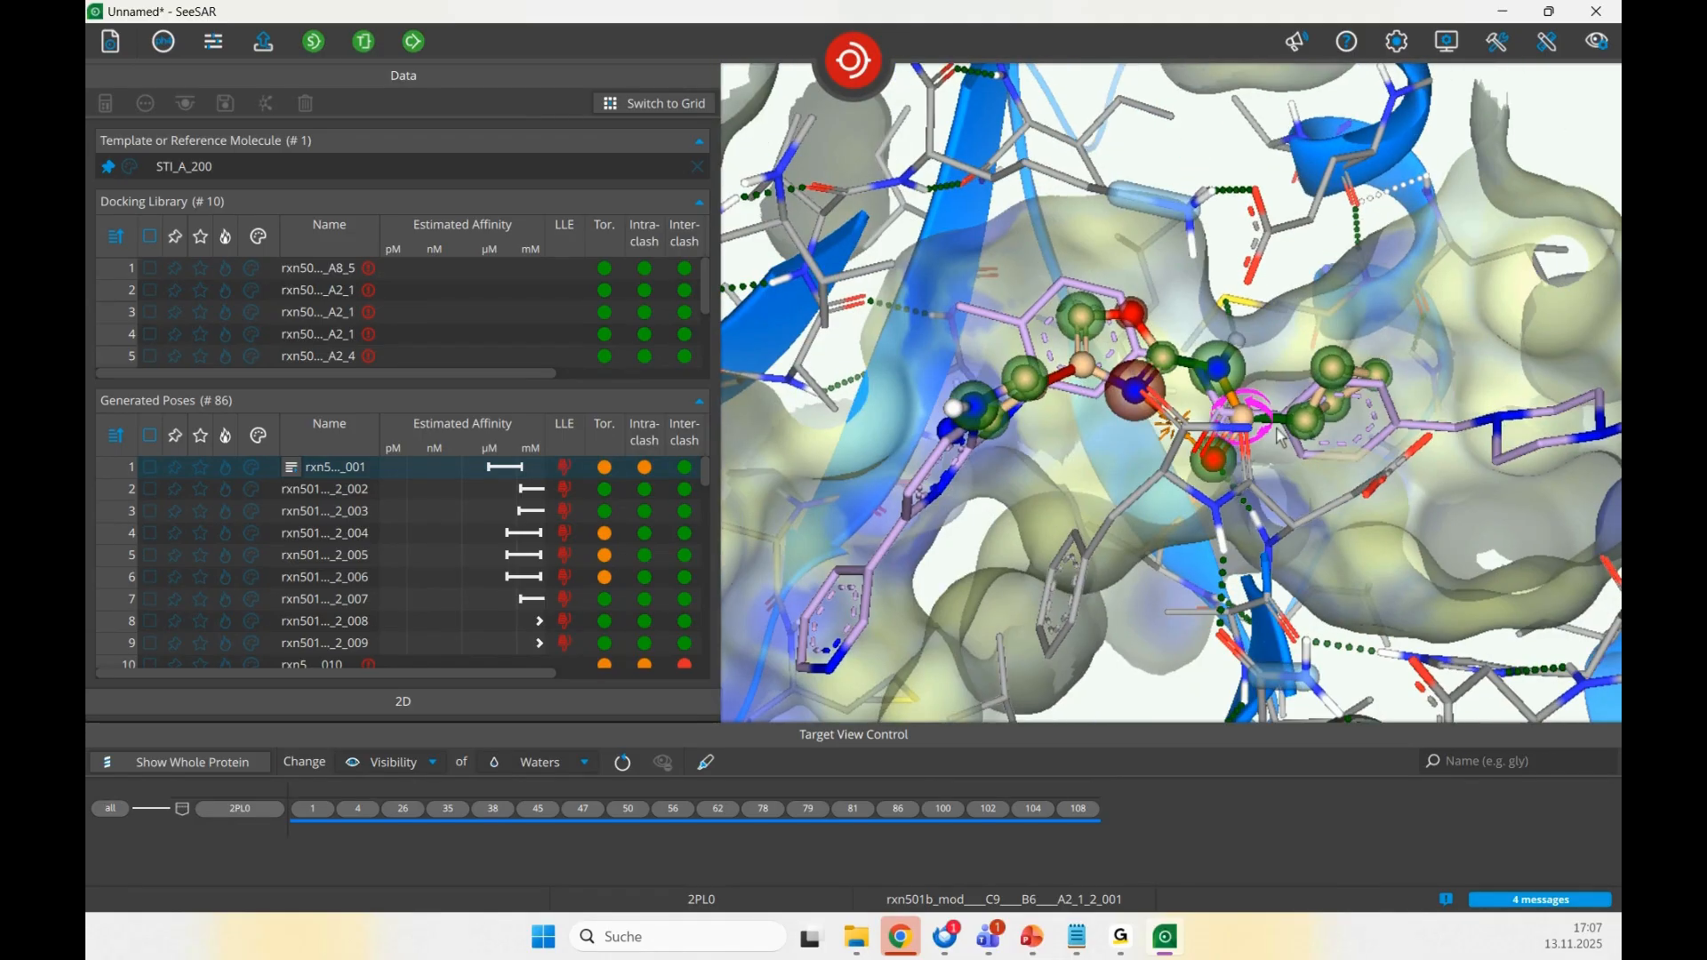
{"action": "left_click", "coordinate": [411, 708]}
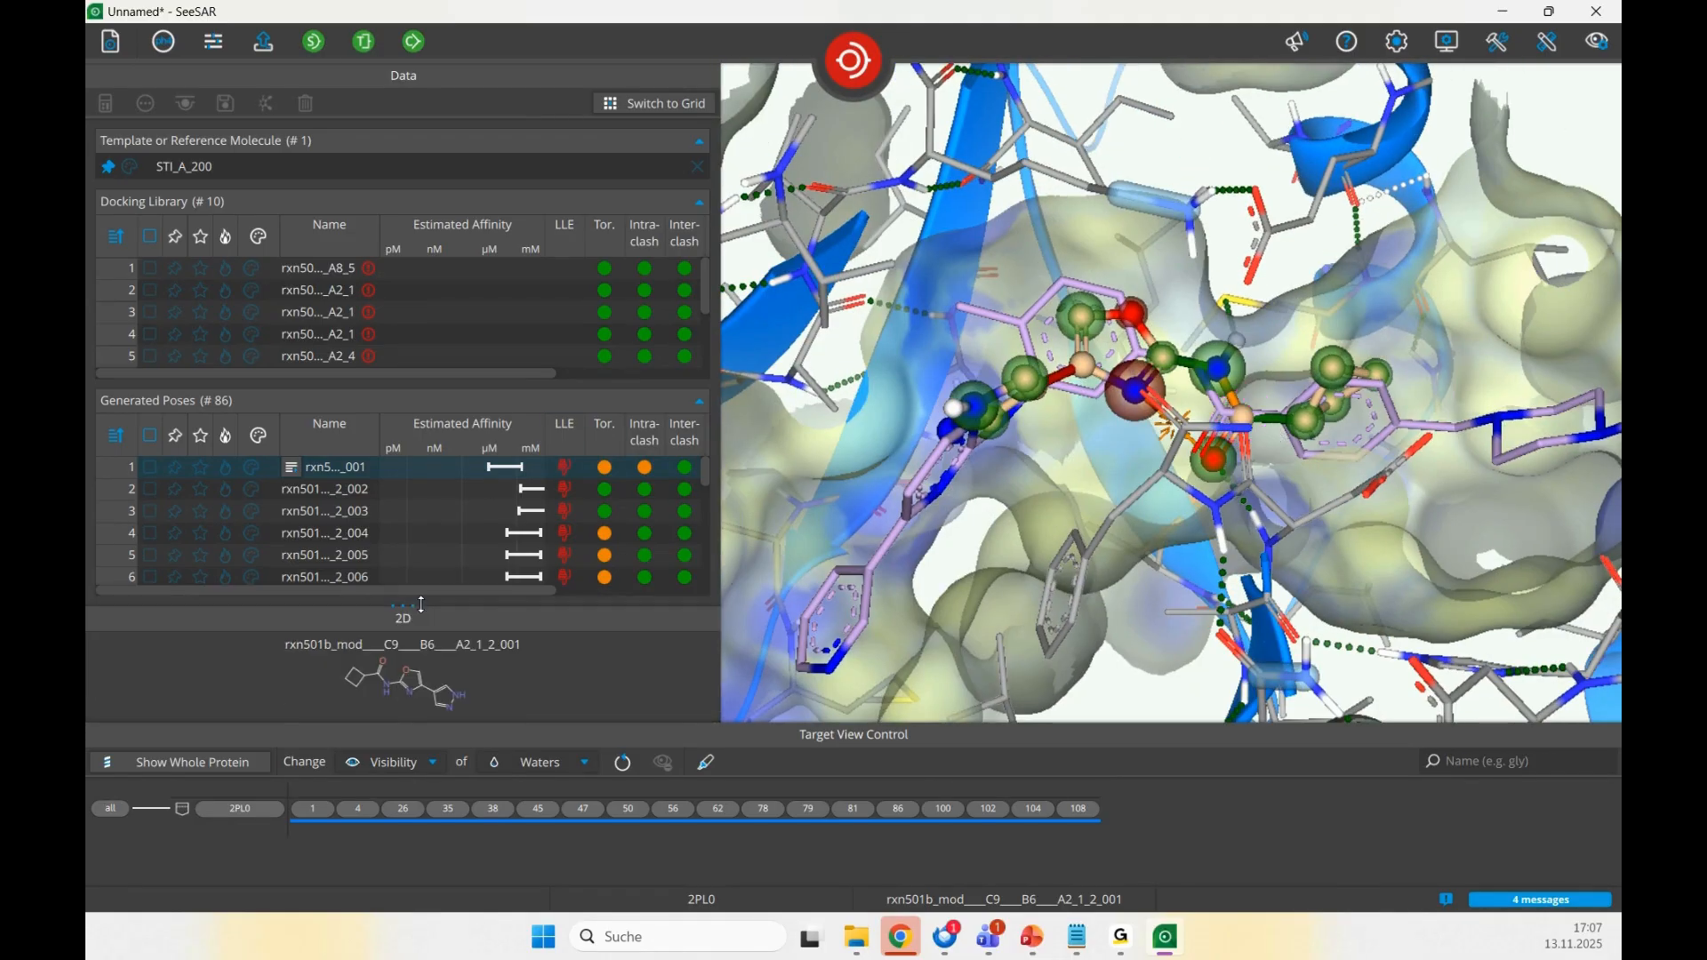
- Step through generated poses 2 to 16 and compare their placement, clashes and torsions against the STI_A_200 template
{"action": "left_click", "coordinate": [370, 487]}
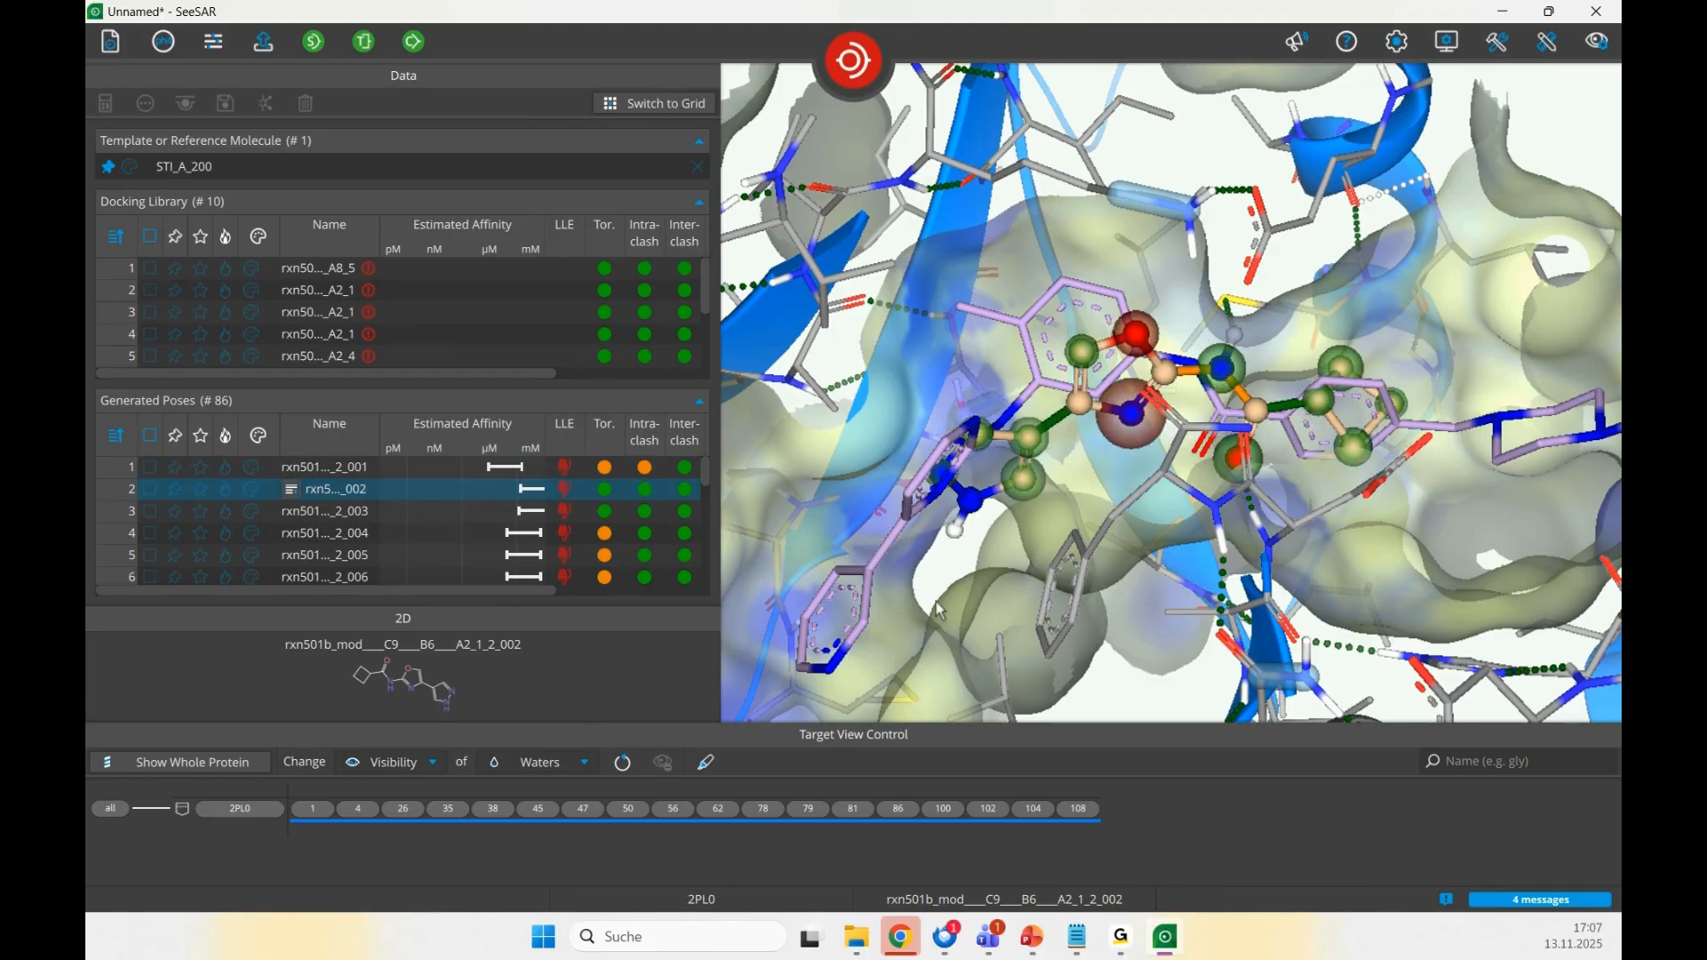
{"action": "key", "text": "Down"}
{"action": "key", "text": "Down"}
{"action": "key", "text": "Down"}
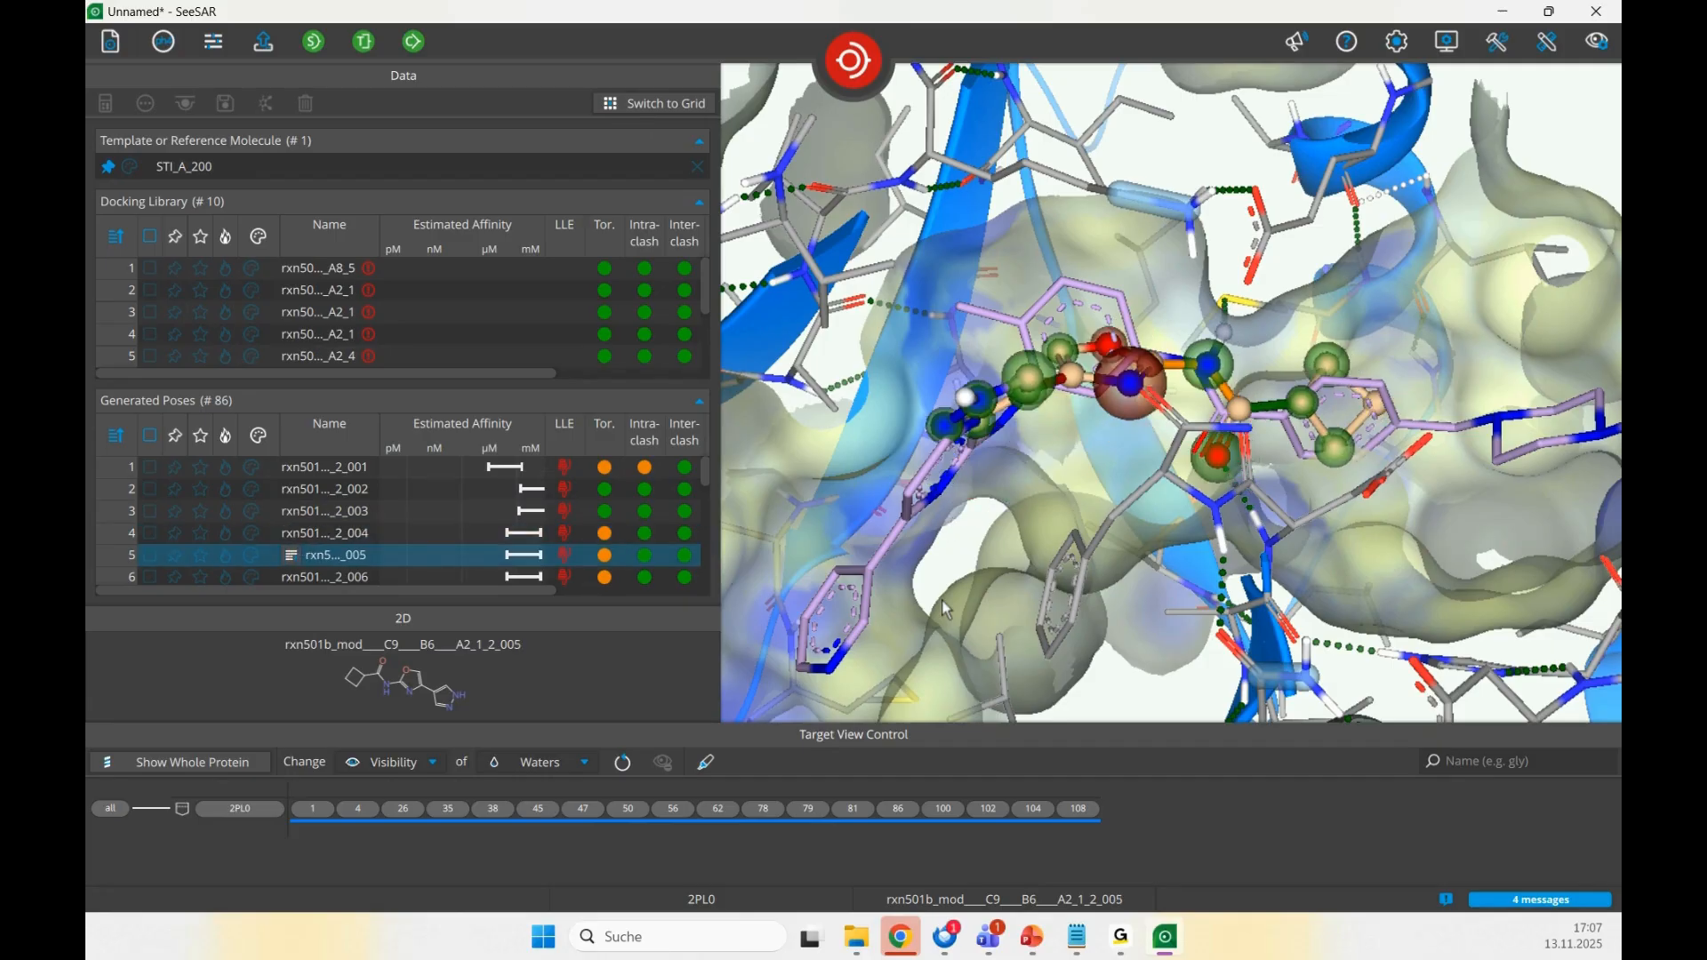
{"action": "key", "text": "Down"}
{"action": "key", "text": "Down"}
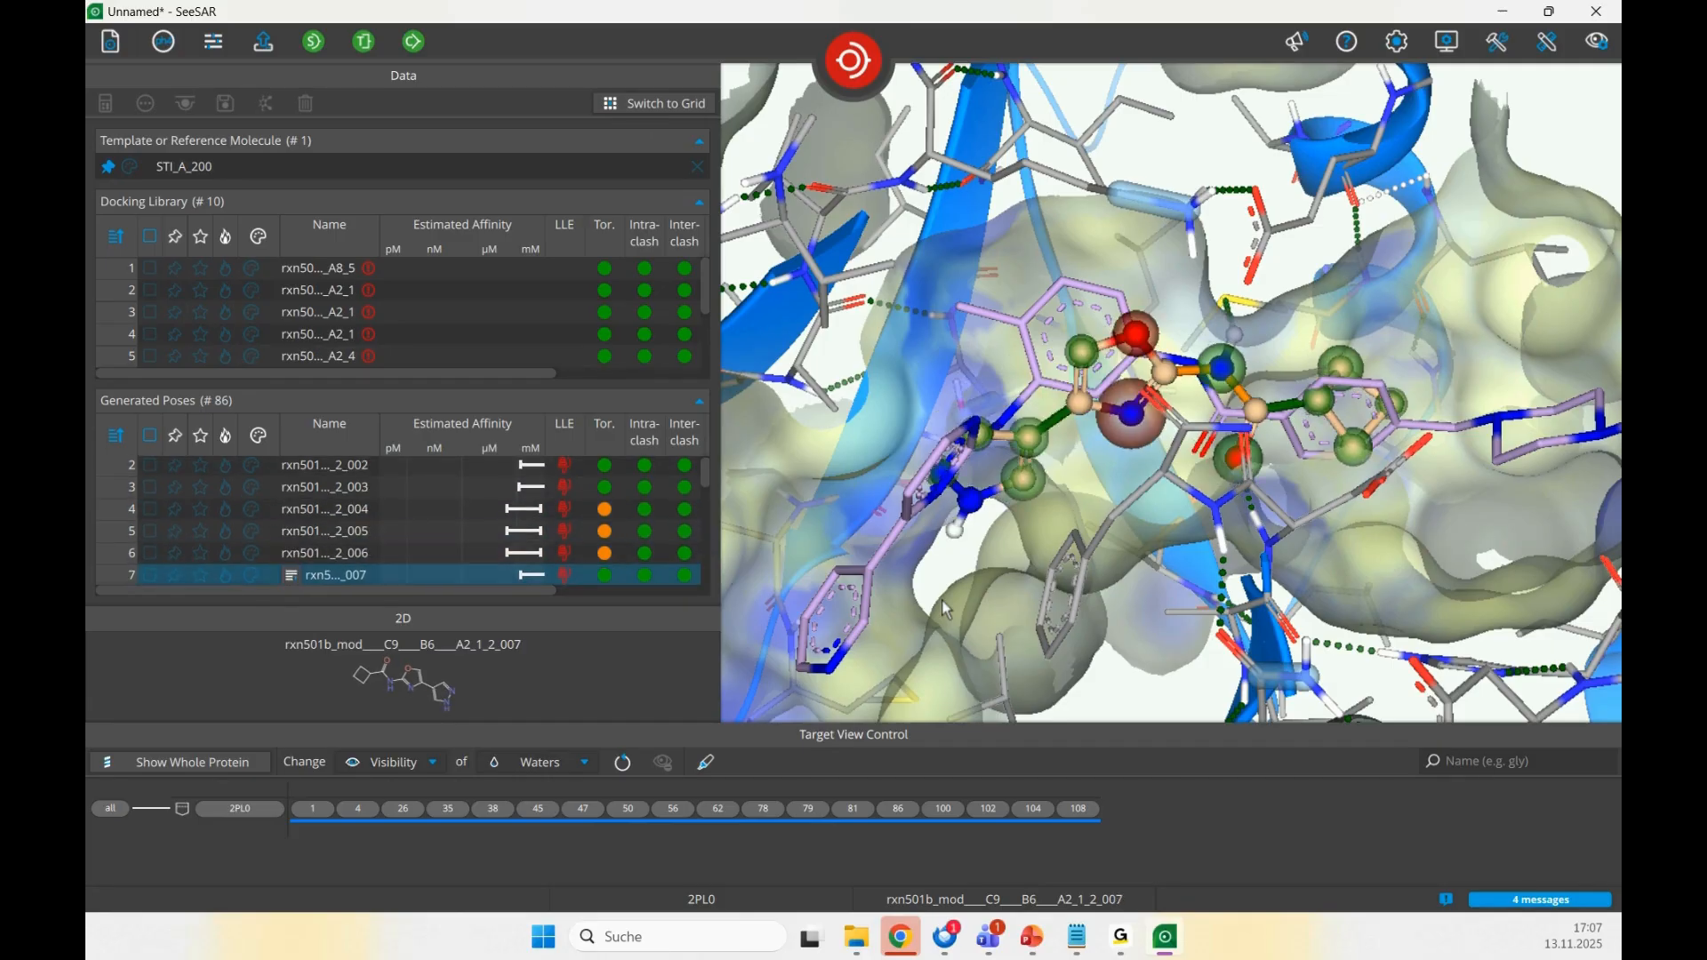
{"action": "key", "text": "Down"}
{"action": "key", "text": "Down"}
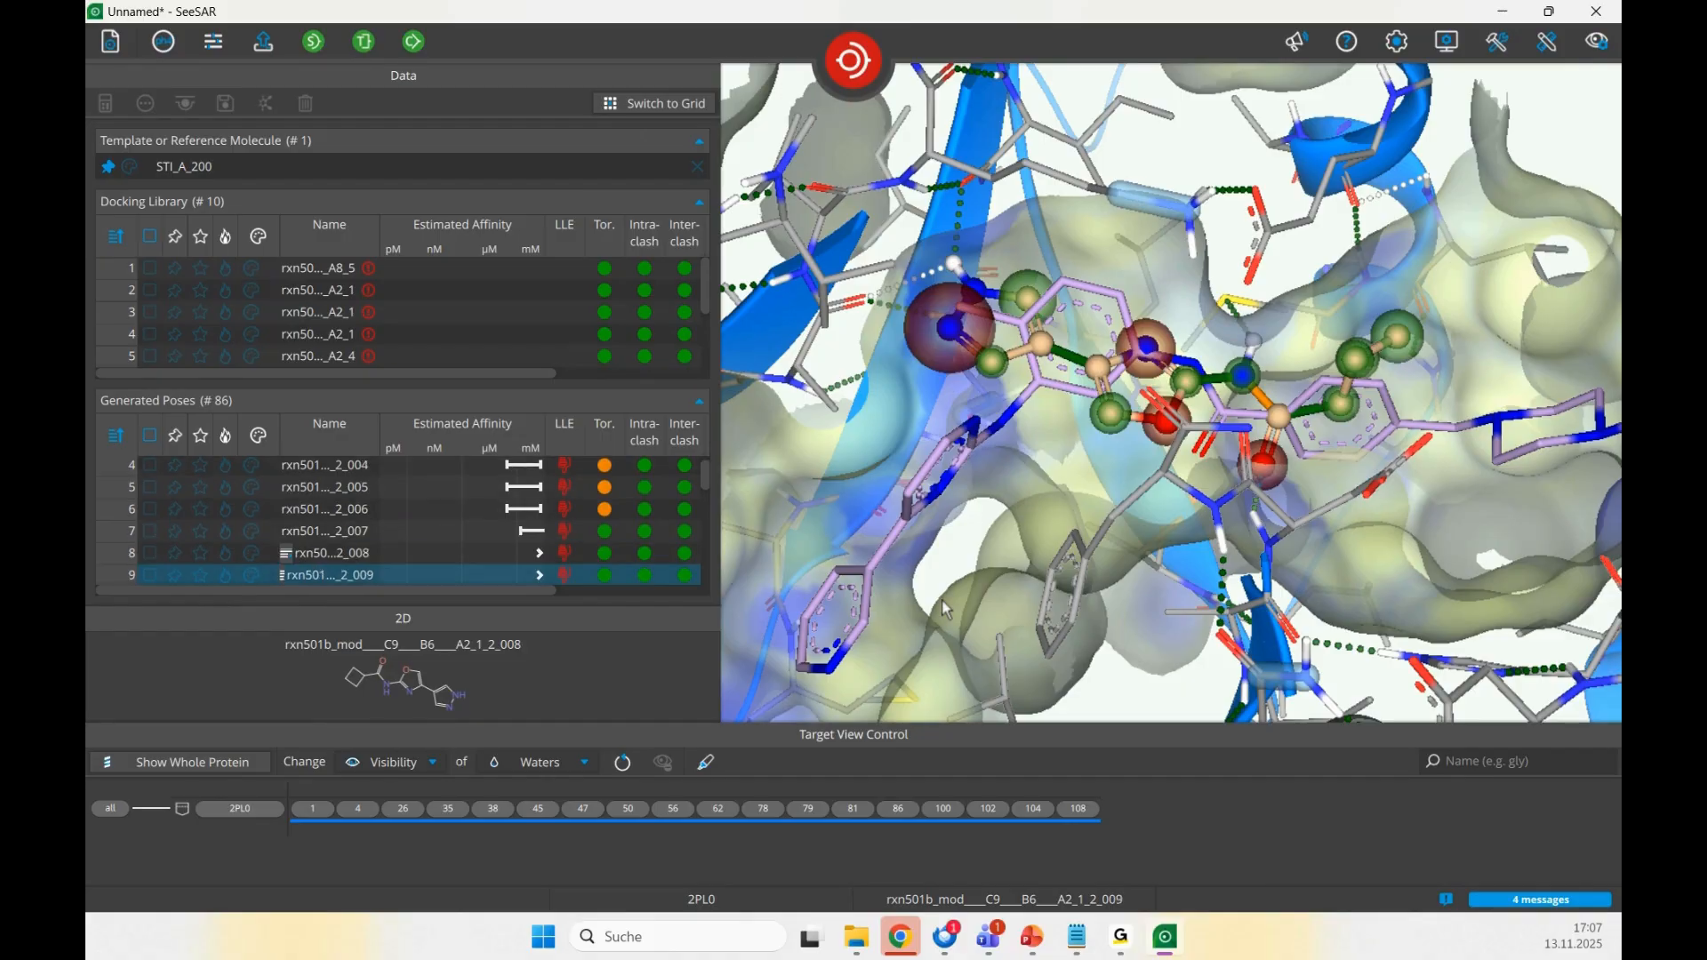
{"action": "key", "text": "Down"}
{"action": "key", "text": "Down"}
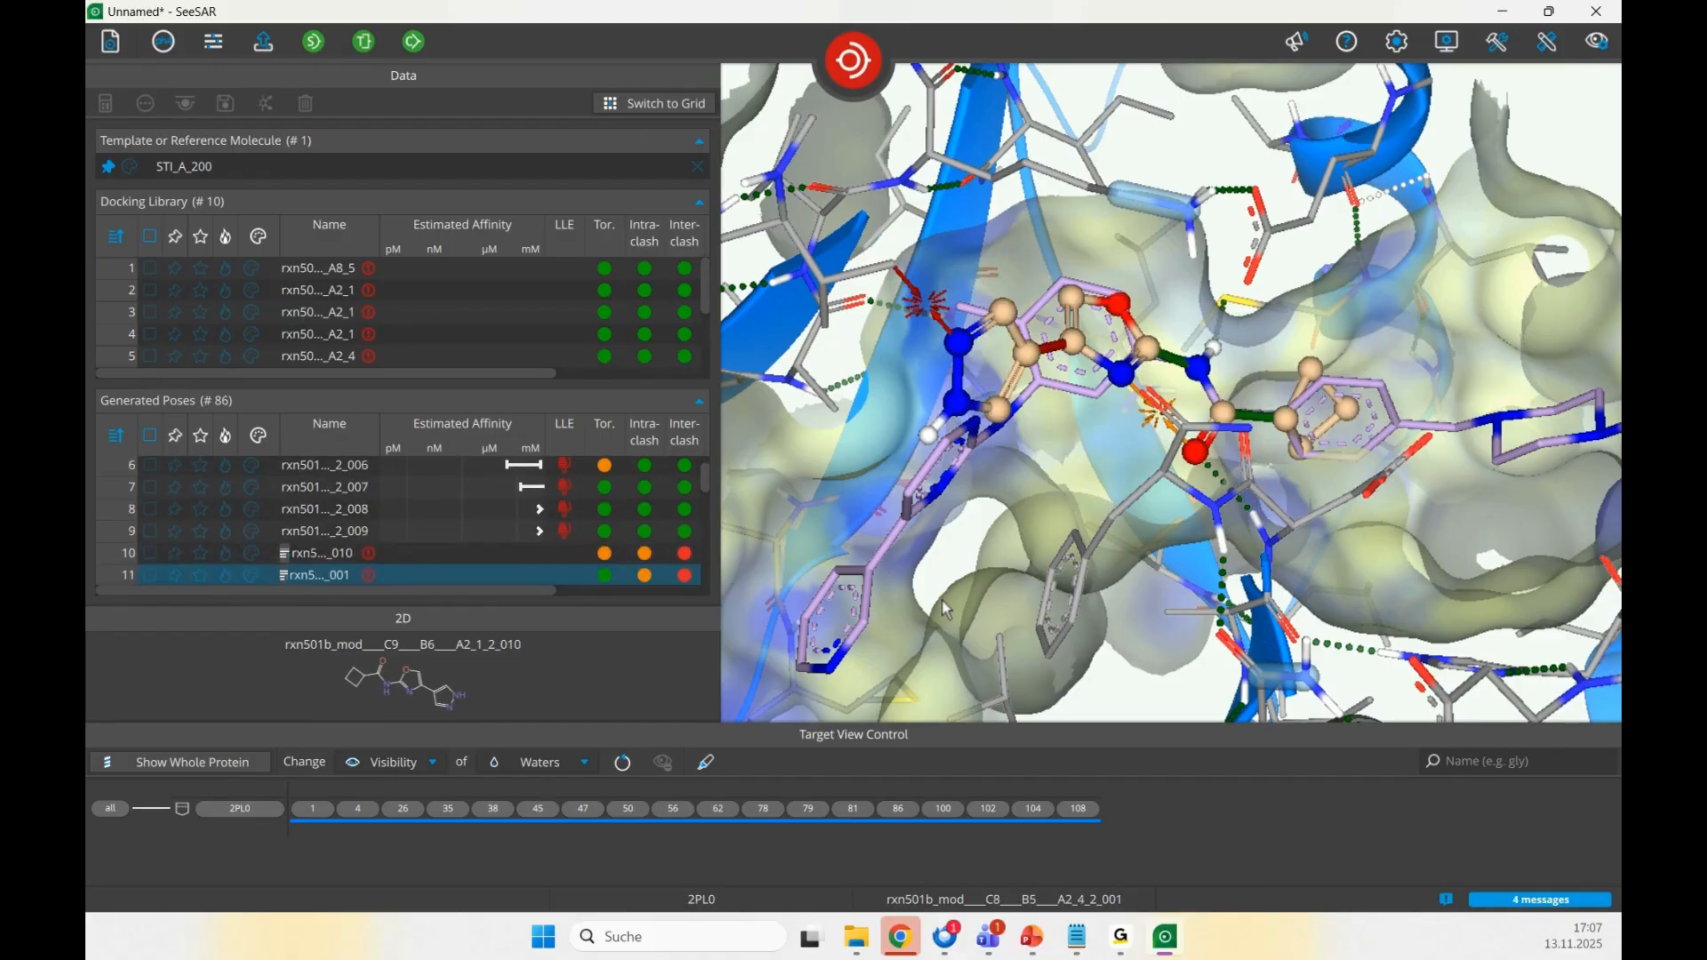
{"action": "key", "text": "Down"}
{"action": "key", "text": "Down"}
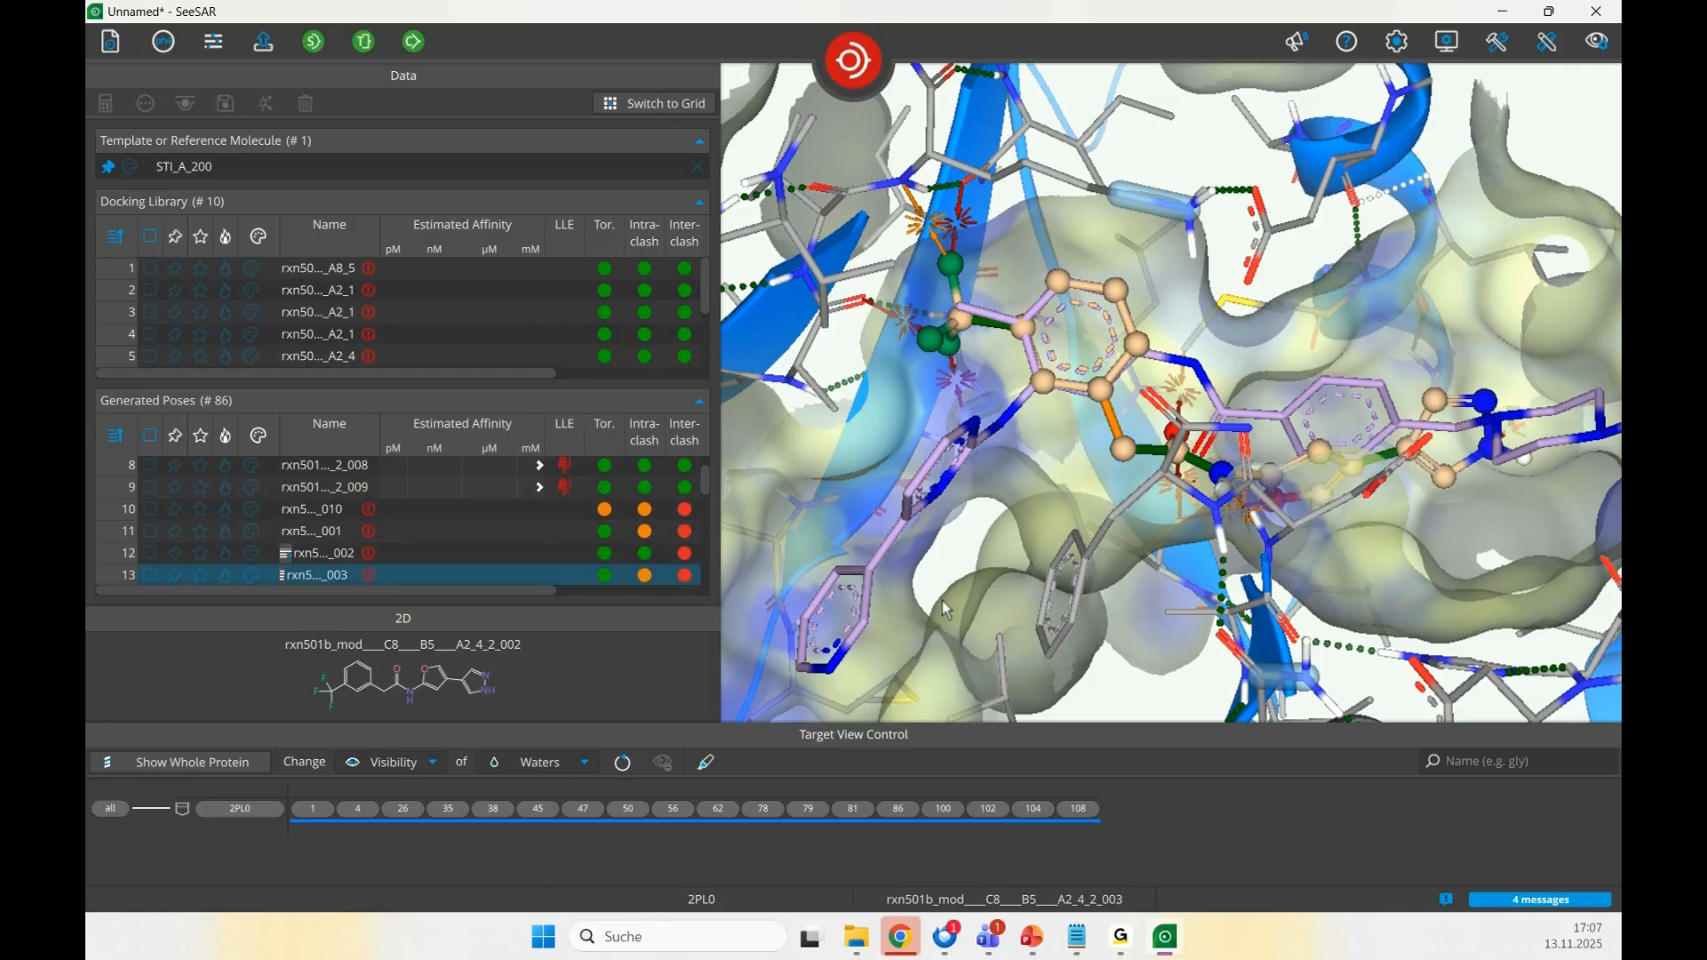
{"action": "key", "text": "Down"}
{"action": "key", "text": "Down"}
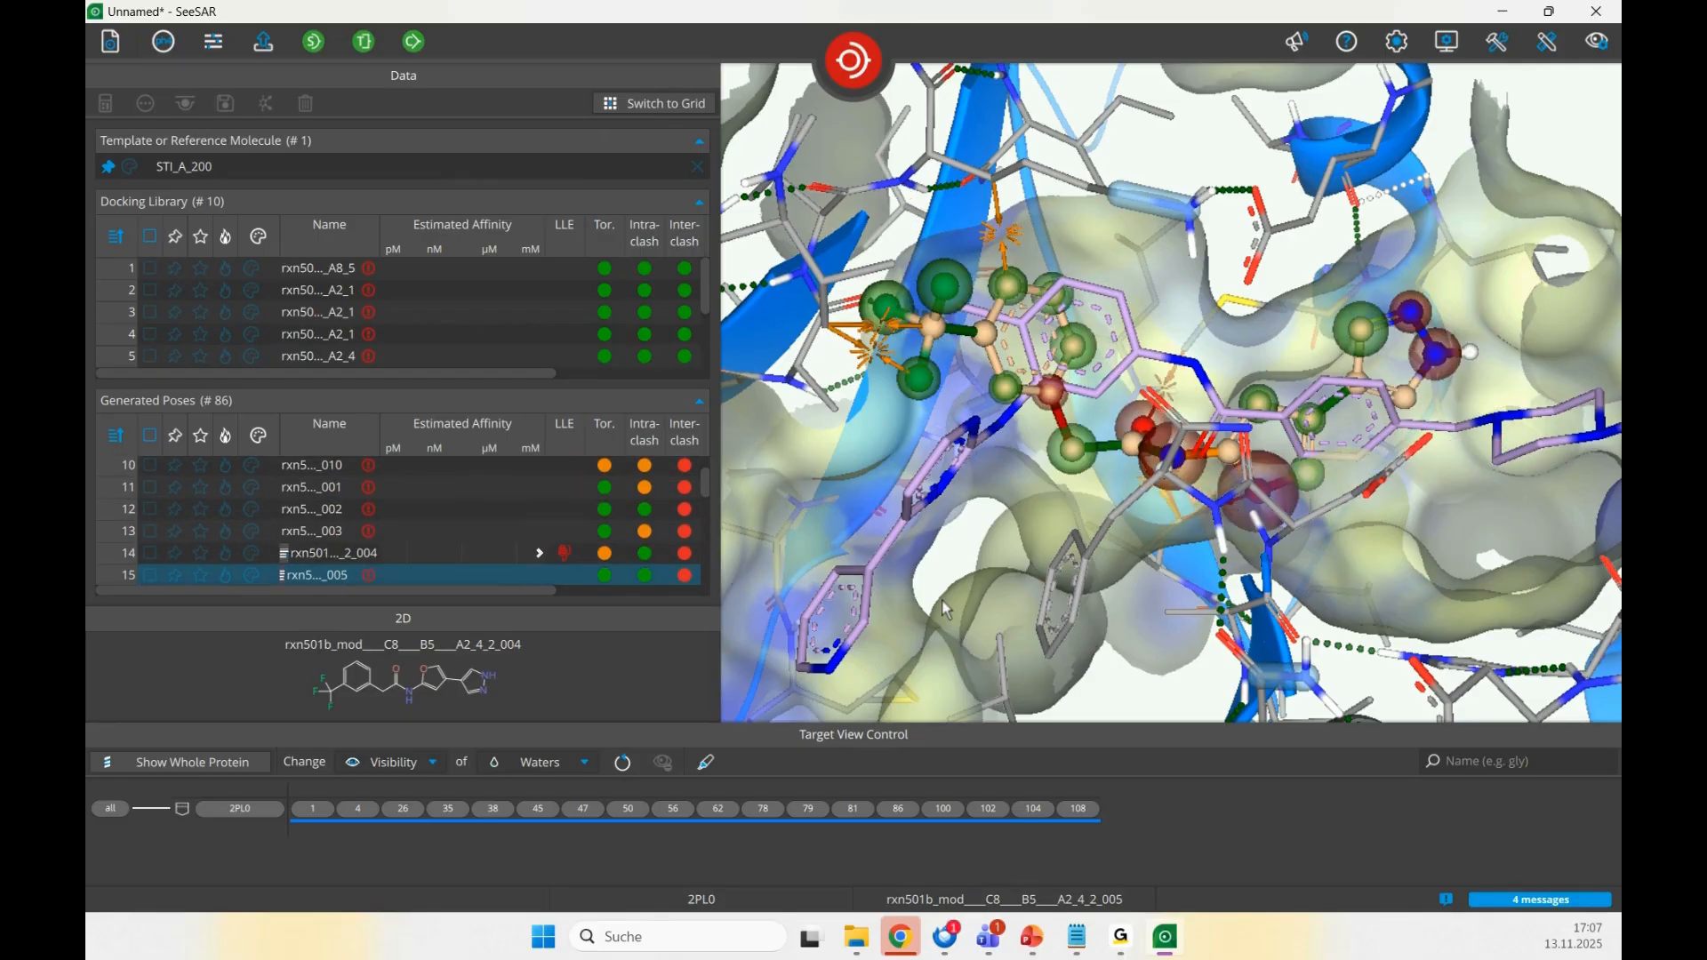
{"action": "key", "text": "Down"}
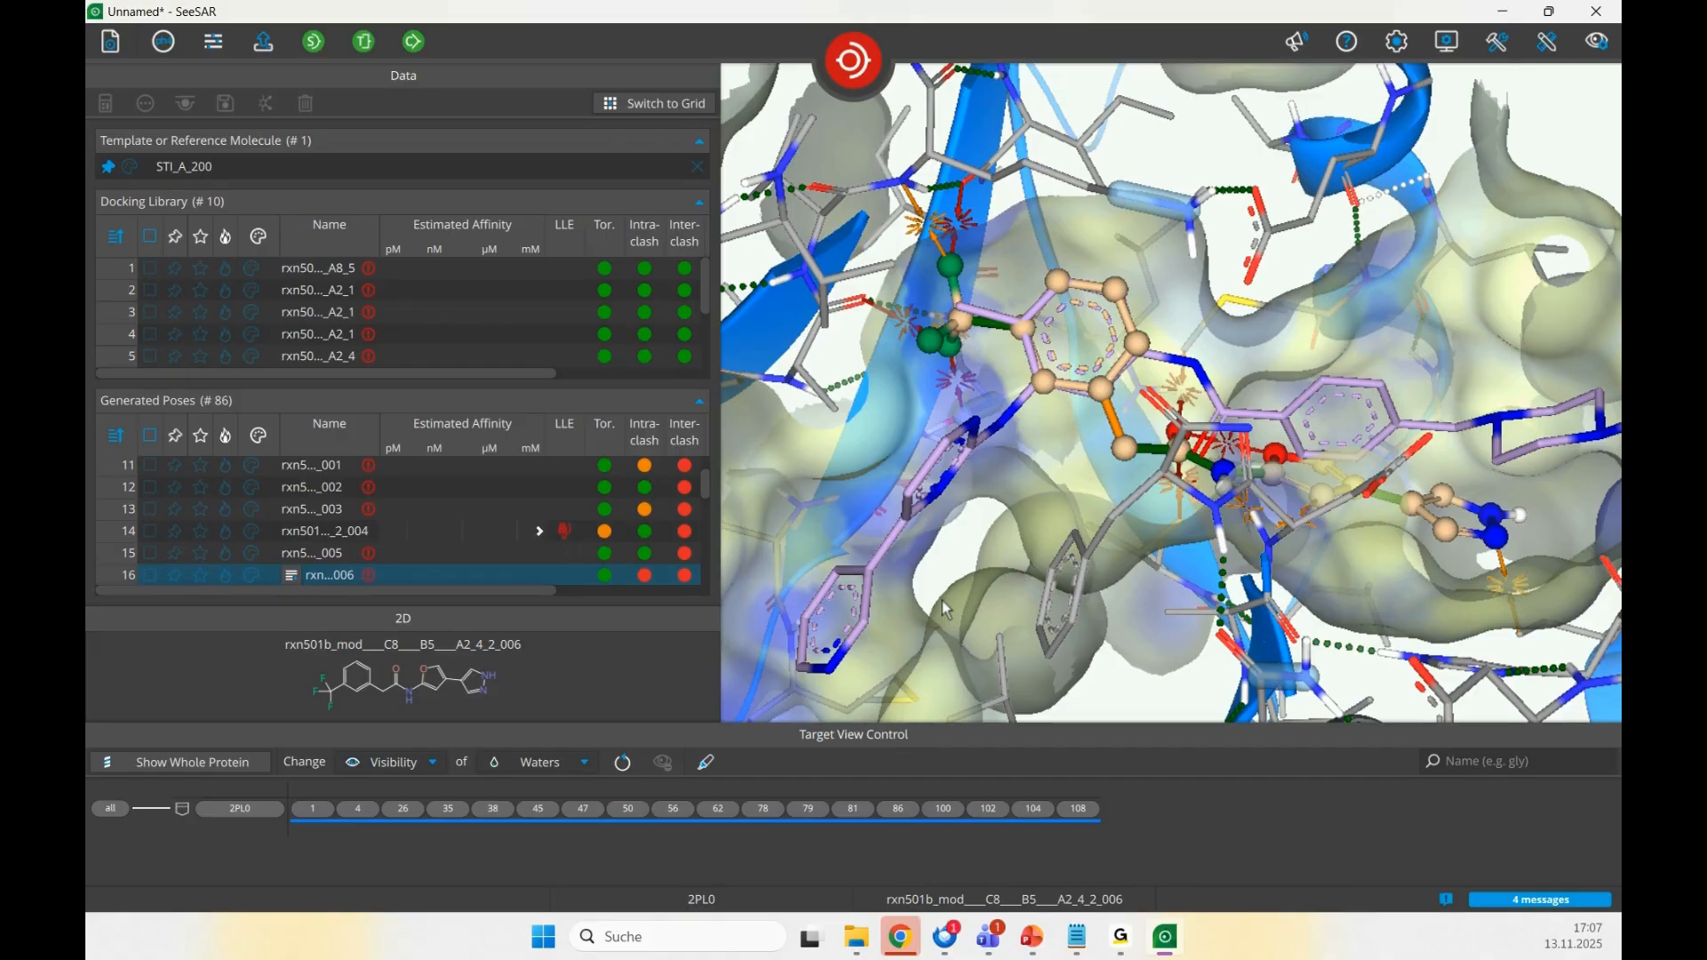
{"action": "mouse_move", "coordinate": [1066, 349]}
{"action": "left_mouse_down"}
{"action": "mouse_move", "coordinate": [1079, 361]}
{"action": "mouse_move", "coordinate": [1059, 384]}
{"action": "left_mouse_up"}
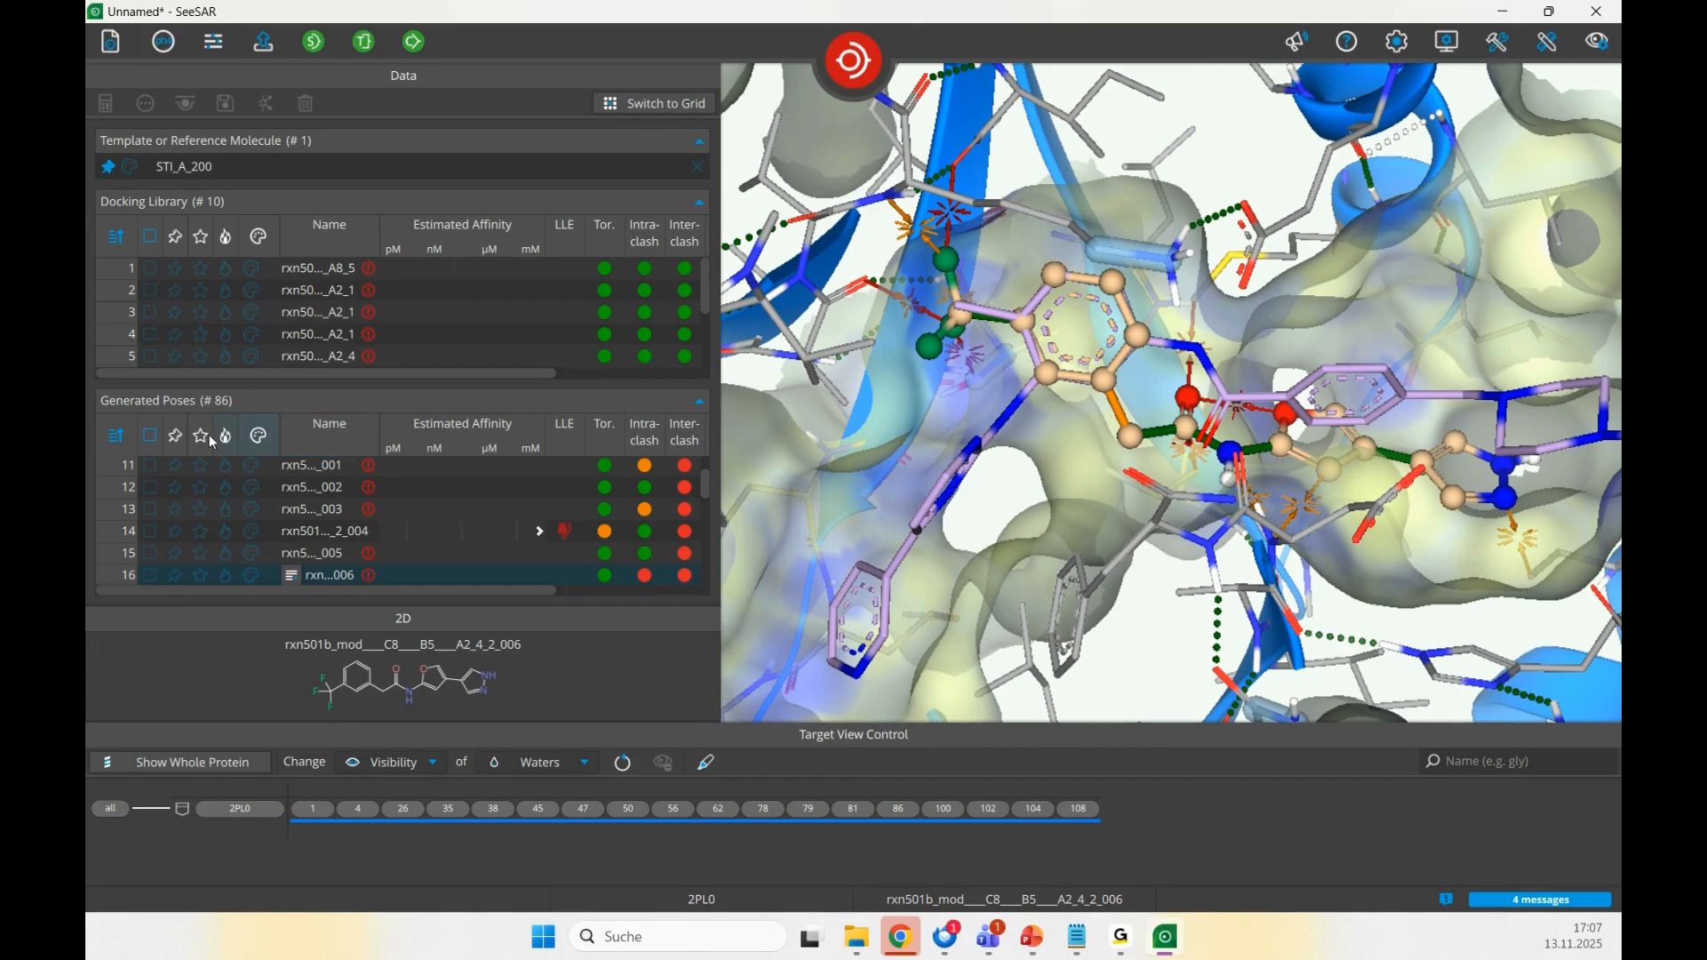
- Clear the current docking mode, including its template, library and generated poses
{"action": "left_click", "coordinate": [151, 437]}
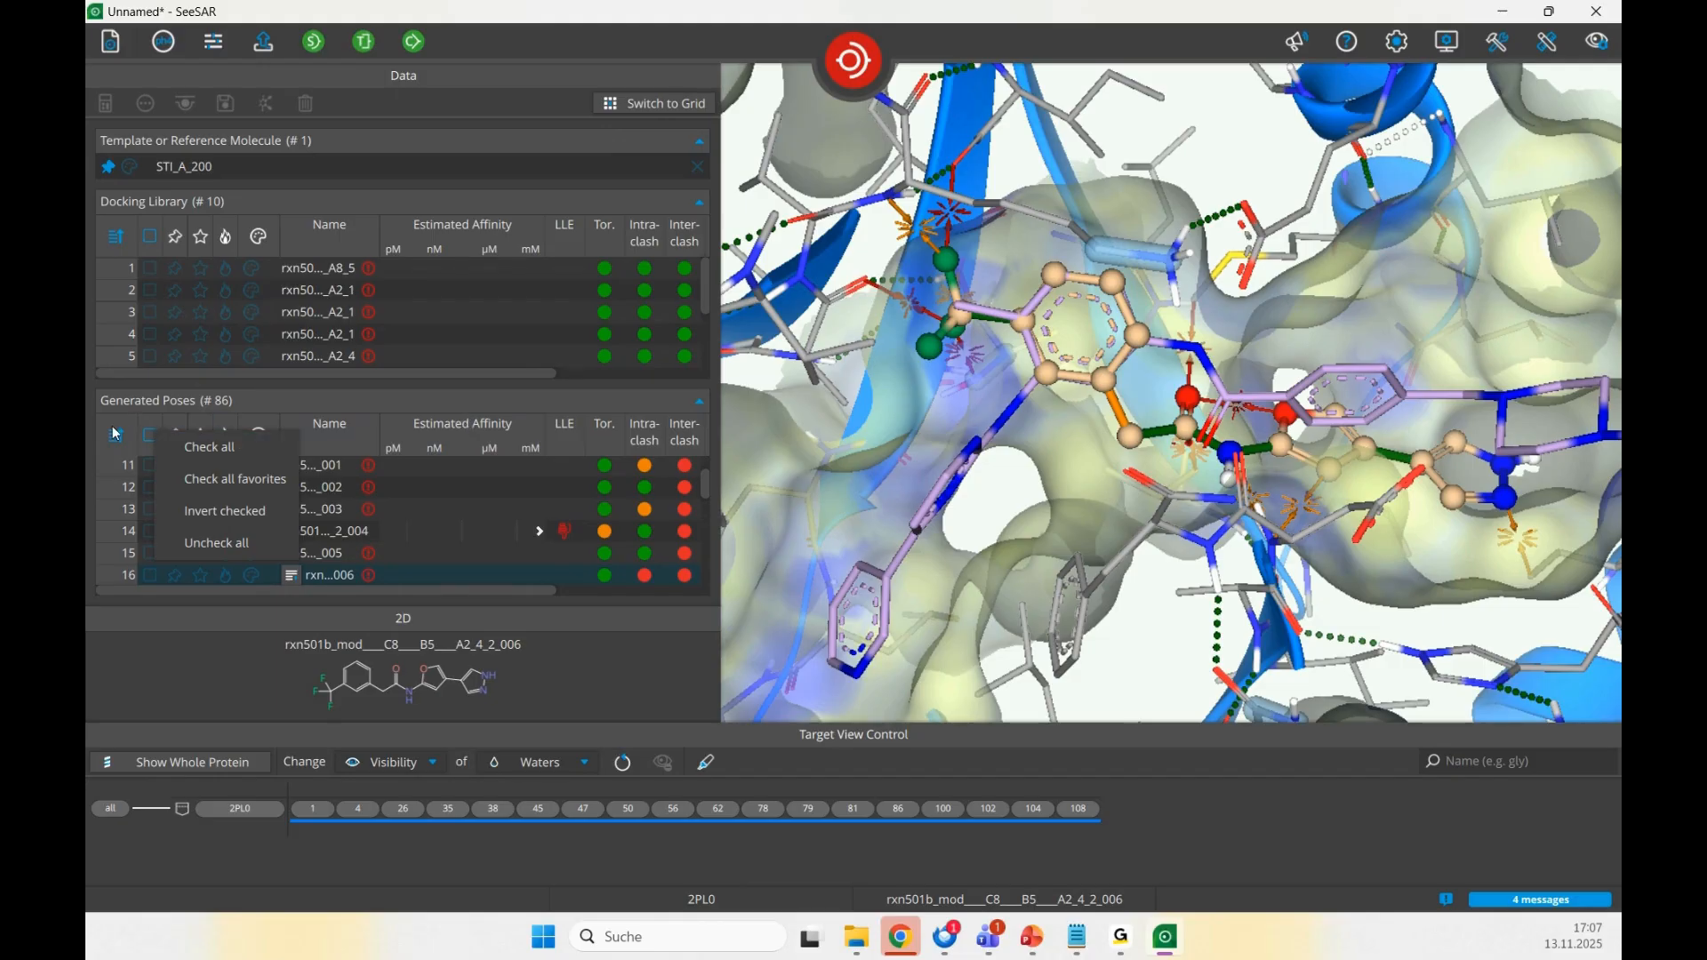
{"action": "left_click", "coordinate": [554, 487]}
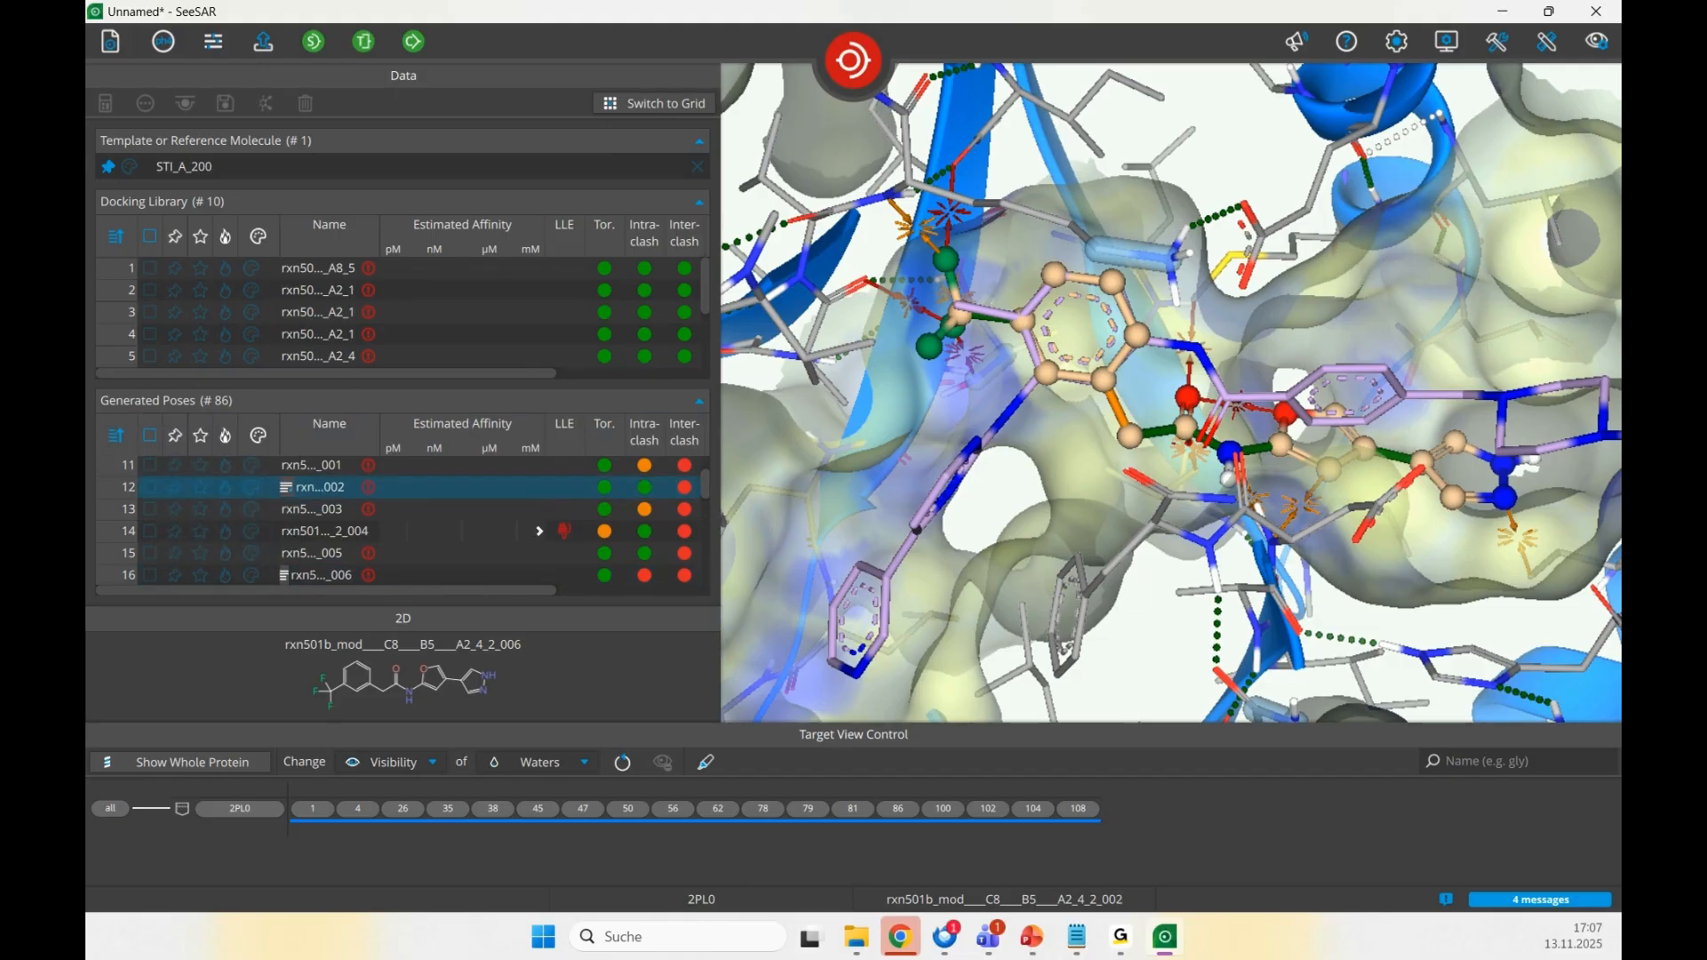
{"action": "left_click", "coordinate": [111, 41]}
{"action": "left_click", "coordinate": [134, 133]}
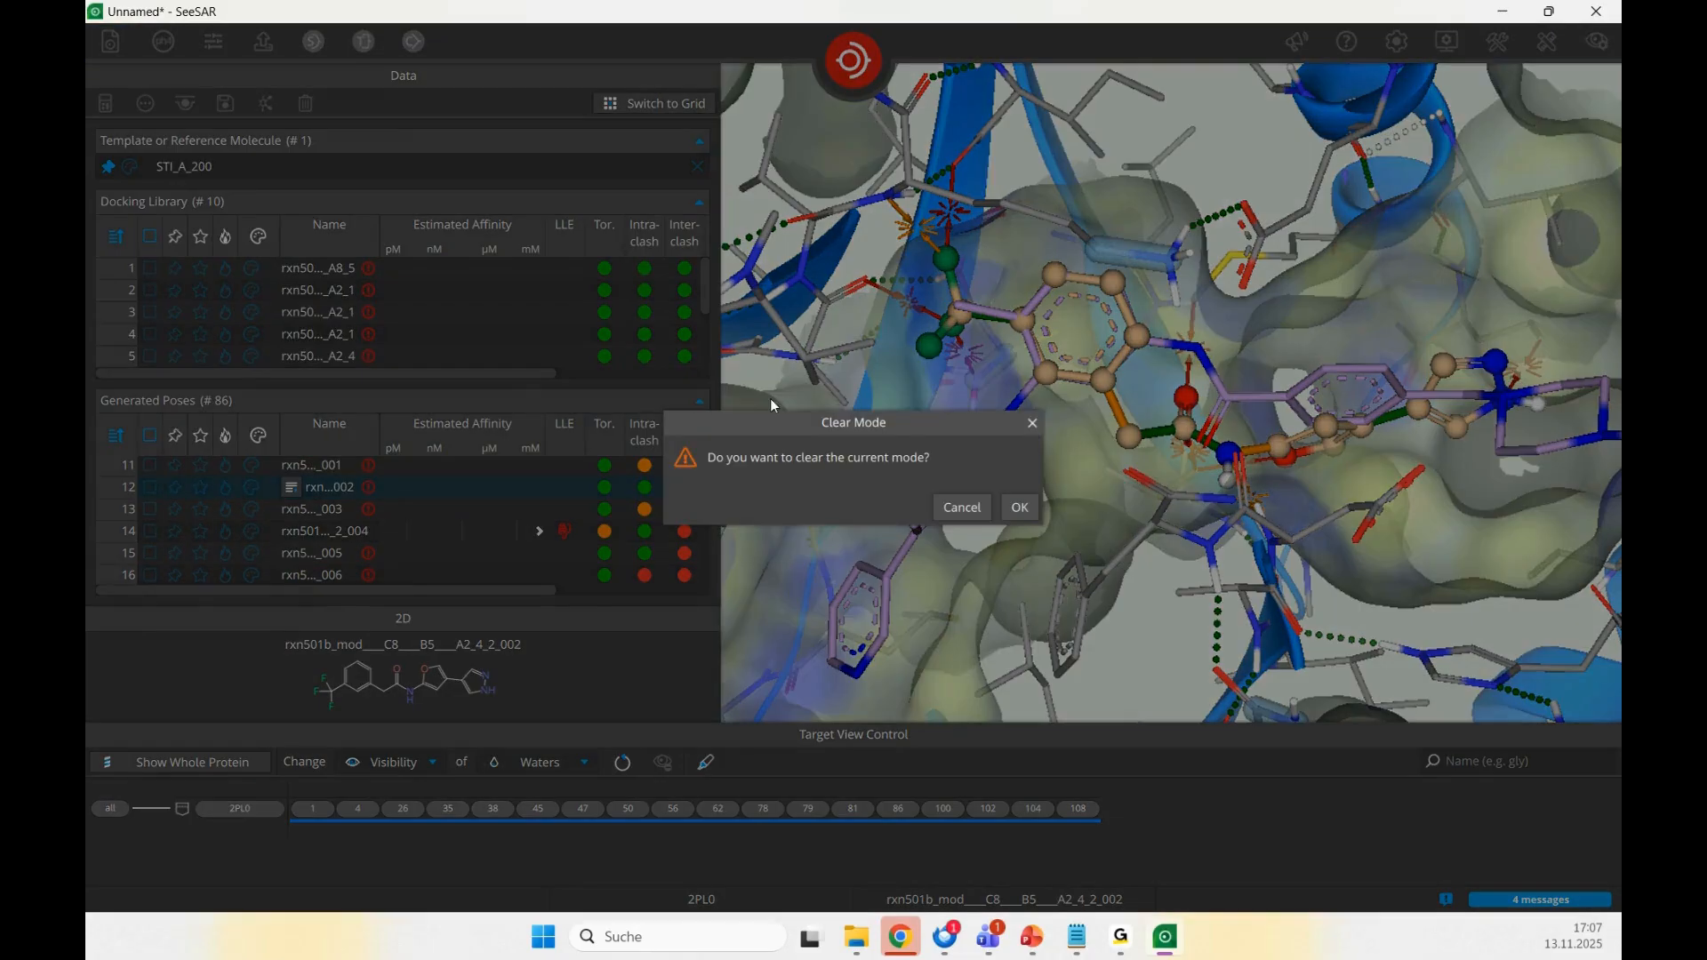
{"action": "left_click", "coordinate": [1026, 512]}
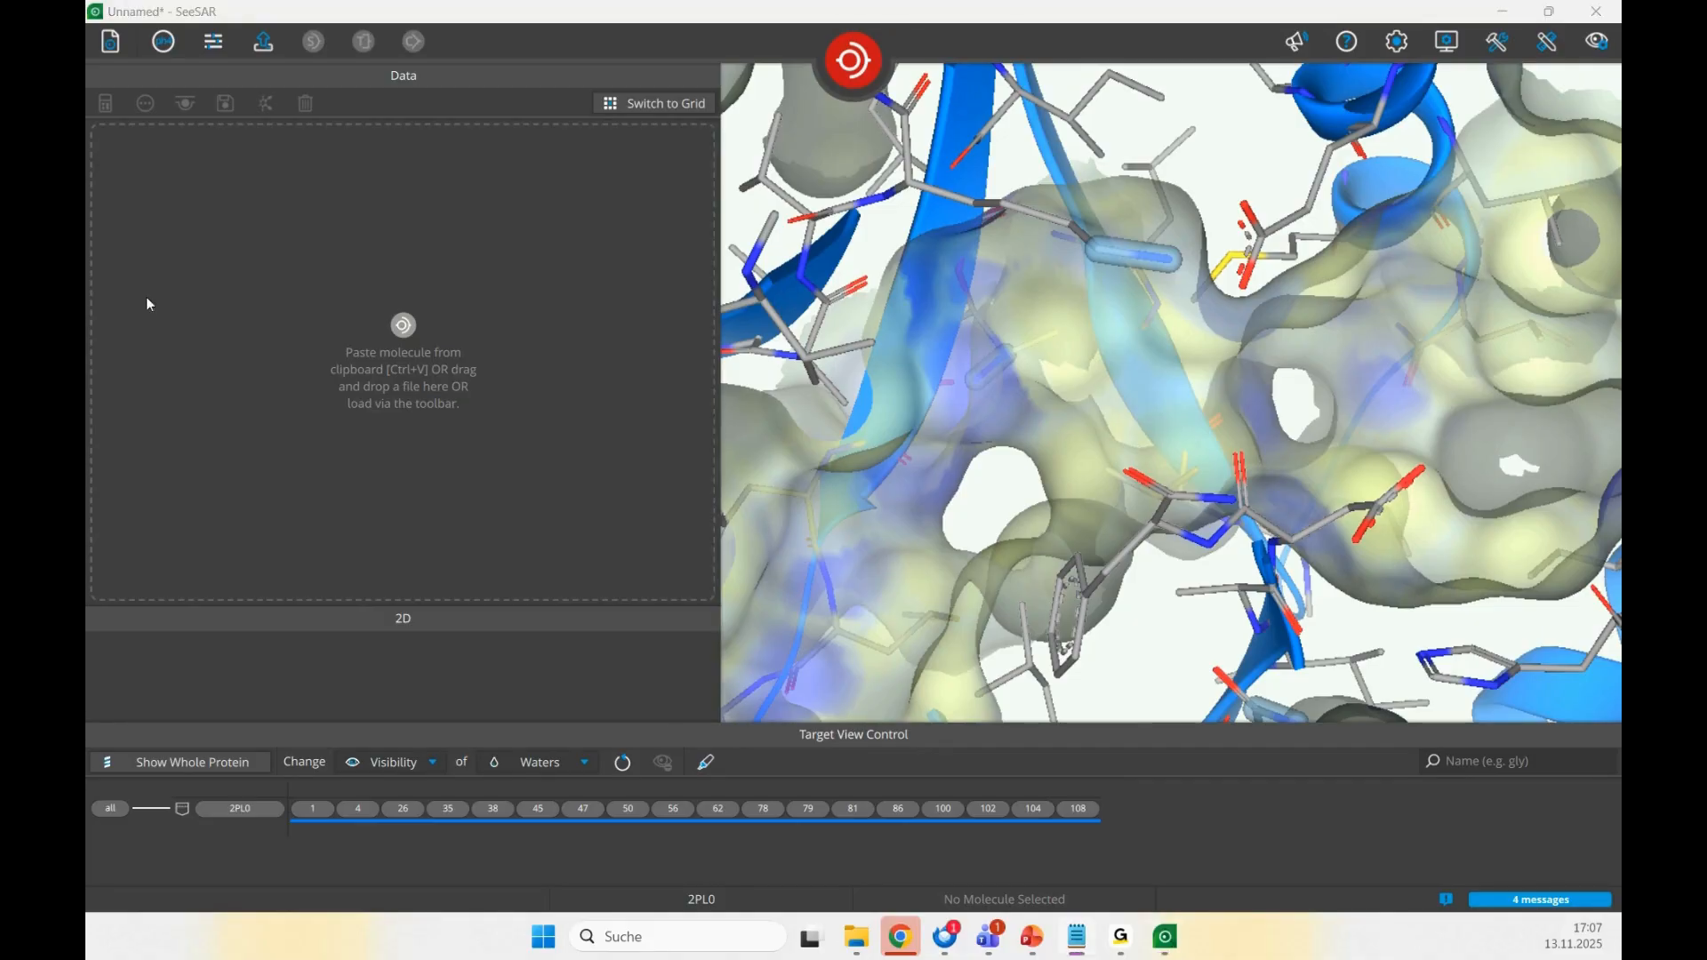
- Paste the compounds cov_cmpd1, cov_cmpd2 and cov_cmpd3 into the docking library and inspect their enlarged 2D structures
{"action": "left_click", "coordinate": [373, 335]}
{"action": "key", "text": "ctrl+v"}
{"action": "left_click", "coordinate": [328, 276]}
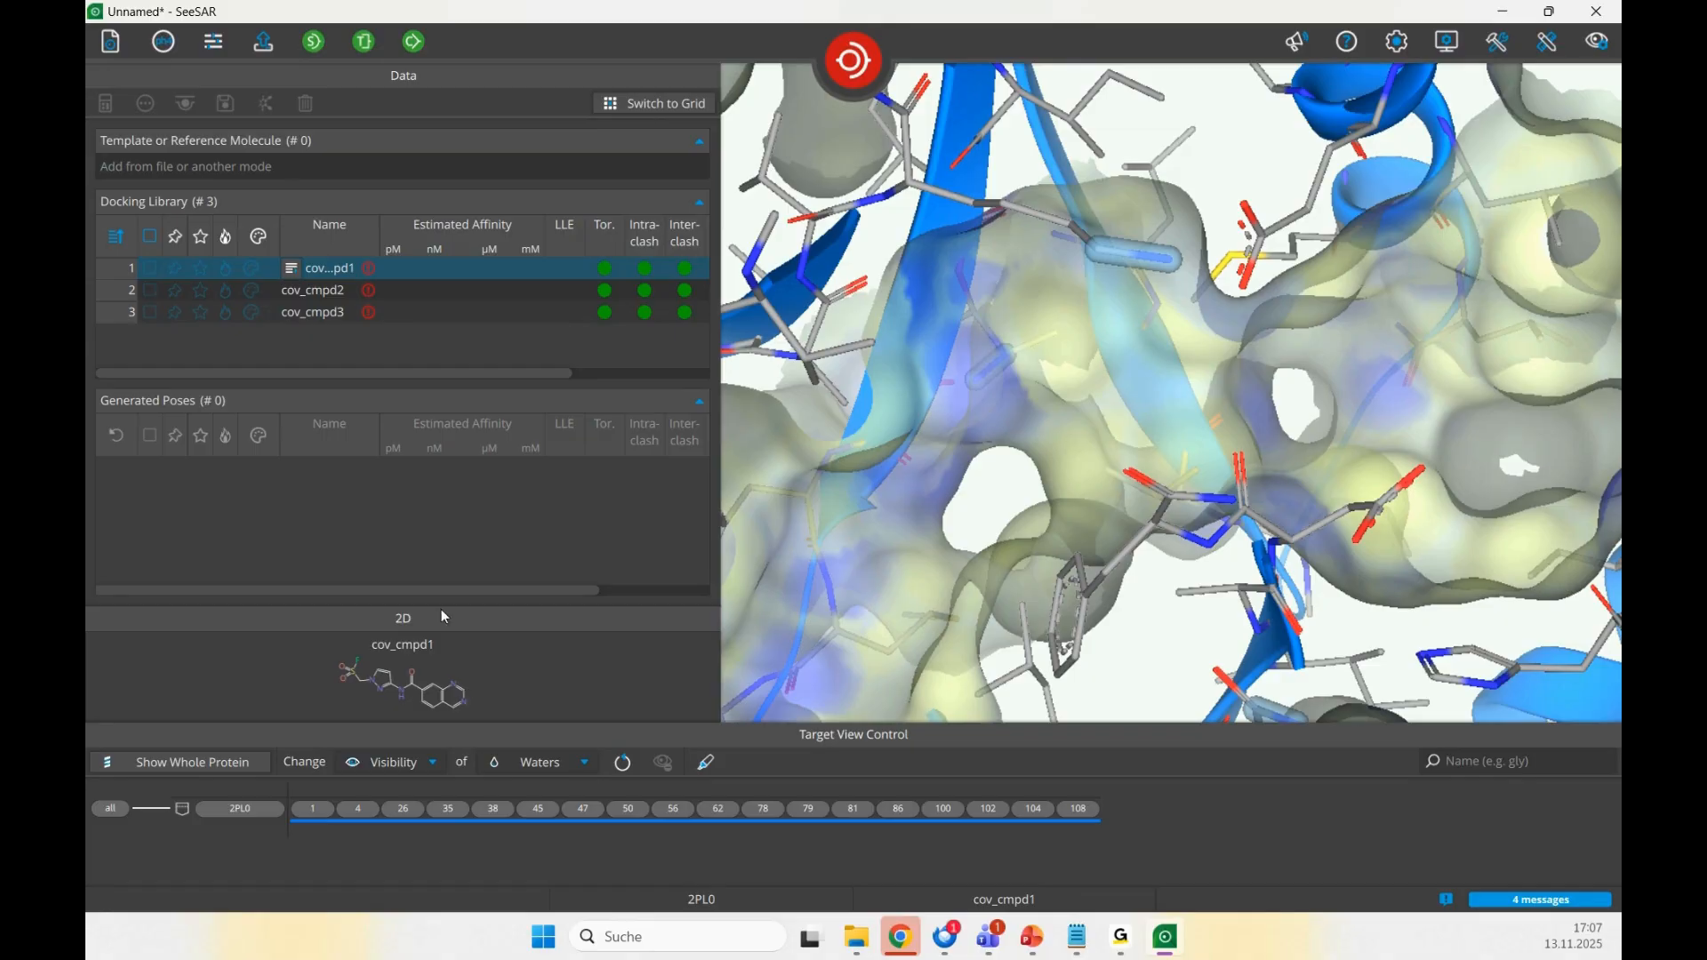
{"action": "left_click_drag", "start_coordinate": [432, 607], "coordinate": [427, 469]}
{"action": "key", "text": "Down"}
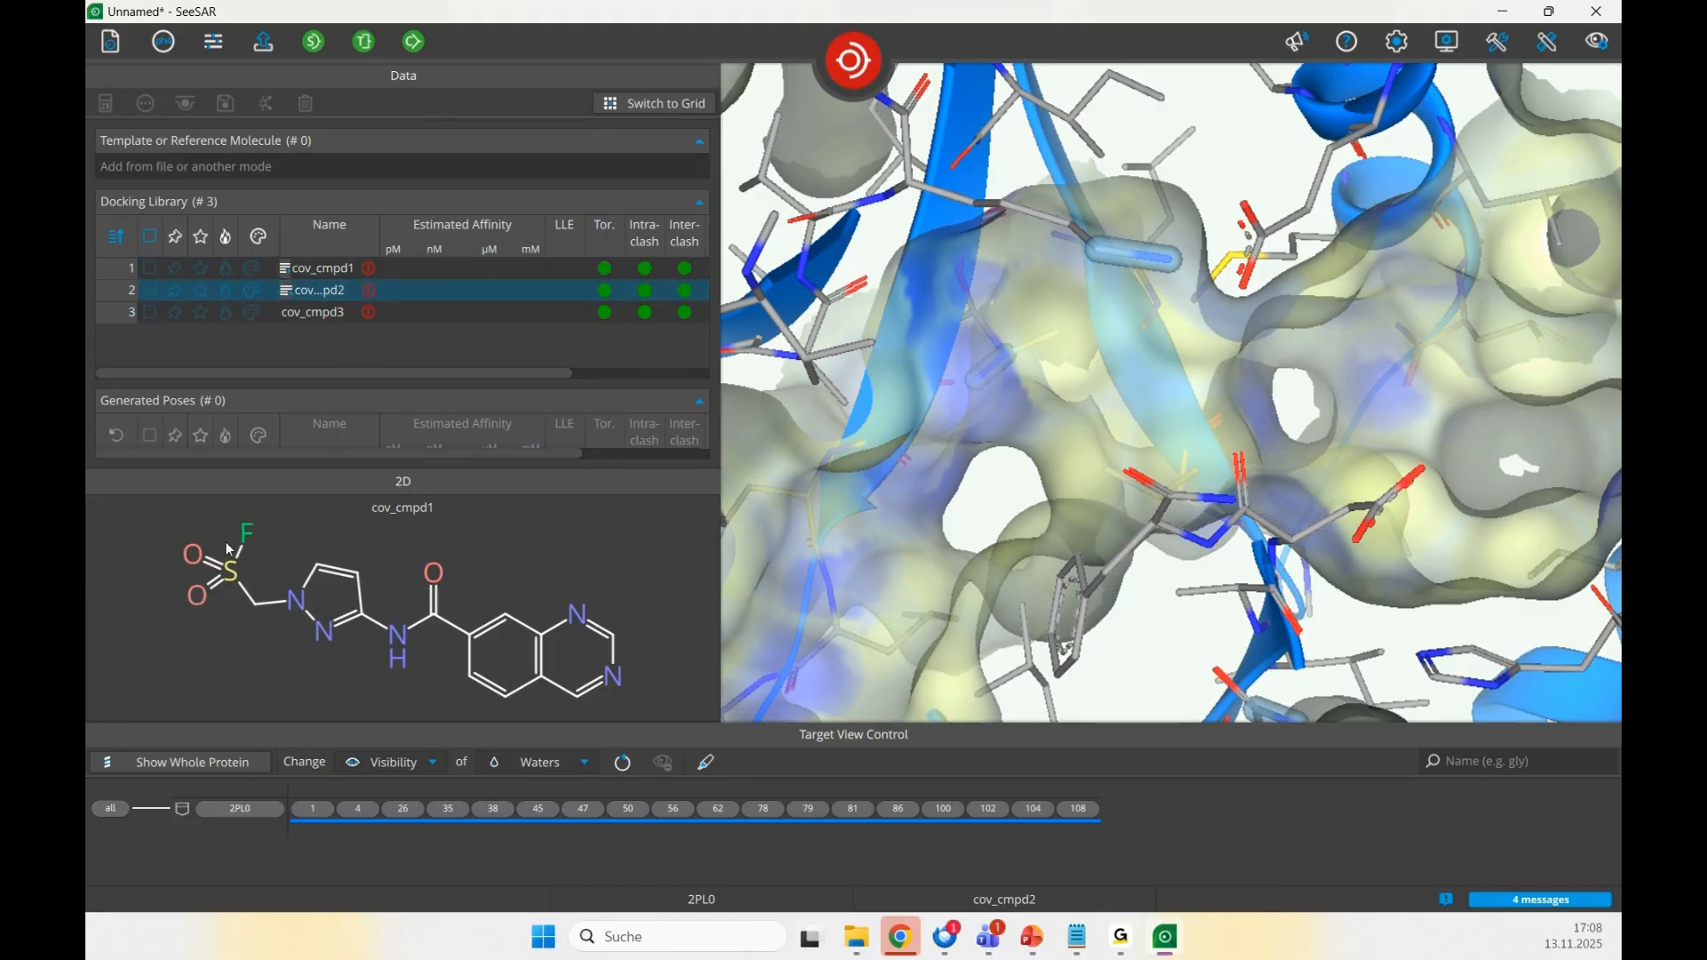
{"action": "key", "text": "Down"}
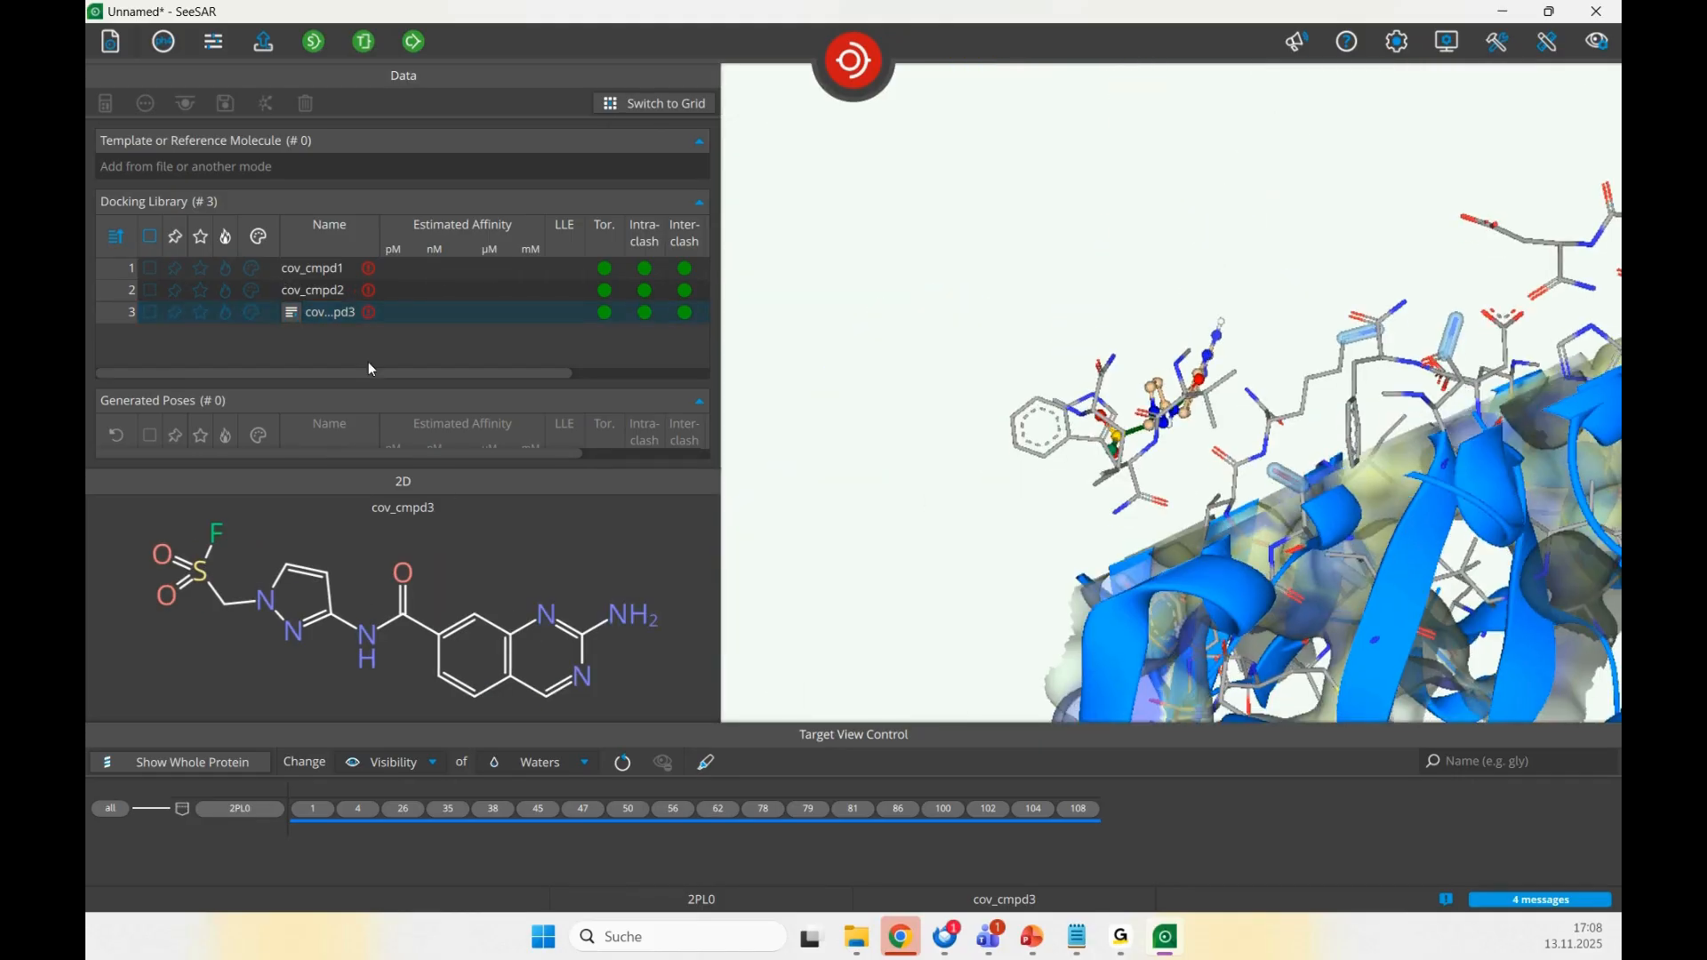
- Select the marked covalent attachment bond on the aromatic residue beside the lower pocket of the binding site
{"action": "scroll", "coordinate": [937, 450], "scroll_direction": "down", "scroll_amount": 7}
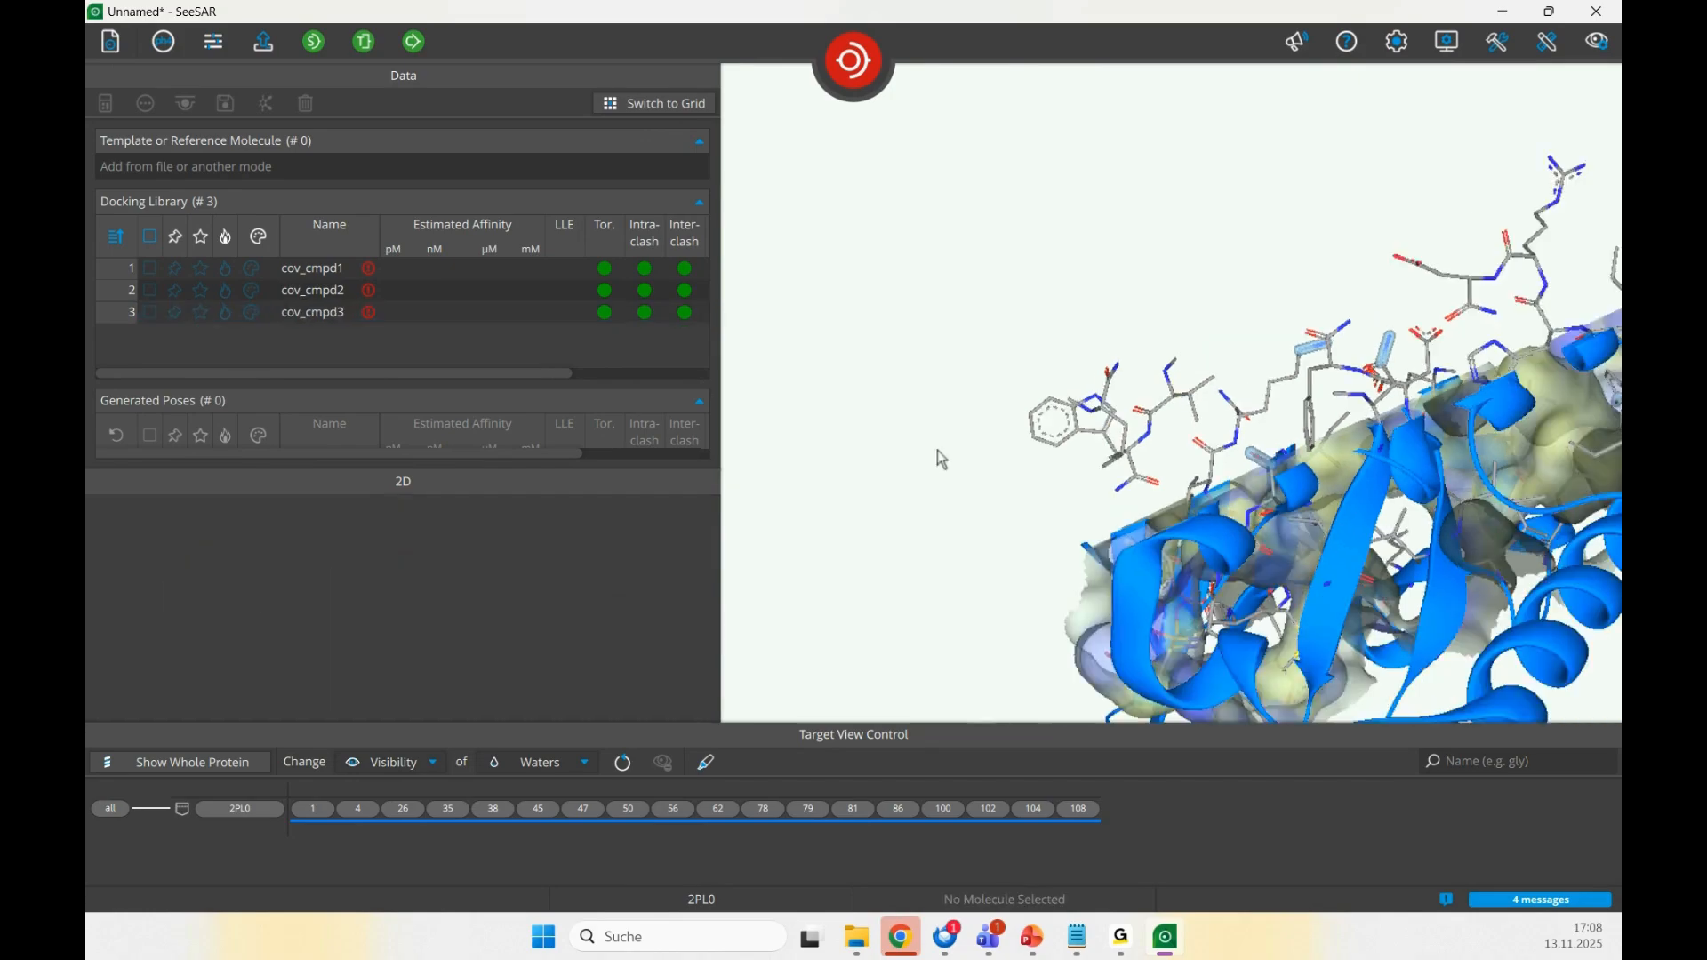
{"action": "scroll", "coordinate": [1169, 453], "scroll_direction": "up", "scroll_amount": 3}
{"action": "scroll", "coordinate": [1172, 456], "scroll_direction": "up", "scroll_amount": 8}
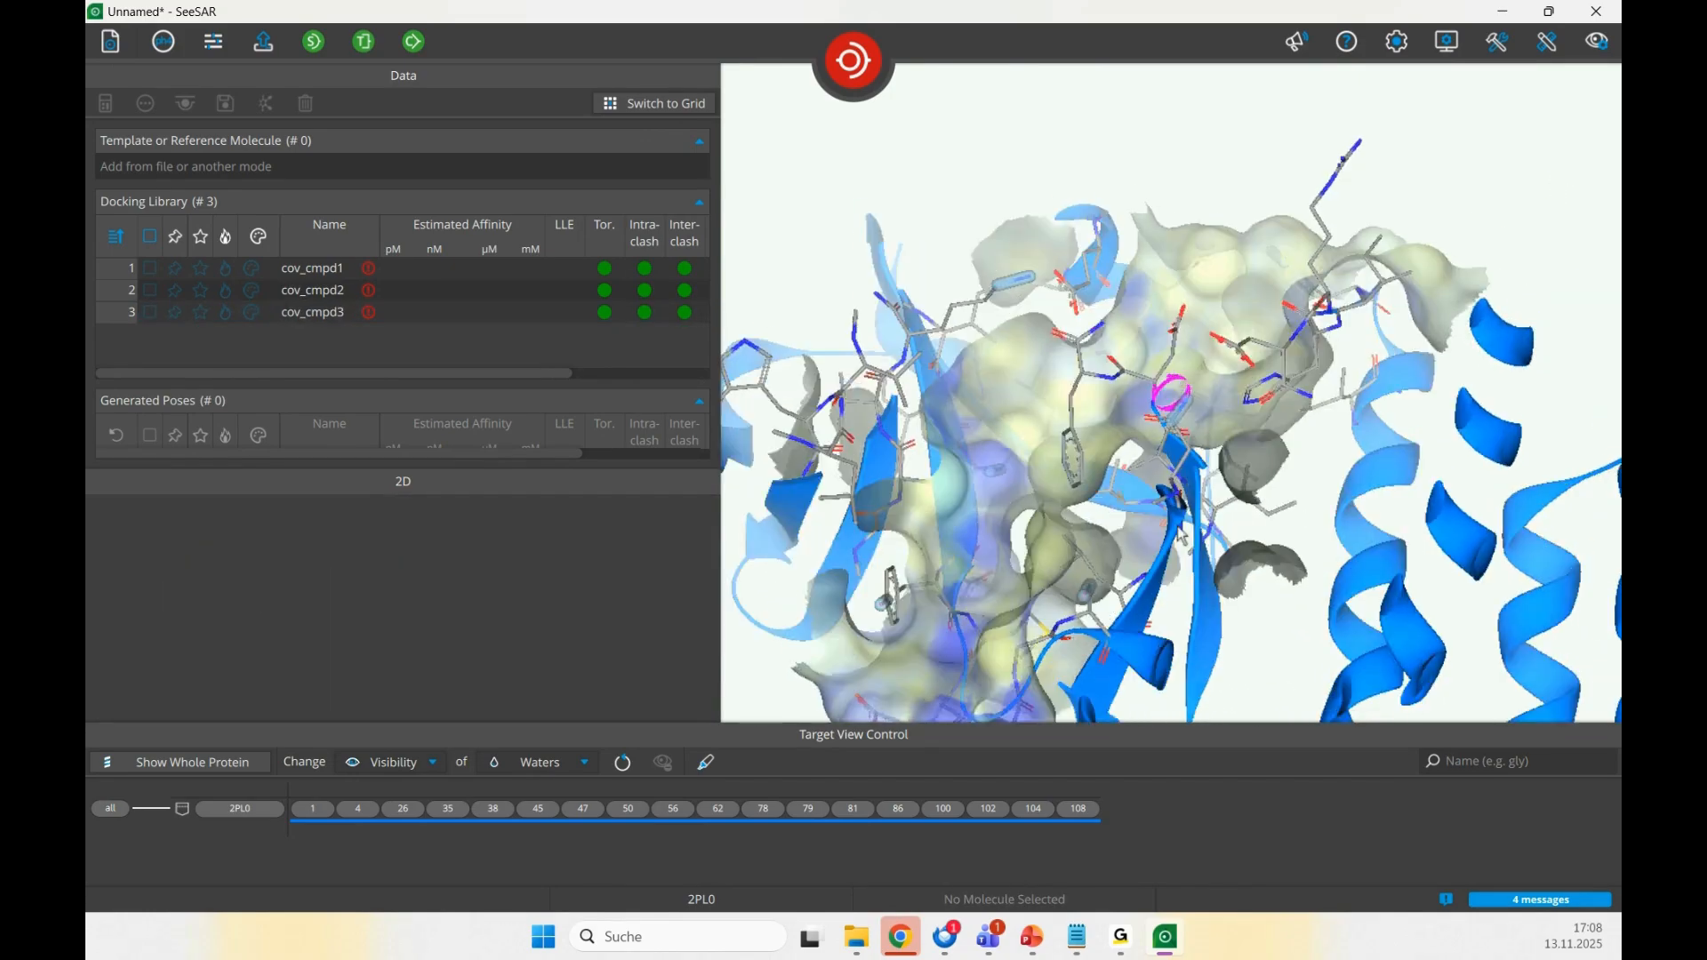
{"action": "left_click_drag", "start_coordinate": [1127, 587], "coordinate": [1124, 561]}
{"action": "middle_click_drag", "start_coordinate": [1011, 512], "coordinate": [1177, 503]}
{"action": "scroll", "coordinate": [1178, 503], "scroll_direction": "up", "scroll_amount": 1}
{"action": "scroll", "coordinate": [1178, 507], "scroll_direction": "up", "scroll_amount": 2}
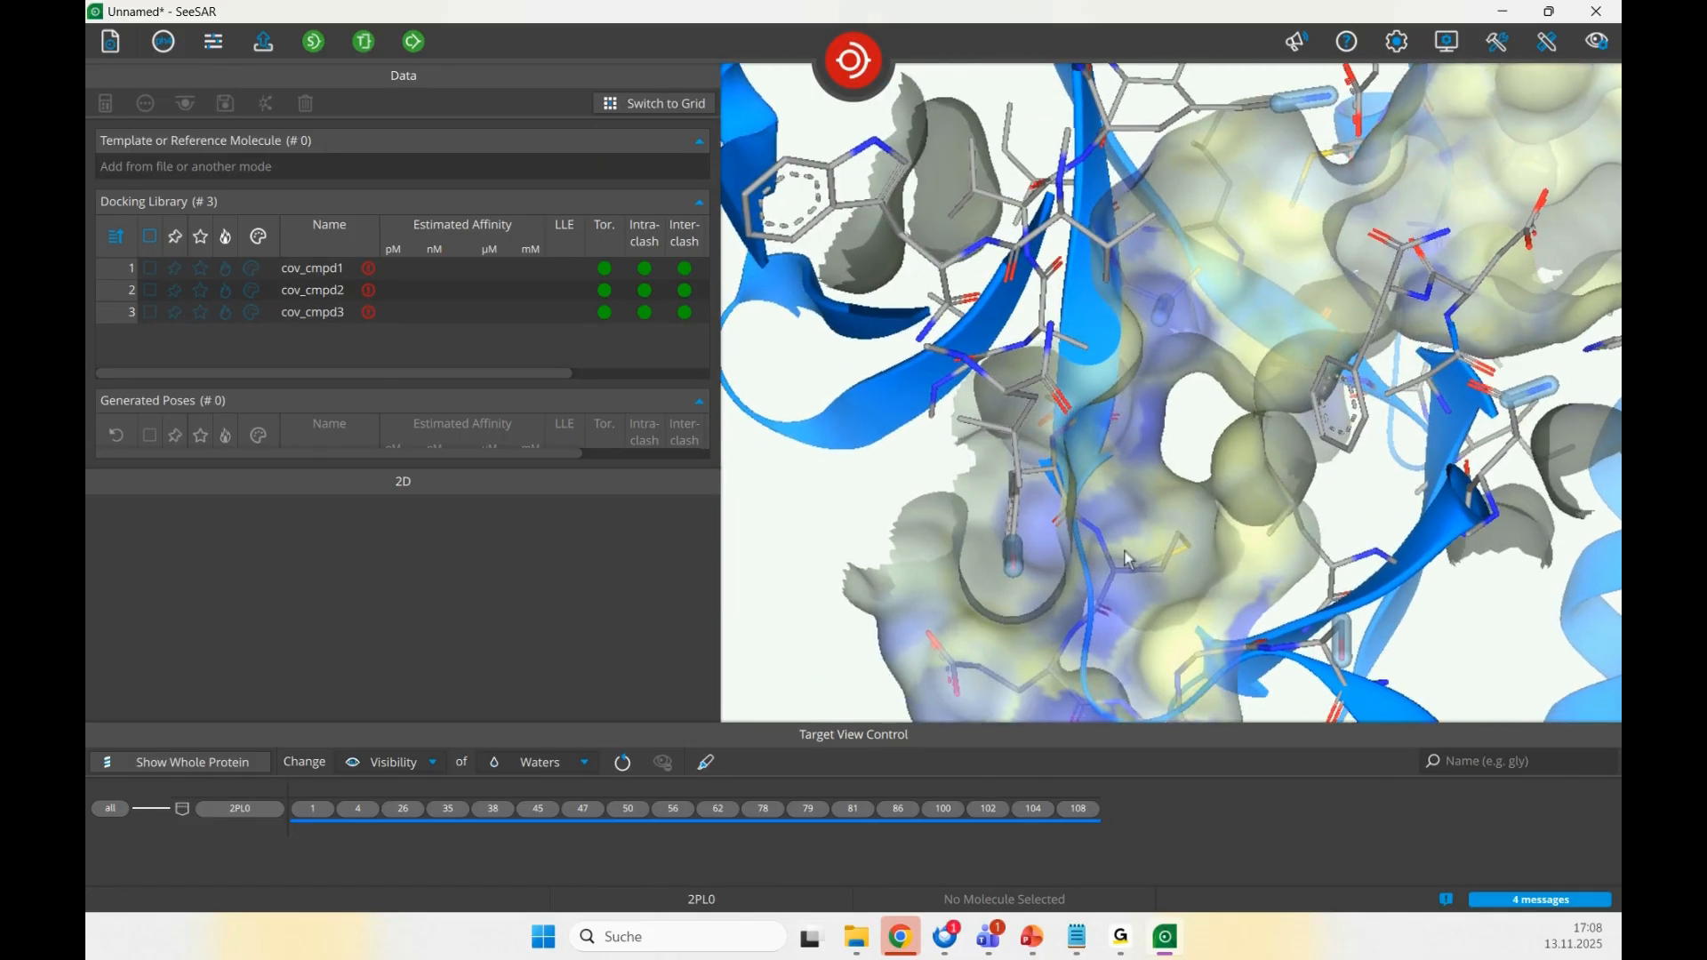
{"action": "left_click_drag", "start_coordinate": [1120, 547], "coordinate": [1126, 497]}
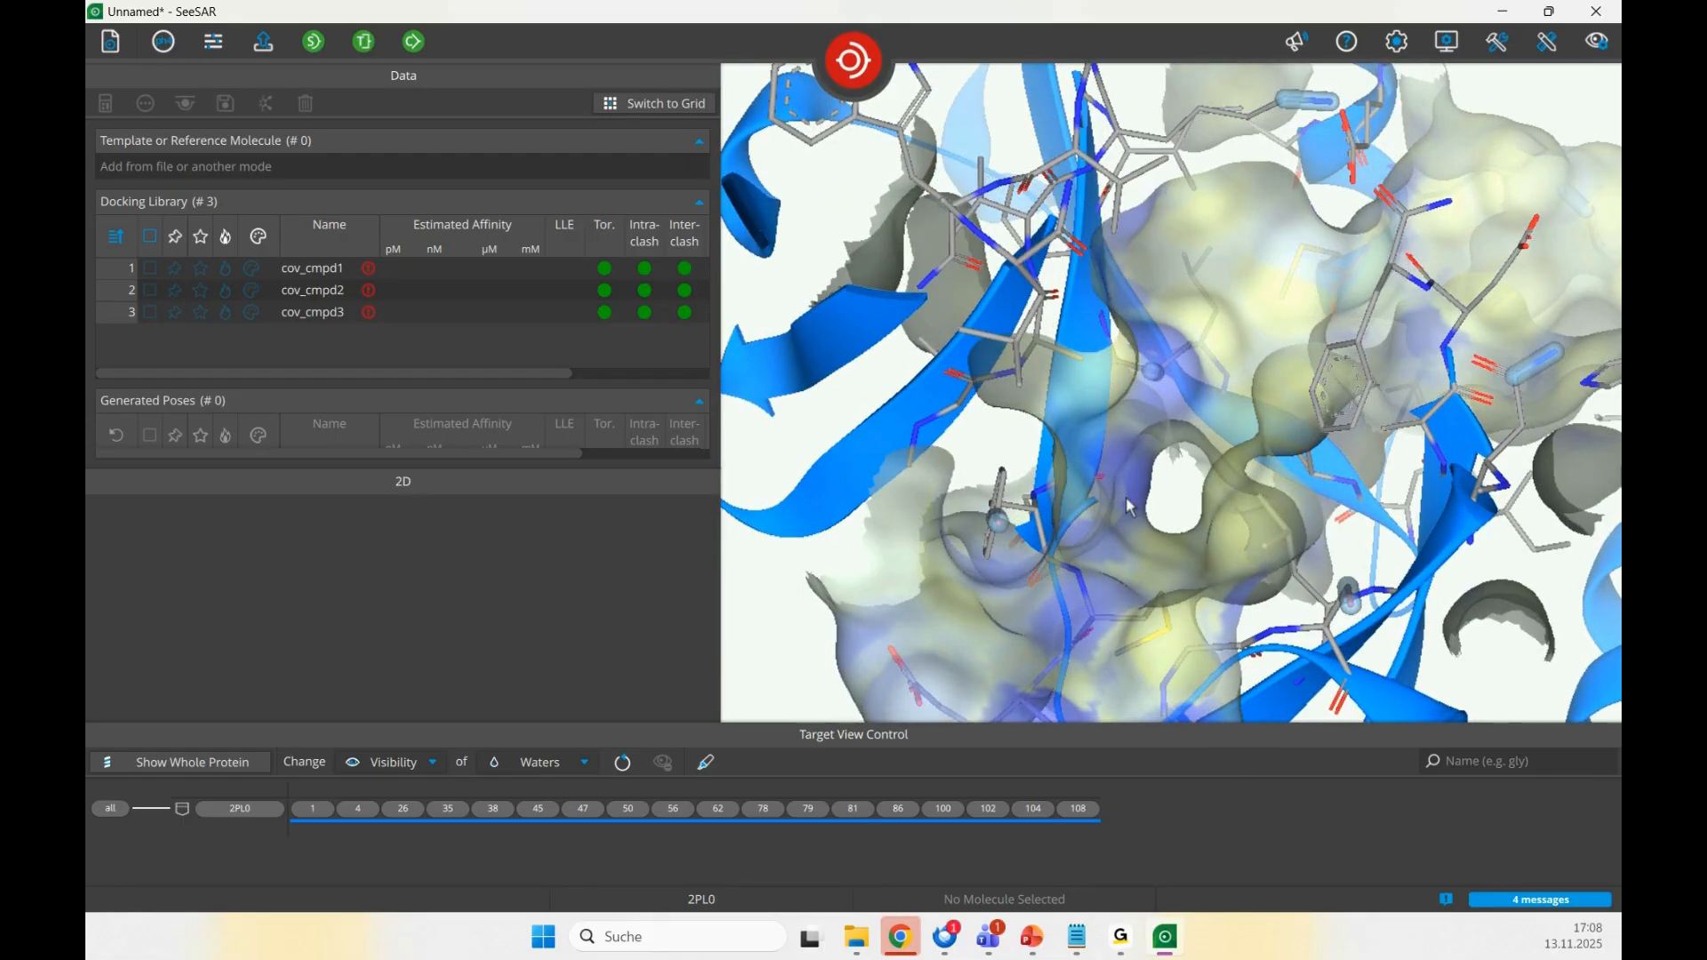
{"action": "left_click_drag", "start_coordinate": [1172, 445], "coordinate": [1274, 470]}
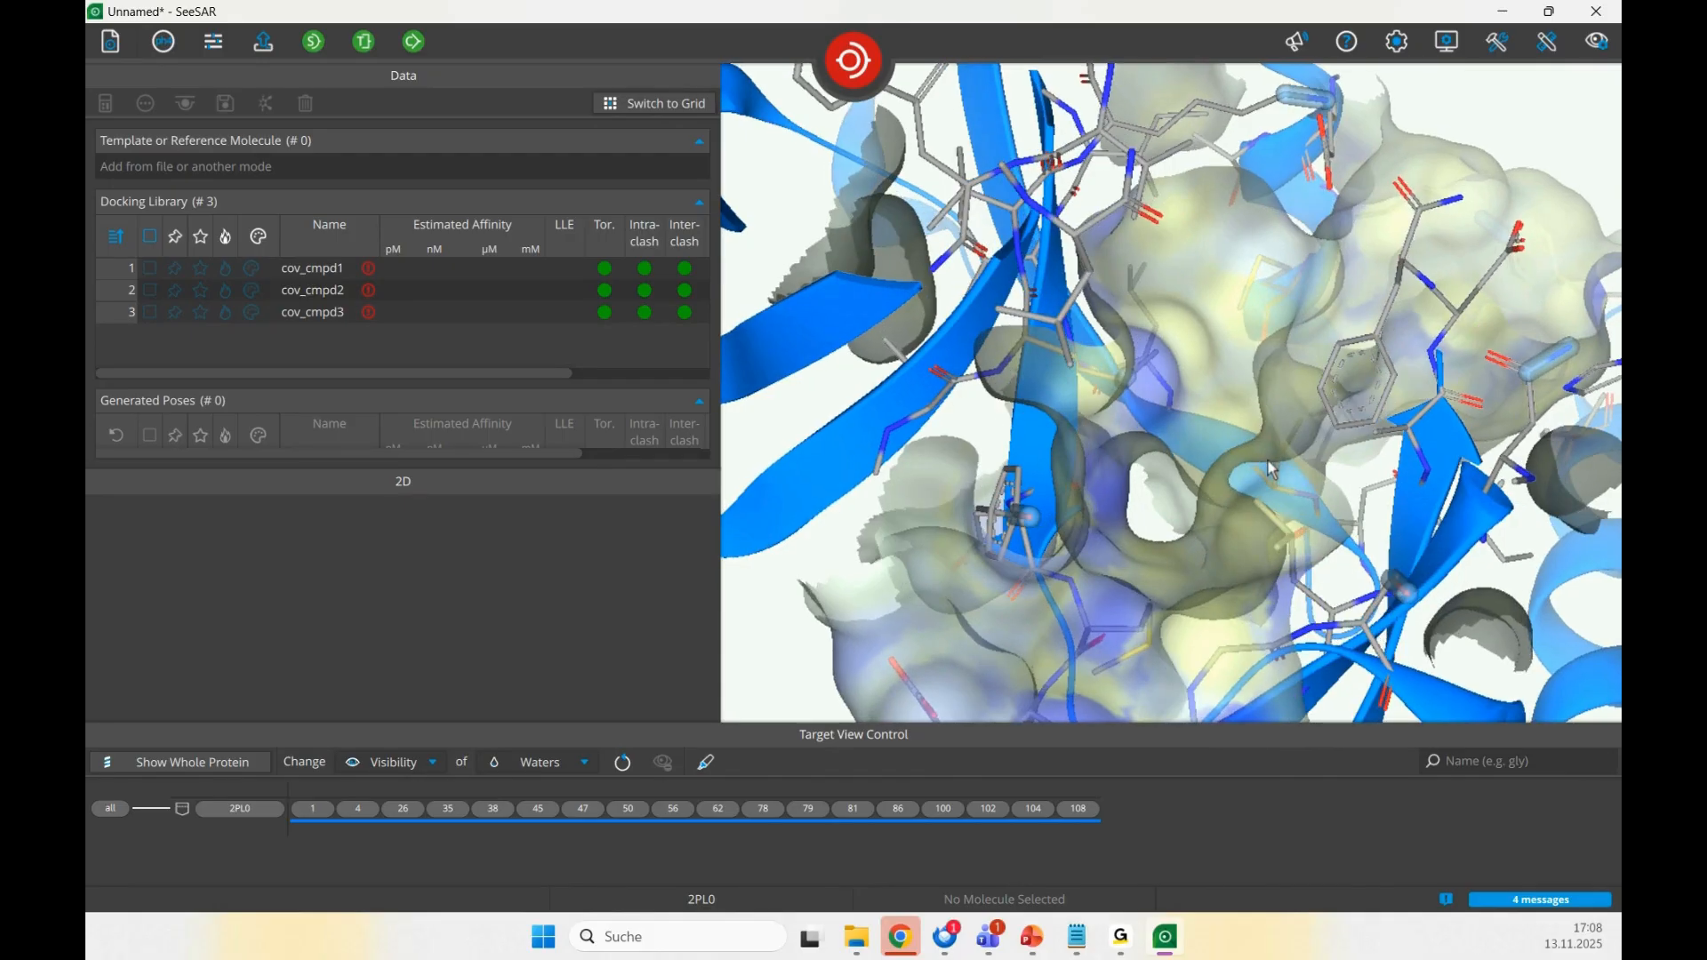
{"action": "left_click_drag", "start_coordinate": [1163, 507], "coordinate": [1186, 498]}
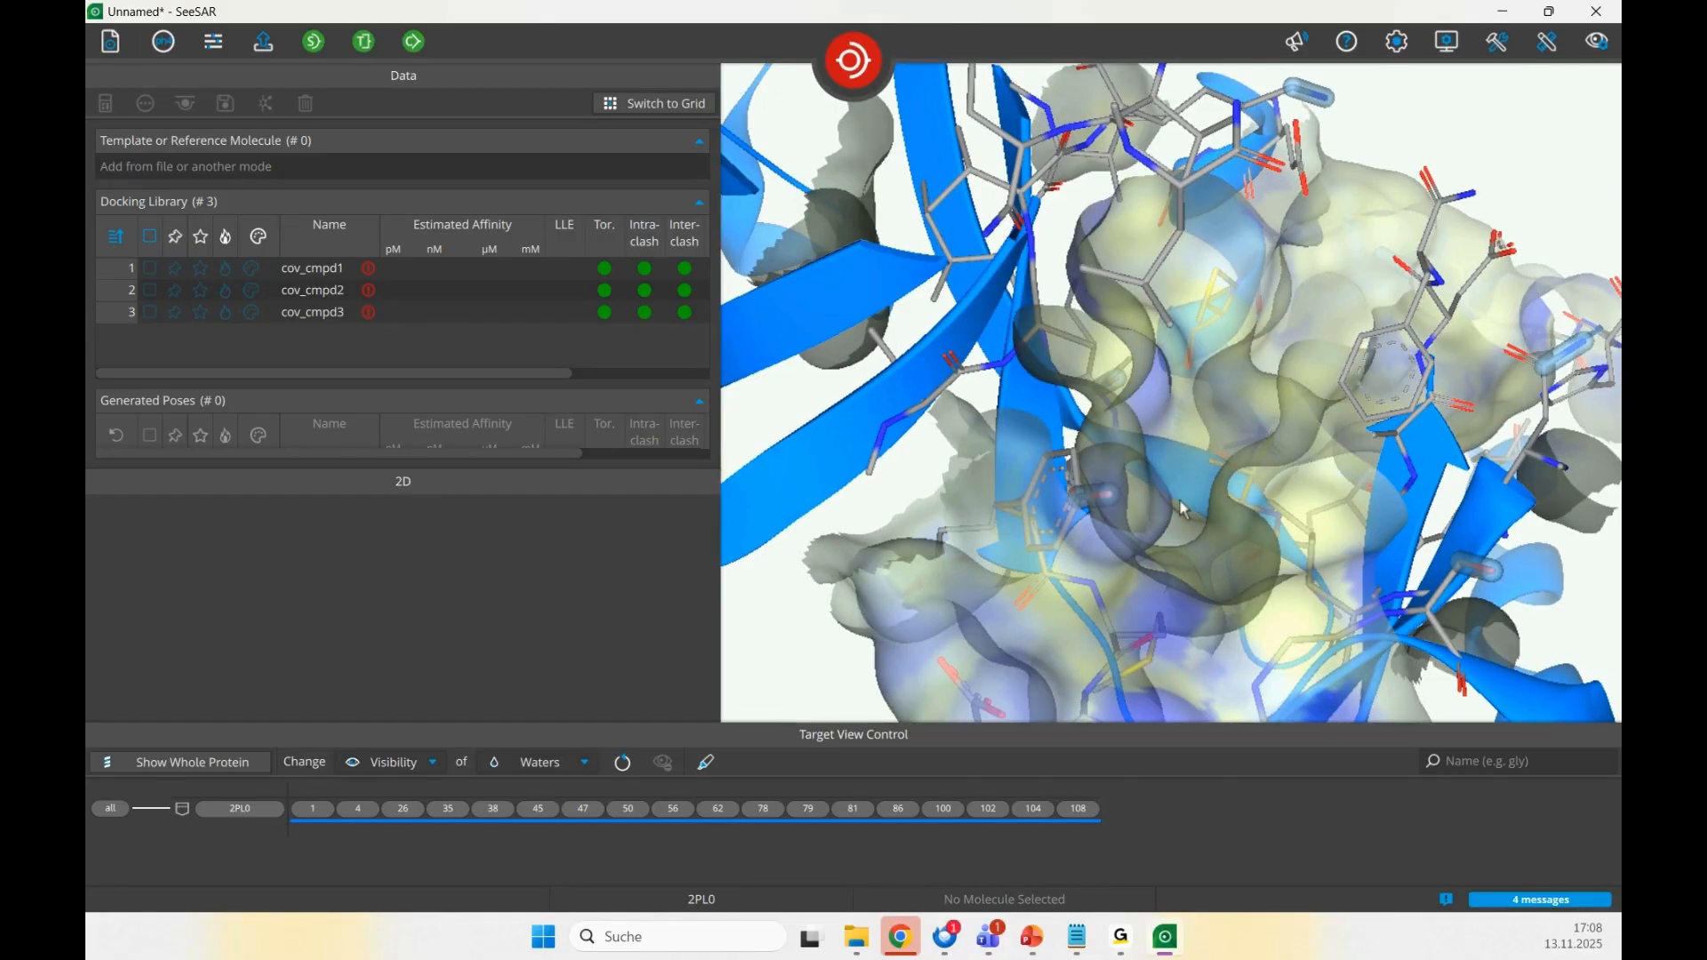
{"action": "mouse_move", "coordinate": [1230, 427]}
{"action": "left_mouse_down"}
{"action": "mouse_move", "coordinate": [1291, 454]}
{"action": "mouse_move", "coordinate": [1272, 477]}
{"action": "mouse_move", "coordinate": [1178, 469]}
{"action": "left_mouse_up"}
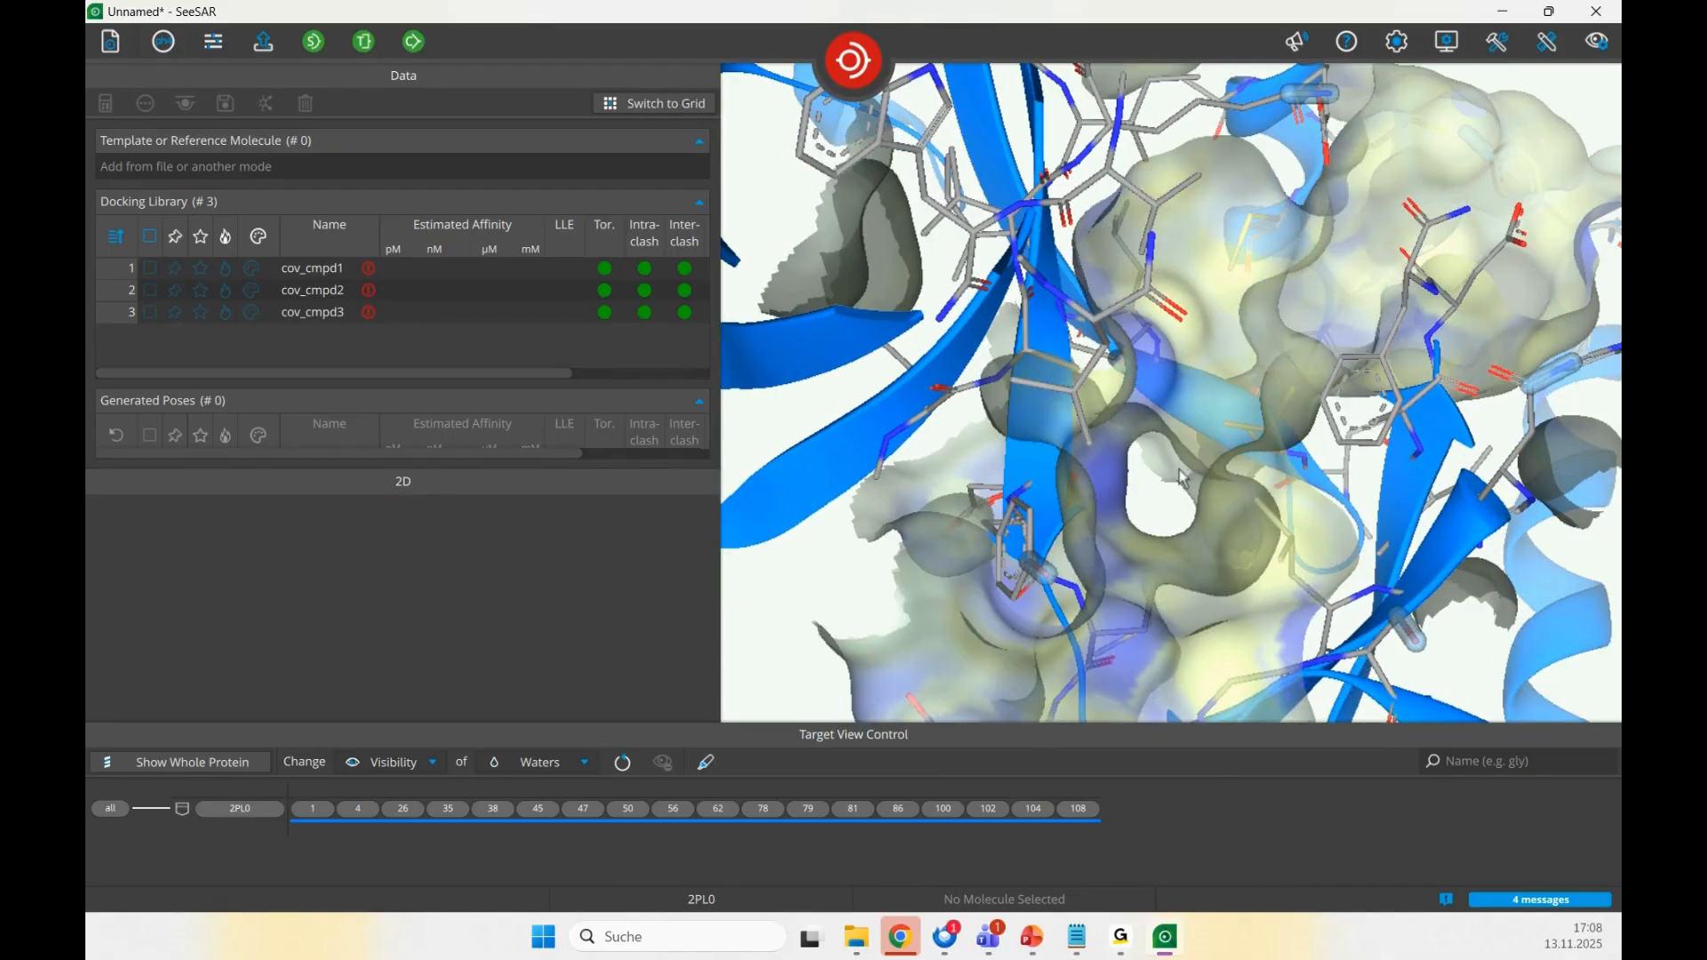
{"action": "left_click", "coordinate": [1045, 576]}
{"action": "left_click_drag", "start_coordinate": [1078, 614], "coordinate": [1100, 598]}
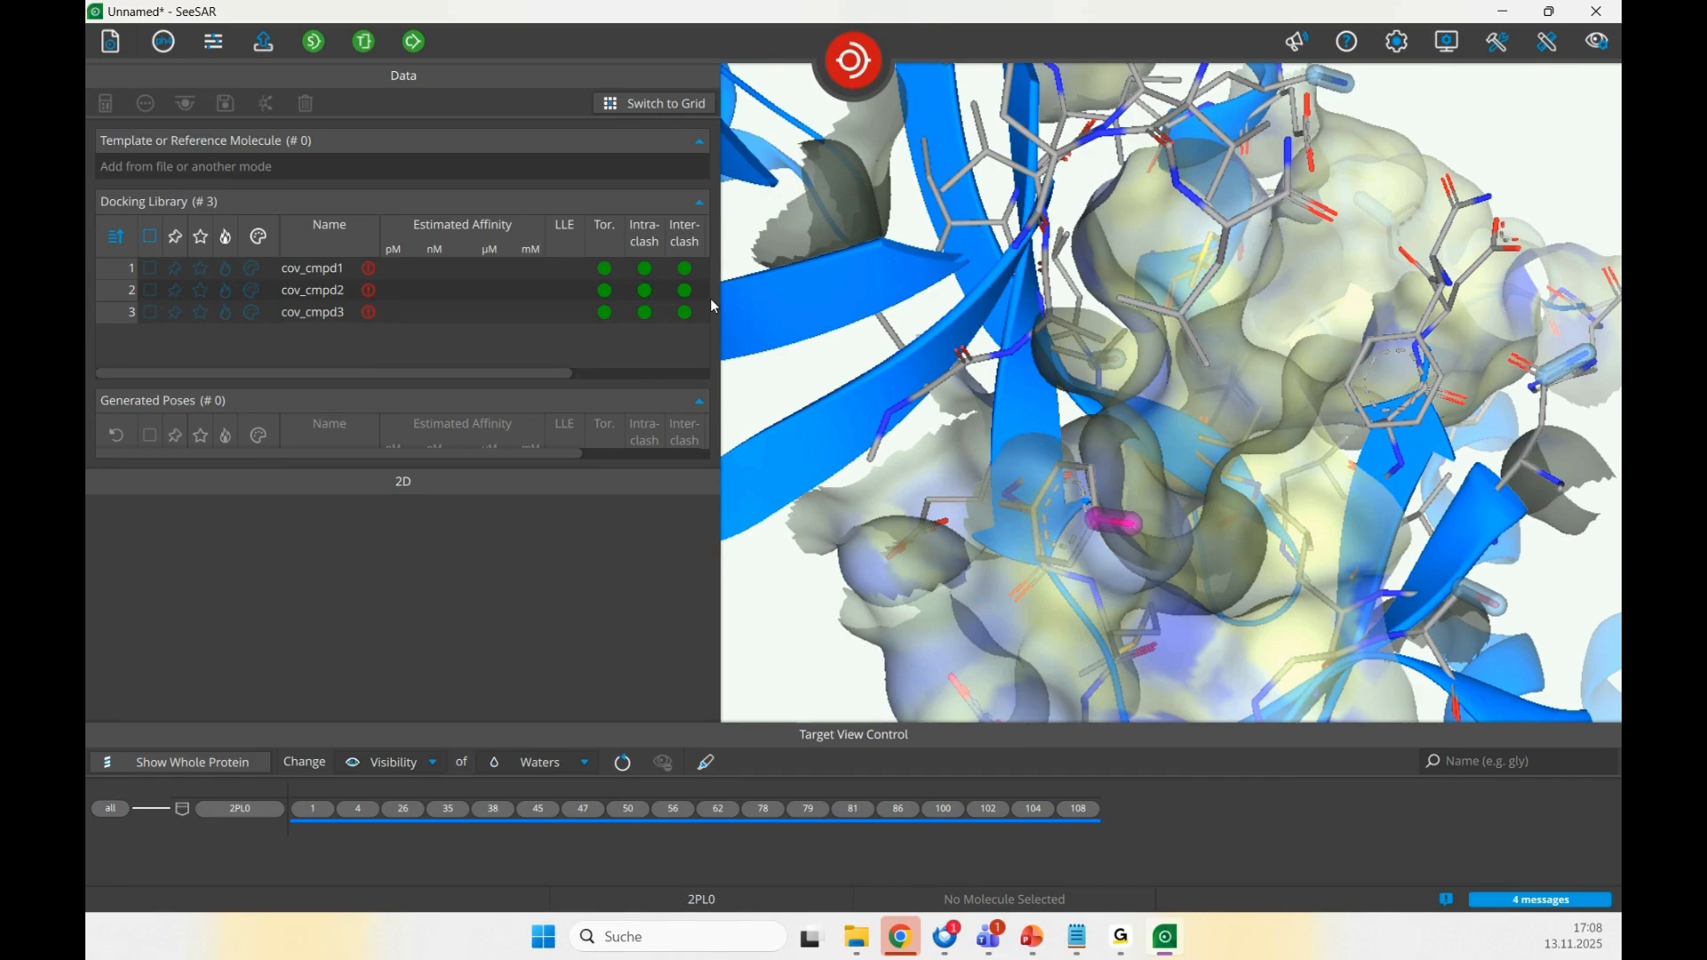
- Run covalent docking of the three compounds at the selected bond and enlarge the list of generated poses
{"action": "left_click", "coordinate": [415, 43]}
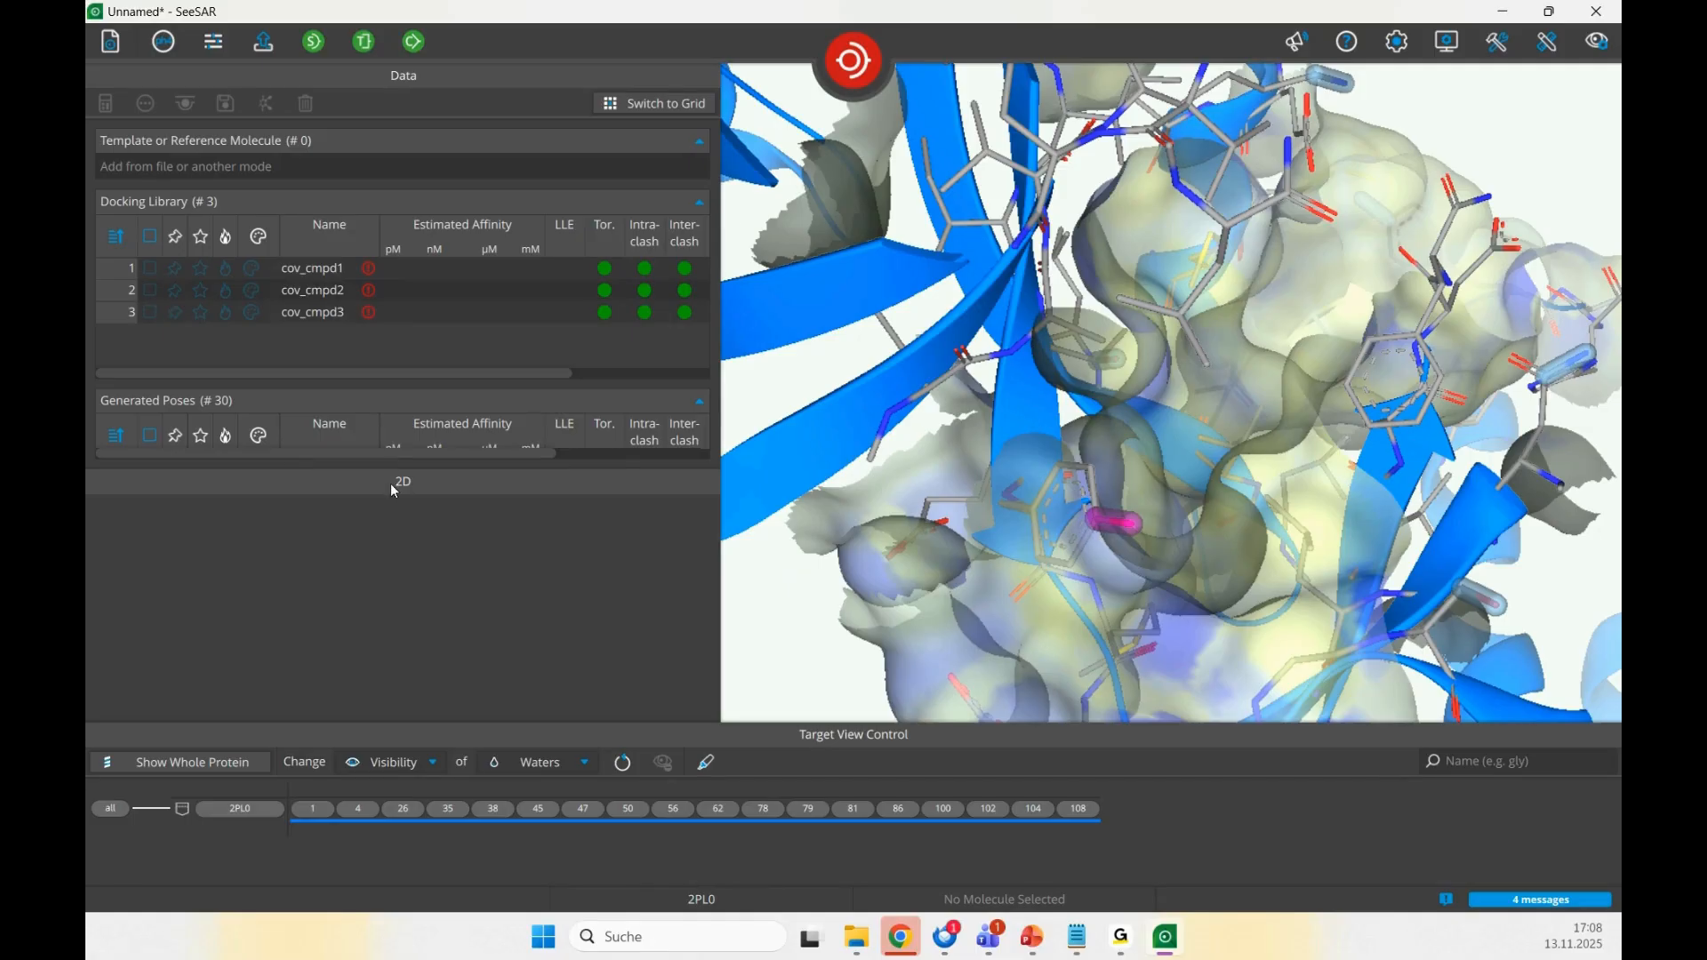
{"action": "left_click_drag", "start_coordinate": [393, 469], "coordinate": [393, 693]}
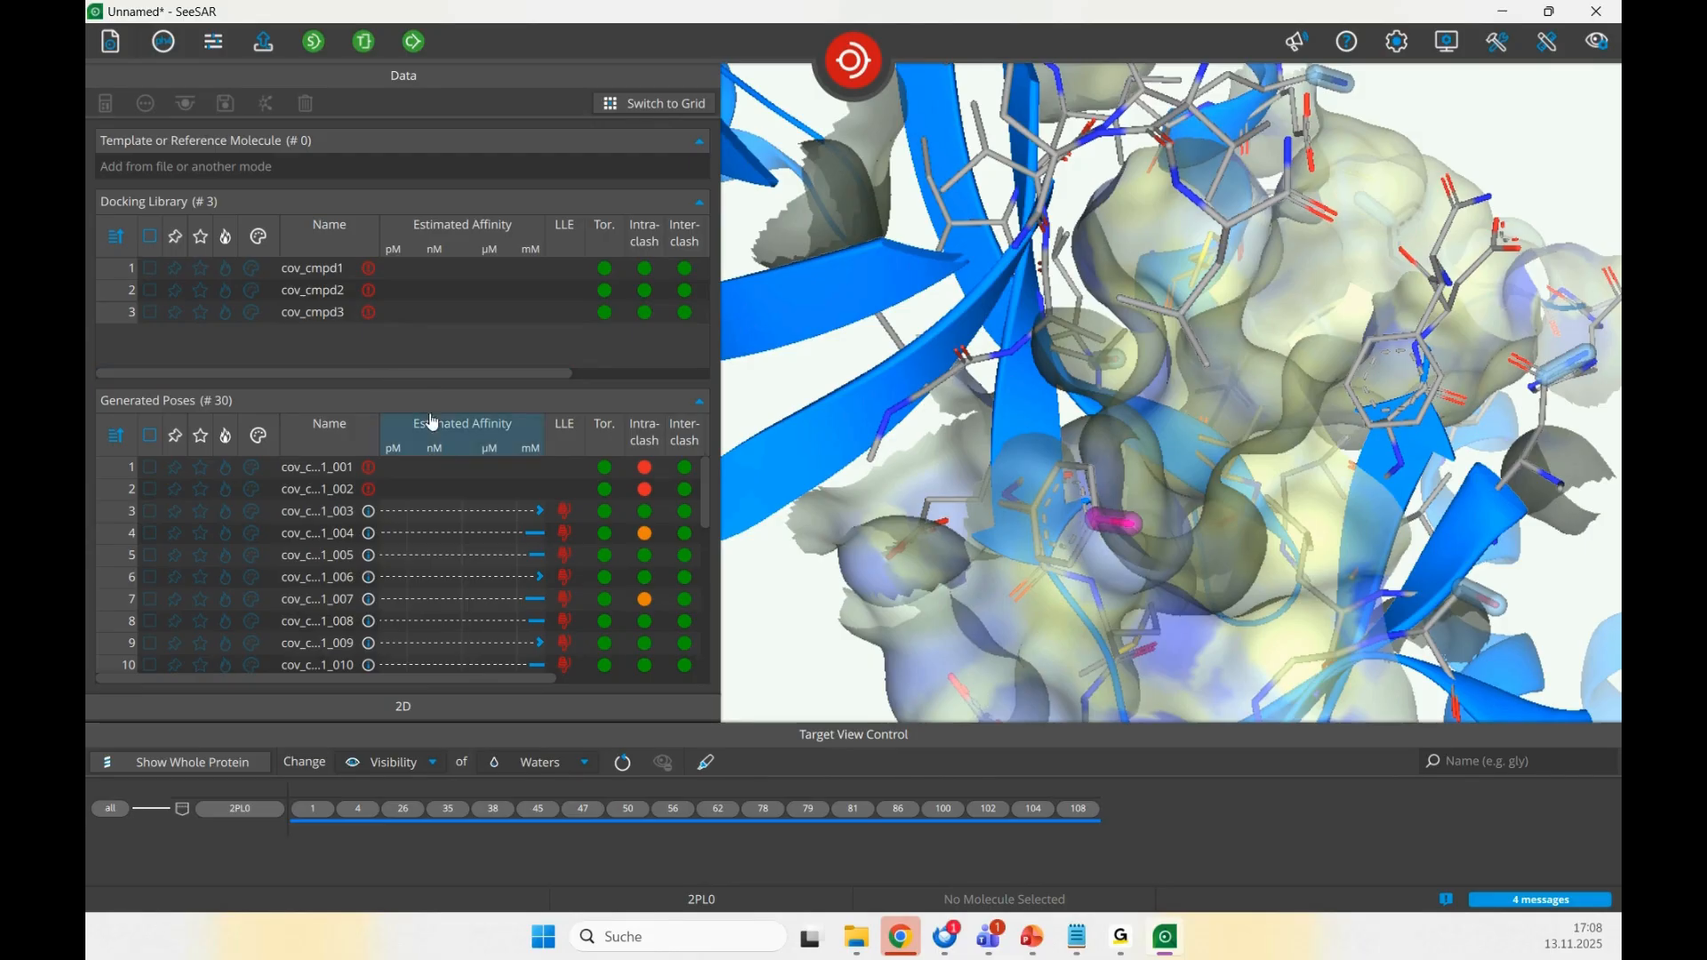
{"action": "left_click_drag", "start_coordinate": [388, 382], "coordinate": [399, 316]}
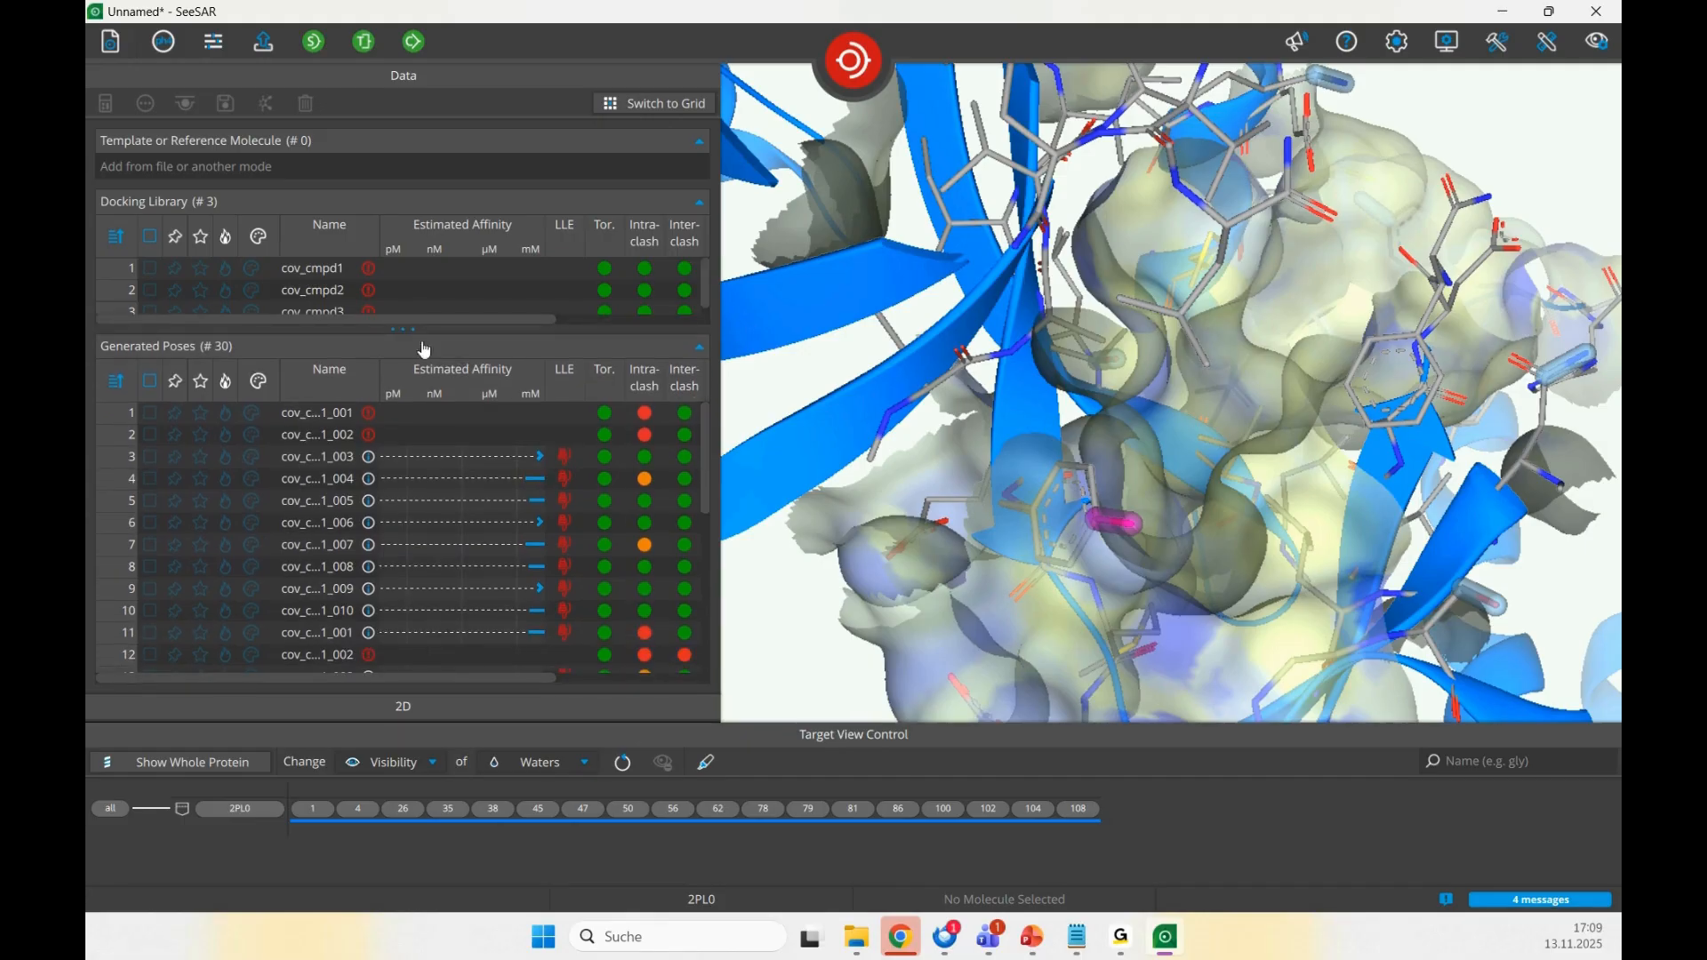
- Show pose 003 of cov_cmpd2, sort the generated poses by estimated affinity, and enlarge the 2D structure view
{"action": "left_click", "coordinate": [342, 460]}
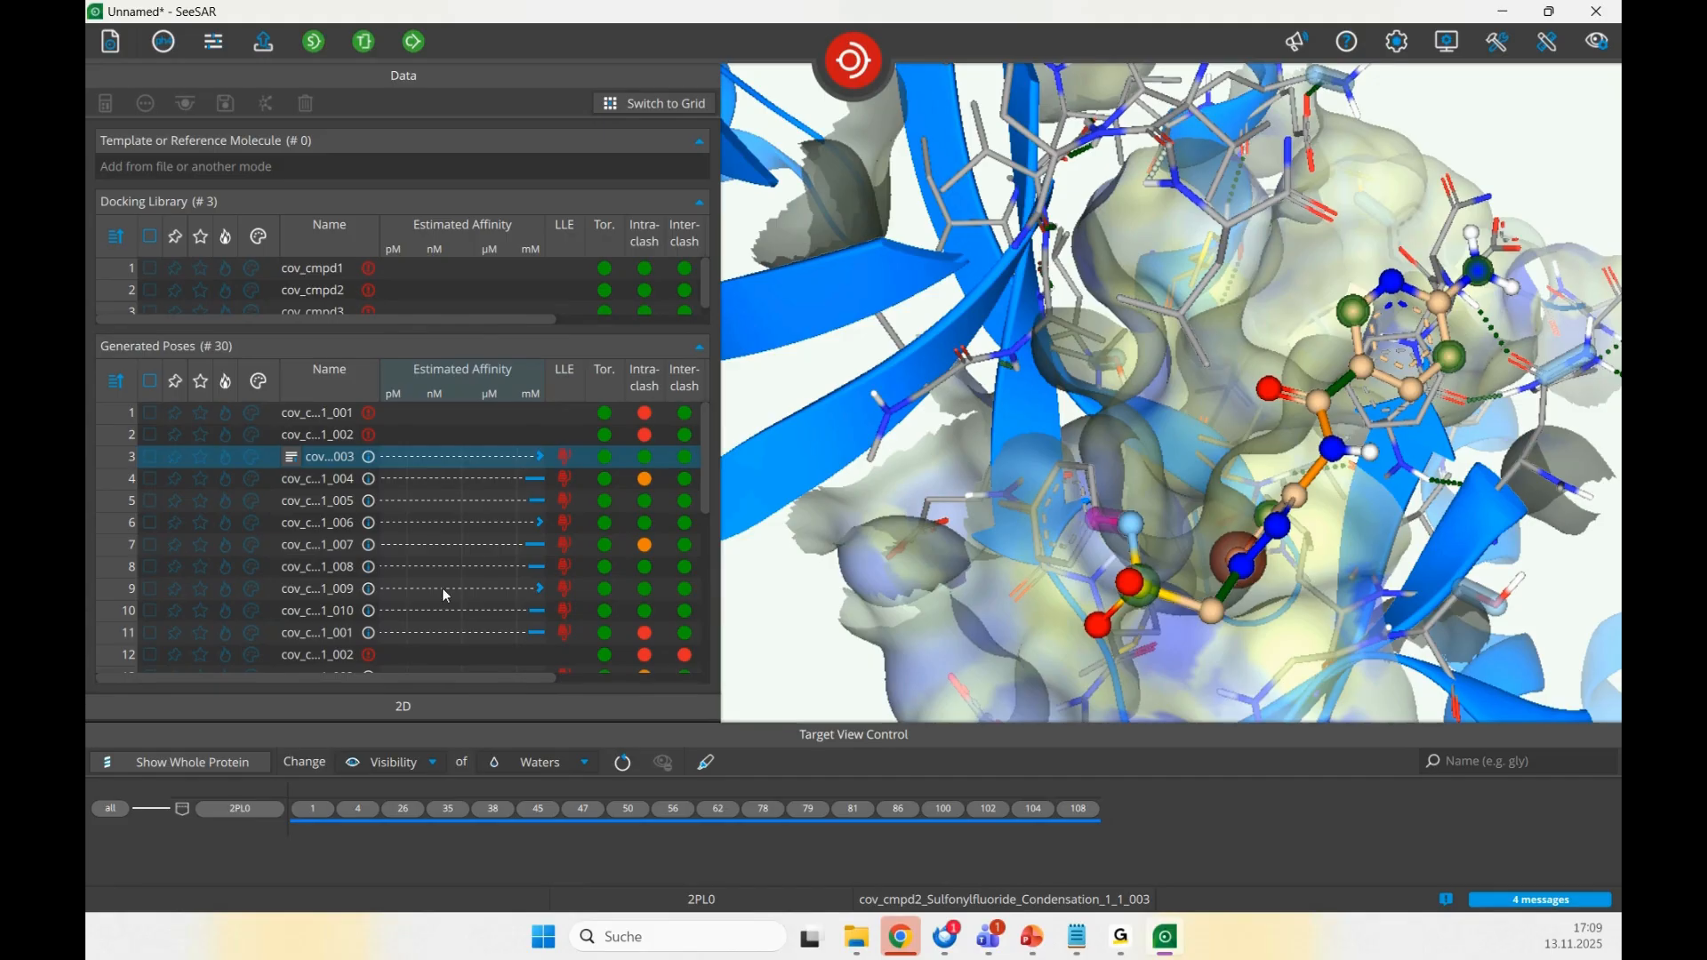
{"action": "left_click", "coordinate": [458, 369]}
{"action": "scroll", "coordinate": [488, 432], "scroll_direction": "up", "scroll_amount": 4}
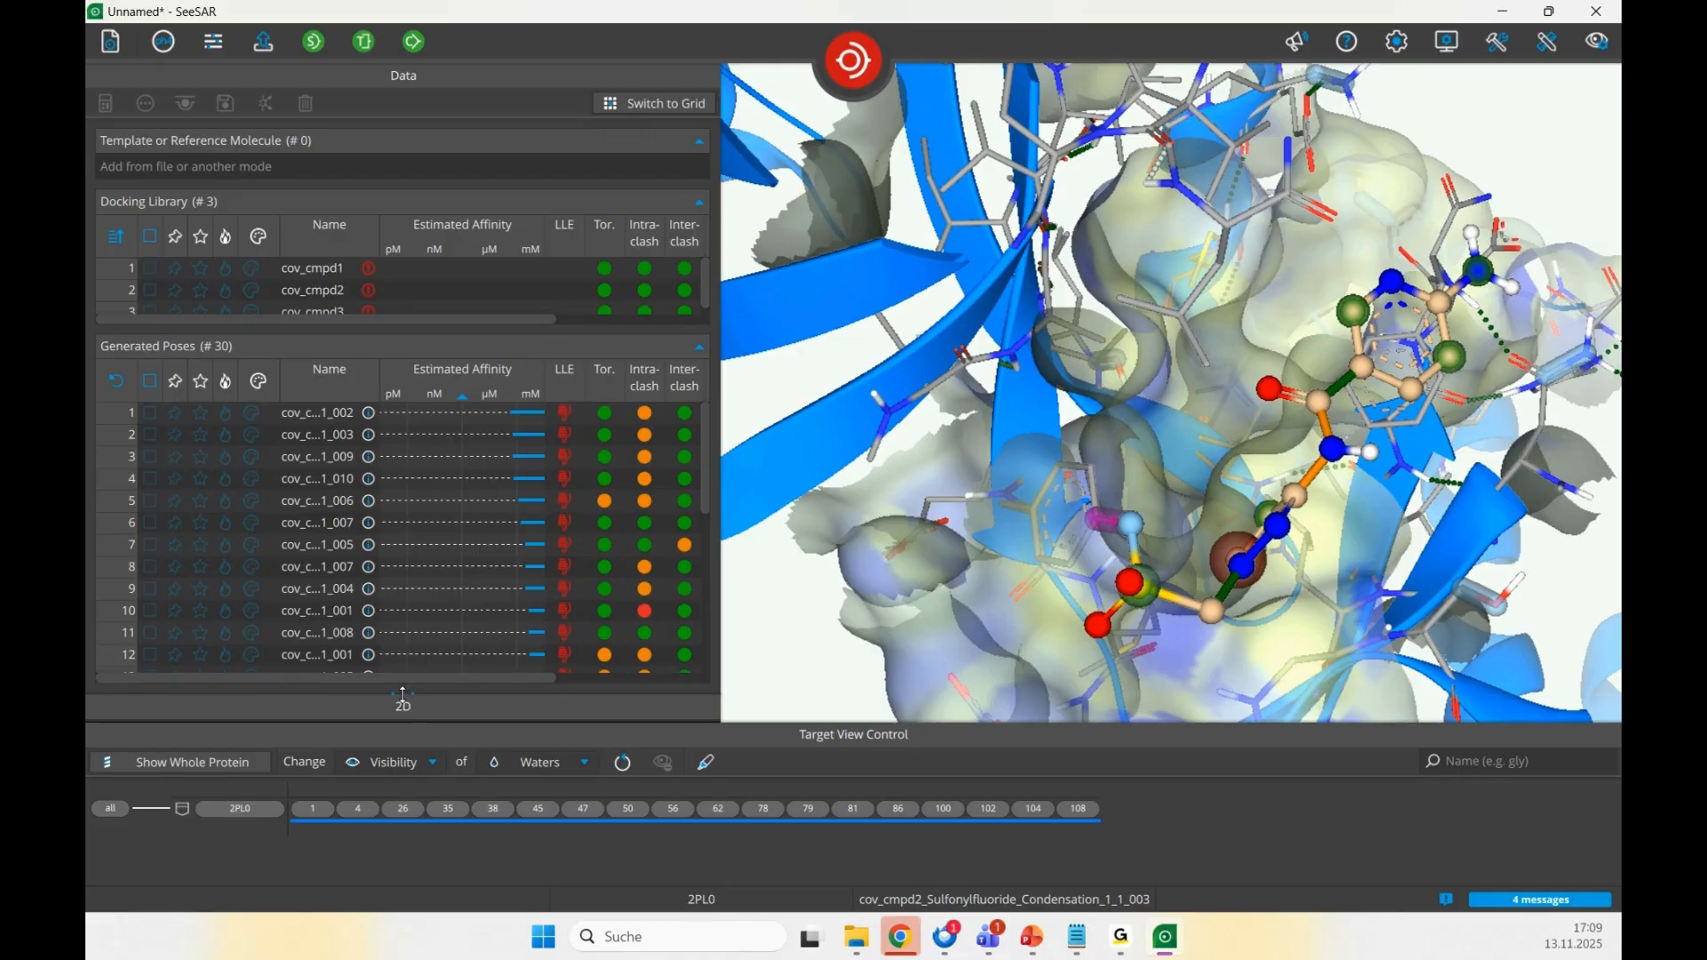
{"action": "left_click_drag", "start_coordinate": [406, 705], "coordinate": [443, 488]}
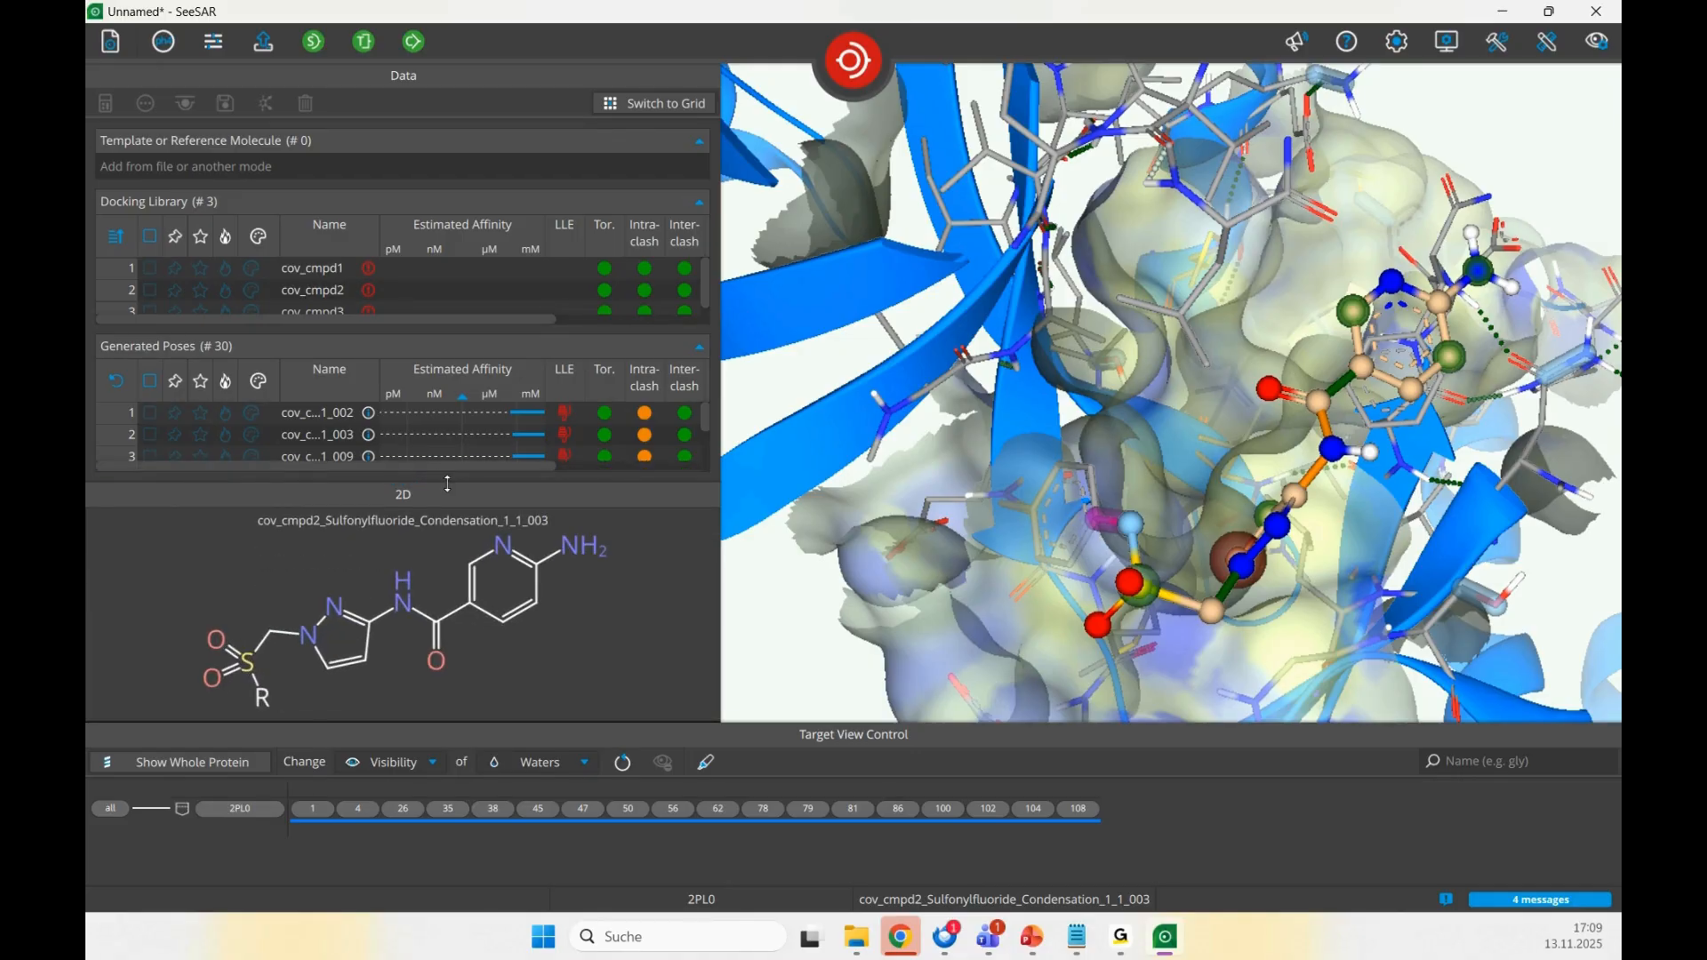
- Inspect how the covalent poses of cov_cmpd2 attach to the residue and extend through the binding site
{"action": "left_click_drag", "start_coordinate": [1357, 568], "coordinate": [1354, 570]}
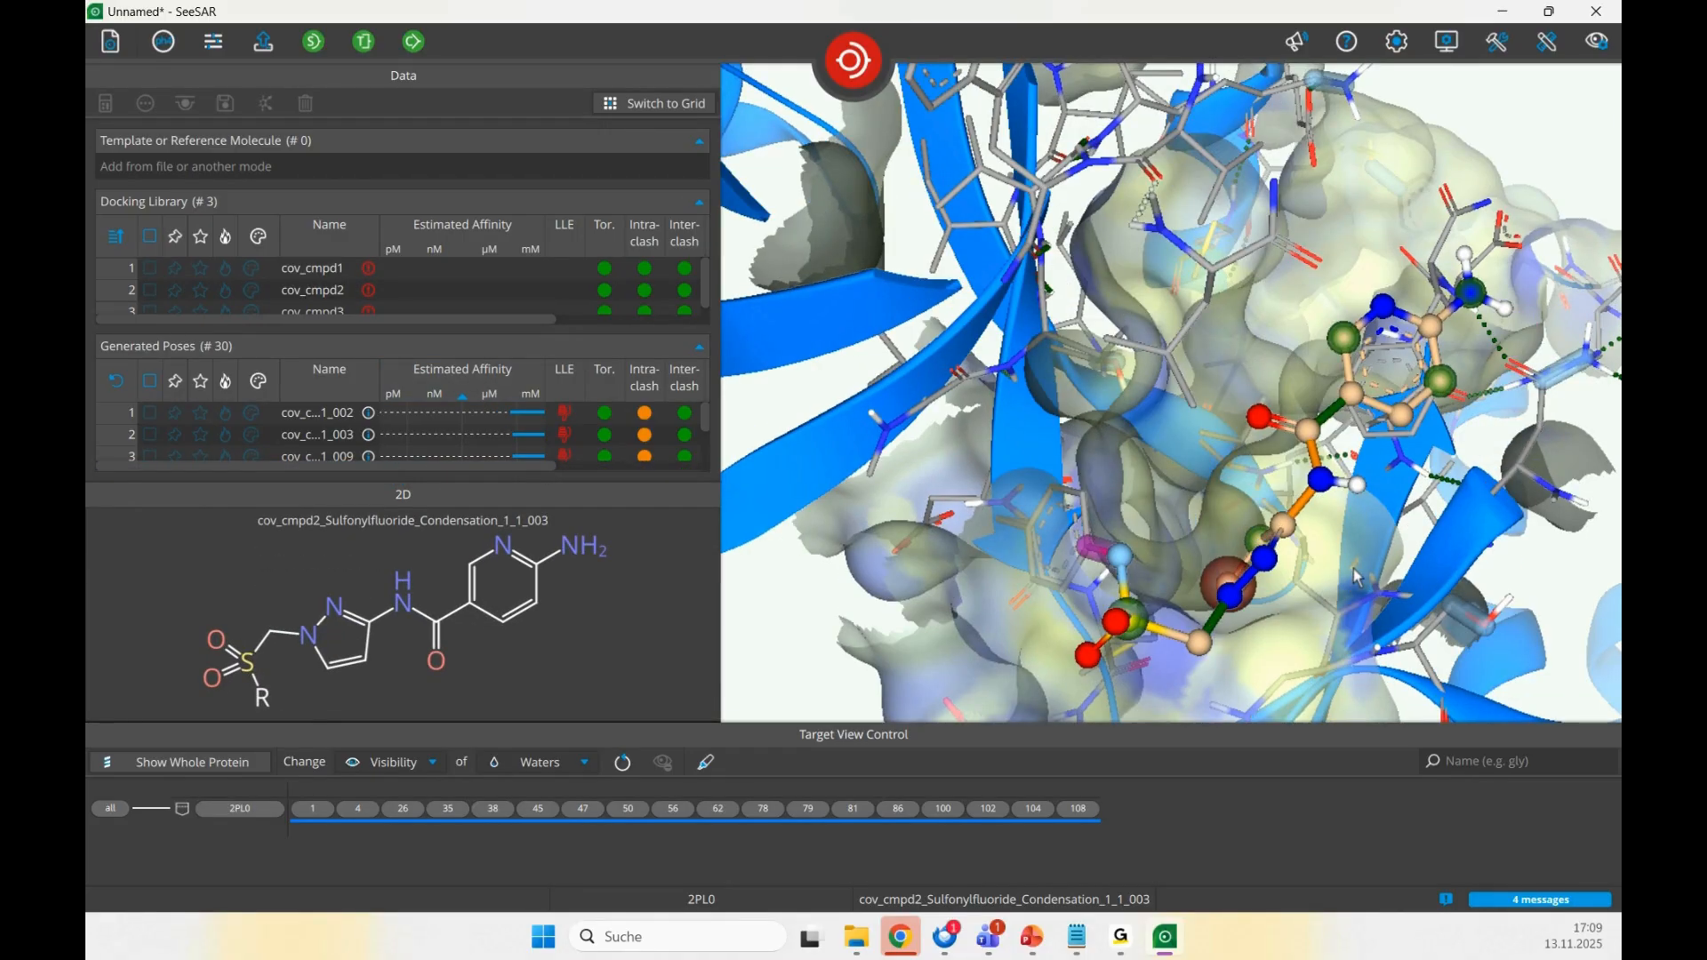
{"action": "right_click_drag", "start_coordinate": [1332, 603], "coordinate": [1330, 528]}
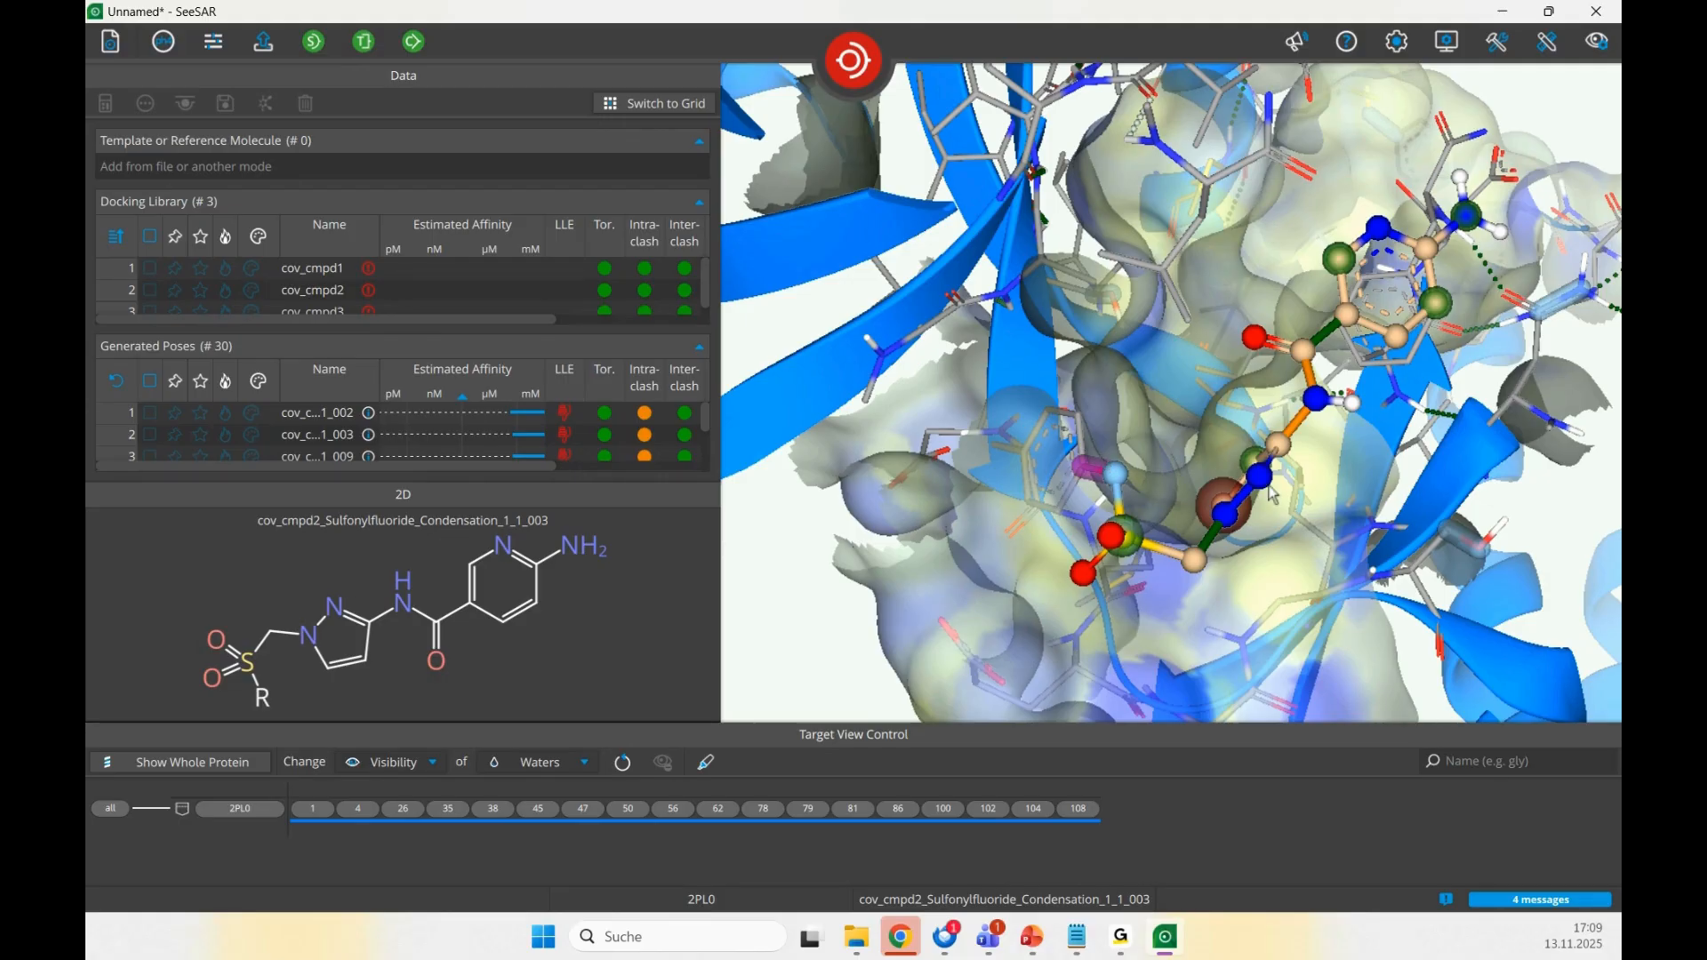
{"action": "left_click_drag", "start_coordinate": [1319, 562], "coordinate": [971, 489]}
{"action": "key", "text": "Down"}
{"action": "key", "text": "Down"}
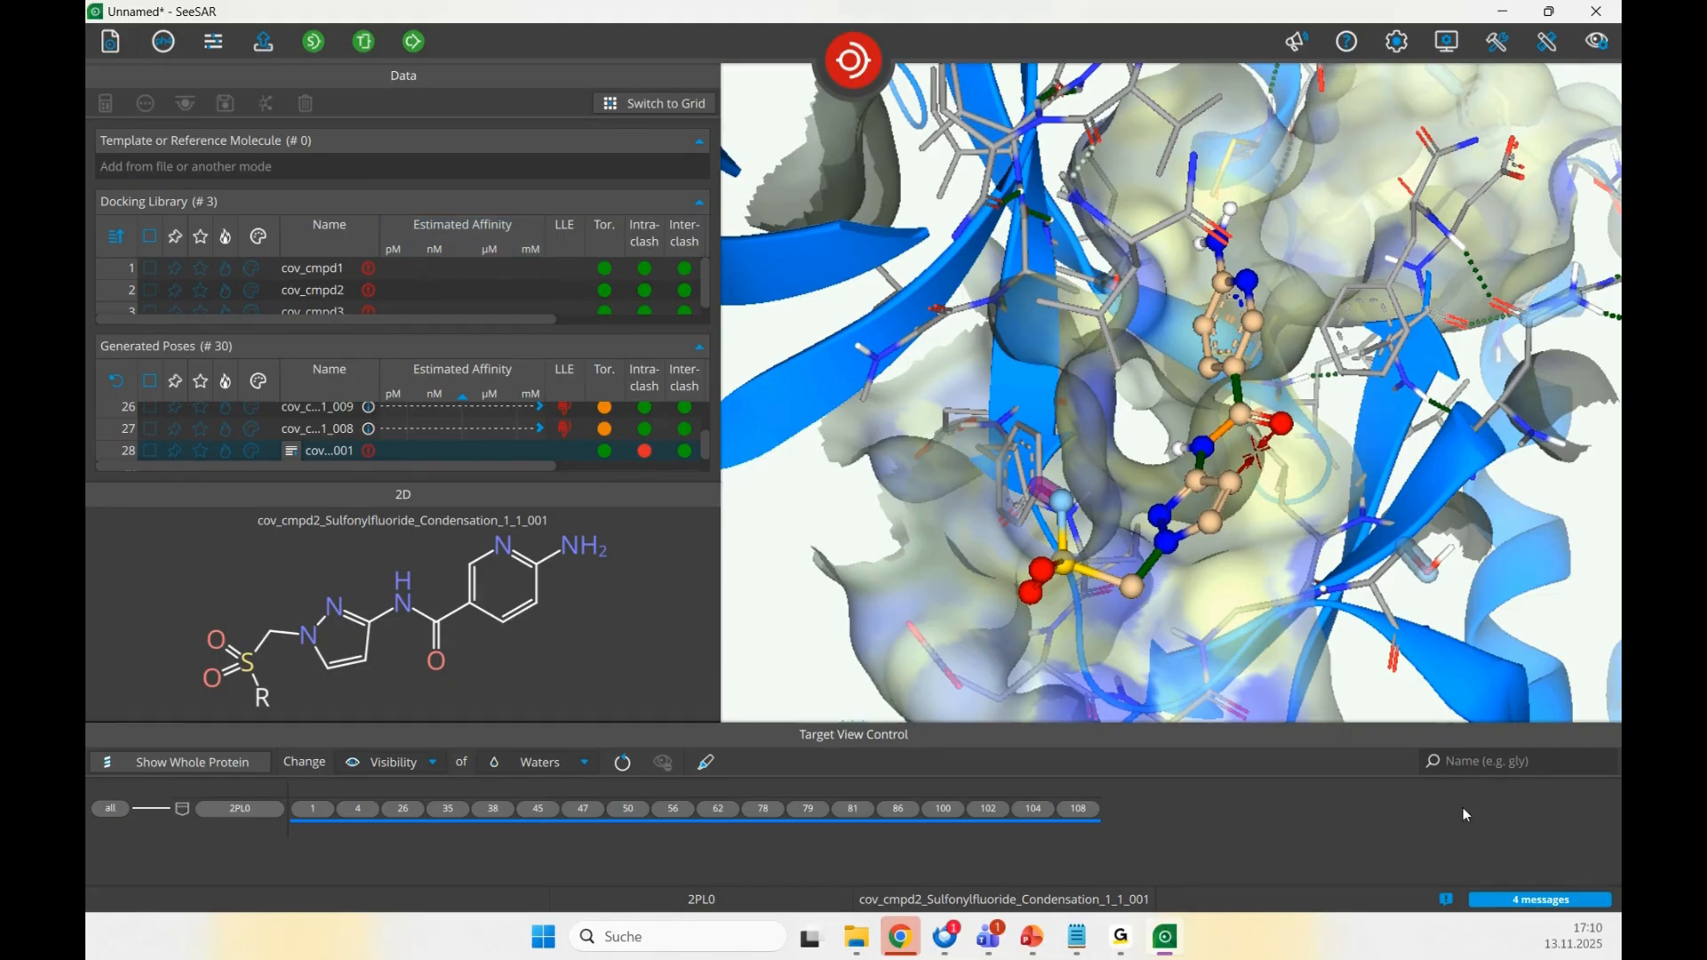
- Read the message about the external docking run, download its results in external docking mode, and enlarge the generated poses list
{"action": "left_click", "coordinate": [1529, 900]}
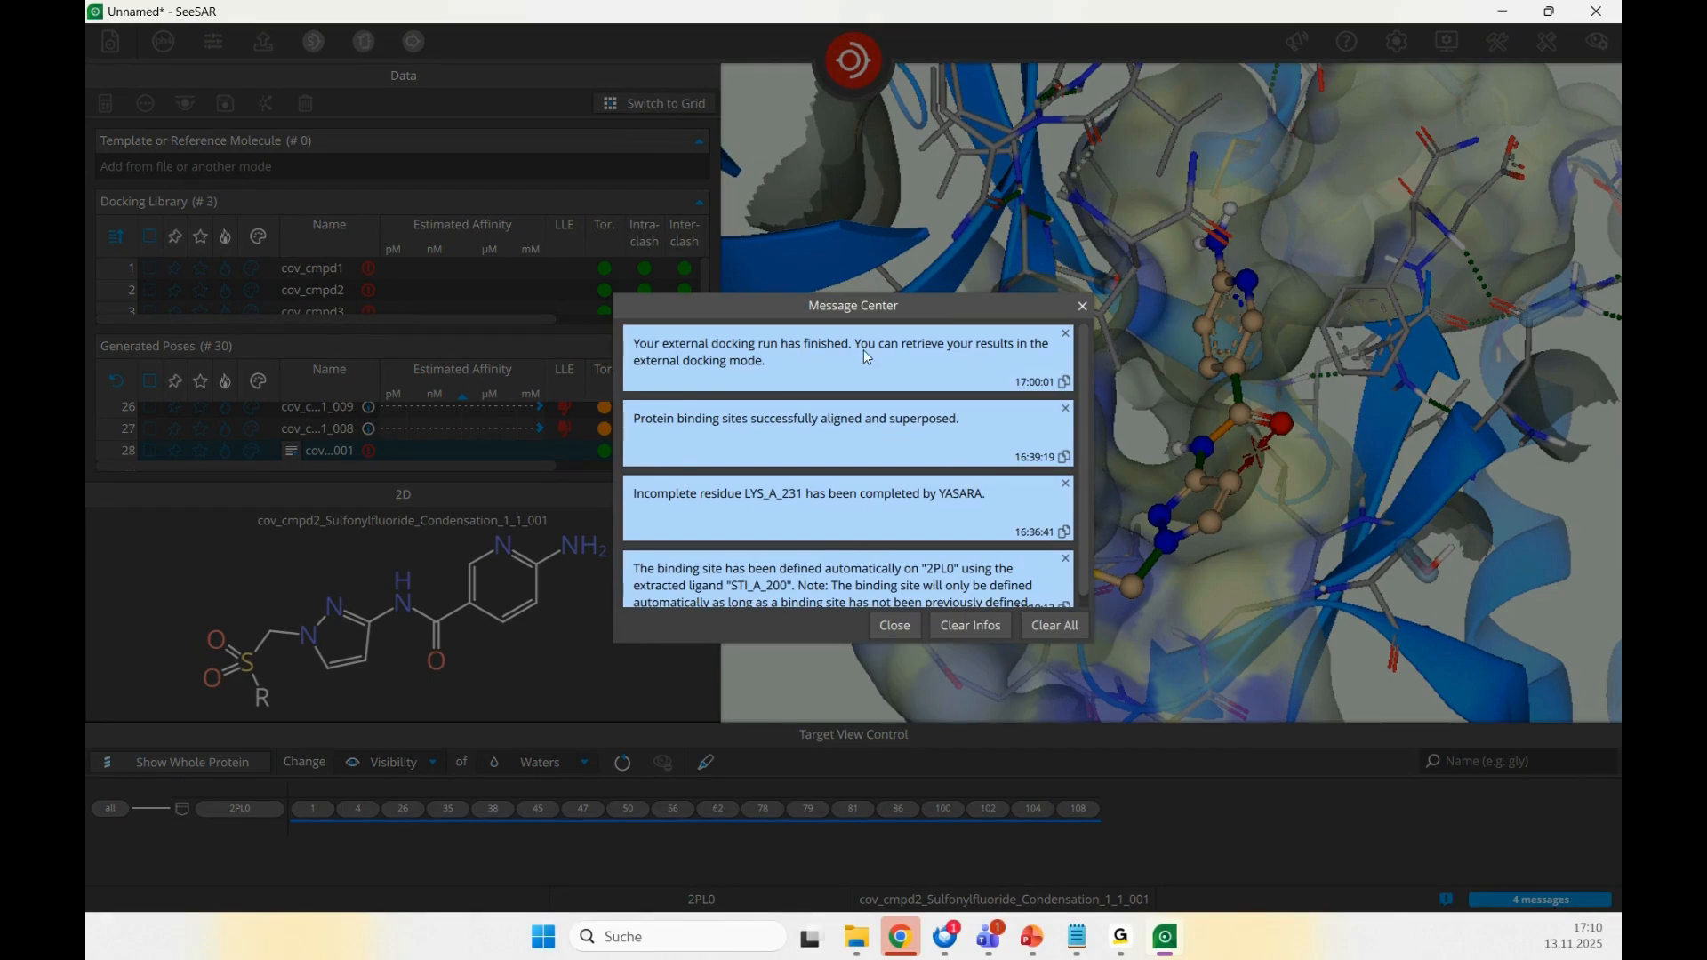
{"action": "left_click", "coordinate": [1078, 307]}
{"action": "left_click", "coordinate": [849, 60]}
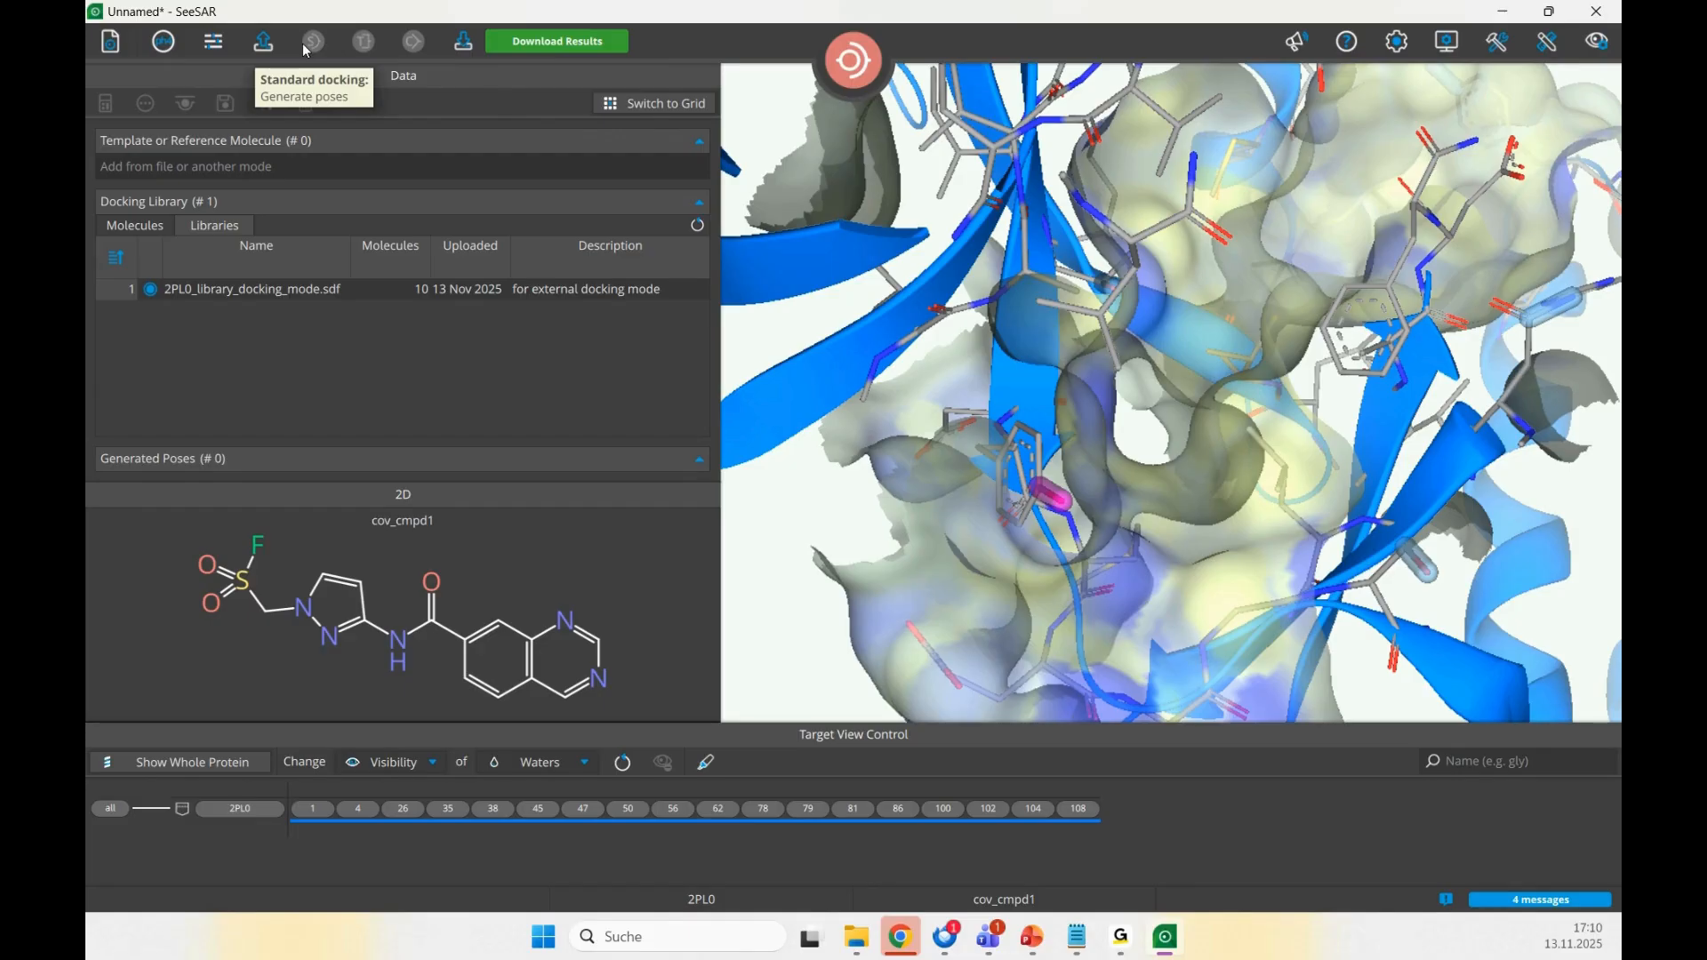
{"action": "left_click", "coordinate": [499, 41]}
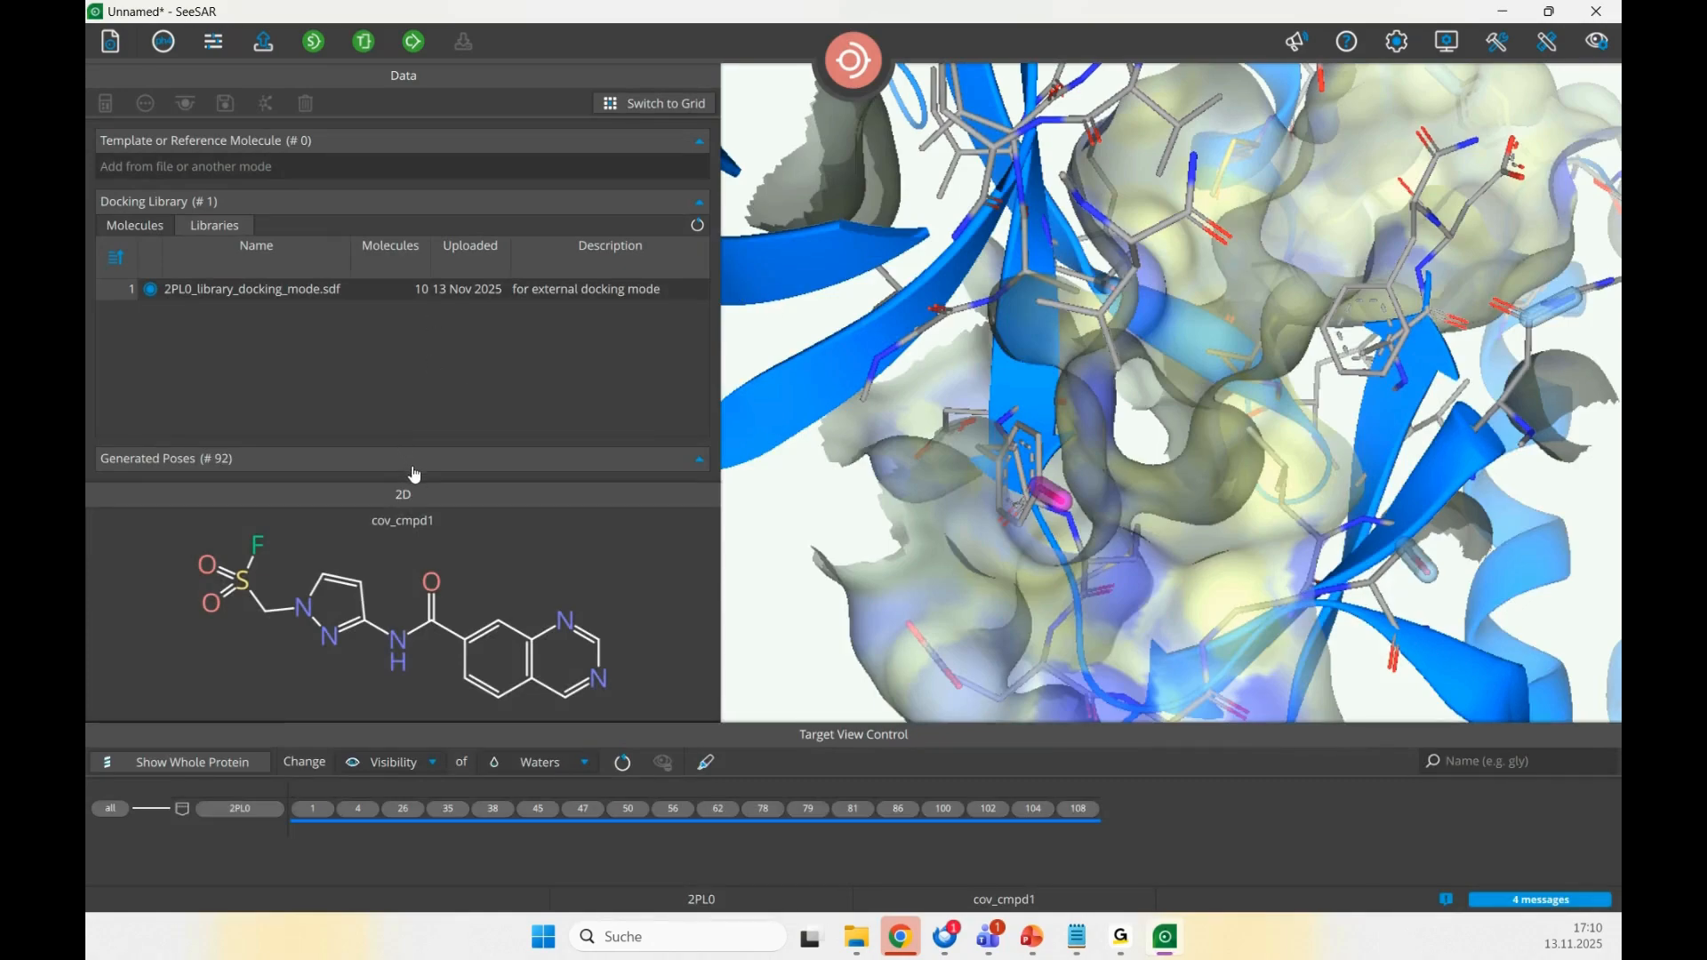
{"action": "left_click_drag", "start_coordinate": [413, 484], "coordinate": [412, 567]}
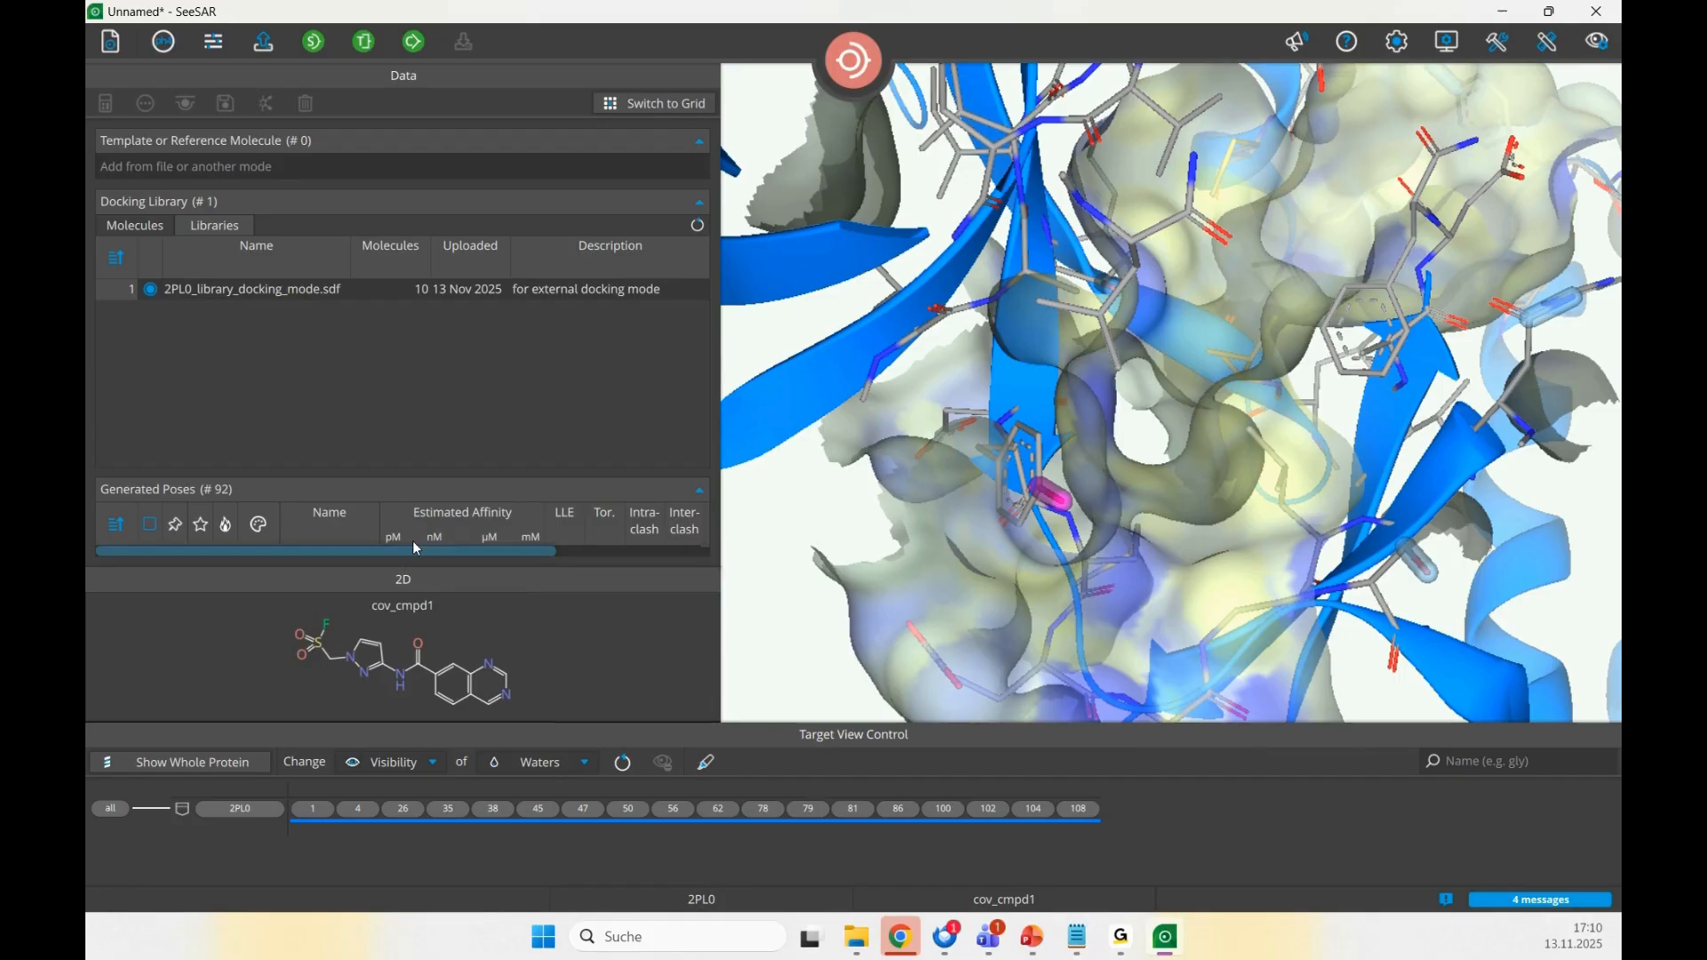
{"action": "left_click", "coordinate": [402, 489]}
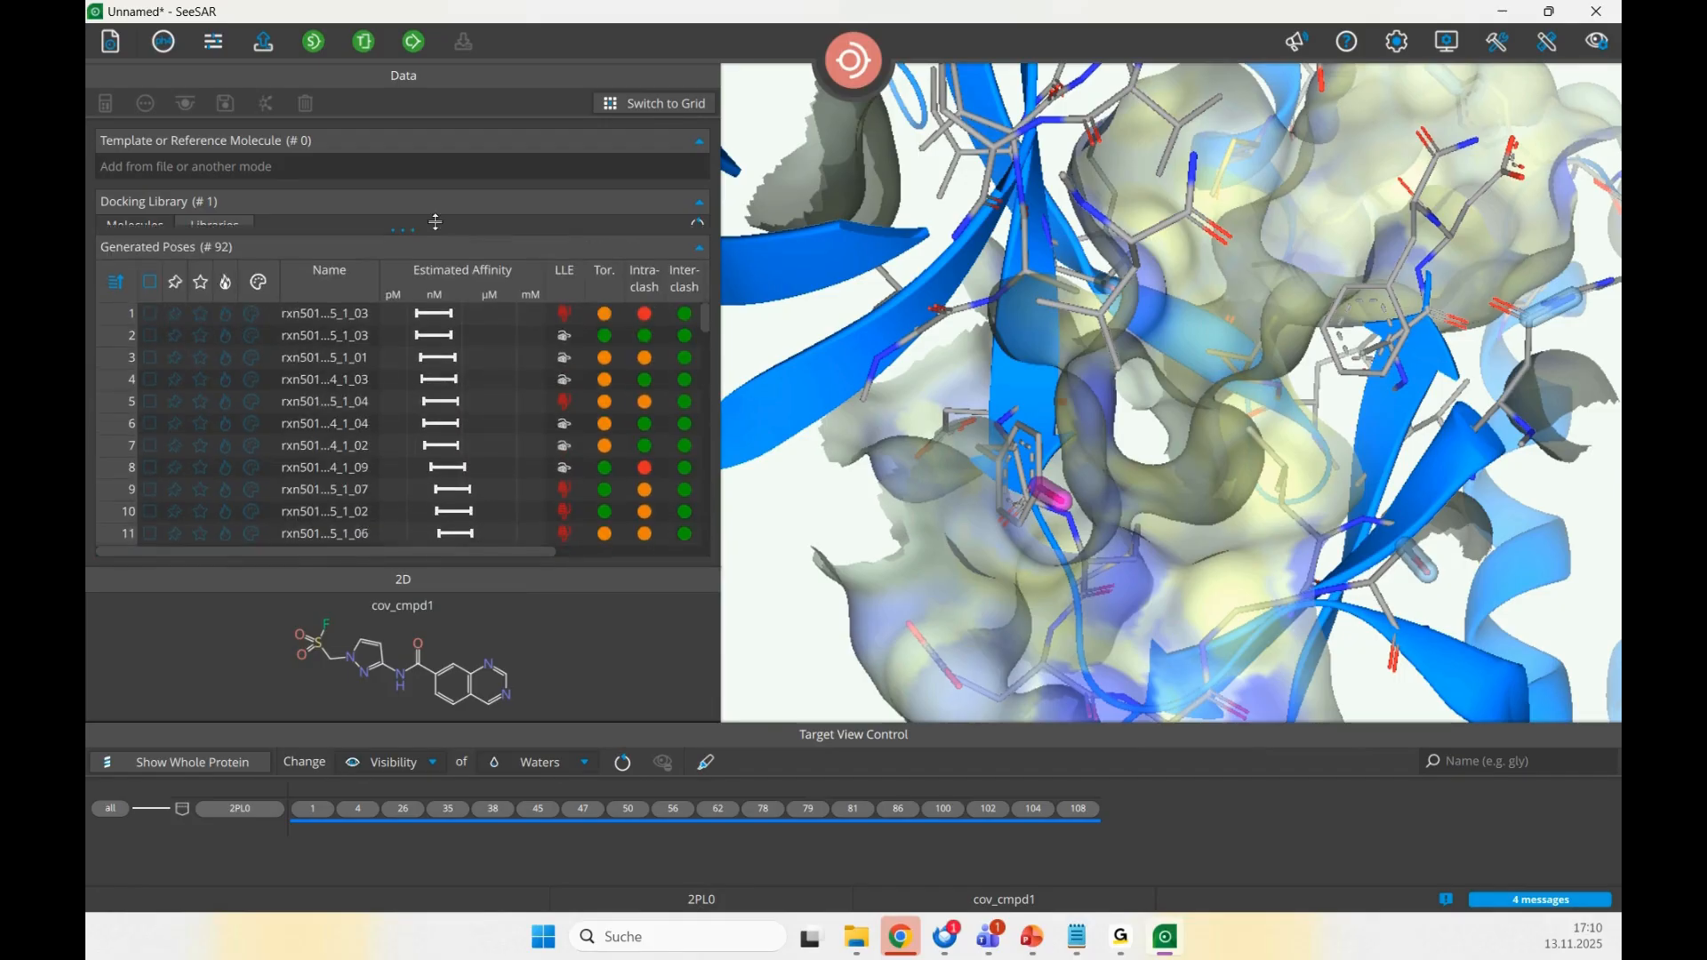
- Examine the first nine externally docked poses one by one, comparing their placement in the binding site
{"action": "left_click", "coordinate": [328, 308]}
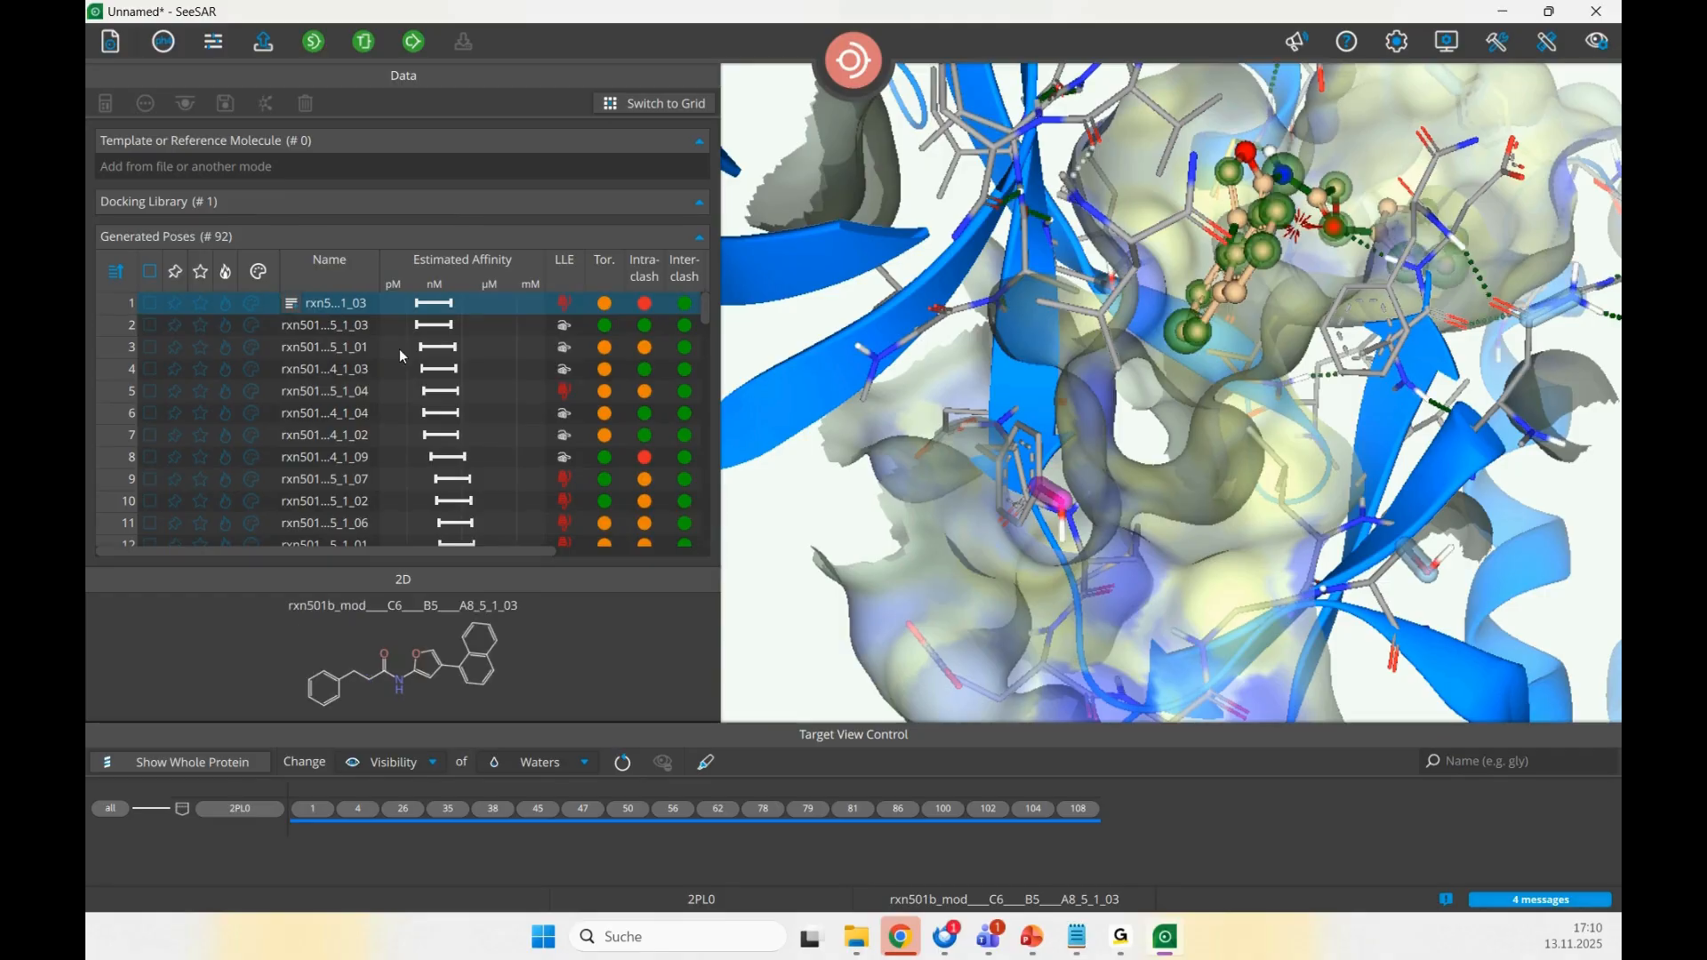
{"action": "left_click", "coordinate": [329, 324]}
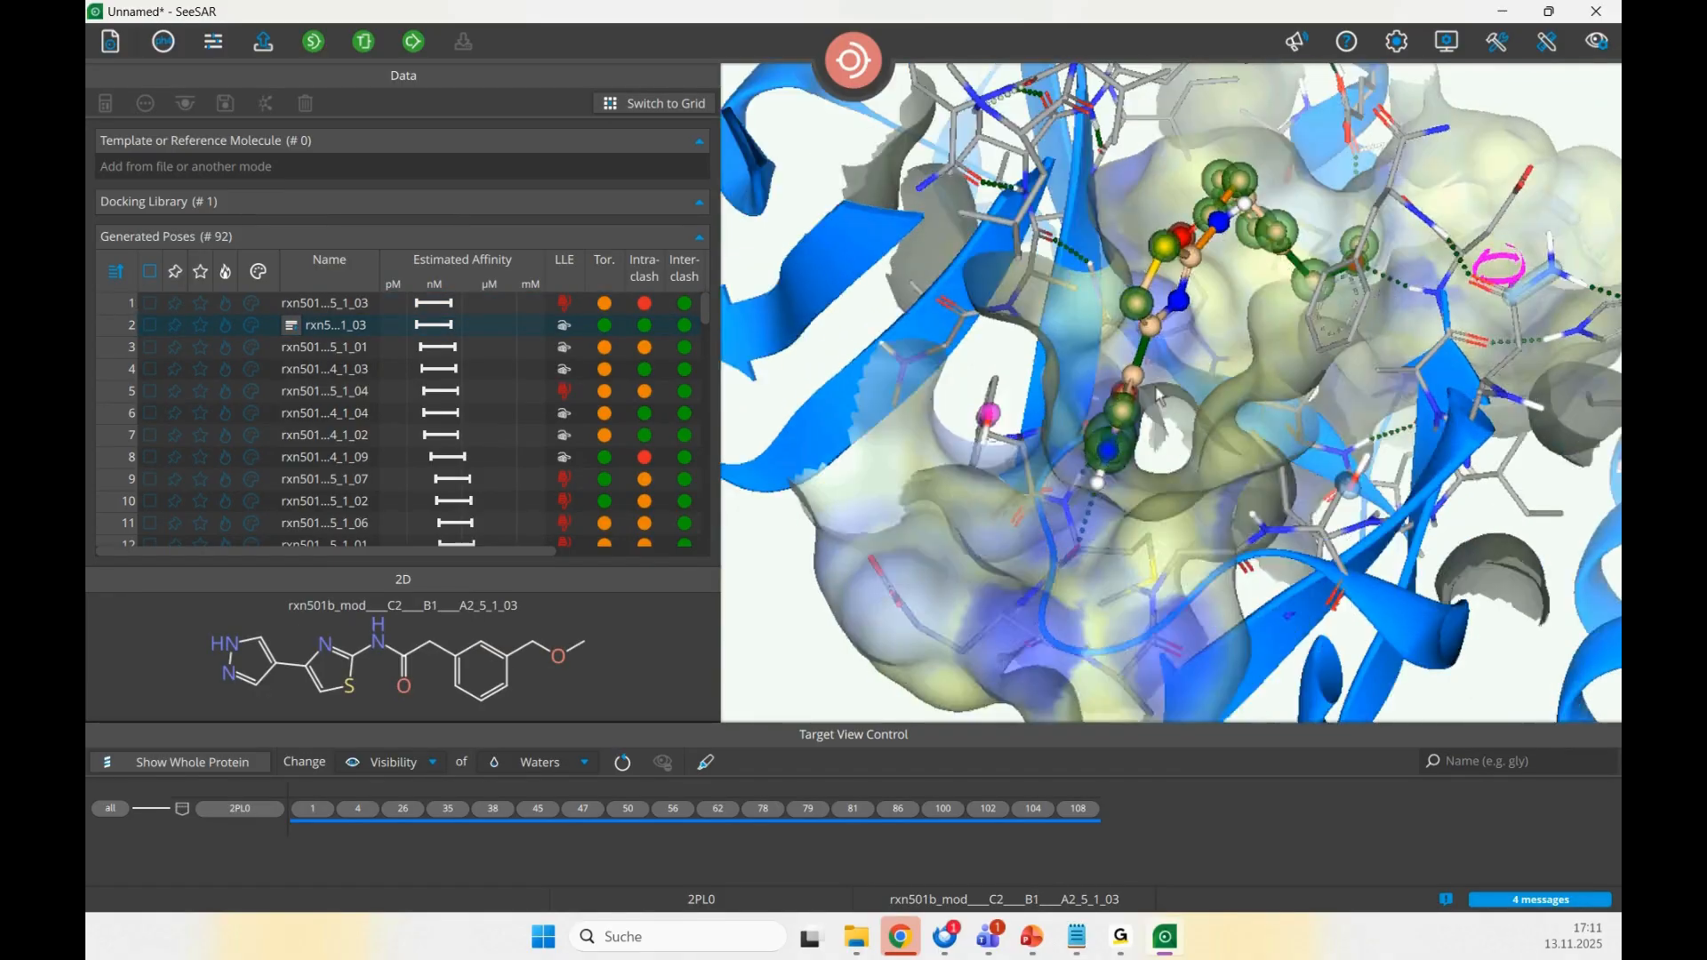
{"action": "key", "text": "Down"}
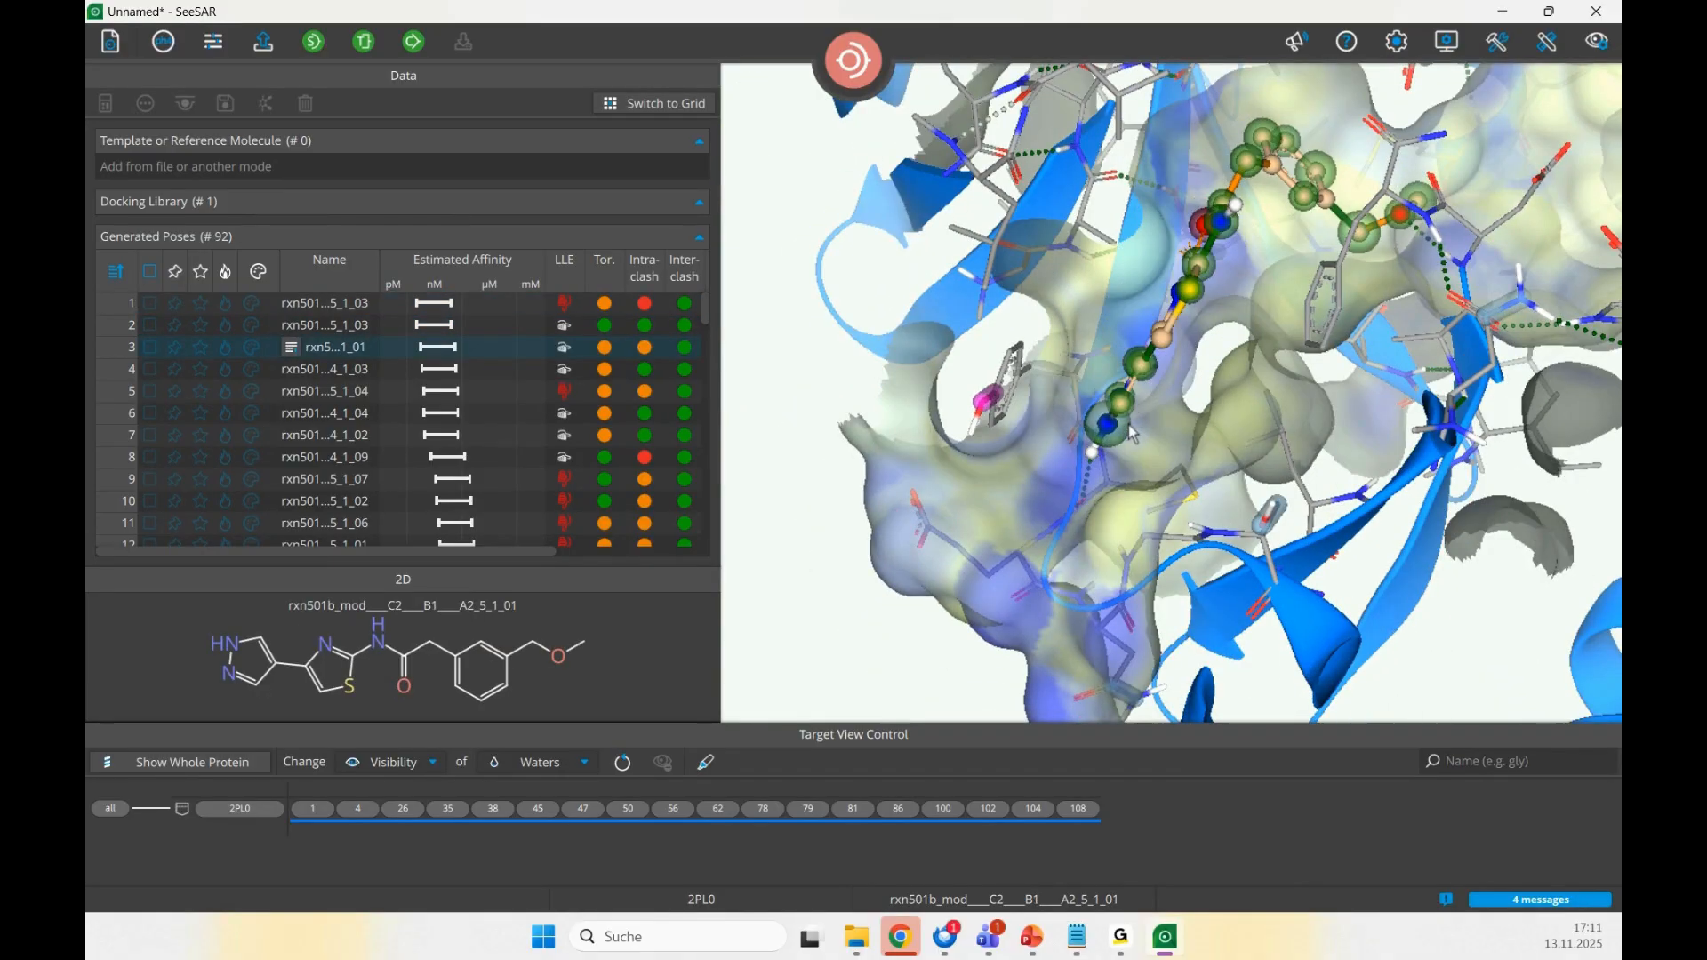
{"action": "key", "text": "Down"}
{"action": "key", "text": "Down"}
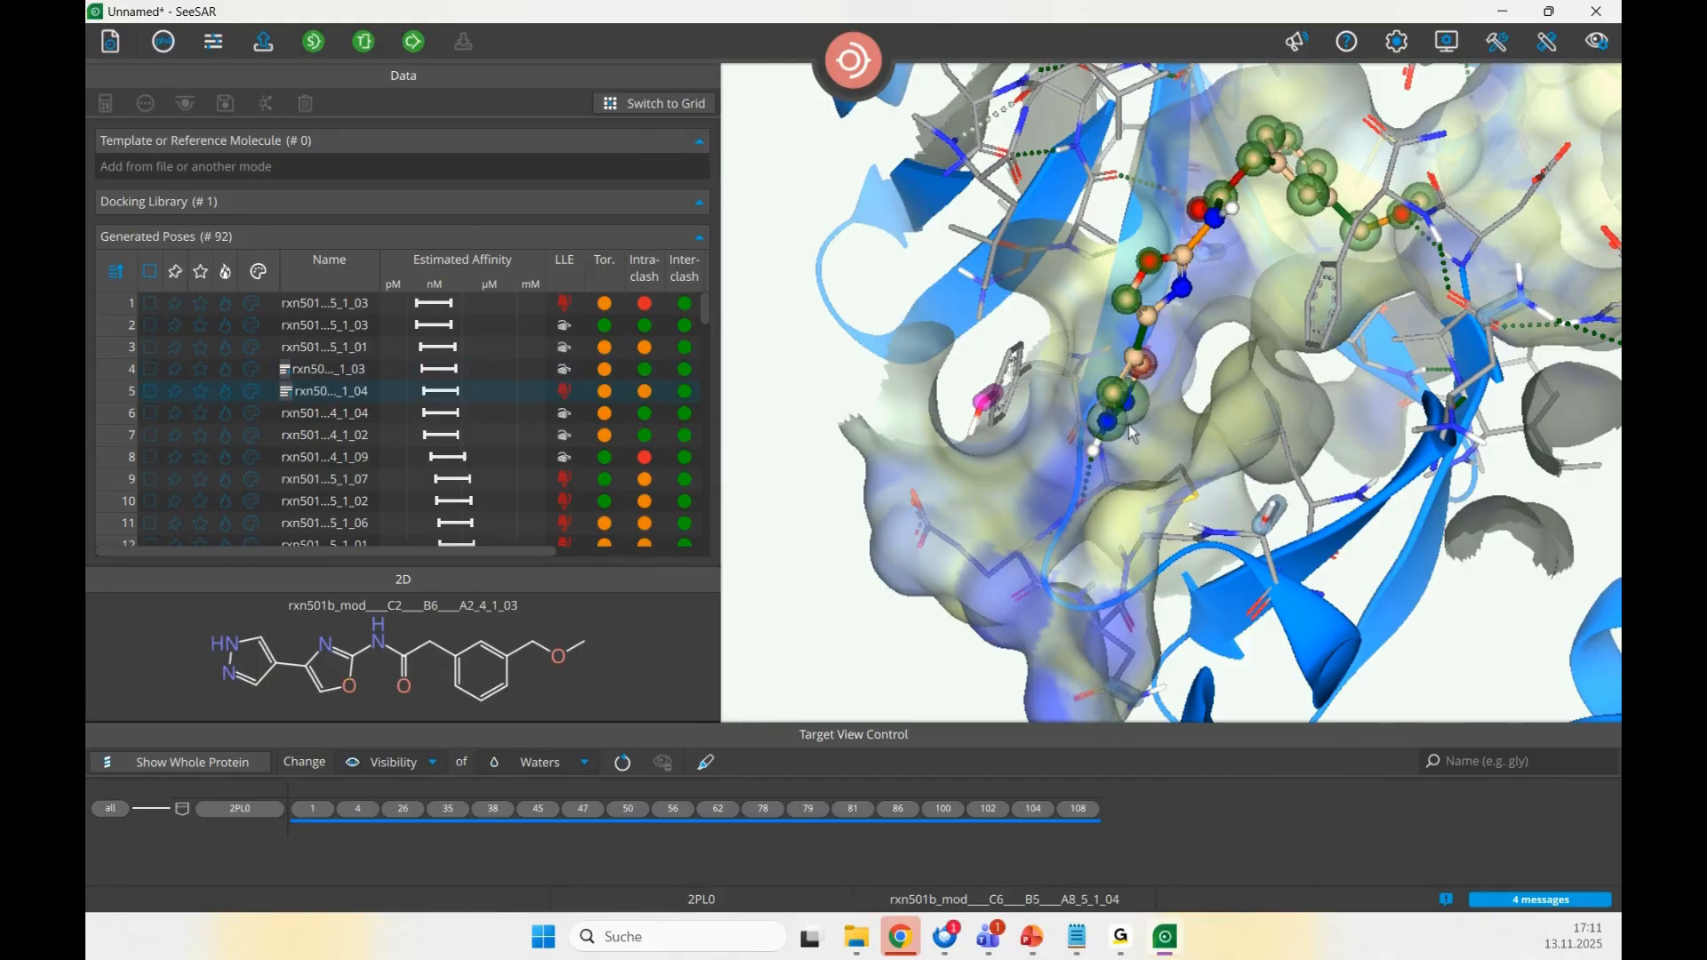
{"action": "key", "text": "Down"}
{"action": "key", "text": "Down"}
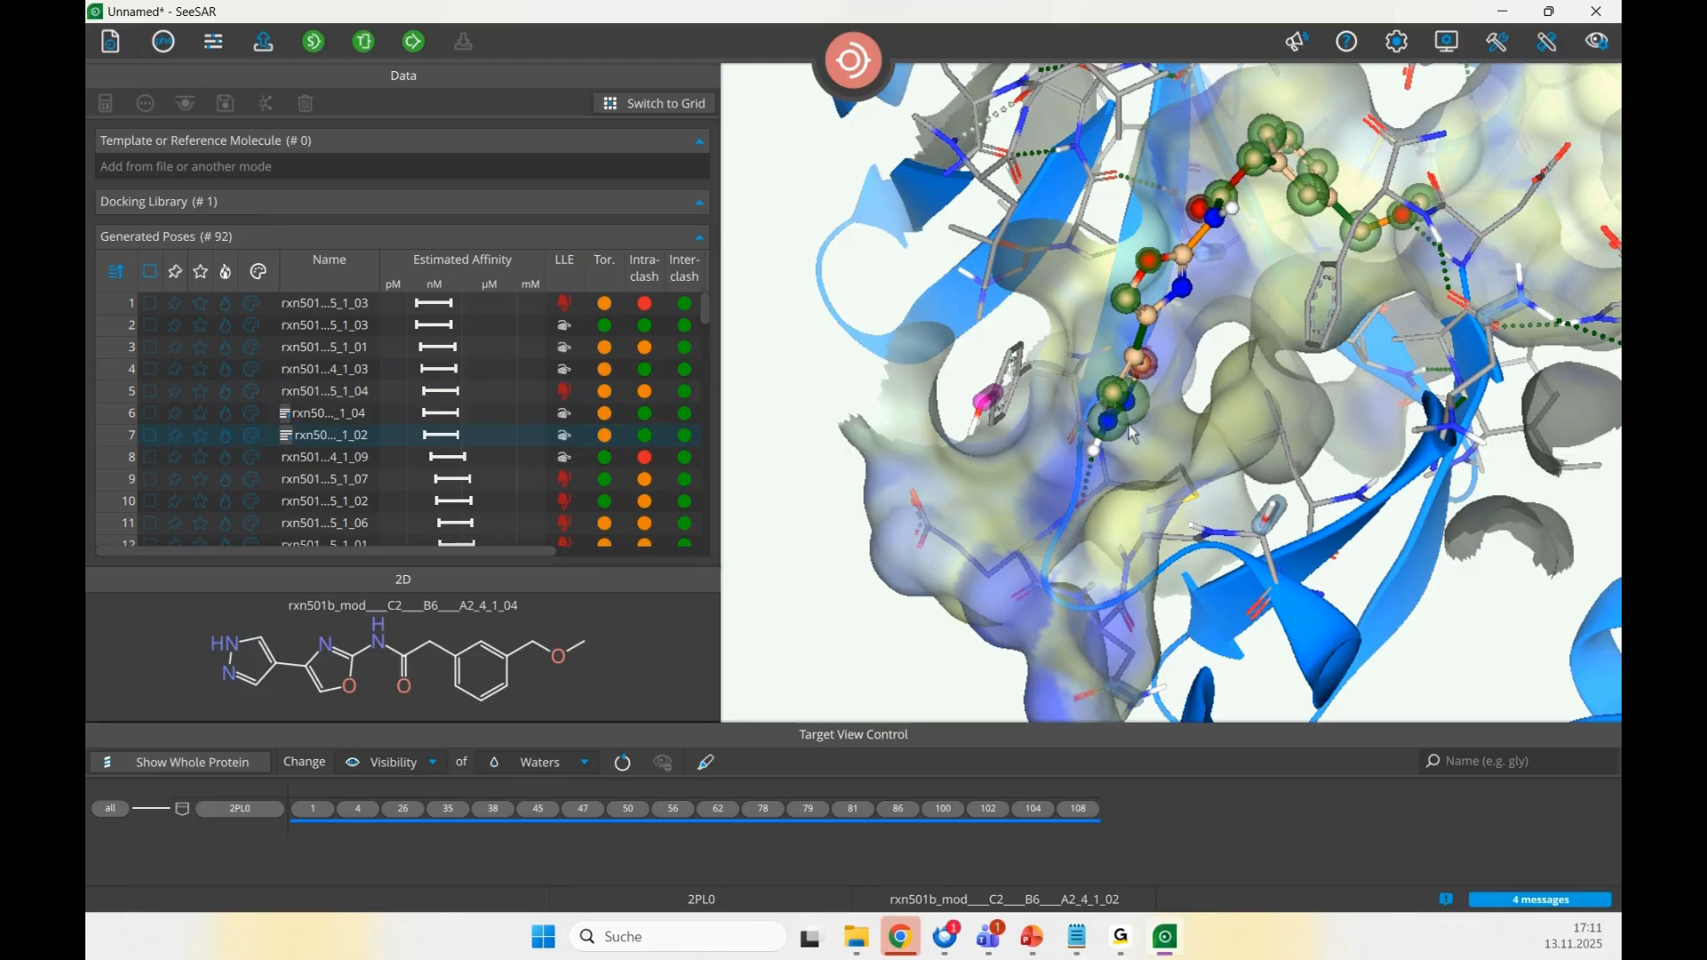
{"action": "key", "text": "Down"}
{"action": "key", "text": "Down"}
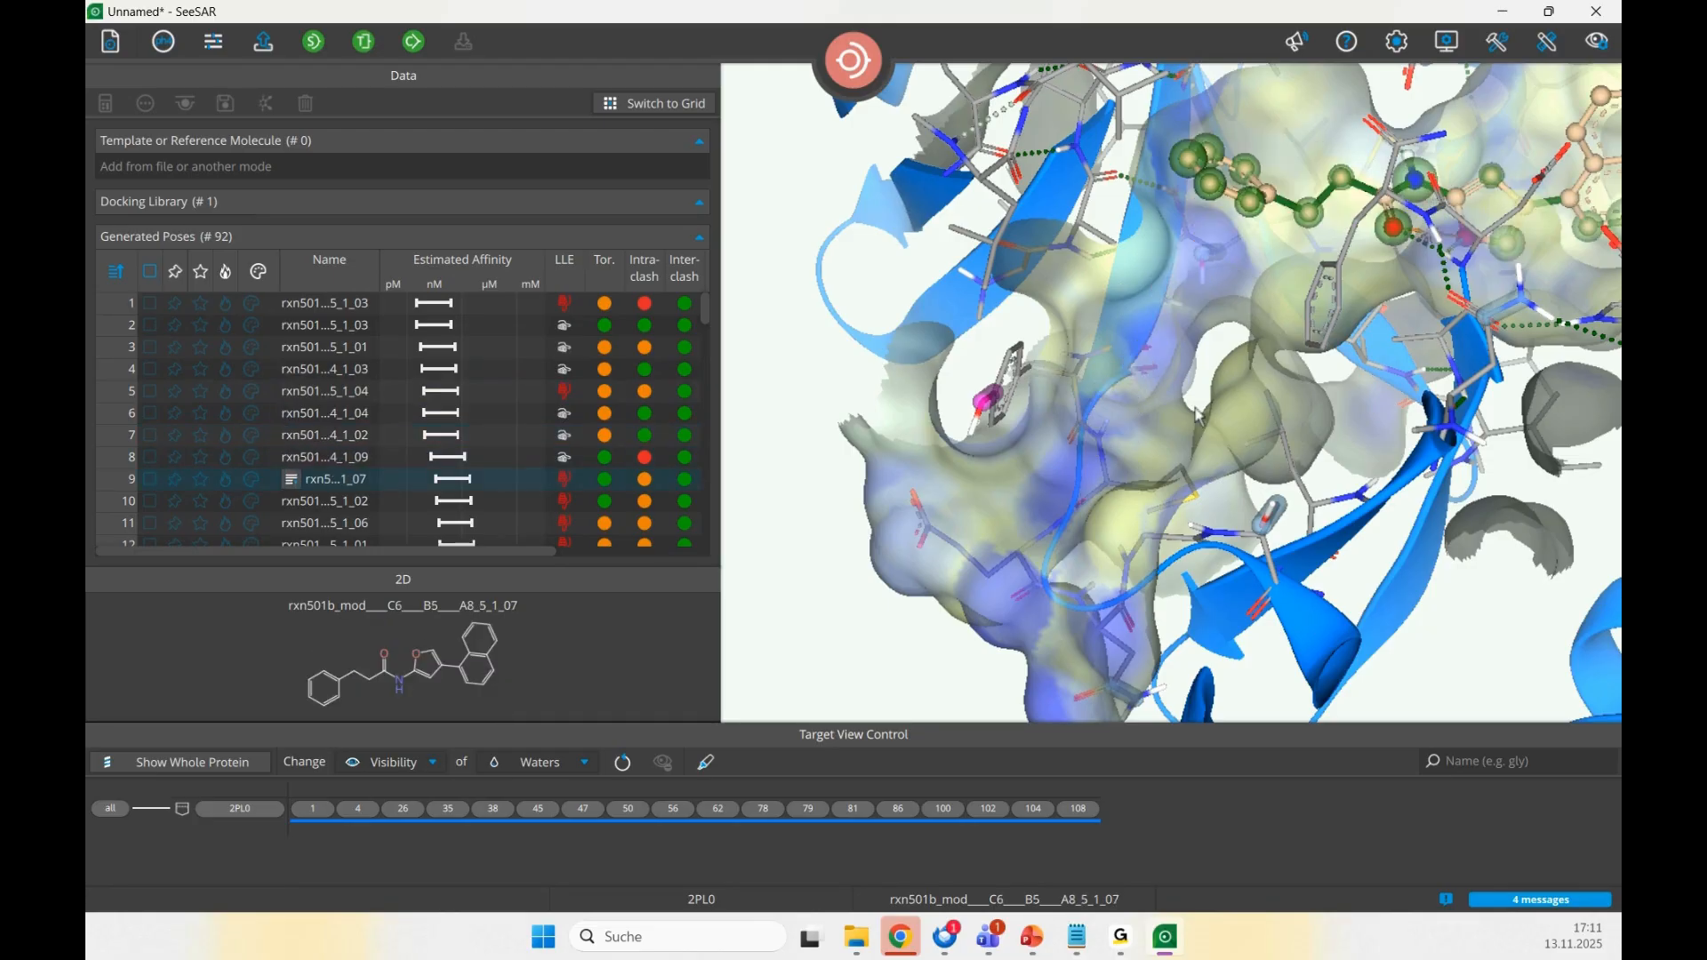
{"action": "mouse_move", "coordinate": [1194, 396]}
{"action": "middle_mouse_down"}
{"action": "mouse_move", "coordinate": [1184, 429]}
{"action": "mouse_move", "coordinate": [1015, 573]}
{"action": "middle_mouse_up"}
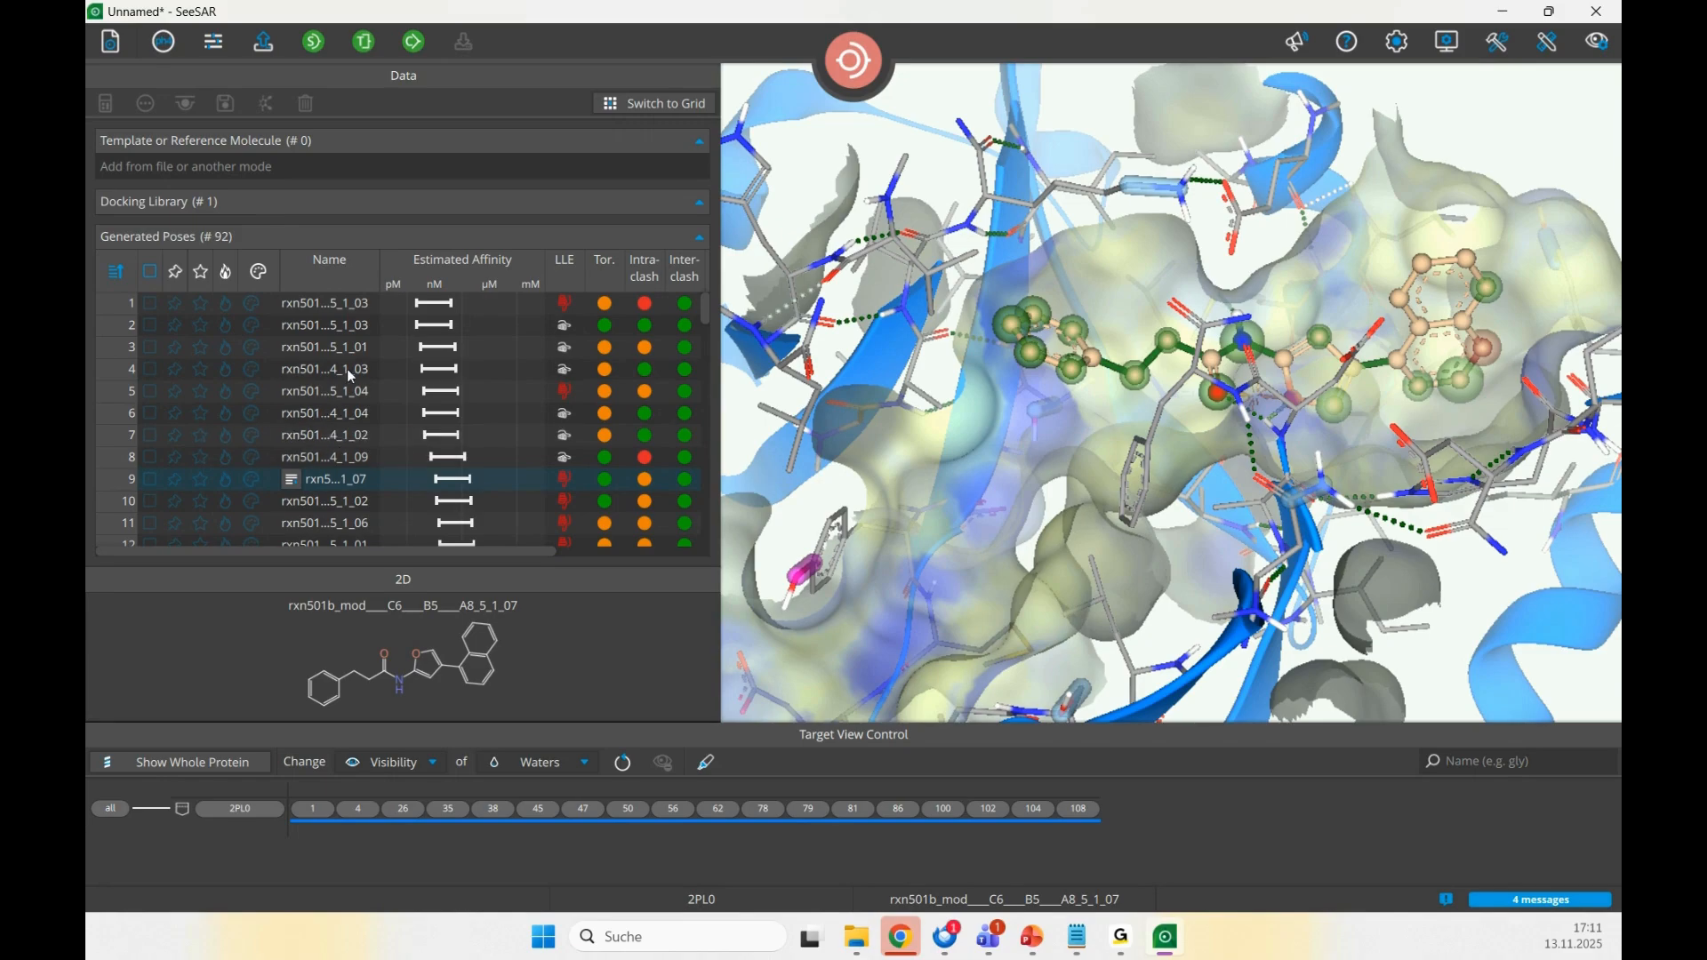
- Mark poses 03 and 04 of rxn501b_mod____C6____B5____A8_5_1 as favorites in the external docking results
{"action": "left_click", "coordinate": [340, 311]}
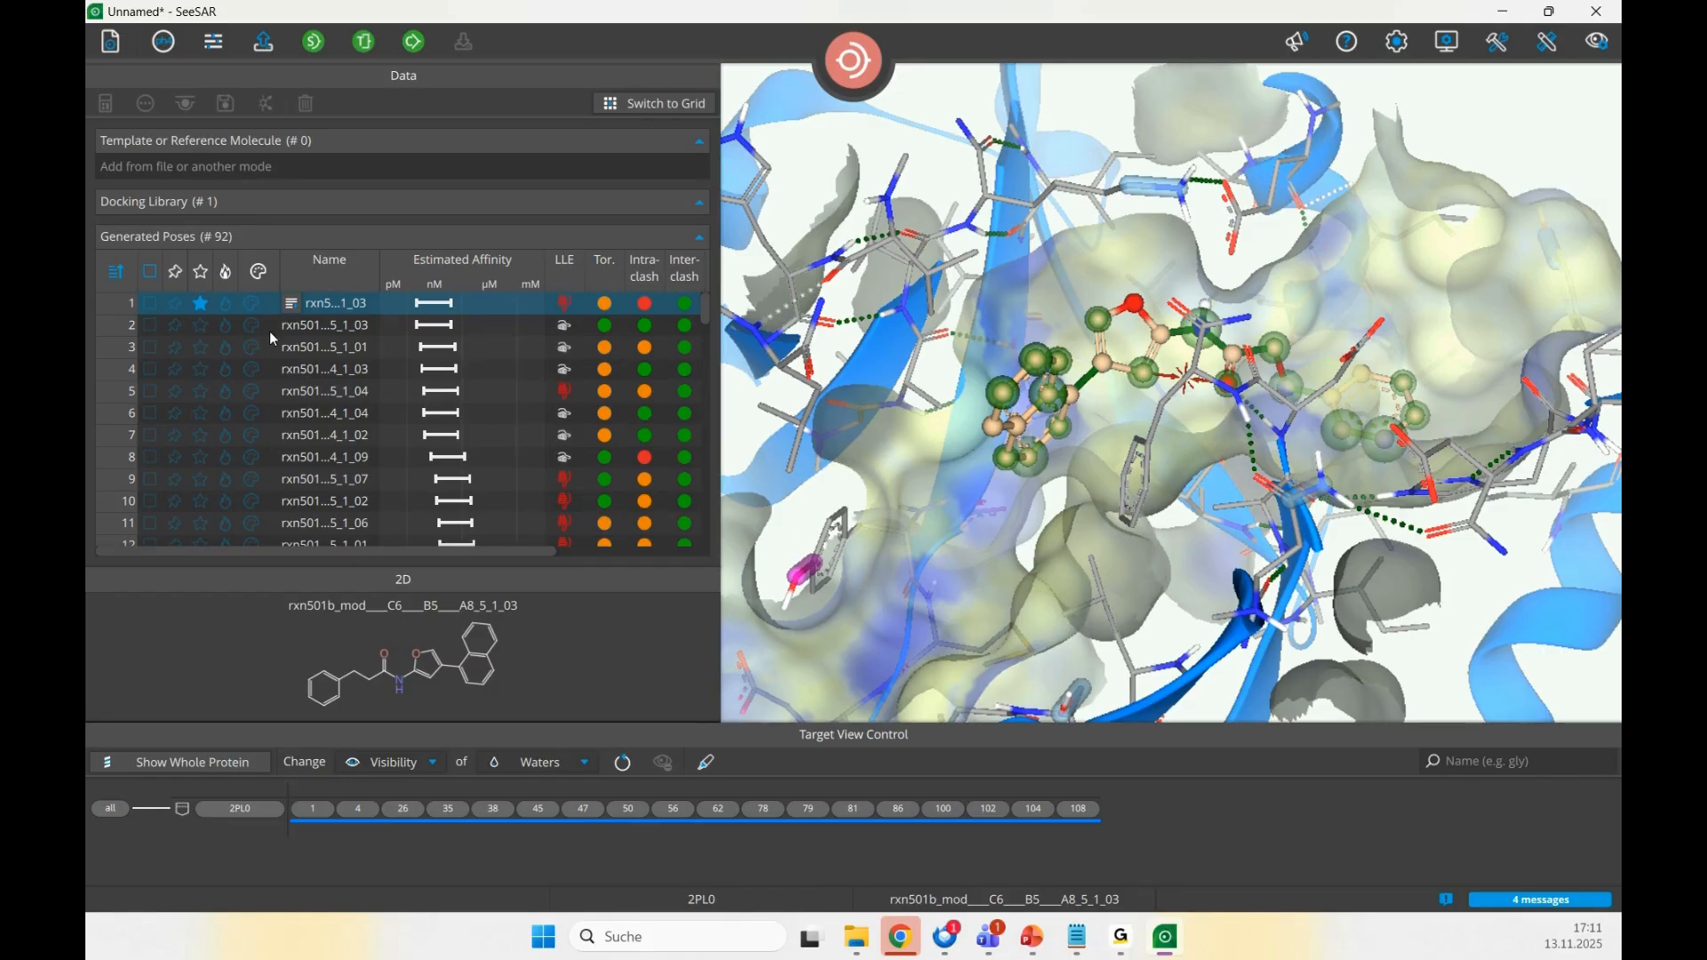
{"action": "key", "text": "Down"}
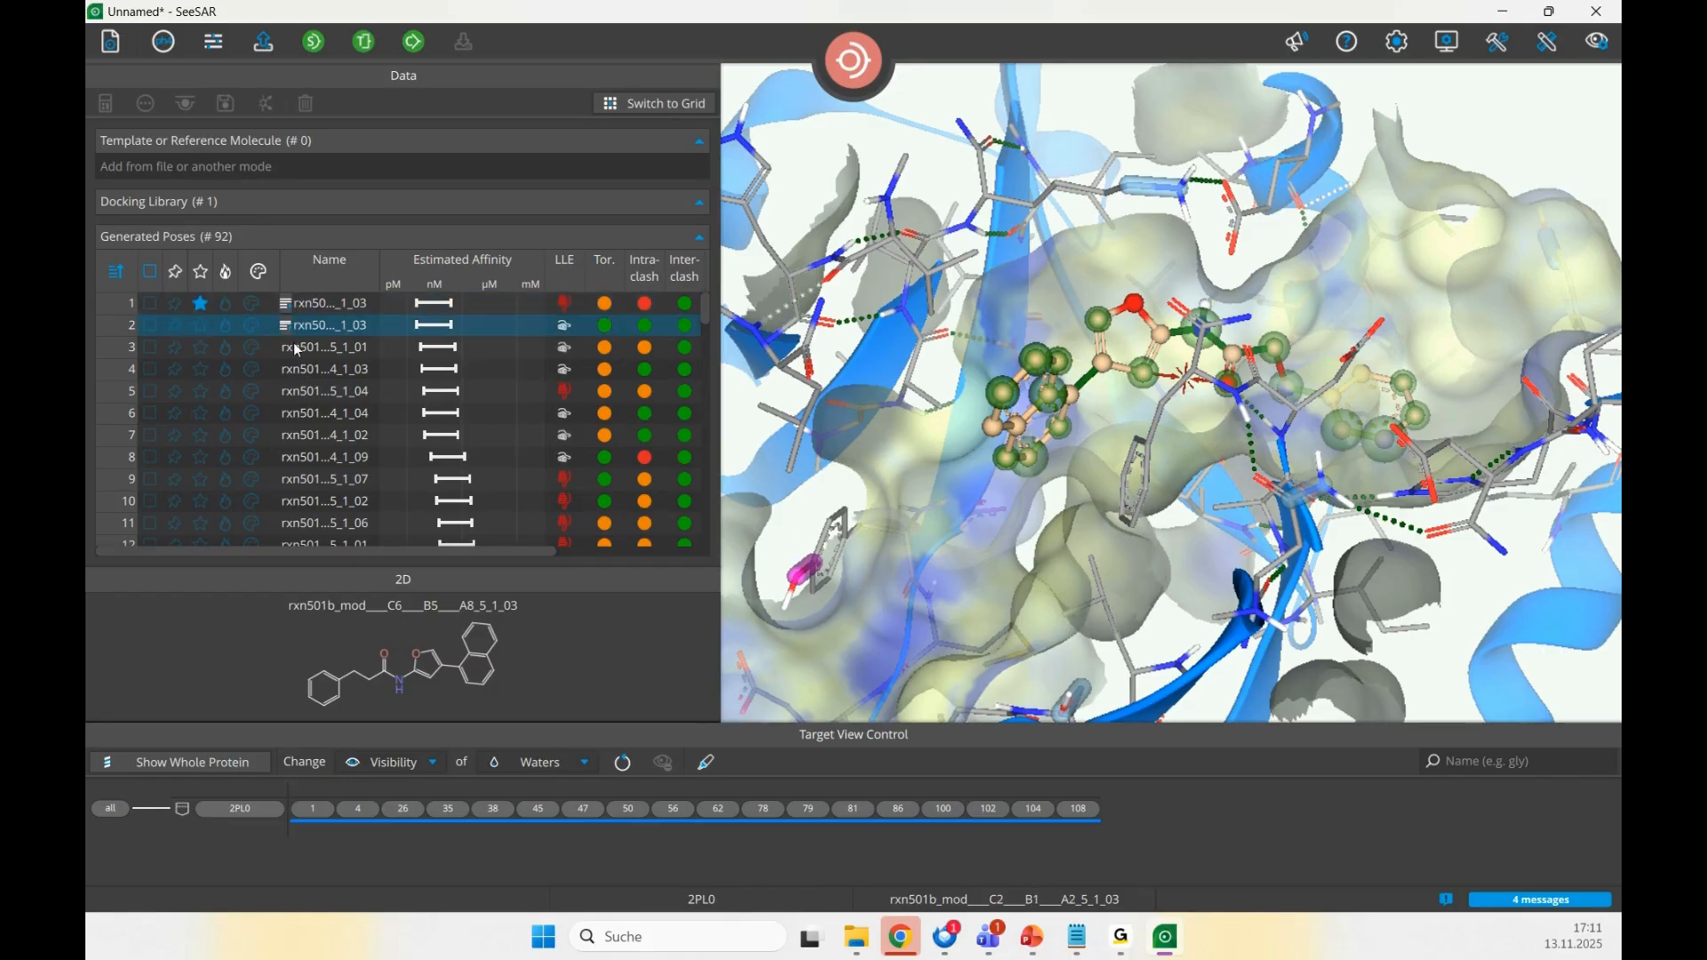
{"action": "key", "text": "Up"}
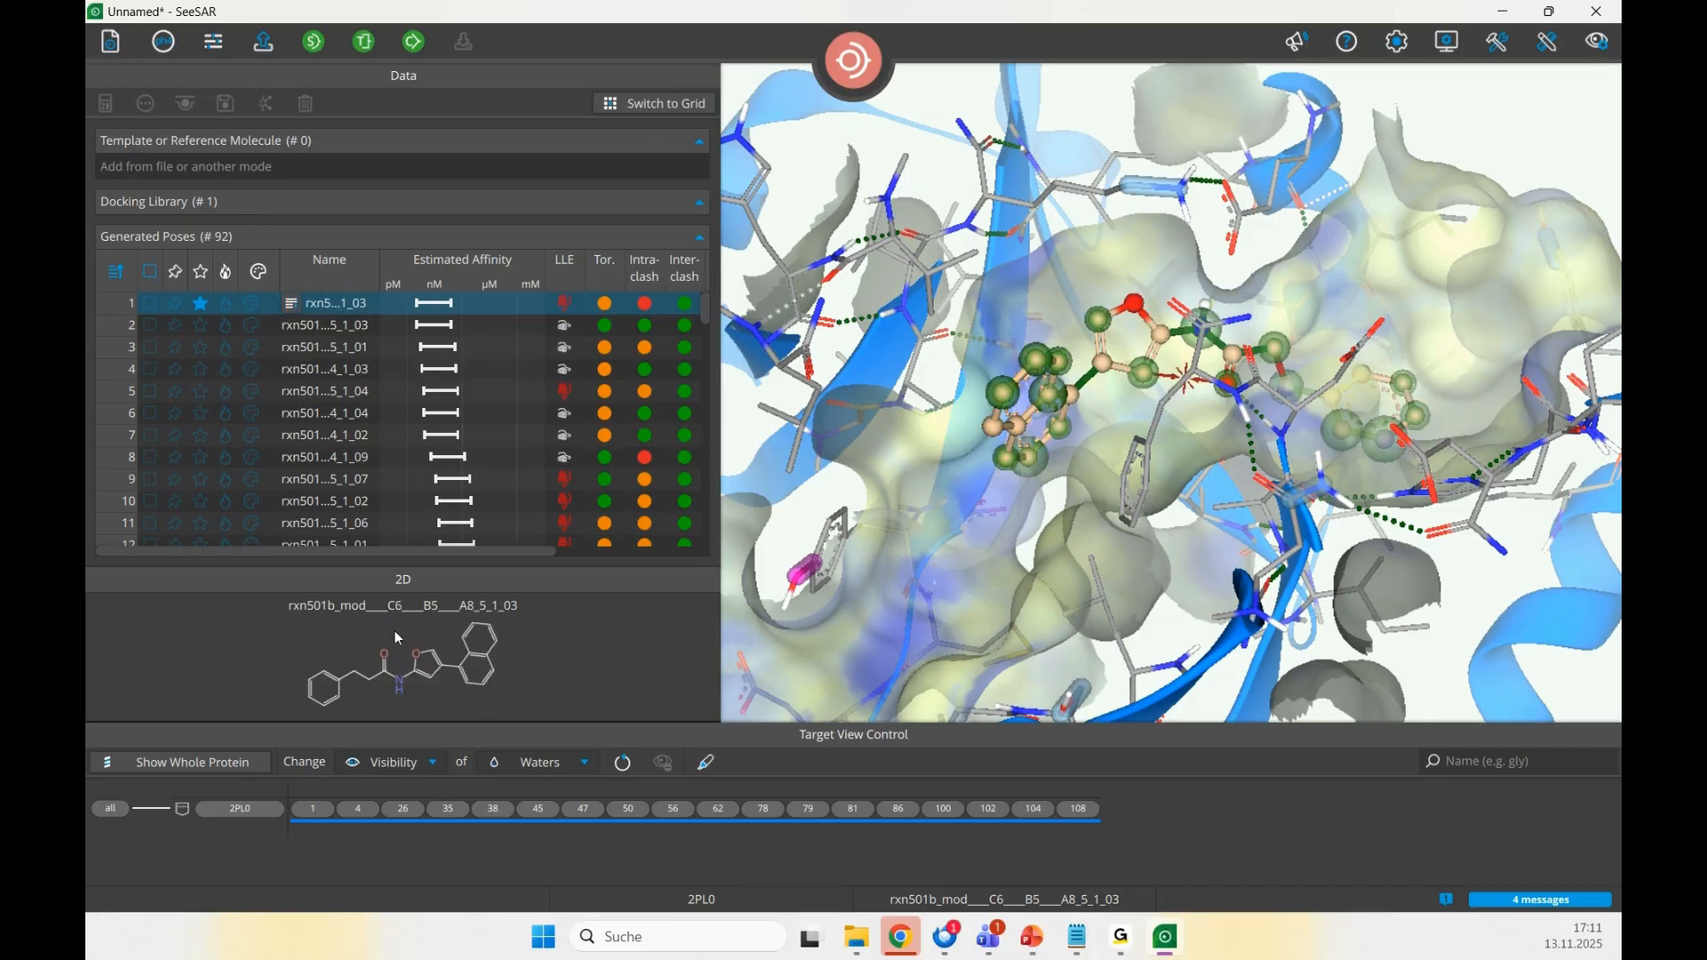
{"action": "key", "text": "Down"}
{"action": "key", "text": "Down"}
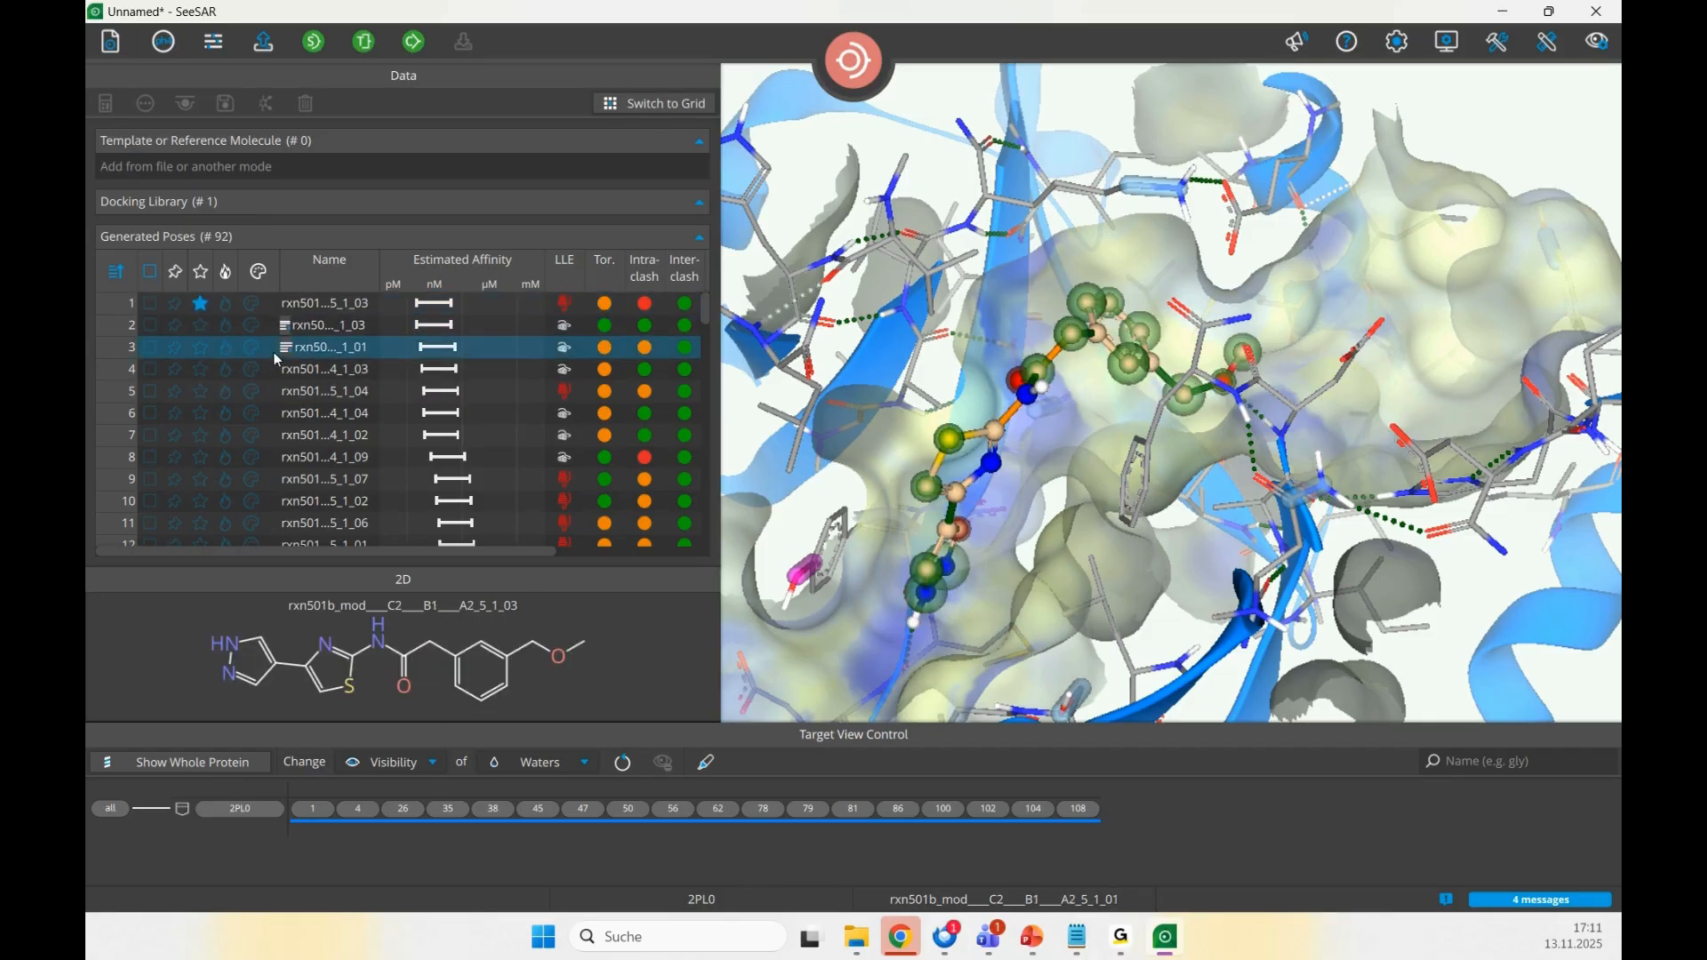
{"action": "key", "text": "Down"}
{"action": "key", "text": "Down"}
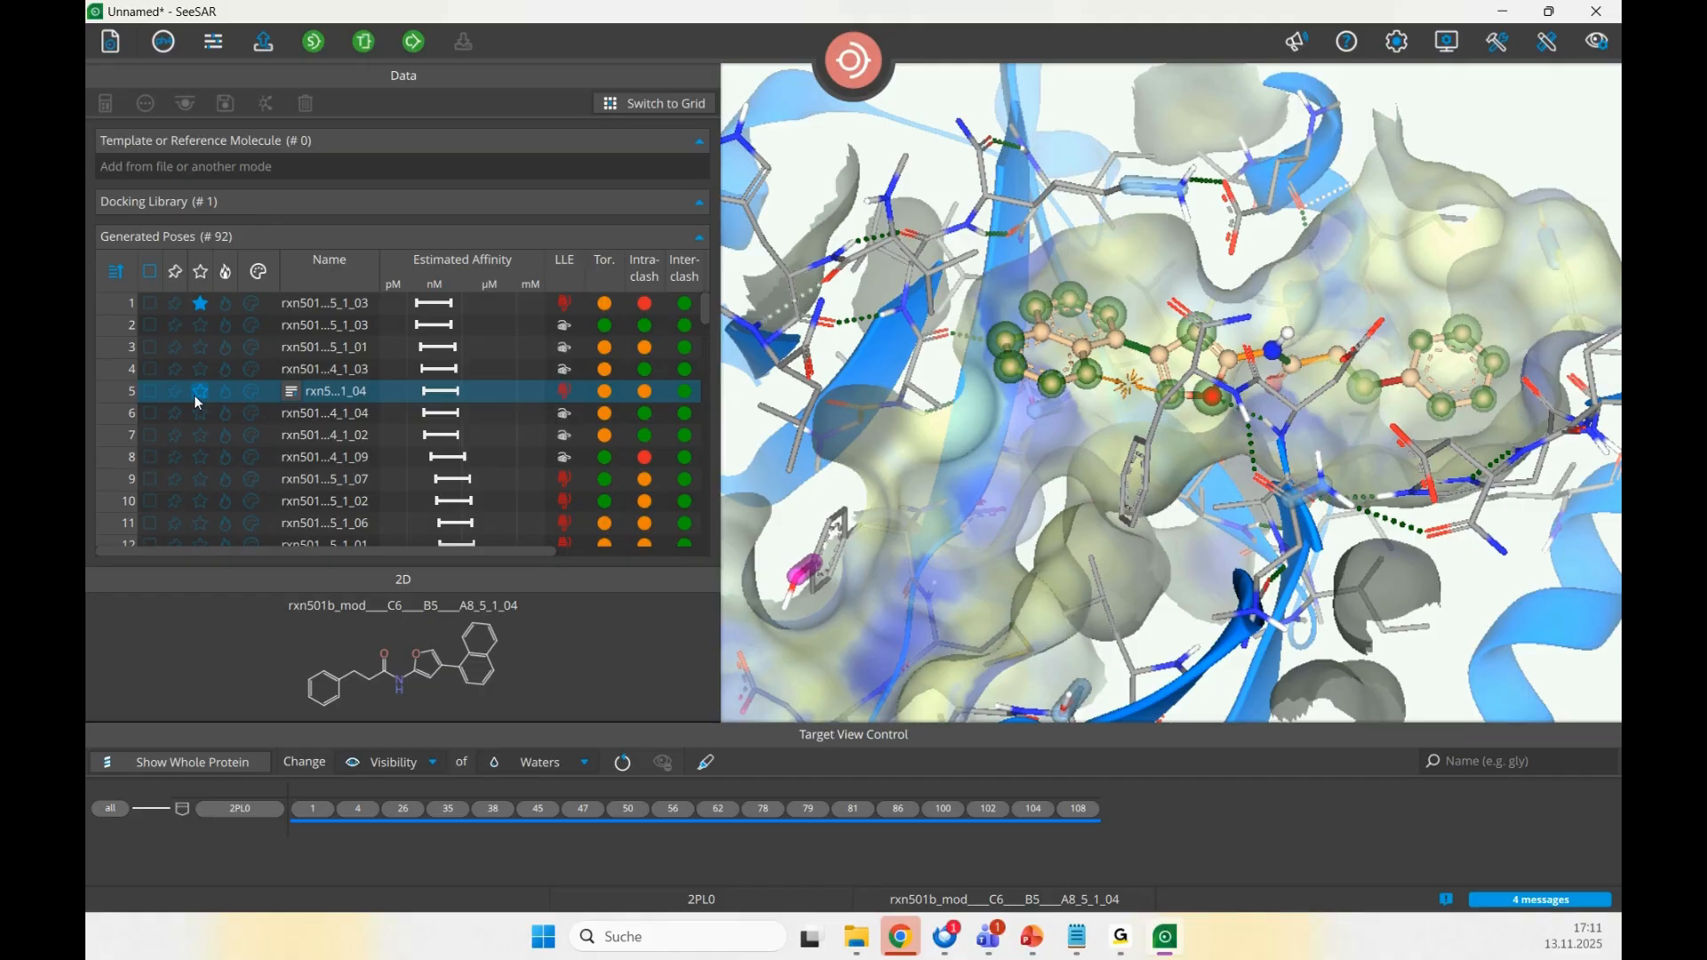
{"action": "left_click", "coordinate": [198, 393]}
- Review the following poses and mark pose 07 of rxn501b_mod____C6____B5____A8_5_1 as a favorite
{"action": "key", "text": "Down"}
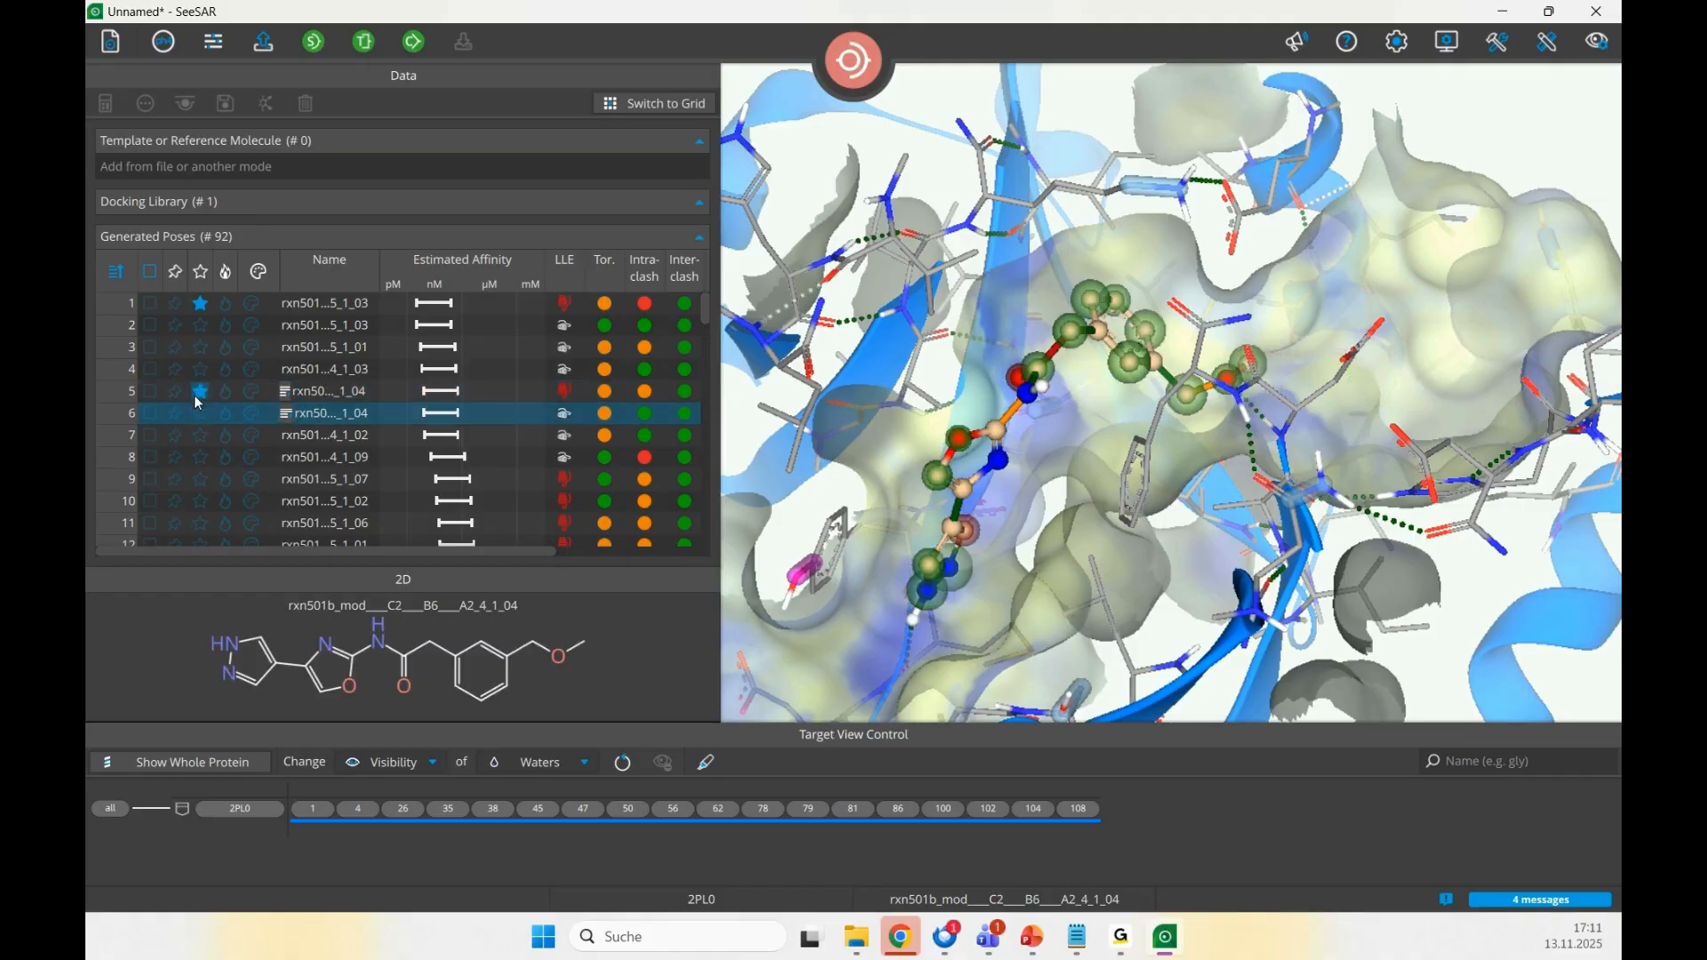
{"action": "key", "text": "Down"}
{"action": "key", "text": "Down"}
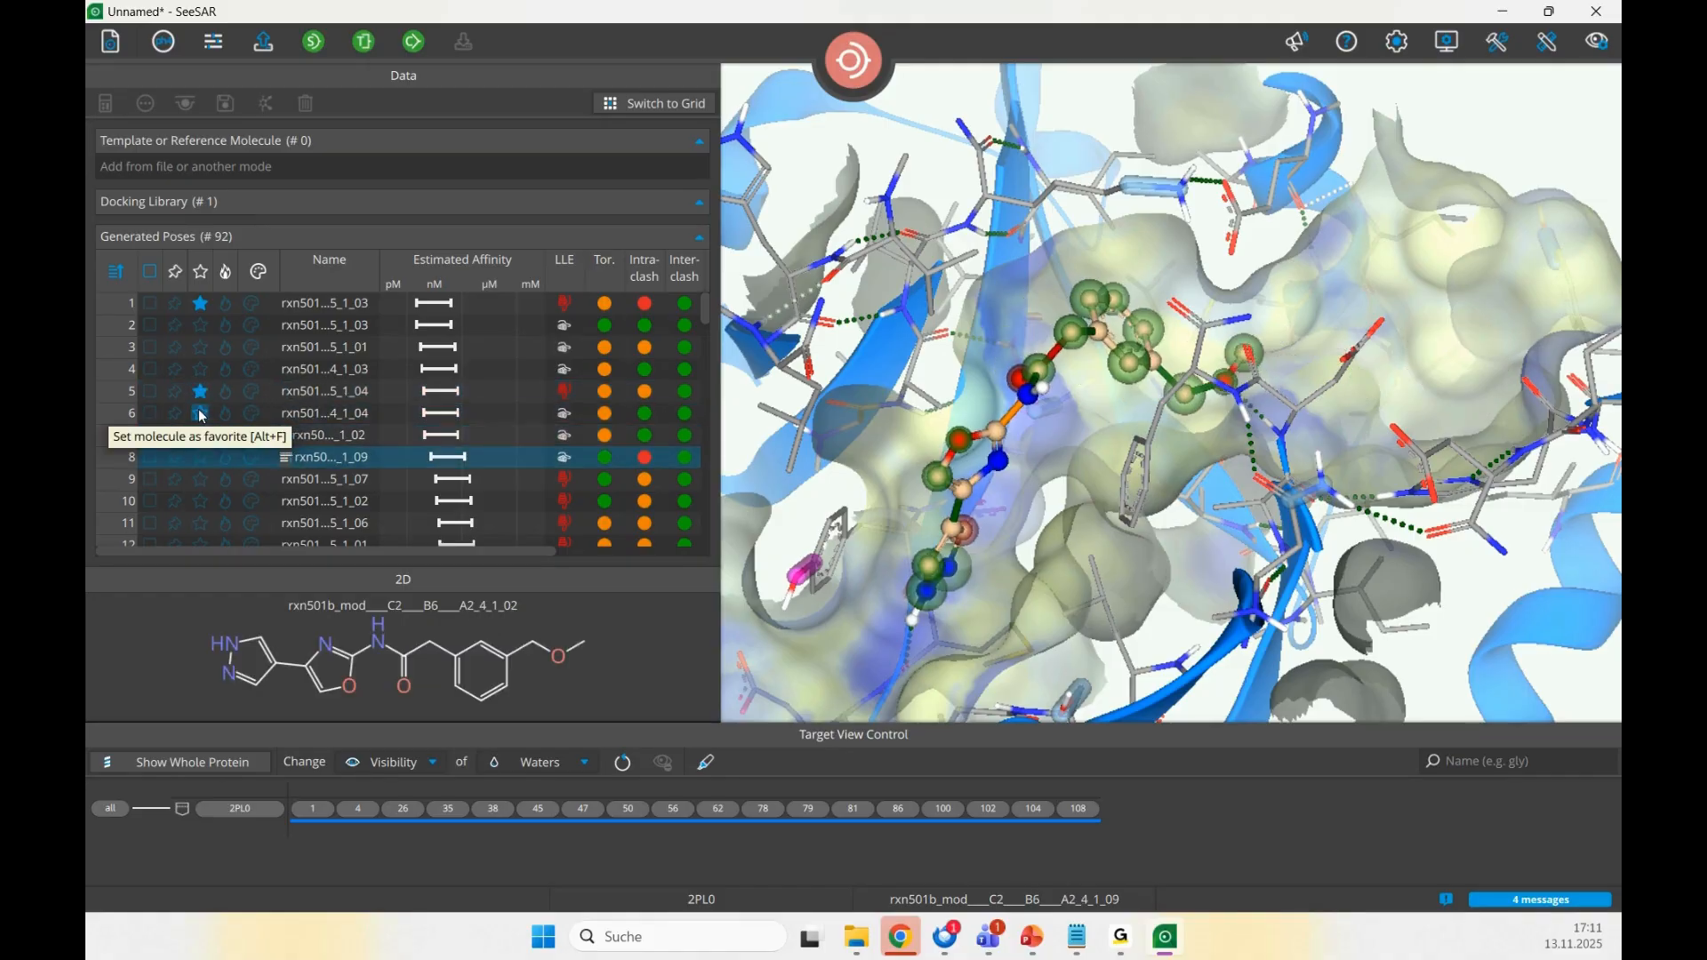
{"action": "key", "text": "Down"}
{"action": "key", "text": "Down"}
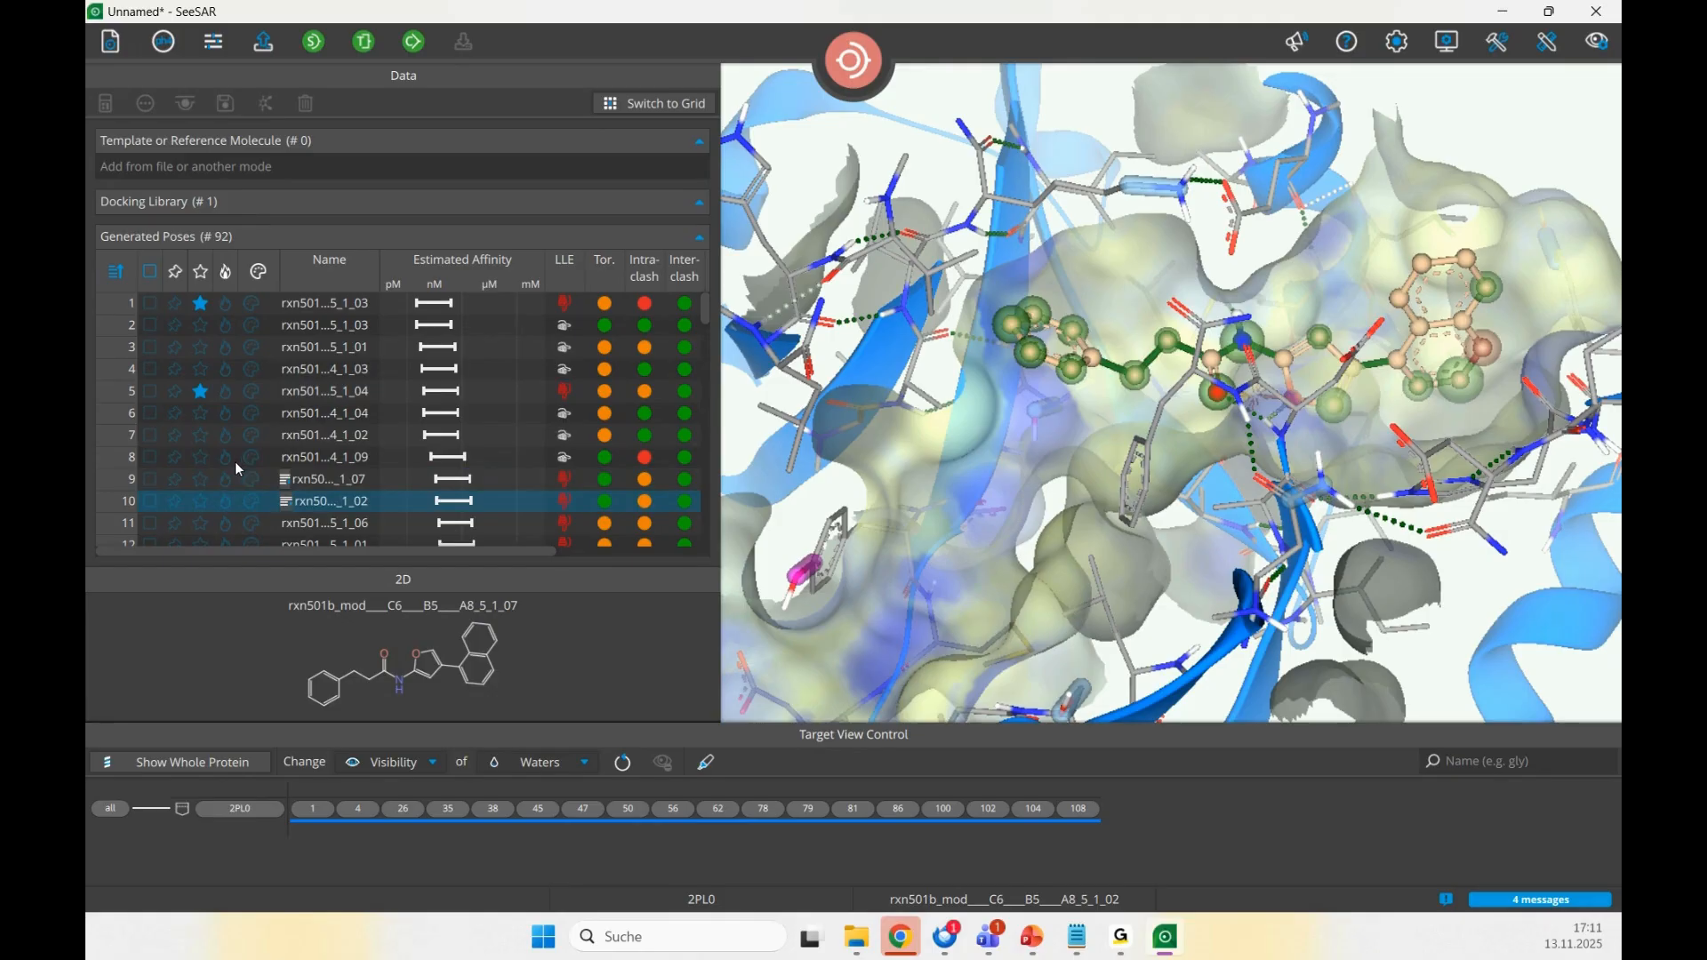
{"action": "left_click", "coordinate": [201, 480]}
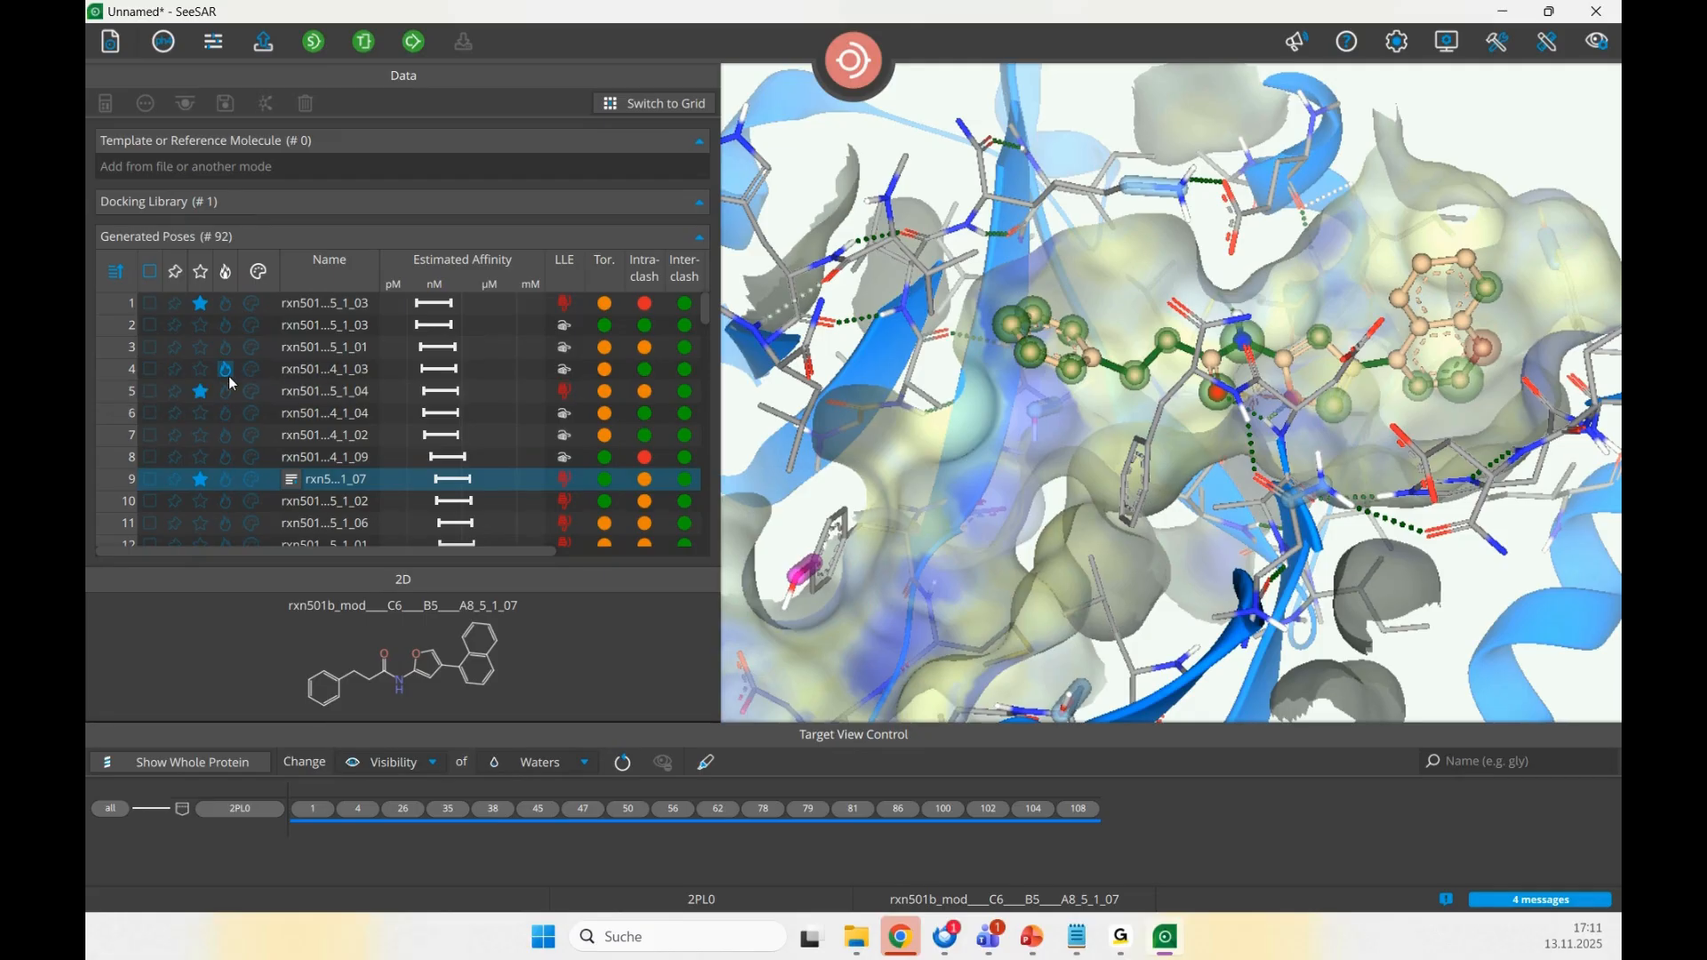
- Check all generated poses of the external docking run and add them to the Analyzer
{"action": "left_click", "coordinate": [151, 273]}
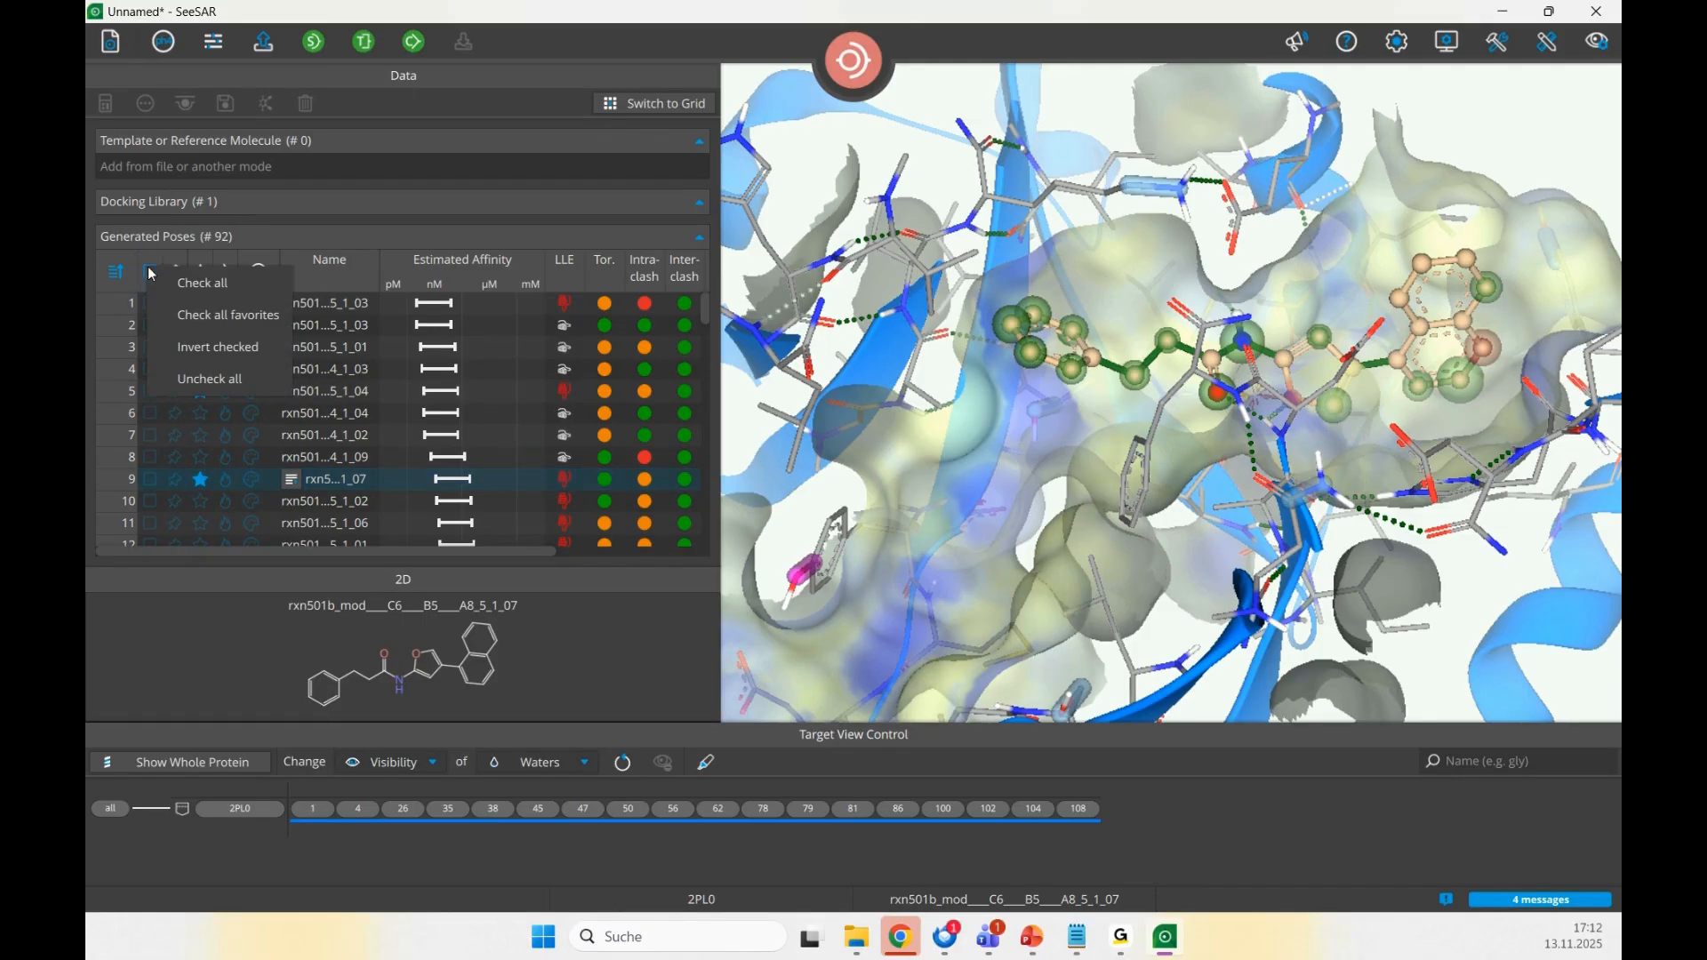
{"action": "left_click", "coordinate": [200, 279]}
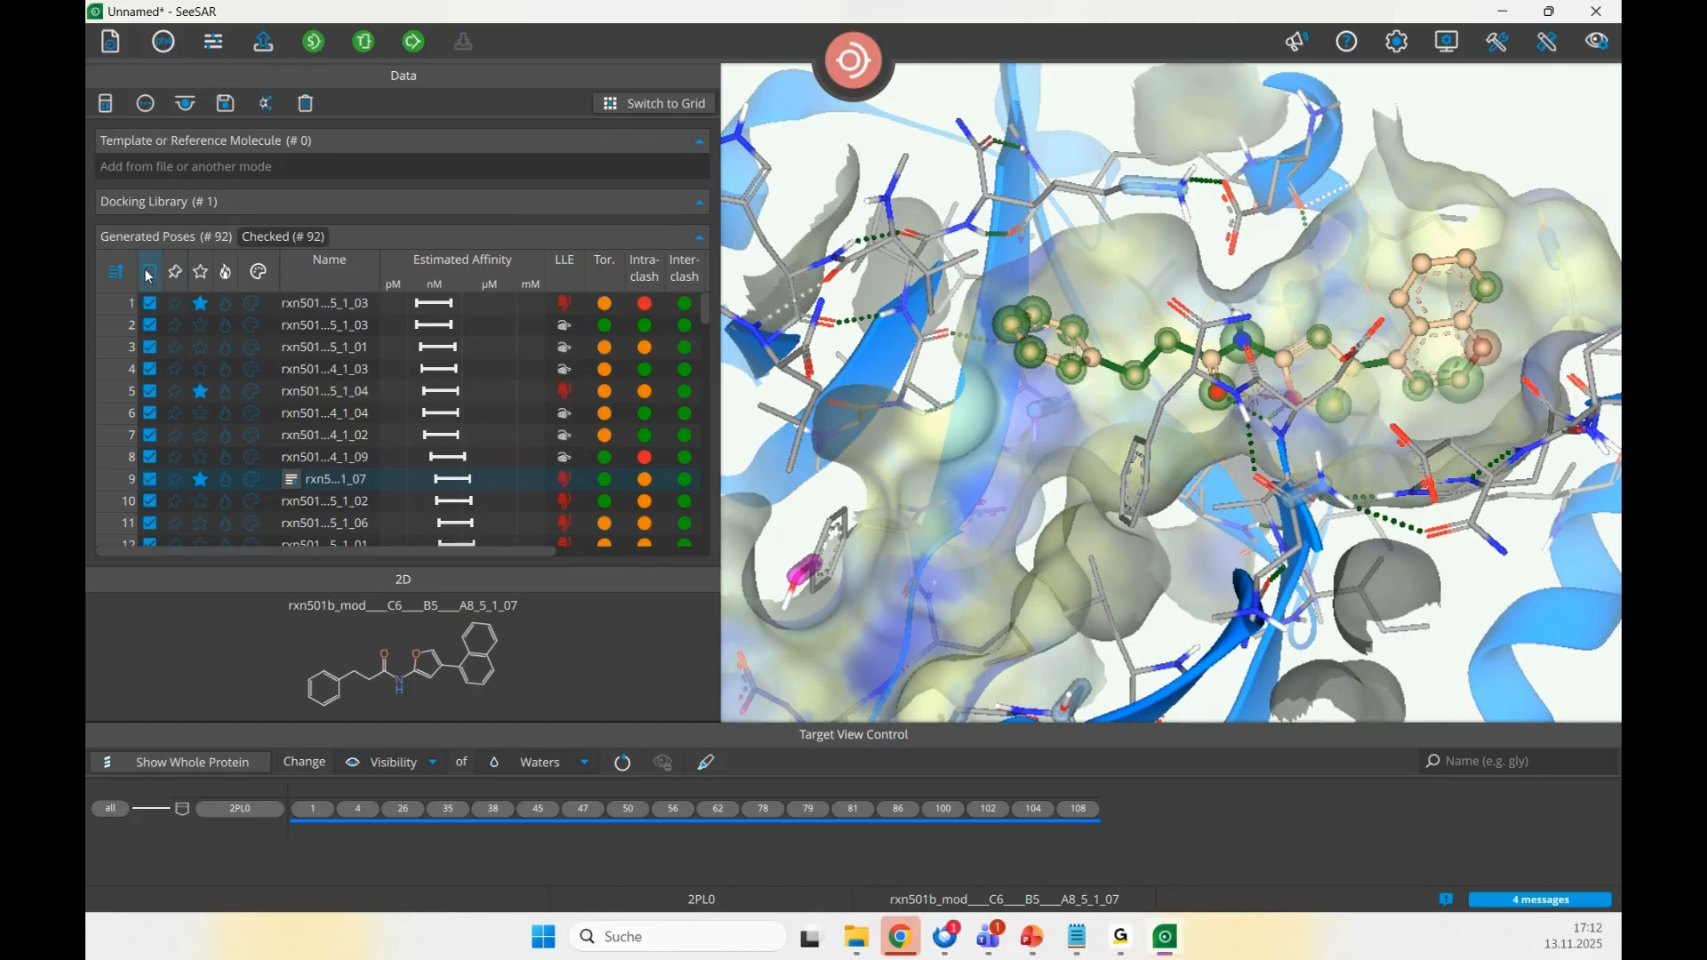
{"action": "left_click", "coordinate": [151, 273]}
{"action": "left_click", "coordinate": [172, 286]}
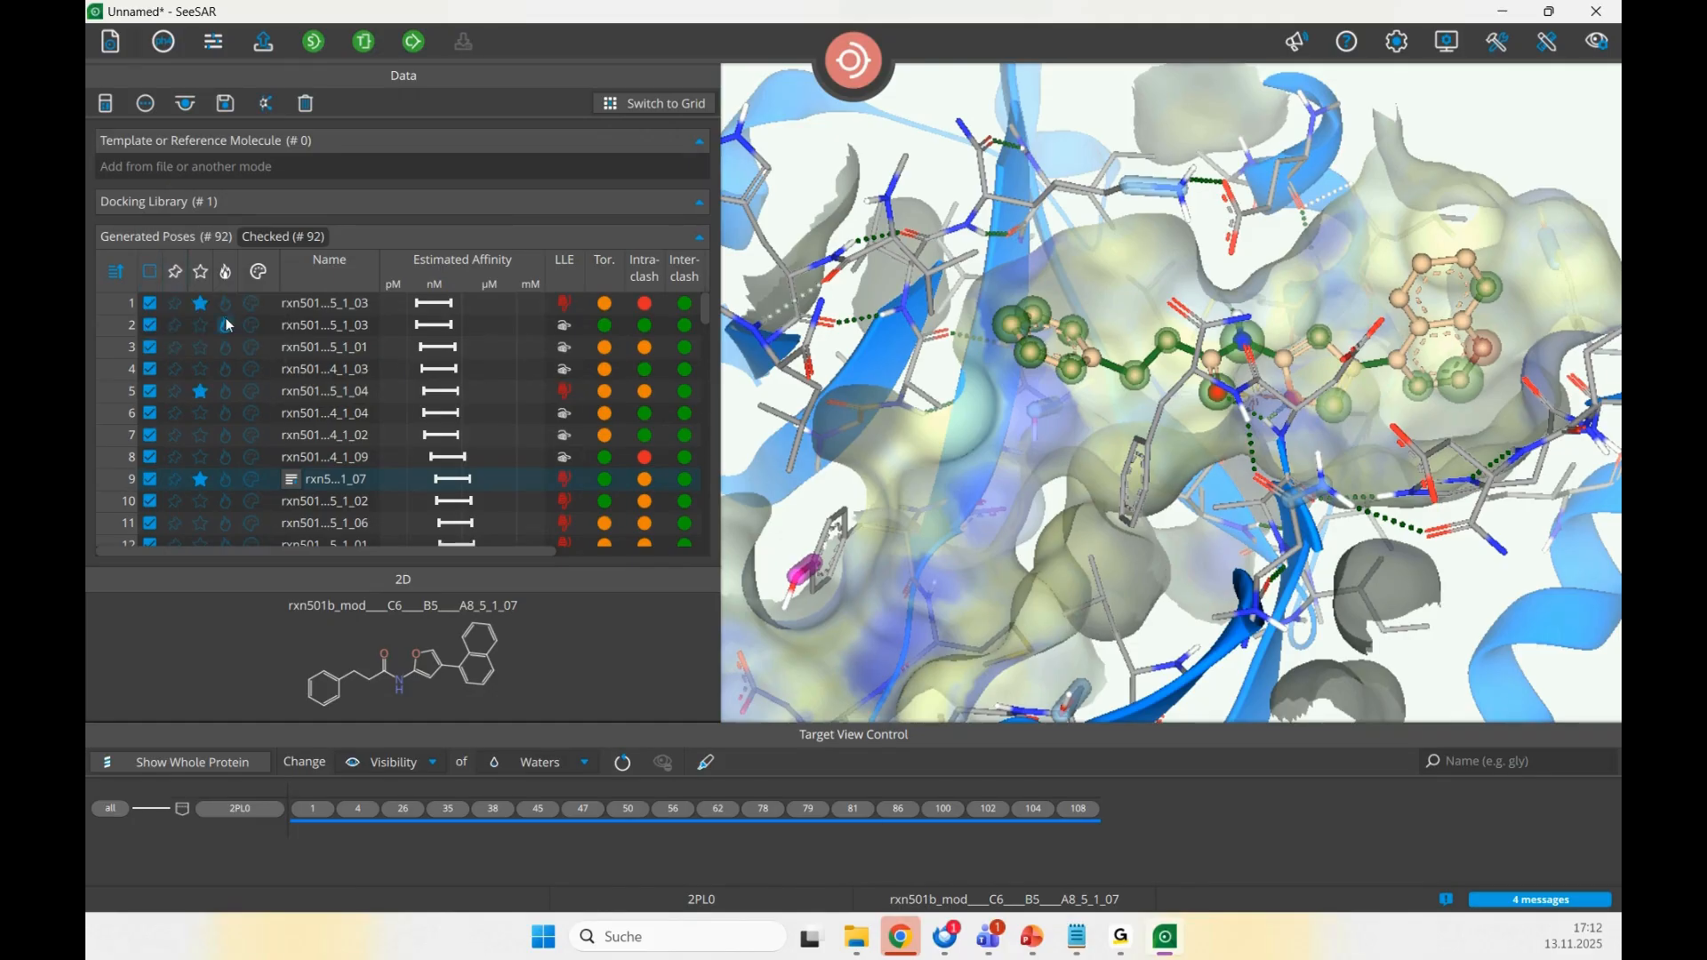
{"action": "left_click", "coordinate": [185, 107]}
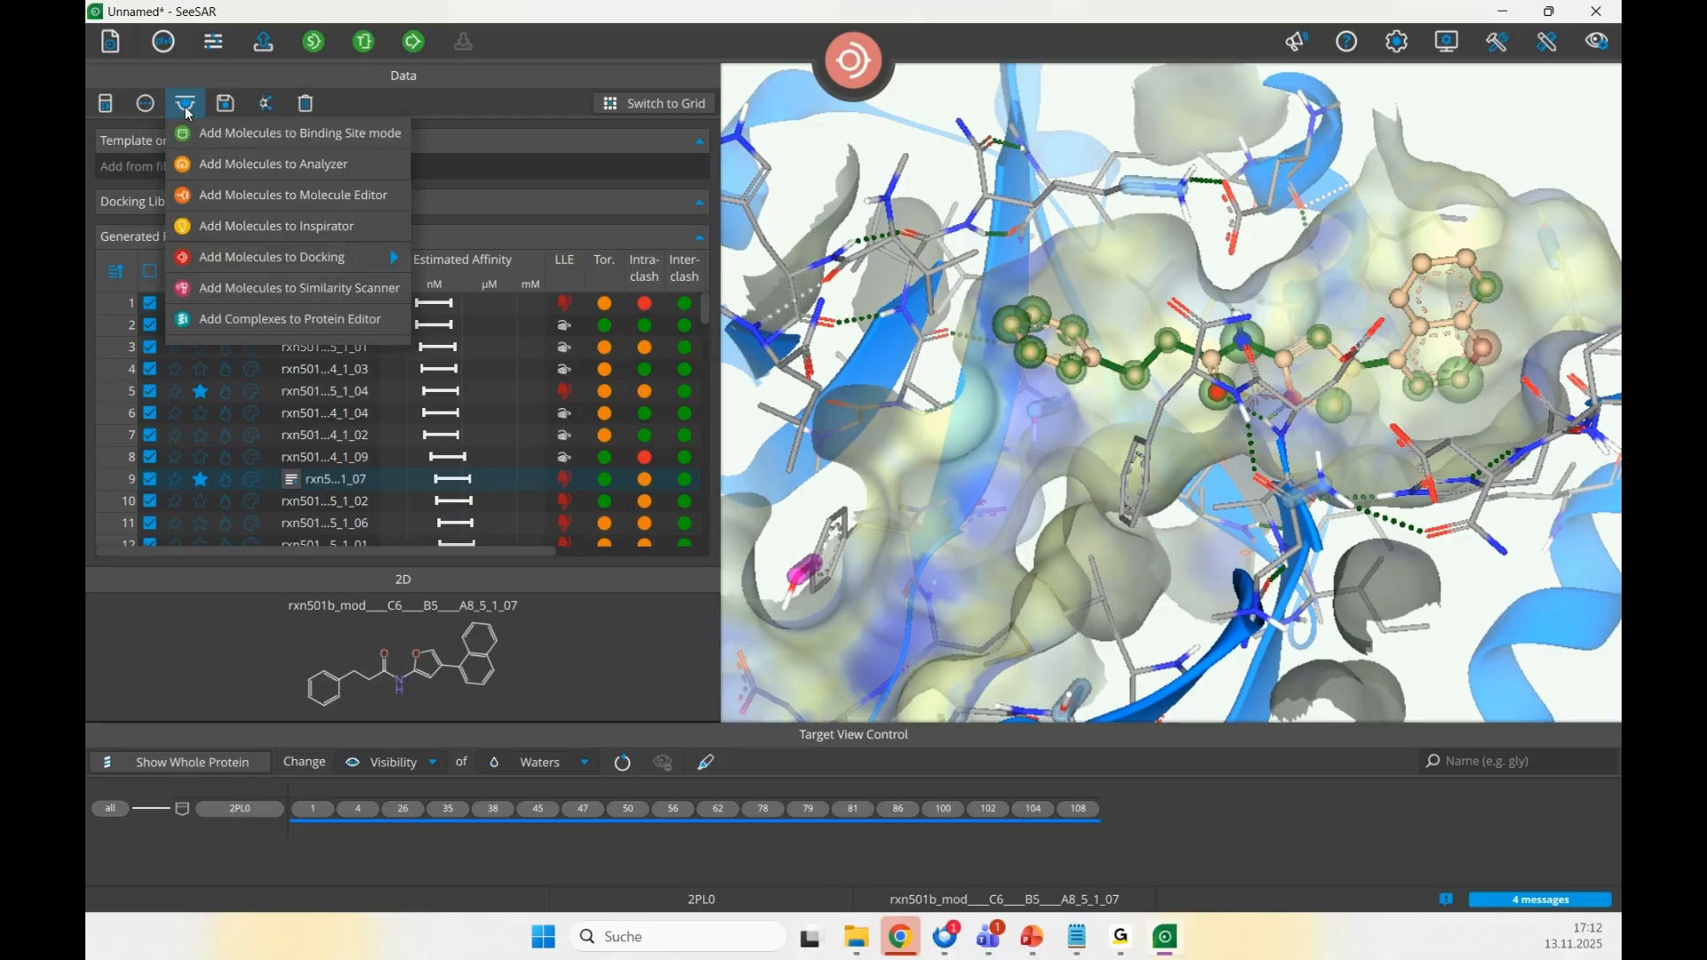
{"action": "left_click", "coordinate": [331, 164]}
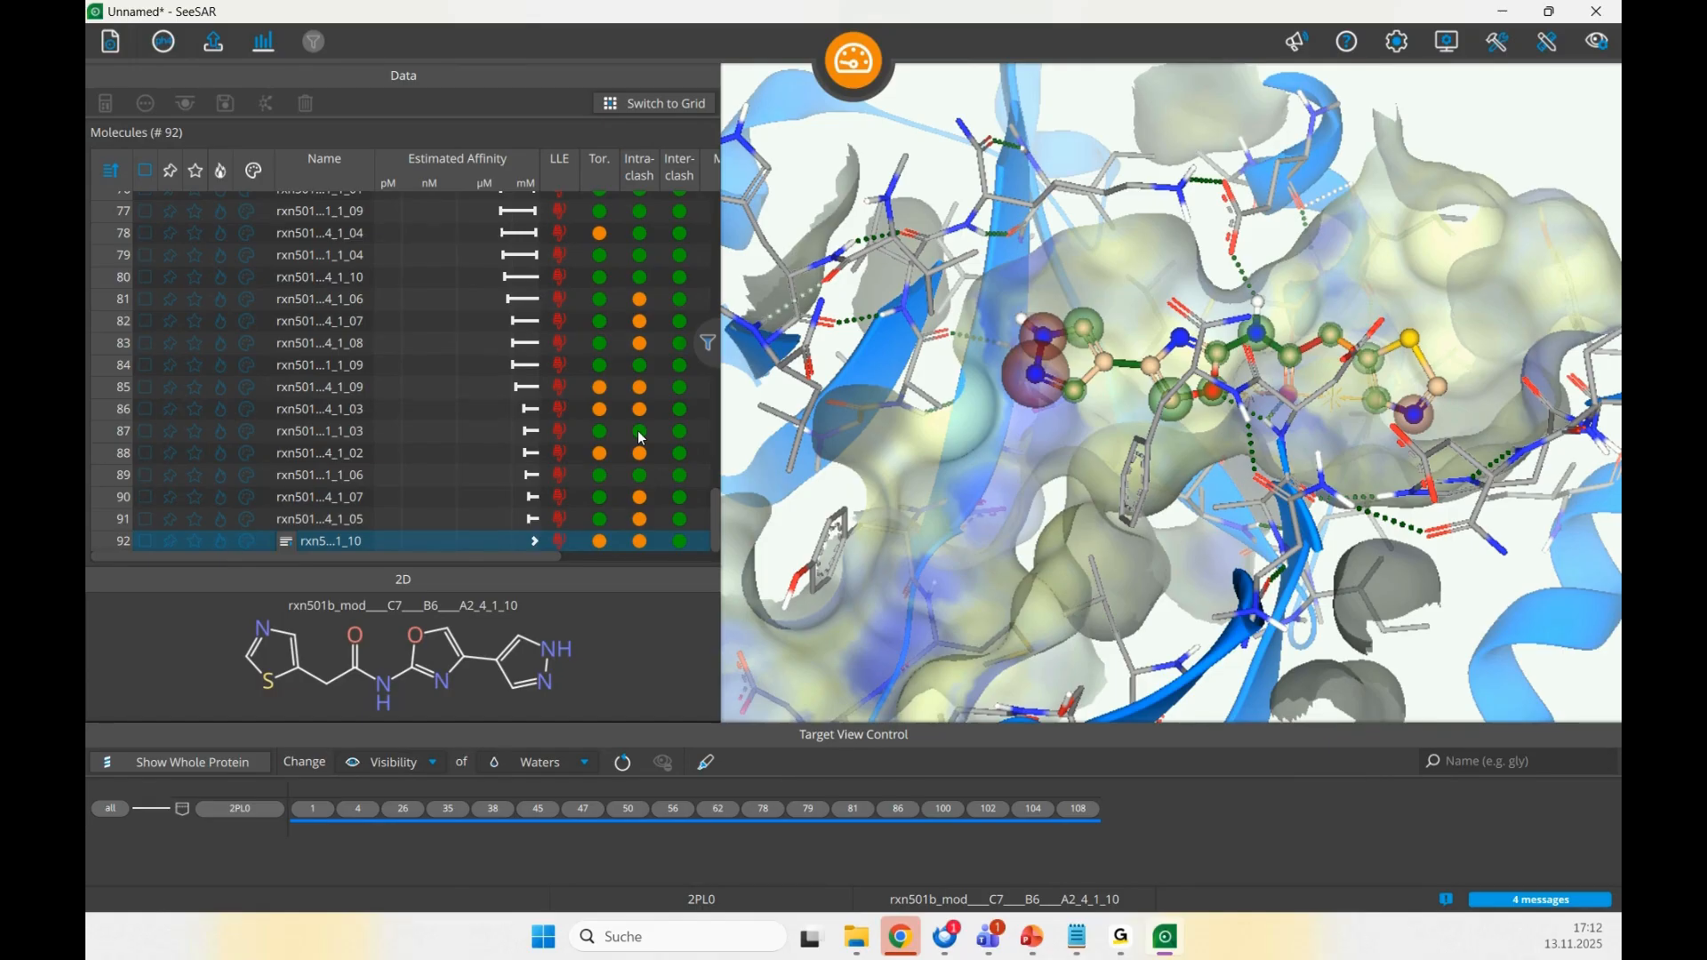
- Enable and apply the Group Molecules filter so only the best estimated affinity is shown for identical molecules
{"action": "left_click", "coordinate": [708, 349]}
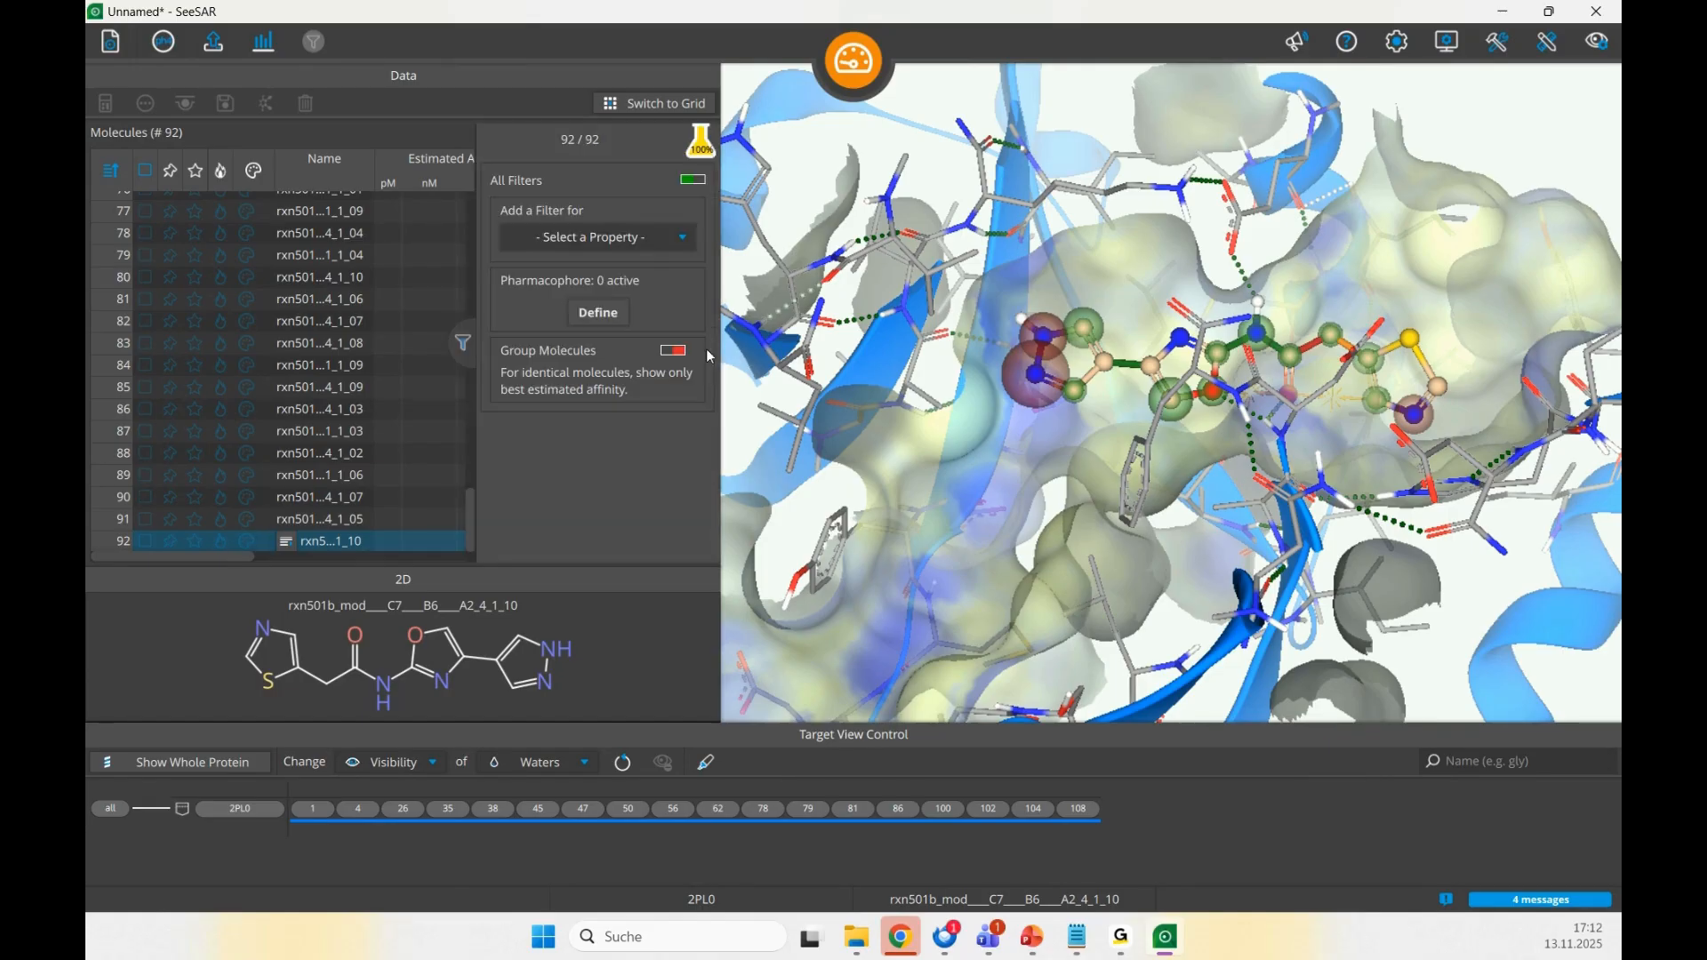
{"action": "left_click", "coordinate": [464, 342]}
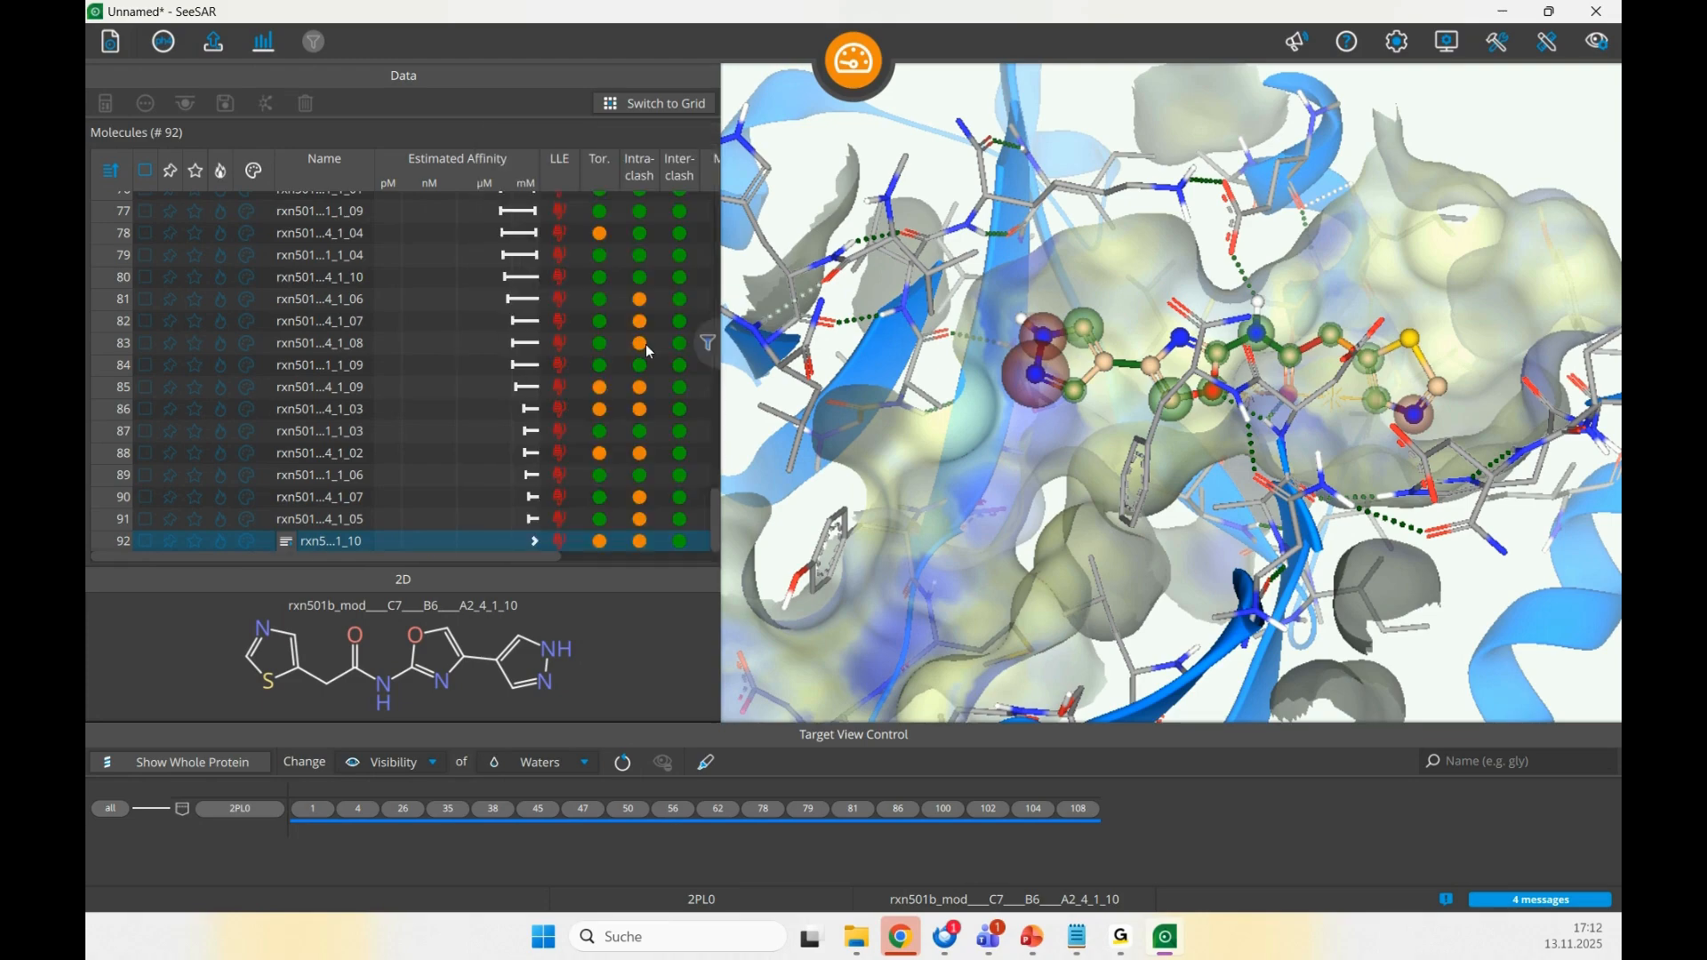
{"action": "left_click", "coordinate": [709, 343]}
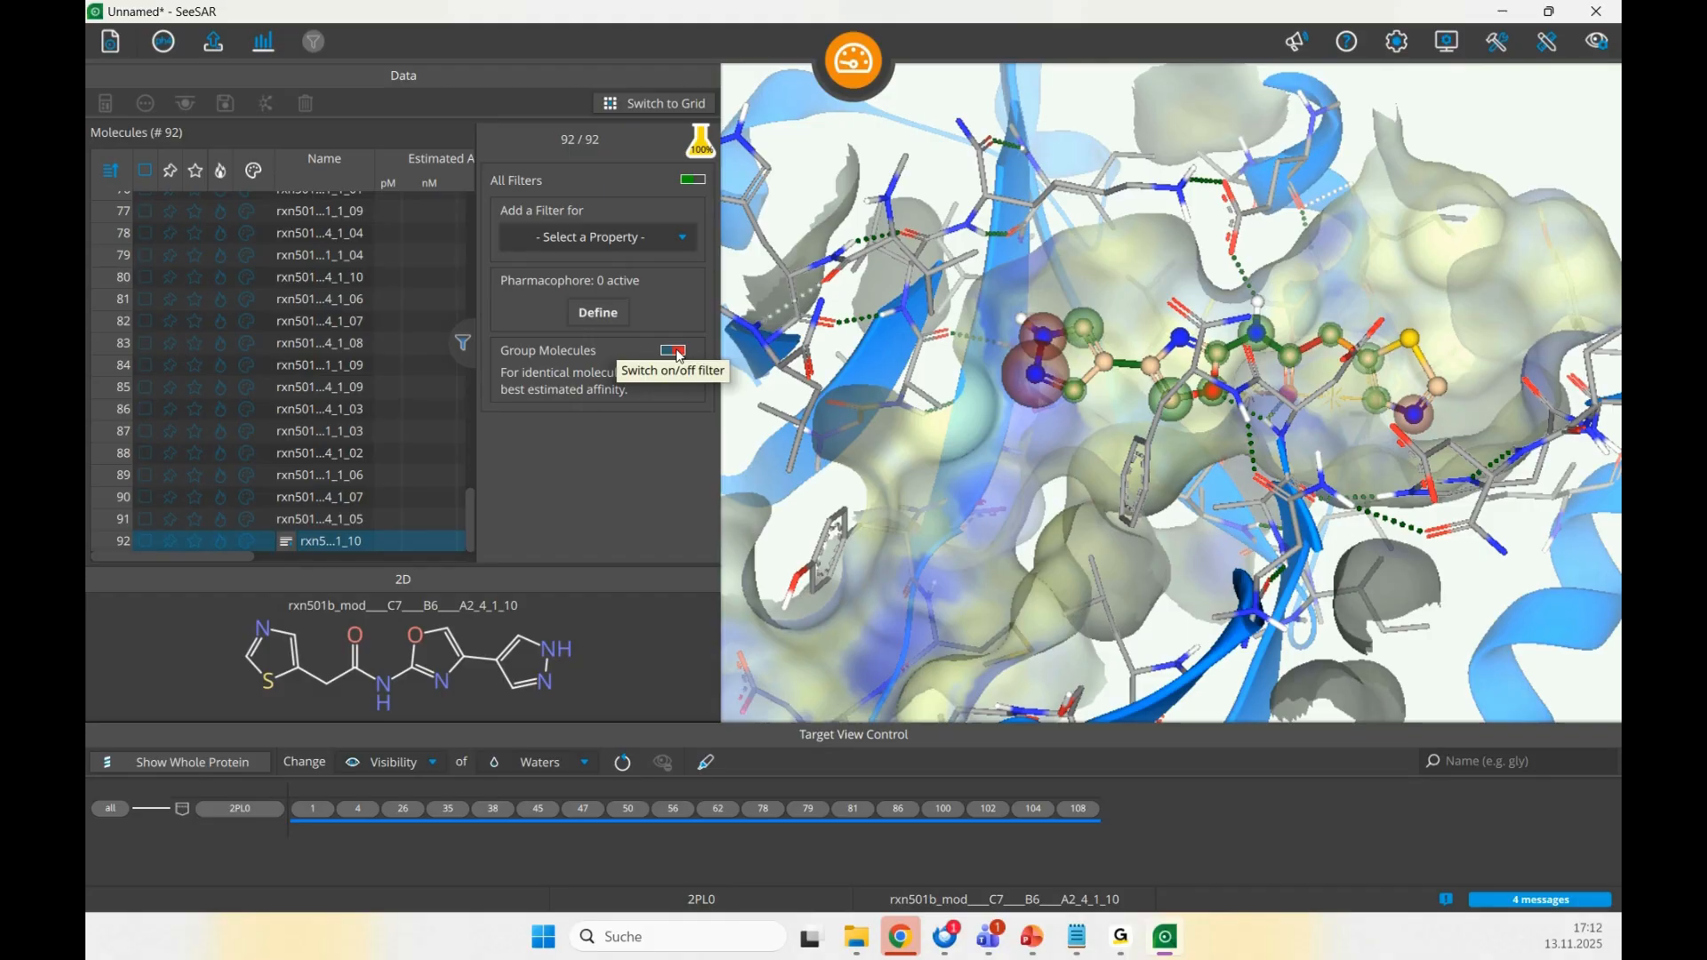
{"action": "left_click", "coordinate": [675, 352]}
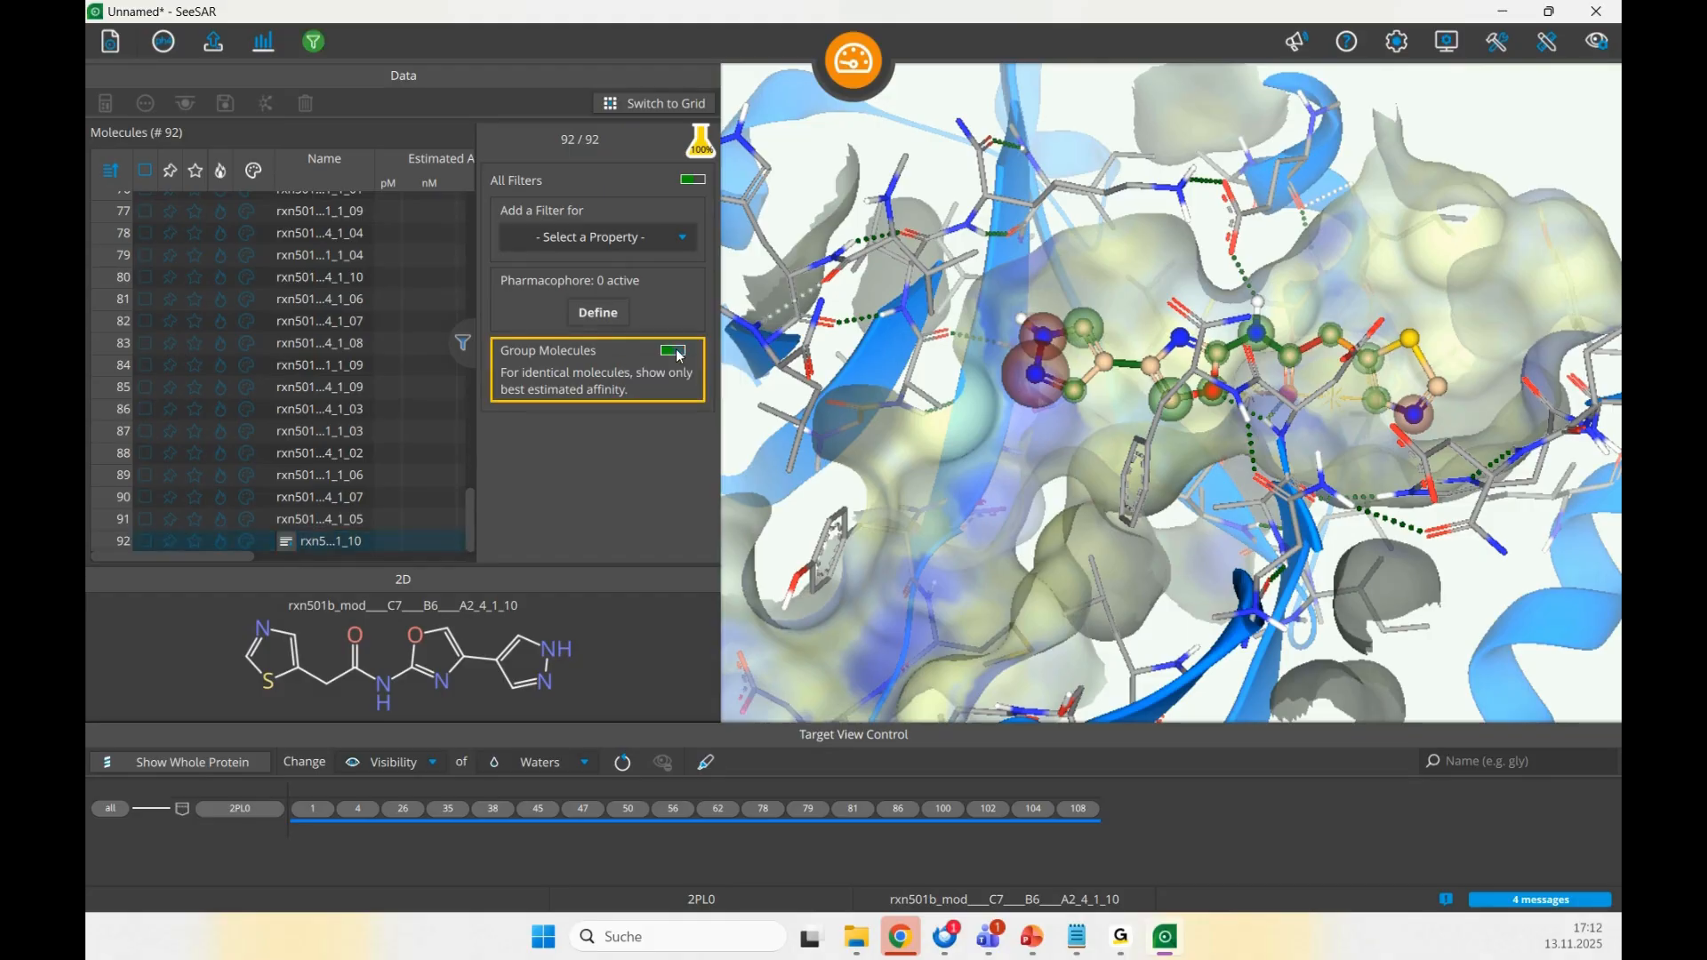
{"action": "left_click", "coordinate": [326, 56]}
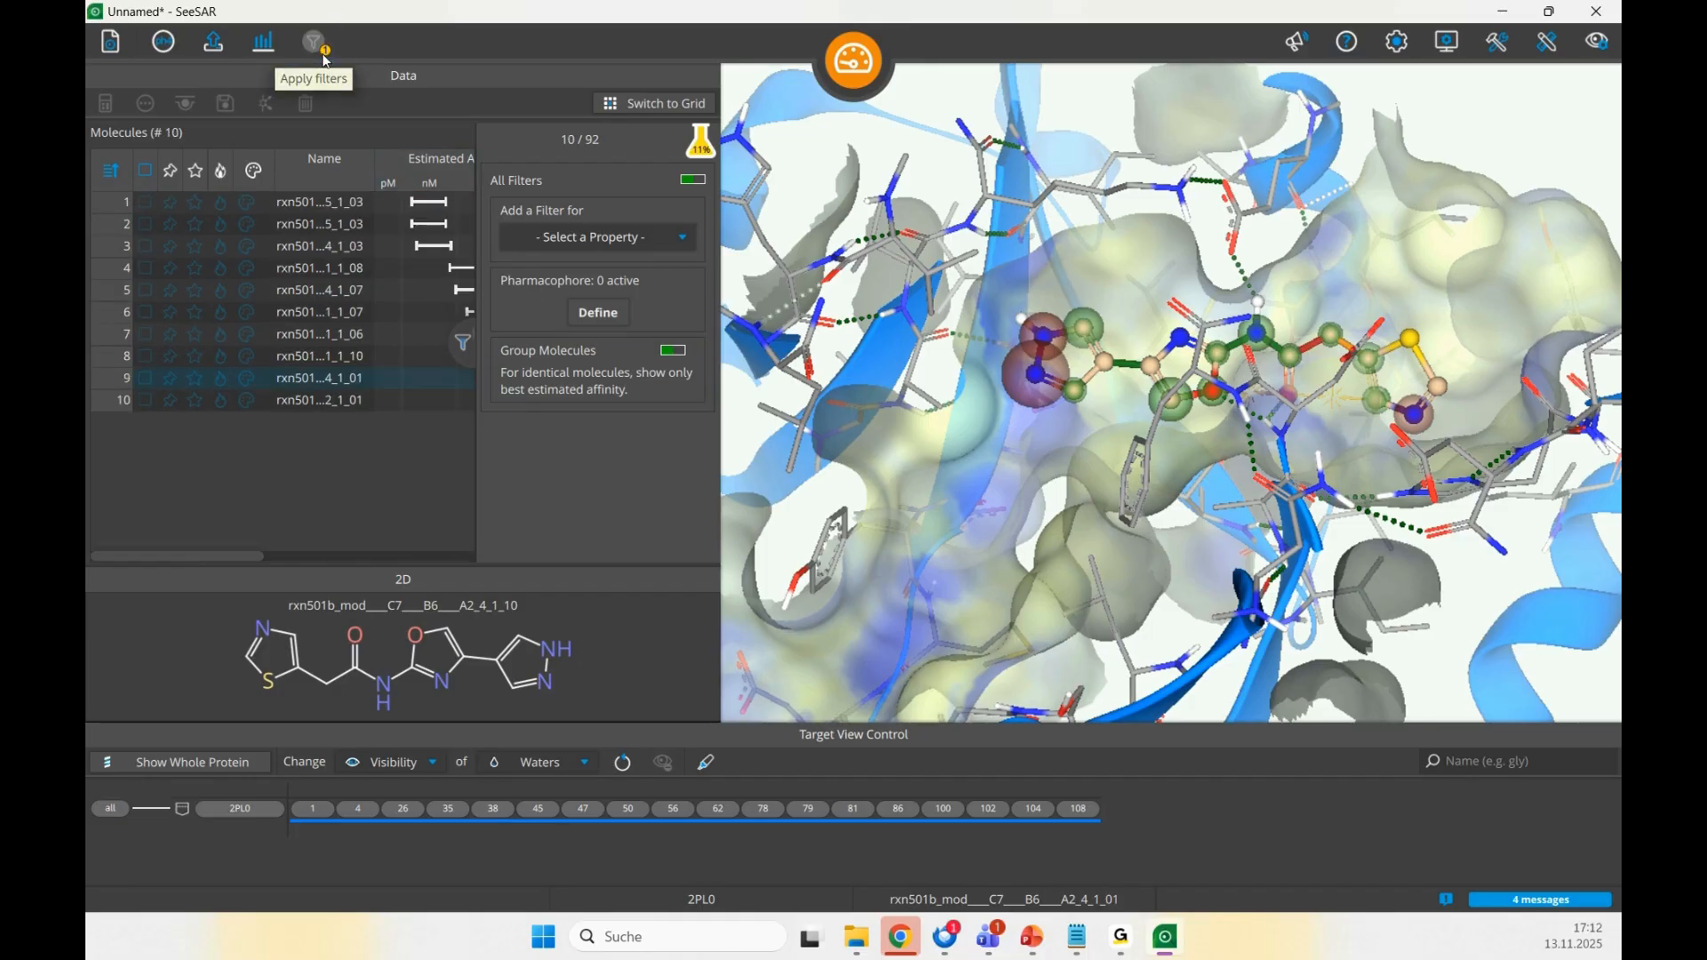
{"action": "left_click", "coordinate": [462, 345]}
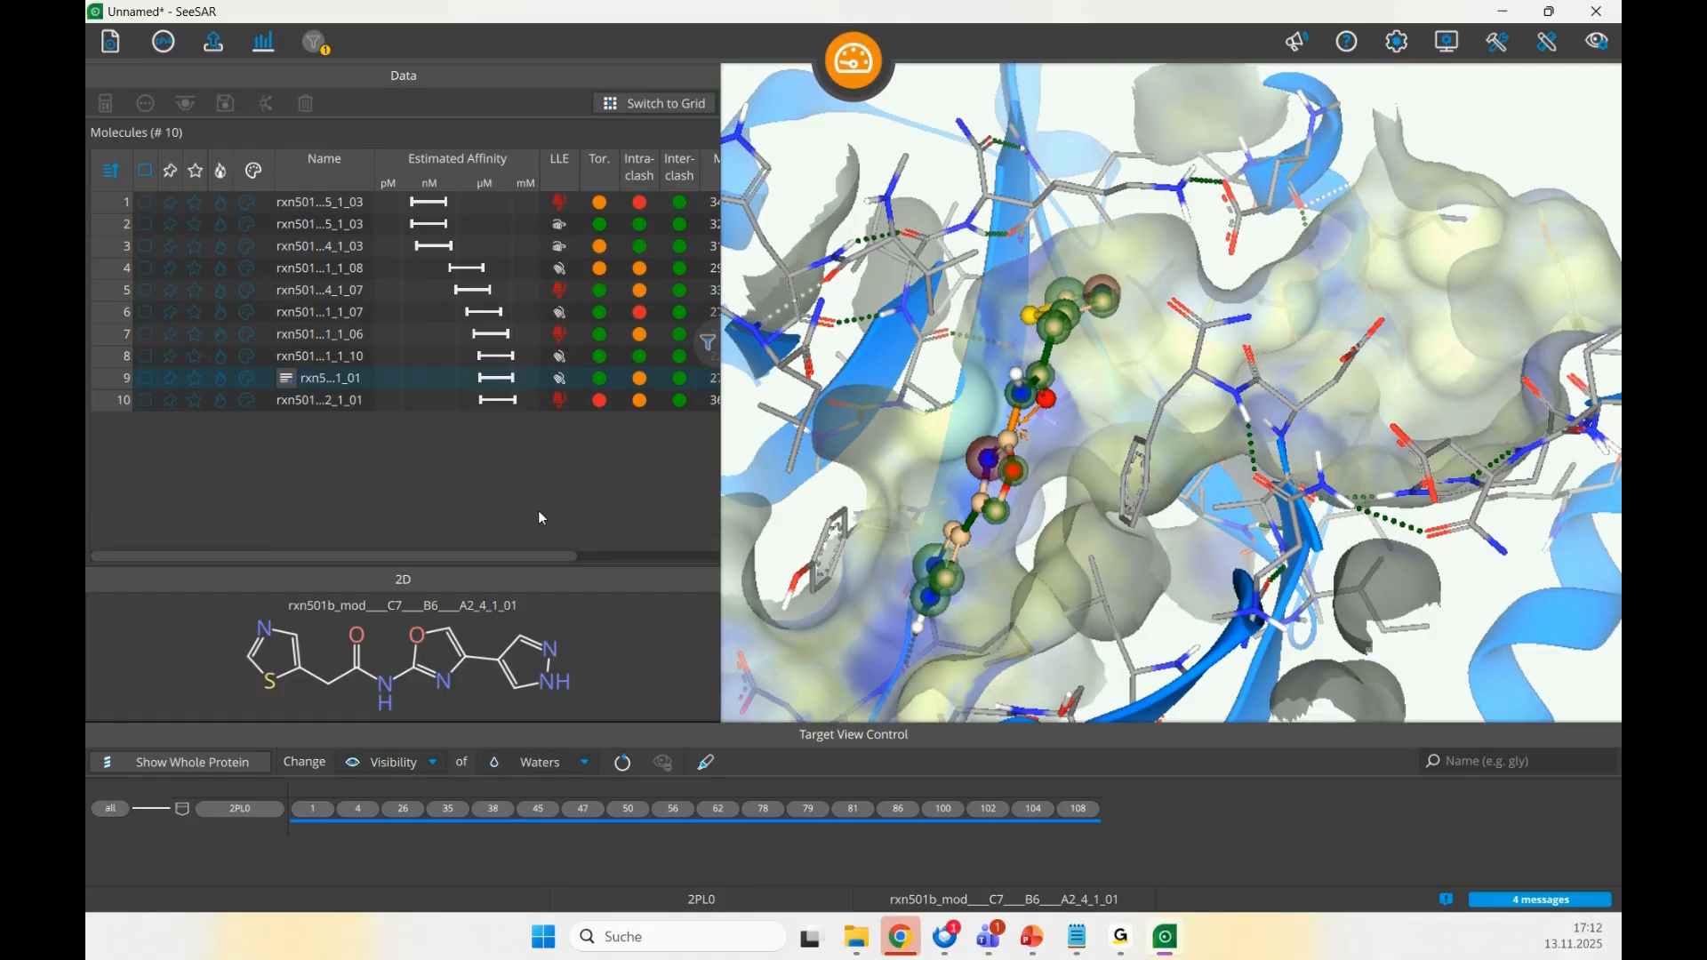
{"action": "left_click_drag", "start_coordinate": [521, 553], "coordinate": [681, 553]}
- Add a Torsion Quality filter for the molecule table, restricted to green
{"action": "left_click", "coordinate": [708, 350]}
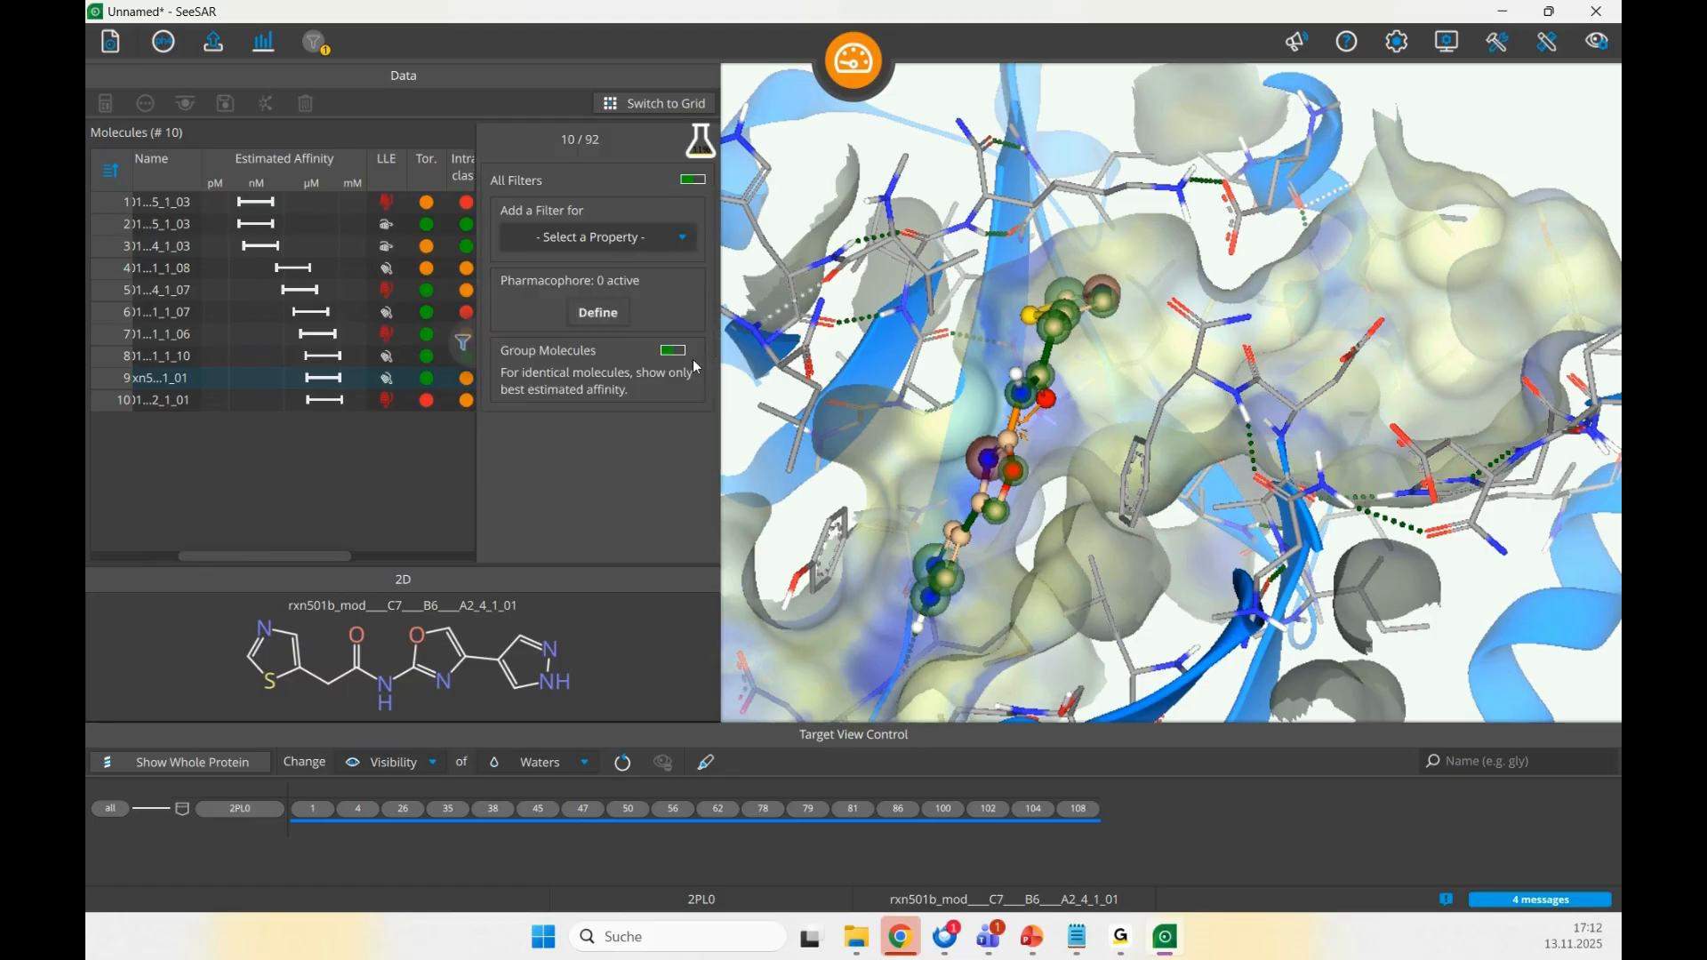
{"action": "left_click", "coordinate": [644, 242]}
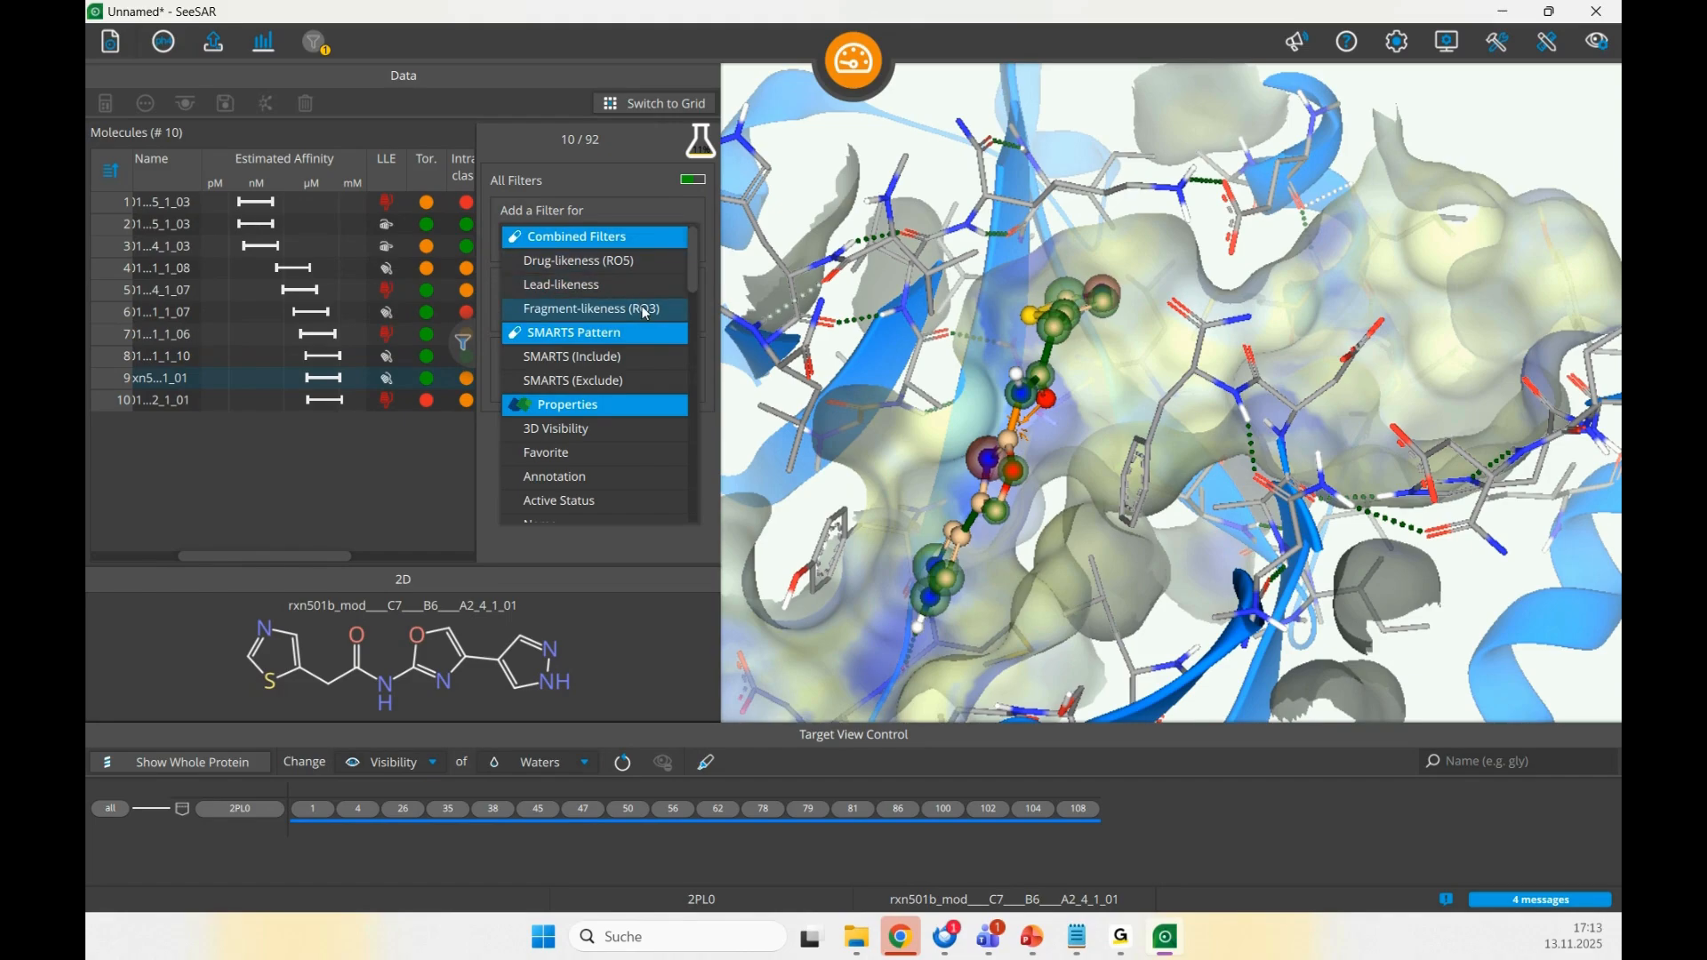
{"action": "scroll", "coordinate": [633, 425], "scroll_direction": "down", "scroll_amount": 3}
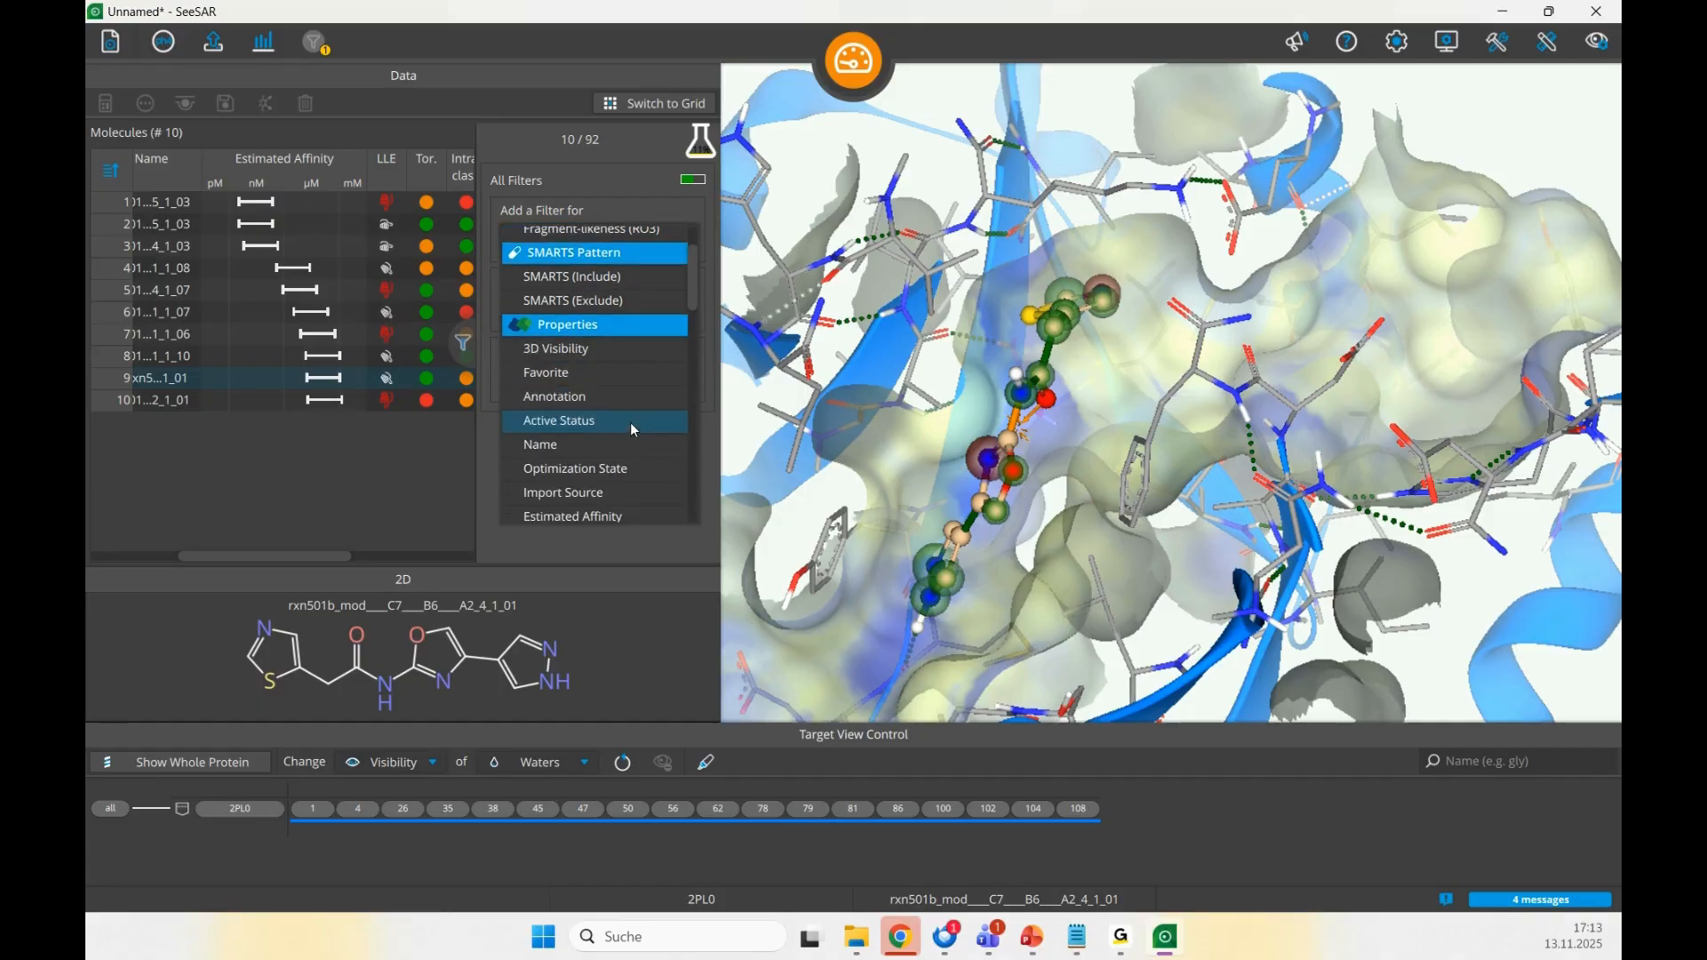
{"action": "scroll", "coordinate": [633, 425], "scroll_direction": "down", "scroll_amount": 3}
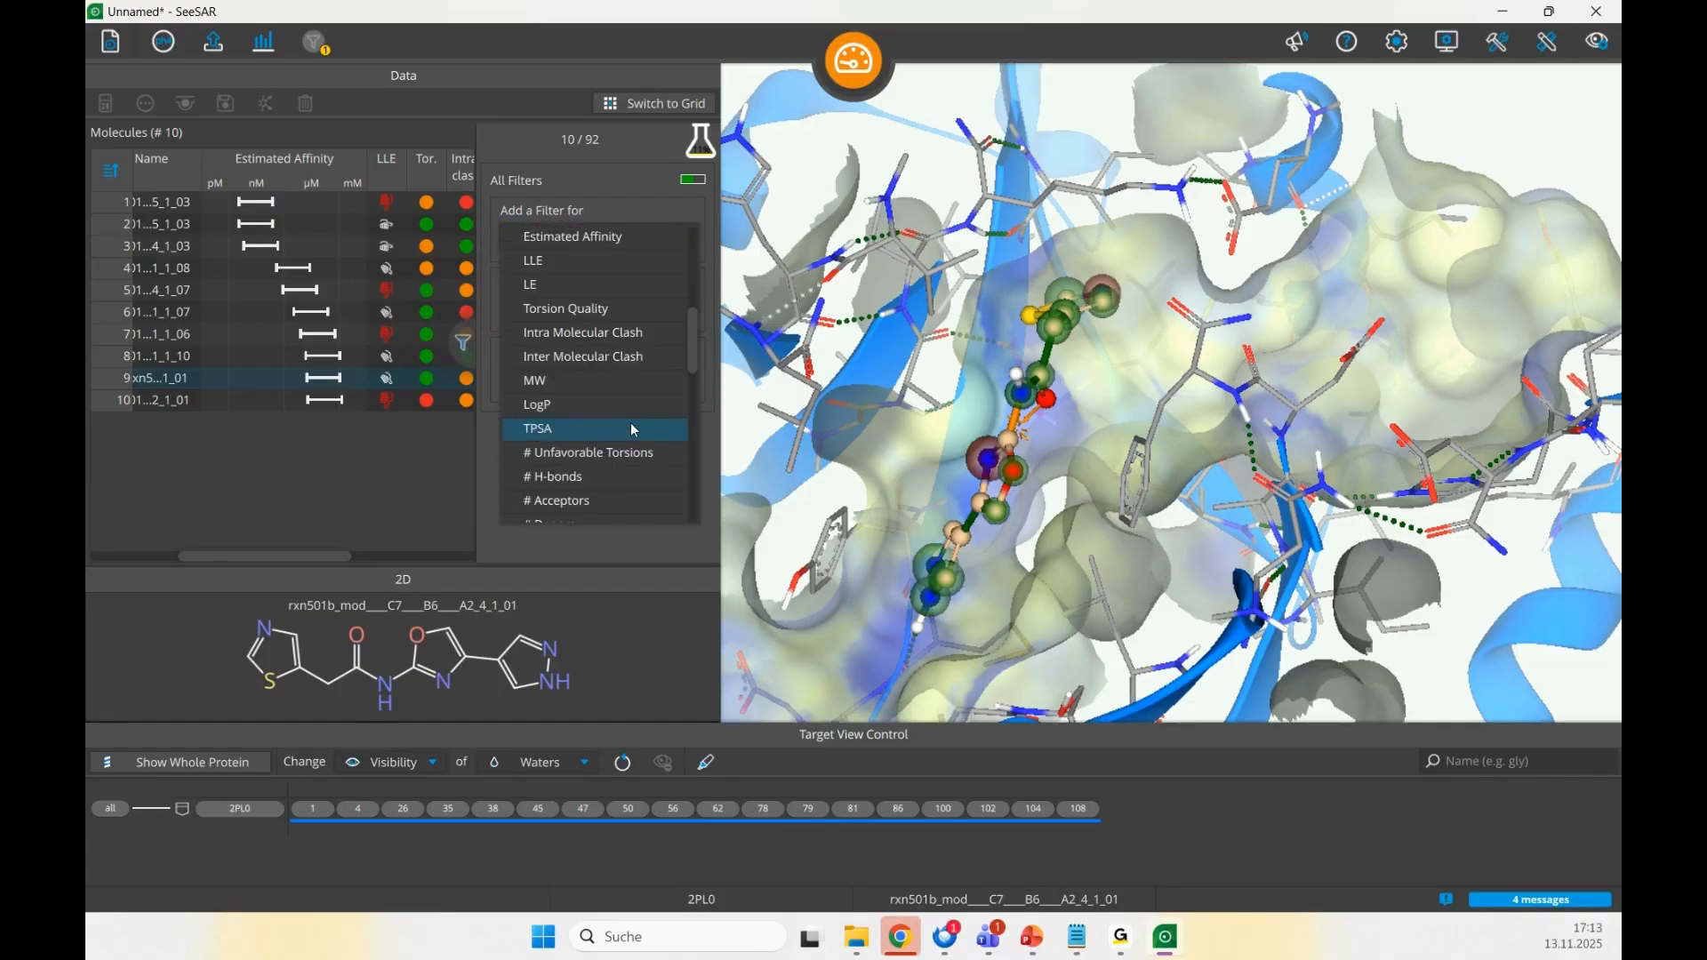
{"action": "left_click", "coordinate": [589, 312]}
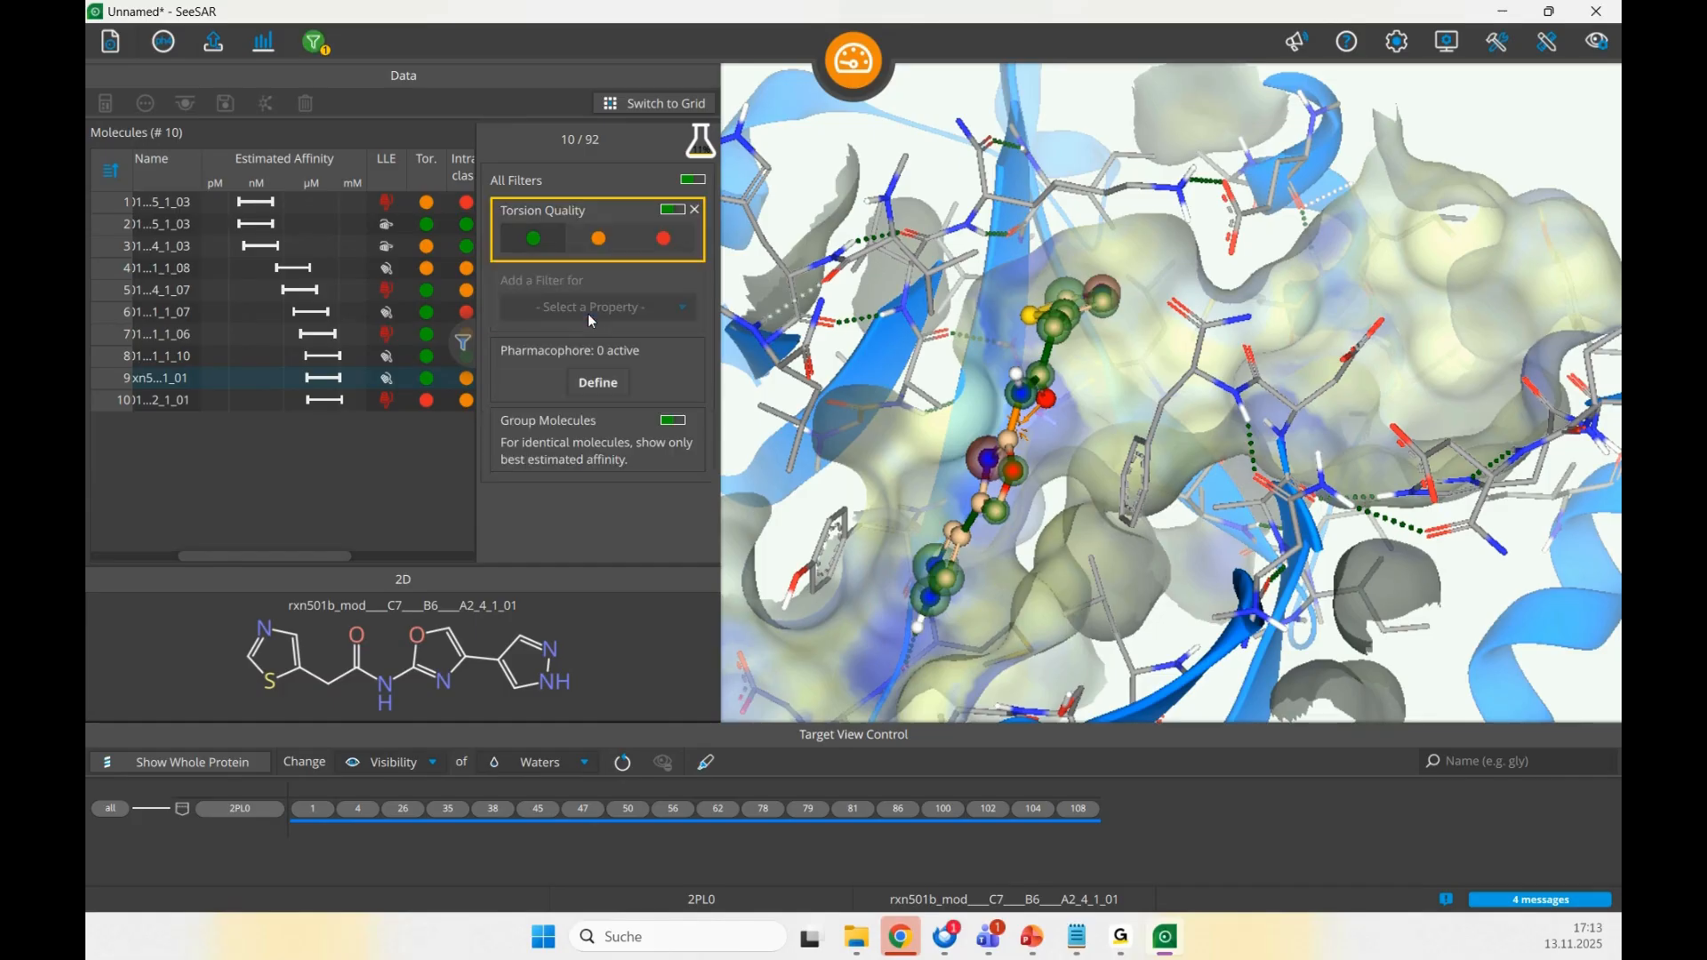
- Add Intra Molecular Clash and Inter Molecular Clash filters, both restricted to green
{"action": "left_click", "coordinate": [638, 311]}
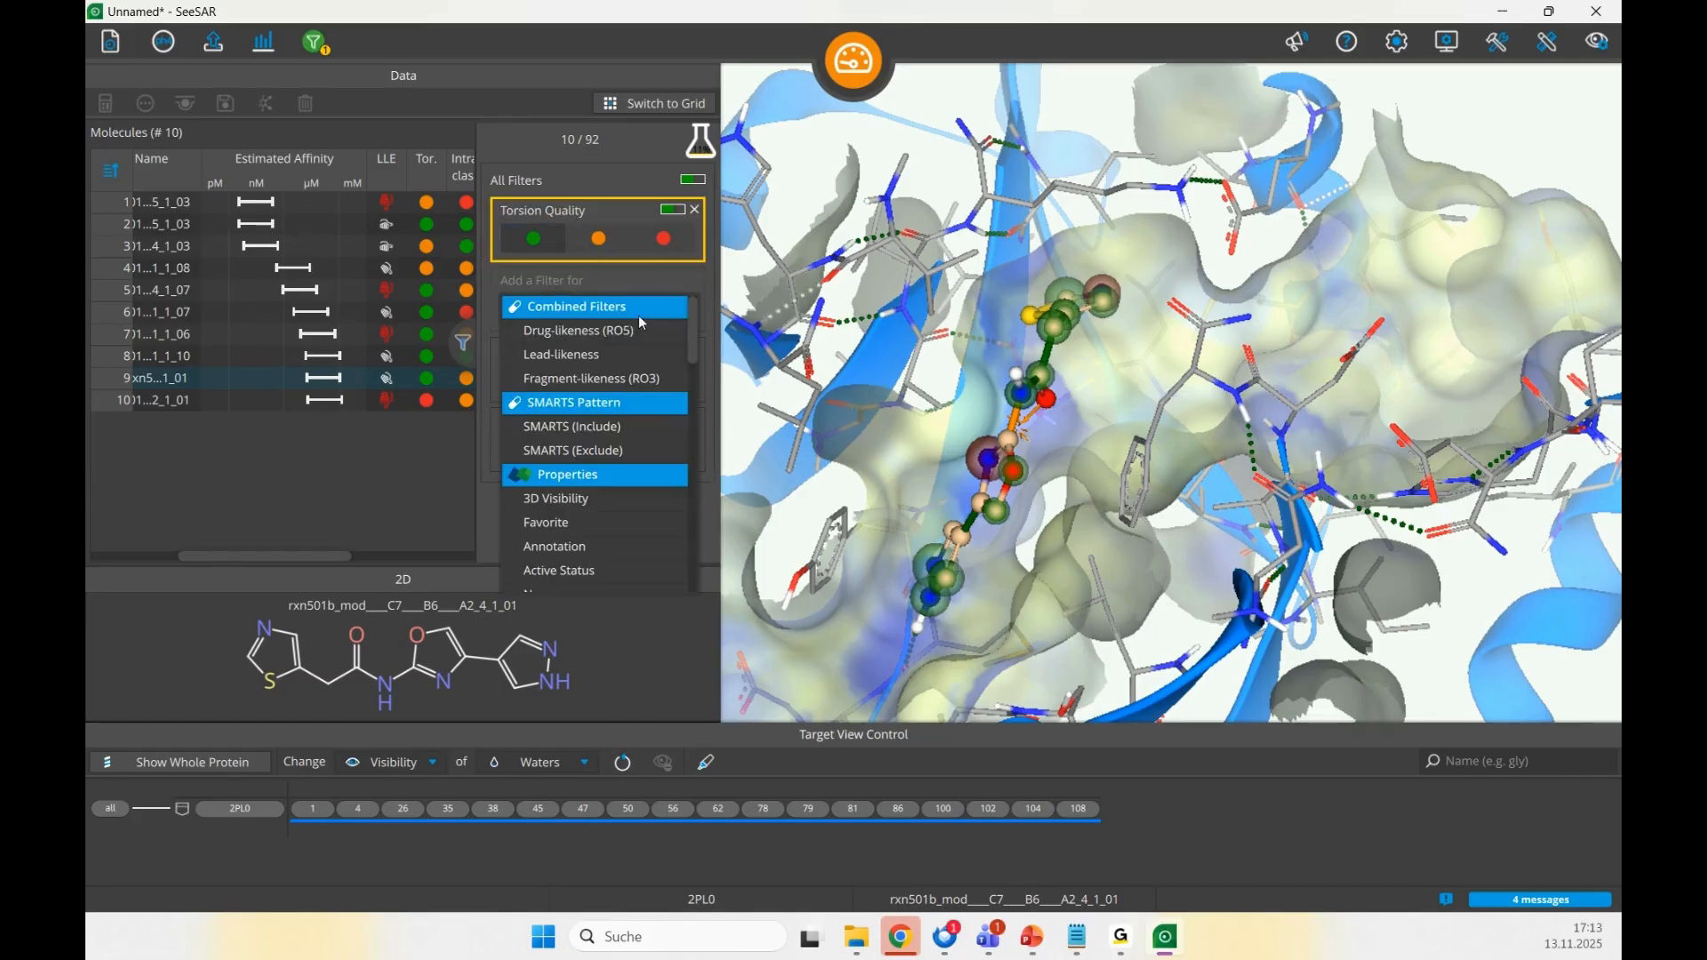
{"action": "scroll", "coordinate": [616, 483], "scroll_direction": "down", "scroll_amount": 4}
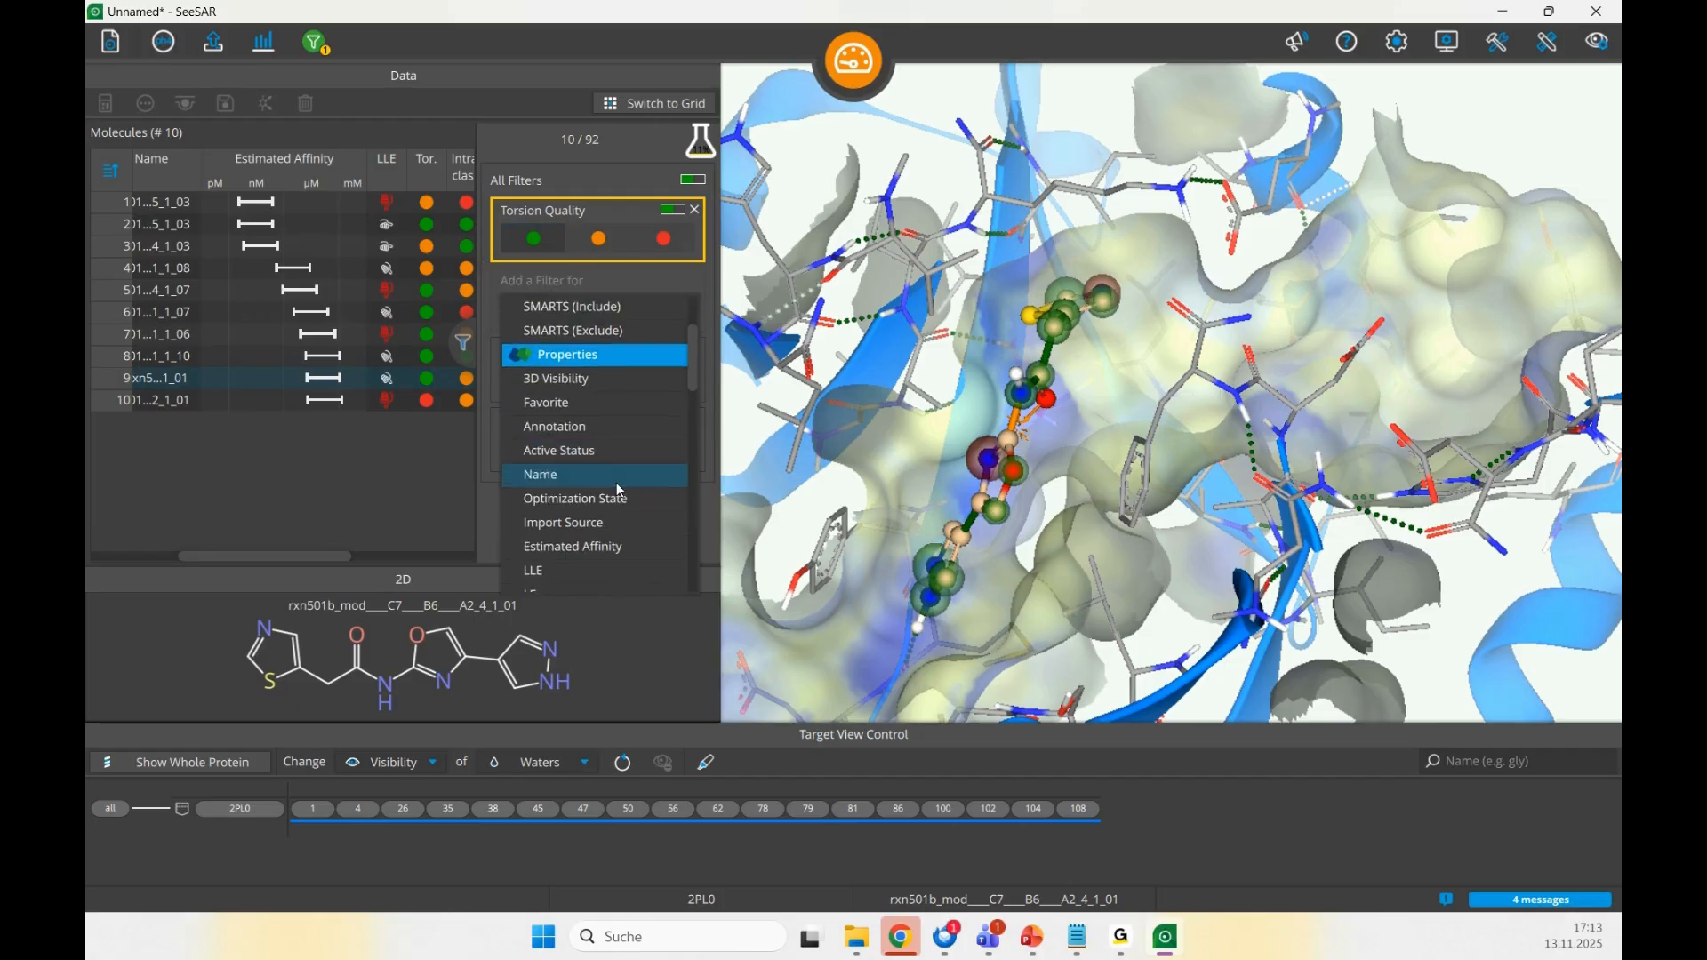
{"action": "left_click", "coordinate": [618, 494]}
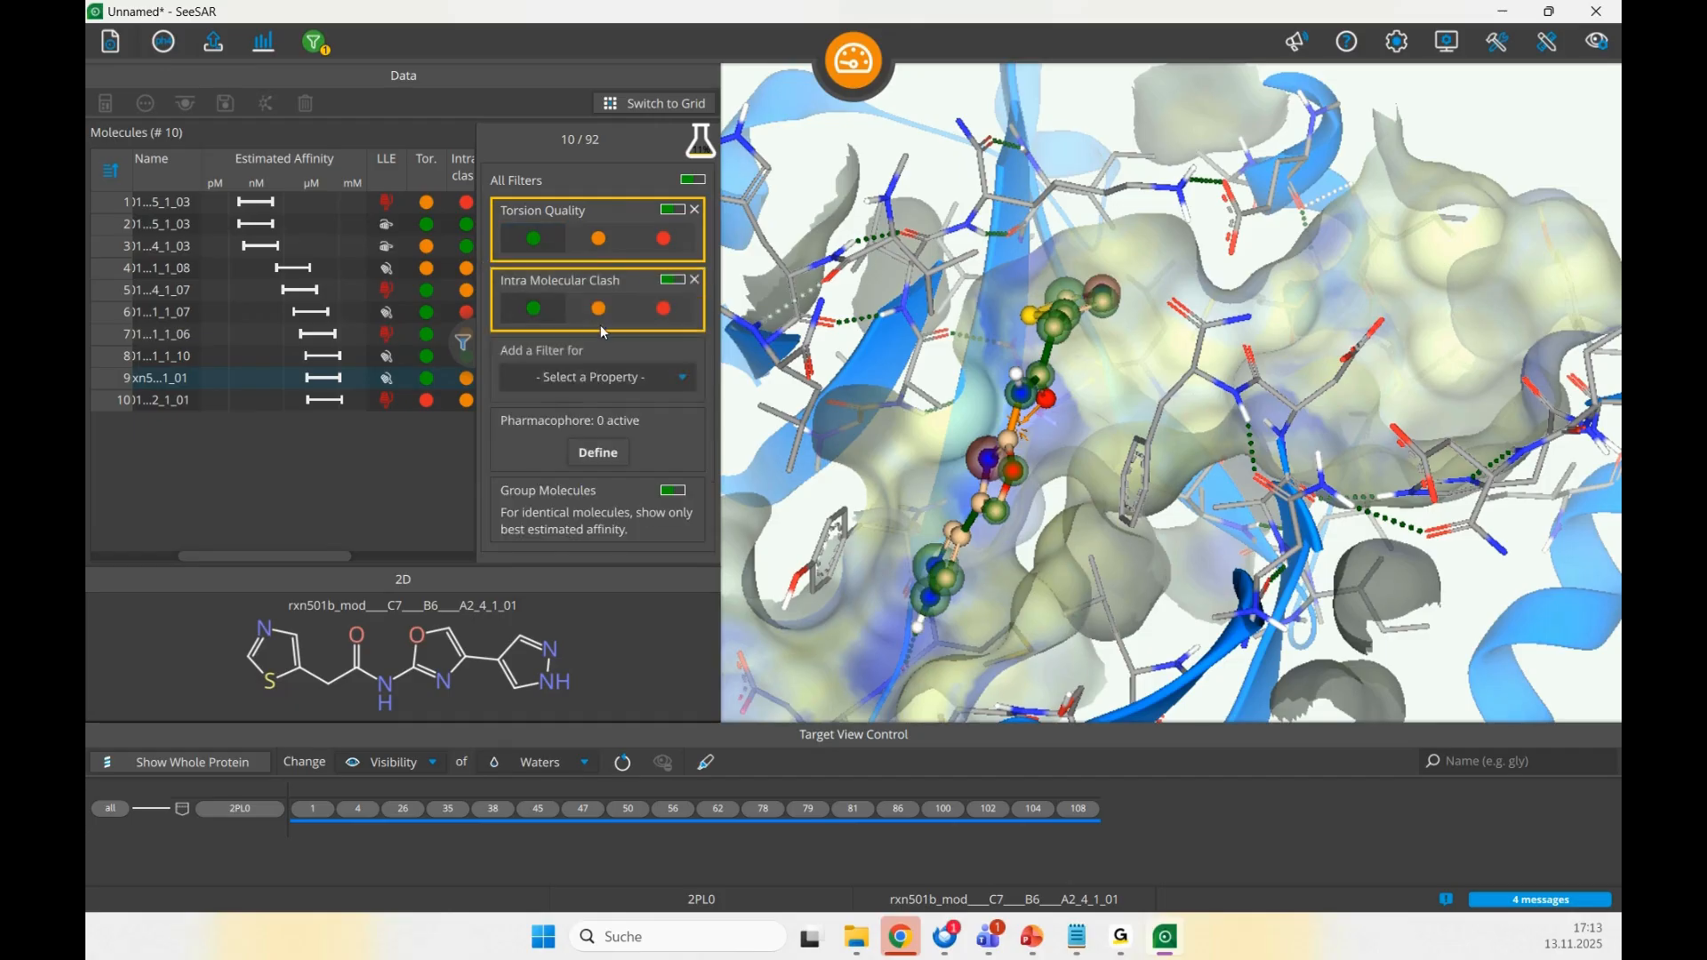
{"action": "left_click", "coordinate": [605, 377]}
{"action": "scroll", "coordinate": [620, 463], "scroll_direction": "down", "scroll_amount": 4}
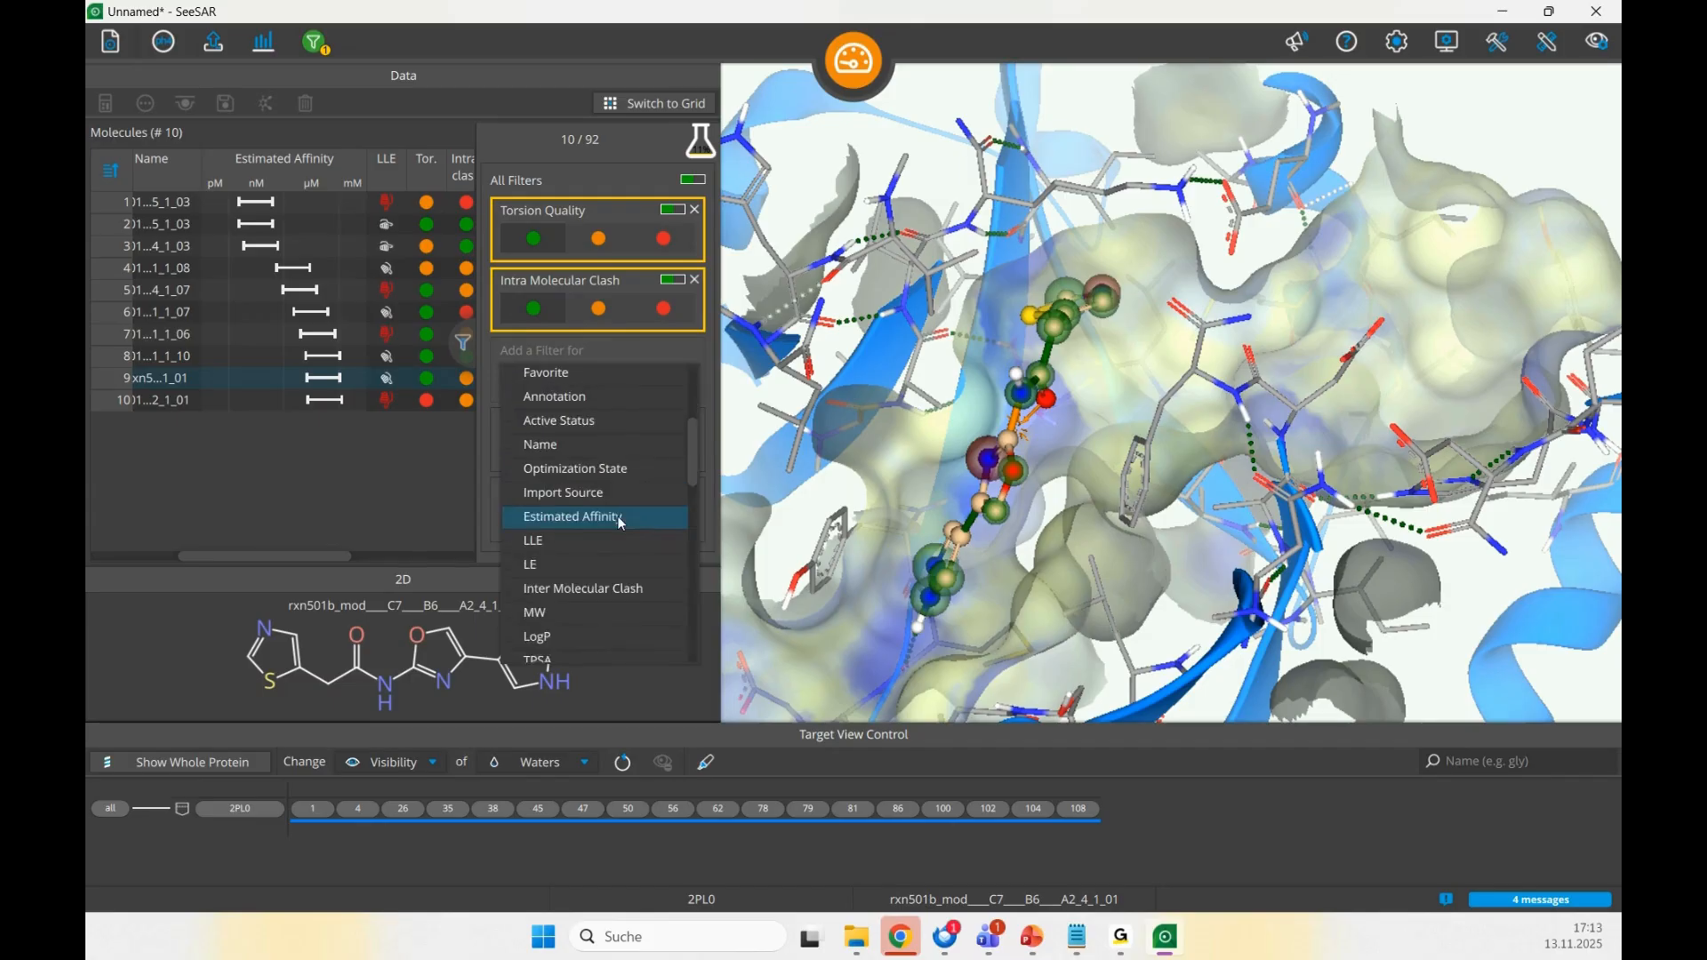
{"action": "left_click", "coordinate": [610, 569]}
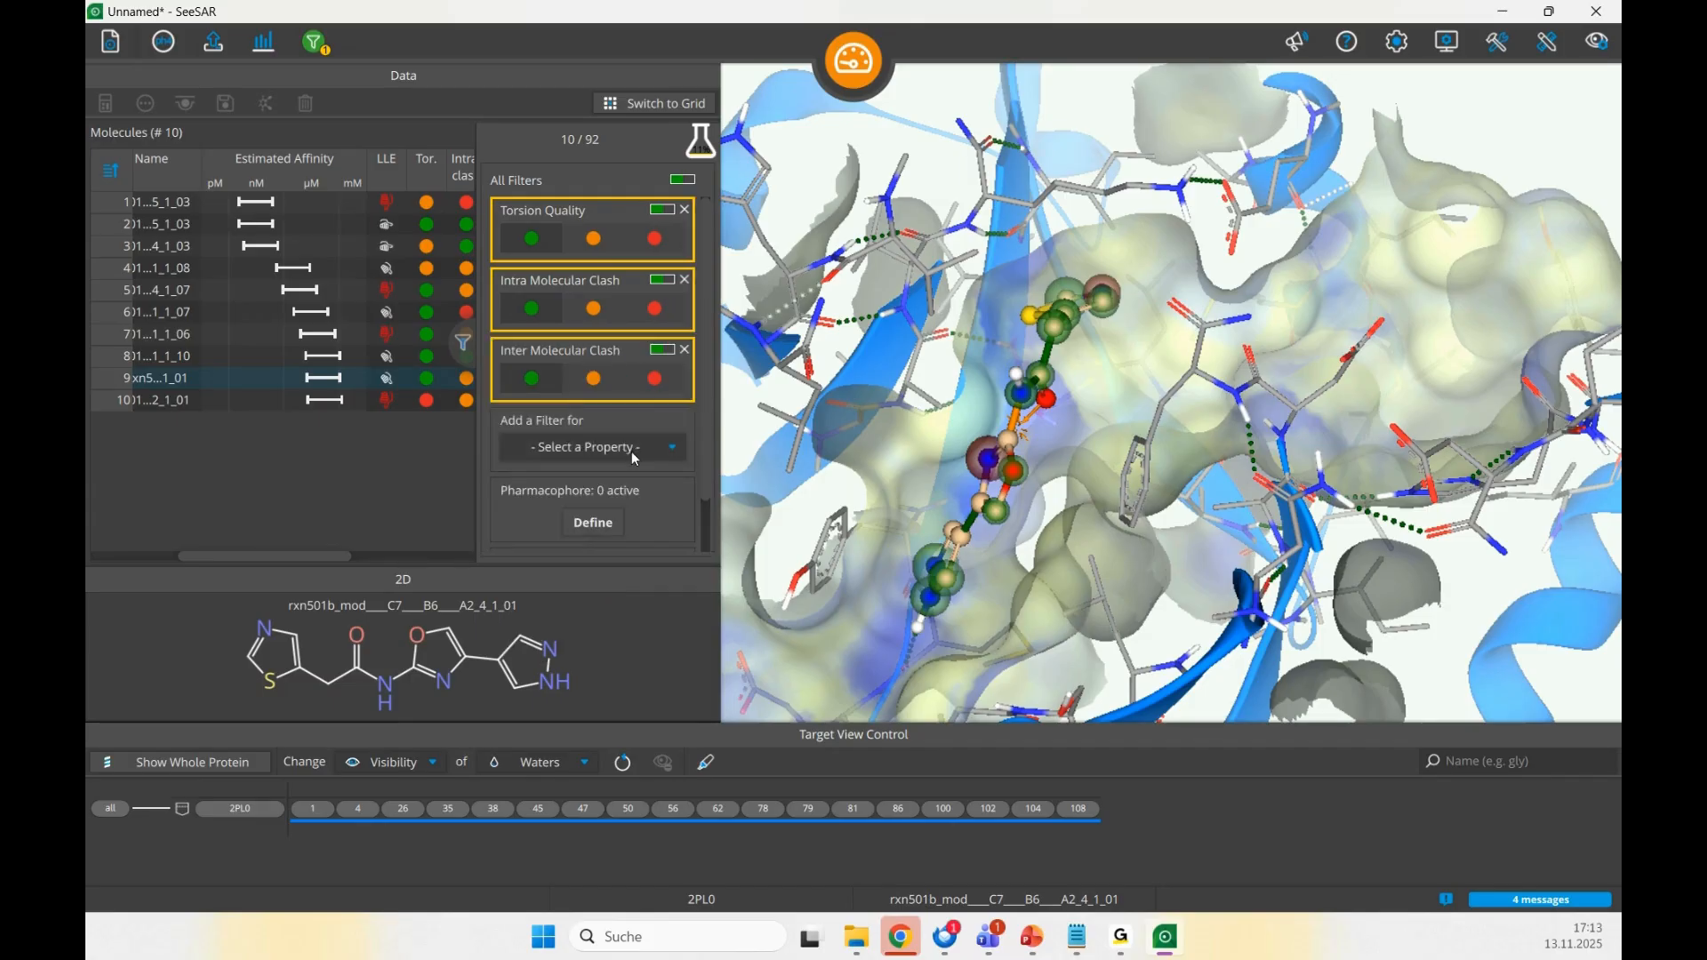
- Look through the remaining properties available for filtering, such as LogP, TPSA, H-bonds and ring counts
{"action": "left_click", "coordinate": [631, 450]}
{"action": "scroll", "coordinate": [592, 606], "scroll_direction": "down", "scroll_amount": 5}
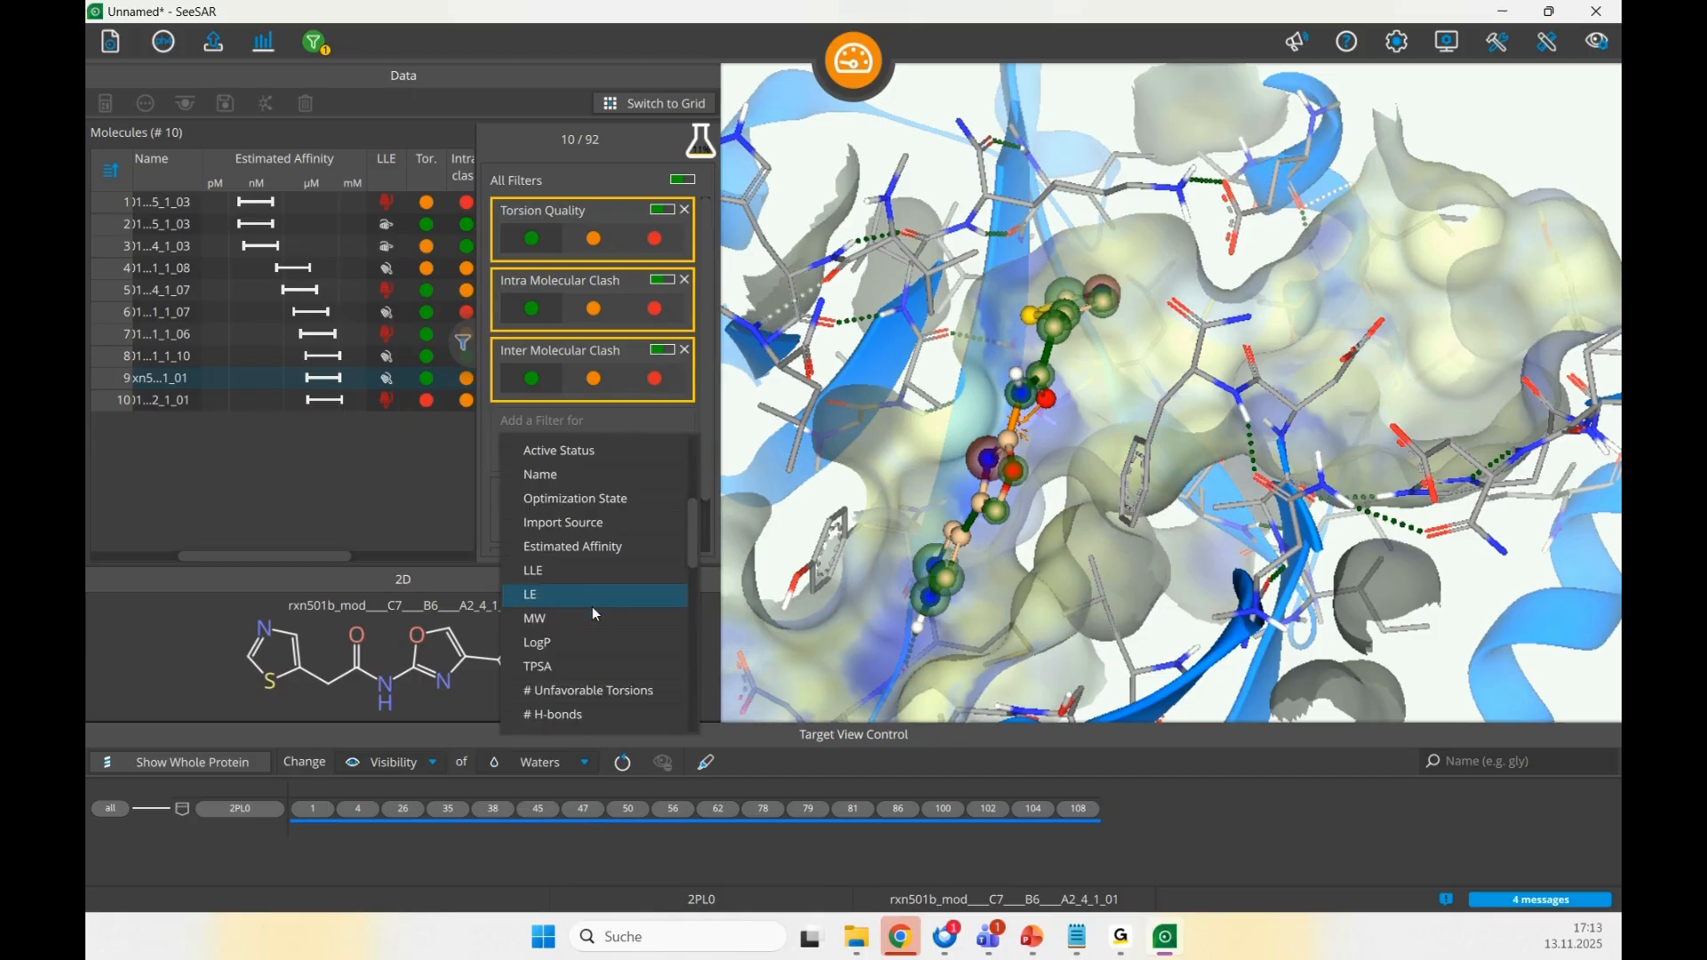
{"action": "scroll", "coordinate": [582, 639], "scroll_direction": "down", "scroll_amount": 1}
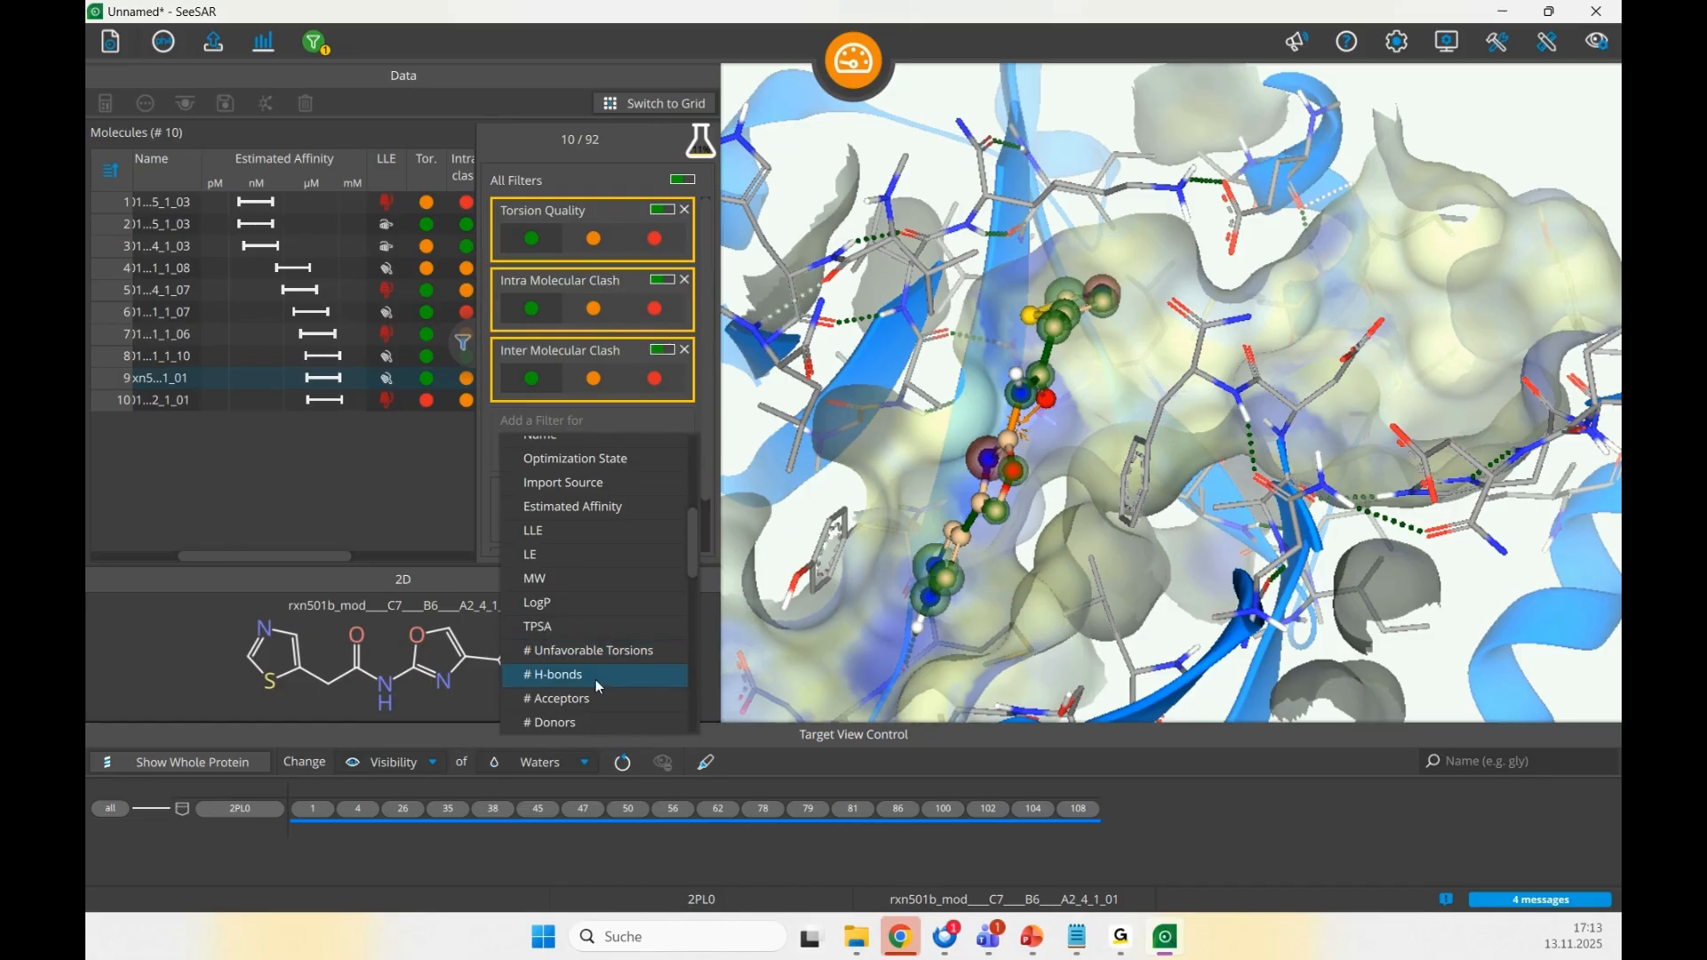
{"action": "scroll", "coordinate": [597, 683], "scroll_direction": "down", "scroll_amount": 4}
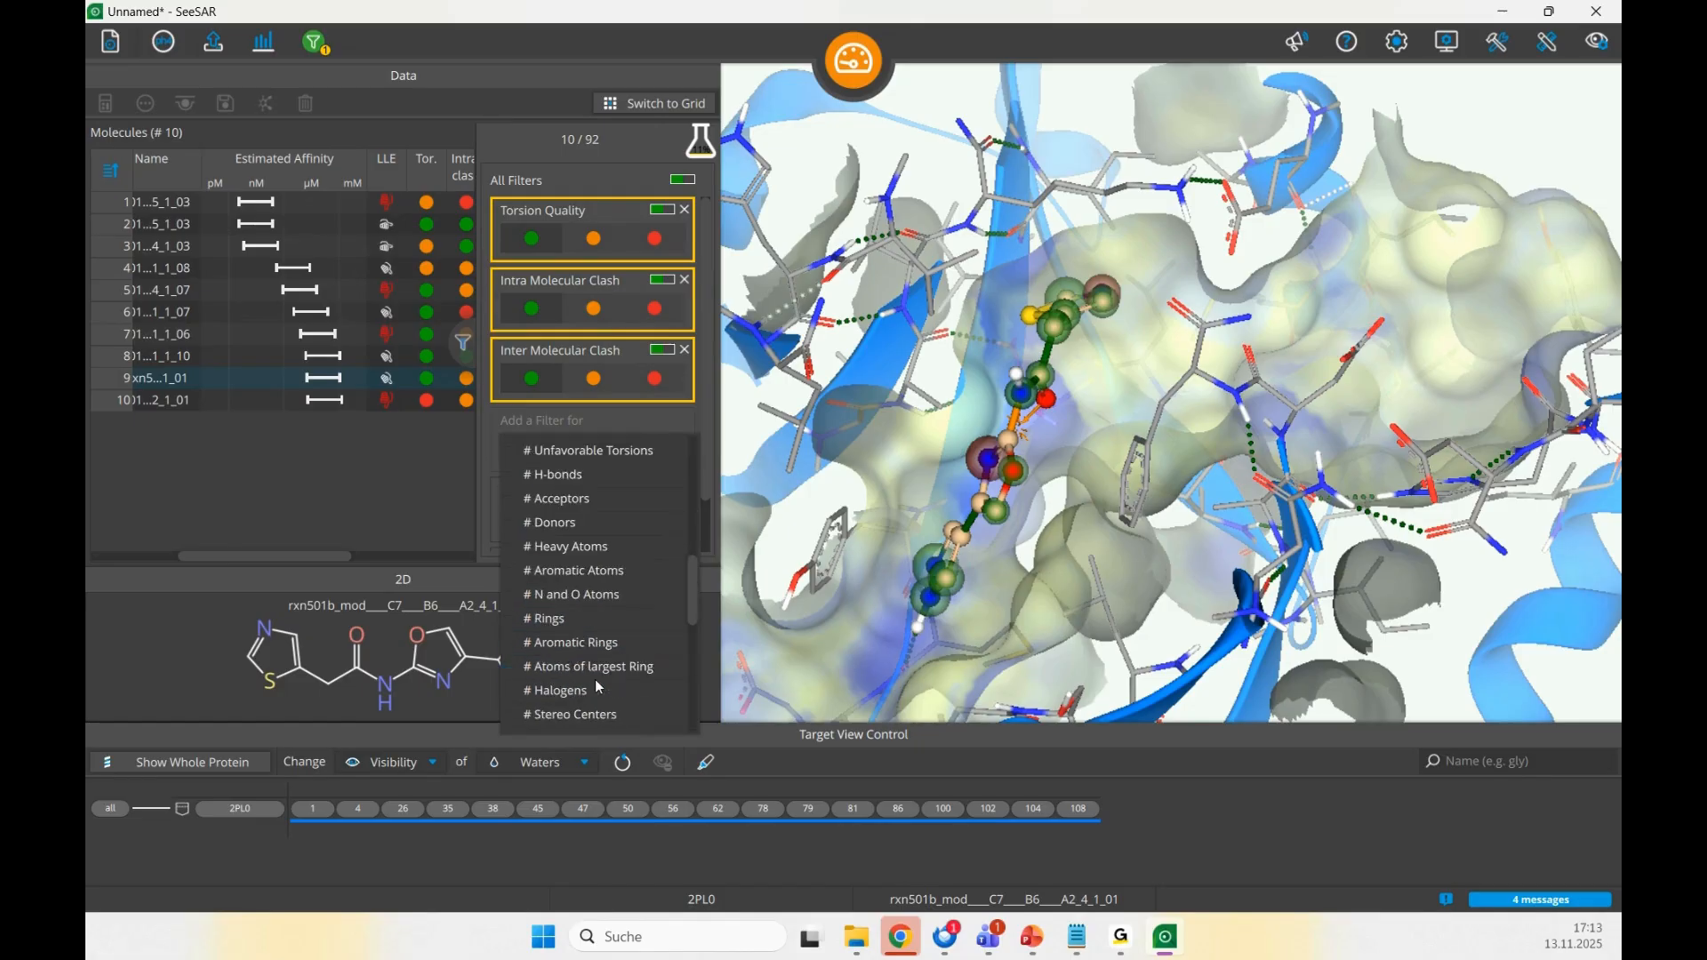
{"action": "scroll", "coordinate": [595, 679], "scroll_direction": "down", "scroll_amount": 8}
{"action": "scroll", "coordinate": [595, 679], "scroll_direction": "up", "scroll_amount": 12}
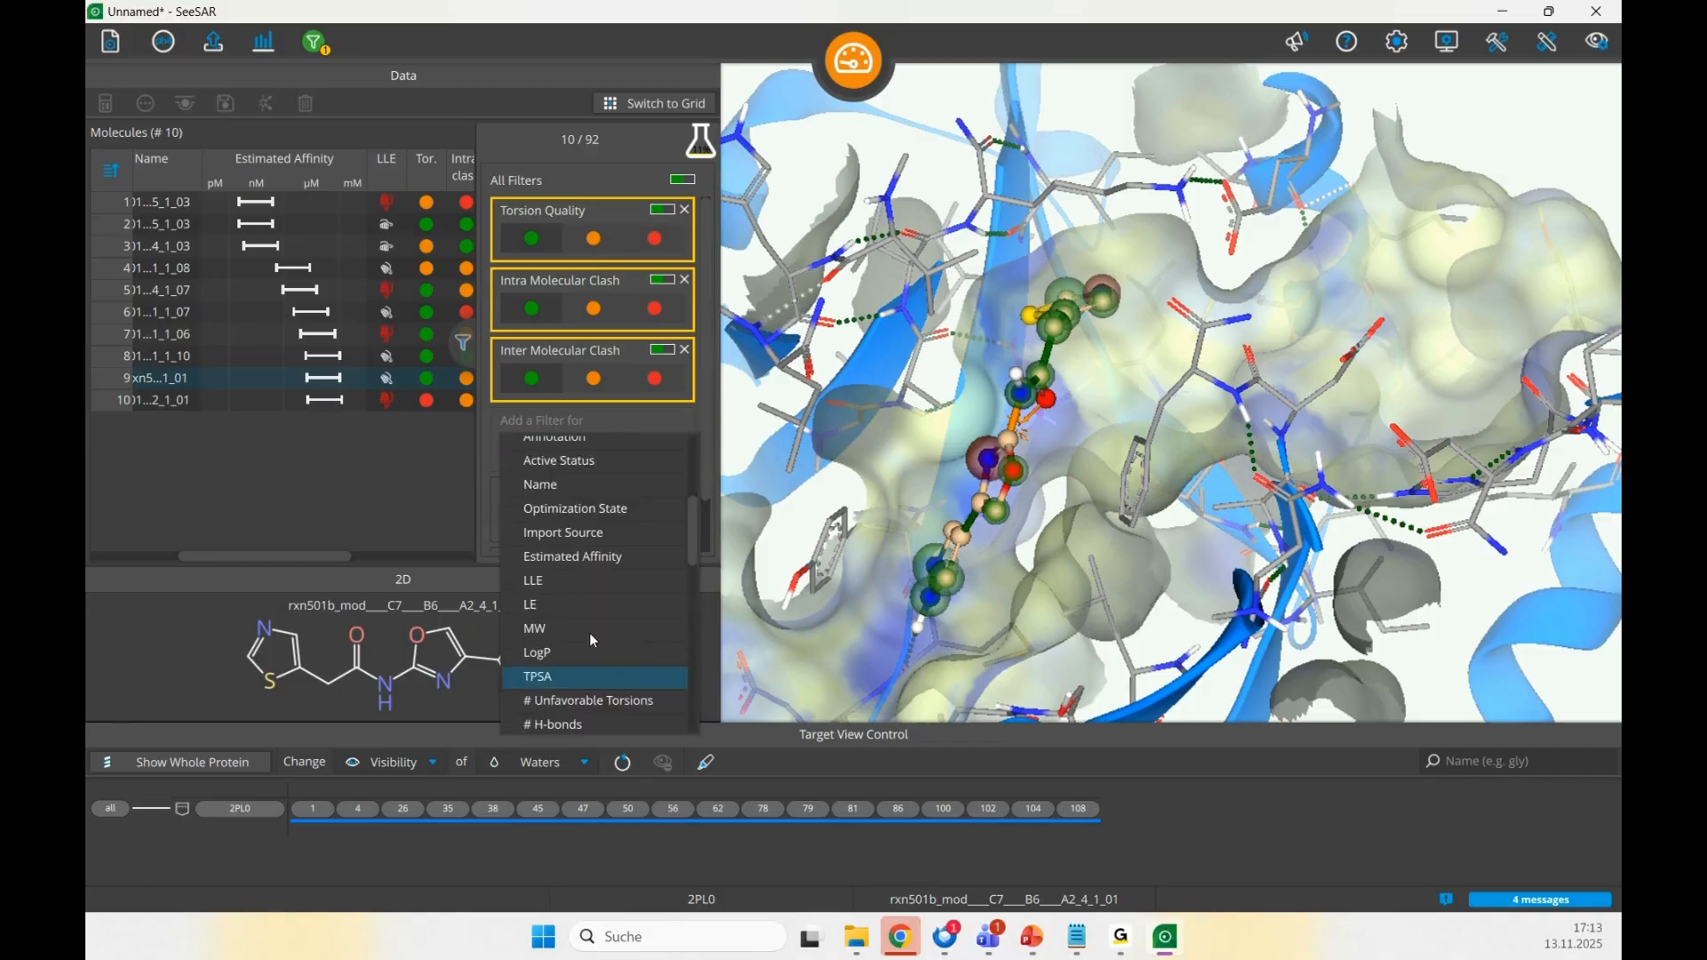
{"action": "scroll", "coordinate": [593, 640], "scroll_direction": "up", "scroll_amount": 2}
{"action": "left_click", "coordinate": [494, 427]}
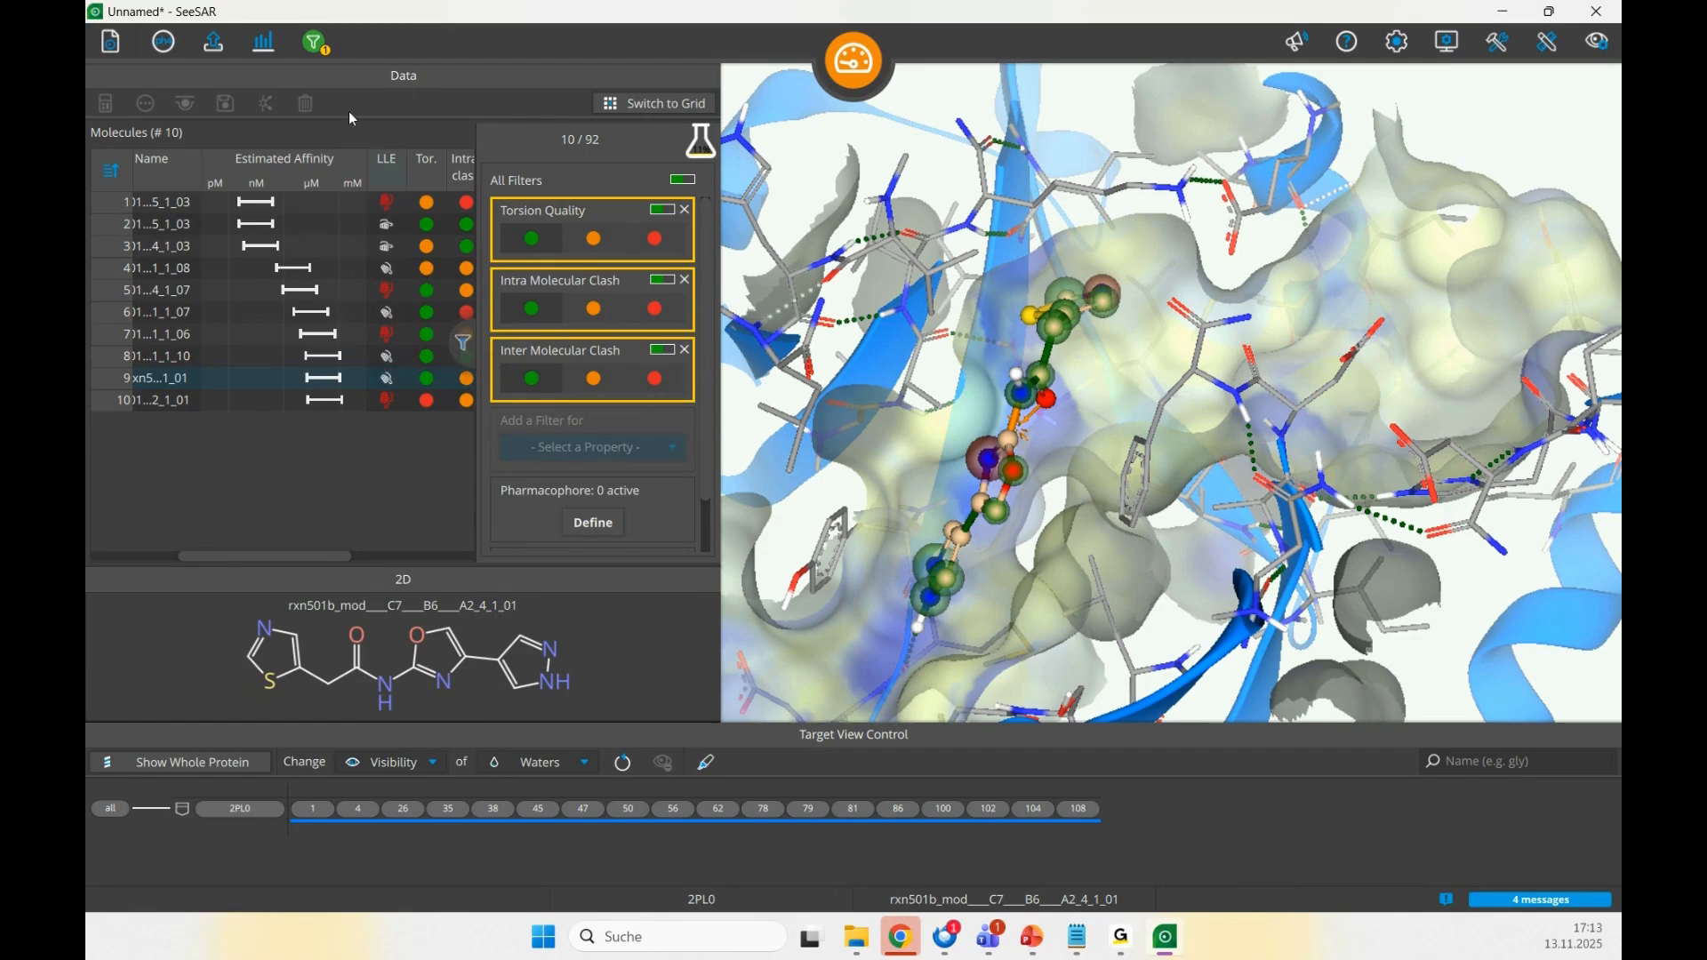
- Apply the torsion and clash filters to the molecules and hide the filter settings to show the full table
{"action": "left_click", "coordinate": [317, 45]}
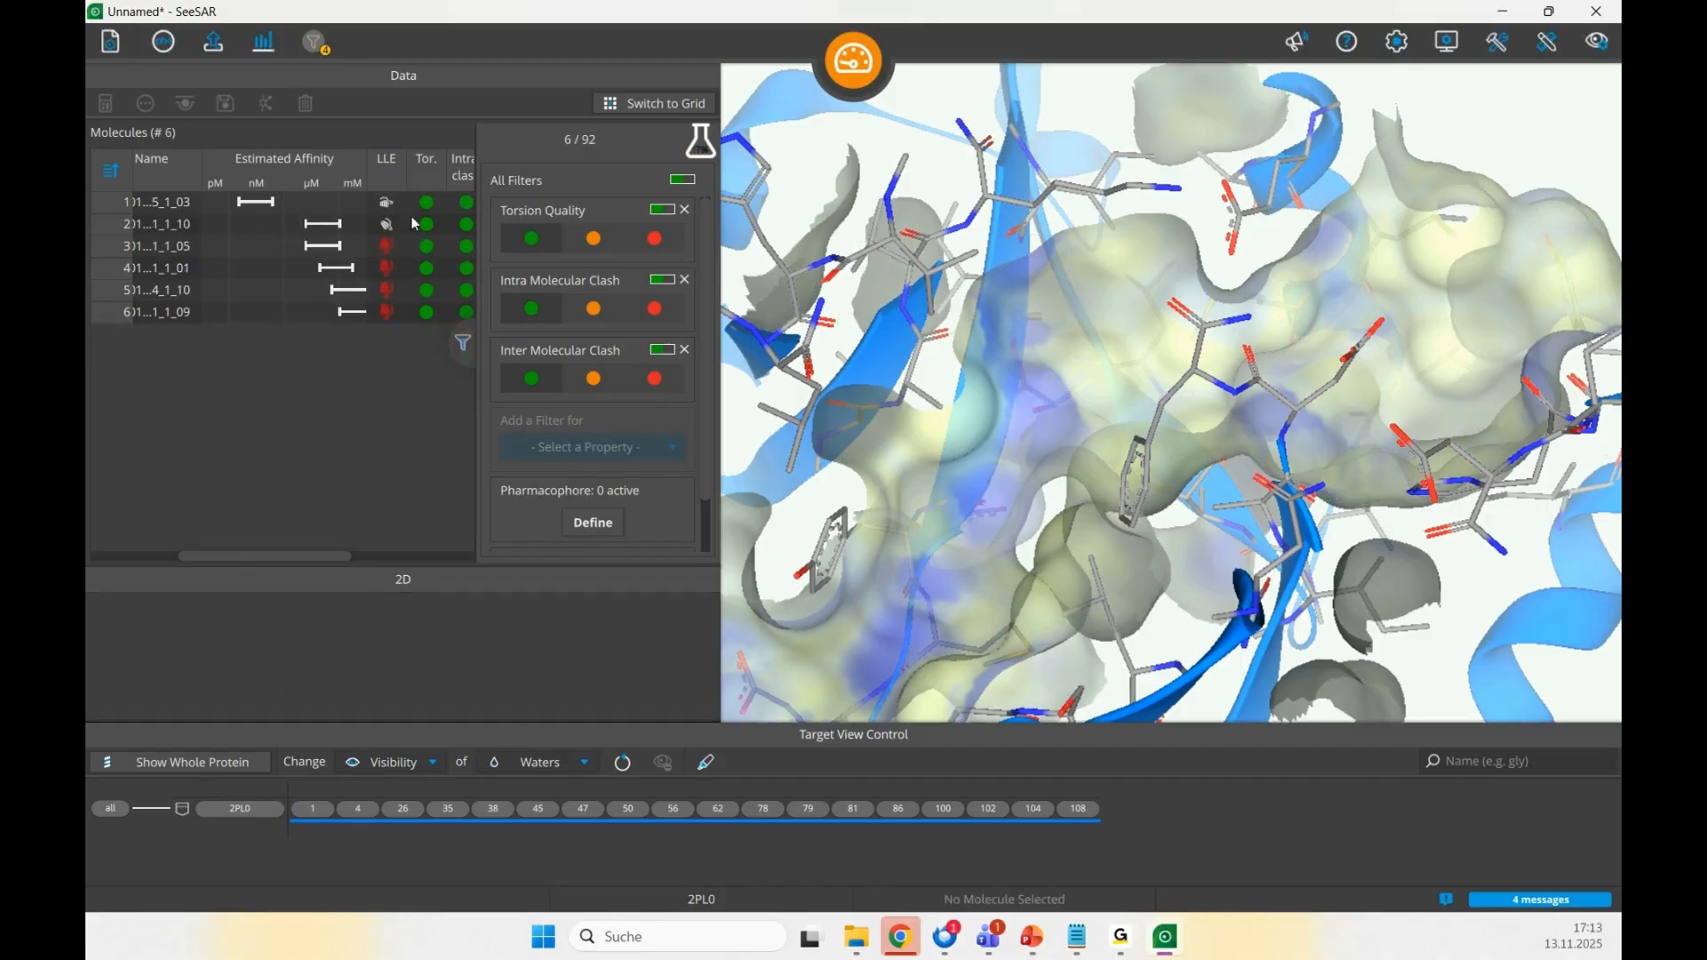
{"action": "left_click", "coordinate": [466, 350]}
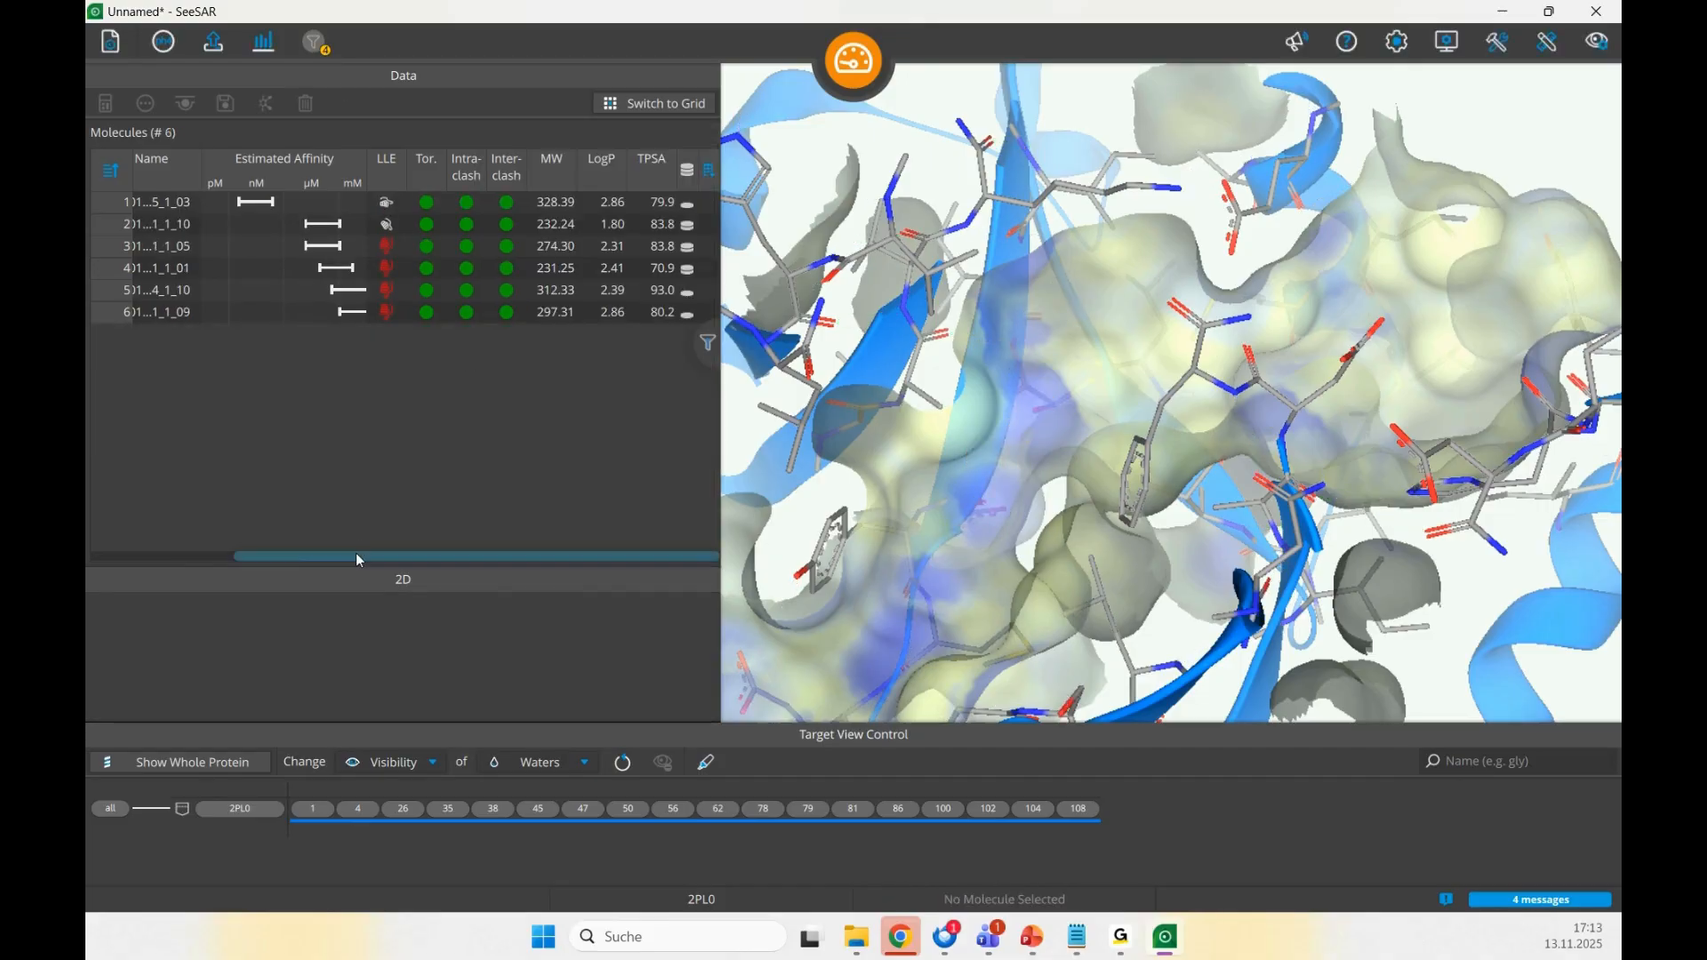
- Display the pose of the first molecule, rxn501b_mod____C2____B1____A2_5_1_03, and examine how it sits in the binding pocket
{"action": "left_click_drag", "start_coordinate": [356, 553], "coordinate": [209, 553]}
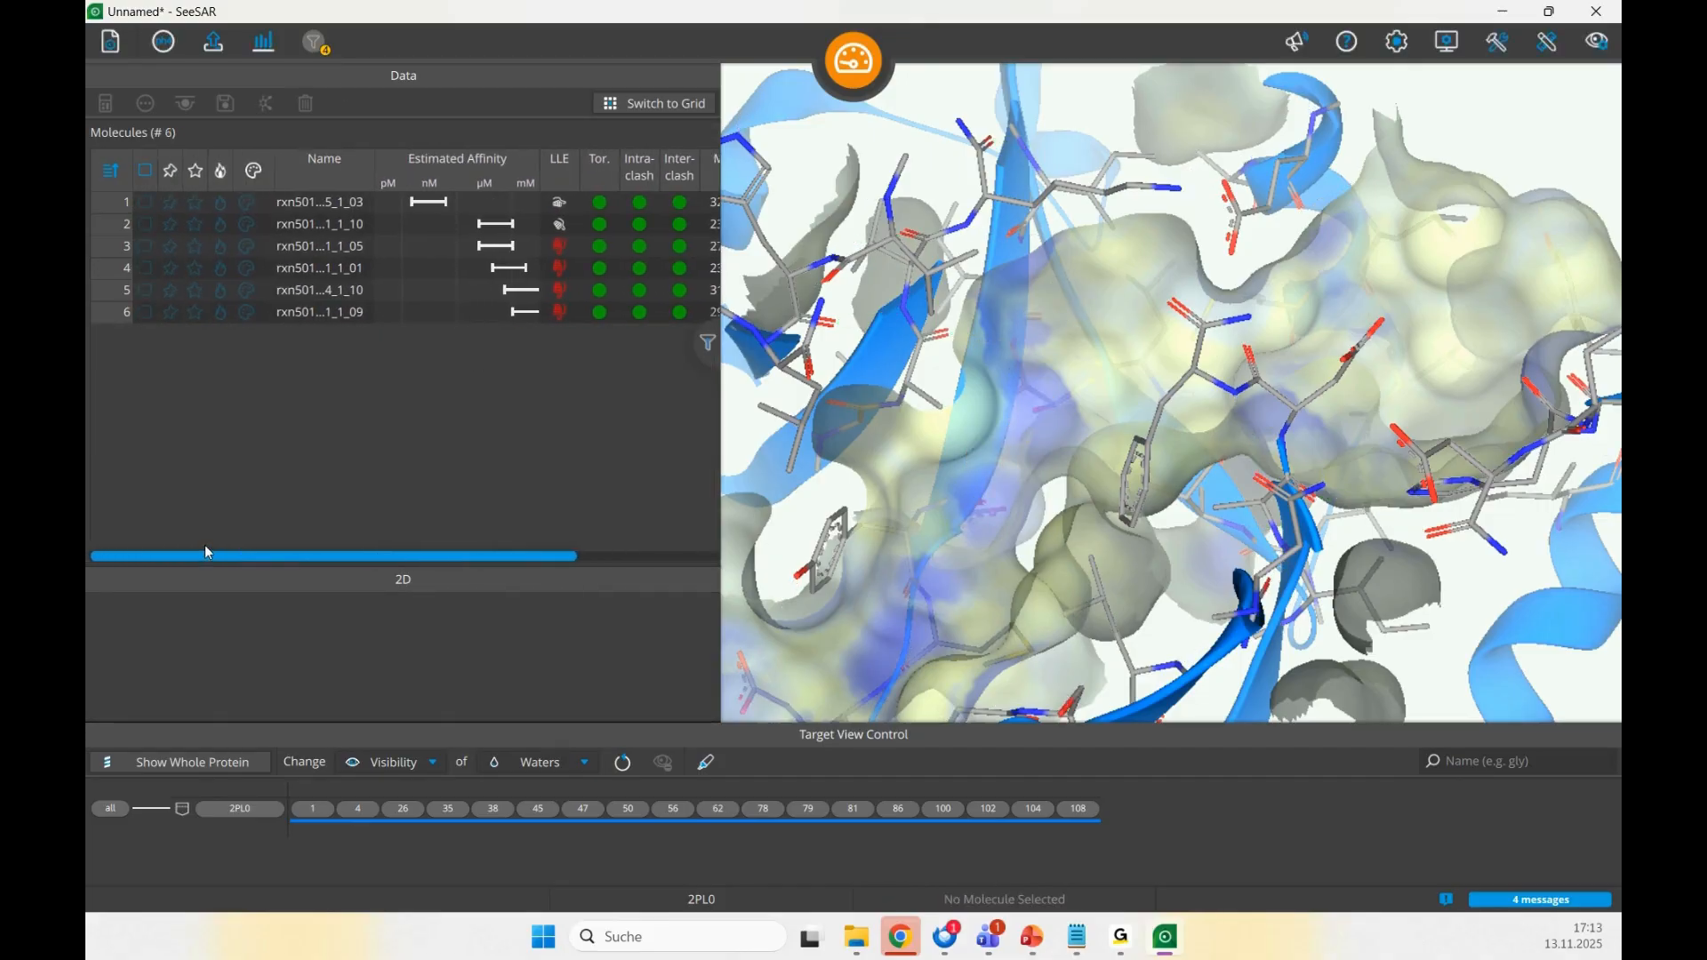
{"action": "left_click", "coordinate": [297, 210]}
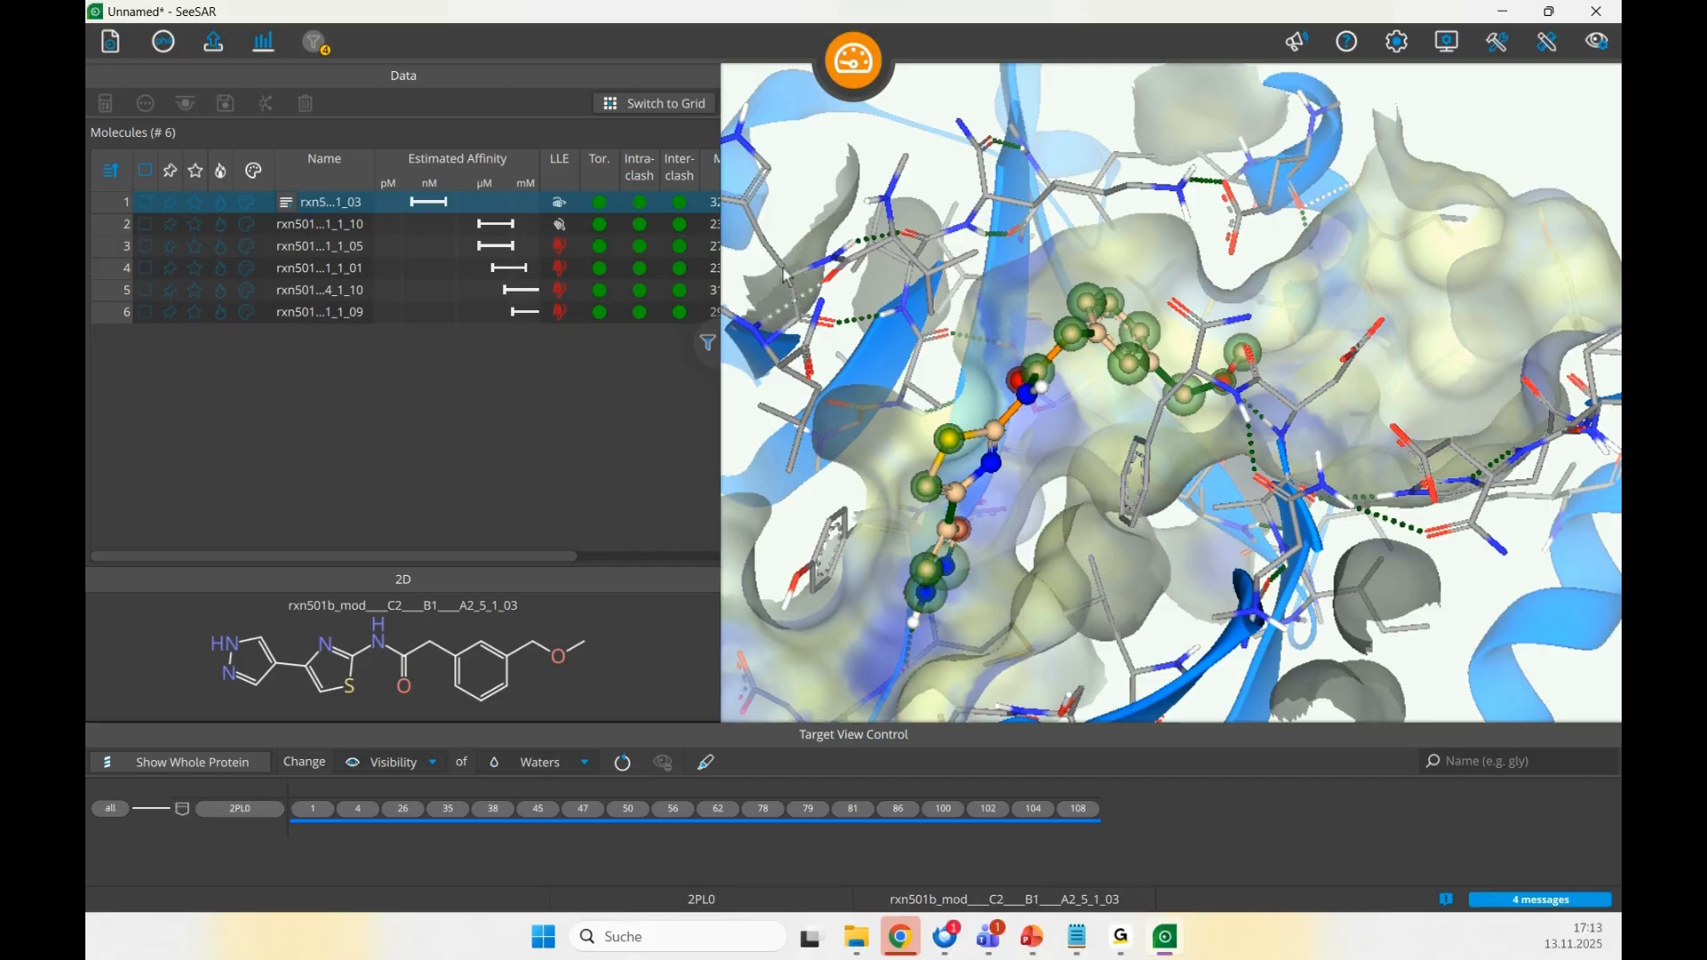
{"action": "mouse_move", "coordinate": [1064, 498]}
{"action": "left_mouse_down"}
{"action": "mouse_move", "coordinate": [1043, 442]}
{"action": "mouse_move", "coordinate": [1062, 526]}
{"action": "mouse_move", "coordinate": [1067, 492]}
{"action": "left_mouse_up"}
{"action": "left_click_drag", "start_coordinate": [1060, 482], "coordinate": [984, 382]}
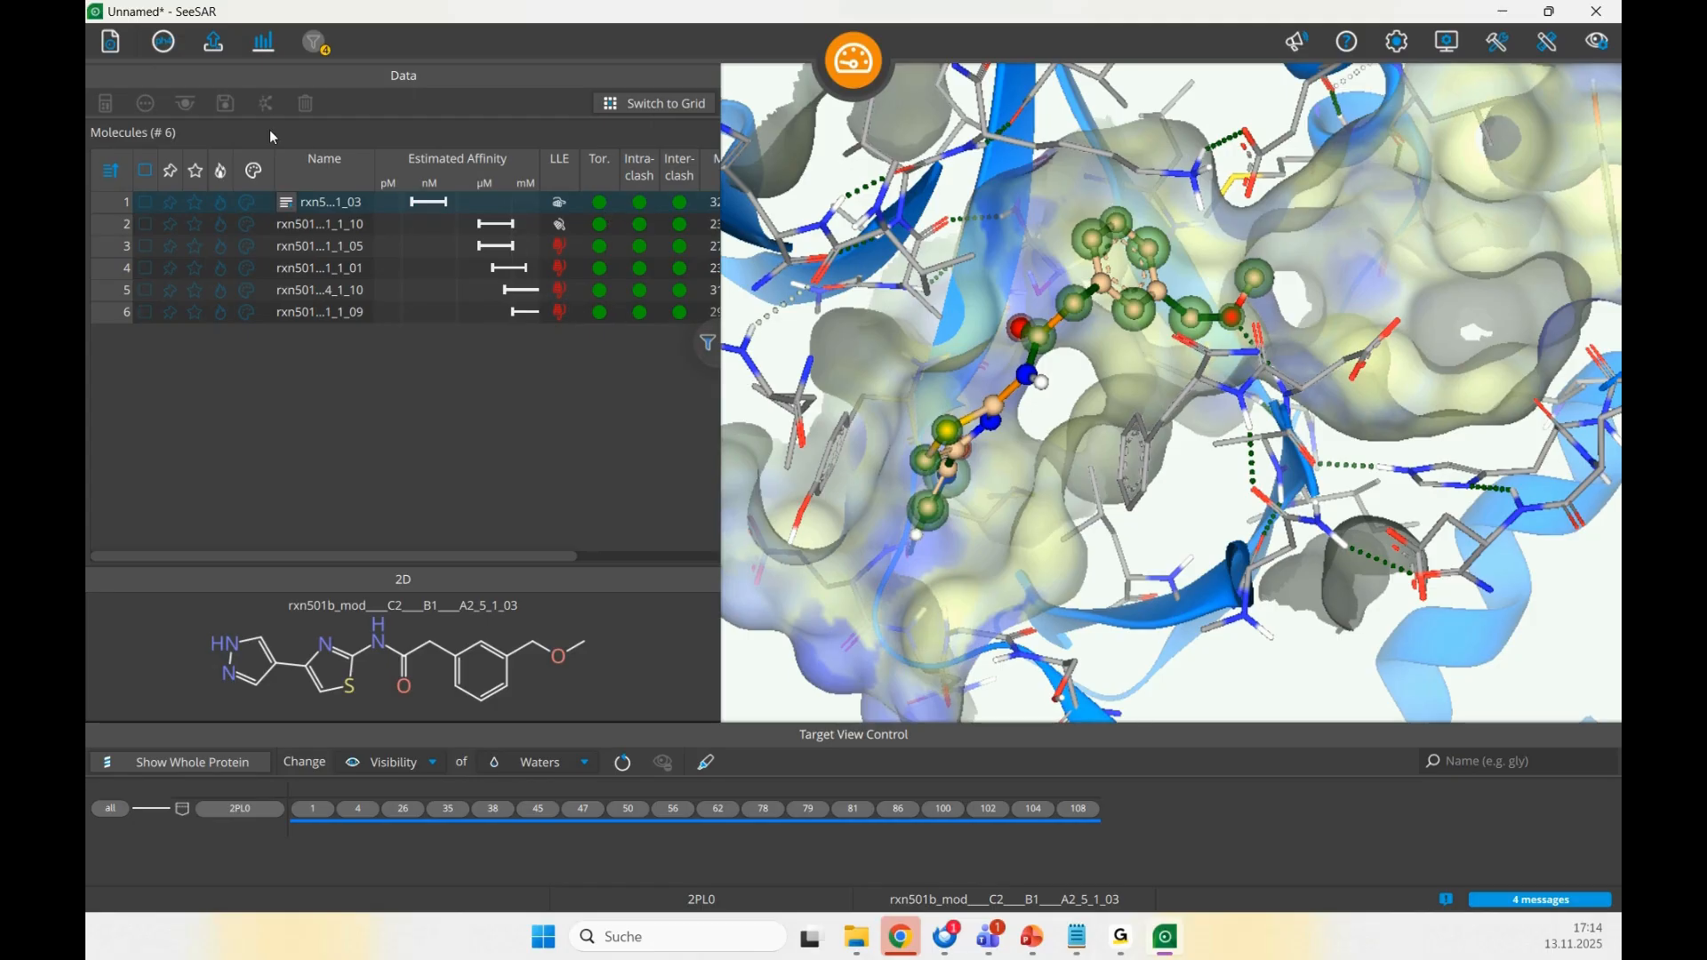
- Activate the pharm1 acceptors constraint in the pharmacophore definition and inspect its sphere around the displayed molecule
{"action": "left_click", "coordinate": [161, 51]}
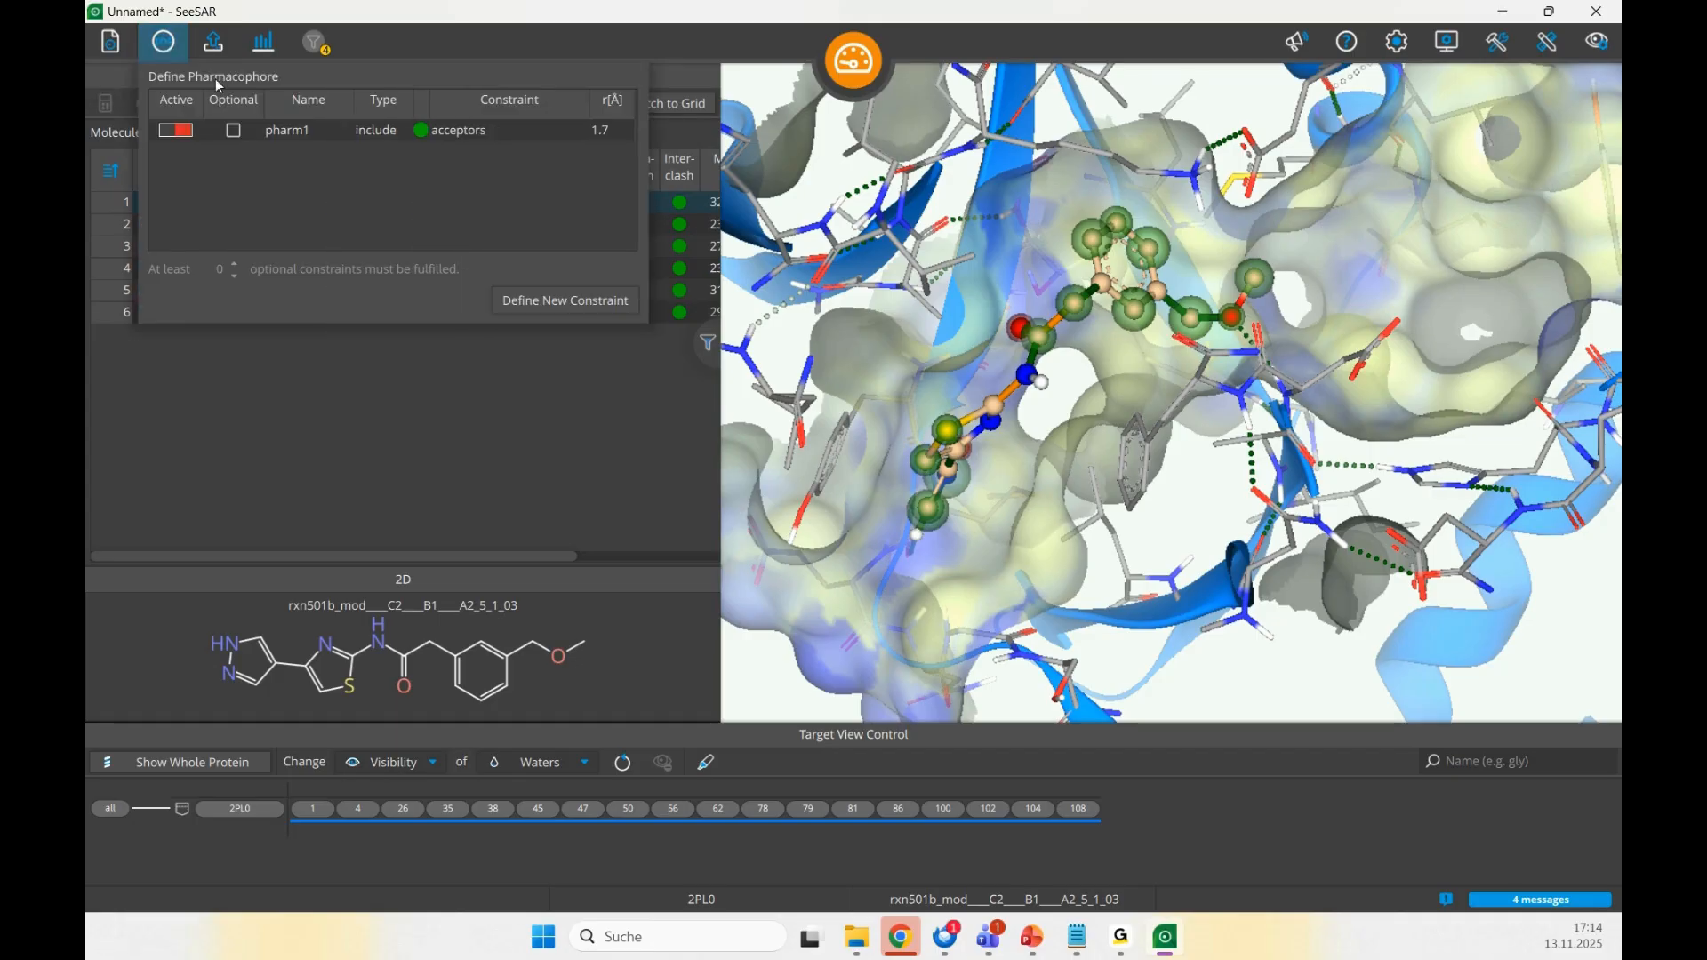
{"action": "left_click", "coordinate": [189, 130]}
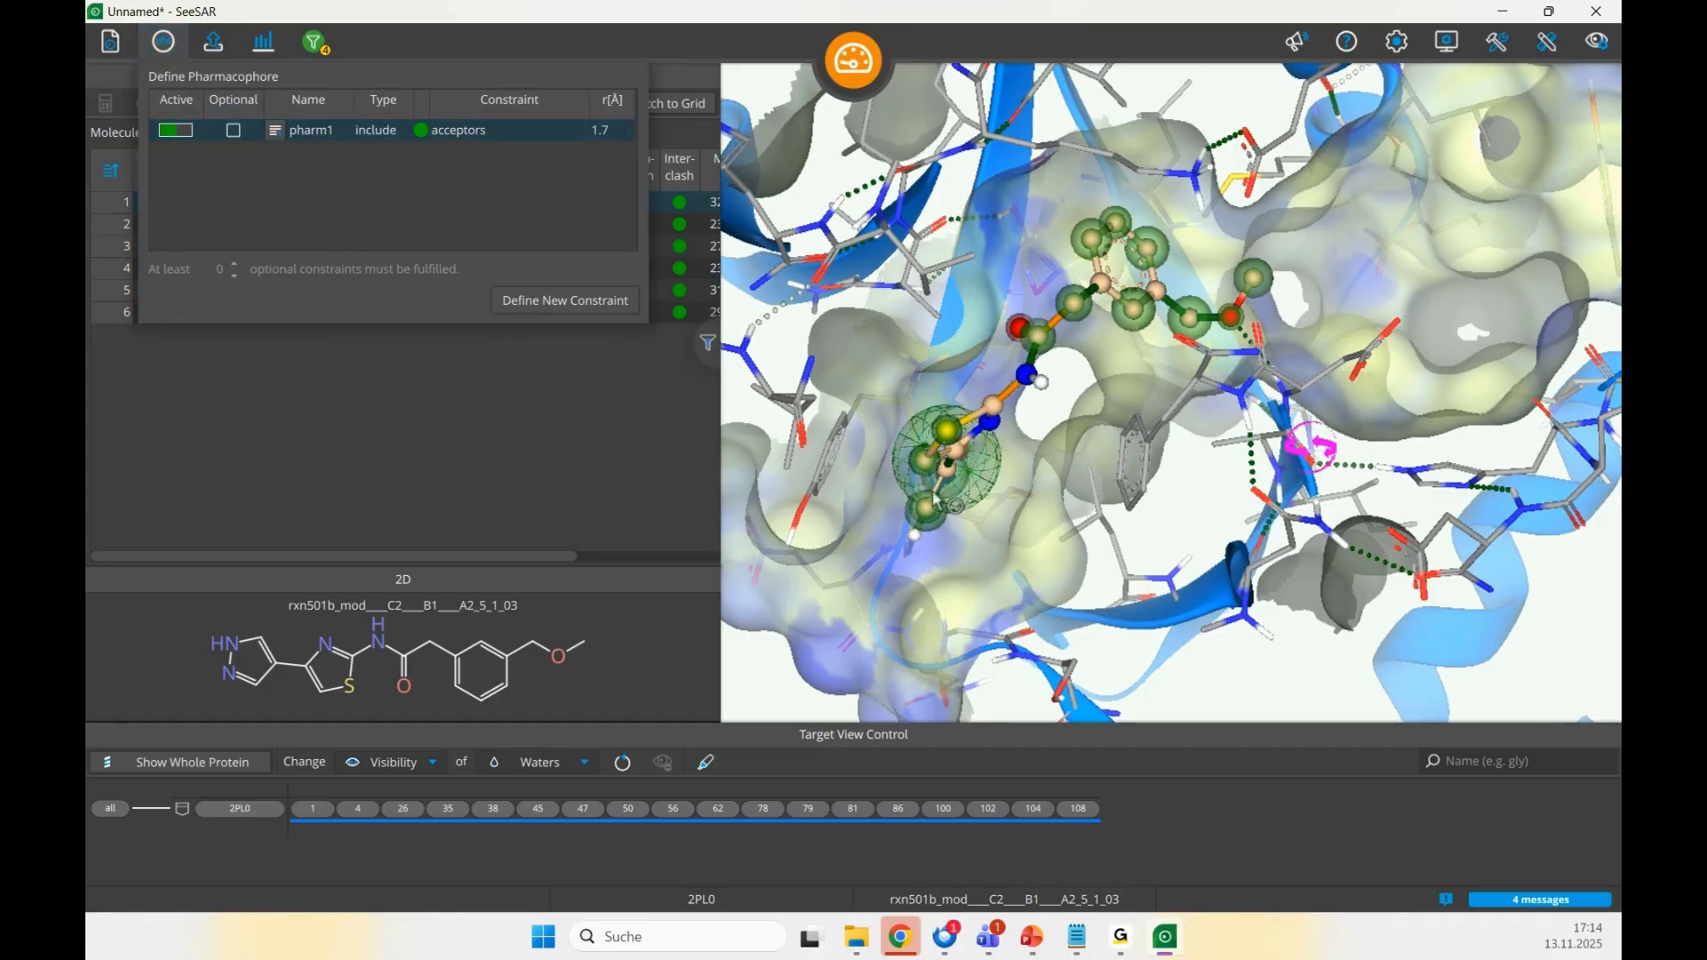
{"action": "left_click_drag", "start_coordinate": [1307, 451], "coordinate": [950, 487]}
{"action": "middle_click_drag", "start_coordinate": [948, 483], "coordinate": [1054, 521]}
{"action": "scroll", "coordinate": [1054, 521], "scroll_direction": "up", "scroll_amount": 2}
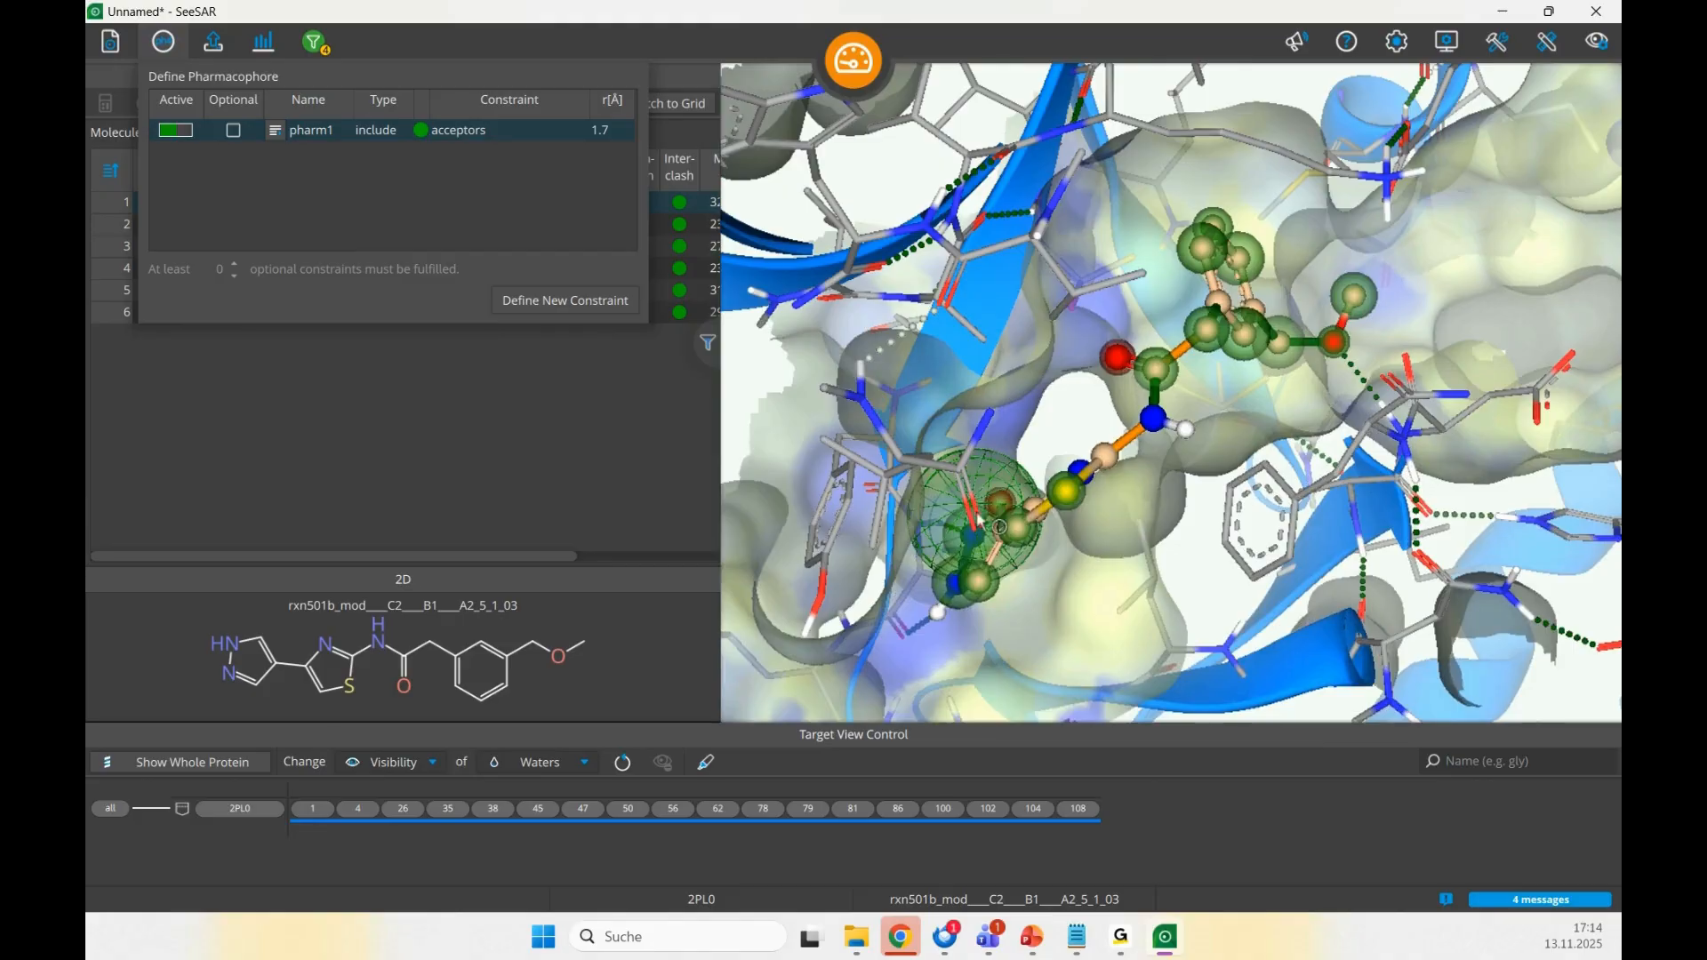
{"action": "left_click_drag", "start_coordinate": [1112, 613], "coordinate": [1112, 594]}
{"action": "middle_click_drag", "start_coordinate": [1112, 594], "coordinate": [1142, 527]}
{"action": "left_click_drag", "start_coordinate": [1141, 526], "coordinate": [1103, 522]}
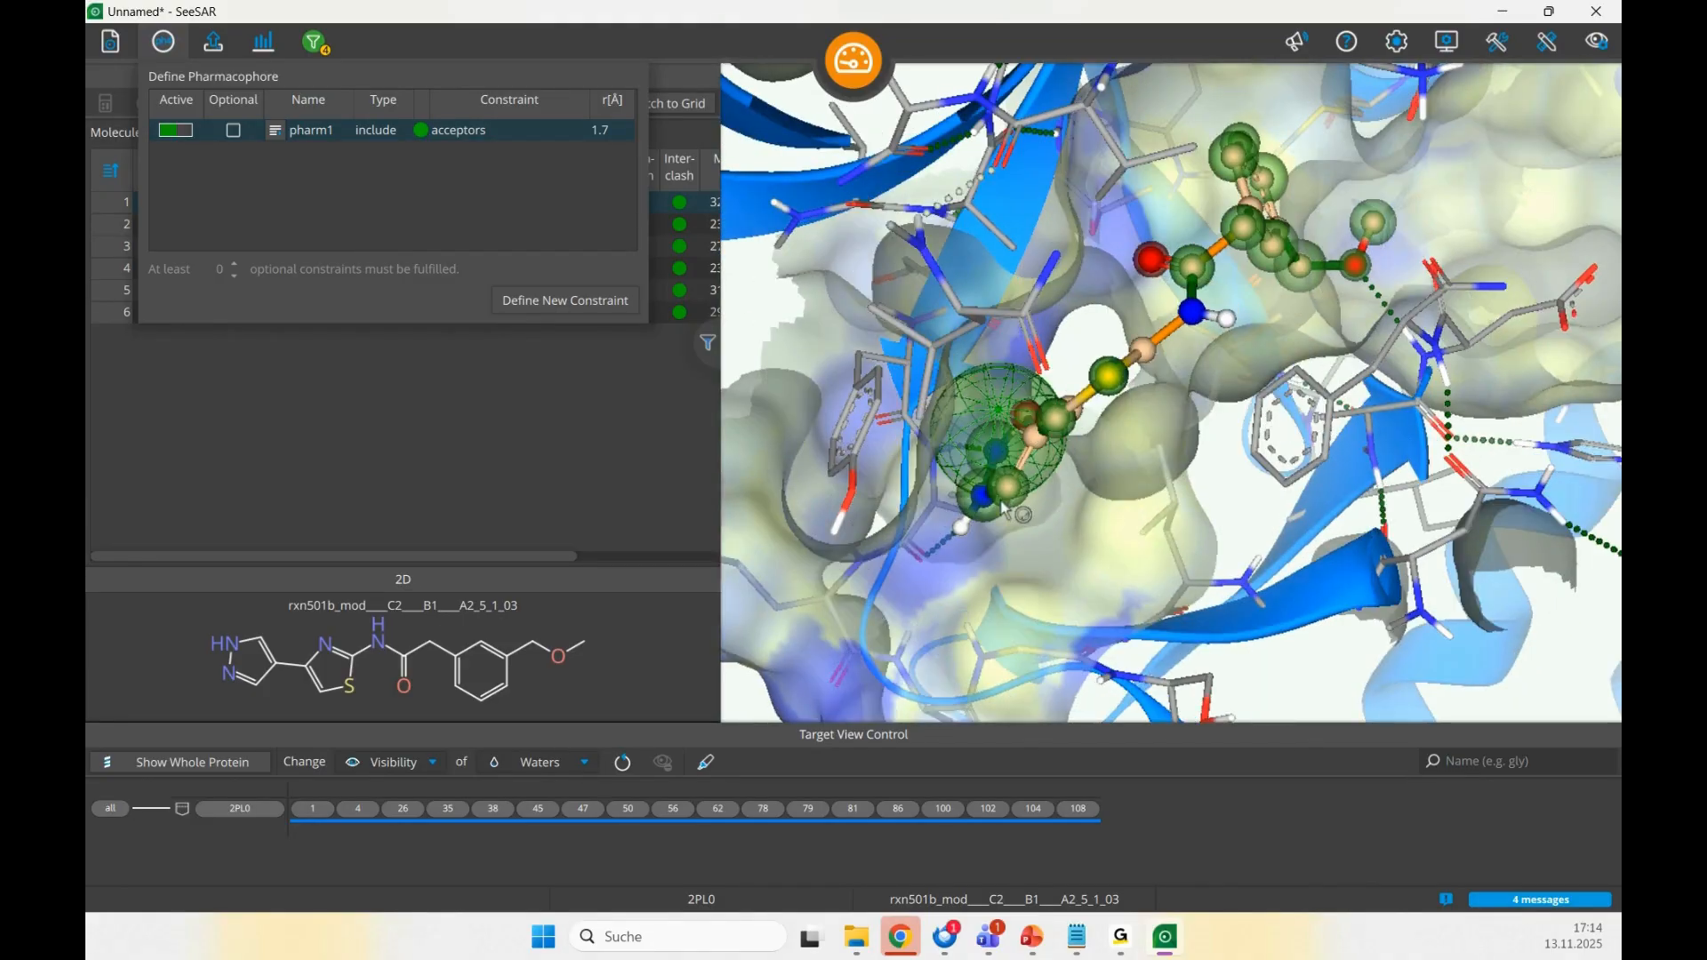
{"action": "left_click", "coordinate": [162, 64]}
{"action": "left_click", "coordinate": [169, 52]}
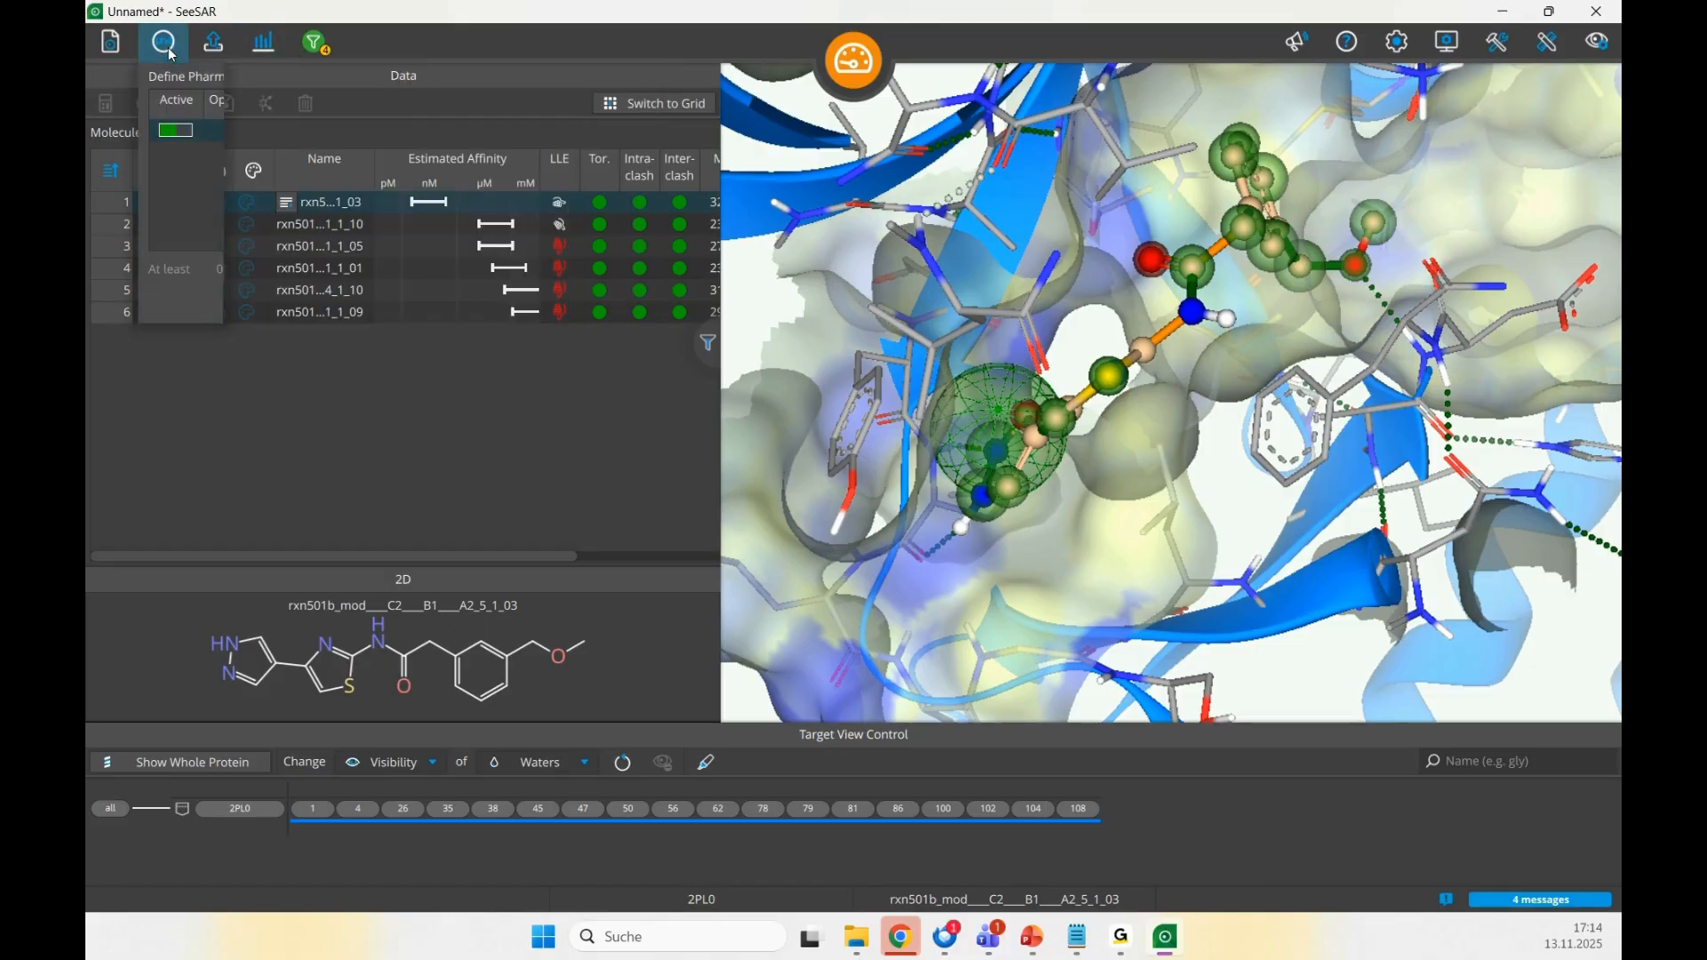
- Apply the pharmacophore filter to the molecule table and go through the filtered poses to rxn501b_mod____C7____B5____A2_1_1_05
{"action": "left_click", "coordinate": [315, 42]}
{"action": "left_click", "coordinate": [345, 229]}
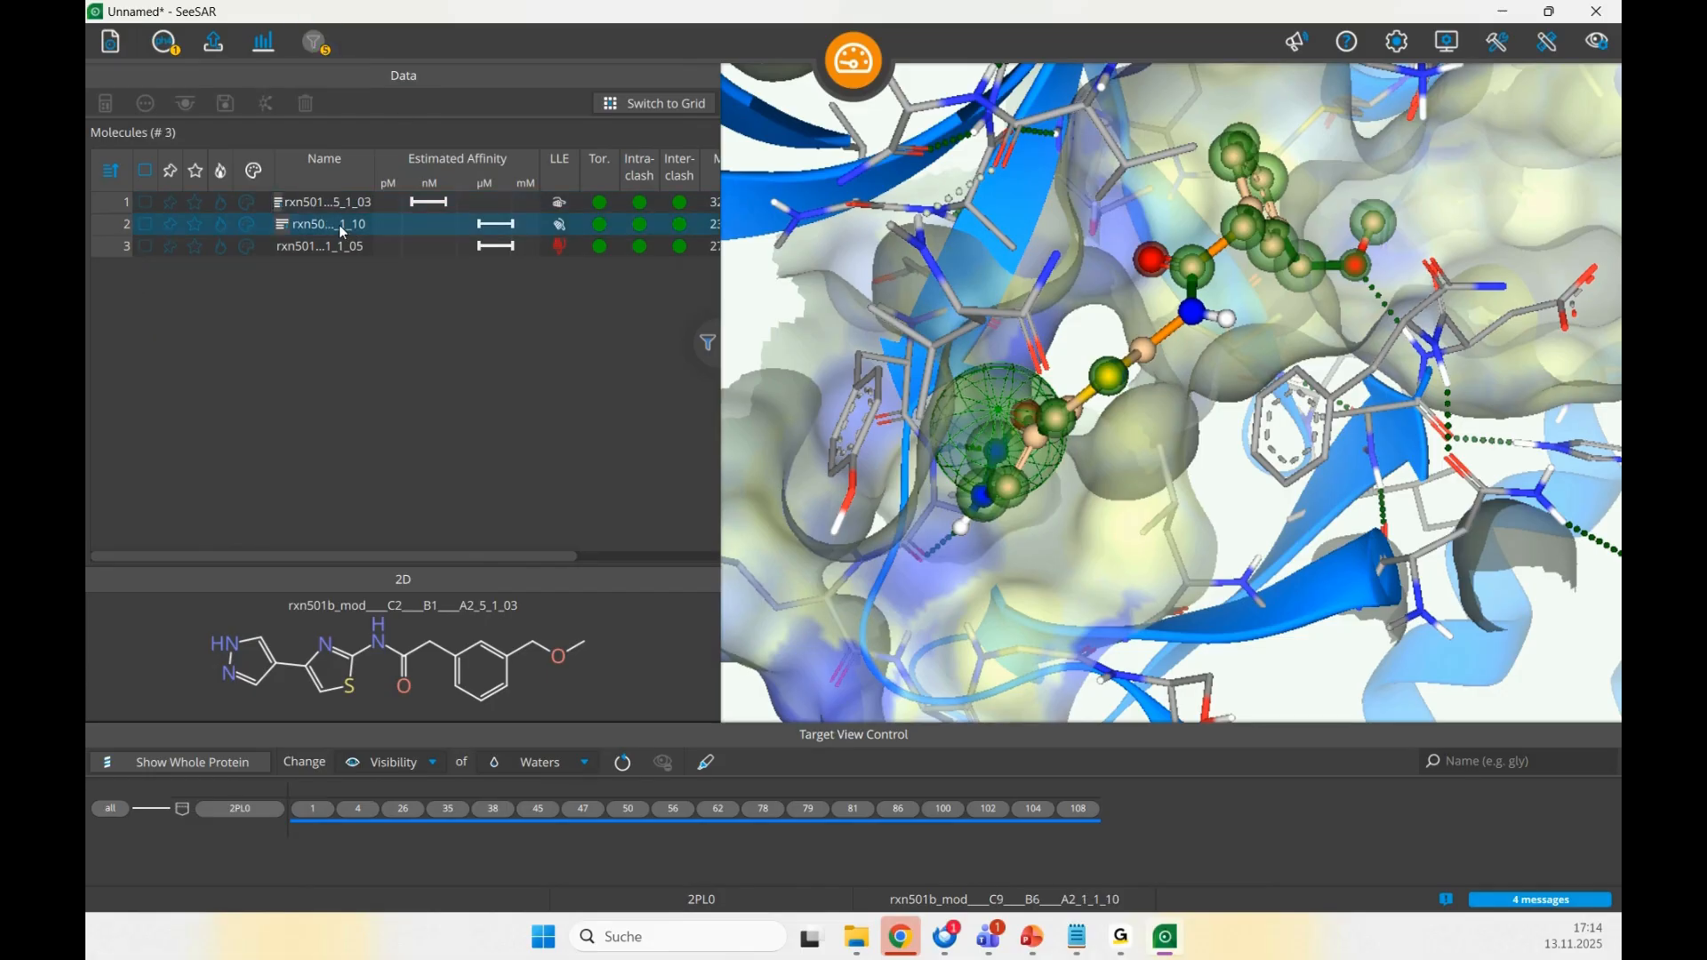
{"action": "key", "text": "Down"}
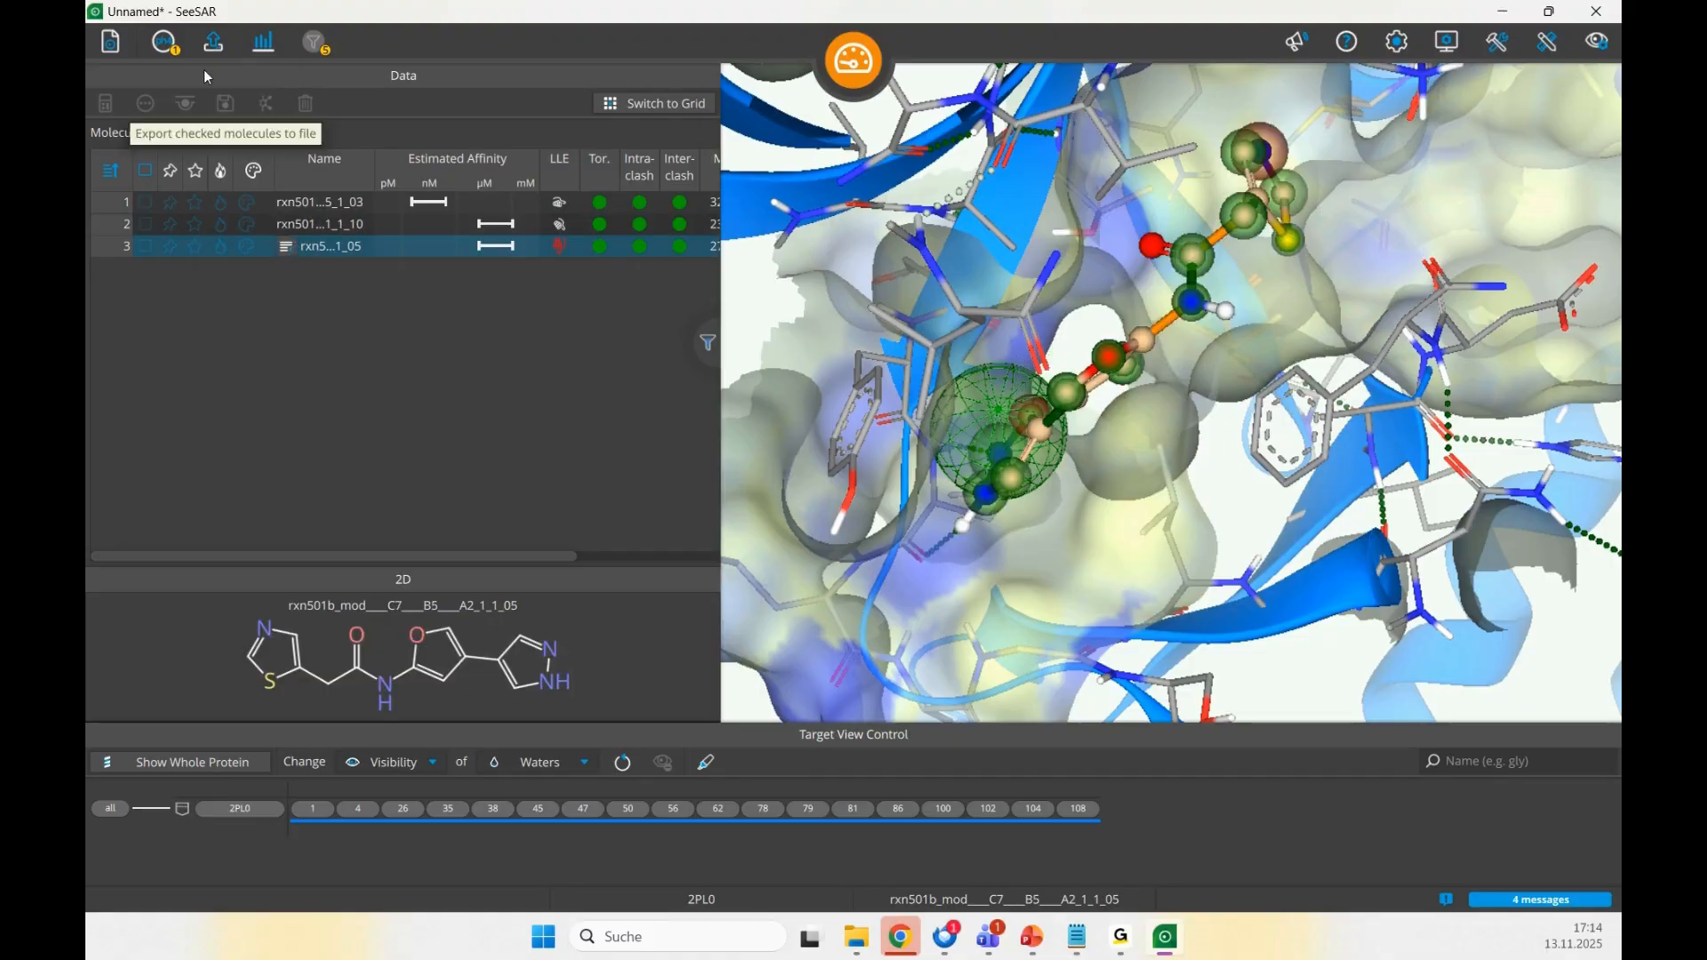
- Deactivate the pharm1 constraint and update the filtering of the molecule table
{"action": "left_click", "coordinate": [164, 42]}
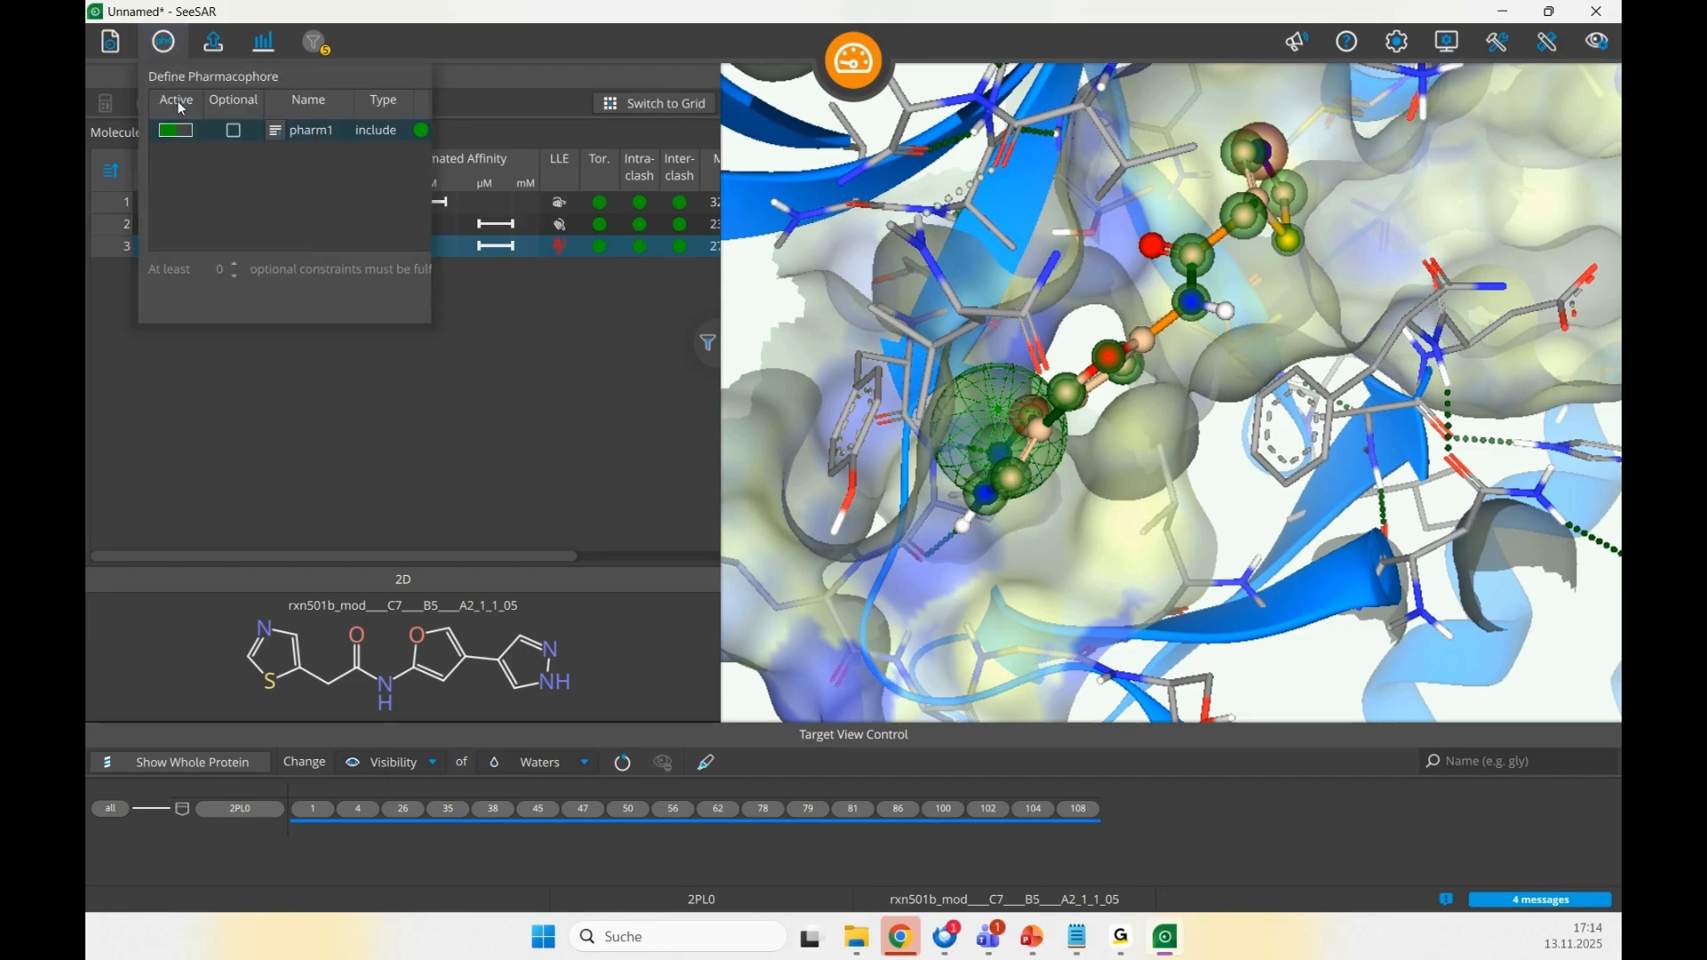
{"action": "left_click", "coordinate": [164, 42]}
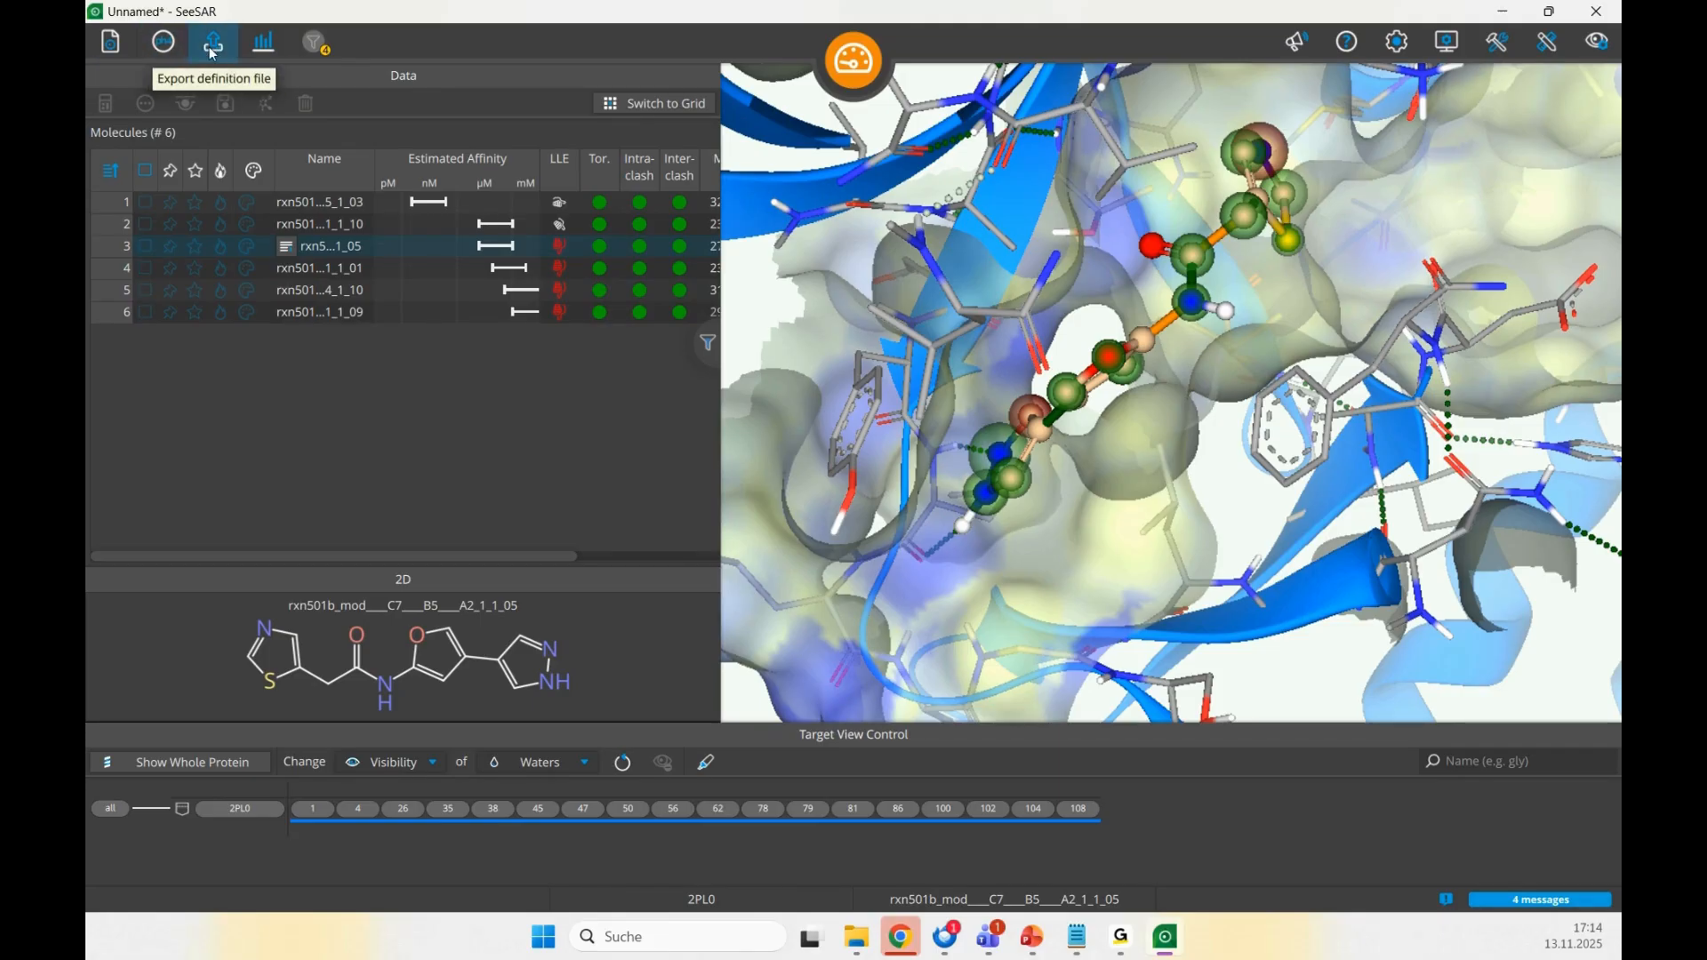
- Look over the Hyde Performance Check and its experimental values section, and review the filters applied to the molecules
{"action": "left_click", "coordinate": [262, 47]}
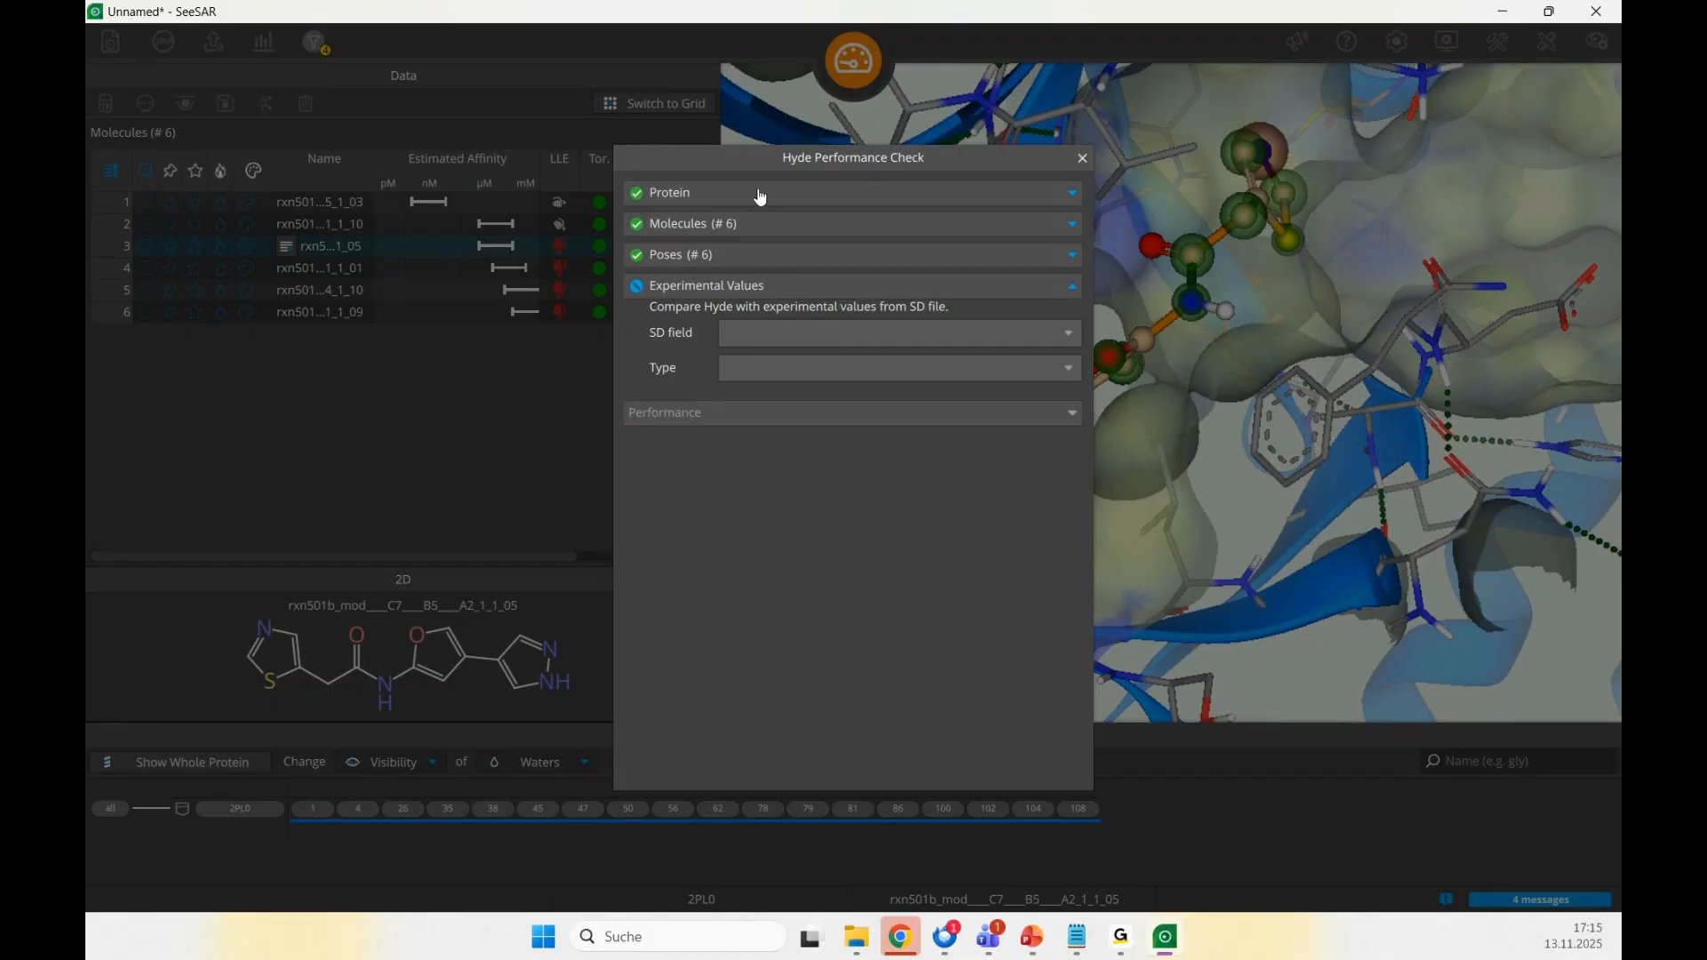
{"action": "left_click", "coordinate": [1082, 158]}
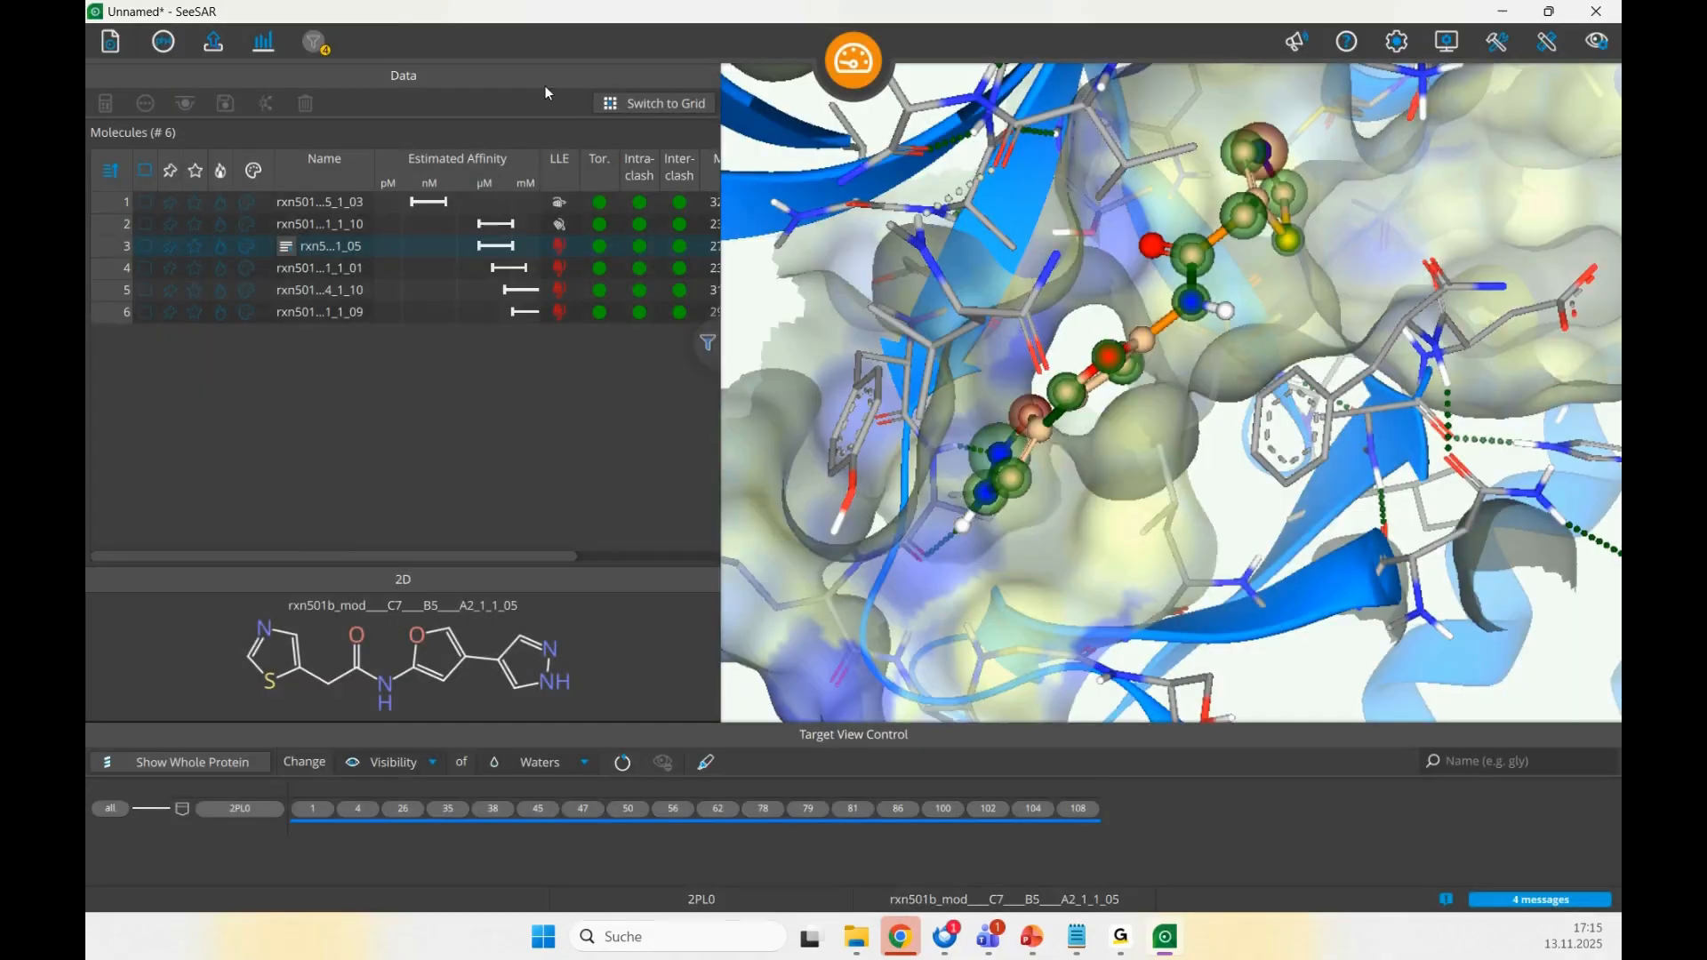
{"action": "left_click", "coordinate": [276, 46]}
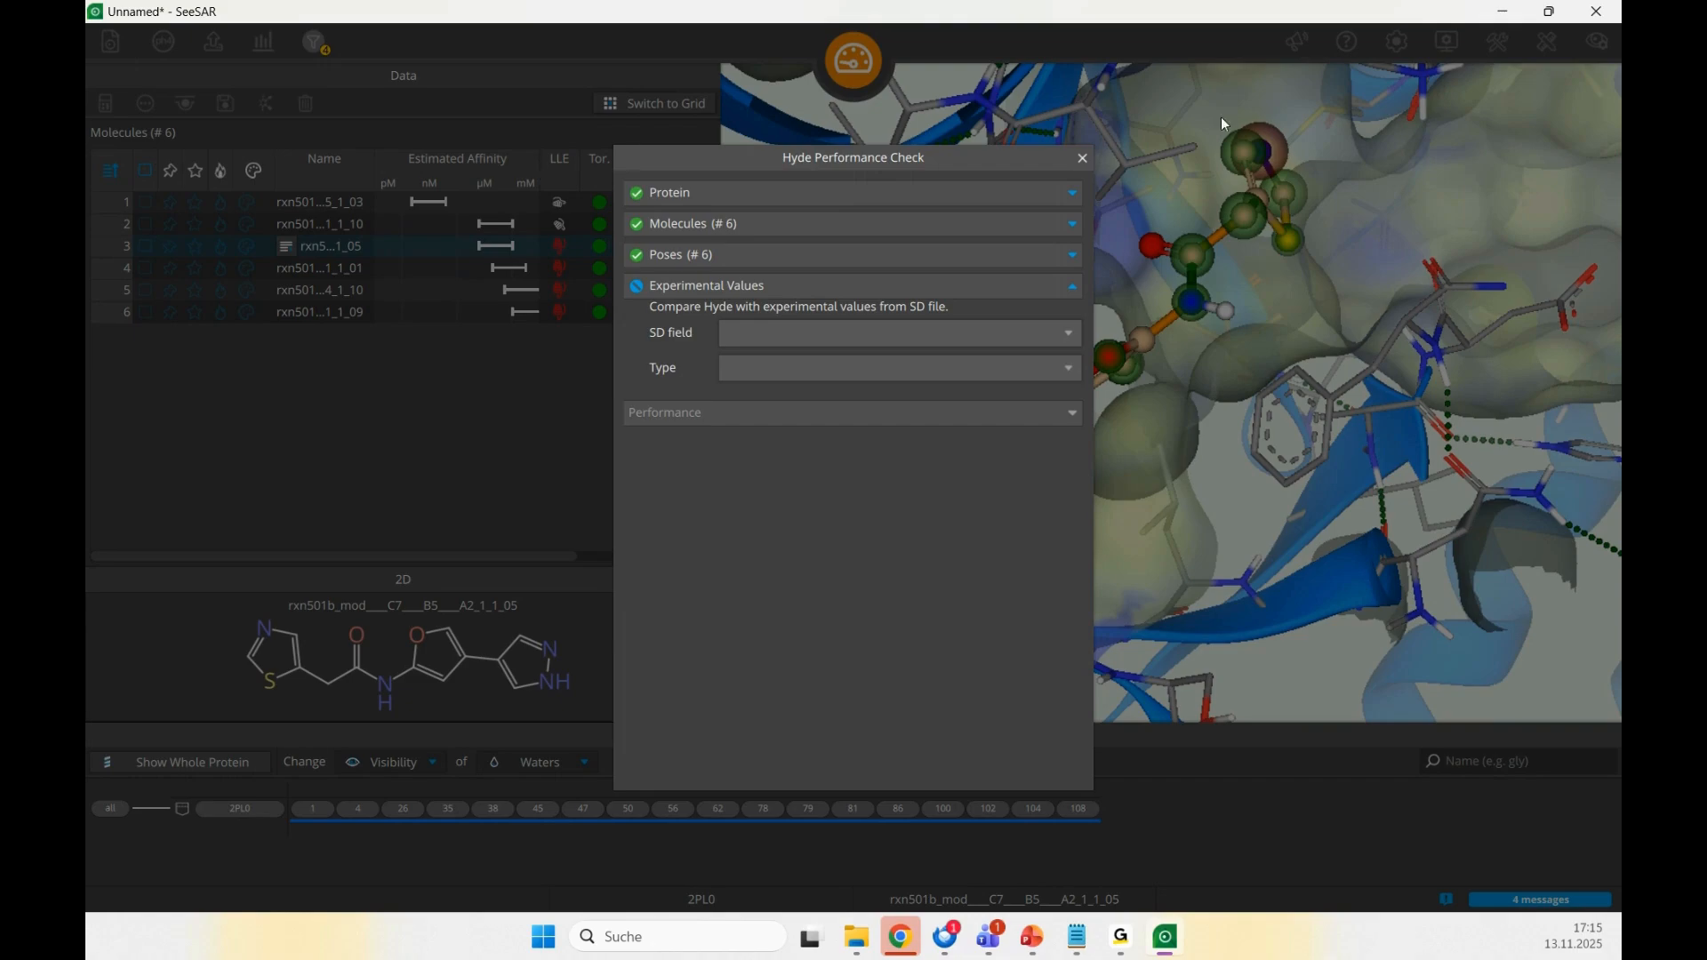
{"action": "left_click", "coordinate": [1083, 158]}
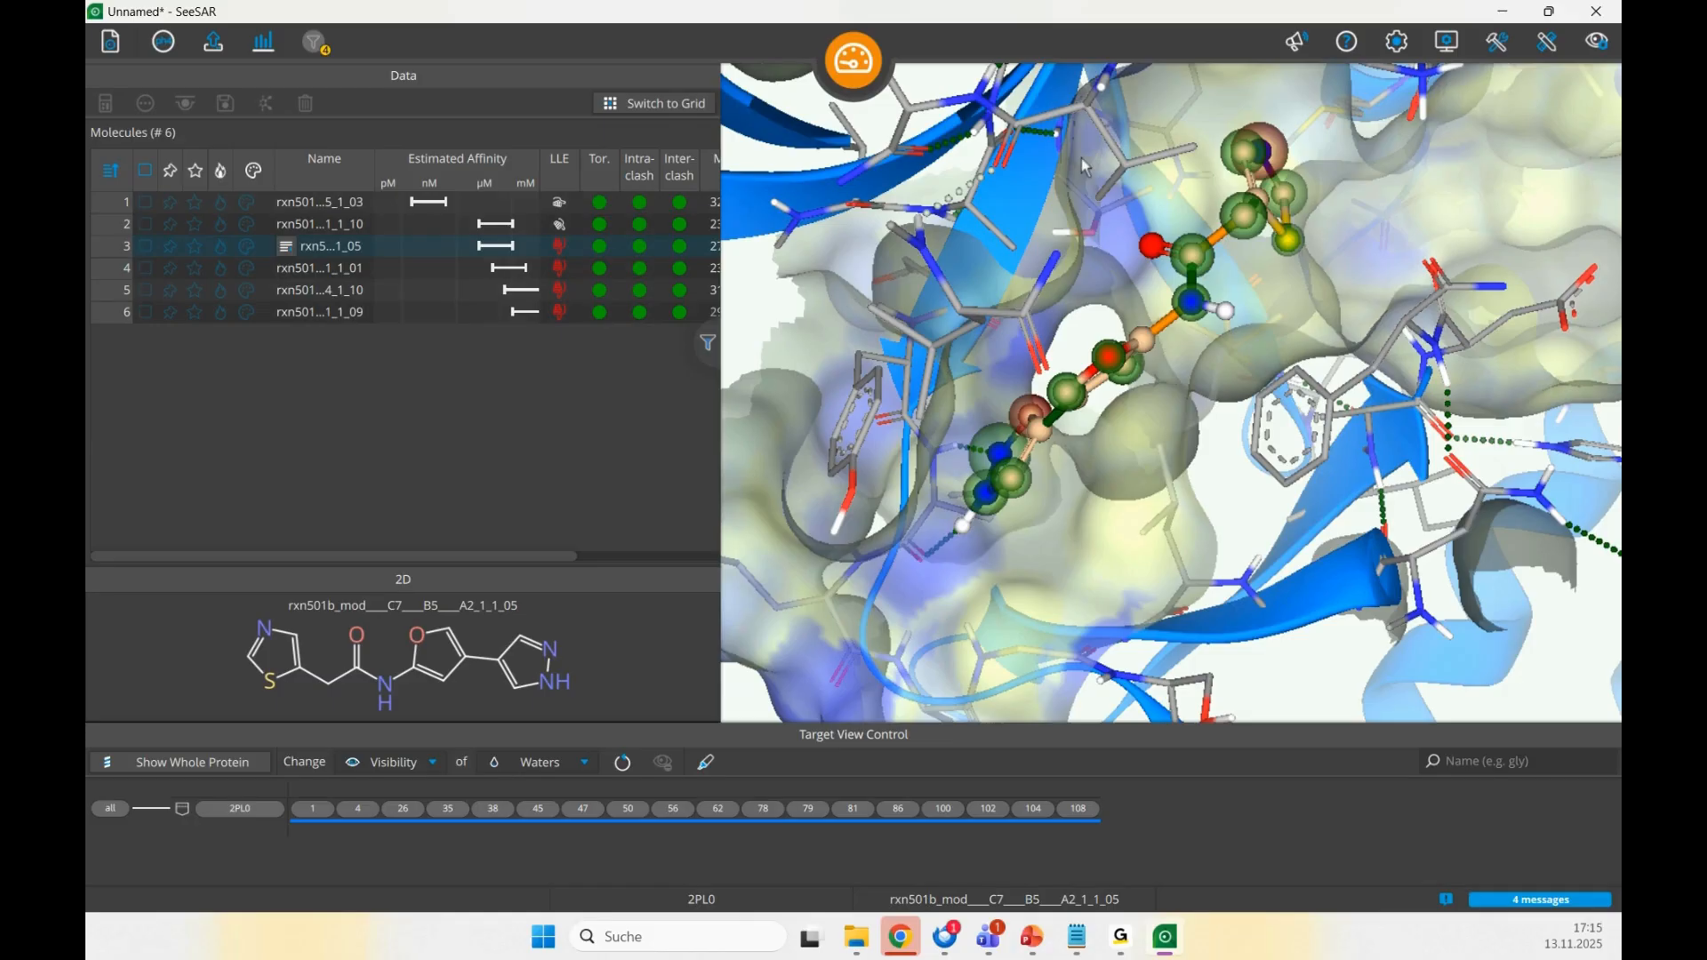
{"action": "left_click", "coordinate": [708, 345]}
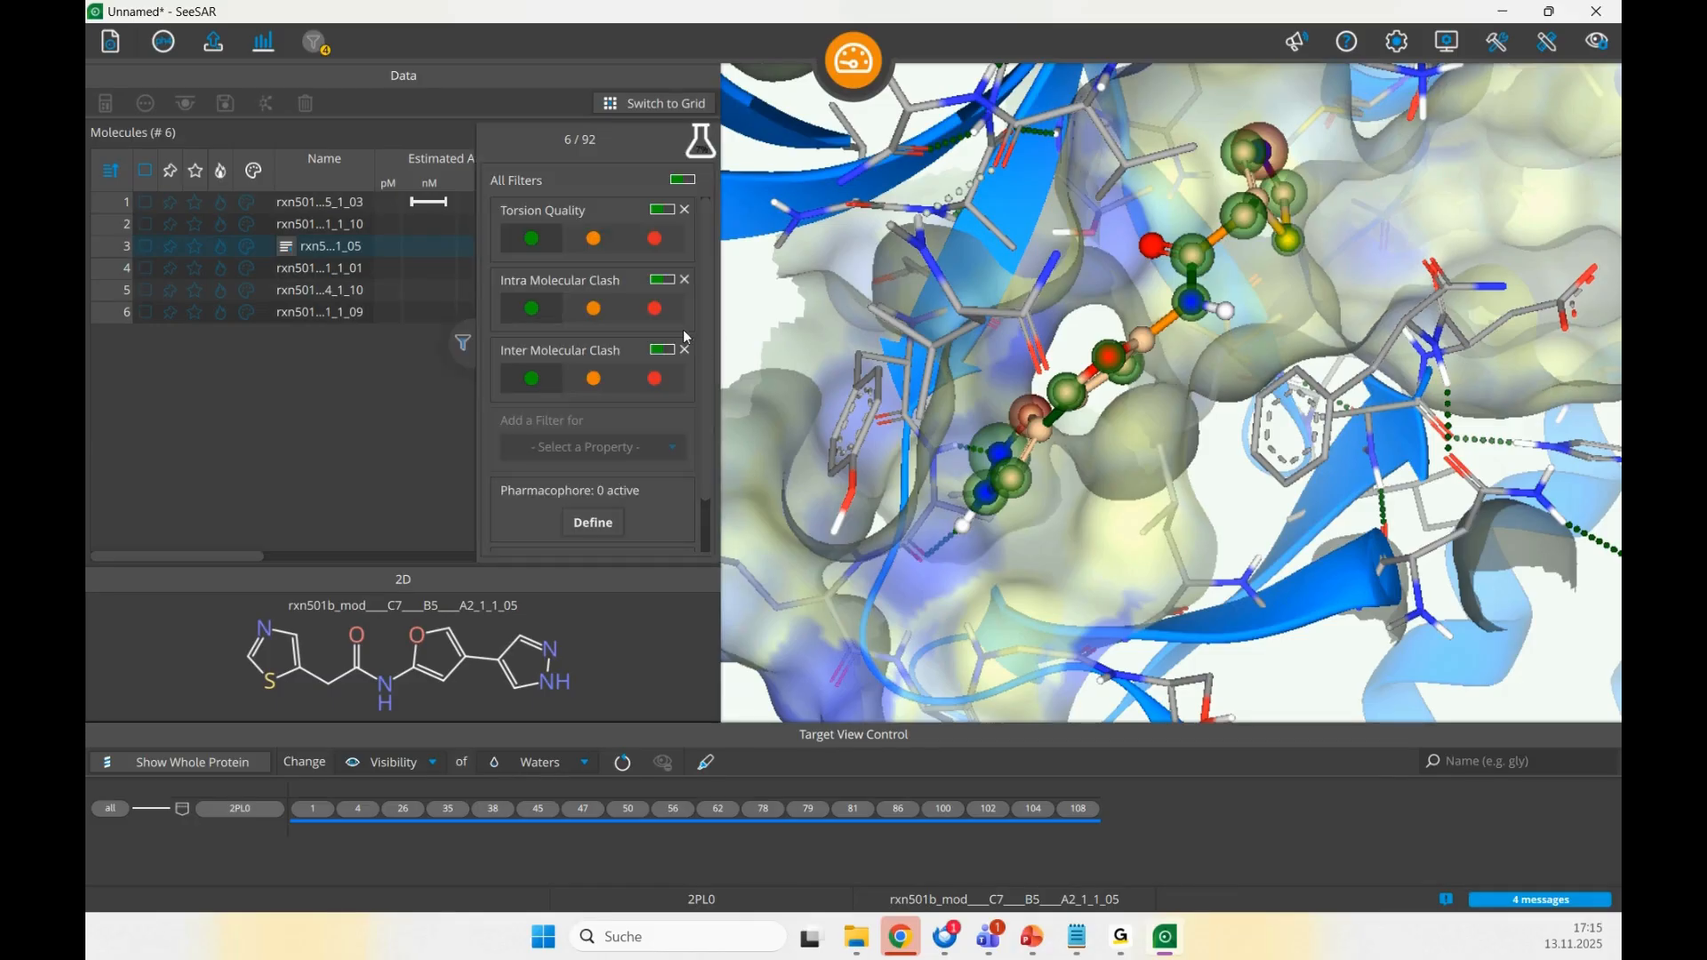
{"action": "left_click", "coordinate": [462, 343]}
- Add the Rings and Rotatable Bonds property columns to the molecule table and bring them into view
{"action": "left_click_drag", "start_coordinate": [285, 557], "coordinate": [549, 548]}
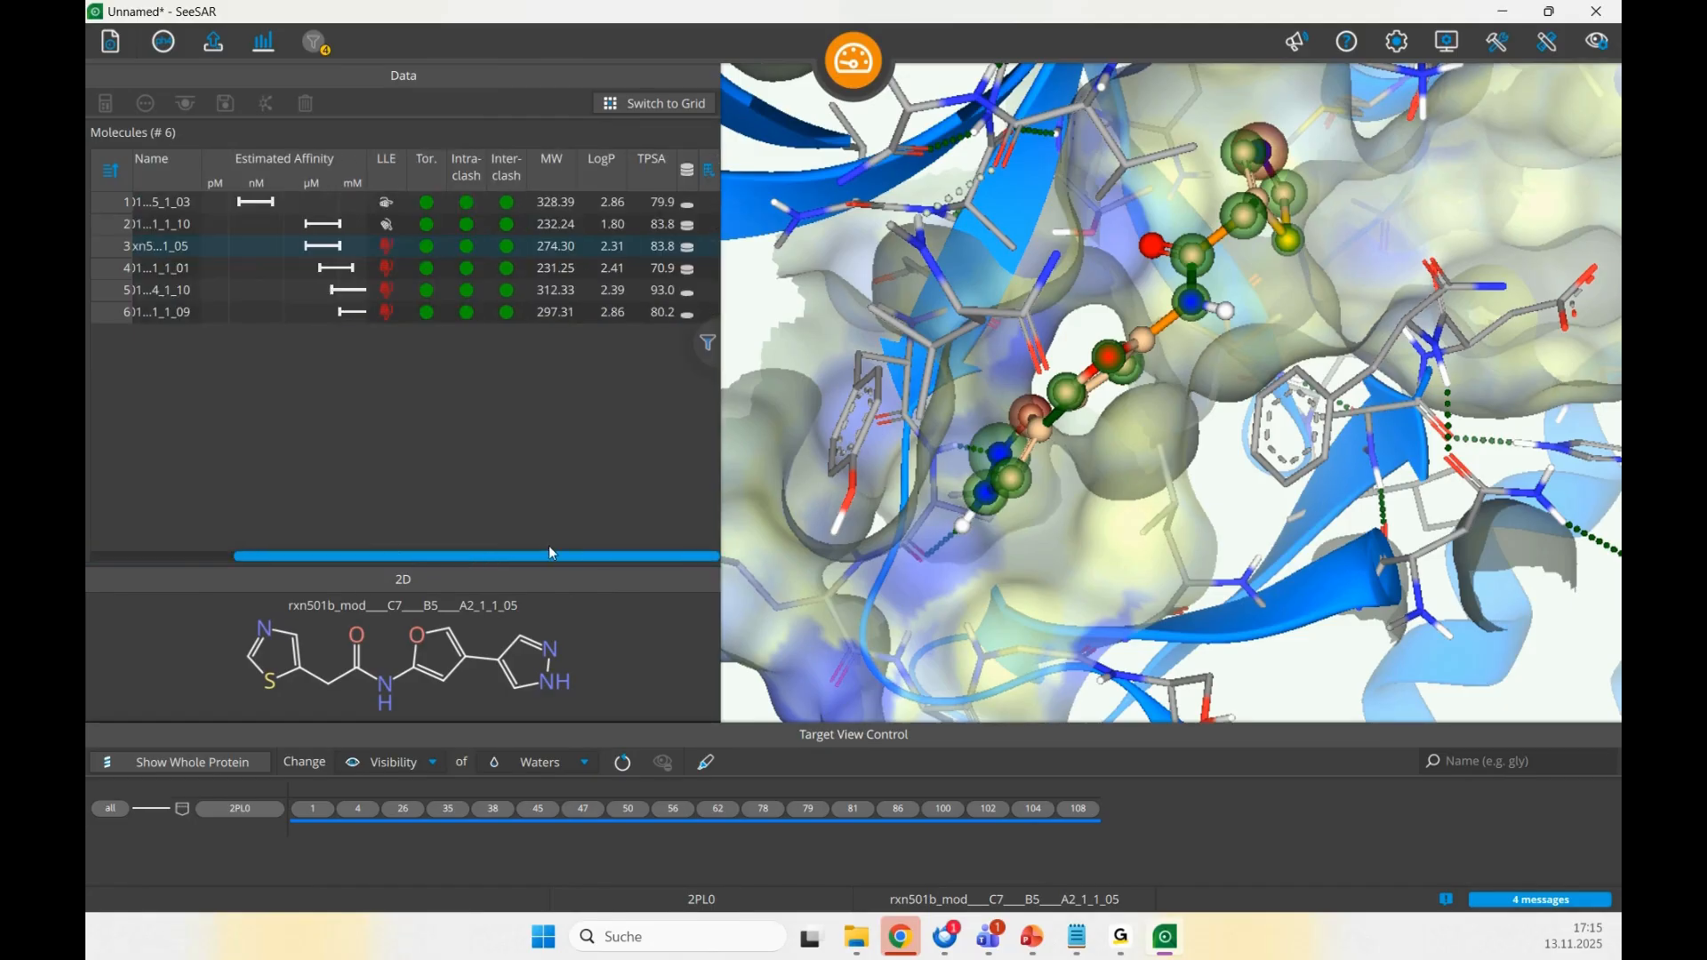
{"action": "left_click", "coordinate": [710, 173]}
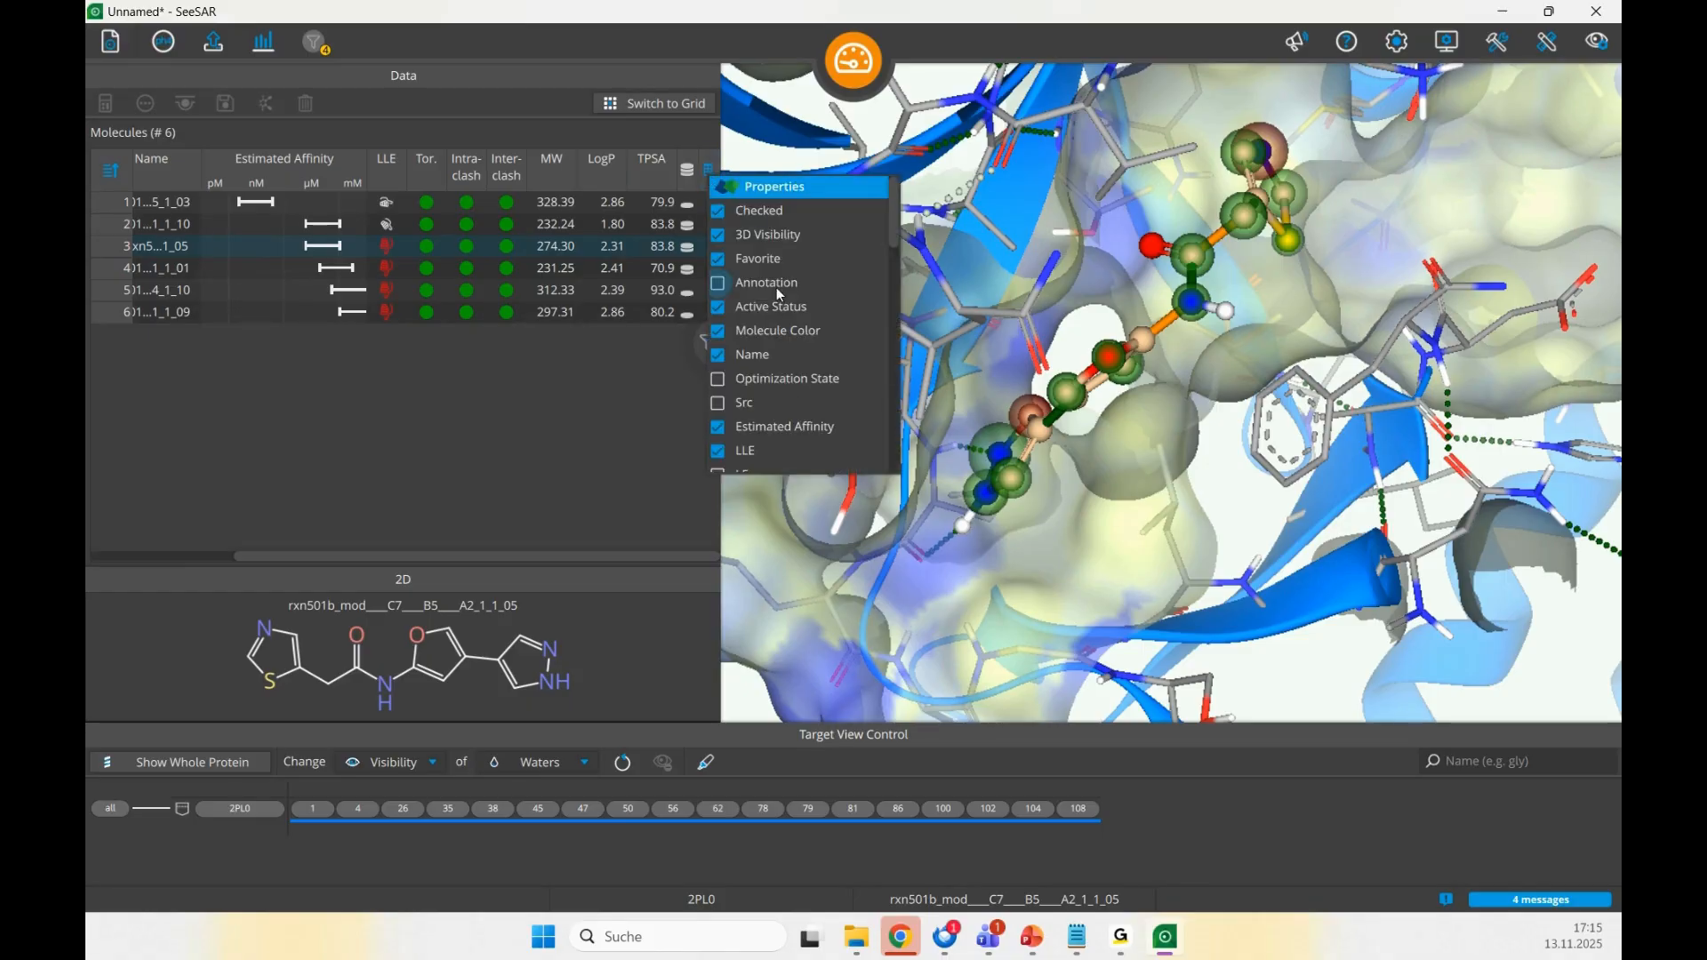
{"action": "scroll", "coordinate": [767, 382], "scroll_direction": "down", "scroll_amount": 5}
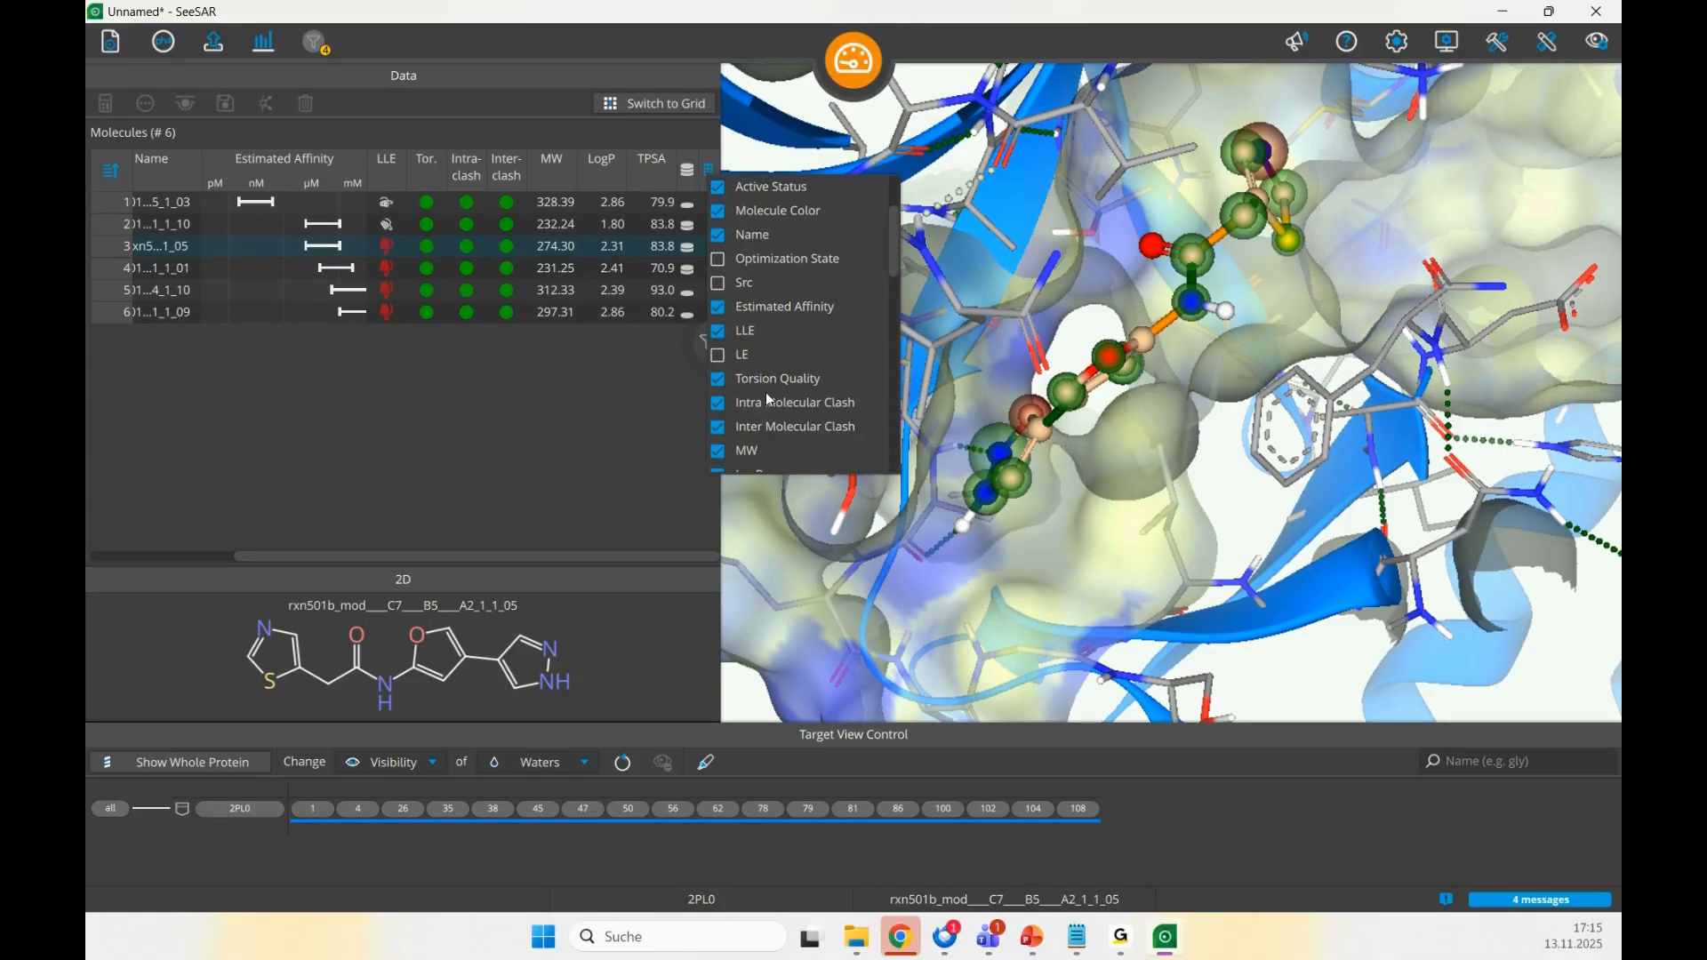
{"action": "scroll", "coordinate": [766, 377], "scroll_direction": "down", "scroll_amount": 5}
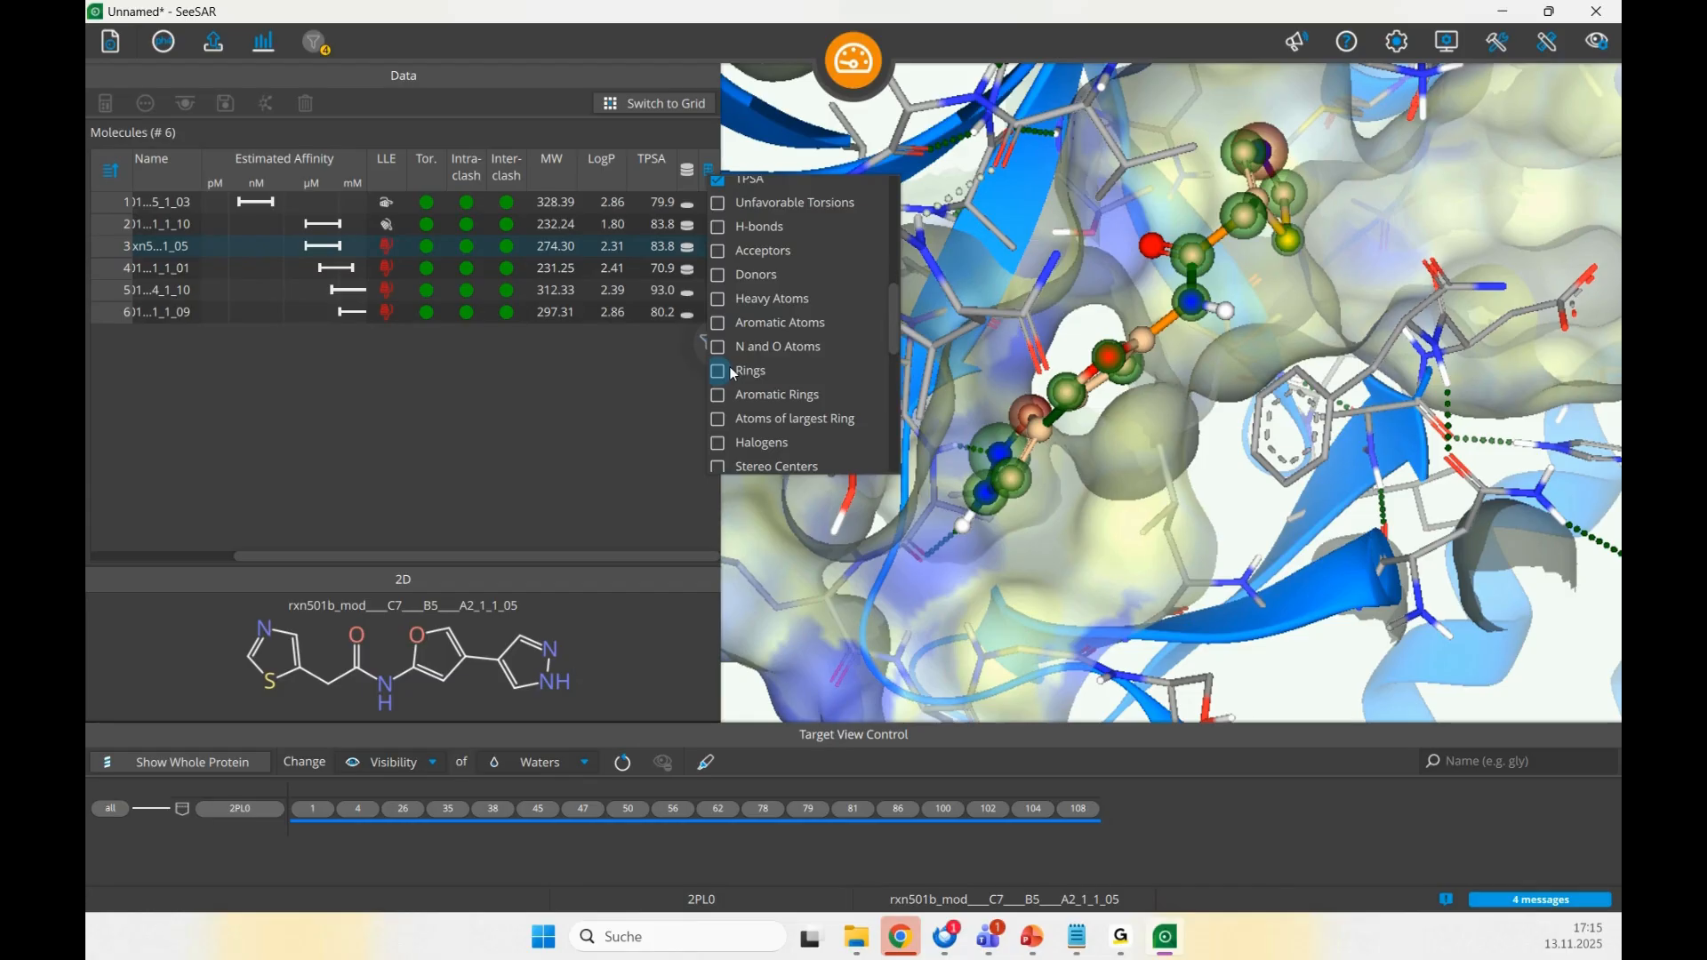
{"action": "left_click", "coordinate": [734, 373]}
{"action": "scroll", "coordinate": [735, 377], "scroll_direction": "down", "scroll_amount": 3}
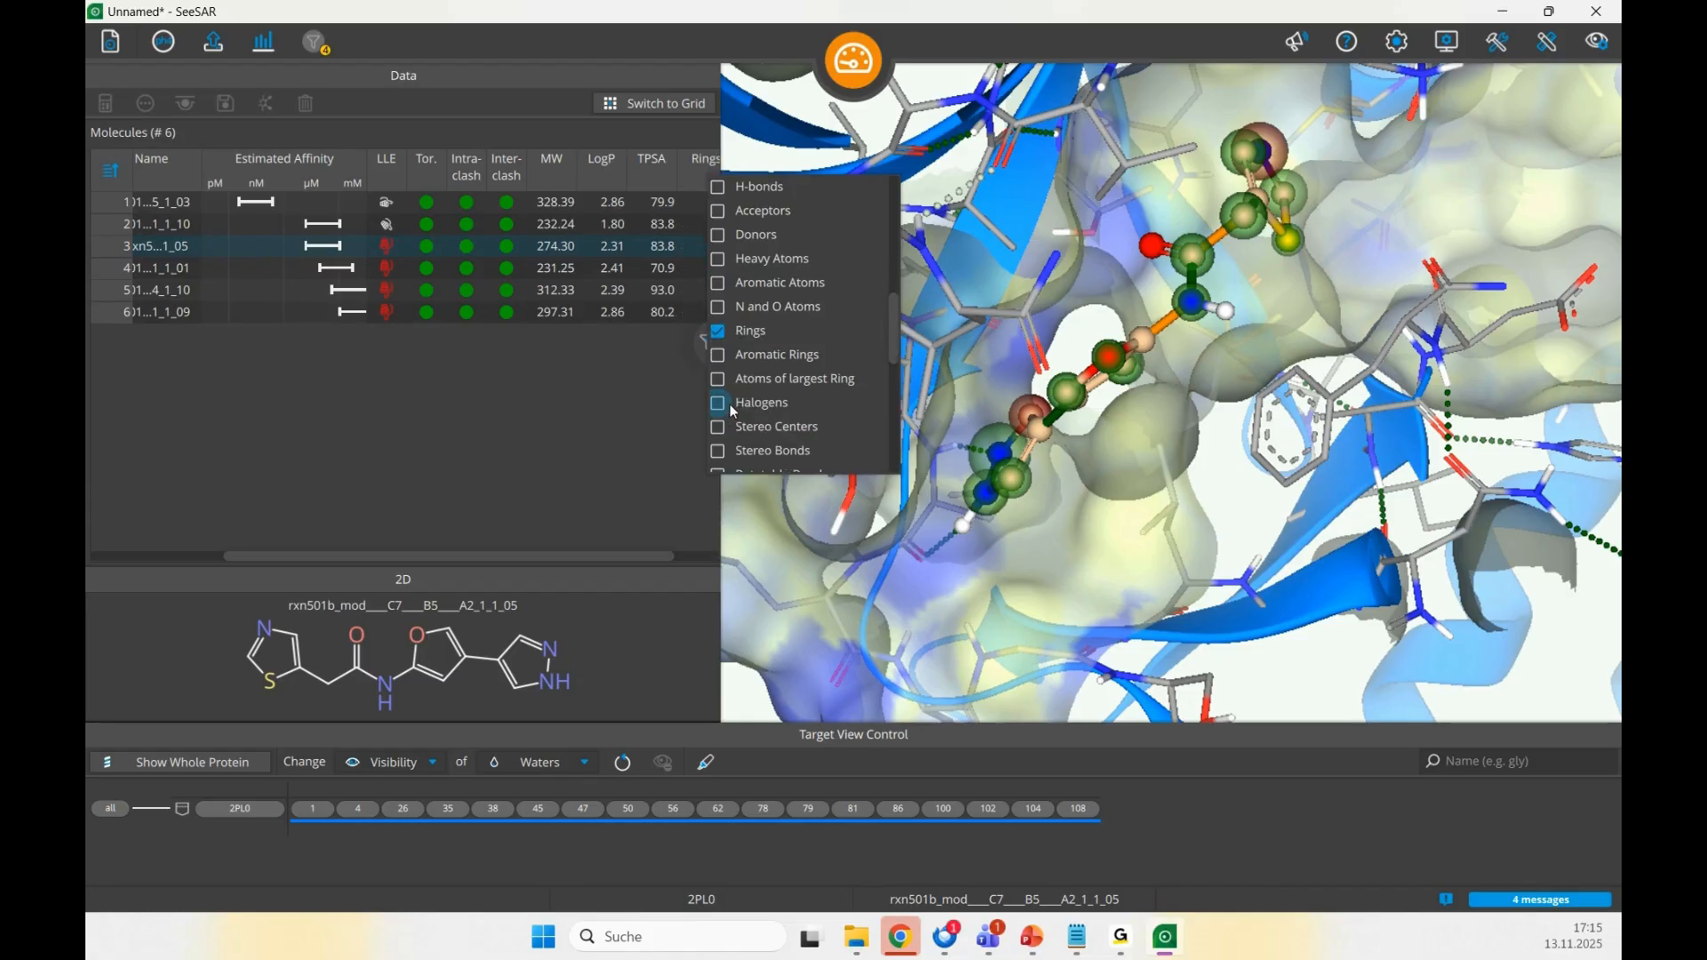
{"action": "scroll", "coordinate": [746, 391], "scroll_direction": "down", "scroll_amount": 1}
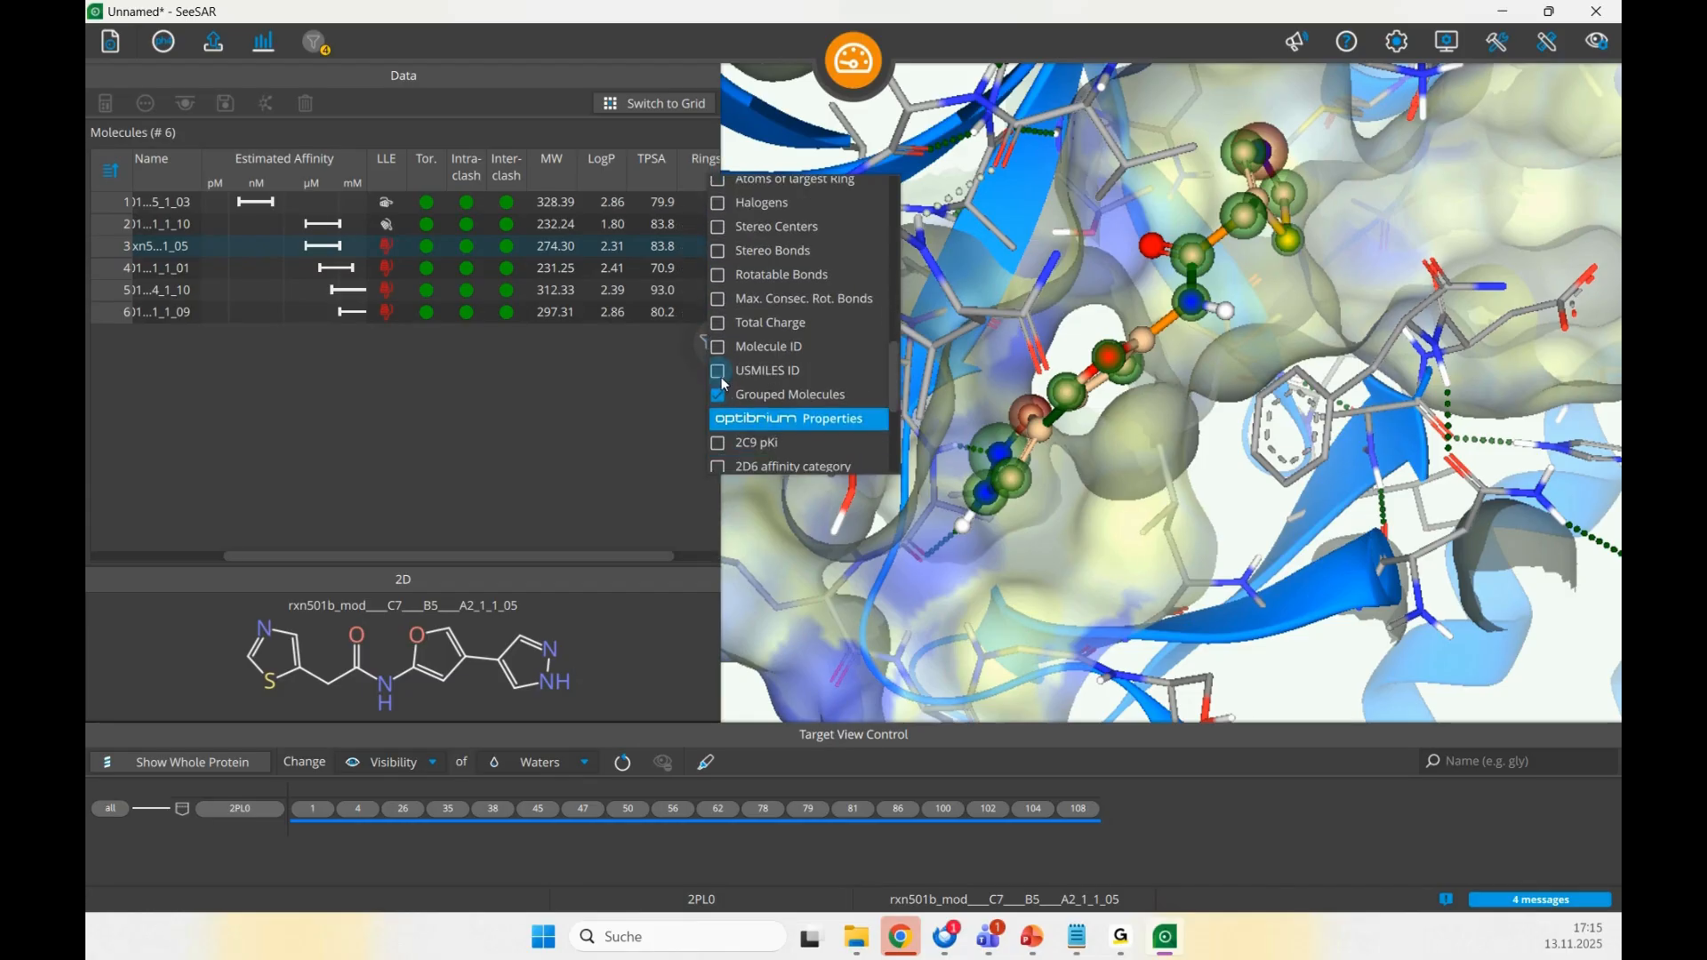
{"action": "scroll", "coordinate": [724, 382], "scroll_direction": "down", "scroll_amount": 4}
{"action": "scroll", "coordinate": [724, 383], "scroll_direction": "up", "scroll_amount": 1}
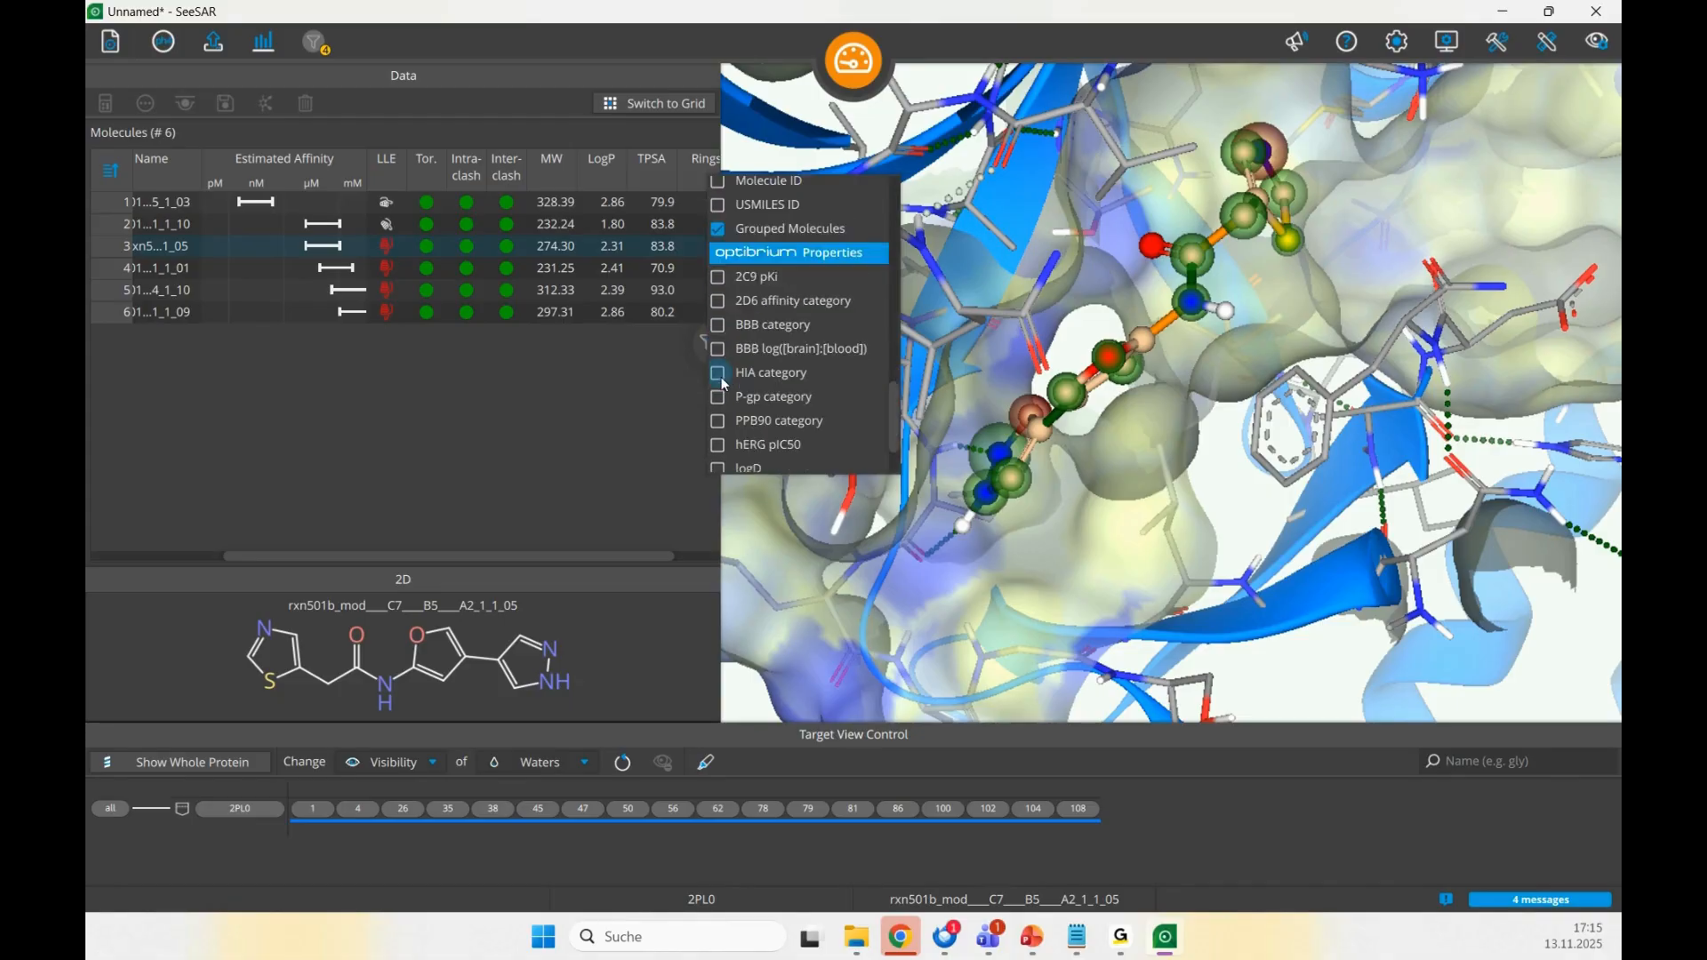
{"action": "scroll", "coordinate": [725, 385], "scroll_direction": "up", "scroll_amount": 3}
{"action": "left_click", "coordinate": [720, 289]}
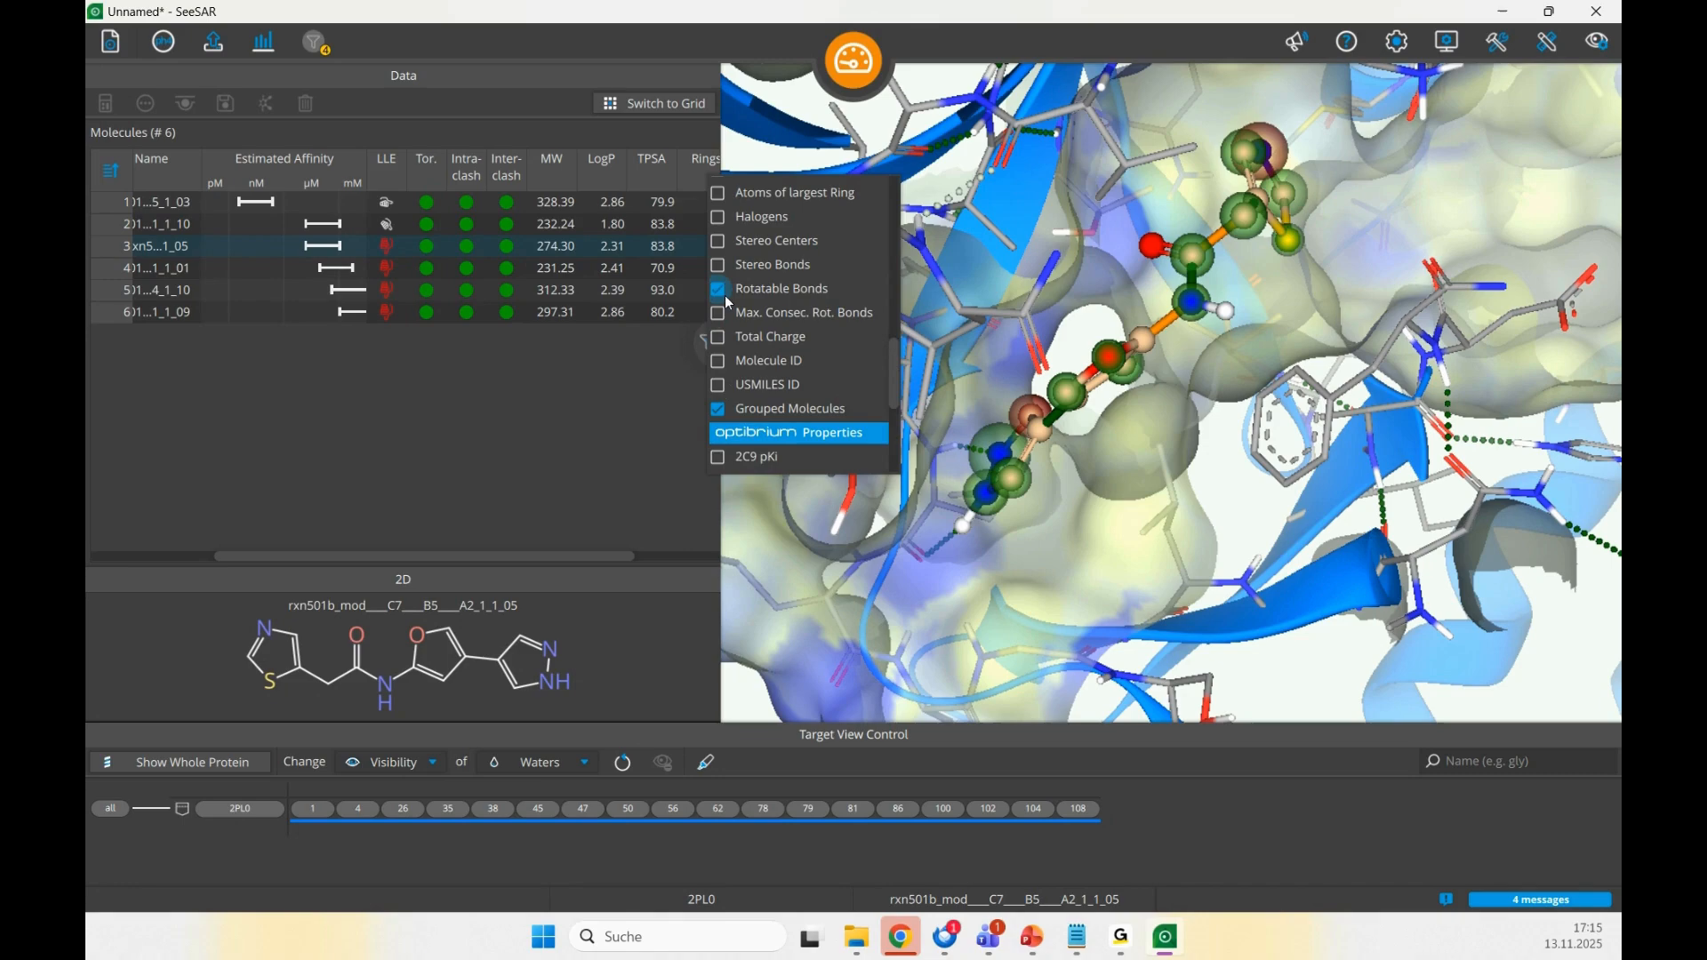
{"action": "left_click_drag", "start_coordinate": [507, 557], "coordinate": [628, 553]}
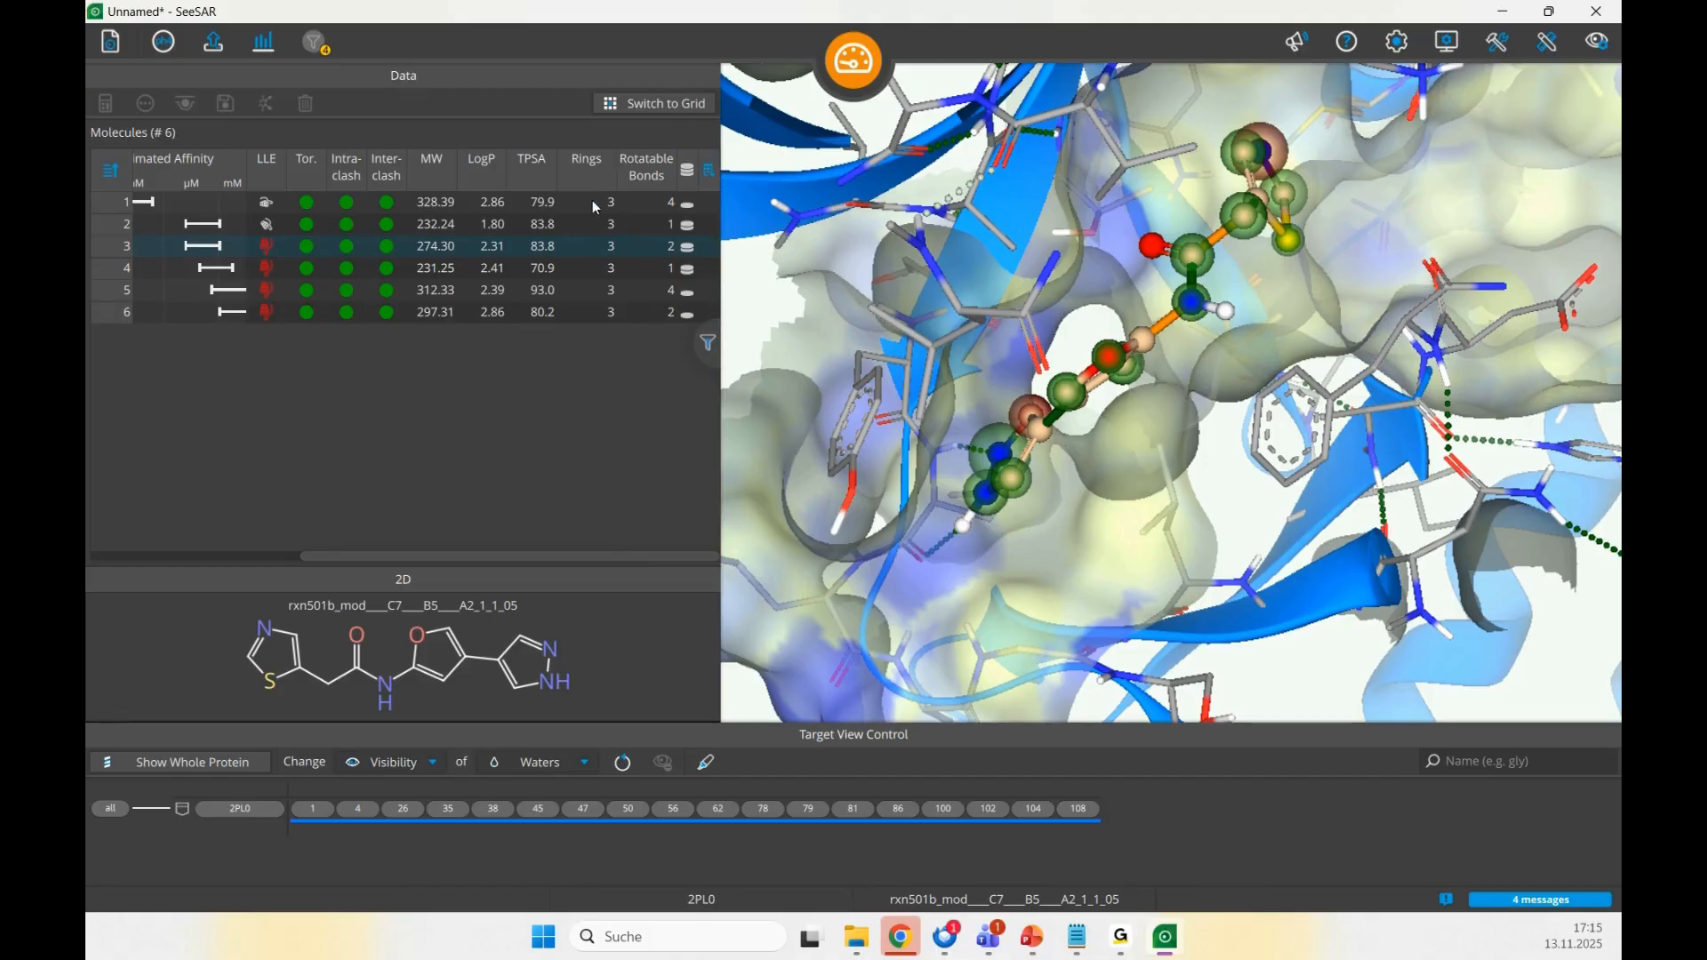
- Check the torsion quality and clash filters set for the molecules
{"action": "left_click", "coordinate": [709, 342]}
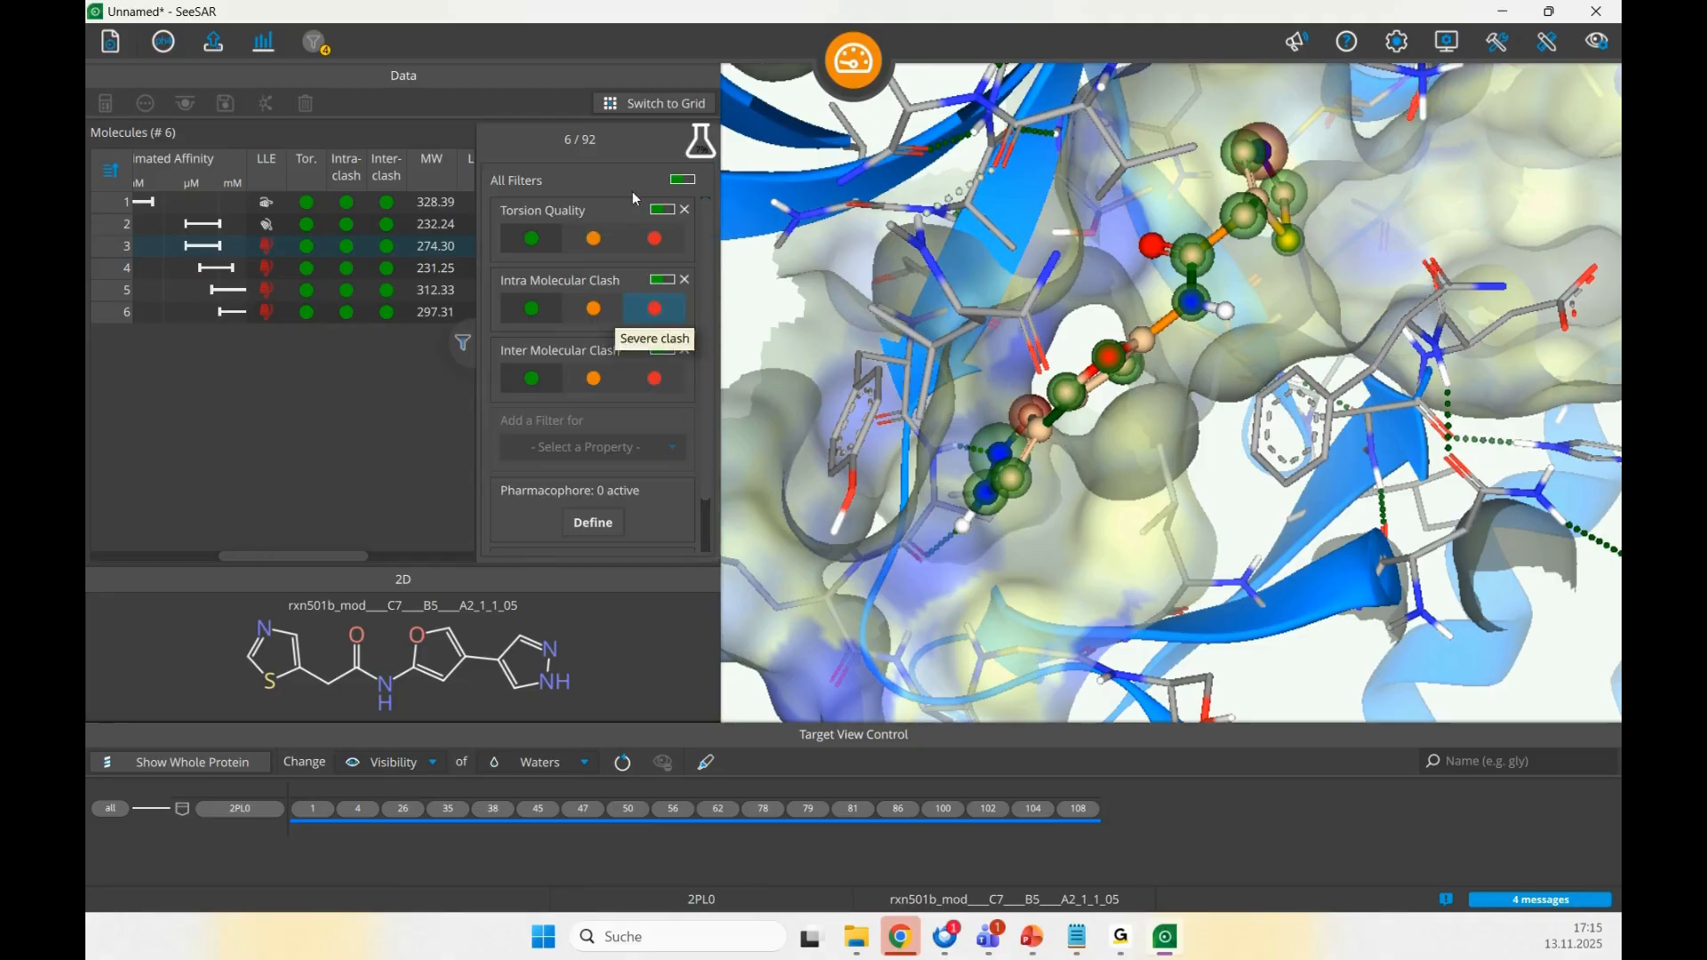
{"action": "left_click", "coordinate": [463, 343]}
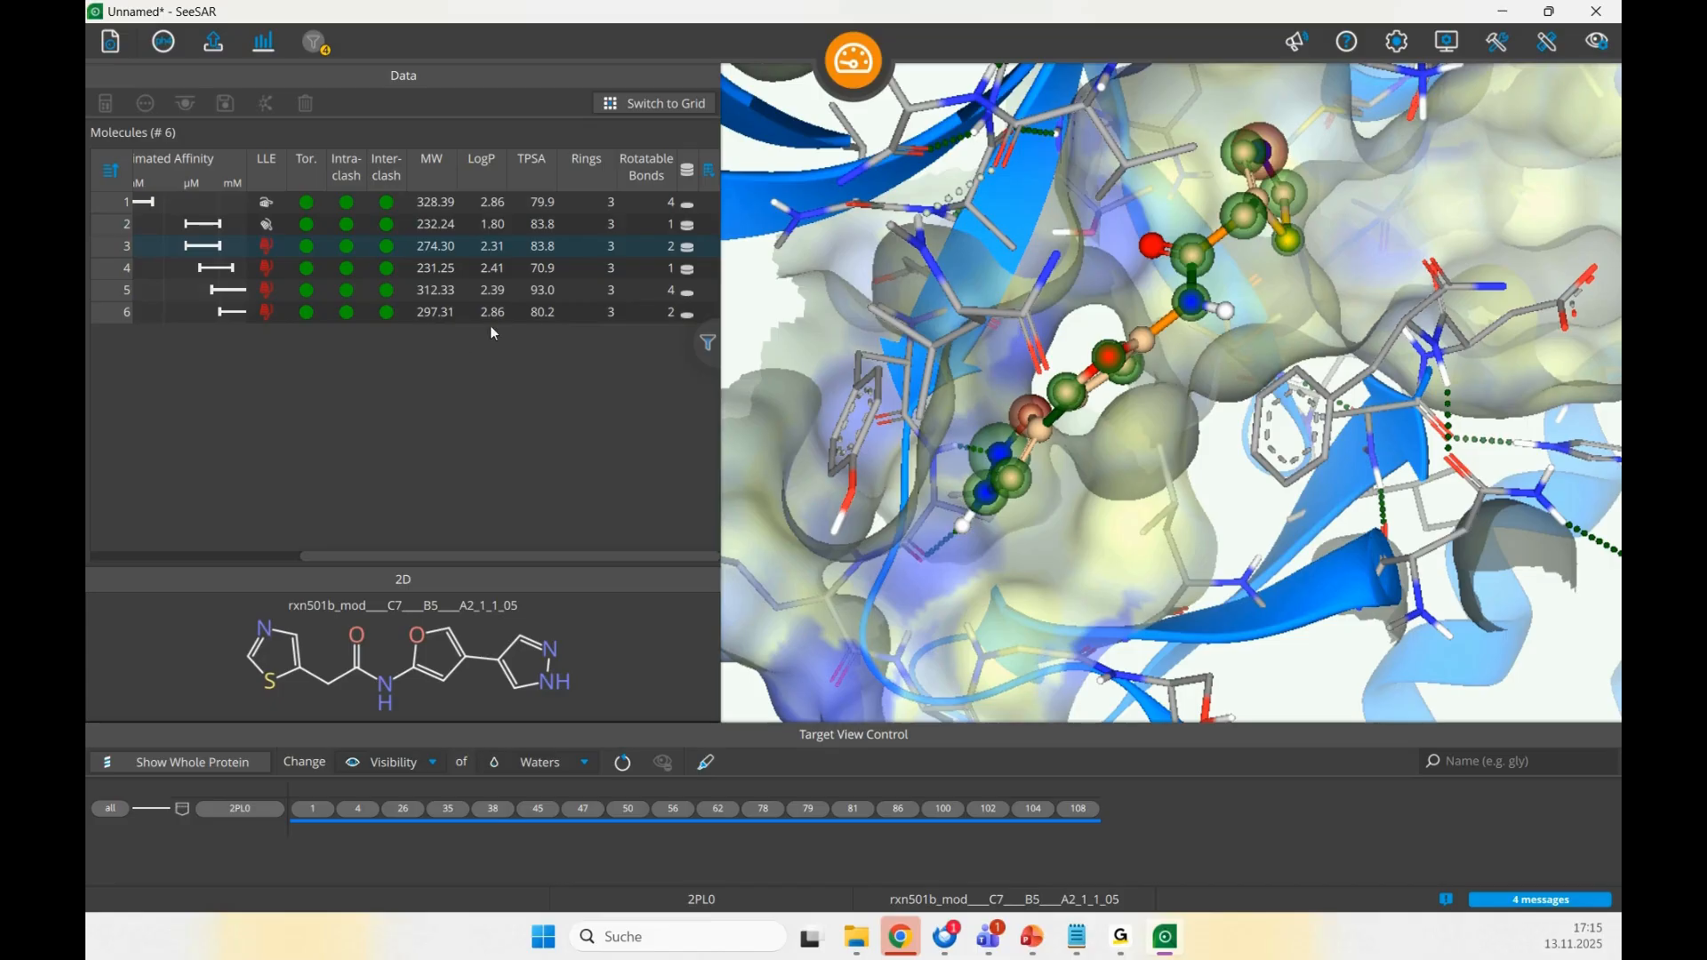
- Switch the molecule list to the grid view and widen the data area beside the 3D view
{"action": "left_click", "coordinate": [656, 105]}
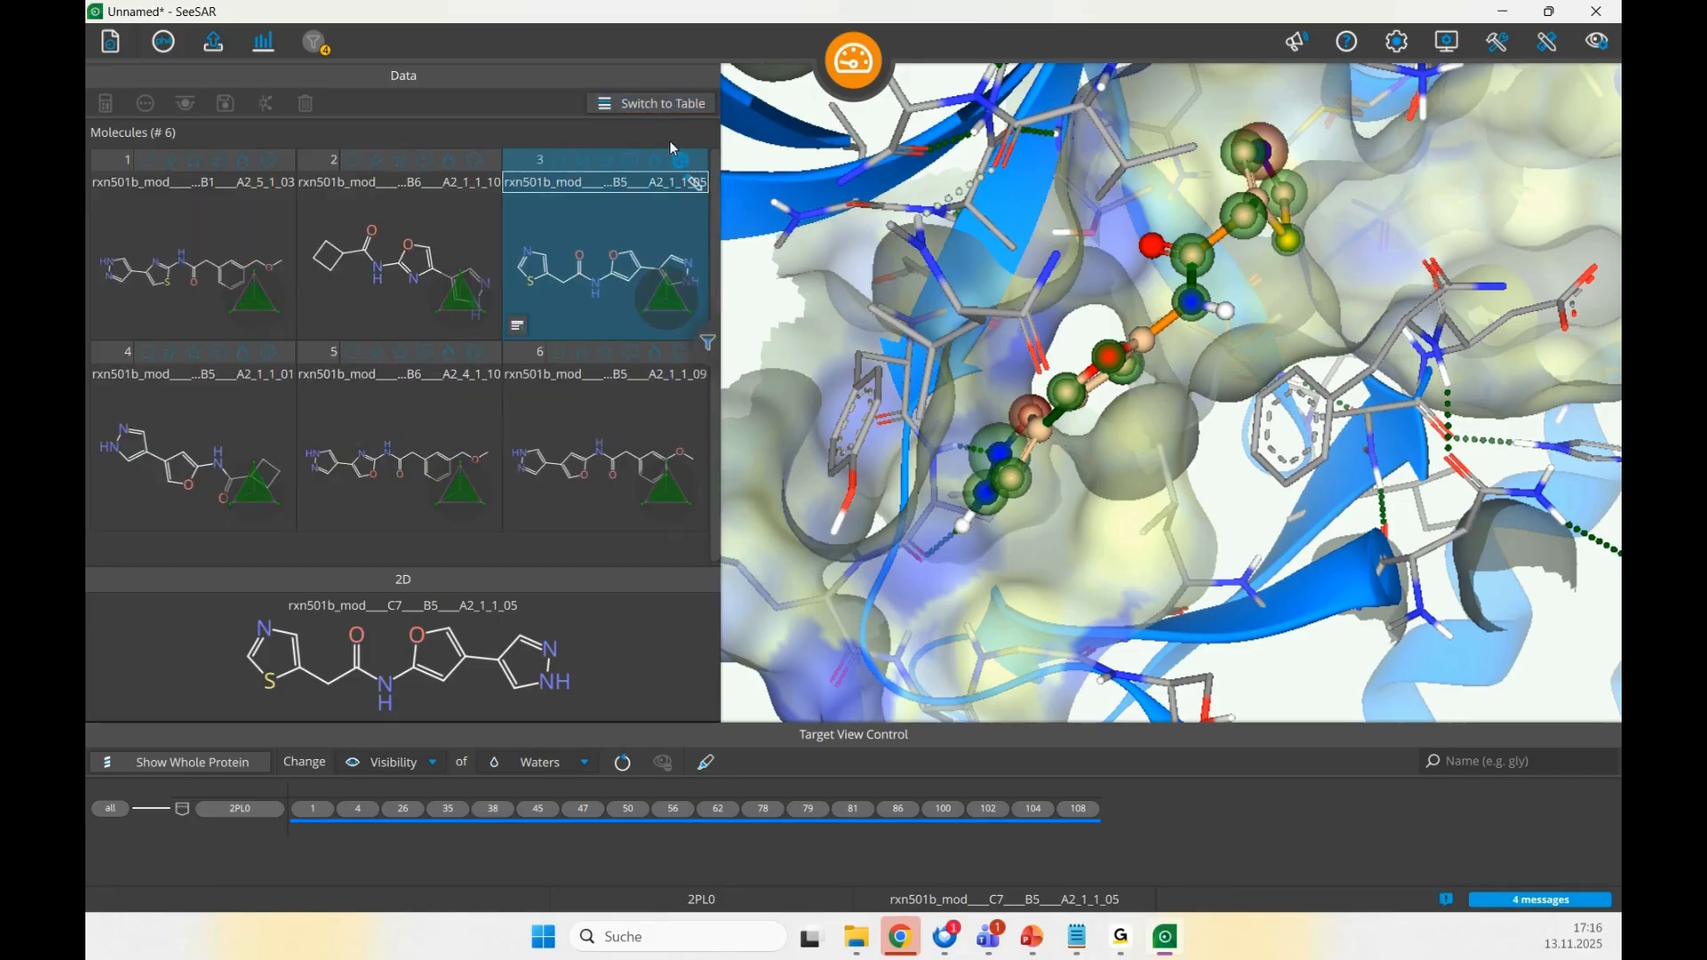
{"action": "left_click", "coordinate": [646, 110]}
{"action": "left_click", "coordinate": [652, 108]}
{"action": "left_click_drag", "start_coordinate": [721, 283], "coordinate": [970, 282]}
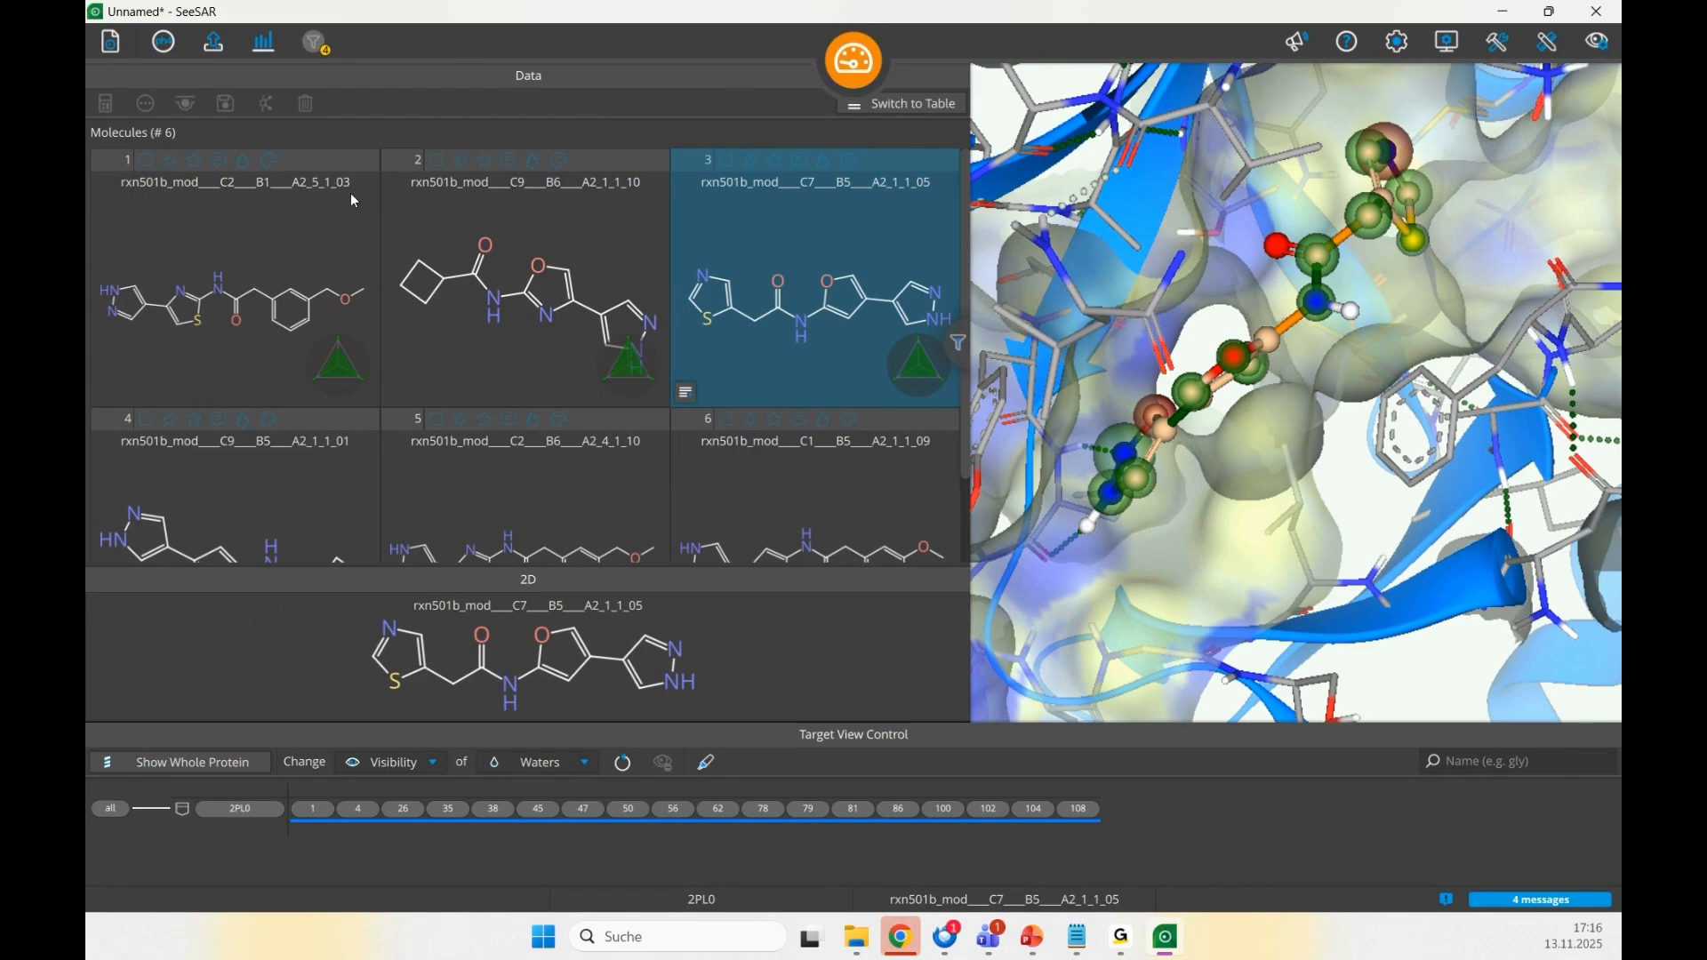
- Select molecule rxn501b_mod____C2____B1____A2_5_1_03 in the grid and enlarge its property plot
{"action": "double_click", "coordinate": [372, 184]}
{"action": "left_click", "coordinate": [355, 293]}
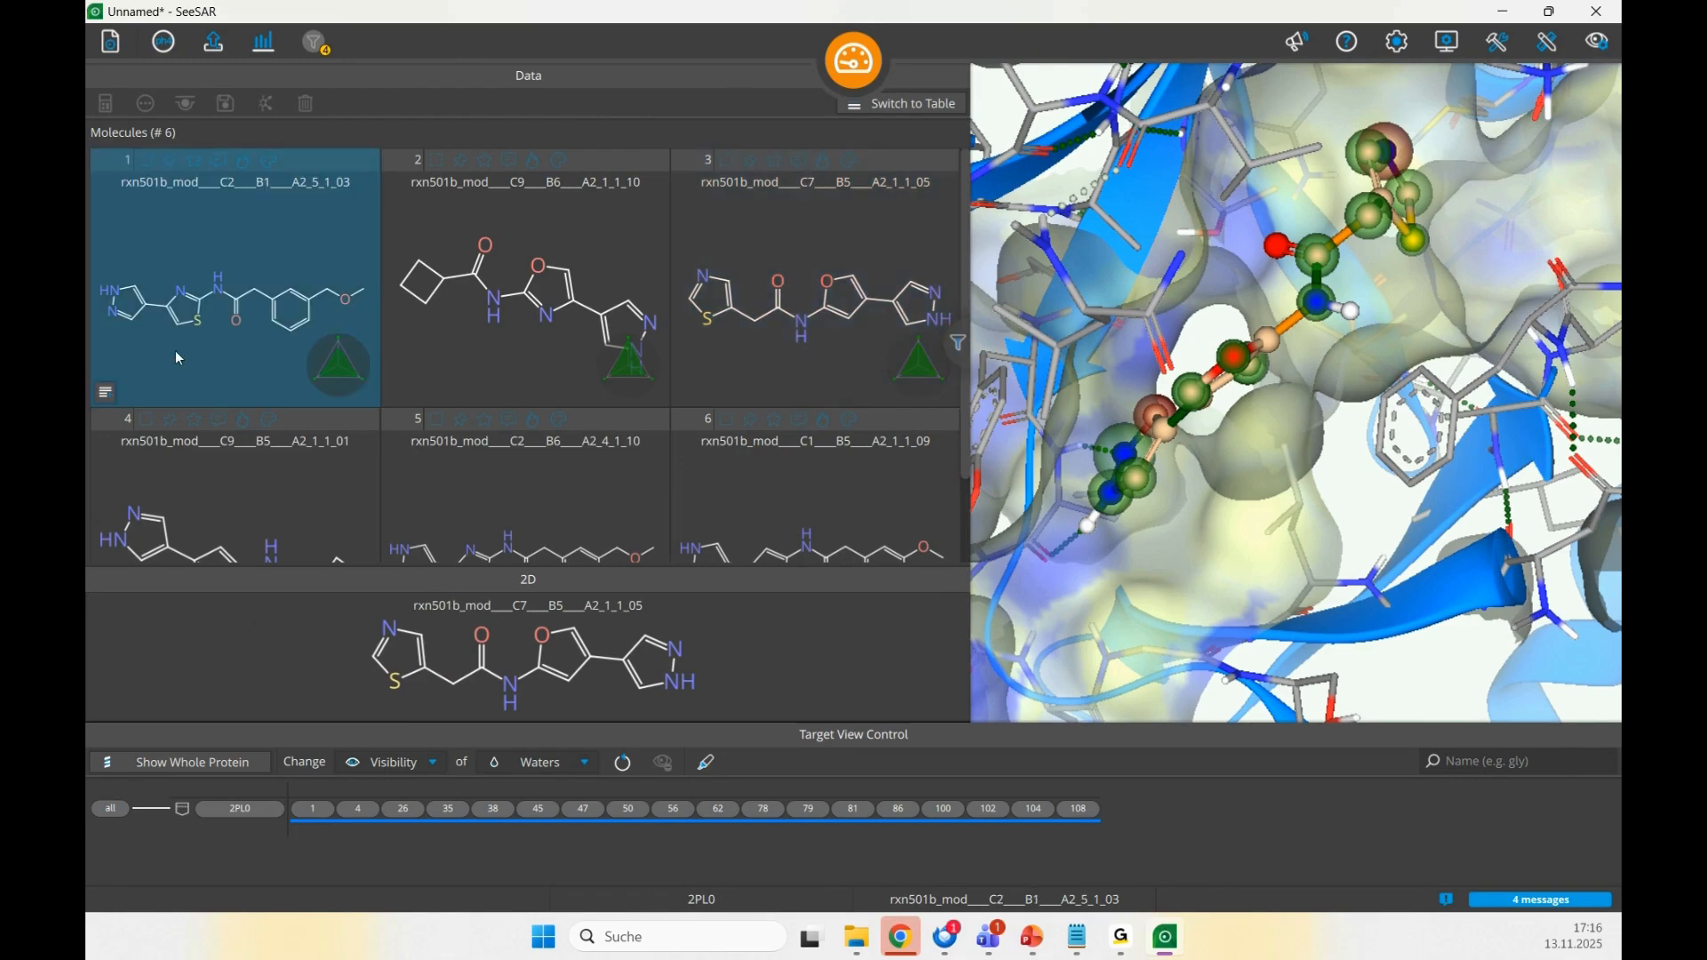
{"action": "mouse_move", "coordinate": [342, 382]}
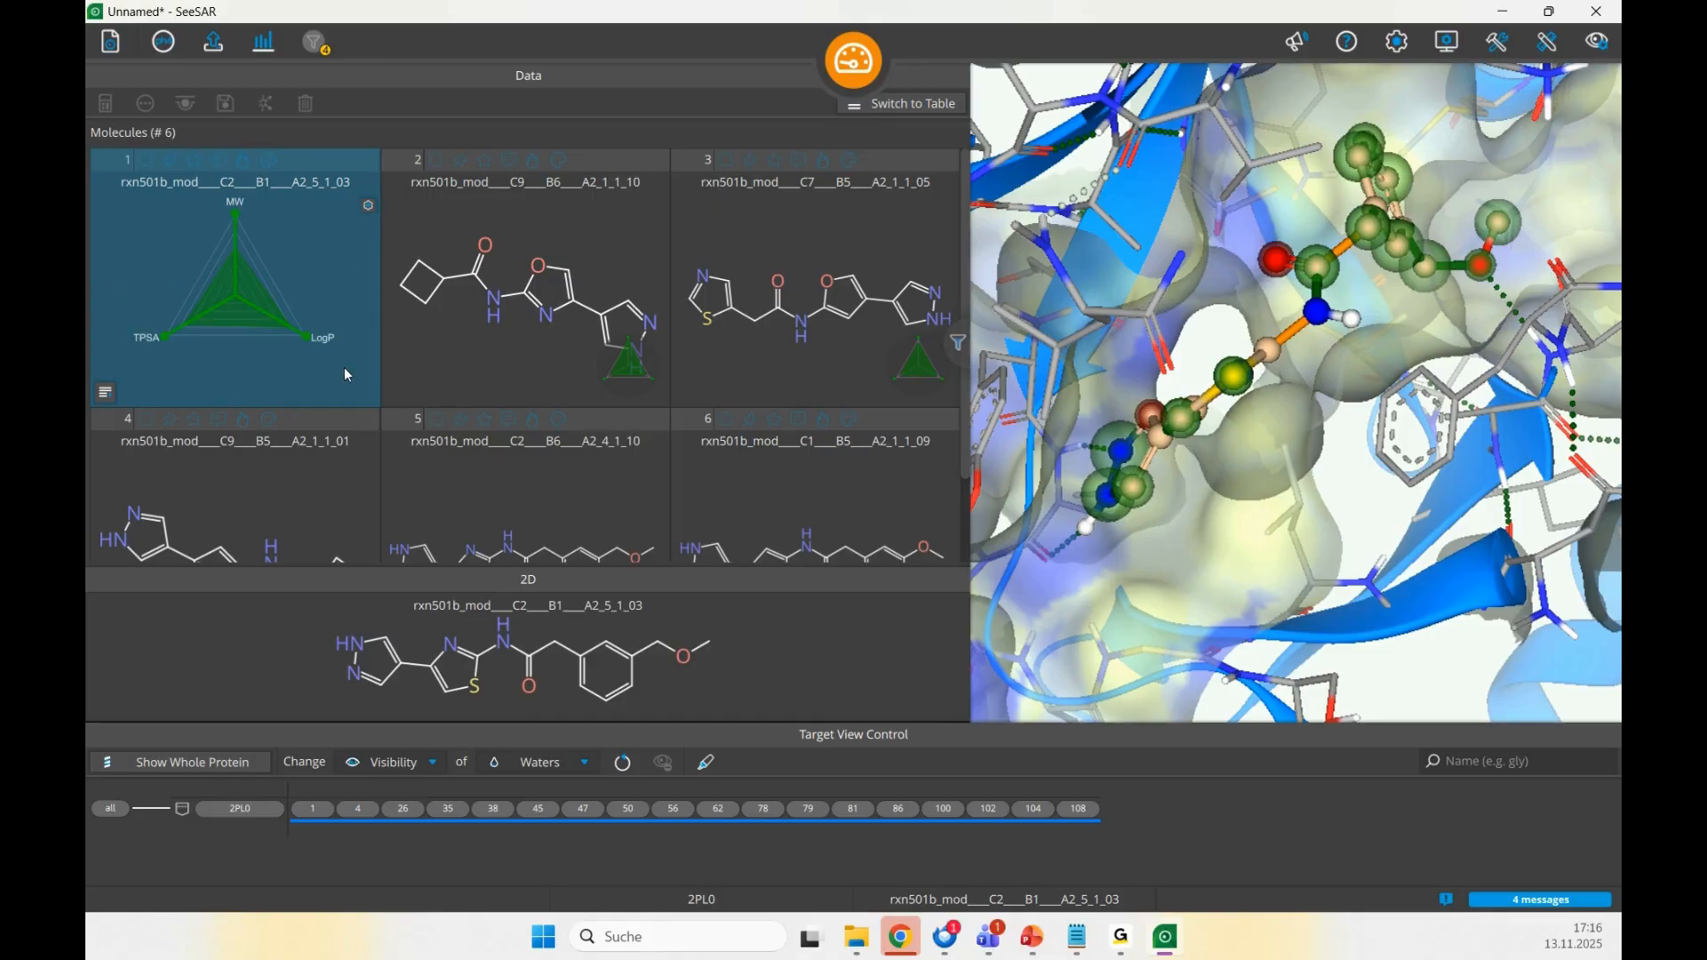
- Add # Stereo Centers to the property plot of rxn501b_mod____C2____B1____A2_5_1_03 and lower its upper threshold to about 1
{"action": "left_click", "coordinate": [369, 209]}
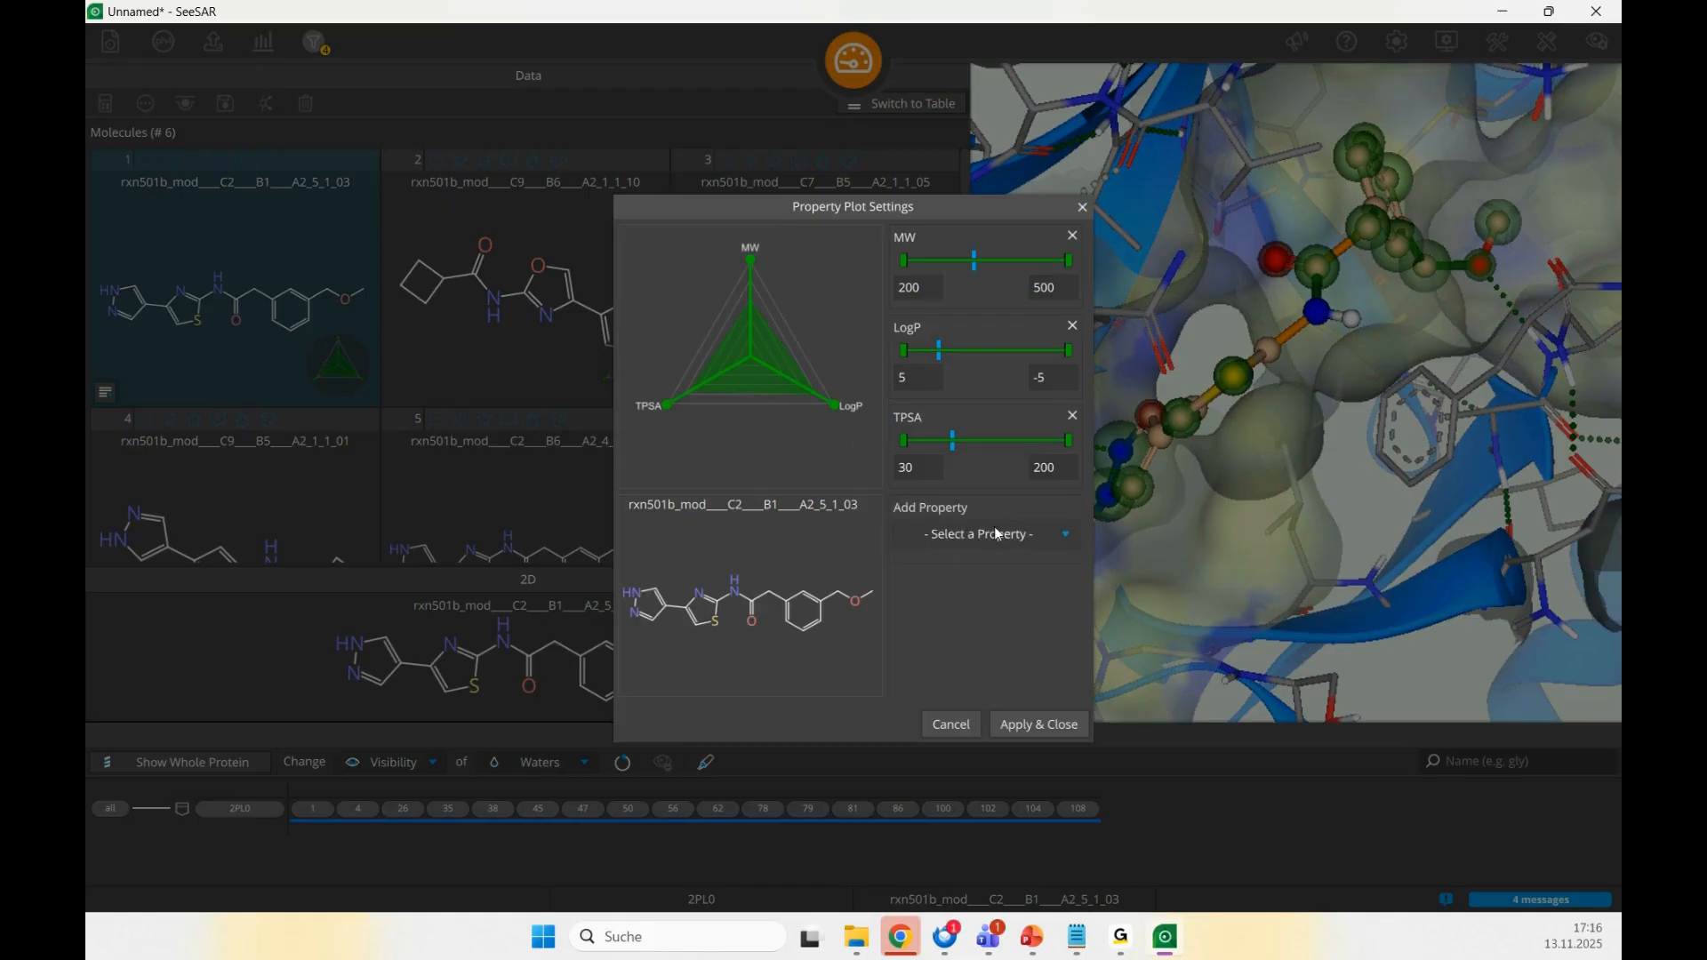
{"action": "left_click", "coordinate": [994, 532]}
{"action": "scroll", "coordinate": [985, 638], "scroll_direction": "down", "scroll_amount": 2}
{"action": "scroll", "coordinate": [994, 654], "scroll_direction": "down", "scroll_amount": 3}
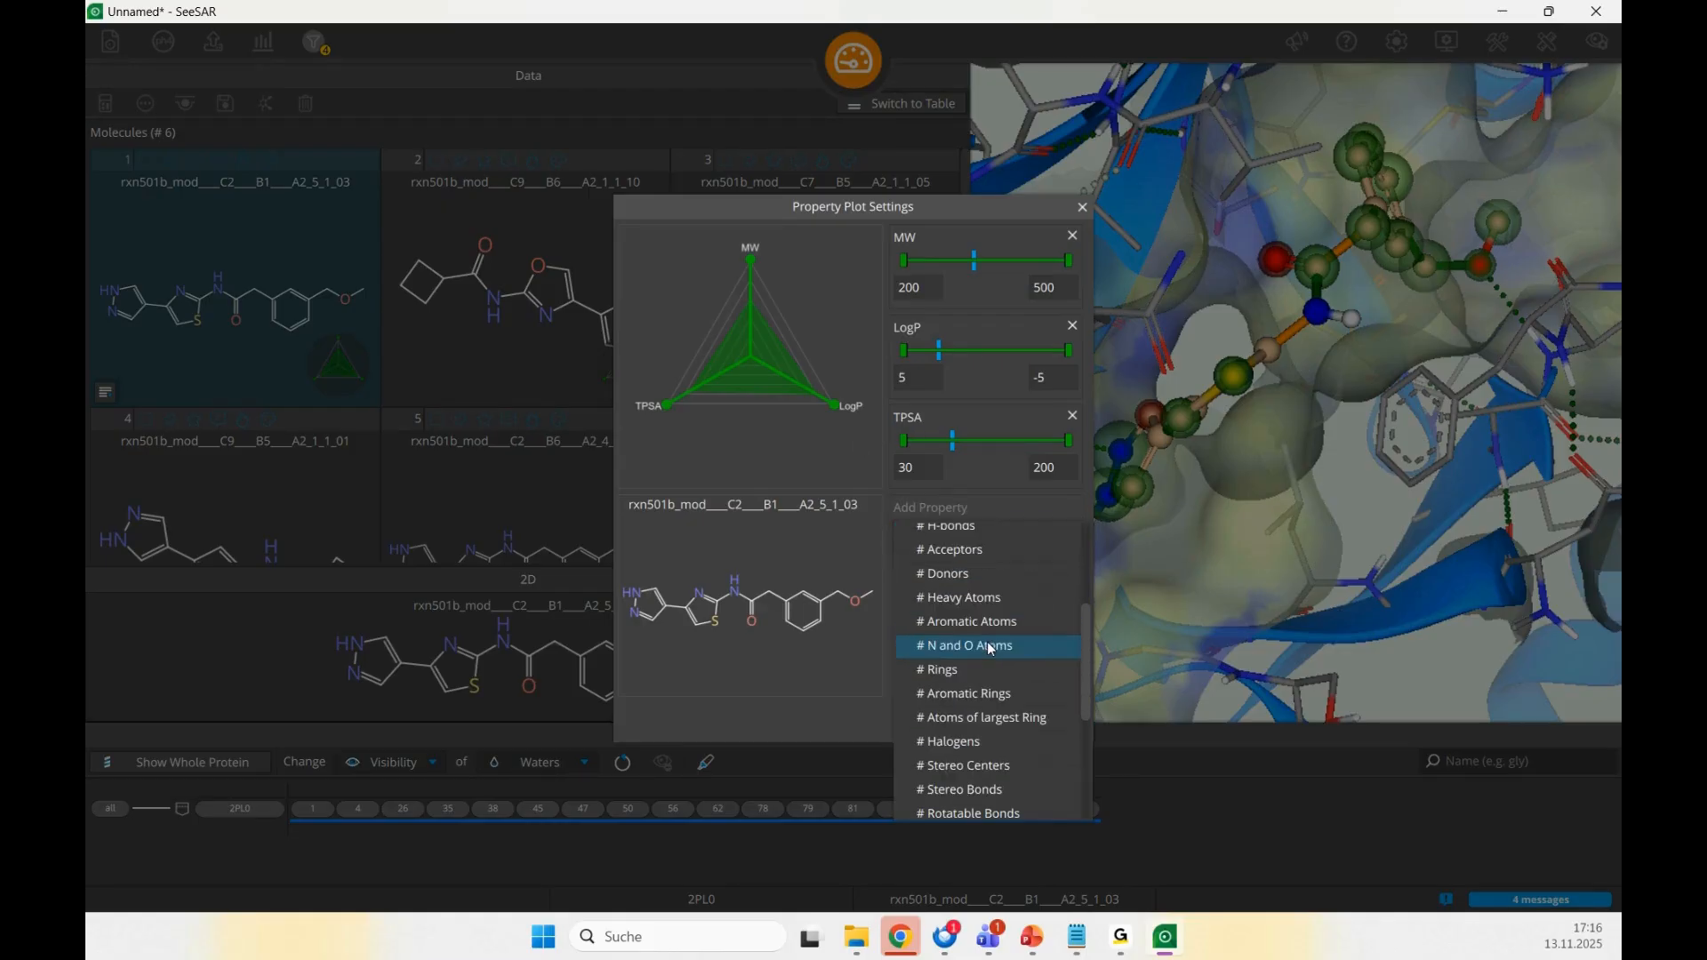
{"action": "left_click", "coordinate": [1003, 686]}
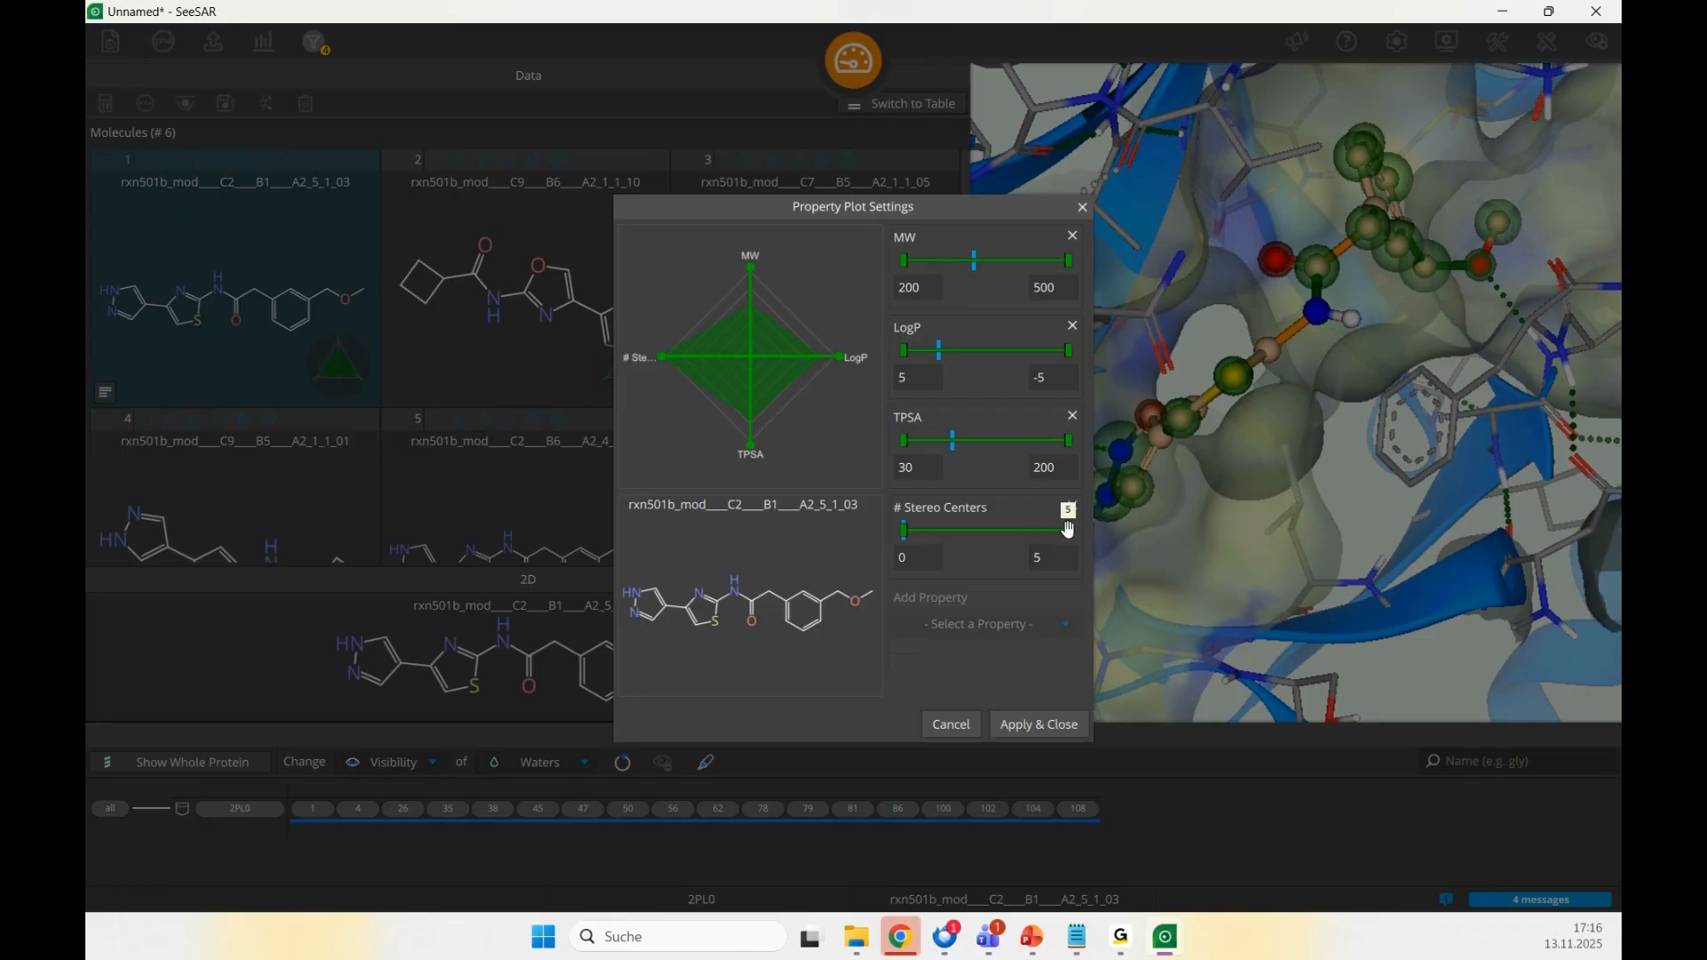
{"action": "left_click_drag", "start_coordinate": [1072, 530], "coordinate": [936, 531]}
- Add # Rotatable Bonds to the property plot, lower its upper threshold to about 2 and apply the plot settings
{"action": "left_click", "coordinate": [1027, 624]}
{"action": "scroll", "coordinate": [985, 685], "scroll_direction": "down", "scroll_amount": 3}
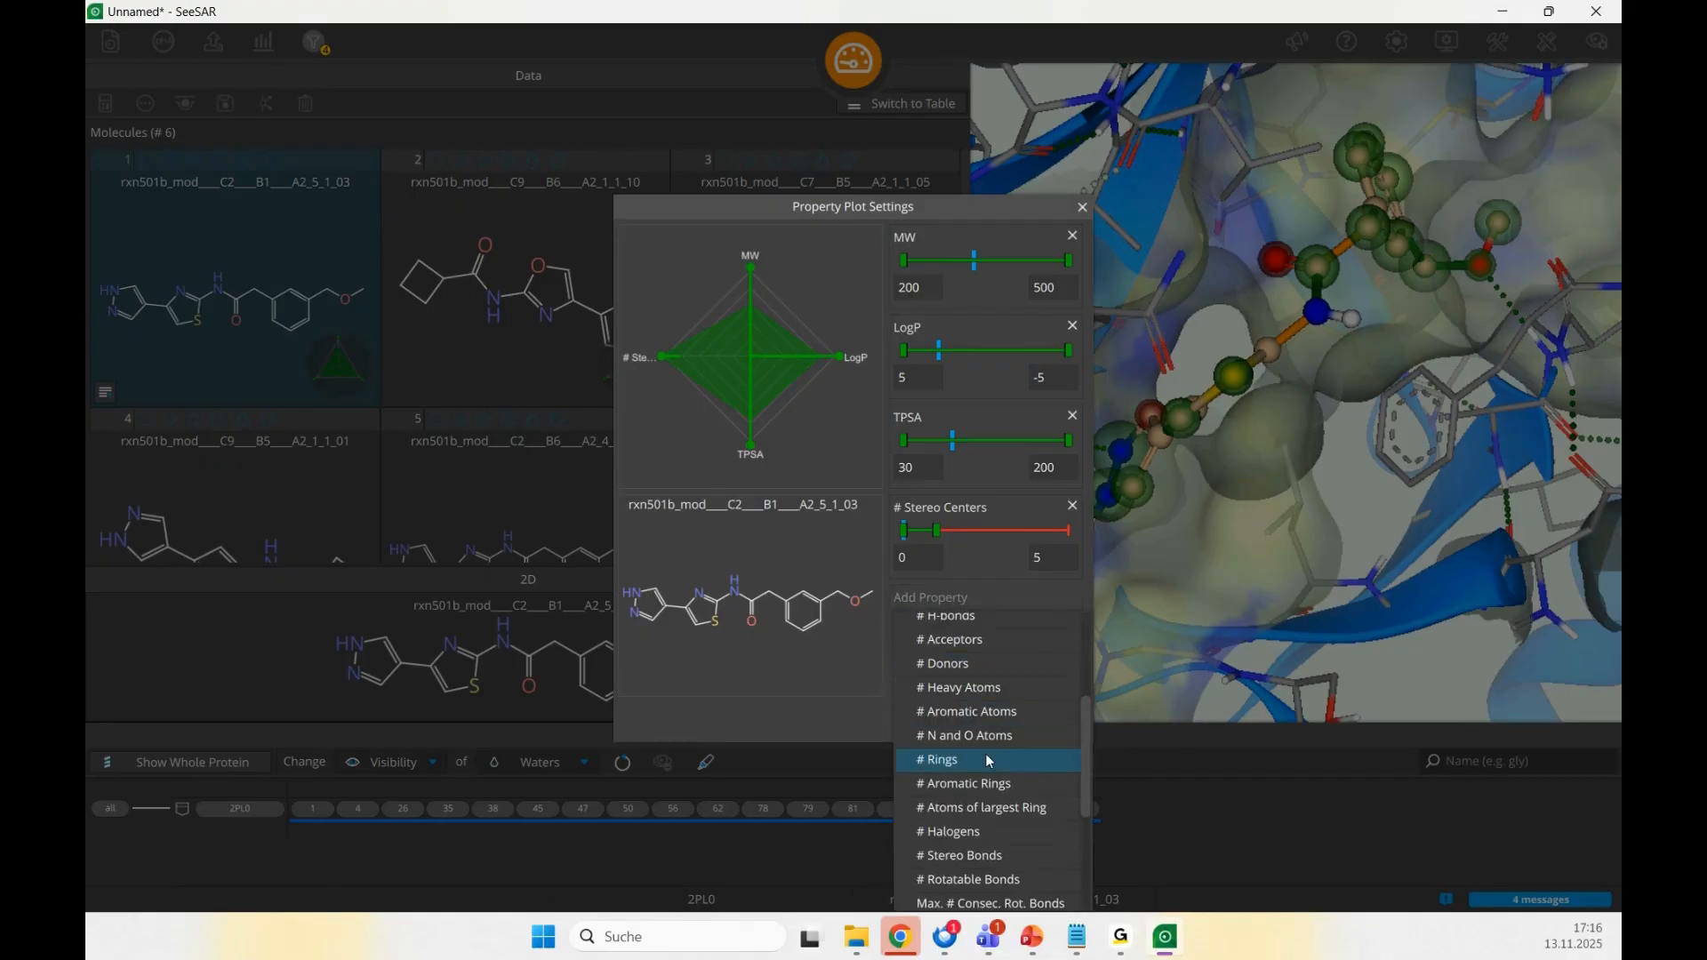
{"action": "left_click", "coordinate": [978, 880]}
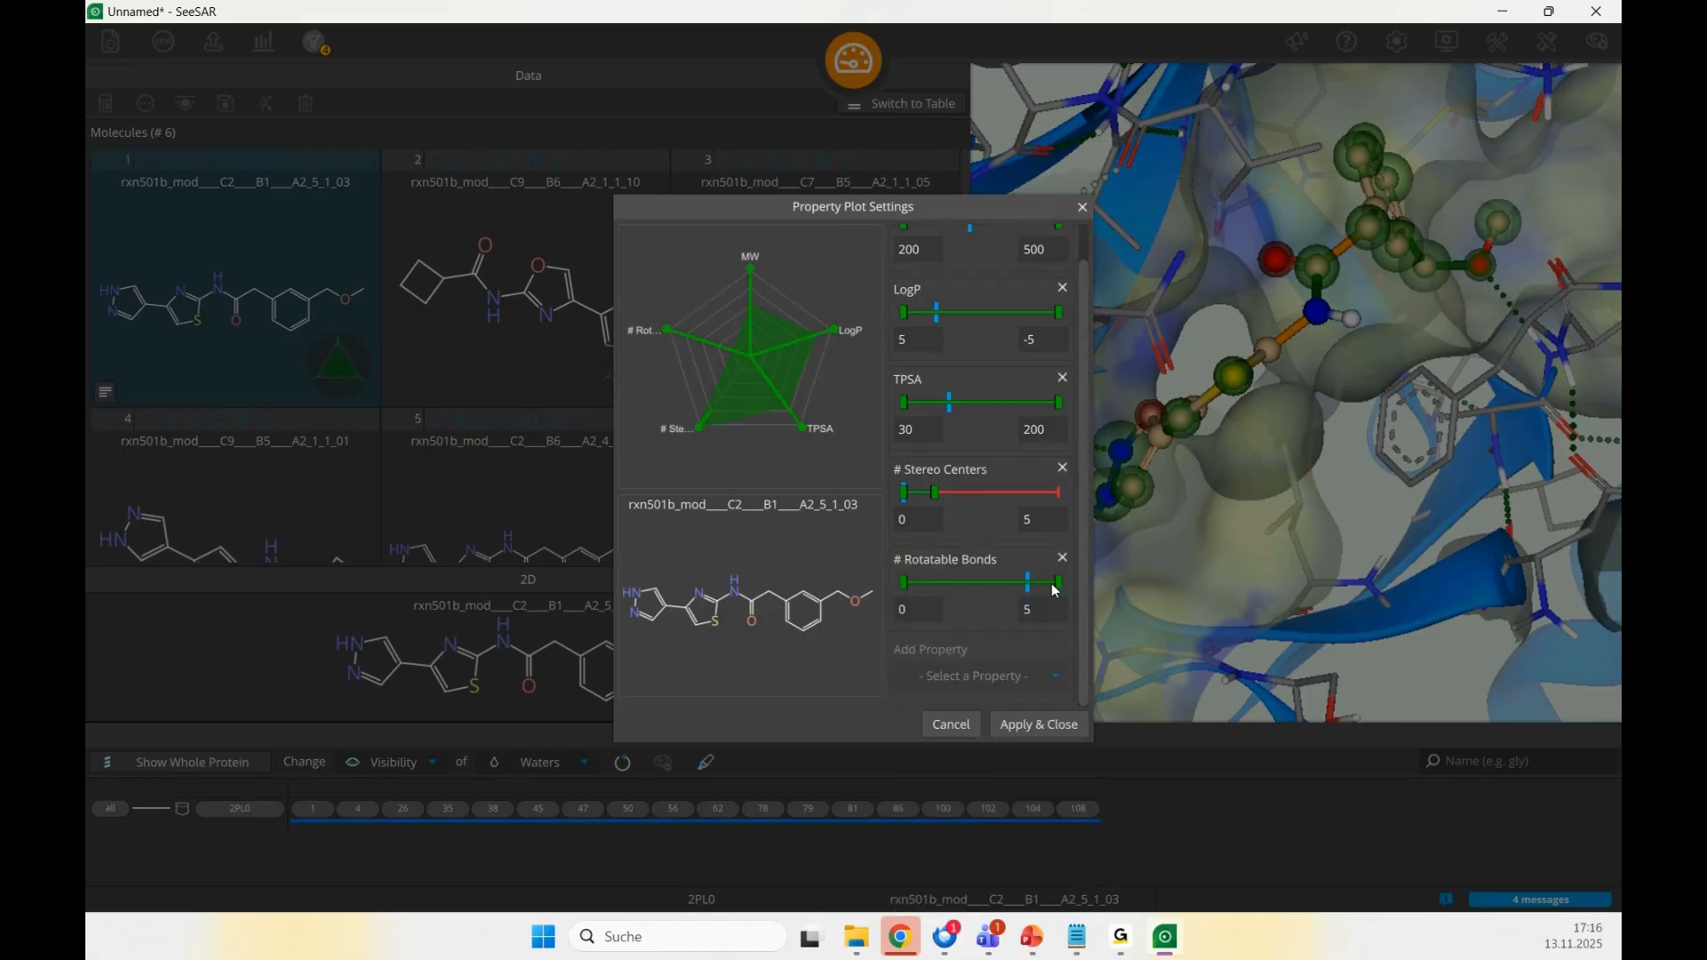
{"action": "left_click_drag", "start_coordinate": [1060, 584], "coordinate": [975, 584]}
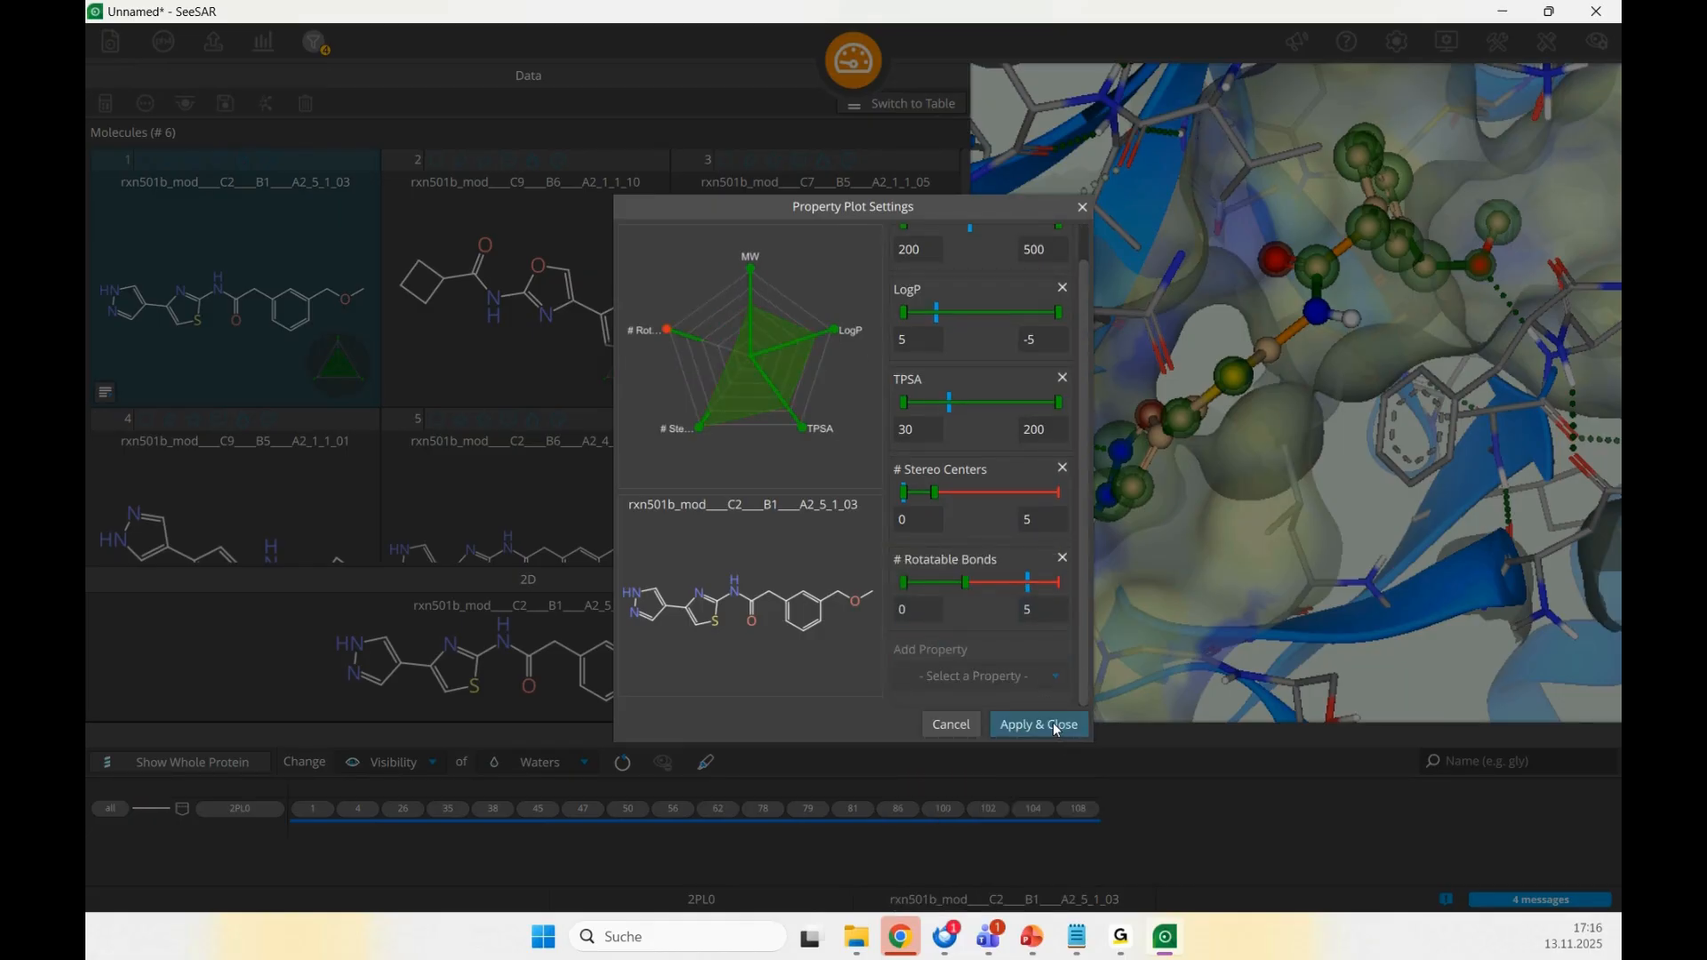
{"action": "left_click", "coordinate": [1040, 725]}
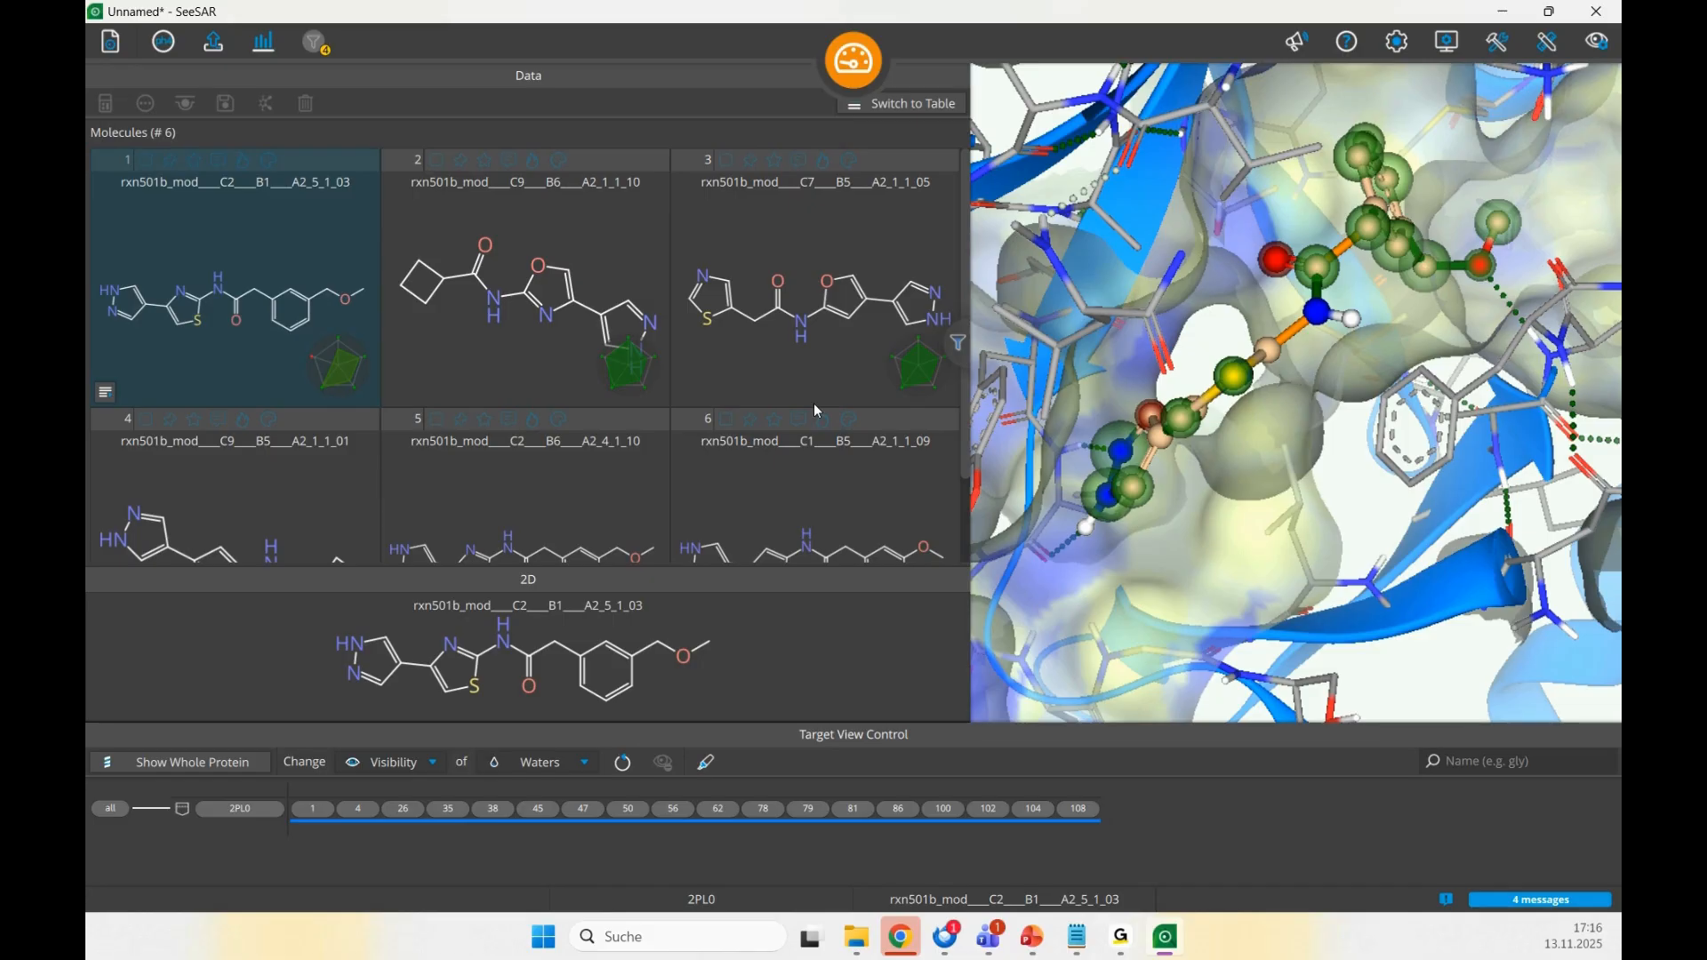
- Switch the molecule list back to the table view and check all molecules
{"action": "left_click", "coordinate": [880, 108]}
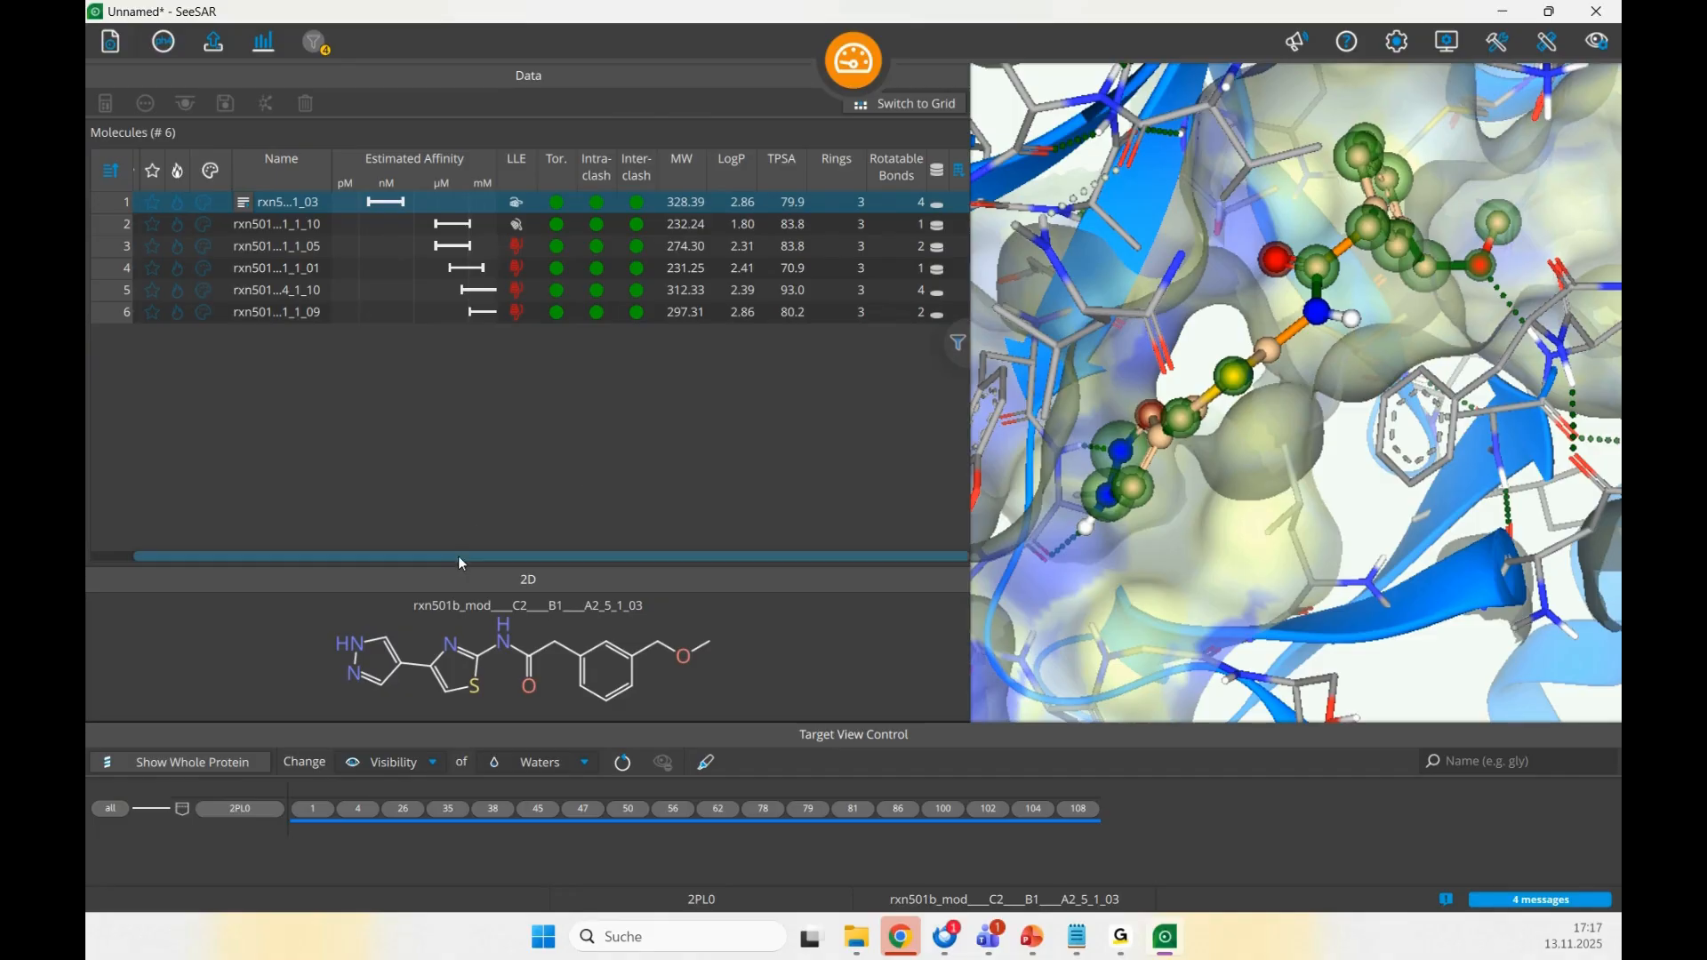
{"action": "left_click_drag", "start_coordinate": [457, 557], "coordinate": [419, 557]}
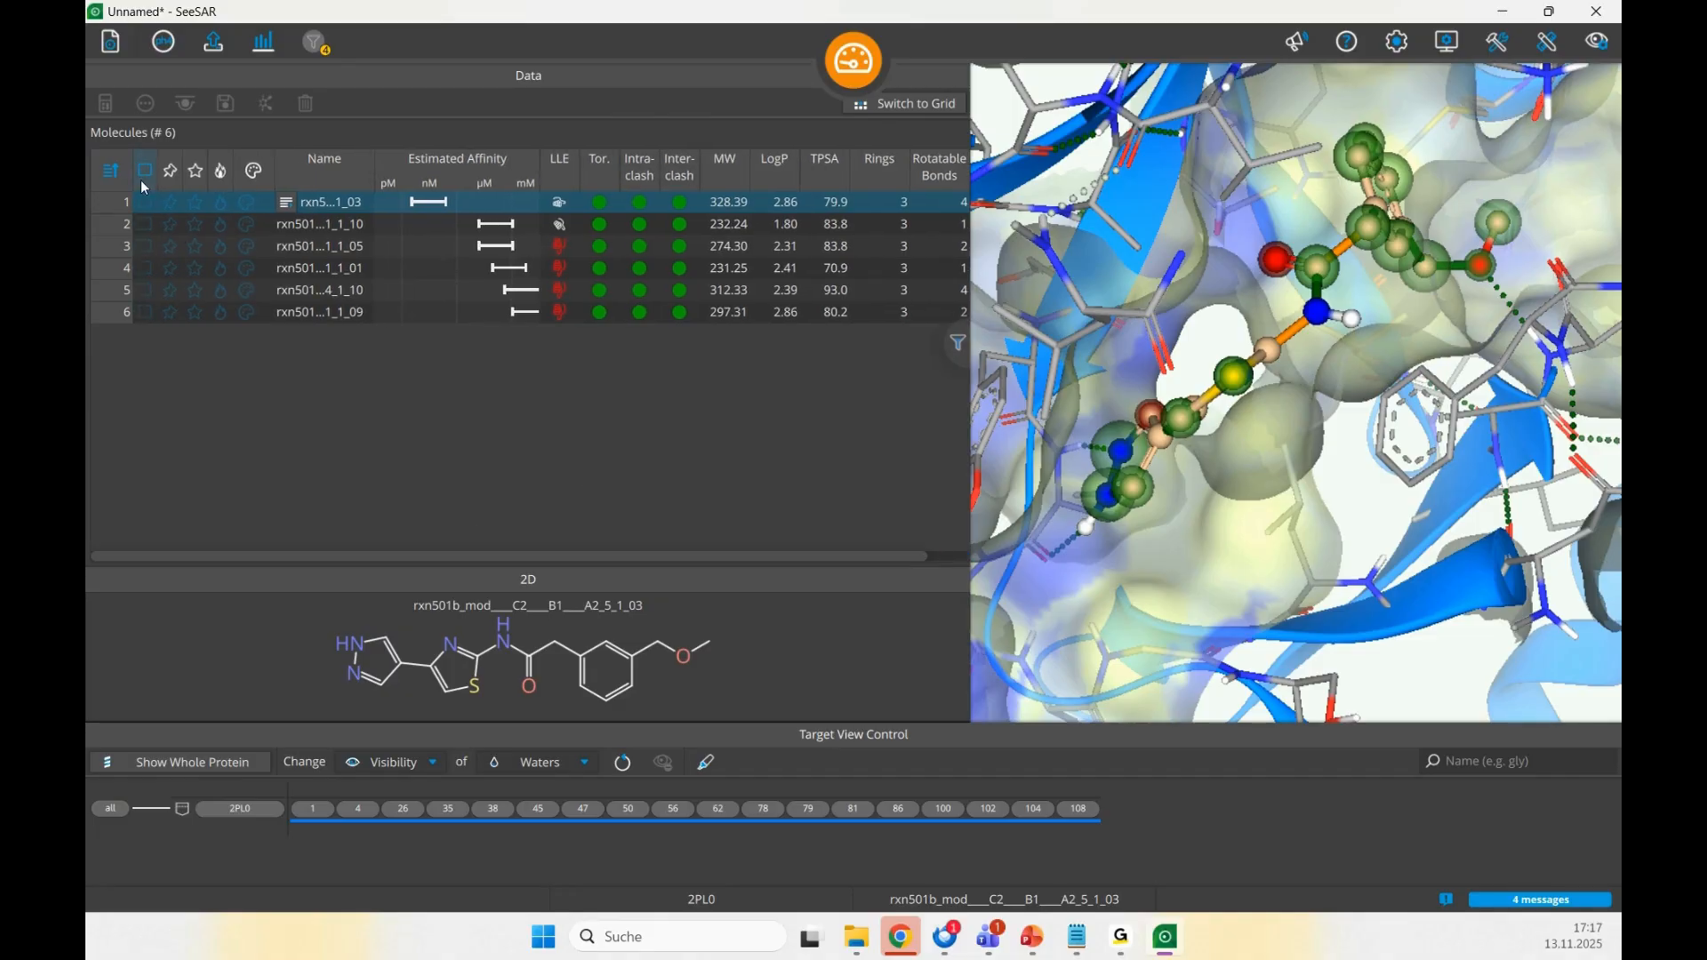
{"action": "left_click", "coordinate": [142, 174]}
{"action": "left_click", "coordinate": [164, 195]}
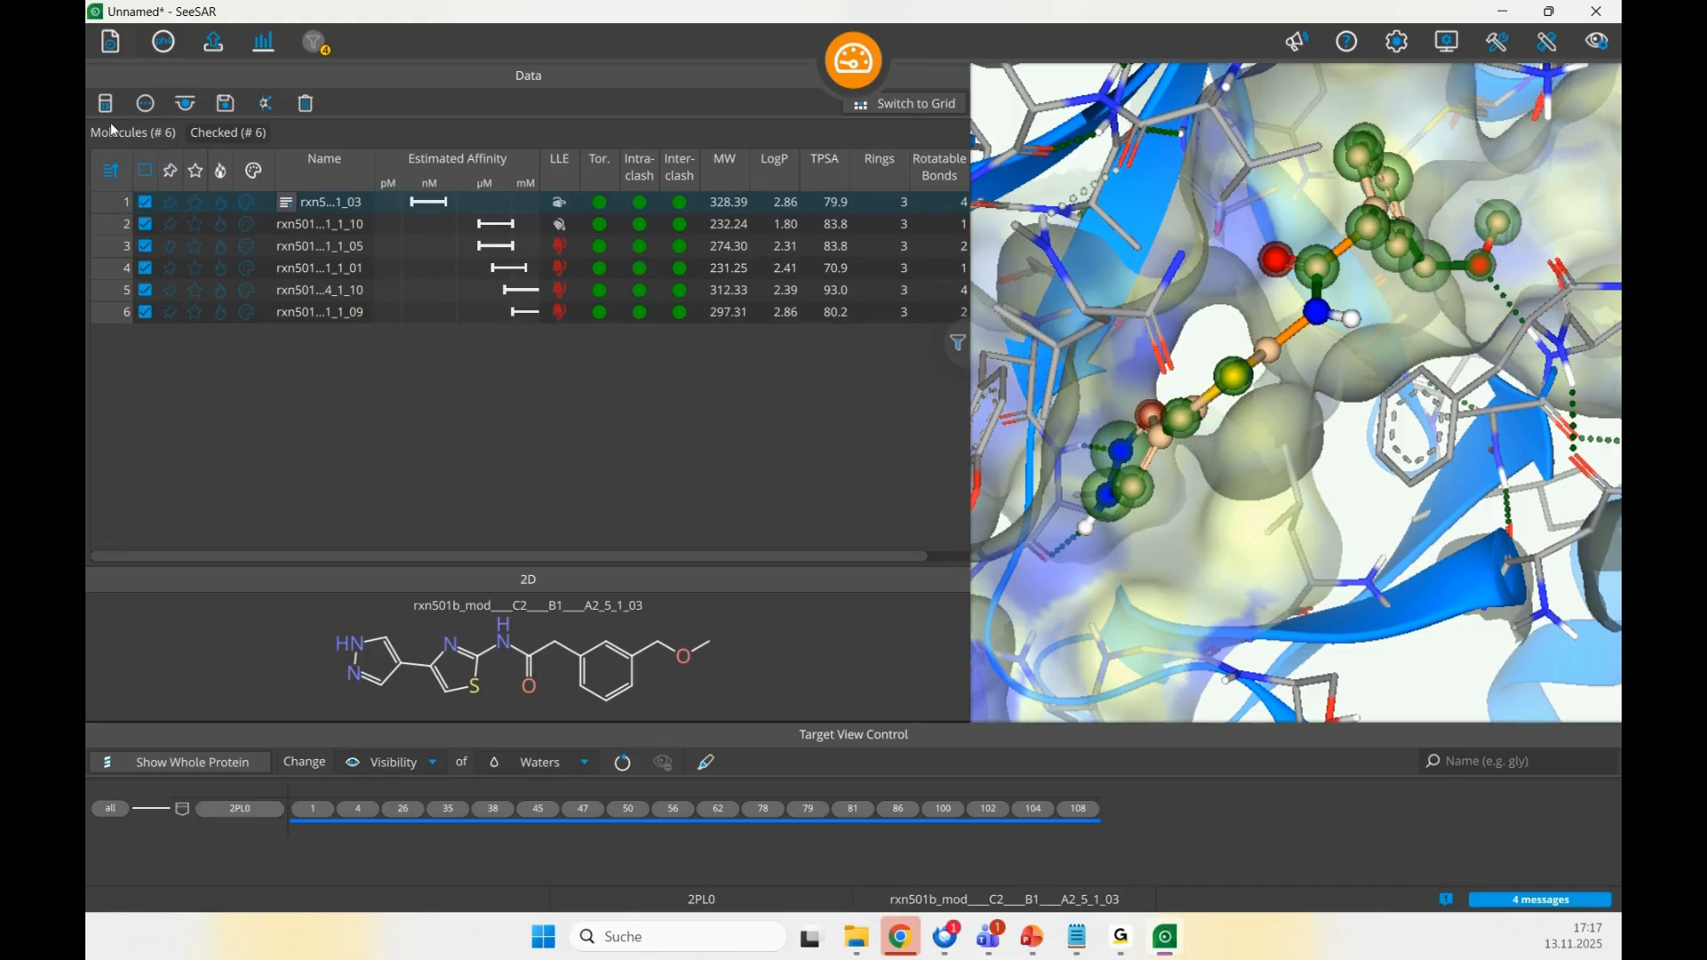
{"action": "left_click", "coordinate": [147, 169]}
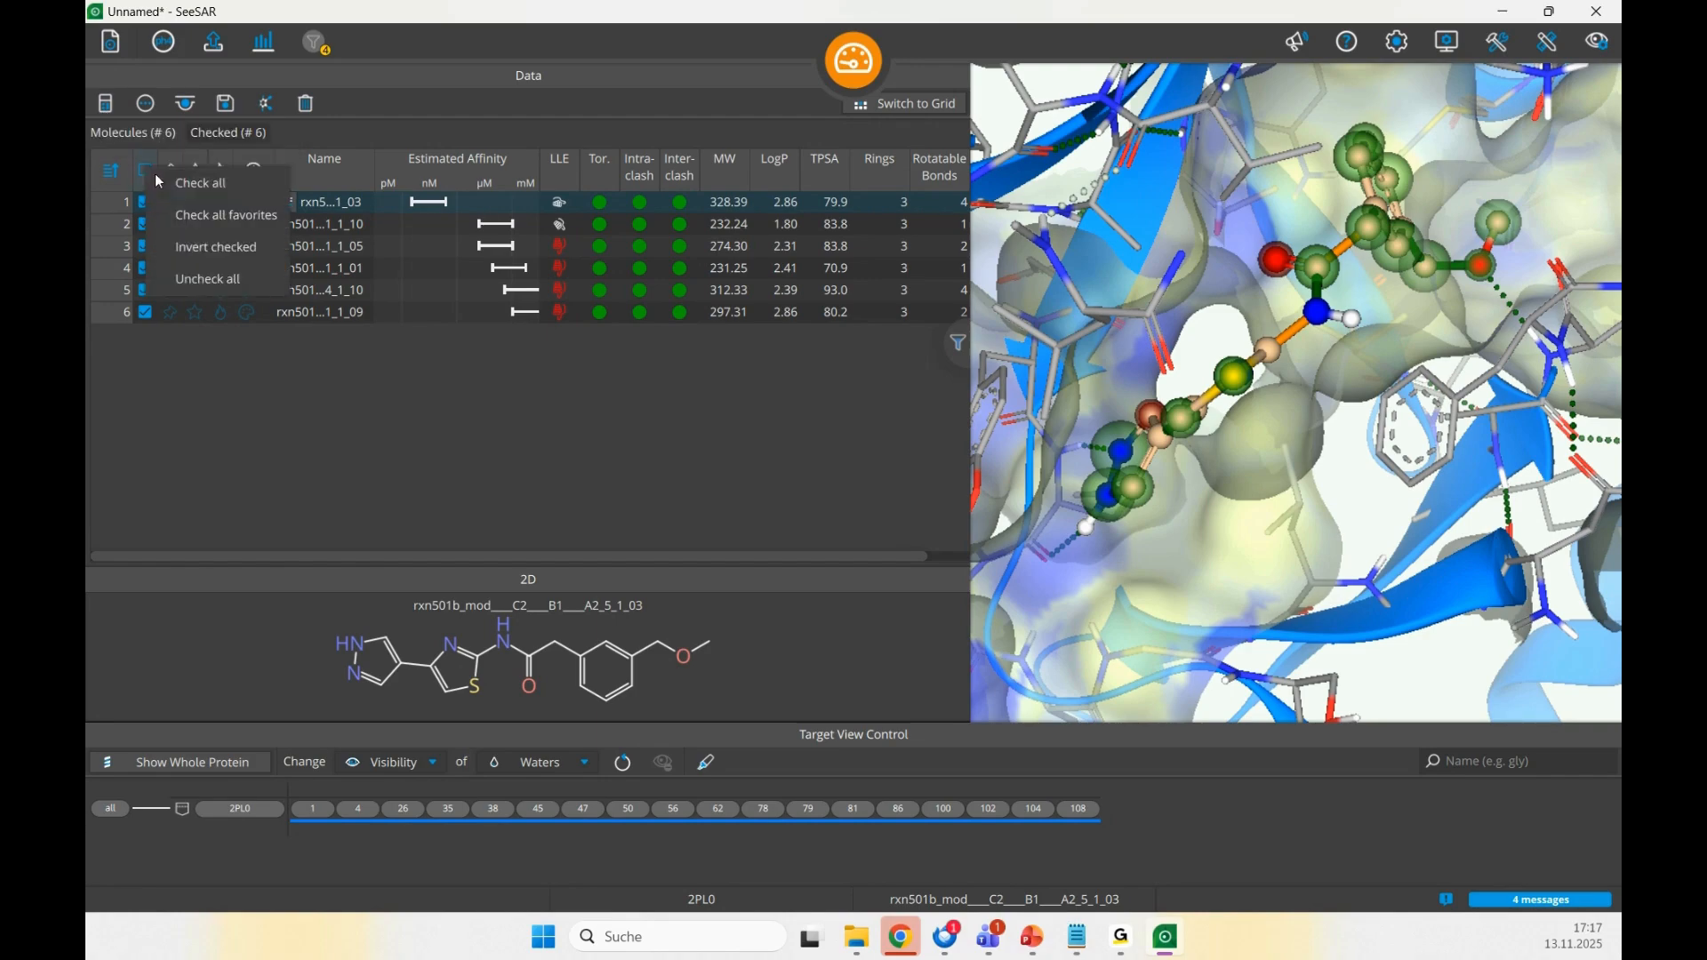
{"action": "left_click", "coordinate": [158, 183]}
- Calculate the Optibrium properties for the checked molecules
{"action": "left_click", "coordinate": [97, 110]}
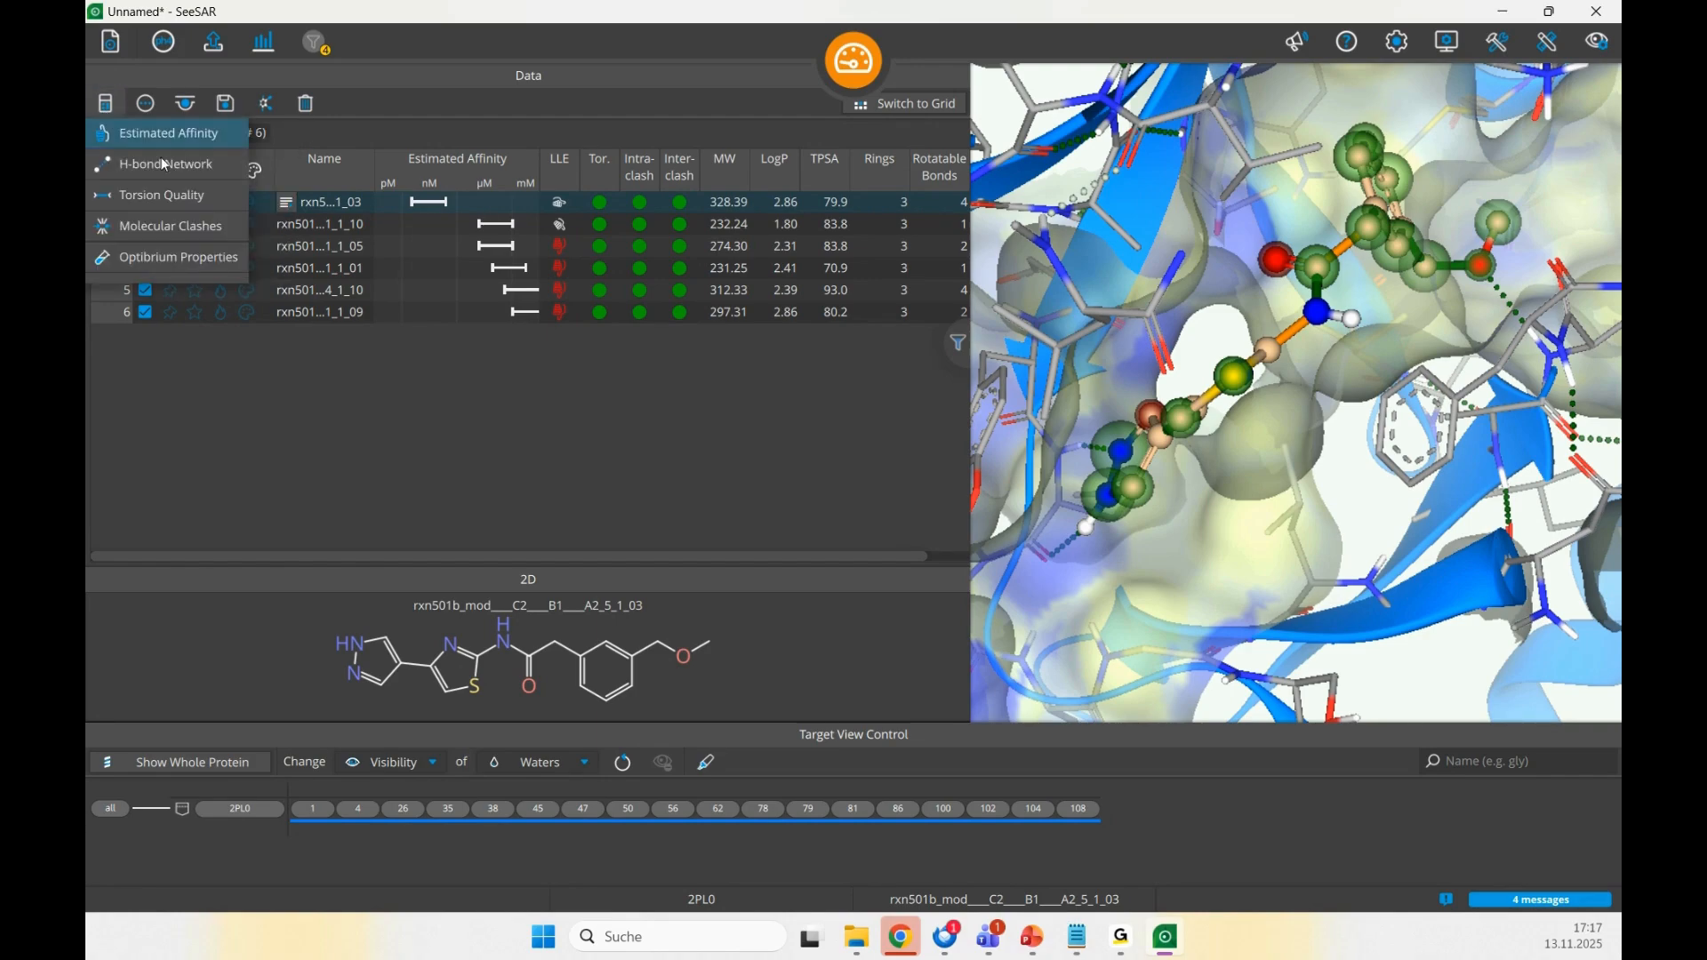
{"action": "left_click", "coordinate": [174, 249]}
- Add the Optibrium columns 2C9 pKi, 2D6 affinity category, BBB category, BBB log([brain]:[blood]), HIA category, P-gp category and PPB90 category to the molecule table
{"action": "left_click_drag", "start_coordinate": [591, 555], "coordinate": [835, 556]}
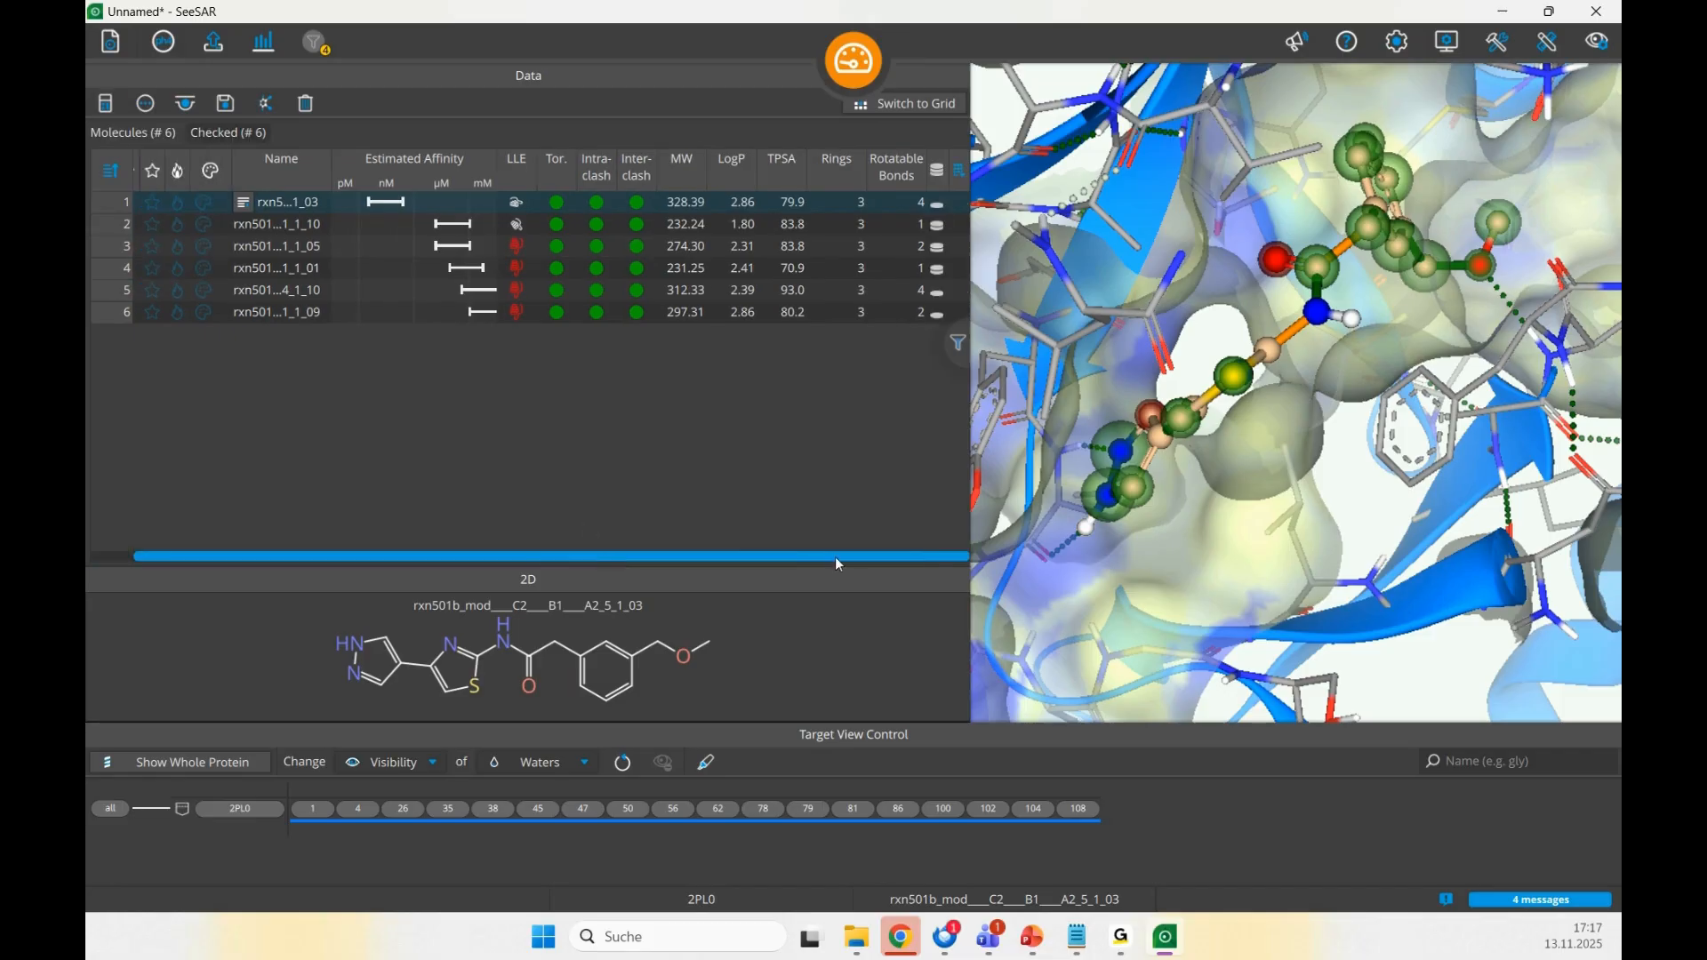
{"action": "left_click", "coordinate": [964, 174]}
{"action": "scroll", "coordinate": [1058, 423], "scroll_direction": "down", "scroll_amount": 6}
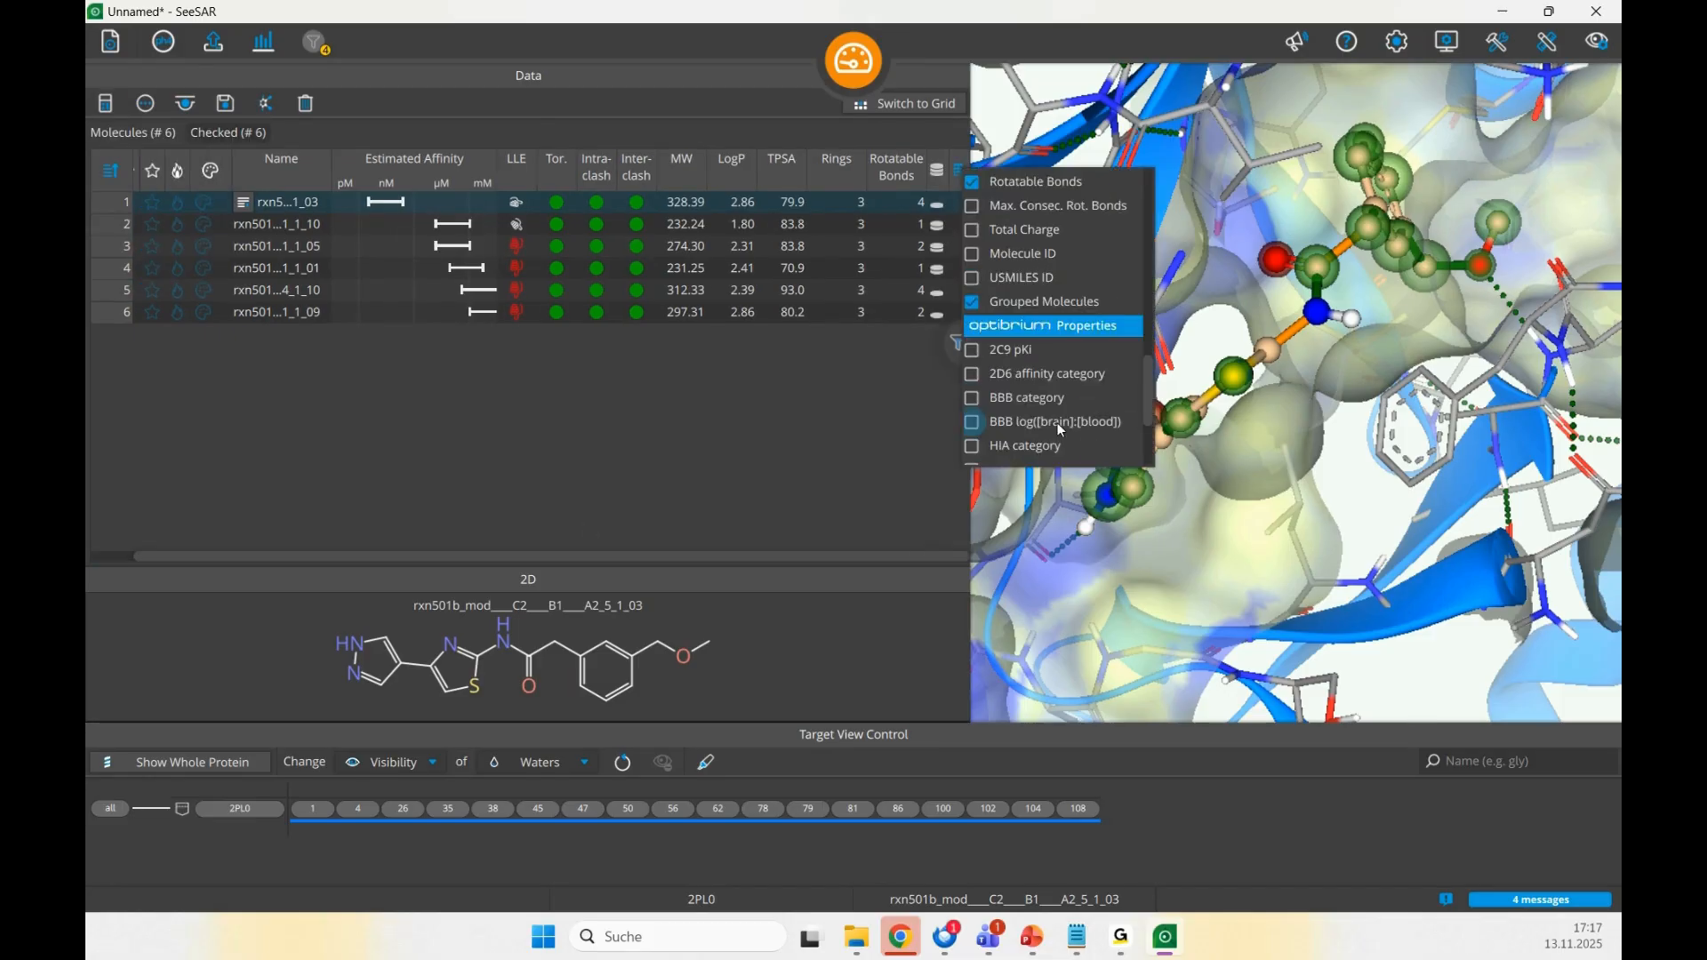
{"action": "left_click", "coordinate": [973, 231]}
{"action": "left_click", "coordinate": [973, 255]}
{"action": "left_click", "coordinate": [973, 279]}
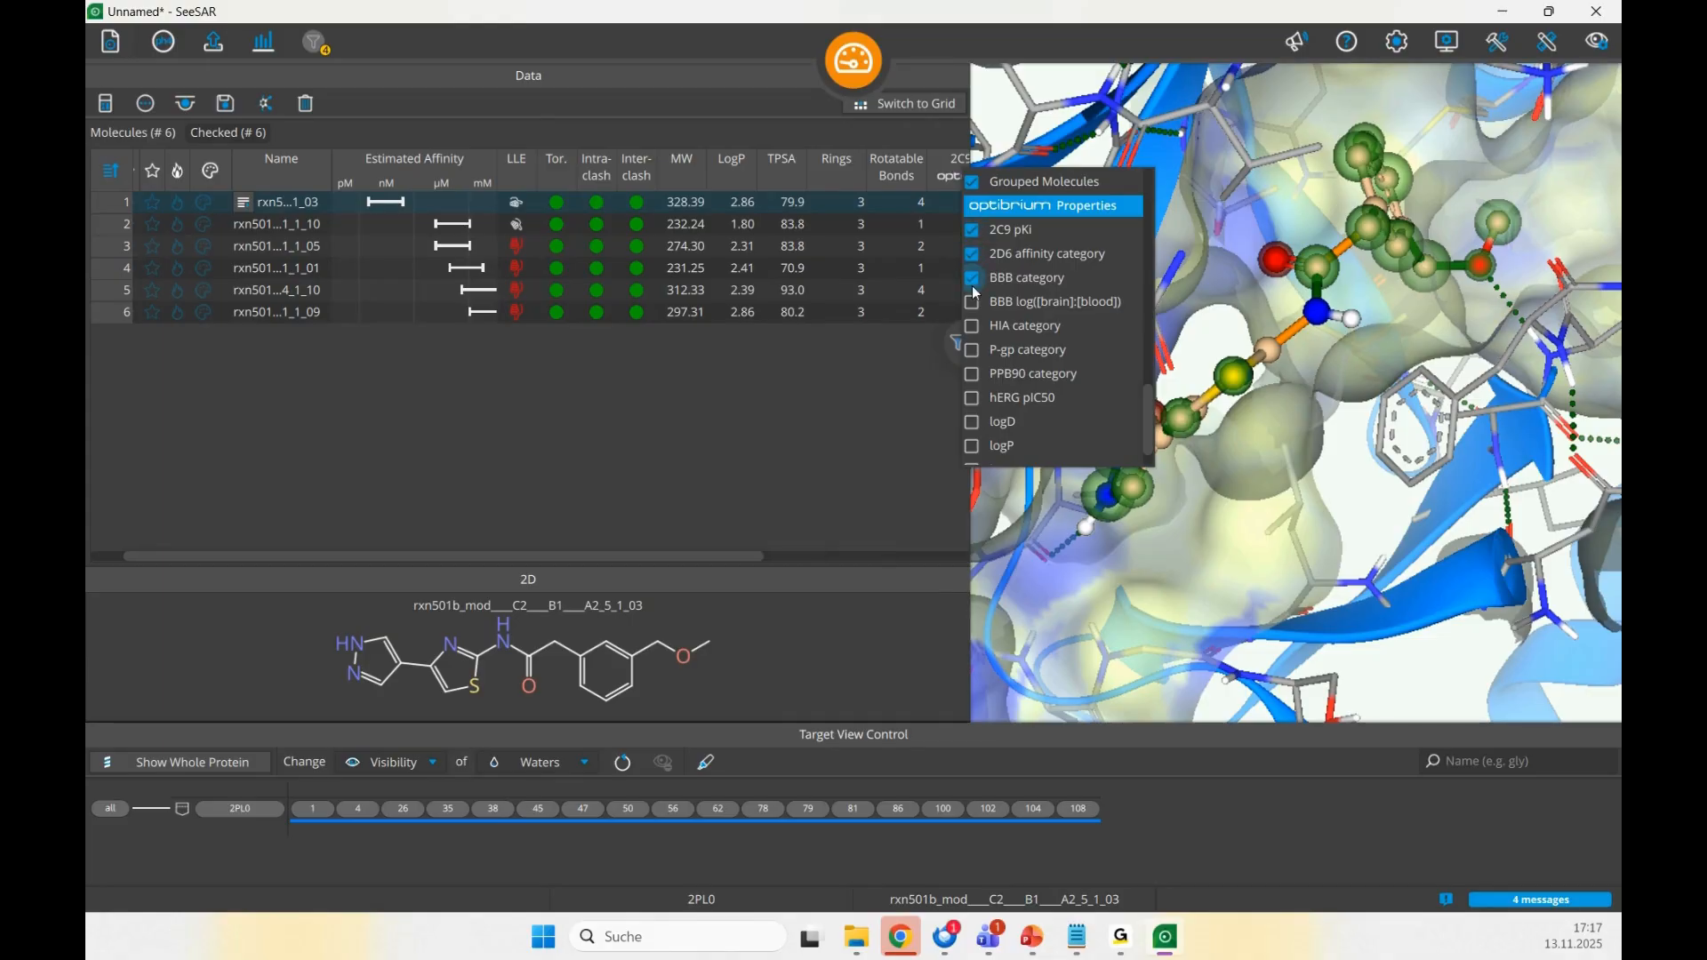
{"action": "left_click", "coordinate": [972, 304]}
{"action": "left_click", "coordinate": [973, 328]}
{"action": "left_click", "coordinate": [972, 352]}
{"action": "left_click", "coordinate": [973, 376]}
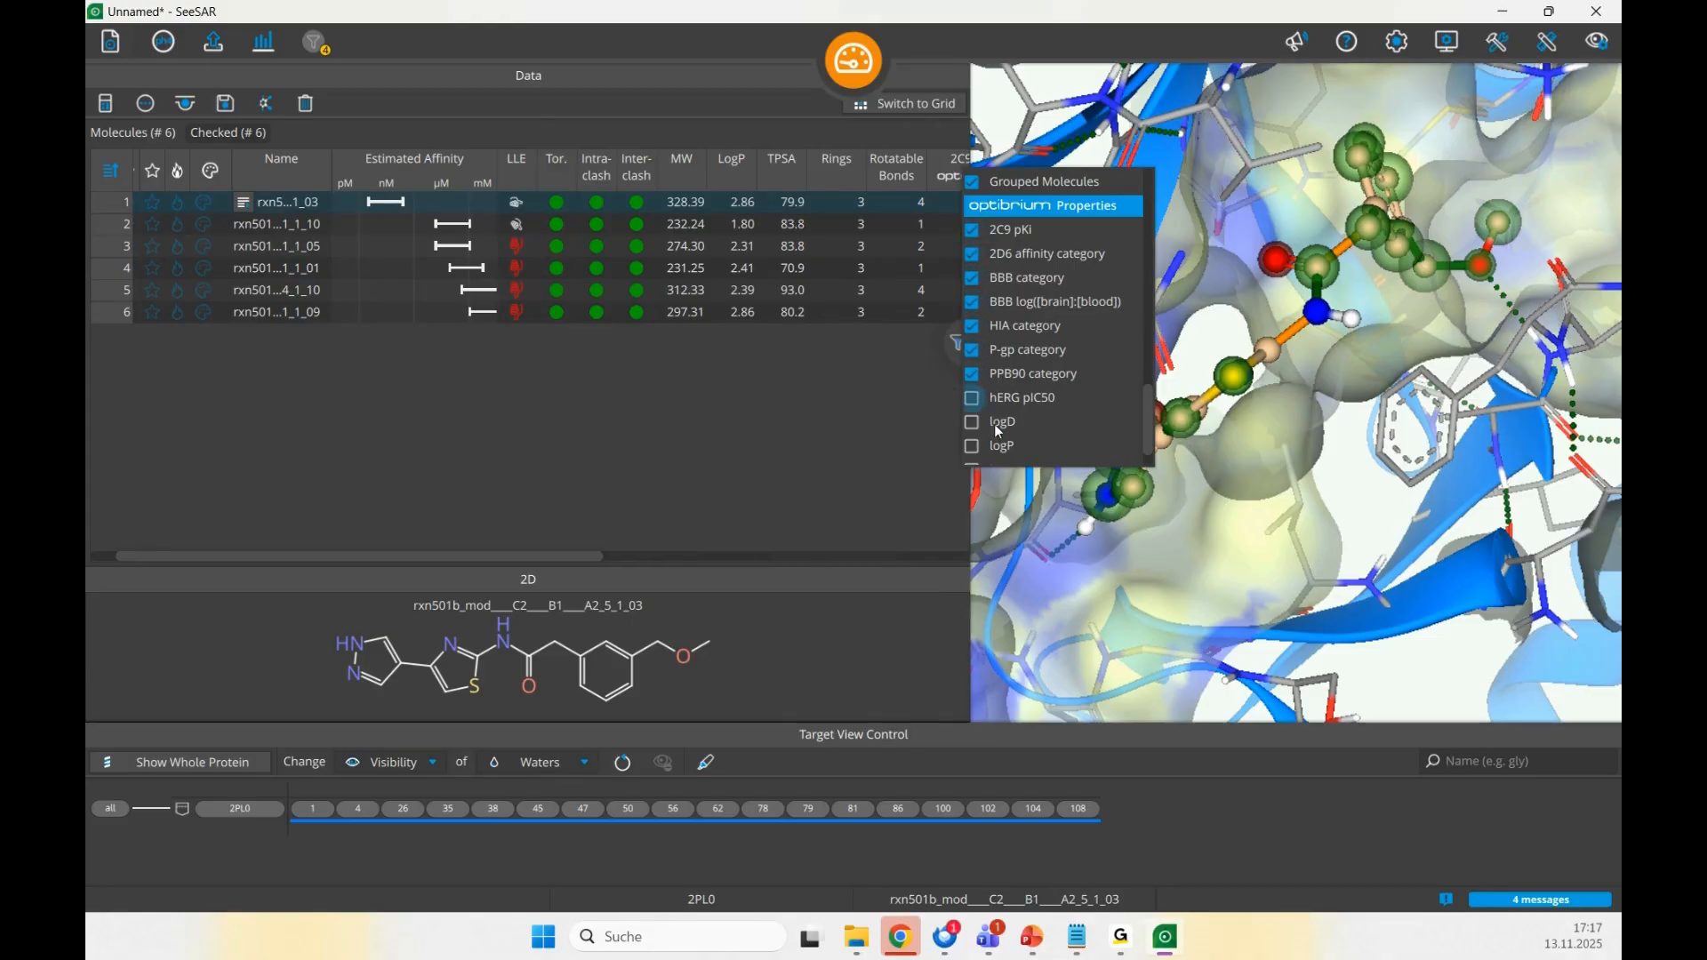
- Add the Optibrium columns hERG pIC50, logD, logP, logS and logS @ pH7.4 to the molecule table
{"action": "left_click", "coordinate": [973, 399]}
{"action": "left_click", "coordinate": [973, 424]}
{"action": "left_click", "coordinate": [973, 448]}
{"action": "scroll", "coordinate": [975, 447], "scroll_direction": "down", "scroll_amount": 1}
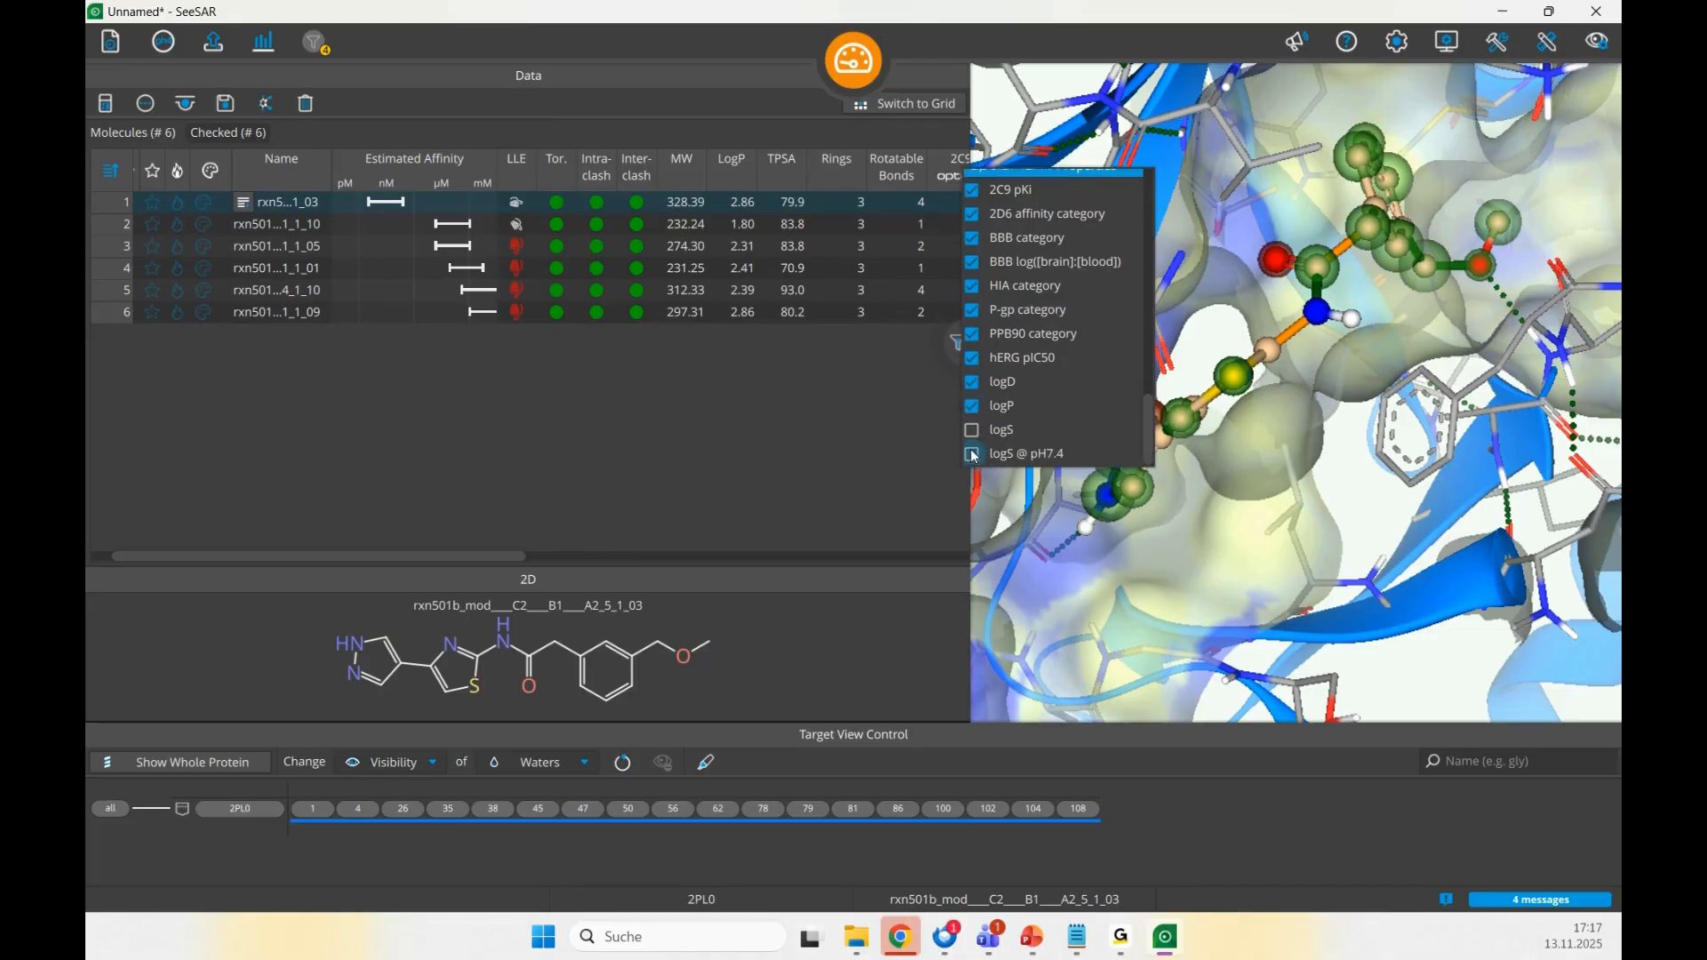
{"action": "left_click", "coordinate": [973, 432]}
{"action": "left_click", "coordinate": [451, 557]}
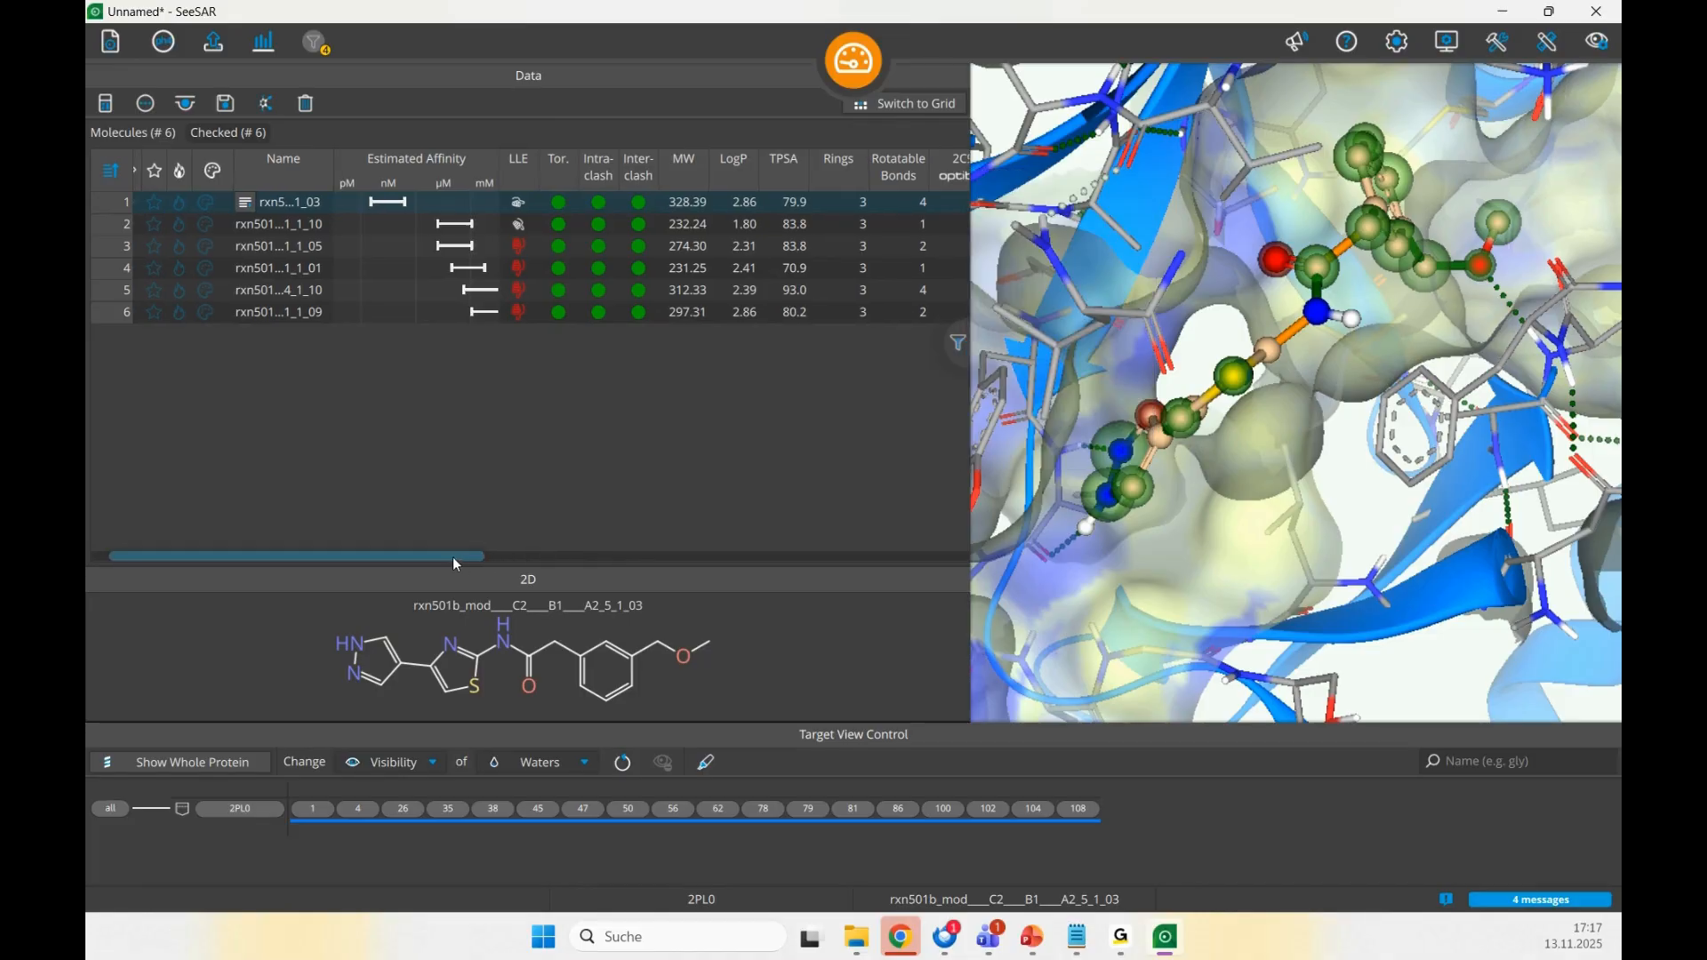
- Review the Optibrium property values of the molecules across the added table columns
{"action": "left_click_drag", "start_coordinate": [451, 556], "coordinate": [866, 558]}
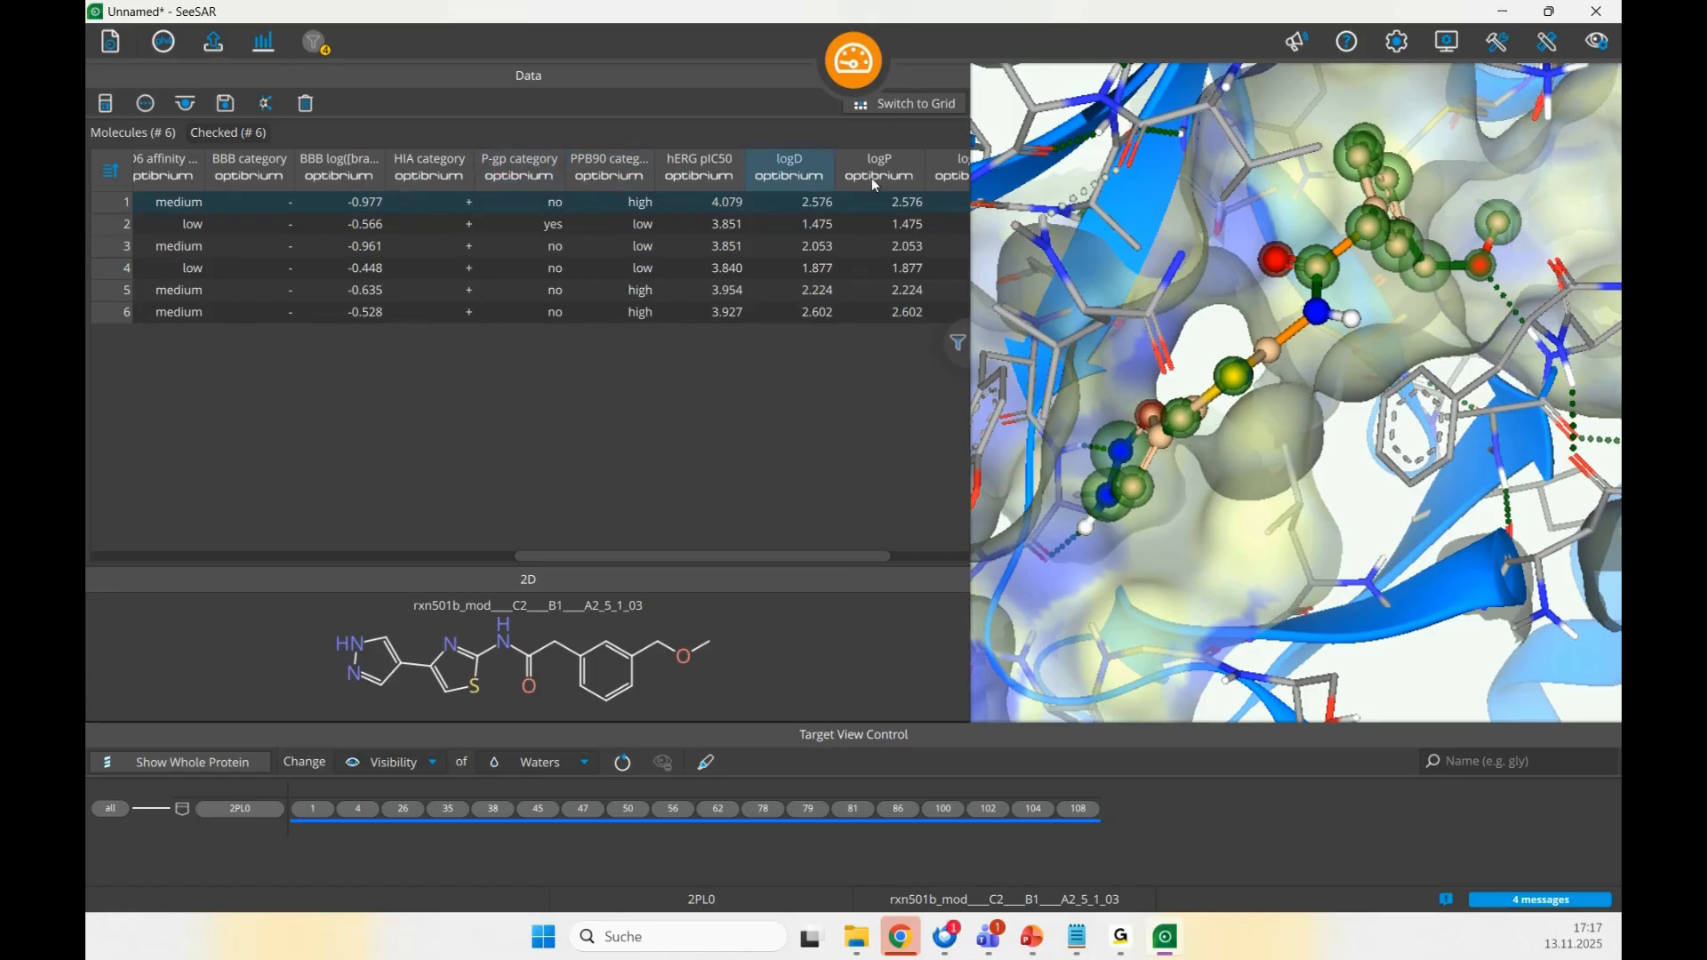
{"action": "left_click_drag", "start_coordinate": [839, 554], "coordinate": [868, 555]}
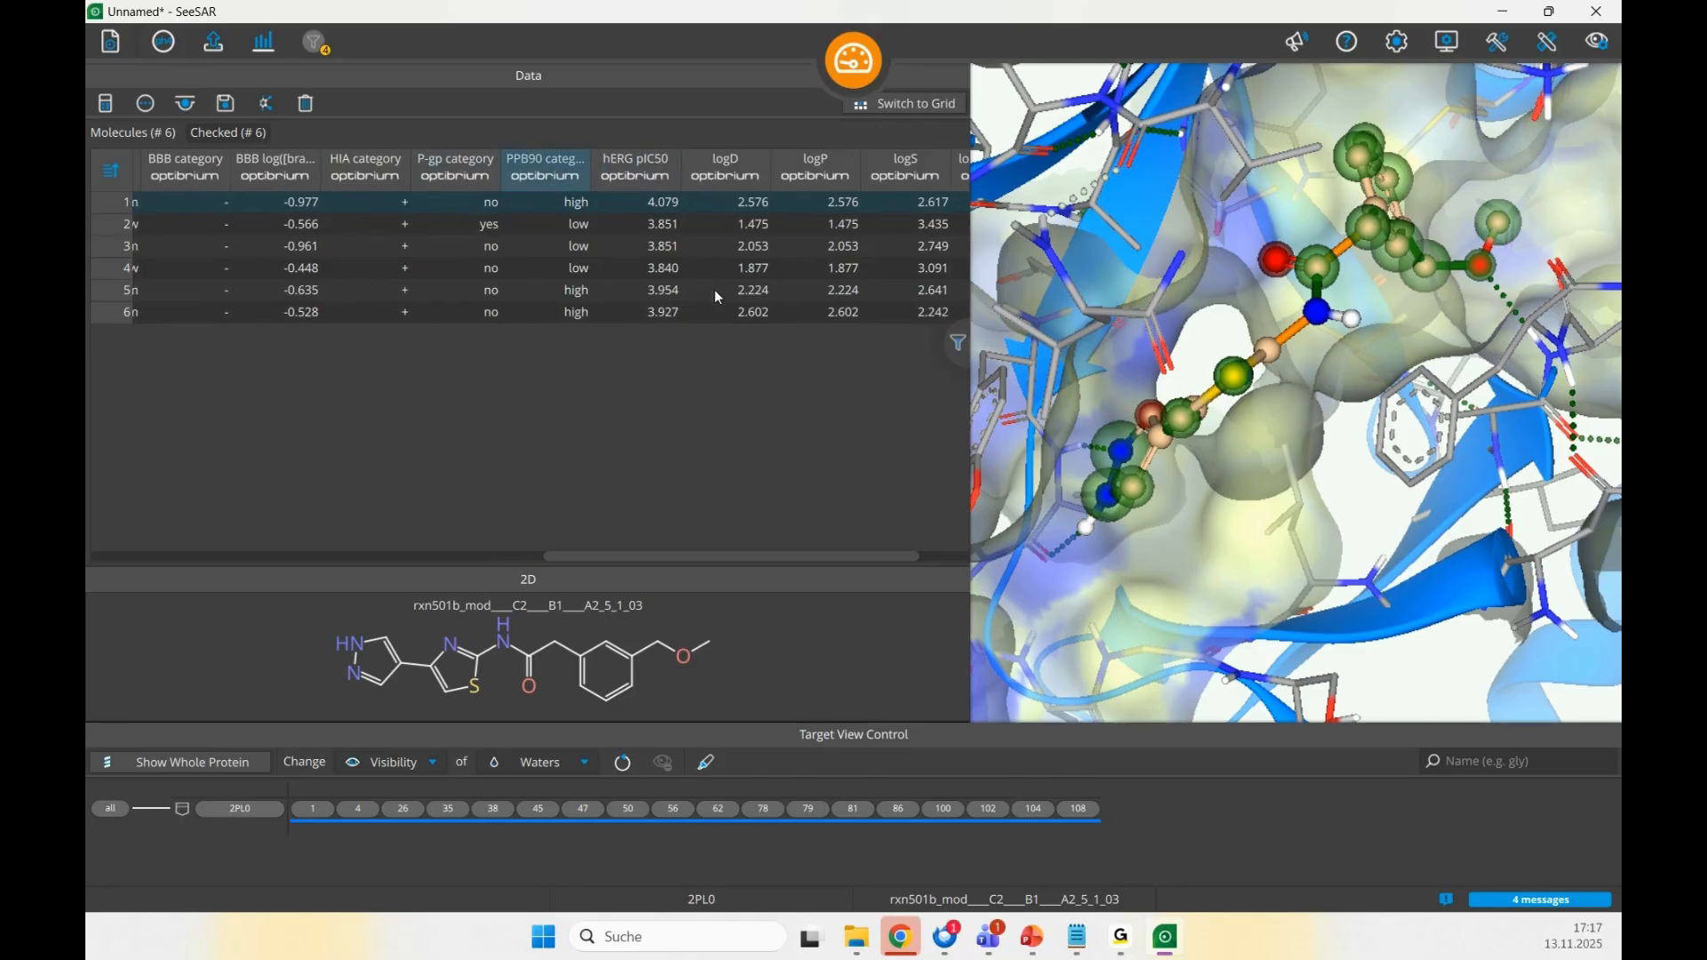
{"action": "left_click_drag", "start_coordinate": [854, 559], "coordinate": [905, 557]}
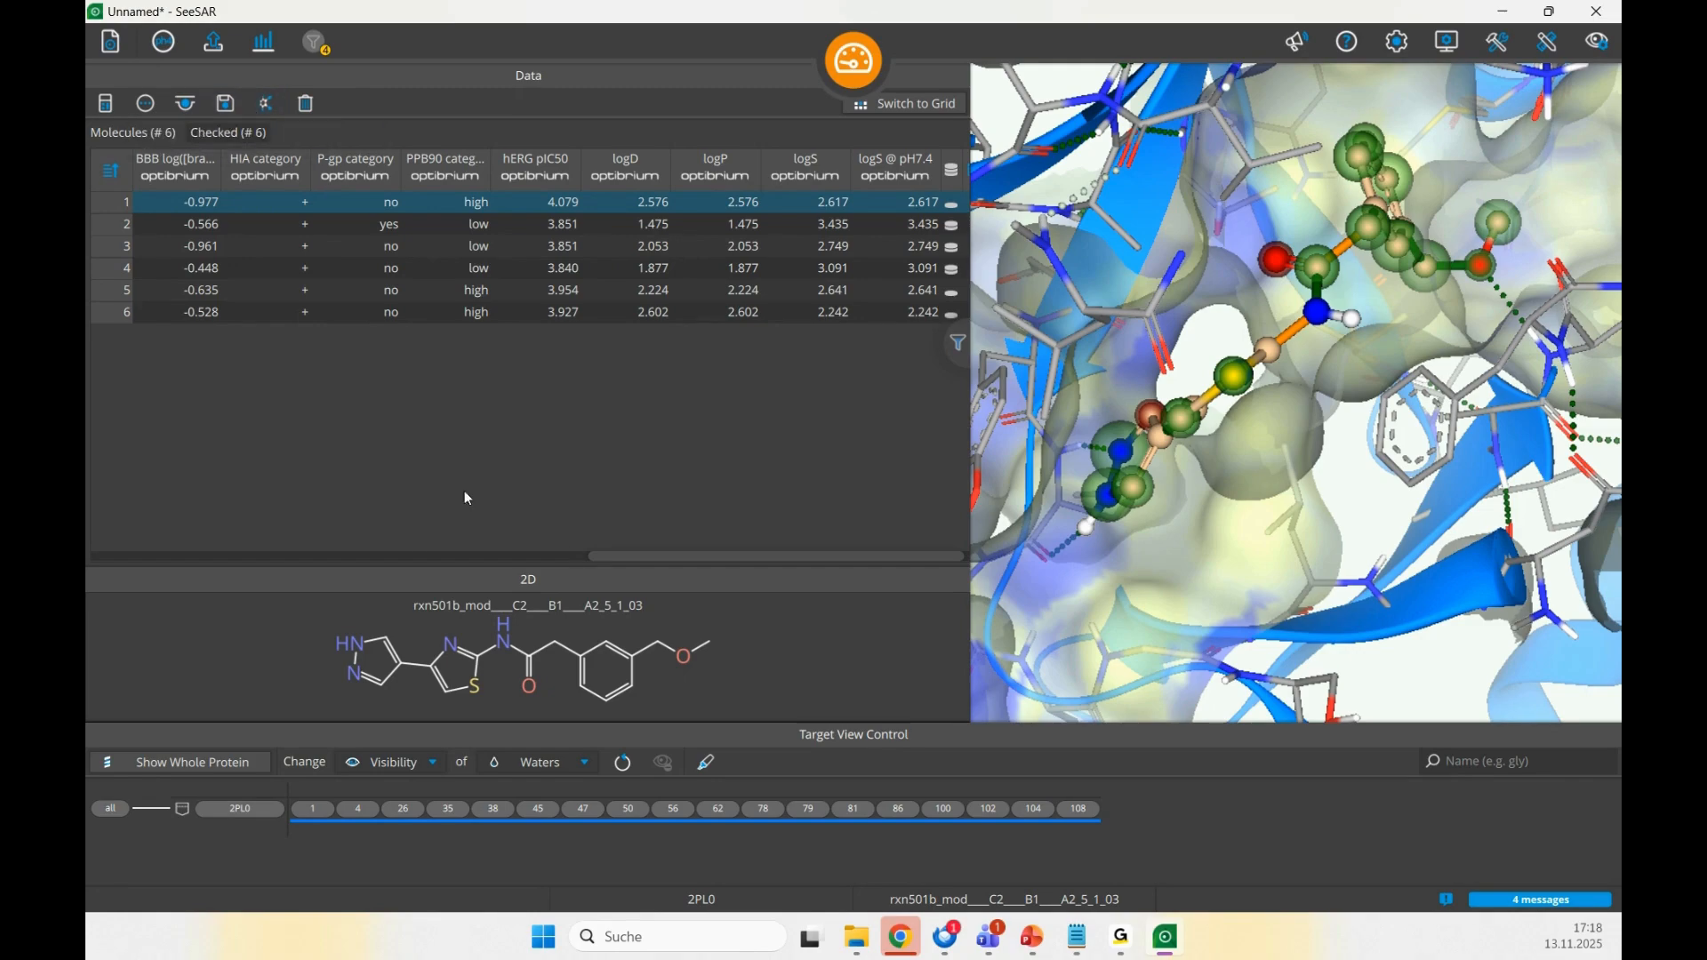
{"action": "left_click_drag", "start_coordinate": [610, 558], "coordinate": [112, 558]}
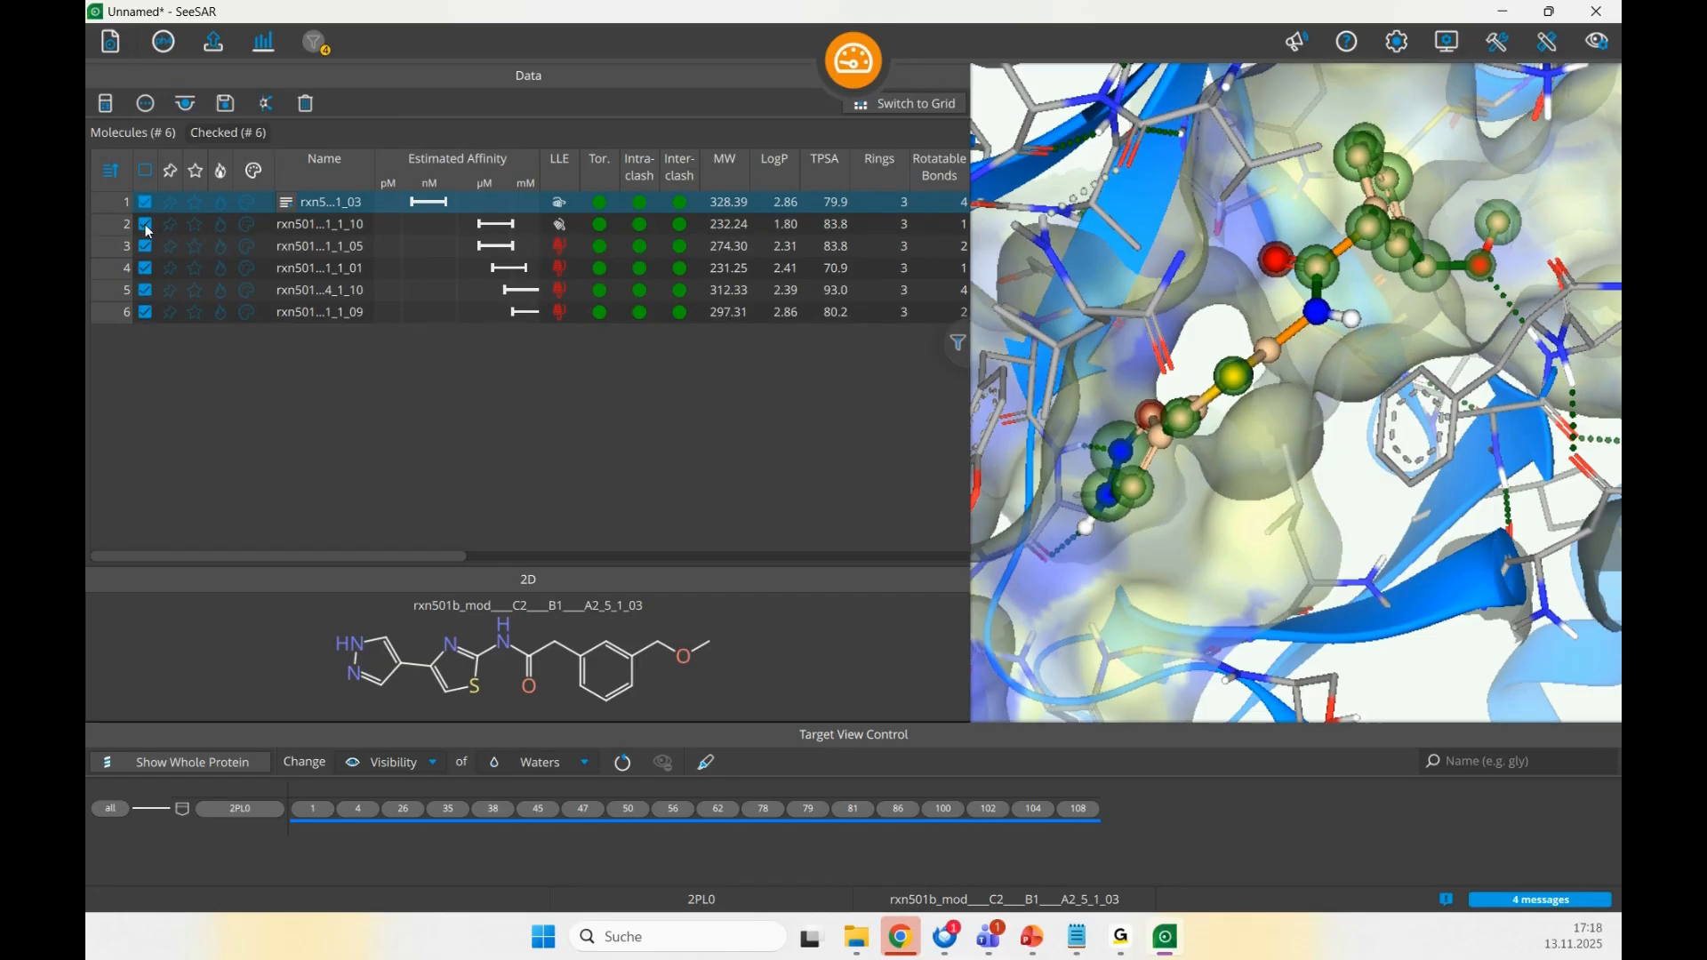
{"action": "left_click", "coordinate": [228, 105]}
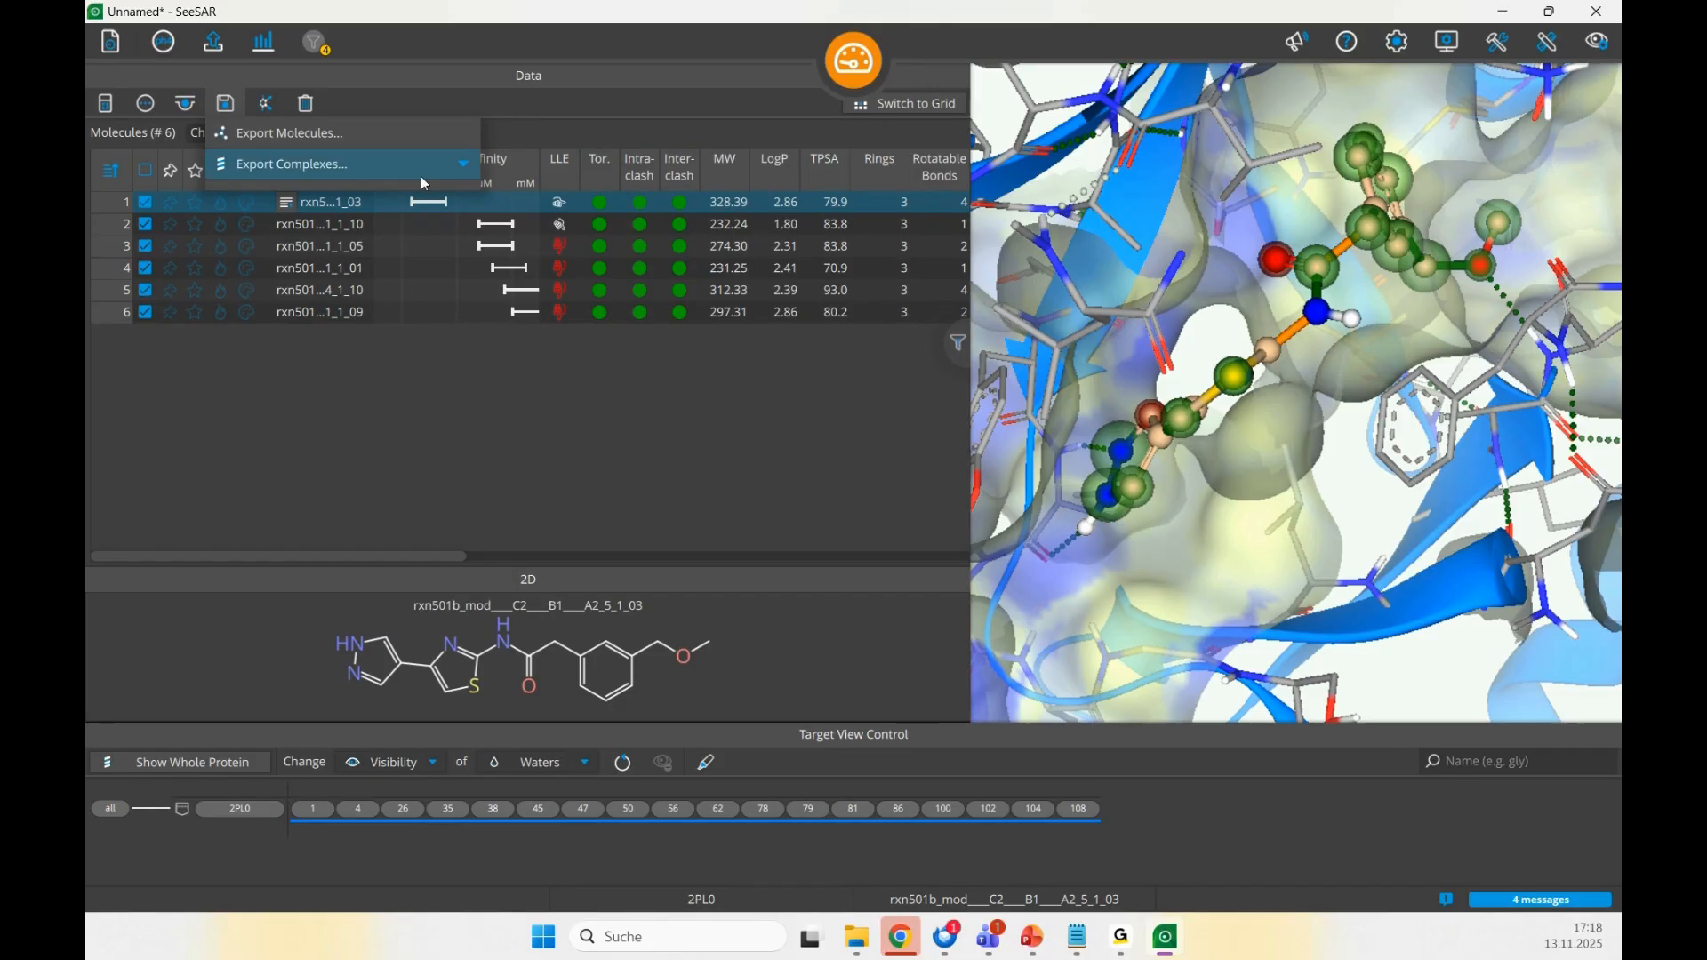
{"action": "left_click", "coordinate": [384, 132]}
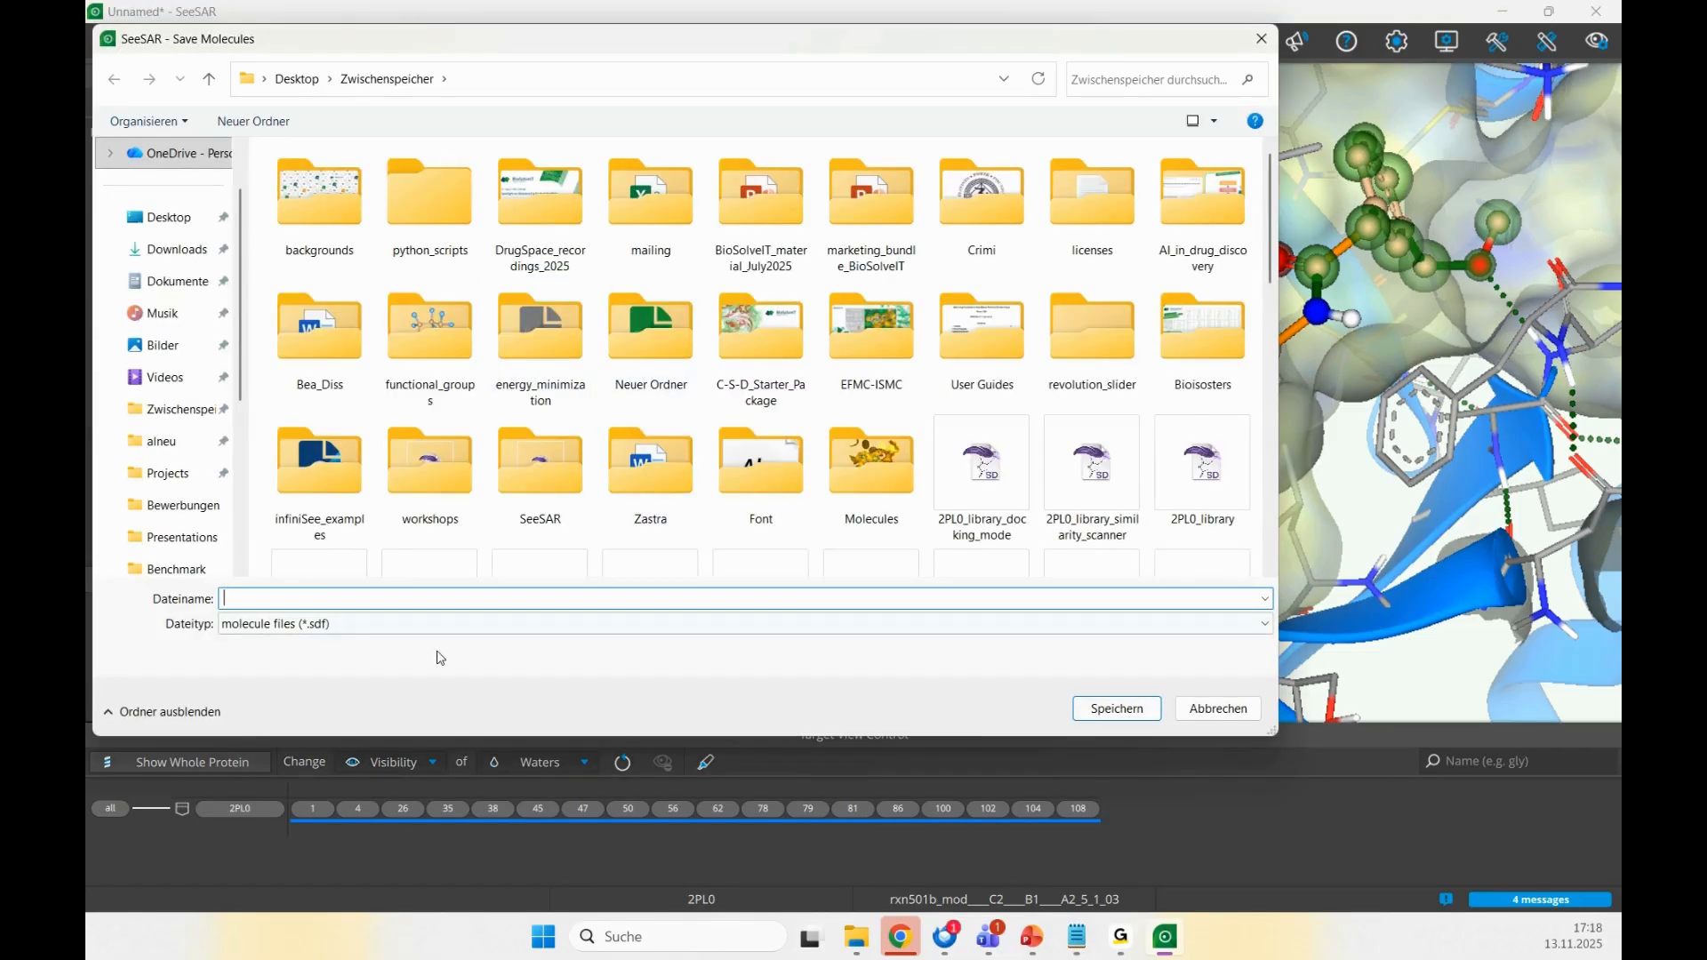
{"action": "left_click", "coordinate": [1250, 708]}
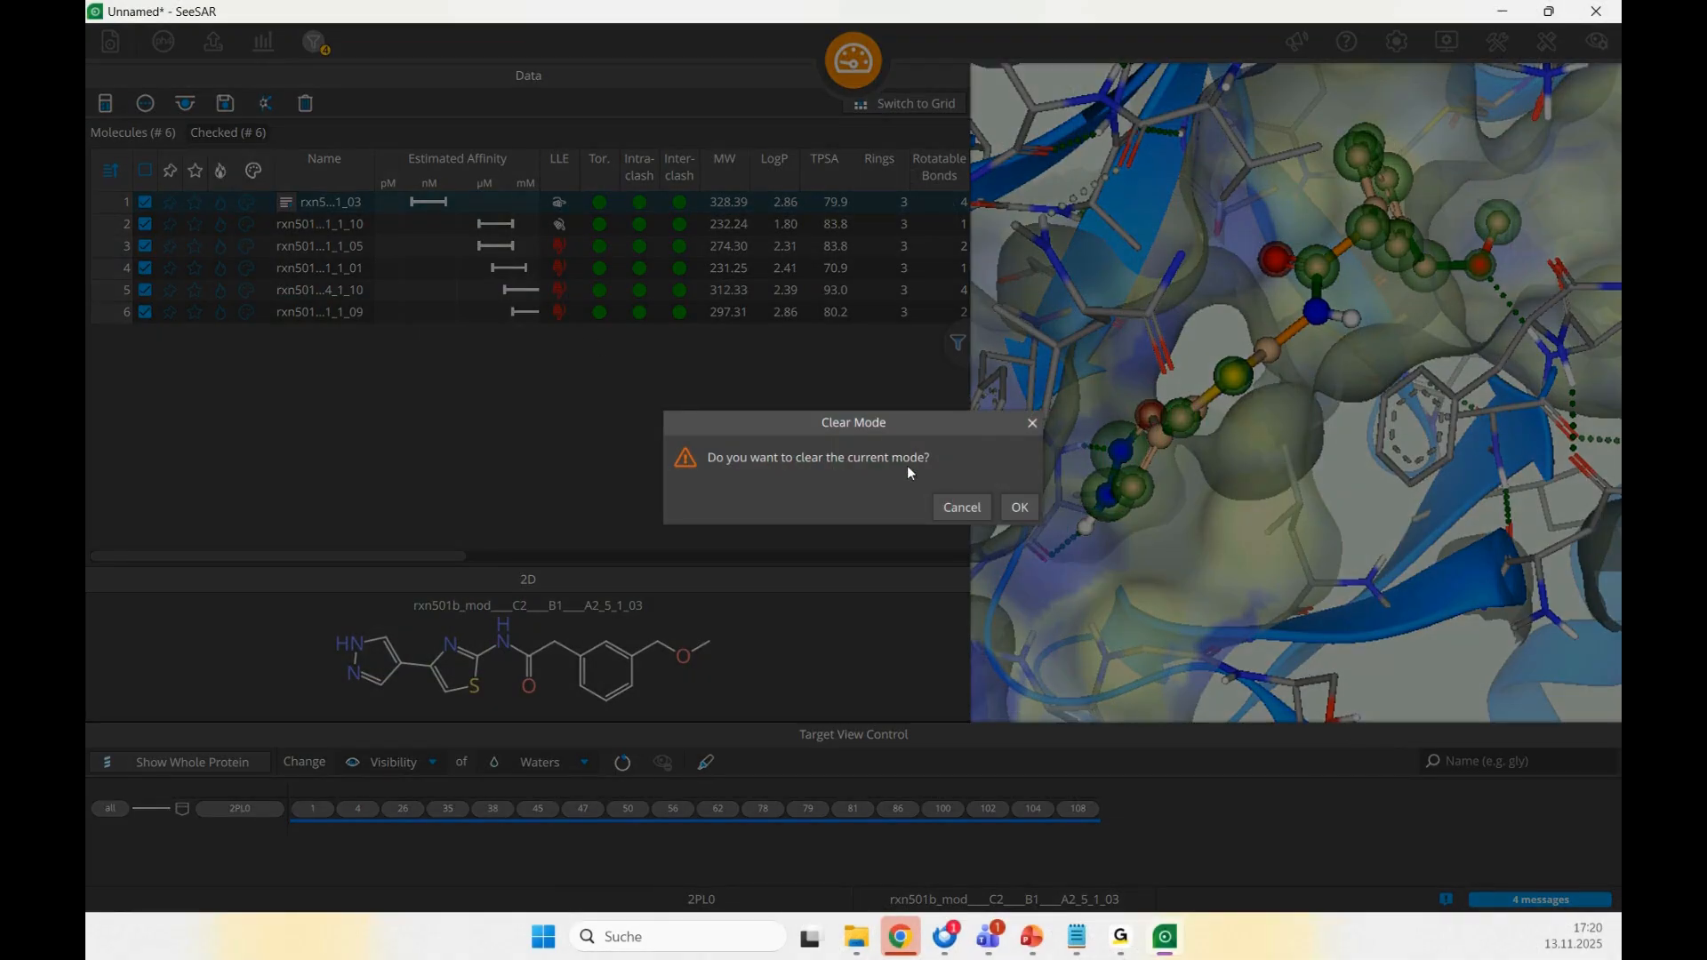
- Clear the Analyzer mode and switch to the Similarity Scanner mode
{"action": "left_click", "coordinate": [1016, 508]}
{"action": "left_click", "coordinate": [853, 59]}
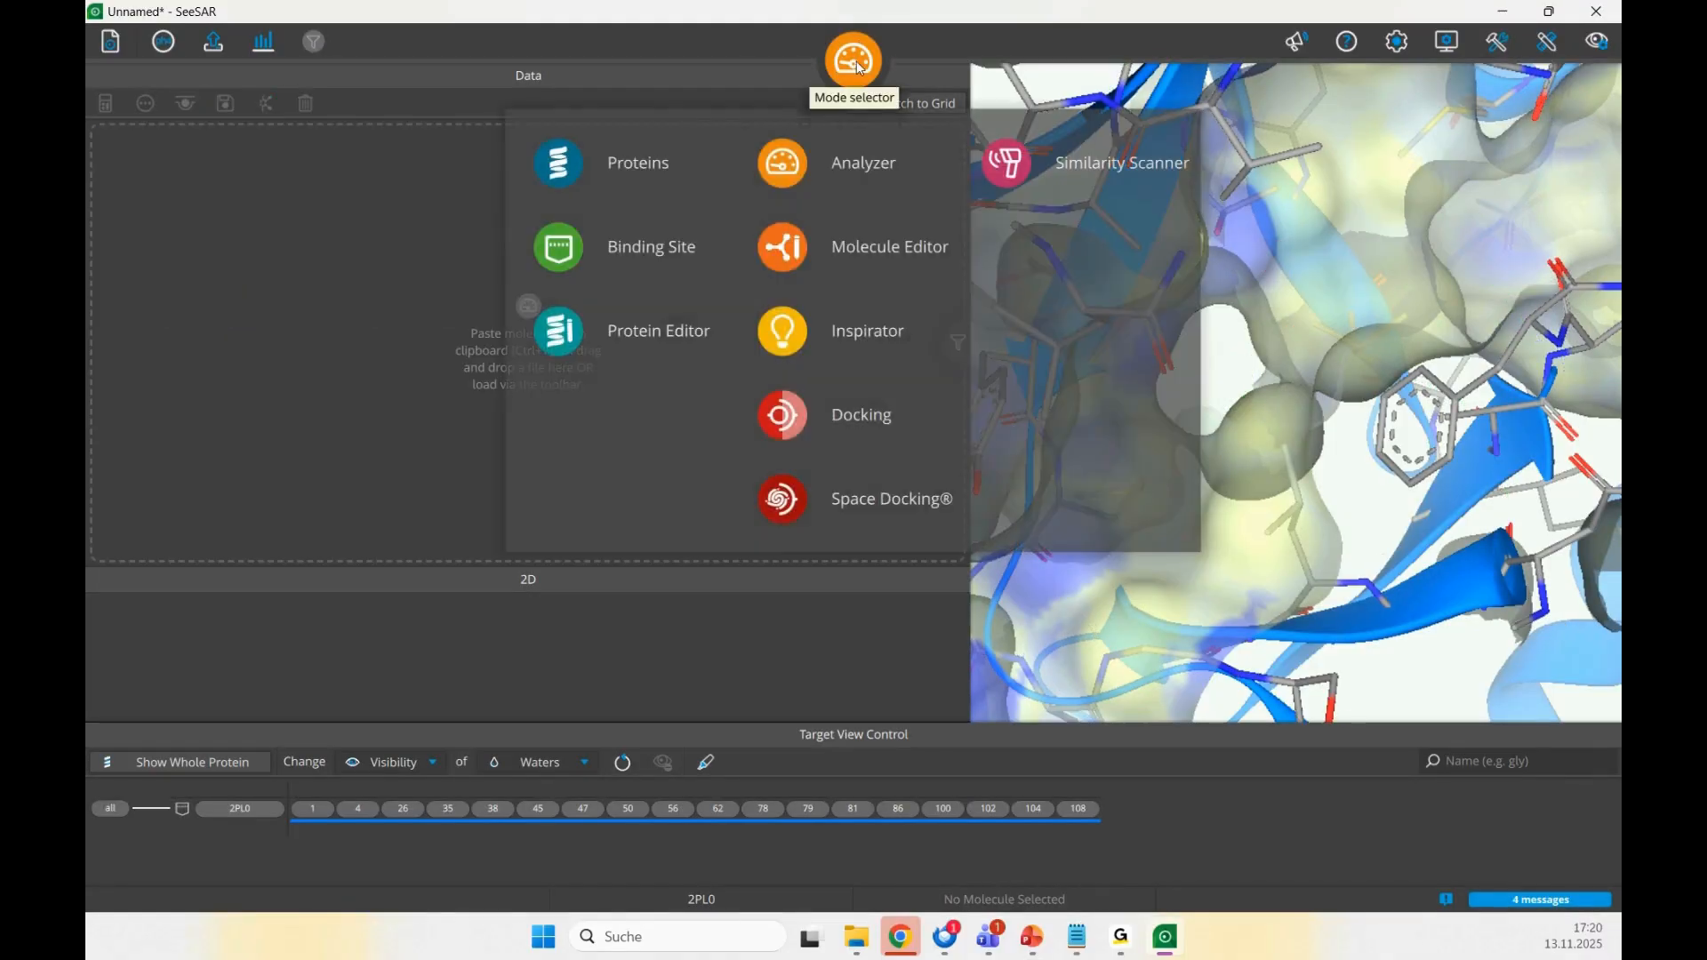
{"action": "left_click", "coordinate": [995, 165]}
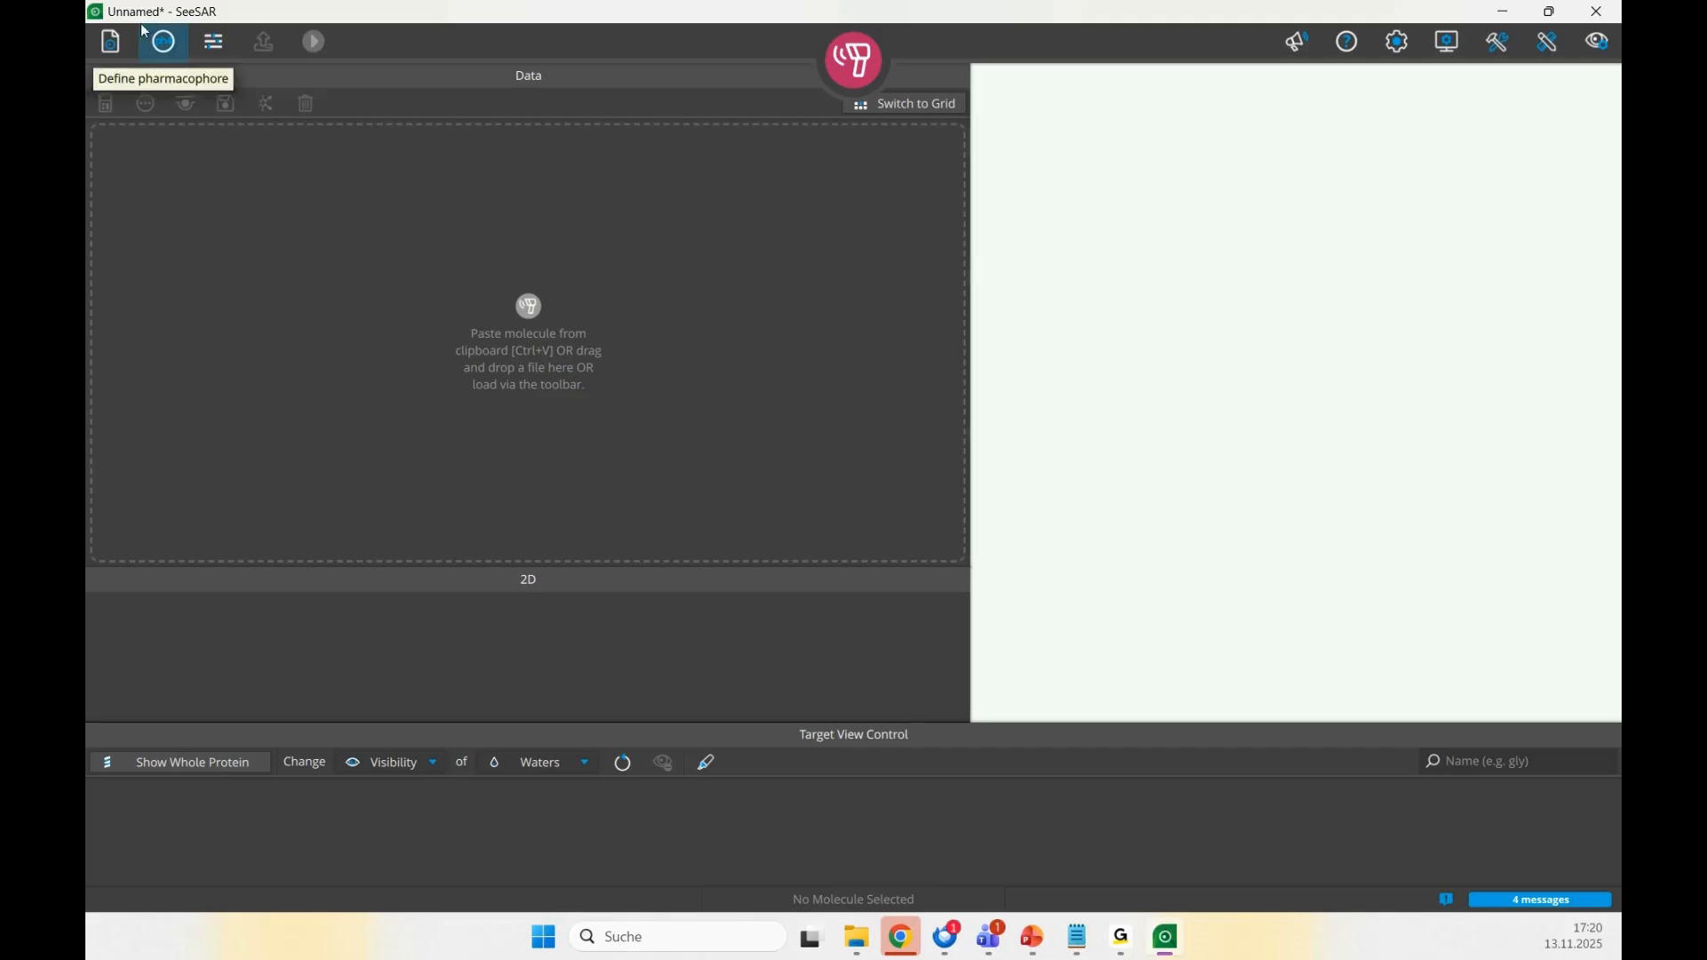
- Load the molecule file 2PL0_library_similarity_scanner into the Similarity Scanner
{"action": "left_click", "coordinate": [111, 42]}
{"action": "mouse_move", "coordinate": [255, 247]}
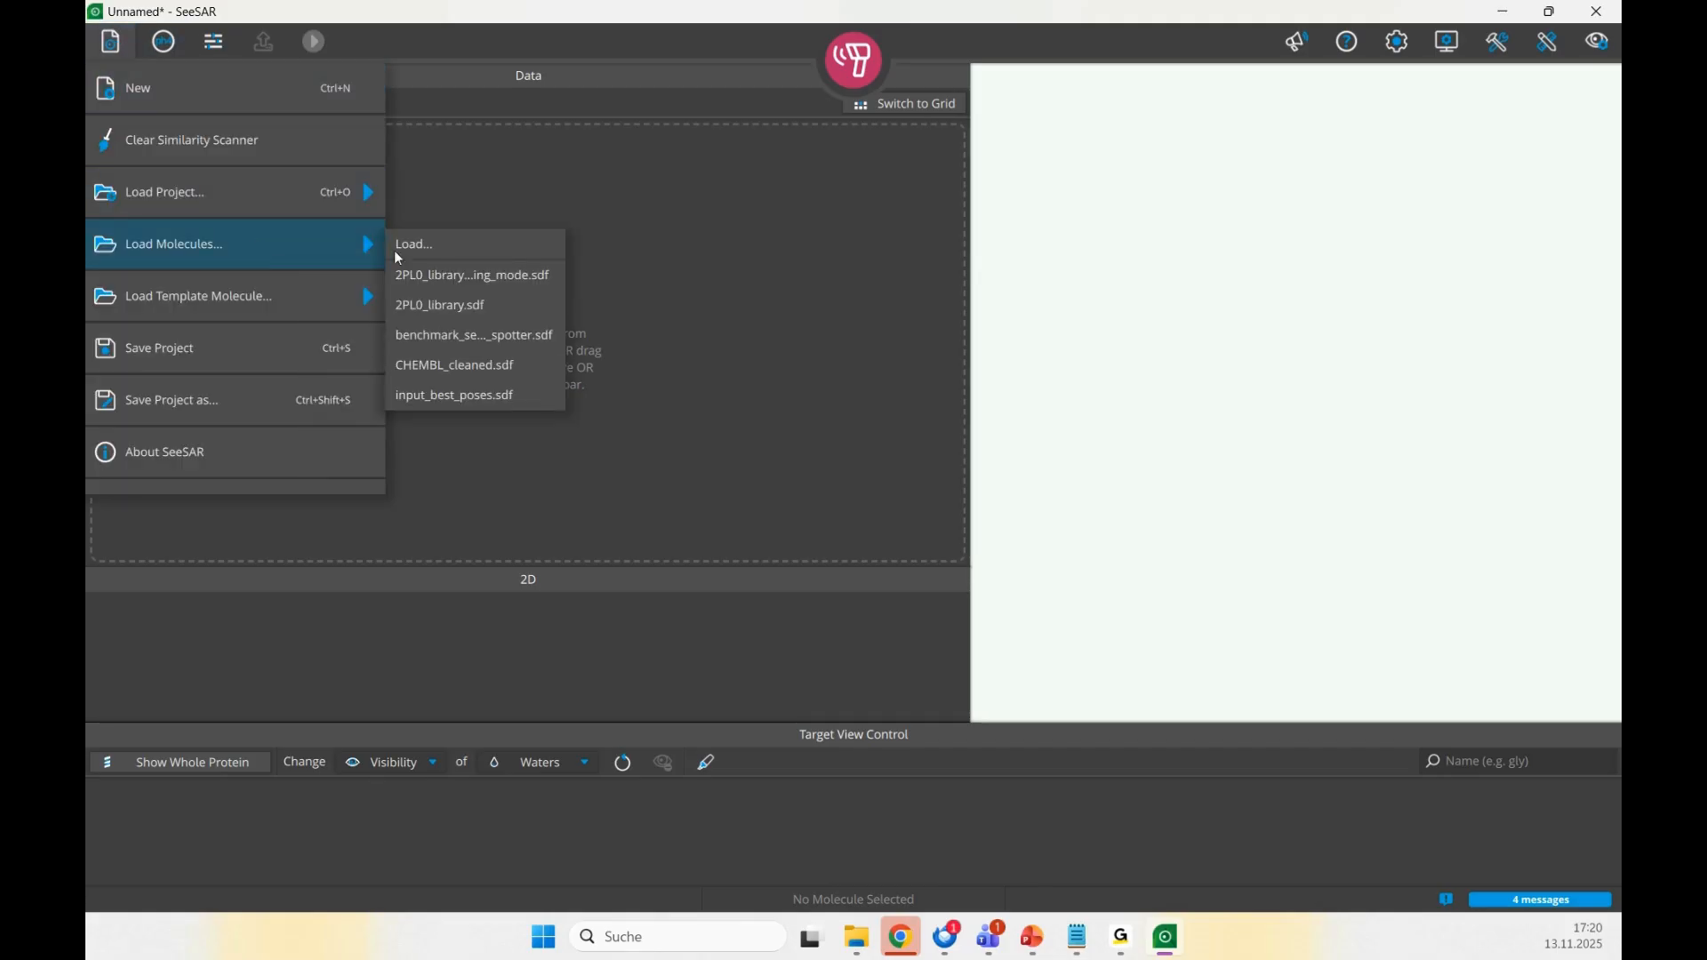
{"action": "left_click", "coordinate": [422, 245]}
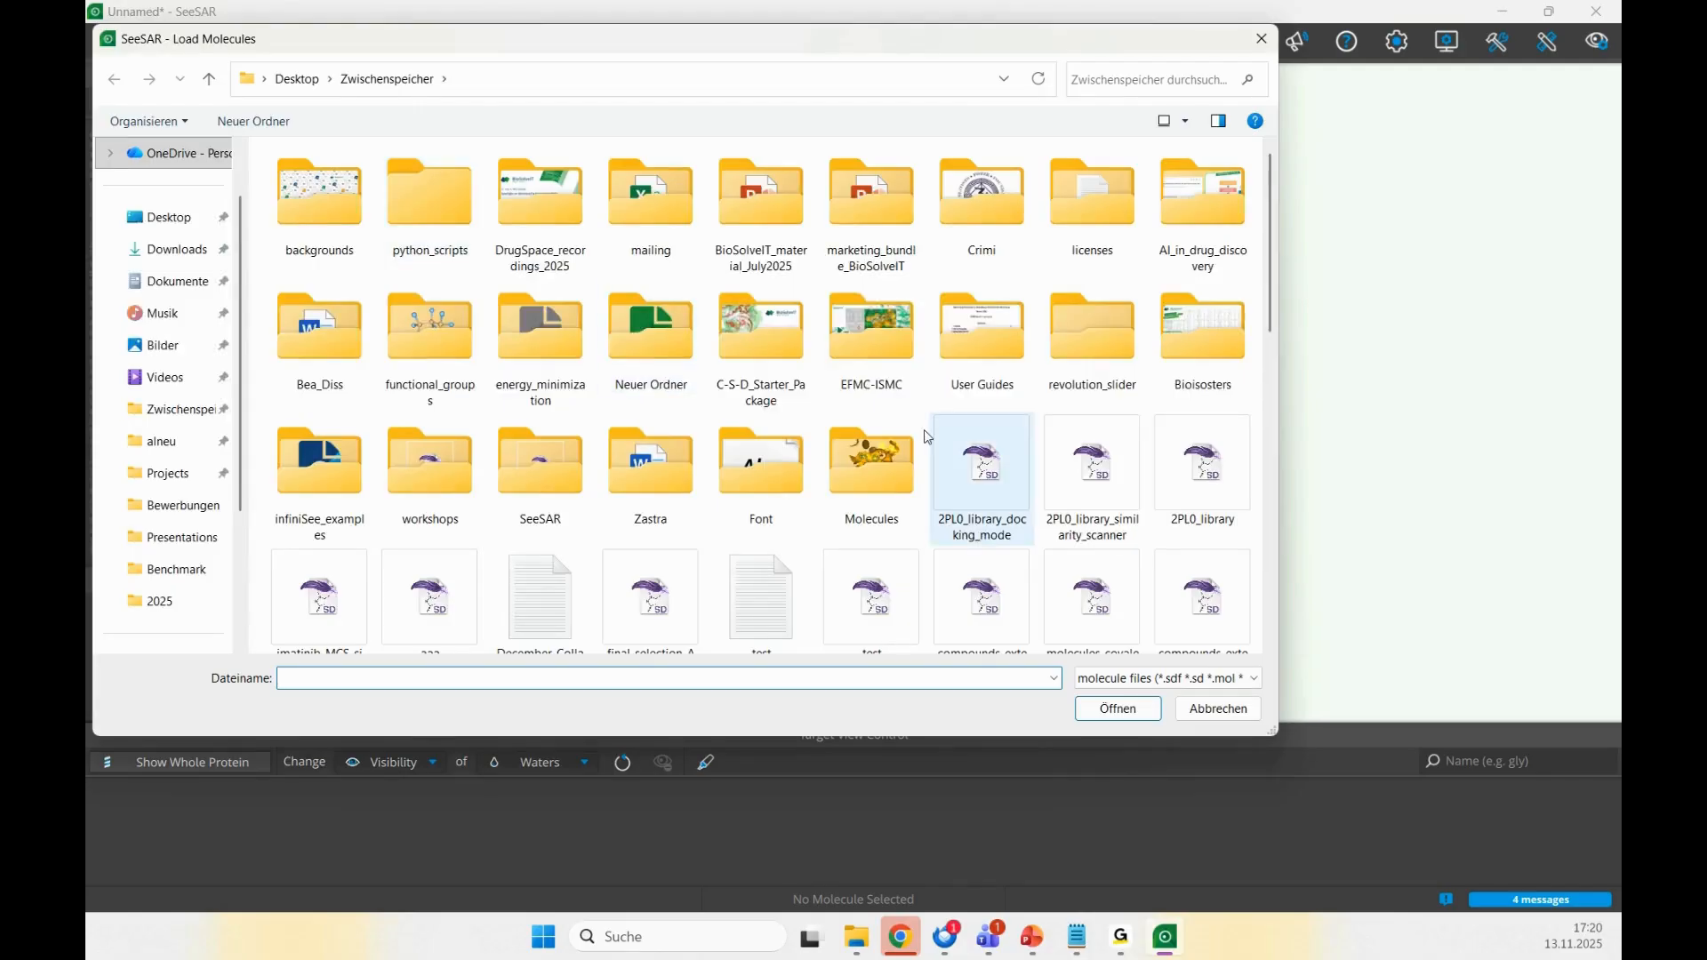
{"action": "double_click", "coordinate": [1074, 457]}
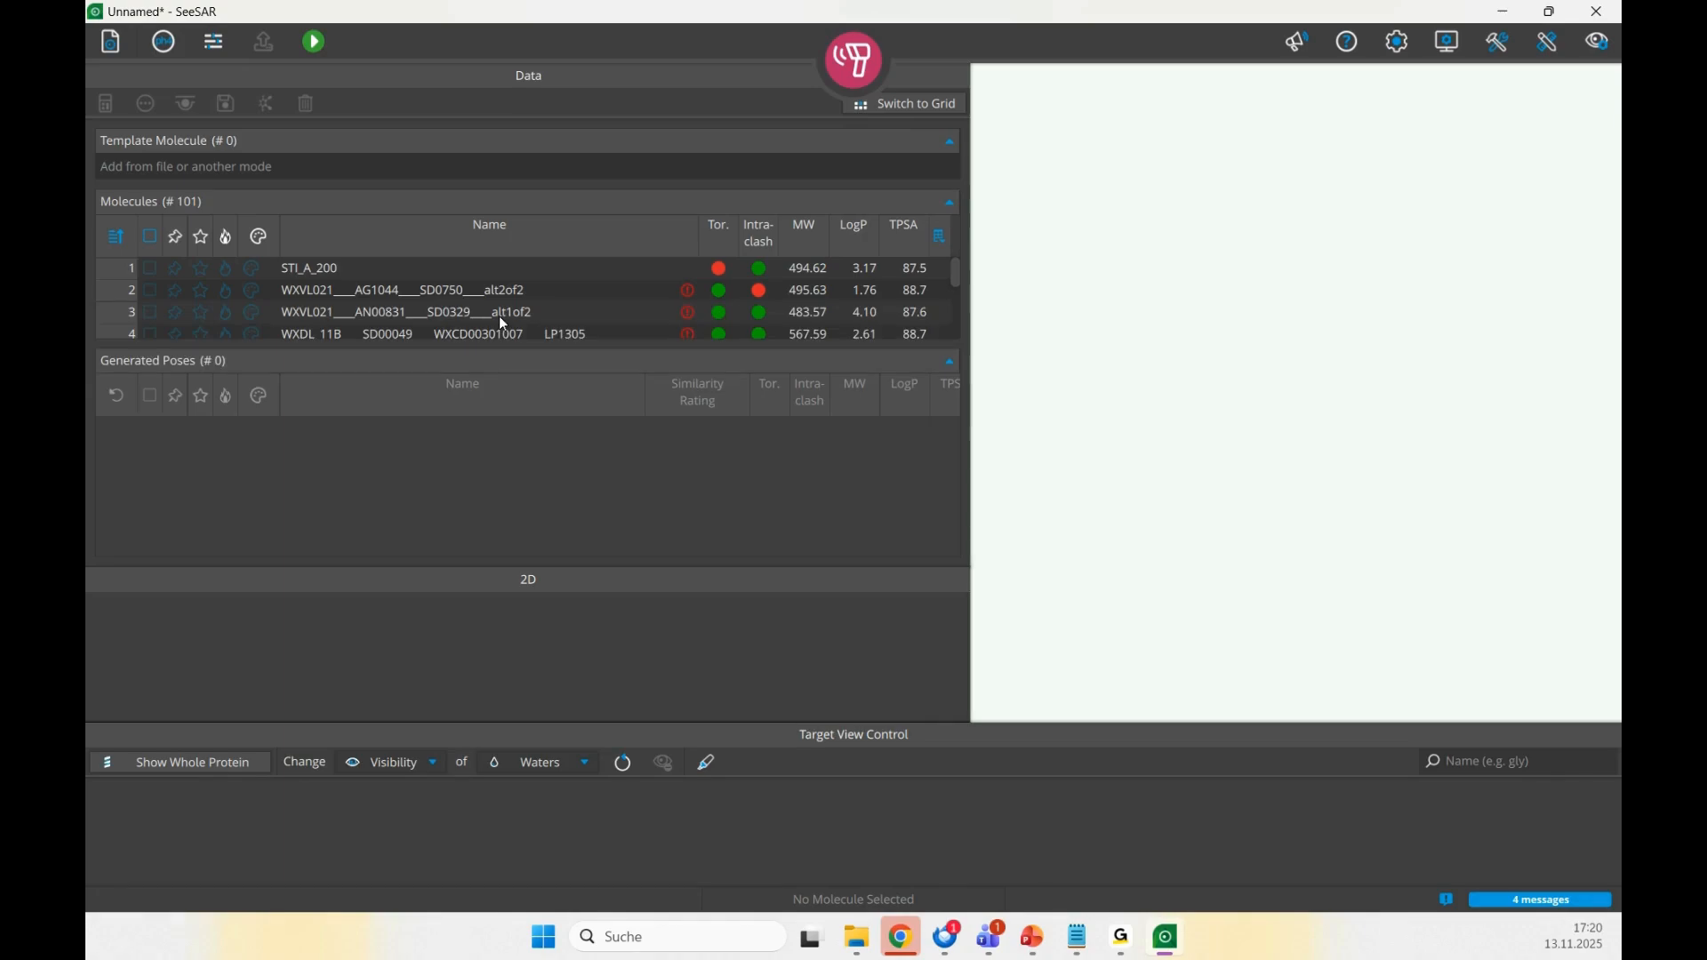
- Display molecule STI_A_200 in the 3D view and enlarge the Molecules table to show more rows
{"action": "left_click", "coordinate": [374, 267]}
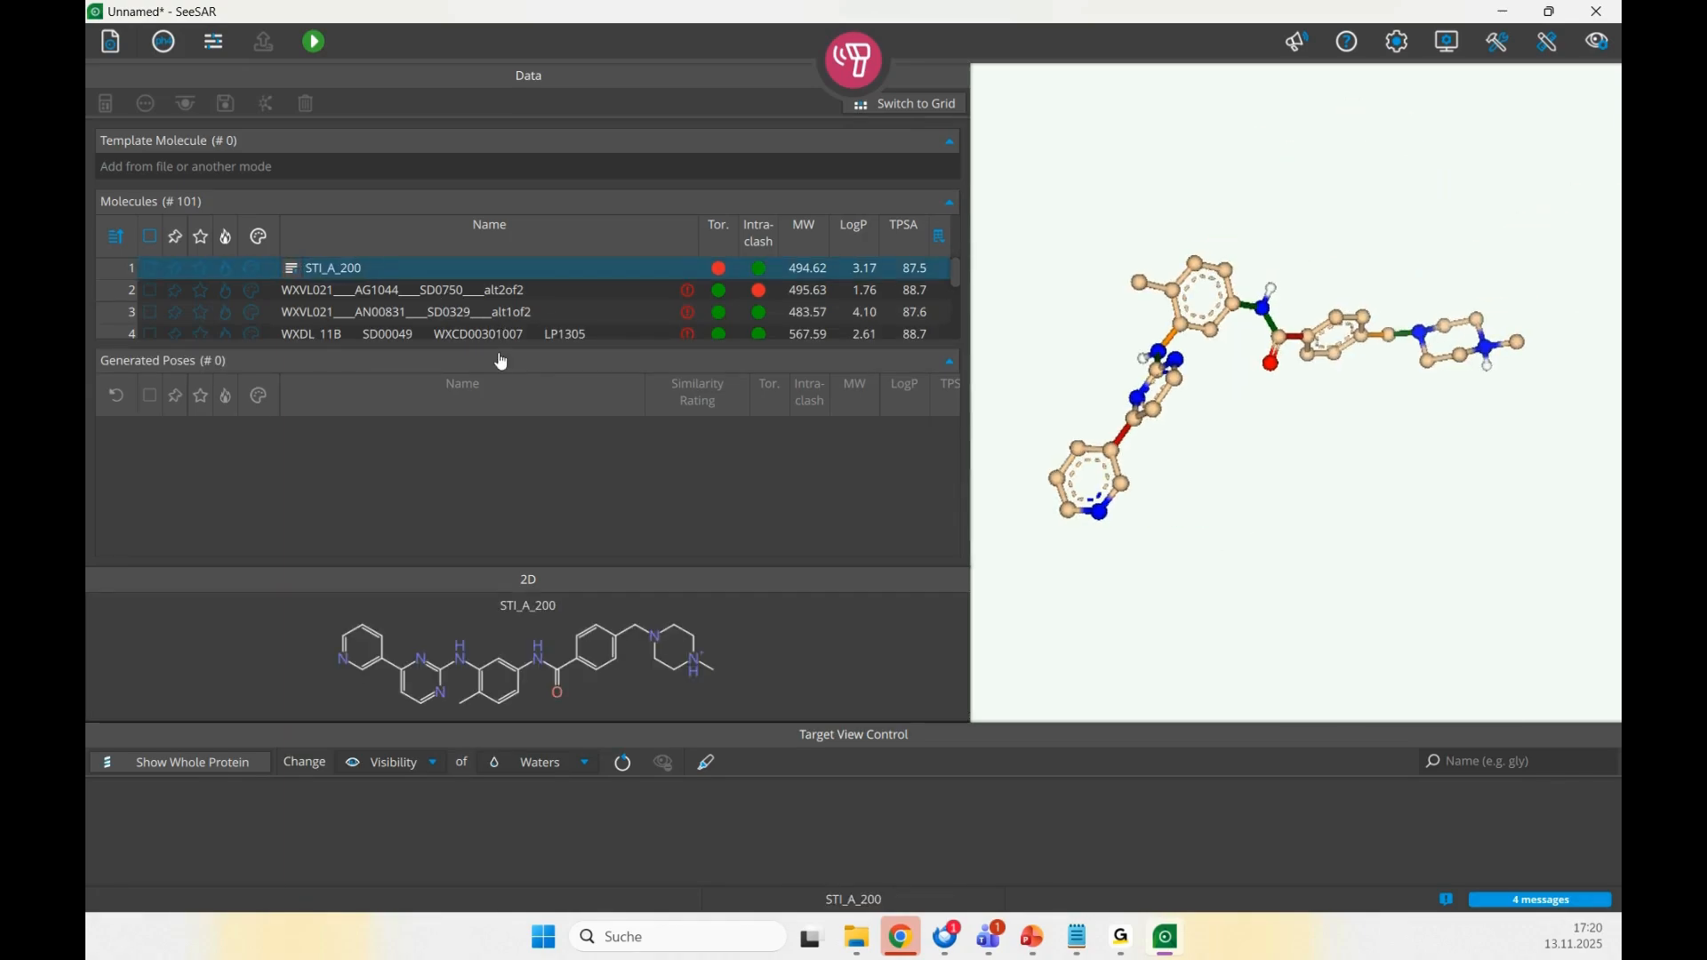
{"action": "left_click_drag", "start_coordinate": [496, 348], "coordinate": [497, 415]}
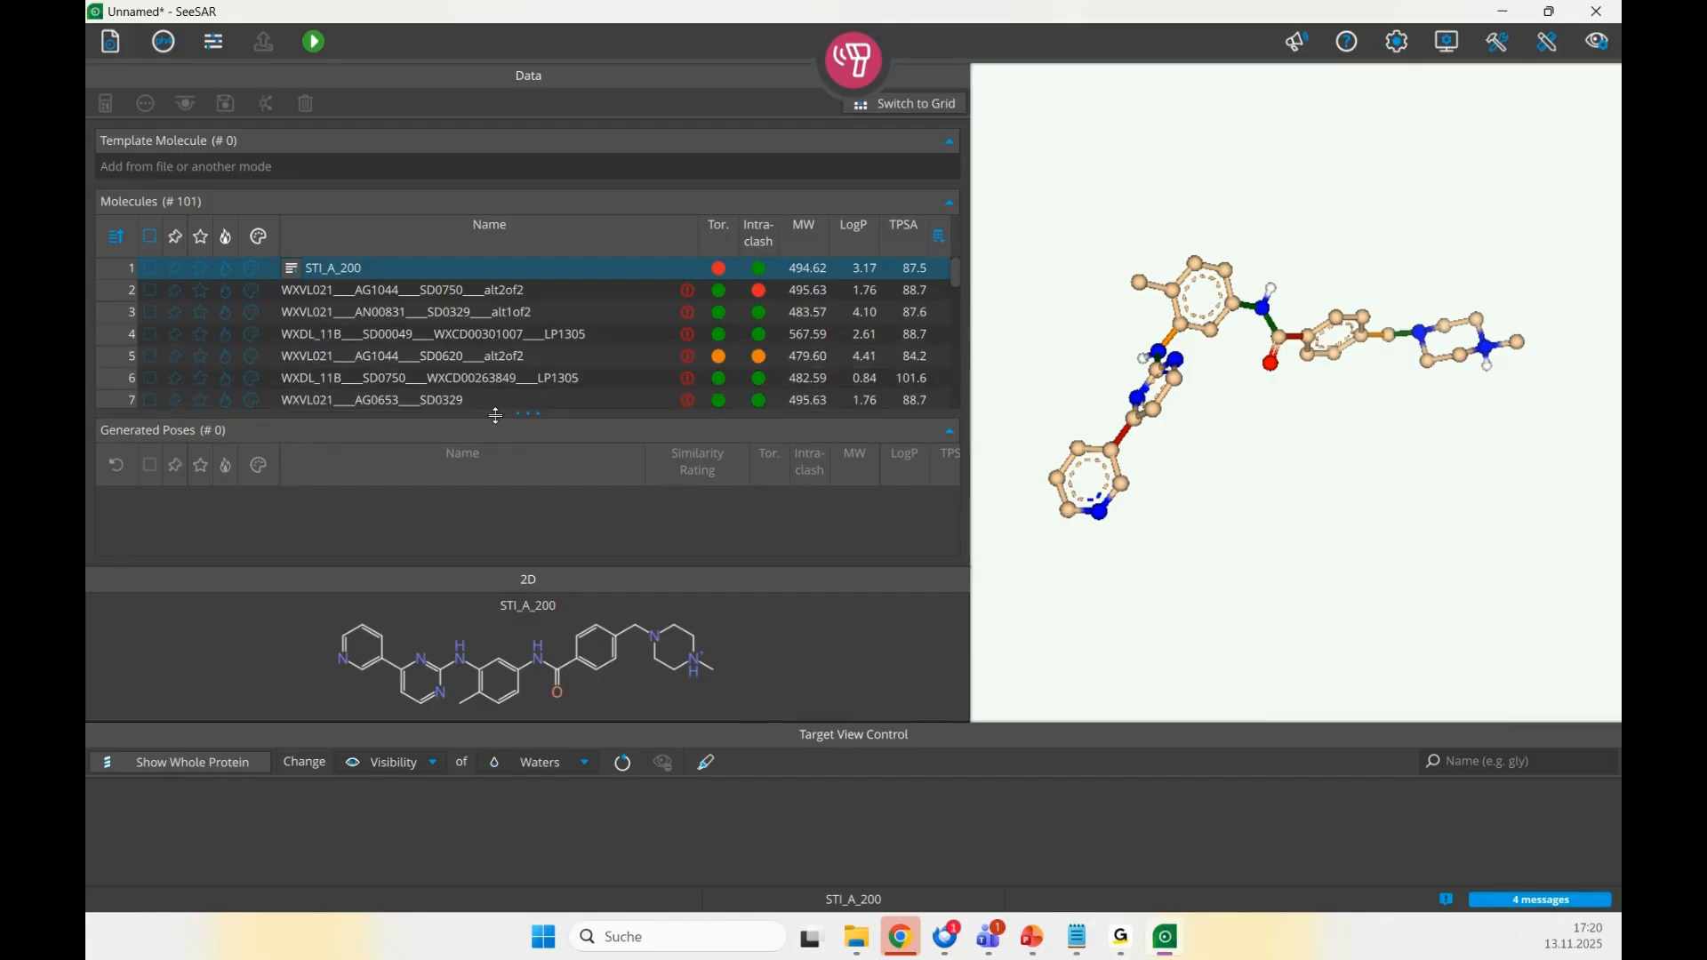
{"action": "left_click", "coordinate": [404, 289]}
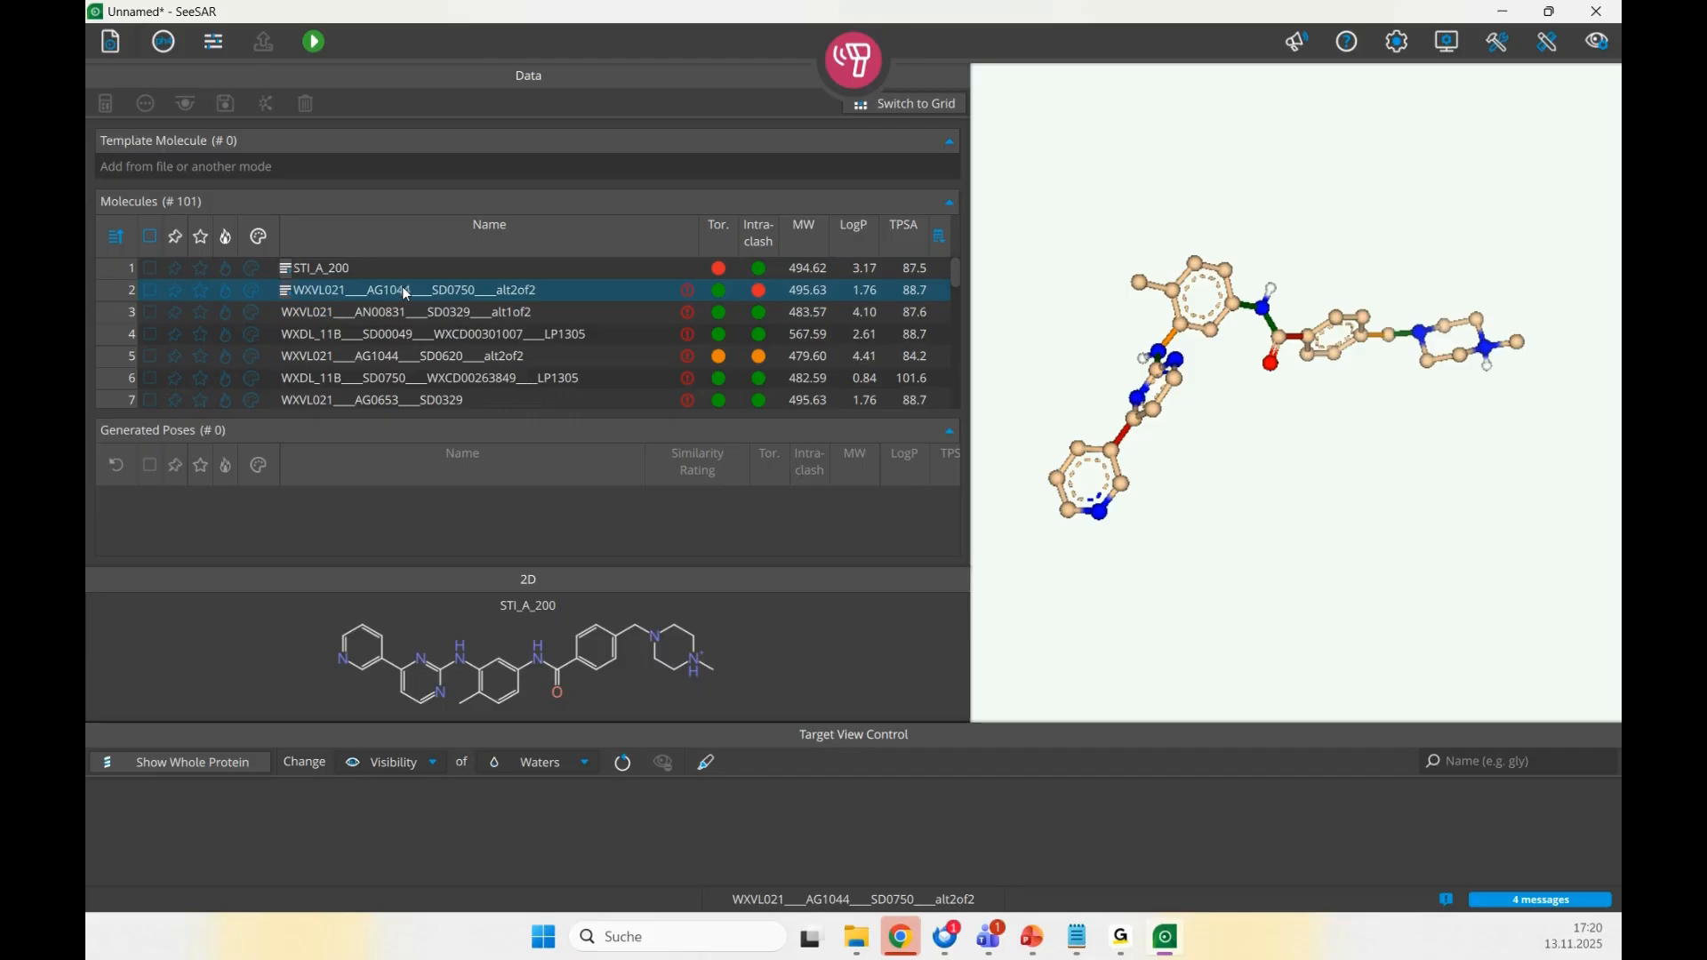
{"action": "key", "text": "Up"}
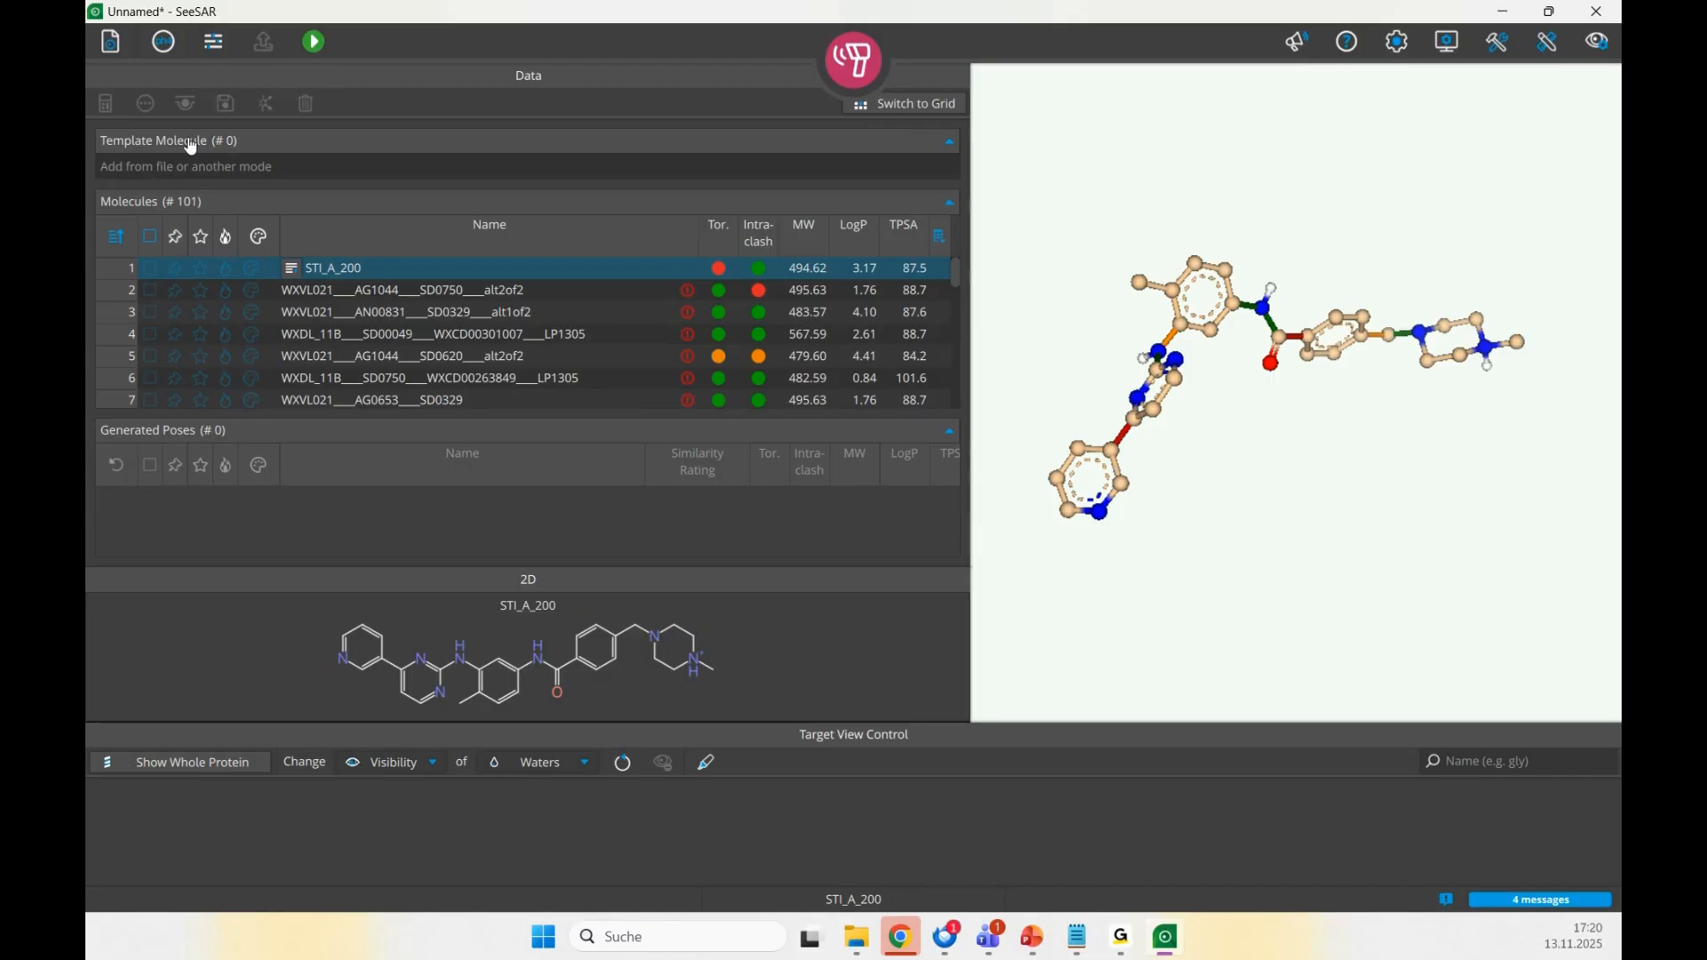
- Use molecule STI_A_200 as the reference template in the Similarity Scanner
{"action": "right_click", "coordinate": [337, 272]}
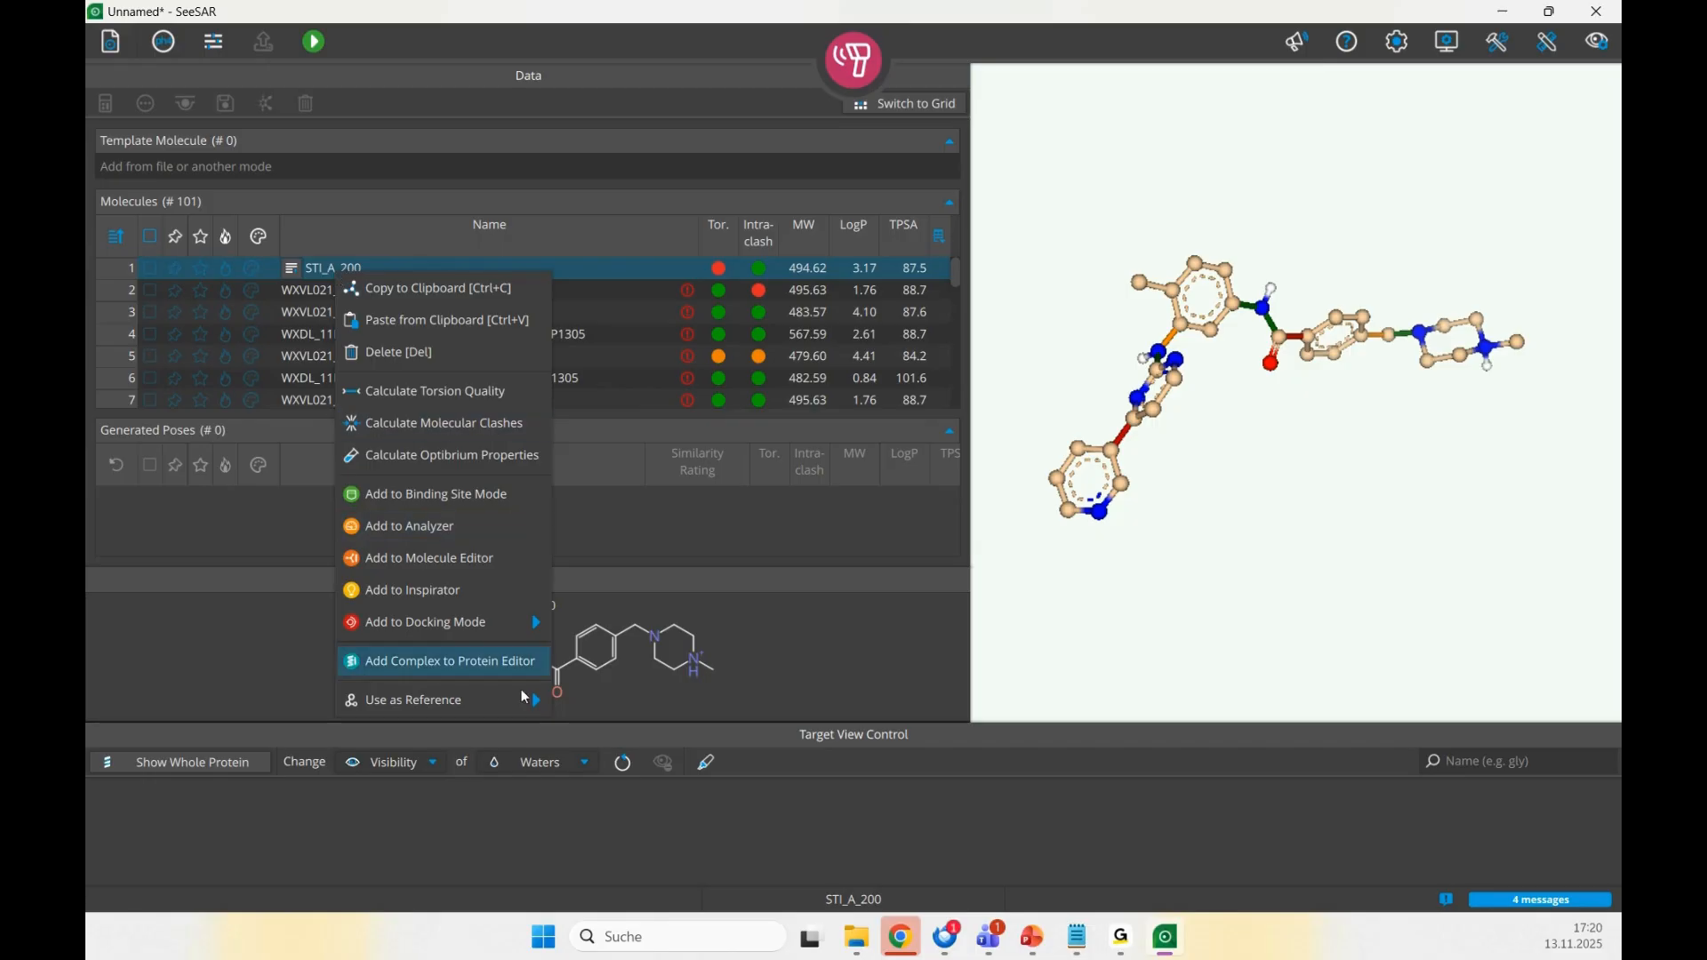
{"action": "mouse_move", "coordinate": [514, 701]}
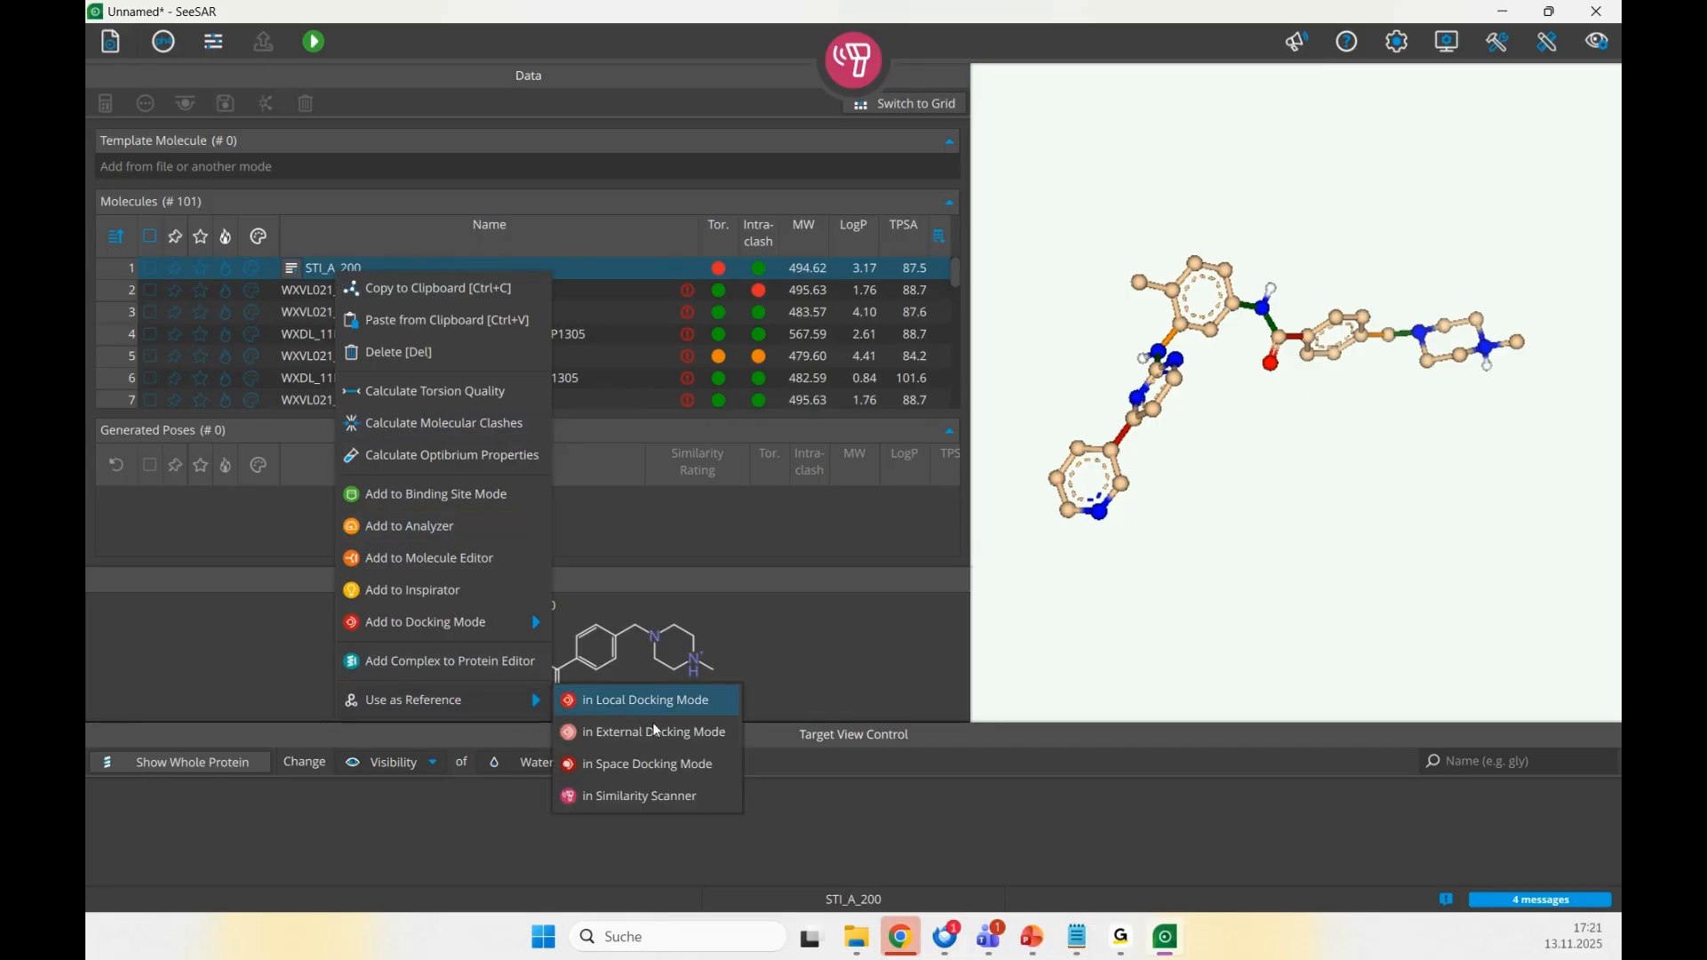
{"action": "left_click", "coordinate": [663, 796]}
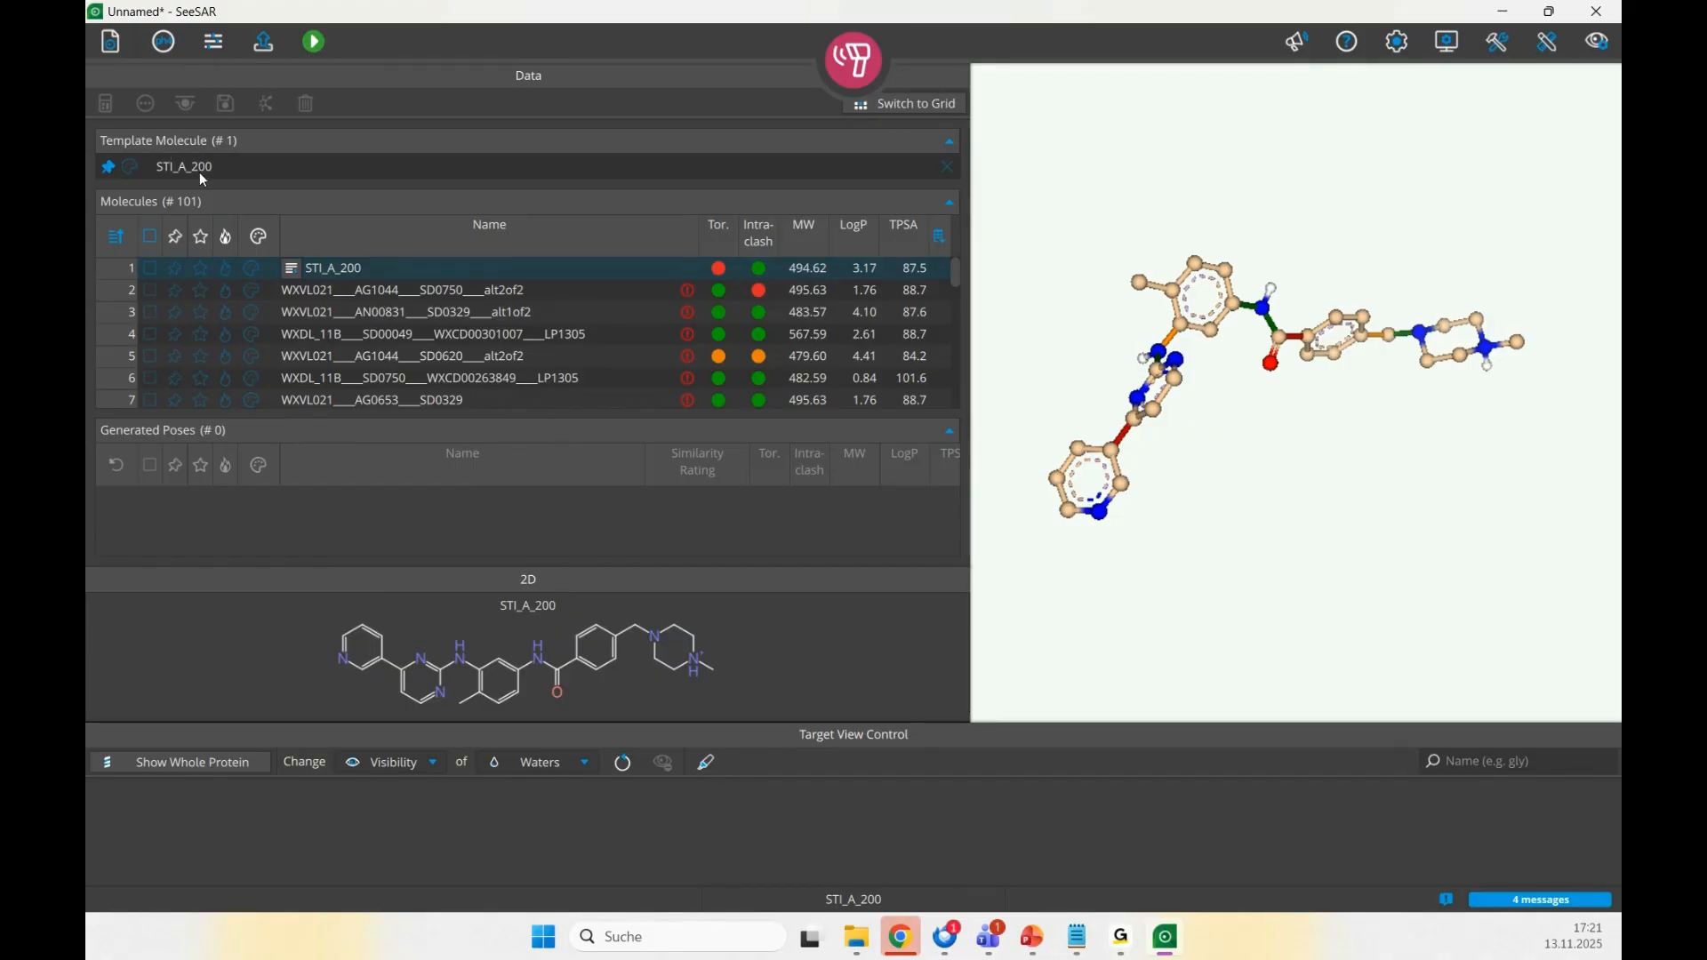
- Review the pharmacophore constraints and the scanner parameters for maximum poses, minimum similarity rating and allowed ring conformations
{"action": "left_click", "coordinate": [171, 46]}
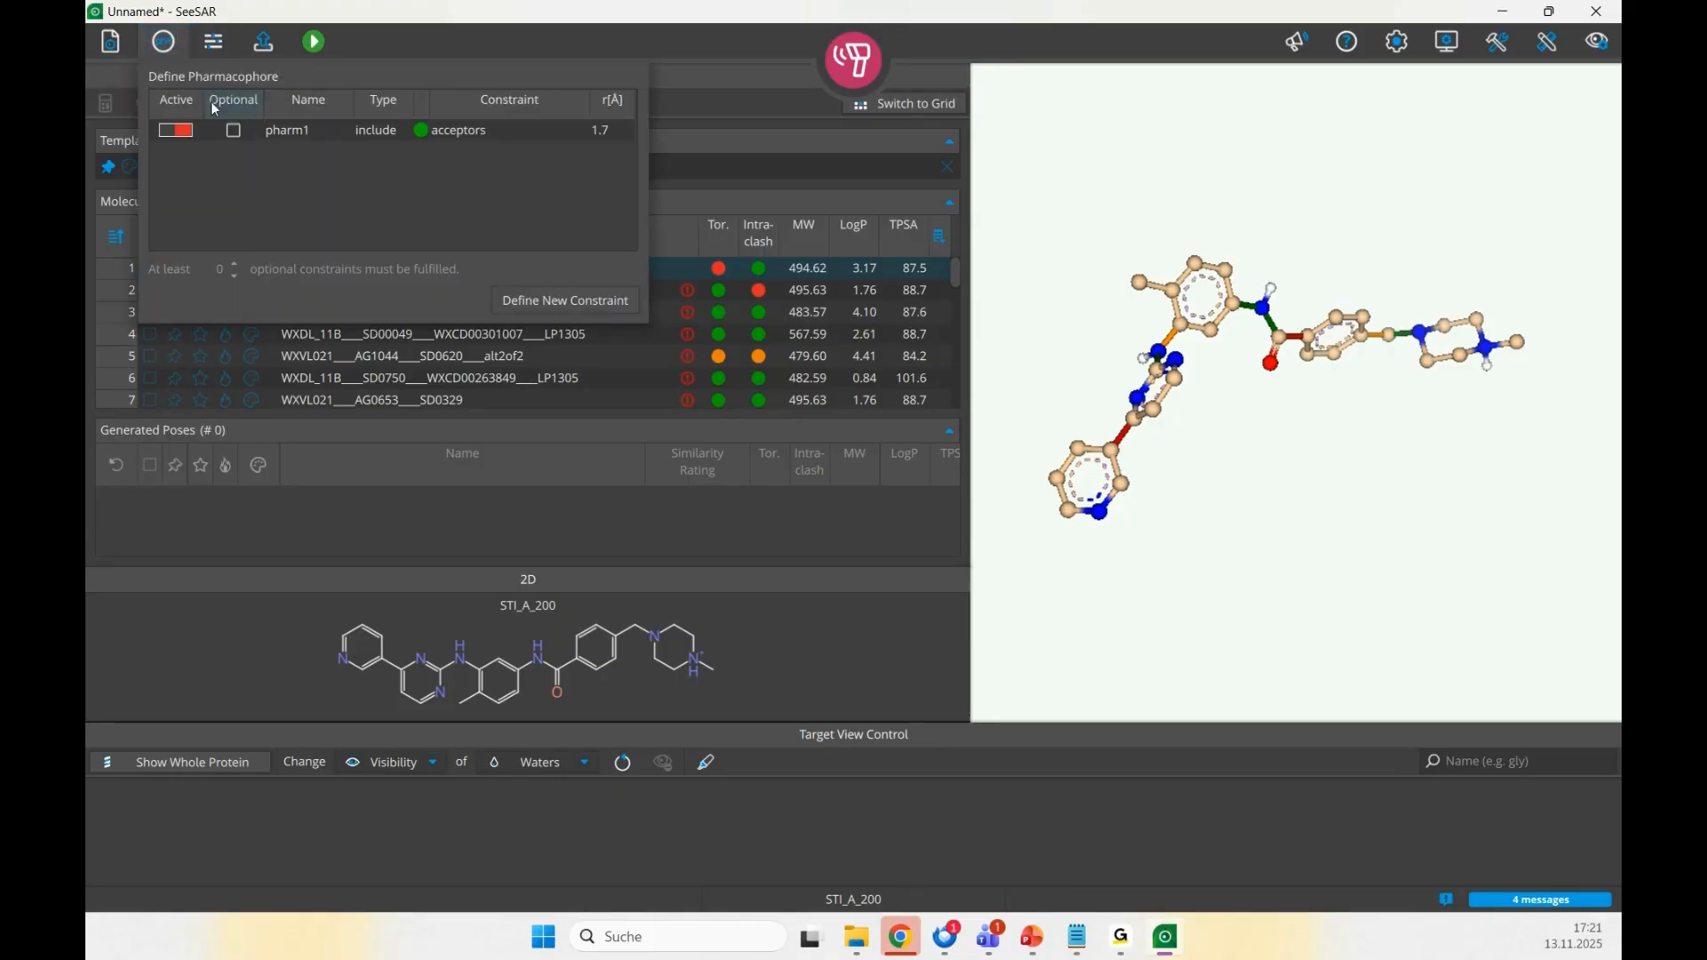
{"action": "left_click", "coordinate": [165, 42]}
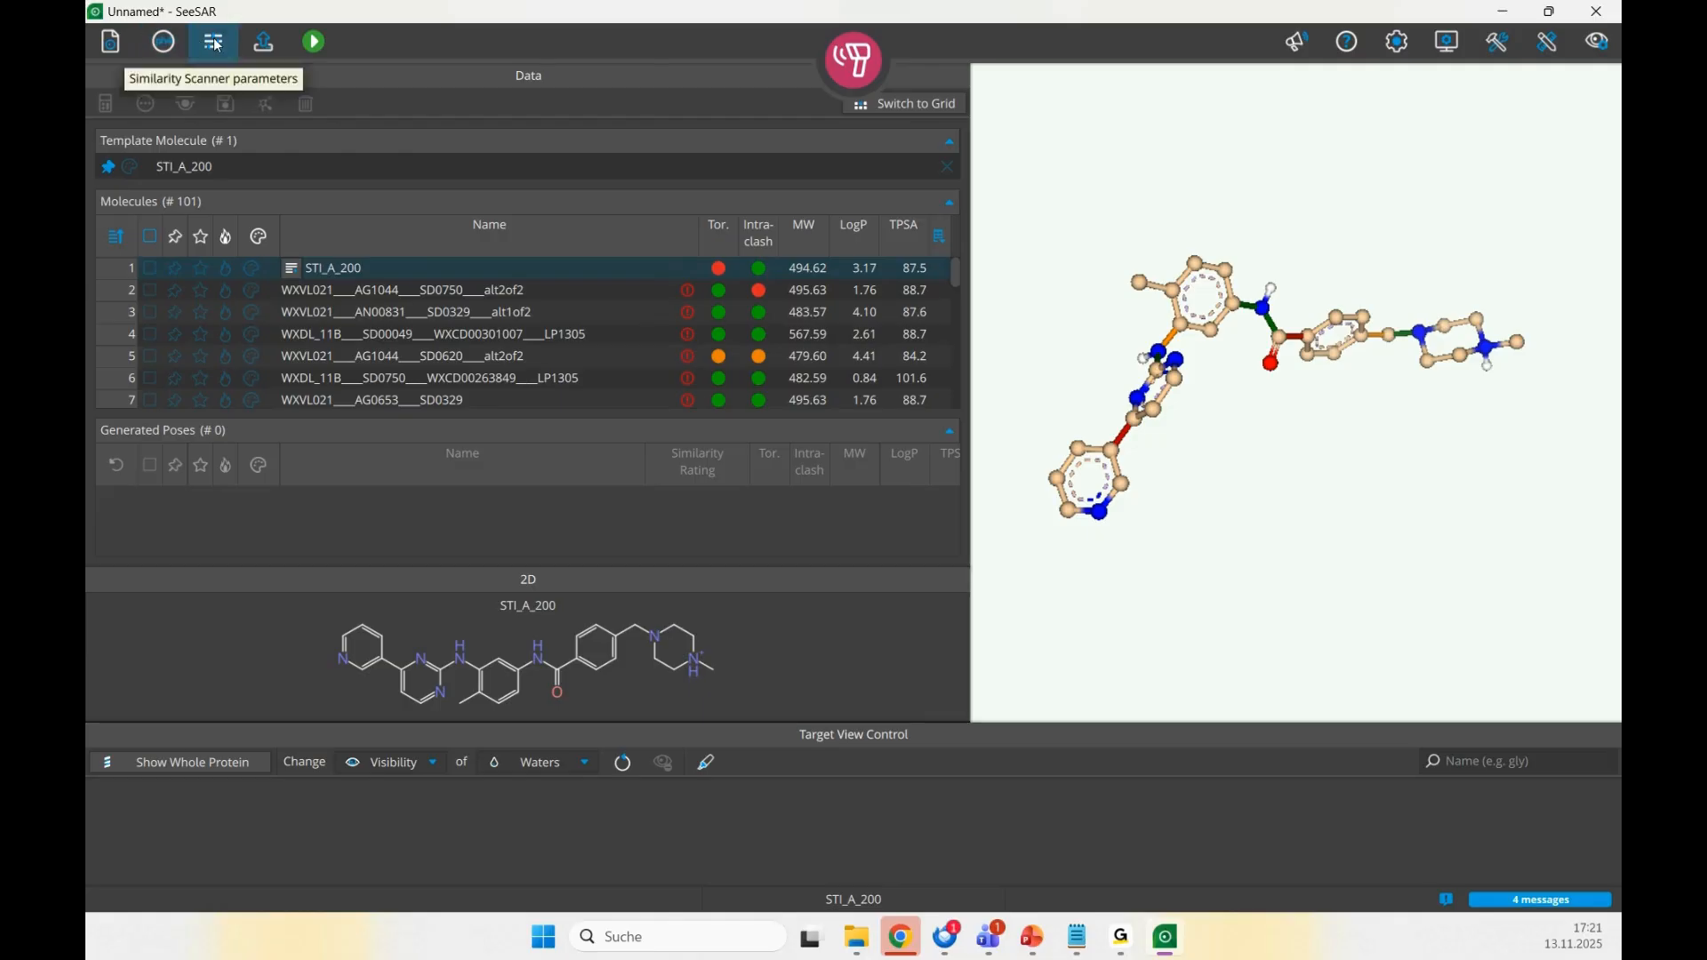
{"action": "left_click", "coordinate": [216, 44]}
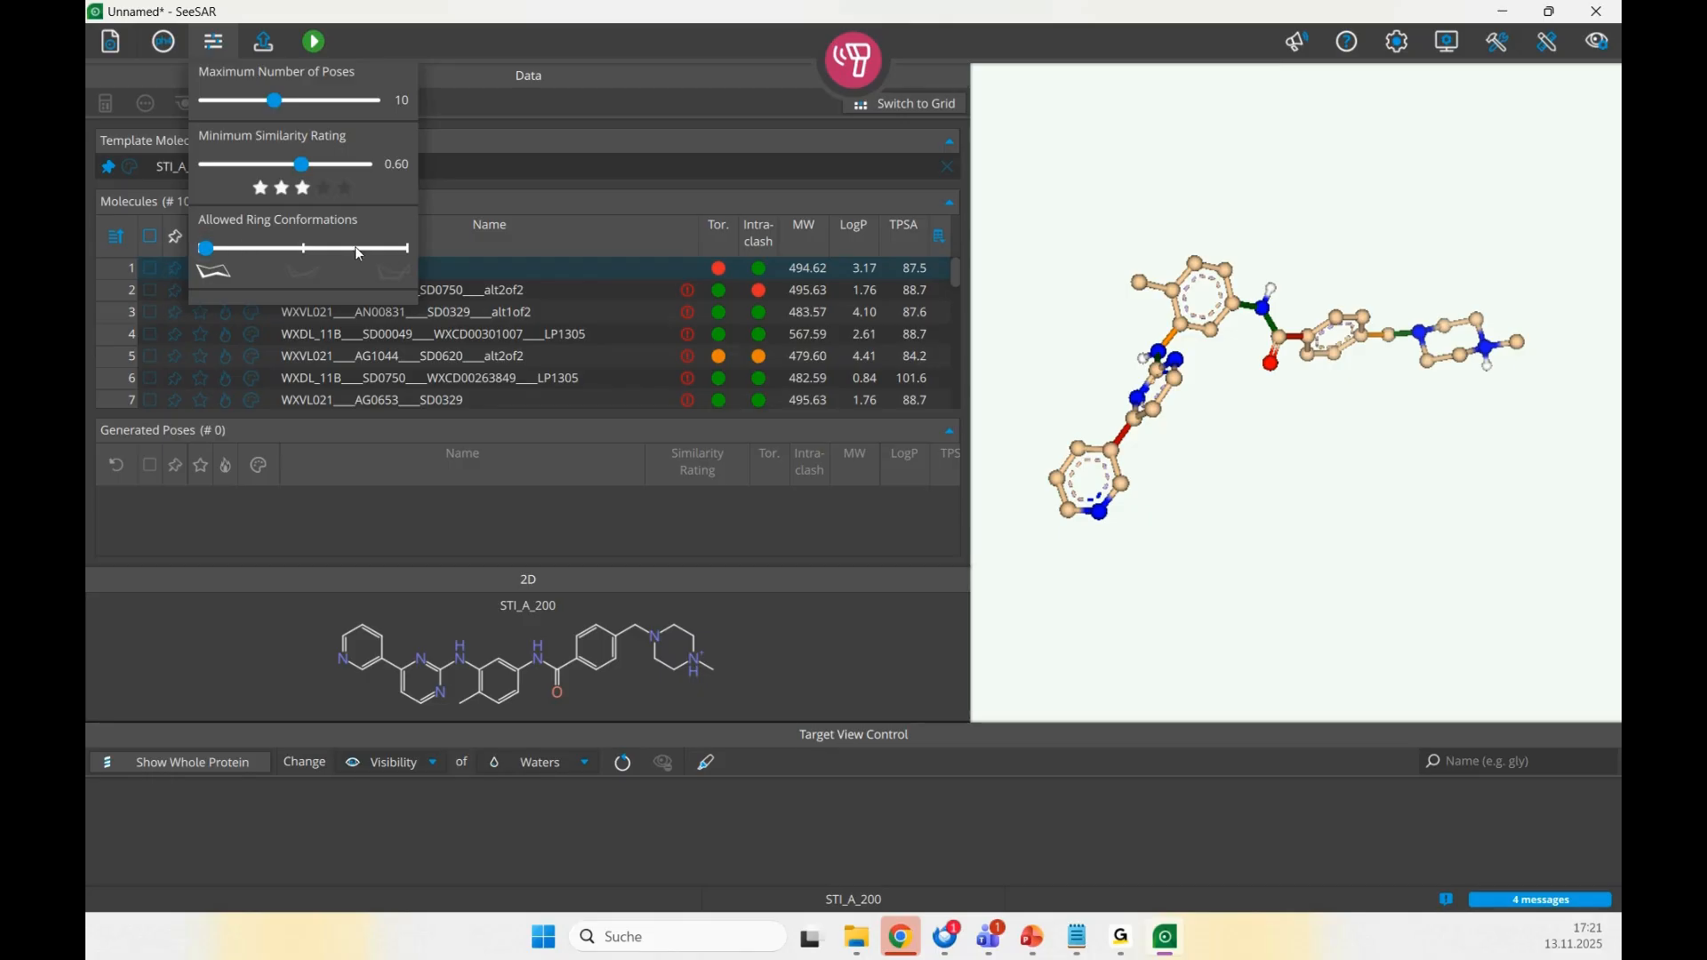
{"action": "mouse_move", "coordinate": [207, 246]}
{"action": "left_mouse_down"}
{"action": "mouse_move", "coordinate": [404, 248]}
{"action": "mouse_move", "coordinate": [206, 244]}
{"action": "left_mouse_up"}
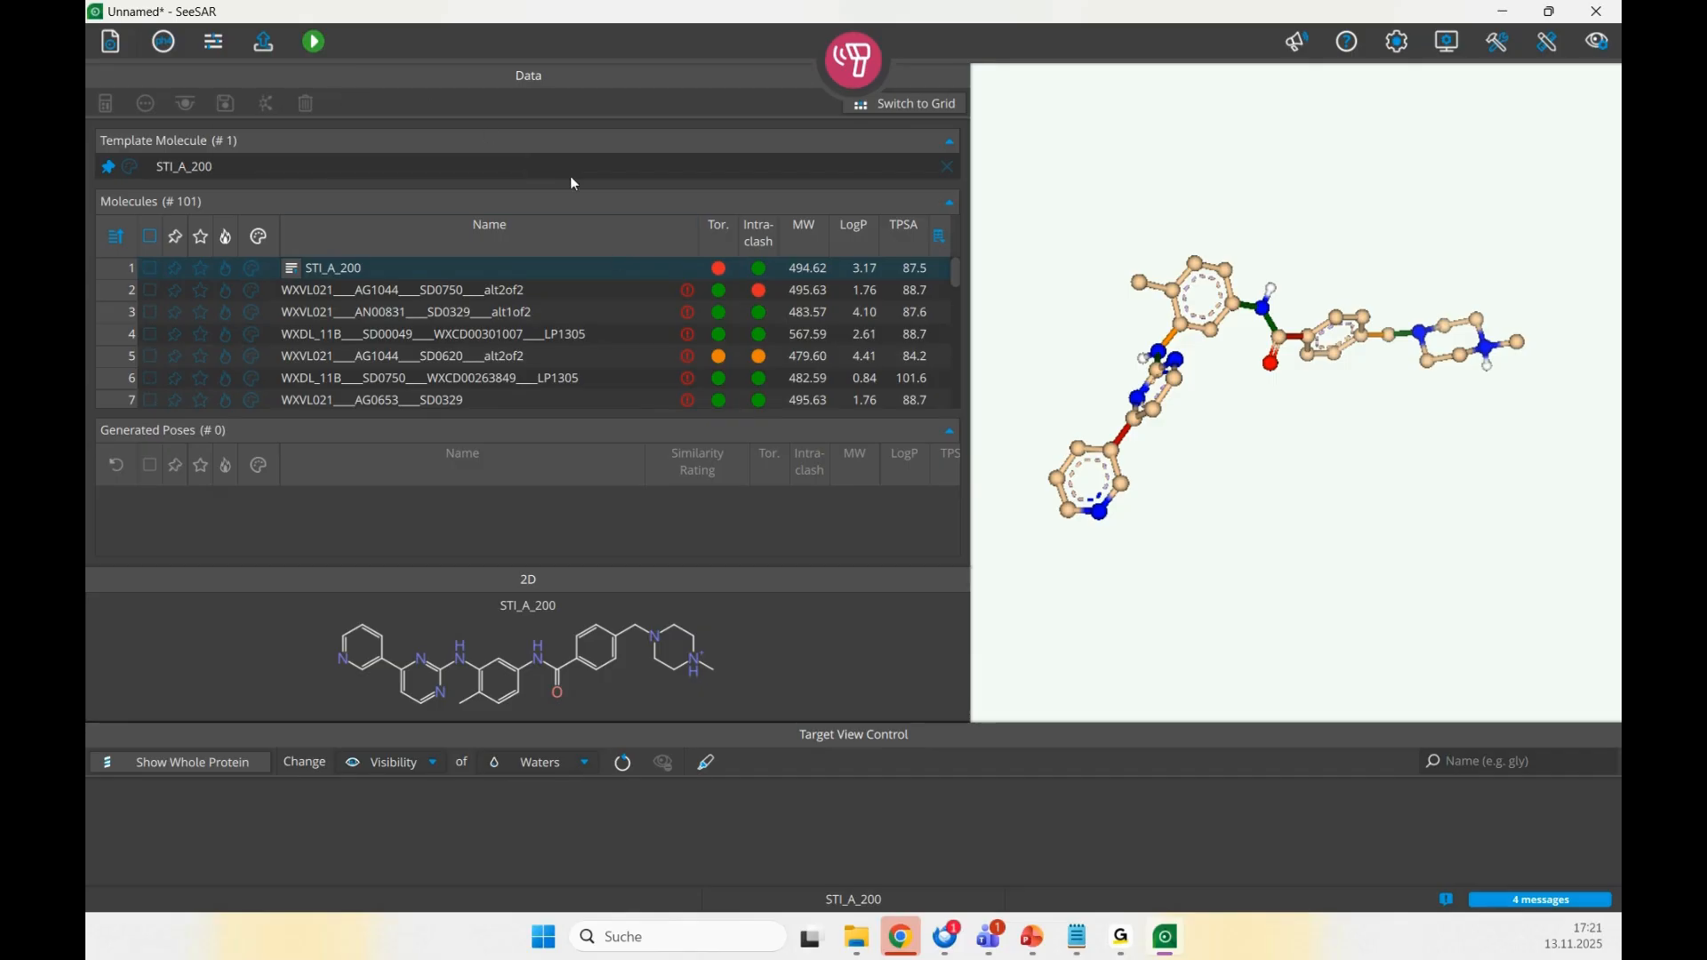
- Widen the 3D view and start the Similarity Scanner run for the loaded library
{"action": "left_click_drag", "start_coordinate": [970, 353], "coordinate": [780, 363]}
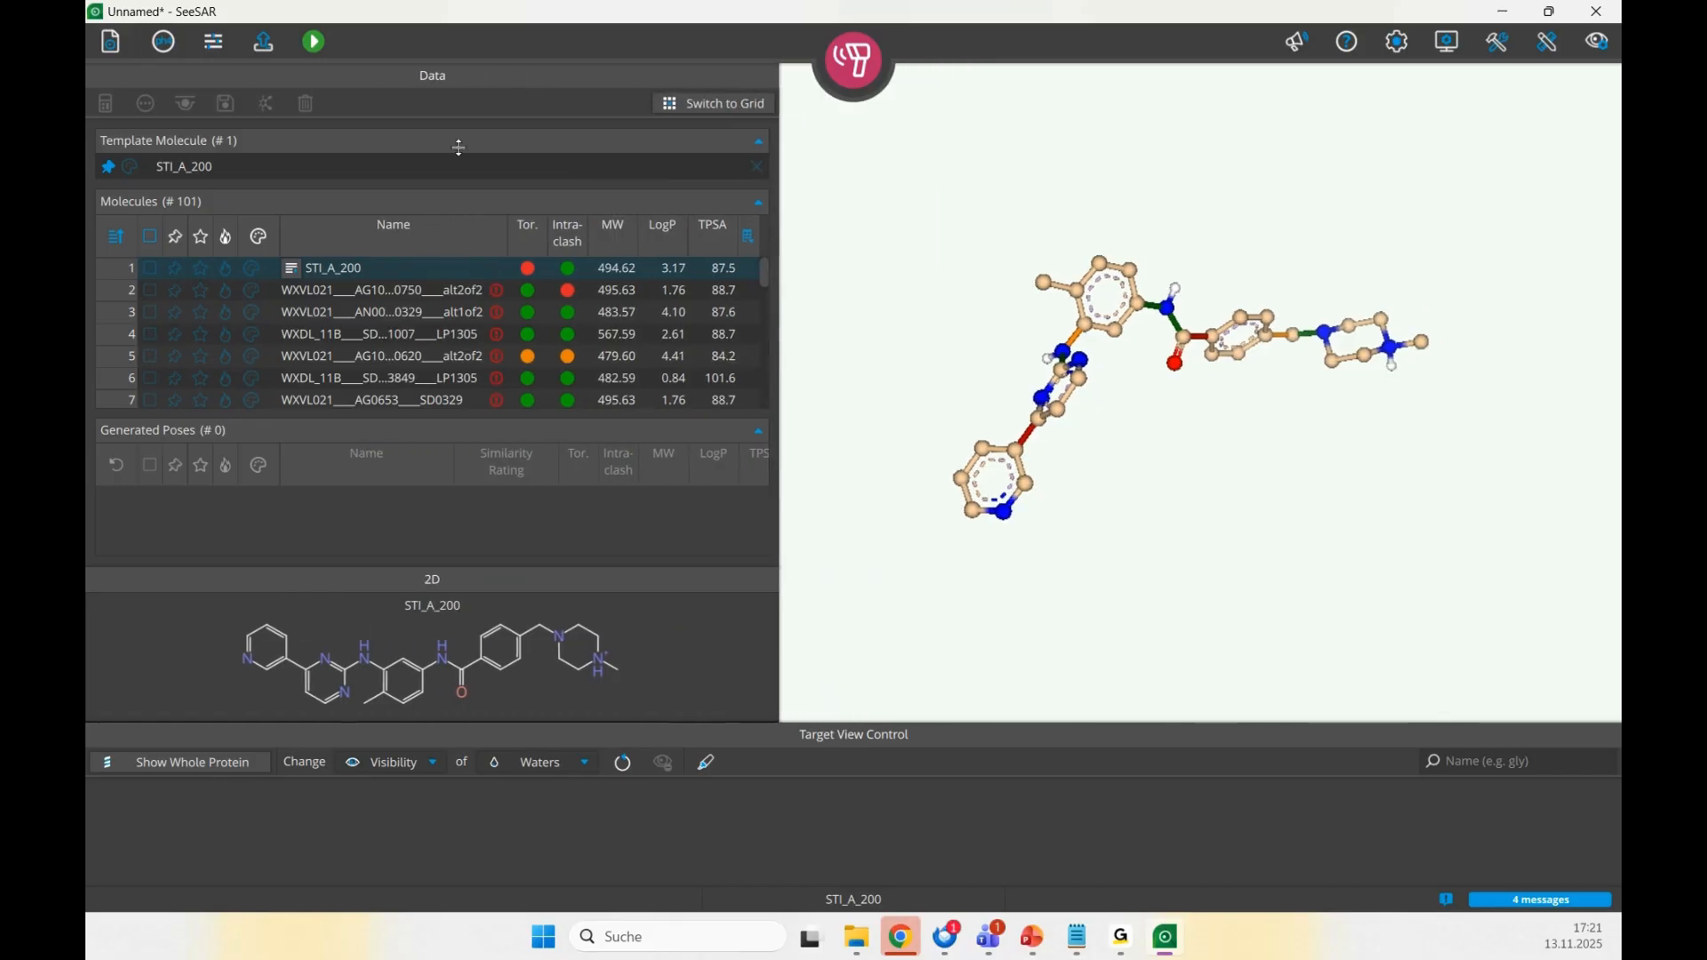
{"action": "left_click", "coordinate": [315, 49]}
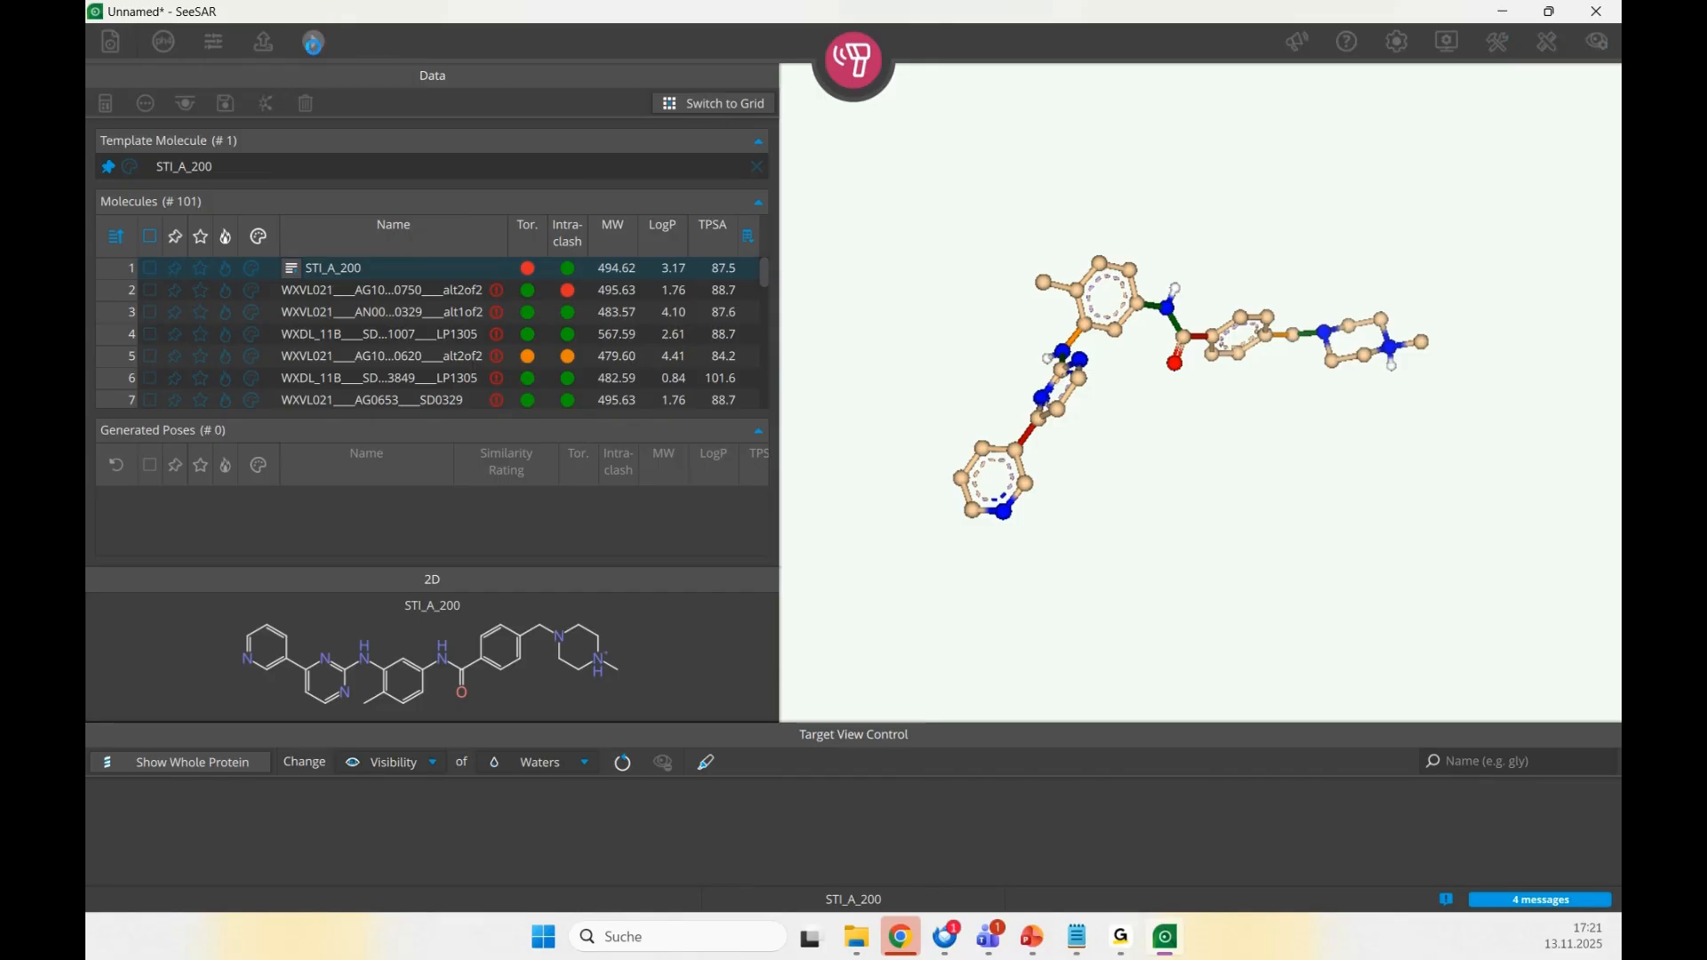
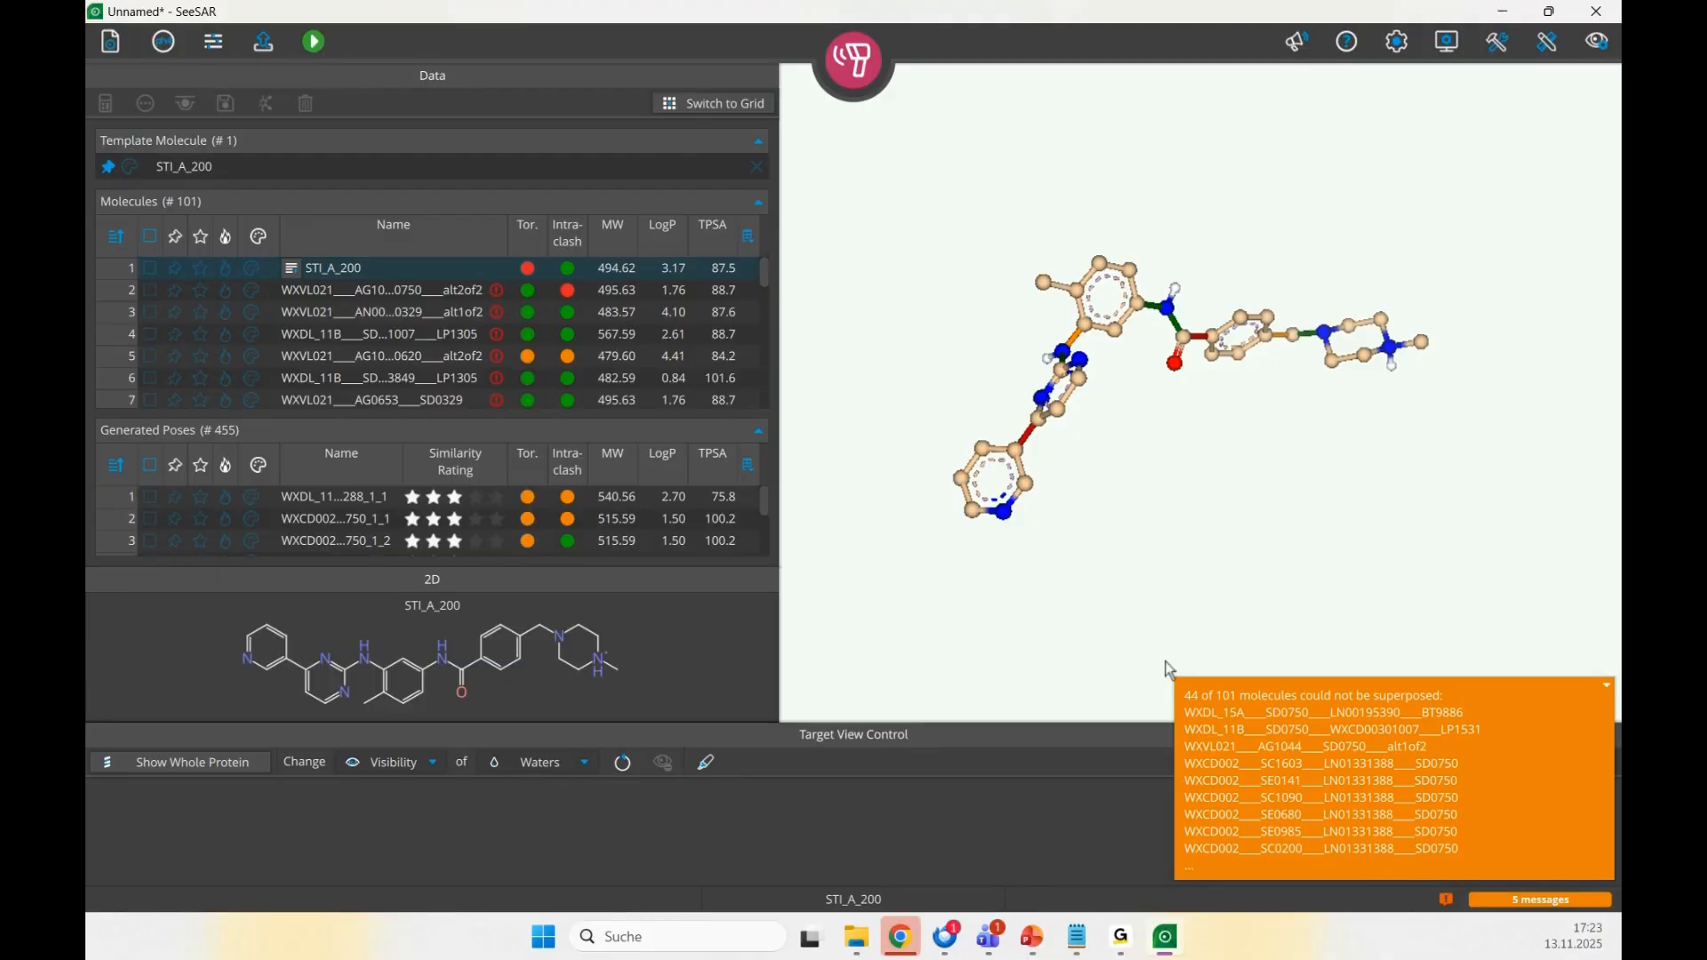
- Dismiss the run notification and read the list of molecules that could not be superposed in the message center
{"action": "left_click", "coordinate": [1197, 705]}
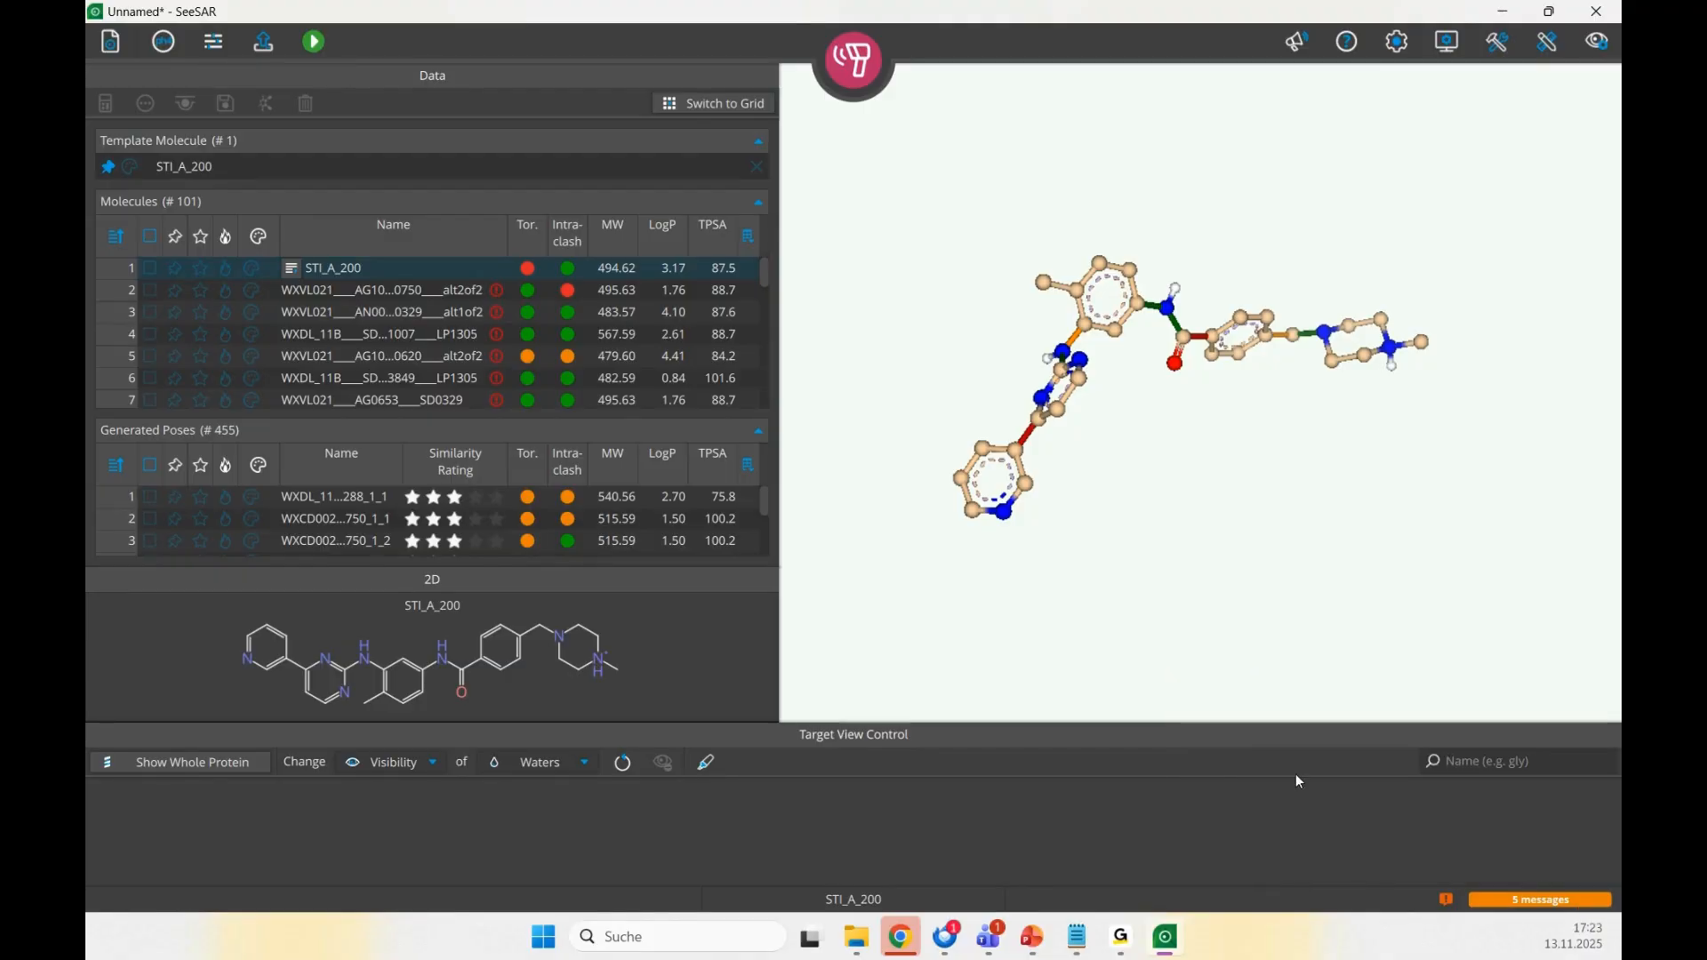
{"action": "left_click", "coordinate": [1539, 901]}
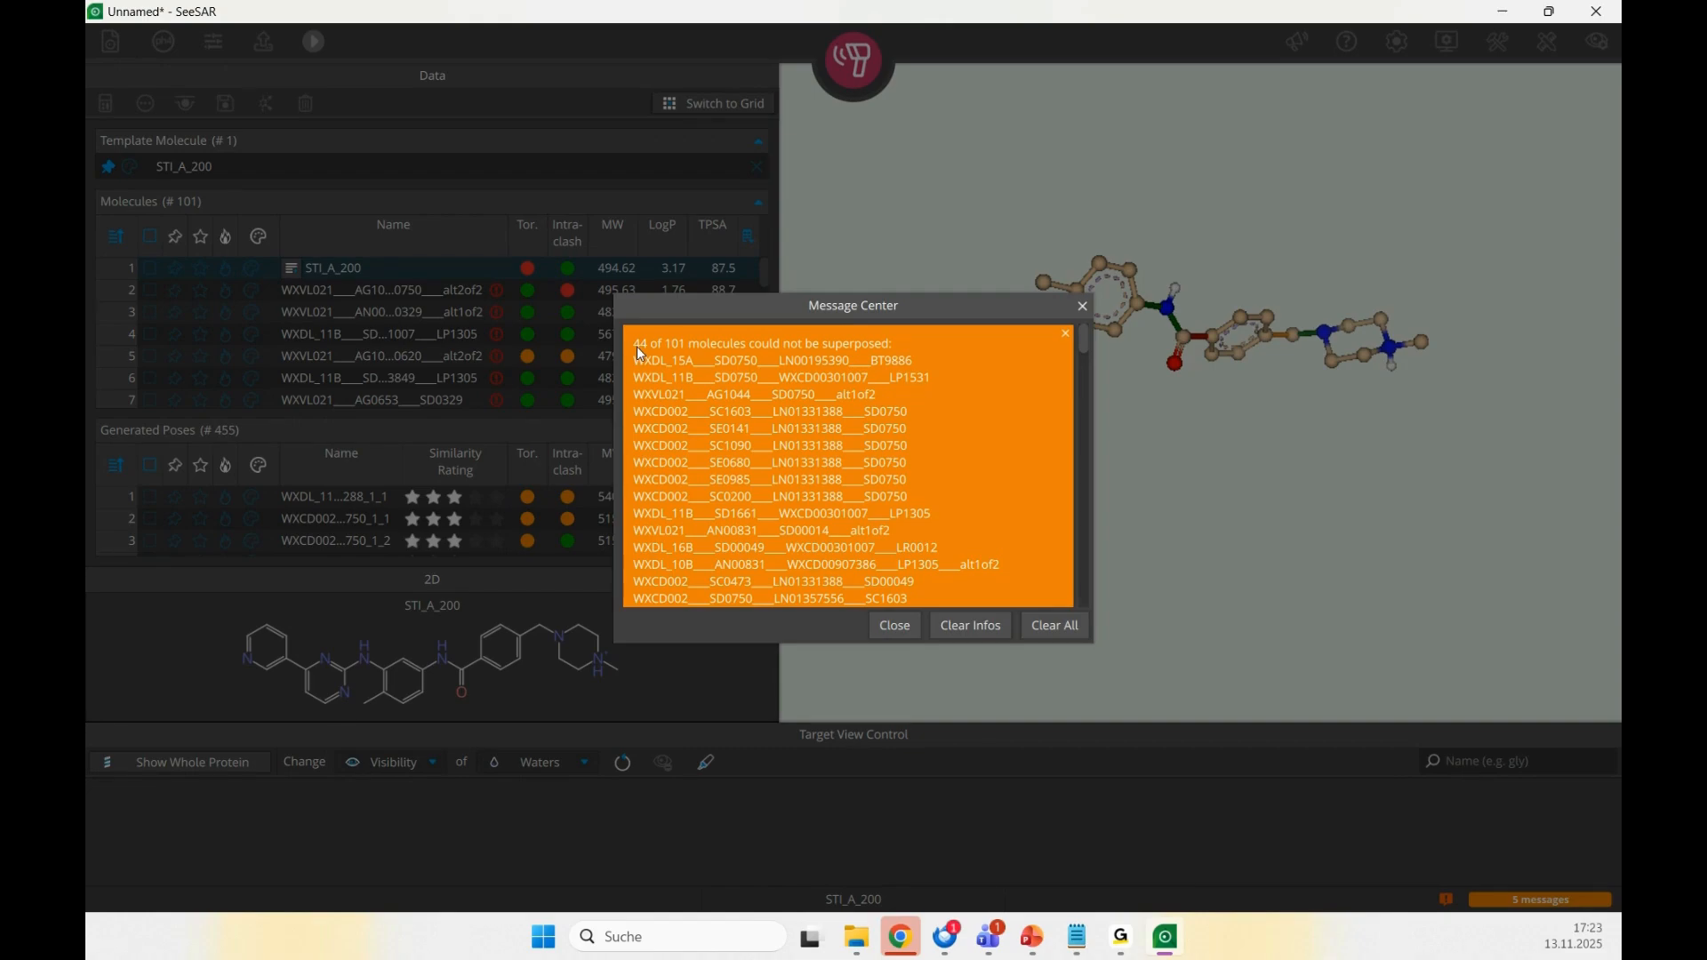
{"action": "left_click", "coordinate": [1084, 307]}
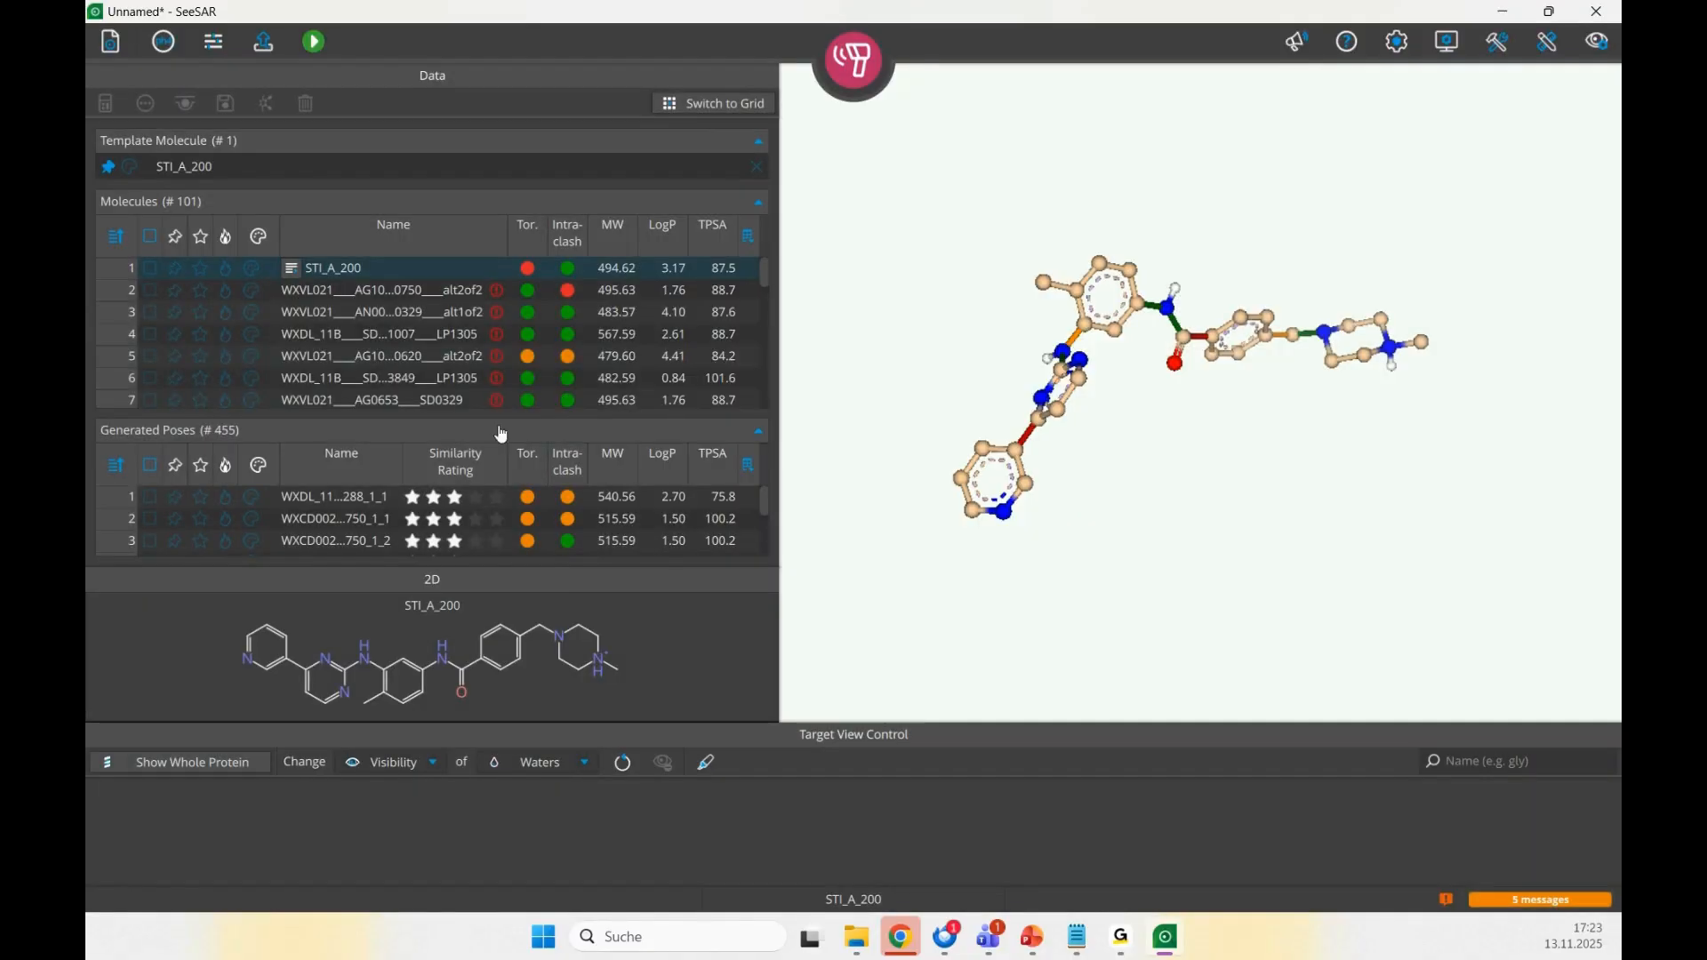
- Enlarge the Generated Poses table and display its first four poses one after another over the template in 3D
{"action": "left_click_drag", "start_coordinate": [442, 417], "coordinate": [443, 233]}
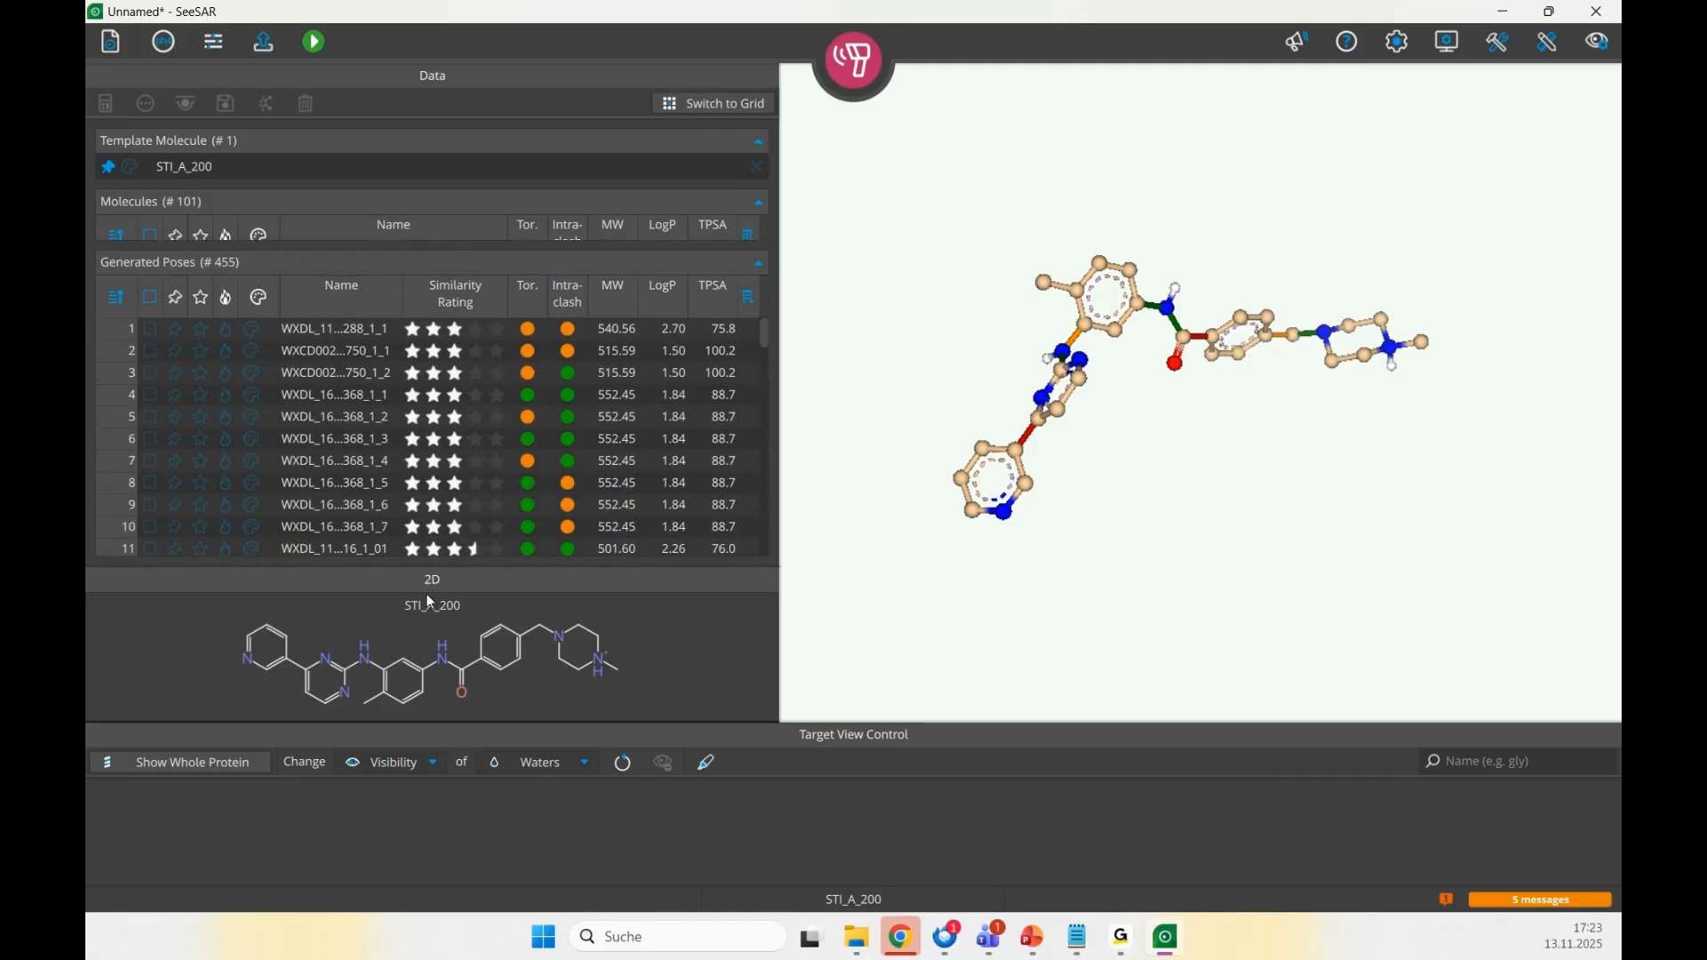
{"action": "left_click_drag", "start_coordinate": [430, 574], "coordinate": [433, 679]}
{"action": "left_click", "coordinate": [366, 329]}
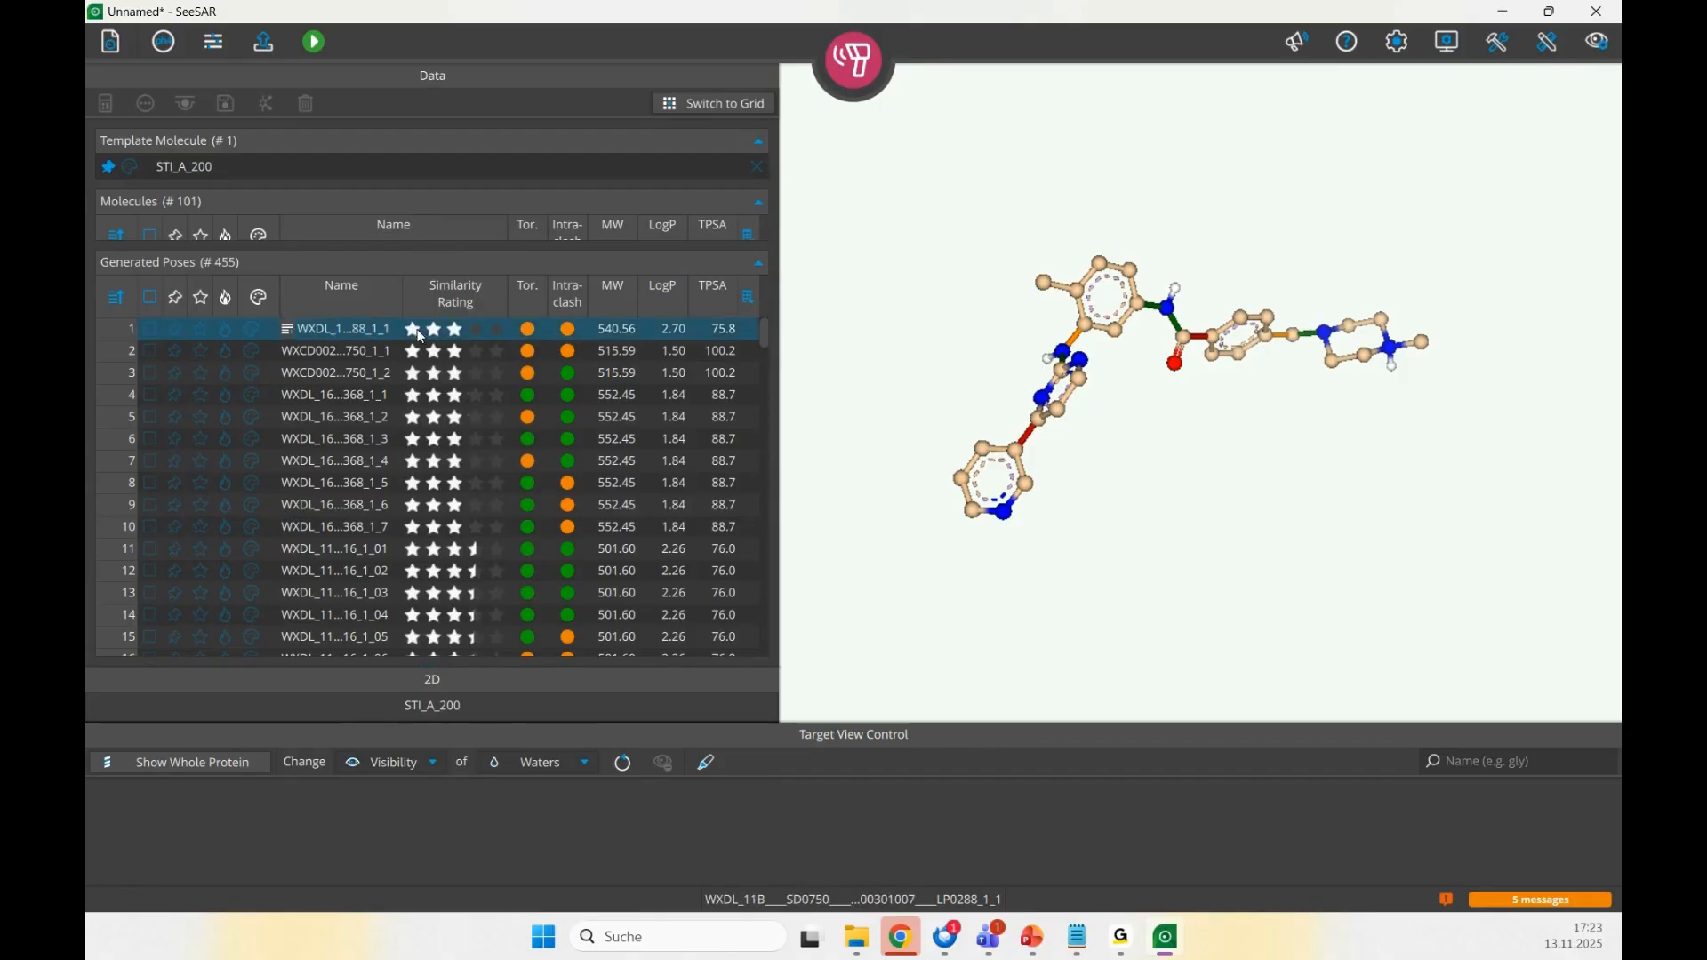
{"action": "mouse_move", "coordinate": [1156, 447]}
{"action": "right_mouse_down"}
{"action": "mouse_move", "coordinate": [1119, 484]}
{"action": "mouse_move", "coordinate": [1177, 510]}
{"action": "right_mouse_up"}
{"action": "scroll", "coordinate": [1120, 482], "scroll_direction": "up", "scroll_amount": 3}
{"action": "key", "text": "Down"}
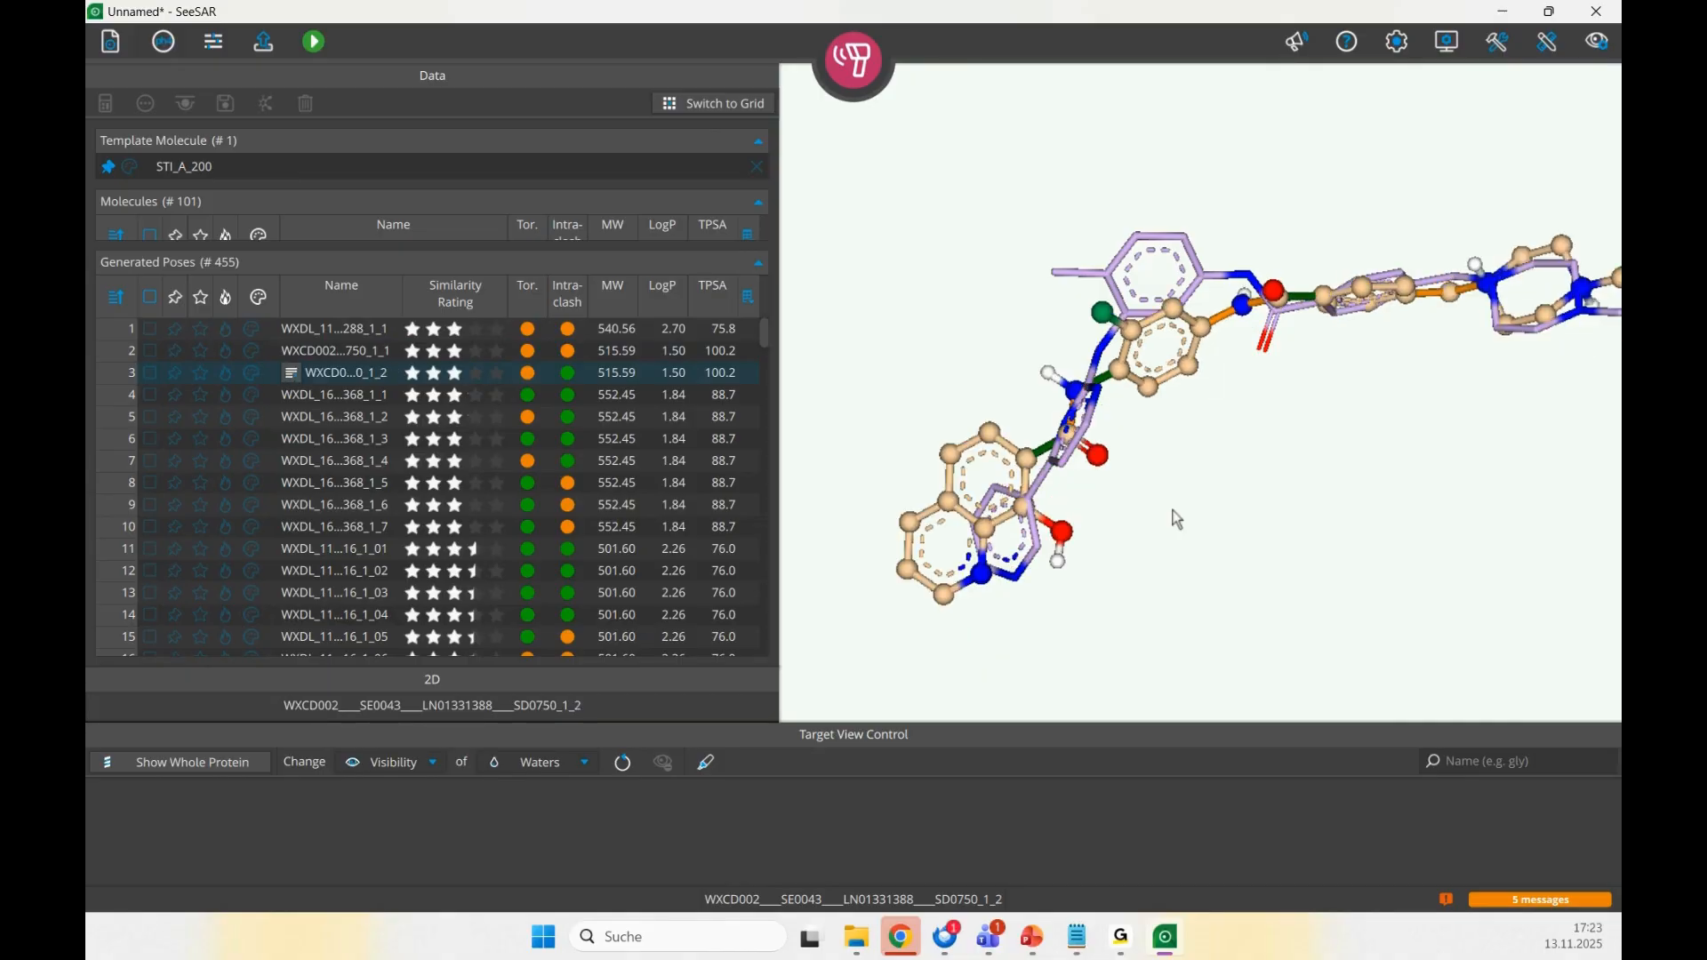
{"action": "key", "text": "Down"}
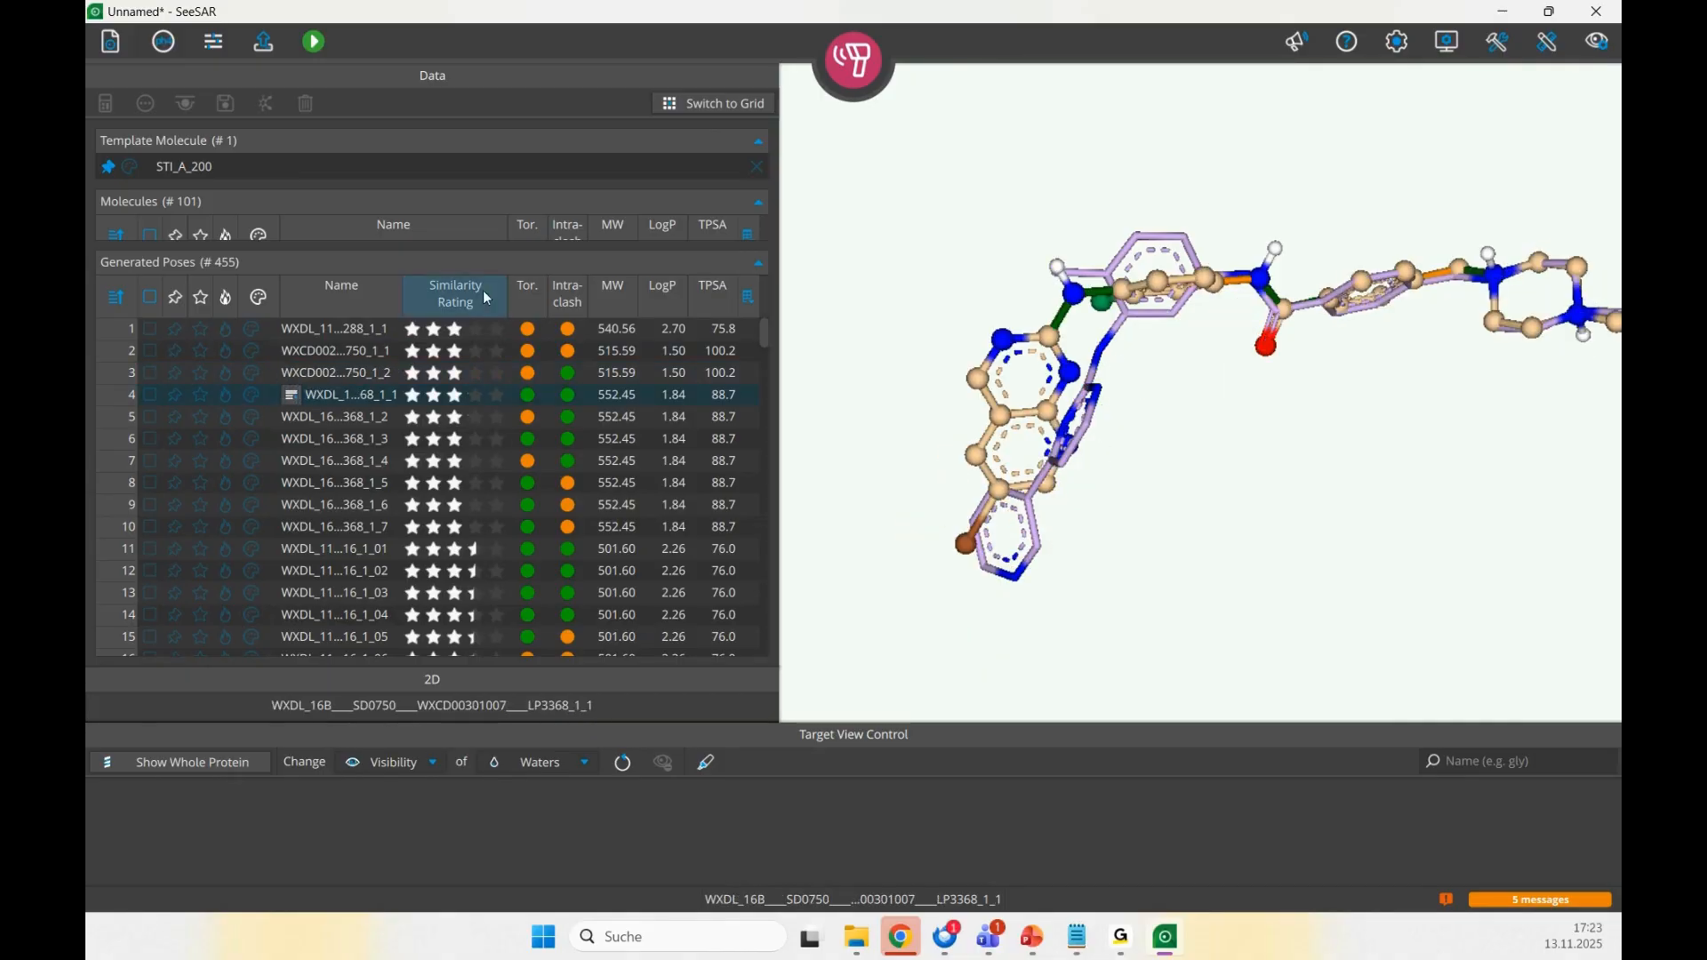
- Sort the generated poses by Similarity Rating in descending order and return to the start of the table
{"action": "left_click", "coordinate": [486, 298]}
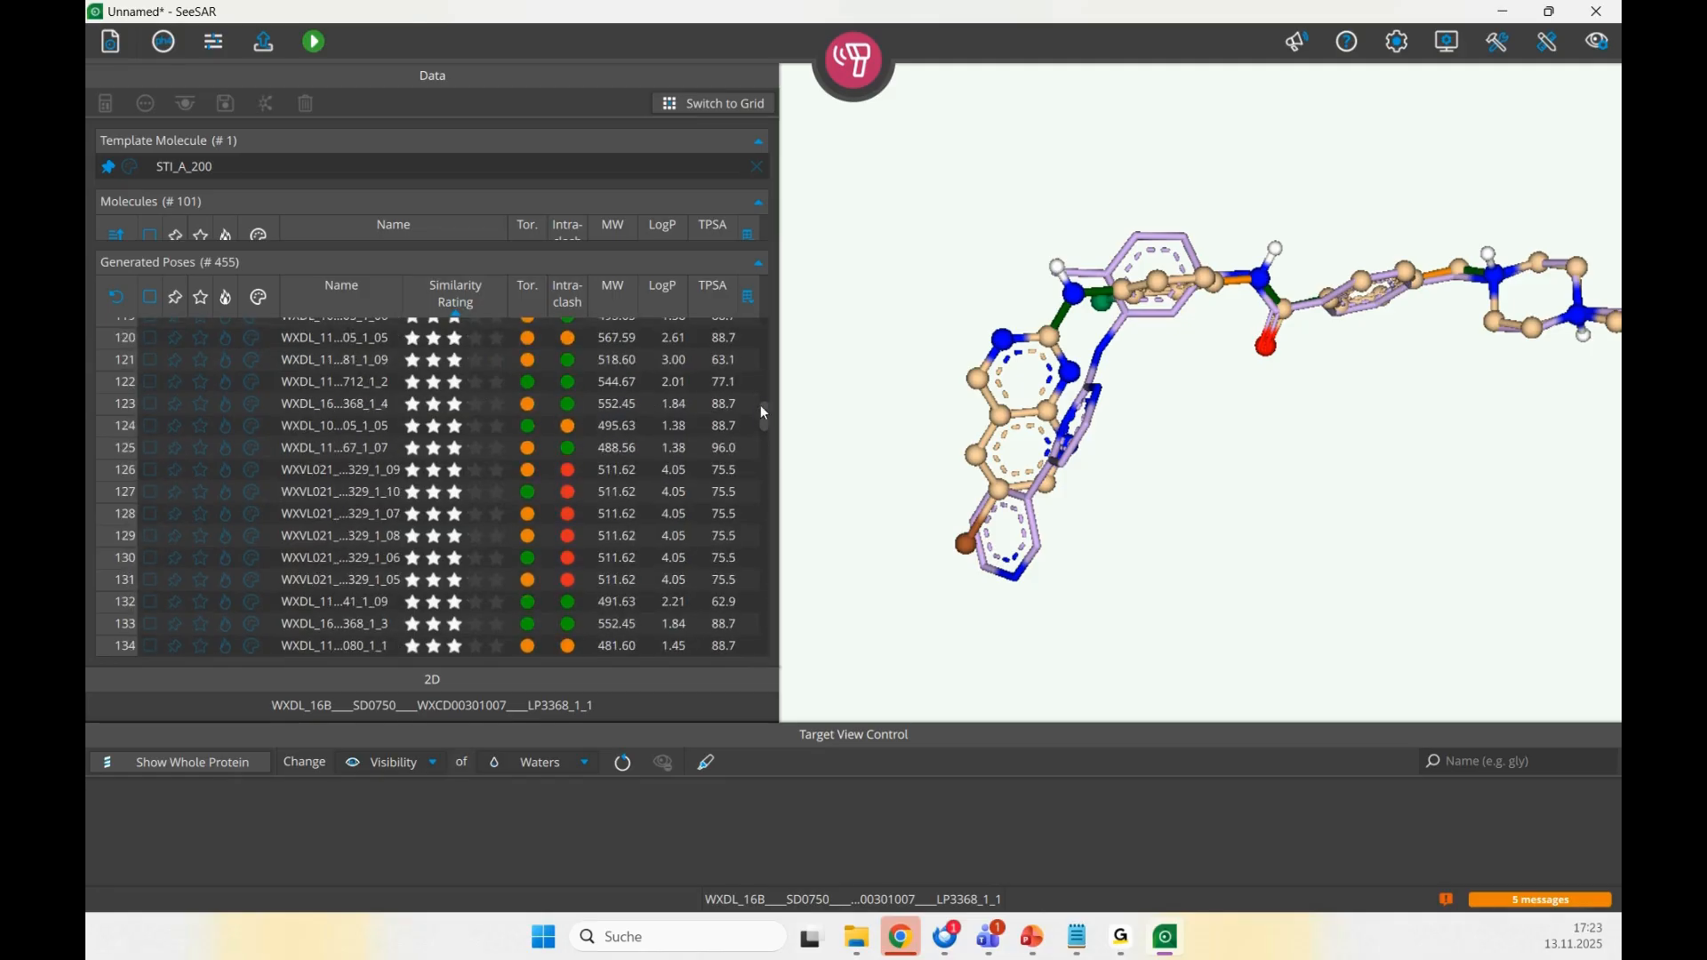
{"action": "left_click_drag", "start_coordinate": [765, 408], "coordinate": [722, 308]}
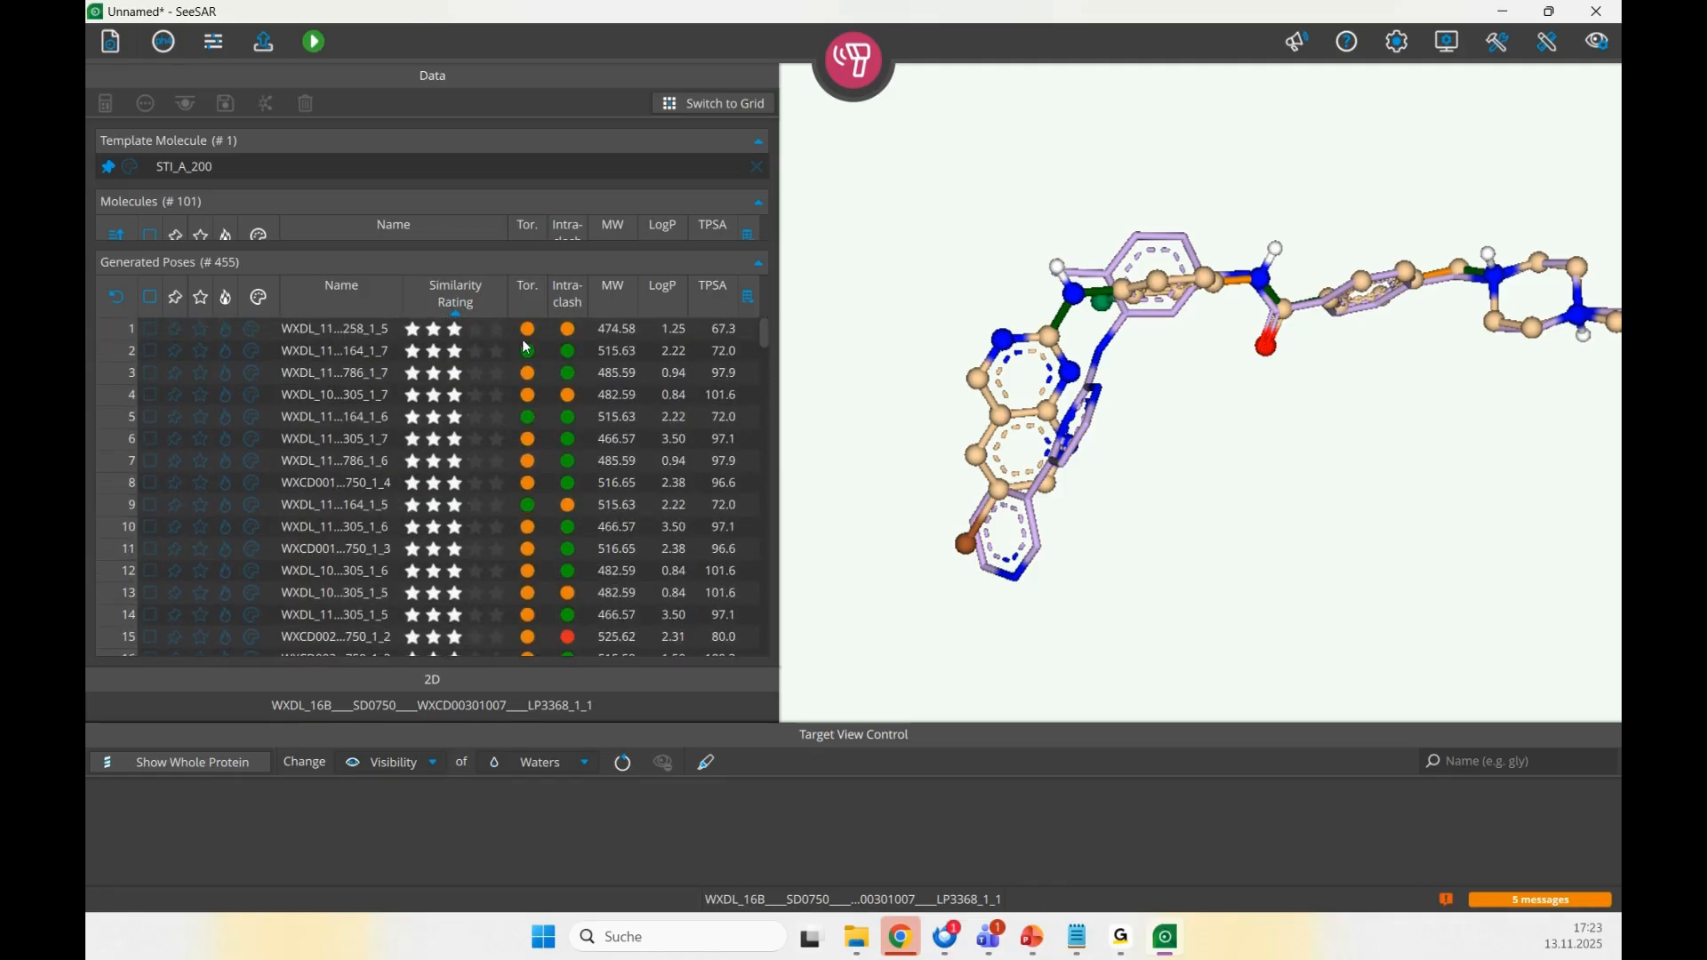
{"action": "left_click", "coordinate": [490, 306]}
{"action": "left_click_drag", "start_coordinate": [765, 503], "coordinate": [787, 317]}
- Display poses STI_A_200_1_01, STI_A_200_1_02 and WXVL021____AG1044____SD00113____alt2of2_1_01 in turn over the template
{"action": "left_click", "coordinate": [323, 336]}
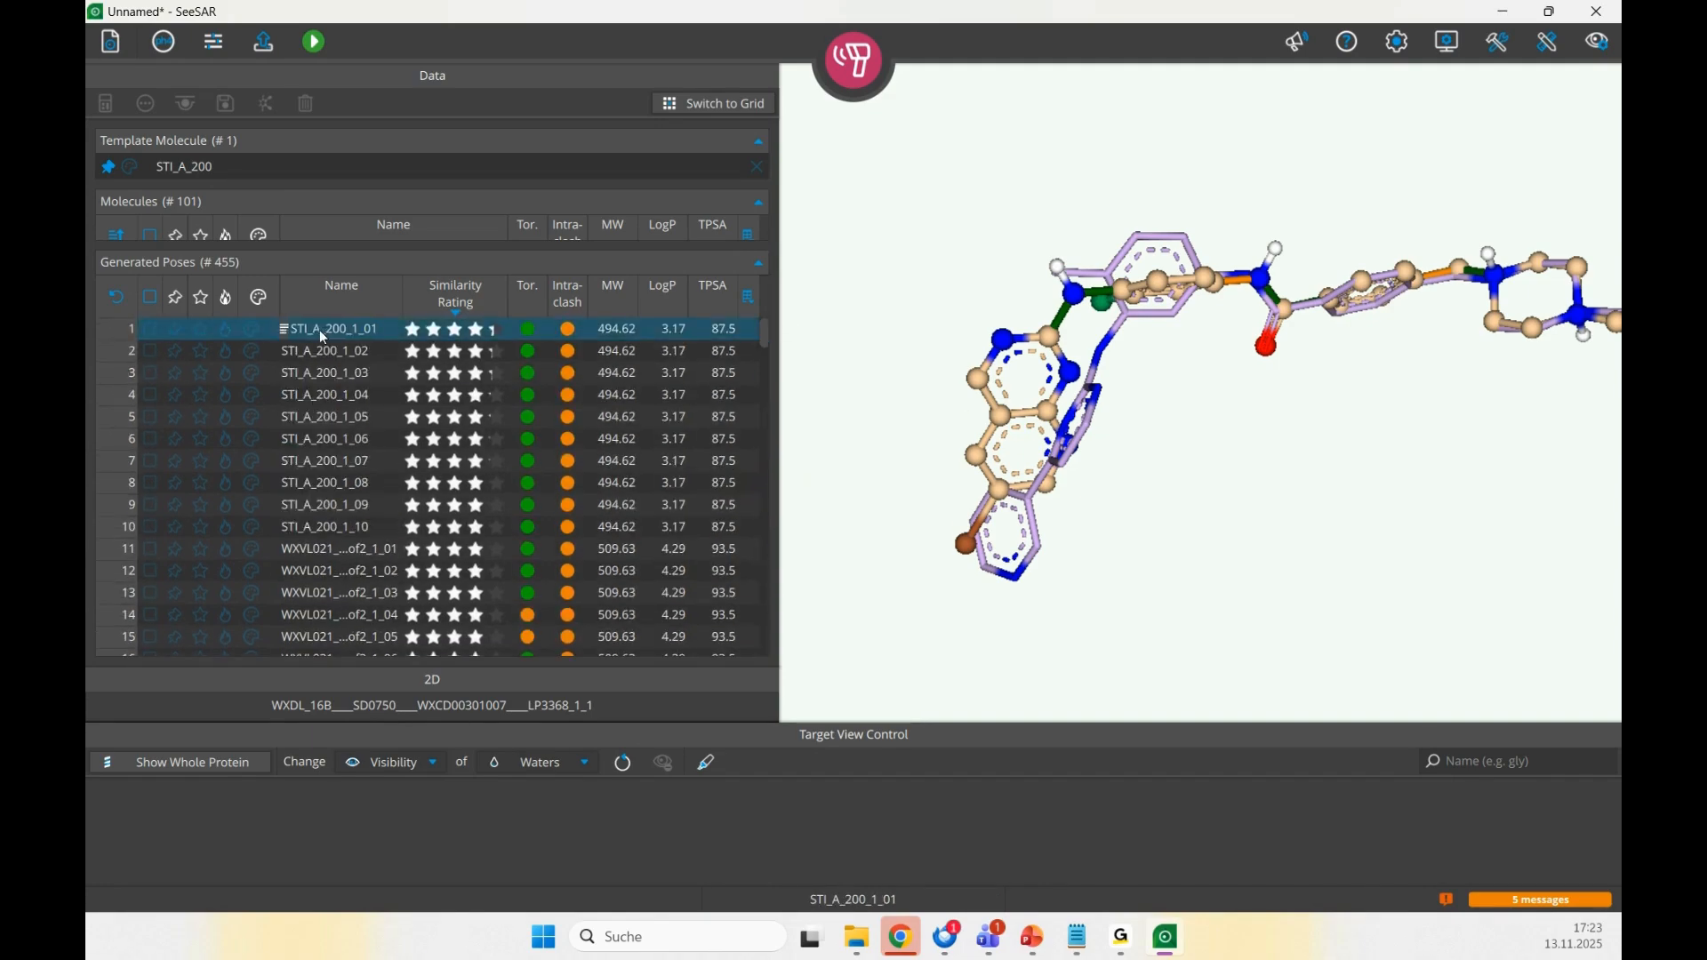
{"action": "left_click", "coordinate": [330, 355]}
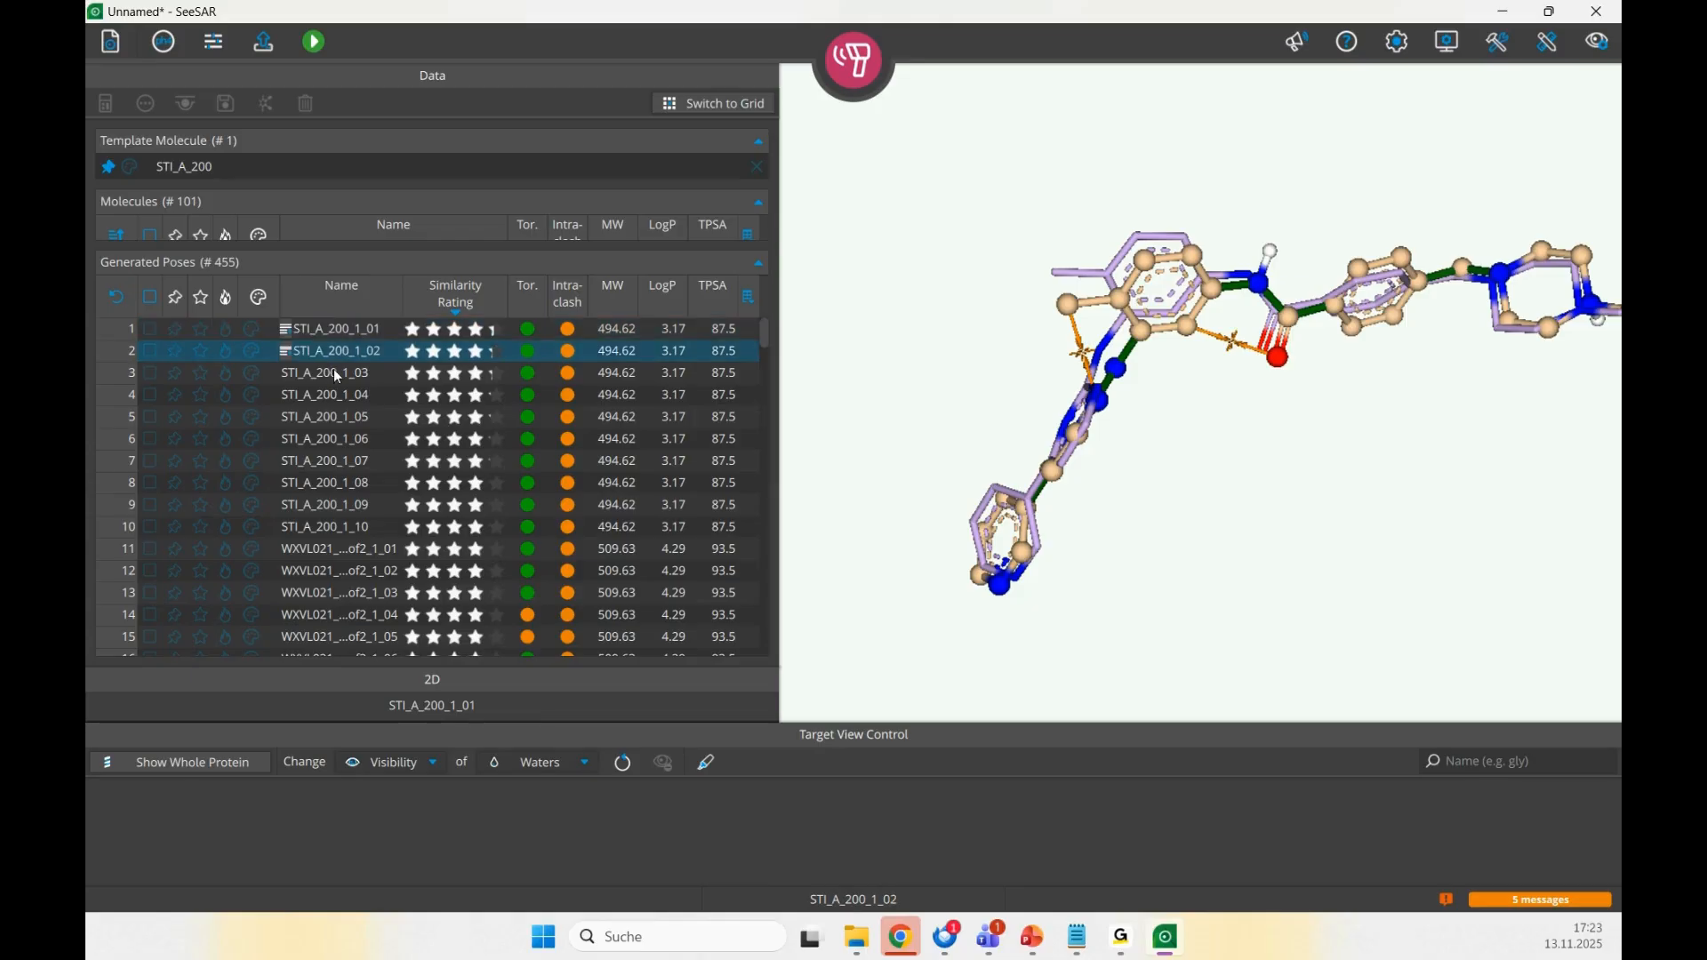
{"action": "left_click", "coordinate": [332, 552]}
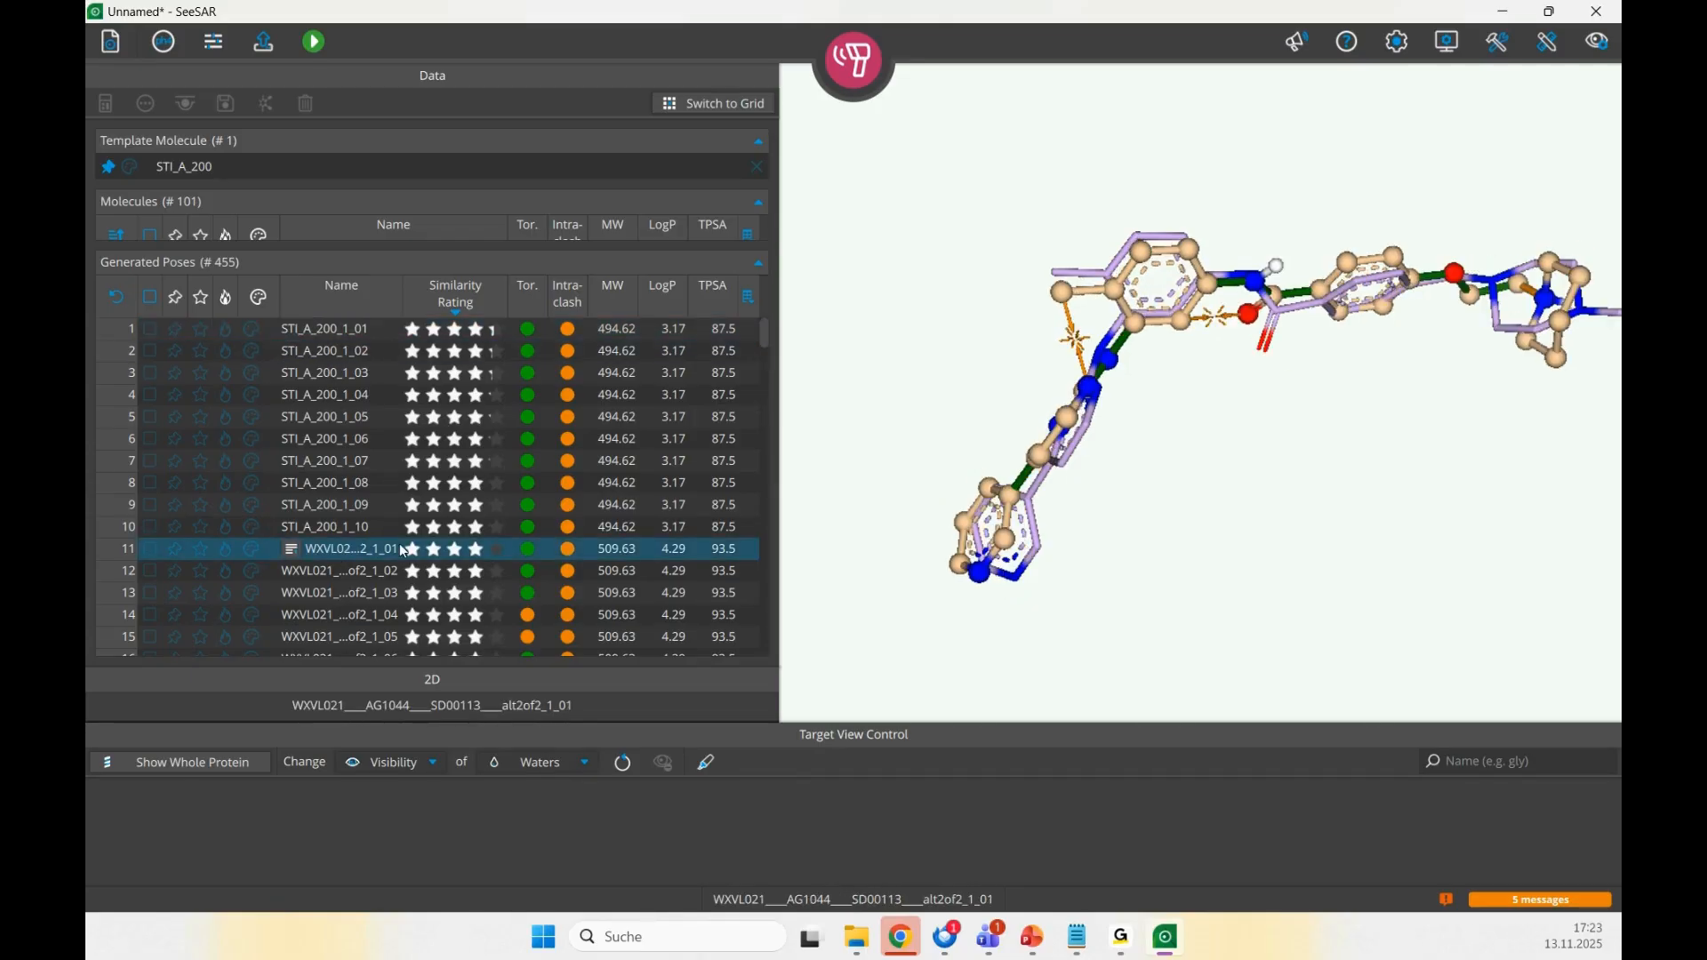
- Step through the top-rated poses from row 12 to row 27, comparing each one's overlay with the STI_A_200 template
{"action": "key", "text": "Down"}
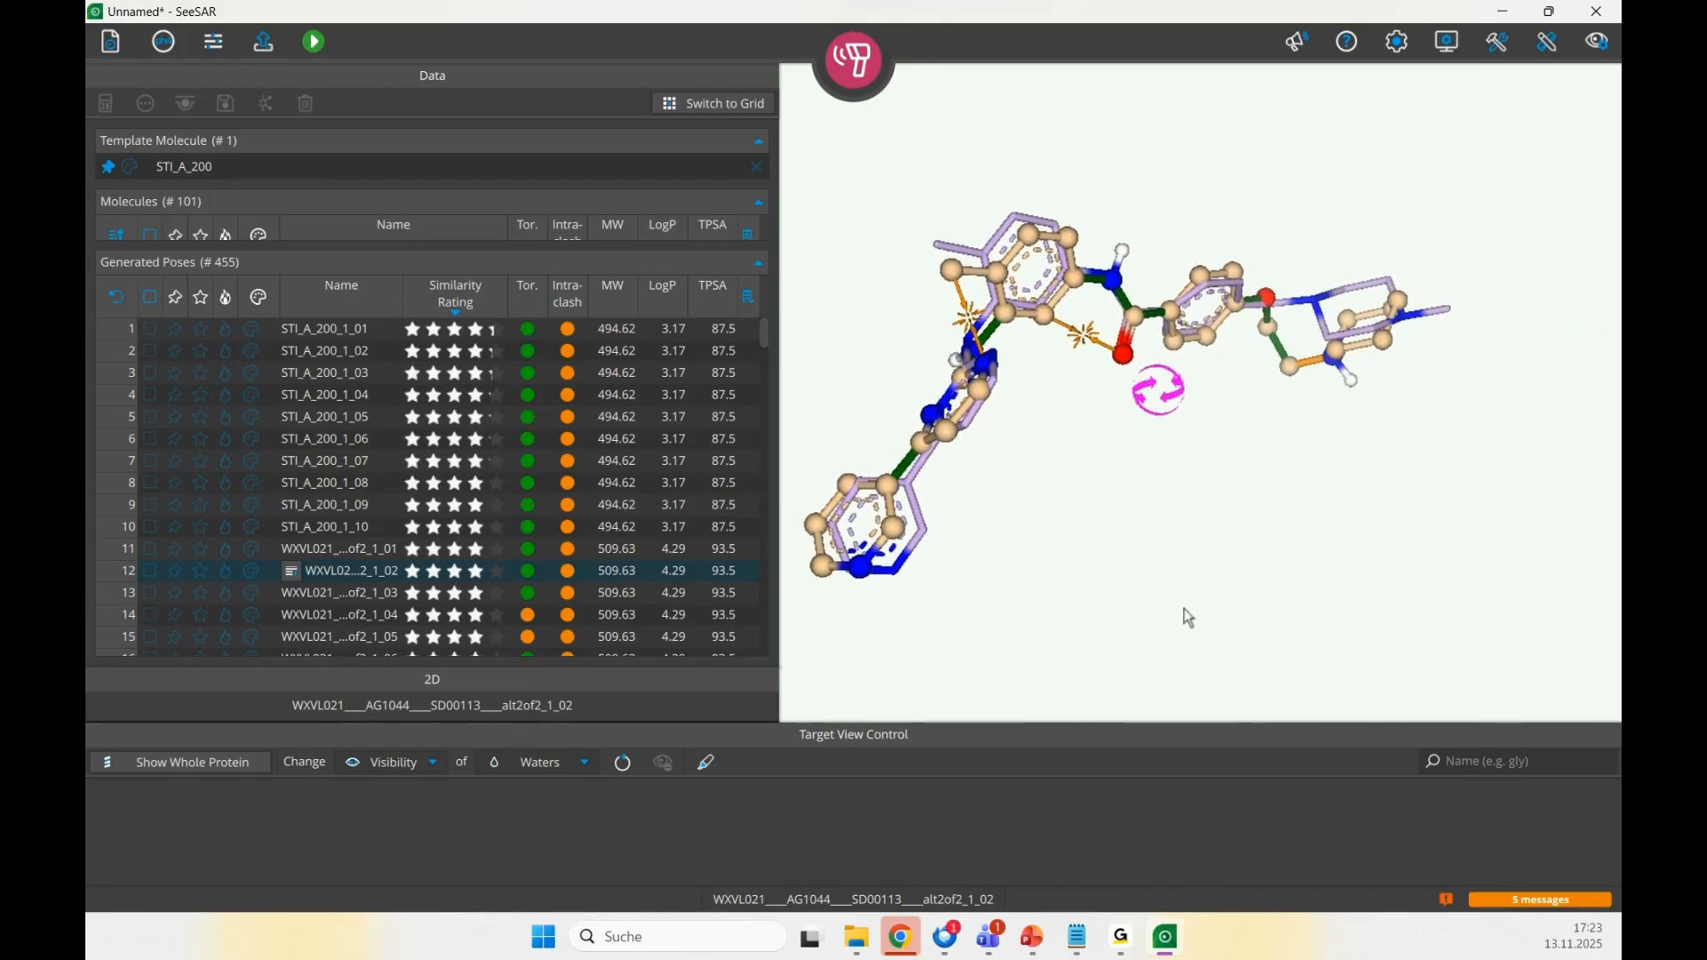
{"action": "key", "text": "Down"}
{"action": "key", "text": "Down"}
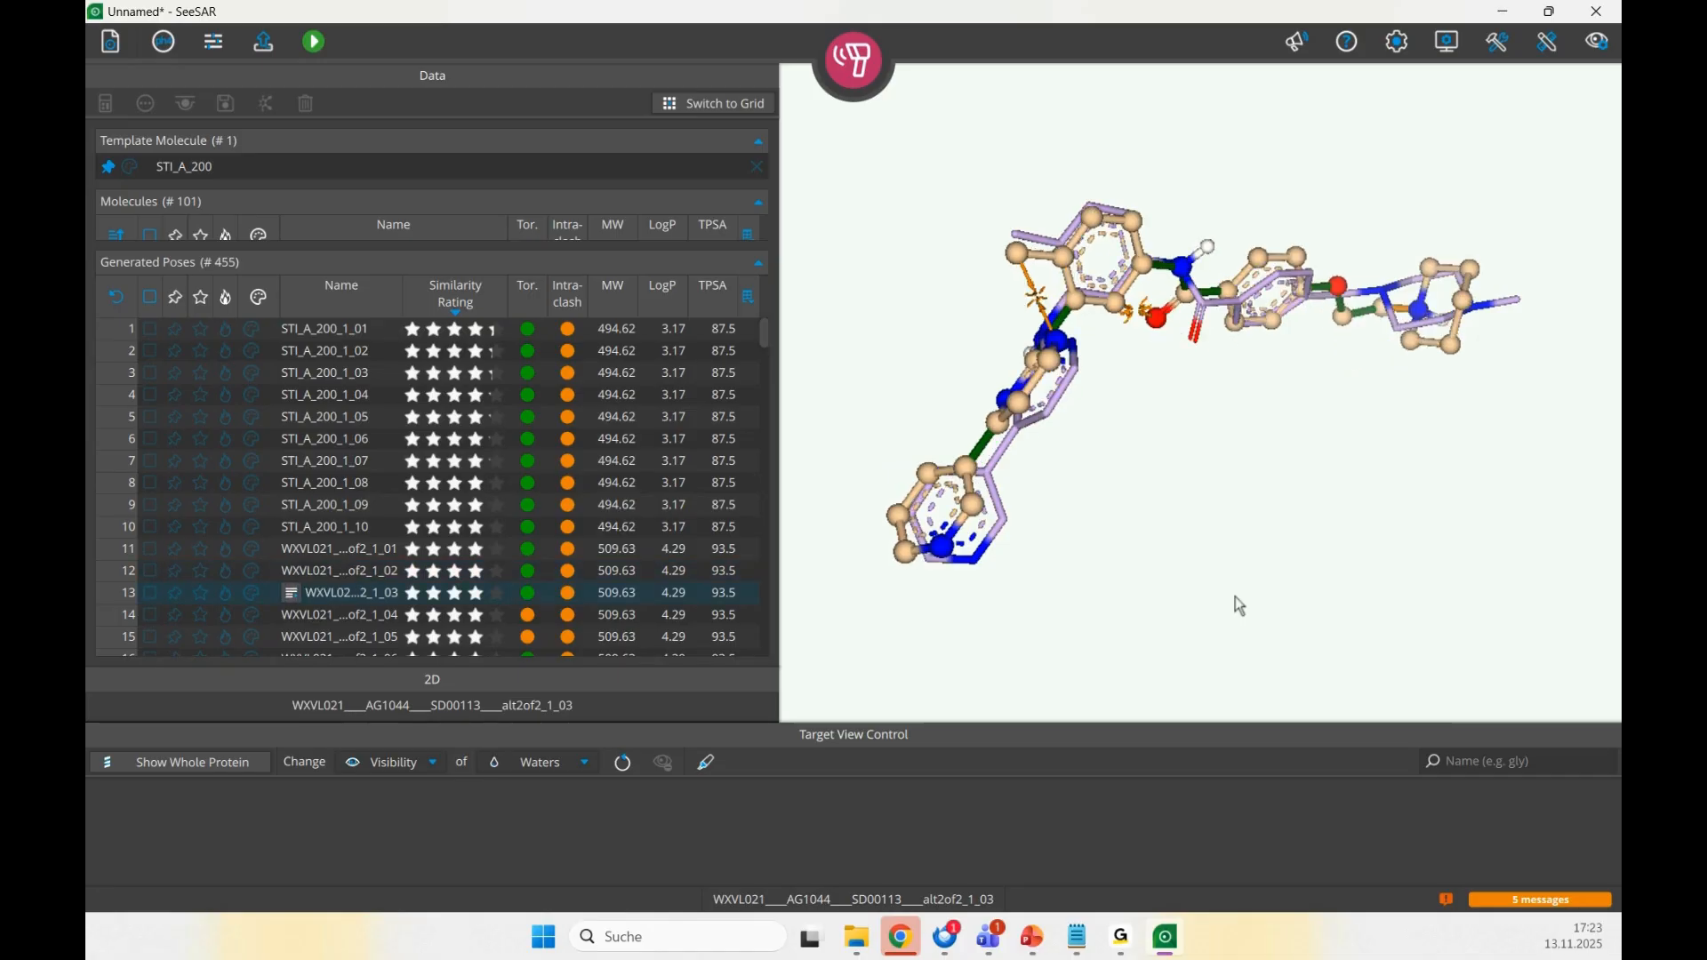
{"action": "key", "text": "Down"}
{"action": "key", "text": "Down"}
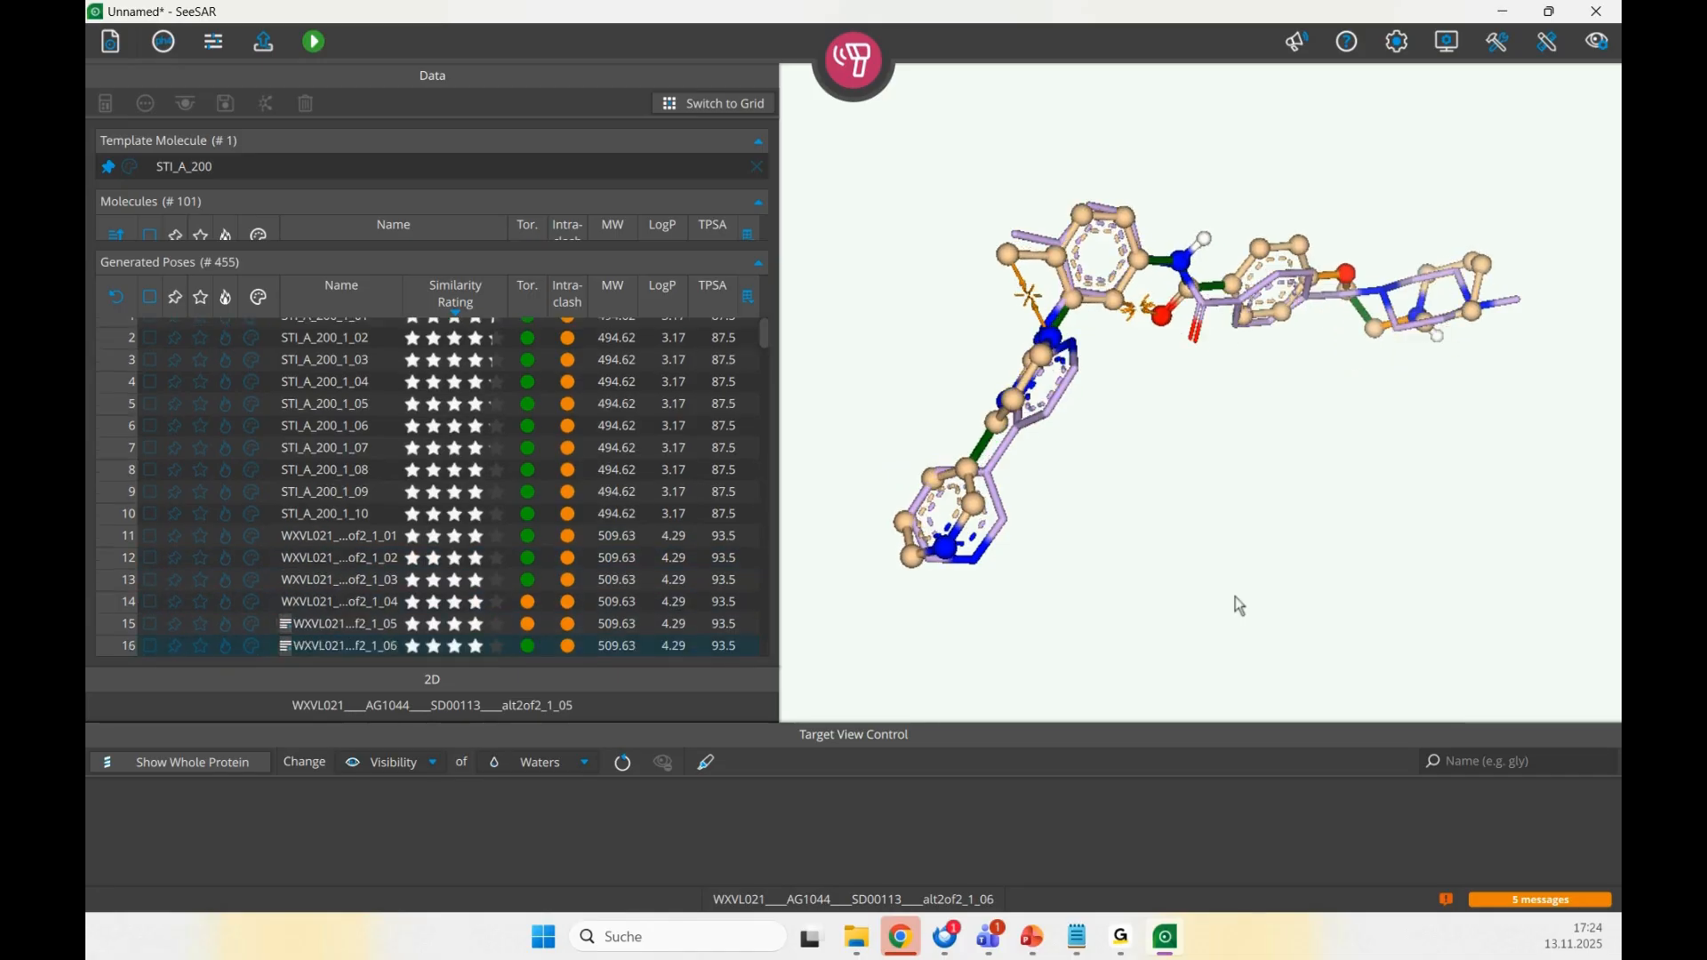
{"action": "key", "text": "Down"}
{"action": "key", "text": "Down"}
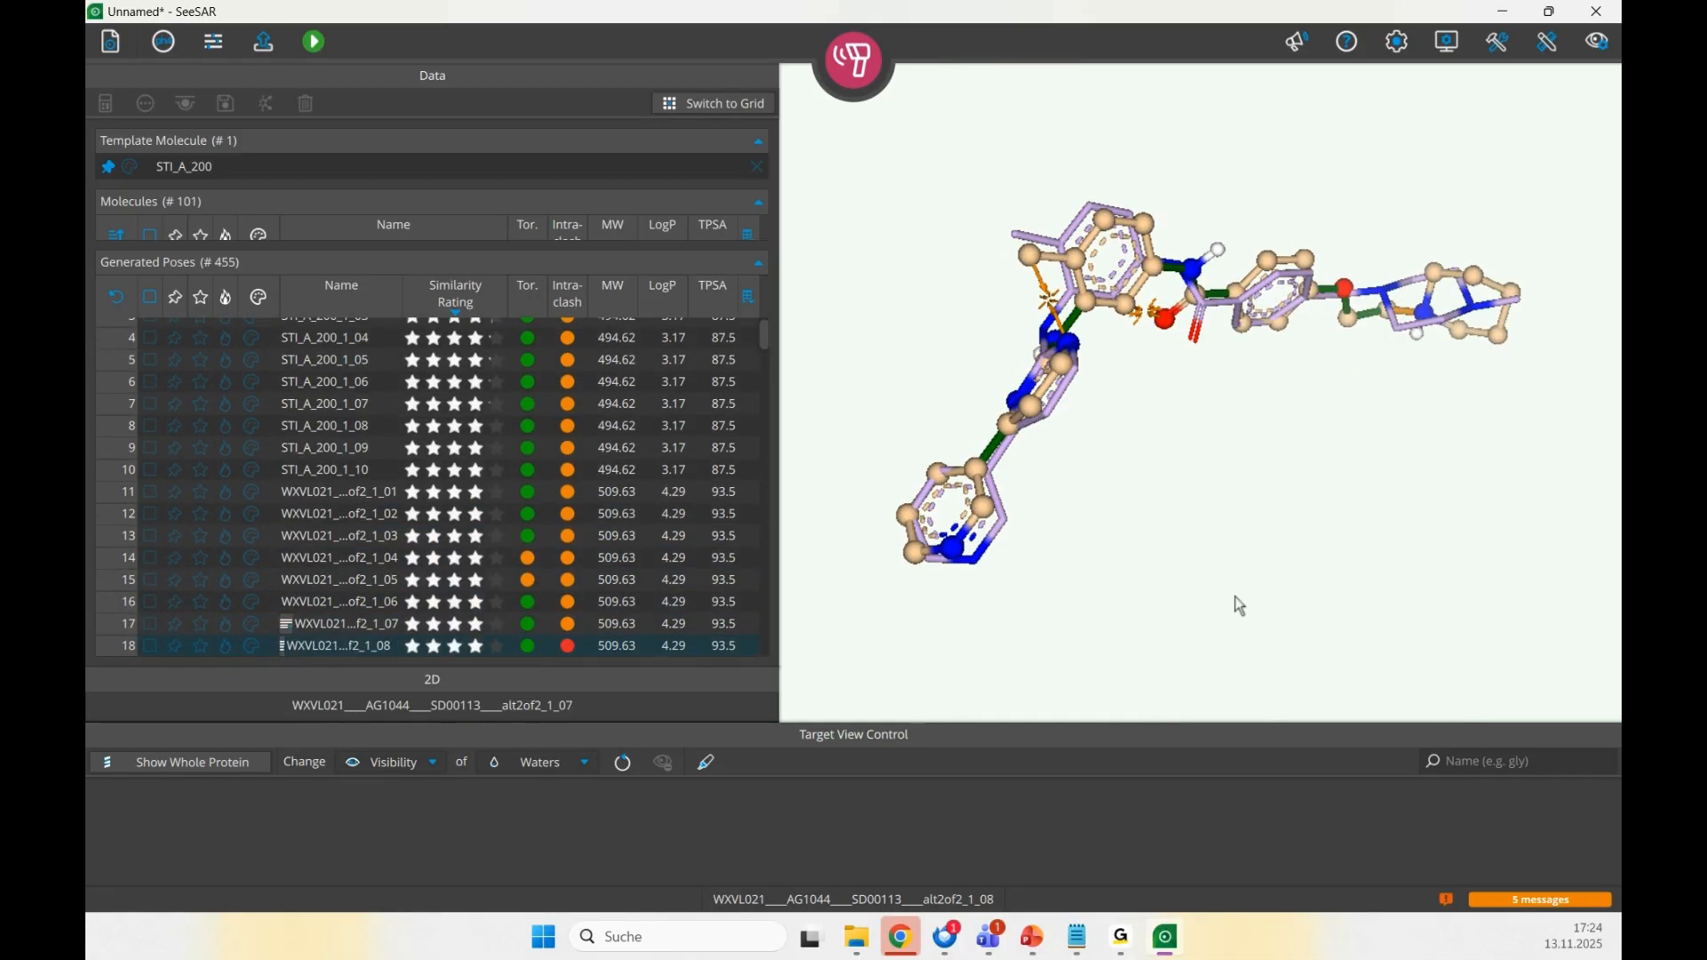
{"action": "key", "text": "Down"}
{"action": "key", "text": "Down"}
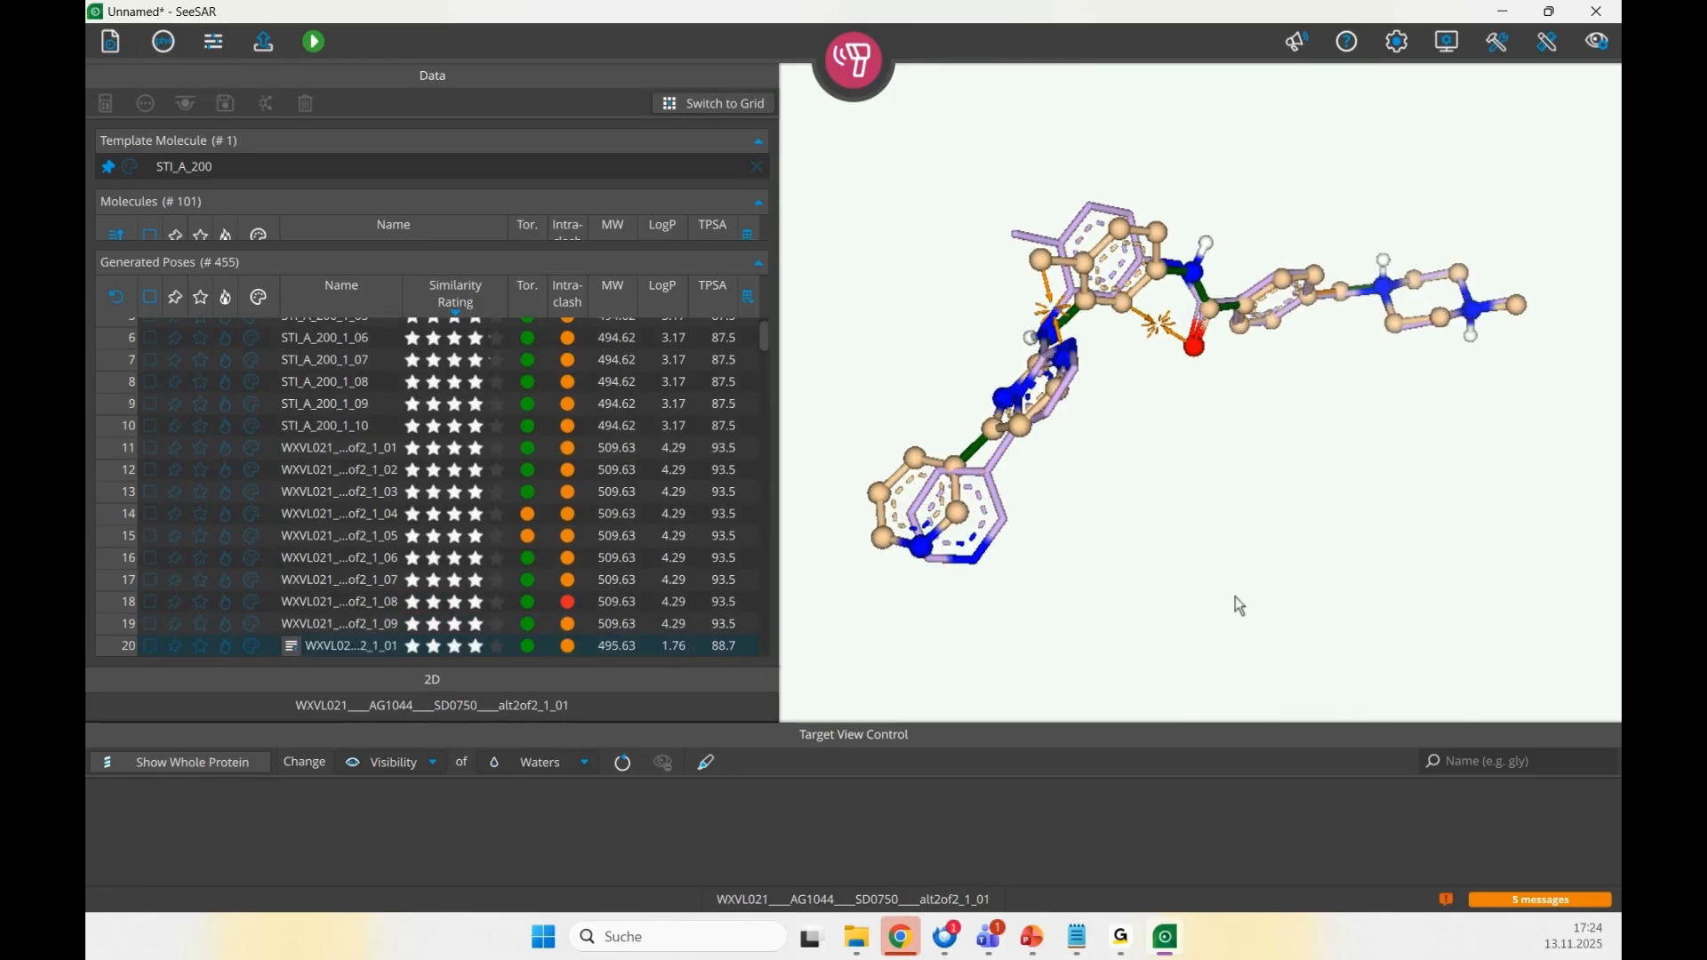
{"action": "key", "text": "Down"}
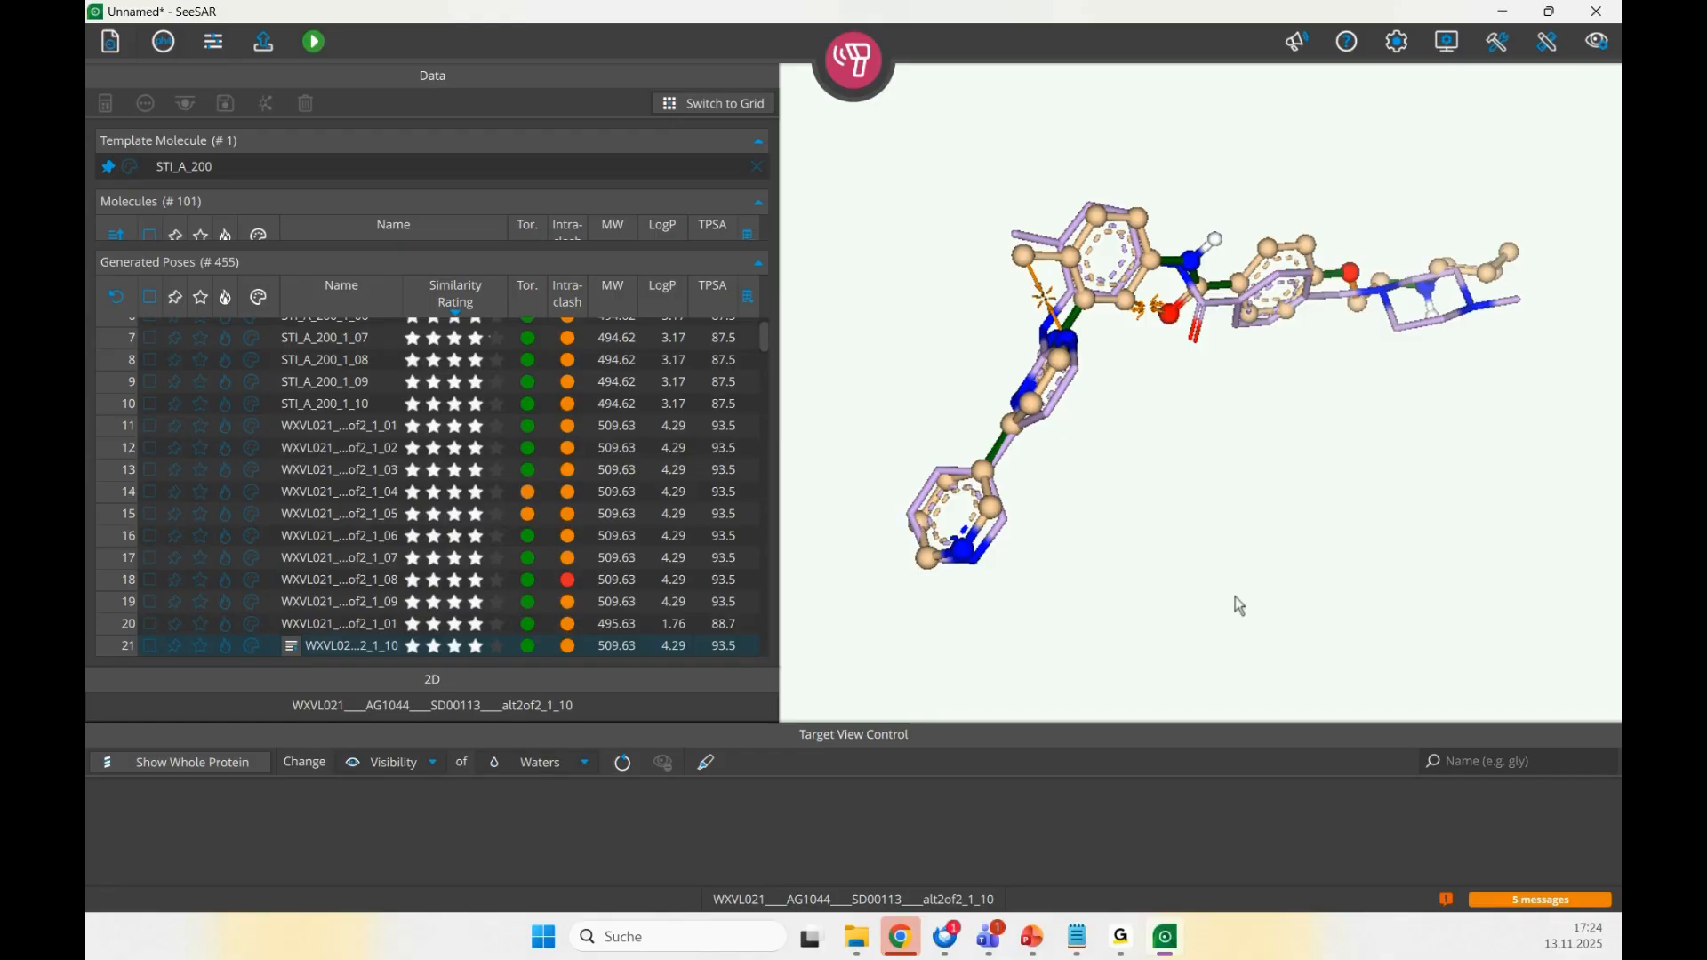
{"action": "key", "text": "Down"}
{"action": "key", "text": "Down"}
{"action": "key", "text": "Down"}
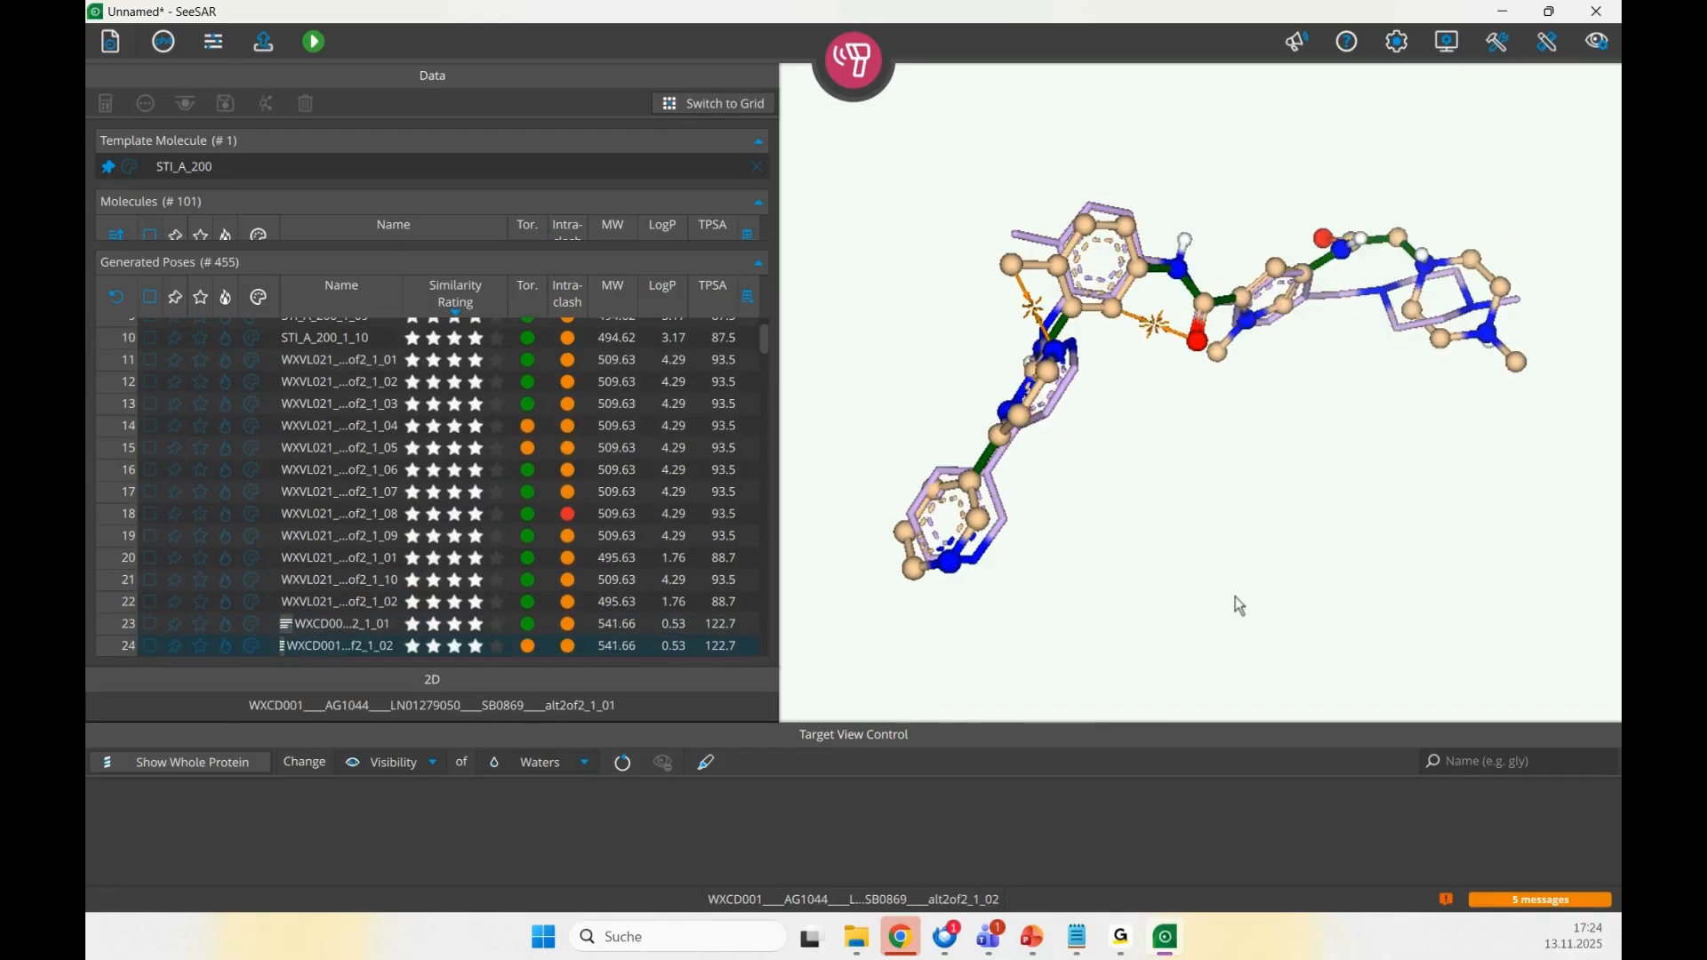
{"action": "key", "text": "Down"}
{"action": "key", "text": "Down"}
{"action": "key", "text": "Down"}
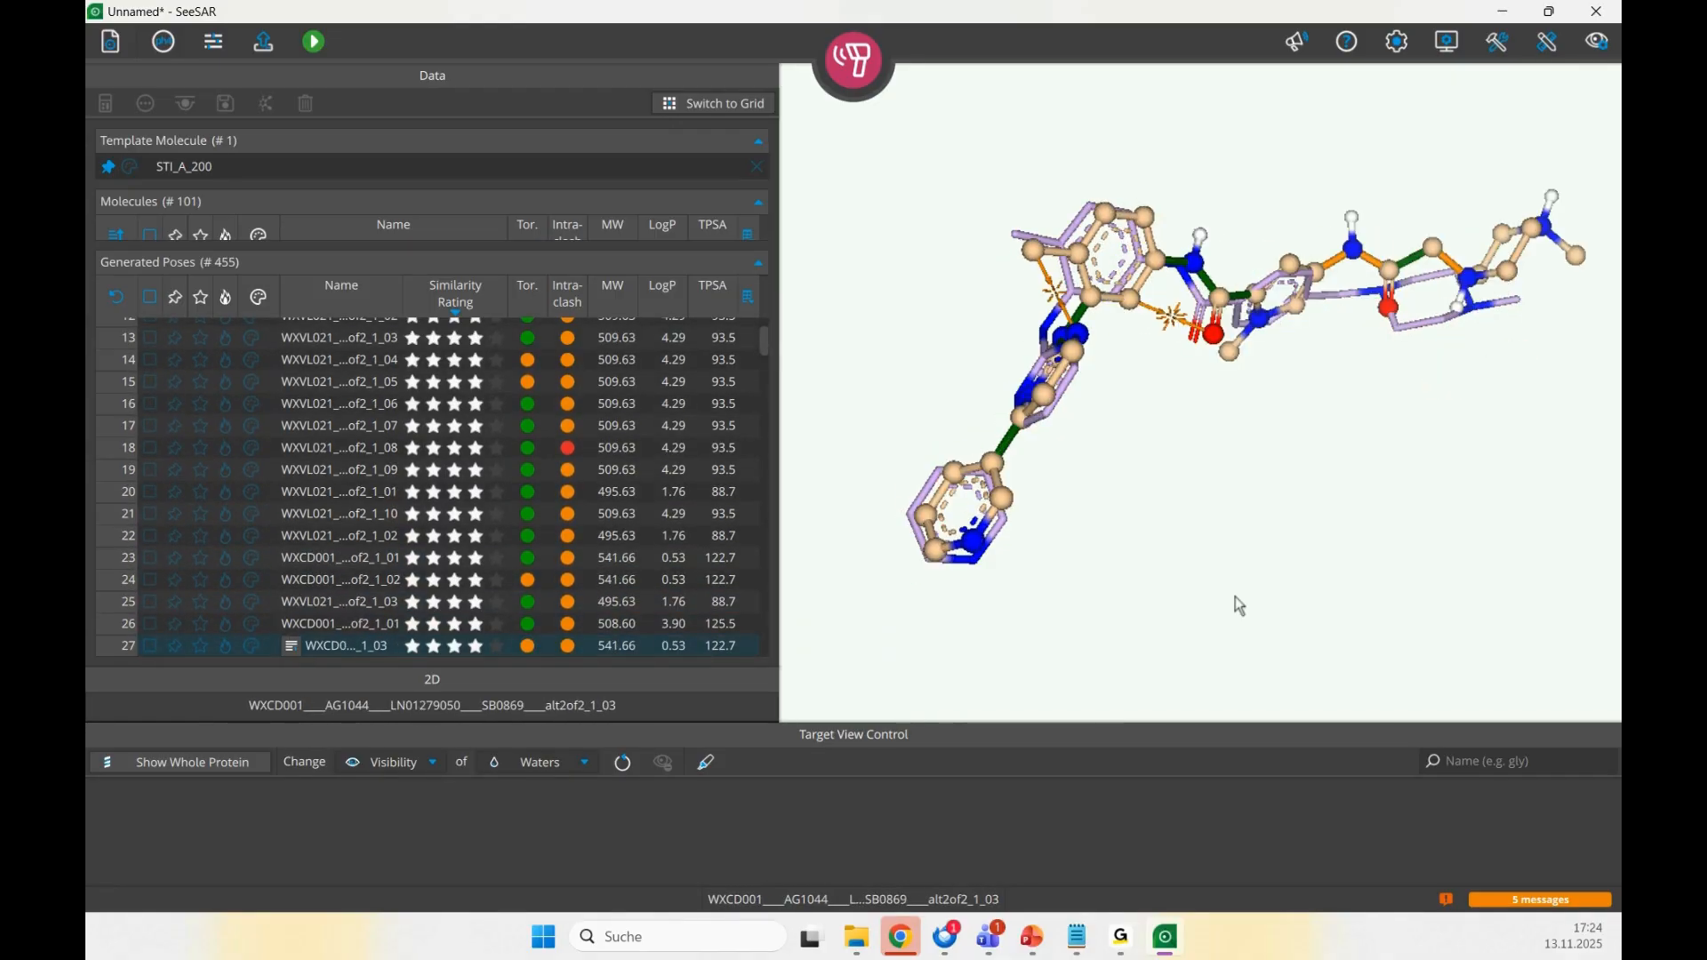
- Go back to the row 26 pose WXCD001____AG1044____LN00144983____SB00033____alt2of2_1_01 and examine its overlay around the template's piperazine end up close
{"action": "key", "text": "Up"}
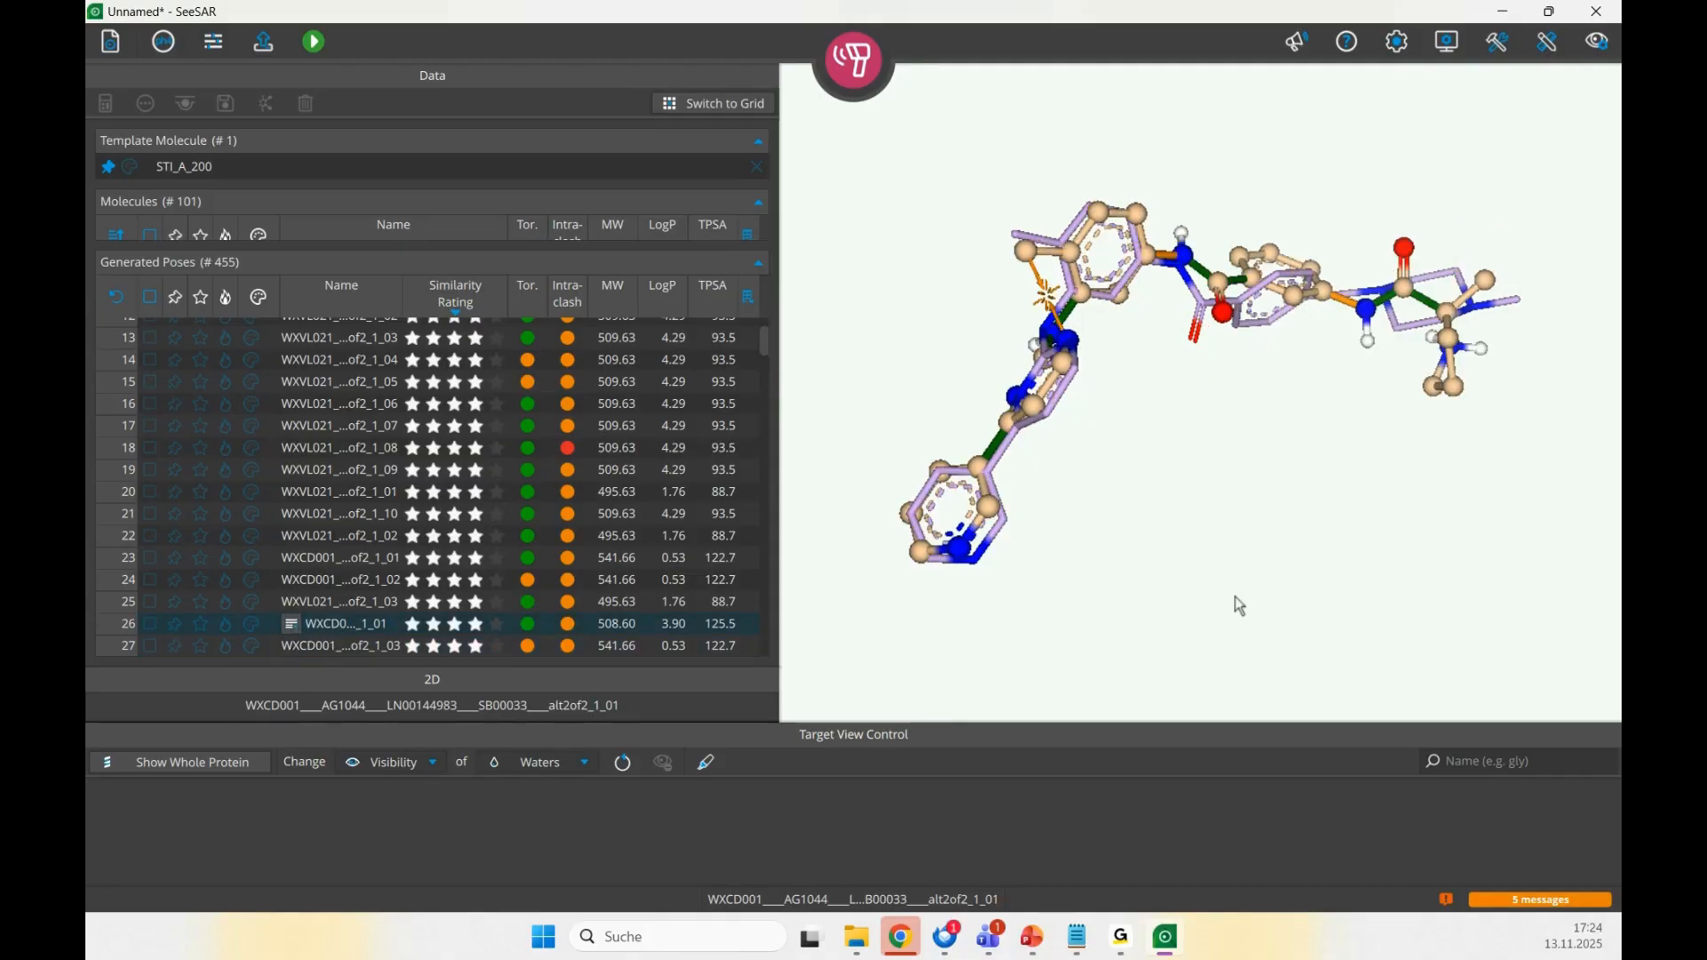
{"action": "key", "text": "Up"}
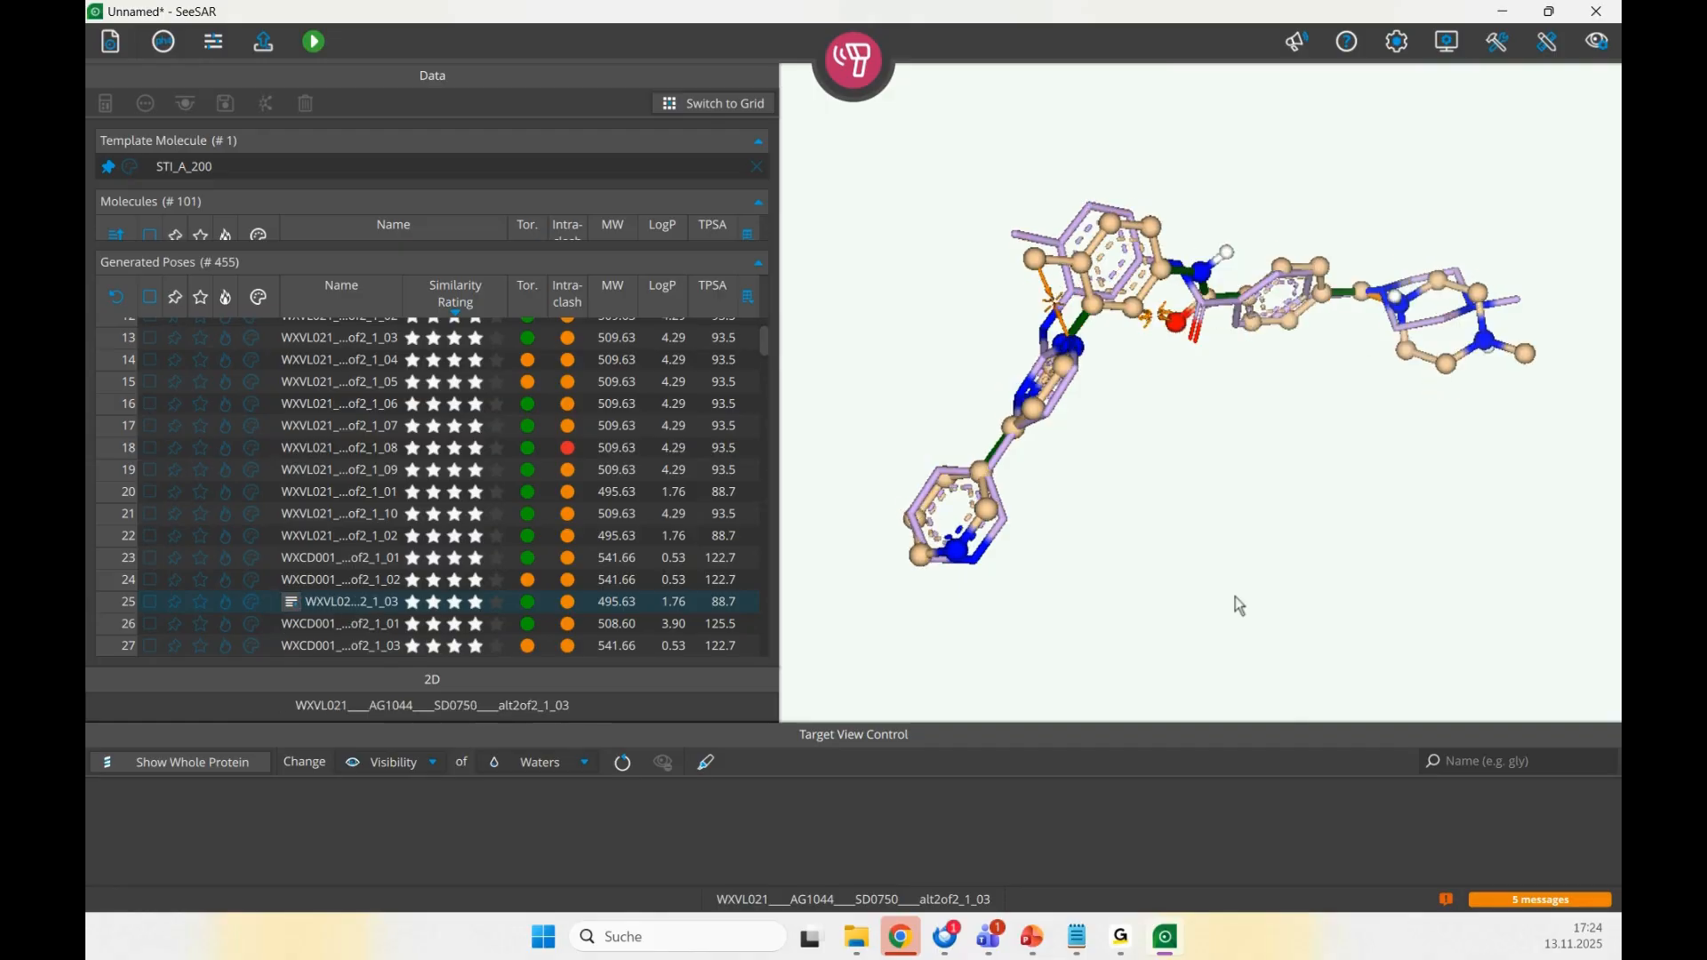
{"action": "key", "text": "Down"}
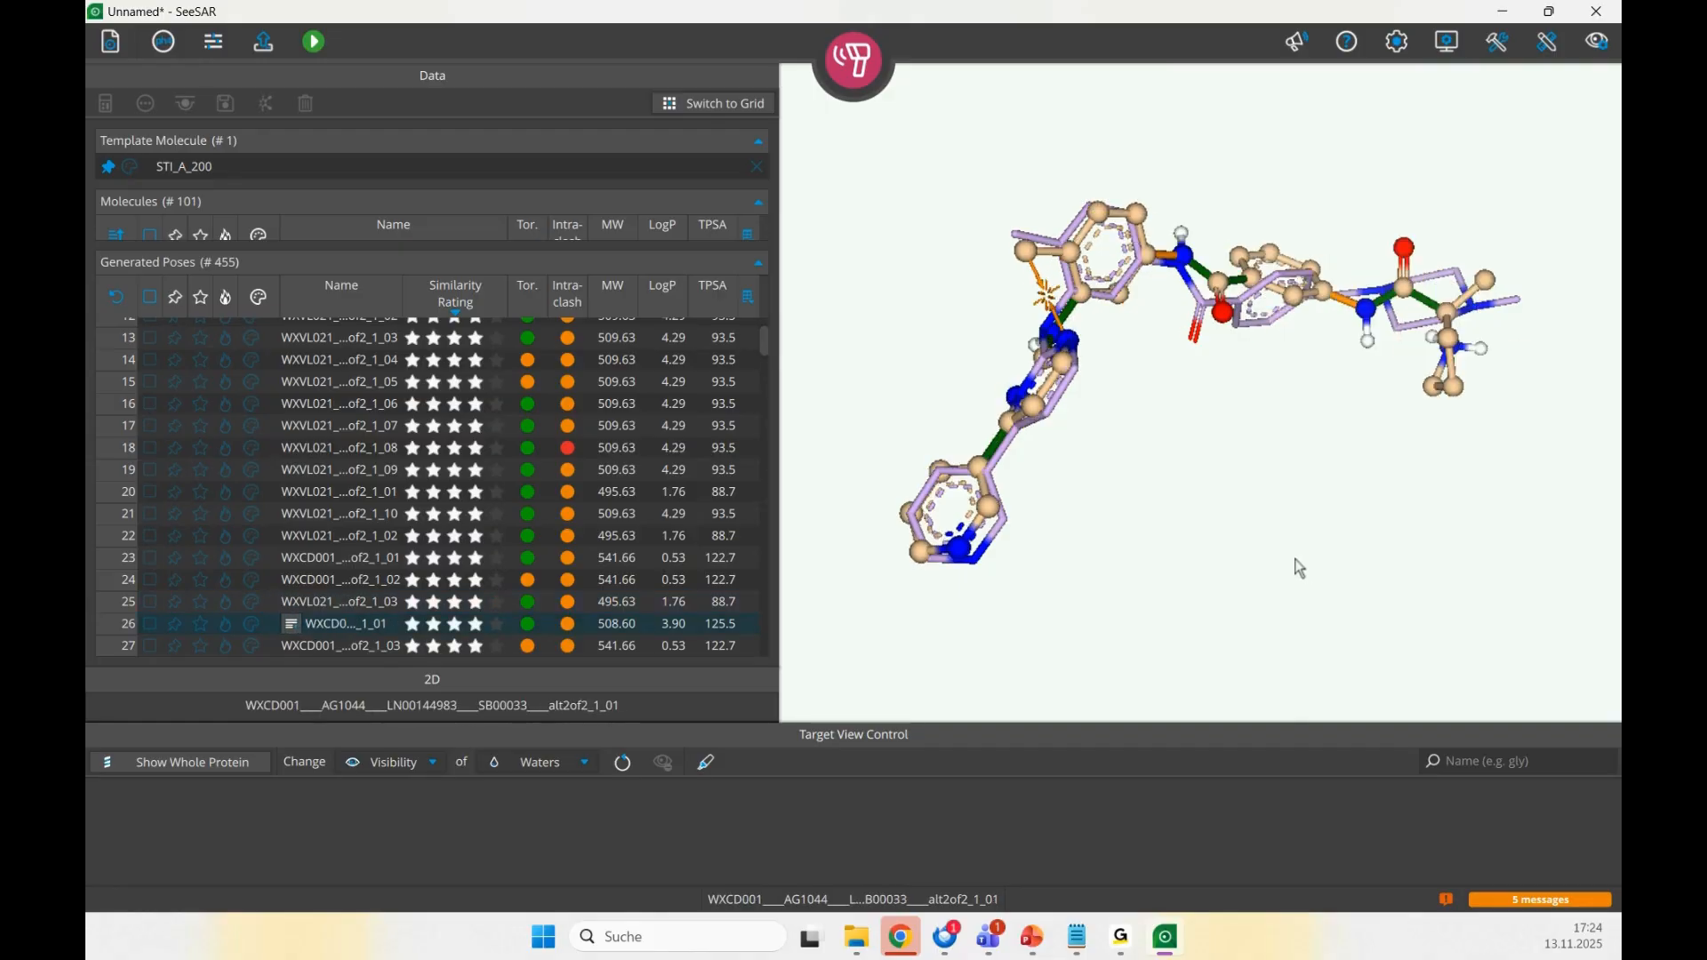
{"action": "left_click_drag", "start_coordinate": [1321, 581], "coordinate": [1066, 561]}
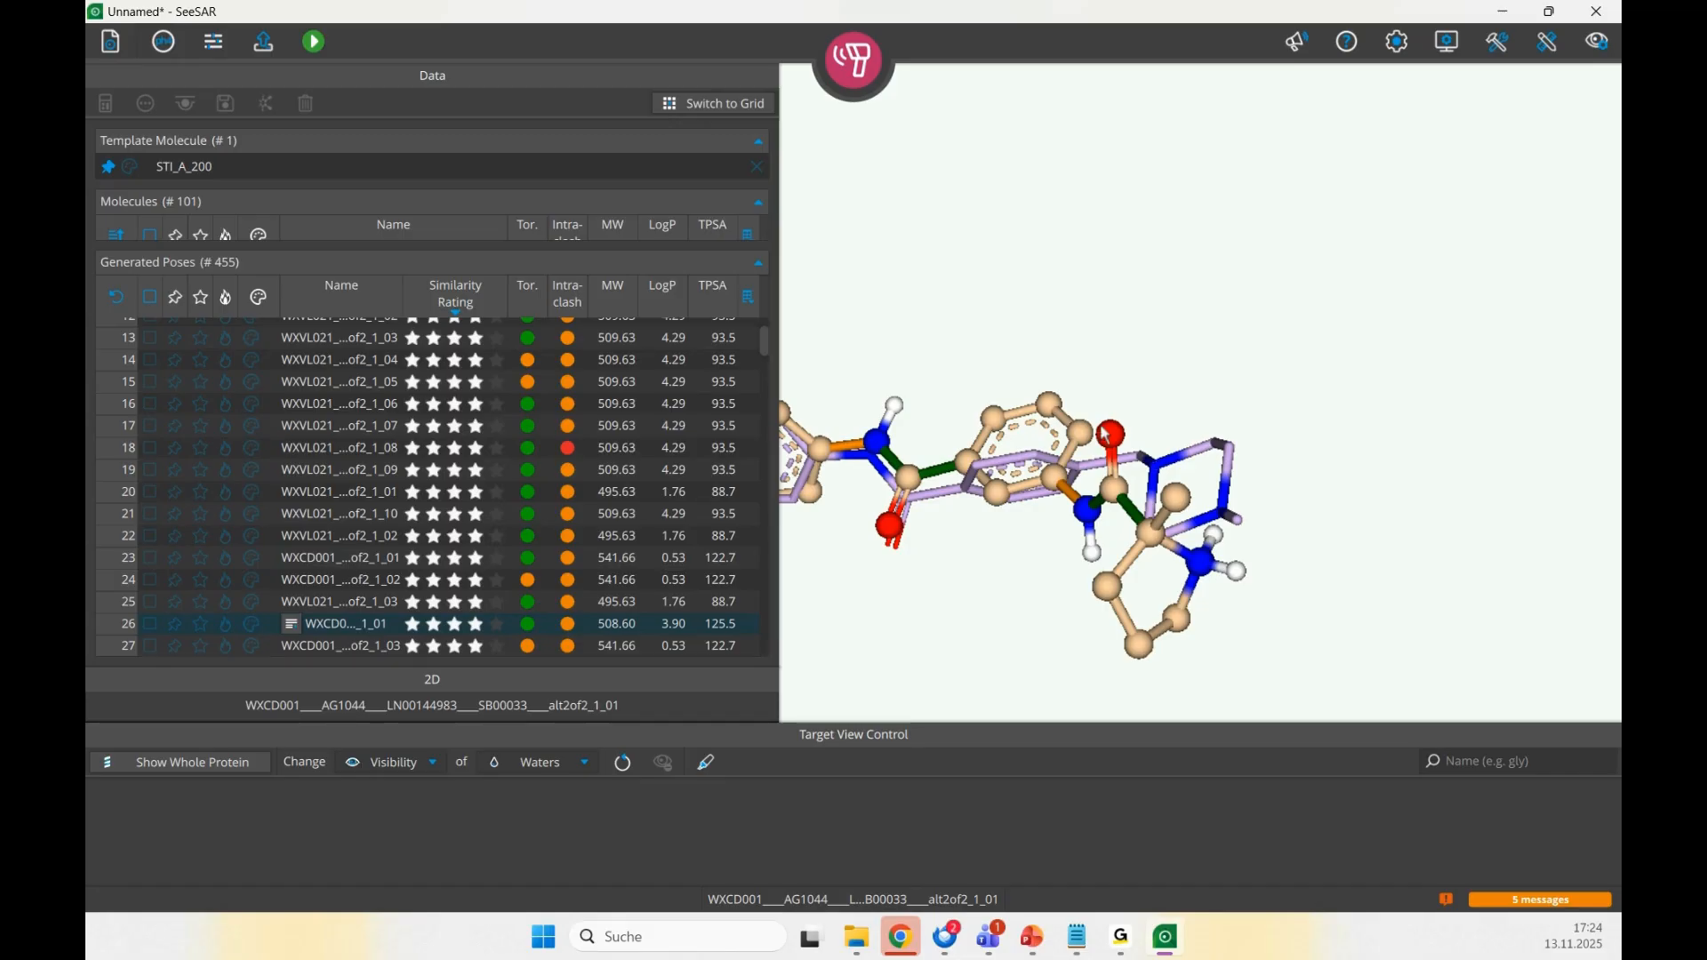
{"action": "left_click_drag", "start_coordinate": [1113, 436], "coordinate": [1137, 442]}
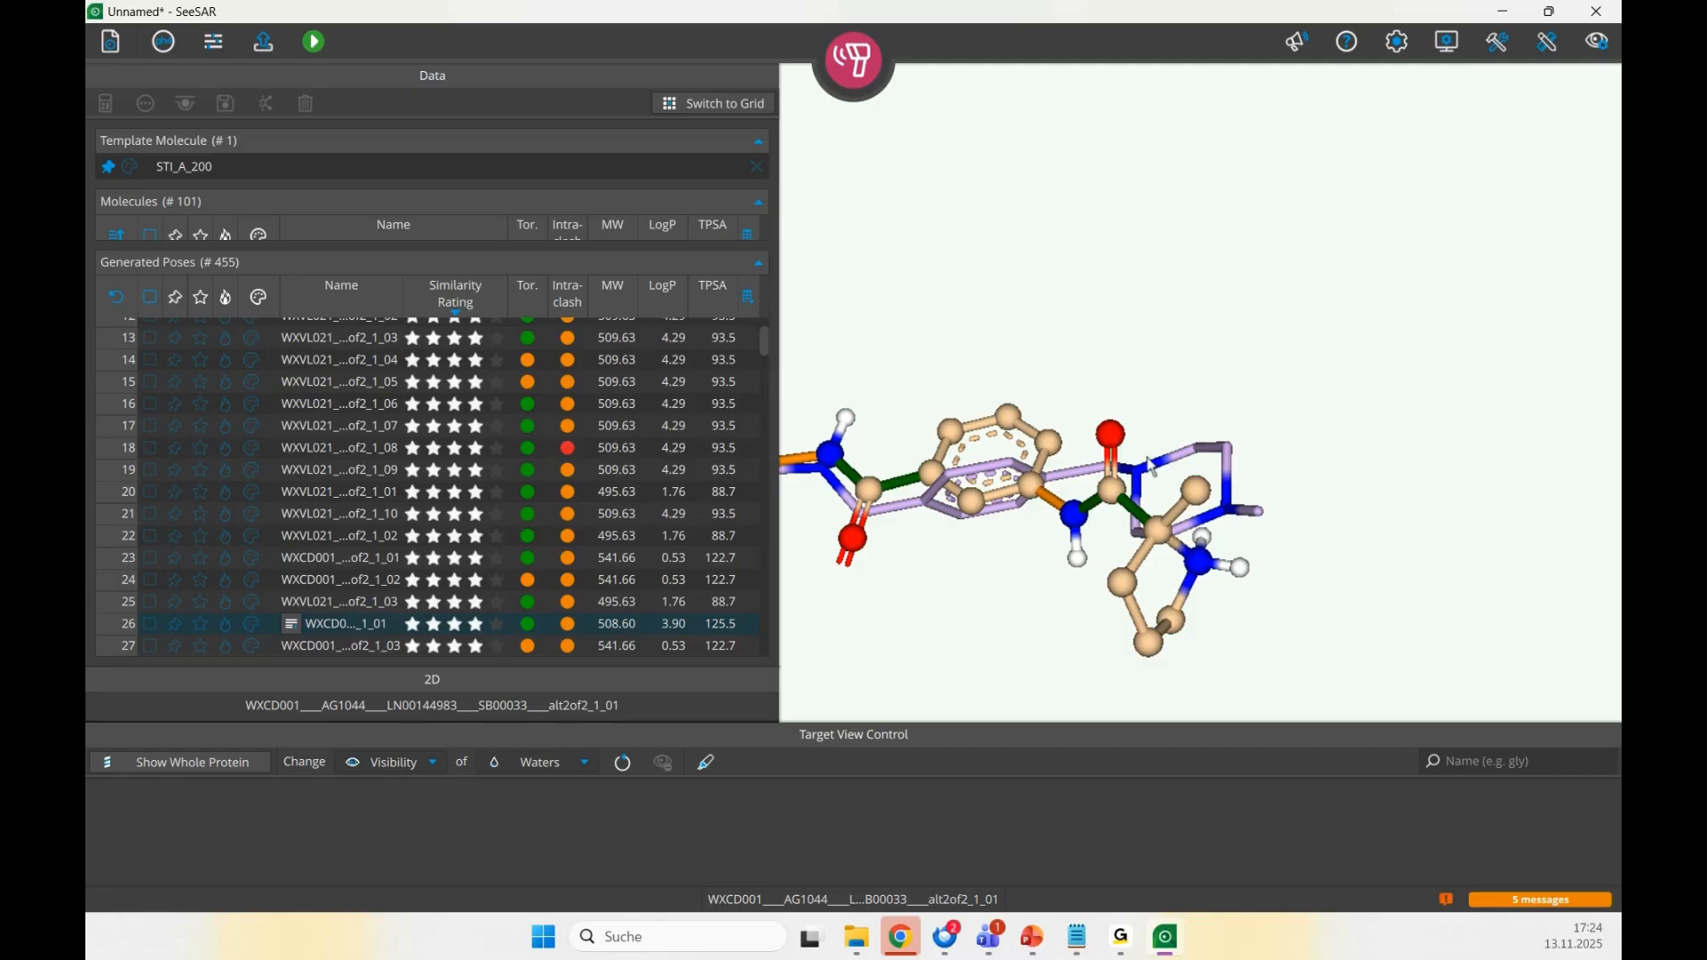
- Display the row 25 pose WXVL021____AG1044____SD0750____alt2of2_1_03 over the STI_A_200 template
{"action": "left_click_drag", "start_coordinate": [1254, 558], "coordinate": [1205, 569]}
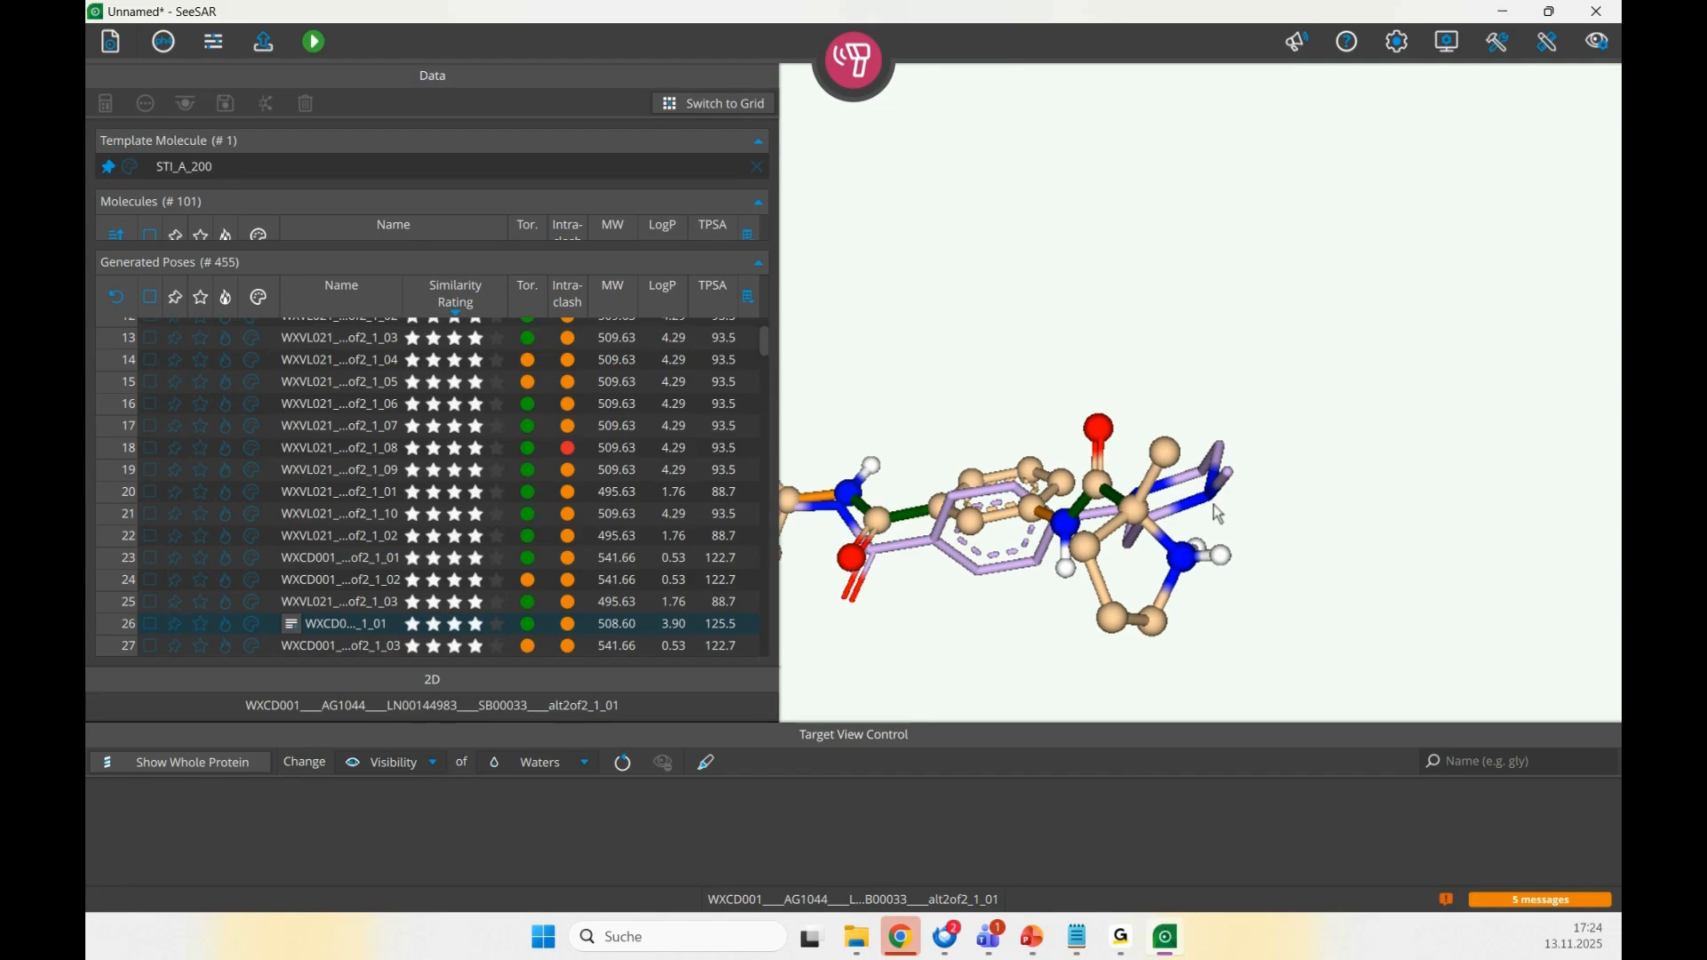
{"action": "scroll", "coordinate": [333, 587], "scroll_direction": "up", "scroll_amount": 1}
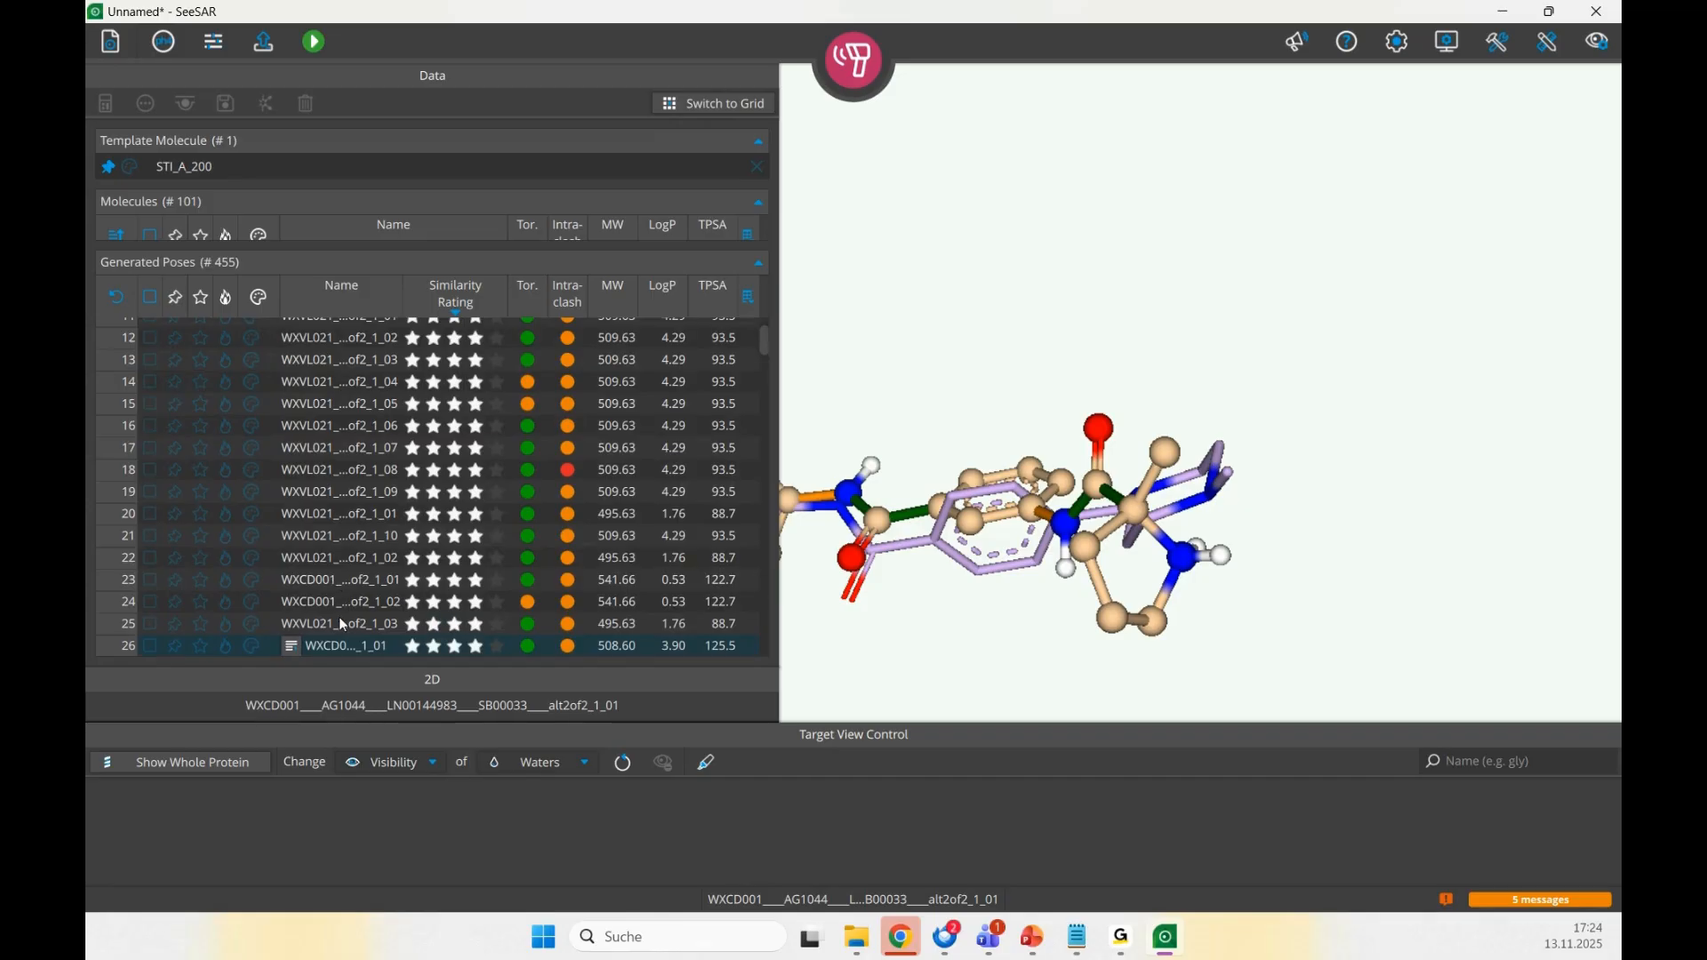
{"action": "left_click", "coordinate": [342, 624]}
{"action": "key", "text": "space"}
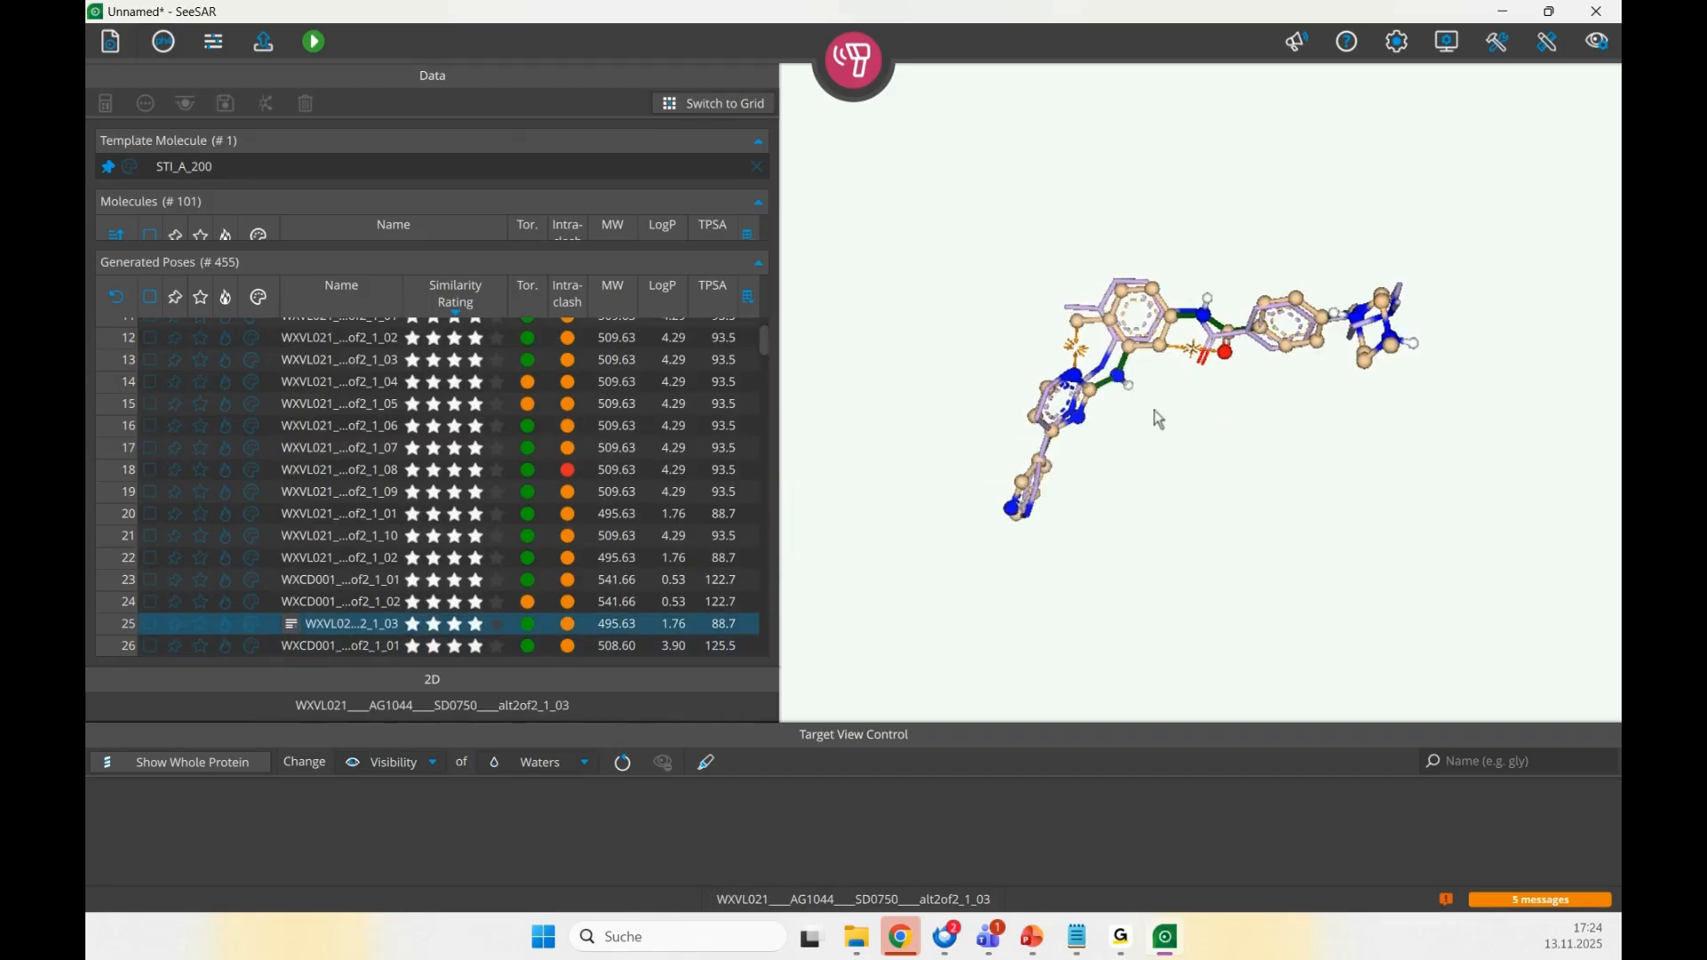
- Examine the row 24 pose WXCD001____AG1044____LN01279050____SB0869____alt2of2_1_02 up close against the template and browse the lower-rated poses
{"action": "scroll", "coordinate": [1158, 418], "scroll_direction": "up", "scroll_amount": 4}
{"action": "key", "text": "Up"}
{"action": "key", "text": "Up"}
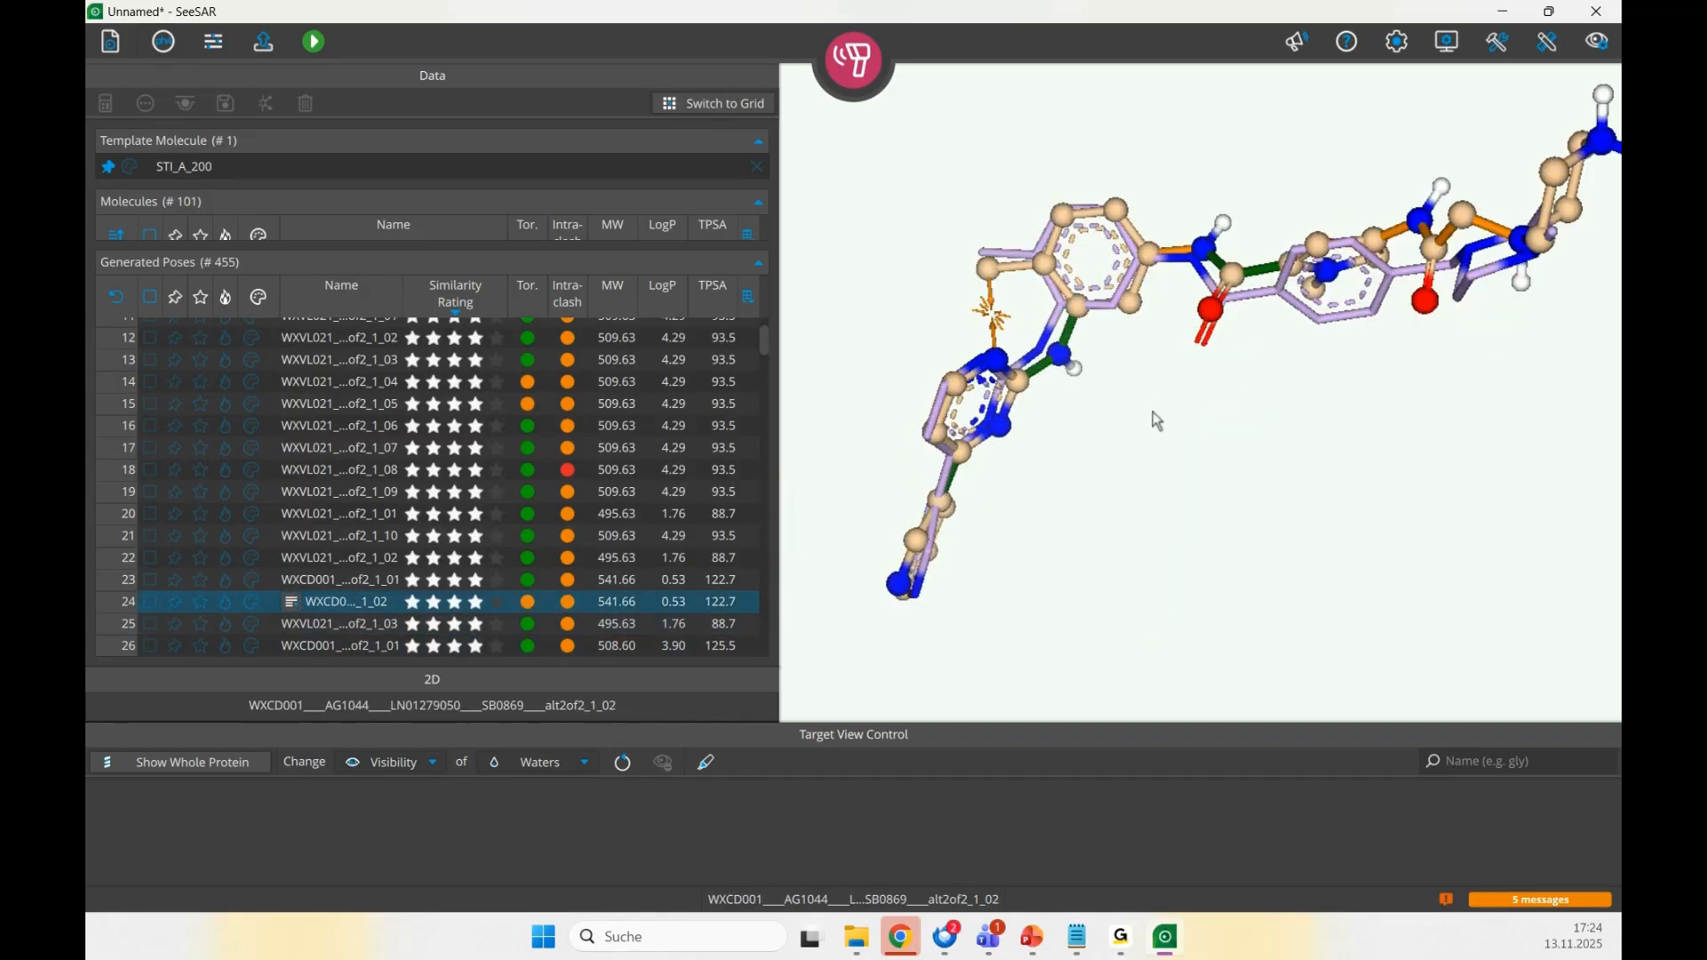
{"action": "key", "text": "Down"}
{"action": "left_click_drag", "start_coordinate": [1152, 412], "coordinate": [1385, 366]}
{"action": "scroll", "coordinate": [1352, 362], "scroll_direction": "up", "scroll_amount": 5}
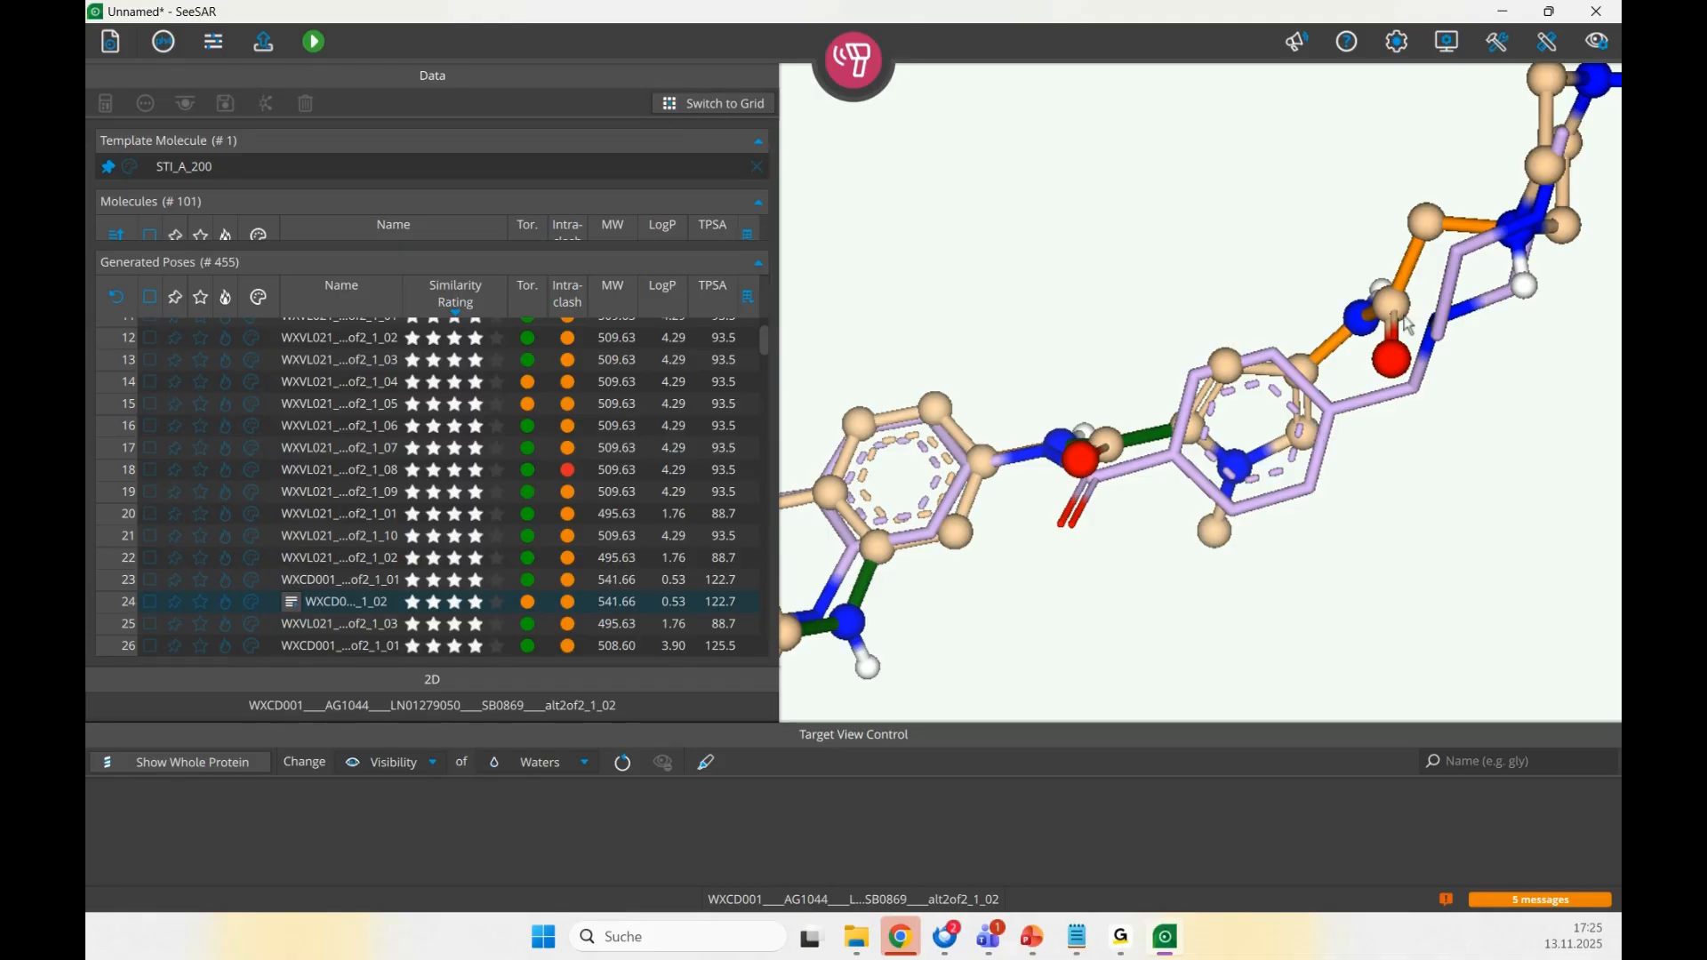
{"action": "scroll", "coordinate": [402, 492], "scroll_direction": "down", "scroll_amount": 7}
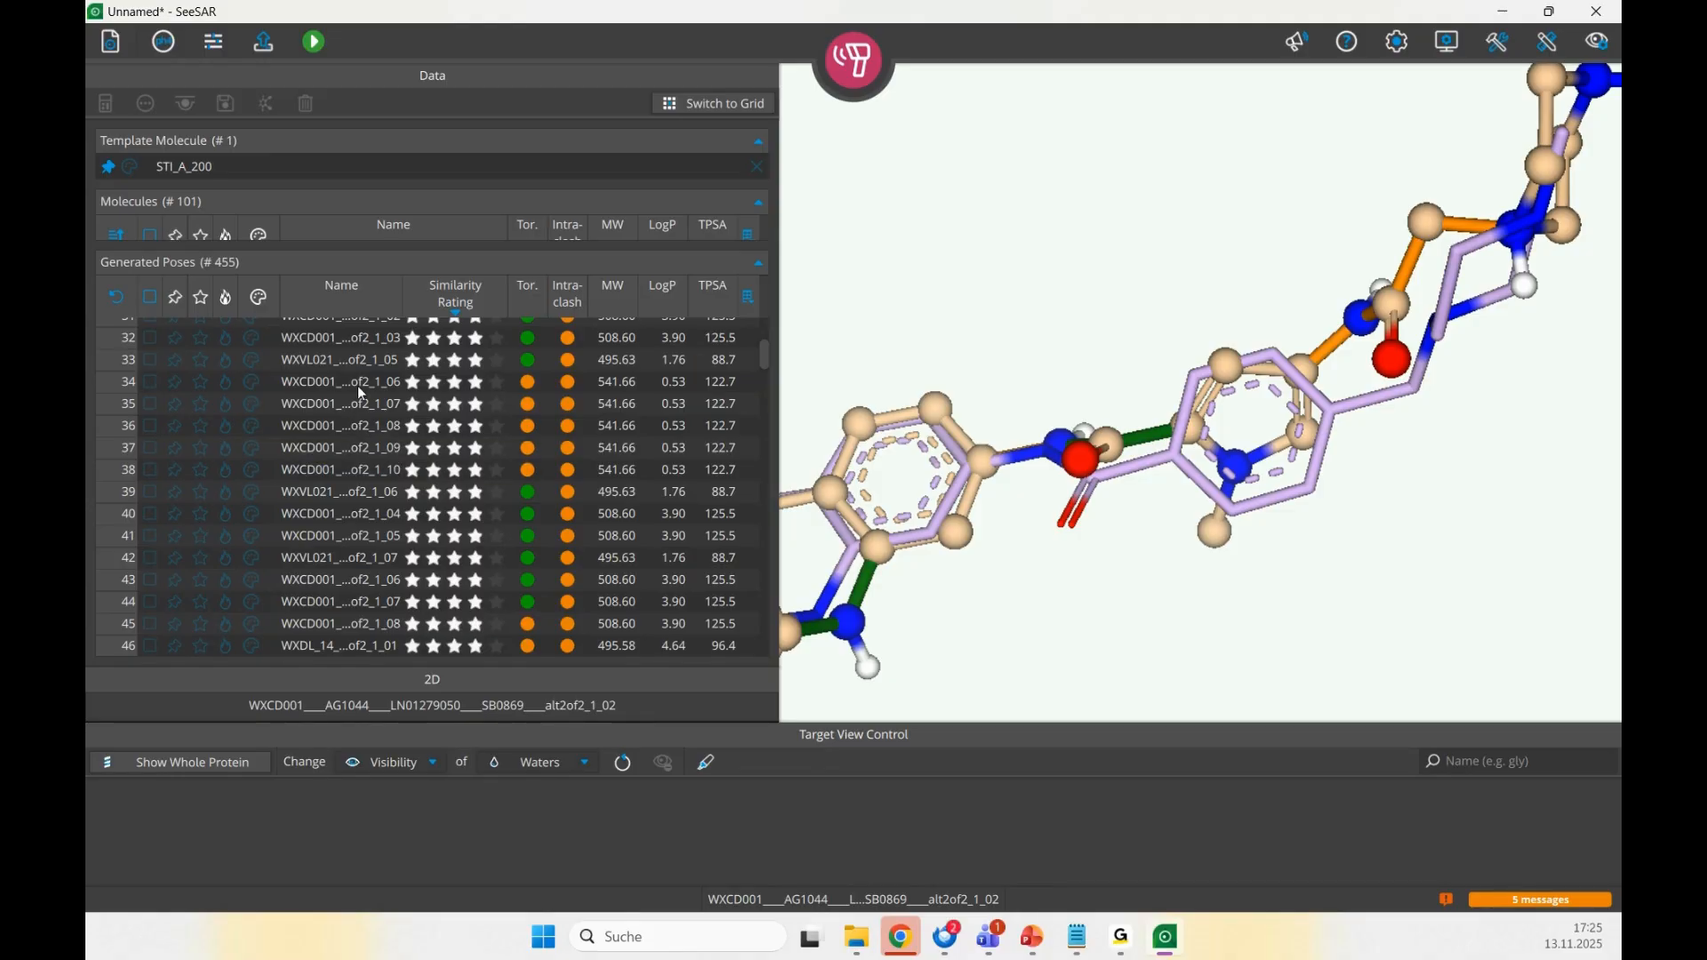
{"action": "scroll", "coordinate": [361, 393], "scroll_direction": "up", "scroll_amount": 6}
{"action": "scroll", "coordinate": [361, 393], "scroll_direction": "up", "scroll_amount": 2}
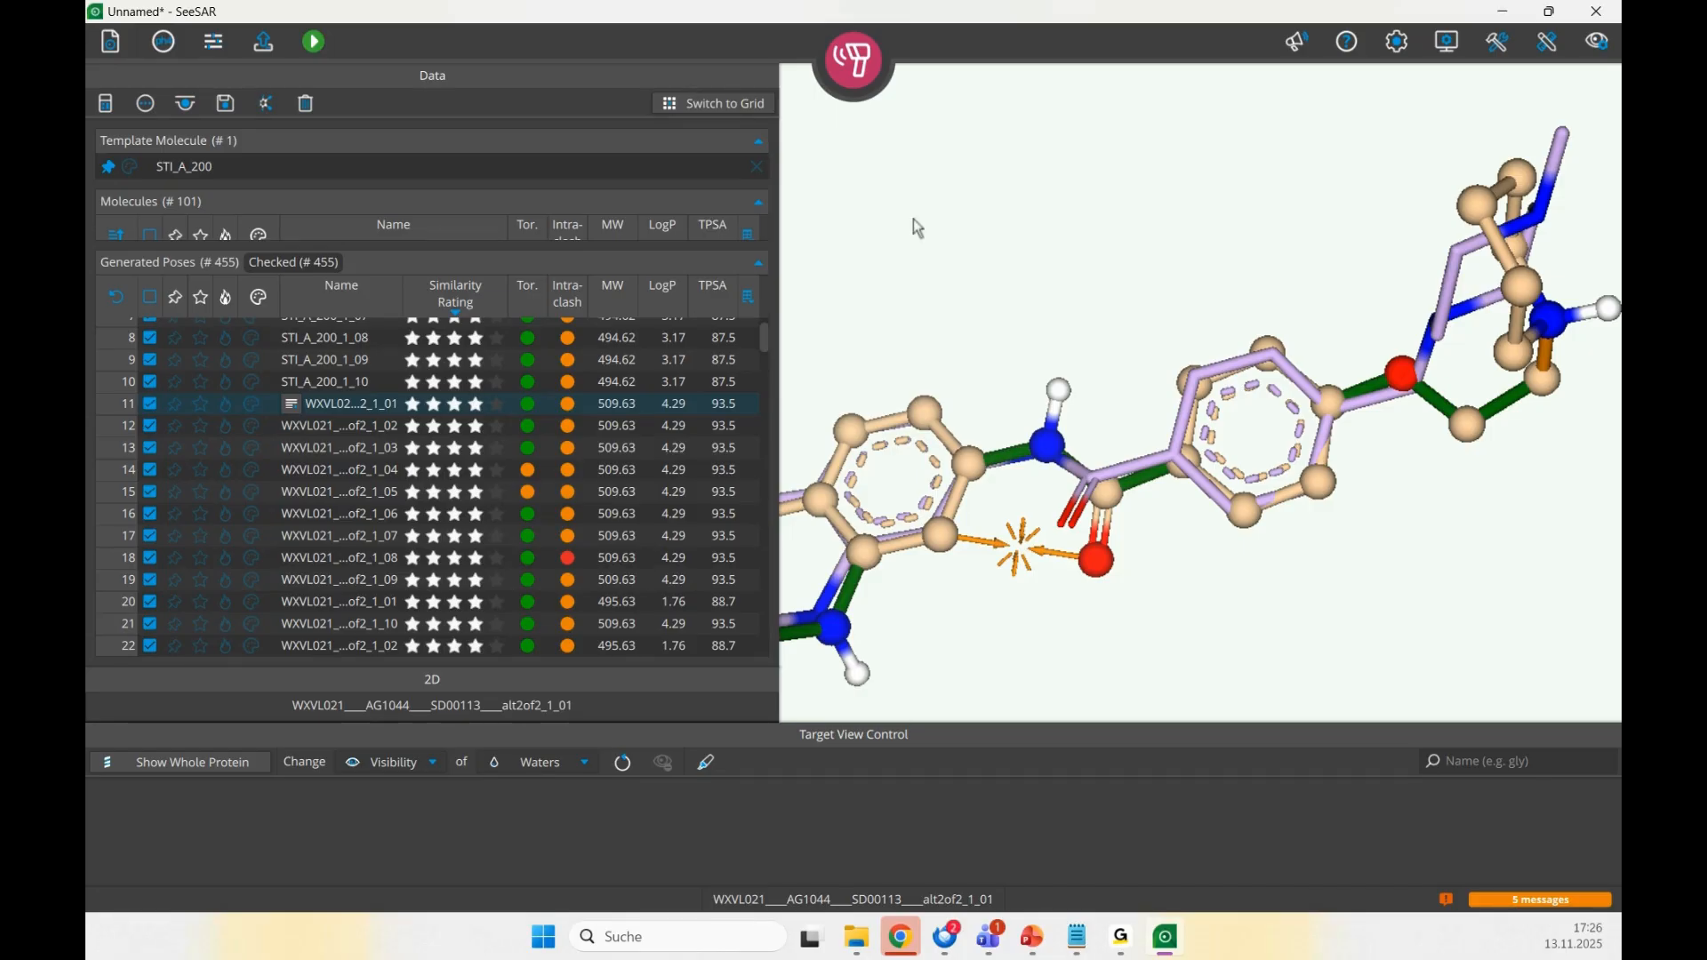
- Switch to Space Docking mode, then hide the STI_A_200 reference molecule and remove it
{"action": "left_click", "coordinate": [857, 69]}
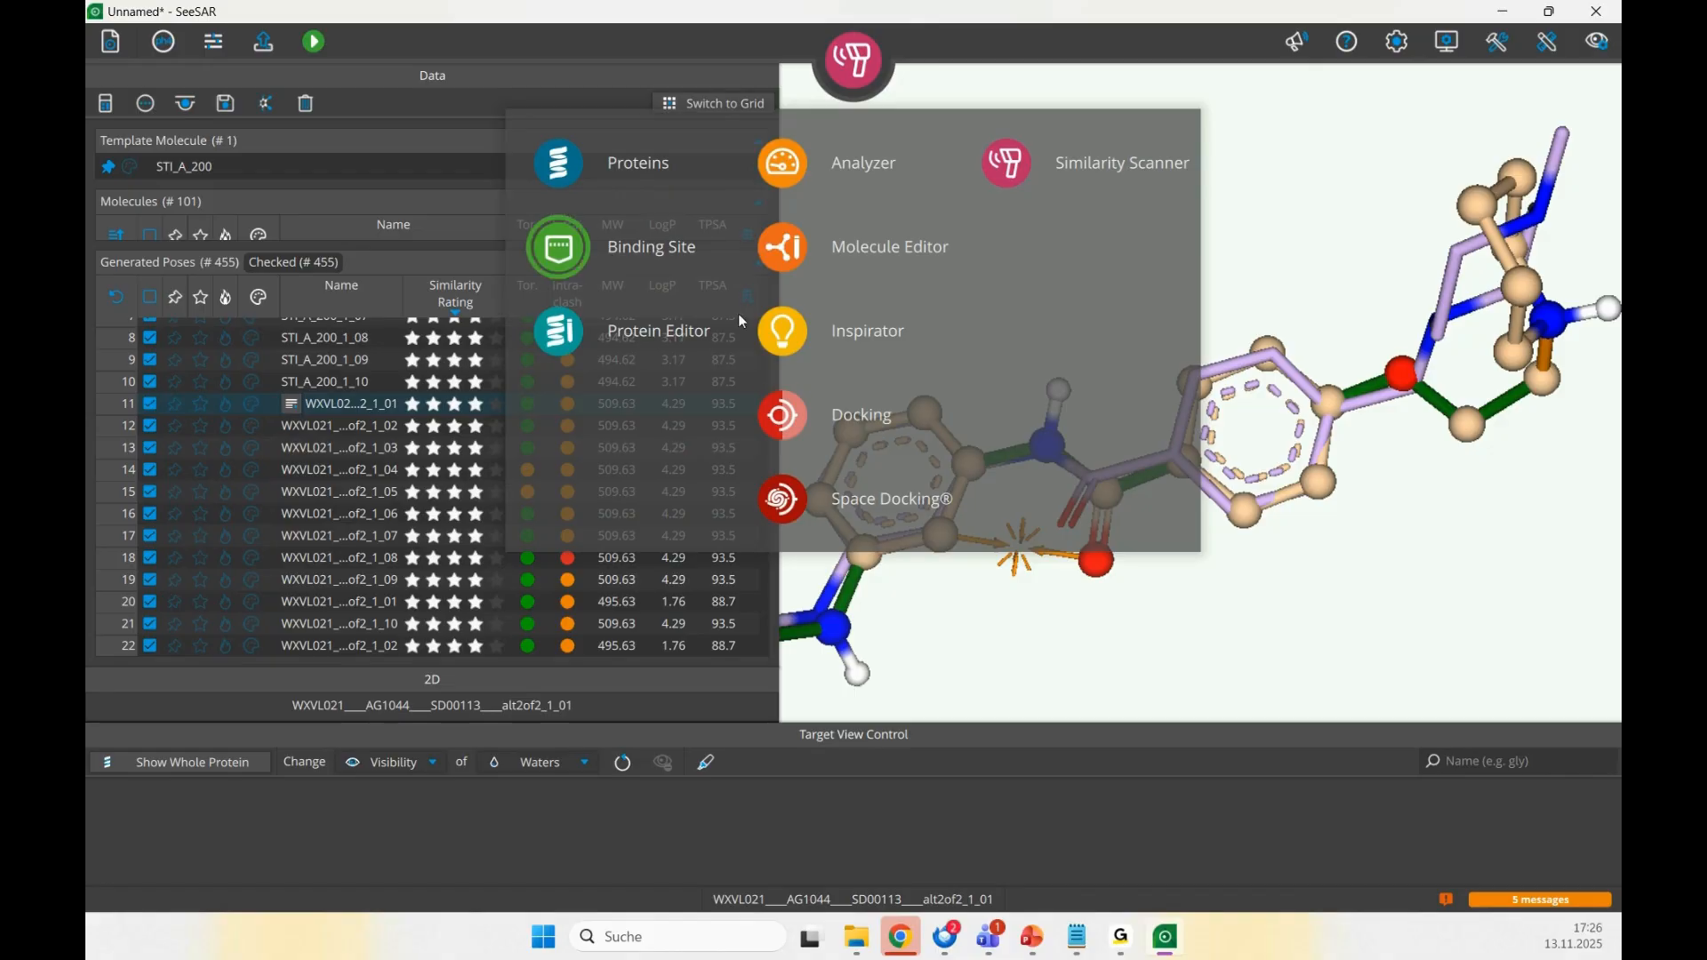
{"action": "left_click", "coordinate": [781, 512]}
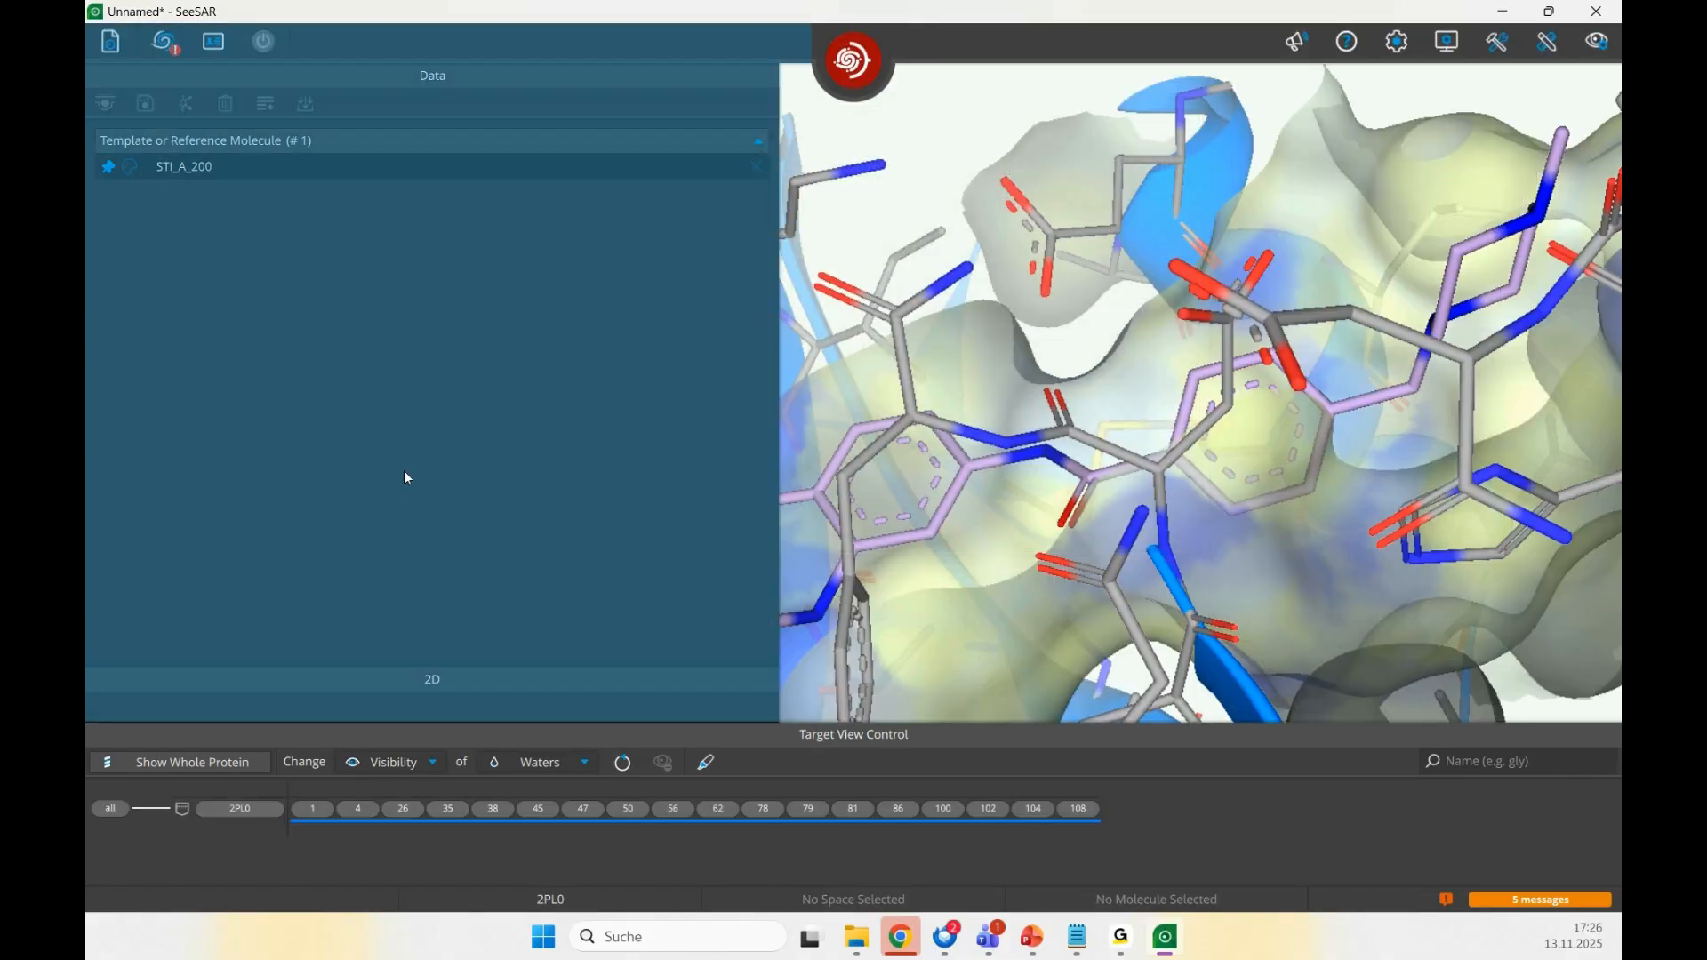
{"action": "left_click", "coordinate": [107, 167]}
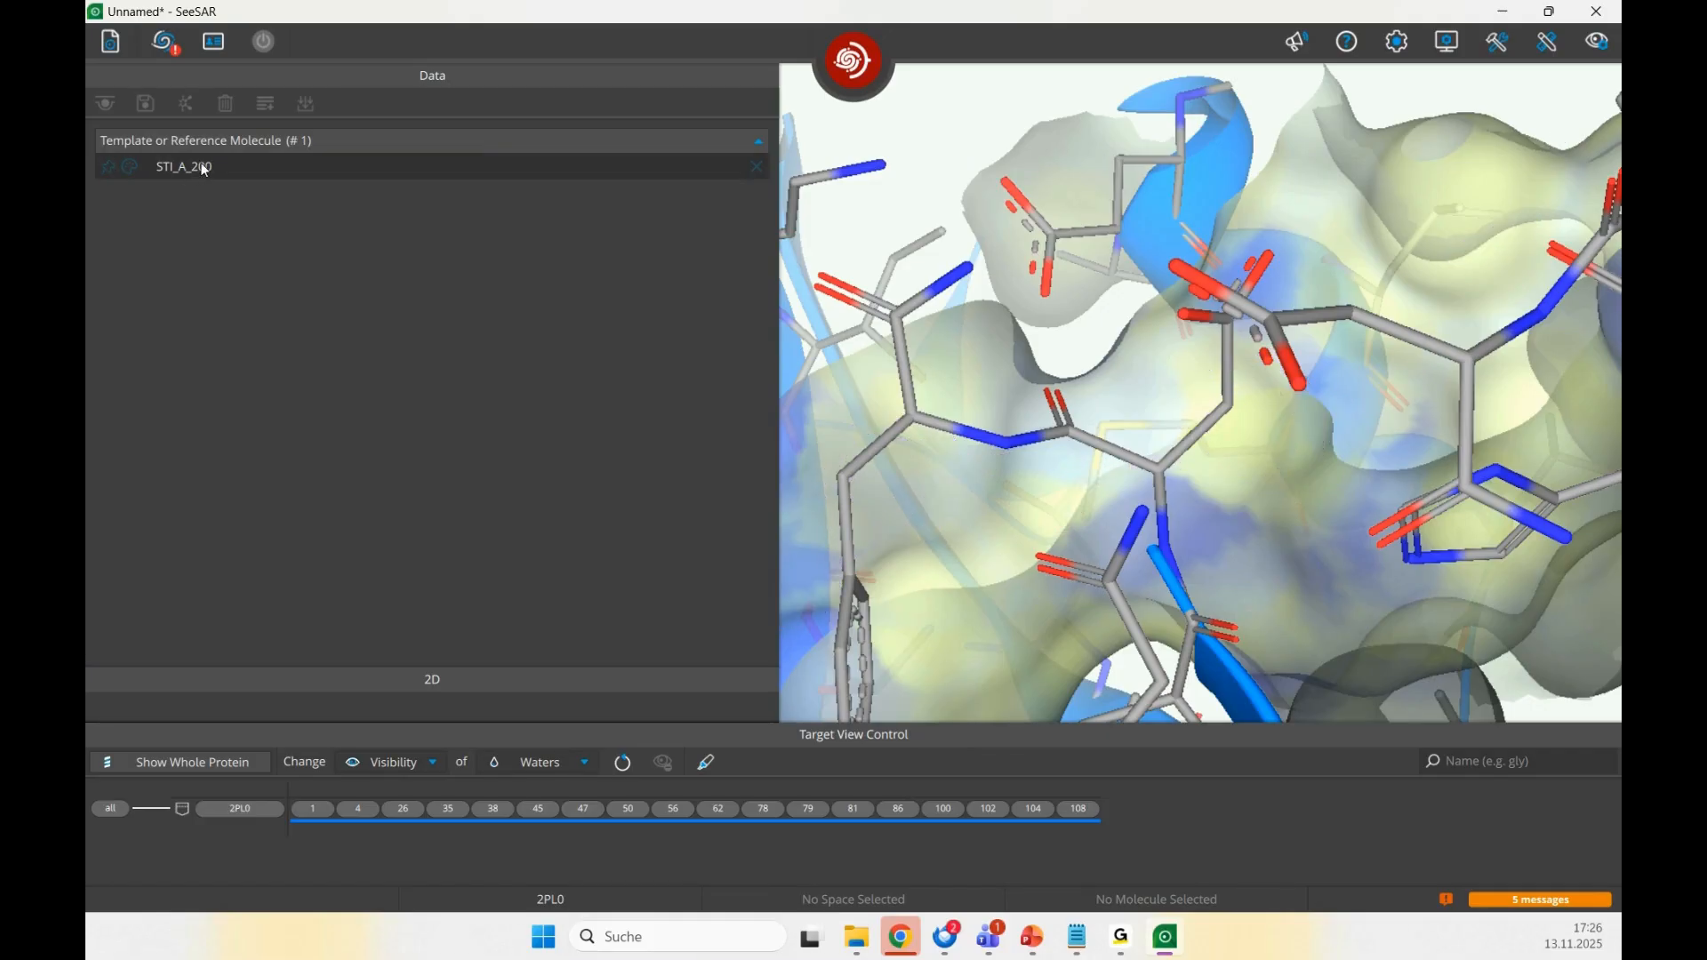
{"action": "left_click", "coordinate": [758, 167]}
- Examine the 2PL0 binding site surface from several angles and distances
{"action": "scroll", "coordinate": [974, 464], "scroll_direction": "down", "scroll_amount": 10}
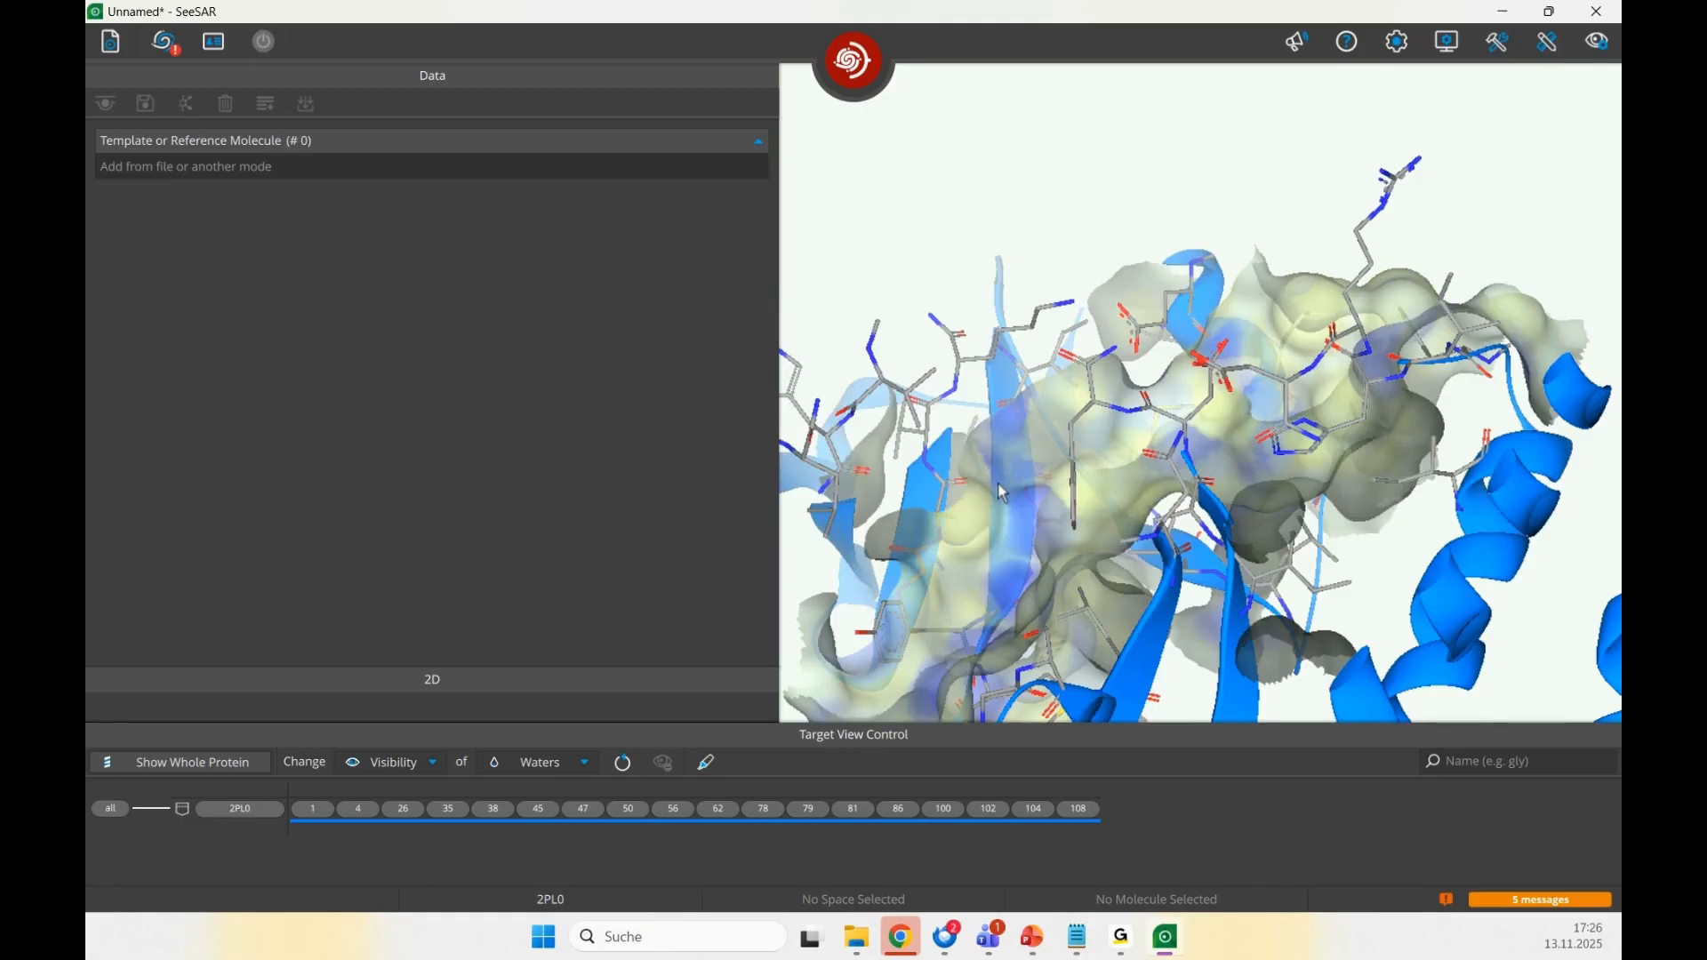
{"action": "left_click_drag", "start_coordinate": [1005, 488], "coordinate": [1018, 596]}
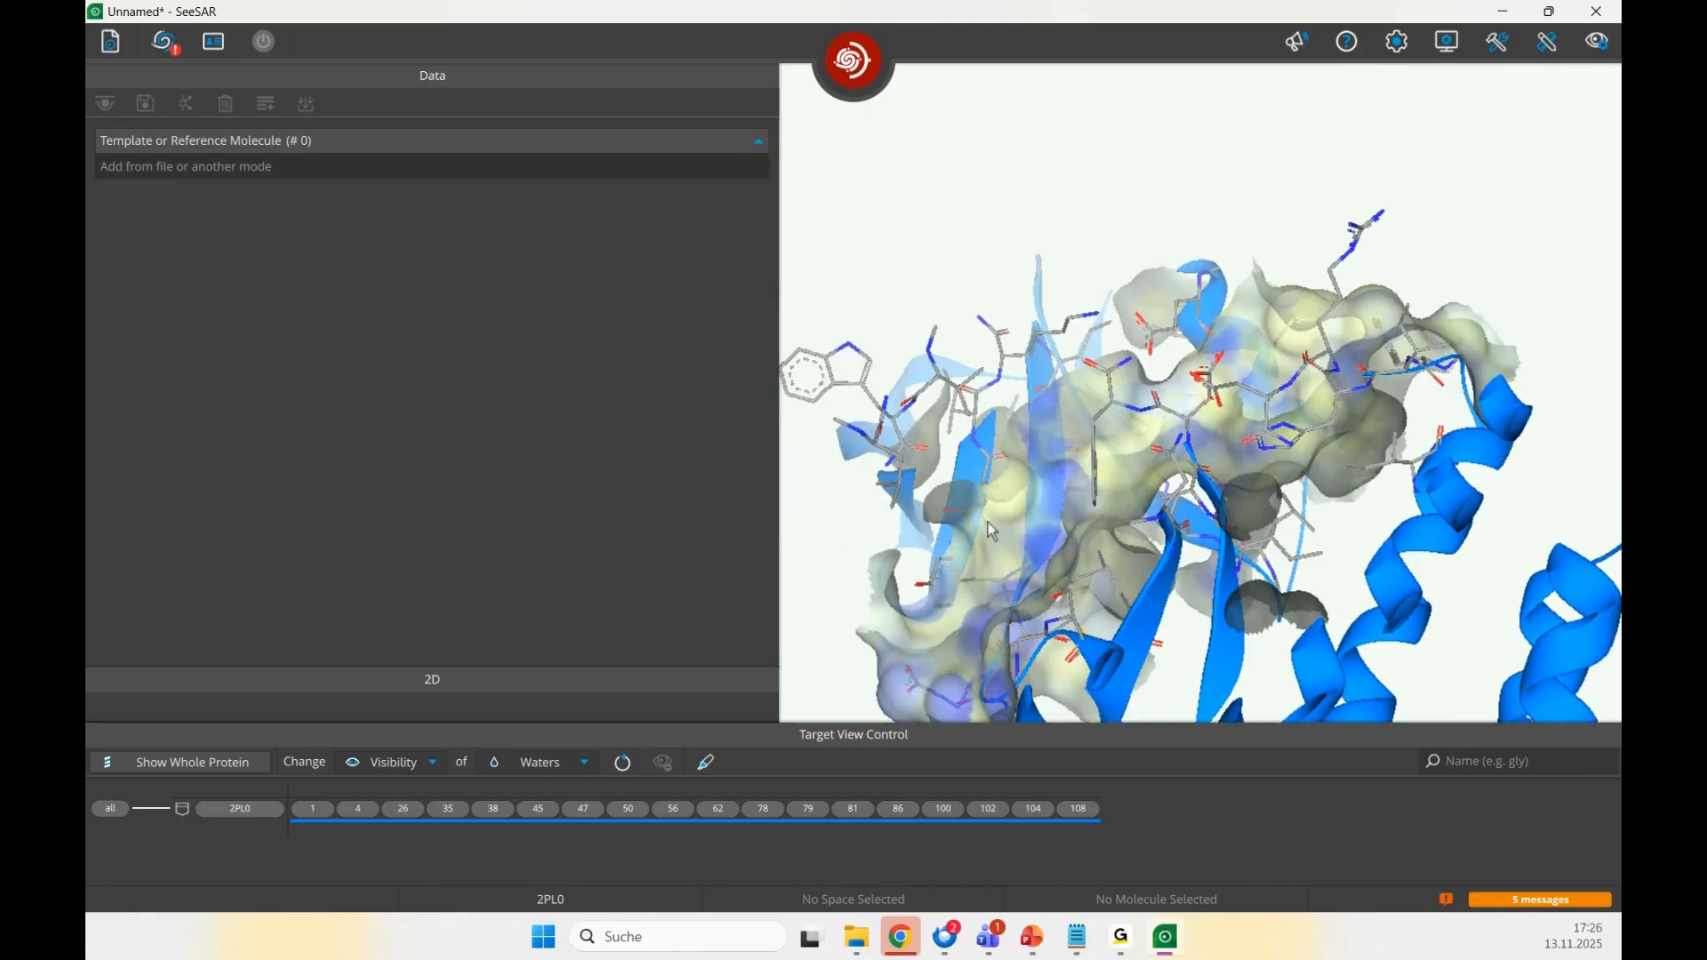
{"action": "left_click_drag", "start_coordinate": [1032, 443], "coordinate": [1067, 476]}
{"action": "scroll", "coordinate": [1089, 463], "scroll_direction": "down", "scroll_amount": 5}
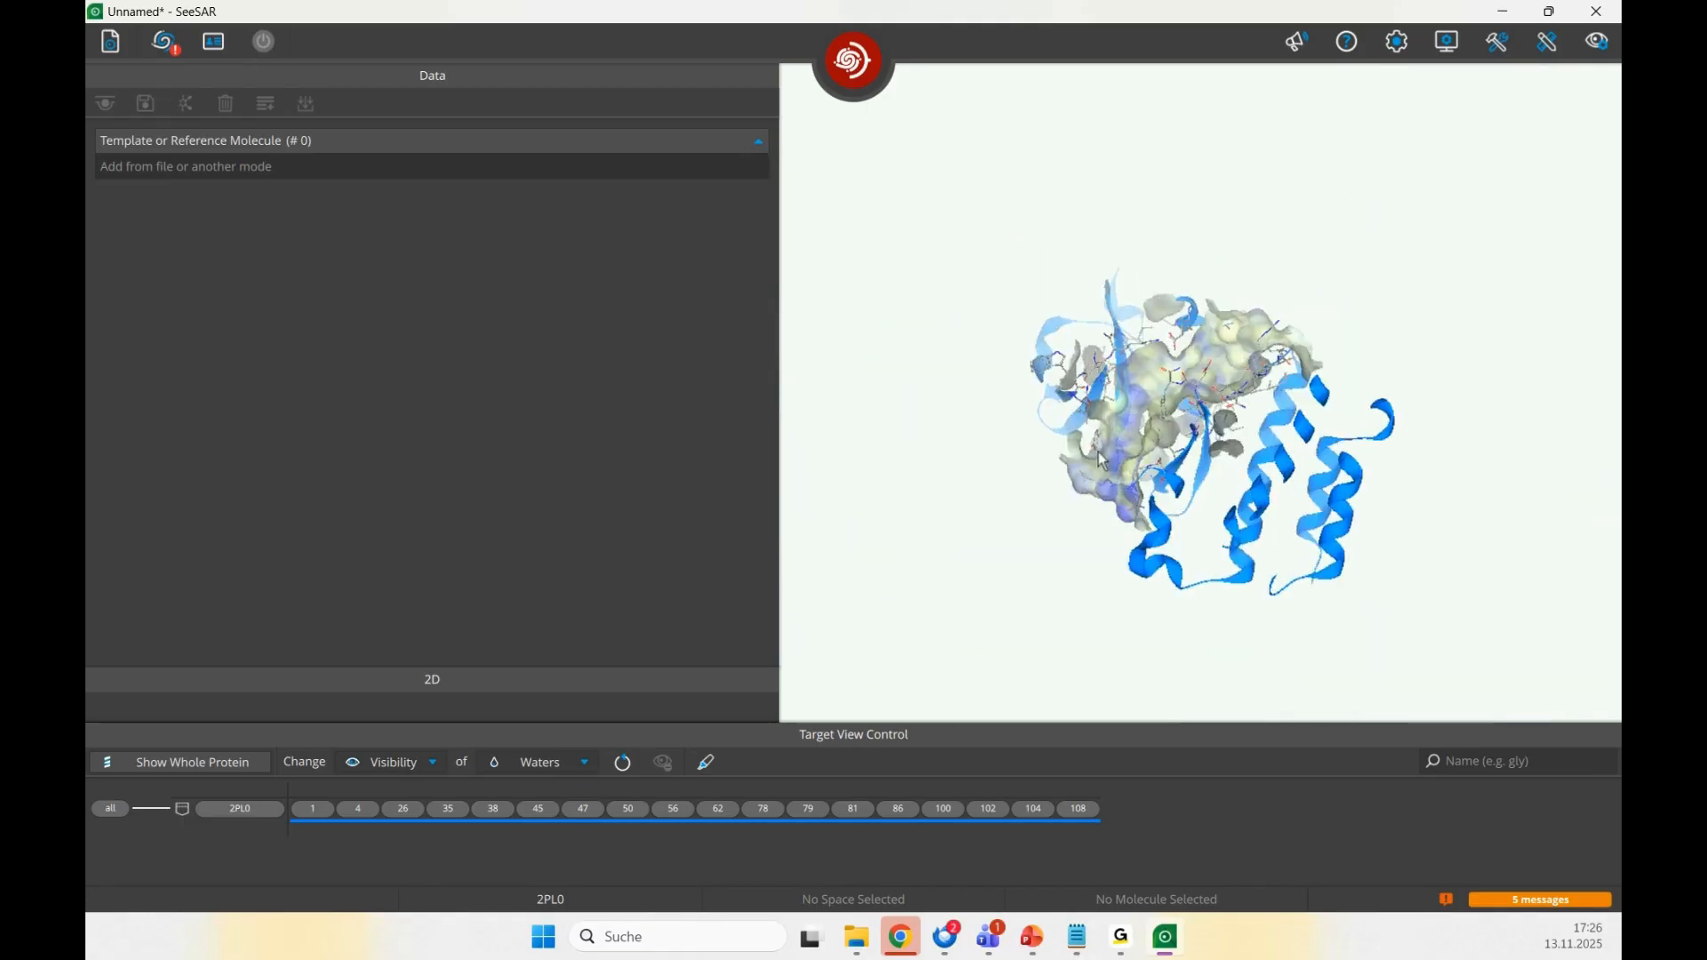
{"action": "scroll", "coordinate": [1101, 458], "scroll_direction": "up", "scroll_amount": 3}
{"action": "scroll", "coordinate": [1100, 457], "scroll_direction": "up", "scroll_amount": 3}
{"action": "mouse_move", "coordinate": [1074, 483]}
{"action": "middle_mouse_down"}
{"action": "mouse_move", "coordinate": [1181, 426]}
{"action": "mouse_move", "coordinate": [1156, 474]}
{"action": "middle_mouse_up"}
{"action": "scroll", "coordinate": [1143, 451], "scroll_direction": "up", "scroll_amount": 2}
{"action": "scroll", "coordinate": [1178, 426], "scroll_direction": "up", "scroll_amount": 1}
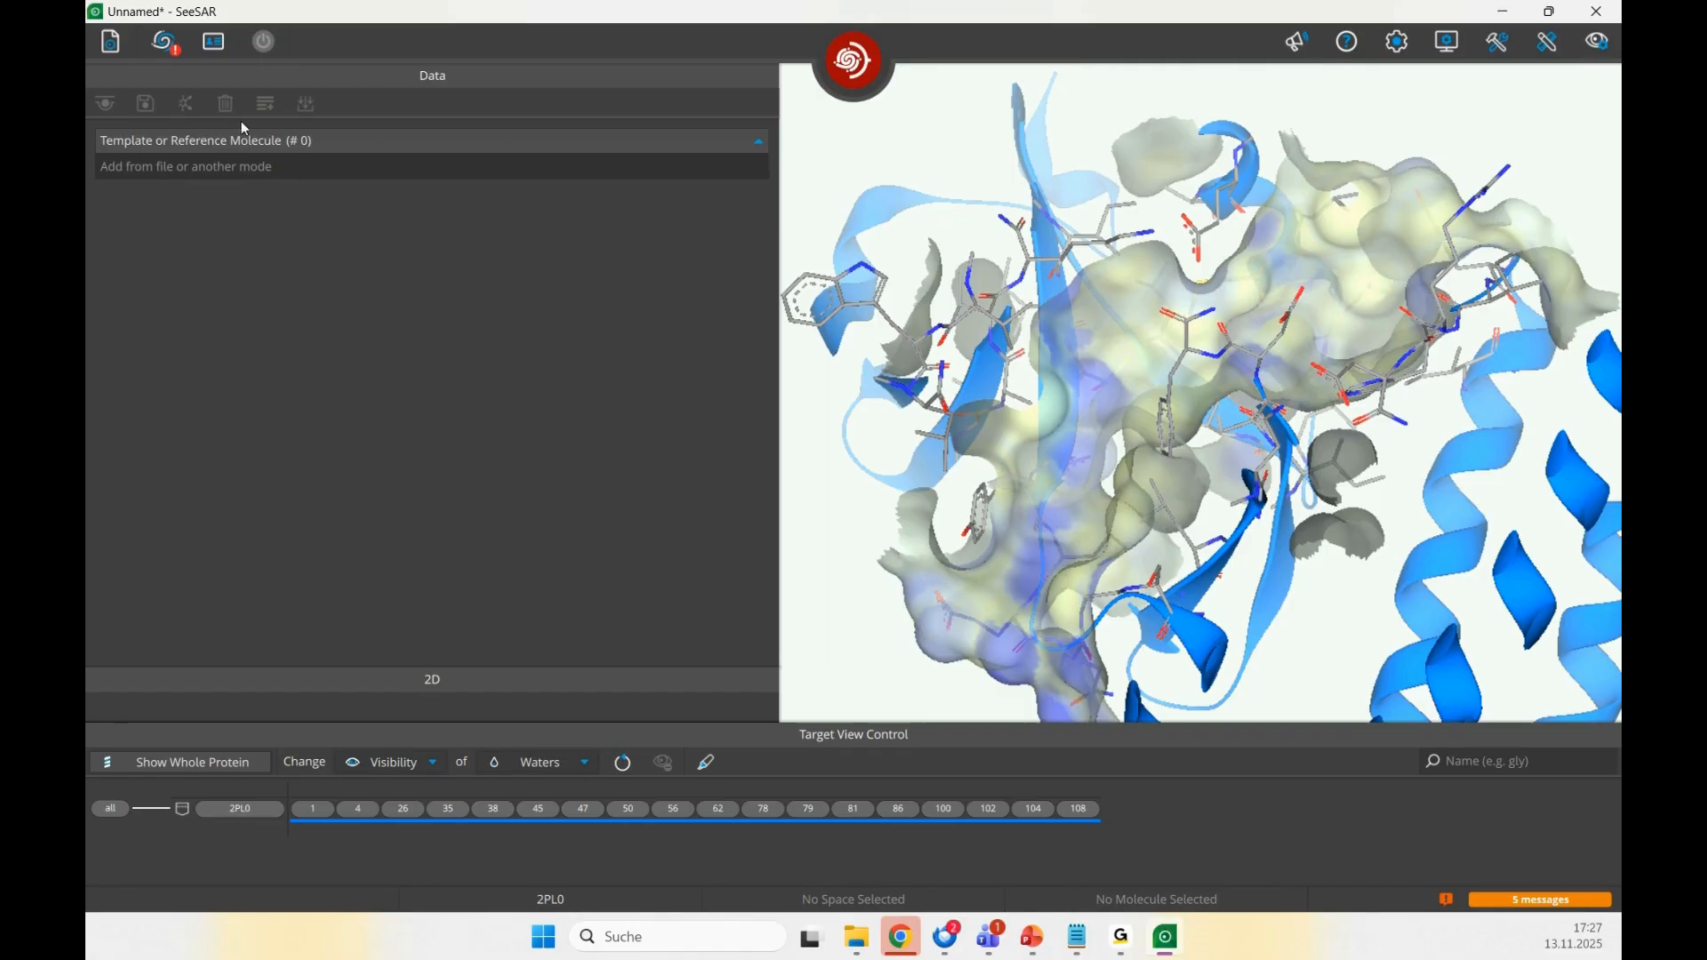
- Choose ROCK1-test-space as the chemical space and start the Space Docking session
{"action": "left_click", "coordinate": [165, 41]}
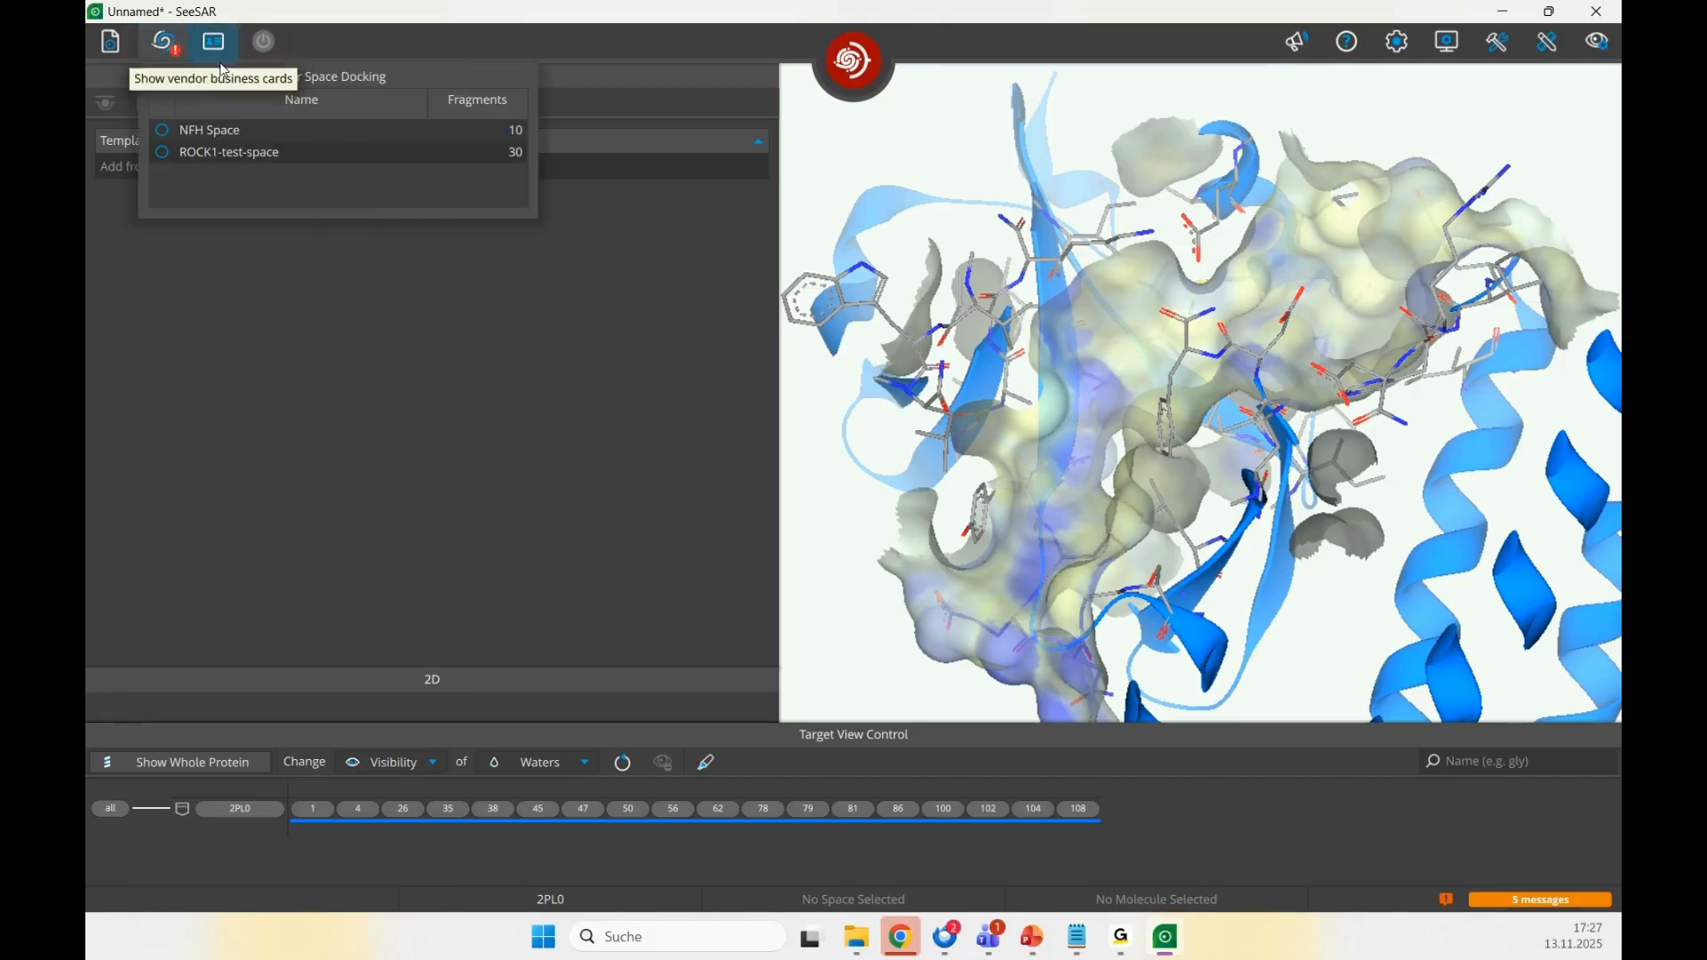
{"action": "left_click", "coordinate": [165, 161]}
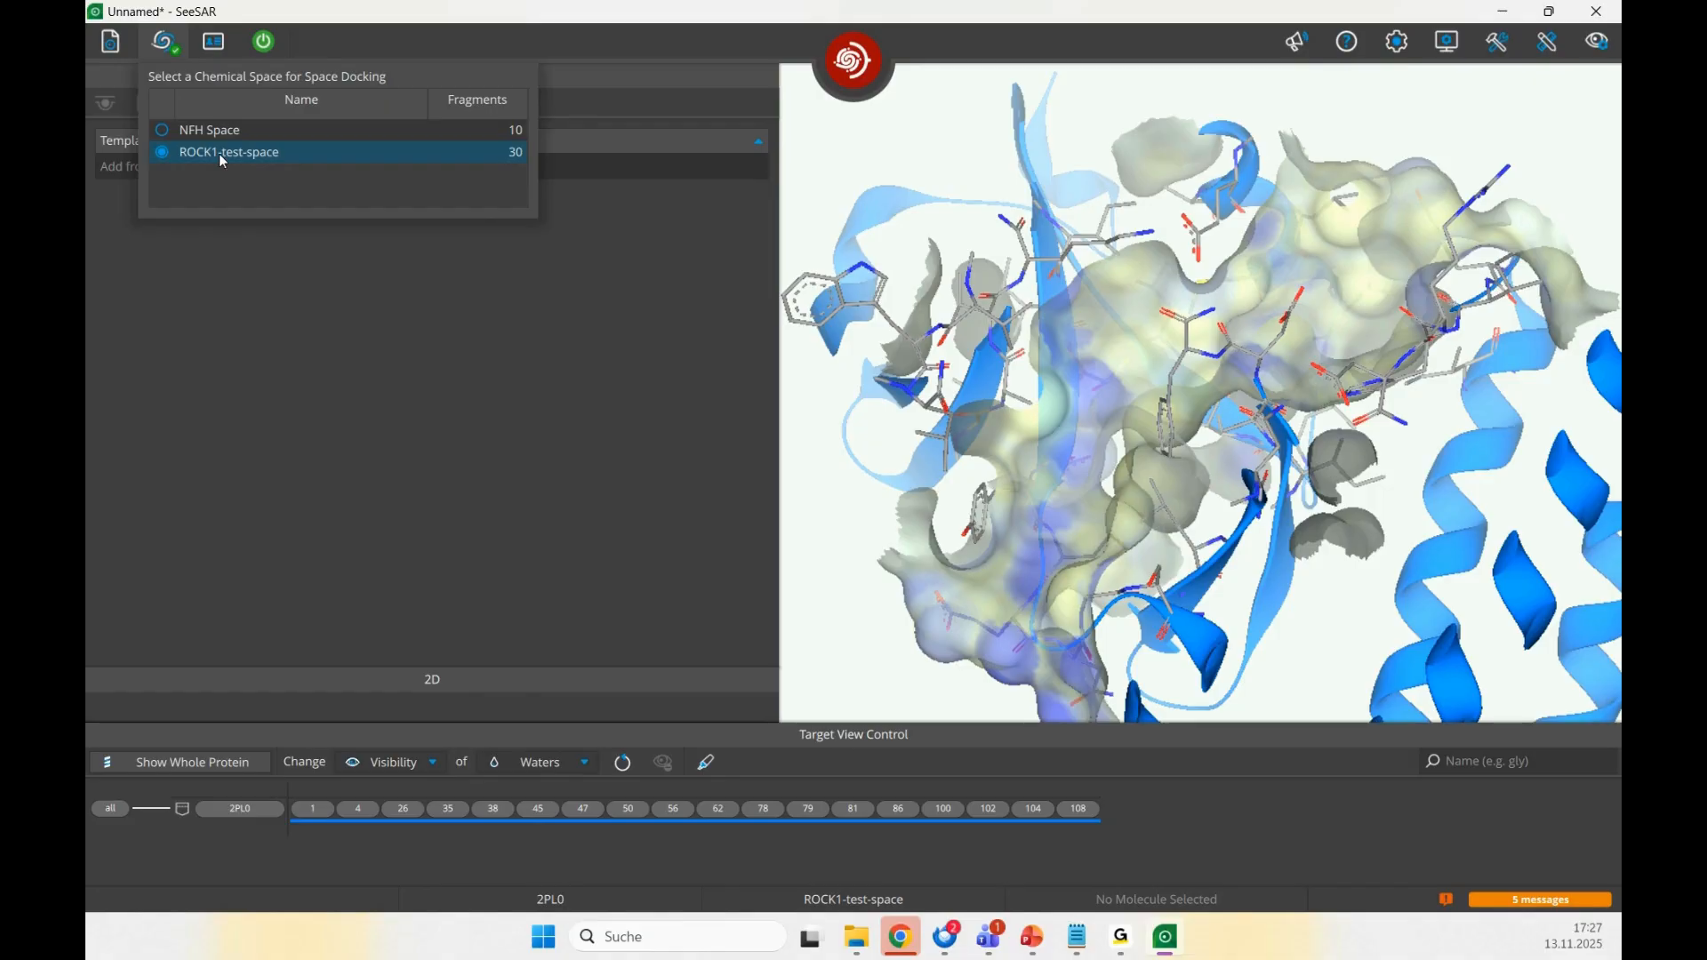
{"action": "left_click", "coordinate": [277, 53]}
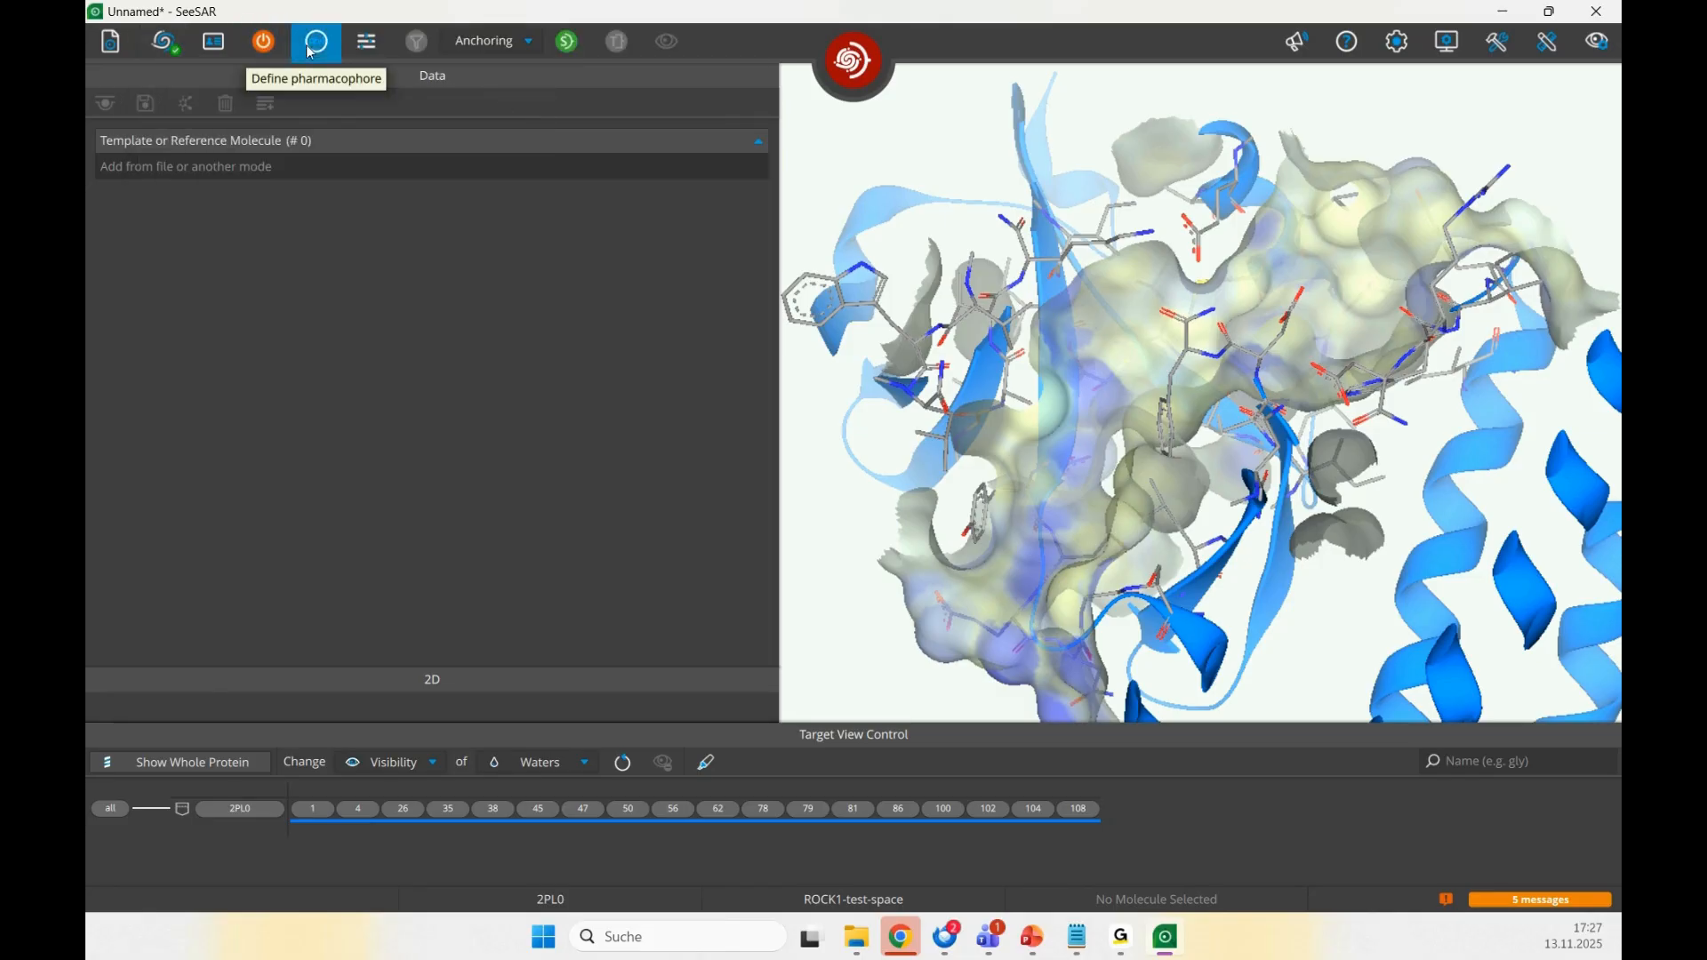
- Check the pharmacophore constraints and docking parameters, then run the Anchoring docking and view its progress
{"action": "left_click", "coordinate": [310, 52]}
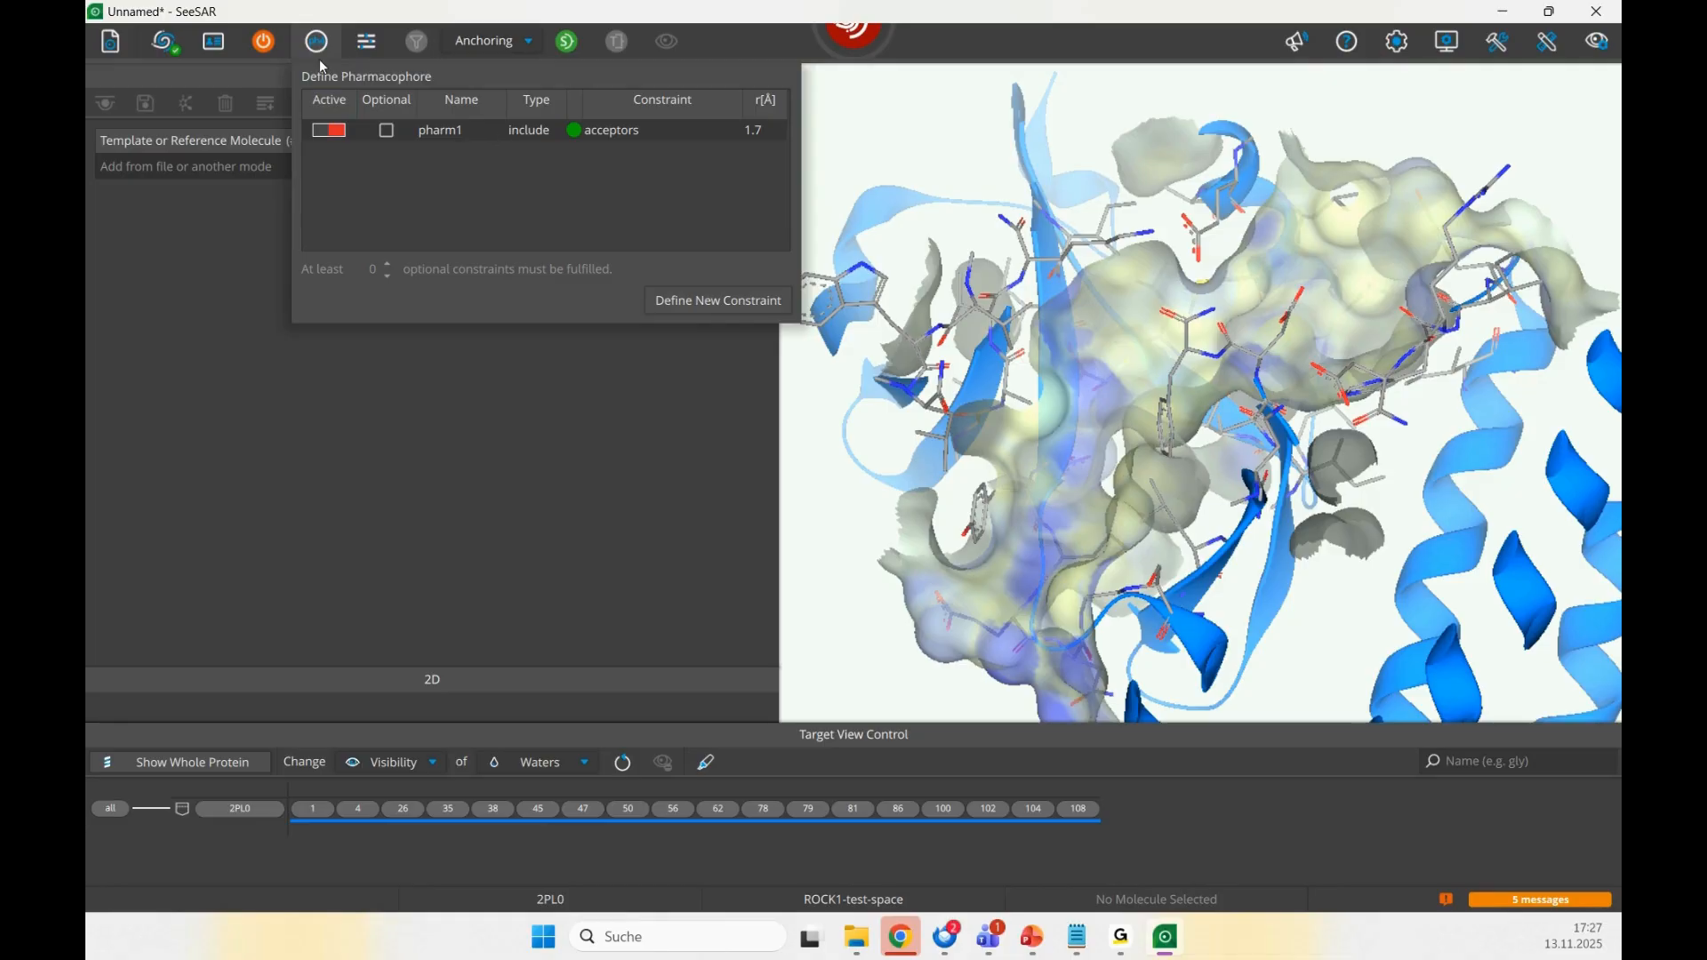
{"action": "left_click", "coordinate": [368, 52]}
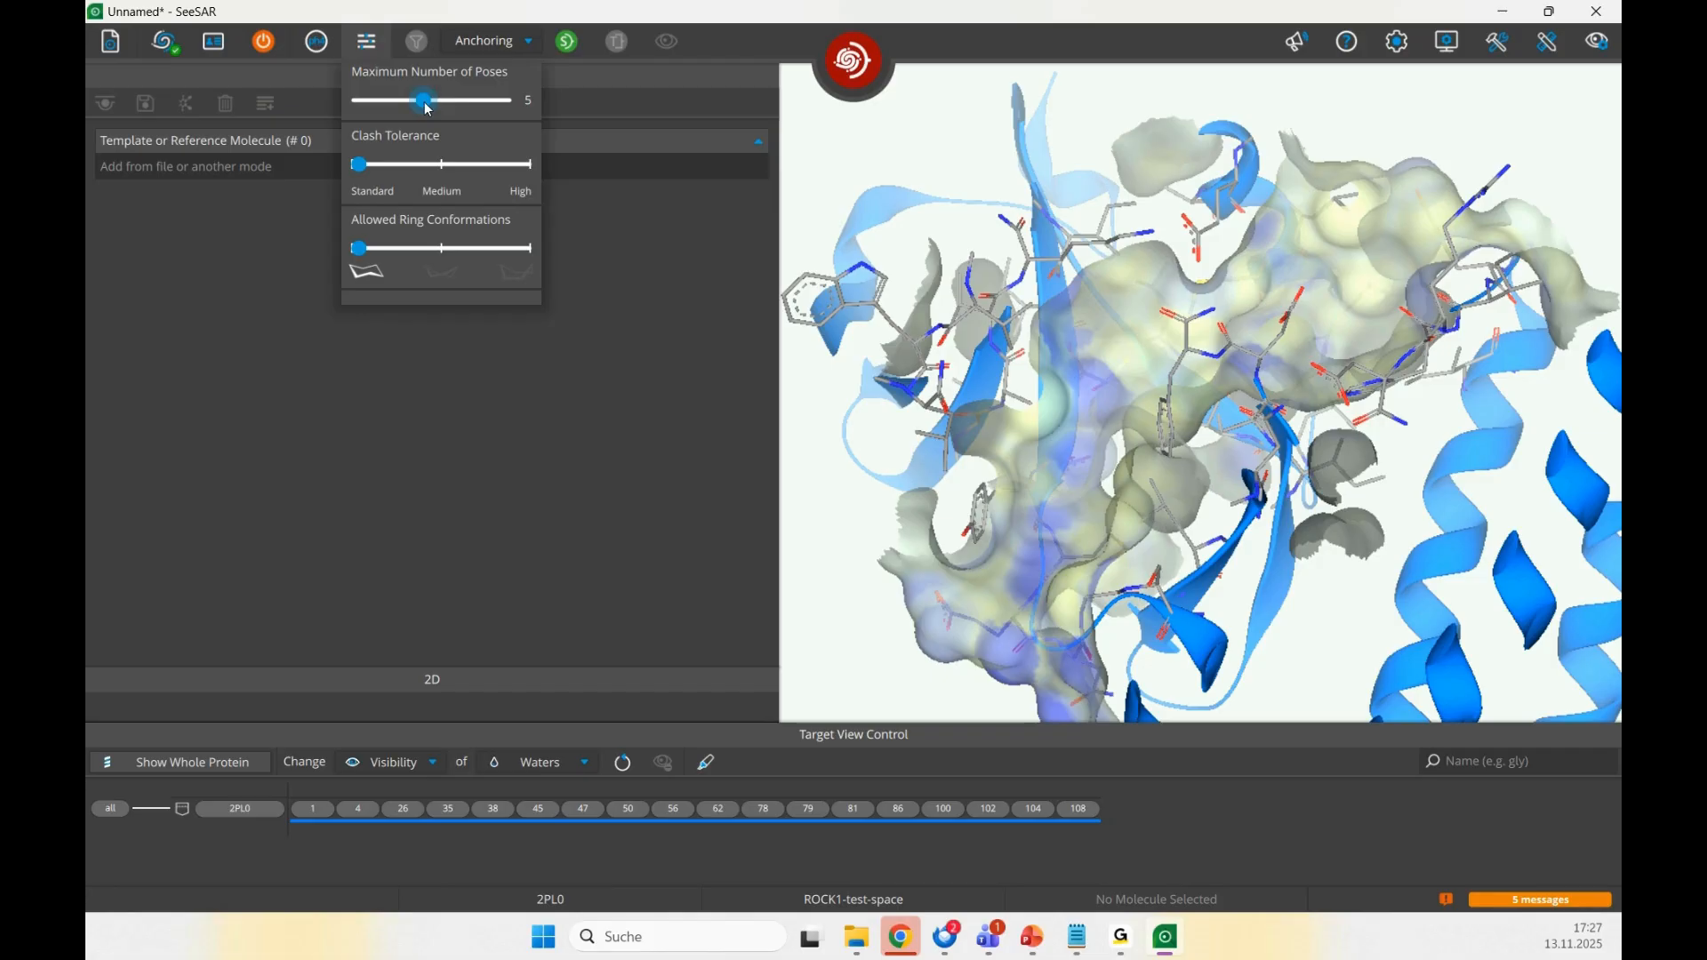
{"action": "left_click", "coordinate": [369, 41]}
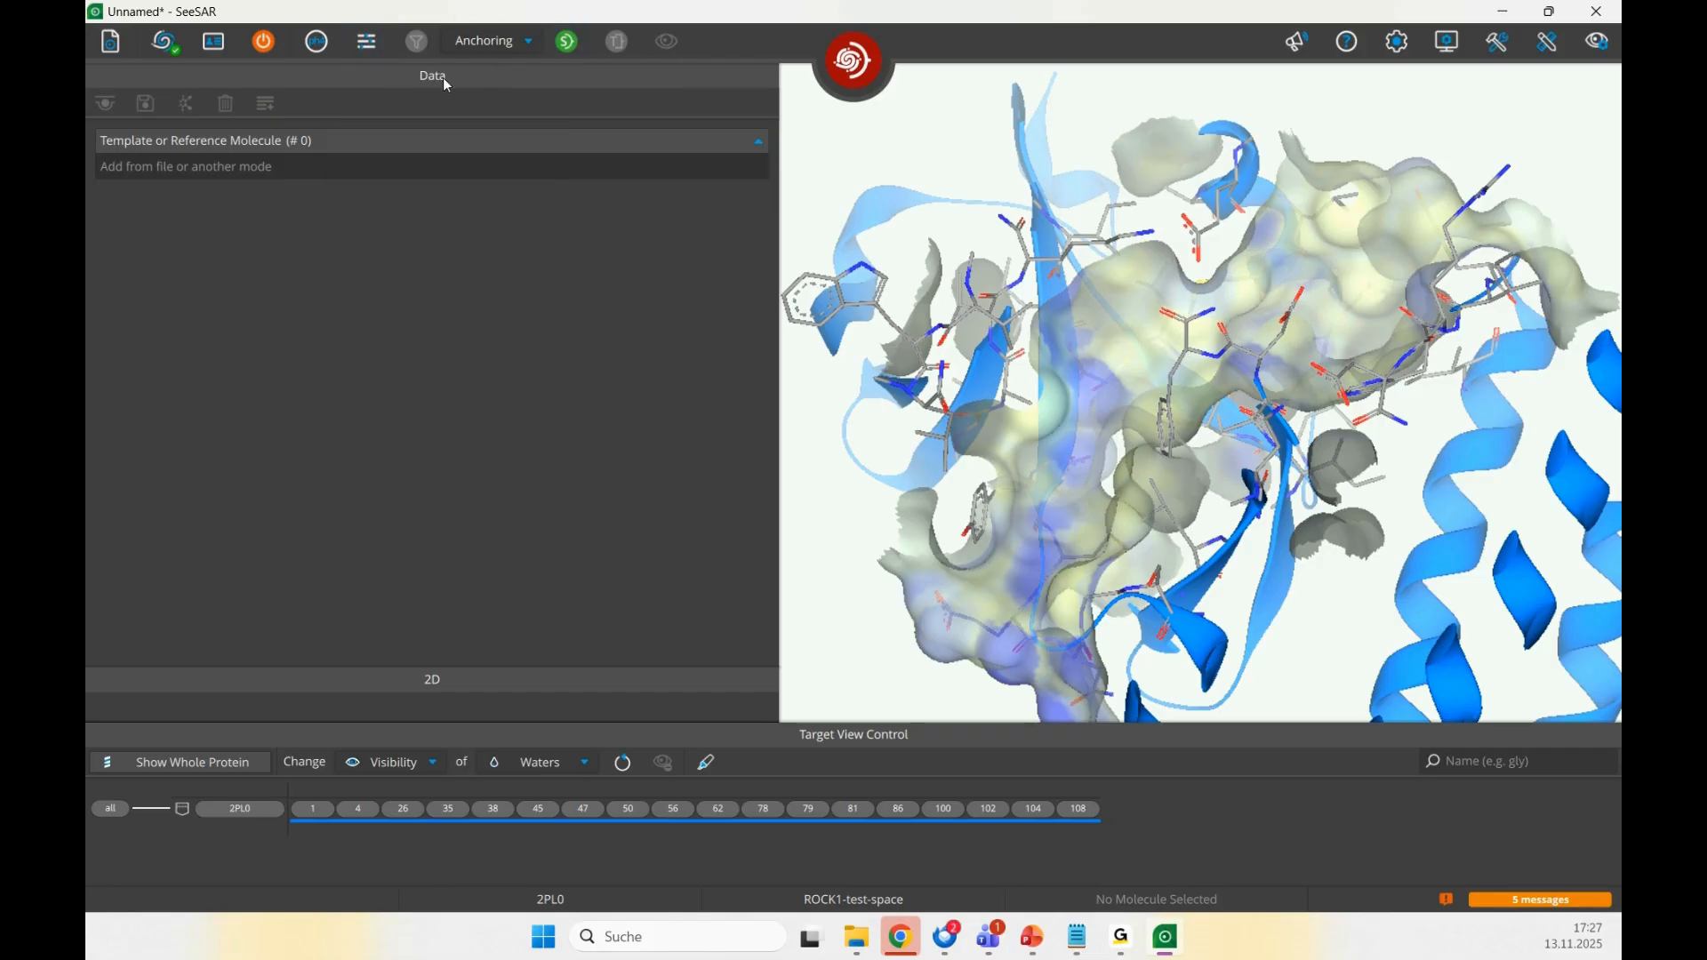
{"action": "left_click", "coordinate": [571, 47]}
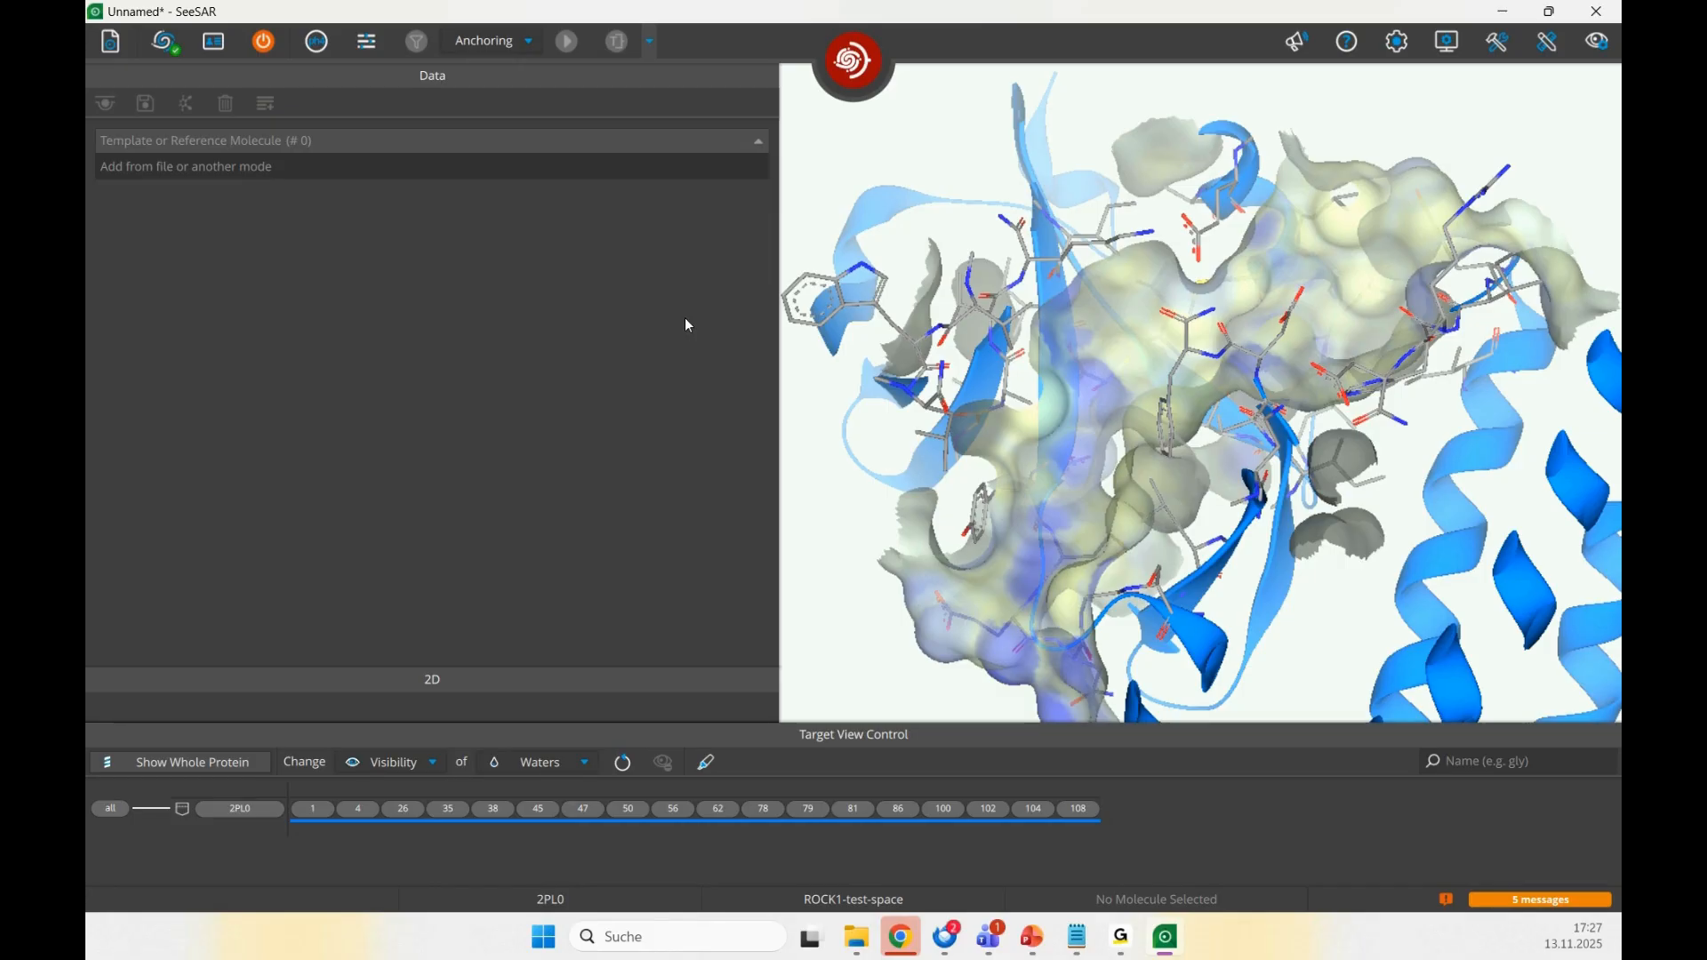
{"action": "left_click", "coordinate": [650, 44]}
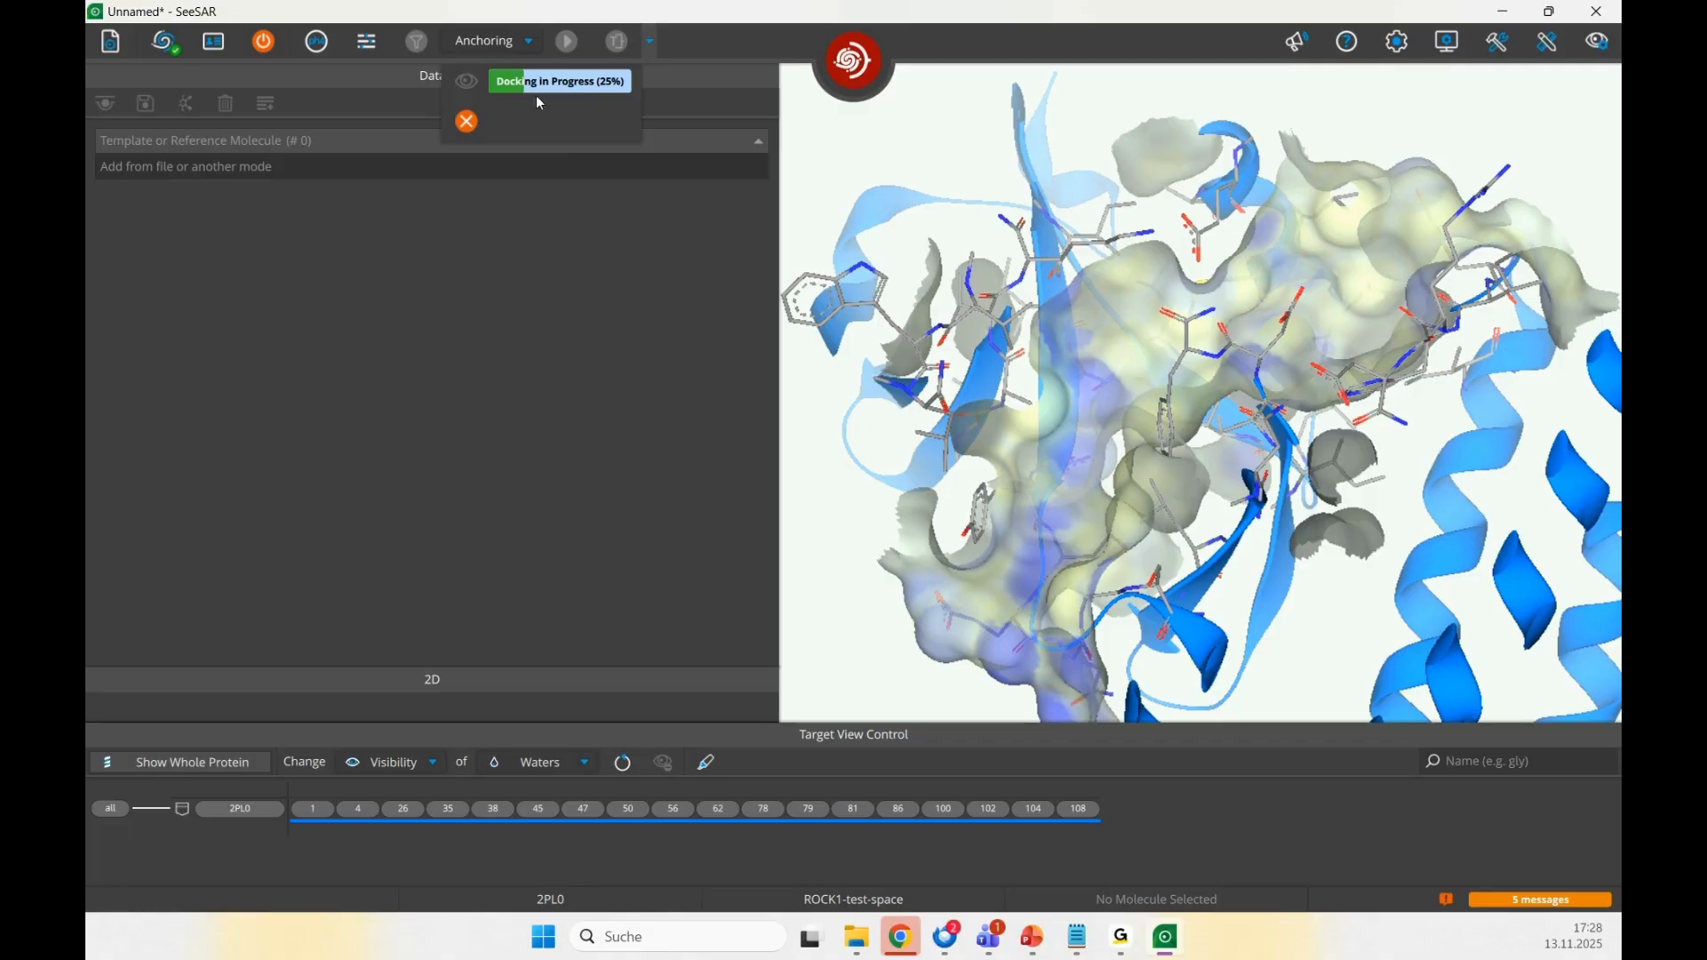
- Review the fragment counts of the available chemical spaces and look at the vendor business cards
{"action": "left_click", "coordinate": [166, 44]}
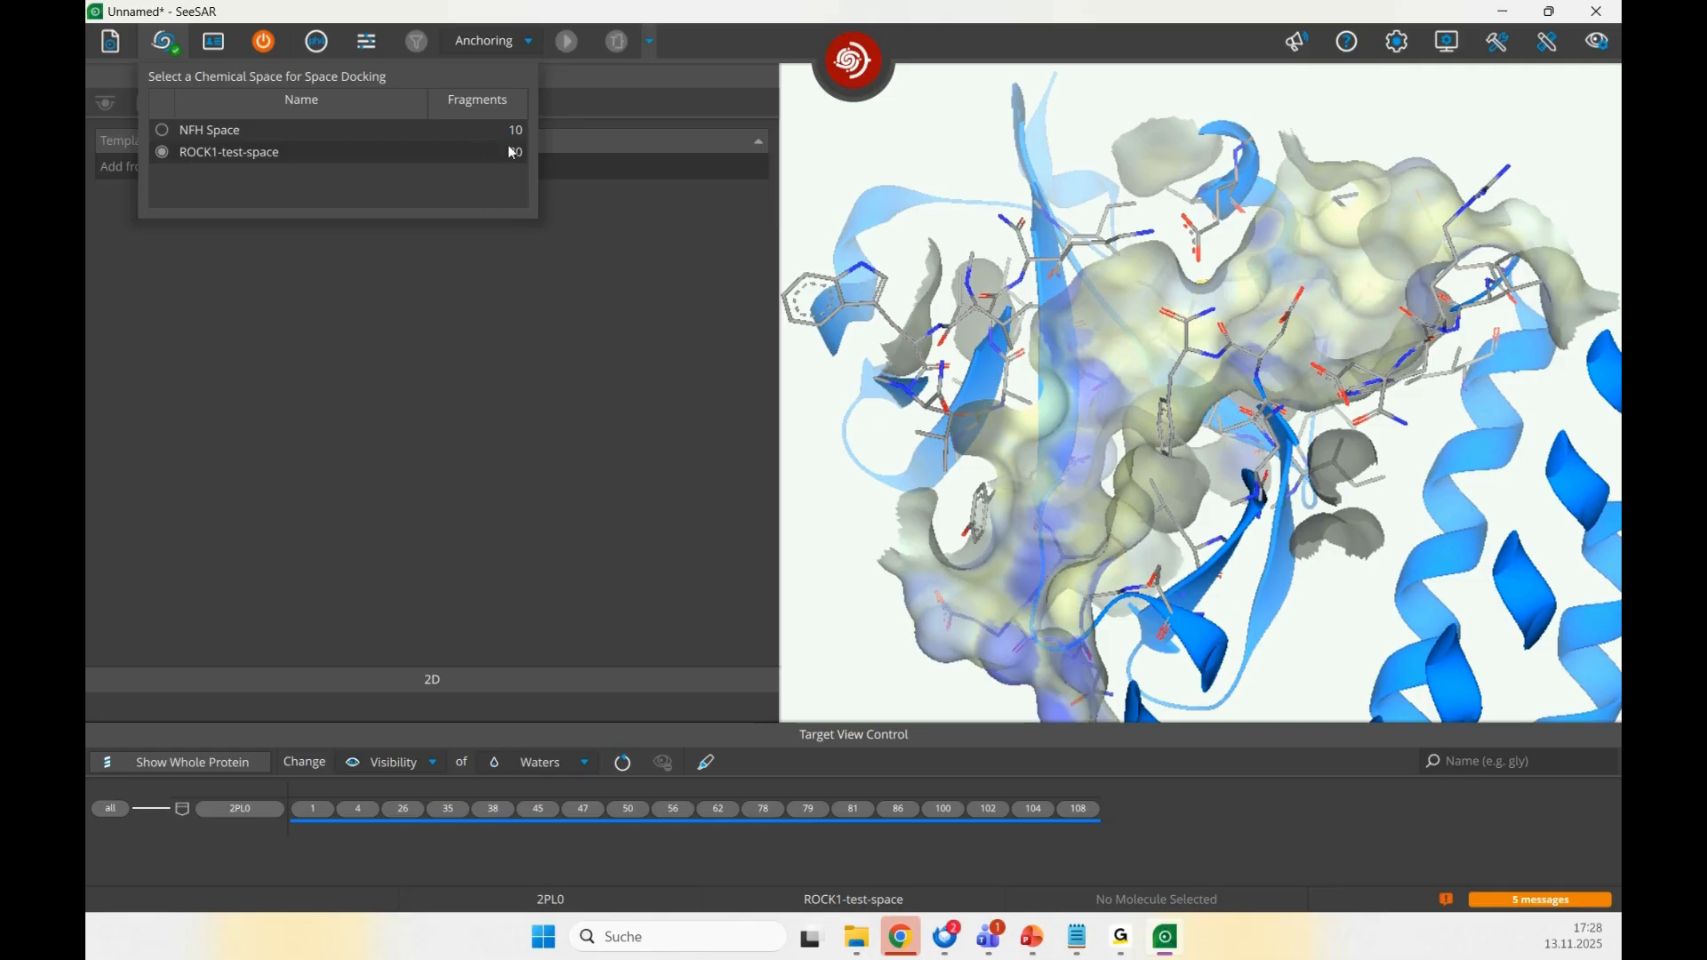
{"action": "left_click", "coordinate": [165, 42]}
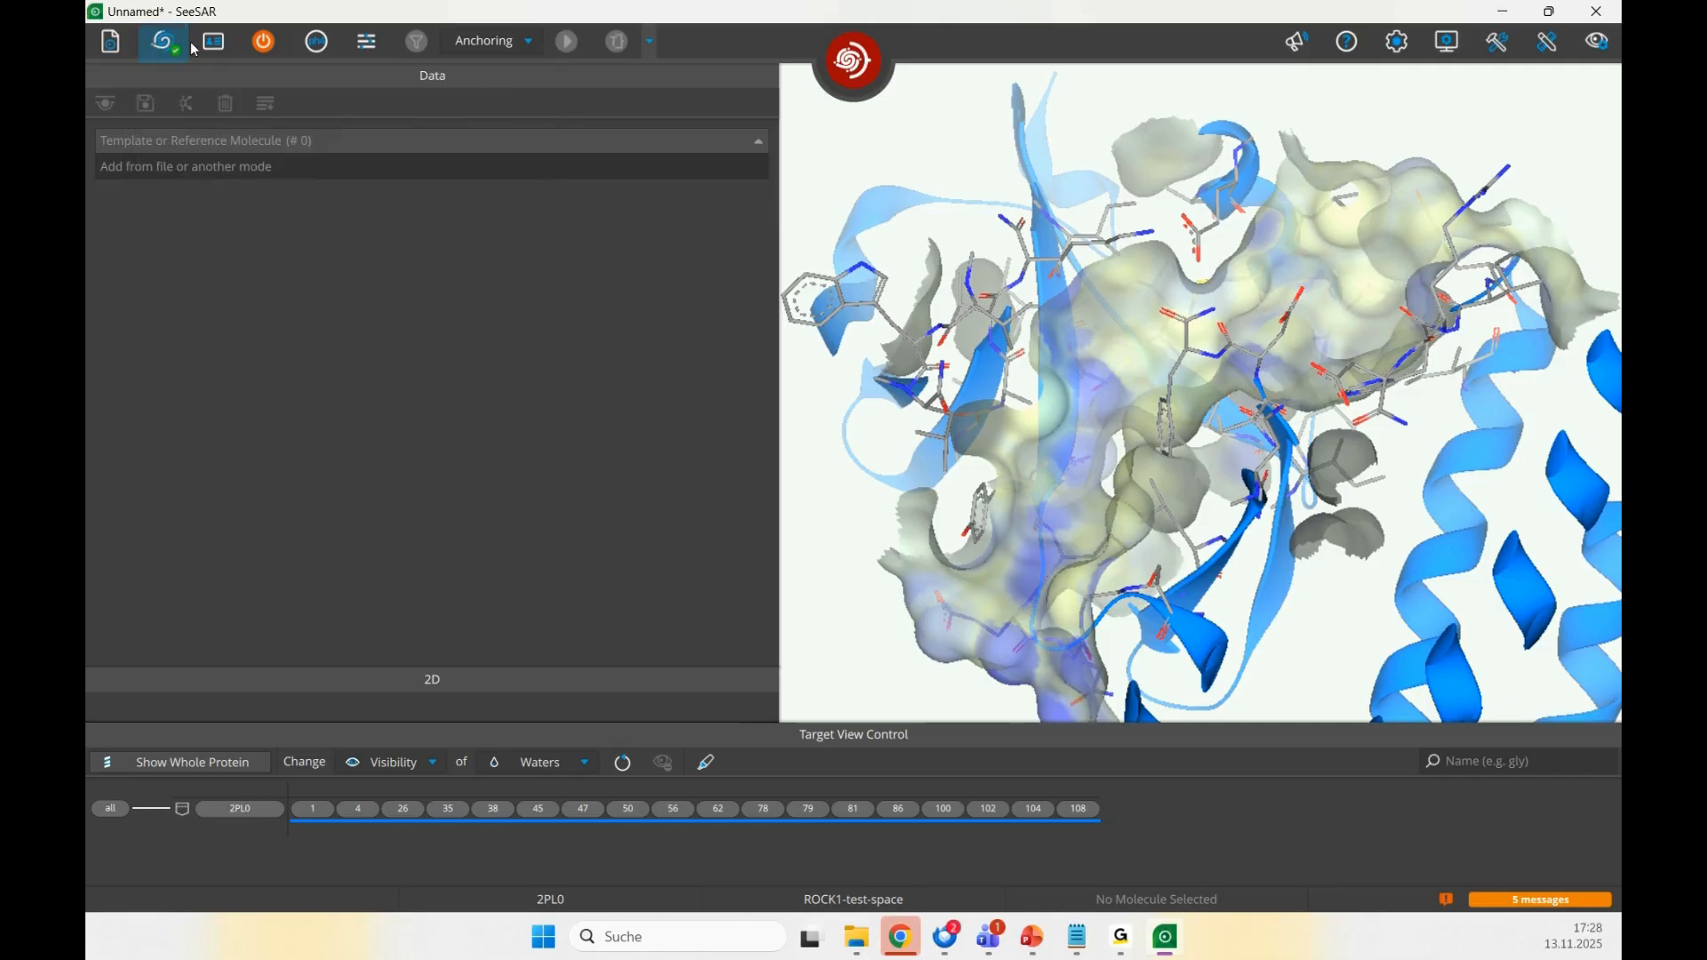
{"action": "left_click", "coordinate": [213, 46]}
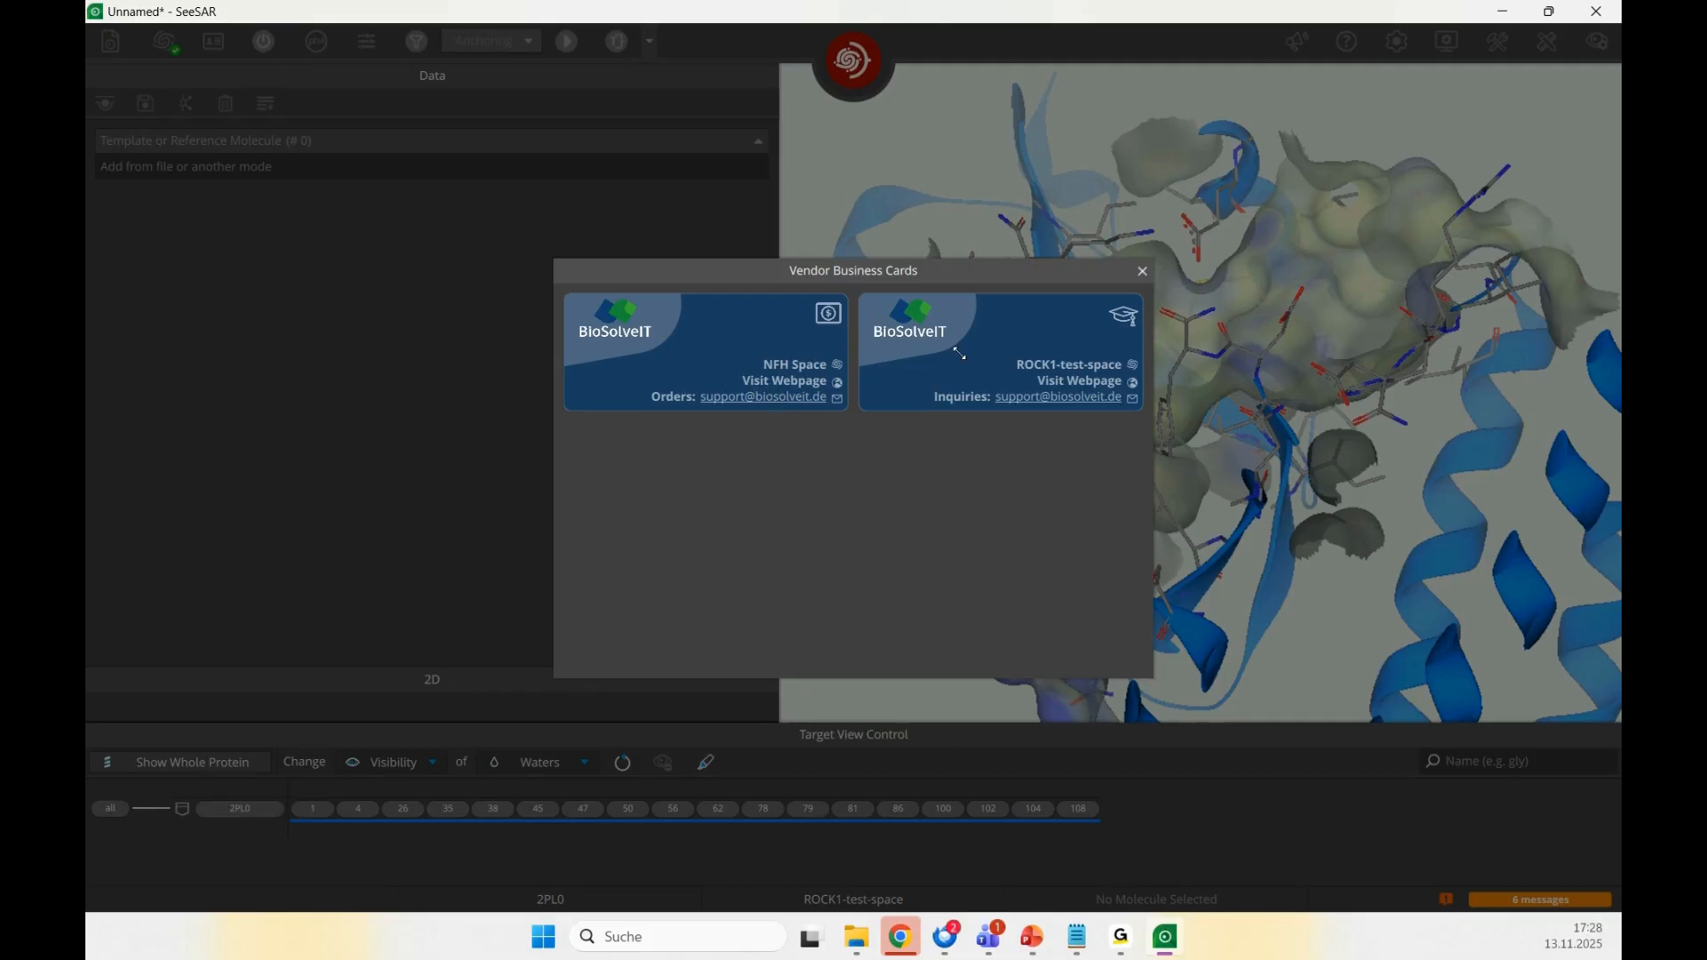
{"action": "left_click", "coordinate": [1145, 273]}
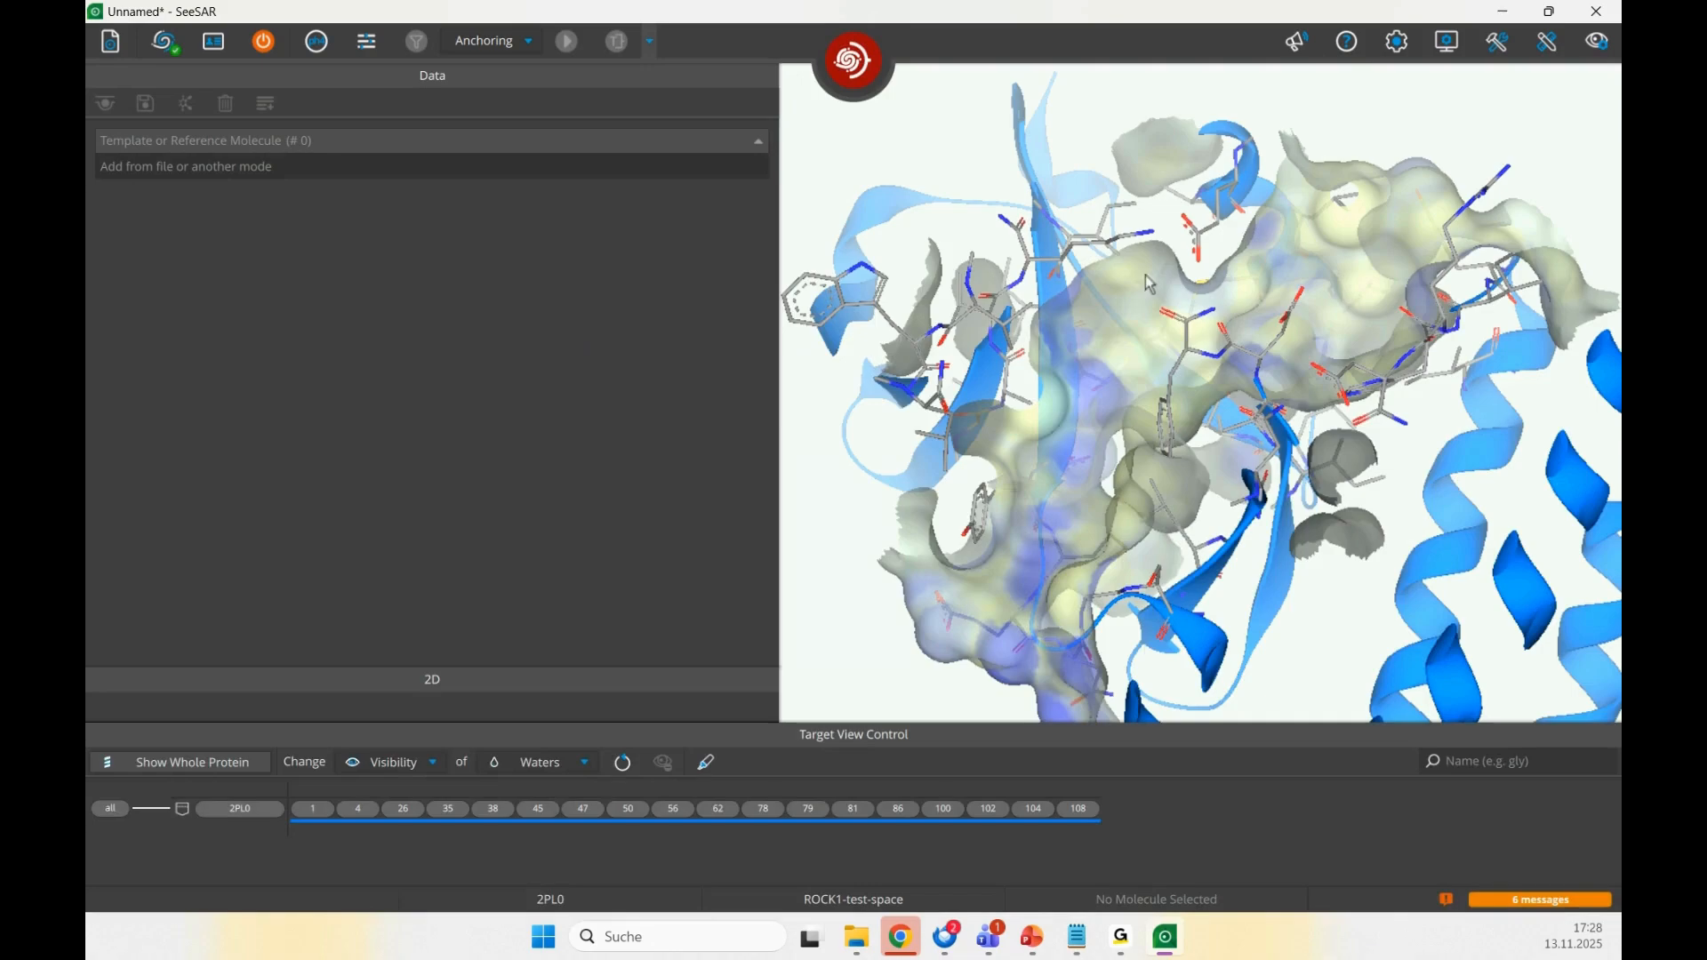
- Load the results of the finished Anchoring docking
{"action": "left_click", "coordinate": [505, 41]}
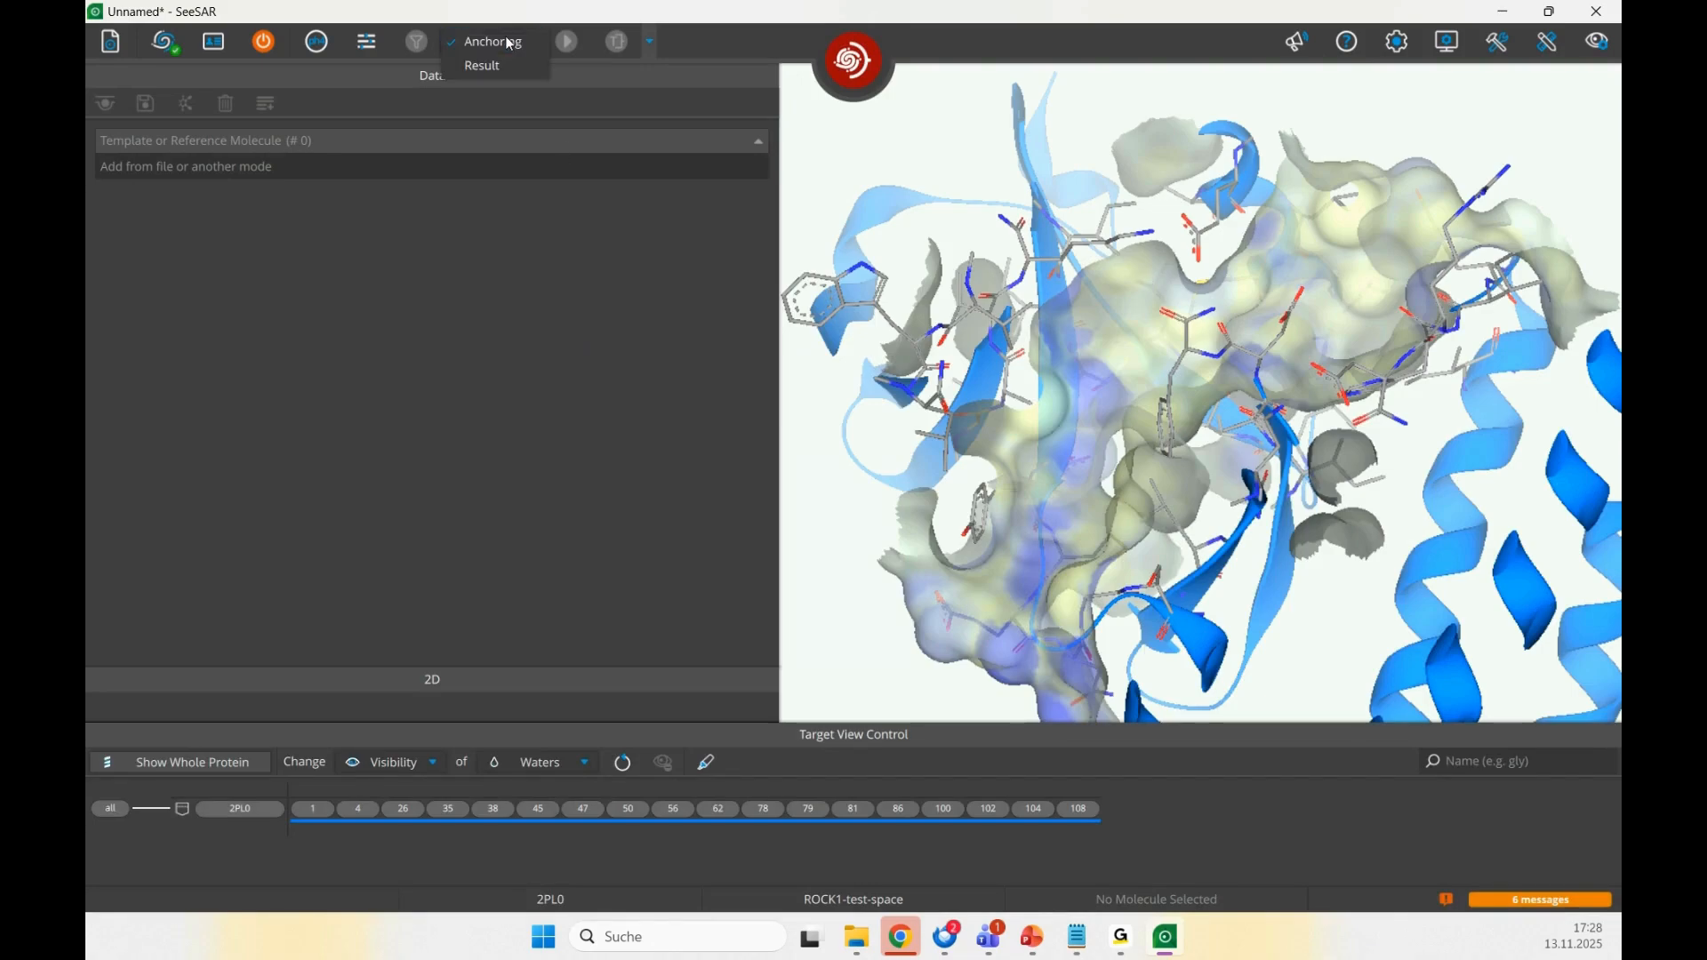
{"action": "left_click", "coordinate": [533, 42]}
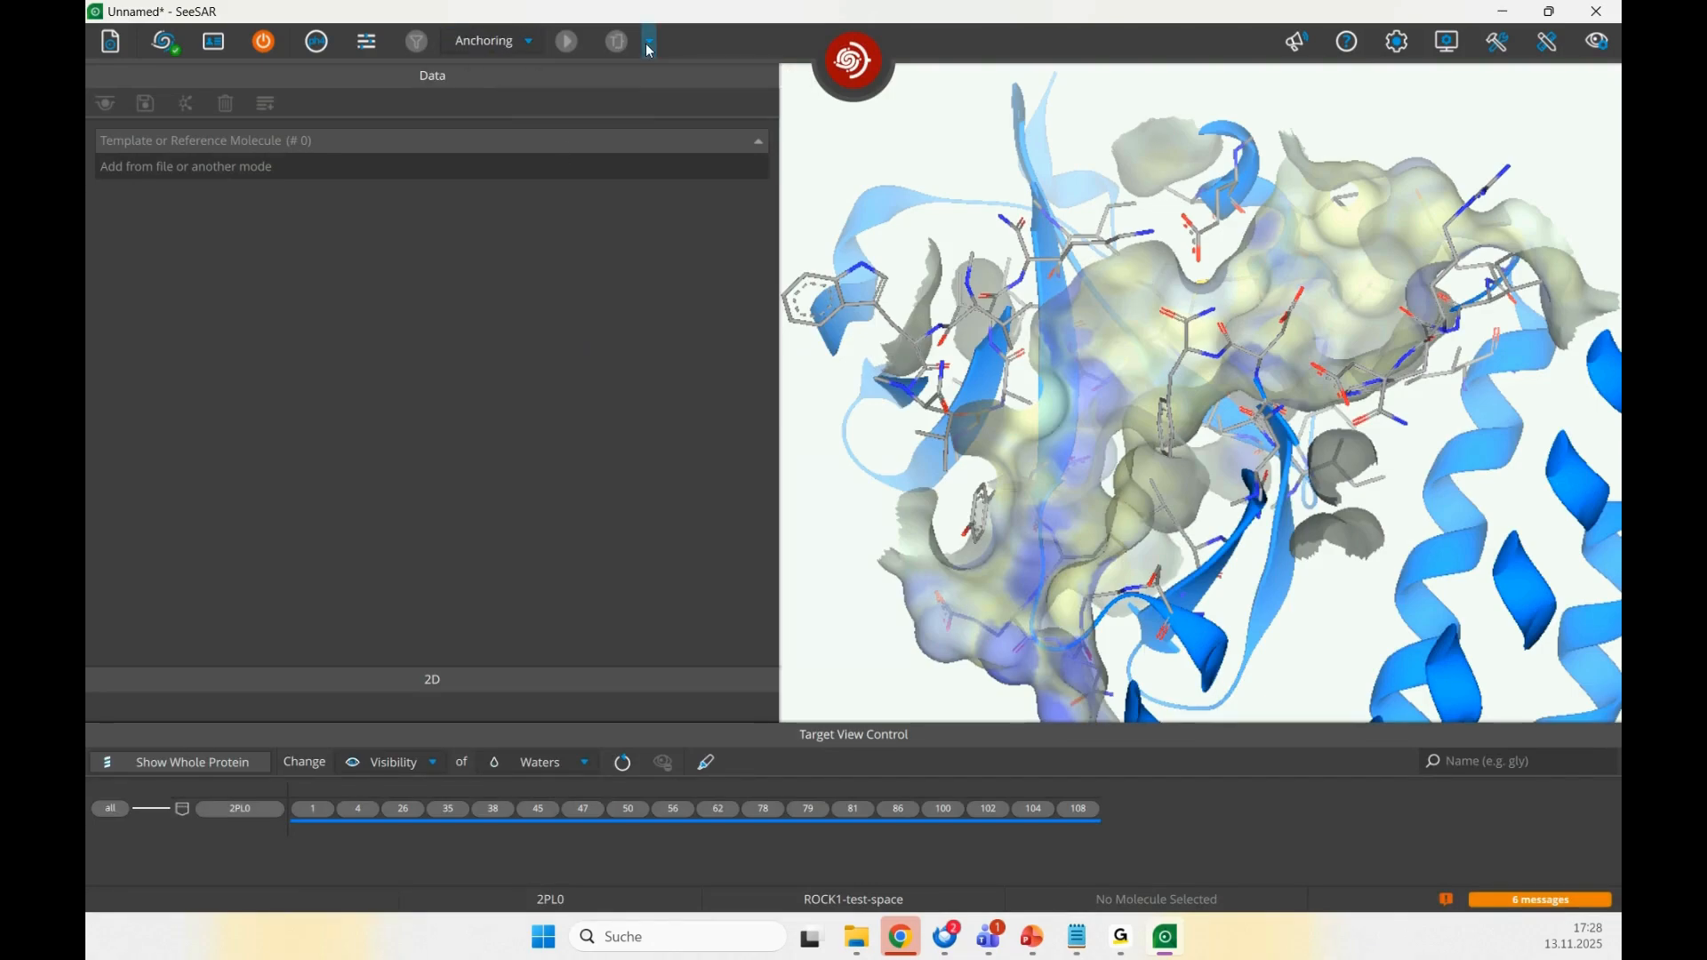
{"action": "left_click", "coordinate": [650, 45]}
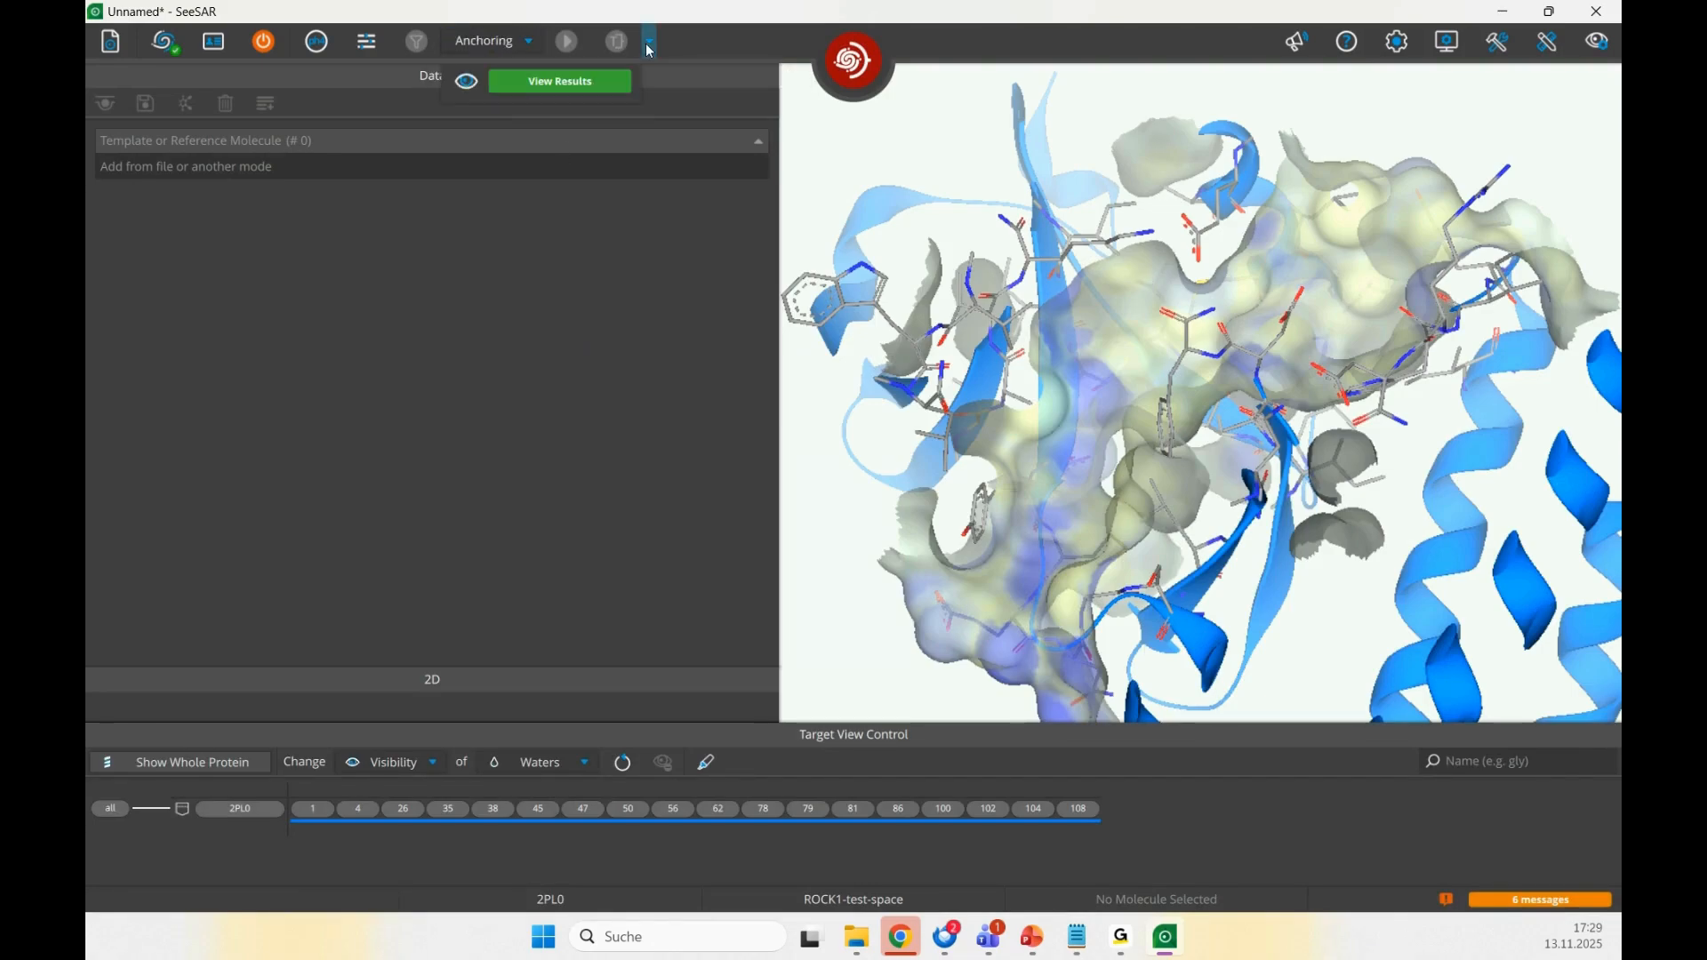
{"action": "left_click", "coordinate": [619, 88]}
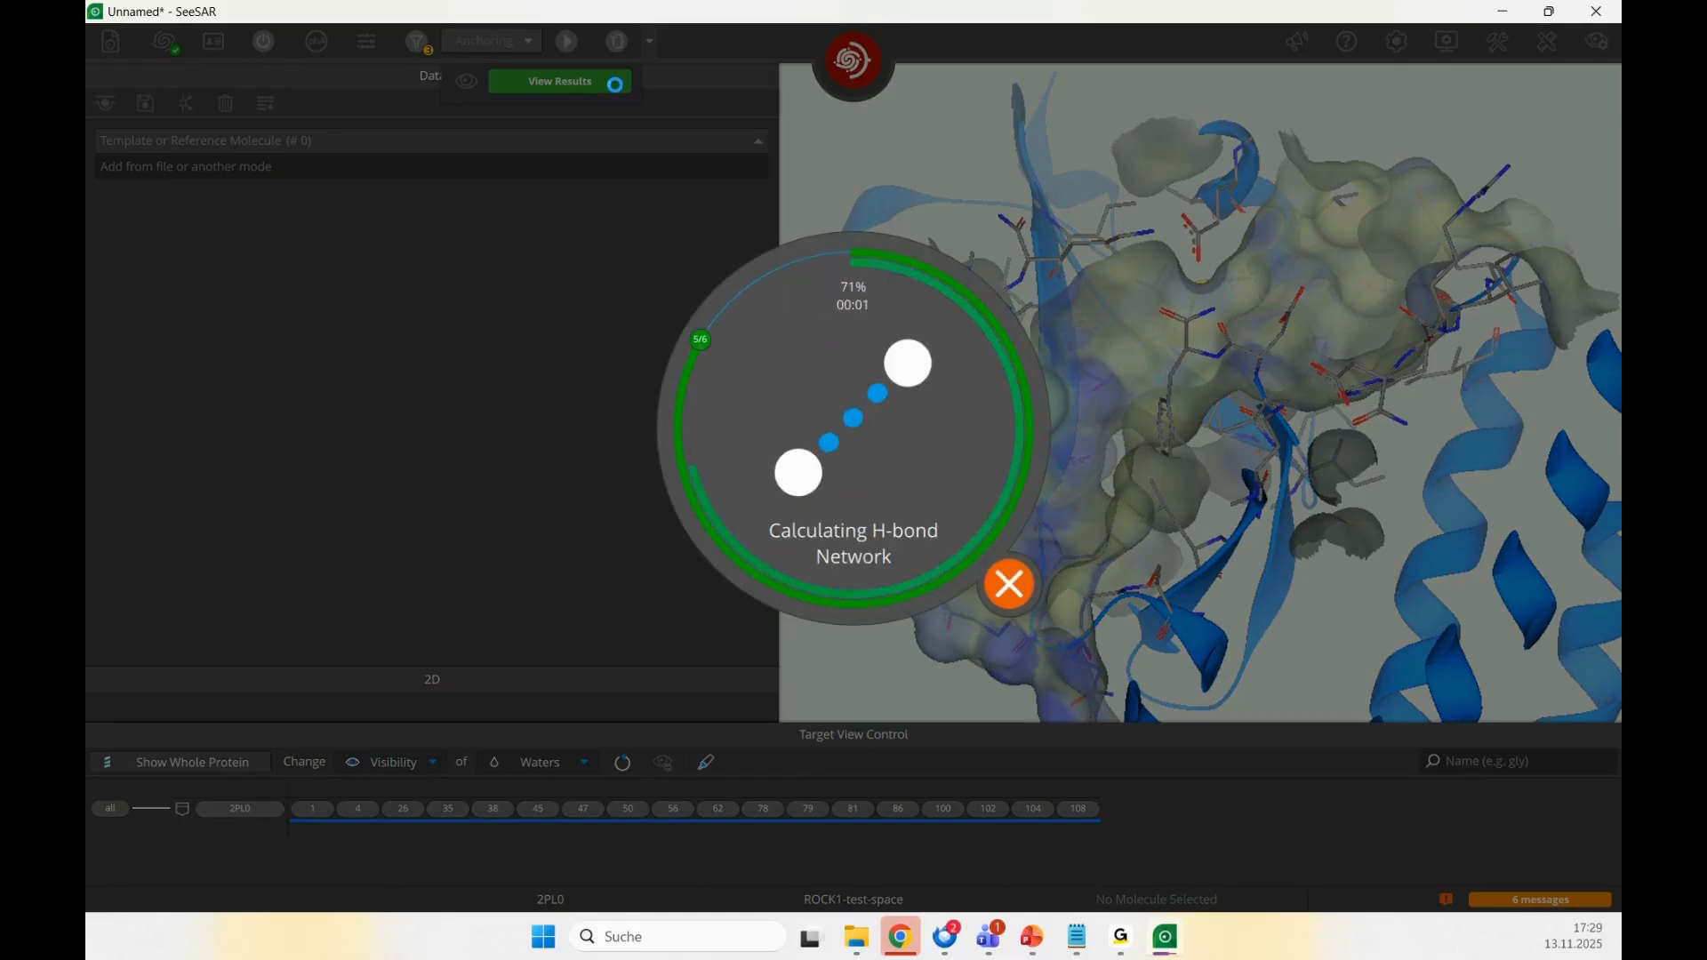
{"action": "left_click", "coordinate": [620, 87]}
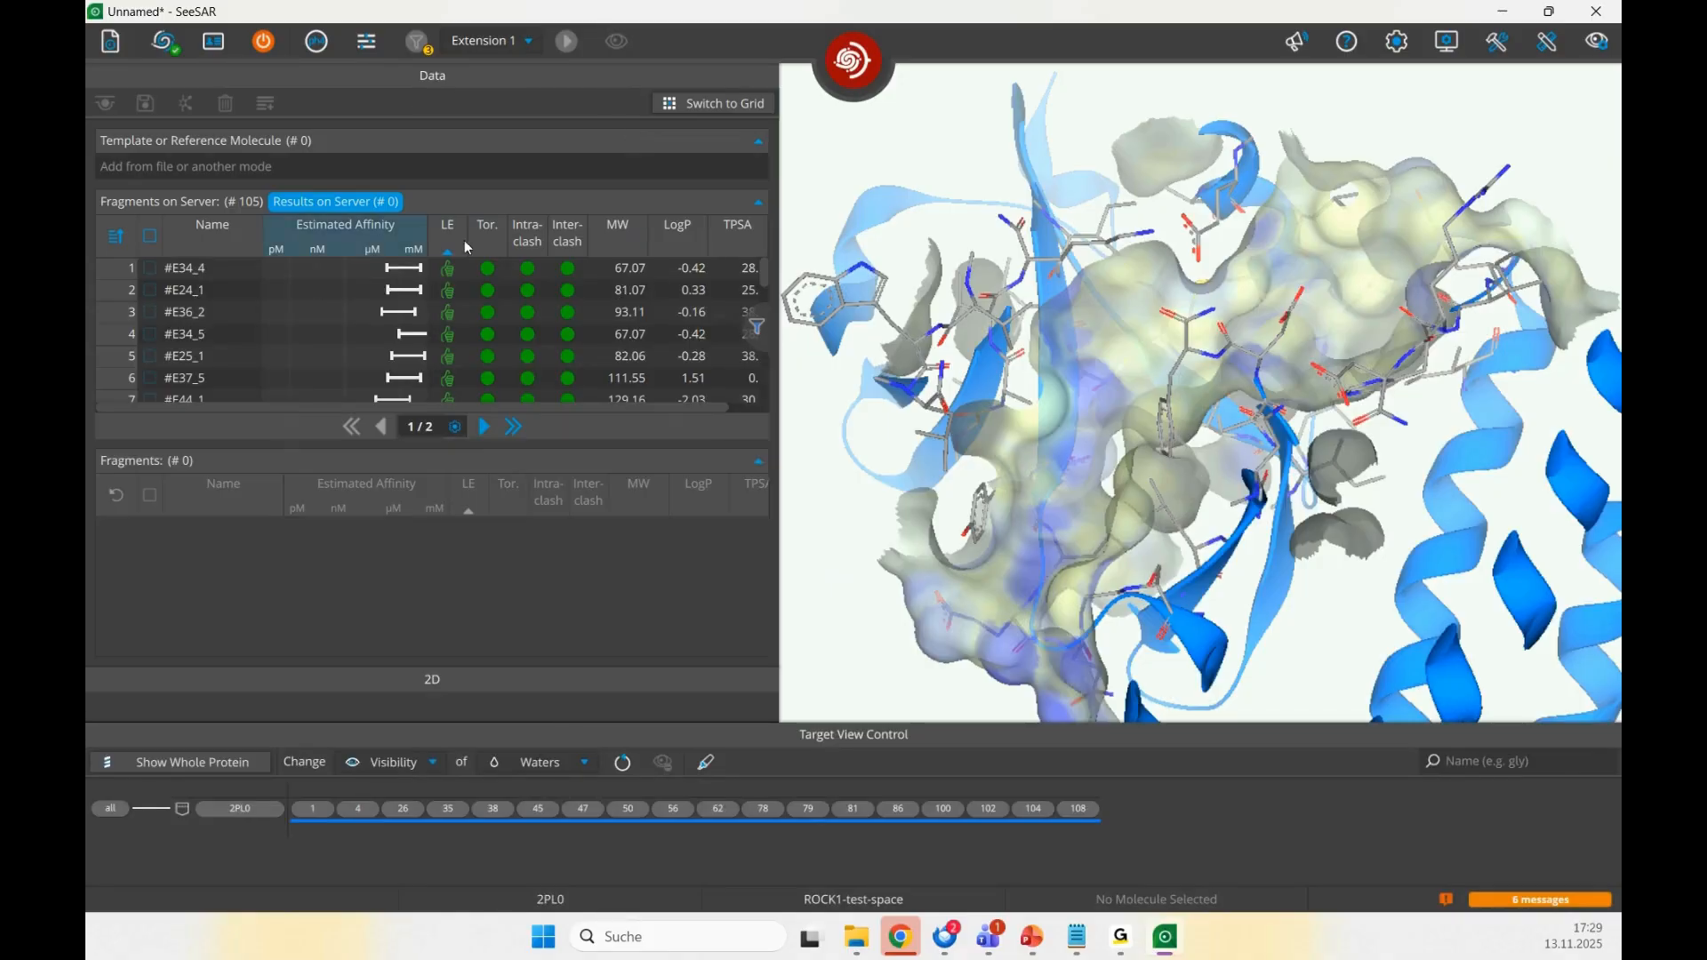
- Display fragment #E34_4 up close in the binding site and add it as input for the next step
{"action": "left_click", "coordinate": [233, 268]}
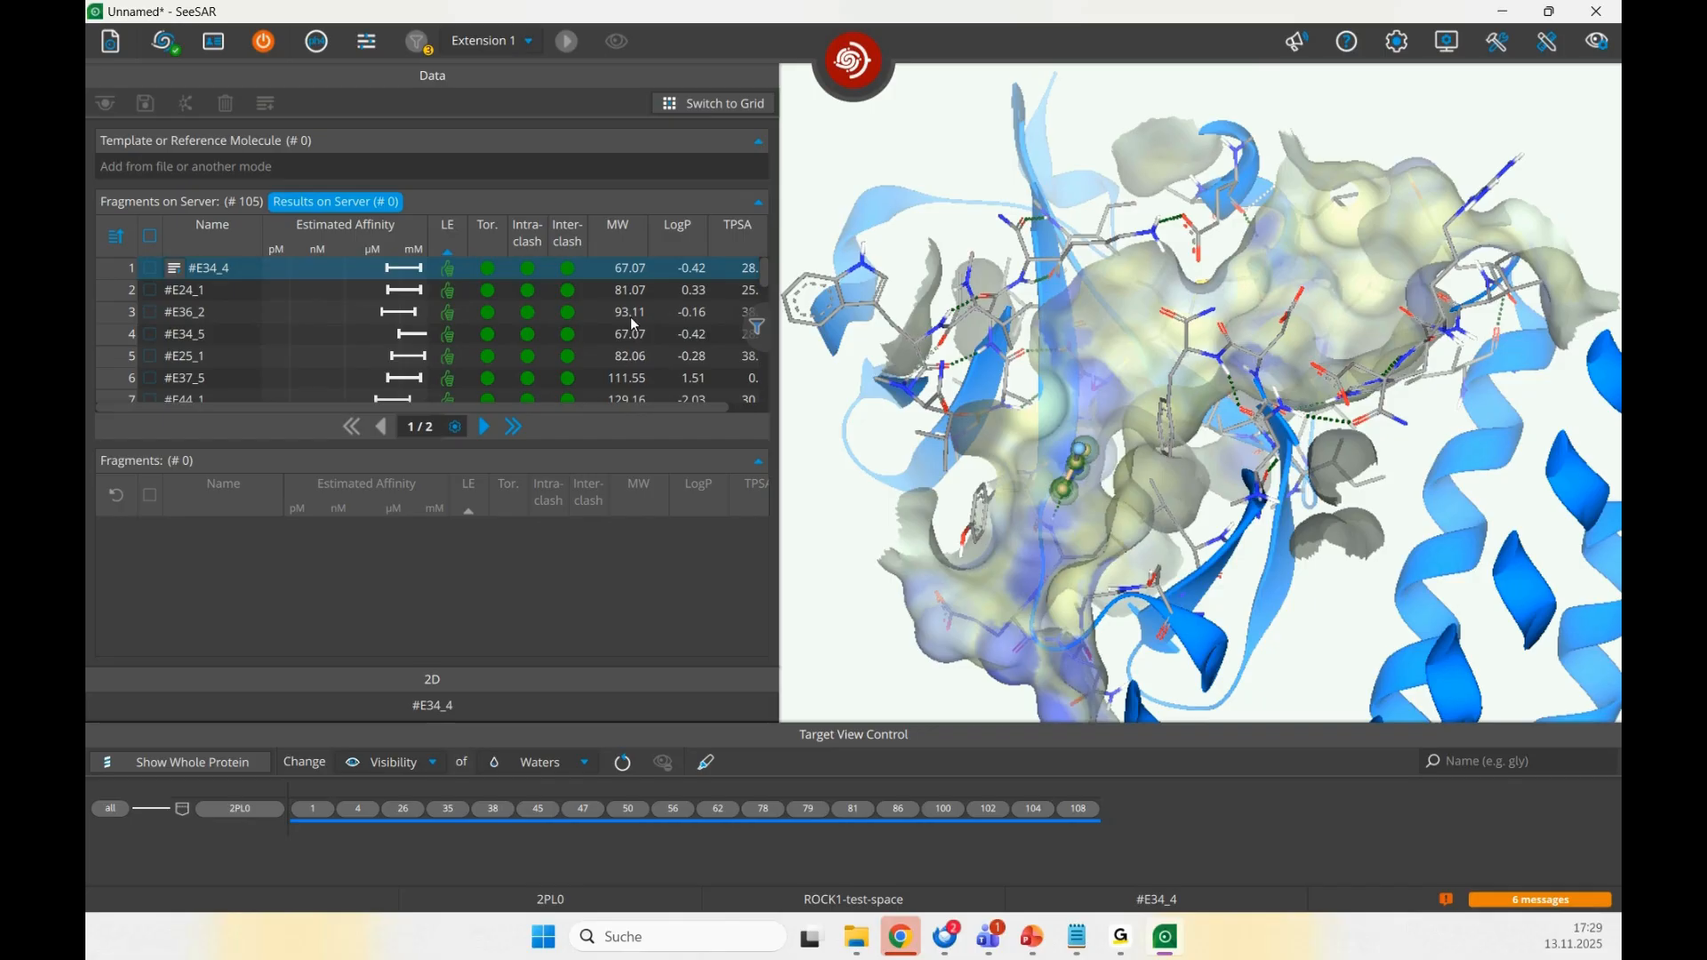
{"action": "key", "text": "space"}
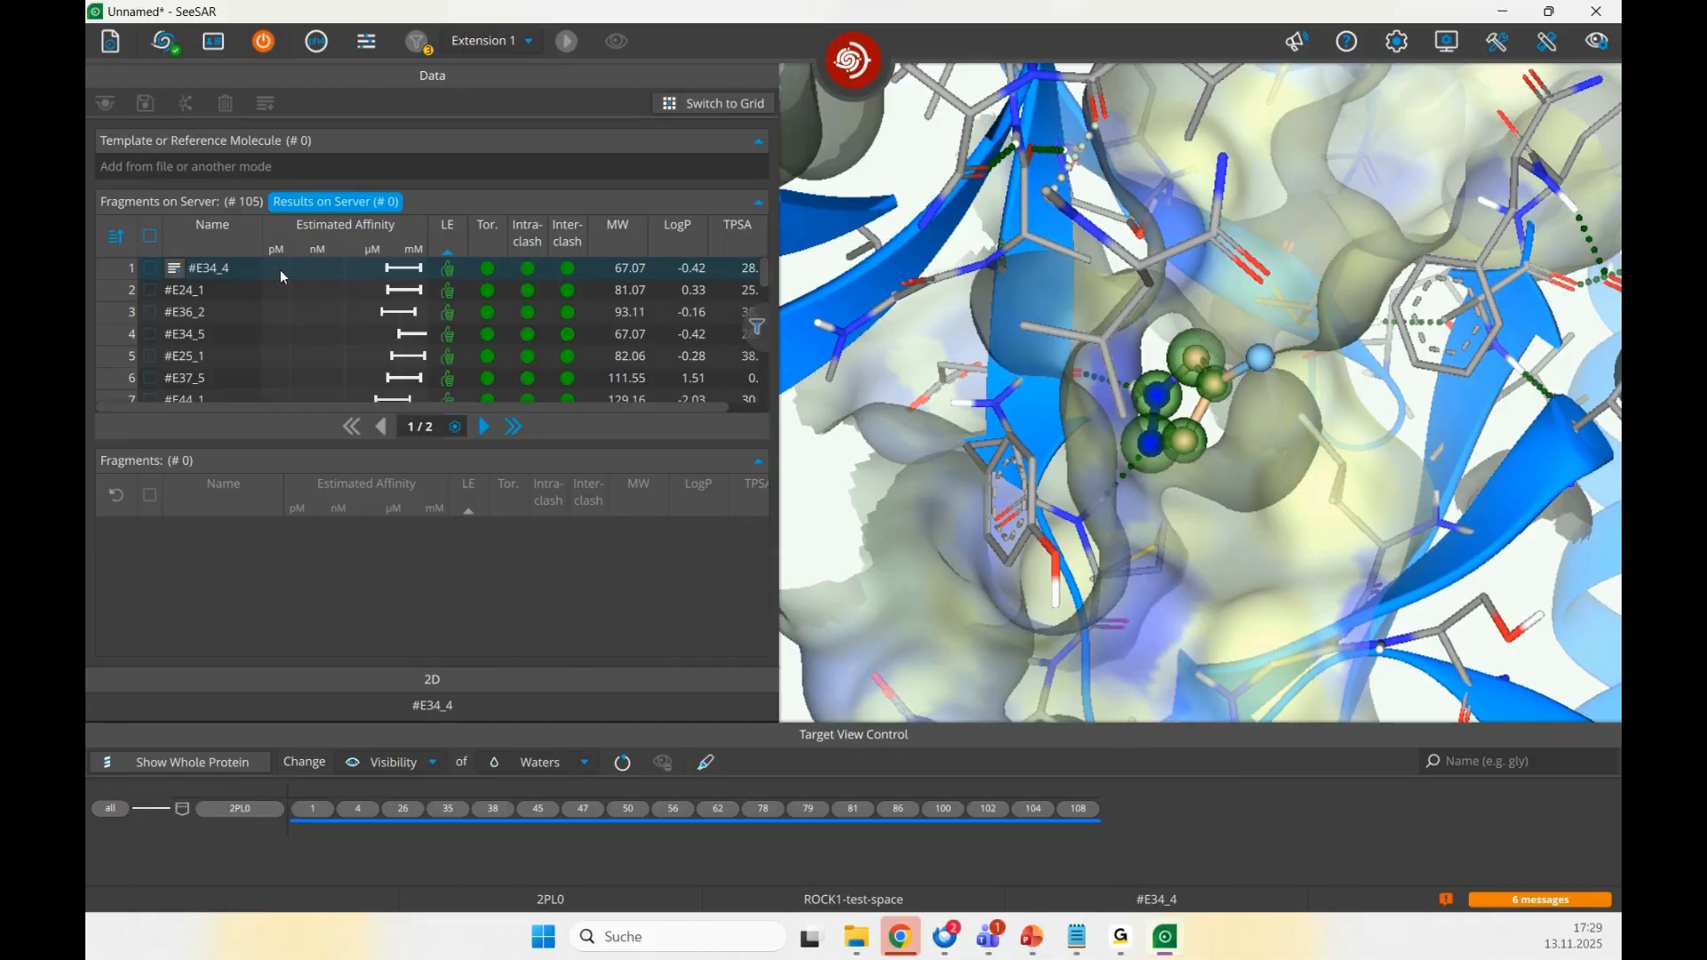
{"action": "right_click", "coordinate": [233, 270]}
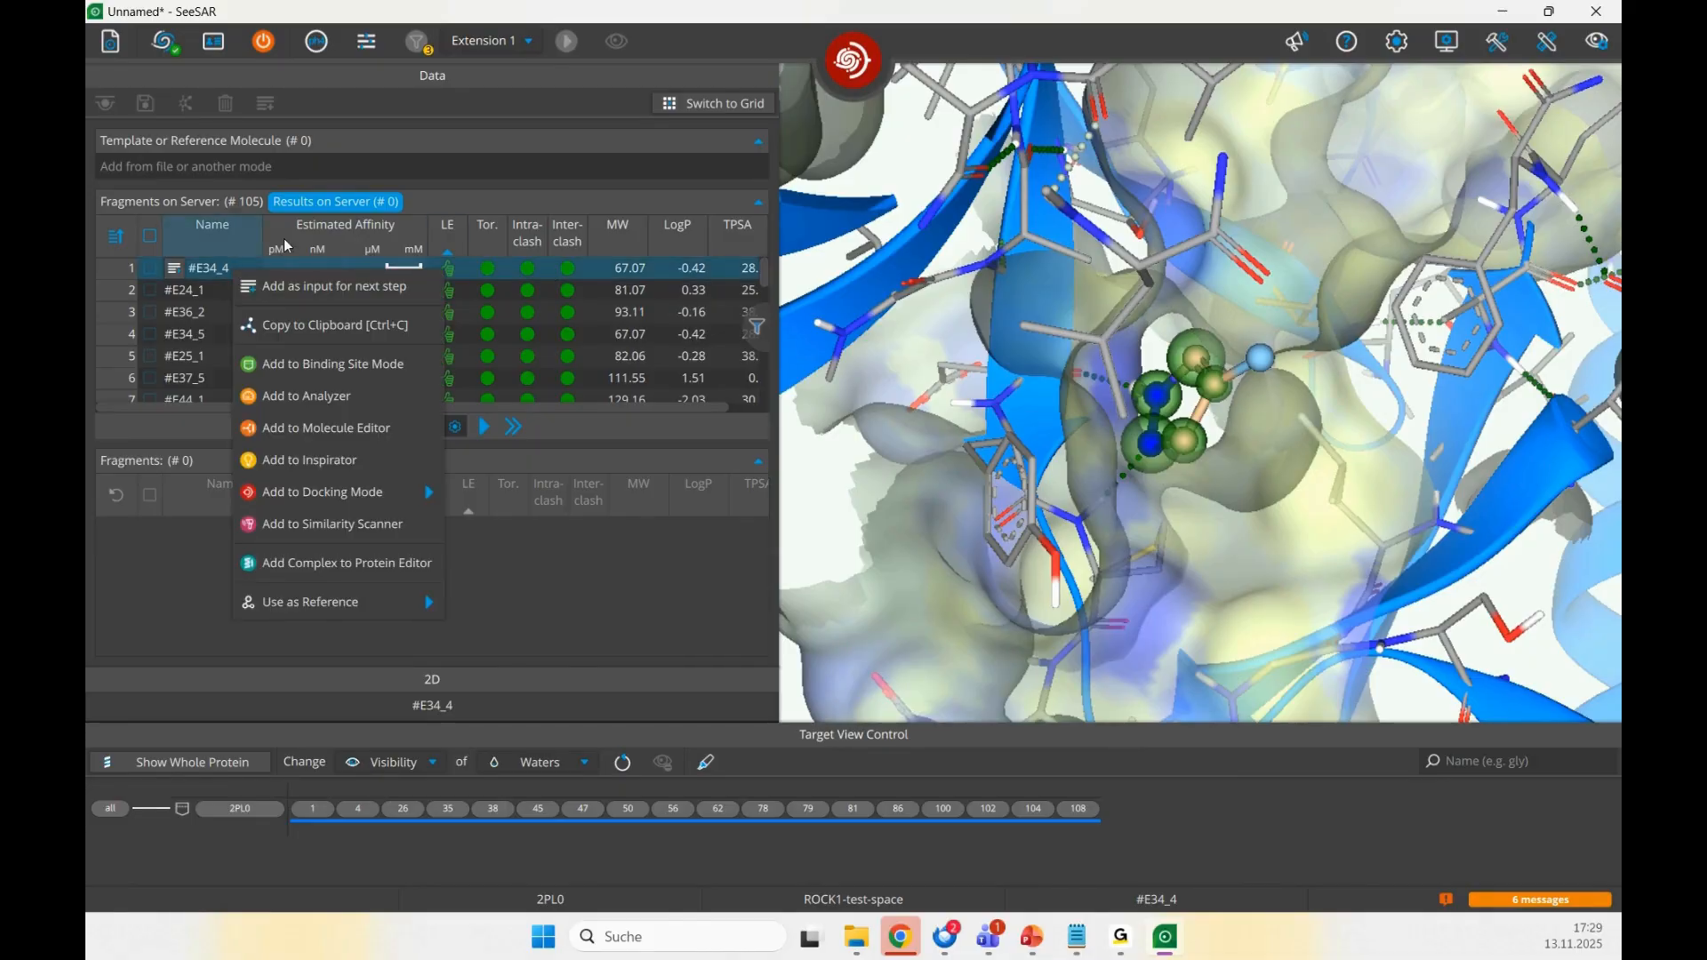
{"action": "left_click", "coordinate": [368, 289]}
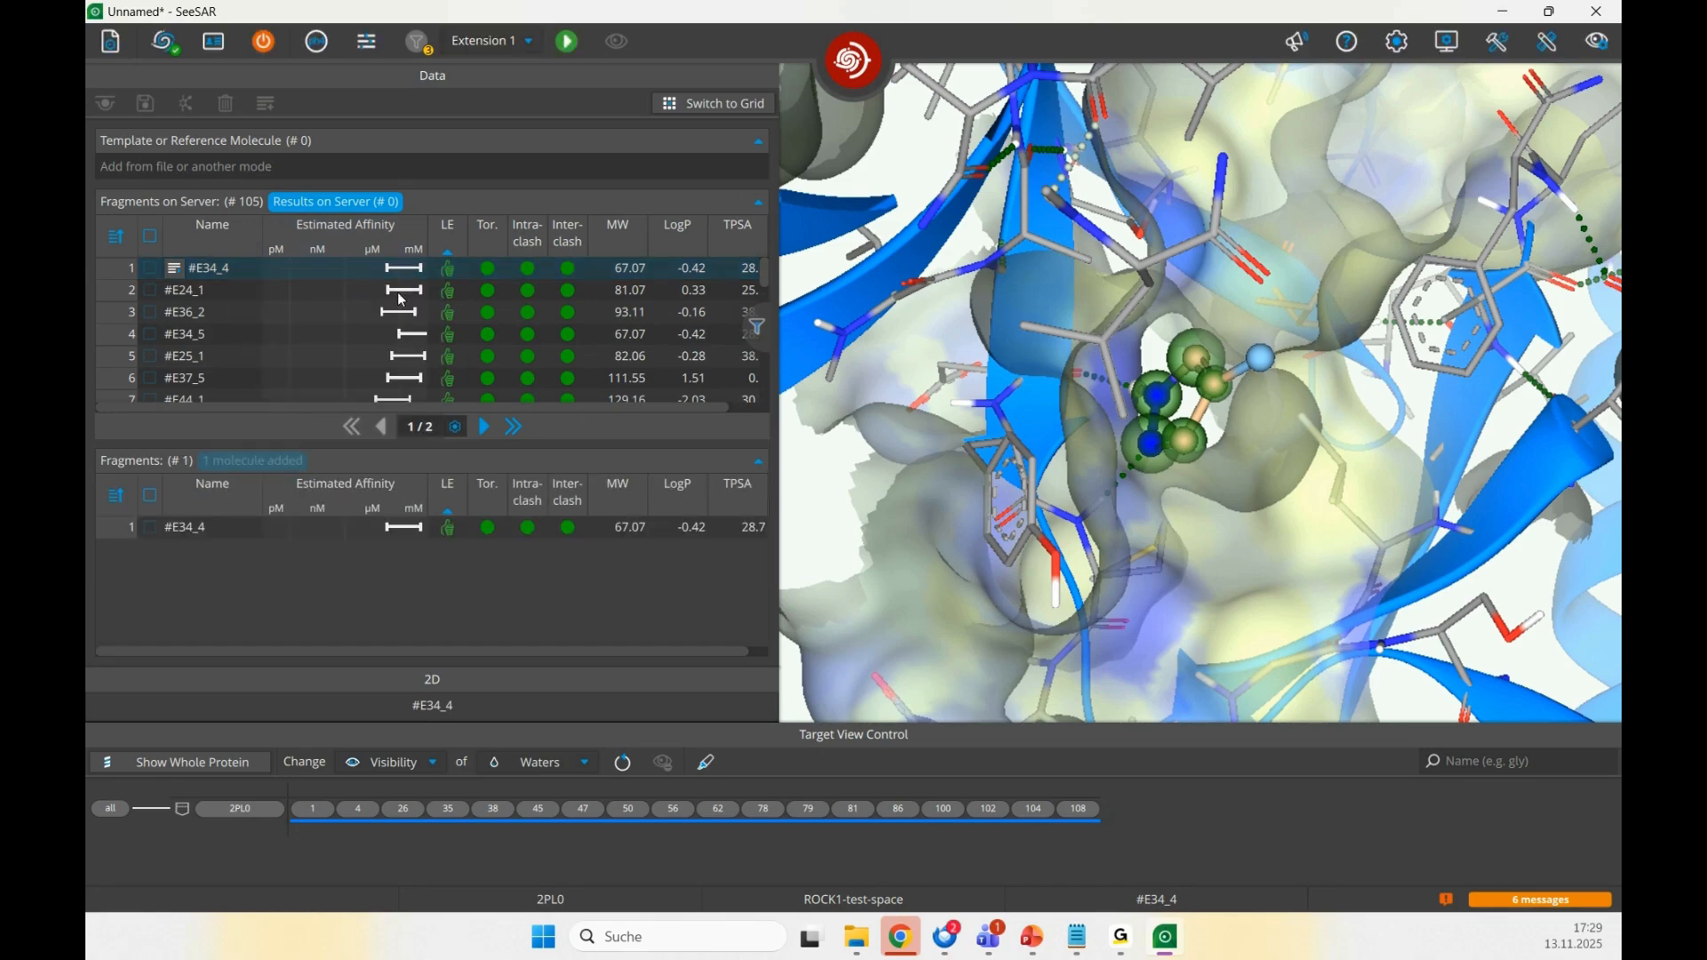
- Inspect fragment #E24_1 in the binding site, and add fragments #E24_1 and #E36_2 as input for the next step
{"action": "left_click", "coordinate": [233, 283]}
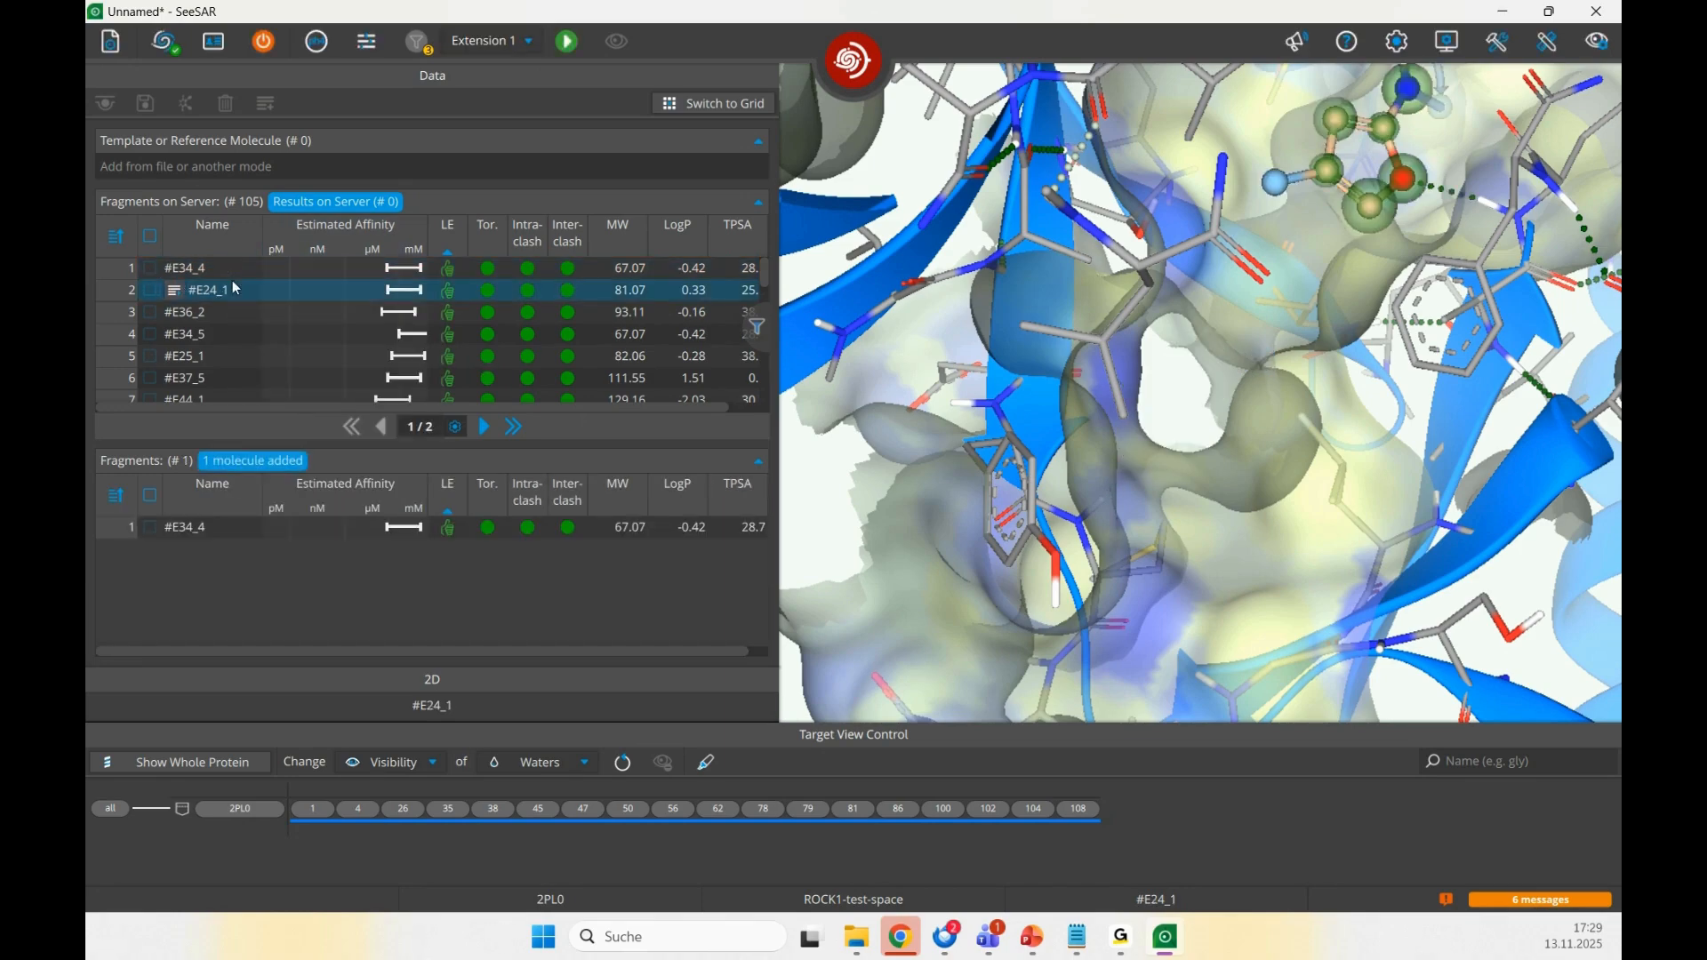
{"action": "mouse_move", "coordinate": [1302, 402]}
{"action": "left_mouse_down"}
{"action": "mouse_move", "coordinate": [1271, 399]}
{"action": "mouse_move", "coordinate": [1271, 350]}
{"action": "mouse_move", "coordinate": [1254, 378]}
{"action": "mouse_move", "coordinate": [1191, 400]}
{"action": "left_mouse_up"}
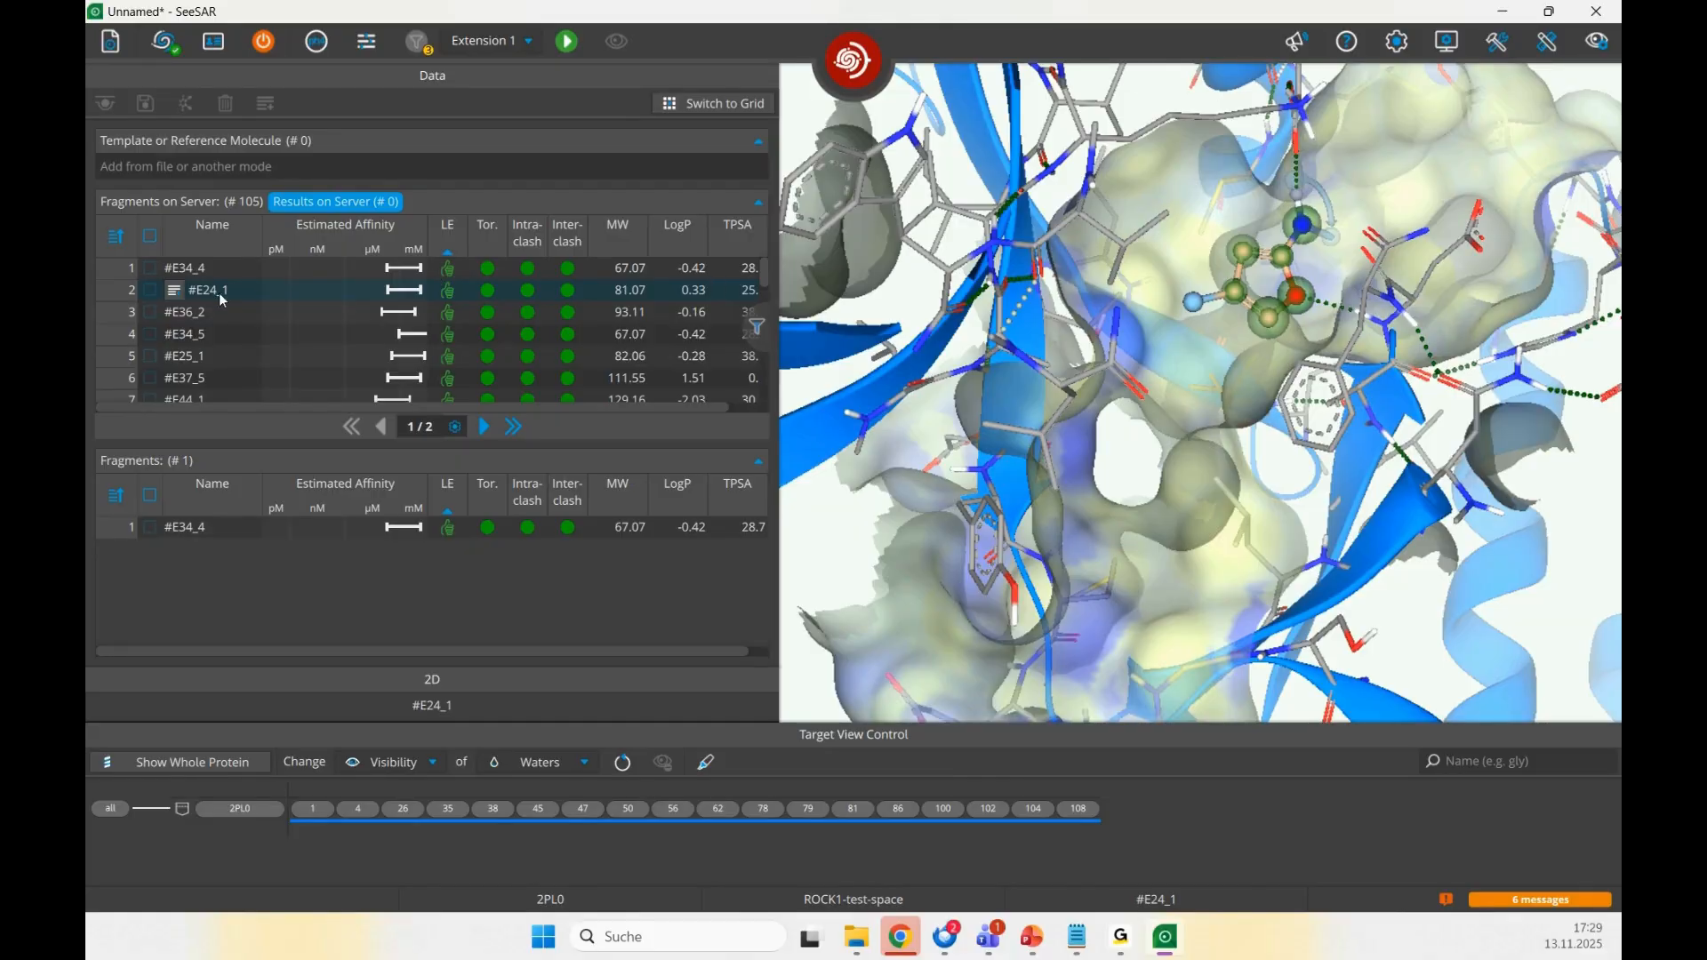
{"action": "right_click", "coordinate": [218, 292]}
{"action": "left_click", "coordinate": [225, 313]}
{"action": "left_click", "coordinate": [227, 316]}
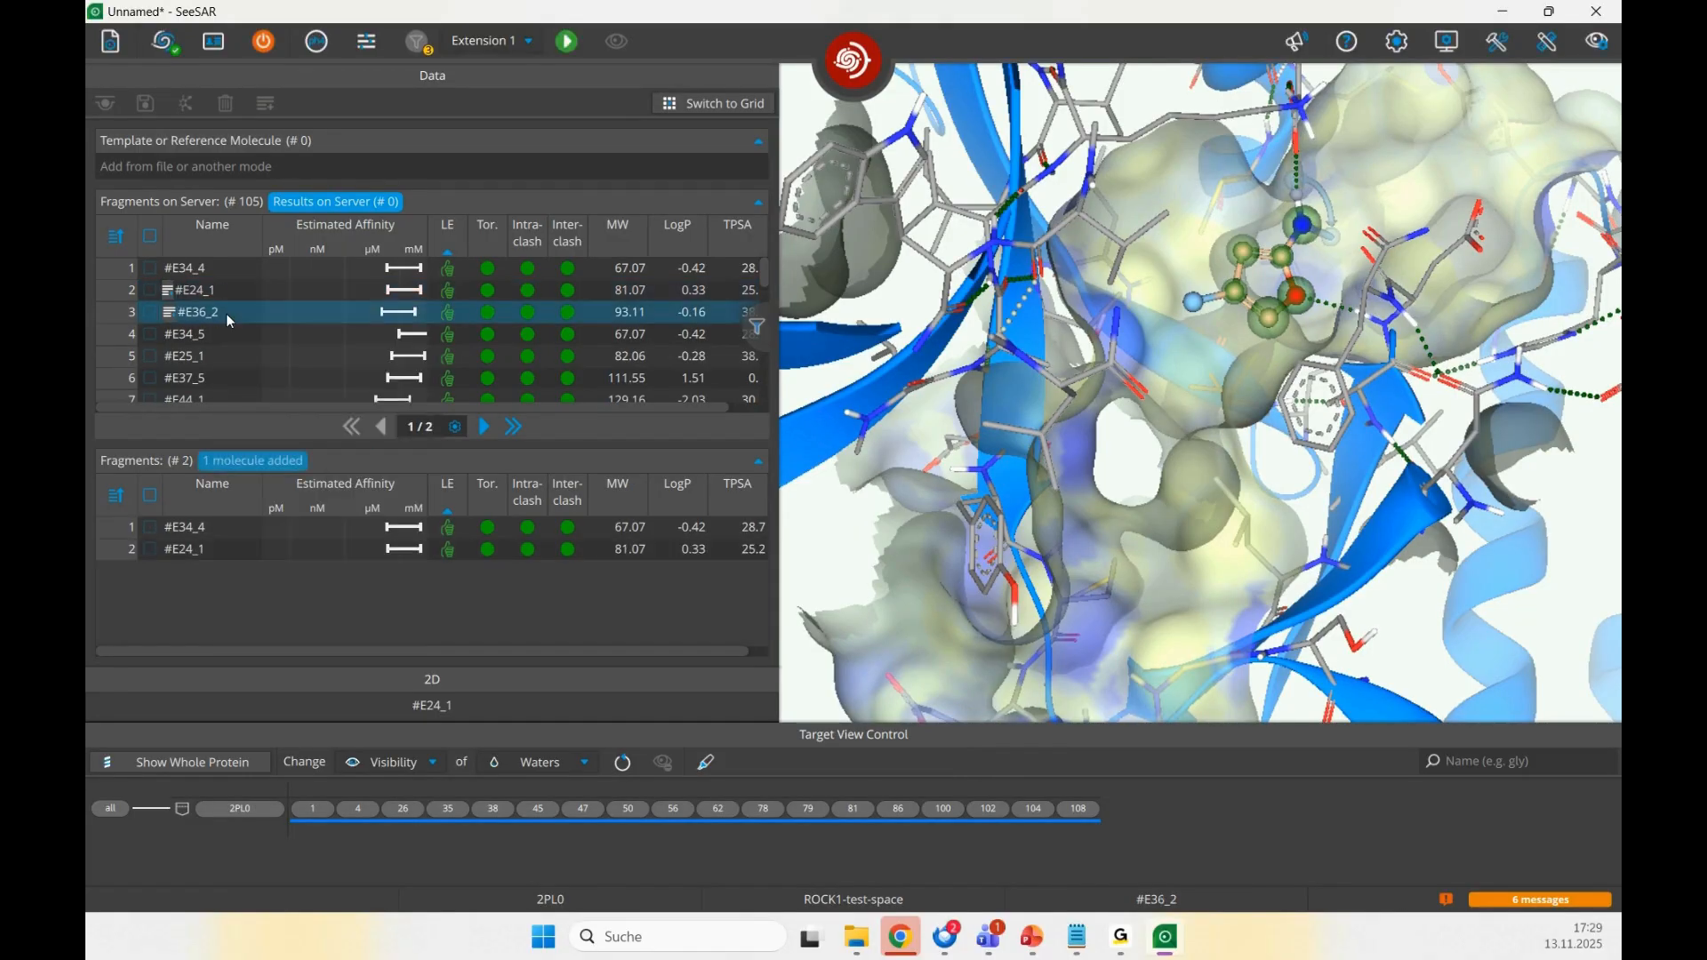
{"action": "right_click", "coordinate": [229, 322]}
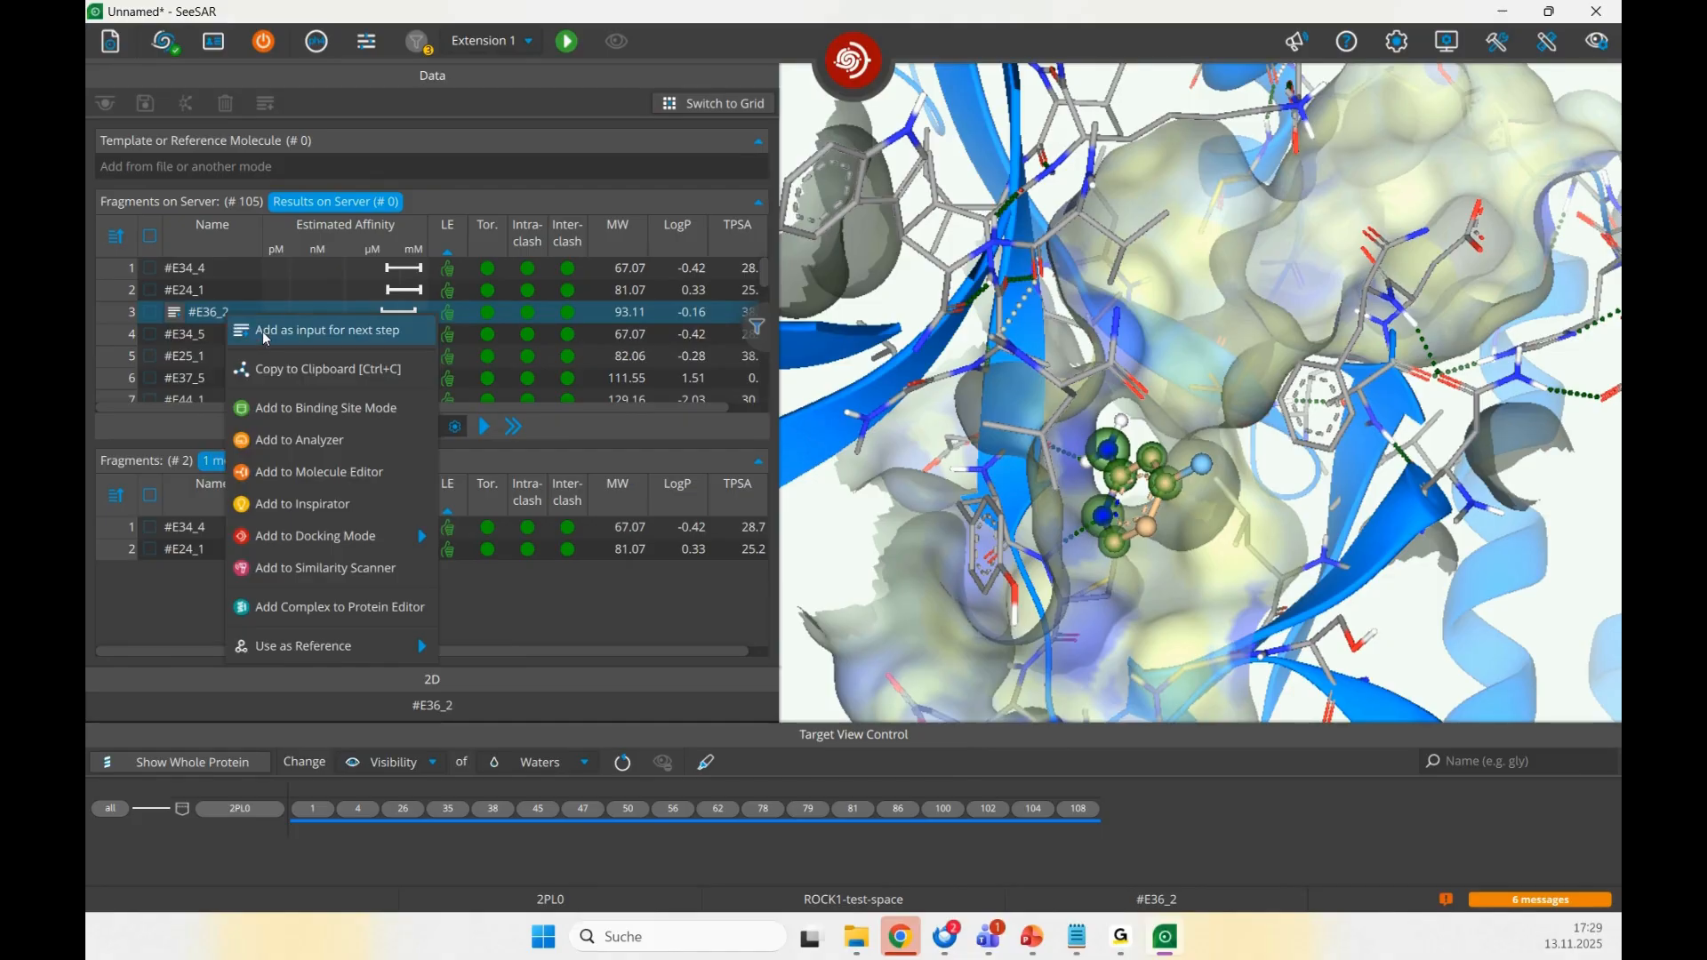
{"action": "left_click", "coordinate": [264, 331]}
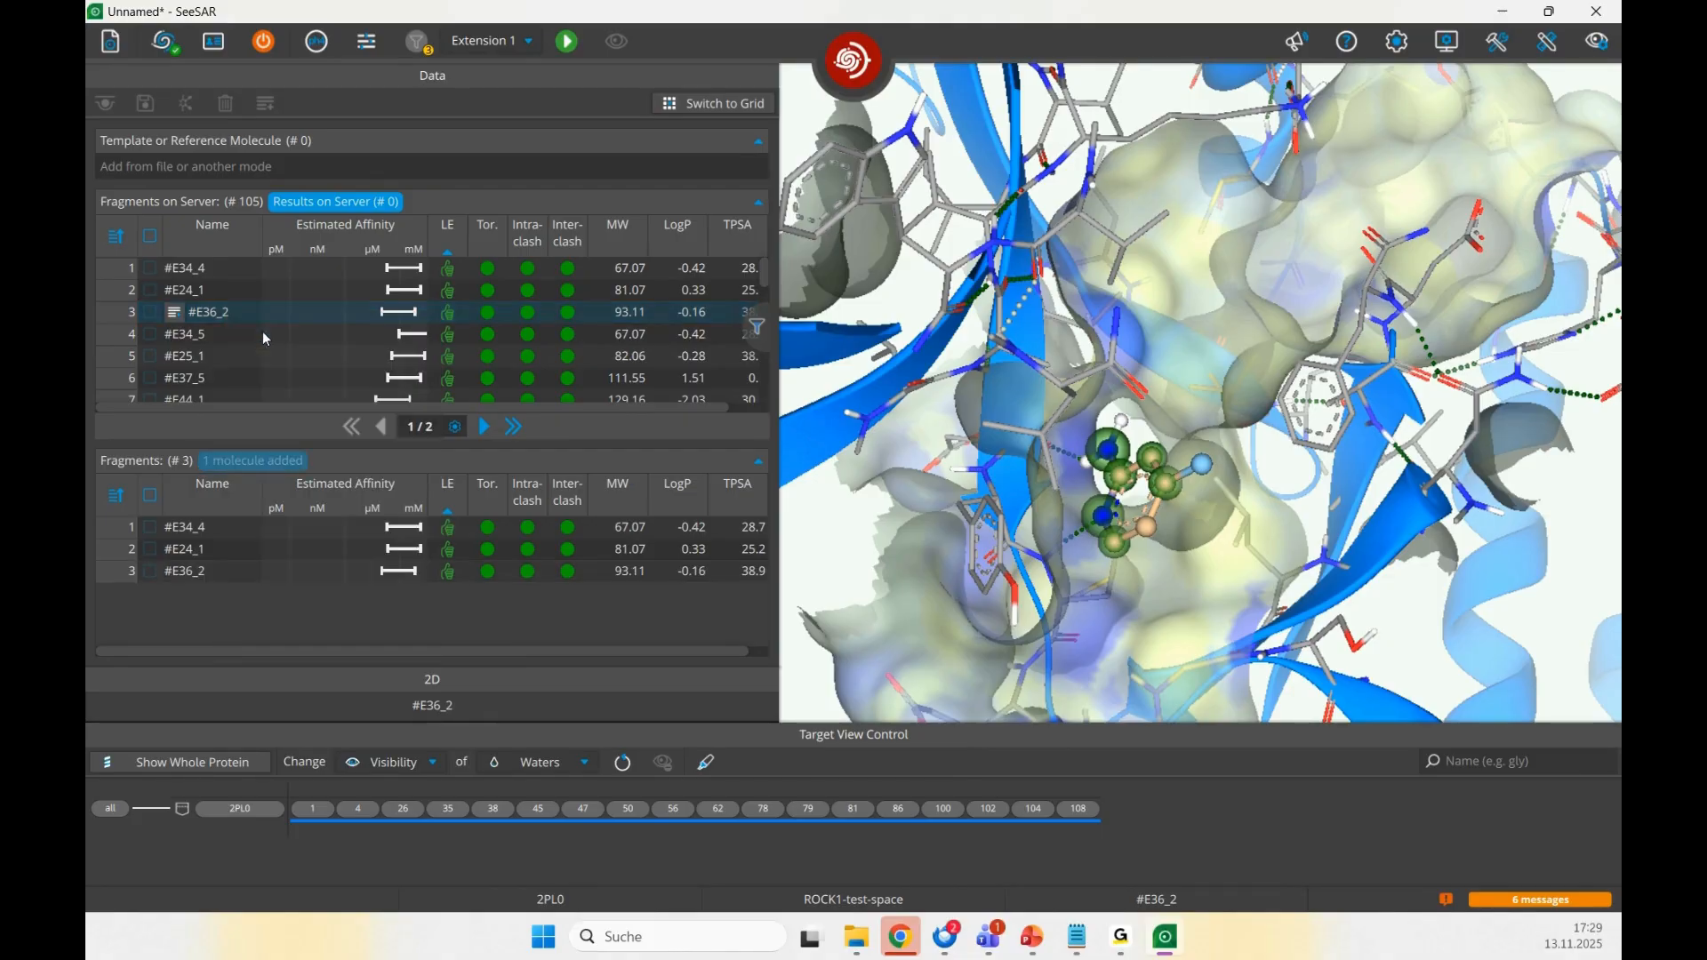
- Display fragments #E34_5, #E25_1 and #E37_5 in the binding site, and add #E37_5 as input for the next step
{"action": "left_click", "coordinate": [207, 342]}
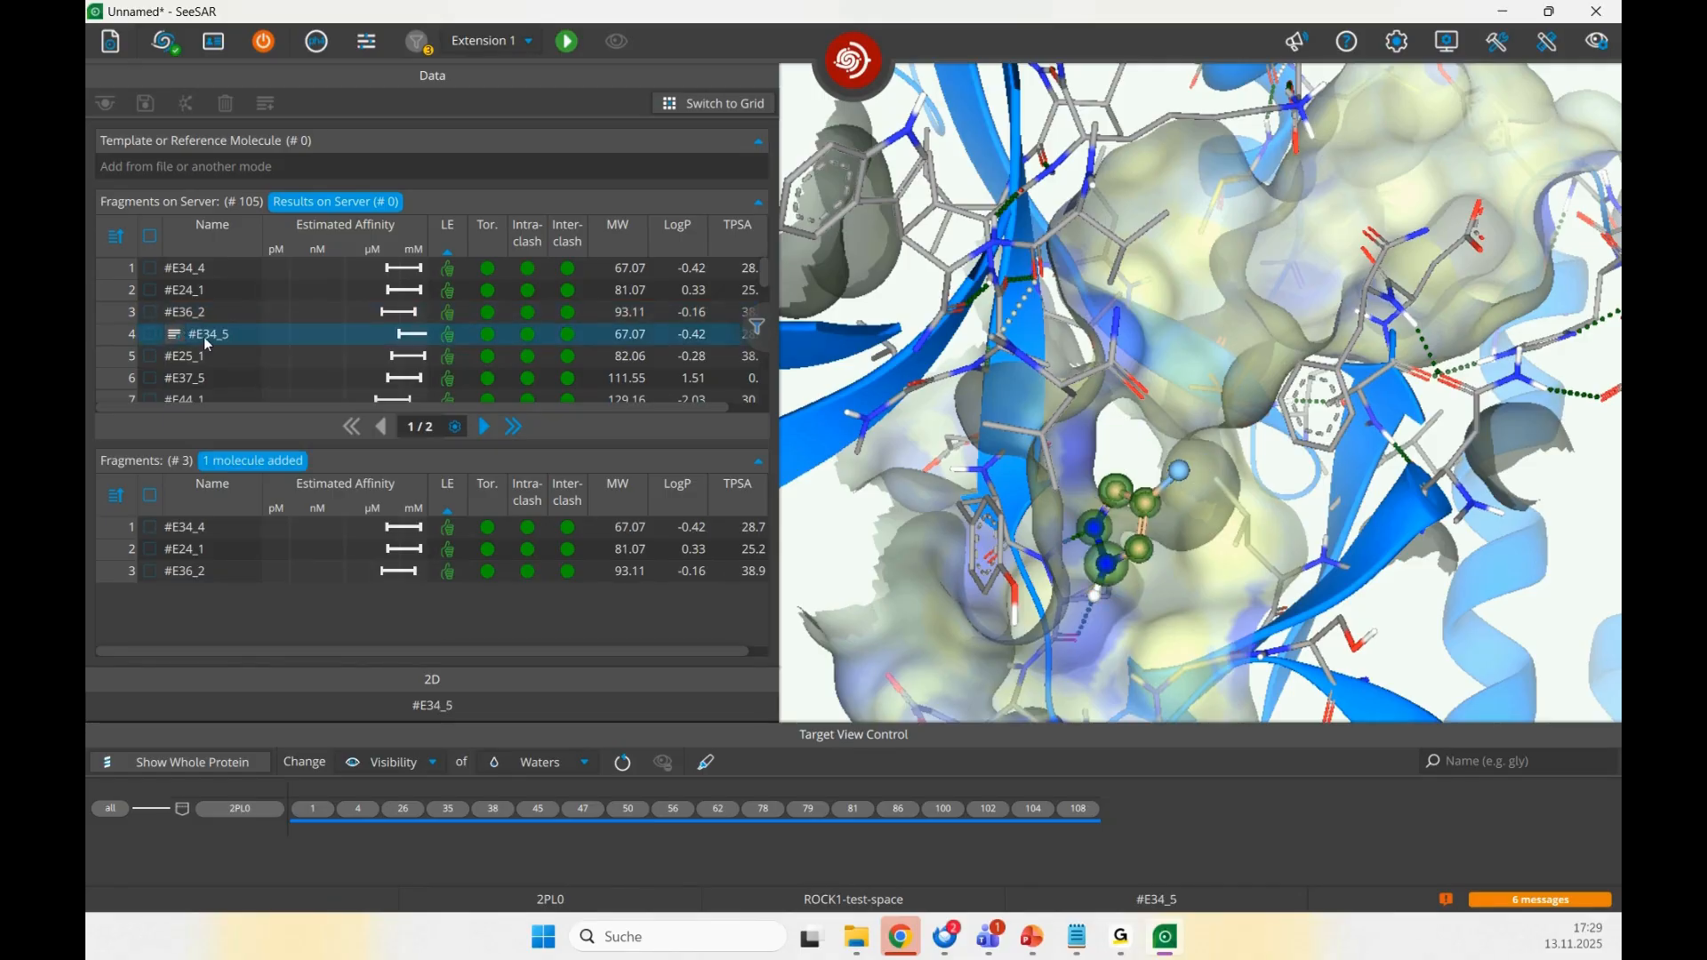
{"action": "left_click", "coordinate": [209, 357]}
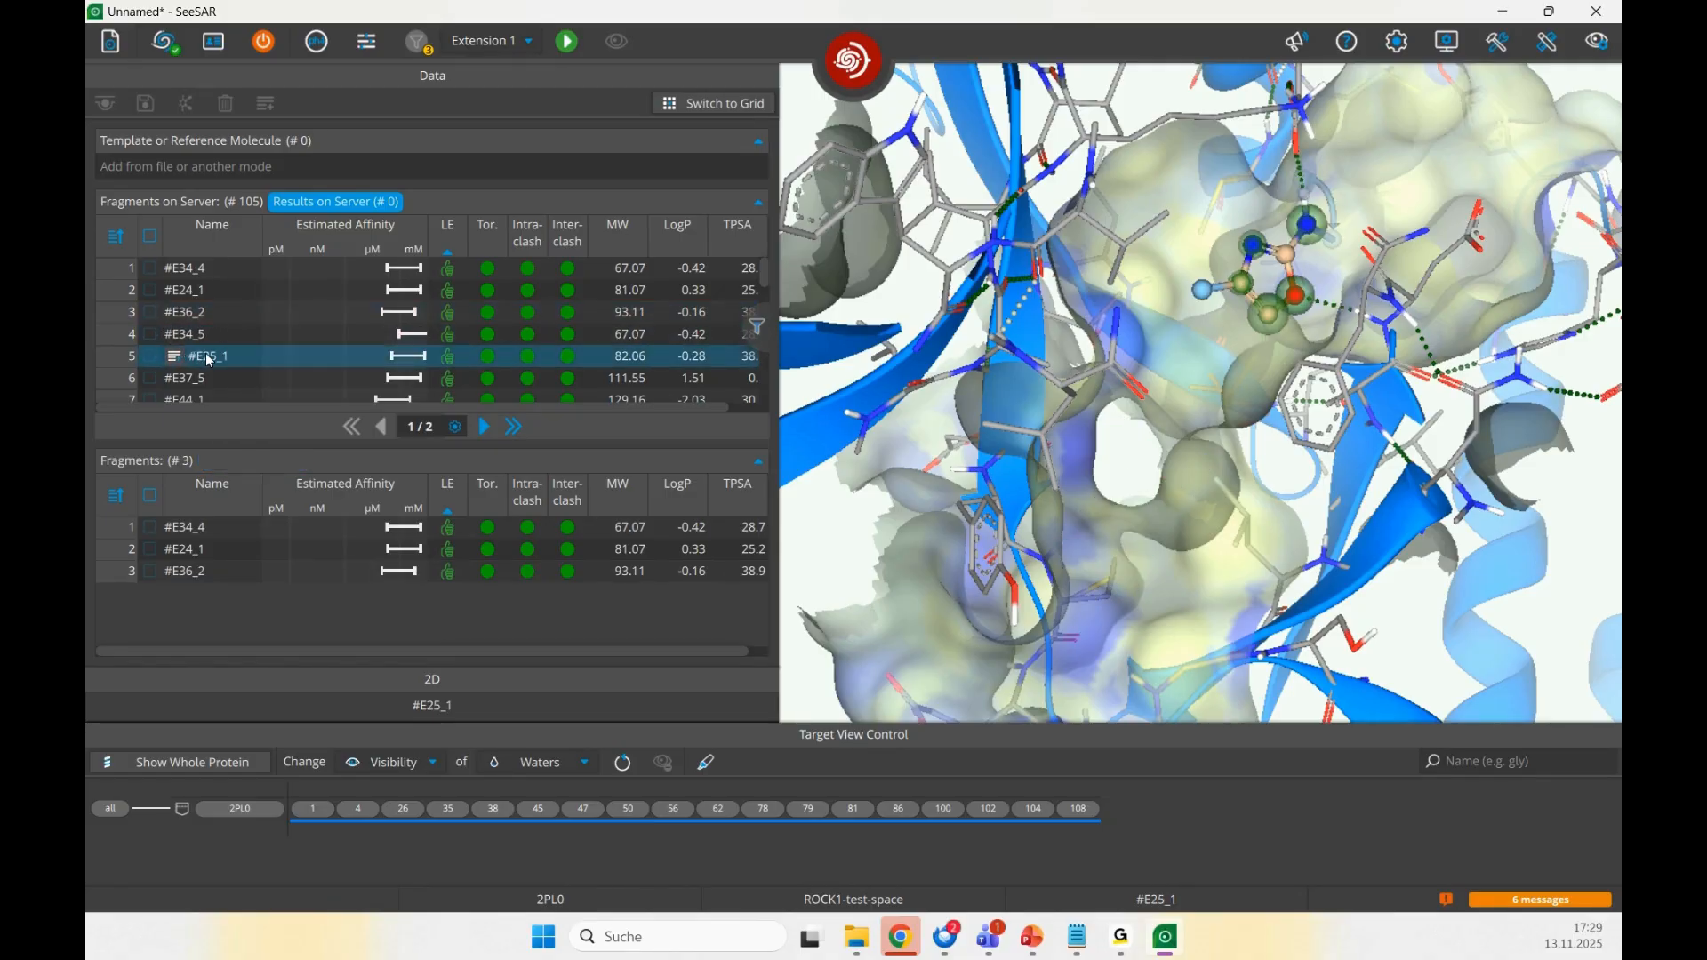
{"action": "left_click", "coordinate": [209, 381]}
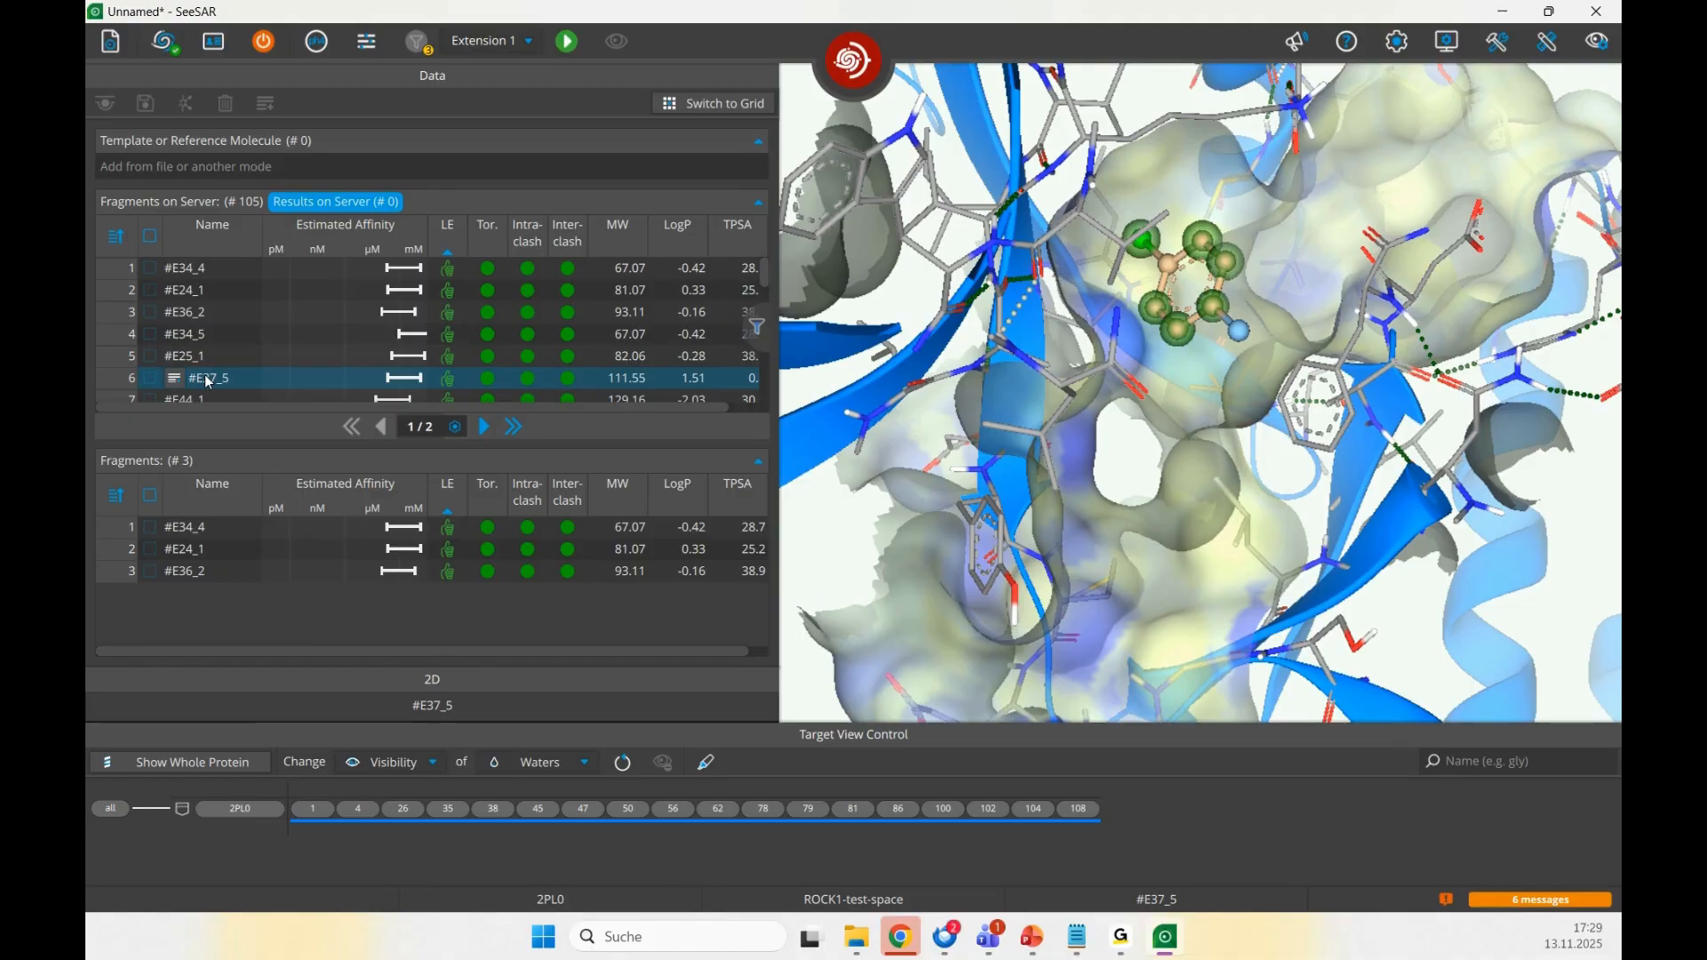
{"action": "right_click", "coordinate": [209, 383]}
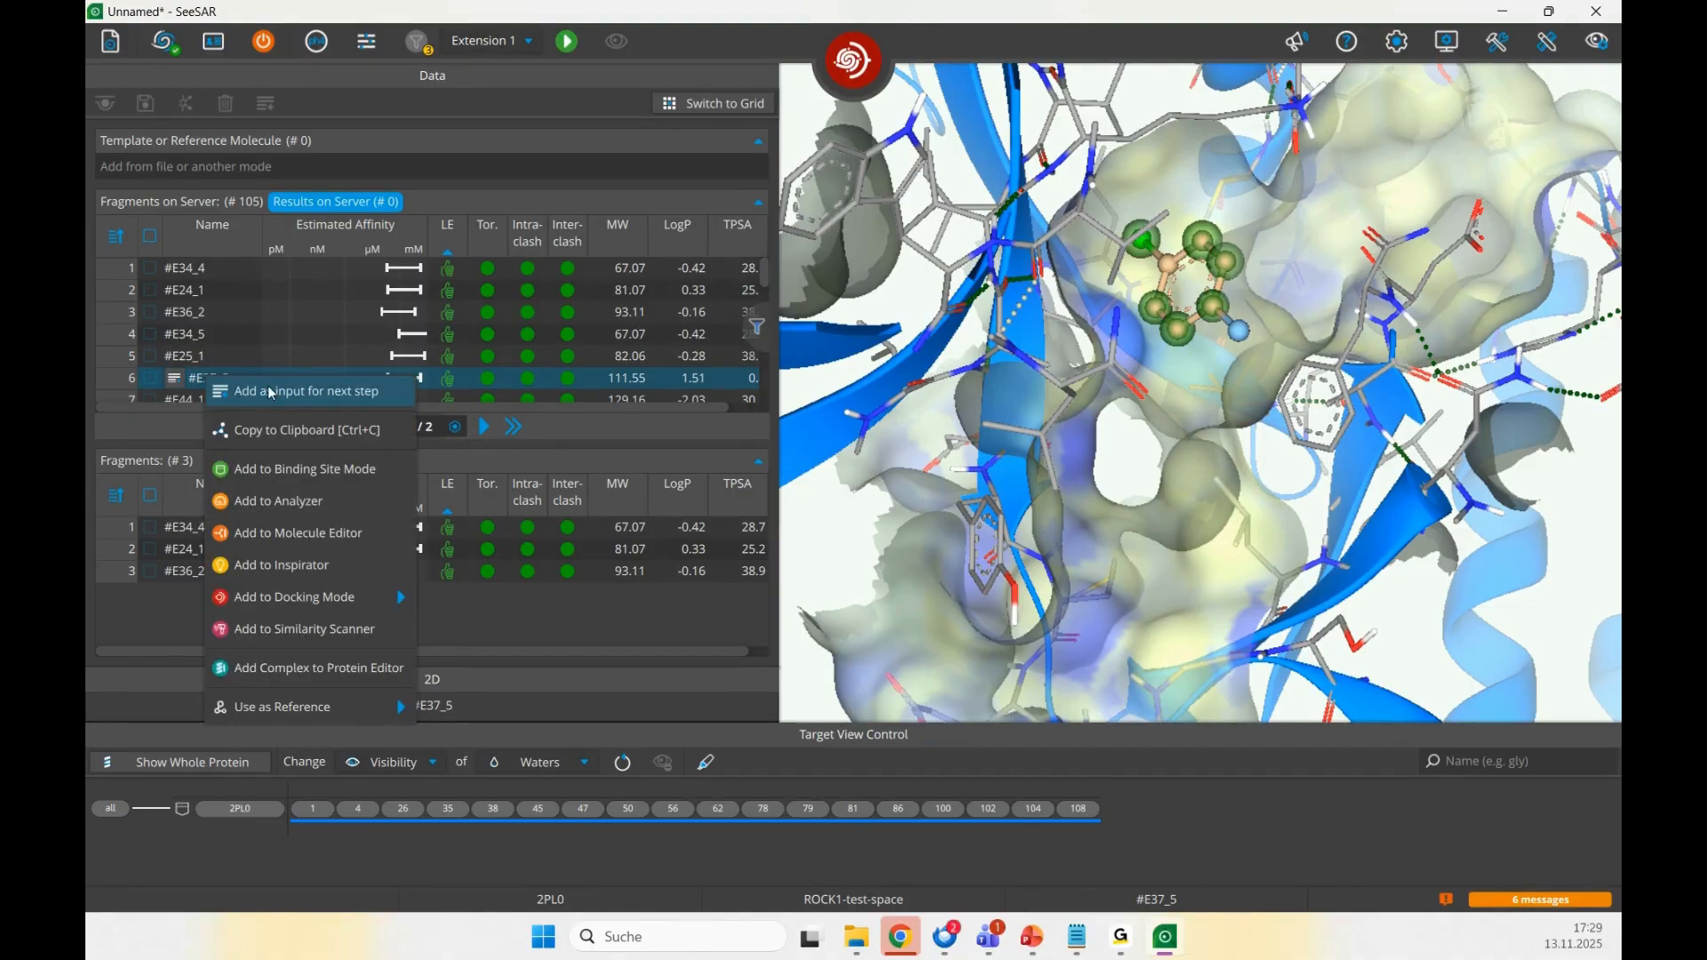
{"action": "left_click", "coordinate": [271, 392]}
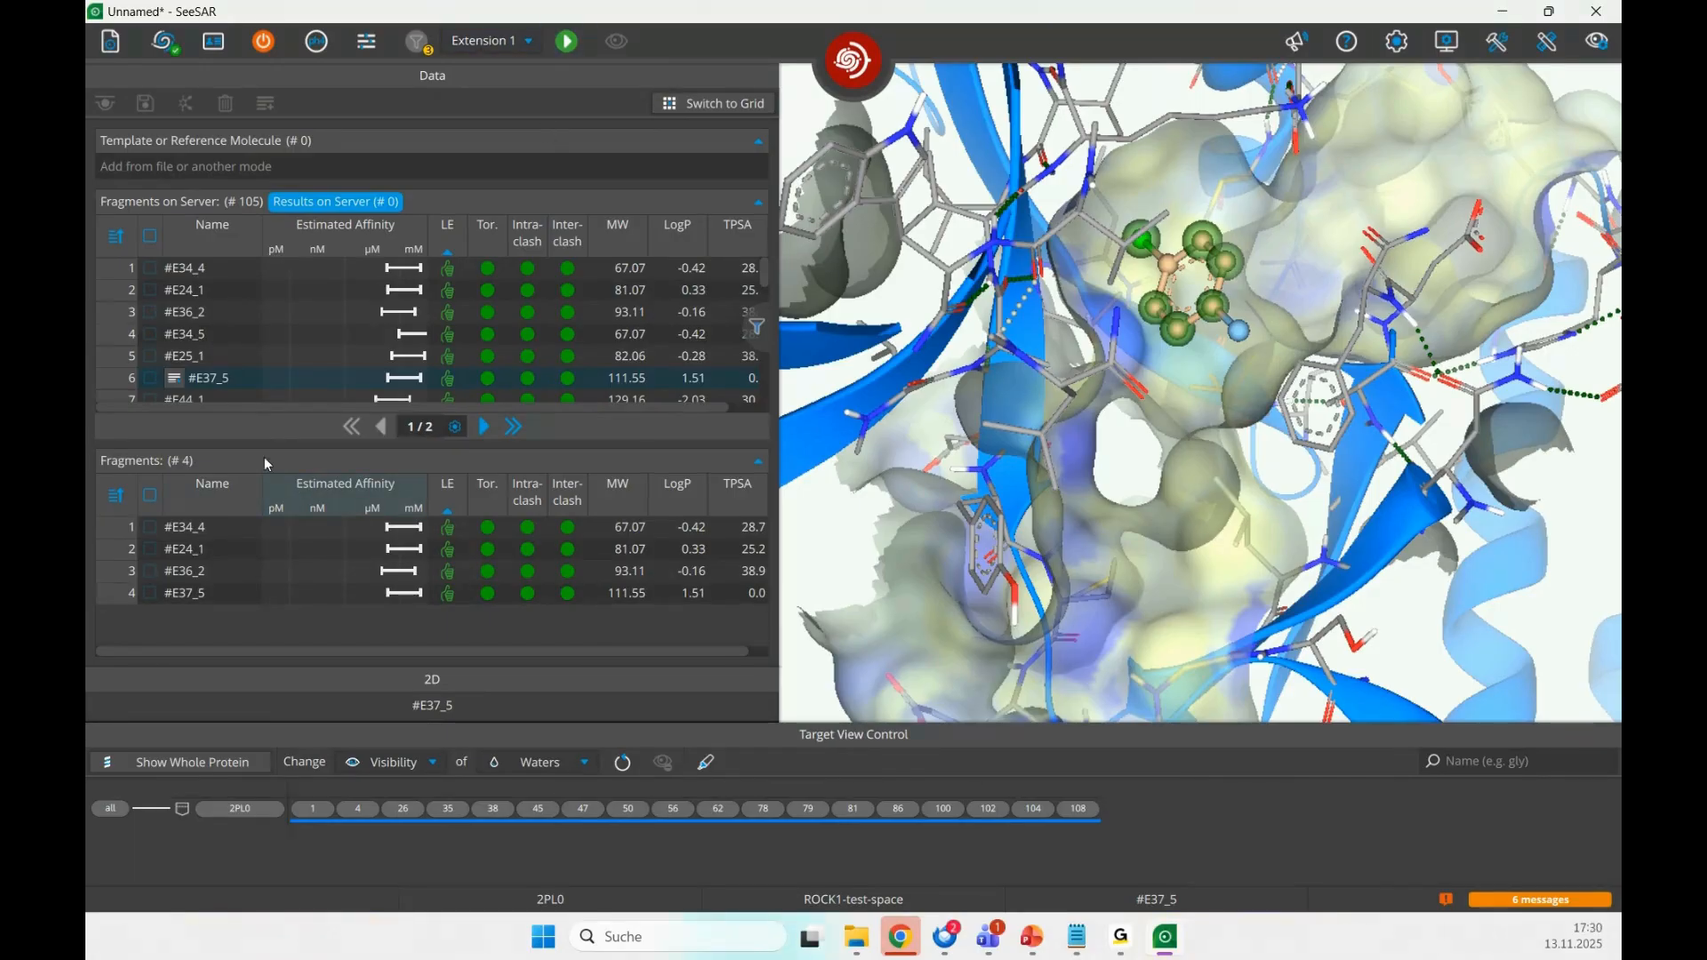
- Run the Extension 1 docking with the collected fragments, then view the Anchoring stage and return to Extension 1
{"action": "left_click", "coordinate": [570, 41]}
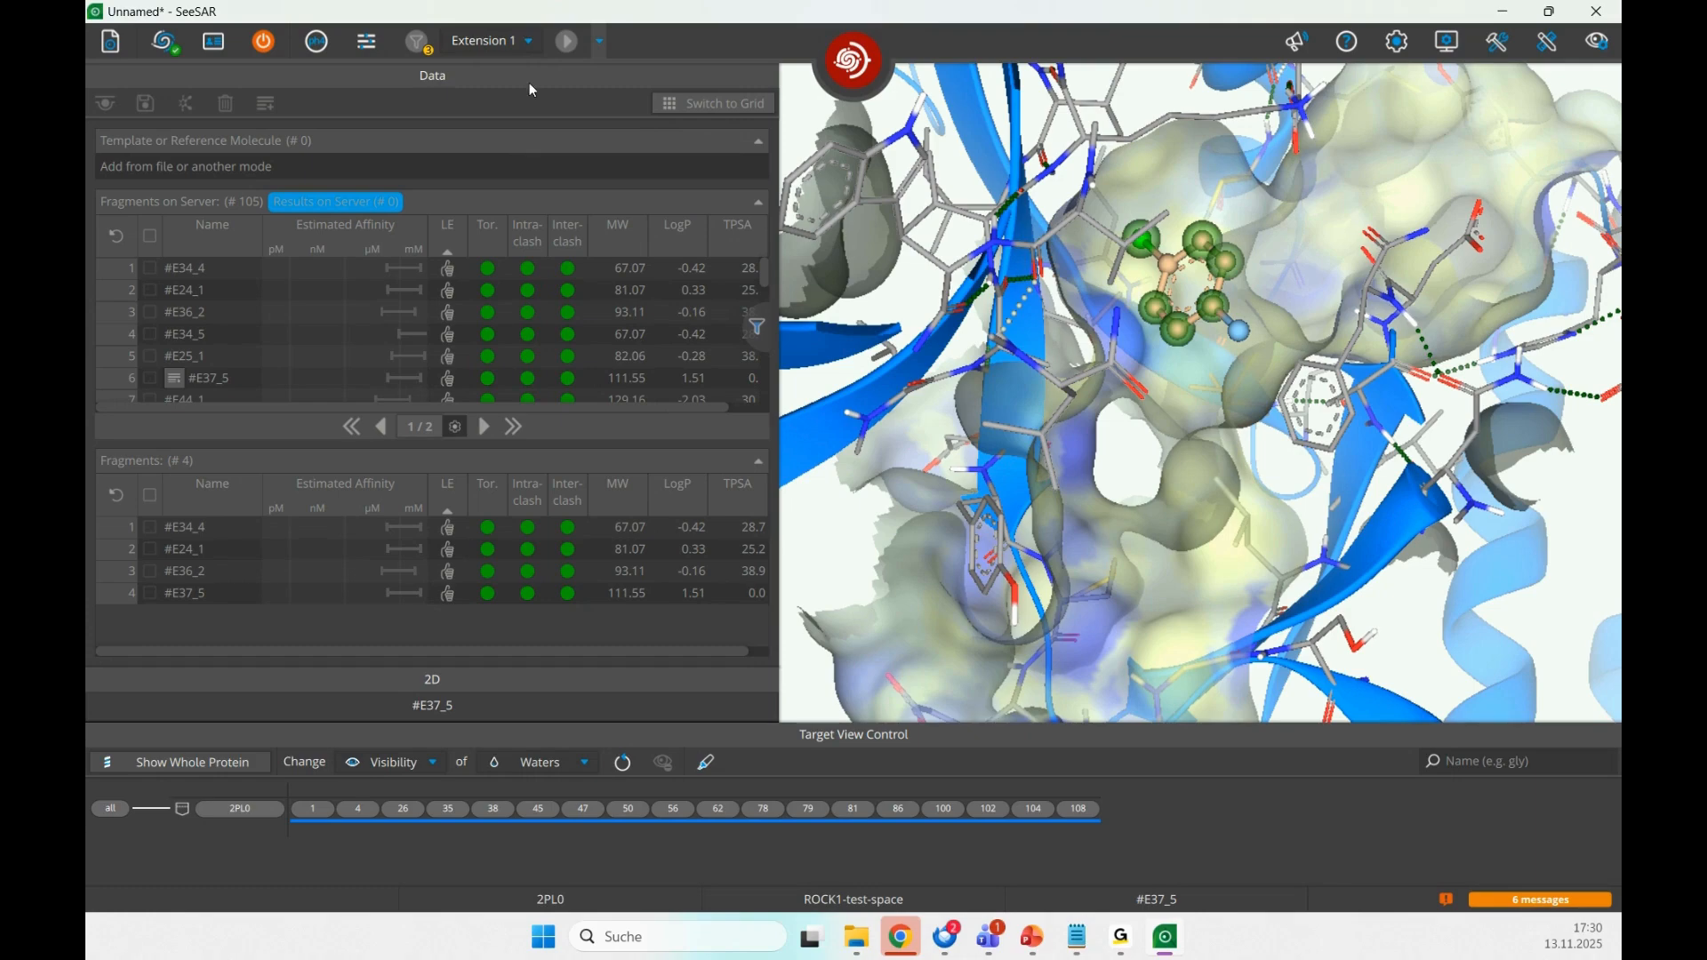
{"action": "left_click", "coordinate": [524, 42]}
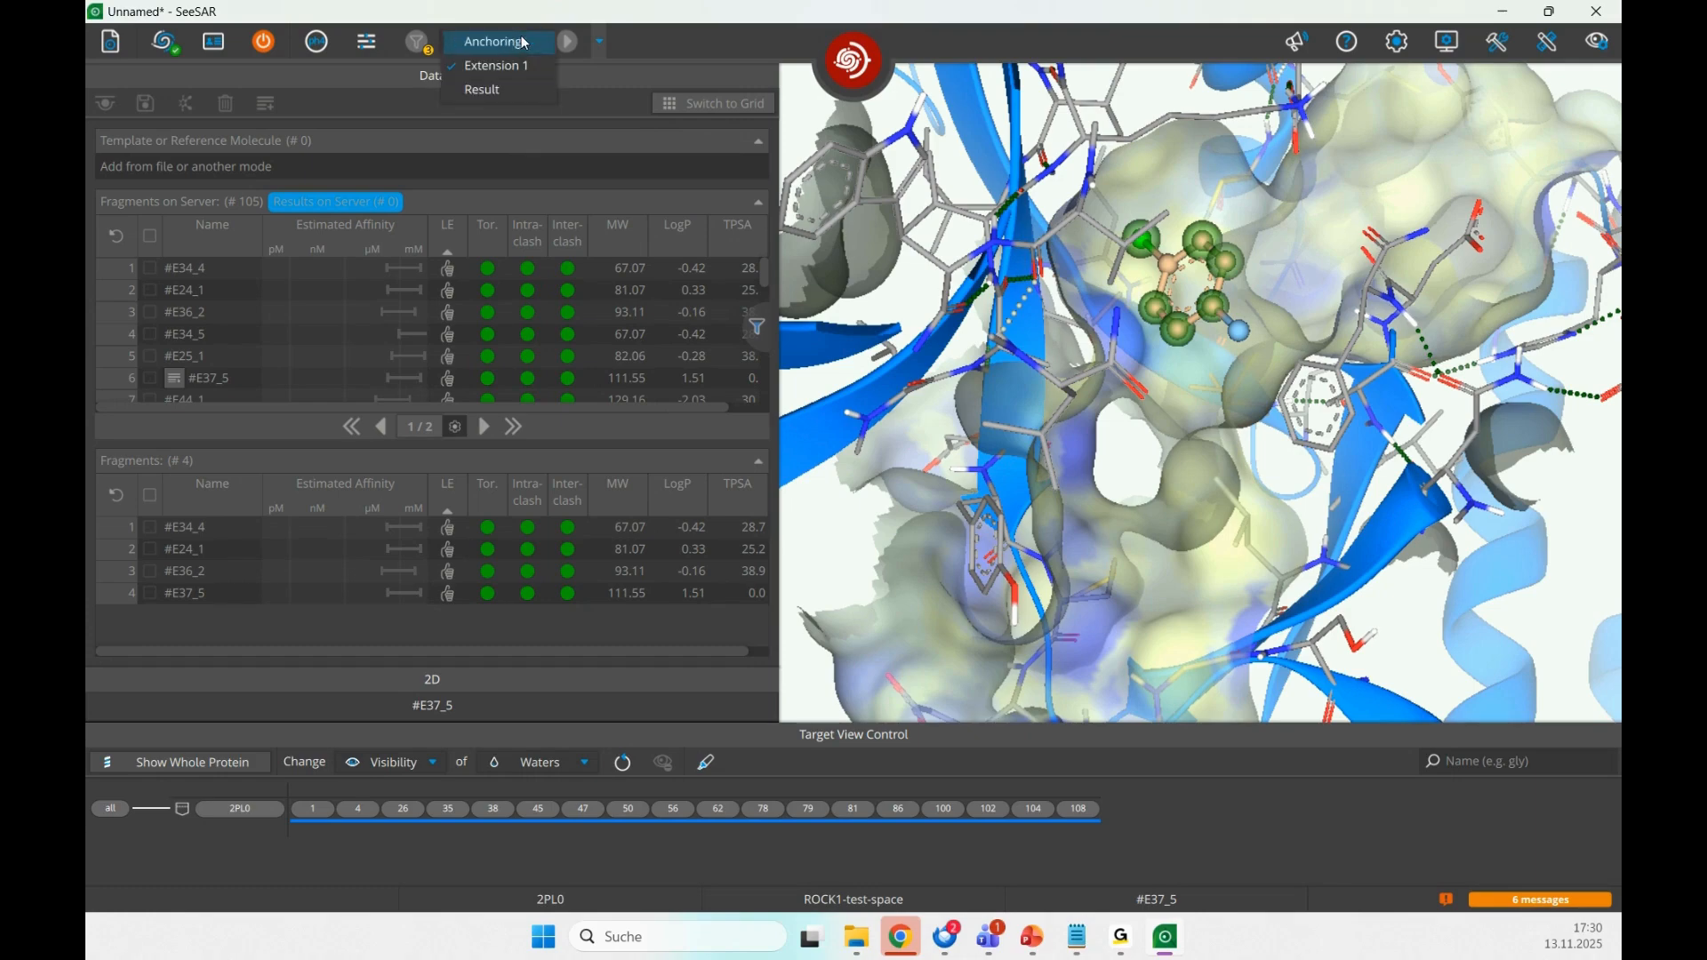
{"action": "left_click", "coordinate": [594, 47]}
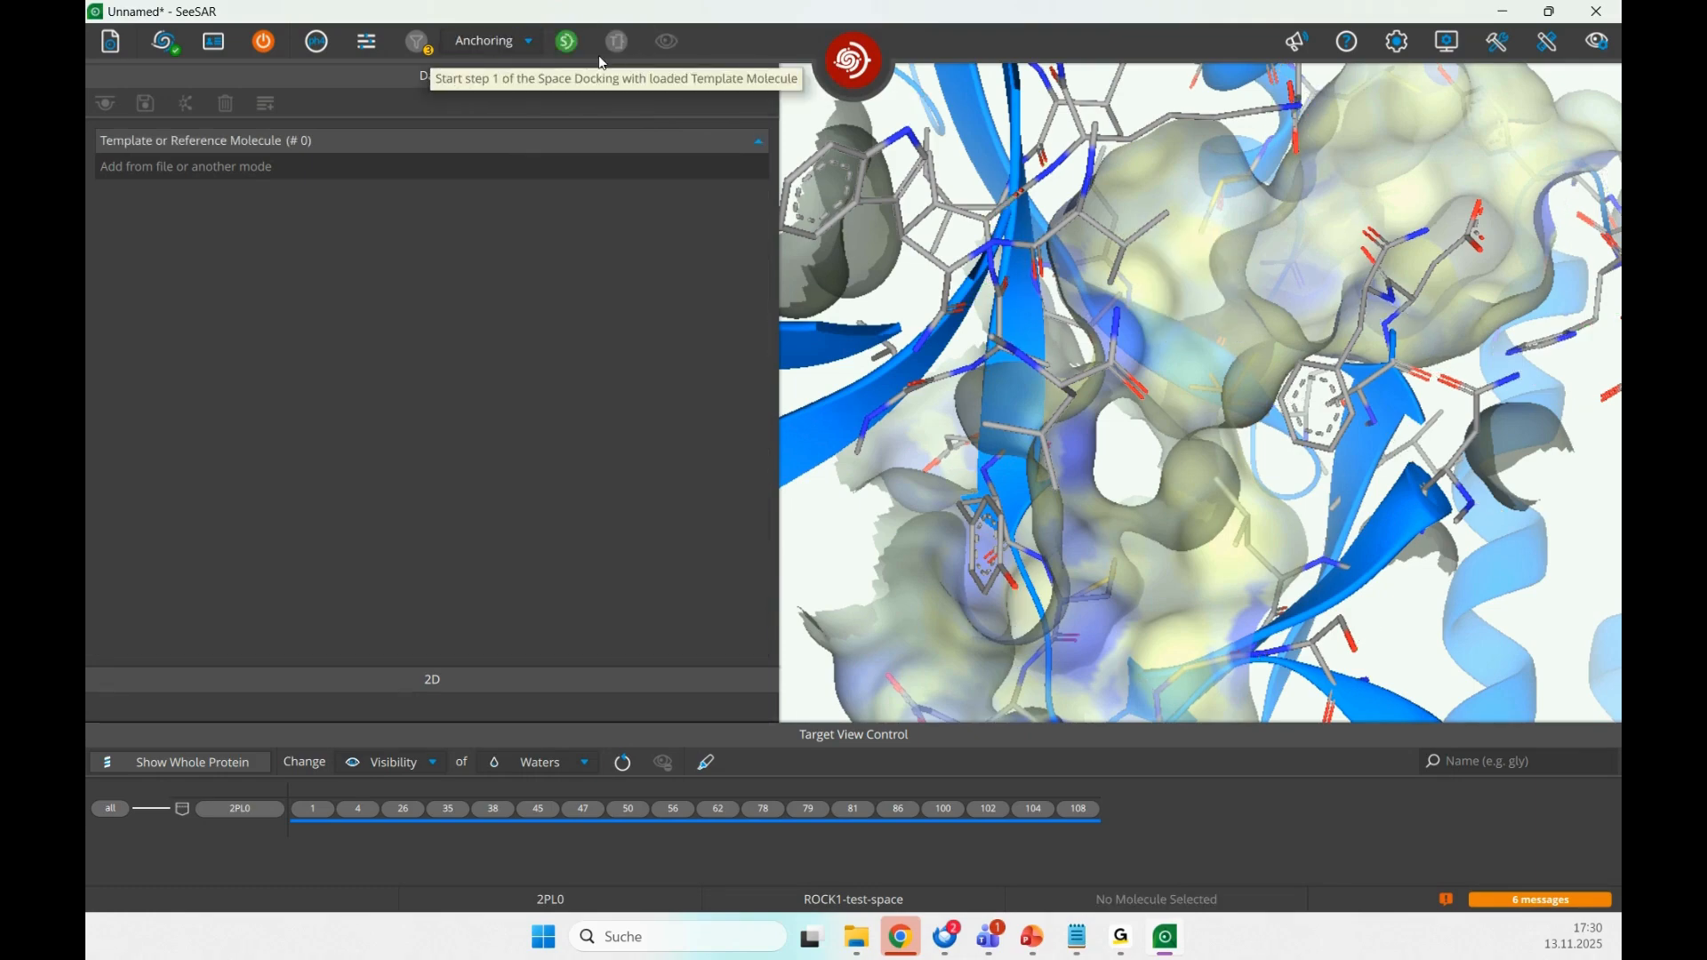
{"action": "left_click", "coordinate": [524, 42]}
{"action": "left_click", "coordinate": [511, 65]}
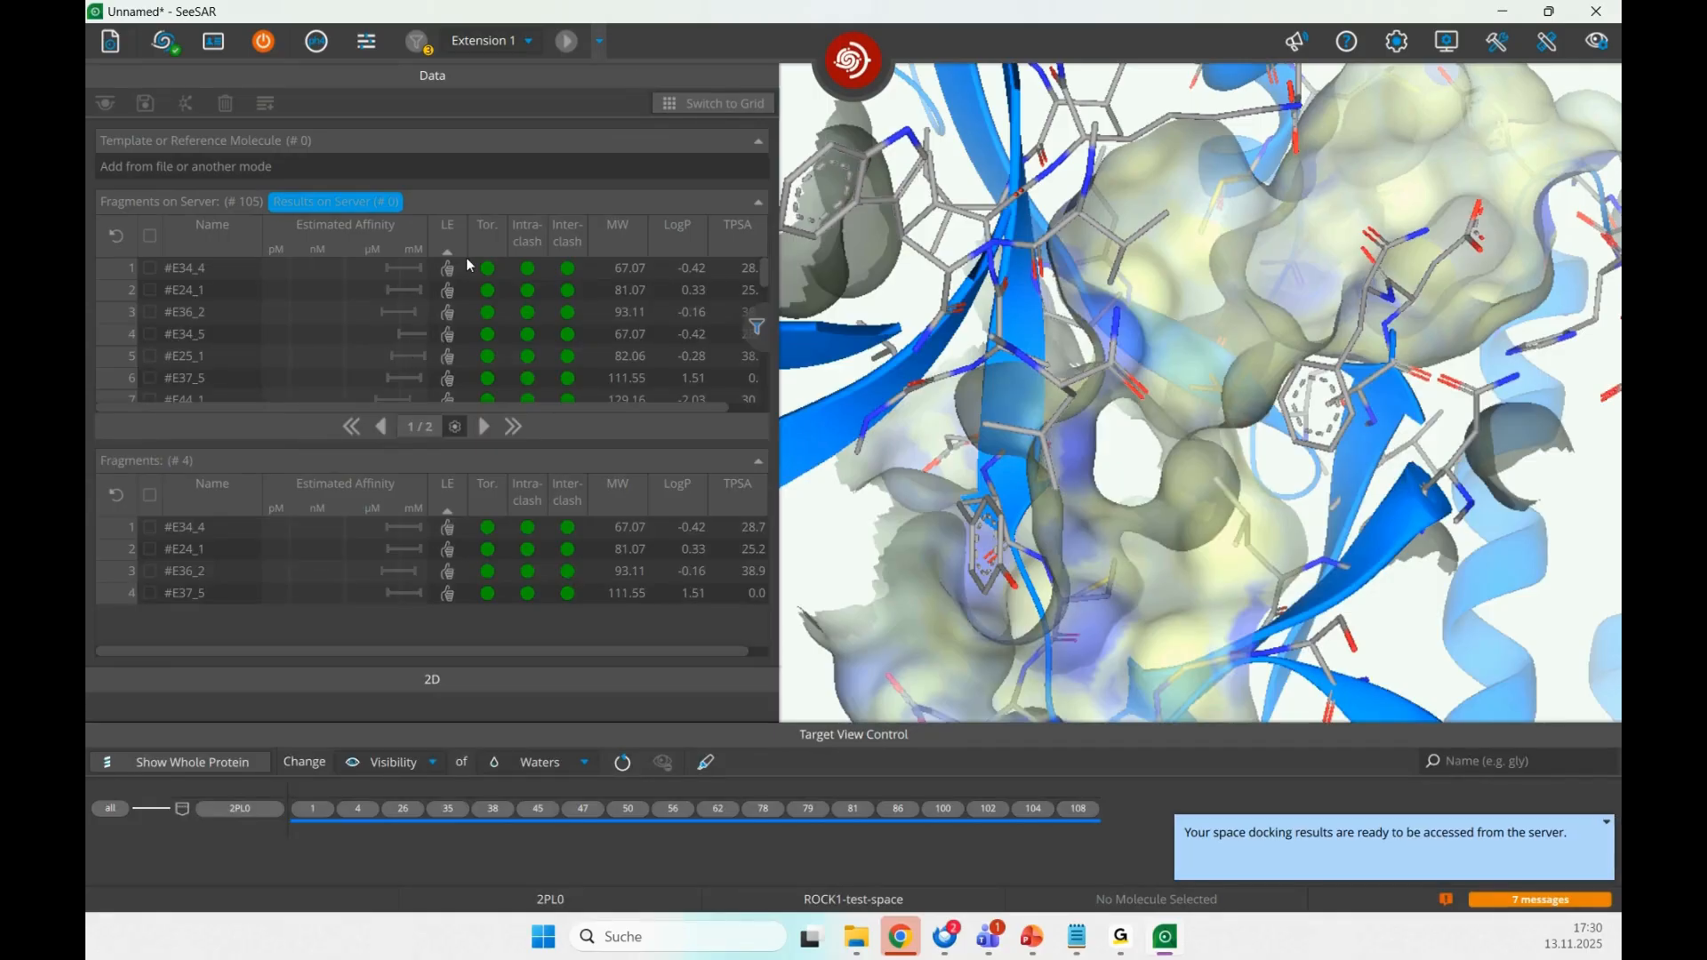
- Refresh the Extension 1 stage by way of Anchoring and load the results of its finished docking
{"action": "left_click", "coordinate": [514, 45]}
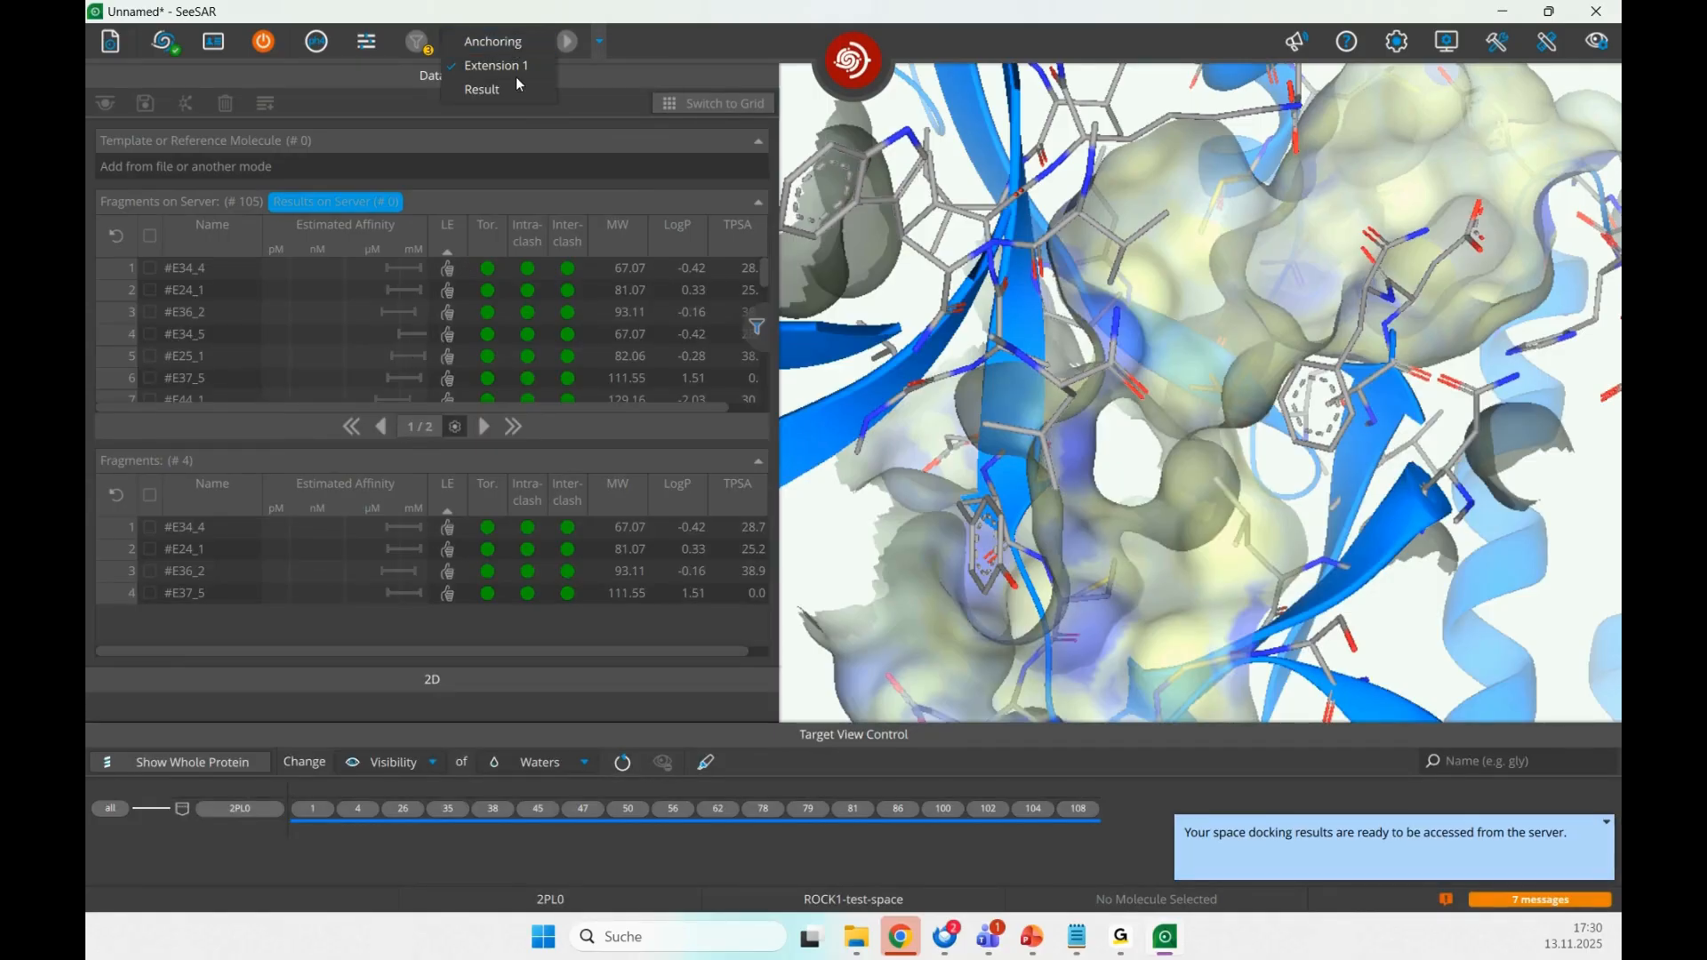
{"action": "left_click", "coordinate": [495, 46]}
{"action": "left_click", "coordinate": [504, 44]}
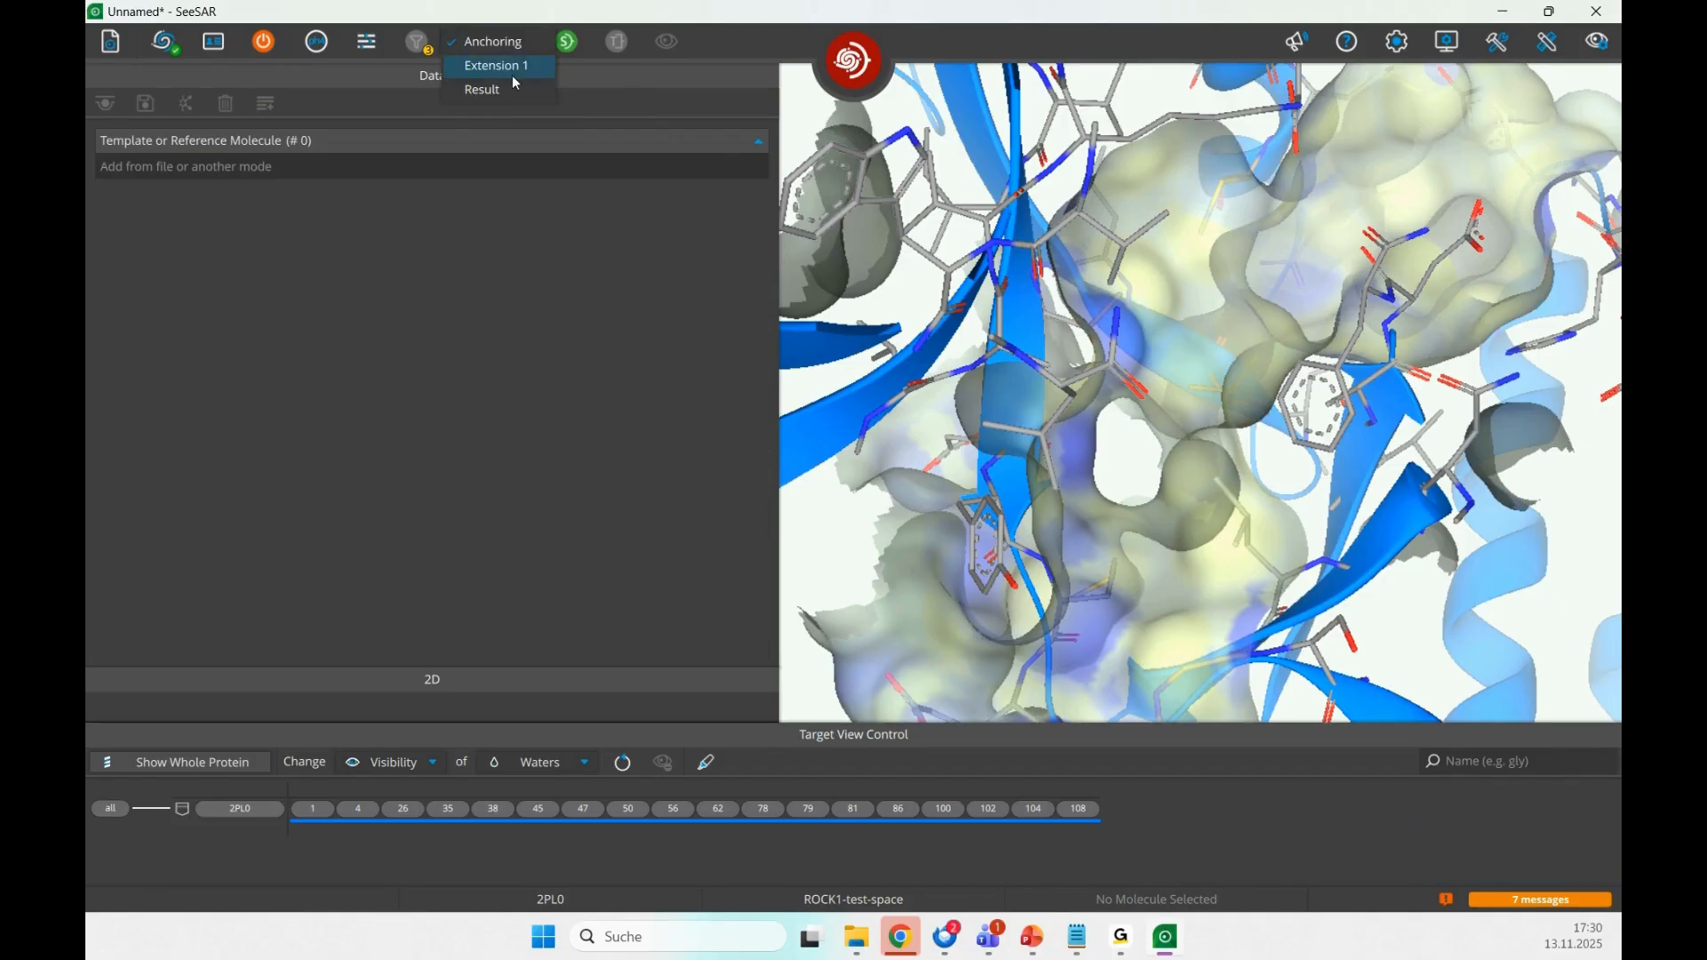
{"action": "left_click", "coordinate": [512, 71]}
{"action": "left_click", "coordinate": [695, 53]}
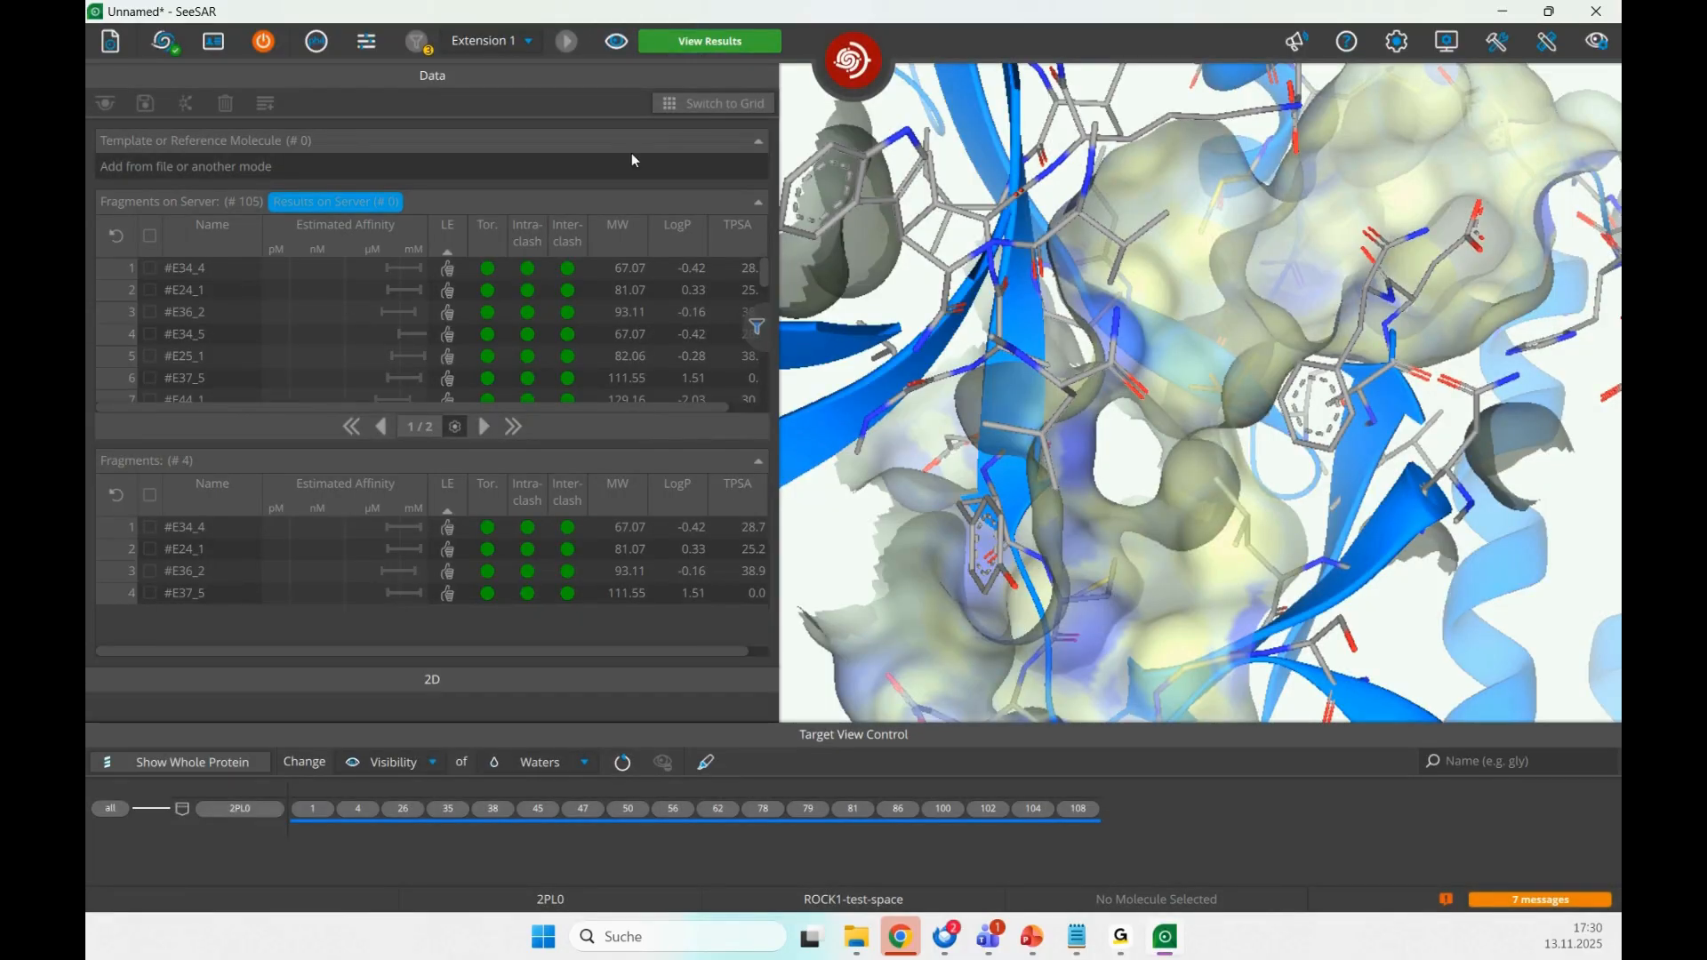
{"action": "left_click", "coordinate": [729, 46]}
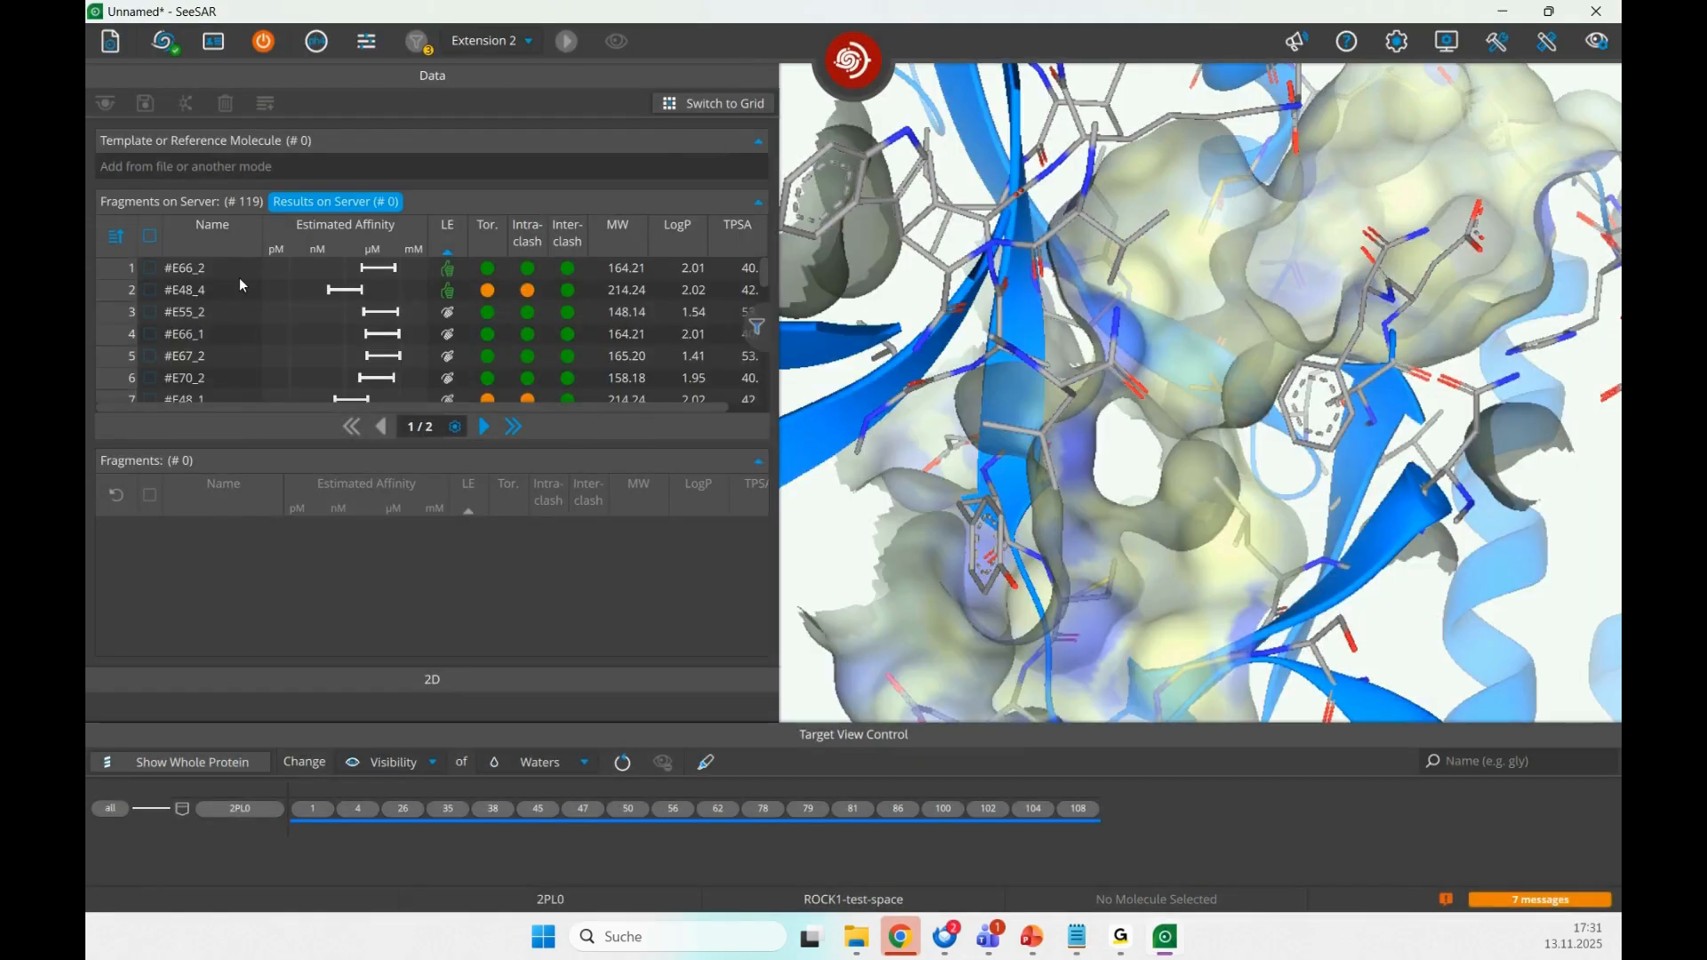
- Compare the extended fragments #E66_2 and #E48_4 in the binding site, and add #E66_2 as input for the next step
{"action": "left_click", "coordinate": [238, 276]}
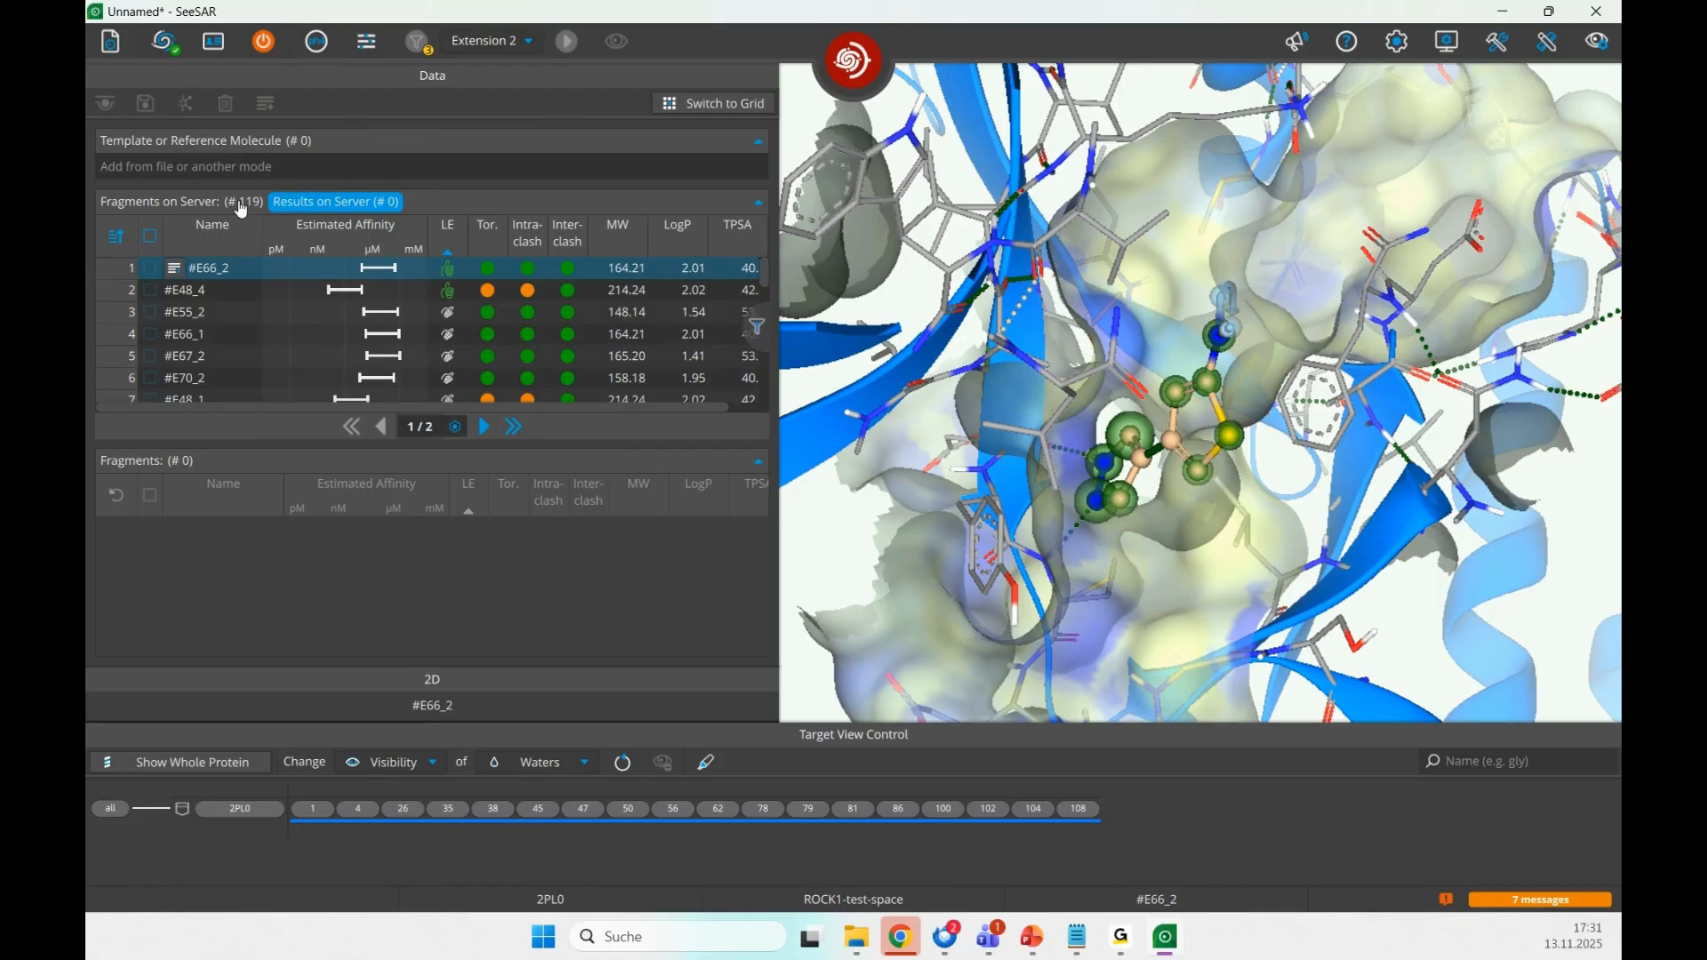
{"action": "mouse_move", "coordinate": [1167, 537]}
{"action": "left_mouse_down"}
{"action": "mouse_move", "coordinate": [1197, 562]}
{"action": "mouse_move", "coordinate": [1208, 546]}
{"action": "mouse_move", "coordinate": [1183, 566]}
{"action": "mouse_move", "coordinate": [1177, 542]}
{"action": "left_mouse_up"}
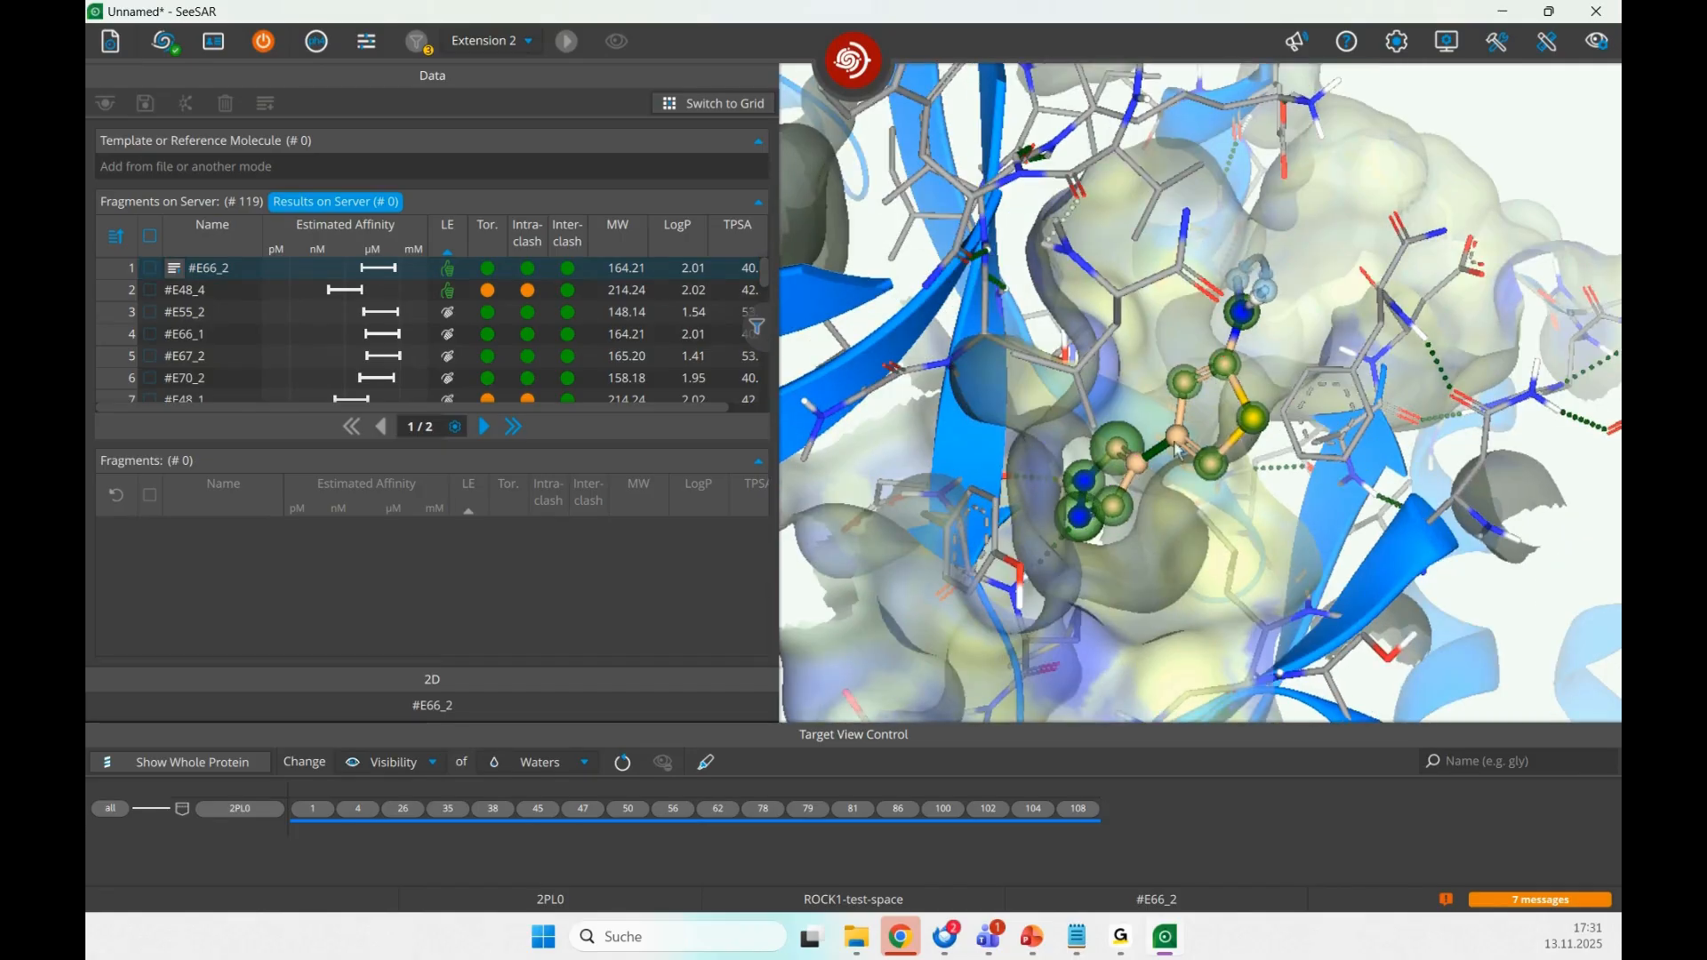
{"action": "left_click", "coordinate": [276, 293]}
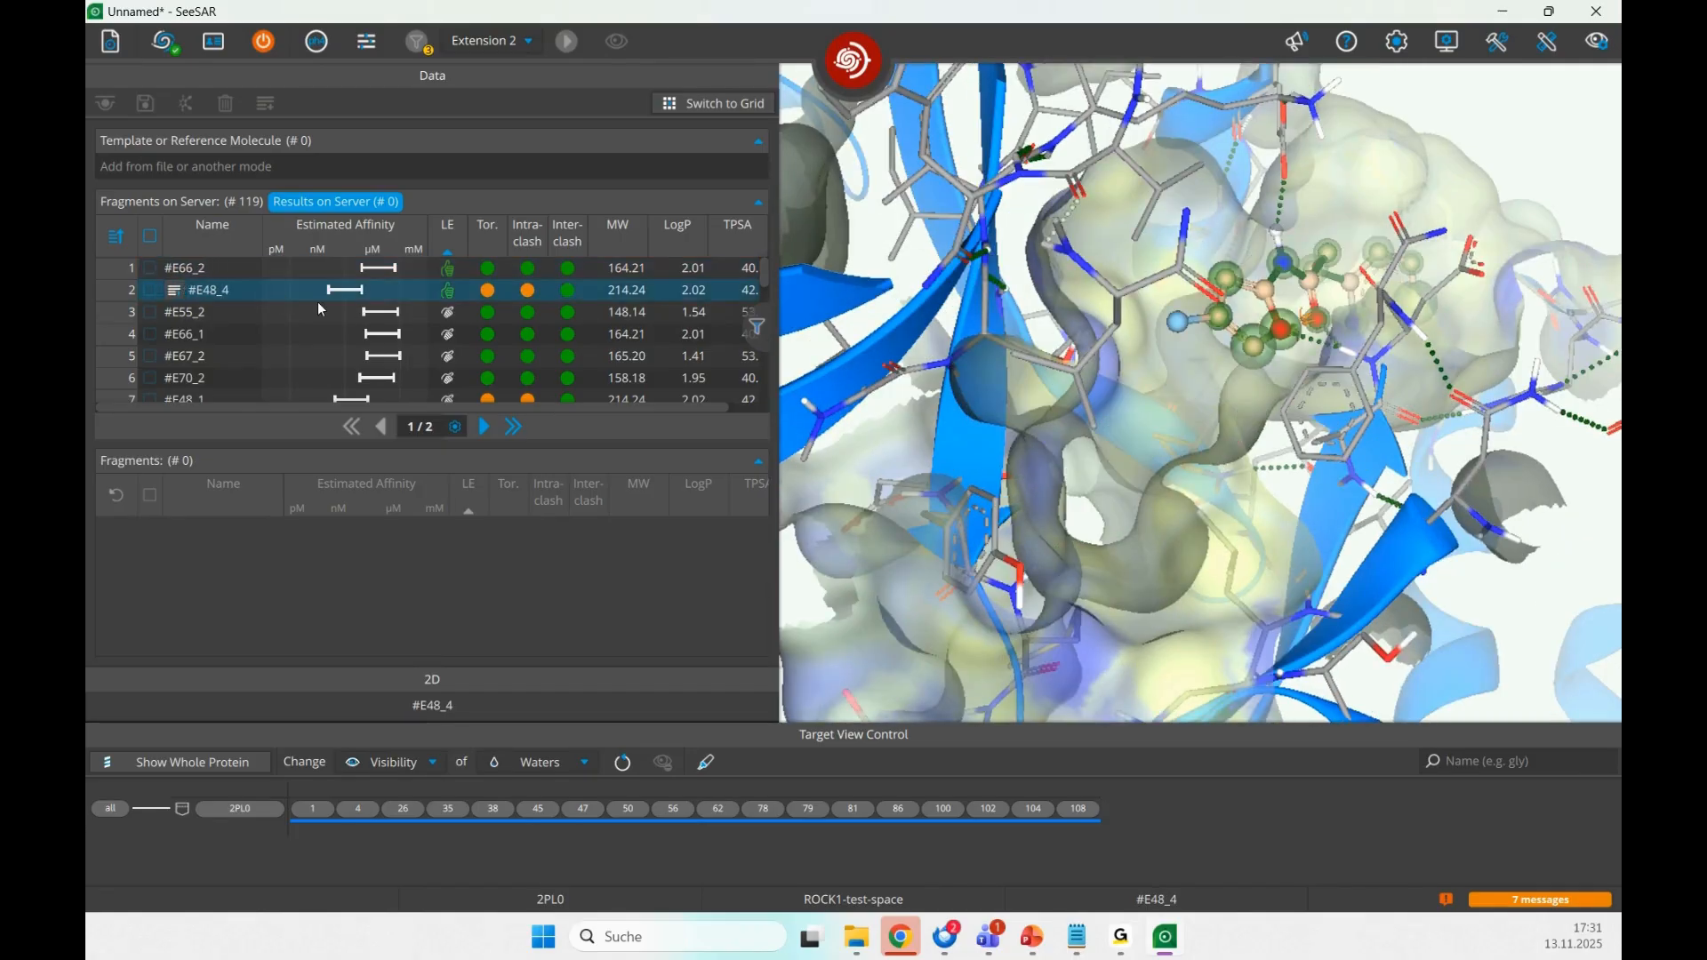
{"action": "key", "text": "Up"}
{"action": "right_click", "coordinate": [247, 269]}
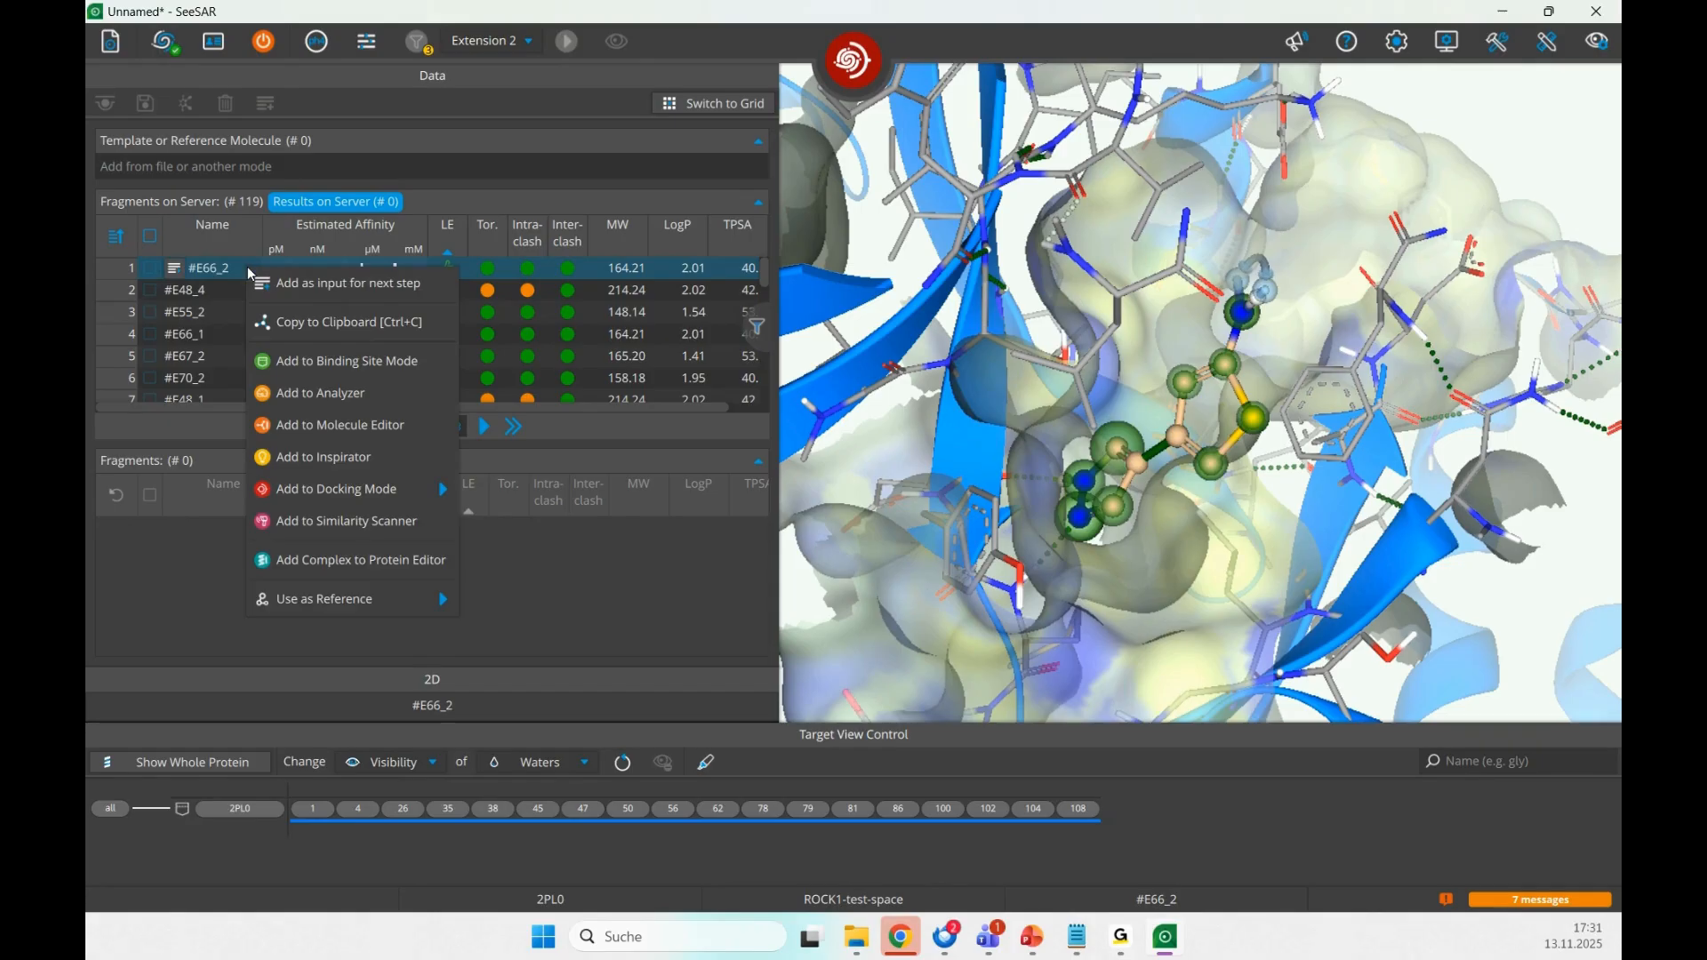
{"action": "left_click", "coordinate": [258, 278]}
- Examine the poses of #E48_4 and #E55_2 in the binding site, and add #E55_2 as input for the next step
{"action": "left_click", "coordinate": [242, 295]}
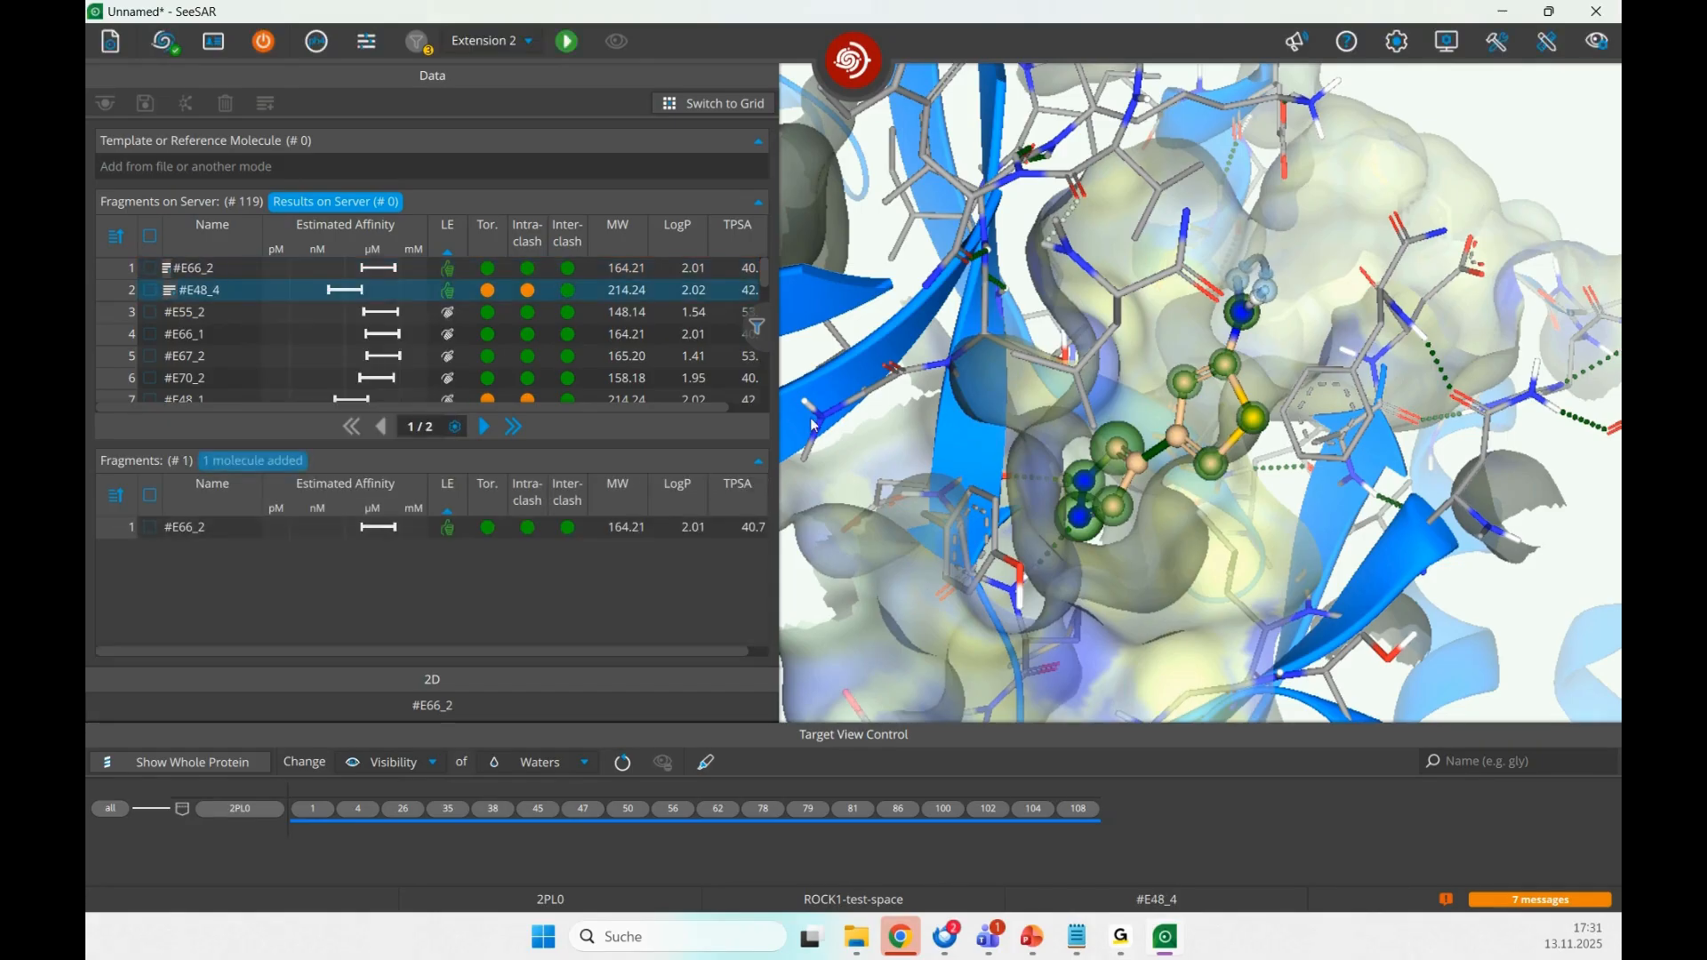
{"action": "left_click_drag", "start_coordinate": [1134, 576], "coordinate": [1222, 522]}
{"action": "scroll", "coordinate": [1226, 553], "scroll_direction": "down", "scroll_amount": 2}
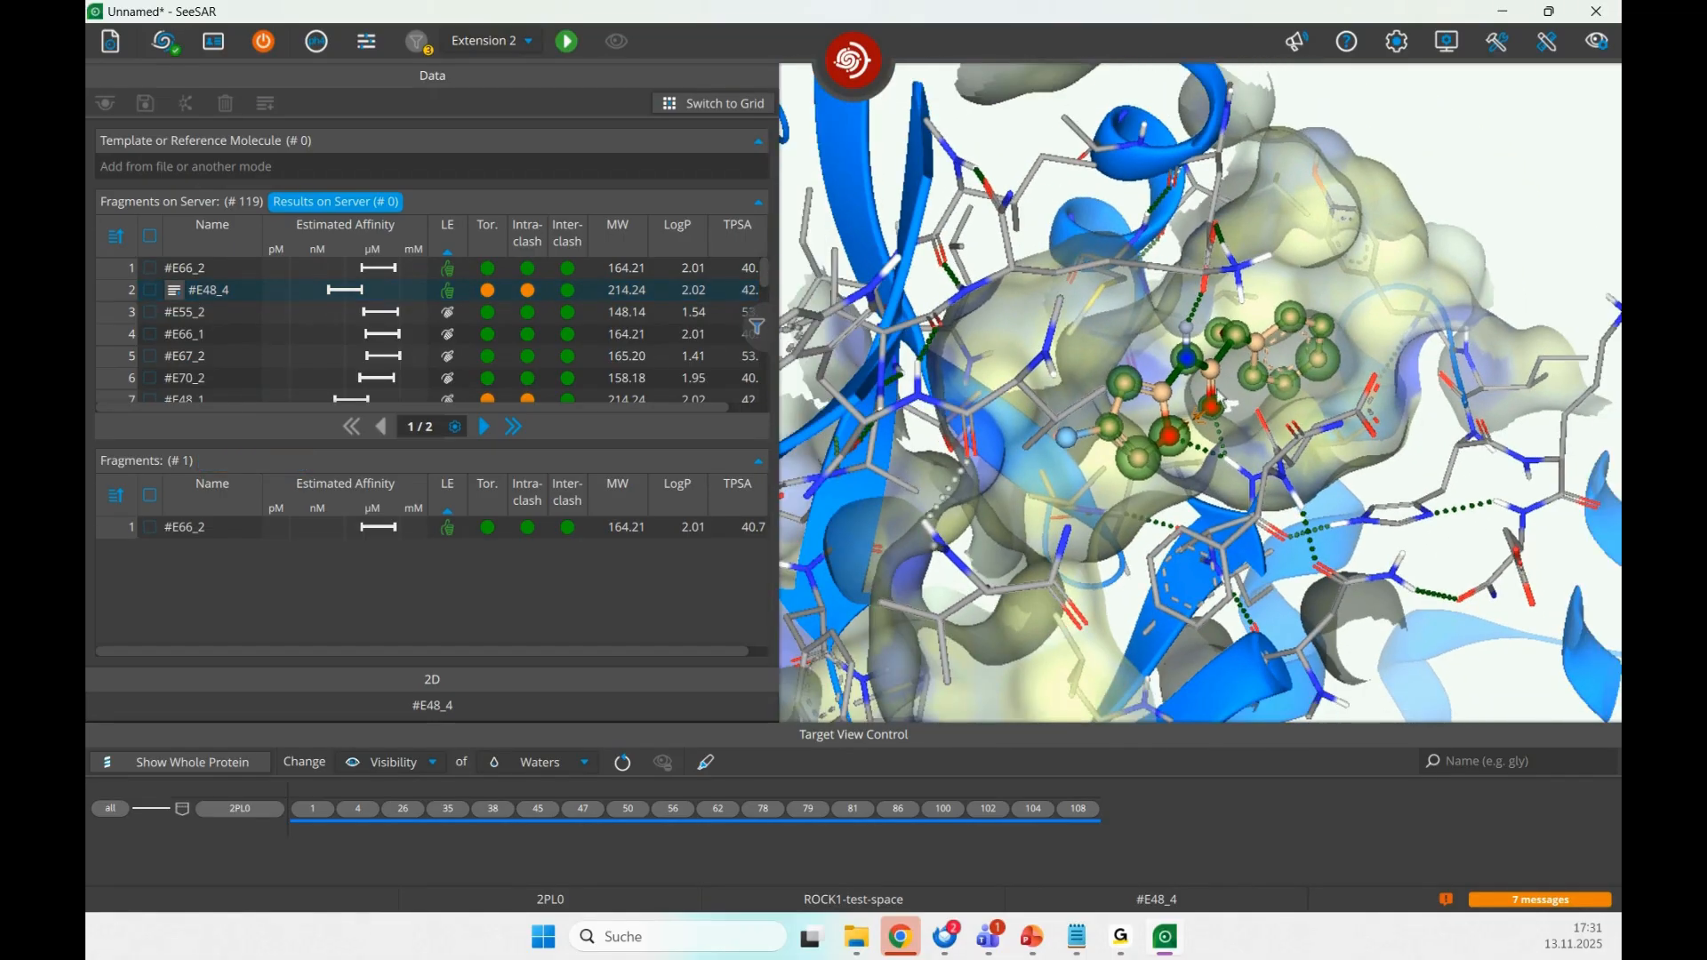
{"action": "key", "text": "Down"}
{"action": "left_click_drag", "start_coordinate": [1060, 650], "coordinate": [1042, 529]}
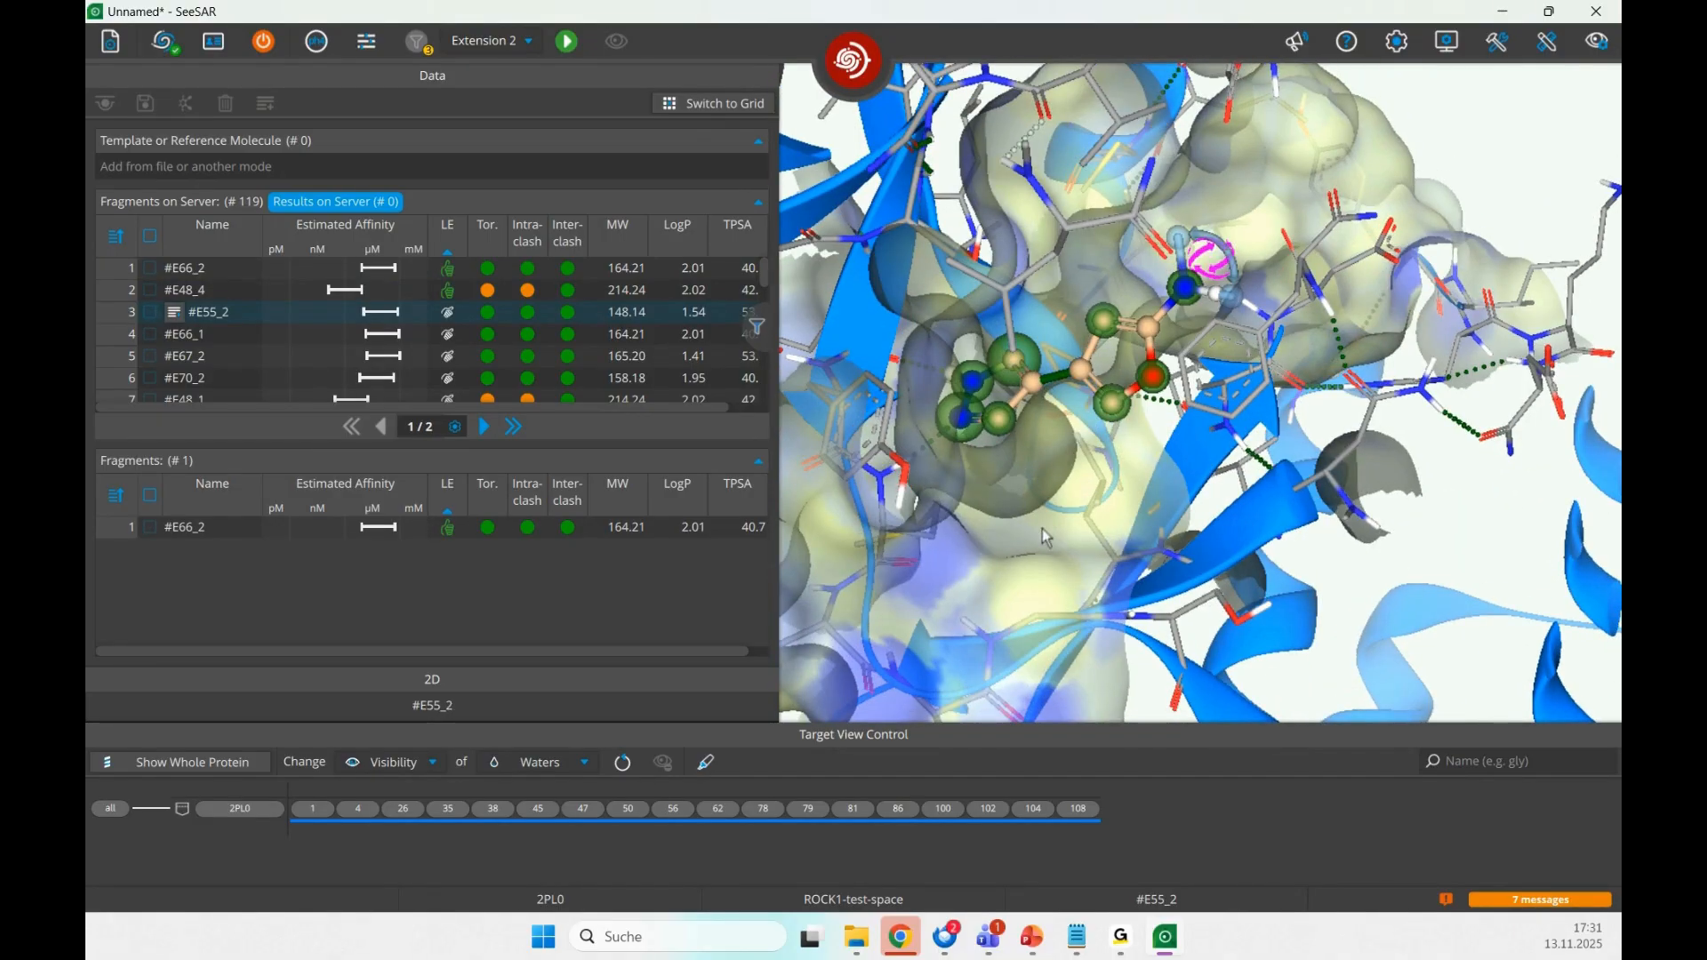
{"action": "right_click", "coordinate": [267, 311]}
{"action": "left_click", "coordinate": [441, 336]}
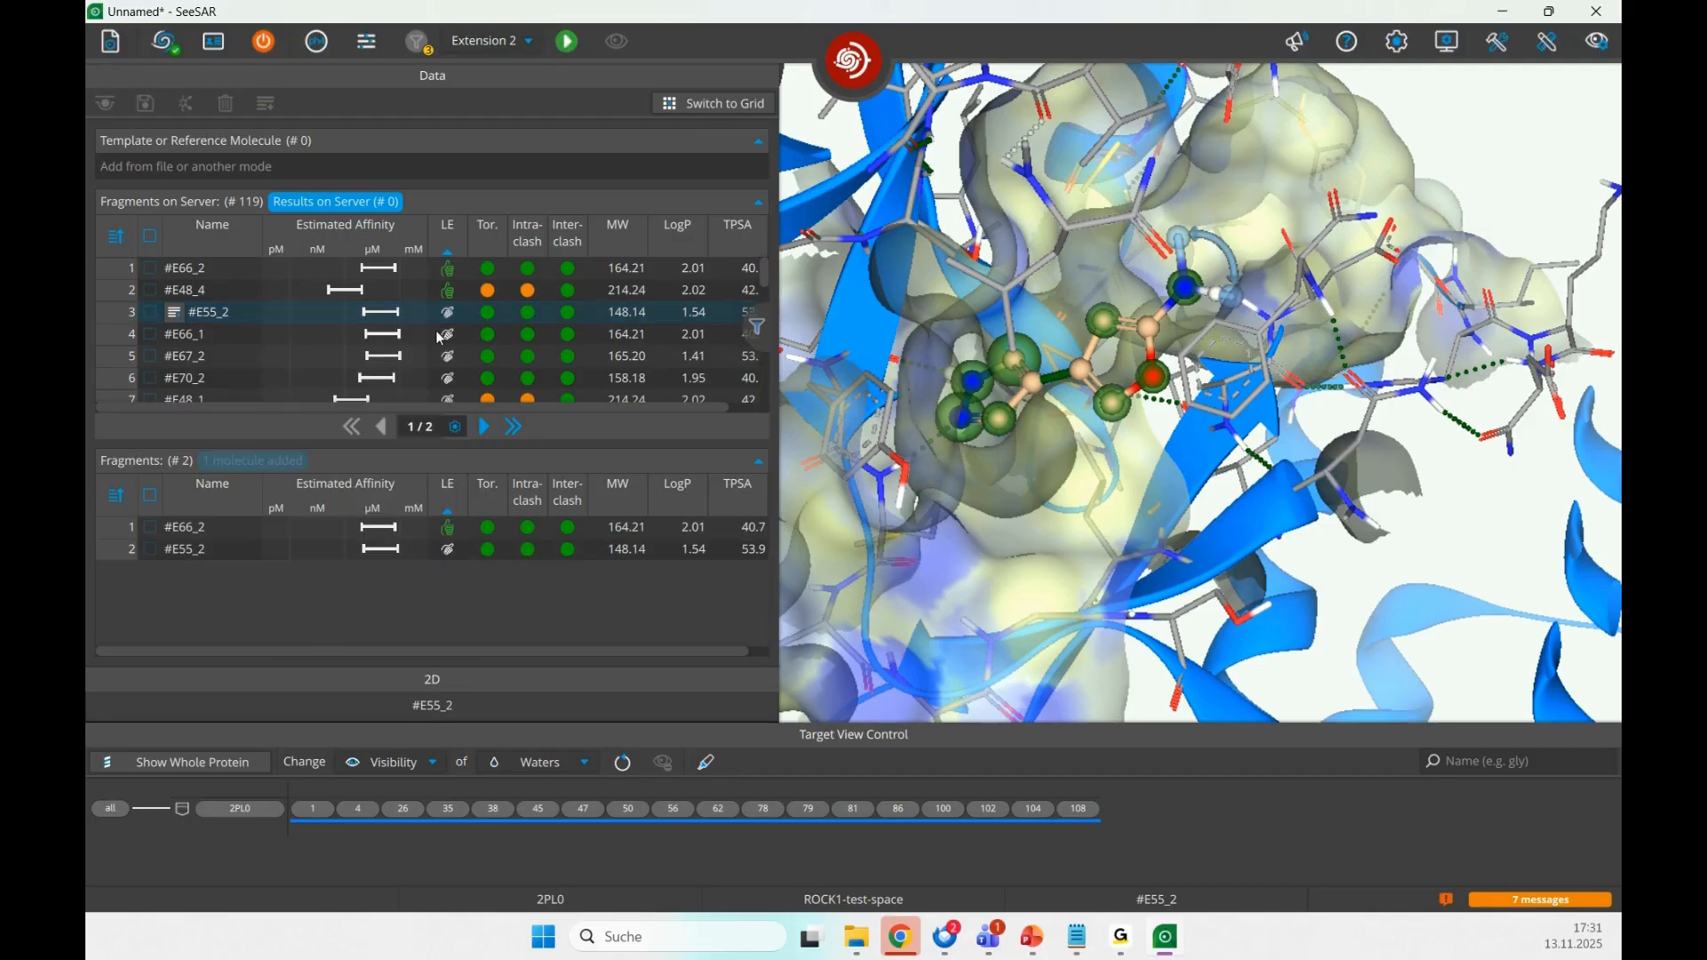
- Sort the fragments on the server by estimated affinity and display #E52_1 and #E48_4
{"action": "left_click", "coordinate": [327, 242]}
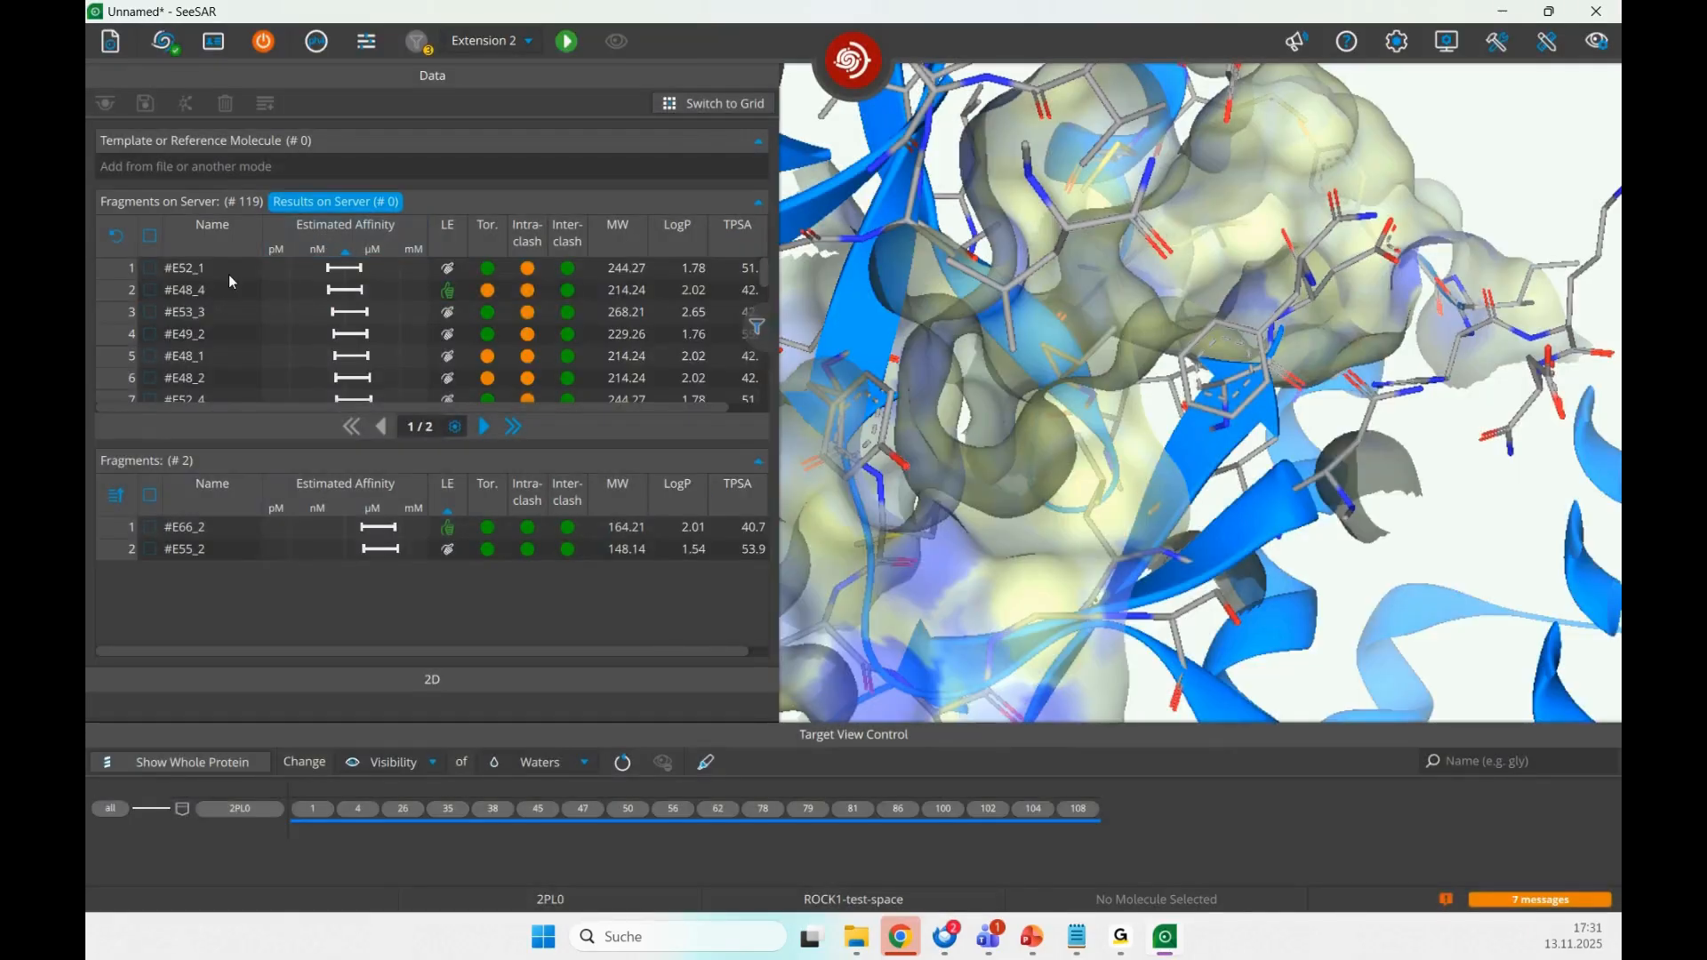
{"action": "left_click", "coordinate": [224, 281]}
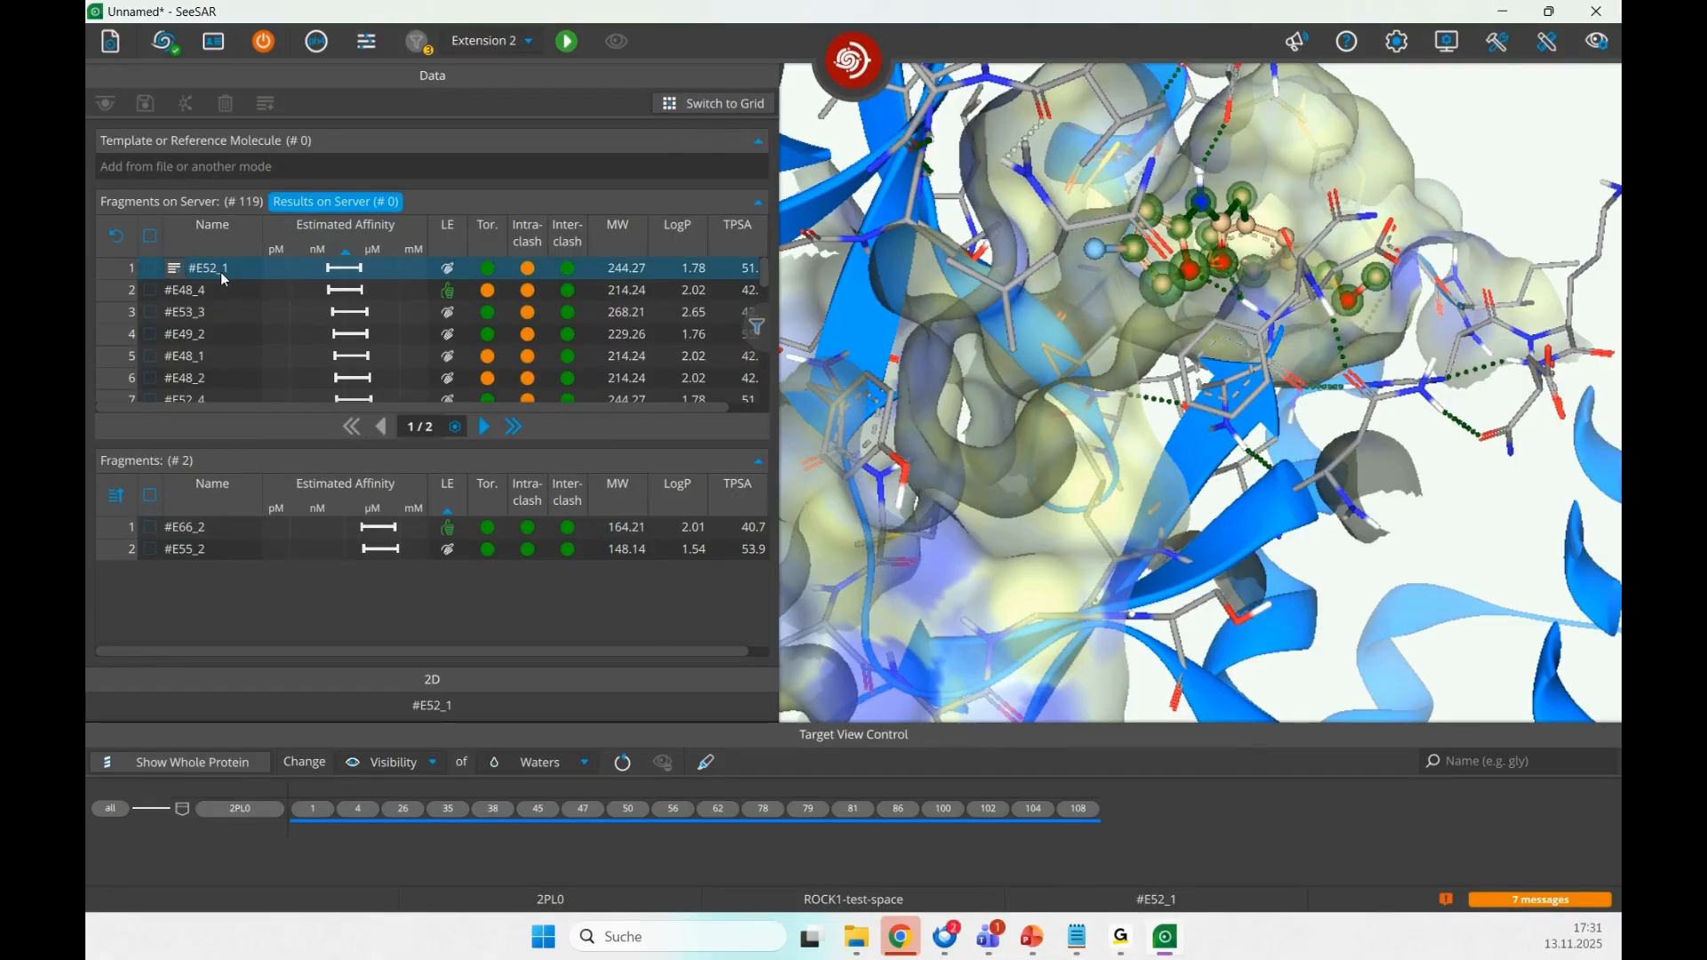
{"action": "left_click", "coordinate": [235, 292]}
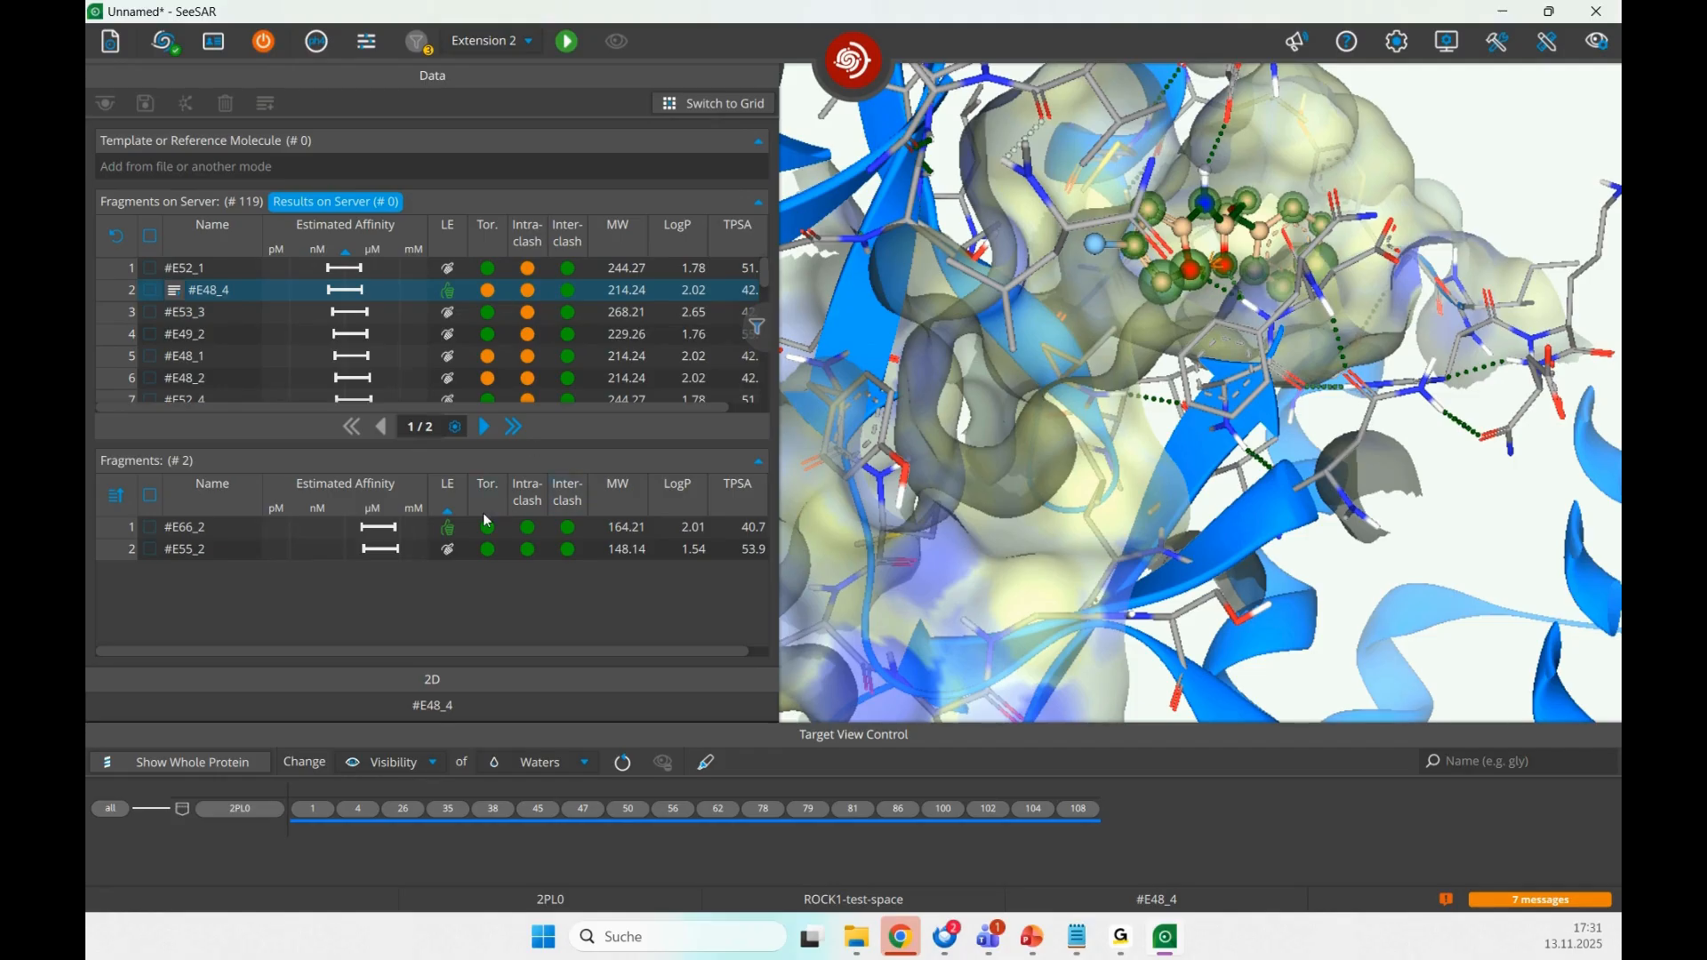
{"action": "scroll", "coordinate": [302, 350], "scroll_direction": "down", "scroll_amount": 4}
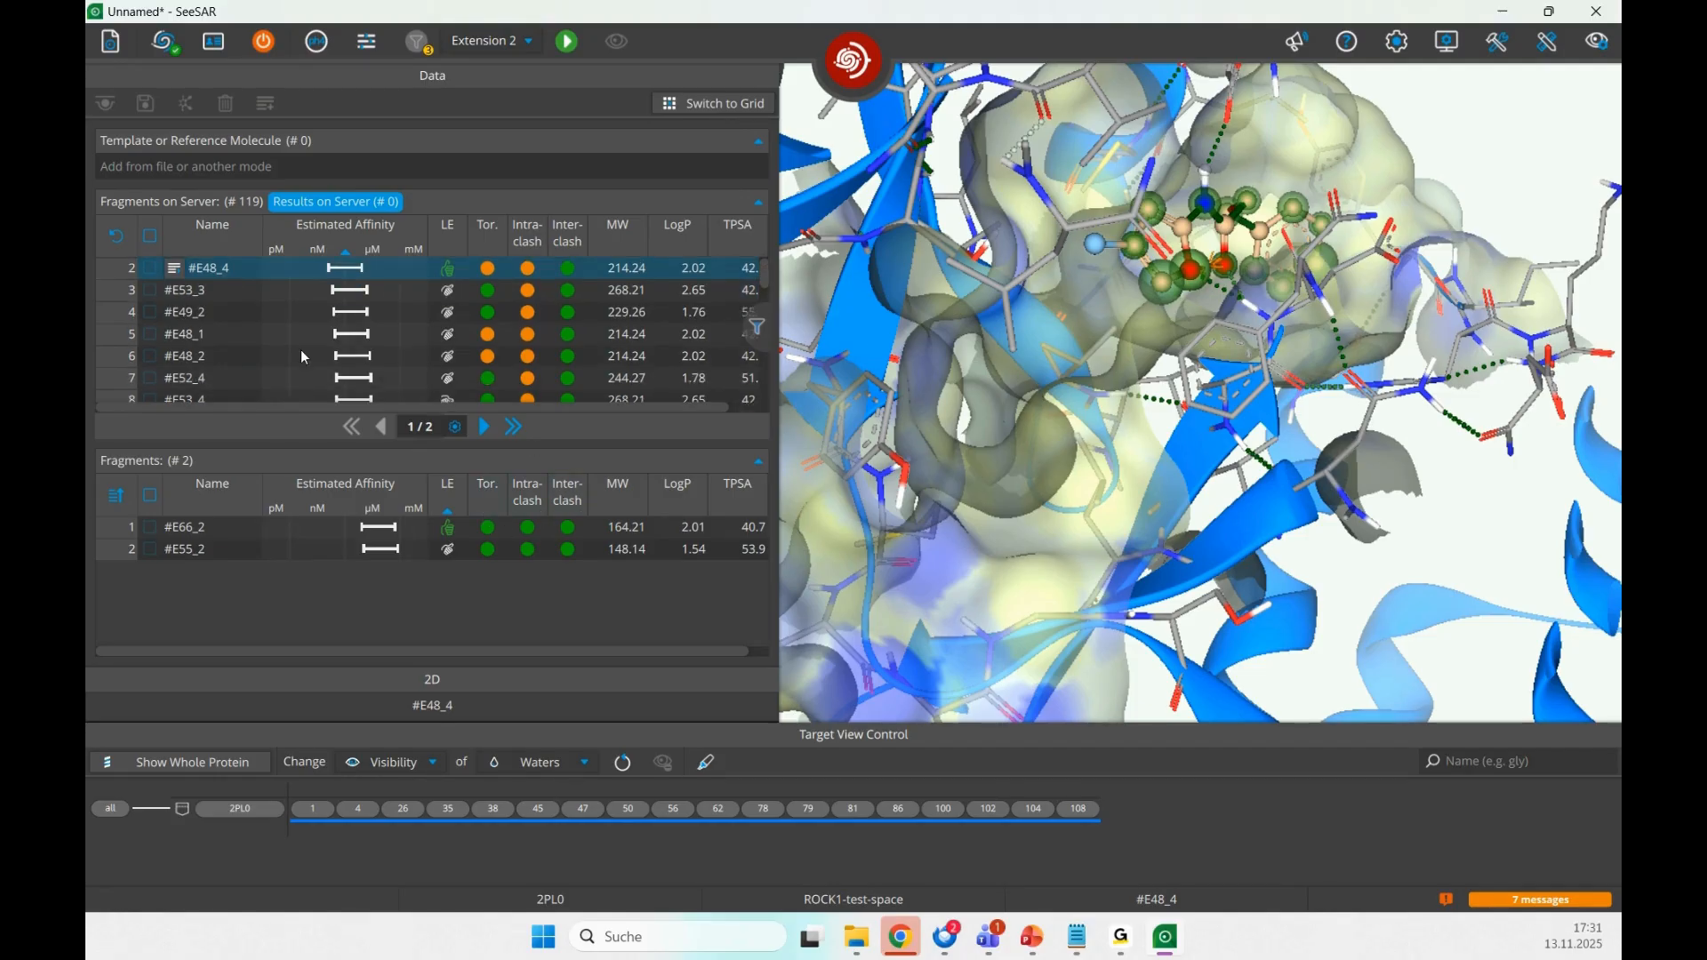
{"action": "scroll", "coordinate": [218, 370], "scroll_direction": "down", "scroll_amount": 1}
- Display fragment #E59_2 in the binding site and add it as input for the next step
{"action": "left_click", "coordinate": [220, 378]}
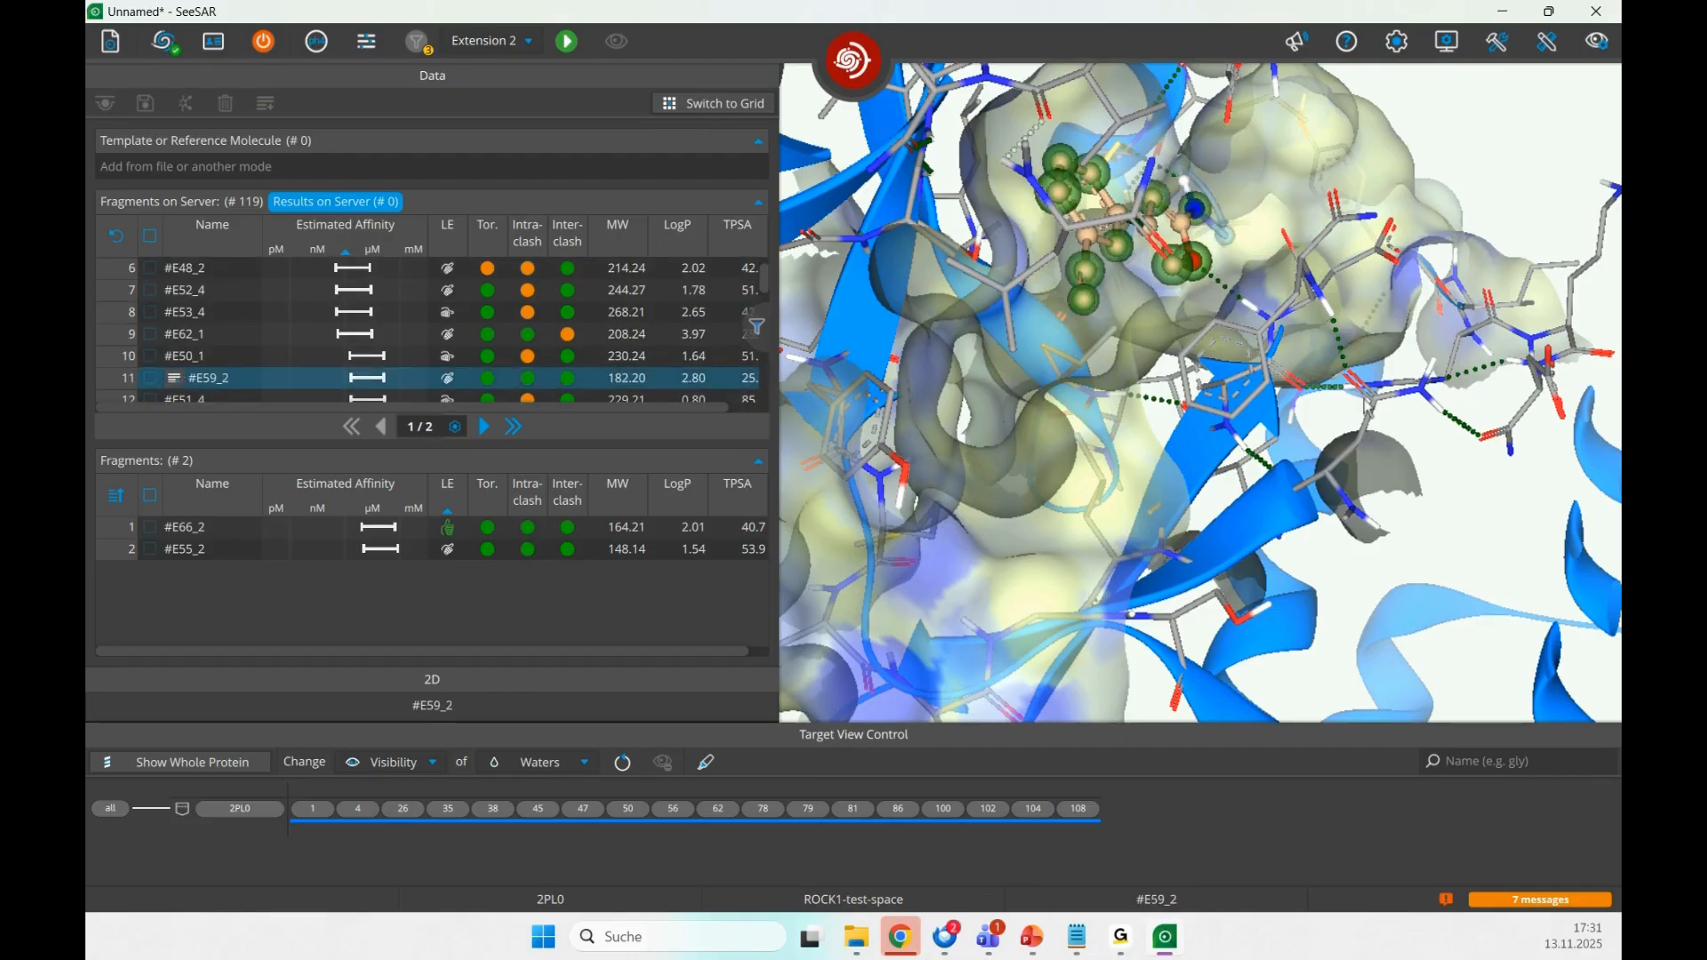
{"action": "left_click_drag", "start_coordinate": [1367, 407], "coordinate": [1159, 442]}
{"action": "right_click", "coordinate": [229, 378]}
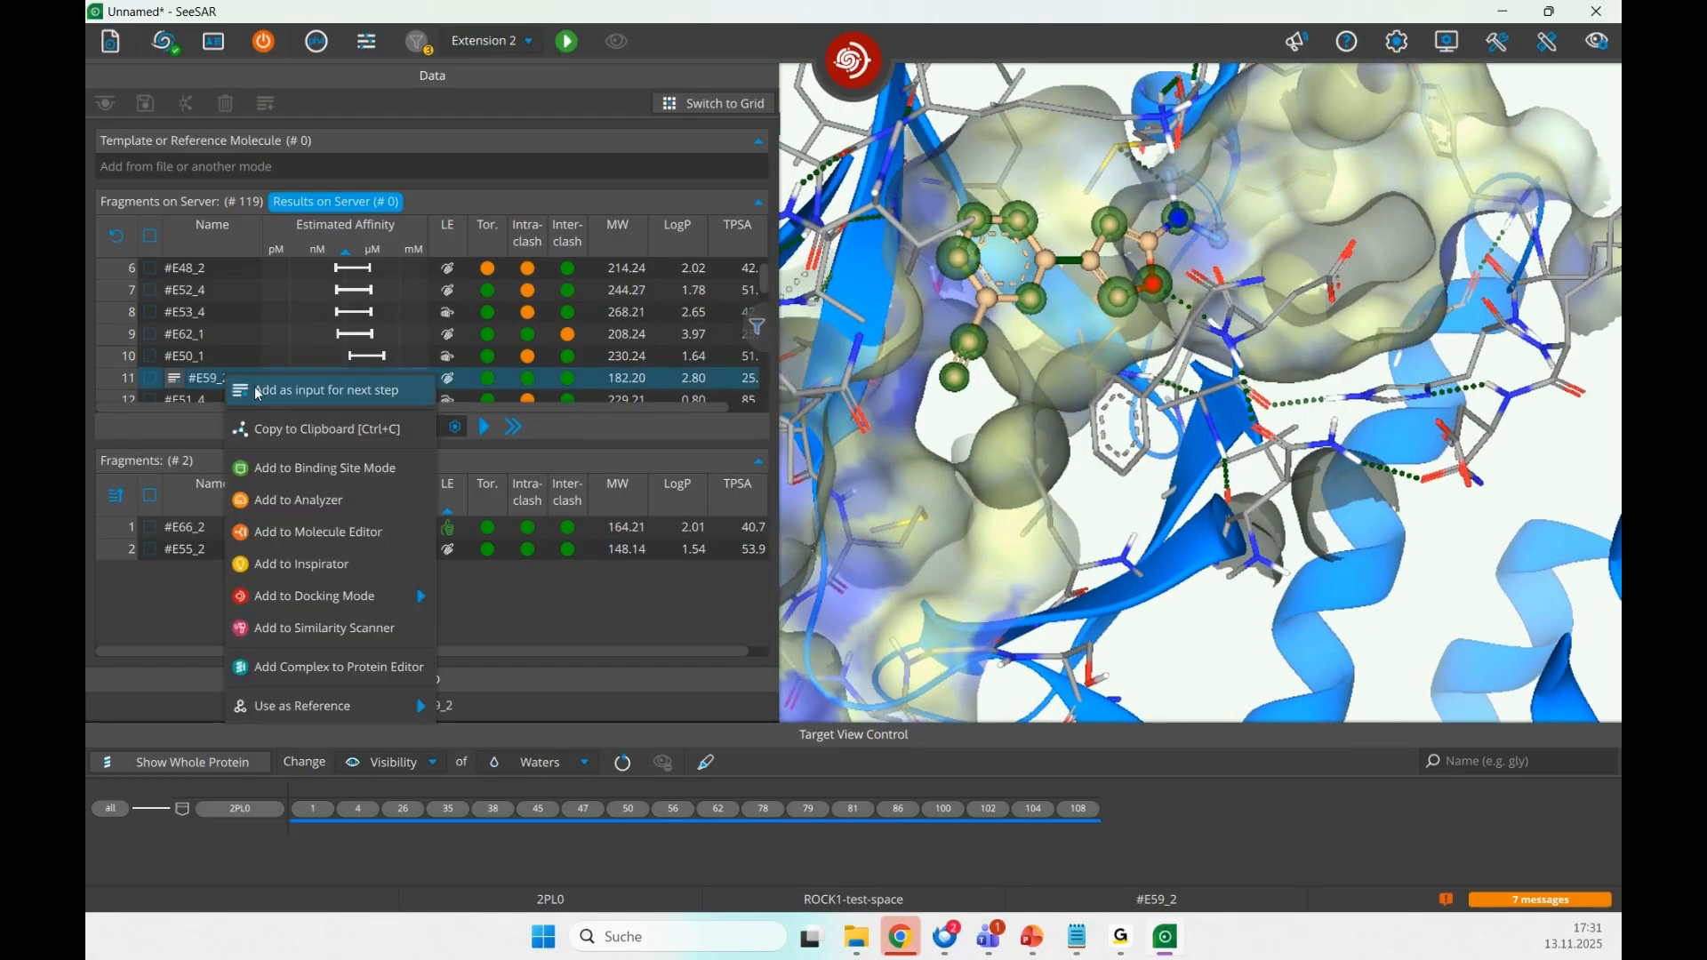
{"action": "left_click", "coordinate": [293, 385]}
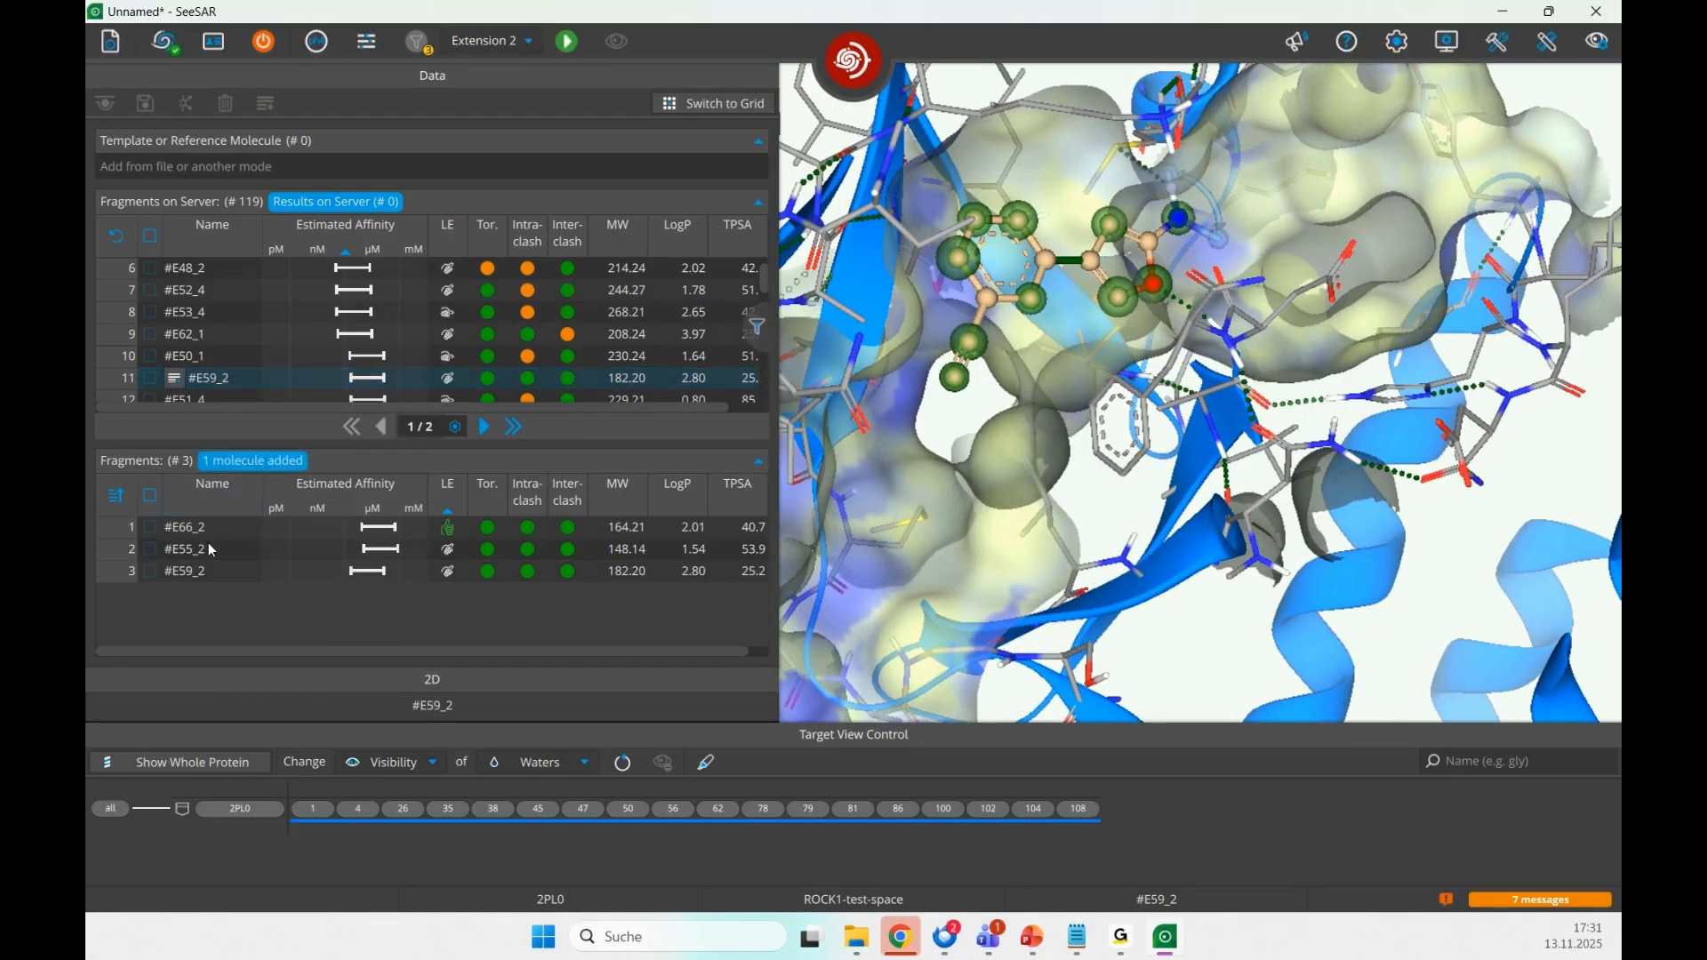
- Run the Extension 2 docking with the three selected fragments and view its progress
{"action": "left_click", "coordinate": [578, 51]}
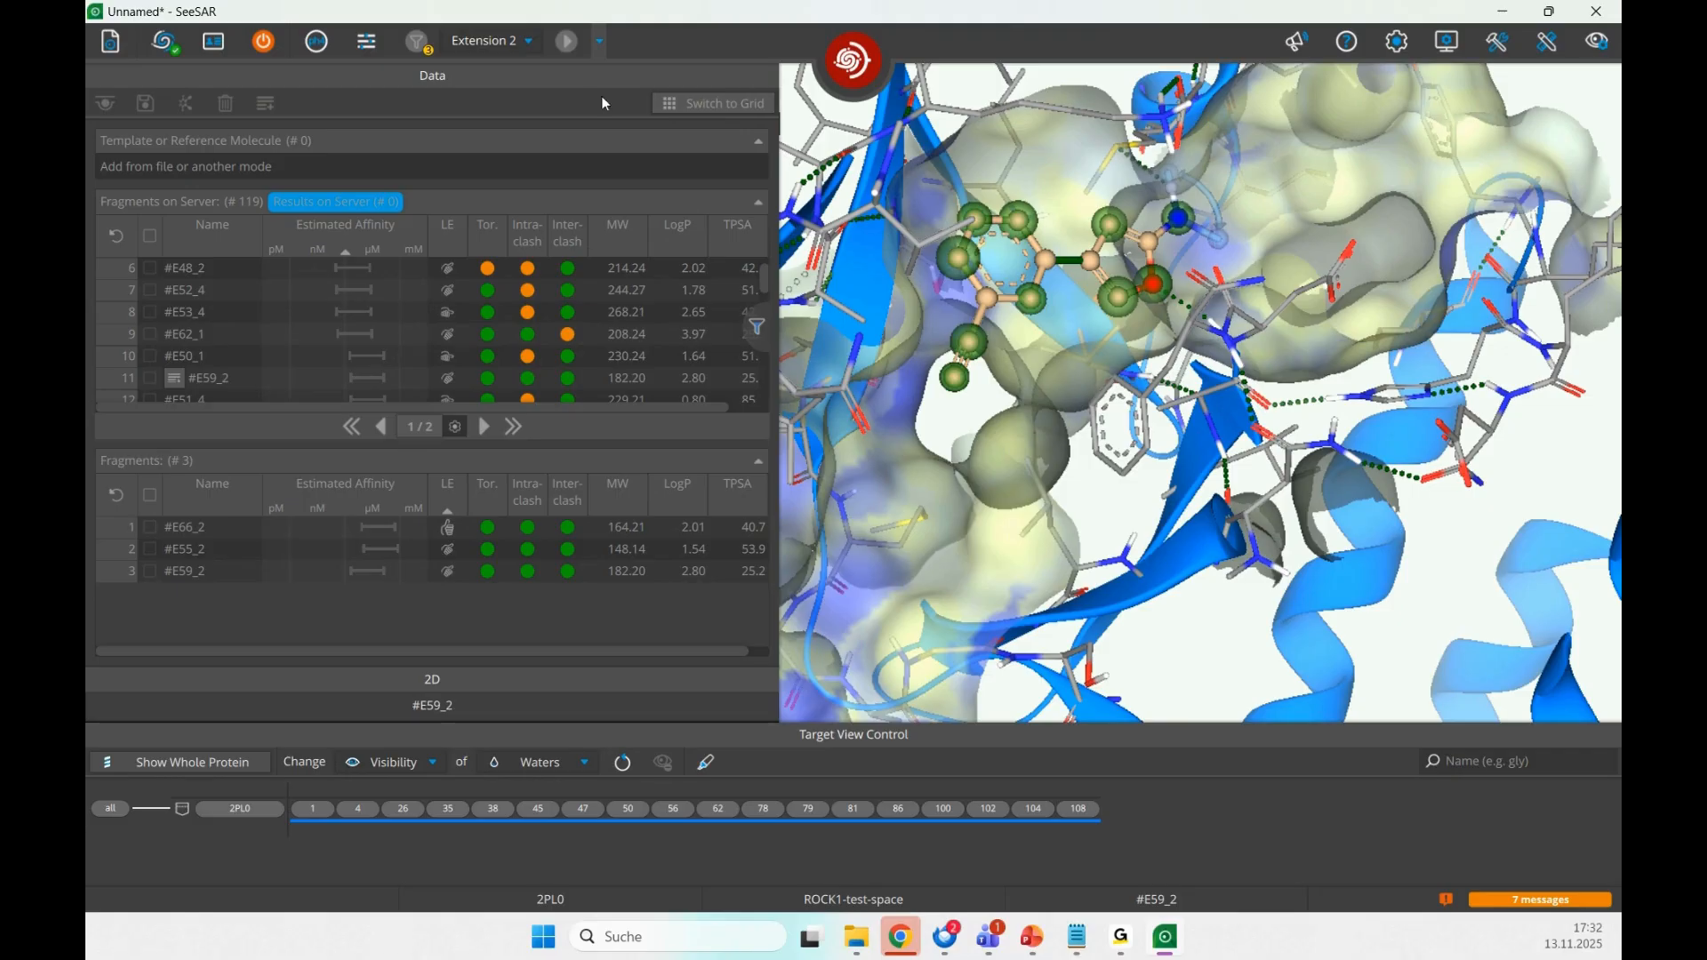
{"action": "left_click", "coordinate": [601, 45]}
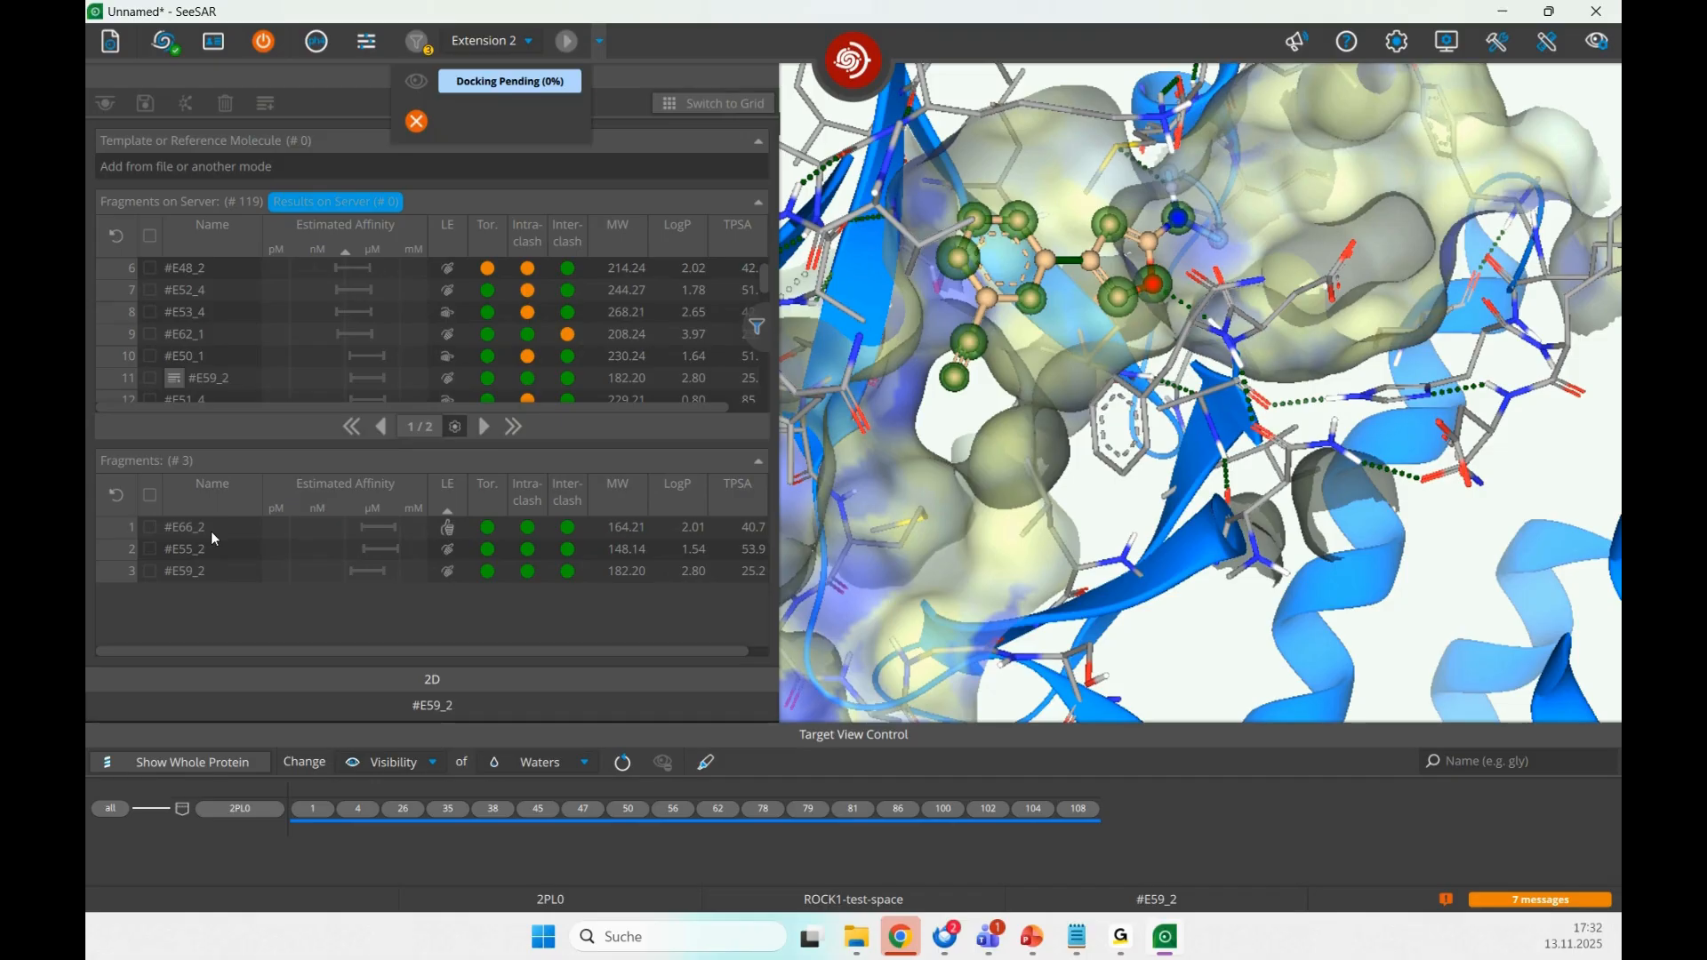
- Open the Extension 2 docking results, display the two top-ranked molecules in the binding site, and enlarge the 2D structure view
{"action": "left_click", "coordinate": [471, 85]}
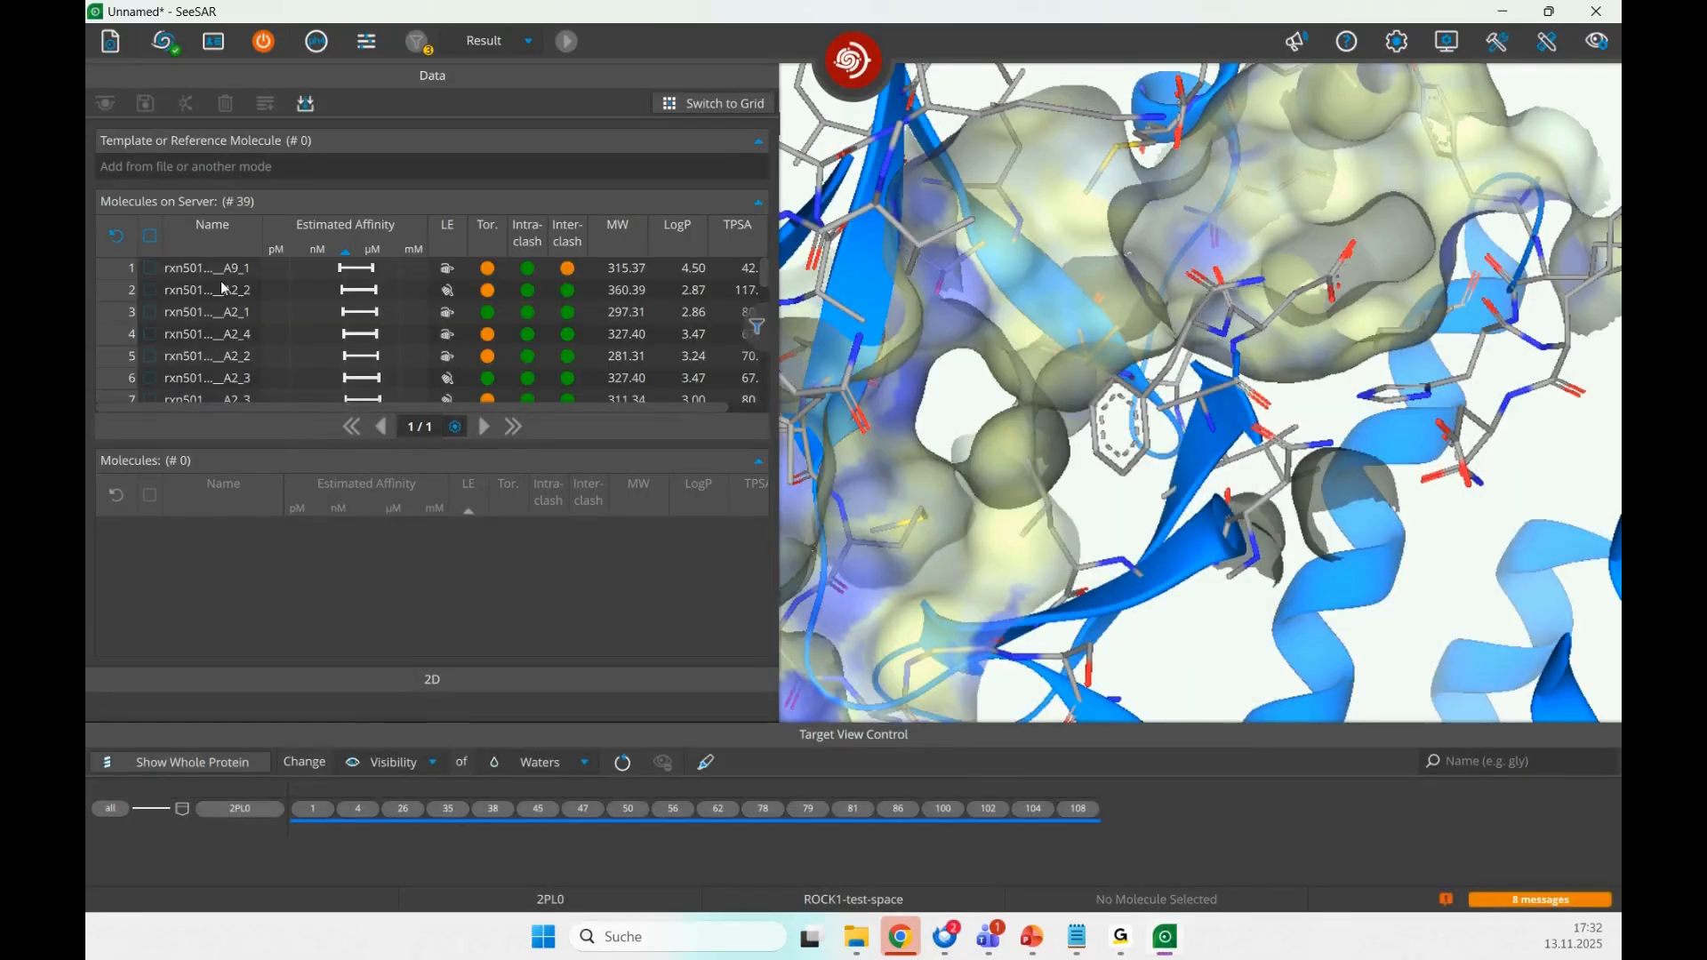
{"action": "left_click", "coordinate": [224, 289]}
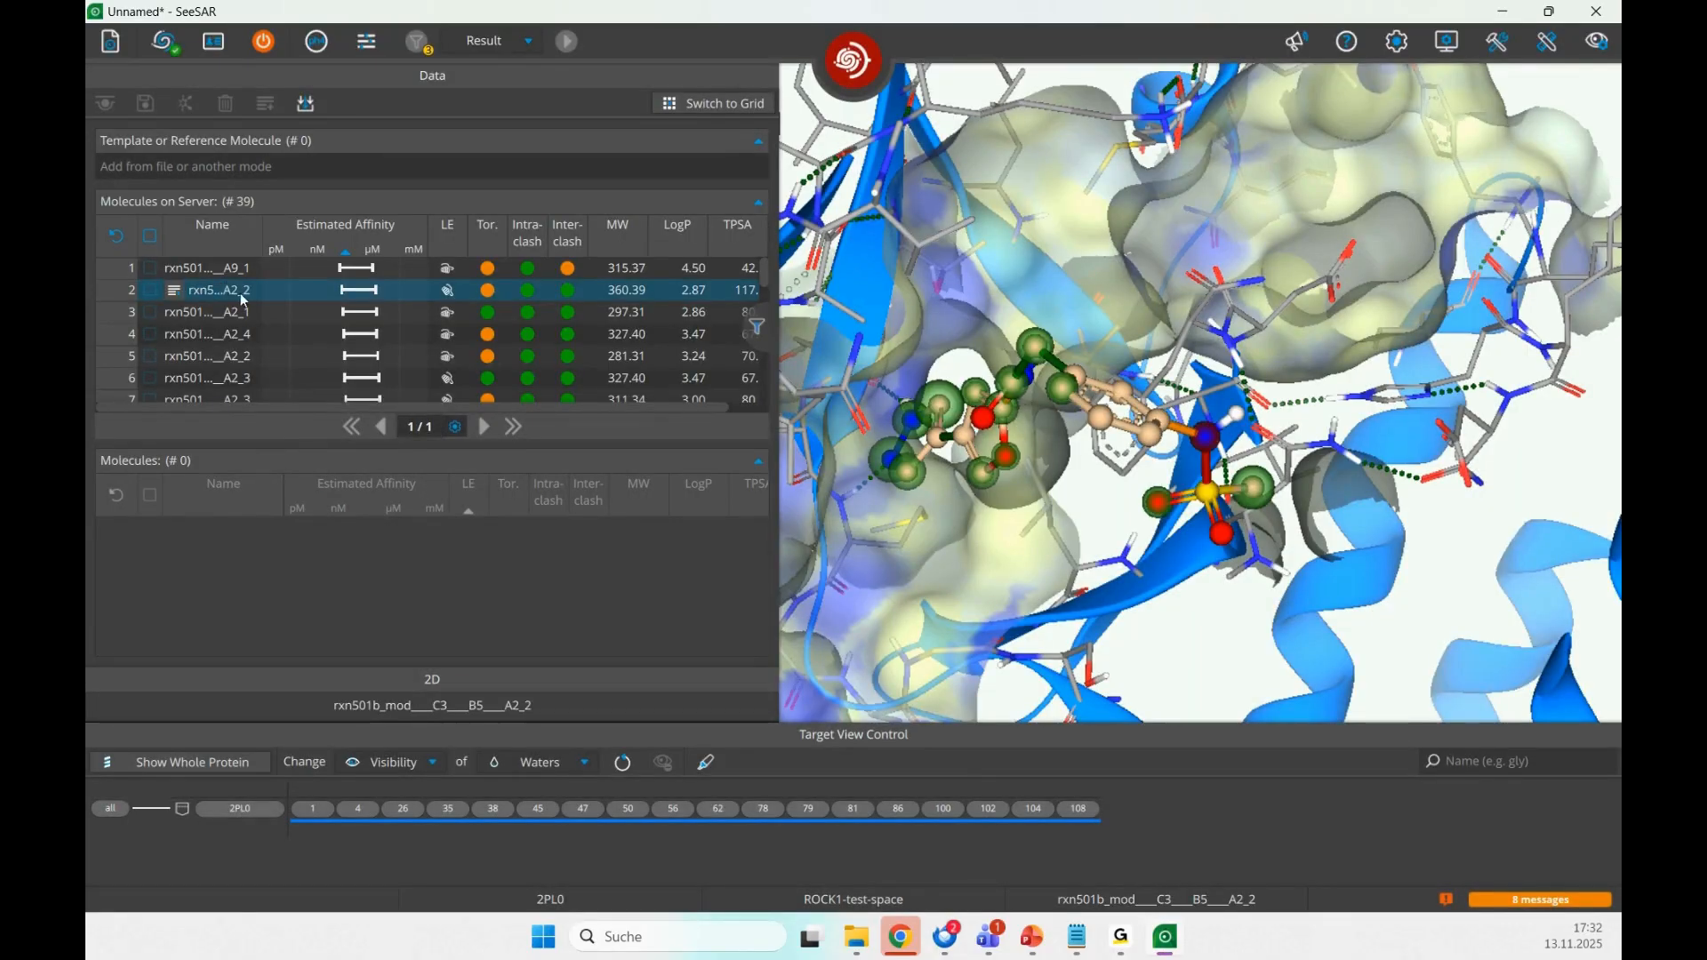
{"action": "key", "text": "Up"}
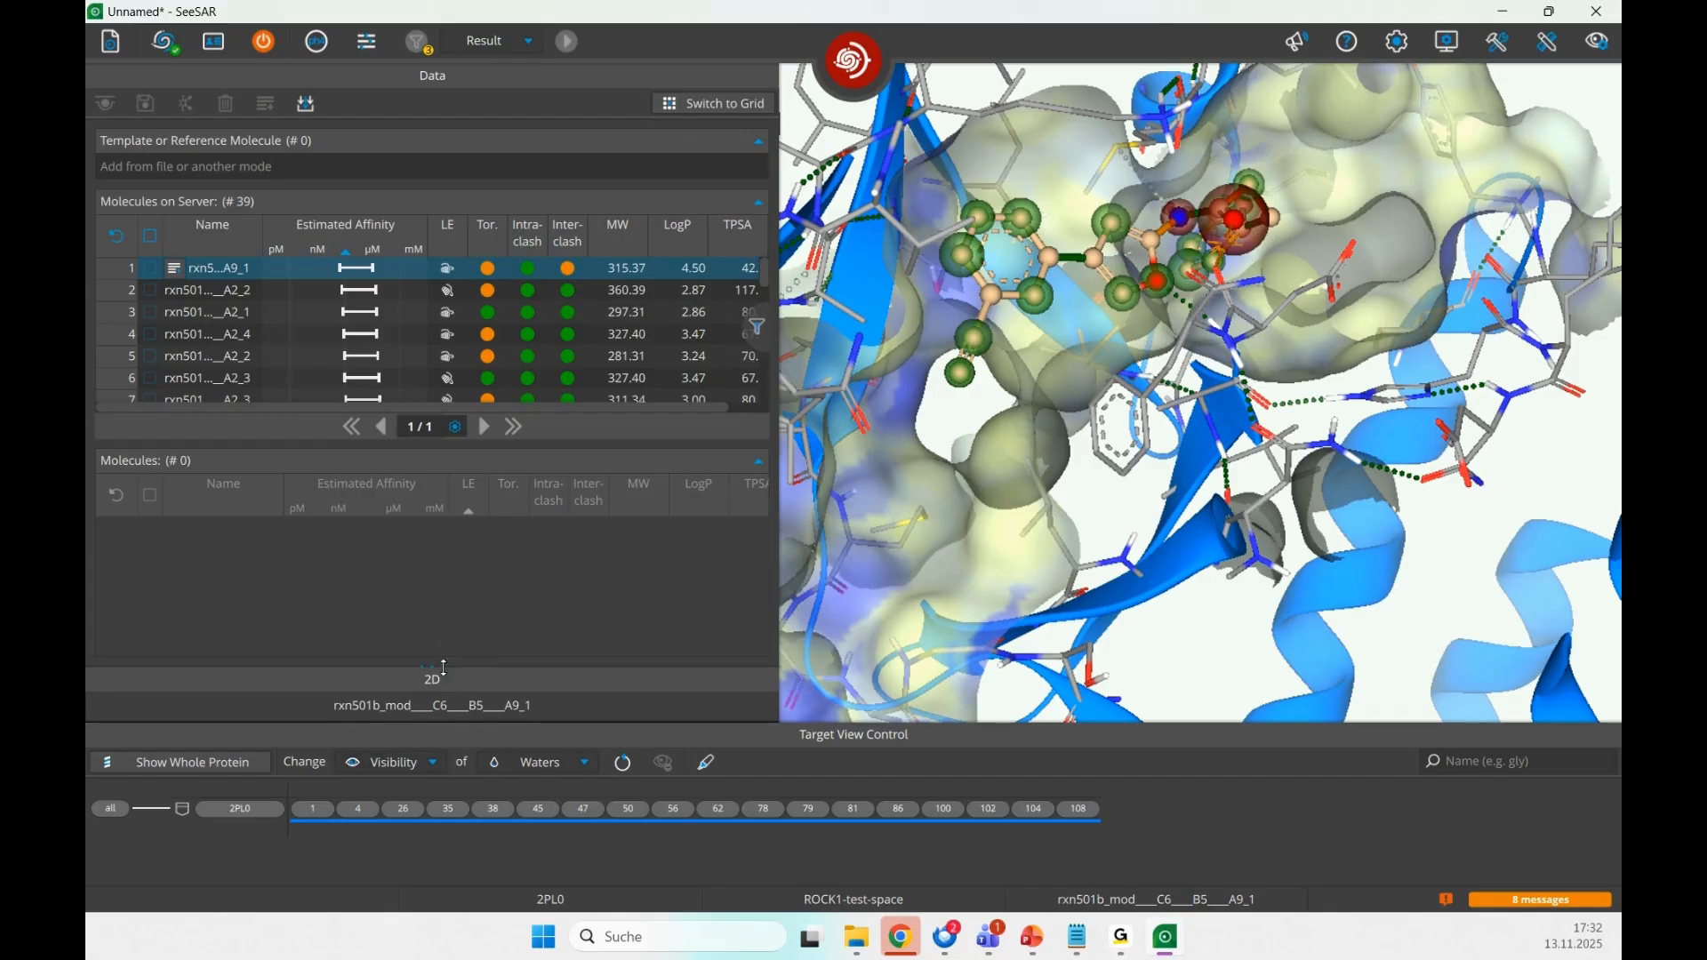
{"action": "left_click_drag", "start_coordinate": [453, 682], "coordinate": [449, 554]}
- Examine the binding poses and 2D structures of the molecules ranked second to fifth by estimated affinity
{"action": "key", "text": "Down"}
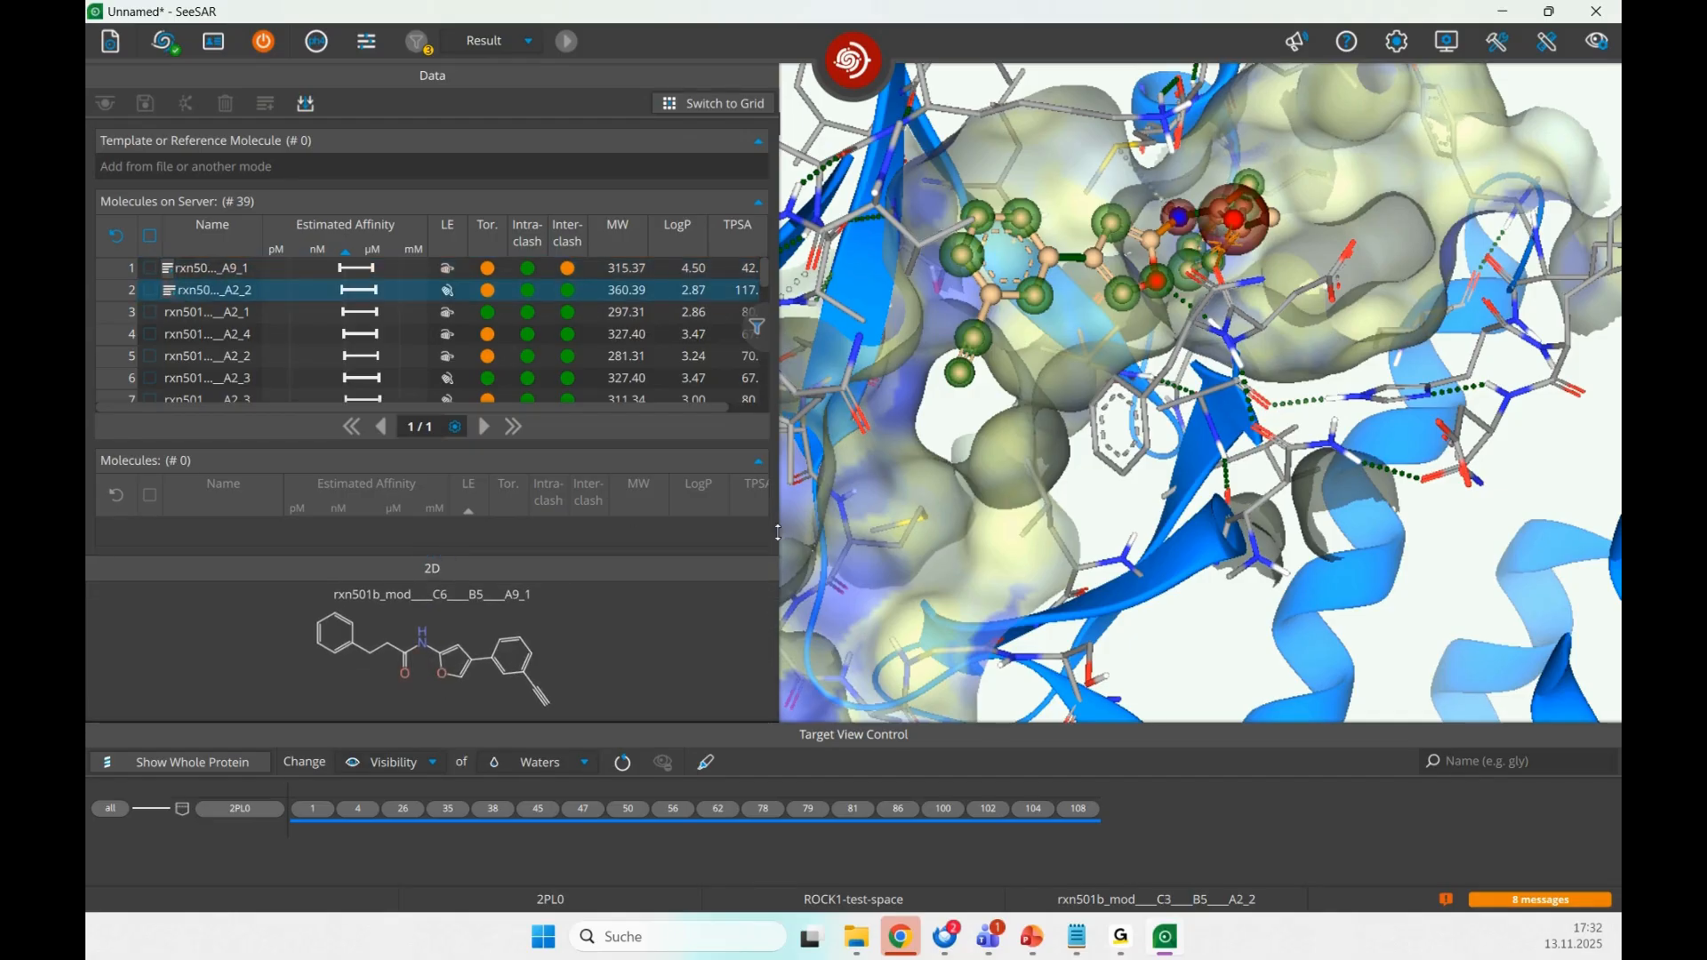
{"action": "key", "text": "Down"}
{"action": "mouse_move", "coordinate": [1053, 608]}
{"action": "left_mouse_down"}
{"action": "mouse_move", "coordinate": [1068, 452]}
{"action": "mouse_move", "coordinate": [1129, 472]}
{"action": "mouse_move", "coordinate": [1125, 547]}
{"action": "left_mouse_up"}
{"action": "key", "text": "Down"}
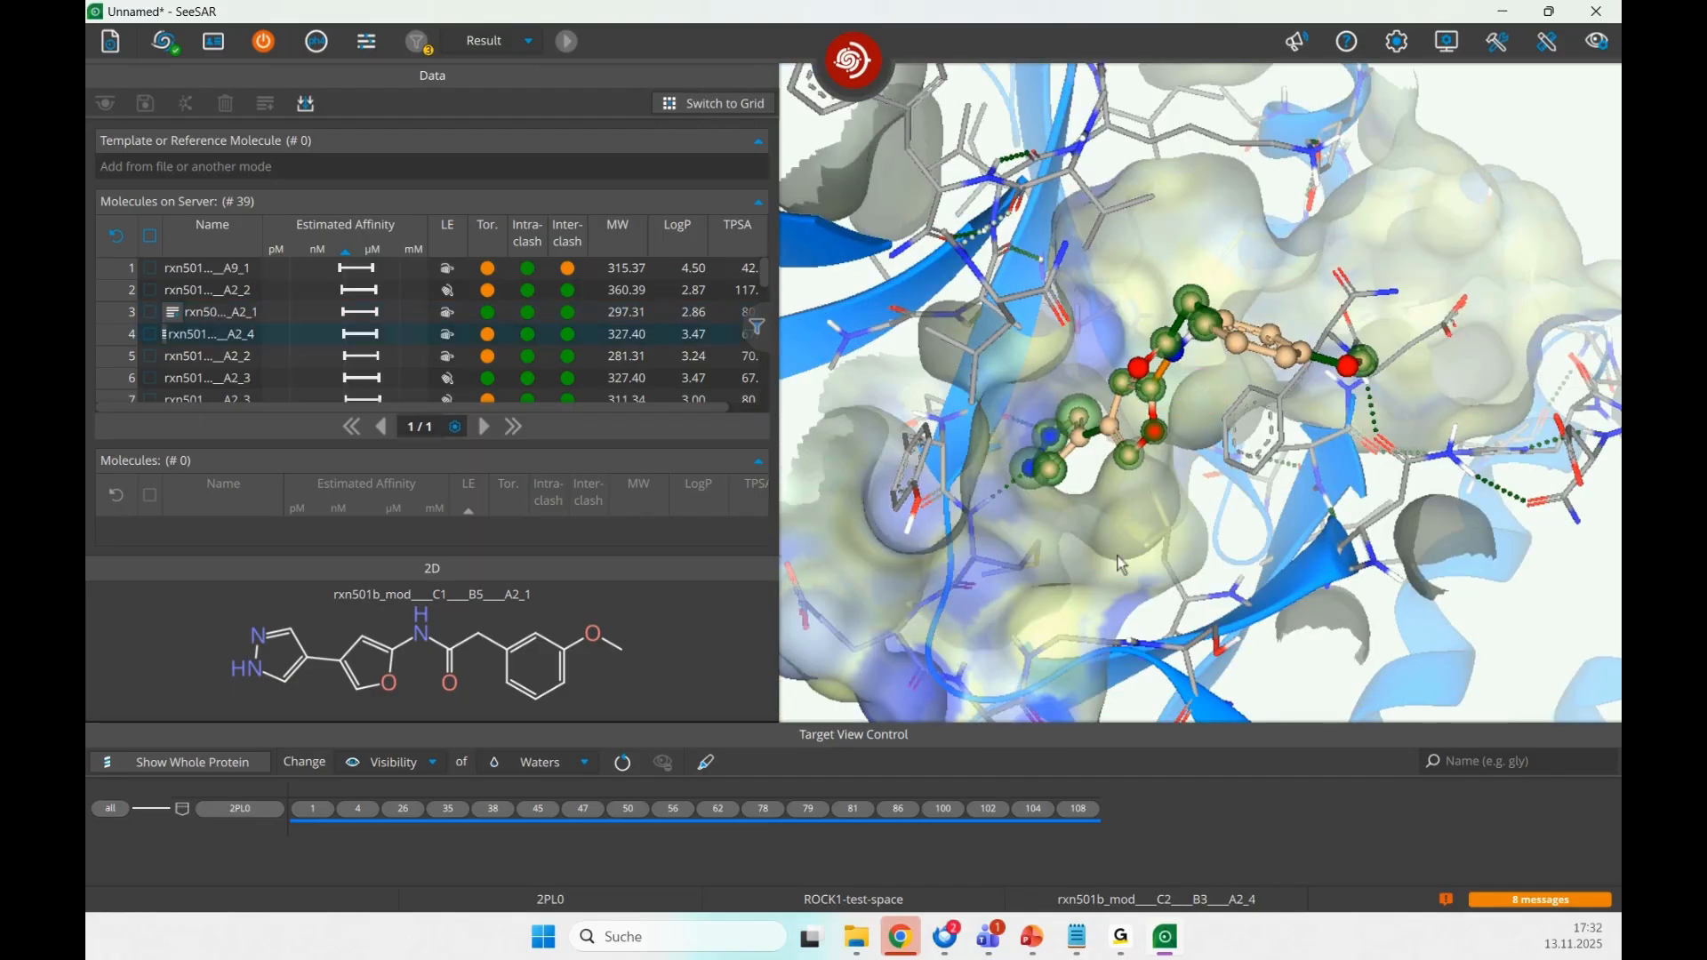
{"action": "key", "text": "Down"}
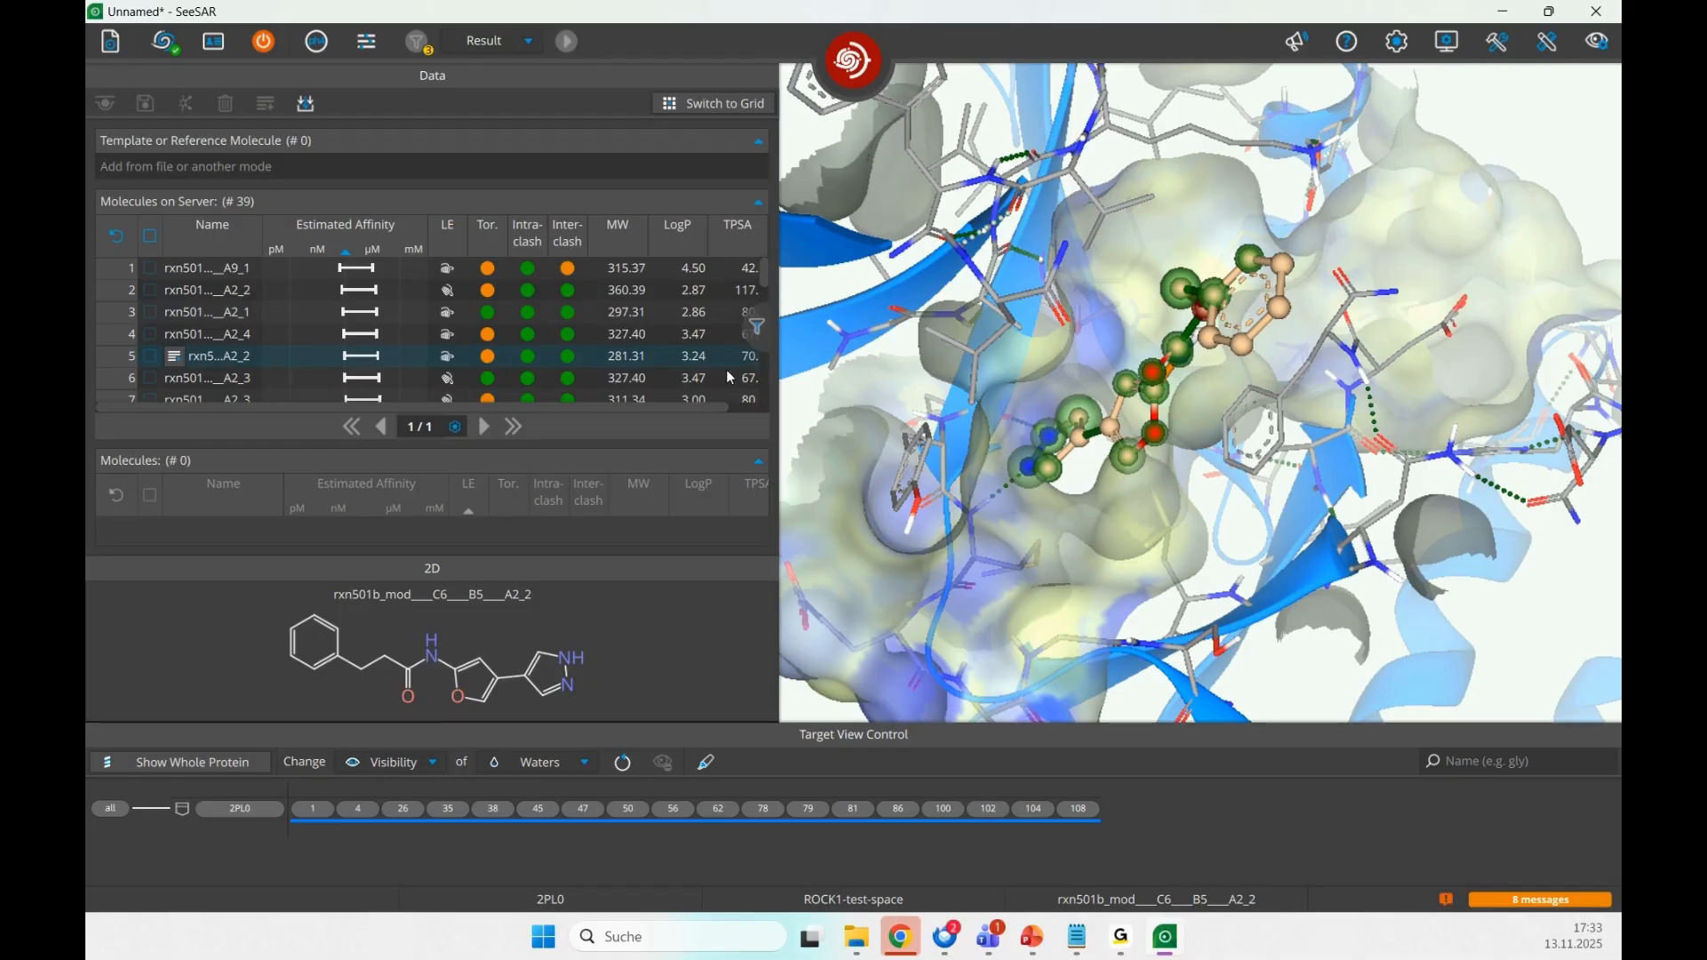
- Look at the option for adding the top 10000 server molecules to the result table and its adjustable molecule count
{"action": "left_click", "coordinate": [315, 110]}
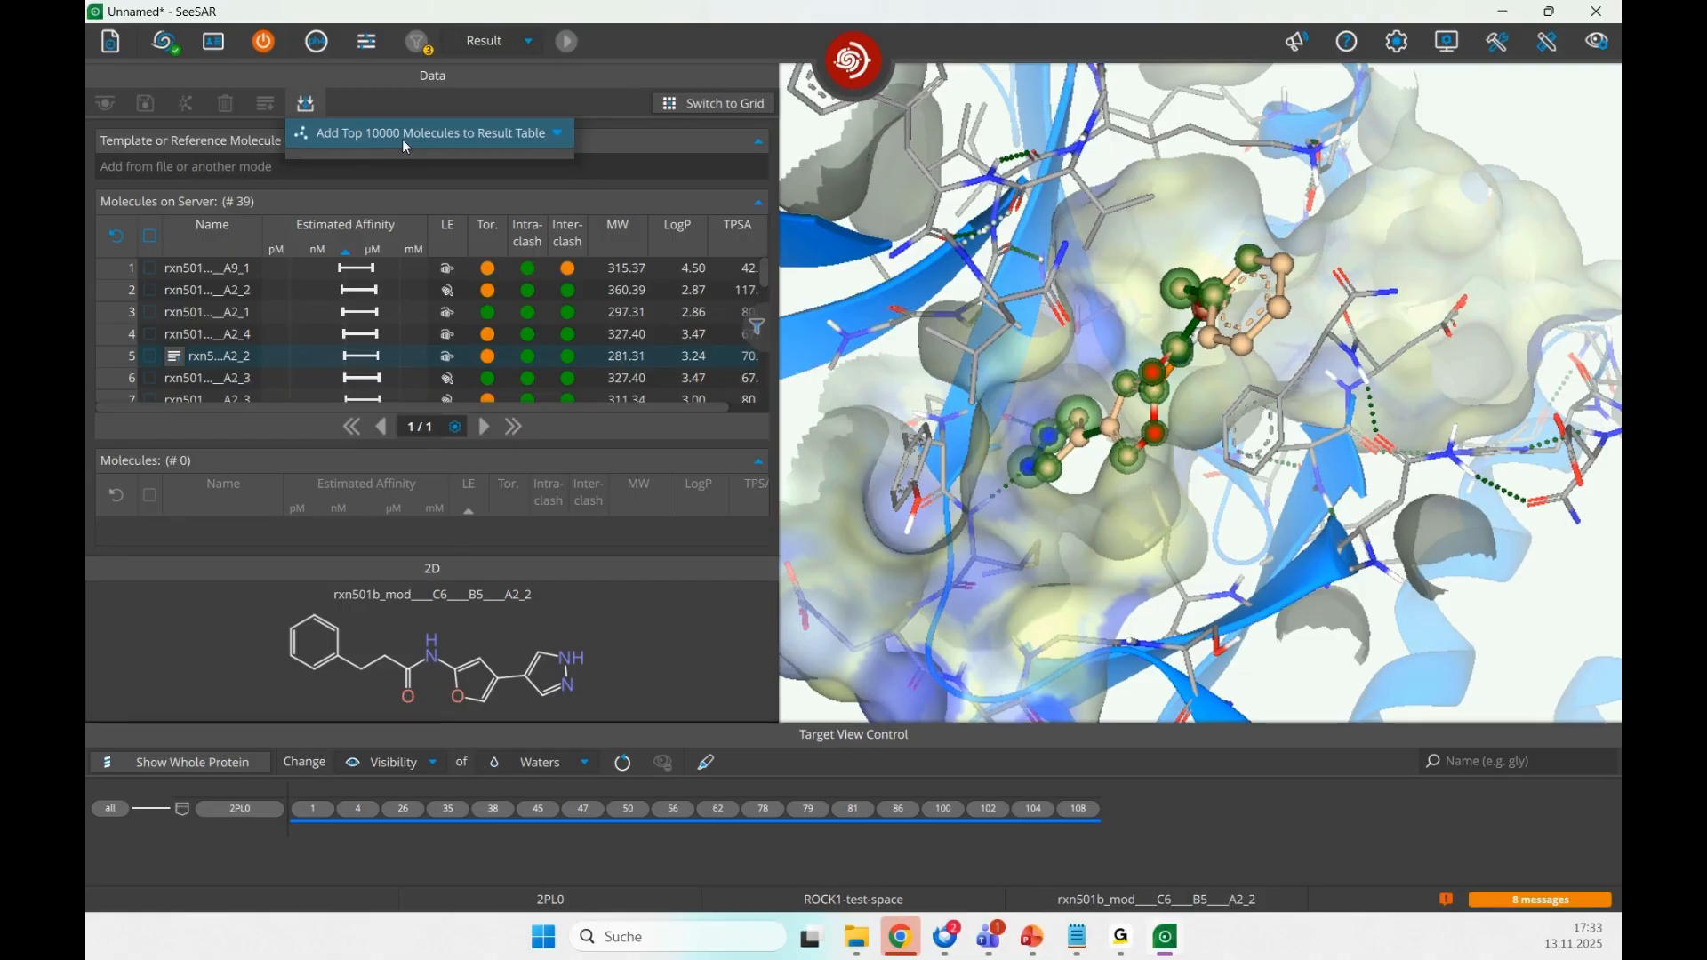
{"action": "left_click", "coordinate": [561, 135]}
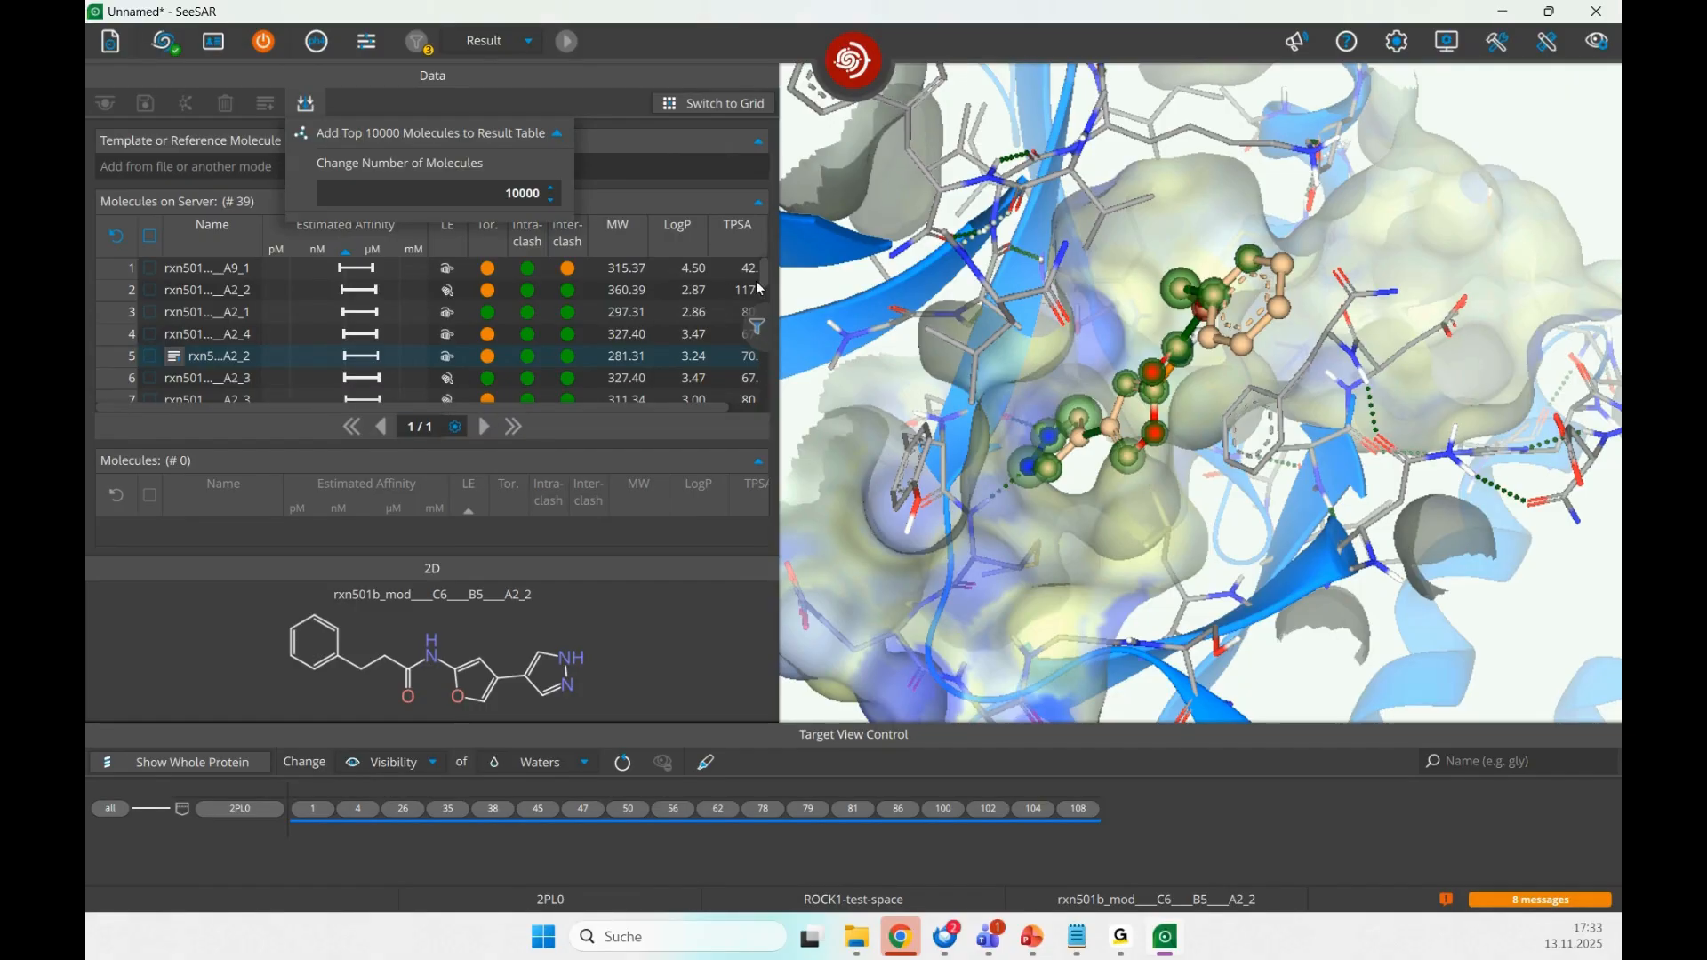
{"action": "mouse_move", "coordinate": [768, 281]}
{"action": "left_mouse_down"}
{"action": "mouse_move", "coordinate": [777, 400]}
{"action": "mouse_move", "coordinate": [766, 263]}
{"action": "left_mouse_up"}
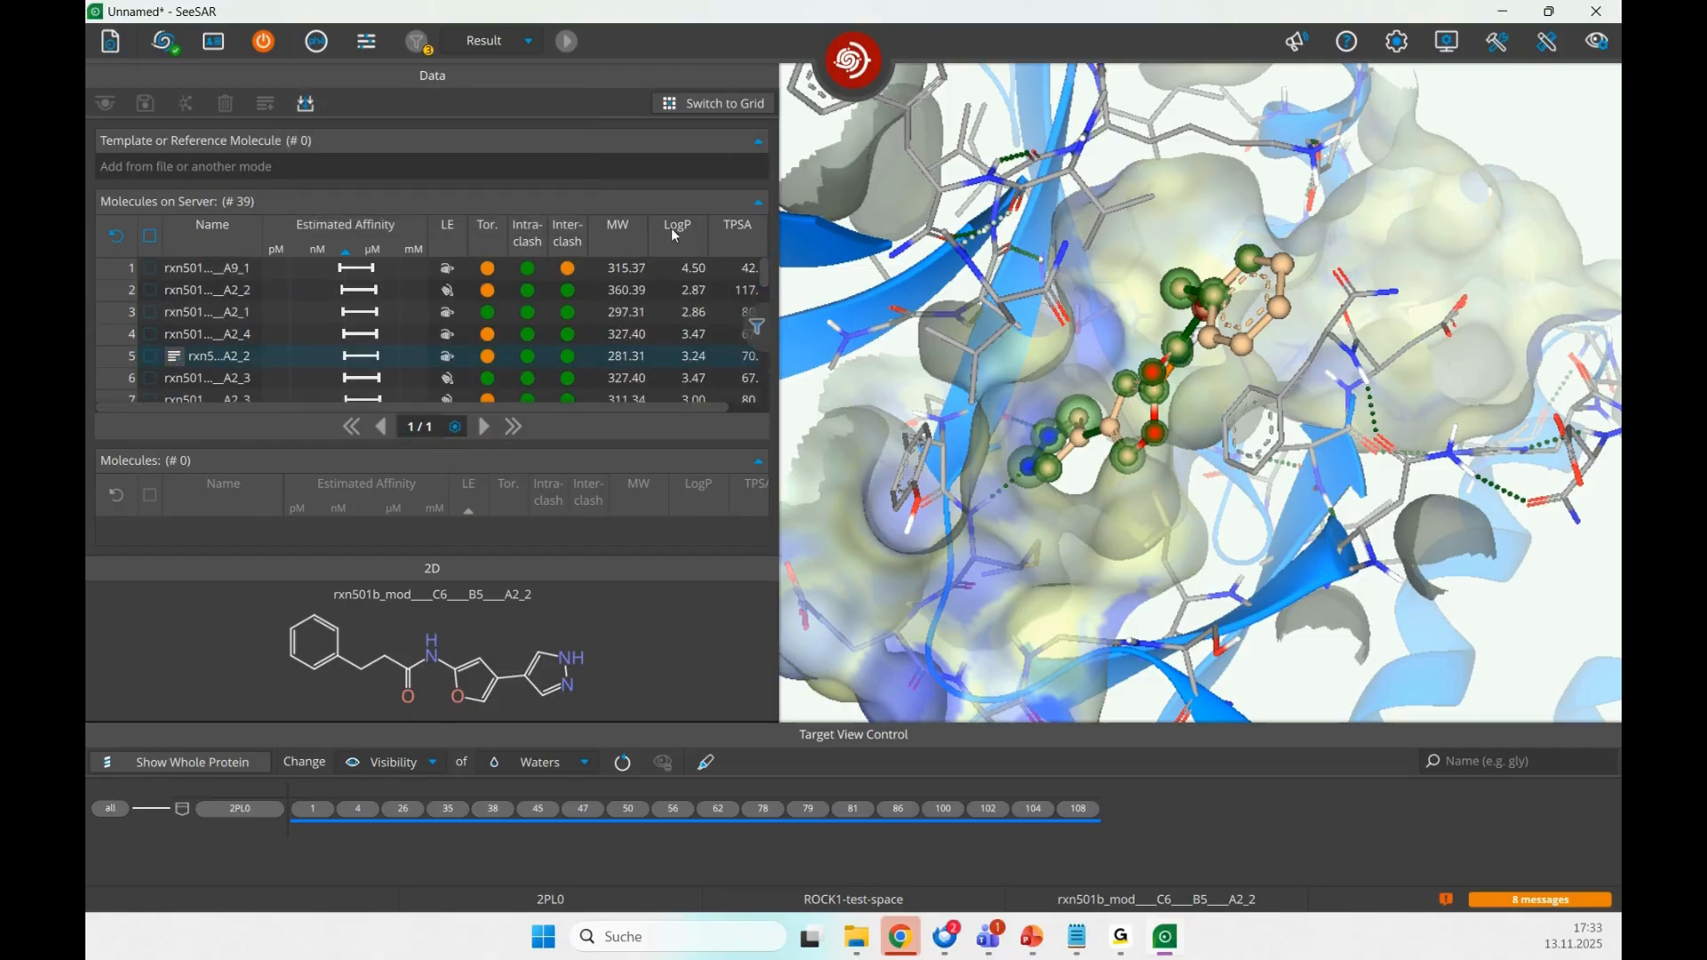
{"action": "left_click", "coordinate": [306, 103]}
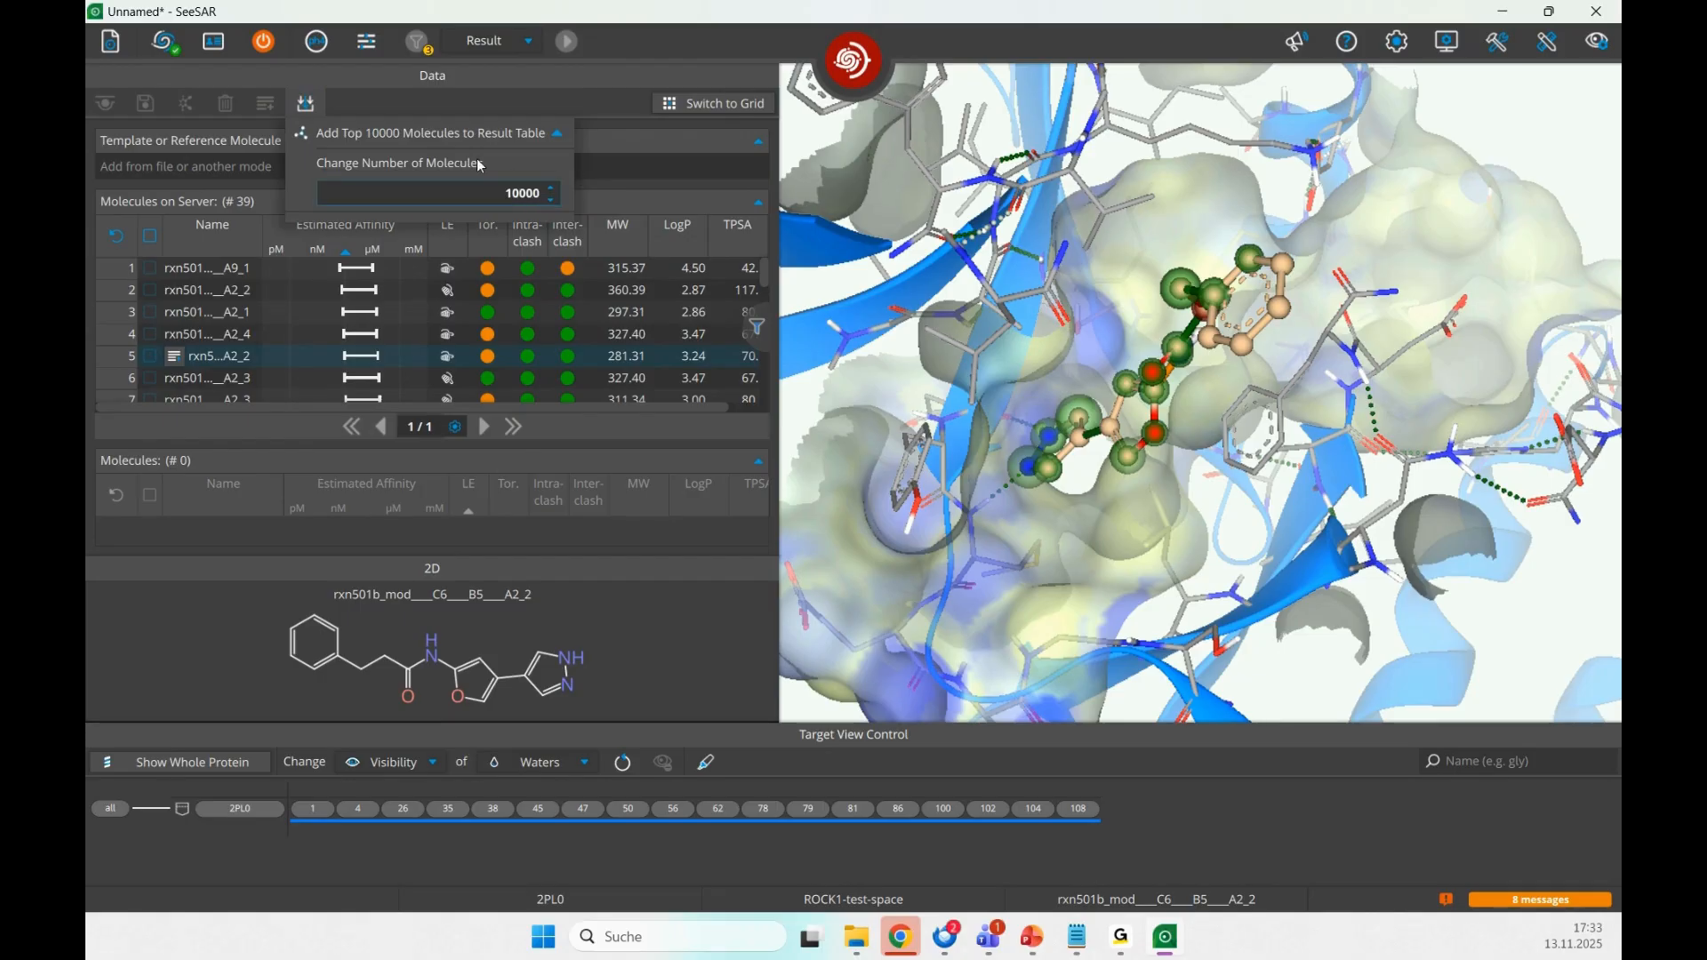
{"action": "left_click", "coordinate": [318, 108]}
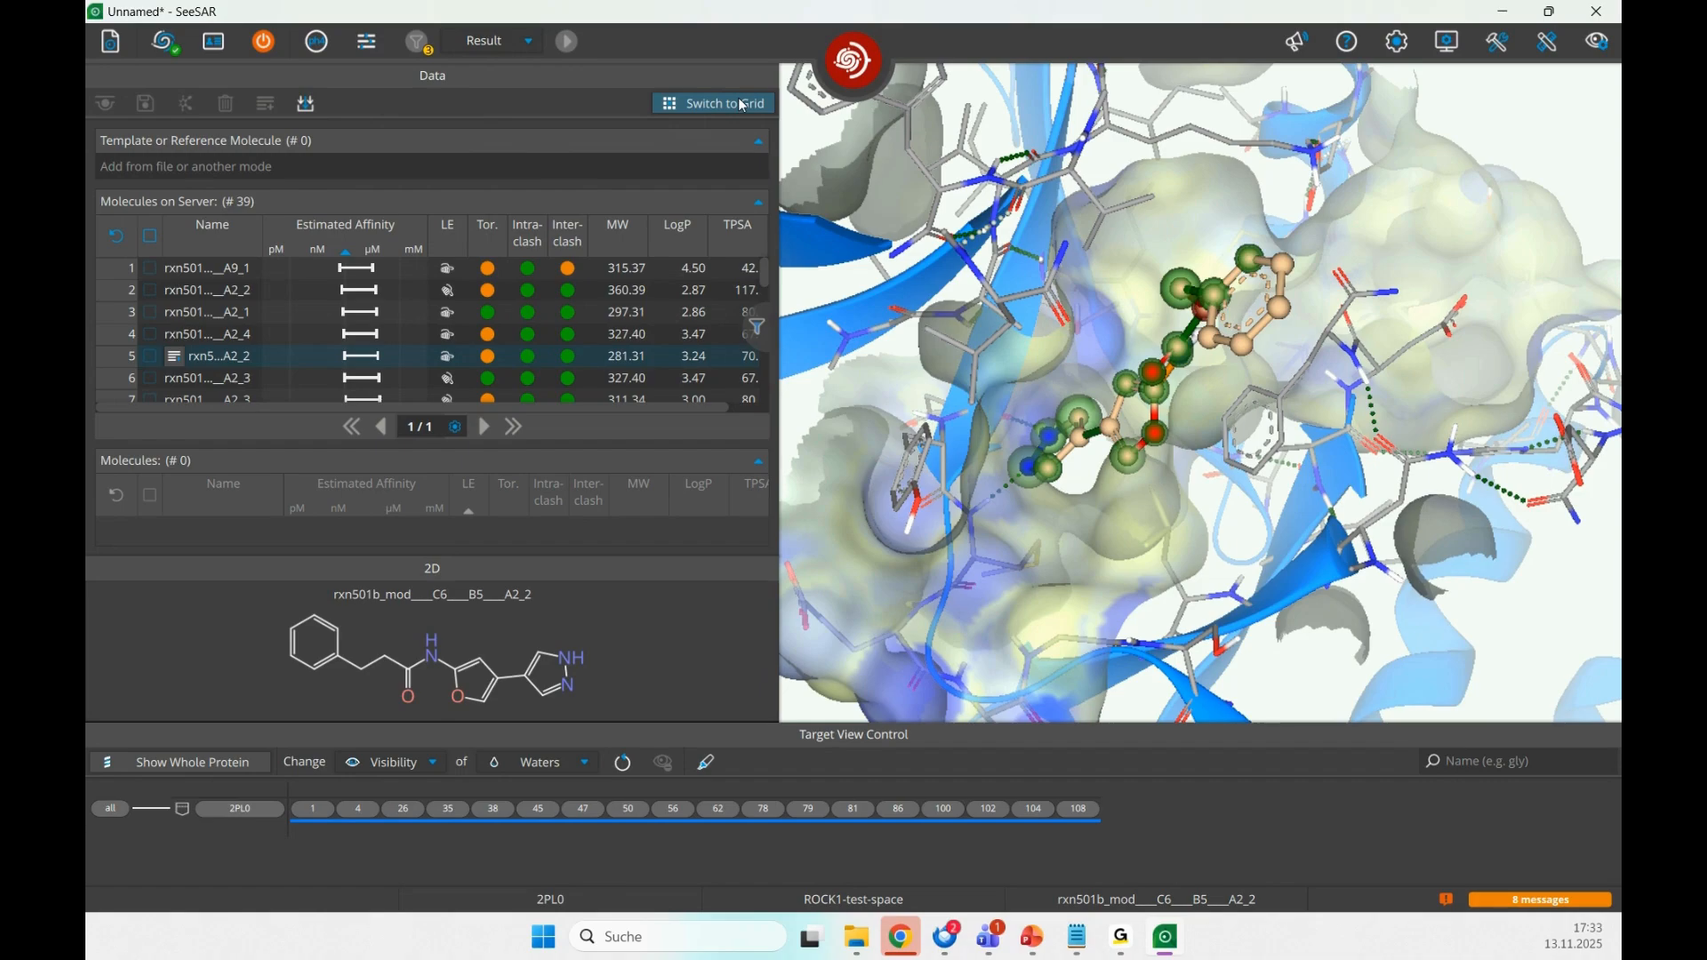
- Add the 2PL0 ligand STI_A_200 from Proteins mode to the Inspirator and generate analogs of it with Analoging
{"action": "left_click", "coordinate": [847, 84]}
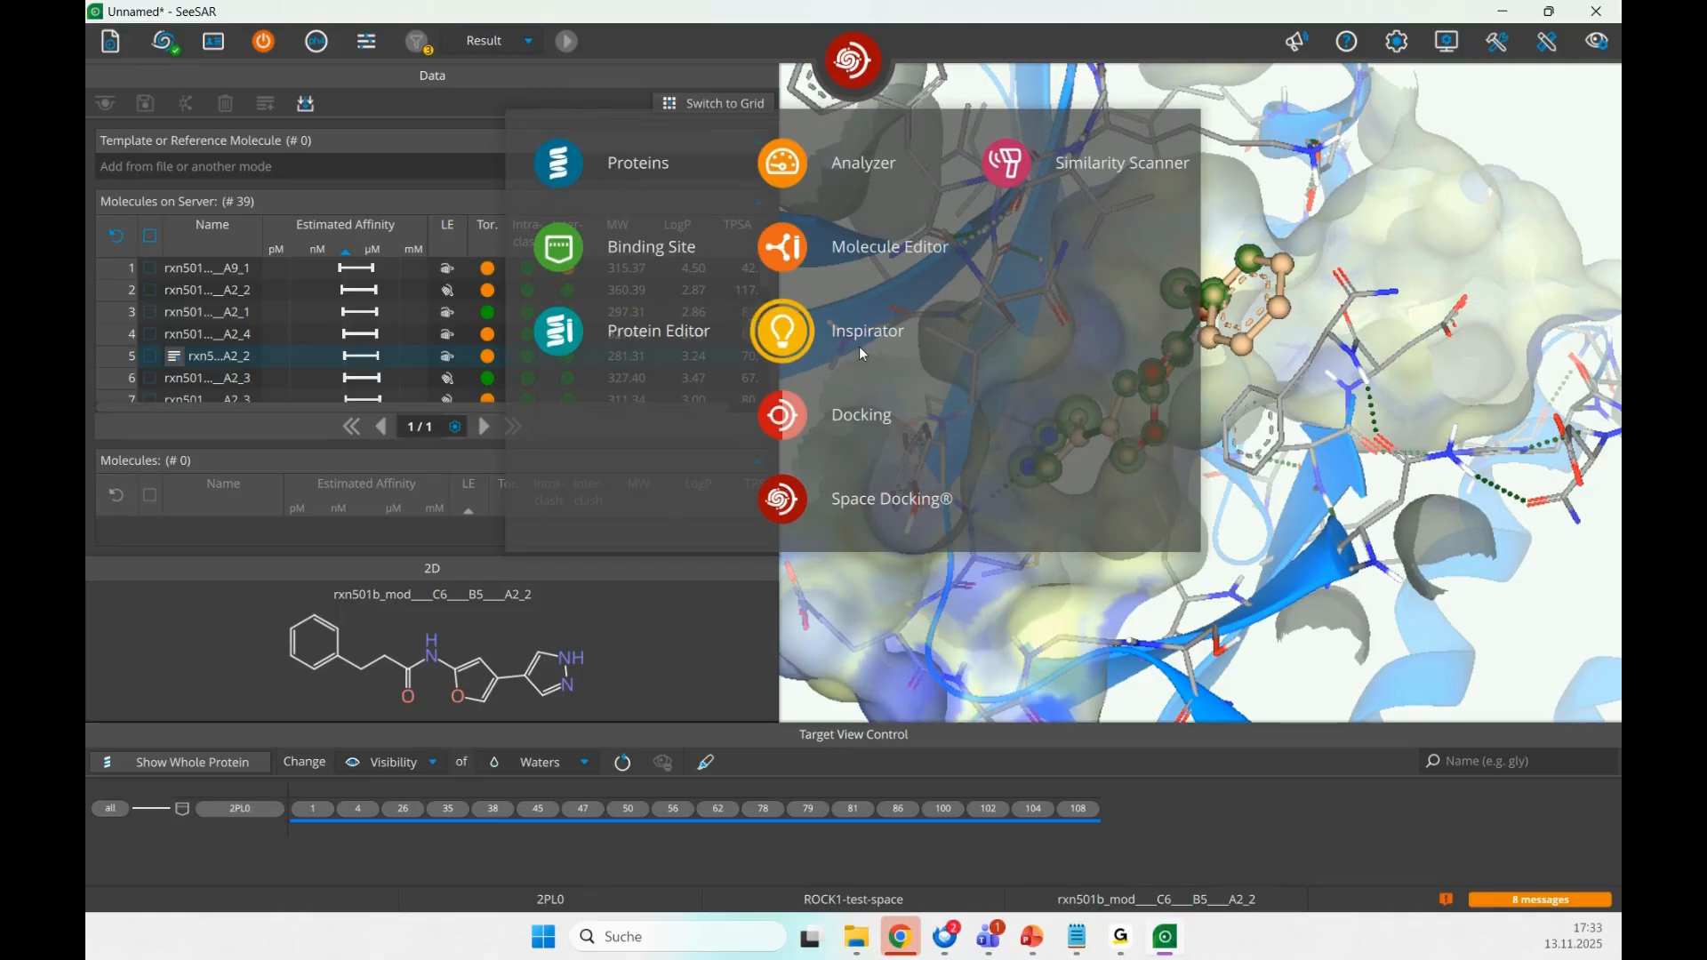
{"action": "left_click", "coordinate": [577, 191]}
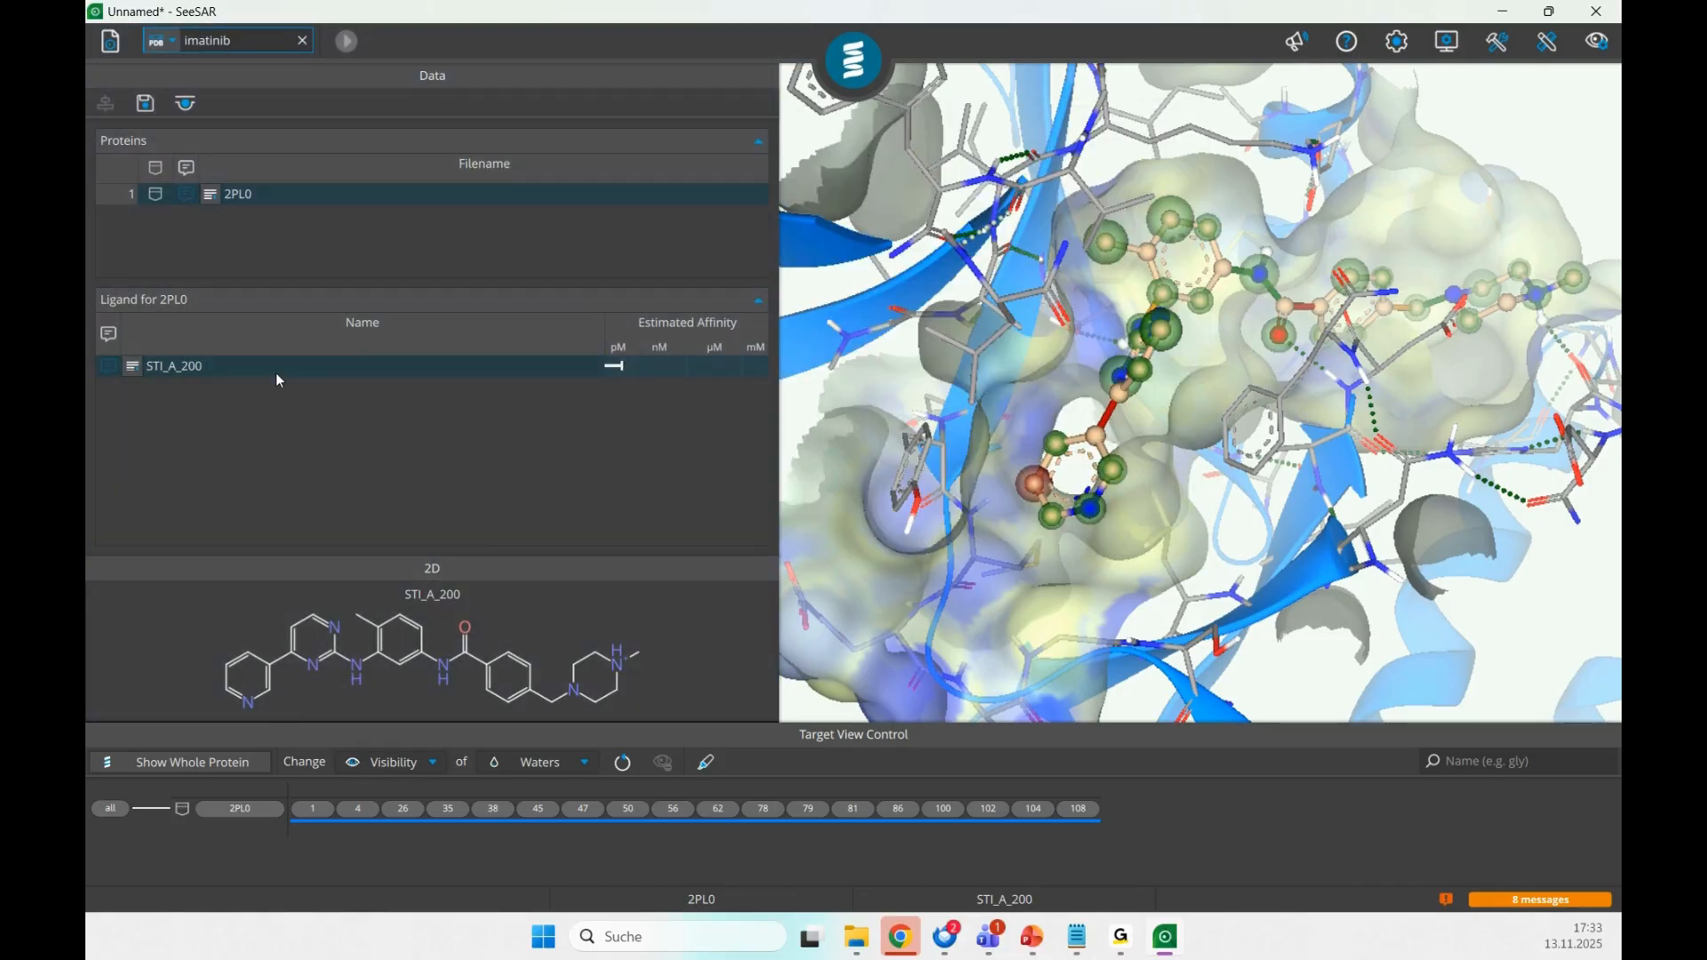
{"action": "right_click", "coordinate": [225, 367]}
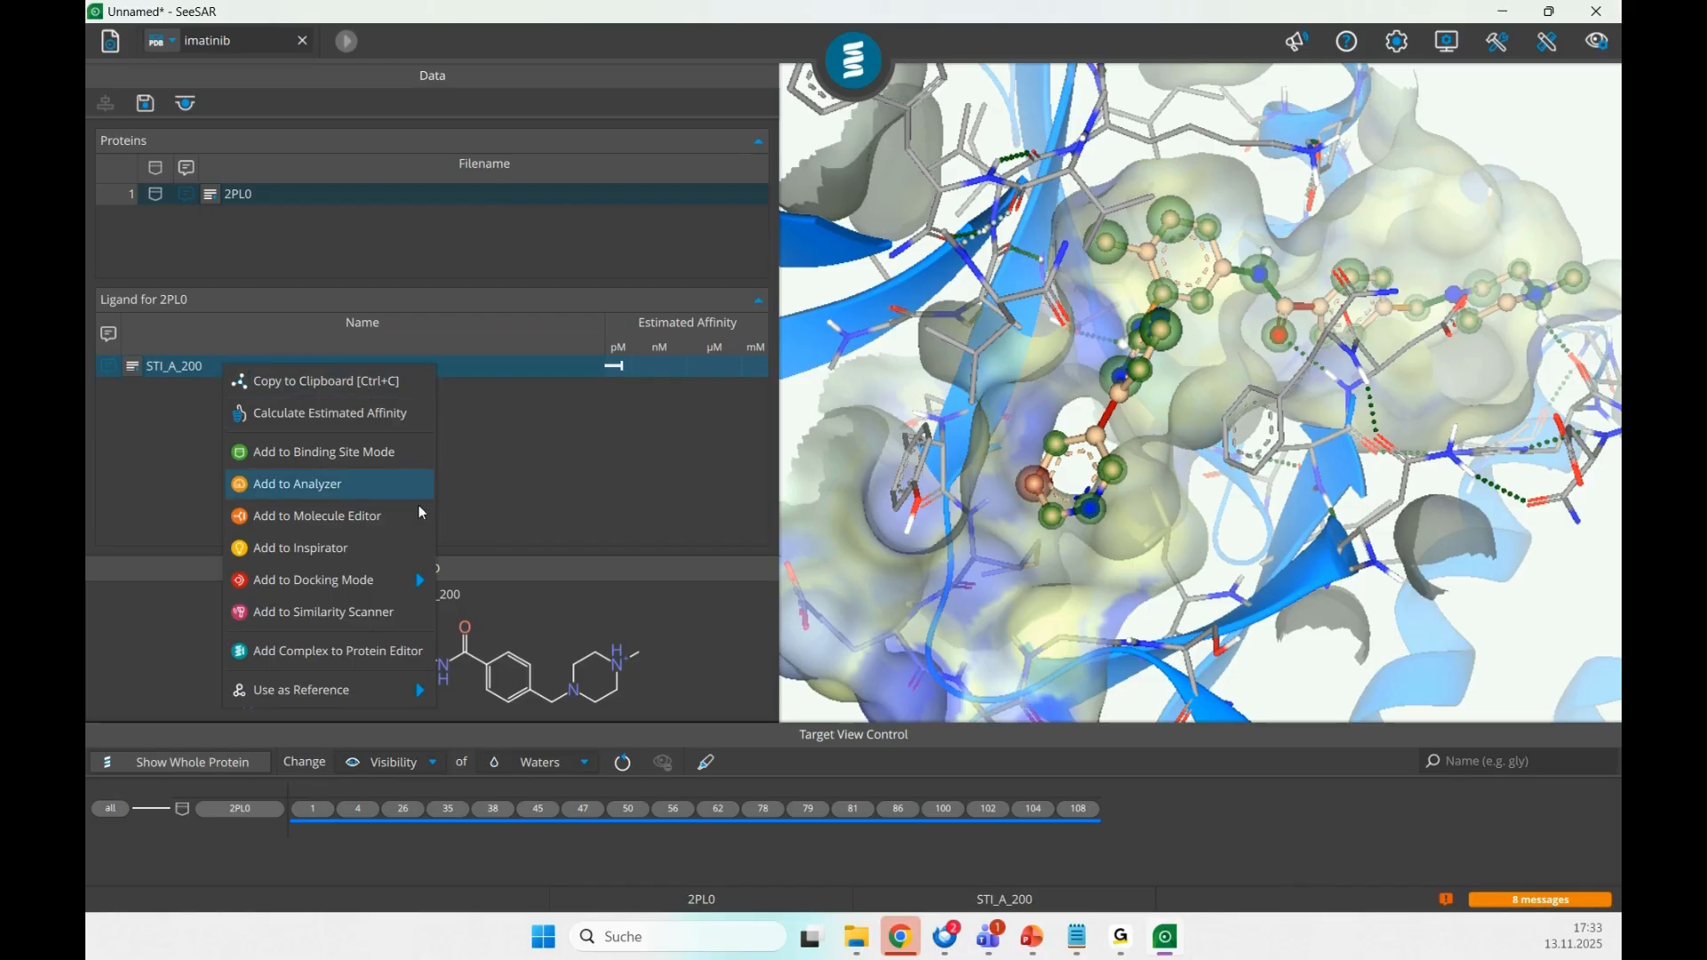
{"action": "left_click", "coordinate": [377, 560]}
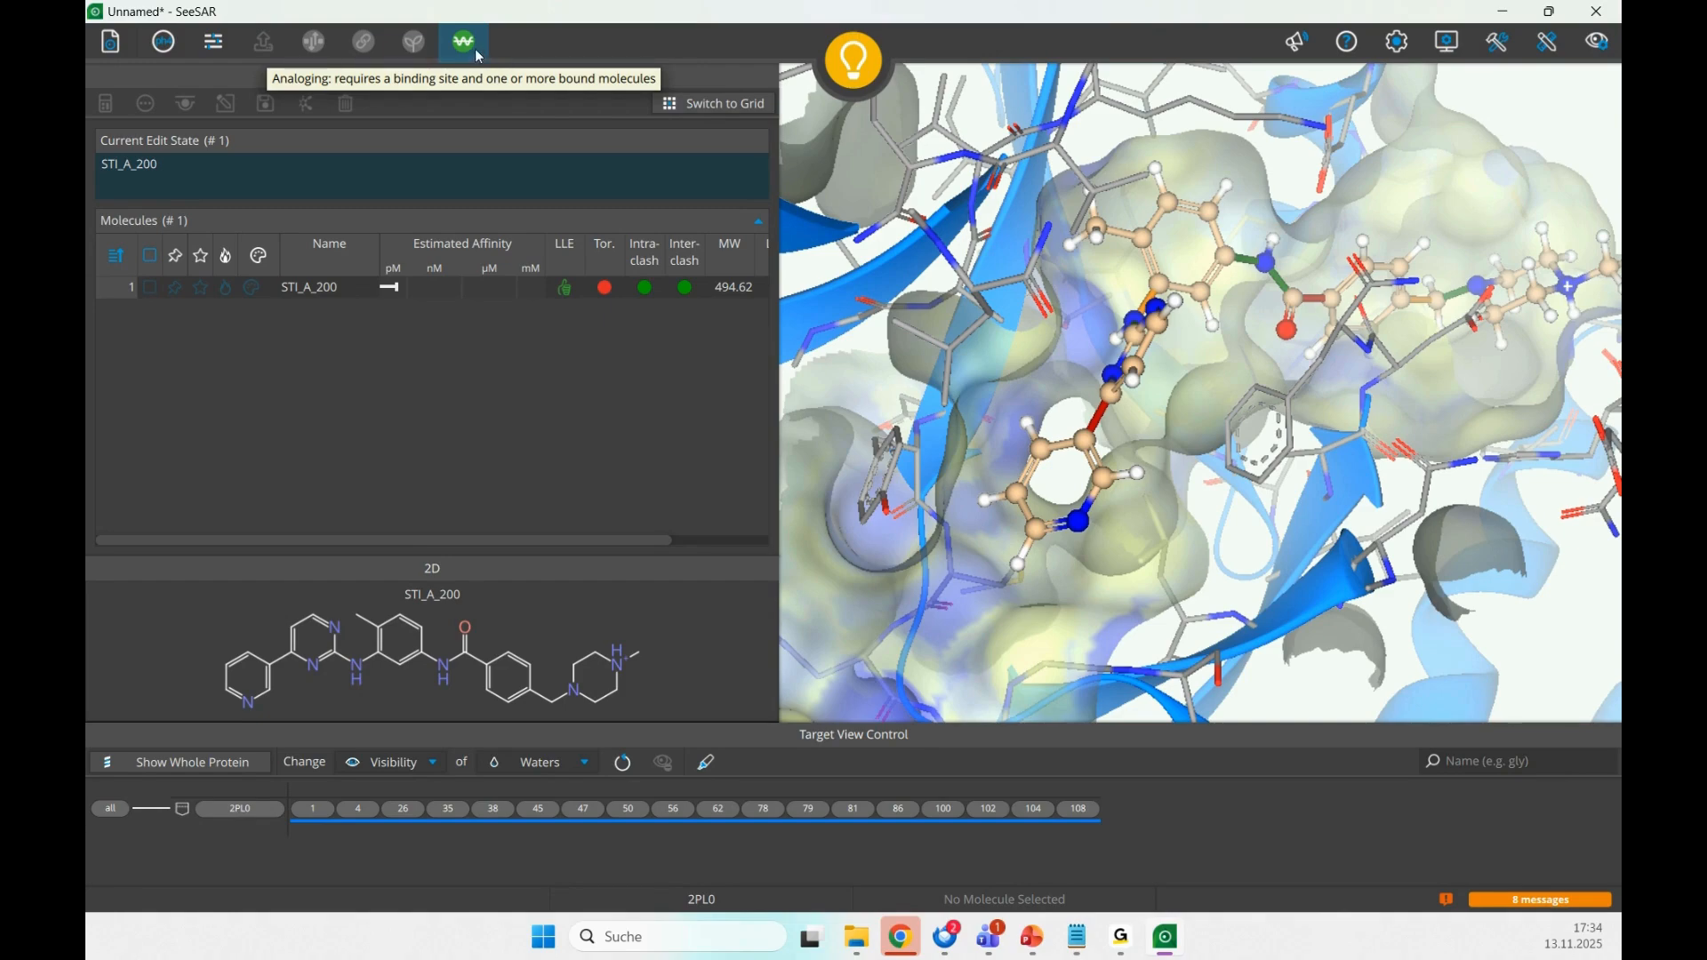
{"action": "left_click", "coordinate": [480, 57]}
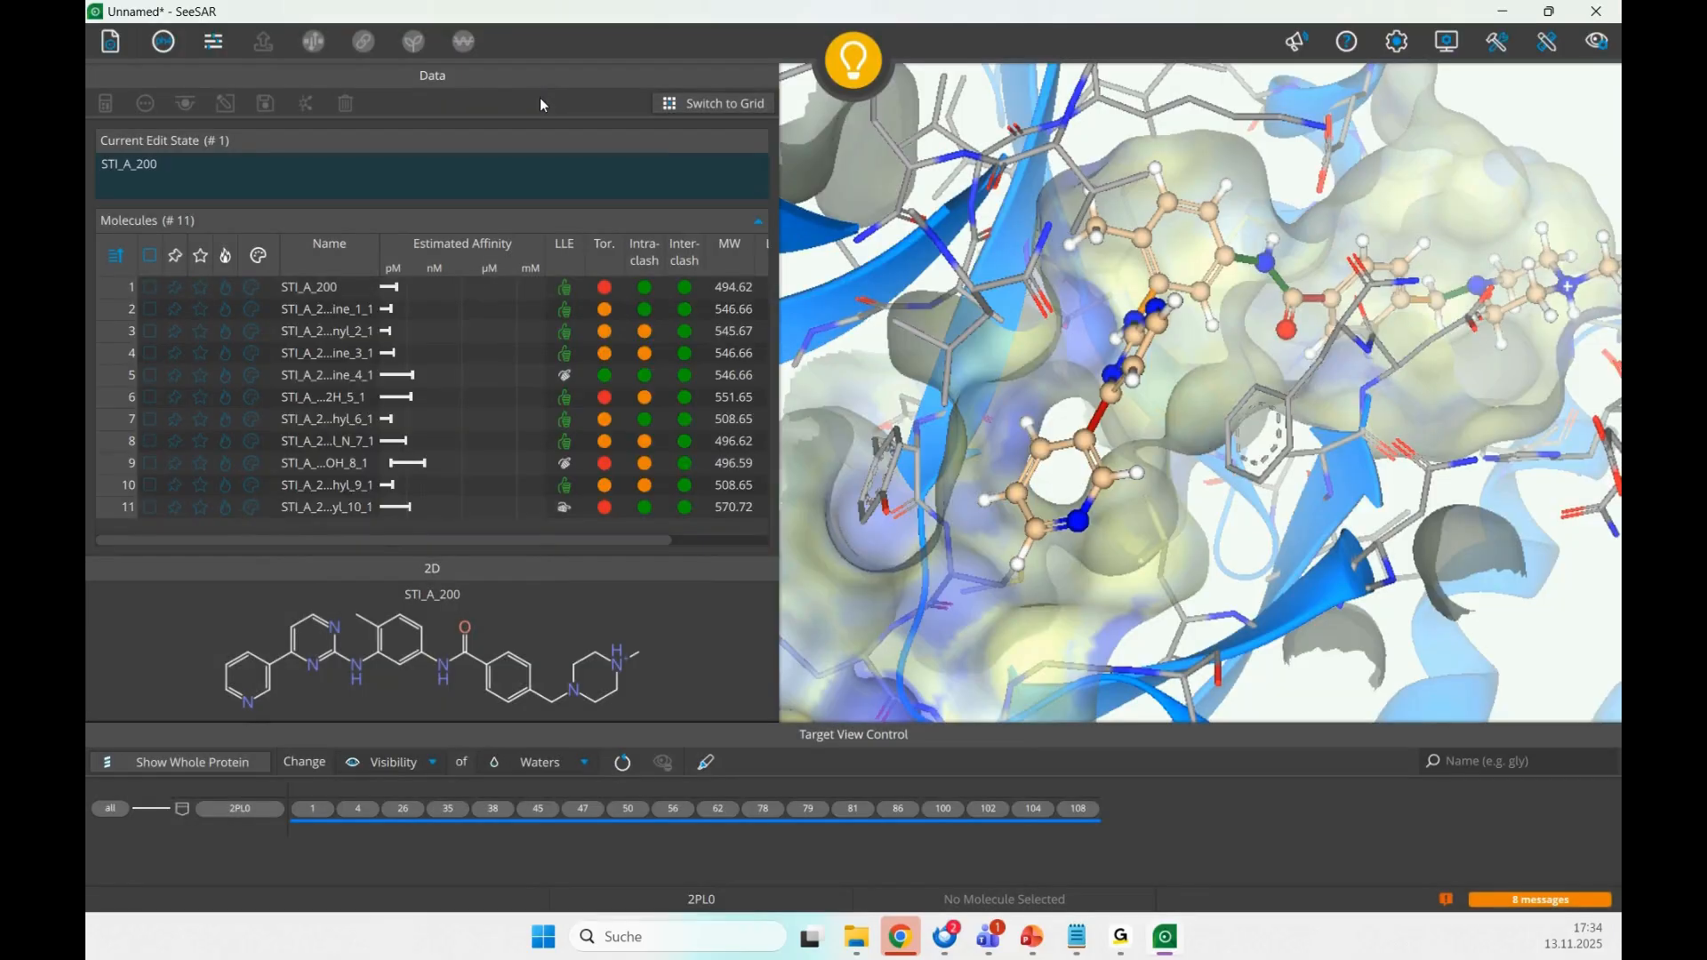
- Examine the quinazoline, quinolinyl and cinnoline analogs of STI_A_200 in the binding site
{"action": "left_click", "coordinate": [352, 311]}
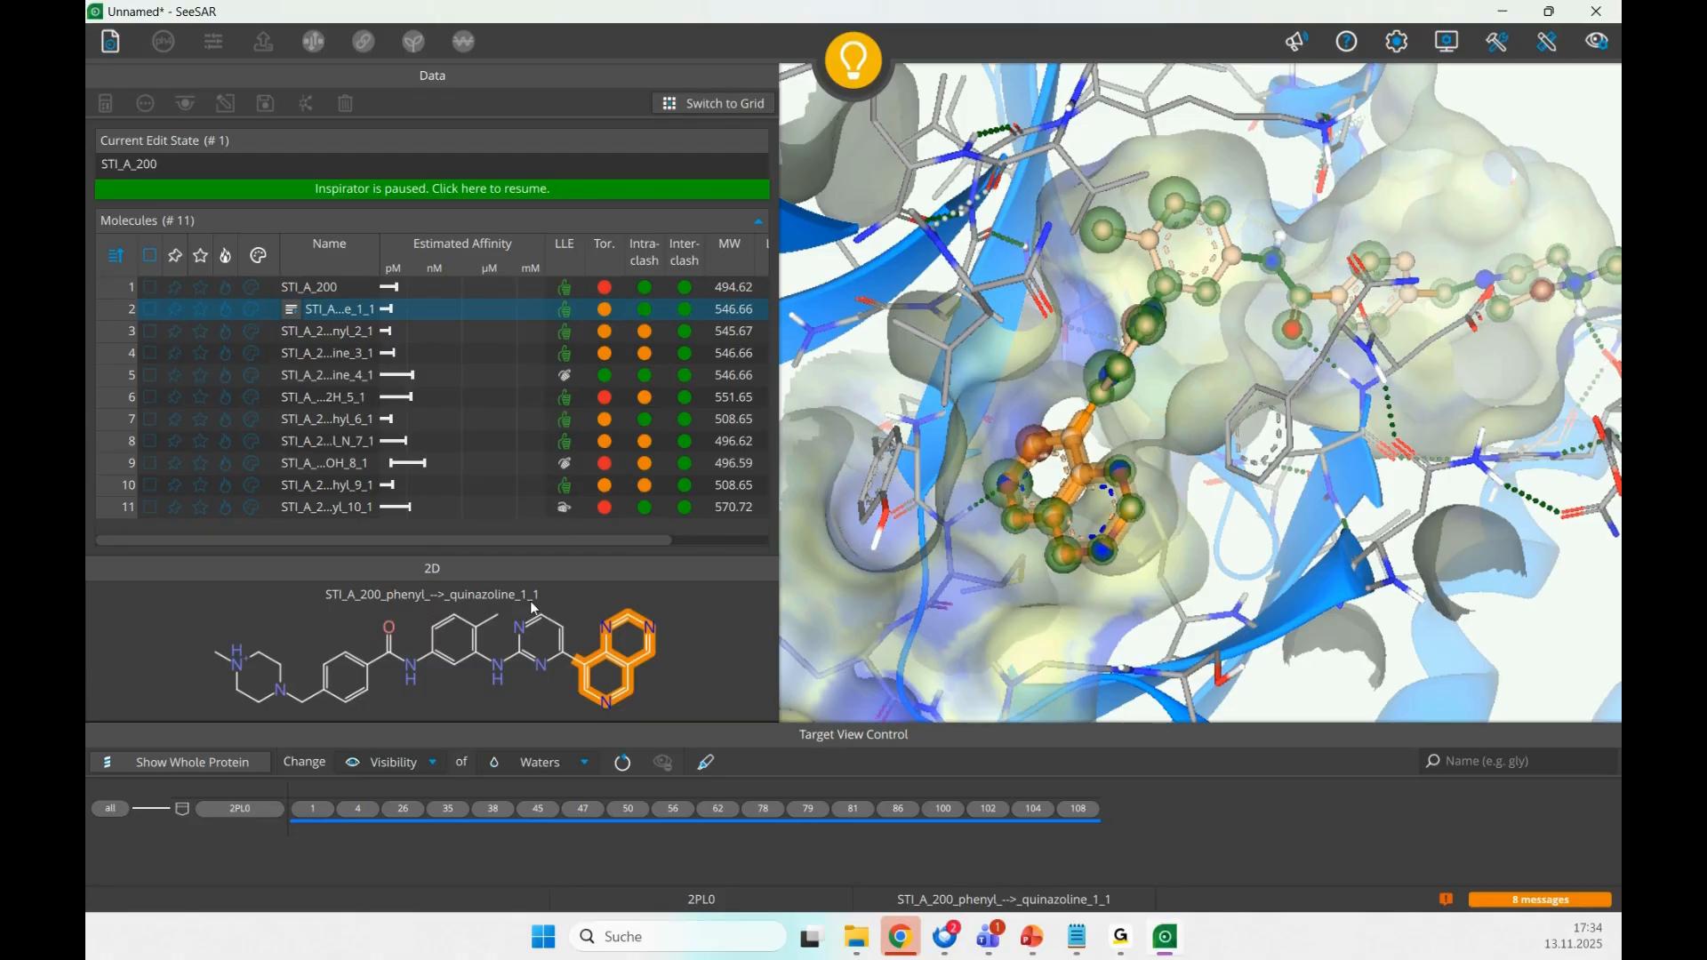
{"action": "left_click_drag", "start_coordinate": [999, 553], "coordinate": [1249, 515]}
{"action": "scroll", "coordinate": [1046, 538], "scroll_direction": "down", "scroll_amount": 4}
{"action": "scroll", "coordinate": [1058, 529], "scroll_direction": "up", "scroll_amount": 6}
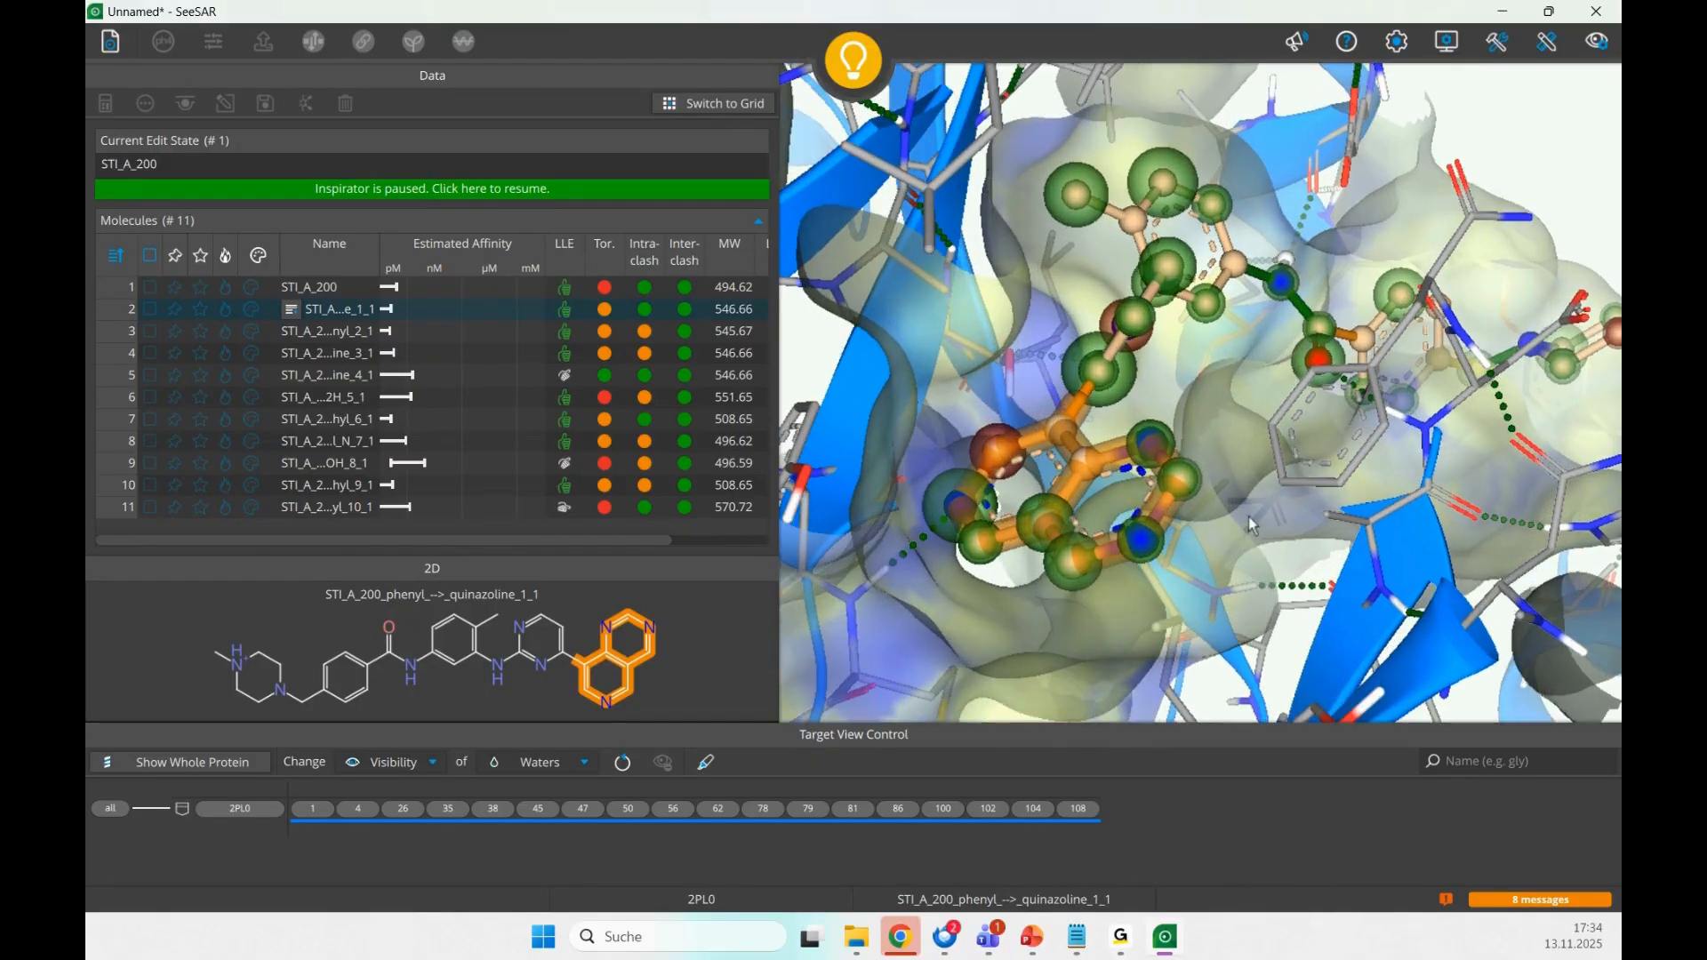
{"action": "left_click", "coordinate": [360, 339]}
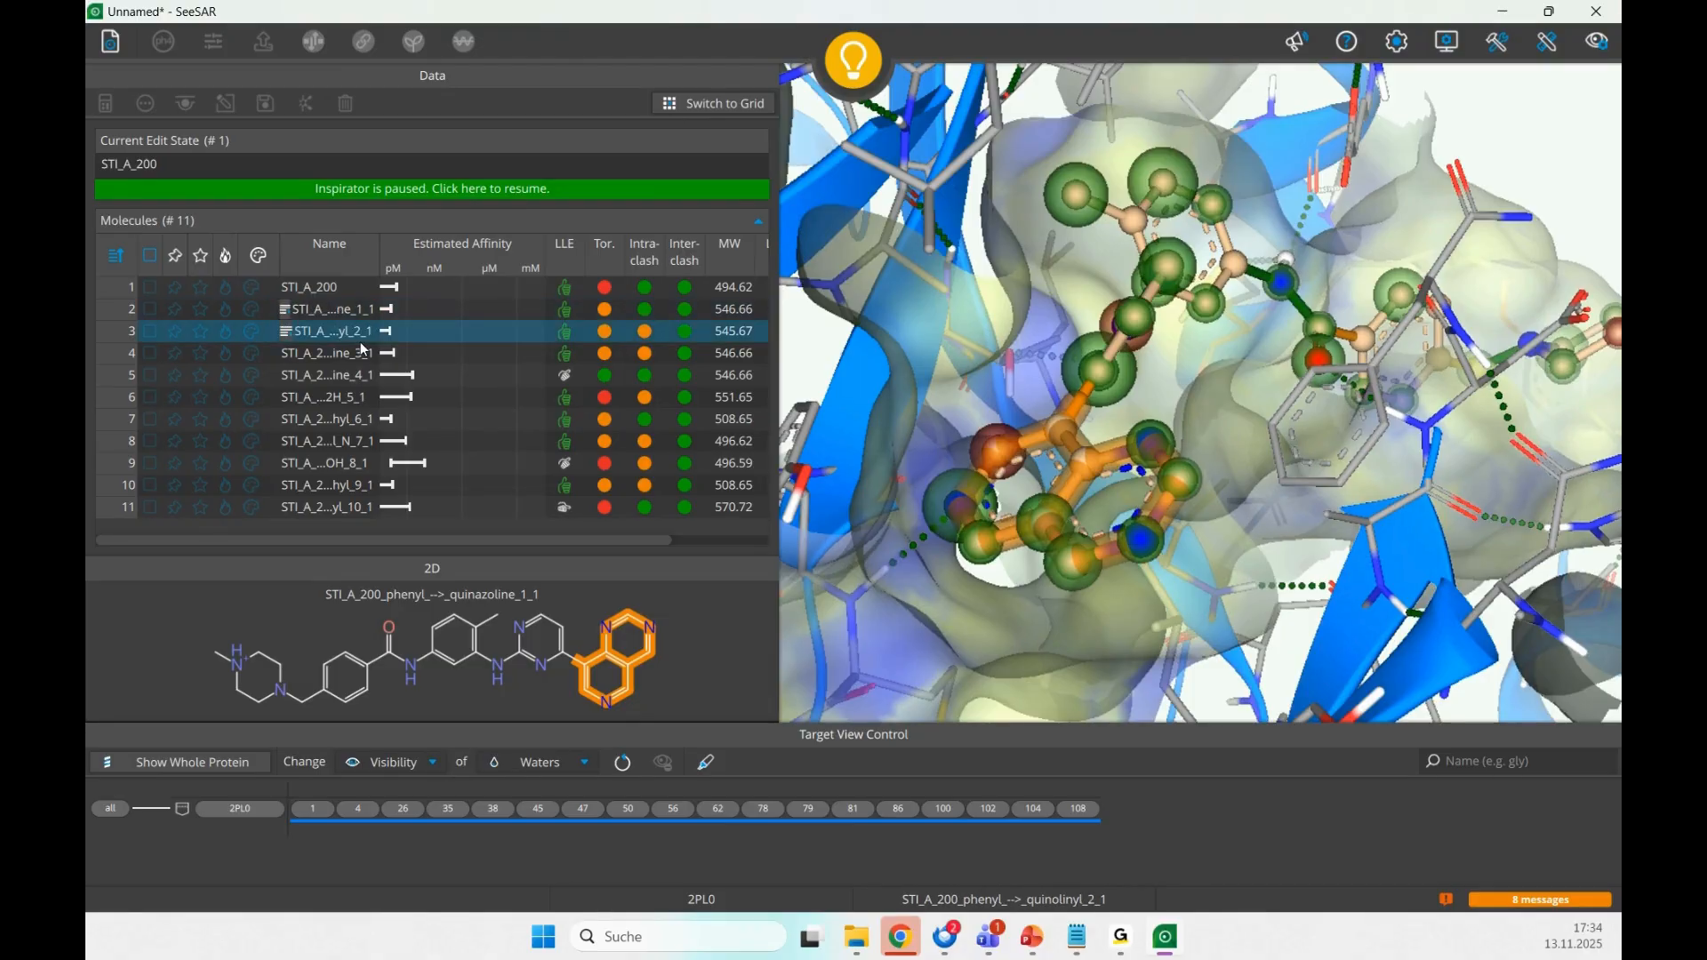
{"action": "left_click", "coordinate": [363, 352]}
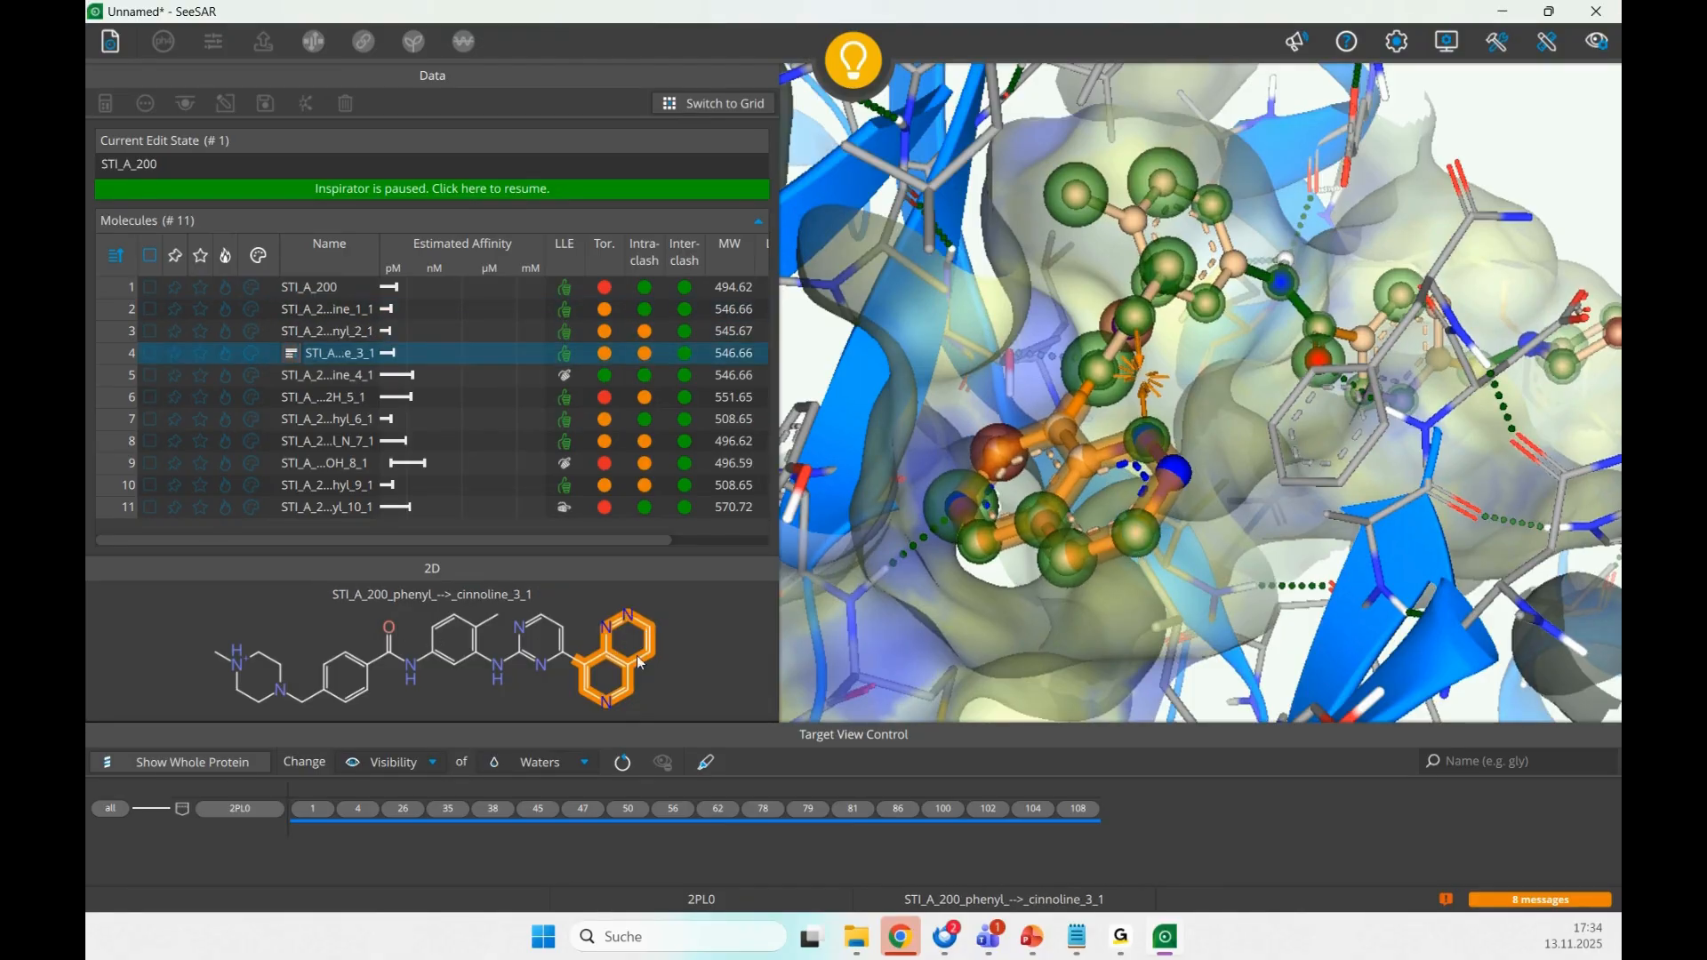
- Examine the remaining STI_A_200 analogs, from quinoxaline_4_1 through add_benzyl_10_1, checking each structural modification and pose
{"action": "key", "text": "Down"}
{"action": "key", "text": "Down"}
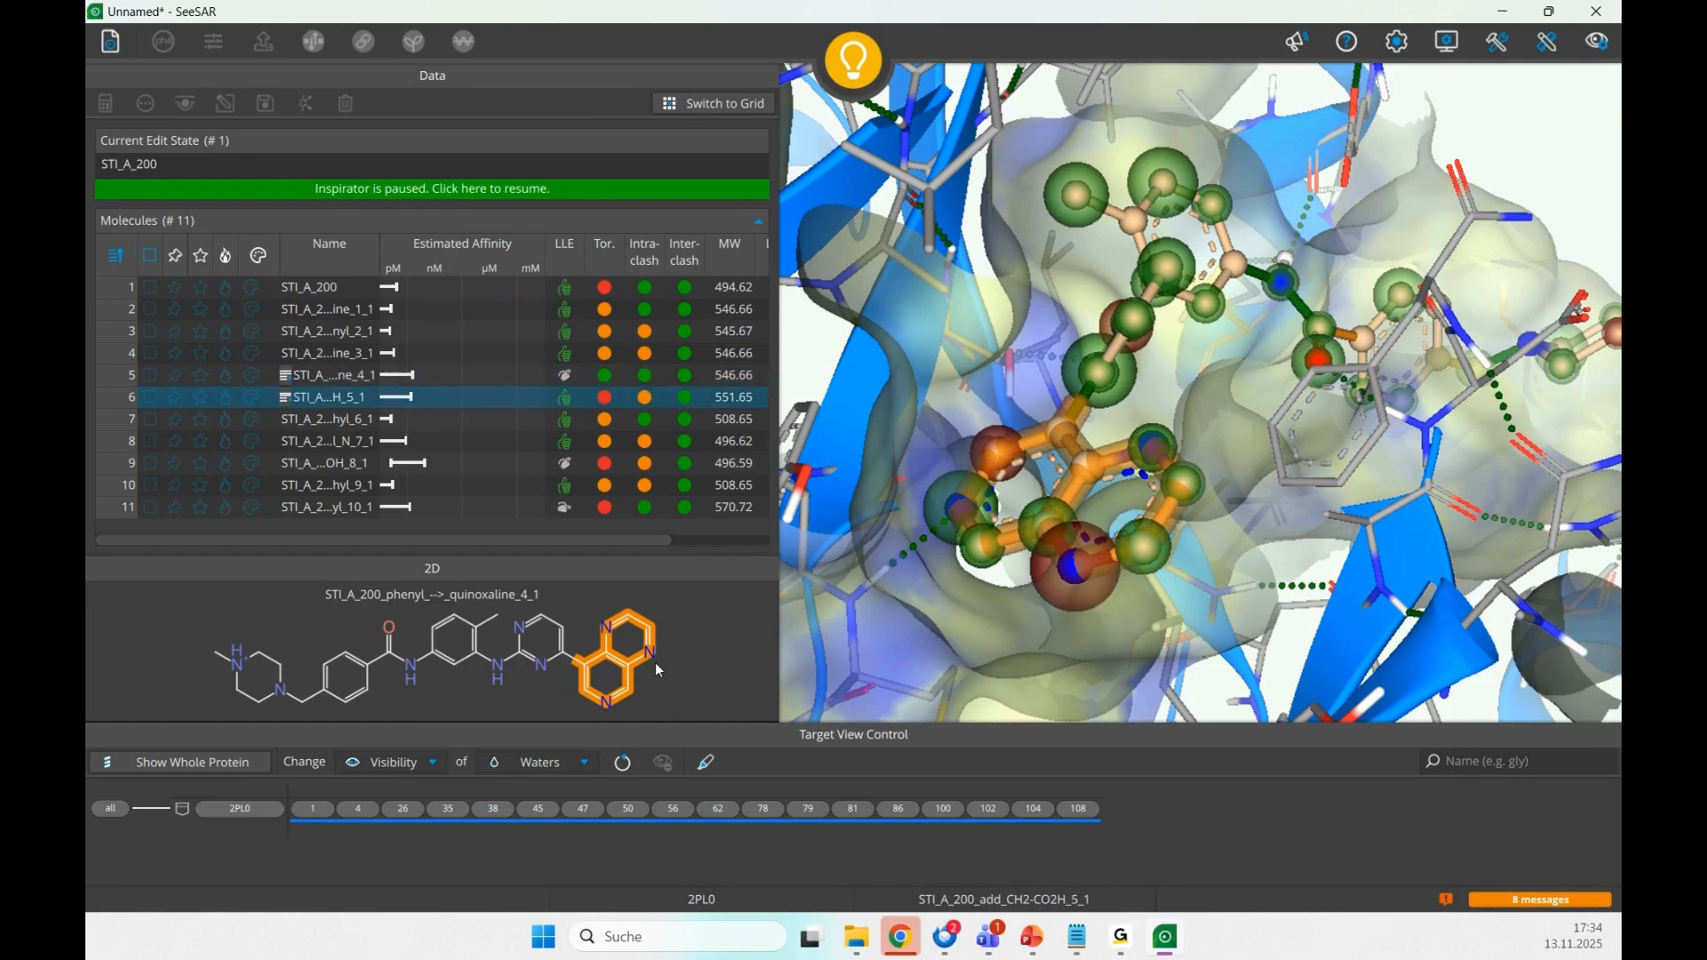
{"action": "key", "text": "Down"}
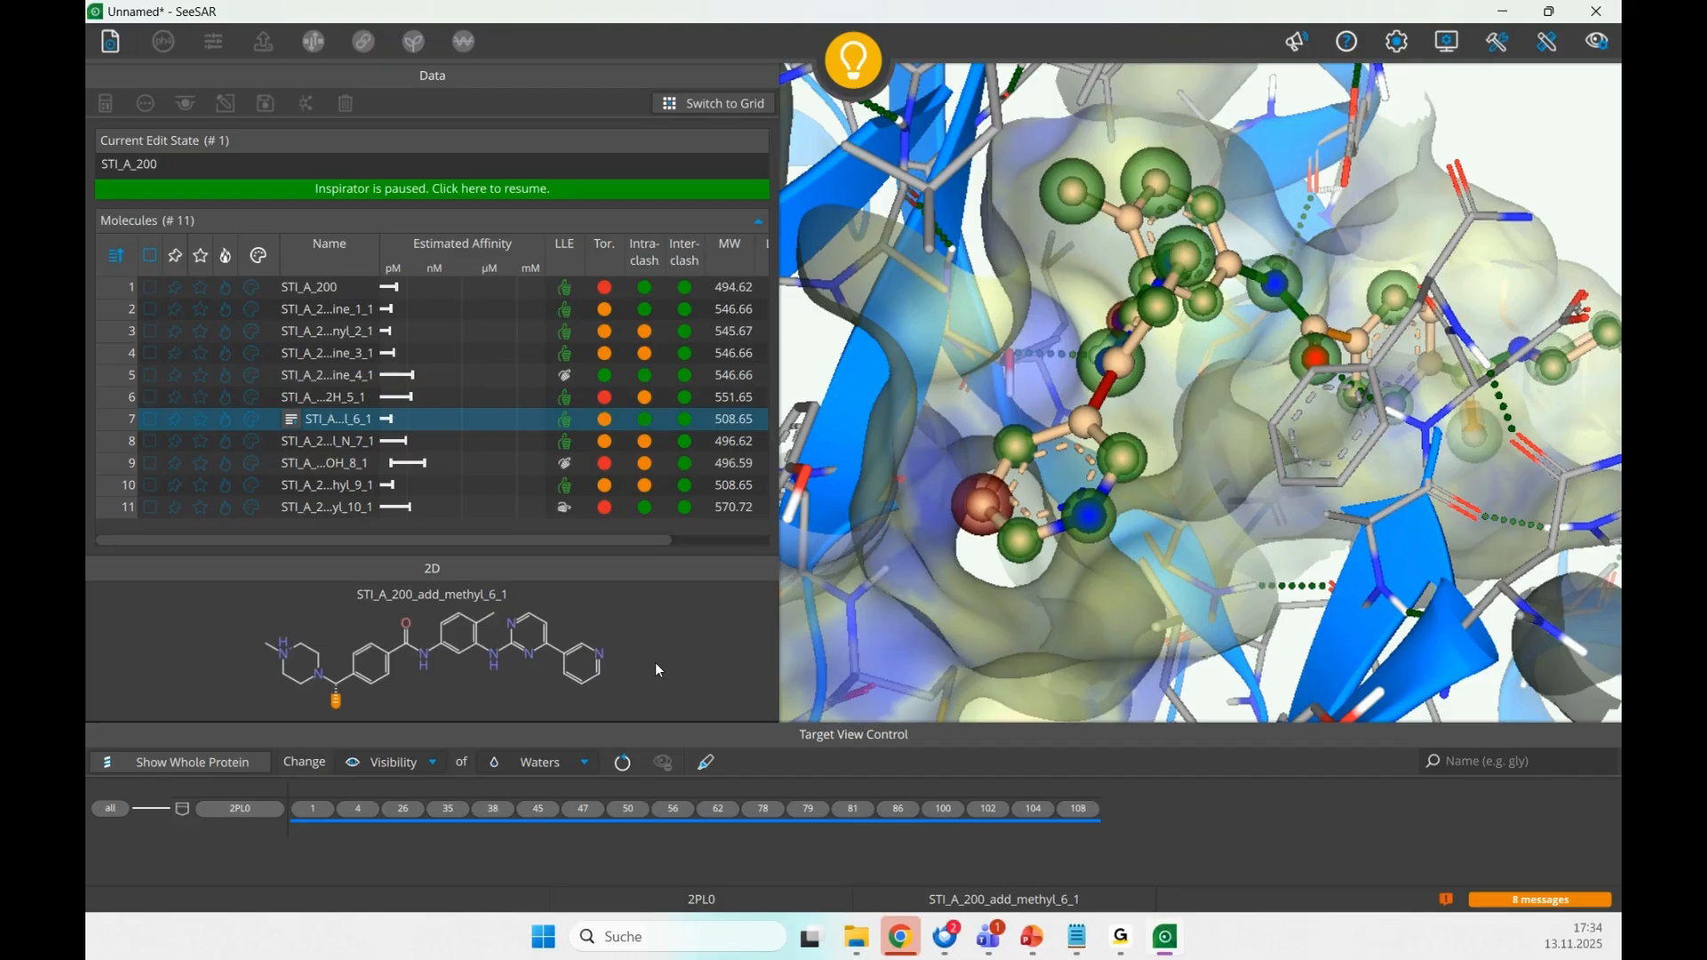
{"action": "key", "text": "Down"}
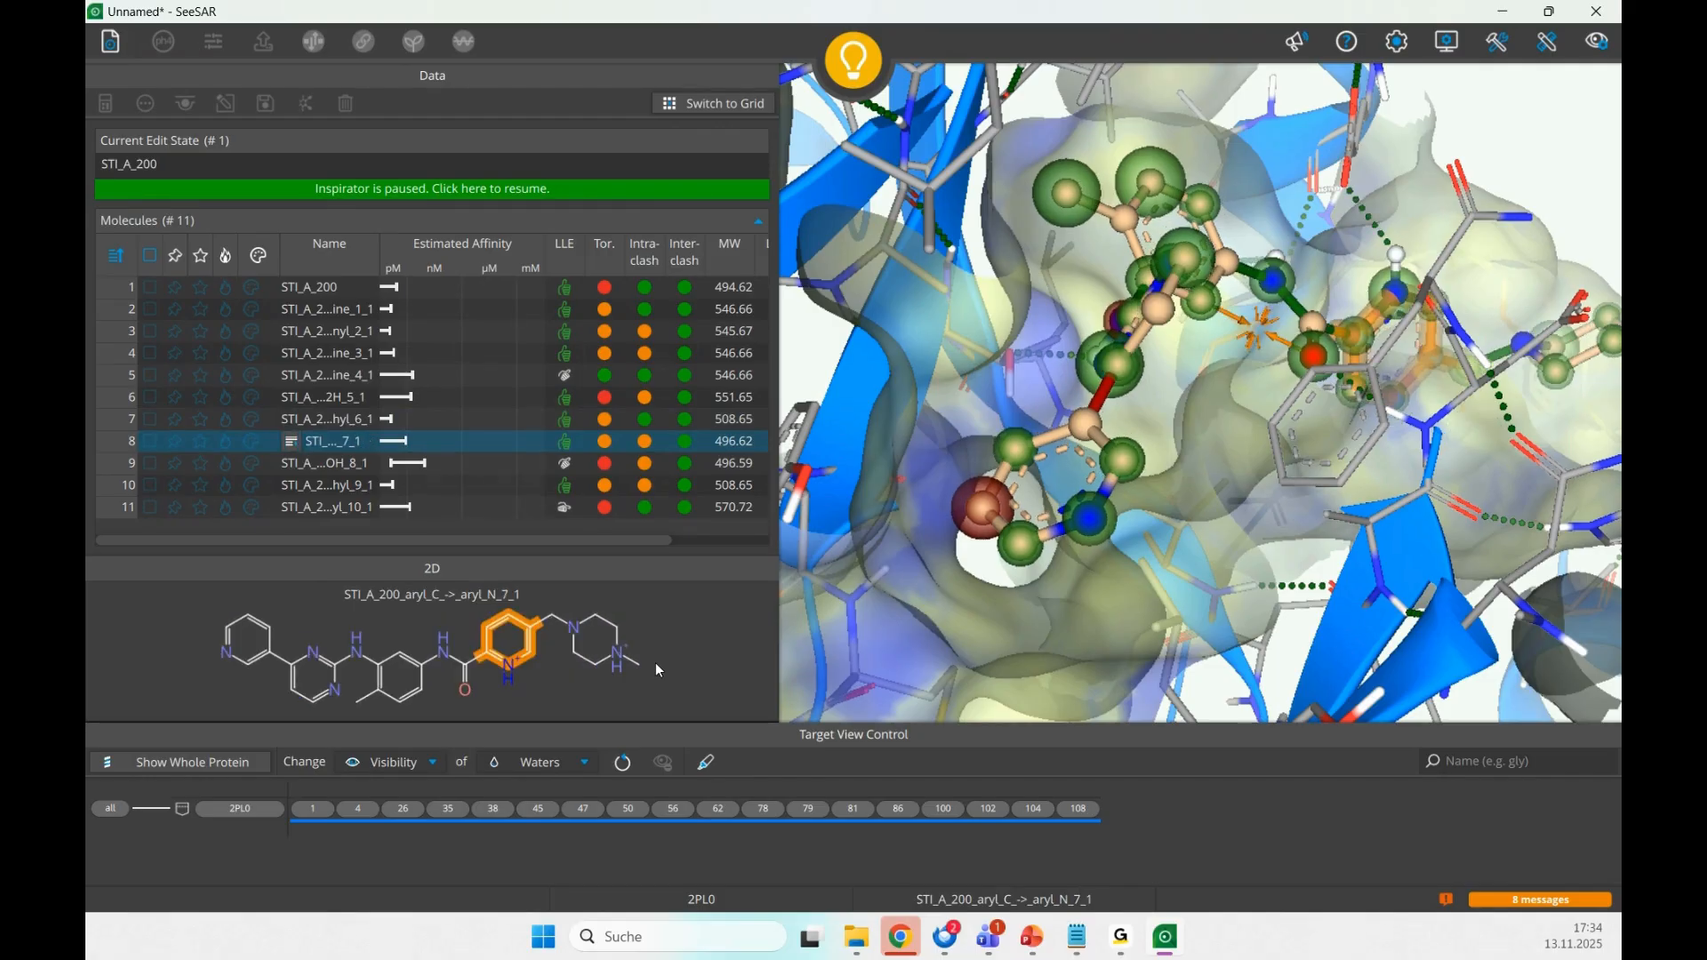
{"action": "key", "text": "Down"}
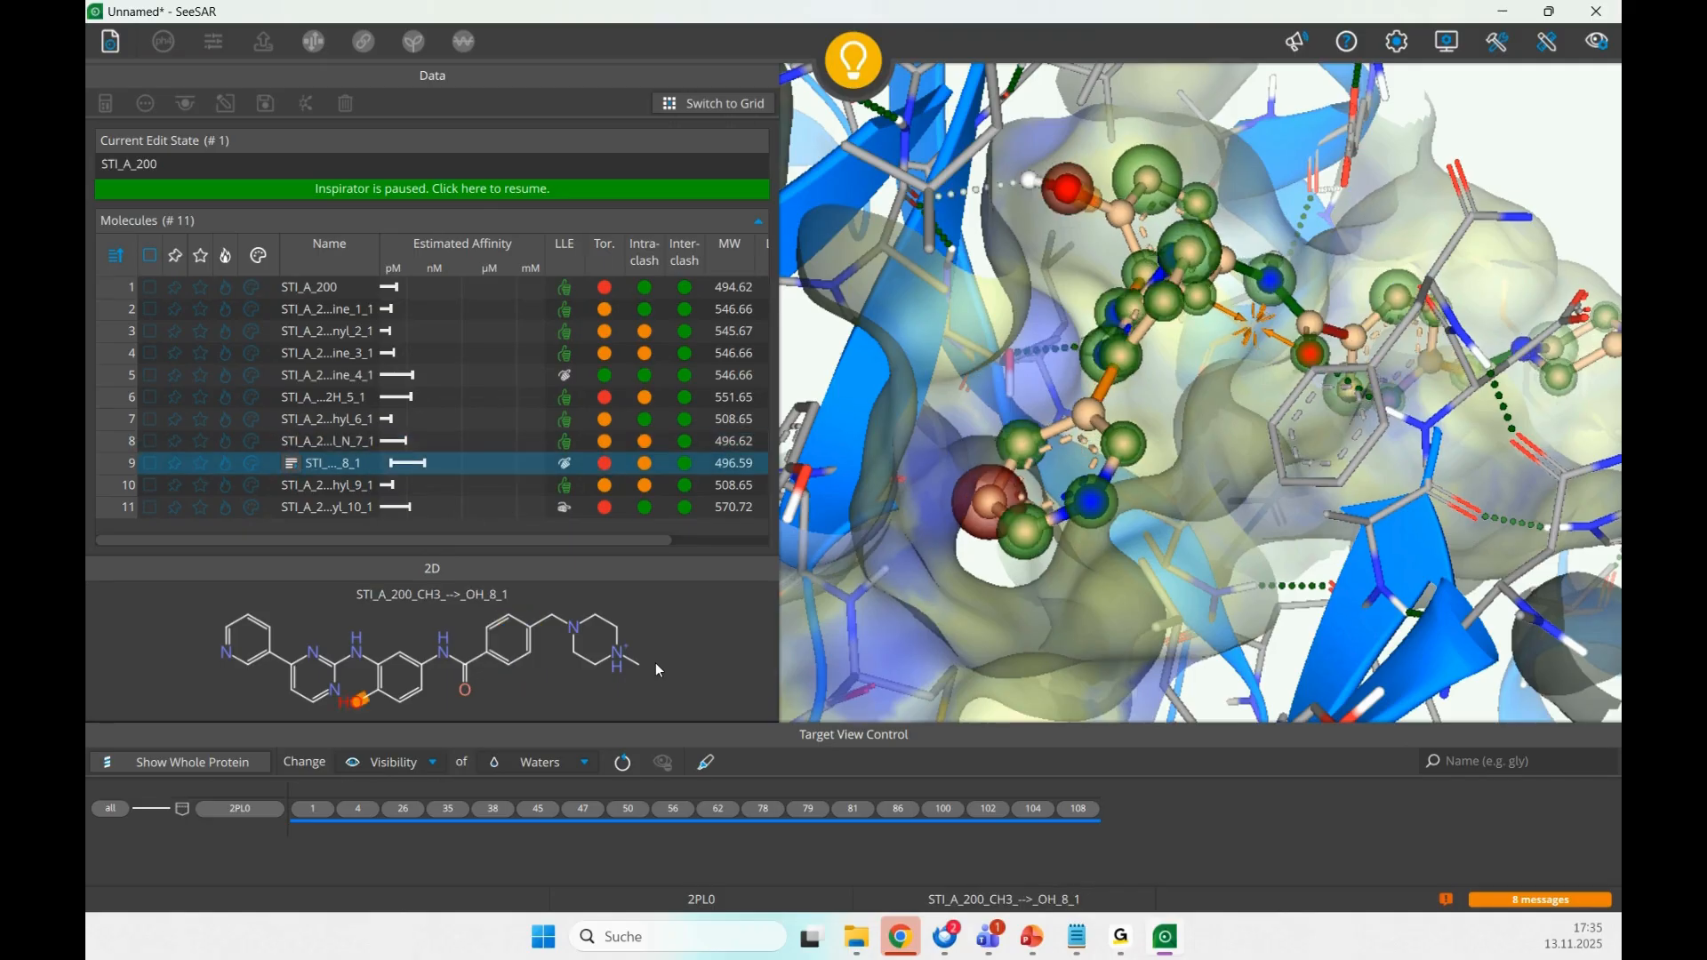
{"action": "key", "text": "Down"}
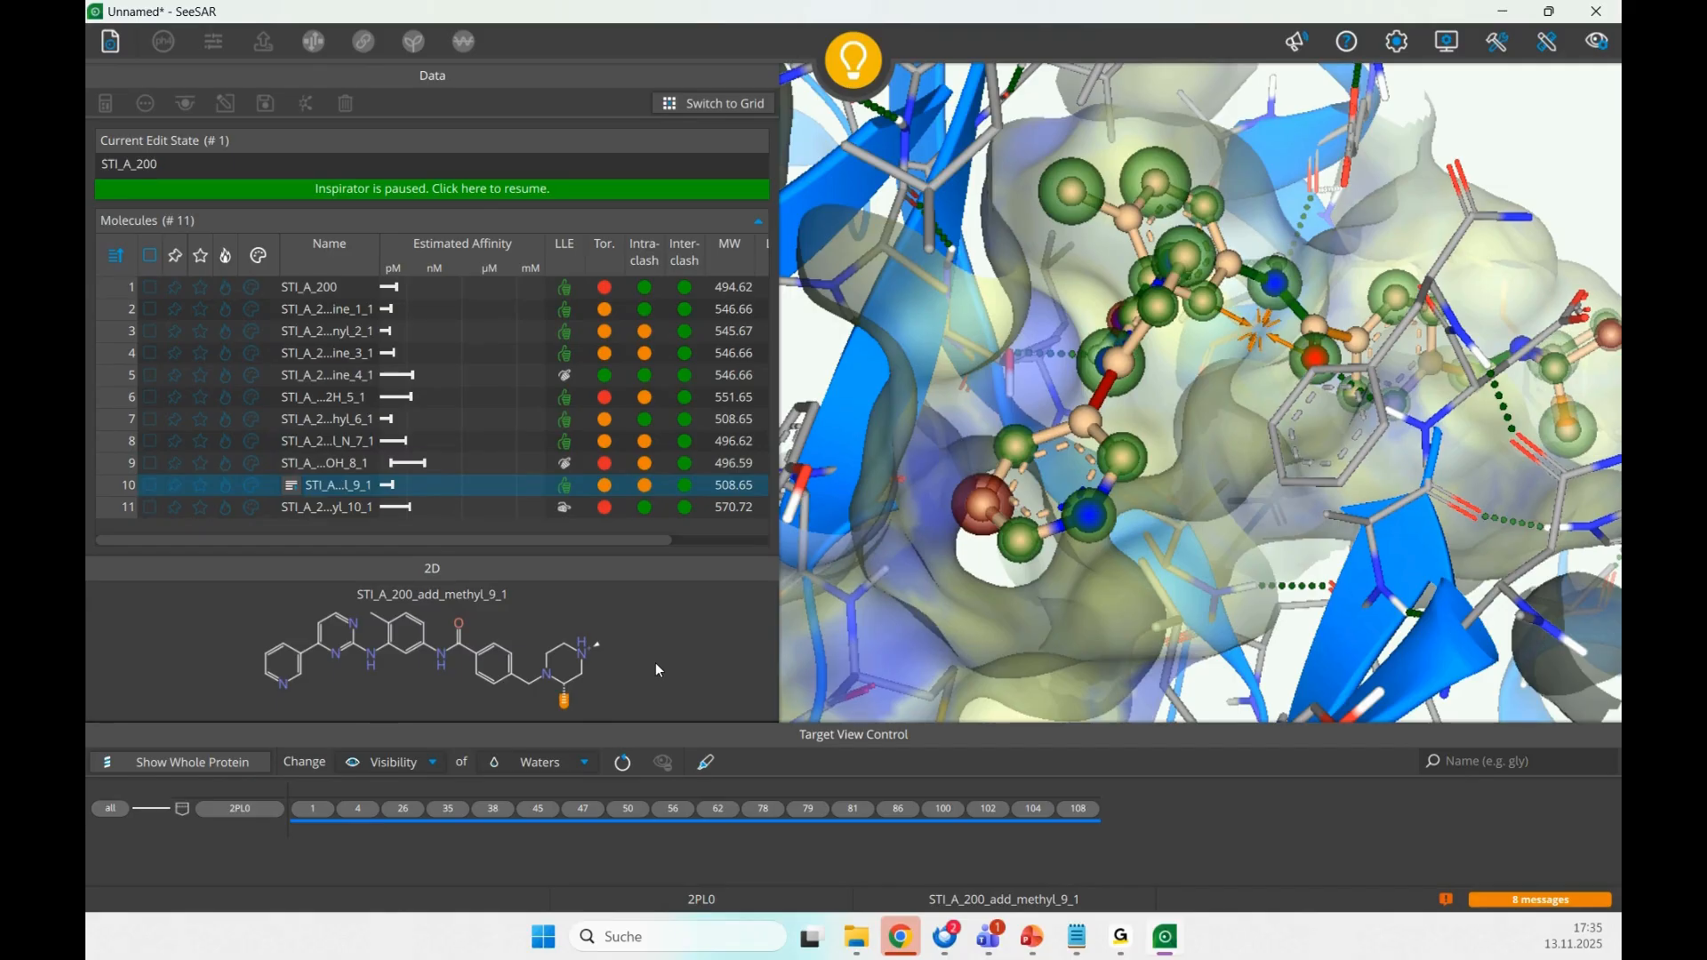
{"action": "key", "text": "Down"}
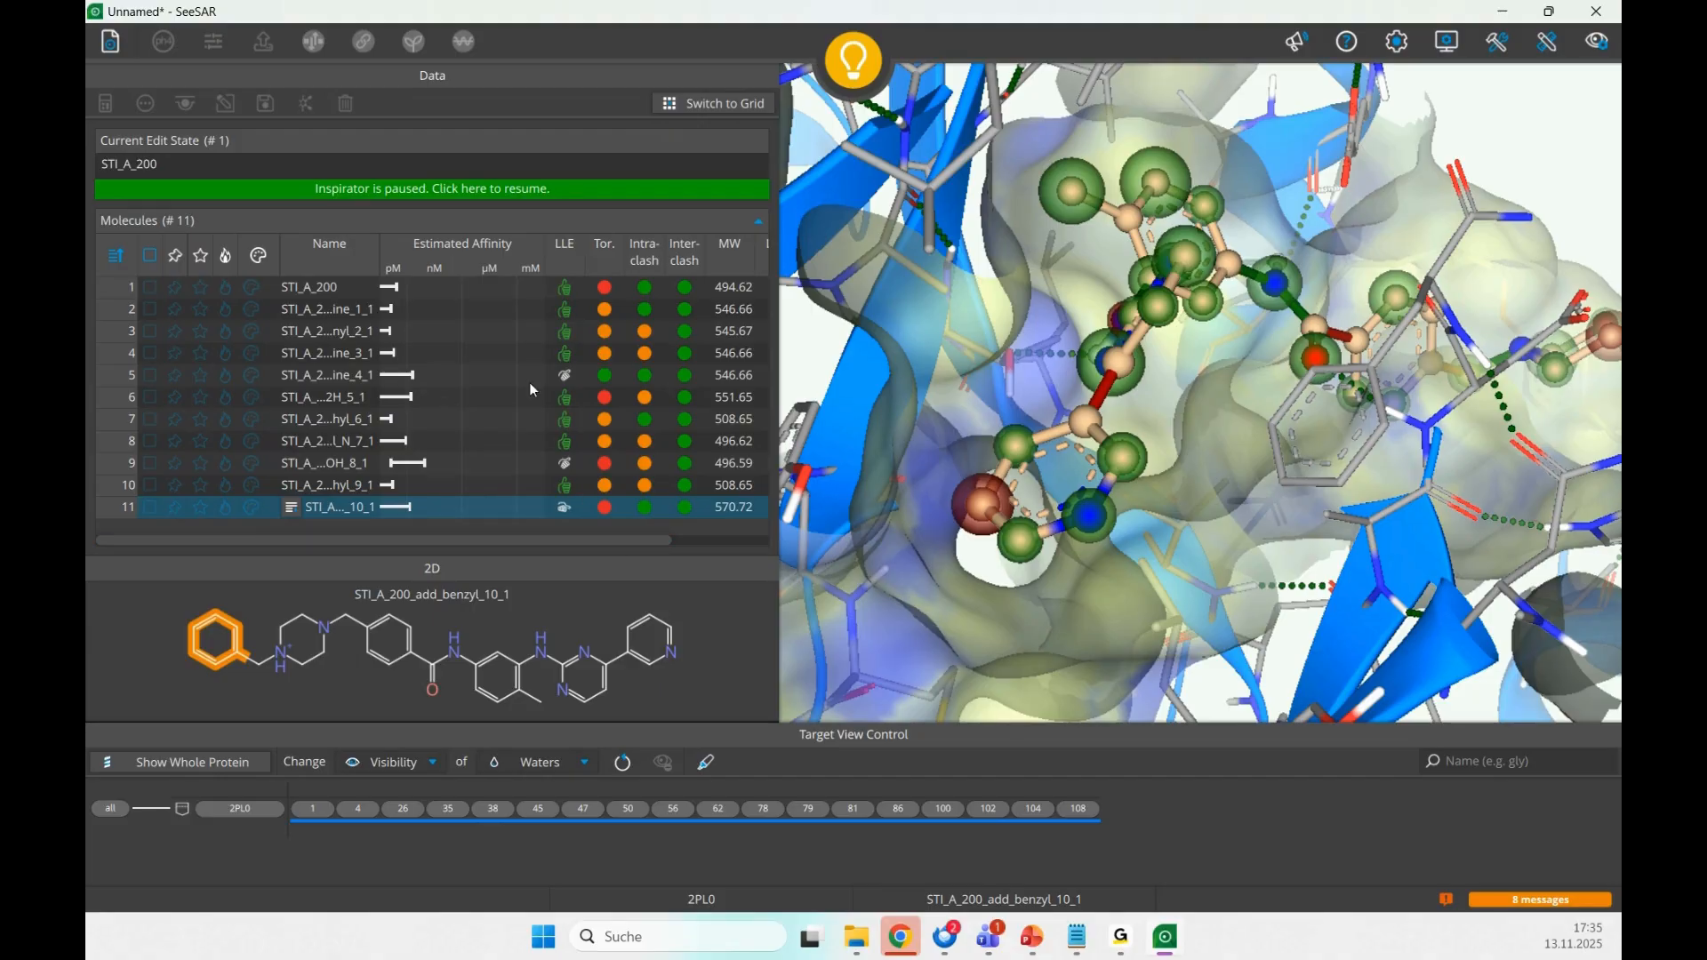
- Resume the Inspirator and view its pharmacophore constraints and the number-of-solutions parameter
{"action": "left_click", "coordinate": [420, 190]}
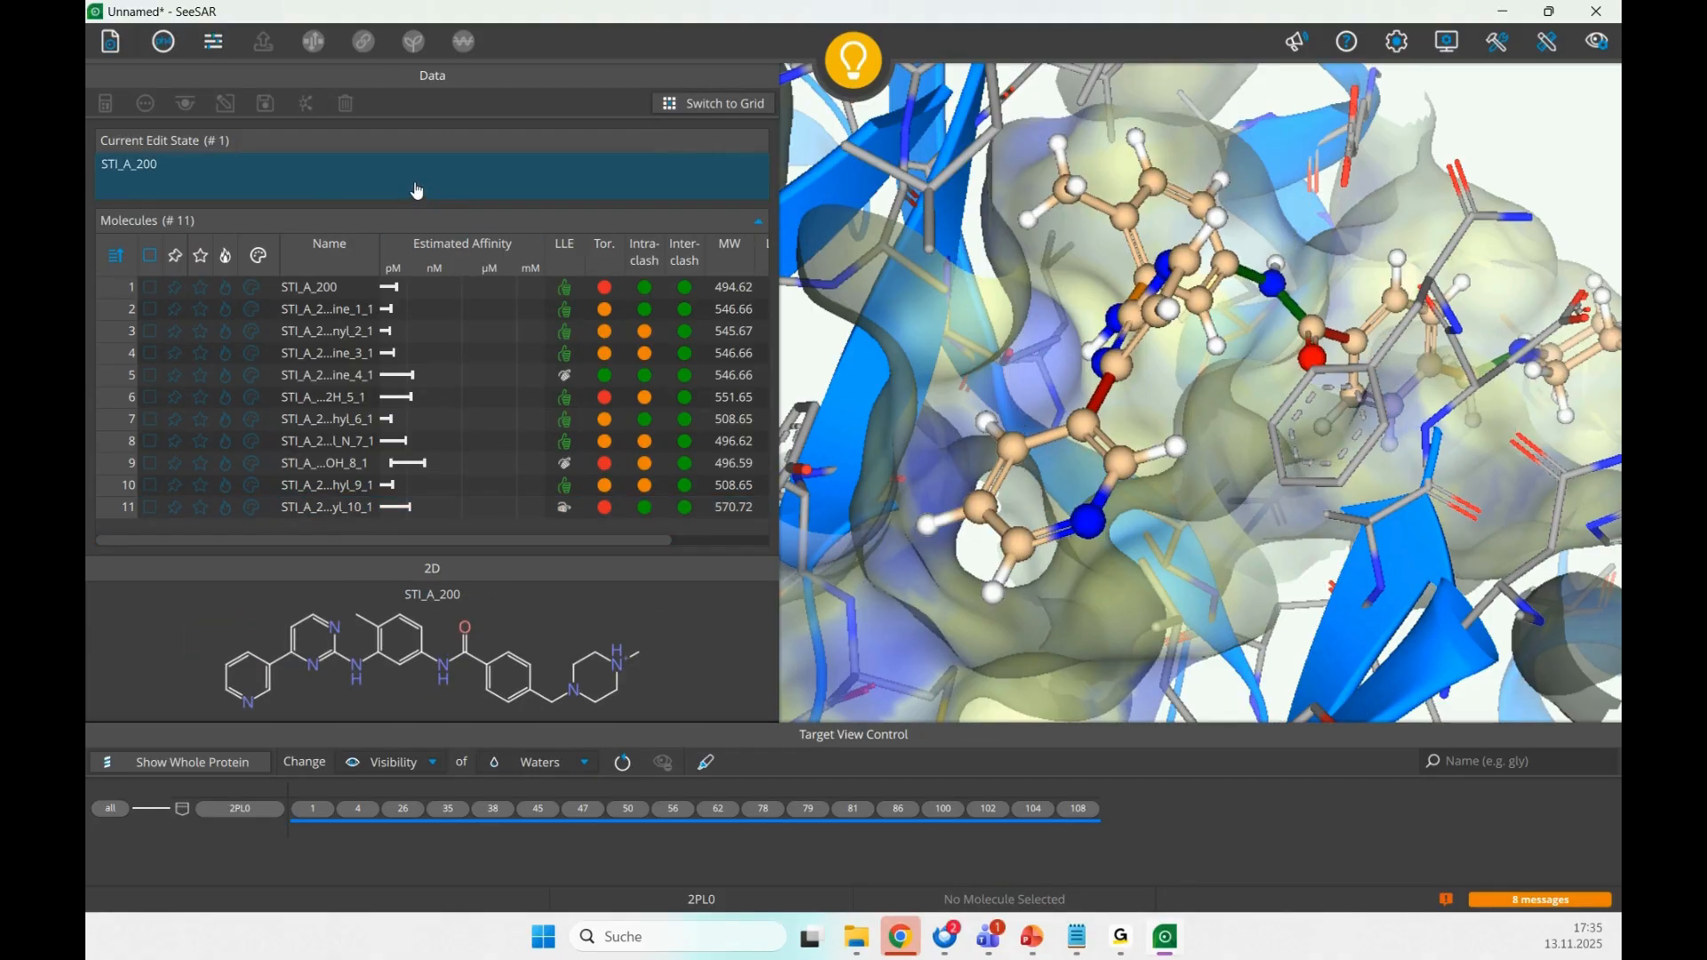
{"action": "left_click", "coordinate": [178, 54]}
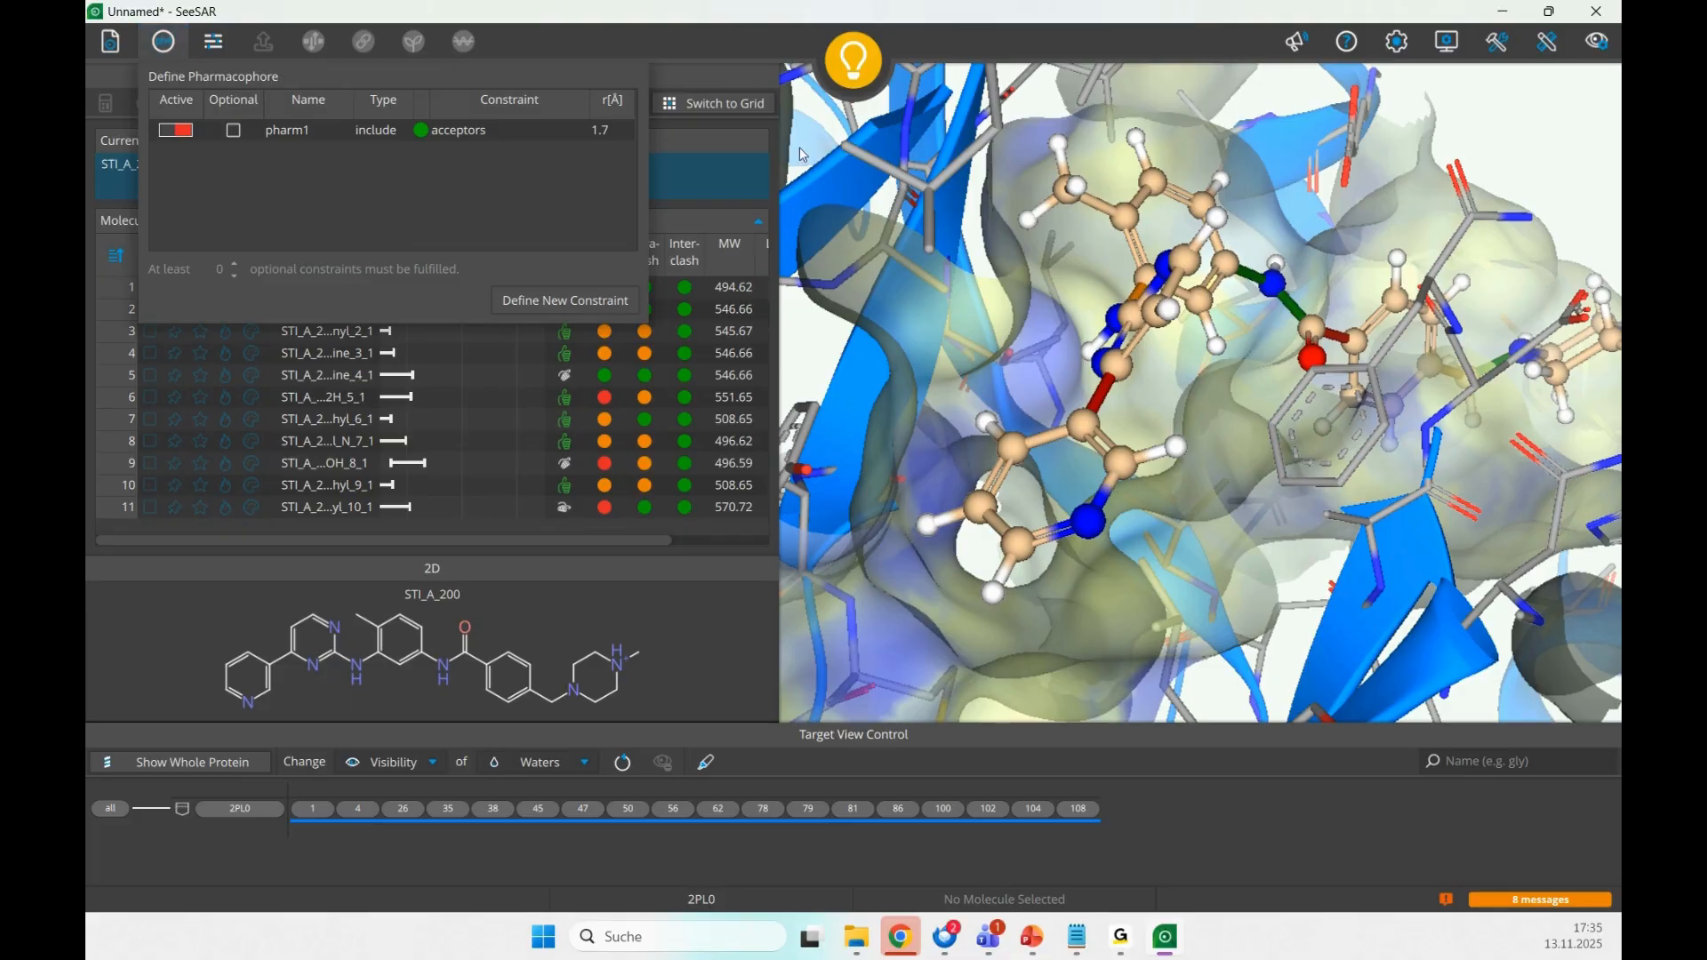
{"action": "left_click", "coordinate": [182, 62]}
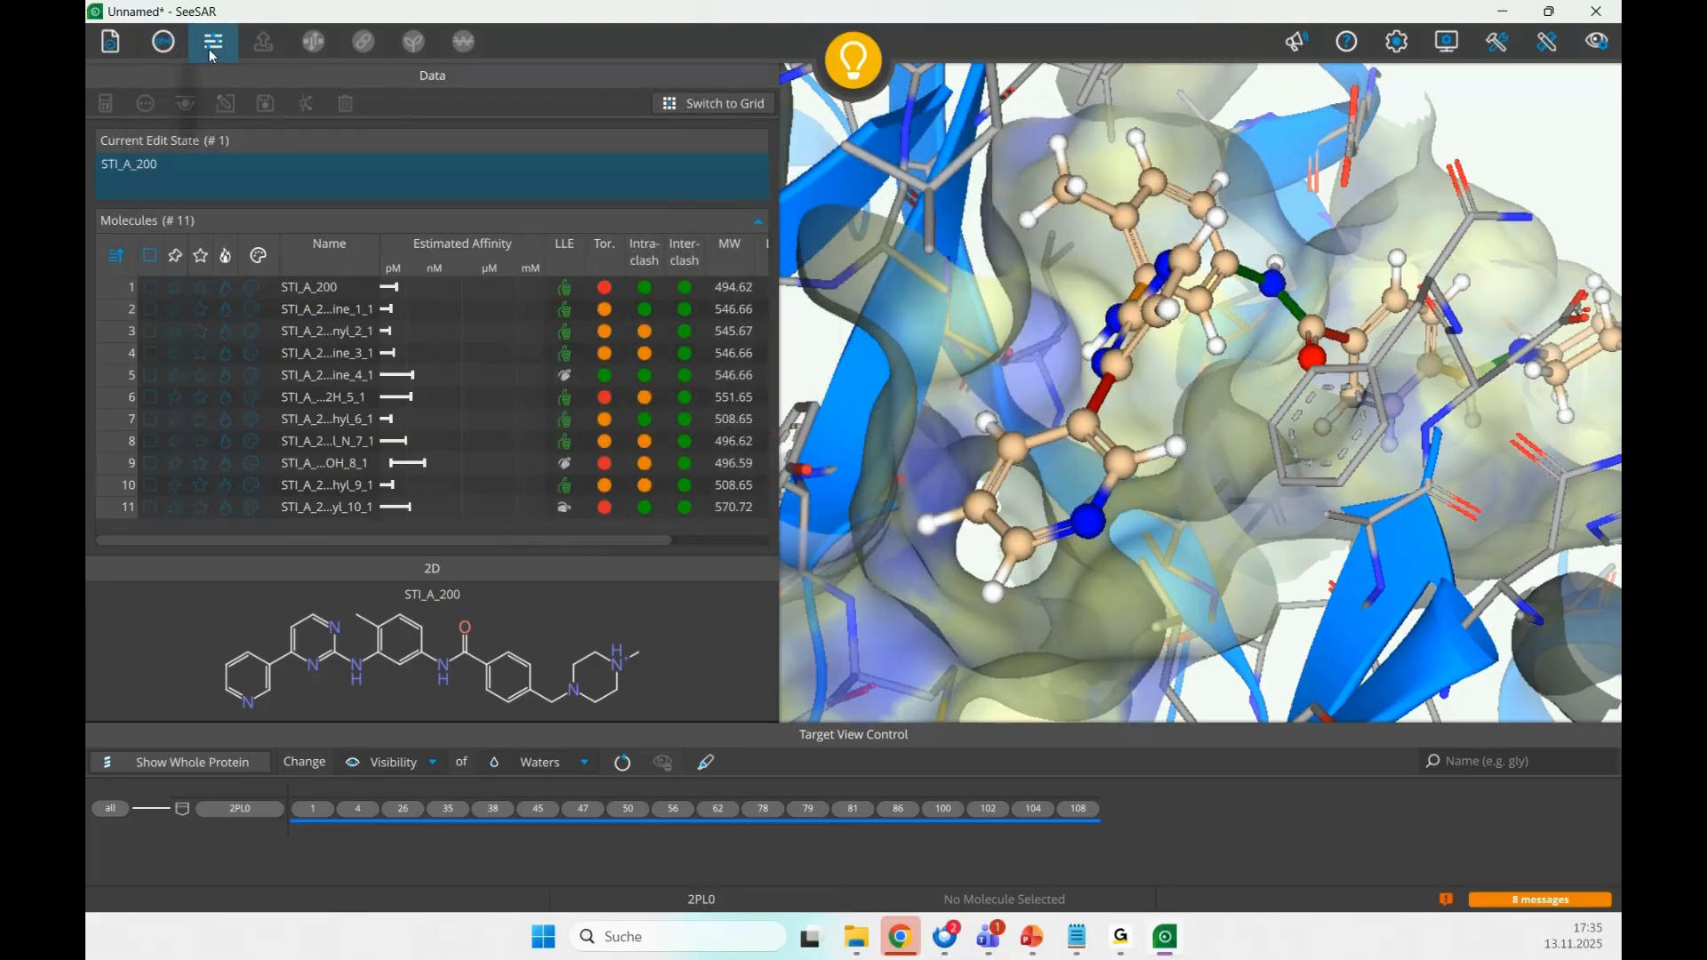
{"action": "mouse_move", "coordinate": [212, 46]}
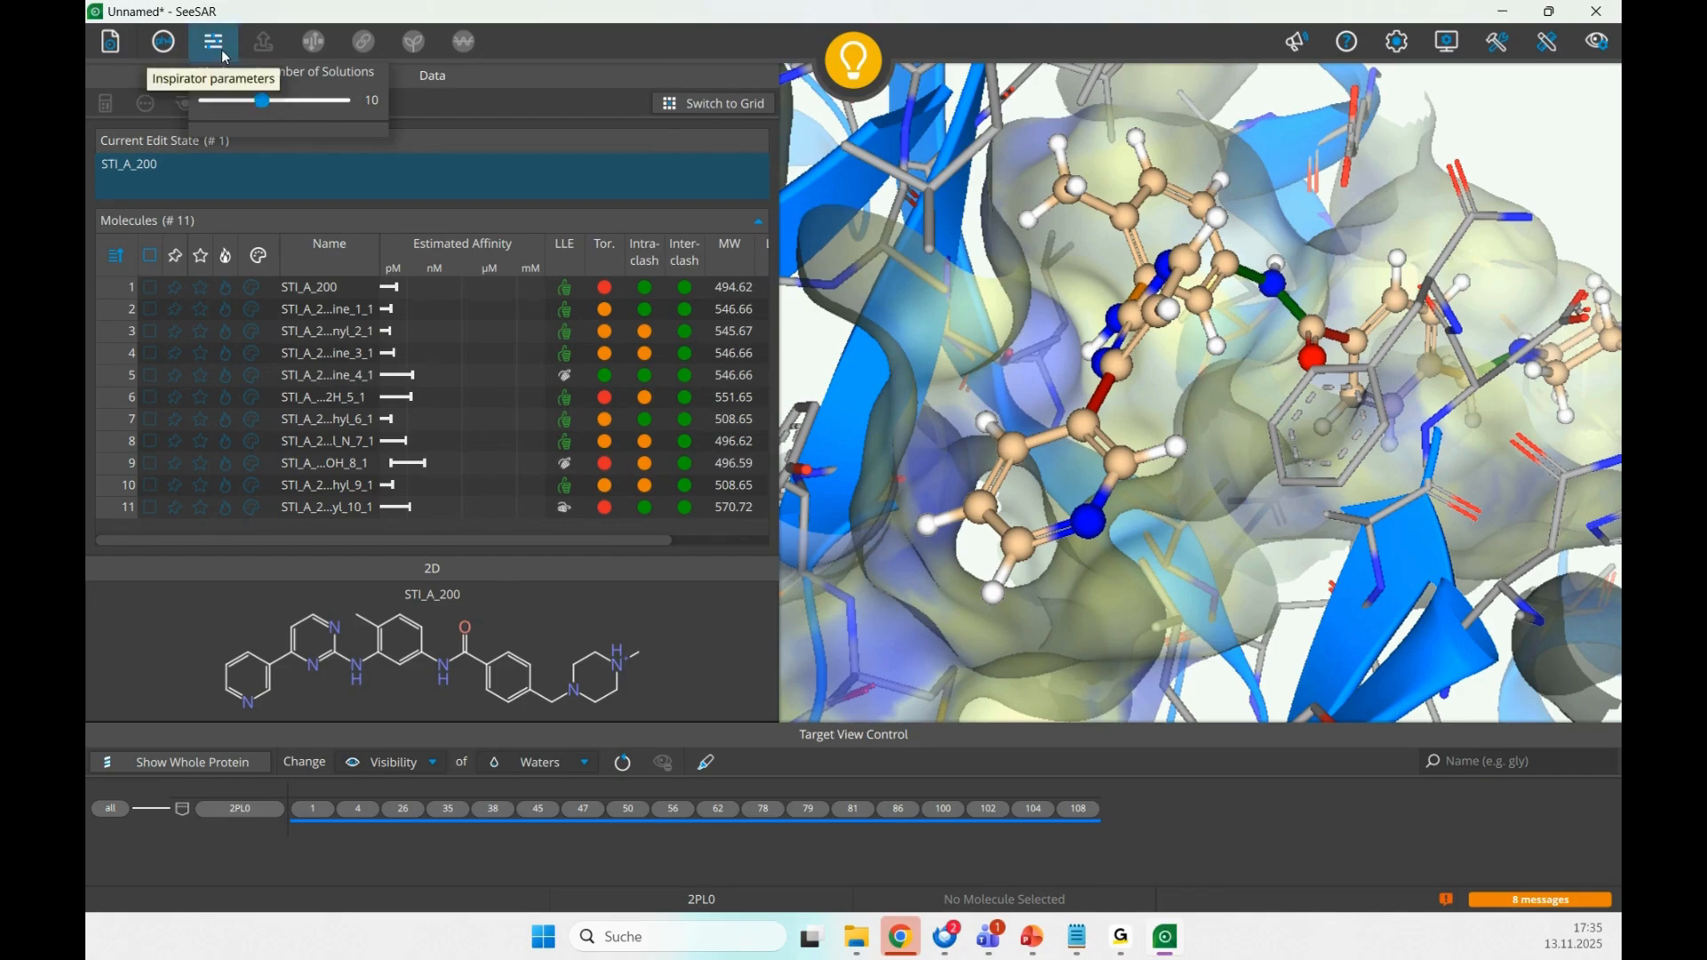
- Delete all ten generated analogs from the molecules table, keeping only STI_A_200
{"action": "left_click", "coordinate": [150, 257]}
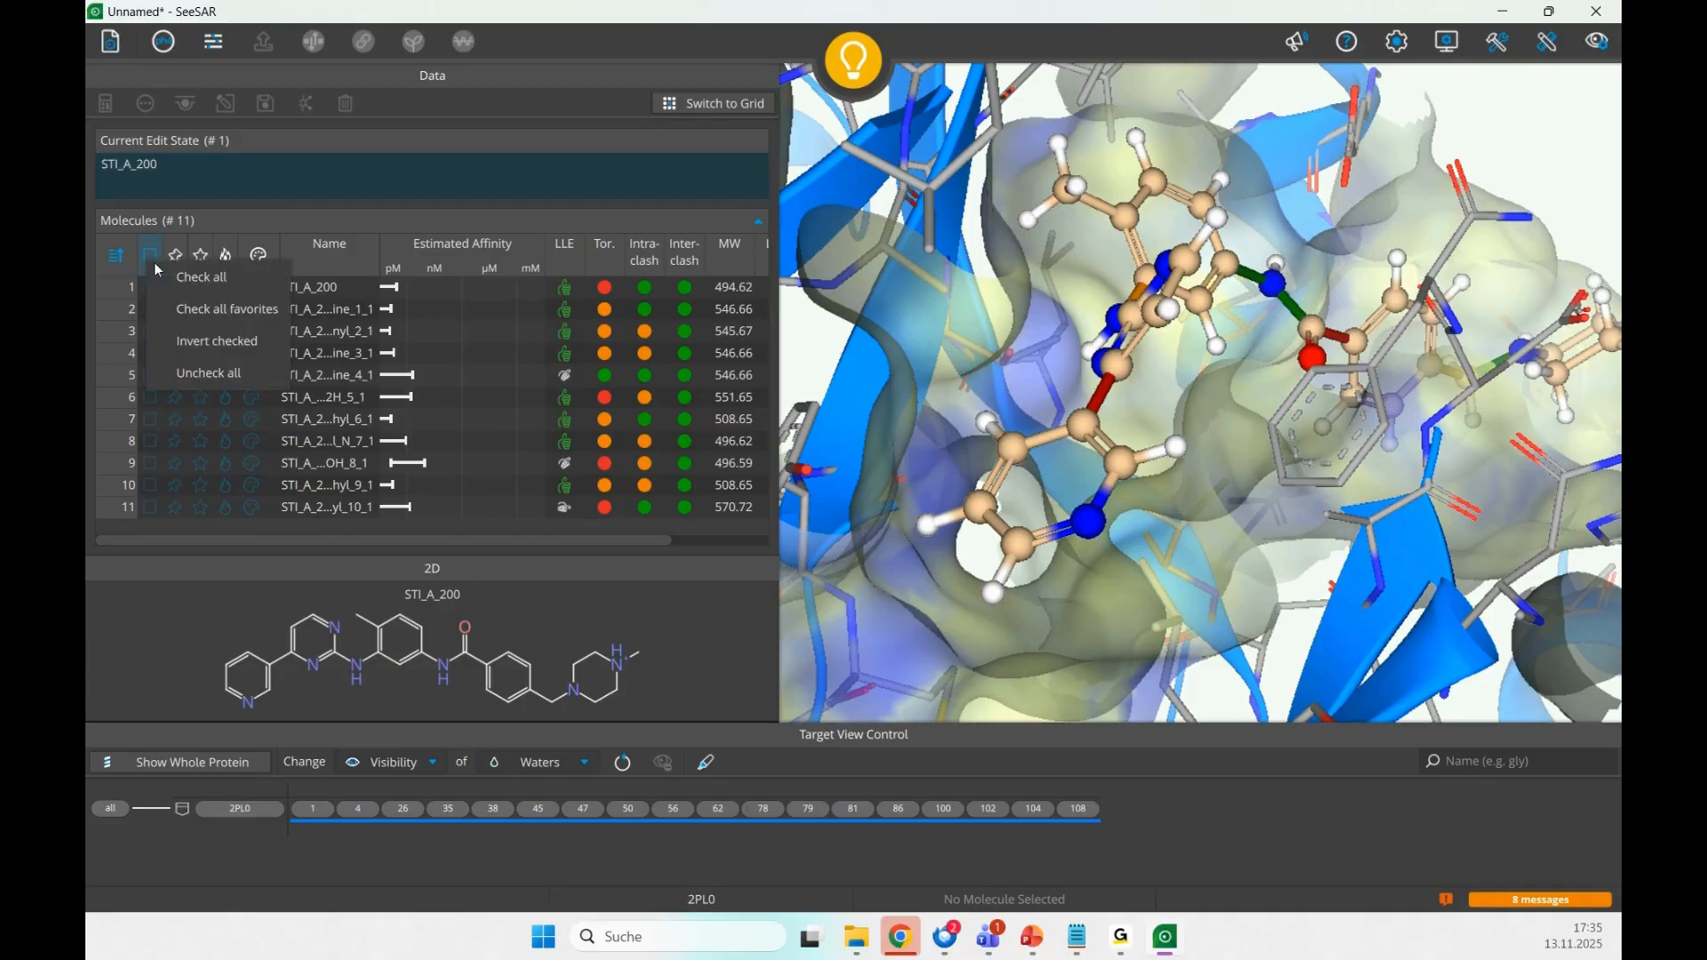
{"action": "left_click", "coordinate": [178, 279]}
{"action": "left_click", "coordinate": [149, 287]}
{"action": "left_click", "coordinate": [345, 105]}
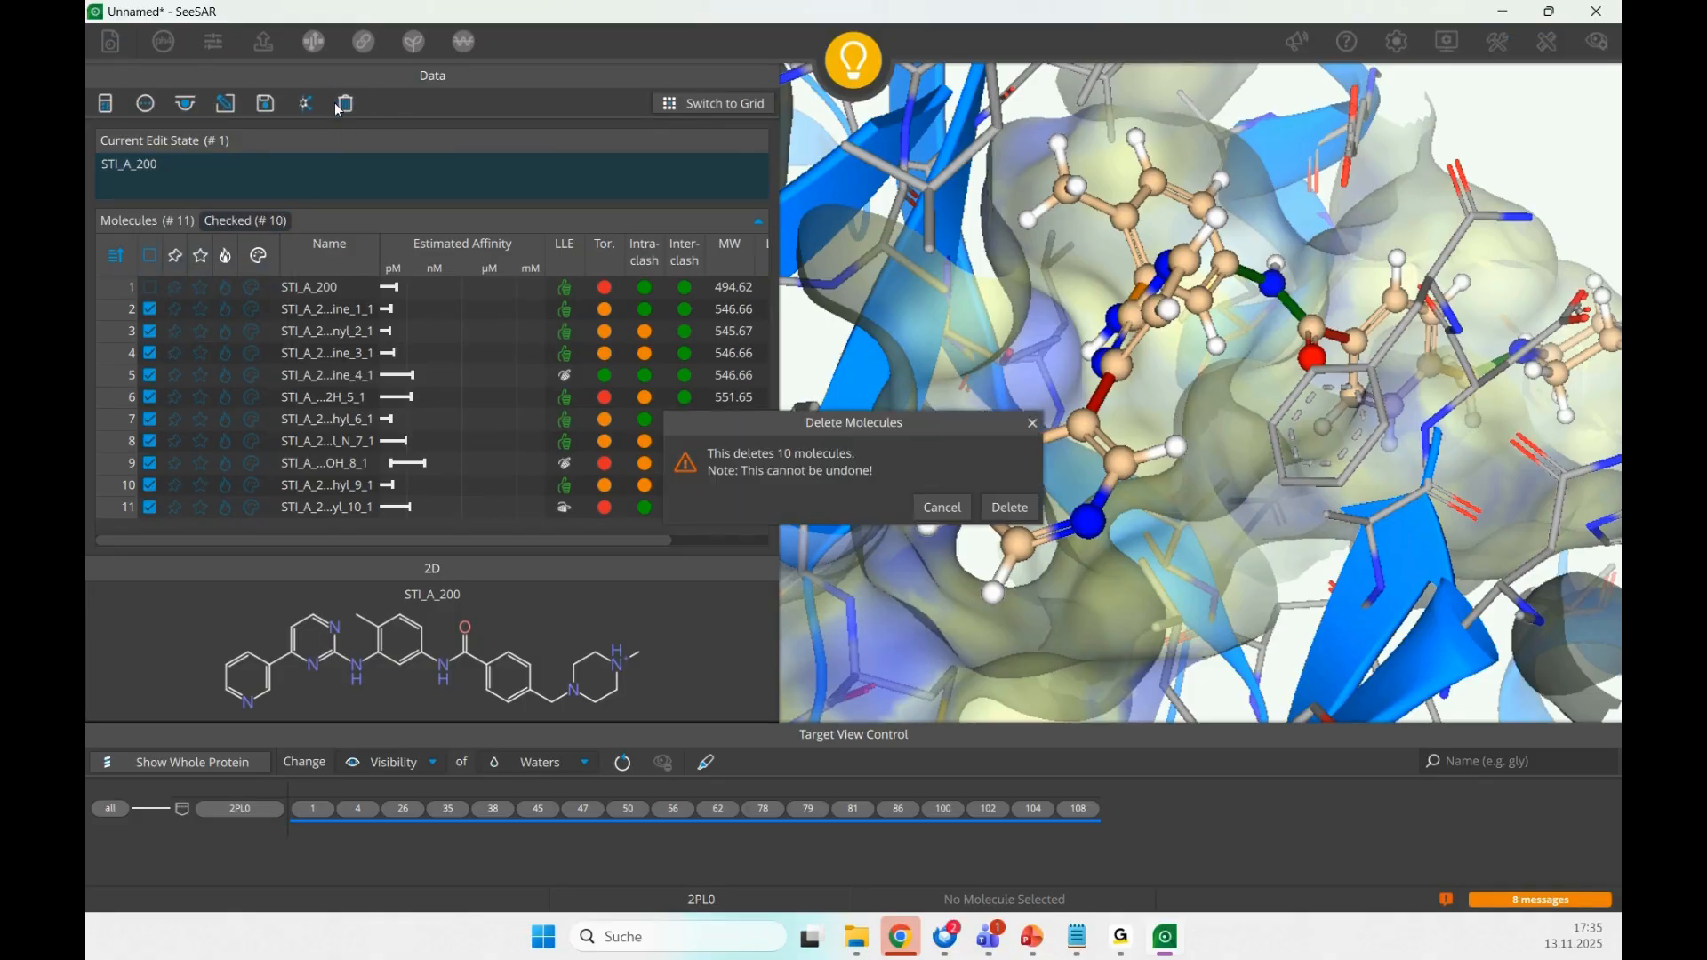
{"action": "left_click", "coordinate": [1030, 513]}
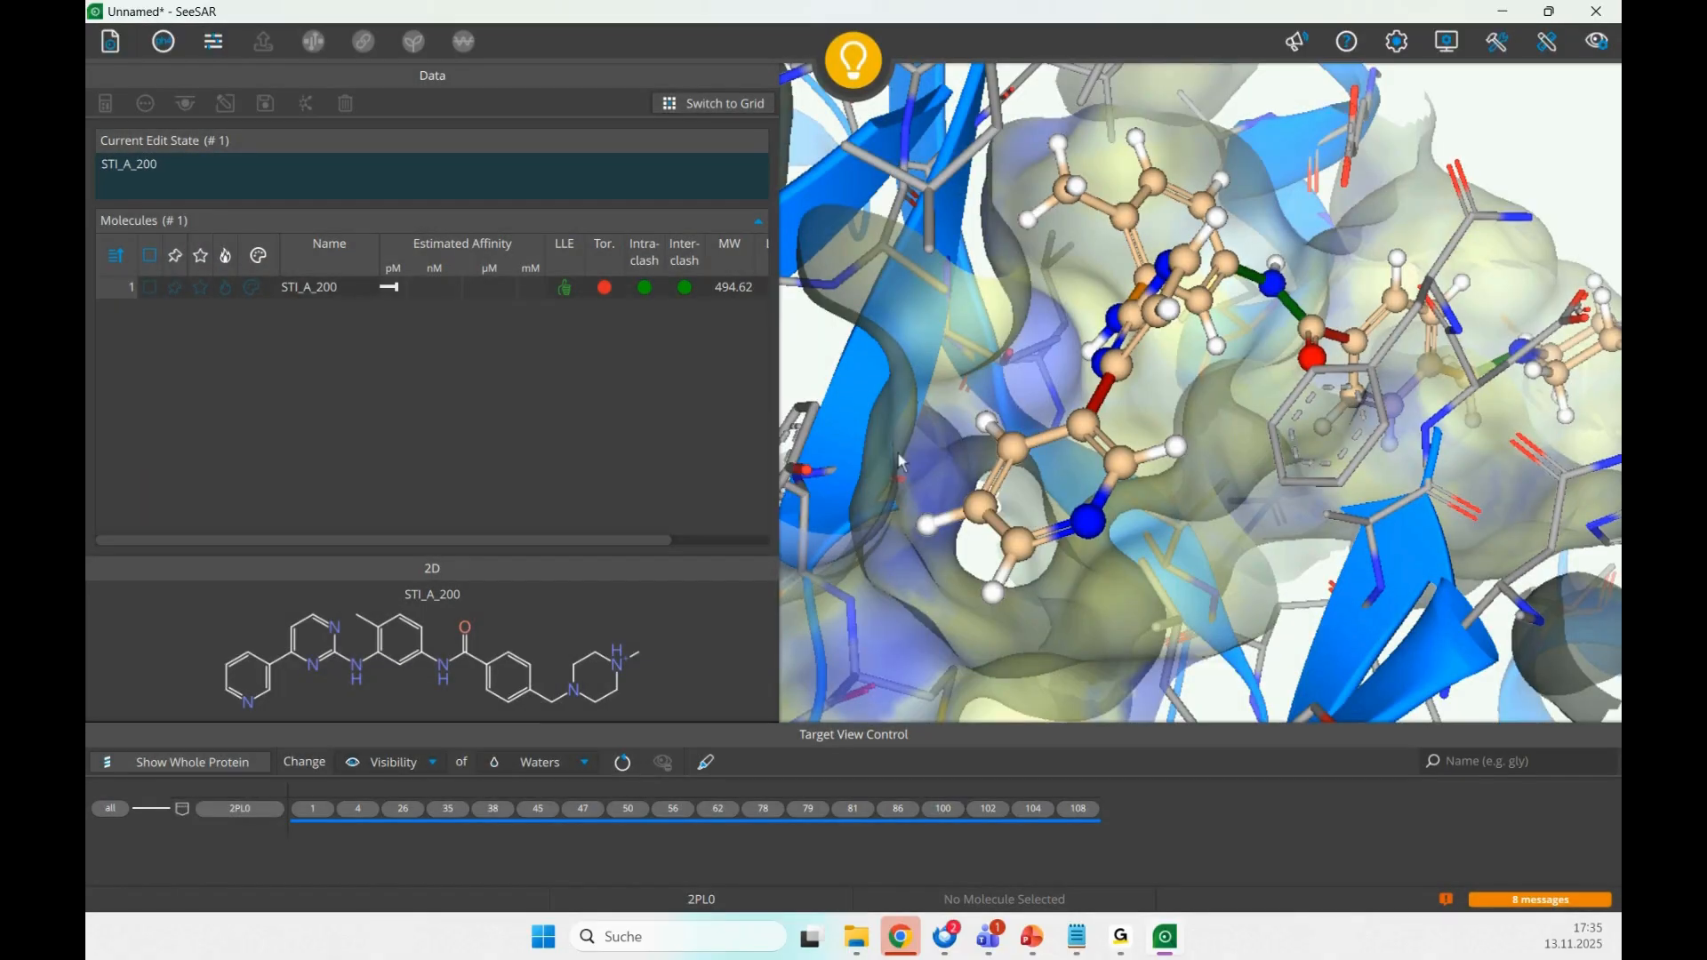
- Inspect STI_A_200 in the binding site, with its per-atom affinity contributions and surrounding pocket
{"action": "left_click", "coordinate": [330, 293]}
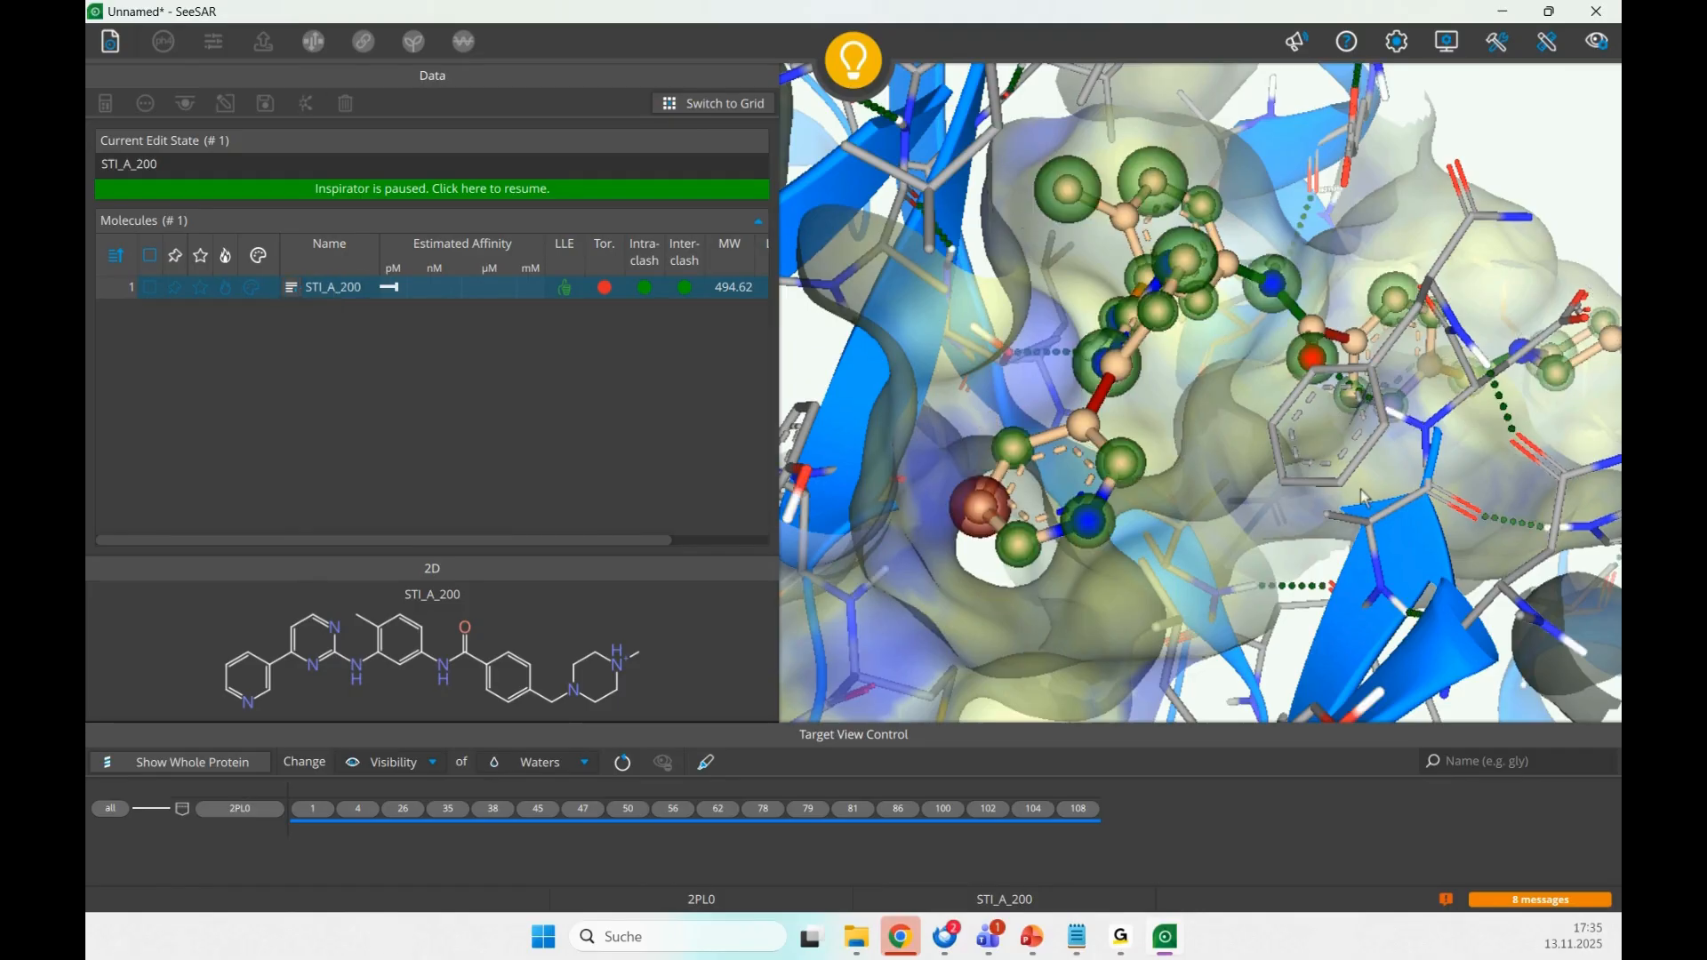
{"action": "left_click_drag", "start_coordinate": [1360, 496], "coordinate": [1333, 513]}
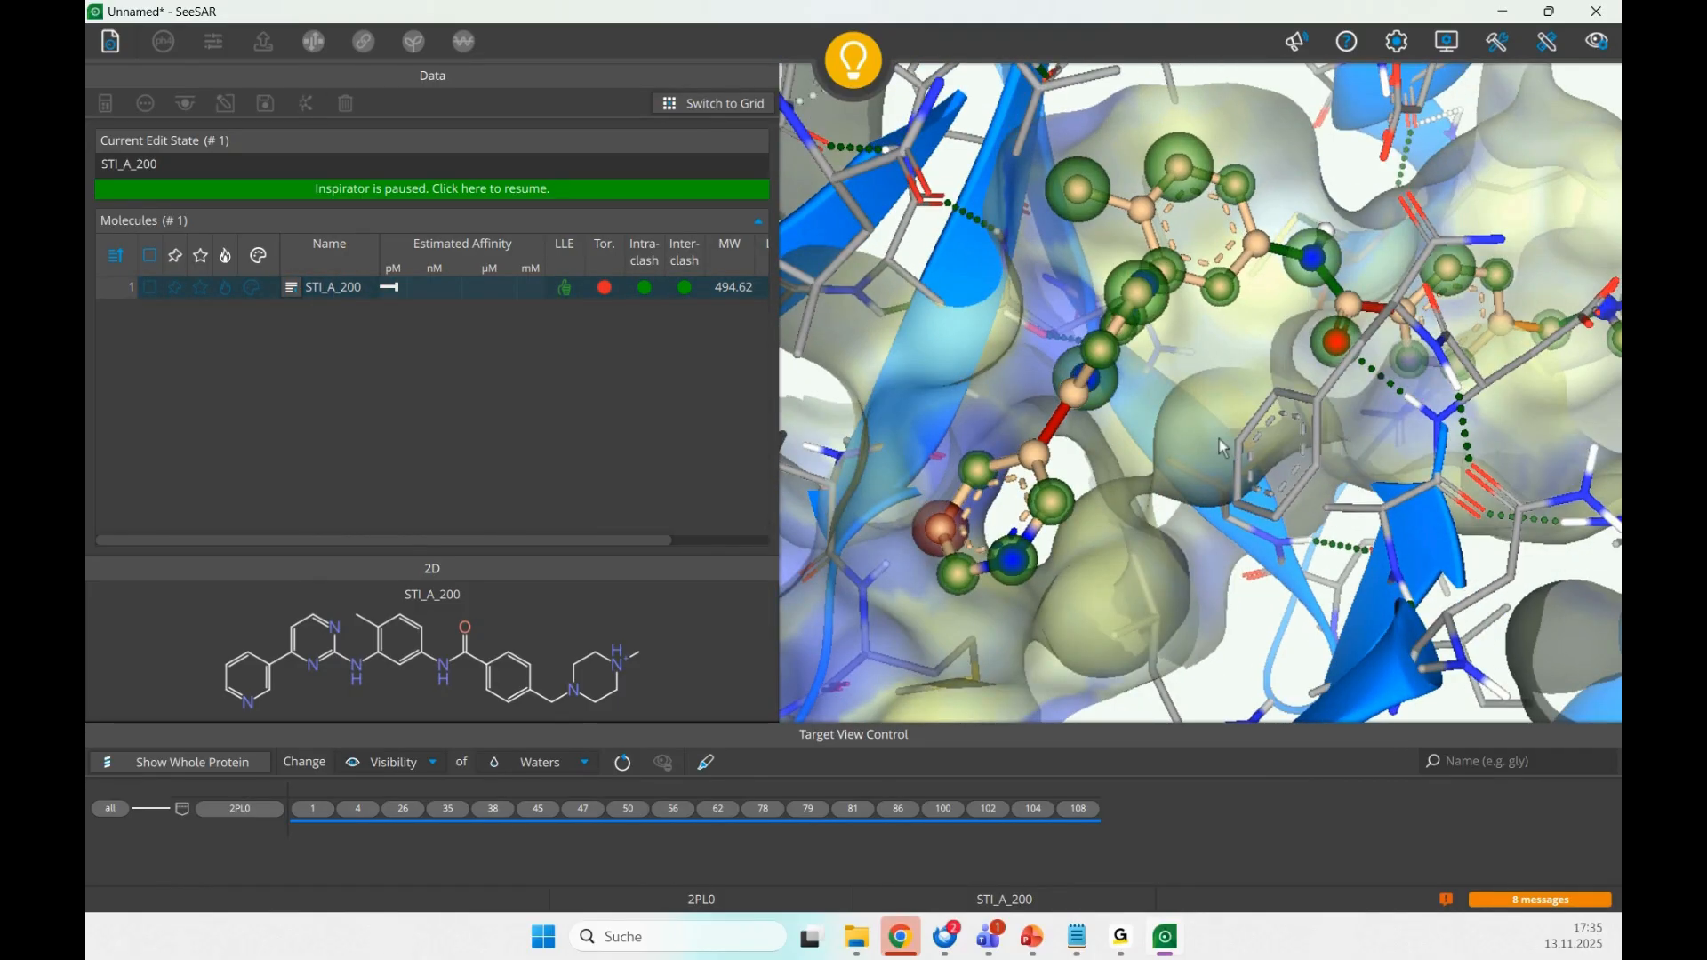
{"action": "left_click_drag", "start_coordinate": [1218, 440], "coordinate": [1154, 471]}
{"action": "left_click_drag", "start_coordinate": [1257, 472], "coordinate": [1247, 478]}
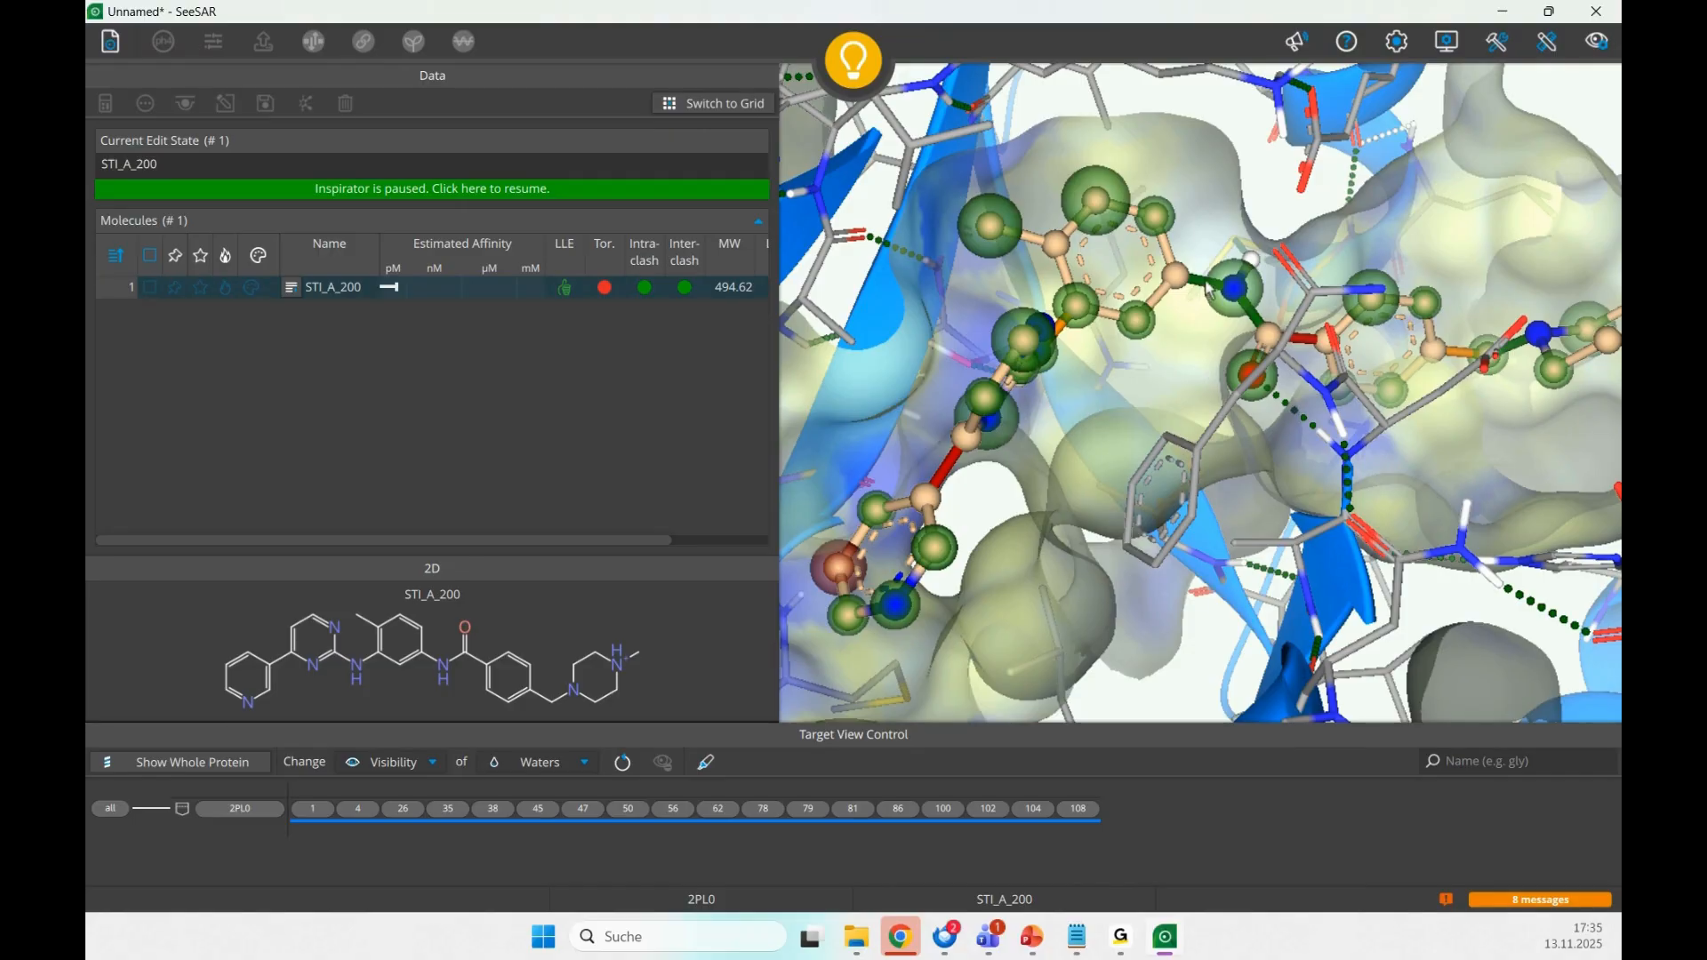
- Cut STI_A_200 between the methylphenyl ring and the amide nitrogen, and grow fragments on the retained pyridine-pyrimidine side
{"action": "left_click", "coordinate": [510, 192]}
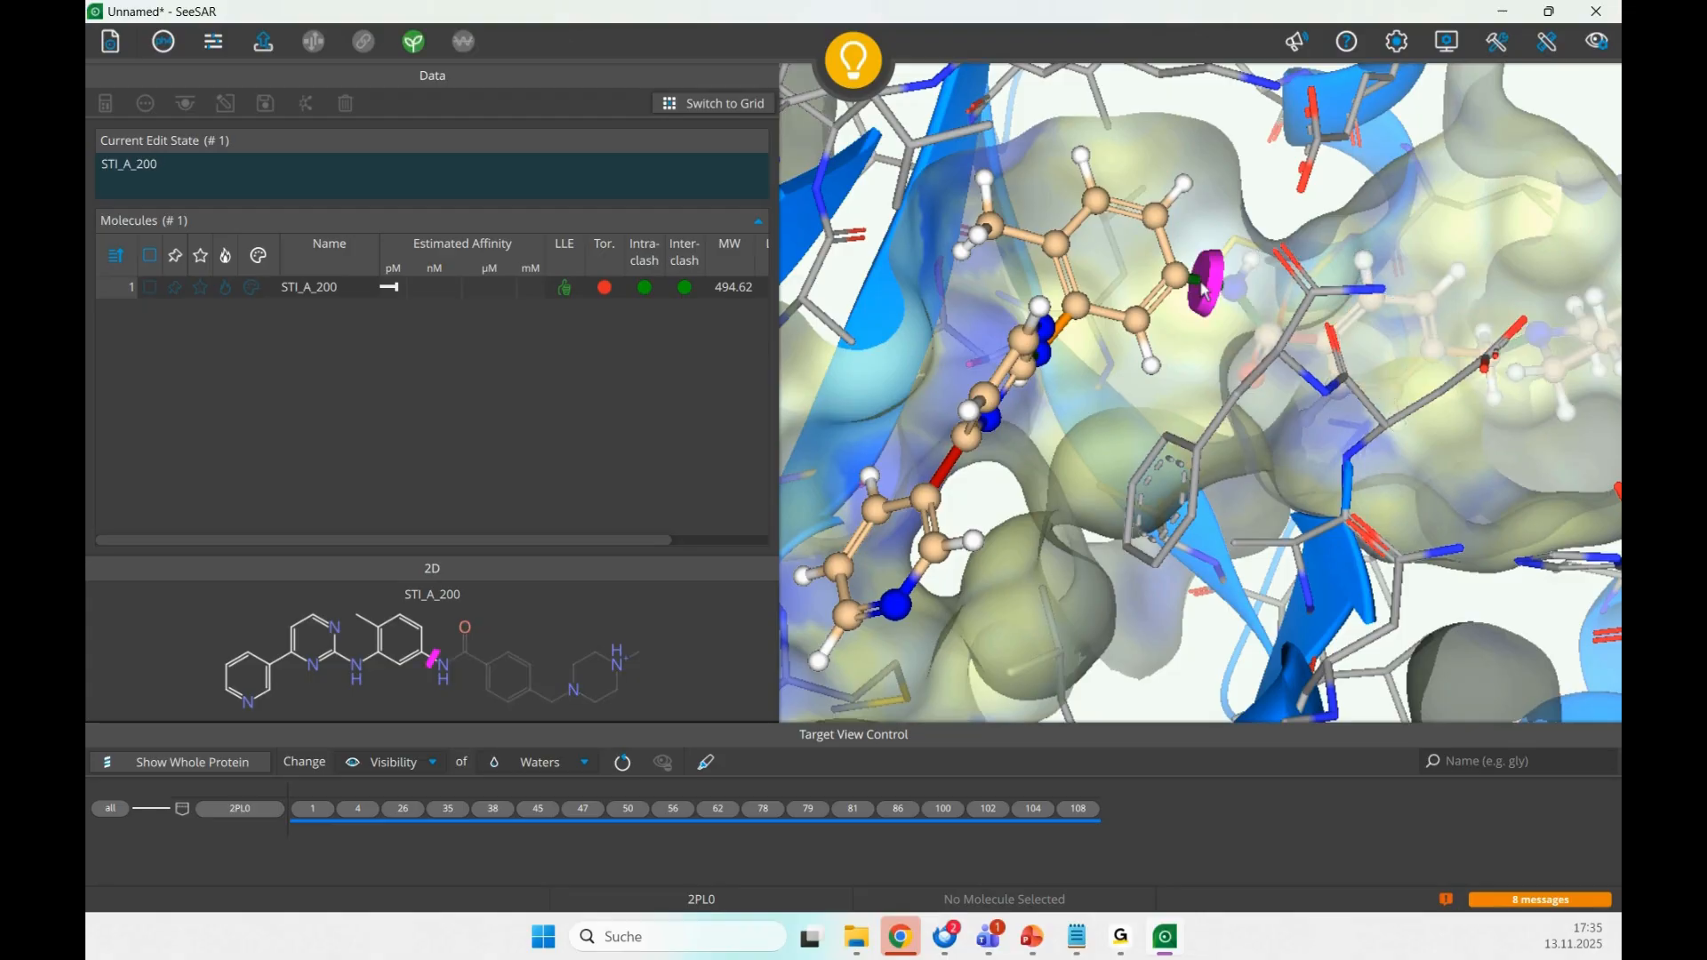
{"action": "left_click_drag", "start_coordinate": [1143, 418], "coordinate": [1065, 263]}
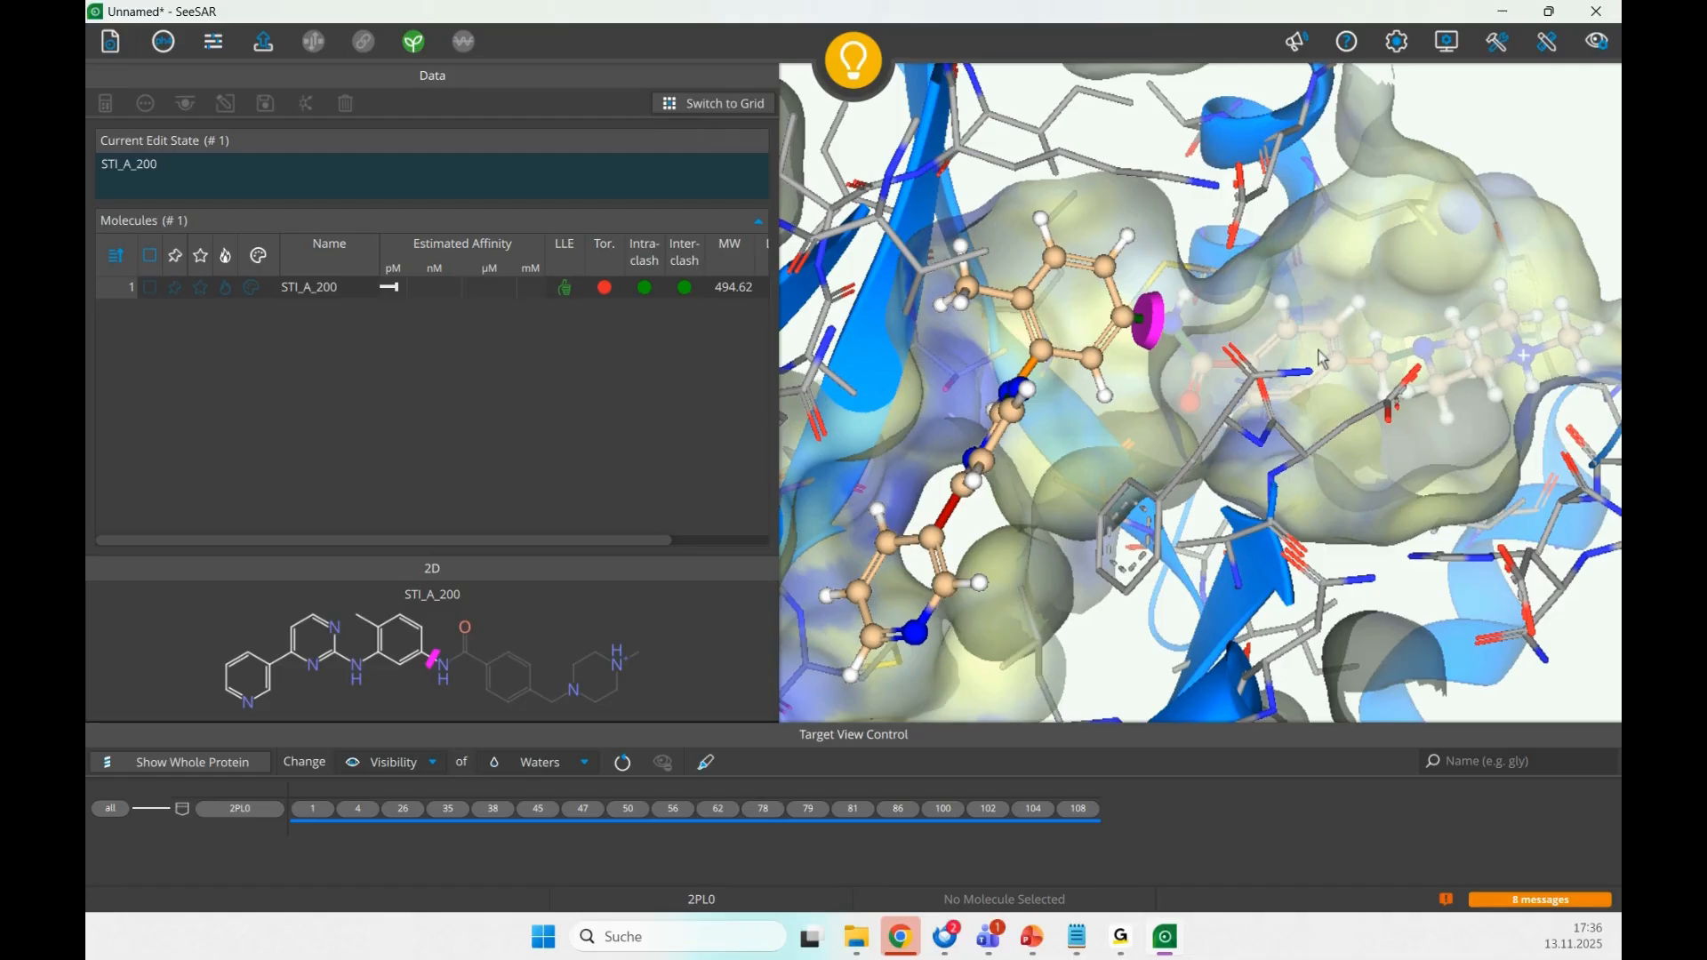
{"action": "left_click", "coordinate": [1144, 324]}
{"action": "left_click", "coordinate": [416, 46]}
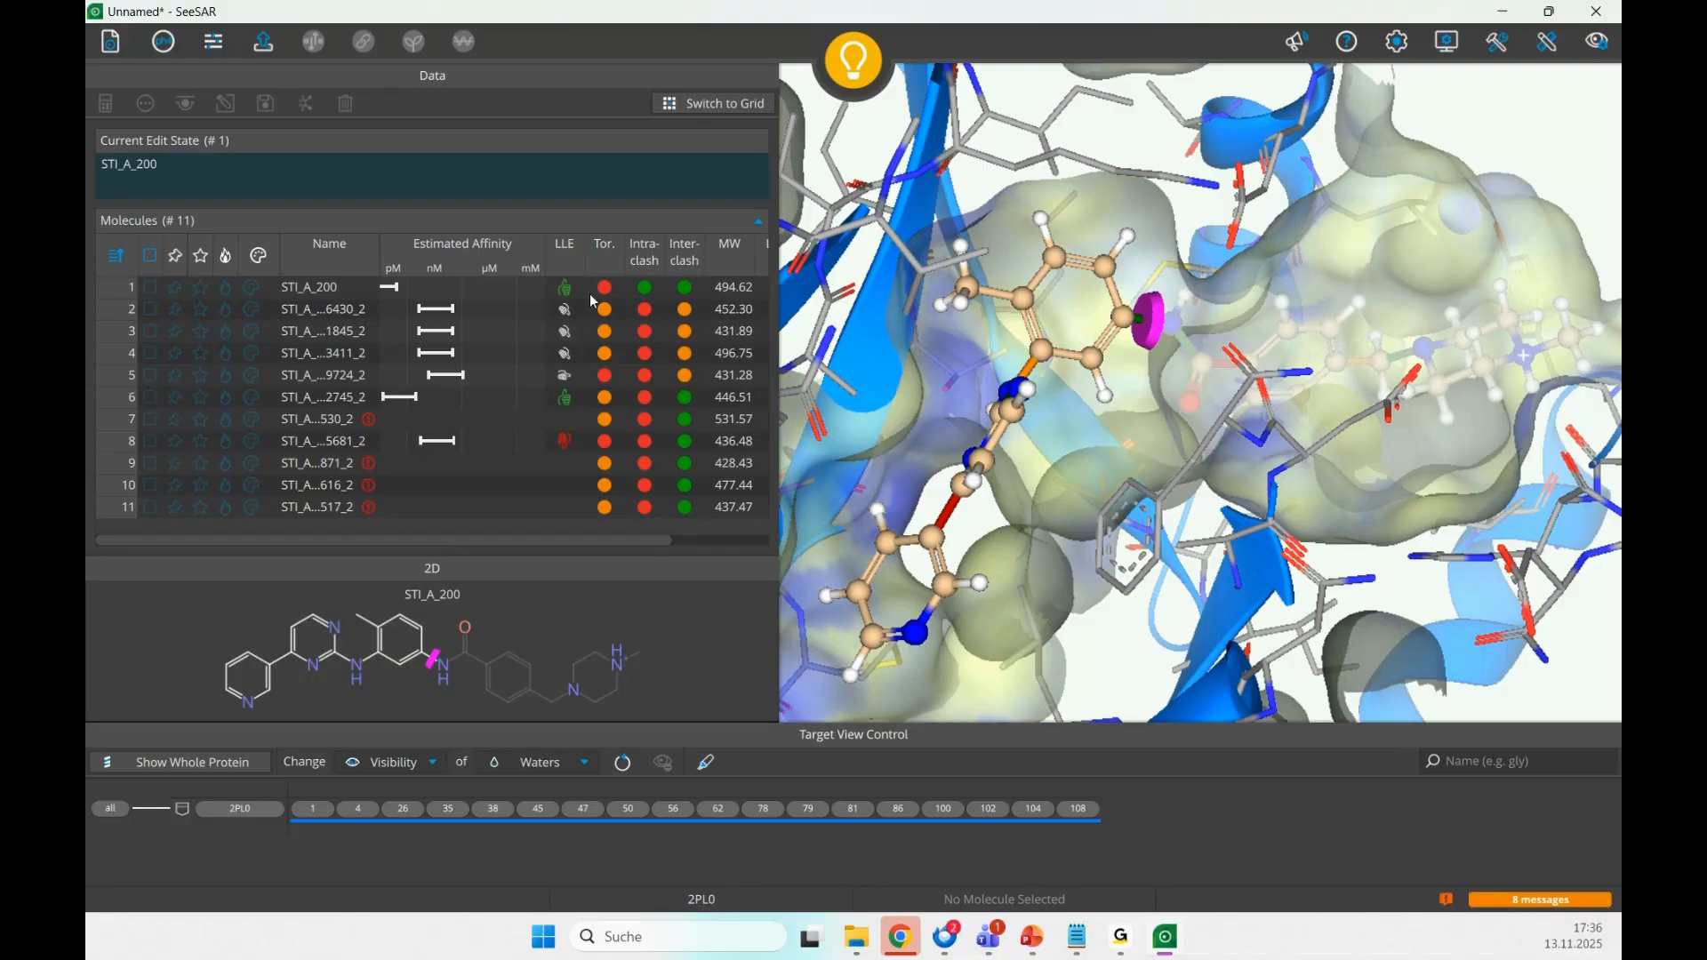
- Examine the grown molecules in rows 2 to 10, checking each new fragment's pose and clashes in the binding site
{"action": "left_click", "coordinate": [288, 314]}
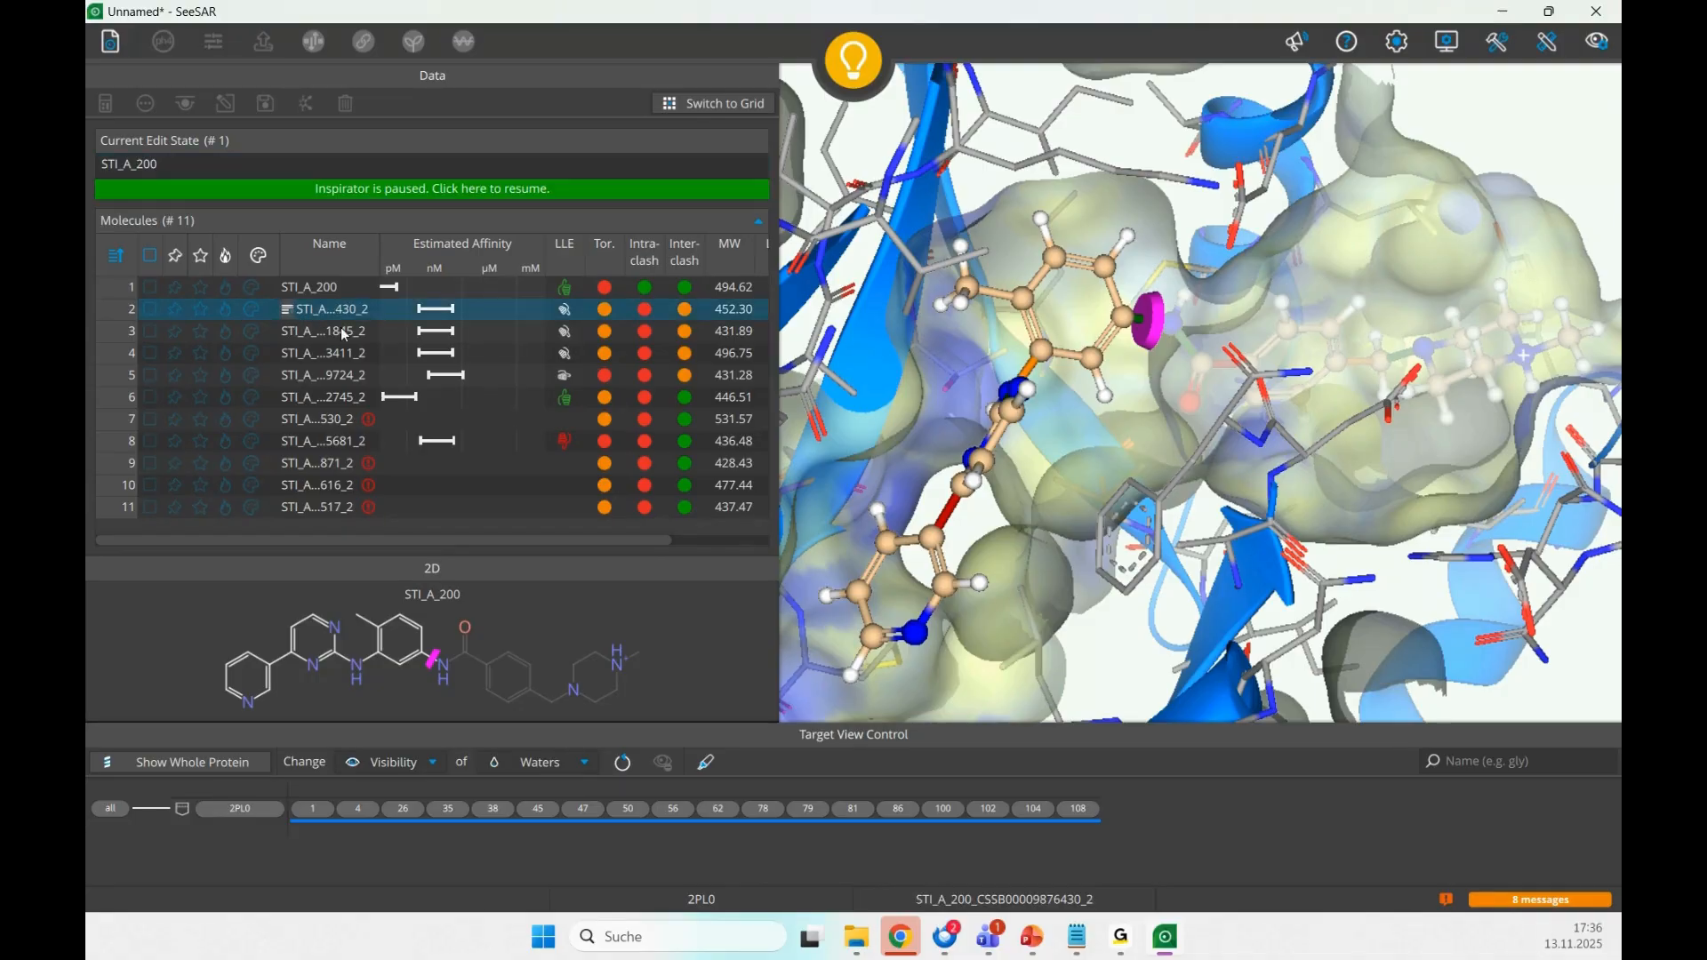
{"action": "key", "text": "Down"}
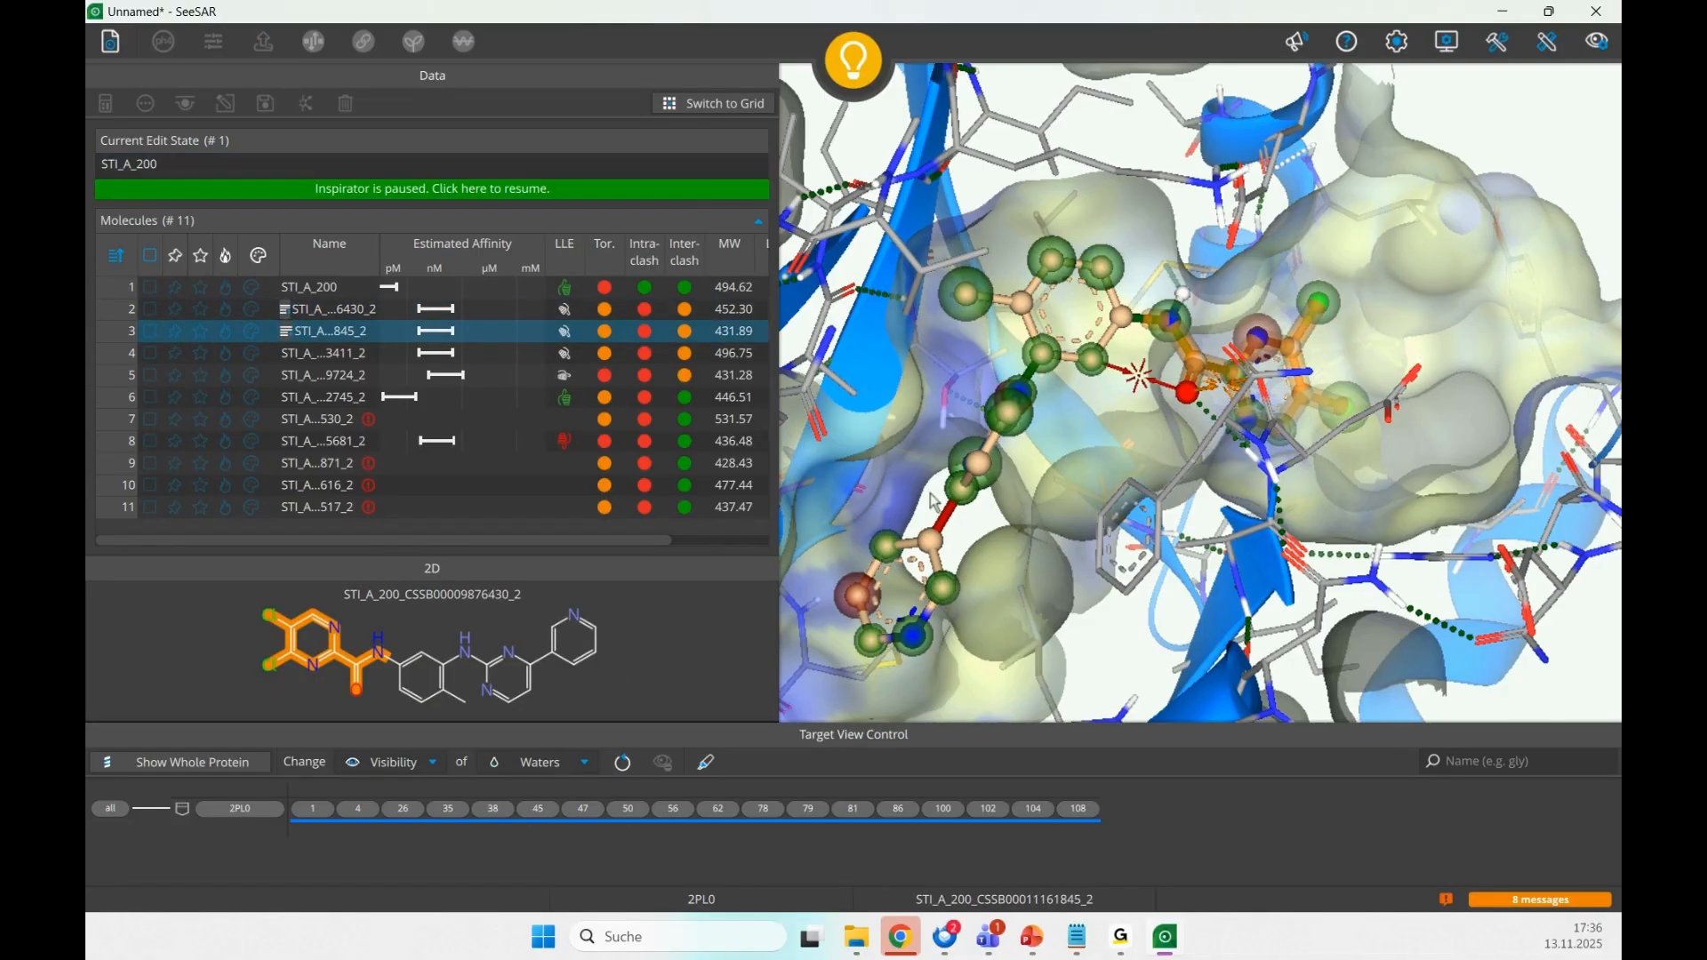
{"action": "key", "text": "Down"}
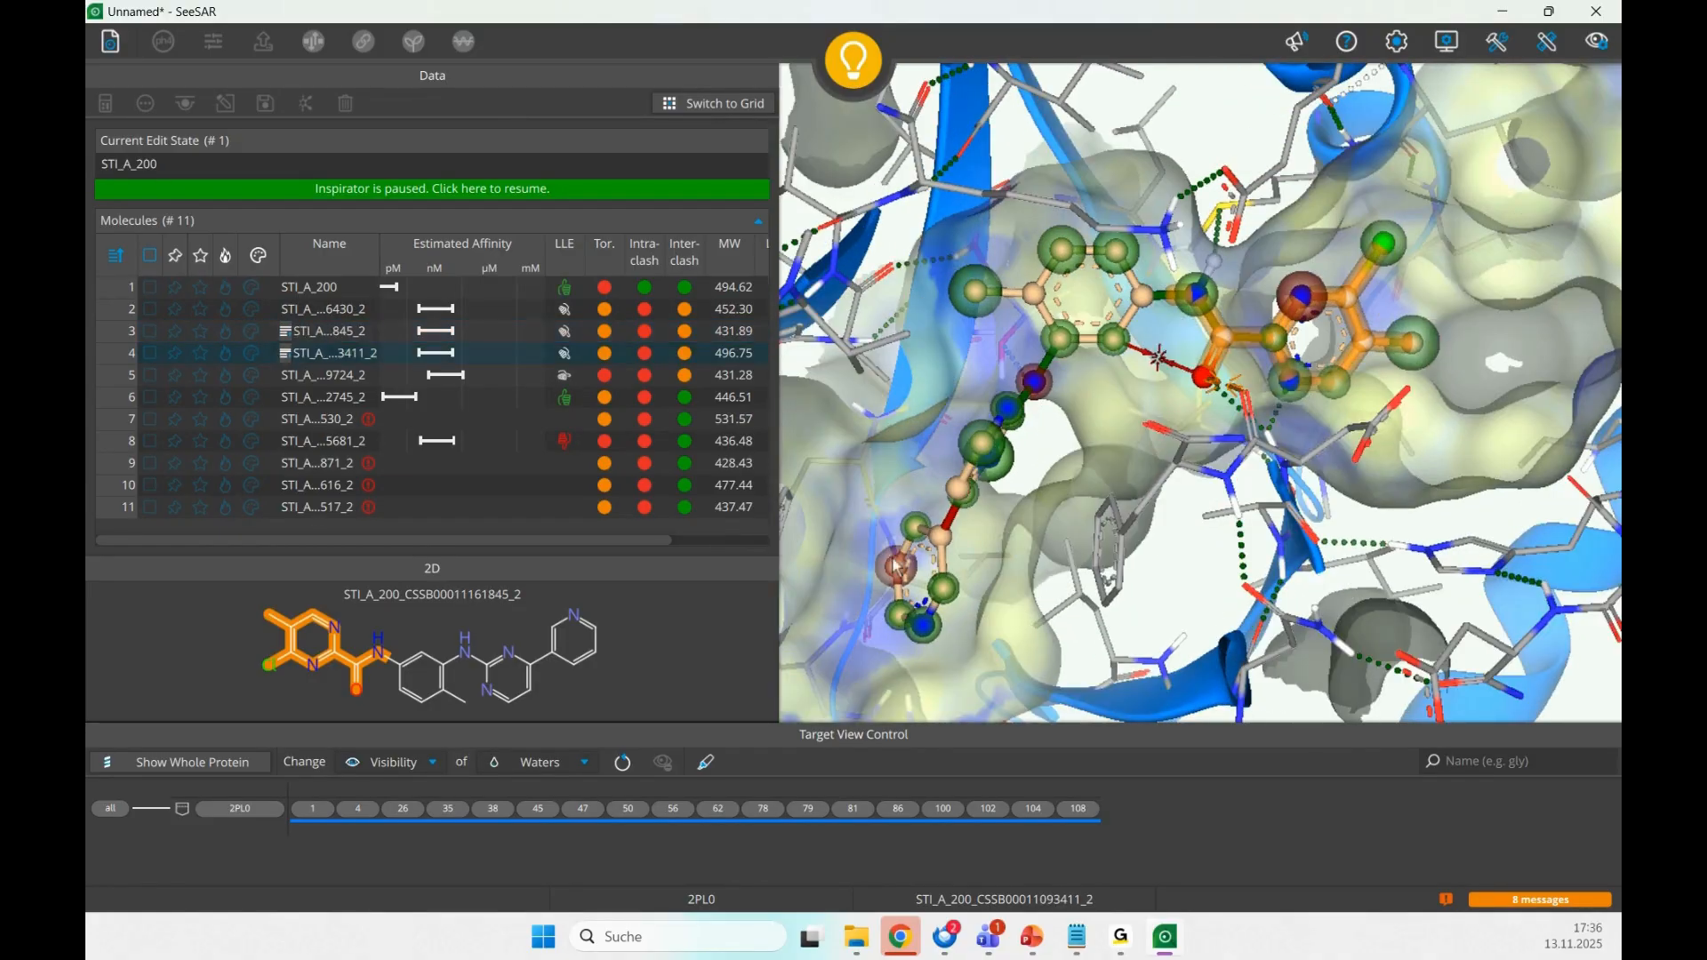
{"action": "key", "text": "Down"}
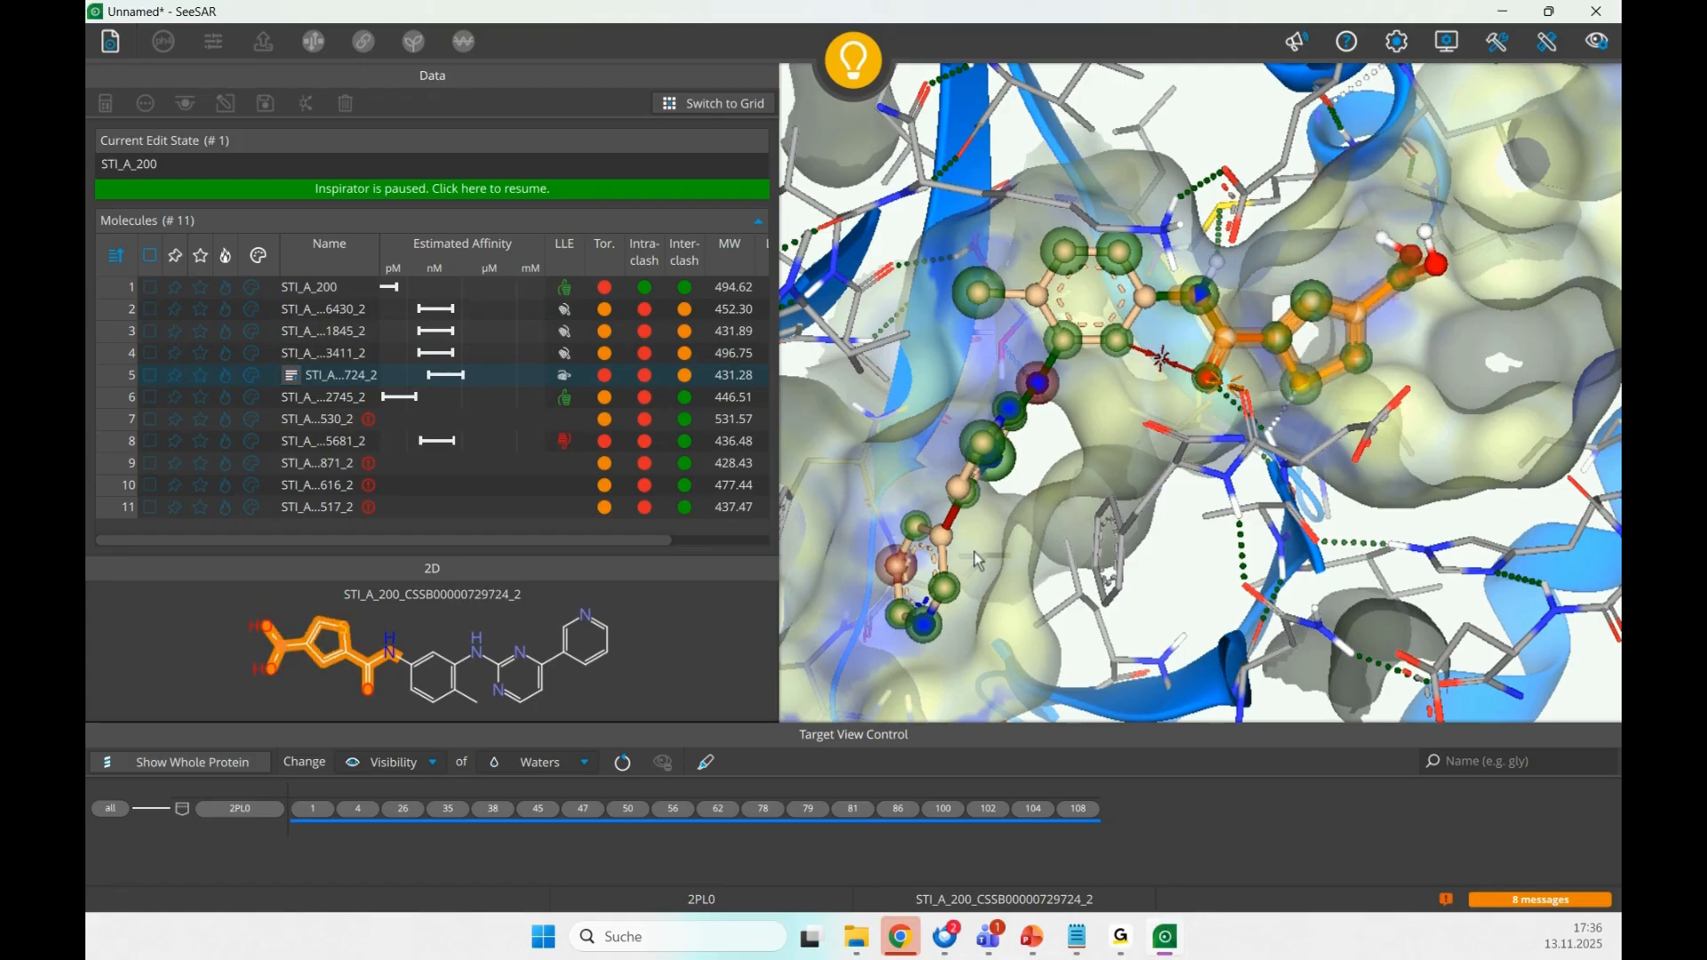
{"action": "key", "text": "Down"}
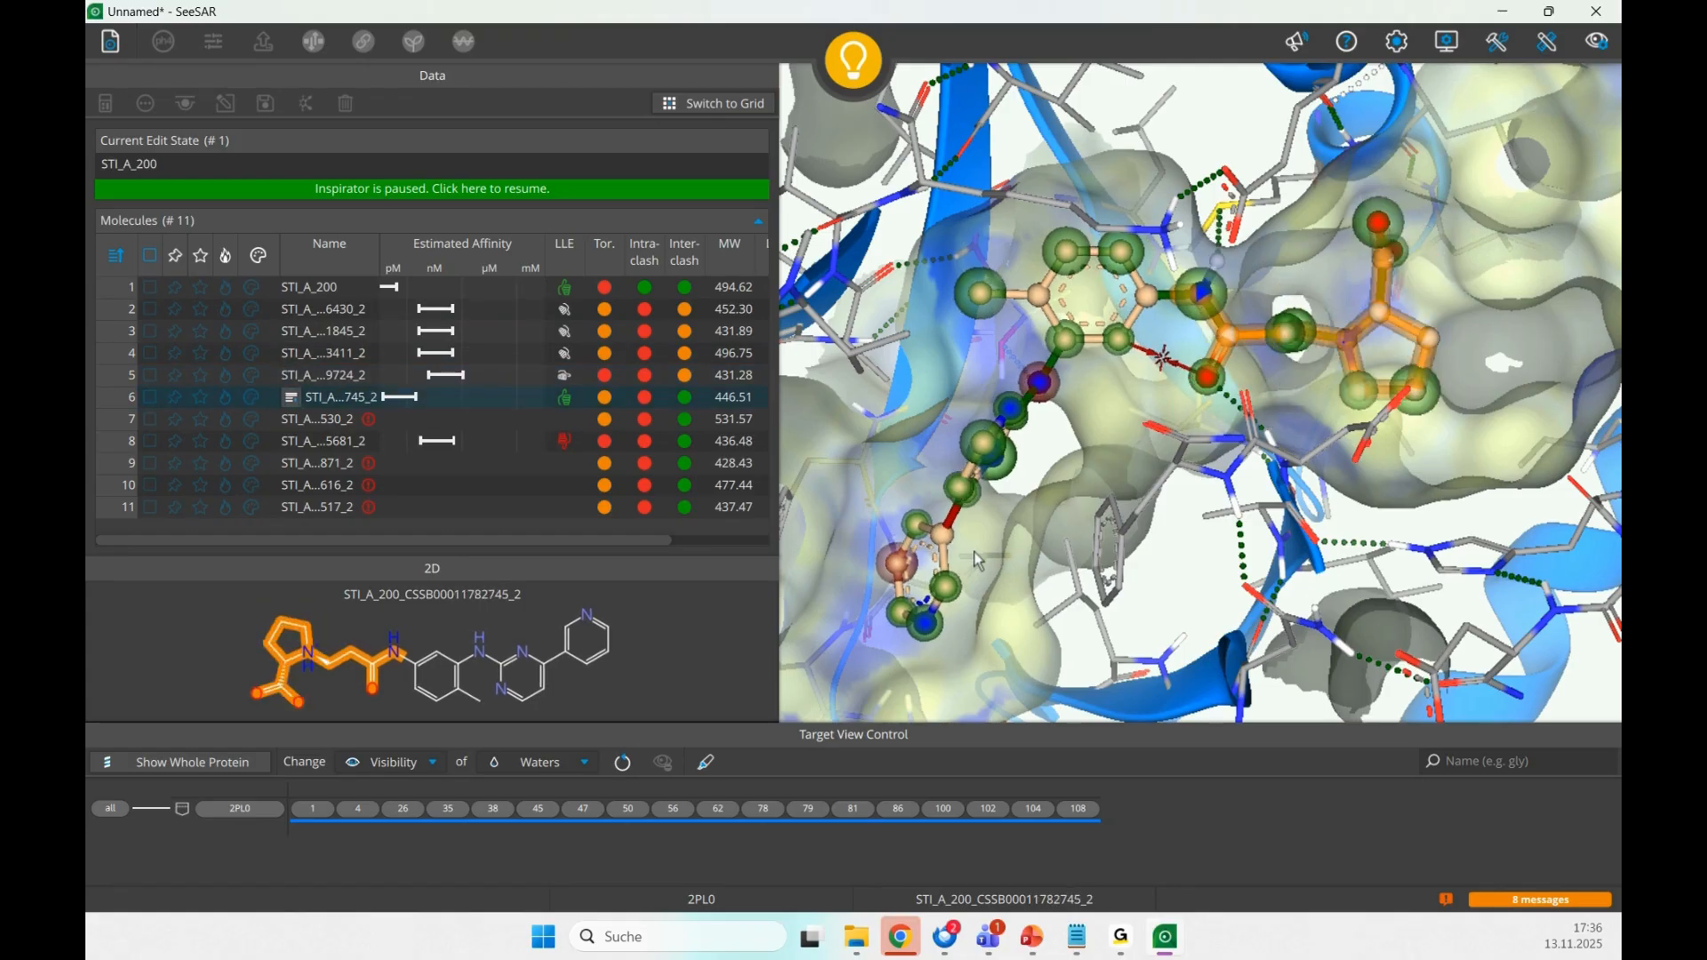
{"action": "key", "text": "Down"}
{"action": "key", "text": "Up"}
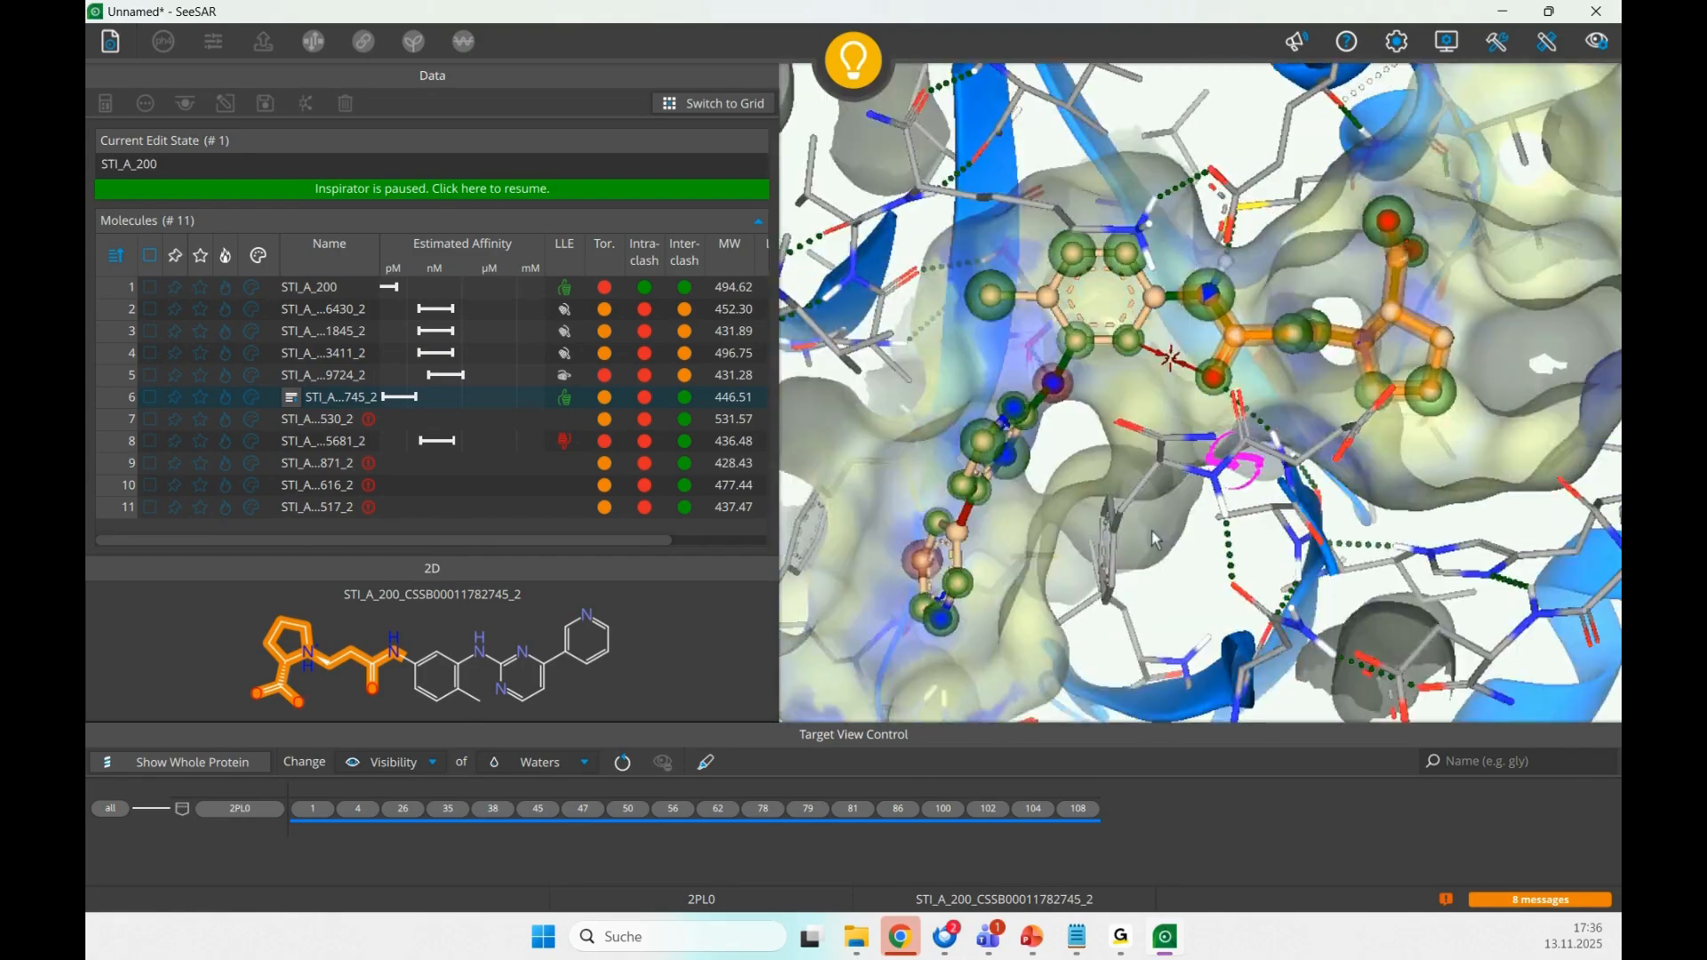
{"action": "key", "text": "Down"}
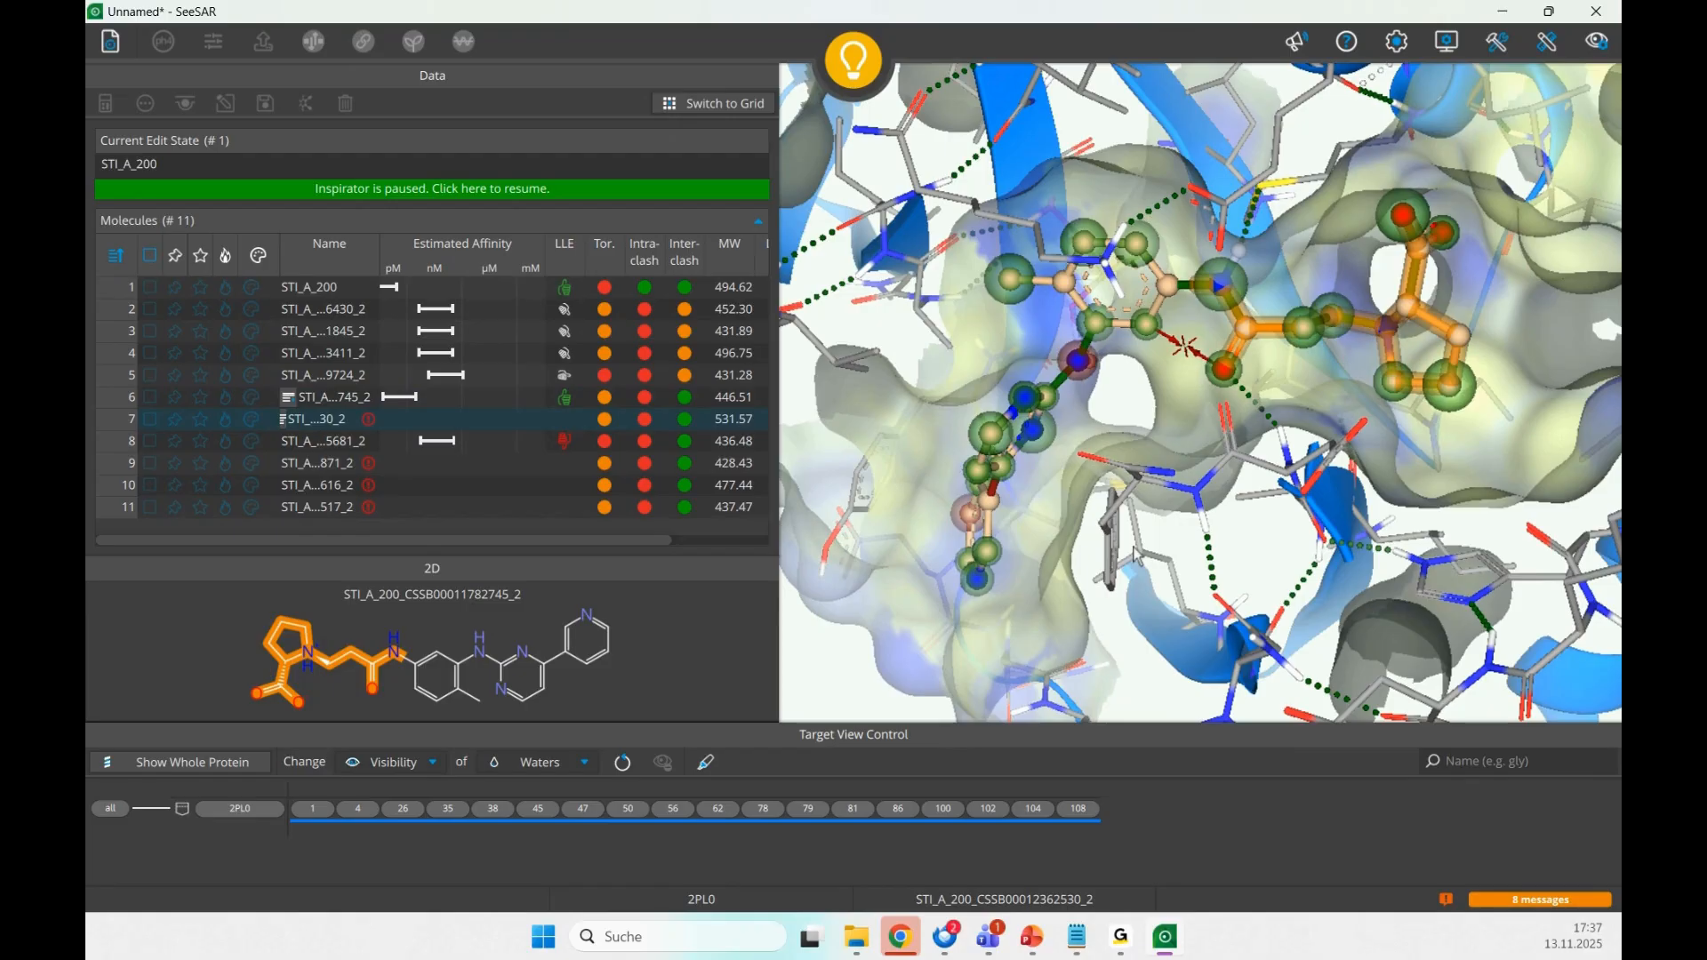
{"action": "key", "text": "Down"}
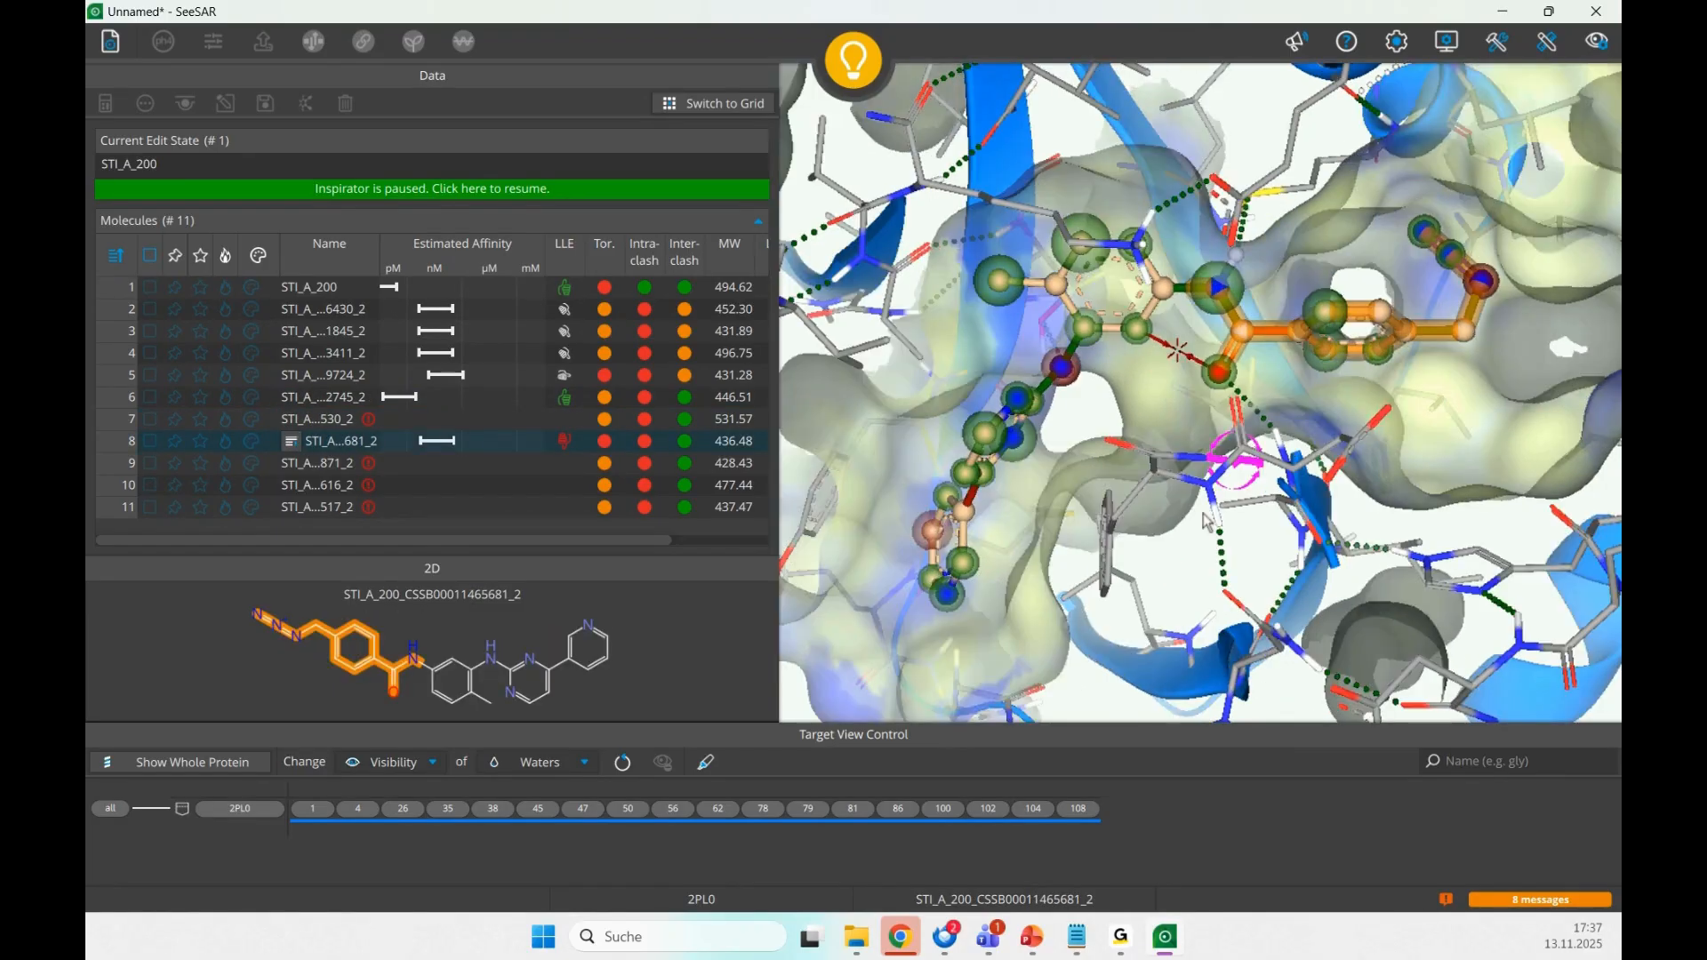
{"action": "key", "text": "Down"}
{"action": "key", "text": "Down"}
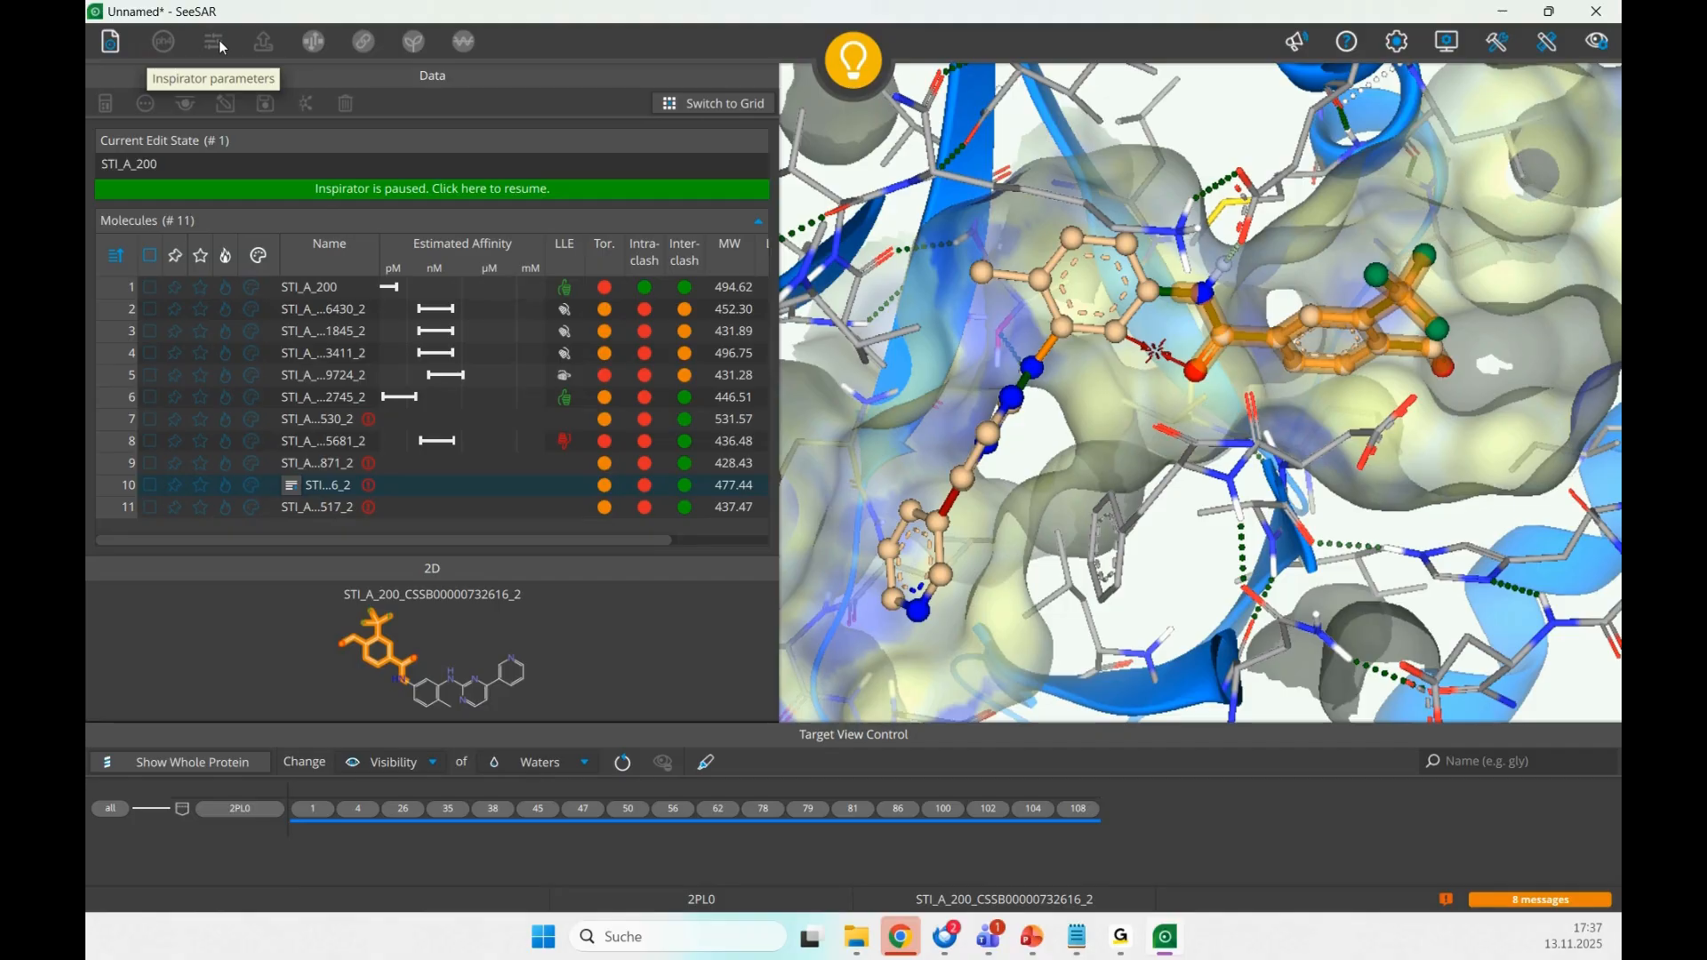
- Move the cut to the bond between the methylphenyl ring and the amine linker, and grow fragments on the retained piperazine side
{"action": "left_click", "coordinate": [387, 192]}
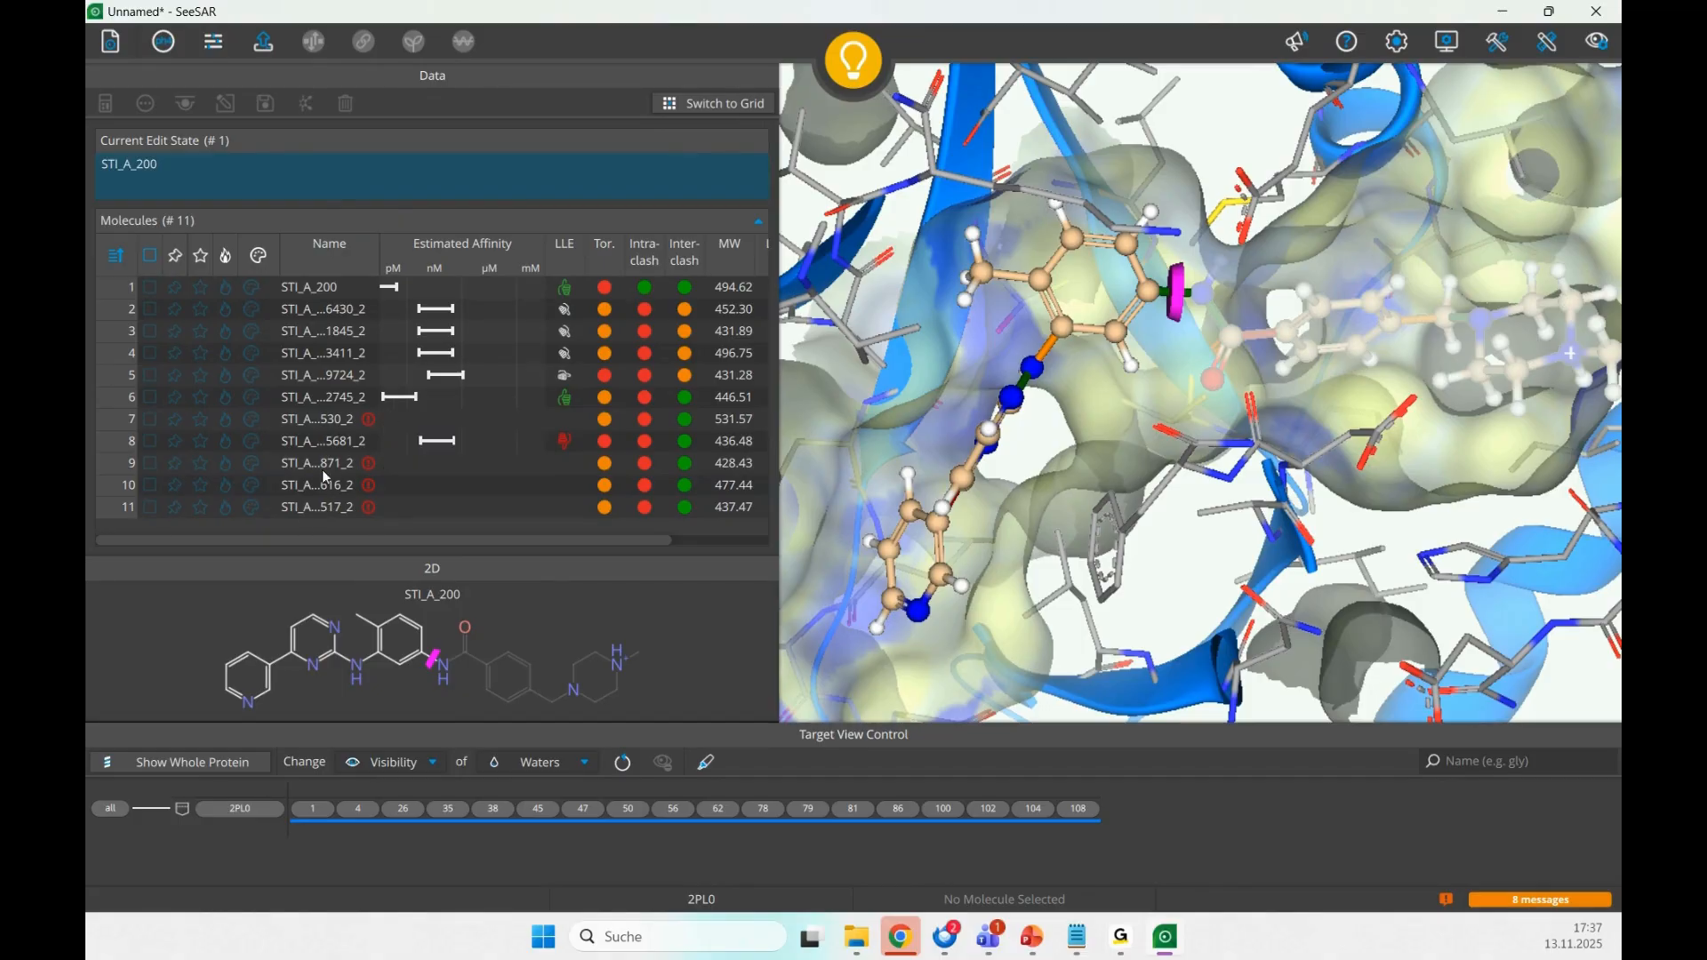
{"action": "left_click", "coordinate": [336, 447]}
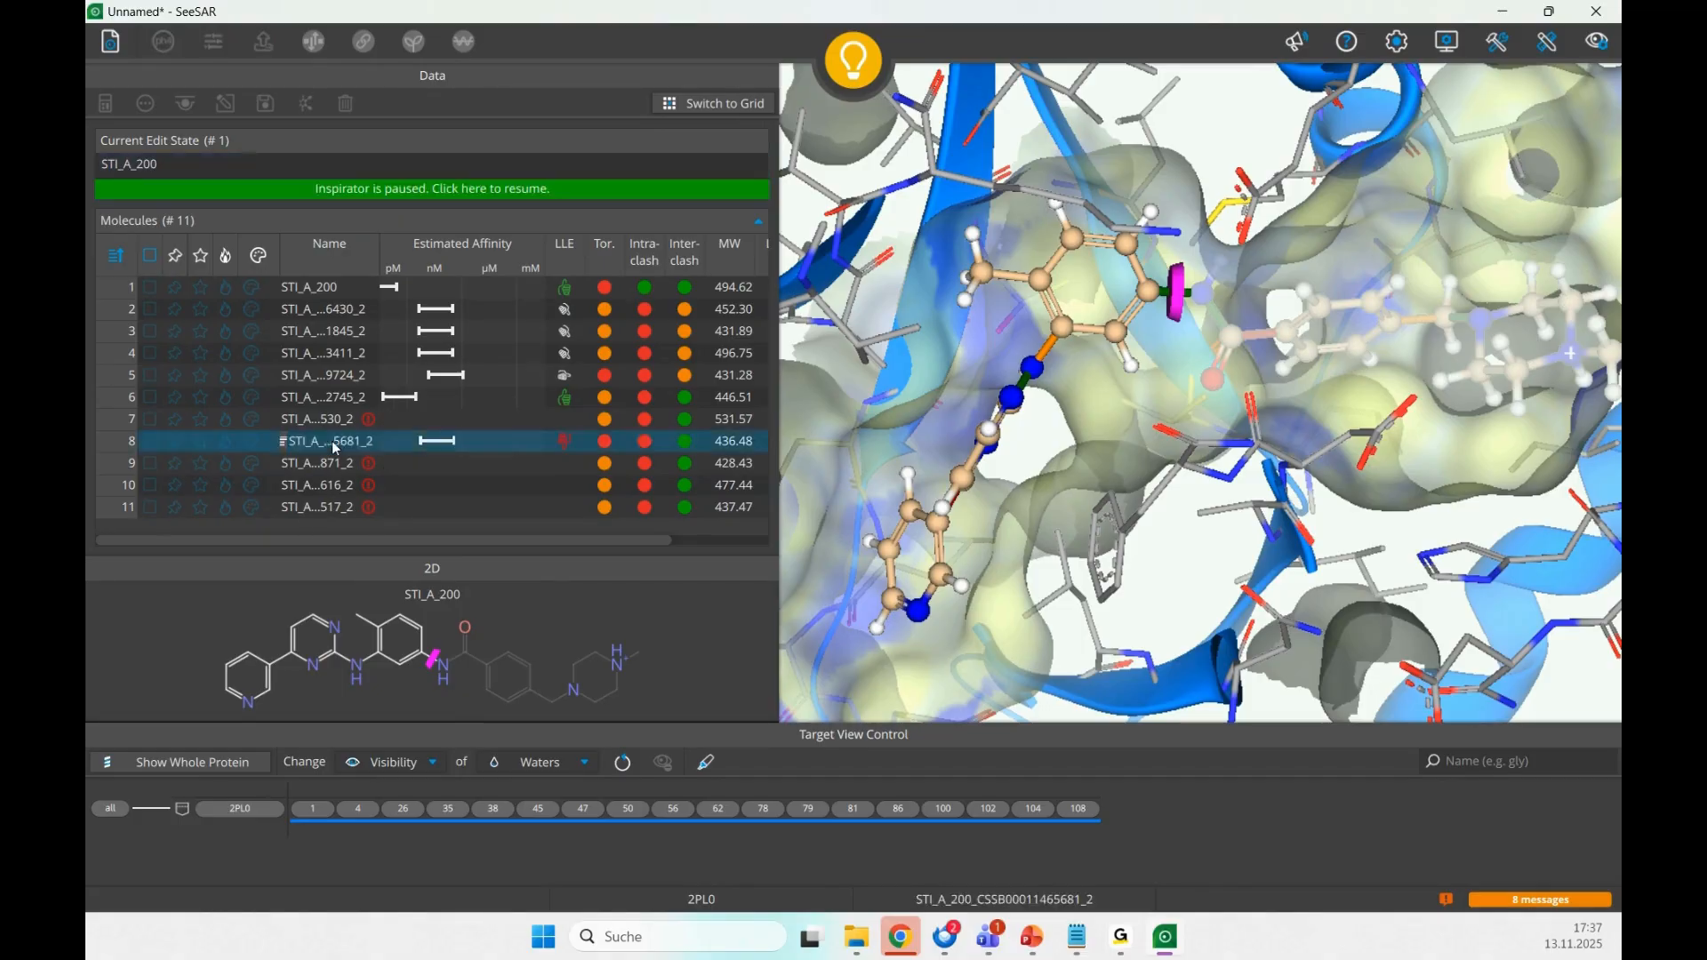
{"action": "left_click", "coordinate": [386, 196]}
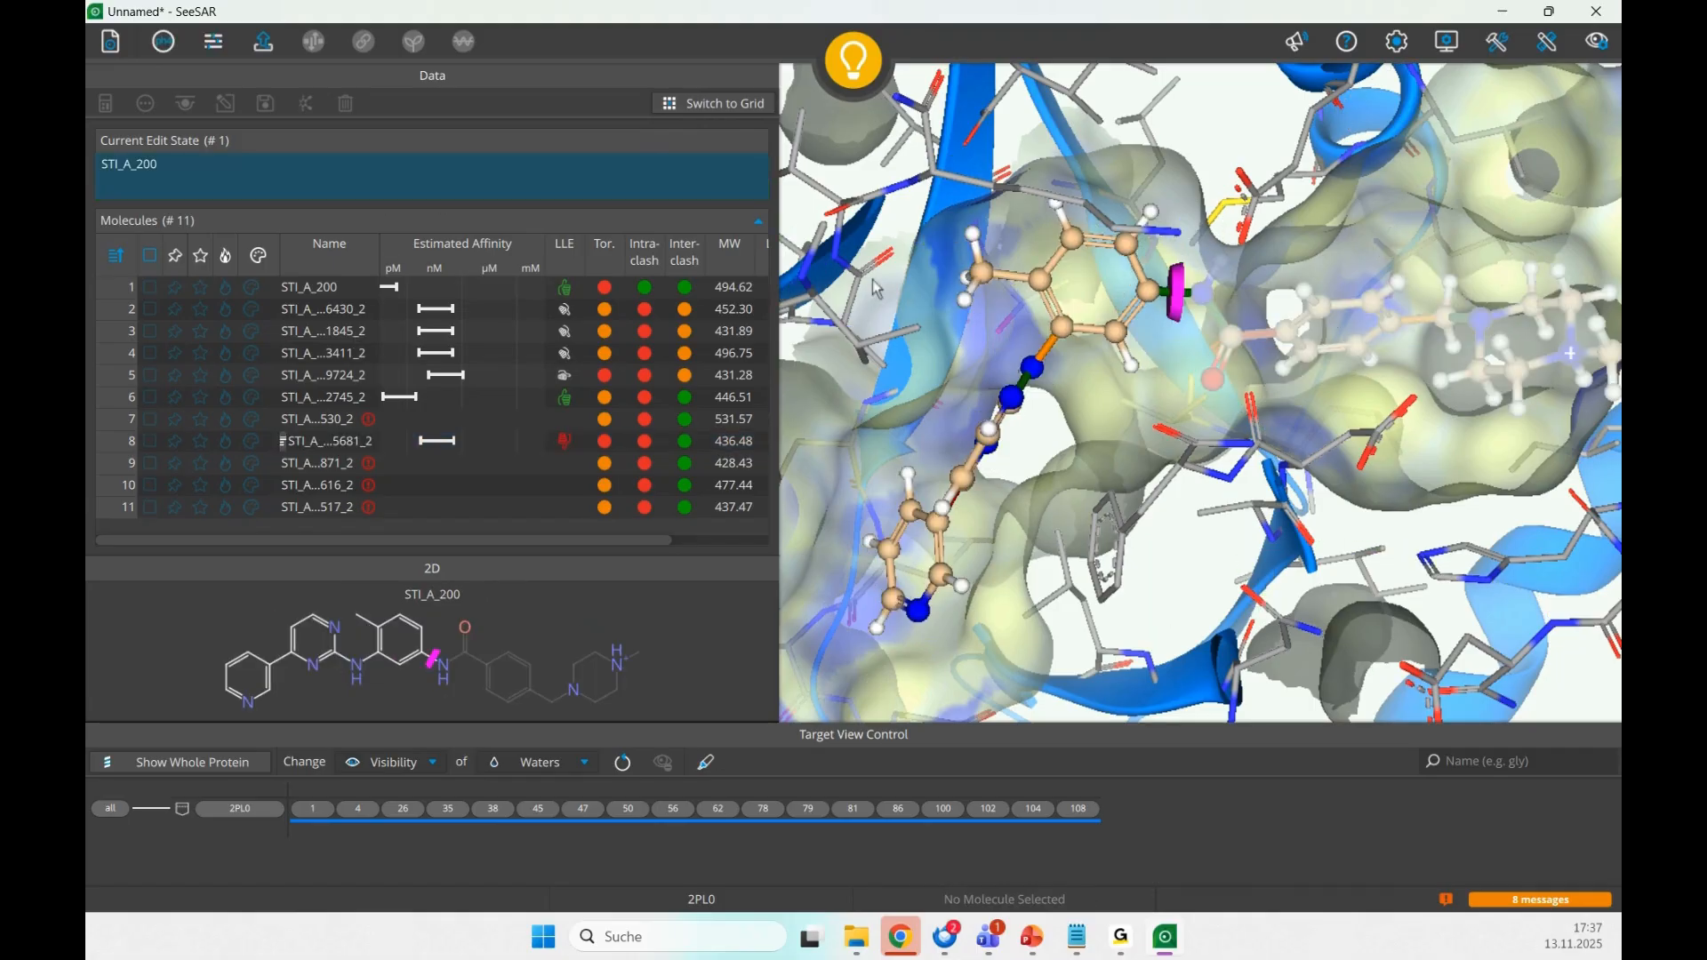
{"action": "double_click", "coordinate": [1178, 301]}
{"action": "left_click", "coordinate": [1048, 358]}
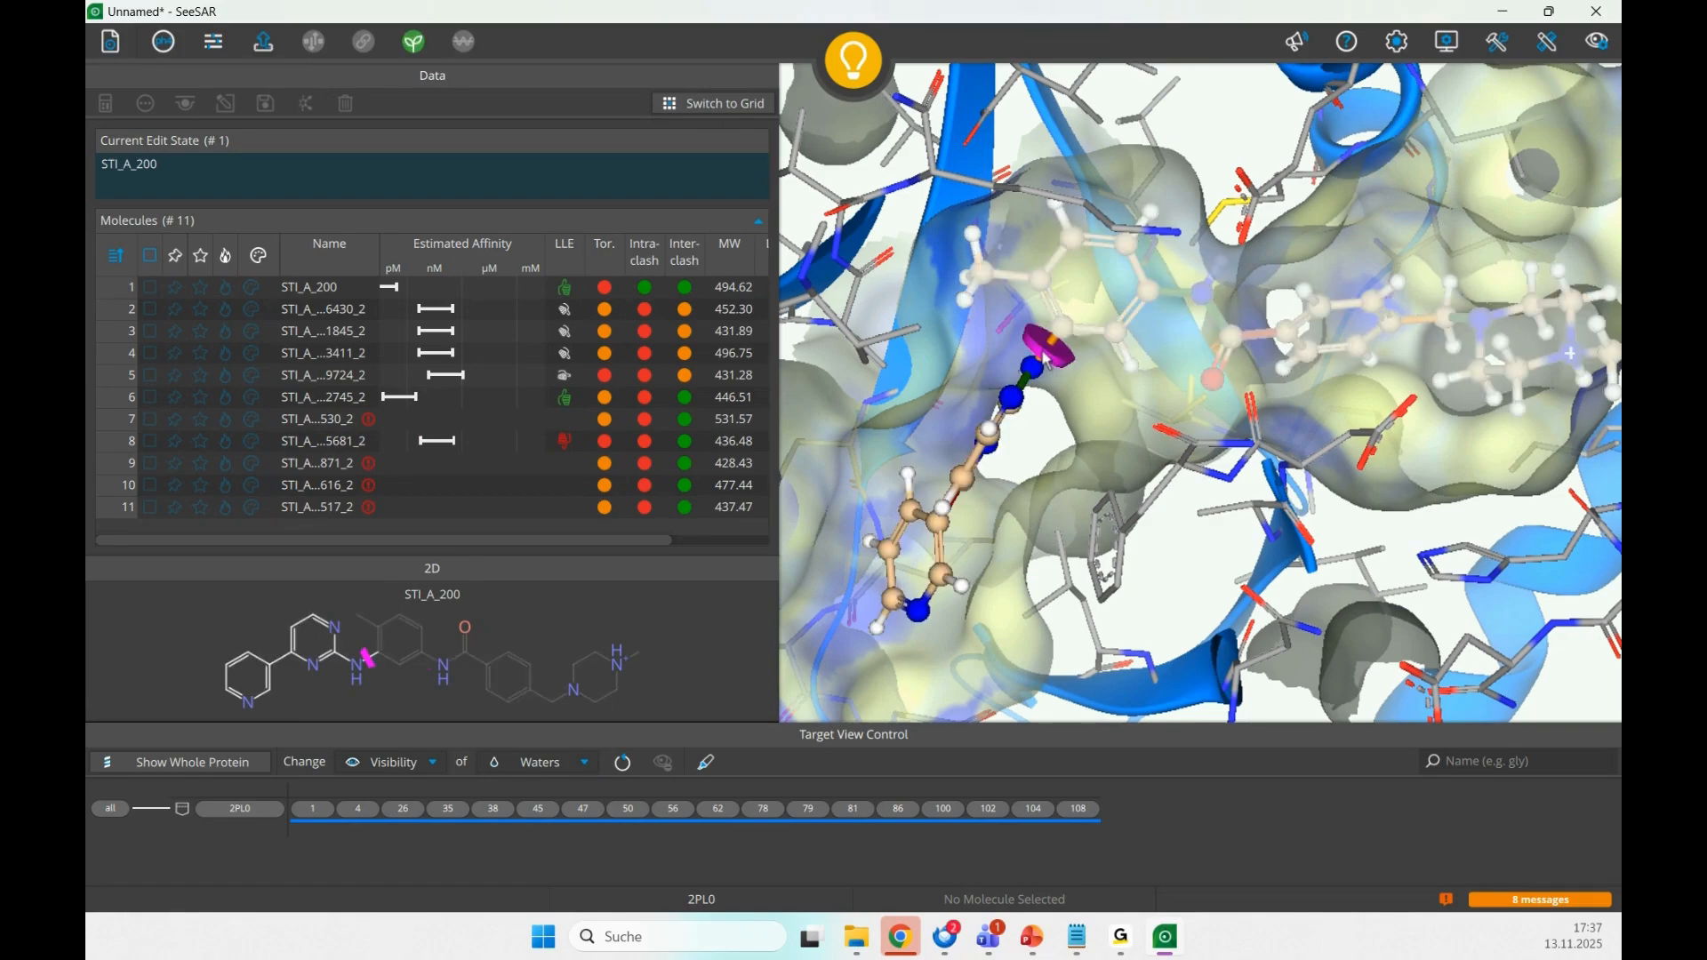
{"action": "left_click", "coordinate": [414, 42]}
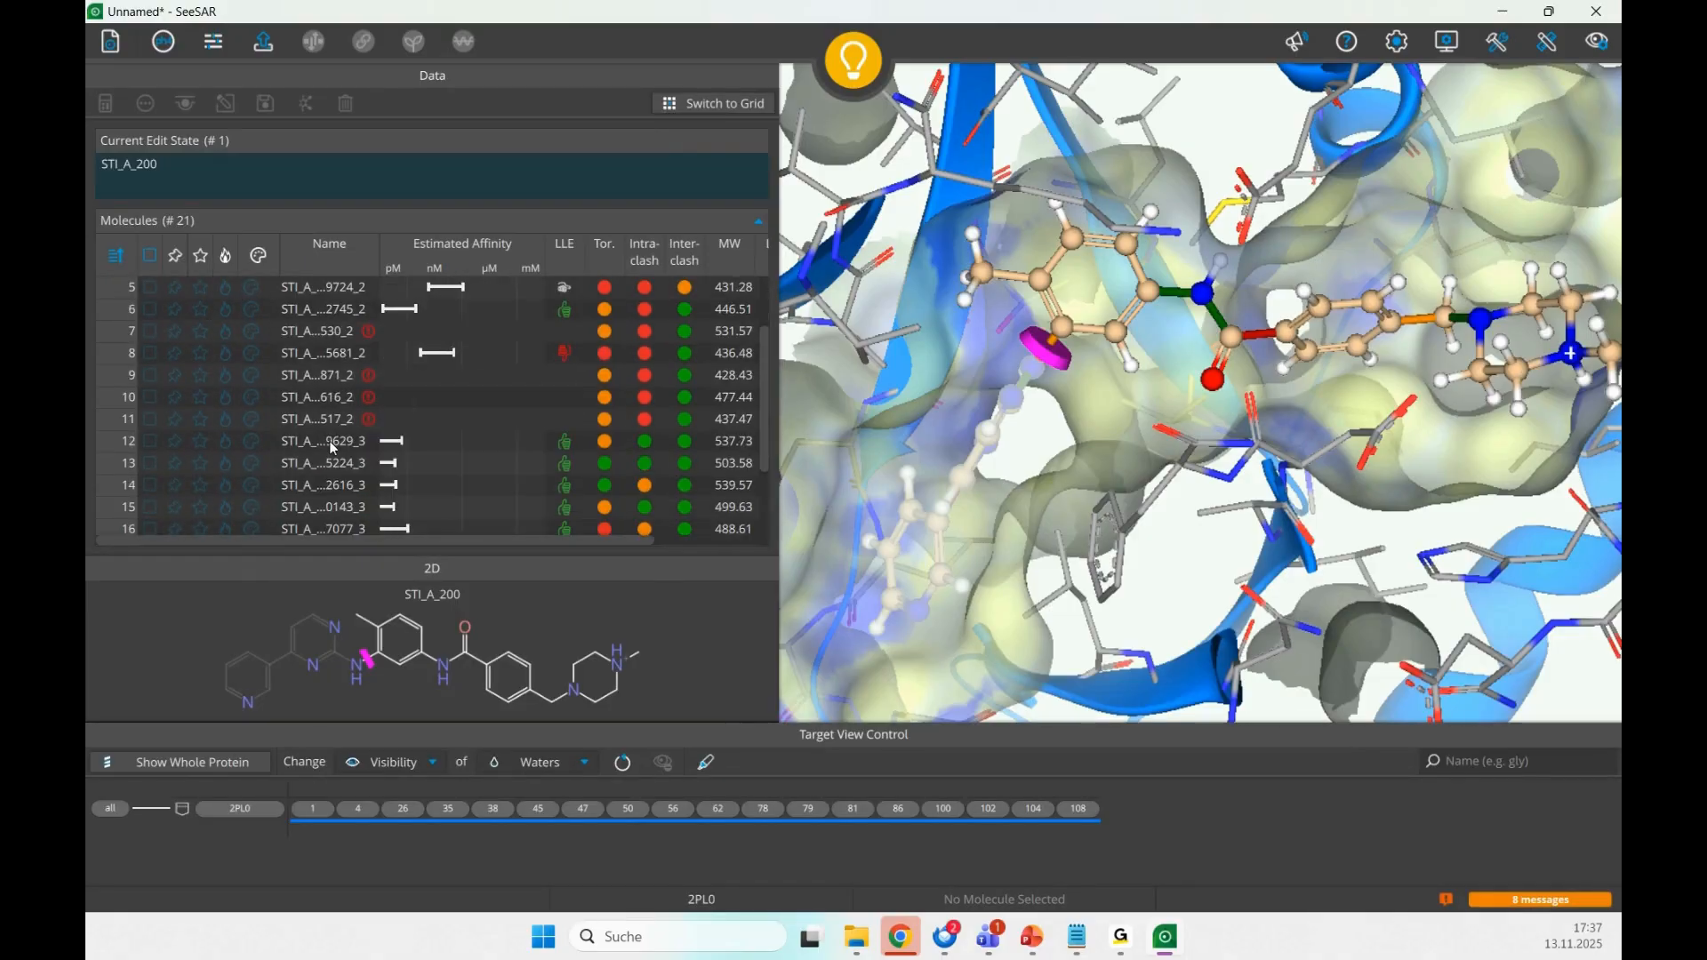
- Examine the second set of grown molecules in rows 12 to 18, checking each new fragment's fit in the pocket
{"action": "left_click", "coordinate": [333, 448]}
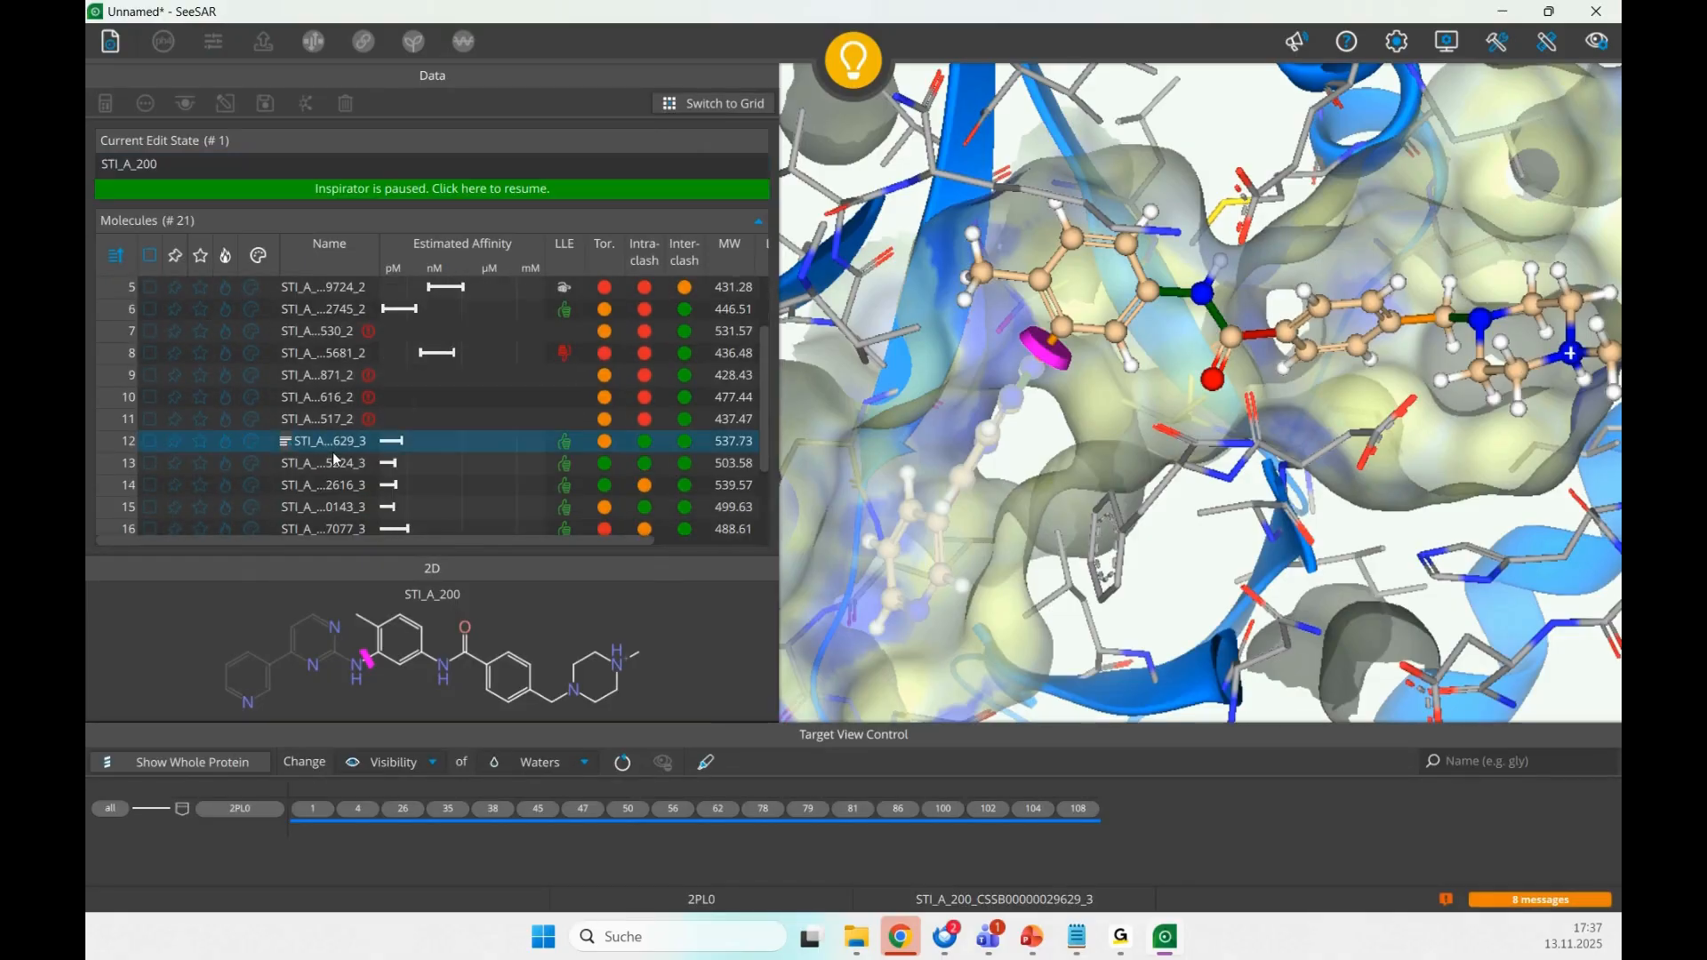
{"action": "left_click_drag", "start_coordinate": [1053, 585], "coordinate": [1100, 578]}
{"action": "key", "text": "Down"}
{"action": "key", "text": "Up"}
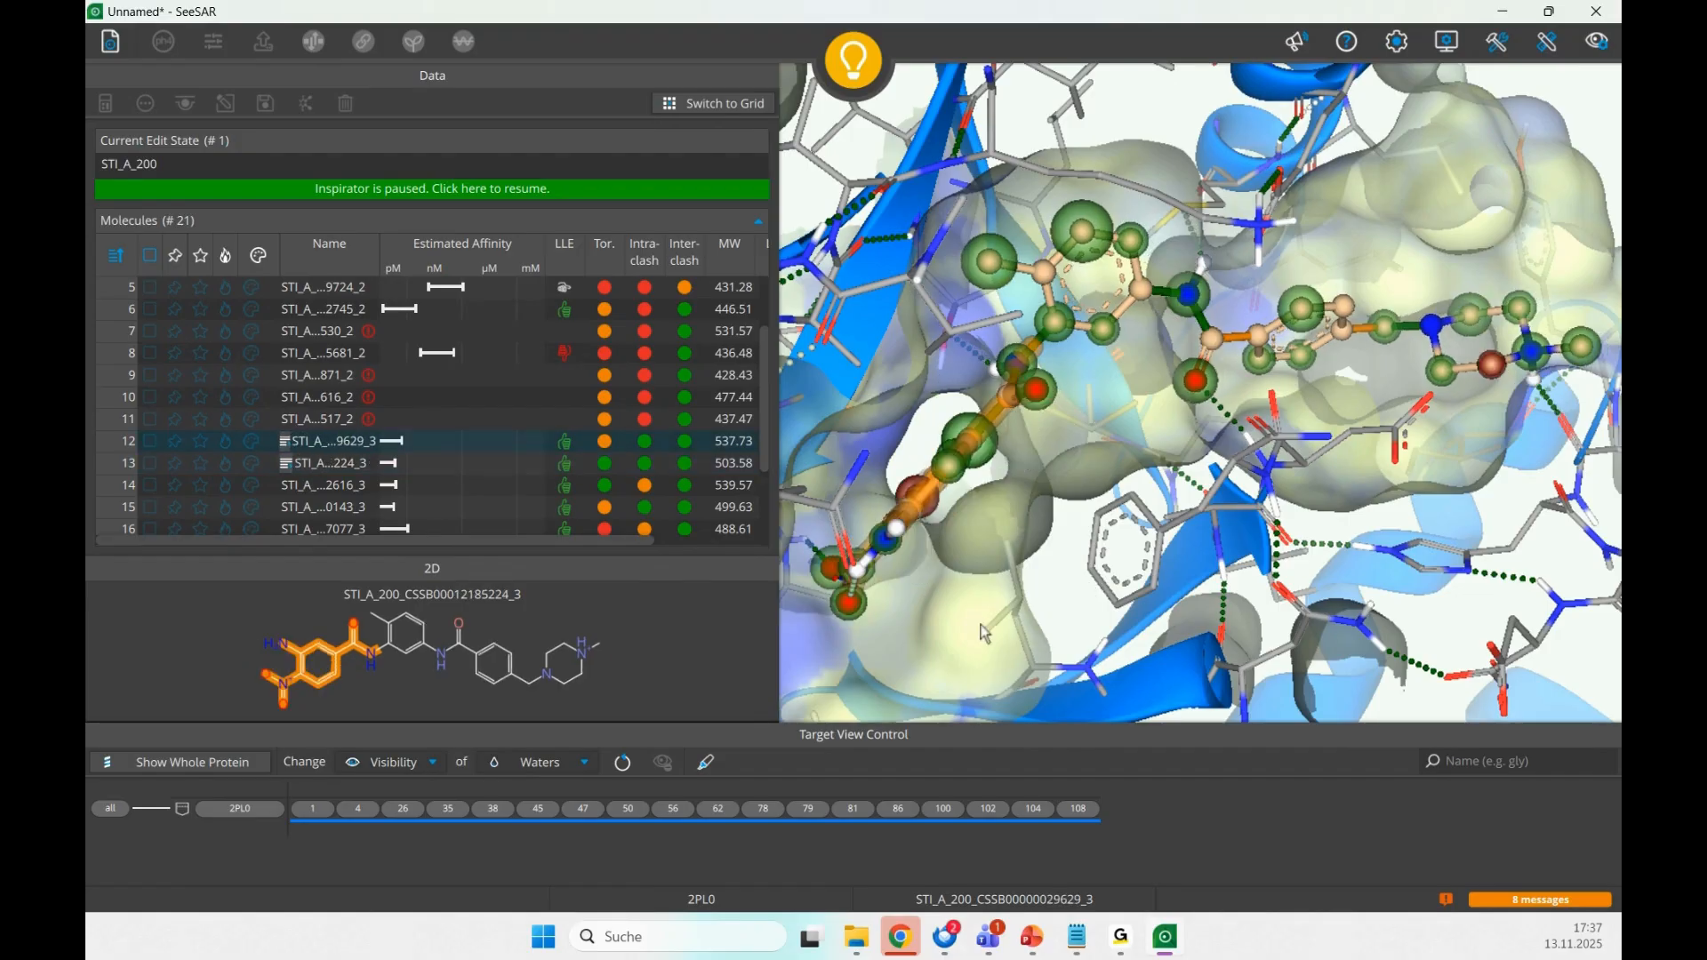
{"action": "left_click_drag", "start_coordinate": [1004, 631], "coordinate": [988, 534]}
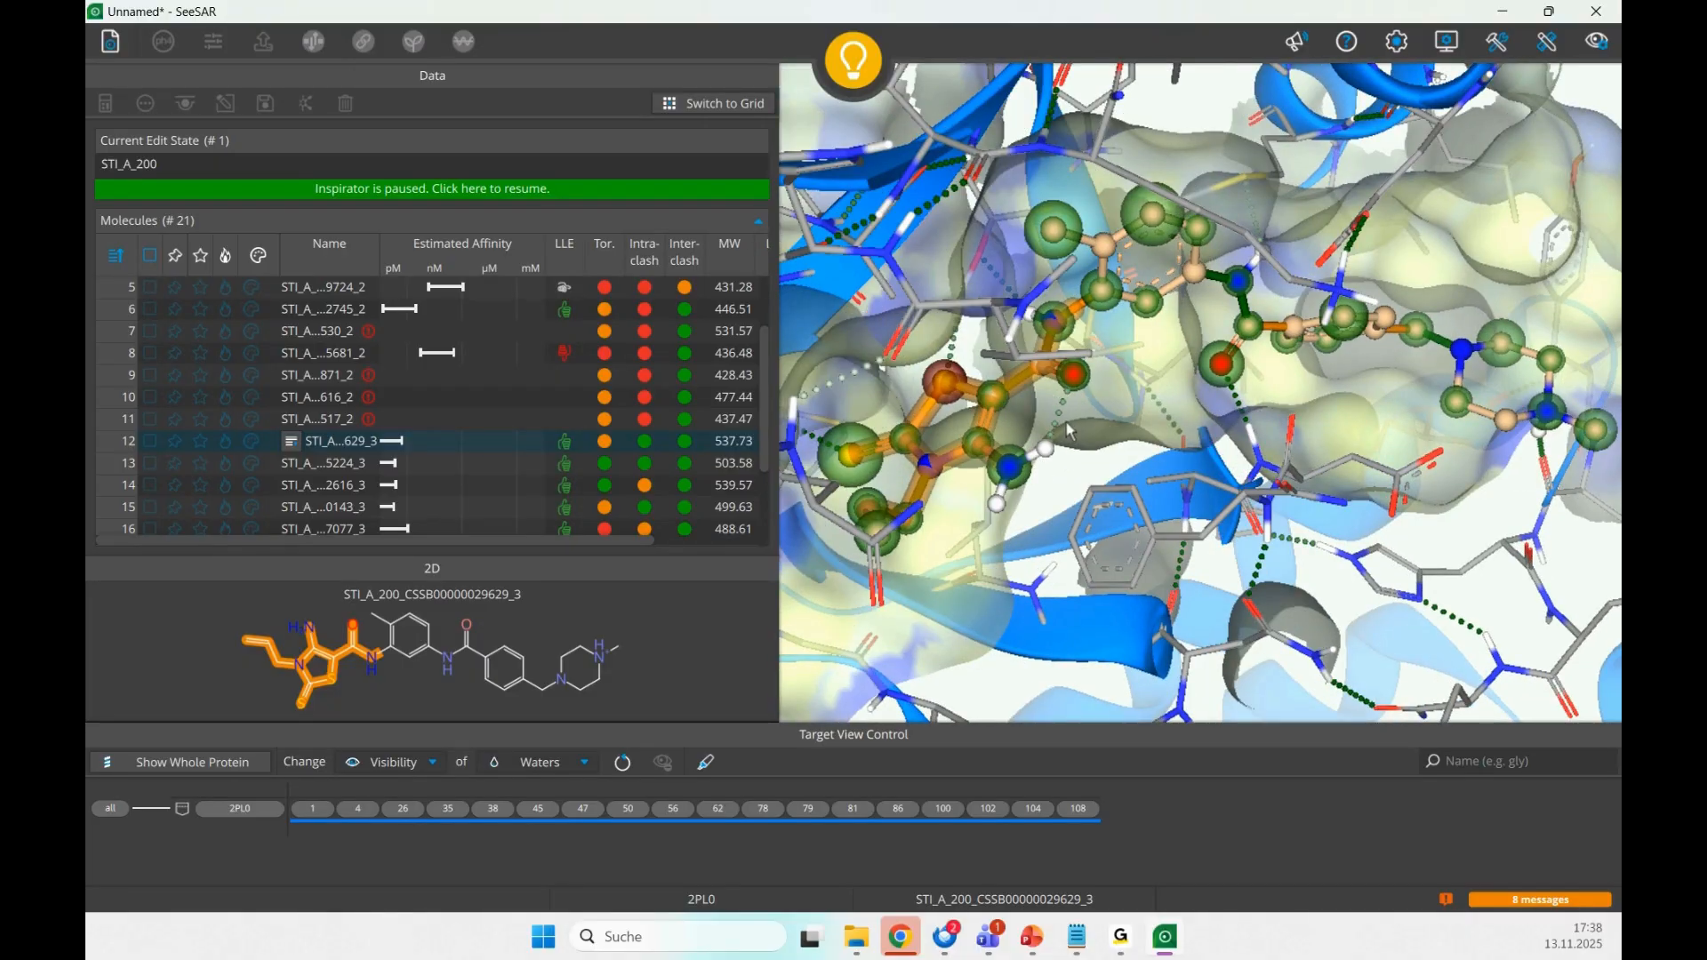
{"action": "key", "text": "Down"}
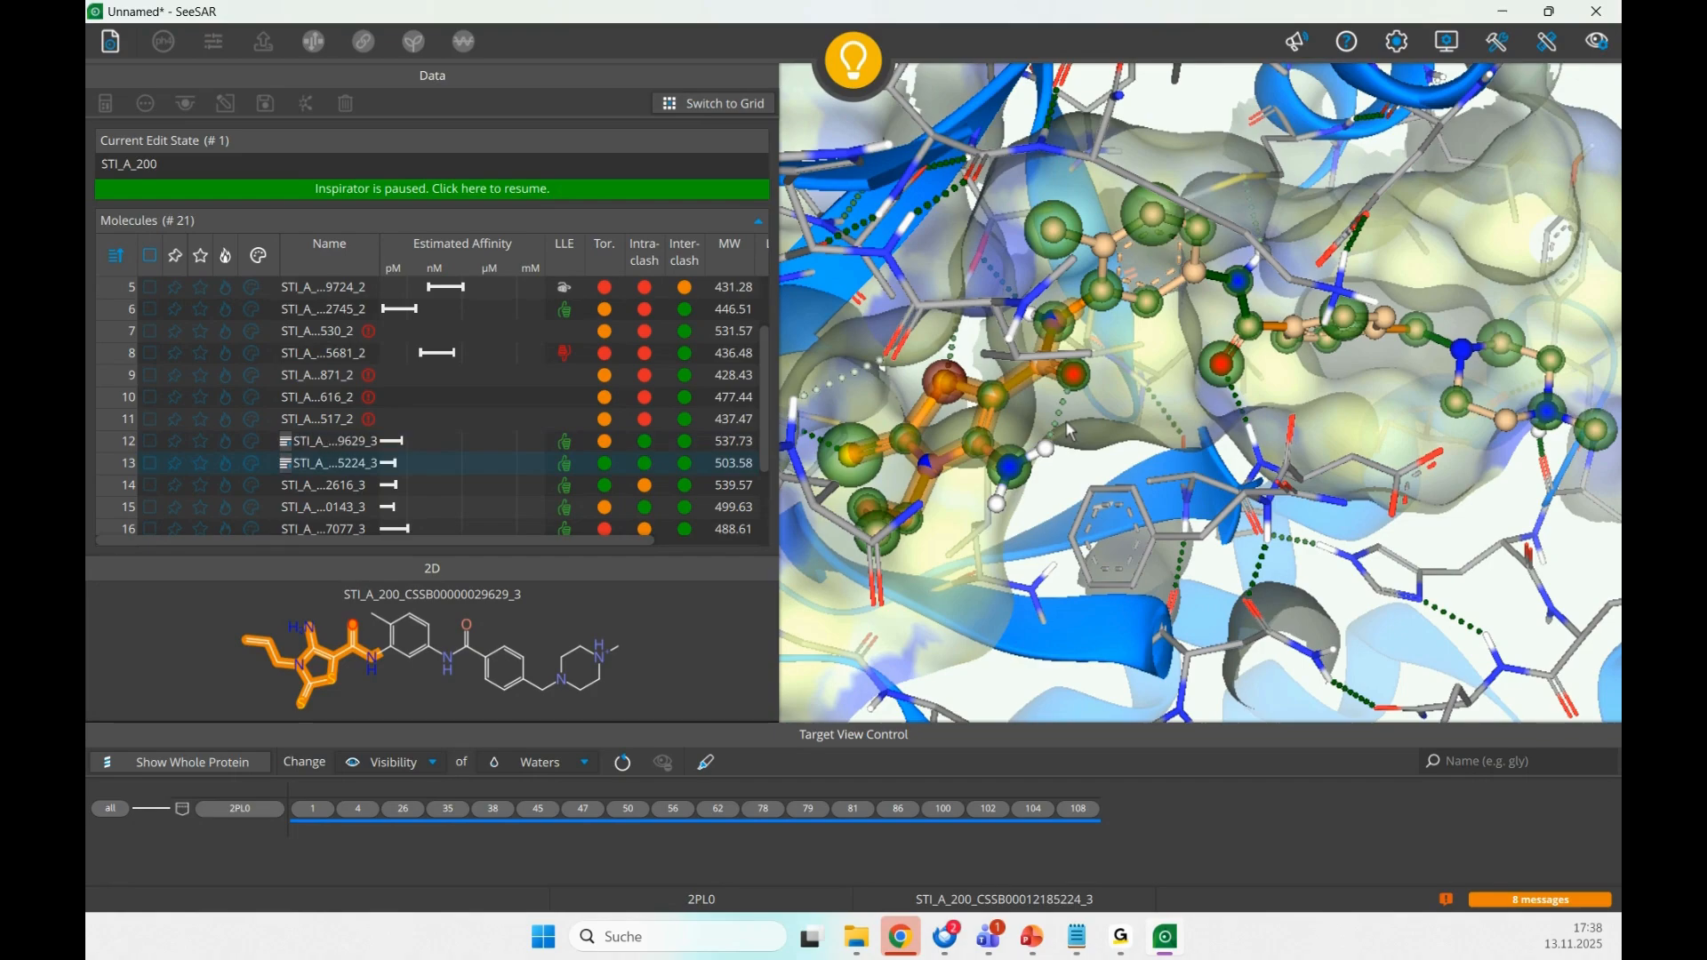
{"action": "key", "text": "Down"}
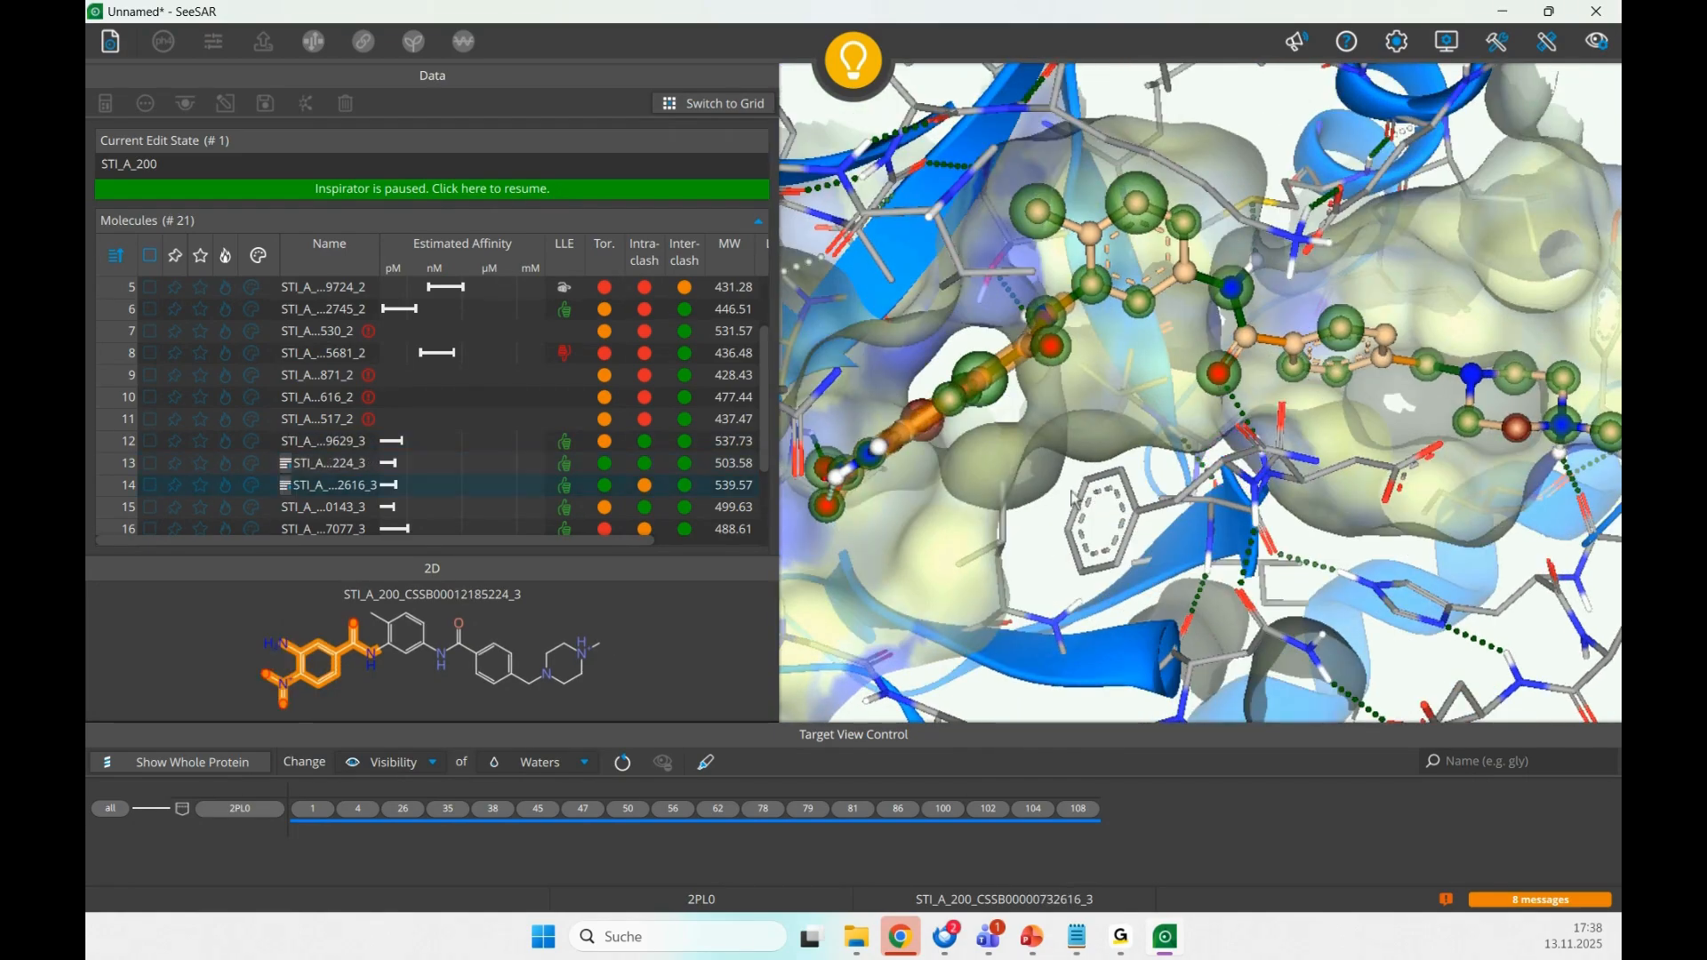
{"action": "key", "text": "Down"}
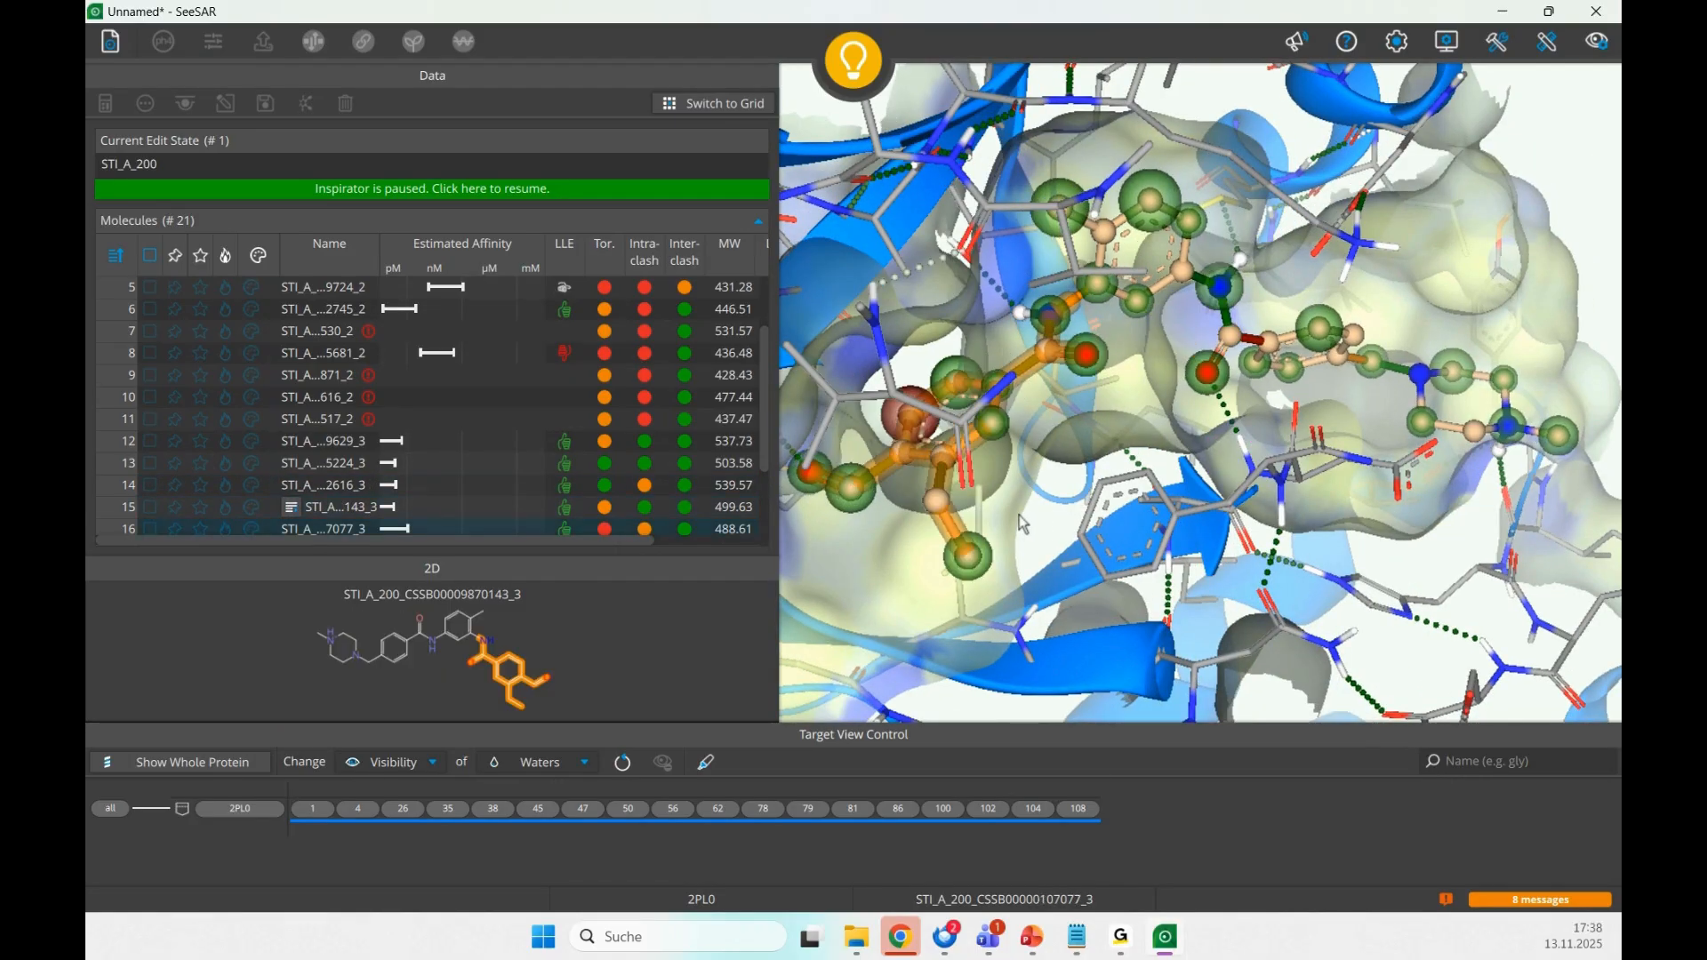
{"action": "key", "text": "Down"}
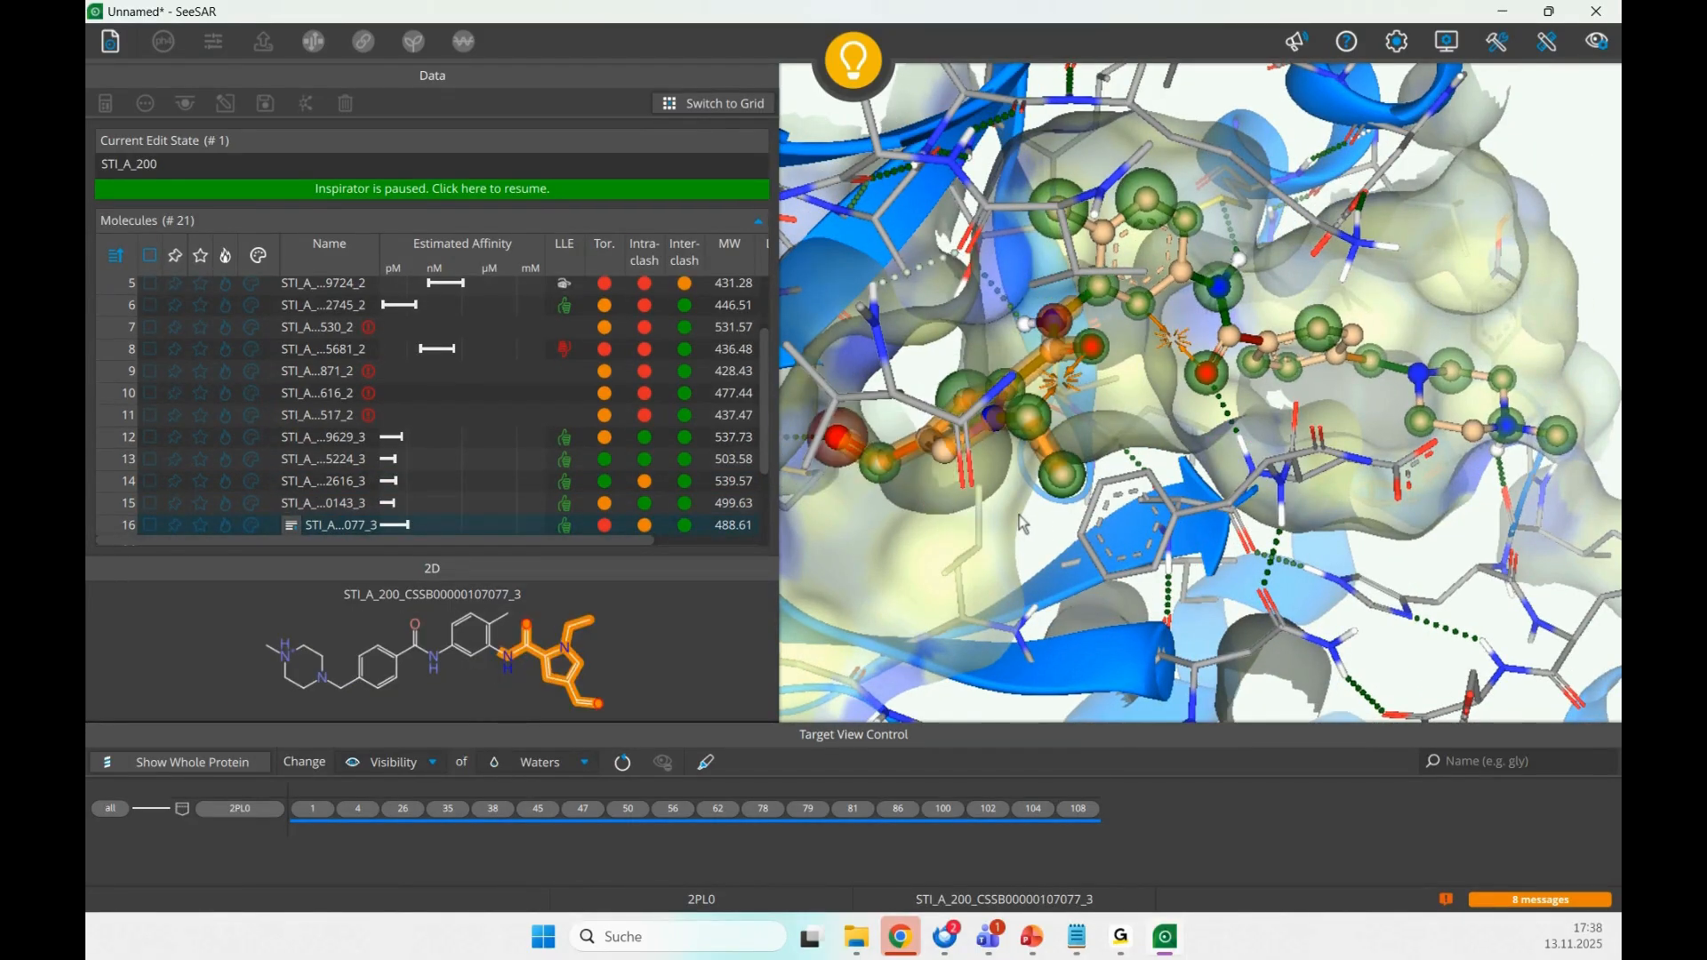
{"action": "key", "text": "Down"}
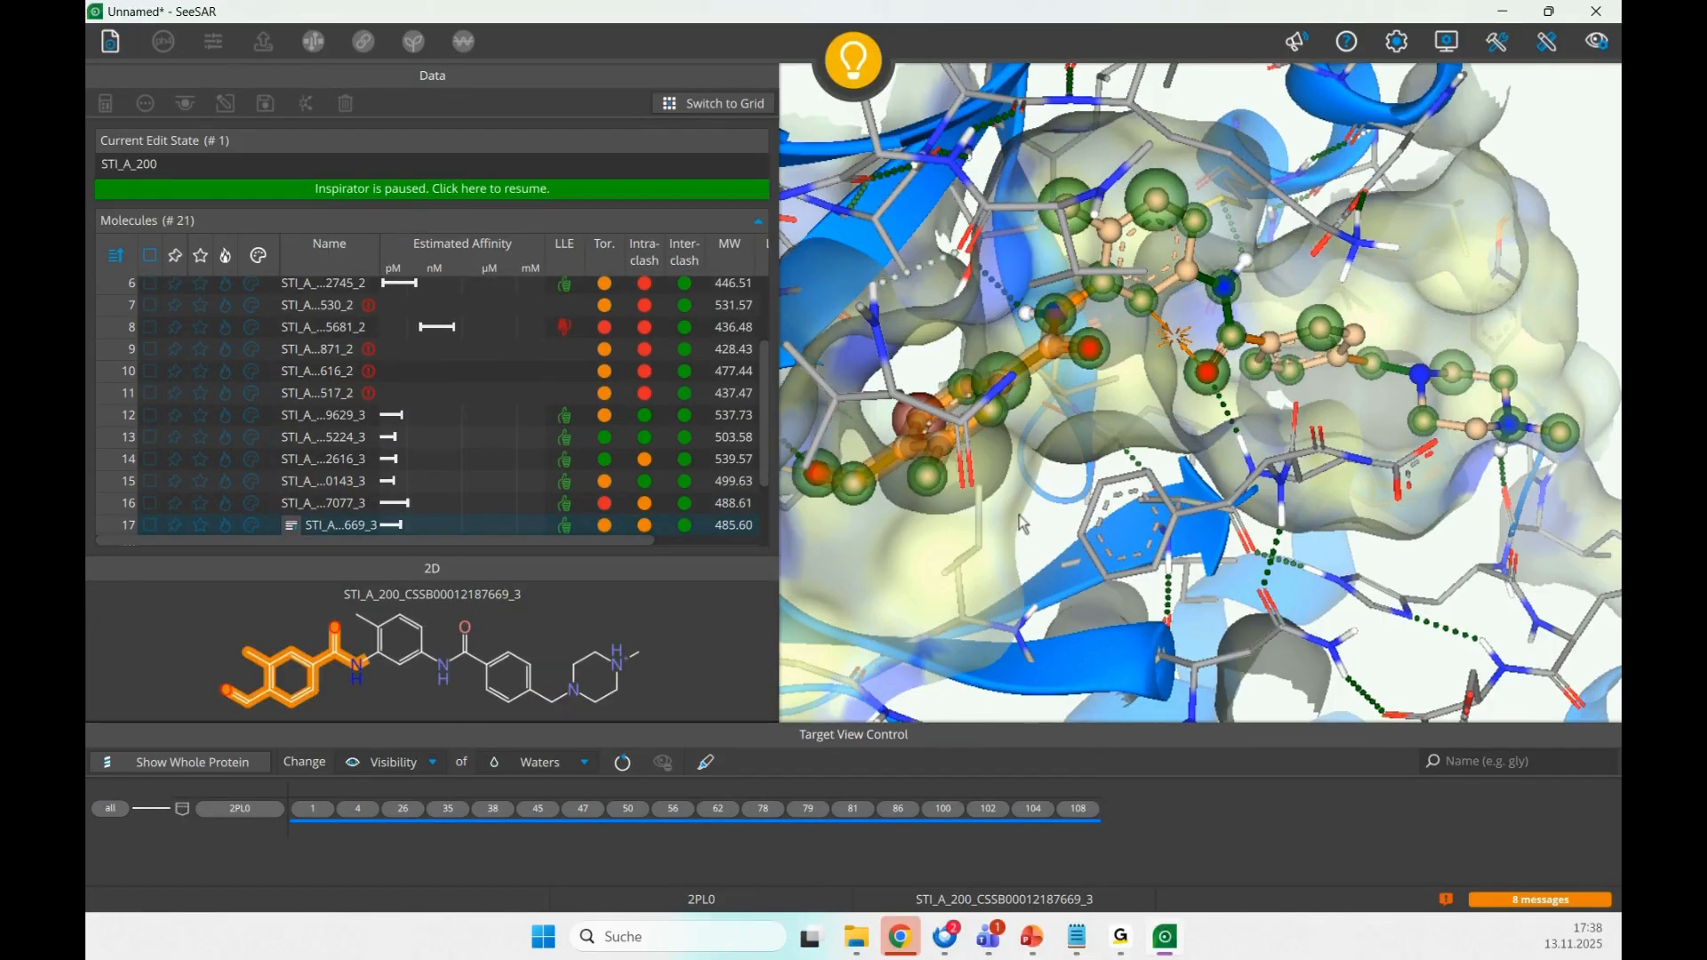
{"action": "key", "text": "Down"}
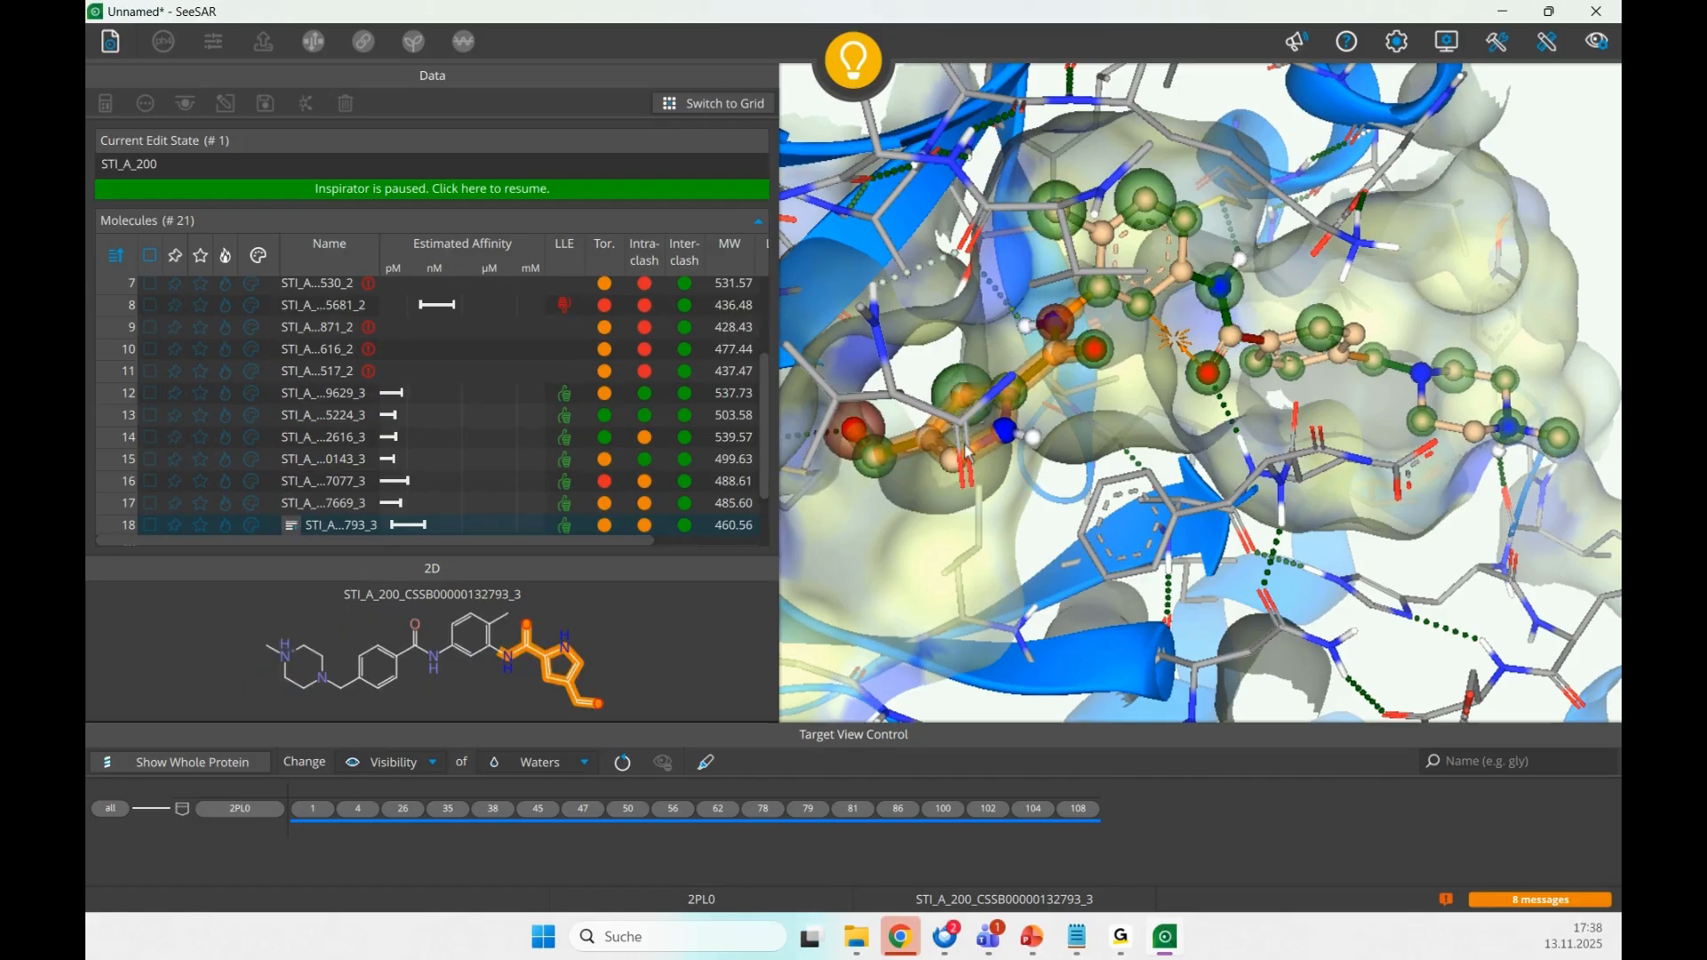
- Delete all molecules from the molecules table, including STI_A_200
{"action": "scroll", "coordinate": [422, 371], "scroll_direction": "up", "scroll_amount": 2}
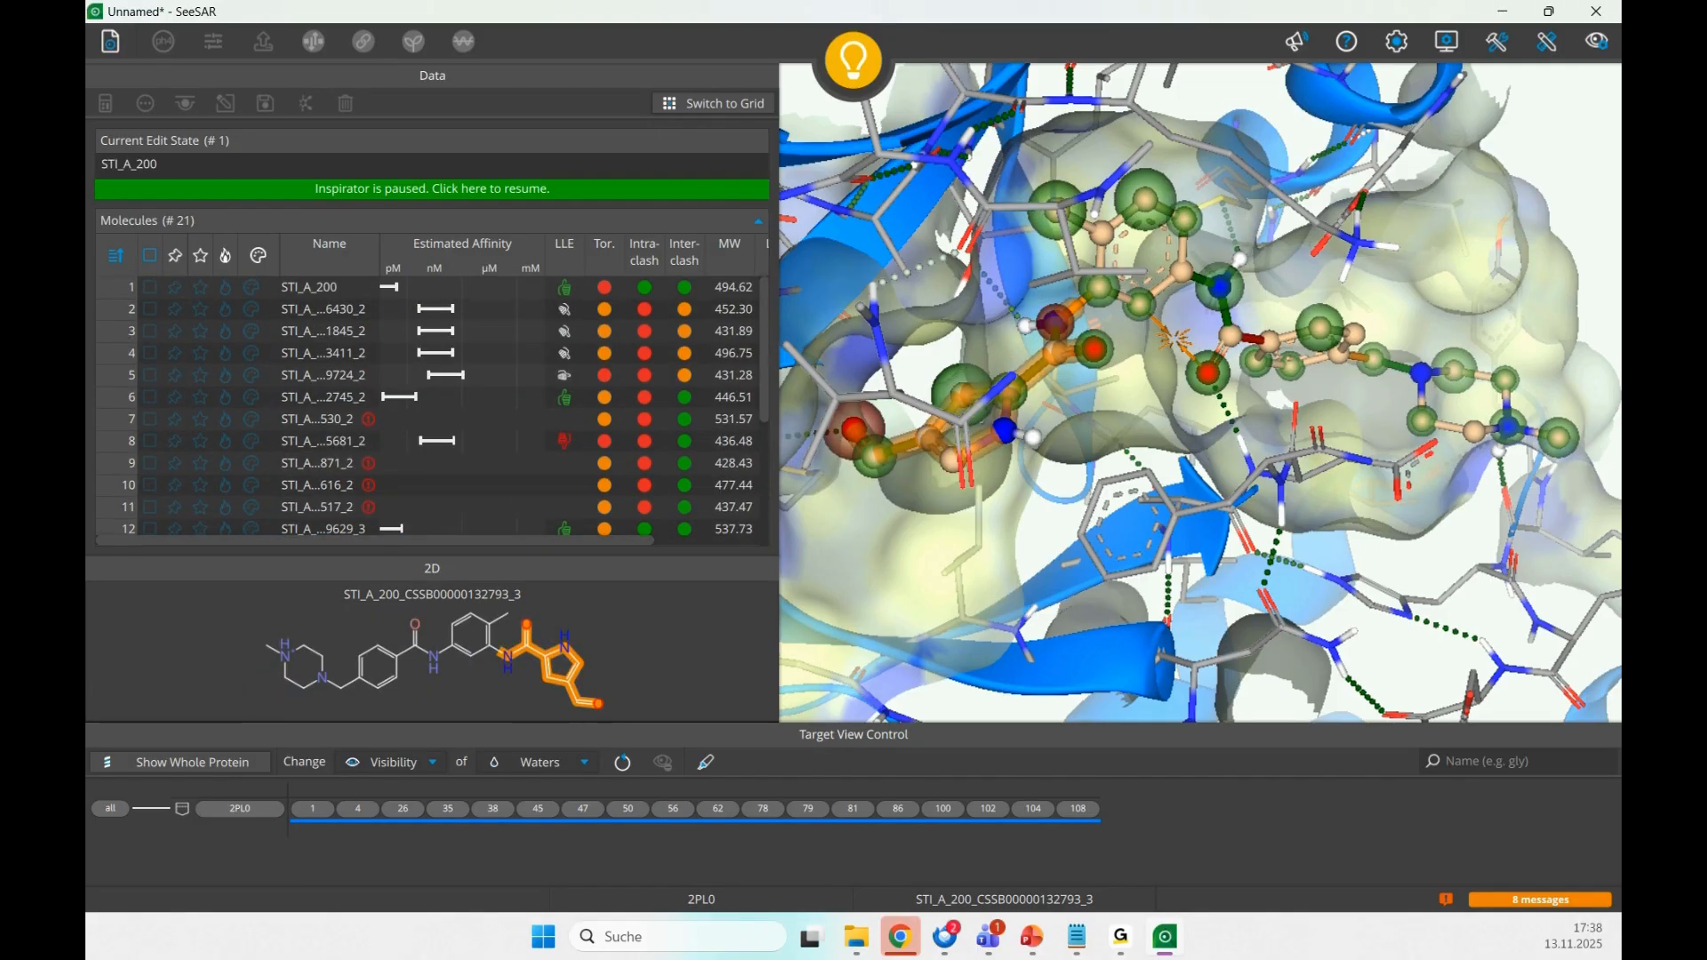
{"action": "left_click", "coordinate": [148, 259]}
{"action": "left_click", "coordinate": [195, 277]}
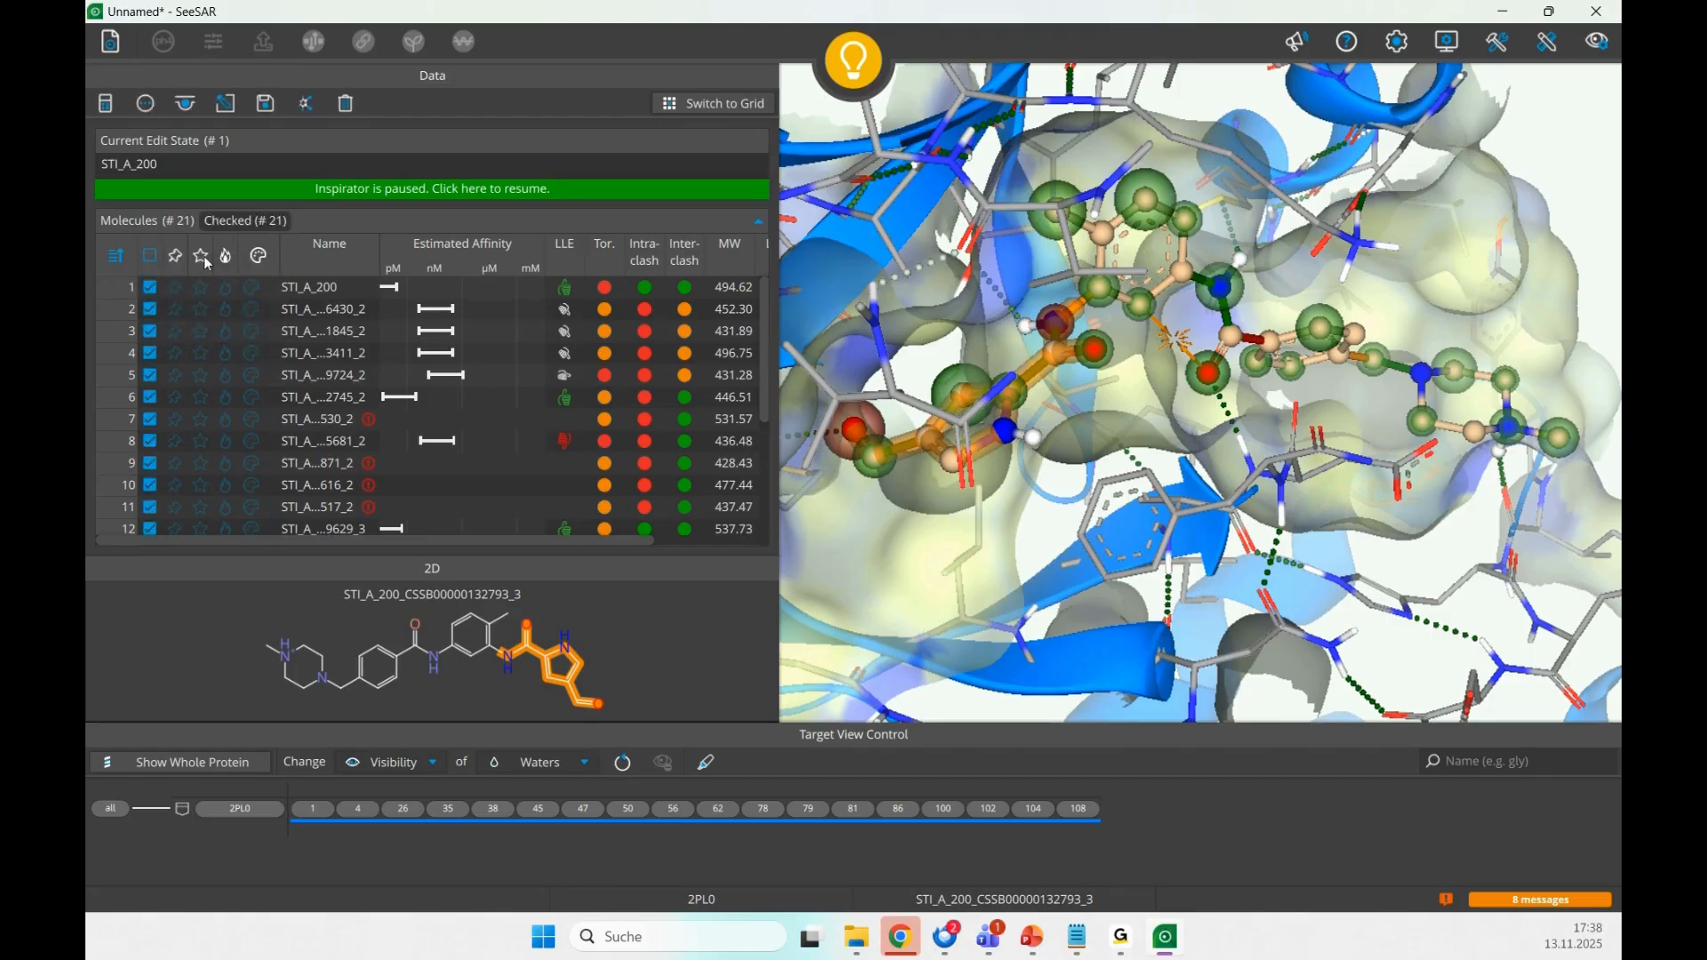
{"action": "left_click", "coordinate": [350, 106]}
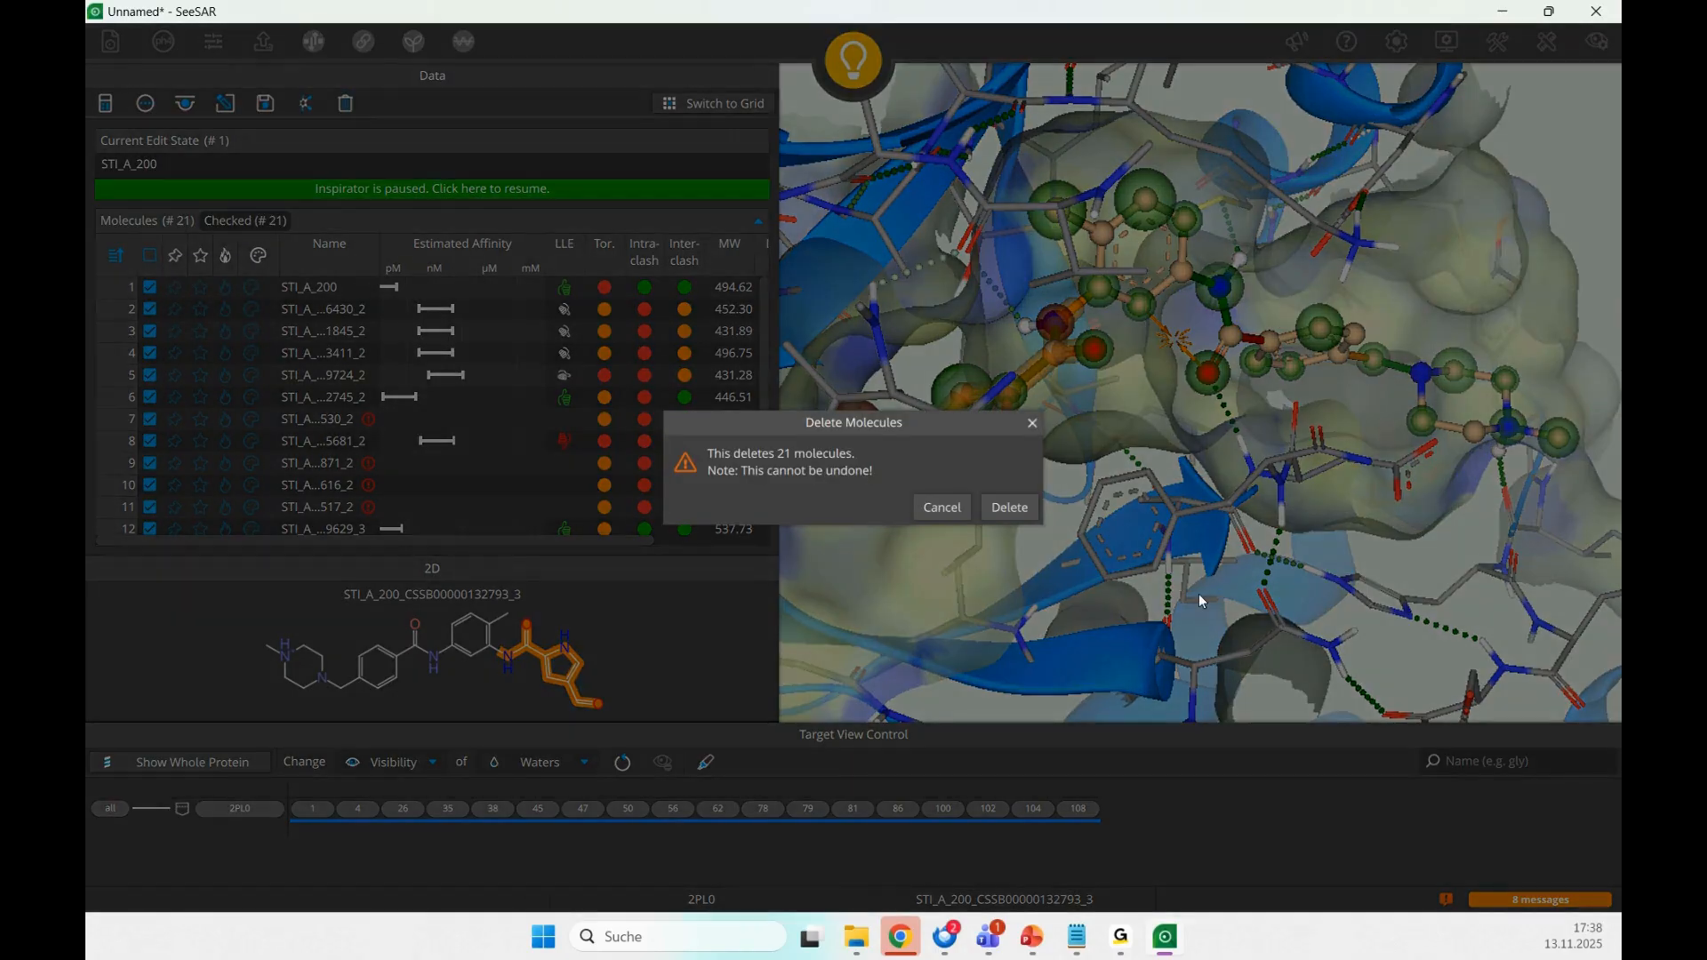
{"action": "left_click", "coordinate": [1010, 508]}
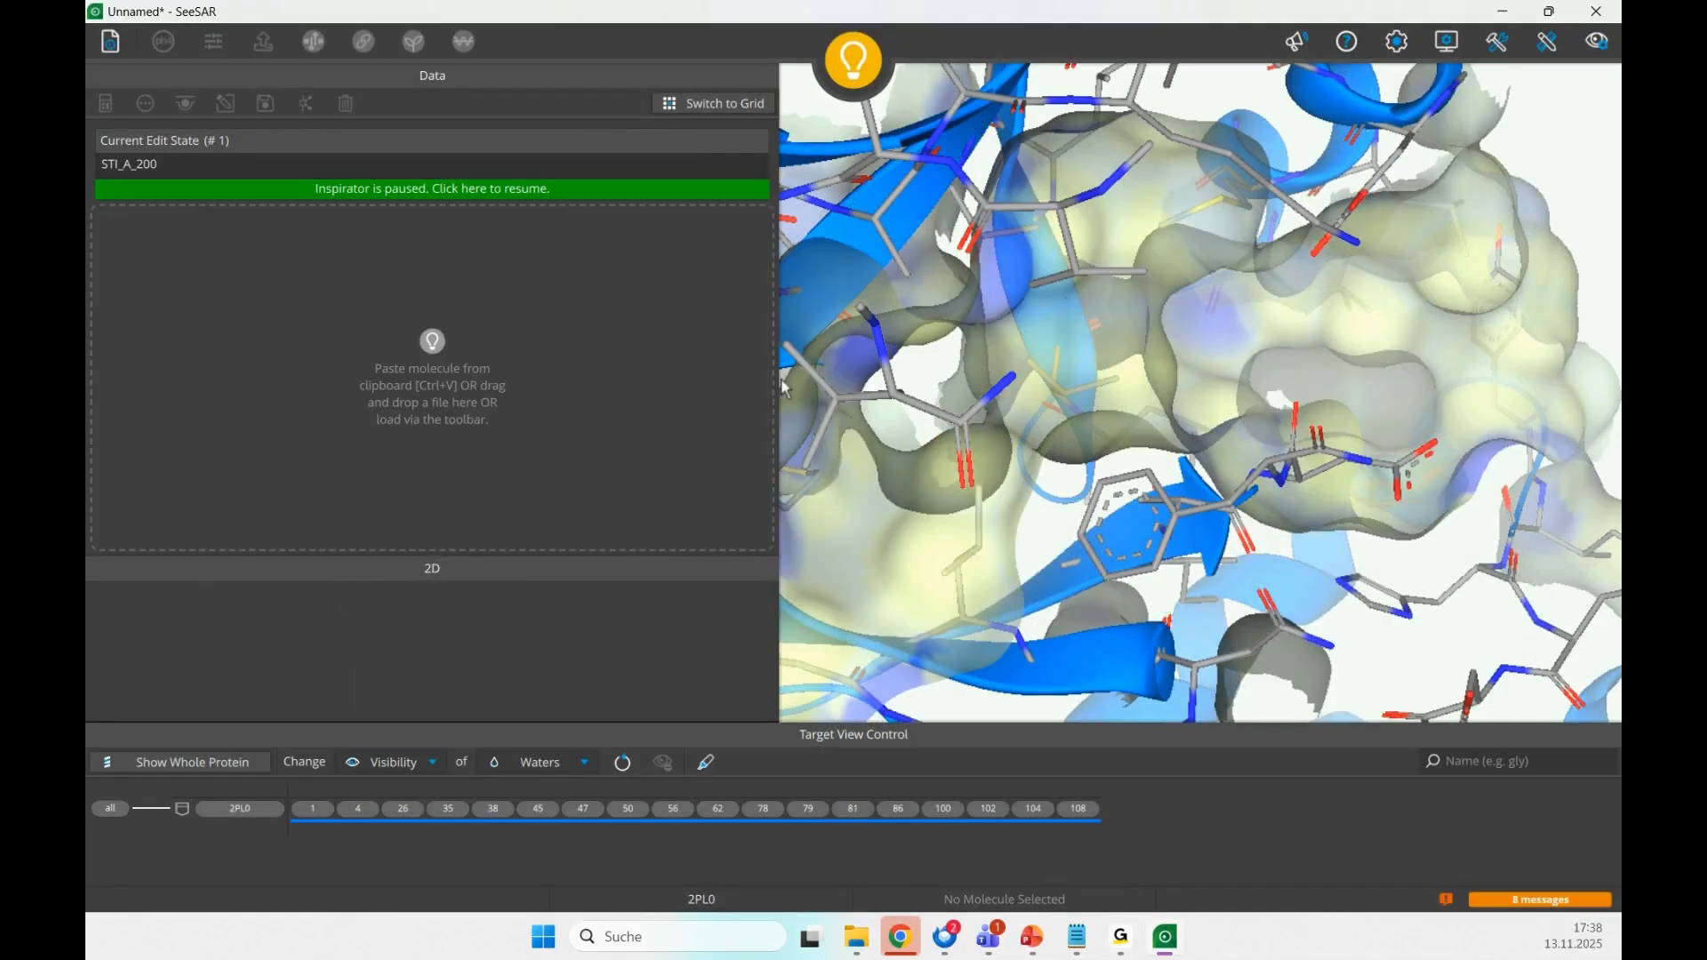
- Resume the Inspirator and clear the bond cut to restore the complete STI_A_200 structure
{"action": "left_click", "coordinate": [345, 191]}
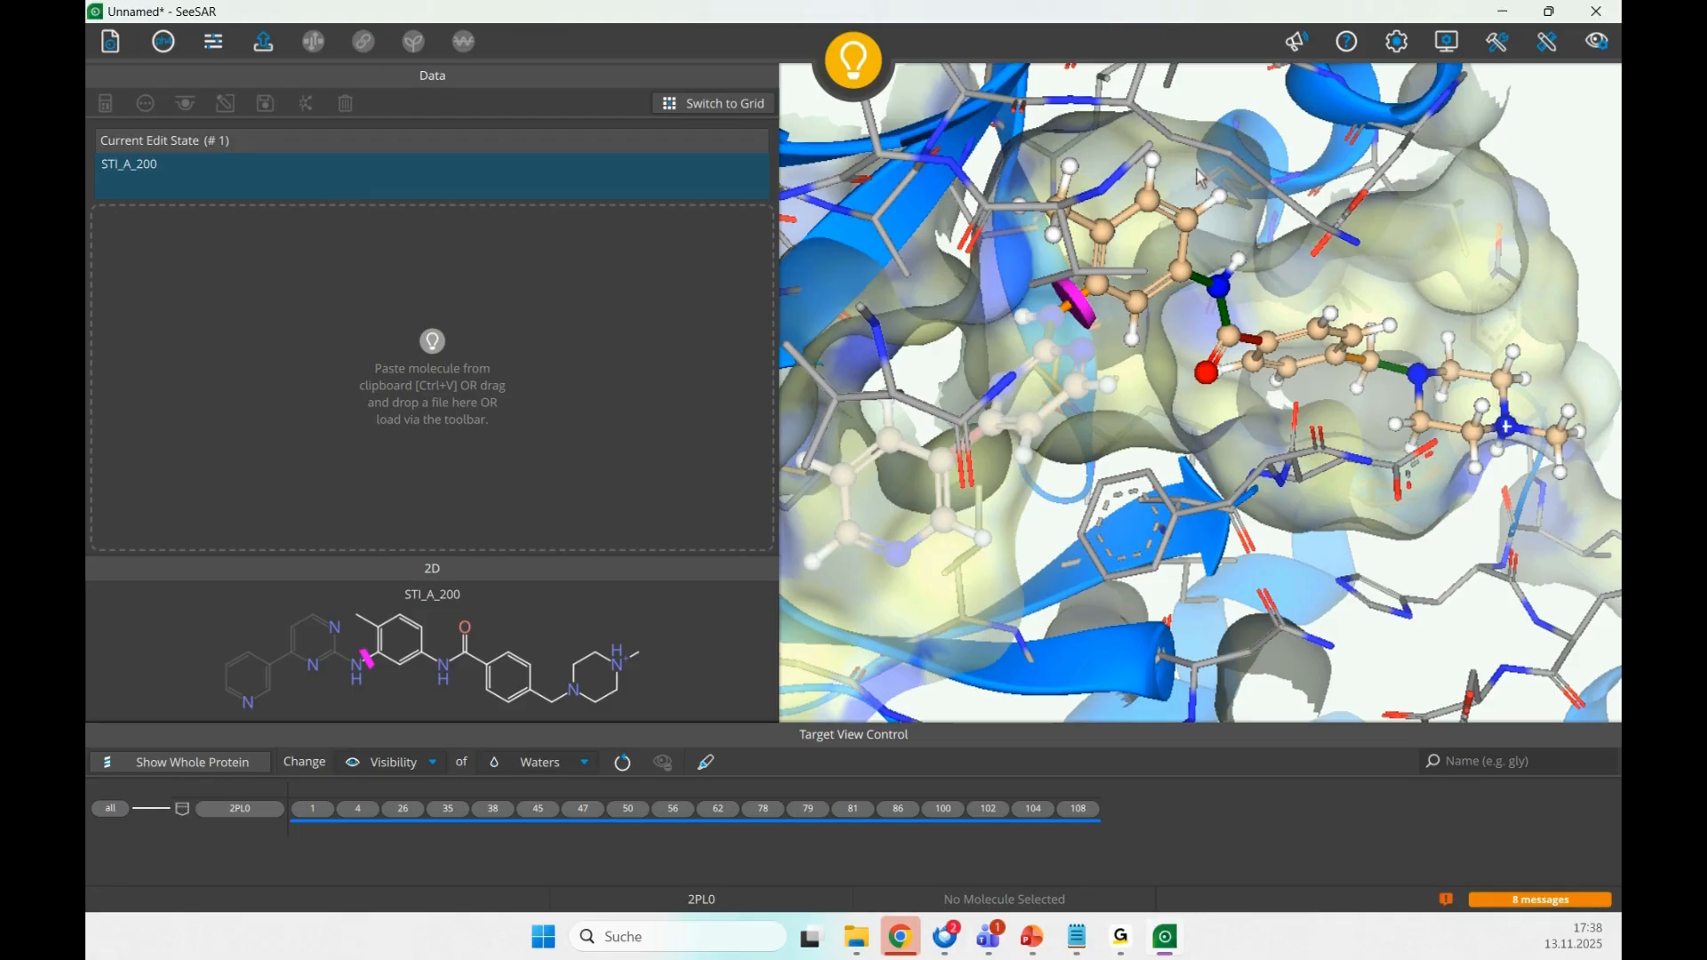
{"action": "left_click", "coordinate": [1086, 307]}
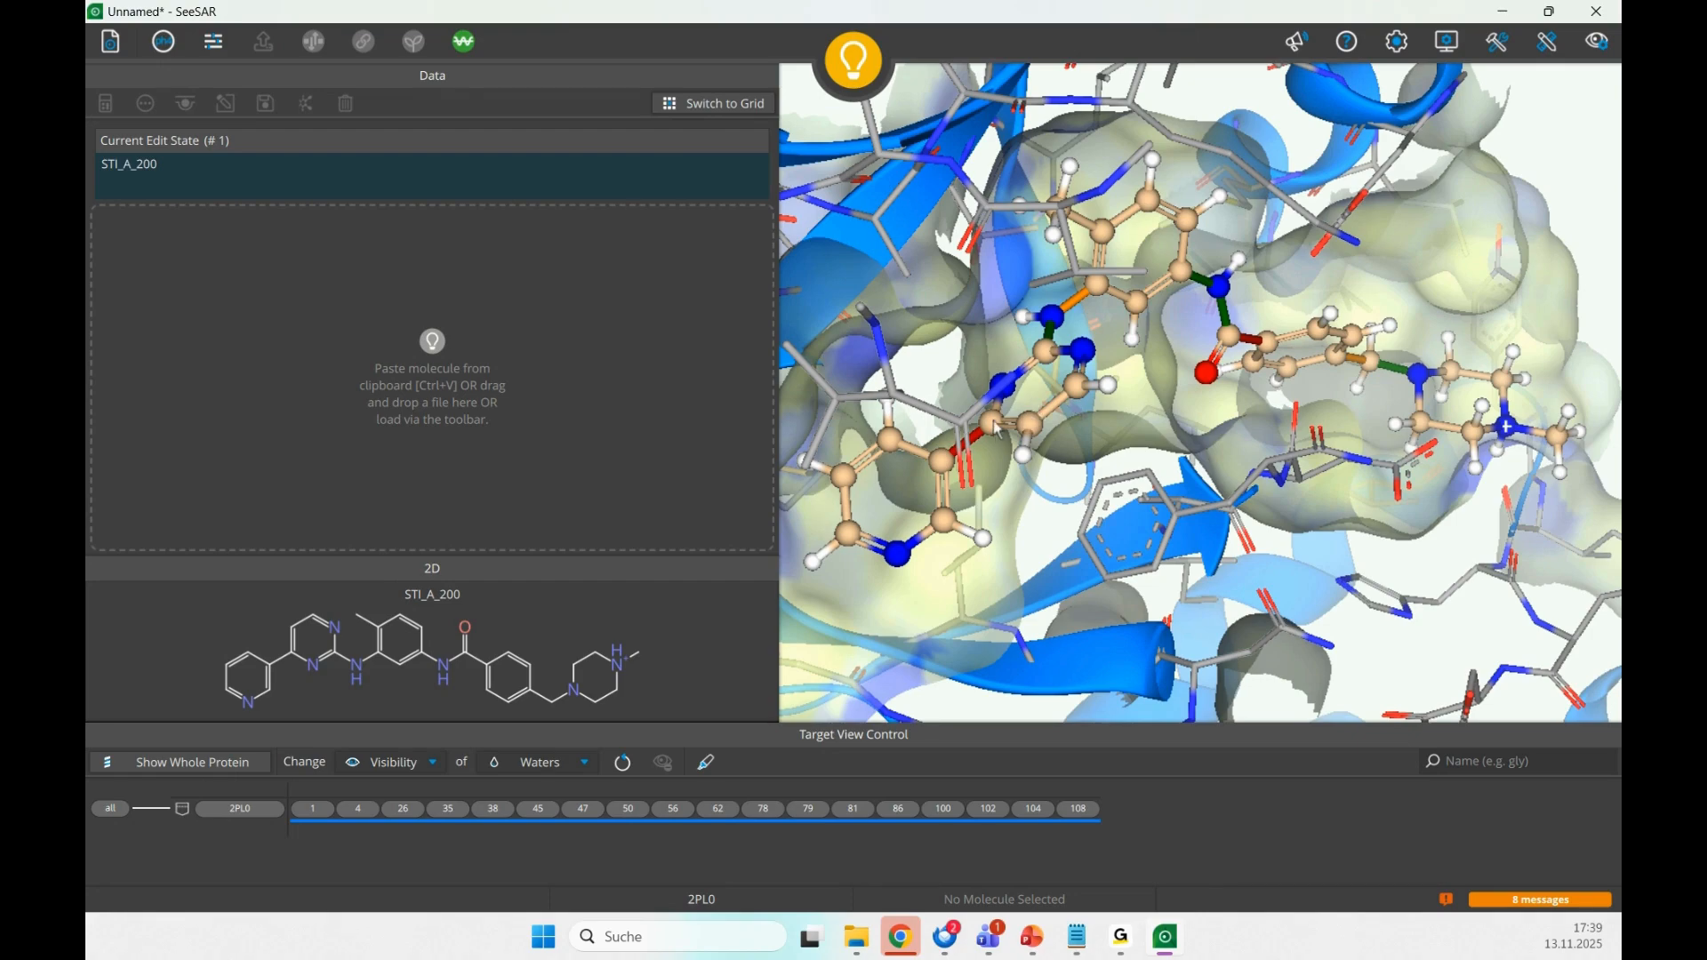
- Cut STI_A_200 at the pyridine–pyrimidine and methylphenyl–amide bonds, and generate replacements for the core between the cuts
{"action": "mouse_move", "coordinate": [1039, 444]}
{"action": "left_mouse_down"}
{"action": "mouse_move", "coordinate": [1060, 444]}
{"action": "mouse_move", "coordinate": [1025, 458]}
{"action": "left_mouse_up"}
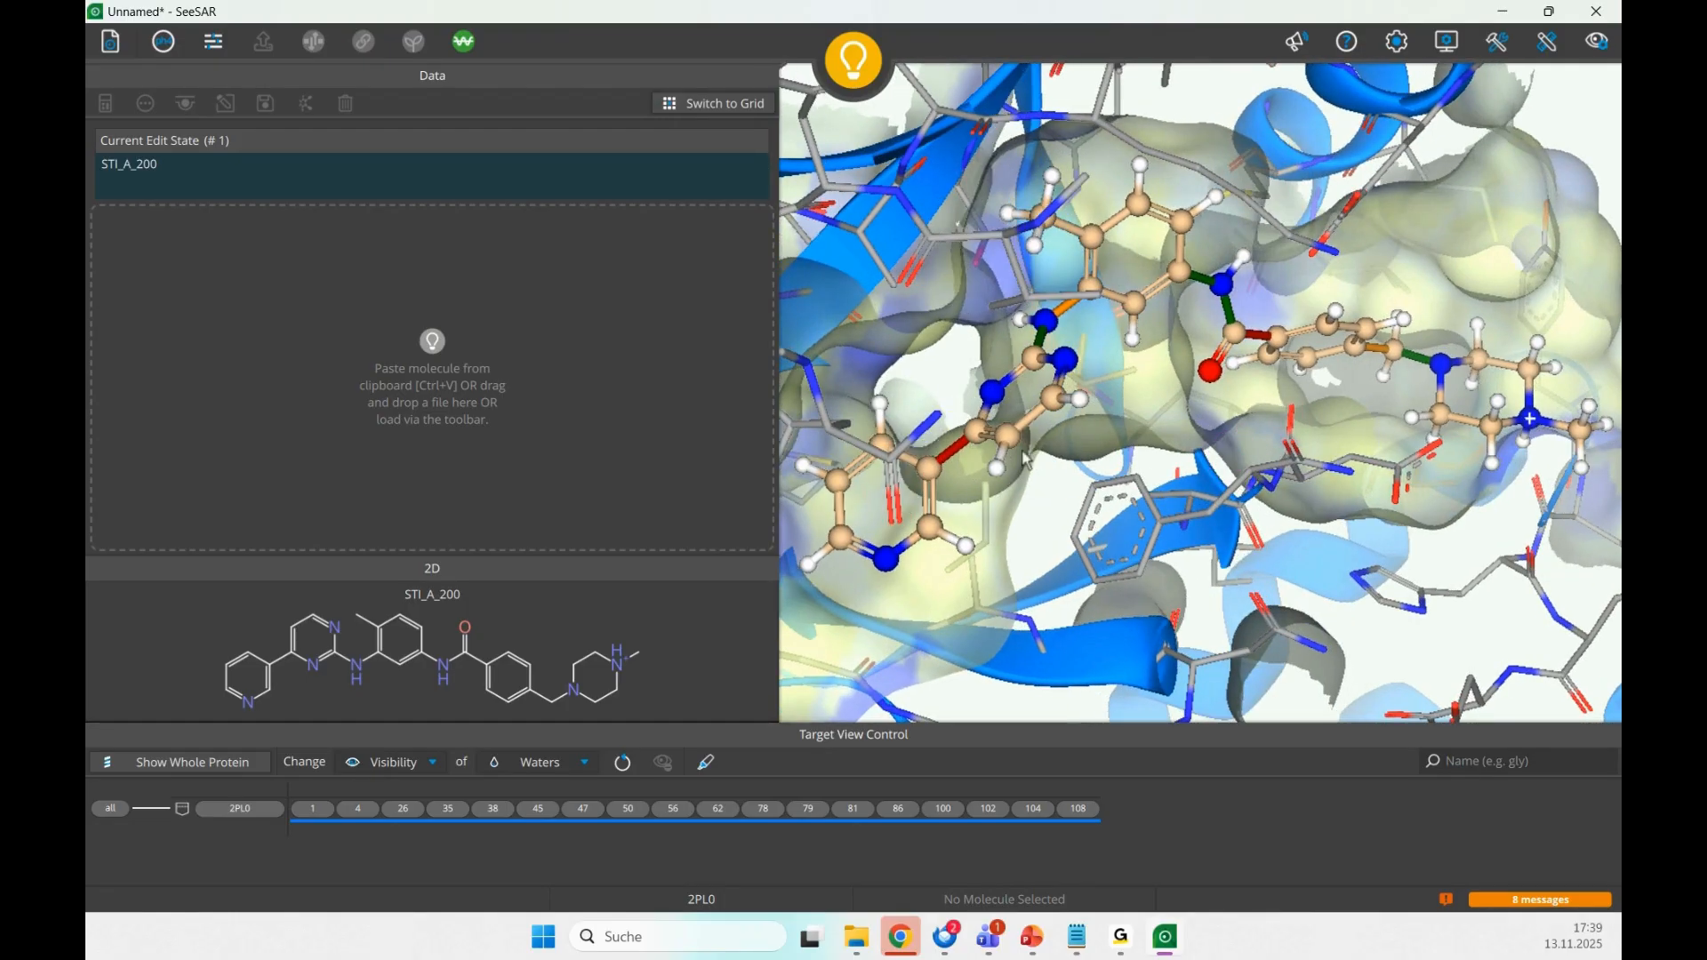
{"action": "left_click", "coordinate": [962, 450]}
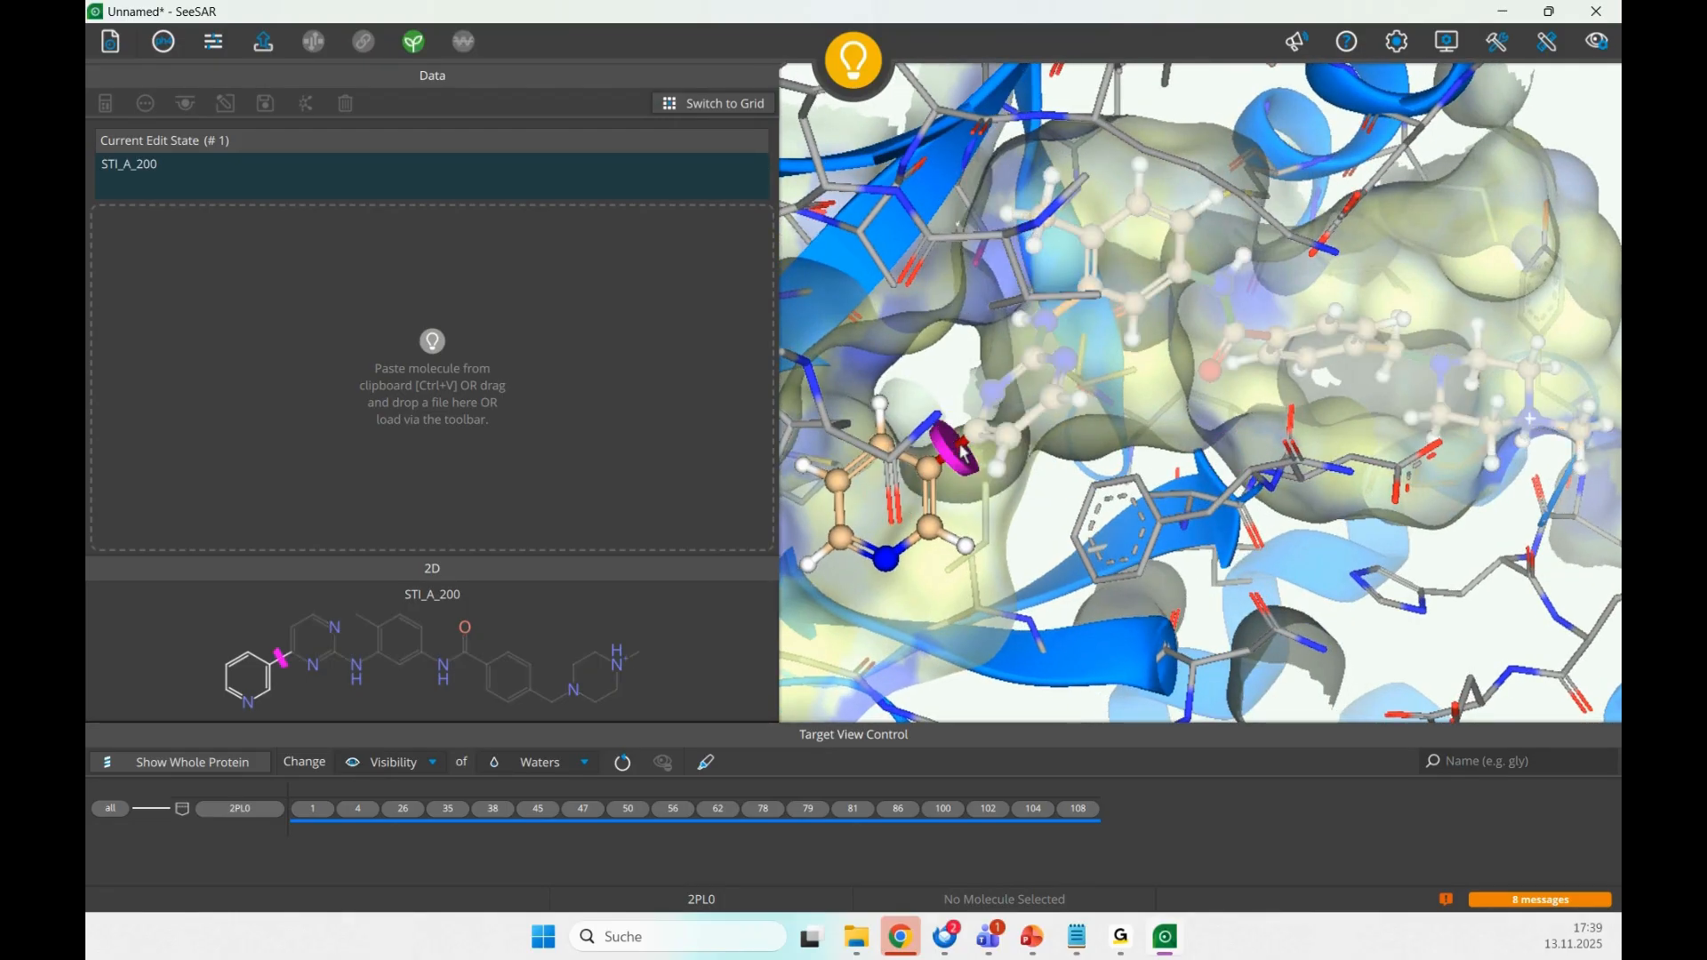
{"action": "left_click_drag", "start_coordinate": [1148, 414], "coordinate": [1106, 450]}
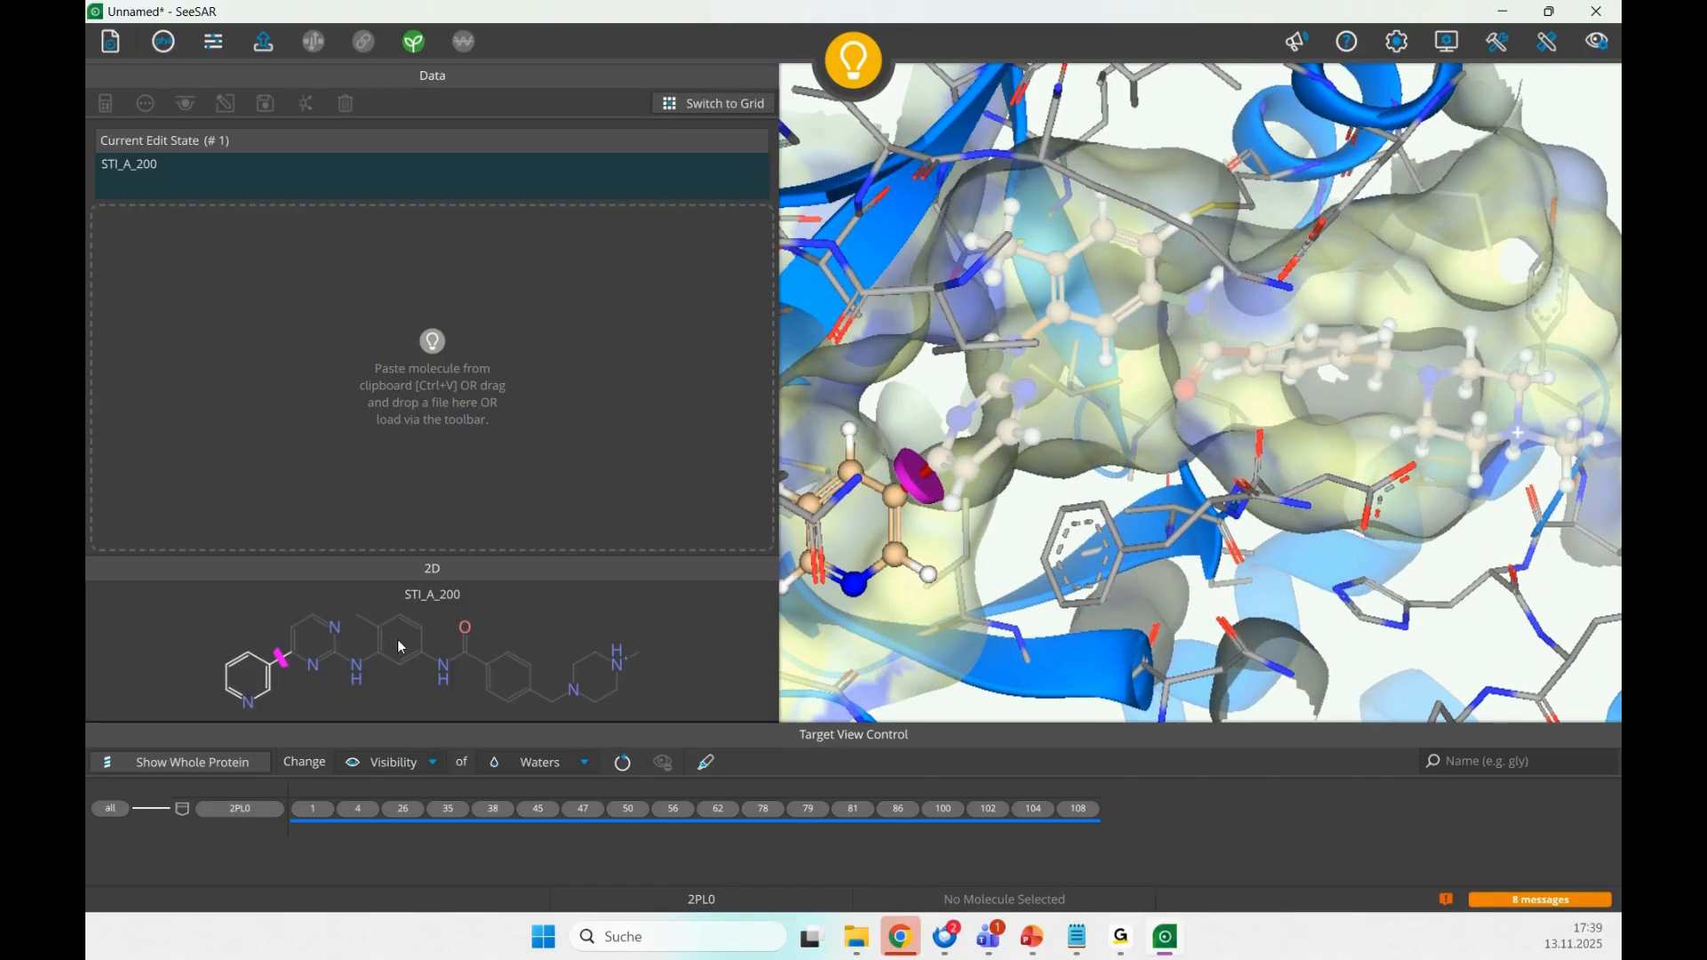
{"action": "left_click", "coordinate": [425, 669]}
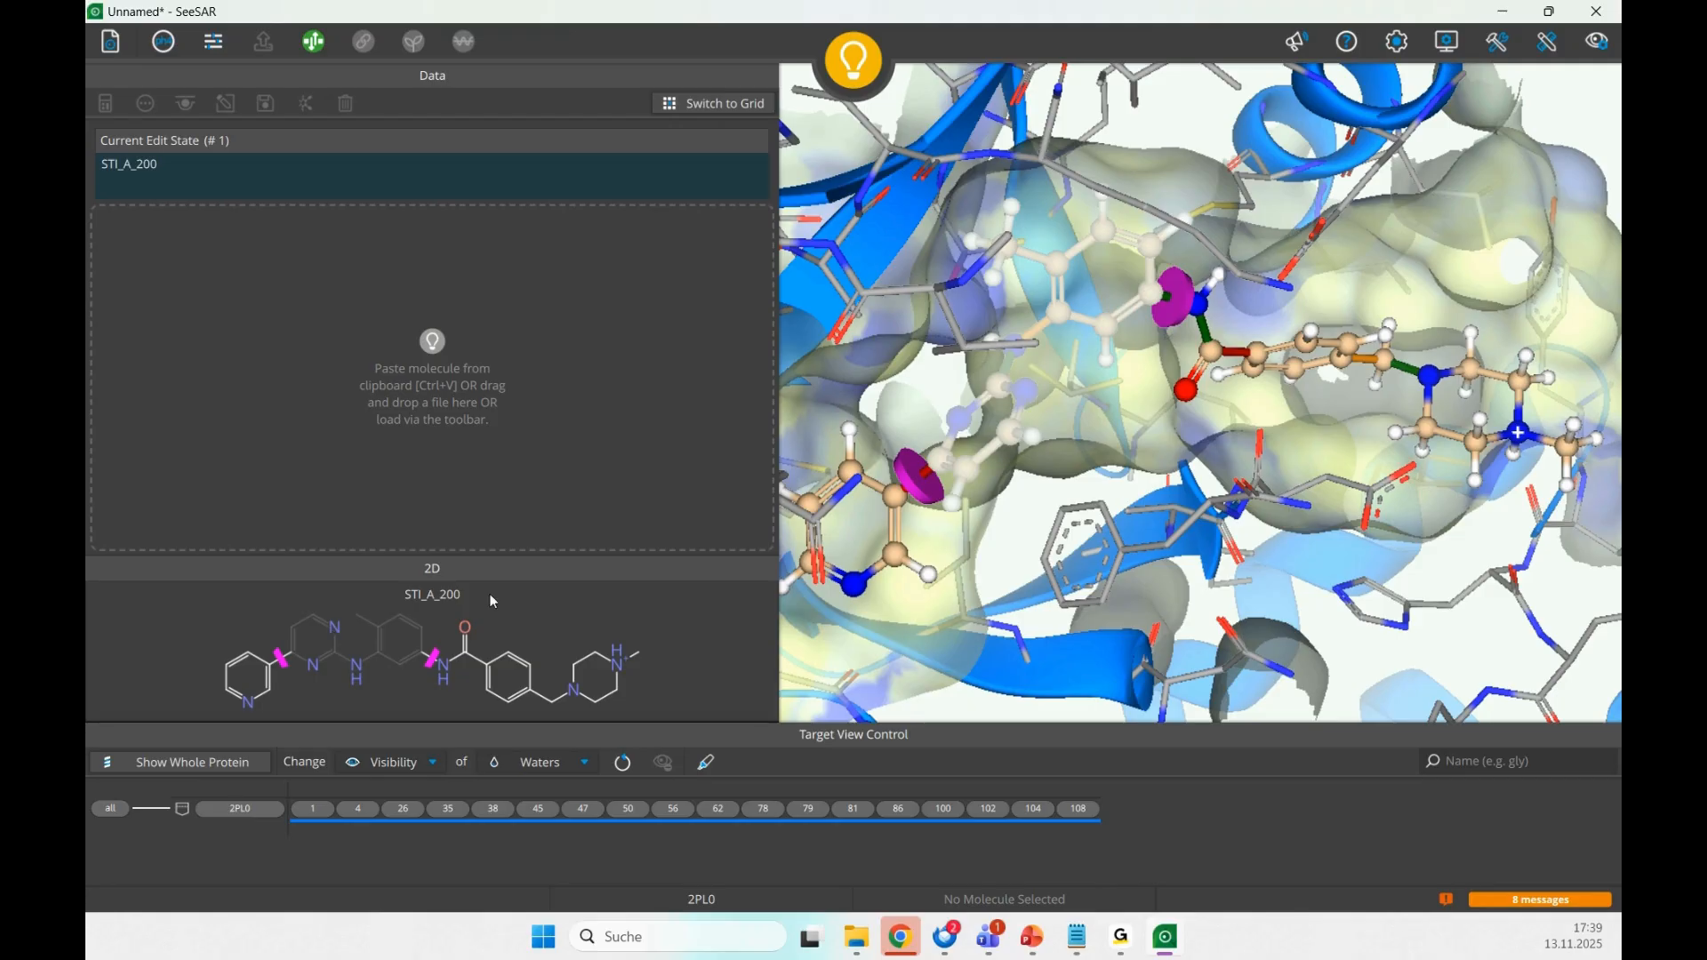
{"action": "left_click", "coordinate": [316, 42]}
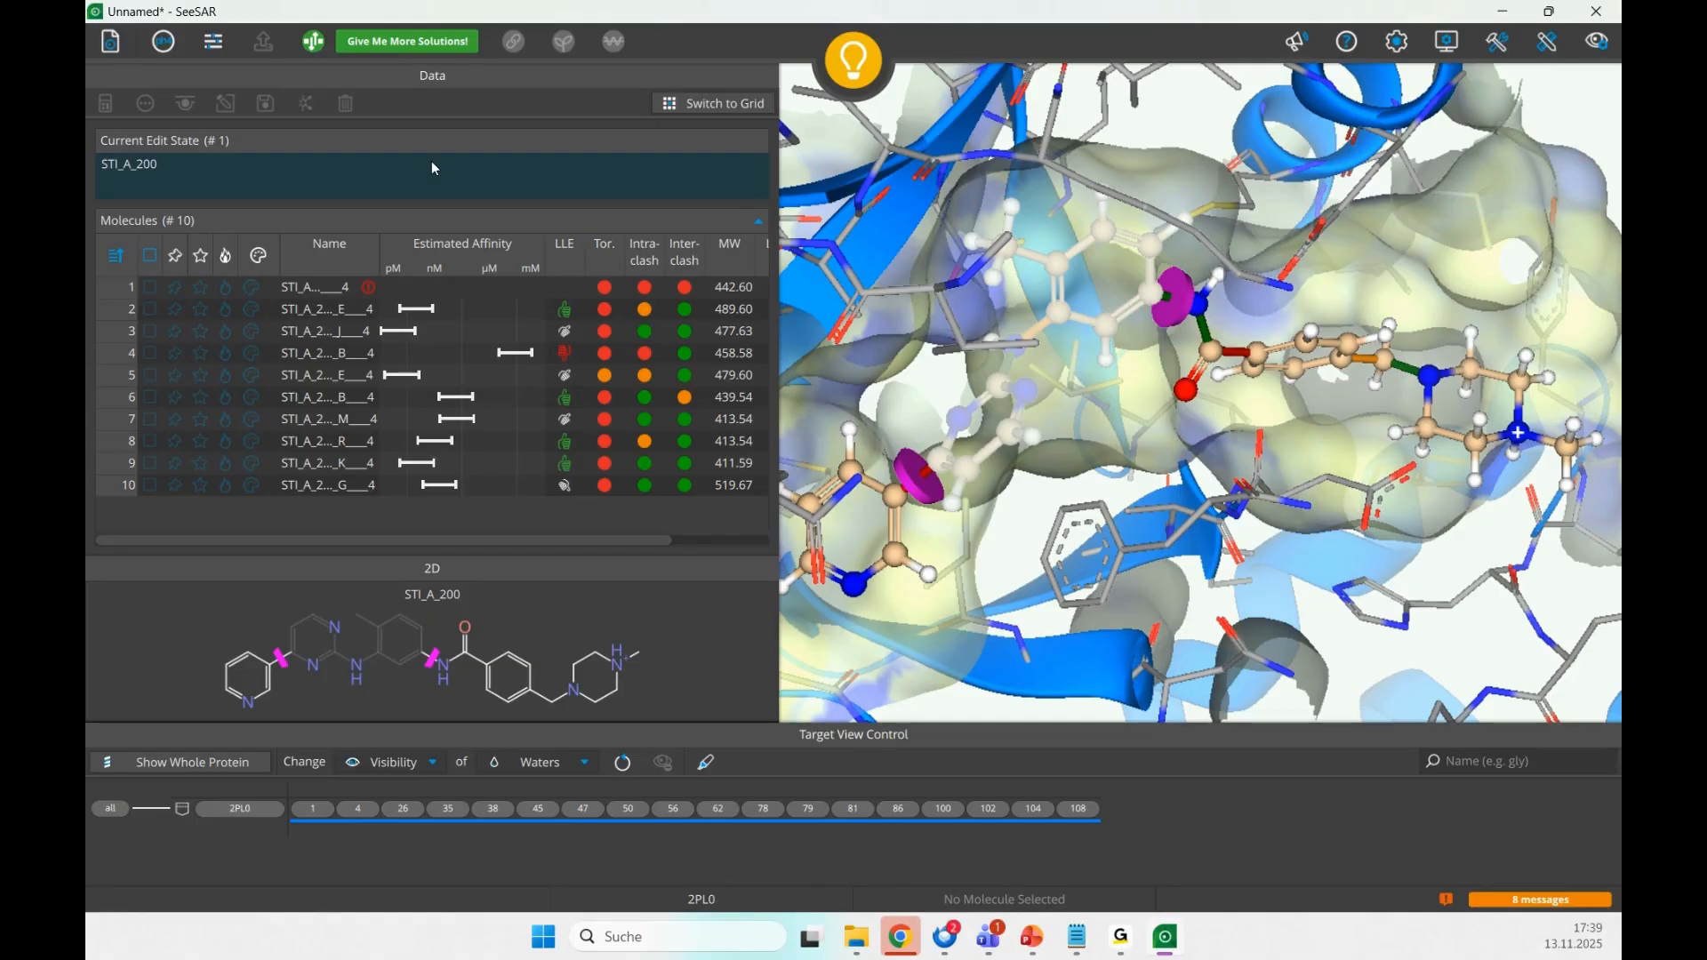
- Examine the core-replacement results in rows 2 to 8, checking each new linker's 2D structure and fit in the pocket
{"action": "left_click", "coordinate": [363, 318]}
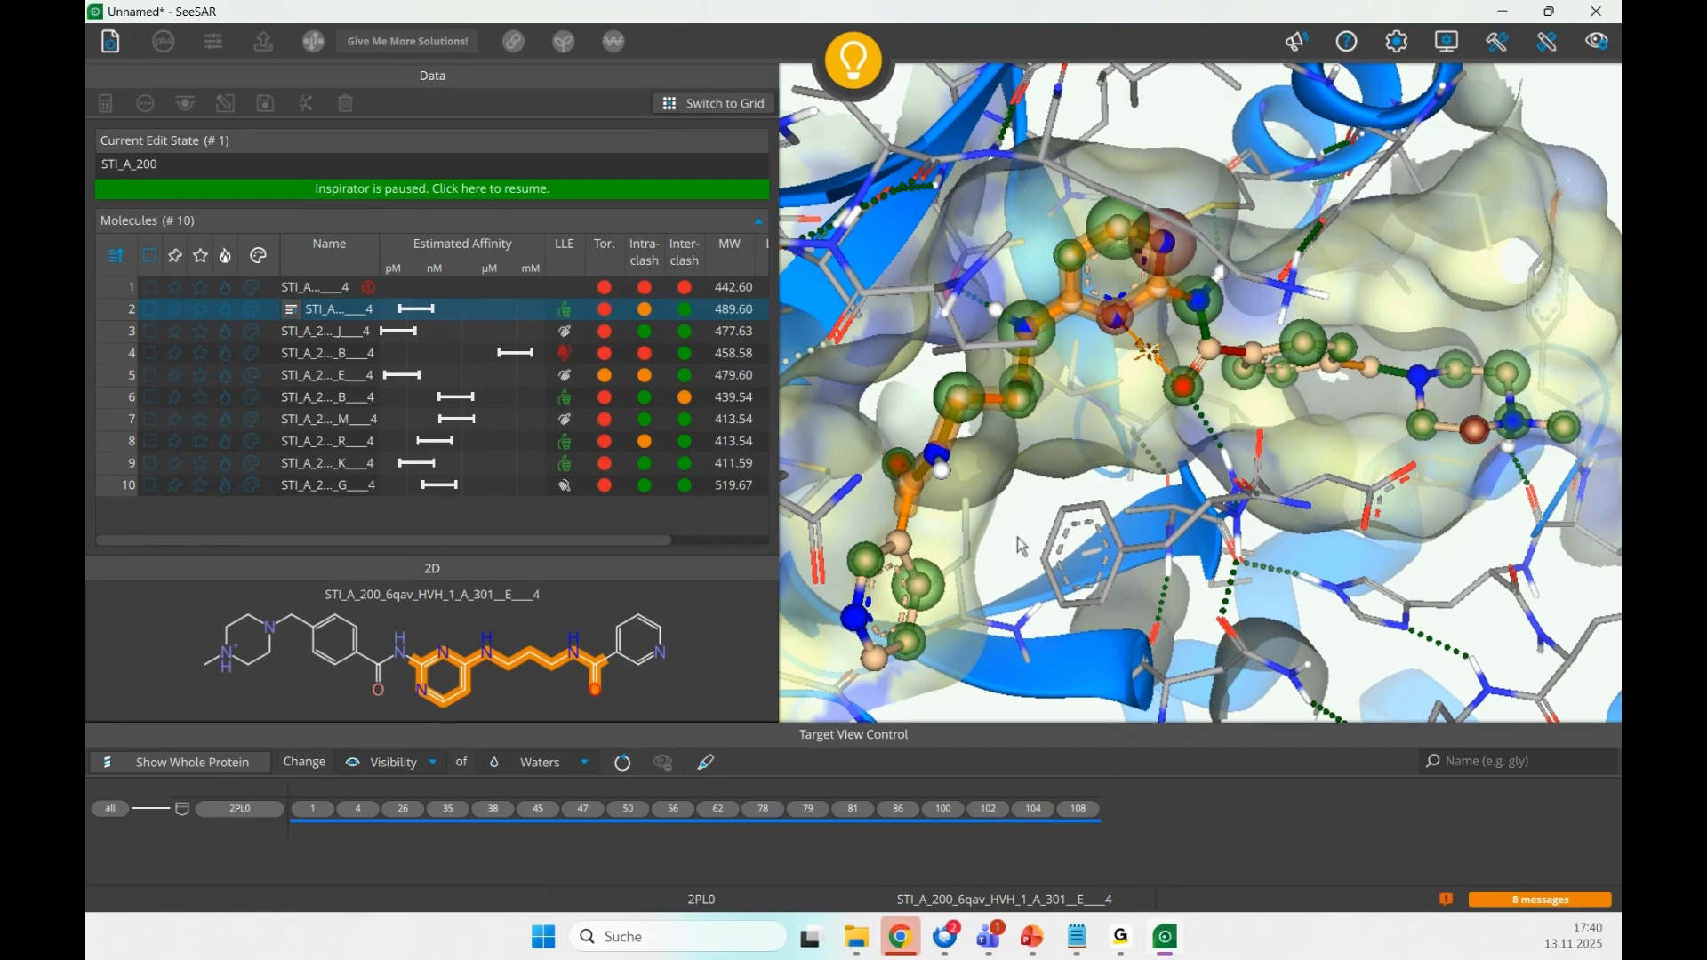
{"action": "left_click_drag", "start_coordinate": [1001, 535], "coordinate": [953, 472]}
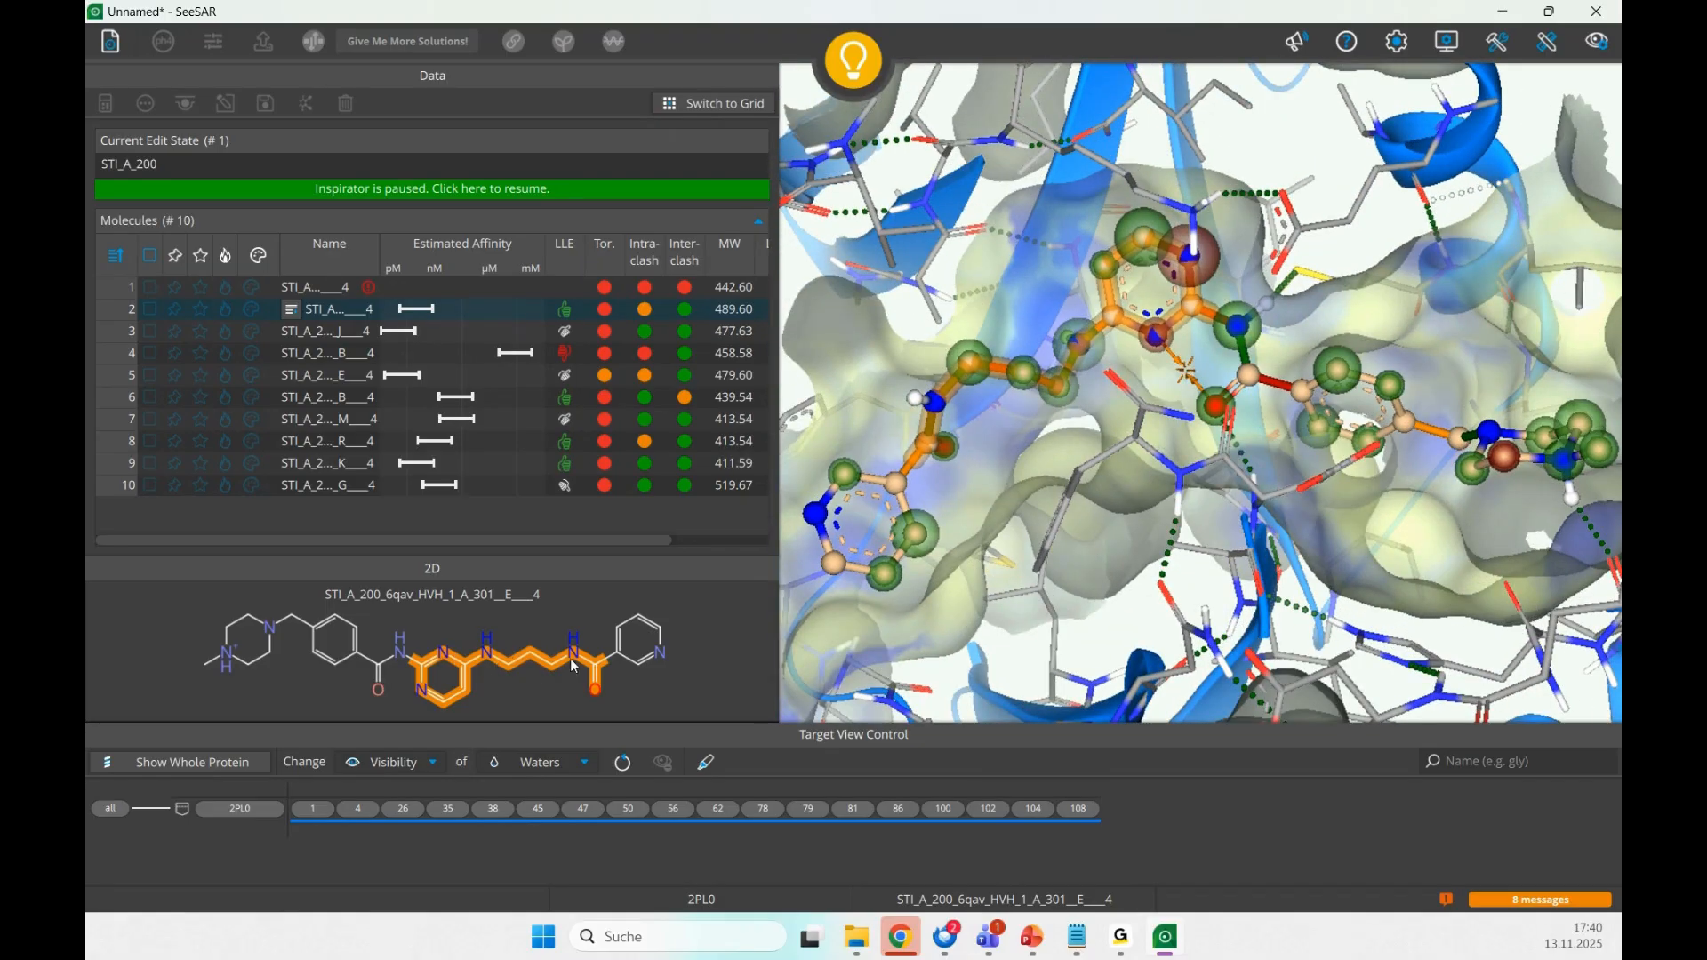
{"action": "key", "text": "Down"}
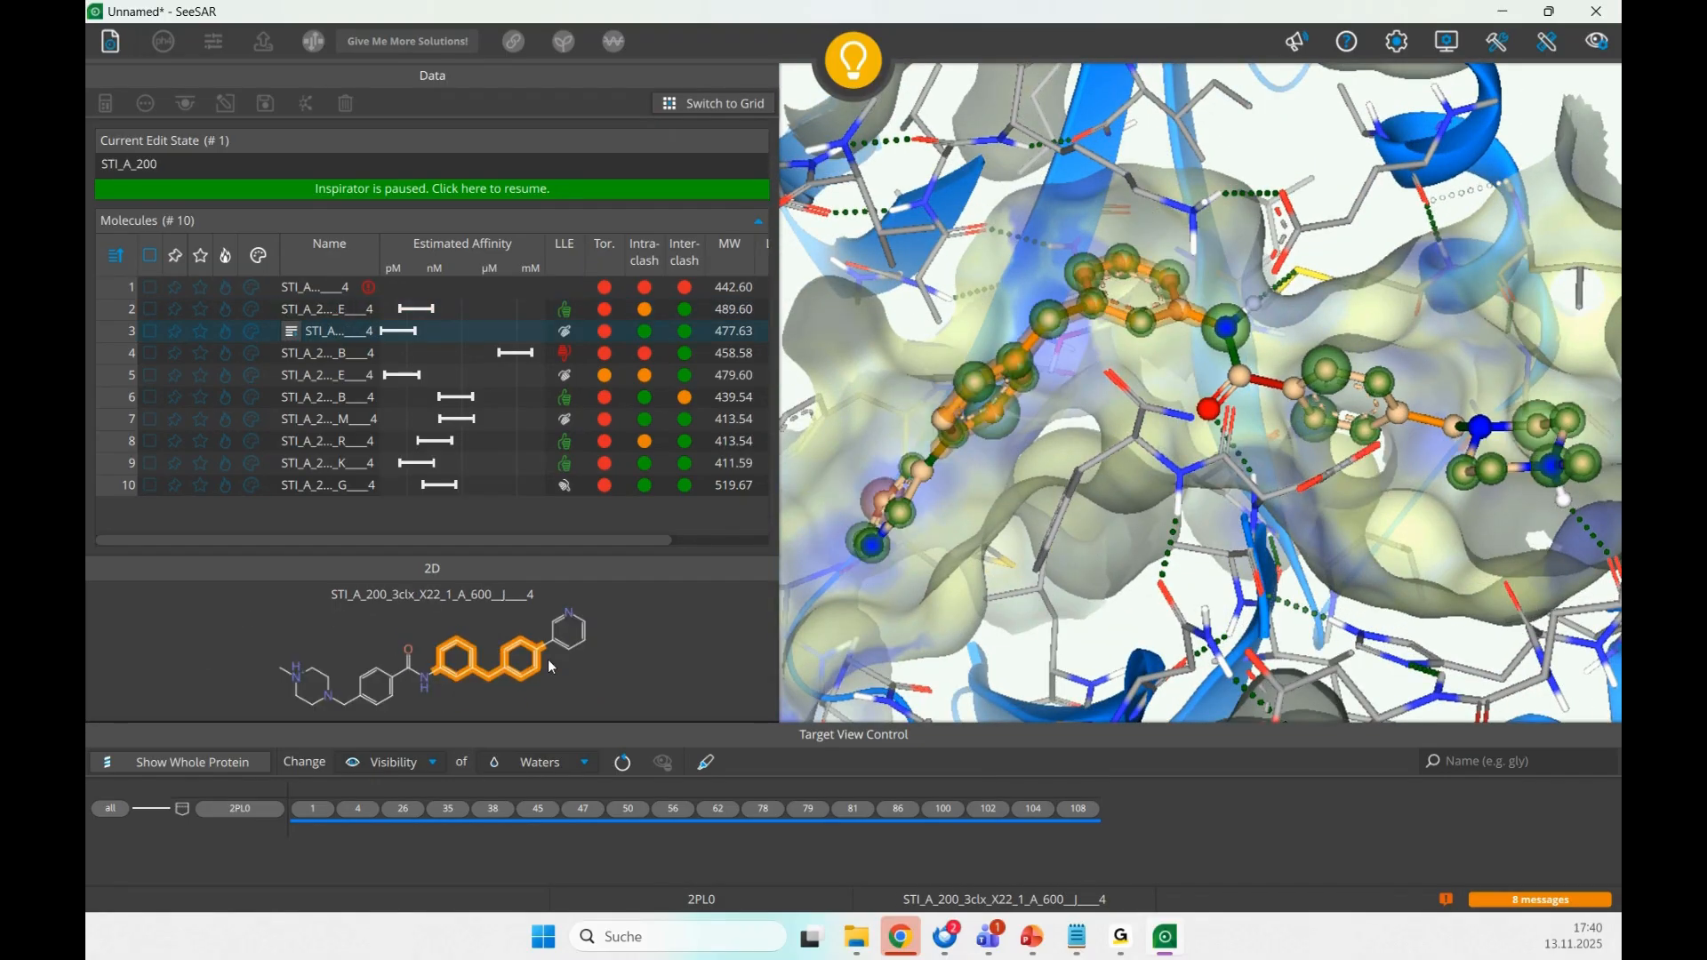
{"action": "key", "text": "Down"}
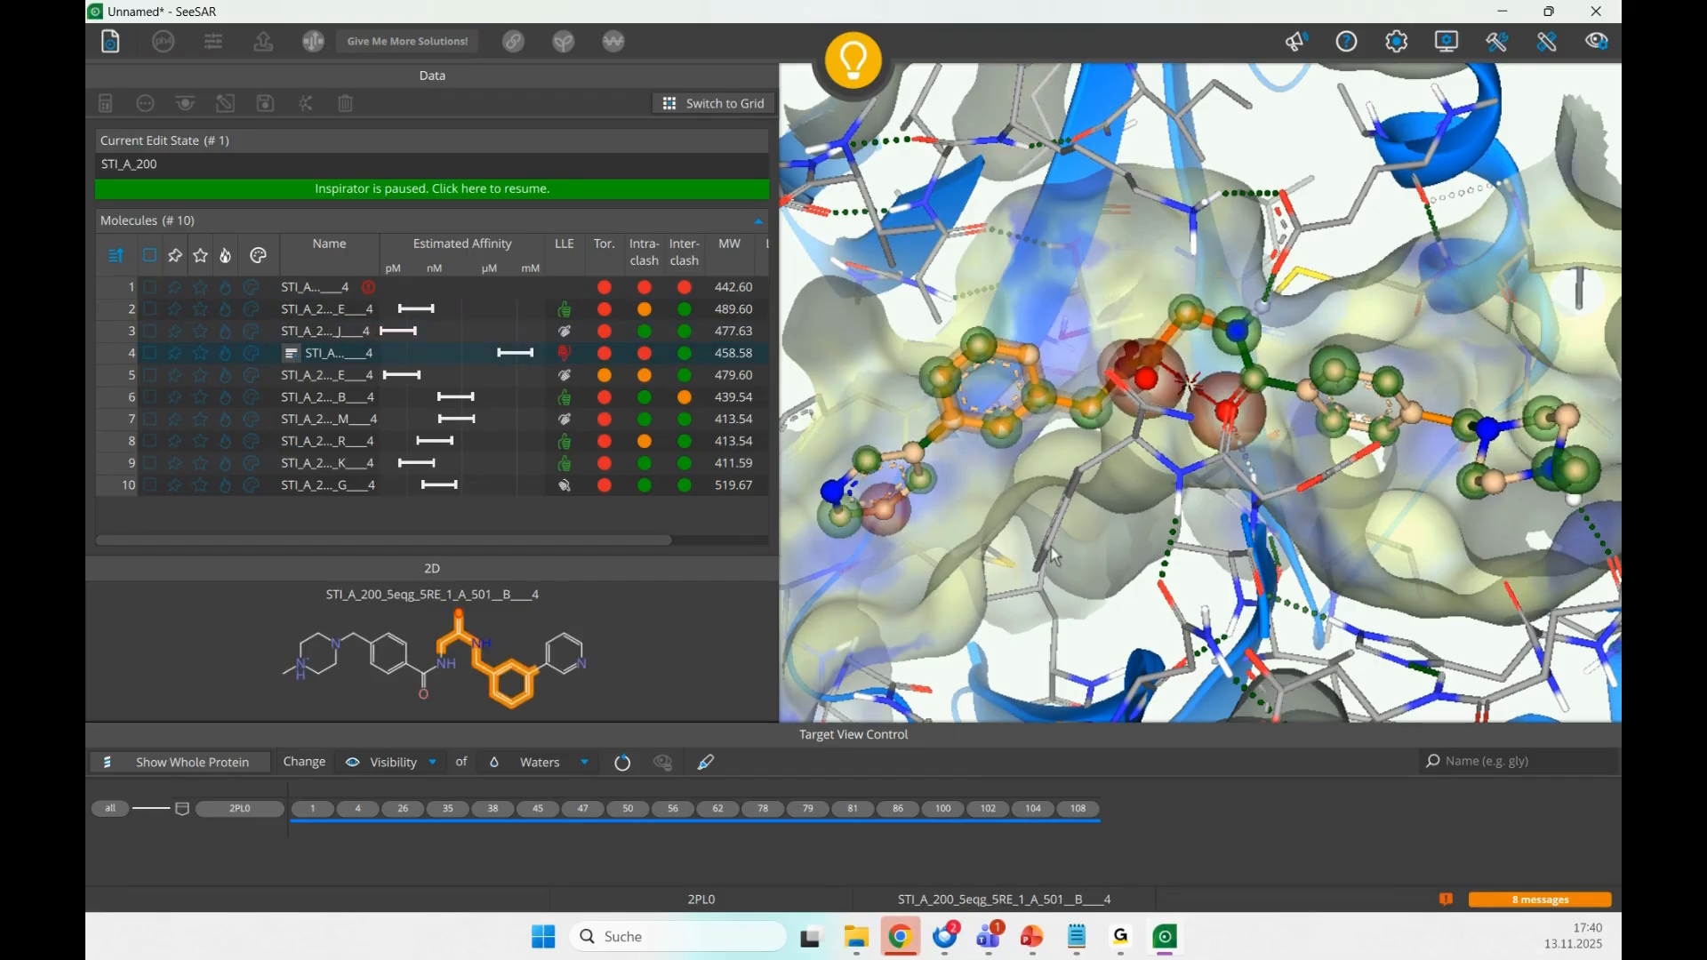
{"action": "key", "text": "Down"}
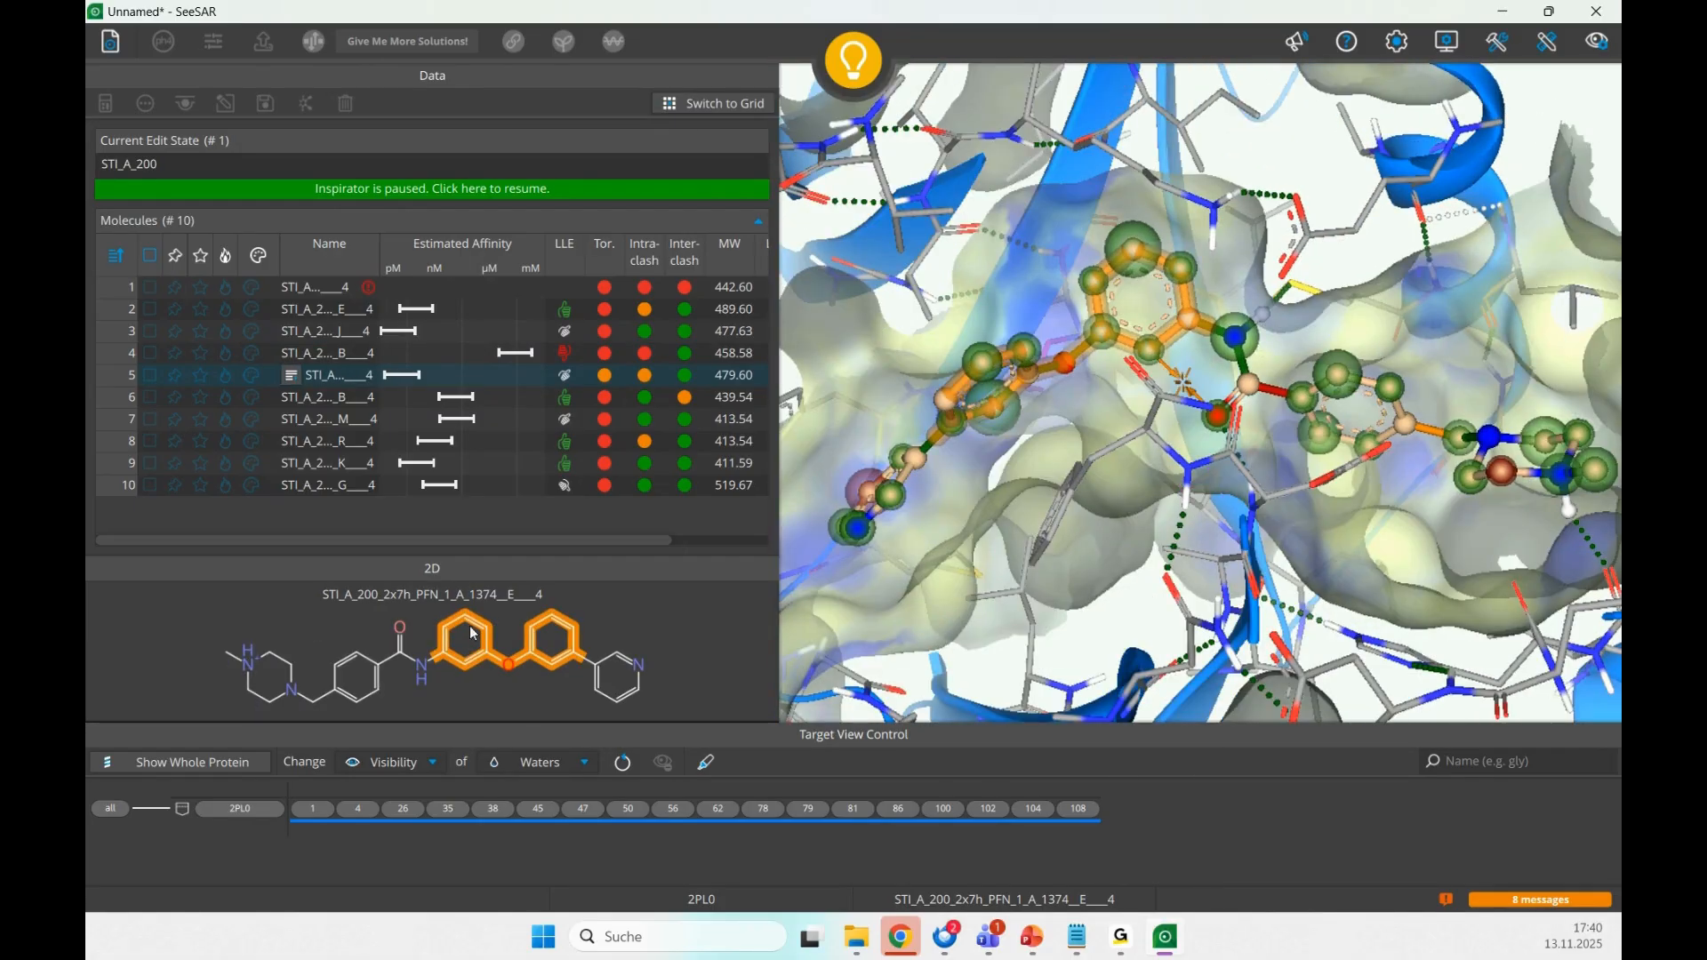
{"action": "key", "text": "Down"}
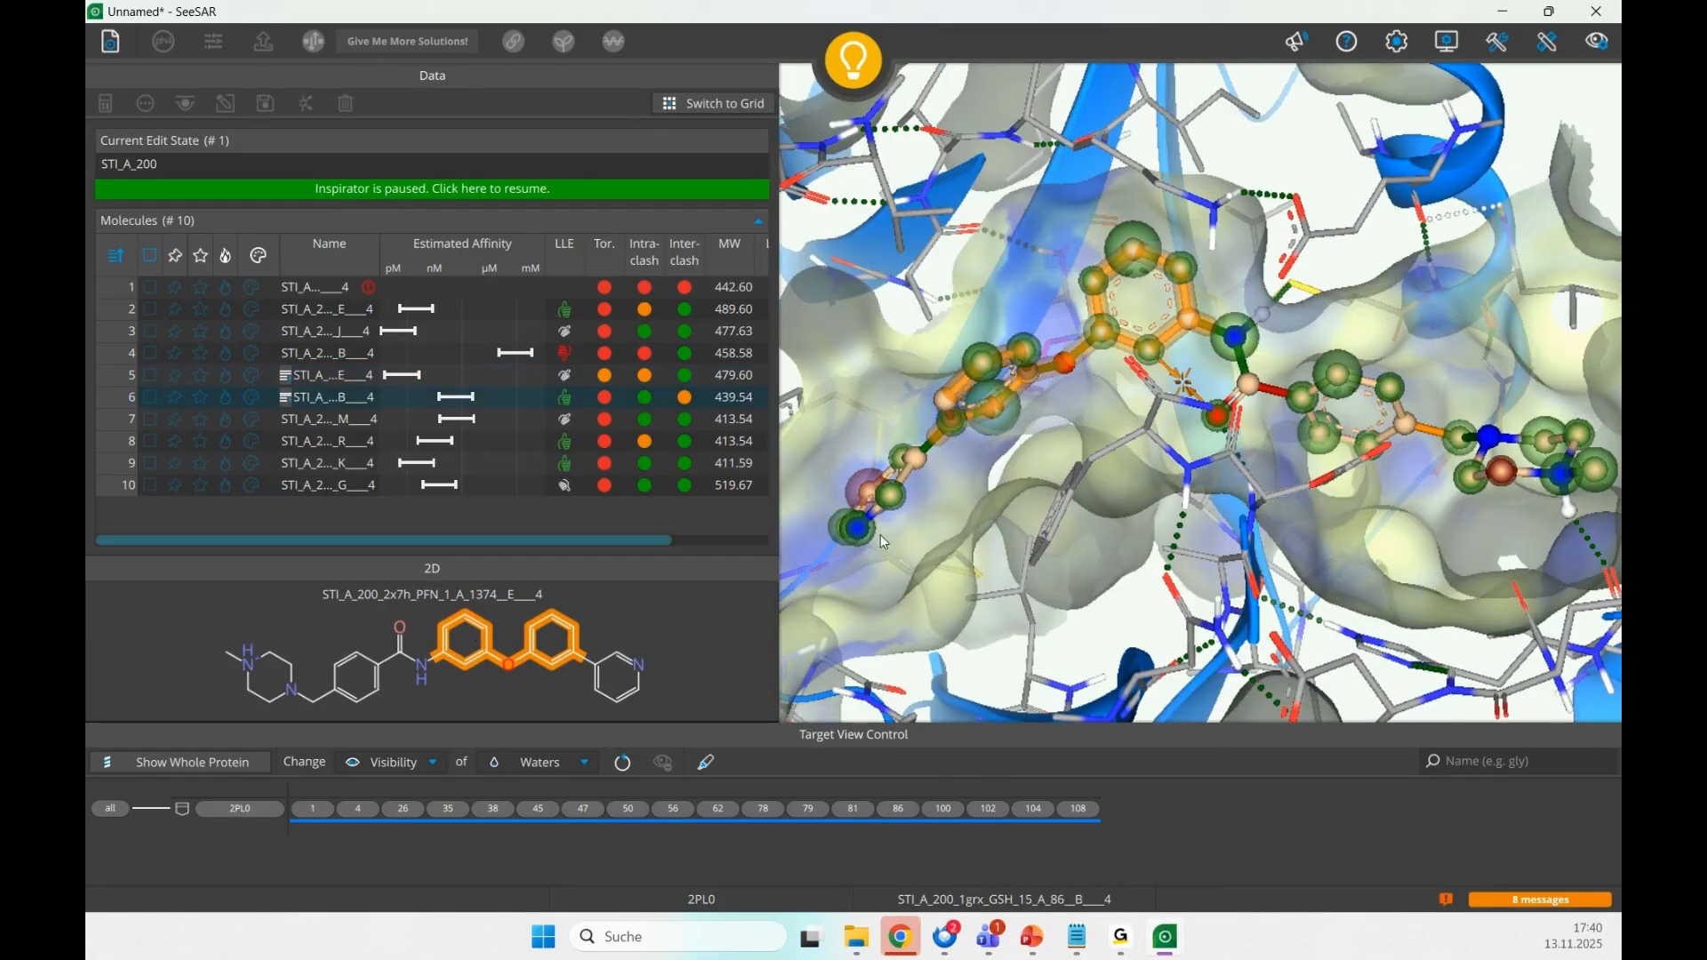
{"action": "key", "text": "Down"}
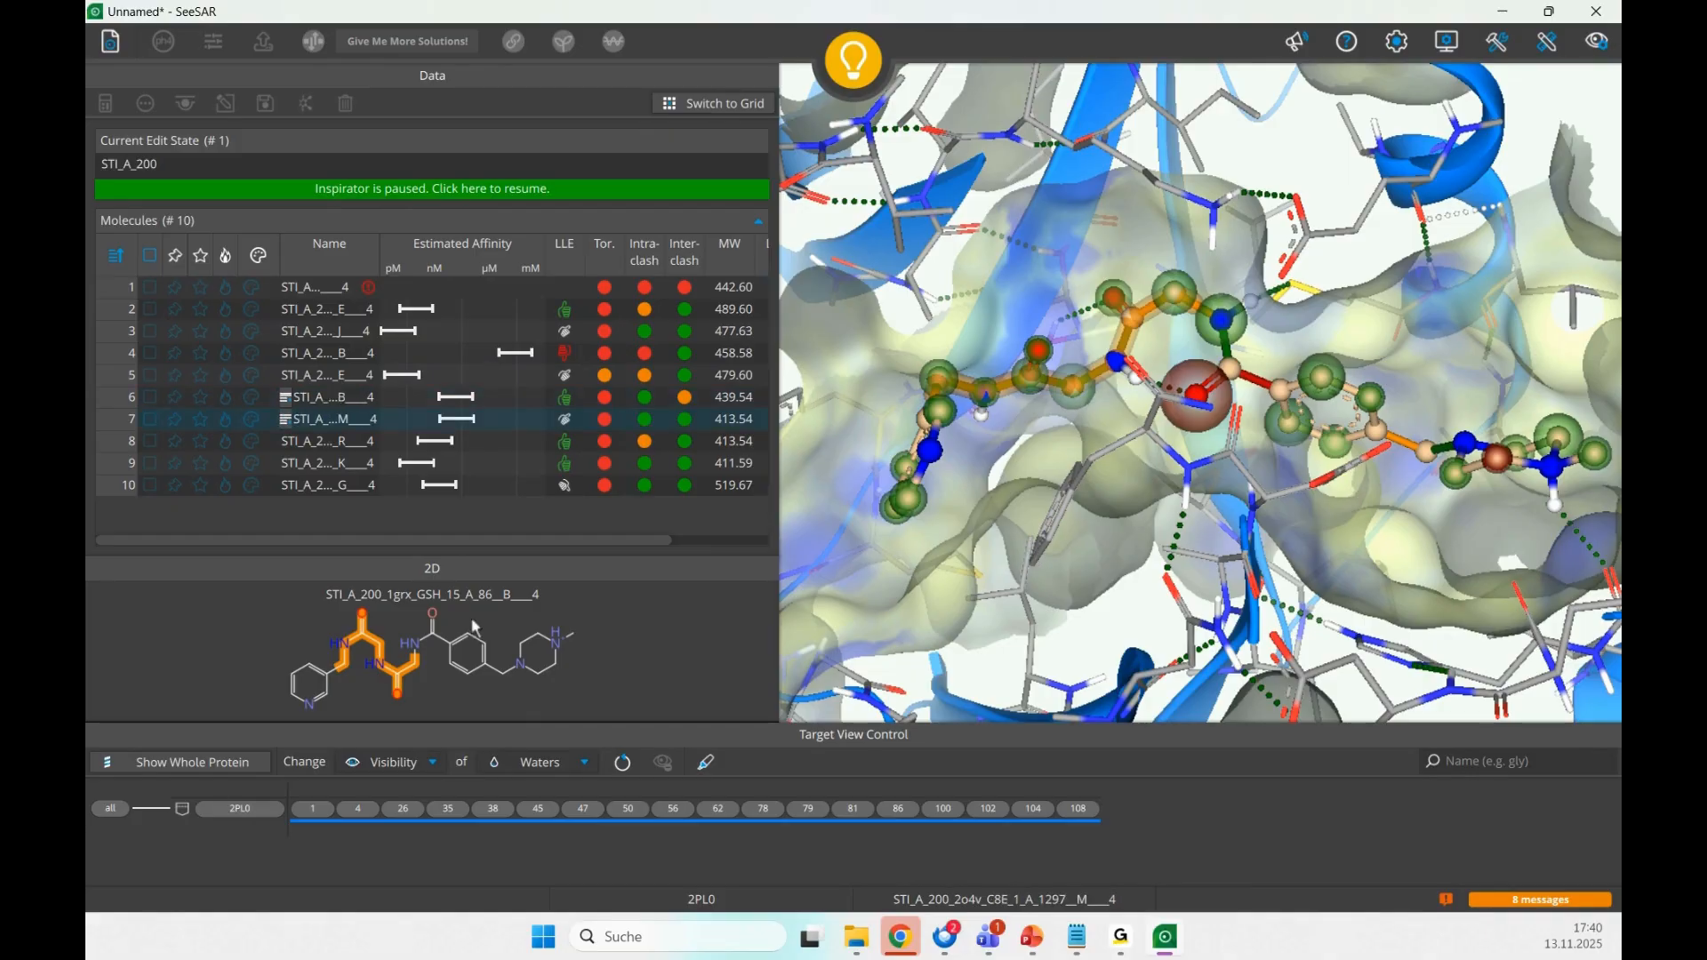
{"action": "key", "text": "Down"}
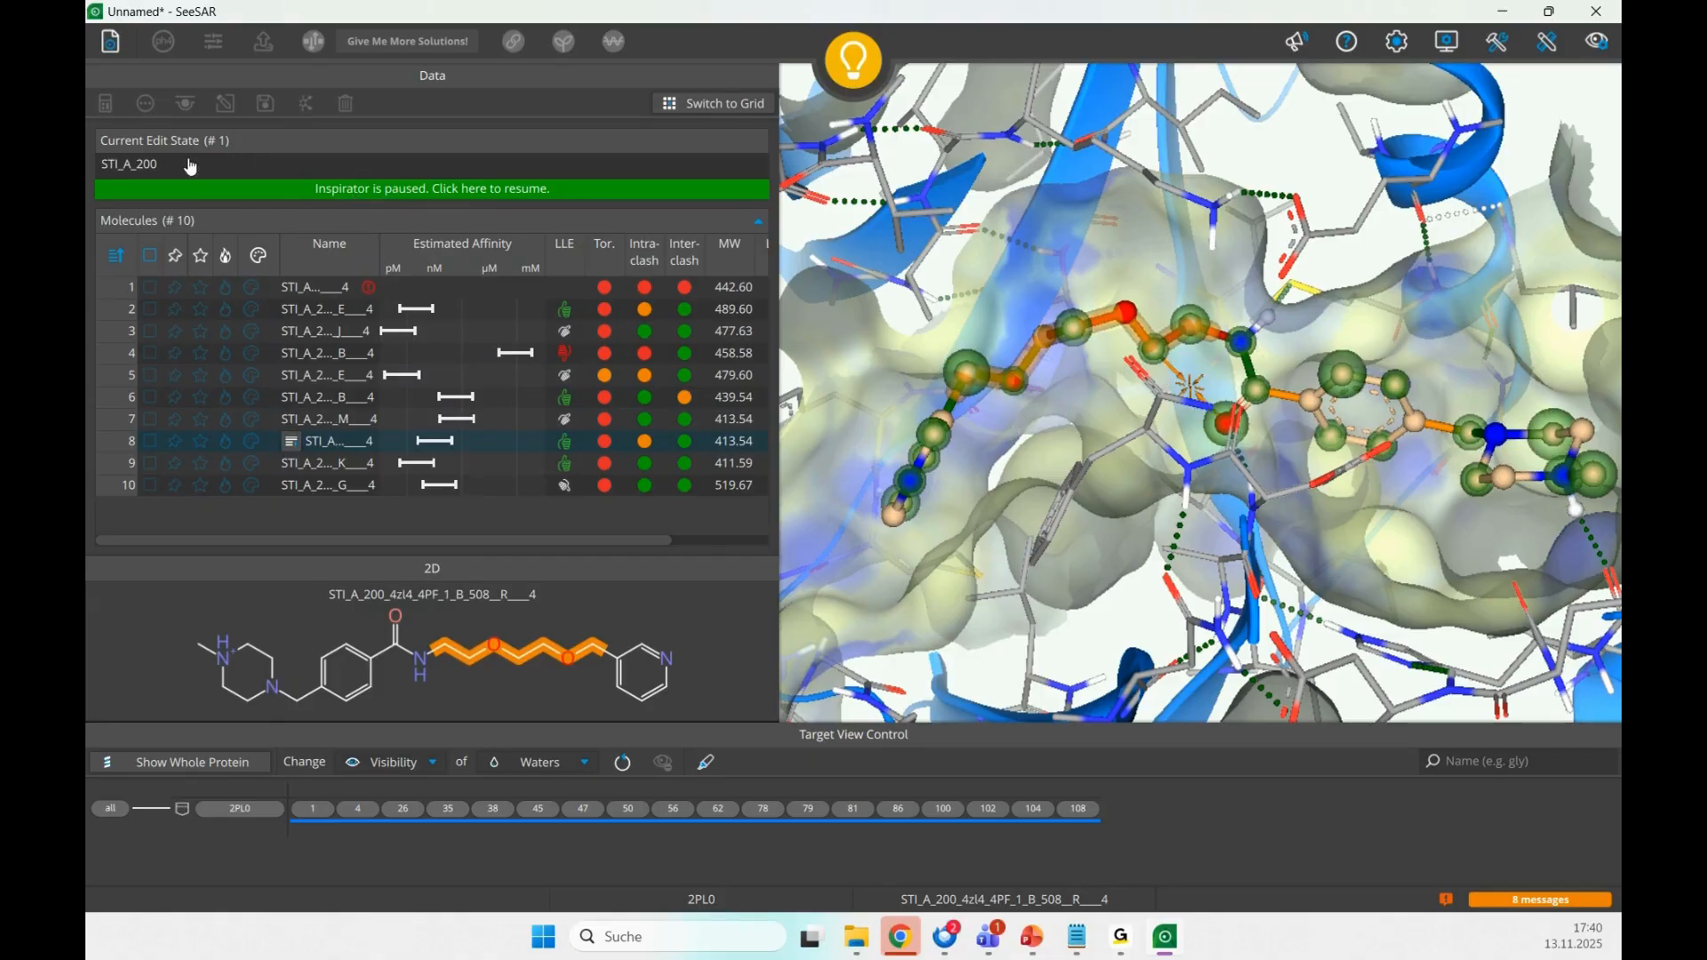
- Resume the Inspirator, define an include pharmacophore constraint of type aromatic with a 2.3 Å radius, and rerun the core replacement
{"action": "left_click", "coordinate": [291, 189]}
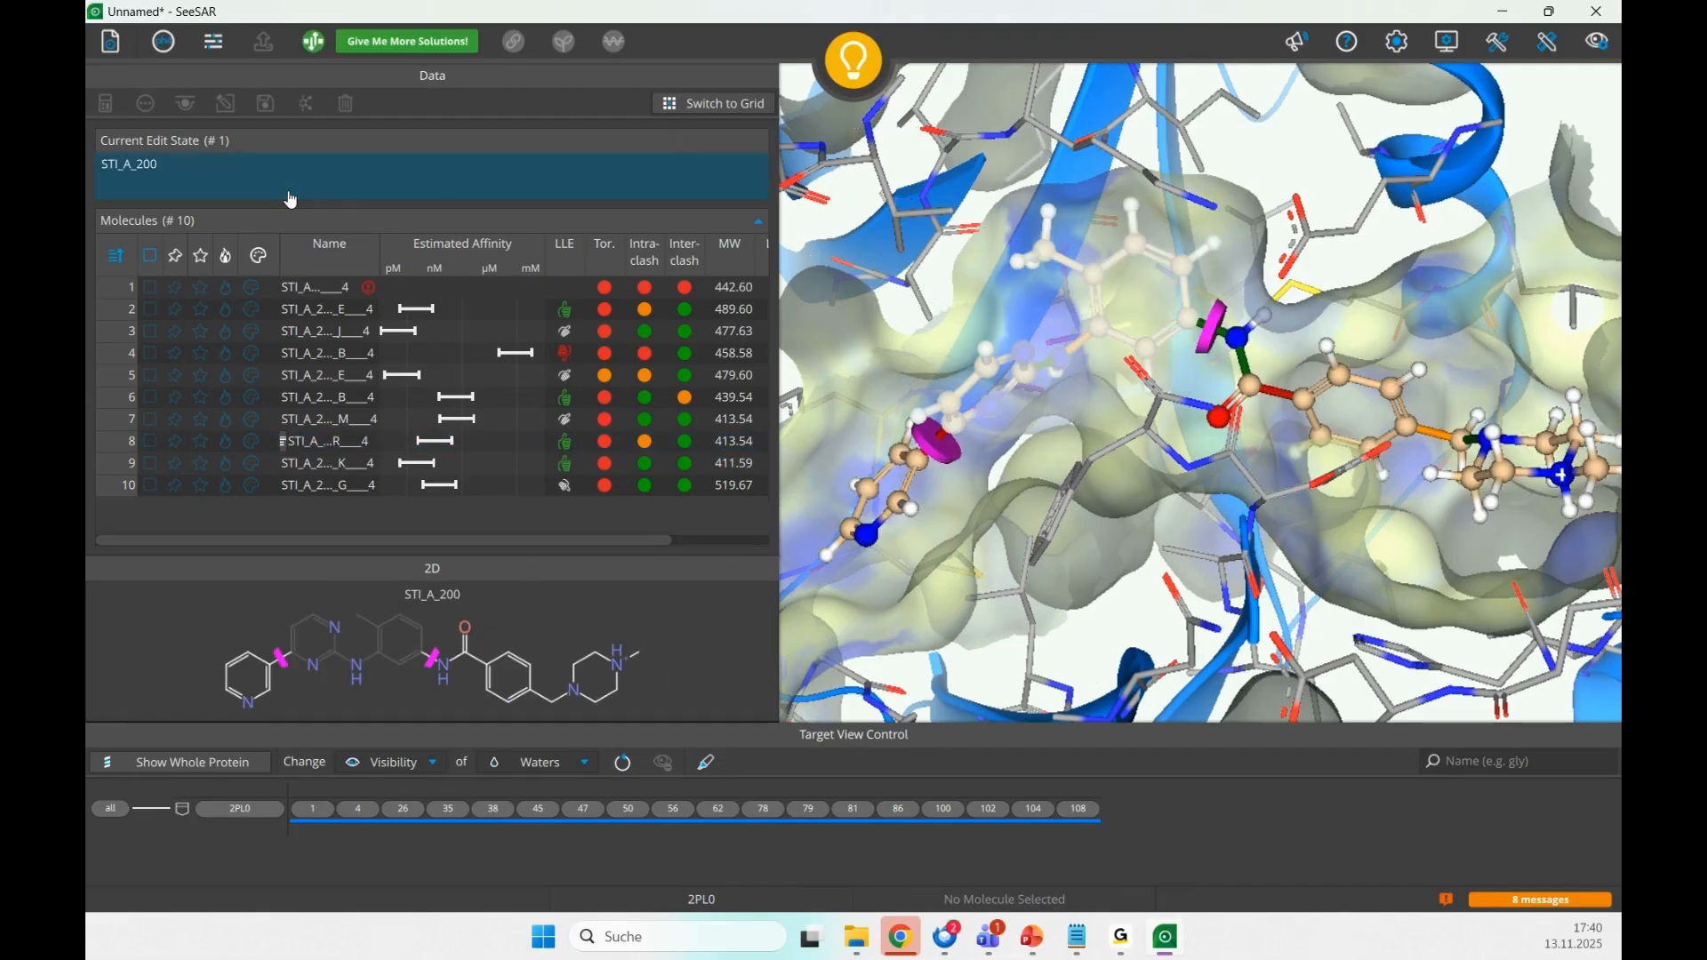
{"action": "left_click", "coordinate": [211, 50]}
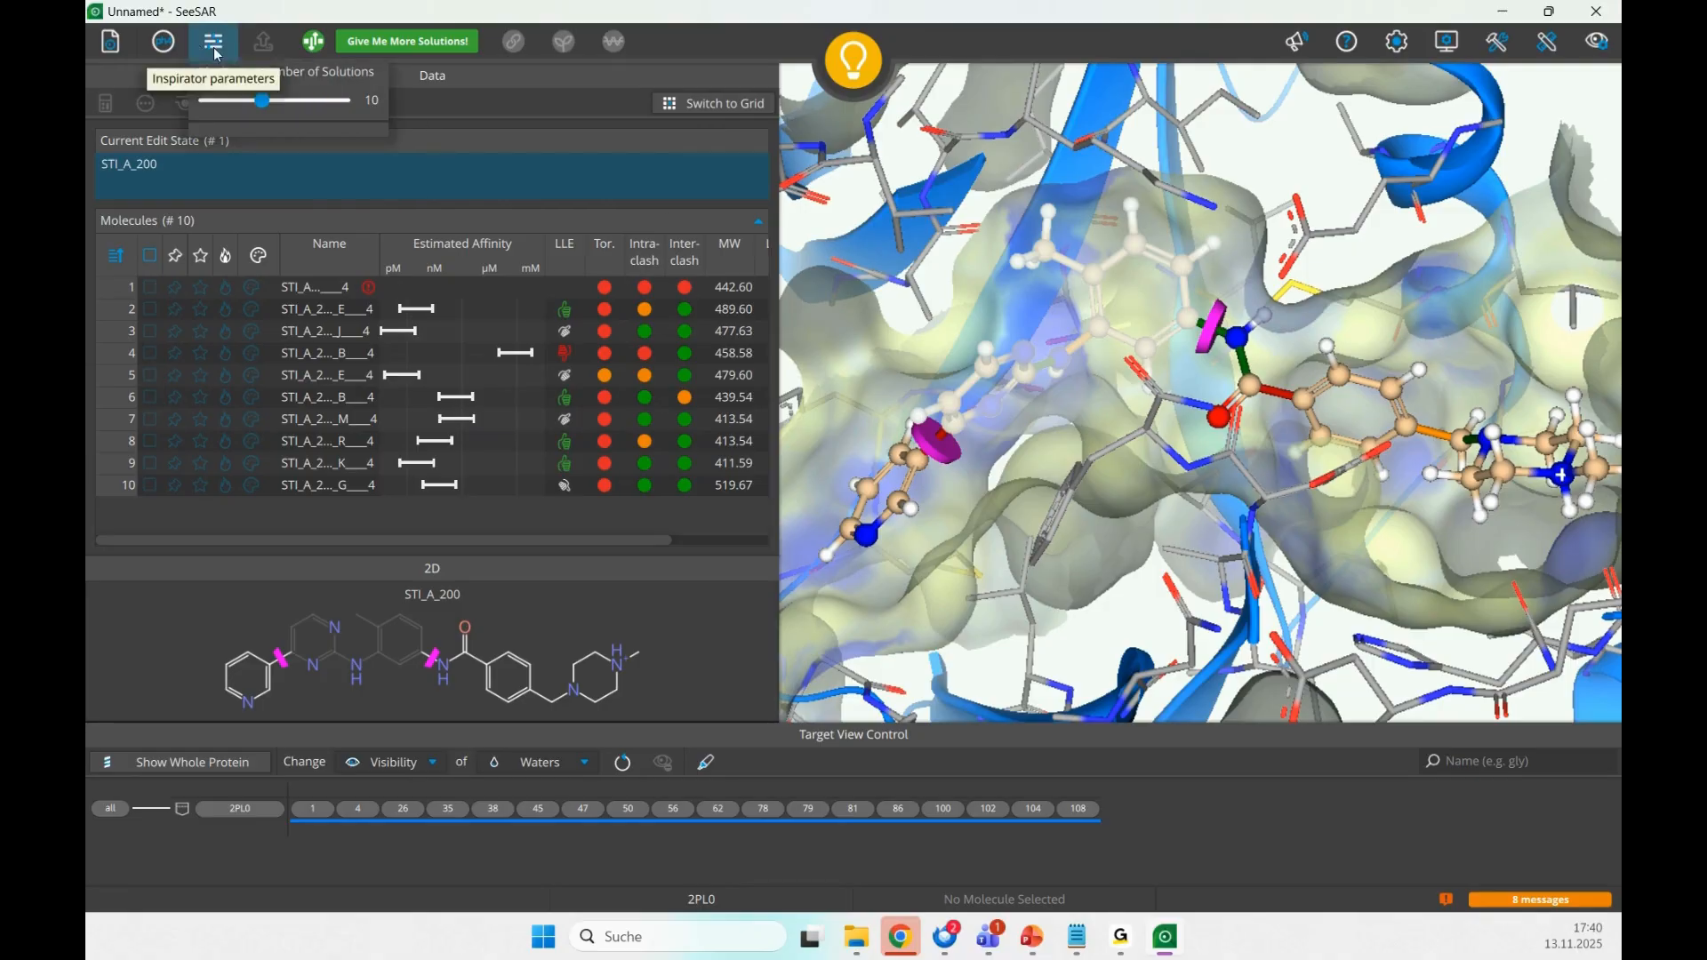
{"action": "left_click", "coordinate": [163, 42]}
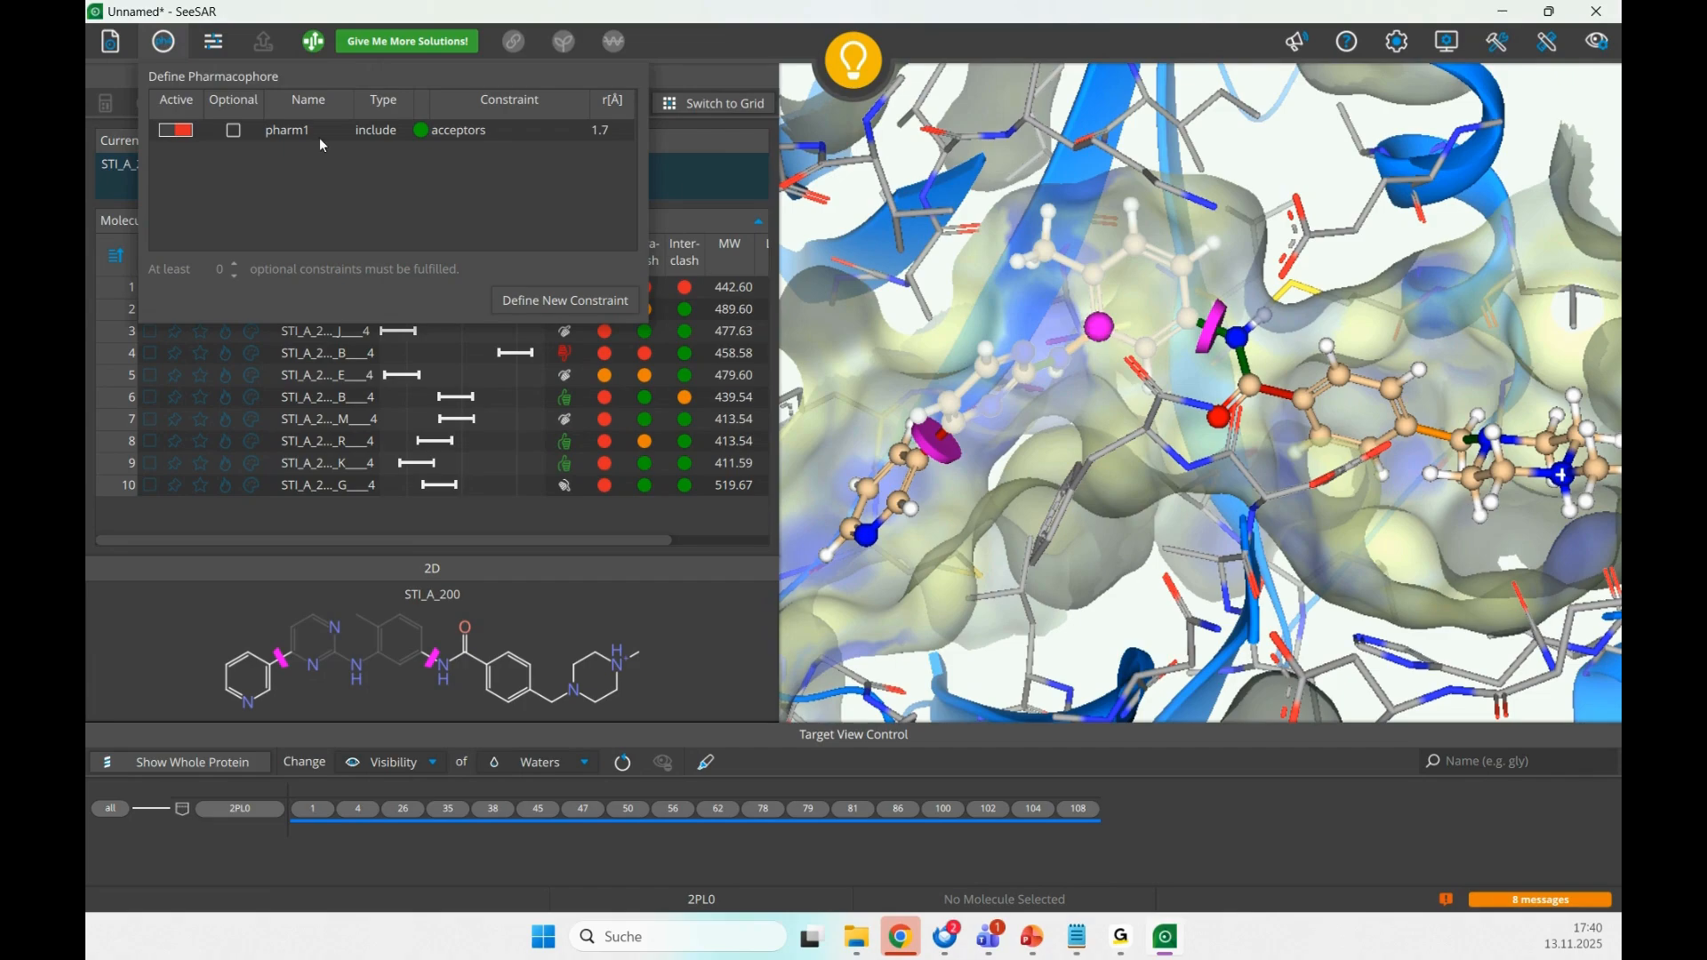
{"action": "left_click", "coordinate": [540, 298]}
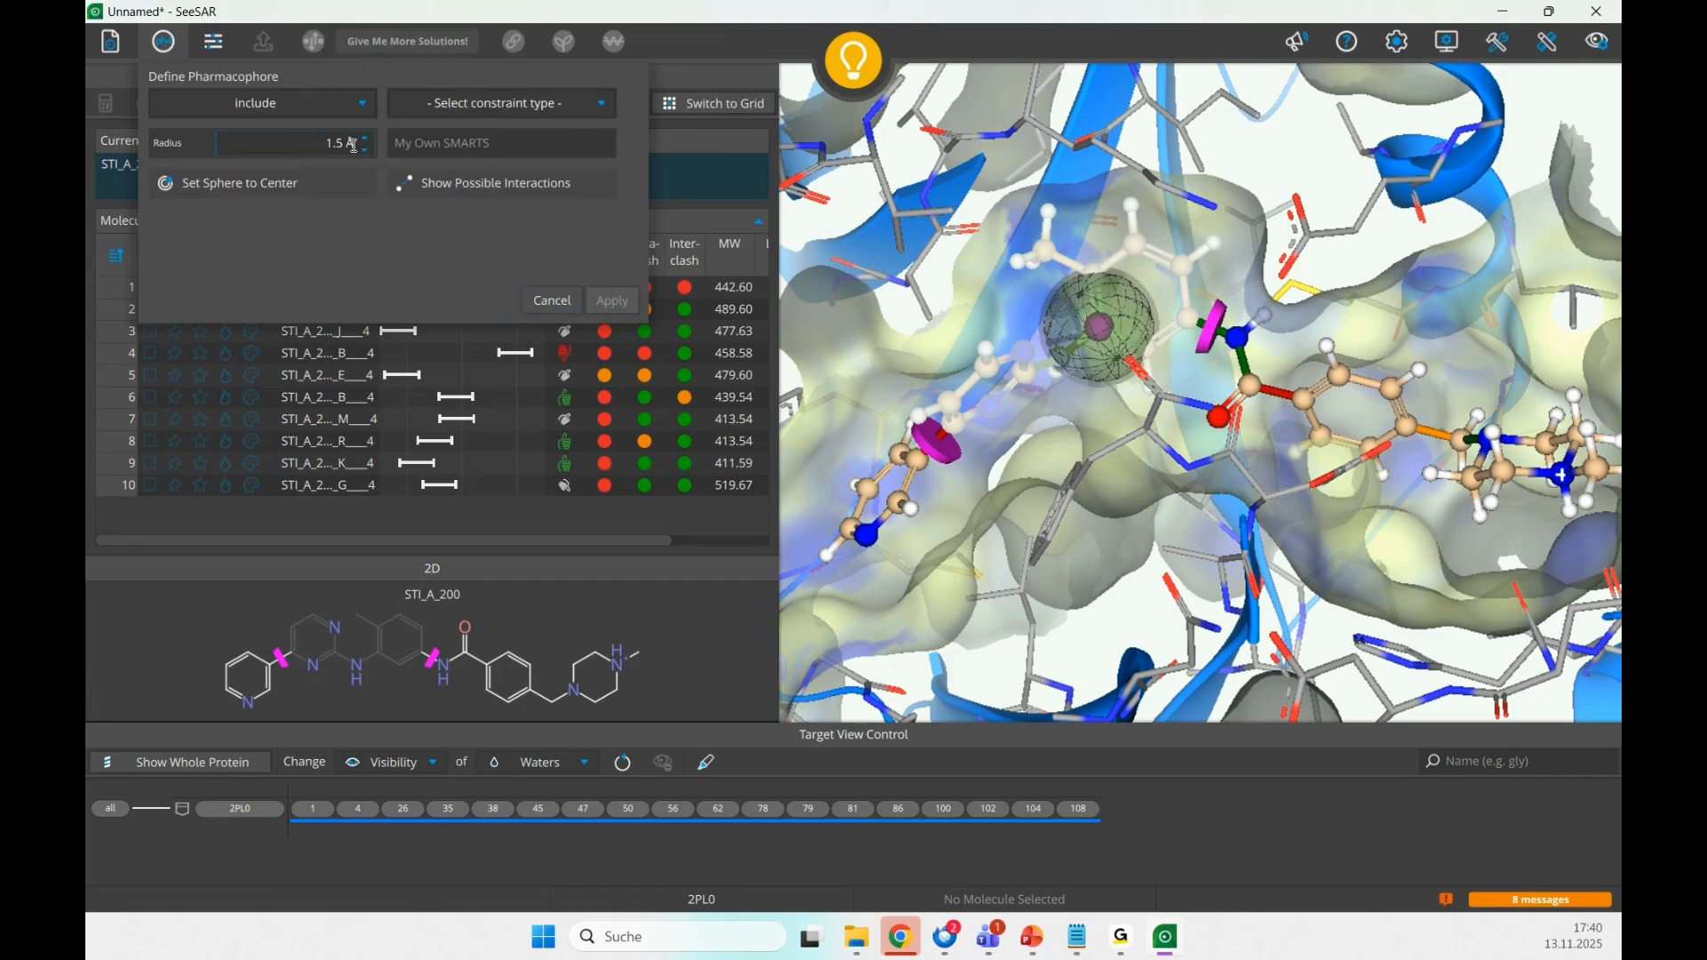
{"action": "scroll", "coordinate": [354, 145], "scroll_direction": "up", "scroll_amount": 8}
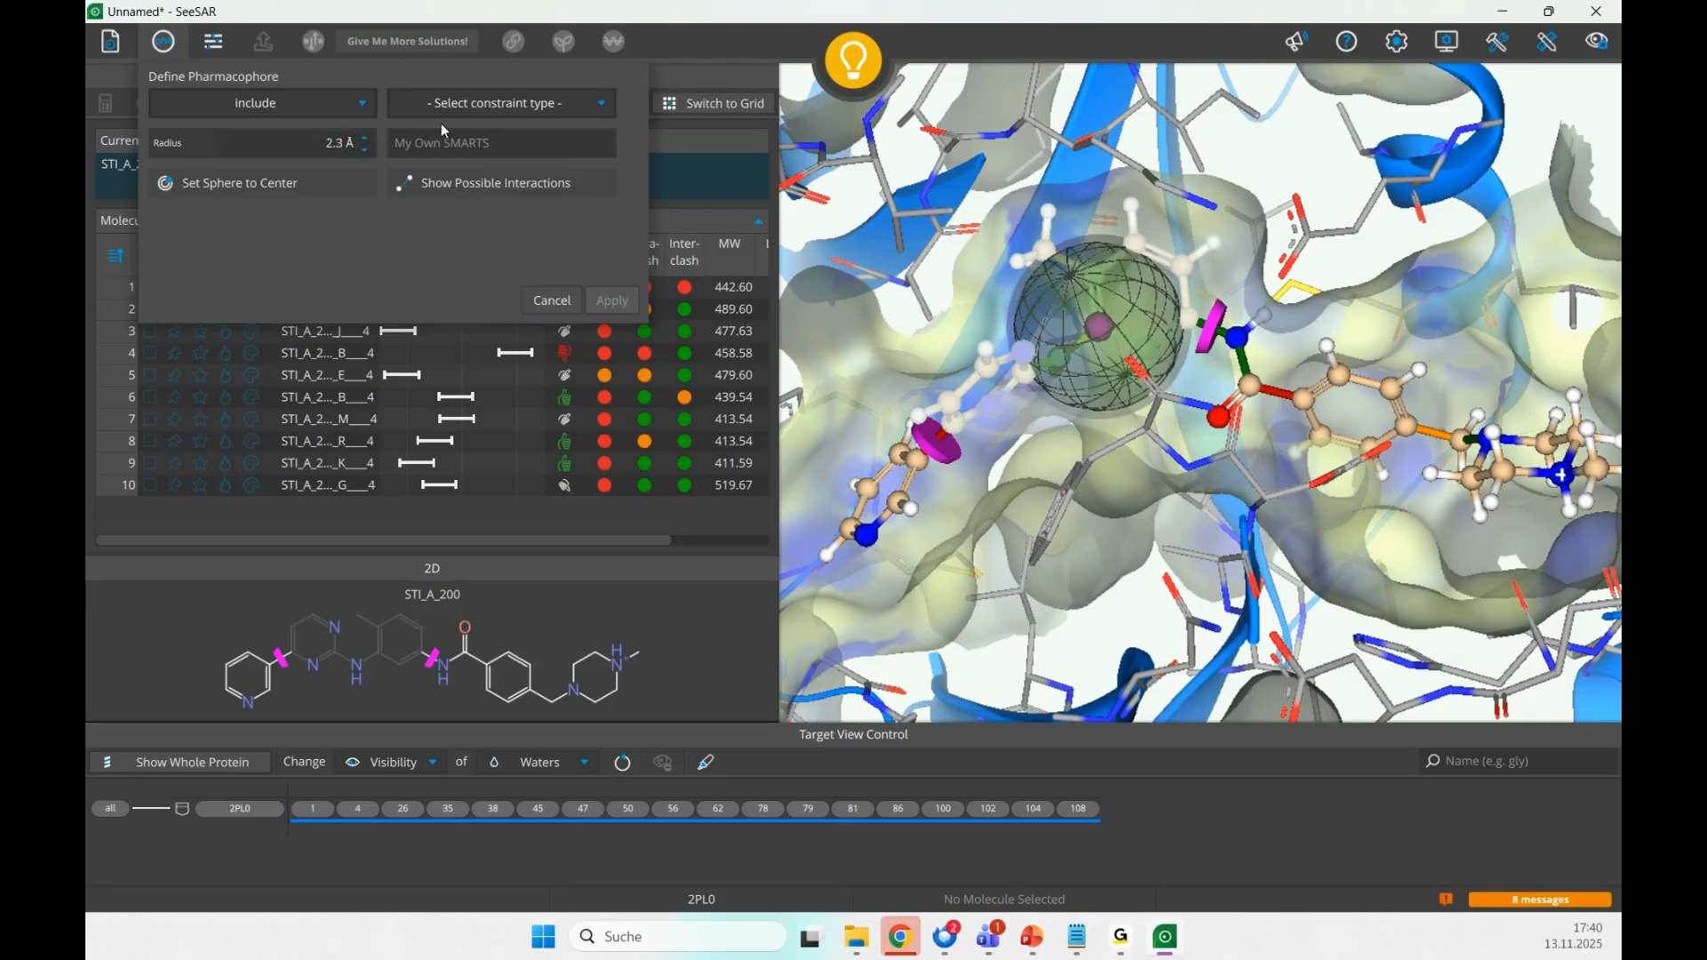
{"action": "left_click", "coordinate": [504, 105]}
{"action": "left_click", "coordinate": [509, 363]}
{"action": "left_click", "coordinate": [612, 301]}
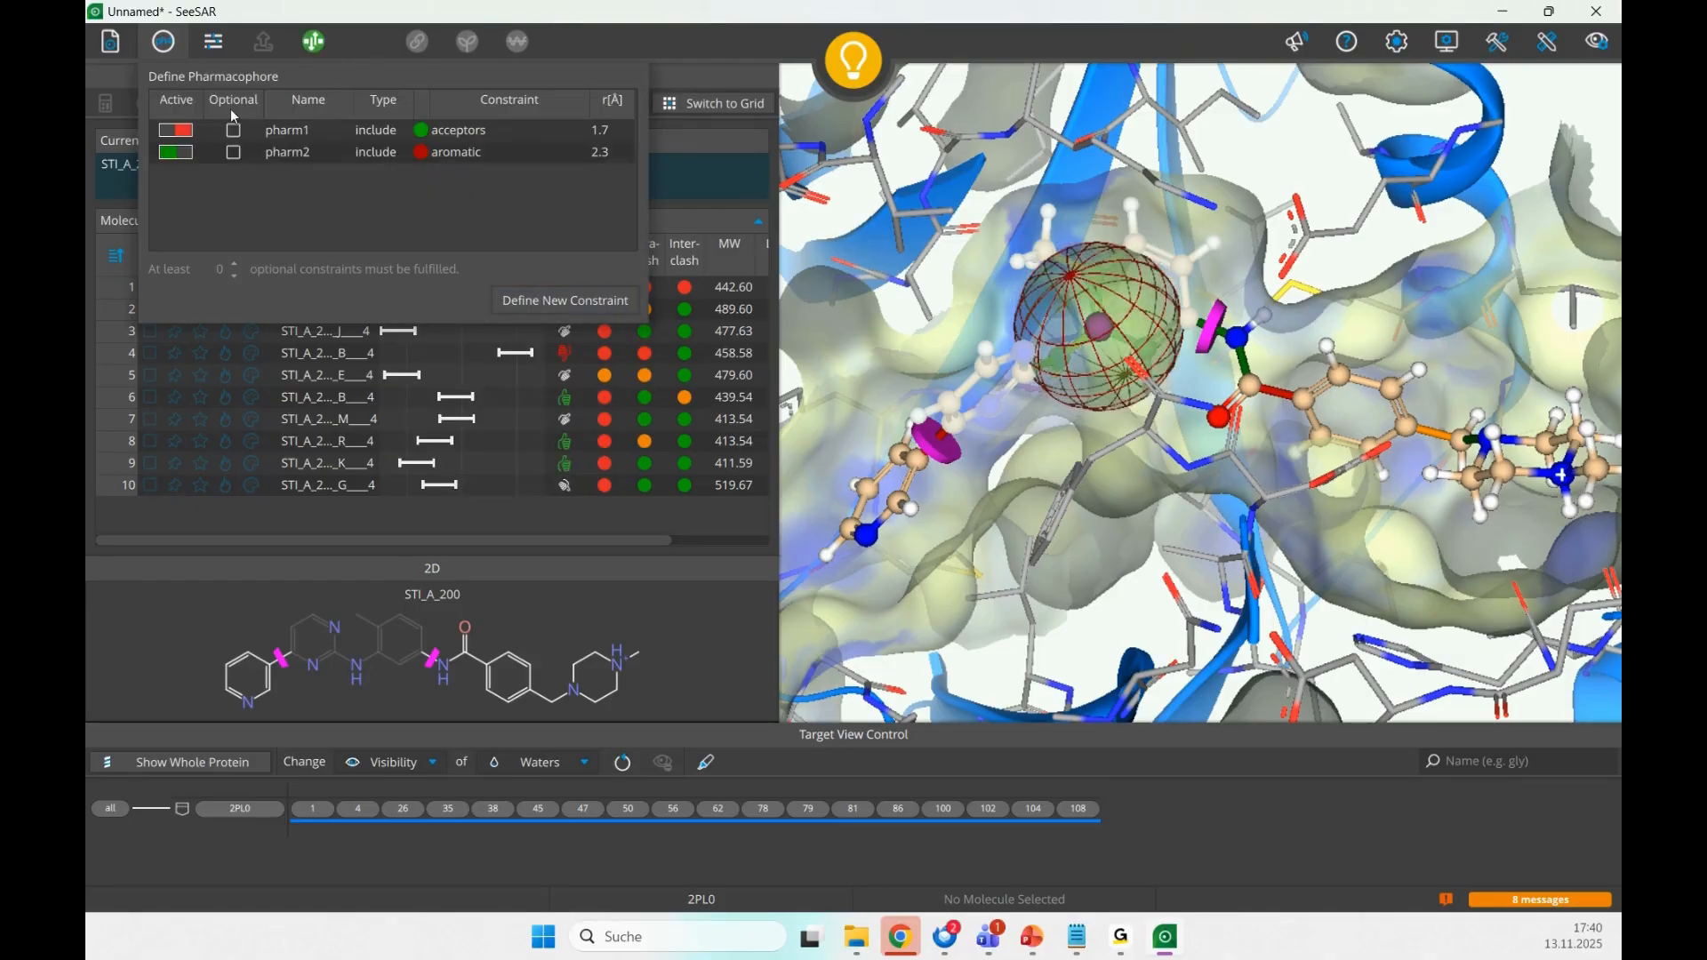
{"action": "left_click", "coordinate": [314, 51]}
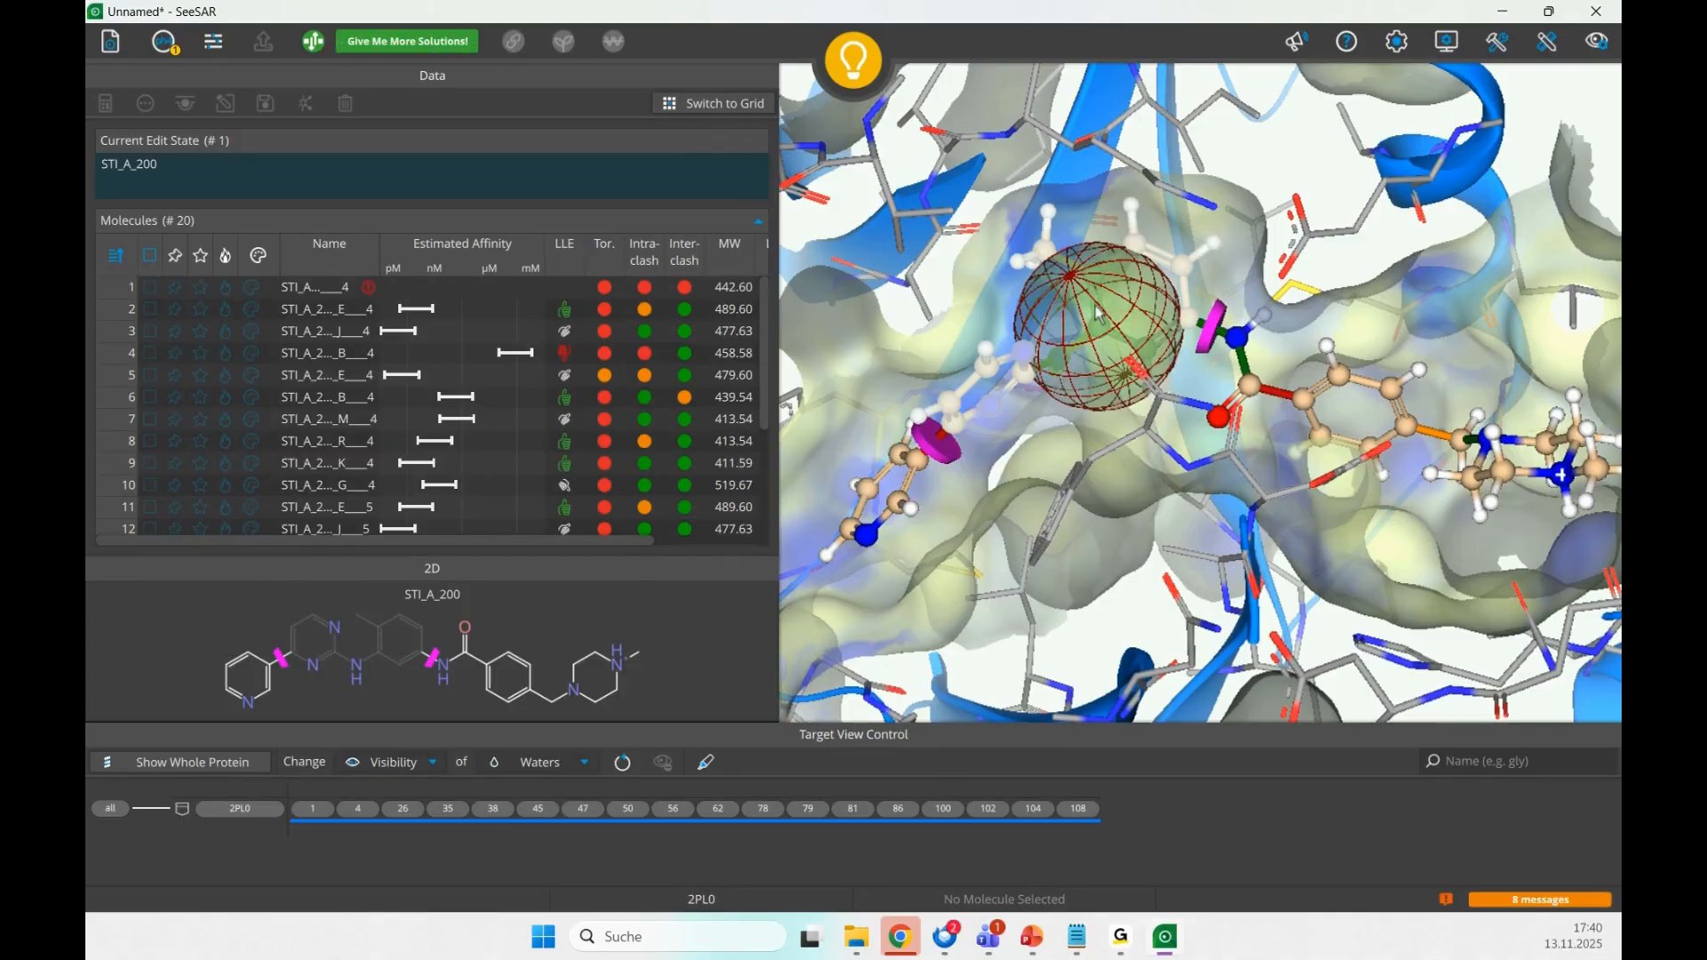
{"action": "left_click", "coordinate": [164, 45]}
{"action": "left_click", "coordinate": [176, 130]}
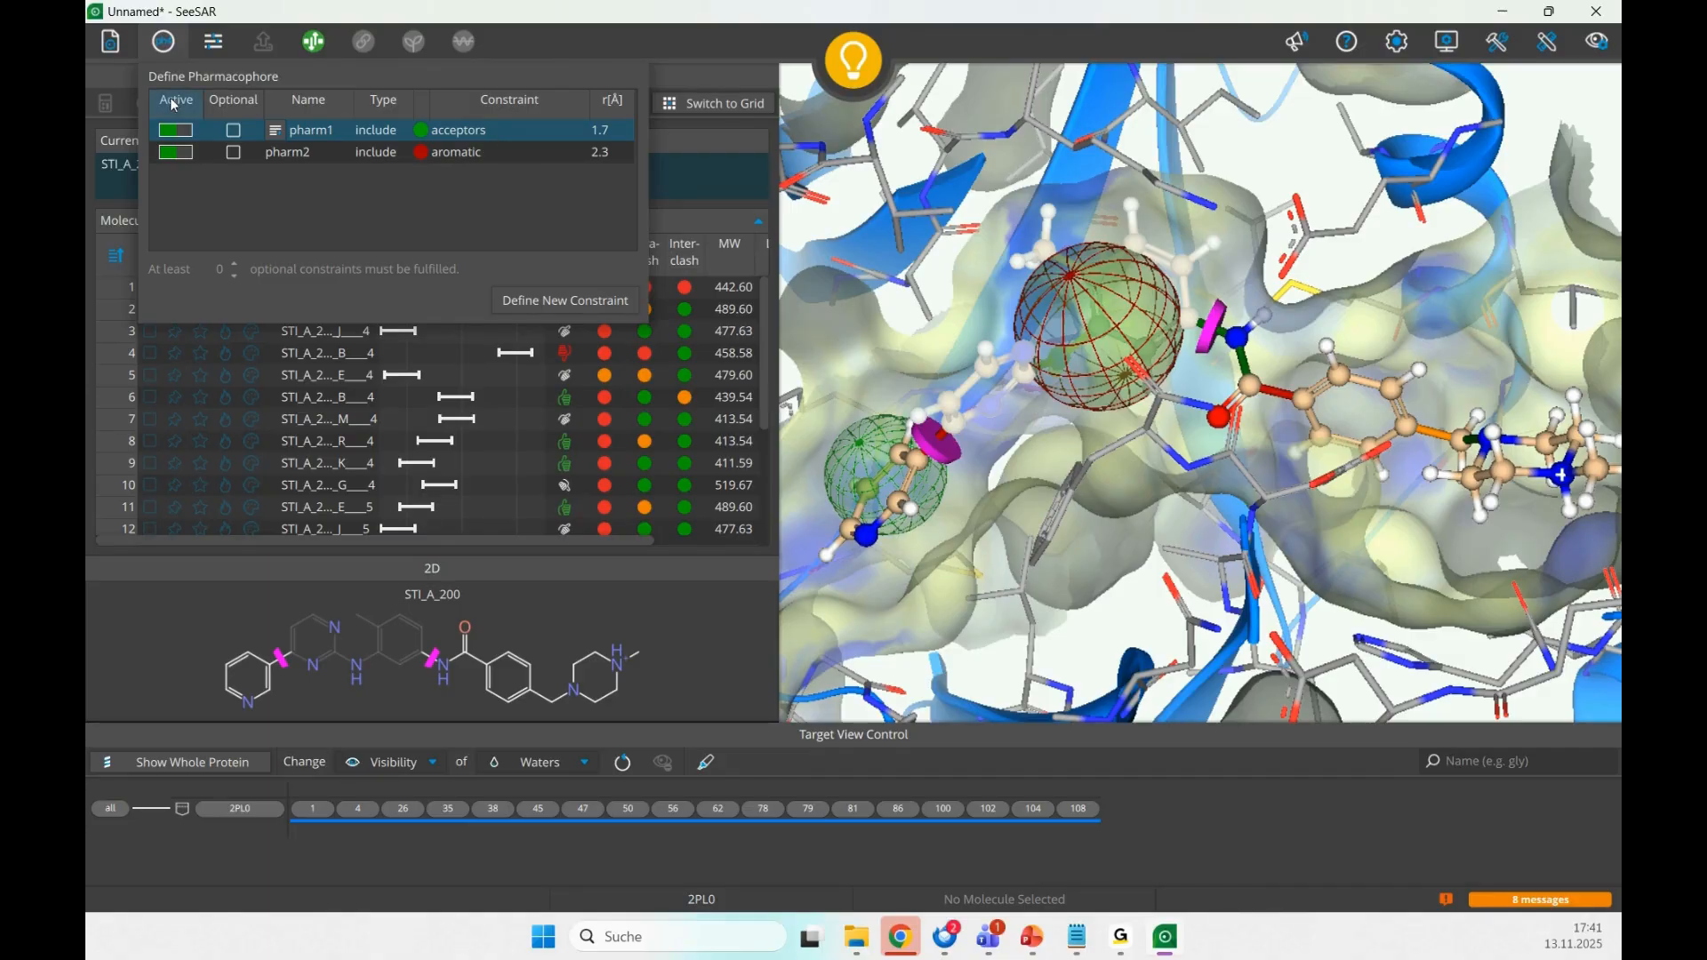
{"action": "left_click", "coordinate": [176, 131]}
{"action": "left_click", "coordinate": [164, 43]}
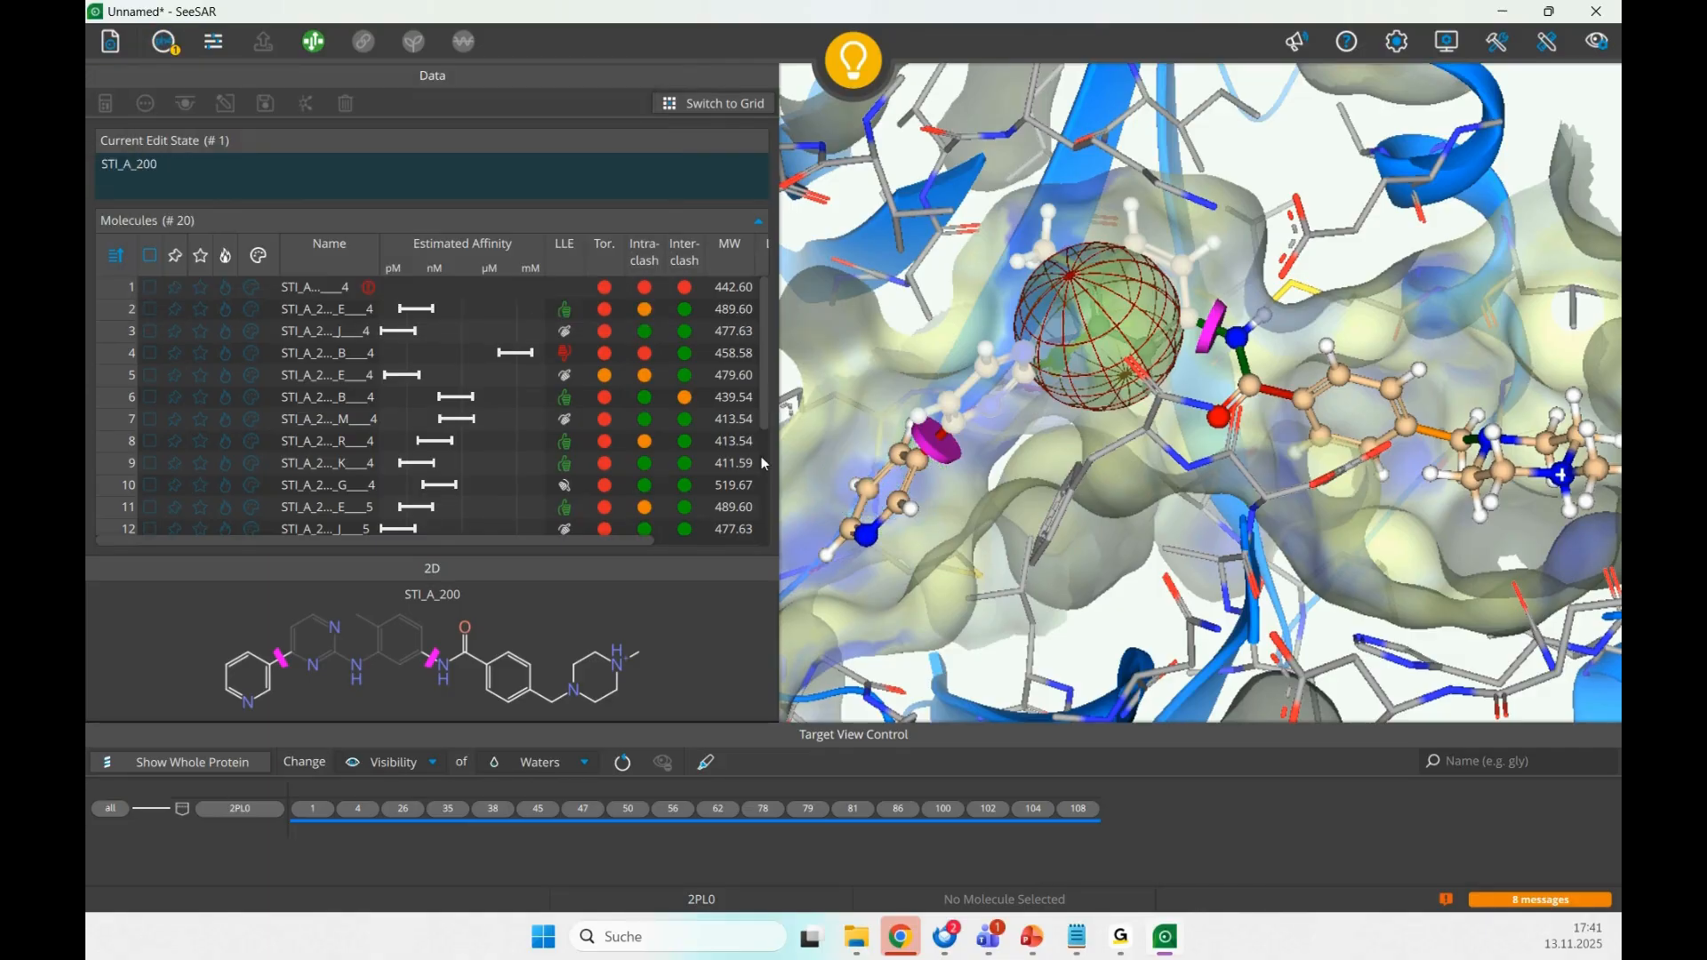
- Examine the constrained core-replacement results in rows 11 to 16, checking for aromatic rings inside the pharmacophore sphere
{"action": "left_click", "coordinate": [500, 504]}
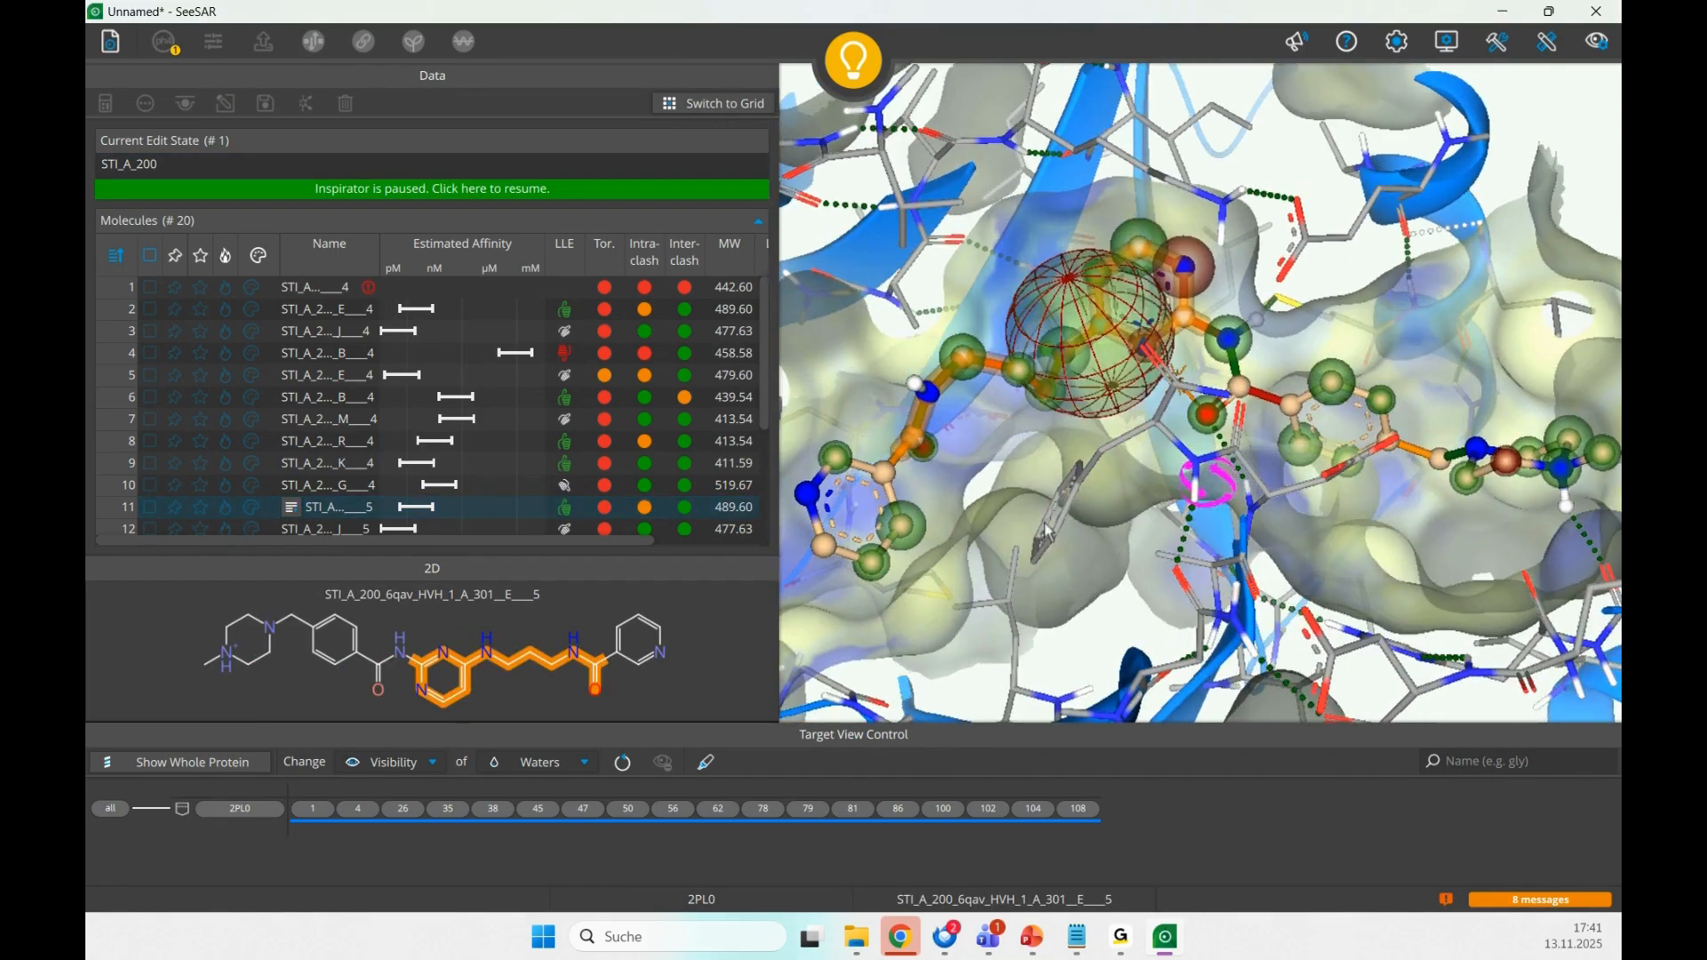
{"action": "key", "text": "Down"}
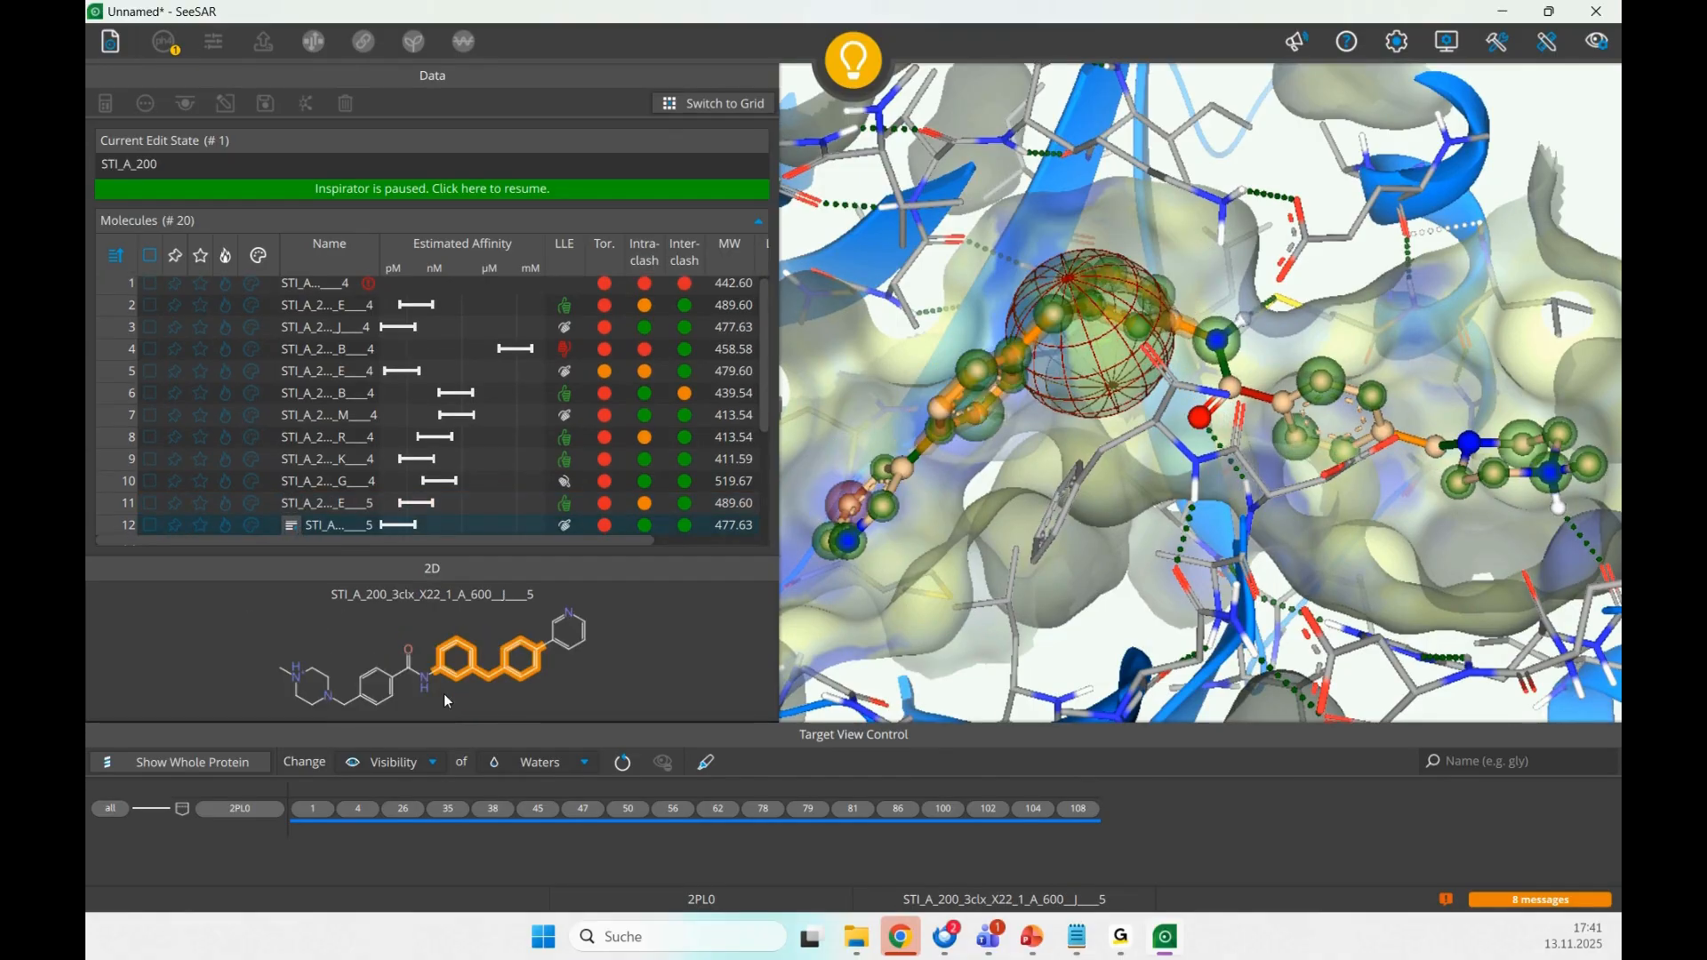
{"action": "key", "text": "Down"}
{"action": "key", "text": "Down"}
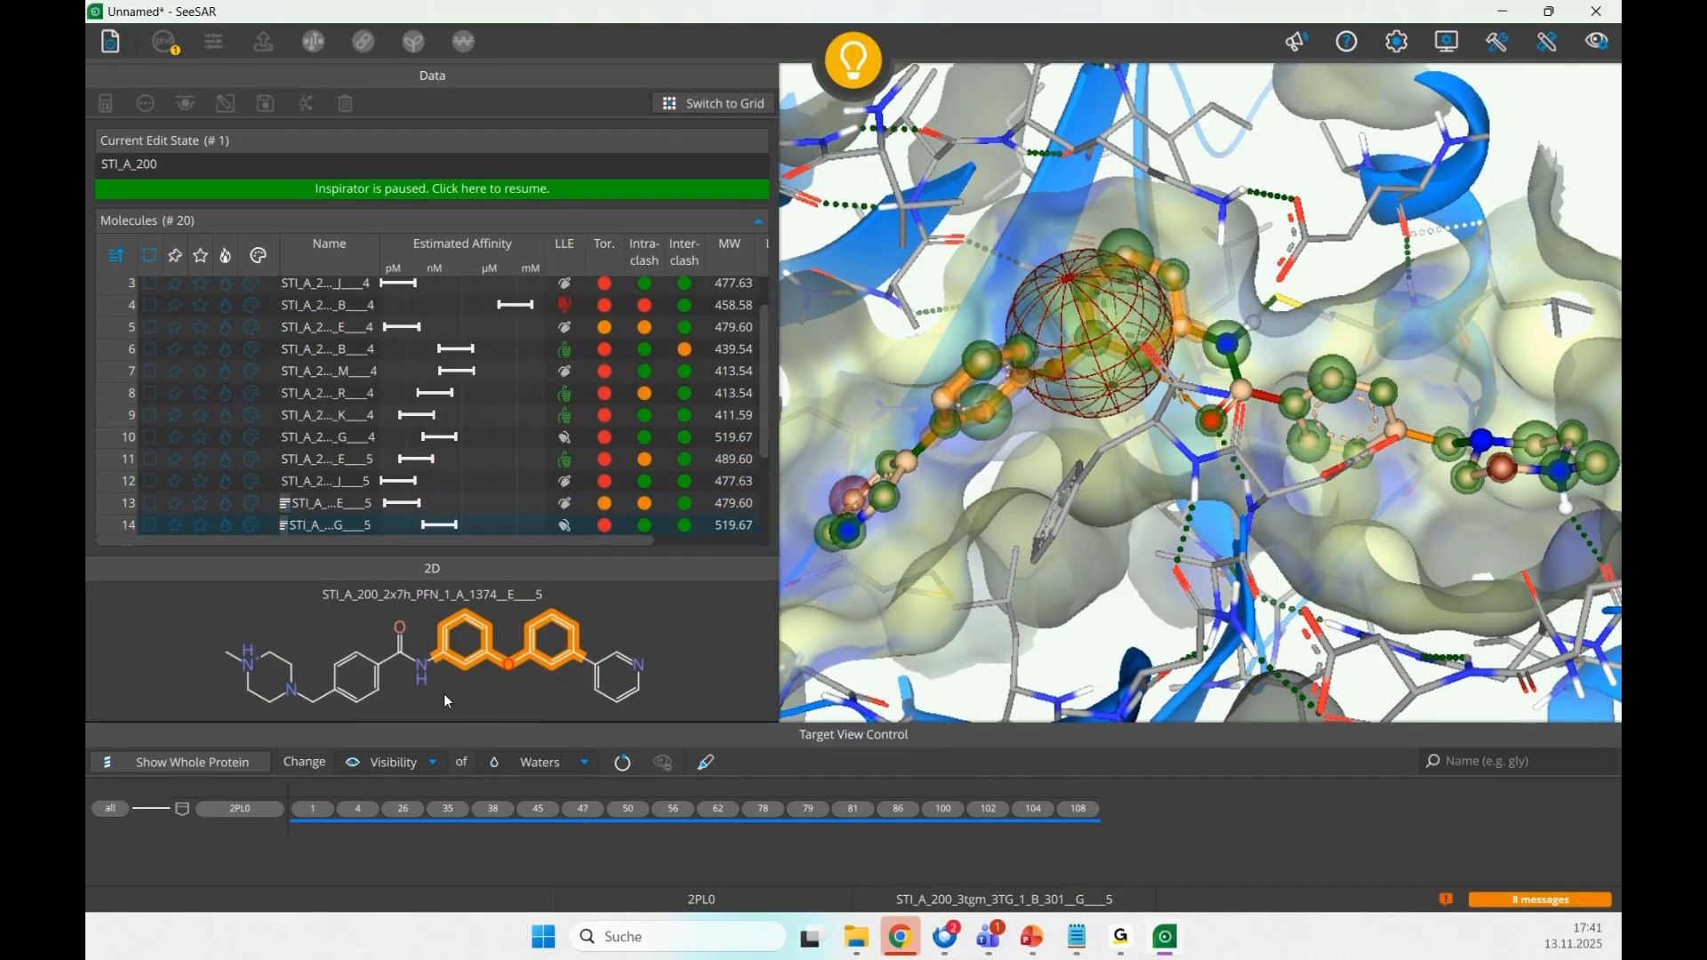
{"action": "key", "text": "Down"}
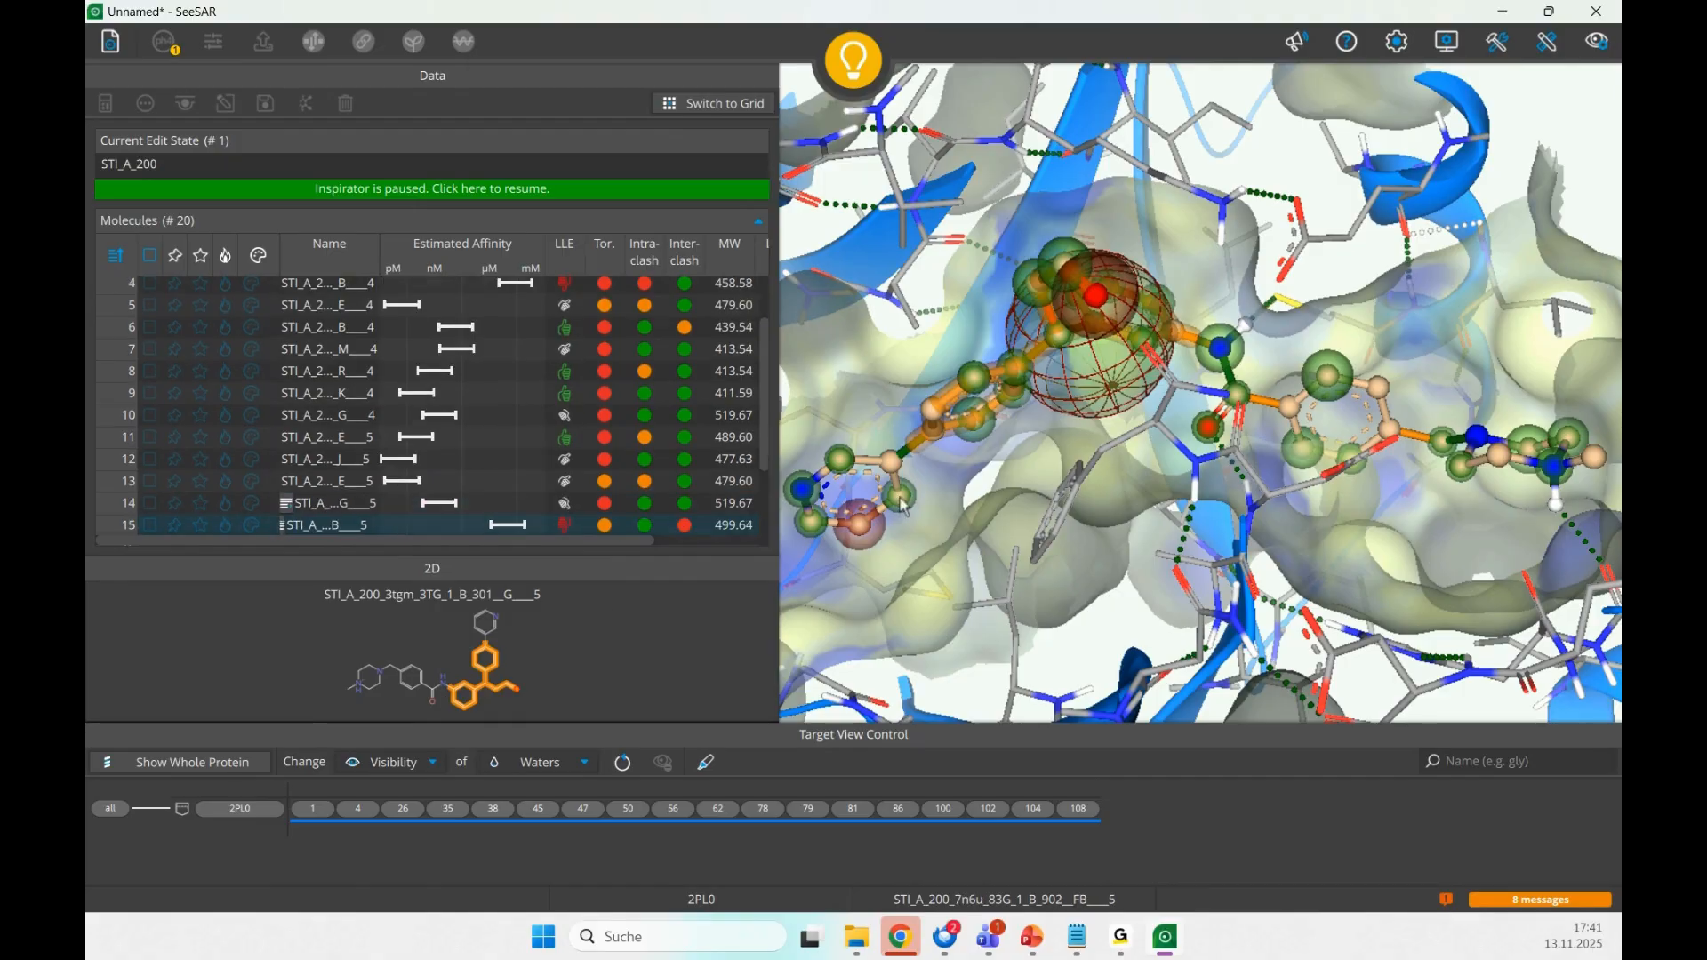
{"action": "key", "text": "Down"}
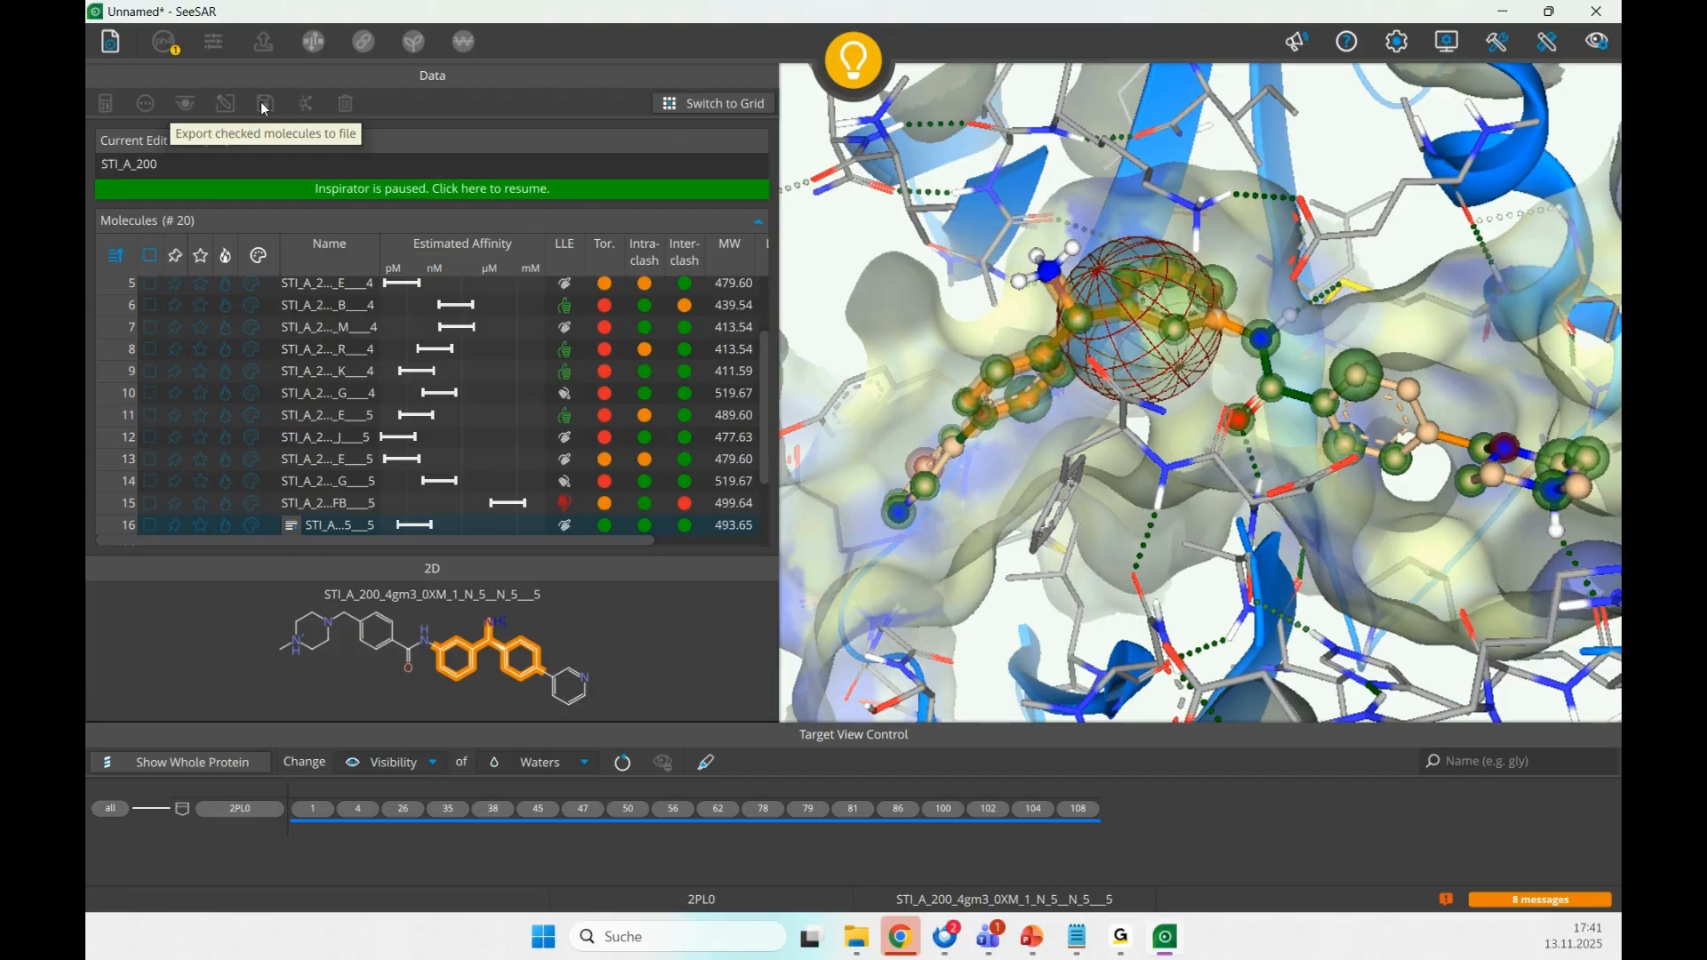
- Check all molecules in the Inspirator's molecules table and delete them
{"action": "left_click", "coordinate": [872, 71]}
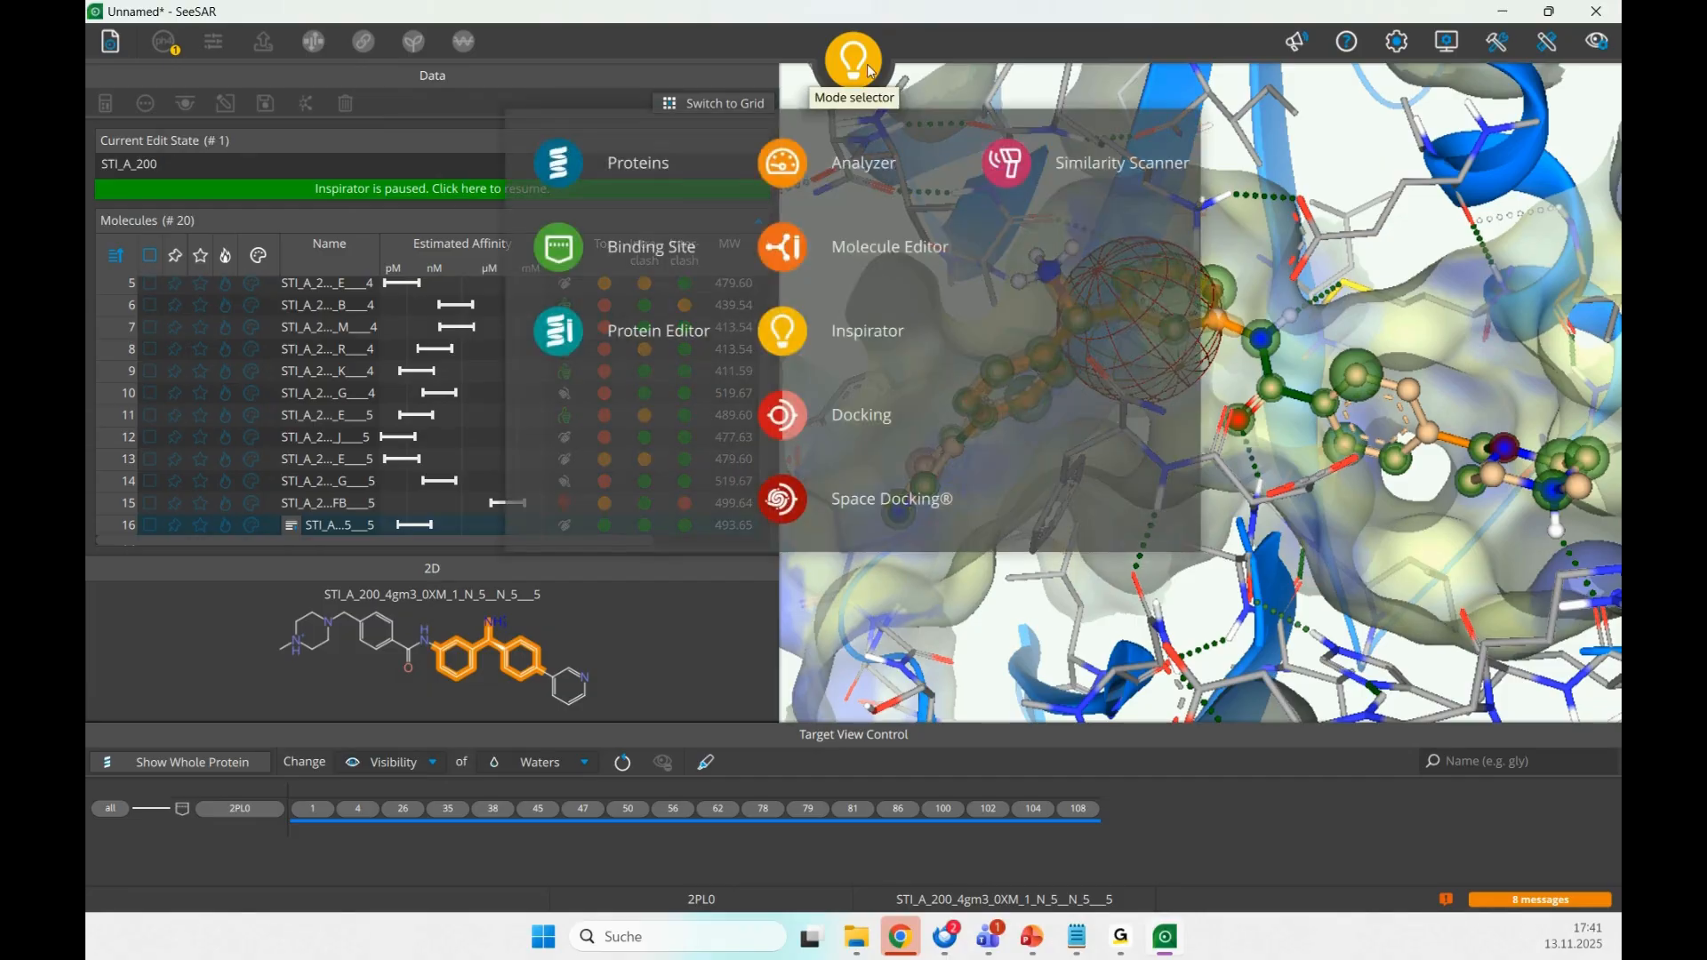
{"action": "left_click", "coordinate": [151, 257]}
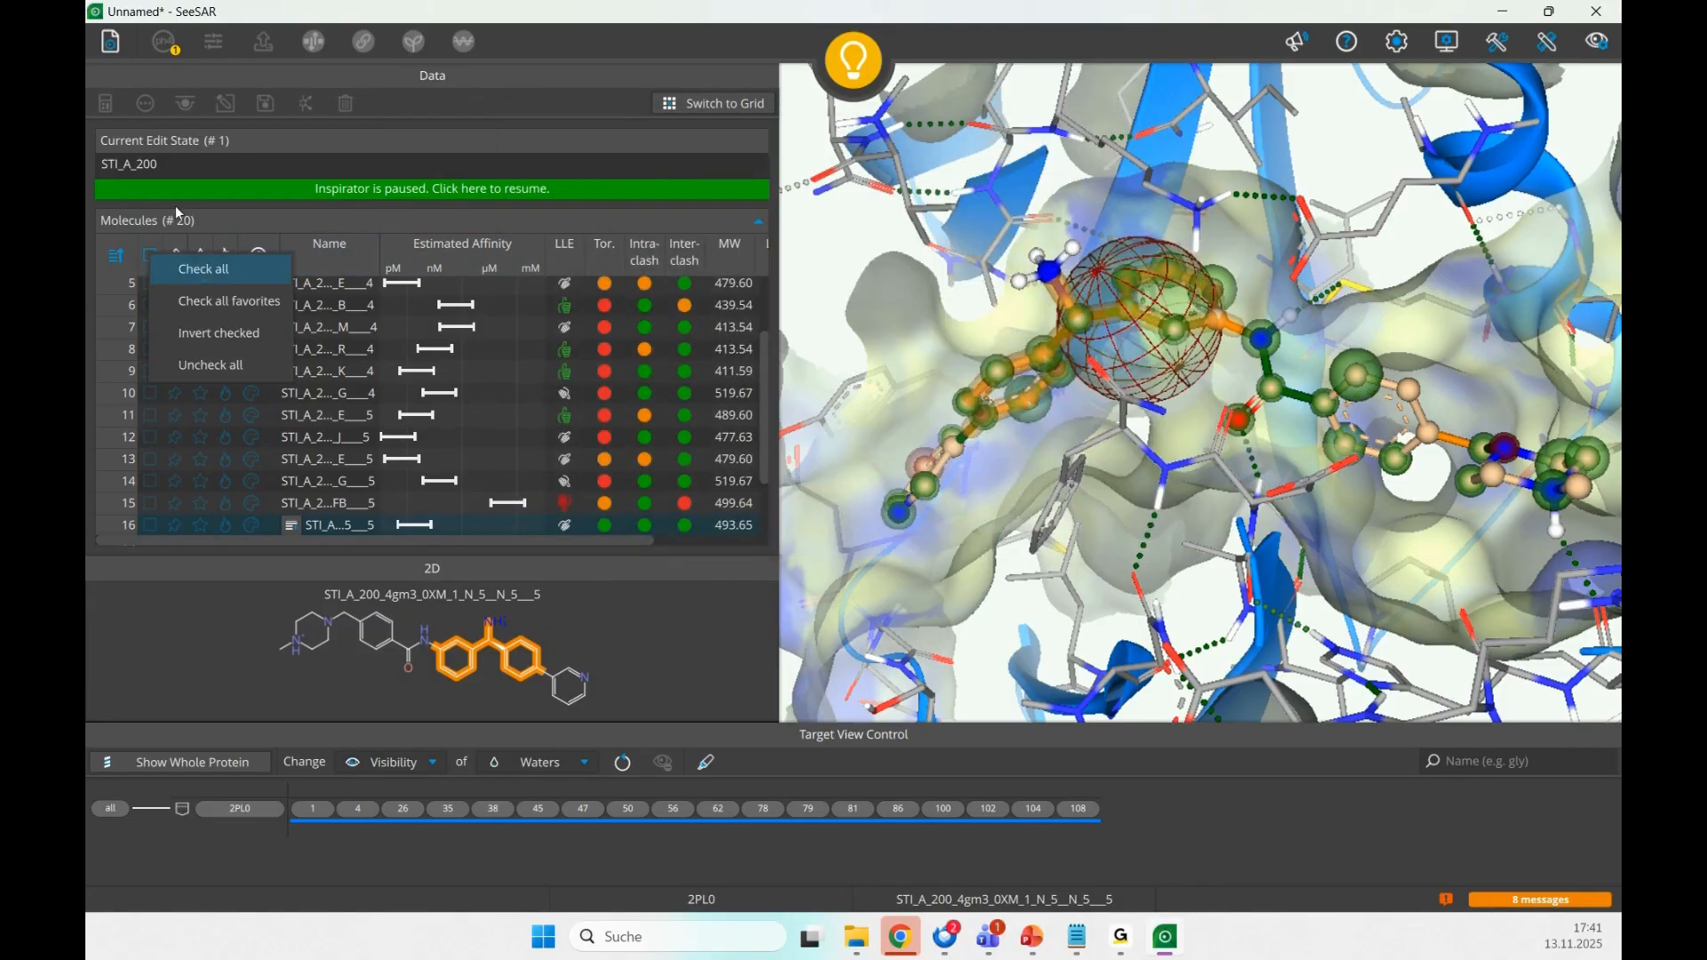
{"action": "left_click", "coordinate": [204, 268]}
{"action": "left_click", "coordinate": [346, 103]}
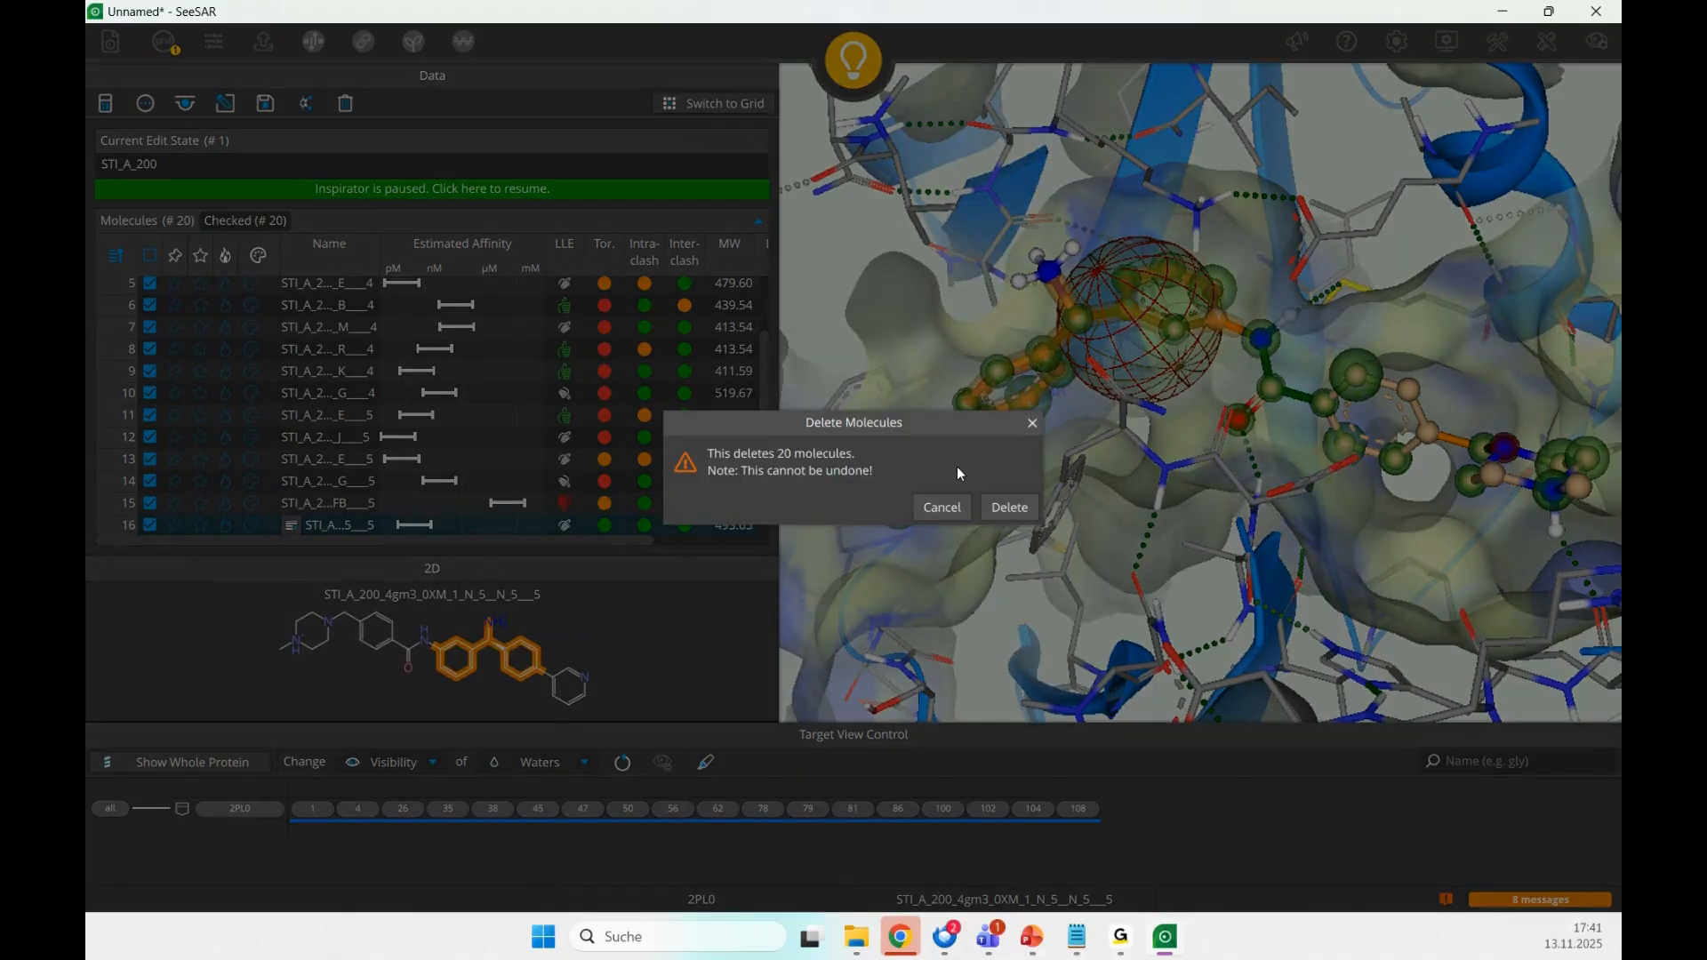
{"action": "left_click", "coordinate": [1013, 508]}
- Switch to Proteins mode and send the 2PL0 ligand STI_A_200 to the Molecule Editor
{"action": "mouse_move", "coordinate": [825, 114]}
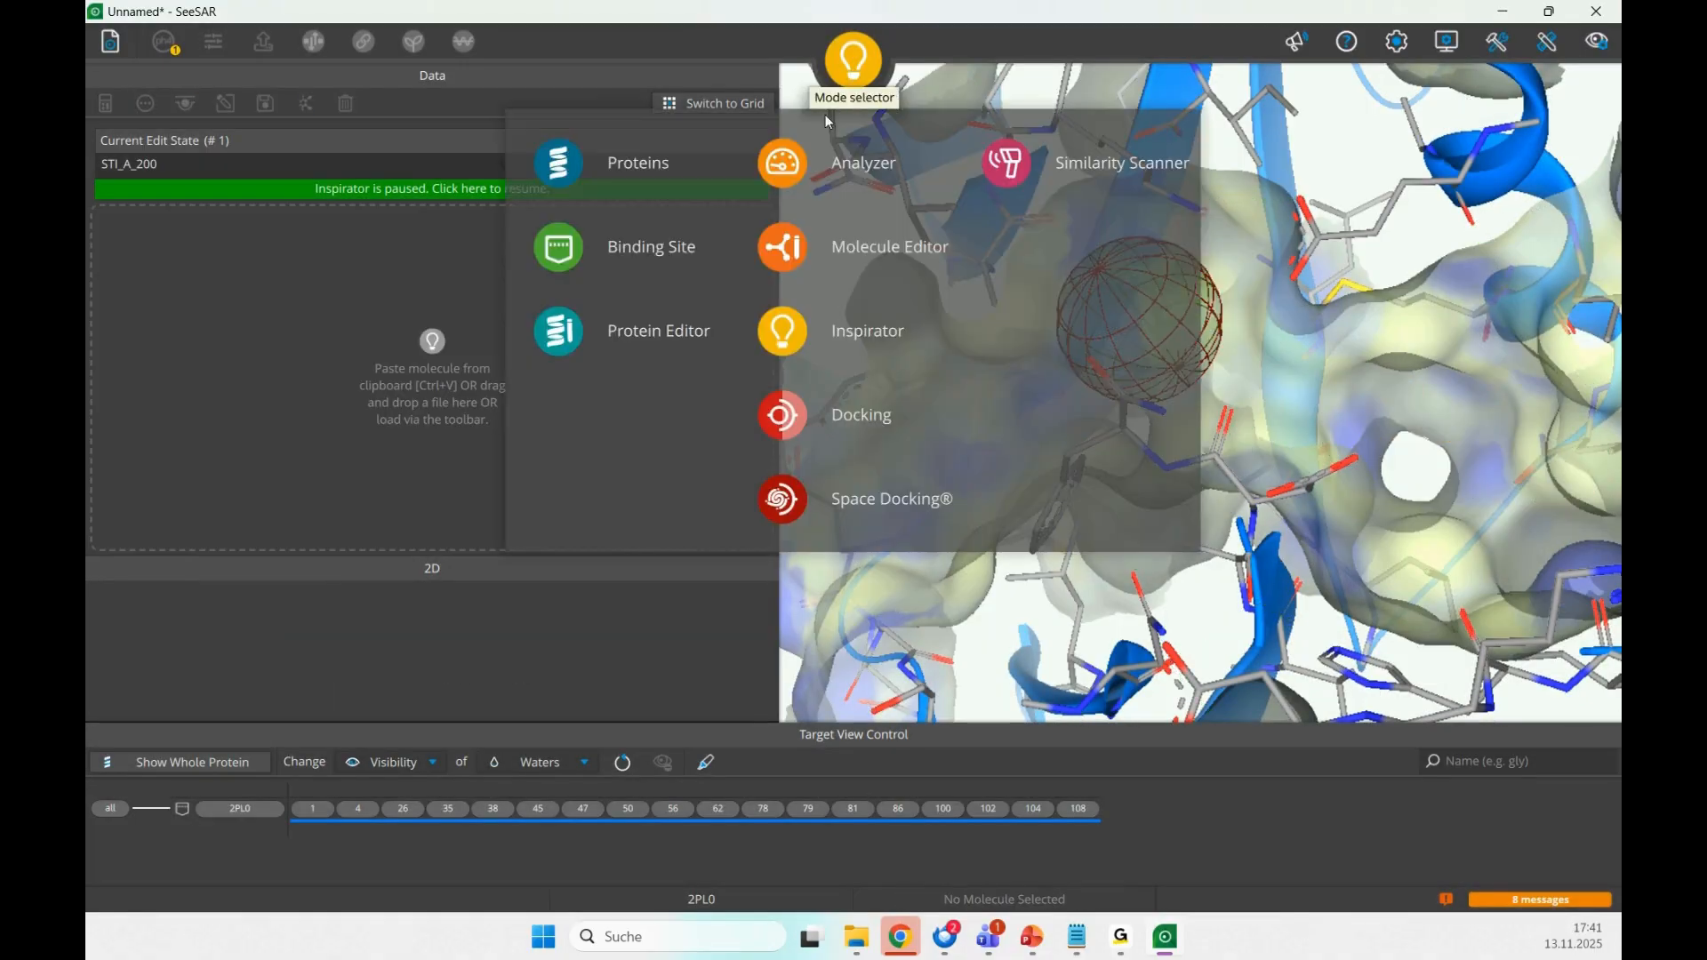
{"action": "left_click", "coordinate": [592, 163]}
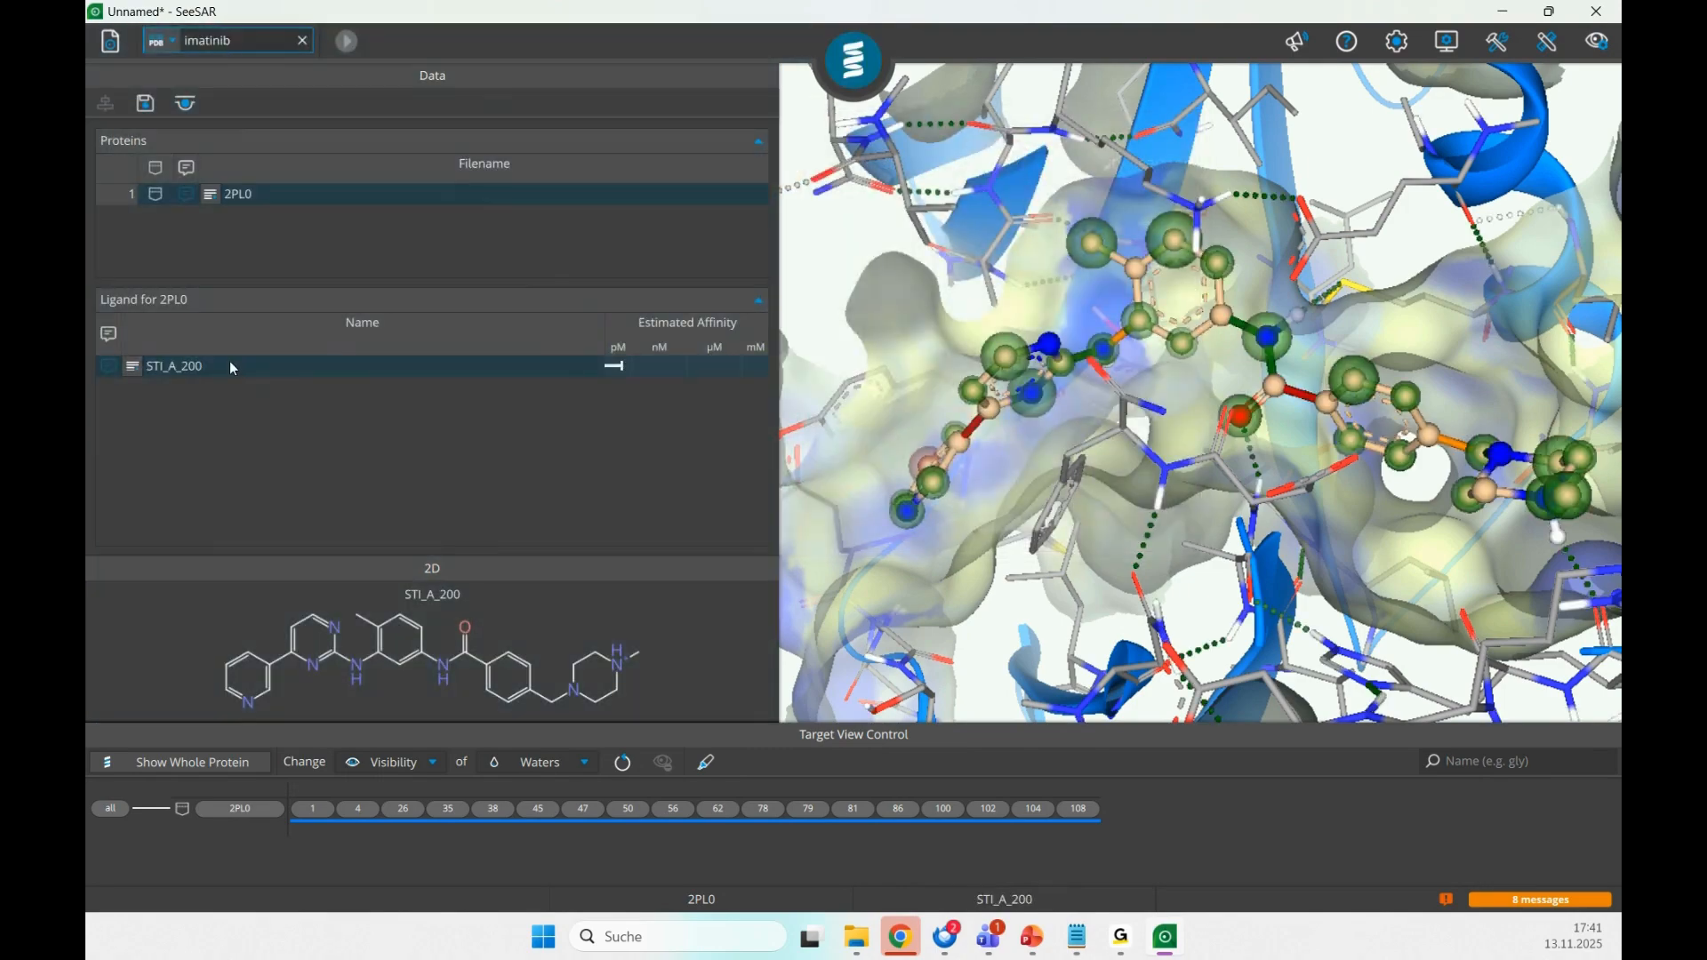
{"action": "right_click", "coordinate": [229, 361]}
{"action": "left_click", "coordinate": [347, 520]}
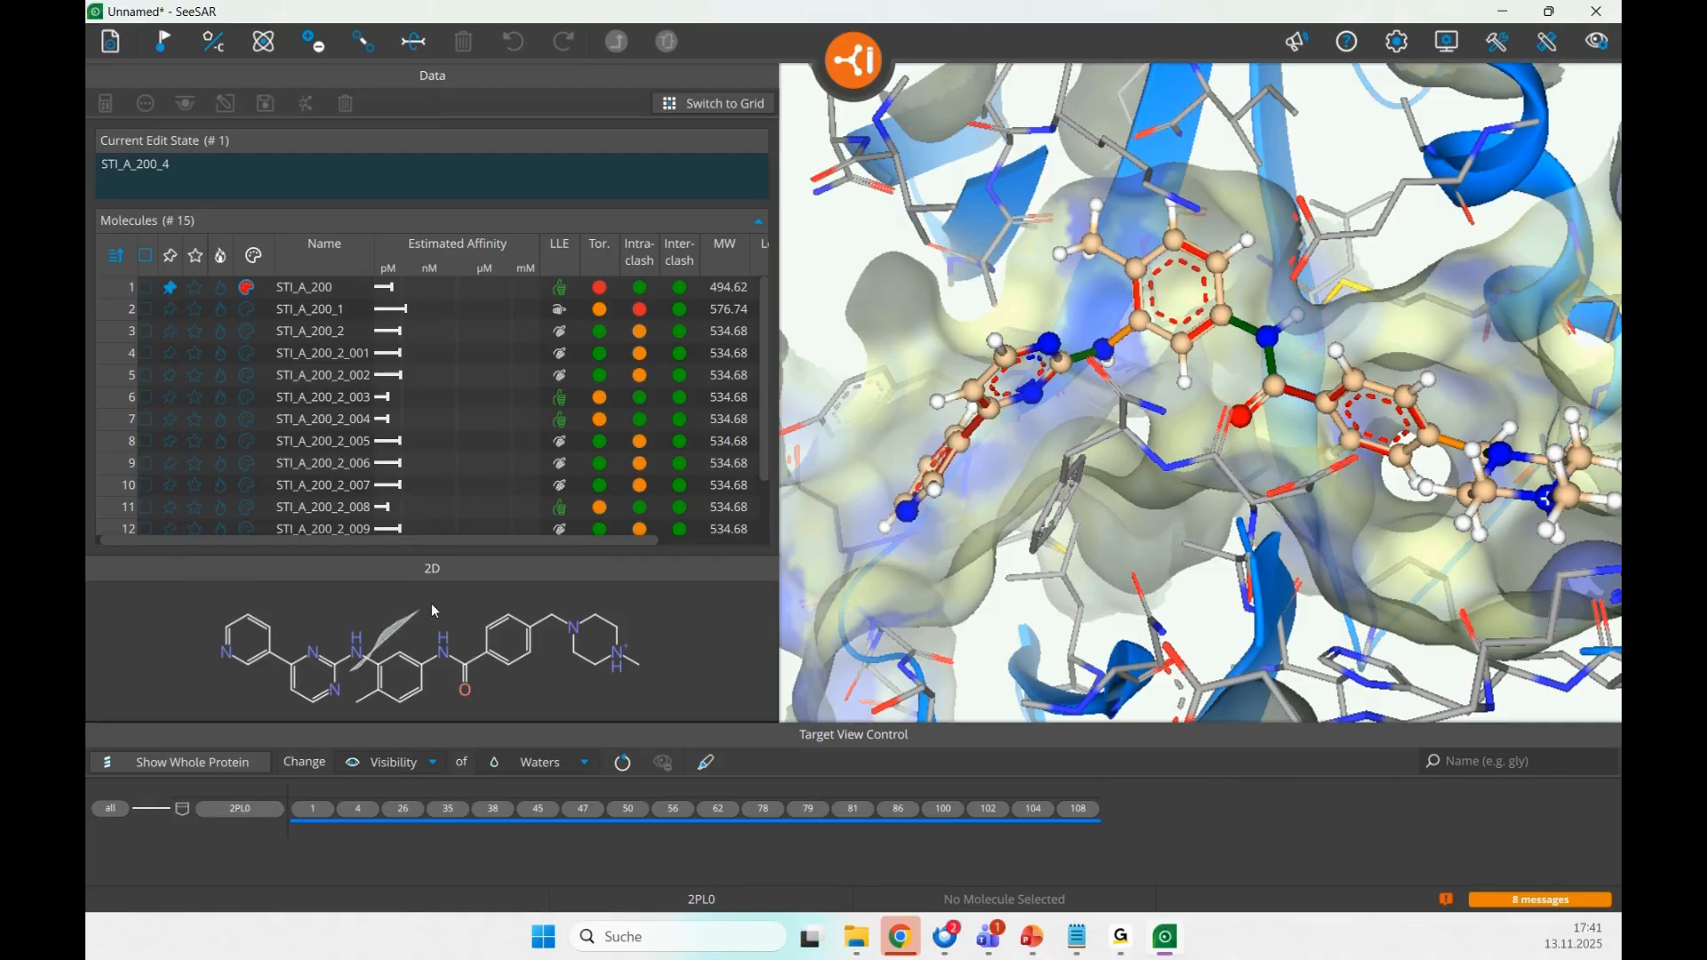
- Delete the ligand's central methylphenyl, amide and benzyl section, and save the two remaining end fragments to the molecules table
{"action": "mouse_move", "coordinate": [436, 612]}
{"action": "left_mouse_down"}
{"action": "mouse_move", "coordinate": [514, 590]}
{"action": "mouse_move", "coordinate": [569, 609]}
{"action": "mouse_move", "coordinate": [556, 680]}
{"action": "mouse_move", "coordinate": [484, 735]}
{"action": "mouse_move", "coordinate": [346, 724]}
{"action": "left_mouse_up"}
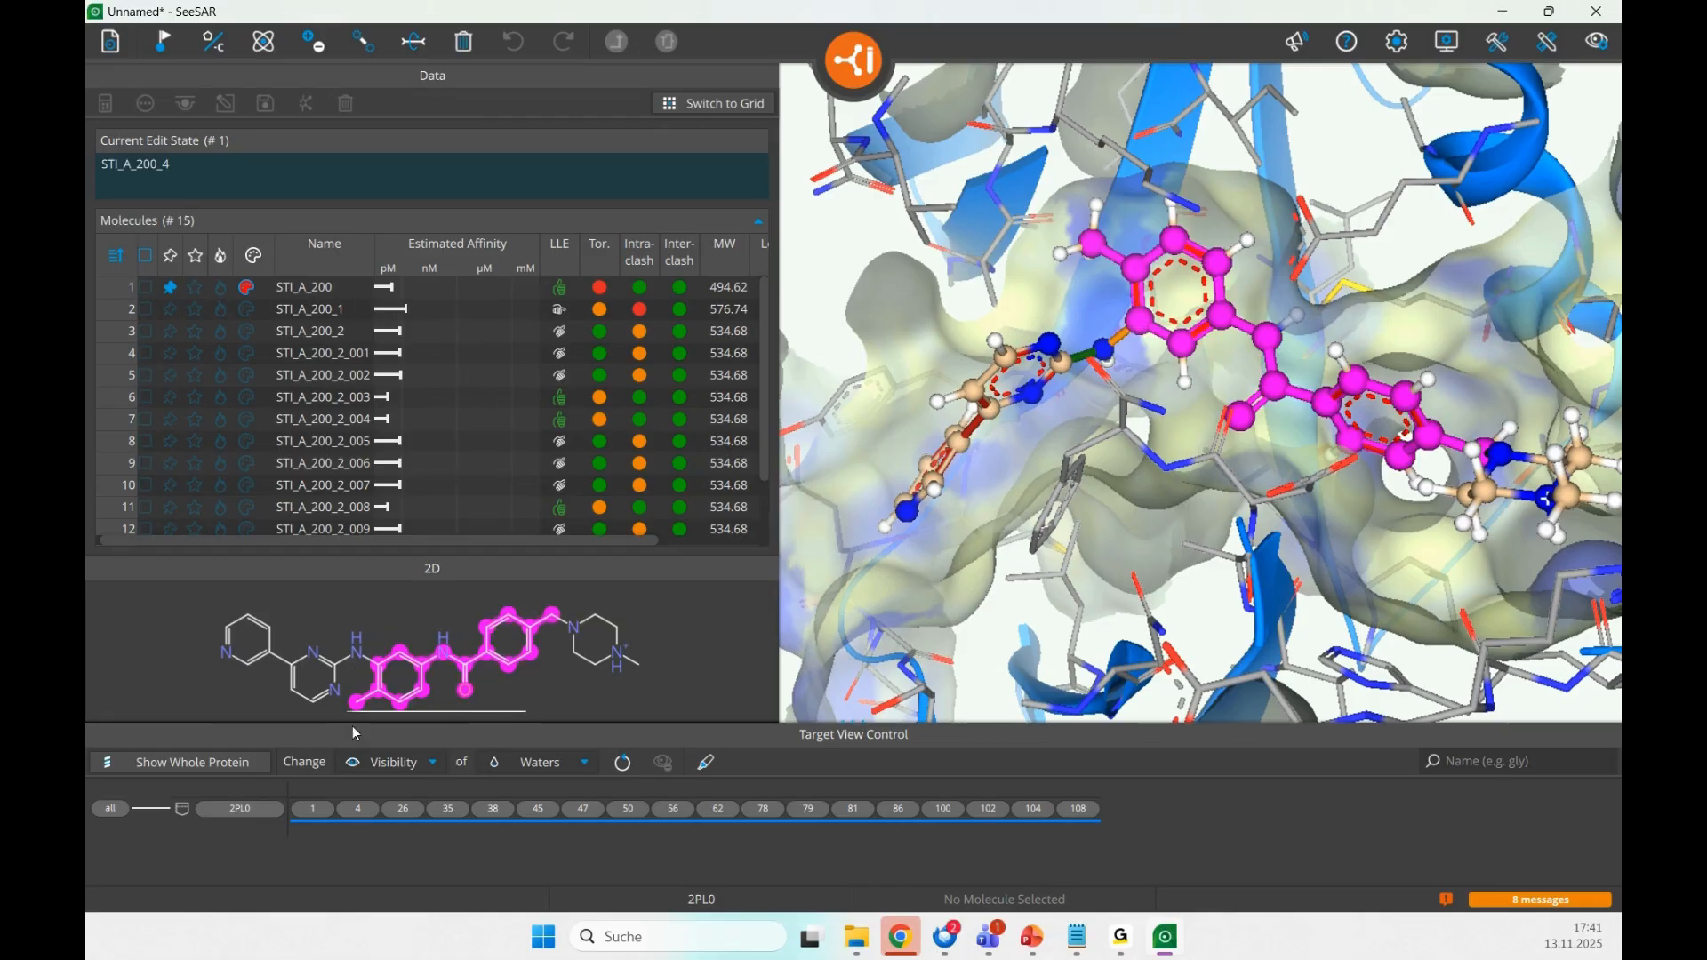
{"action": "key", "text": "Delete"}
{"action": "left_click", "coordinate": [609, 46]}
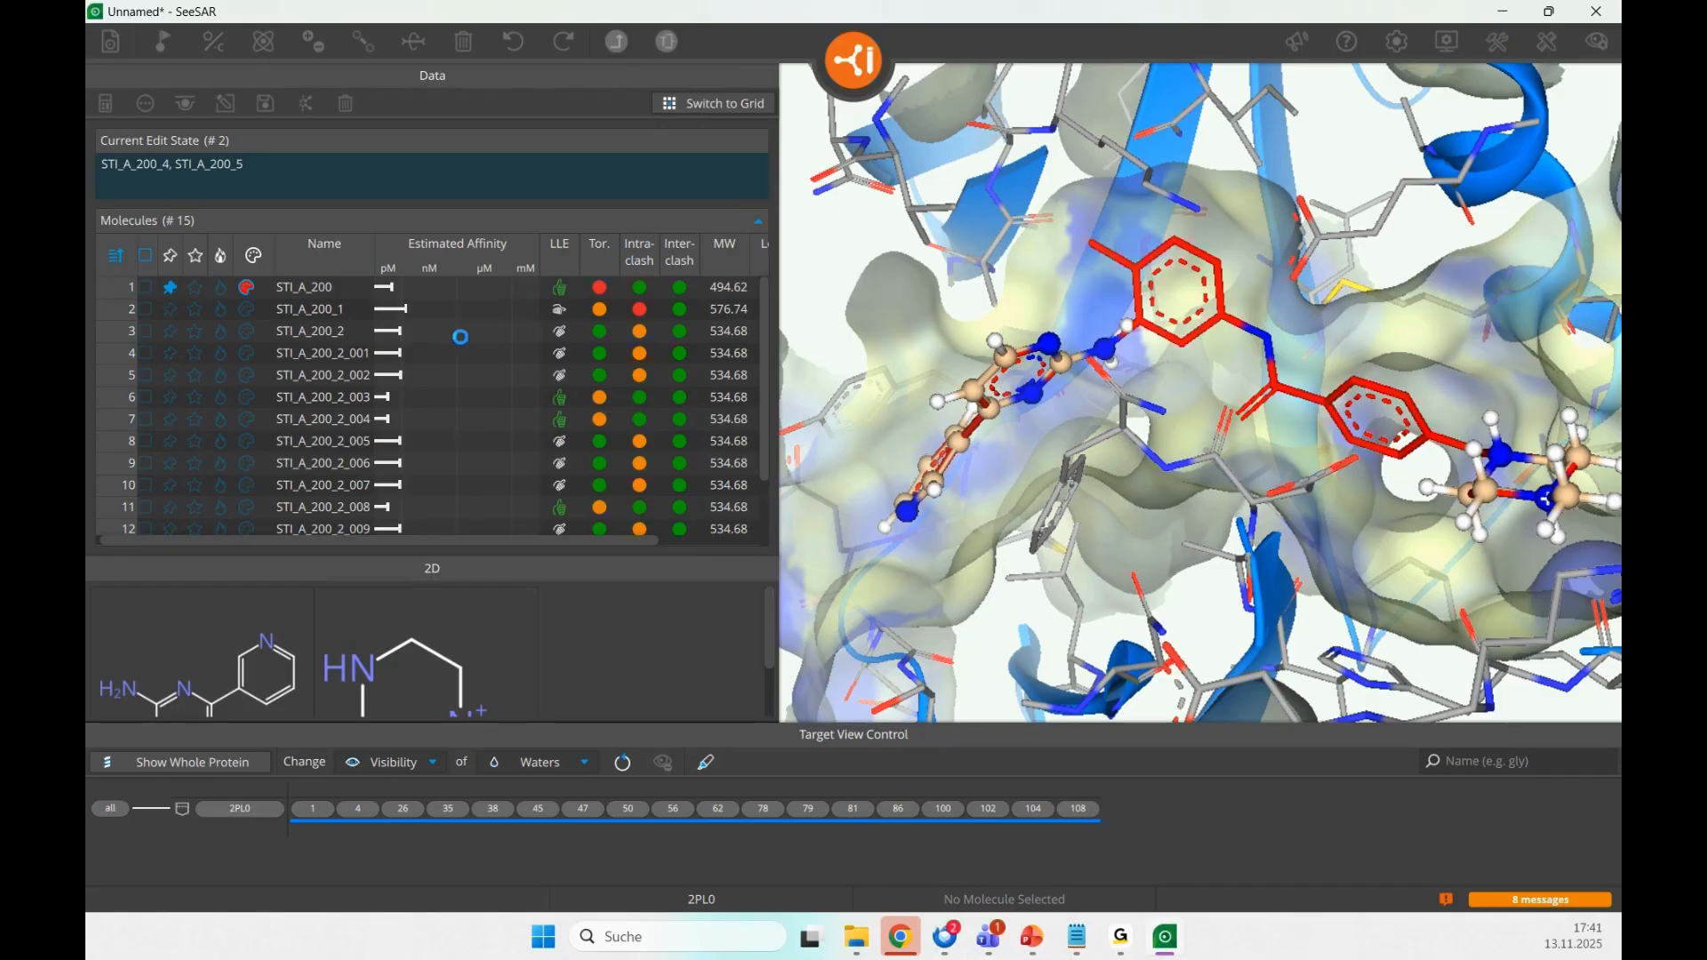
- Select the fragment STI_A_200_4 in row 16 of the molecules table and add it to the Inspirator
{"action": "left_click_drag", "start_coordinate": [450, 556], "coordinate": [450, 567]}
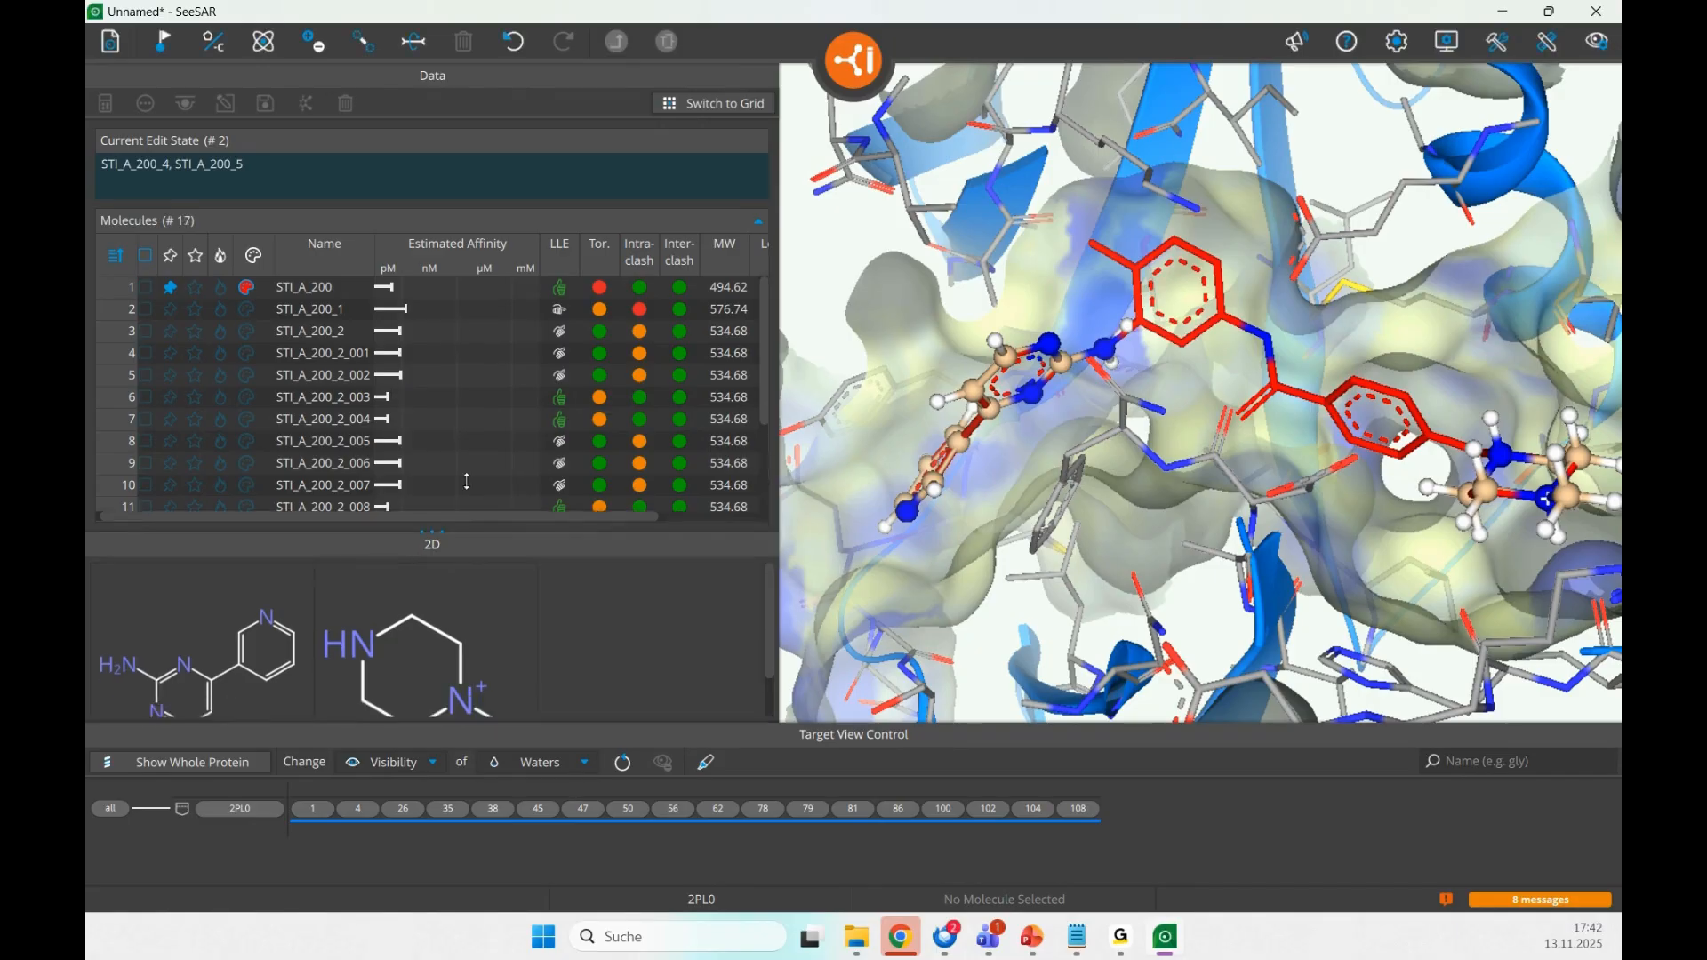
{"action": "scroll", "coordinate": [396, 477], "scroll_direction": "down", "scroll_amount": 1}
{"action": "scroll", "coordinate": [398, 477], "scroll_direction": "down", "scroll_amount": 1}
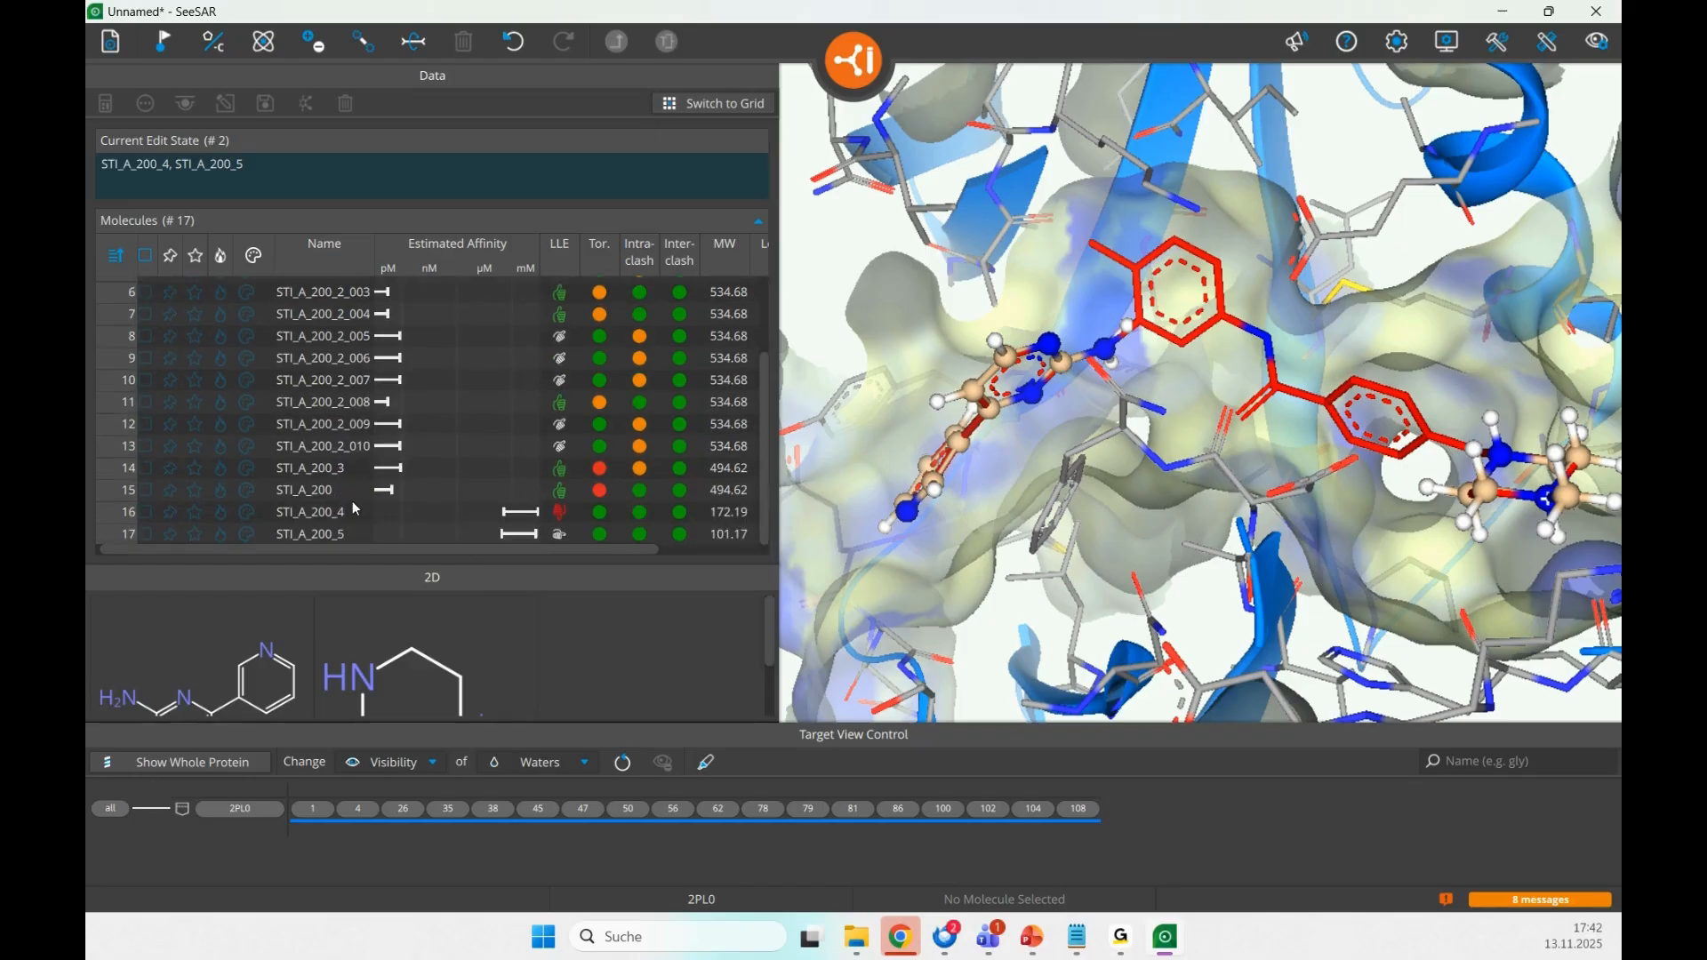
{"action": "left_click", "coordinate": [336, 512]}
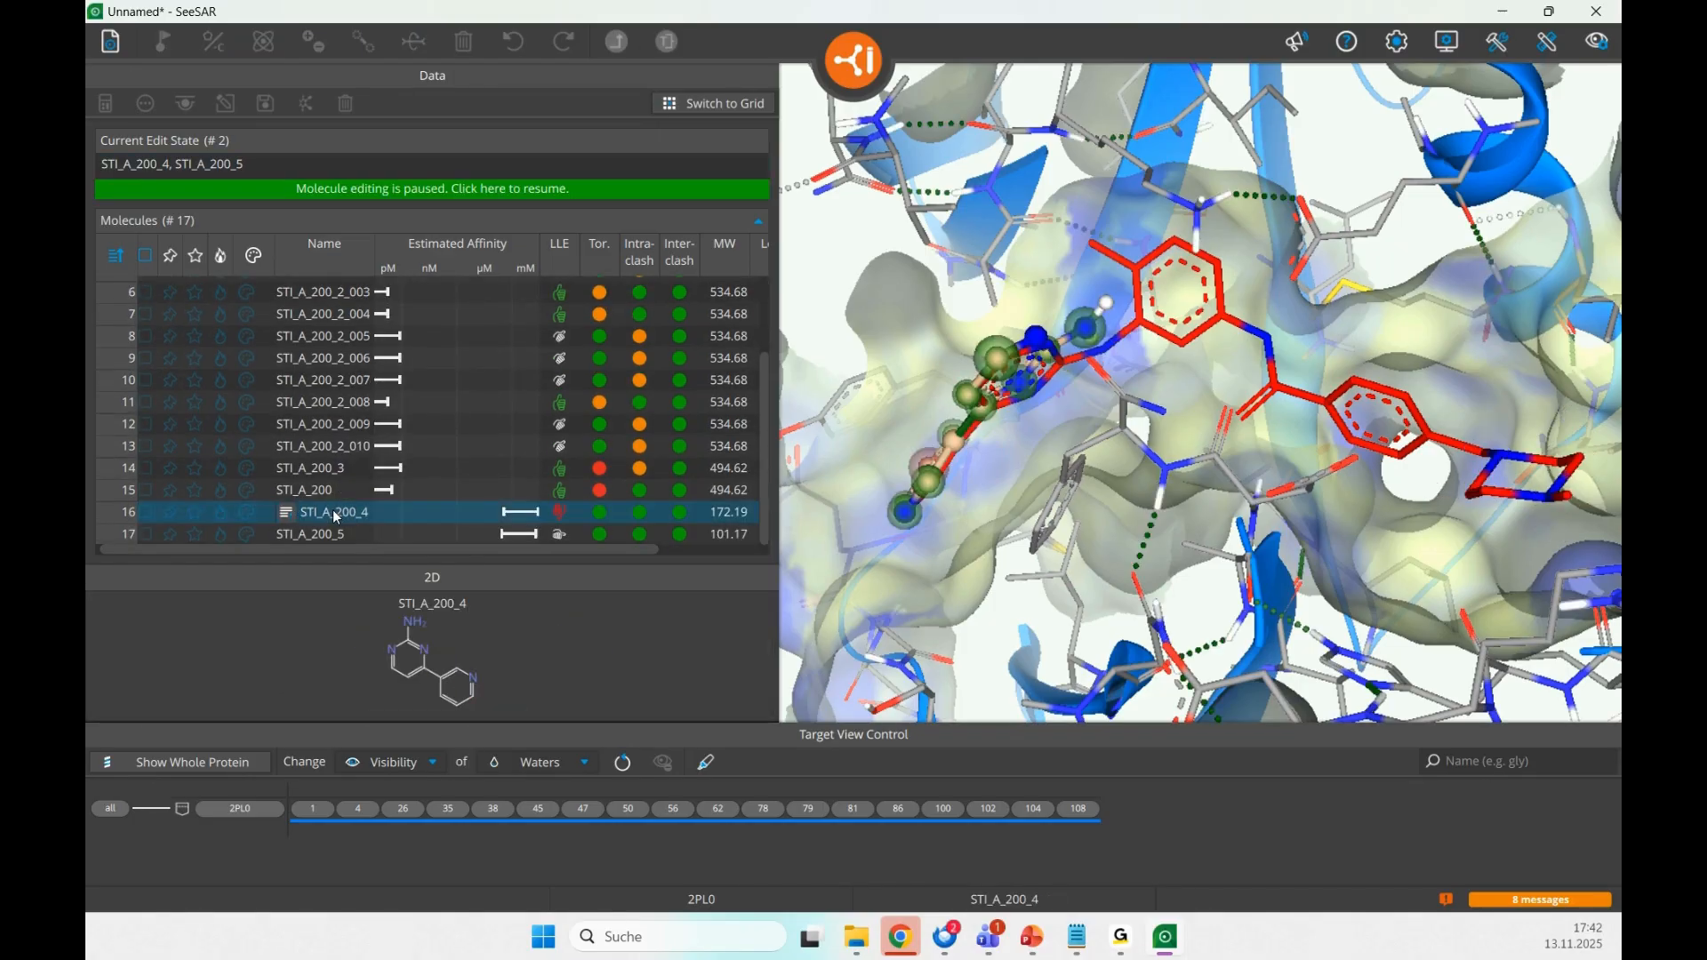
{"action": "right_click", "coordinate": [336, 513]}
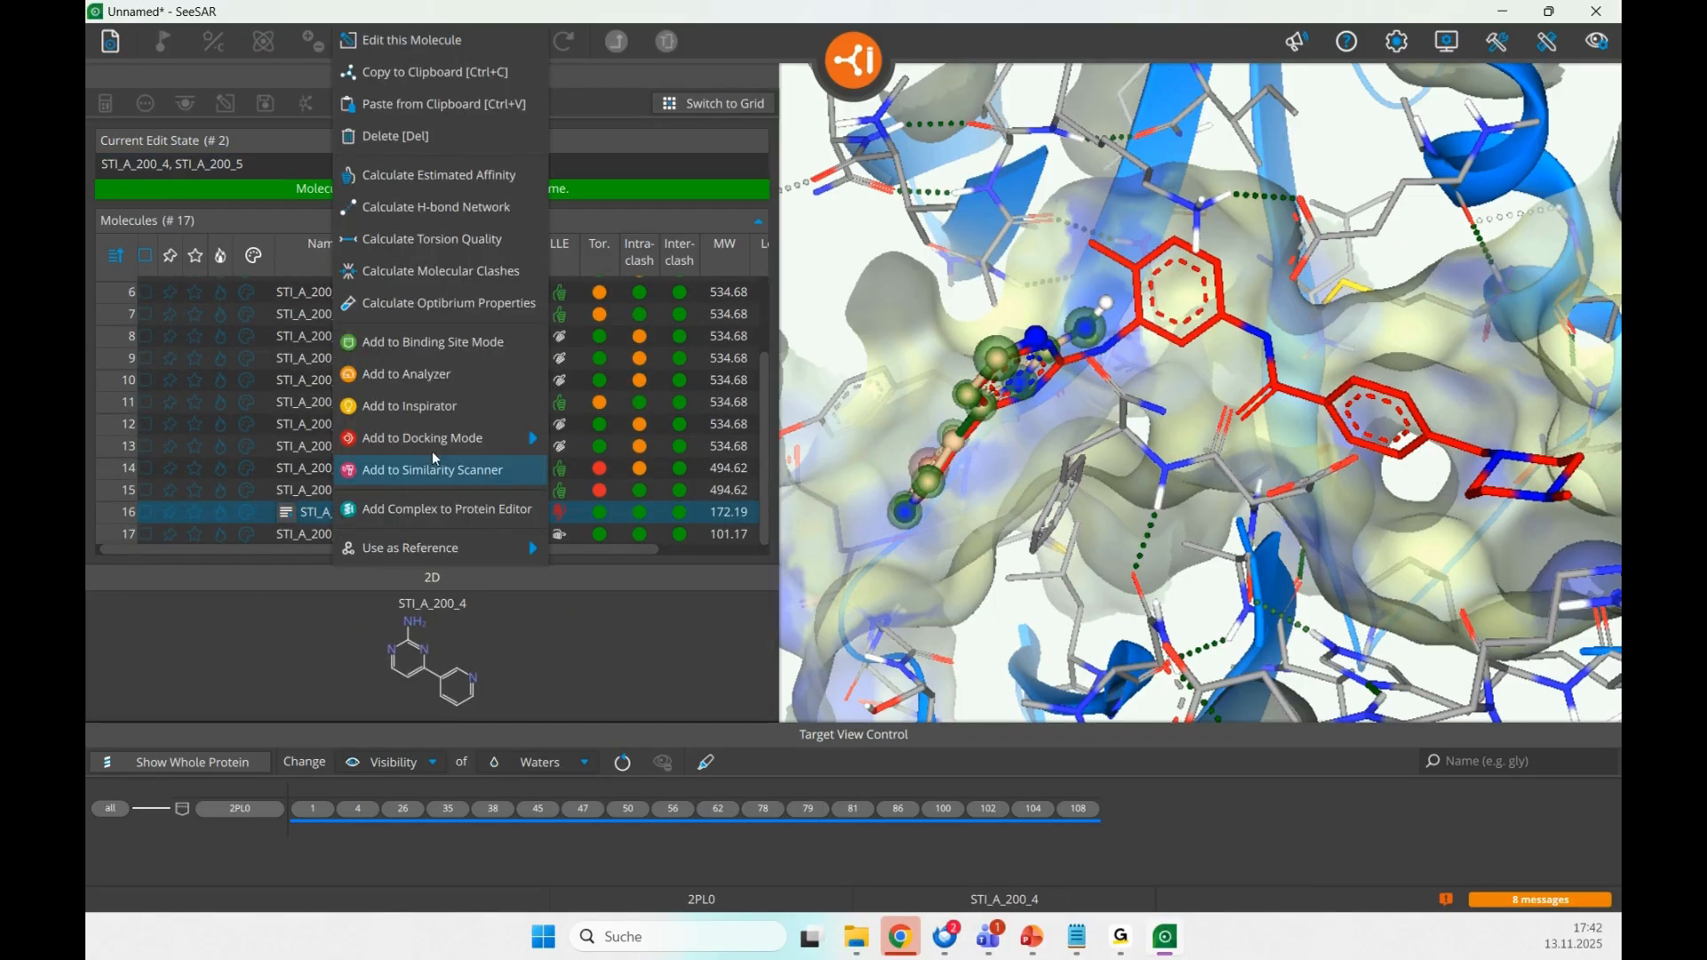
{"action": "left_click", "coordinate": [476, 405]}
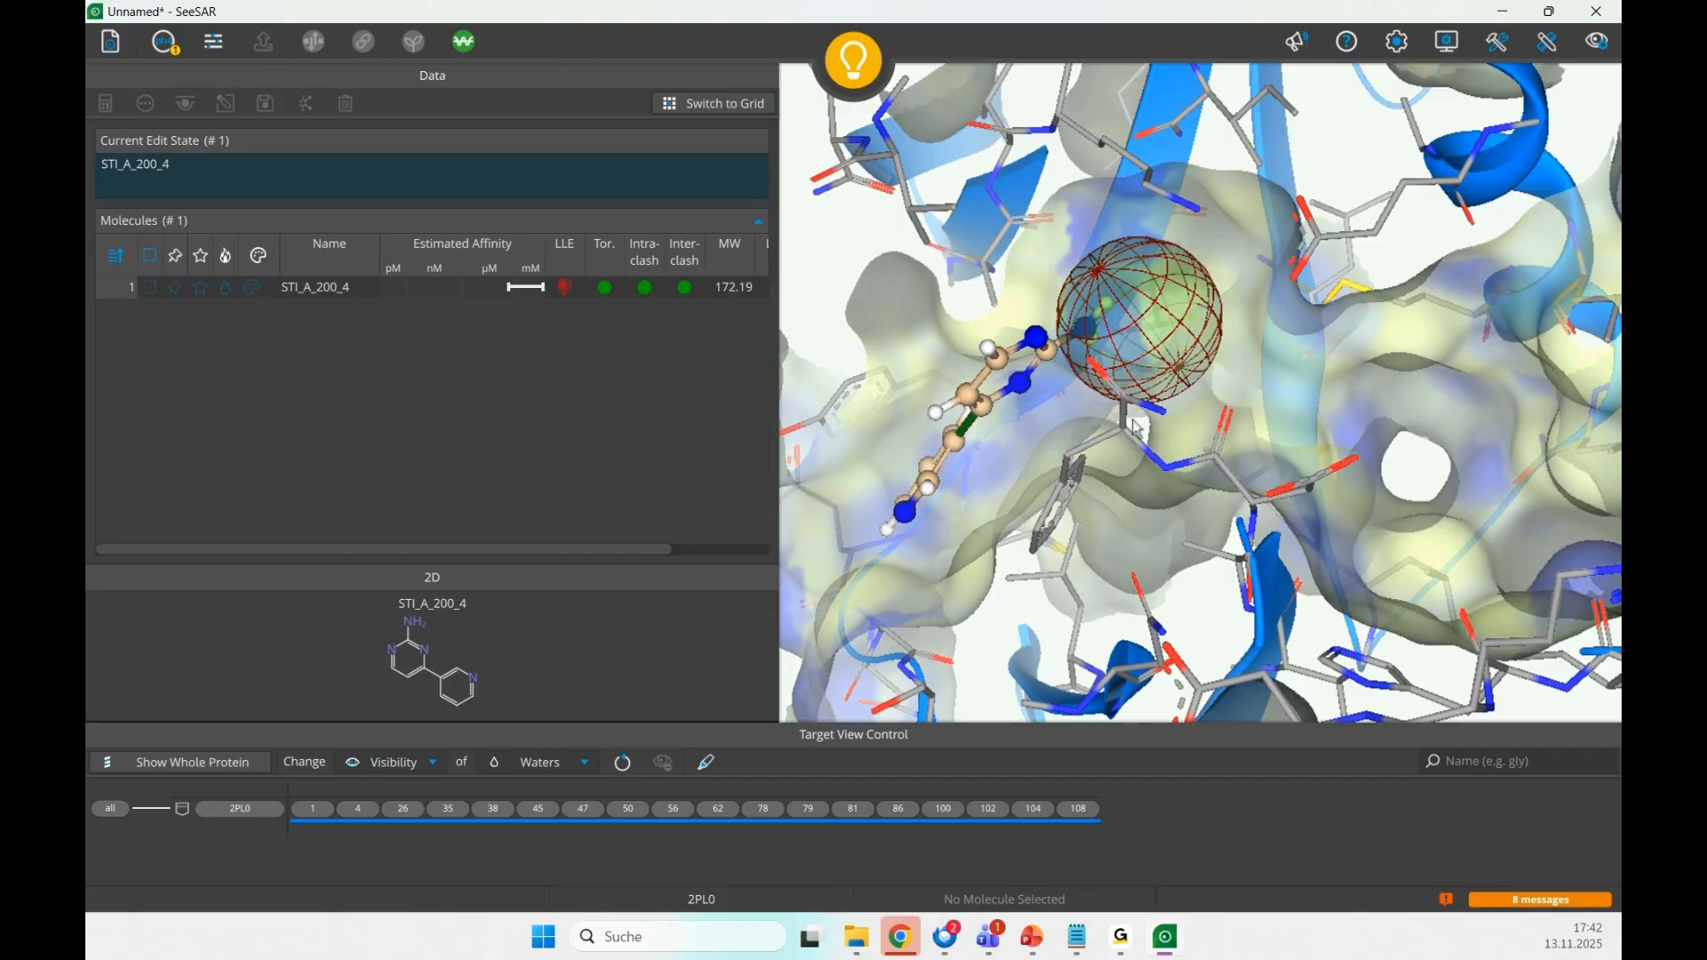
- Deactivate the pharmacophore constraints pharm1 (acceptors) and pharm2 (aromatic) for the Inspirator
{"action": "left_click", "coordinate": [186, 45]}
{"action": "left_click", "coordinate": [188, 133]}
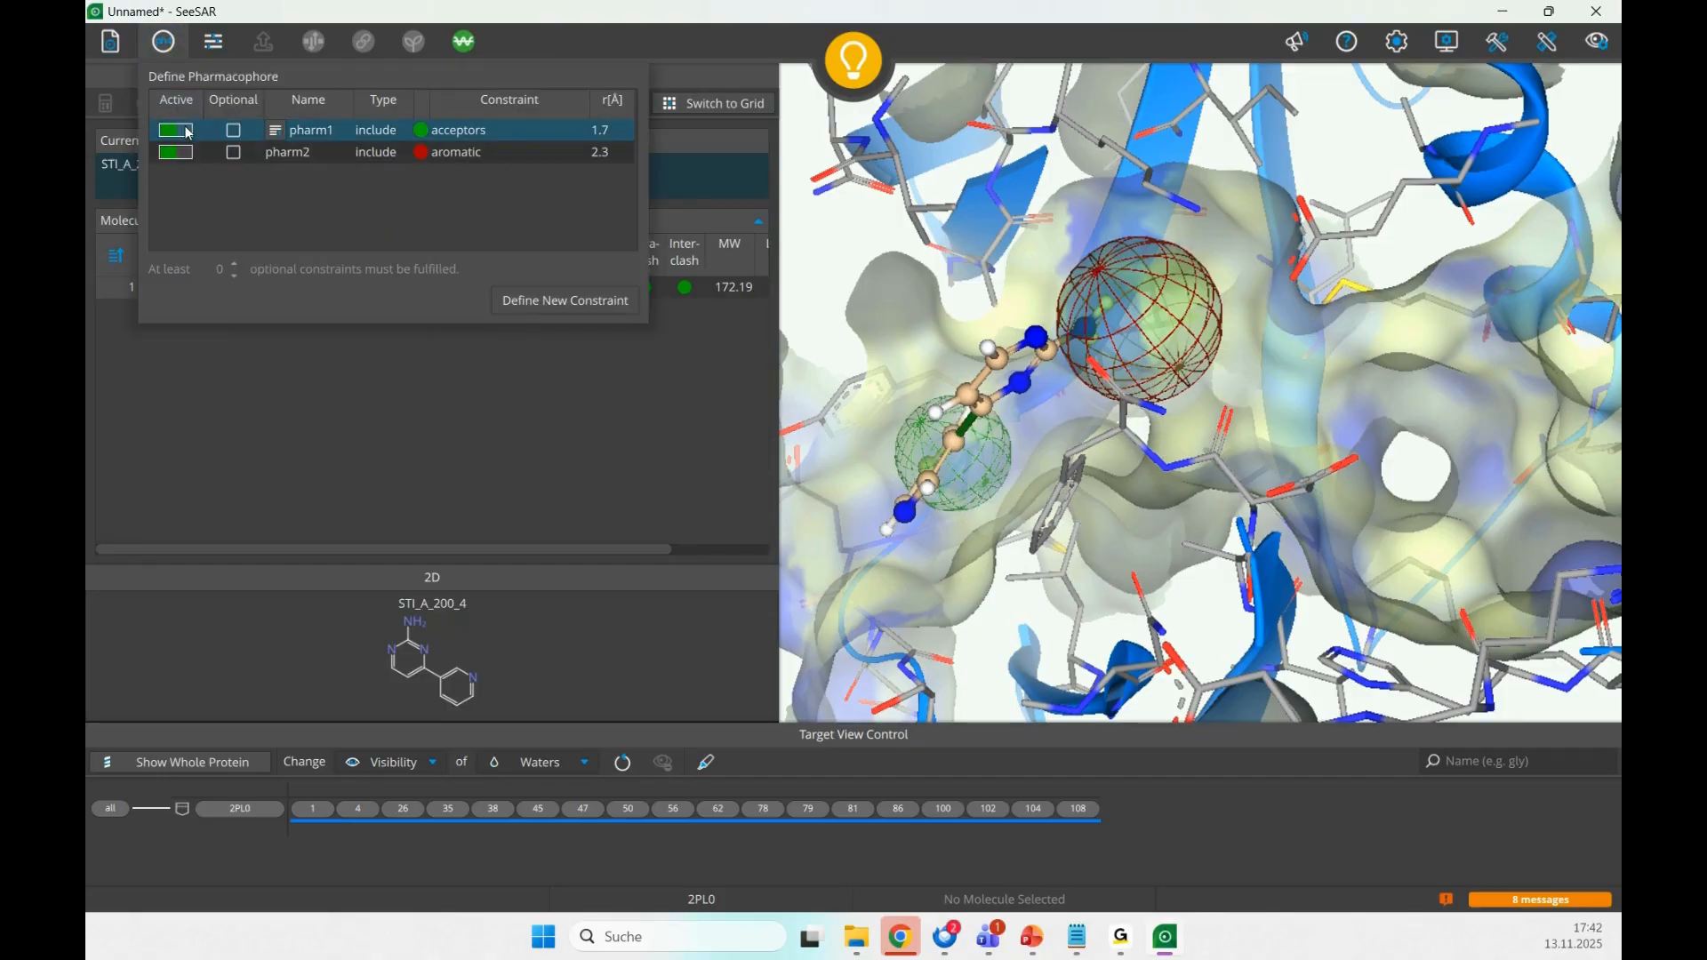
{"action": "left_click", "coordinate": [178, 58]}
{"action": "left_click", "coordinate": [178, 59]}
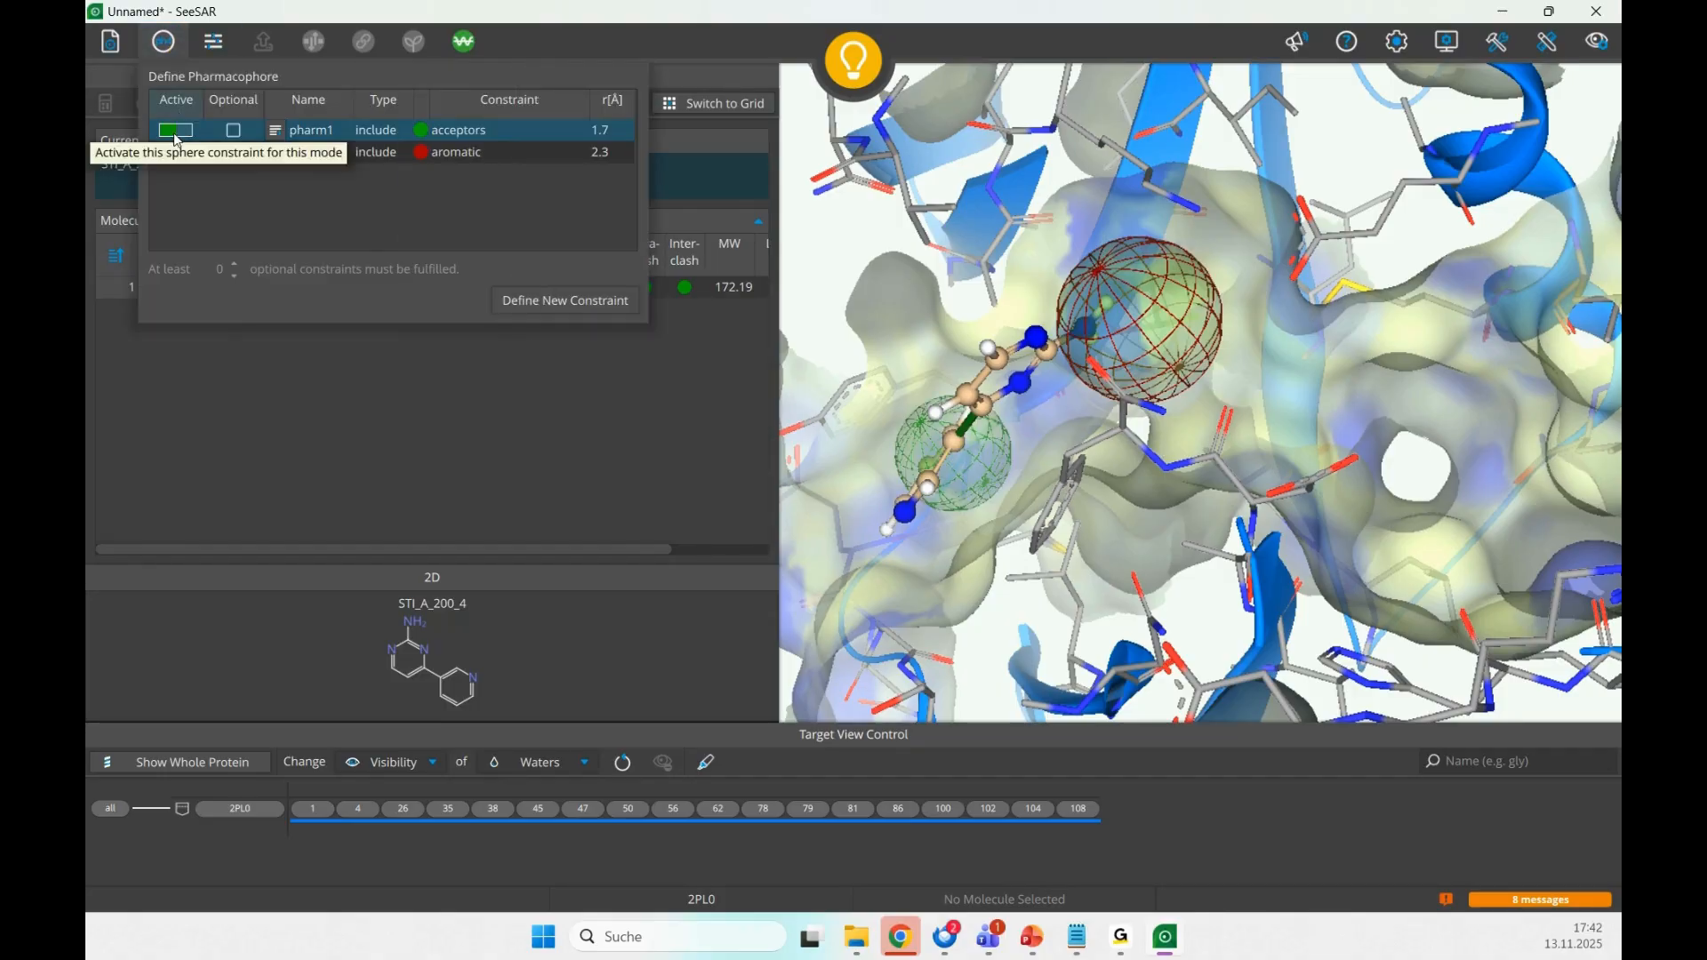
{"action": "left_click", "coordinate": [176, 130]}
{"action": "left_click", "coordinate": [176, 152]}
{"action": "left_click", "coordinate": [178, 57]}
- Set the N–H bond of the fragment's amino group as the growth vector and run fragment growing
{"action": "mouse_move", "coordinate": [1107, 345]}
{"action": "left_mouse_down"}
{"action": "mouse_move", "coordinate": [1147, 361]}
{"action": "mouse_move", "coordinate": [1134, 342]}
{"action": "left_mouse_up"}
{"action": "left_click", "coordinate": [1052, 285]}
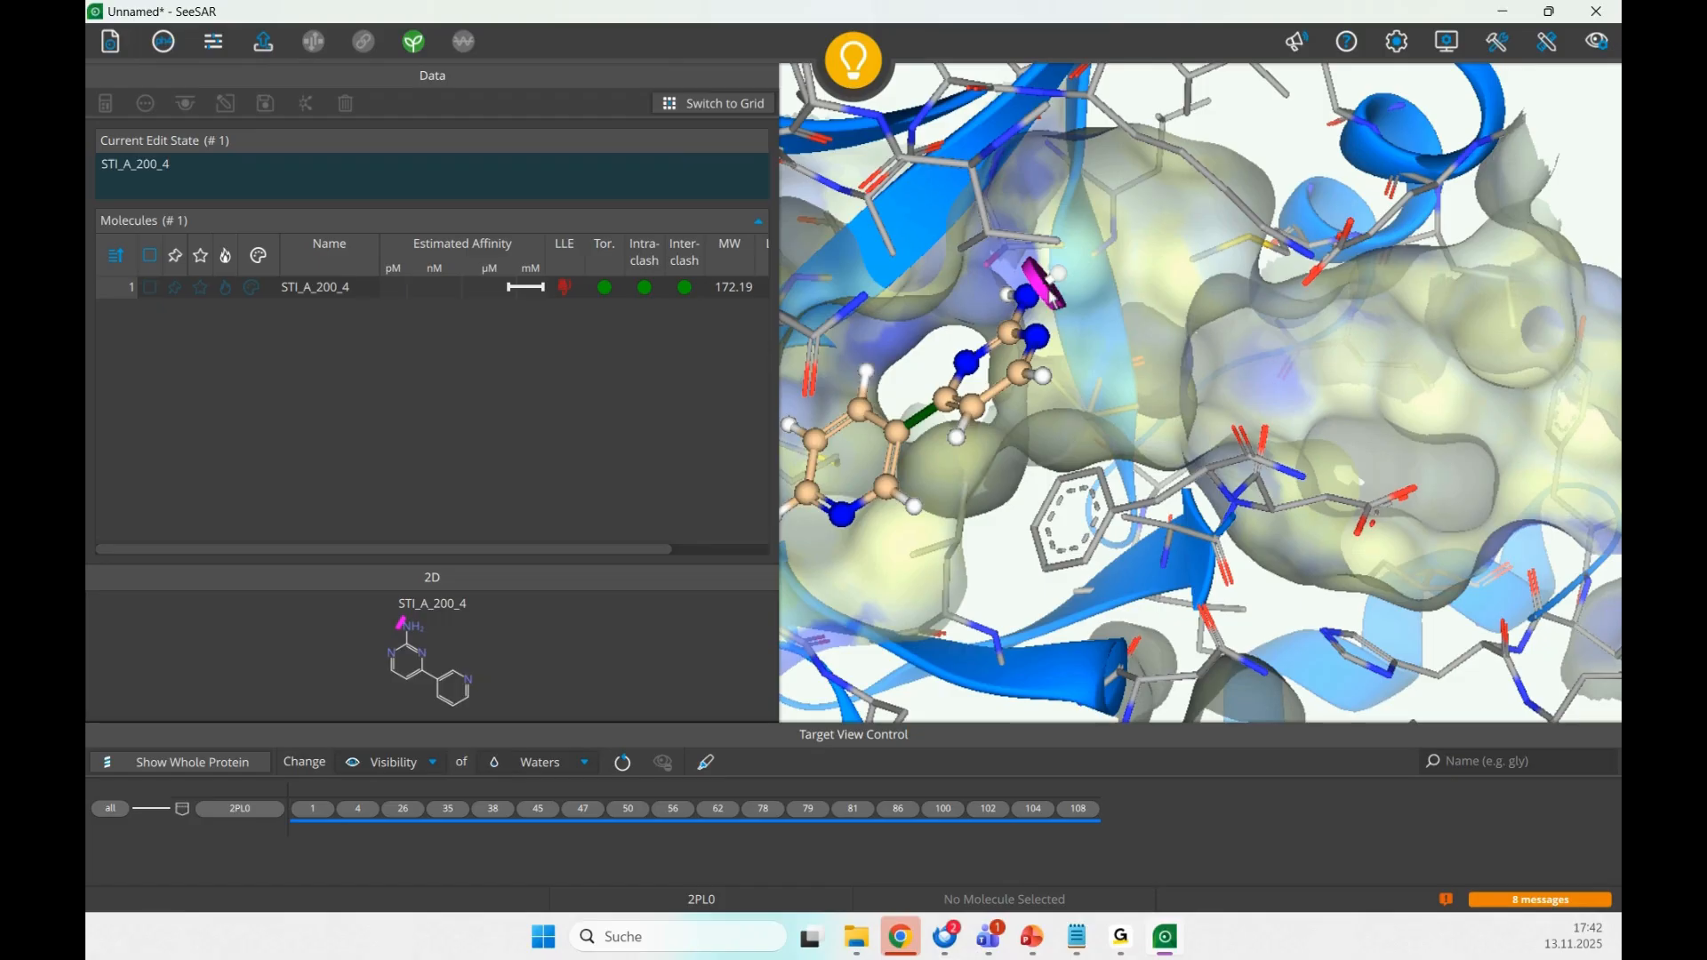
{"action": "left_click", "coordinate": [413, 41]}
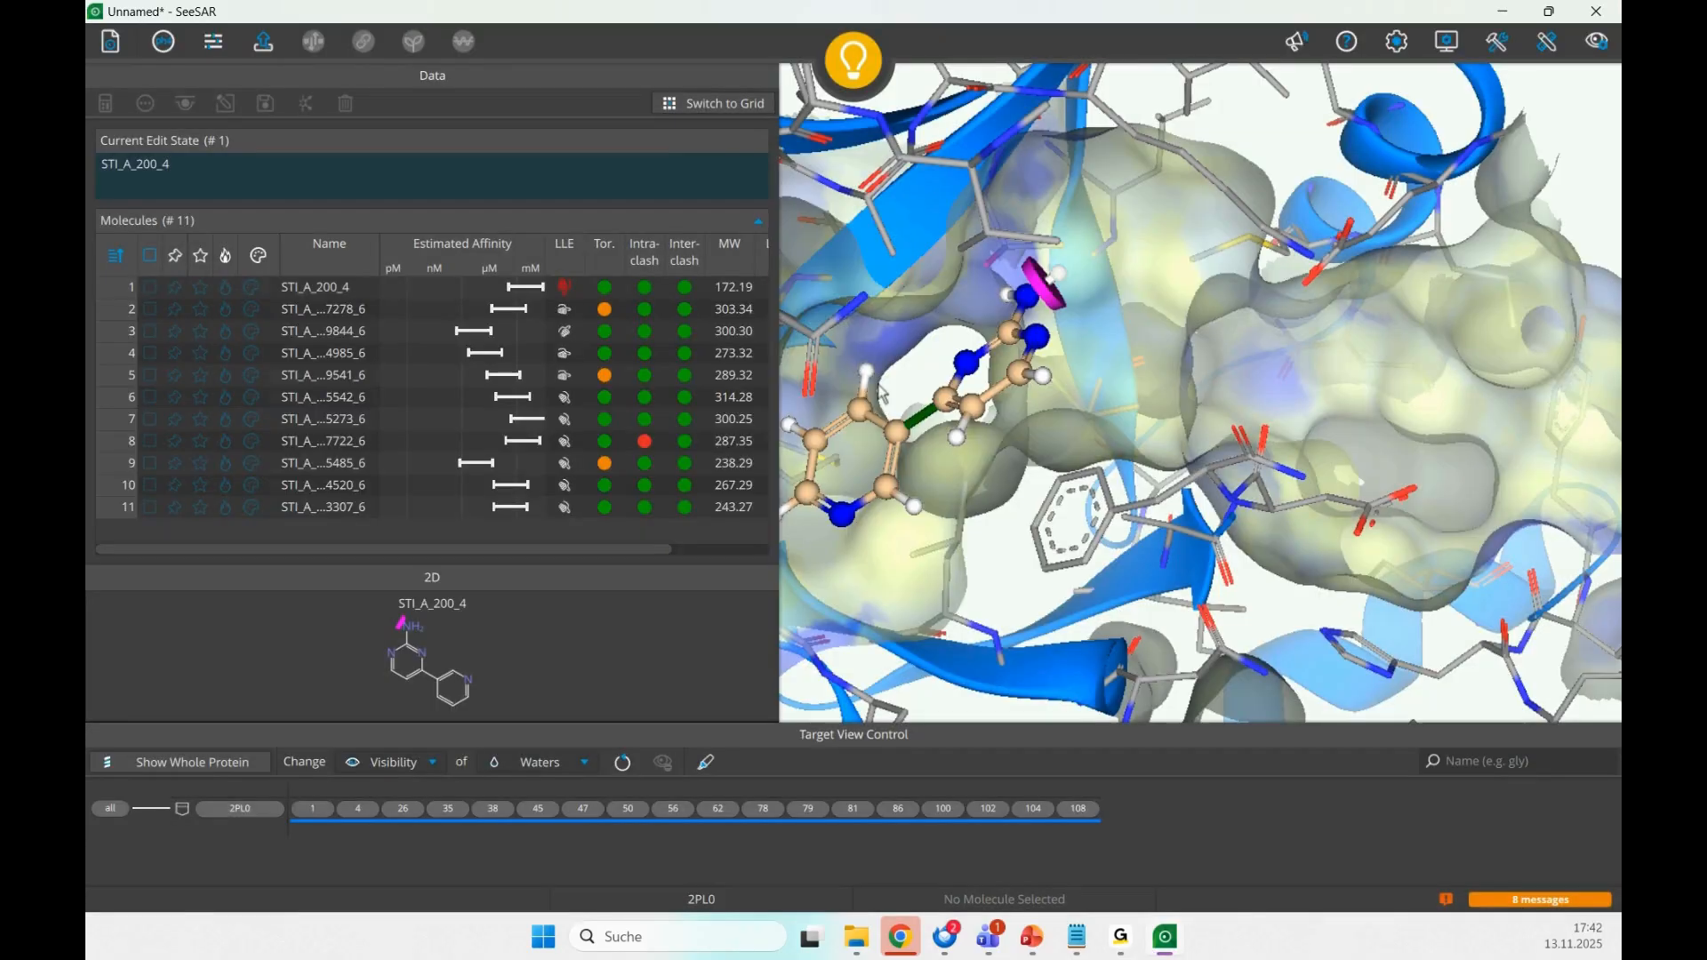
- Examine the growing results in rows 9 up to 6, checking how each new fragment sits in the binding pocket
{"action": "left_click", "coordinate": [364, 464]}
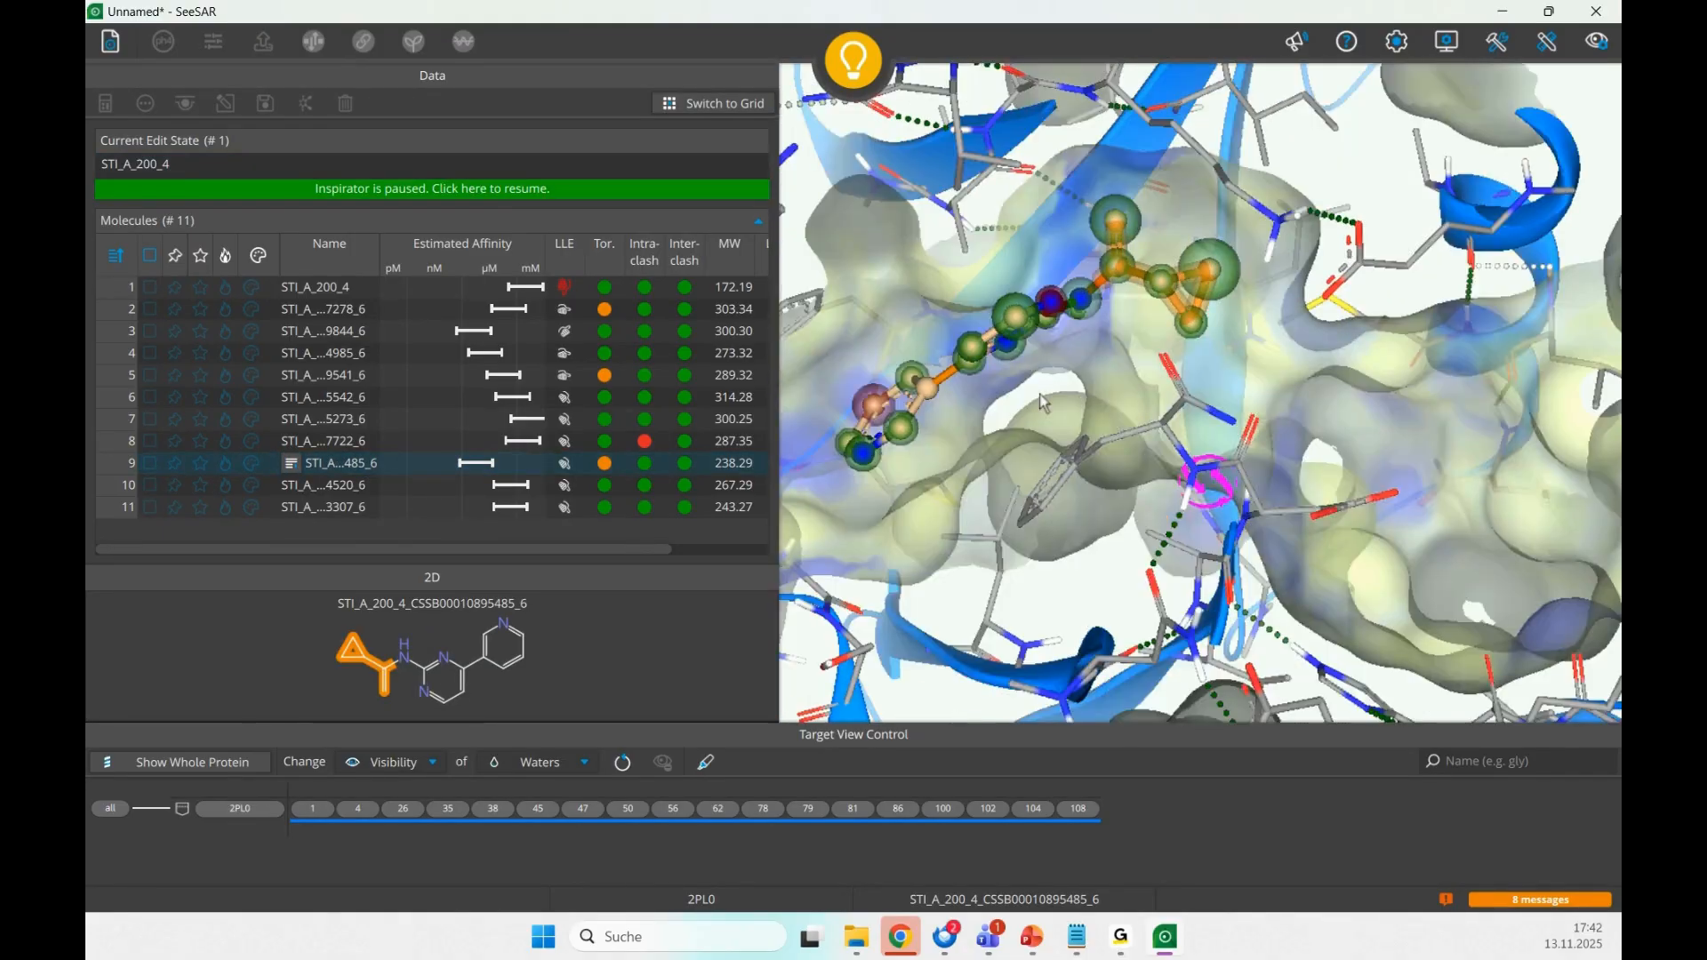
{"action": "key", "text": "Up"}
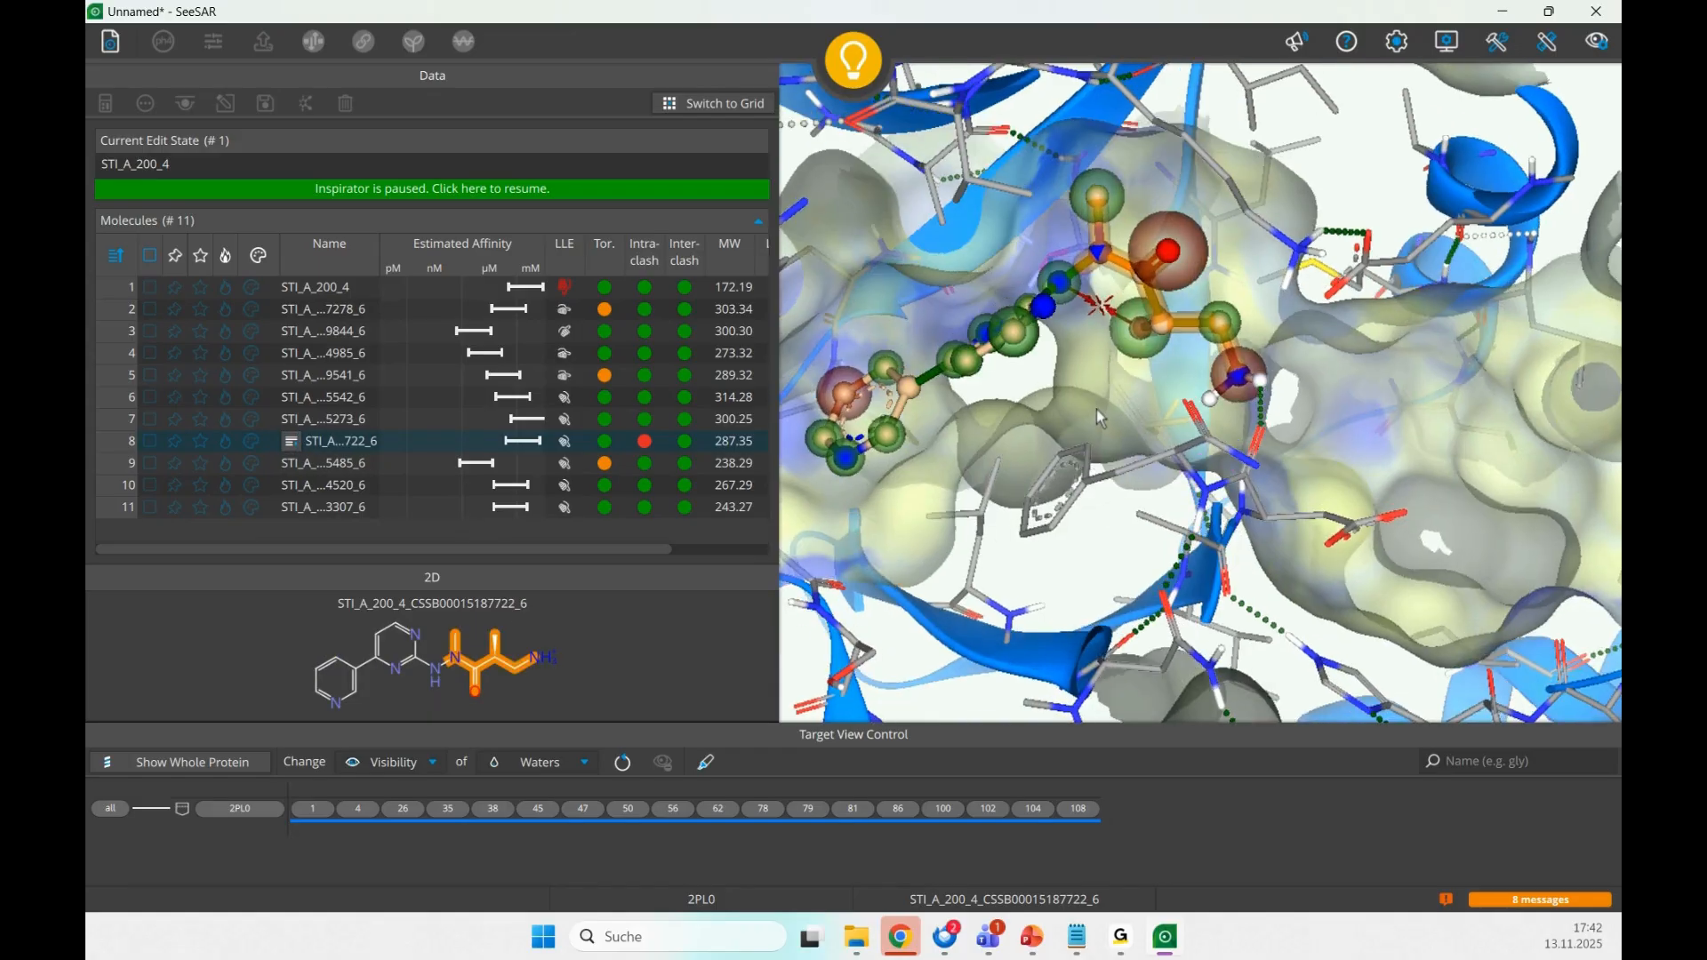
{"action": "key", "text": "Up"}
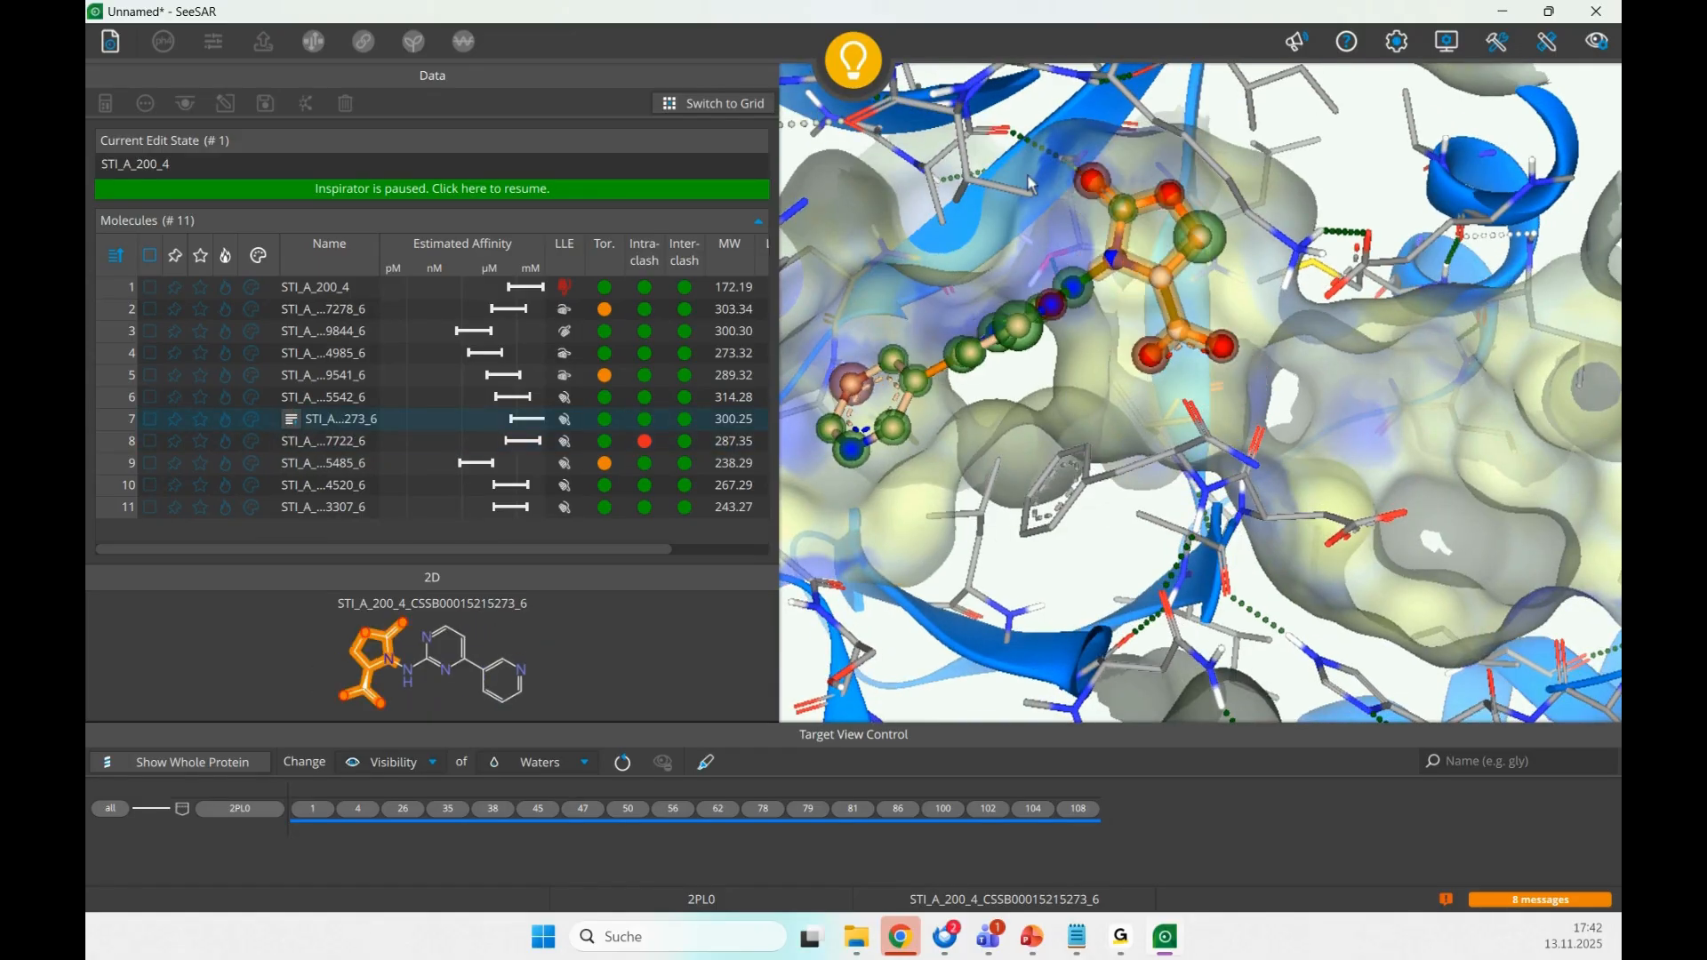
{"action": "left_click_drag", "start_coordinate": [1089, 287], "coordinate": [1101, 317]}
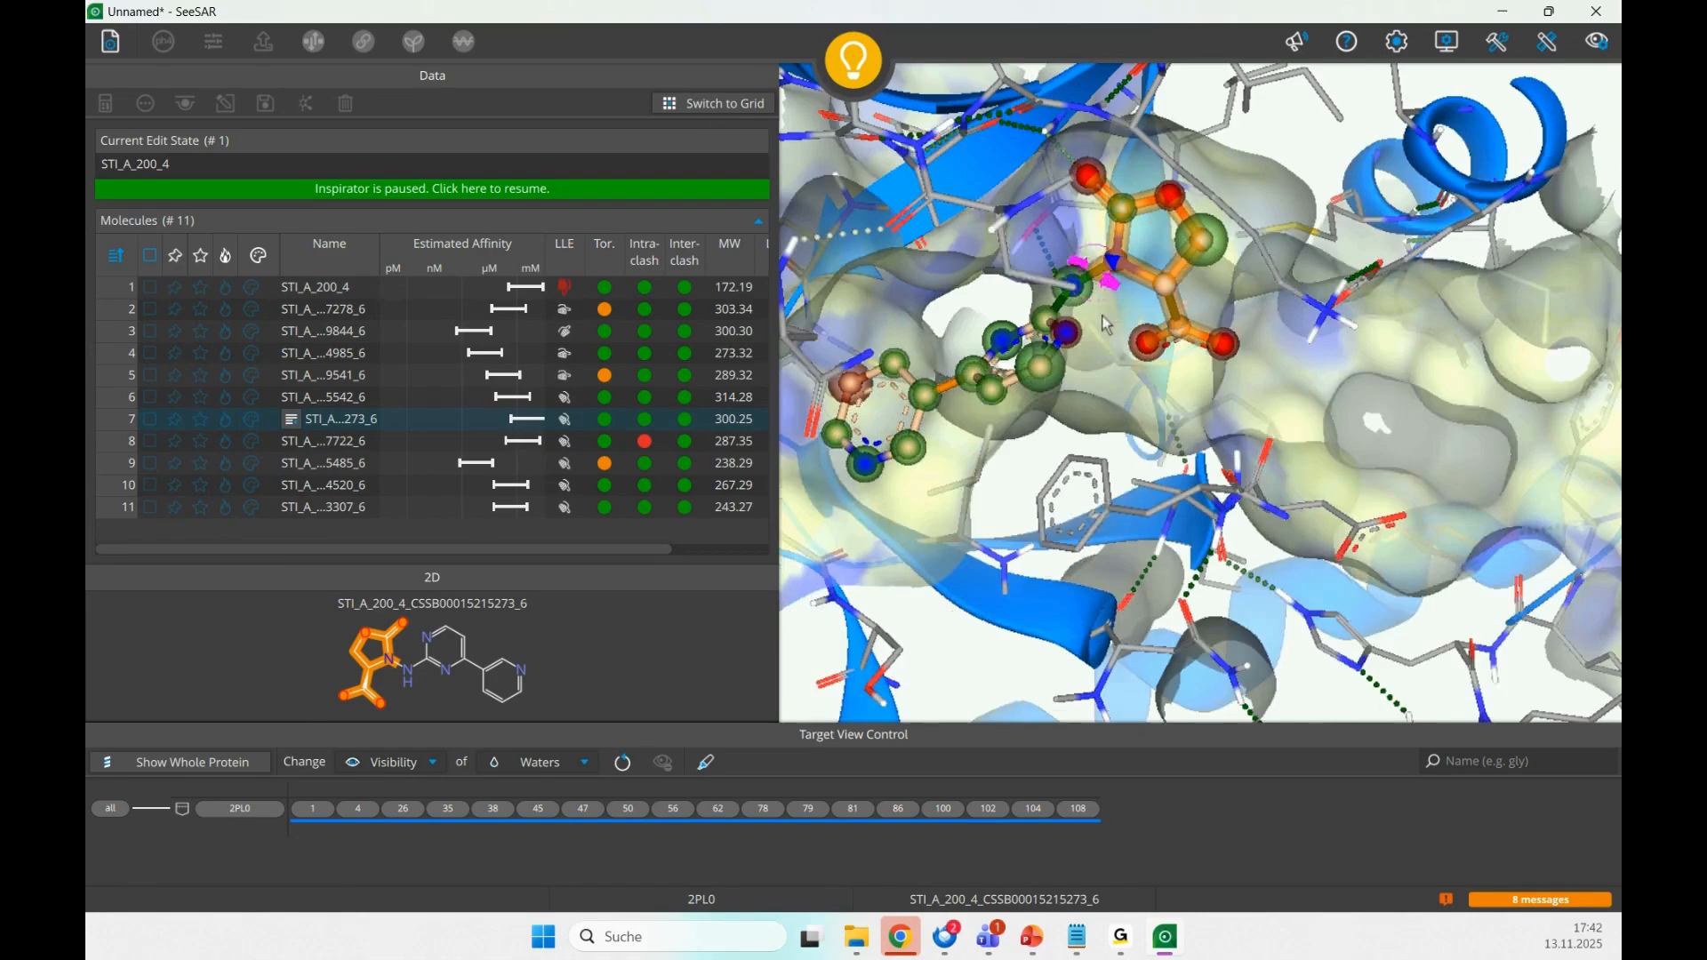
{"action": "key", "text": "Up"}
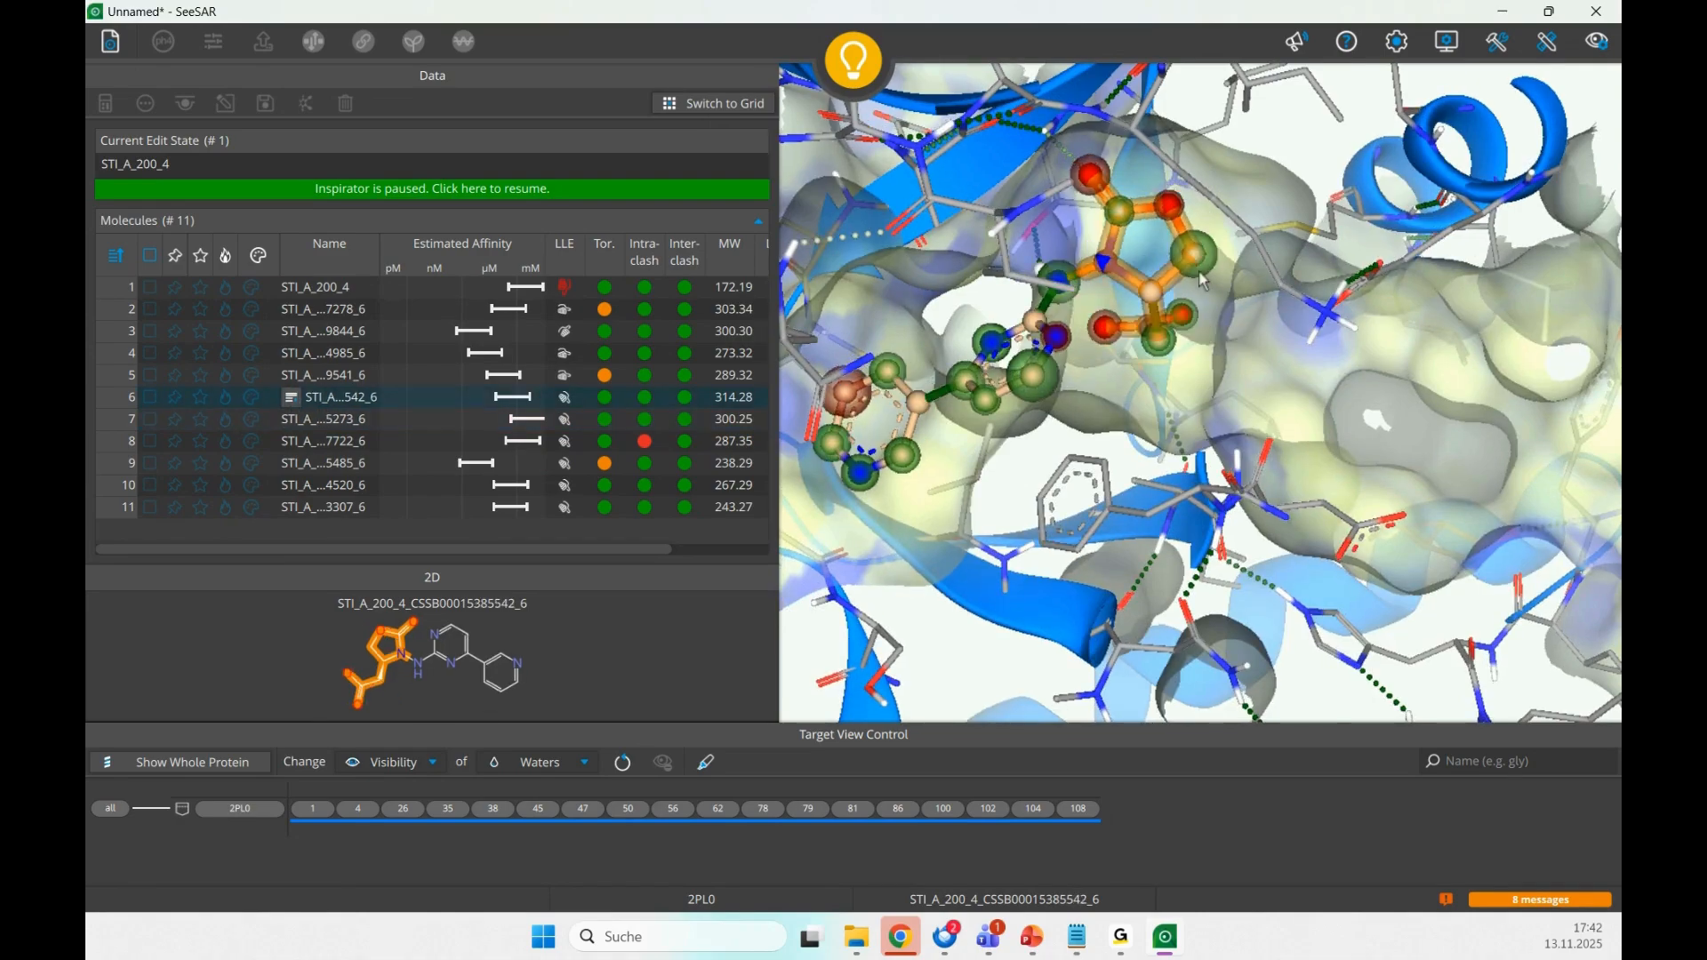
{"action": "left_click_drag", "start_coordinate": [1200, 276], "coordinate": [1197, 215]}
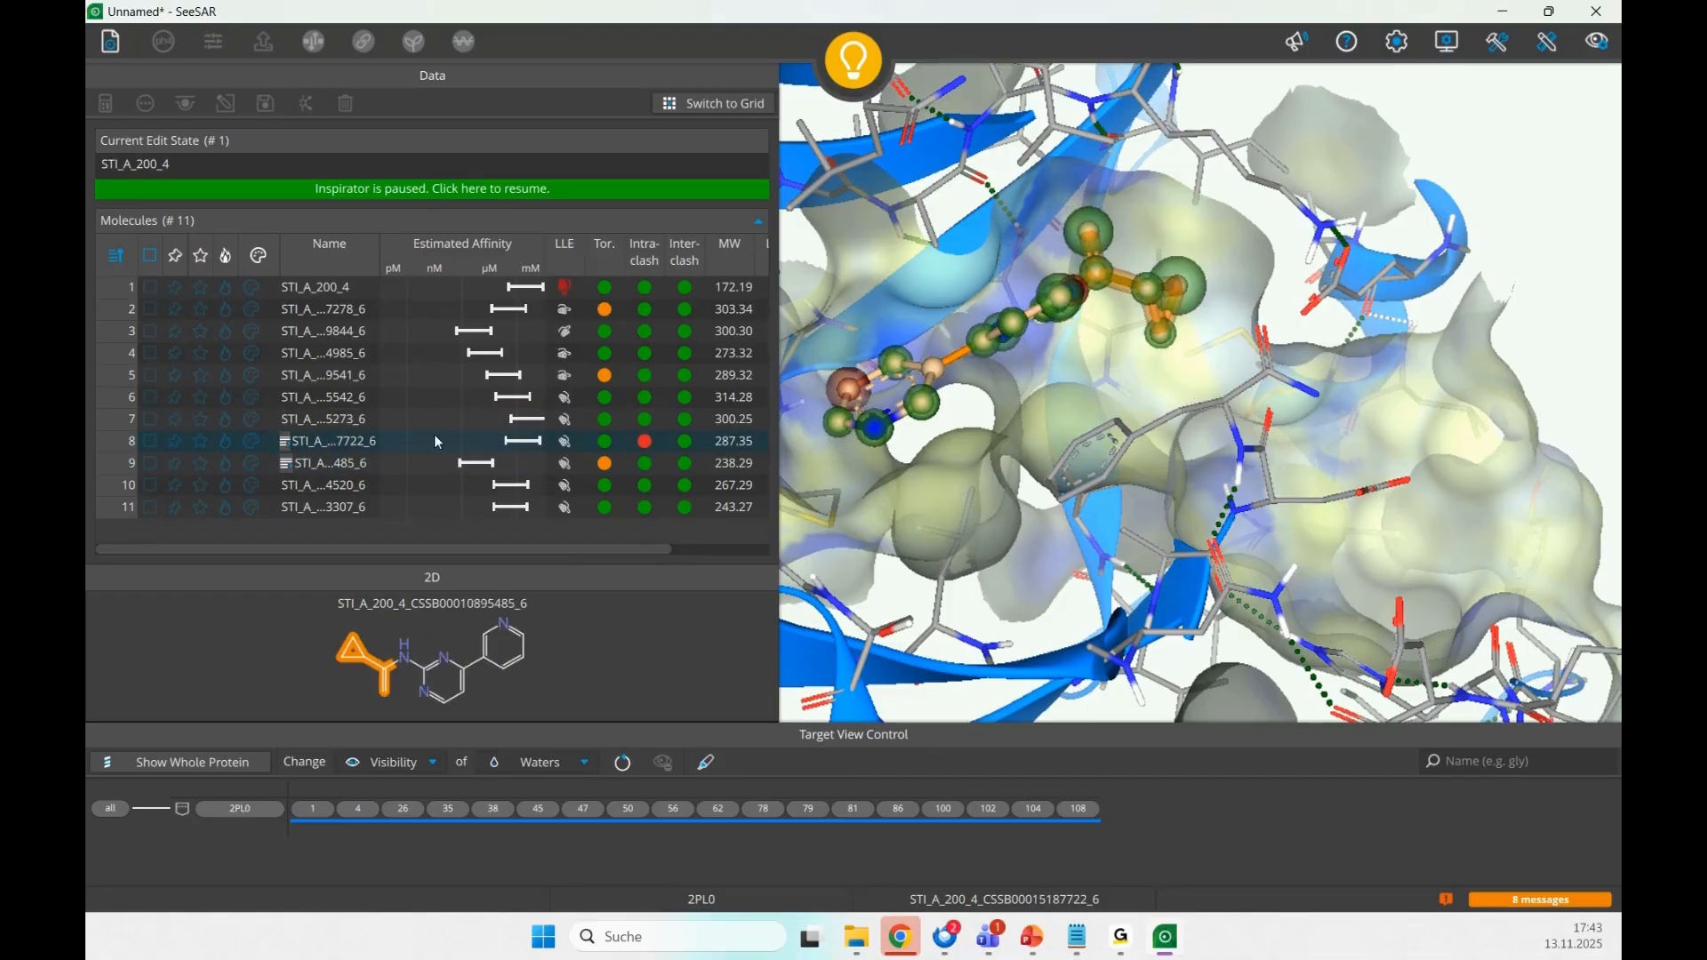
- Load the row 8 result ending in 7722_6 for editing and grow it again from the bond to its terminal aminomethyl group
{"action": "right_click", "coordinate": [348, 440]}
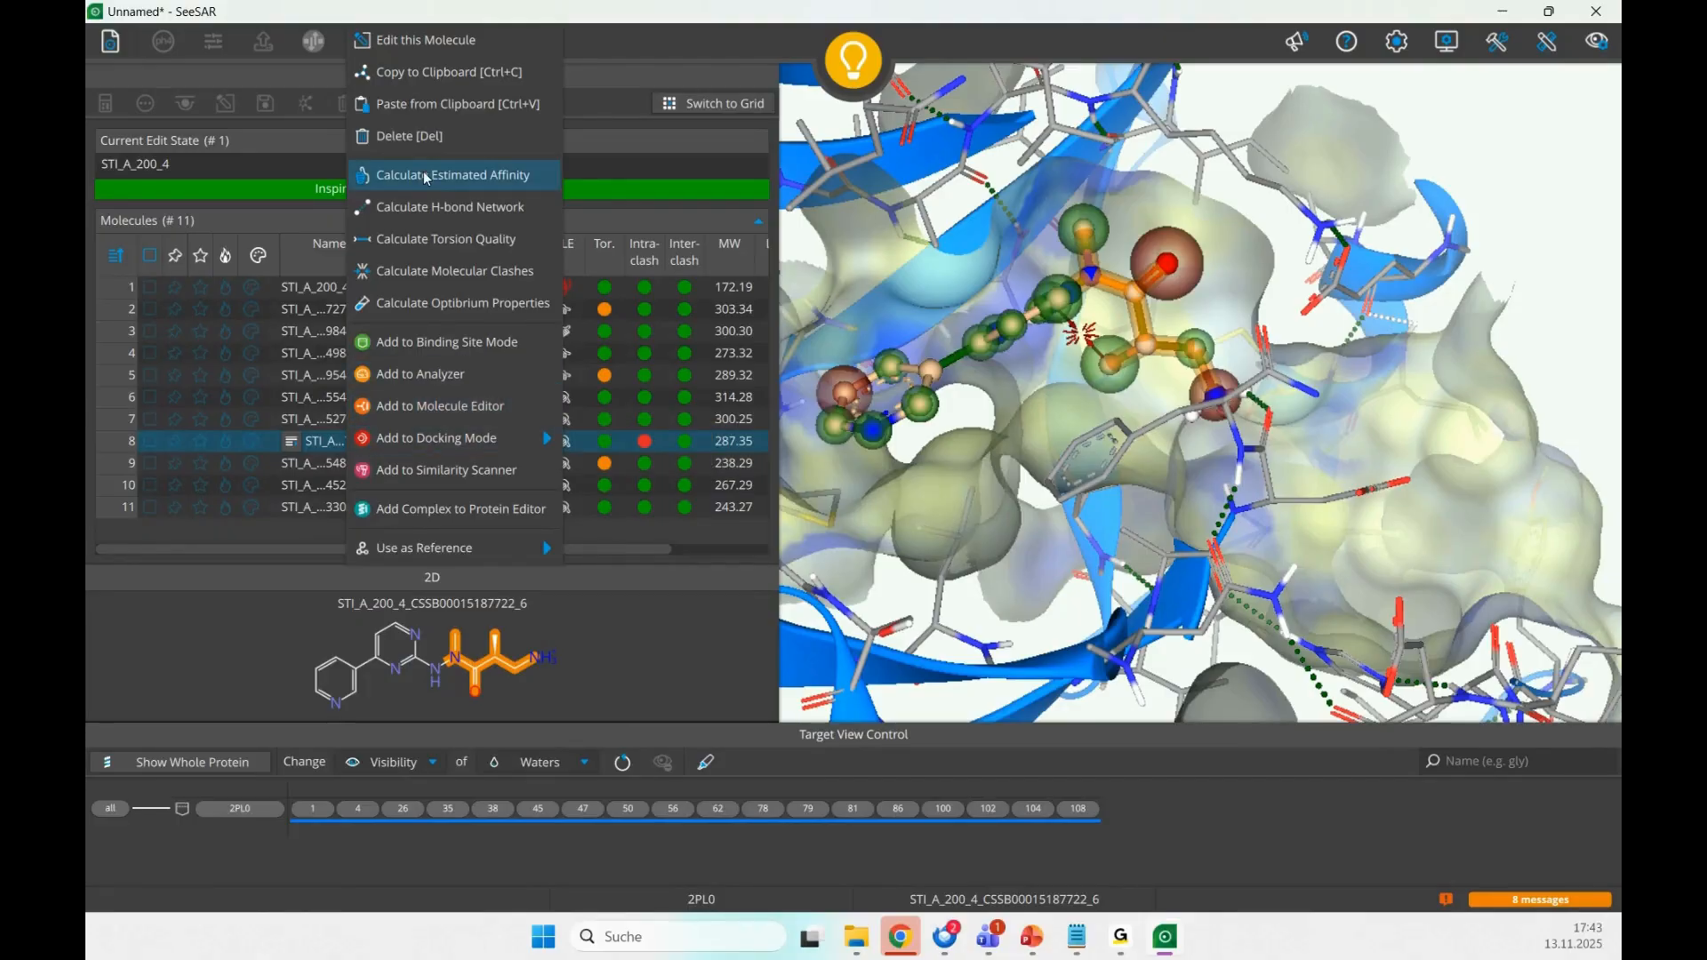
{"action": "left_click", "coordinate": [427, 41]}
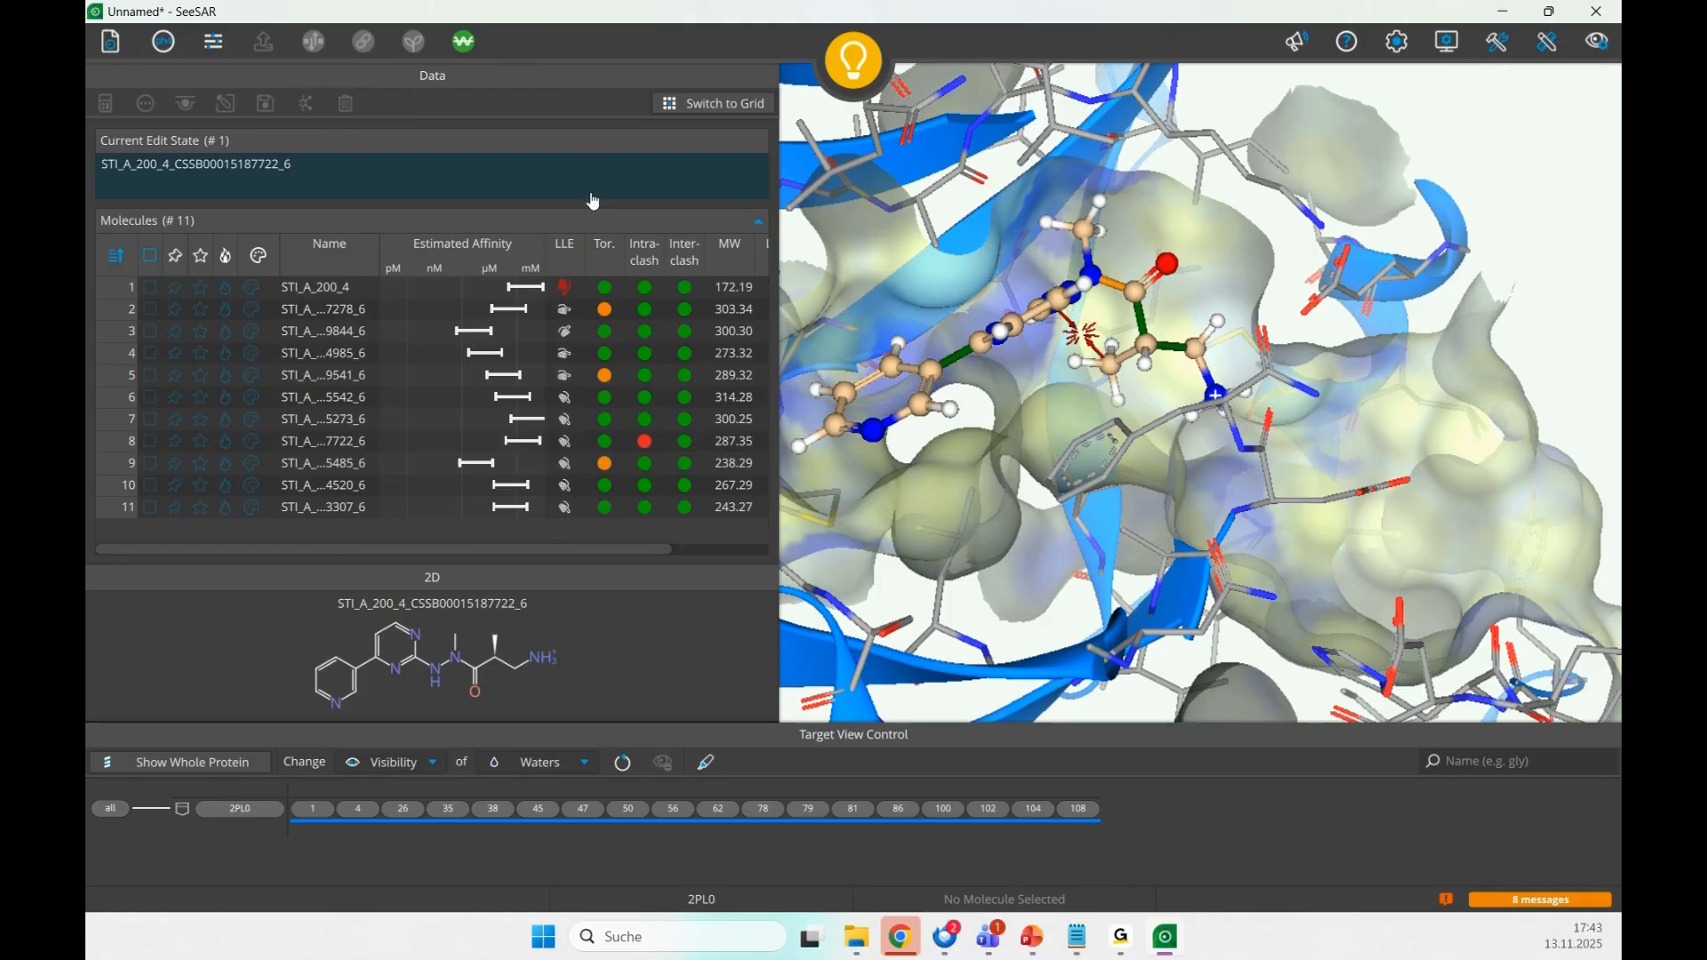
{"action": "left_click_drag", "start_coordinate": [1199, 411], "coordinate": [1178, 456]}
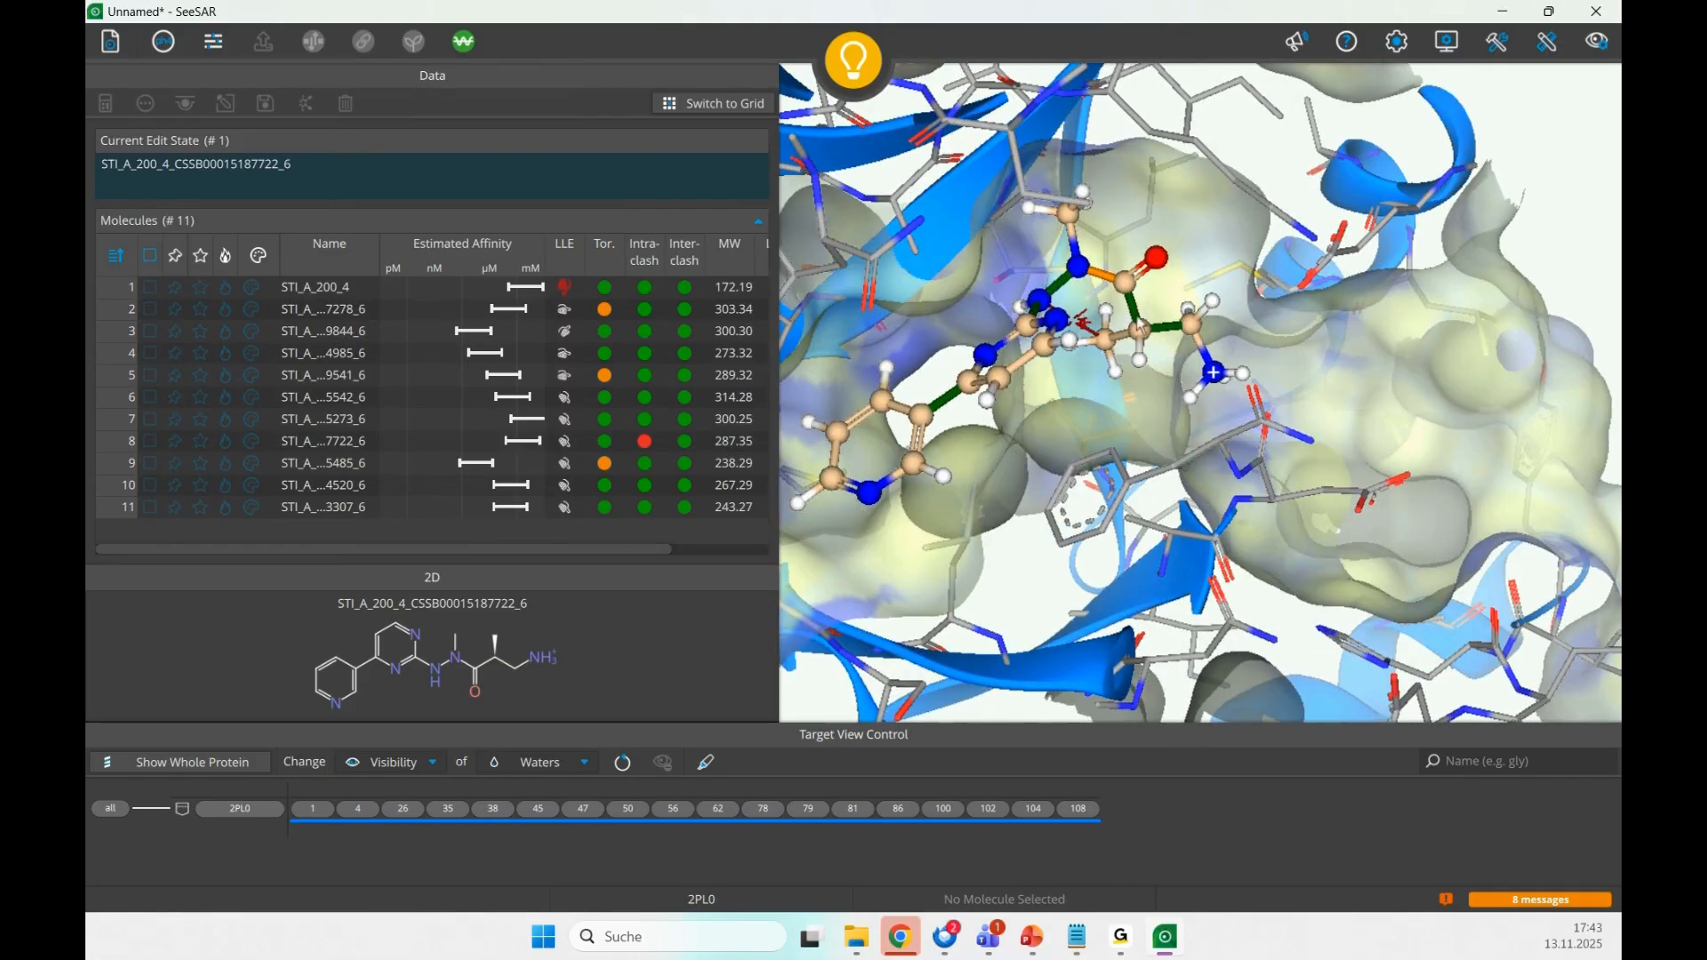
{"action": "left_click", "coordinate": [1169, 326]}
{"action": "left_click", "coordinate": [1170, 331]}
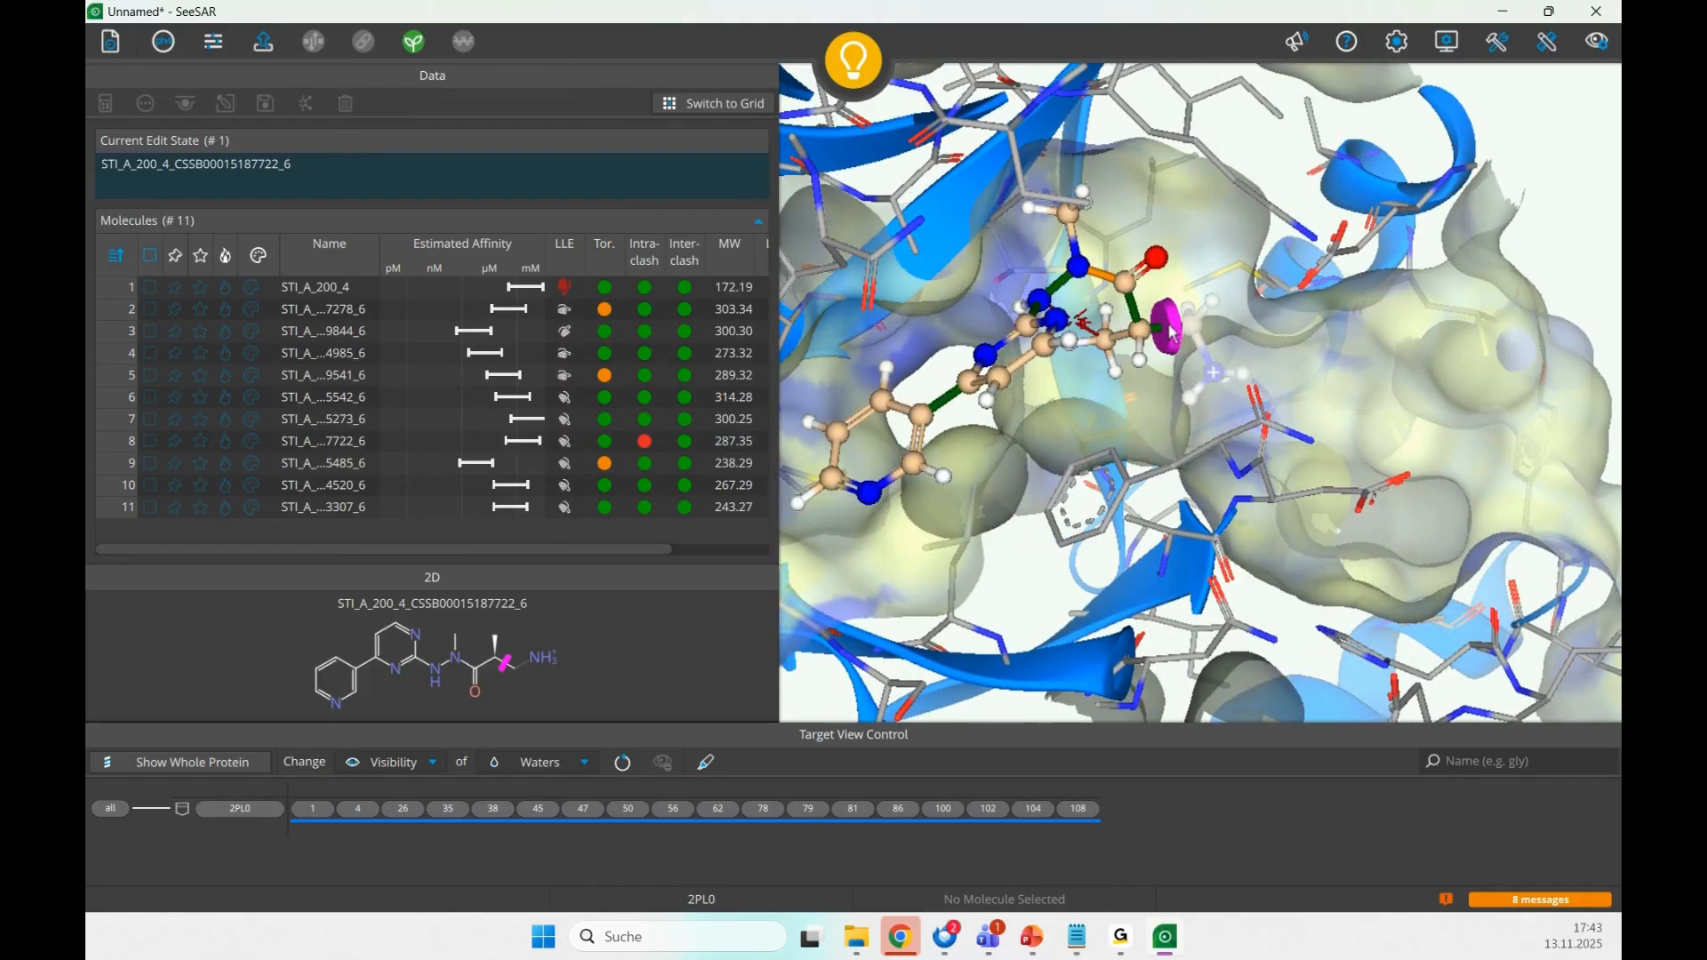
{"action": "left_click", "coordinate": [415, 40]}
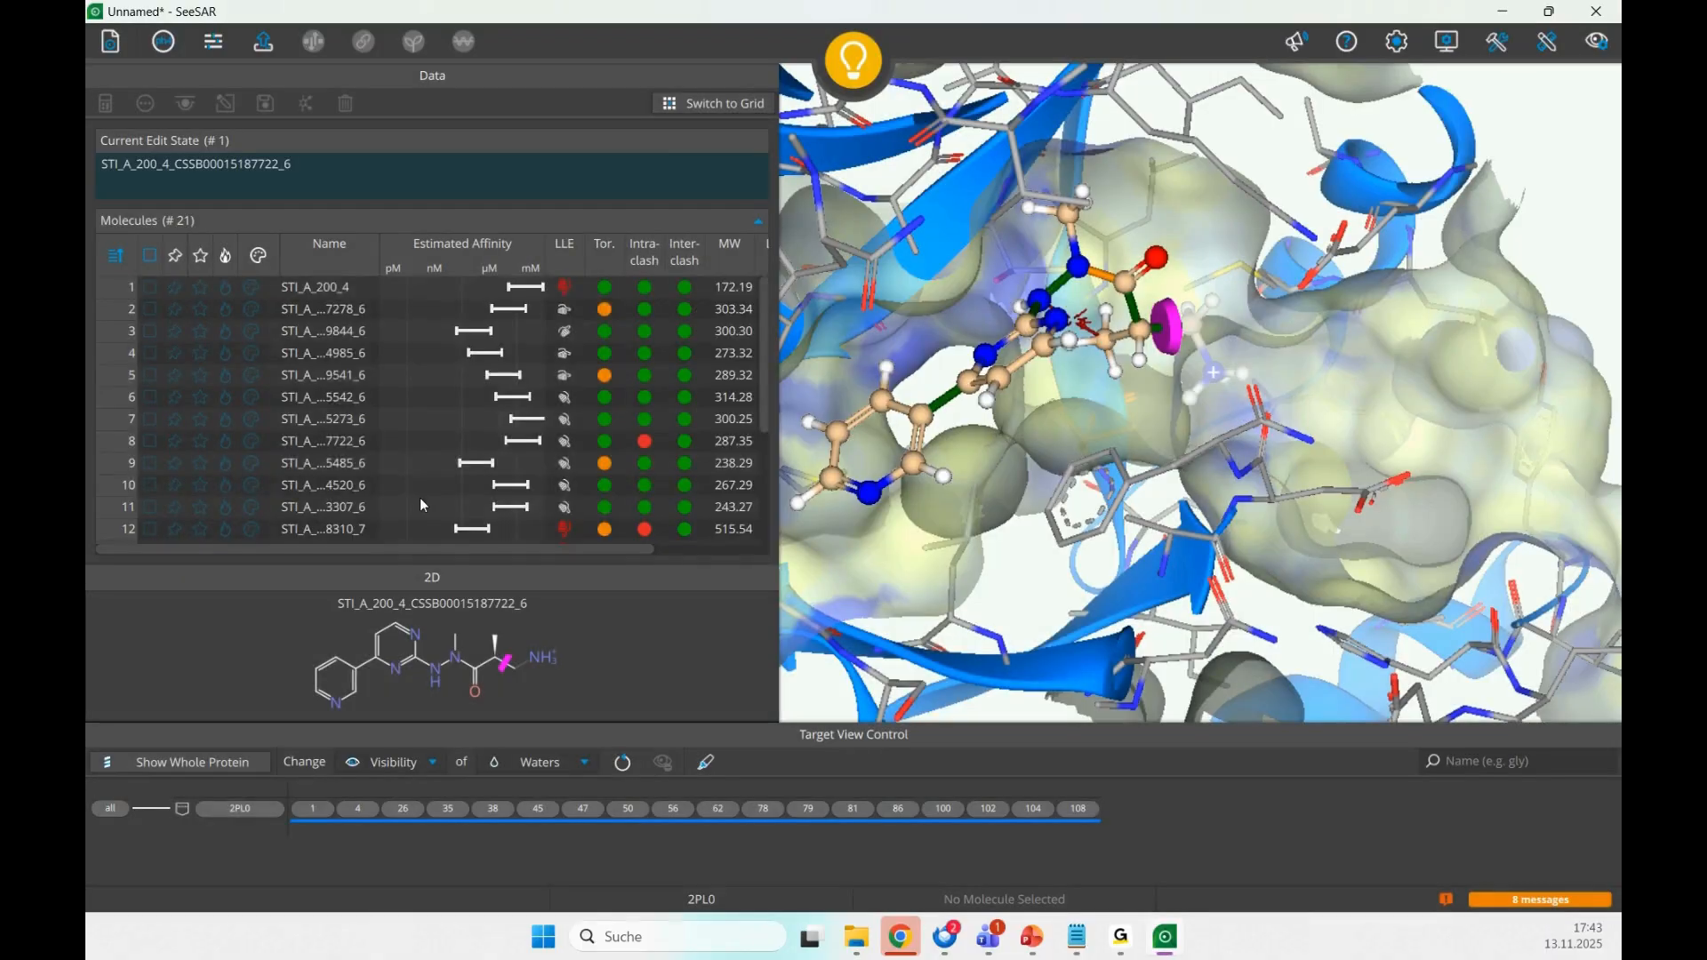
- Examine the second-round growing results in rows 15 to 19, checking how their new aromatic fragments extend into the pocket
{"action": "scroll", "coordinate": [420, 498], "scroll_direction": "down", "scroll_amount": 2}
{"action": "scroll", "coordinate": [419, 498], "scroll_direction": "down", "scroll_amount": 1}
{"action": "left_click", "coordinate": [328, 402]}
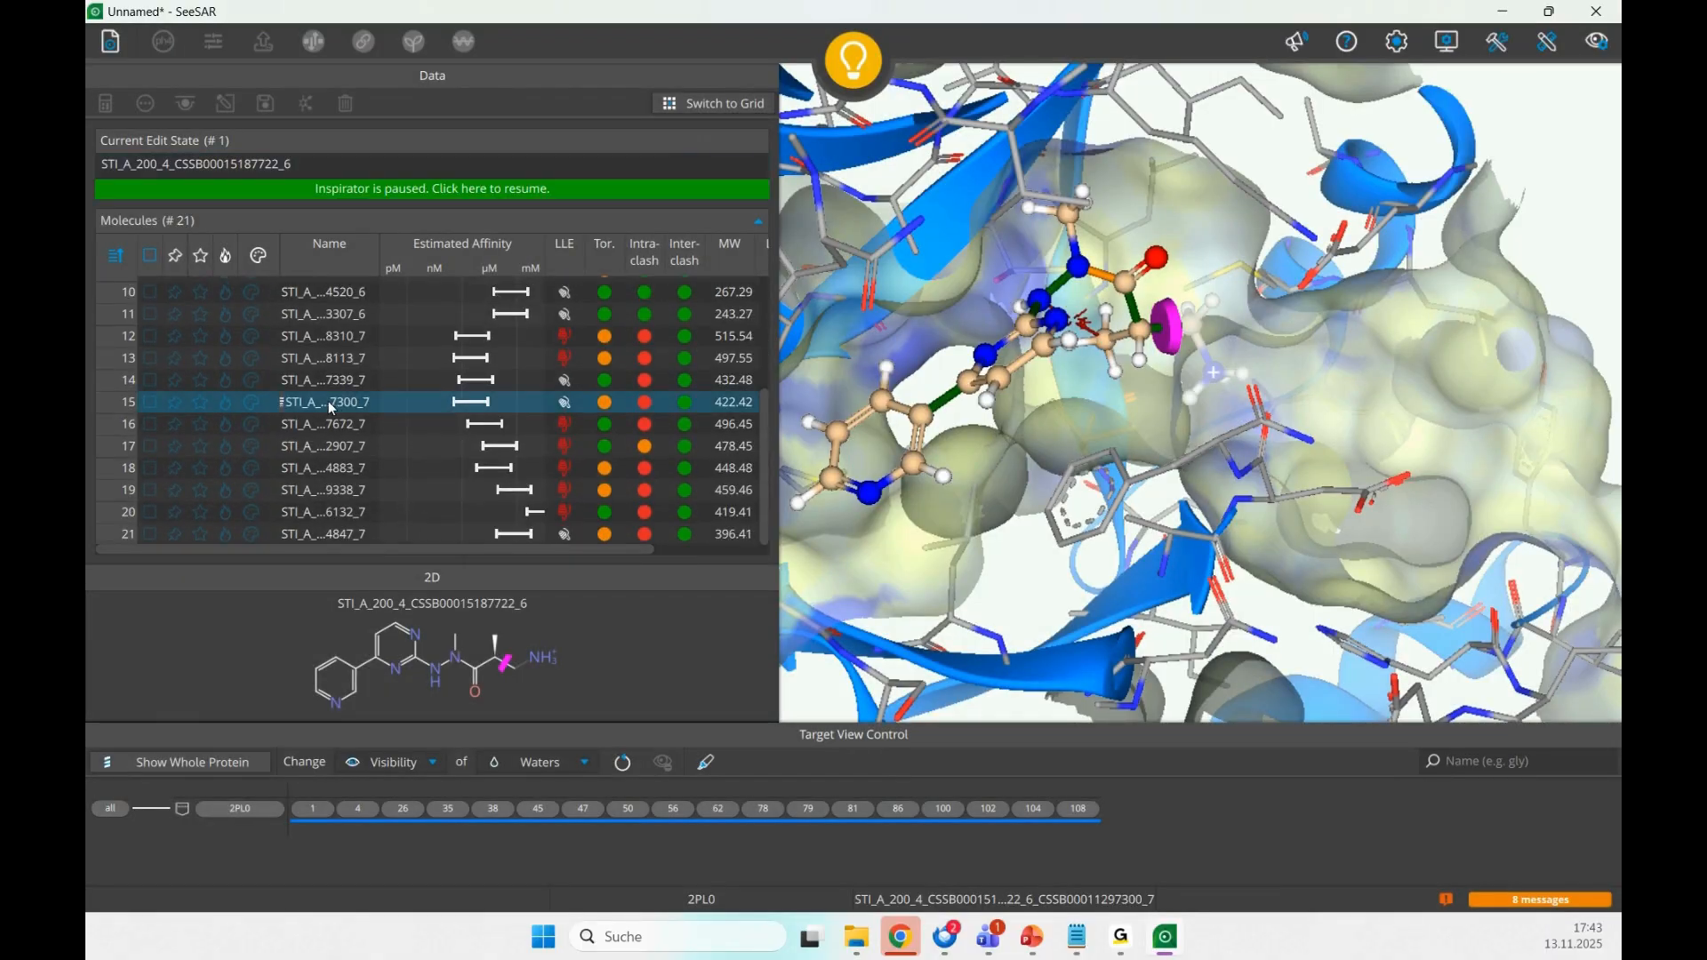
{"action": "key", "text": "Down"}
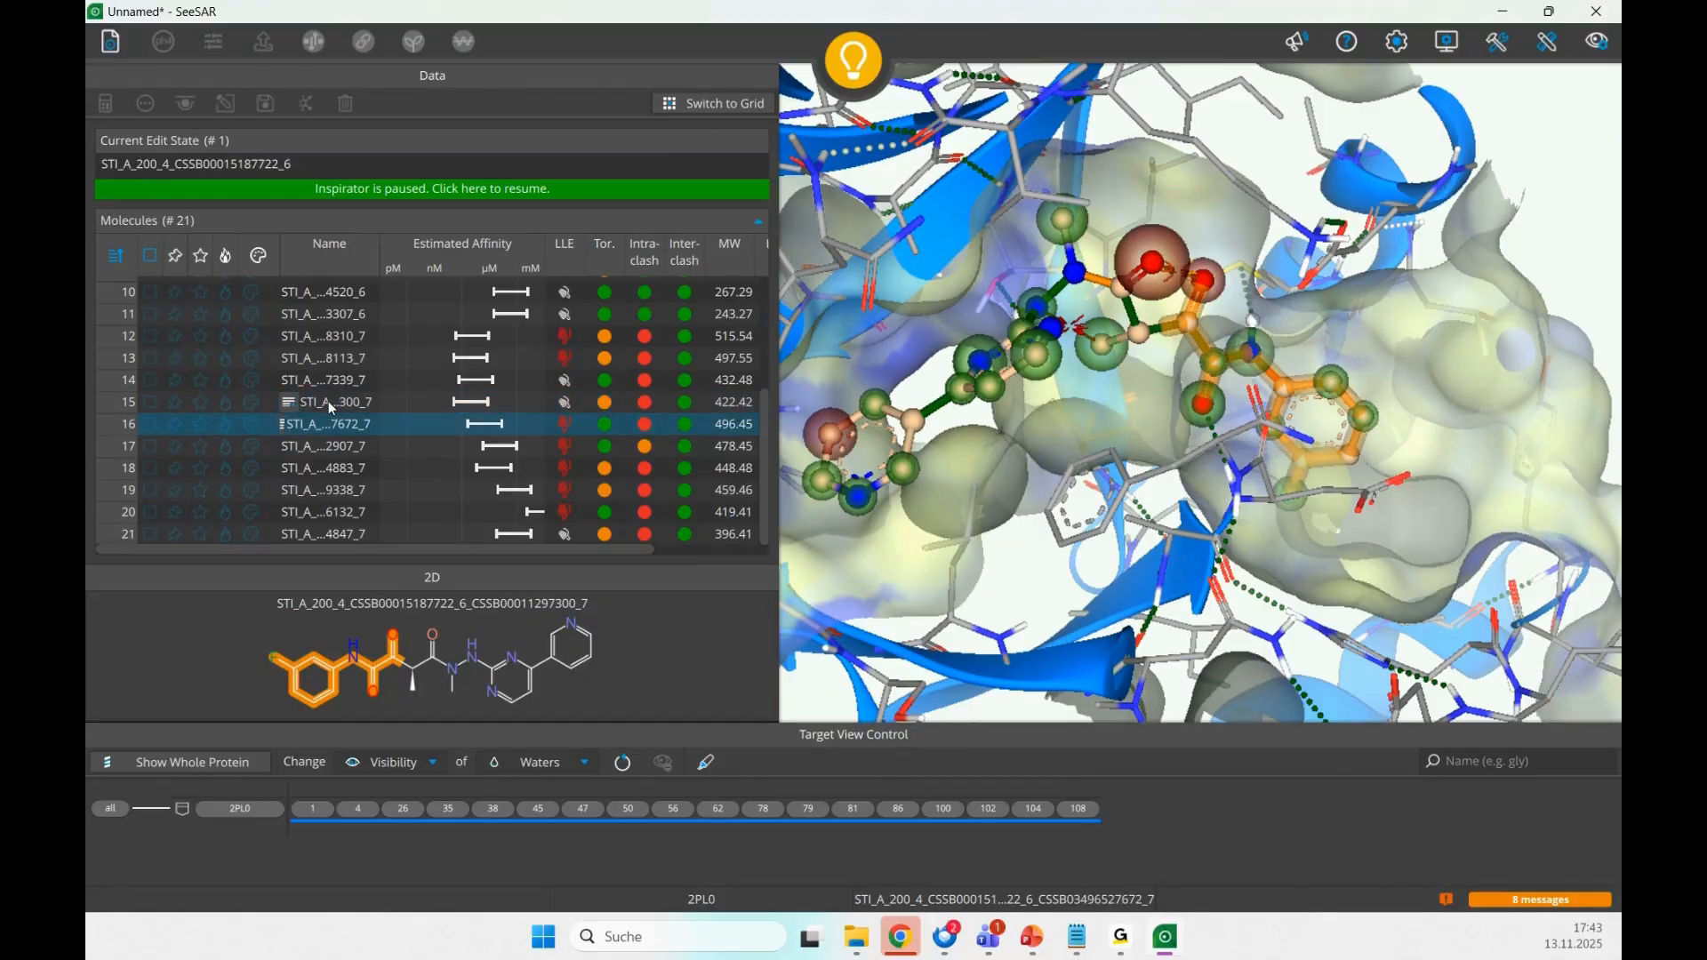
{"action": "key", "text": "Down"}
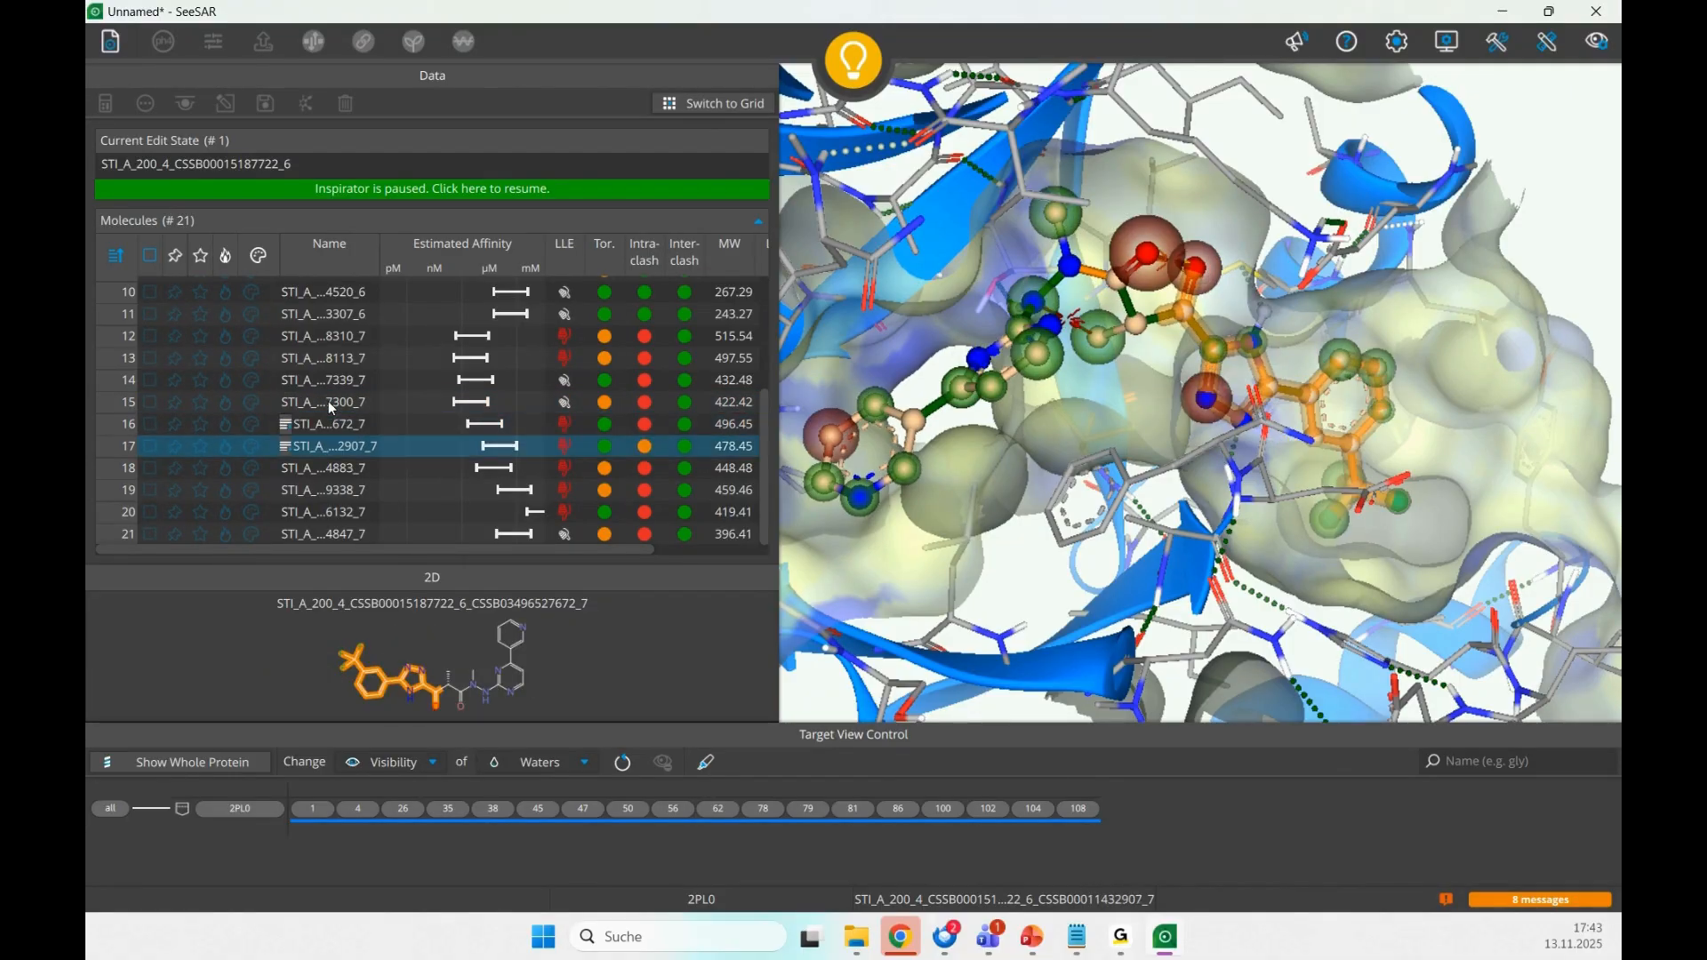
{"action": "key", "text": "Down"}
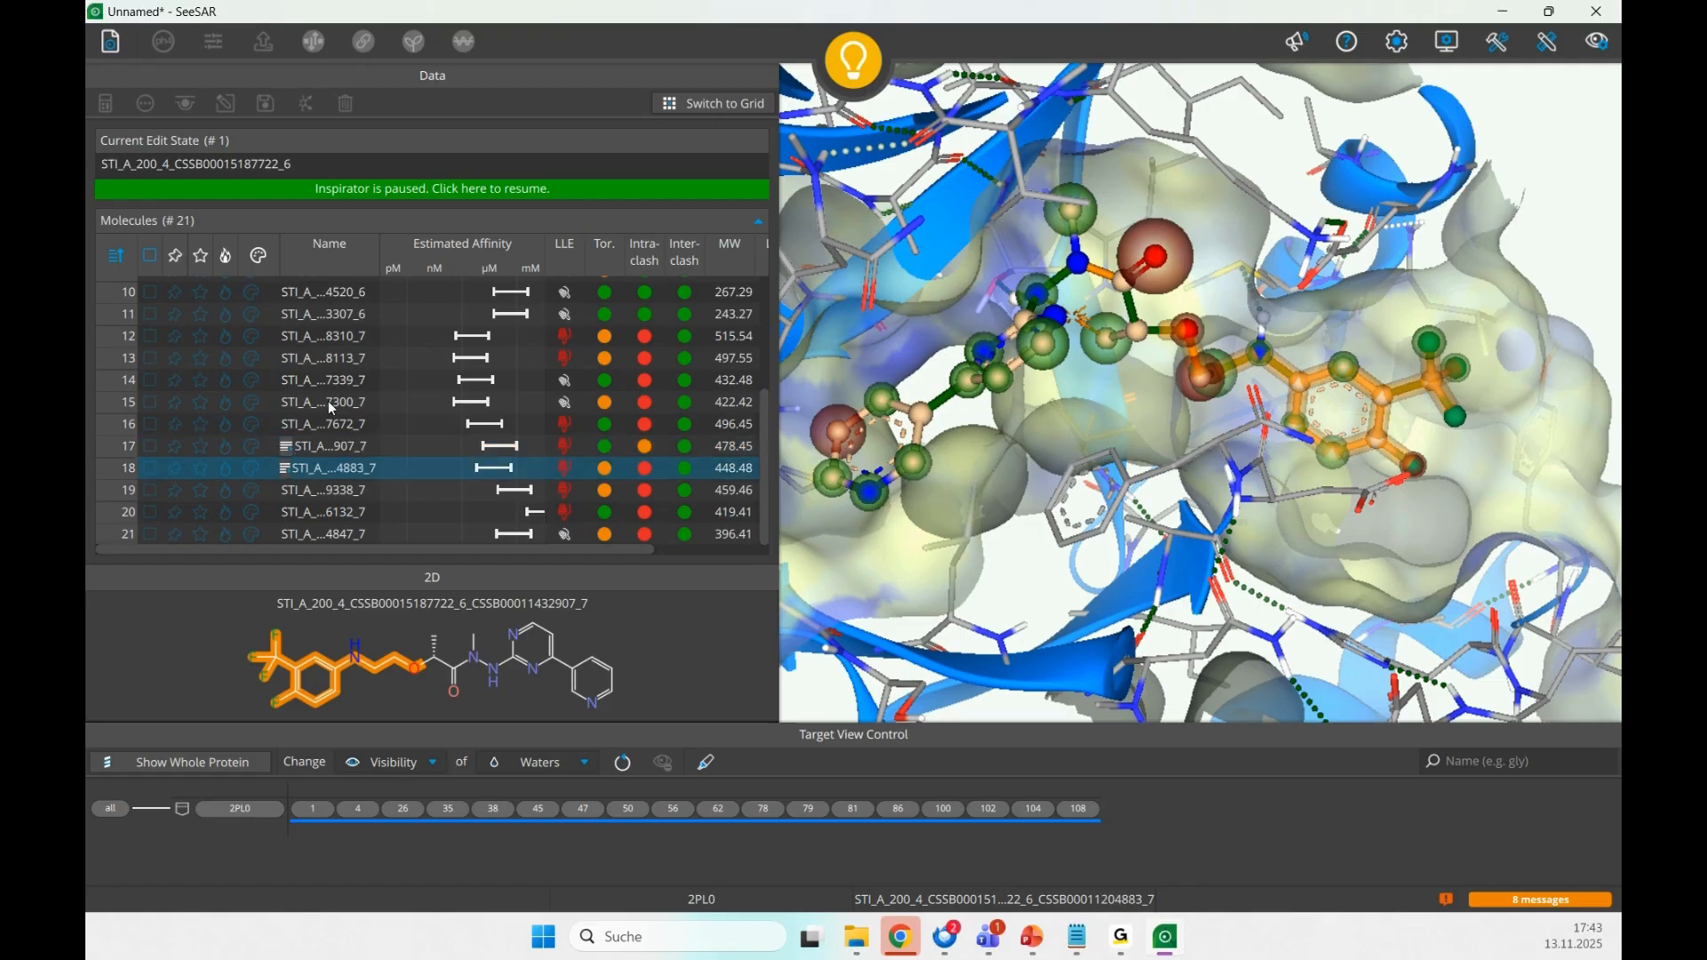
{"action": "key", "text": "Down"}
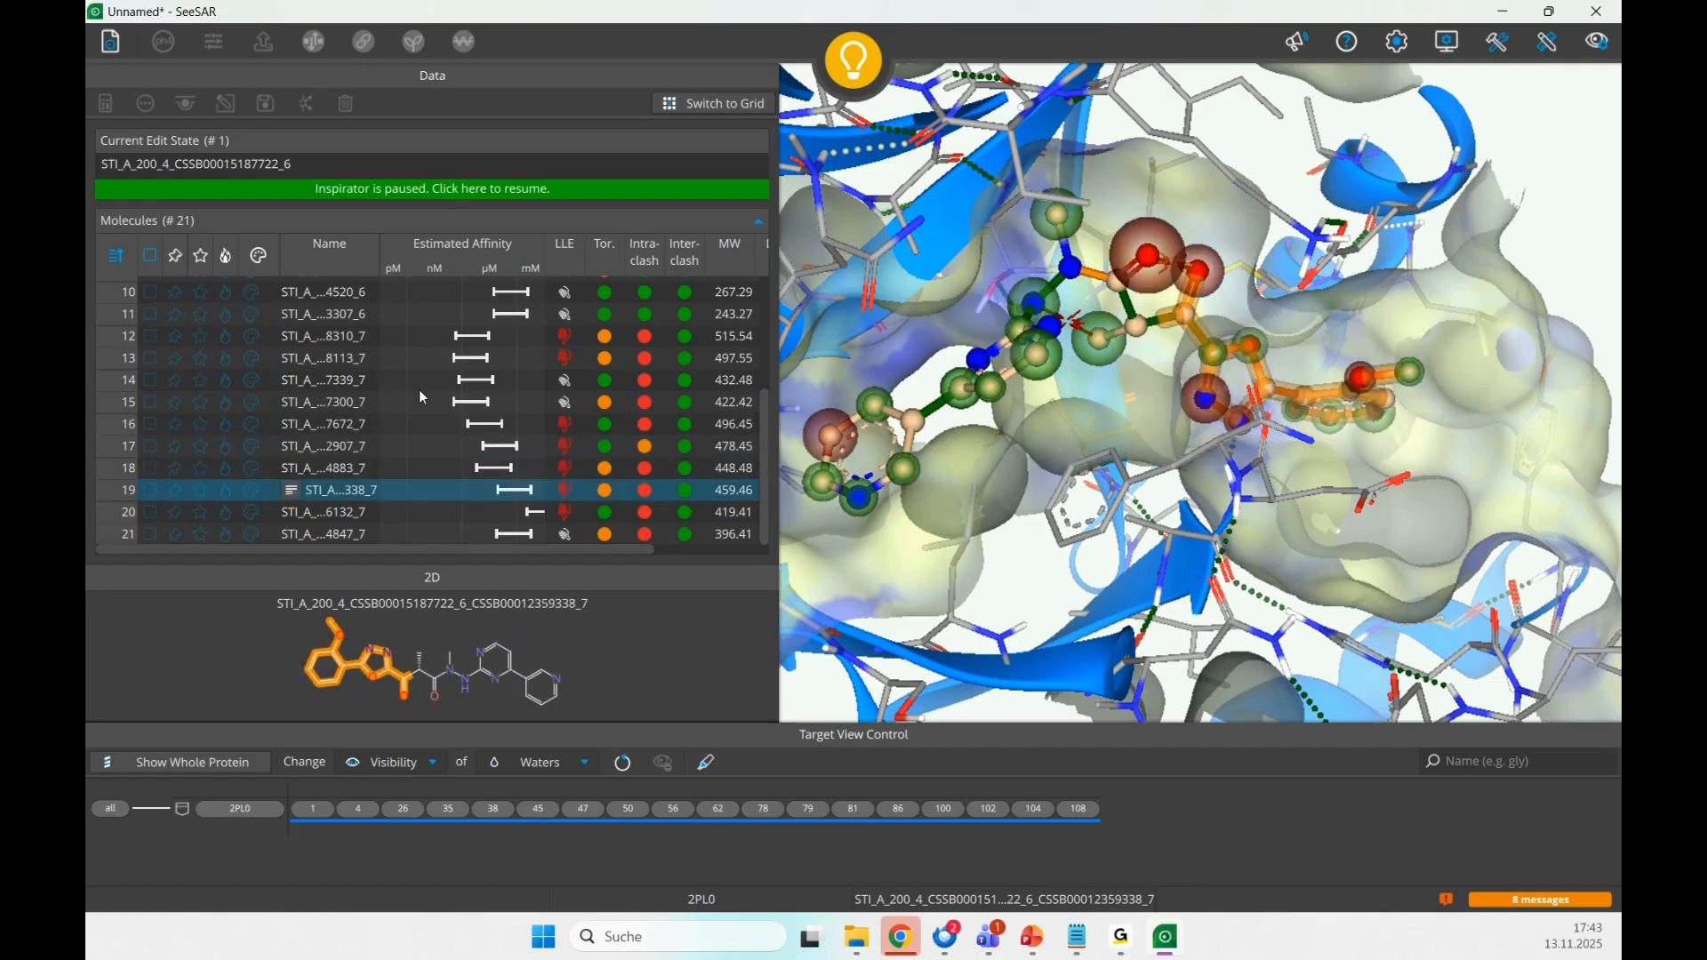
- Clear all content of the current Inspirator mode
{"action": "left_click", "coordinate": [855, 58]}
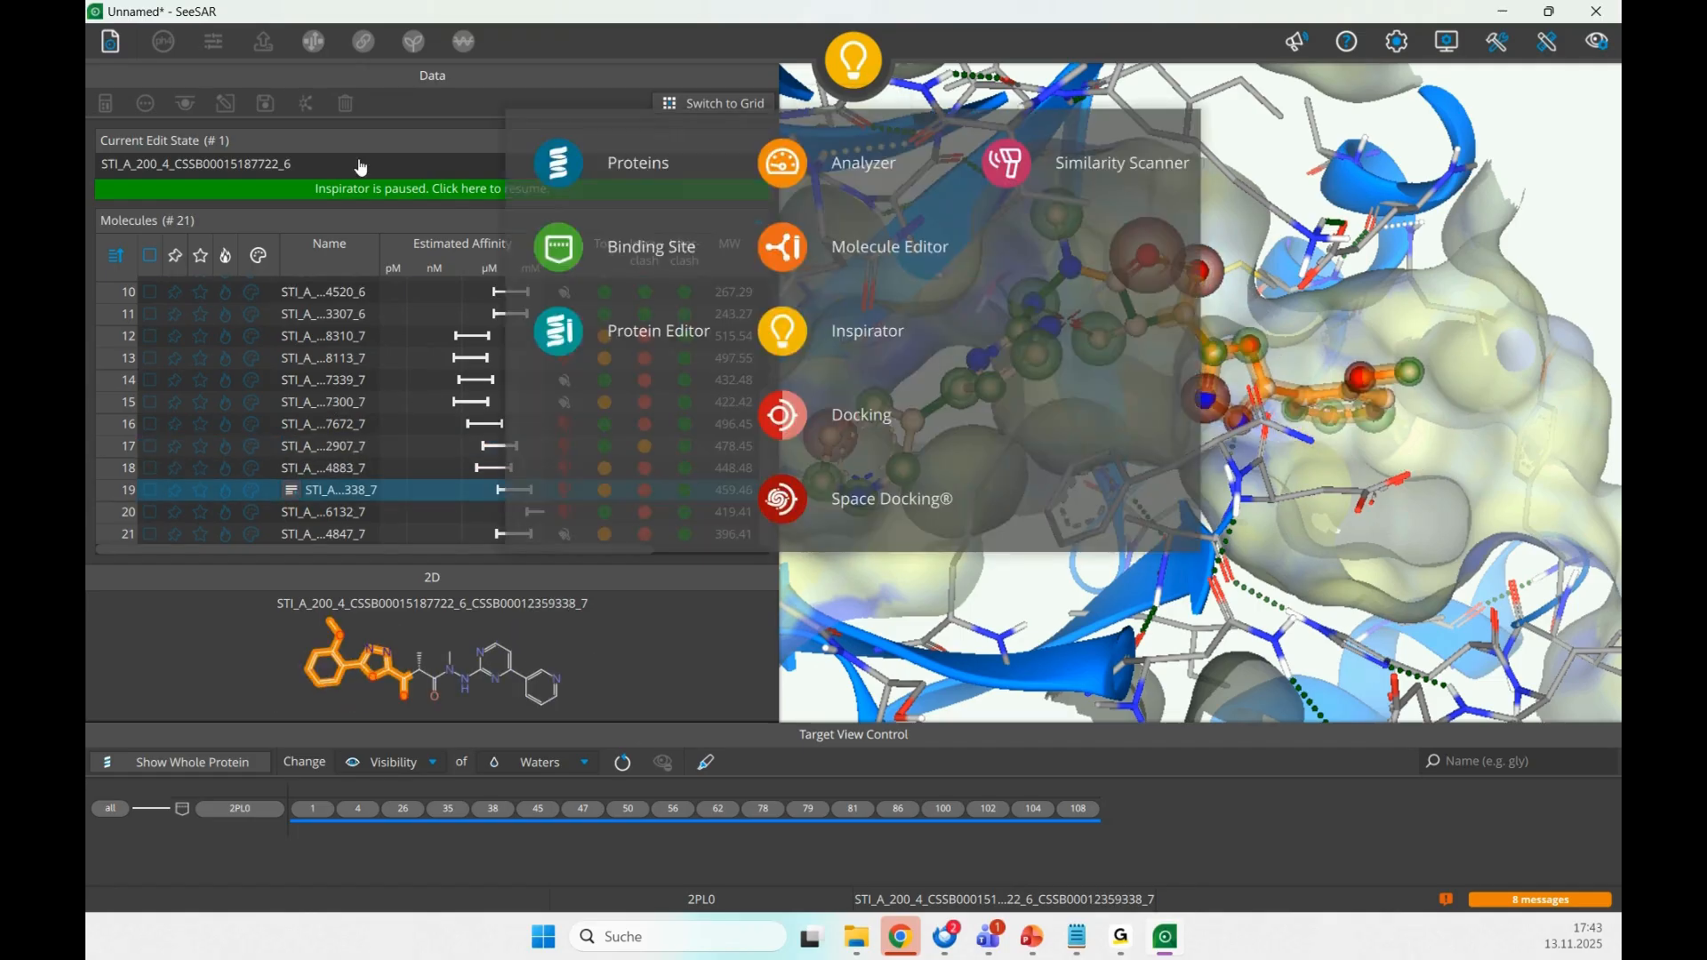
{"action": "left_click", "coordinate": [110, 41]}
{"action": "left_click", "coordinate": [178, 137]}
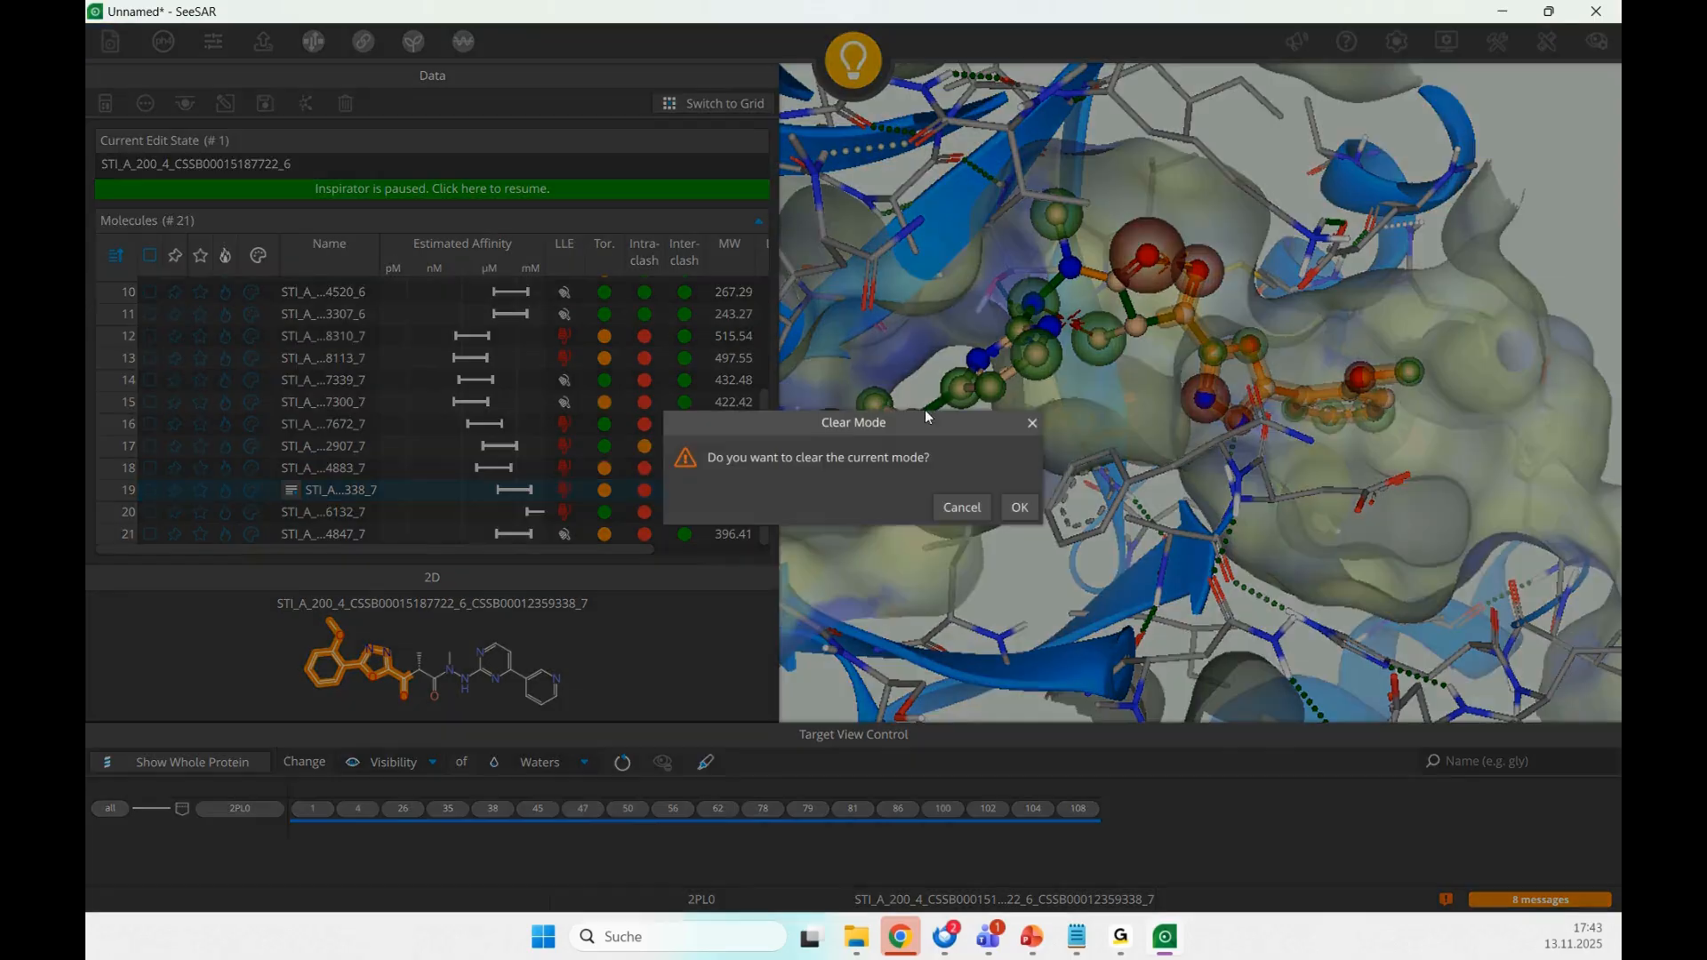
{"action": "left_click", "coordinate": [1019, 507]}
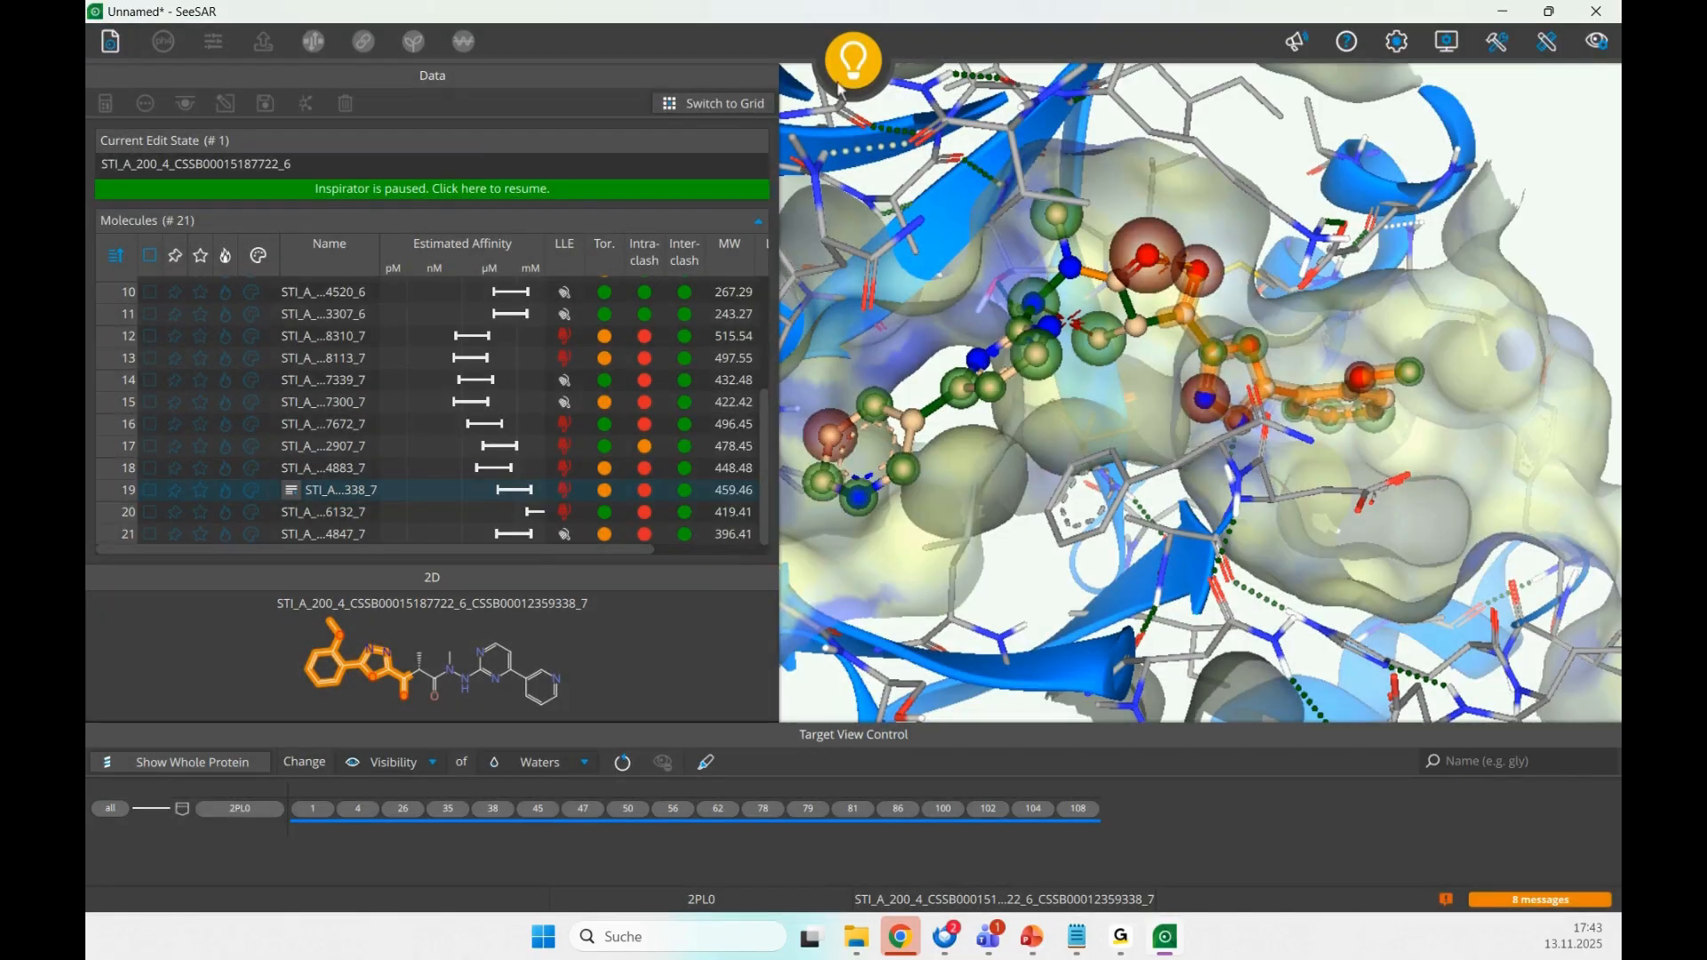
- Switch to the Molecule Editor and check the fragments STI_A_200_4 and STI_A_200_5 in the molecules table
{"action": "left_click", "coordinate": [845, 80]}
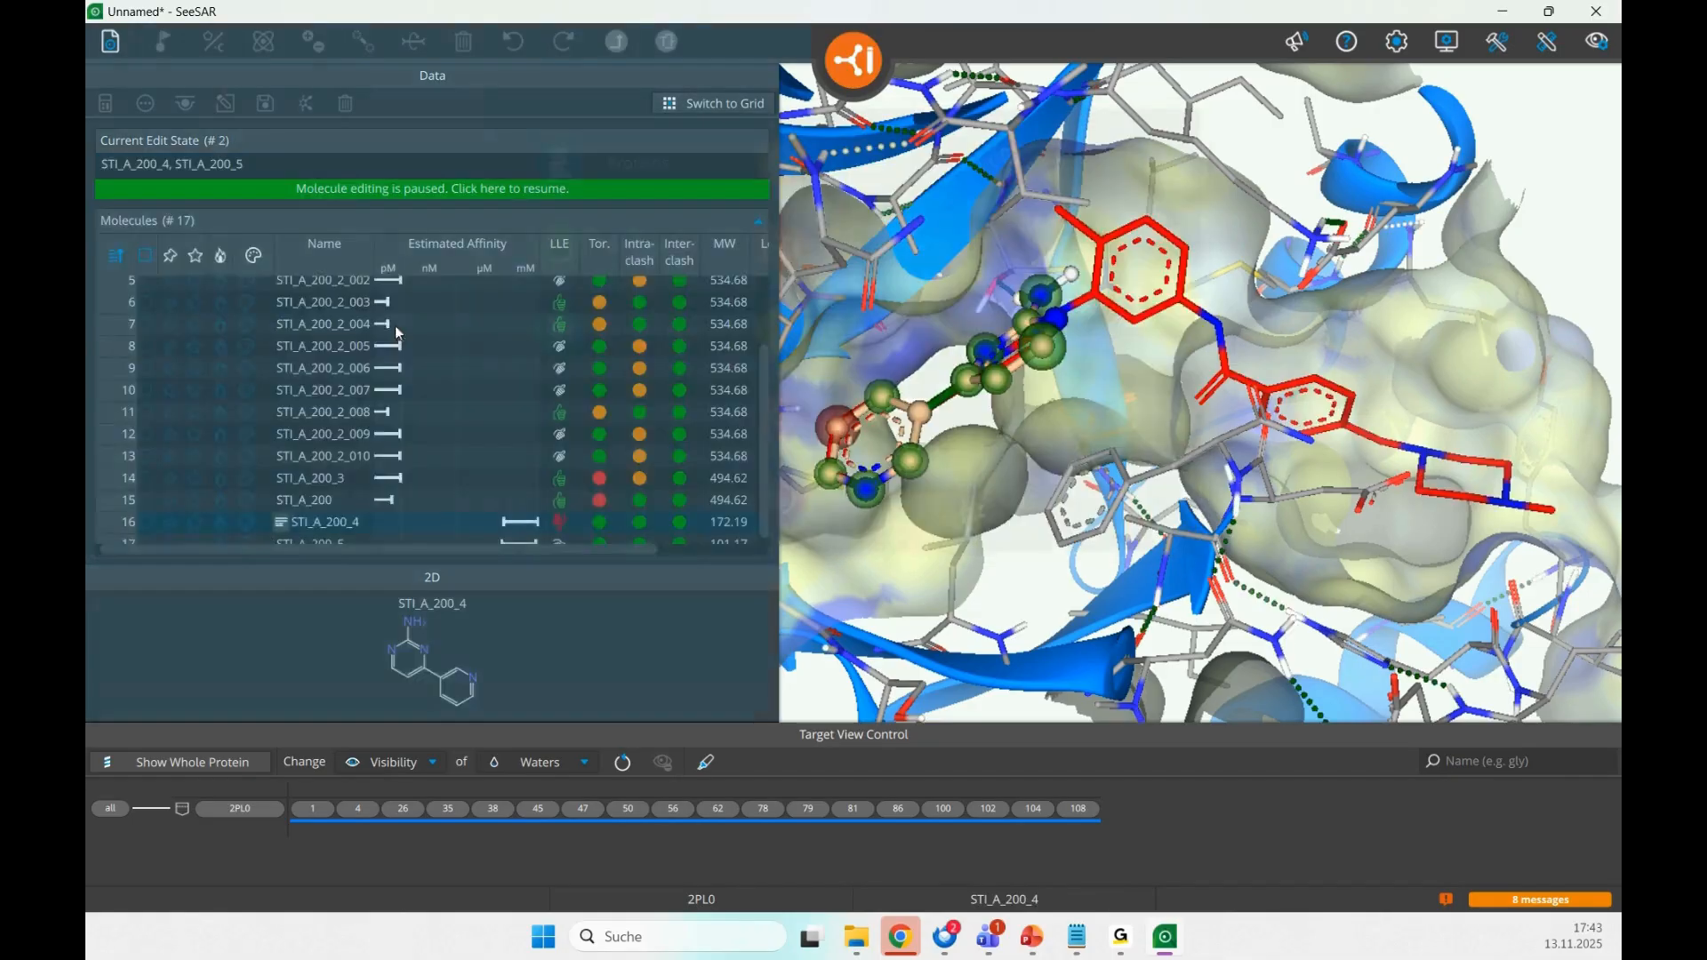
{"action": "left_click", "coordinate": [148, 515]}
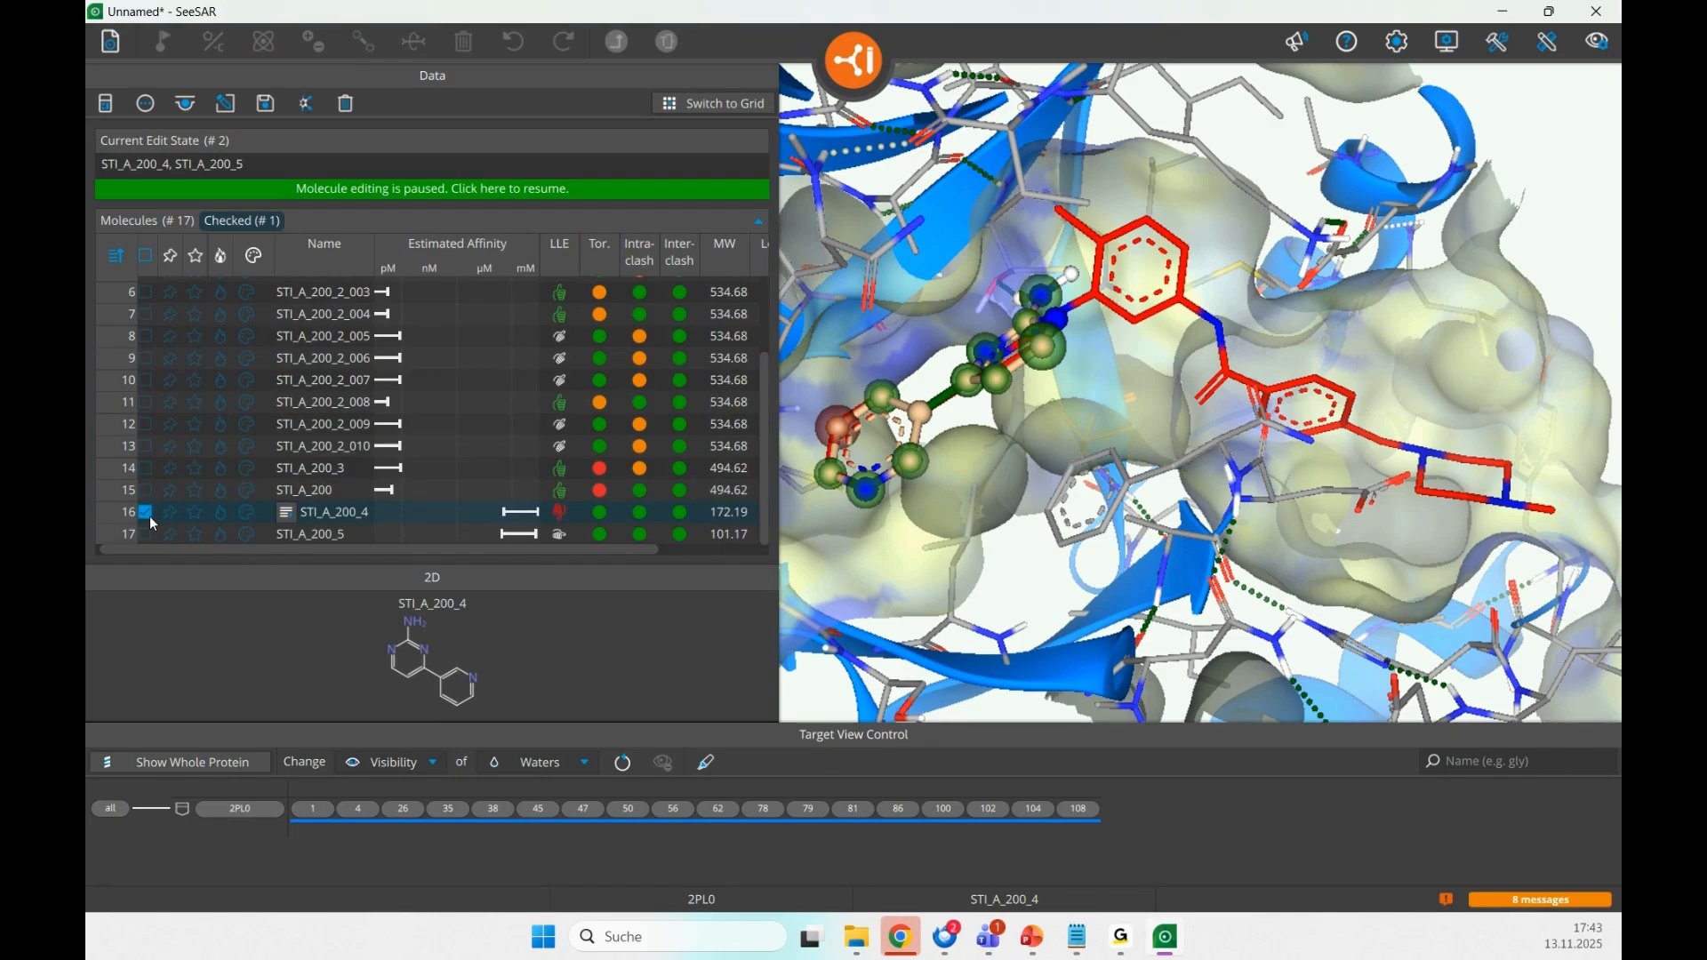
{"action": "left_click", "coordinate": [149, 530]}
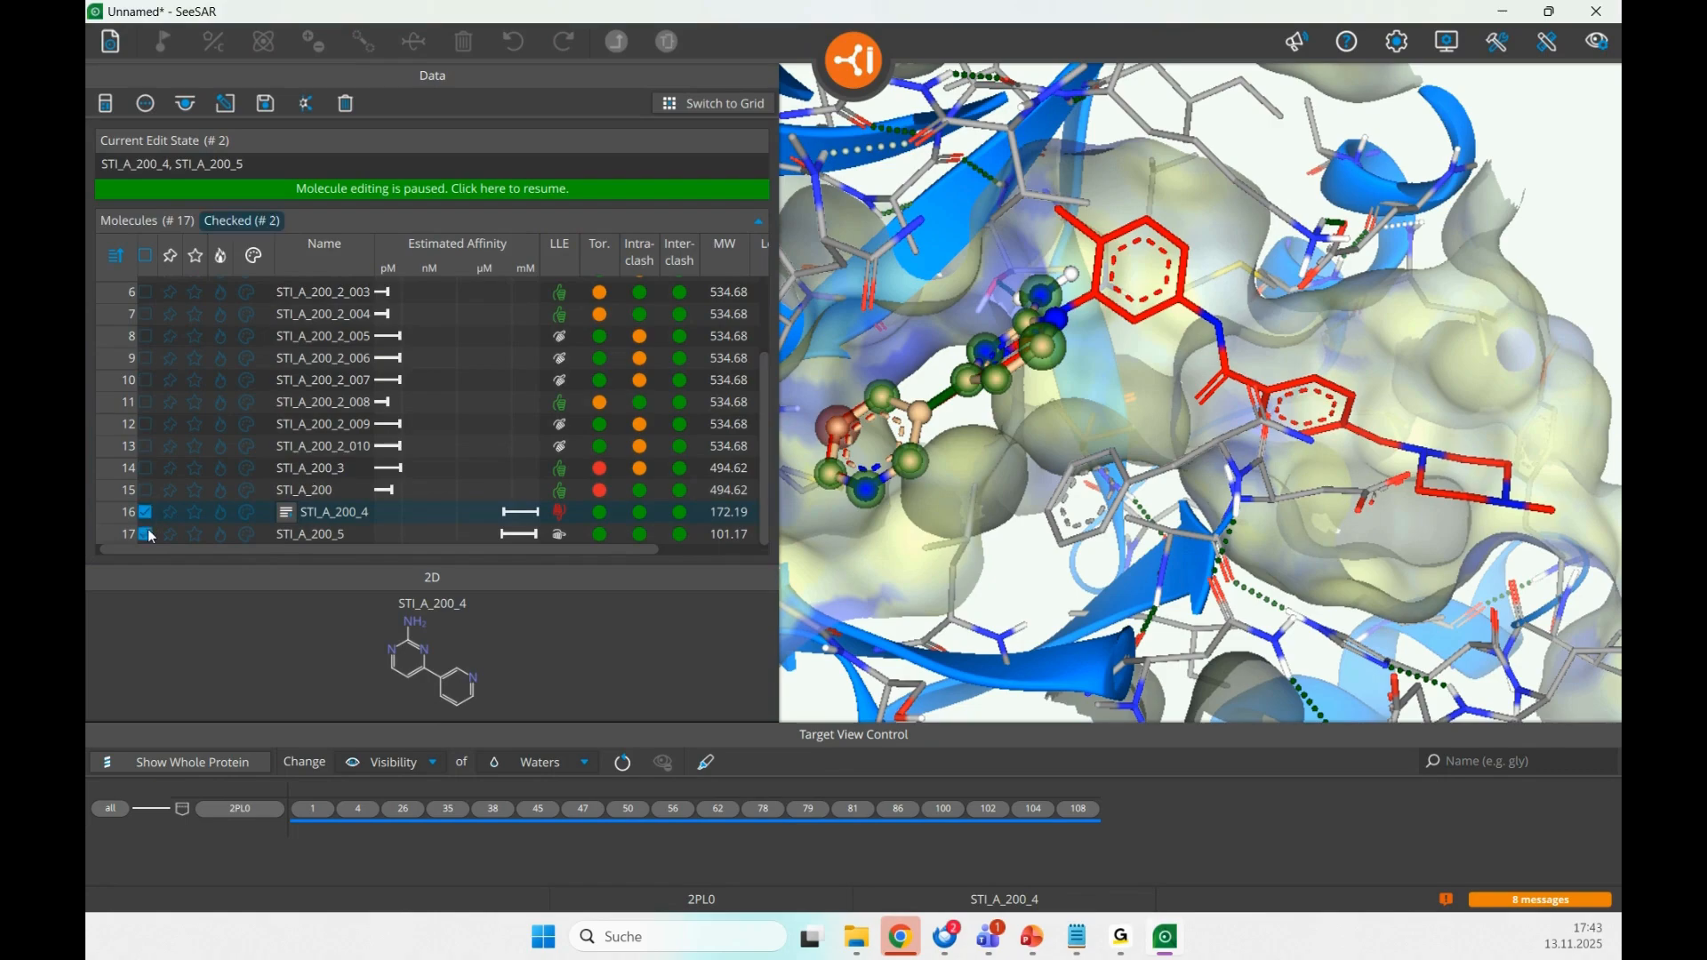
- Compare the positions of the checked fragments STI_A_200_4 and STI_A_200_5 in the pocket, and add both molecules to the Inspirator
{"action": "left_click", "coordinate": [346, 527]}
{"action": "key", "text": "Up"}
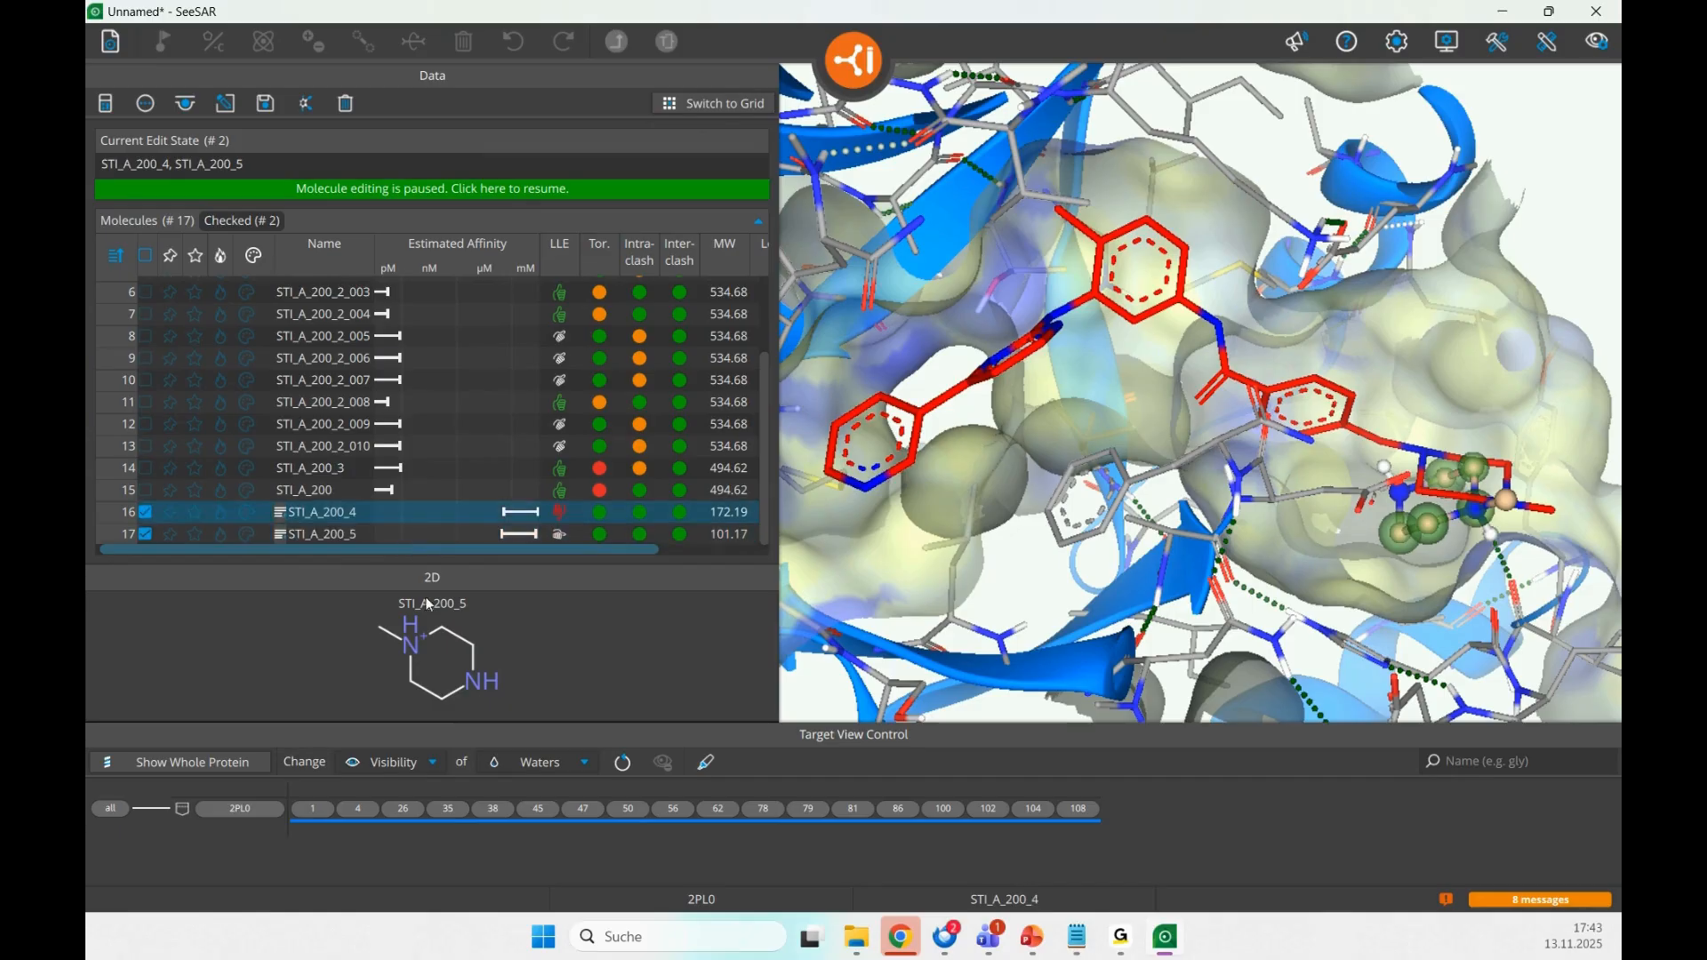
{"action": "key", "text": "Down"}
{"action": "key", "text": "Up"}
{"action": "key", "text": "Down"}
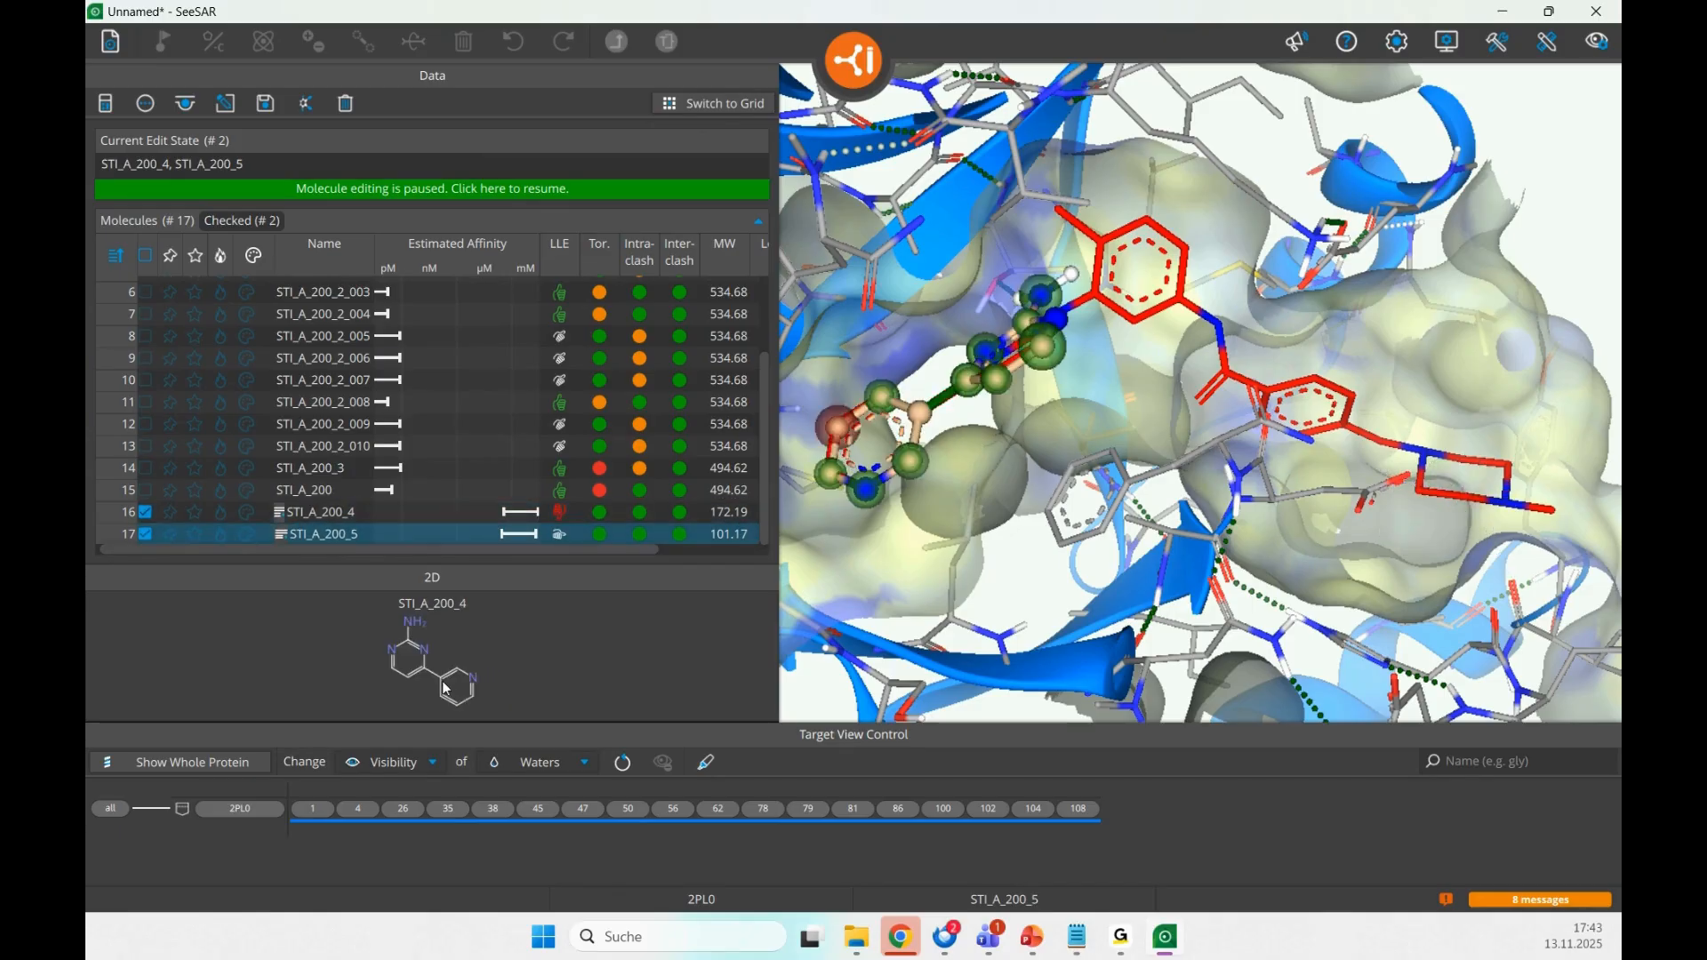
{"action": "key", "text": "Up"}
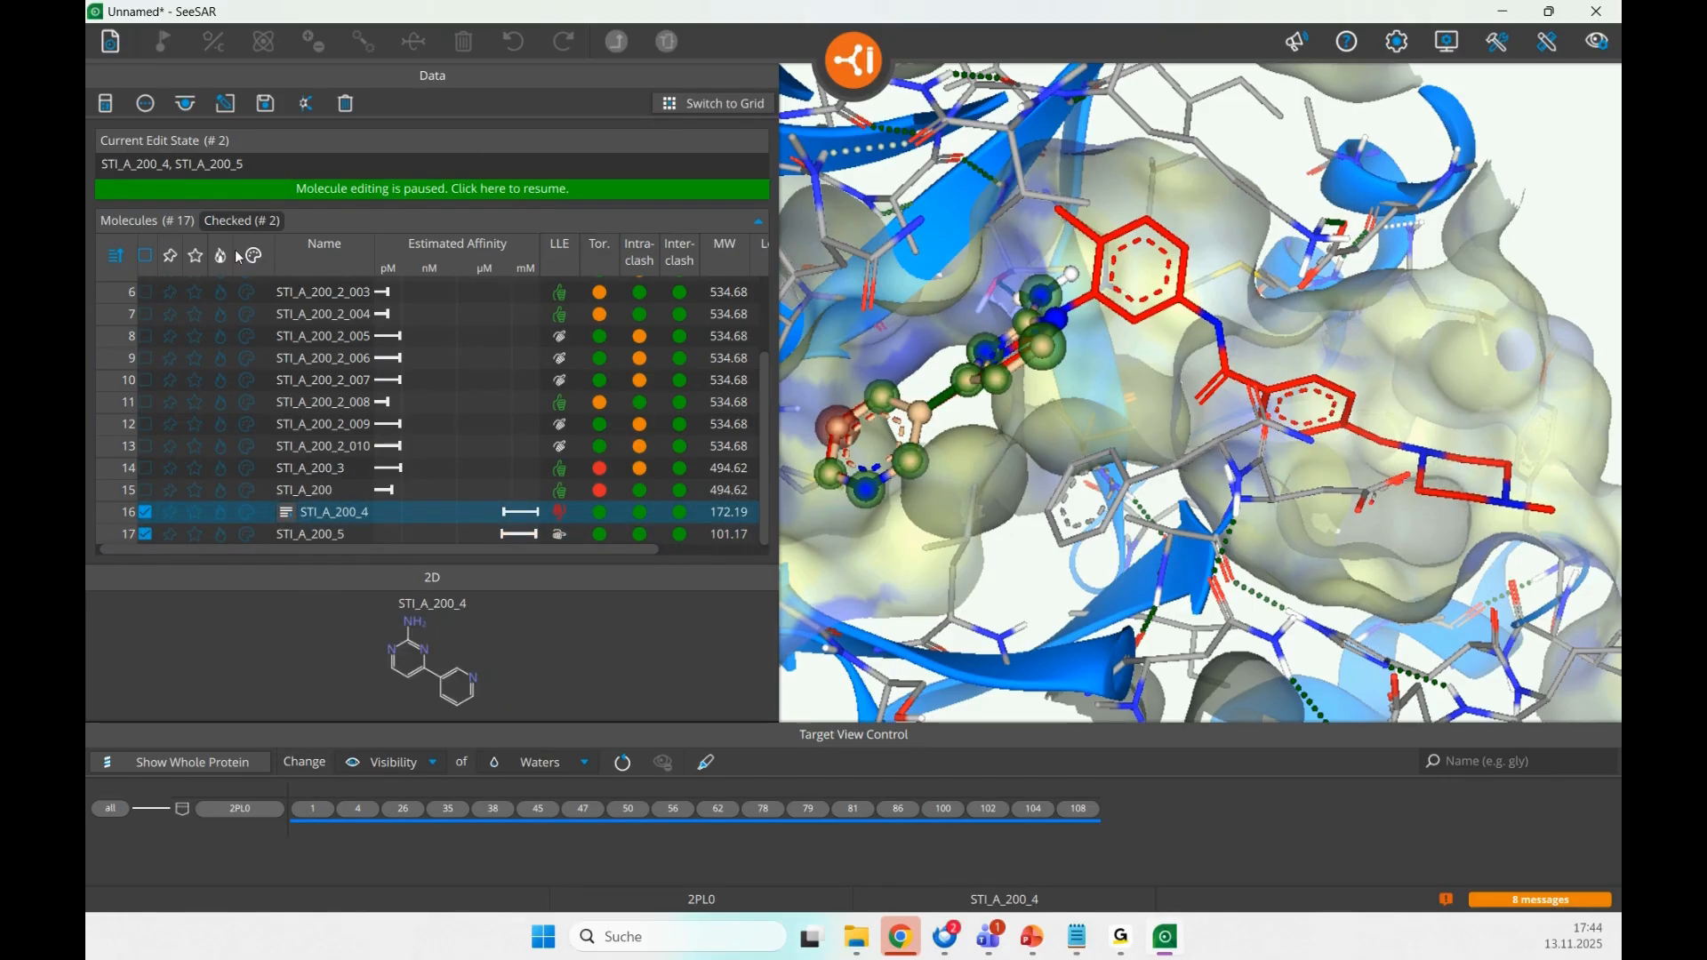
{"action": "left_click", "coordinate": [190, 108]}
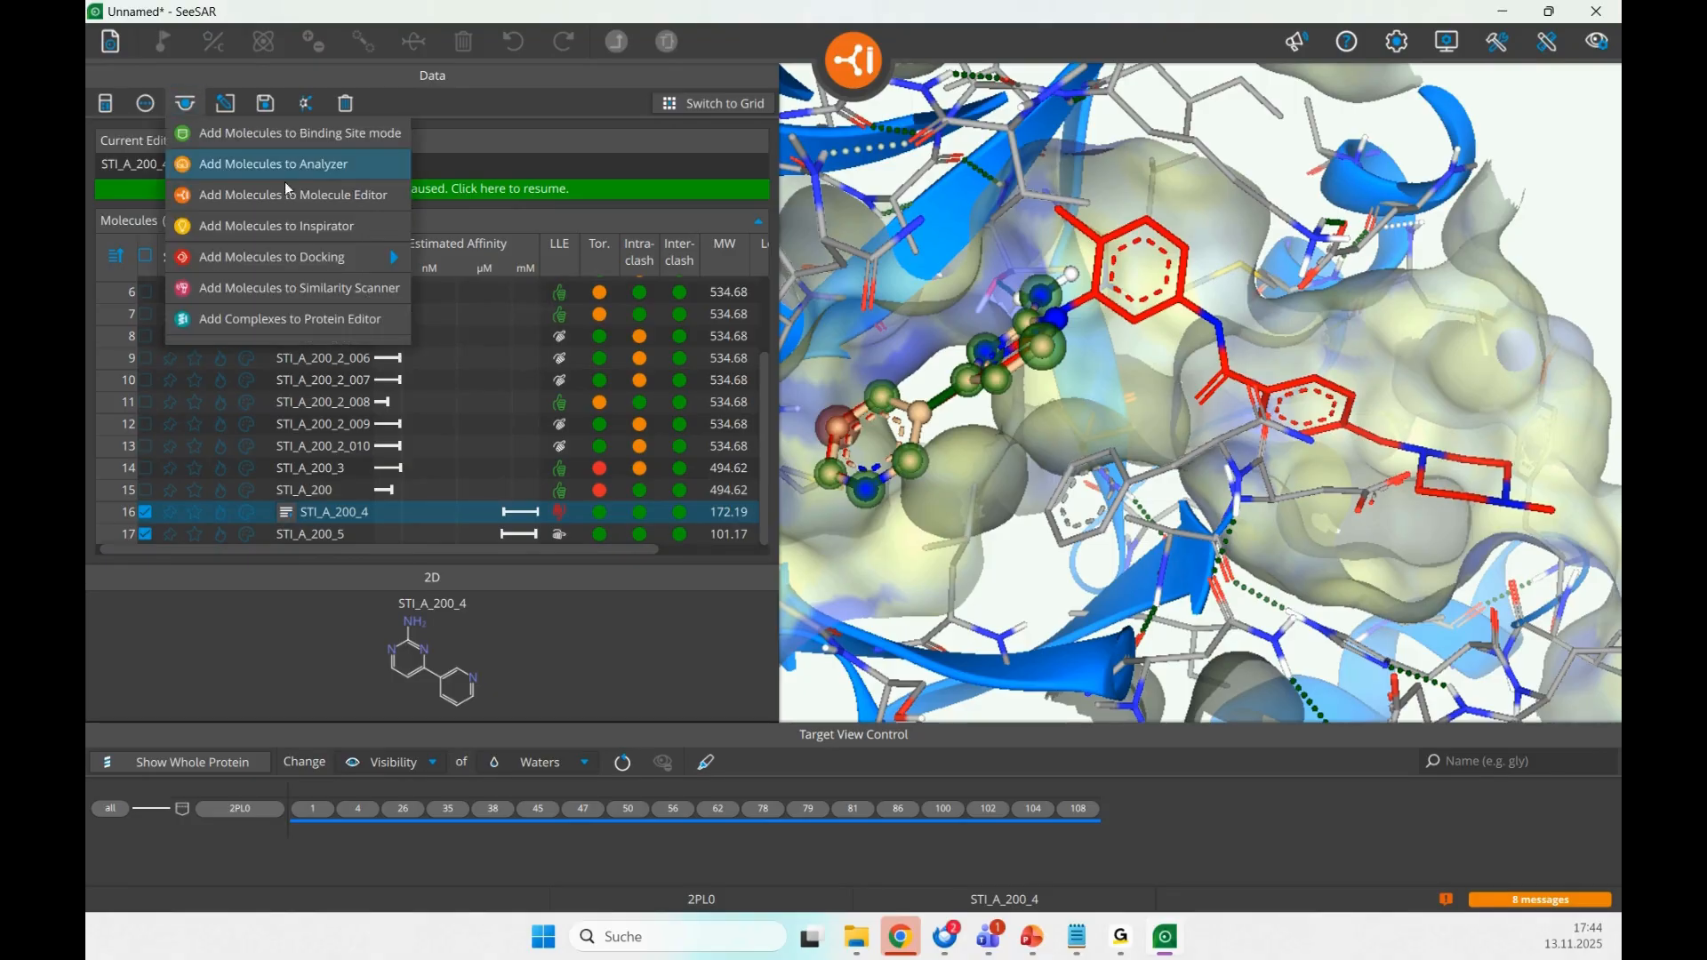
{"action": "left_click", "coordinate": [320, 229]}
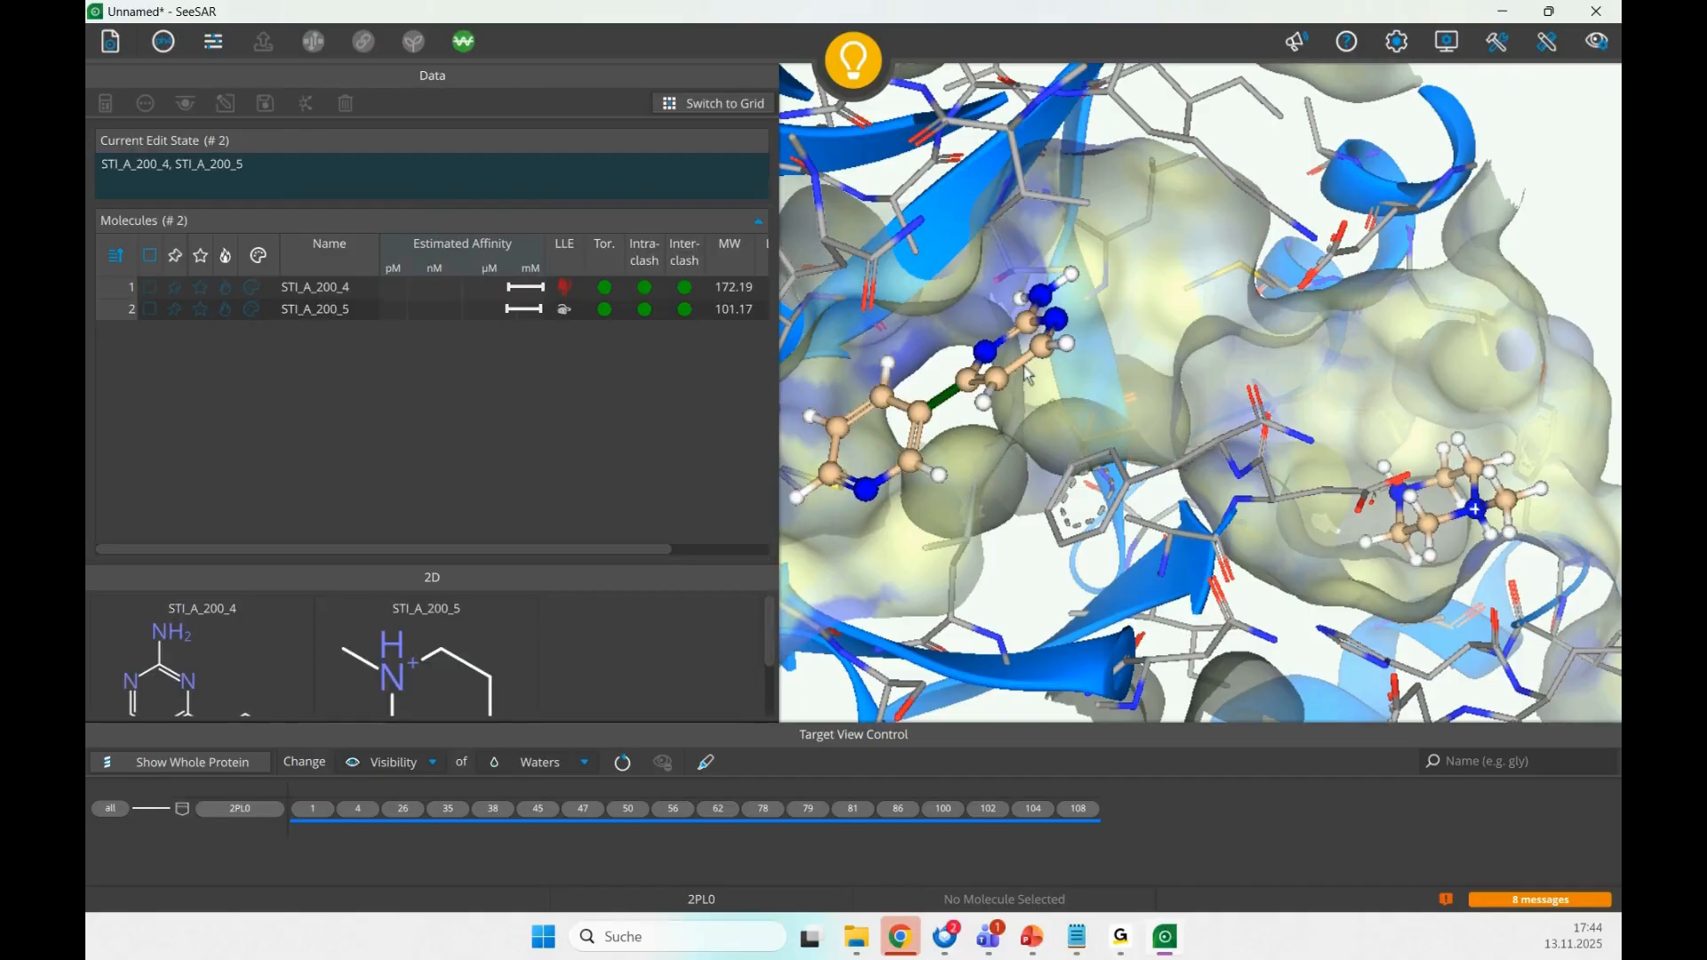
- Set linking points at the amino bond of STI_A_200_4 and the N–H bond of STI_A_200_5's piperazine, and run the fragment linking
{"action": "left_click_drag", "start_coordinate": [1166, 412], "coordinate": [1007, 313]}
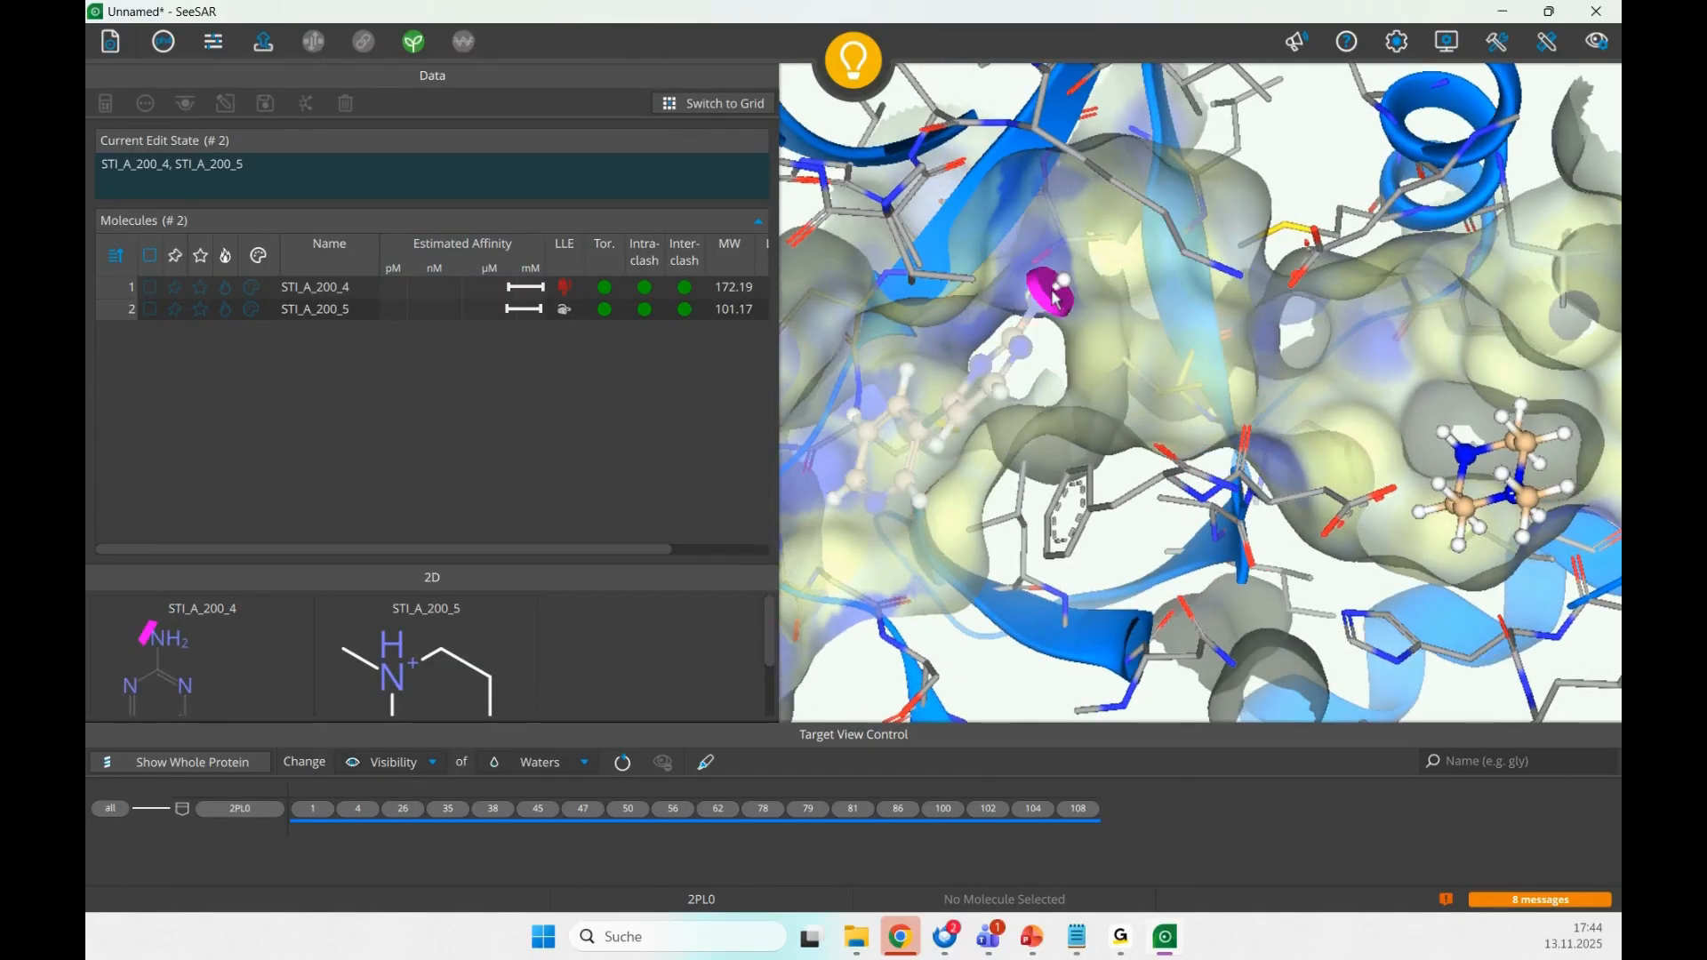
{"action": "left_click", "coordinate": [1027, 326]}
{"action": "left_click_drag", "start_coordinate": [1029, 327], "coordinate": [1099, 421]}
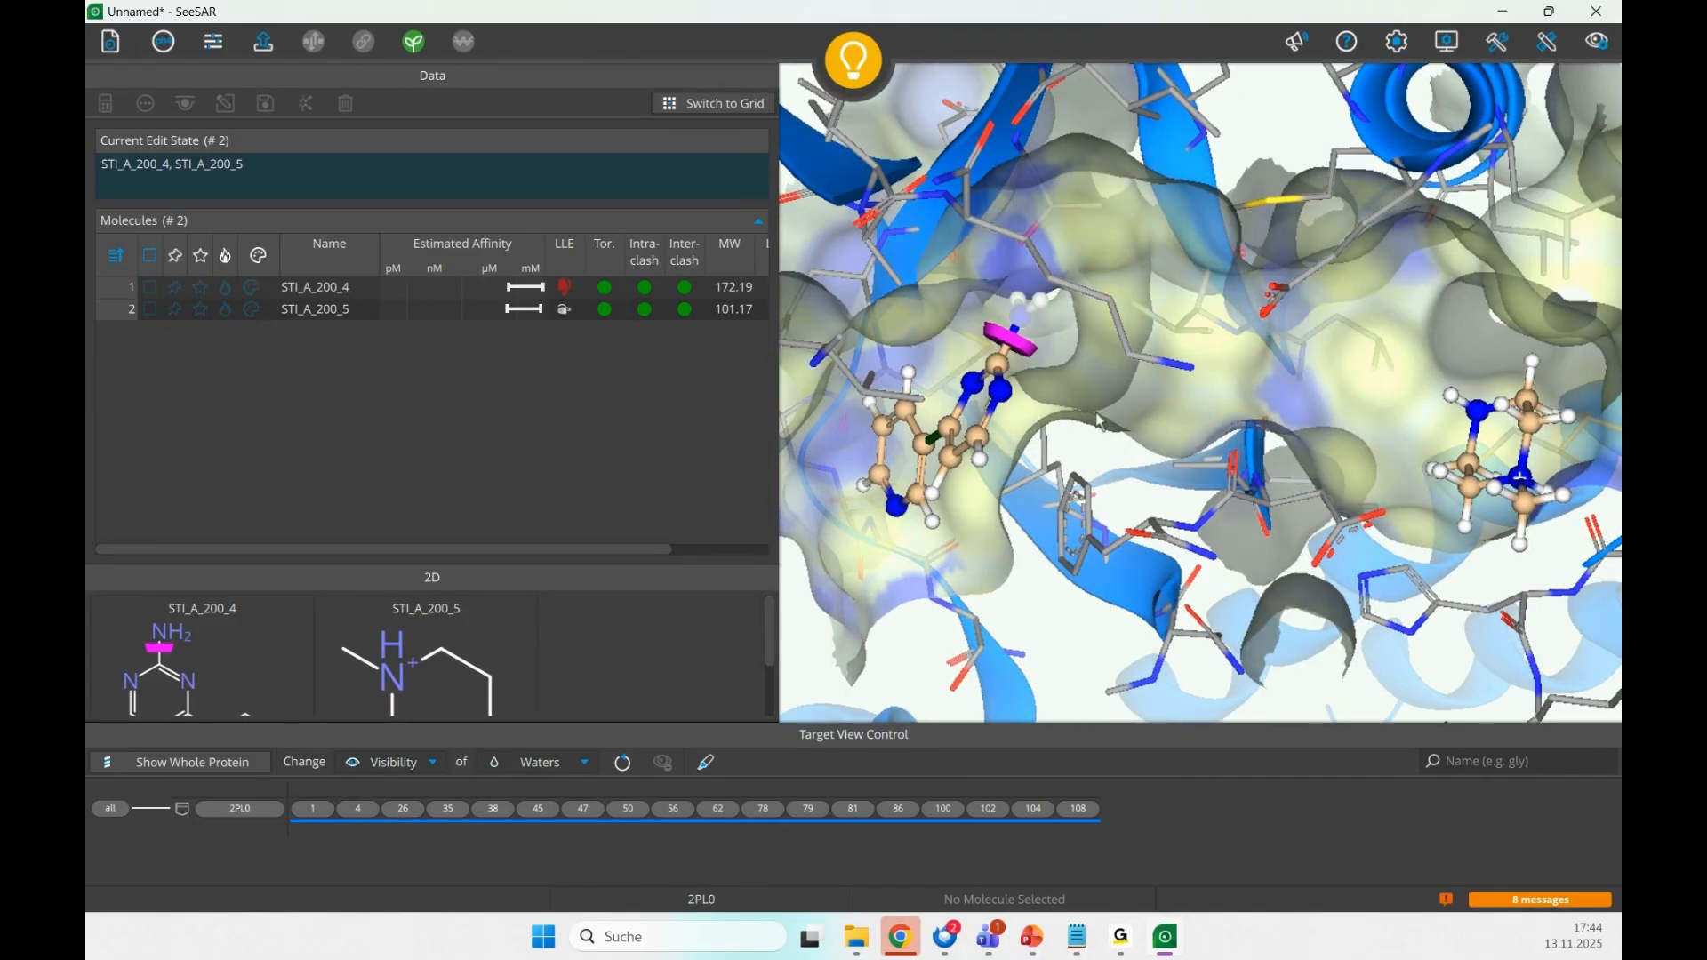
{"action": "left_click", "coordinate": [1467, 411]}
{"action": "mouse_move", "coordinate": [1188, 464]}
{"action": "left_mouse_down"}
{"action": "mouse_move", "coordinate": [1262, 378]}
{"action": "mouse_move", "coordinate": [1250, 364]}
{"action": "left_mouse_up"}
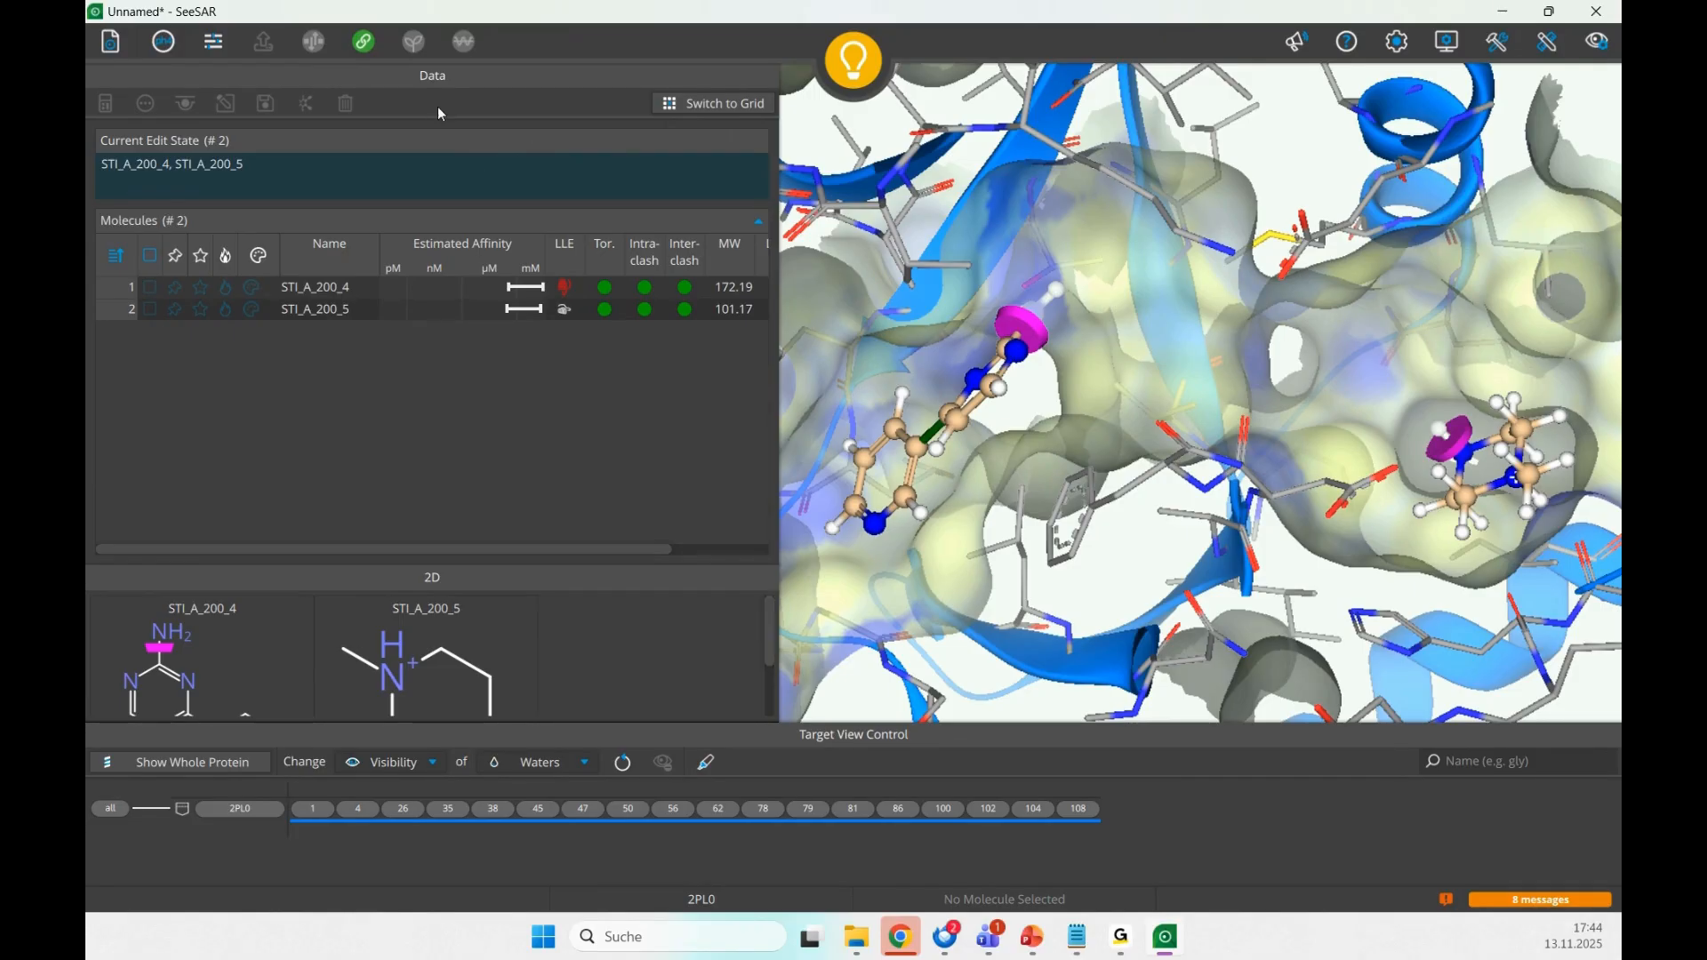
{"action": "left_click", "coordinate": [379, 52]}
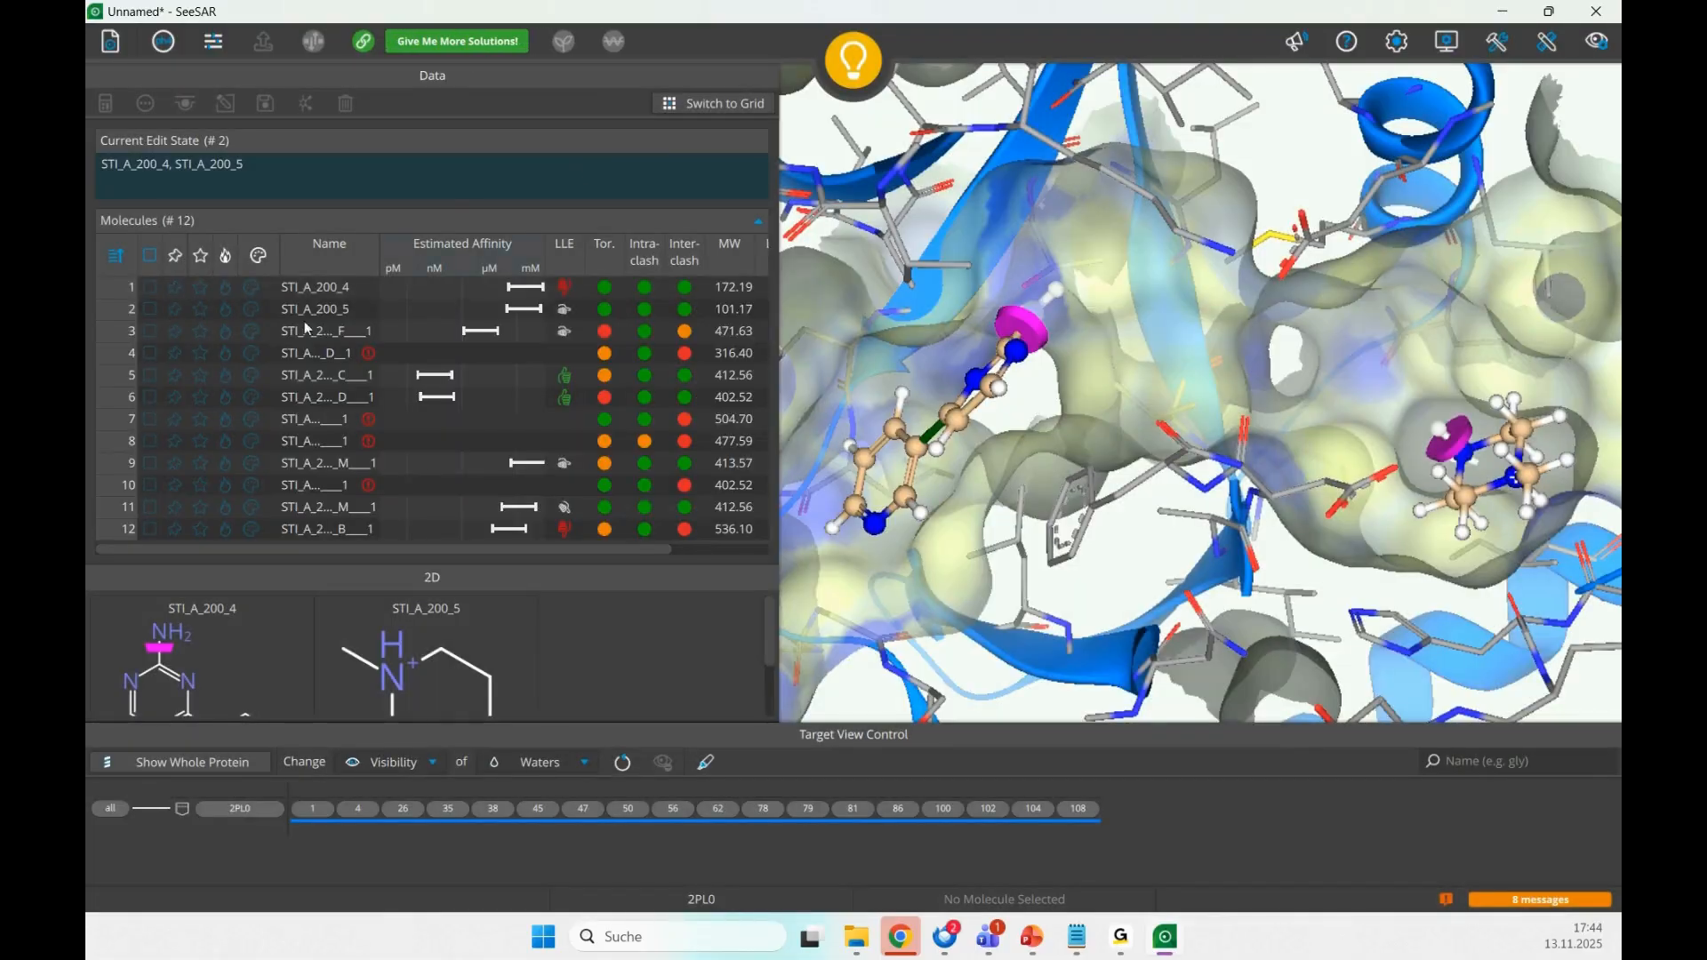
- Examine the linked results in rows 3 to 8 with an enlarged 2D structure view, checking how their linkers bridge the two fragments
{"action": "left_click", "coordinate": [294, 315]}
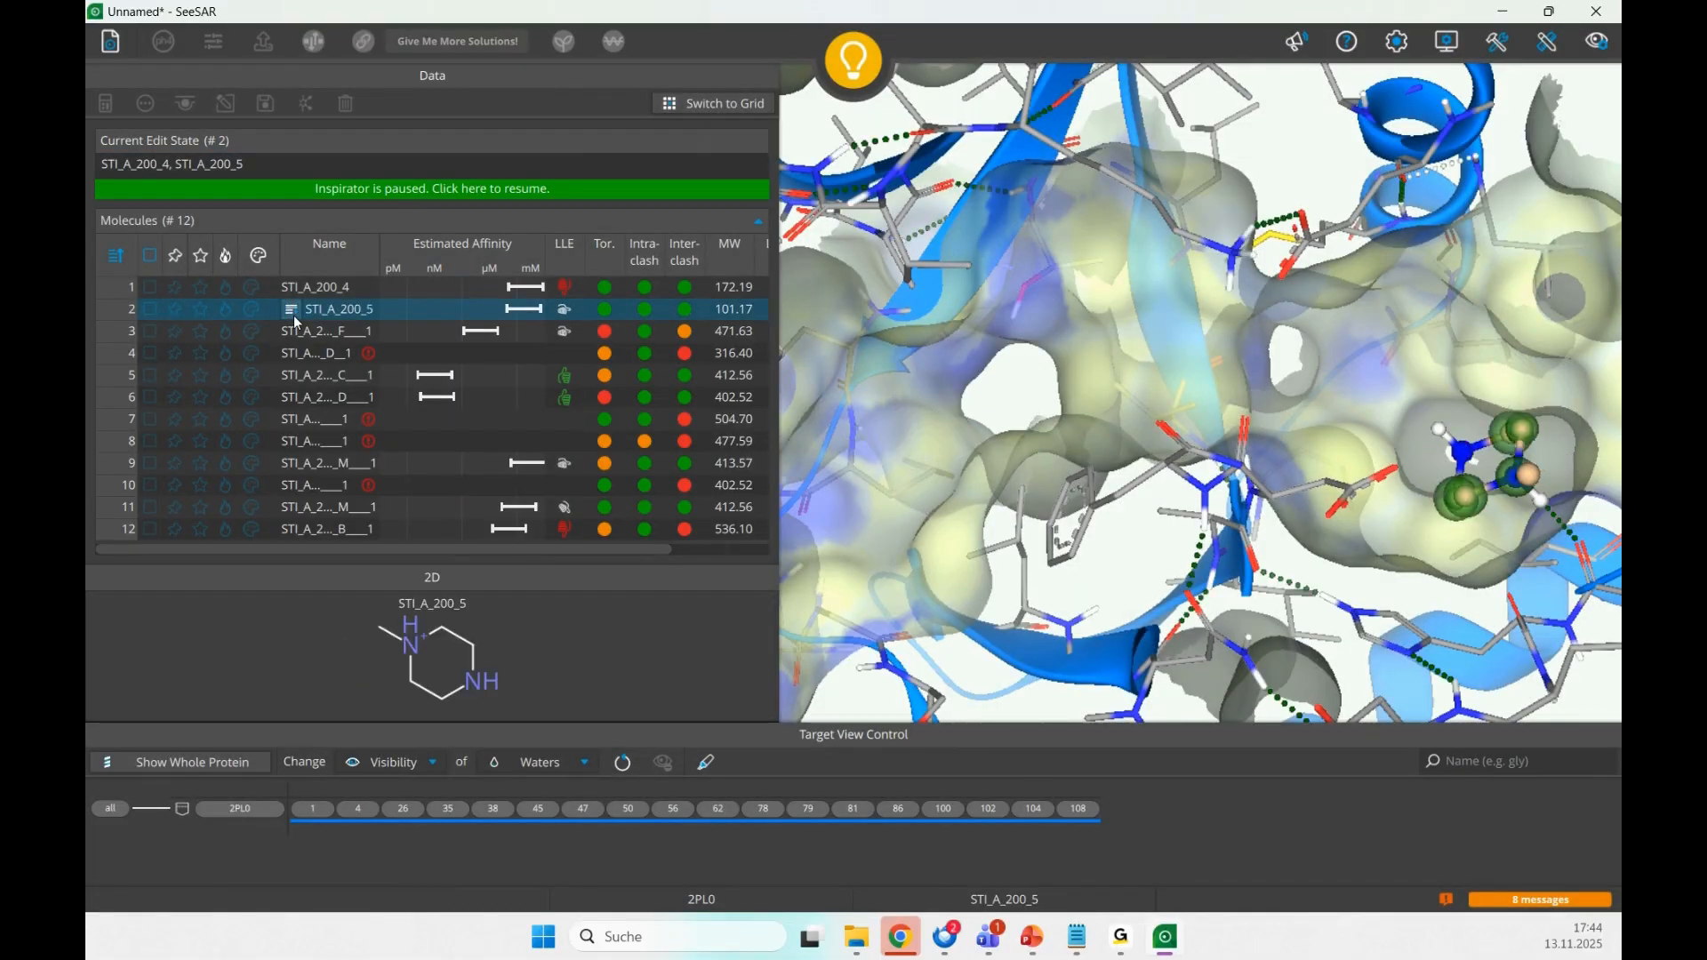
{"action": "left_click", "coordinate": [297, 331]}
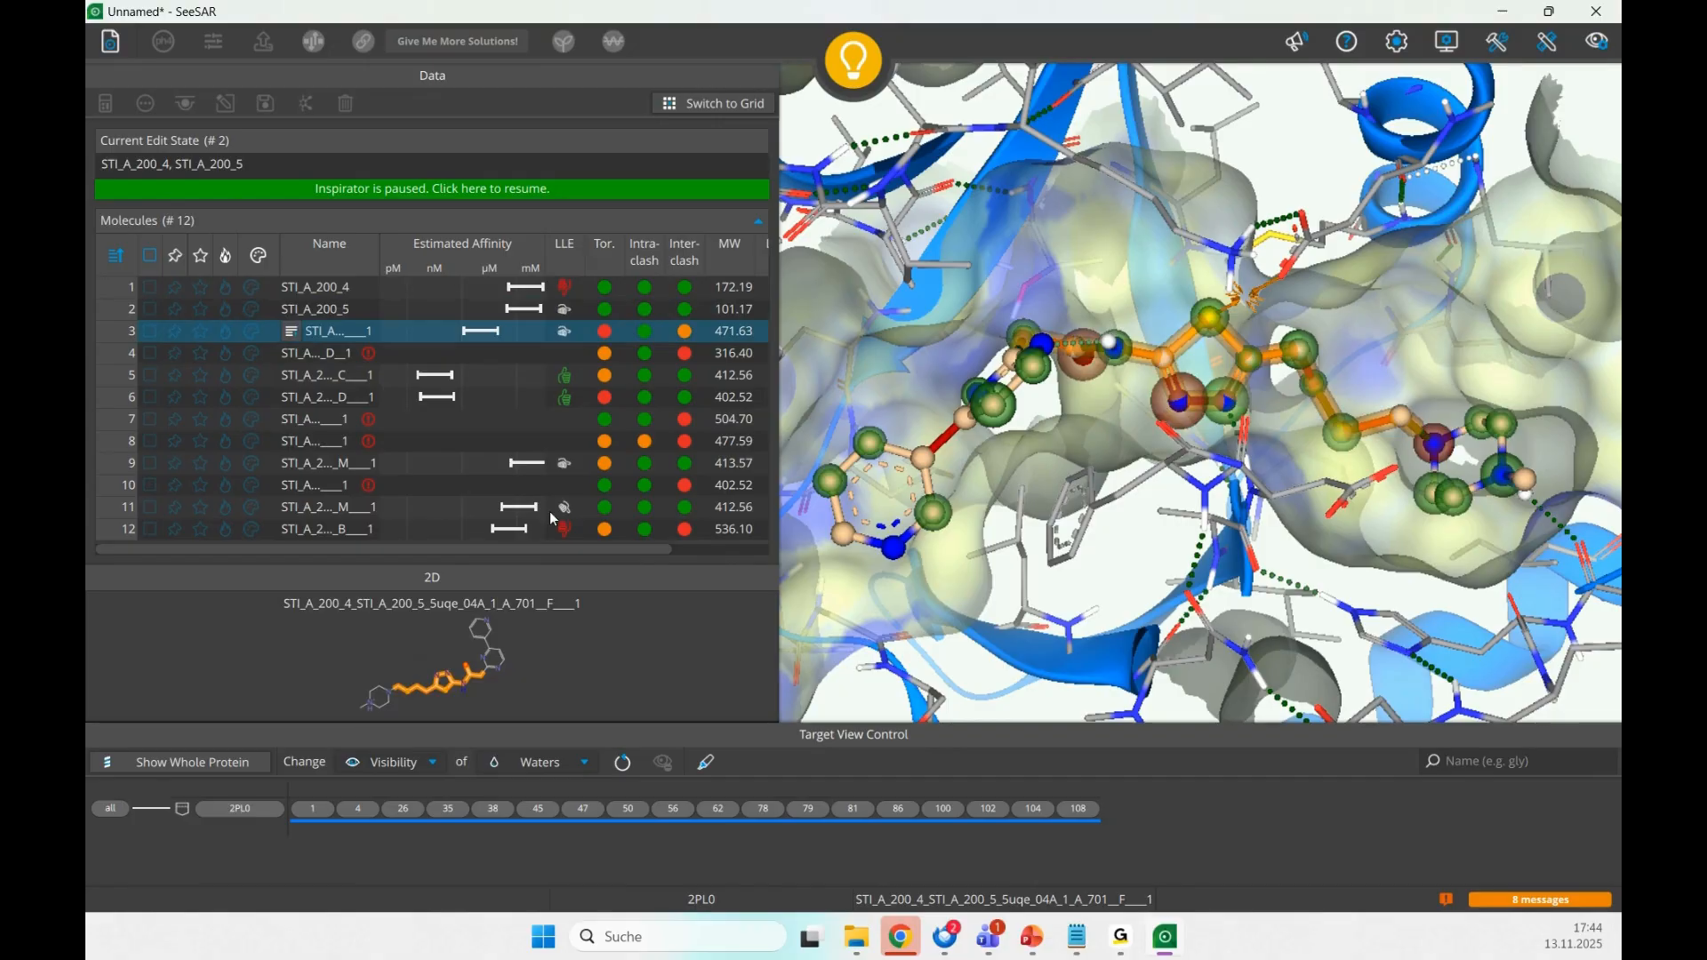
{"action": "left_click_drag", "start_coordinate": [1196, 472], "coordinate": [996, 551]}
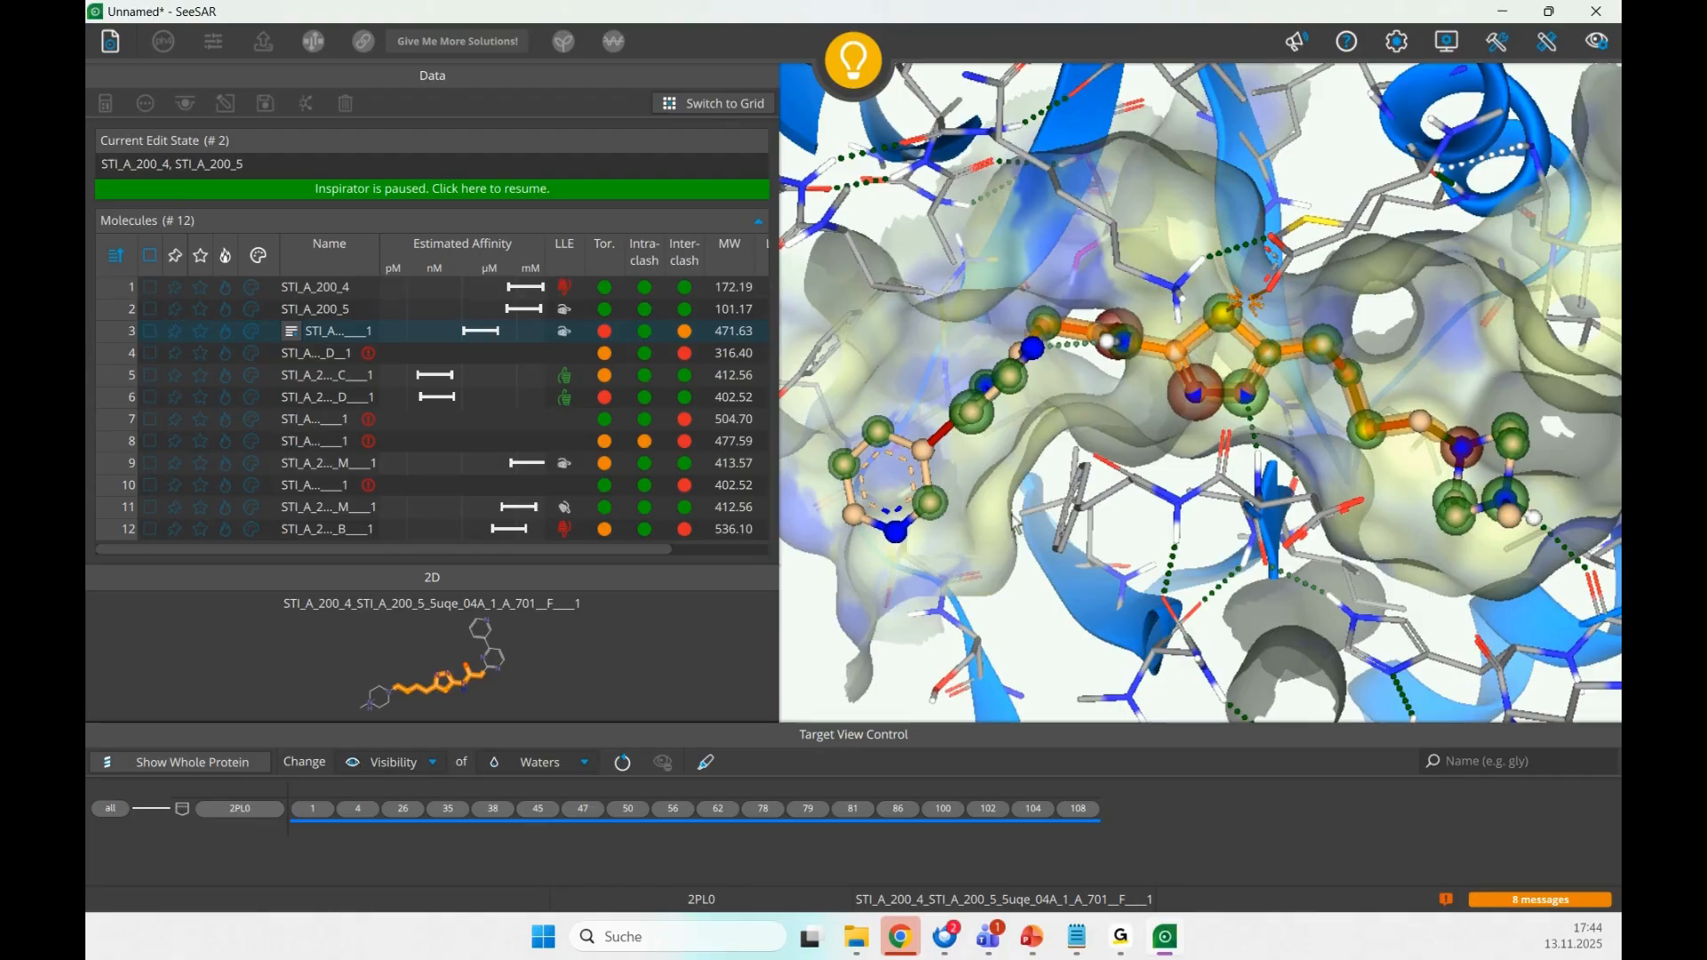
{"action": "key", "text": "Down"}
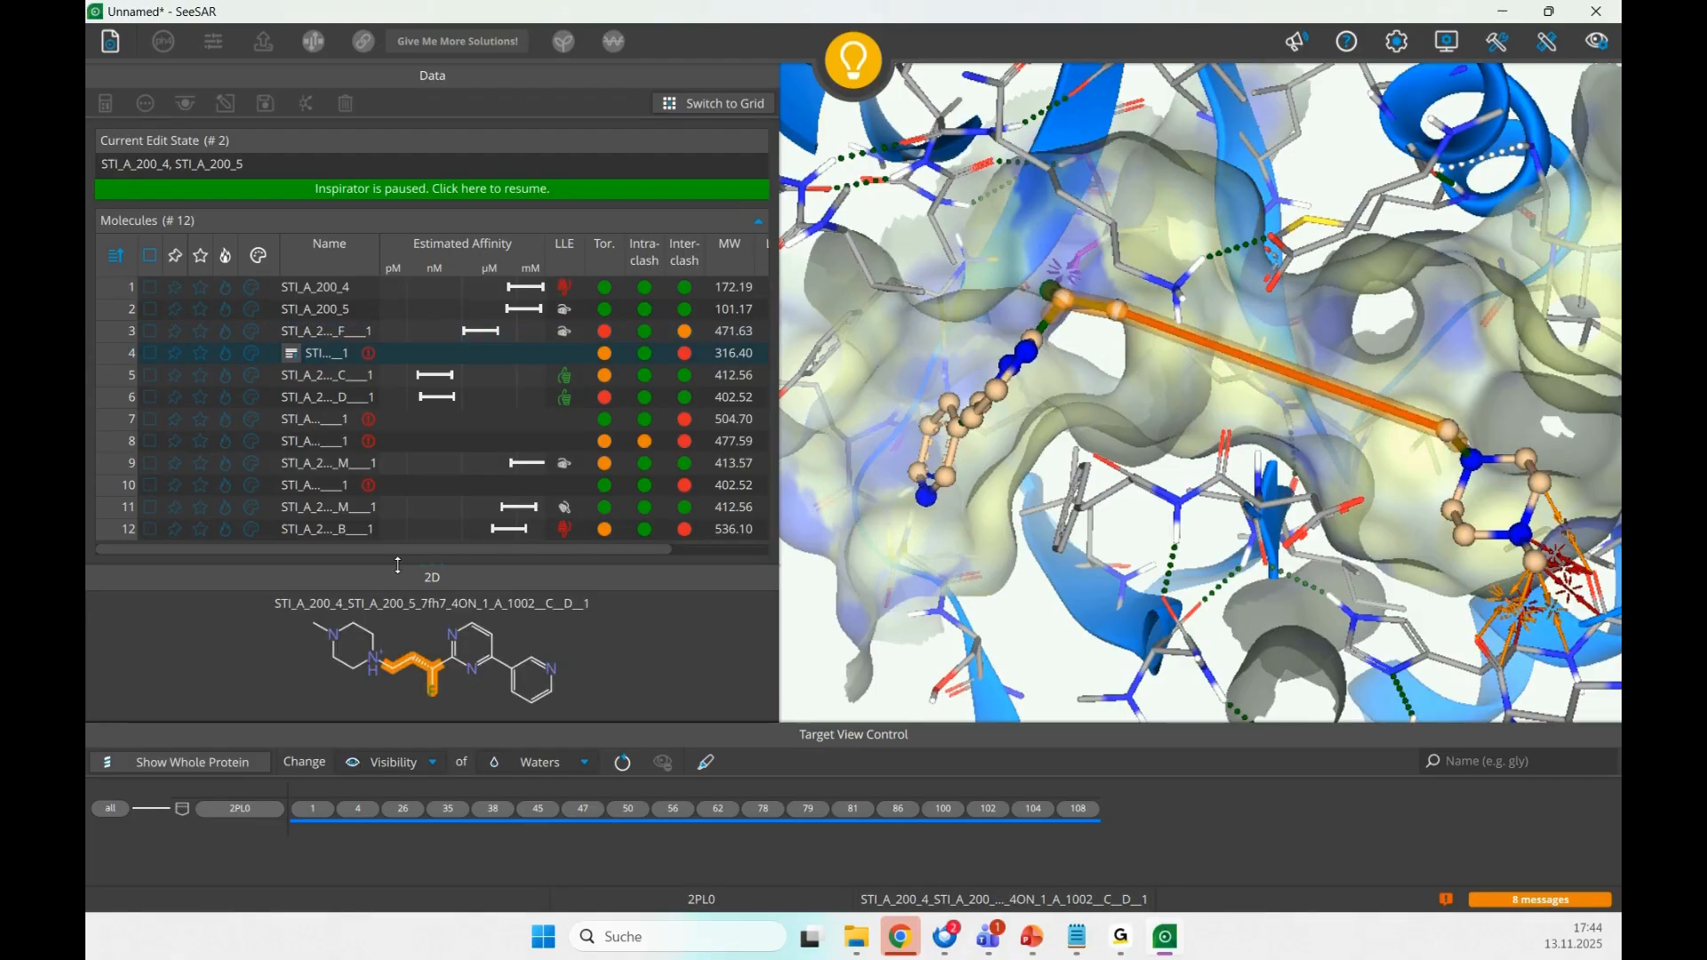
{"action": "left_click_drag", "start_coordinate": [398, 566], "coordinate": [399, 473]}
{"action": "key", "text": "Down"}
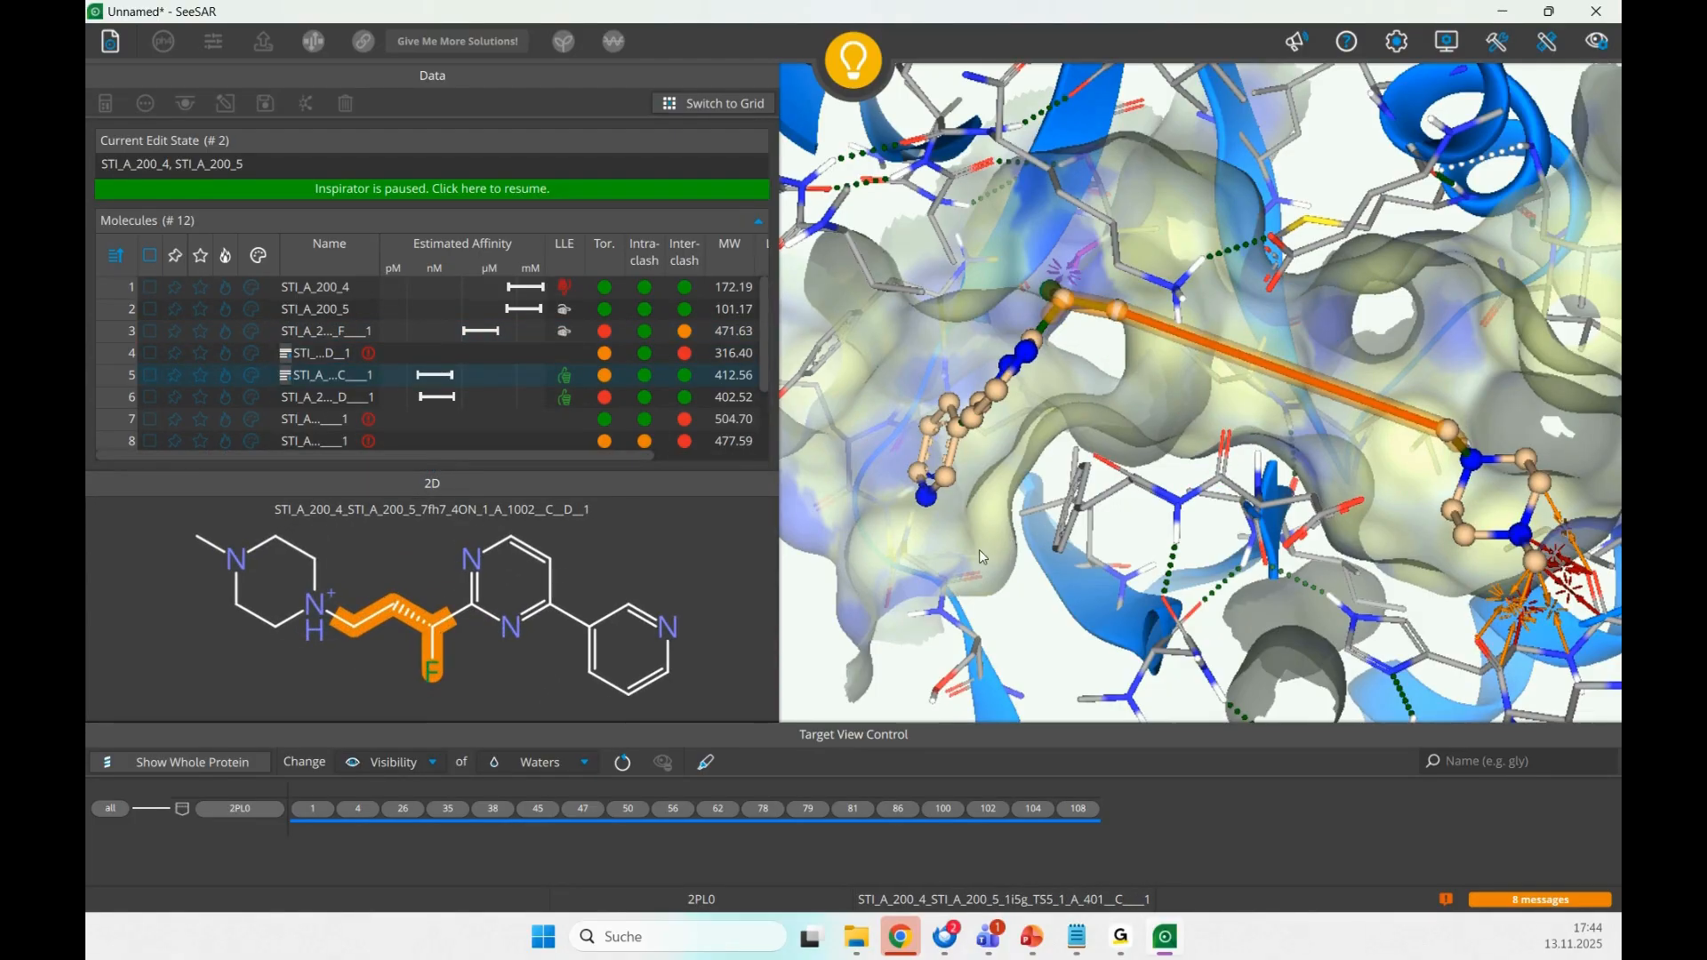
{"action": "key", "text": "Up"}
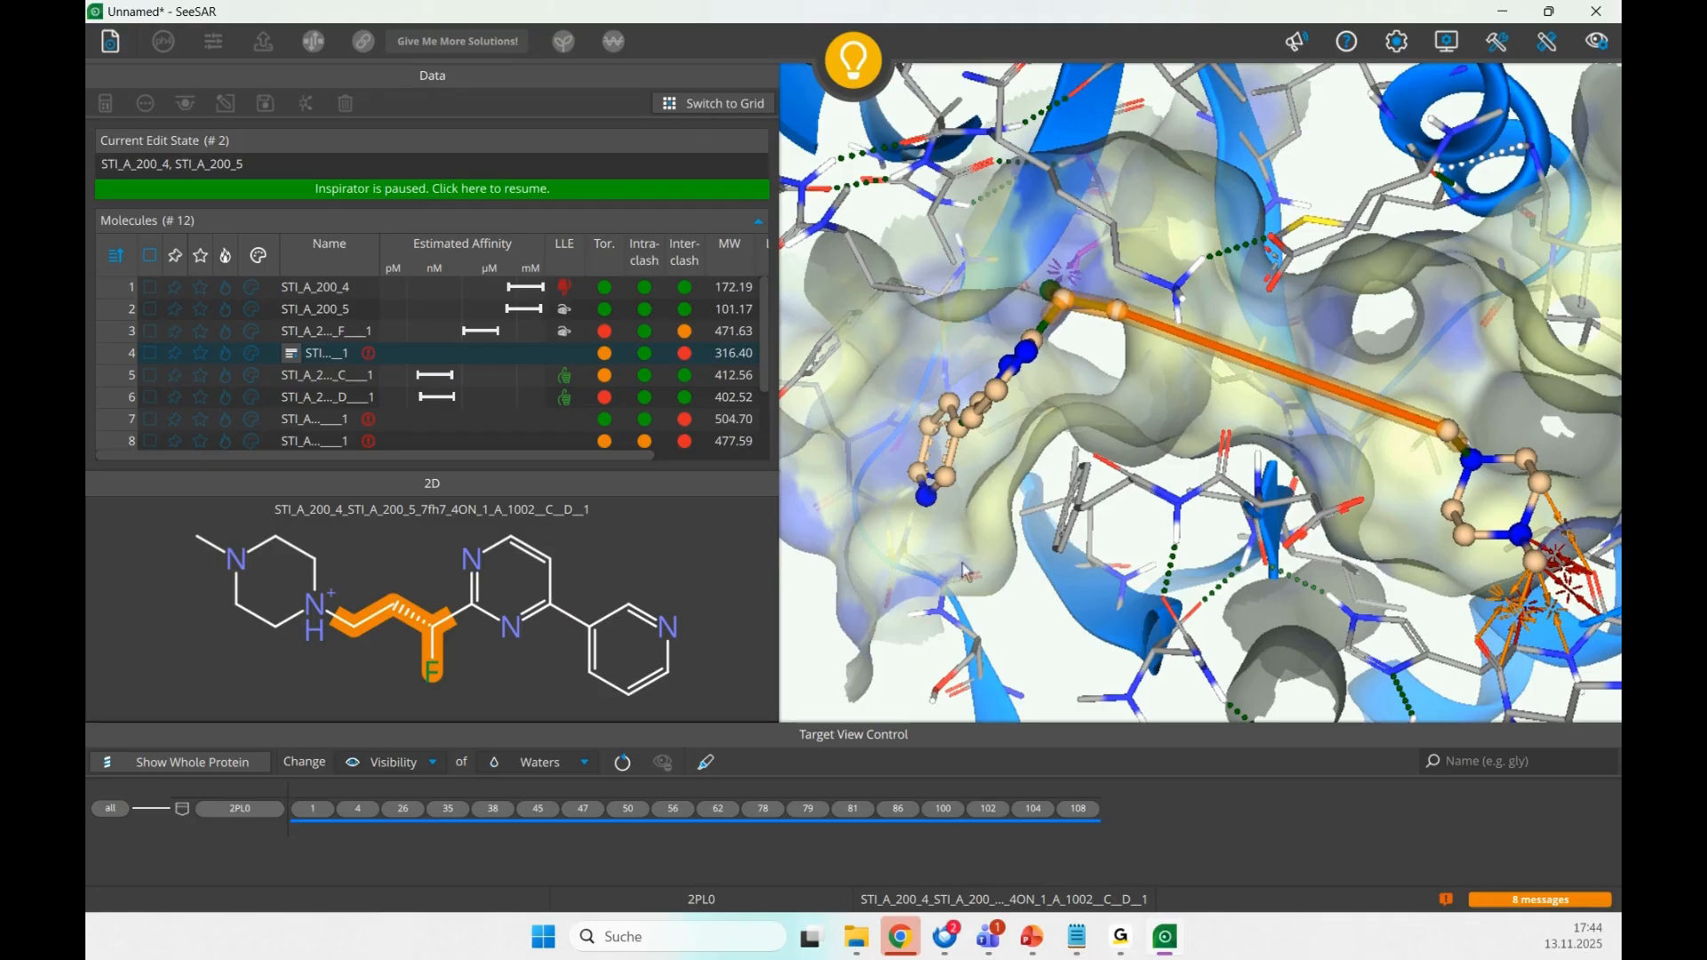
{"action": "mouse_move", "coordinate": [954, 577]}
{"action": "left_mouse_down"}
{"action": "mouse_move", "coordinate": [965, 654]}
{"action": "mouse_move", "coordinate": [960, 597]}
{"action": "mouse_move", "coordinate": [997, 604]}
{"action": "left_mouse_up"}
{"action": "key", "text": "Down"}
{"action": "key", "text": "Down"}
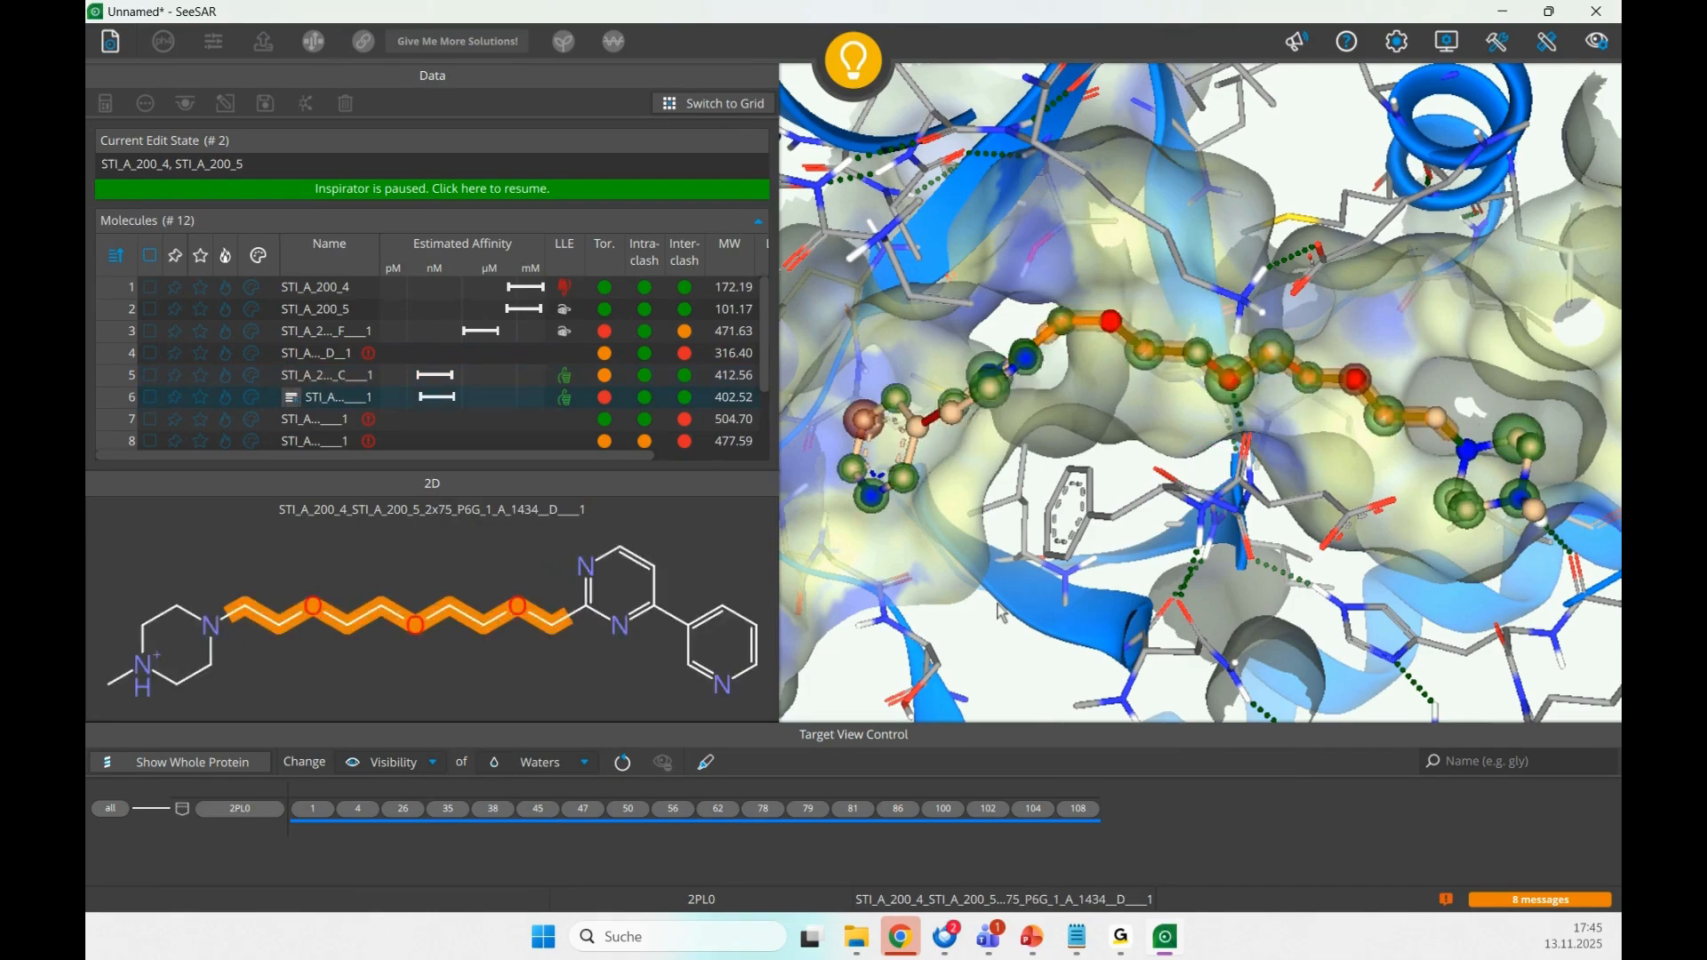
{"action": "key", "text": "Down"}
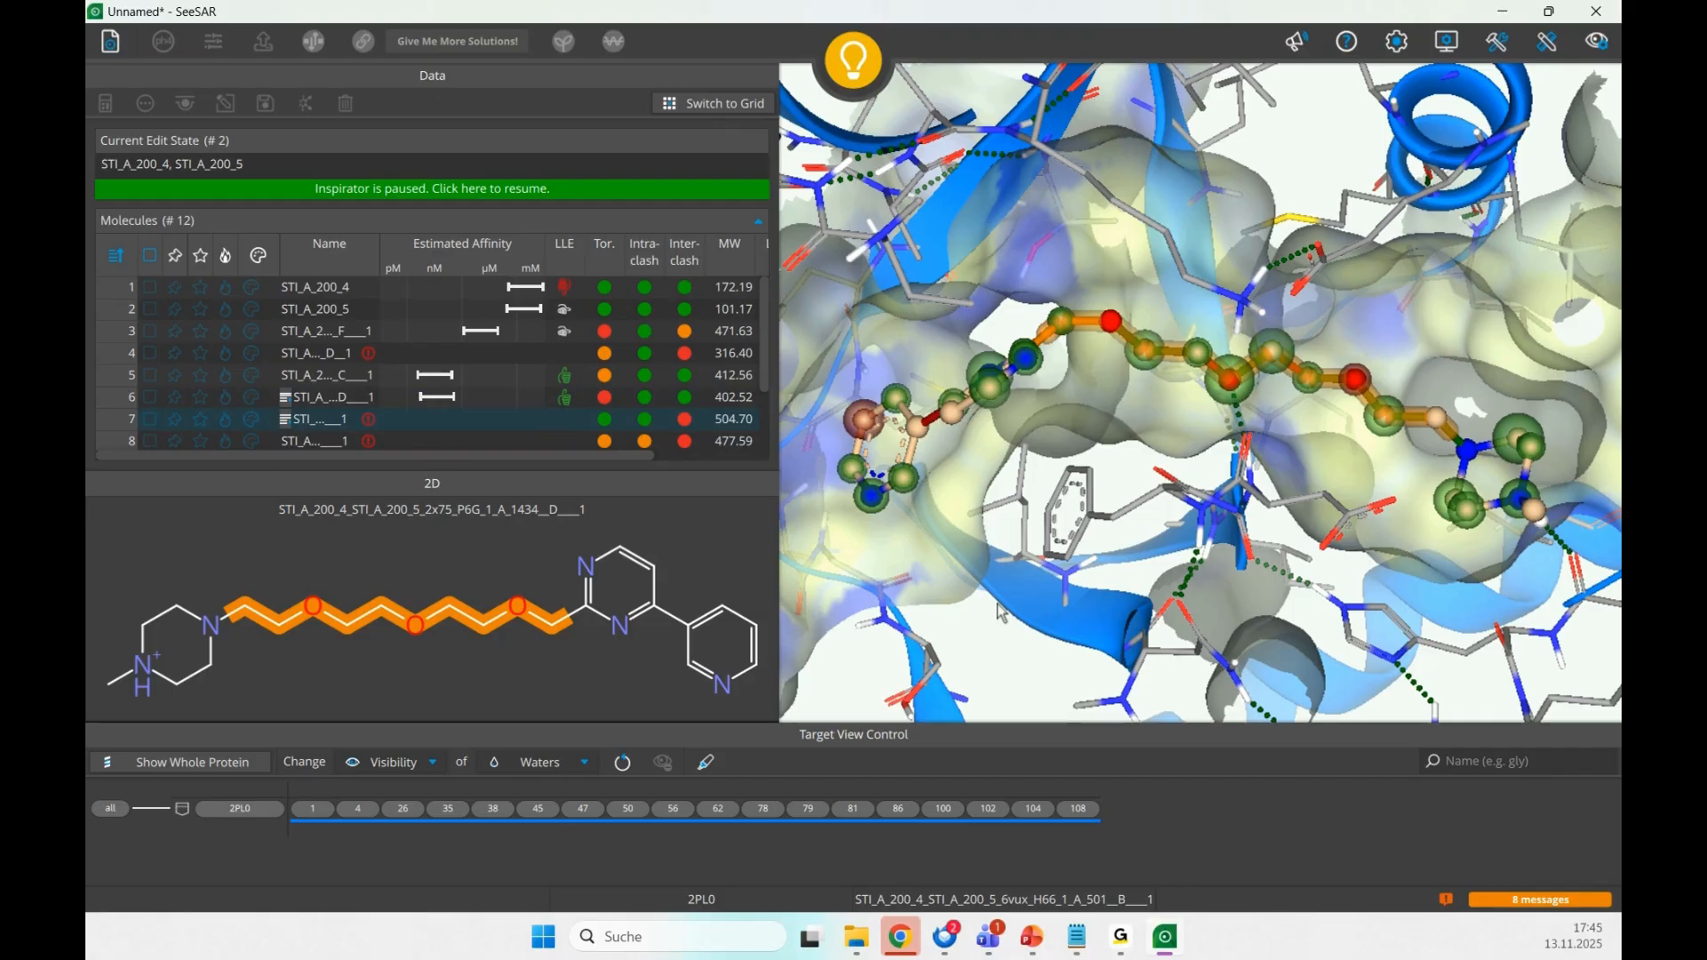
{"action": "key", "text": "Down"}
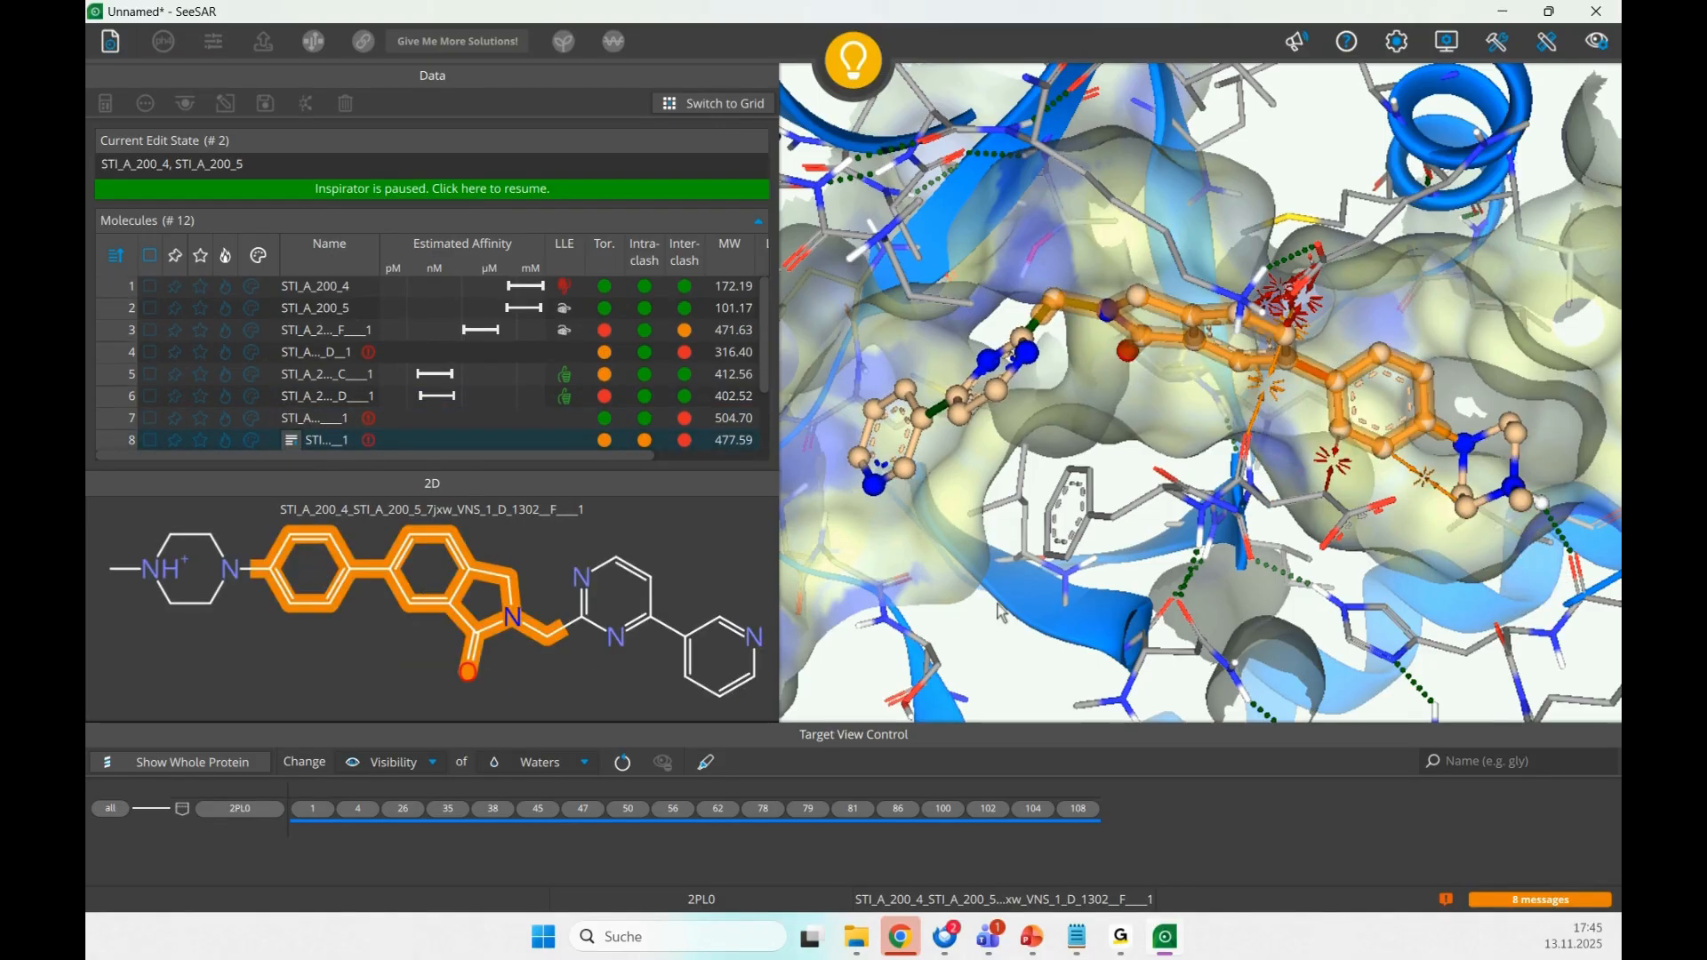